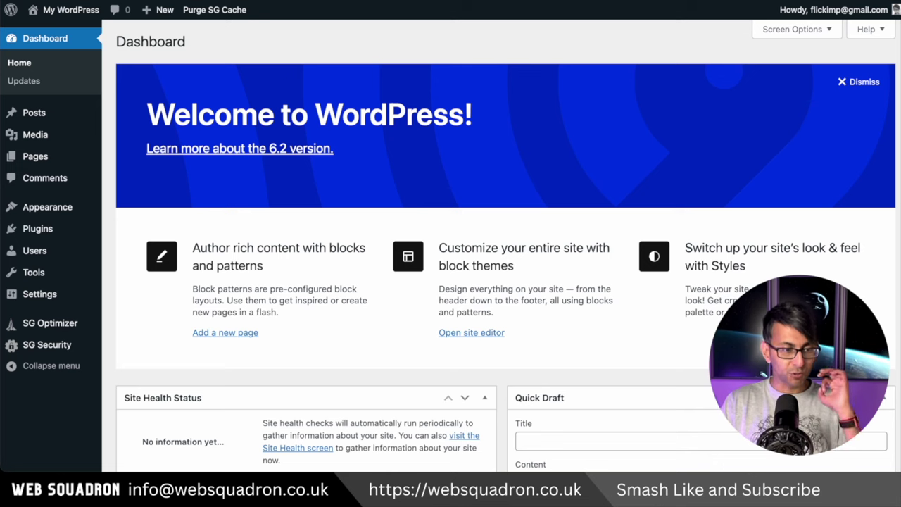
Step: Dismiss the welcome panel and hide Site Health Status, At a Glance, Activity, Quick Draft, and WordPress Events and News from the dashboard
left_click(857, 81)
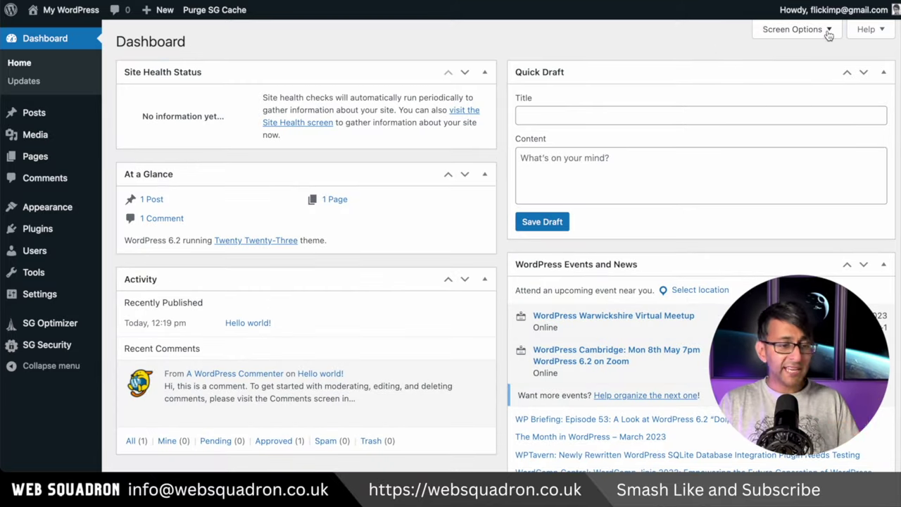
left_click(827, 29)
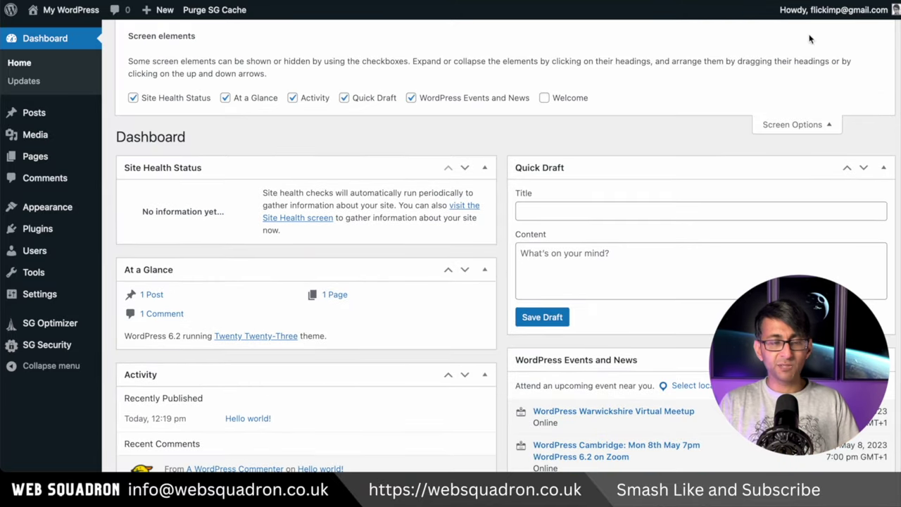
left_click(156, 99)
left_click(225, 99)
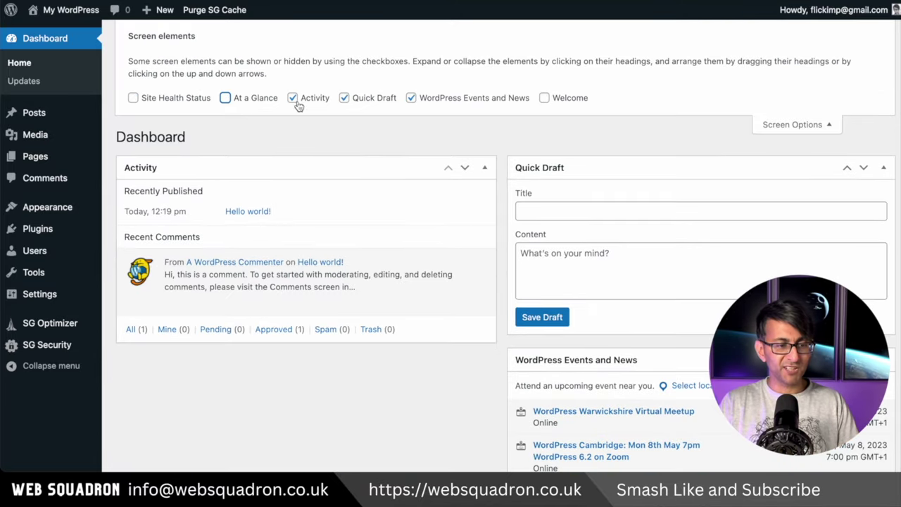
left_click(292, 99)
left_click(345, 99)
left_click(411, 99)
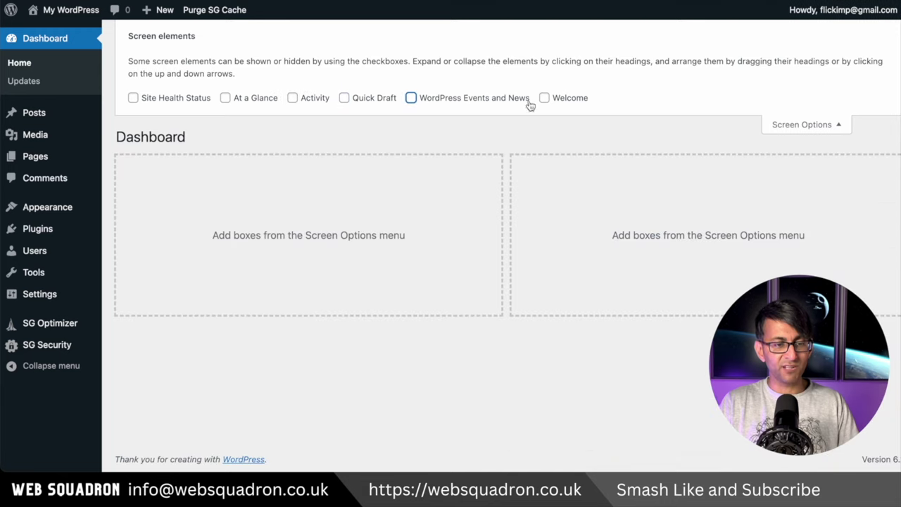
left_click(787, 123)
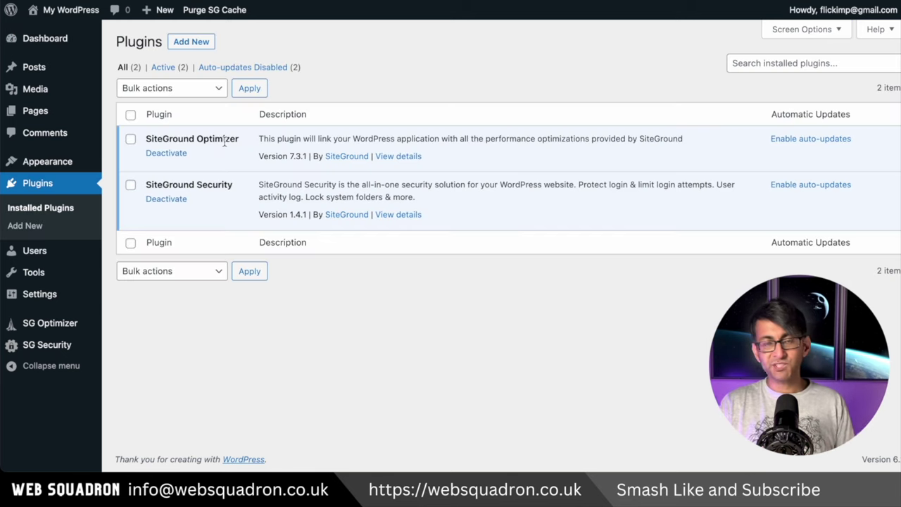
Step: Deactivate and delete the SiteGround Optimizer and SiteGround Security plugins
left_click(131, 115)
left_click(151, 88)
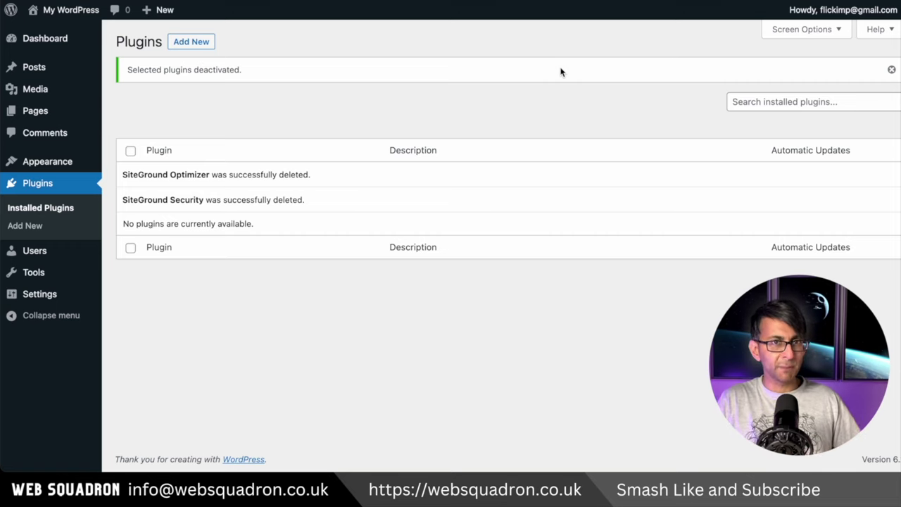
Step: Move the default sample post to the trash from the list of all posts
mouse_move(10, 68)
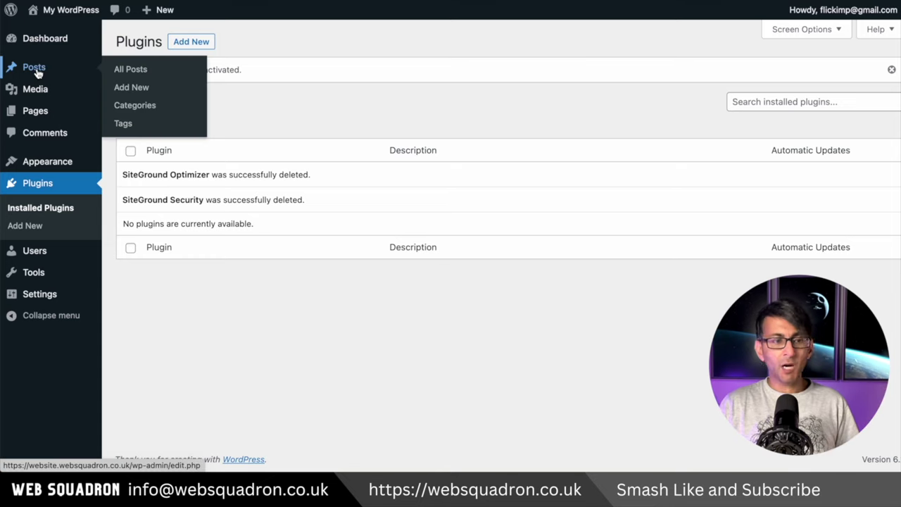
left_click(121, 69)
left_click(217, 155)
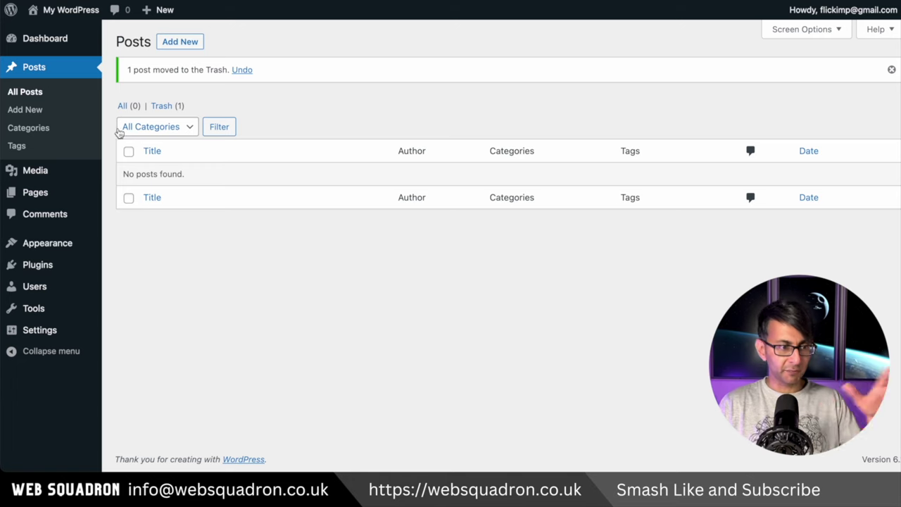
Step: Move both default pages to the trash and check the media library for leftover files
mouse_move(42, 192)
left_click(124, 192)
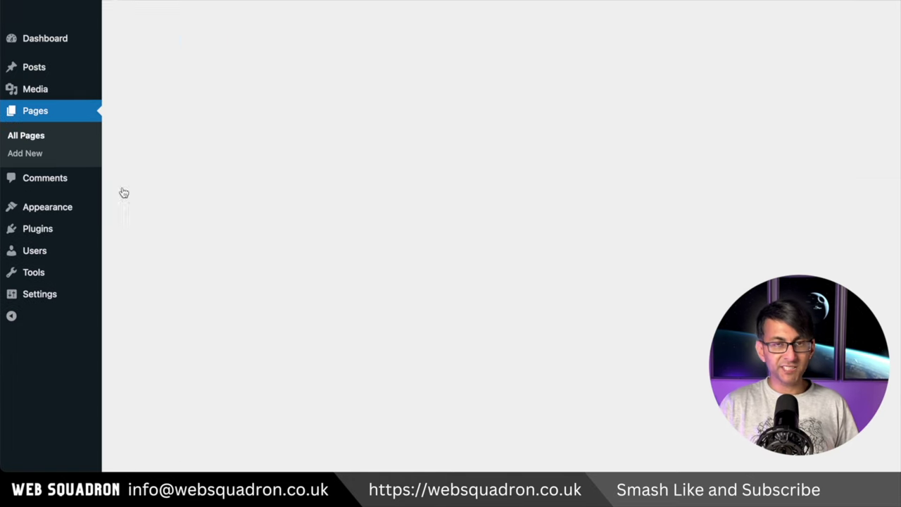
left_click(222, 154)
left_click(222, 192)
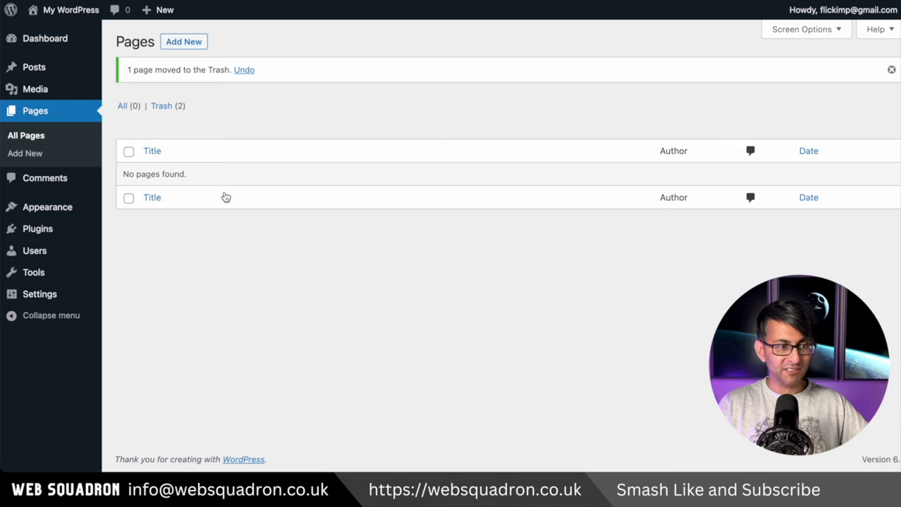
mouse_move(46, 94)
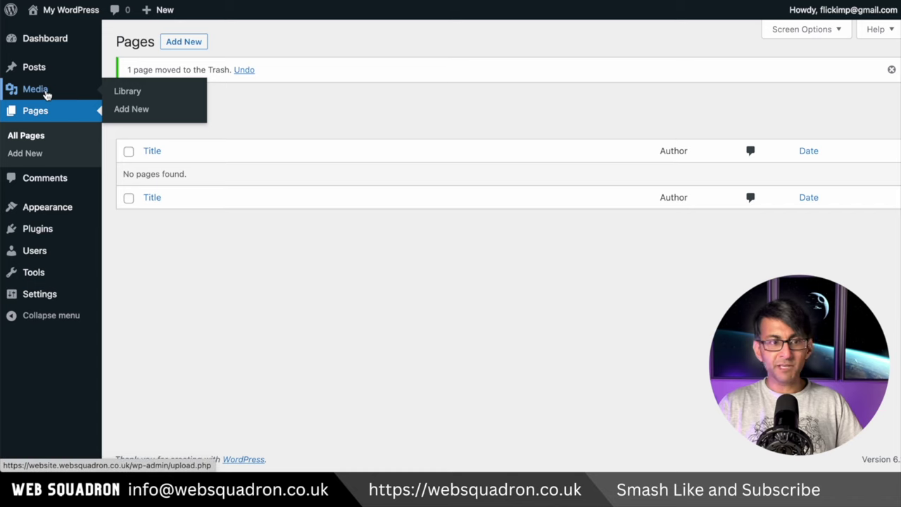
left_click(130, 91)
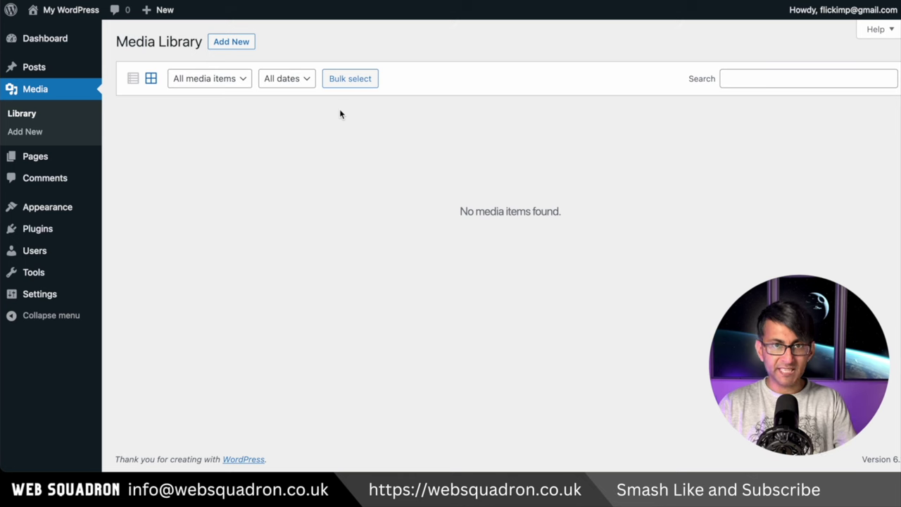
Step: Find the Hello Elementor theme by searching new themes for "Hello", install it and activate it
mouse_move(68, 211)
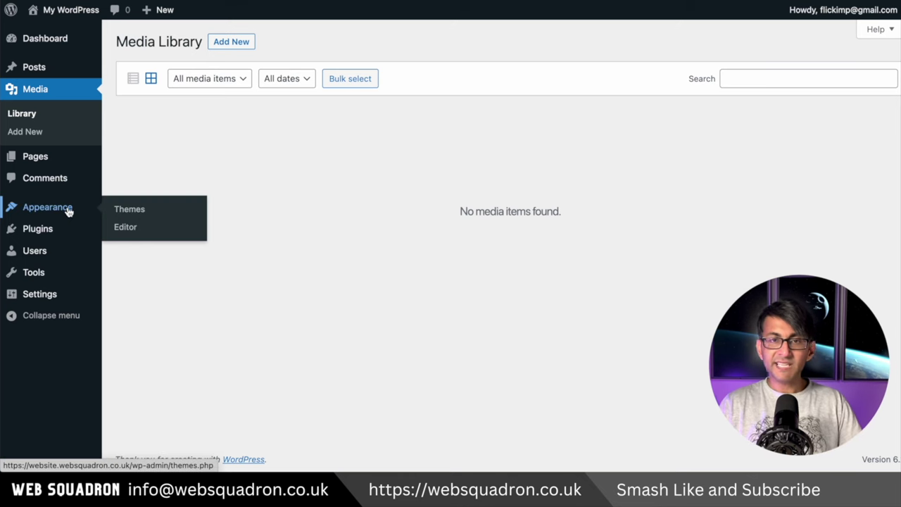
left_click(124, 210)
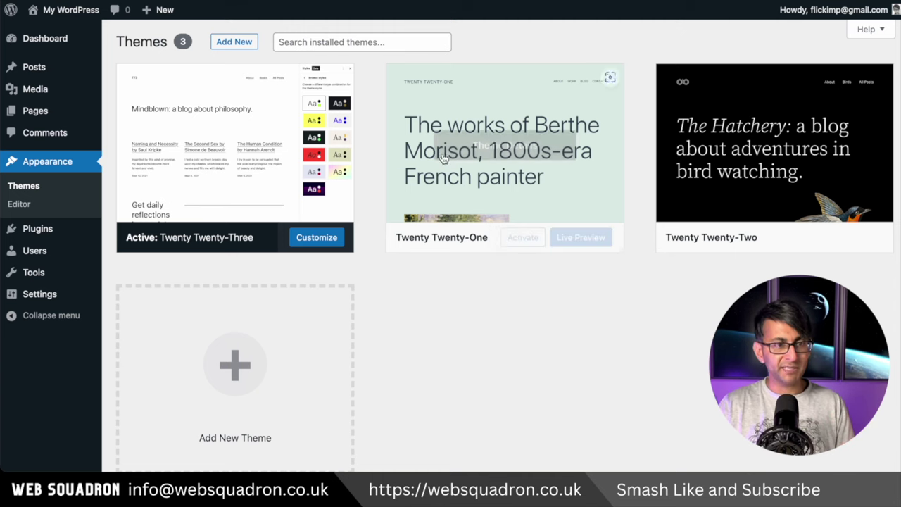
left_click(235, 42)
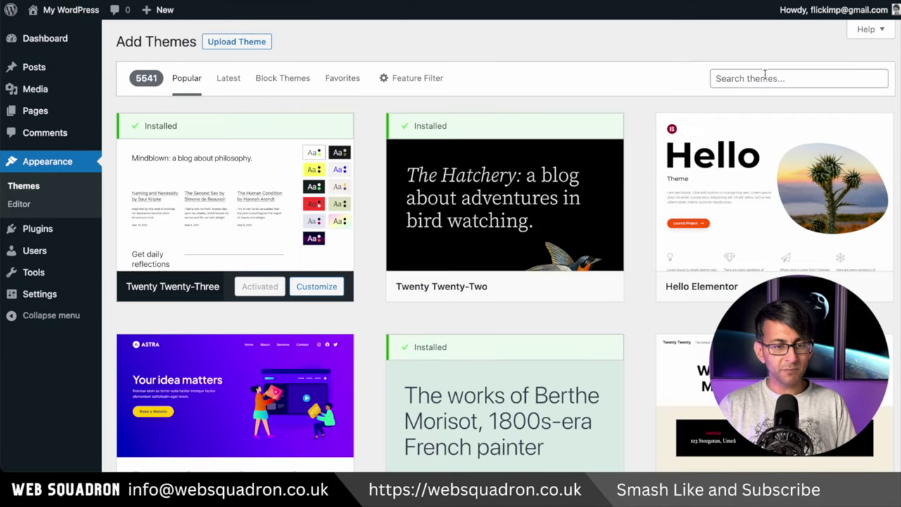
left_click(764, 76)
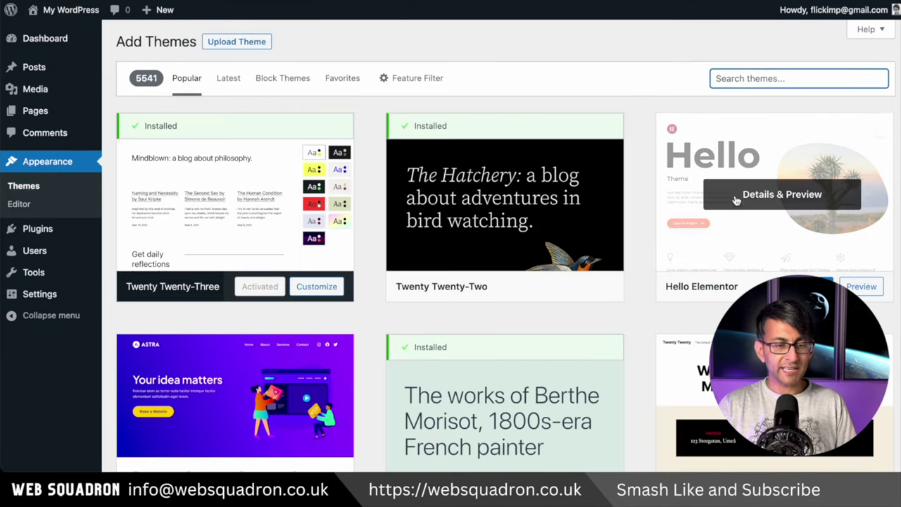
mouse_move(734, 200)
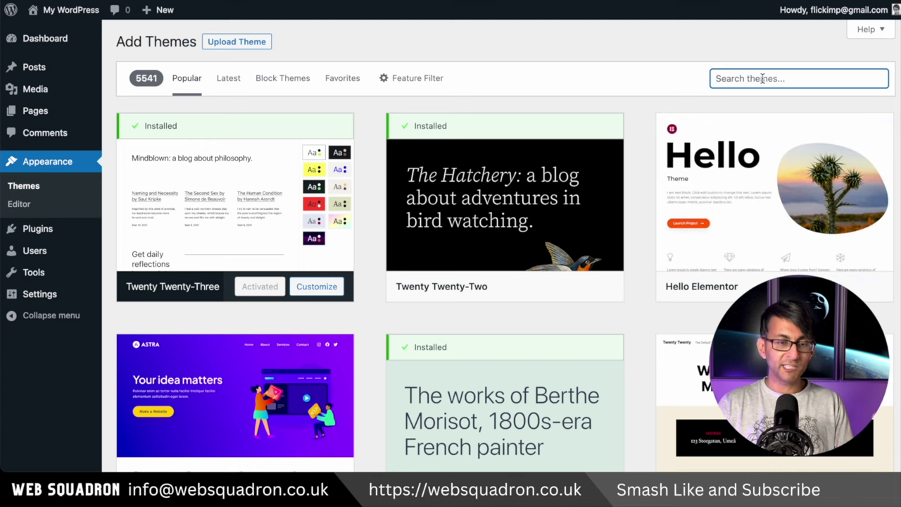
type("Hello")
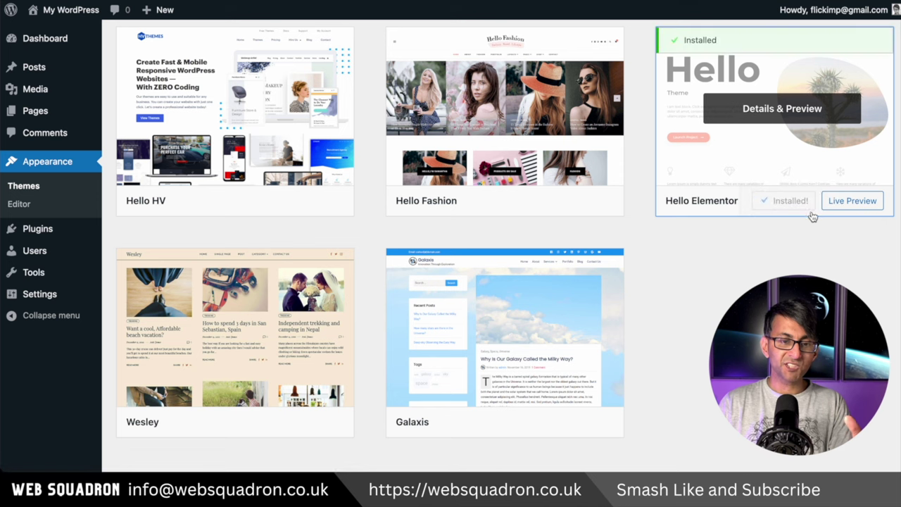
left_click(790, 204)
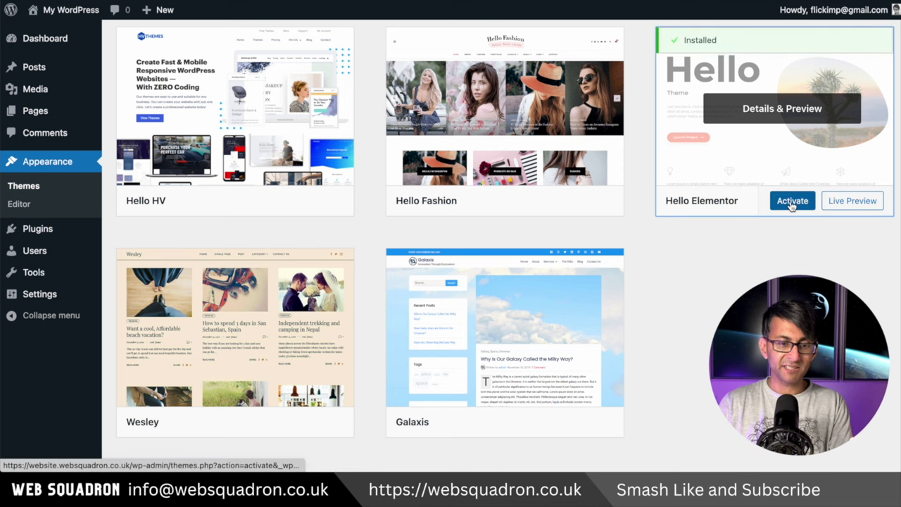
Step: Delete the unused default themes, including Twenty Twenty-Two, leaving only Hello Elementor installed
left_click(512, 224)
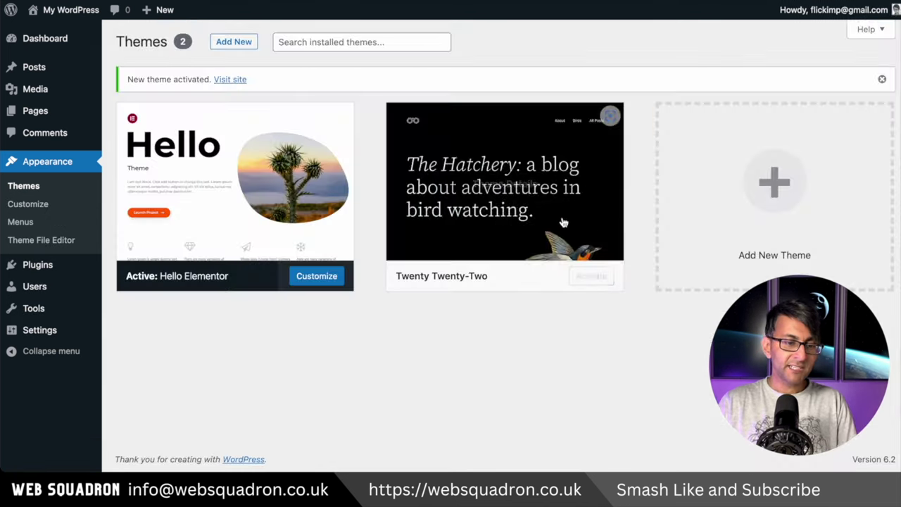
left_click(504, 183)
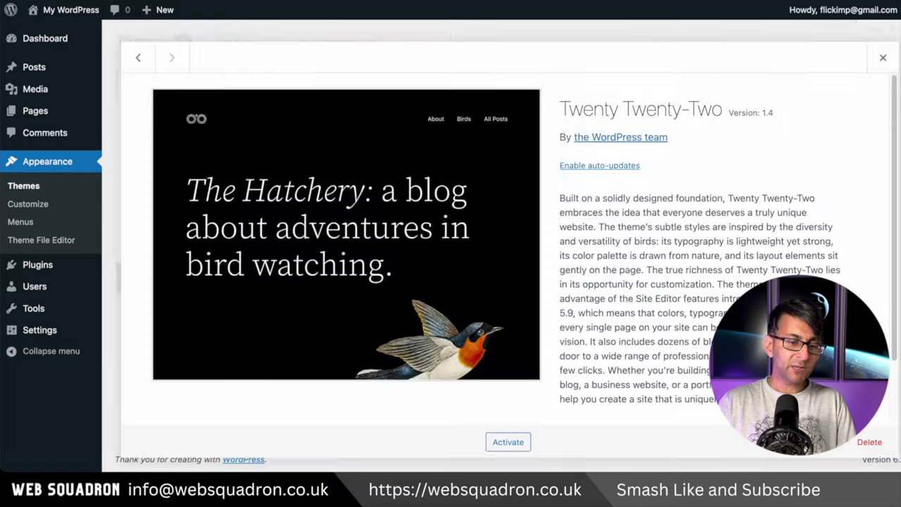
left_click(863, 445)
left_click(565, 74)
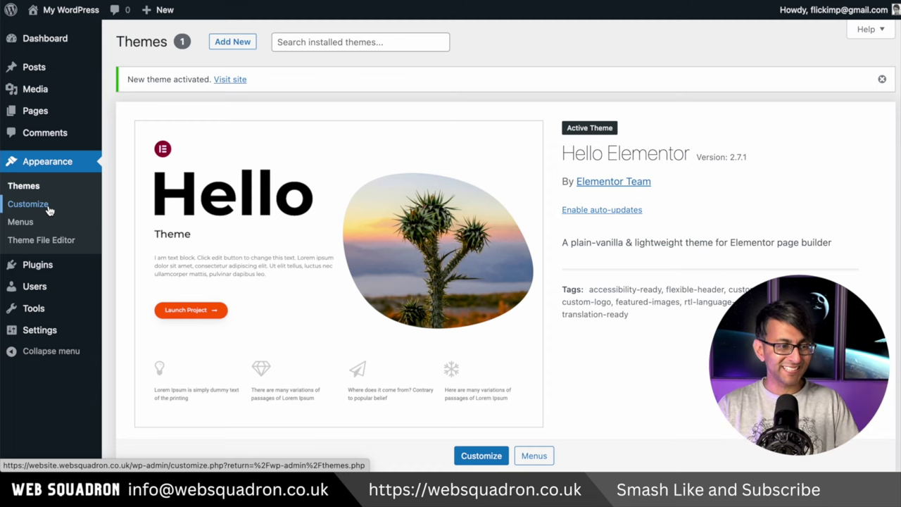
left_click(56, 269)
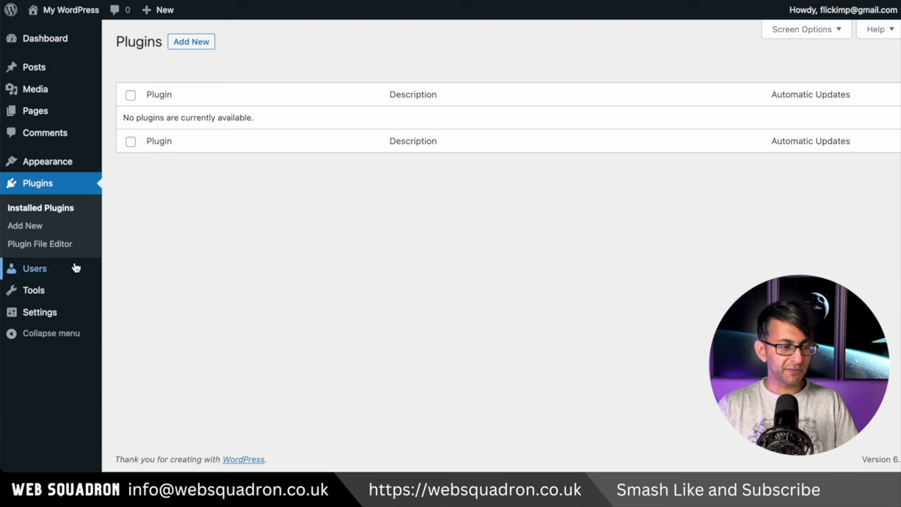
mouse_move(48, 313)
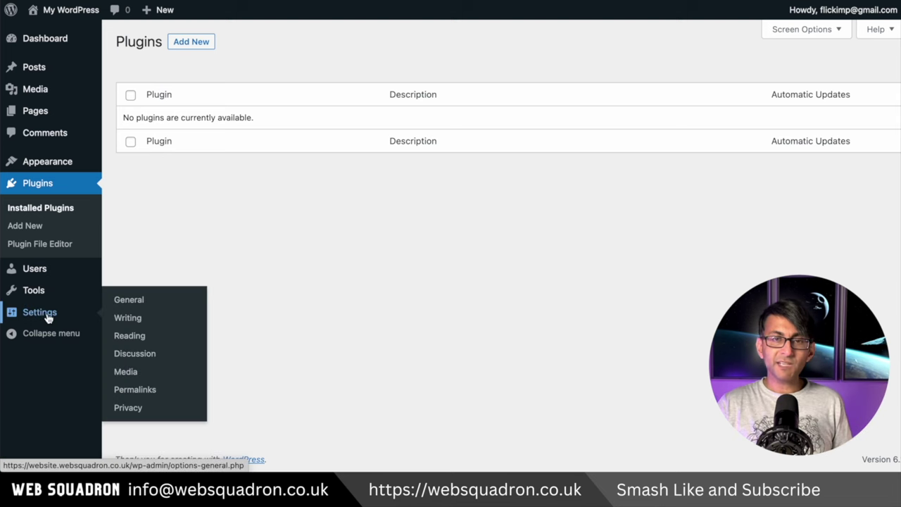
left_click(137, 301)
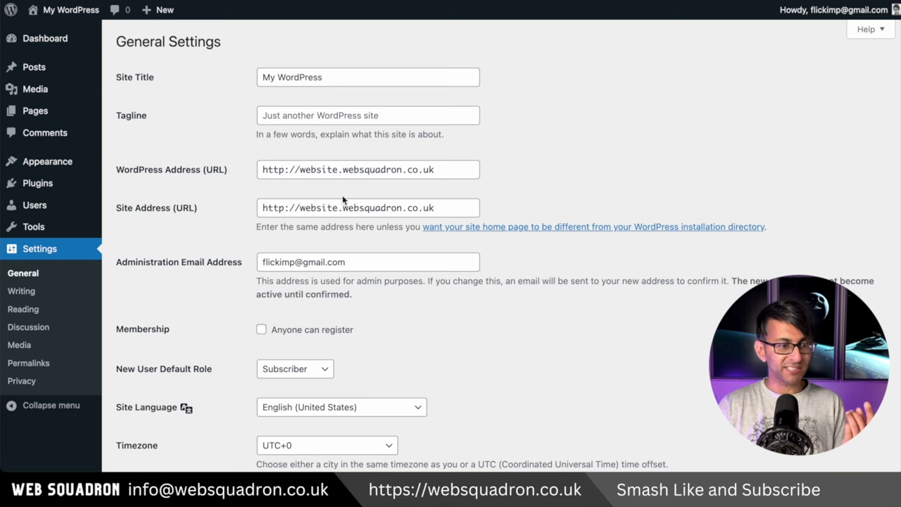
left_click(282, 170)
type("s")
left_click(282, 207)
type("s")
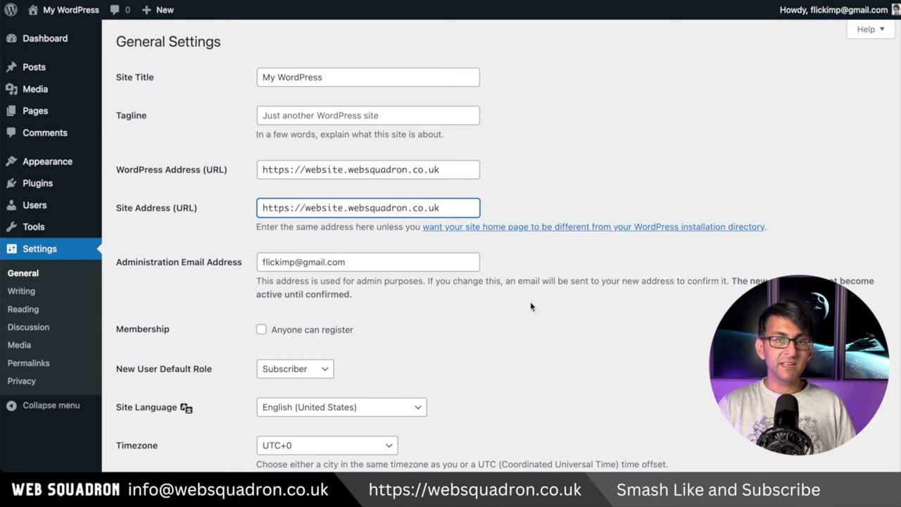
Step: Set the site title to "Our Hike" and the tagline to "Adventure with your backpack", and save the general settings
scroll(604, 322, "down", 1)
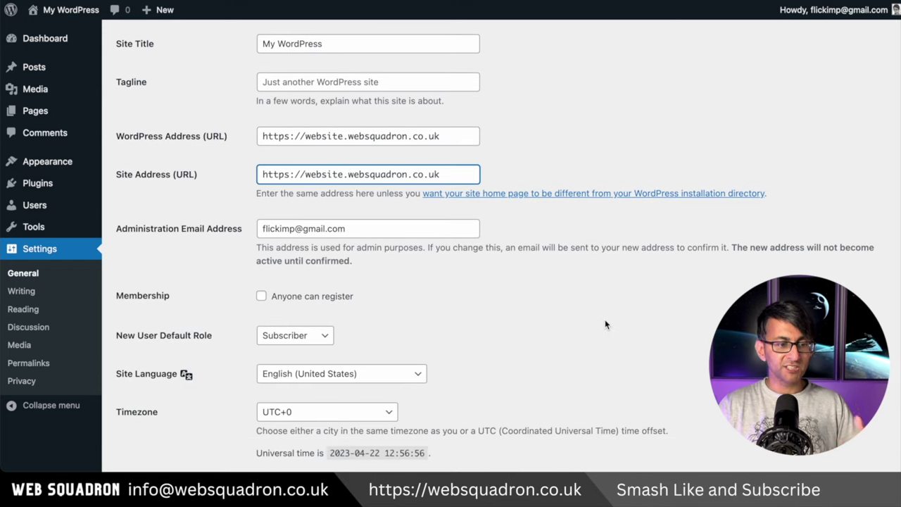
scroll(604, 319, "up", 1)
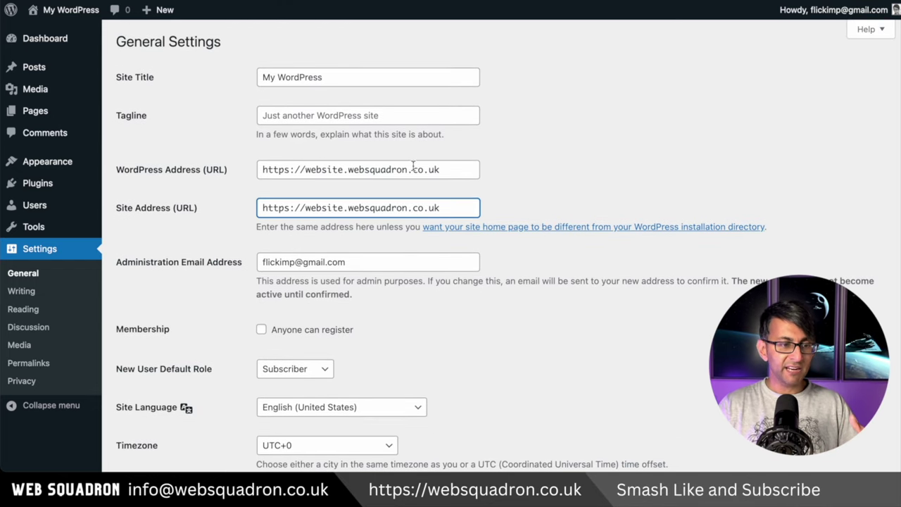
left_click(358, 75)
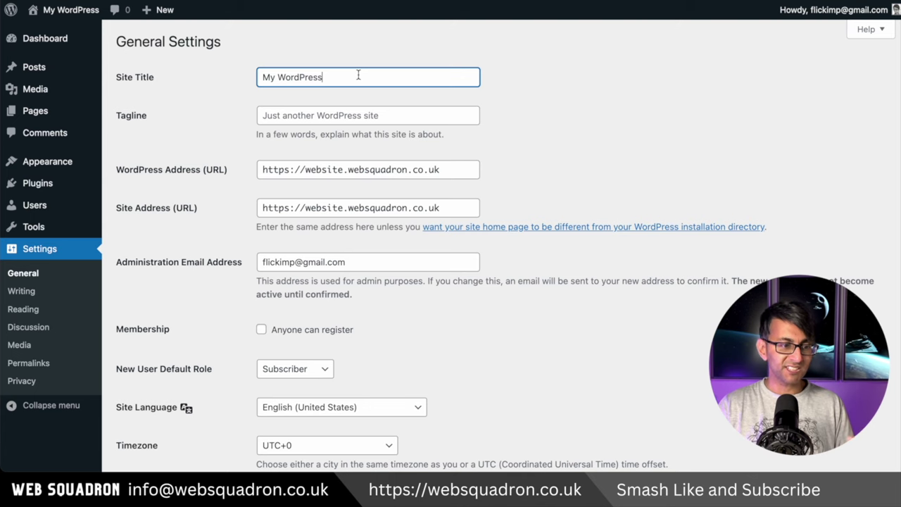
left_click_drag(363, 75, 225, 73)
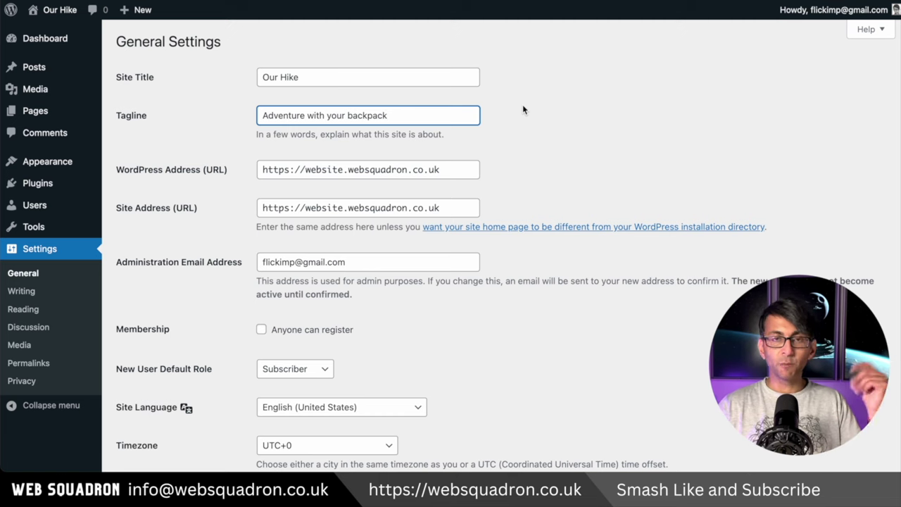
scroll(380, 178, "down", 5)
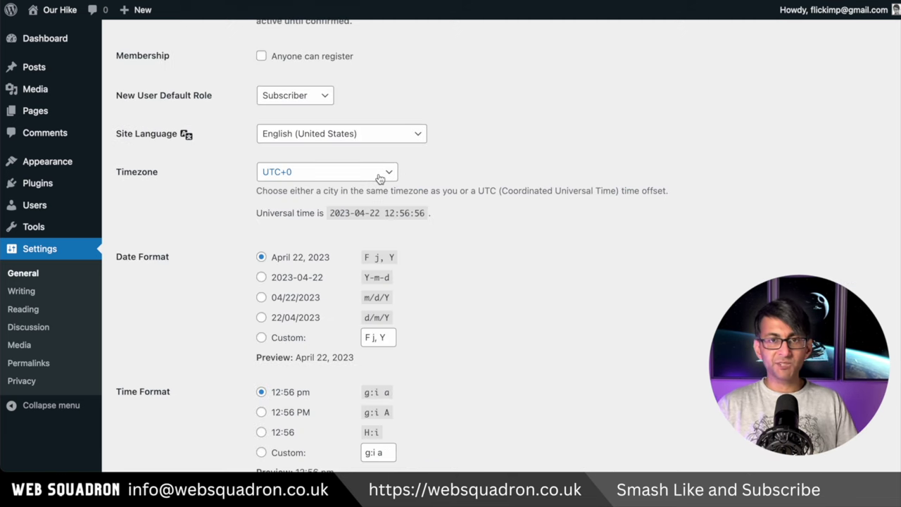
scroll(503, 338, "up", 5)
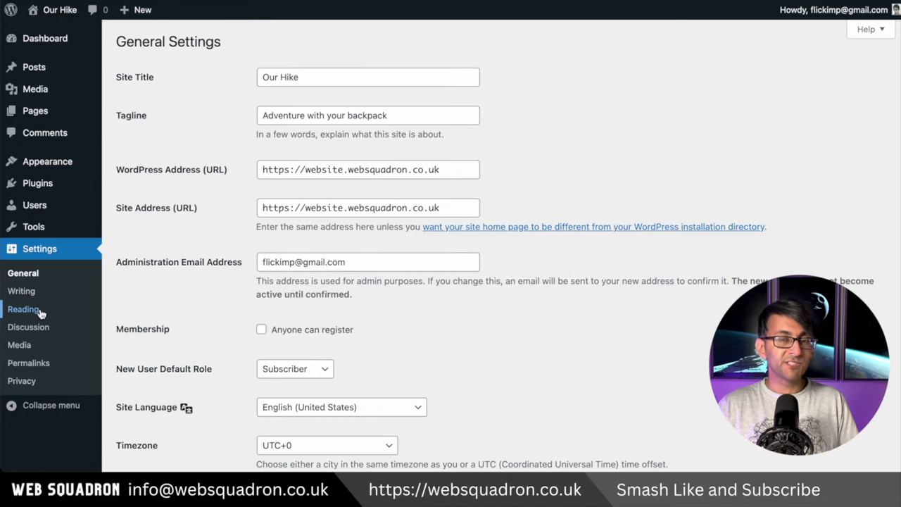
Step: Review the reading settings and the discussion settings, including the comment moderation options
left_click(40, 313)
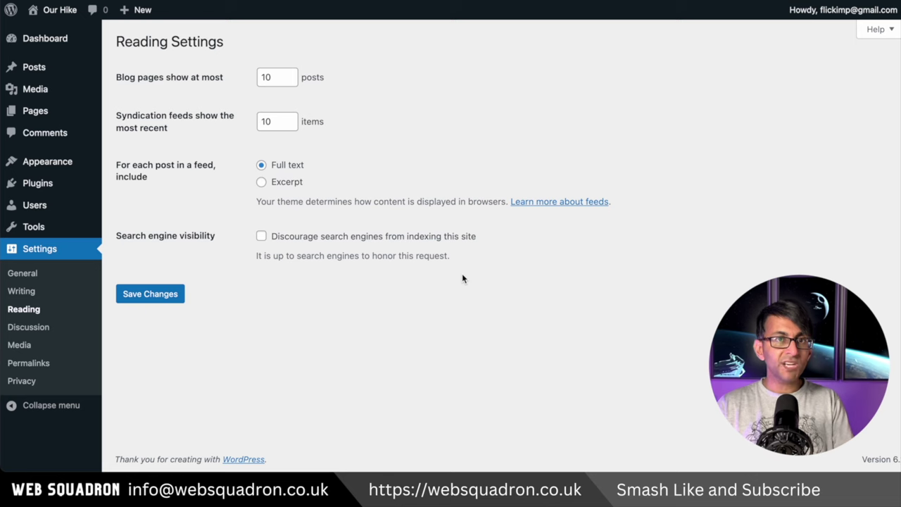
left_click(43, 326)
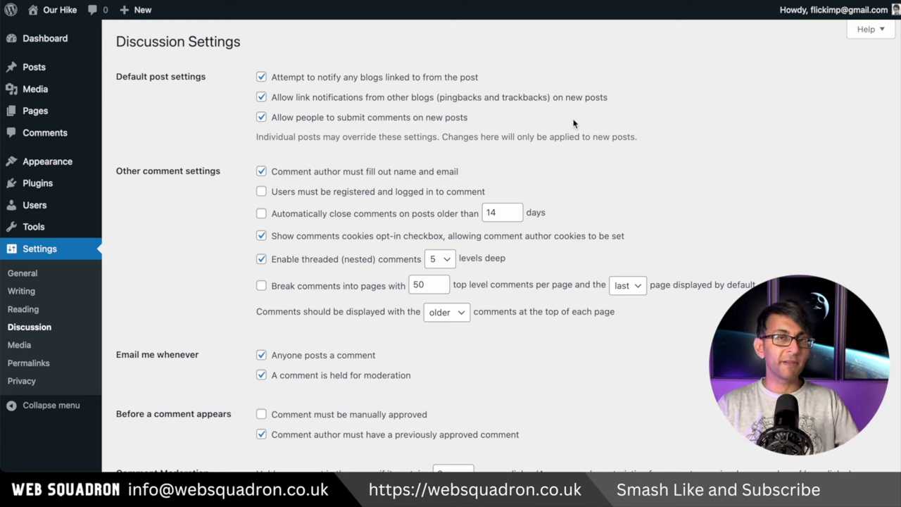
scroll(569, 299, "down", 1)
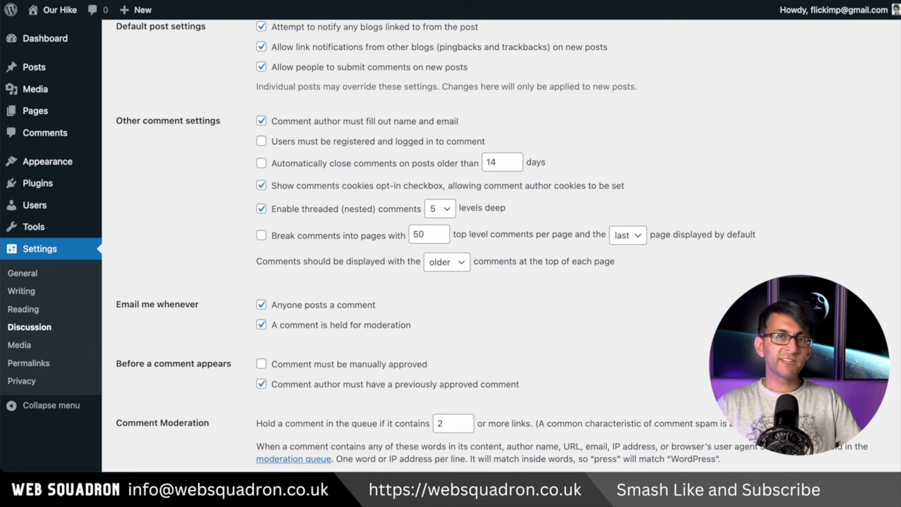
scroll(800, 212, "down", 5)
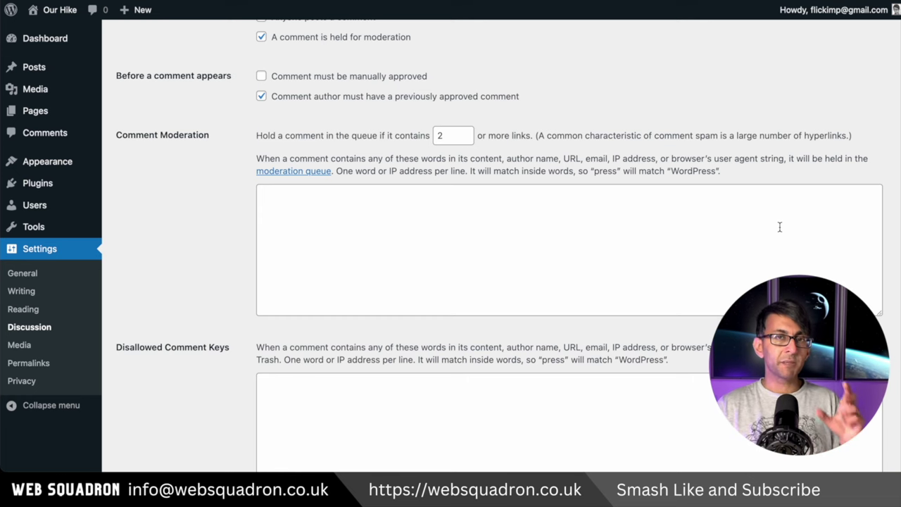
left_click(560, 246)
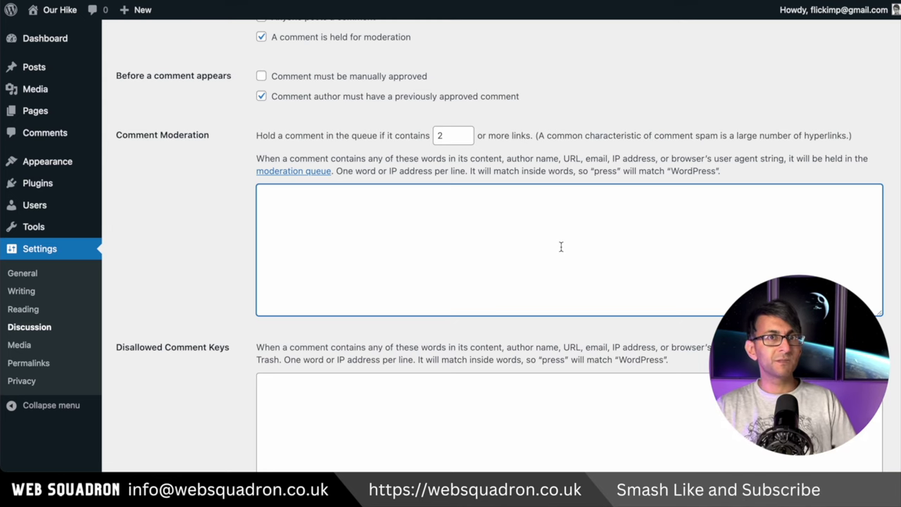
Step: In the media settings, set the thumbnail width and height to 0 and disable cropping thumbnails to exact dimensions
left_click(19, 344)
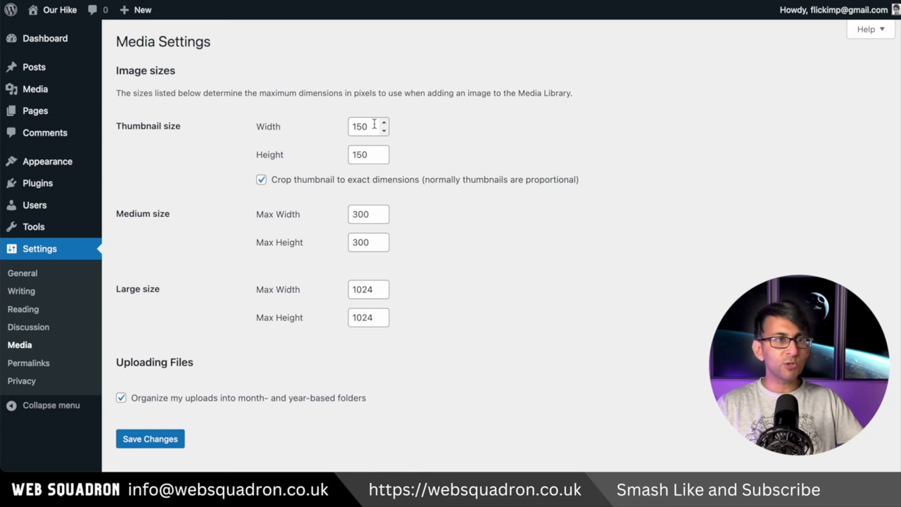
left_click_drag(374, 125, 344, 125)
type("0")
key("Tab")
type("0")
key("Tab")
key("space")
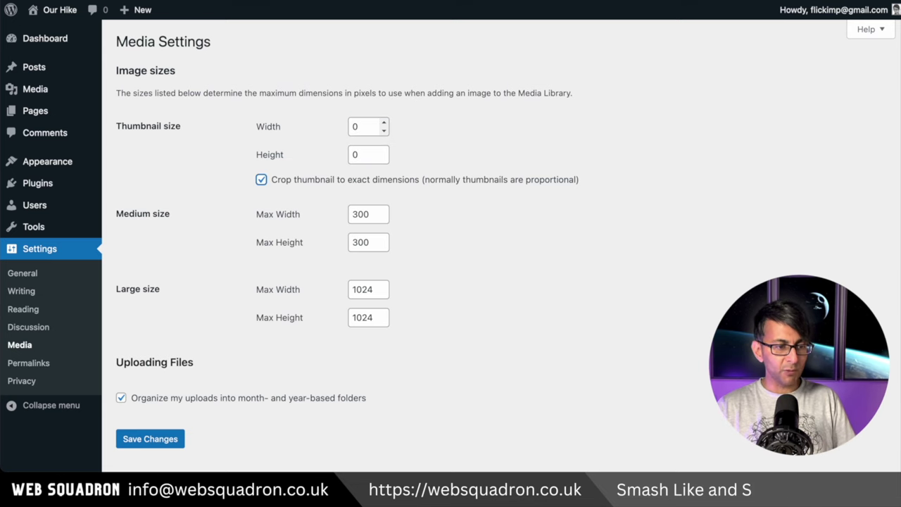
Step: Set the medium and large maximum dimensions to 0, disable month- and year-based upload folders, and save the media settings
key("Tab")
type("0")
key("Tab")
type("0")
key("Tab")
type("0")
key("Tab")
type("0")
key("Tab")
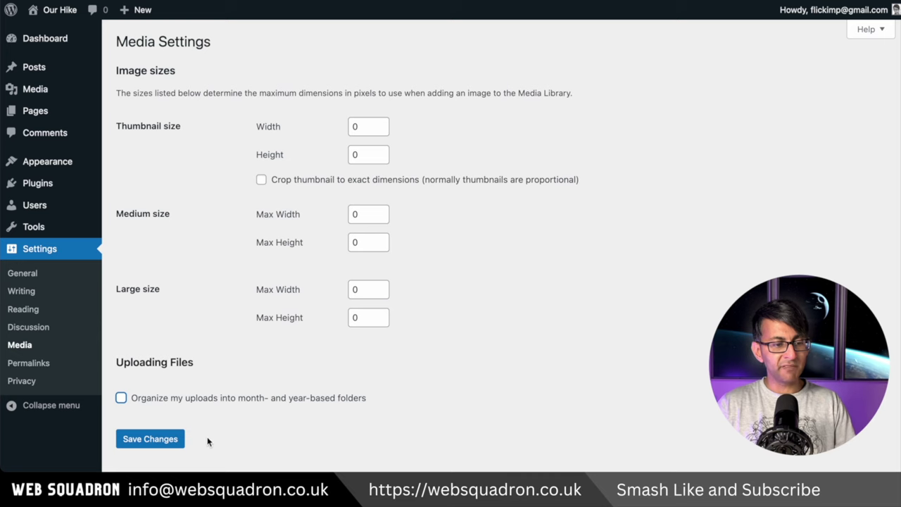
left_click(150, 438)
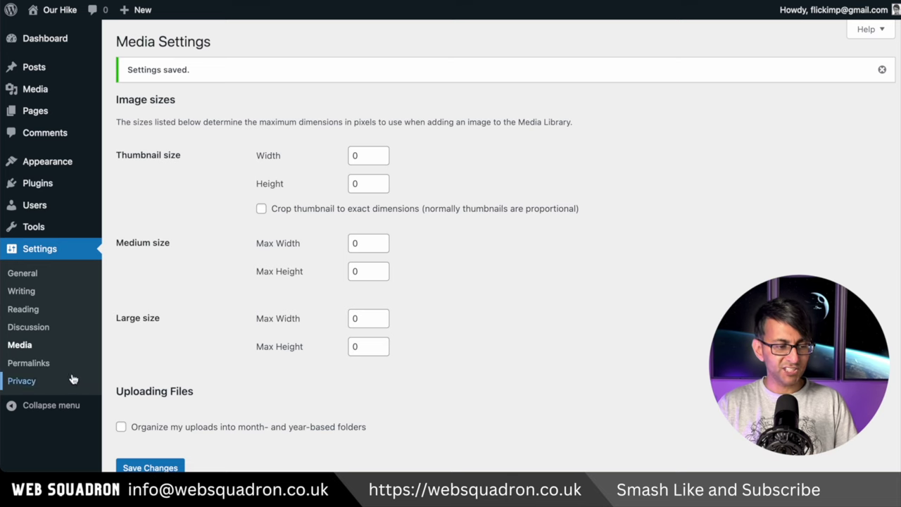
Step: Review the permalink structure options and the optional bases in the permalink settings
left_click(43, 368)
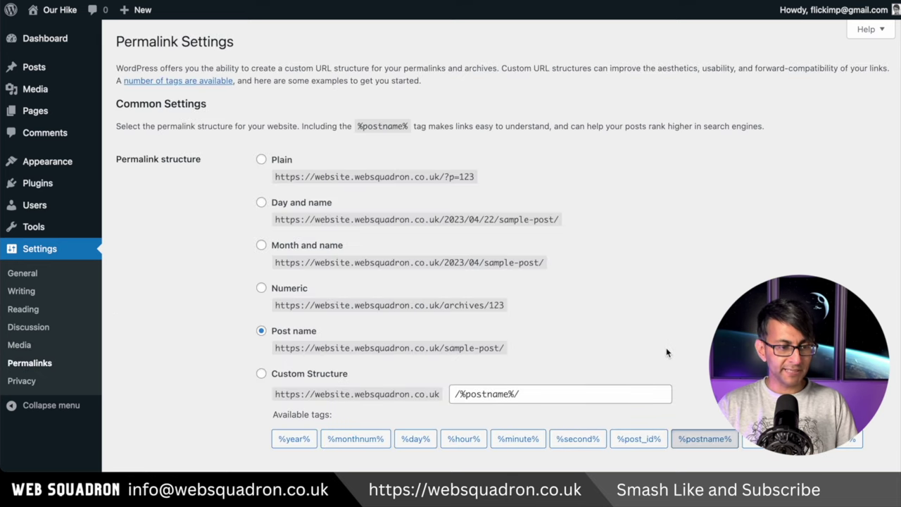
scroll(667, 355, "down", 4)
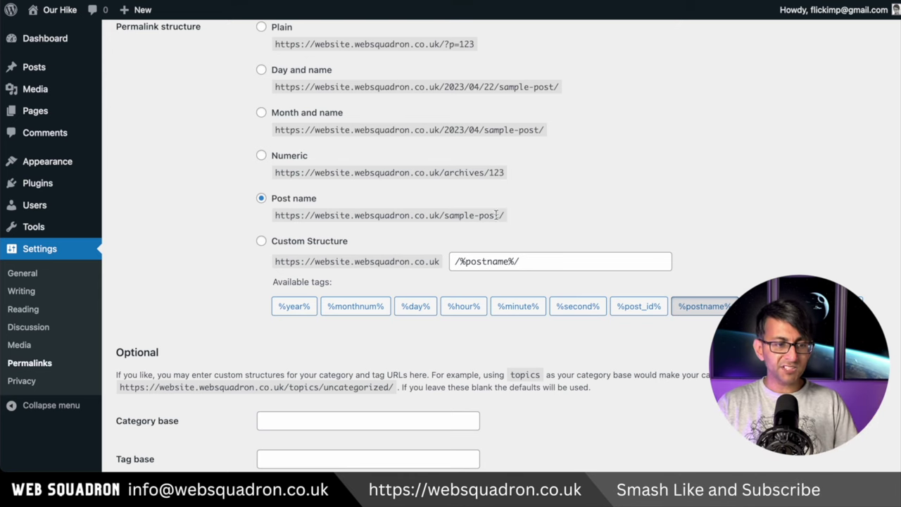
scroll(479, 215, "up", 1)
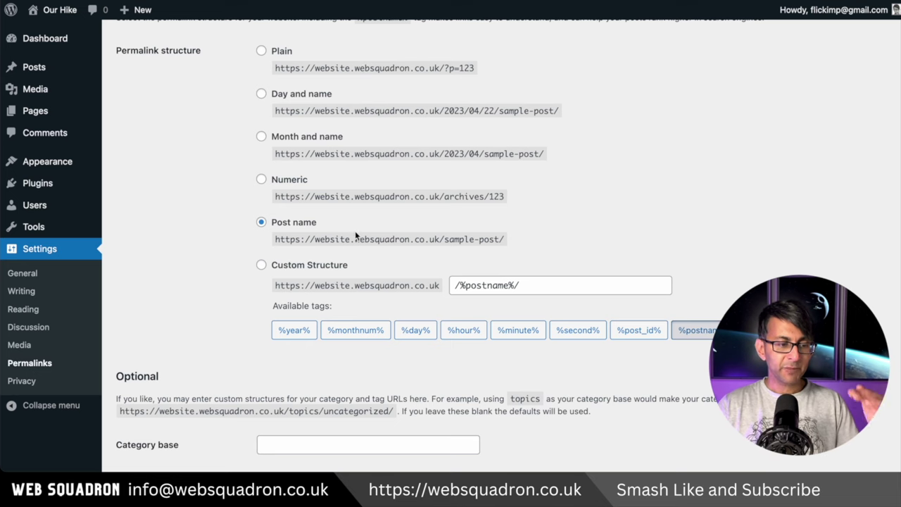
Step: Search new plugins for "Elementor", then install and activate Elementor Website Builder
left_click(50, 39)
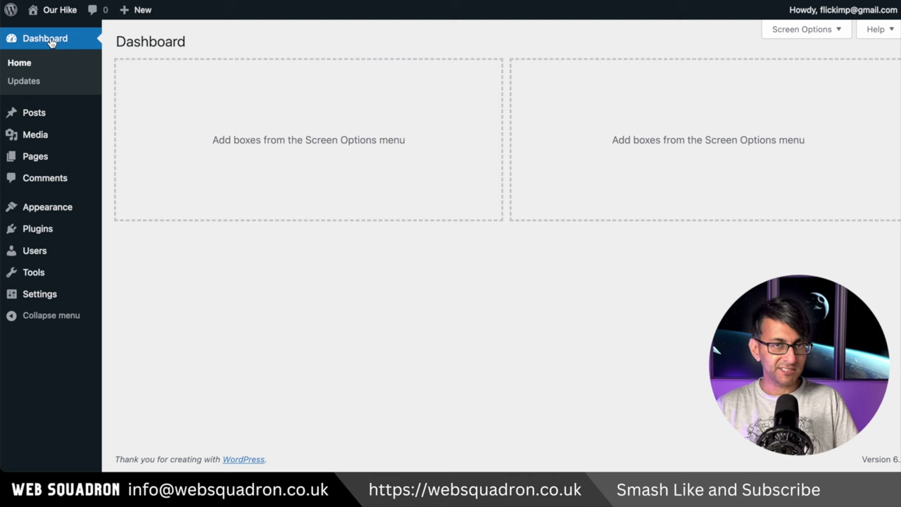
mouse_move(56, 232)
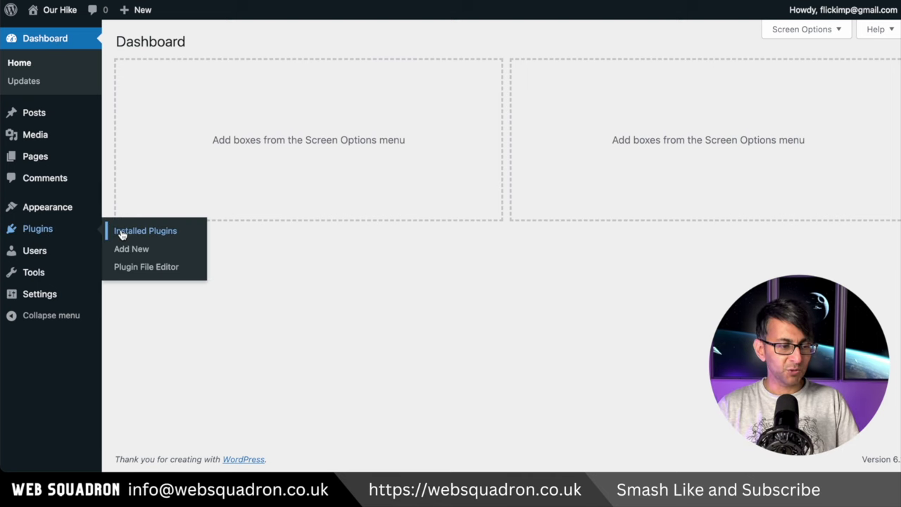
left_click(124, 233)
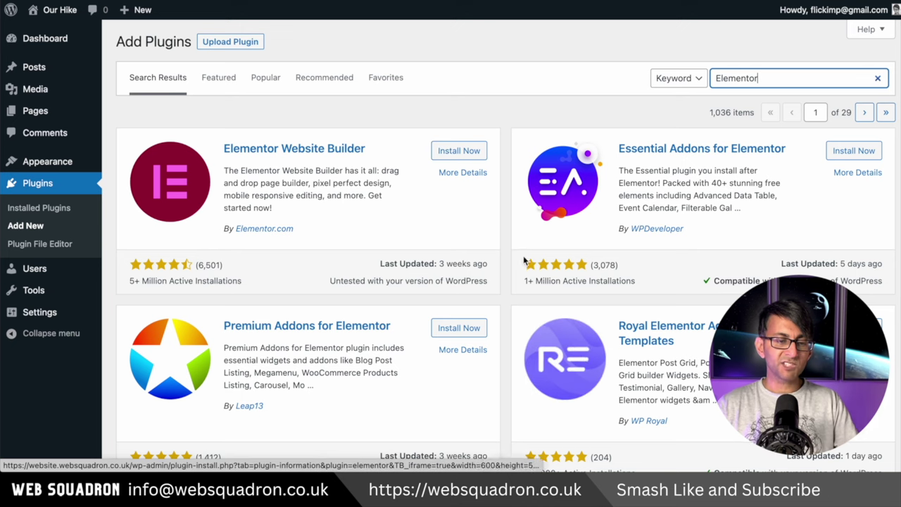
scroll(522, 259, "down", 2)
scroll(515, 333, "down", 2)
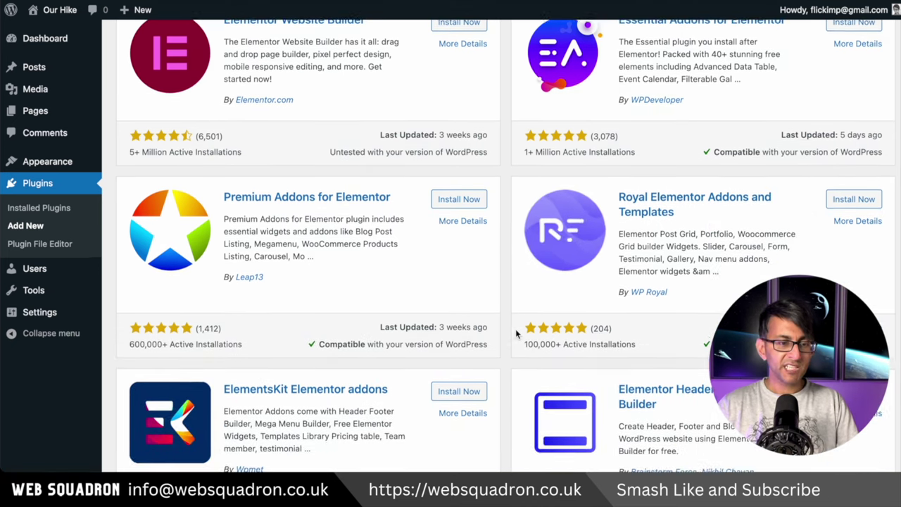
scroll(516, 334, "down", 2)
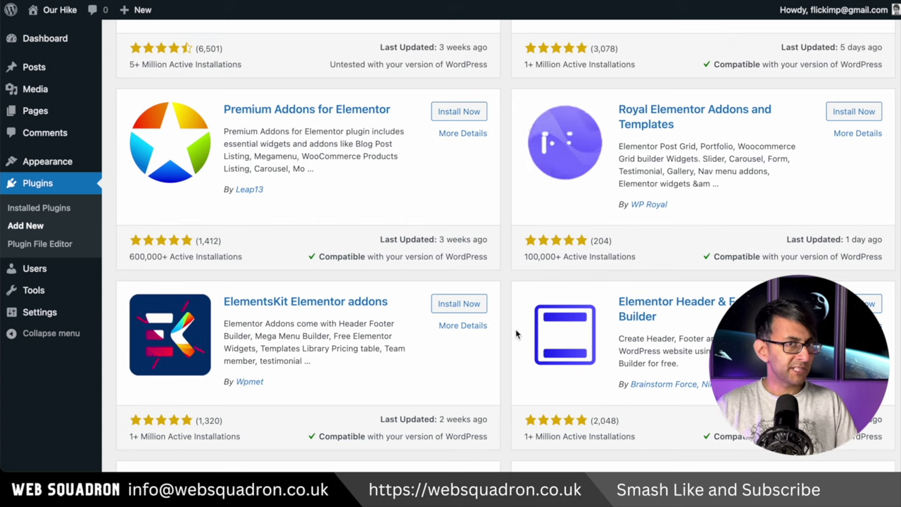
scroll(515, 332, "down", 4)
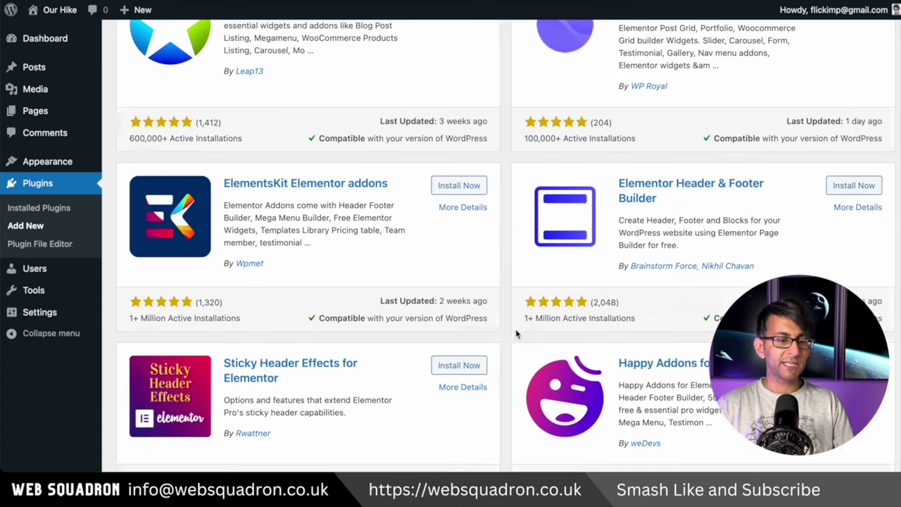
scroll(515, 334, "up", 10)
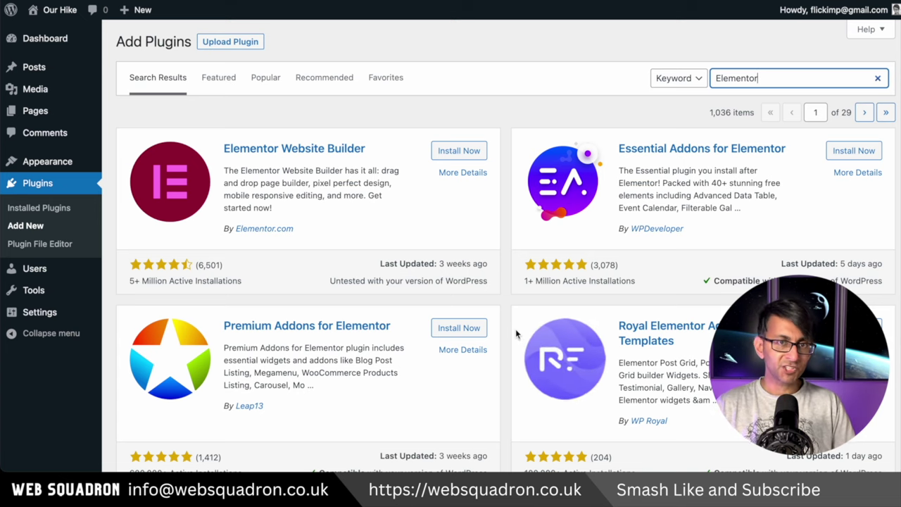
left_click(457, 152)
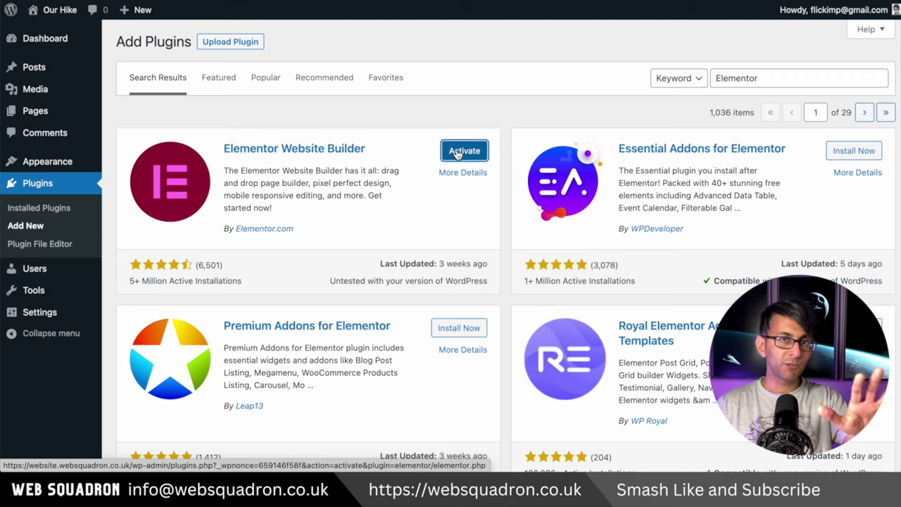
left_click(457, 154)
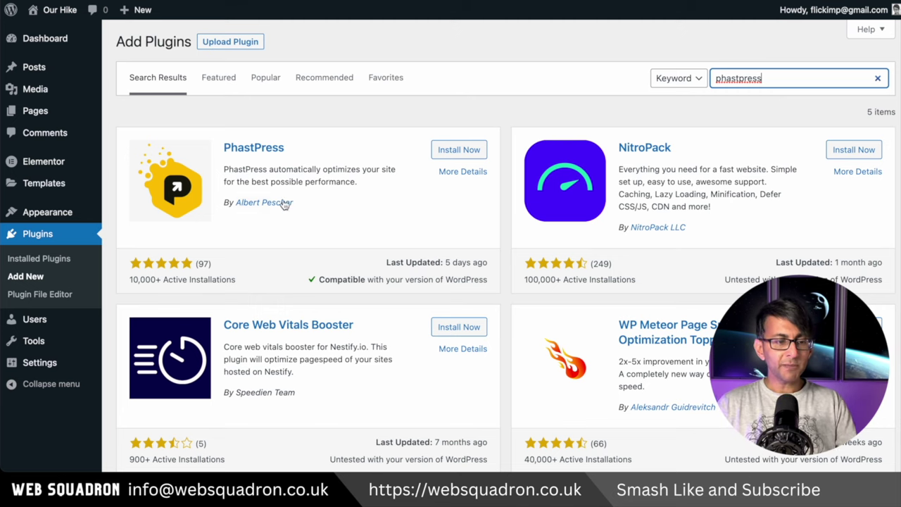
Step: Find the PhastPress and Code Snippets plugins by searching "phastpress" and "code snippets", and install and activate them
left_click(477, 156)
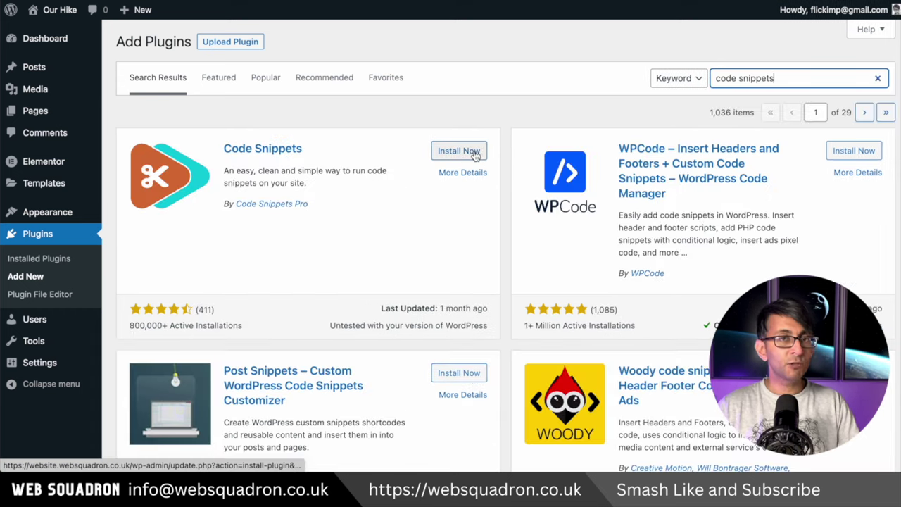
left_click(475, 155)
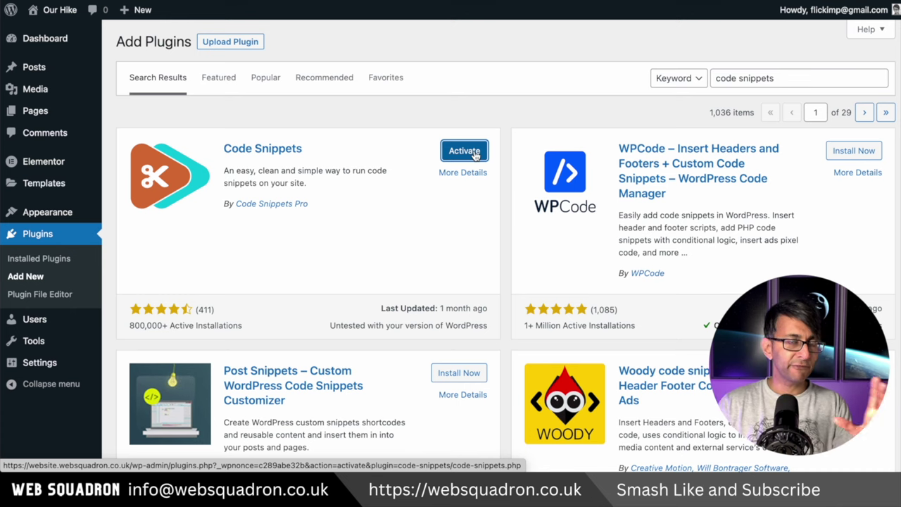
left_click(464, 151)
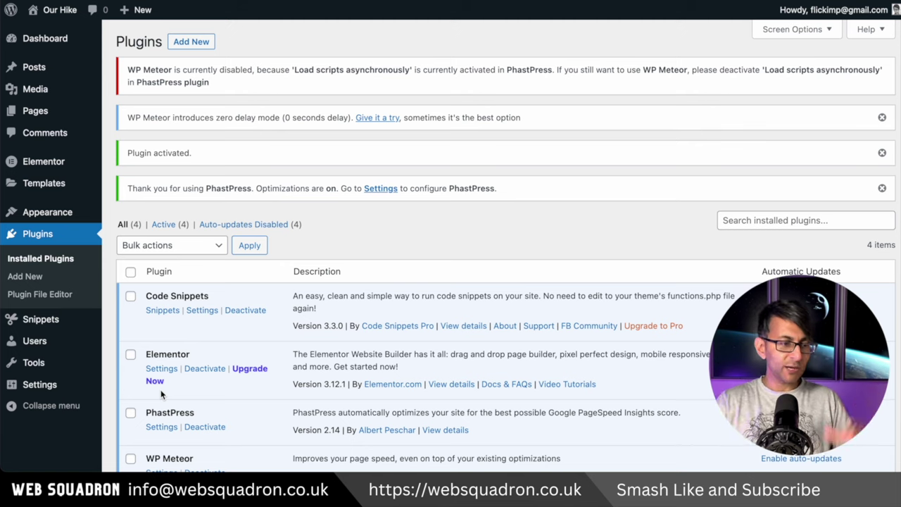
Step: In the WP Meteor plugin settings, set the optimization to "Delay until first interaction" and save the changes
scroll(504, 222, "down", 4)
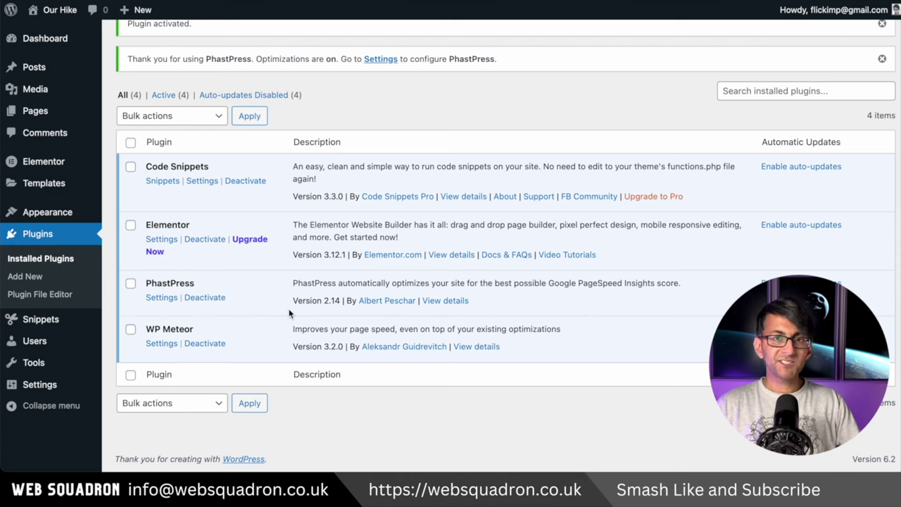
left_click(161, 346)
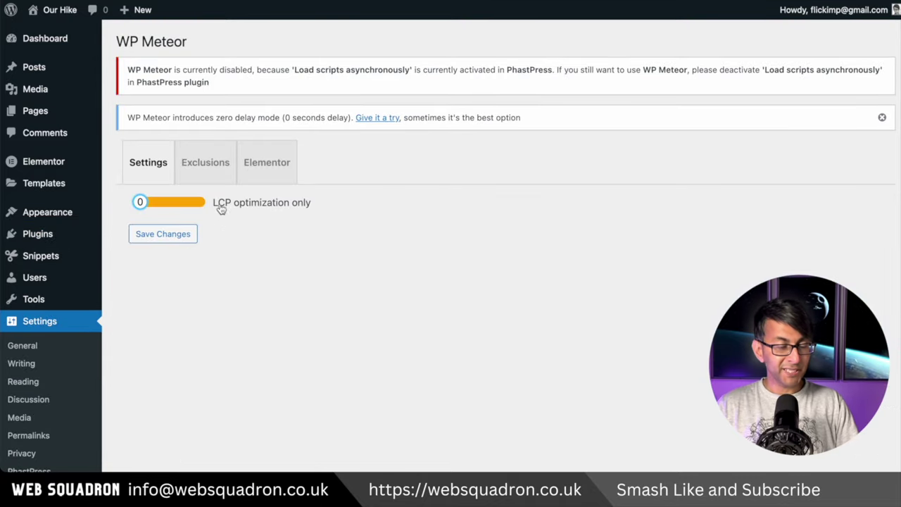
left_click(199, 202)
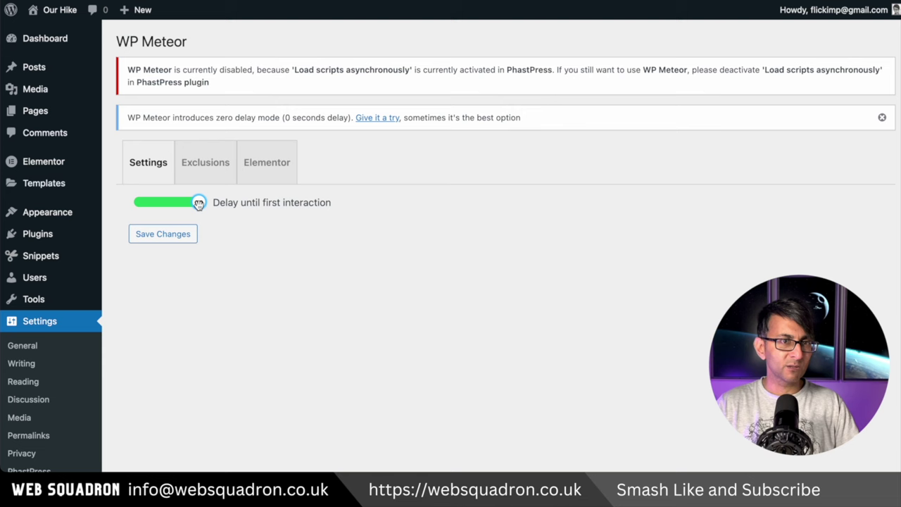
left_click_drag(199, 203, 227, 209)
left_click(168, 239)
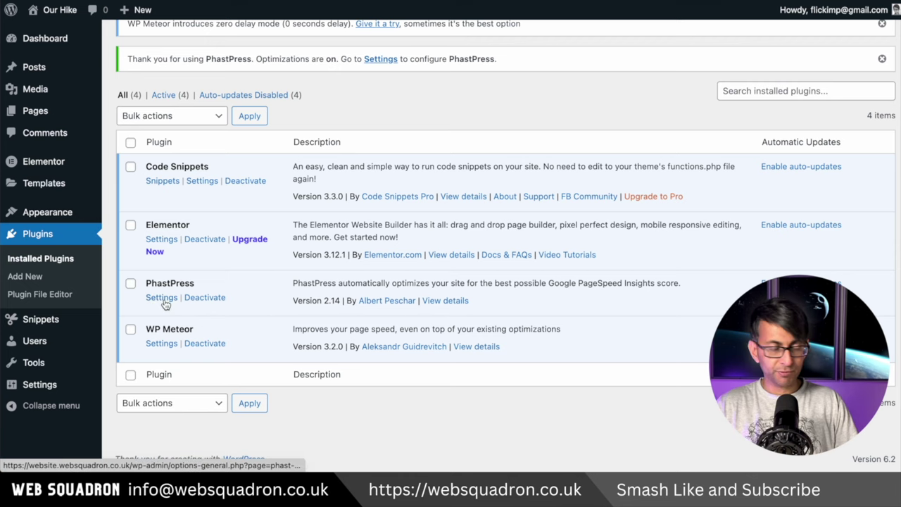
Step: In the PhastPress settings, switch off gzip compression, image optimization in tags and in CSS, and lazy loading of images
left_click(163, 299)
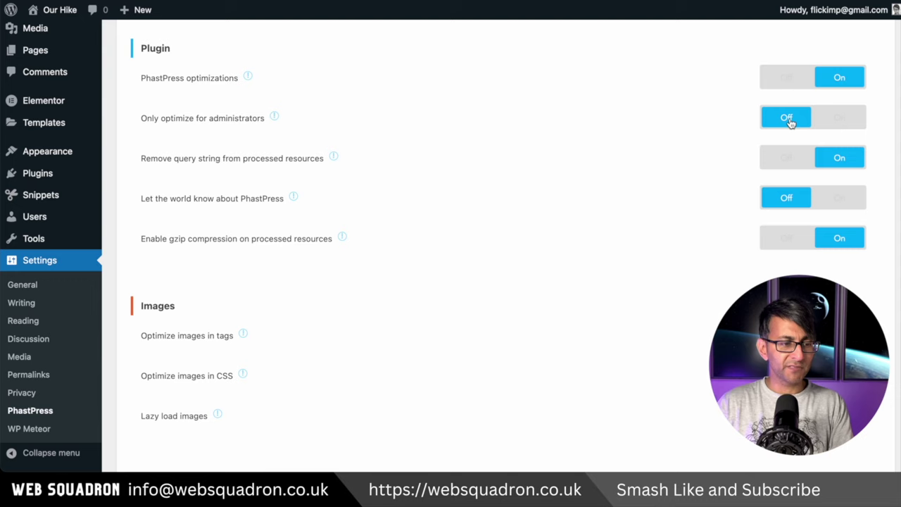
left_click(791, 243)
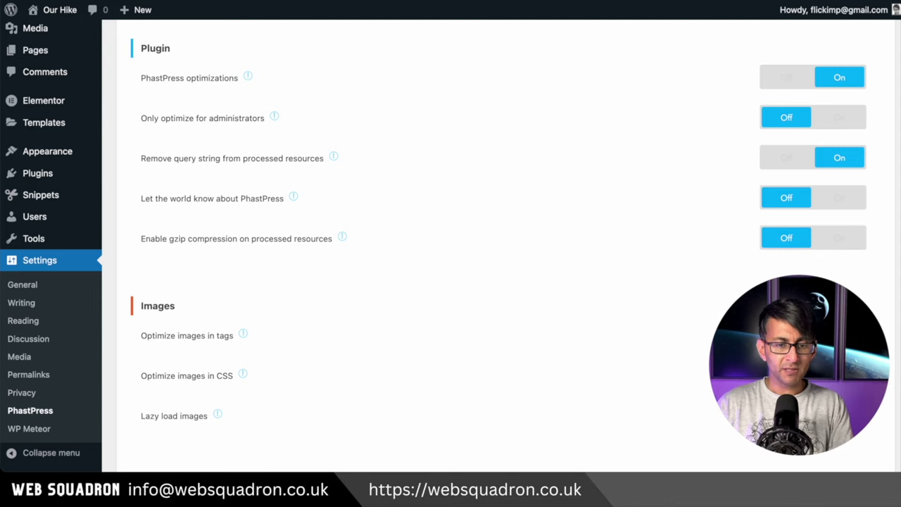
scroll(493, 246, "down", 2)
scroll(451, 246, "down", 4)
left_click(782, 115)
left_click(783, 162)
left_click(781, 193)
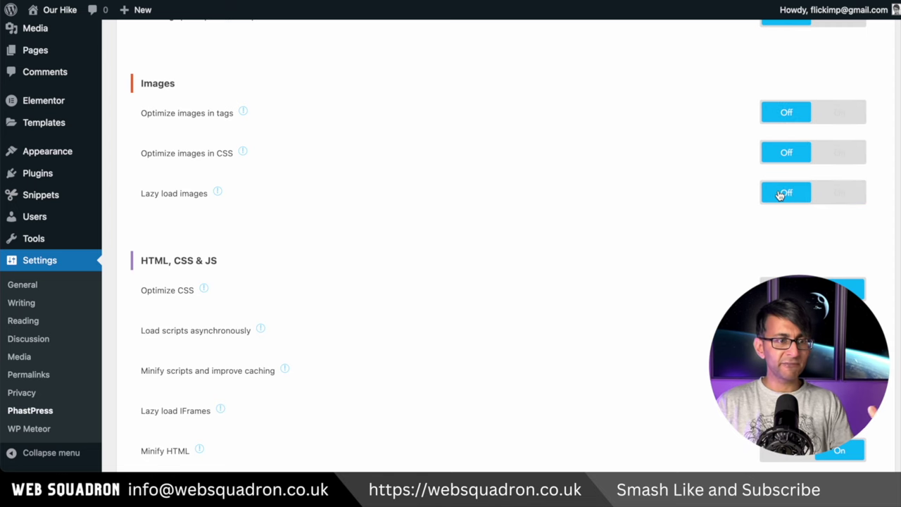
Step: Switch off "Load scripts asynchronously" in the HTML, CSS & JS section of the PhastPress settings
scroll(884, 193, "down", 2)
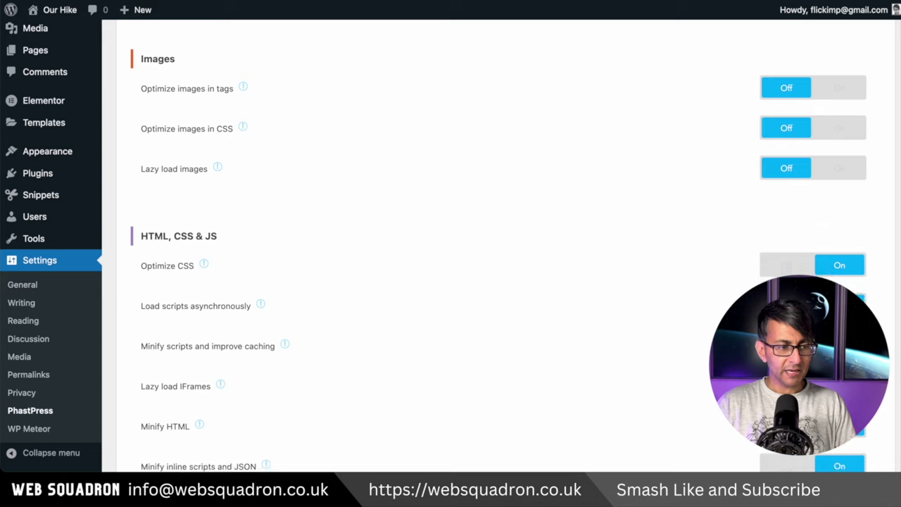
scroll(493, 246, "down", 1)
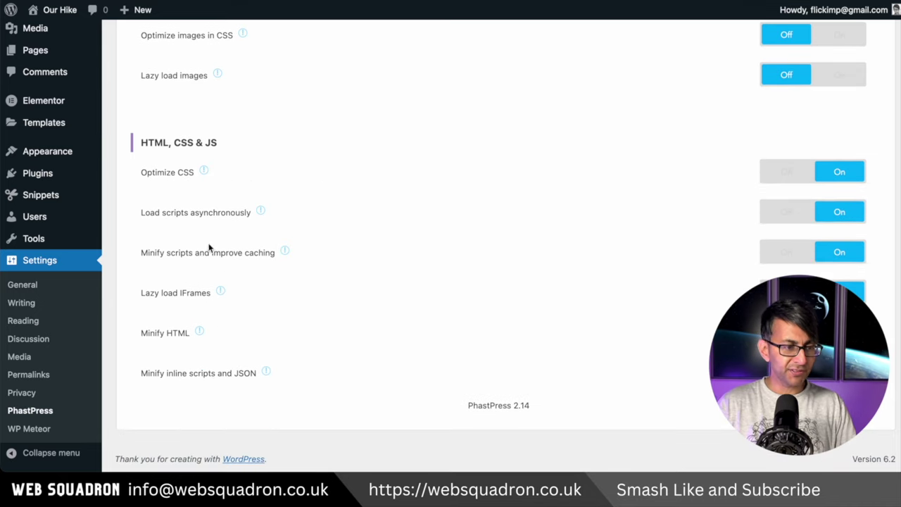
left_click(798, 211)
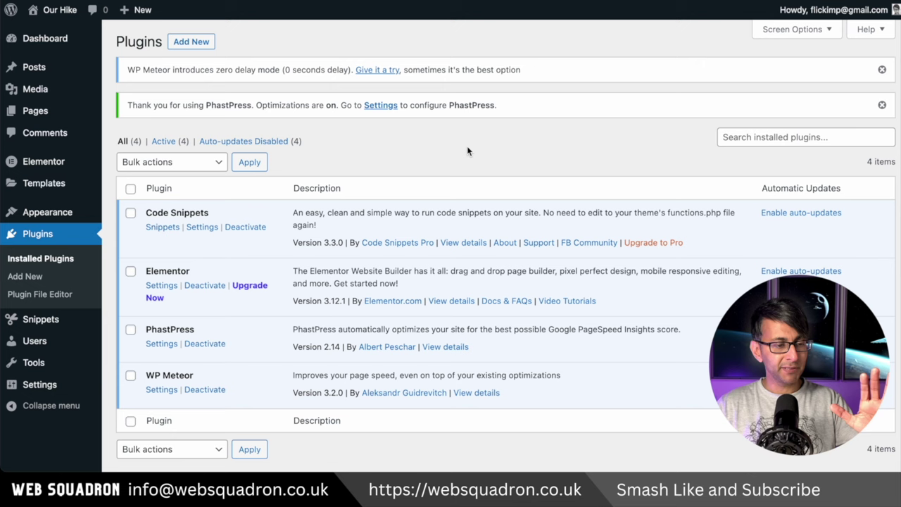
Step: Delete all the sample snippets that come with Code Snippets, starting with "Make upload filenames lowercase" and "Disable admin bar"
left_click(162, 229)
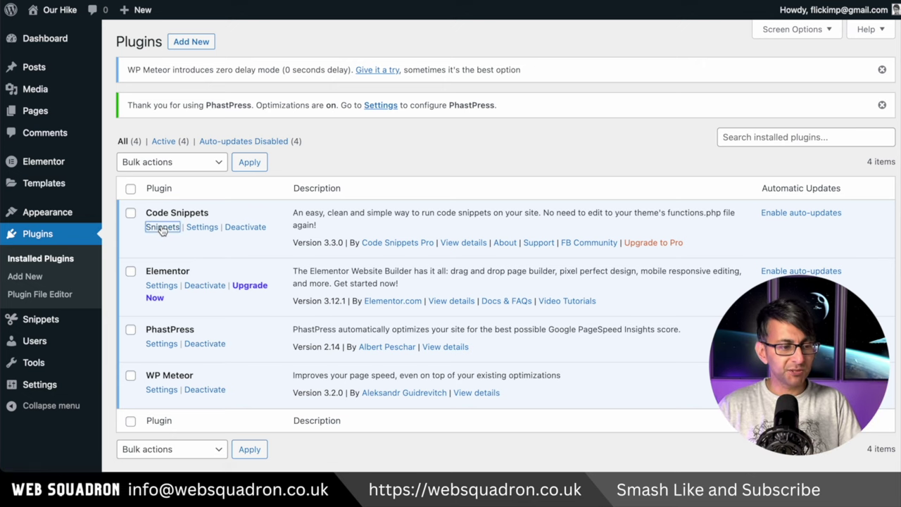
left_click(266, 266)
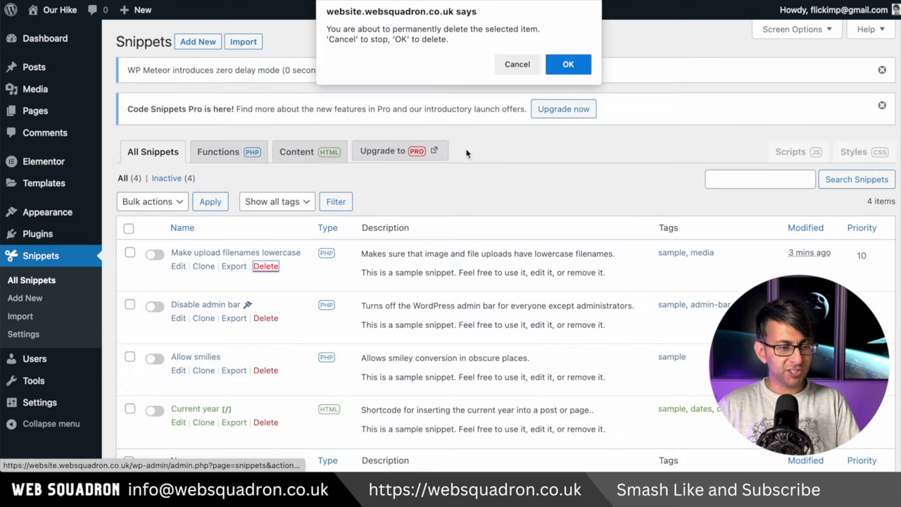
left_click(569, 64)
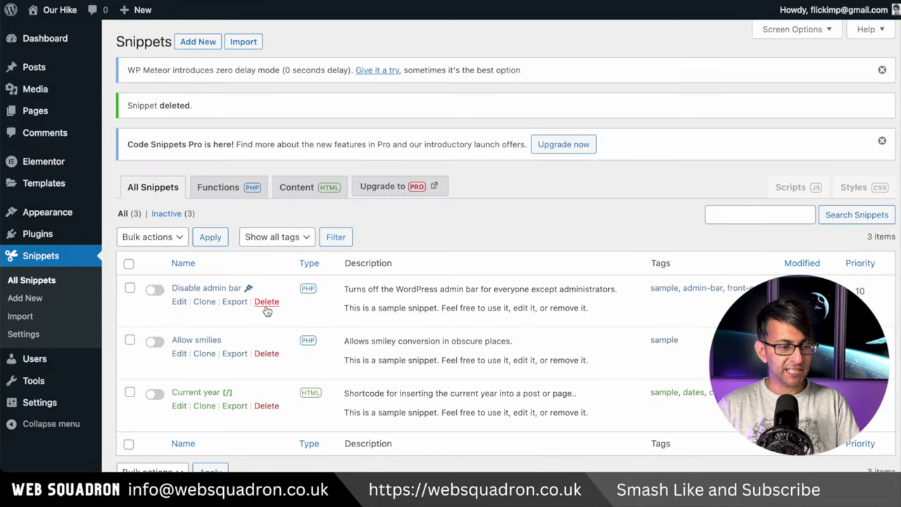
left_click(266, 298)
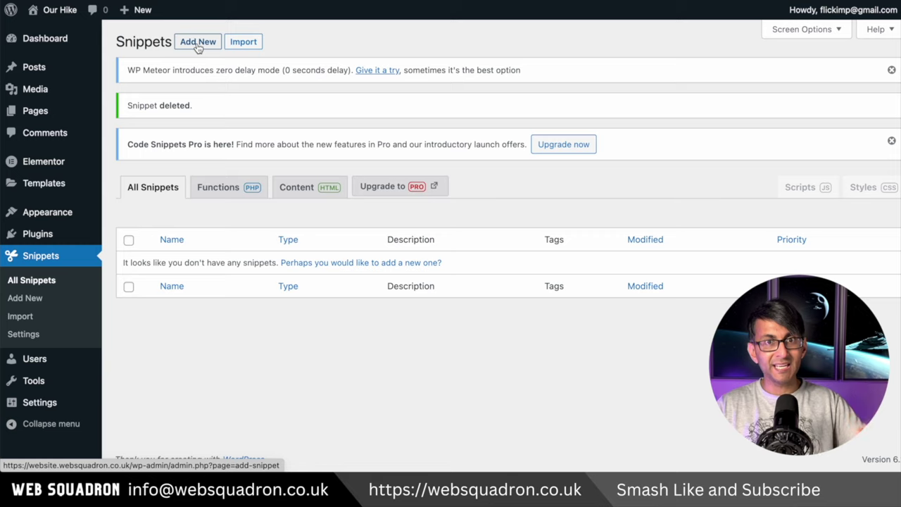
Step: Add a "Remove Google Fonts" snippet with add_filter( 'elementor/frontend/print_google_fonts', '__return_false' );, save it and activate it
left_click(197, 41)
type("Remove Google")
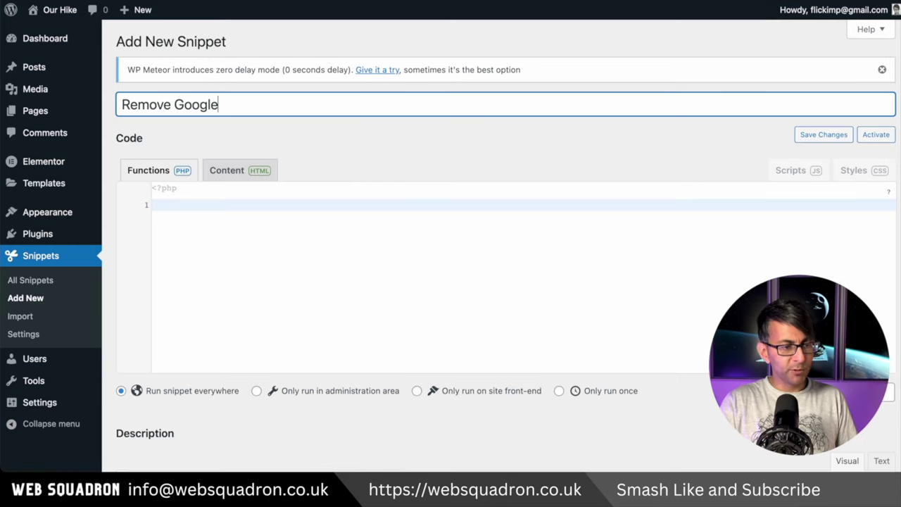
type(" Fonts")
left_click(266, 221)
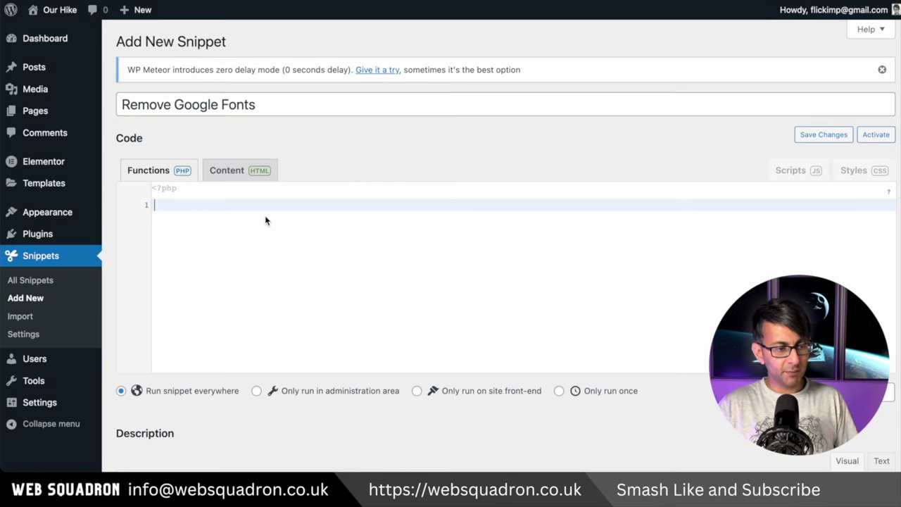
type("add_filter( 'elementor/frontend/print_google_fonts', '__return_false' );")
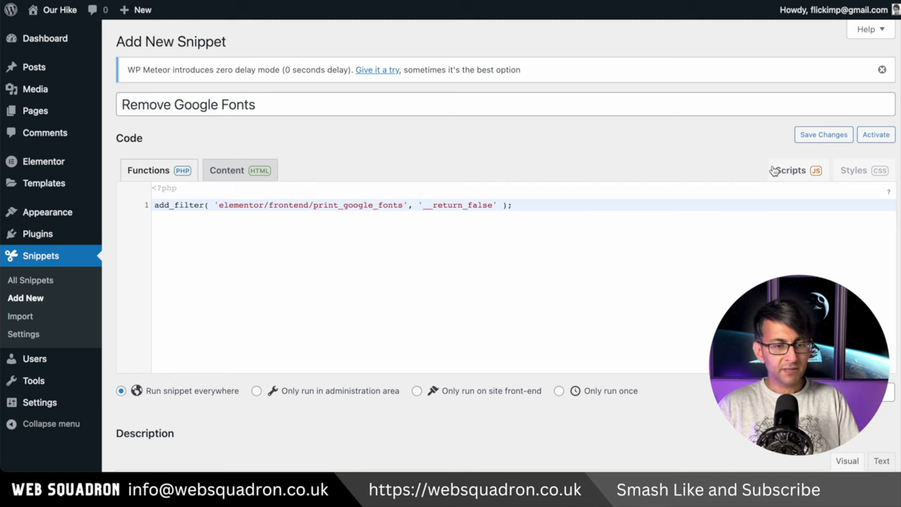
left_click(811, 137)
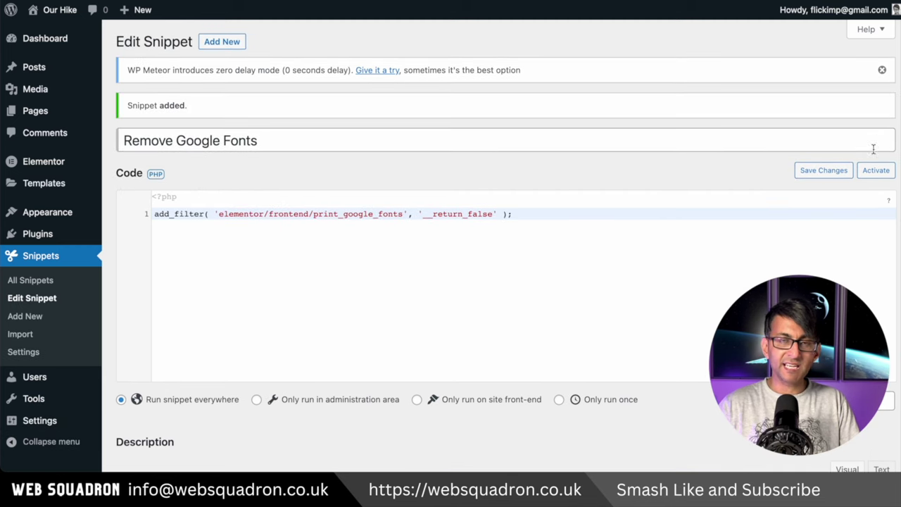
left_click(878, 171)
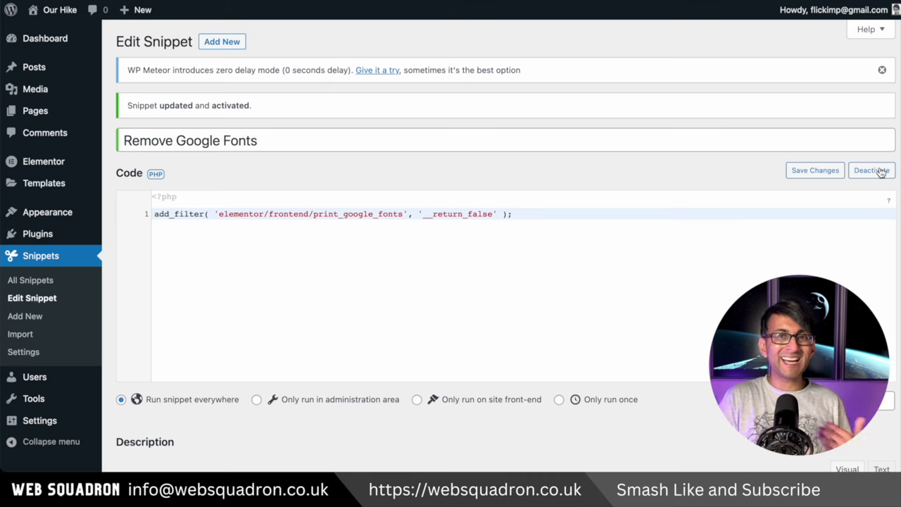
Step: Add and save an "Ensure Webfont is loaded" snippet that filters 'elementor_pro/custom_fonts/font_display' to return 'swap', with arguments 10, 3
left_click(222, 42)
type("Ensure Webfont is loaded")
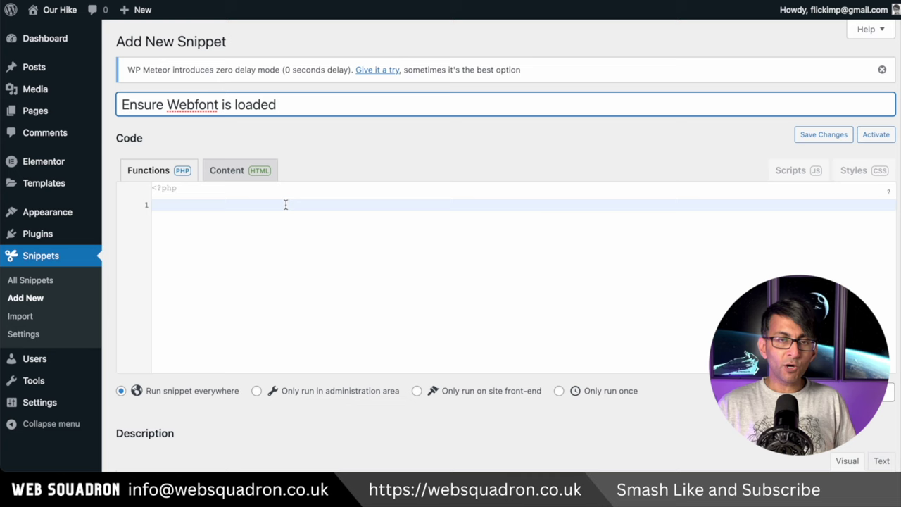
left_click(272, 224)
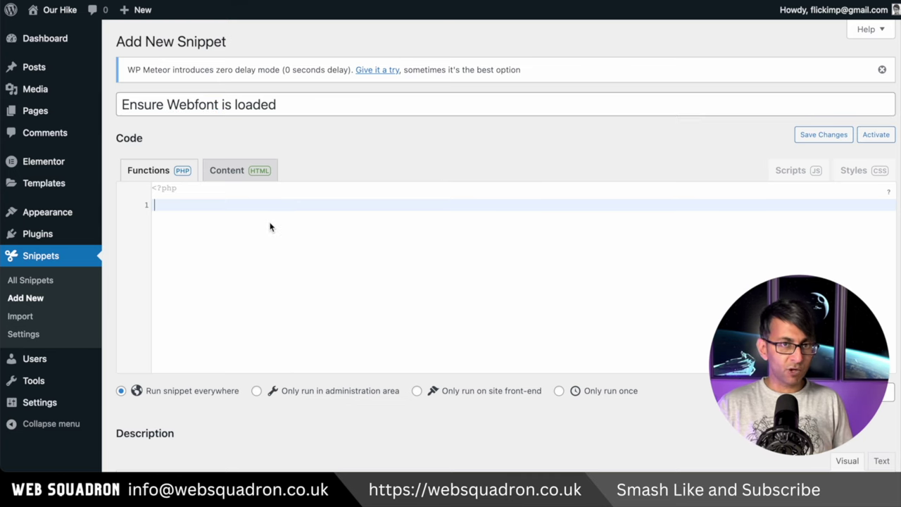
type("add_filter( 'elementor_pro/custom_fonts/font_display', function( $current_value, $font_family, $data ) { \treturn 'swap'; }, 10, 3 );")
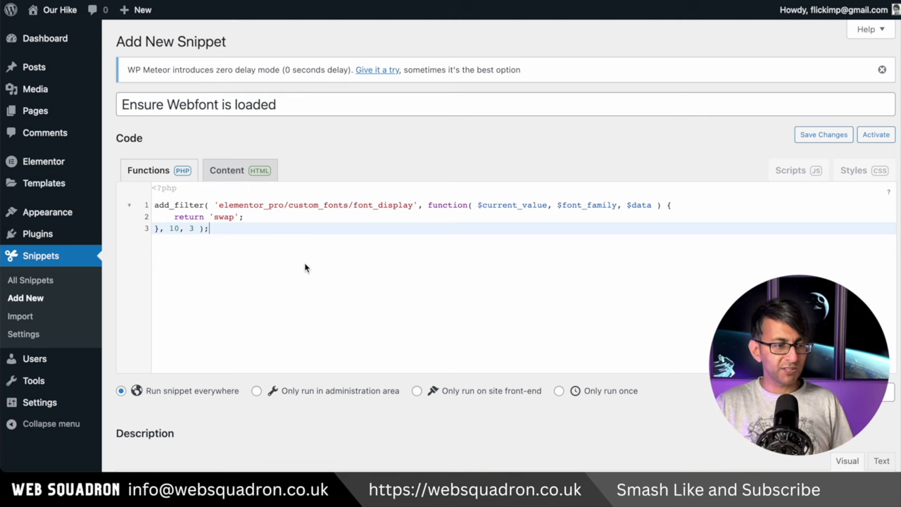
left_click(829, 136)
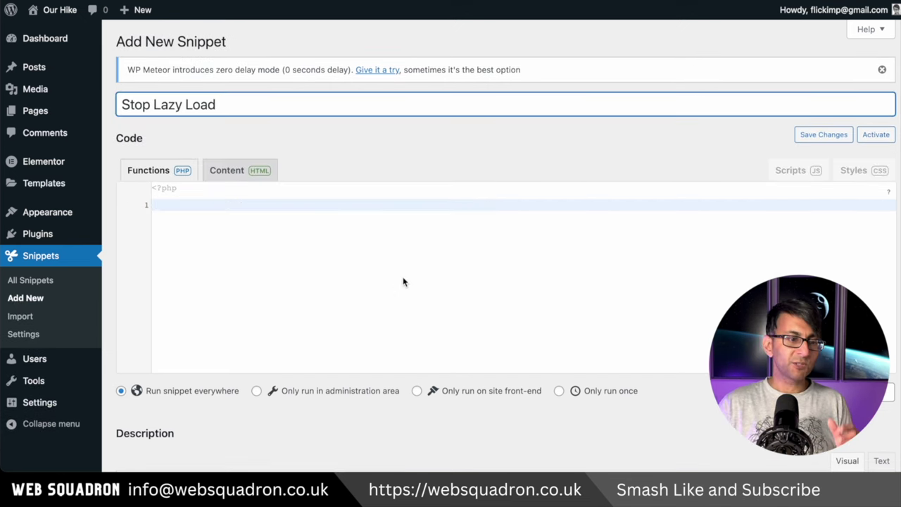
Step: Add a "Stop Lazy Load" snippet returning false for 'wp_lazy_loading_enabled' and a "Remove Unused JS" snippet with the jQuery UI dequeue script
left_click(345, 250)
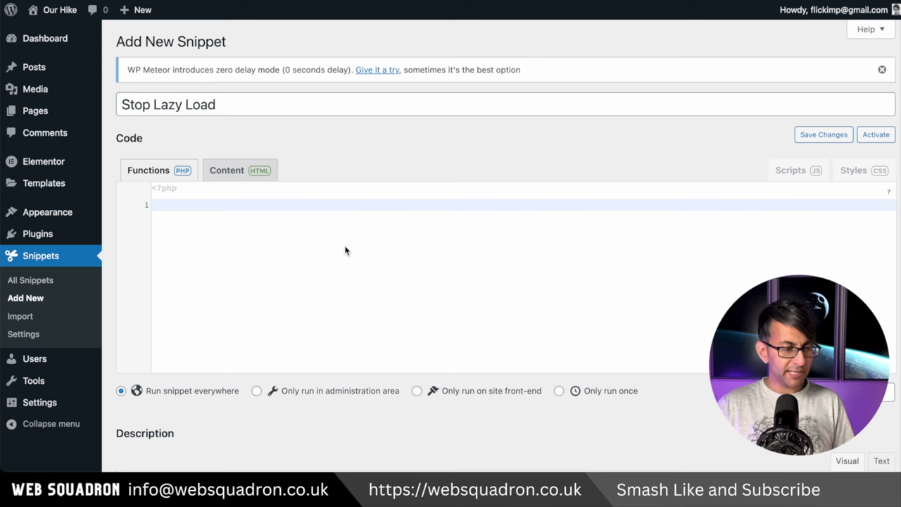
type("add_filter( 'wp_lazy_loading_enabled', '__return_false' );")
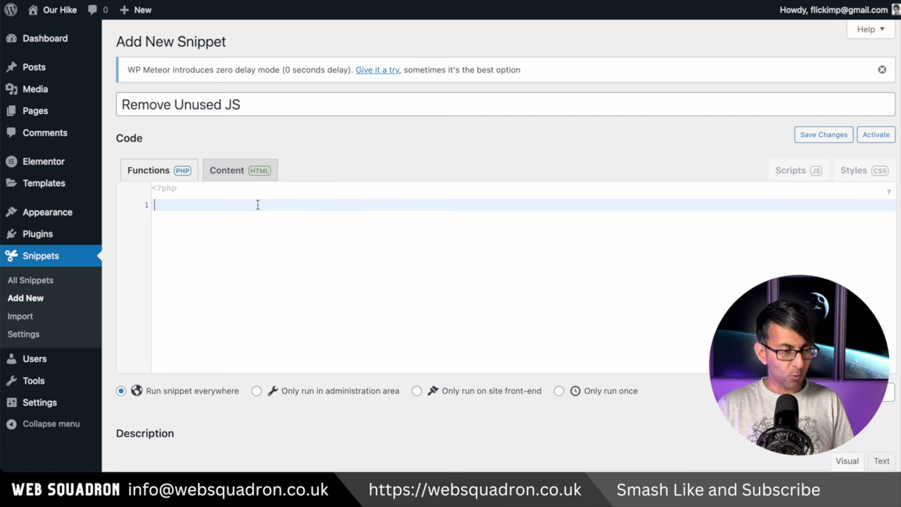
type("/**  * We will Dequeue the jQuery UI script as example.  *  * Hooked to the wp_print_scripts action, with a late priority (99),  * so that it is after the script was enqueued.  */ function wp_remove_scripts() { // check if user is admina  if (current_user_can( 'update_core' )) {             return;          }  else {     // Check for the page you want to target     if ( is_page( 'homepage' ) ) {         // Remove Scripts   wp_dequeue_style( 'jquery-ui-core' );       }  } } add_action( 'wp_enqueue_scripts', 'wp_remove_scripts', 99 );")
left_click(823, 134)
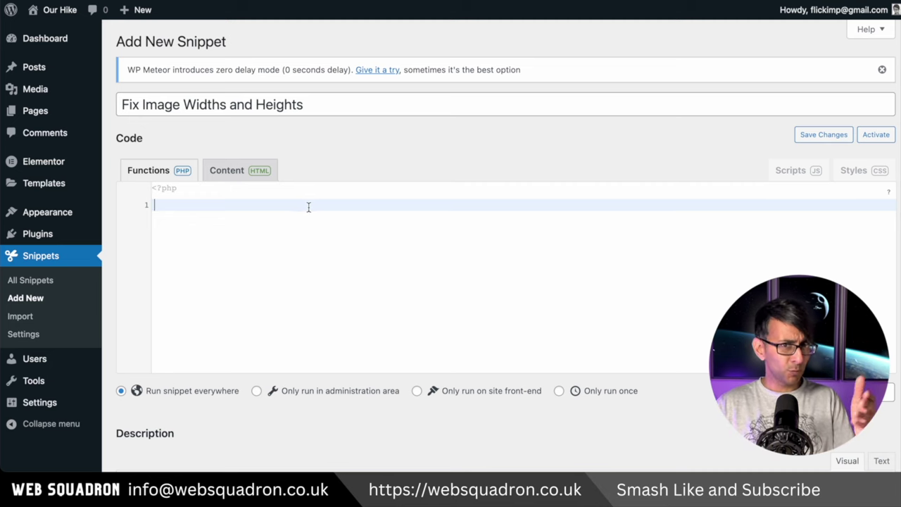
Step: Add a "Fix Image Widths and Heights" snippet with the add_image_dimensions code and a "Purge the Site" snippet with the purge cache button code
key("super+v")
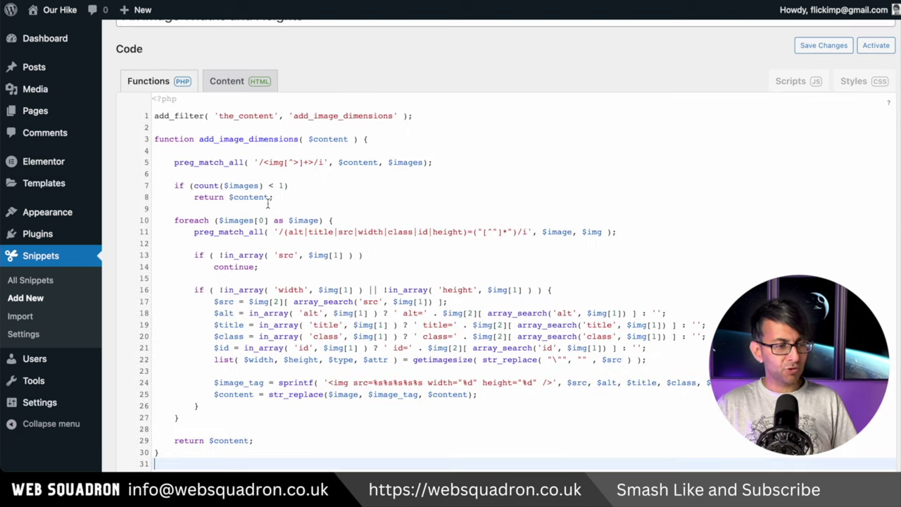
scroll(477, 289, "up", 2)
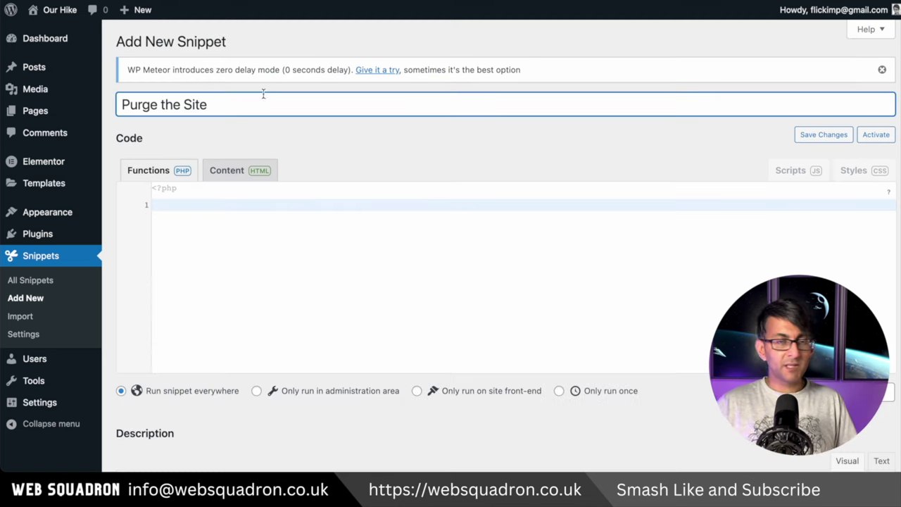
left_click(320, 239)
key("ctrl+v")
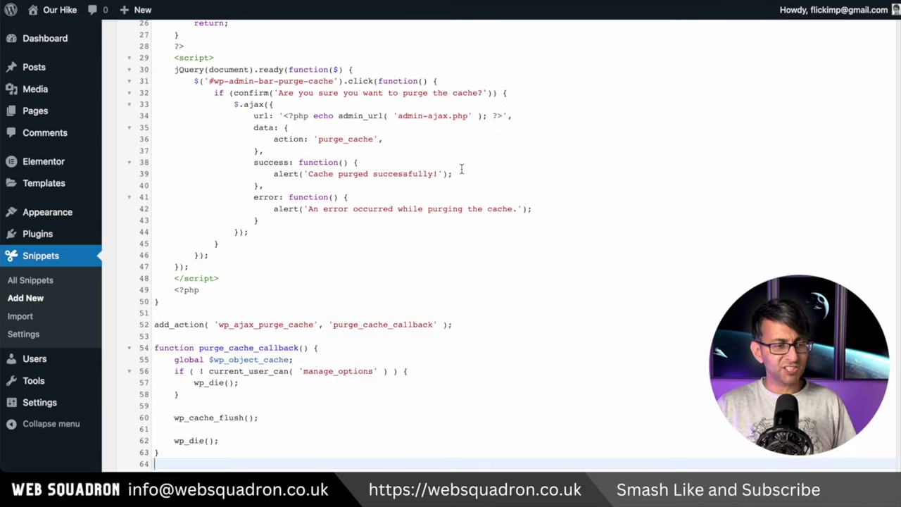
scroll(636, 265, "down", 5)
scroll(732, 167, "up", 4)
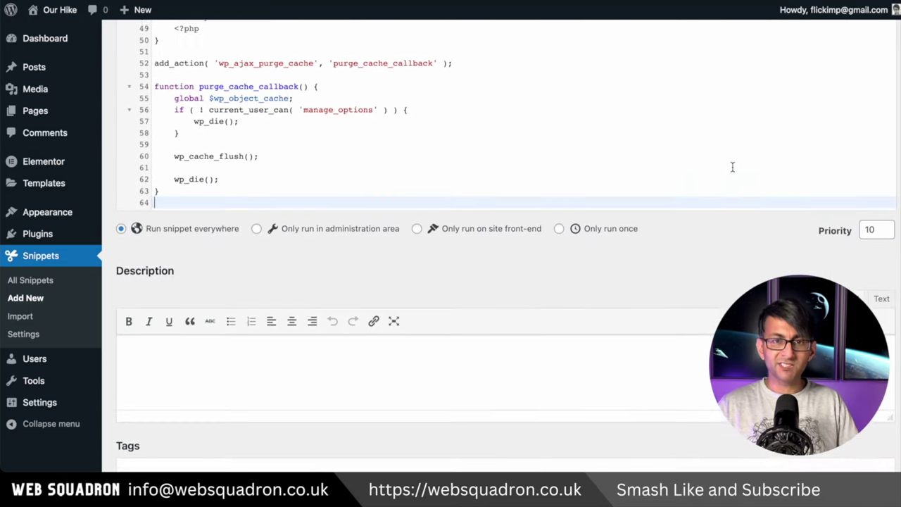
scroll(766, 129, "down", 3)
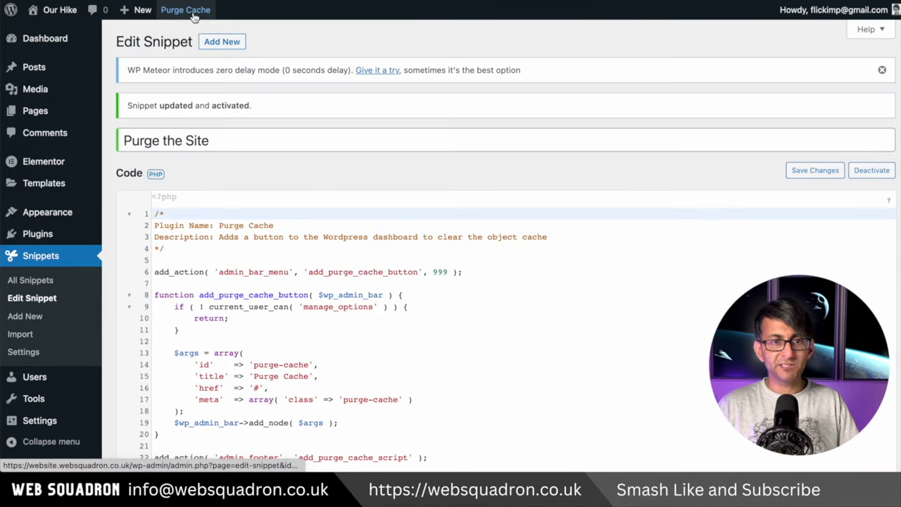
Step: Purge the site's cache with the new Purge Cache command and confirm it
left_click(192, 14)
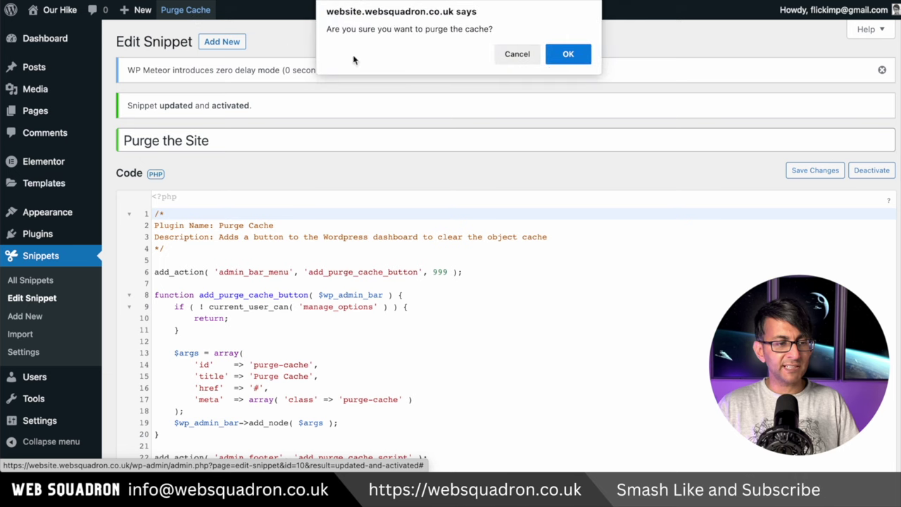
left_click(562, 57)
left_click(562, 58)
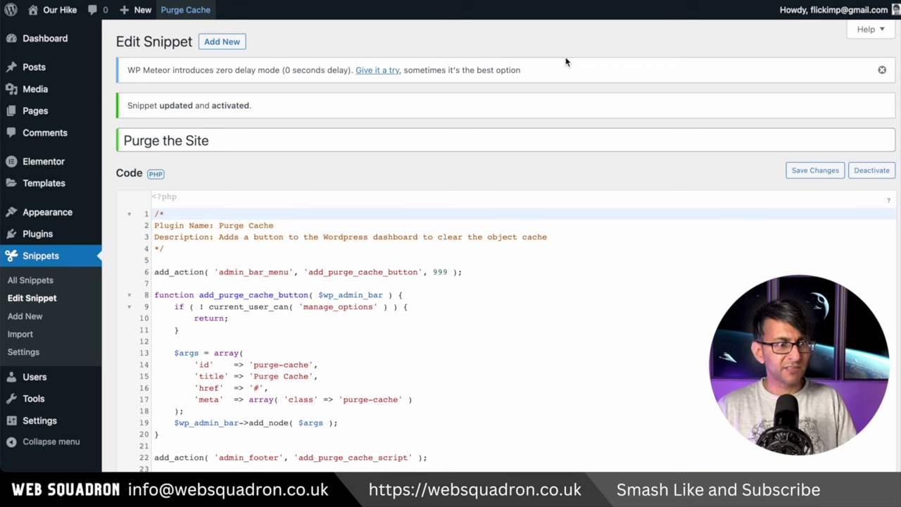
Step: In the list of all snippets, switch "Purge the Site" off and back on
left_click(30, 279)
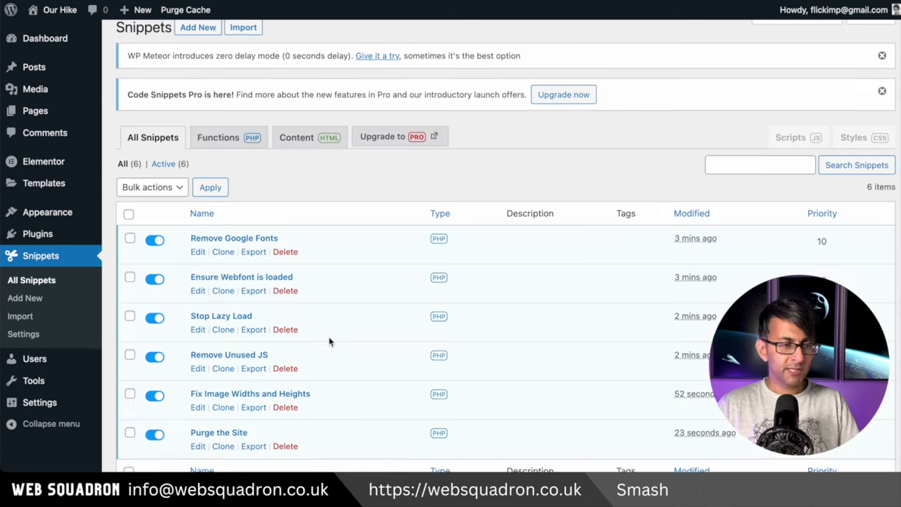
scroll(329, 342, "down", 1)
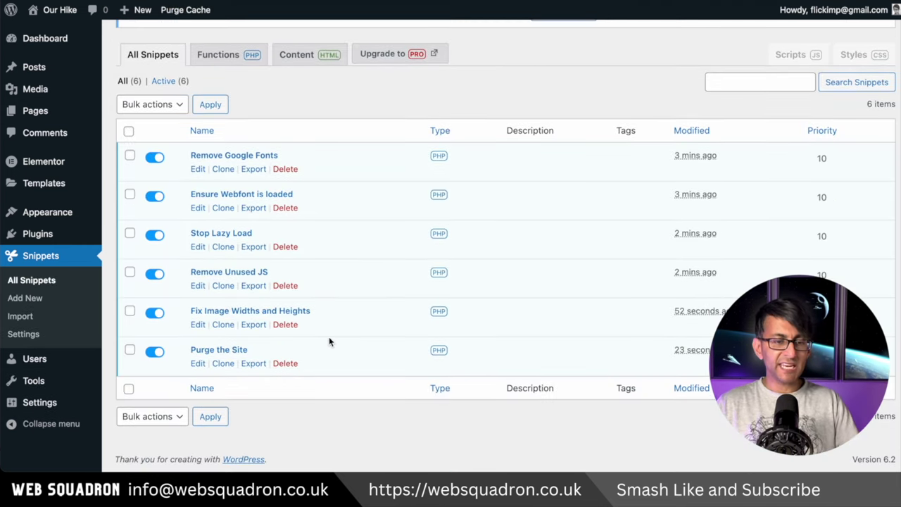
left_click(152, 353)
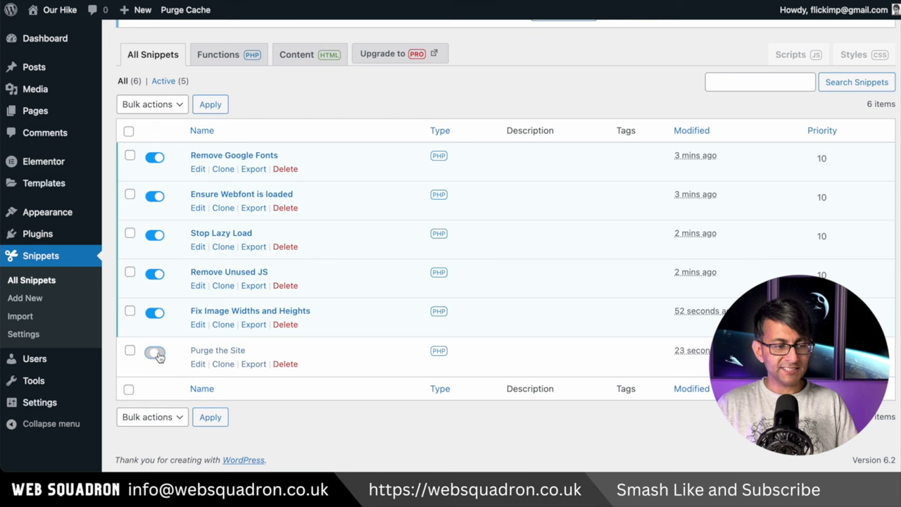
left_click(154, 351)
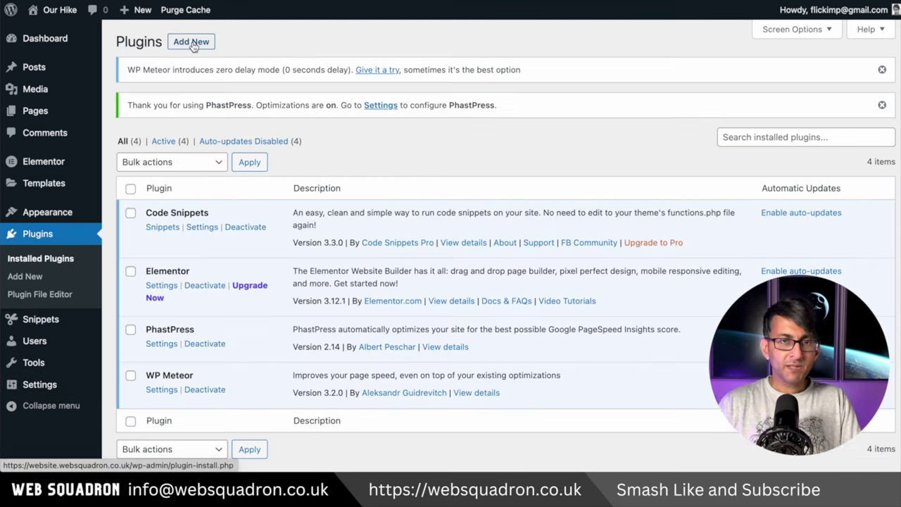
Step: Open the upload form for adding a new plugin from a file
left_click(191, 42)
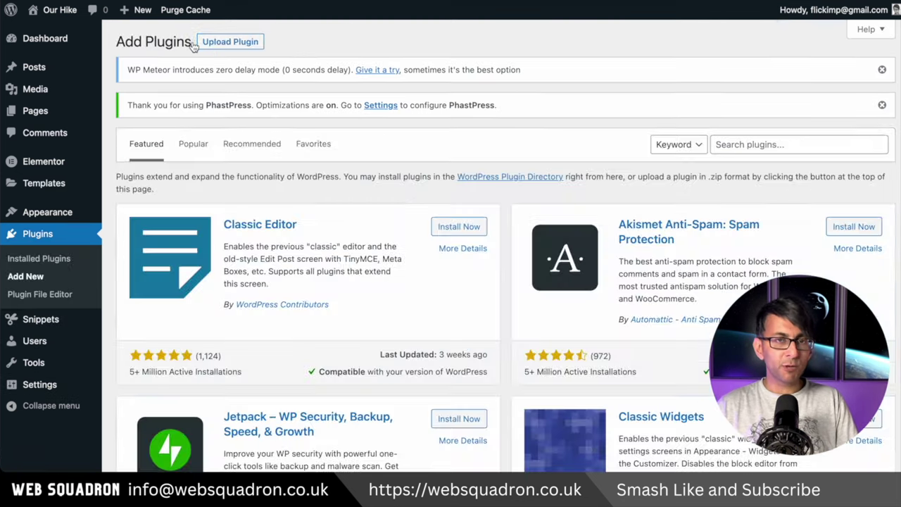
left_click(232, 43)
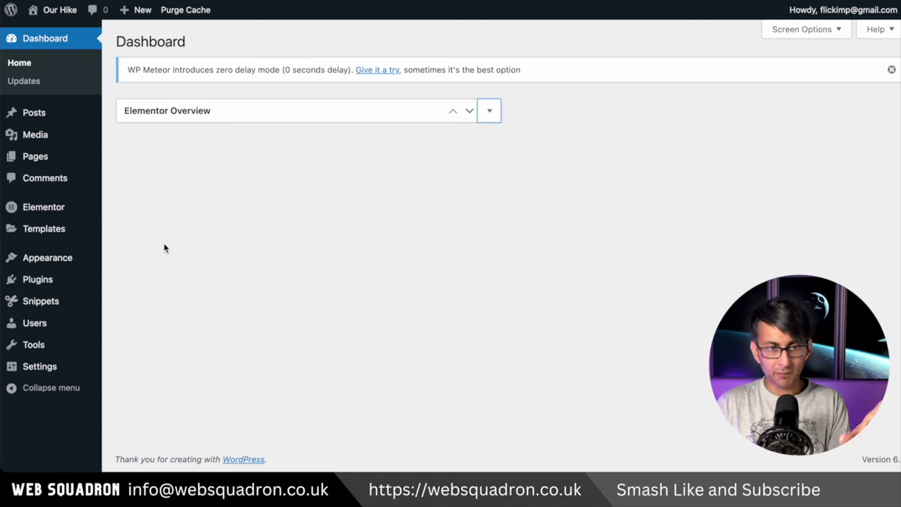
Step: Turn off usage data sharing in Elementor's general settings and save the changes
mouse_move(59, 213)
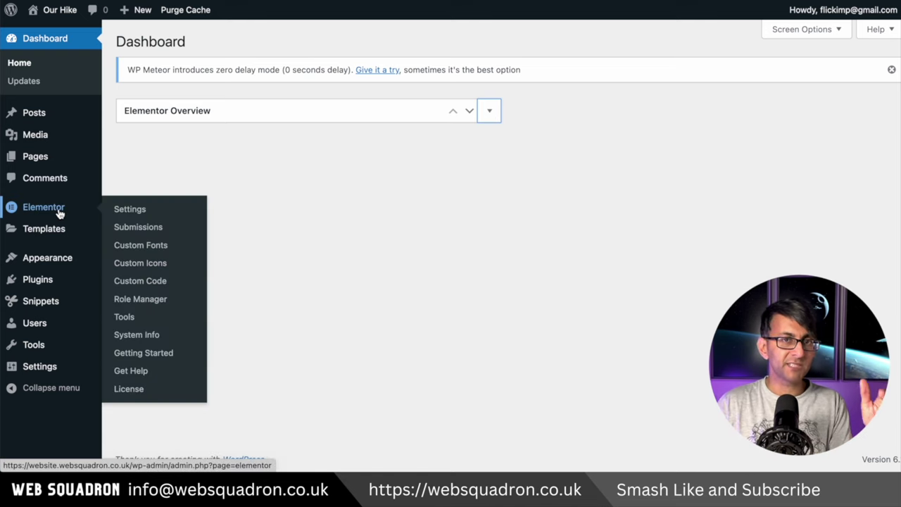
left_click(163, 212)
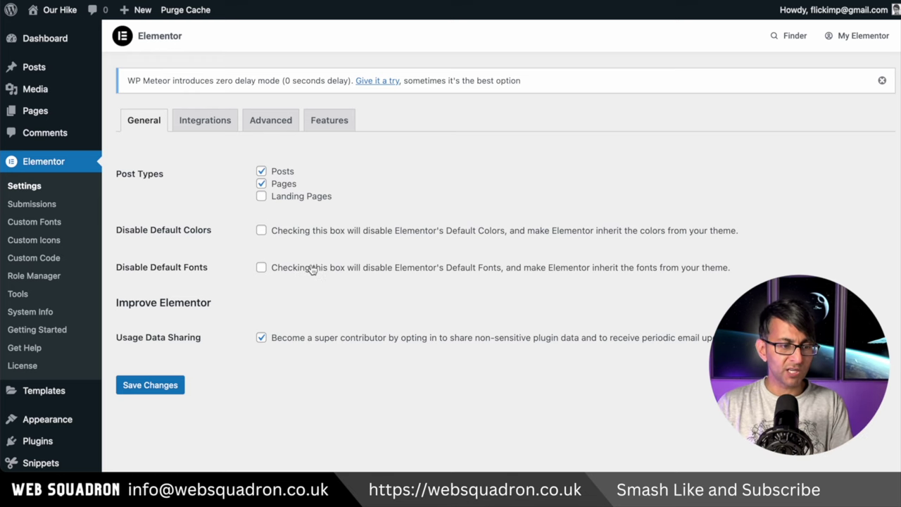
left_click(261, 338)
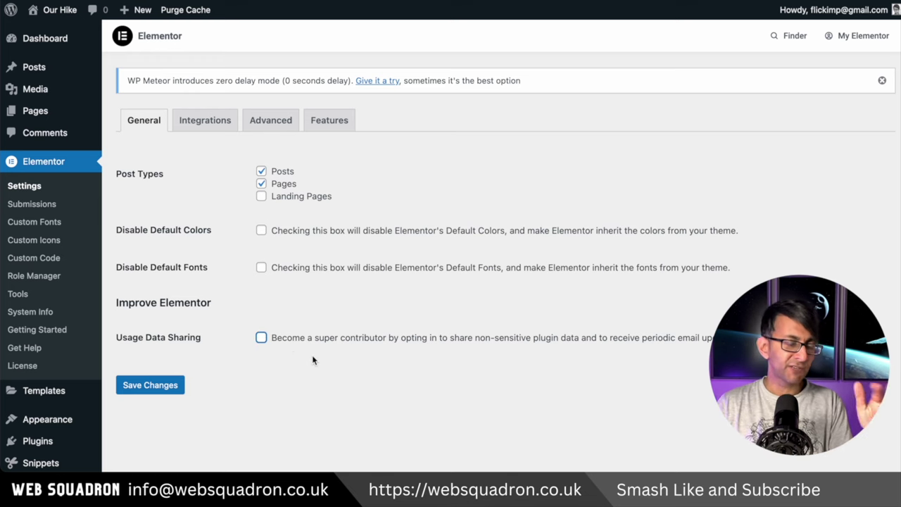
left_click(170, 391)
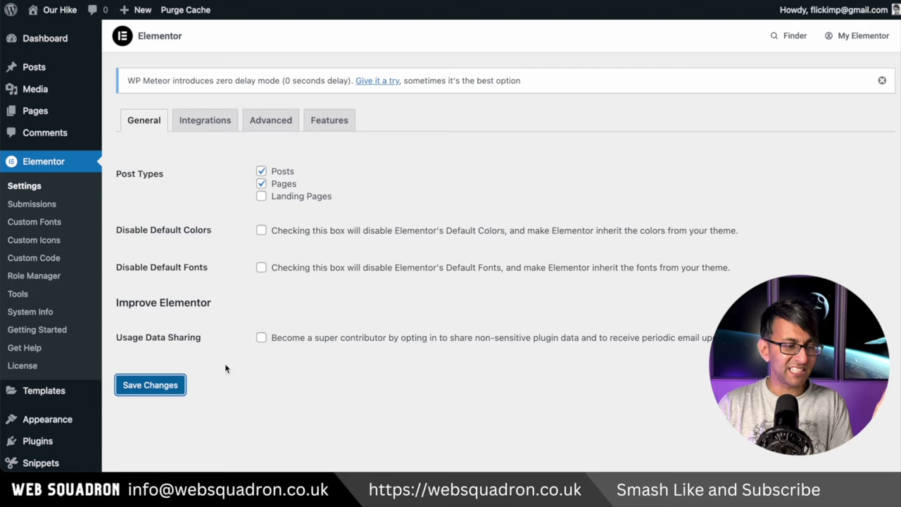
Step: Disable Google Fonts in Elementor's advanced settings
left_click(204, 120)
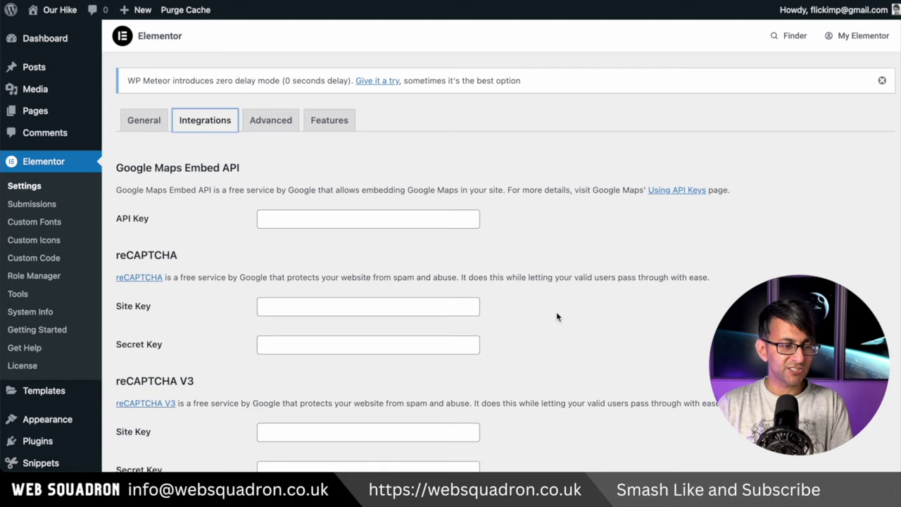
scroll(555, 314, "down", 1)
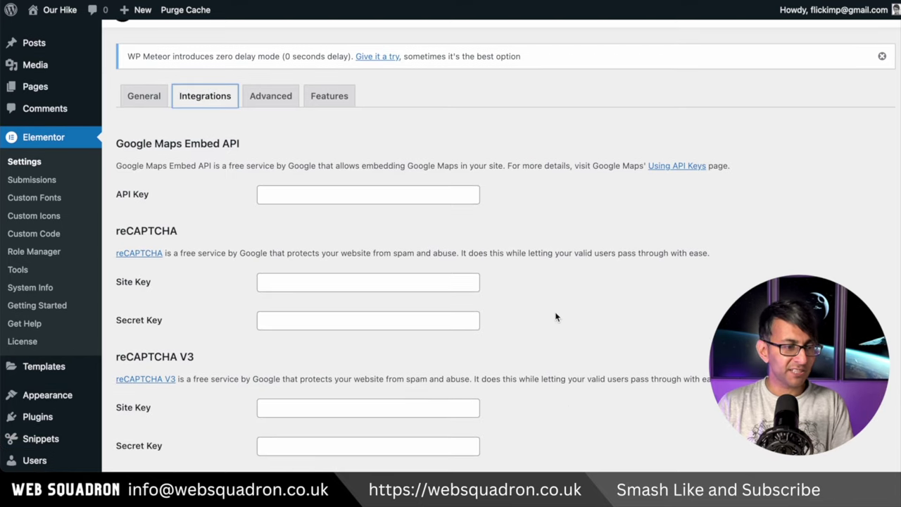
left_click(269, 101)
scroll(522, 181, "down", 5)
left_click(286, 141)
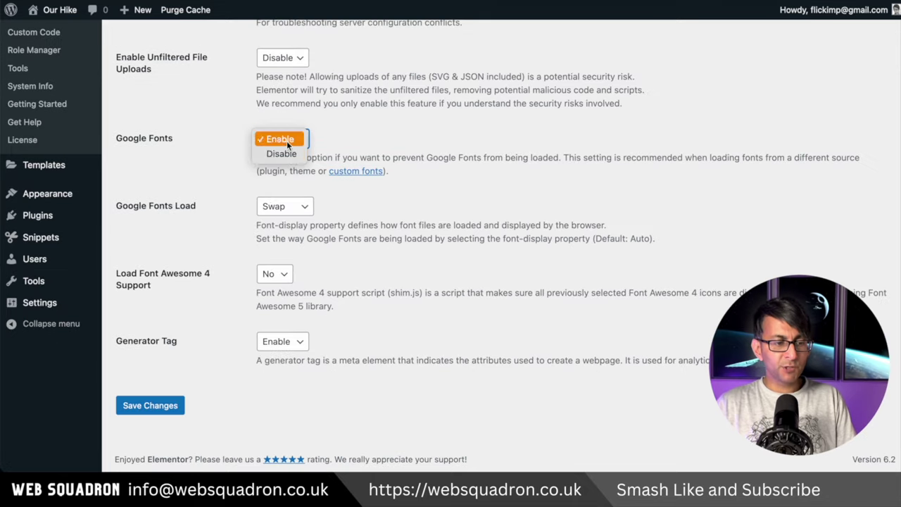
left_click(287, 152)
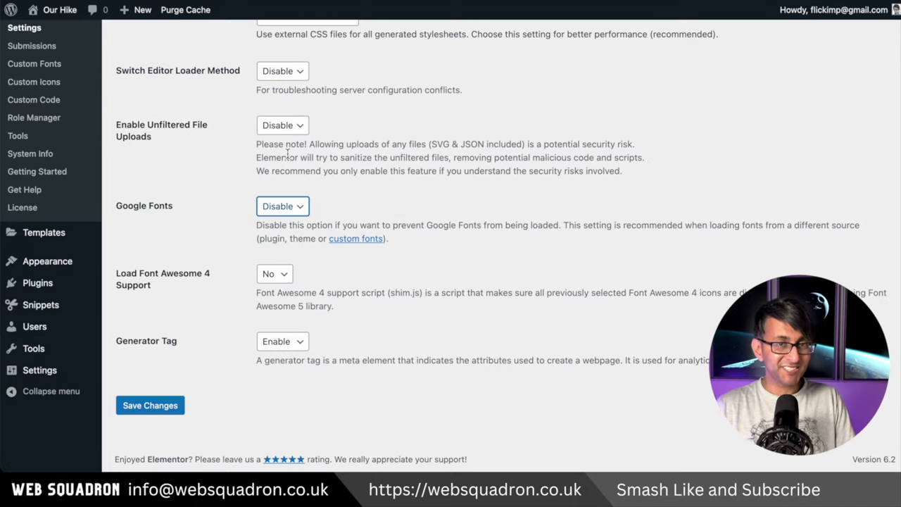
Step: Set the Inline Font Icons and Flexbox Container experiments to Active in Elementor's feature settings
scroll(288, 155, "up", 5)
left_click(330, 121)
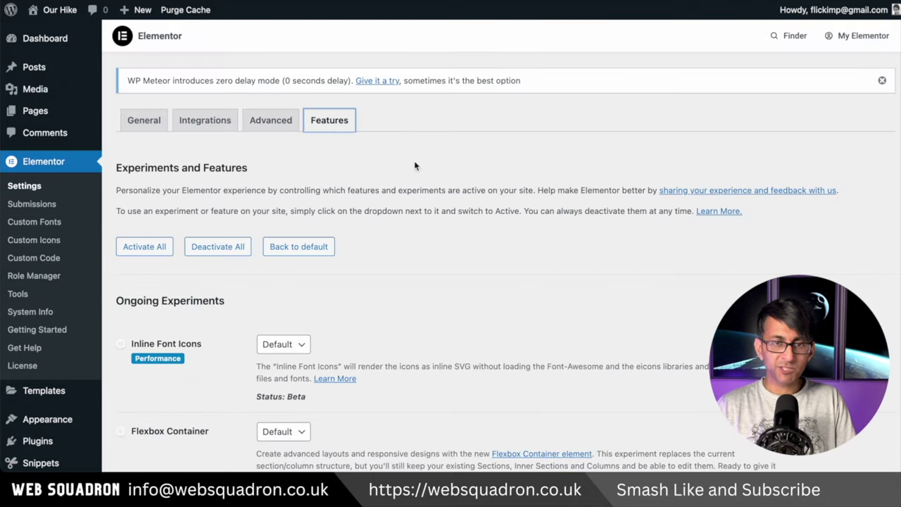
scroll(454, 273, "down", 3)
left_click(283, 124)
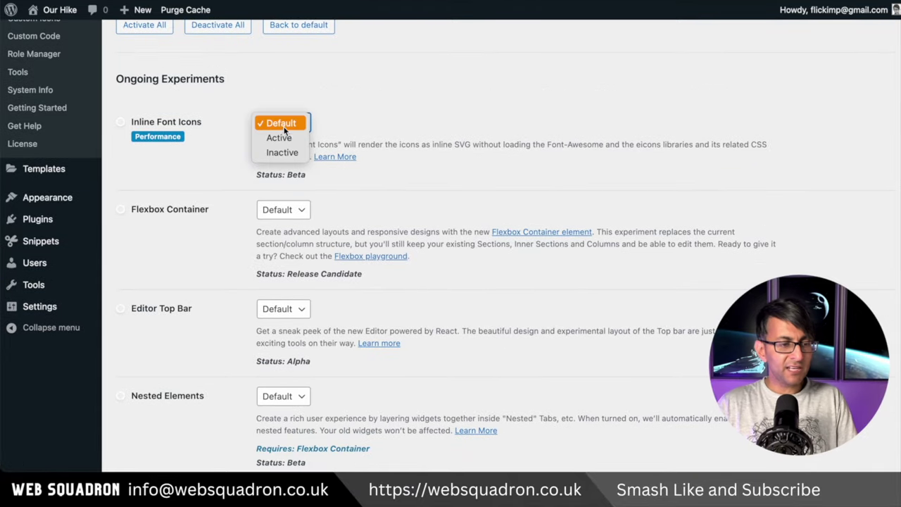
left_click(286, 137)
left_click(288, 211)
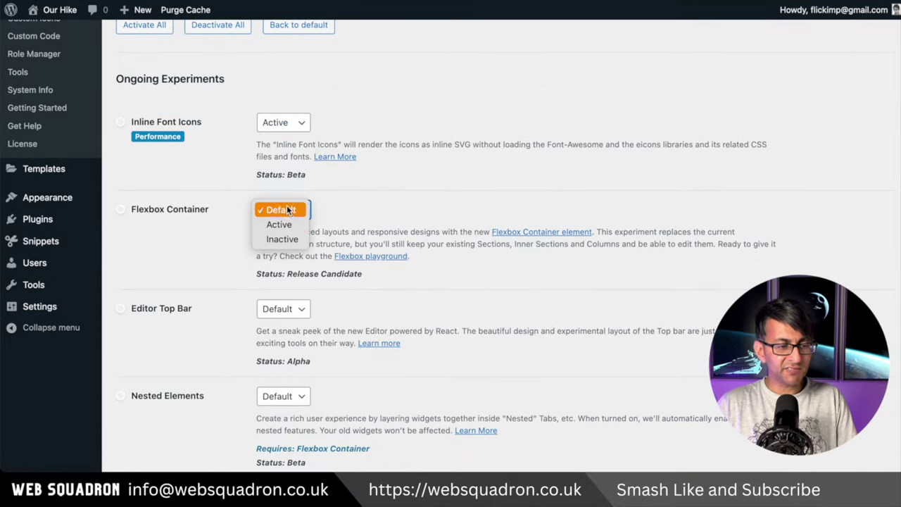
left_click(289, 223)
Step: Set the Nested Elements experiment to Active and Lazy Load Background Images to Inactive
scroll(454, 254, "down", 3)
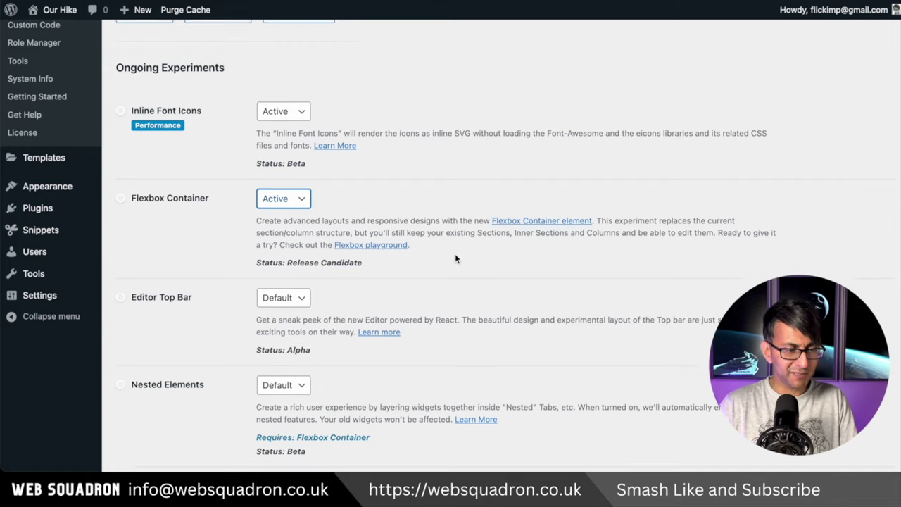
left_click(282, 173)
left_click(288, 189)
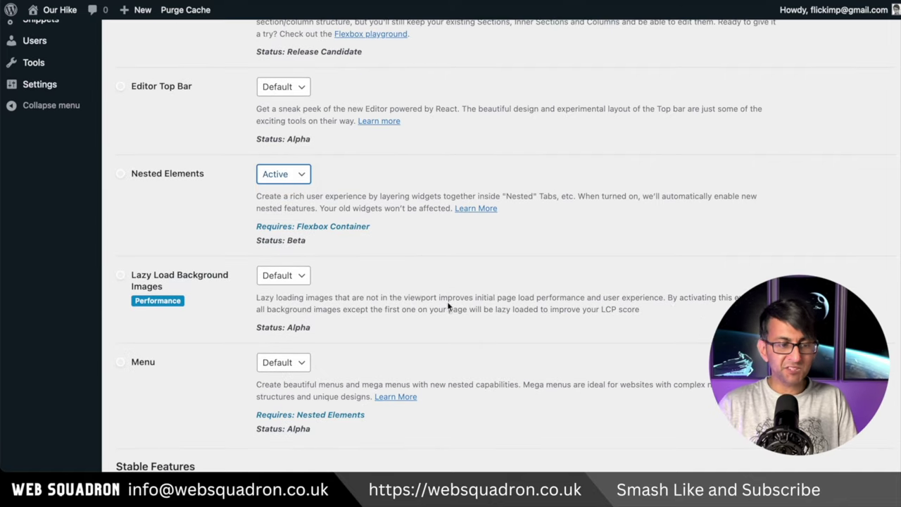
scroll(288, 189, "down", 2)
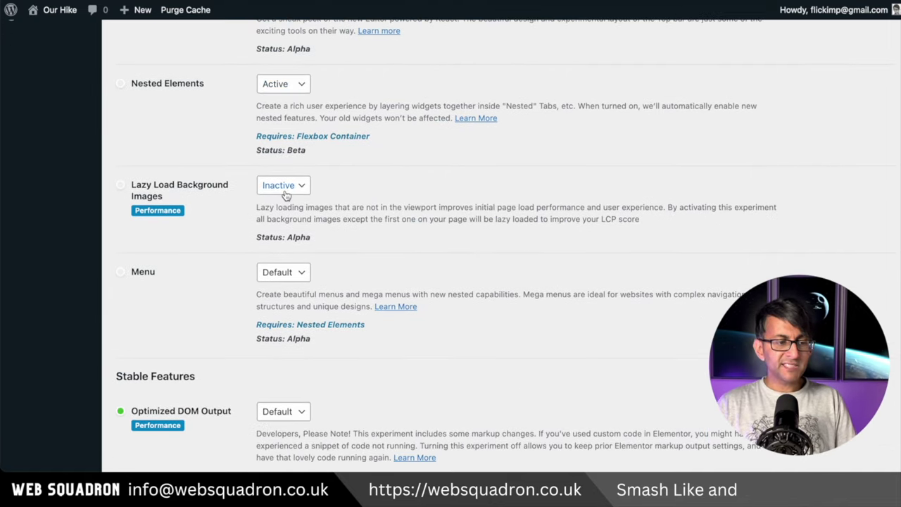
left_click(285, 194)
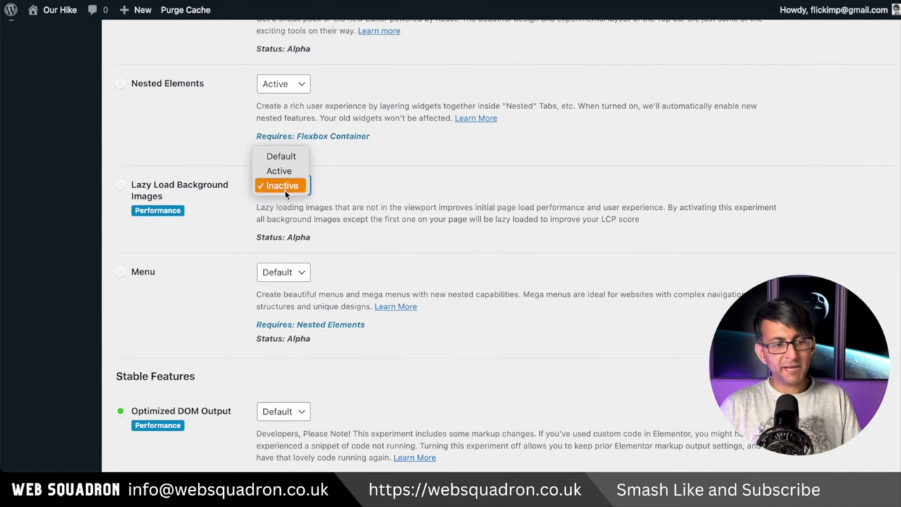
left_click(290, 184)
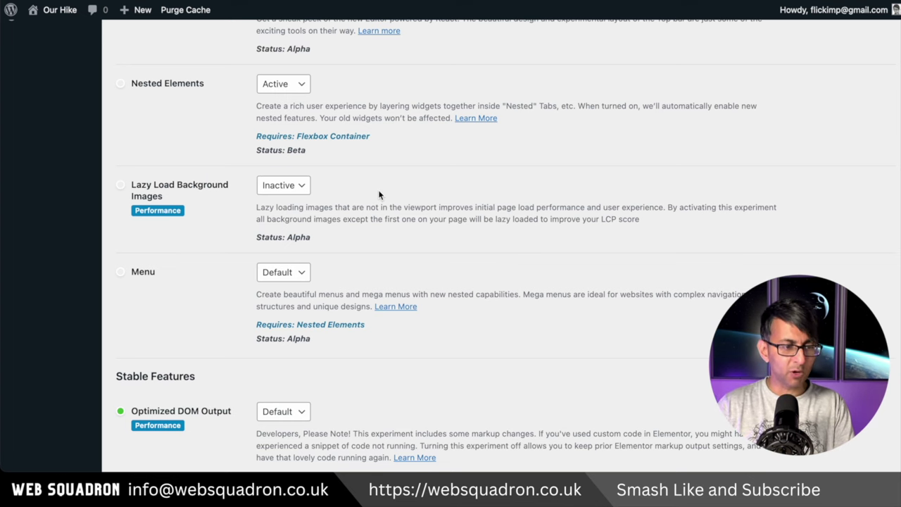
Step: Set the stable features Optimized DOM Output and Improved CSS Loading to Active
scroll(388, 271, "down", 5)
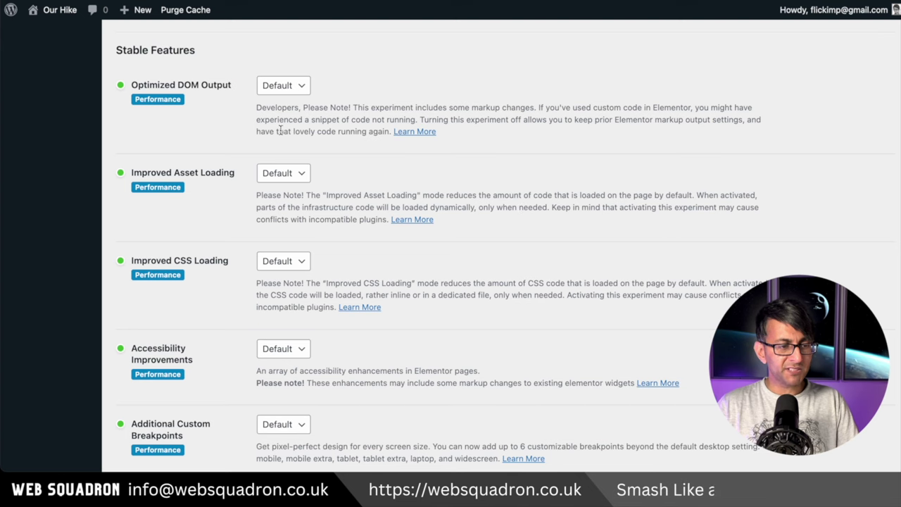
left_click(283, 85)
left_click(284, 96)
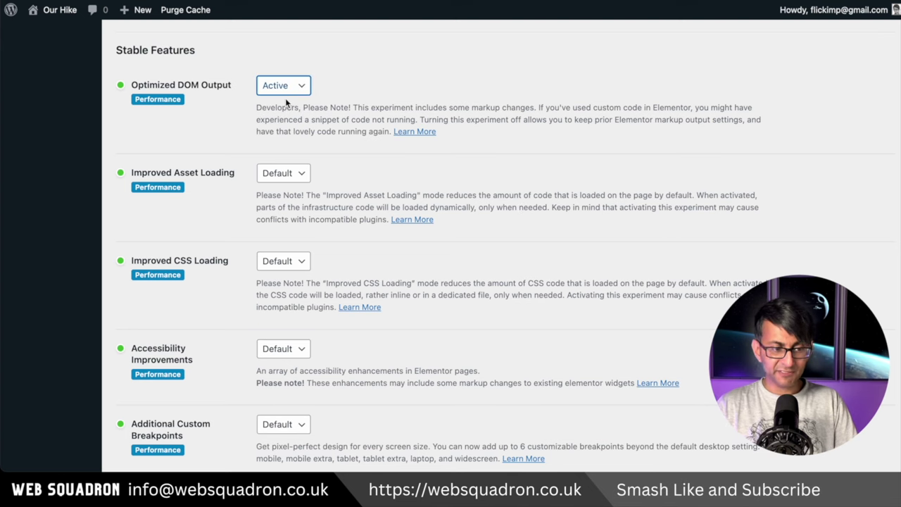
left_click(283, 261)
left_click(282, 273)
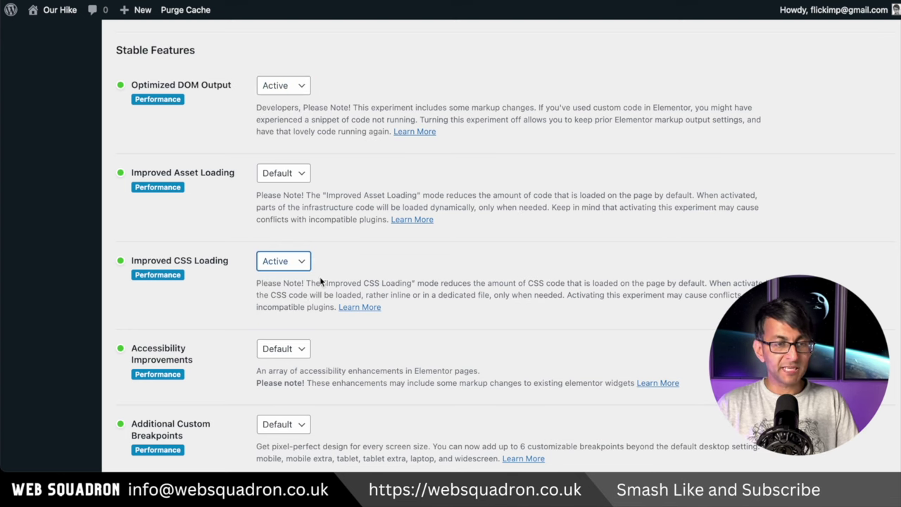
Step: Look through the remaining stable features and check the options available for Form Submissions
scroll(373, 349, "down", 2)
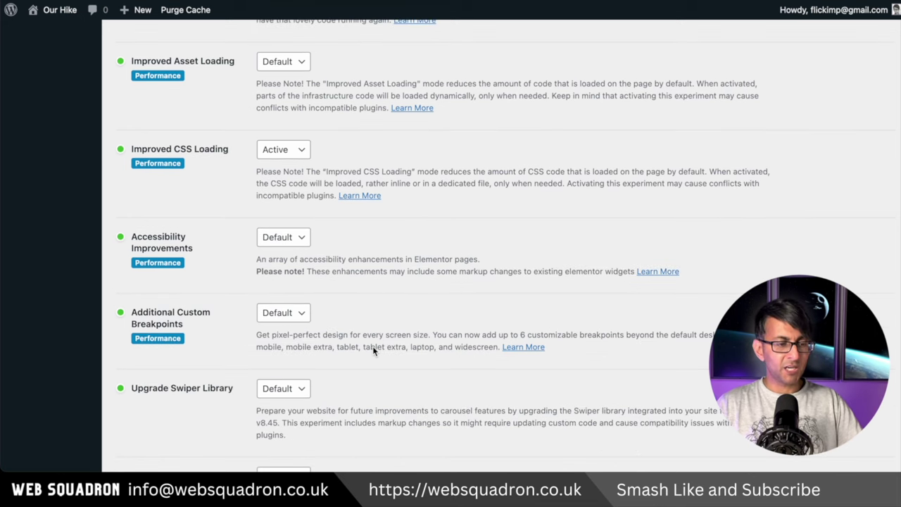
scroll(373, 346, "down", 10)
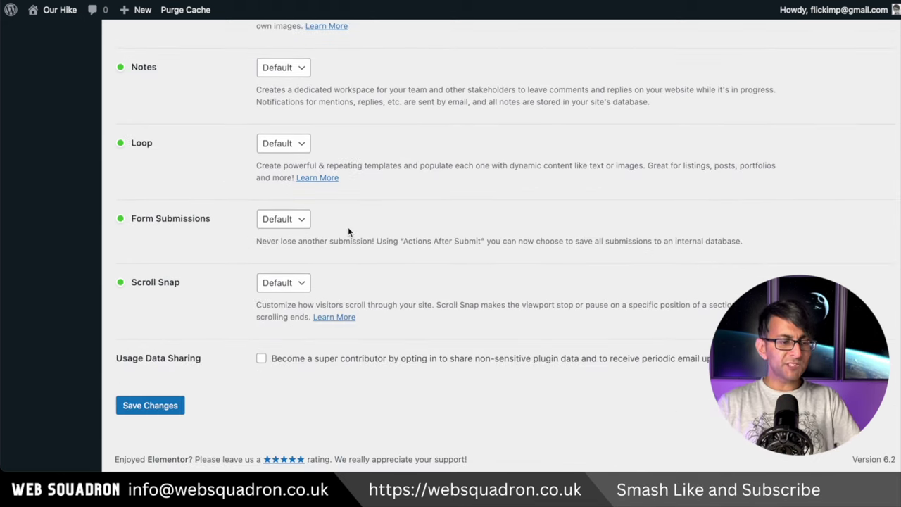
left_click(291, 219)
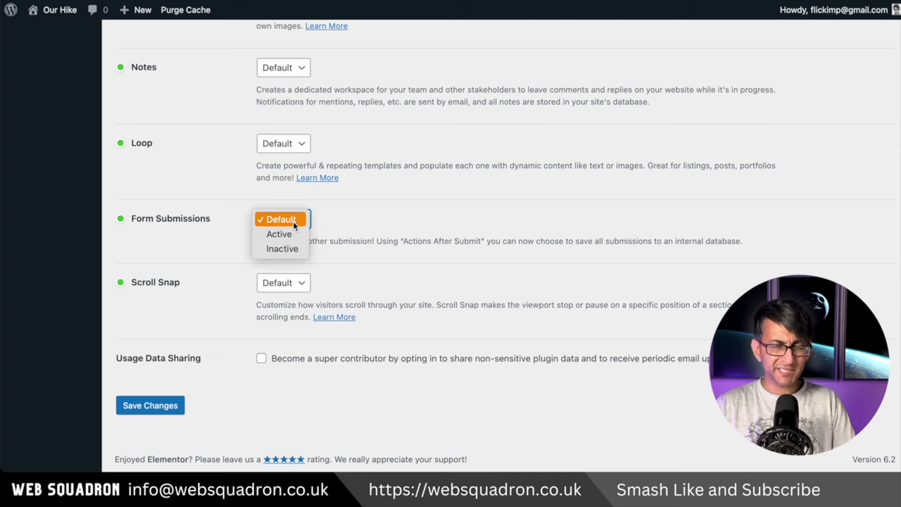
left_click(406, 222)
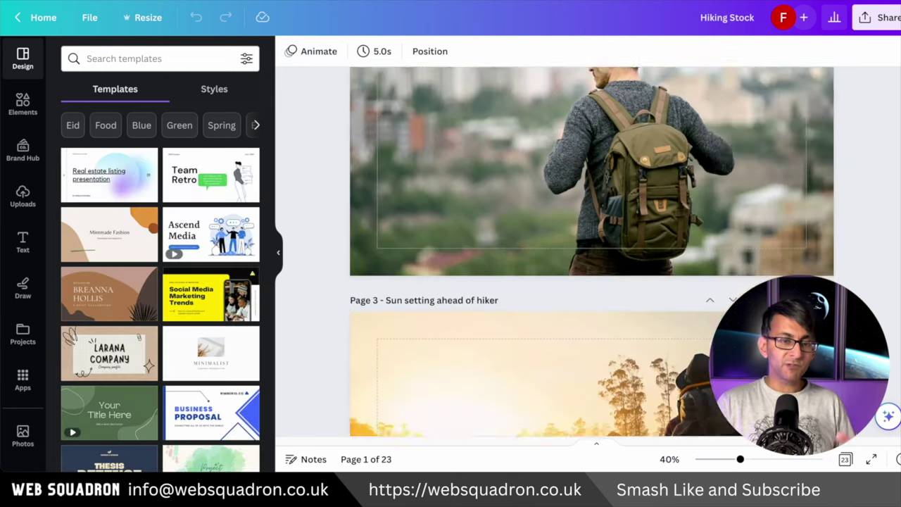
Step: Switch to the Hiking Stock design in Canva and browse its pages of hiking photos
scroll(592, 253, "down", 8)
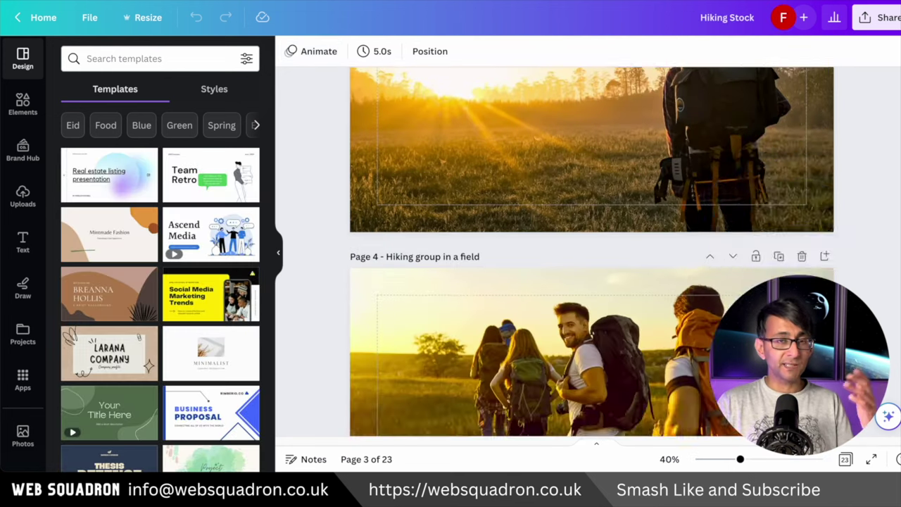
scroll(591, 253, "down", 10)
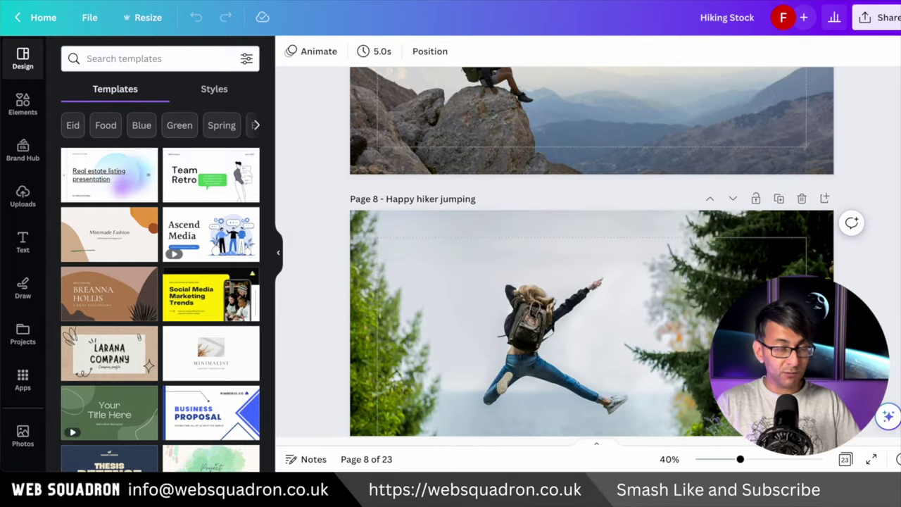
scroll(591, 254, "up", 6)
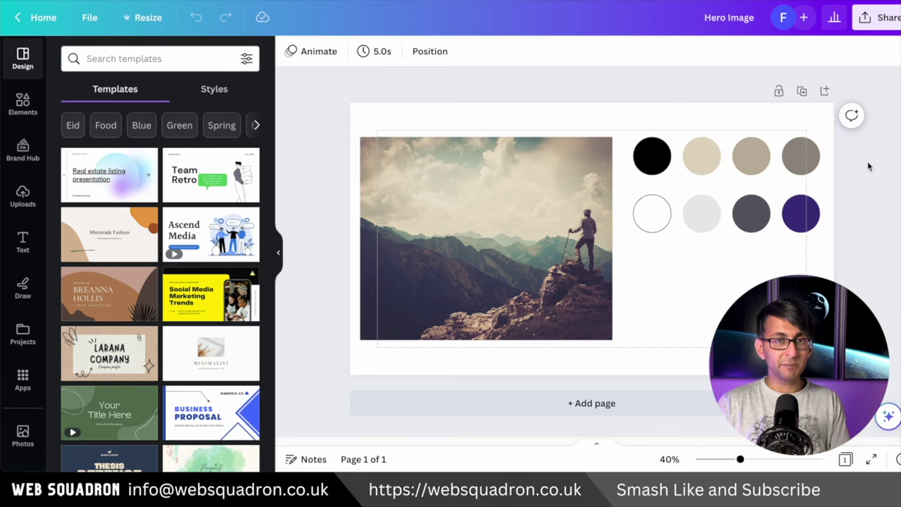
Step: In the Hero Image design, examine the palette taken from the photo and the dark purple circle's hex code
left_click(678, 255)
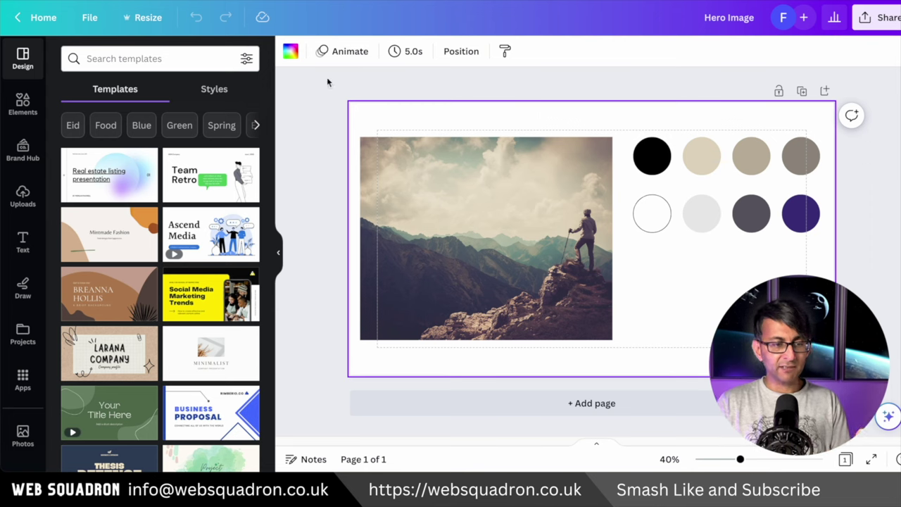
left_click(289, 54)
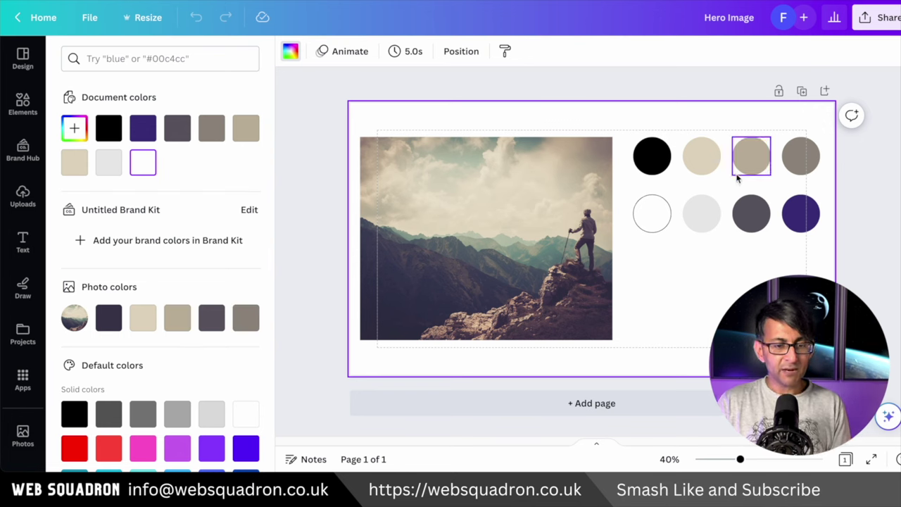
left_click(73, 127)
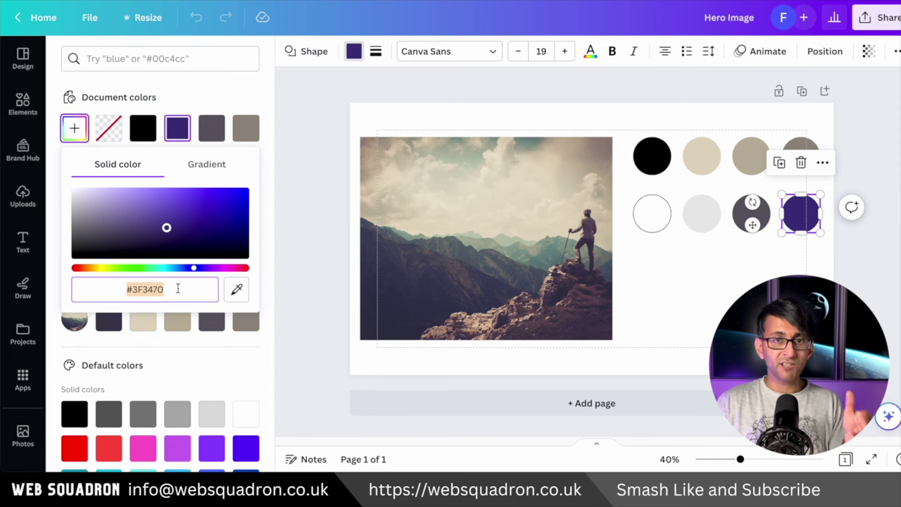
left_click(644, 320)
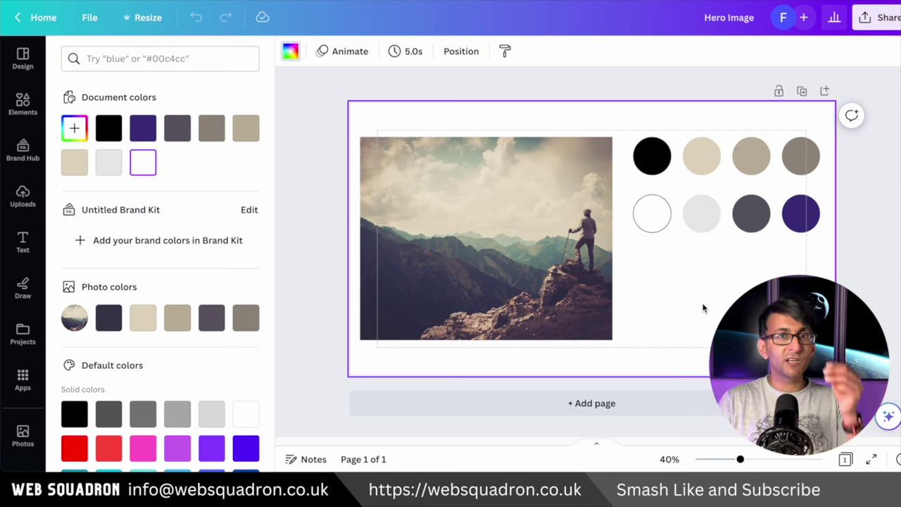
Step: Copy the hex colour code of the dark purple circle in the Hero Image palette
left_click(800, 214)
left_click(74, 128)
double_click(153, 292)
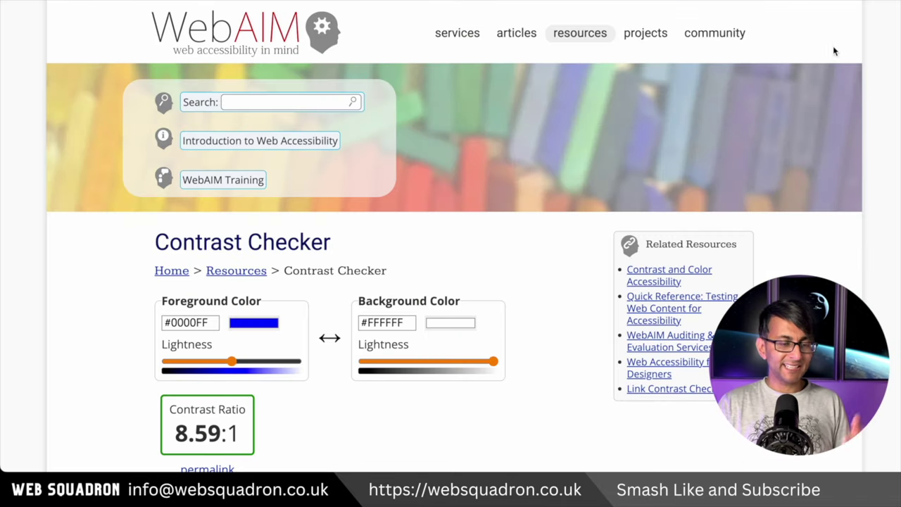
Step: Switch to WebAIM's Contrast Checker and test a #000000 foreground on a #3F3470 background
scroll(833, 51, "down", 3)
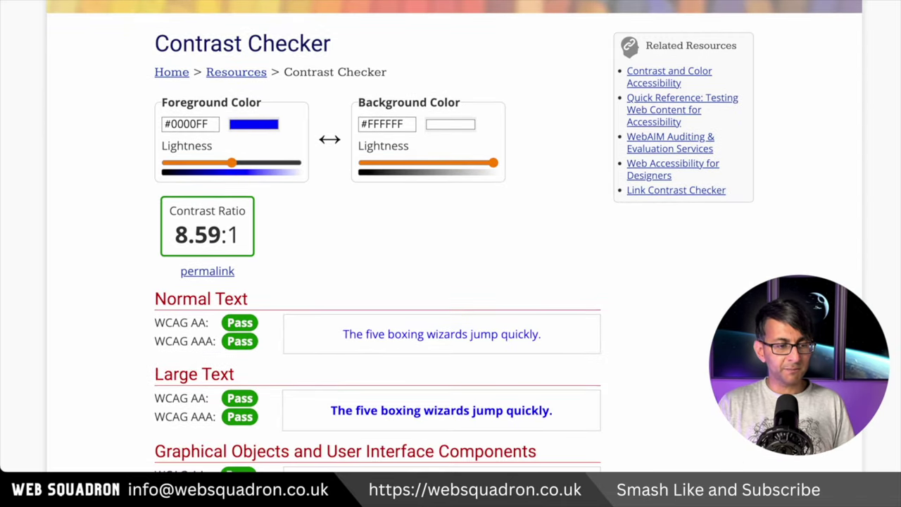
triple_click(391, 125)
type("#3F3470")
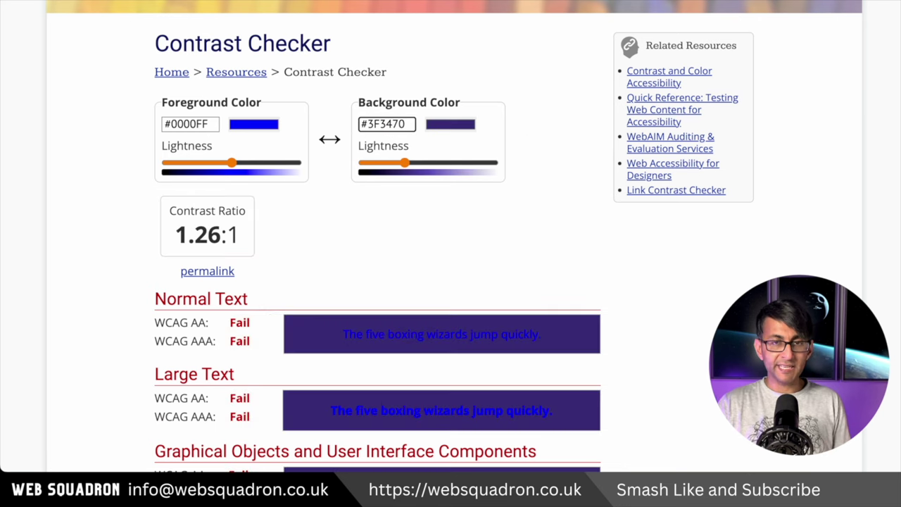
triple_click(214, 124)
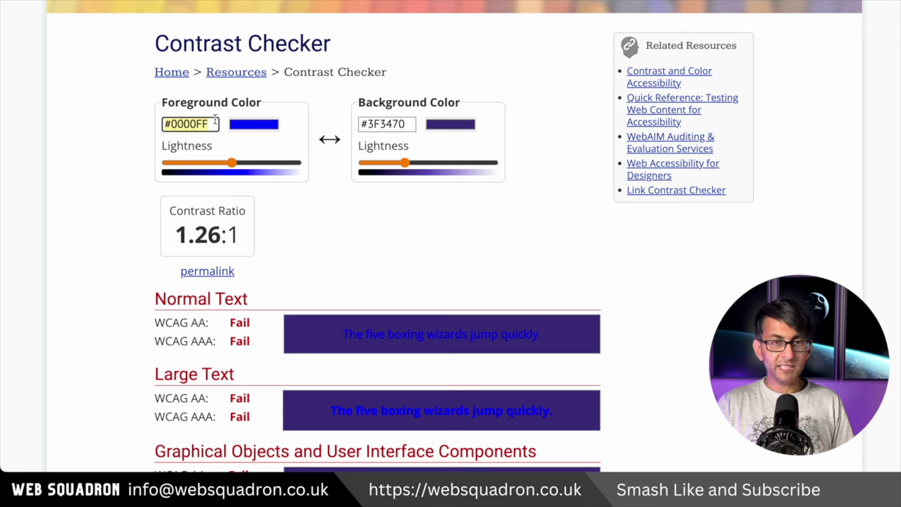
type("00")
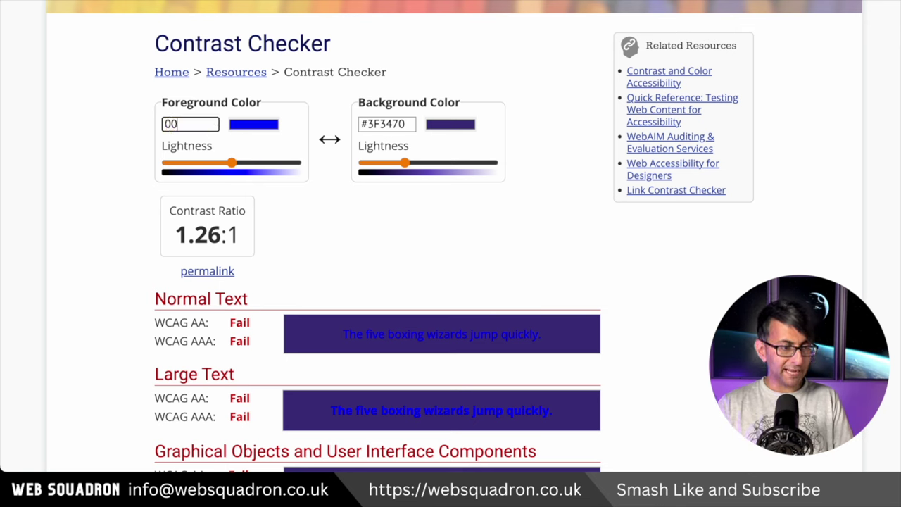
type("0000")
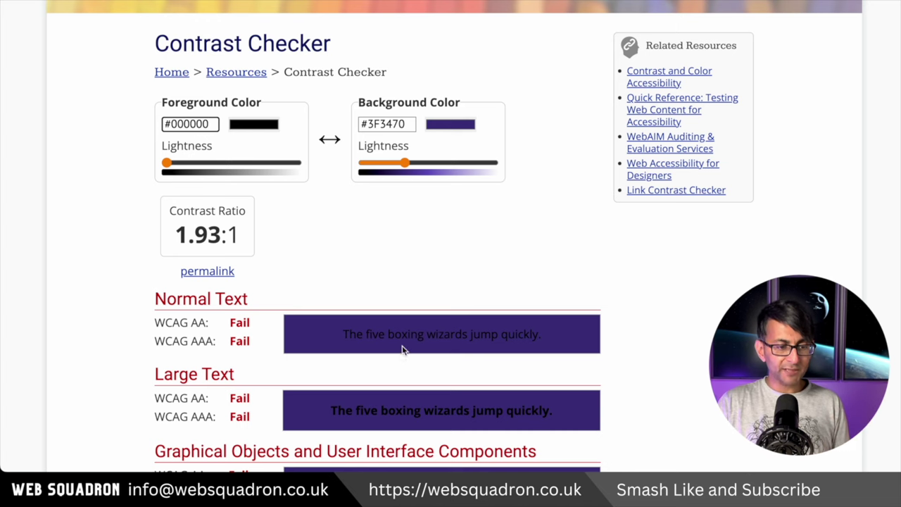
scroll(404, 349, "down", 1)
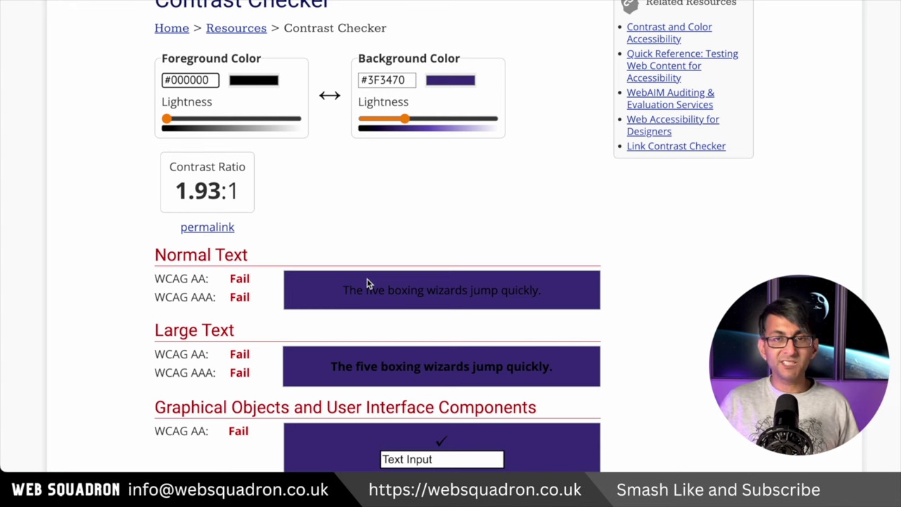
Step: Test white #FFFFFF as the foreground colour on the dark purple background
double_click(191, 81)
type("FFFFFF")
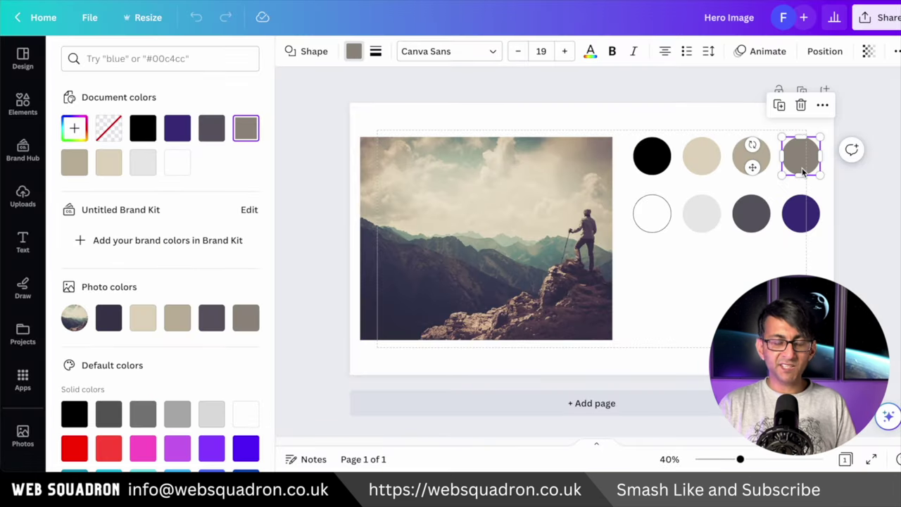
Step: Take the grey-brown circle's colour #8B847C from the Canva palette and test it as the contrast checker's background
left_click(74, 127)
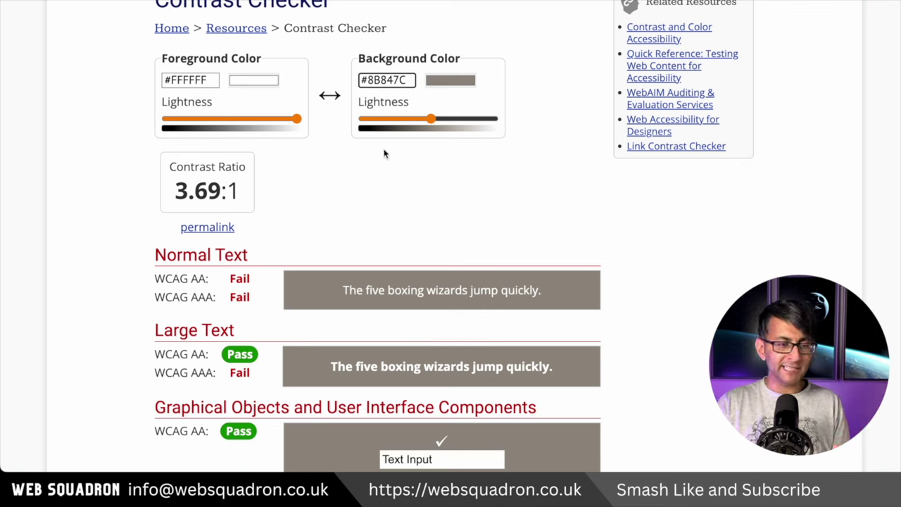
Step: Lower the lightness of the grey-brown background to test a darker shade against the white foreground
left_click_drag(430, 119, 406, 122)
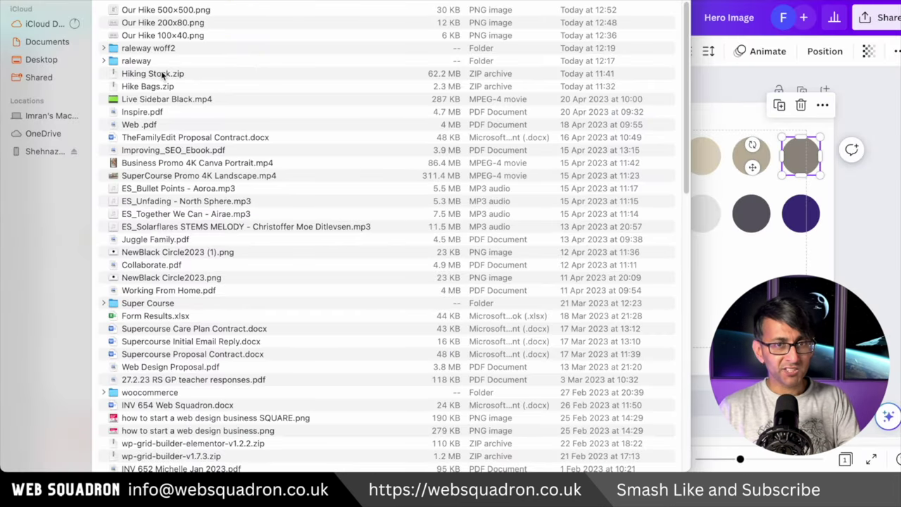
Step: Point out the three Our Hike PNG logos (500×500, 200x80 and 100×40) in the Downloads folder
left_click(176, 35)
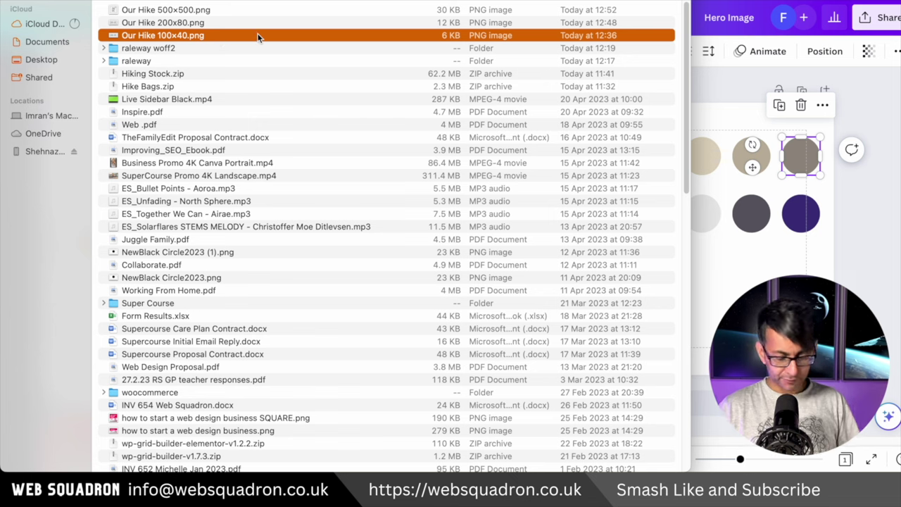
key("shift+Up")
key("shift+Up")
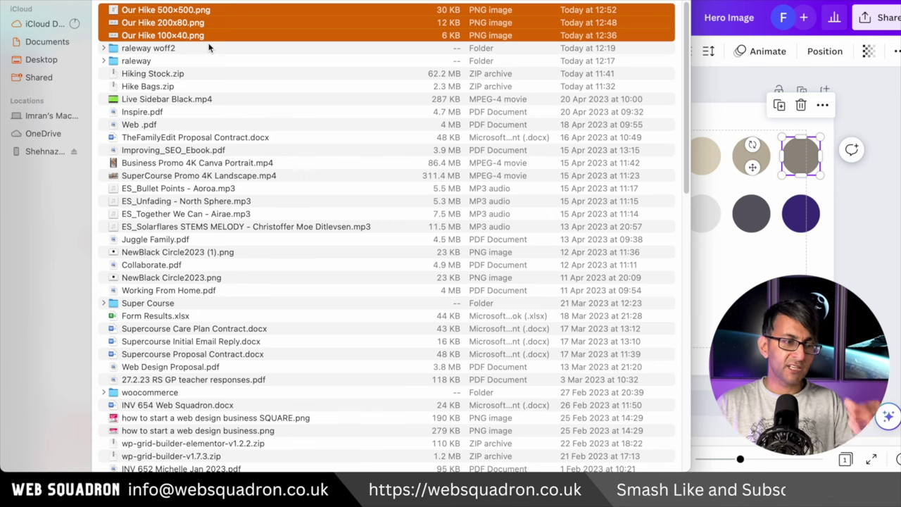
Step: Compare the Hiking Stock.zip and Hike Bags.zip archives in Downloads and extract Hiking Stock.zip
left_click(156, 74)
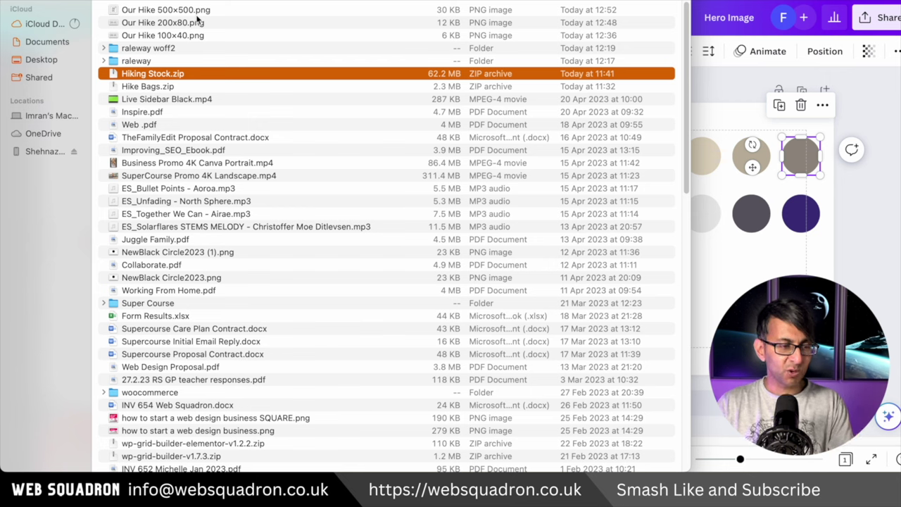
left_click(161, 87)
left_click(188, 73)
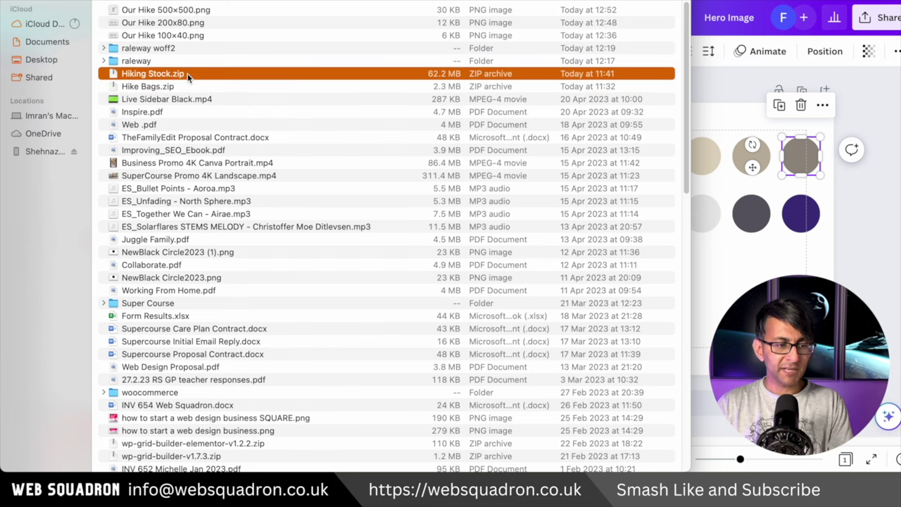
left_click(187, 87)
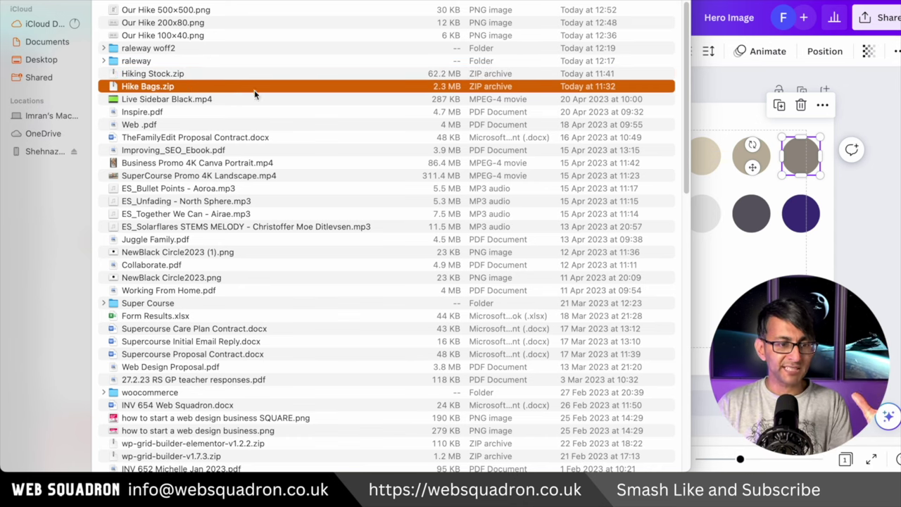
left_click(232, 74)
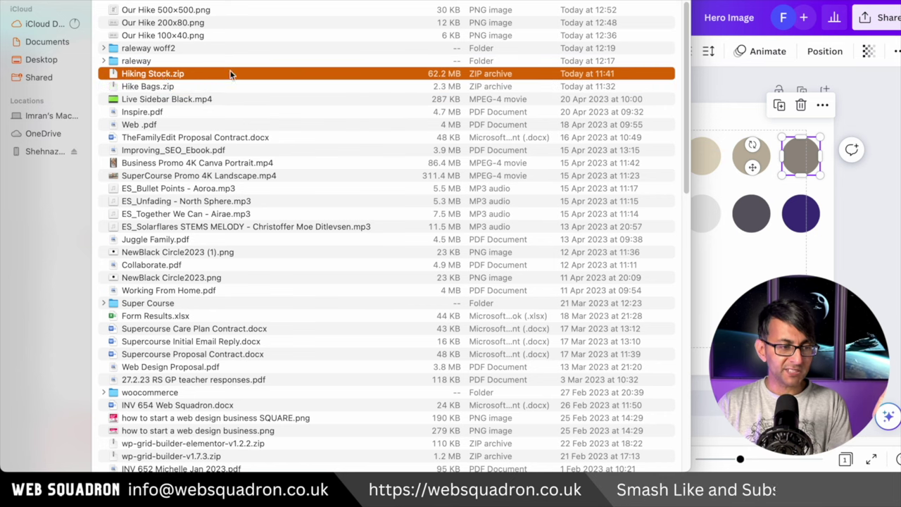
double_click(129, 75)
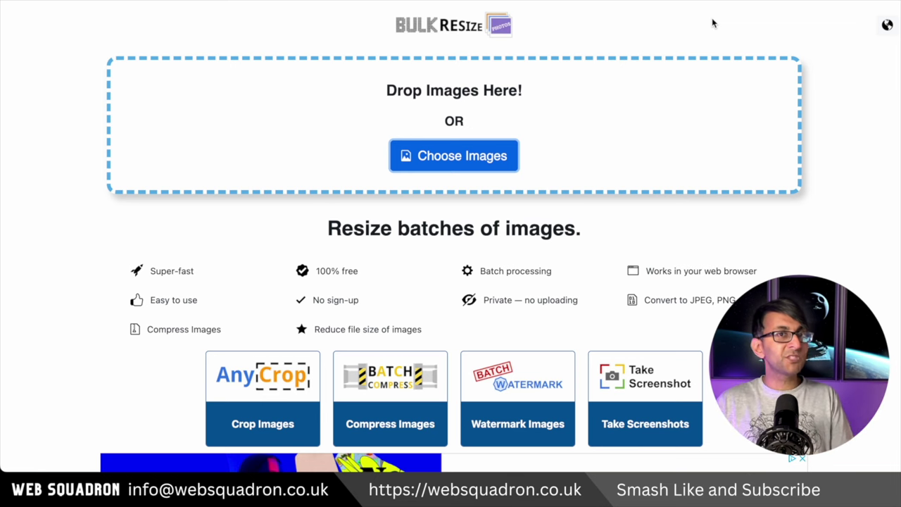
Step: Load all PNG images of the Hiking Stock folder, from Lone hiker in the snow to Hiking Bag overlooking lake, into Bulk Resize Photos
left_click(469, 158)
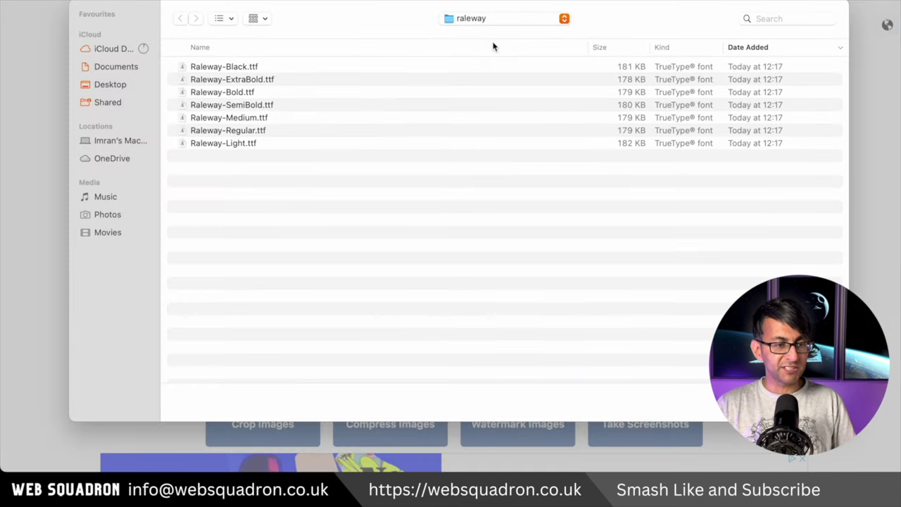
key("super+Up")
left_click(273, 78)
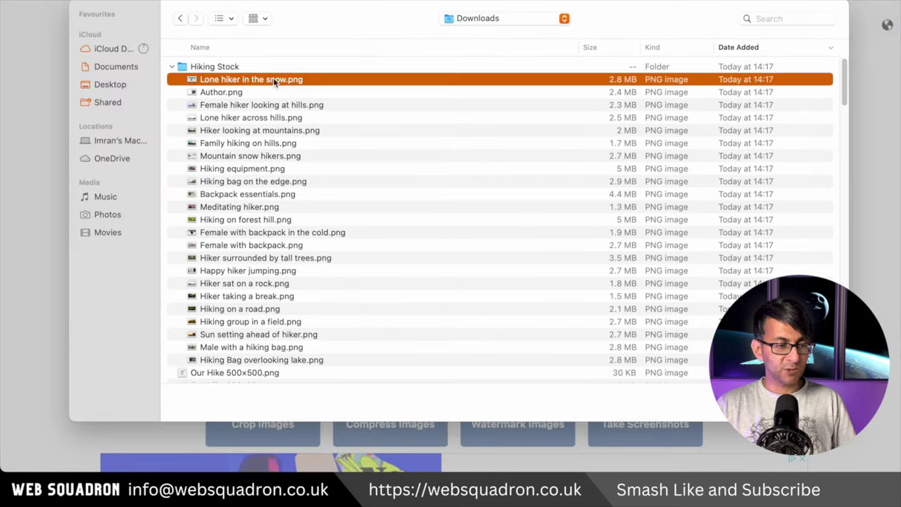
left_click(327, 359, "shift")
key("Return")
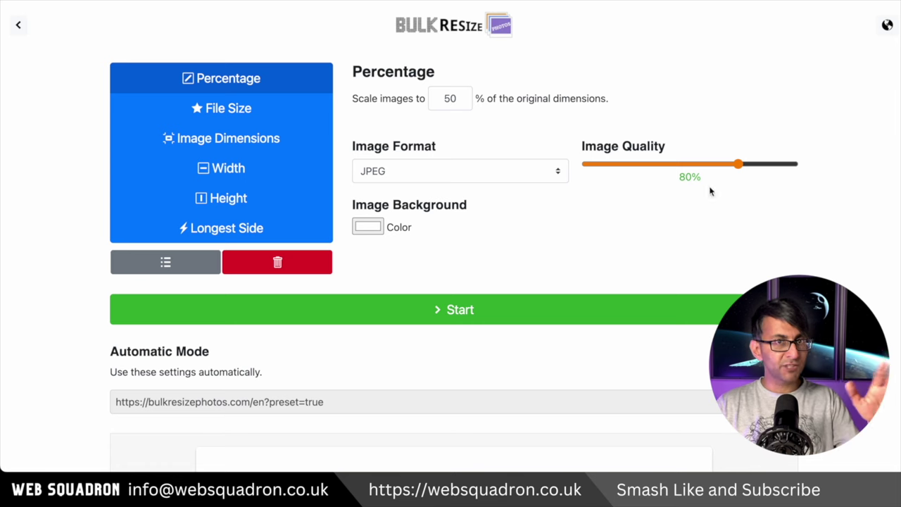
Step: Convert the loaded images to WEBP at 100% of their original dimensions and 85% image quality
double_click(450, 99)
type("100")
left_click_drag(739, 164, 753, 166)
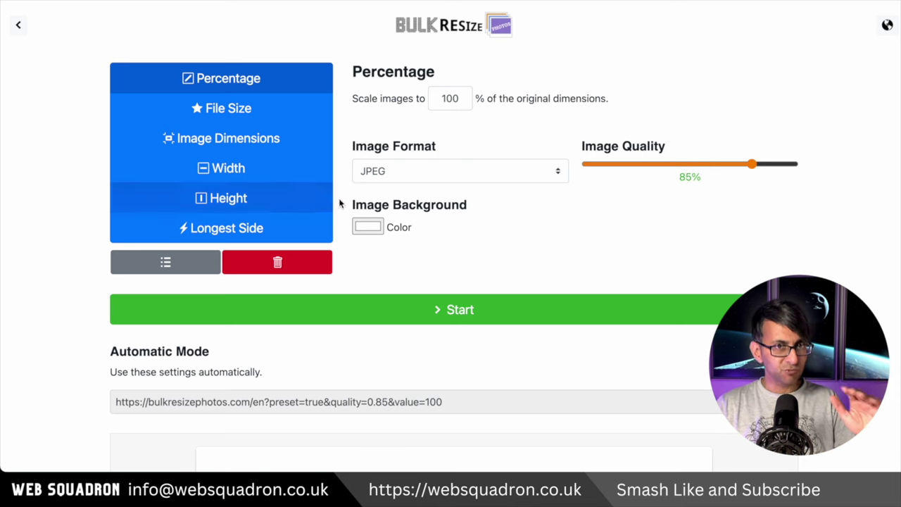
left_click(416, 170)
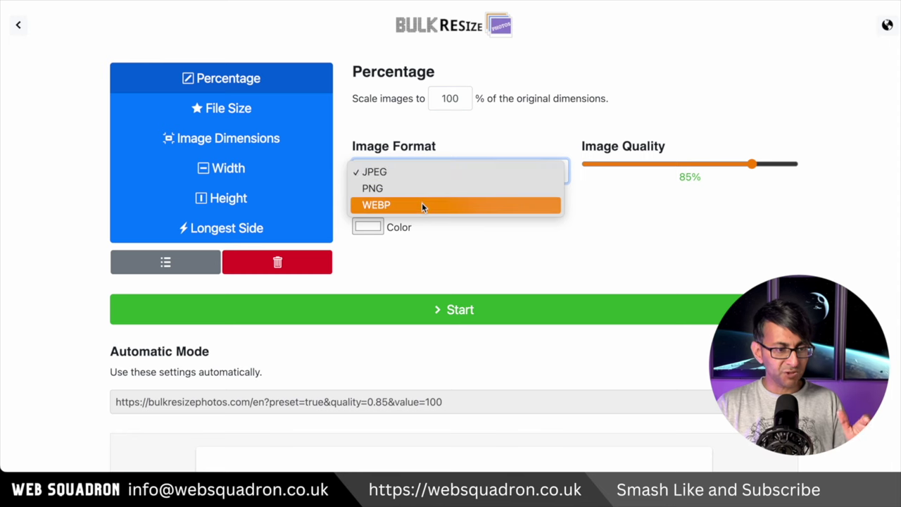
left_click(422, 205)
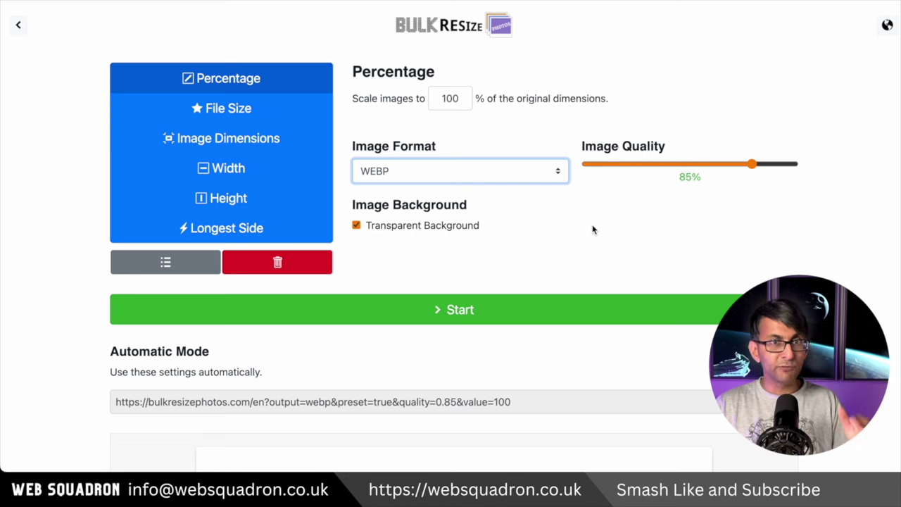
left_click(478, 310)
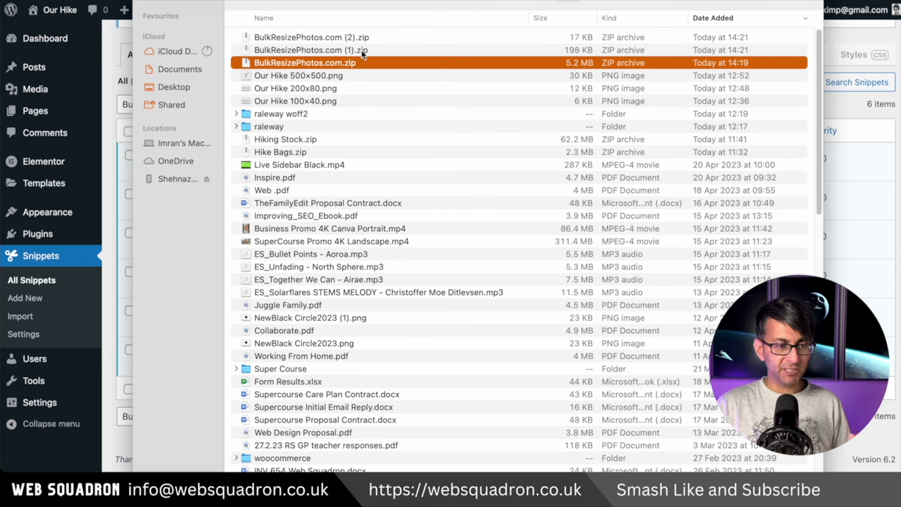
Step: Check the BulkResizePhotos.com zip archives in Downloads and the hiking images uploading to the WordPress Media Library
left_click(362, 51)
left_click(377, 39)
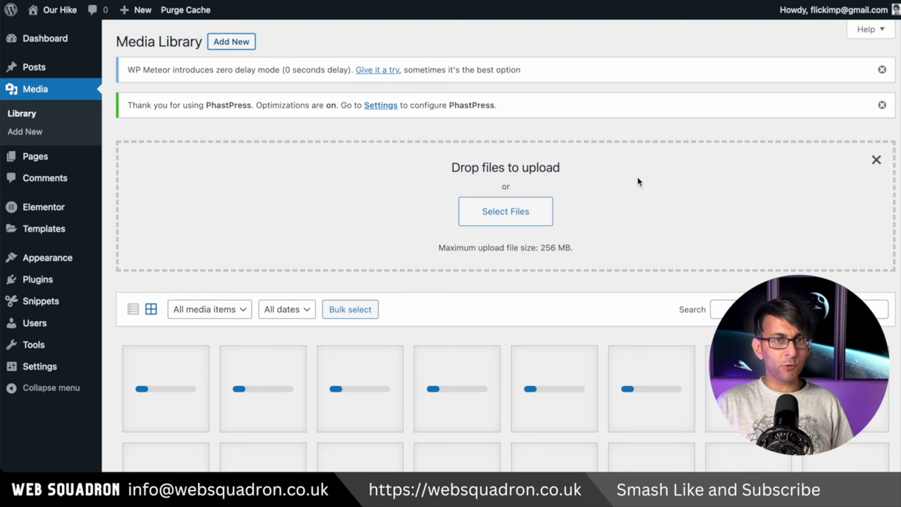
scroll(648, 180, "down", 5)
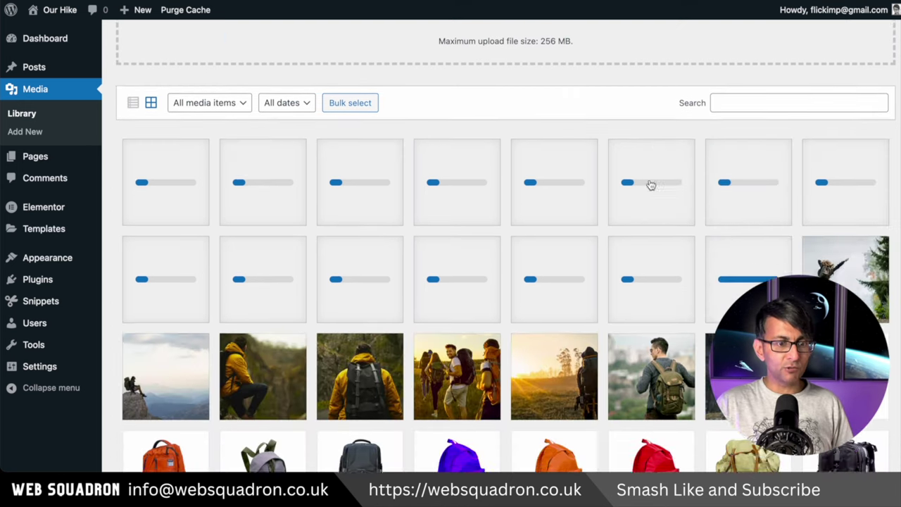
scroll(674, 213, "down", 2)
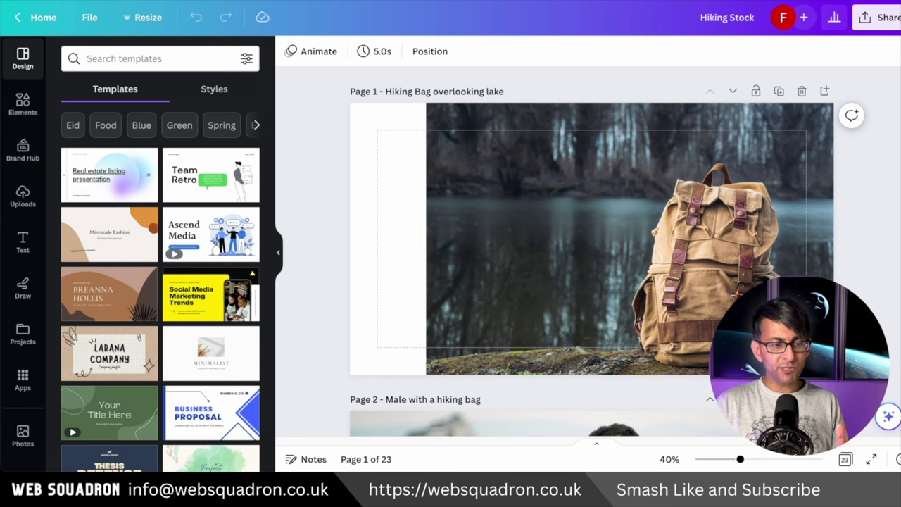
Step: Review the image names on the pages of the Hiking Stock design in Canva and return to the WordPress Media Library
scroll(591, 267, "down", 7)
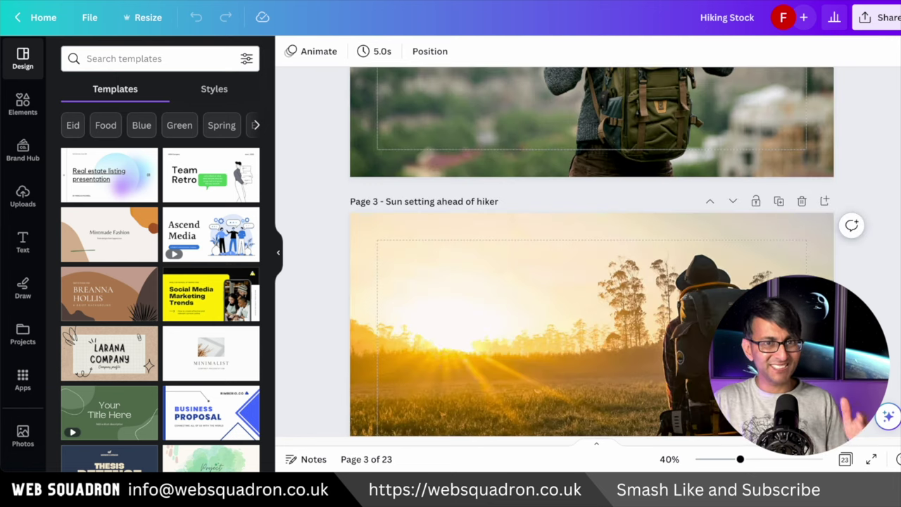
scroll(591, 267, "down", 5)
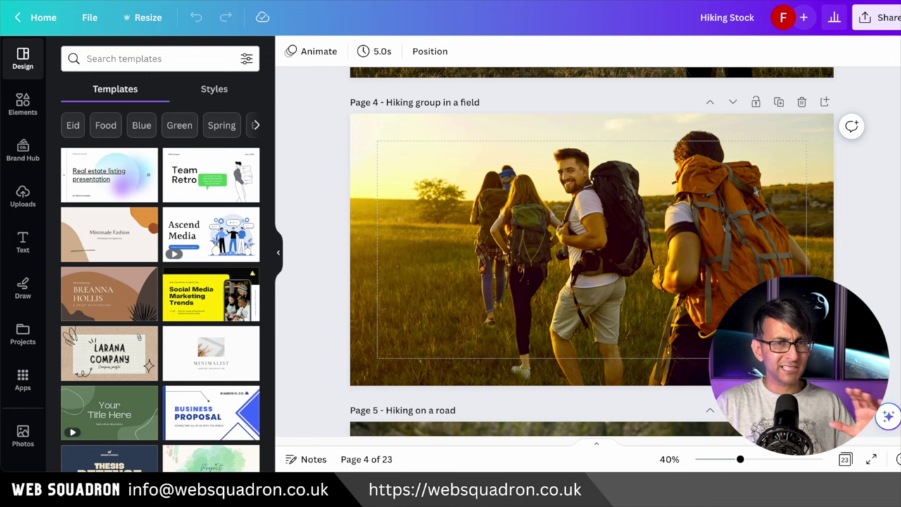
scroll(591, 253, "down", 10)
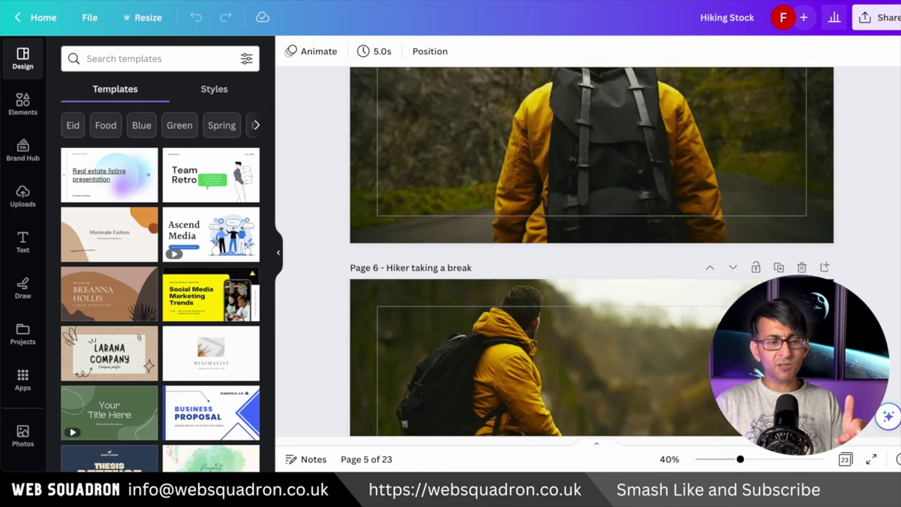
scroll(591, 254, "up", 1)
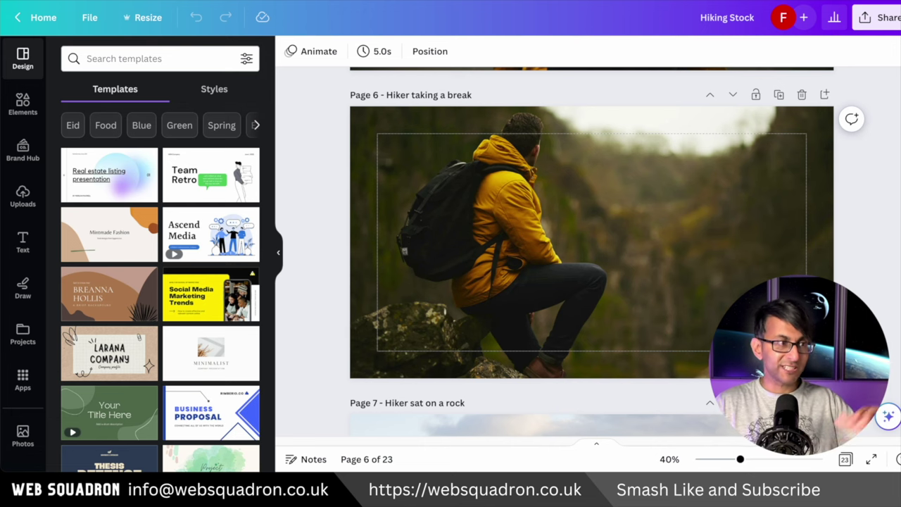
key("Page_Down")
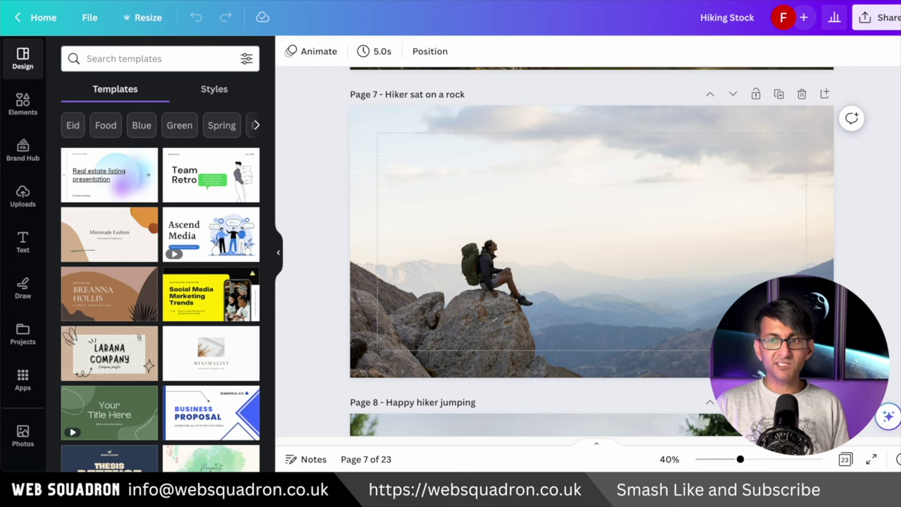
key("super+Tab")
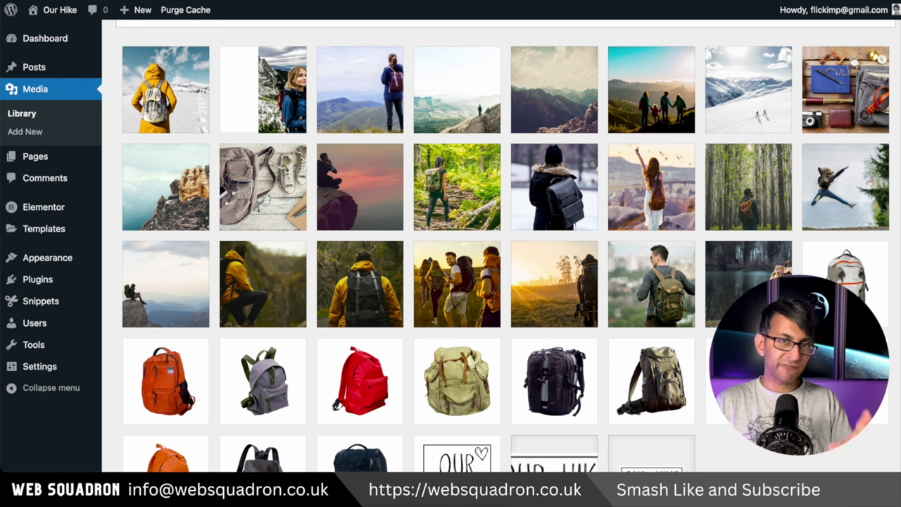
scroll(506, 247, "down", 1)
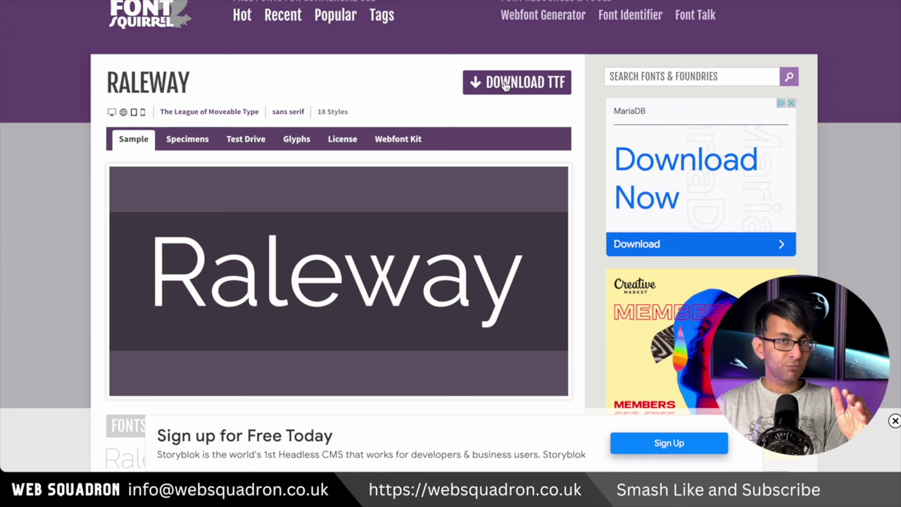
Step: Open Font Squirrel's Webfont Generator and select all Raleway TTF files, from Raleway-Black to Raleway-Light, as fonts to upload
left_click(546, 16)
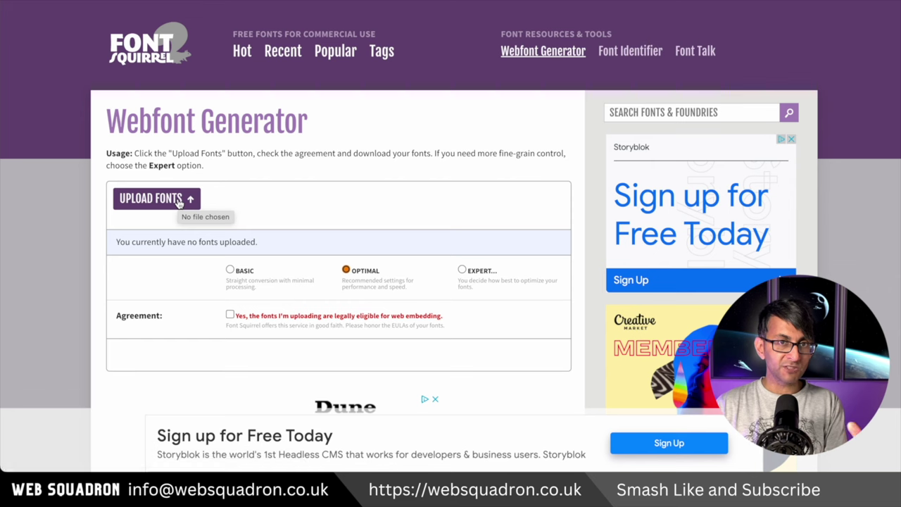
left_click(179, 202)
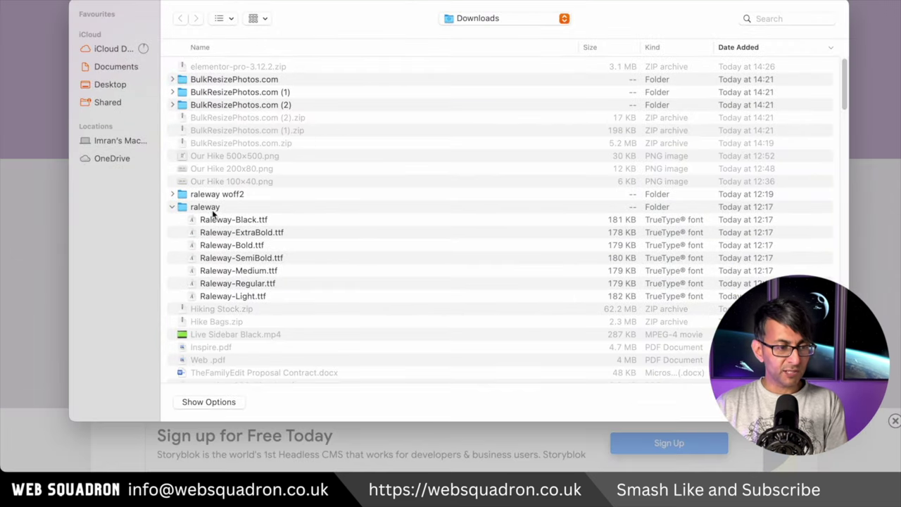
left_click(237, 221)
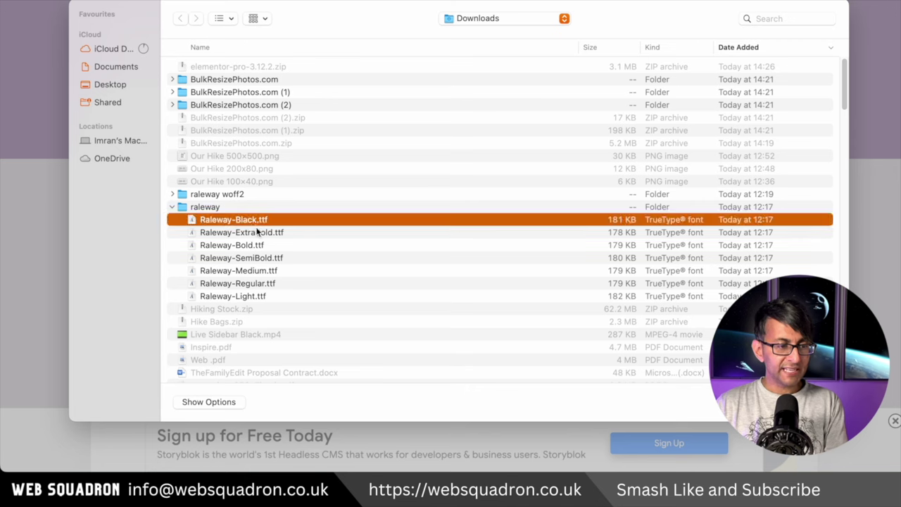
left_click(272, 297, "shift")
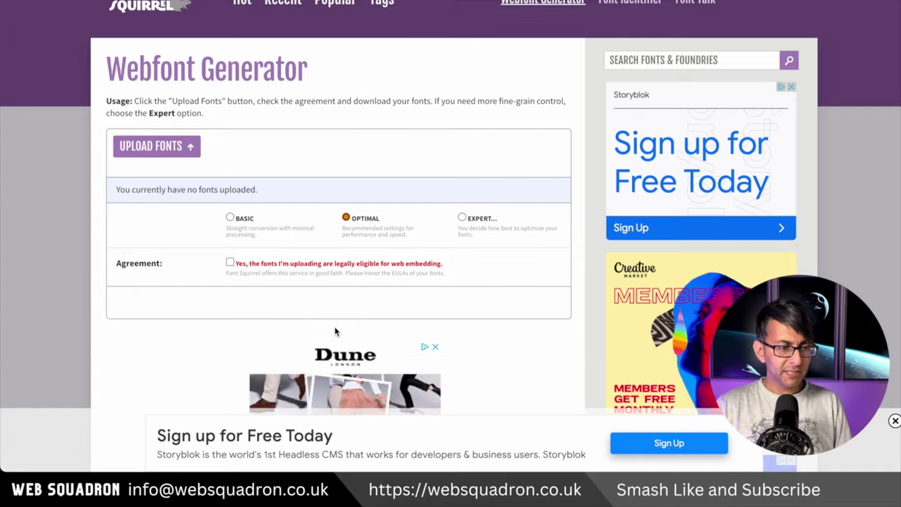
Step: Reopen the font upload file chooser and examine the WOFF2 files inside the raleway woff2 folder
scroll(337, 316, "down", 1)
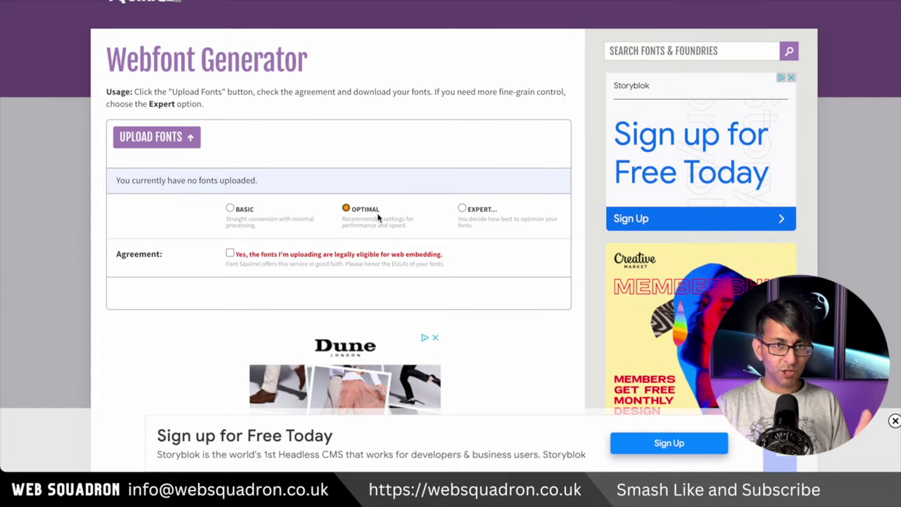
left_click(154, 143)
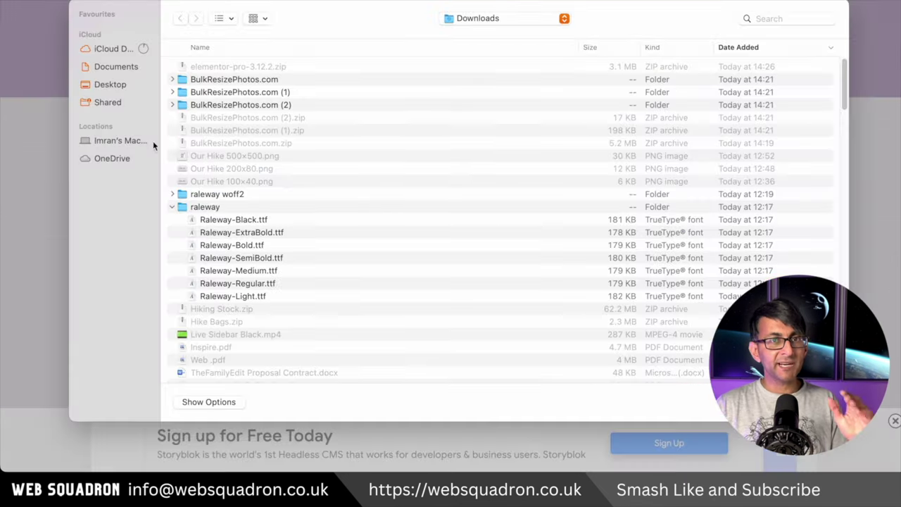
left_click(171, 194)
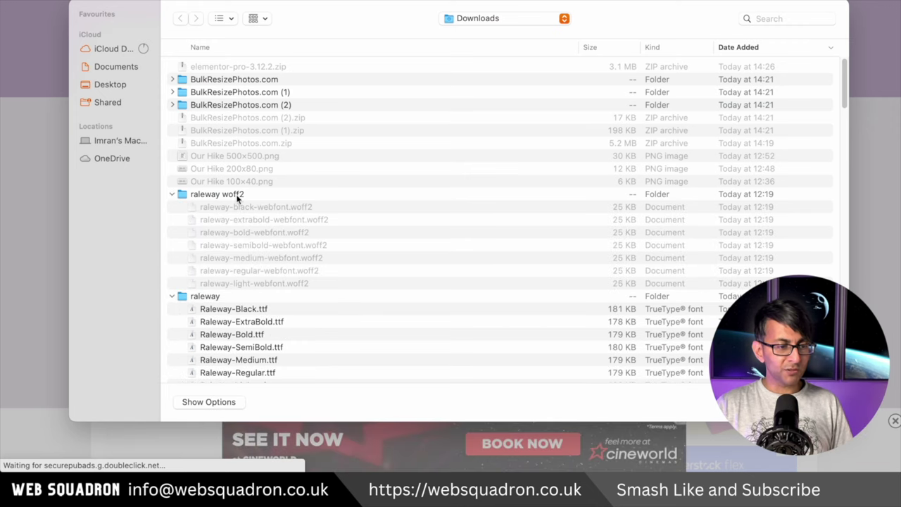
left_click(237, 196)
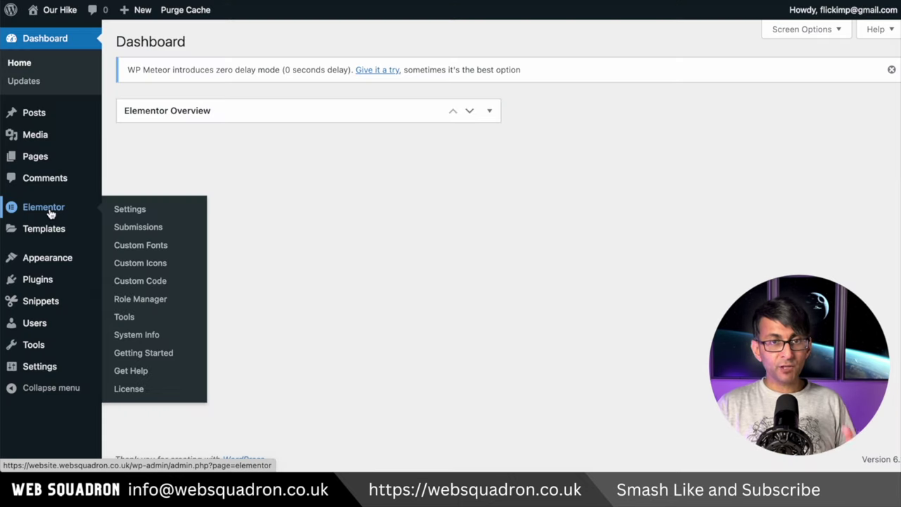
Step: Create a new Elementor custom font named Raleway and add its first font variation
left_click(169, 247)
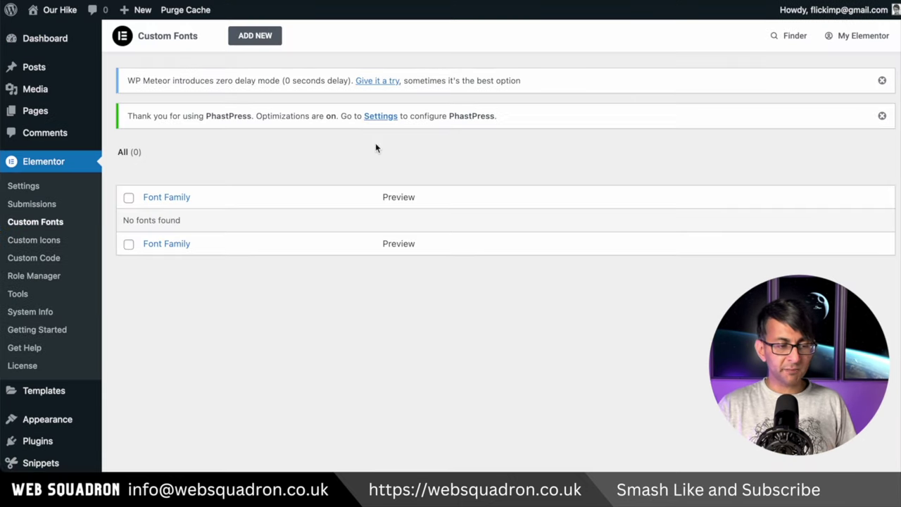
left_click(256, 35)
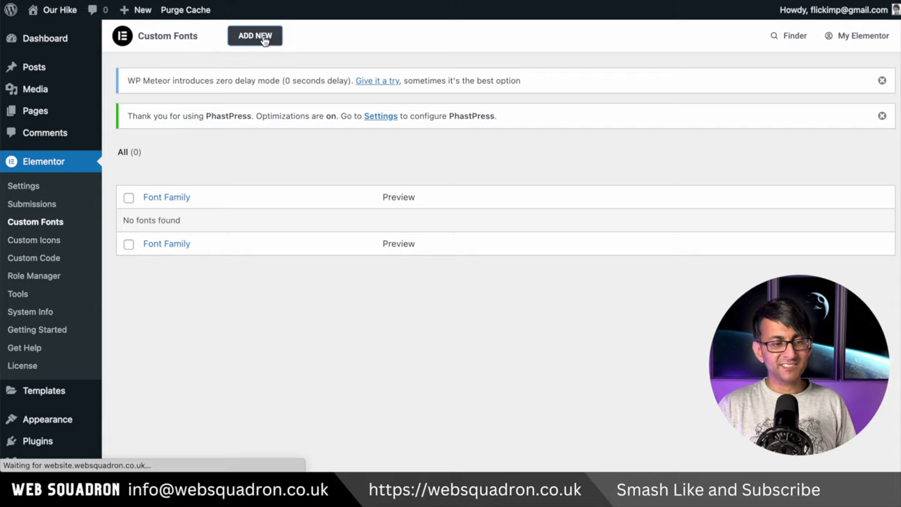
type("Raleway")
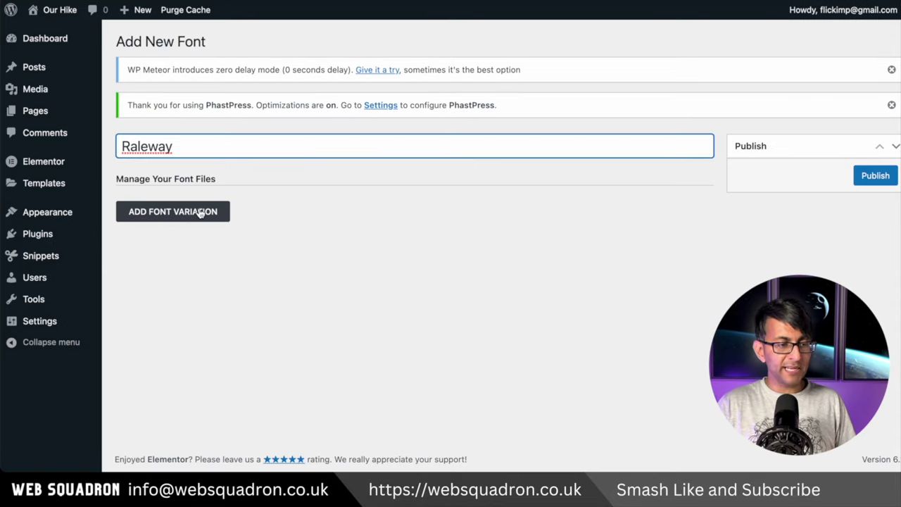
left_click(200, 214)
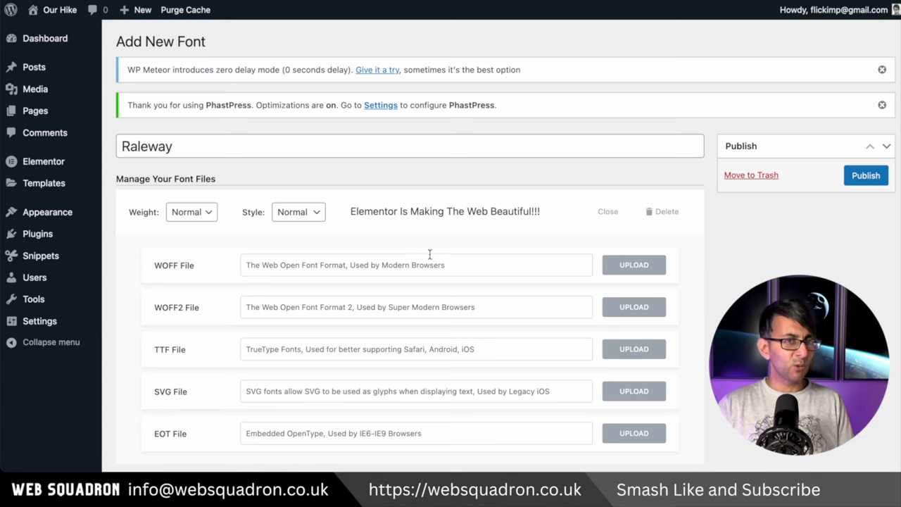
scroll(317, 310, "down", 1)
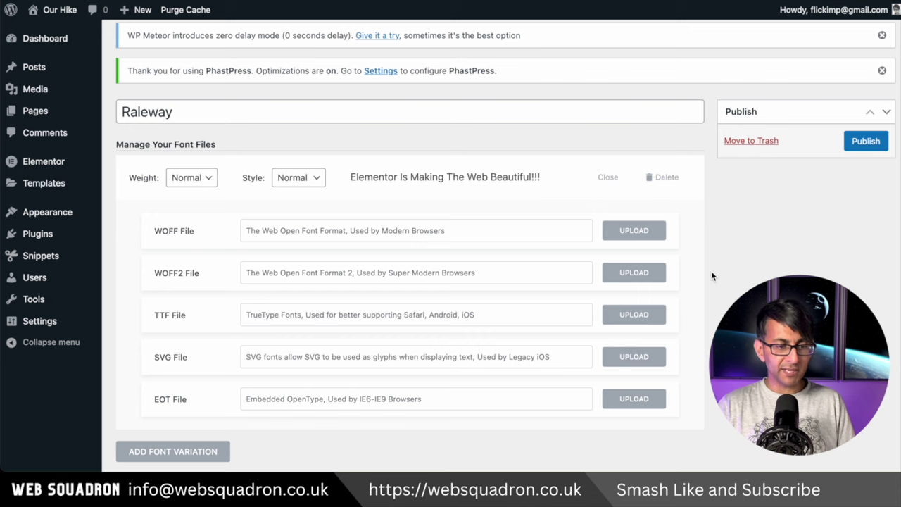
Step: Upload the seven Raleway WOFF2 files, from black to light, and assign raleway-regular-webfont.woff2 to the Normal-weight variation
left_click(637, 273)
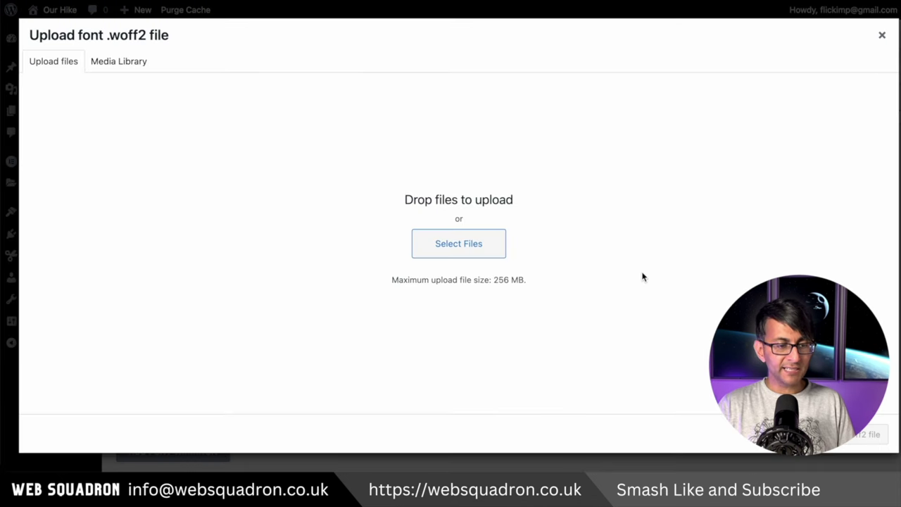
left_click(451, 251)
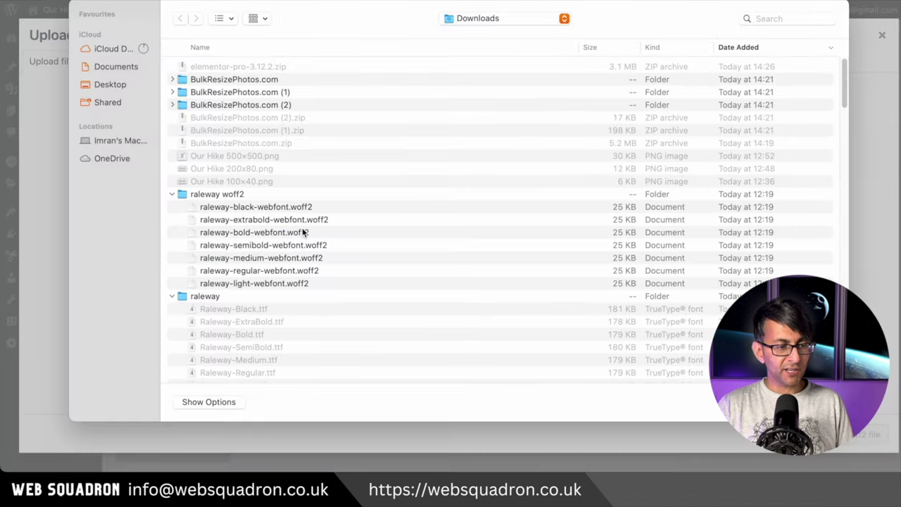
left_click(309, 207)
left_click(308, 281, "shift")
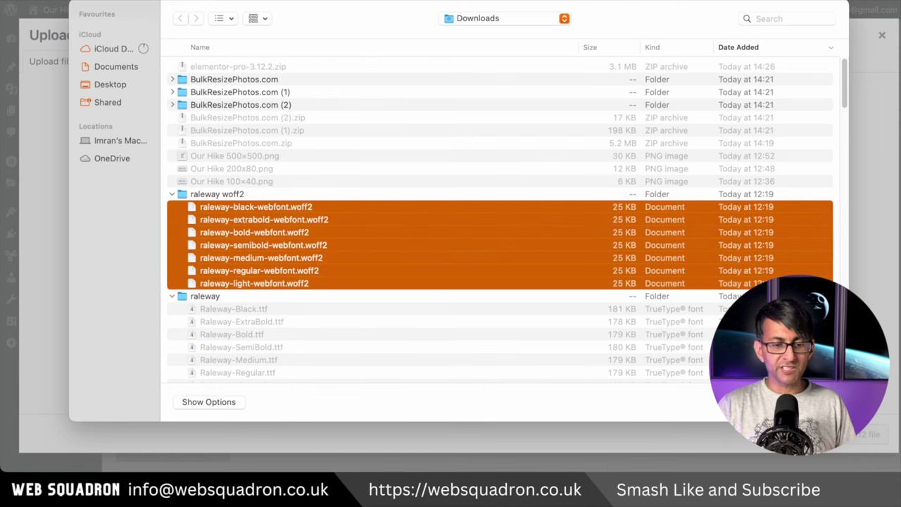
key("Return")
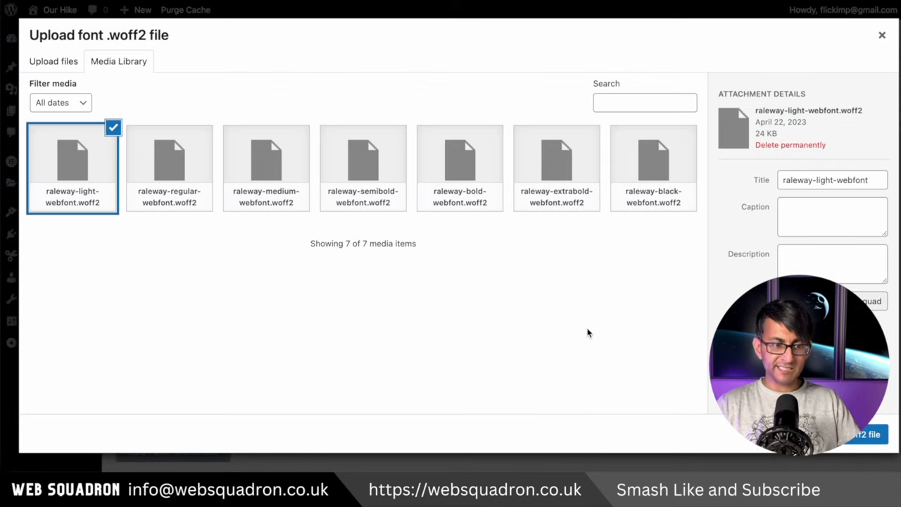
left_click(188, 157)
left_click(869, 434)
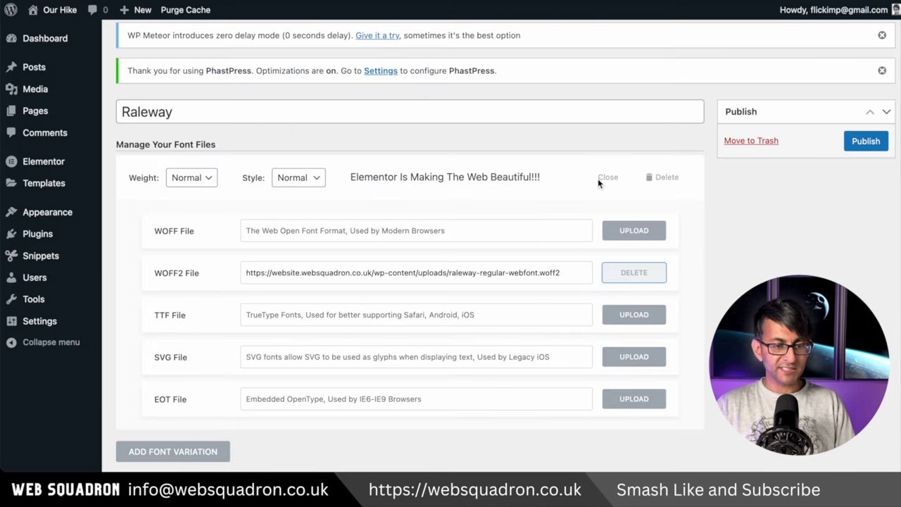
Step: Add a second Raleway font variation and set its weight to 300
left_click(197, 454)
scroll(311, 299, "down", 3)
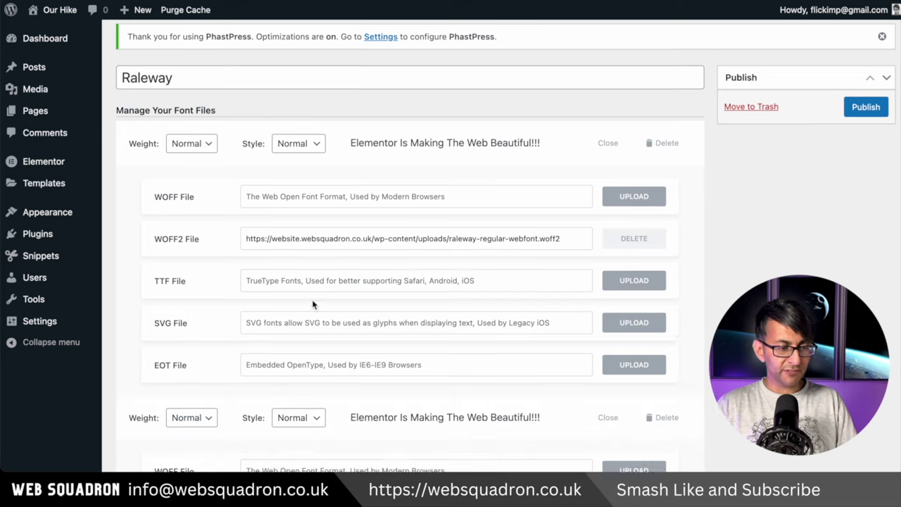
left_click(202, 337)
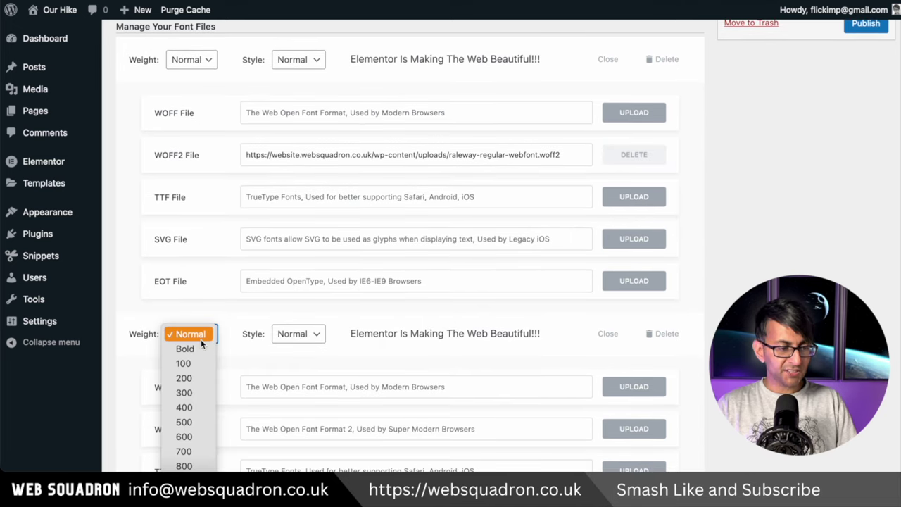
left_click(200, 391)
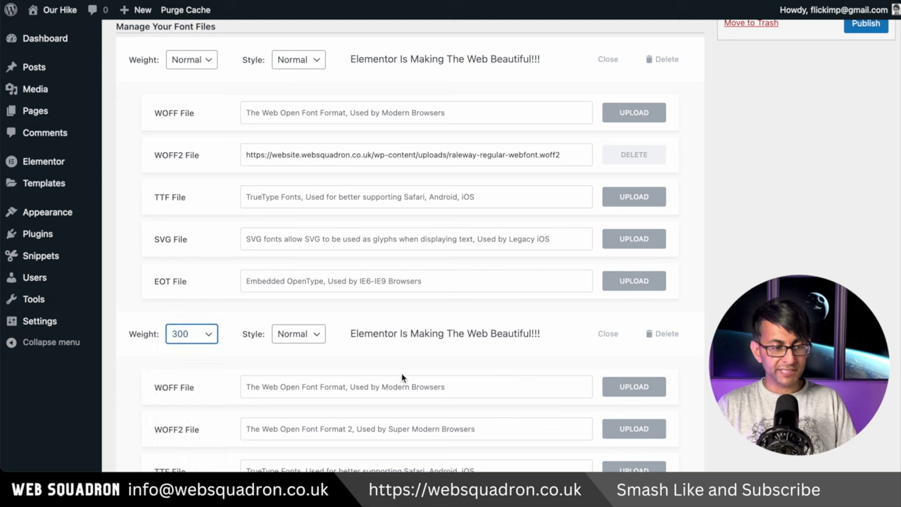
scroll(254, 394, "down", 3)
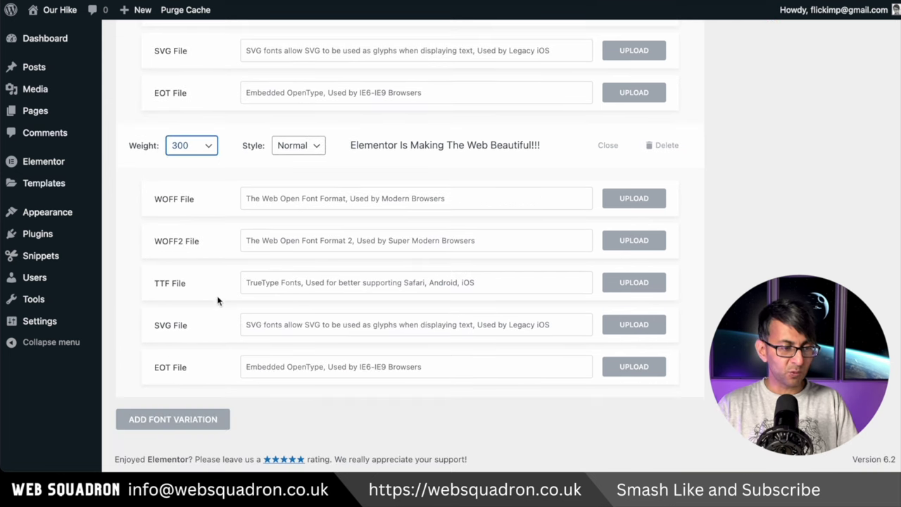
Step: Publish the Raleway custom font and update it with its weight variations
scroll(219, 466, "up", 10)
left_click(865, 175)
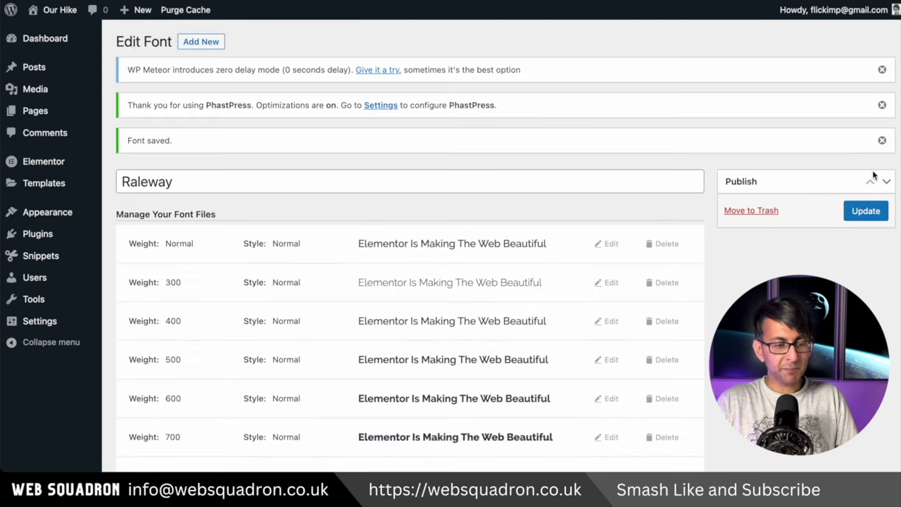
left_click(871, 209)
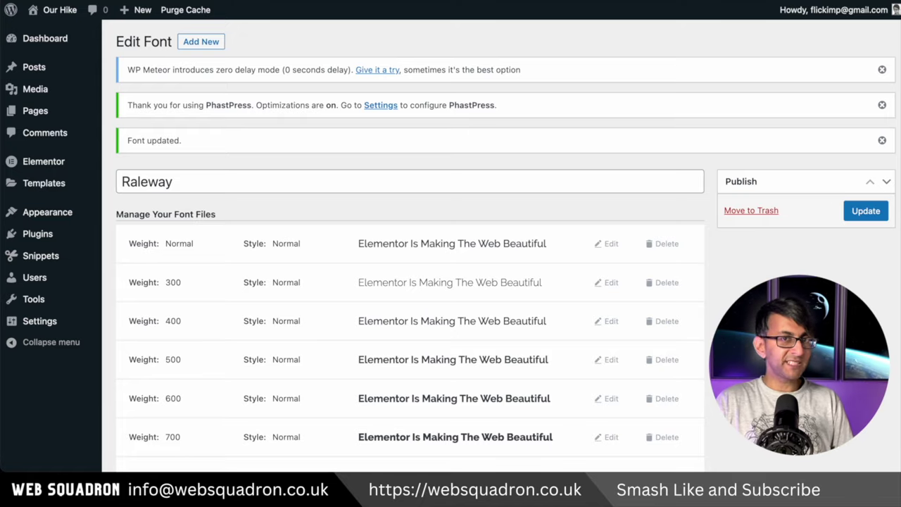
scroll(870, 207, "down", 1)
scroll(410, 281, "down", 2)
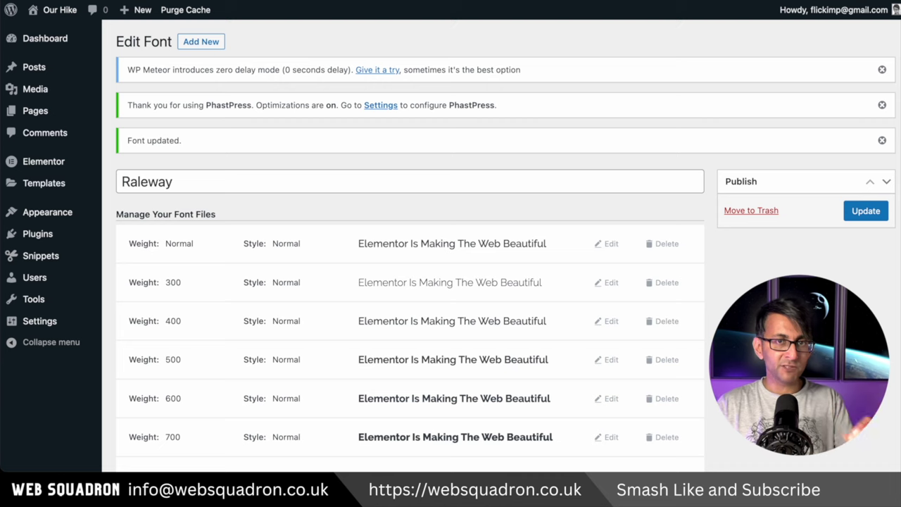
Step: Add a new WordPress page, dismiss the block editor welcome guide and title the page Home
mouse_move(35, 112)
left_click(134, 113)
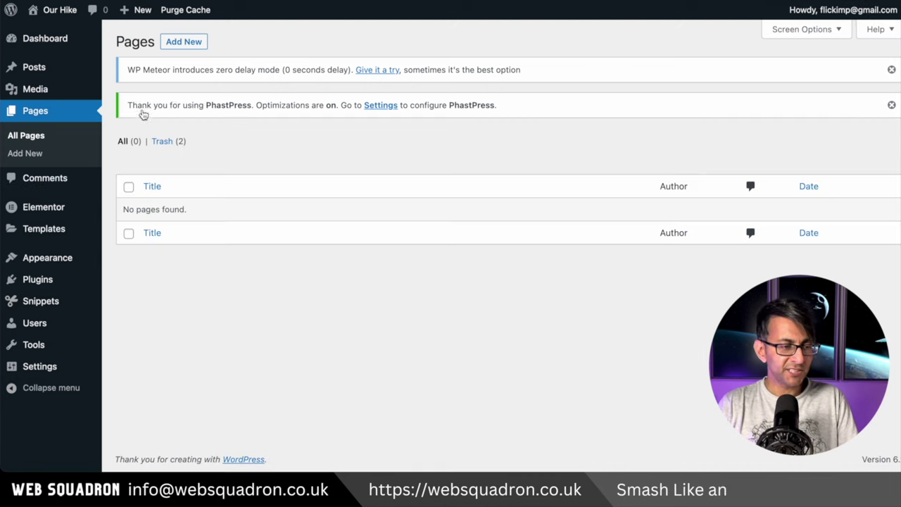
left_click(195, 43)
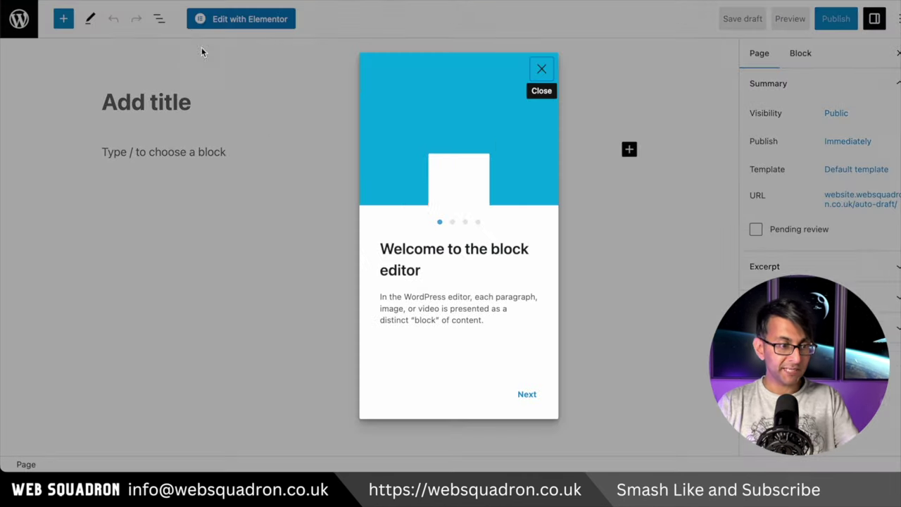
left_click(542, 68)
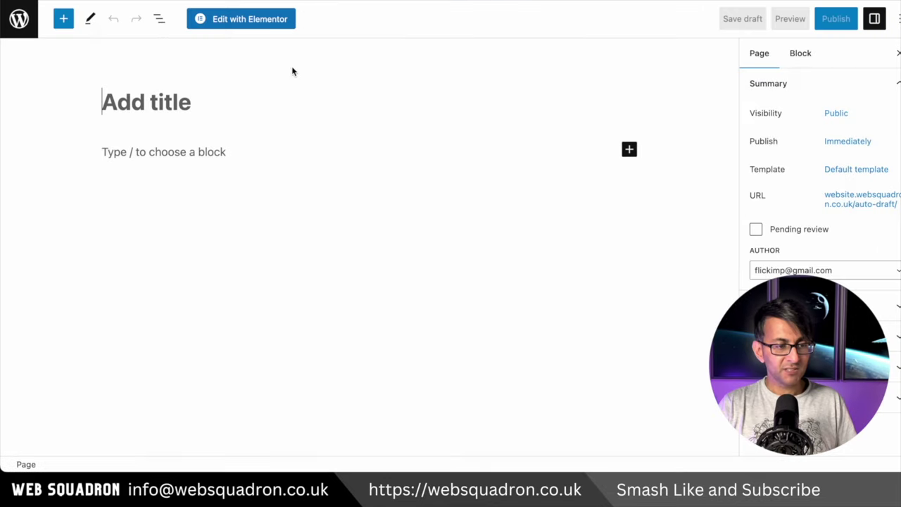
left_click(204, 101)
type("Home")
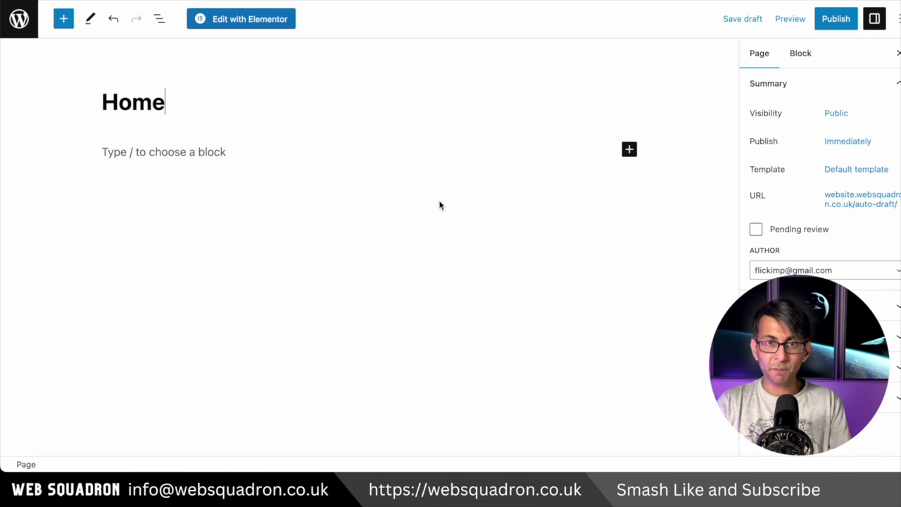
Step: Open the Home page for editing with Elementor and hide its page title in the page settings
left_click(240, 20)
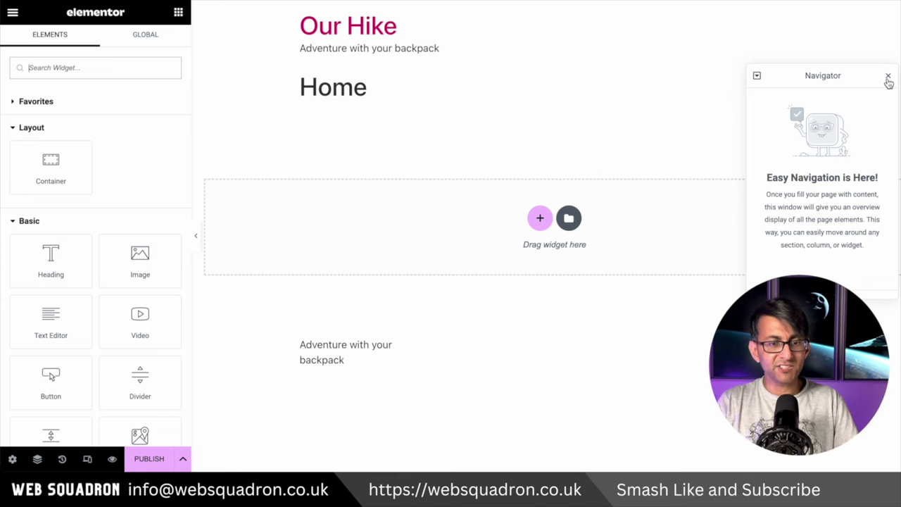
left_click(887, 76)
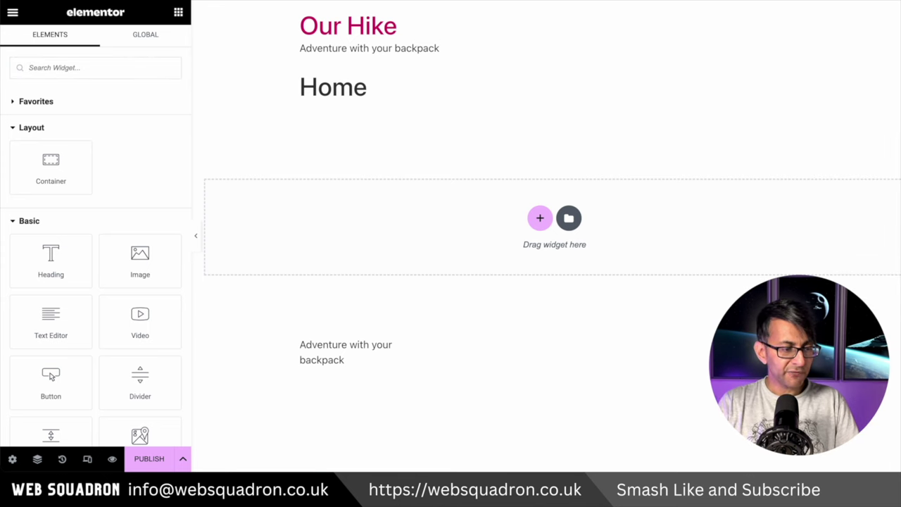
left_click(11, 460)
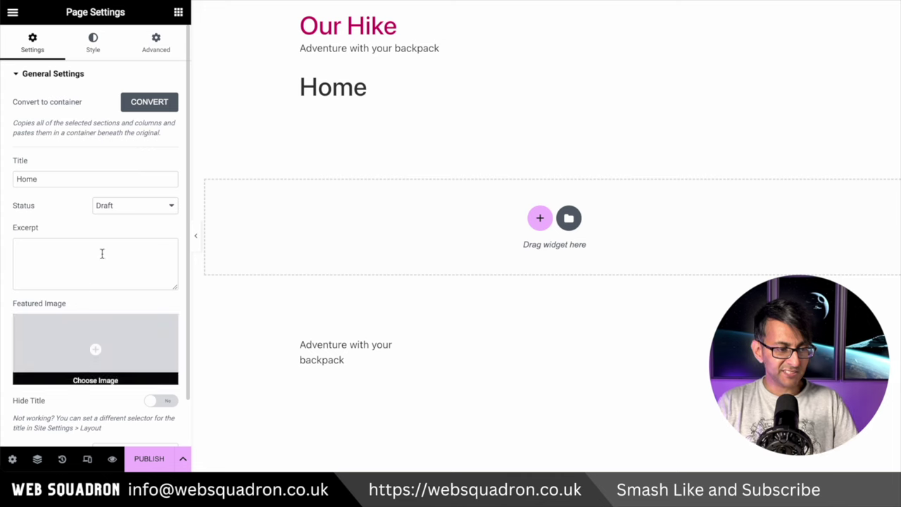
scroll(141, 390, "down", 1)
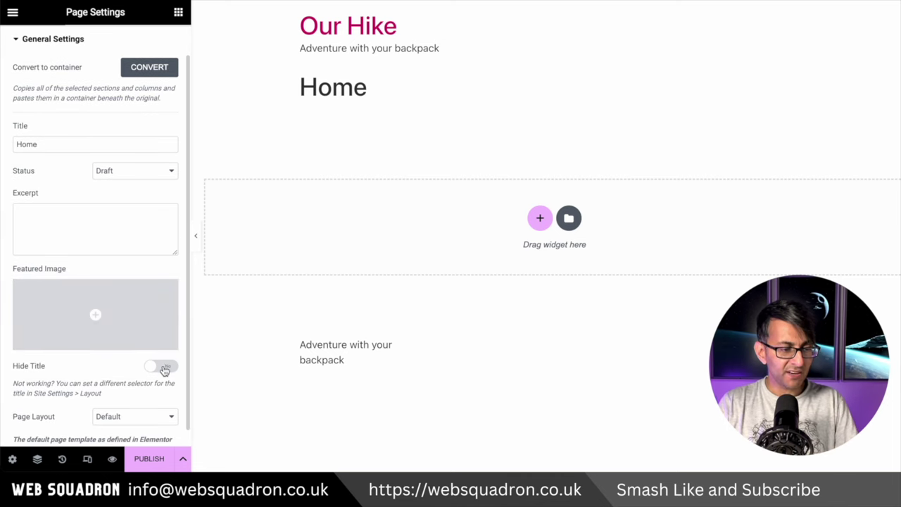
left_click(166, 366)
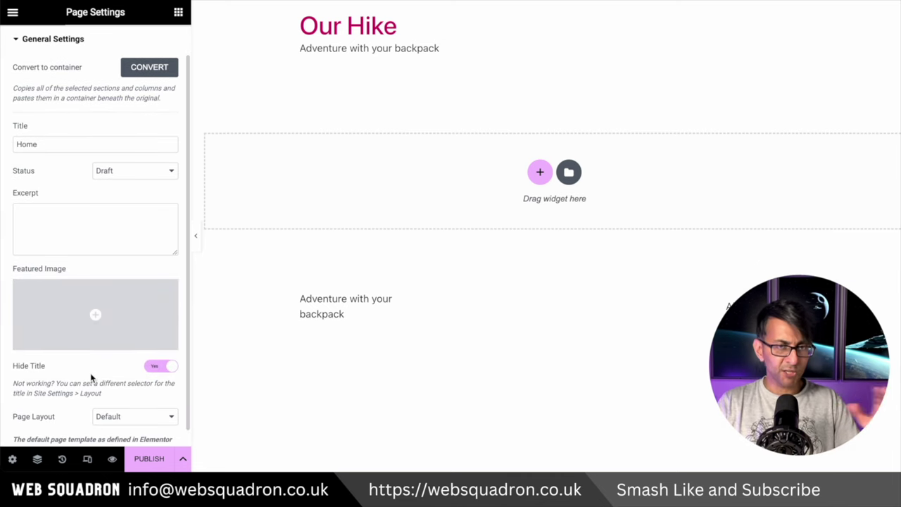
scroll(90, 374, "down", 1)
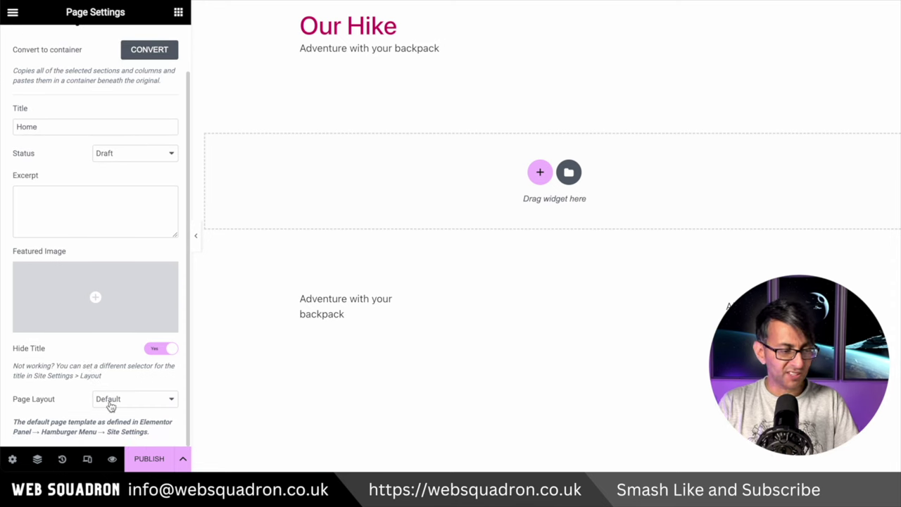
Step: View and close the floating Navigator, and open the page's edit history
left_click(37, 459)
left_click_drag(826, 78, 473, 84)
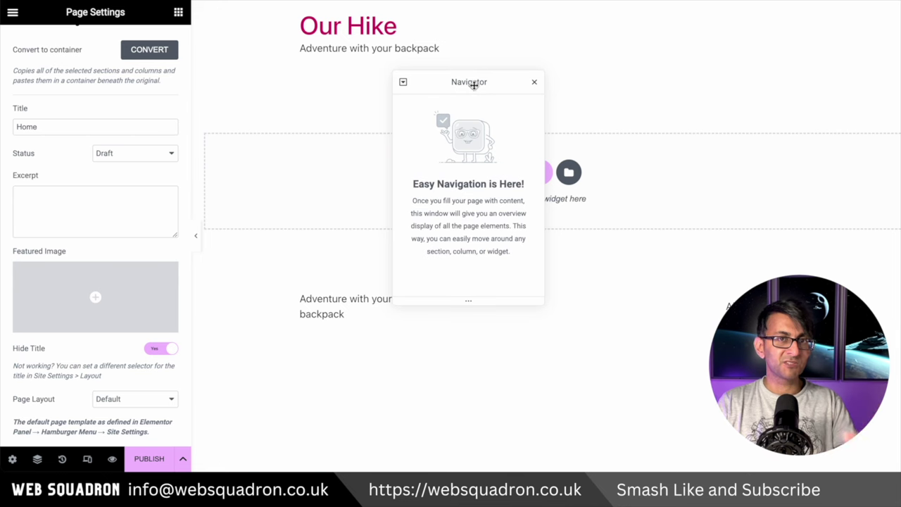
left_click(535, 85)
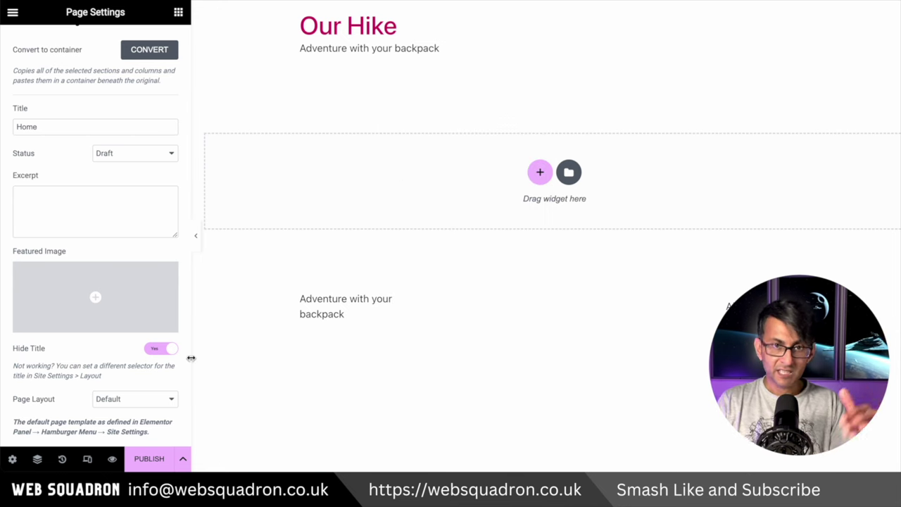
left_click(62, 459)
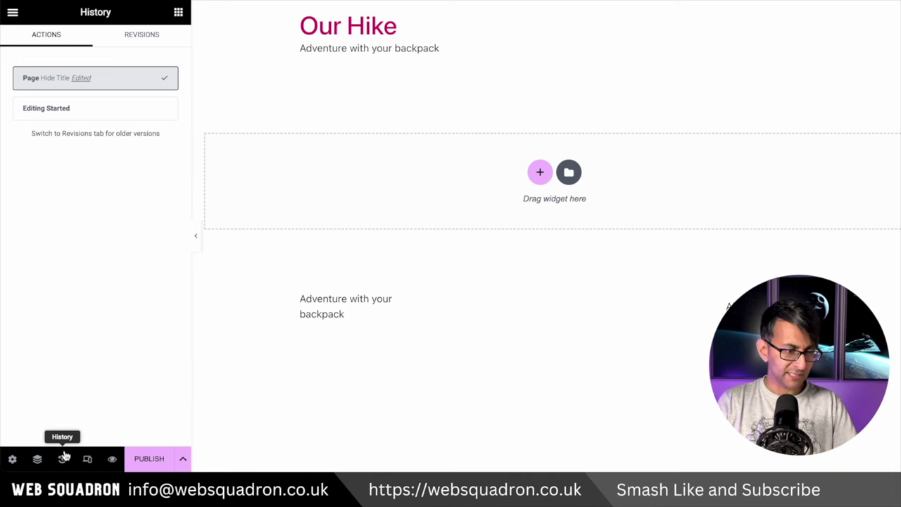
Step: Check the Home page in tablet, mobile portrait and desktop responsive modes, and preview its changes on the site
left_click(87, 460)
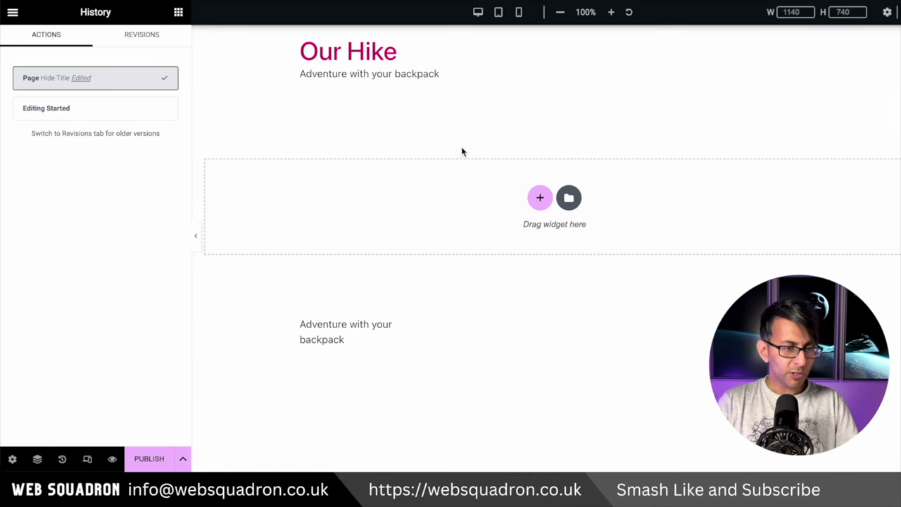
left_click(498, 14)
left_click(517, 14)
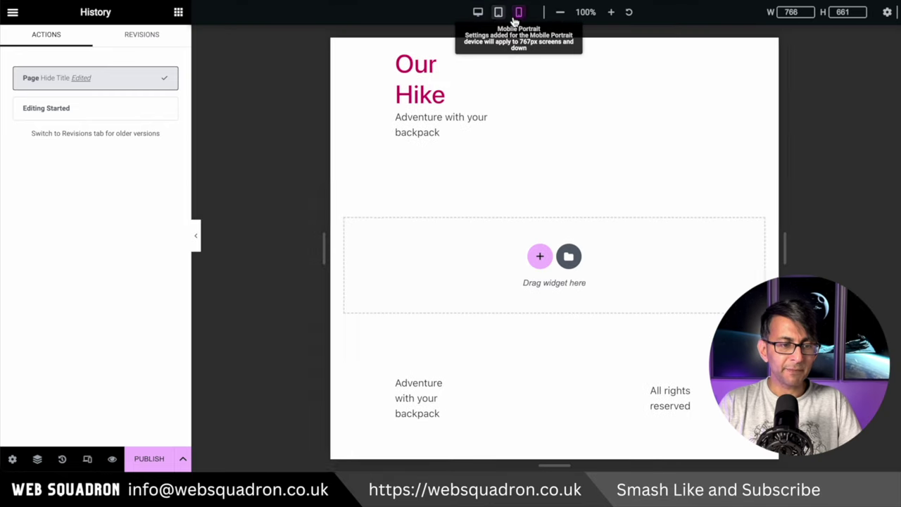
left_click(478, 14)
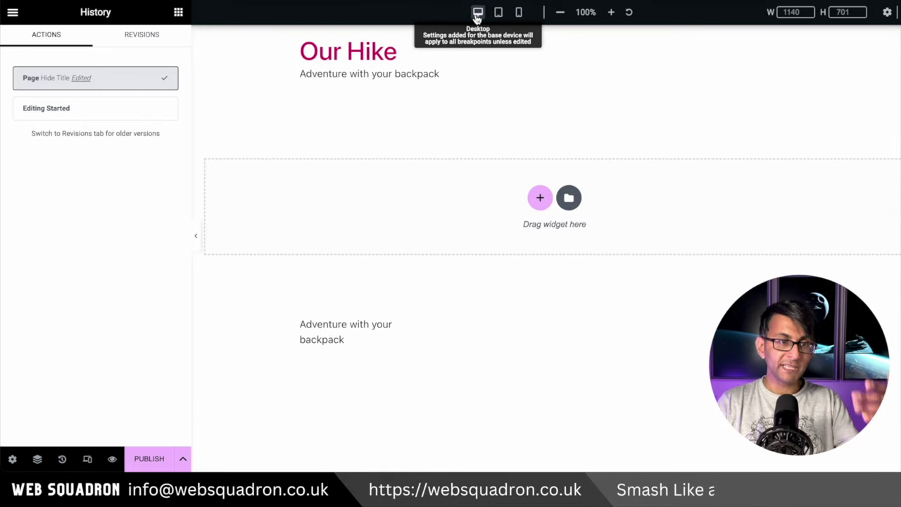
left_click(112, 461)
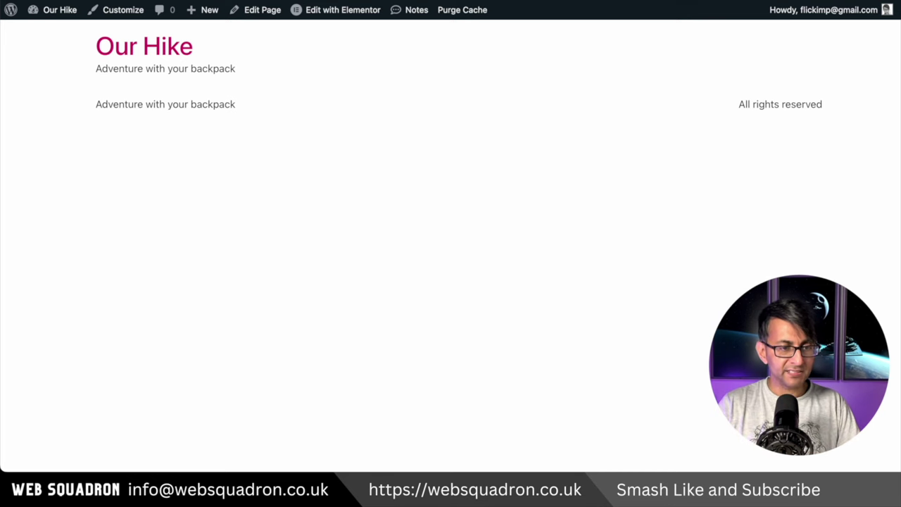
key("super+w")
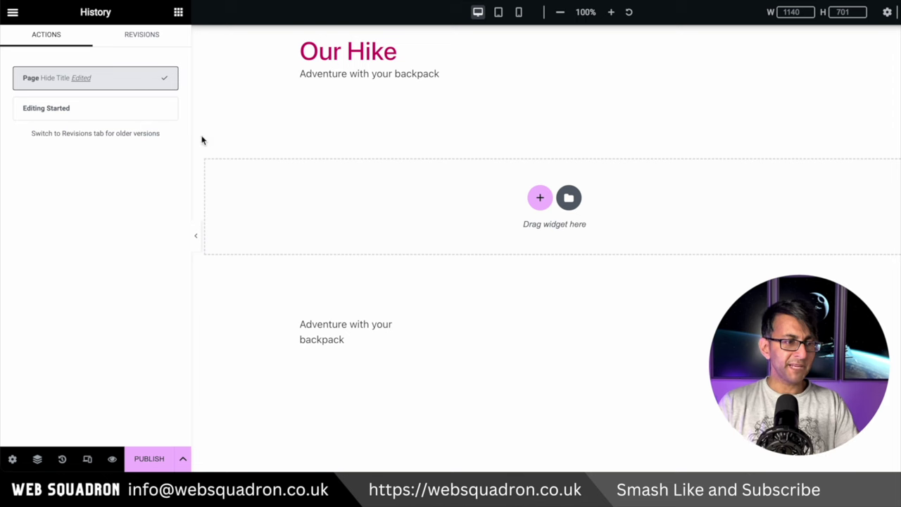
Step: In the site settings, set the global system colours to Primary #8B847C, Secondary #222222, Text #444444 and Accent #3F3470
left_click(13, 14)
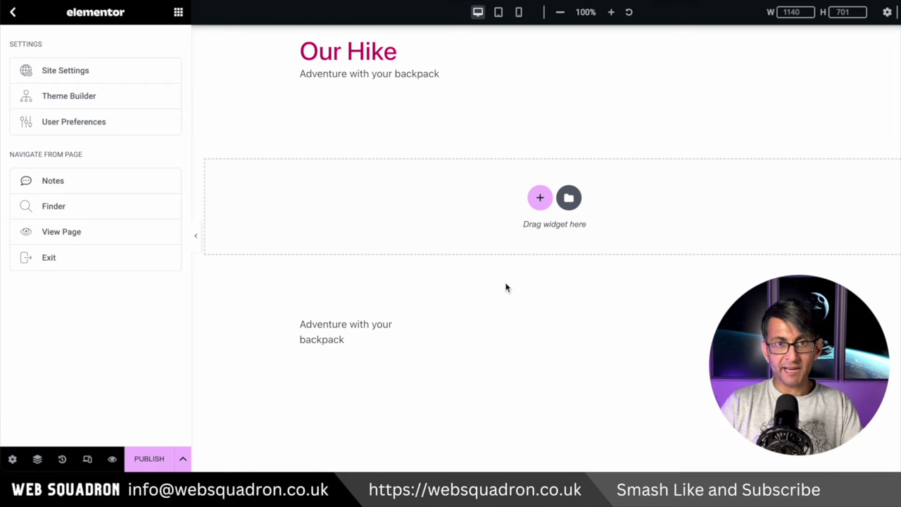
left_click(13, 14)
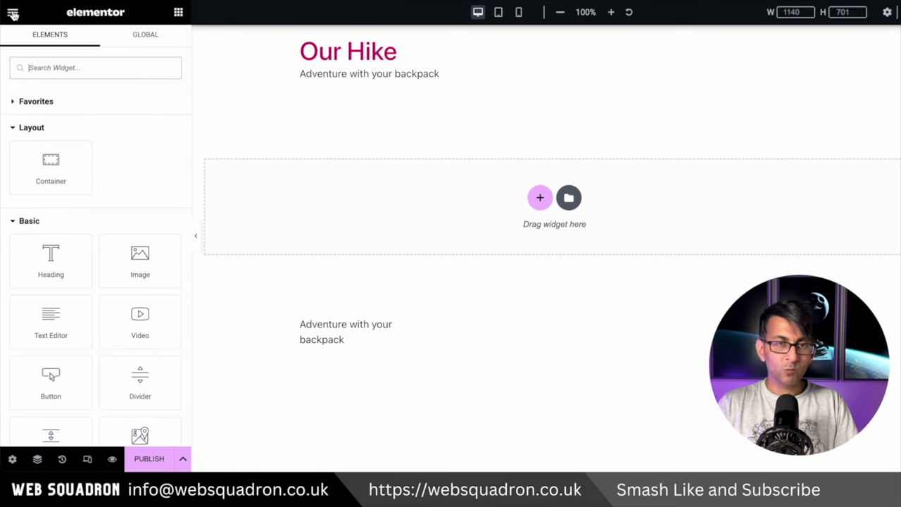
left_click(13, 14)
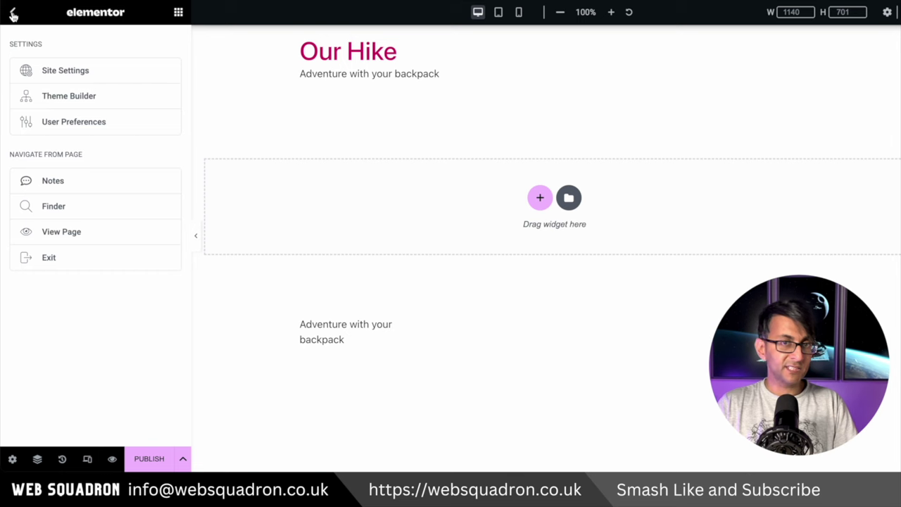
left_click(95, 72)
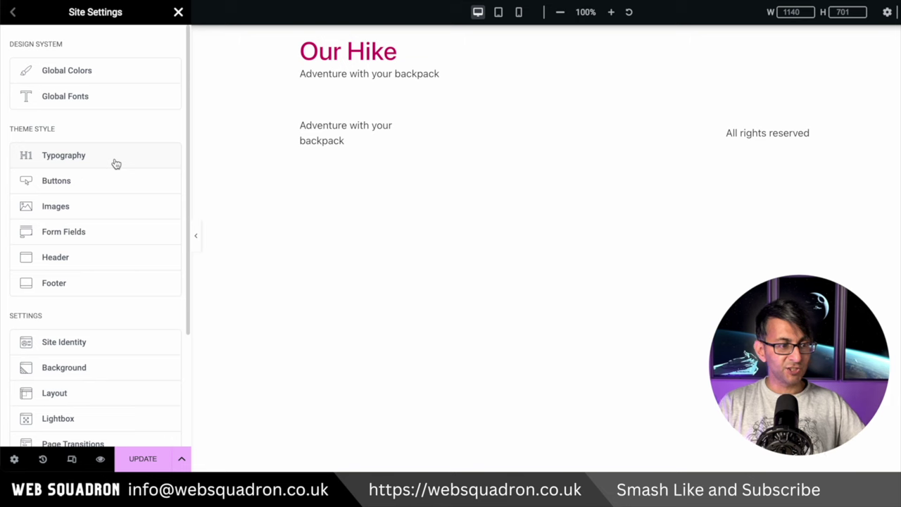
left_click(113, 71)
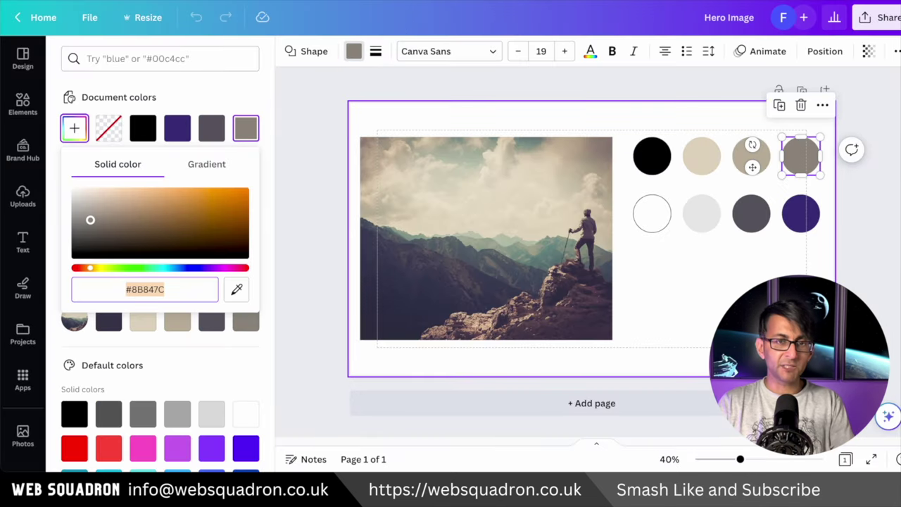
key("Escape")
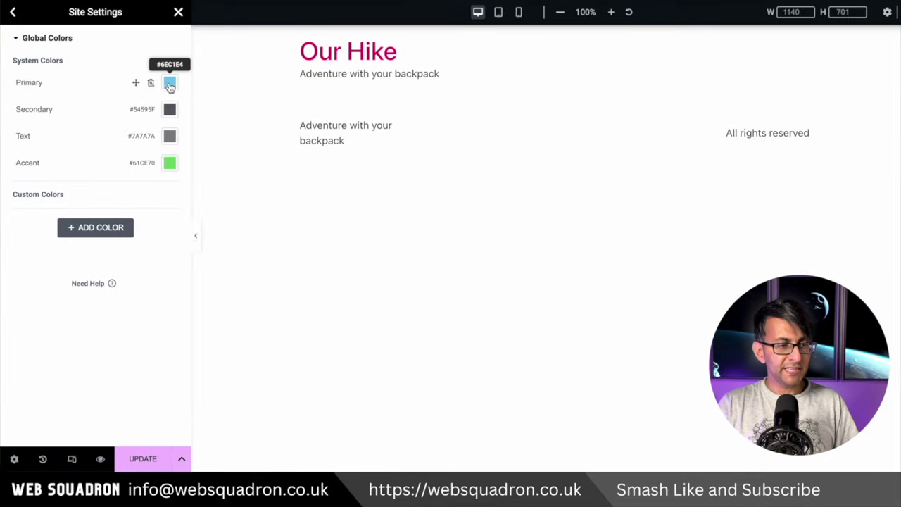
left_click(170, 84)
type("#8B847C")
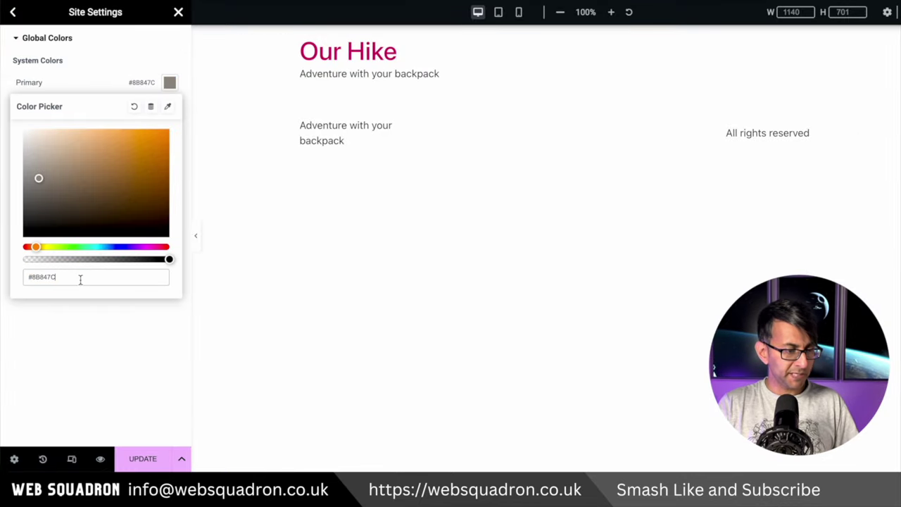
left_click(102, 310)
Step: Define custom global colours #B7AC9A, #DDD2BF, #E6E6E6, #FFFFFF and #000000, and save the site settings
left_click(169, 216)
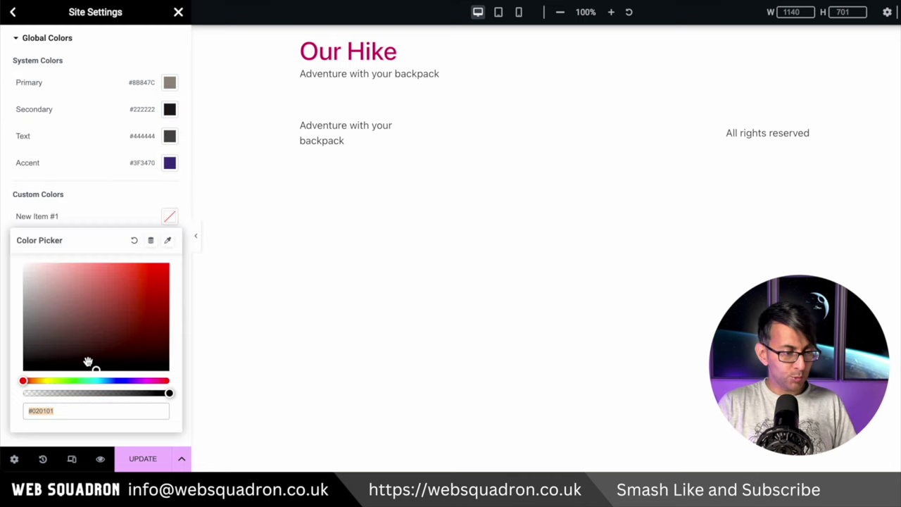
type("#B7AC9A")
left_click(141, 246)
left_click(95, 253)
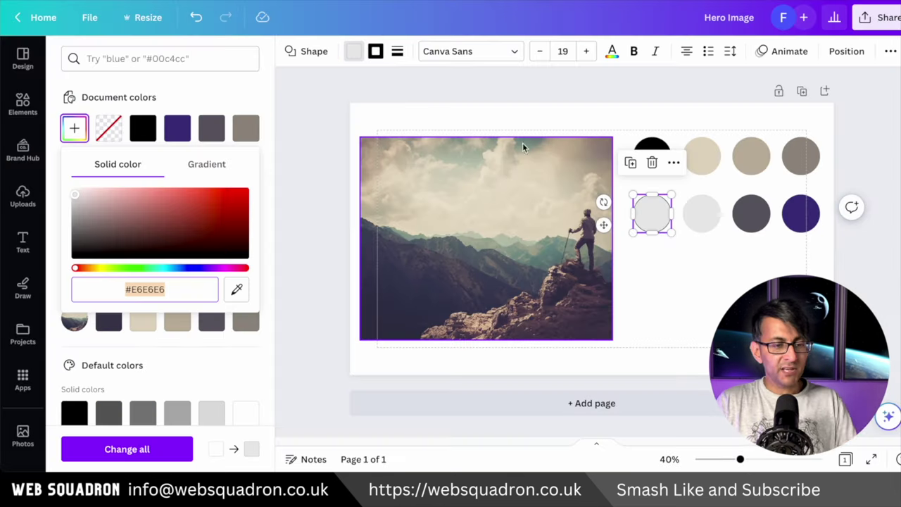
left_click(683, 342)
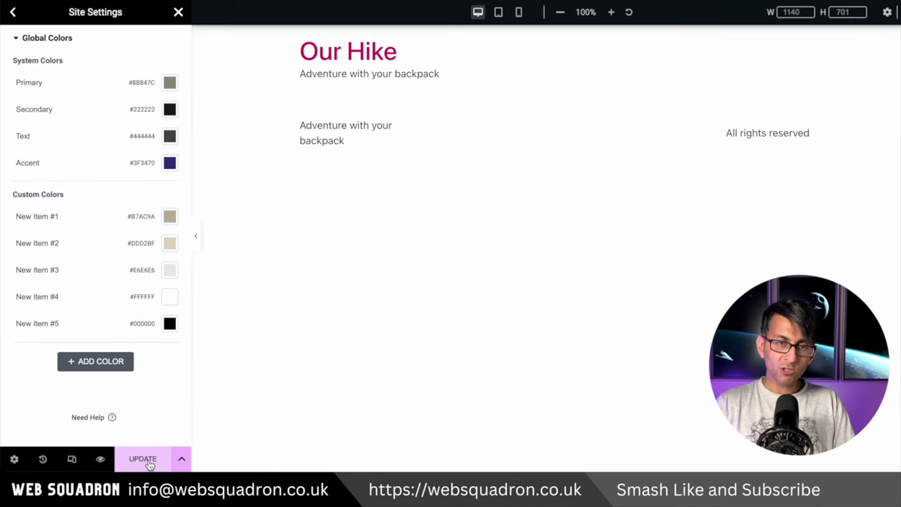
left_click(148, 461)
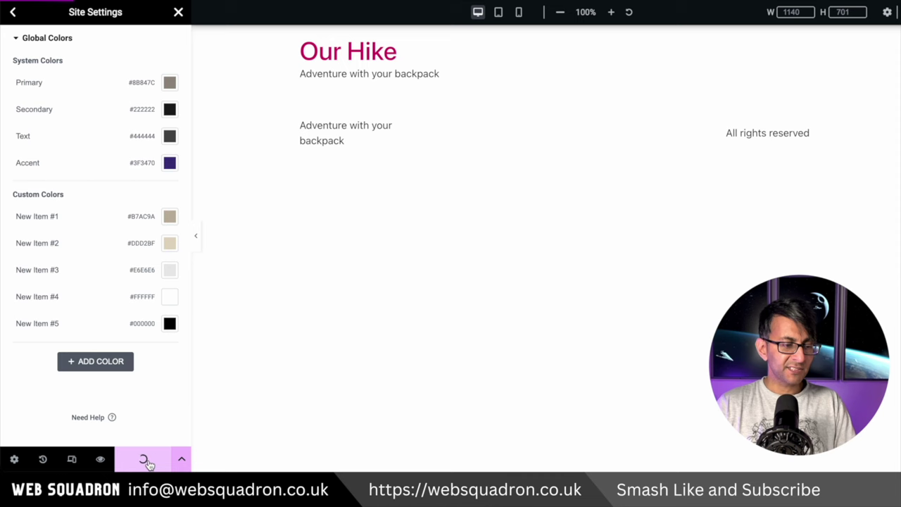
Step: Leave the global colours and review the theme style Typography settings for body text, links and headings
left_click(13, 14)
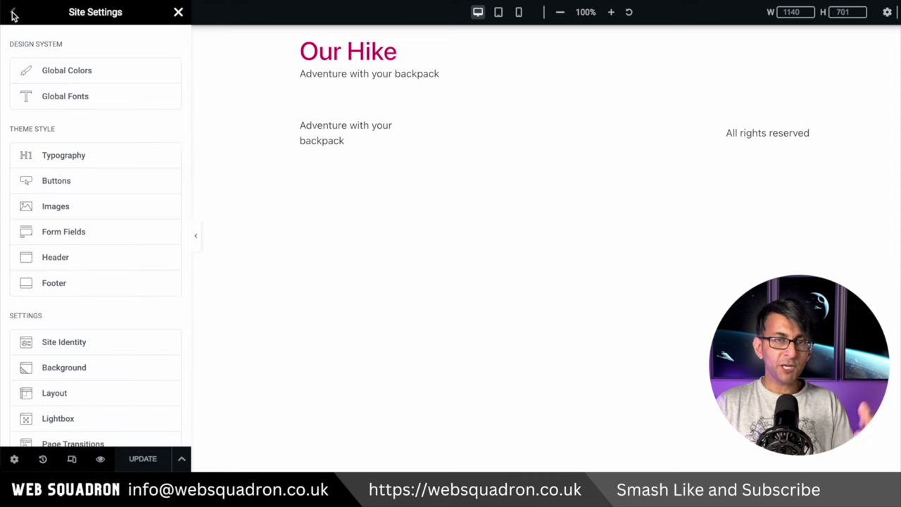
left_click(105, 158)
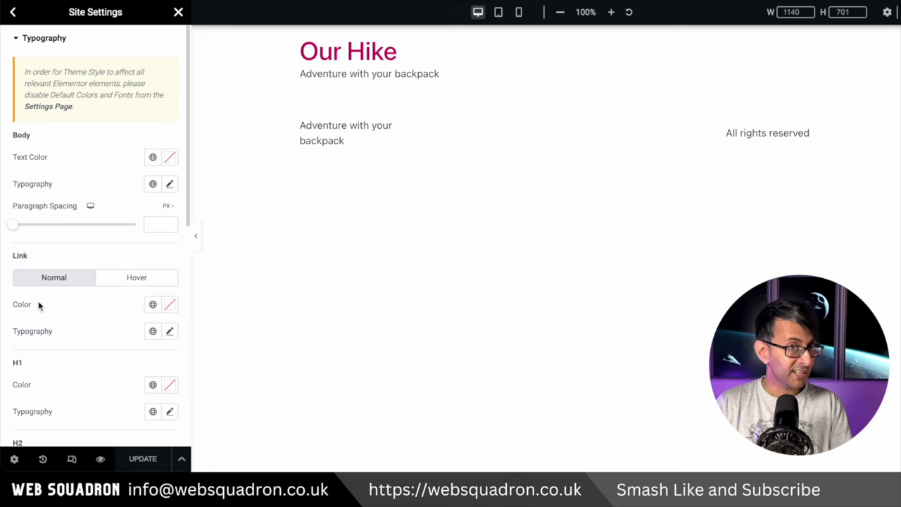
left_click(13, 12)
Step: In the global fonts, set the Primary font family to the custom font Raleway
left_click(126, 105)
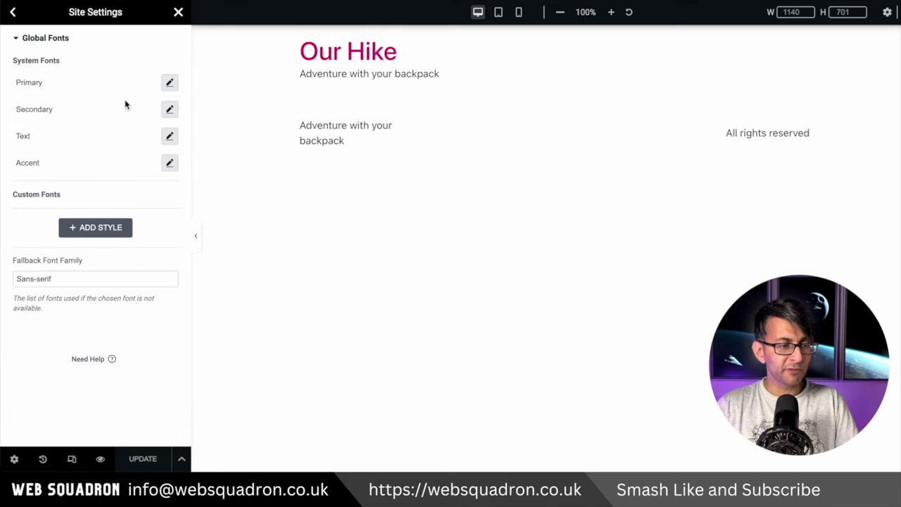
left_click(170, 83)
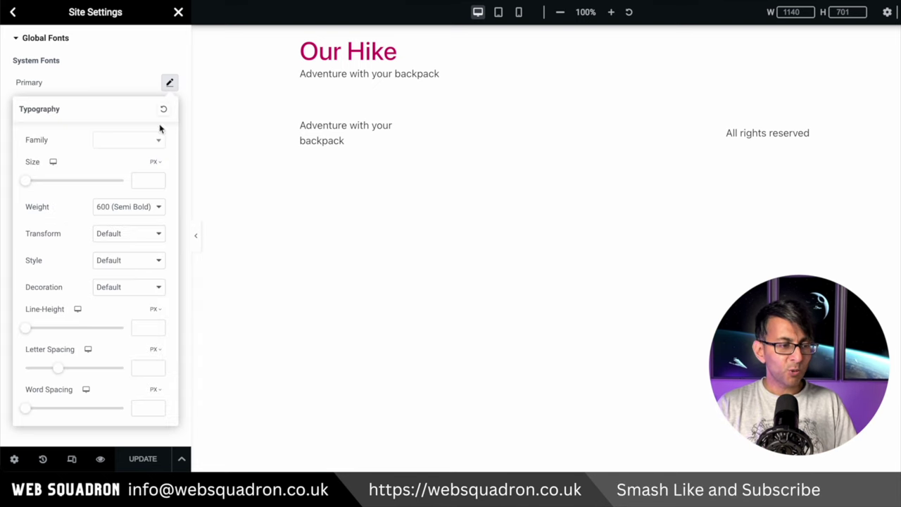
left_click(144, 142)
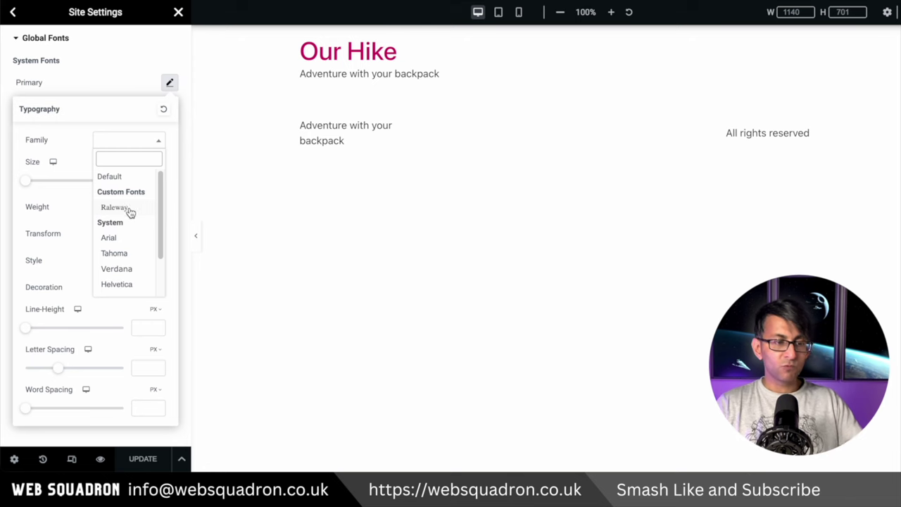
scroll(155, 221, "down", 3)
scroll(155, 222, "up", 3)
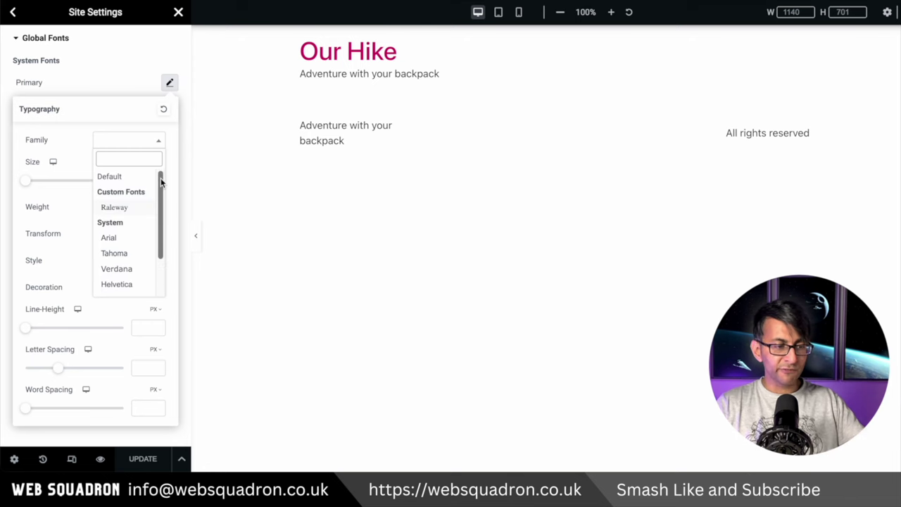
left_click(130, 209)
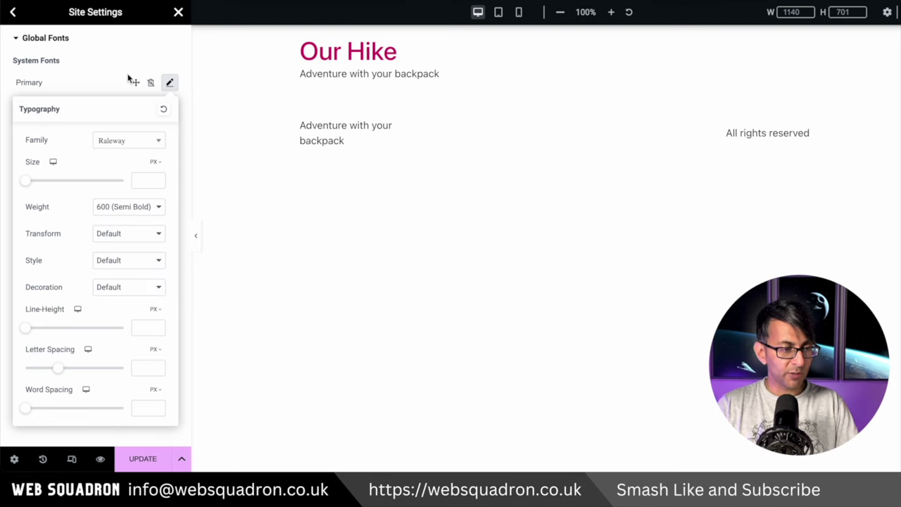
left_click(169, 83)
Step: Set the Secondary global font's family to Raleway
left_click(171, 113)
left_click(143, 167)
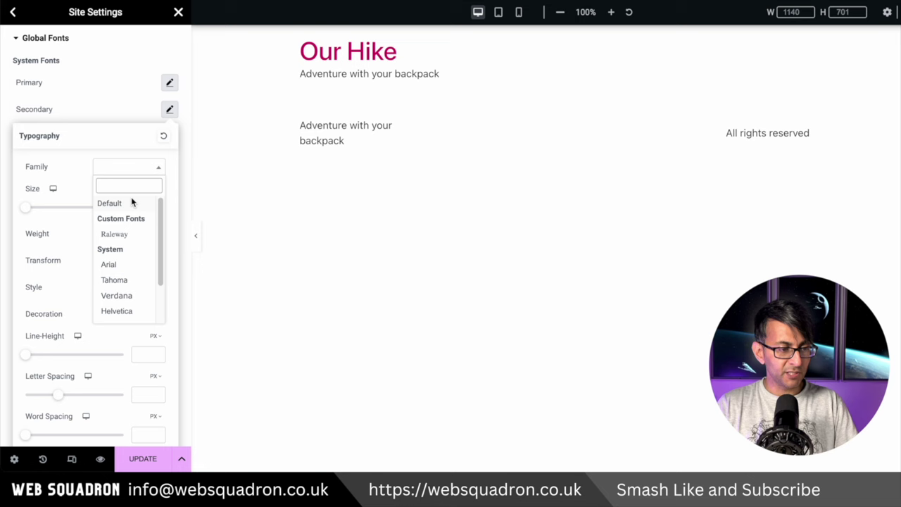
left_click(134, 240)
left_click(108, 113)
Step: Set the Text global font's family to Raleway and open the family choices for the Accent font
left_click(169, 136)
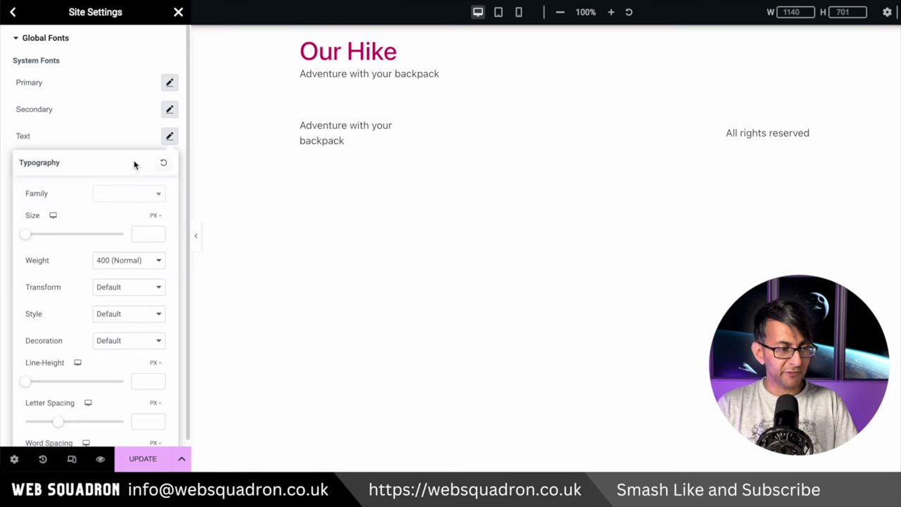
left_click(147, 194)
left_click(123, 261)
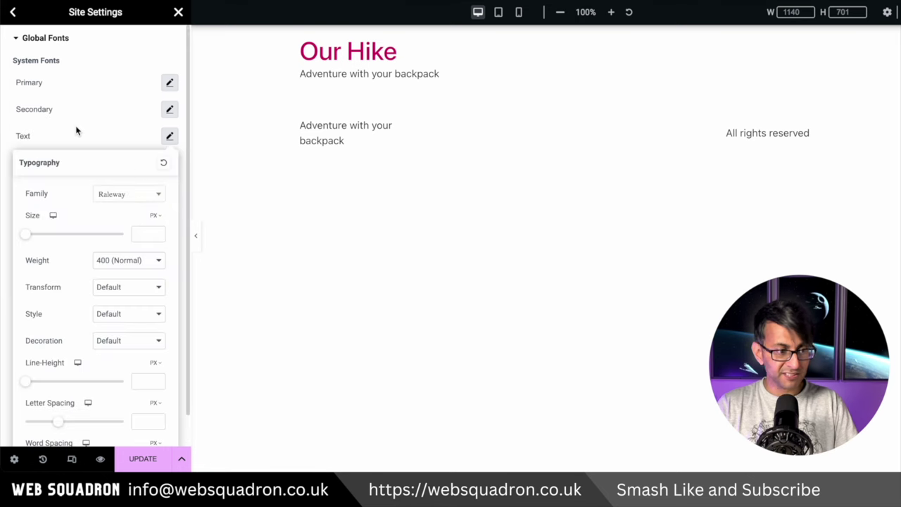
left_click(77, 131)
left_click(169, 167)
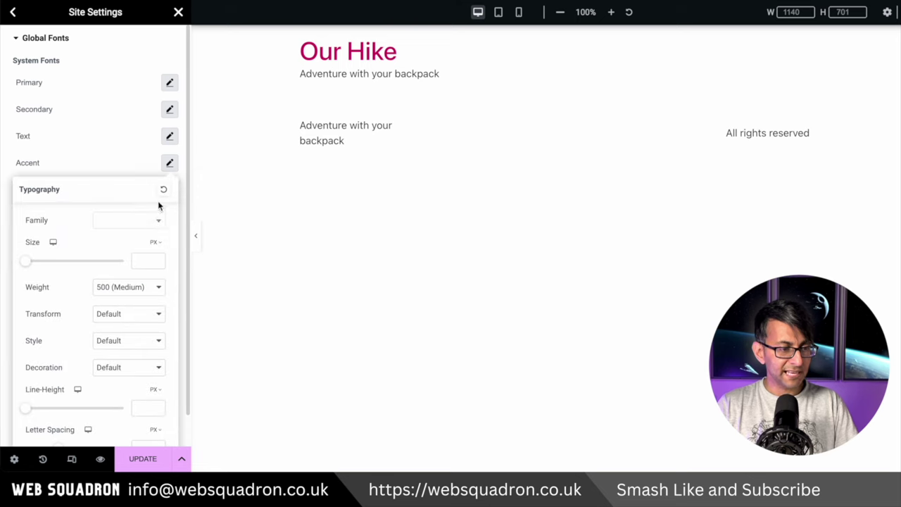
left_click(158, 222)
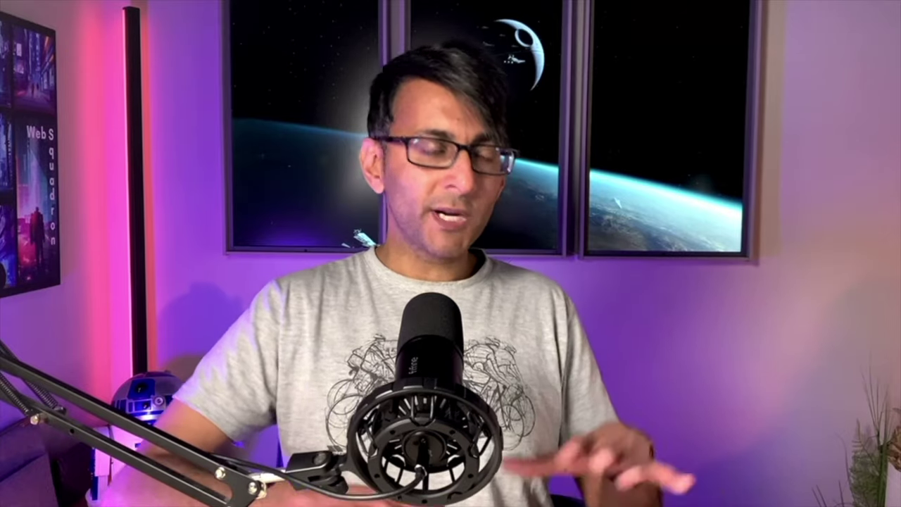
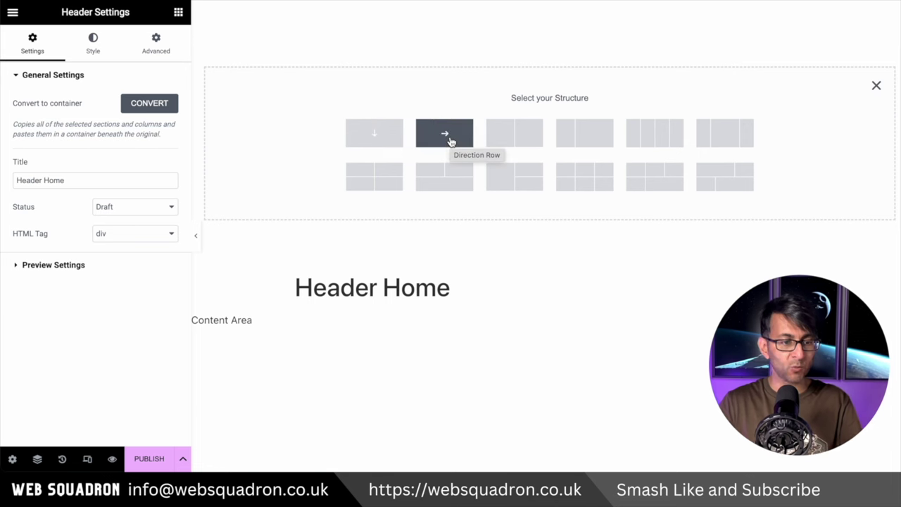
Step: Add a column-direction container to the Header Home template and set its content width to Full Width
left_click(393, 140)
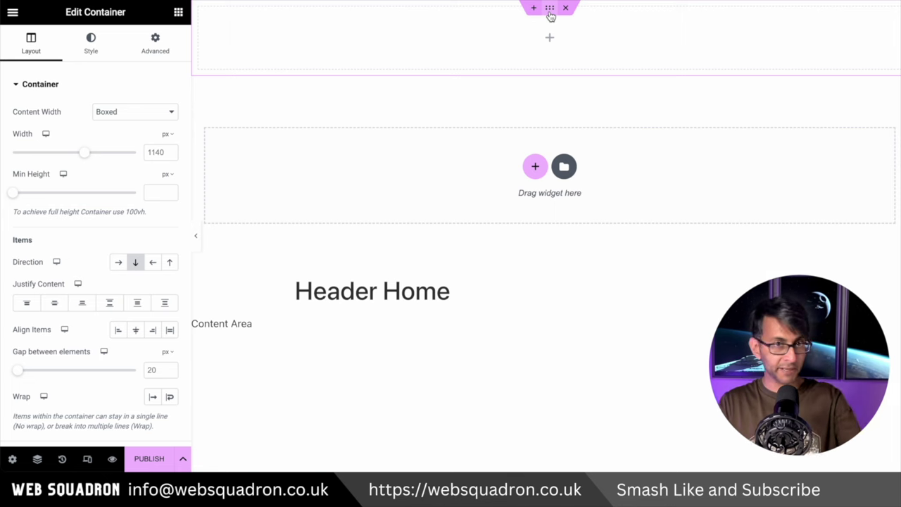
left_click(140, 112)
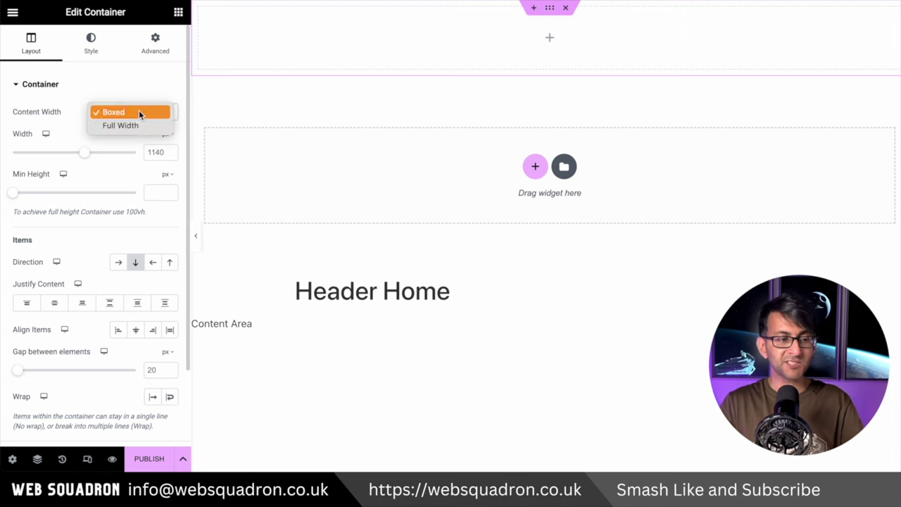
left_click(155, 125)
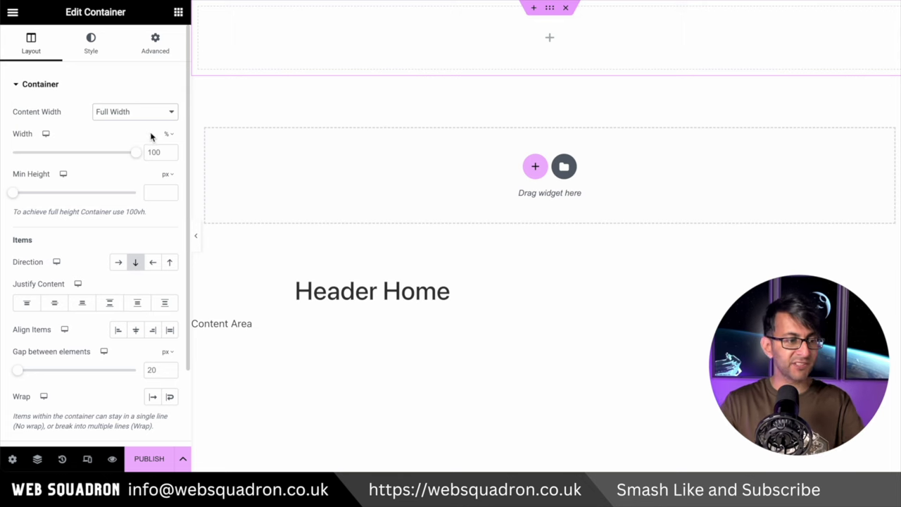
Step: Set the header container's margin and padding to 0 px on all sides and return to its layout settings
left_click(155, 42)
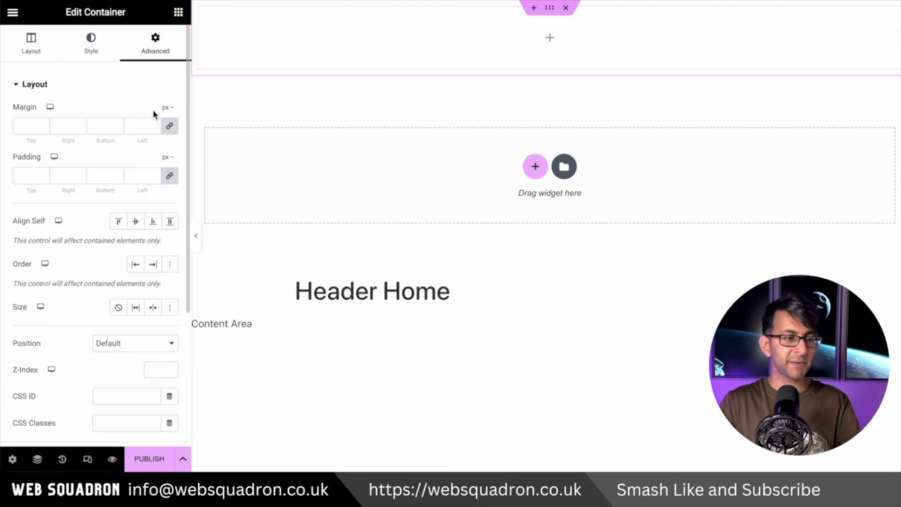
left_click(141, 126)
type("0")
left_click(147, 175)
type("0")
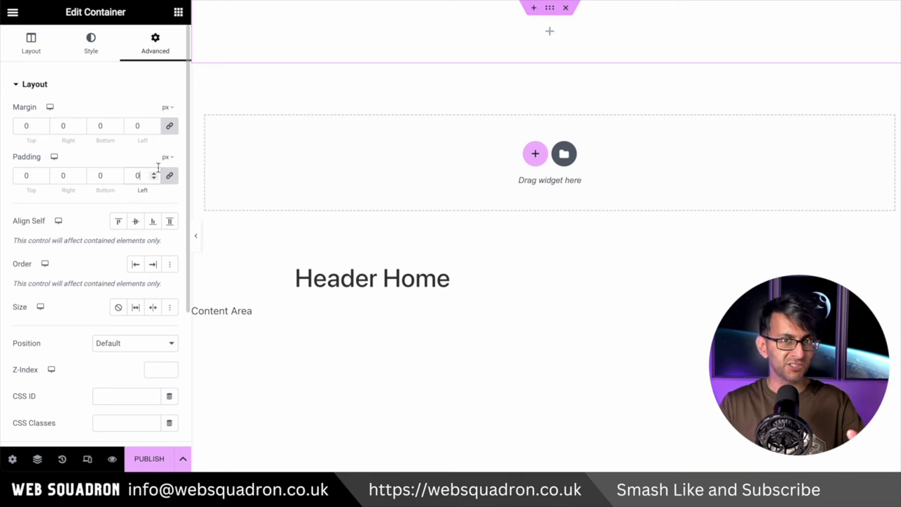
left_click(31, 42)
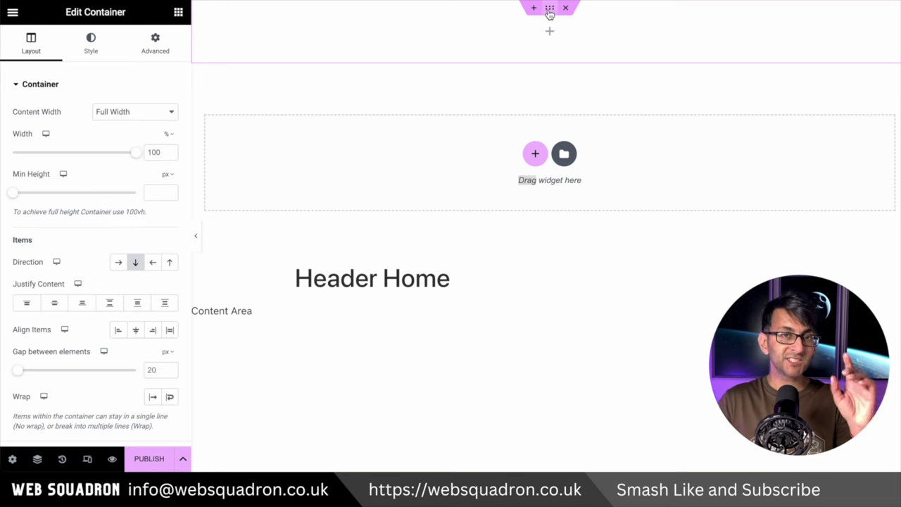
Step: Look through the container's gradient and classic background options and the media library for its background image, without choosing one
left_click(99, 50)
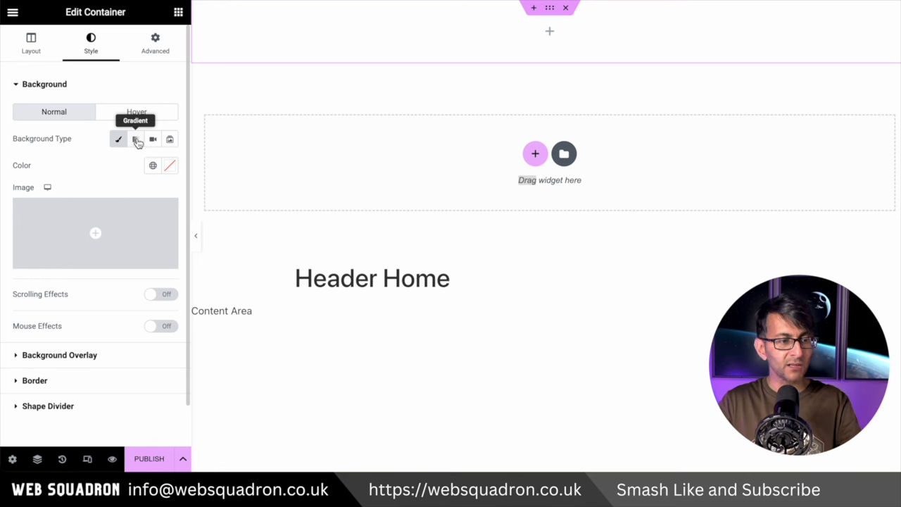
left_click(136, 140)
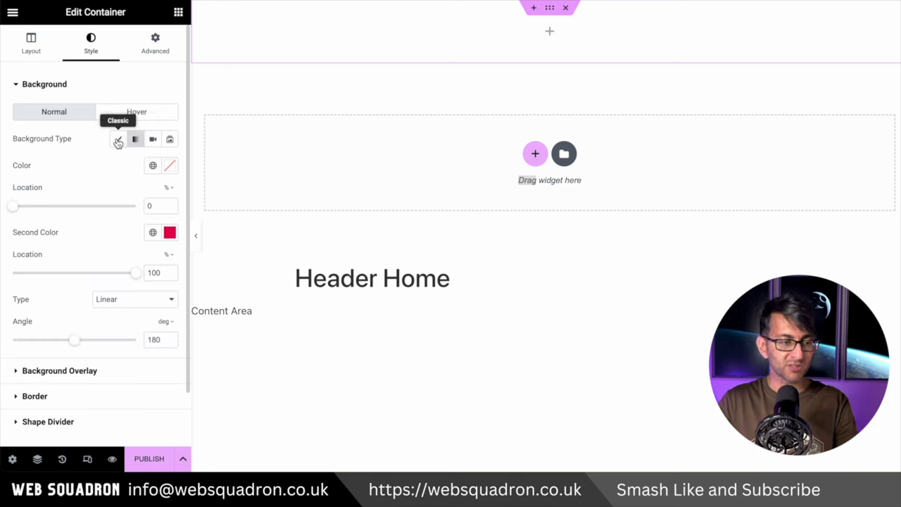
left_click(118, 141)
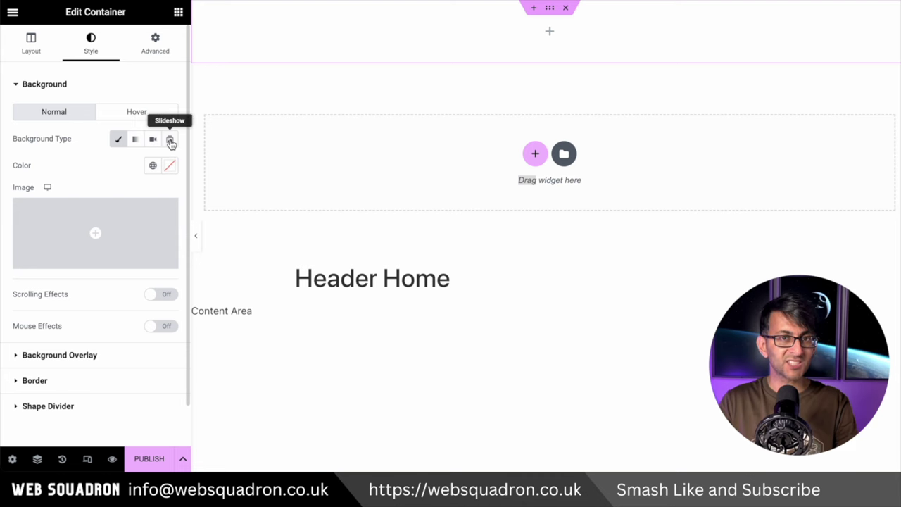
left_click(127, 232)
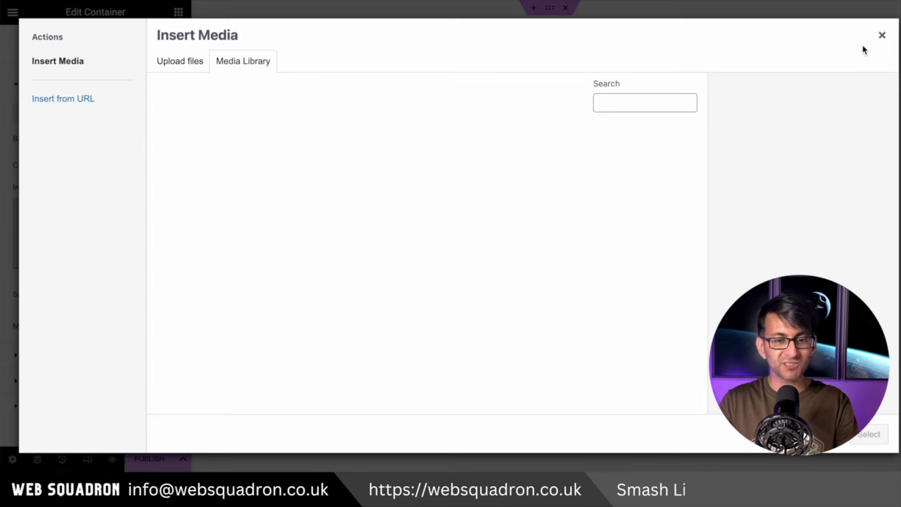
left_click(881, 34)
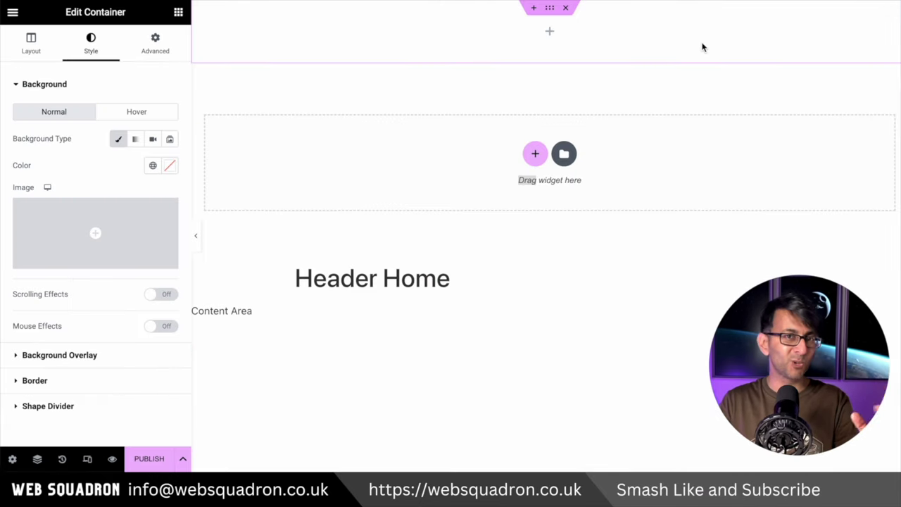
Step: Set the header container's classic background to the white global colour
left_click(153, 167)
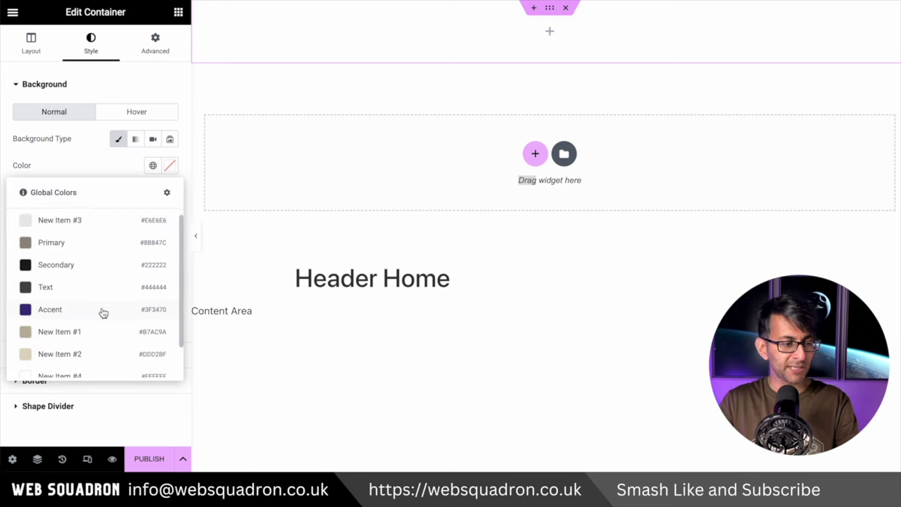
scroll(101, 312, "down", 3)
left_click(83, 339)
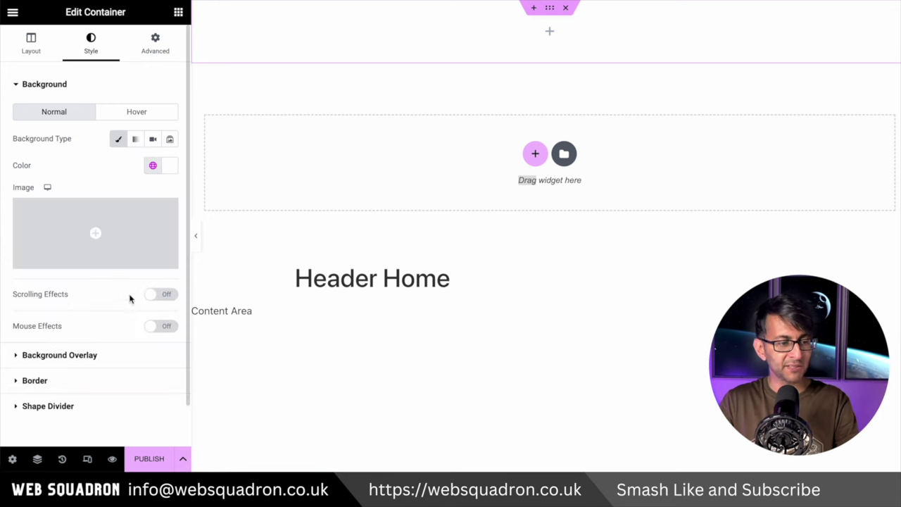
left_click(413, 47)
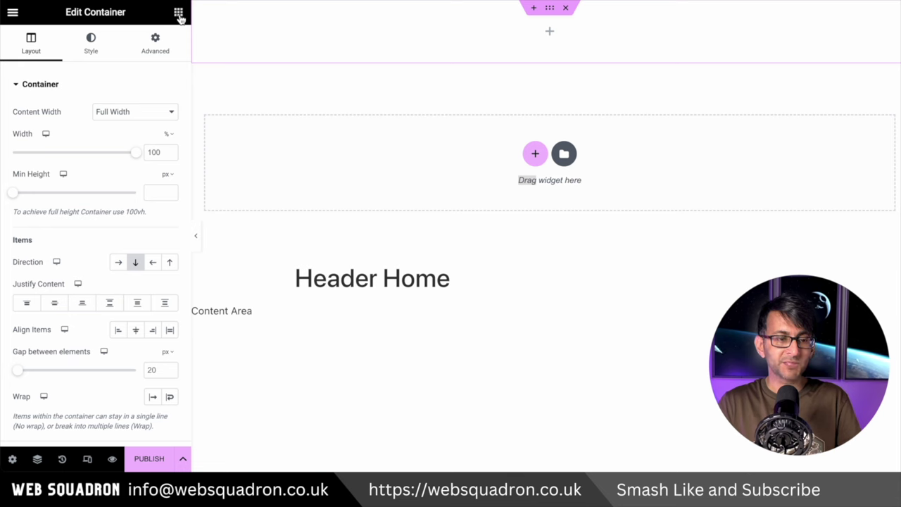
Step: Add an Image widget inside the header container
left_click(178, 13)
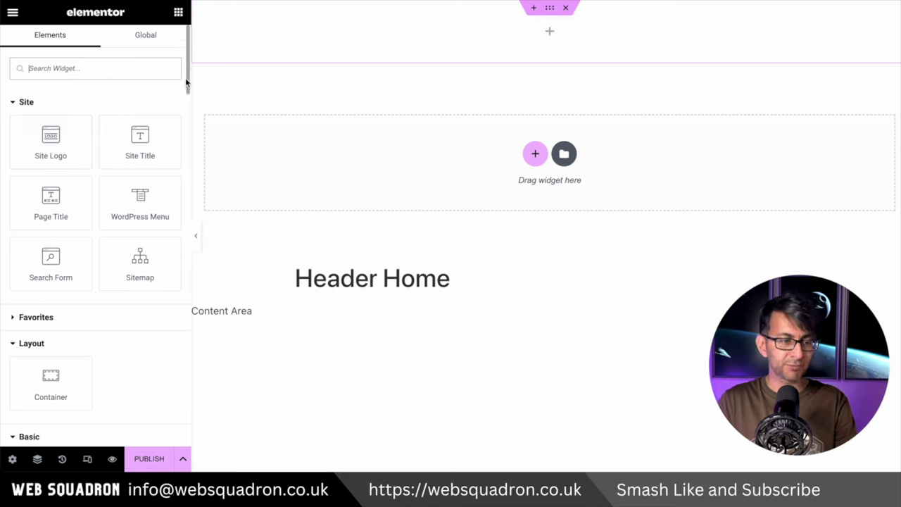
scroll(185, 77, "down", 2)
left_click_drag(187, 101, 187, 121)
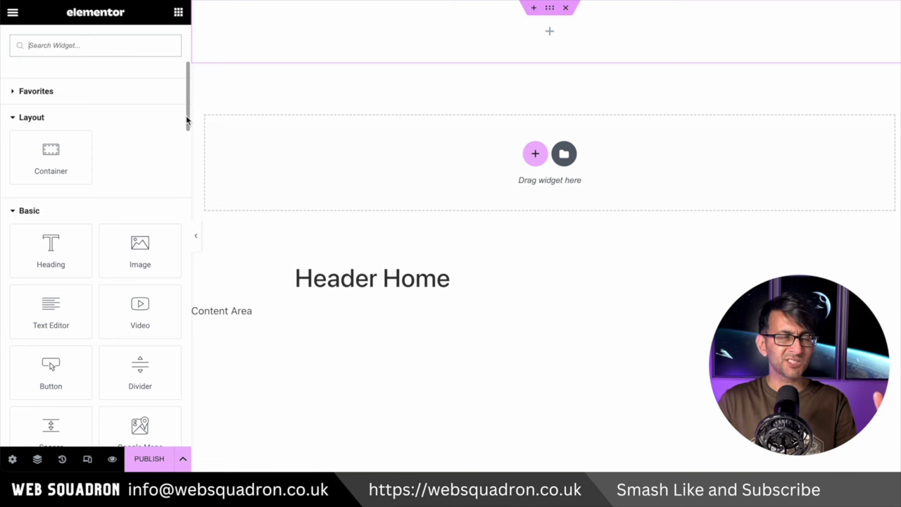
left_click_drag(133, 265, 302, 63)
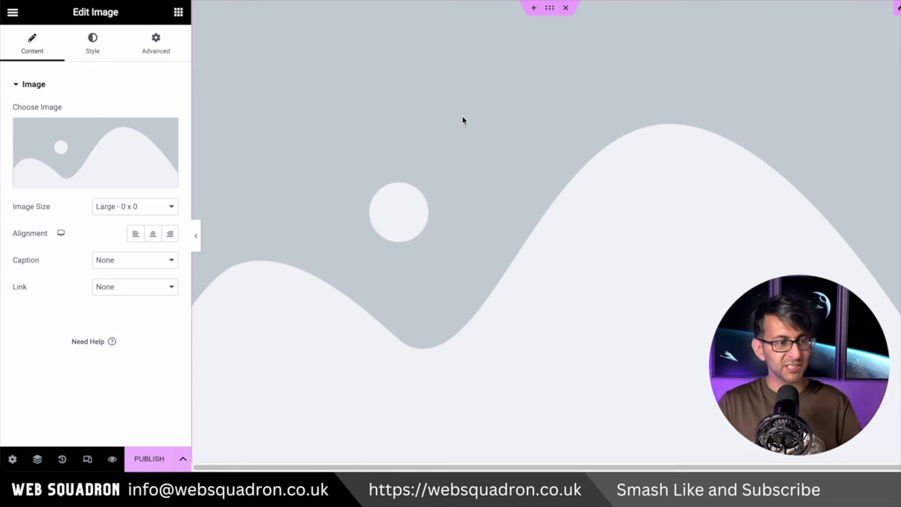
Step: Choose the Our-Hike-100×40.webp logo from the media library as the widget's image
left_click(103, 158)
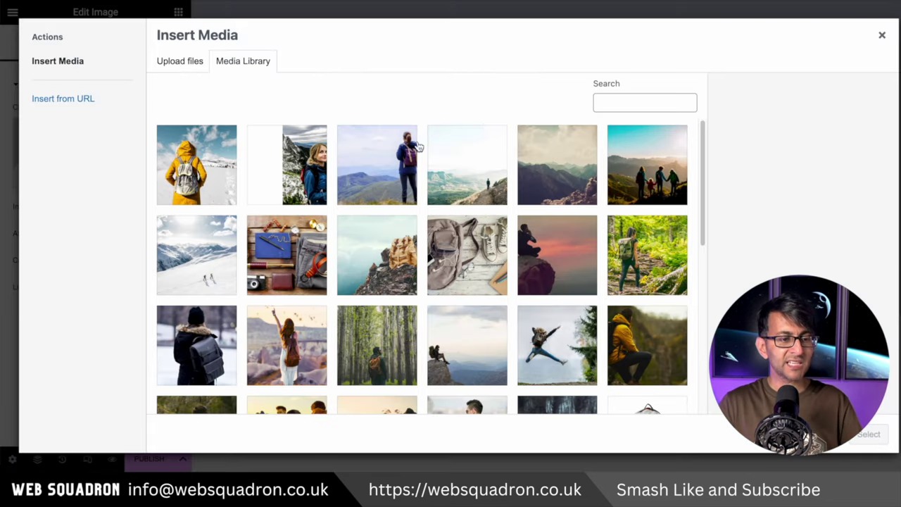
left_click_drag(701, 141, 532, 328)
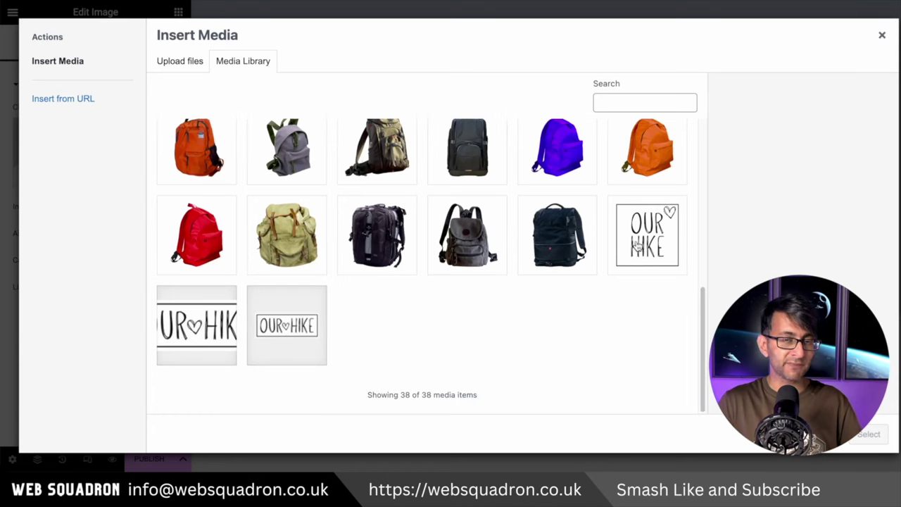
left_click(219, 330)
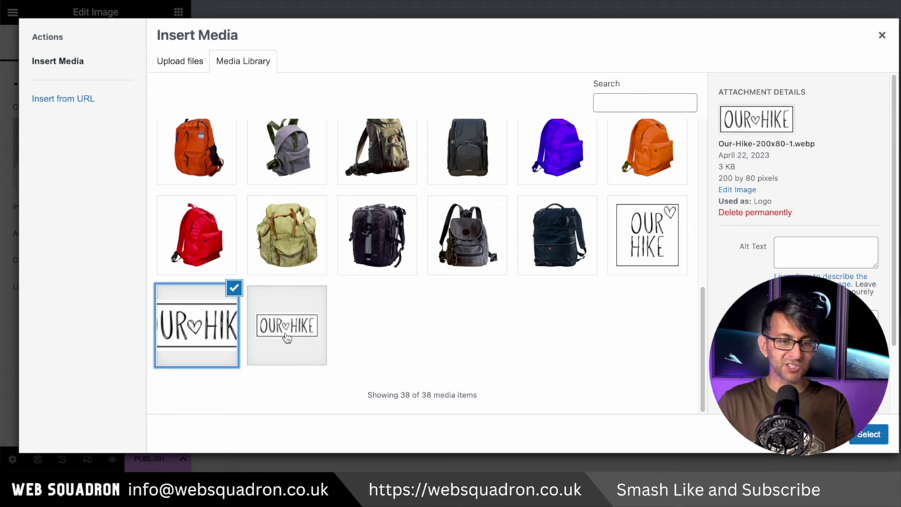
left_click(287, 338)
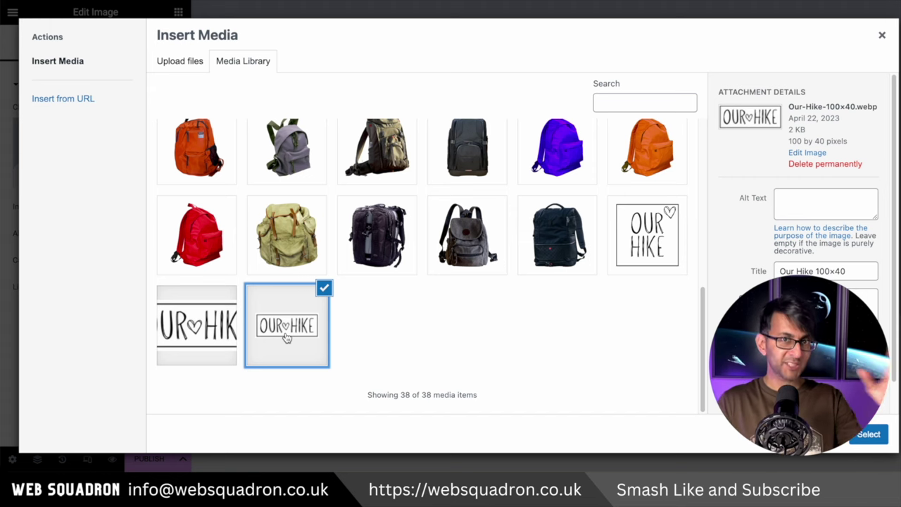
left_click(862, 436)
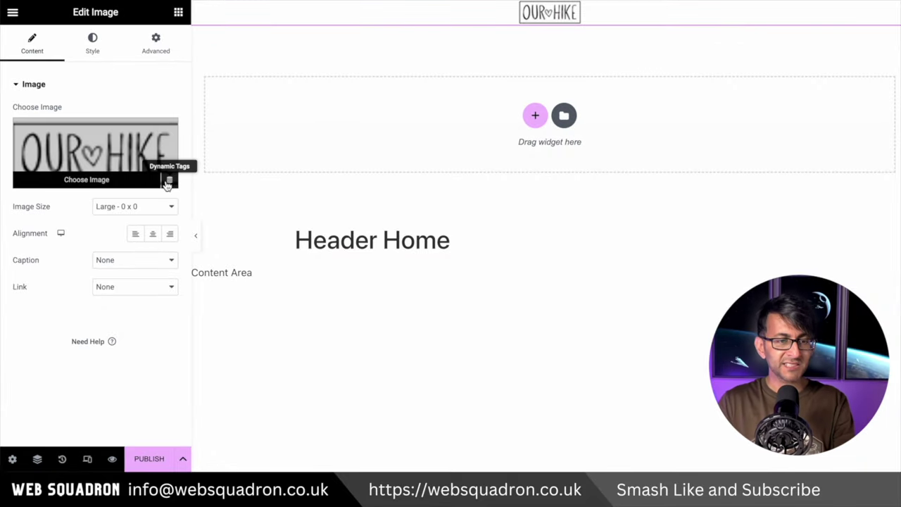
Step: Set the logo's image size to Full and align it left
left_click(148, 208)
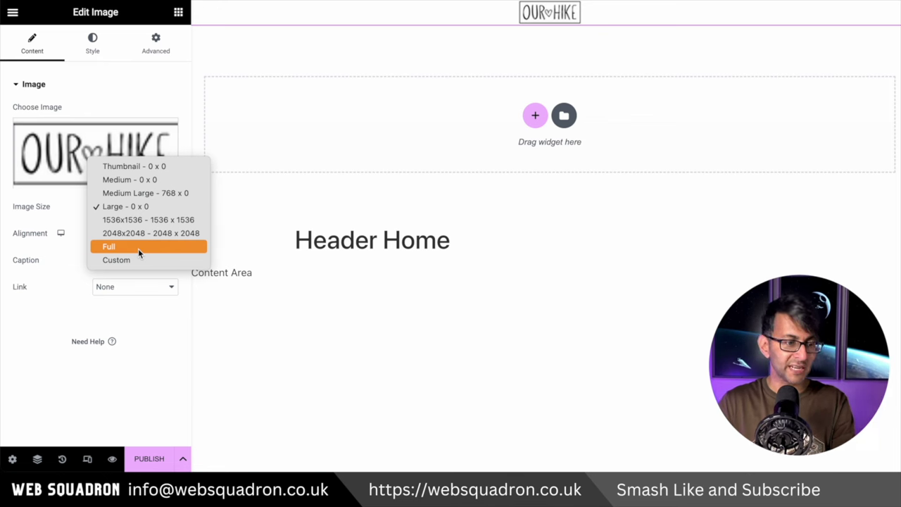
left_click(138, 249)
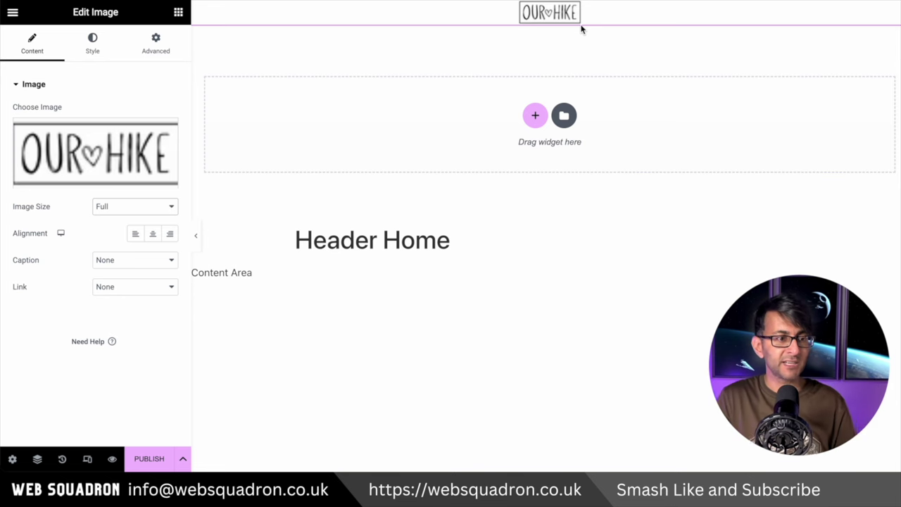
left_click(107, 156)
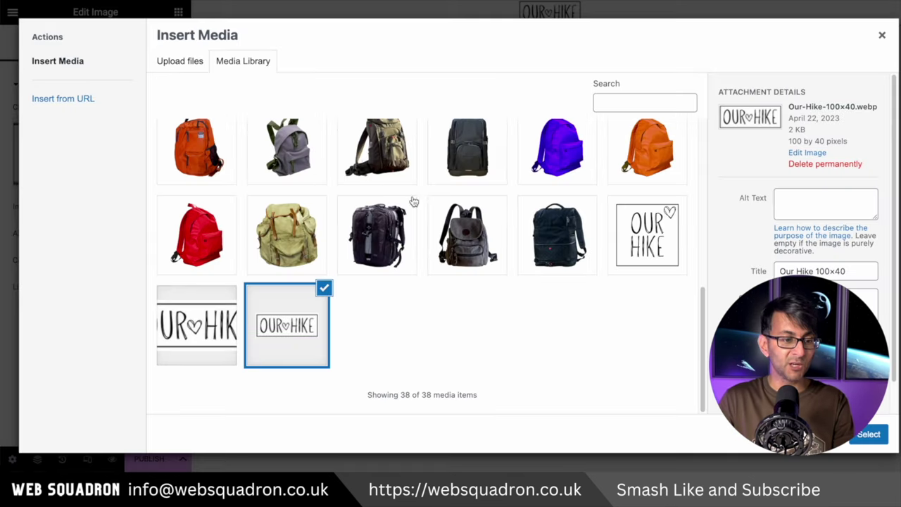
left_click(882, 37)
left_click(137, 234)
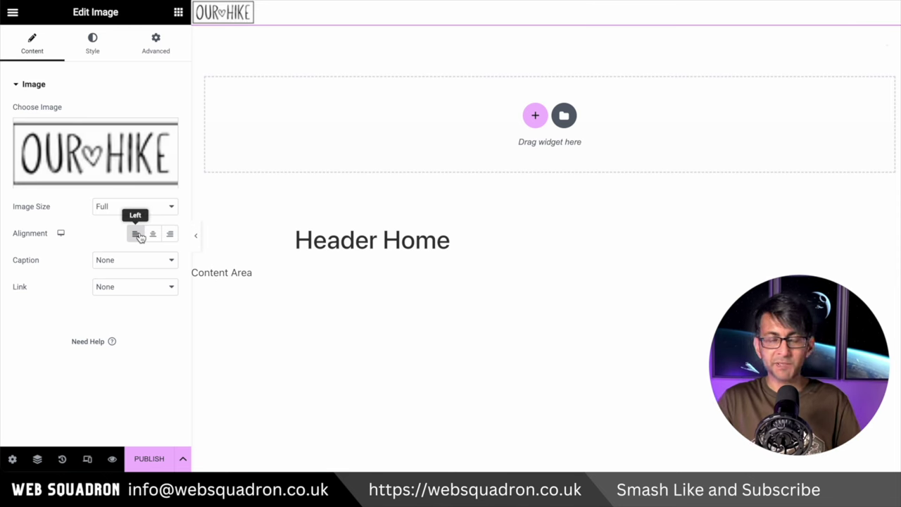
Step: Set both the logo's width and its max width to 100 px
left_click(96, 51)
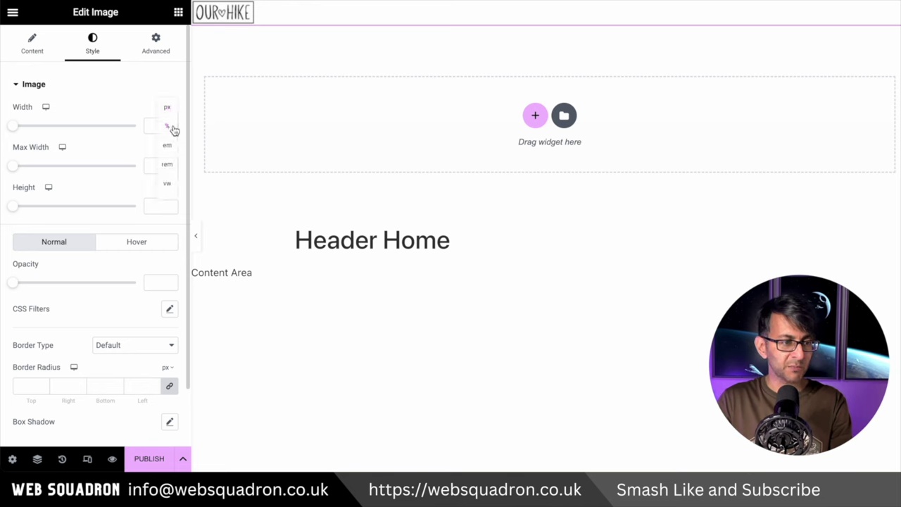
left_click(169, 113)
left_click(169, 114)
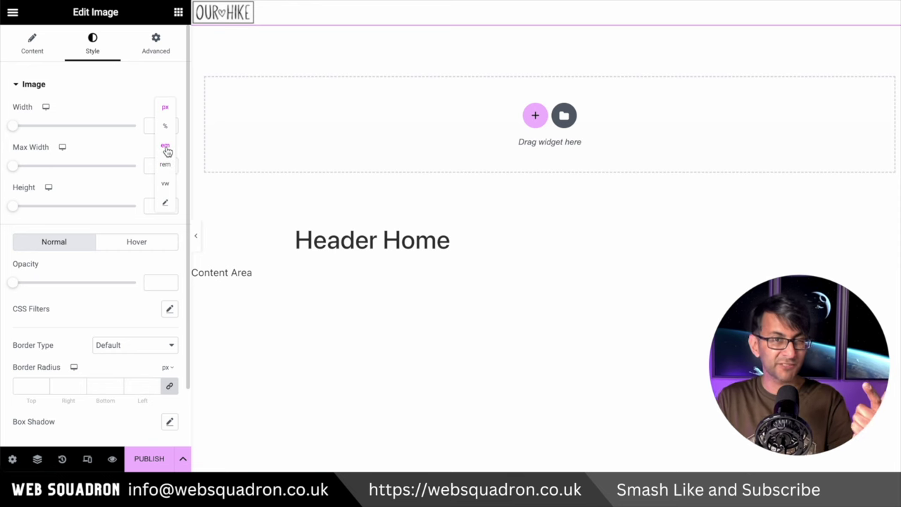
left_click(100, 110)
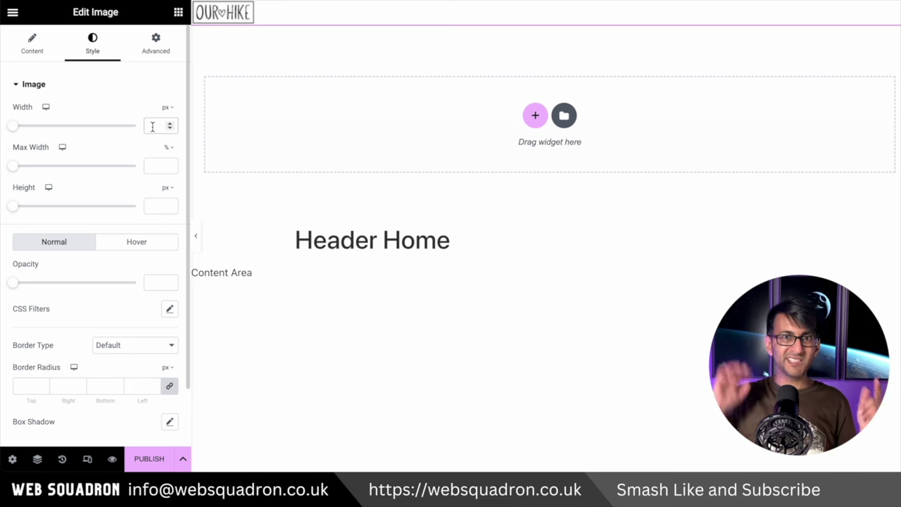
type("100")
left_click(170, 161)
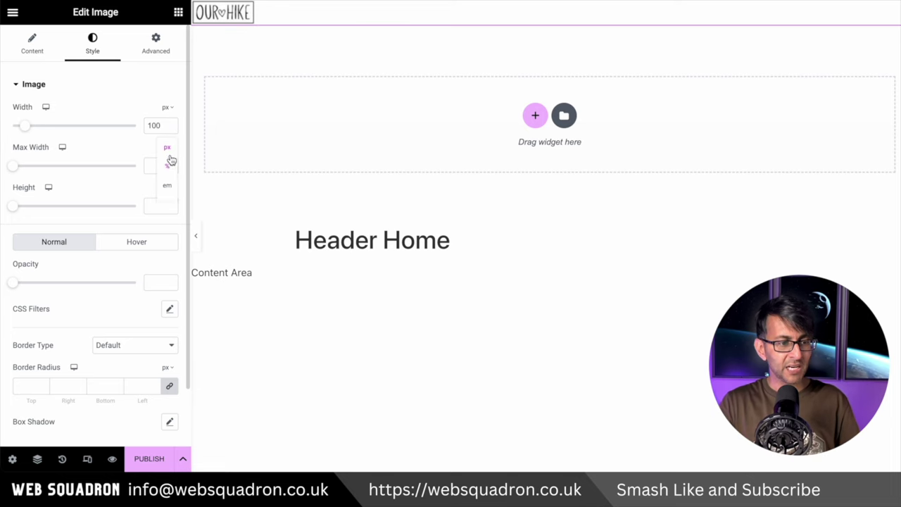
left_click(168, 150)
left_click(166, 165)
type("100")
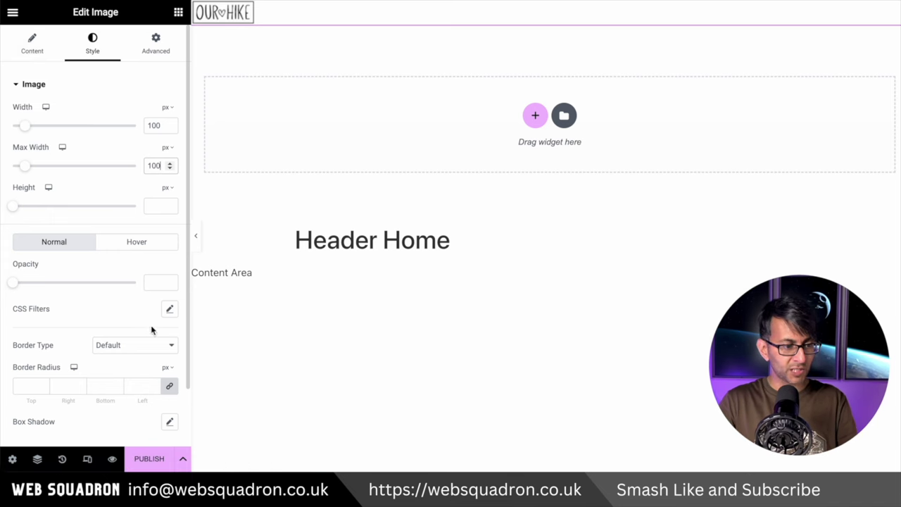
Step: Raise the contrast in the logo's CSS filters to 105
left_click(169, 310)
left_click(161, 421)
left_click(160, 421)
left_click(161, 421)
left_click(161, 421)
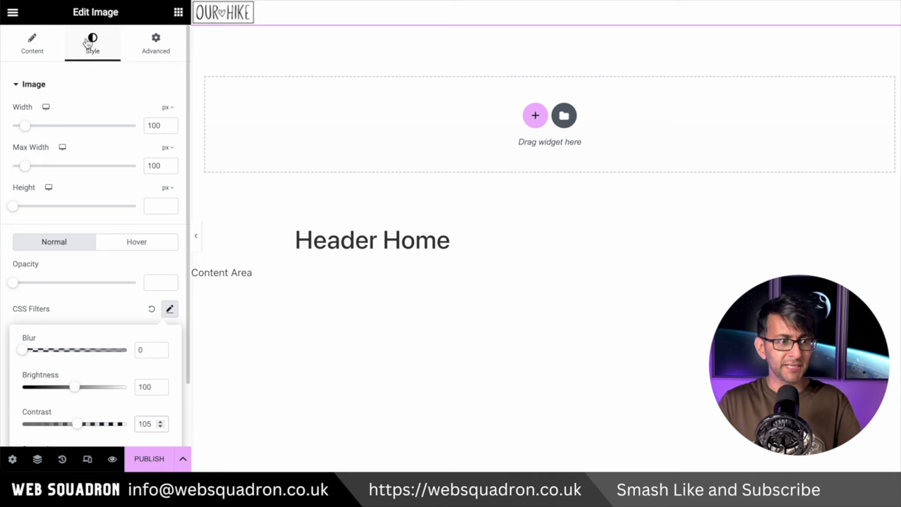
Step: Add a WordPress Menu widget below the logo and publish the header template without any display condition
left_click(178, 14)
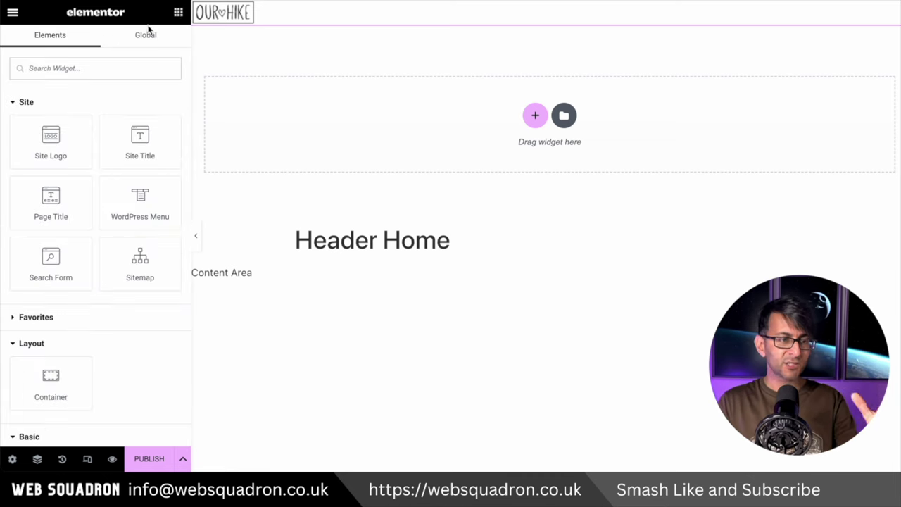
left_click(84, 62)
type("menu")
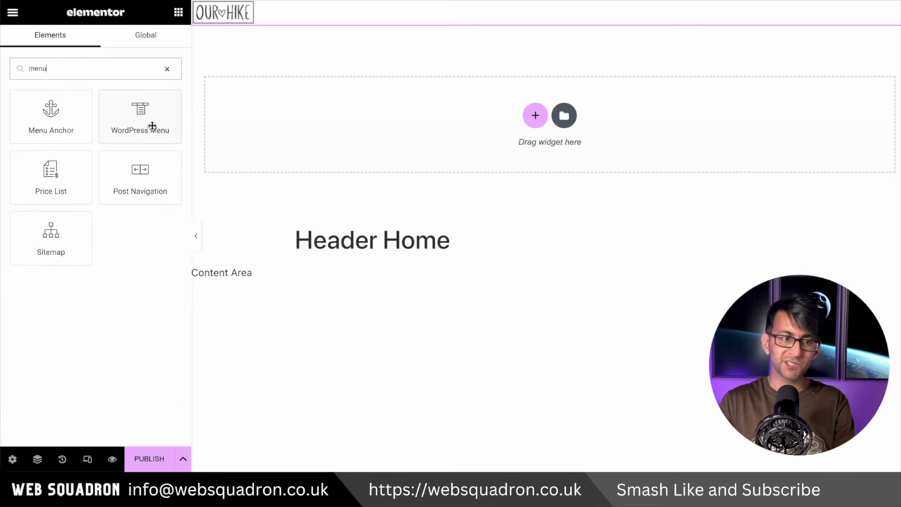
left_click_drag(152, 125, 351, 33)
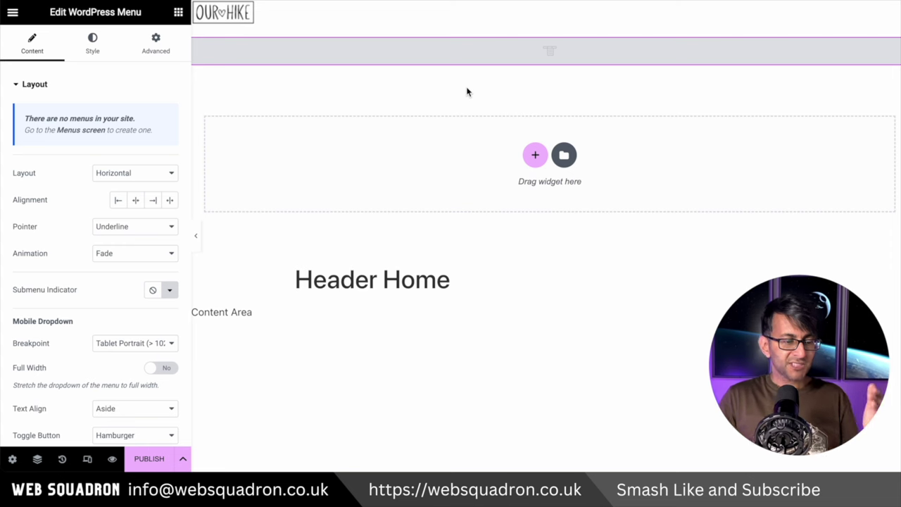
left_click(149, 458)
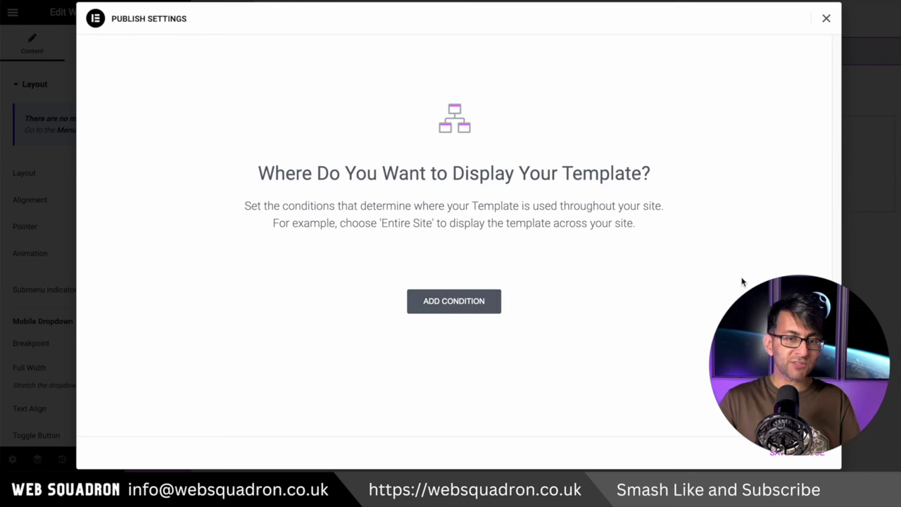
left_click(778, 454)
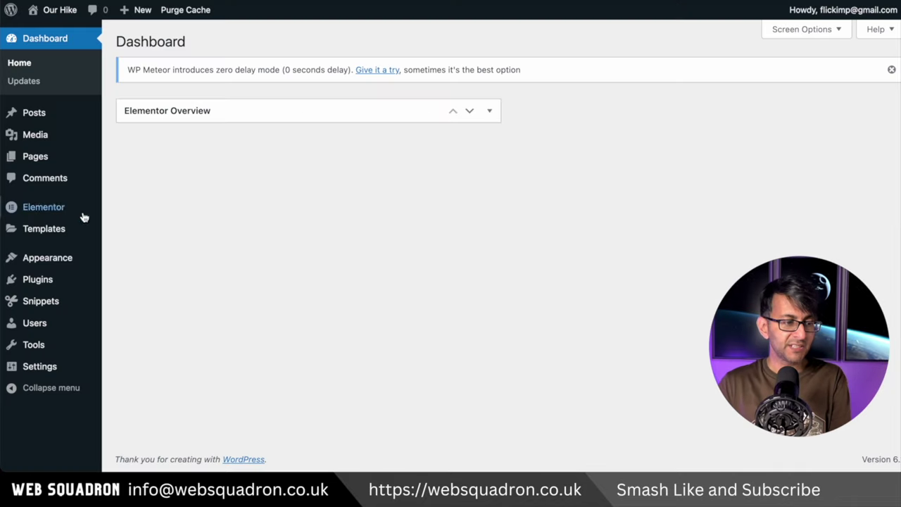
Step: Create a new menu named MainMenu in the WordPress dashboard
mouse_move(60, 256)
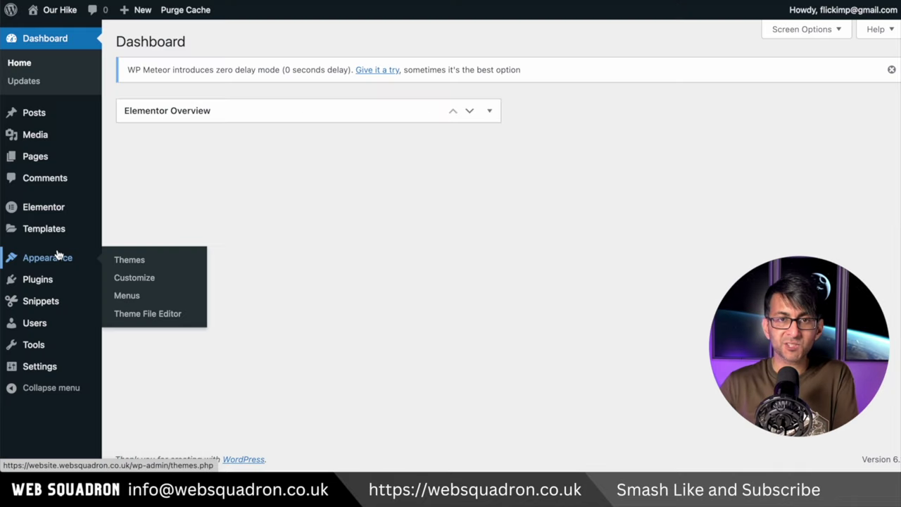
left_click(134, 299)
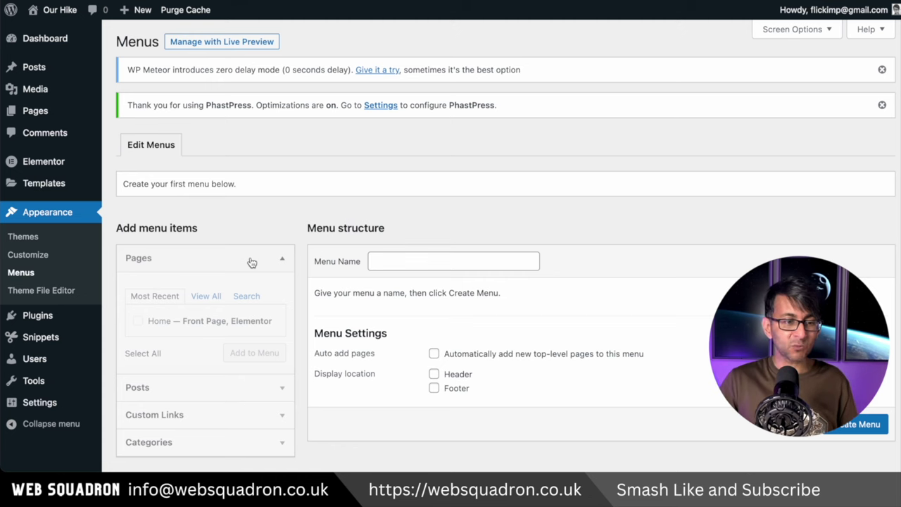
left_click(441, 260)
type("MainMenu")
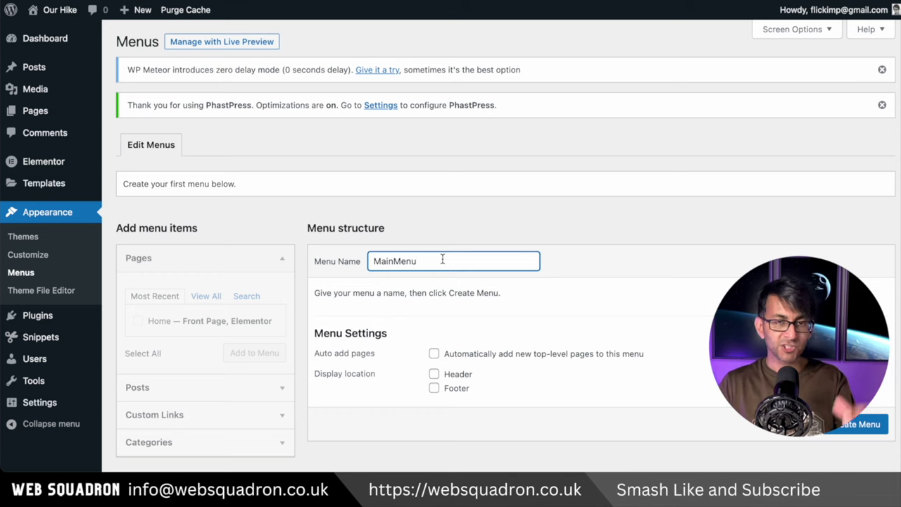
left_click(839, 427)
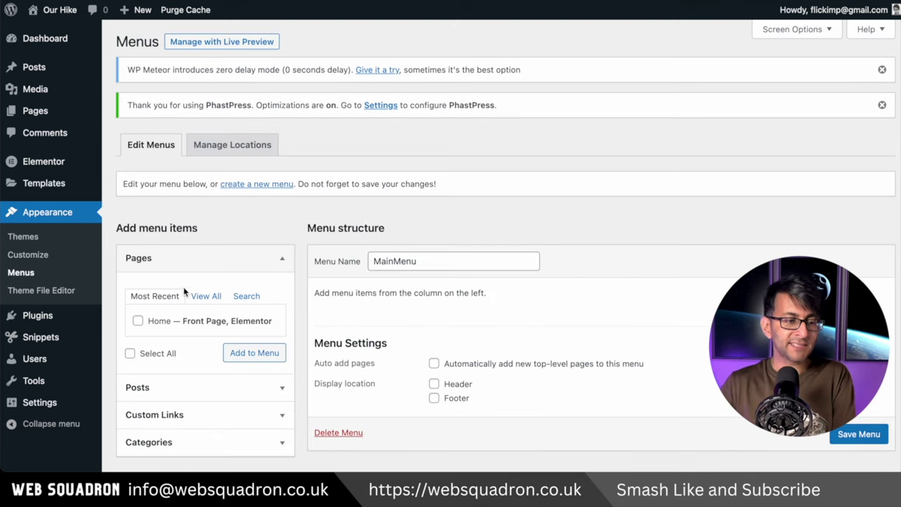
Step: Add the Home page to MainMenu and save the menu
left_click(159, 327)
left_click(254, 353)
left_click(844, 456)
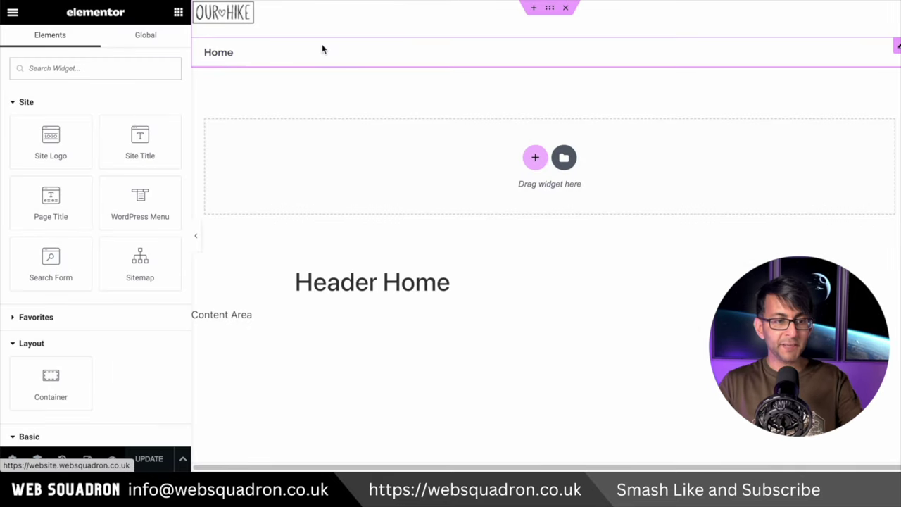
Step: Try the row direction on the header container holding the logo and menu, and switch it back to column
left_click(257, 56)
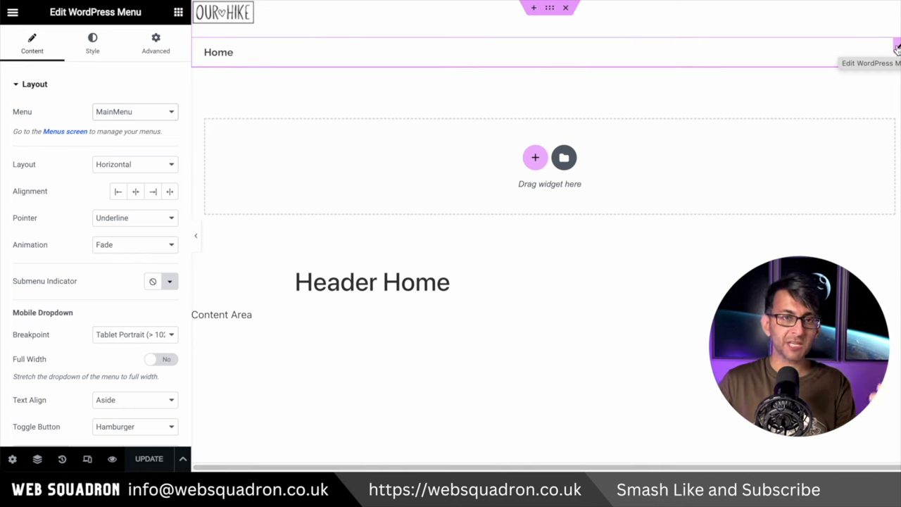
left_click(551, 13)
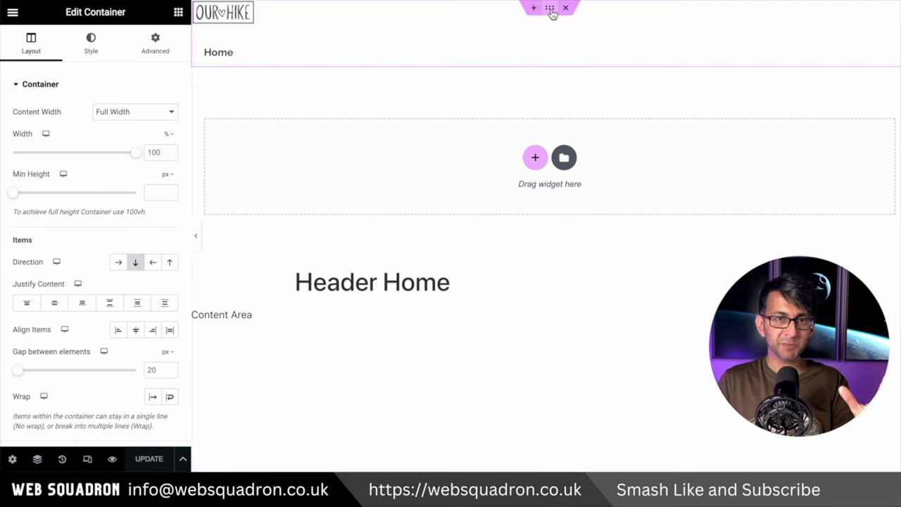
left_click(118, 263)
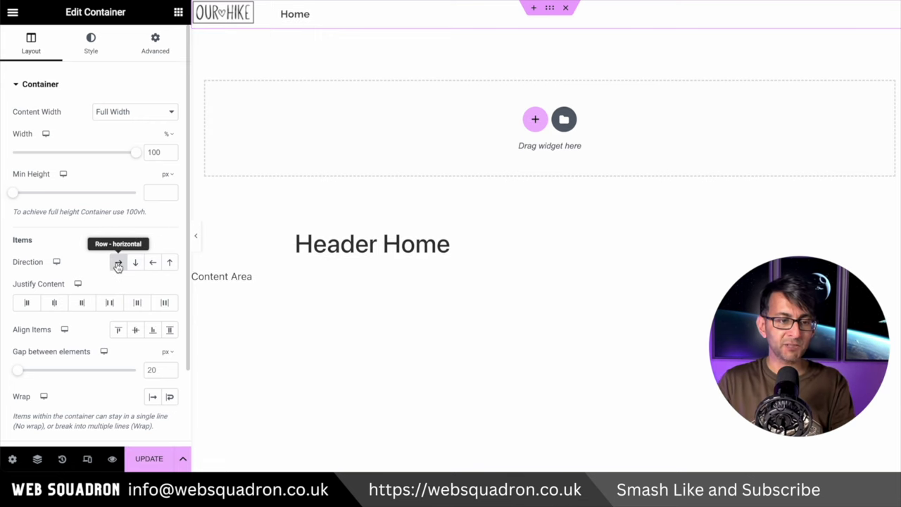
left_click(138, 265)
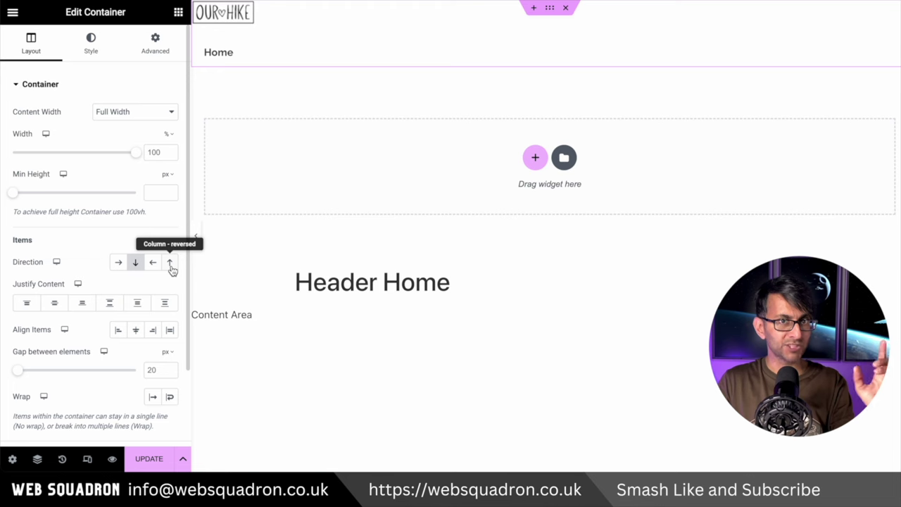
Step: Try the reversed column and reversed row directions on the header container, and set its direction to row
left_click(169, 267)
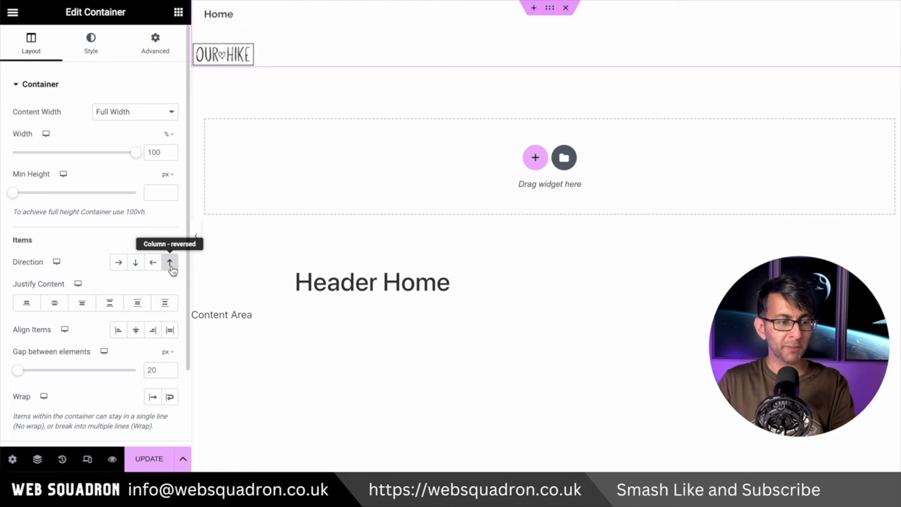
left_click(119, 263)
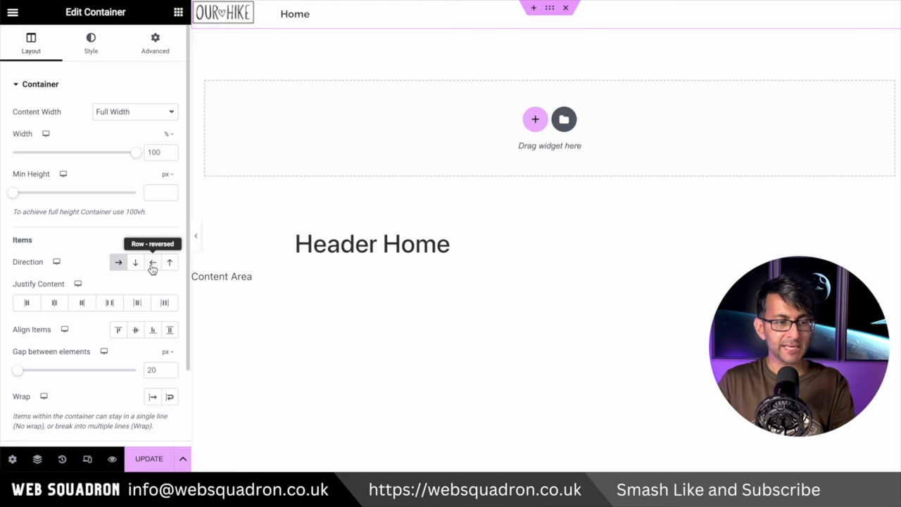
left_click(152, 266)
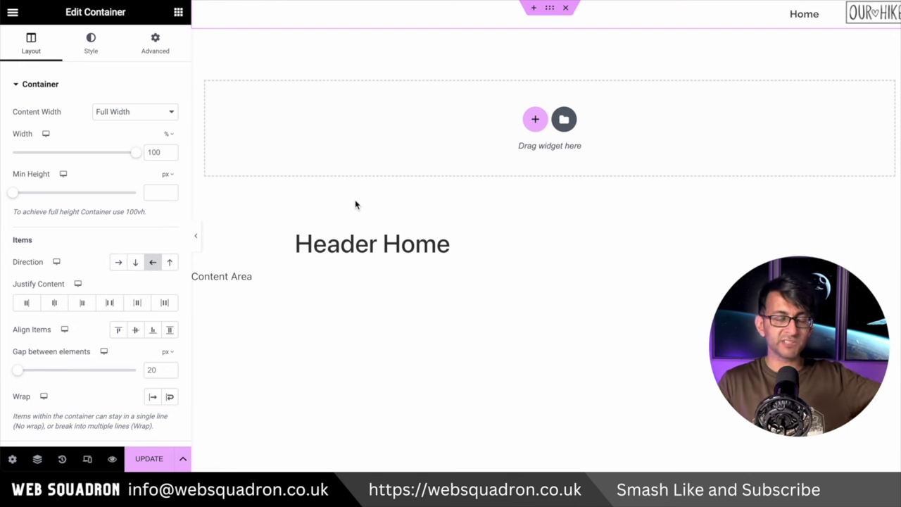
left_click(117, 266)
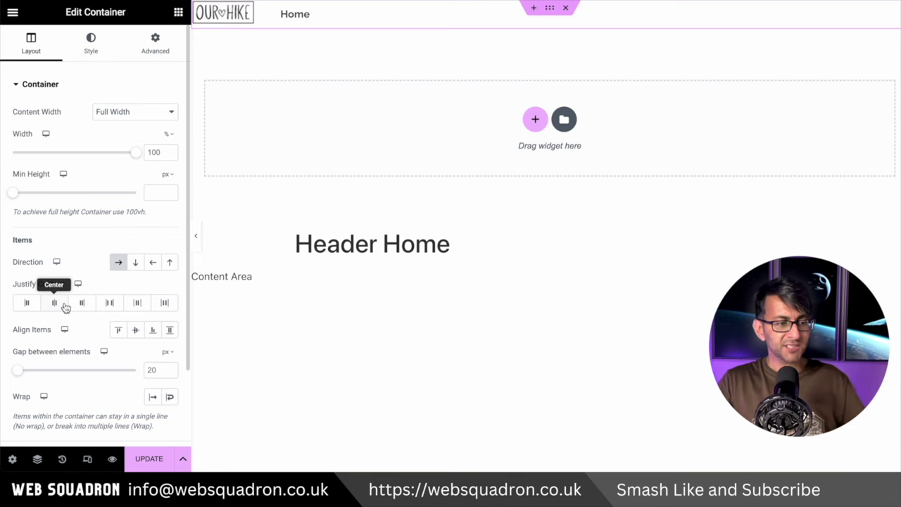
Step: Try the center, end, space around and space evenly justifications on the header container, and settle on space between
scroll(70, 306, "down", 1)
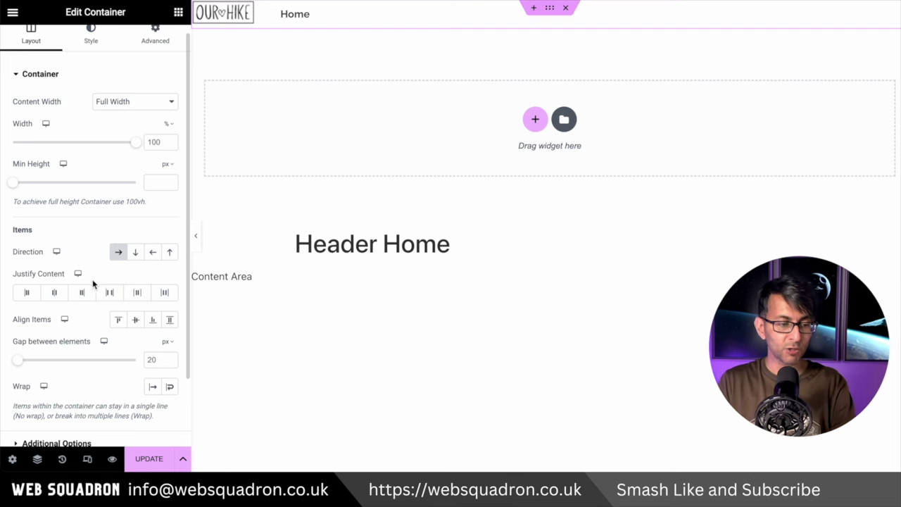
left_click(54, 294)
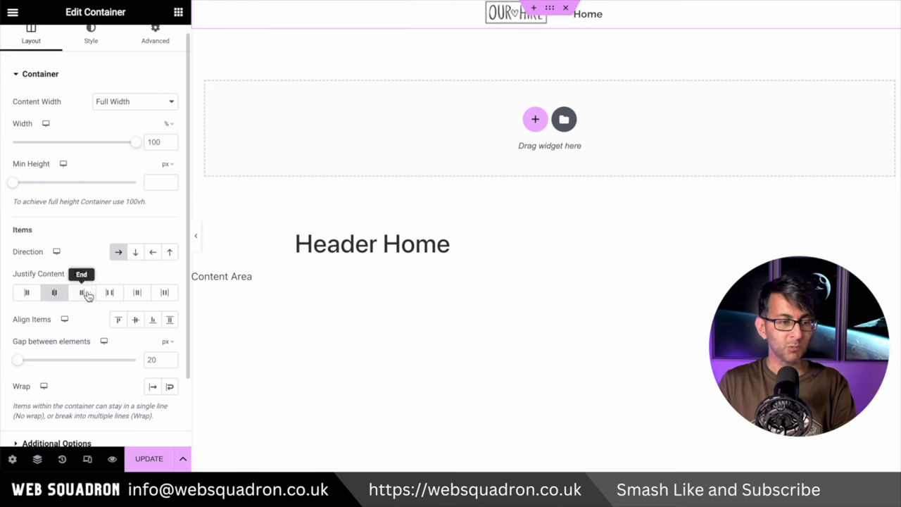
left_click(85, 293)
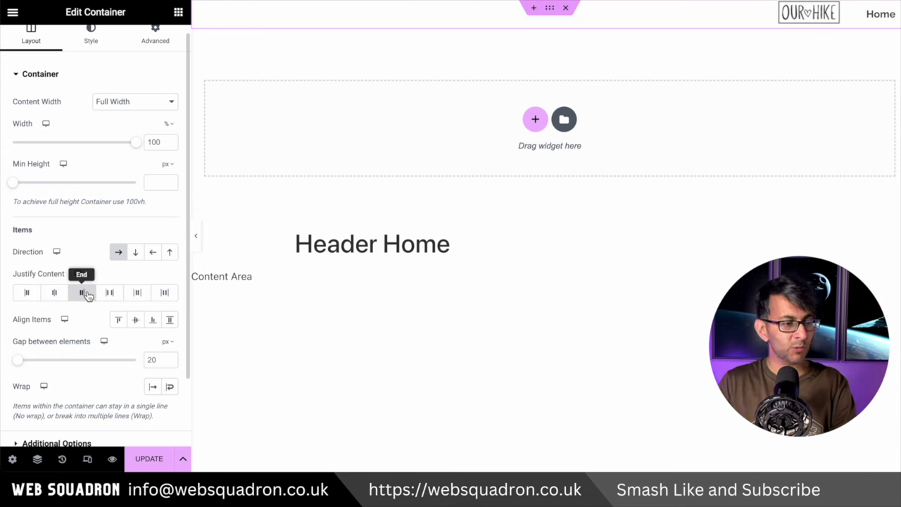
left_click(111, 294)
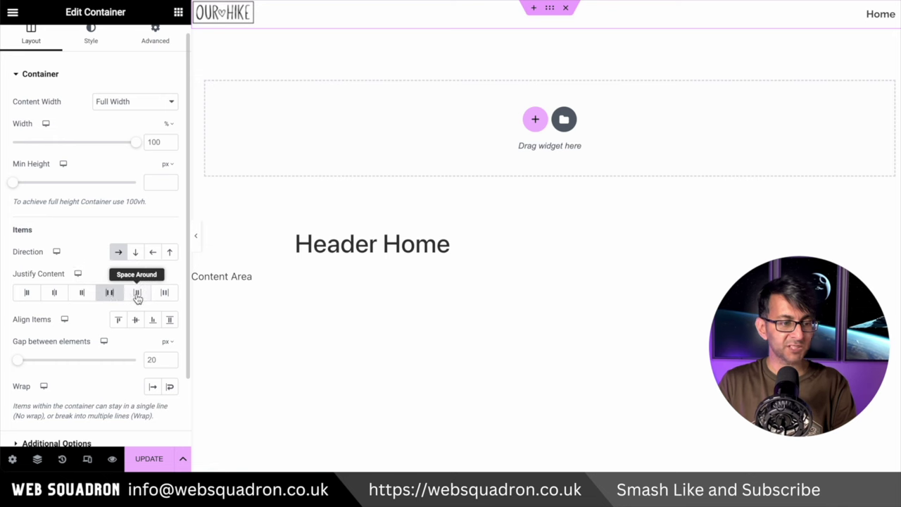
left_click(137, 294)
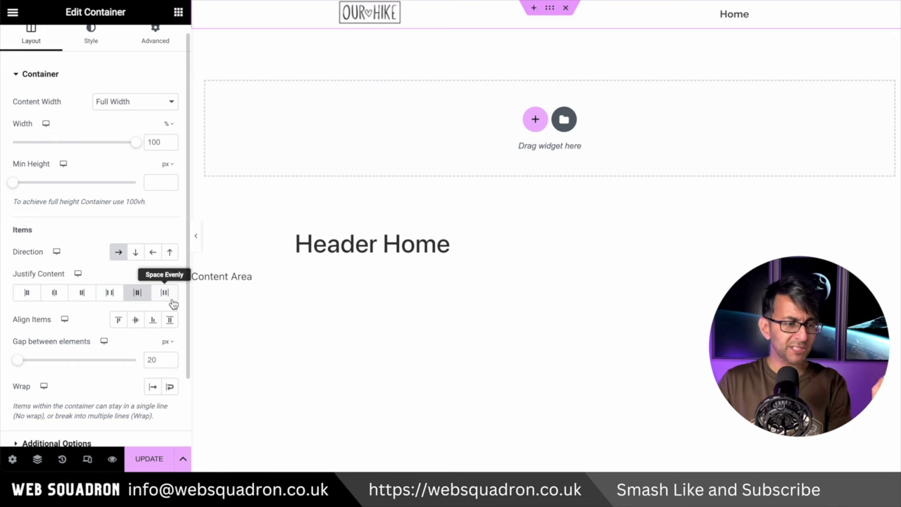
left_click(168, 301)
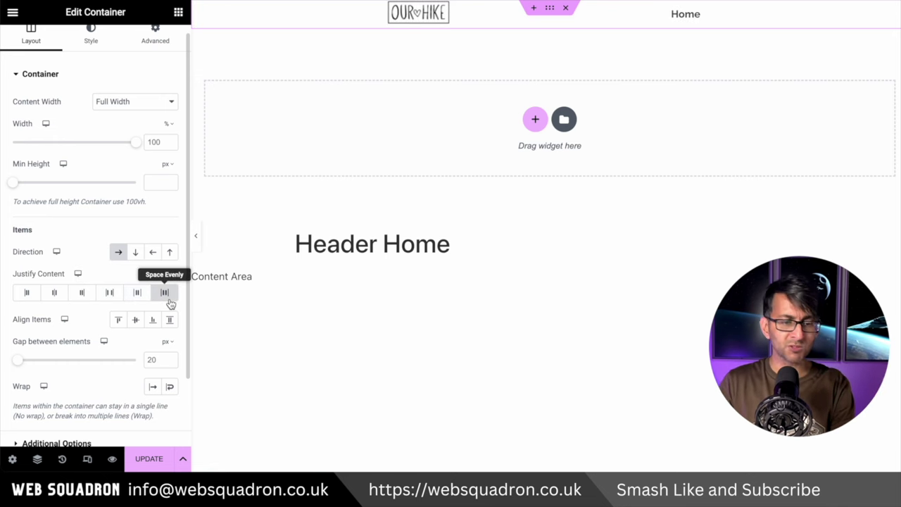
left_click(116, 301)
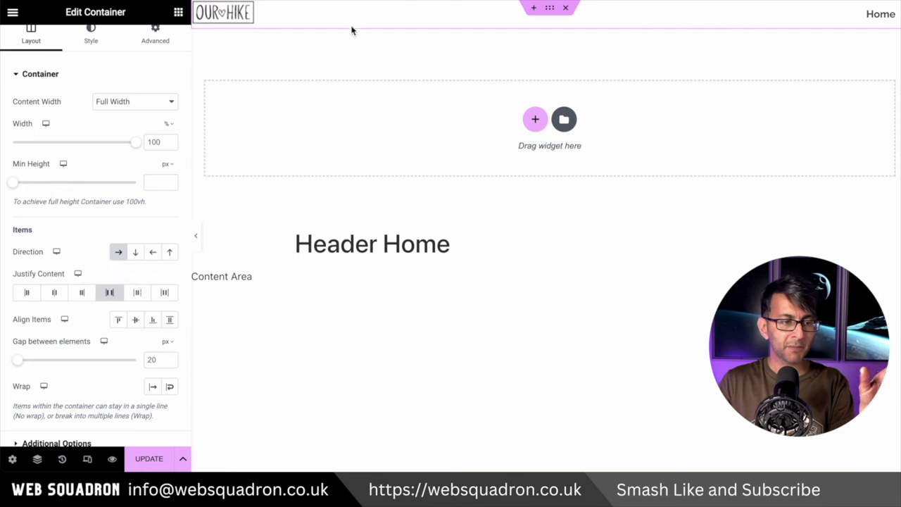
Step: Align the header container's items to center so the logo and menu line up vertically
left_click(157, 36)
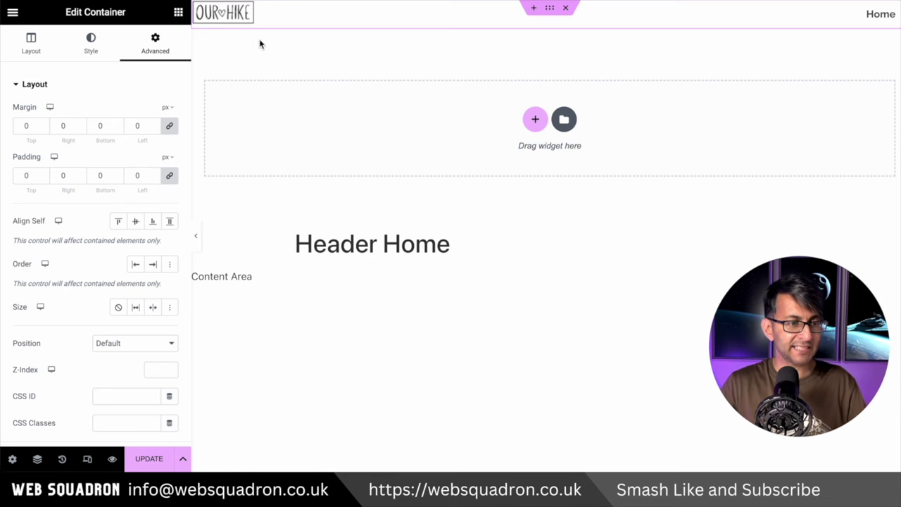
left_click(31, 42)
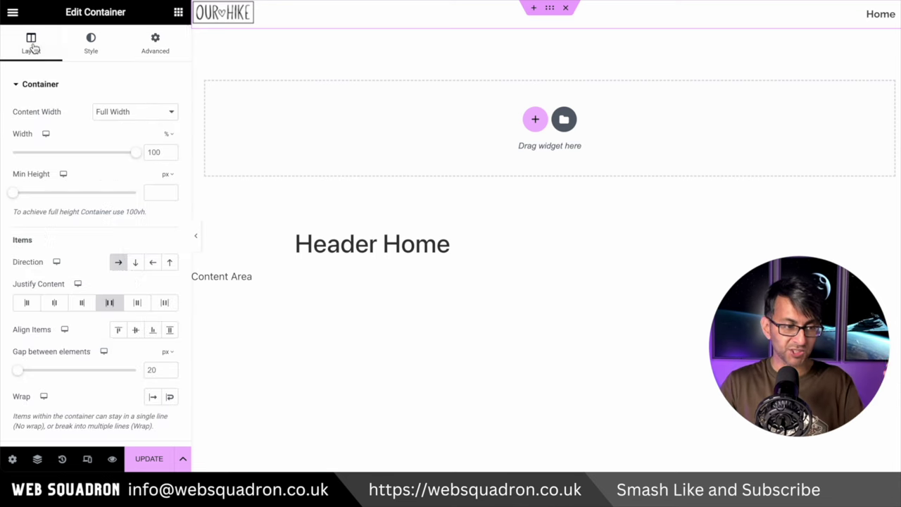
left_click(137, 332)
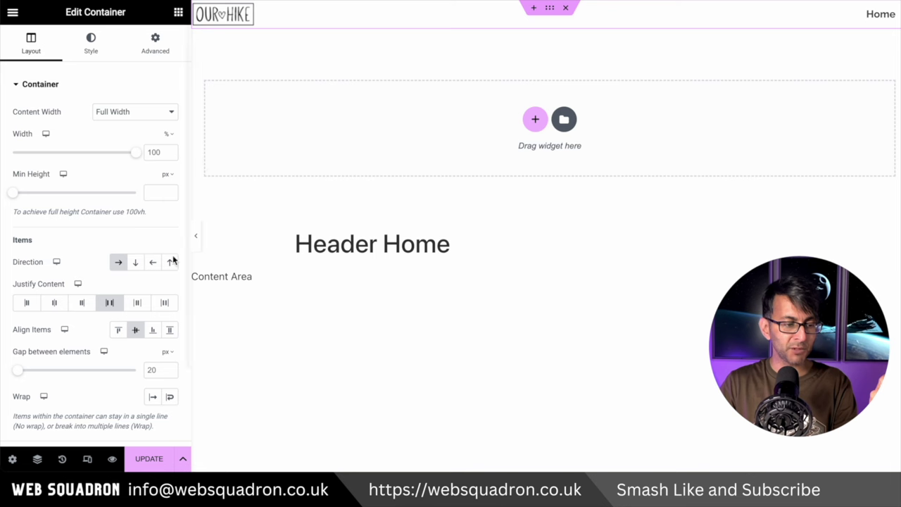
left_click(136, 330)
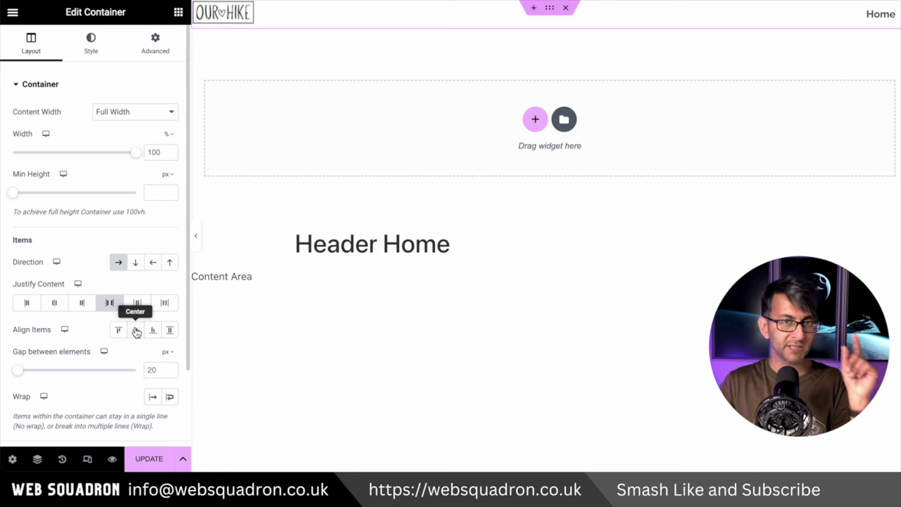
left_click(136, 330)
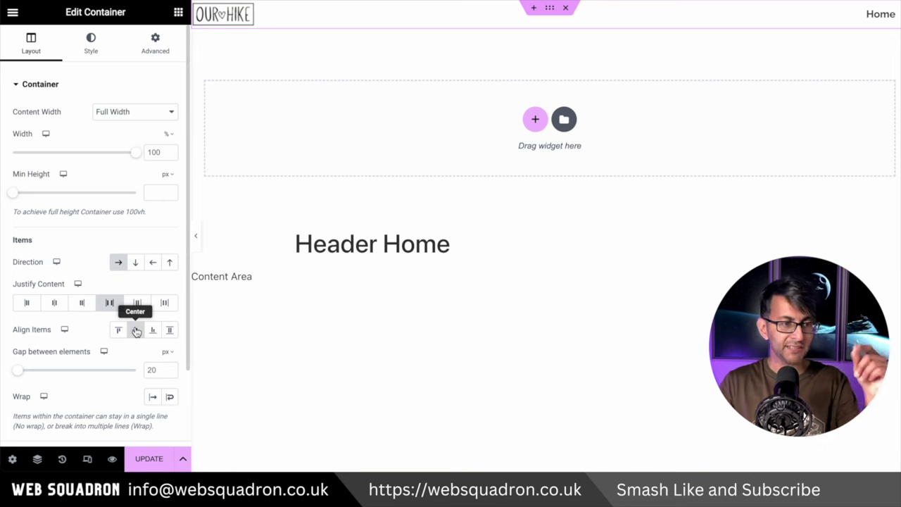
Step: Unlink the header container's padding and set it to 5 px top, 10 px right, 5 px bottom and 10 px left
left_click(151, 55)
left_click(169, 177)
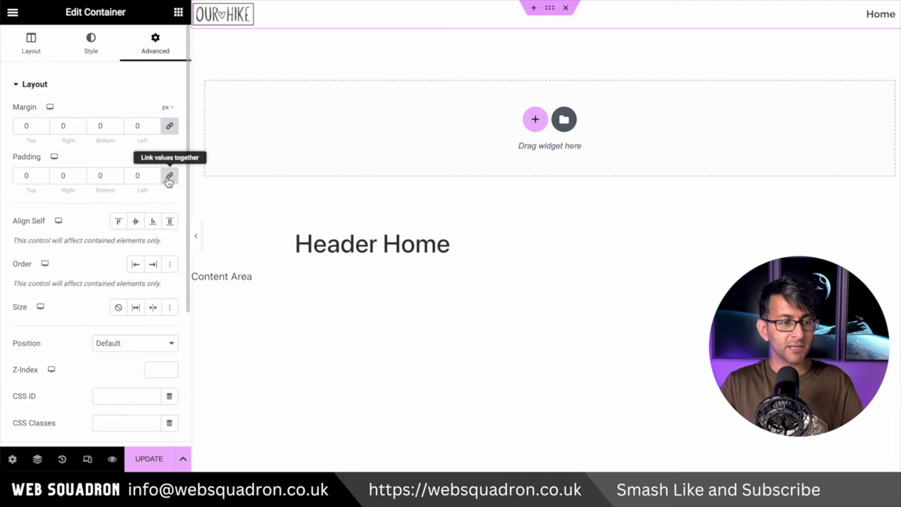
double_click(32, 177)
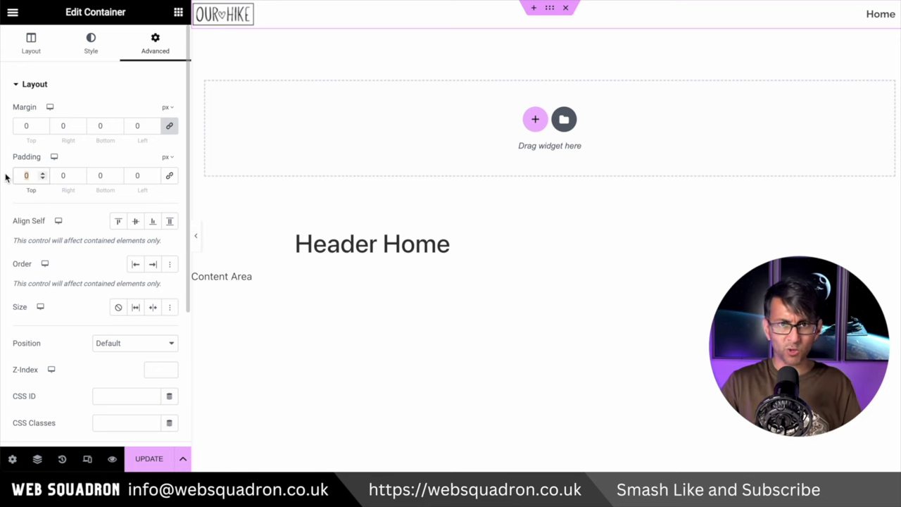
type("5")
key("Tab")
type("10")
key("Tab")
type("5")
key("Tab")
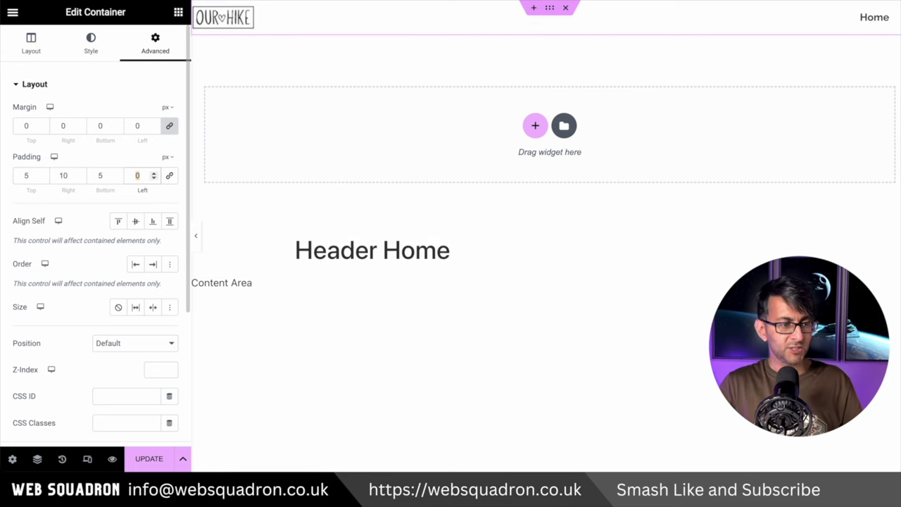
type("10")
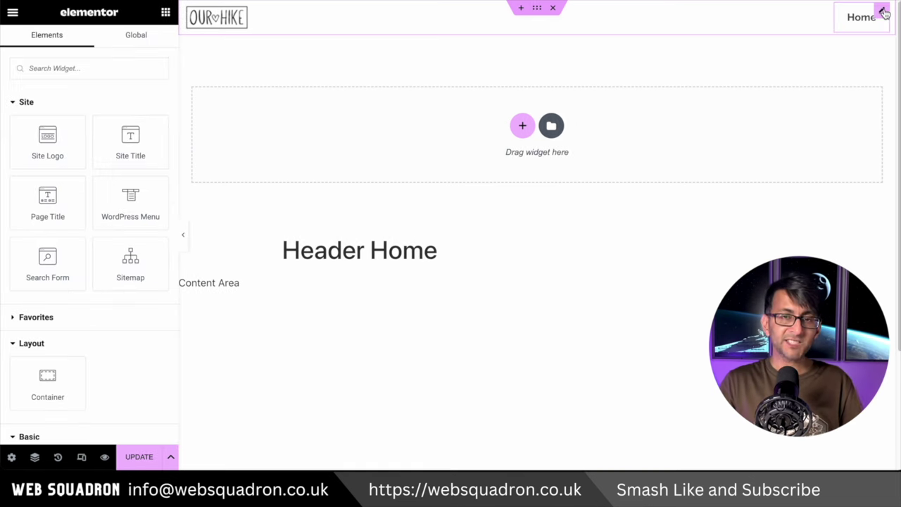
Step: Open the header's WordPress Menu widget for editing, try the Dropdown layout, and return it to Horizontal
left_click(883, 14)
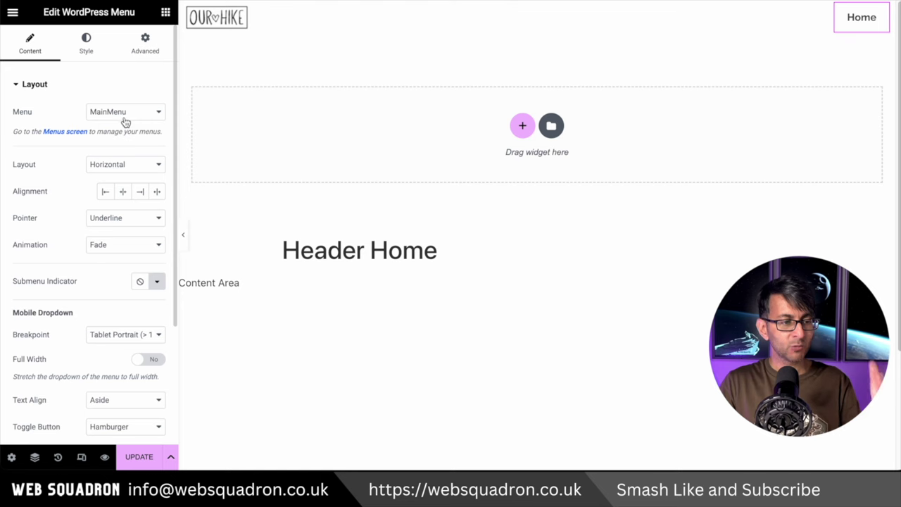
left_click(126, 164)
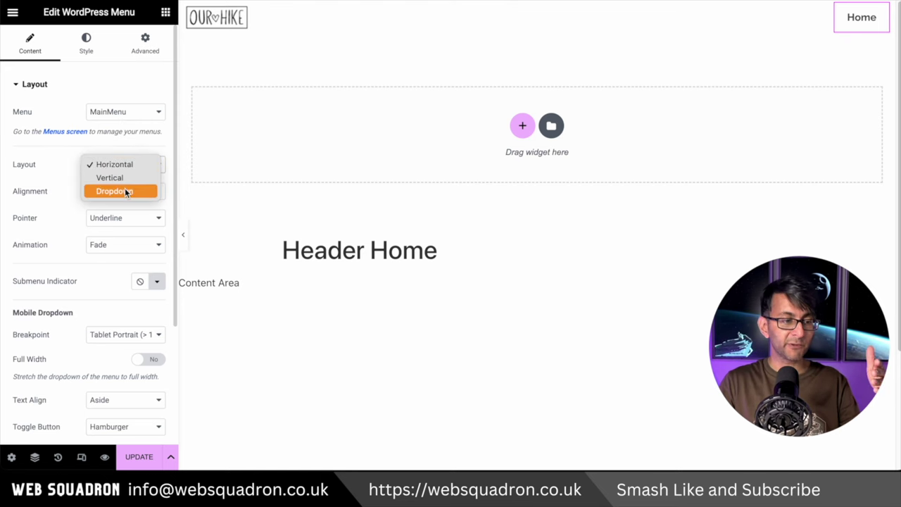
left_click(125, 190)
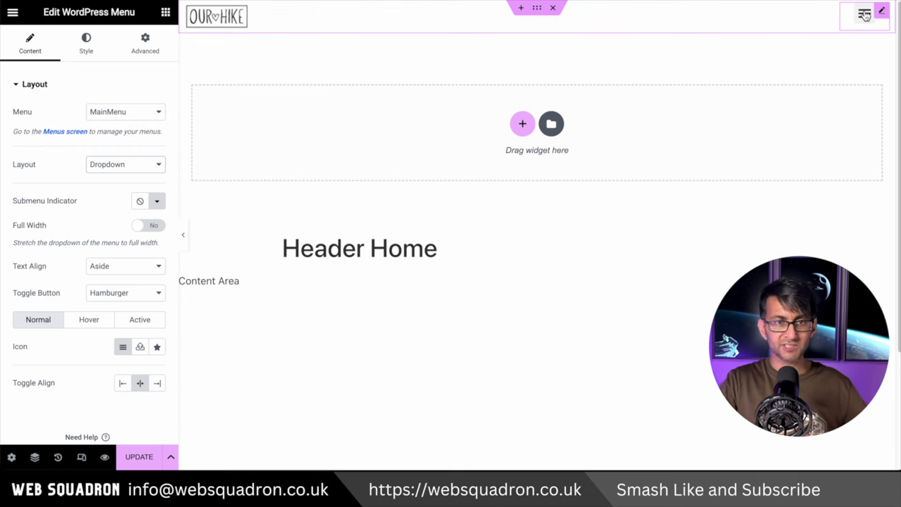
left_click(139, 172)
left_click(143, 138)
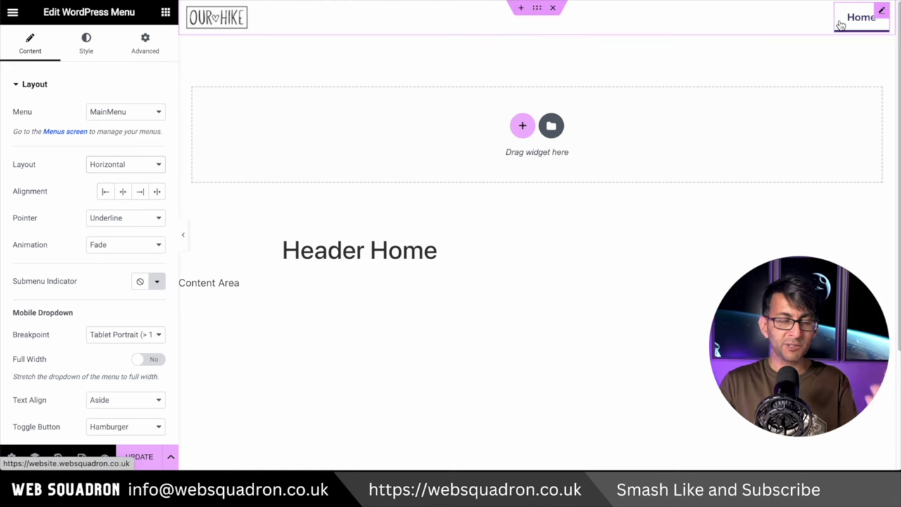
Step: Set the menu's pointer to None and keep its mobile dropdown breakpoint at Tablet Portrait (> 1024px)
left_click(140, 217)
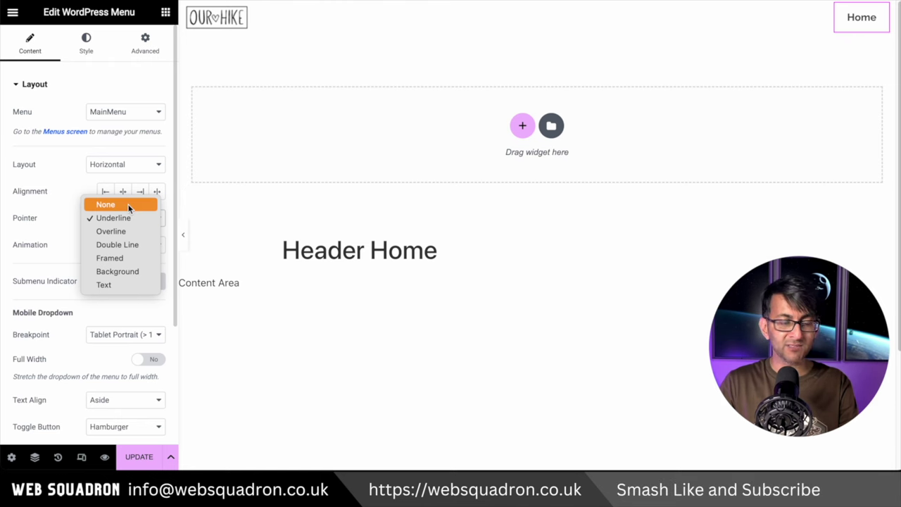
left_click(128, 204)
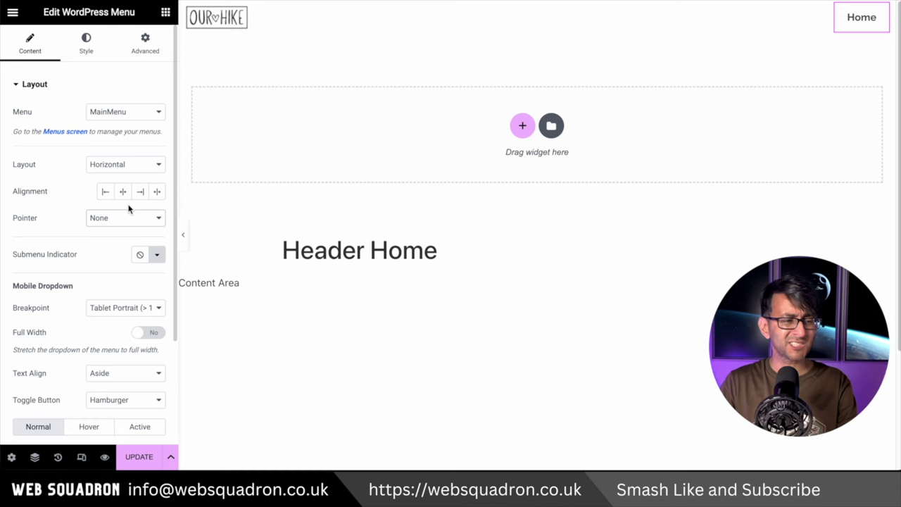
scroll(123, 231, "down", 2)
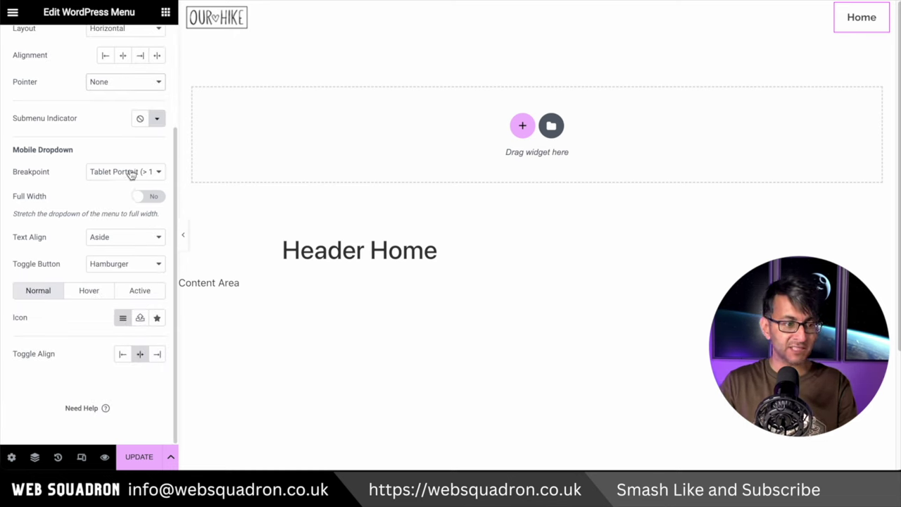
left_click(131, 173)
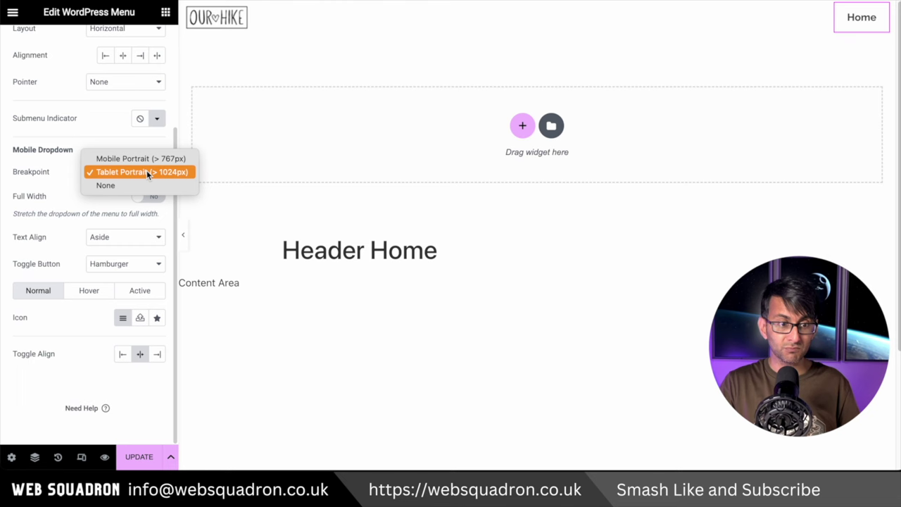
left_click(146, 171)
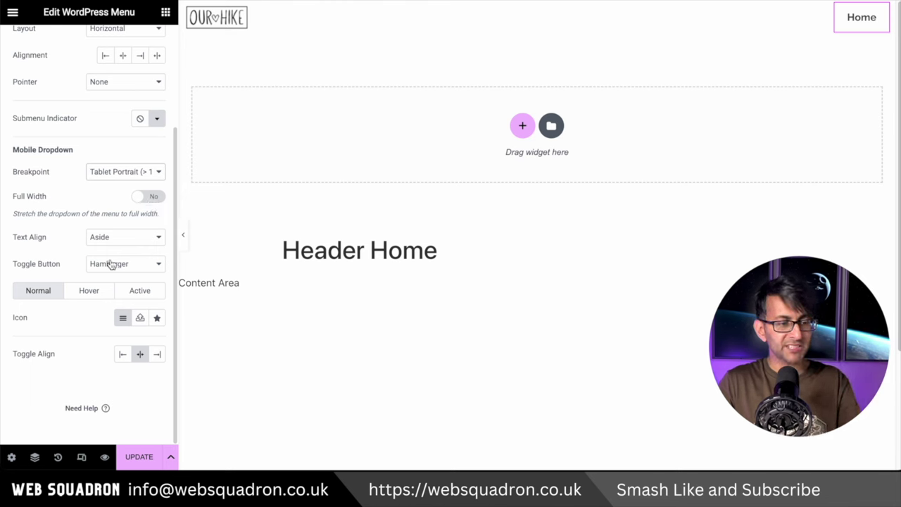
scroll(94, 241, "up", 3)
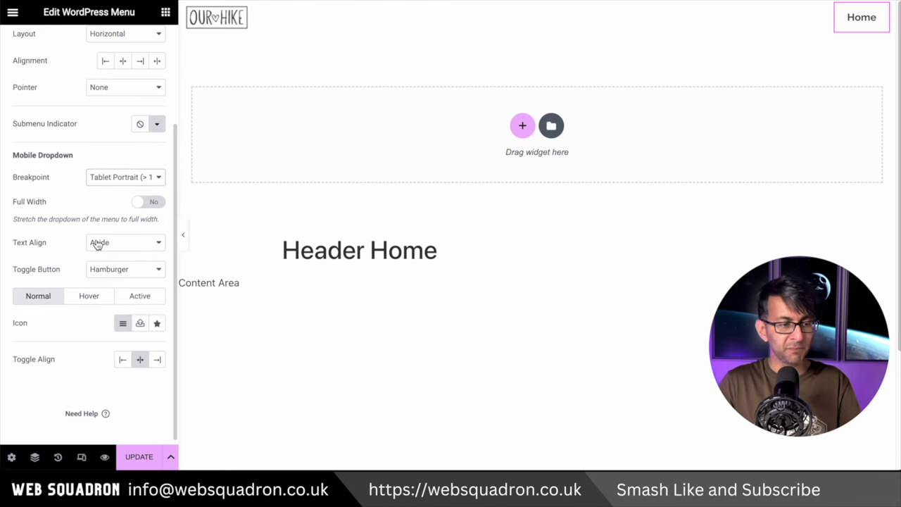
Step: Set the main menu's typography to the Raleway family with a weight of 400 (Normal)
left_click(86, 43)
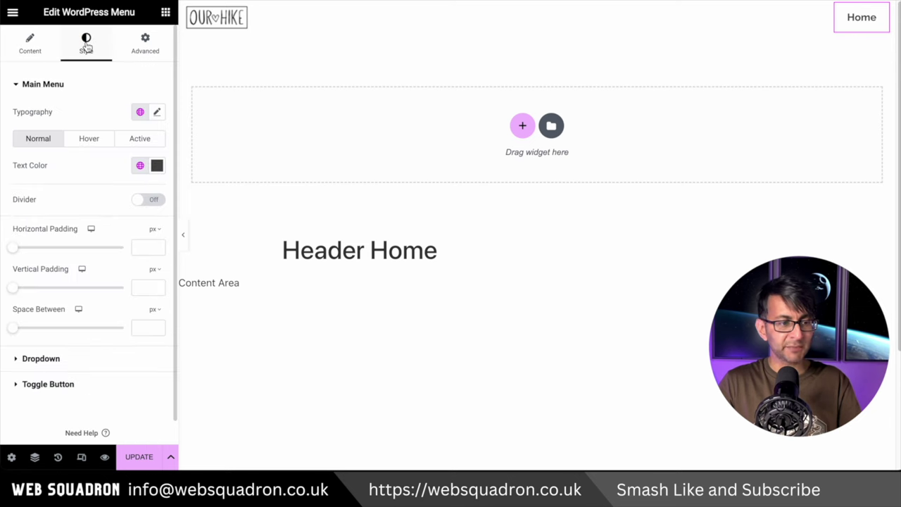
left_click(156, 113)
left_click(148, 174)
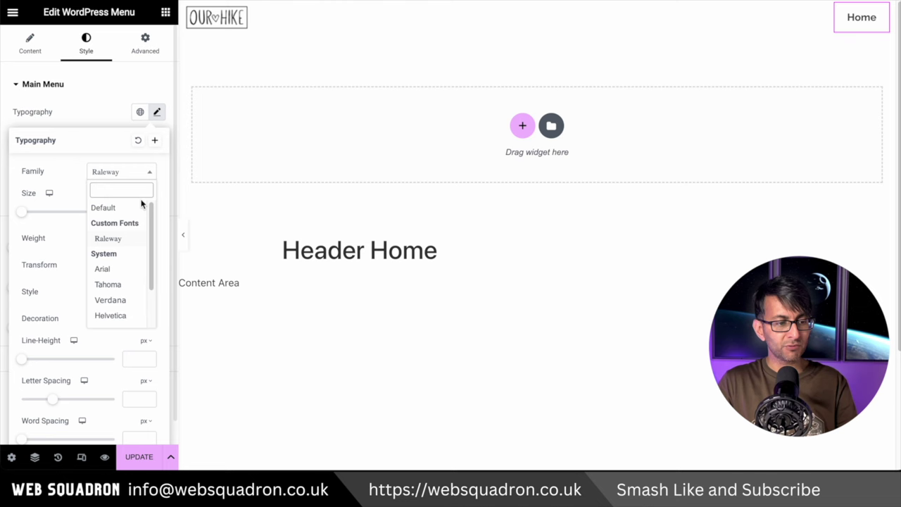
left_click(126, 241)
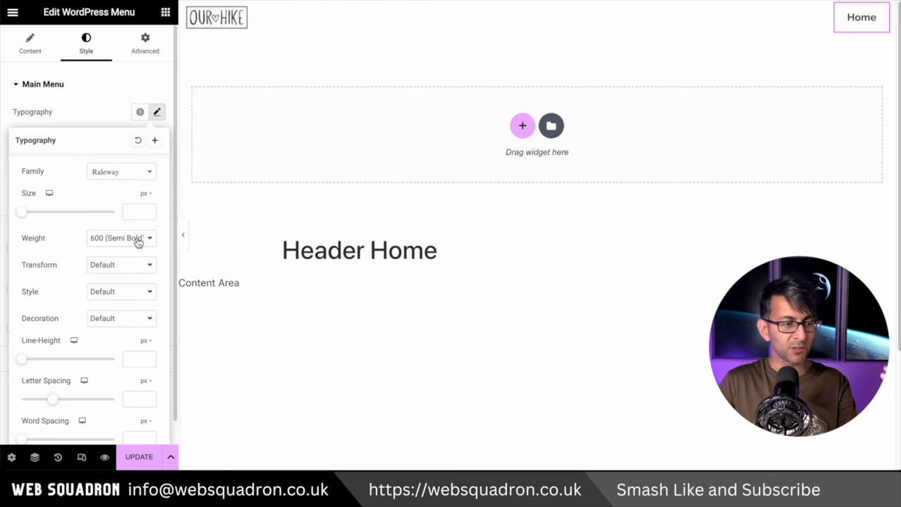
left_click(137, 241)
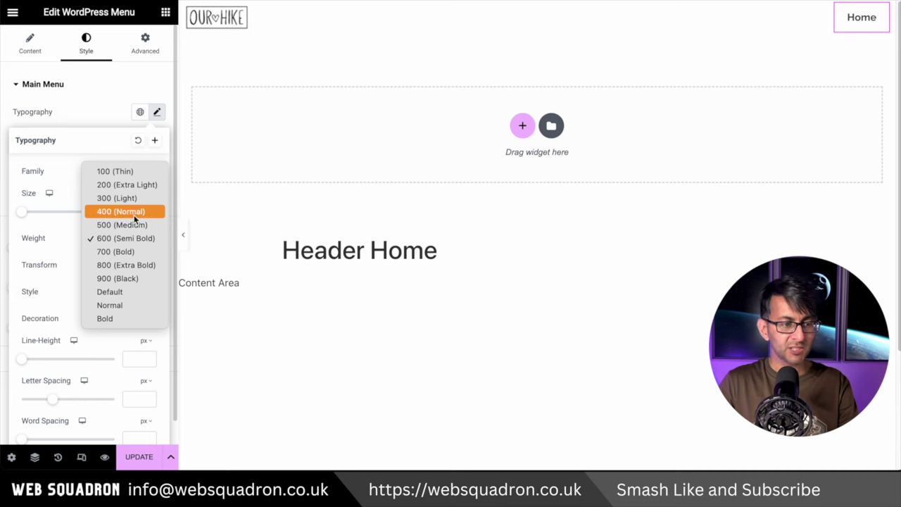
left_click(134, 212)
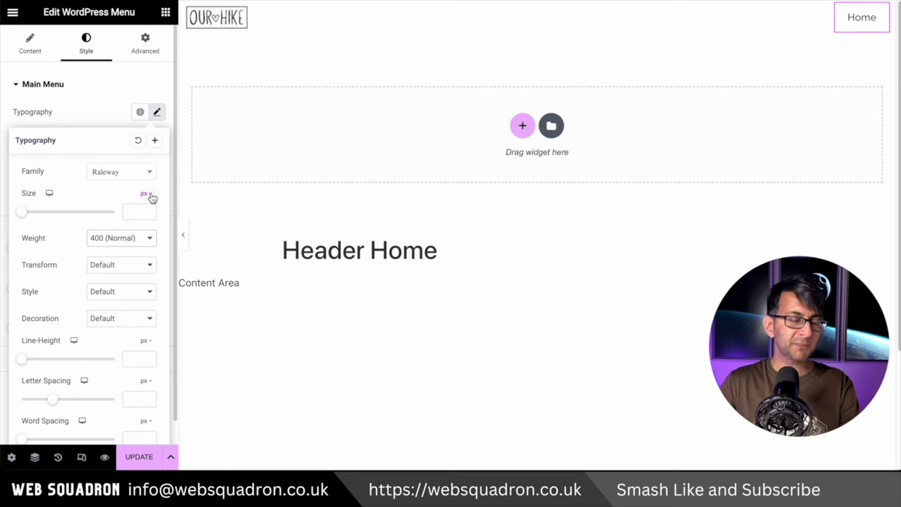
Step: Try the main menu's font size at 12 px and 16 px, and set it to 1 rem
left_click(146, 195)
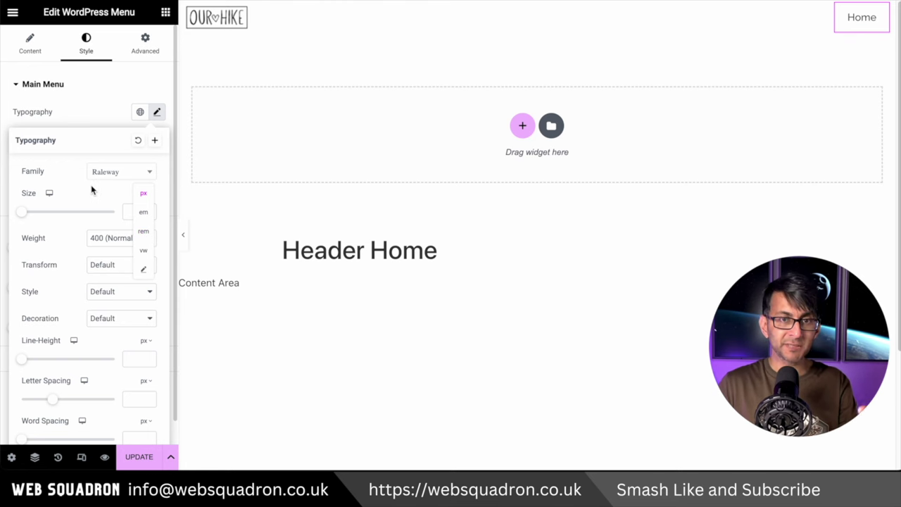
left_click(133, 215)
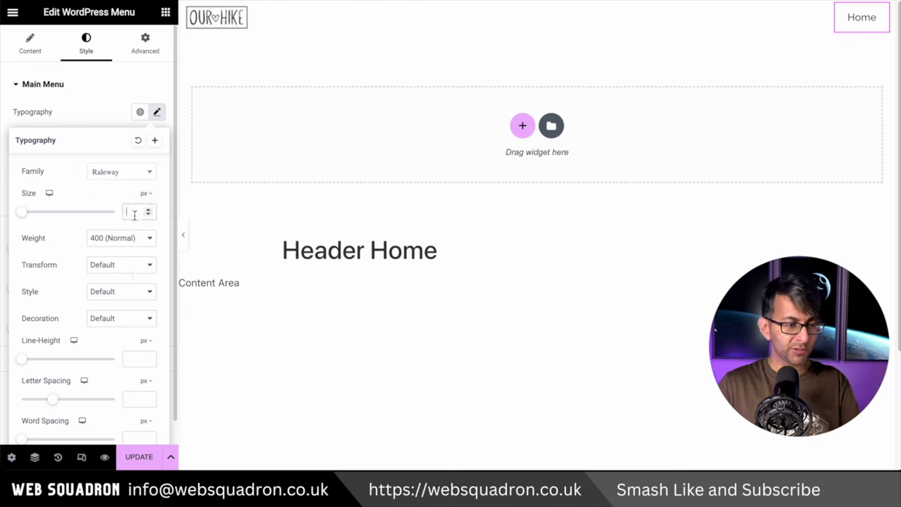
type("12")
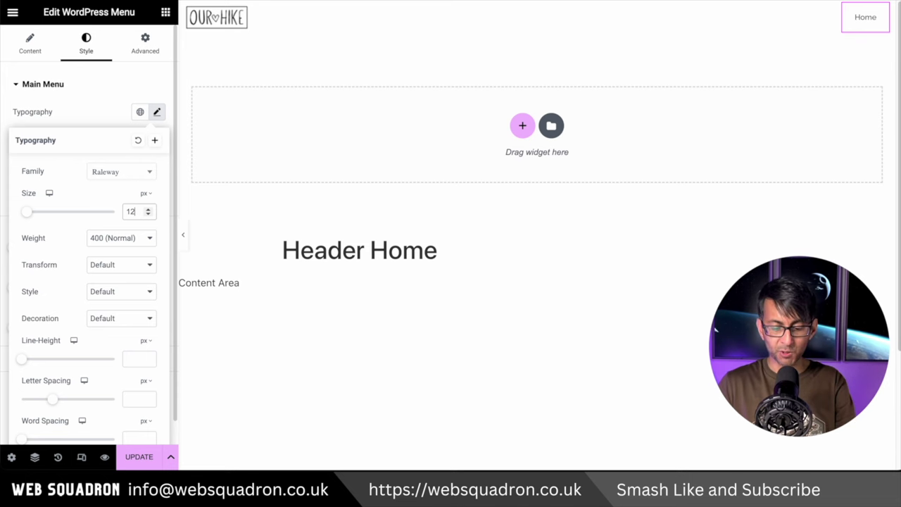
type("00")
key("BackSpace")
key("BackSpace")
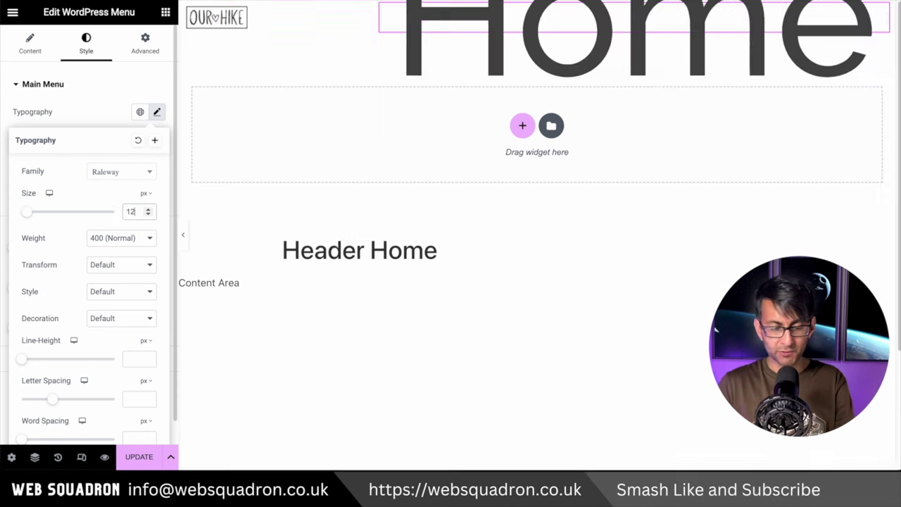
key("BackSpace")
type("6")
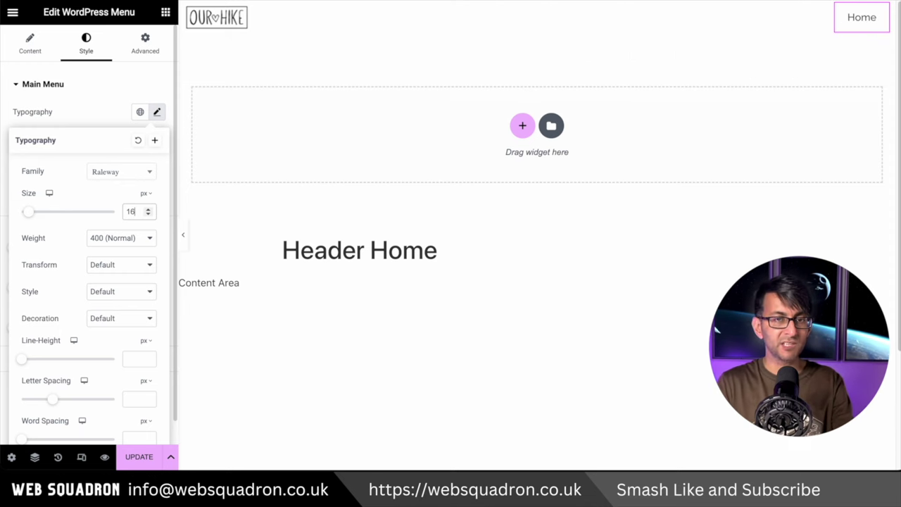
left_click(145, 196)
left_click(145, 235)
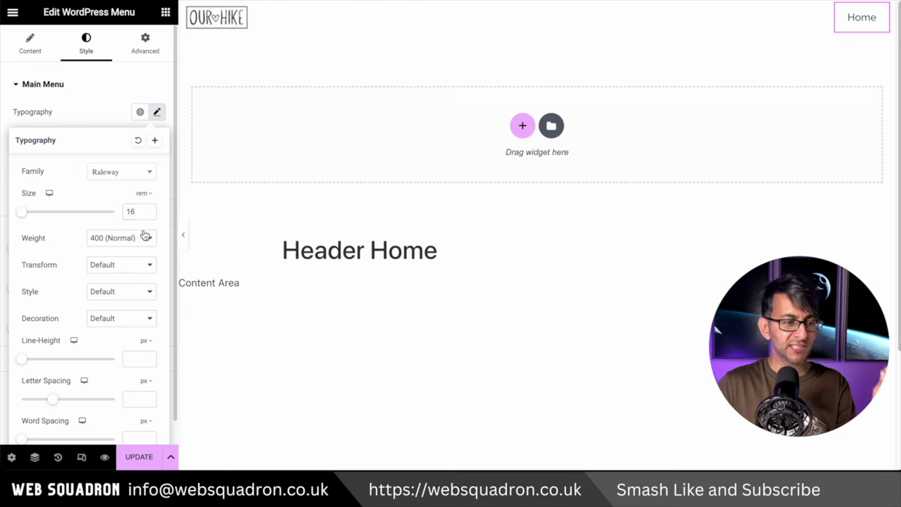
key("BackSpace")
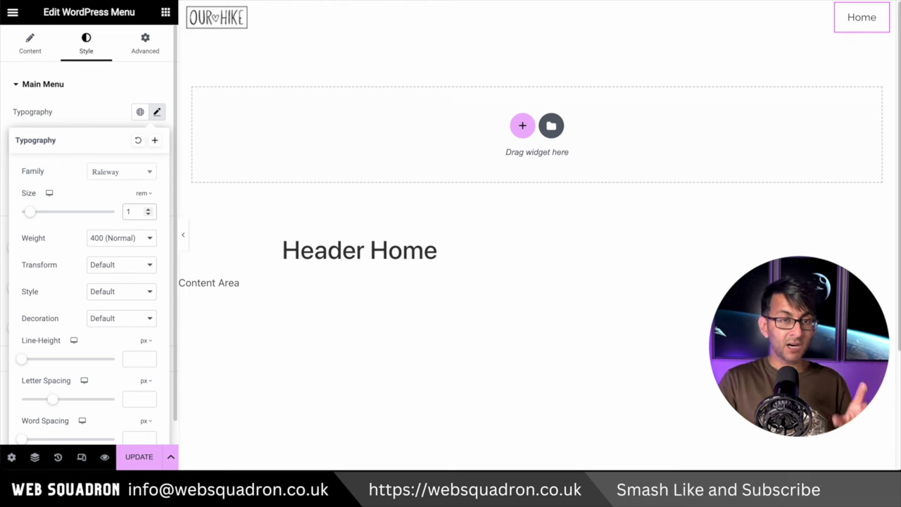
Step: Try the Uppercase transform on the main menu text and return it to Default
left_click(121, 265)
left_click(121, 279)
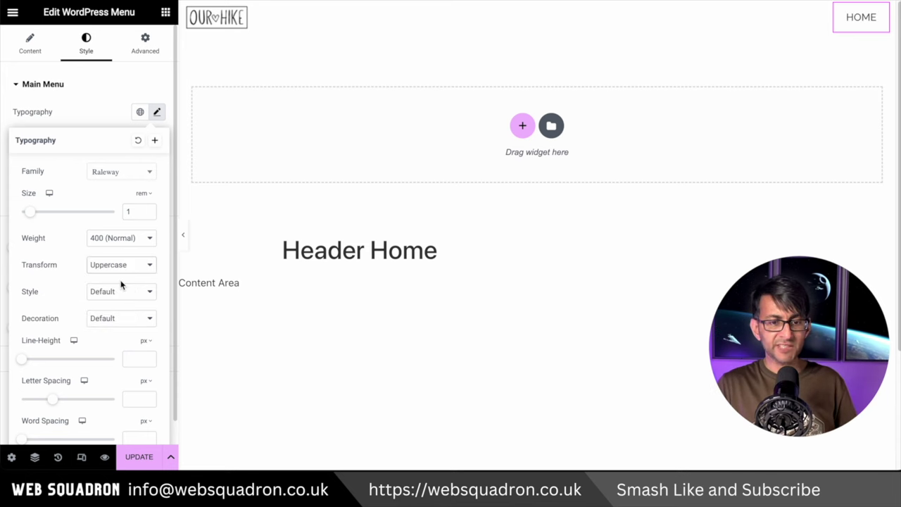
left_click(122, 266)
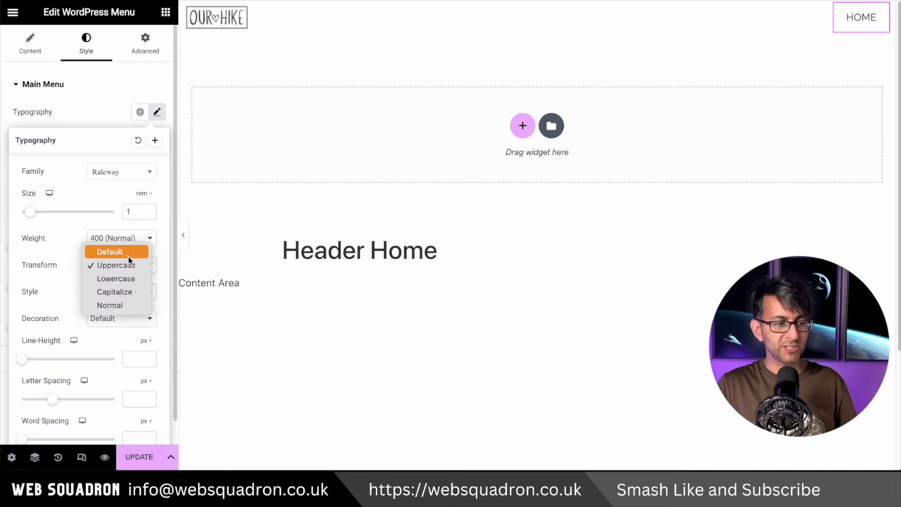
left_click(128, 255)
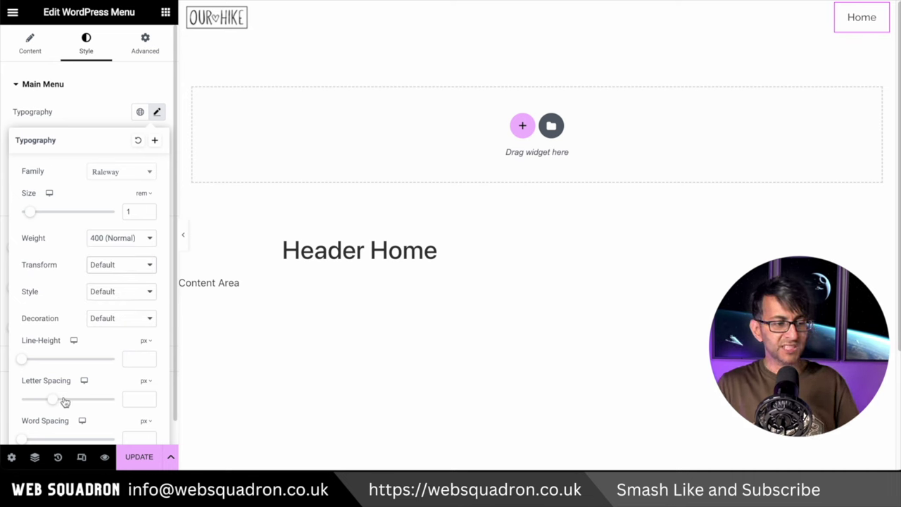
Step: Set the main menu's letter spacing to 1 px and close the typography settings
left_click_drag(55, 401, 75, 404)
type("1")
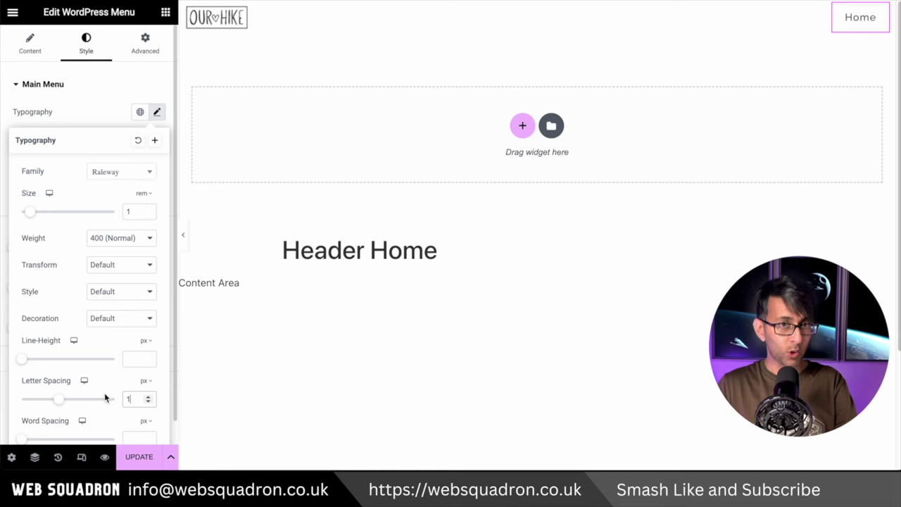
left_click(157, 111)
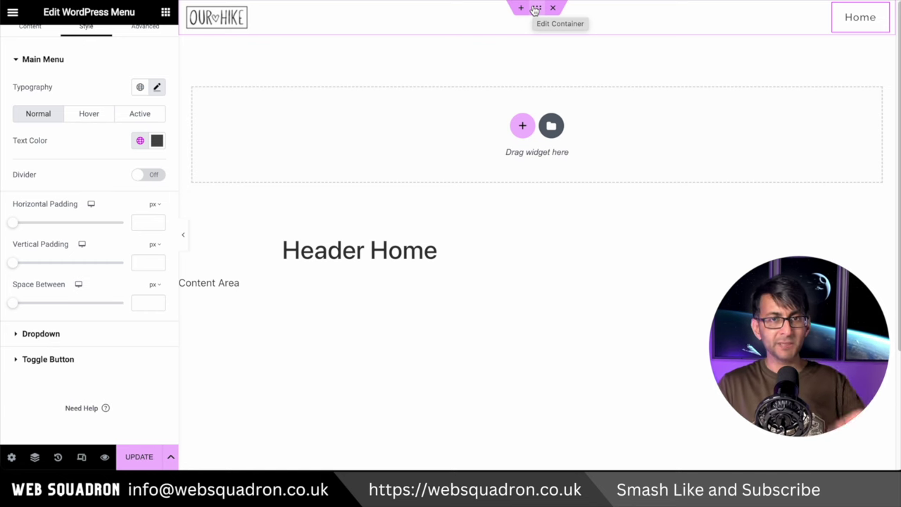
Step: Preview the header in the tablet portrait and mobile portrait views, checking how the logo and menu toggle line up
left_click(81, 457)
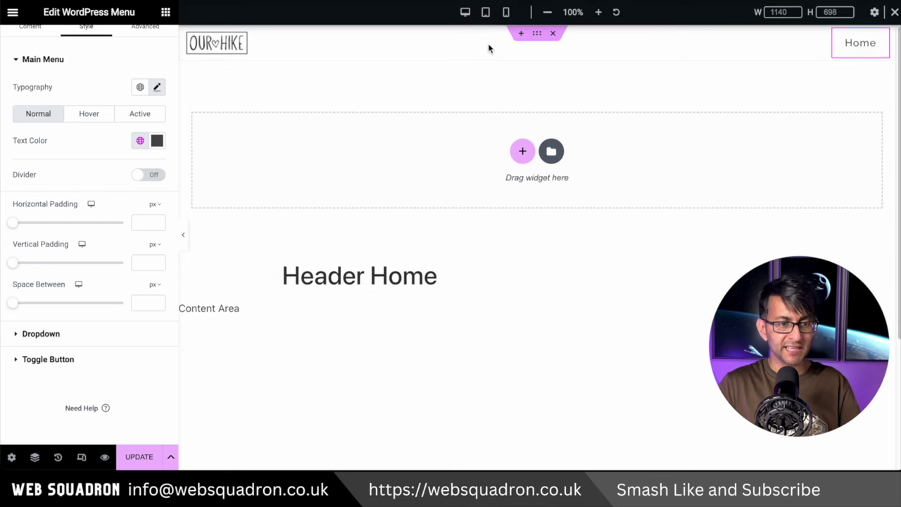
left_click(486, 13)
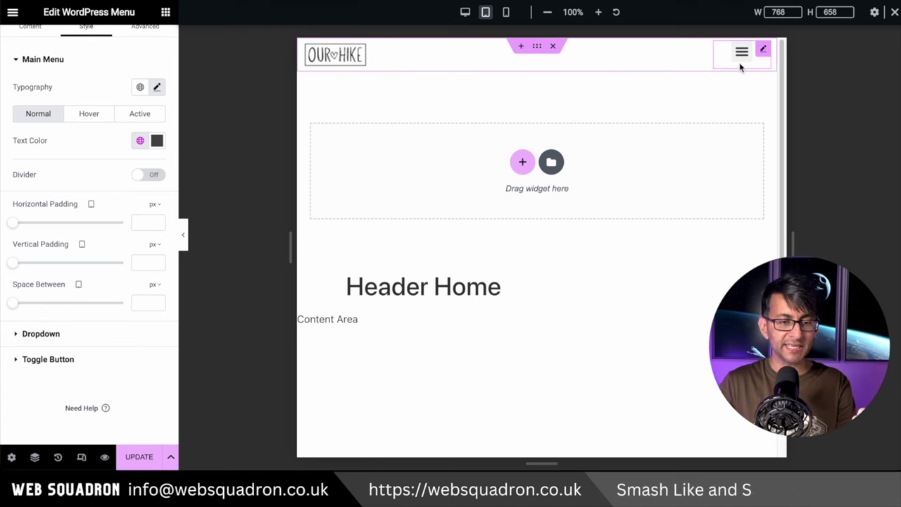
left_click(507, 13)
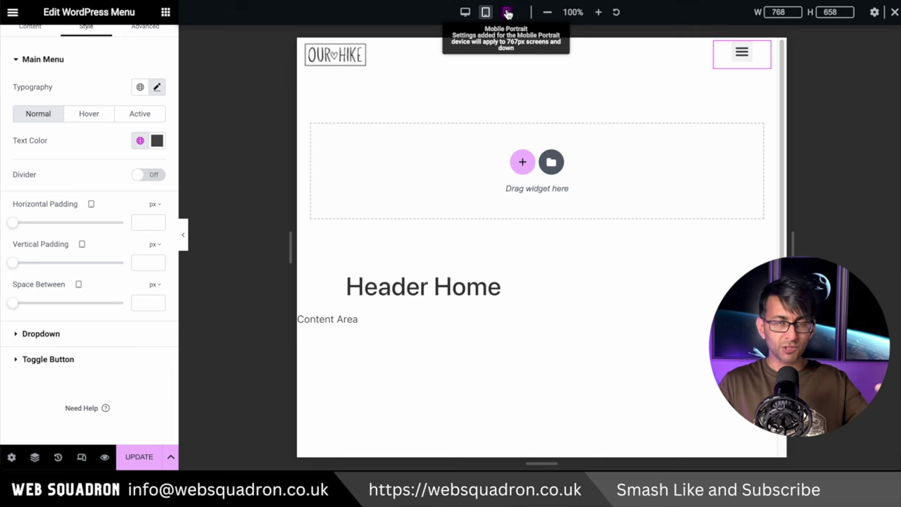
left_click(507, 12)
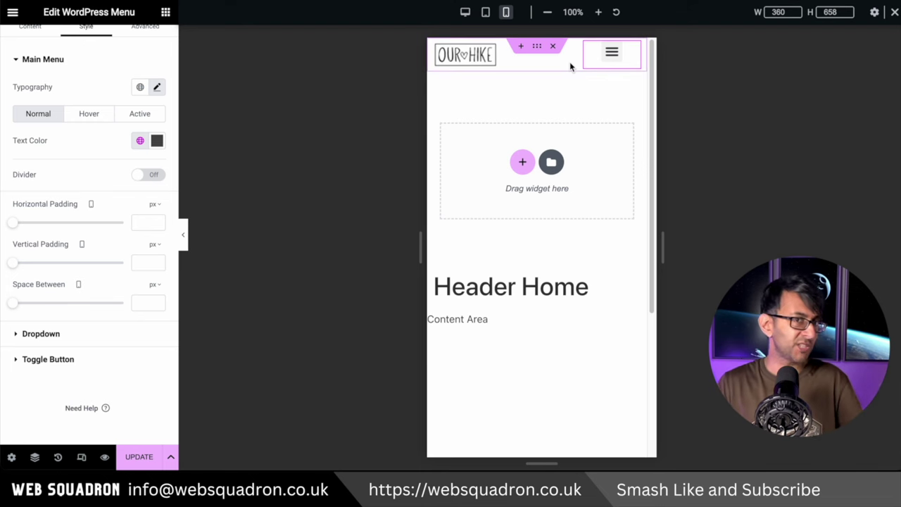
mouse_move(610, 57)
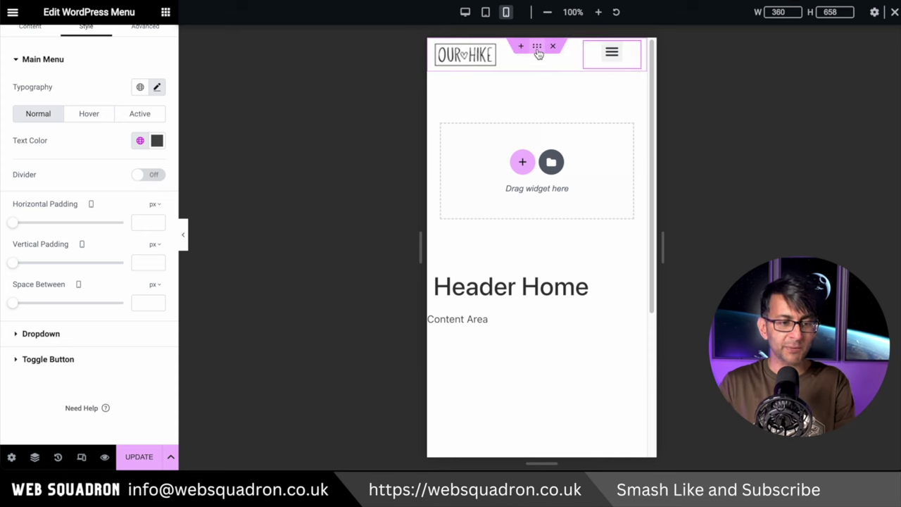
Step: Try justifying the header container's content to Start on mobile, compare it with desktop, and return it to Space Between
left_click(537, 48)
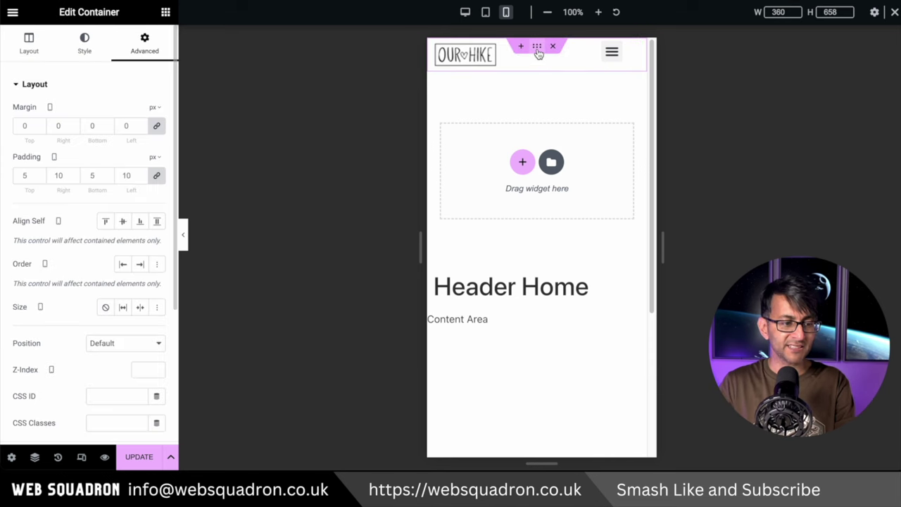
left_click(27, 44)
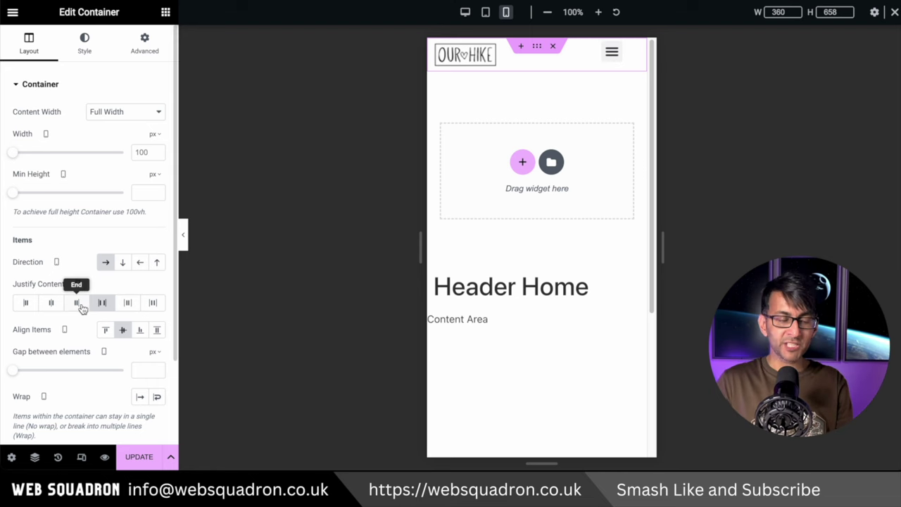
left_click(26, 308)
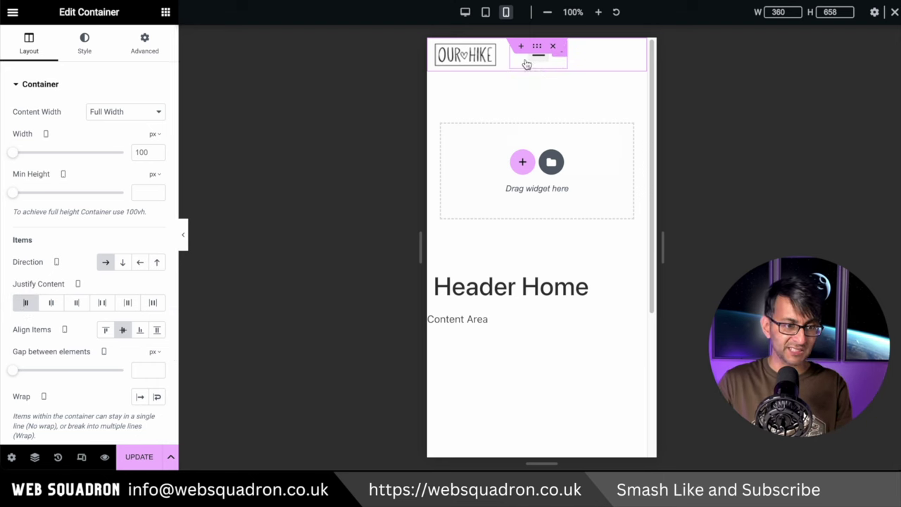
left_click(465, 12)
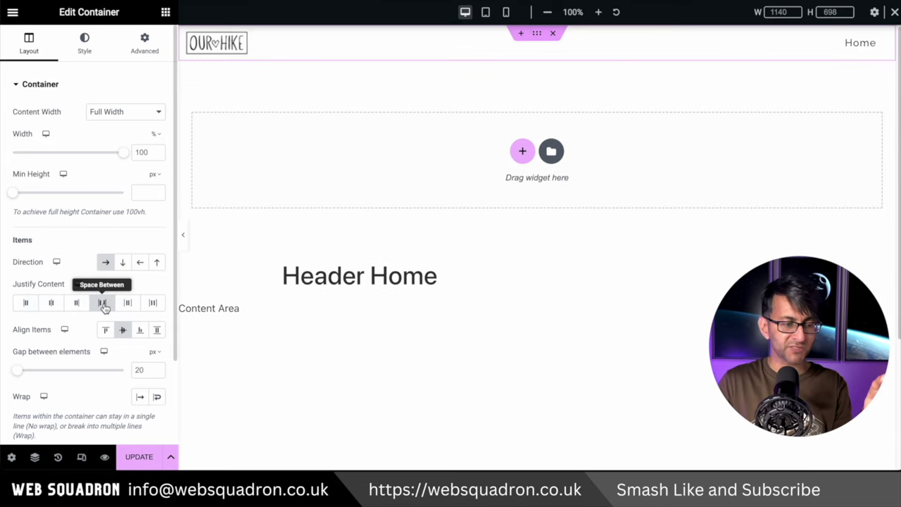
left_click(506, 13)
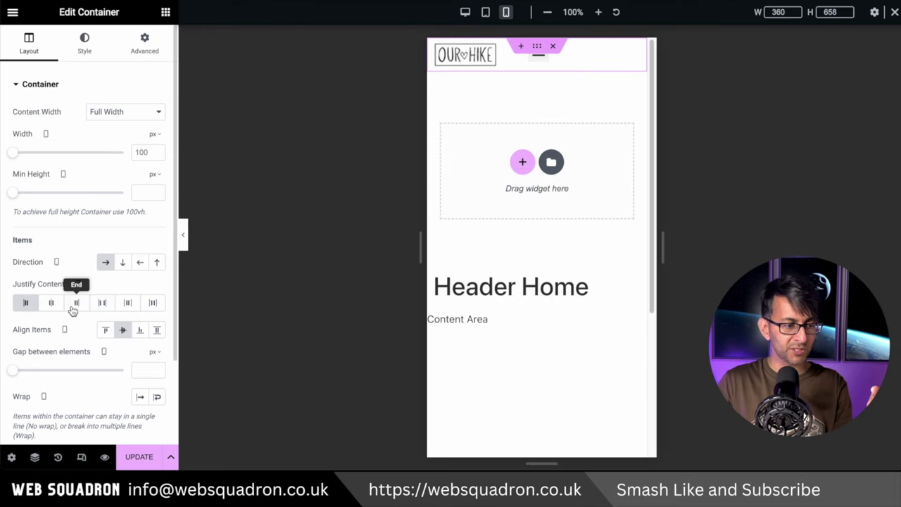
left_click(102, 303)
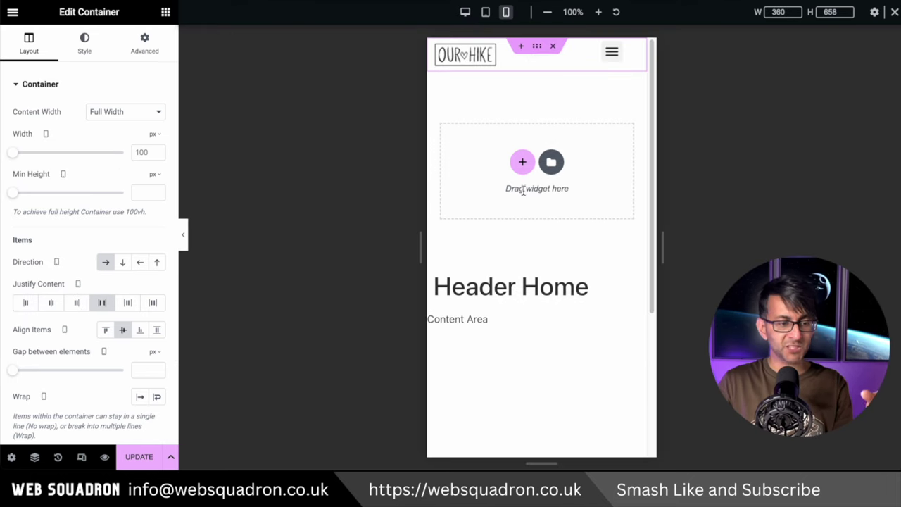
Step: Open the WordPress Menu widget for editing, try the toggle alignment at Left, and set it to Right
left_click(633, 67)
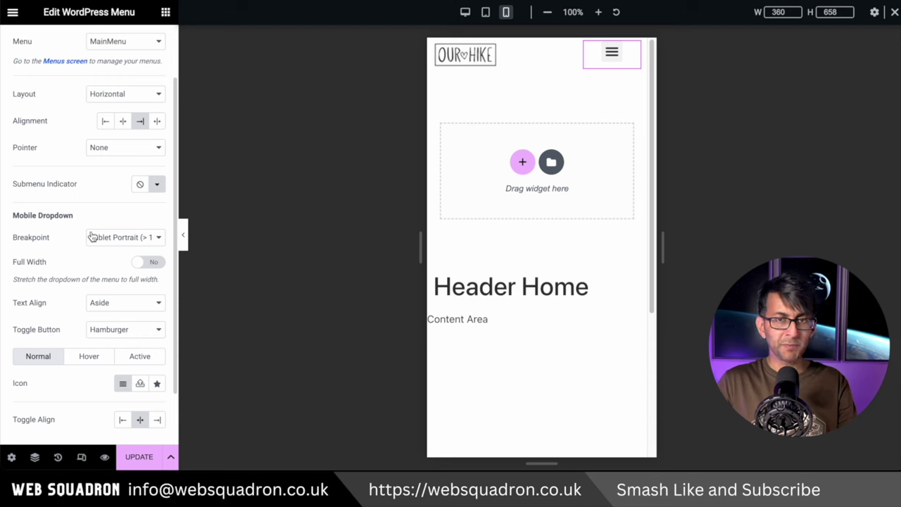
left_click(157, 420)
left_click(139, 420)
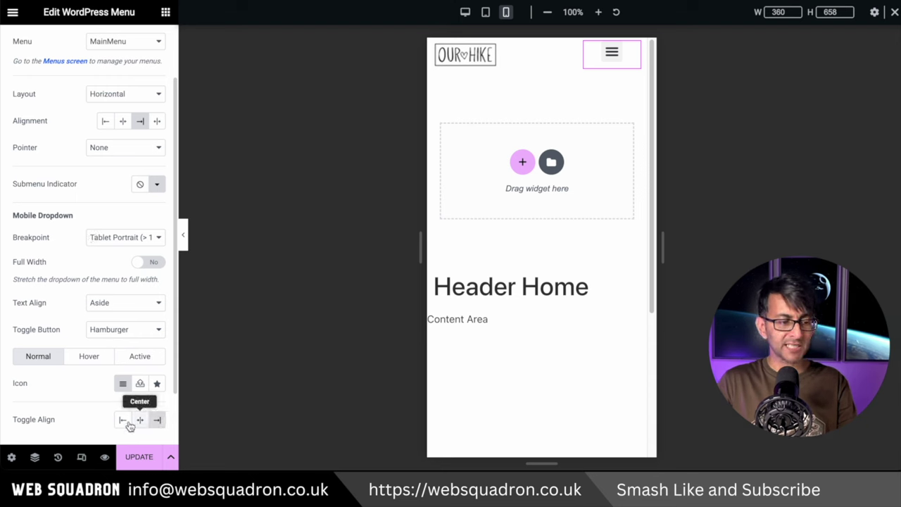
left_click(119, 423)
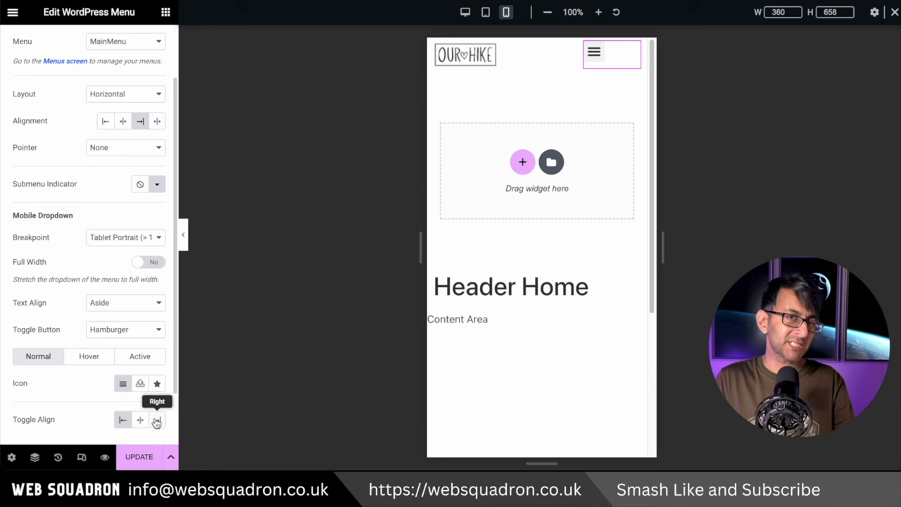
left_click(157, 420)
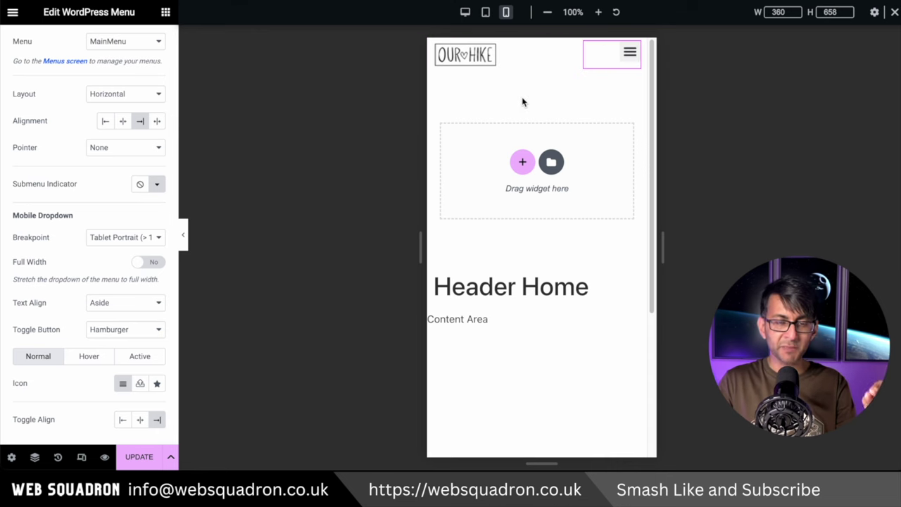
Step: Set the menu toggle button's normal background color to the global white New Item #4 (#FFFFFF)
scroll(82, 129, "up", 3)
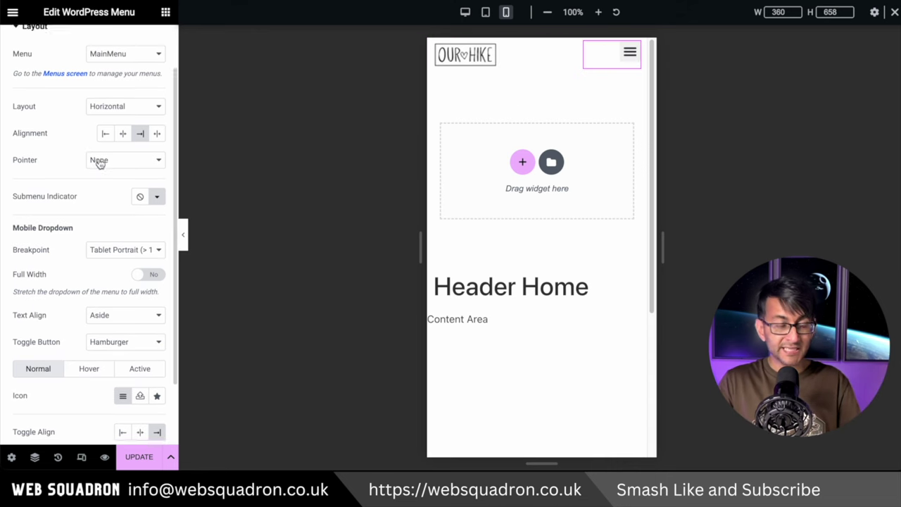
left_click(83, 45)
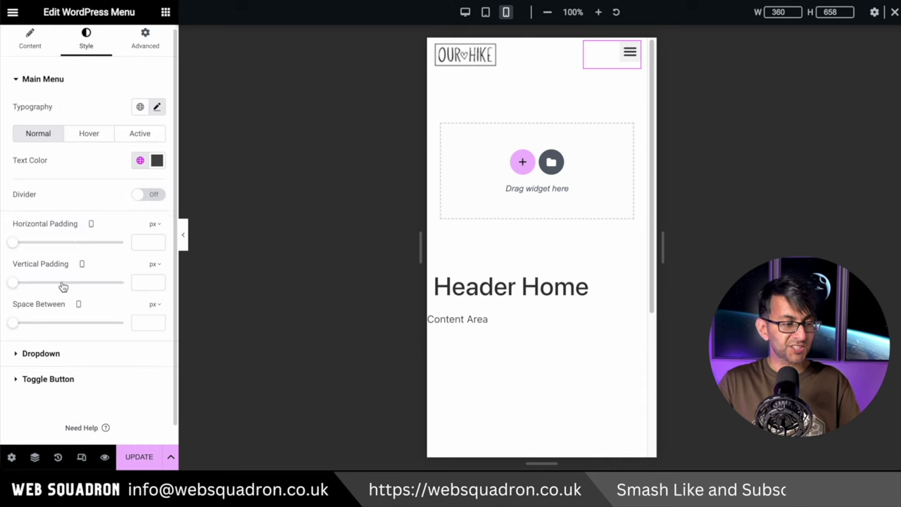
scroll(64, 316, "down", 1)
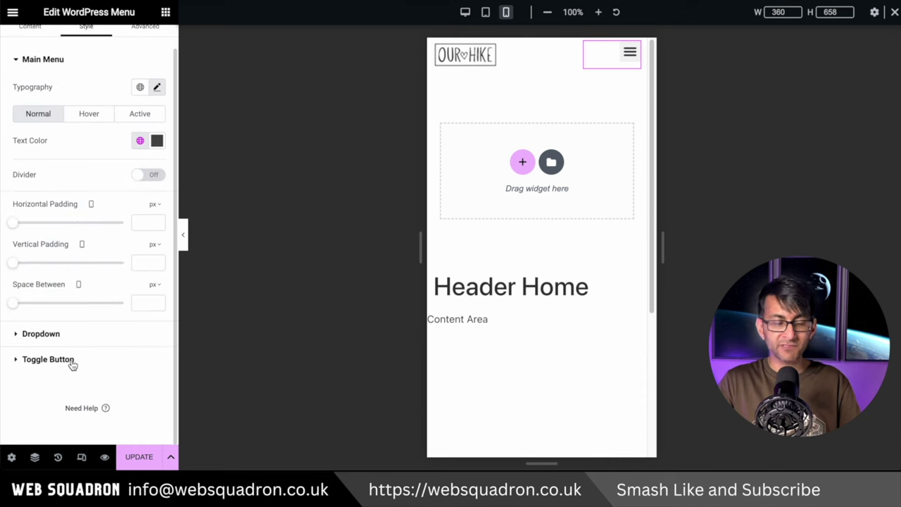
left_click(72, 361)
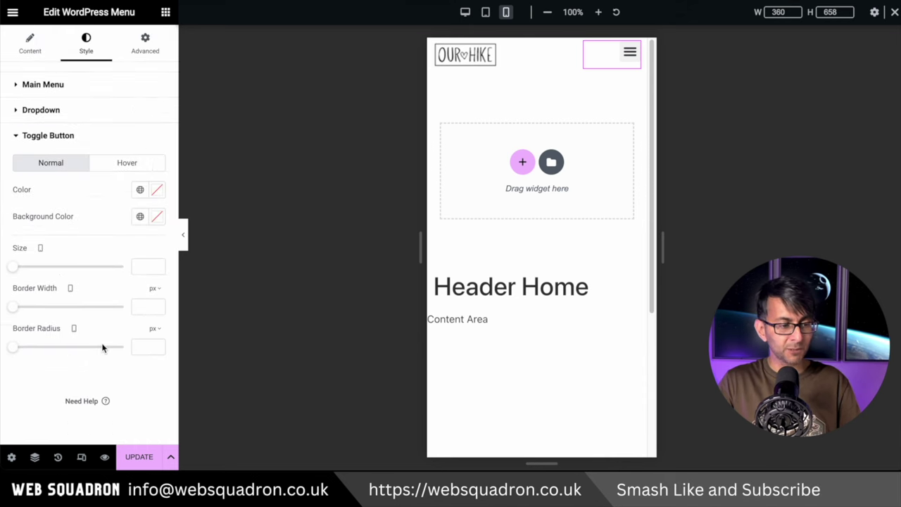
left_click(140, 216)
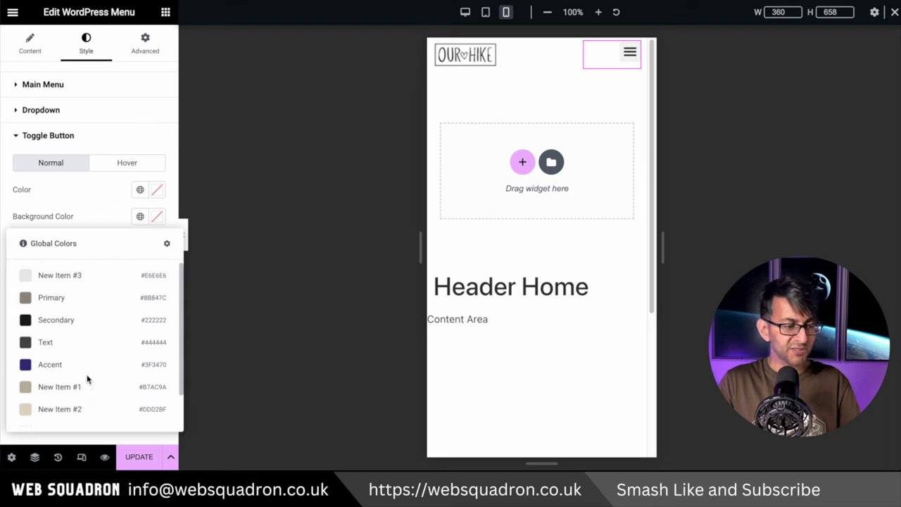
scroll(92, 386, "down", 1)
scroll(92, 385, "down", 1)
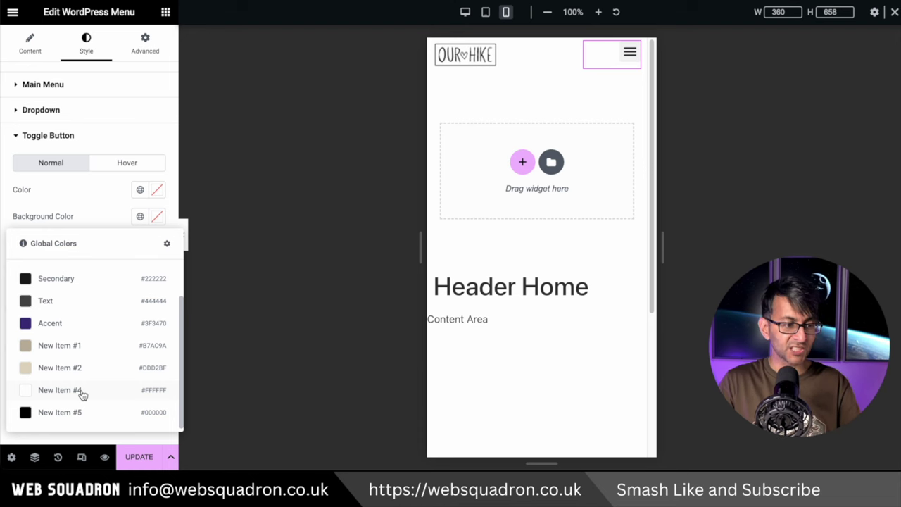
left_click(82, 393)
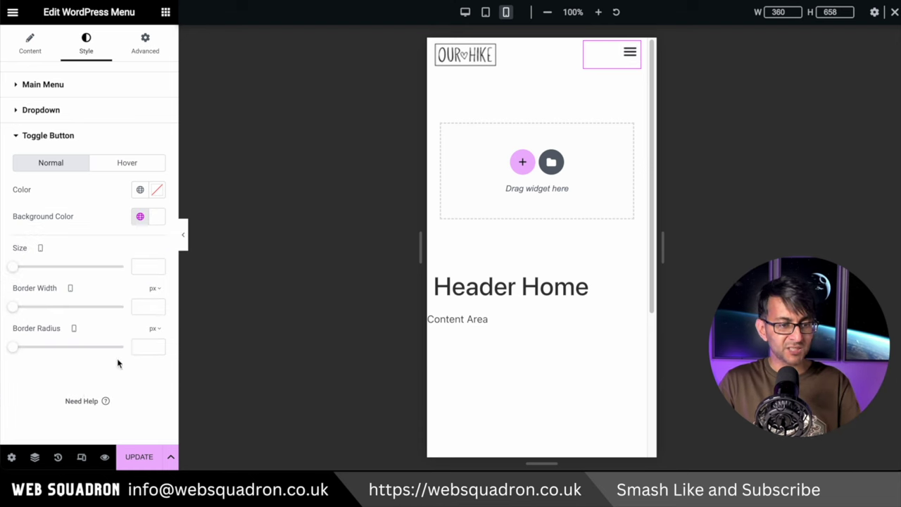
Step: Set the toggle button's normal color to the global Primary (#8B847C) and preview the mobile menu opening and closing without the editing panel
left_click(140, 190)
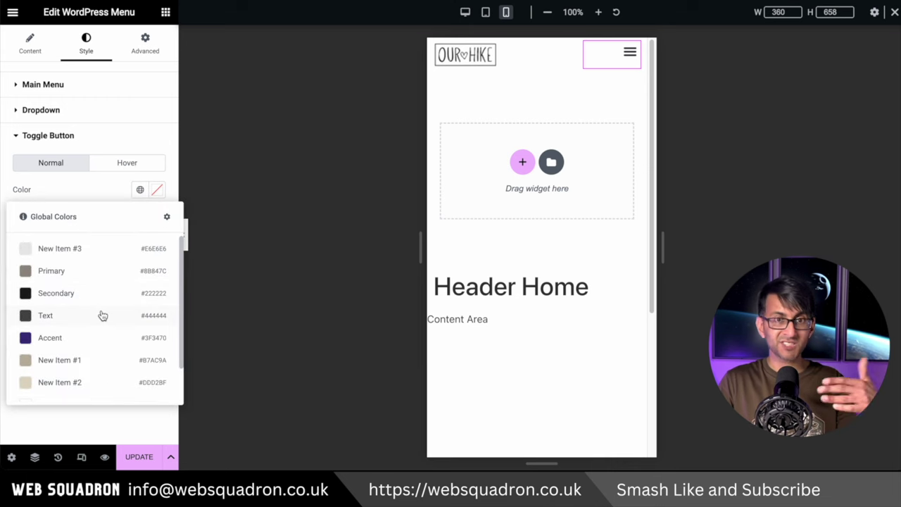
left_click(104, 273)
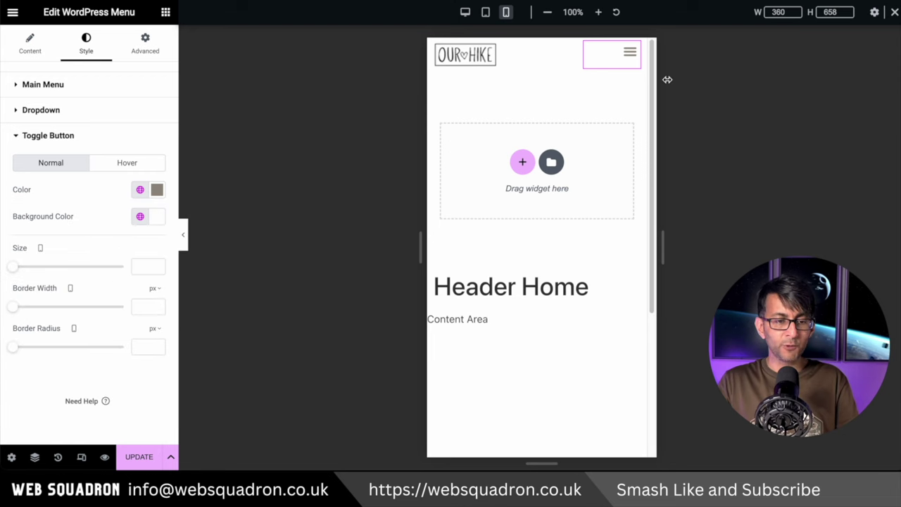
left_click(184, 236)
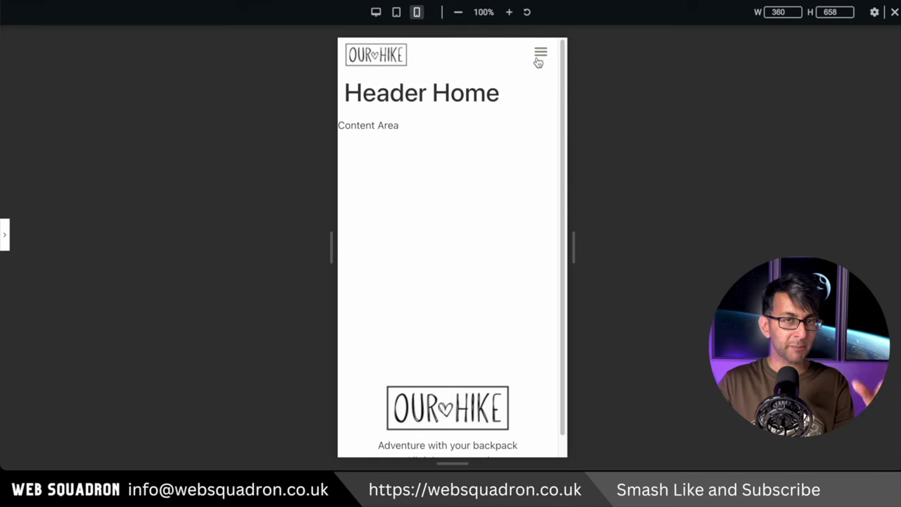
left_click(539, 56)
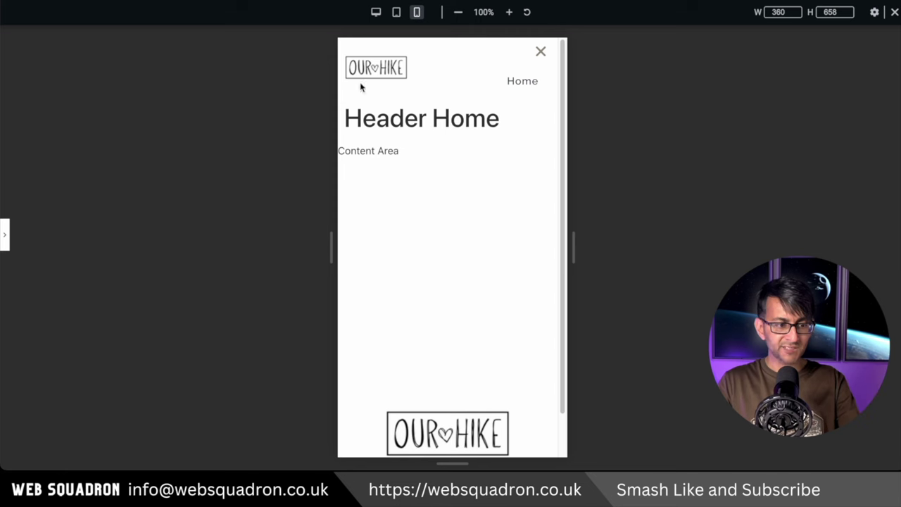
left_click(540, 53)
left_click(540, 58)
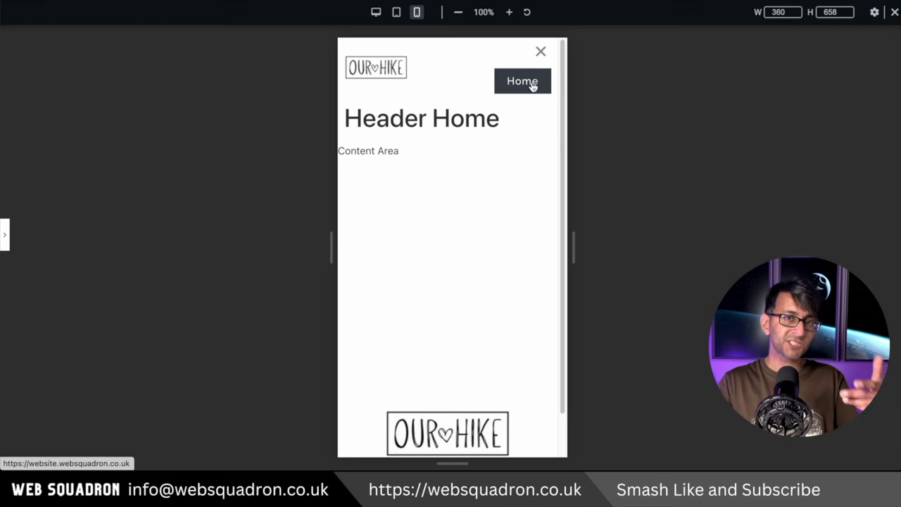
key("ctrl+shift+p")
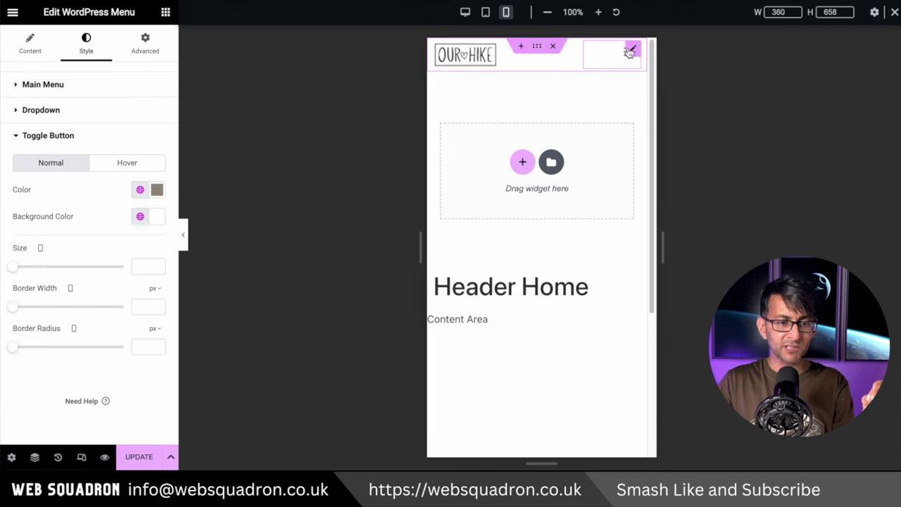
Step: Enable Full Width for the menu's mobile dropdown, keeping its text alignment at Aside, and expand the menu in the mobile preview
left_click(30, 44)
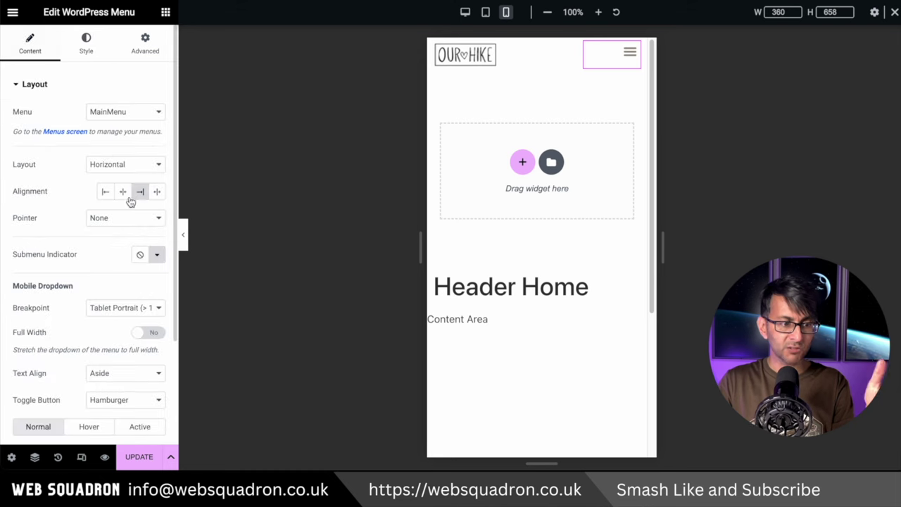
left_click(151, 333)
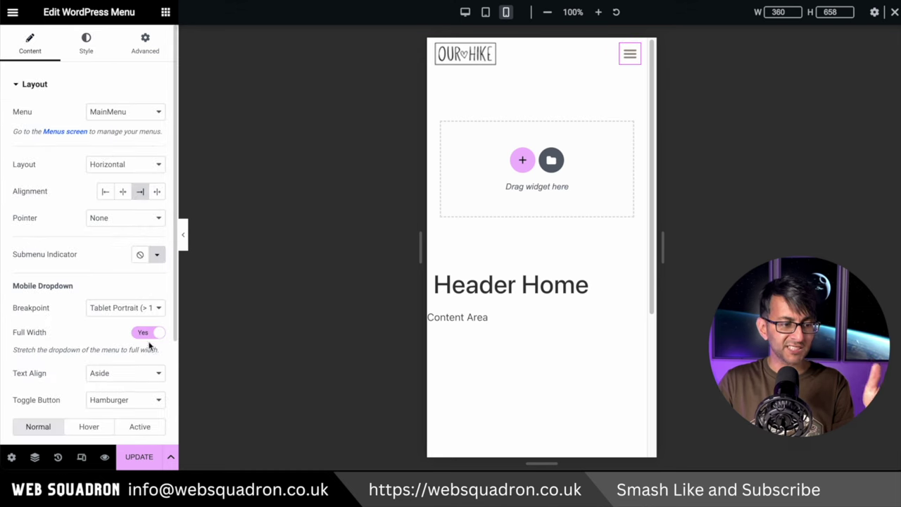
left_click(124, 372)
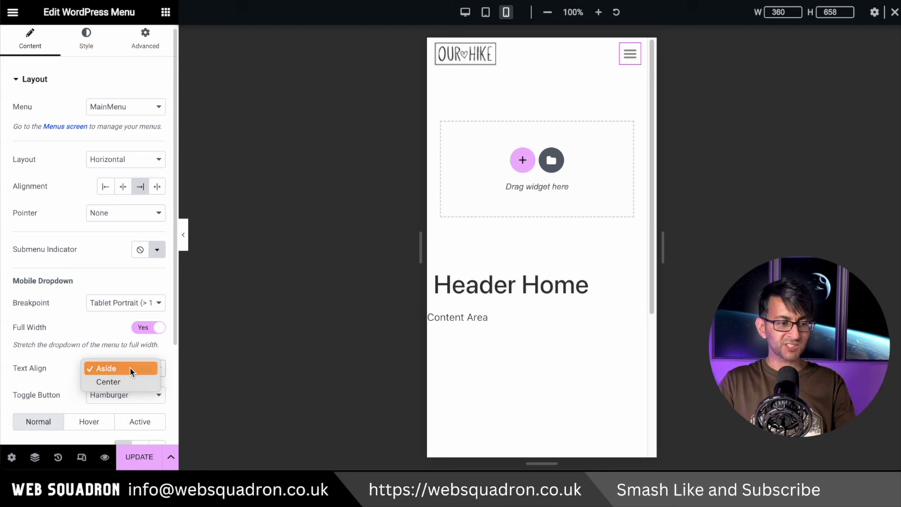
left_click(130, 368)
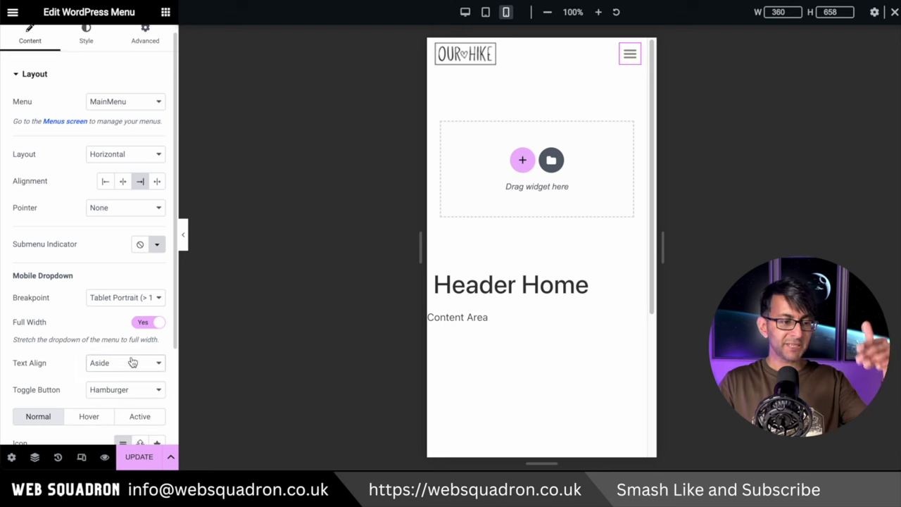
scroll(131, 363, "down", 1)
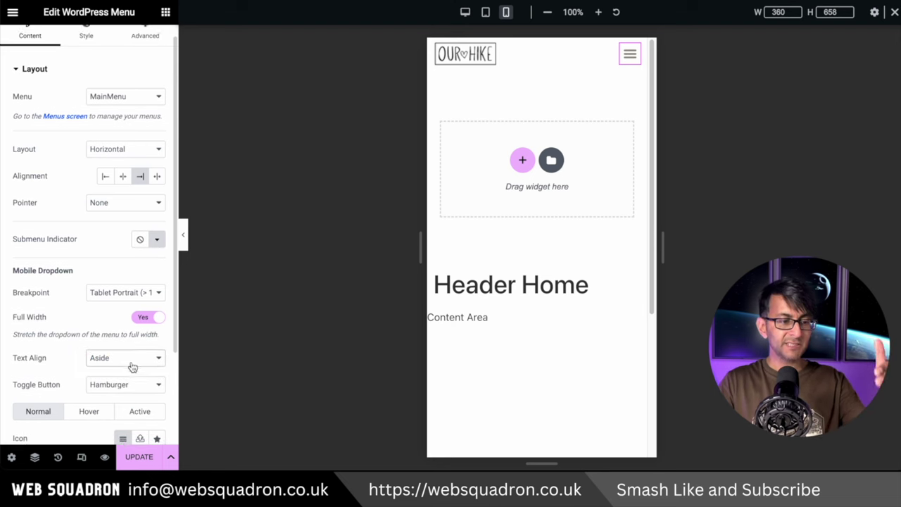
left_click(626, 63)
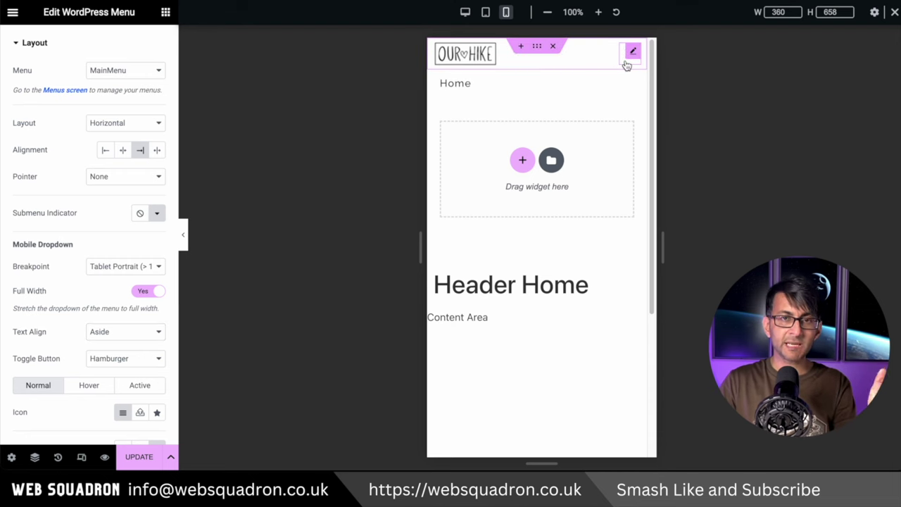
Step: Try the mobile dropdown's text alignment at Center, return it to Aside, and collapse the previewed menu
left_click(131, 334)
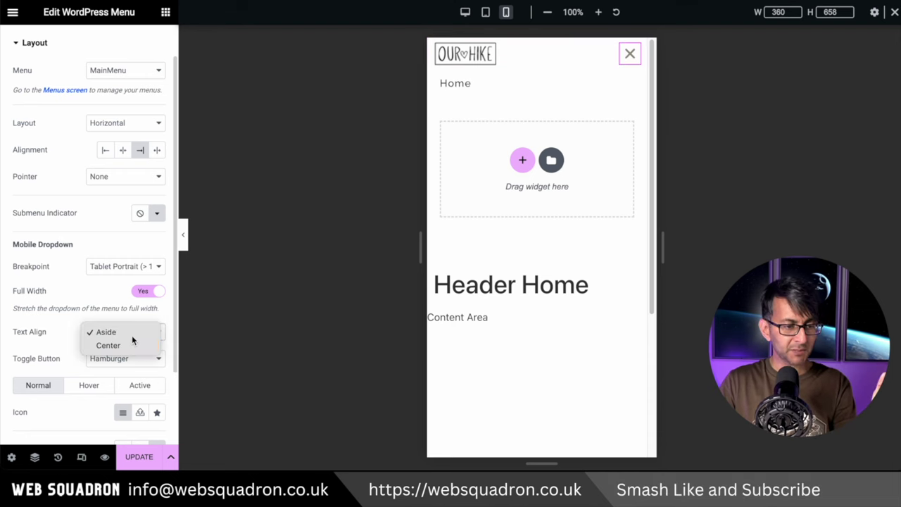
left_click(131, 344)
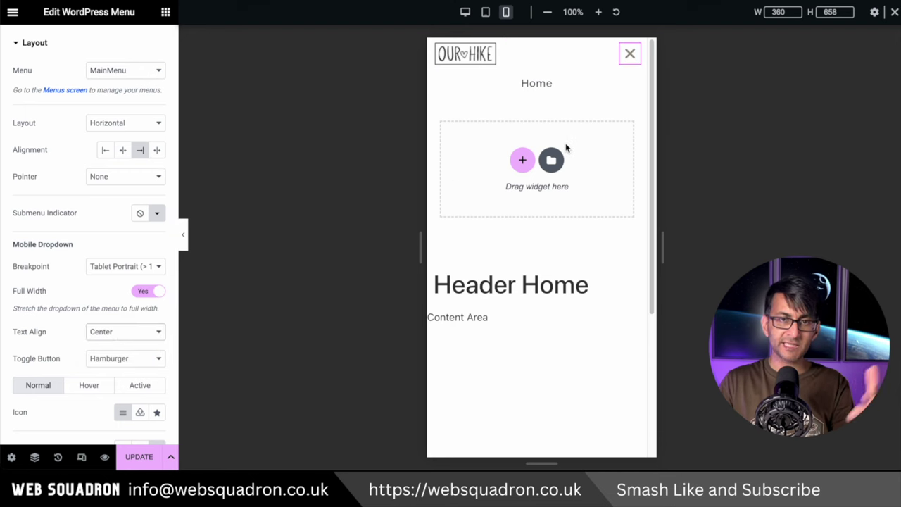
left_click(112, 333)
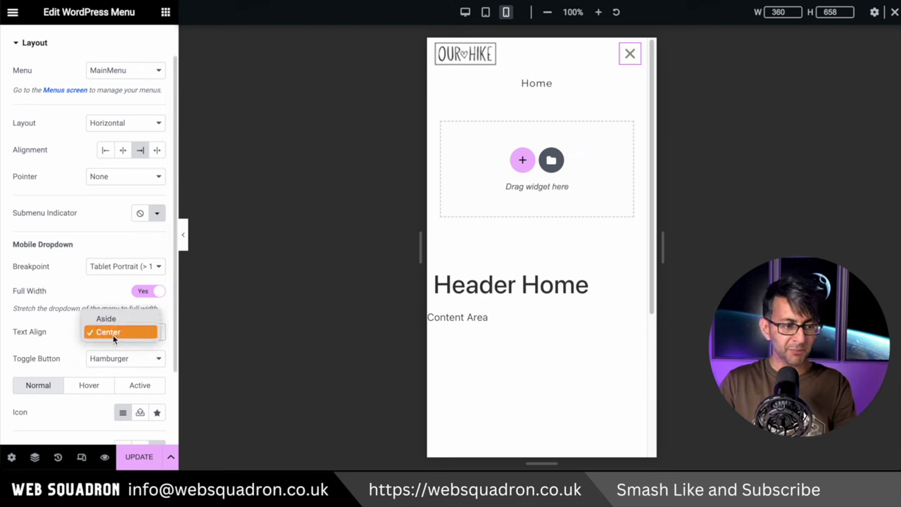
left_click(121, 318)
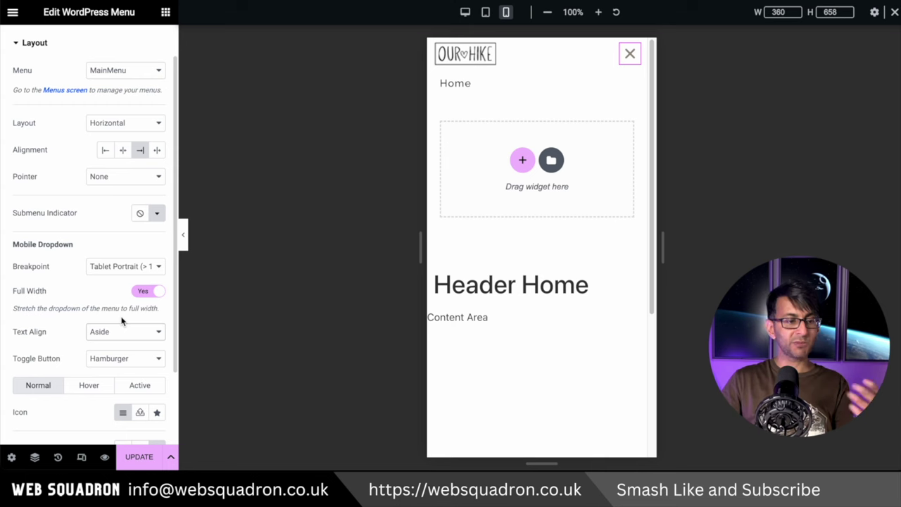
left_click(628, 62)
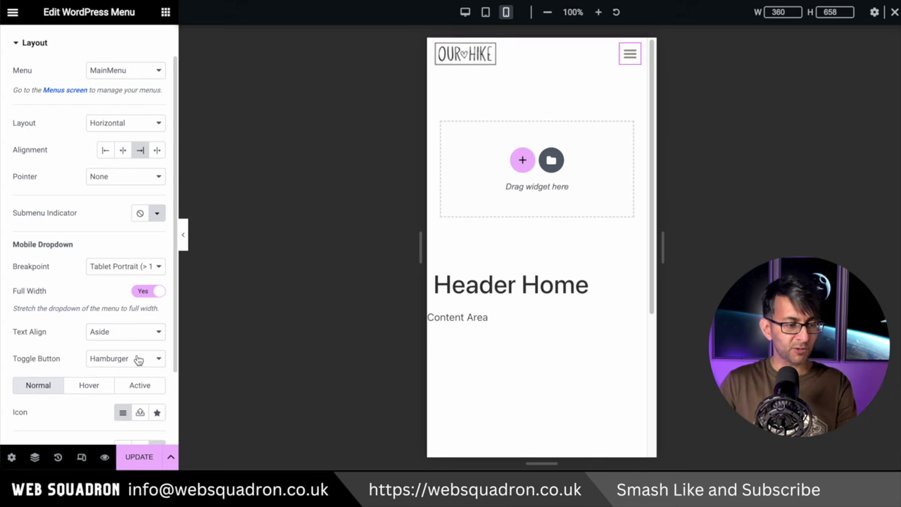
scroll(139, 359, "down", 2)
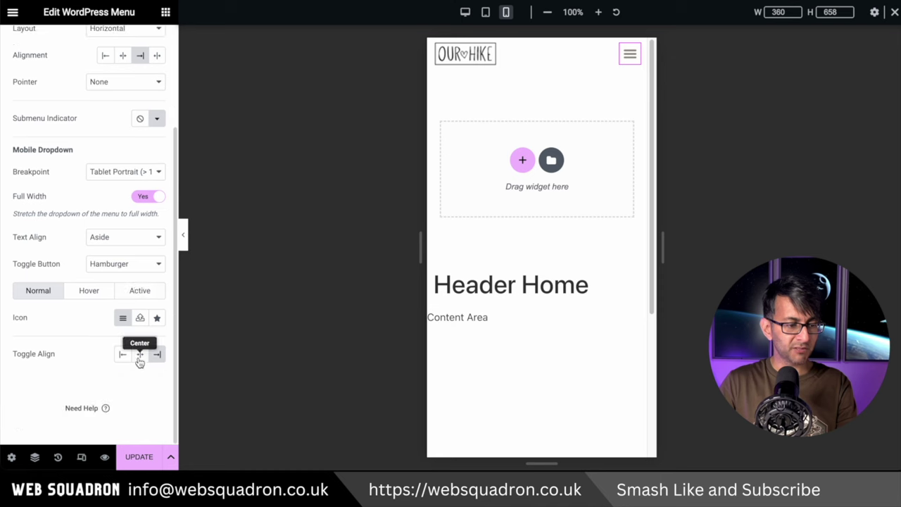
Step: Search all icons for "line" as the menu toggle's normal icon, and close the library without inserting one
left_click(156, 318)
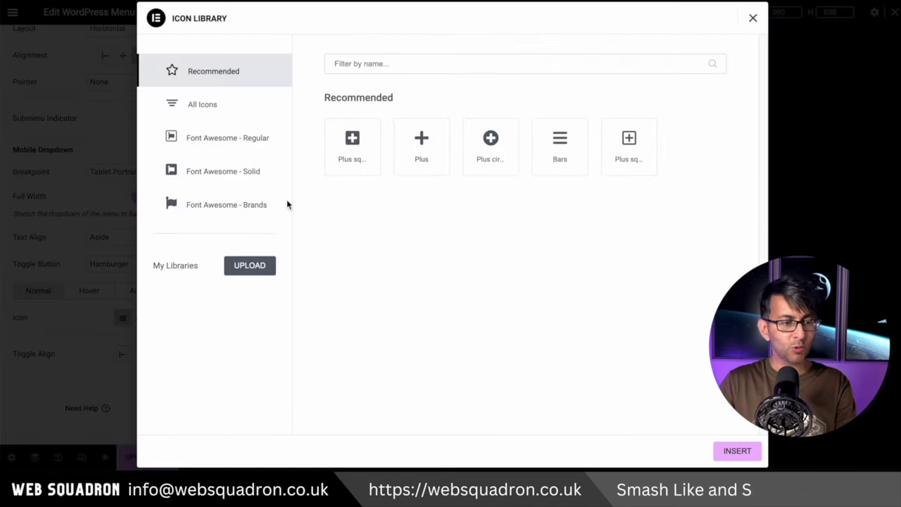
left_click(222, 104)
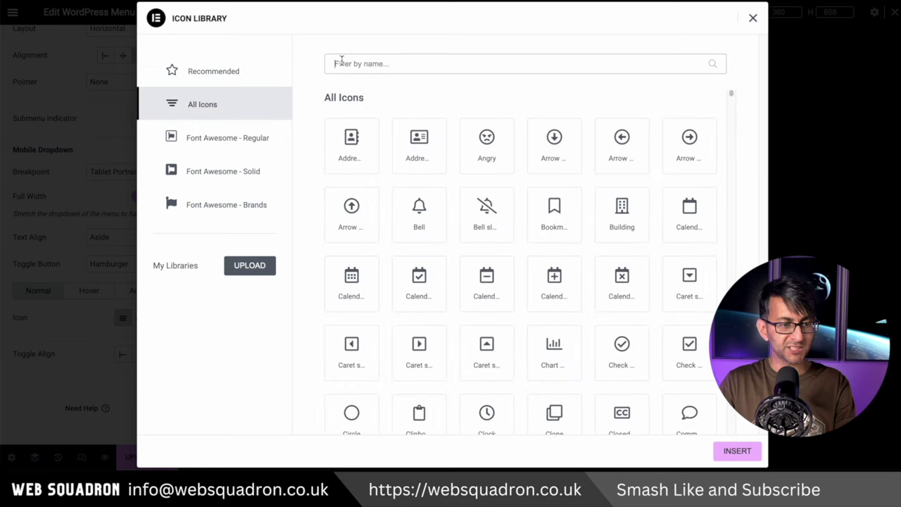
left_click(342, 64)
type("bat")
key("BackSpace")
type("r")
key("BackSpace")
key("BackSpace")
key("BackSpace")
type("line")
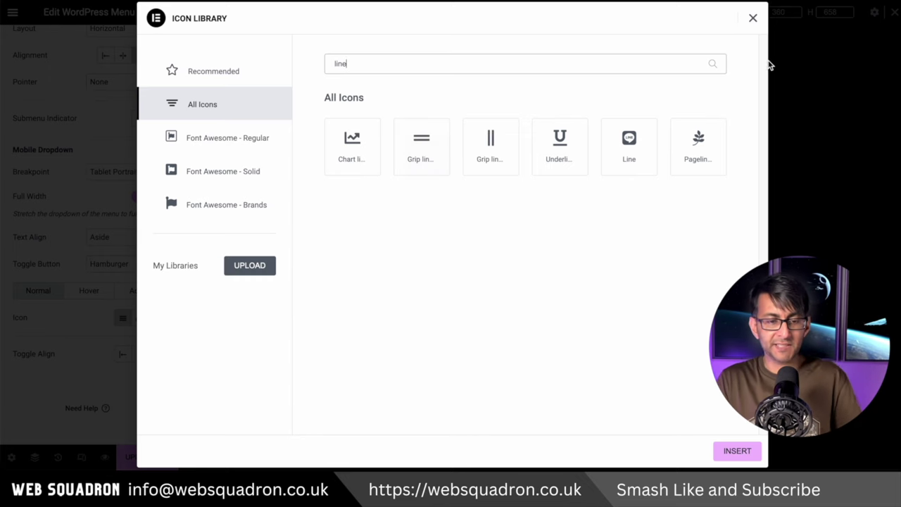
left_click(752, 19)
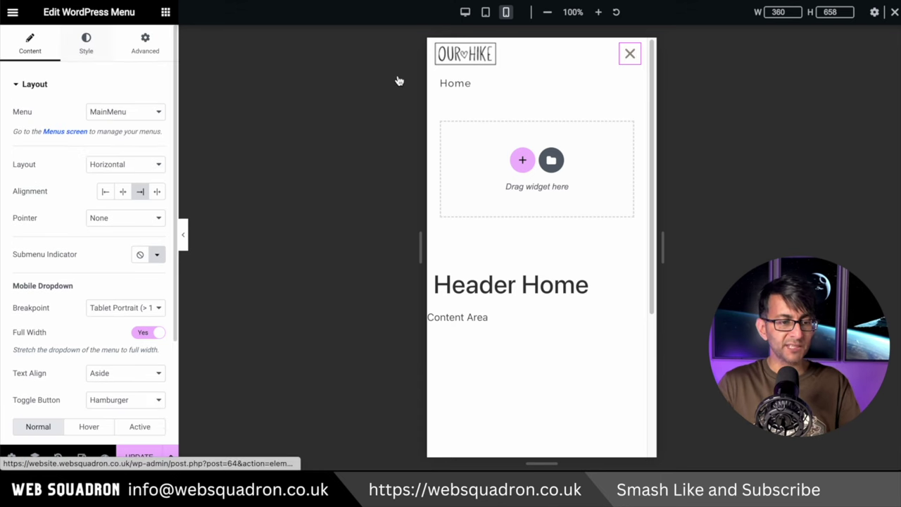
Step: Customize the dropdown menu's typography with a font size of 1.5 rem
left_click(463, 91)
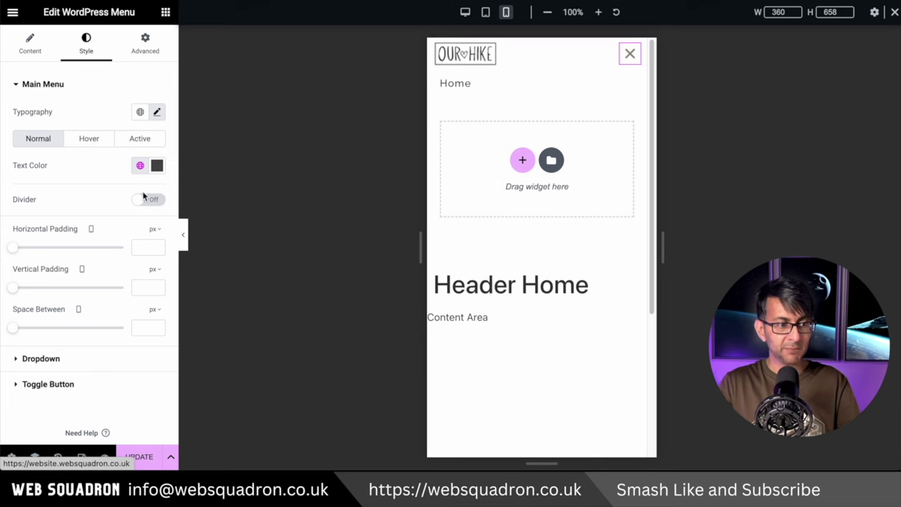
scroll(80, 390, "down", 1)
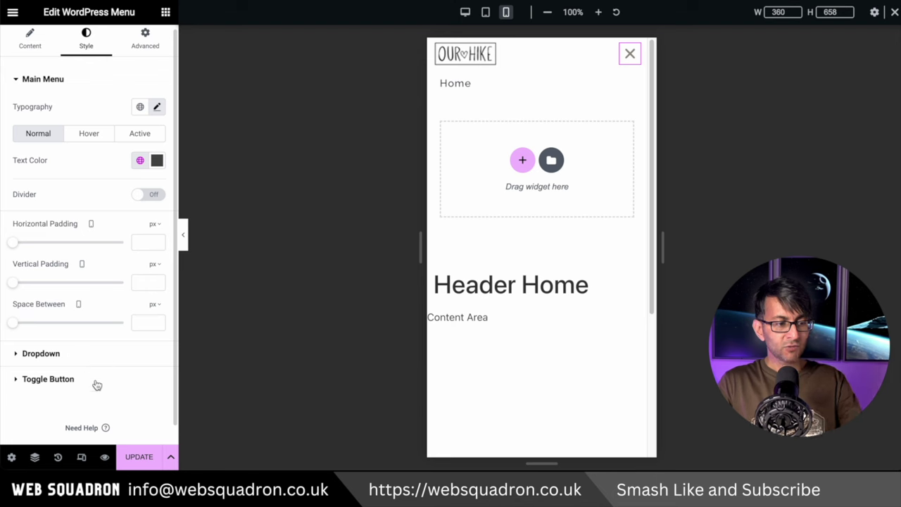
left_click(92, 356)
scroll(90, 354, "down", 5)
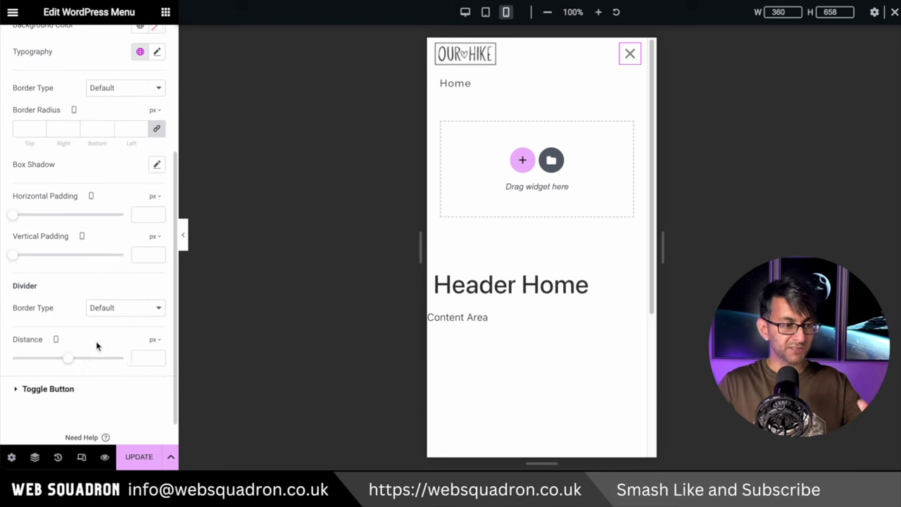
scroll(124, 315, "up", 3)
left_click(157, 155)
mouse_move(142, 246)
left_click(144, 284)
left_click(133, 265)
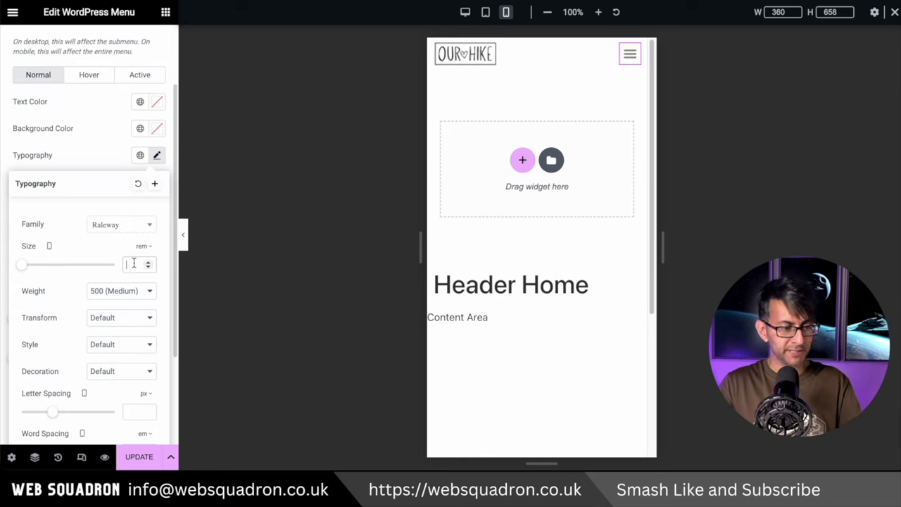
type("1.5")
Step: Set the dropdown typography's weight to 400 (Normal) and its letter spacing to 1 px
scroll(135, 264, "up", 2)
left_click(126, 382)
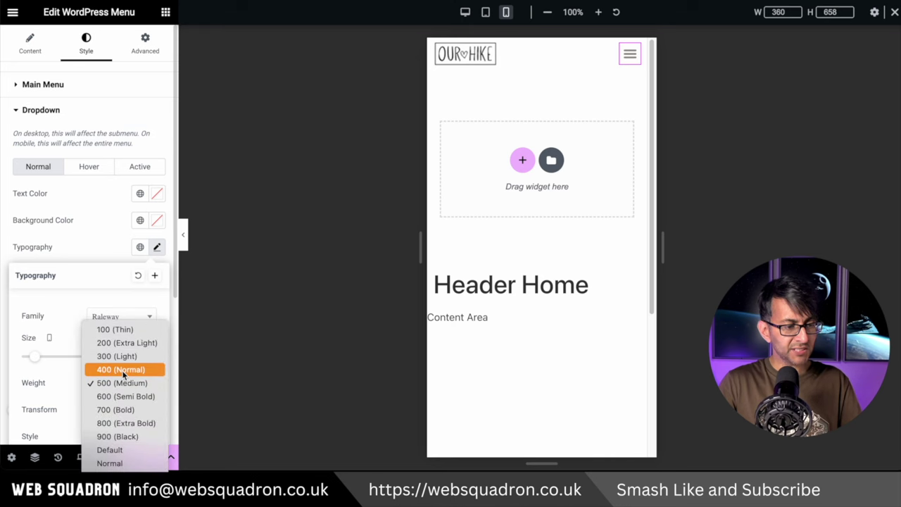
left_click(125, 371)
scroll(100, 306, "down", 4)
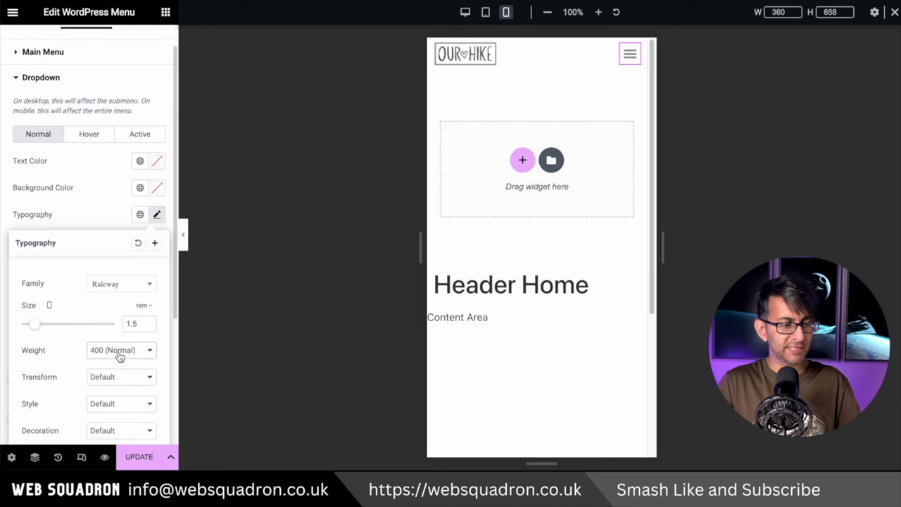
left_click(132, 279)
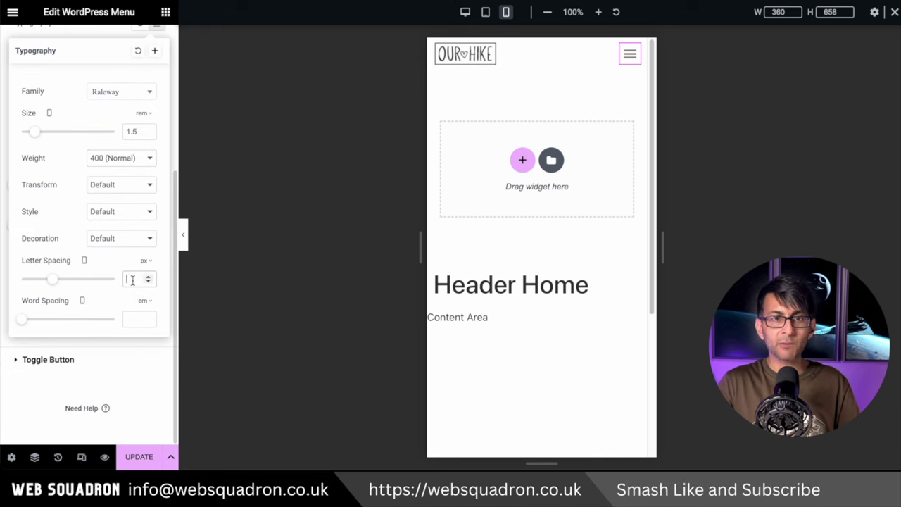
type("1")
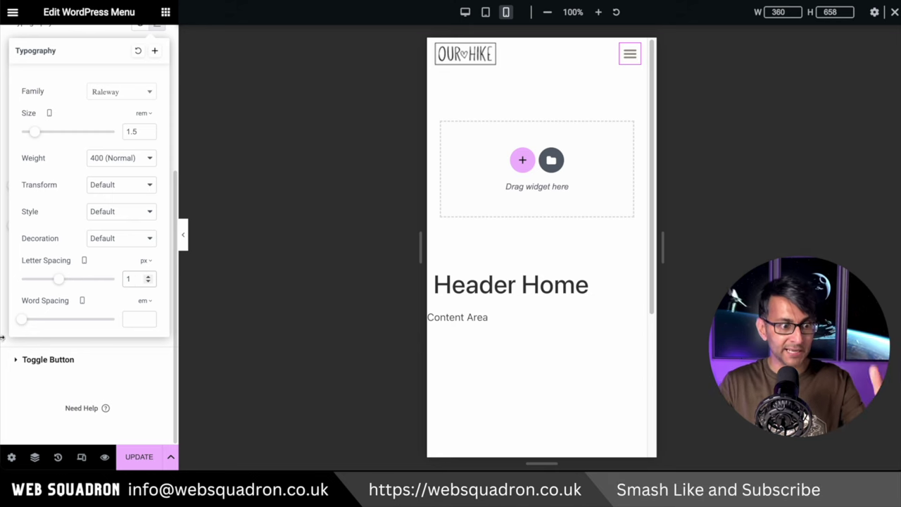
Step: Set the dropdown's vertical padding to 10 px and preview the mobile menu expanded and collapsed
left_click(125, 371)
left_click_drag(14, 232, 35, 233)
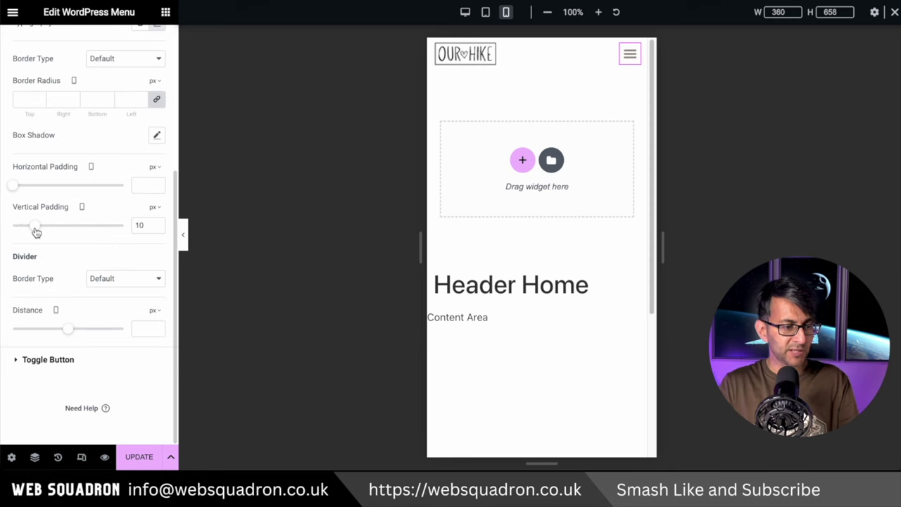
left_click(183, 234)
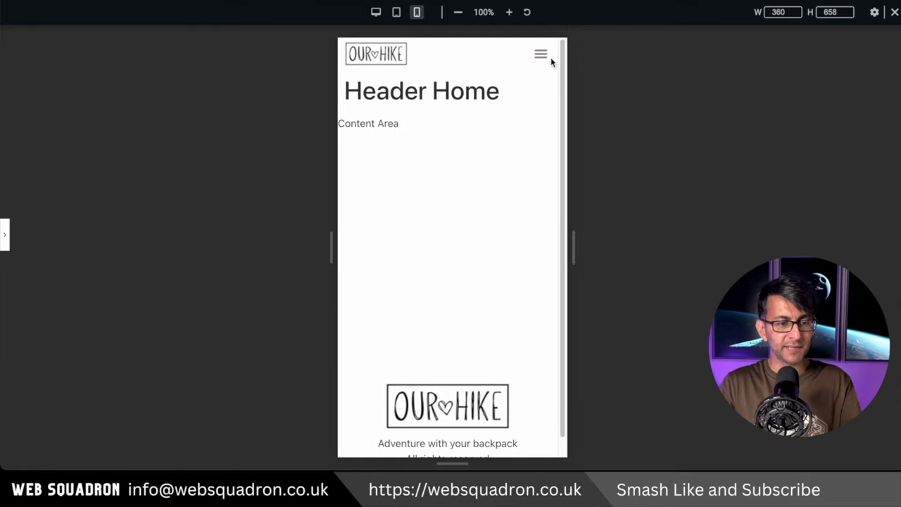
left_click(539, 57)
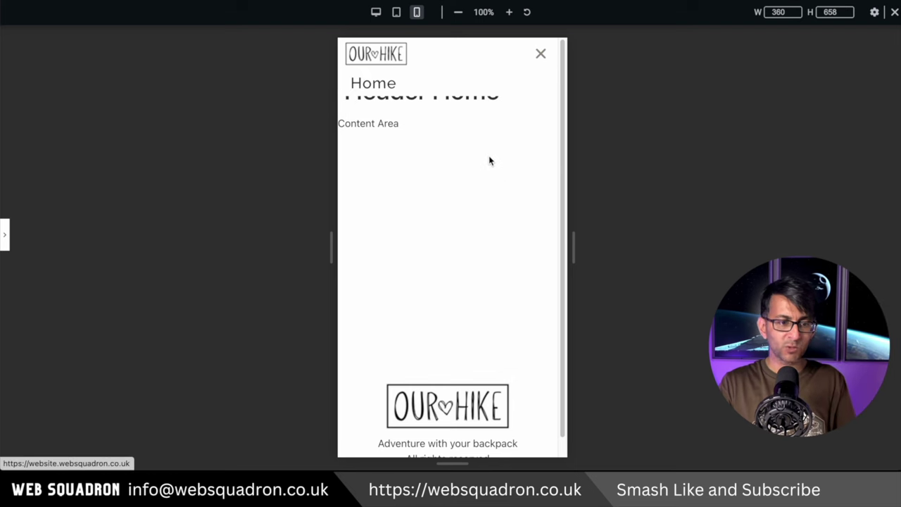
left_click(541, 61)
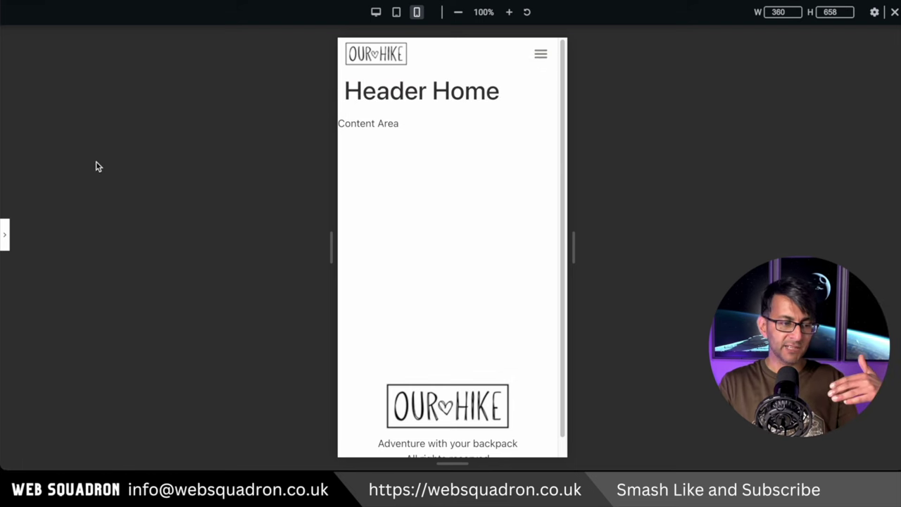
left_click(5, 238)
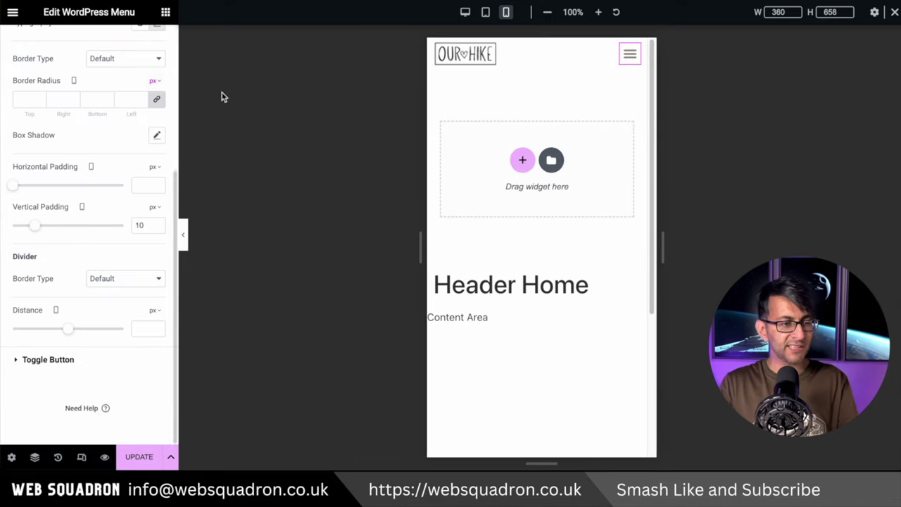
Step: Set the dropdown's hover background to the global color New Item #2 and preview it on the mobile menu
scroll(93, 163, "up", 3)
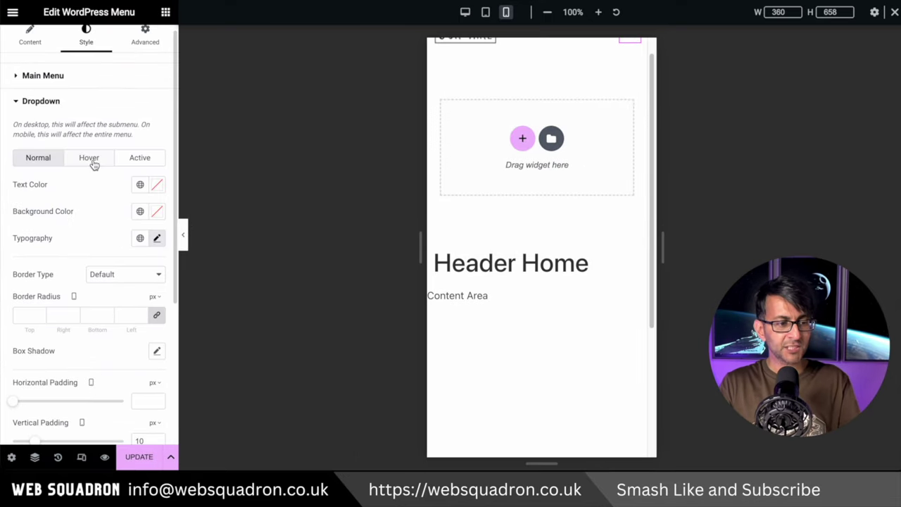
left_click(90, 159)
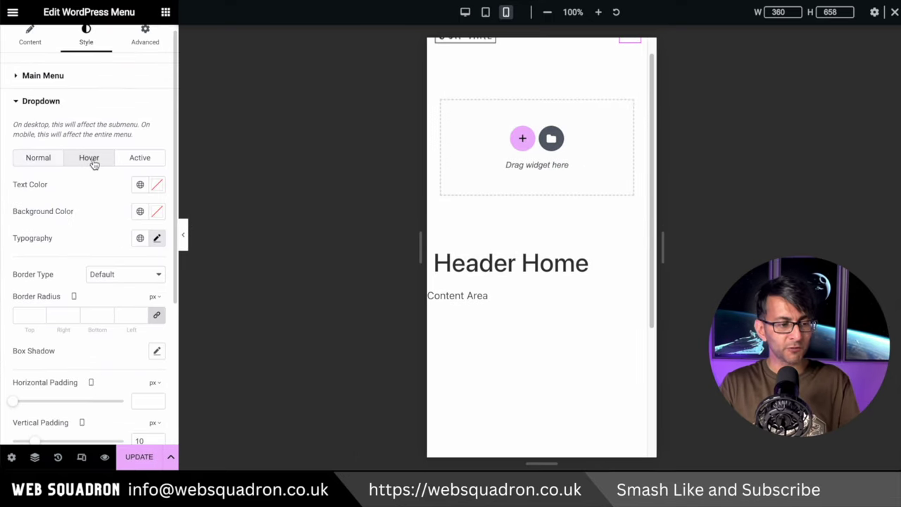
left_click(140, 212)
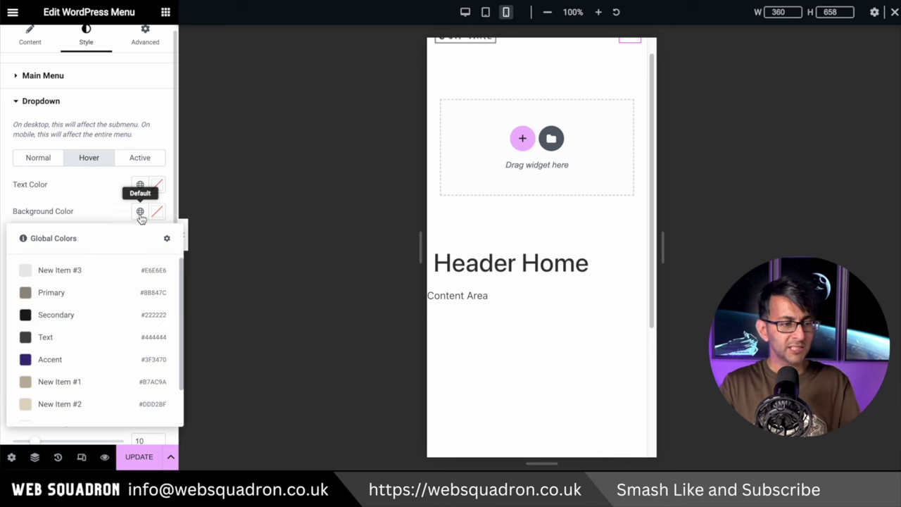
left_click(94, 404)
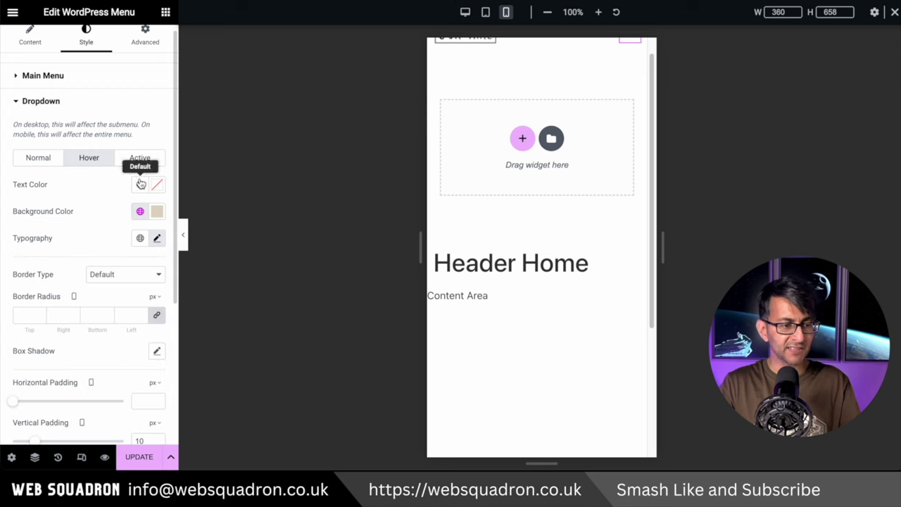
key("ctrl+p")
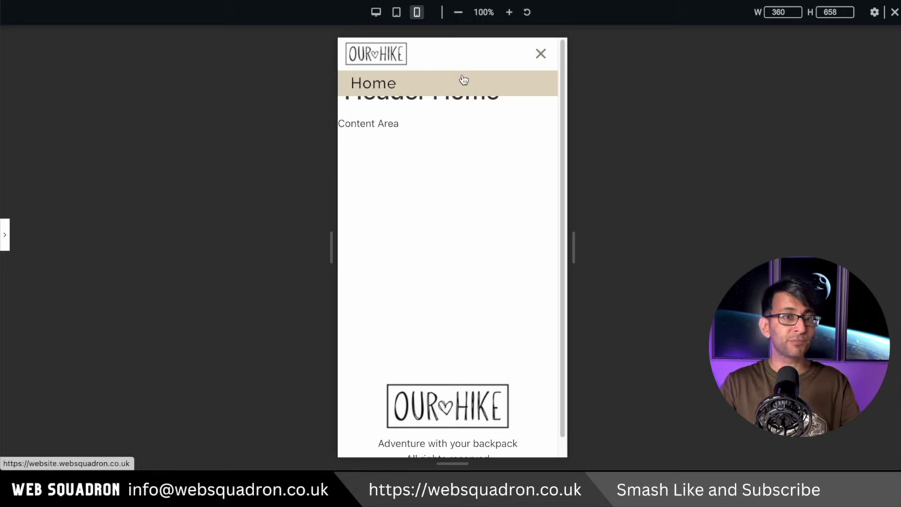
key("ctrl+p")
Step: Add a display condition to the template that includes the entire site
left_click(137, 456)
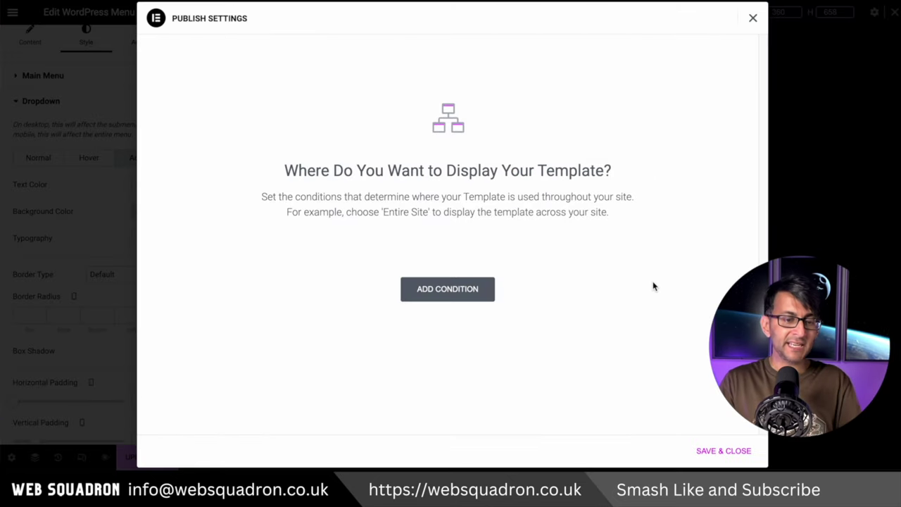
left_click(460, 290)
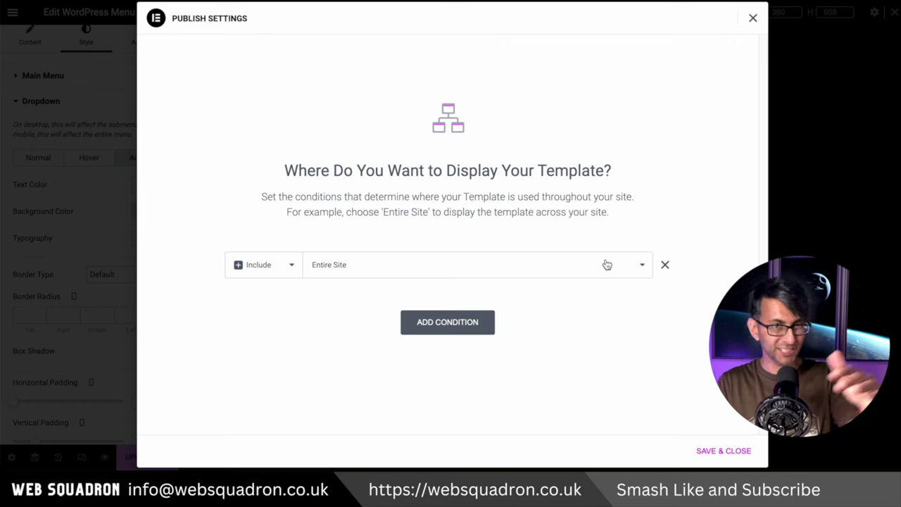
Step: Try limiting the template's display condition to Singular, Pages, with a specific page
left_click(632, 267)
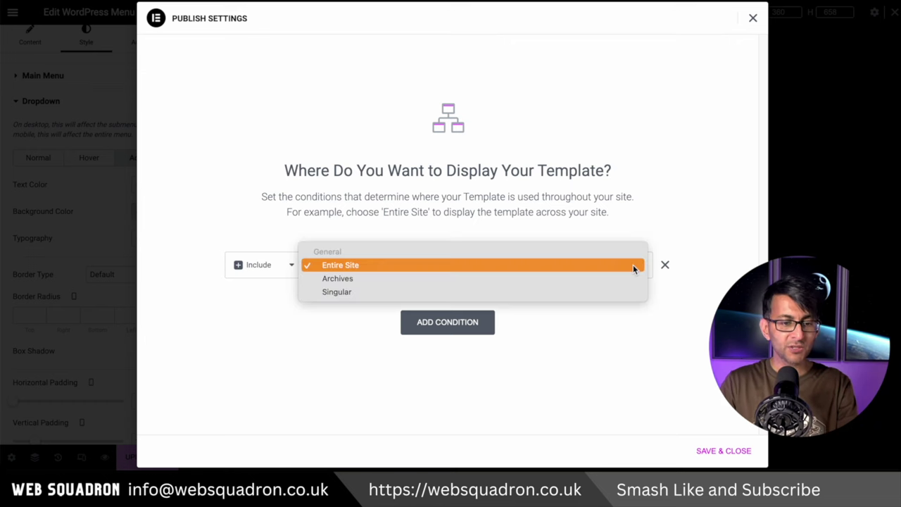
left_click(534, 291)
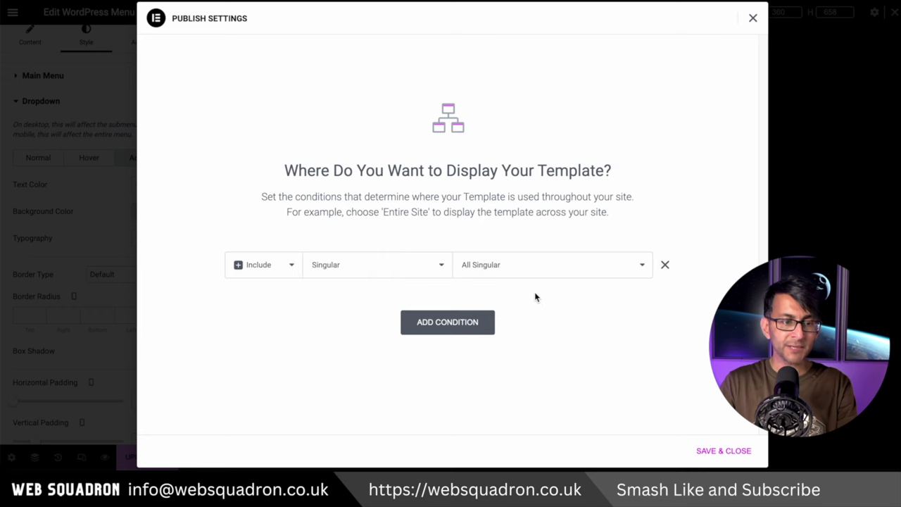
left_click(555, 266)
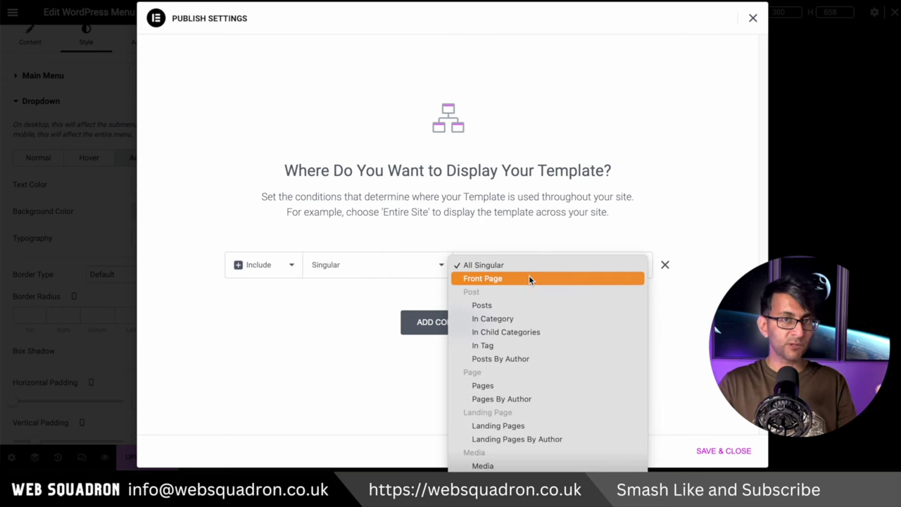
left_click(526, 385)
left_click(584, 262)
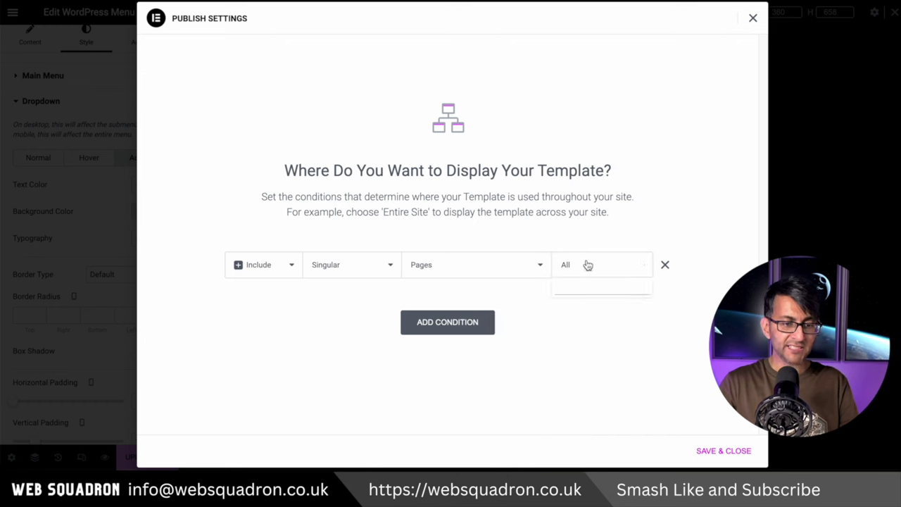
type("ome")
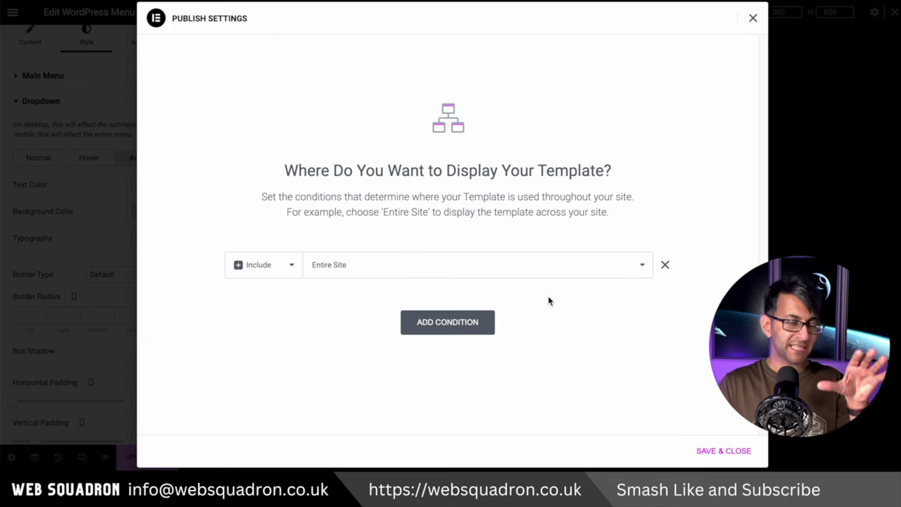
Step: Save the template's publish settings with the Entire Site condition
left_click(725, 451)
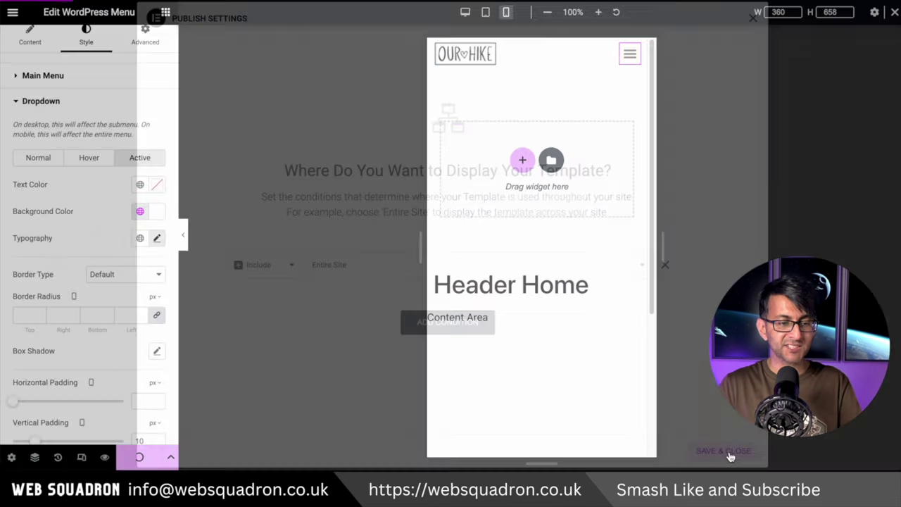
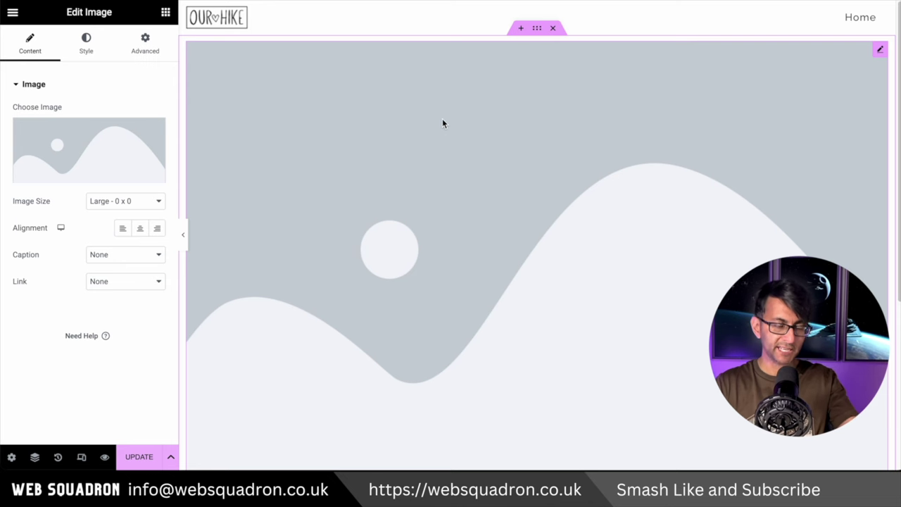
Step: Replace the image widget's placeholder with the Our-Hike-200x80-1.webp logo from the media library
left_click(74, 143)
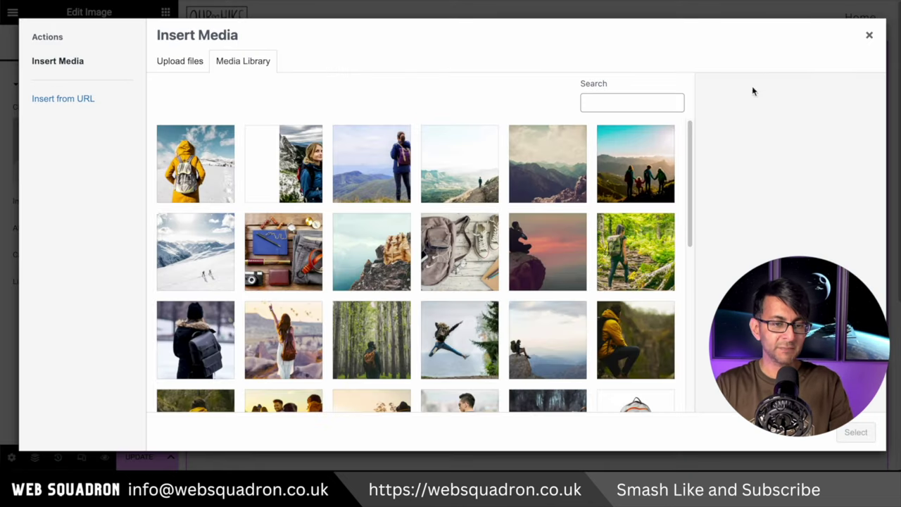
scroll(681, 349, "down", 6)
left_click(607, 258)
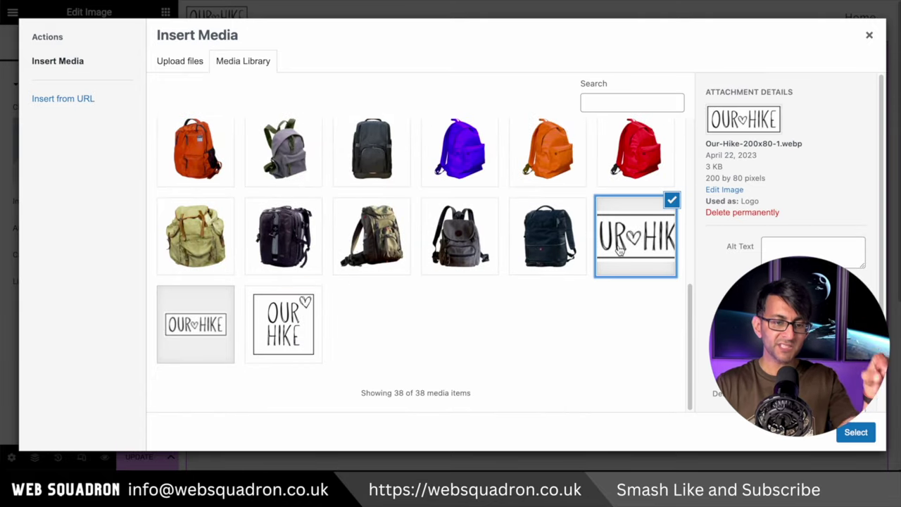
left_click(856, 432)
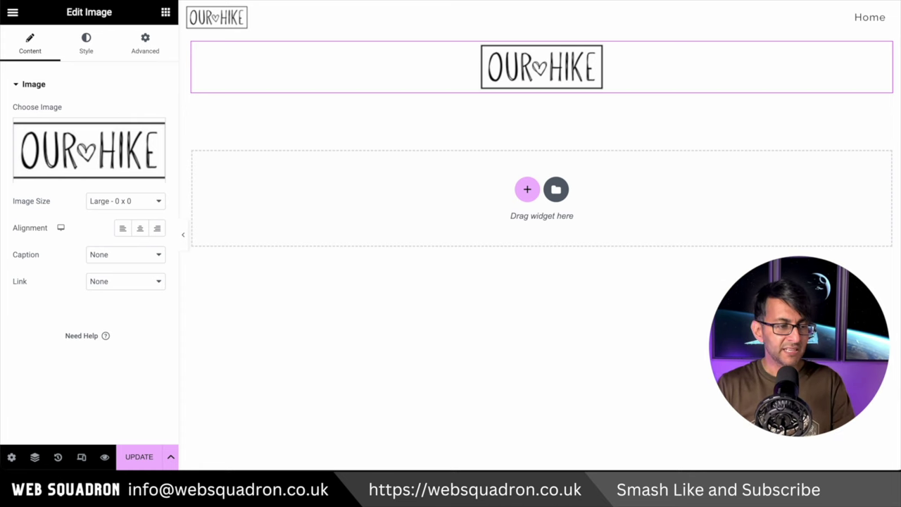
Step: Set the logo image widget's image size to Full
left_click(111, 203)
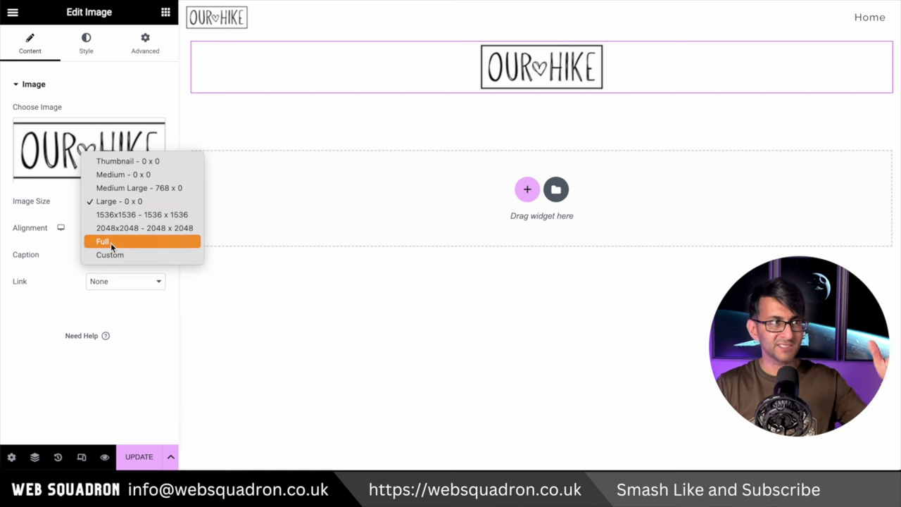
left_click(111, 242)
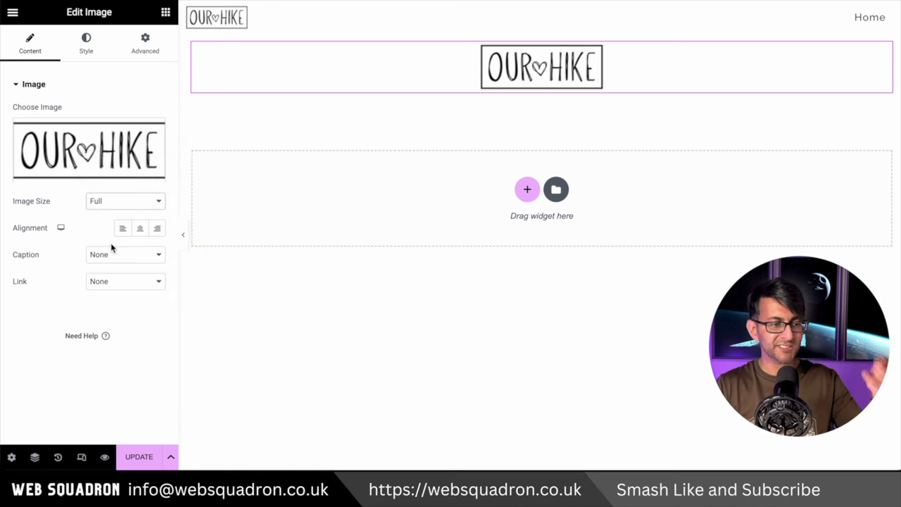
left_click(137, 202)
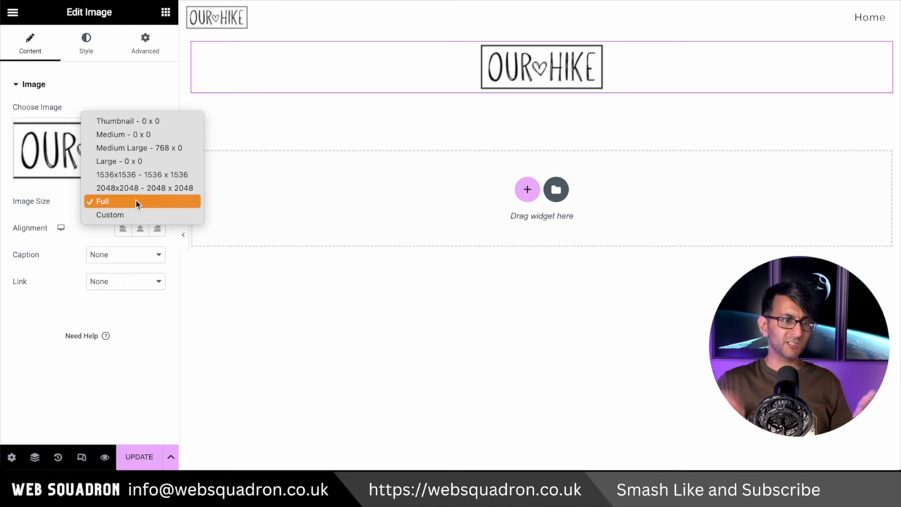
left_click(136, 203)
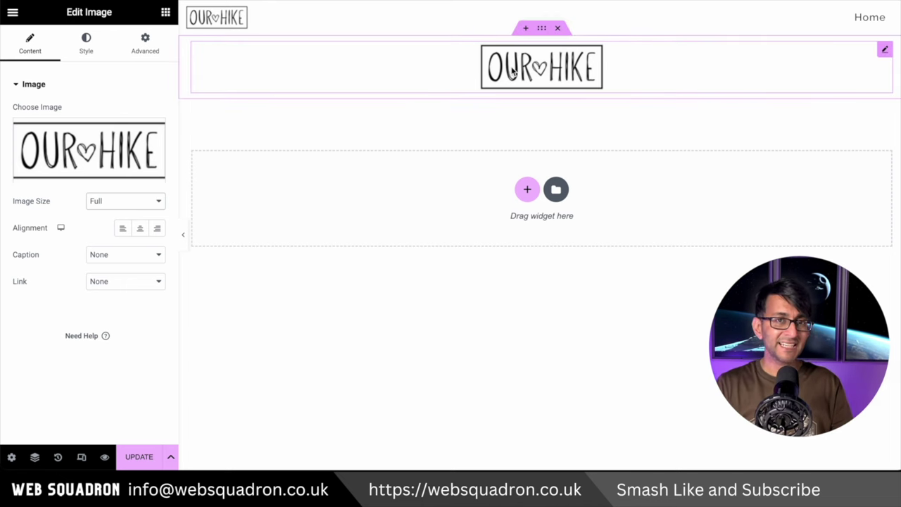
Step: Try linking the logo image to its media file and preview it in the lightbox
left_click(114, 283)
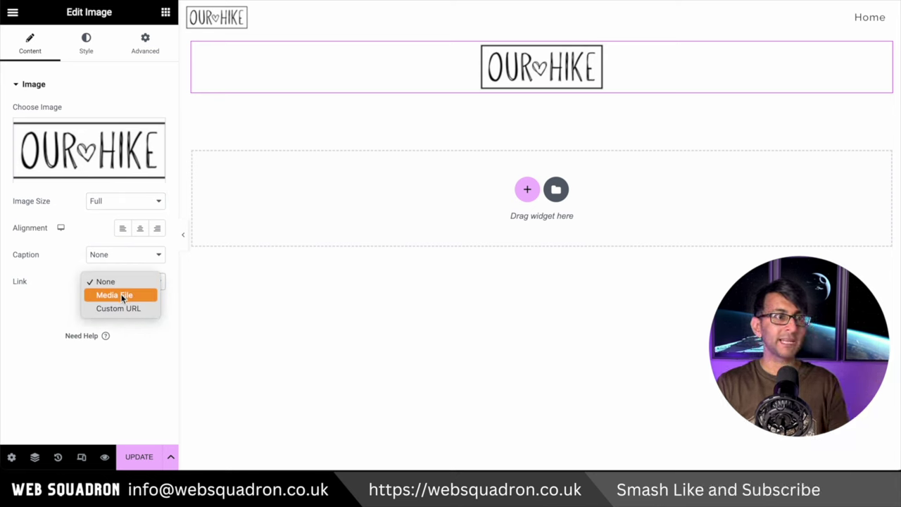
left_click(122, 297)
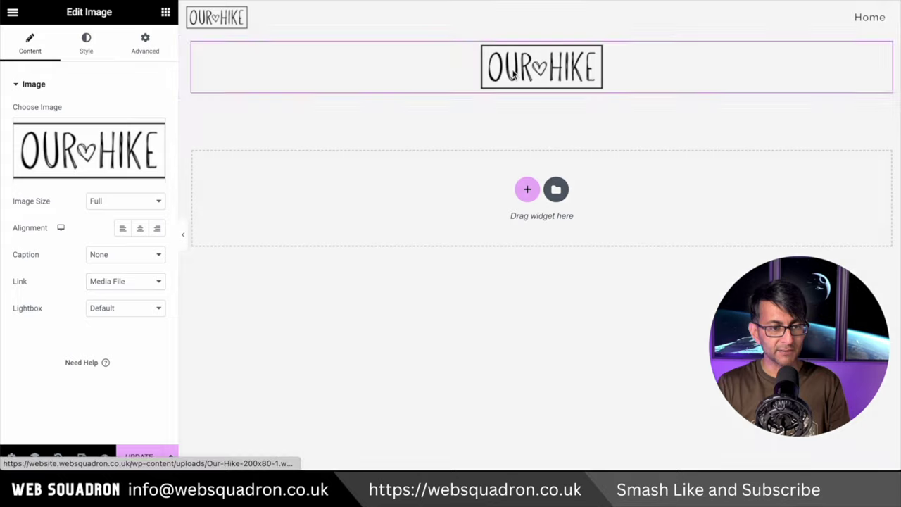
left_click(514, 73)
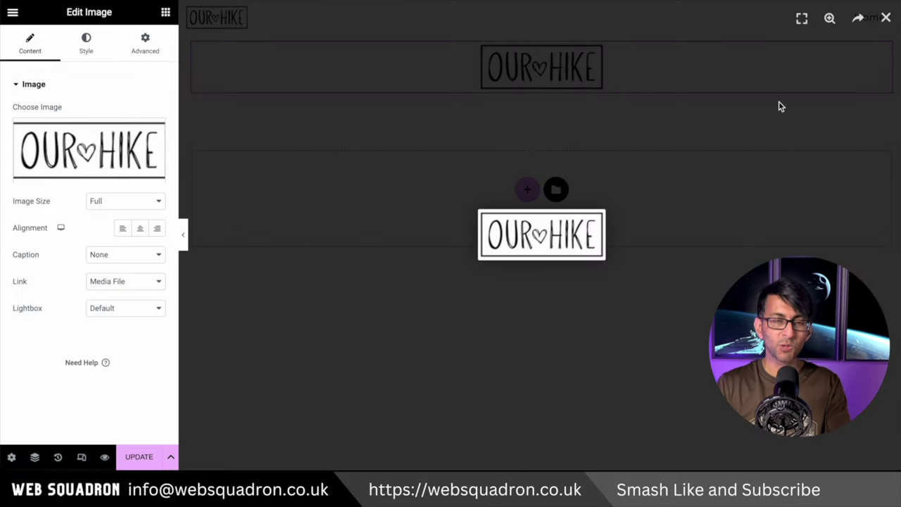
left_click(883, 19)
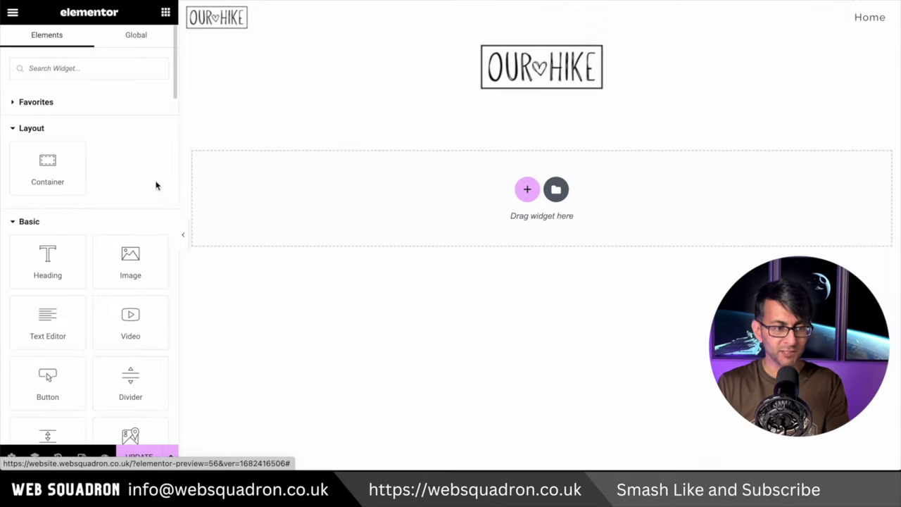
Step: Reset the logo image's link to None
left_click(882, 50)
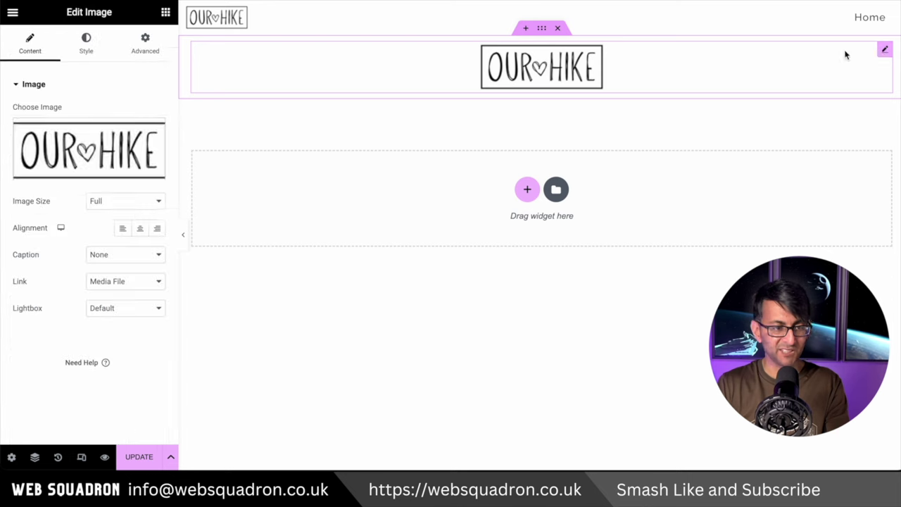
left_click(124, 284)
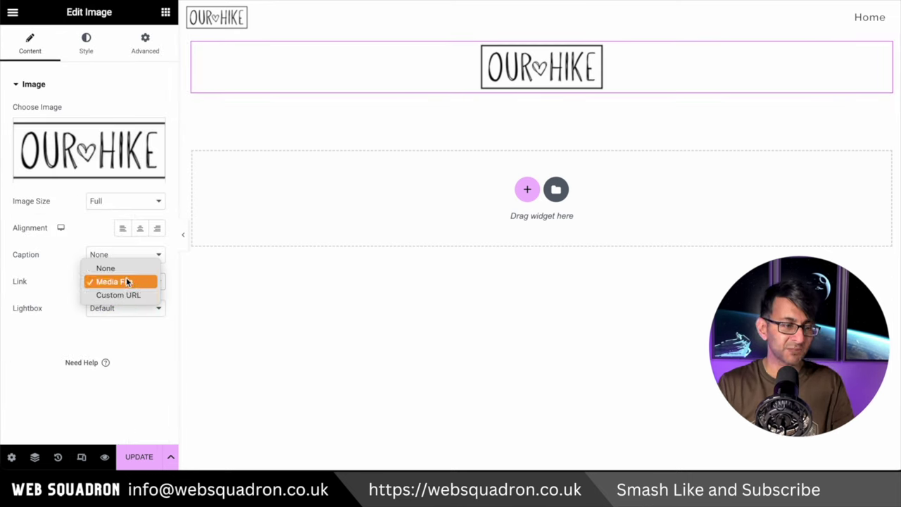
left_click(128, 271)
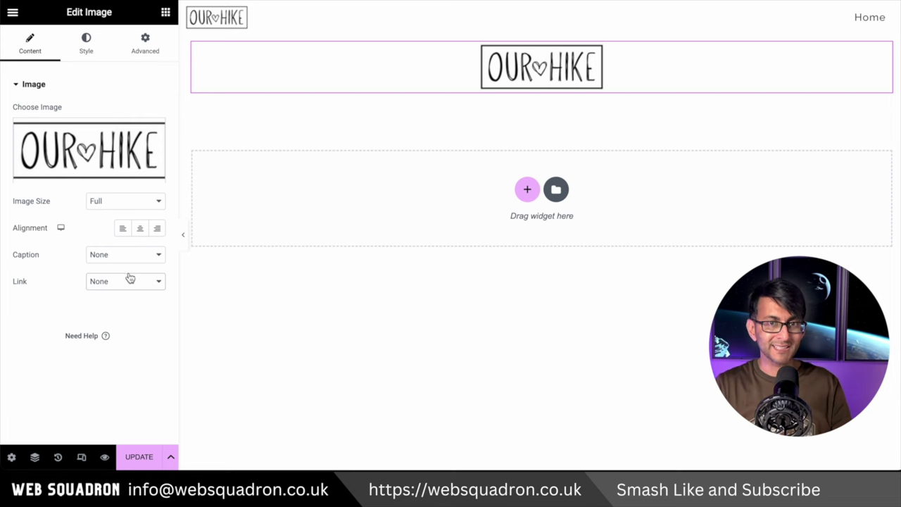
left_click(128, 281)
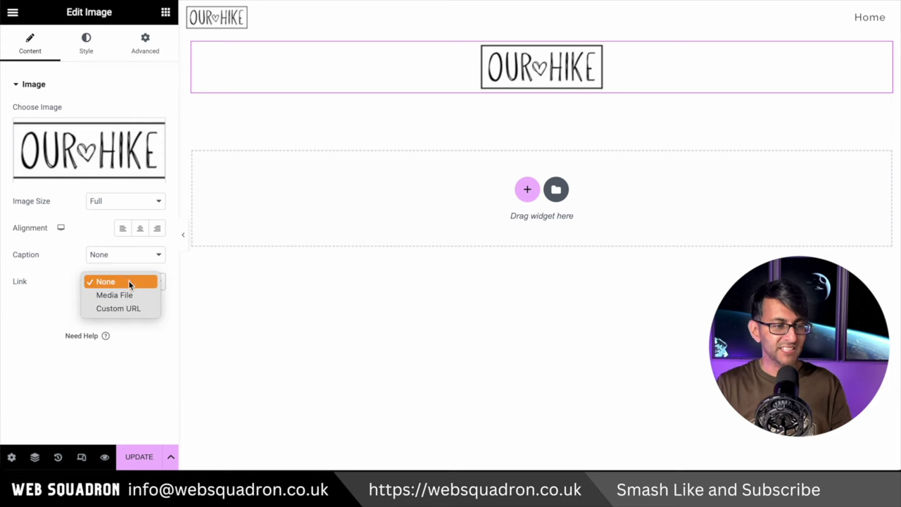
left_click(50, 304)
Step: Set the logo image's width and max width to 200 px
left_click(91, 44)
left_click(156, 109)
left_click(140, 125)
type("200")
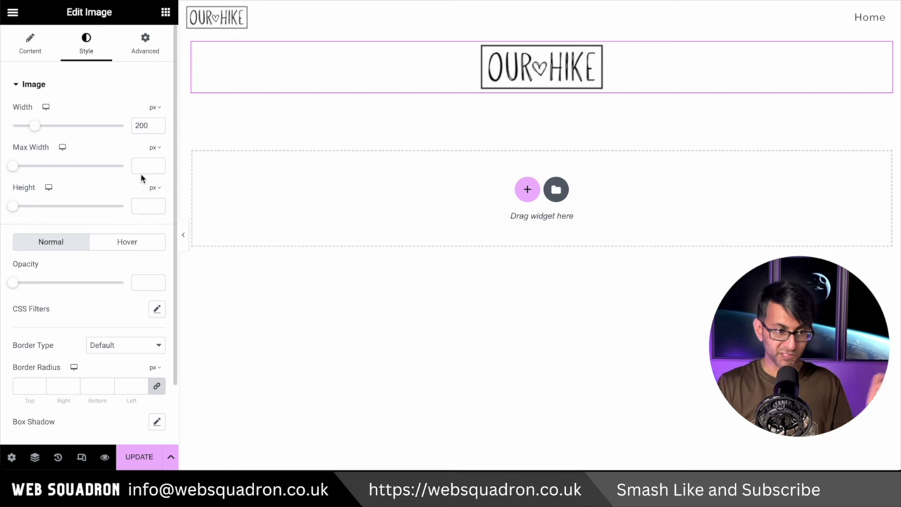
left_click(144, 165)
type("200")
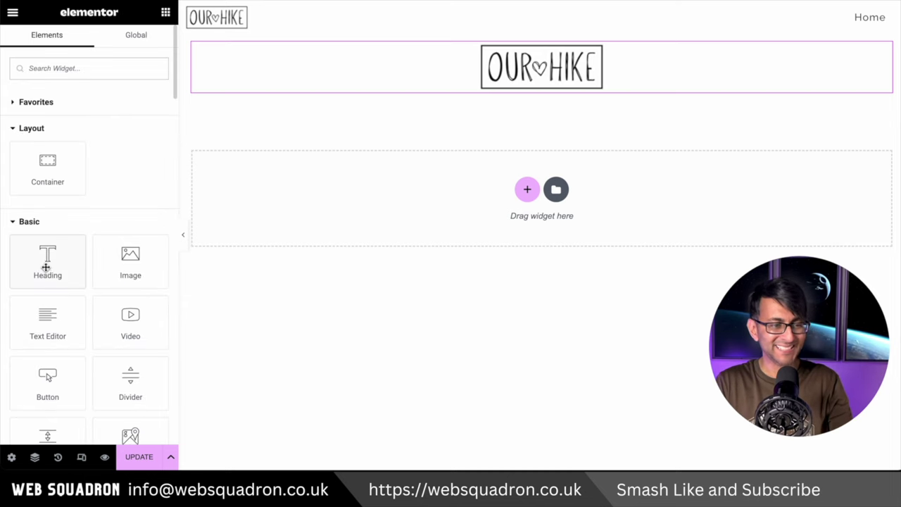
Step: Add a Heading widget below the logo and set its HTML tag to H1
left_click_drag(45, 267, 525, 133)
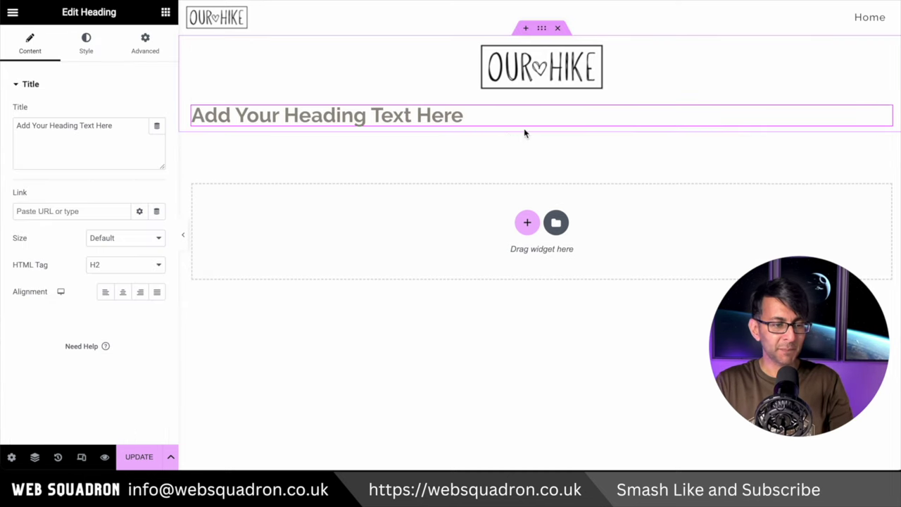
left_click(130, 268)
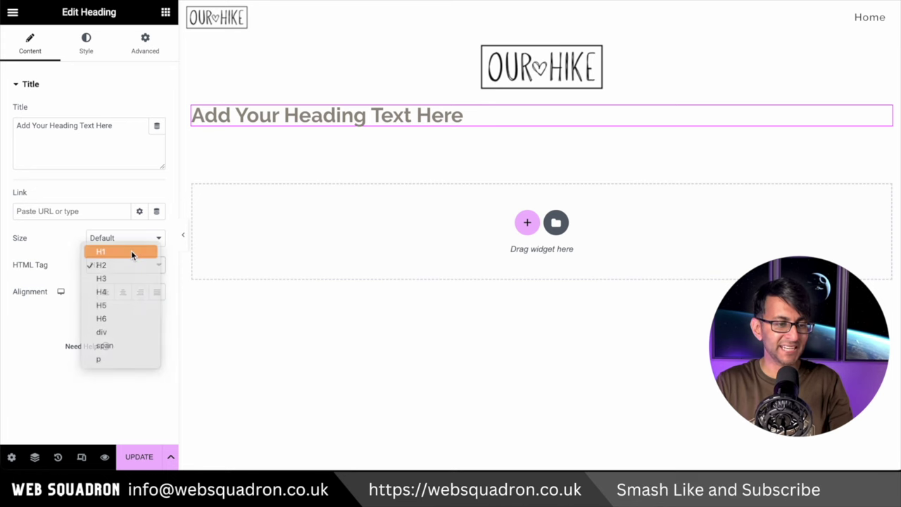
left_click(130, 251)
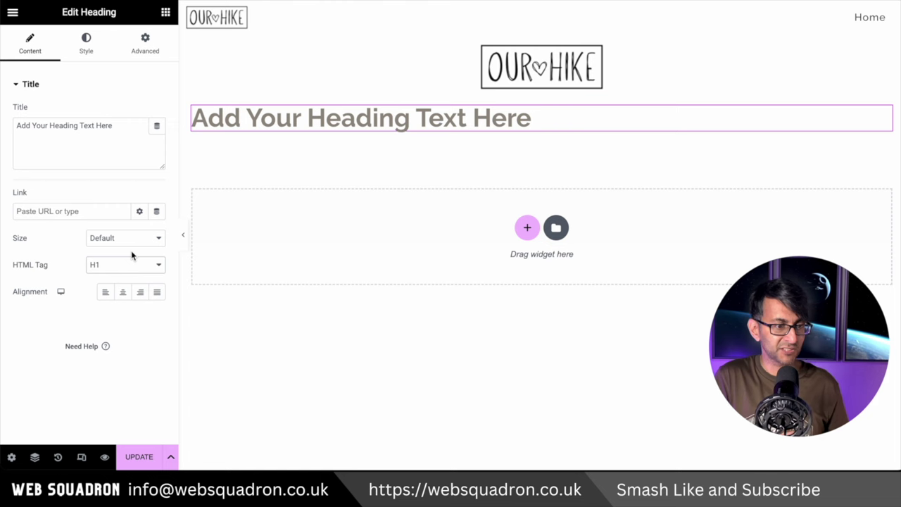
Step: Try the H3 HTML tag on the heading
left_click(131, 263)
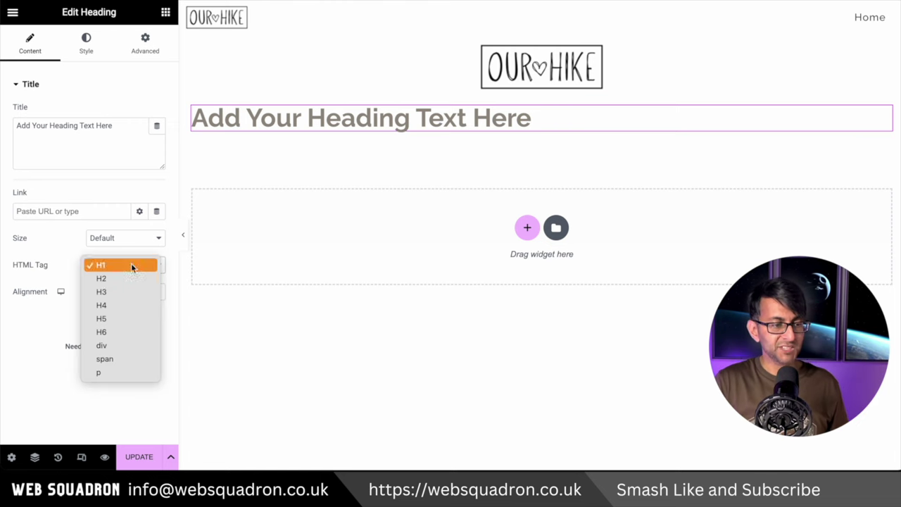
left_click(121, 291)
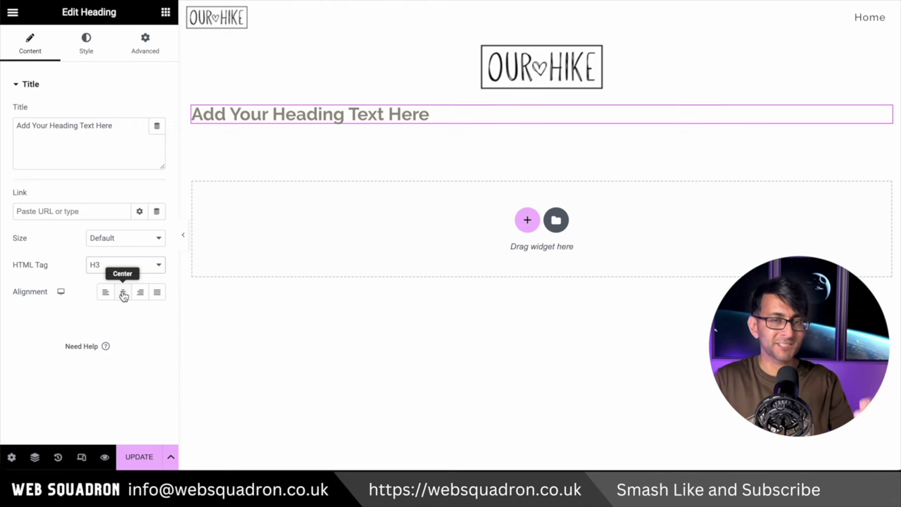
left_click(137, 266)
left_click(135, 262)
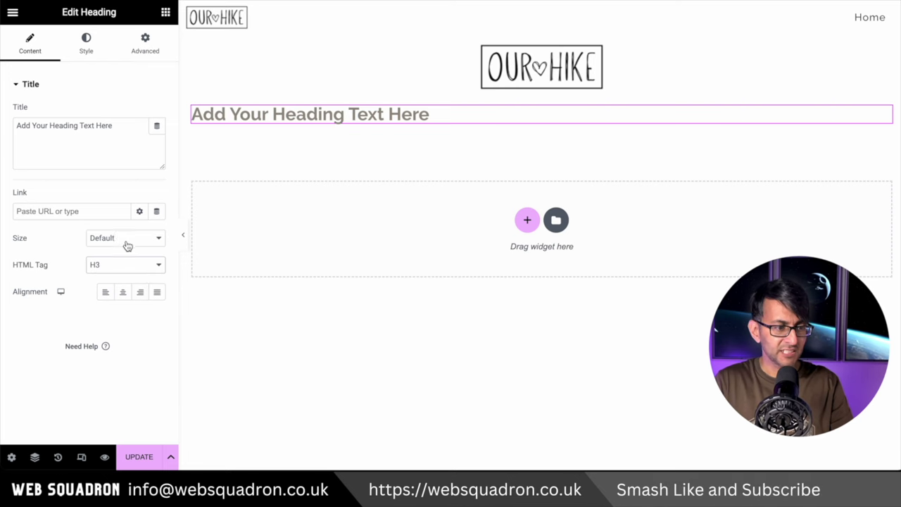
Step: Set the heading's HTML tag back to H1 and center its alignment
left_click(124, 273)
left_click(122, 237)
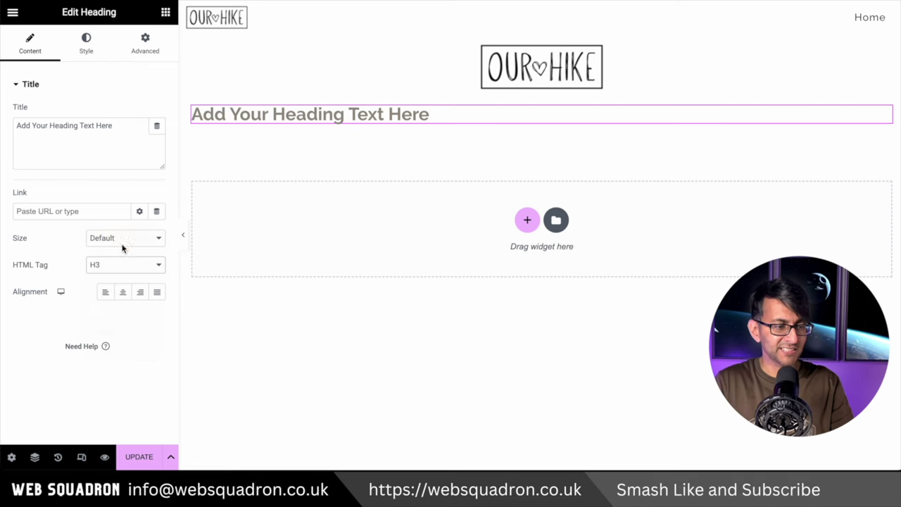
left_click(123, 294)
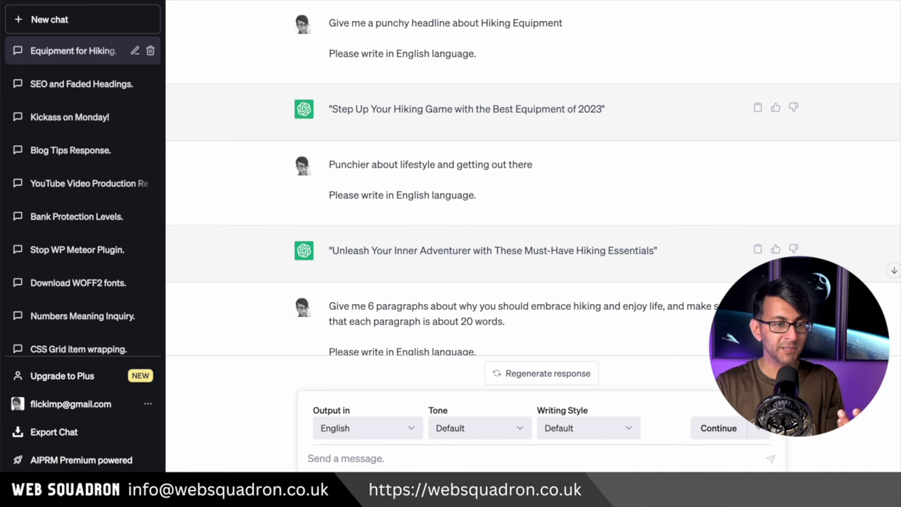
Step: Switch to ChatGPT and review the suggested hiking headlines and paragraphs in the equipment conversation
scroll(649, 158, "down", 1)
scroll(649, 158, "down", 3)
scroll(631, 270, "up", 3)
scroll(669, 275, "down", 2)
scroll(669, 277, "down", 2)
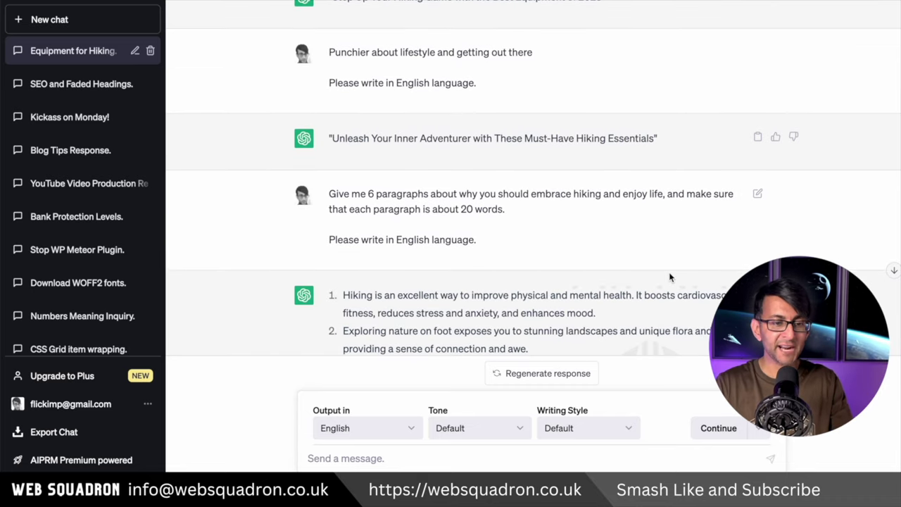
scroll(669, 273, "down", 5)
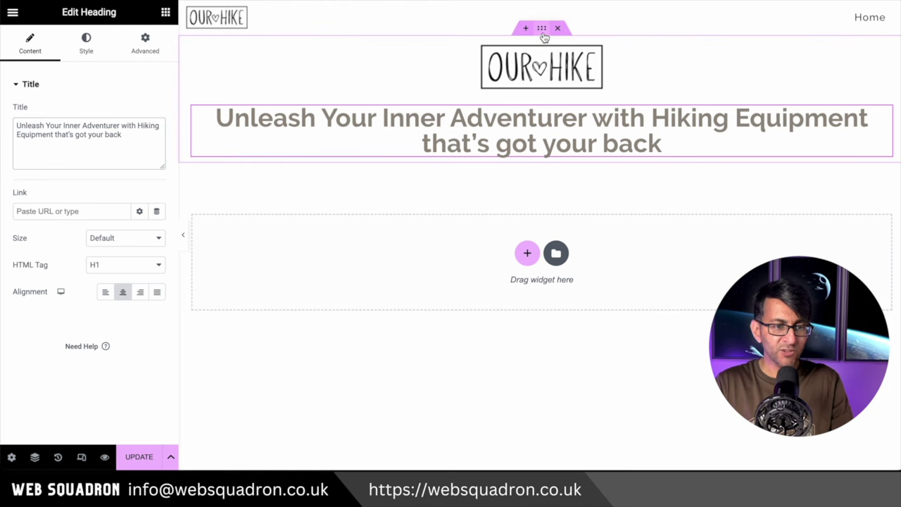
Step: Give the container holding the logo and heading a gradient background with the global grey-brown as its first color
left_click(543, 33)
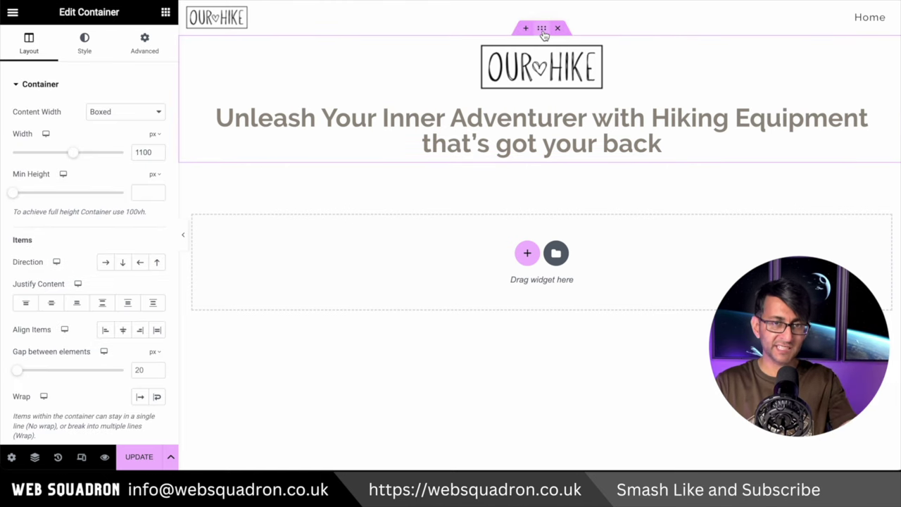
left_click(76, 47)
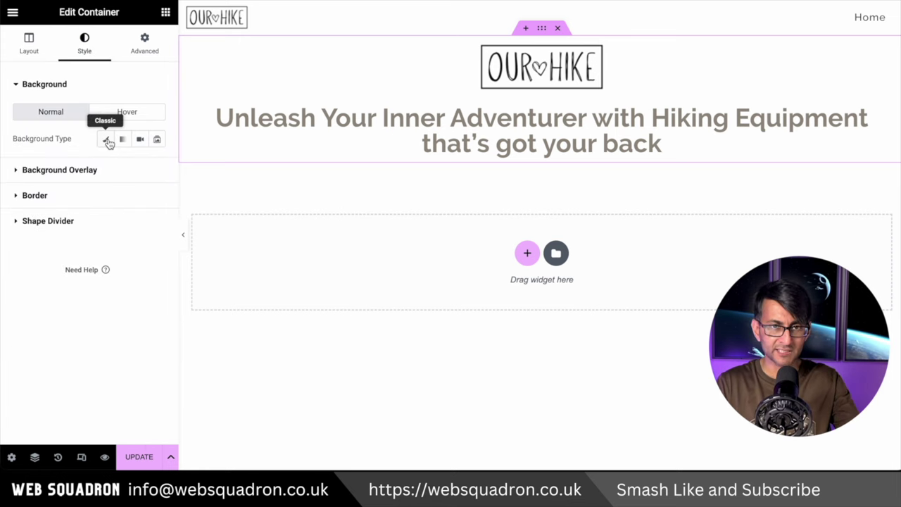
left_click(122, 140)
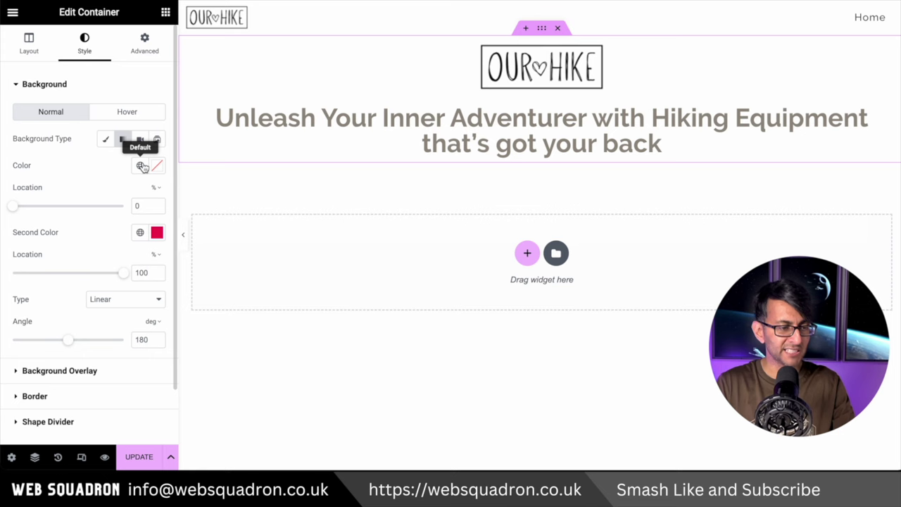
left_click(140, 165)
left_click(65, 247)
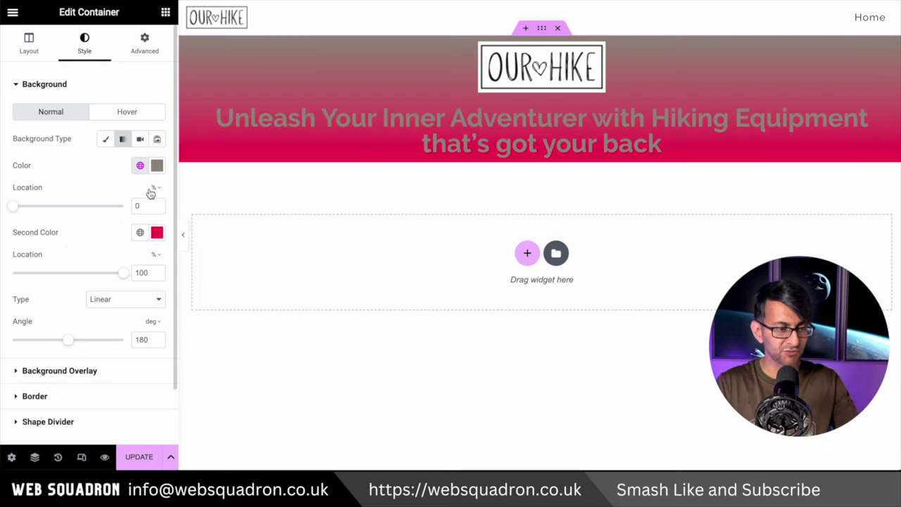
Step: Change the container's background type to Classic and use the snowy mountain photo with two hikers from the media library
left_click(106, 140)
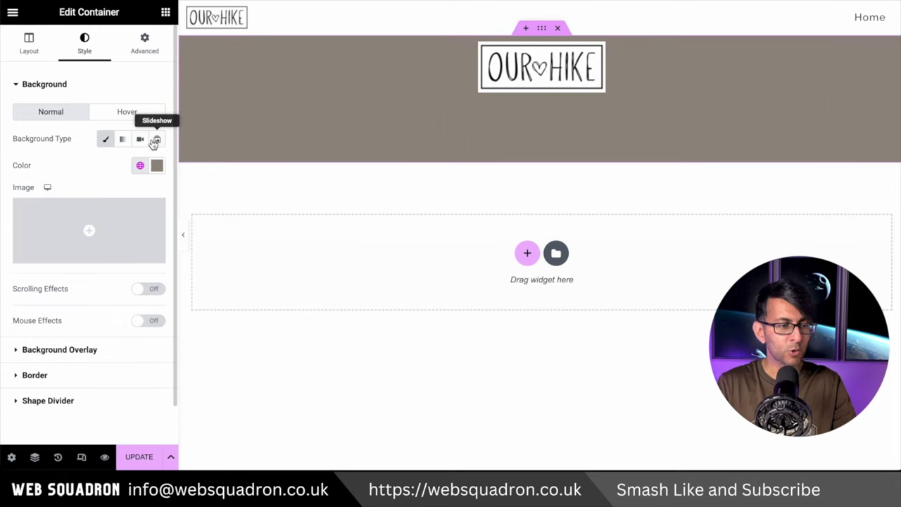
left_click(156, 139)
left_click(107, 140)
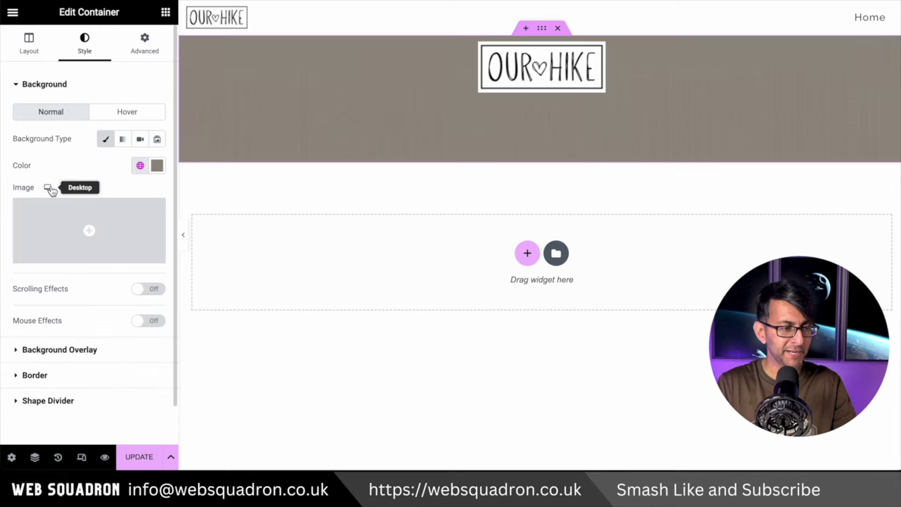
left_click(50, 226)
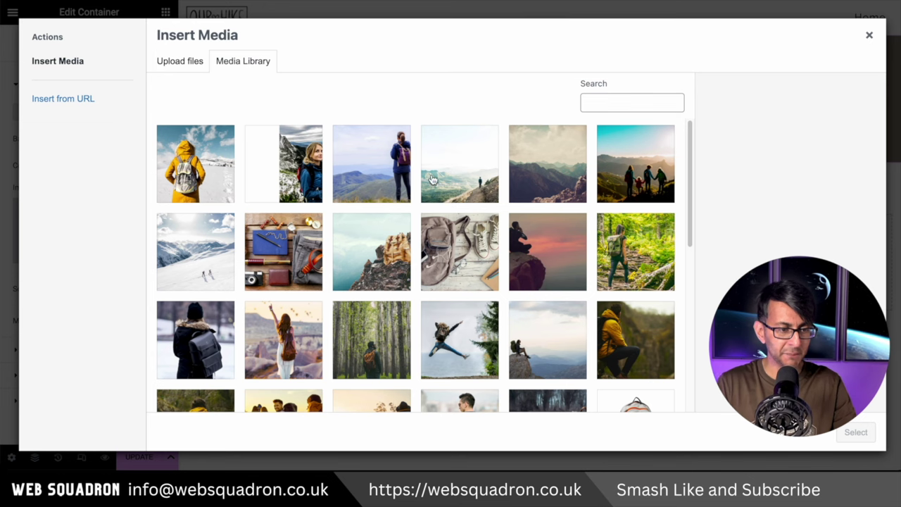
left_click(205, 263)
left_click(855, 432)
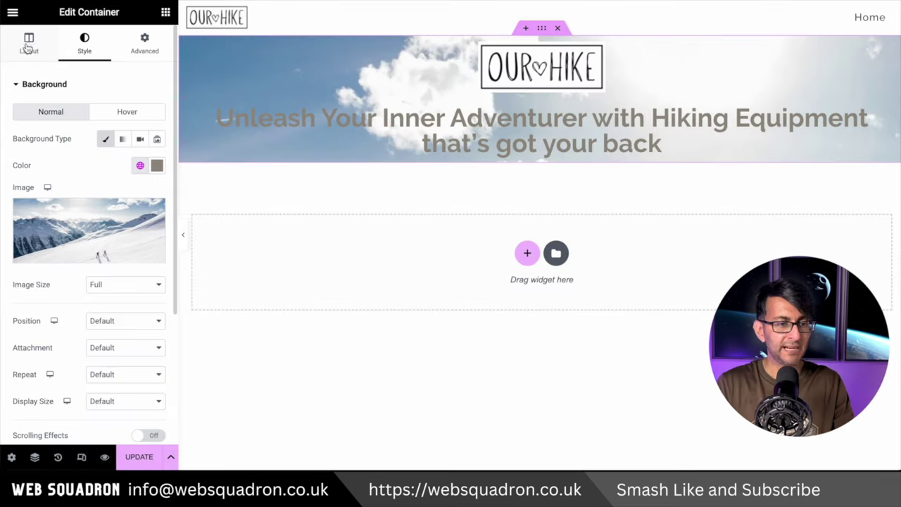
Step: Set the container's min height to about 579 px and its background image position to Center Center
left_click(29, 43)
left_click_drag(17, 199, 60, 198)
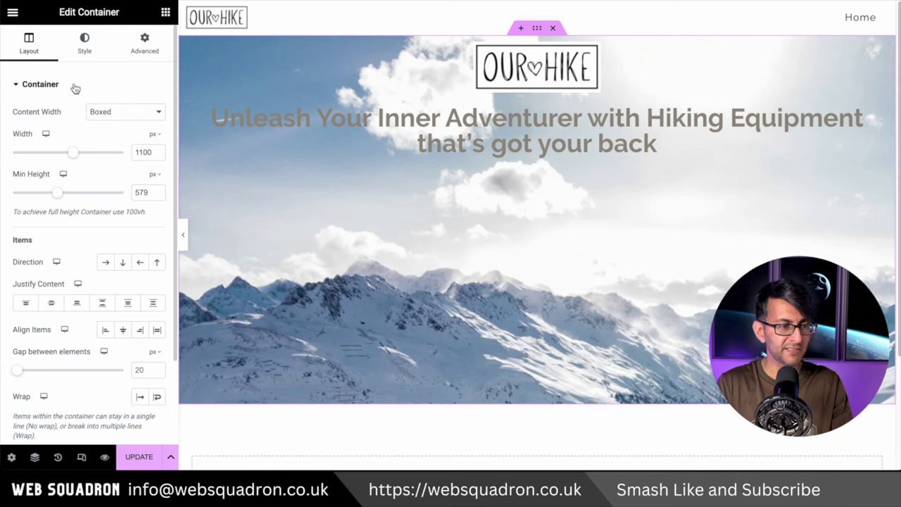
left_click(84, 46)
left_click(125, 322)
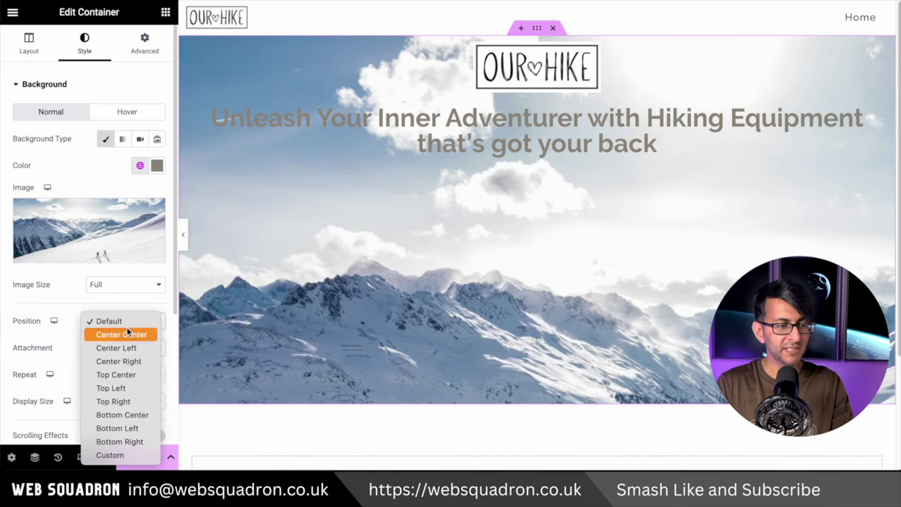
left_click(127, 333)
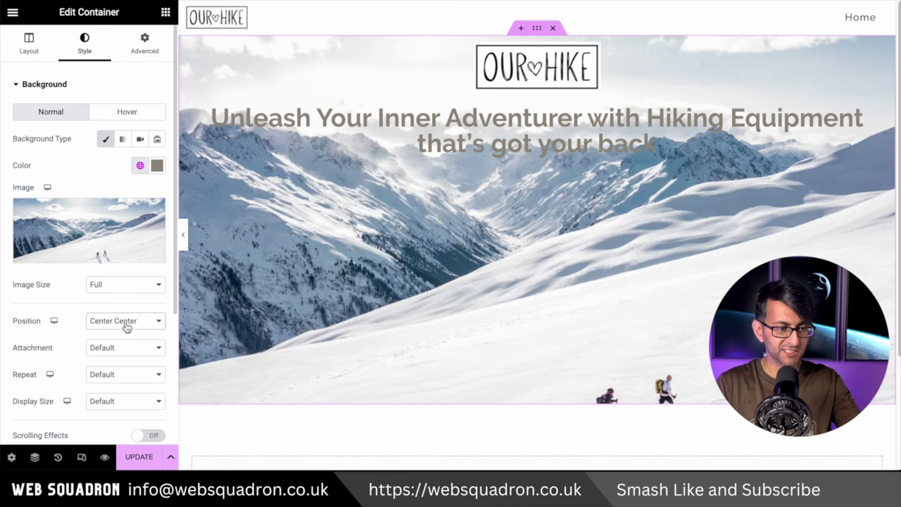
Step: Try Center Left for the container's background image, return its position to Center Center, and set its repeat to No-repeat
left_click(126, 324)
left_click(111, 334)
left_click(133, 323)
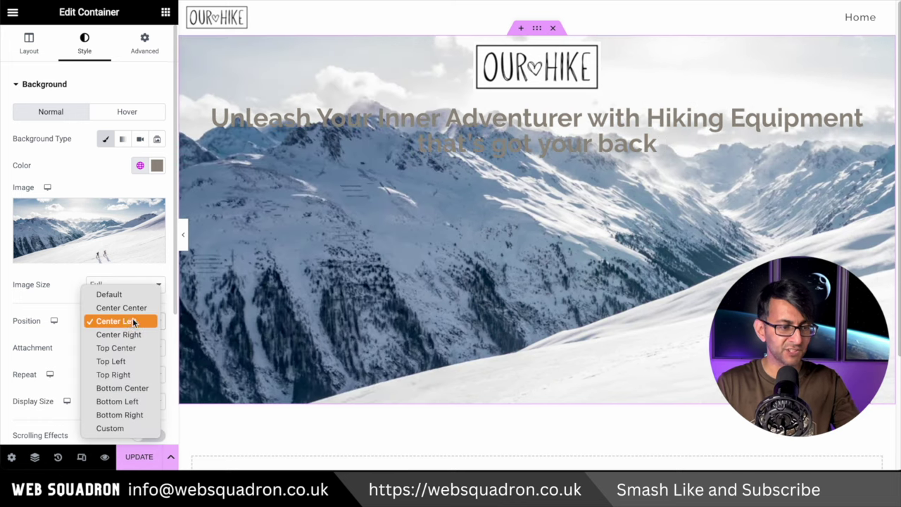
left_click(134, 310)
left_click(122, 348)
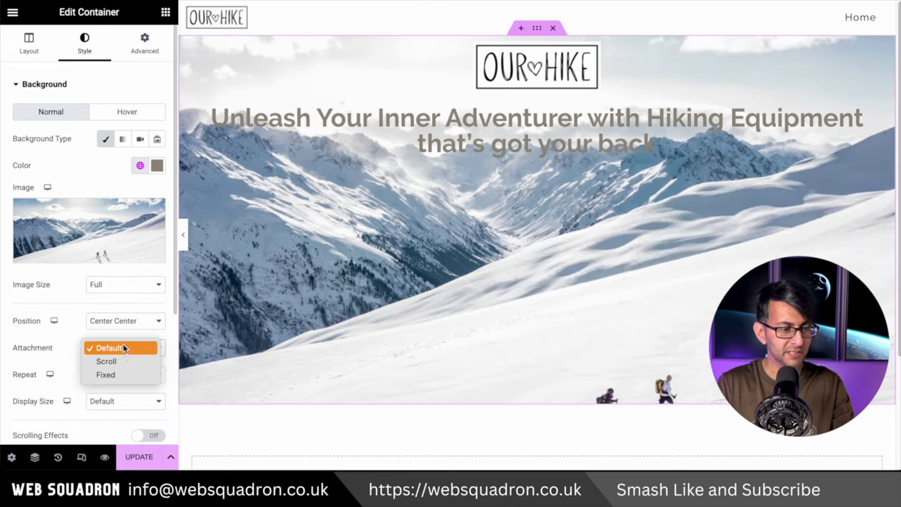
left_click(125, 350)
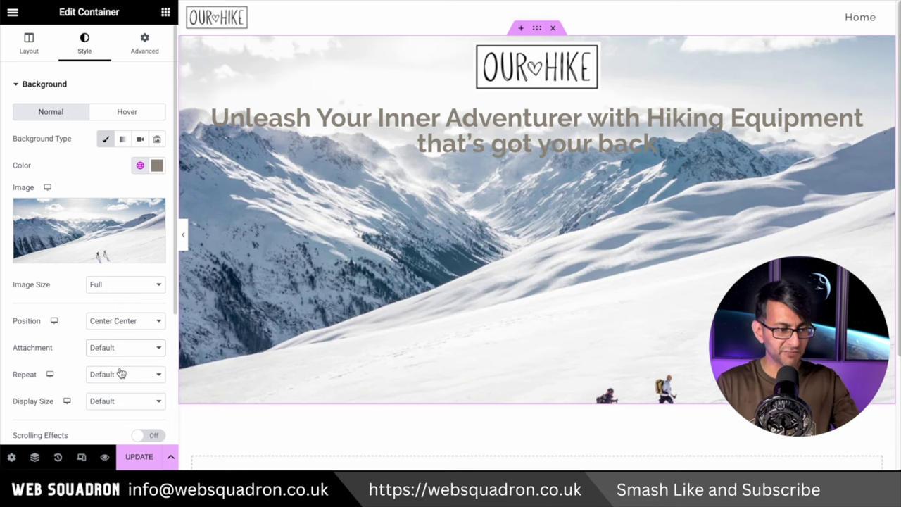
left_click(121, 374)
left_click(125, 388)
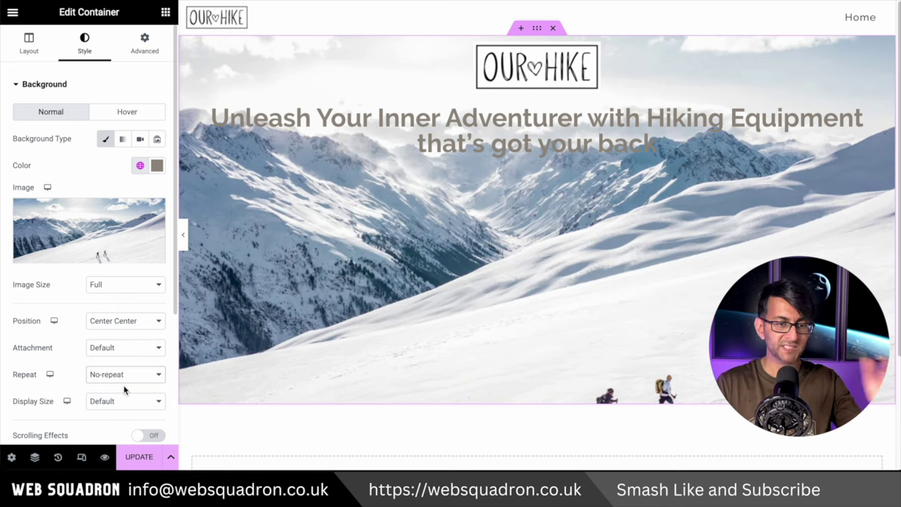
Step: Compare the Cover and Contain display sizes for the container's background image and settle on Cover
left_click(125, 400)
left_click(126, 429)
left_click(127, 403)
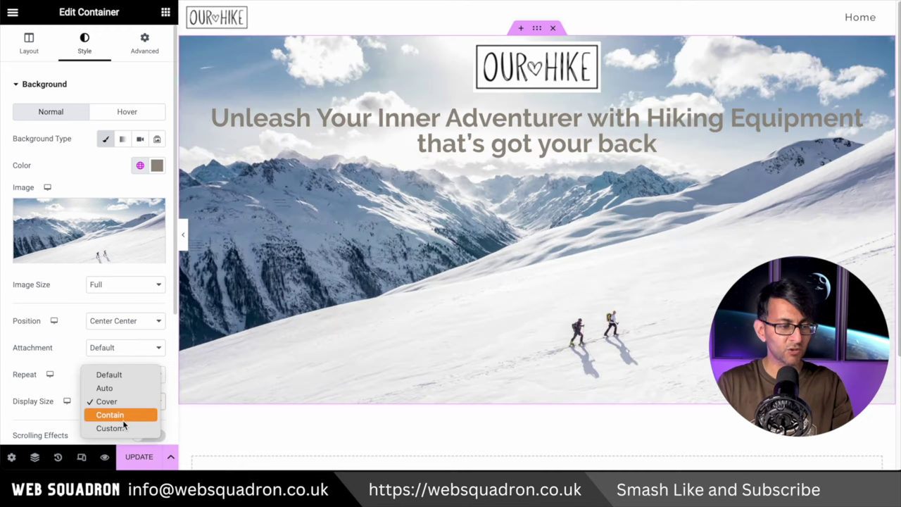
left_click(124, 416)
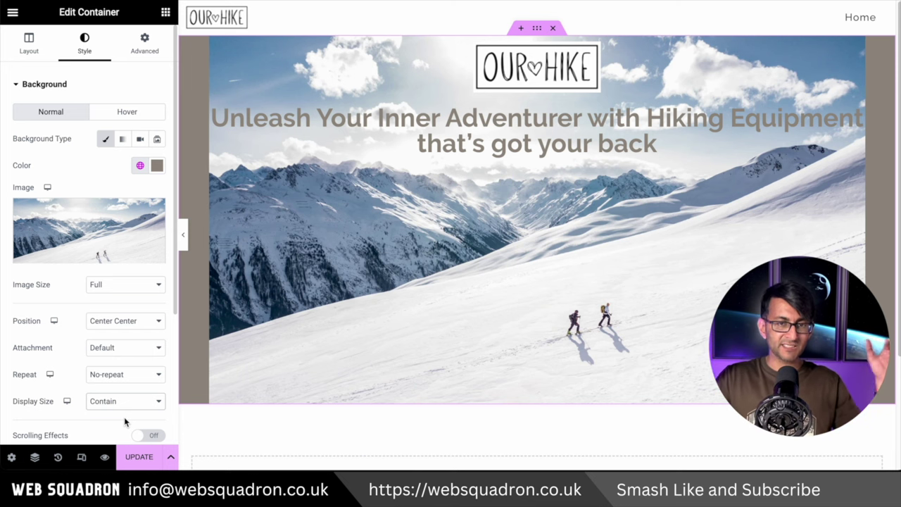
left_click(138, 400)
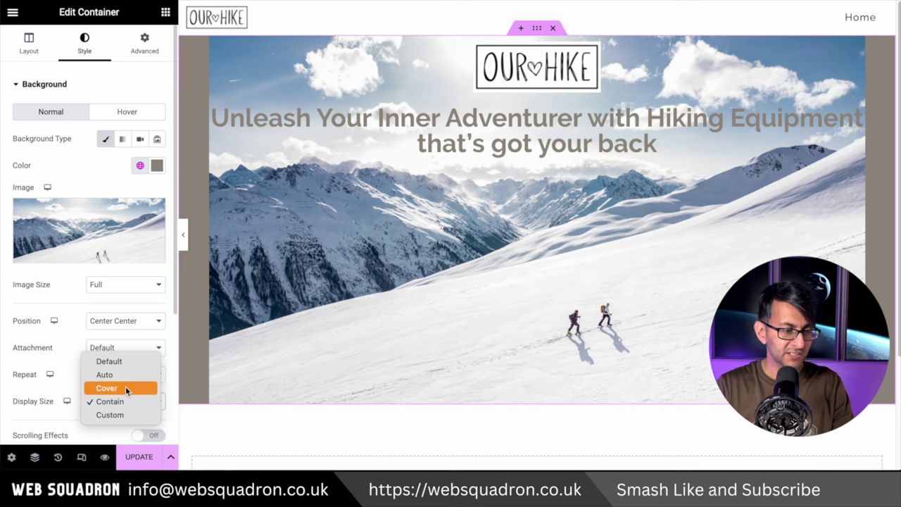
left_click(125, 387)
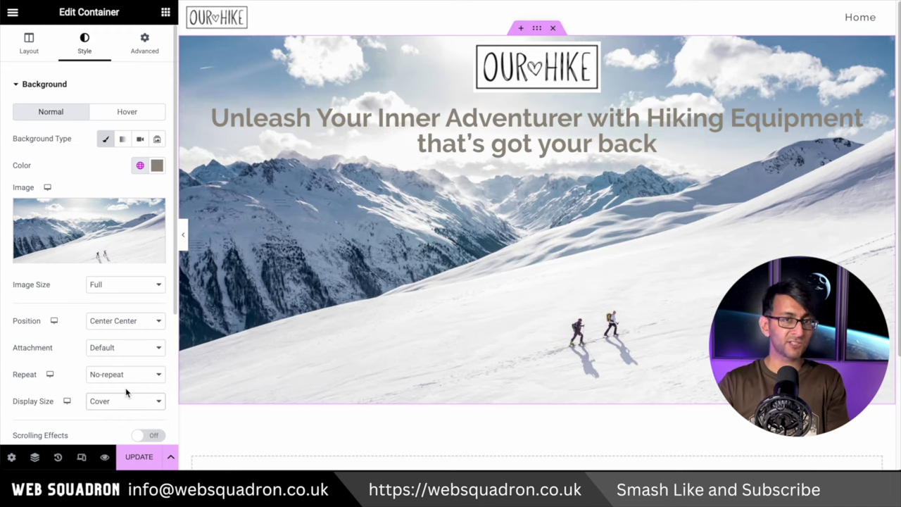
Step: Revert the page through the edit history to the Heading Title edit, before any container background changes
left_click(58, 459)
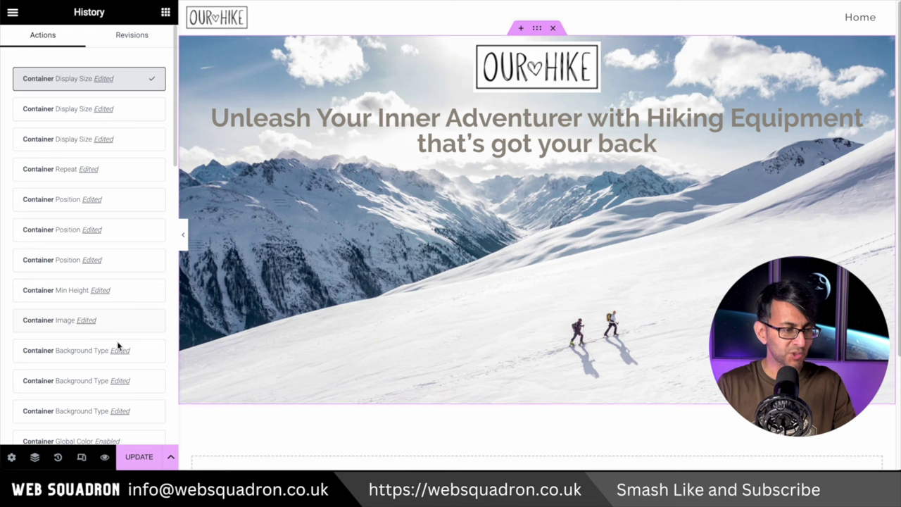
scroll(111, 362, "down", 5)
left_click(105, 113)
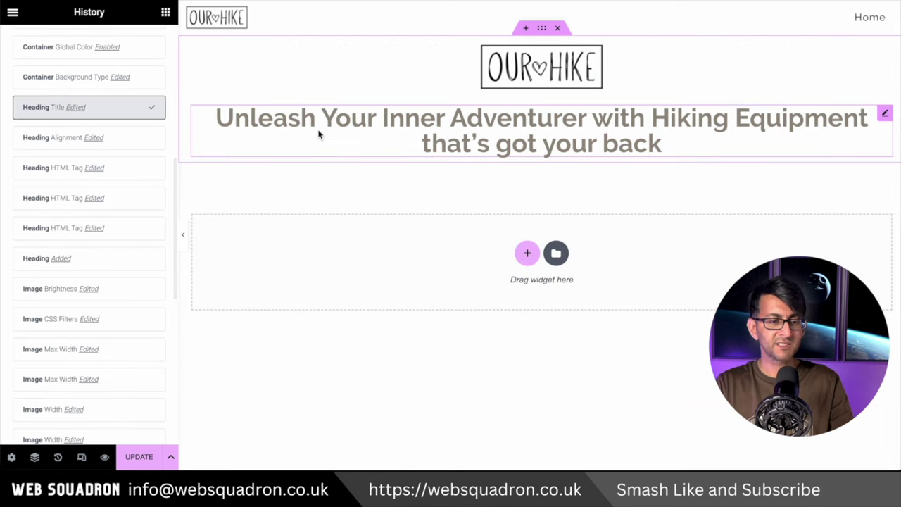
Step: Give the hero heading a custom orange text color, #F98E13
left_click(885, 117)
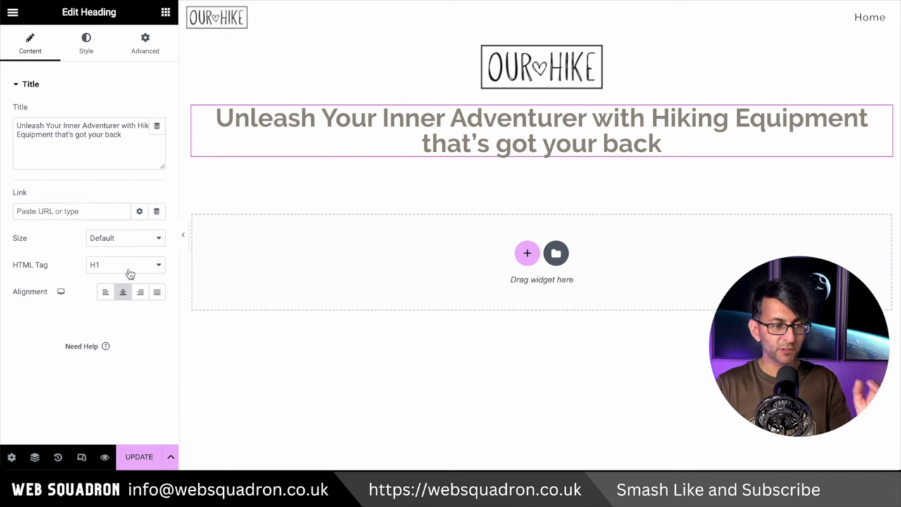
left_click(88, 51)
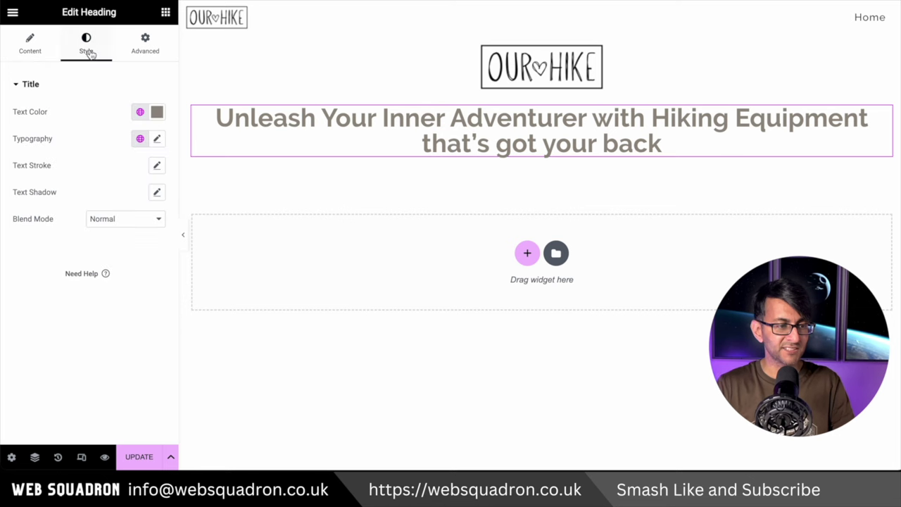
left_click(140, 112)
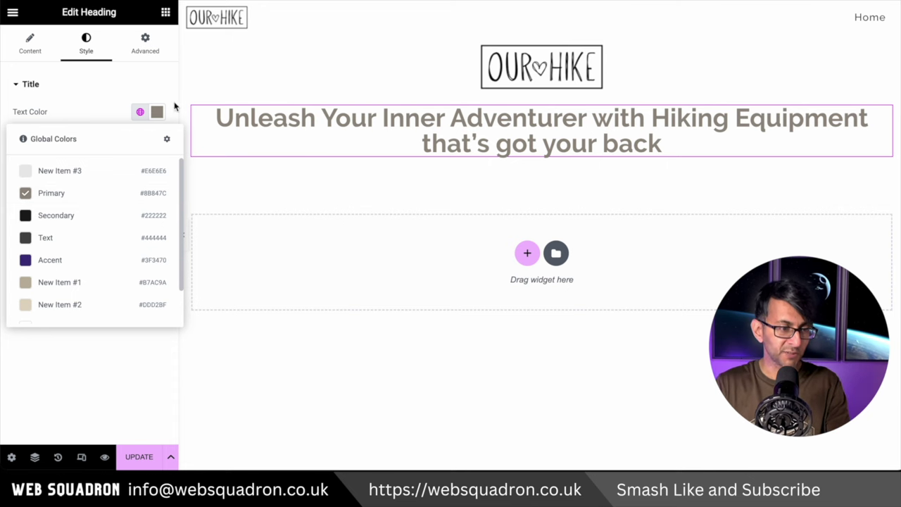
left_click(157, 112)
left_click_drag(123, 198, 225, 161)
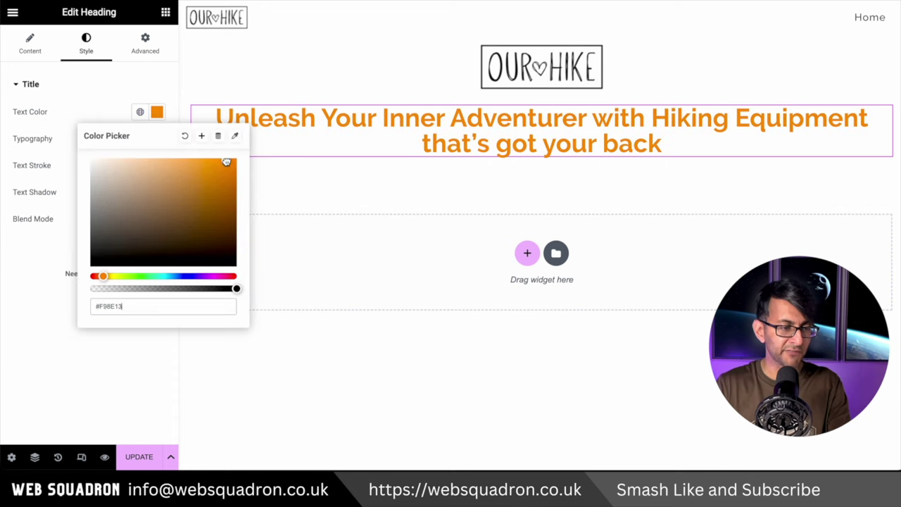
left_click(97, 118)
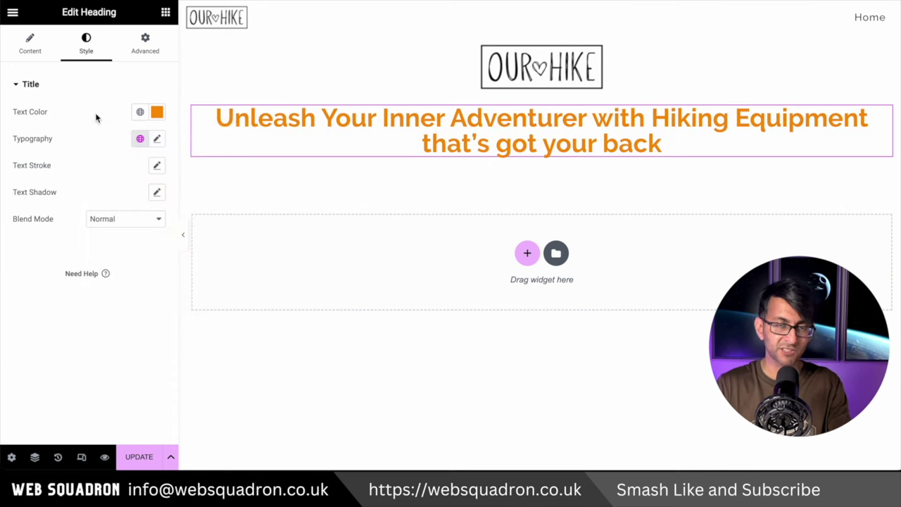
Step: Check the heading's global color choices and open the Global Colors in Site Settings
left_click(140, 113)
left_click(141, 113)
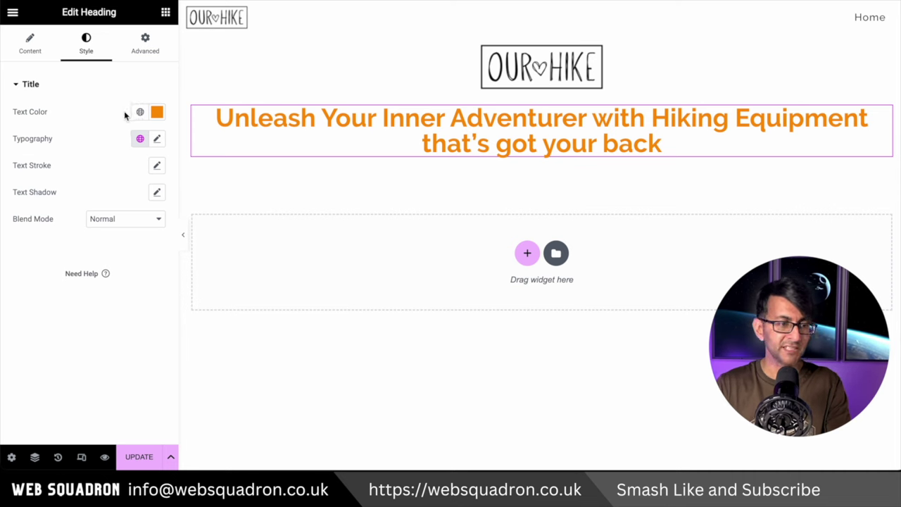
left_click(141, 113)
left_click(97, 100)
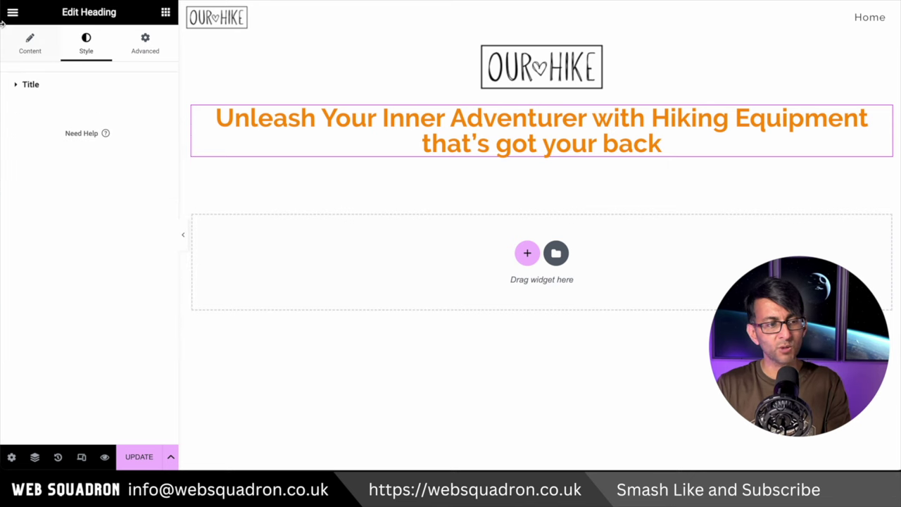
left_click(12, 14)
left_click(79, 71)
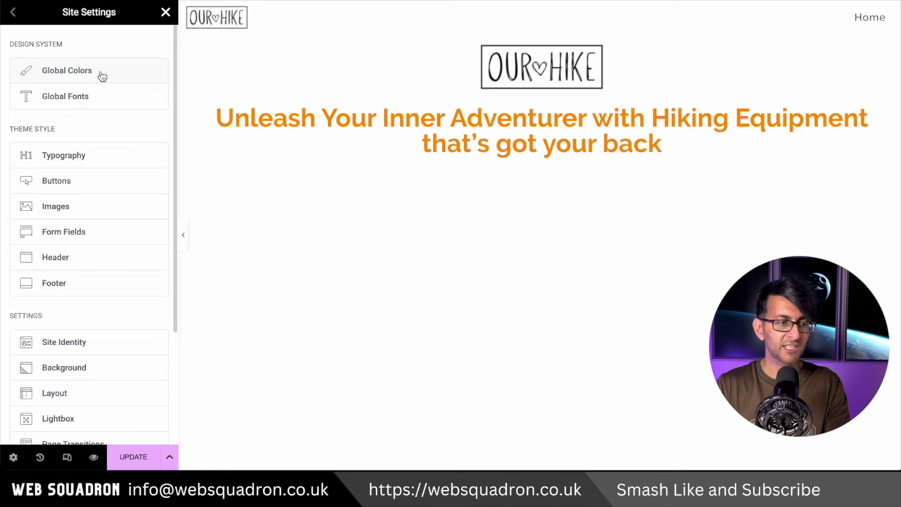
left_click(101, 72)
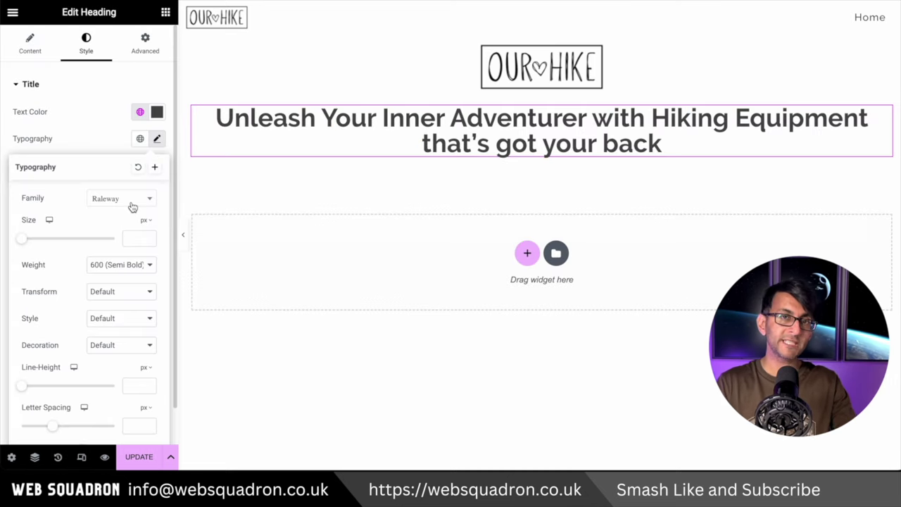
Step: Set the heading's typography to weight 500 (Medium), letter spacing 1 px and word spacing 20 px
left_click(132, 270)
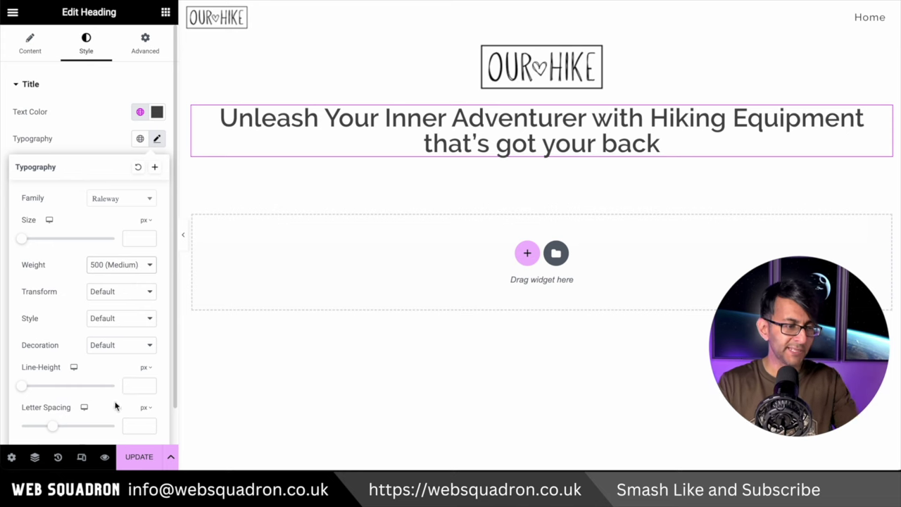
left_click(136, 423)
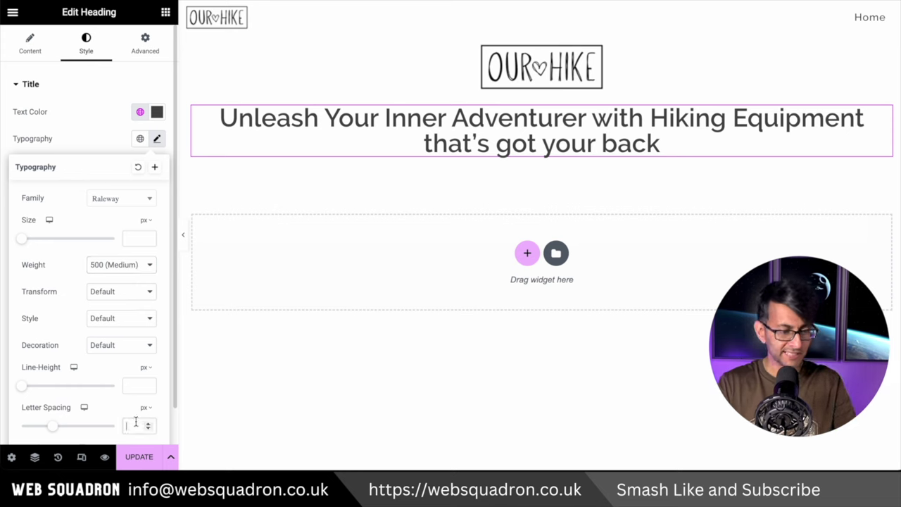
type("1")
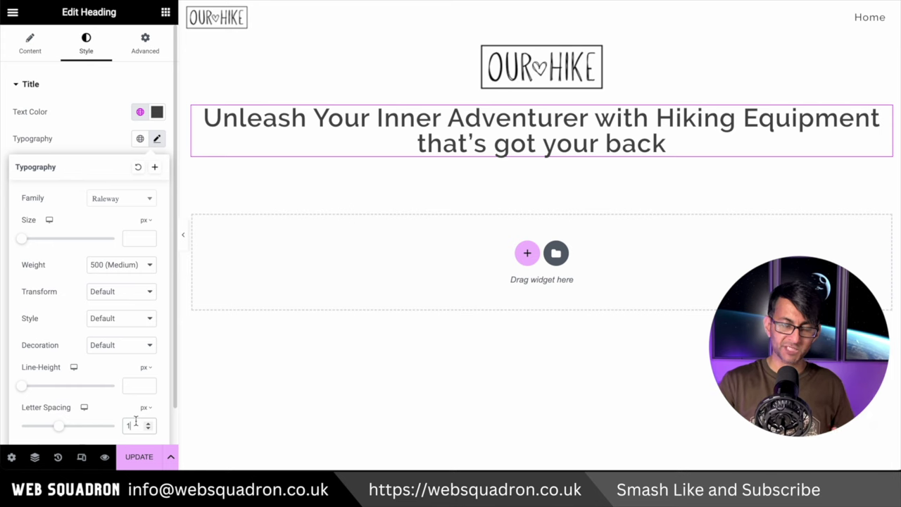
scroll(118, 417, "down", 1)
left_click_drag(25, 428, 41, 431)
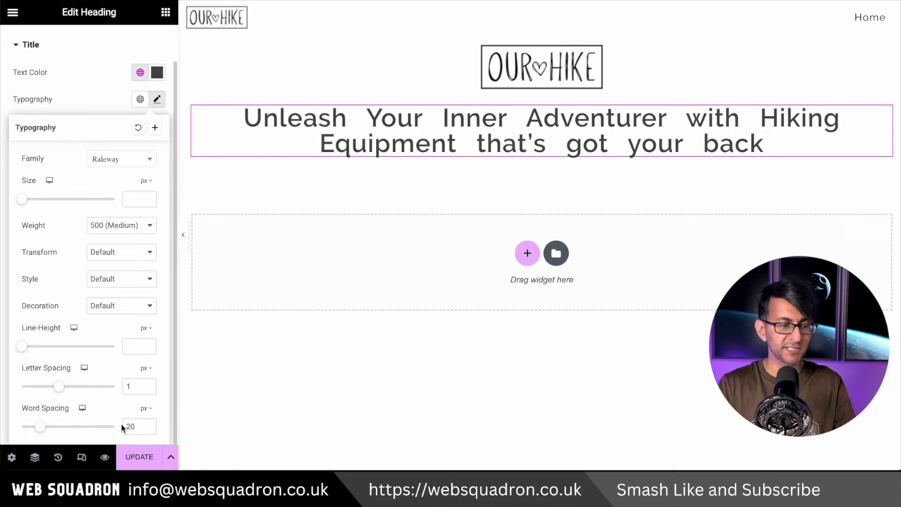
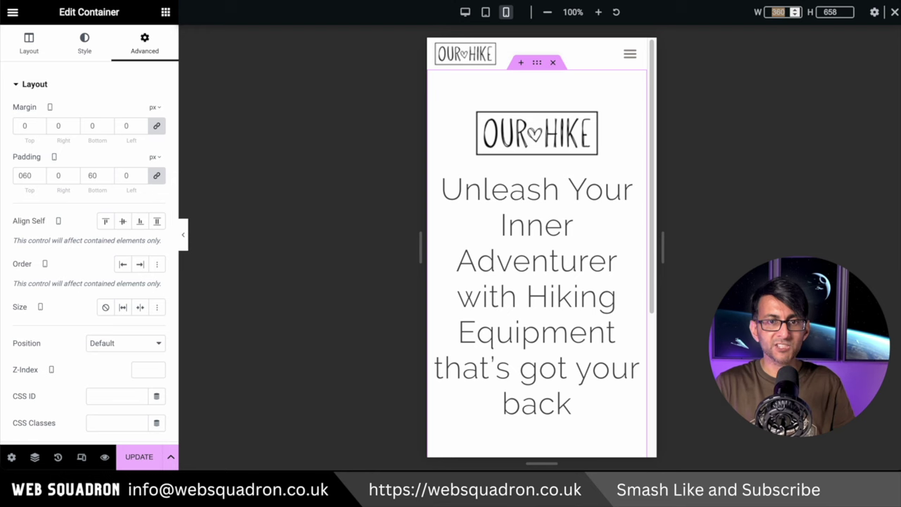
Step: Set the width of the mobile preview to 378
type("378")
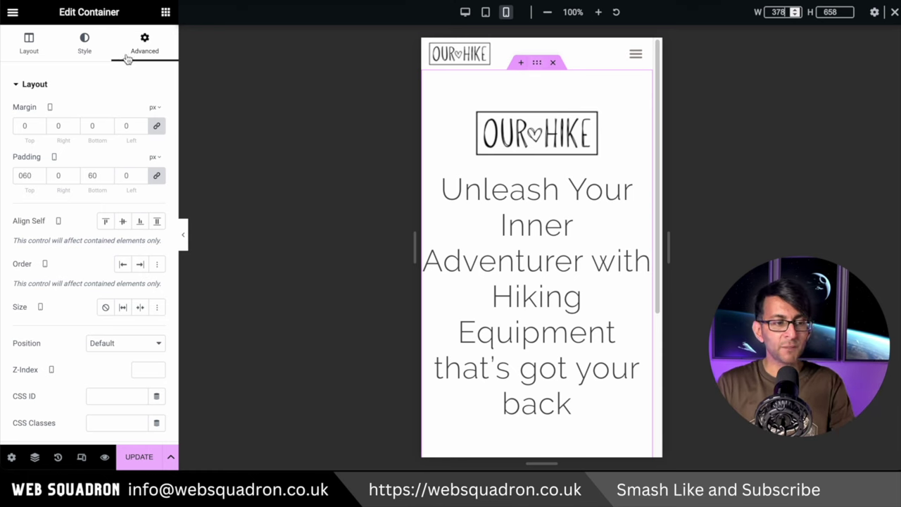
left_click(11, 53)
left_click(145, 43)
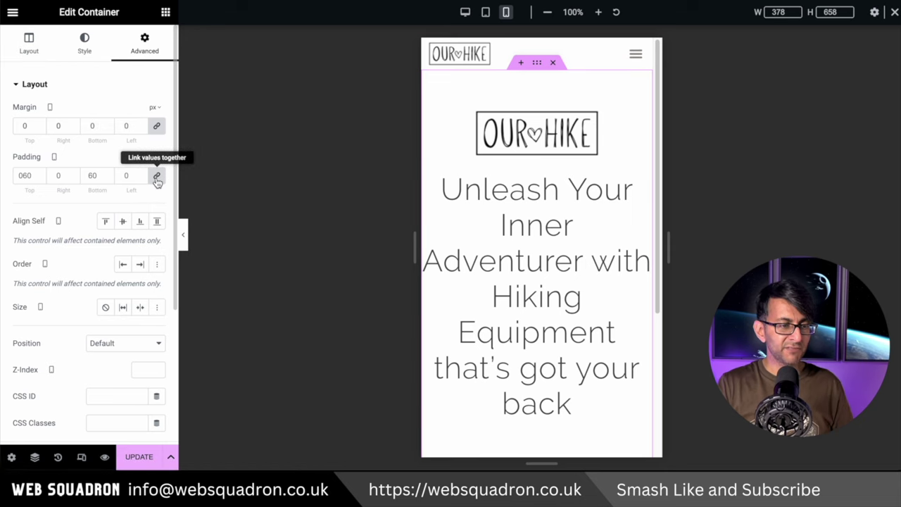
Step: Unlink the hero container's mobile padding and set it to 40 px top and bottom and 20 px right and left
left_click(155, 177)
double_click(26, 176)
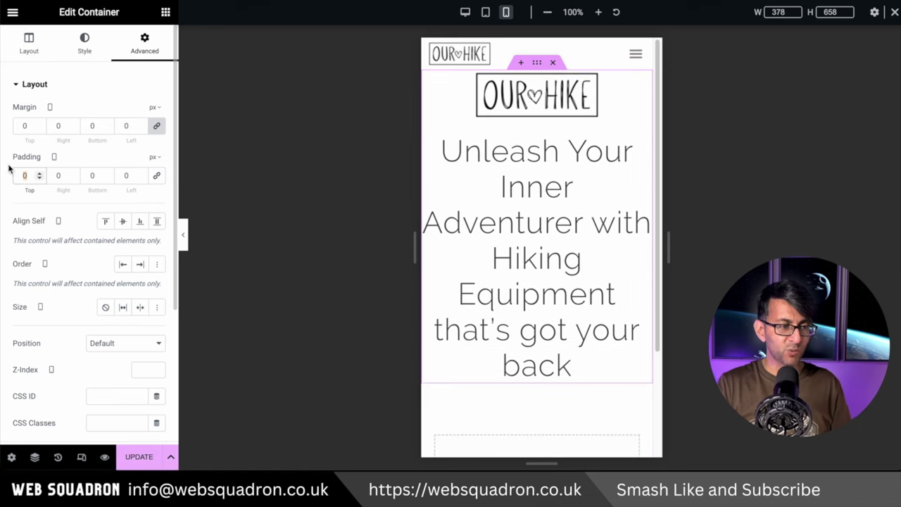
type("40")
key("Tab")
key("Tab")
type("40")
key("shift+Tab")
key("shift+Tab")
key("Tab")
type("20")
key("Tab")
key("Tab")
type("20")
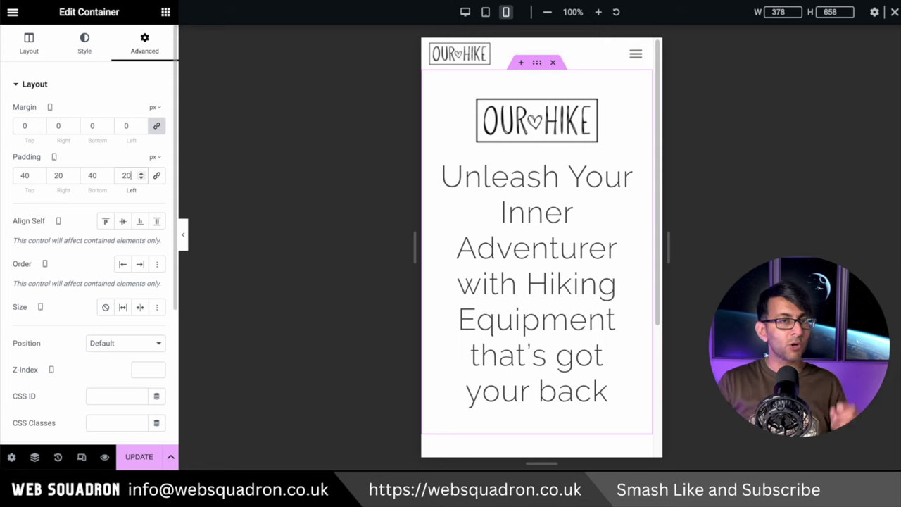
Step: Open the style settings of the hero logo image to check its mobile sizing
left_click(555, 183)
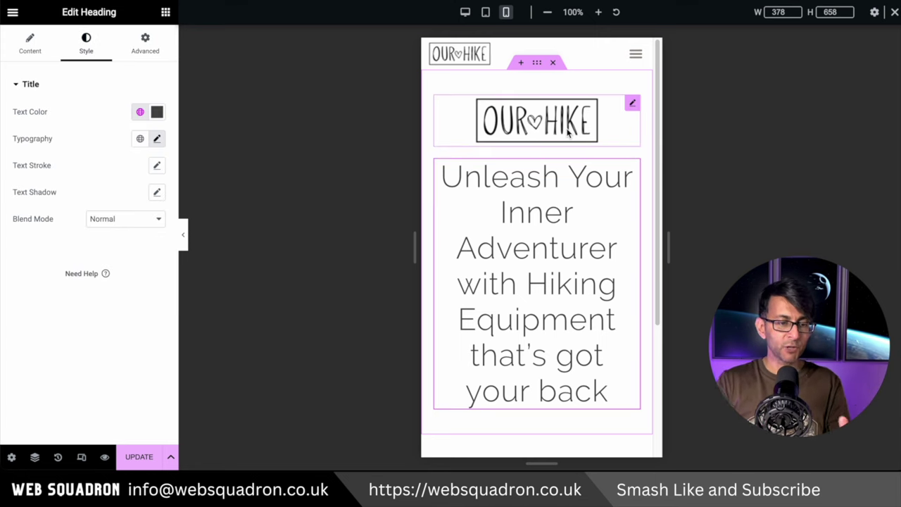
left_click(631, 103)
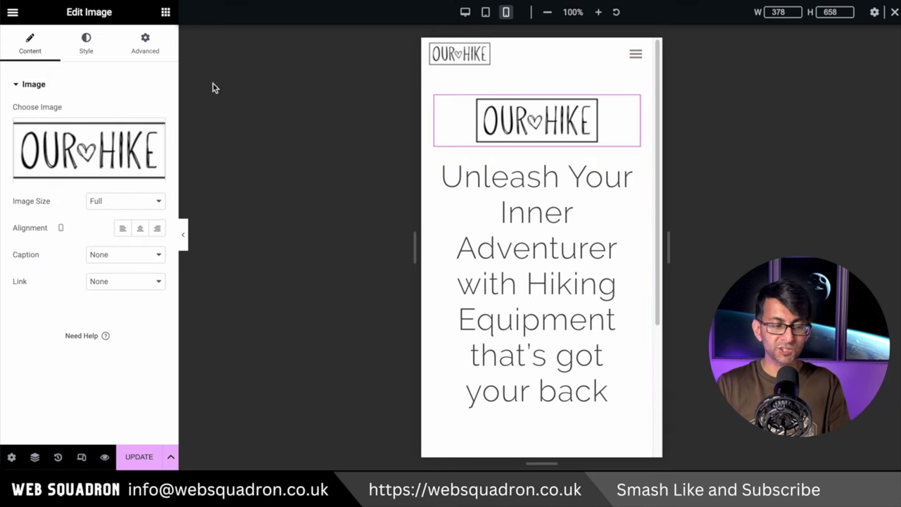
left_click(92, 45)
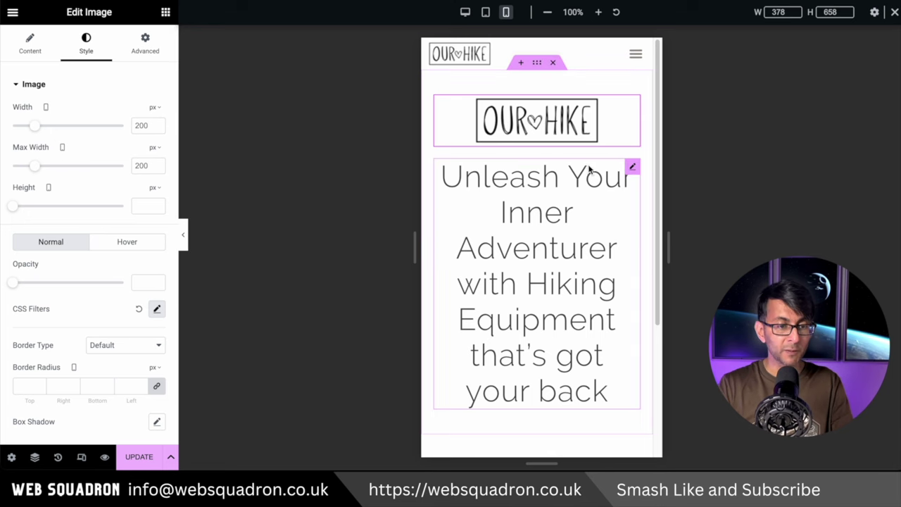
Step: Set the hero heading's mobile font size to 2 rem
left_click(626, 173)
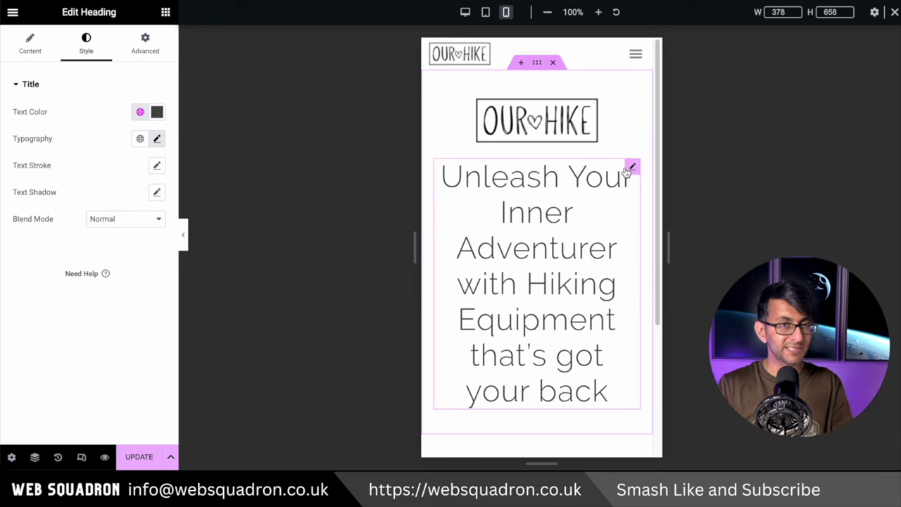
left_click(157, 141)
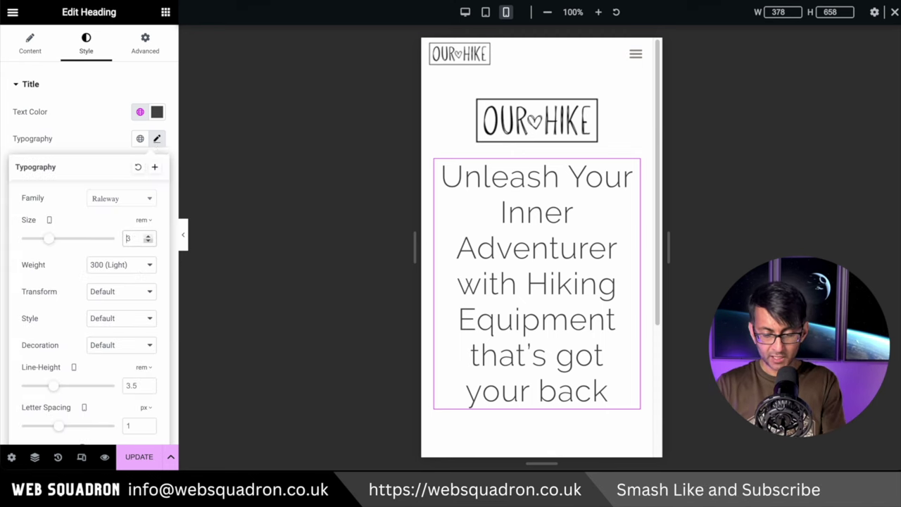
key("BackSpace")
type("2")
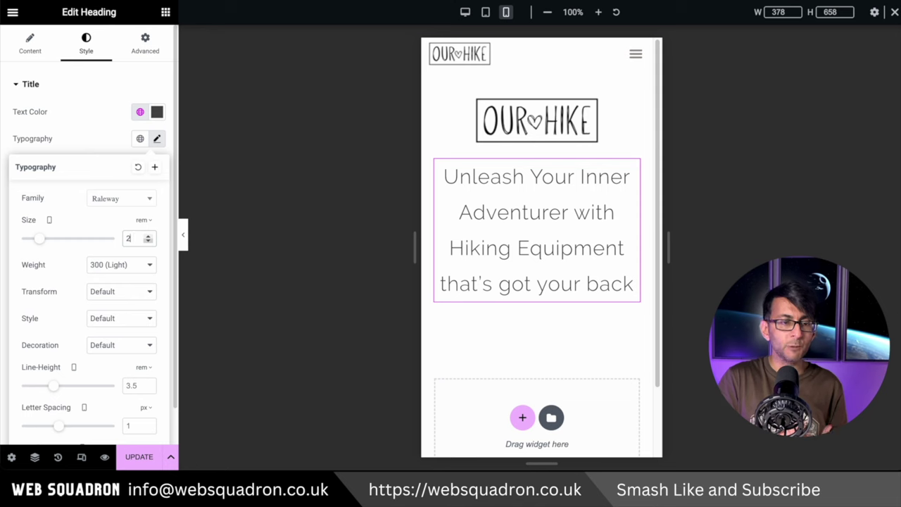
scroll(141, 366, "down", 1)
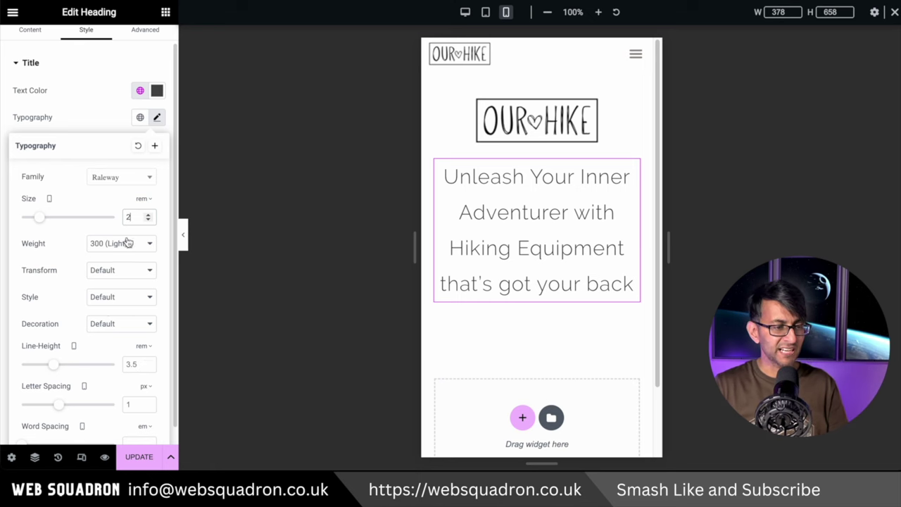
Step: Set the hero heading's mobile line-height to 2.5 rem and preview the result without the editing overlays
left_click(133, 362)
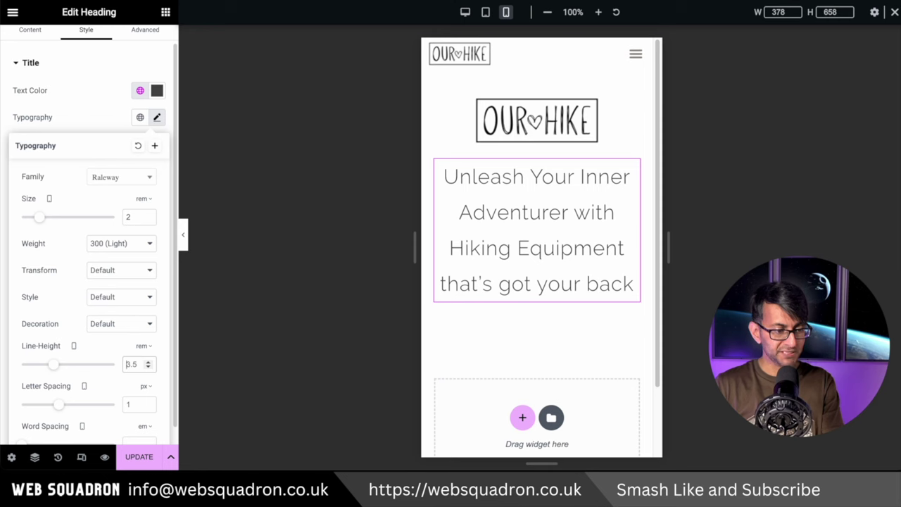
key("ctrl+a")
type("2")
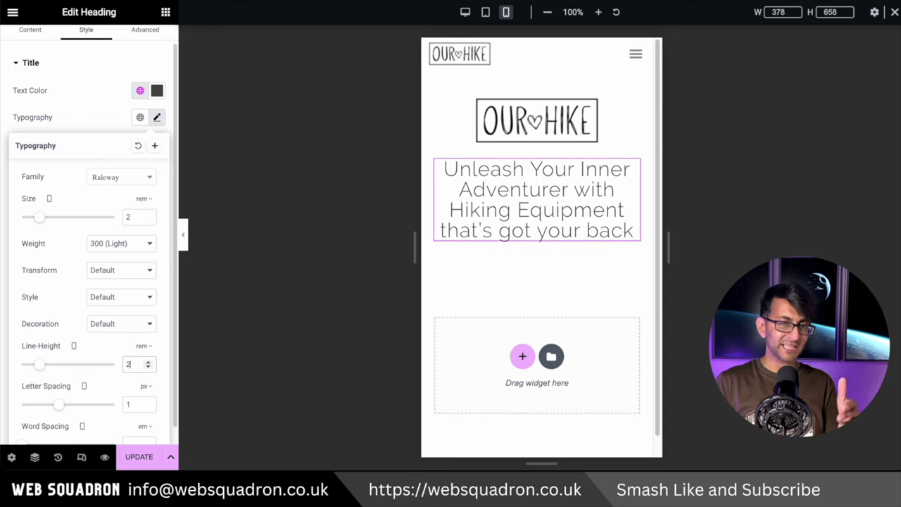
type(".5")
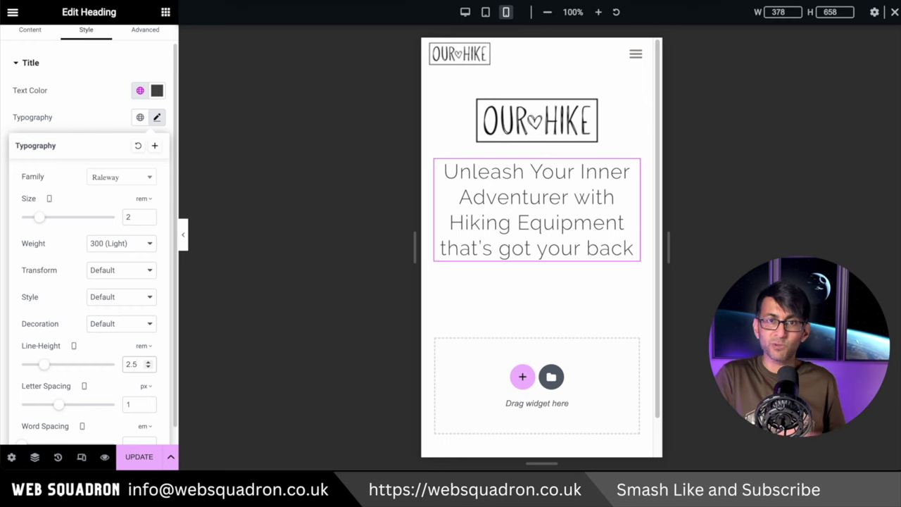
key("ctrl+p")
key("ctrl+p")
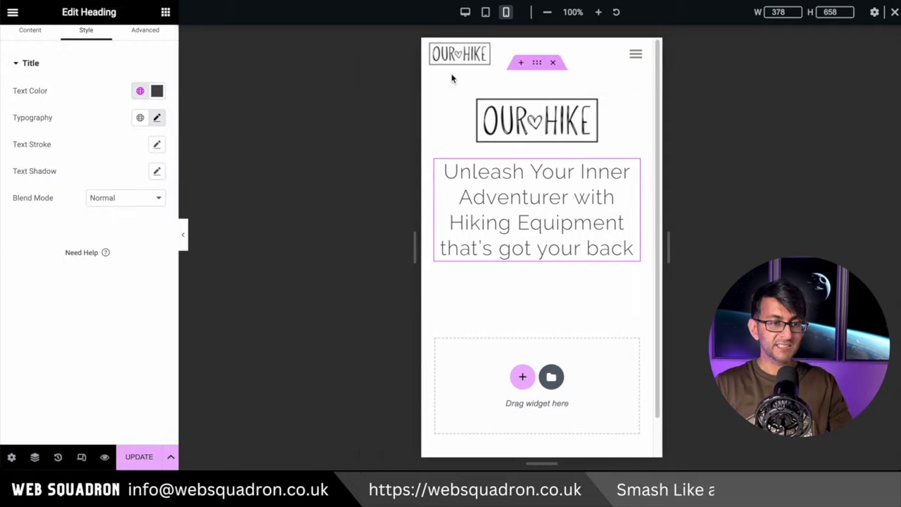
Step: Update the page from the desktop view and check its mobile report in PageSpeed Insights
left_click(465, 12)
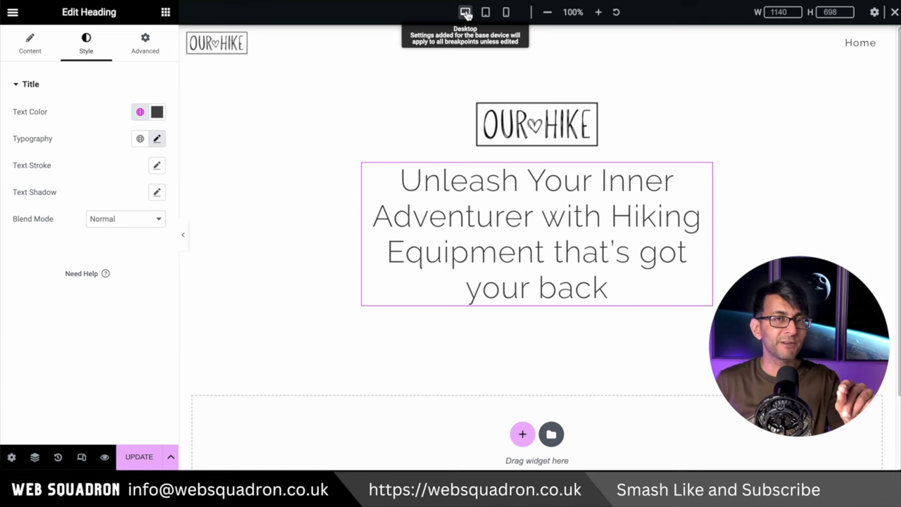
left_click(133, 461)
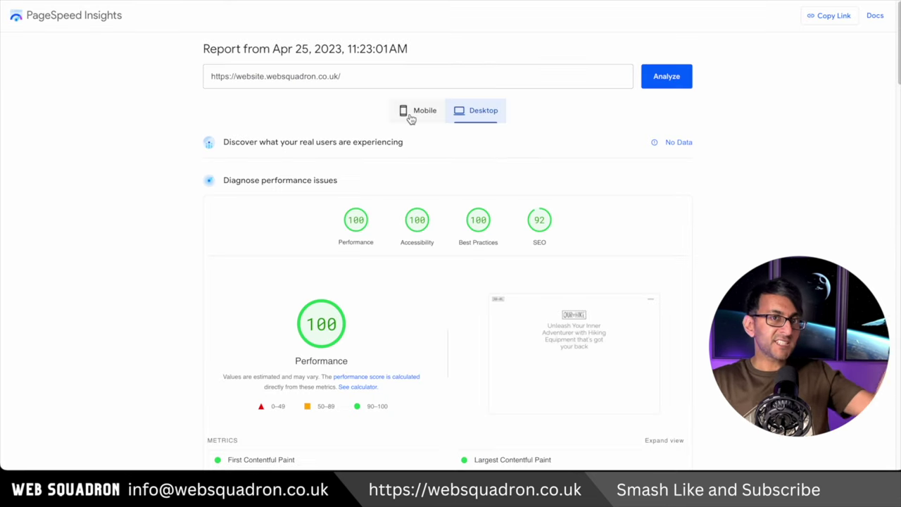
left_click(411, 115)
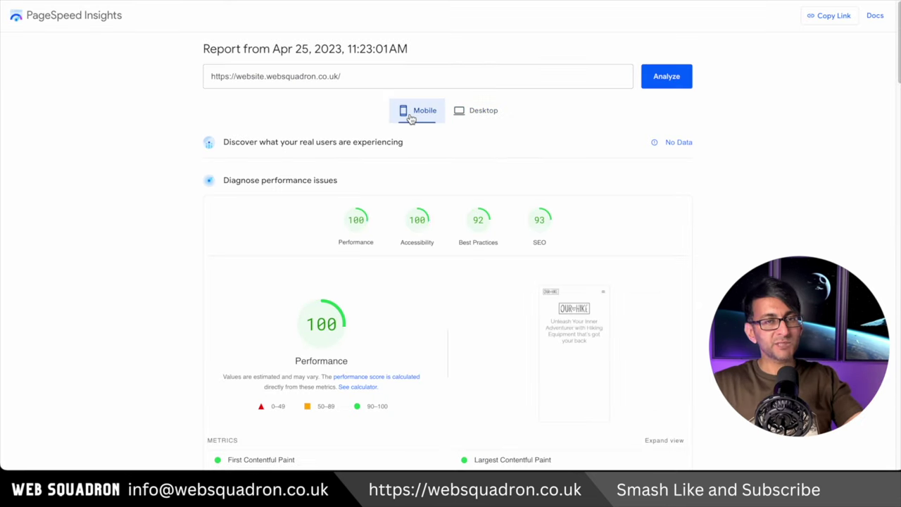
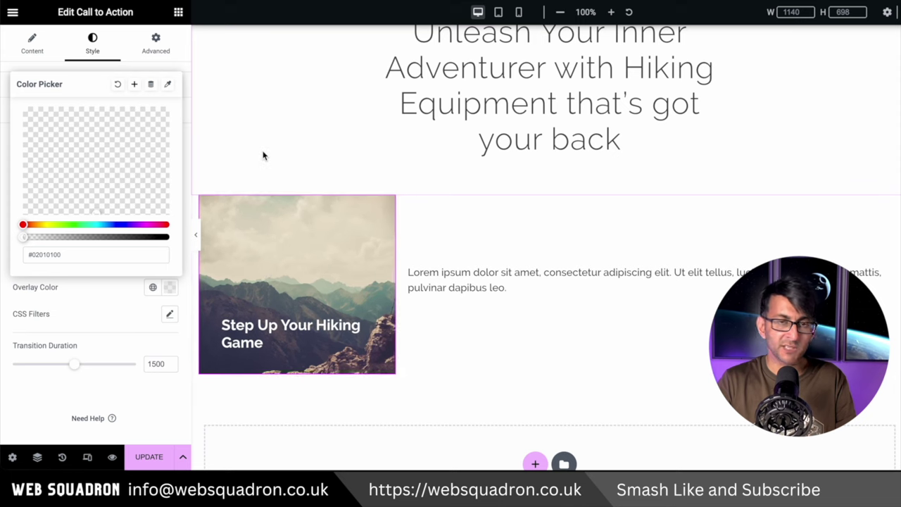
Step: Set the call to action background's normal-state CSS filter saturation to 0 and check its hover state
left_click(10, 301)
left_click(55, 260)
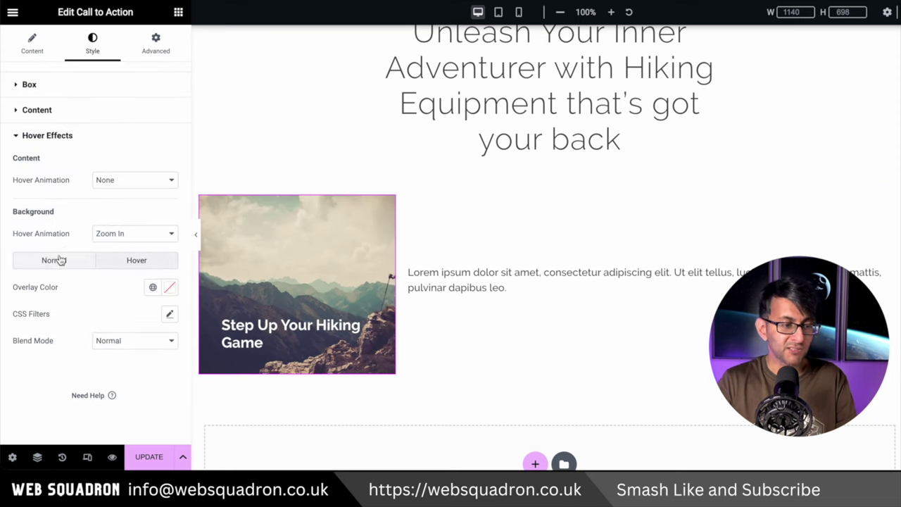
left_click(168, 313)
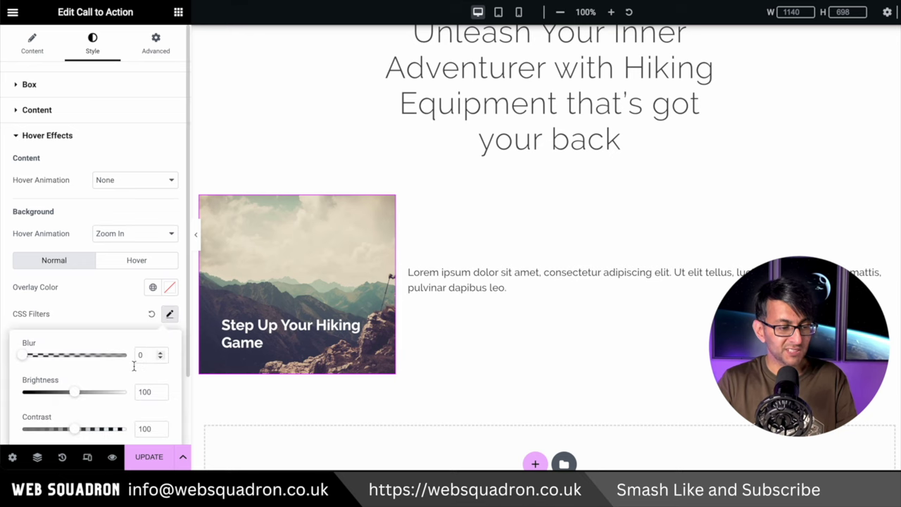
scroll(109, 388, "down", 1)
left_click_drag(76, 392, 7, 392)
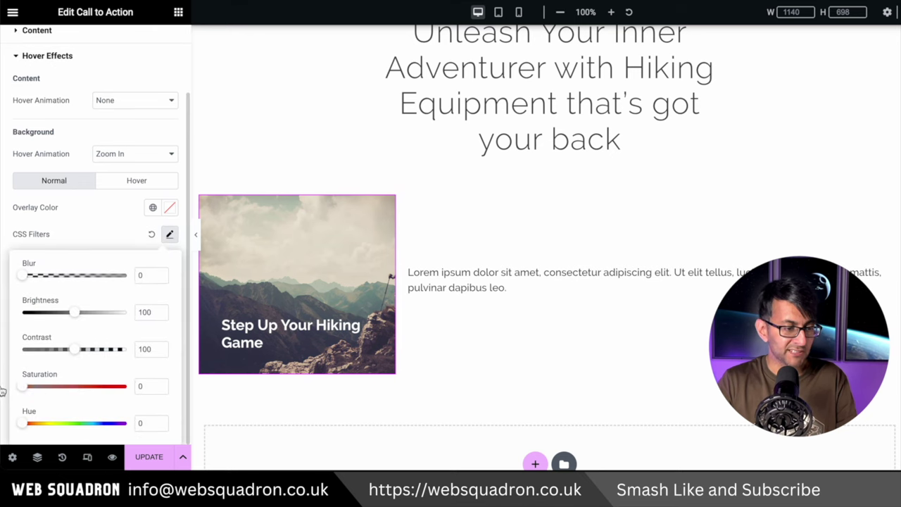
left_click(6, 391)
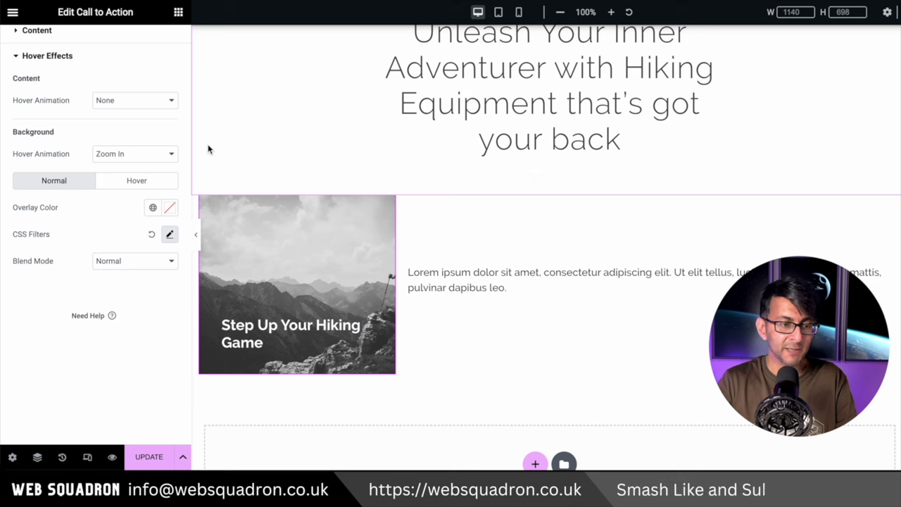
left_click(136, 181)
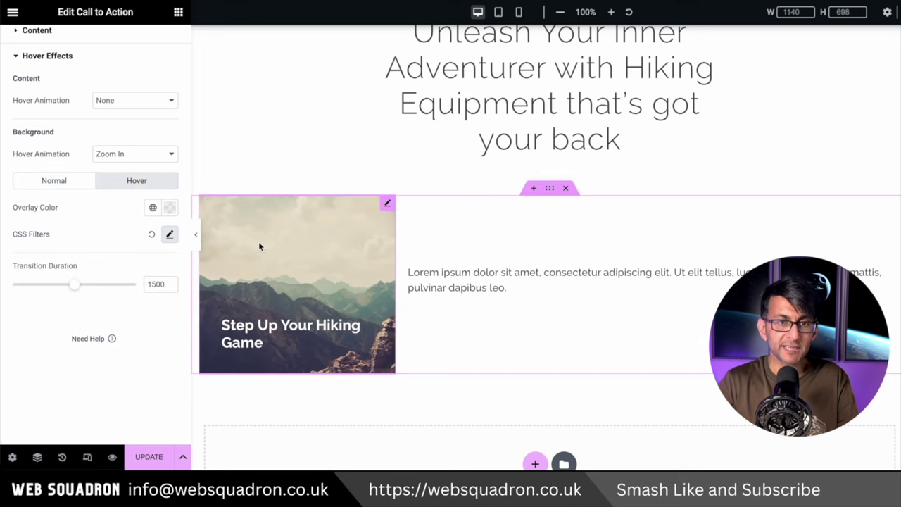
Step: Give the call to action a custom width of 66.6% and check the layout with the full canvas visible
left_click(158, 49)
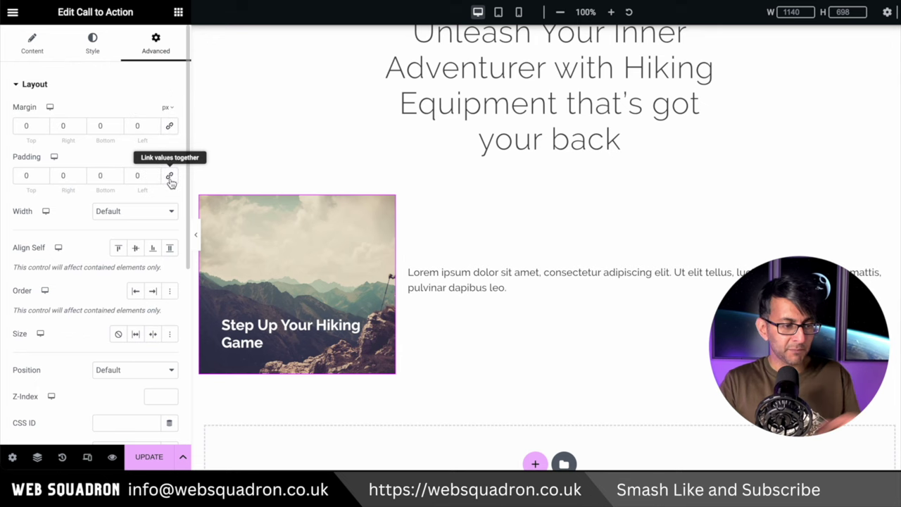
left_click(146, 212)
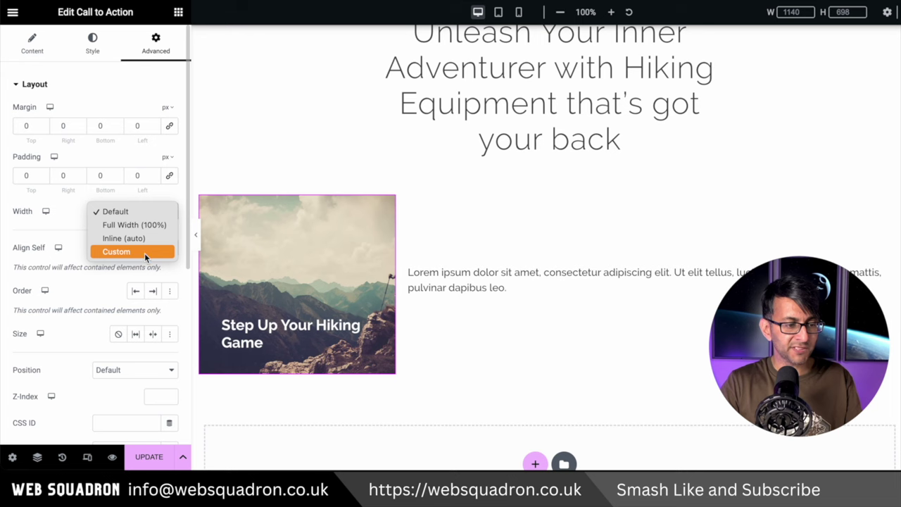
left_click(144, 251)
left_click(156, 249)
type("66.6")
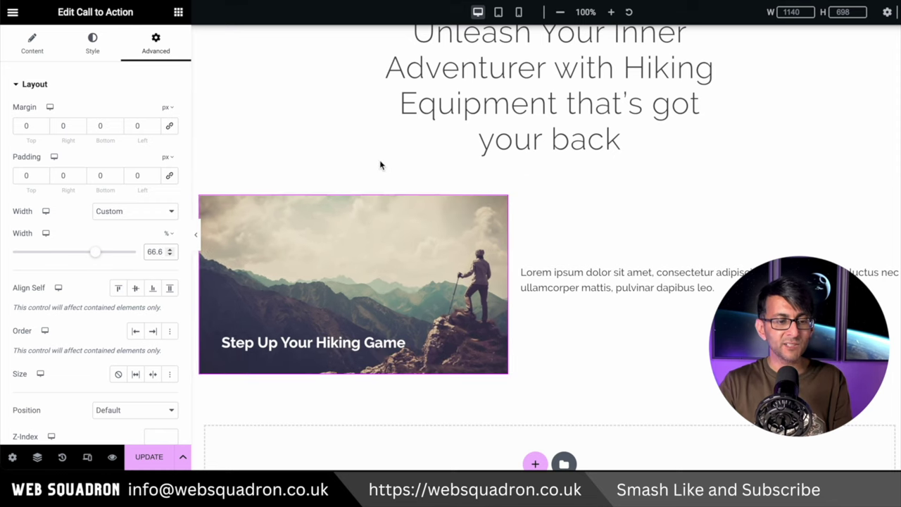
left_click(194, 237)
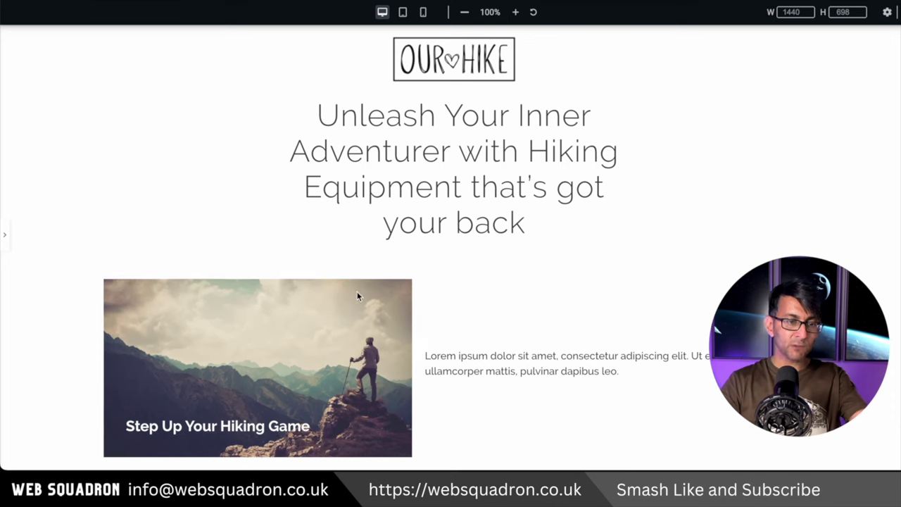
scroll(357, 295, "up", 2)
scroll(422, 336, "down", 2)
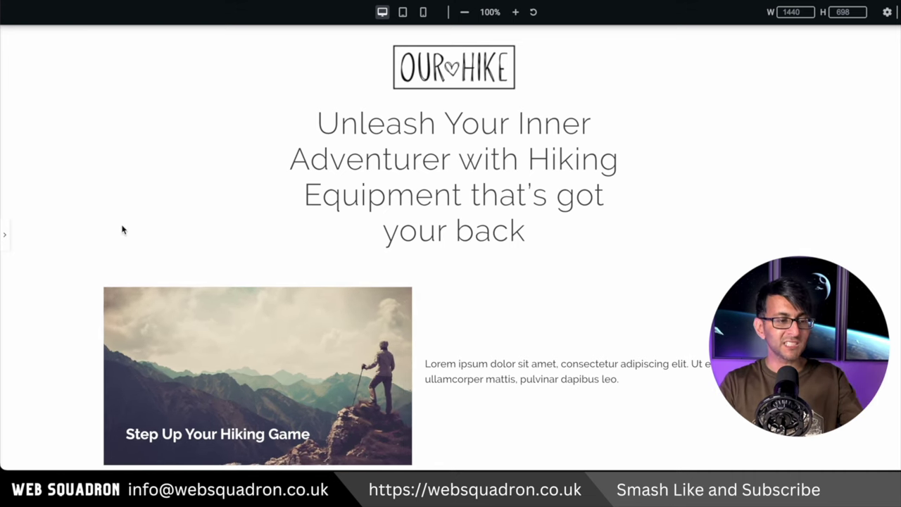
left_click(3, 242)
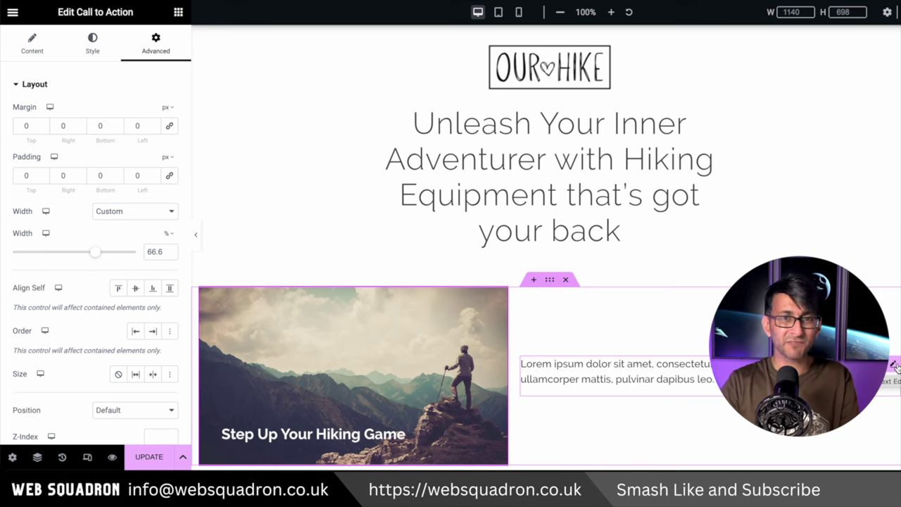
Step: Give the text block beside the call to action a custom width of 33.3%
left_click(892, 364)
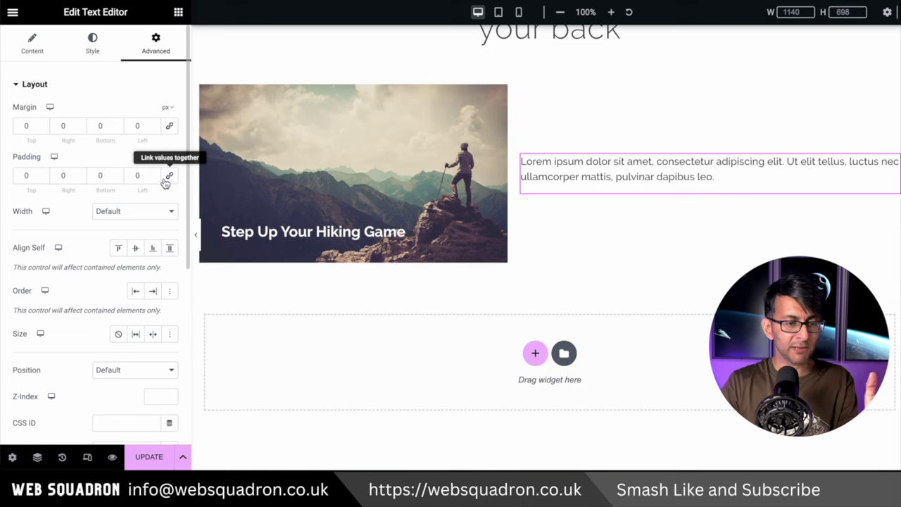
left_click(126, 217)
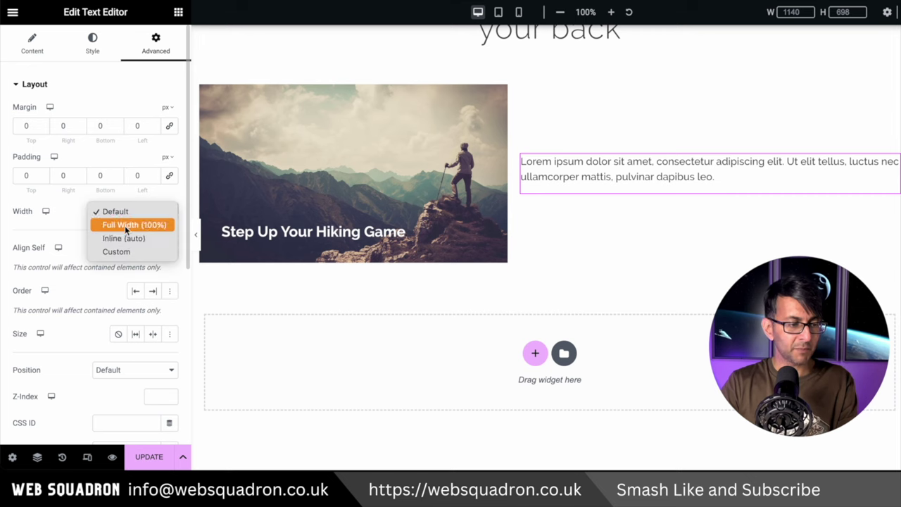
key("Escape")
left_click(155, 252)
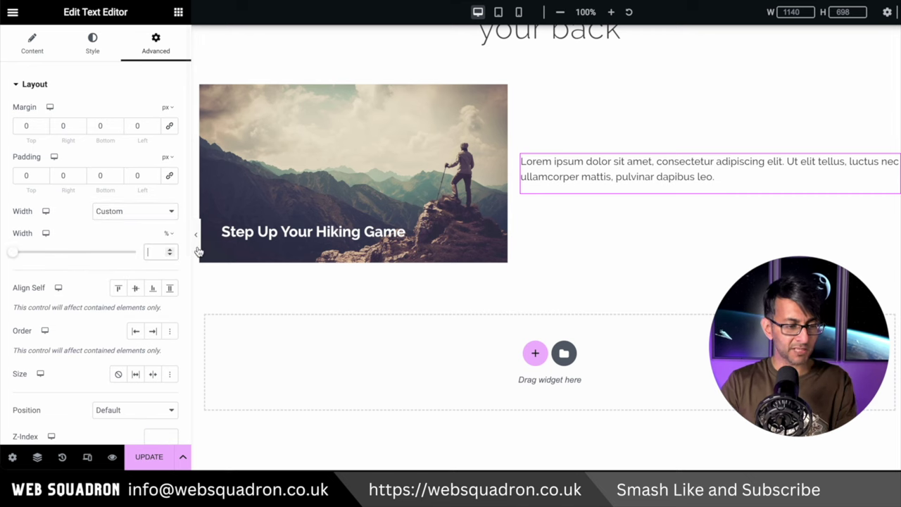
type("33.3")
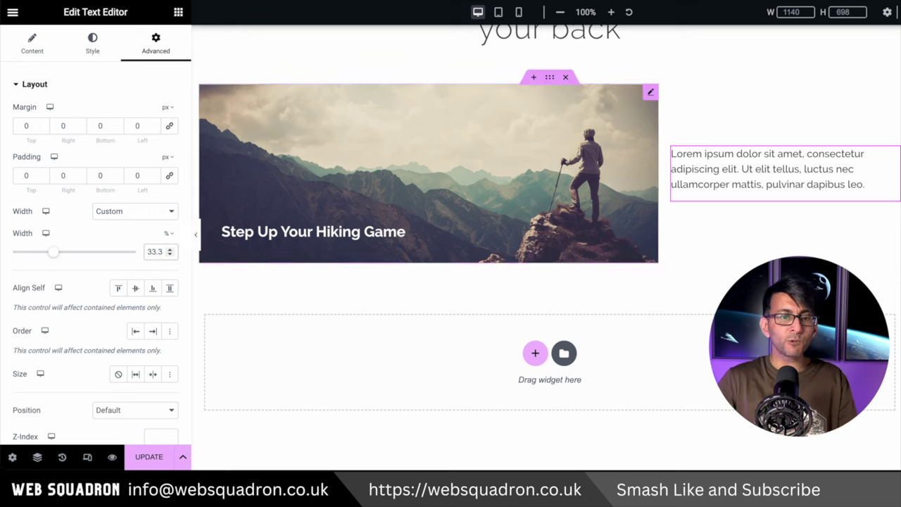
Step: Style the call to action title with weight 500 (Medium), size 1.4 rem and letter spacing 1 px
left_click(650, 93)
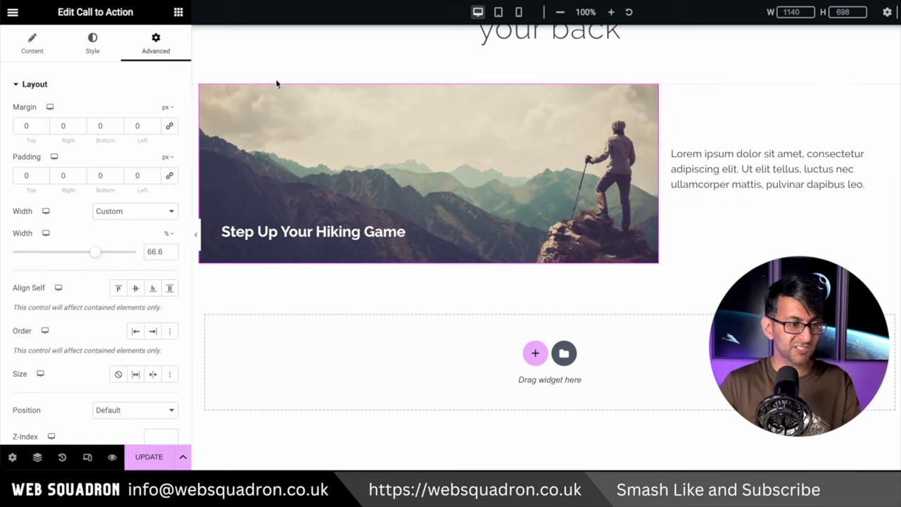
left_click(92, 43)
left_click(99, 260)
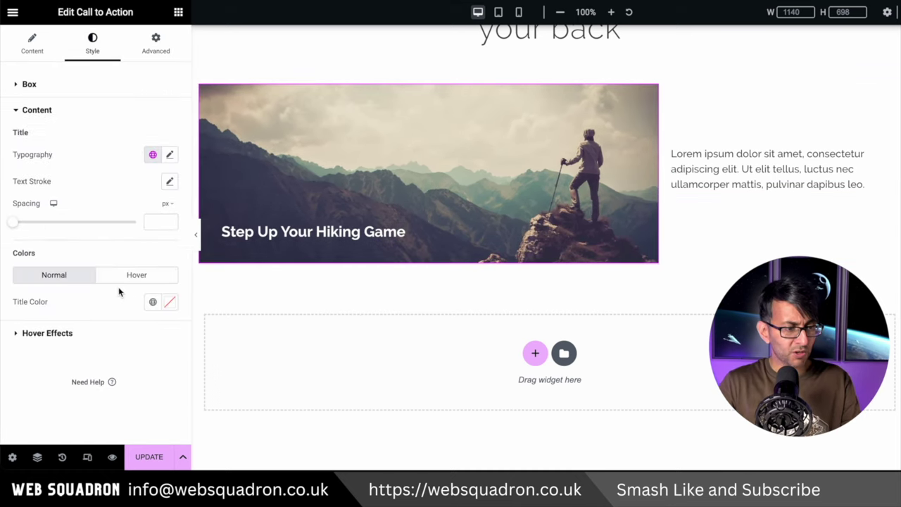
left_click(169, 156)
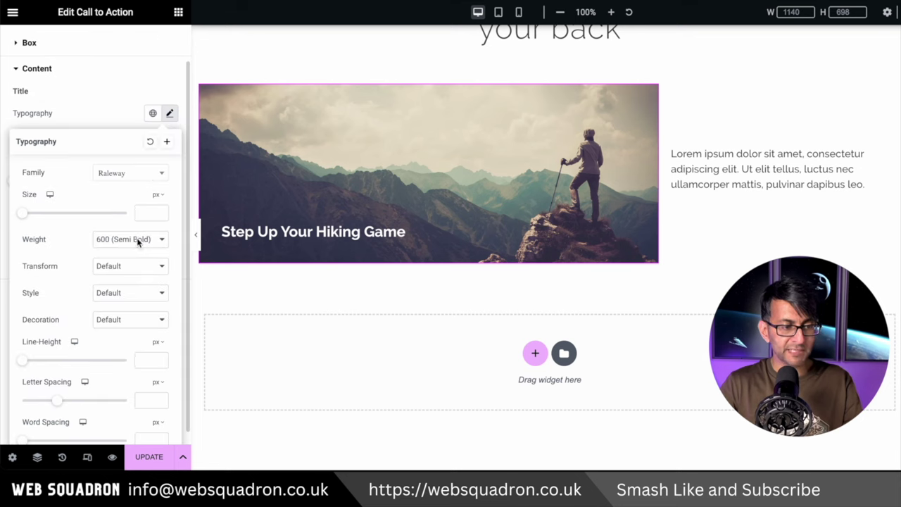
left_click(139, 242)
left_click(137, 229)
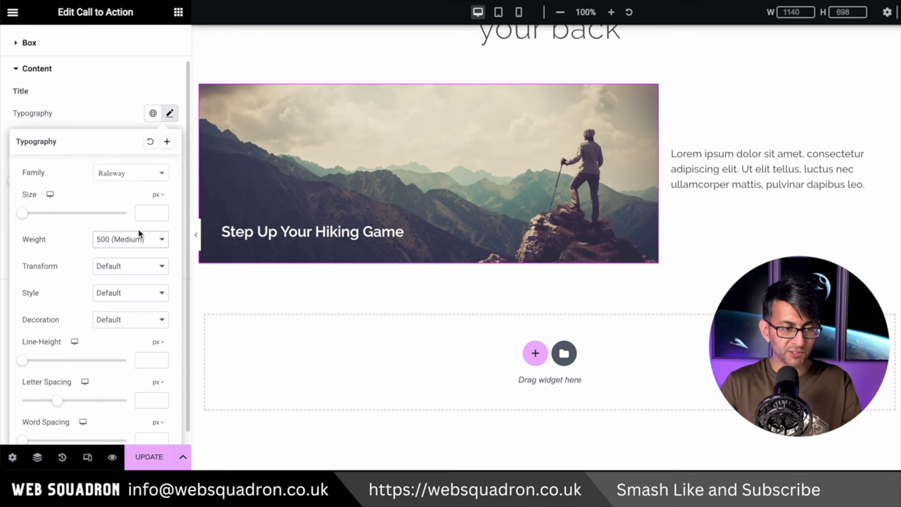
left_click(150, 213)
type("1.4")
left_click(148, 400)
type("1")
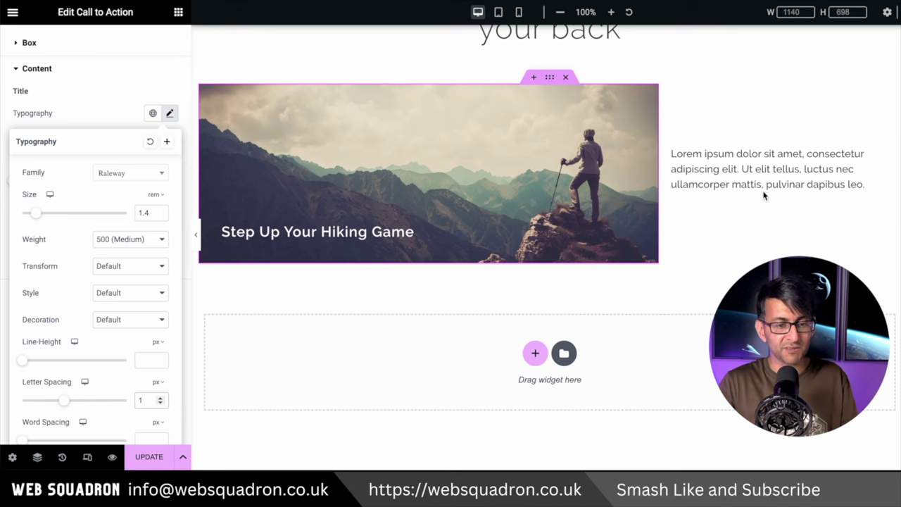
Step: Set the right and left padding of the text block beside the call to action to 50 px
left_click(891, 155)
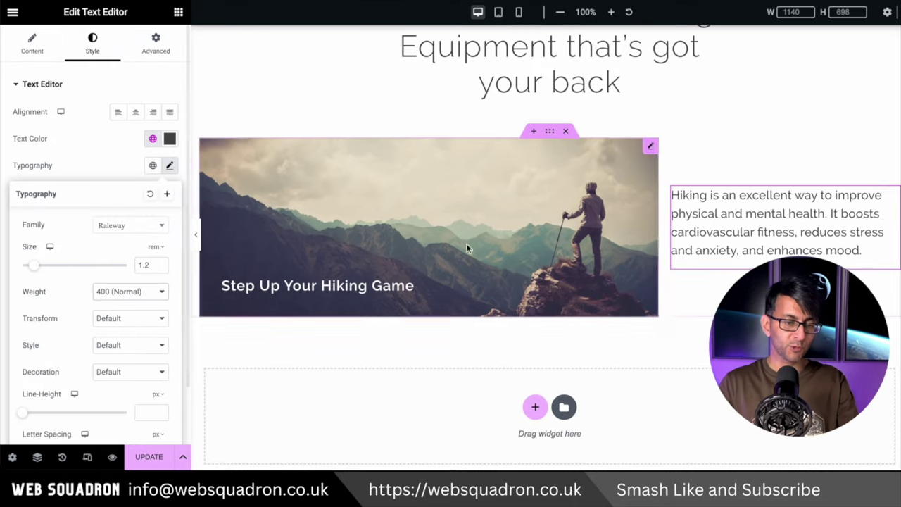
scroll(775, 162, "down", 1)
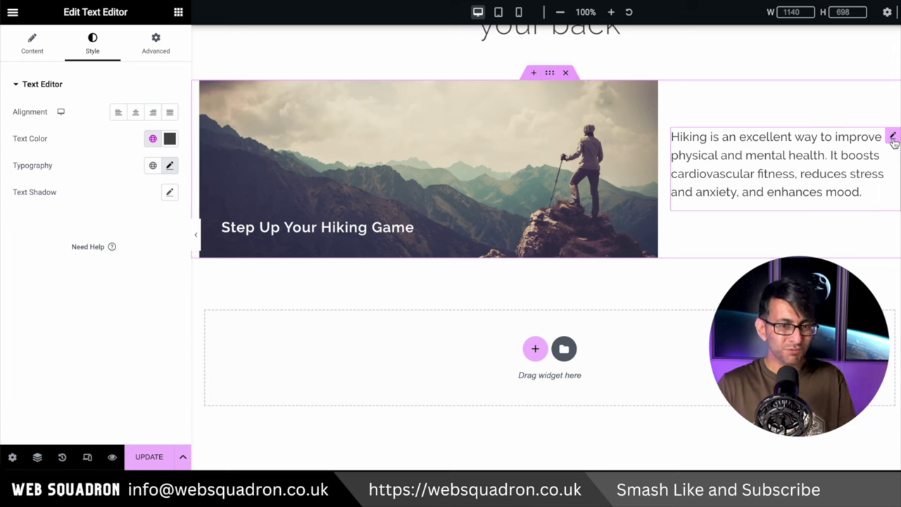
left_click(162, 53)
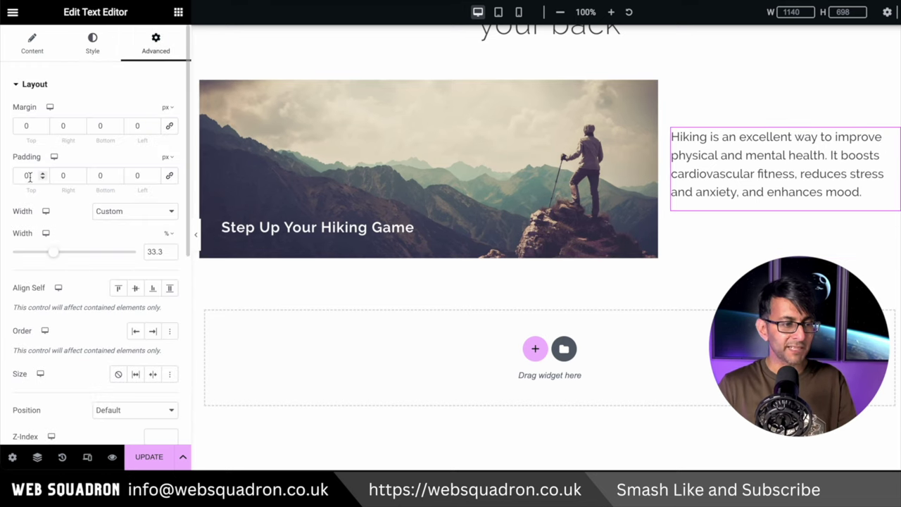
double_click(64, 176)
type("50")
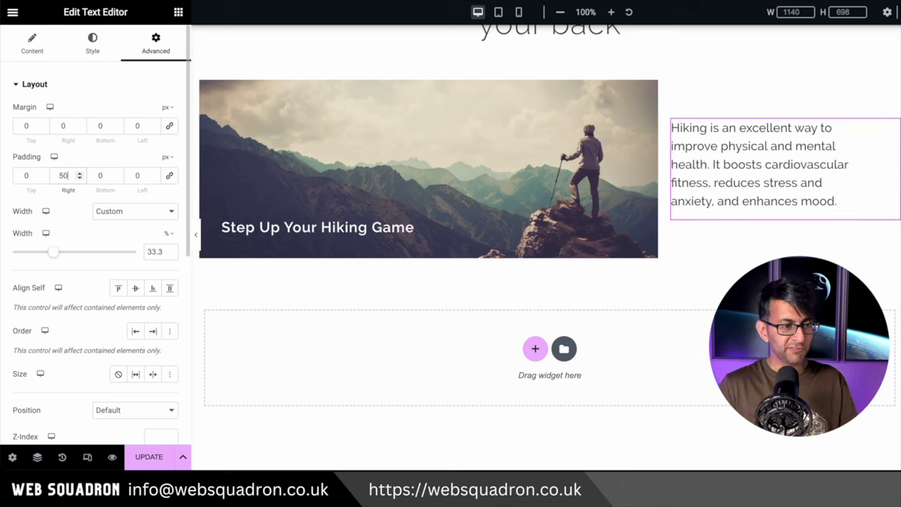
double_click(136, 175)
type("50")
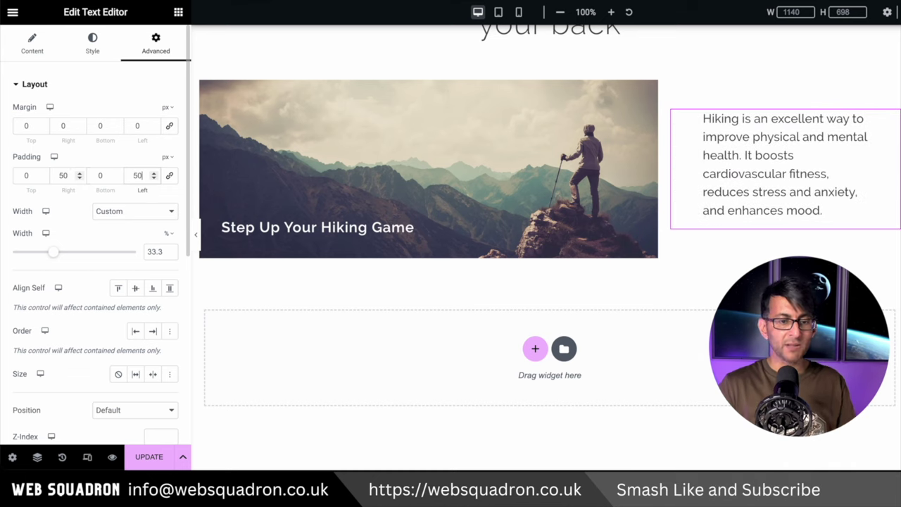
Step: Set the call to action's custom width to 100% for the mobile layout
left_click(663, 240)
scroll(664, 240, "up", 2)
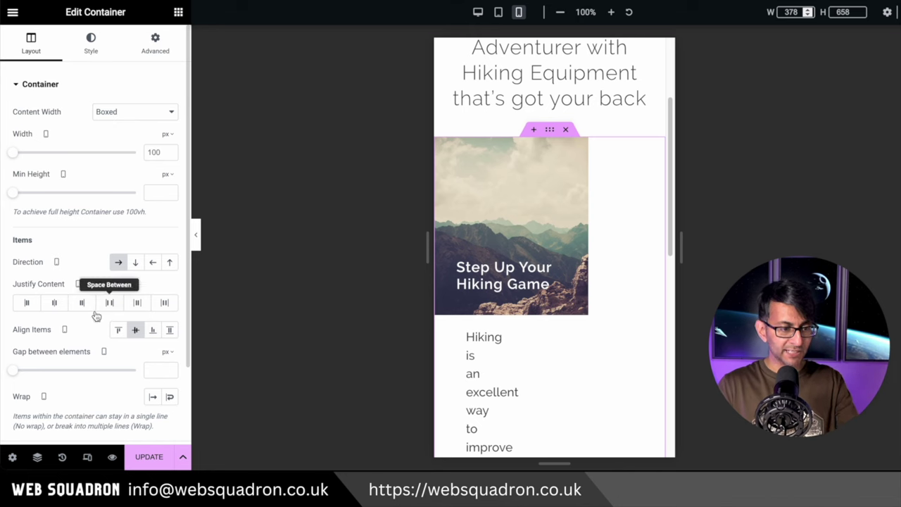
left_click(581, 146)
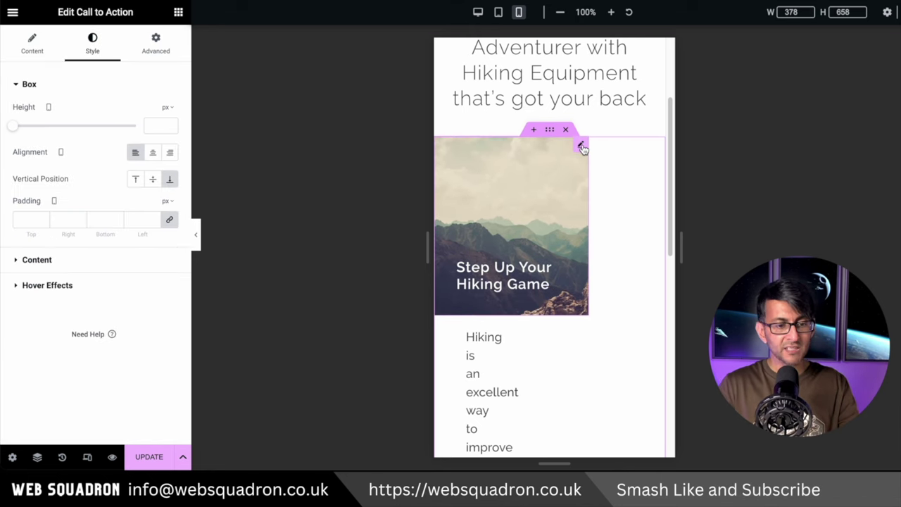
left_click(157, 45)
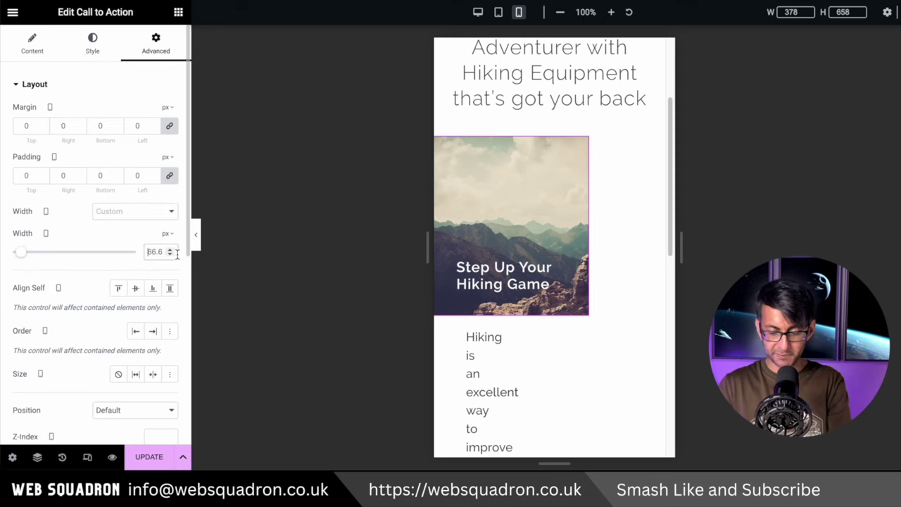
type("100")
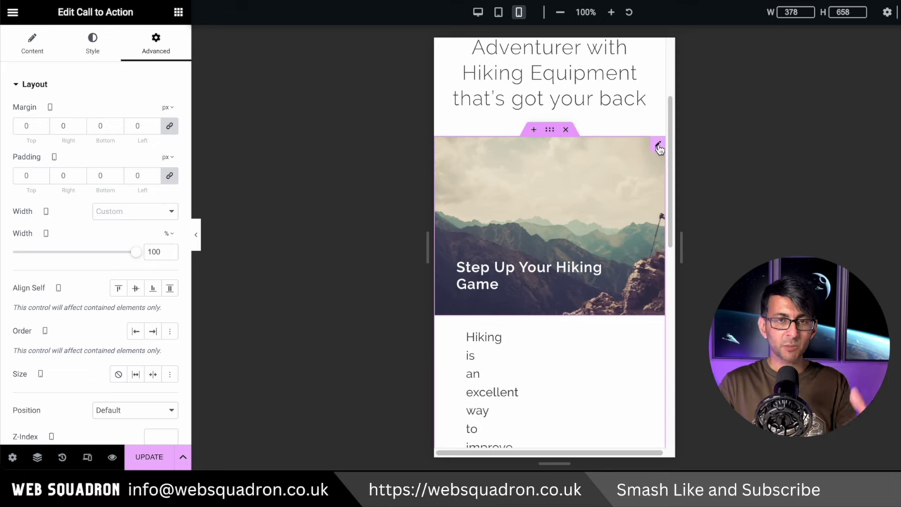
Step: Set the call to action's box height to 220 px for mobile
left_click(32, 48)
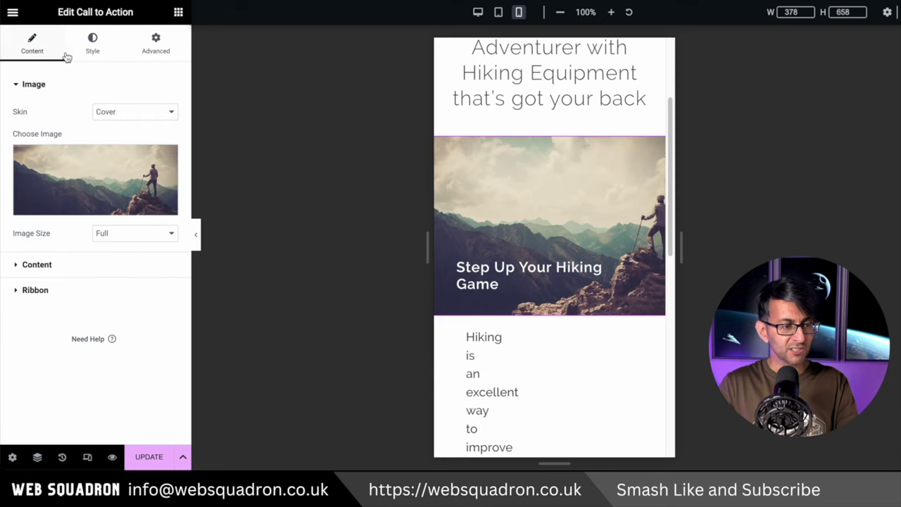
left_click(93, 46)
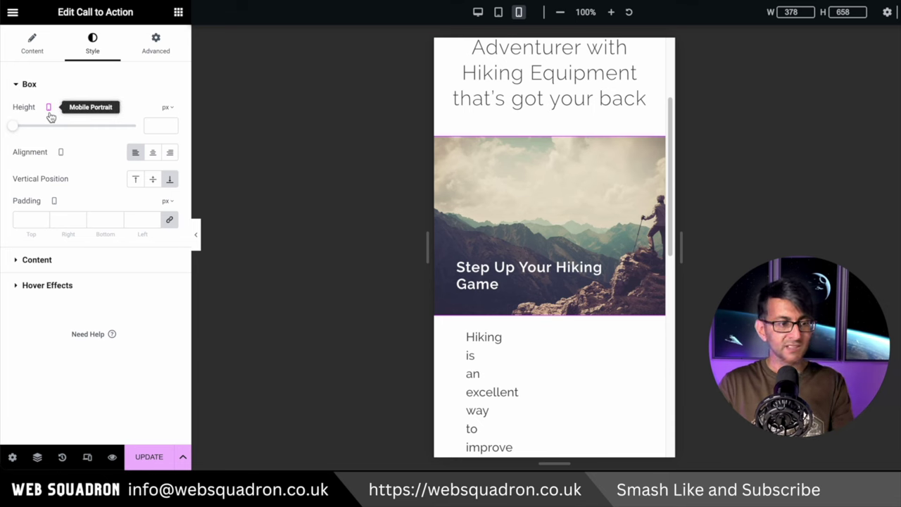
left_click_drag(16, 131, 28, 126)
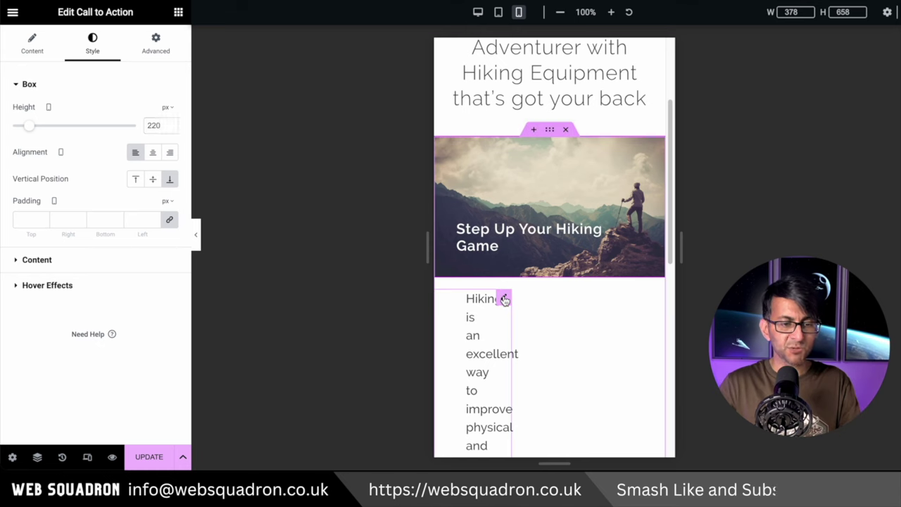
Step: Unlink the text block's mobile padding values and set its custom width to 100% for mobile
left_click(503, 298)
left_click(171, 176)
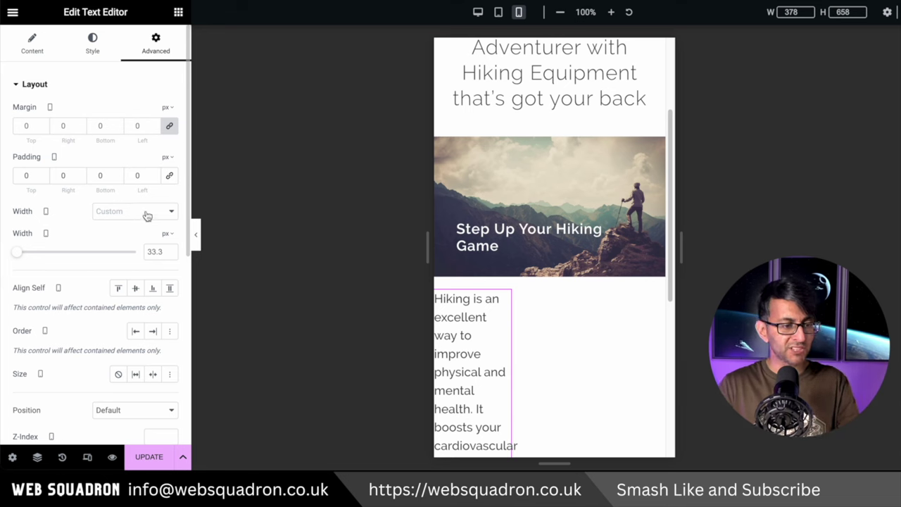
left_click(165, 233)
left_click(165, 252)
double_click(152, 251)
type("100")
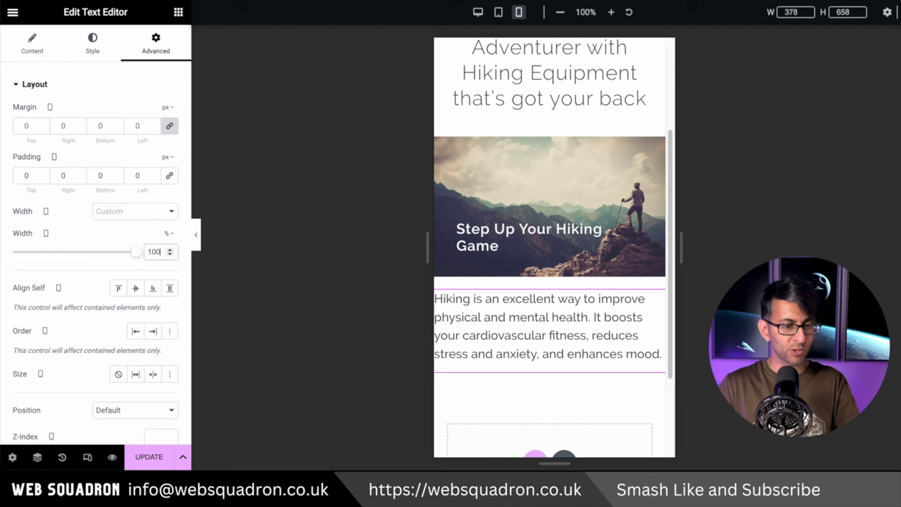
Step: Set the text block's right and left padding to 20 px for mobile
double_click(63, 176)
type("20")
key("Tab")
key("Tab")
type("20")
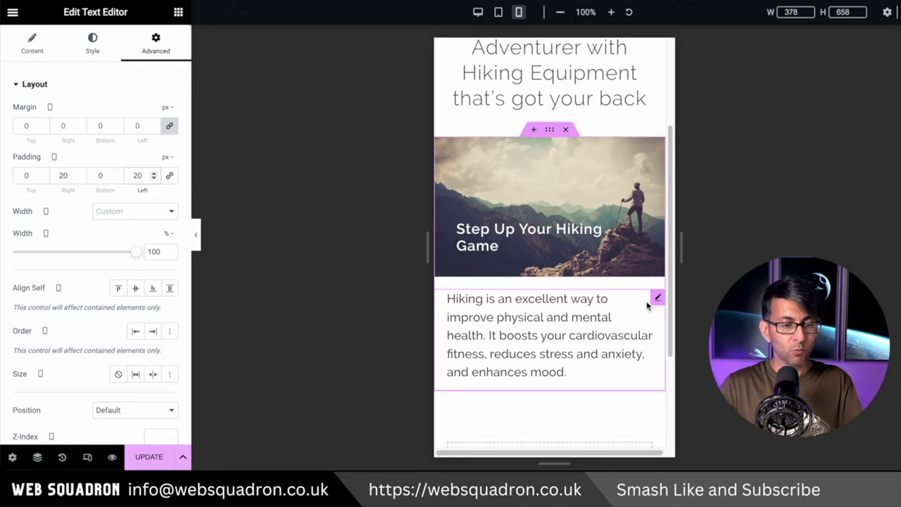
Step: Set the text block's mobile padding to 20 px on all four sides, with the values linked
left_click(93, 38)
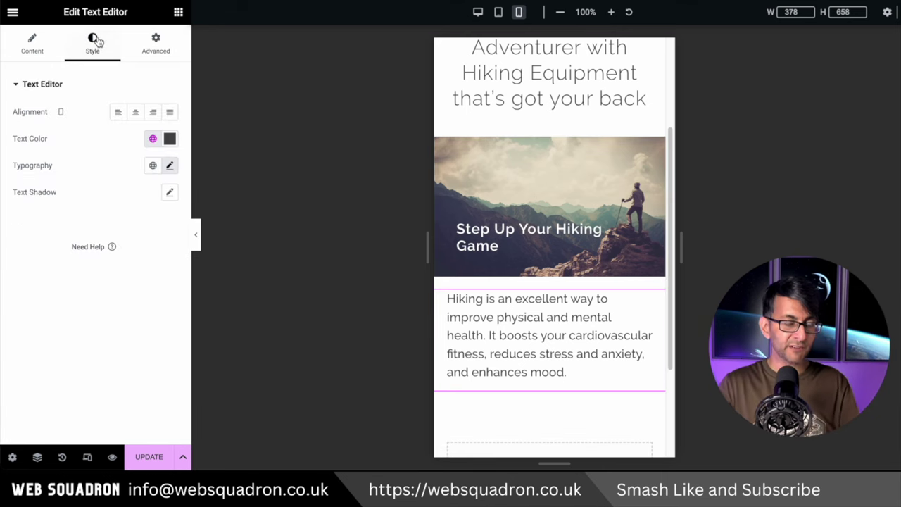
left_click(170, 165)
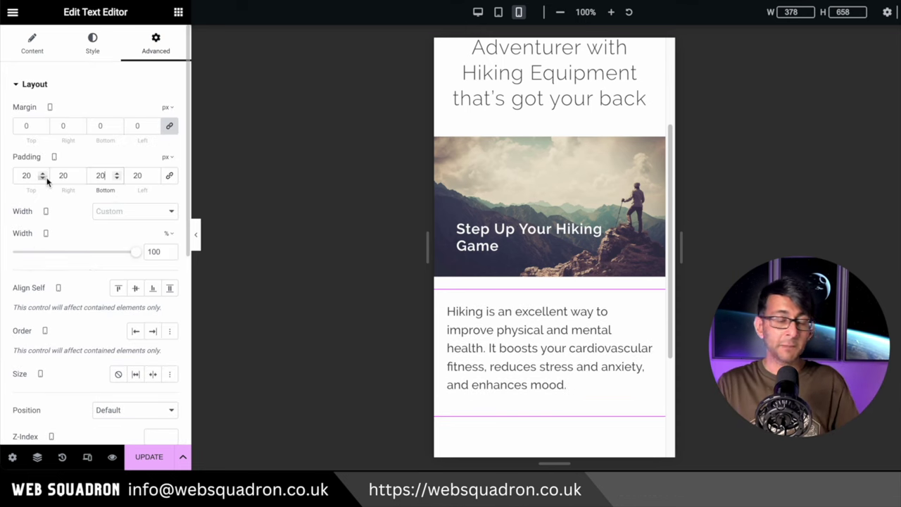
left_click(170, 175)
left_click(118, 173)
left_click(118, 173)
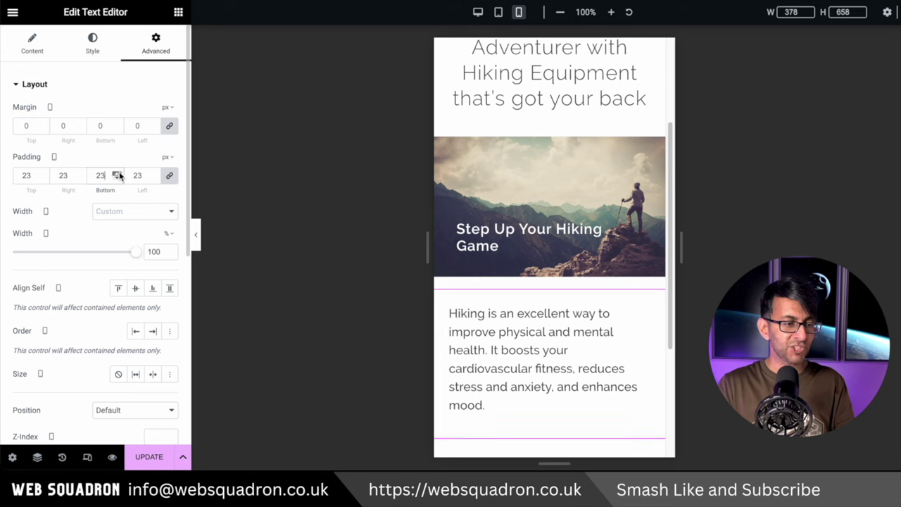
left_click(117, 174)
left_click(117, 173)
left_click(118, 173)
type("20")
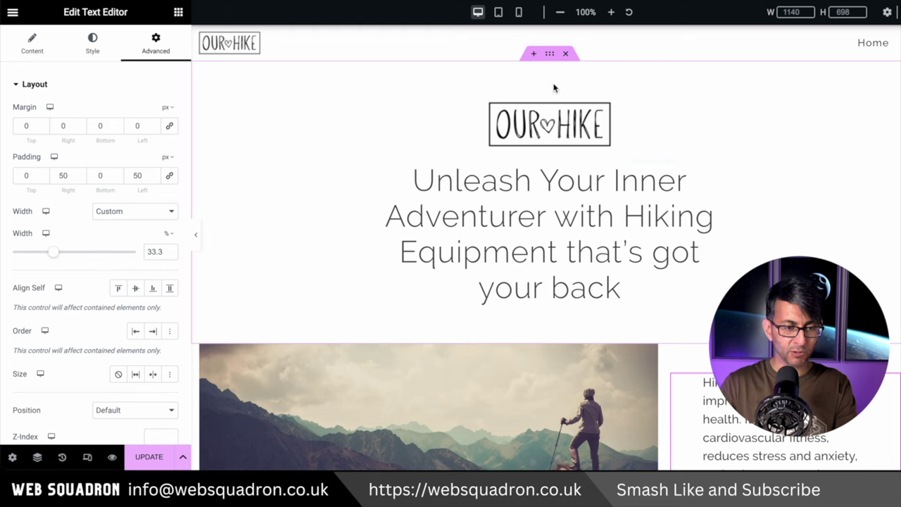
Step: Set the desktop bottom padding of the hero container with the logo and heading to 100 px
left_click(550, 57)
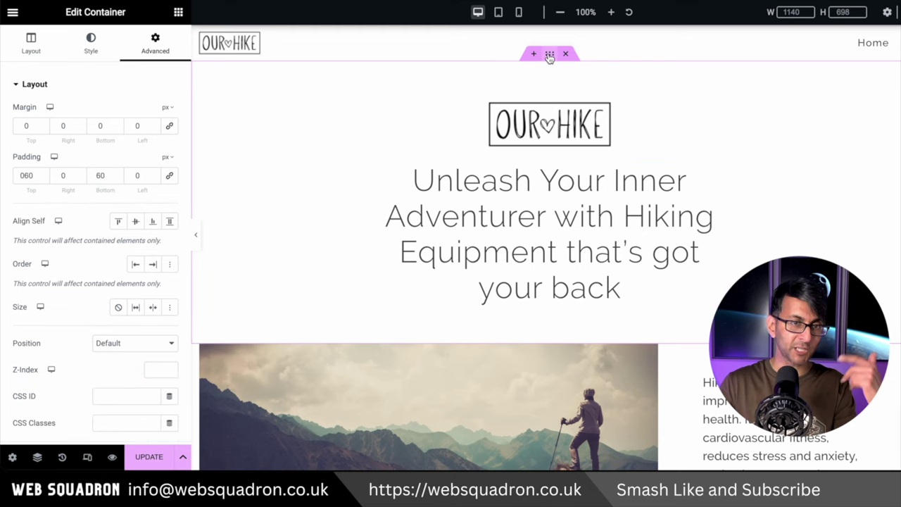
double_click(104, 175)
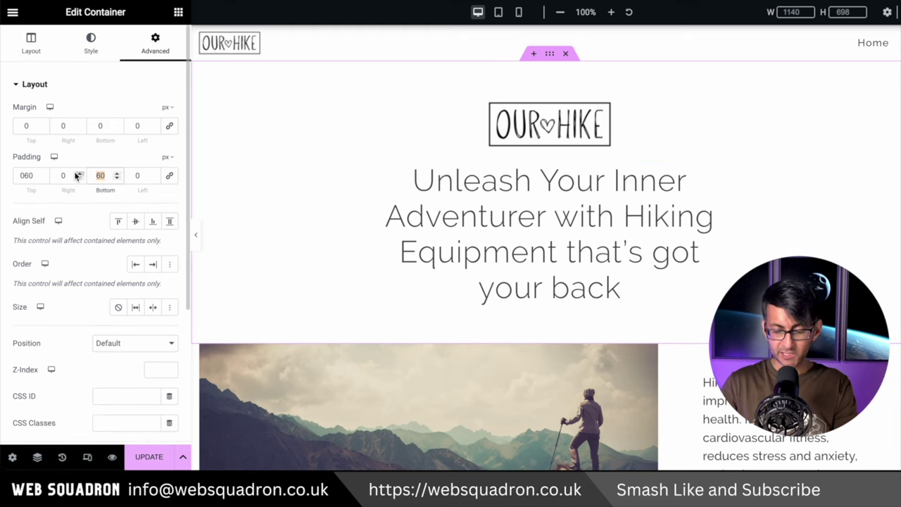
type("100")
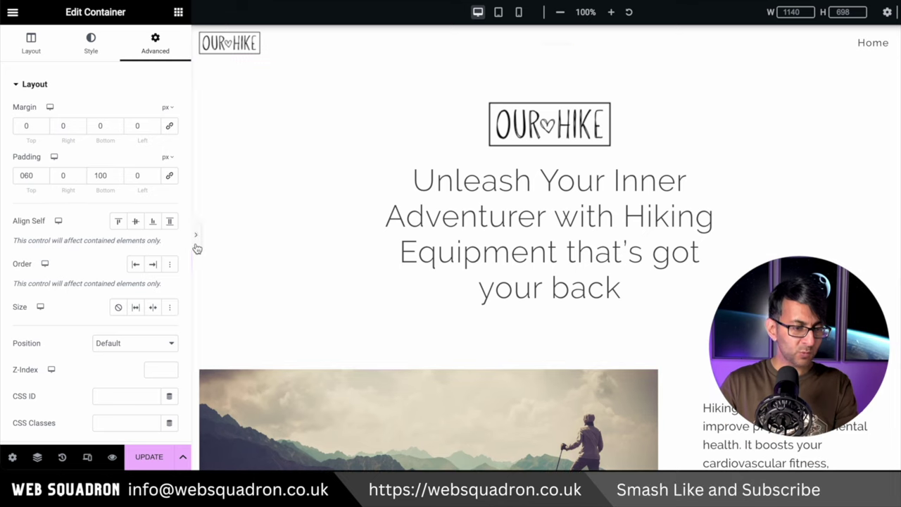
Step: Examine the page on the full canvas in desktop and mobile views, checking the hero, call to action and text spacing
left_click(196, 244)
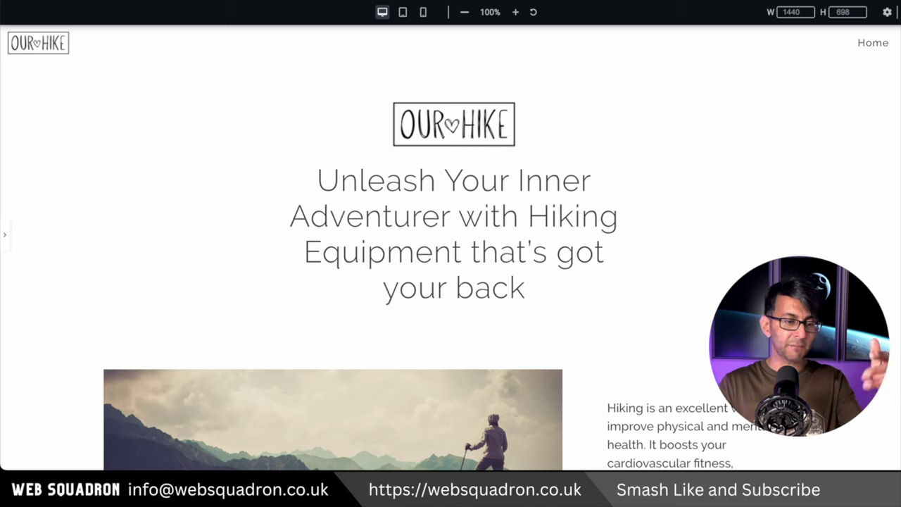
scroll(689, 264, "down", 2)
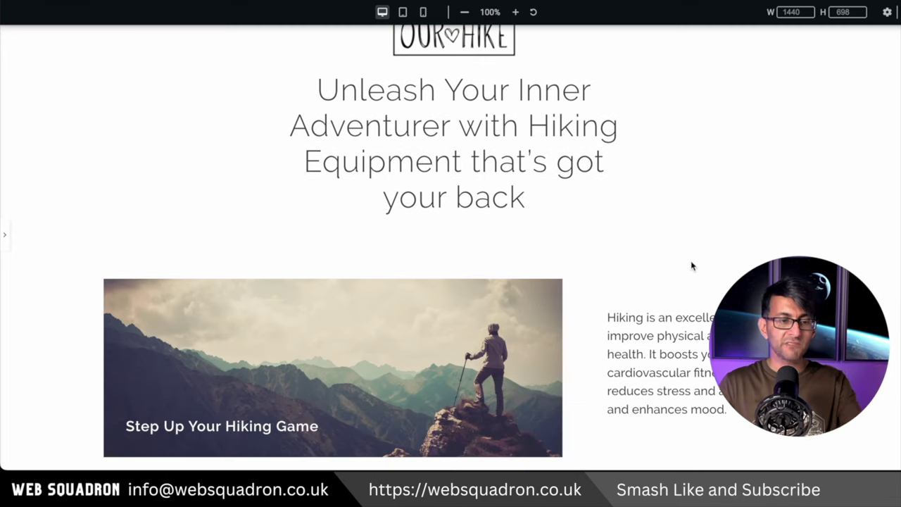
left_click(423, 12)
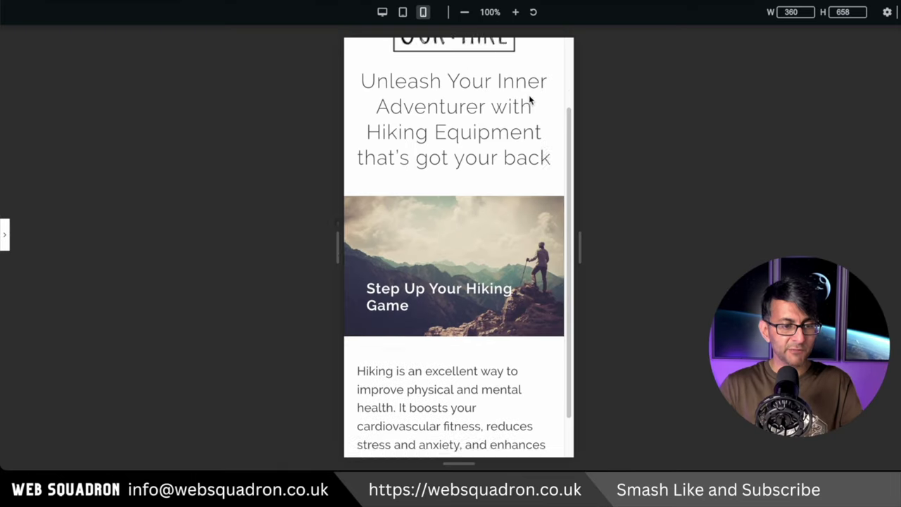
scroll(568, 126, "down", 1)
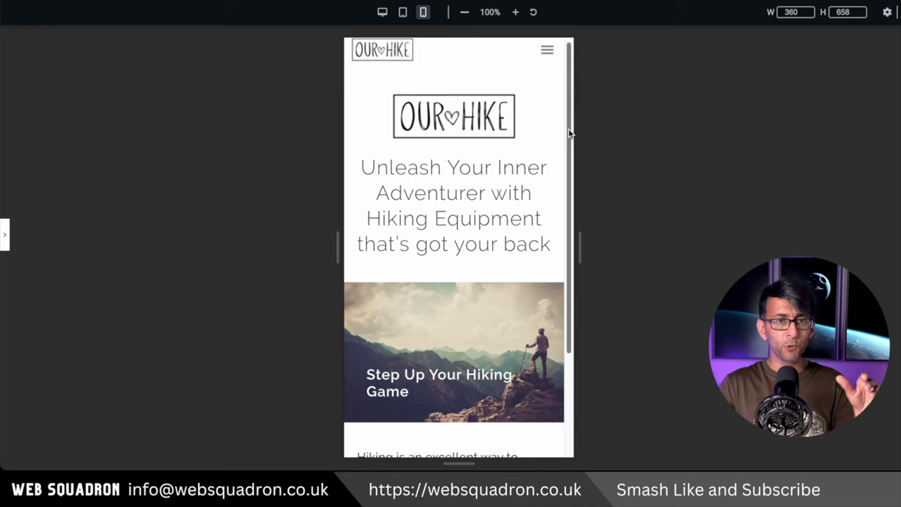
mouse_move(568, 128)
left_mouse_down()
mouse_move(577, 261)
mouse_move(577, 125)
left_mouse_up()
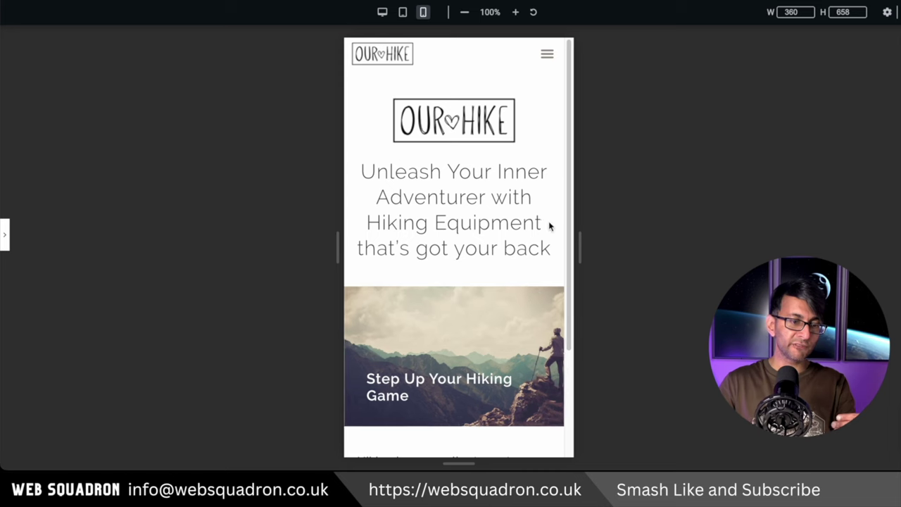
scroll(565, 202, "down", 1)
scroll(574, 187, "up", 1)
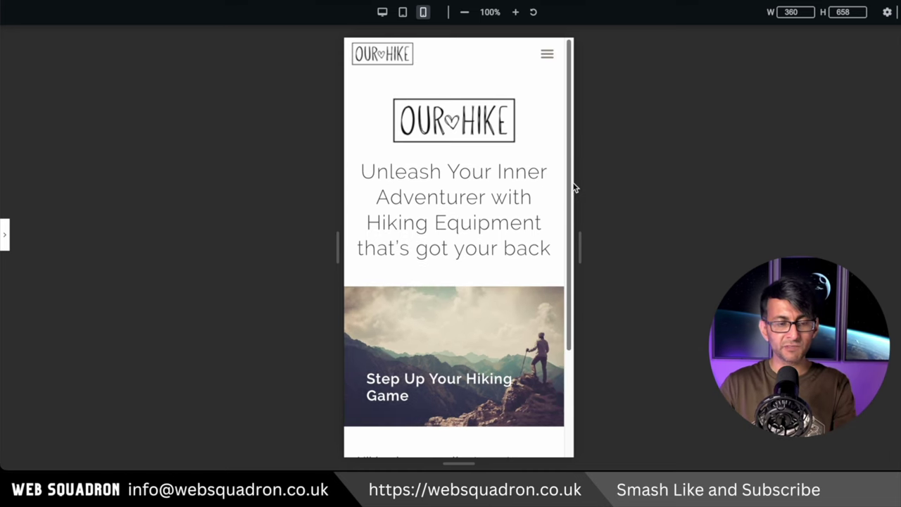
scroll(572, 227, "down", 1)
scroll(571, 227, "down", 2)
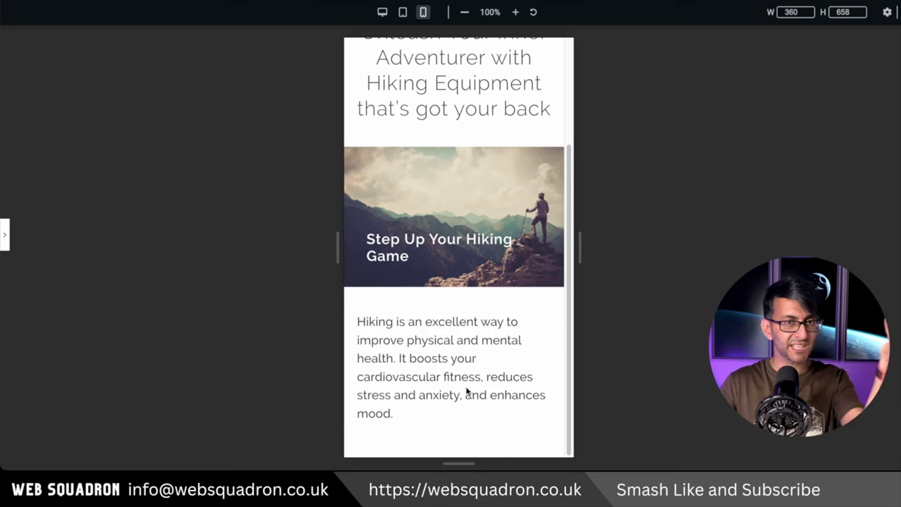
scroll(565, 226, "up", 3)
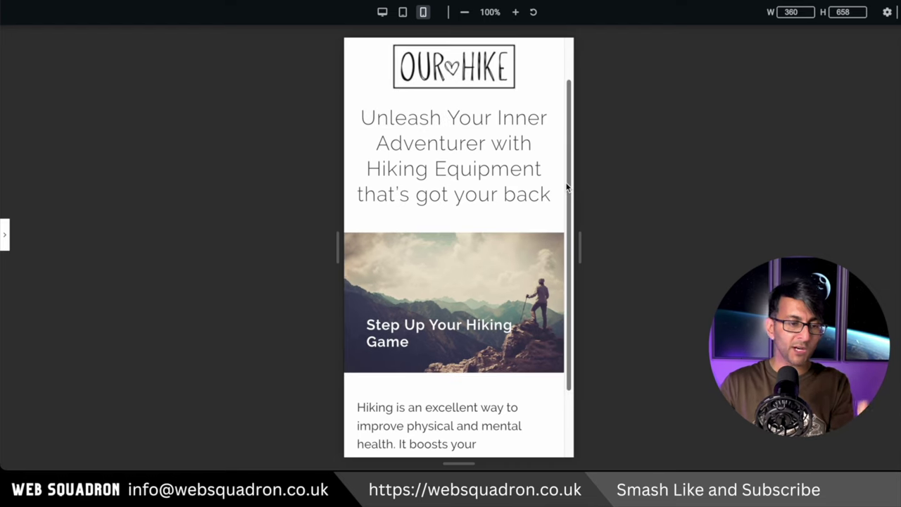
scroll(567, 186, "up", 1)
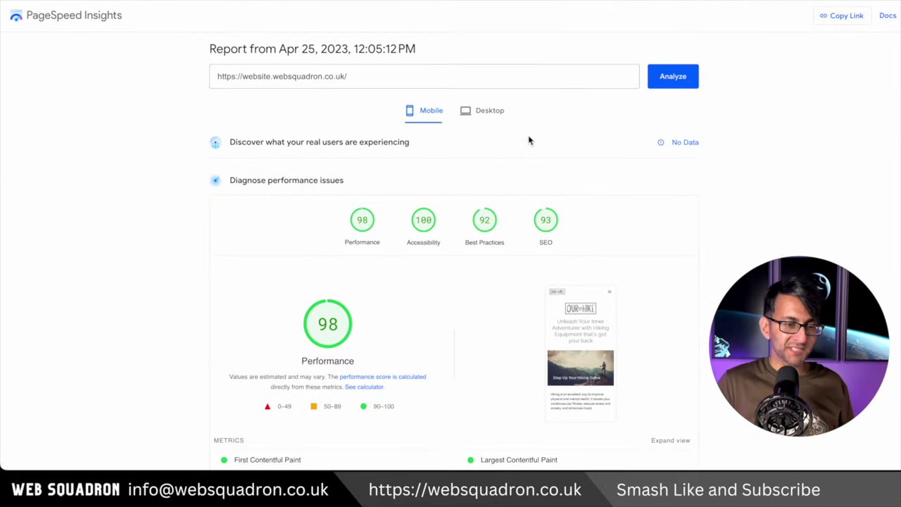
Step: Review the desktop and mobile reports for the site in PageSpeed Insights, including the mobile metrics and diagnostics
left_click(496, 116)
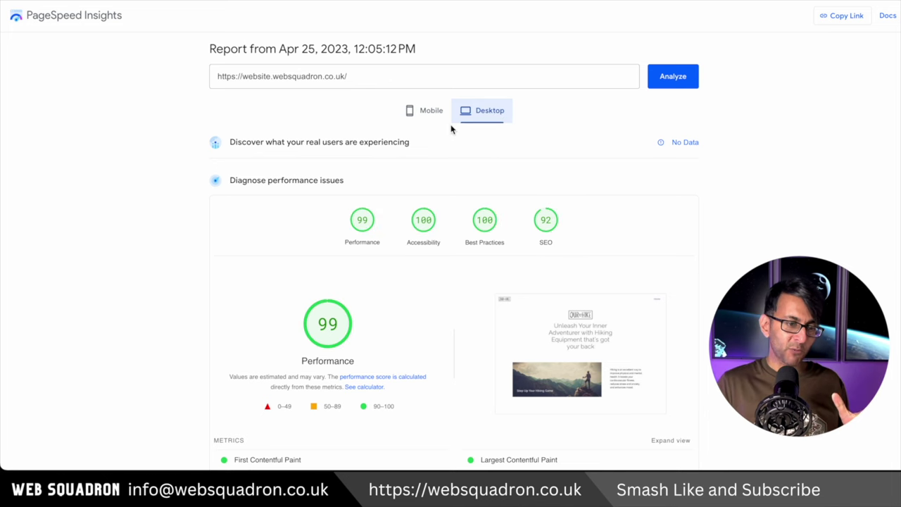
left_click(427, 113)
scroll(719, 288, "down", 2)
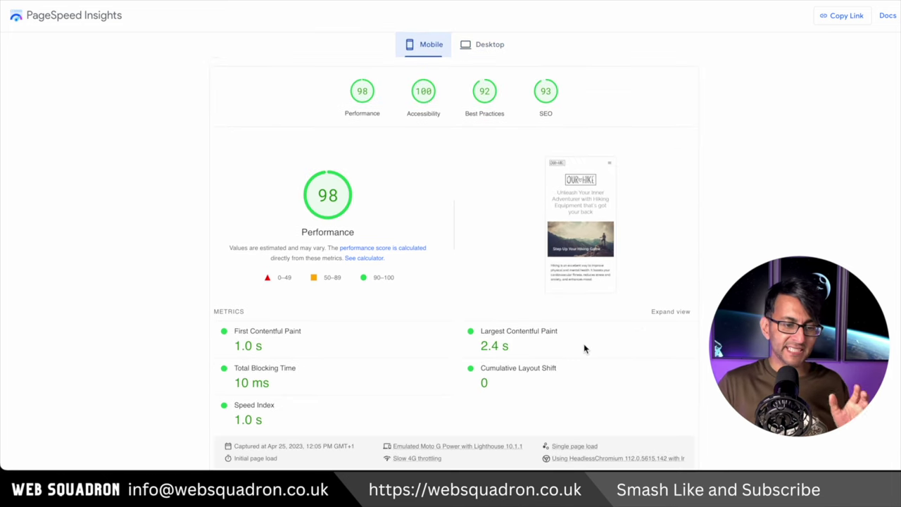
scroll(583, 348, "down", 2)
scroll(583, 347, "down", 3)
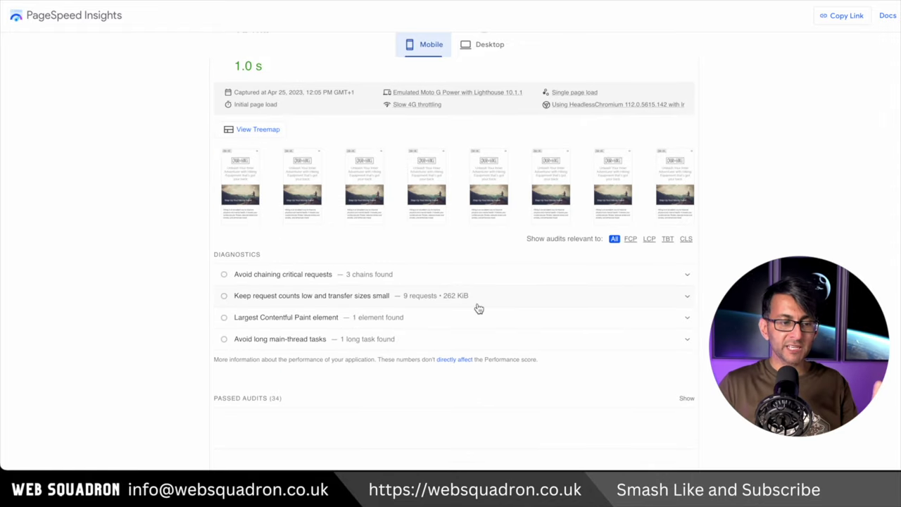
scroll(478, 309, "down", 3)
scroll(506, 316, "up", 10)
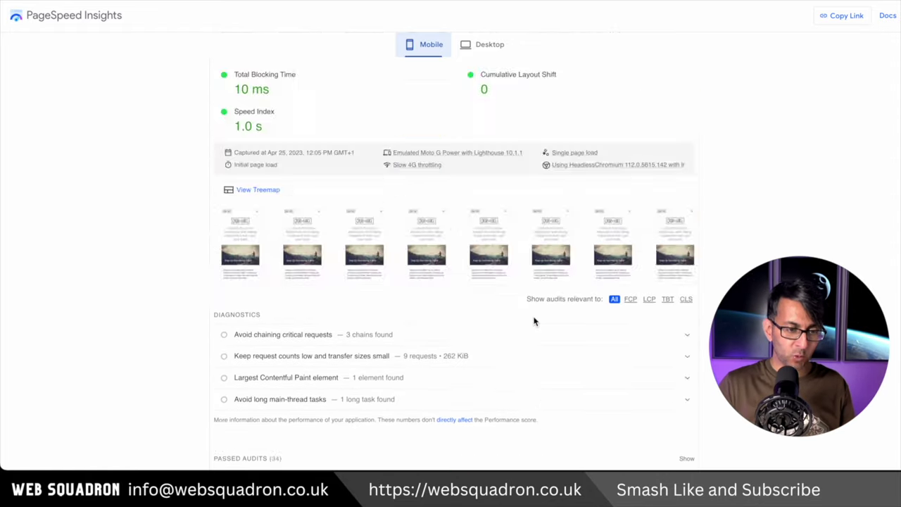
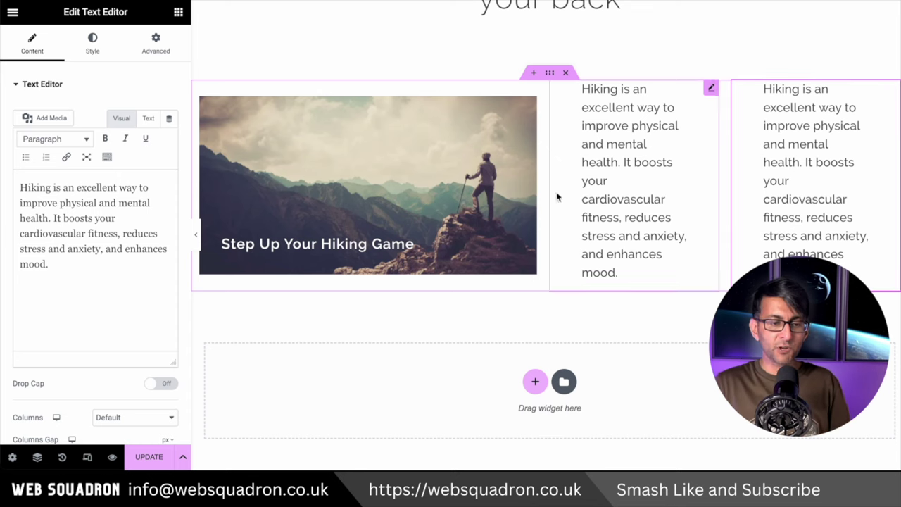
Step: Enable wrapping on the container with the hiking call to action and text blocks, and set its gap between elements to 0 px
left_click(550, 73)
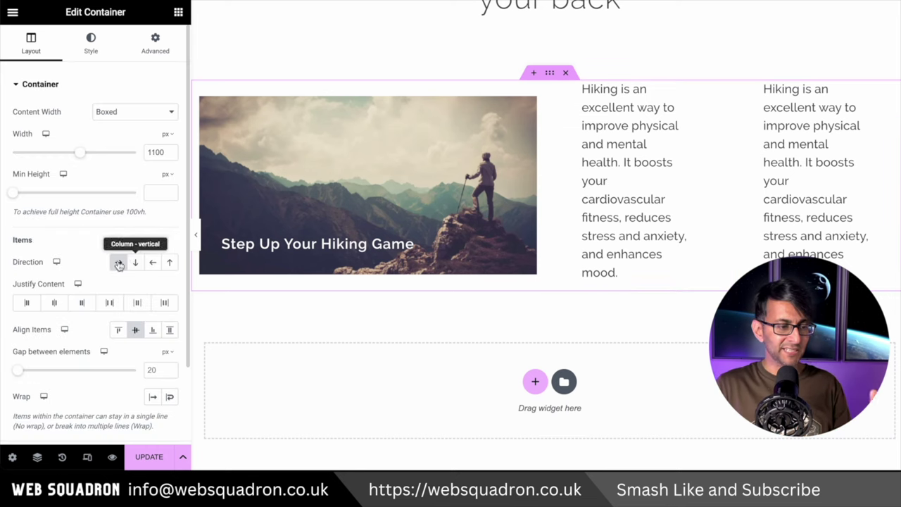
scroll(121, 281, "down", 2)
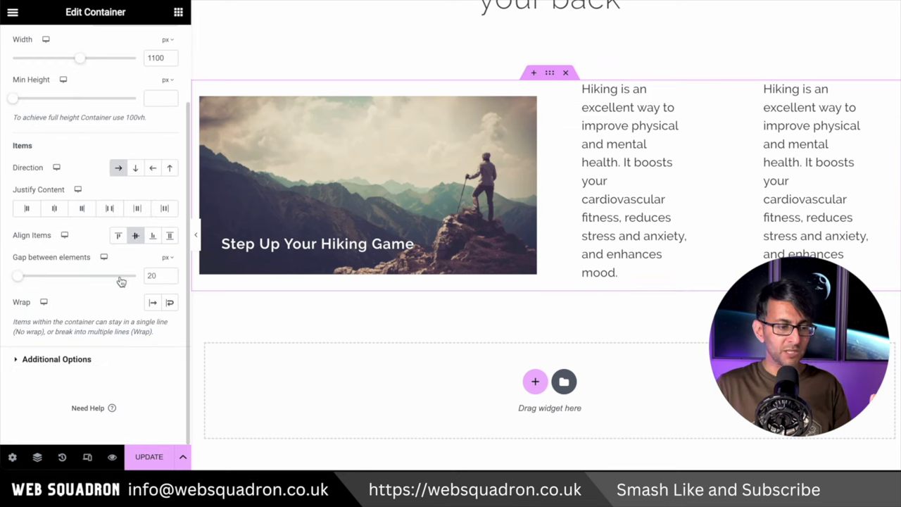
left_click(169, 304)
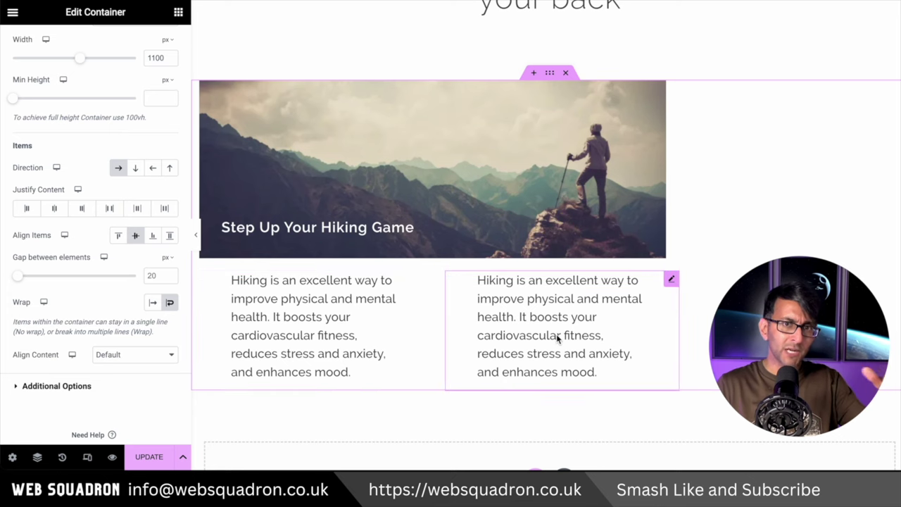
left_click(150, 275)
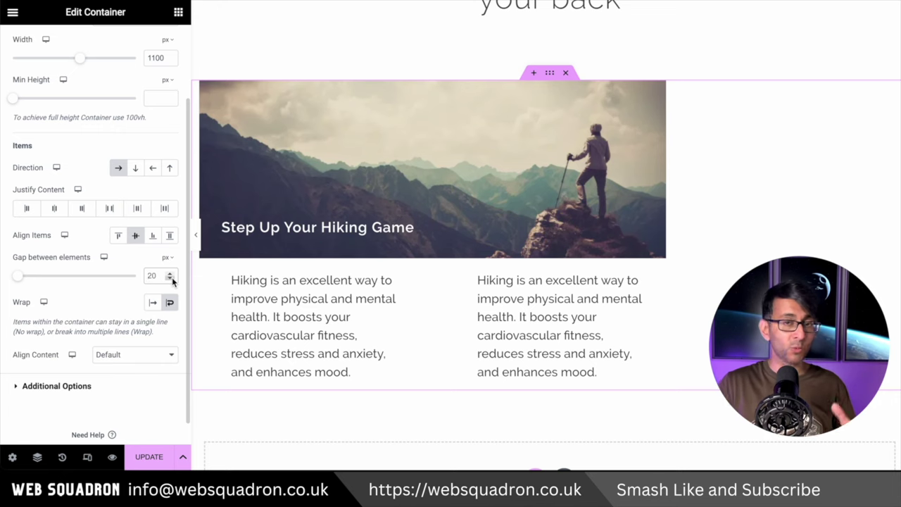
key("Delete")
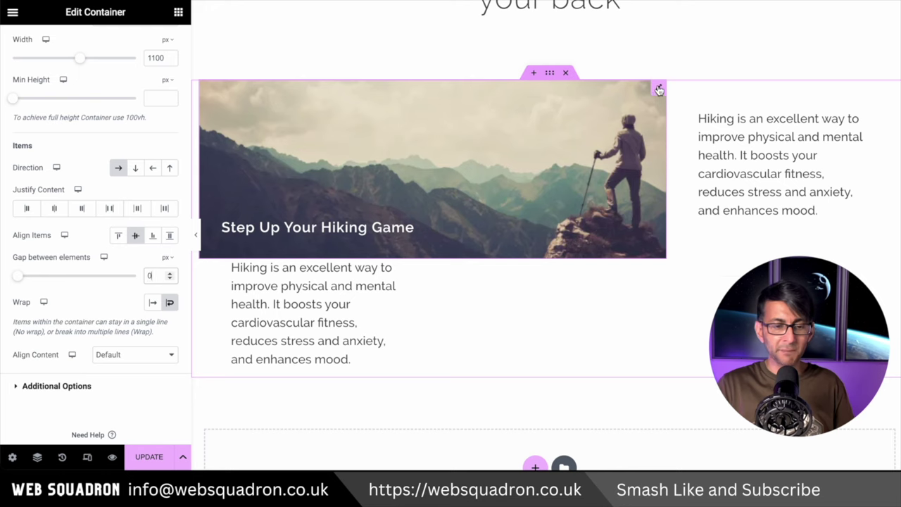
Step: Try duplicating the hiking call to action inside the same container
right_click(658, 91)
left_click(669, 114)
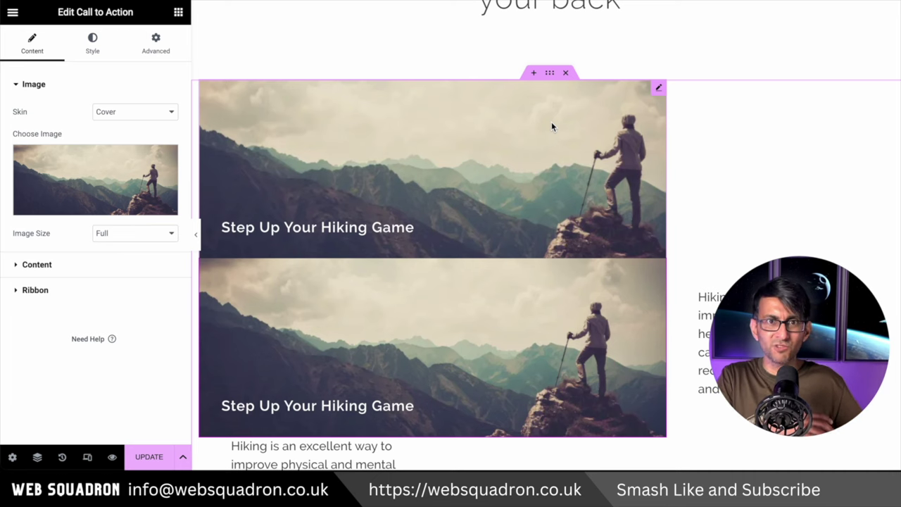
key("ctrl+z")
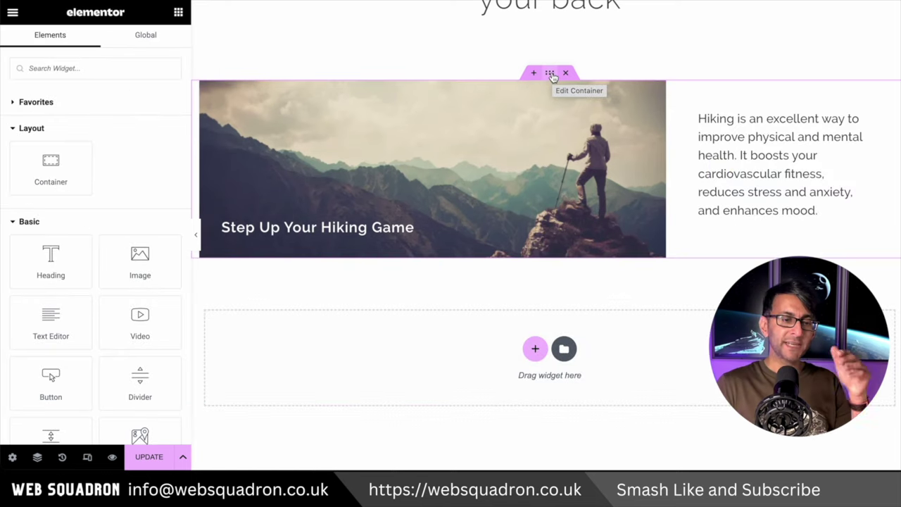
Step: Duplicate the whole container holding the hiking call to action and its text block
right_click(550, 73)
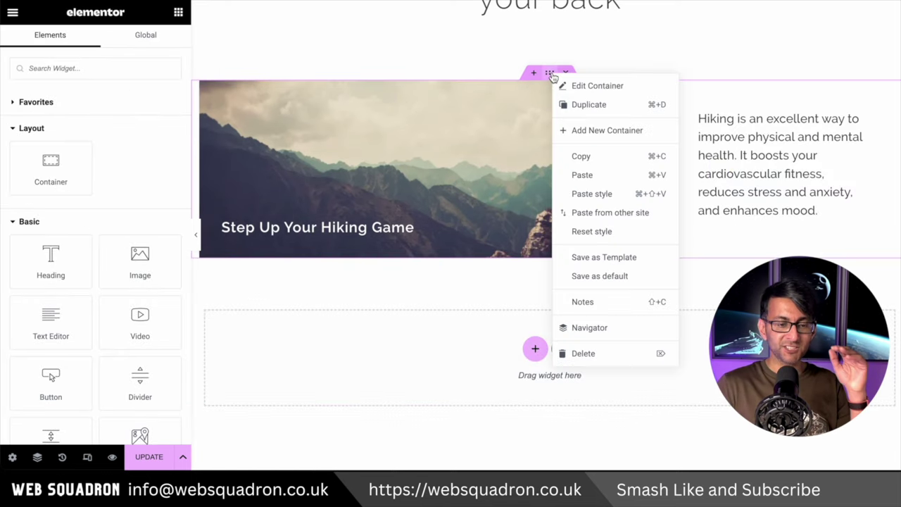
left_click(594, 102)
scroll(624, 278, "down", 1)
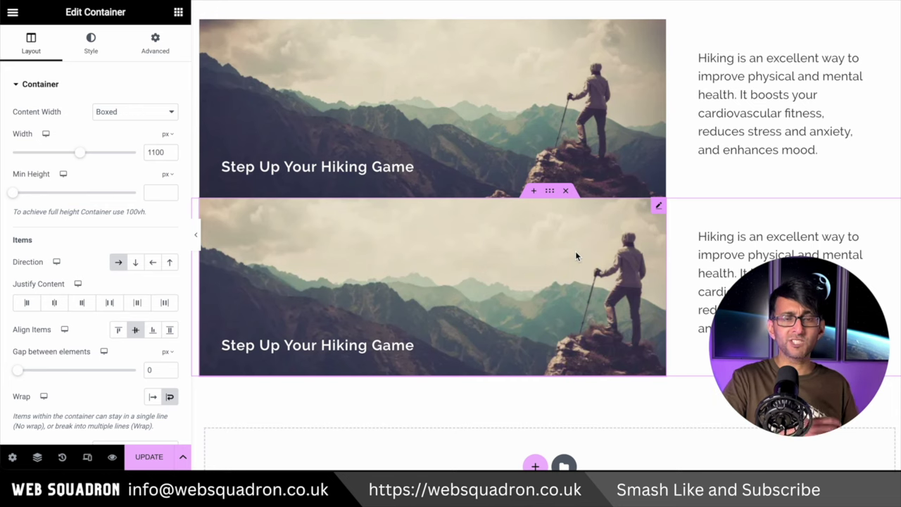
Step: Set the lower call to action's custom width to 33.3% and replace its image with the backpack photo
left_click(599, 252)
left_click(155, 42)
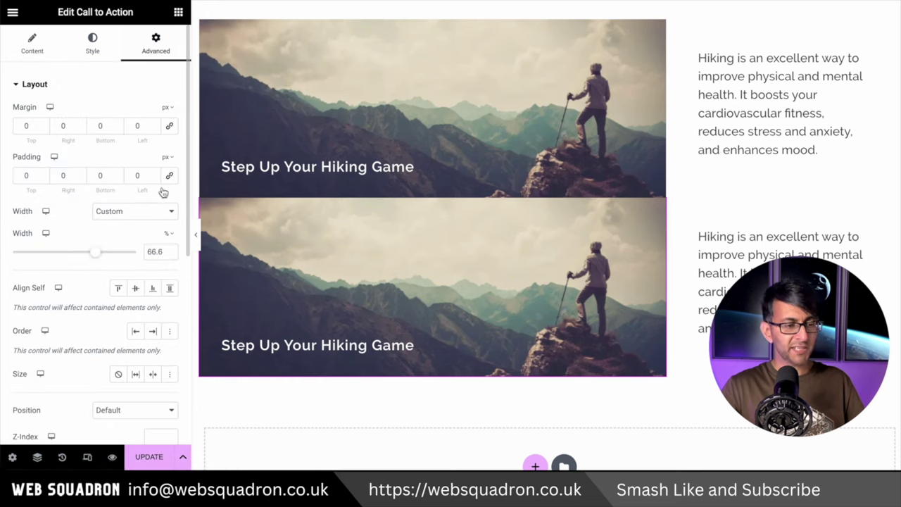
double_click(160, 251)
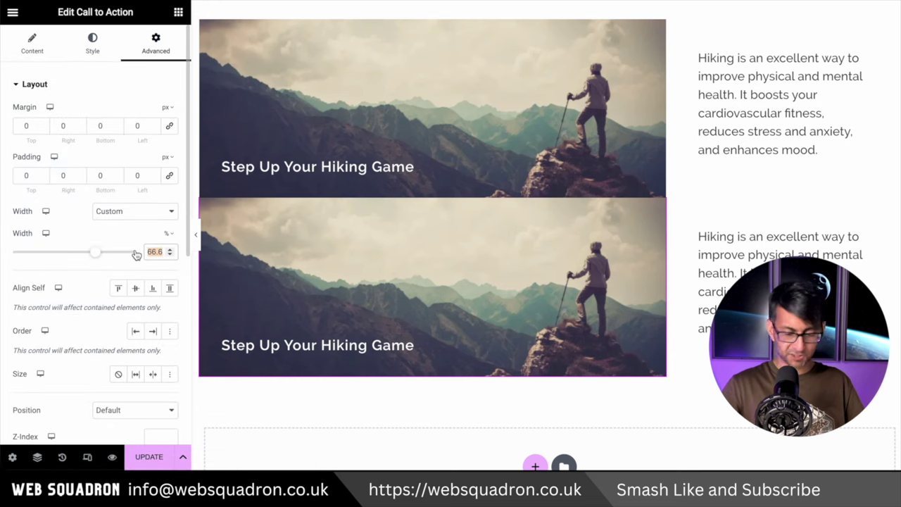
type("33.3")
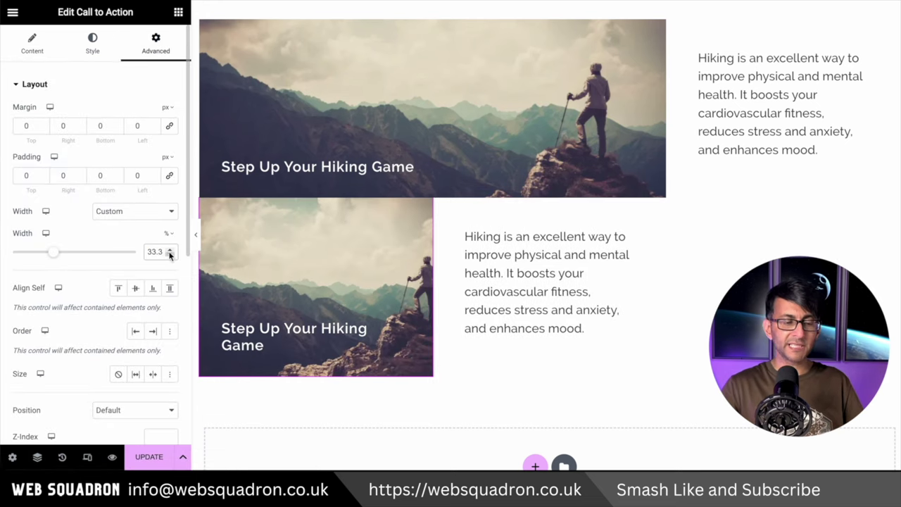
left_click(386, 278)
left_click(84, 183)
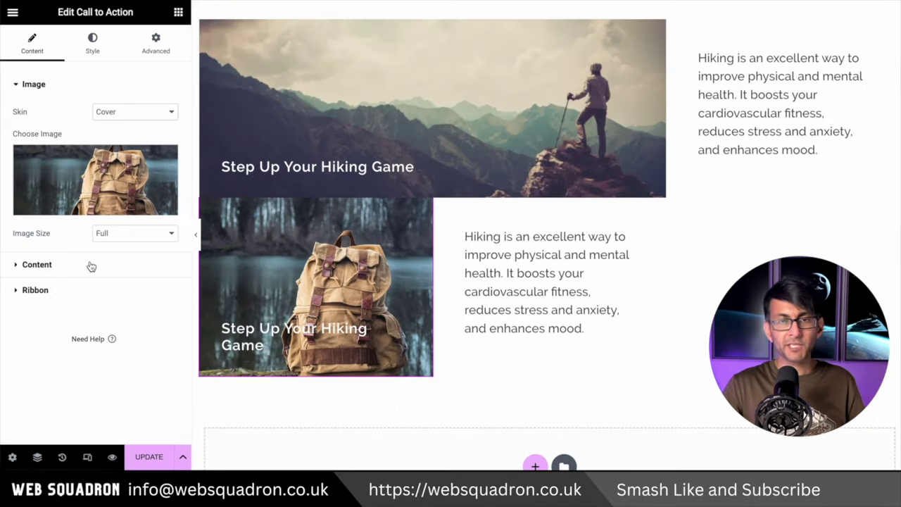
Step: Leave the lower call to action's title empty and set its button text to "Rugged Backpack >"
left_click(89, 264)
triple_click(126, 189)
type("Rugged Backpack")
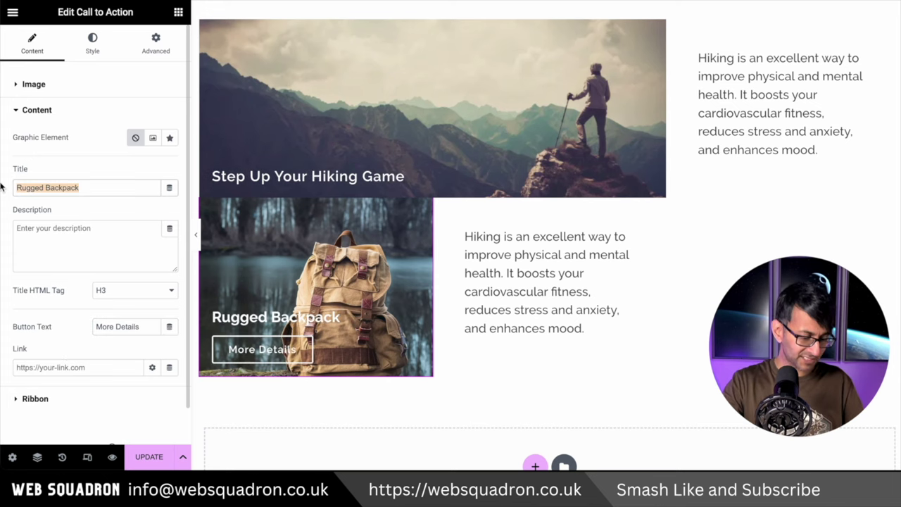
key("BackSpace")
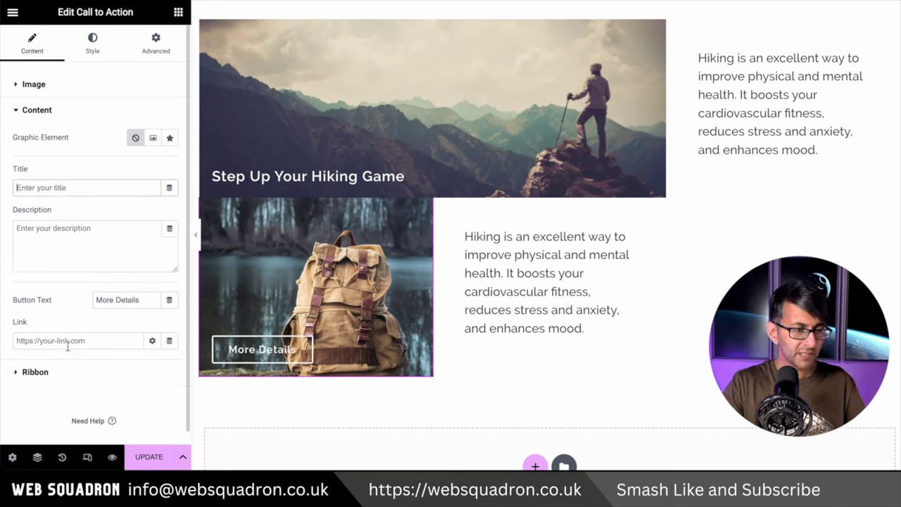
left_click_drag(136, 304, 77, 299)
type("Rugged Backpack")
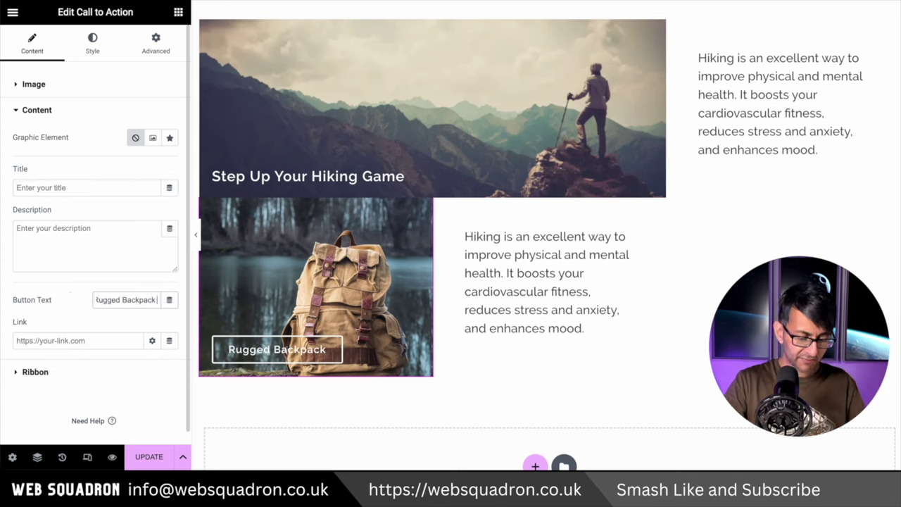
type(">")
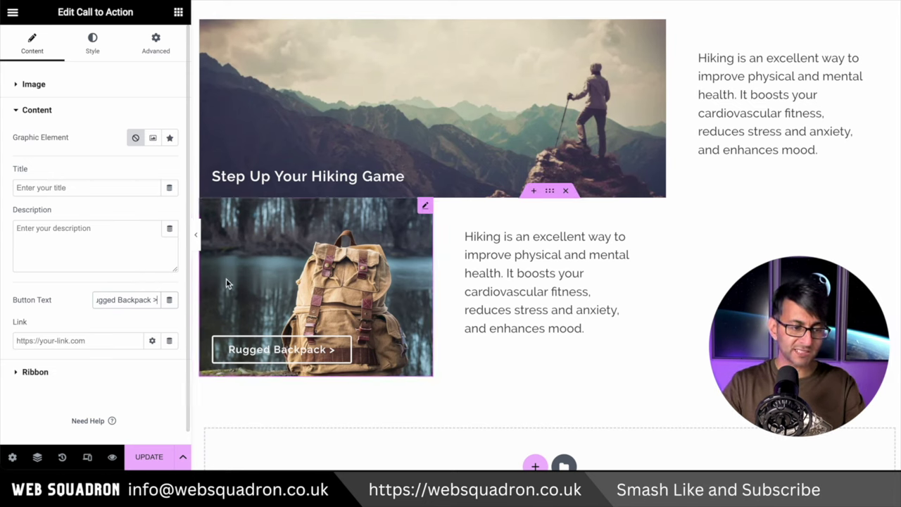
Step: Set the Rugged Backpack button's border width to 0 px and its background to the global Accent colour #3F3470
left_click(93, 44)
left_click(161, 321)
type("0")
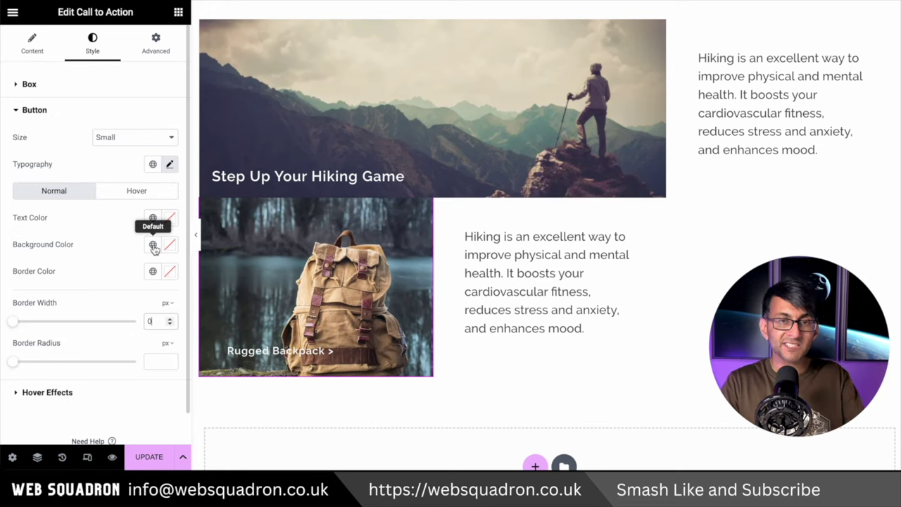
left_click(153, 247)
left_click(112, 326)
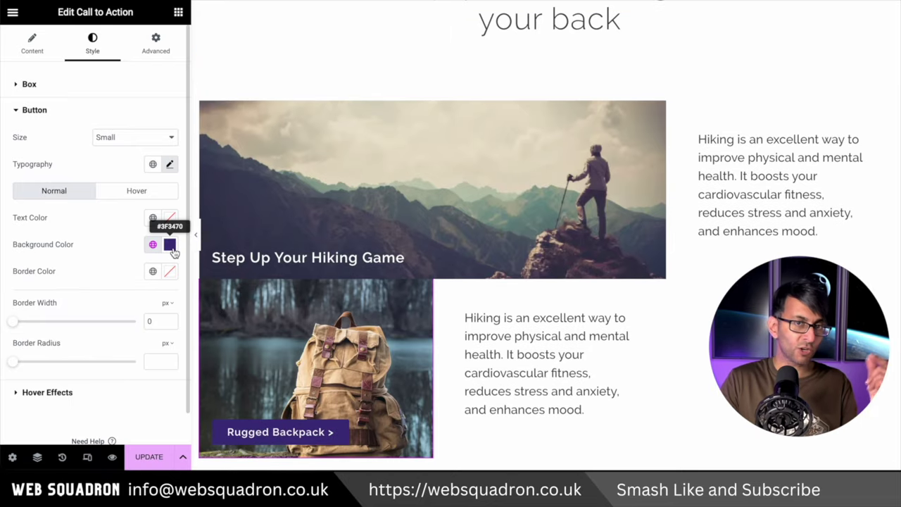
Step: Copy the button background colour #3F3470 and check its contrast with white #FFFFFF in the WebAIM Contrast Checker
left_click(169, 244)
double_click(48, 437)
key("ctrl+c")
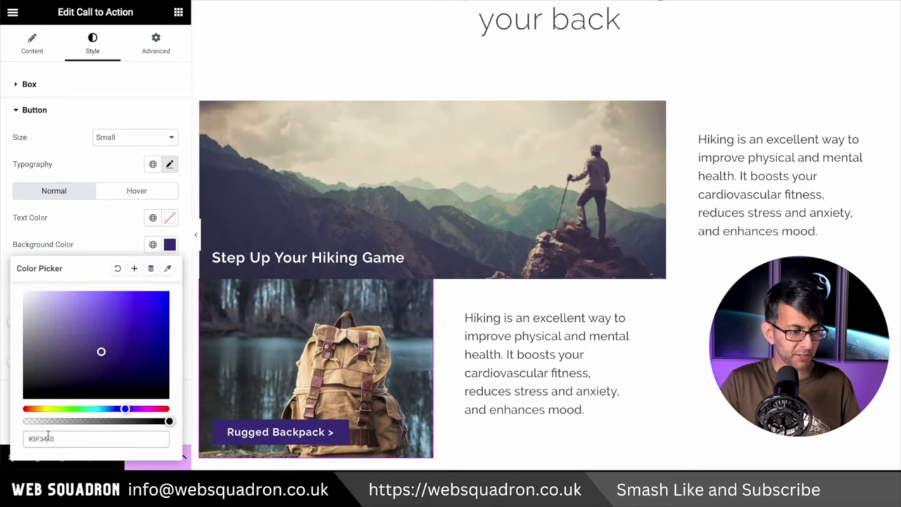
left_click(123, 233)
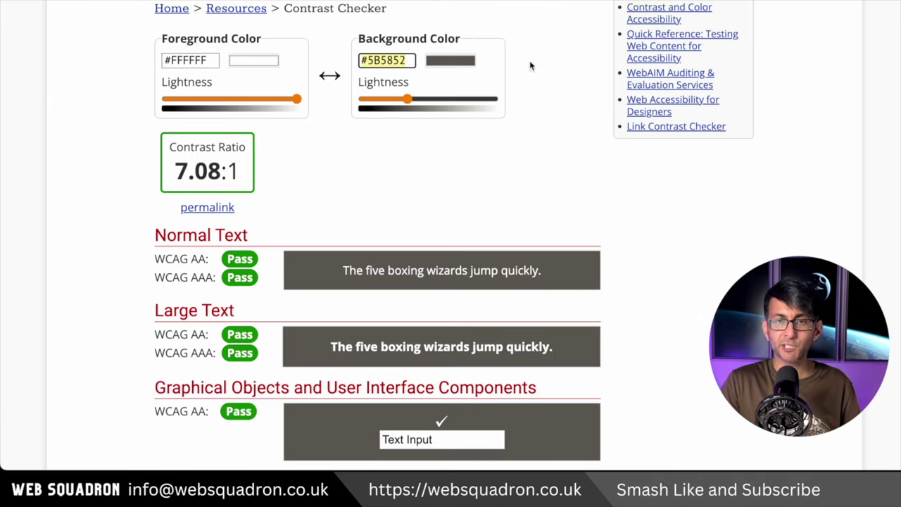
key("ctrl+v")
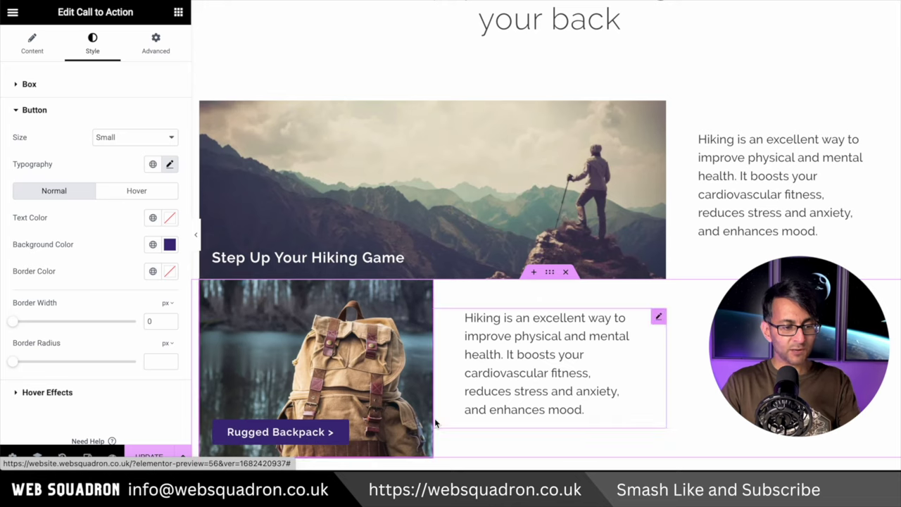
Step: Give the Rugged Backpack button's hover state the global Accent text colour and the global white background
scroll(429, 423, "down", 1)
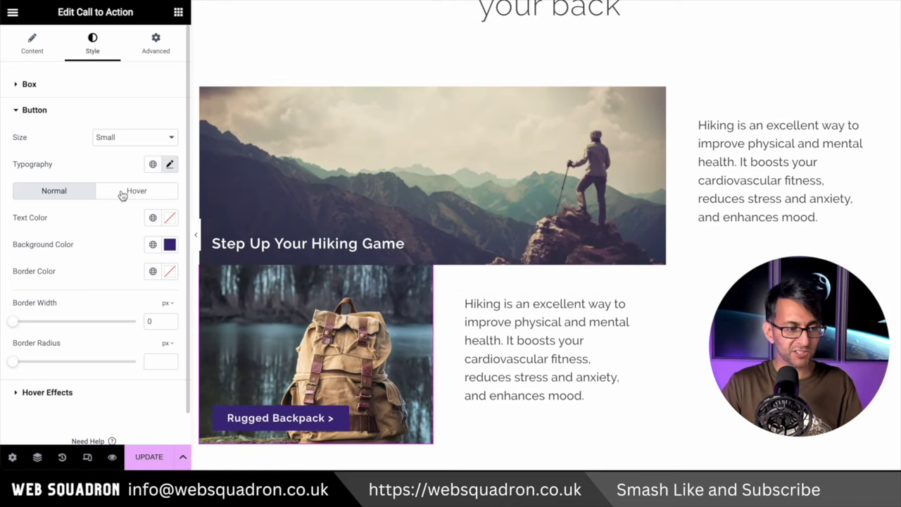
left_click(136, 193)
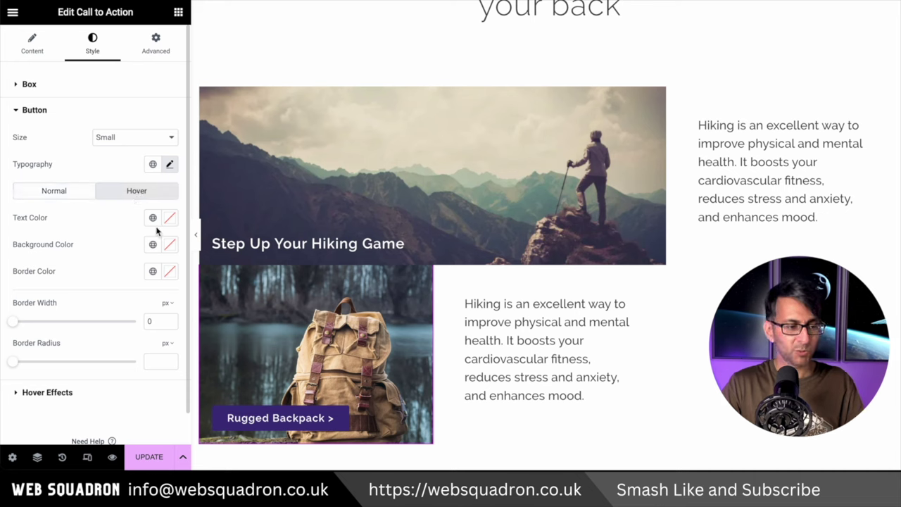
left_click(154, 219)
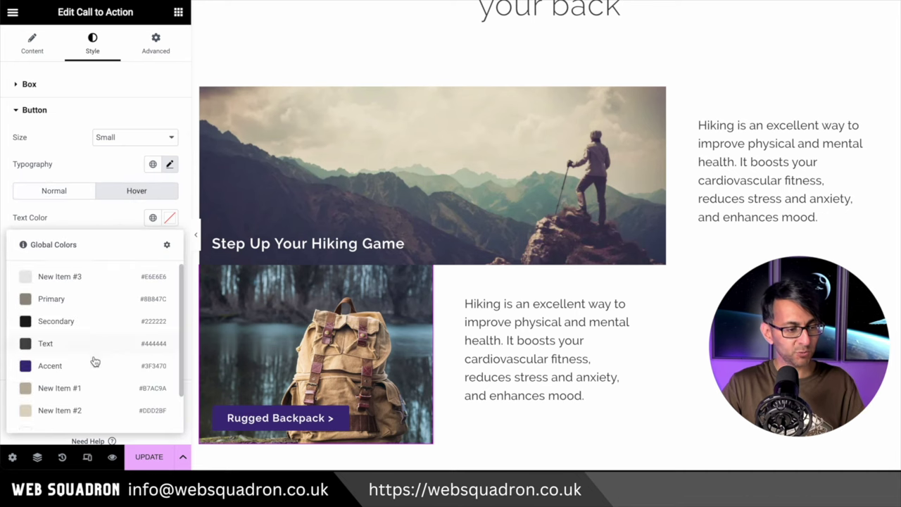
left_click(92, 367)
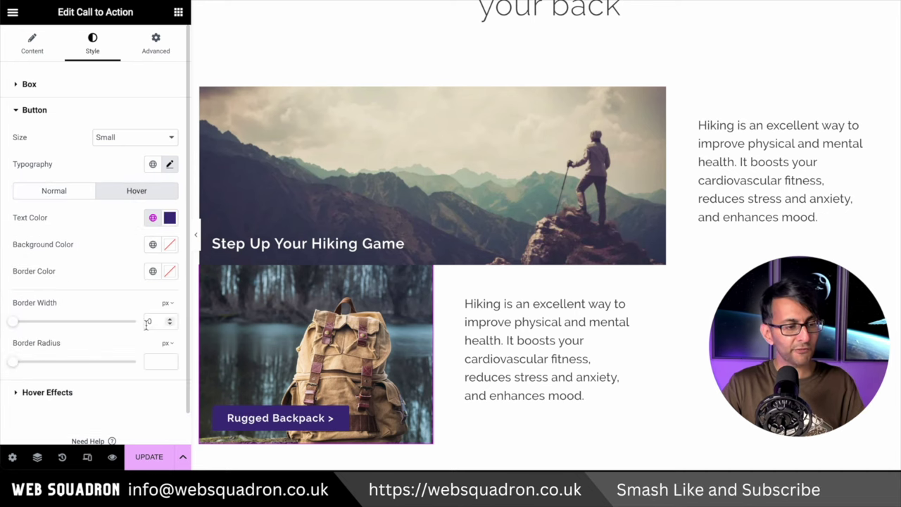
left_click(153, 245)
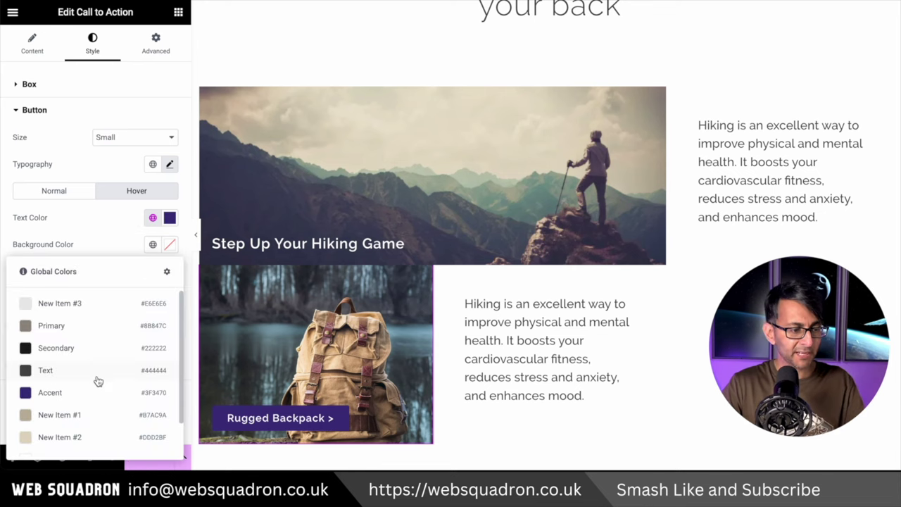
left_click(62, 308)
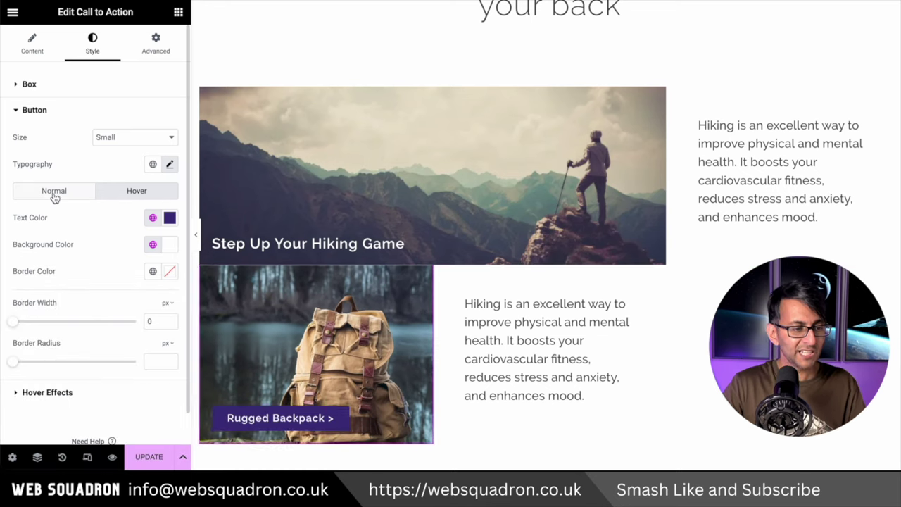
Step: Make the button's normal purple background slightly transparent and set its hover background colour to #FFFFFFCC
left_click(54, 198)
left_click(169, 244)
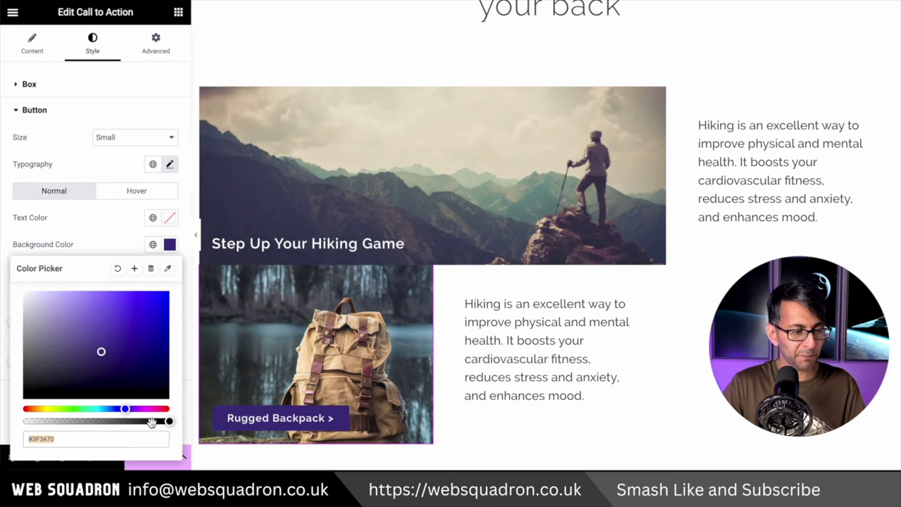
left_click_drag(167, 421, 158, 421)
left_click(151, 192)
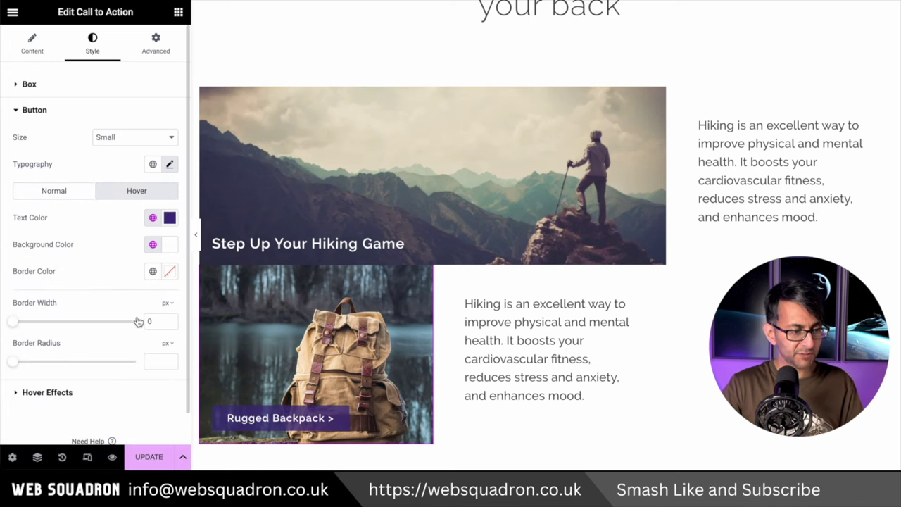
left_click(169, 244)
left_click(90, 438)
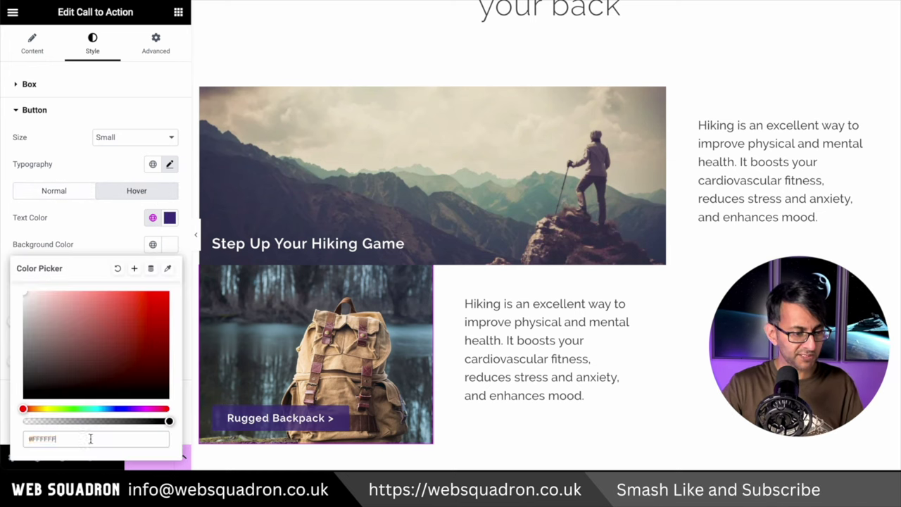
type("CC")
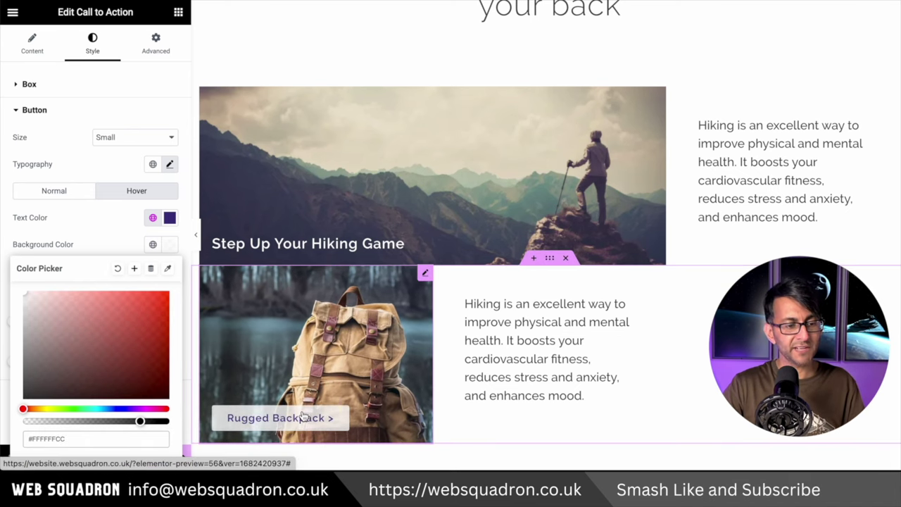
Step: Set the background hover animation of the backpack call to action to None
scroll(304, 416, "down", 1)
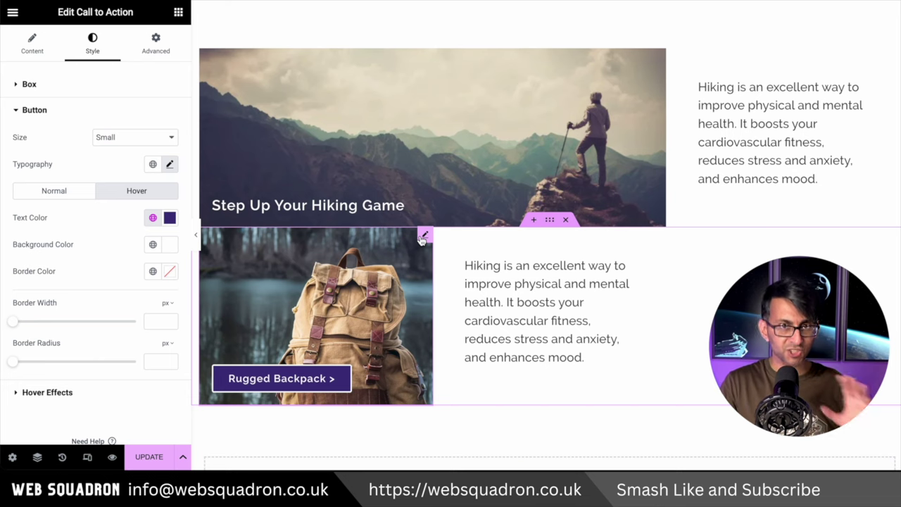
left_click(47, 391)
left_click(133, 233)
left_click(111, 218)
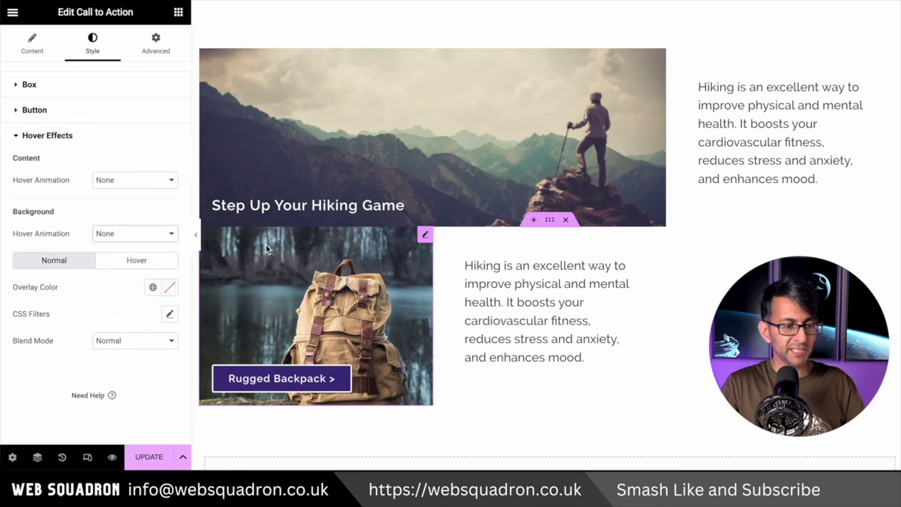
scroll(307, 236, "down", 1)
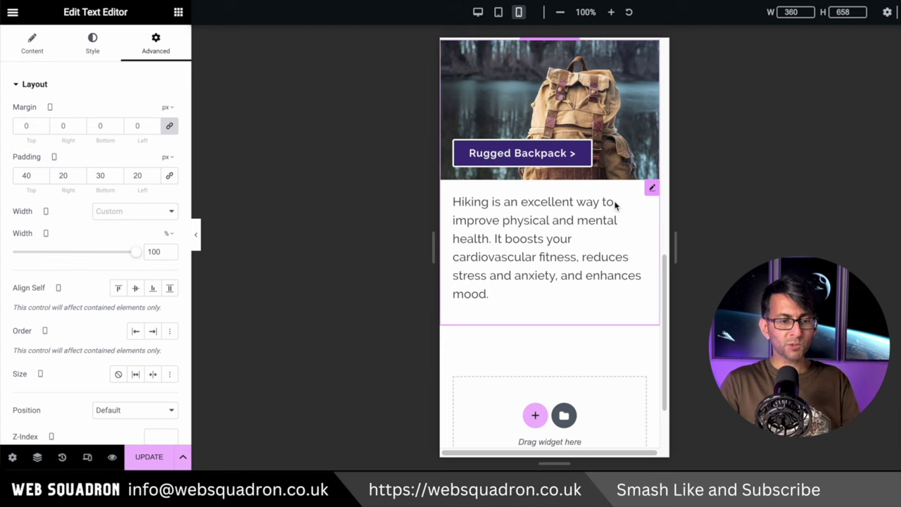
Step: Set the mobile padding of the paragraph below the Rugged Backpack image to 40 px top and 30 px bottom
left_click(651, 188)
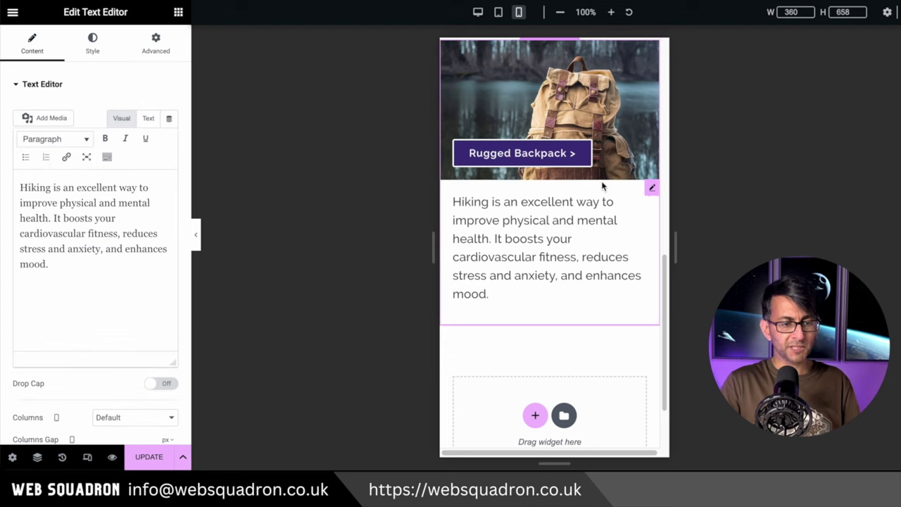
left_click(155, 42)
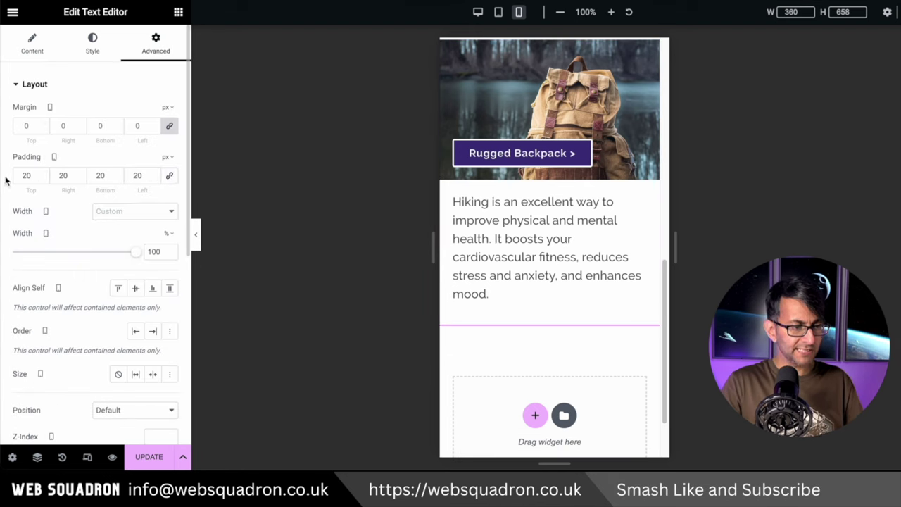
double_click(32, 176)
type("40")
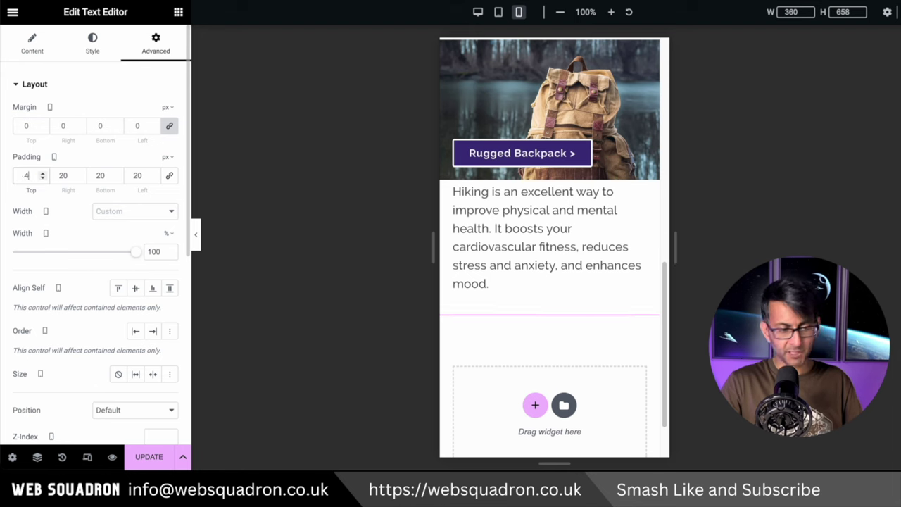
type("30")
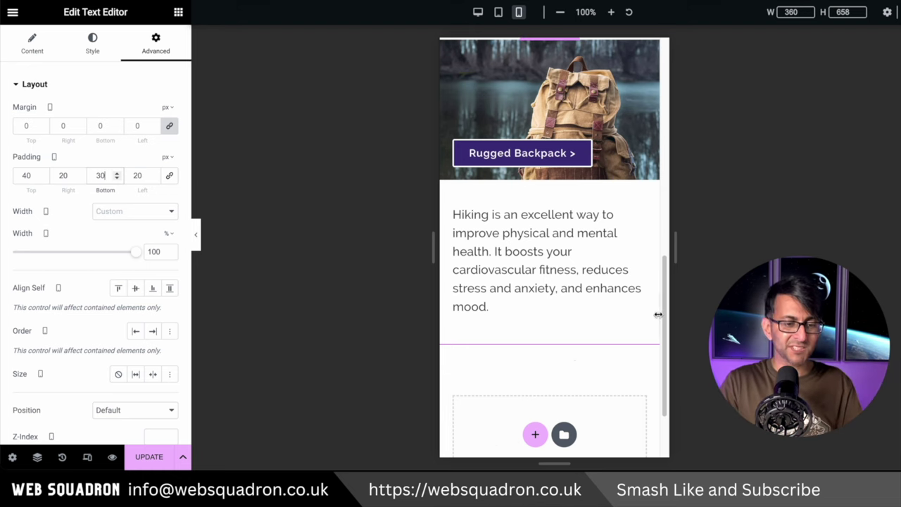
left_click_drag(662, 306, 704, 323)
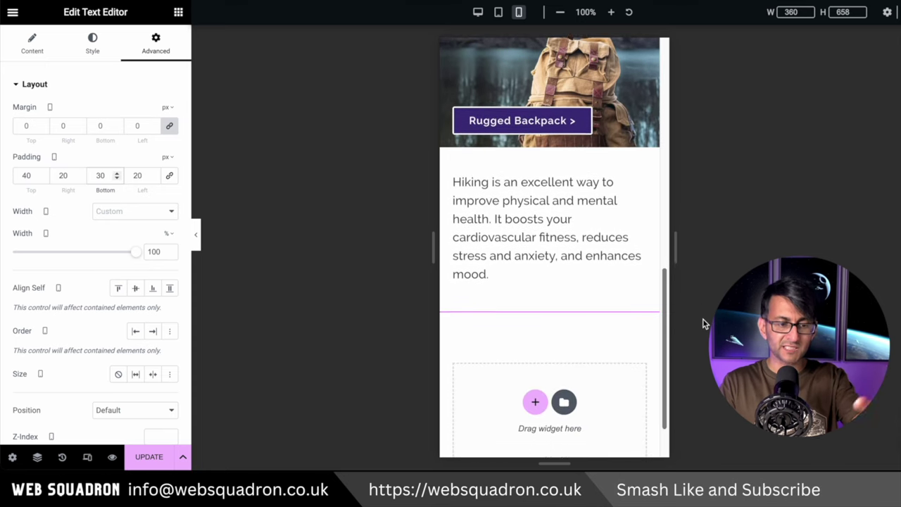
Step: Replace the paragraph beside the Rugged Backpack image in desktop view with the text starting "Exploring nature on foot exposes you to stunning landscapes"
left_click(478, 13)
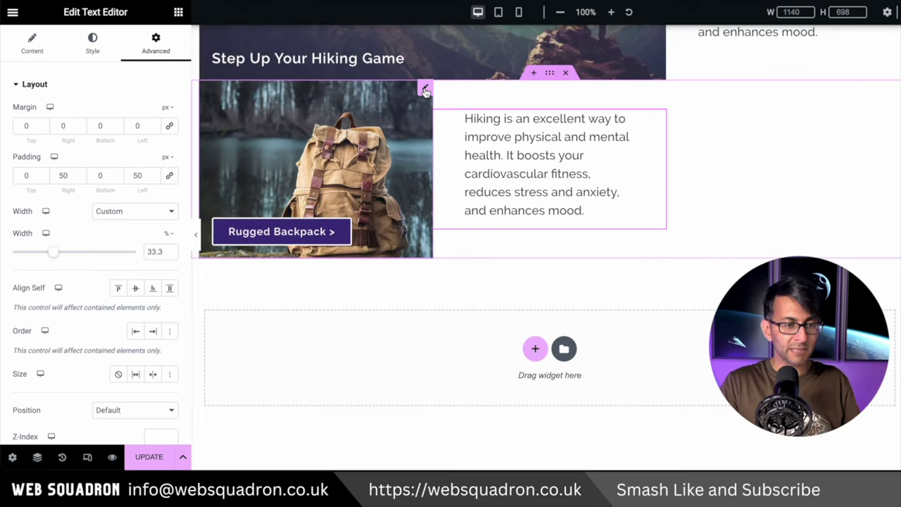
left_click(516, 127)
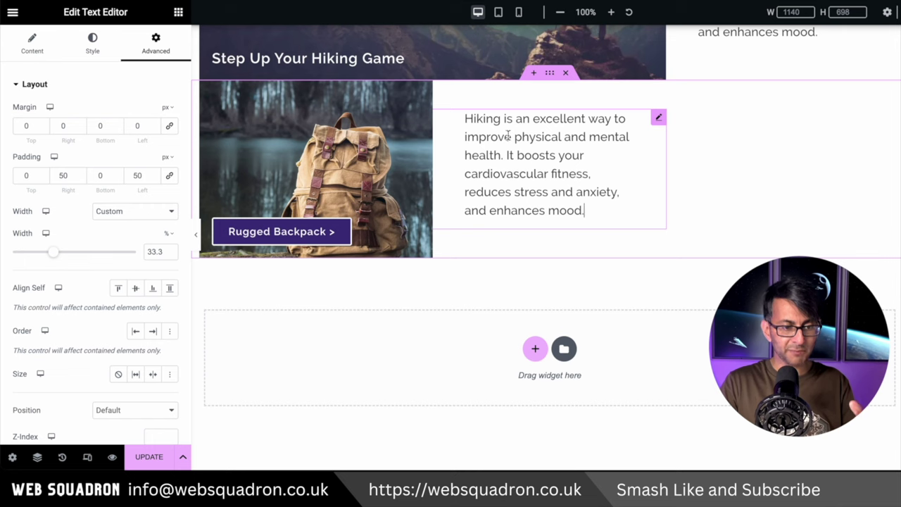
scroll(450, 175, "up", 1)
Step: Duplicate the Rugged Backpack call to action and move the copy after the text editor in the same container
right_click(426, 137)
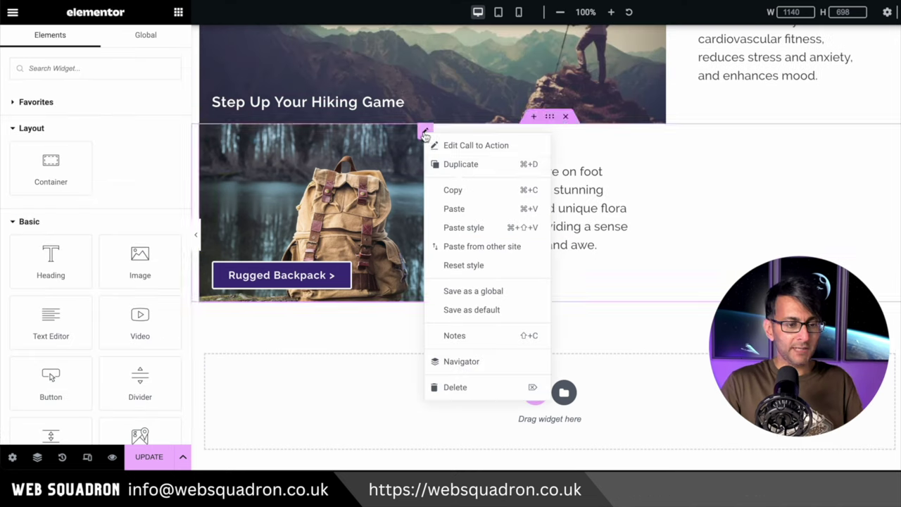
left_click(461, 164)
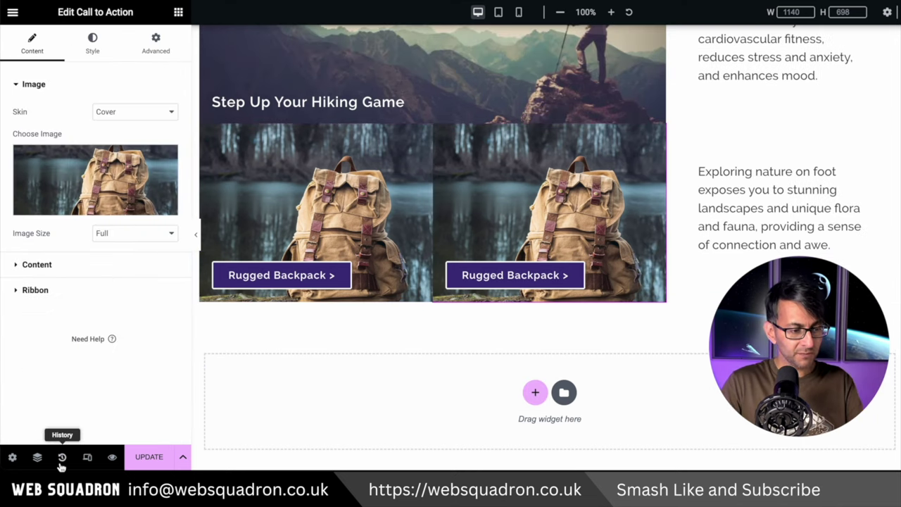
left_click(38, 457)
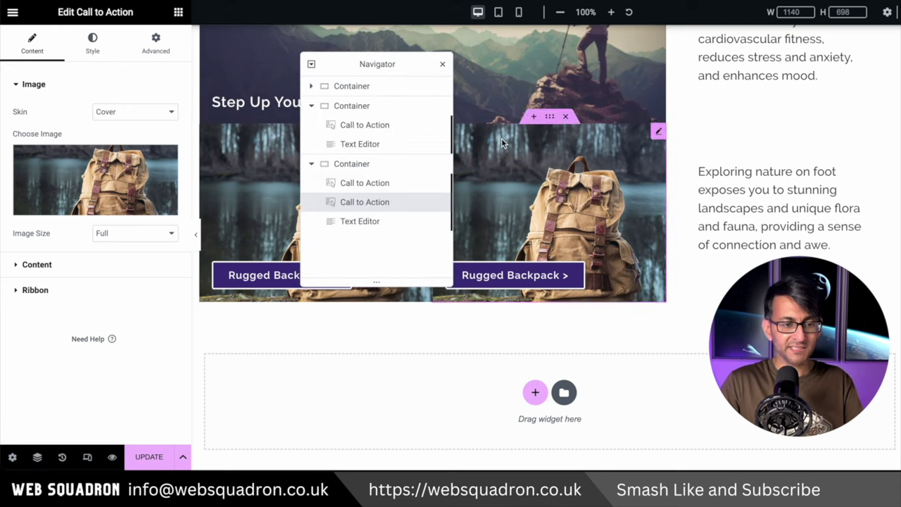
left_click_drag(385, 204, 384, 225)
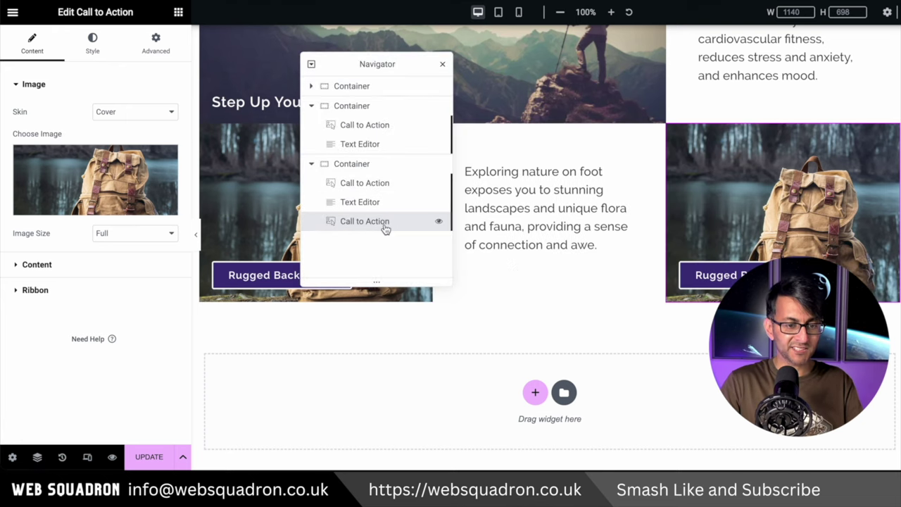
left_click(442, 64)
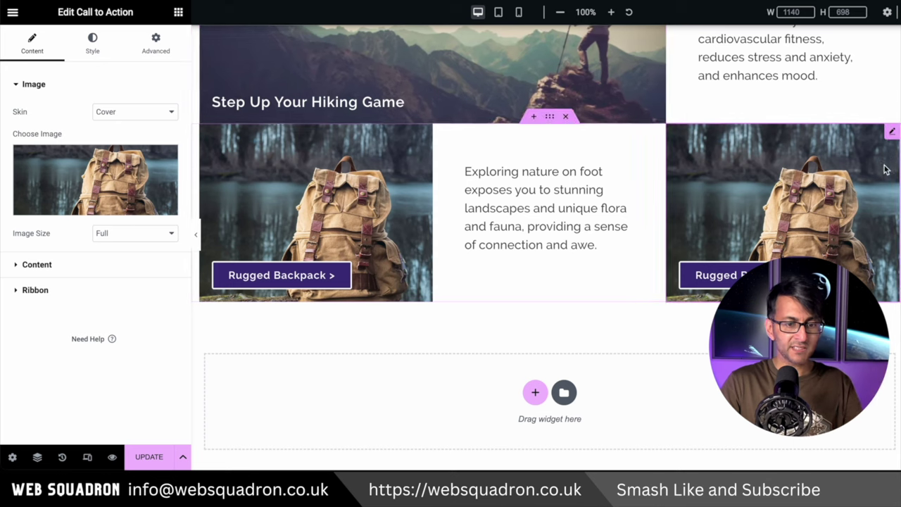
Step: Replace the duplicated call to action's image with Hiking-bag-on-the-edge and set its button text to "Outlander Backpack >"
left_click(66, 164)
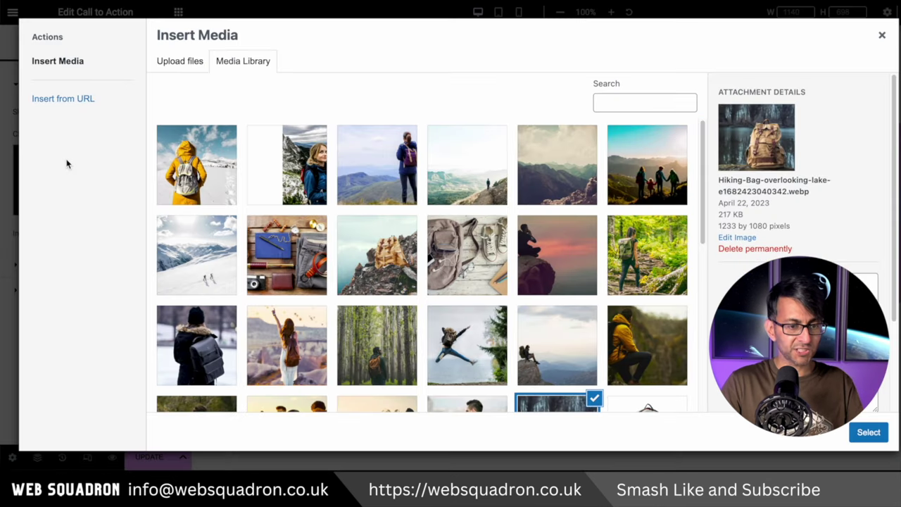
left_click(373, 276)
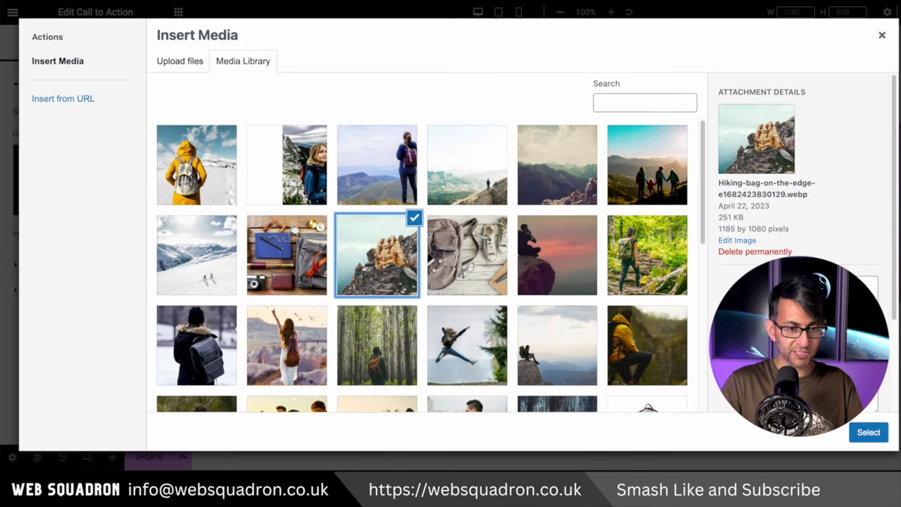
left_click(868, 432)
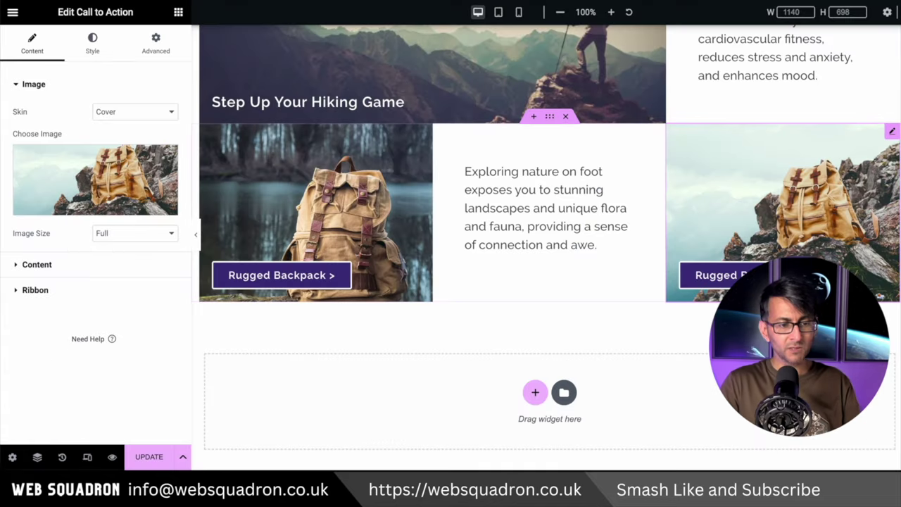
key("ctrl+p")
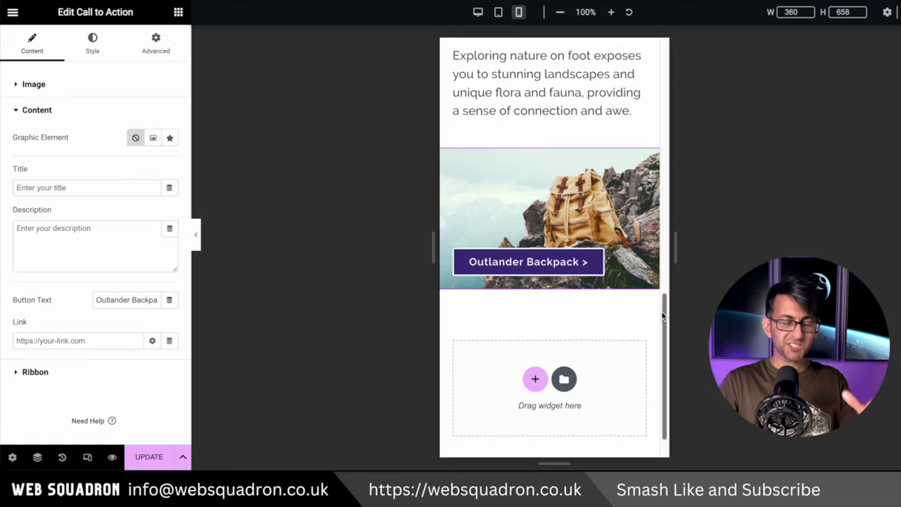
Step: Review the image and text rows in the mobile and desktop views, checking their alignment and spacing
scroll(657, 205, "up", 3)
scroll(656, 205, "up", 3)
left_click(477, 12)
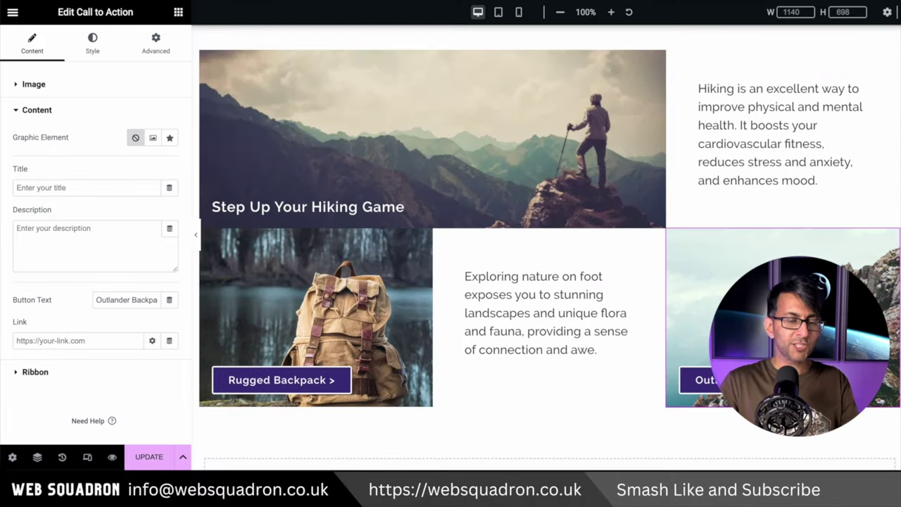
scroll(549, 232, "down", 2)
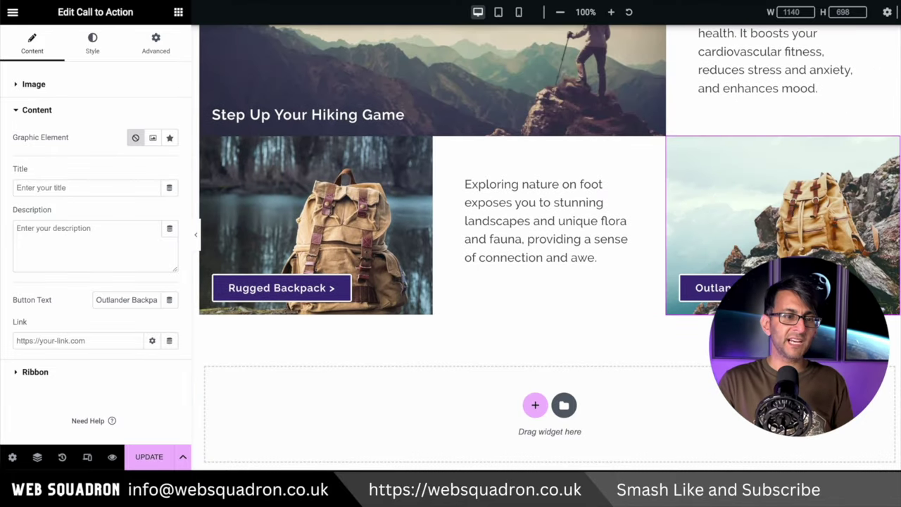
scroll(549, 232, "up", 2)
scroll(548, 232, "down", 1)
scroll(549, 232, "up", 4)
scroll(549, 232, "down", 2)
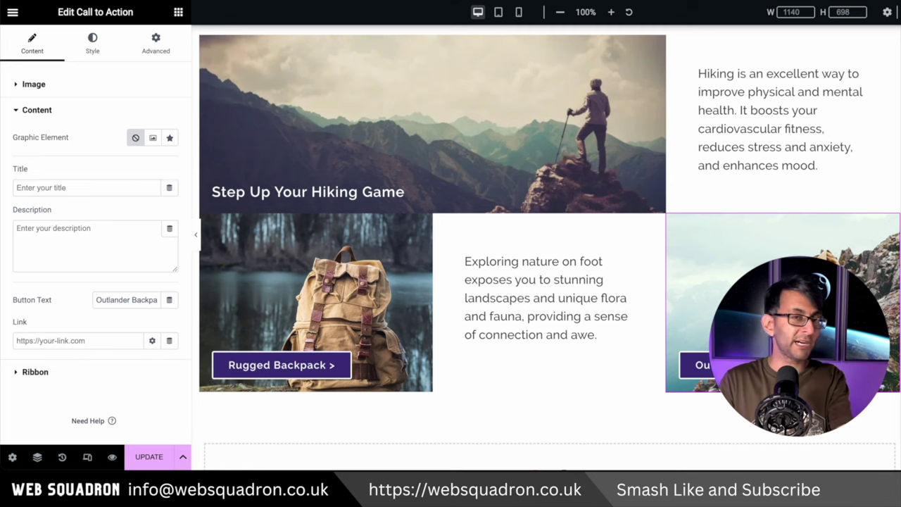
scroll(535, 247, "down", 2)
scroll(535, 247, "up", 4)
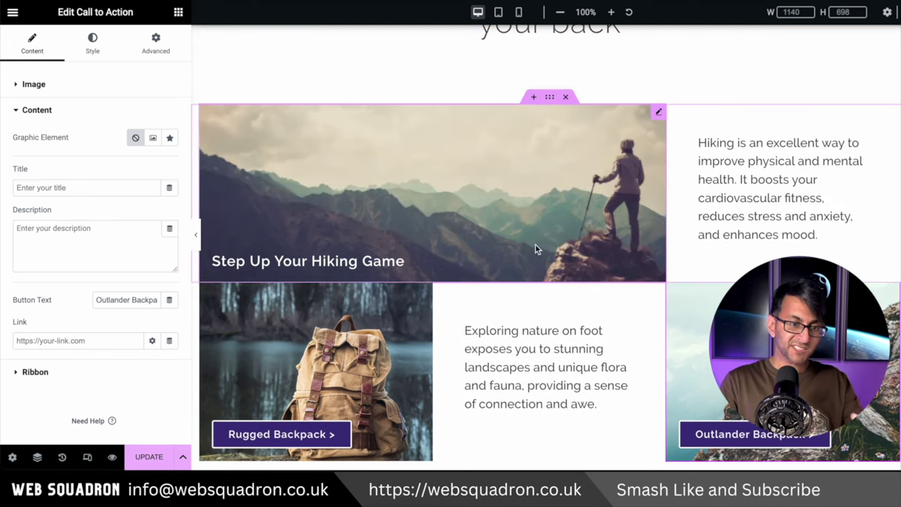
Step: Copy the "Step Up Your Hiking Game" container and paste it below the backpack row
right_click(546, 99)
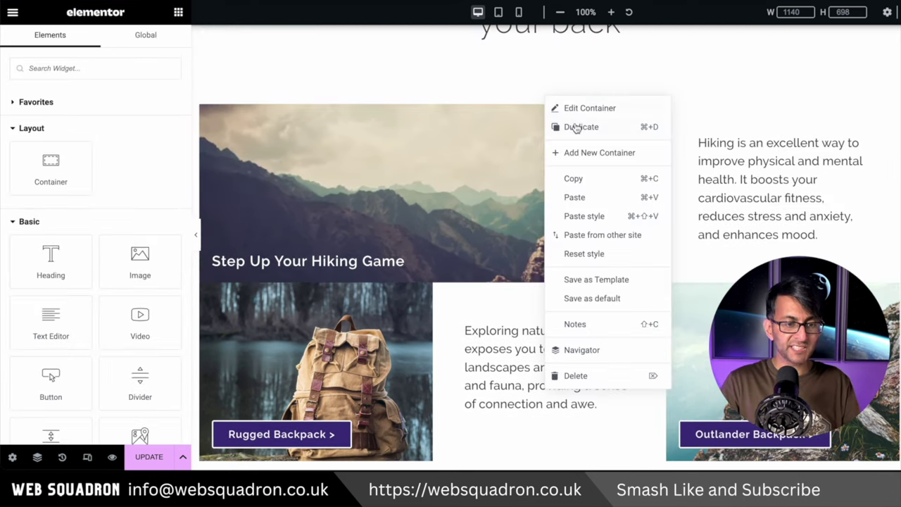
left_click(593, 183)
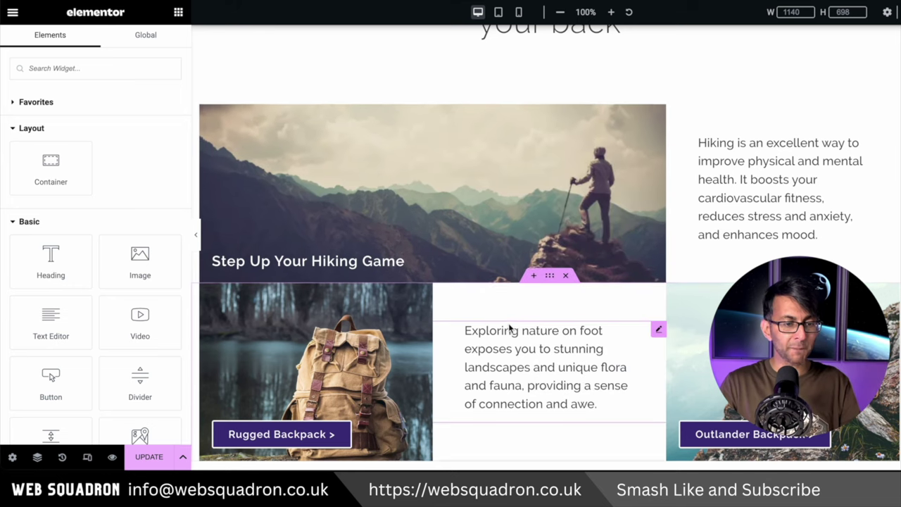
scroll(509, 328, "down", 3)
right_click(419, 363)
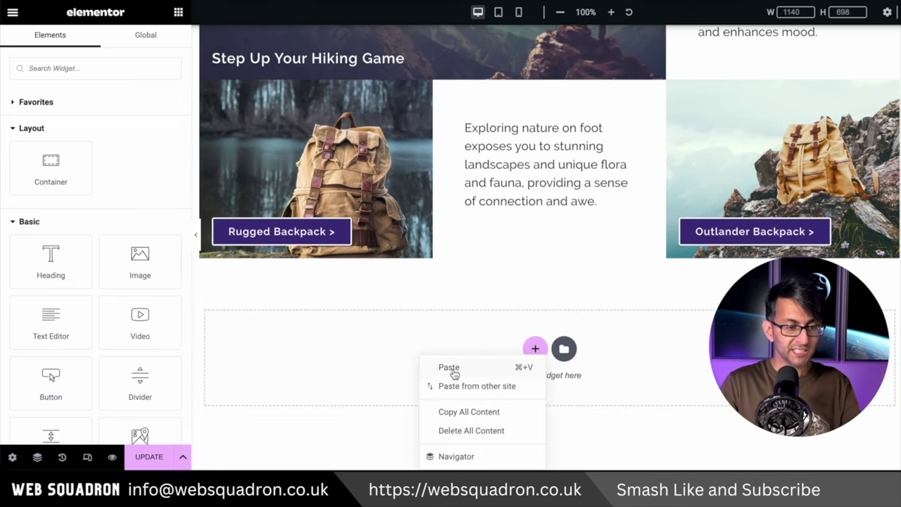
left_click(450, 368)
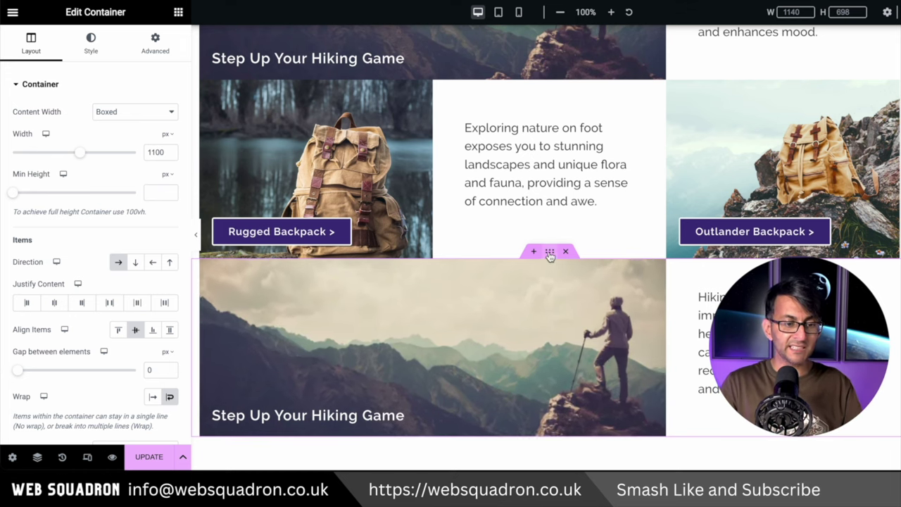
Step: Try a 50 px top margin on the pasted container and reset it to 0
left_click(155, 42)
double_click(26, 128)
type("50")
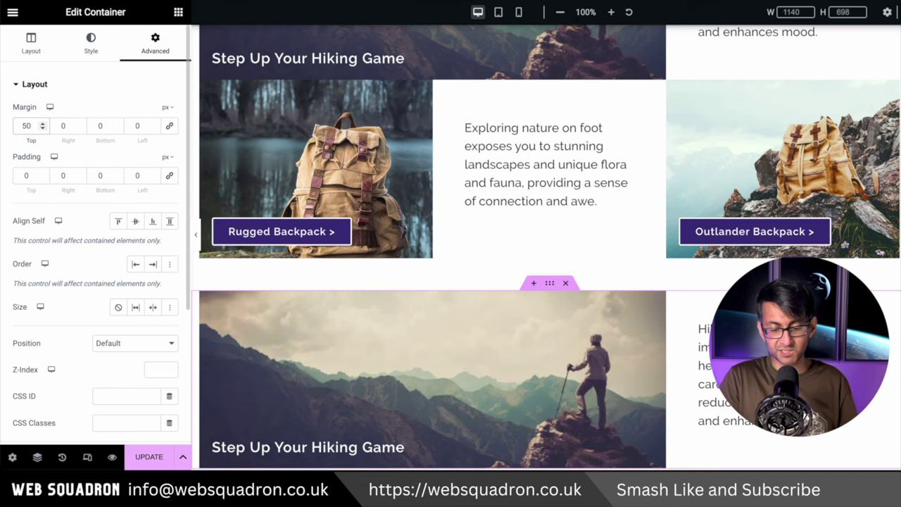
key("BackSpace")
key("BackSpace")
type("0")
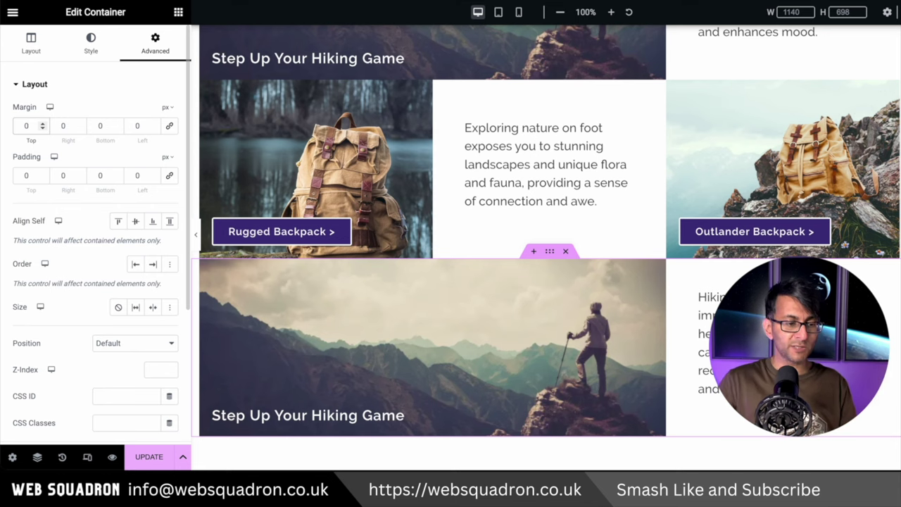
Step: Move the text editor ahead of the call to action in the pasted container
left_click(37, 457)
left_click(311, 240)
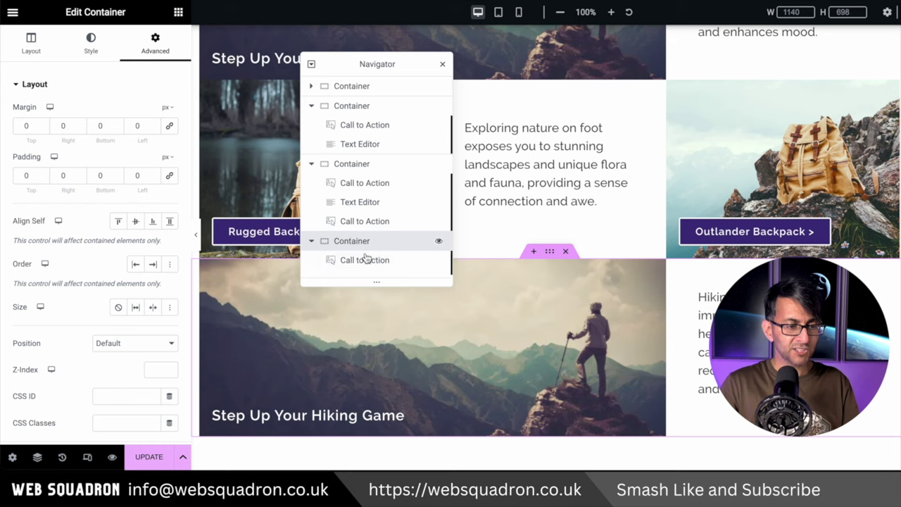
scroll(408, 275, "down", 1)
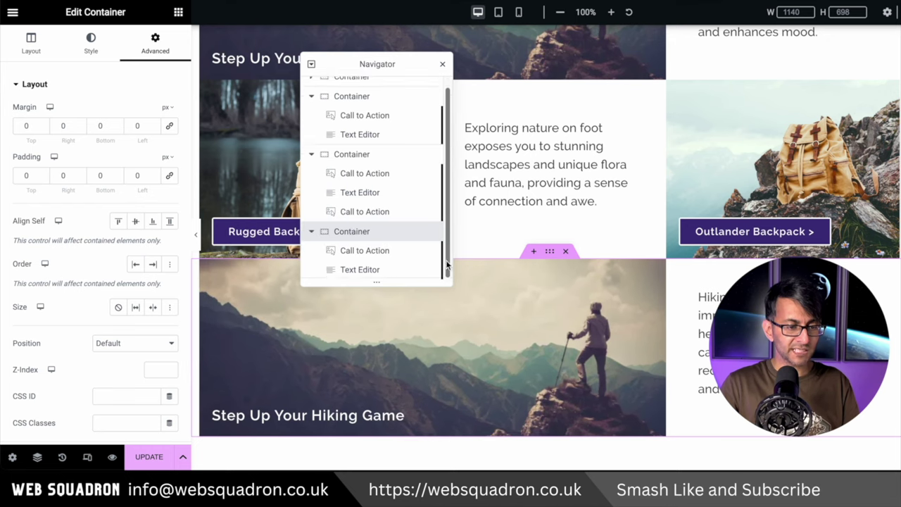
left_click(358, 271)
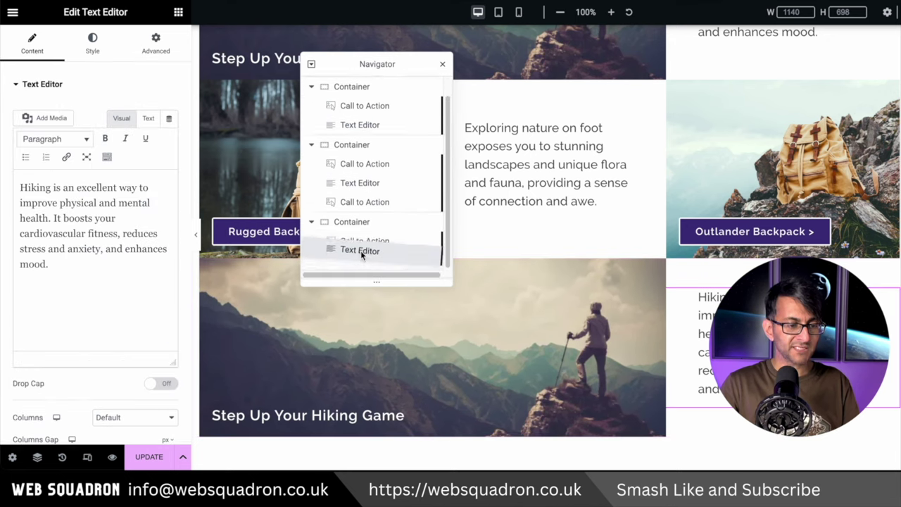
left_click(394, 257)
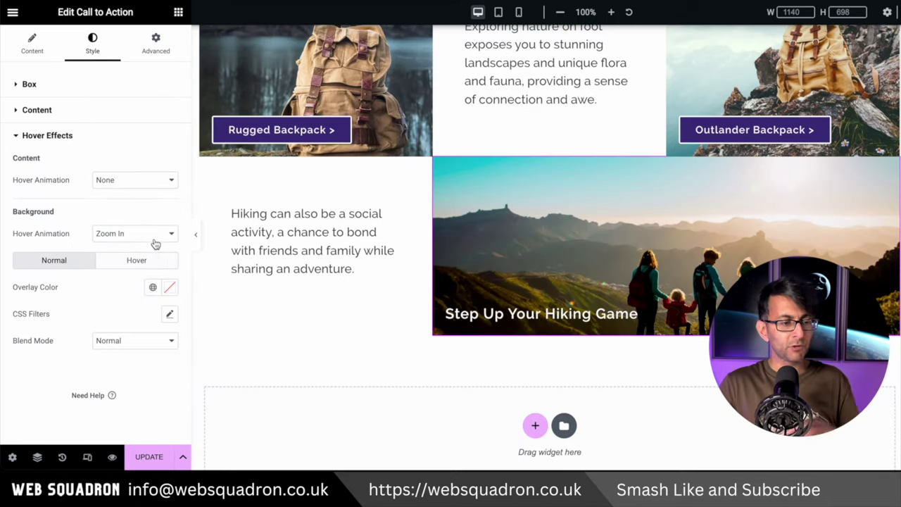
Step: Change the background hover animation of the family hiking call to action and clear its title
left_click(155, 233)
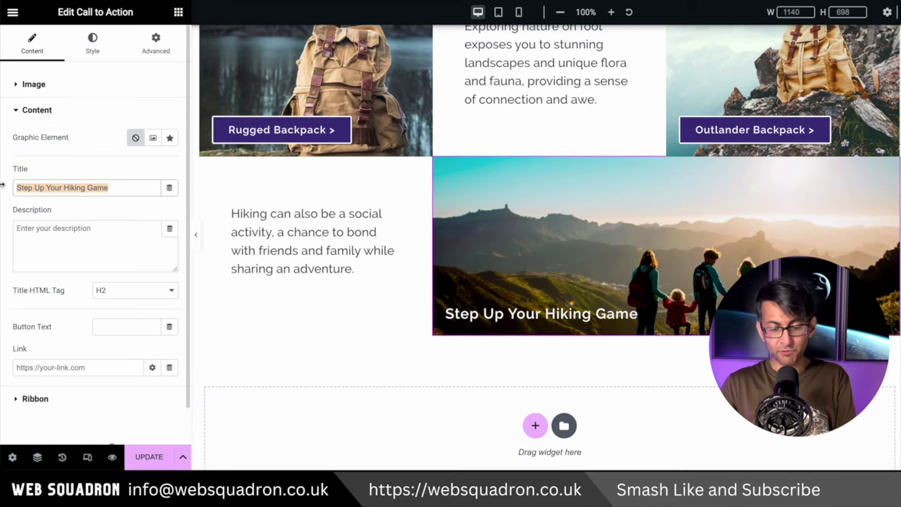
key("BackSpace")
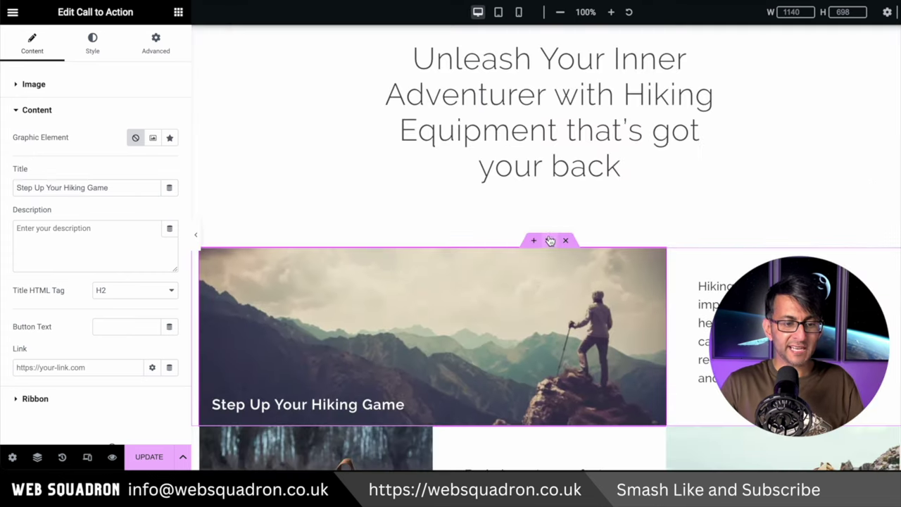
Step: Copy the "Step Up Your Hiking Game" container and paste it below the family hiking row
right_click(553, 241)
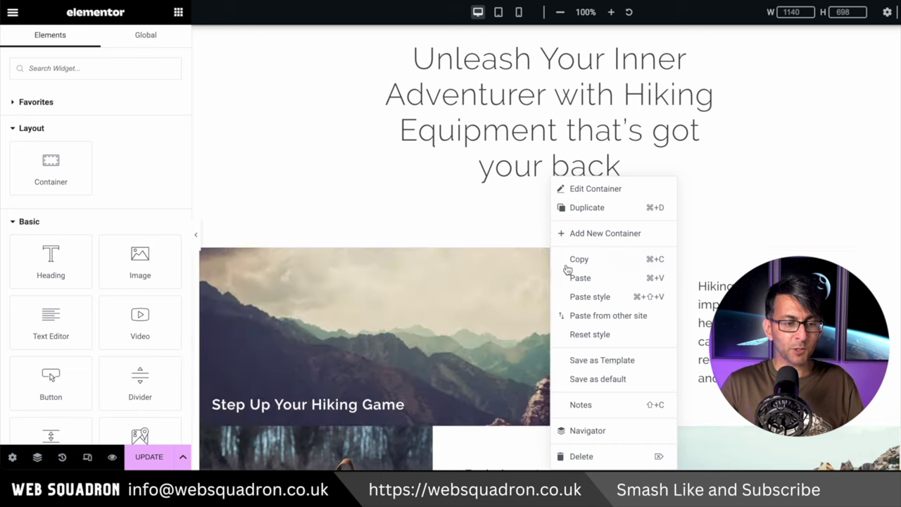
left_click(580, 259)
scroll(476, 425, "down", 8)
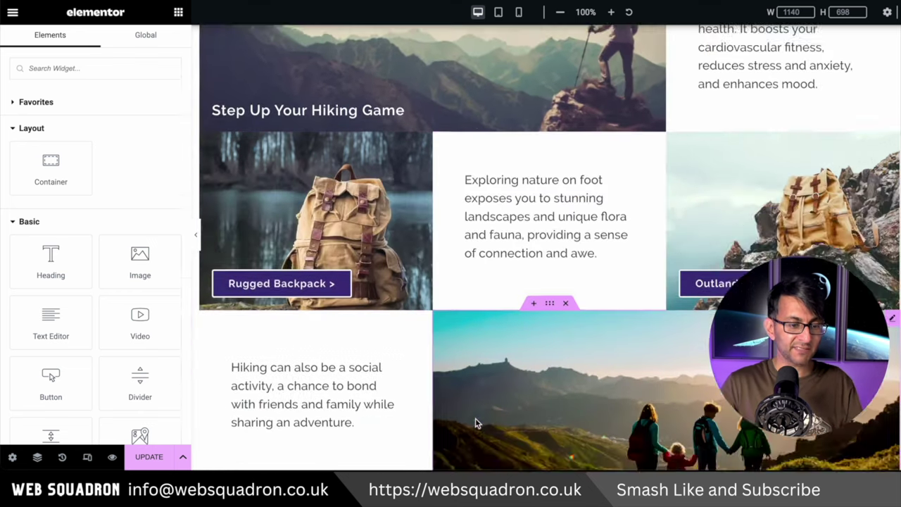
right_click(363, 352)
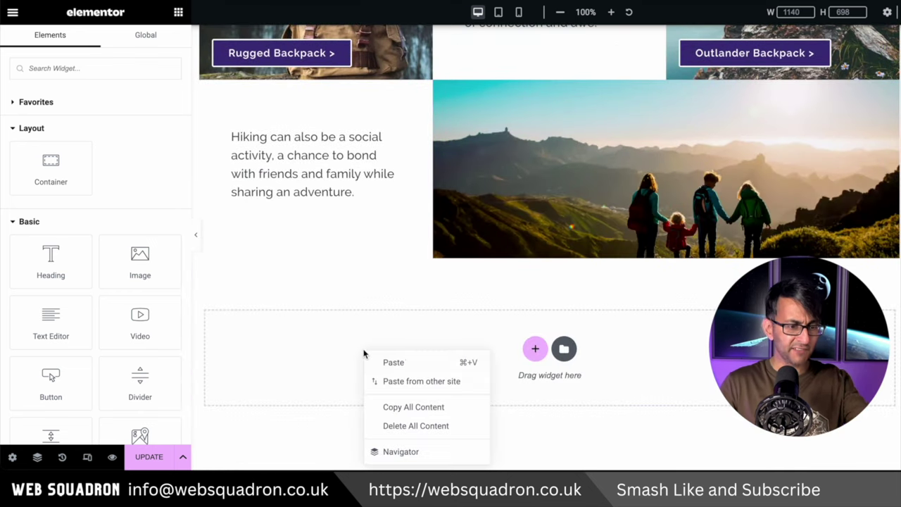
left_click(405, 361)
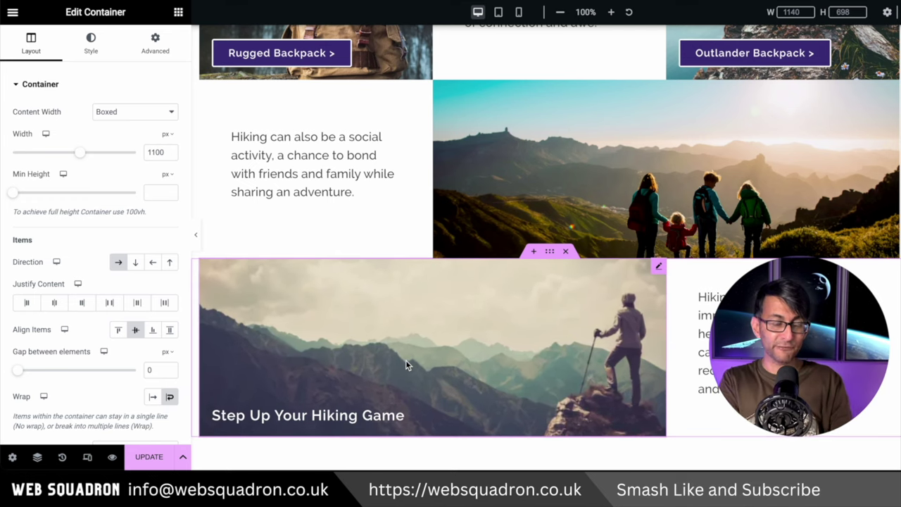
Step: Delete the call to action from the newly pasted row and add an empty inner container under its text
right_click(287, 410)
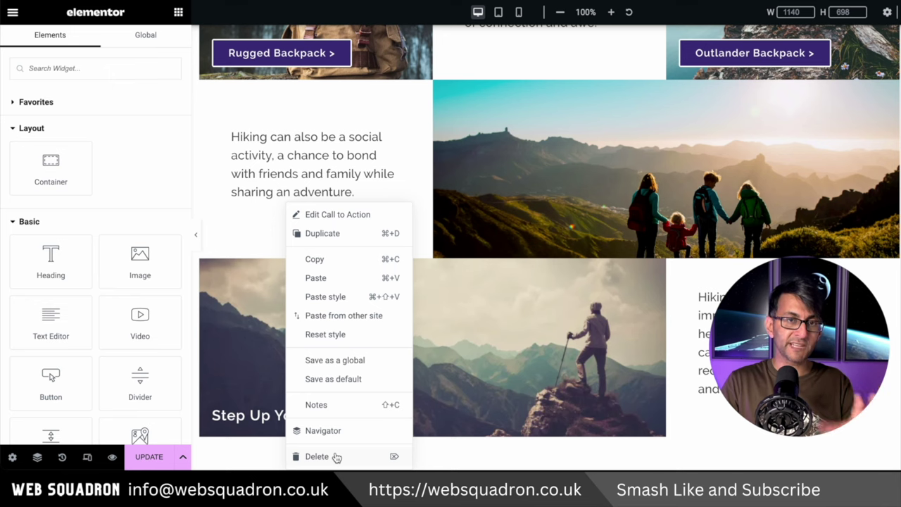
left_click(316, 456)
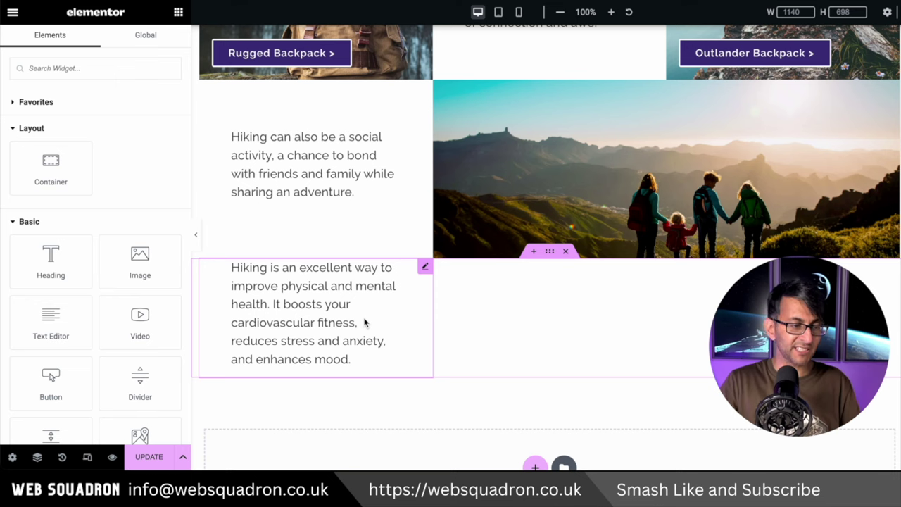
left_click_drag(53, 164, 380, 296)
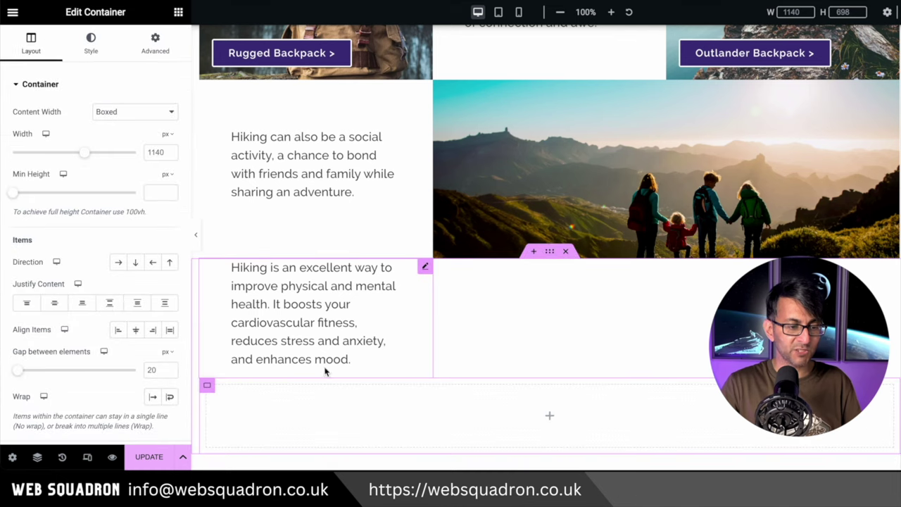
left_click(524, 262)
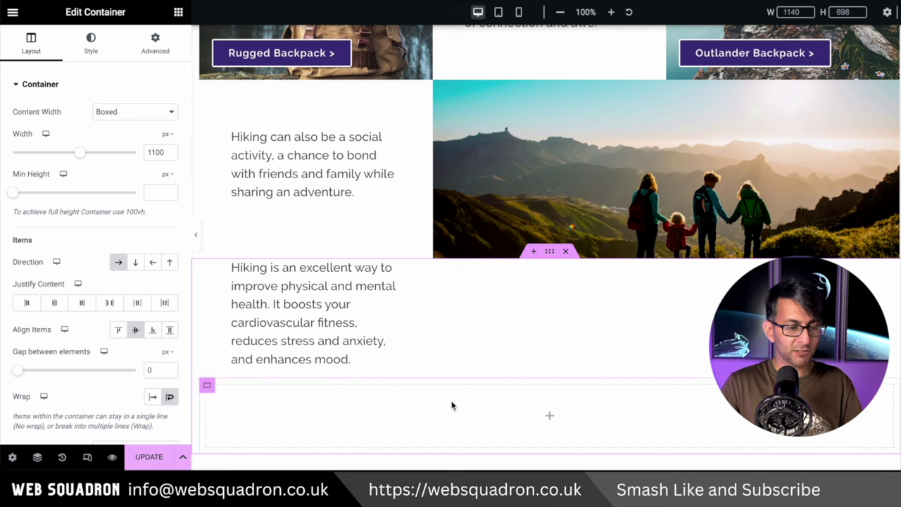
Step: Set the inner container's padding to 0, its content width to Full Width and its width to 66.6%
left_click(207, 385)
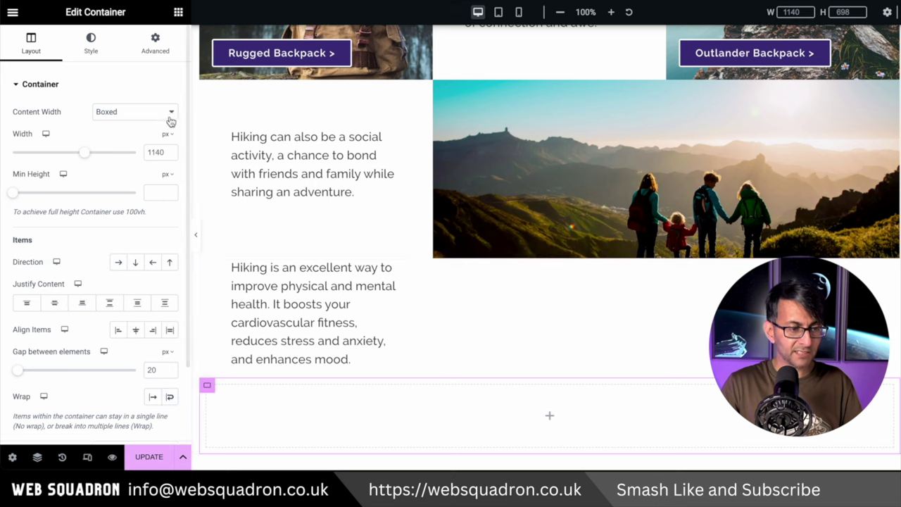
left_click(156, 42)
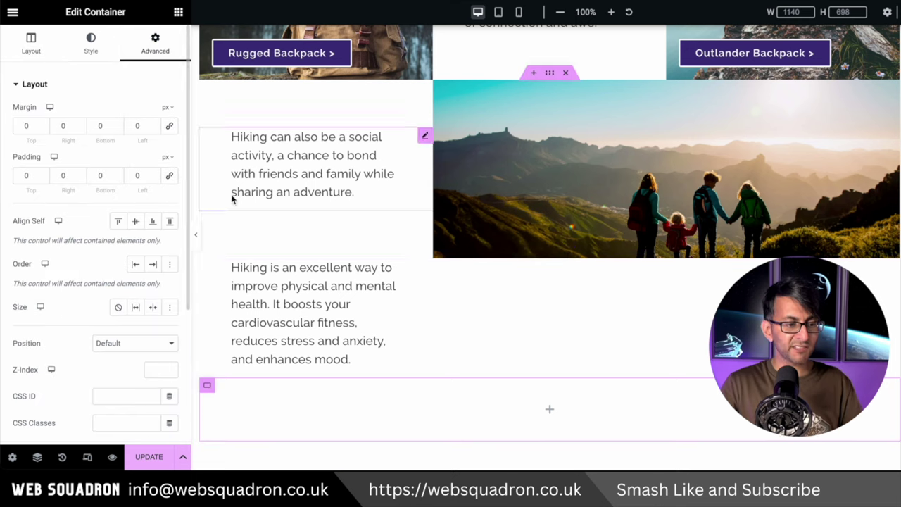
left_click(31, 43)
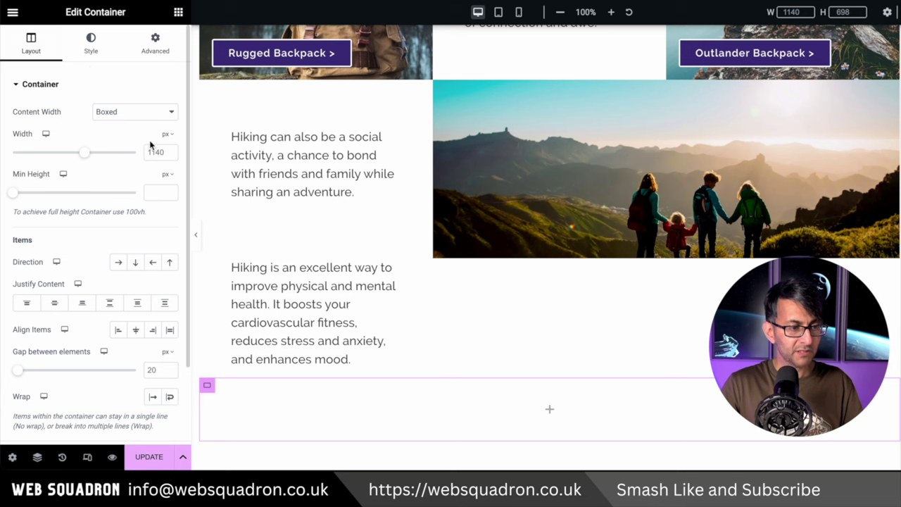
left_click(145, 112)
key("Escape")
left_click(143, 127)
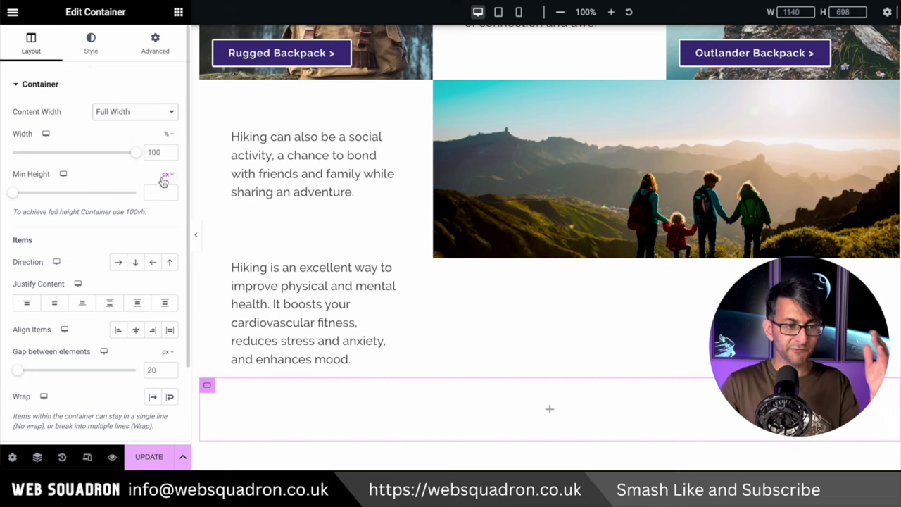
type("66.6")
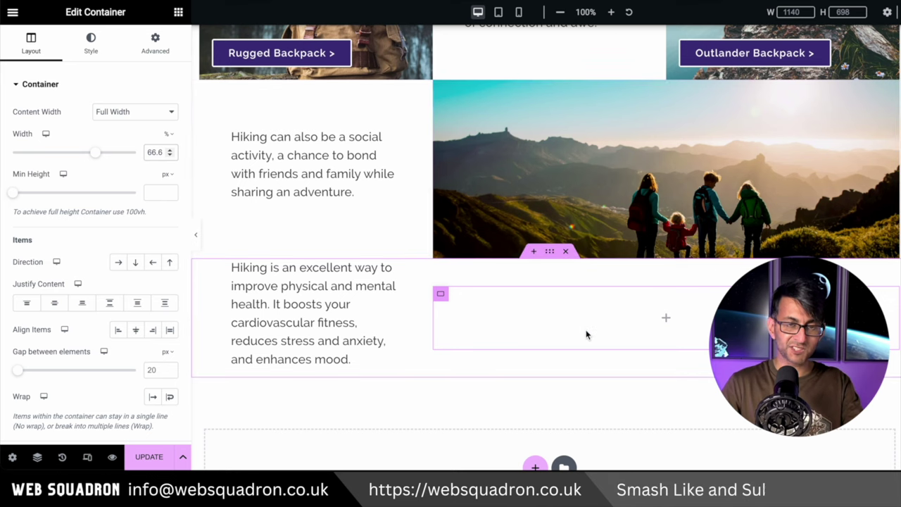
Step: Move the empty inner container ahead of the text editor within the last row
key("ctrl+i")
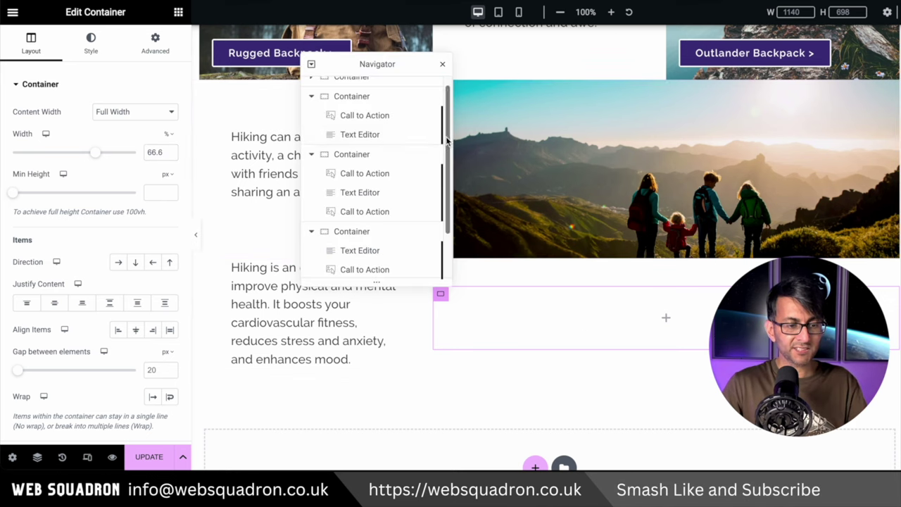
scroll(366, 267, "down", 2)
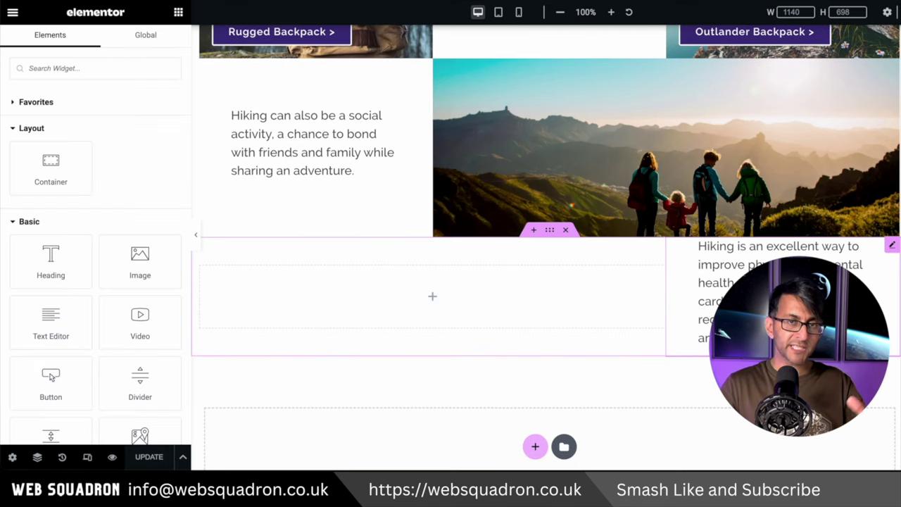
Step: Copy the row's text editor and paste it into the empty inner container
right_click(883, 351)
key("Escape")
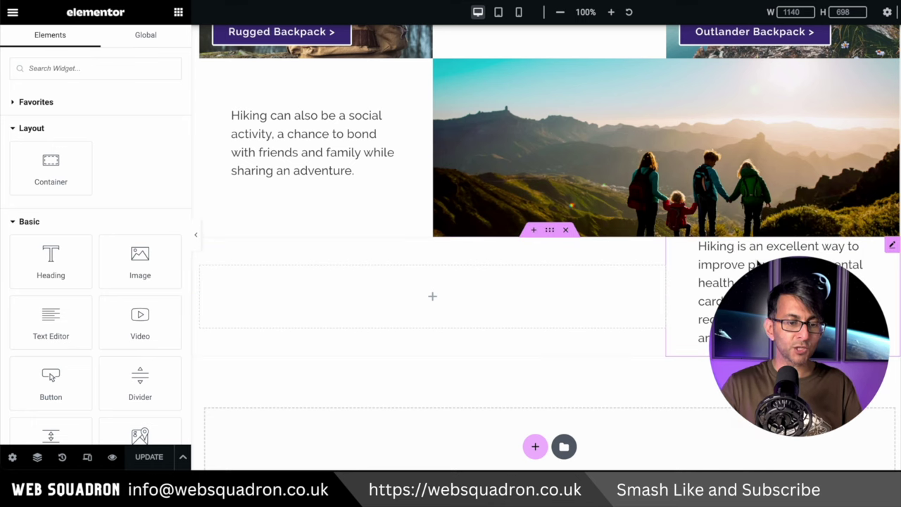
right_click(371, 314)
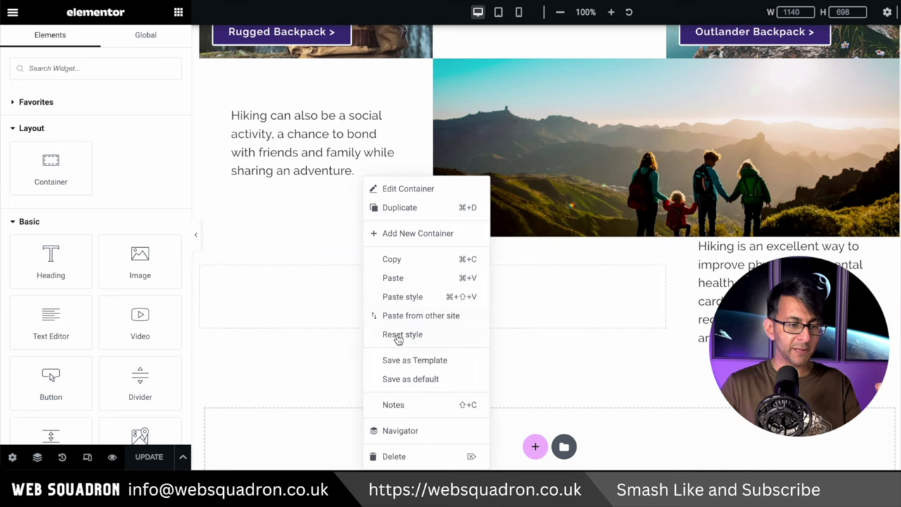
left_click(413, 282)
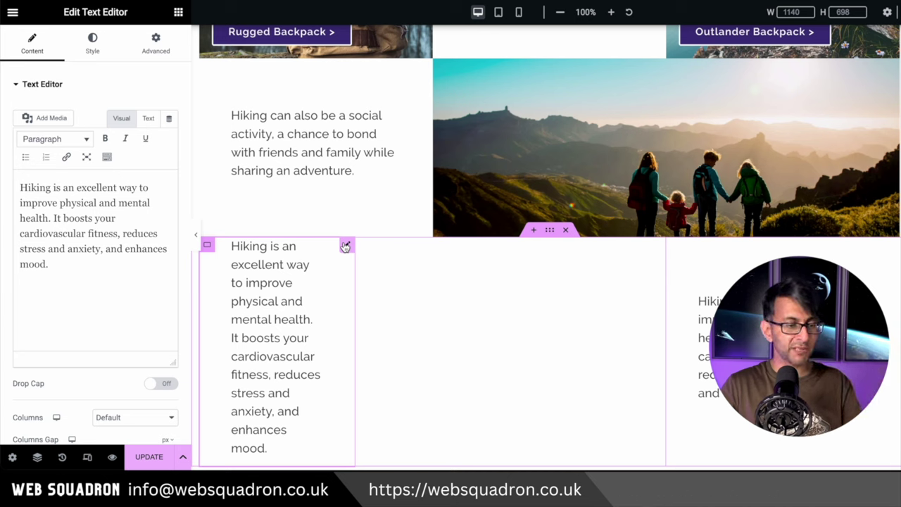
Step: Set the pasted text editor's width to Default and replace its text with the "Experience the best hiking courses in the world" sentence
left_click(159, 53)
left_click(135, 211)
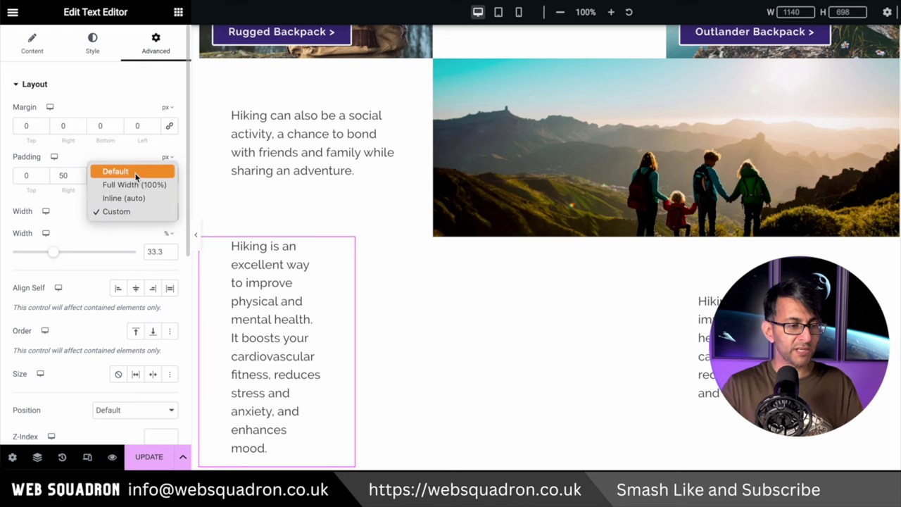
left_click(115, 171)
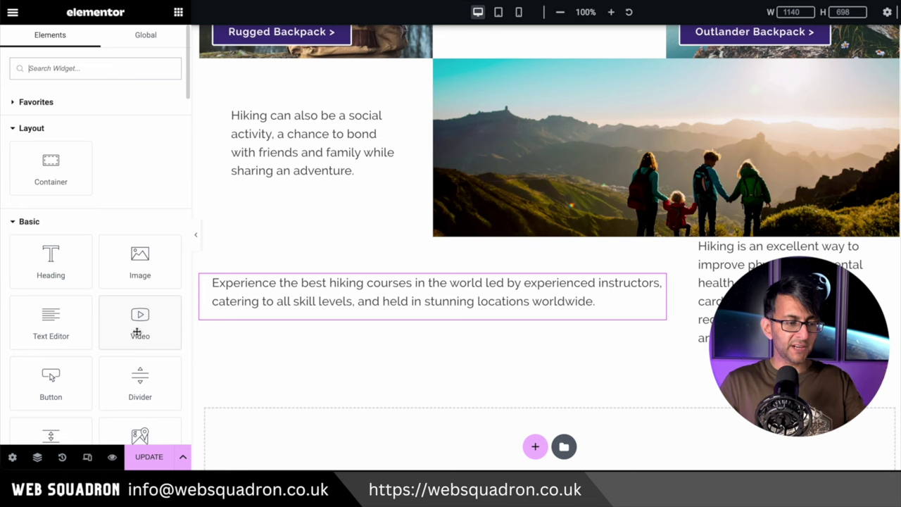
Step: Add a "Click here >" button below the hiking courses text with 1 rem, 500 (Medium) Raleway type and 1 px letter spacing
left_click_drag(75, 375, 295, 307)
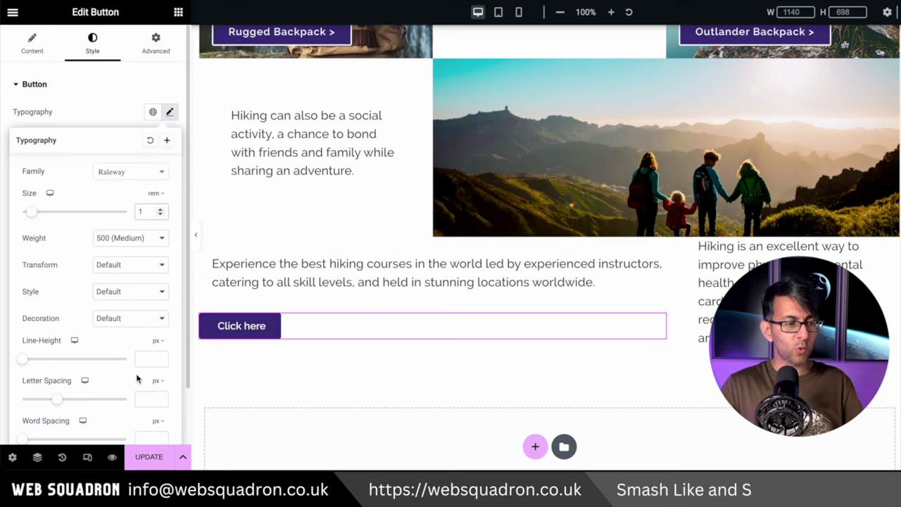
scroll(134, 377, "down", 1)
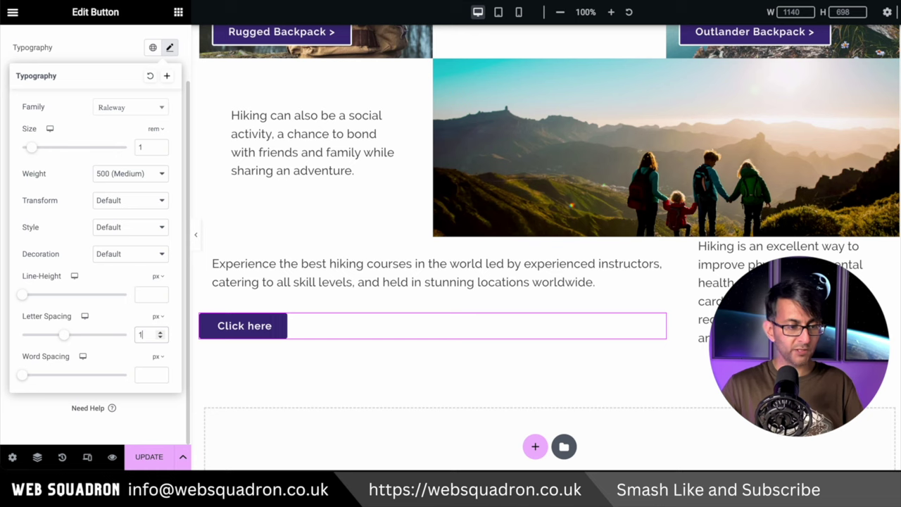
left_click(232, 325)
type(">")
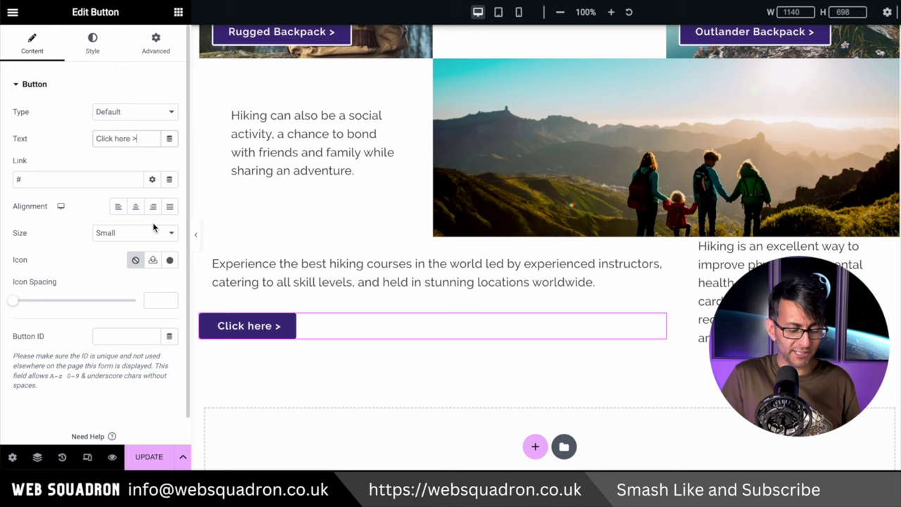
Step: Give the button a solid border in a global colour and set its hover border colour
left_click(92, 38)
left_click(137, 160)
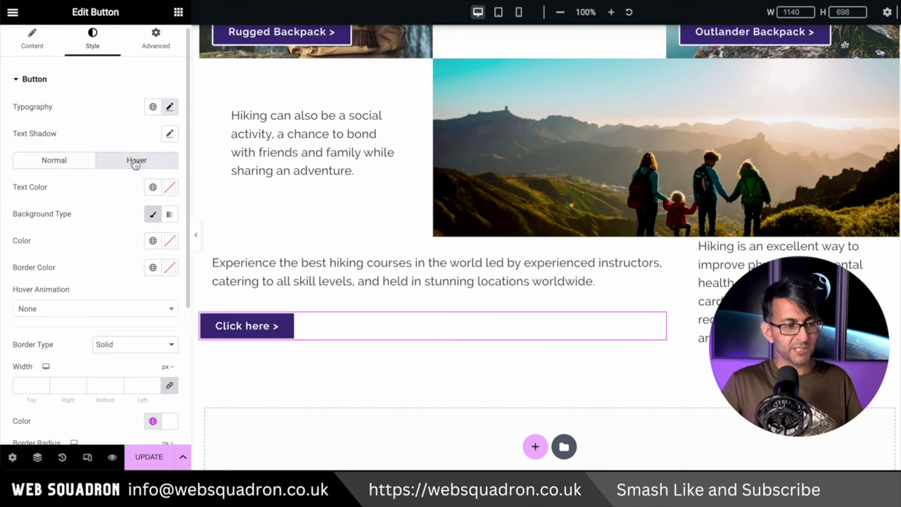
left_click(151, 268)
scroll(83, 180, "down", 1)
left_click(60, 223)
Step: Remove the hiking courses text's left padding and set the inner container's bottom and left padding to 20 px
left_click(207, 260)
left_click(209, 264)
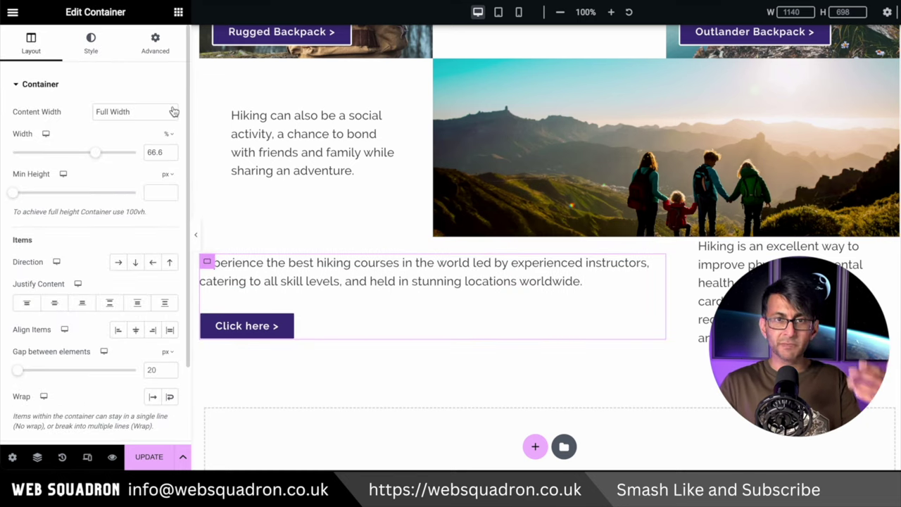
left_click(154, 43)
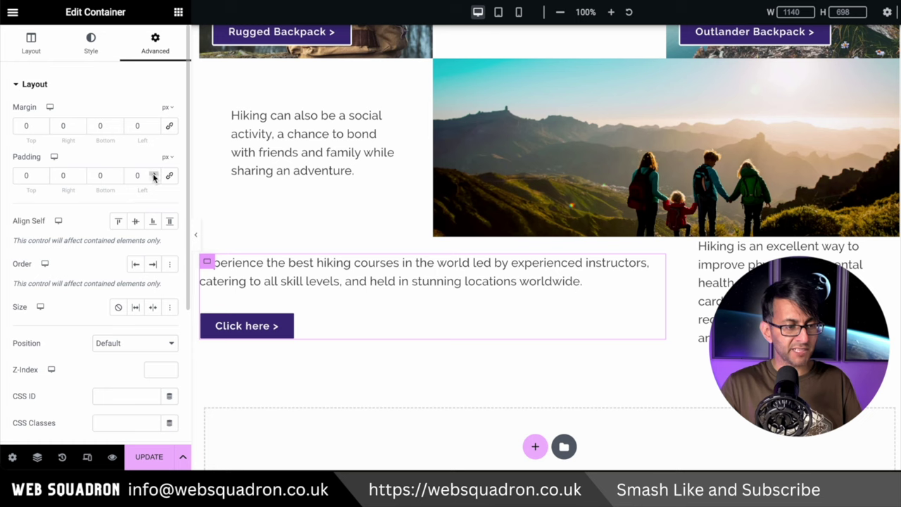
type("20")
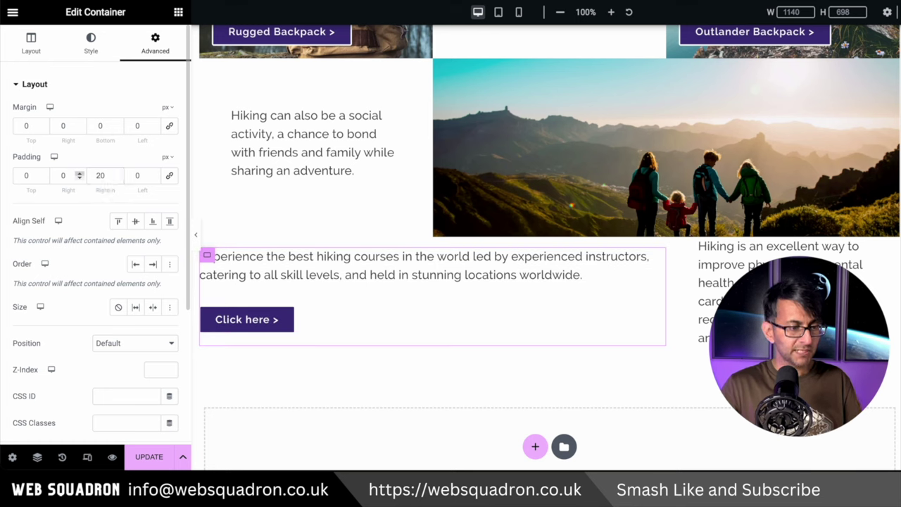
type("20")
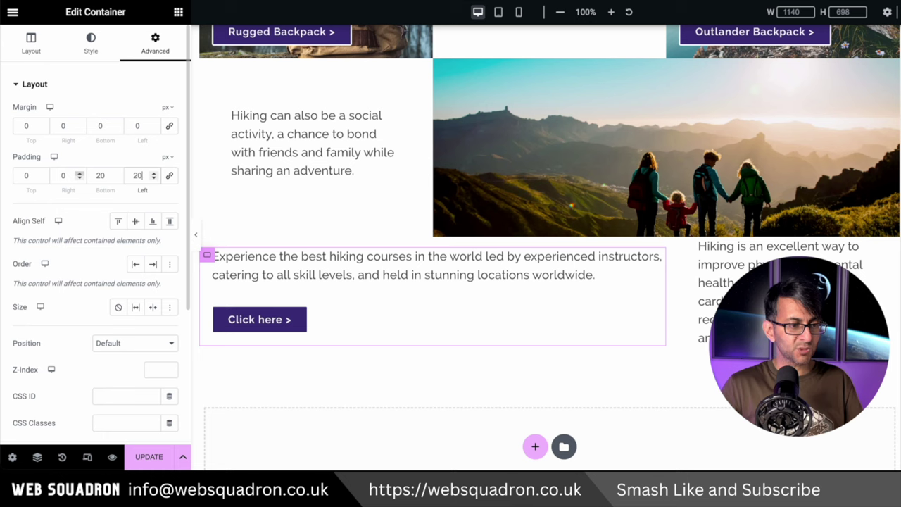
Step: Set the left padding of the "Hiking can also be a social activity" text to 20 px and preview the page full width
left_click(198, 239)
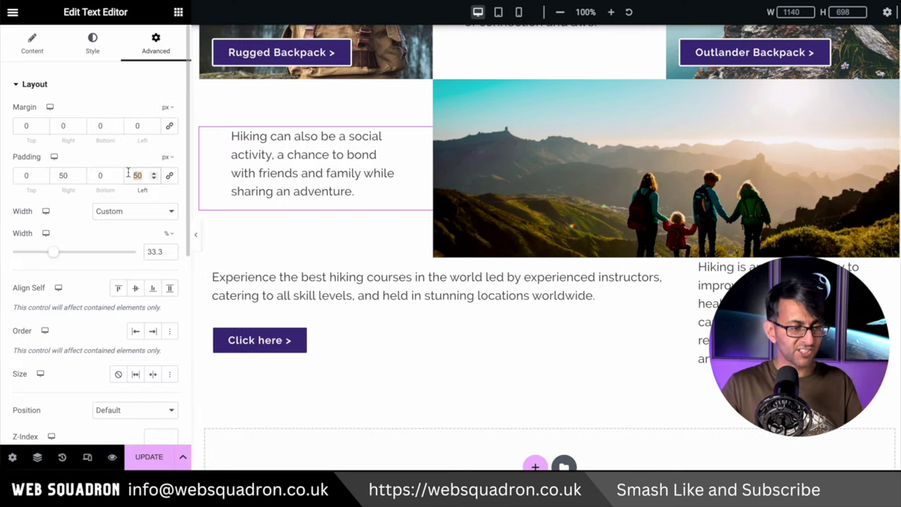
type("20")
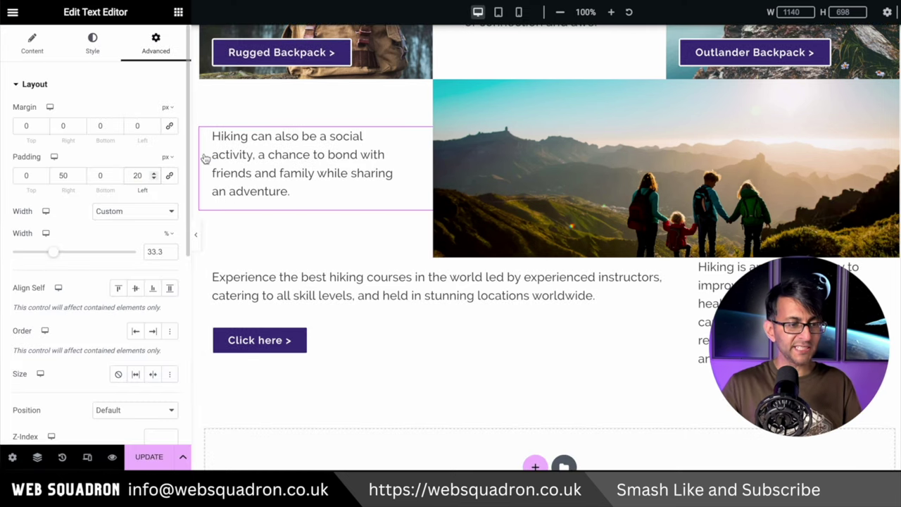
left_click(195, 236)
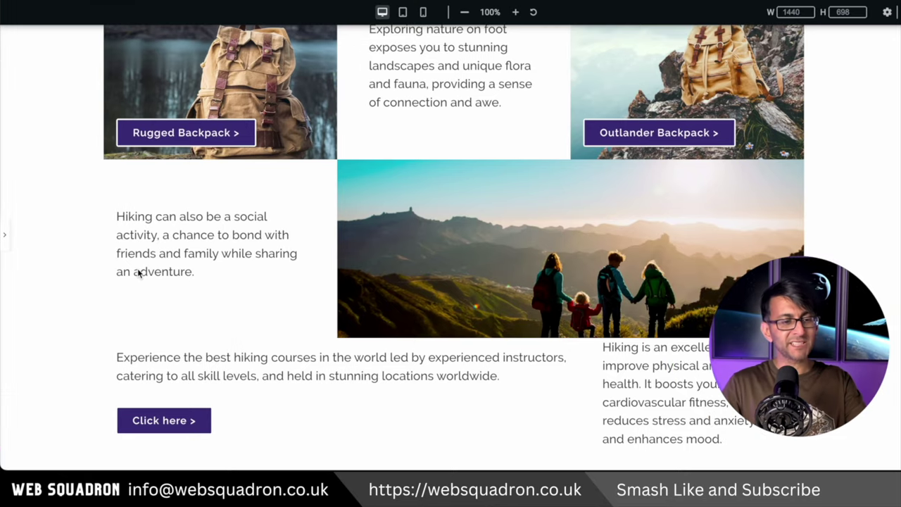
Step: Replace the text beside the hiking courses with "Getting outside and immersing oneself in natural…" and set the row's top and bottom padding to 60 px
left_click(551, 225)
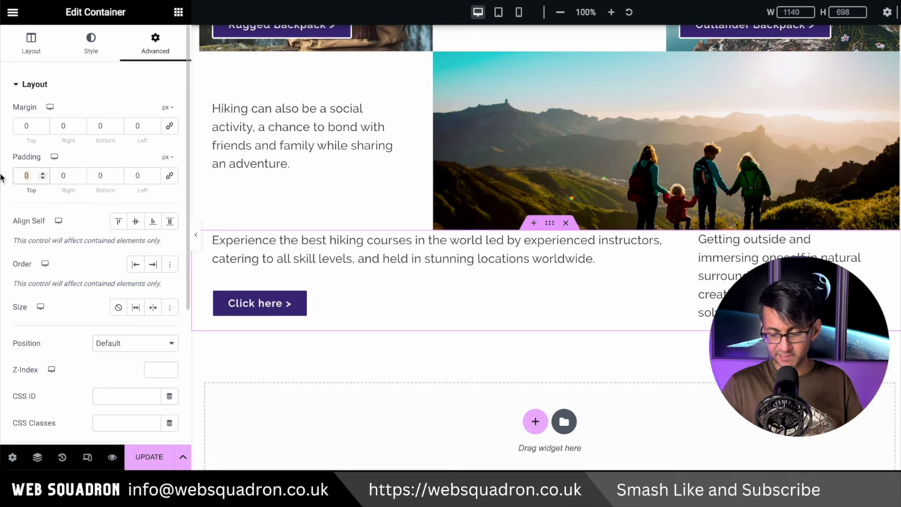
type("60")
key("Tab")
key("Tab")
type("60")
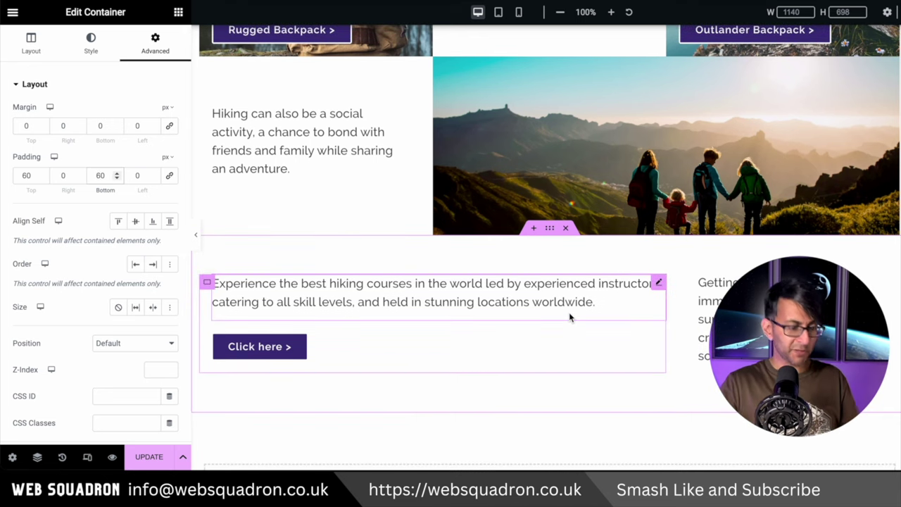
Step: Measure the family hiking image row's height with a screen selection frame and compare it with the hiking courses row
key("super+shift+5")
left_click_drag(683, 296, 547, 133)
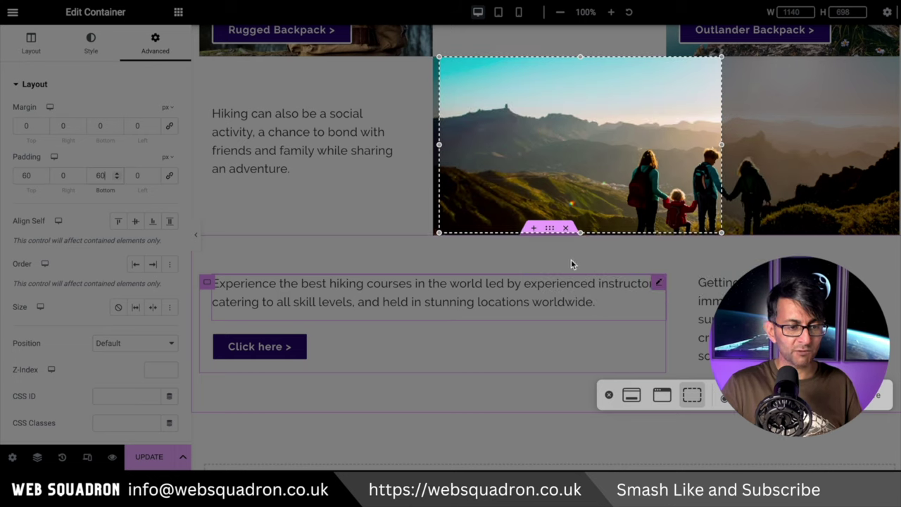
left_click_drag(581, 233, 581, 235)
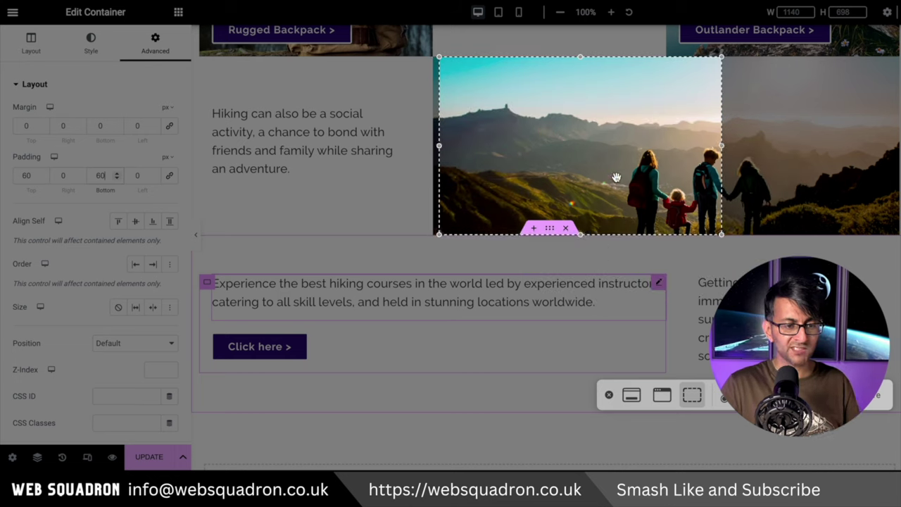
left_click_drag(582, 61, 582, 61)
left_click_drag(605, 145, 513, 344)
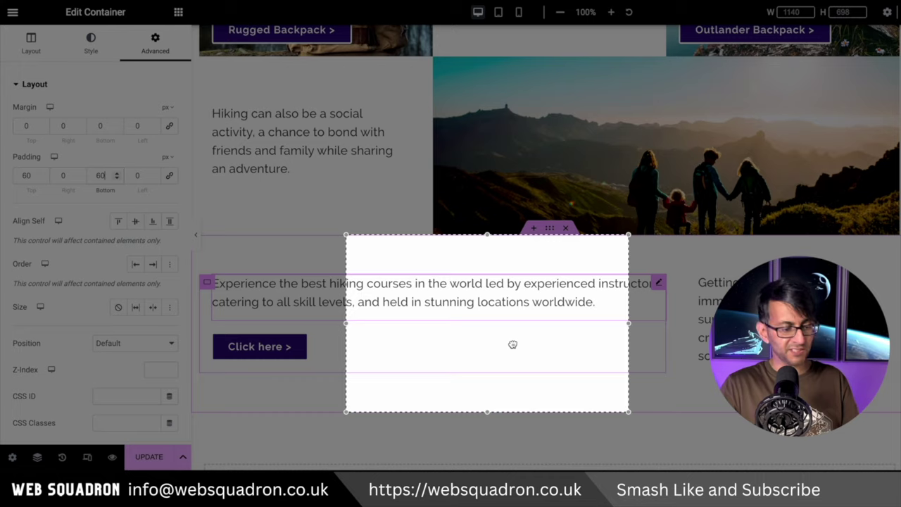
key("ctrl+c")
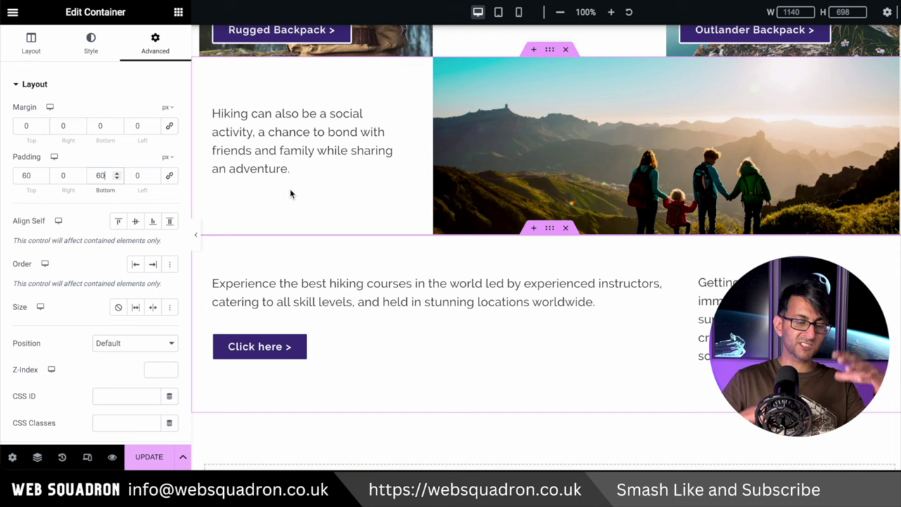
Step: Give the hiking courses container a classic background image of a hiker sitting on a rock, Center Center, No-repeat and Cover
scroll(367, 299, "up", 1)
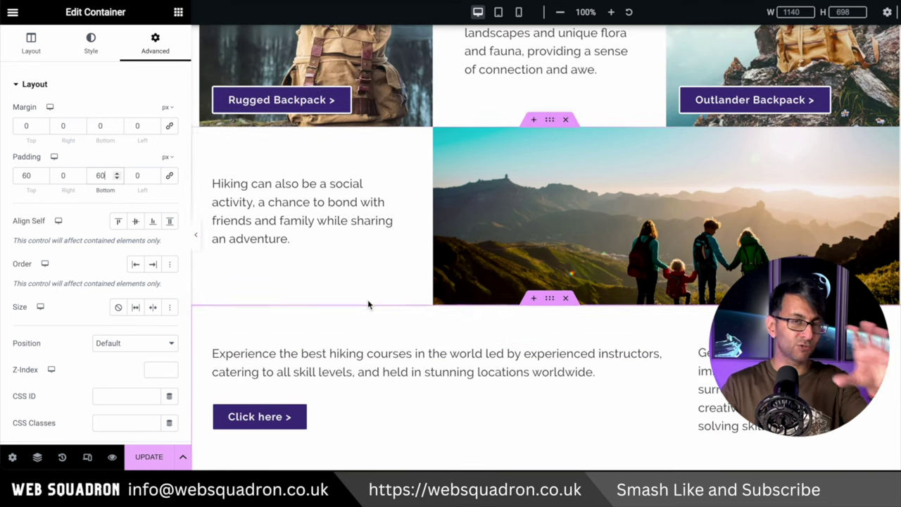
scroll(380, 336, "down", 2)
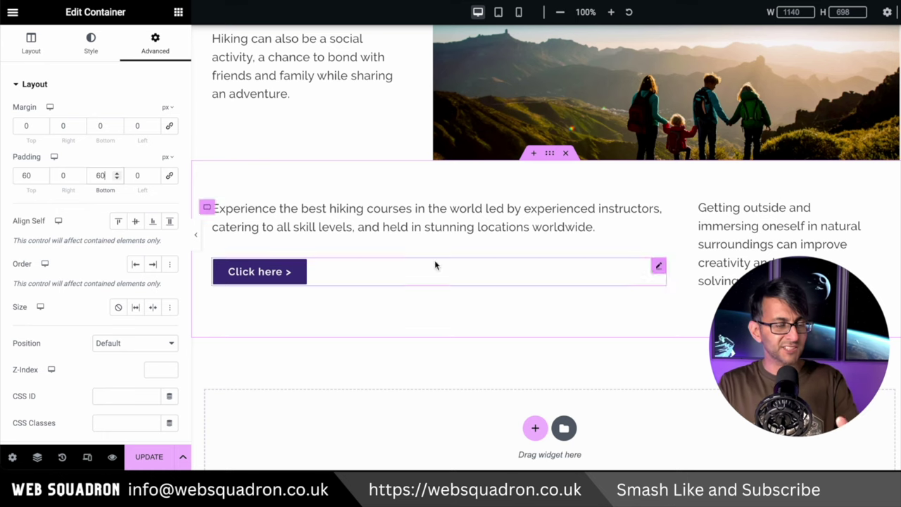
left_click(207, 209)
left_click(91, 44)
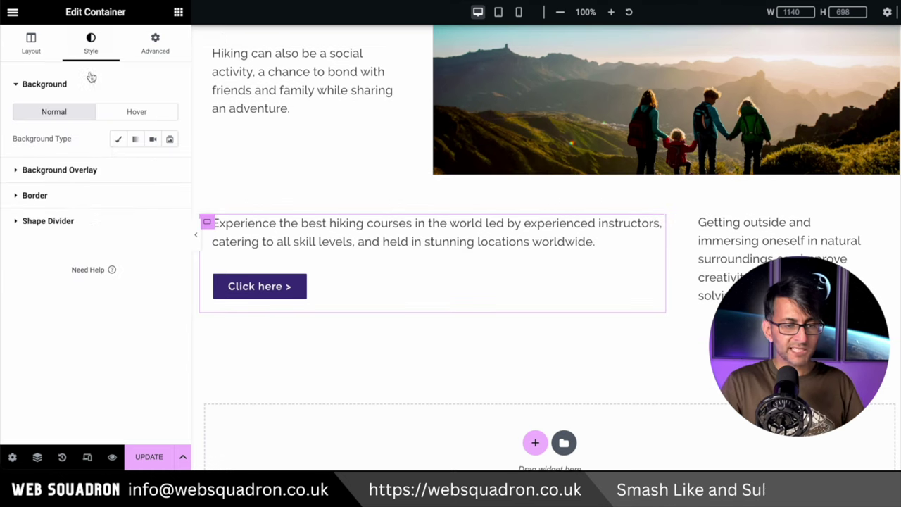
left_click(118, 139)
left_click(140, 224)
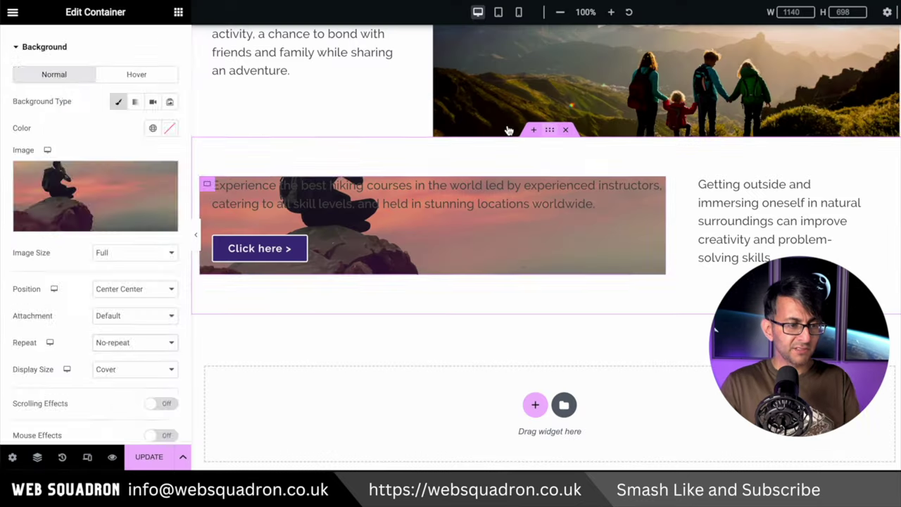
Step: Clear the row's vertical padding and minimum height, and set the "Getting outside" text's top and bottom padding to 60 px
left_click(154, 44)
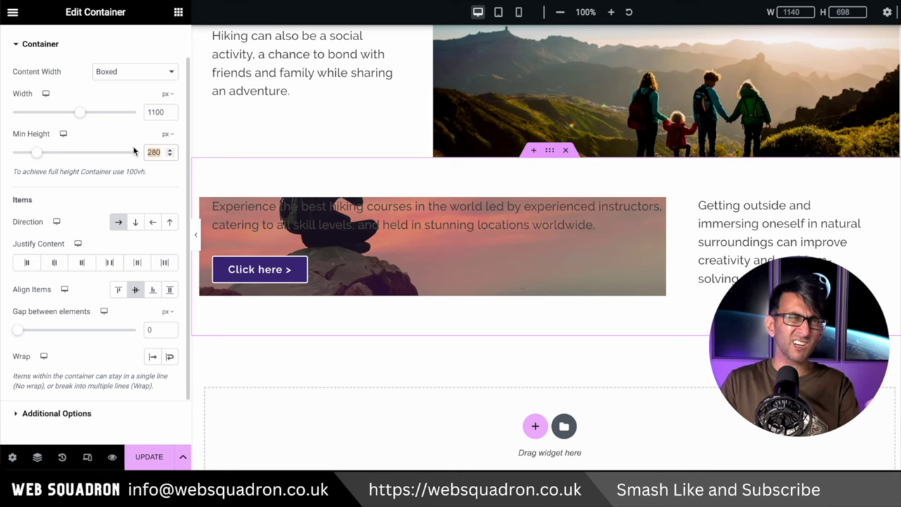
key("BackSpace")
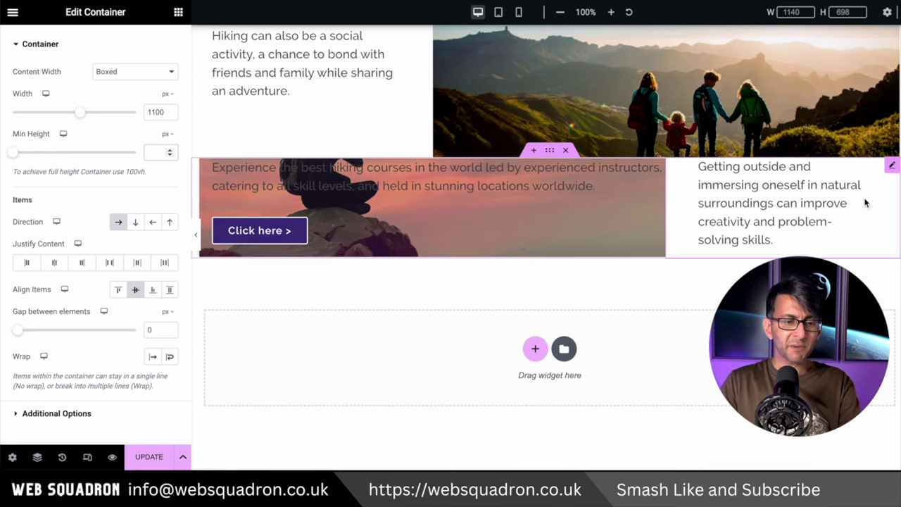
left_click(891, 165)
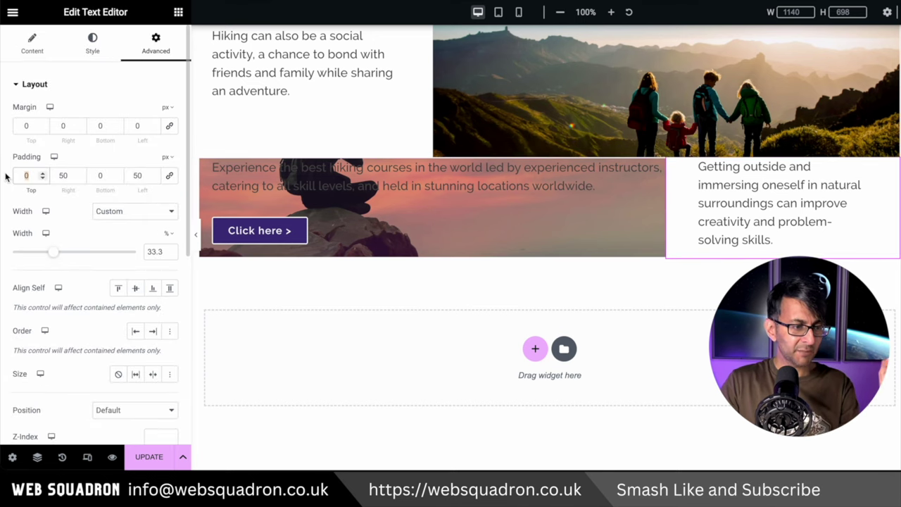
type("60")
key("Tab")
key("Tab")
type("60")
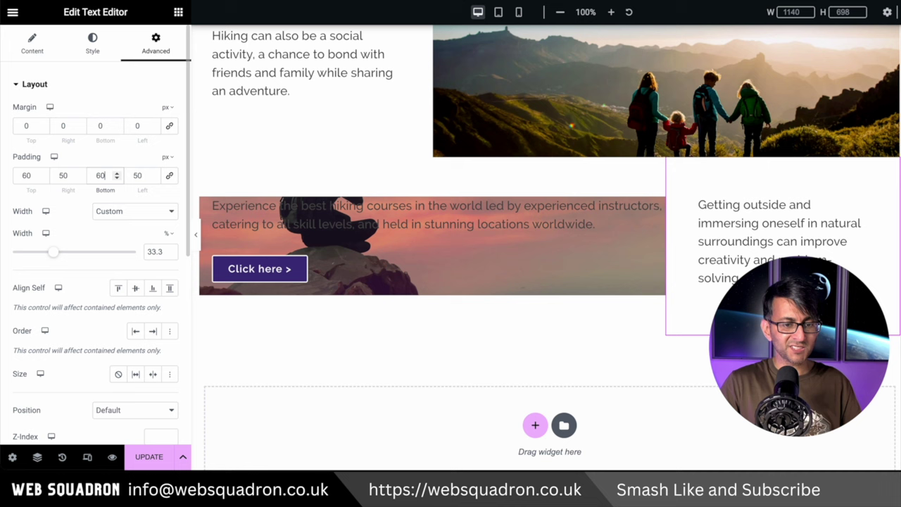
Step: Check the height of the "Getting outside" text column against the same screen selection frame
key("super+shift+5")
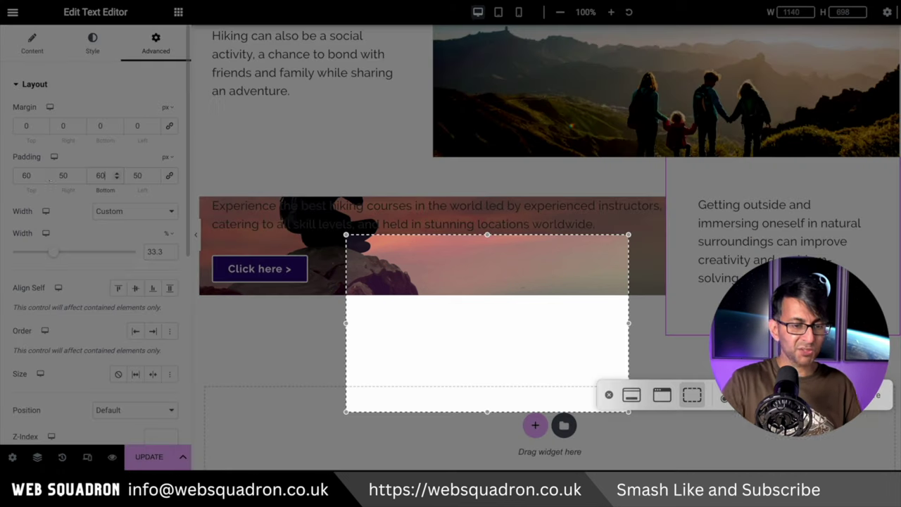
left_click_drag(514, 348, 740, 269)
key("Return")
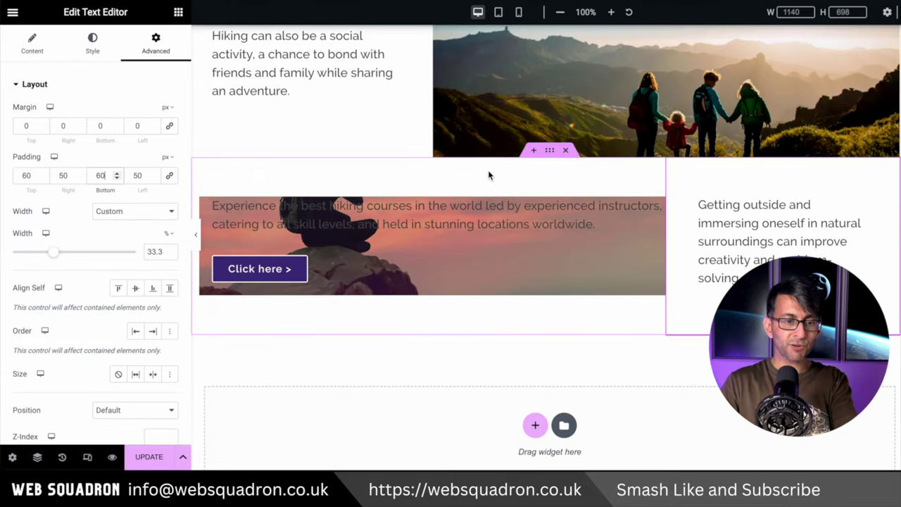
Step: Set the row's item alignment to Stretch and justify the hiking courses container's content to the end
left_click(551, 152)
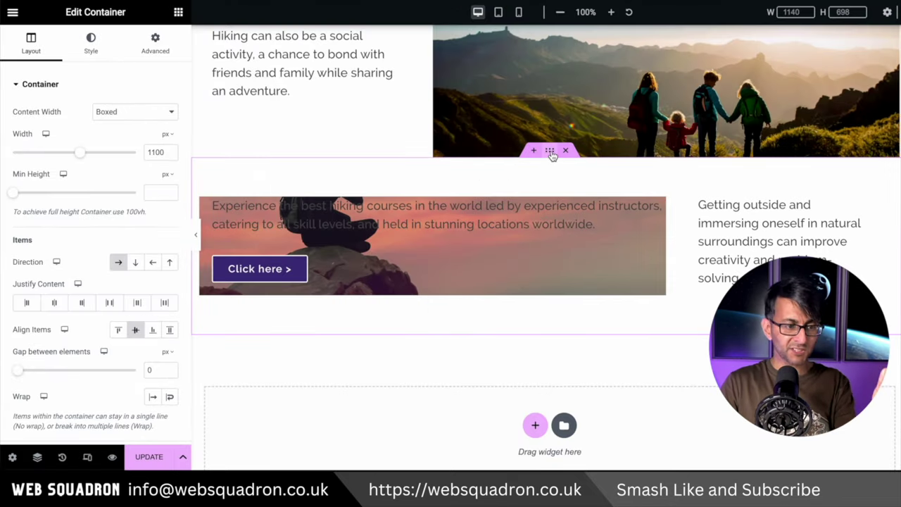
left_click(170, 330)
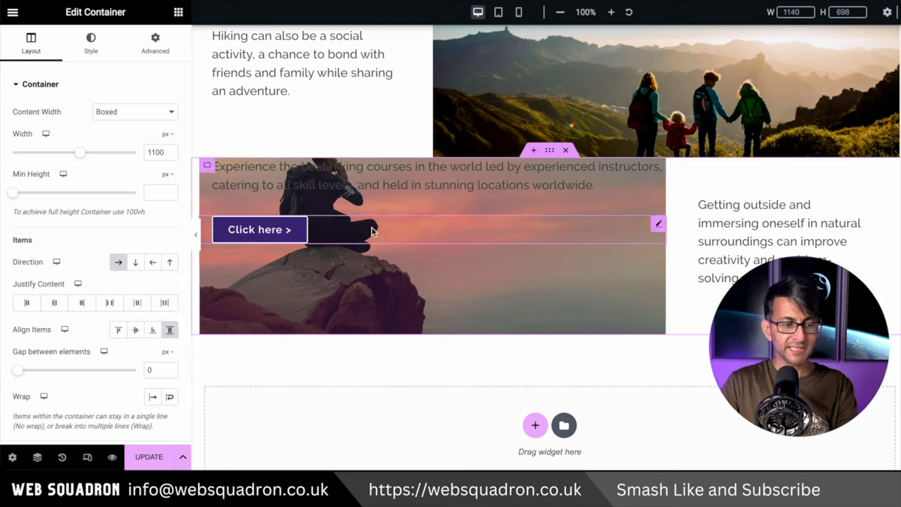
left_click(207, 166)
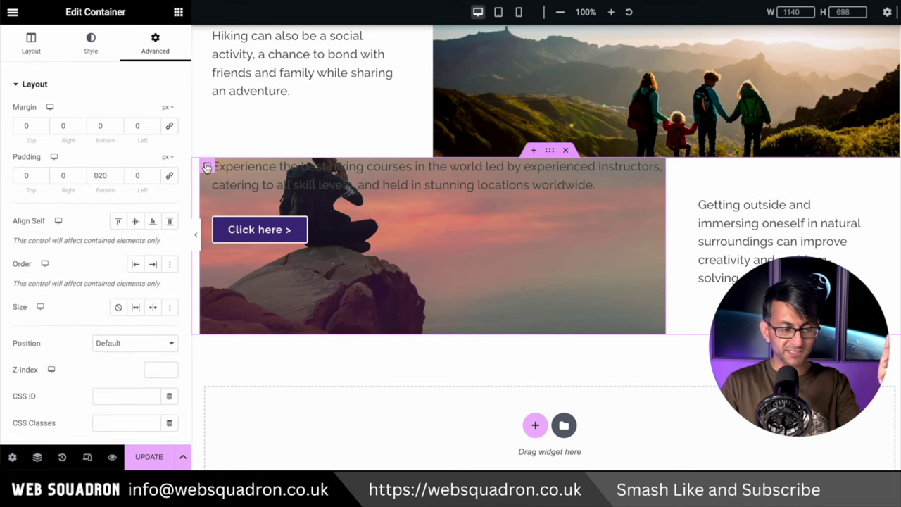
left_click(29, 55)
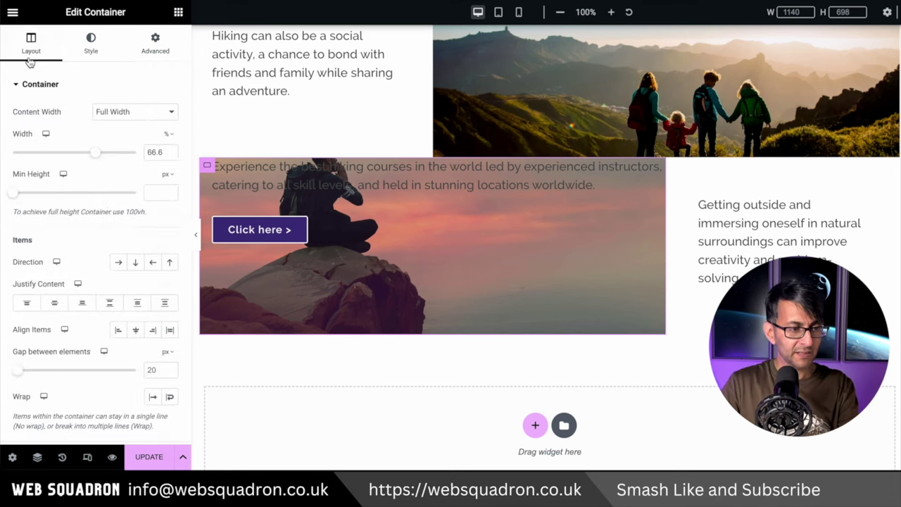
left_click(83, 304)
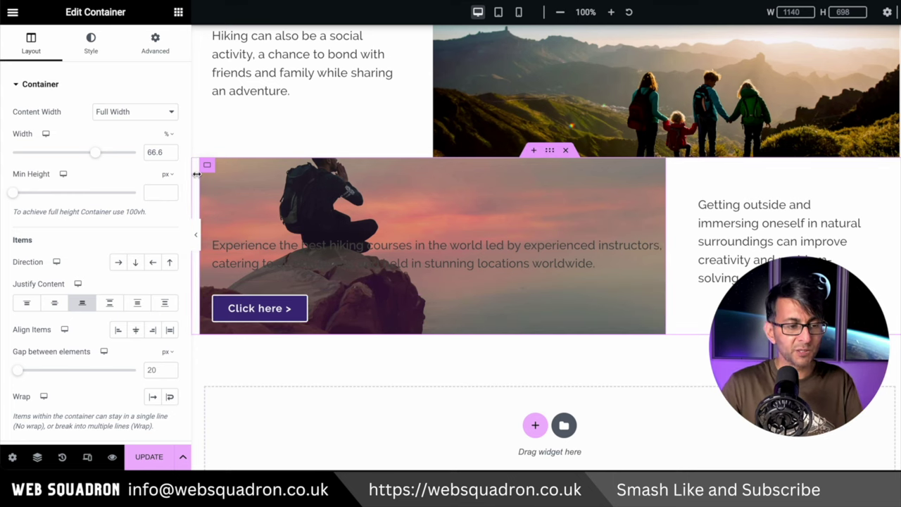
Step: Set the hiking courses container's background image position to Top Center
left_click(91, 43)
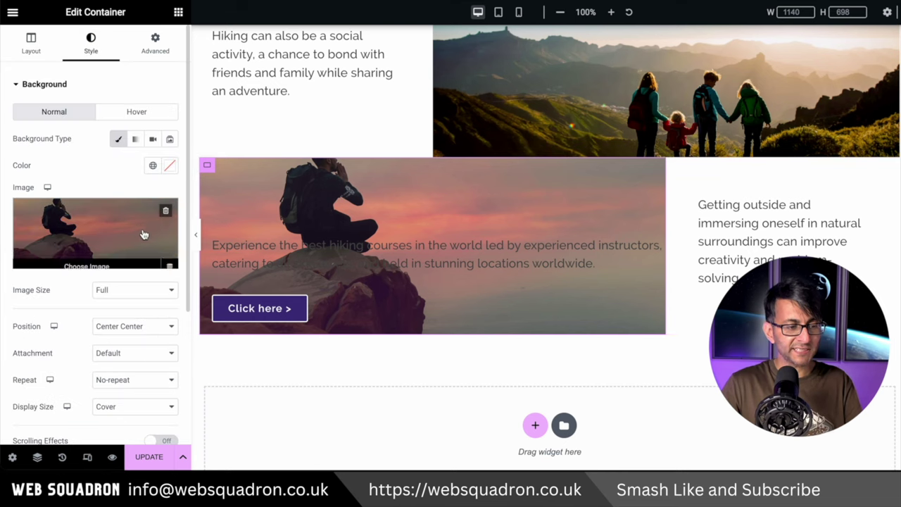
mouse_move(128, 240)
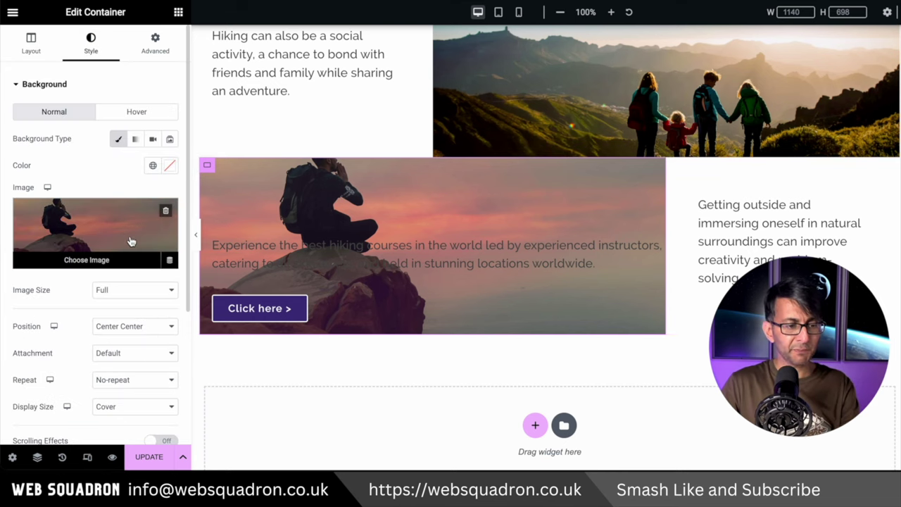
left_click(148, 326)
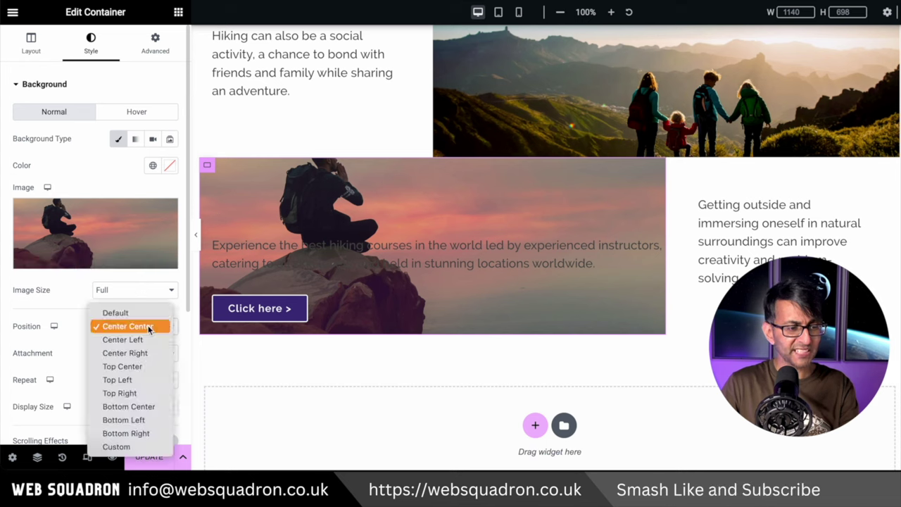
left_click(148, 366)
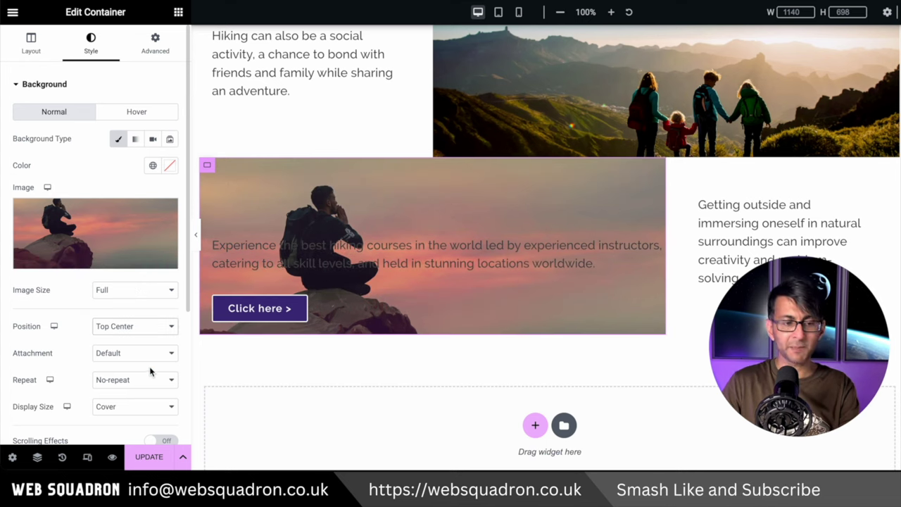
Step: Add a classic background overlay in the beige global colour to the hiking courses container and adjust its opacity
left_click(487, 264)
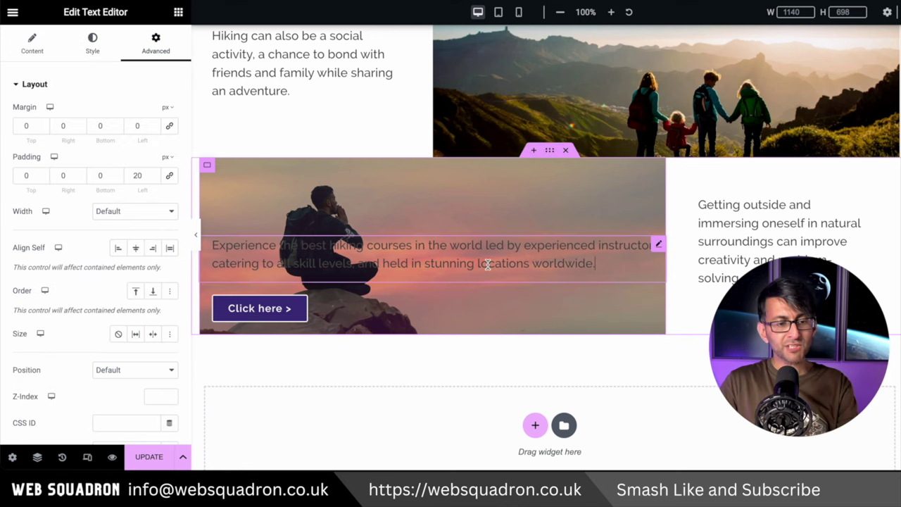
left_click(92, 43)
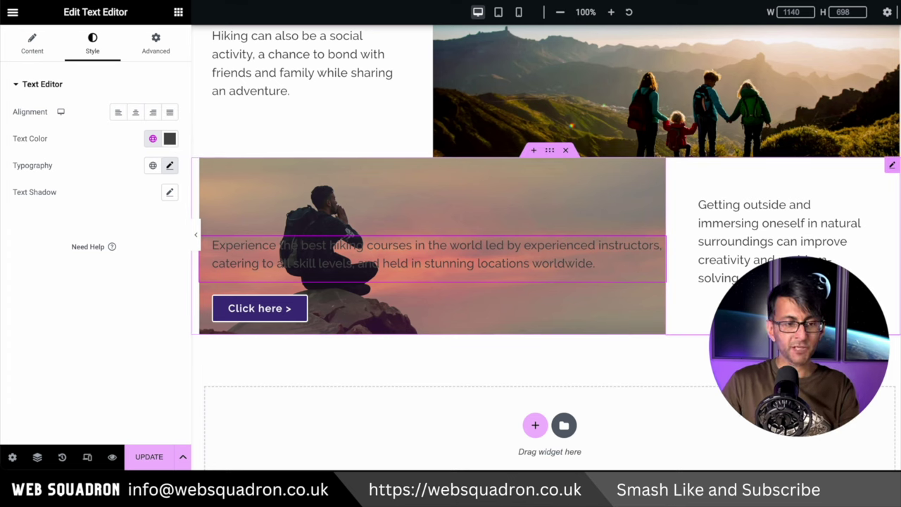
left_click(208, 166)
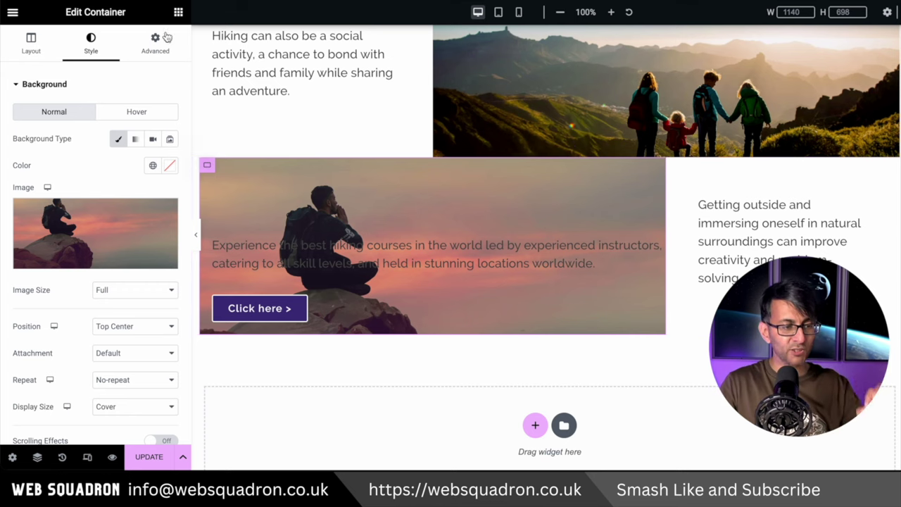
scroll(99, 296, "down", 5)
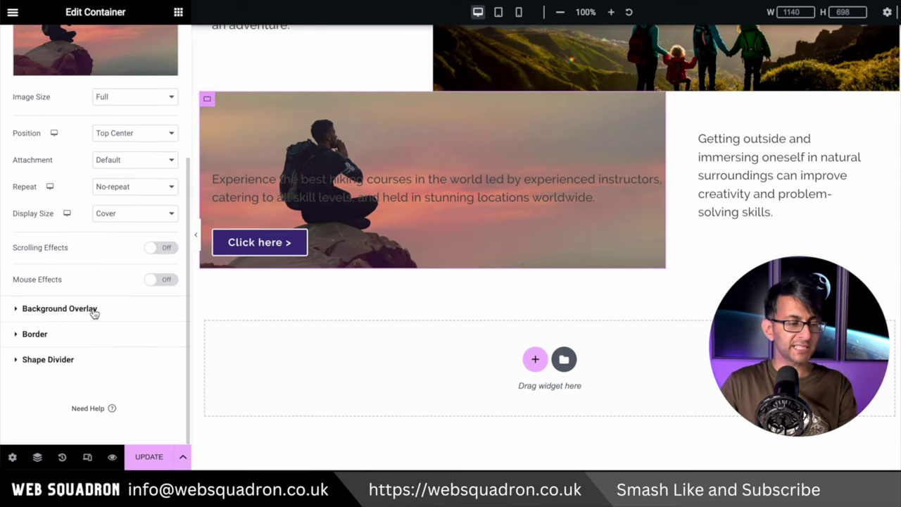
left_click(94, 310)
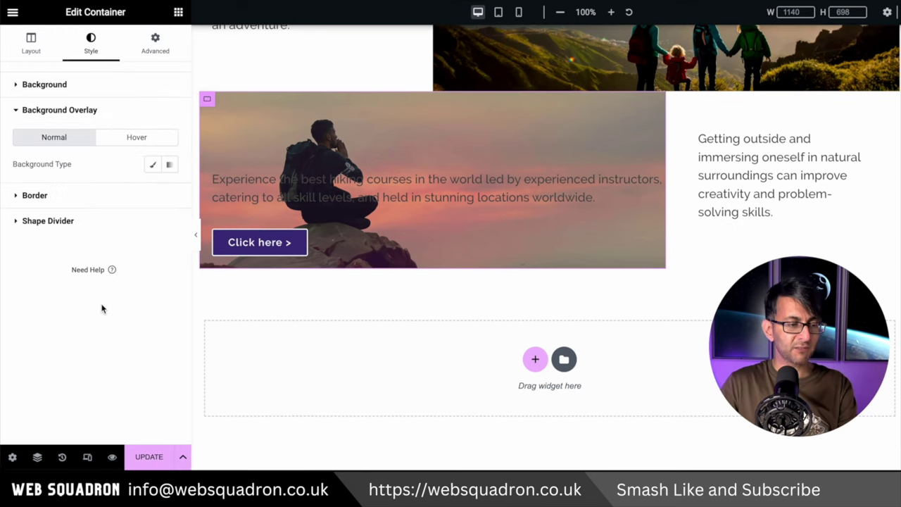
left_click(153, 165)
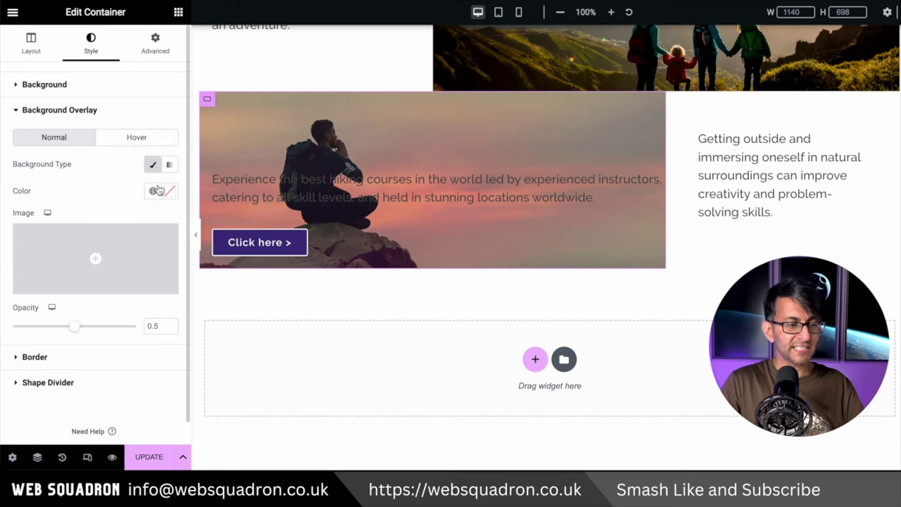
left_click(155, 190)
scroll(95, 308, "down", 1)
left_click(92, 351)
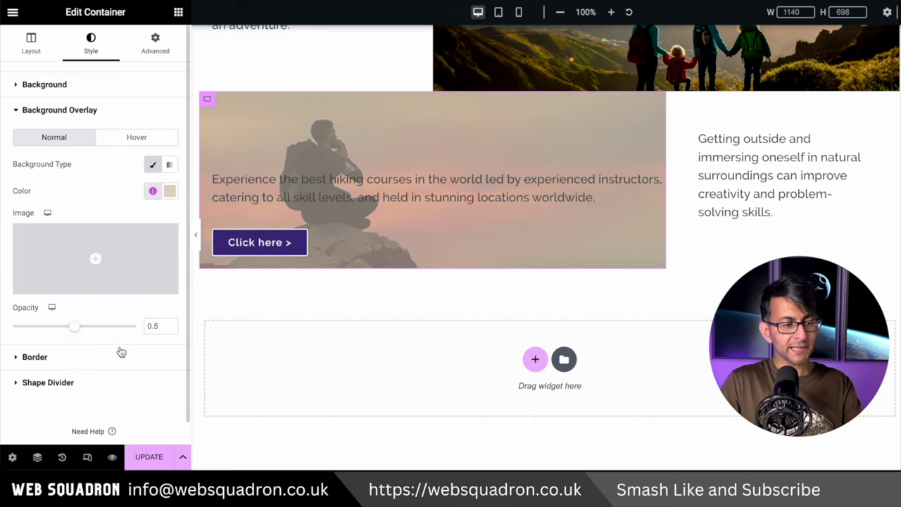
mouse_move(73, 328)
left_mouse_down()
mouse_move(136, 331)
mouse_move(2, 331)
mouse_move(67, 328)
left_mouse_up()
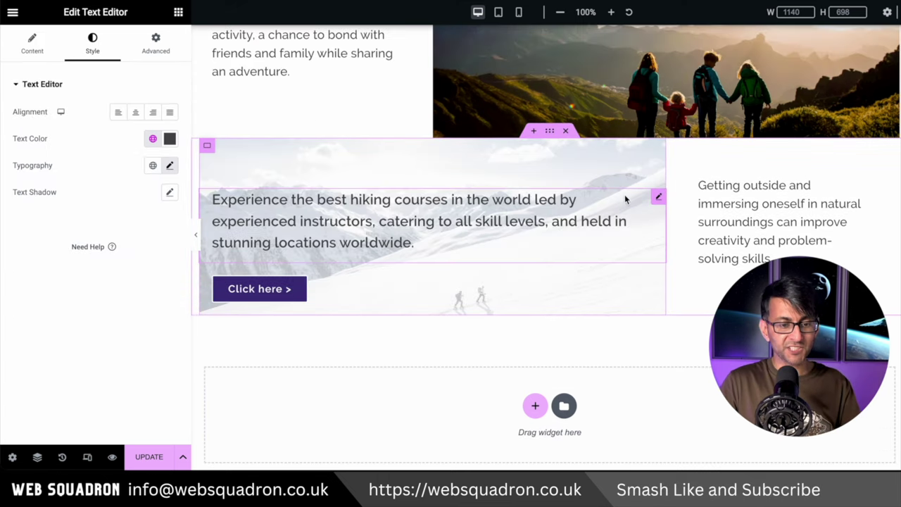
Step: Set the opacity of the hiking courses container's white background overlay to 0.74
left_click(206, 147)
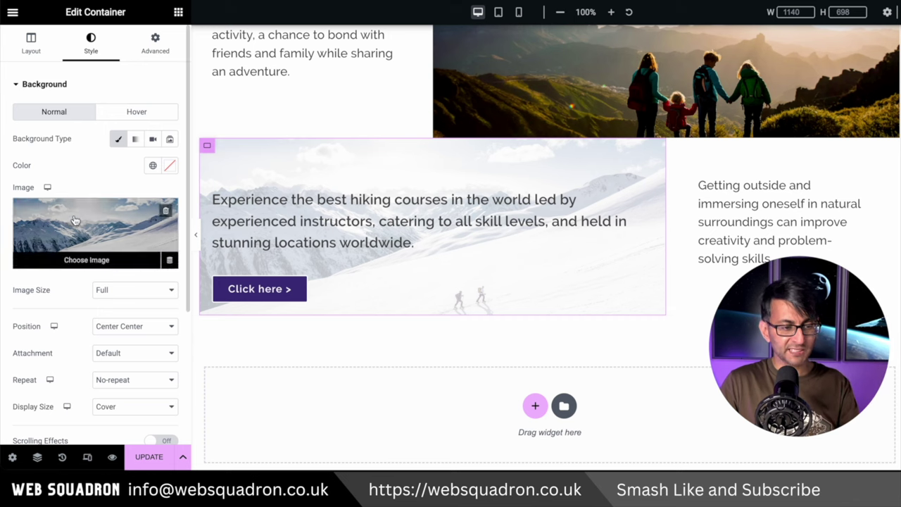
scroll(106, 267, "down", 3)
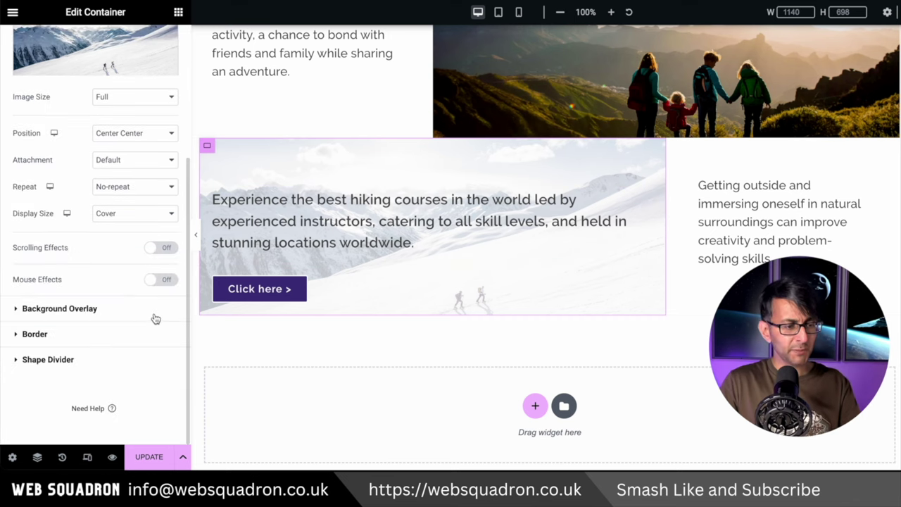
left_click(106, 310)
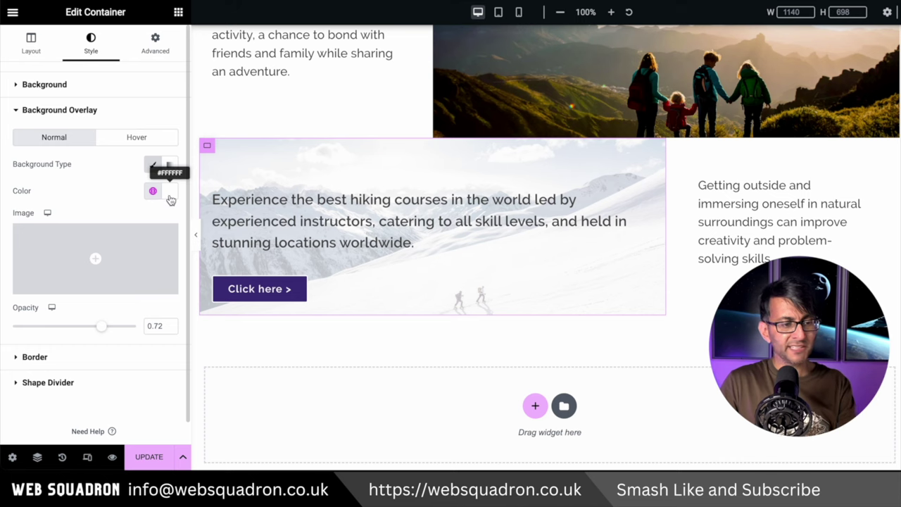
left_click_drag(101, 326, 104, 328)
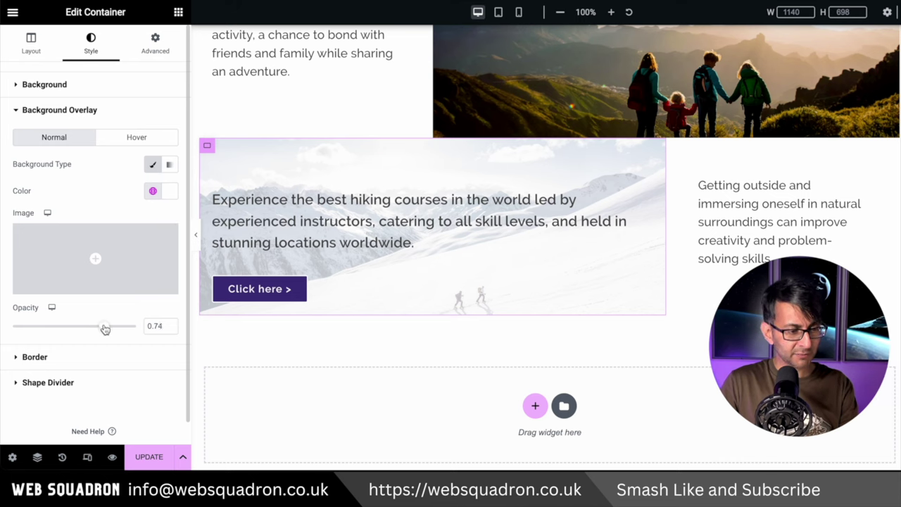
Step: Set the hiking courses container's background overlay opacity to 0.8 and check the typography settings of its text
left_click_drag(110, 329, 112, 330)
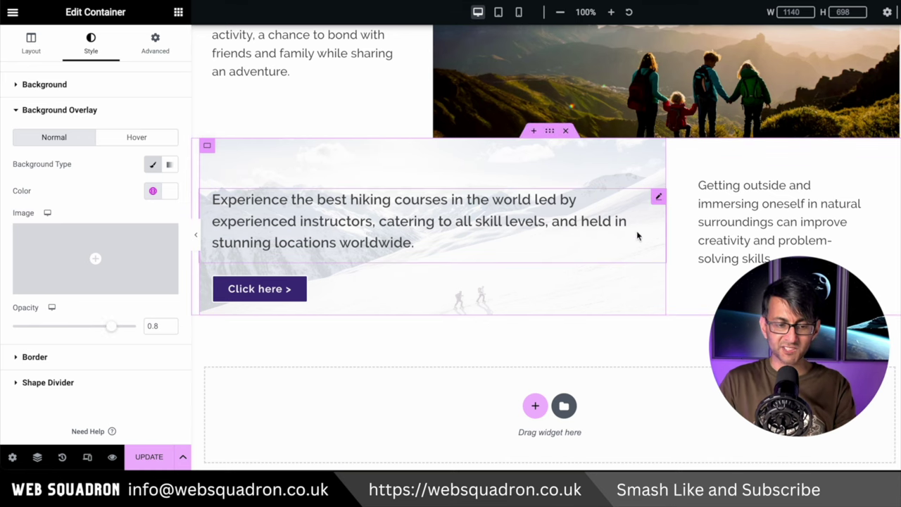
left_click(655, 196)
left_click(170, 166)
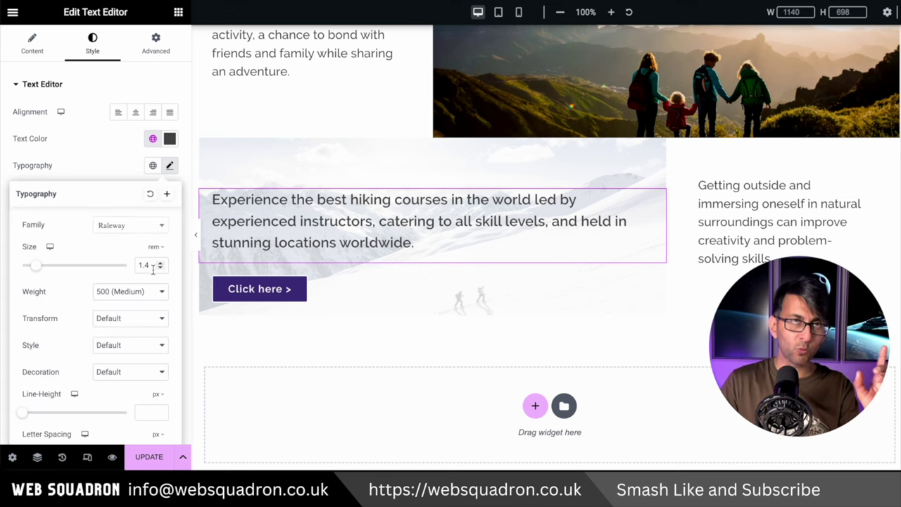
left_click(92, 166)
scroll(333, 284, "down", 1)
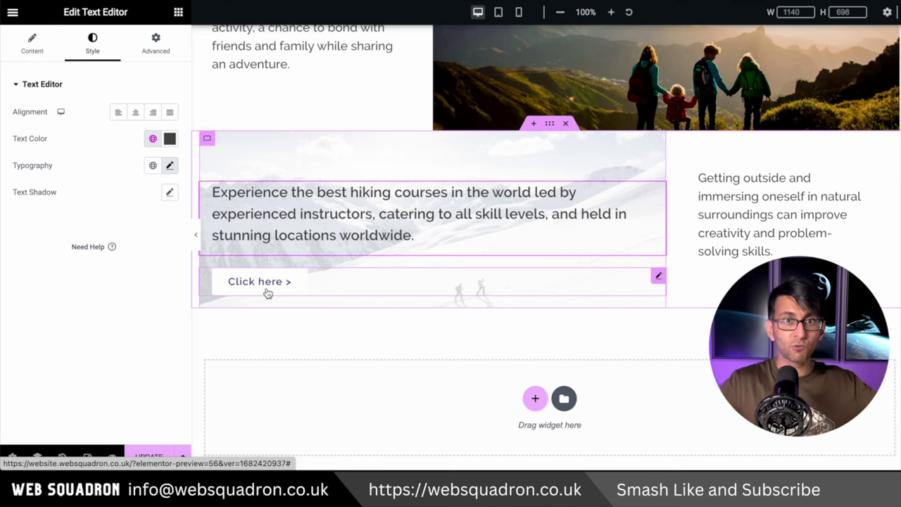
Step: Try hiding the family hiking image on mobile portrait, previewing the page at mobile width
key("ctrl+shift+m")
scroll(552, 199, "down", 5)
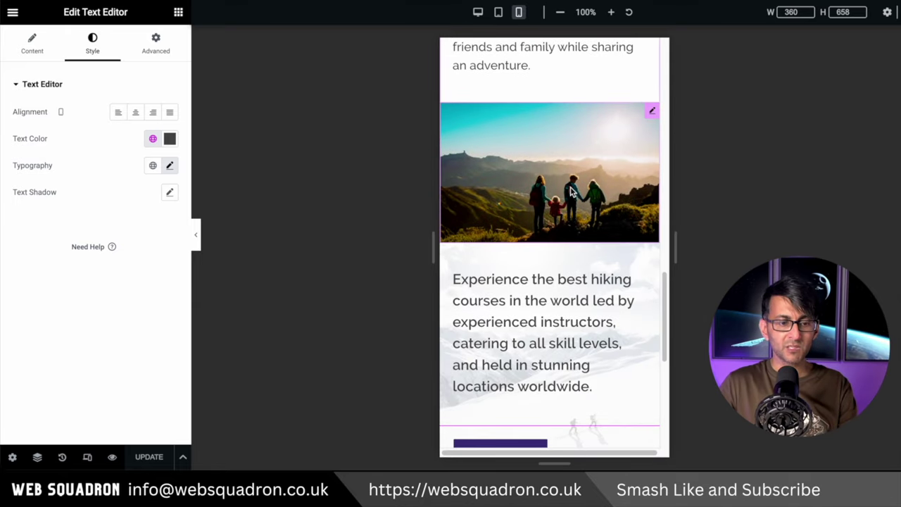
left_click(651, 114)
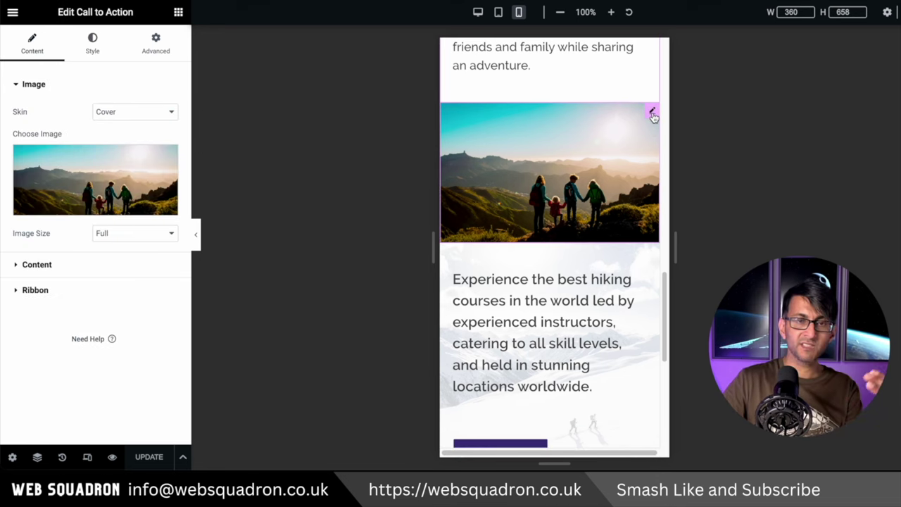
left_click(154, 51)
scroll(136, 297, "down", 5)
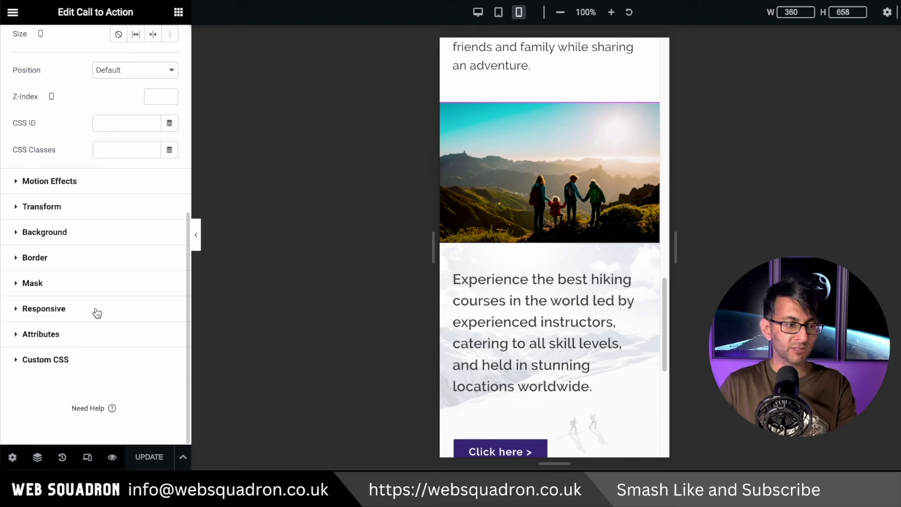
left_click(97, 310)
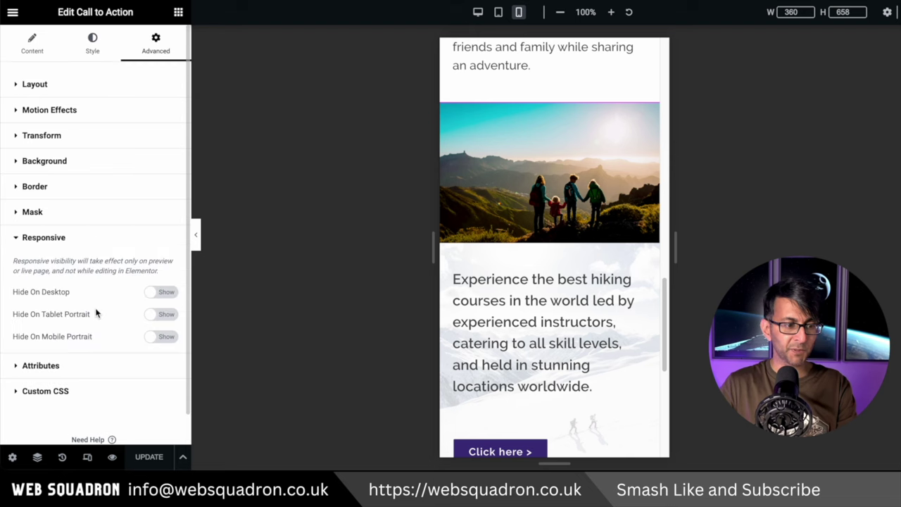
left_click(166, 336)
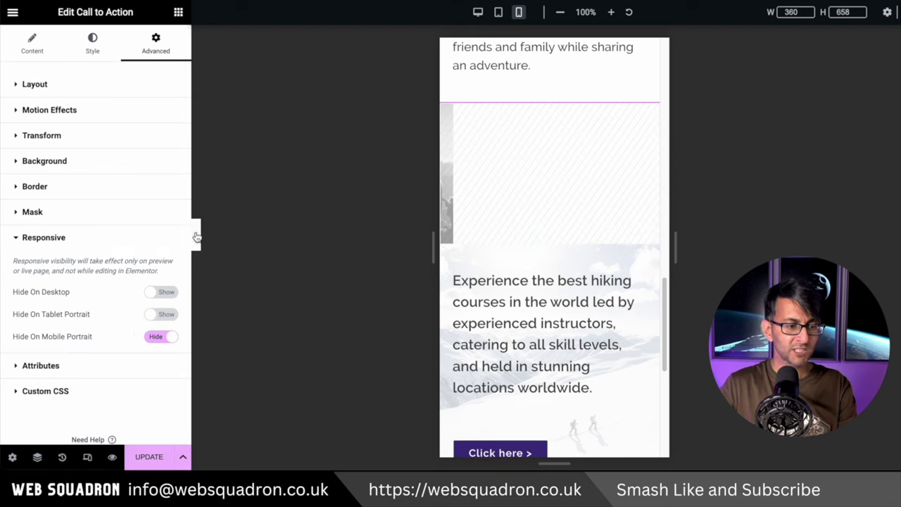
left_click(197, 237)
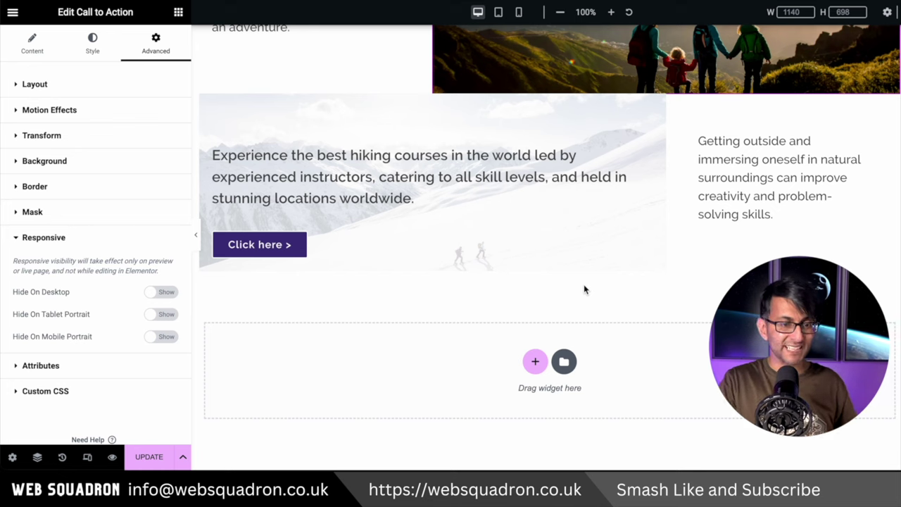
Step: Copy the hero container at the start of the page and paste it below the hiking courses row
scroll(717, 282, "up", 5)
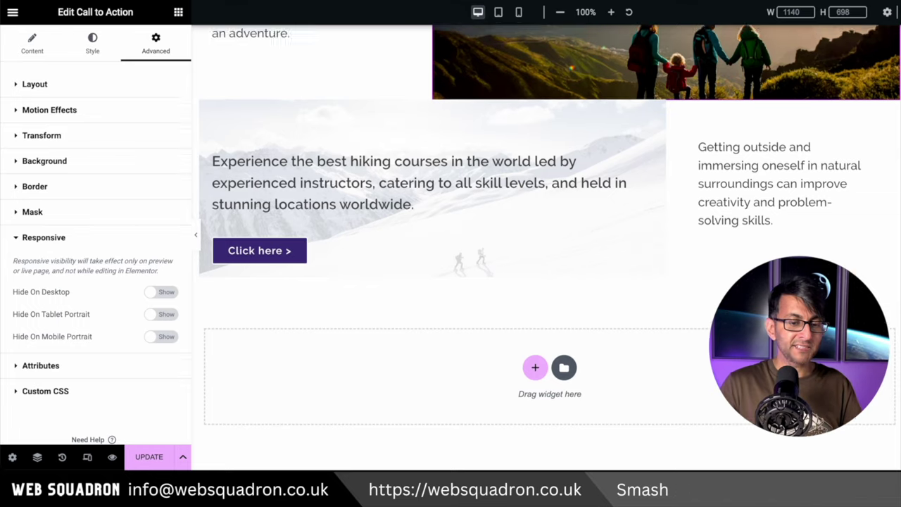
scroll(549, 247, "down", 1)
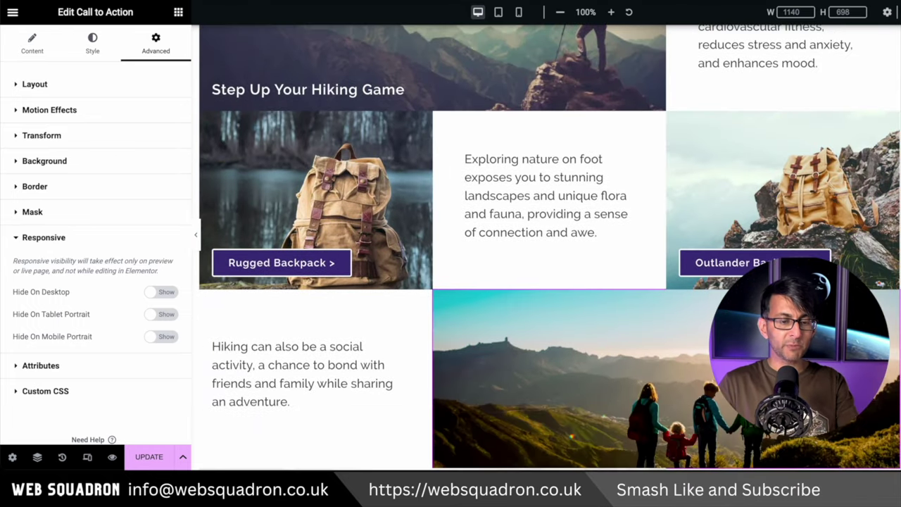
scroll(549, 246, "down", 1)
scroll(549, 246, "down", 5)
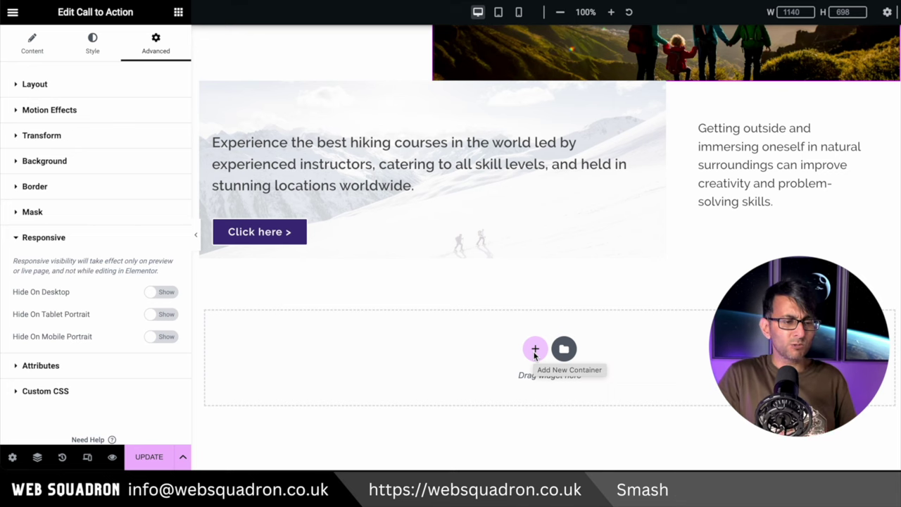
scroll(535, 355, "up", 10)
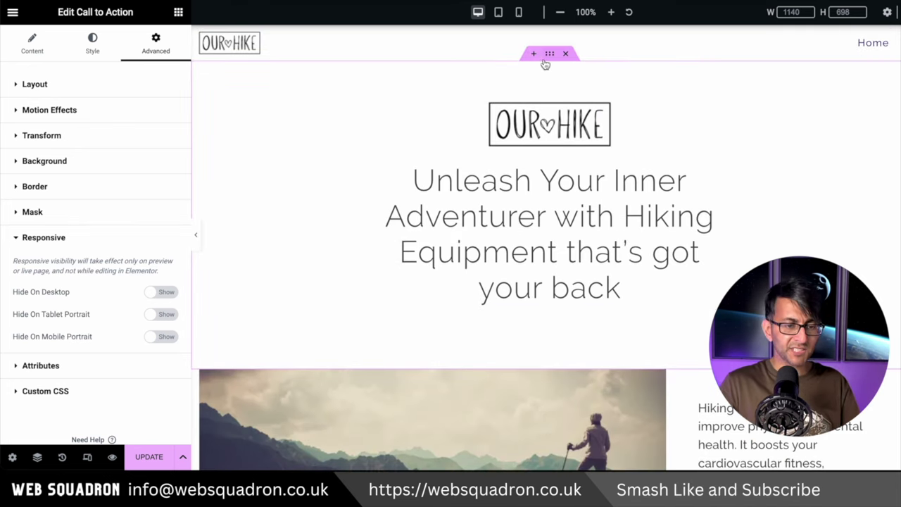
right_click(553, 62)
left_click(579, 140)
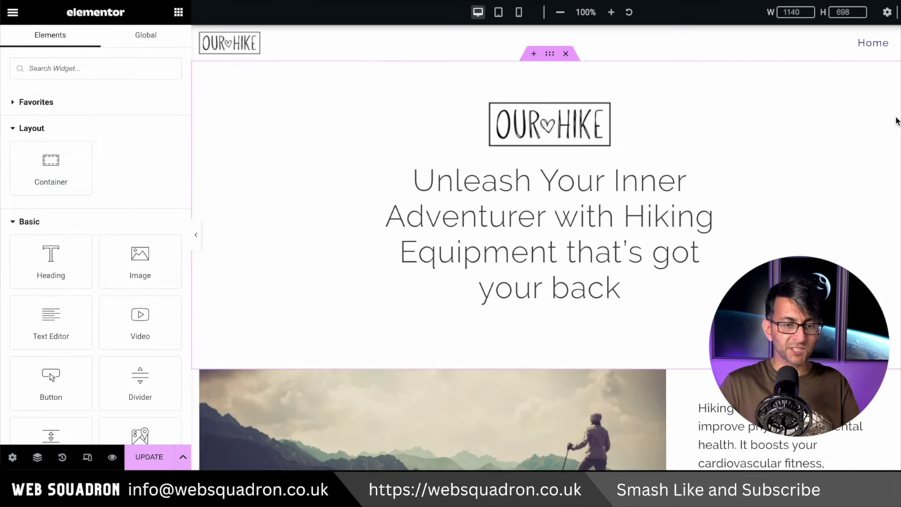
left_click_drag(896, 121, 898, 468)
right_click(441, 339)
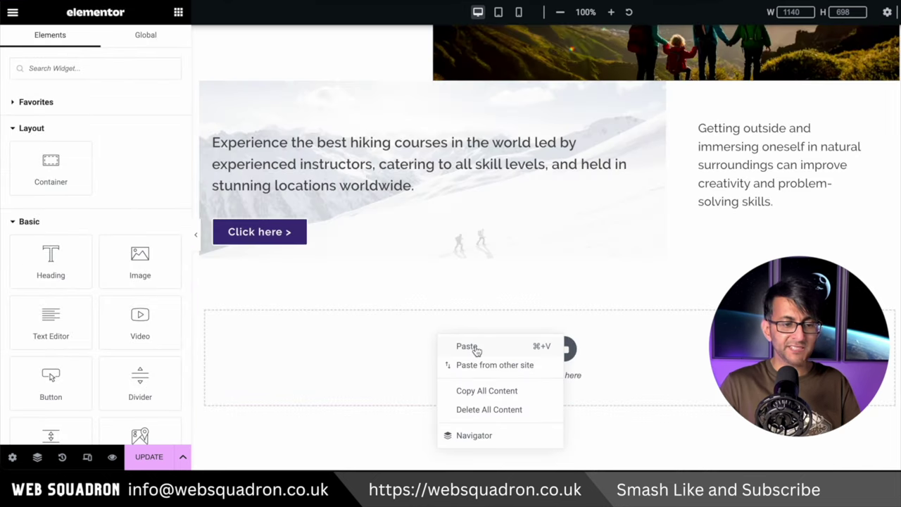
left_click(466, 346)
Step: Delete the Our Hike logo from the pasted container, keeping only the heading
scroll(548, 282, "down", 3)
right_click(529, 85)
left_click(575, 344)
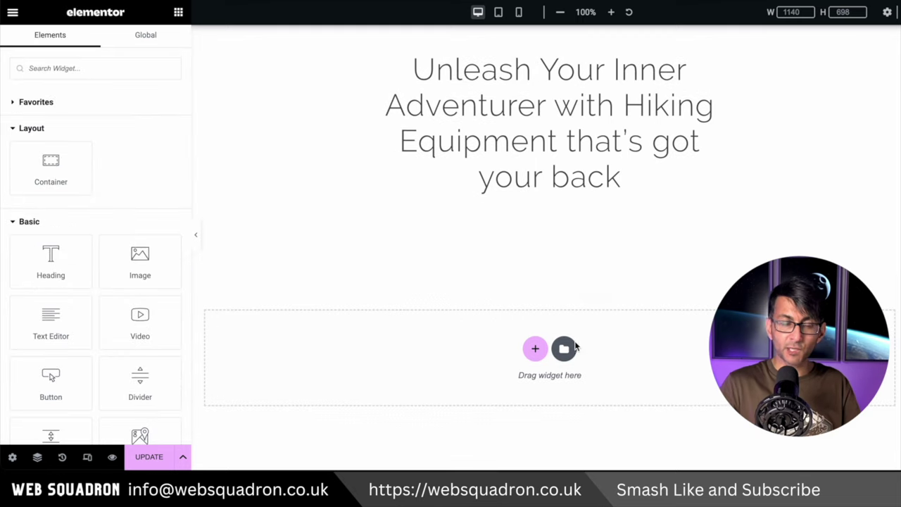
scroll(569, 161, "up", 1)
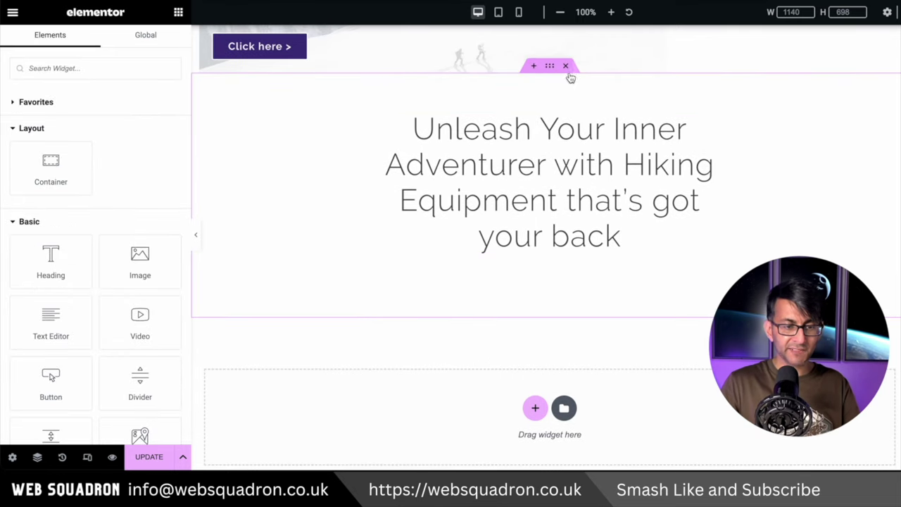
Step: Give the pasted container a classic background using the sunrise backpacker image, positioned Top Center
left_click(570, 77)
left_click(119, 139)
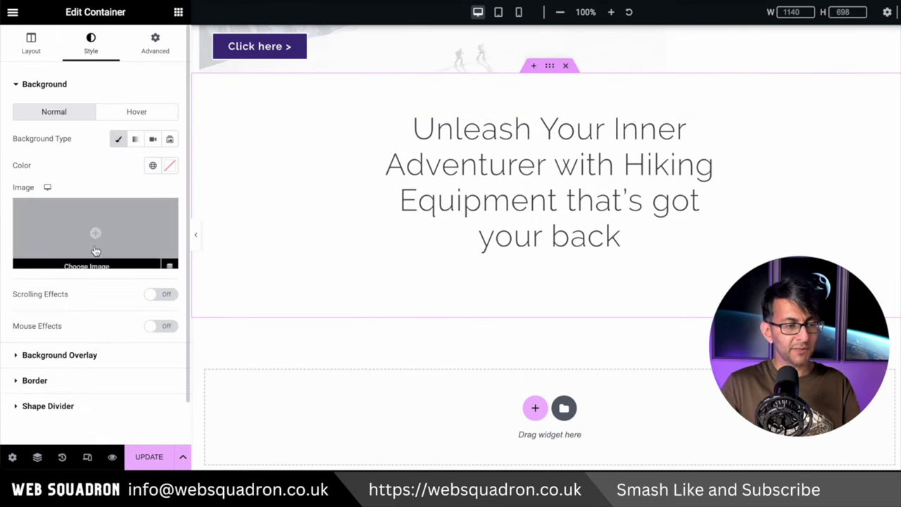
left_click(96, 251)
left_click(135, 326)
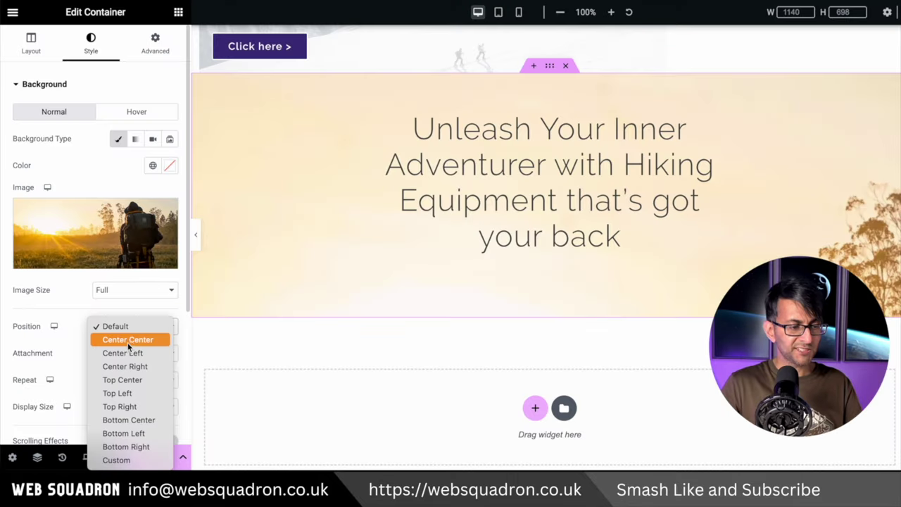
left_click(128, 339)
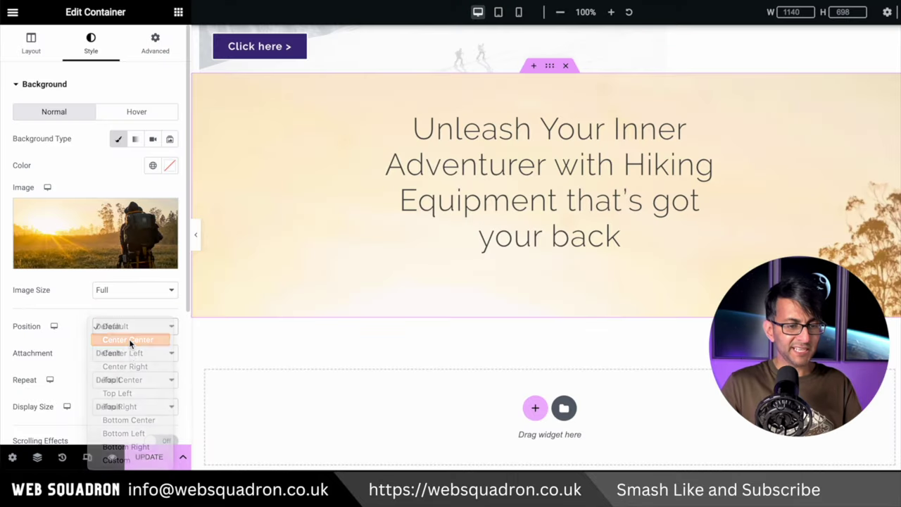
left_click(131, 328)
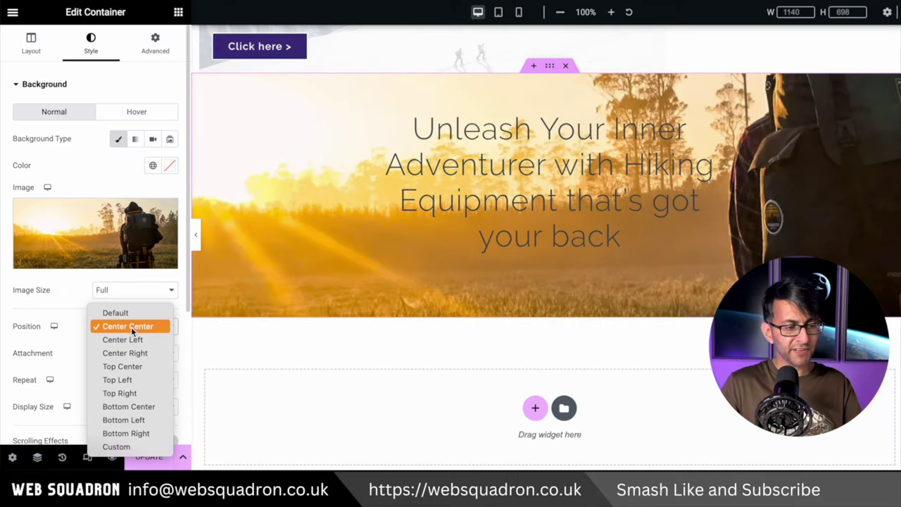
left_click(138, 366)
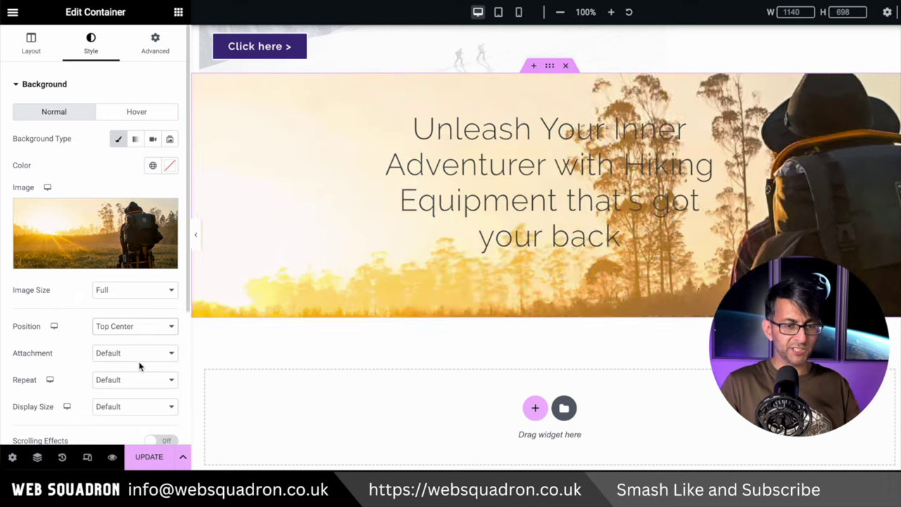
scroll(123, 373, "down", 3)
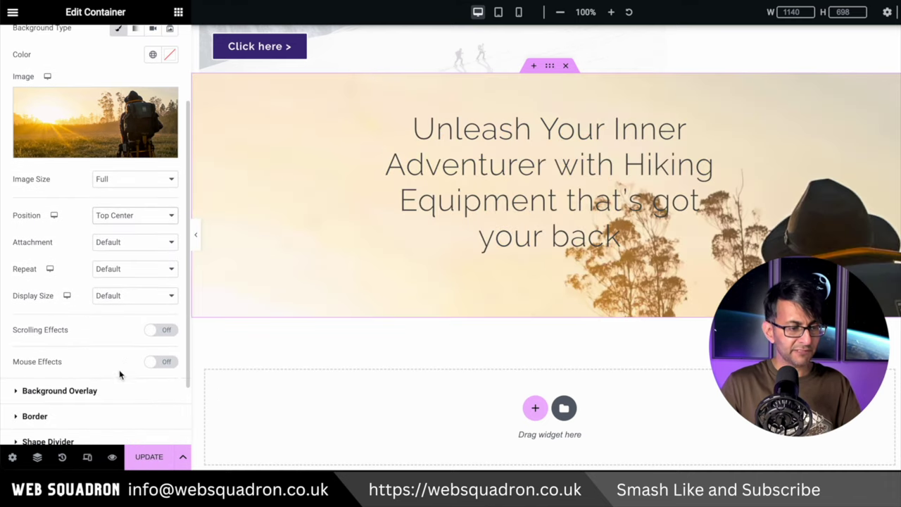
Step: Set the top and bottom padding of the sunrise background container to 0
left_click(550, 74)
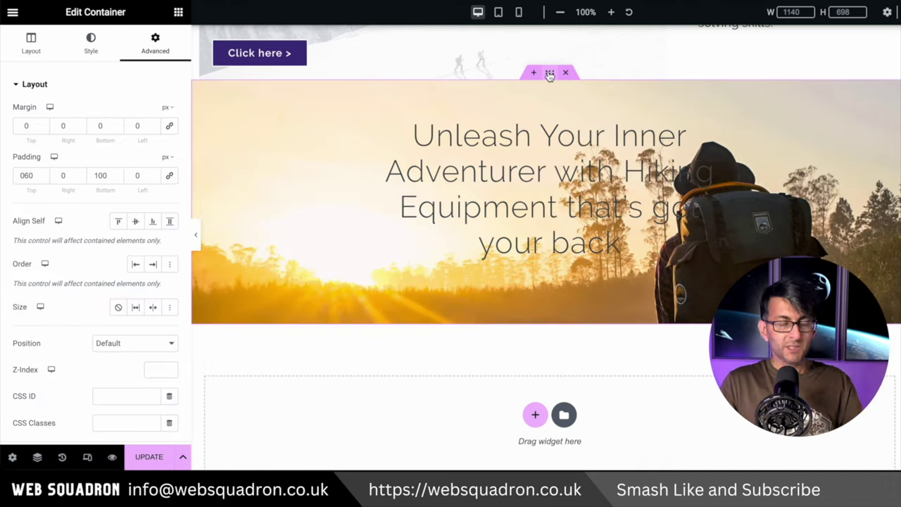
left_click(41, 178)
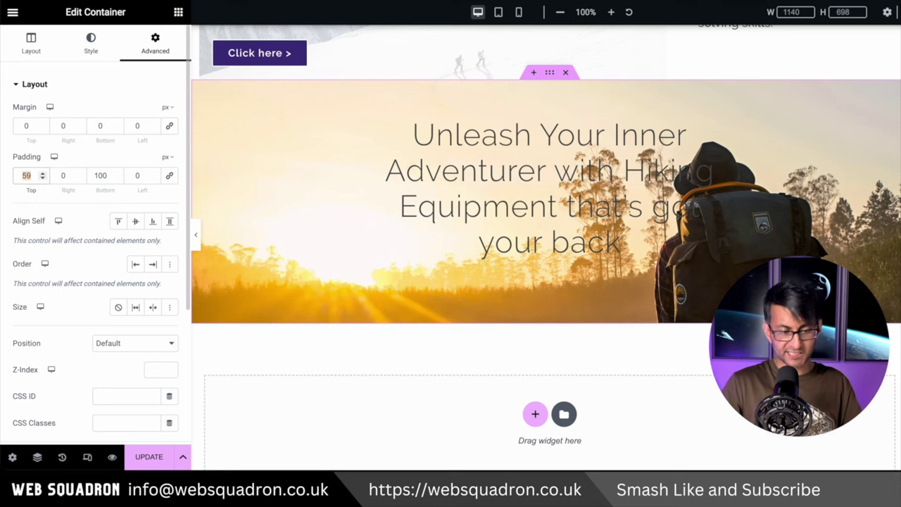
type("0")
key("Tab")
type("0")
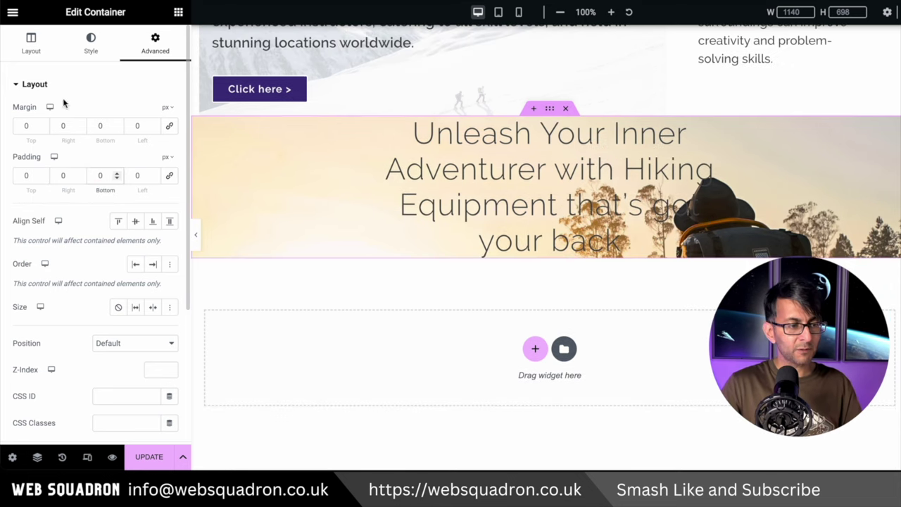
Step: Set the sunrise container's minimum height to 400 px and justify its content to the center
left_click(31, 46)
left_click_drag(17, 195, 47, 196)
double_click(155, 192)
type("400")
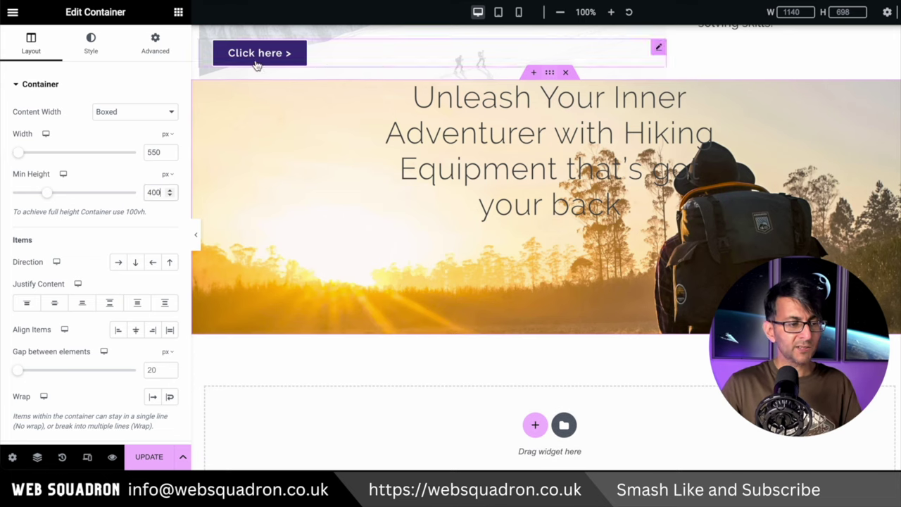
left_click(55, 304)
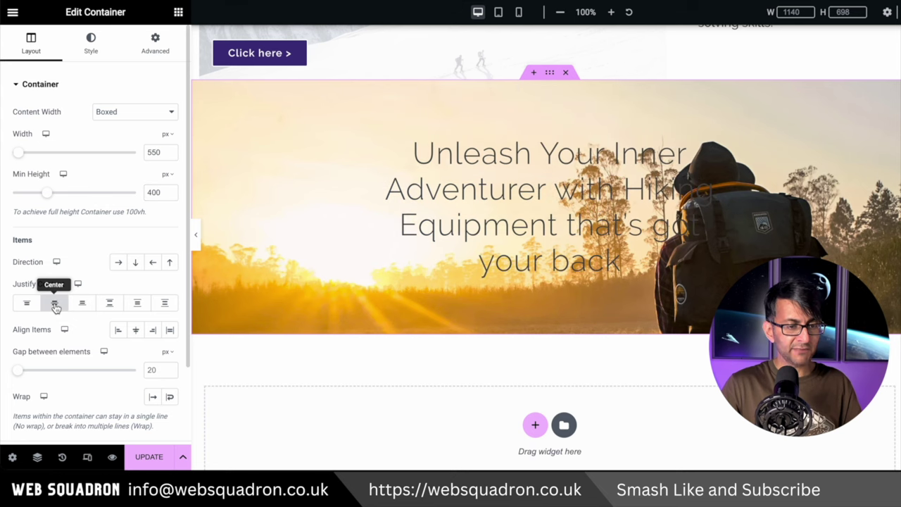
scroll(714, 165, "up", 1)
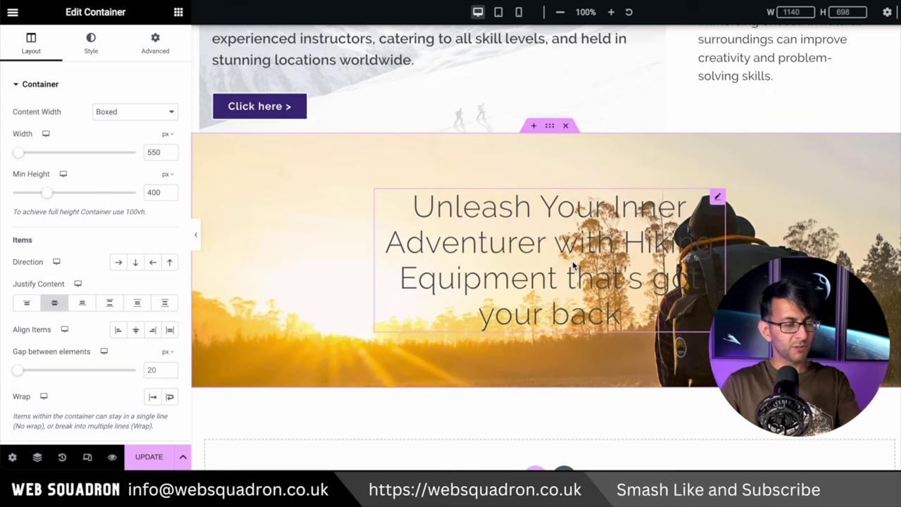
scroll(564, 316, "up", 1)
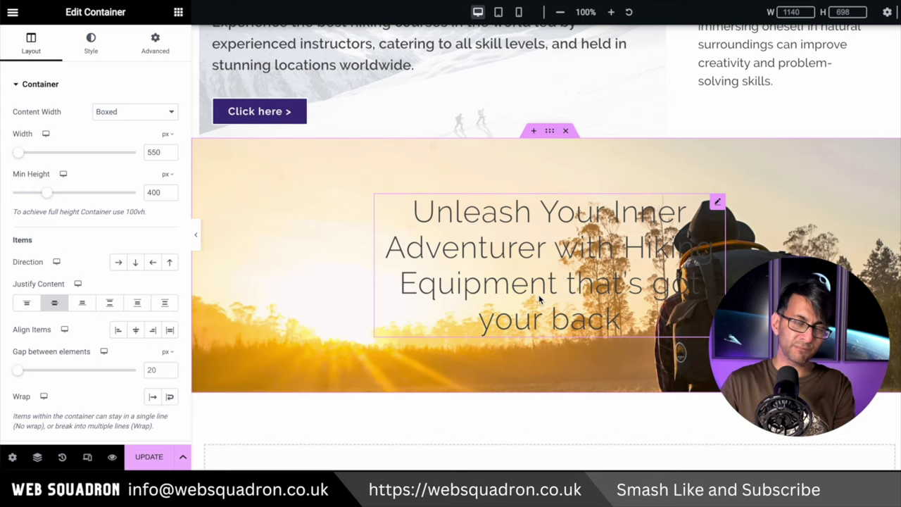
Step: Change the heading over the sunrise image to the white global text colour
left_click(717, 203)
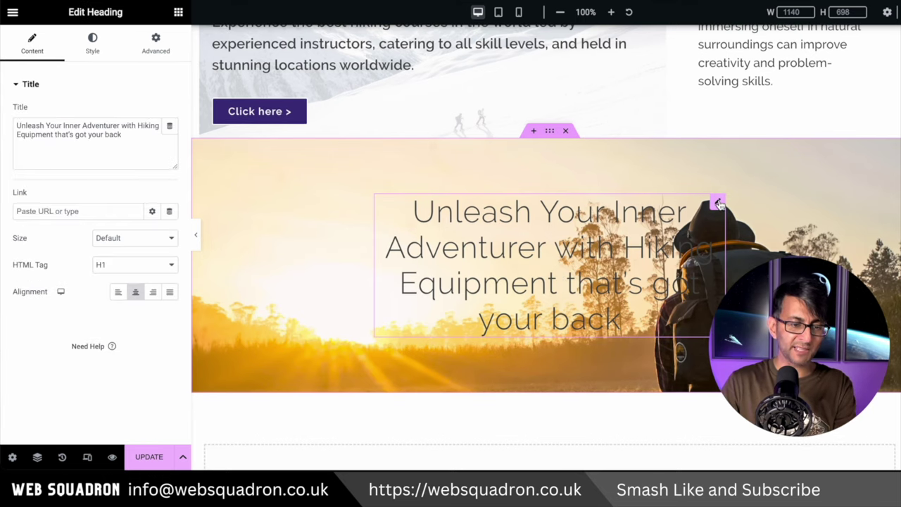
left_click(92, 44)
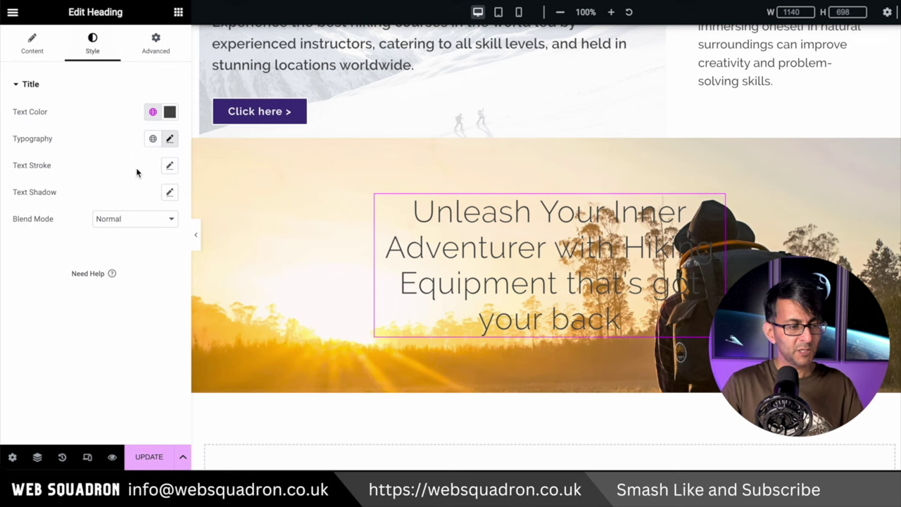
left_click(153, 111)
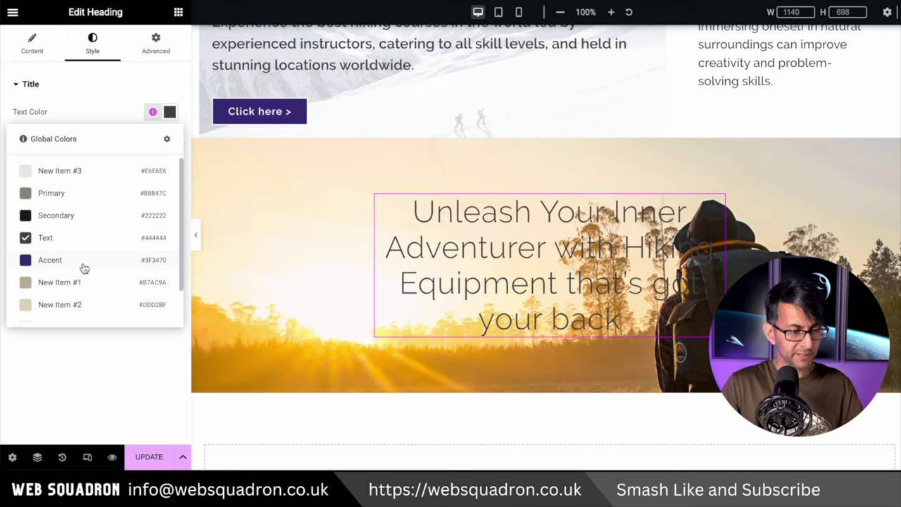
scroll(83, 309, "down", 1)
left_click(83, 297)
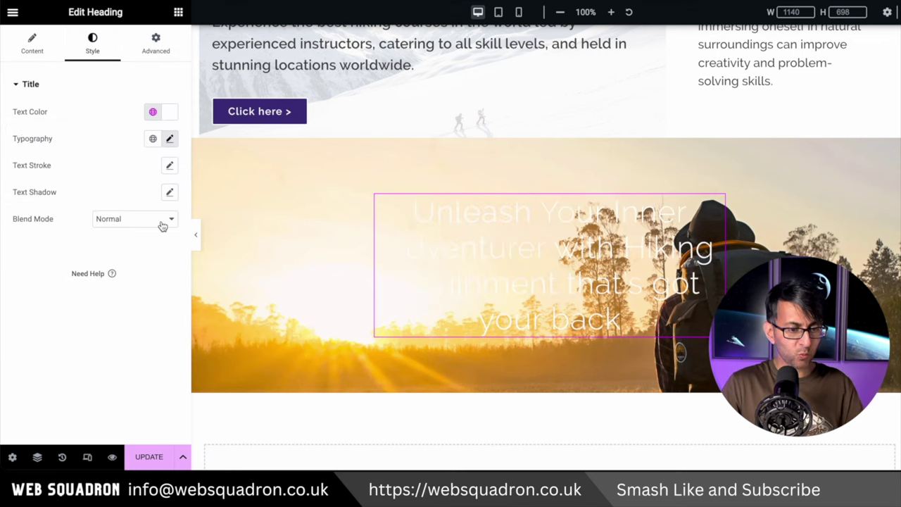
Step: Set the font weight of the heading over the sunrise image to 700 (Bold)
left_click(170, 140)
double_click(143, 239)
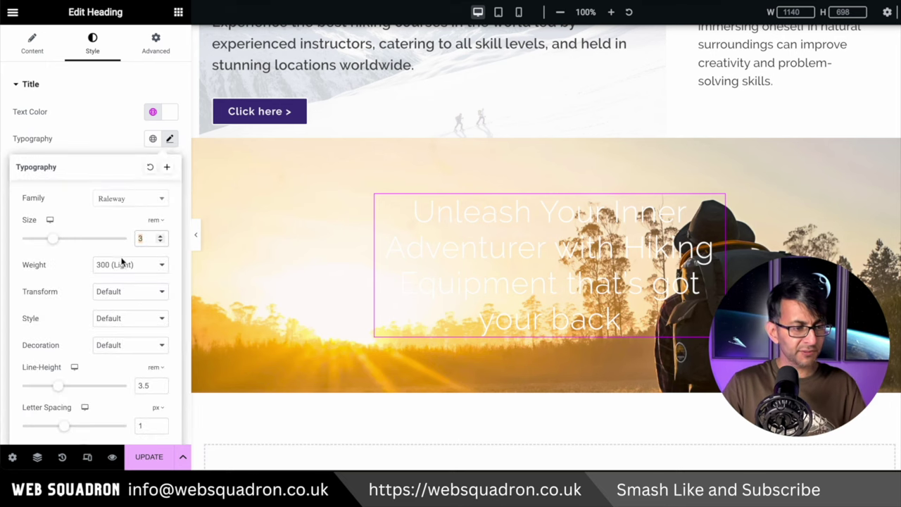
left_click(121, 262)
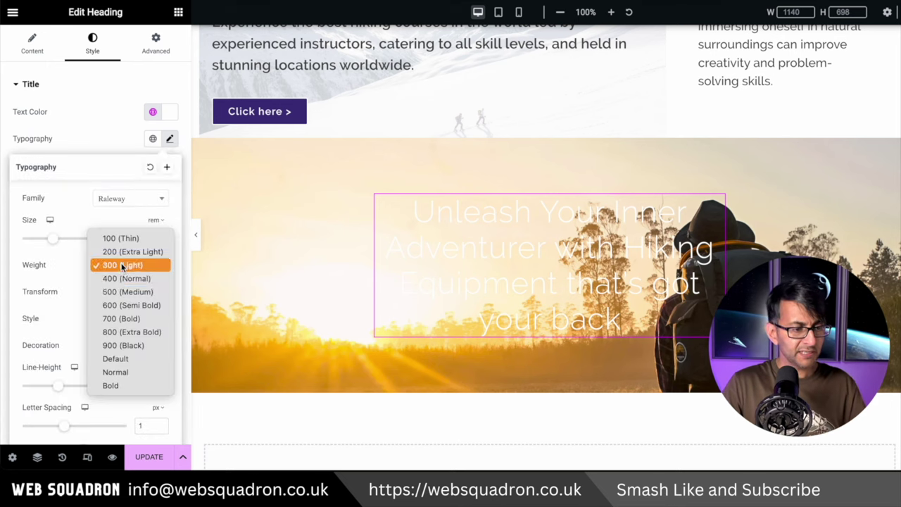
left_click(137, 333)
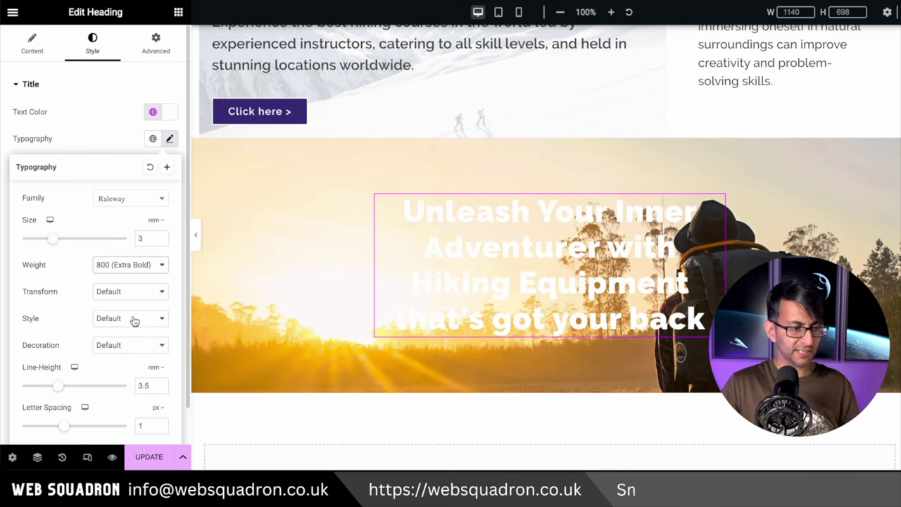
left_click(140, 266)
left_click(131, 252)
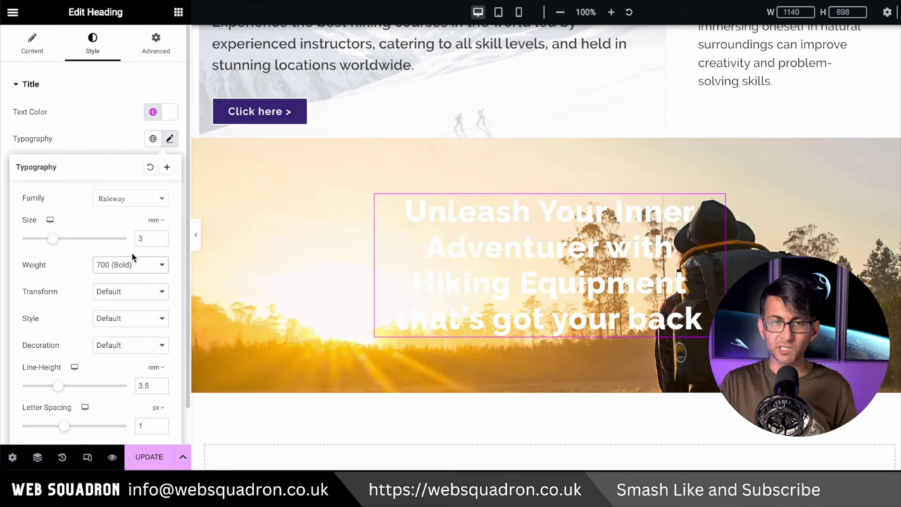
Step: Try a classic background overlay in the Secondary global colour on the sunrise container, with its opacity raised above 0.5
left_click(282, 281)
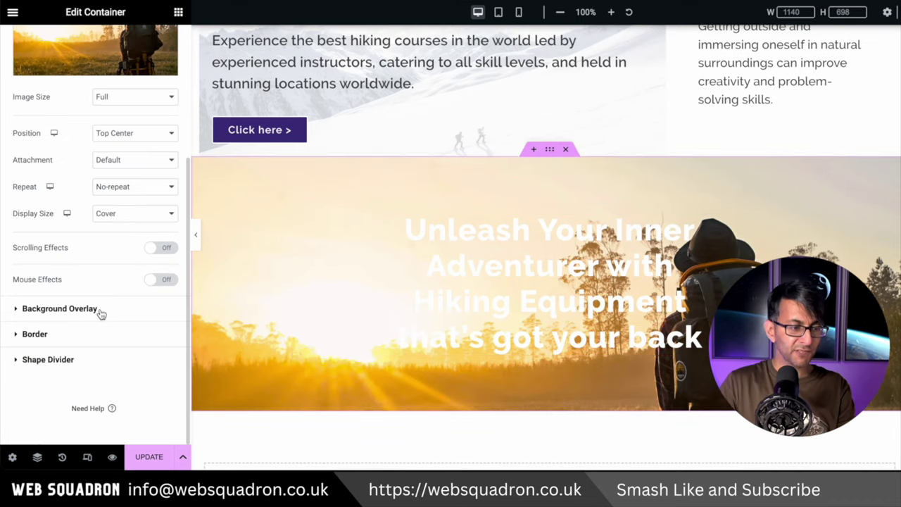
left_click(101, 313)
left_click(150, 165)
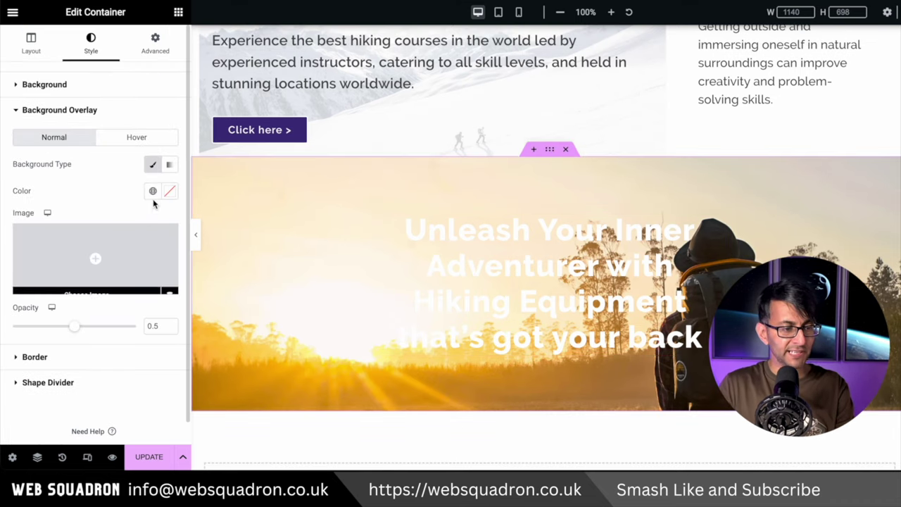
left_click(153, 191)
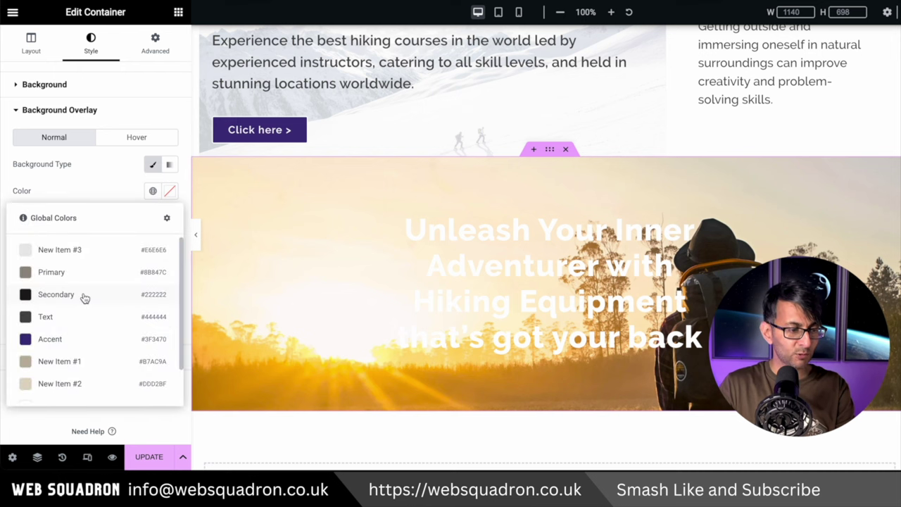
left_click(85, 300)
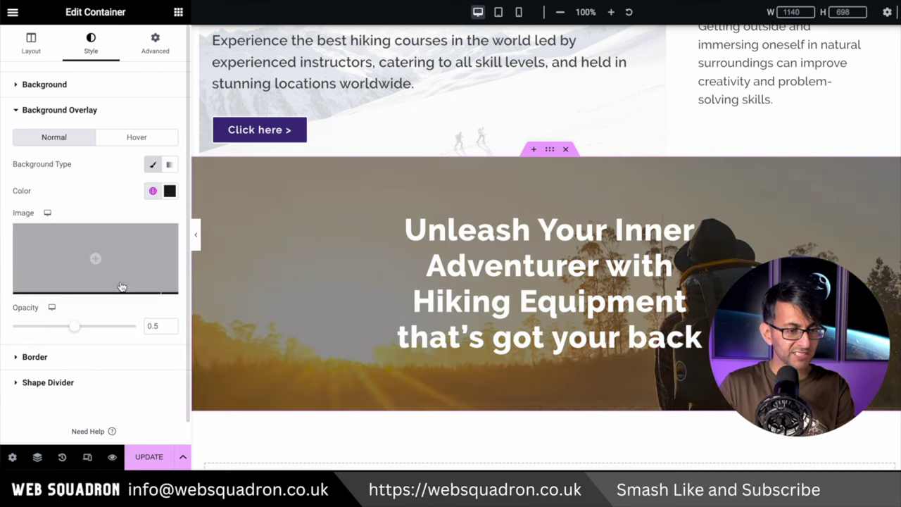
left_click_drag(73, 328, 110, 332)
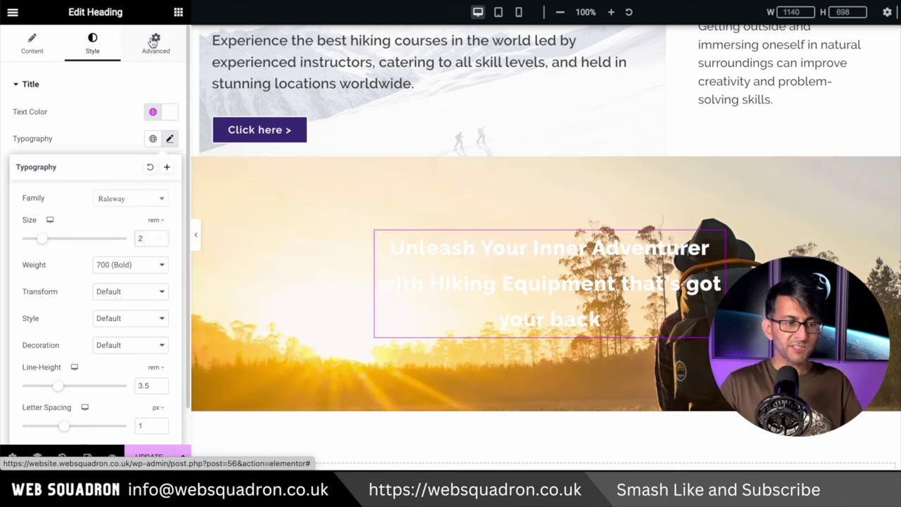
Step: Set the sunrise heading's padding to 30 px on all four sides with the values linked
left_click(154, 42)
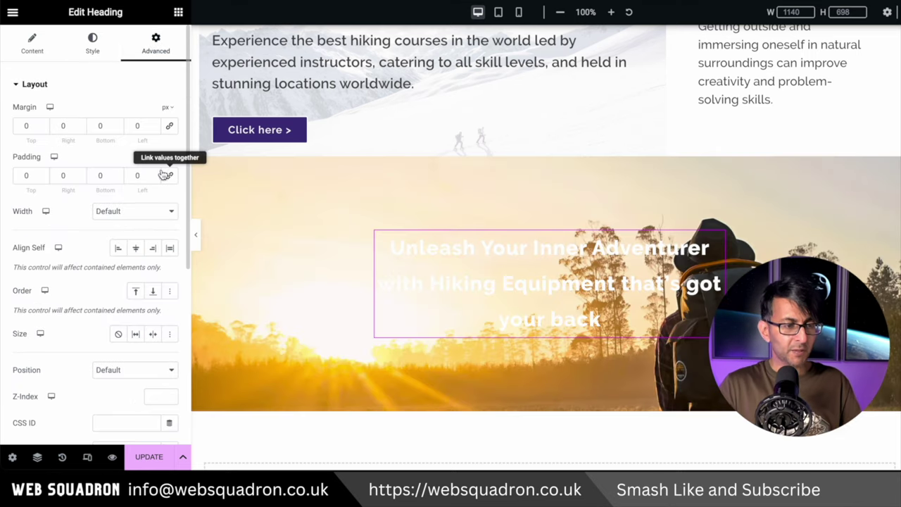
left_click(169, 176)
left_click(31, 175)
type("3")
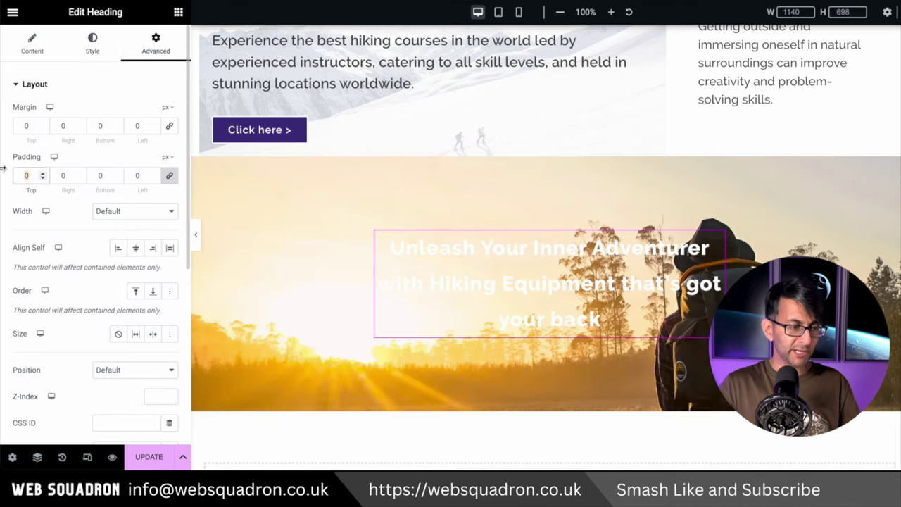
type("0")
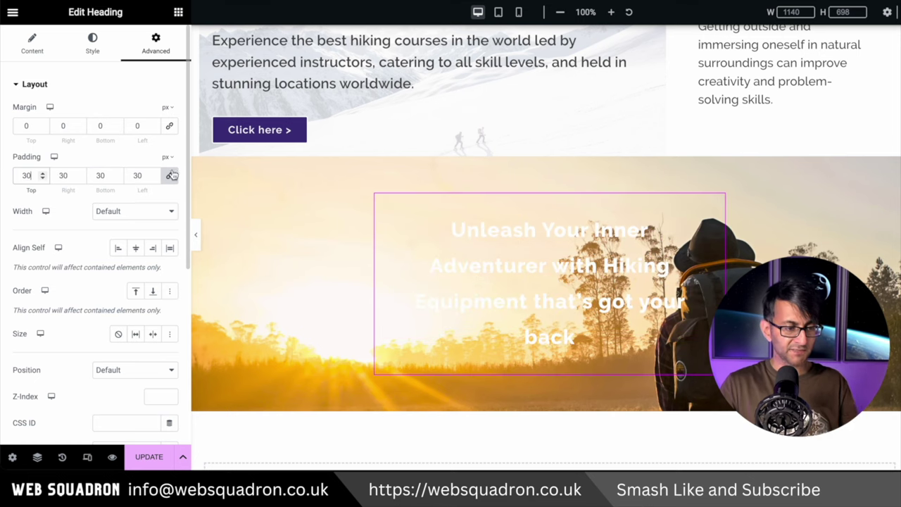
Step: Give the sunrise heading a classic background in the Secondary global colour
scroll(116, 336, "down", 4)
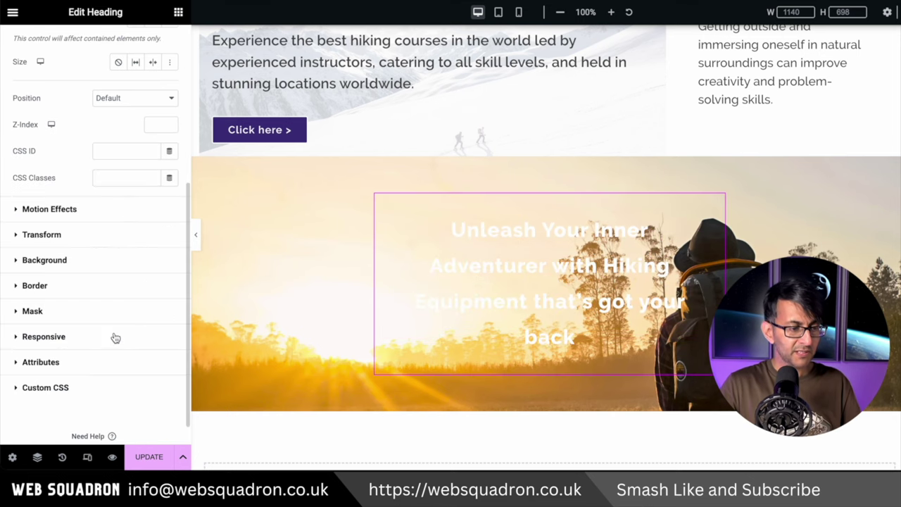
left_click(92, 260)
left_click(152, 218)
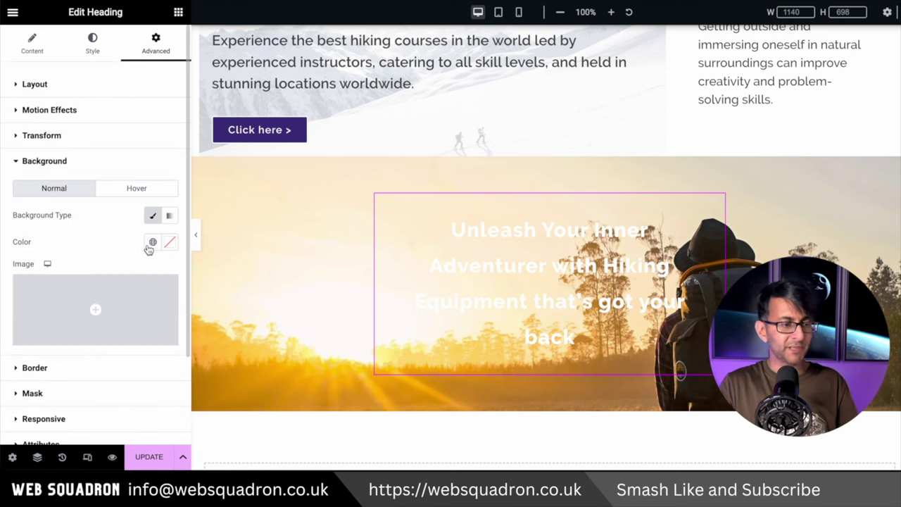
left_click(153, 241)
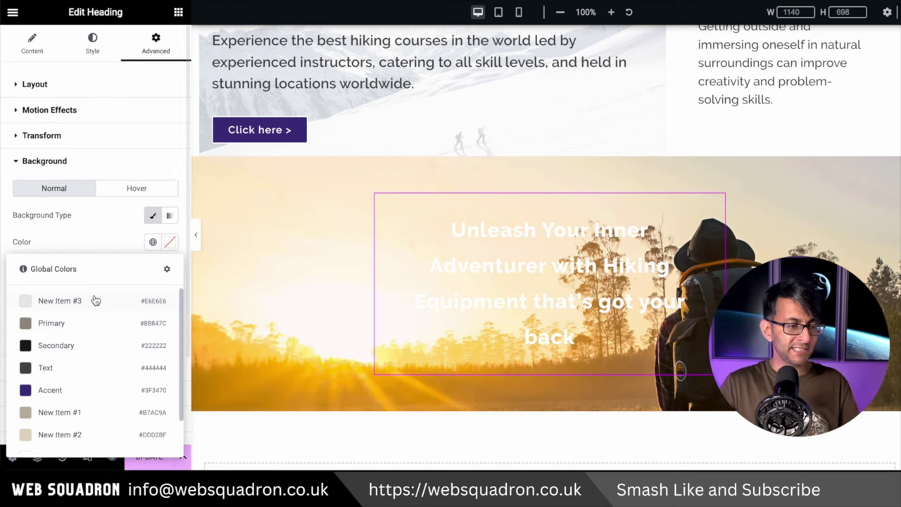
left_click(98, 346)
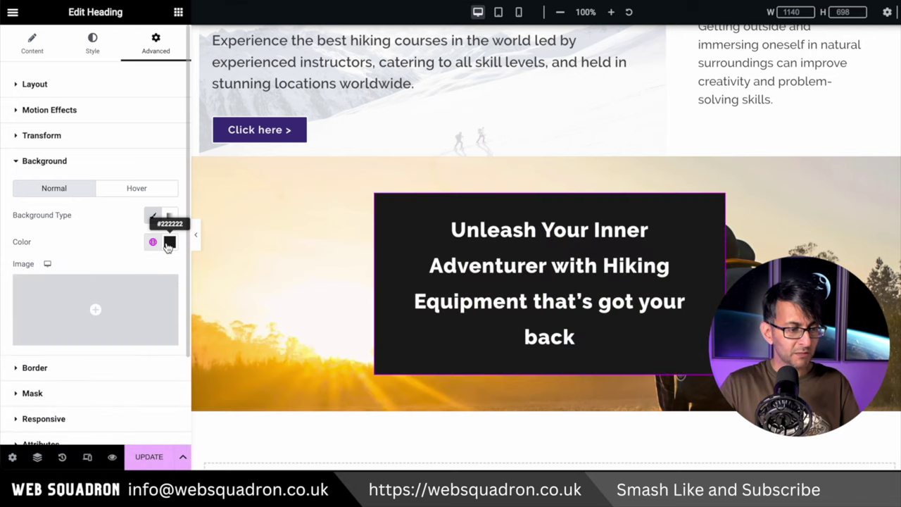
Step: Make the heading's background colour semi-transparent at #2222228F
left_click(169, 241)
left_click_drag(169, 420, 104, 420)
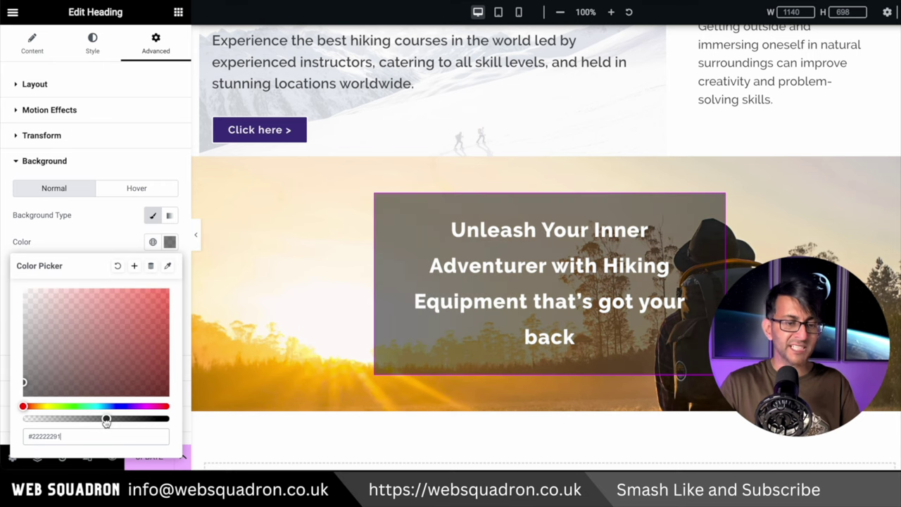
left_click_drag(105, 421, 104, 421)
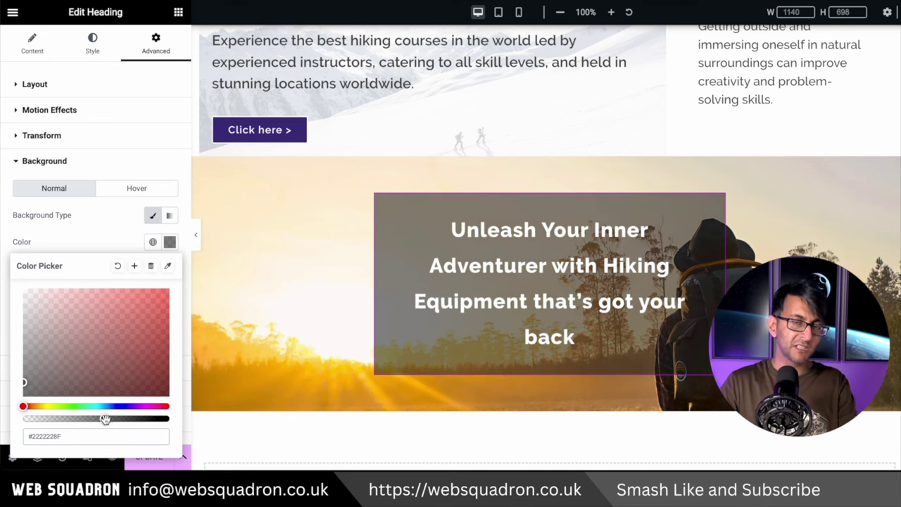
left_click(109, 87)
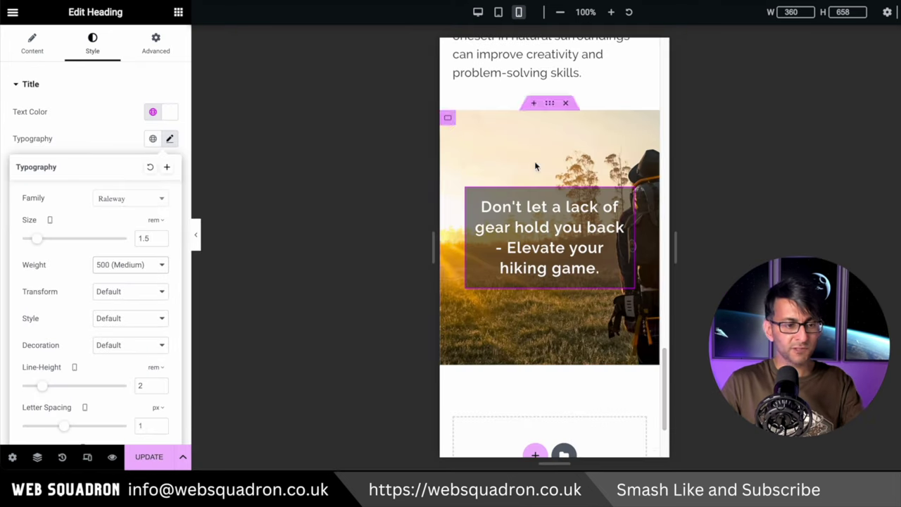
Step: Return to the desktop preview and open the typography settings of the "Don't let a lack of gear hold you back" heading
left_click(477, 13)
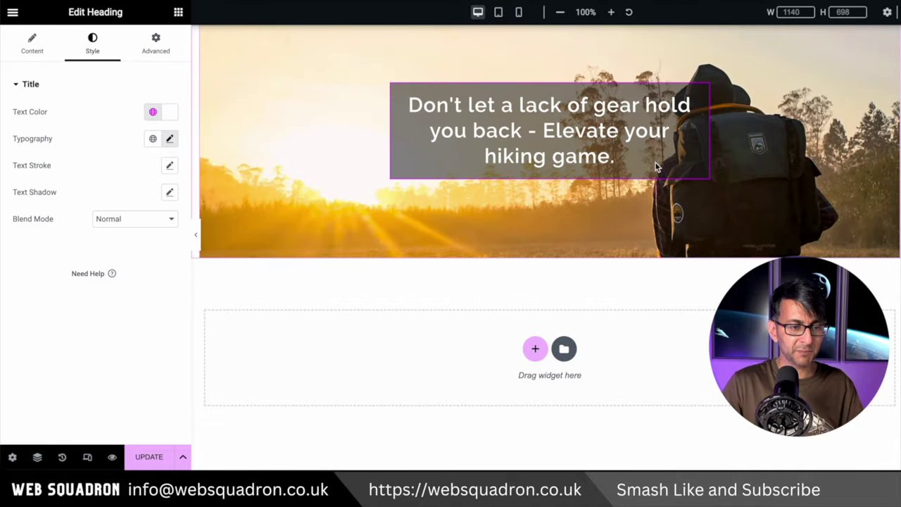
left_click(170, 140)
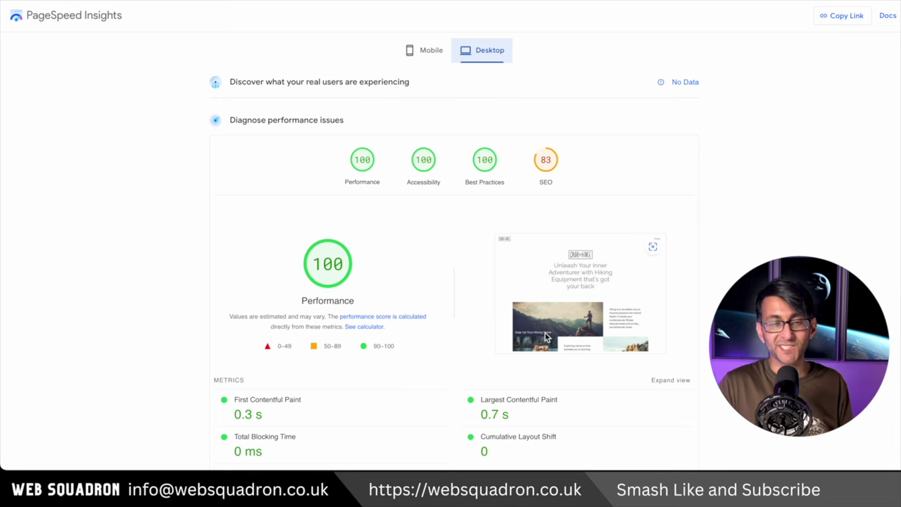
Step: Review the page's mobile results in PageSpeed Insights
left_click(425, 50)
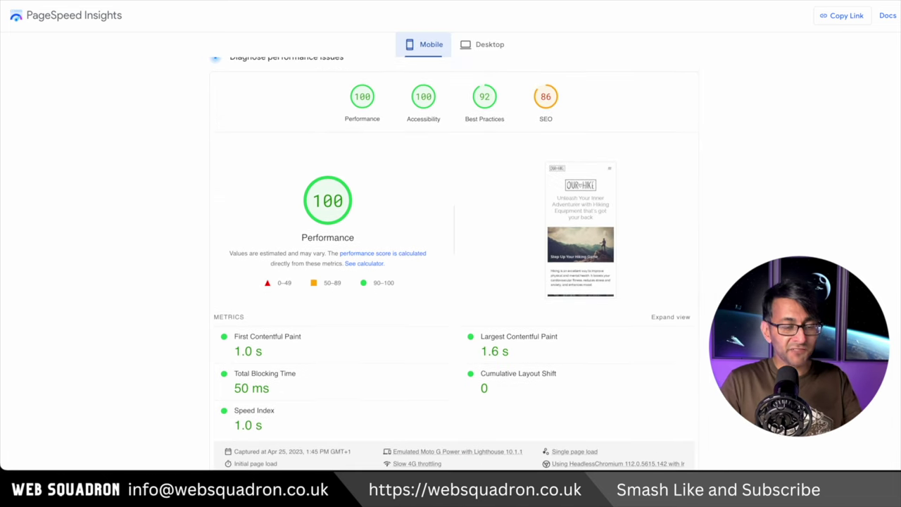
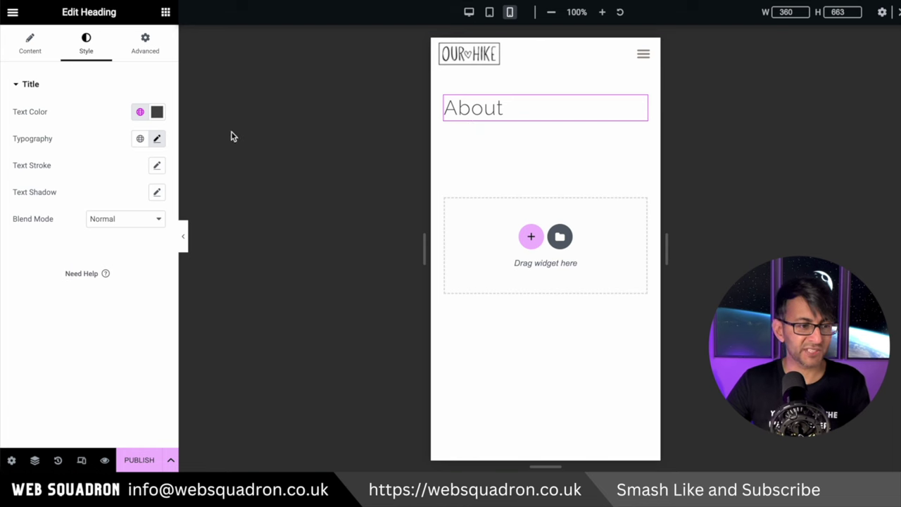
Step: Set the mobile font size of the About heading to 1.5 rem in its typography settings
left_click(157, 139)
double_click(136, 237)
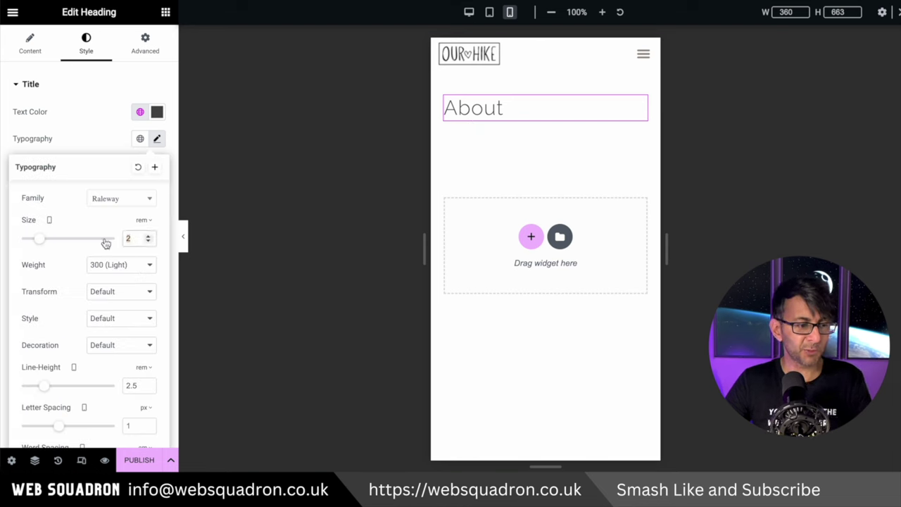
type("1.5")
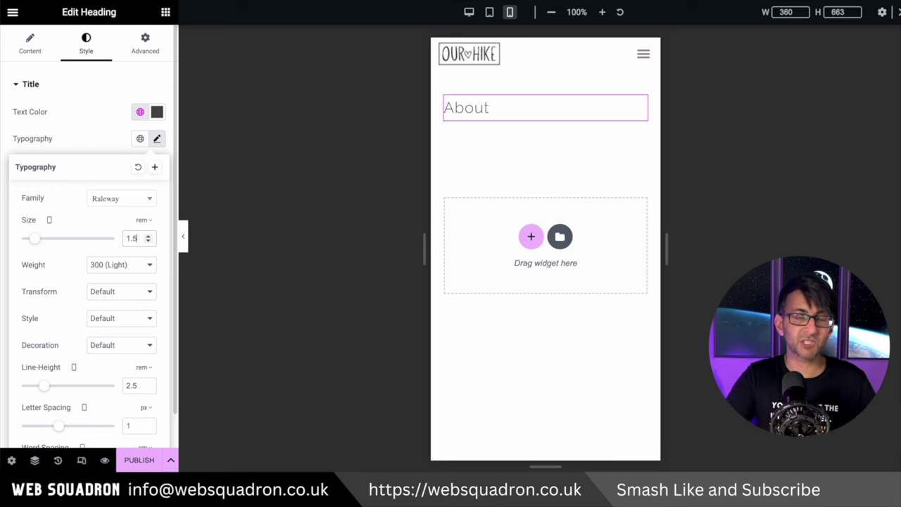
Step: Switch to the desktop layout and set the About heading container's bottom padding to 0 px
left_click(469, 12)
left_click(545, 54)
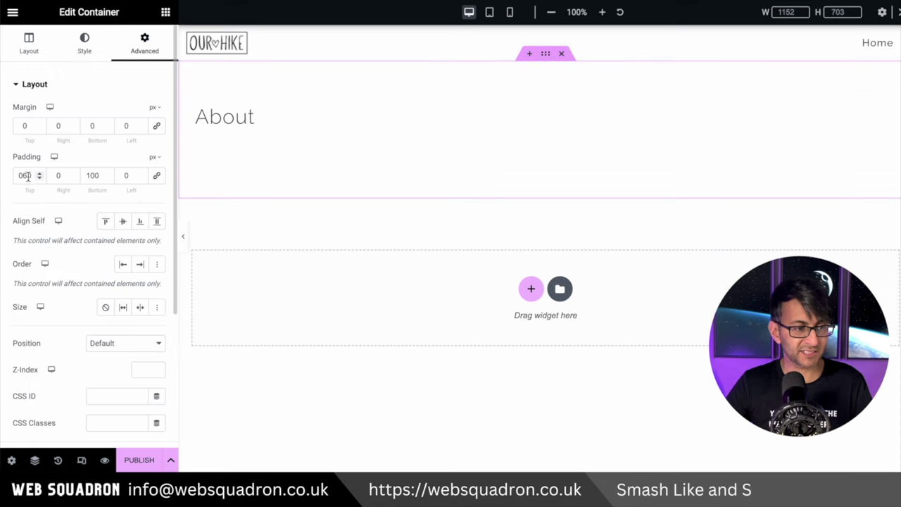
double_click(93, 175)
type("0")
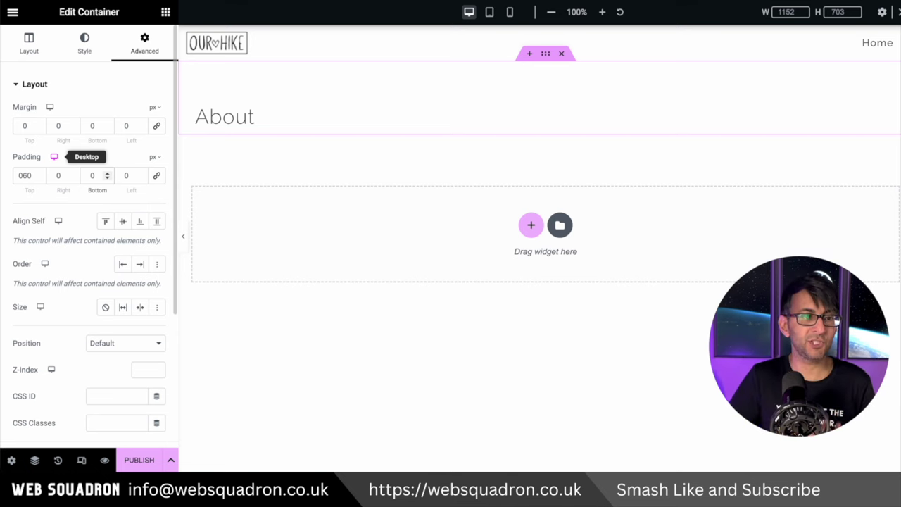
left_click(15, 54)
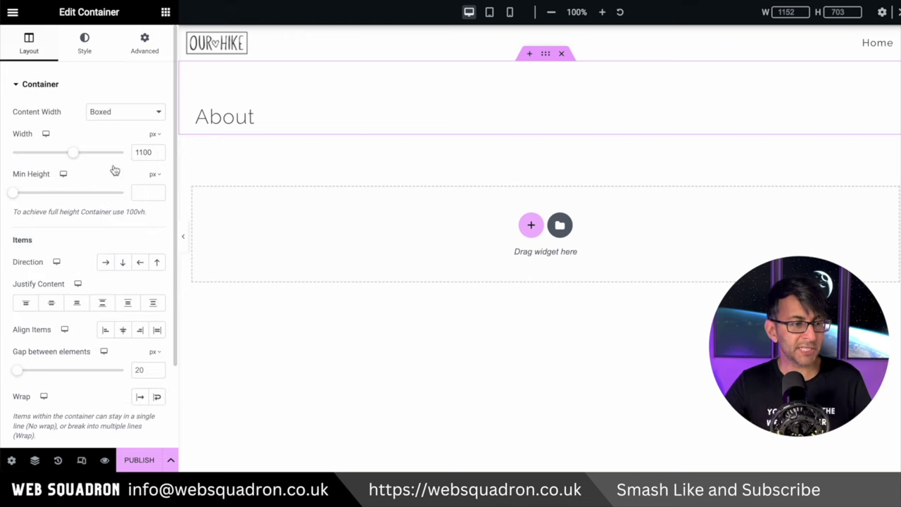
left_click(286, 118)
left_click(30, 46)
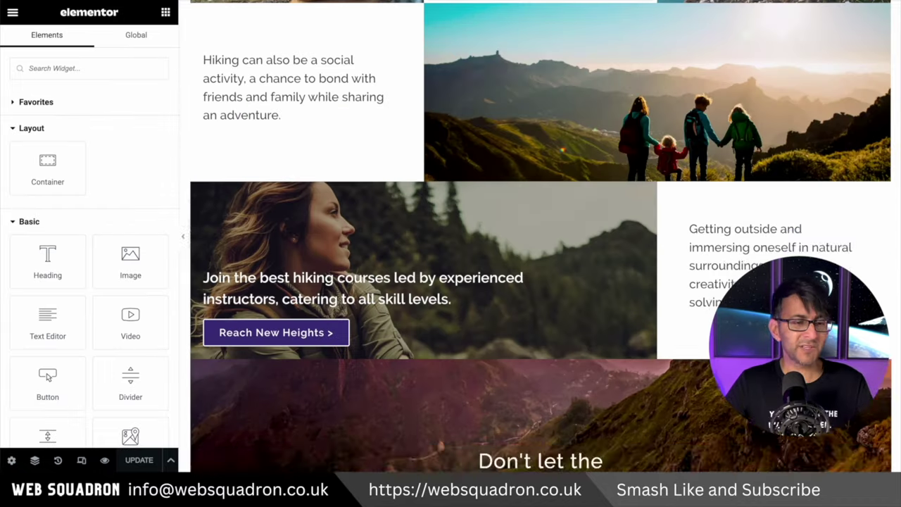
Step: Copy the container with the hiking text and family photo from the other page and paste it below the About heading
scroll(549, 140, "up", 2)
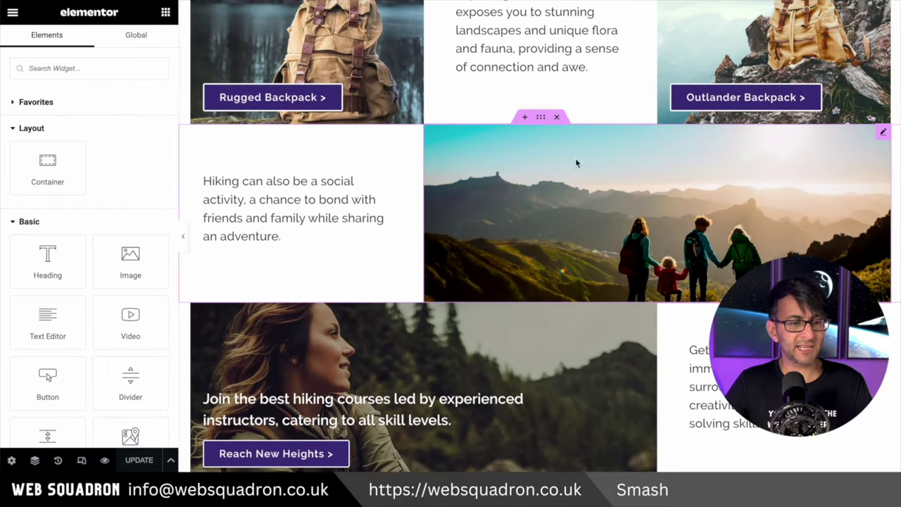
right_click(540, 124)
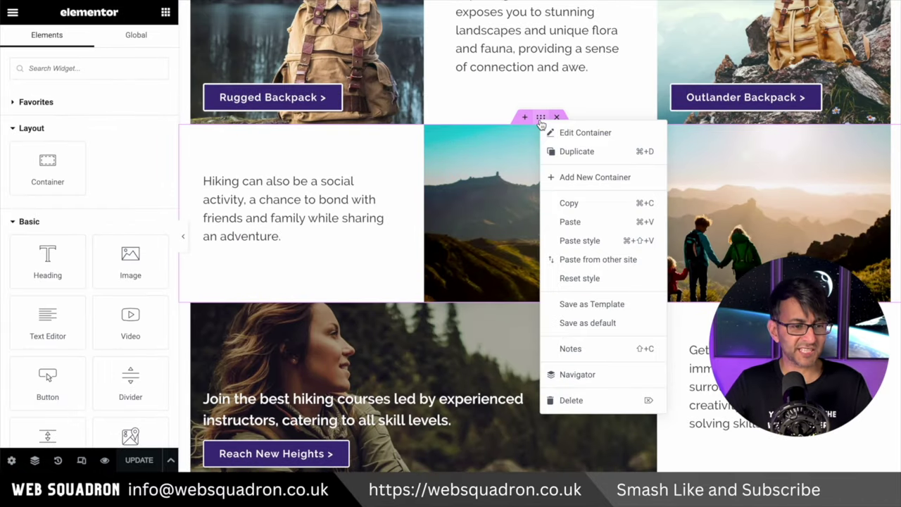
left_click(597, 204)
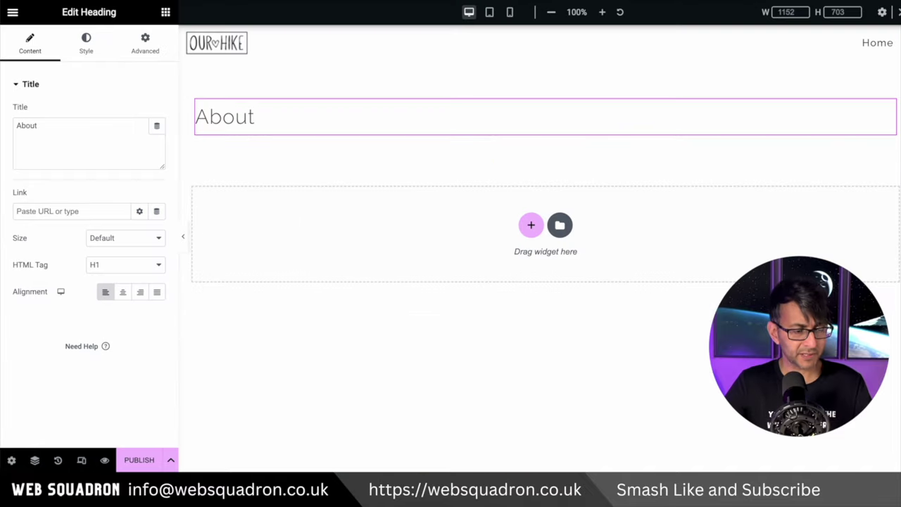
right_click(306, 223)
left_click(338, 231)
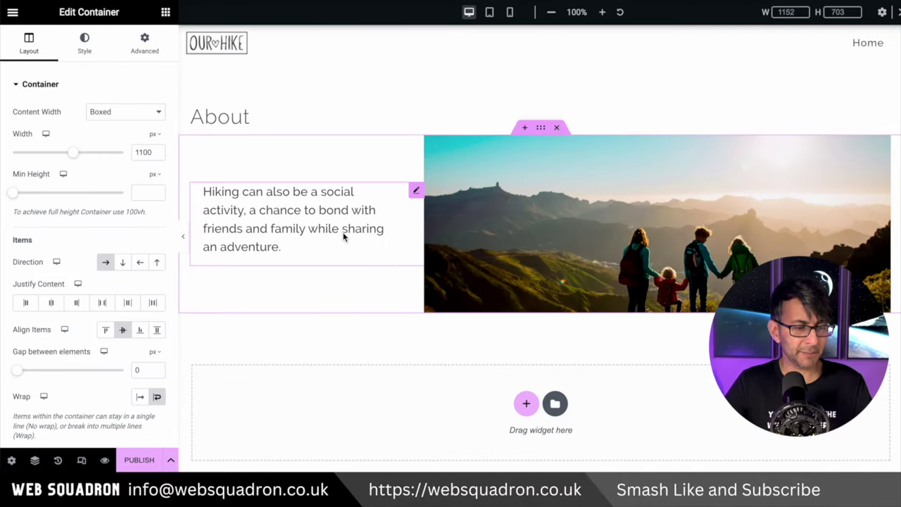
Step: Set the custom width of the Call to Action widget with the family photo to 33.3%
left_click(883, 142)
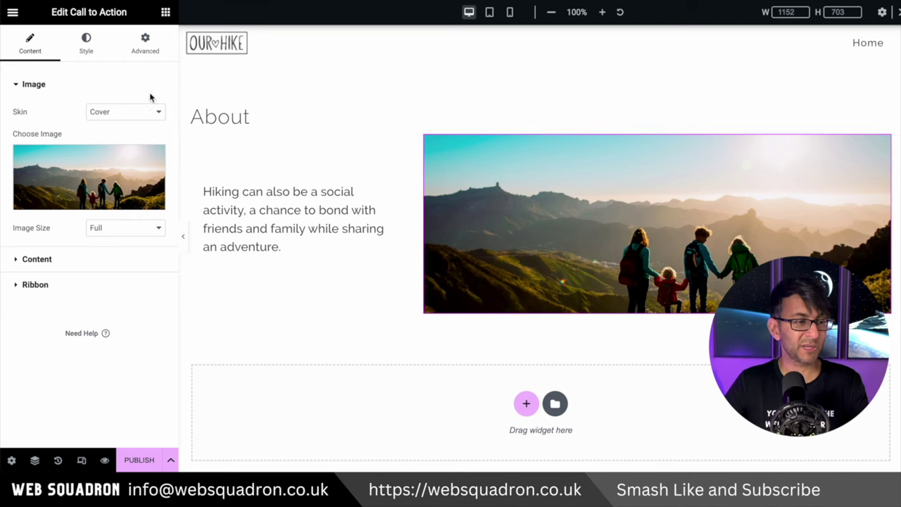
left_click(139, 49)
double_click(148, 256)
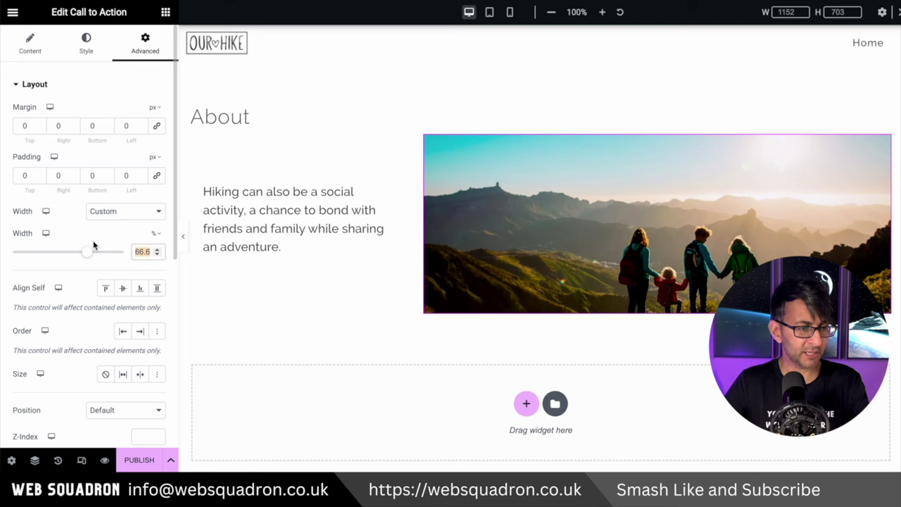
type("333")
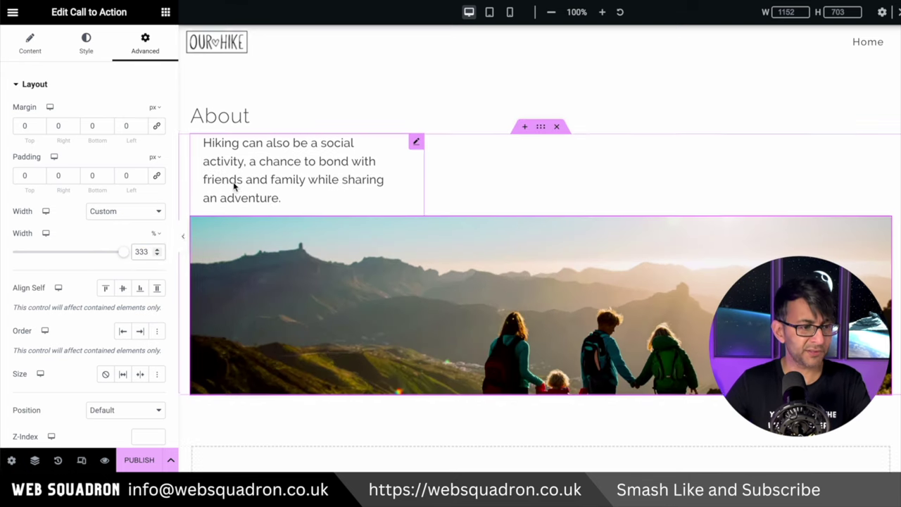
key("BackSpace")
type(".3")
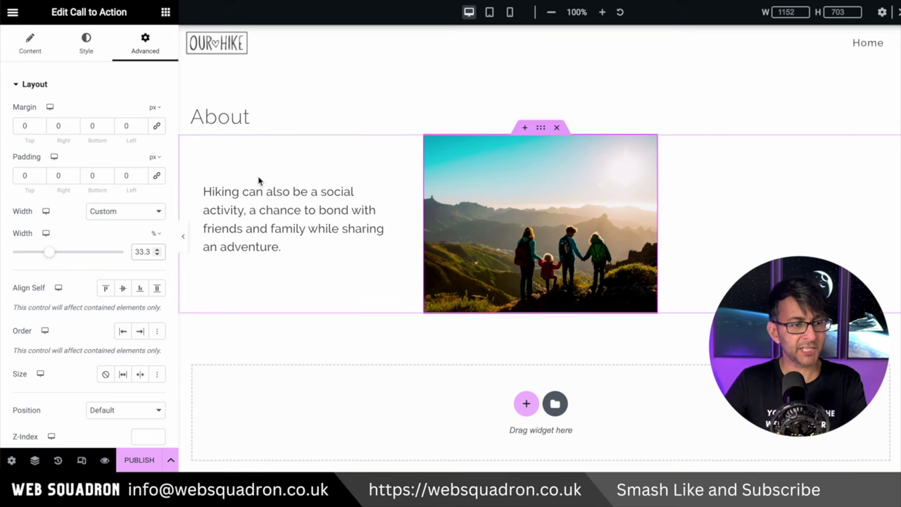
Step: Set the hiking text's width to 66.6% and align the items of its parent container to the start
left_click(288, 213)
left_click(145, 43)
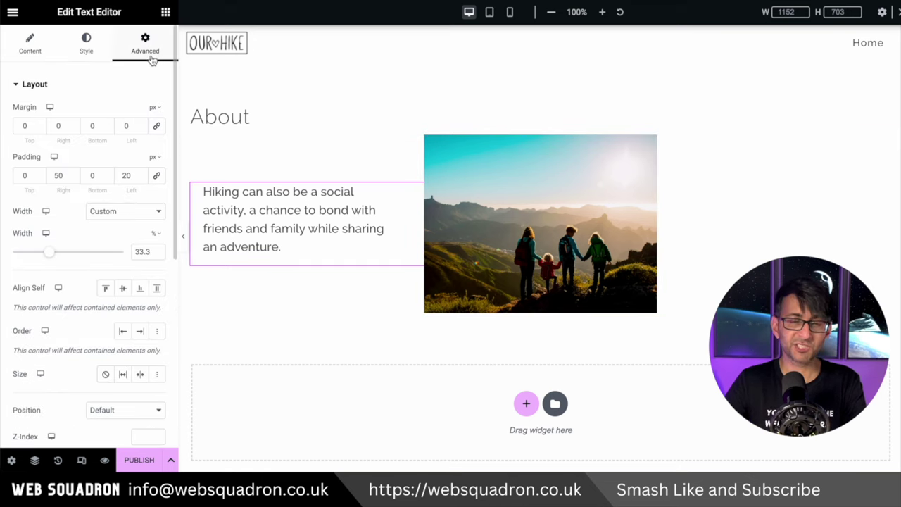
double_click(143, 251)
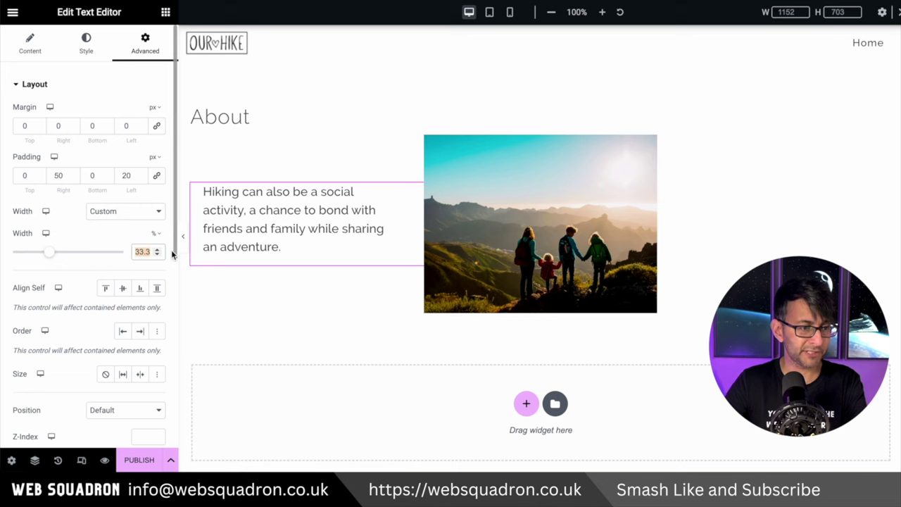
type("6")
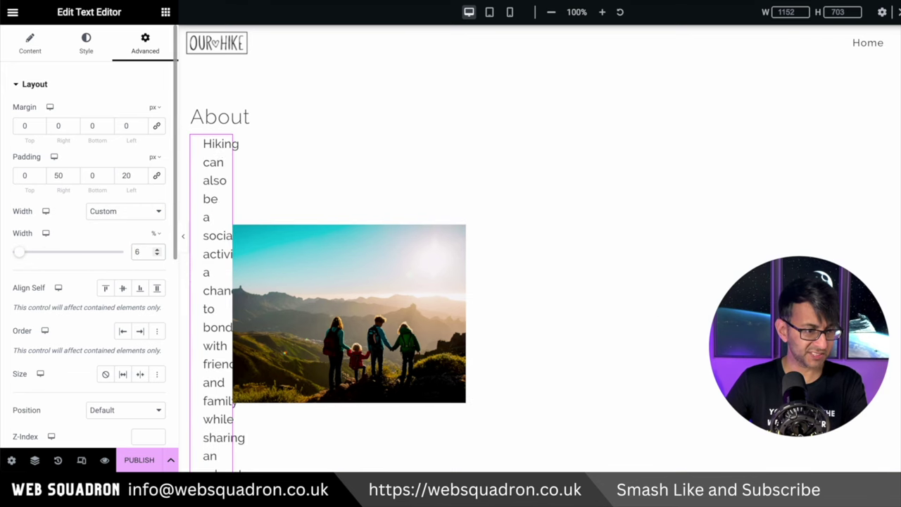
type("6.6")
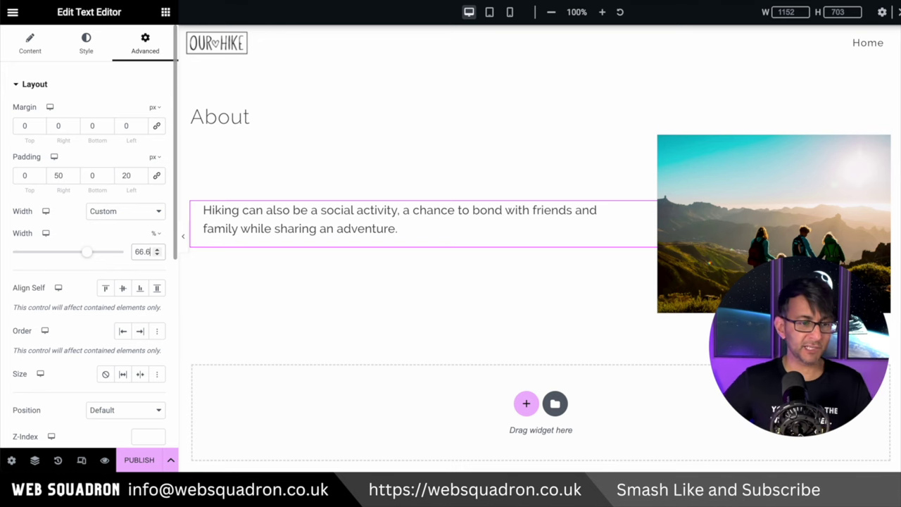
left_click(540, 129)
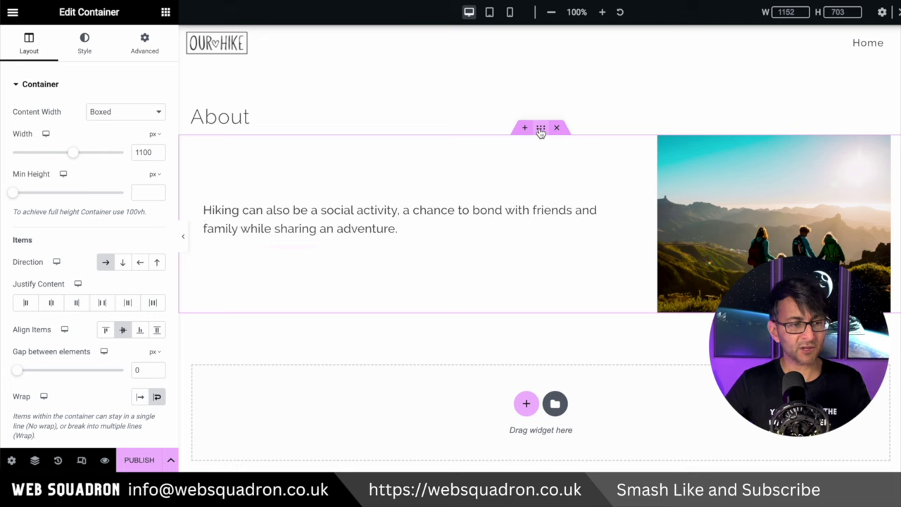
left_click(106, 330)
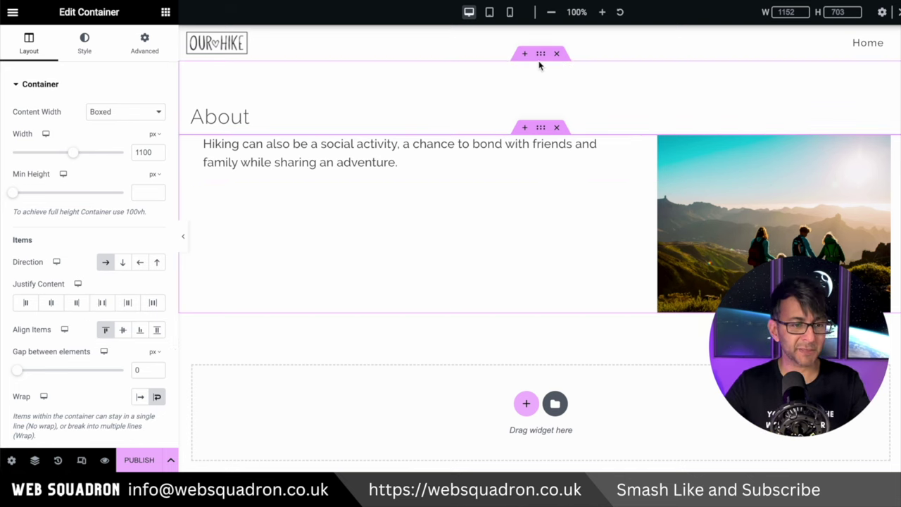
Step: Try a 40 px bottom margin on the container holding the About heading
left_click(540, 56)
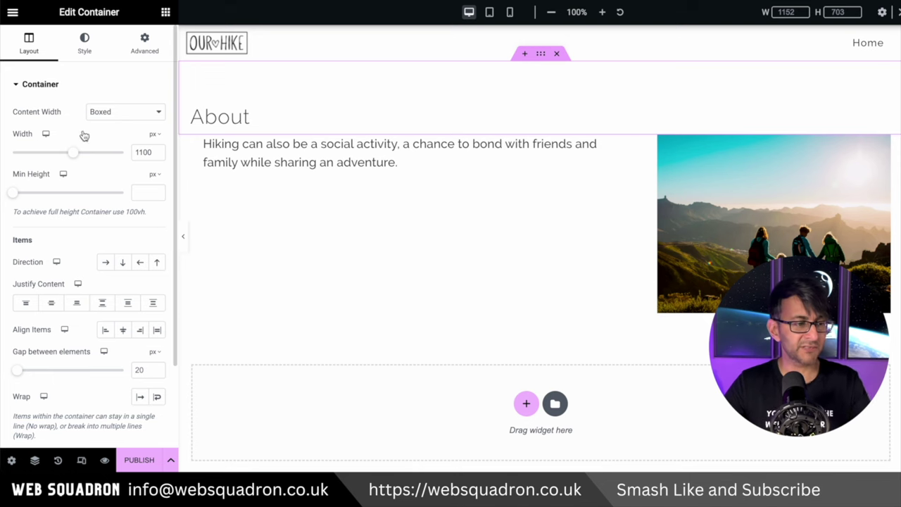
left_click(144, 41)
left_click(86, 175)
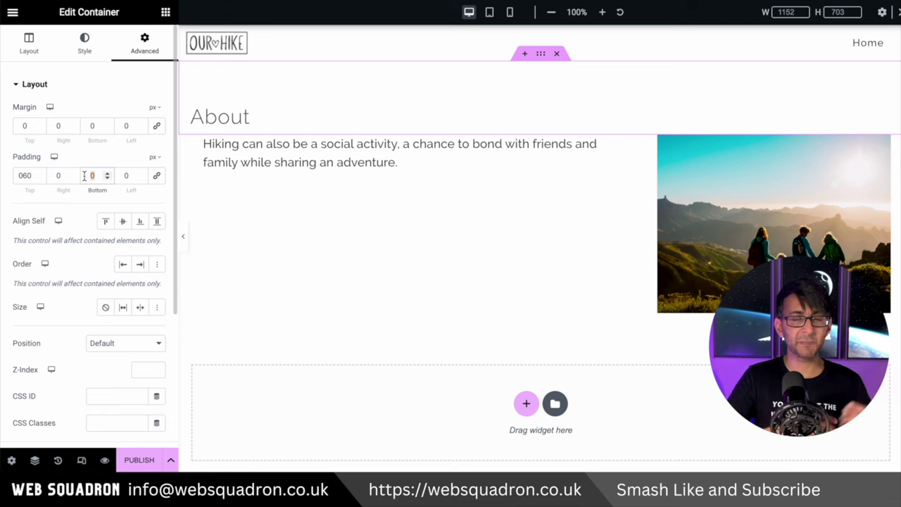
left_click(91, 127)
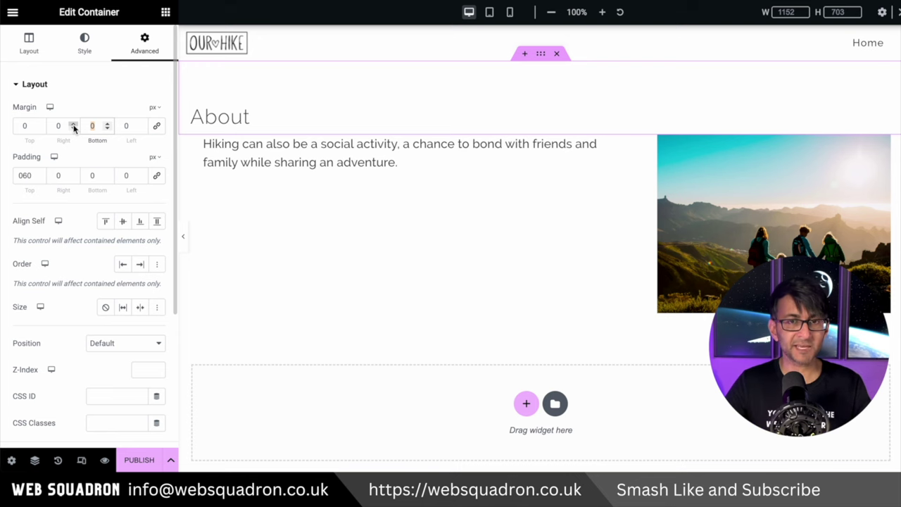
type("40")
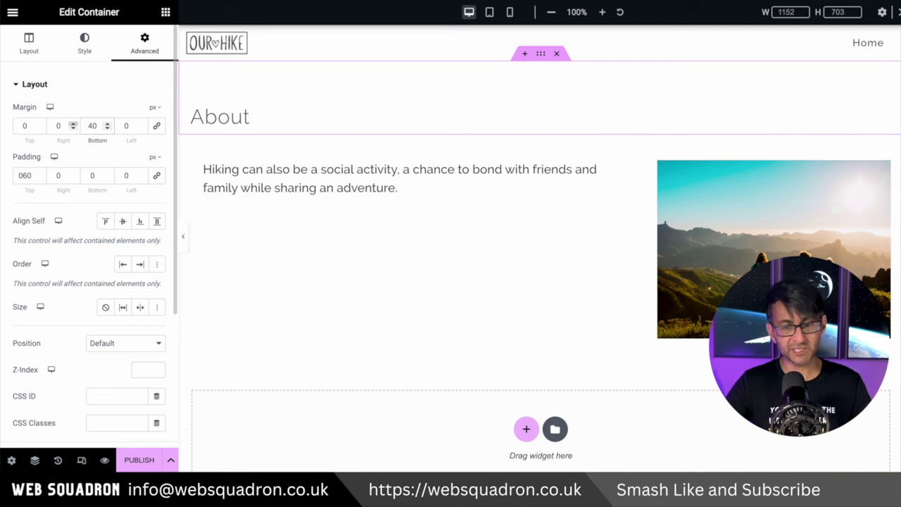
key("BackSpace")
key("BackSpace")
Step: Try a 40 px bottom padding on the About heading's container in place of the margin
double_click(95, 176)
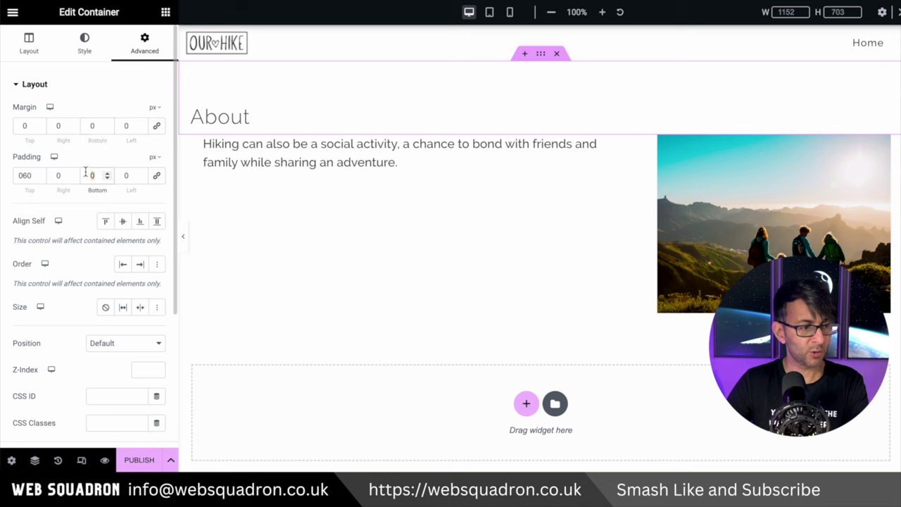
type("40")
key("BackSpace")
key("BackSpace")
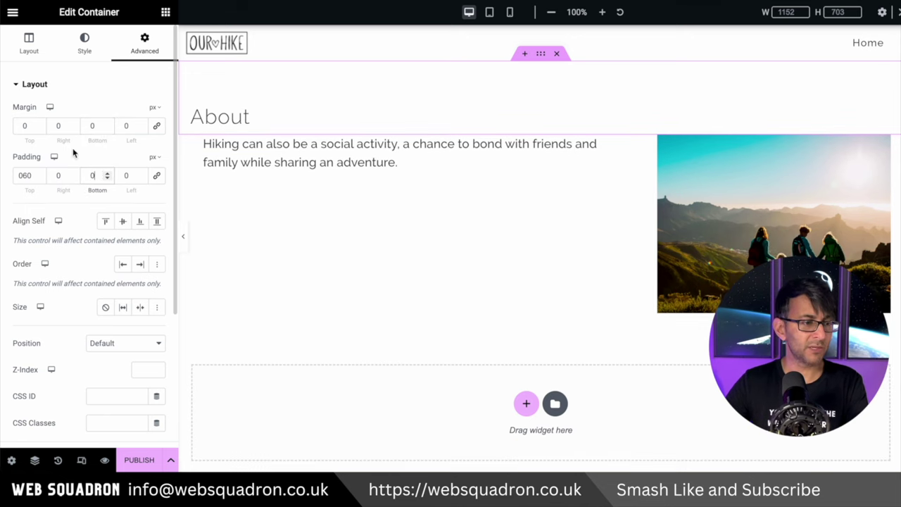
Step: Set the About heading container's bottom margin to 30 px and check the page layout at full width
double_click(94, 125)
type("40")
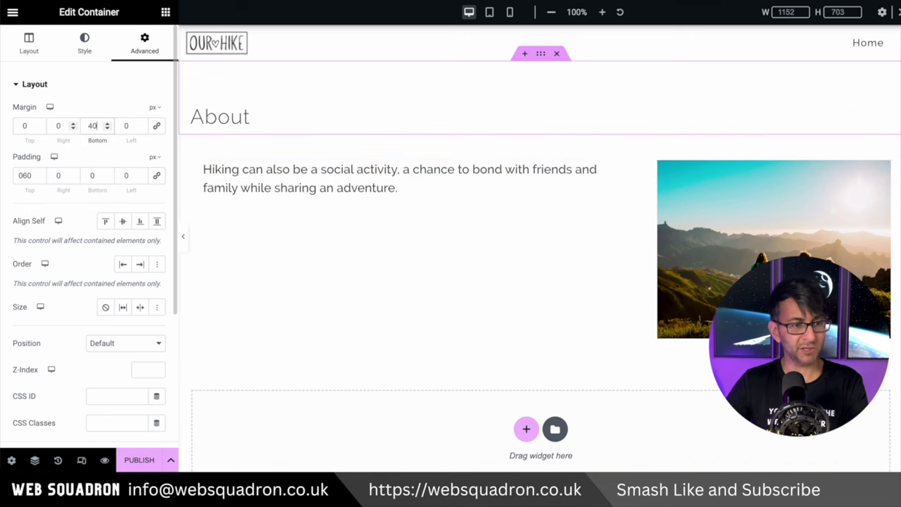
key("BackSpace")
key("BackSpace")
type("30")
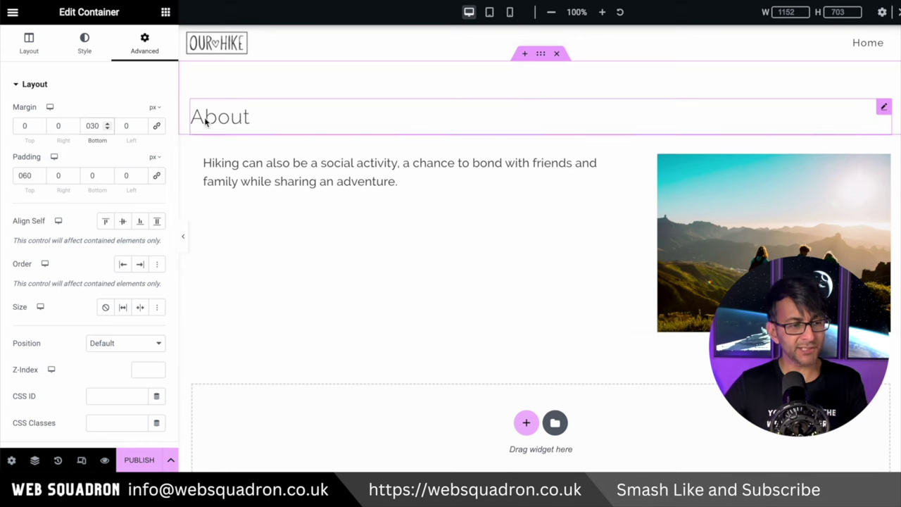
left_click(183, 245)
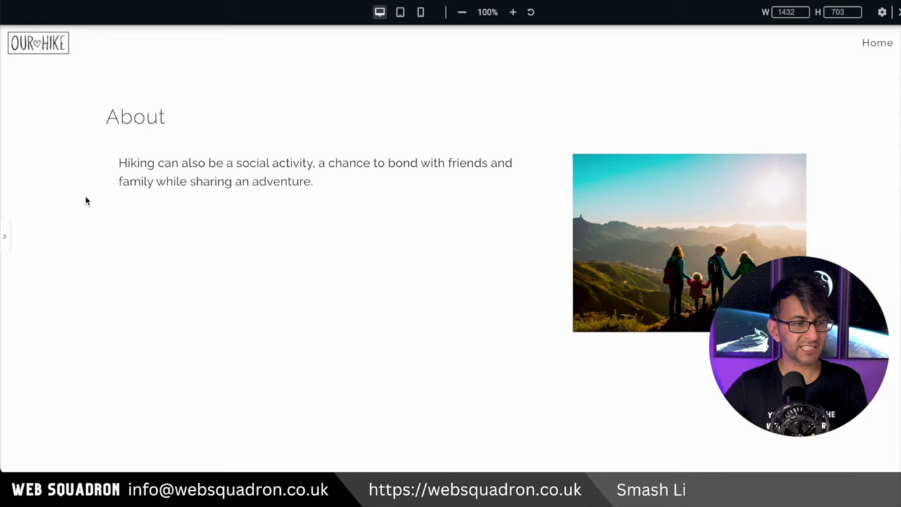
left_click(4, 250)
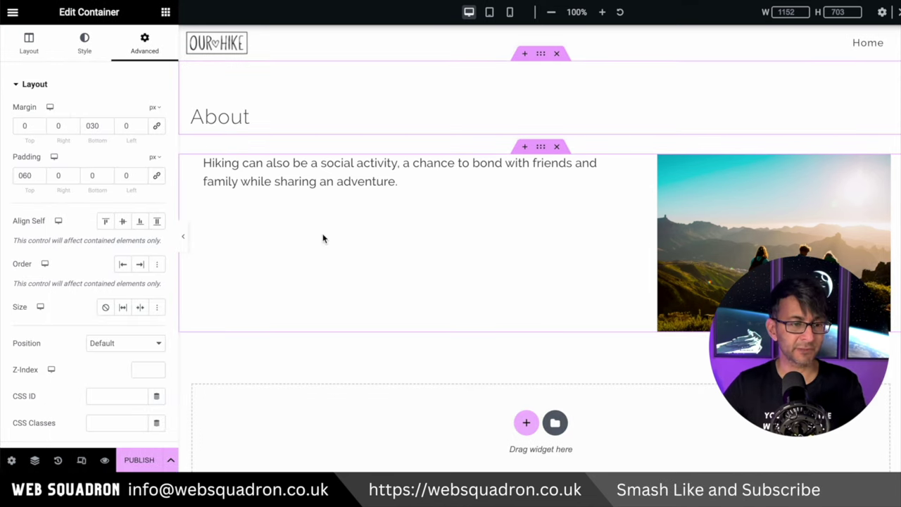
Step: Set the left padding of the hiking text beside the photo to 0 px
left_click(540, 147)
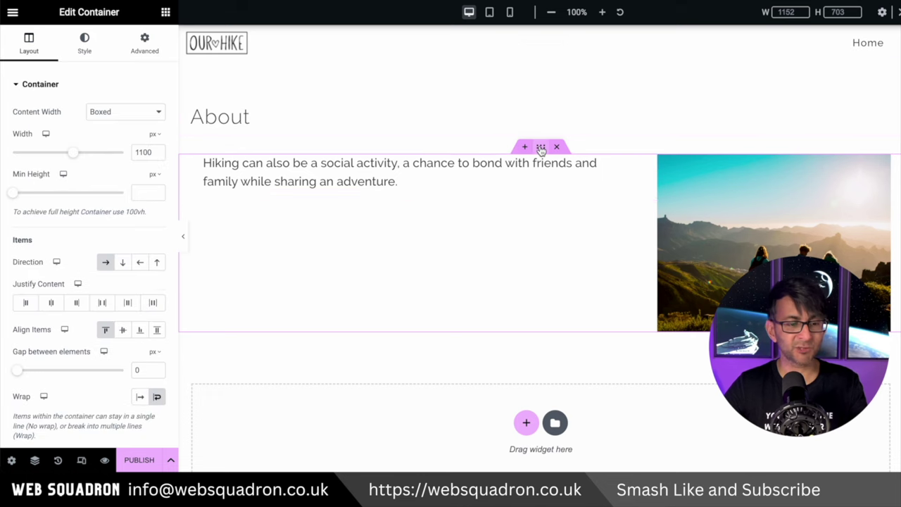
left_click(154, 50)
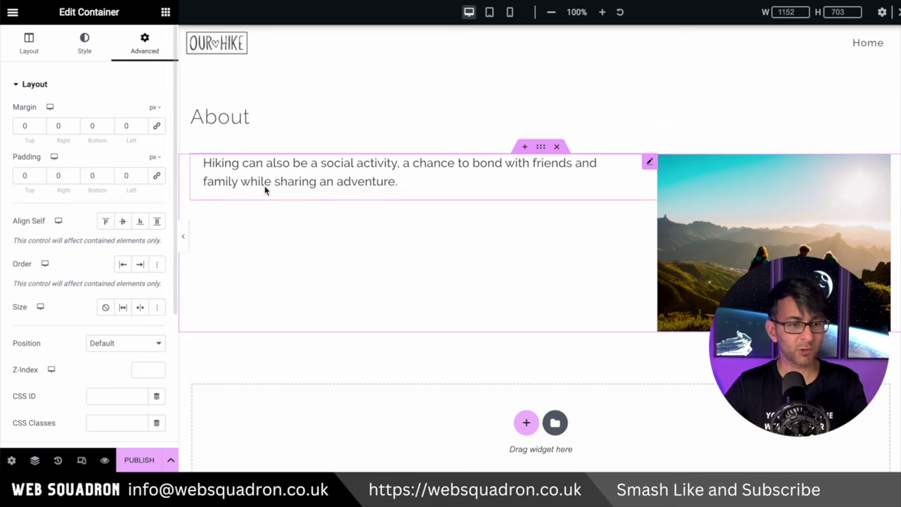
left_click(234, 169)
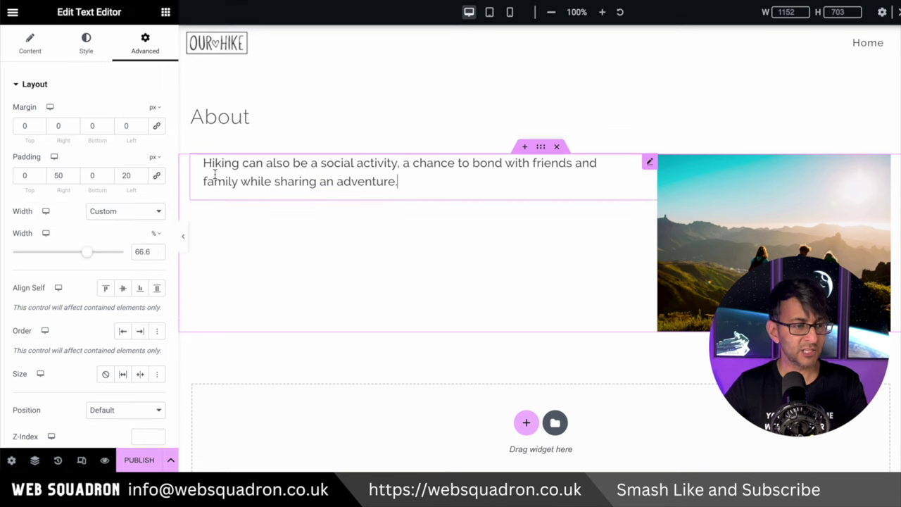
double_click(128, 176)
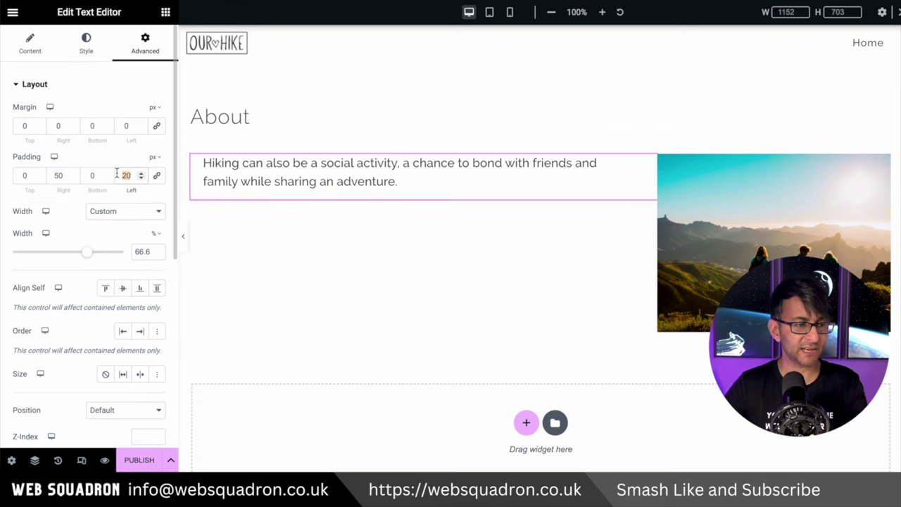
type("0")
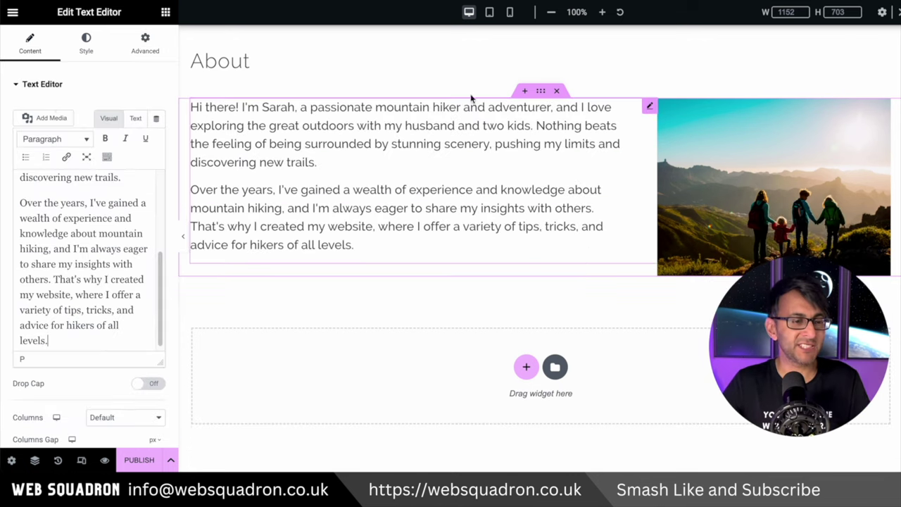
Step: In the mobile layout, set the bottom padding of the About heading's container to 0 px
left_click(510, 14)
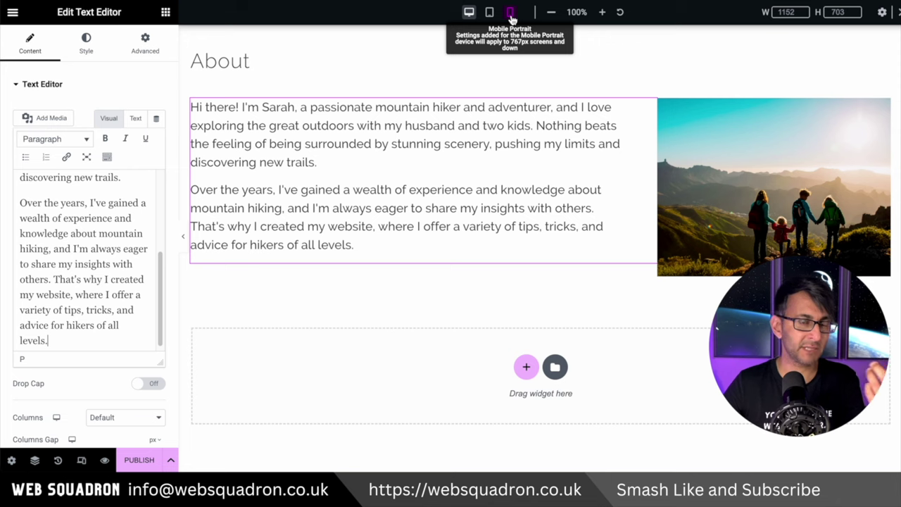
left_click(511, 15)
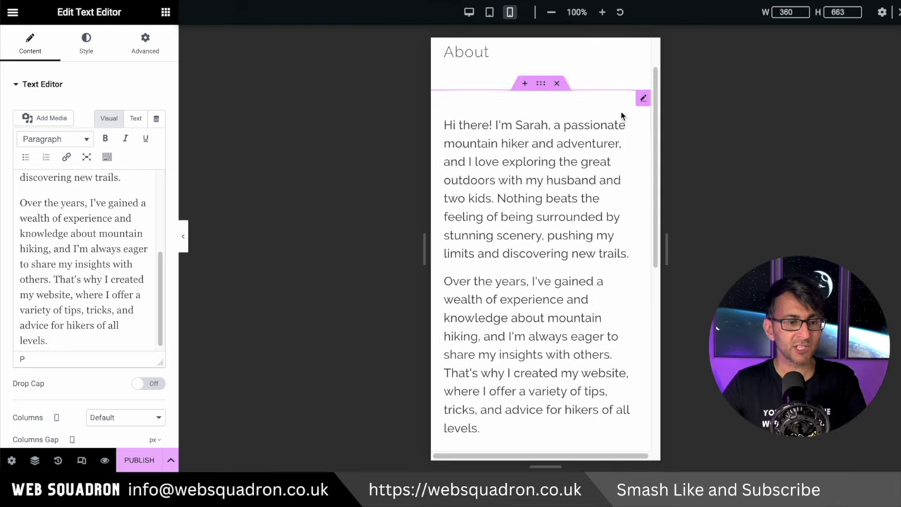
scroll(659, 127, "up", 2)
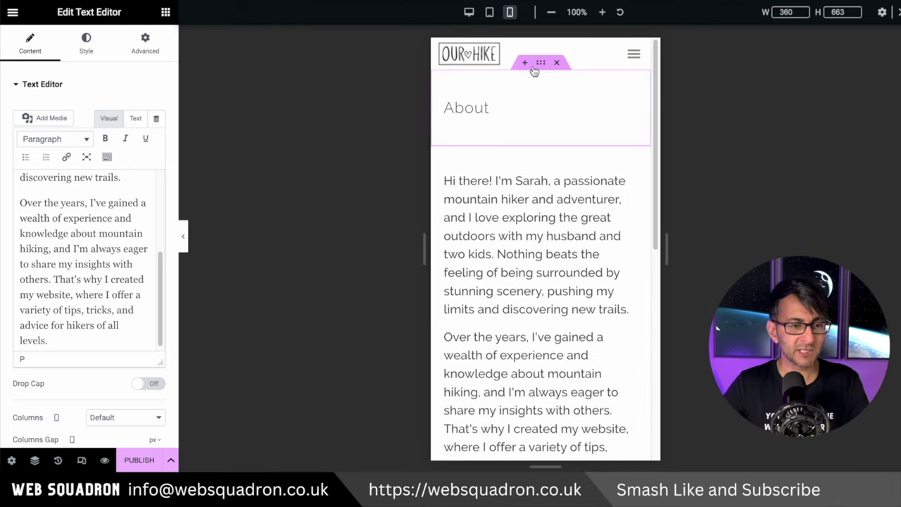
left_click(540, 64)
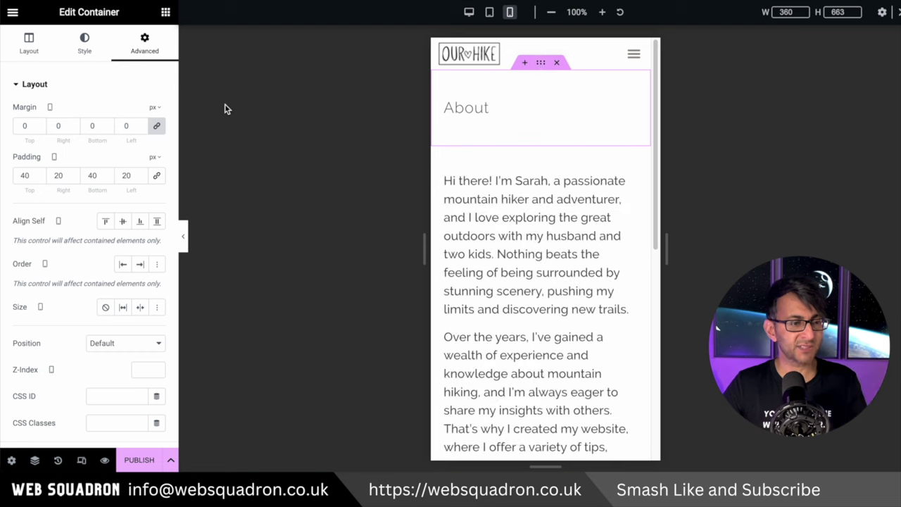
double_click(93, 176)
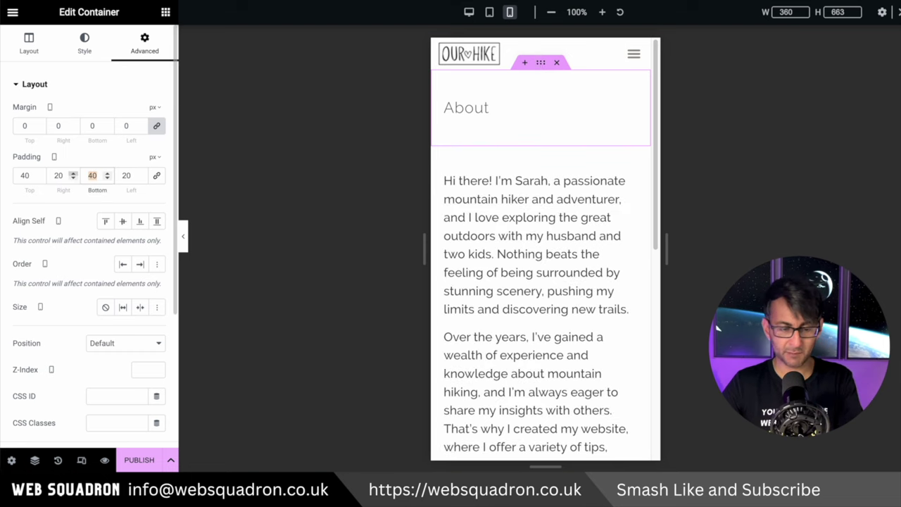
type("0")
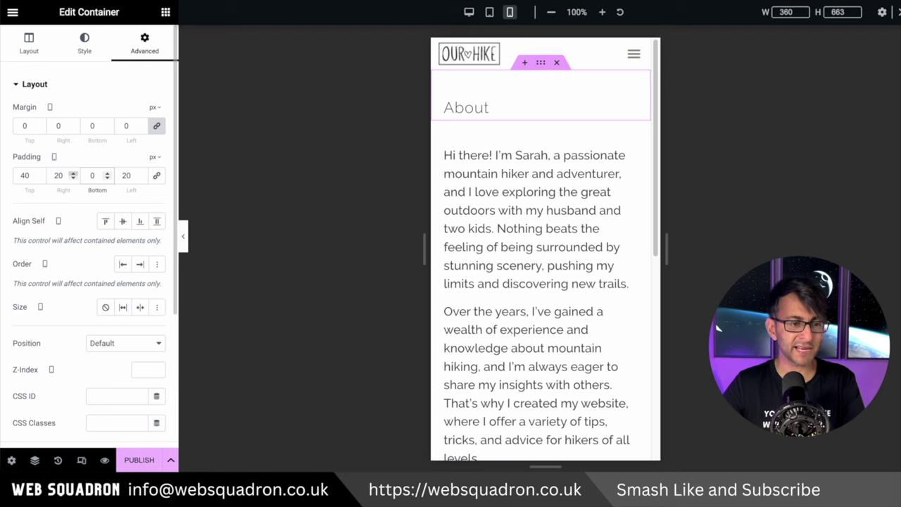
Step: Set the hiking text's mobile font size to 1 rem and check the text in the desktop layout
left_click(541, 116)
left_click(619, 133)
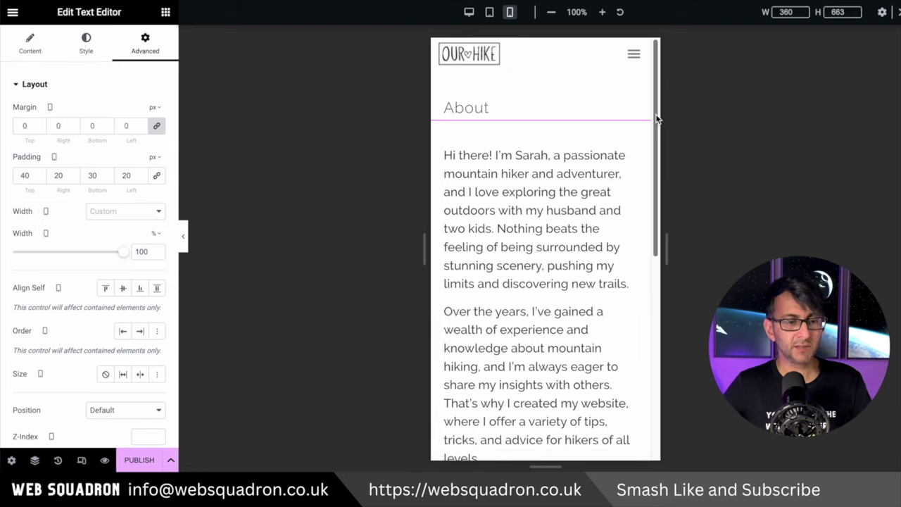
mouse_move(657, 117)
left_mouse_down()
mouse_move(656, 207)
mouse_move(662, 107)
left_mouse_up()
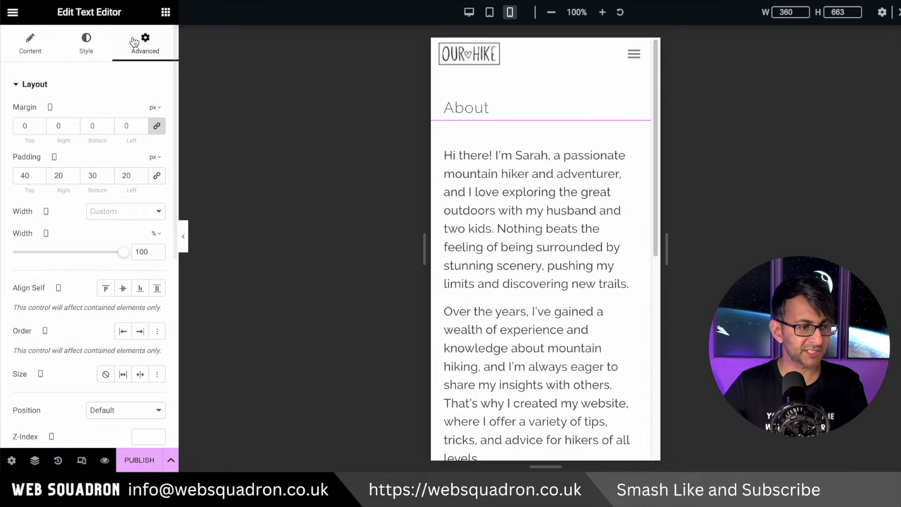
left_click(86, 43)
left_click(156, 166)
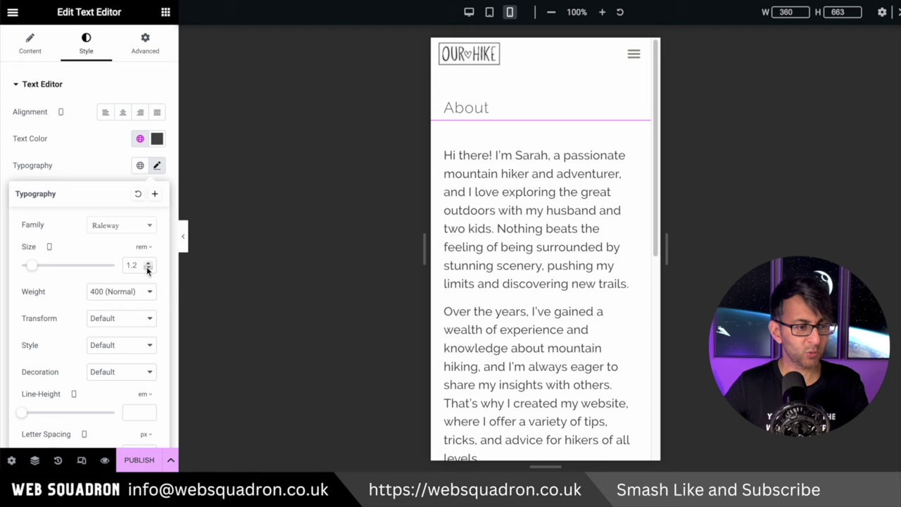
double_click(146, 268)
type("1")
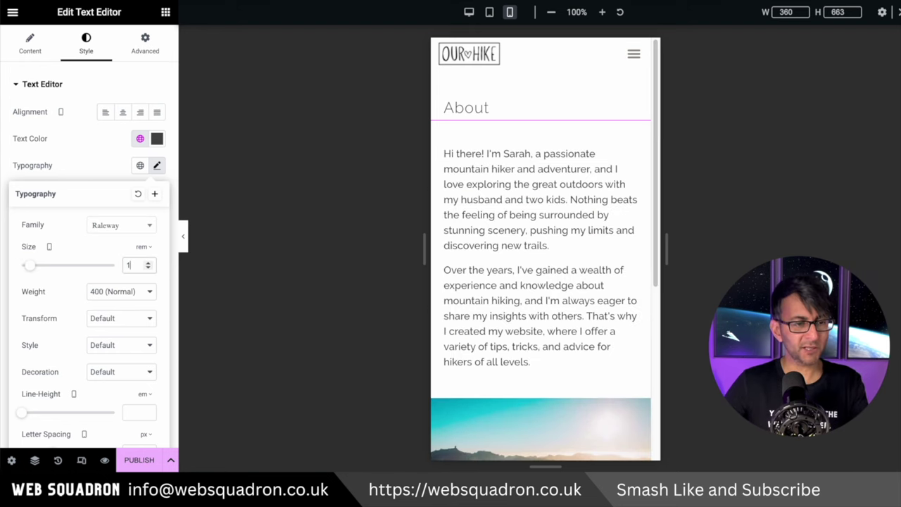
left_click(469, 14)
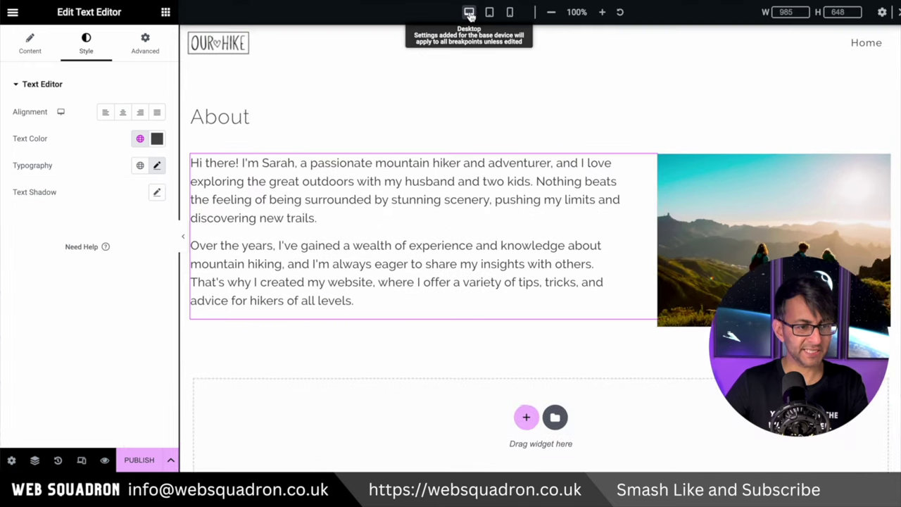
left_click(511, 13)
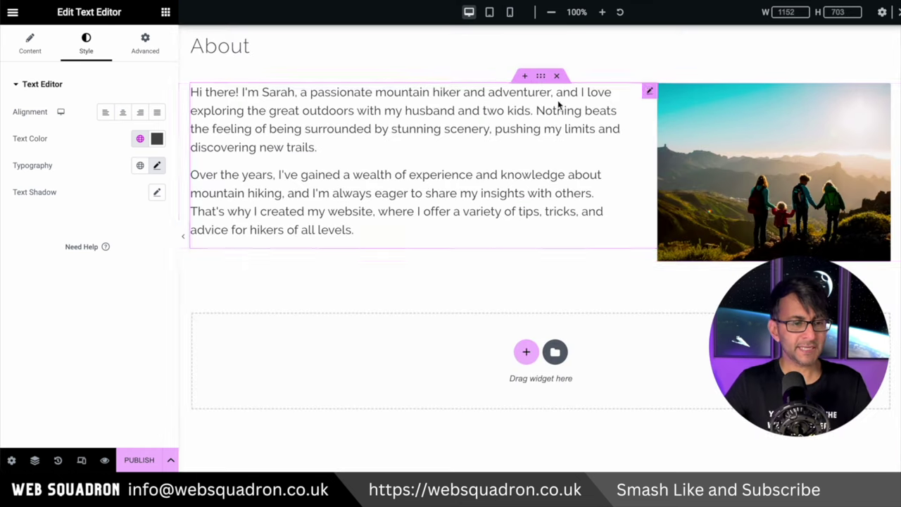
Step: Duplicate the text-and-photo row and place the photo before the text in the copy
right_click(541, 75)
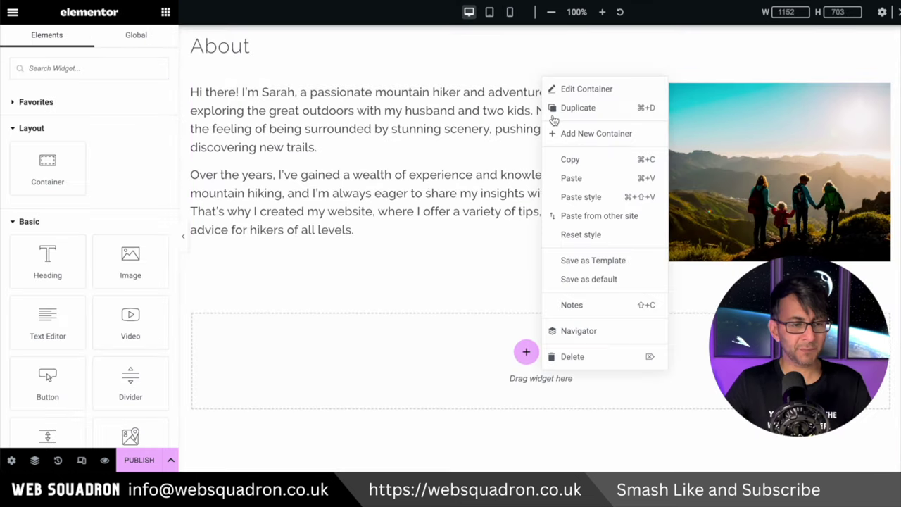
left_click(577, 110)
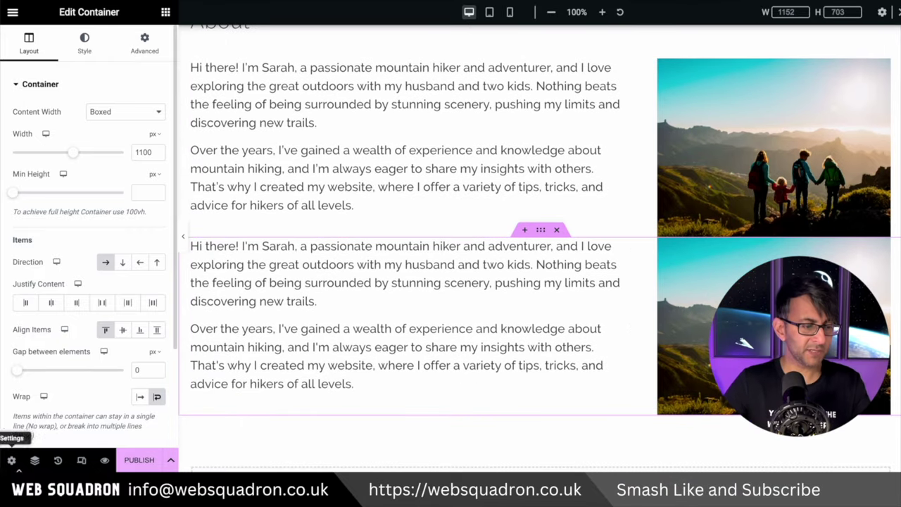
left_click(34, 460)
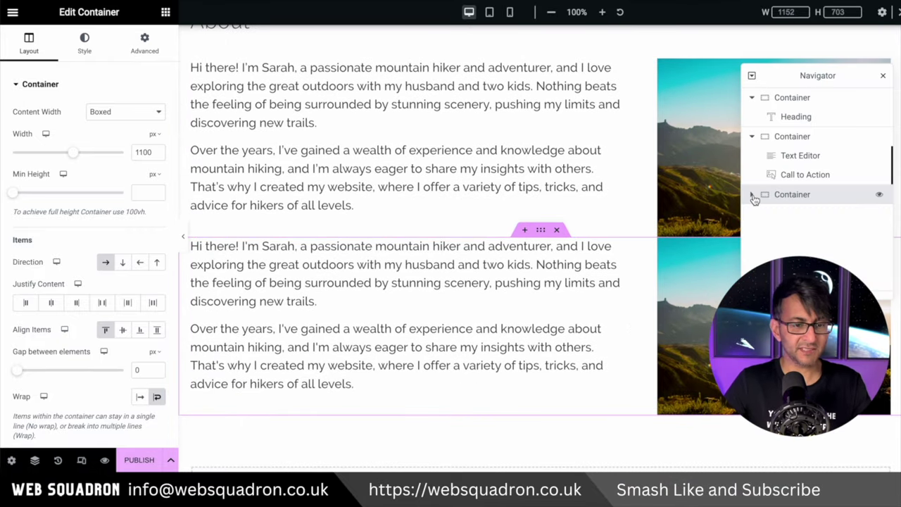
left_click_drag(801, 76, 385, 70)
left_click(338, 189)
left_click(408, 208)
left_click_drag(408, 209, 405, 231)
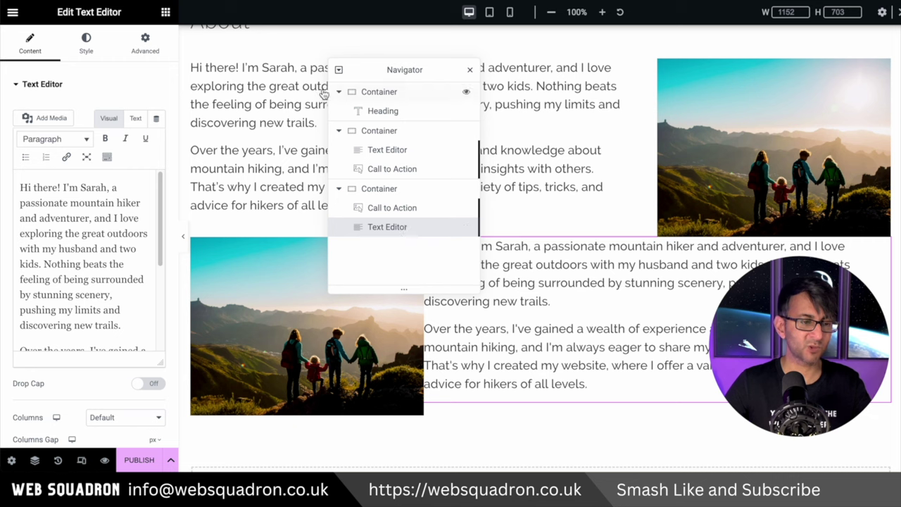
left_click(468, 71)
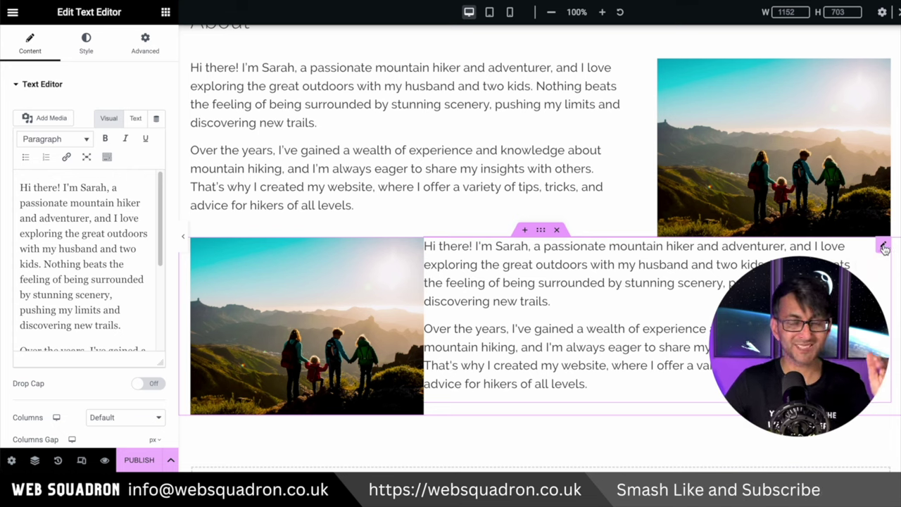
Step: Move the 50 px padding of the duplicated row's text from its right side to its left side
left_click(145, 40)
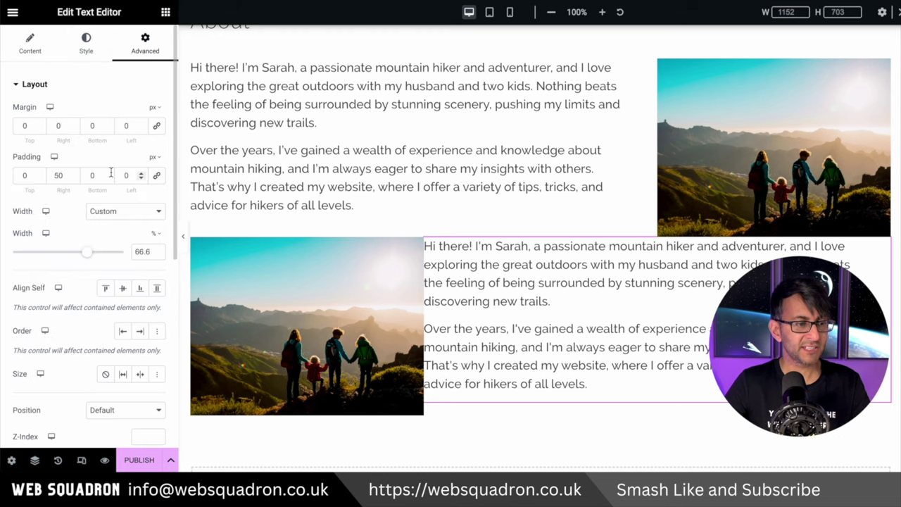
double_click(55, 174)
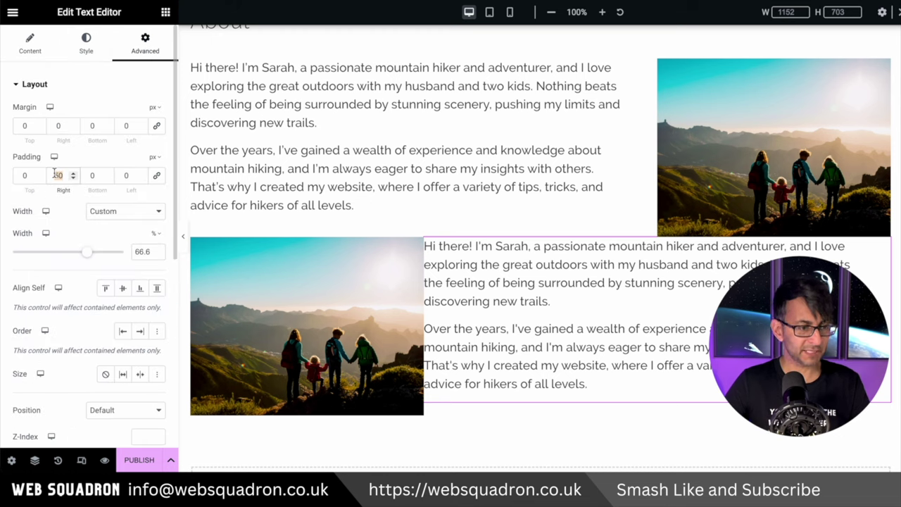
key("ctrl+x")
left_click(124, 175)
key("ctrl+v")
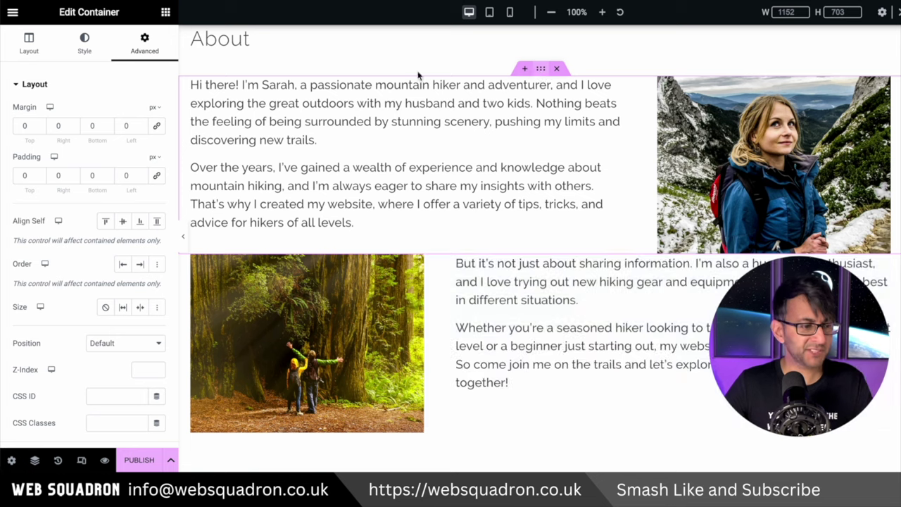
Step: Vertically centre the items in both text-and-photo rows and check the page at full width
left_click(29, 42)
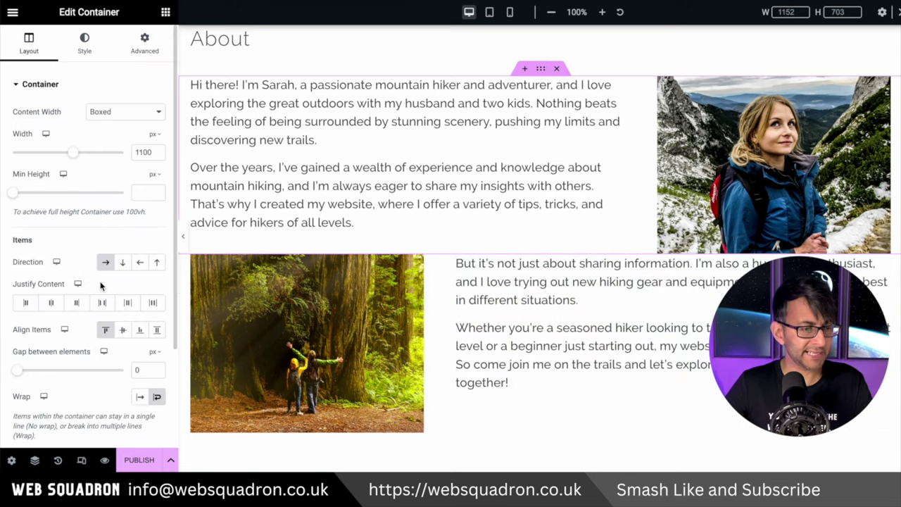
left_click(123, 335)
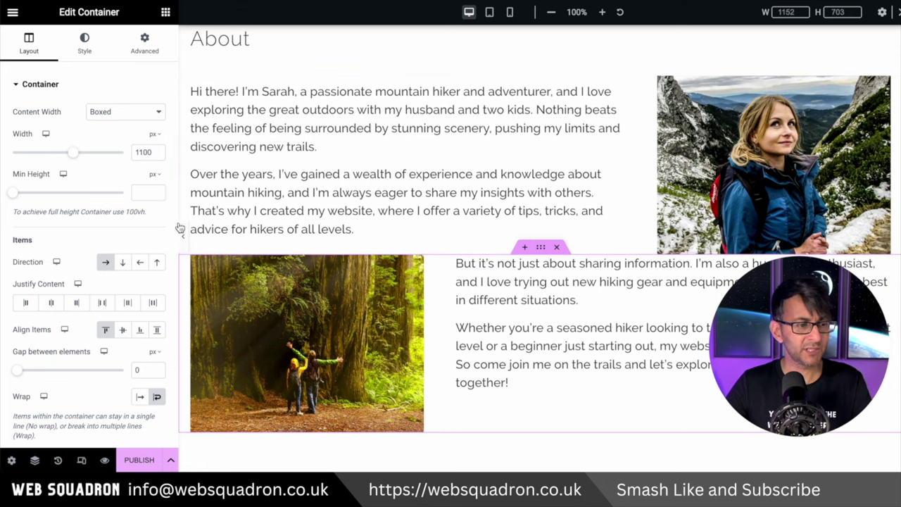
left_click(123, 329)
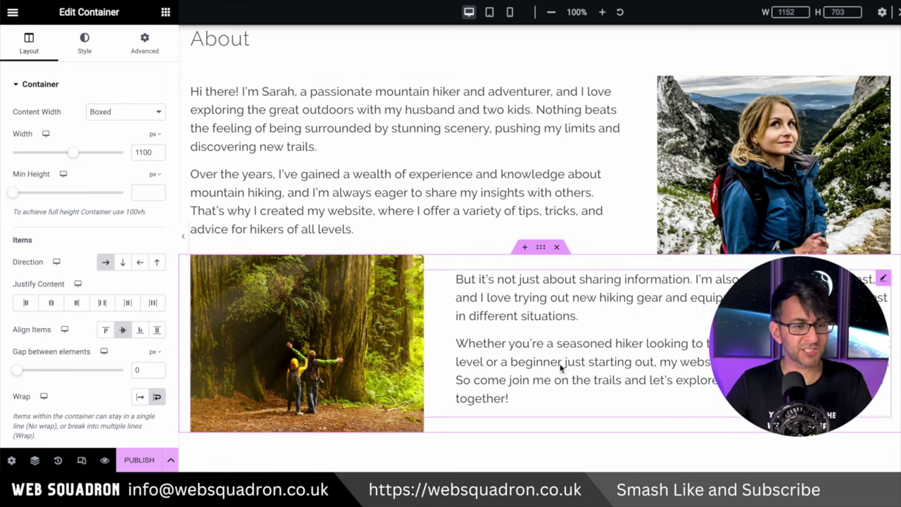
left_click(183, 242)
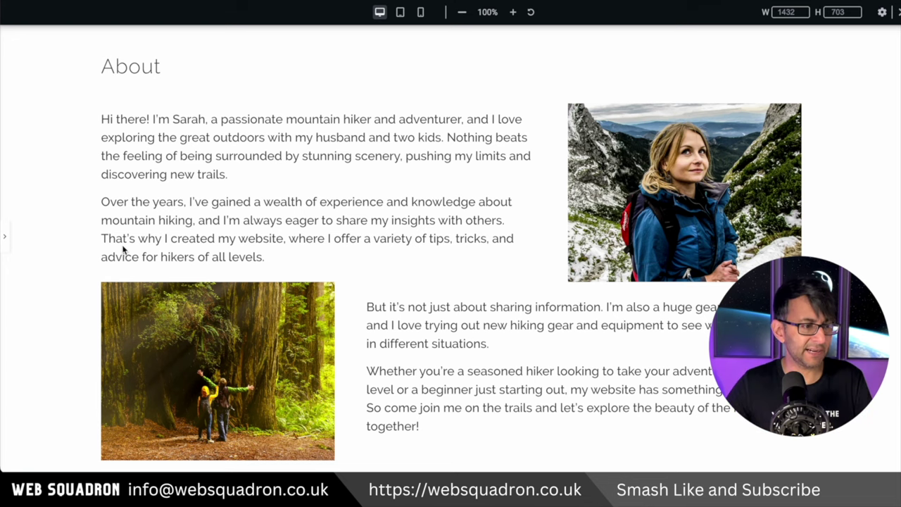
left_click(5, 236)
Step: In the mobile layout, set the second row's direction to reversed column so its text comes before the forest photo
left_click(510, 11)
left_click_drag(655, 88, 662, 184)
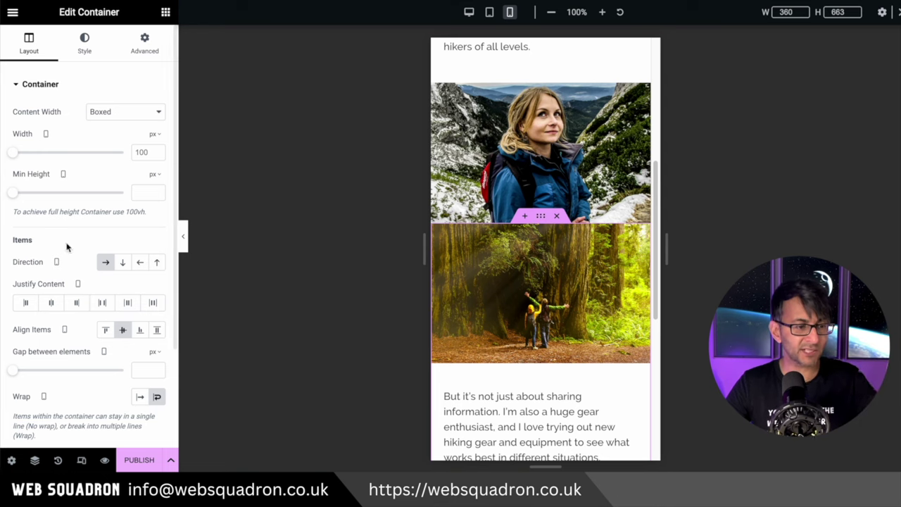
left_click(156, 262)
left_click_drag(670, 201, 670, 162)
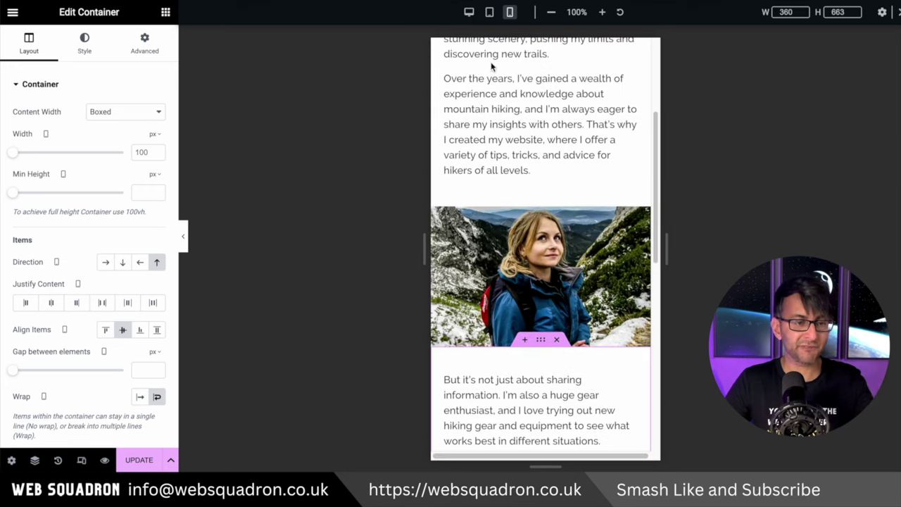
Step: Return to the desktop layout and update the published About page
left_click(468, 12)
scroll(648, 275, "up", 4)
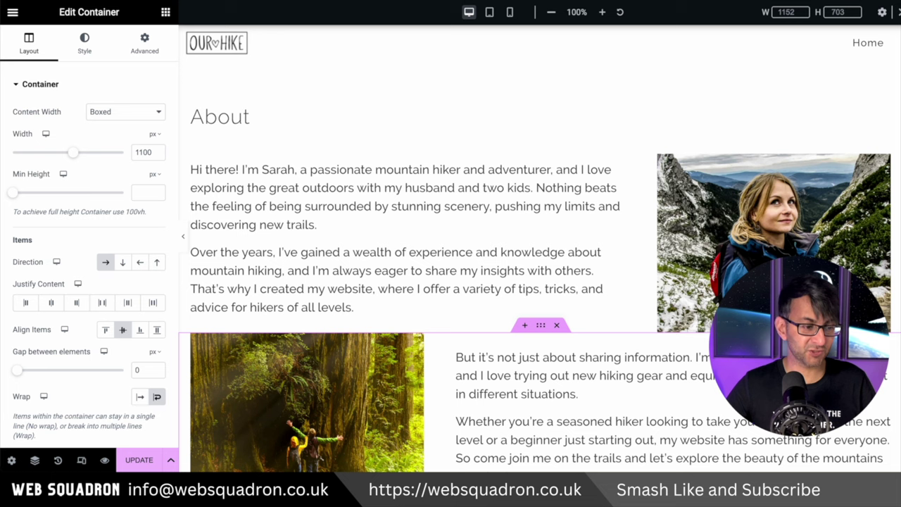
left_click(133, 466)
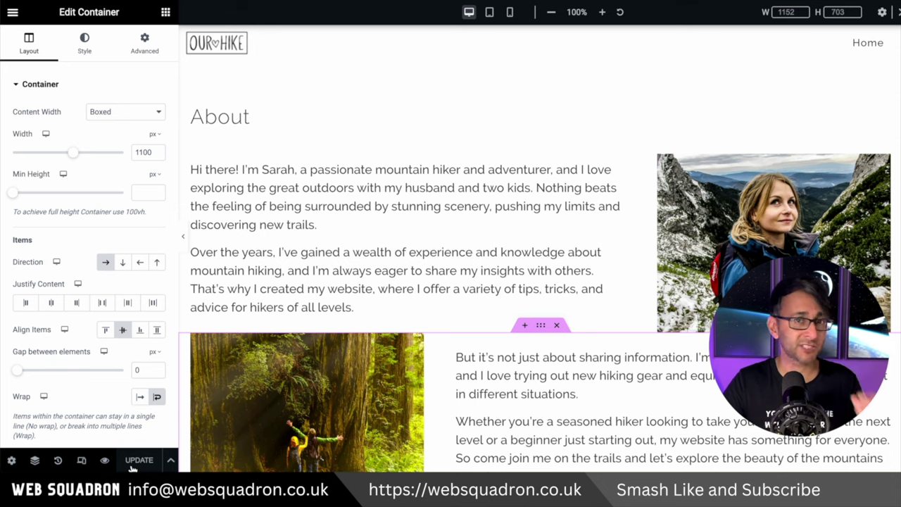
Step: Show the page structure and examine the About heading's HTML tag
key("ctrl+i")
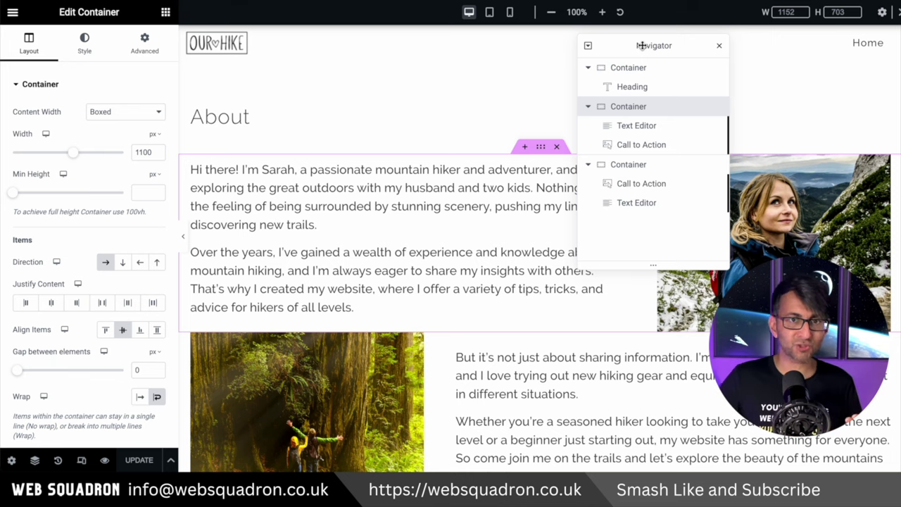
left_click(316, 121)
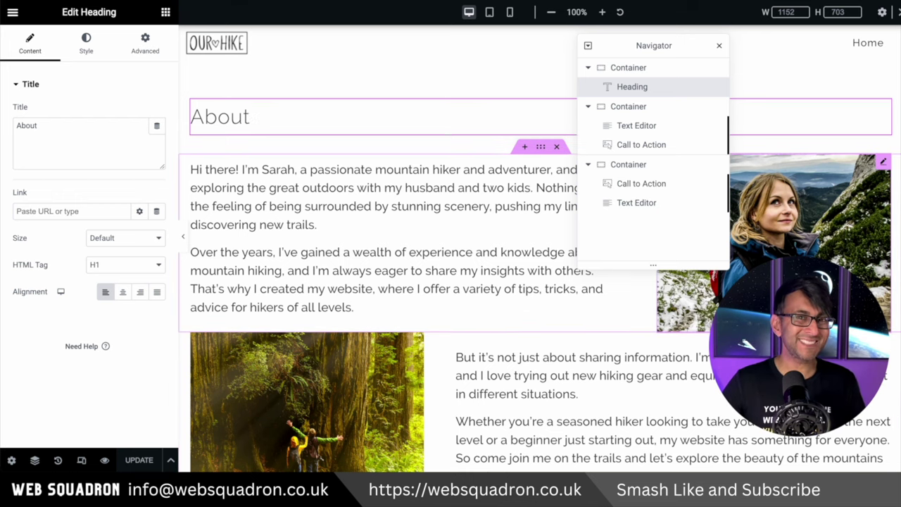
Step: Fill in the alt text of the first row's portrait photo in the media library and keep it as the image
left_click(882, 162)
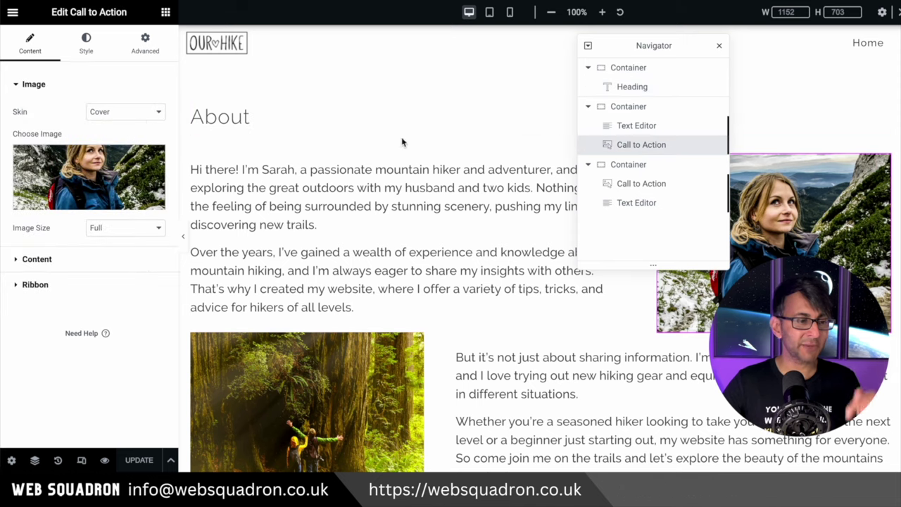
left_click(111, 176)
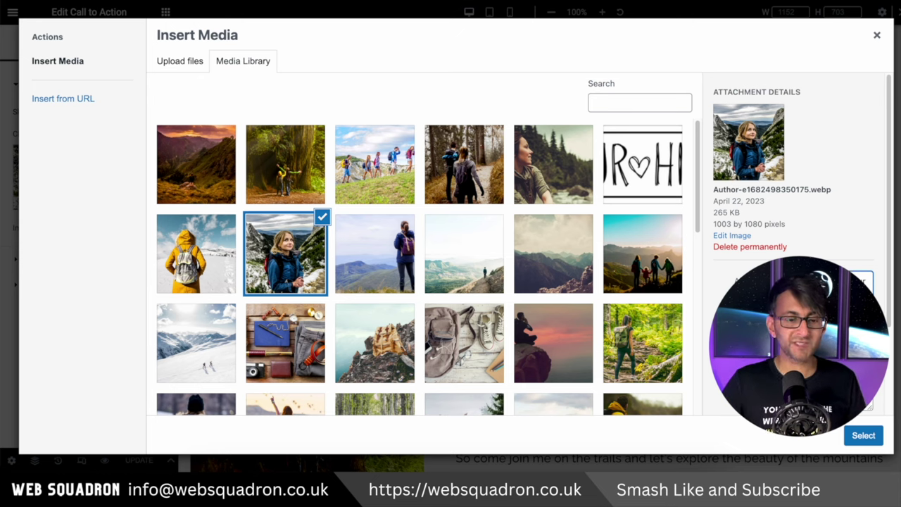
left_click(863, 435)
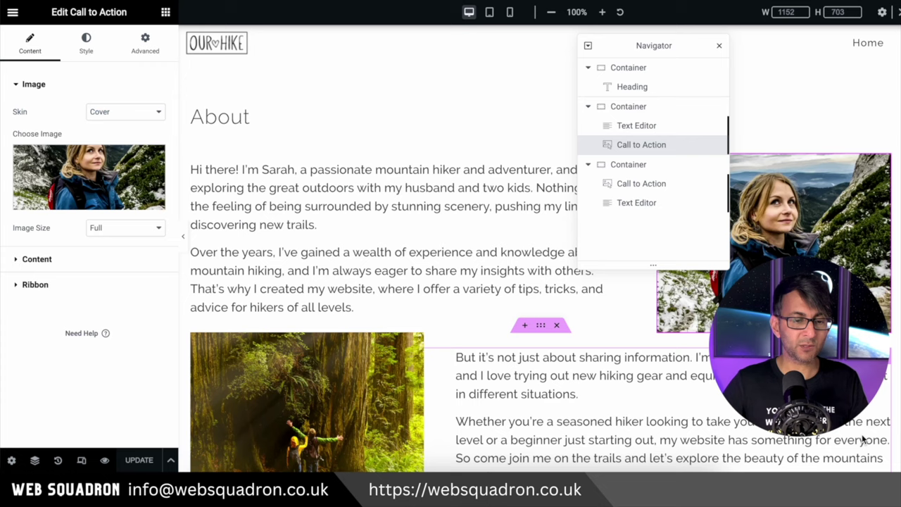
Step: Fill in the alt text of the second row's forest photo in the media library and keep it as the image
left_click(416, 348)
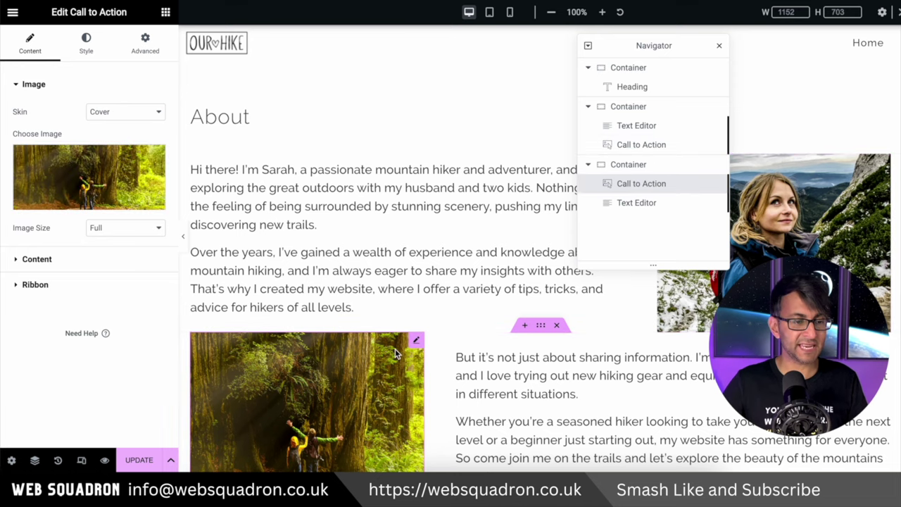
left_click(101, 176)
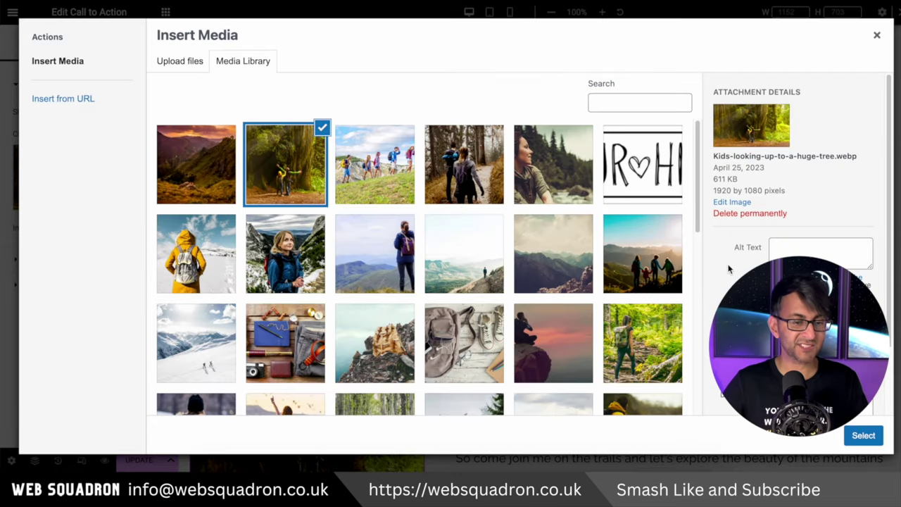
left_click(820, 252)
key("ctrl+v")
left_click(863, 435)
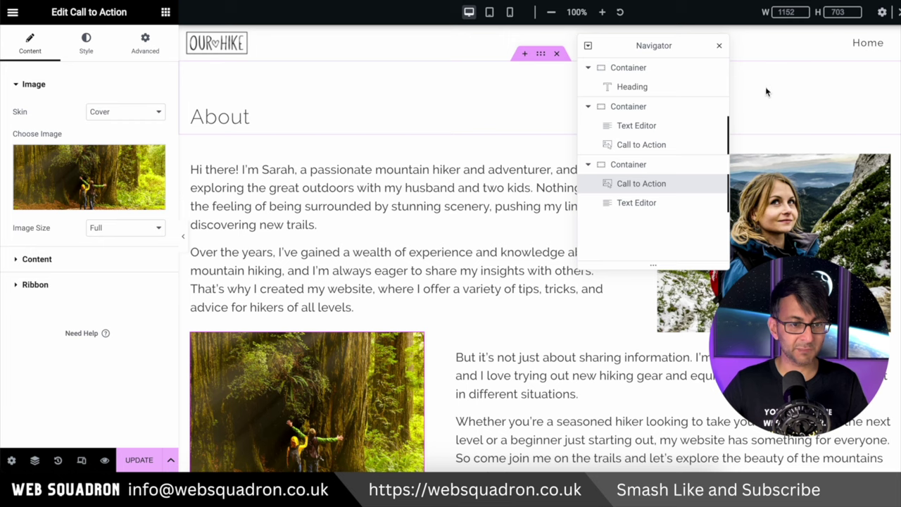
Step: Reopen the page structure and examine the layout settings of the heading container and the two text-and-photo row containers
left_click(718, 45)
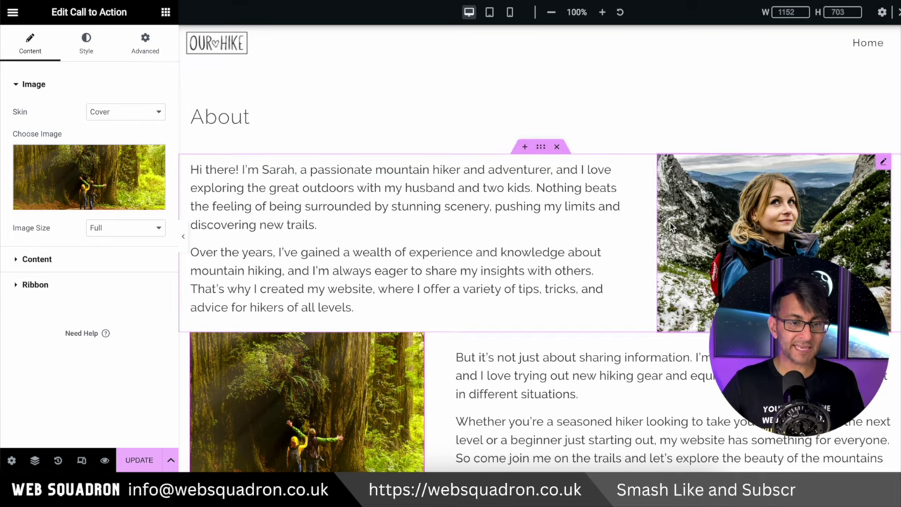
left_click(34, 460)
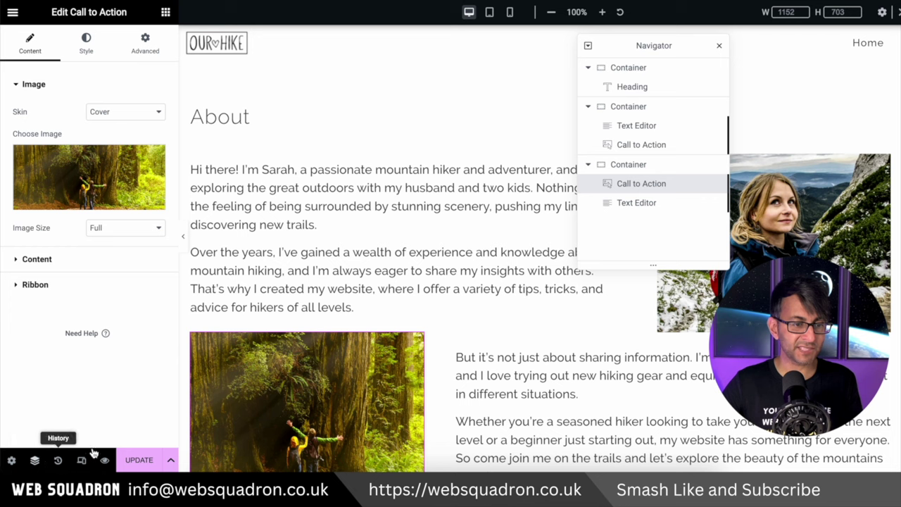
left_click(640, 75)
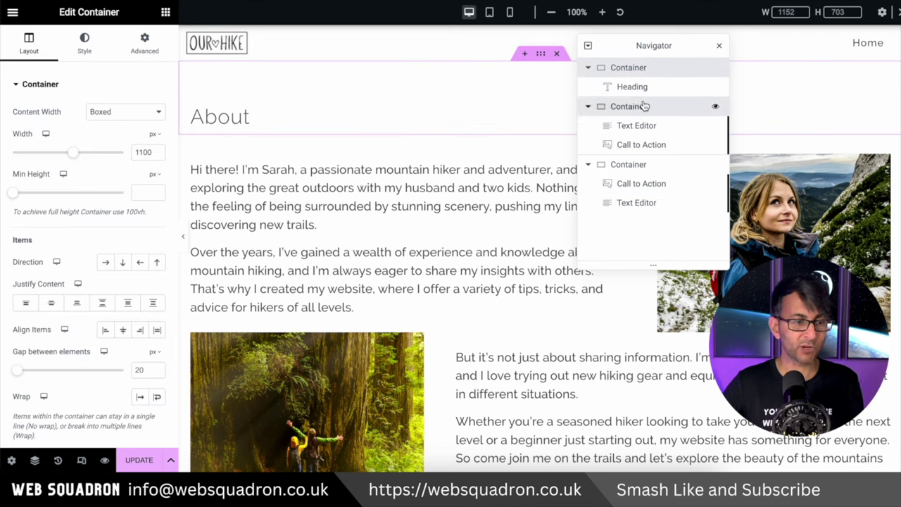
left_click(643, 106)
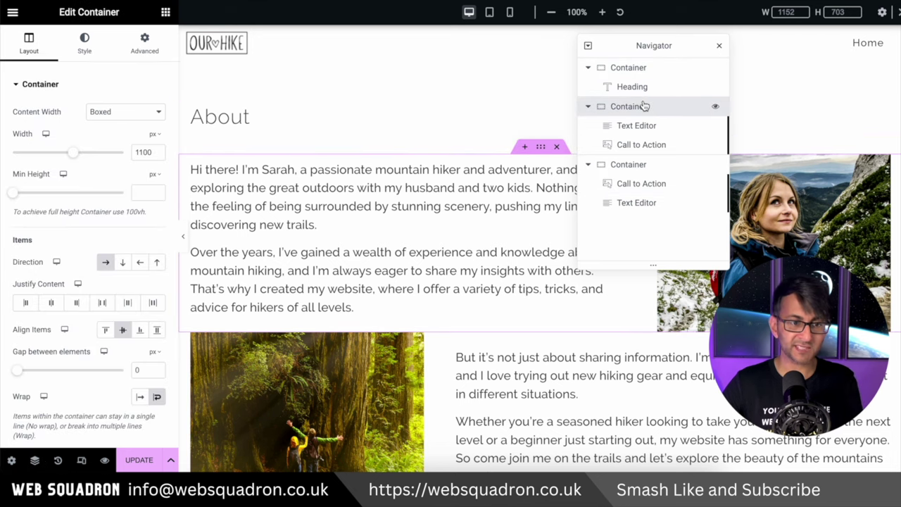
left_click(628, 166)
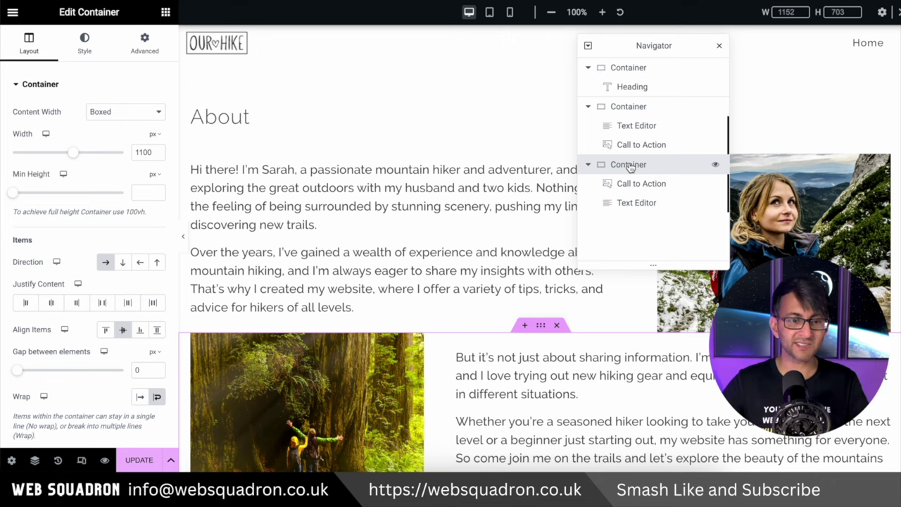
left_click(629, 109)
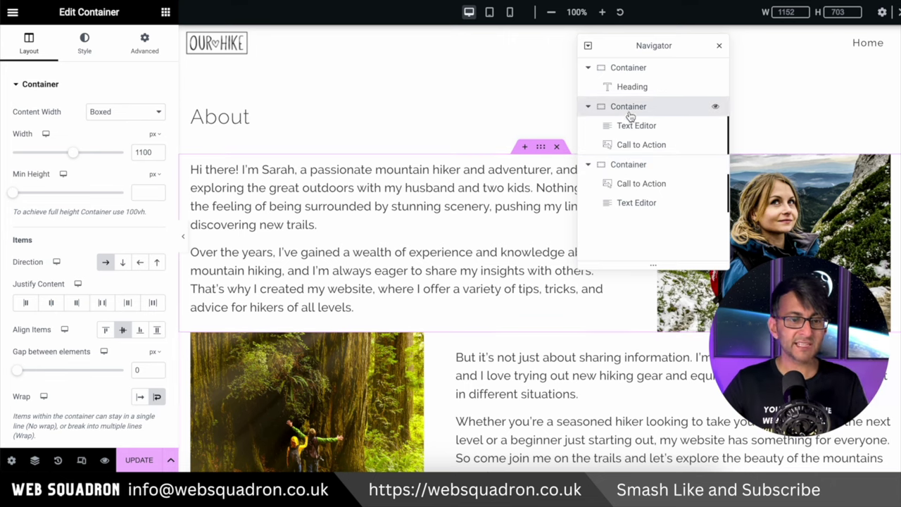
left_click_drag(629, 111, 654, 115)
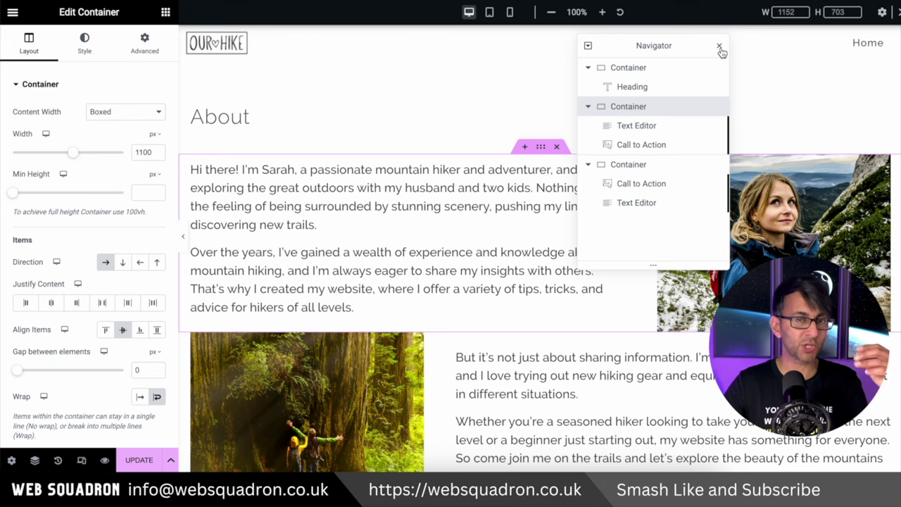
Step: Add an empty container inside the heading's container, directly below the About heading
left_click_drag(686, 47, 565, 229)
left_click(165, 12)
left_click_drag(47, 168, 310, 128)
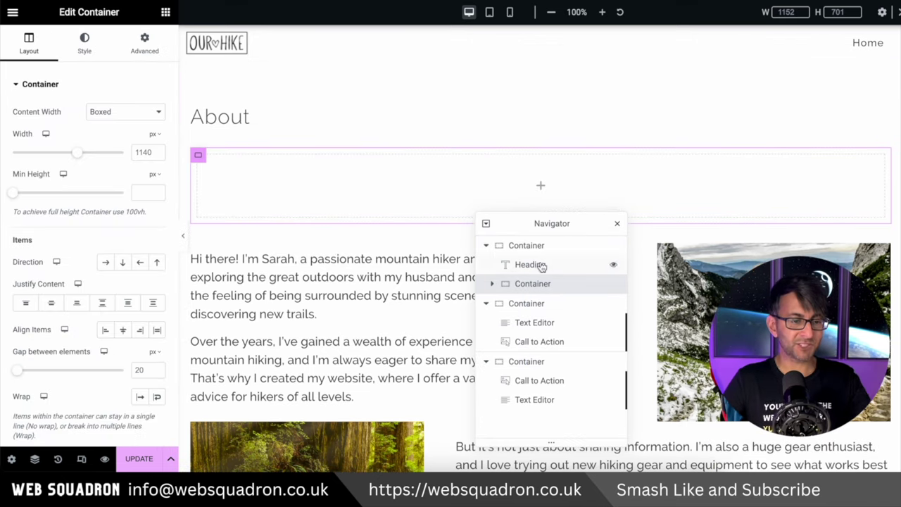
Step: Copy the first text-and-photo row and paste it into the new empty container below the heading
left_click(537, 304)
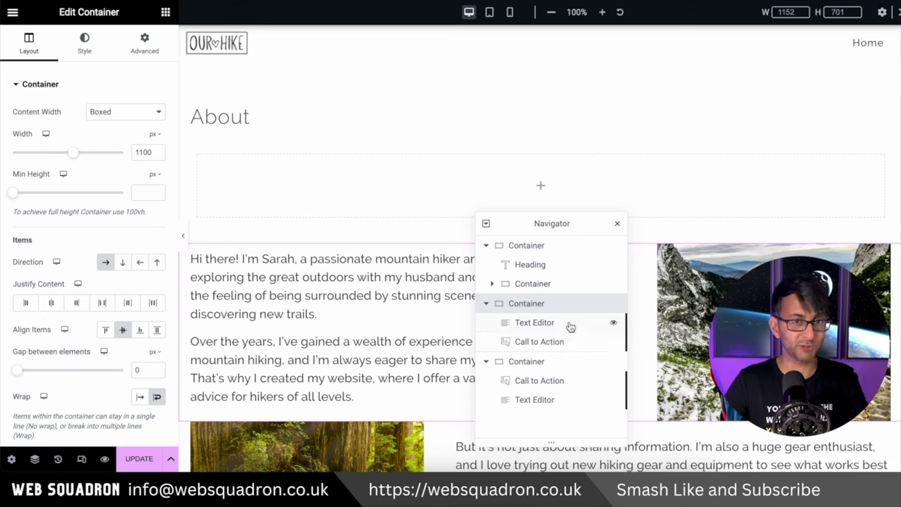
right_click(530, 304)
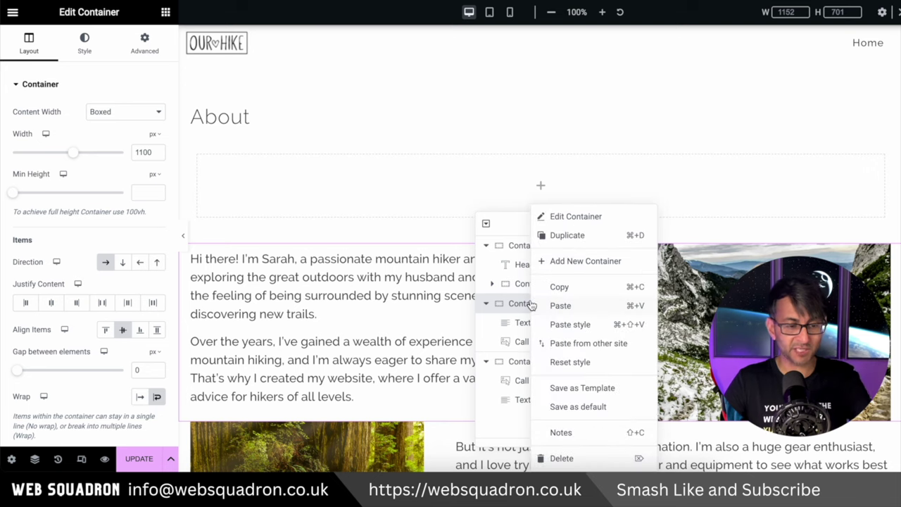
left_click(584, 291)
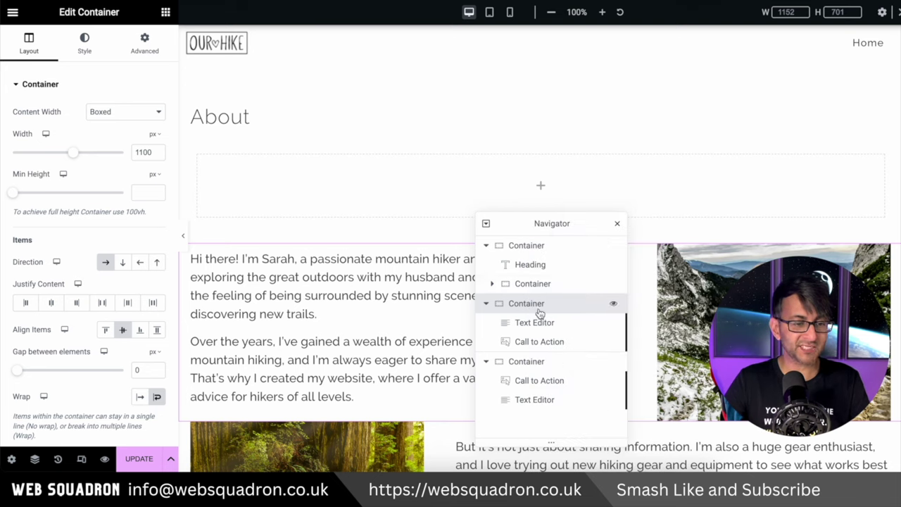
right_click(541, 310)
left_click(589, 291)
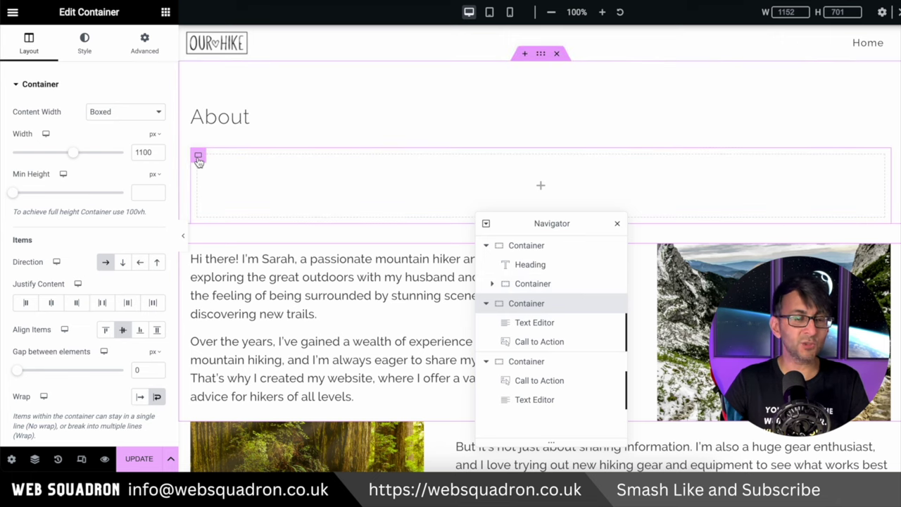
left_click(198, 161)
right_click(198, 160)
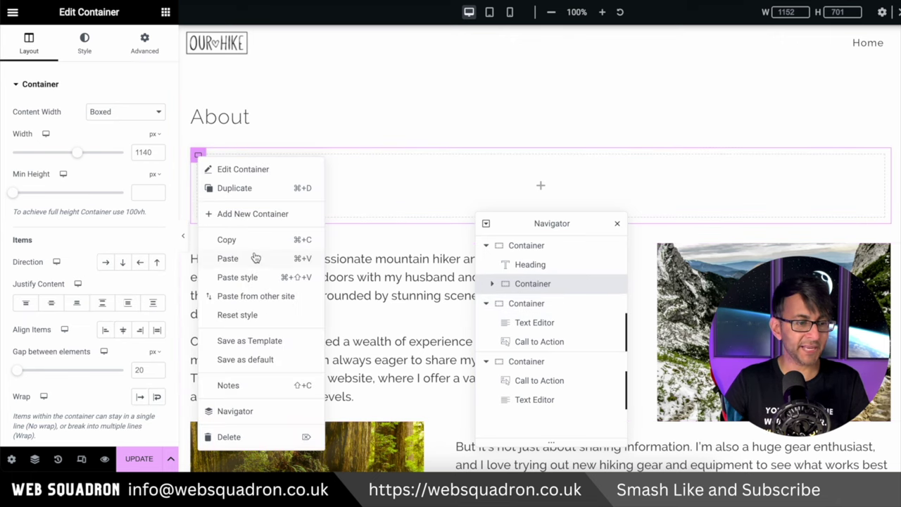
left_click(228, 258)
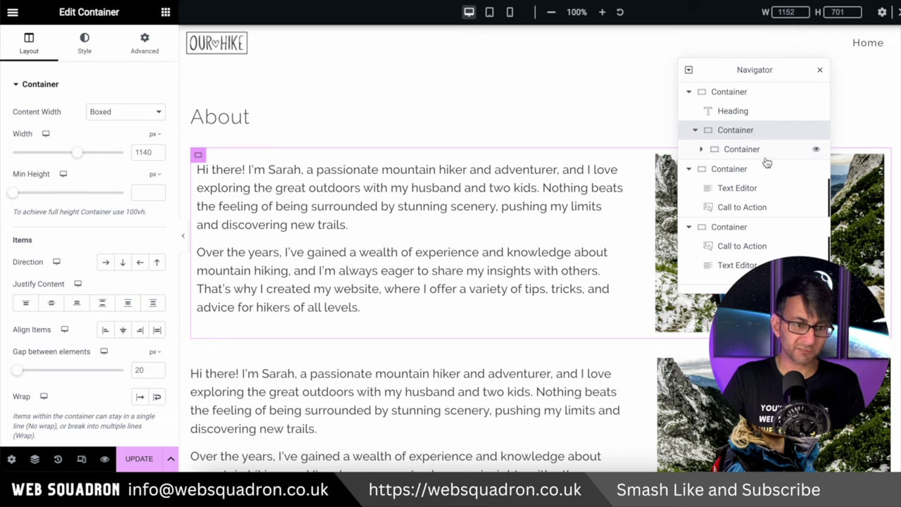
Step: Move the pasted row out of its wrapper to directly below the About heading, and delete the original first row
left_click(765, 157)
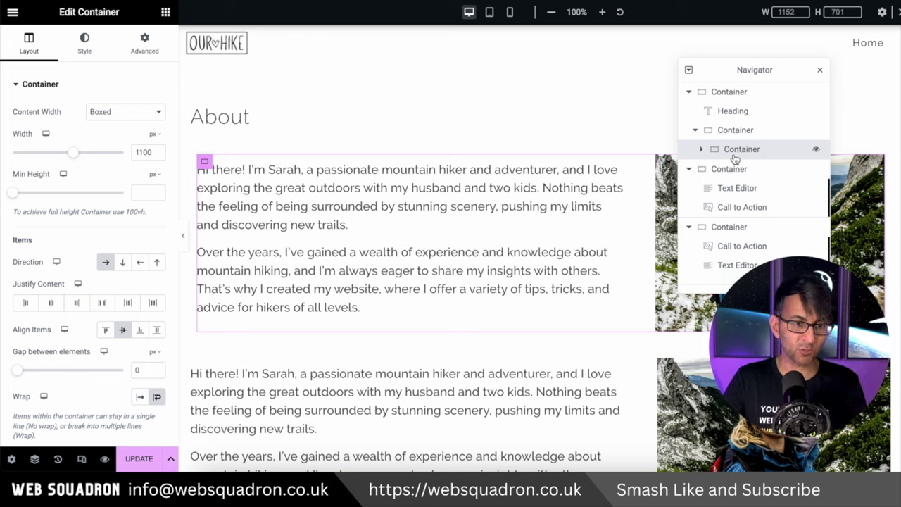
left_click_drag(736, 155, 742, 134)
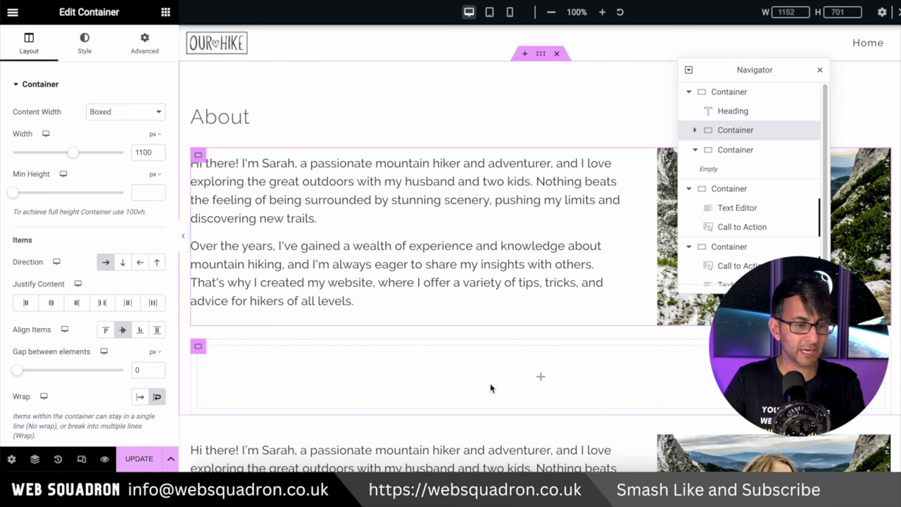
scroll(491, 388, "down", 3)
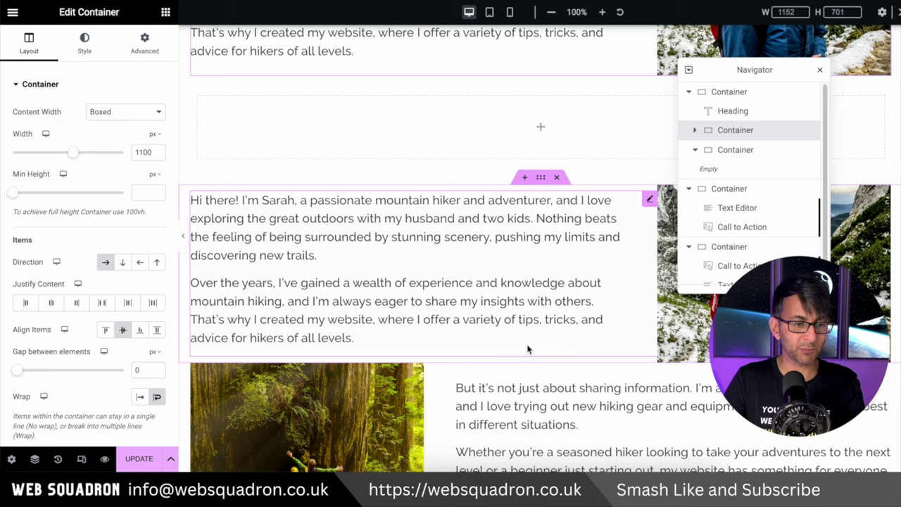
left_click(556, 177)
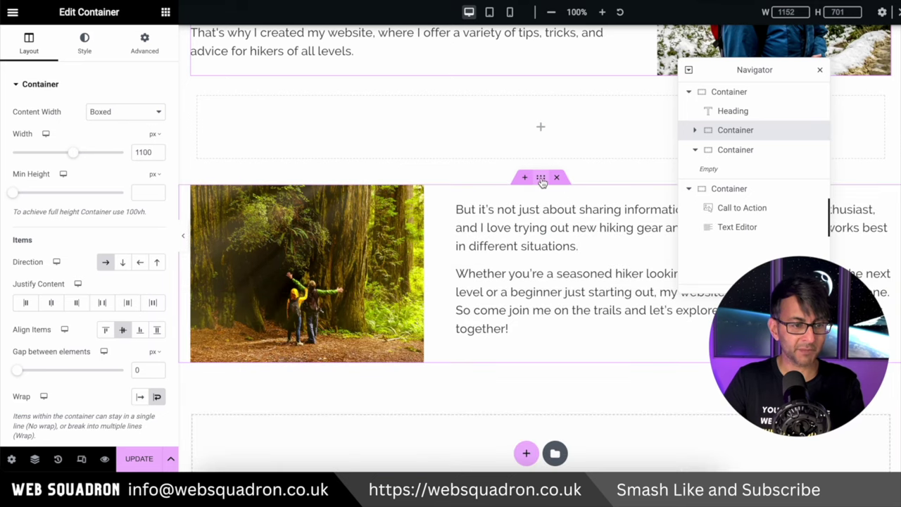
Step: Copy the forest photo row and paste it into the empty container below the first row
right_click(540, 180)
left_click(569, 260)
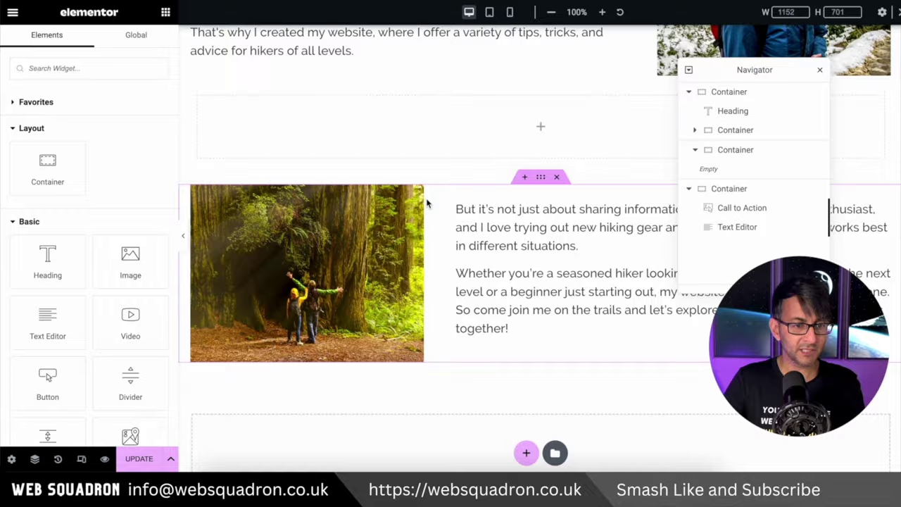
scroll(427, 204, "up", 4)
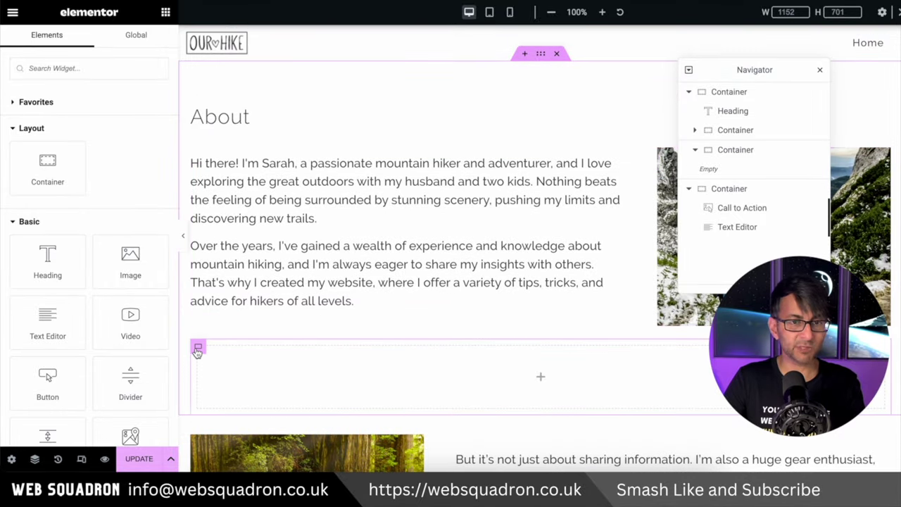
right_click(197, 352)
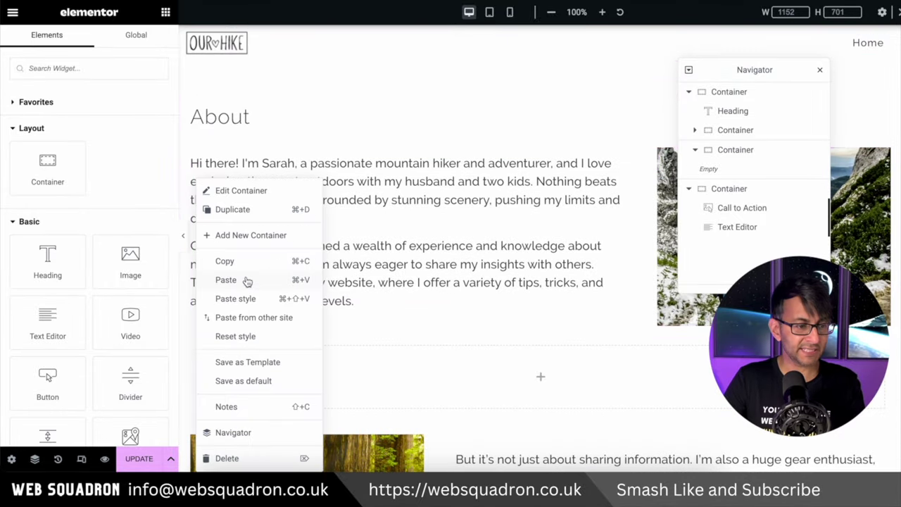
key("super+v")
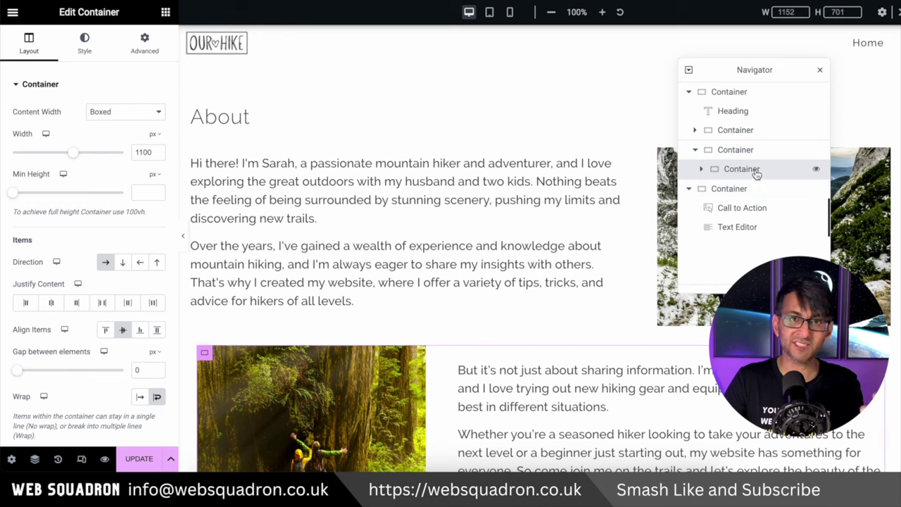
Step: Move the pasted forest row out of its wrapper to below the first row, and delete the empty wrapper and original forest row
left_click_drag(748, 168, 749, 148)
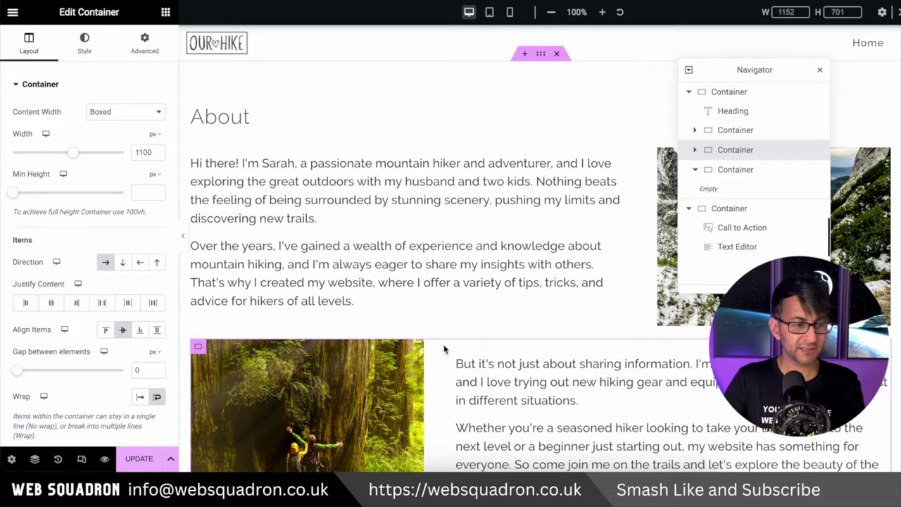
scroll(457, 345, "down", 4)
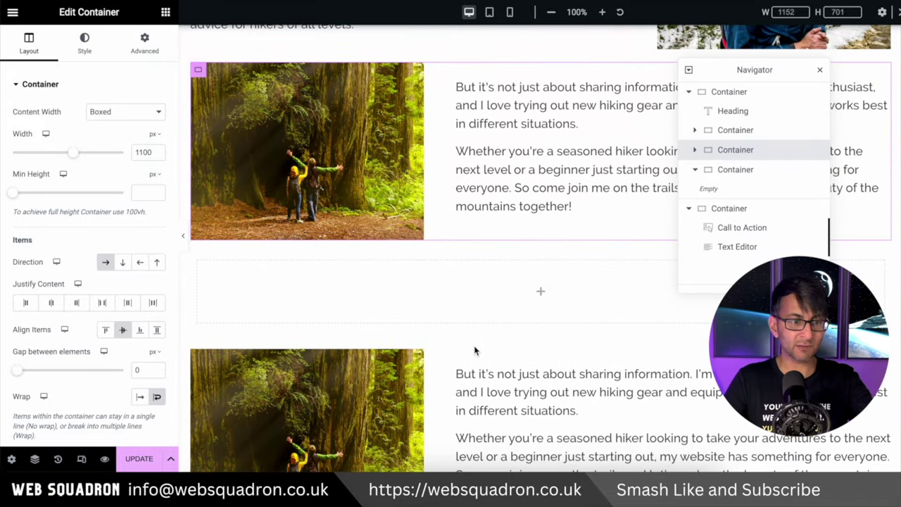
left_click(734, 169)
right_click(734, 169)
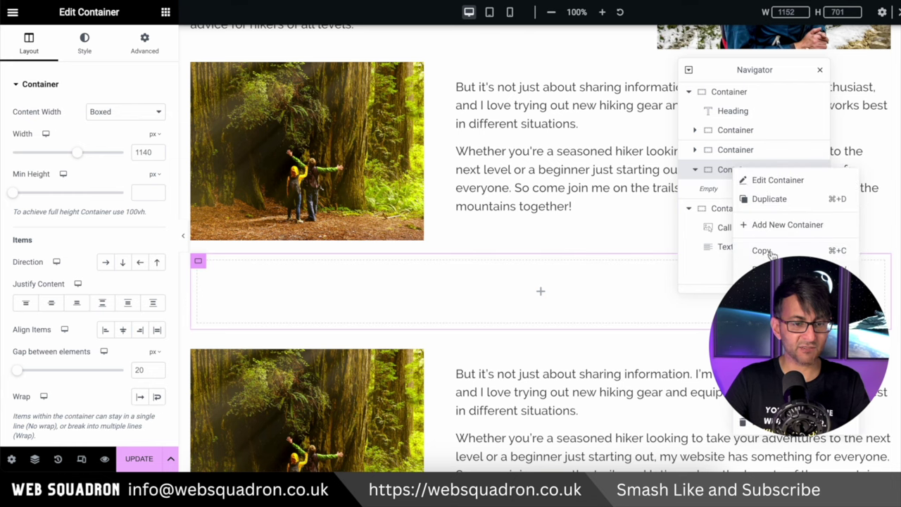
left_click(767, 421)
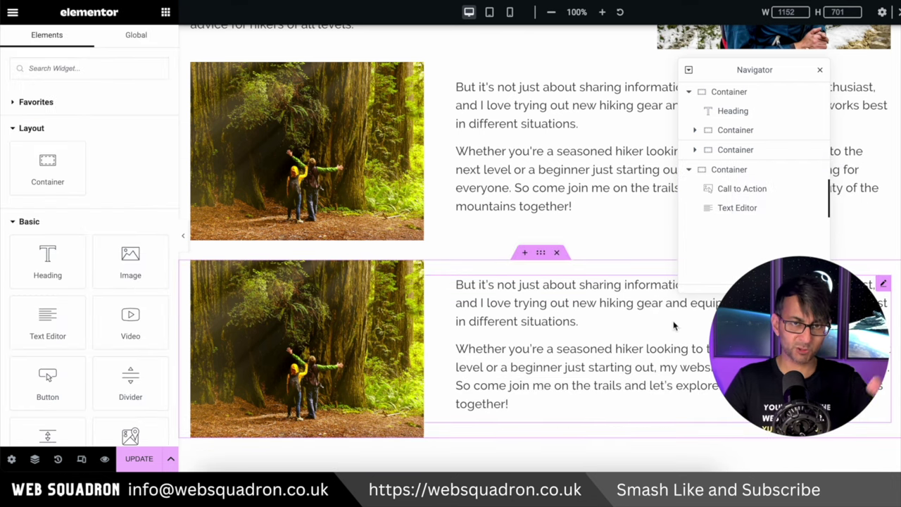
left_click(556, 252)
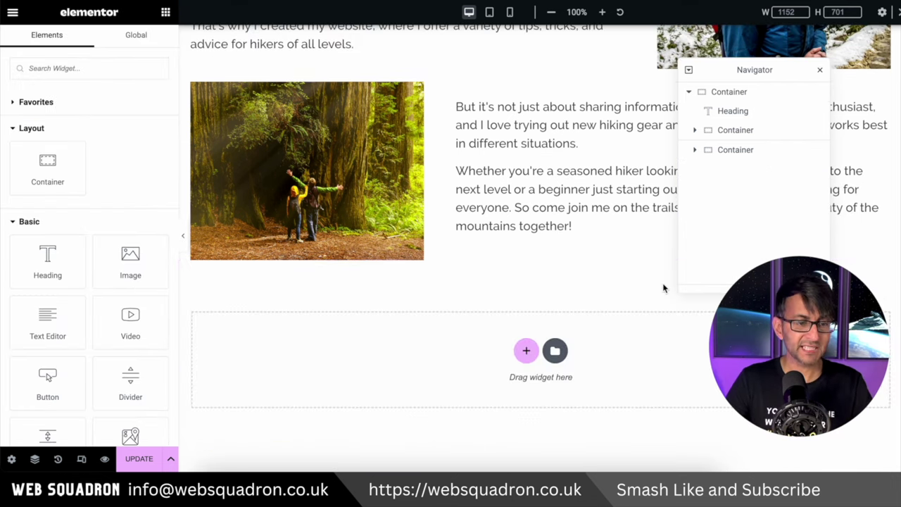
Step: Hide the page structure and check the rebuilt About page in the full-width preview and the mobile layout
scroll(563, 226, "up", 3)
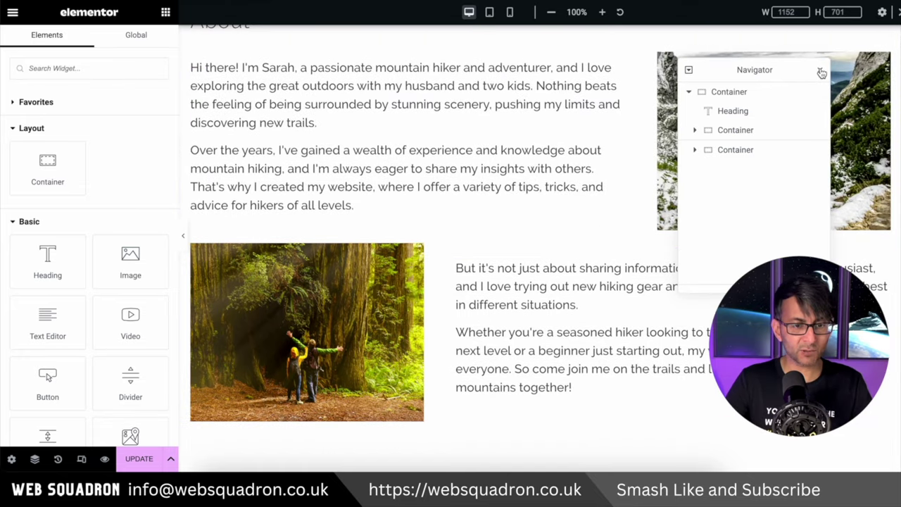
left_click(819, 70)
scroll(598, 303, "up", 2)
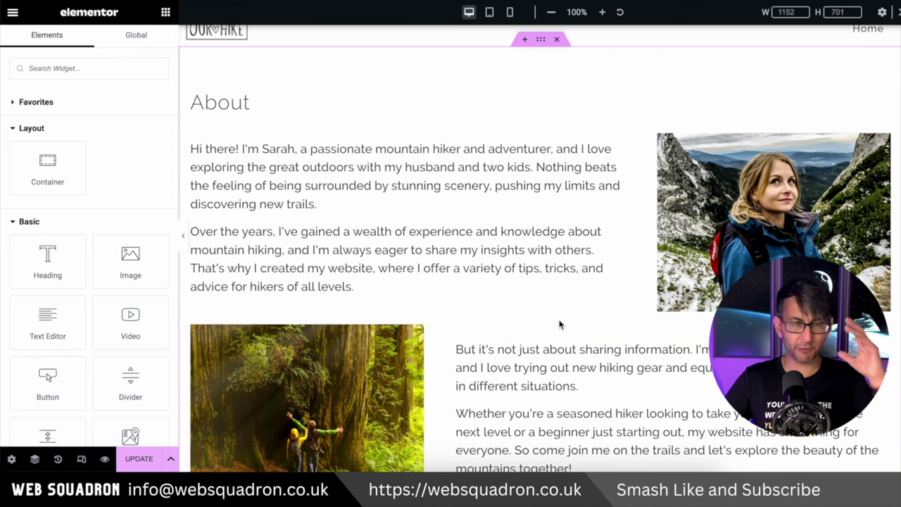
key("ctrl+p")
scroll(522, 354, "up", 1)
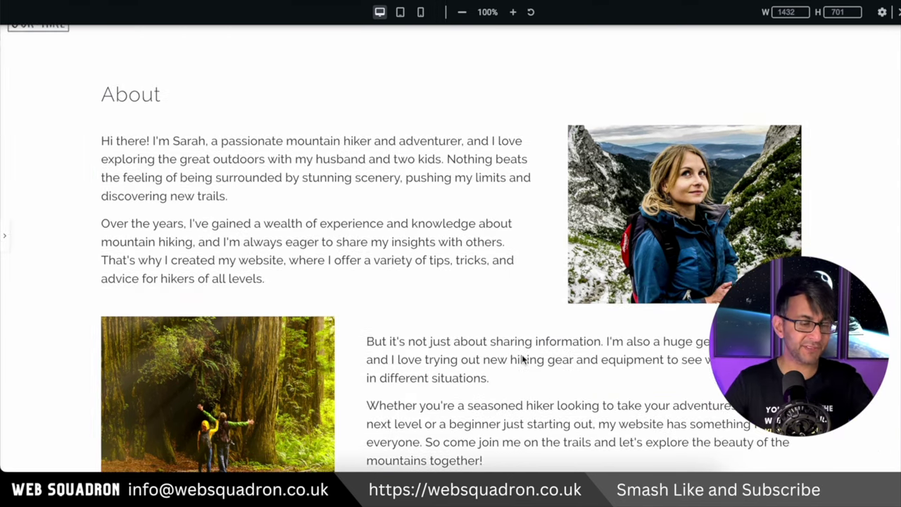
left_click(4, 237)
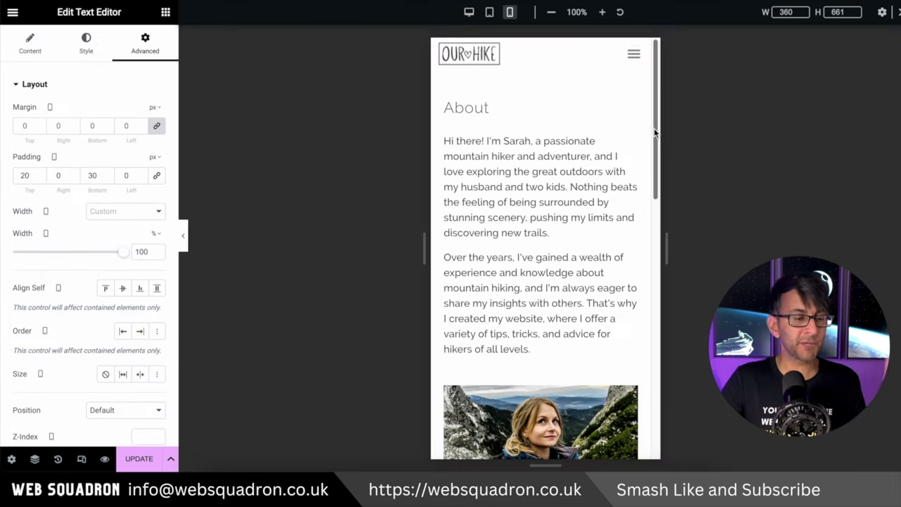
left_click_drag(654, 133, 662, 70)
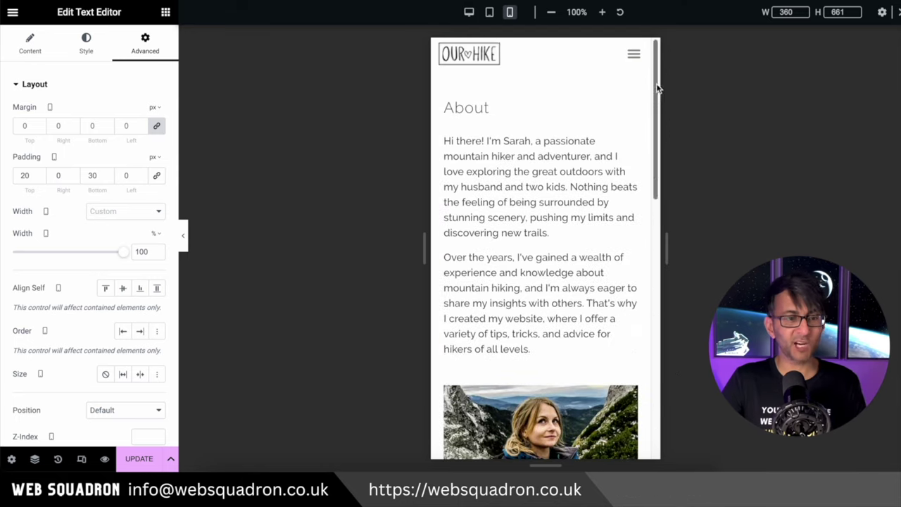
Step: Return the About page to the desktop layout, save it, and copy its whole outer container
left_click(469, 12)
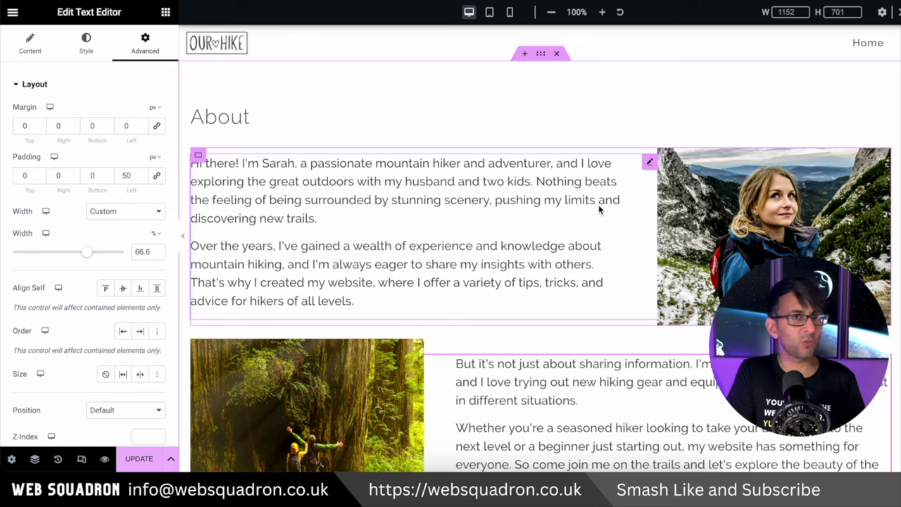
key("ctrl+s")
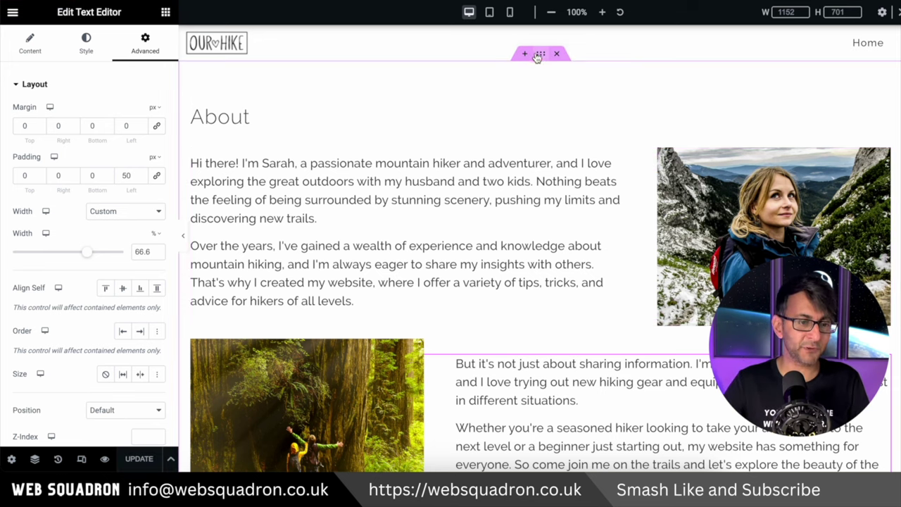
right_click(540, 53)
left_click(568, 139)
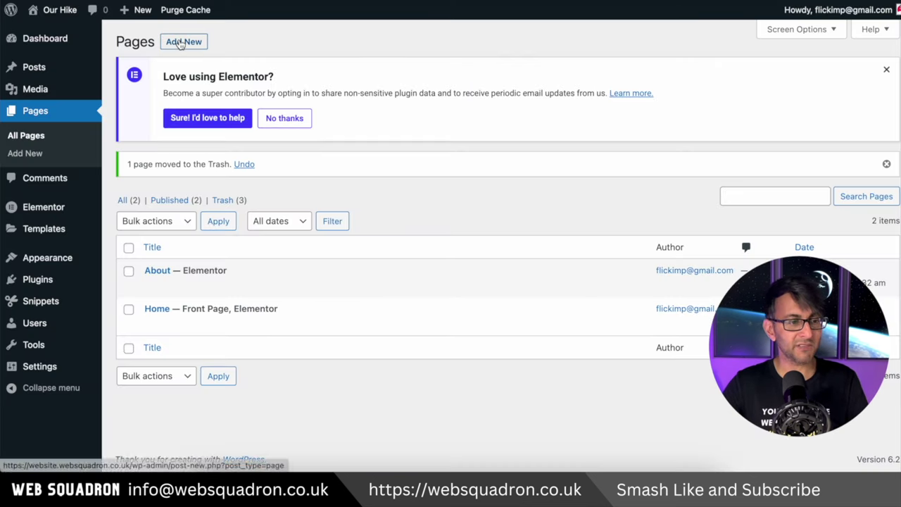
Step: Create a new page titled Contact and open it for editing in Elementor
left_click(184, 41)
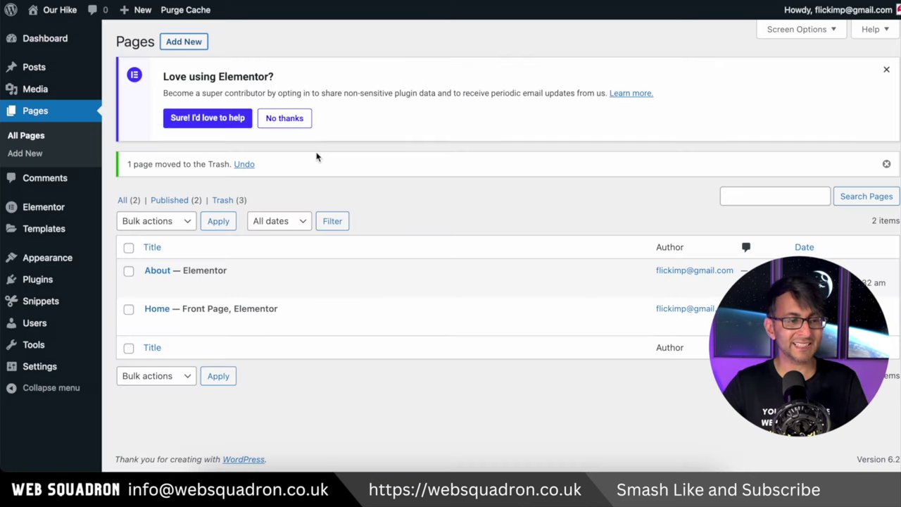
type("Contact")
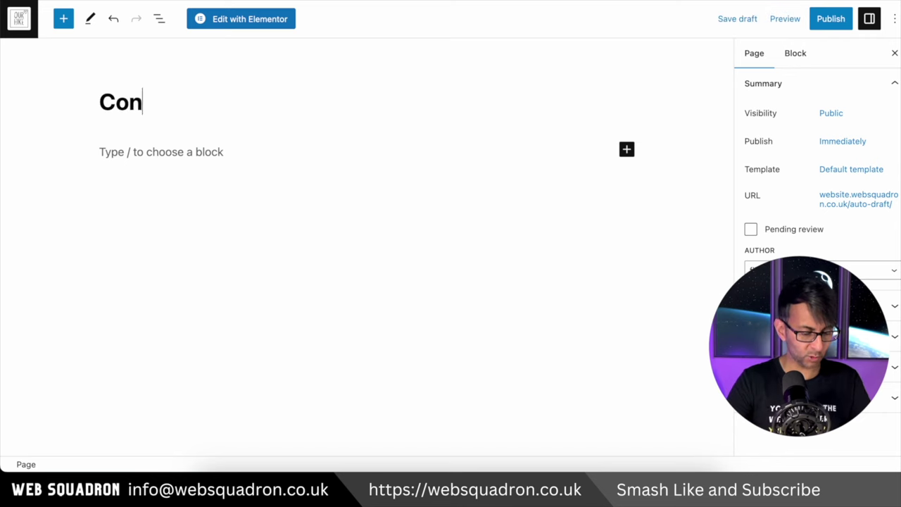
left_click(255, 21)
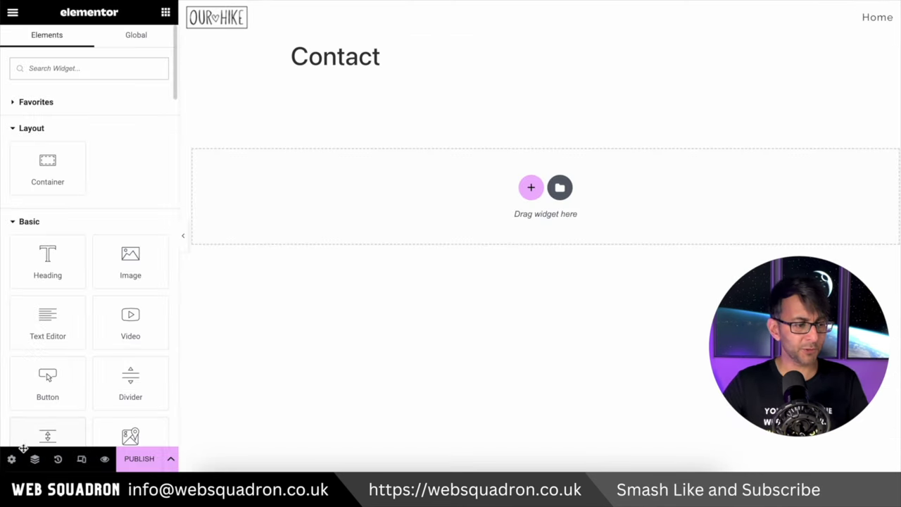
Step: Hide the Contact page's title and paste the copied About container onto the empty page
left_click(12, 458)
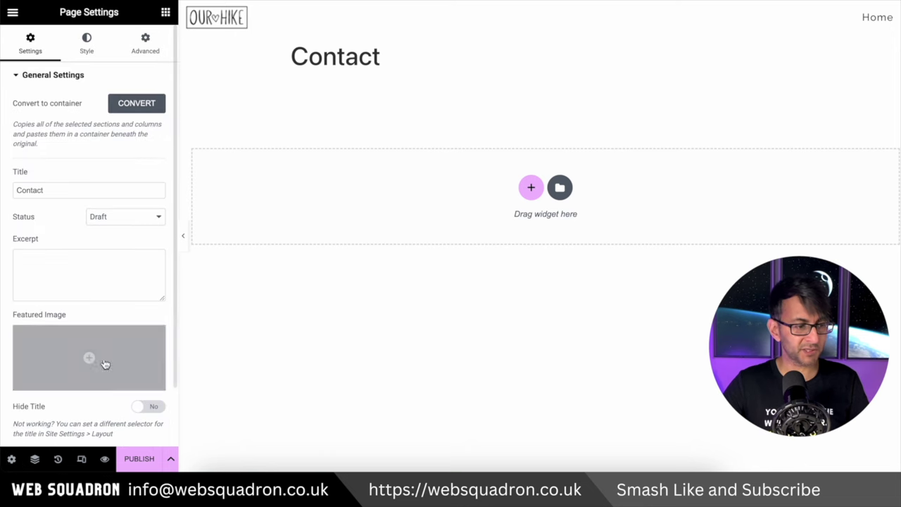
left_click(151, 408)
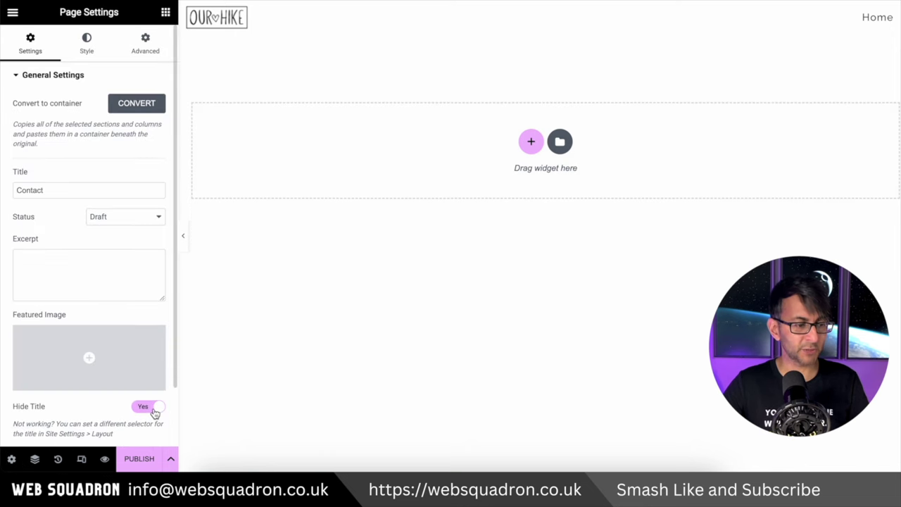
right_click(342, 153)
left_click(388, 162)
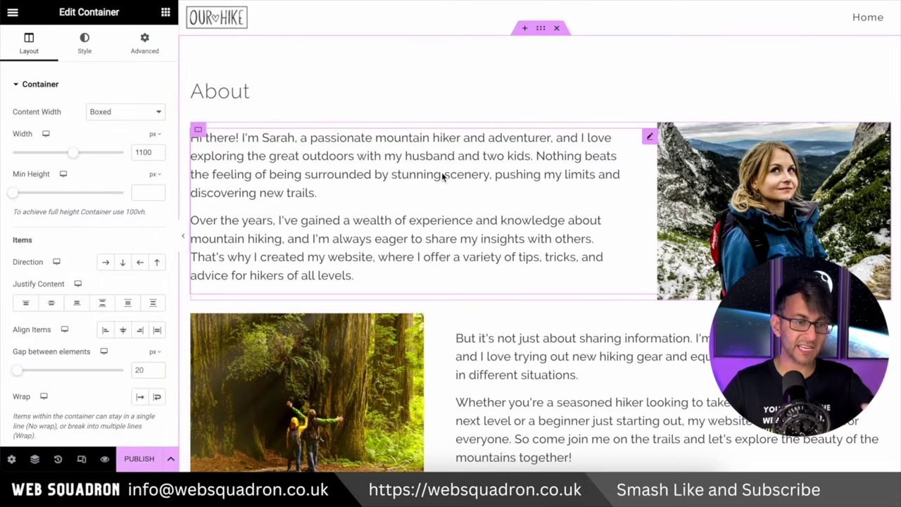
Step: Delete the forest photo row from the pasted container
right_click(538, 211)
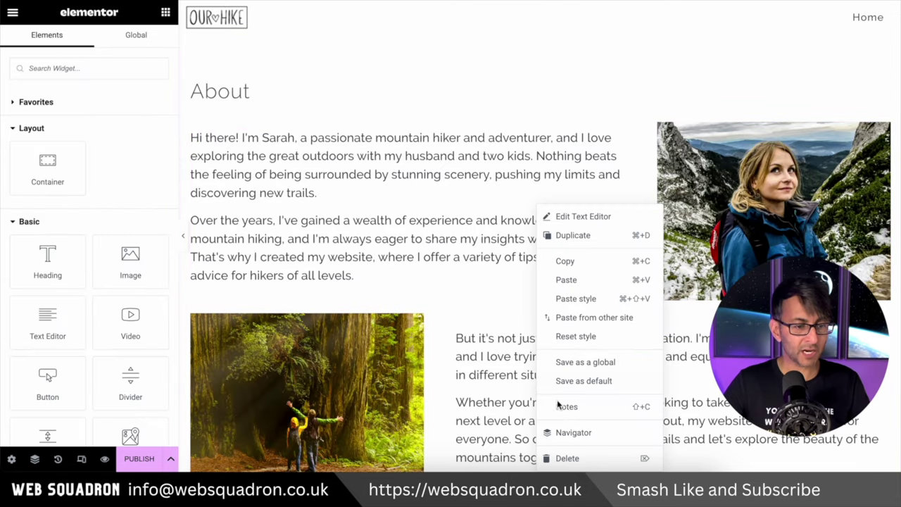
right_click(197, 322)
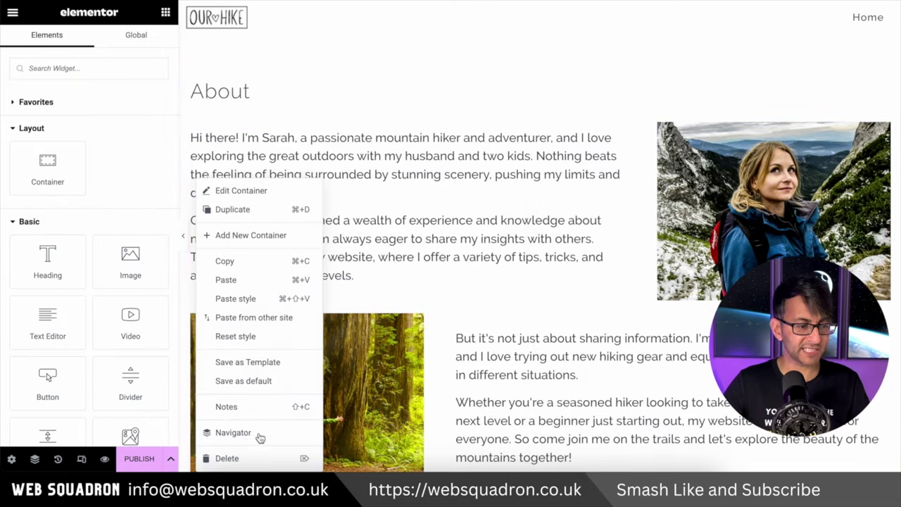
left_click(258, 458)
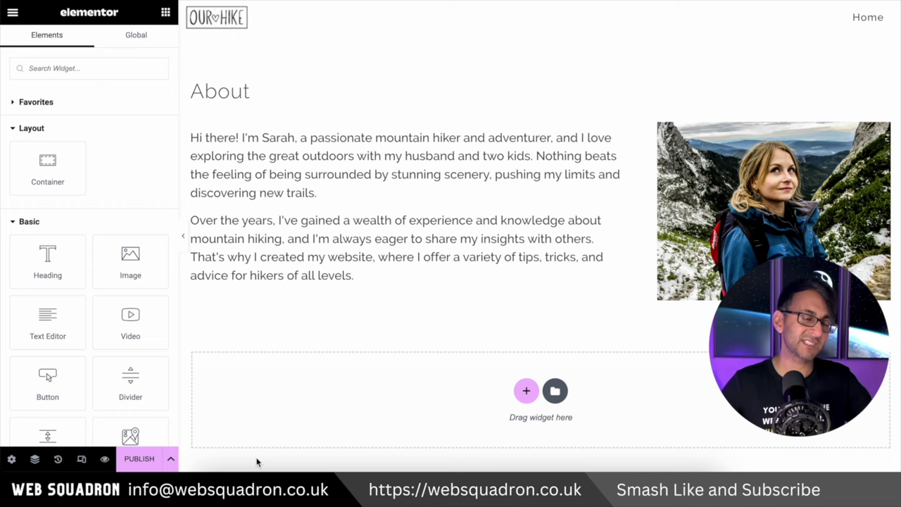
Step: Change the pasted About heading's text to "Get in Touch"
left_click(258, 96)
left_click_drag(87, 125, 2, 126)
type("Get in Touch")
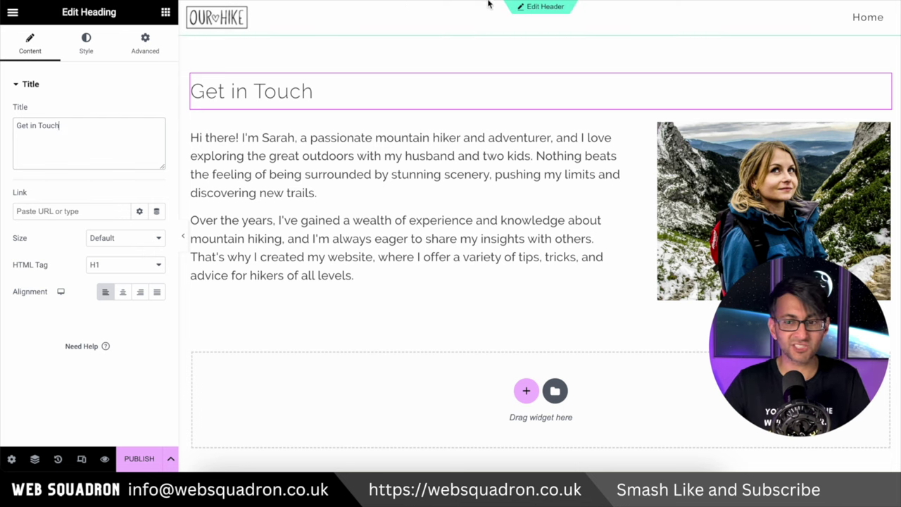
Step: Delete the introductory text and the mountain photo from the row below the Get in Touch heading
right_click(515, 174)
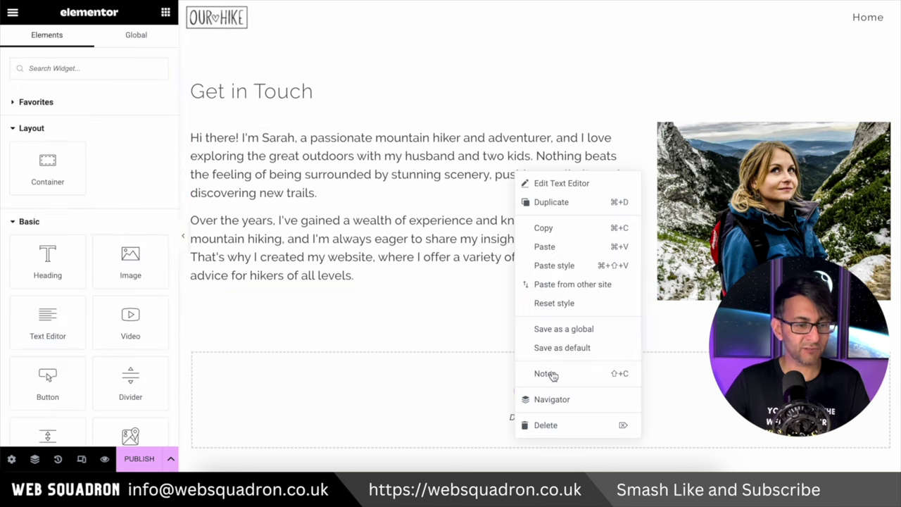
left_click(570, 428)
right_click(360, 208)
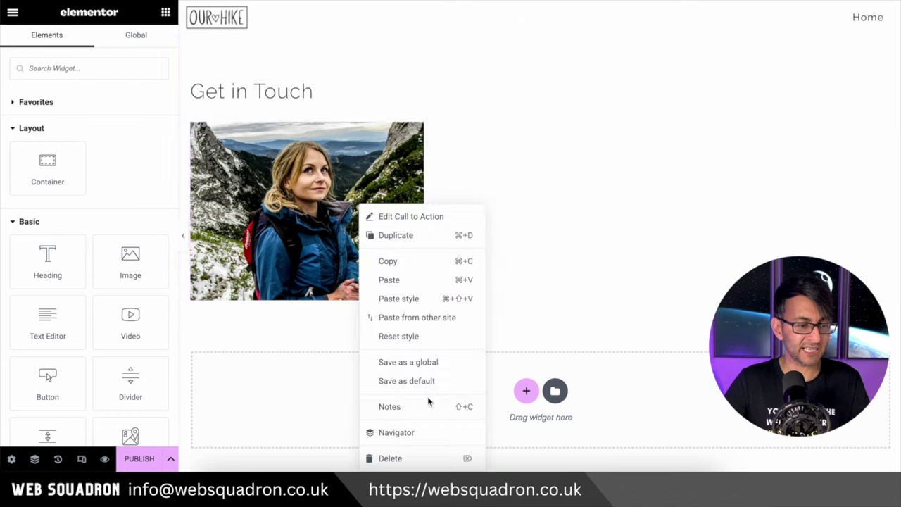
left_click(428, 458)
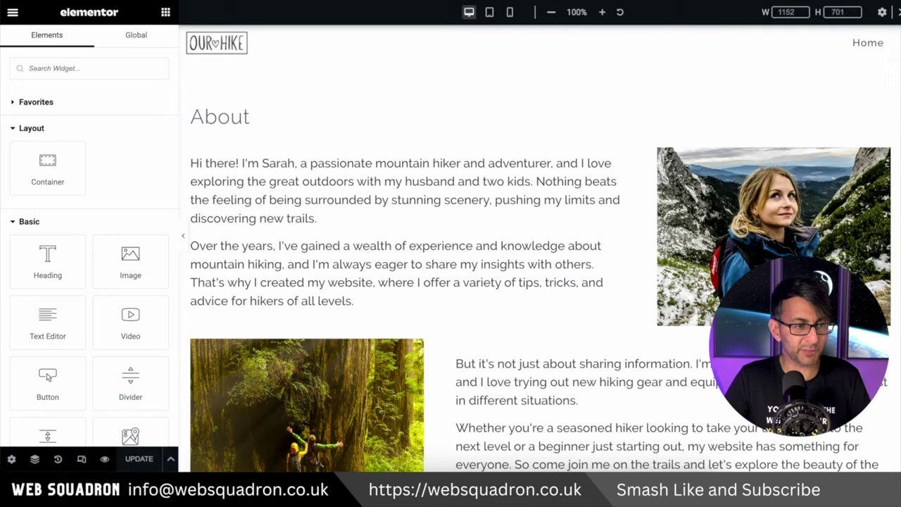
left_click(183, 238)
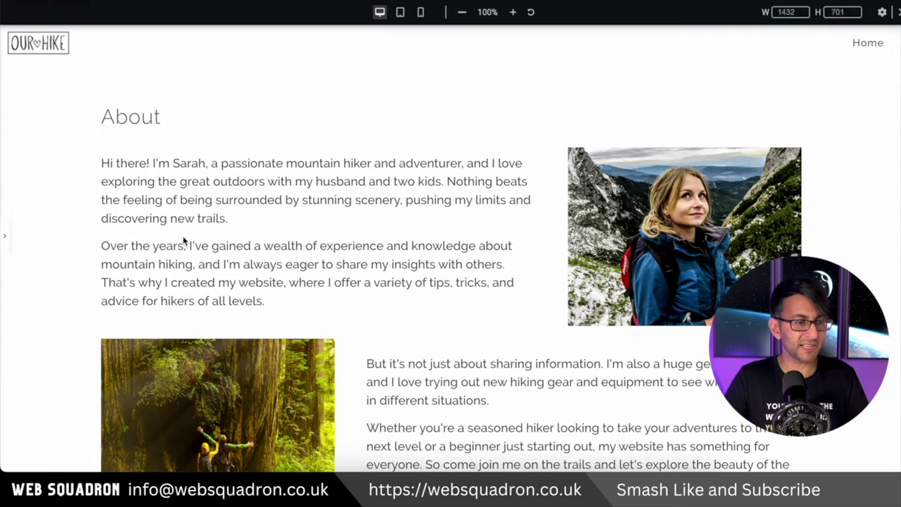
left_click(3, 238)
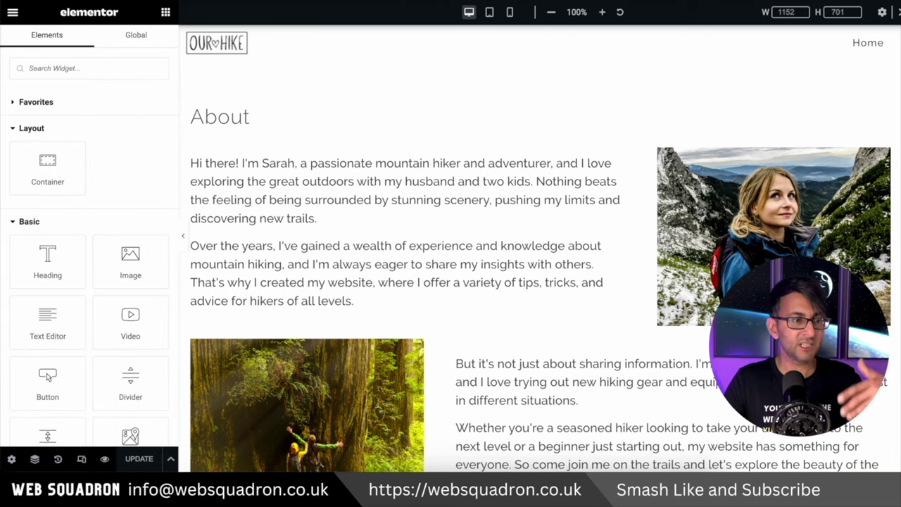
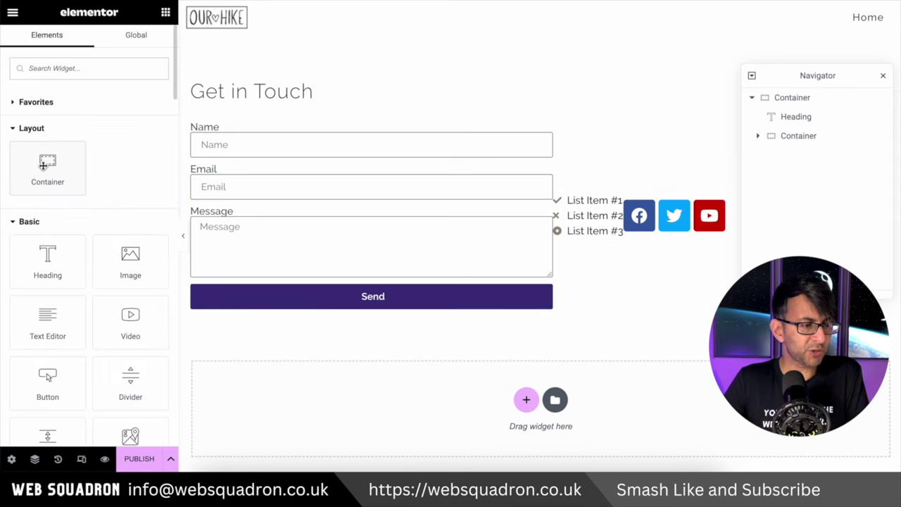
Step: Add a new container inside the form row, between the form and the icon list
left_click_drag(44, 165, 514, 211)
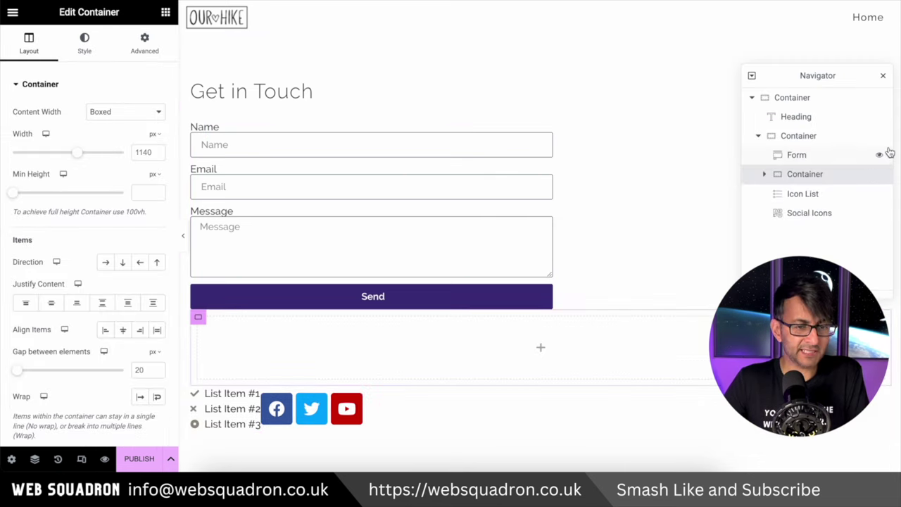
left_click(764, 174)
left_click(763, 174)
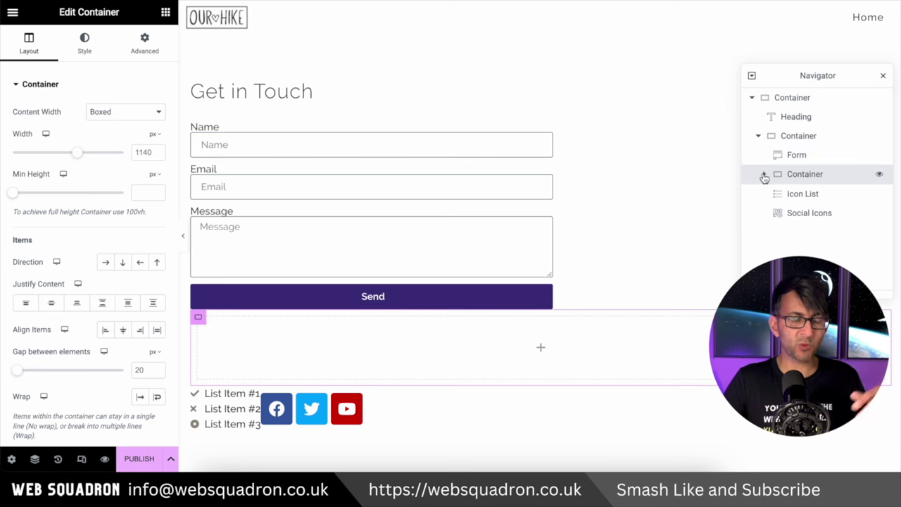
left_click_drag(795, 82, 605, 71)
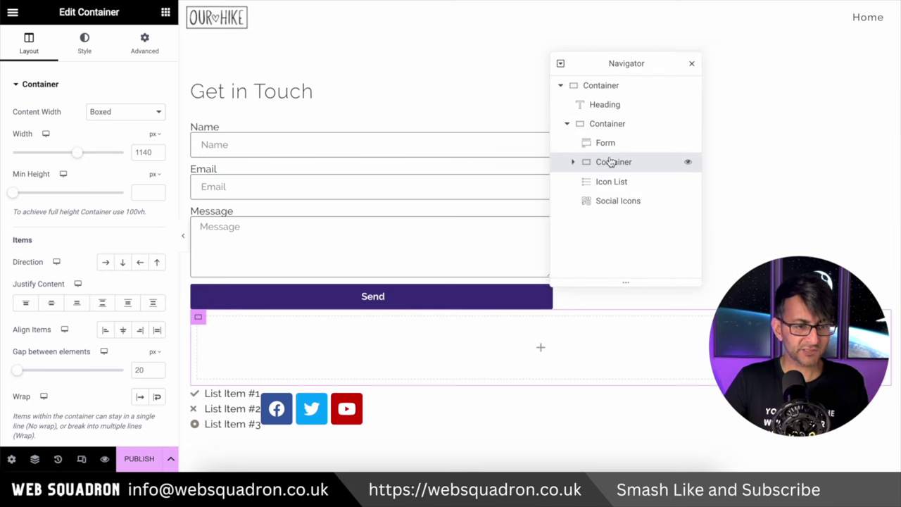
Step: Move the new empty container out of the form row and place it directly below that row
left_click(602, 125)
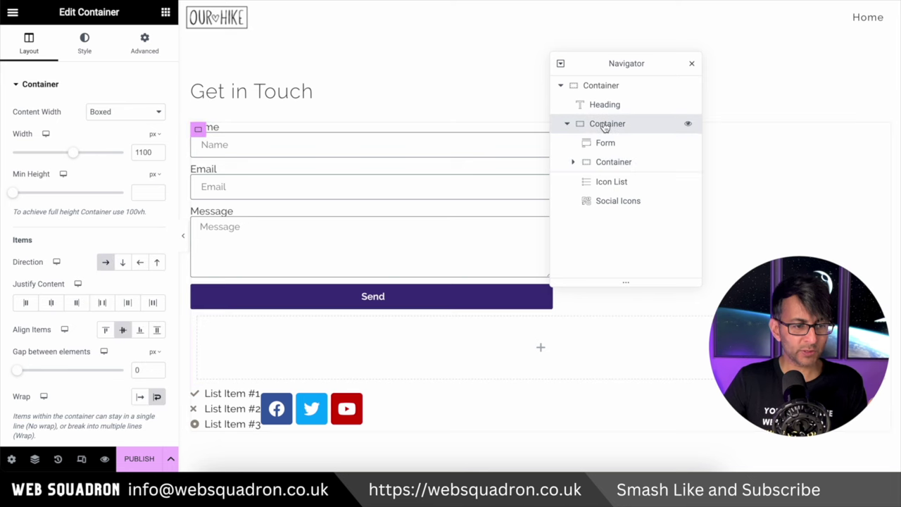
left_click(624, 163)
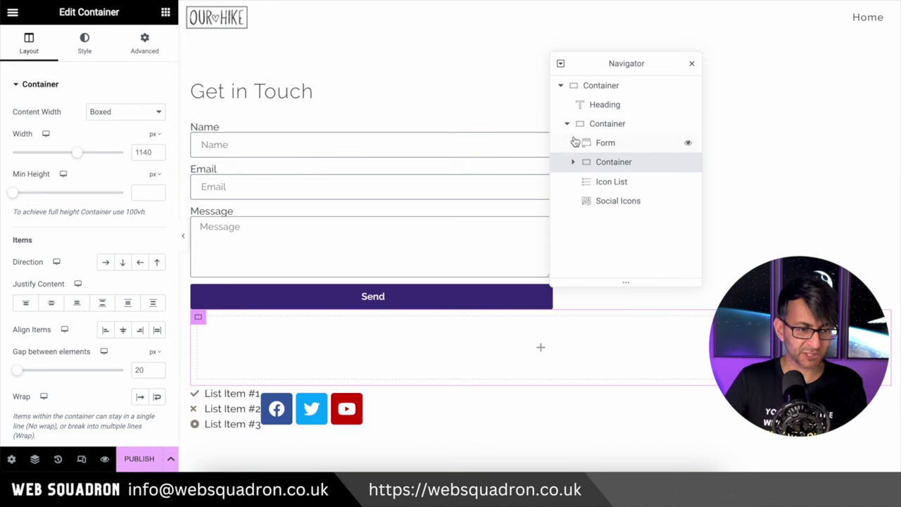
left_click_drag(605, 169, 599, 134)
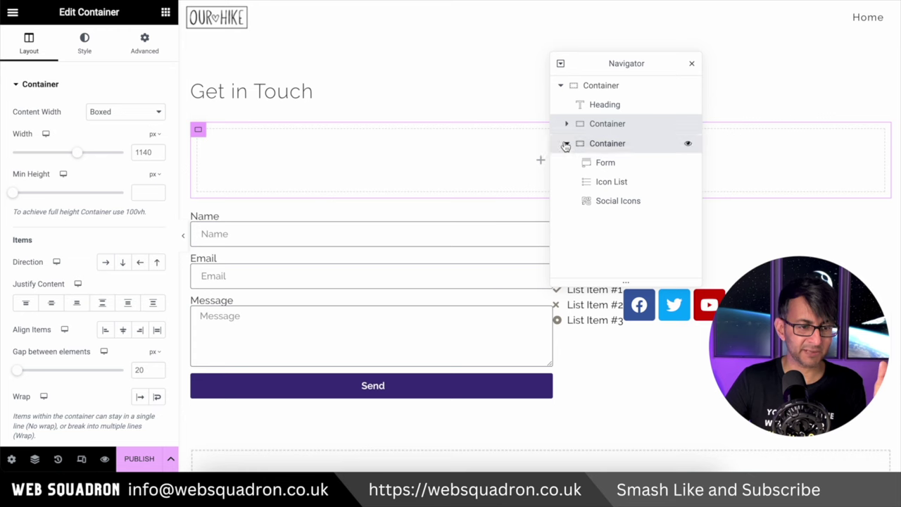
left_click(565, 145)
left_click(565, 145)
left_click_drag(587, 132, 591, 150)
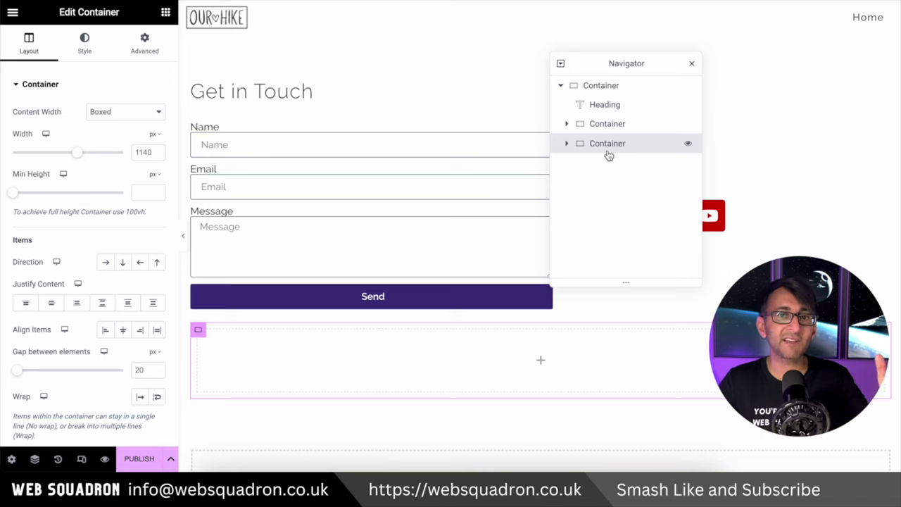
Step: Move the social icons and the icon list out of the form row into the new container below it
left_click_drag(613, 70, 414, 55)
left_click(409, 165)
left_click_drag(409, 165, 397, 199)
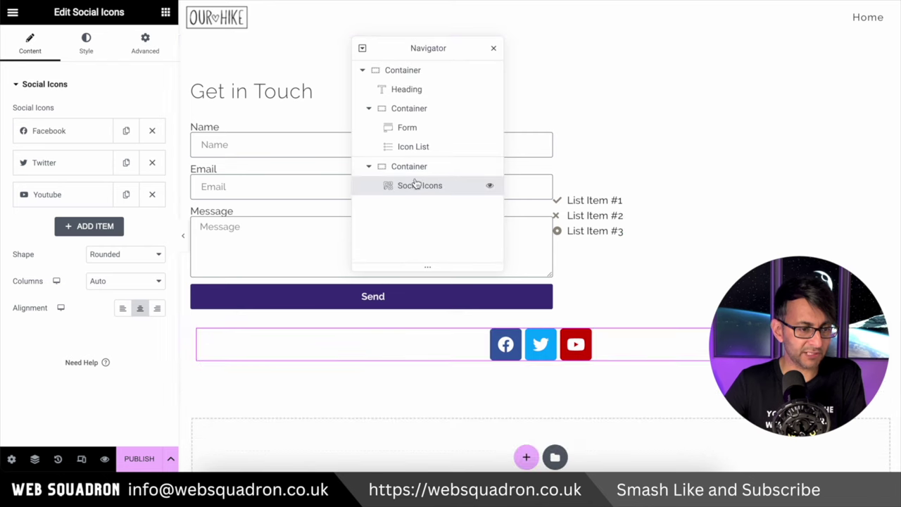
left_click_drag(423, 149, 396, 318)
Step: Set the outer container's direction to a left-to-right row and let its items wrap onto multiple lines
left_click(362, 69)
left_click_drag(393, 40, 661, 52)
left_click(668, 83)
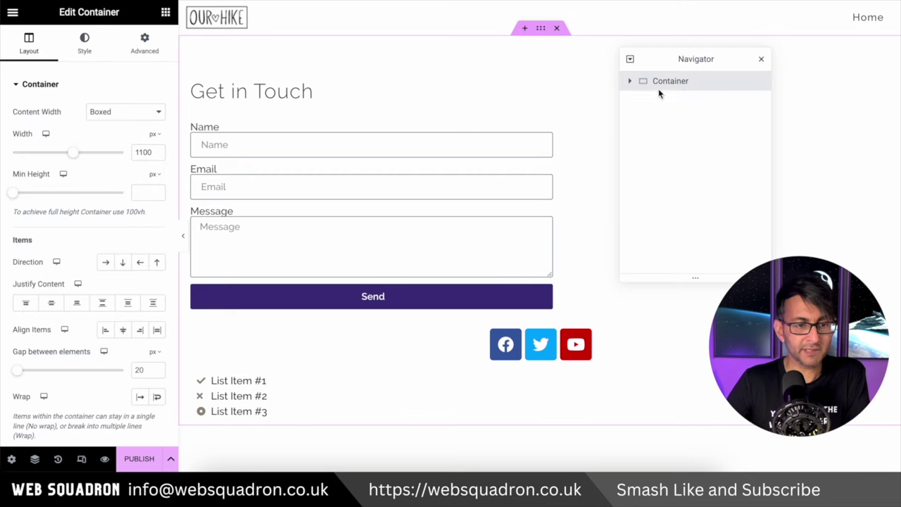
left_click(628, 83)
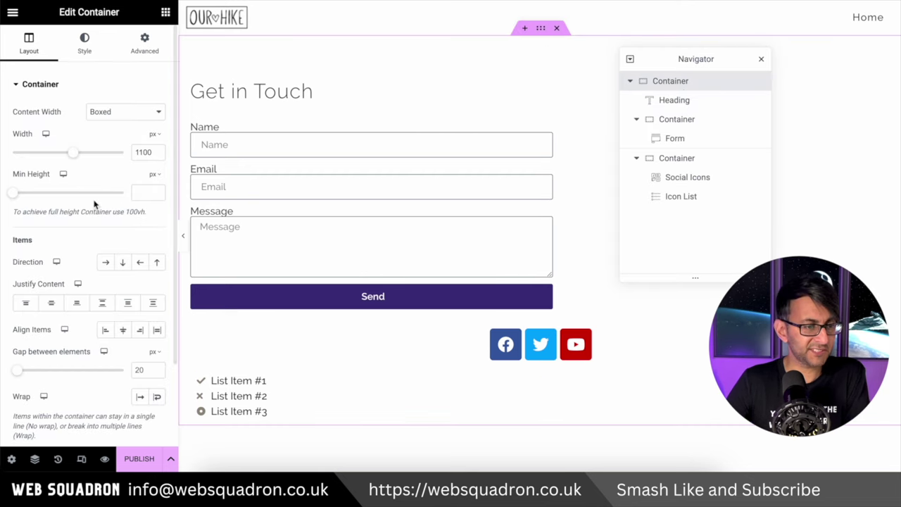
left_click(105, 262)
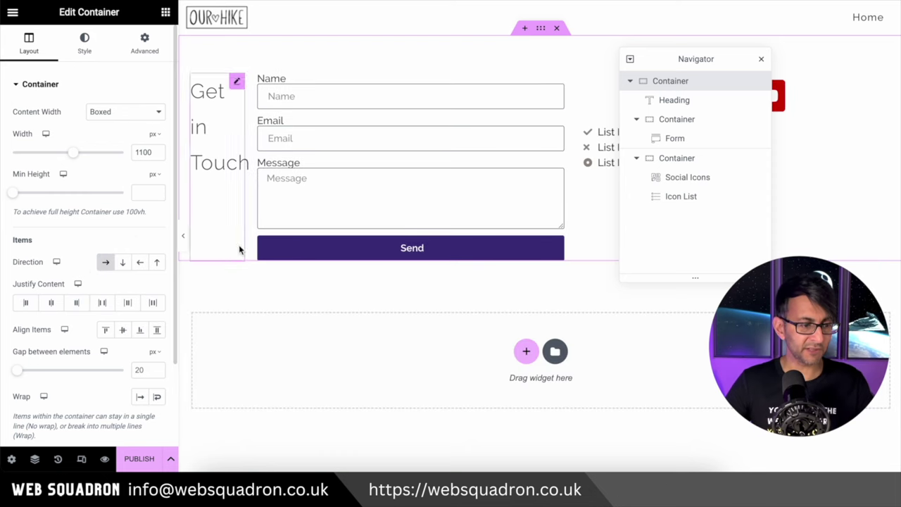
left_click(157, 396)
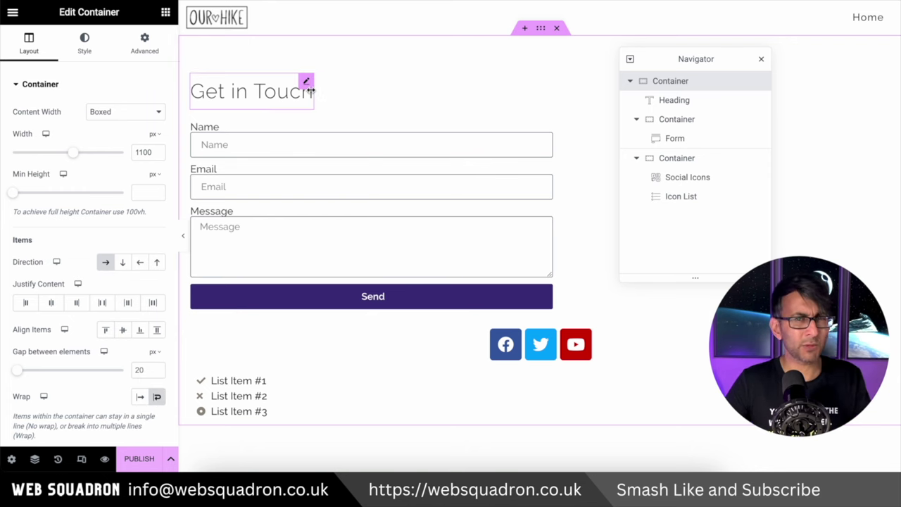
Step: Set the Get in Touch heading's width to Full Width (100%)
left_click(308, 82)
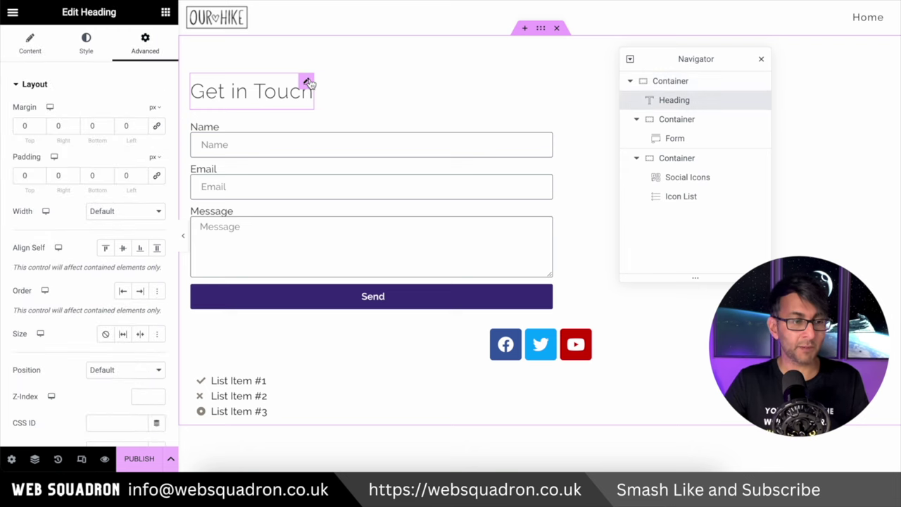
left_click(132, 213)
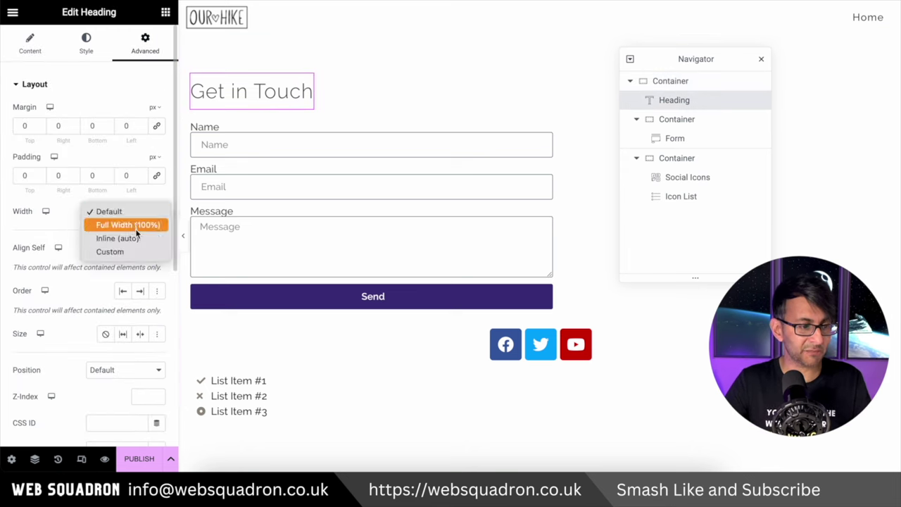
left_click(136, 224)
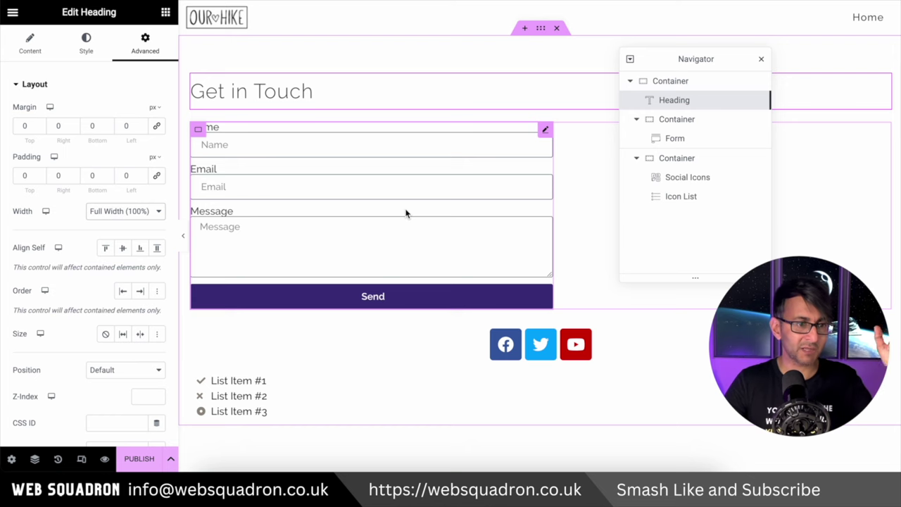
Step: Set the form container's content width to Full Width and its width to 50%
left_click(684, 124)
left_click(106, 112)
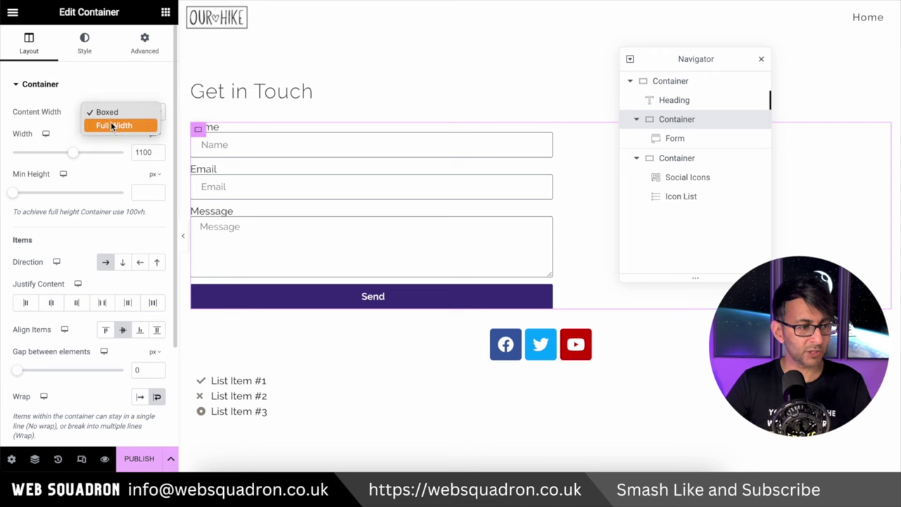
left_click(112, 125)
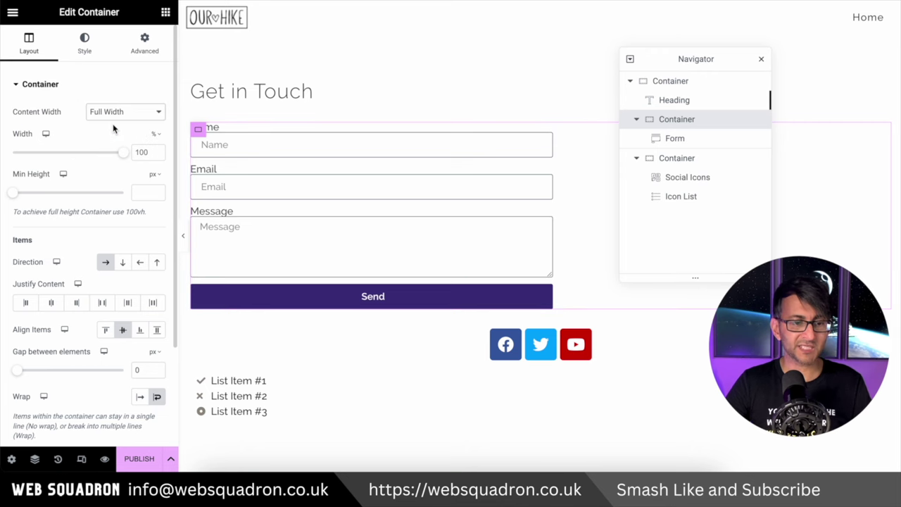
double_click(143, 152)
type("50")
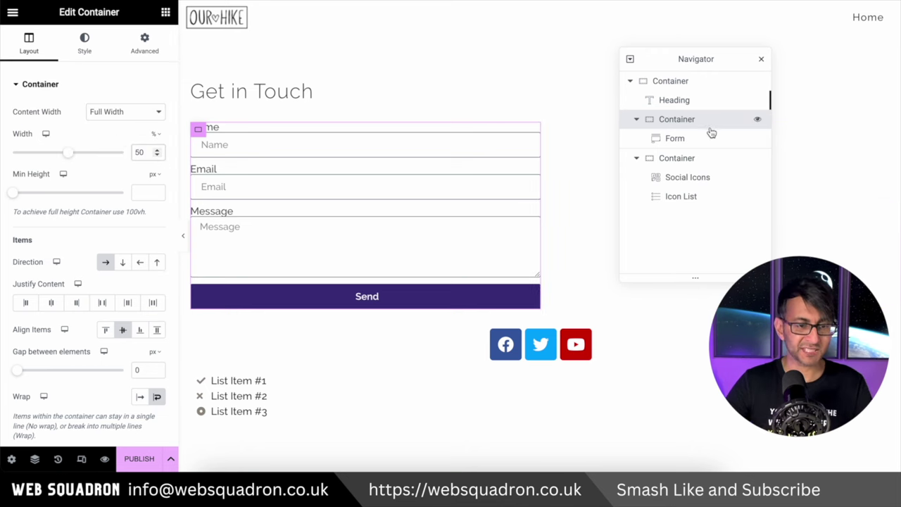
Step: Set the social icons and icon list container's content width to Full Width and its width to 50%
left_click(694, 162)
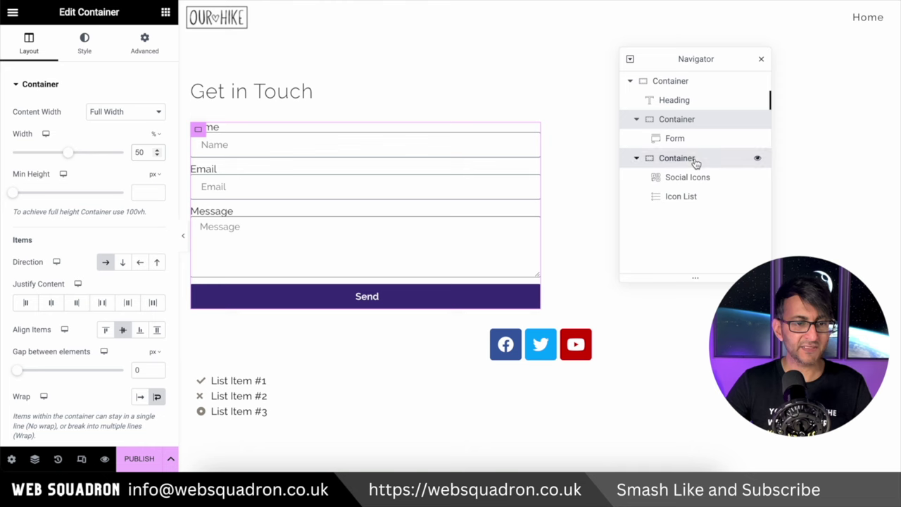
left_click(133, 119)
left_click(116, 125)
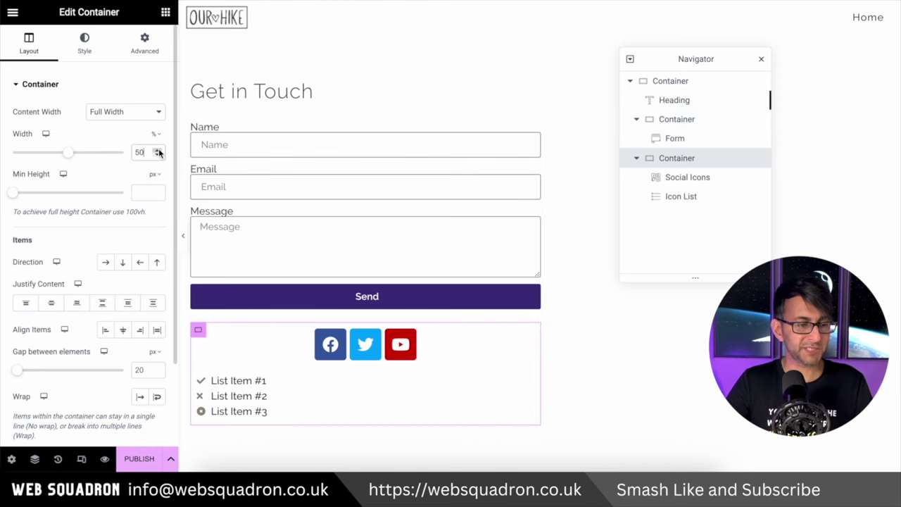
left_click(159, 154)
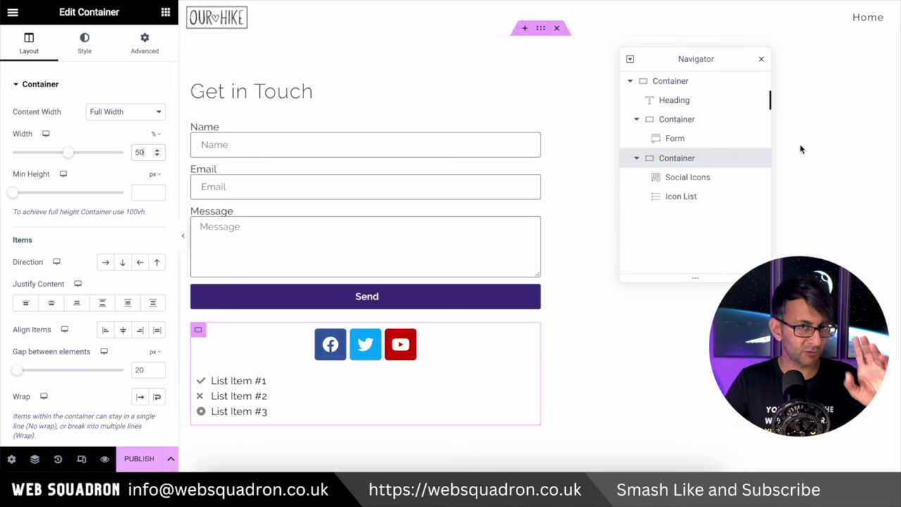
Step: Try a gap of 0 px between elements in the outer container, and undo it
left_click(674, 83)
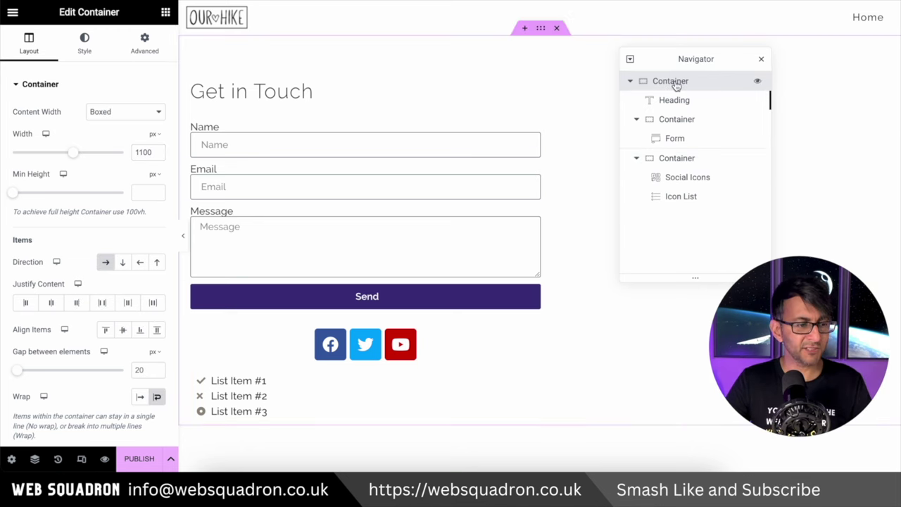
double_click(148, 370)
type("0")
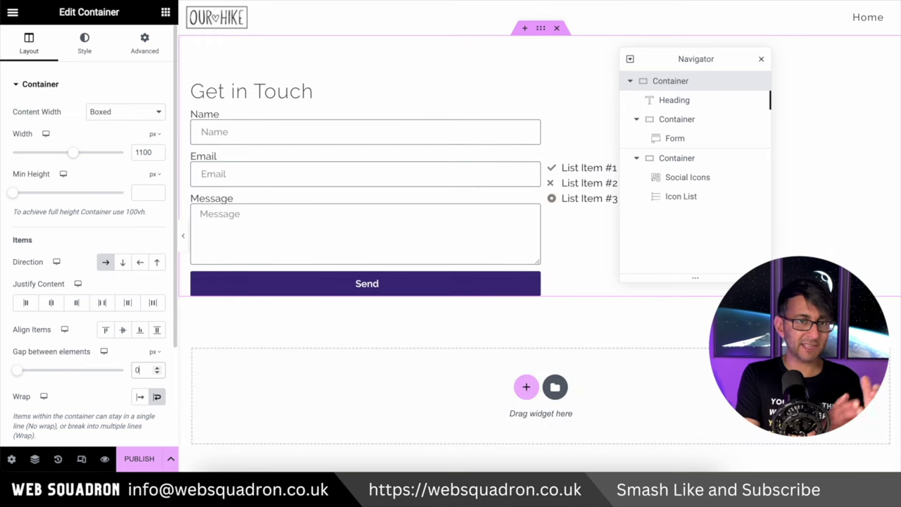
key("ctrl+z")
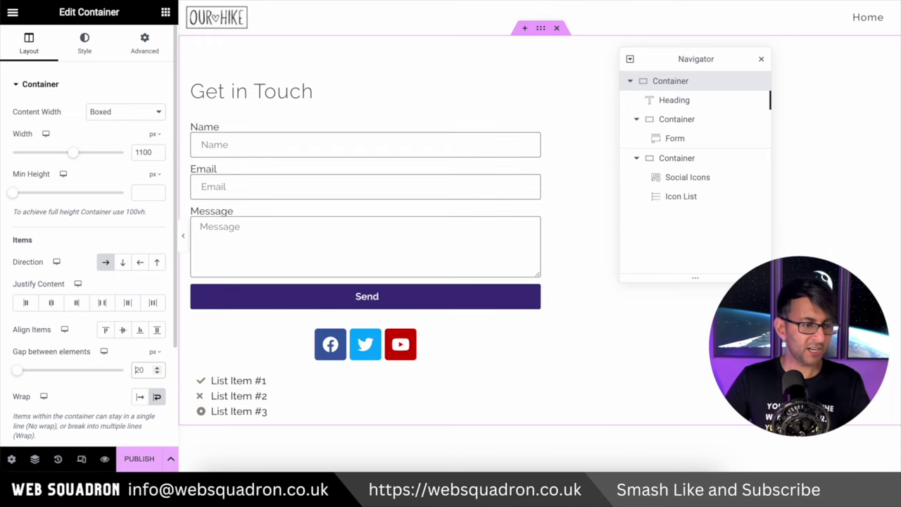
Step: Set the width of both the form container and the container with the social icons and icon list to 45%
left_click(693, 121)
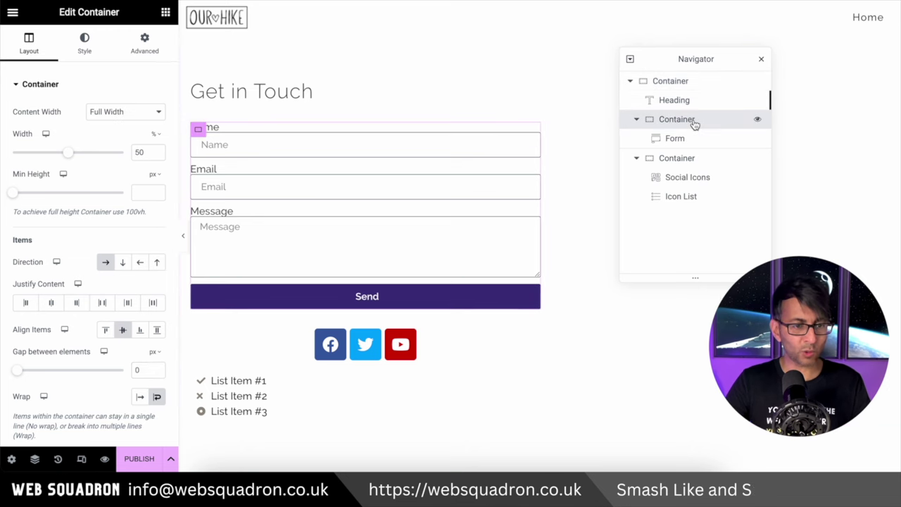
double_click(150, 154)
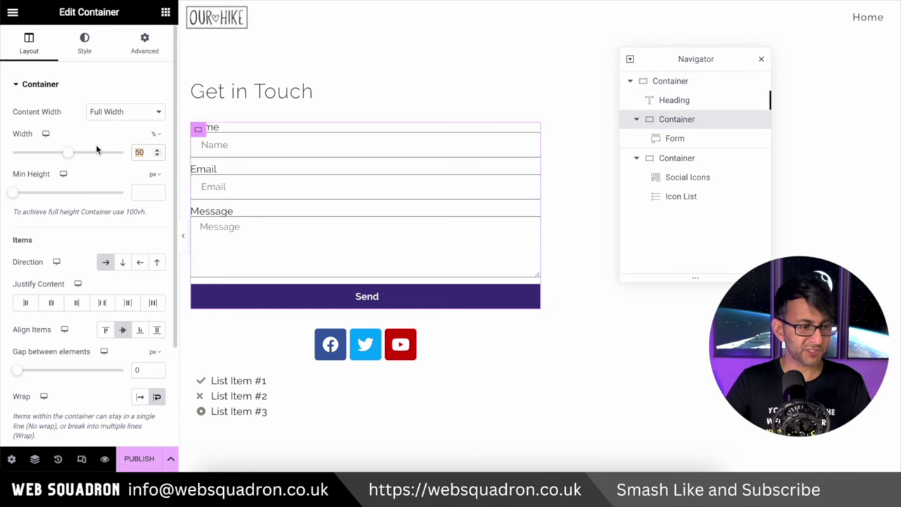
left_click(686, 159)
double_click(150, 154)
type("45")
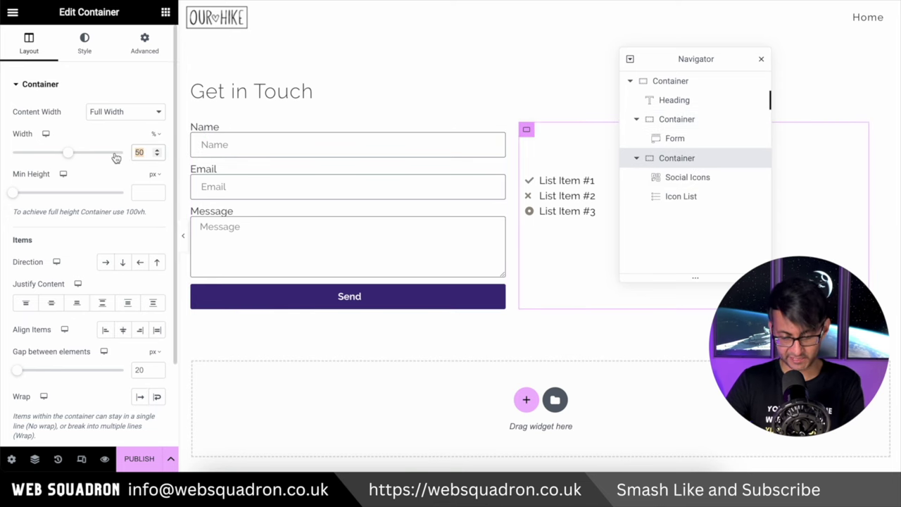
Step: Move the form out of its container to directly below the heading, and delete the emptied container
left_click_drag(725, 62, 426, 184)
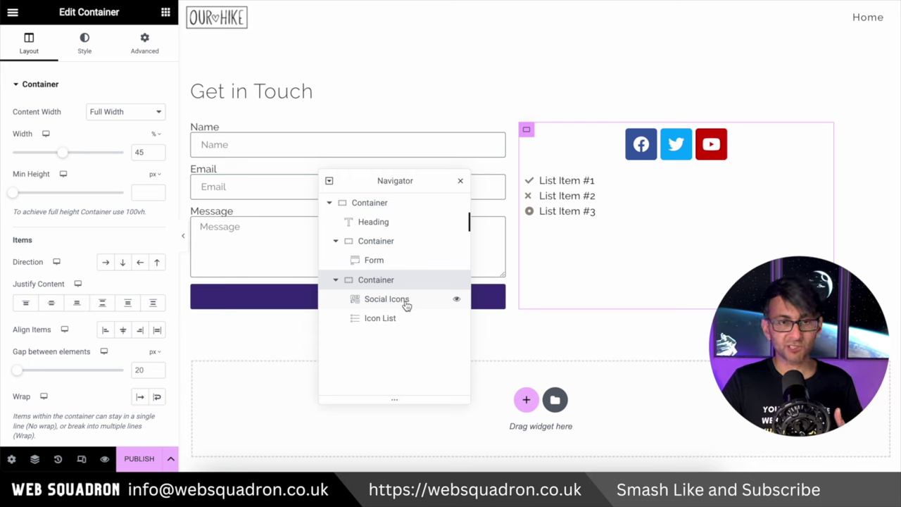
left_click(386, 264)
left_click_drag(386, 264, 390, 233)
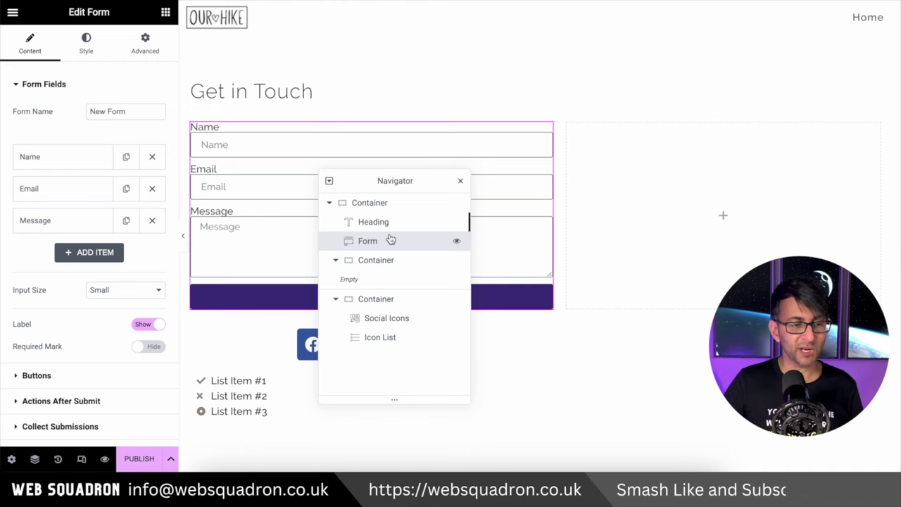
right_click(388, 261)
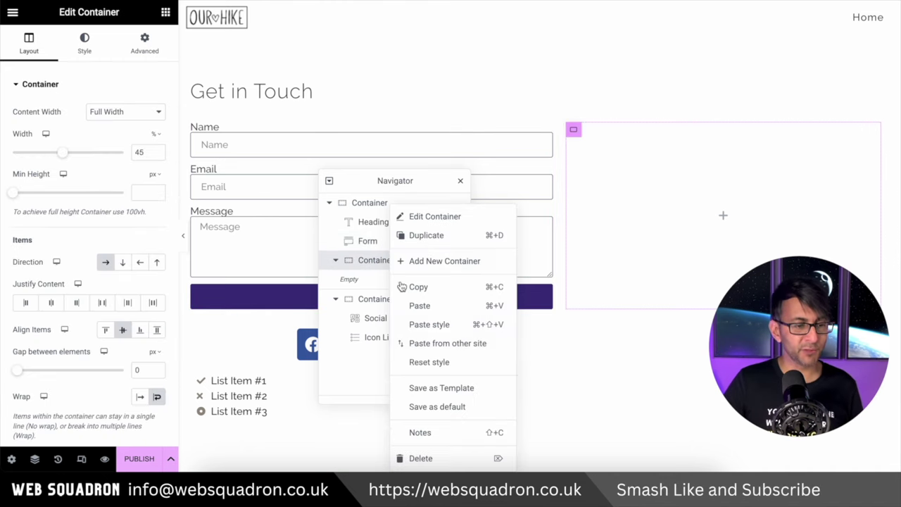
left_click(434, 458)
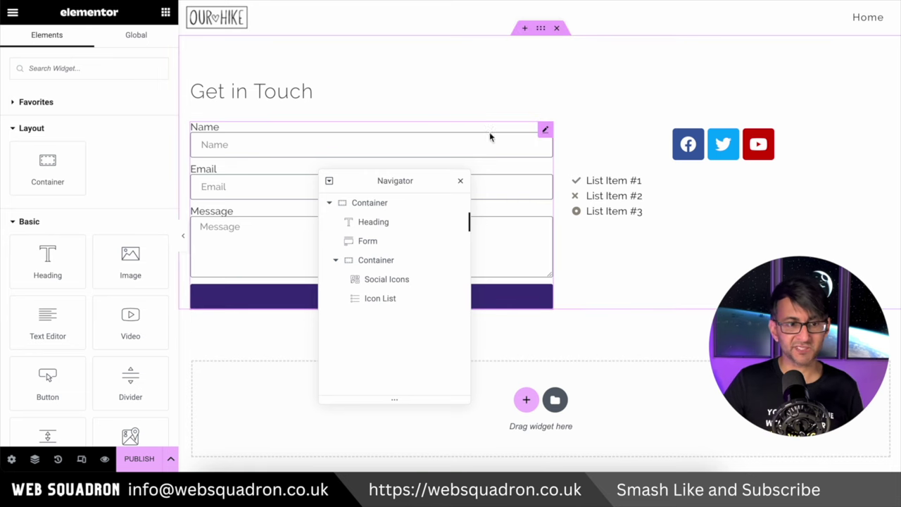
Step: Give the form a Custom width of 45%
left_click(545, 130)
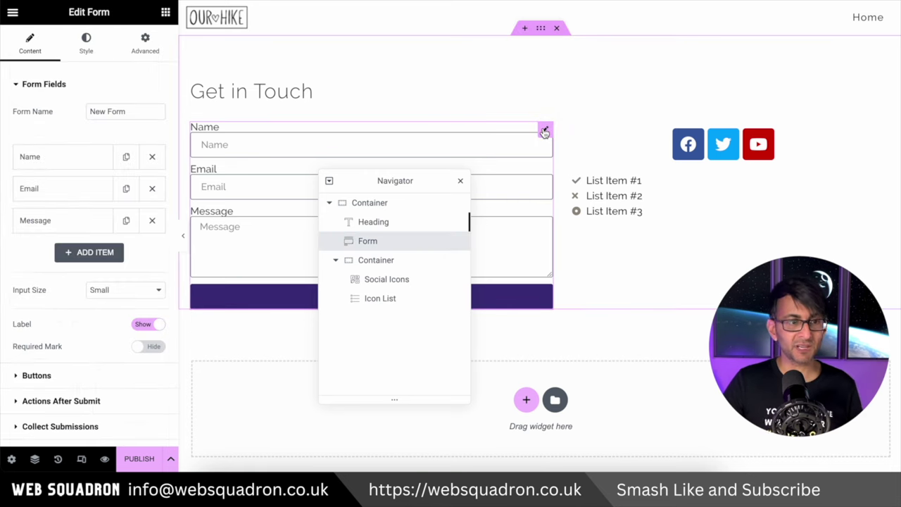
left_click(157, 50)
left_click(136, 213)
left_click(127, 252)
left_click(144, 251)
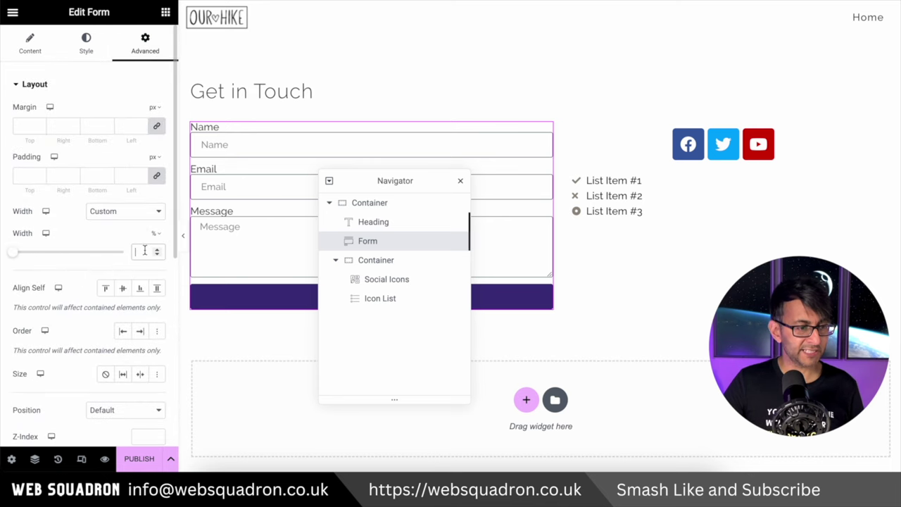
type("45")
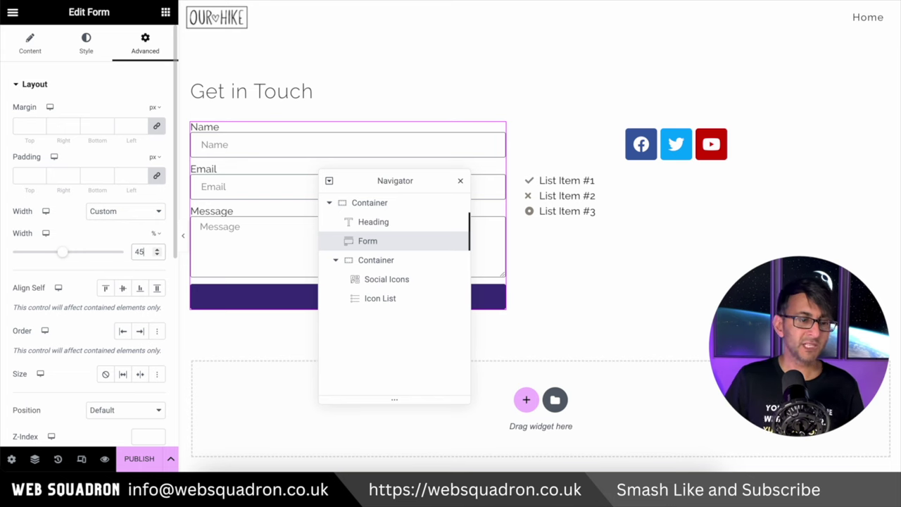
Step: In the container with the social icons and icon list, justify the content to Center and align the items to the start
left_click_drag(402, 187, 426, 51)
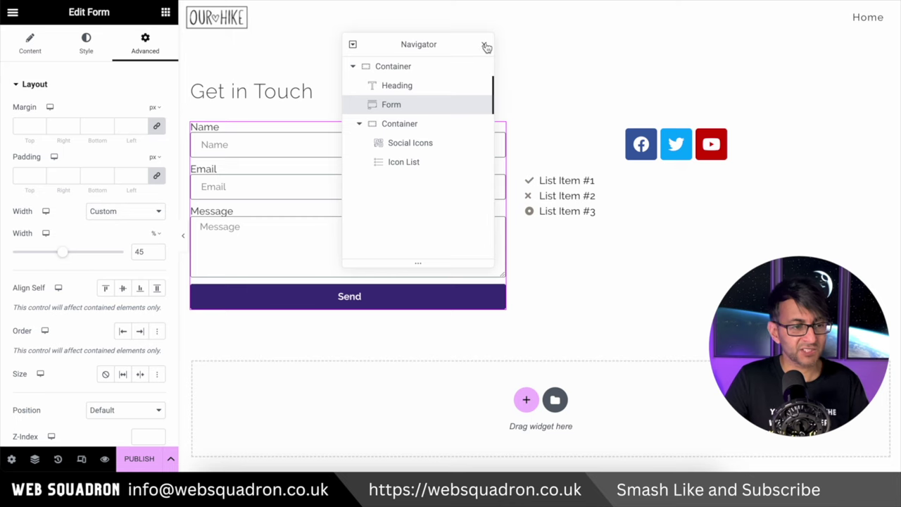
left_click_drag(485, 46, 451, 185)
left_click(382, 266)
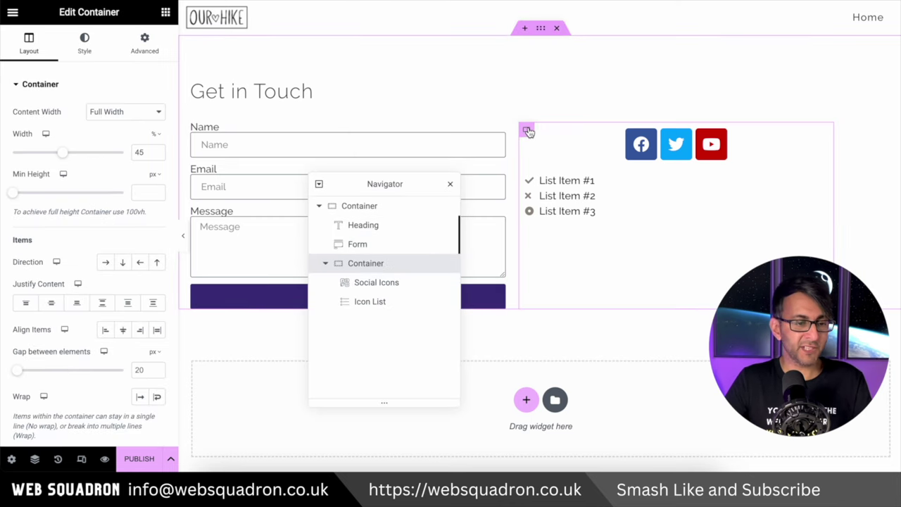
left_click(51, 303)
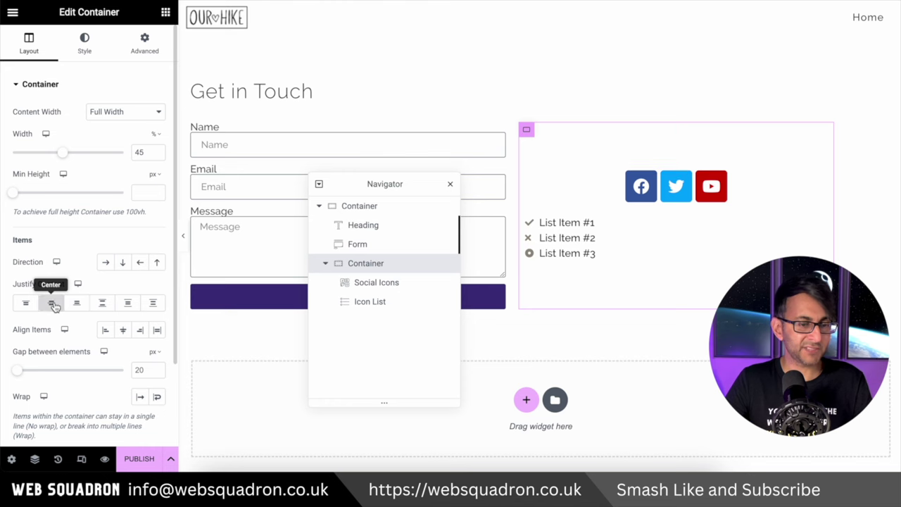
left_click(105, 331)
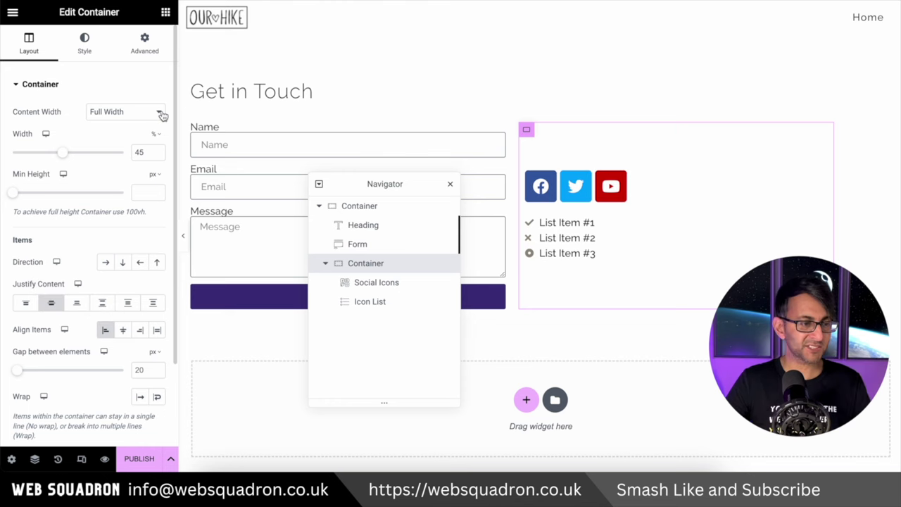
Step: Unlink the same container's margin and padding values, keep them at 0, and set its left margin to 50 px
left_click(144, 47)
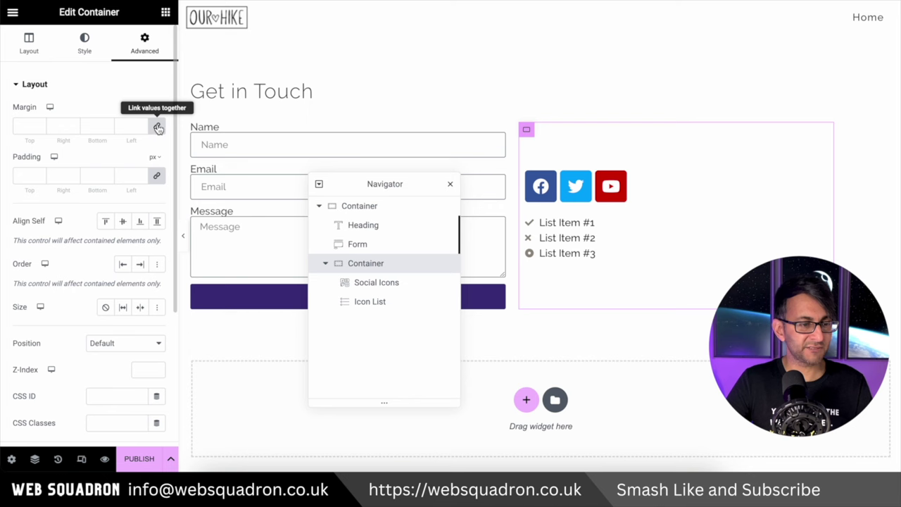
left_click(158, 127)
left_click(156, 175)
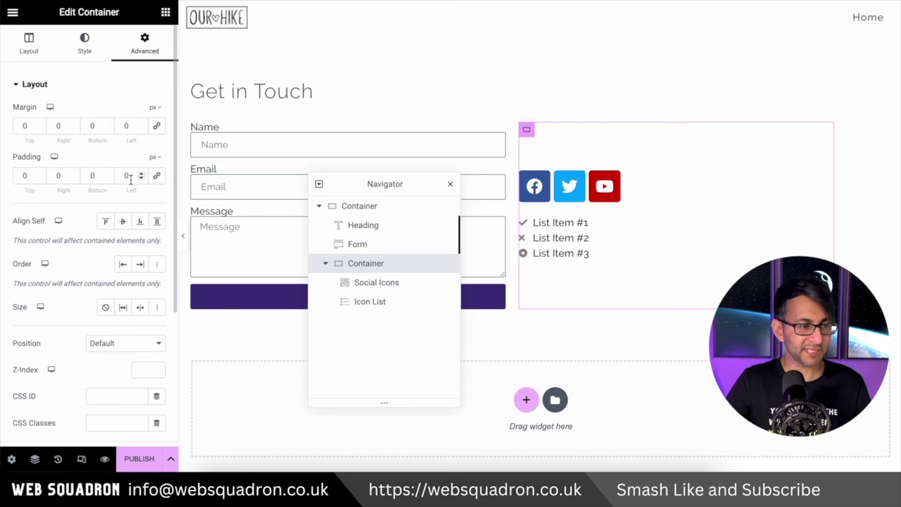
double_click(128, 126)
type("50")
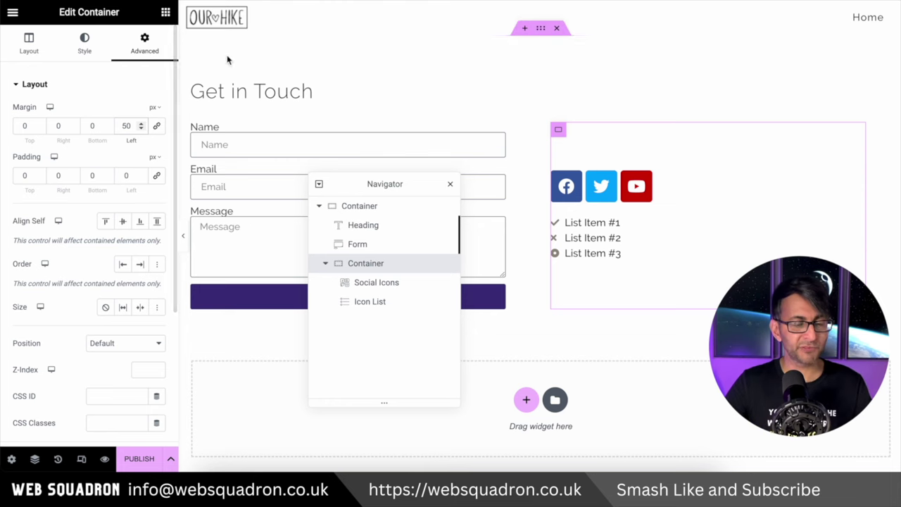
Step: Open the Social Icons widget for editing, with the Navigator moved clear of the form's lower part
left_click_drag(438, 188, 457, 47)
left_click(417, 142)
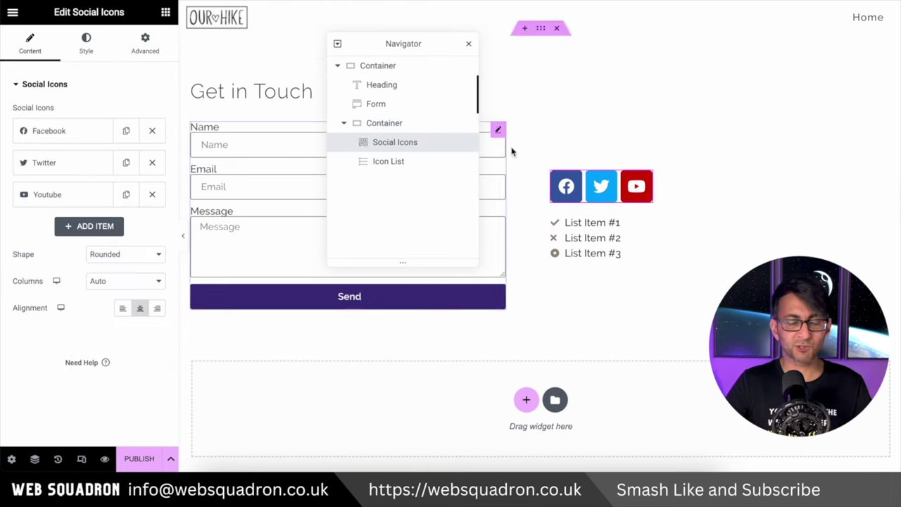
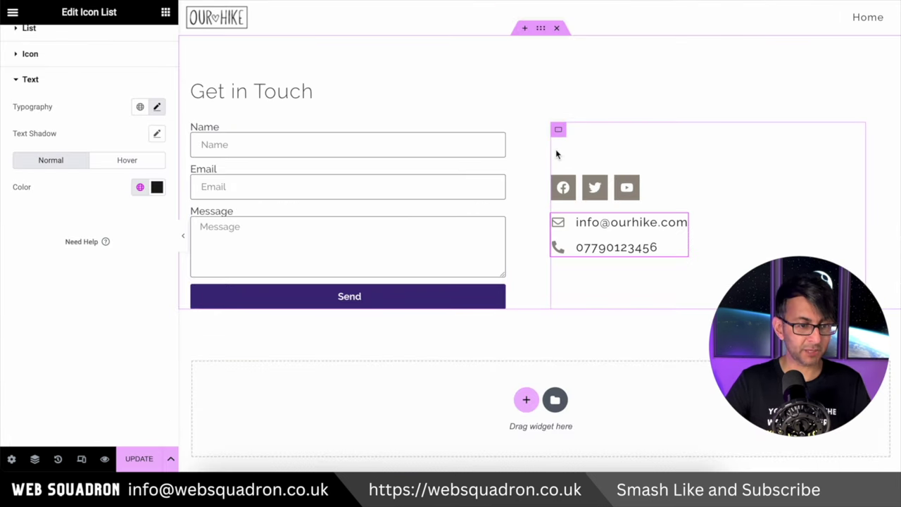
Step: Paste the copied text widget into the container with the contact details and place it above the social icons
right_click(559, 155)
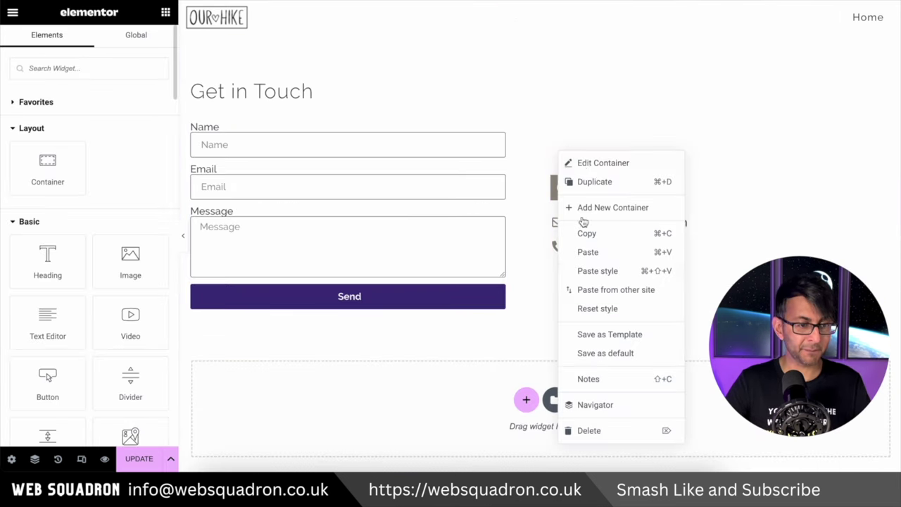
left_click(604, 253)
left_click_drag(753, 227, 615, 136)
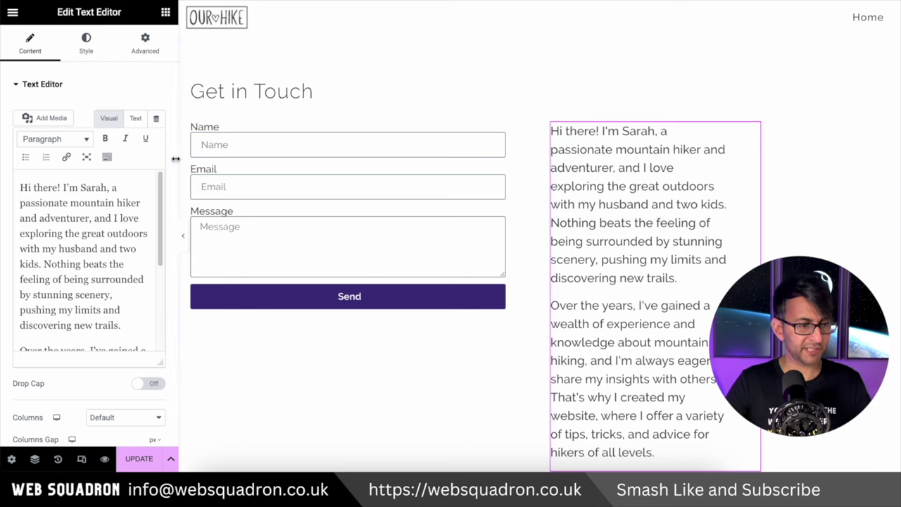
Step: Clear the pasted text widget's custom width value so it fills its container
left_click(760, 157)
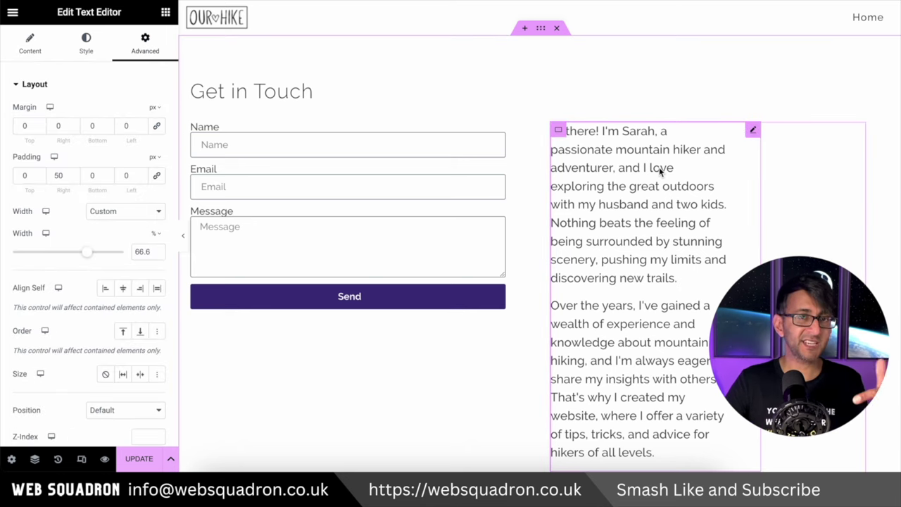
double_click(142, 251)
key("BackSpace")
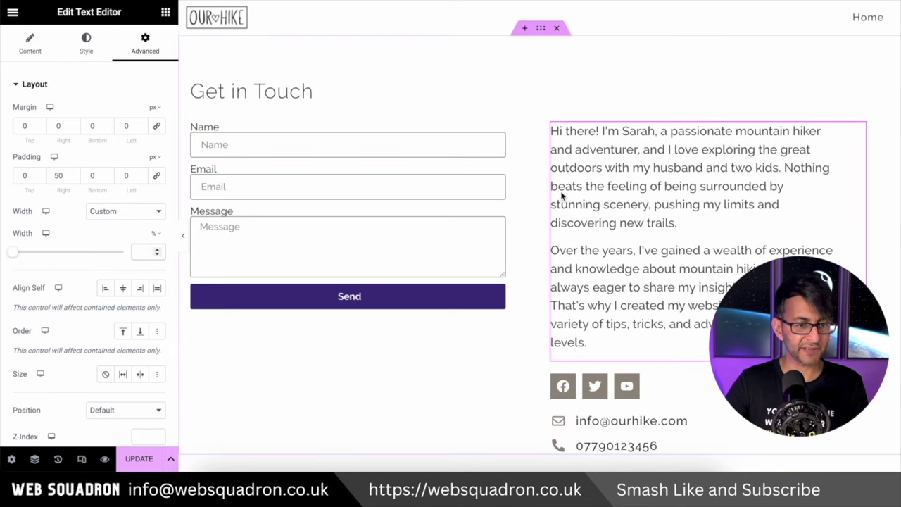
Step: Replace the bio with "I'd love to hear about your travels and experiences." and a second paragraph starting "Reach out with any questions"
left_click(30, 43)
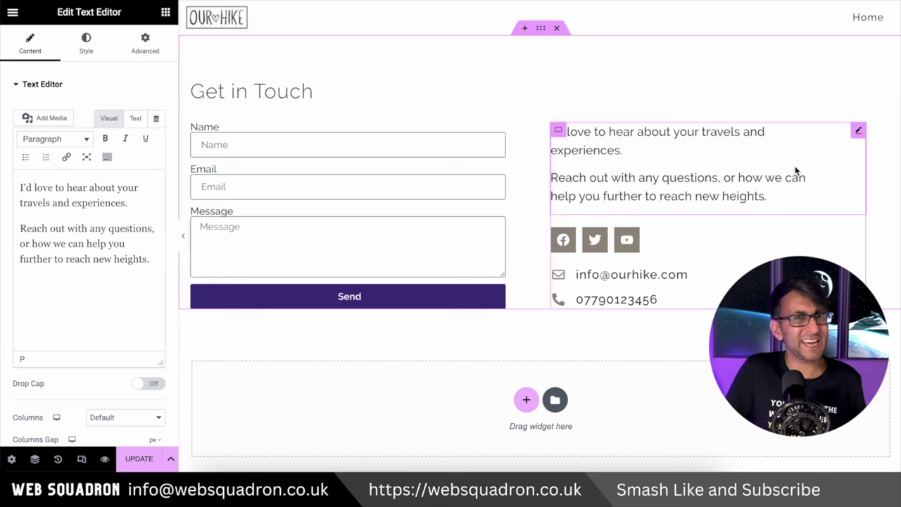
Step: Open the contact form's field settings for editing
left_click(416, 124)
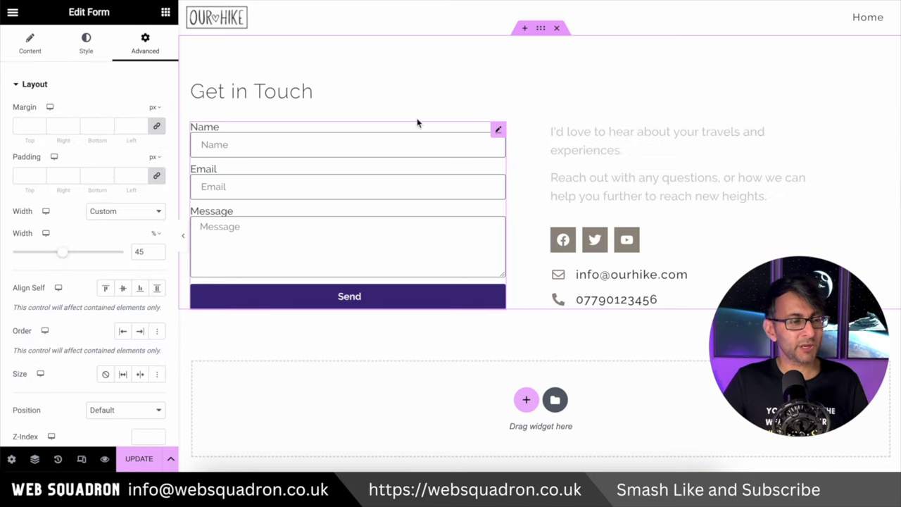
left_click(40, 55)
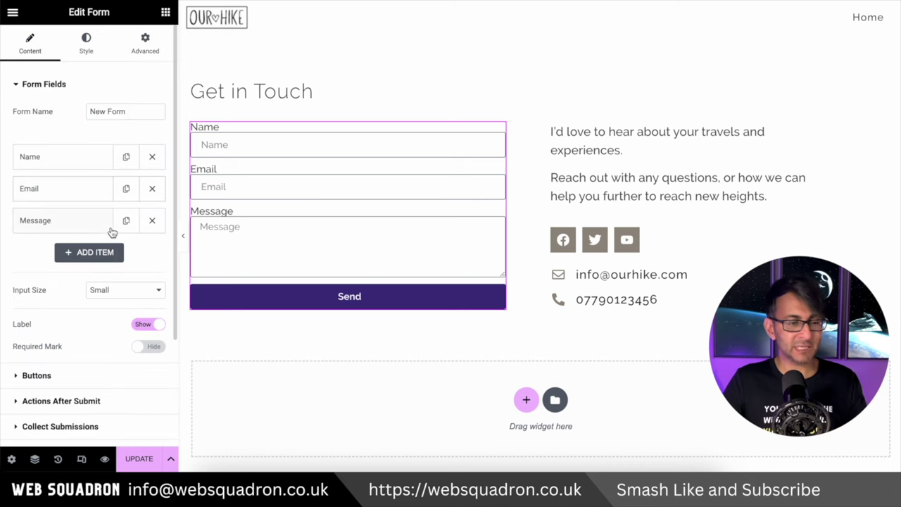
left_click(113, 253)
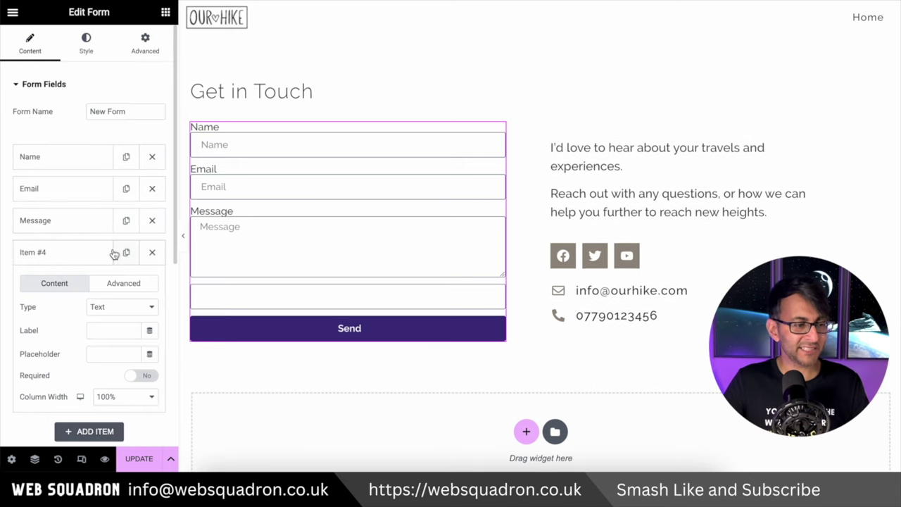
left_click(120, 306)
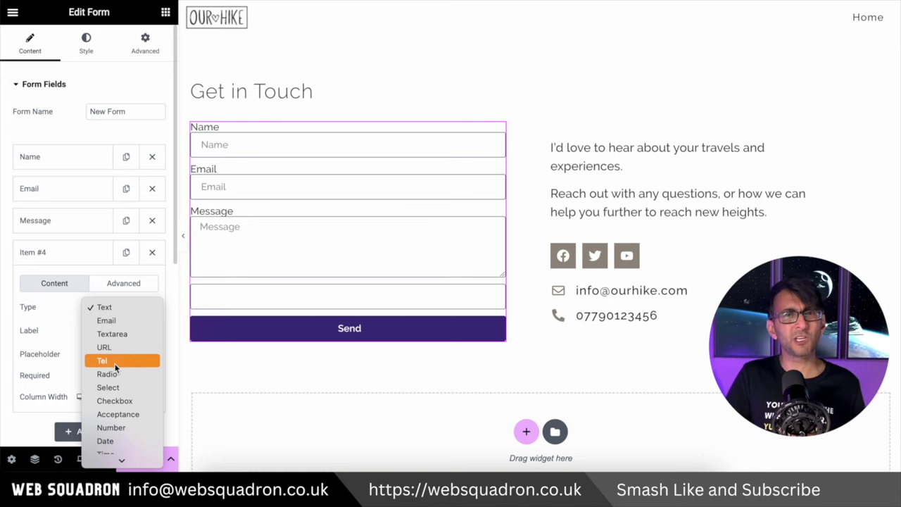
left_click(151, 259)
left_click(152, 253)
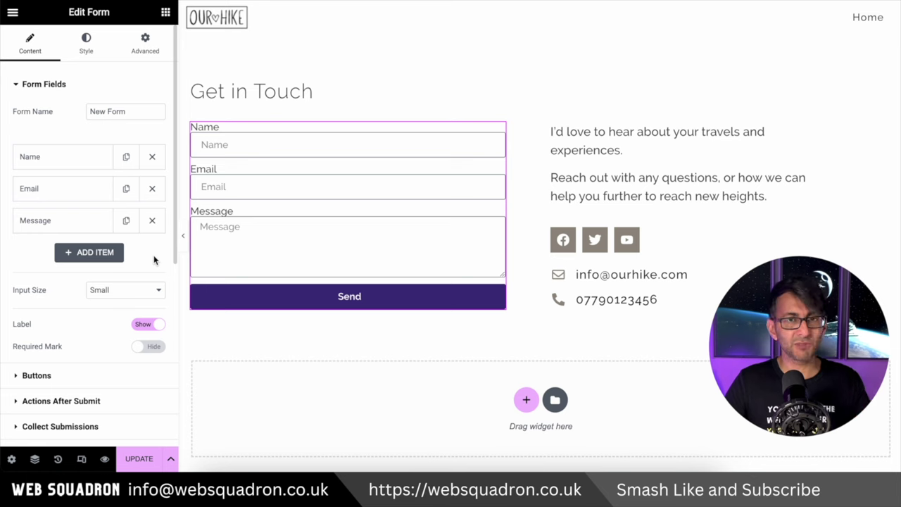
Step: Hide the contact form's field labels and set the Message field to 6 rows
left_click(138, 329)
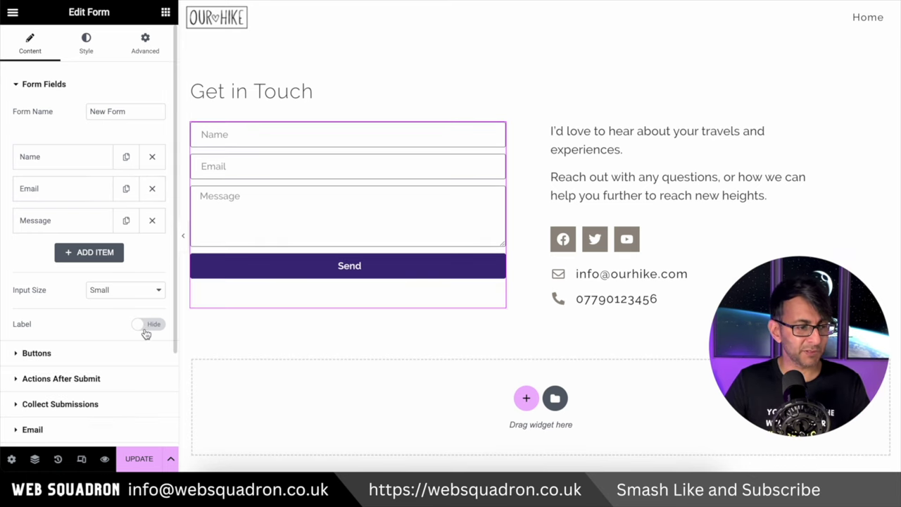
left_click(65, 225)
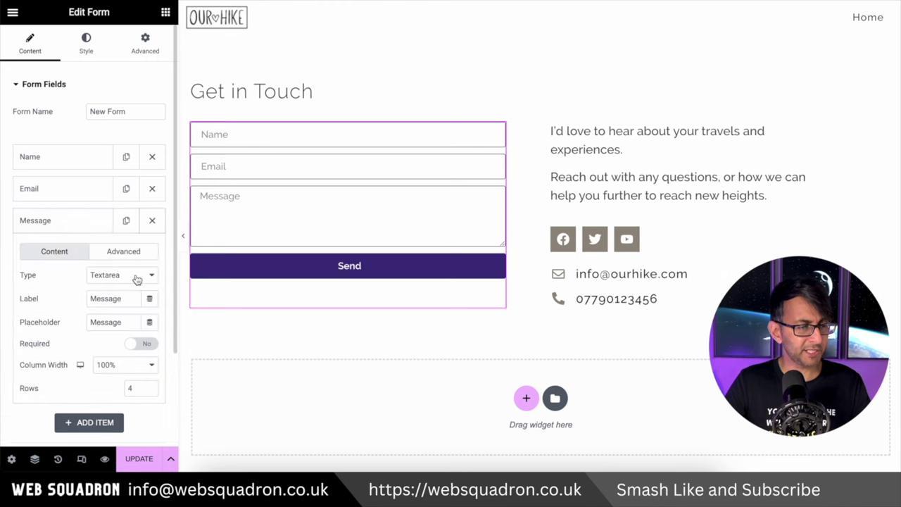
left_click(150, 386)
left_click(150, 385)
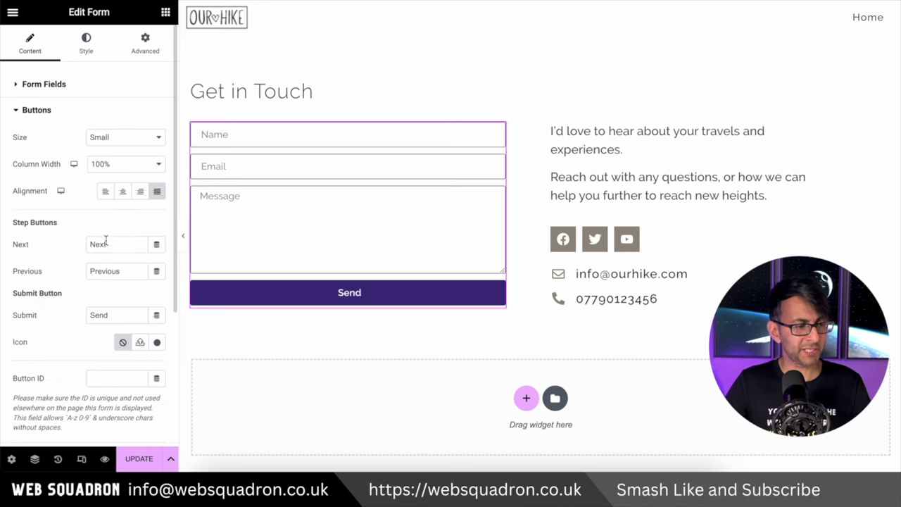
Step: Left-align the Send button and set the form's notification email recipient and the subject "Our Hike Contact Page"
left_click(107, 191)
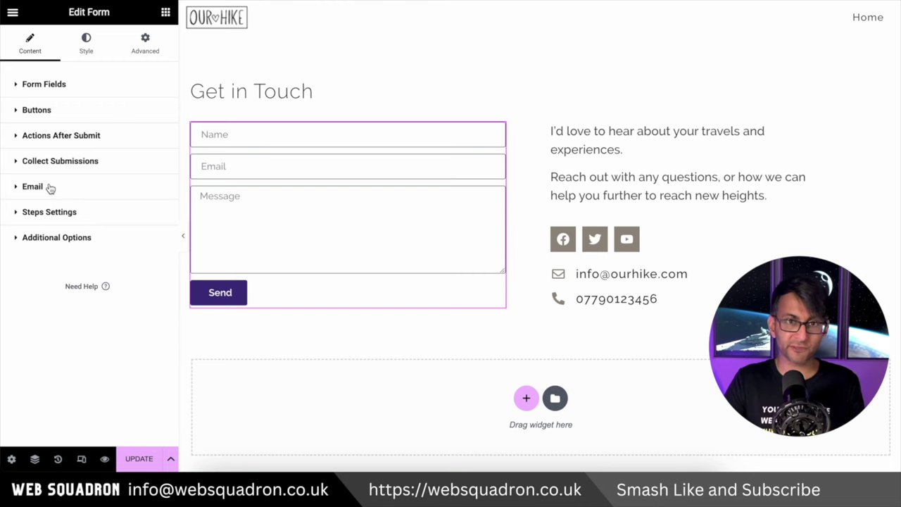
left_click(33, 186)
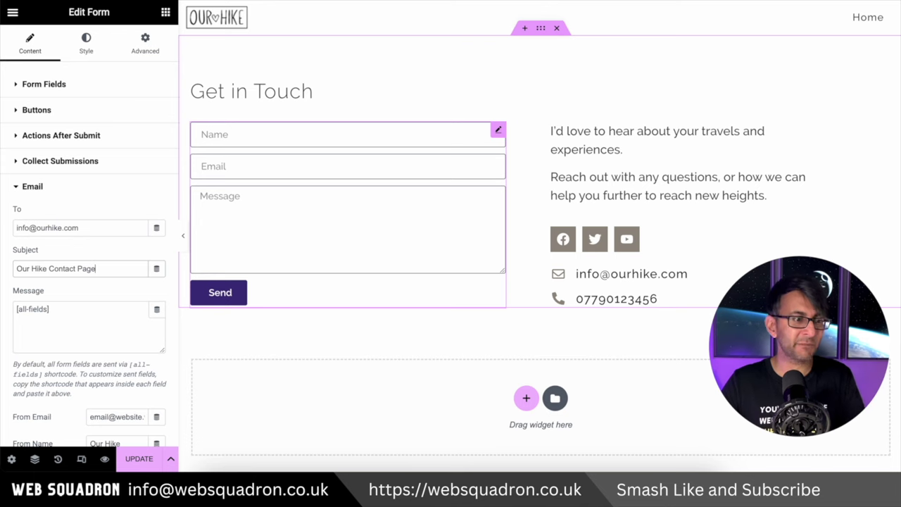
Step: Set the form field typography size to 1.2 rem
left_click(86, 43)
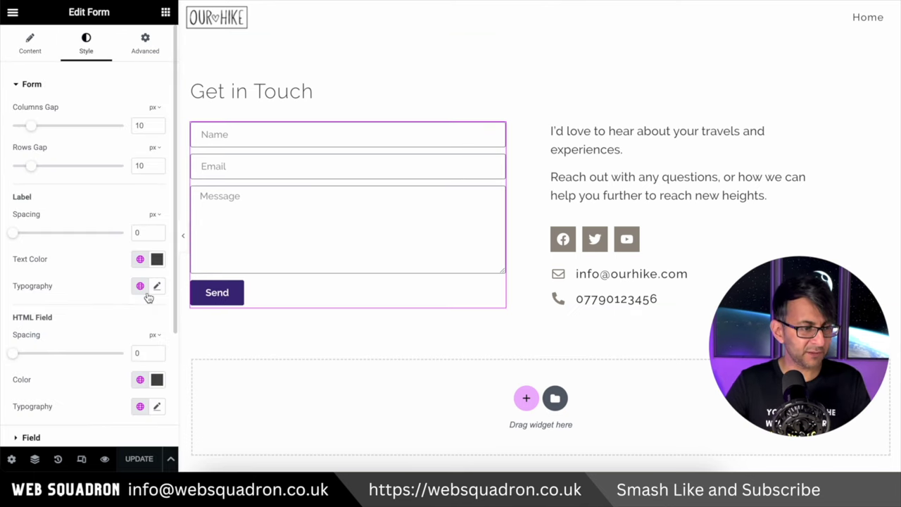
scroll(105, 281, "down", 5)
left_click(57, 113)
left_click(156, 164)
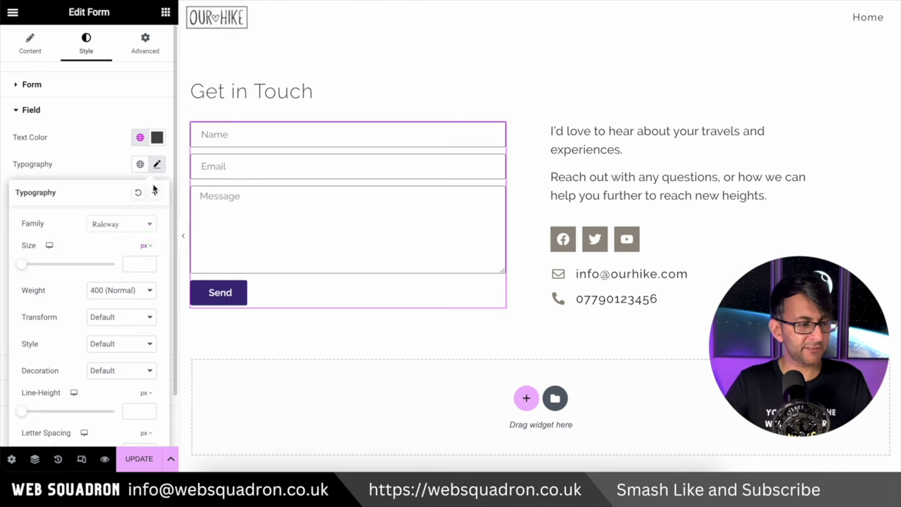
left_click(145, 247)
left_click(144, 290)
left_click(130, 264)
type("1.2")
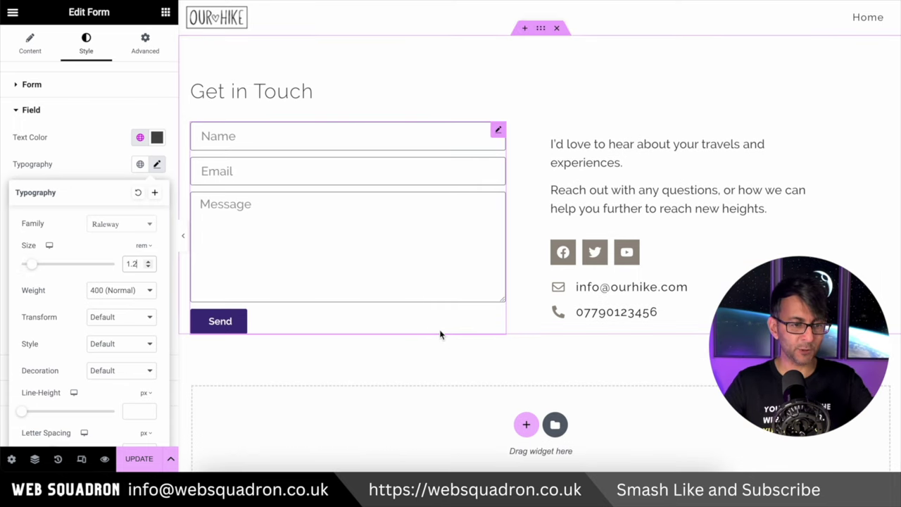
Step: Reduce the form's Message field to 5 rows
left_click(32, 84)
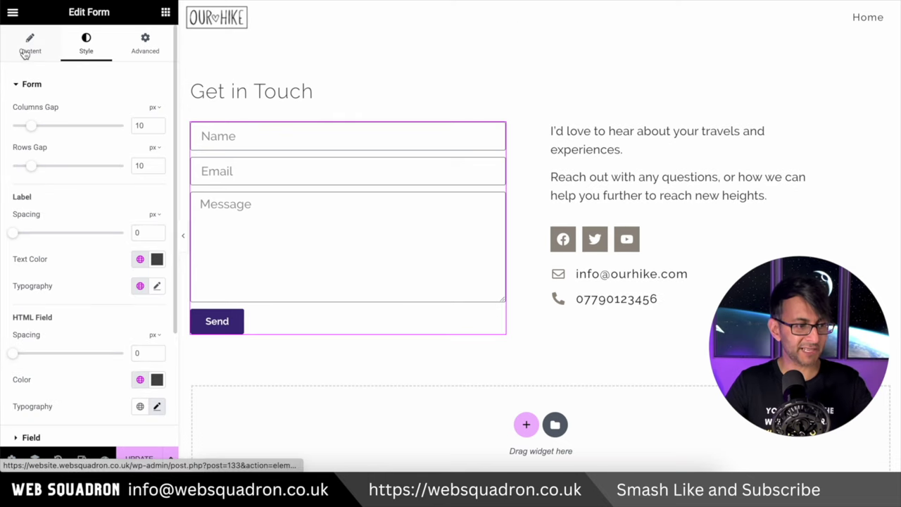
left_click(26, 49)
left_click(79, 224)
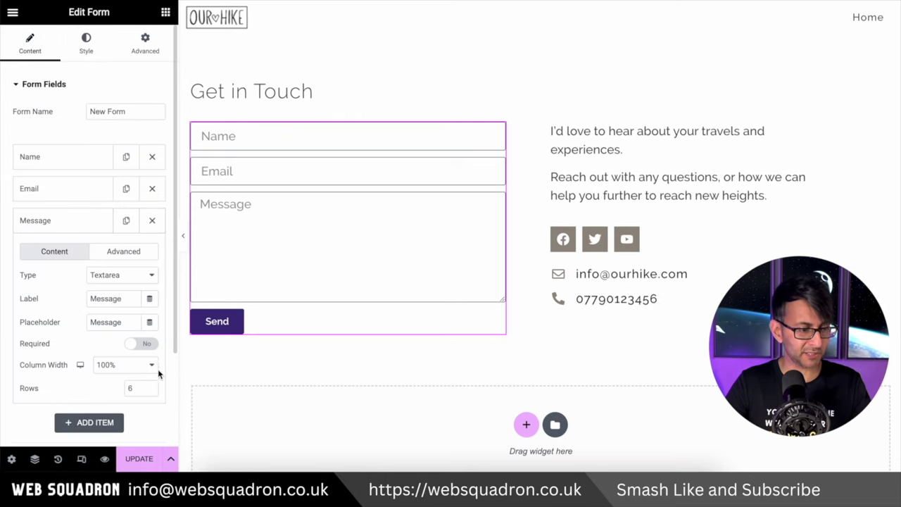
left_click(151, 391)
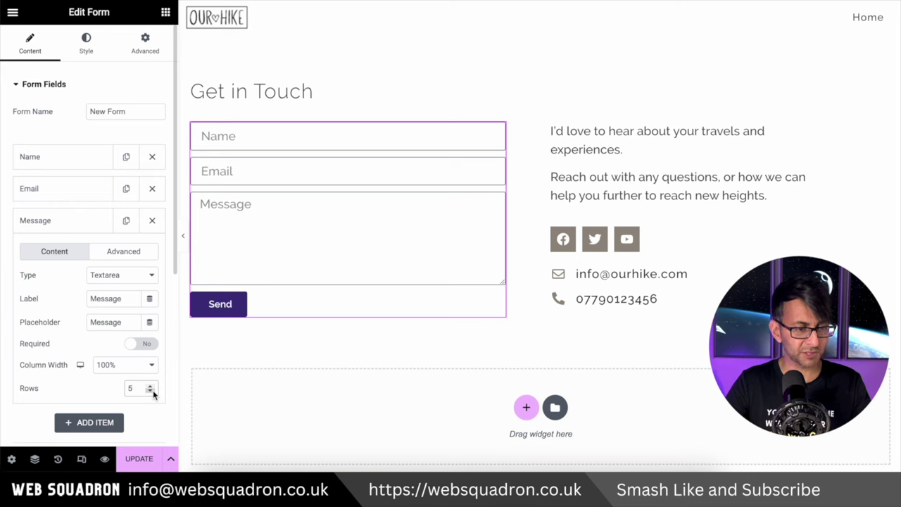
Step: Set the Send button's hover background to the black global color
left_click(86, 44)
scroll(85, 294, "down", 3)
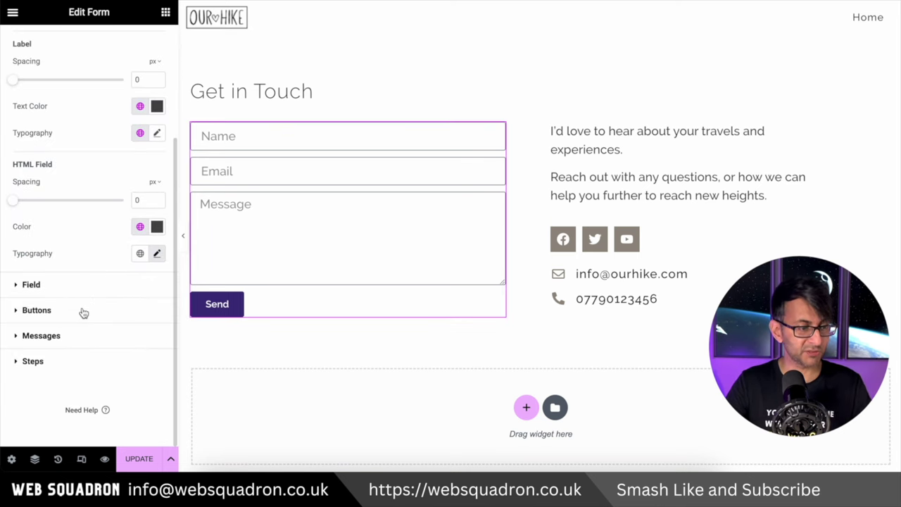
left_click(83, 313)
scroll(113, 295, "down", 3)
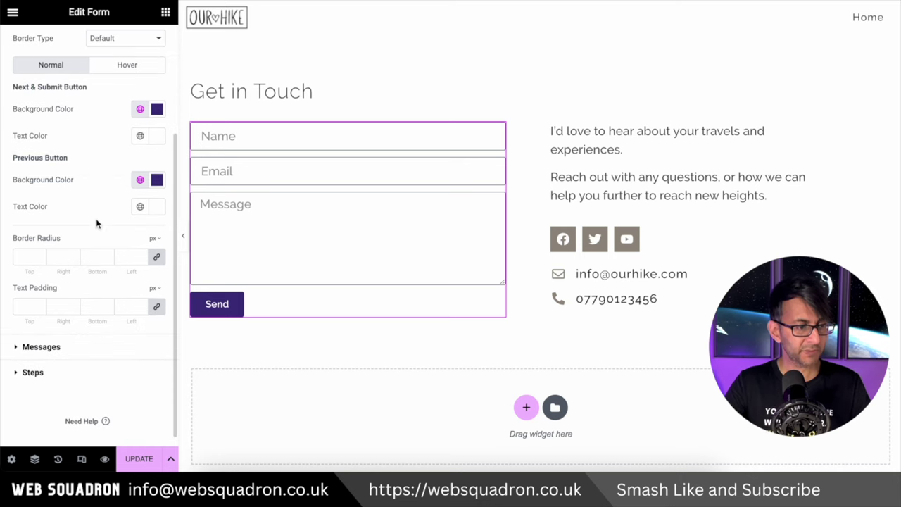
left_click(140, 108)
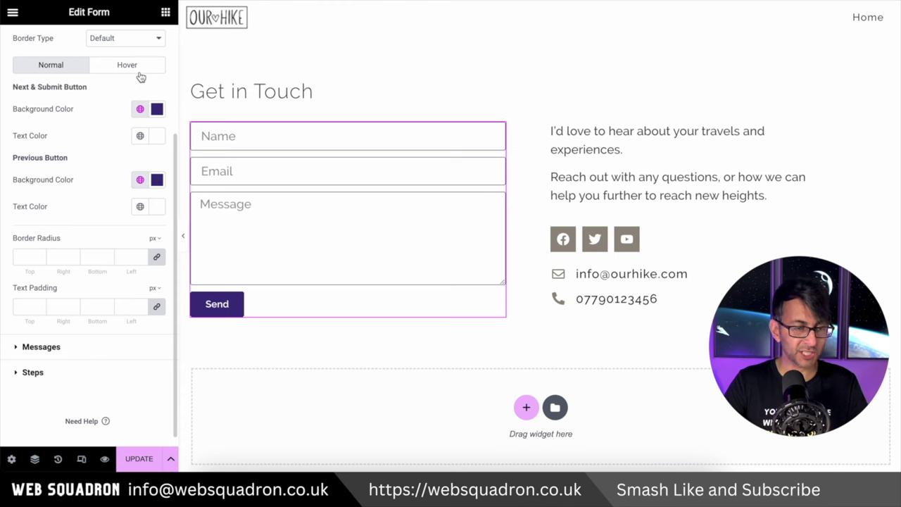
left_click(138, 68)
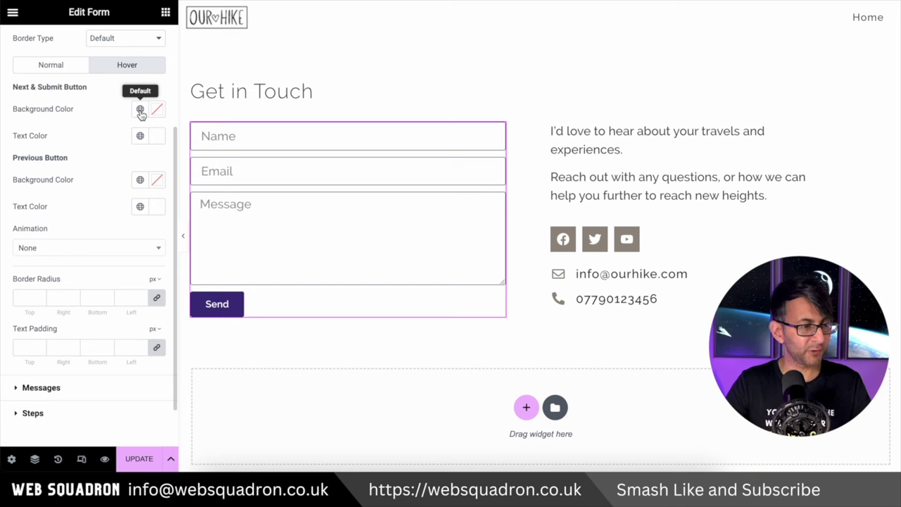
left_click(140, 110)
scroll(95, 239, "down", 2)
scroll(87, 303, "down", 1)
left_click(82, 308)
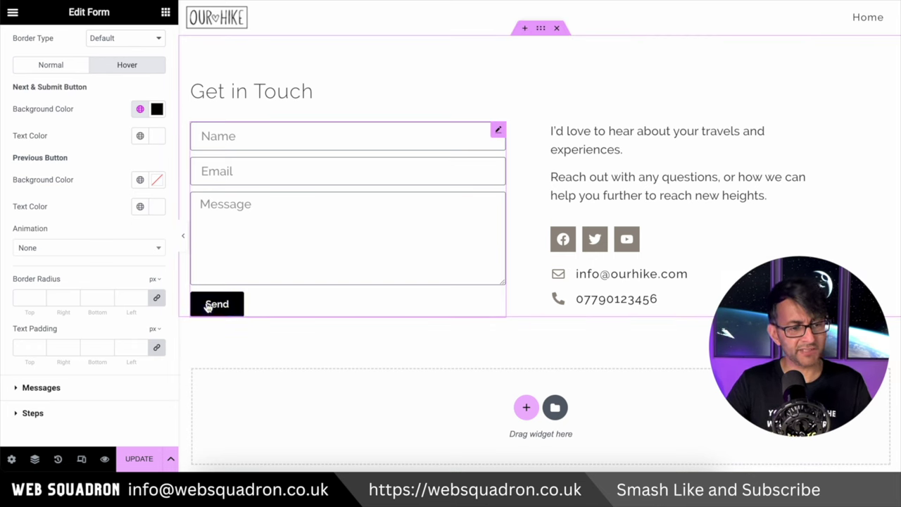
Step: Set the contact form's width to Full Width (100%) for mobile only, and compare the result with the desktop layout
left_click(82, 458)
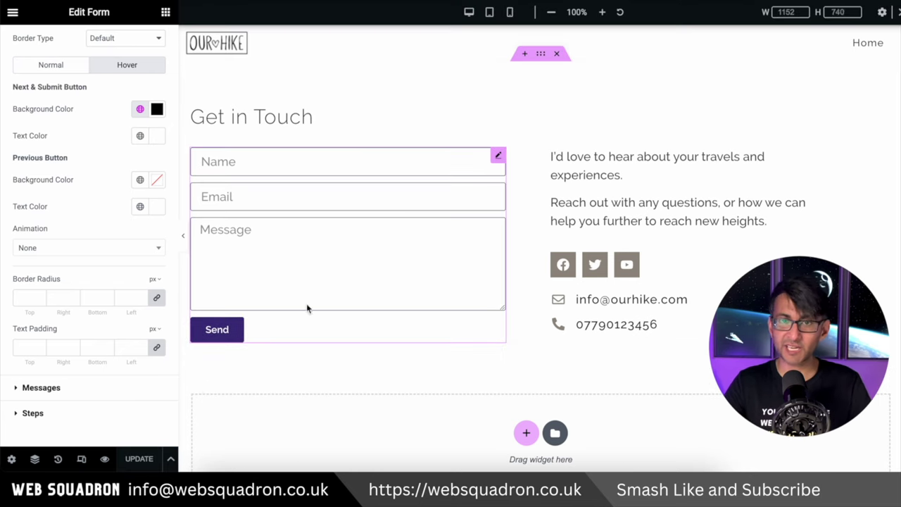
left_click(510, 12)
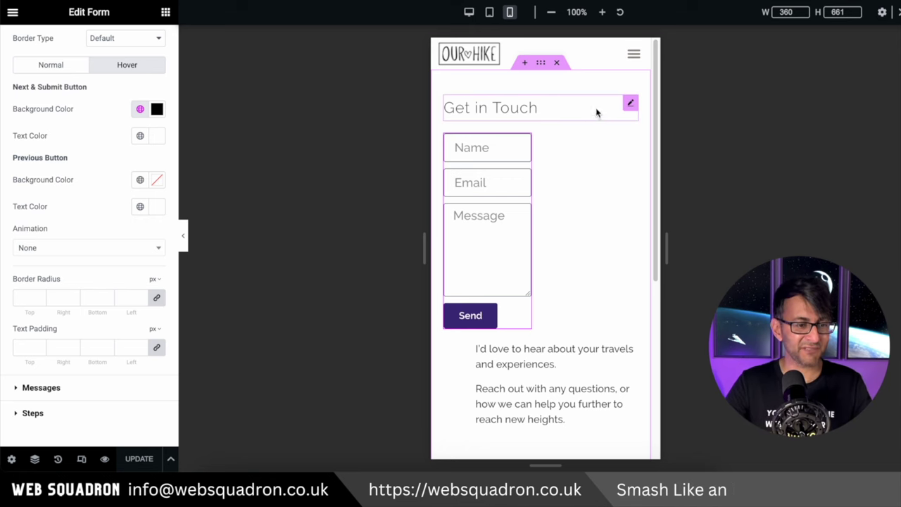
left_click(540, 65)
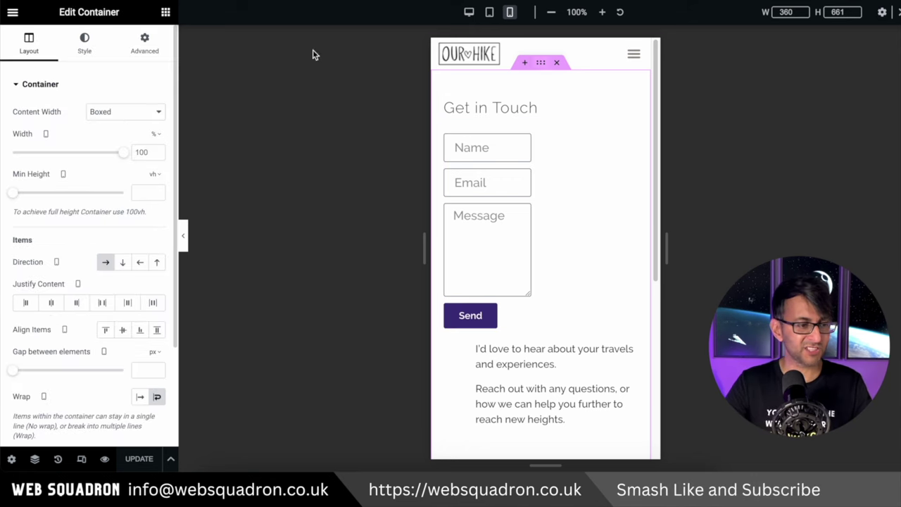
left_click(154, 55)
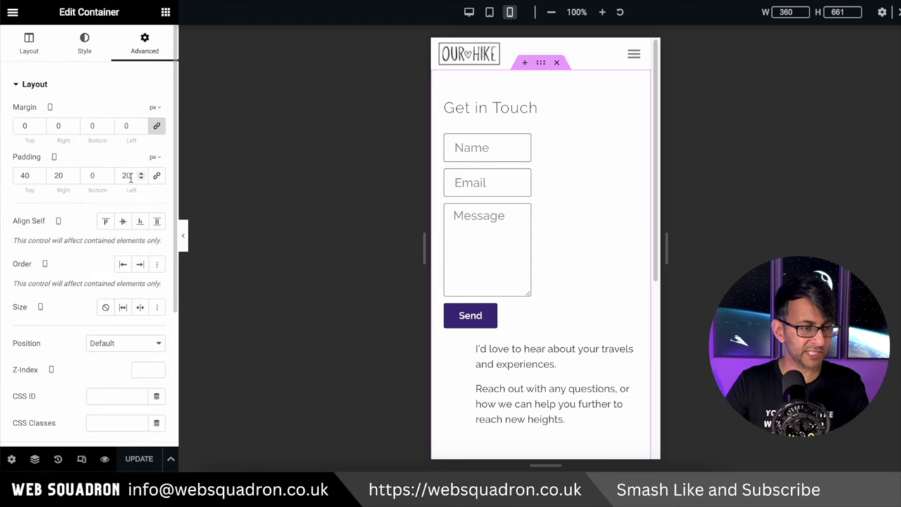
left_click(522, 142)
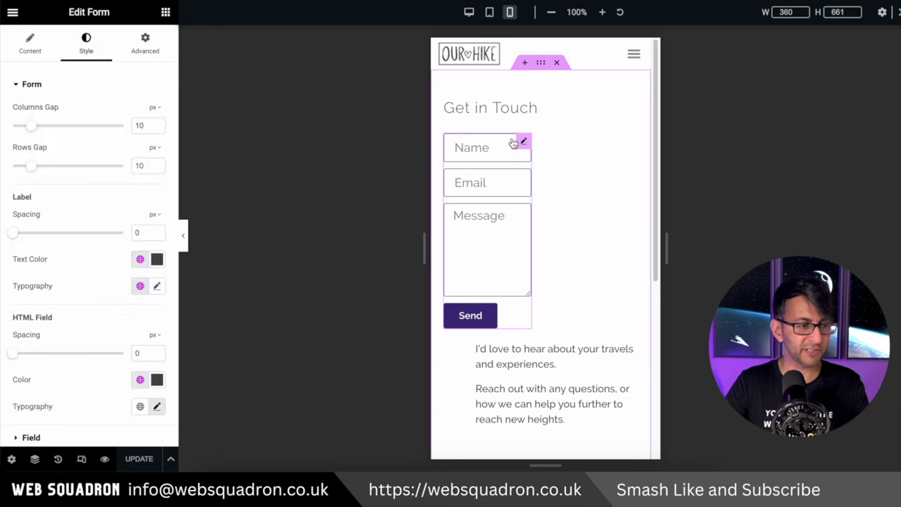
left_click(22, 41)
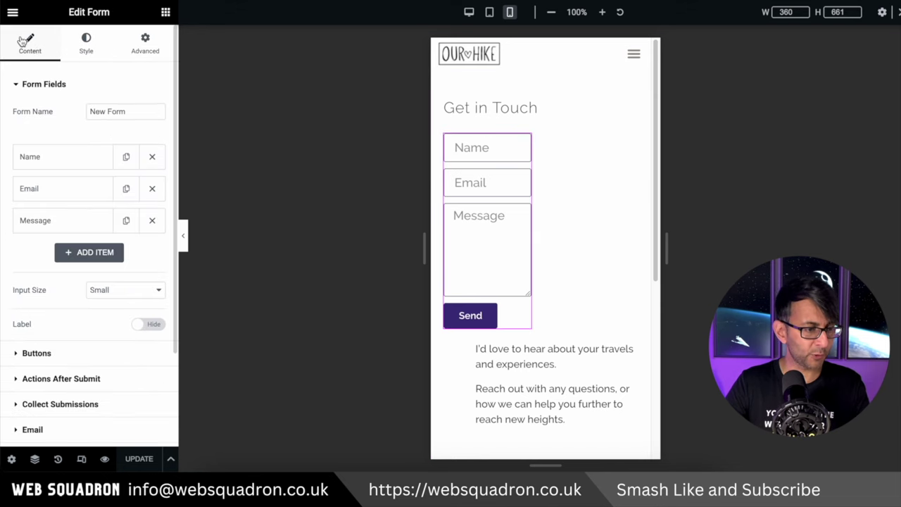
left_click(141, 55)
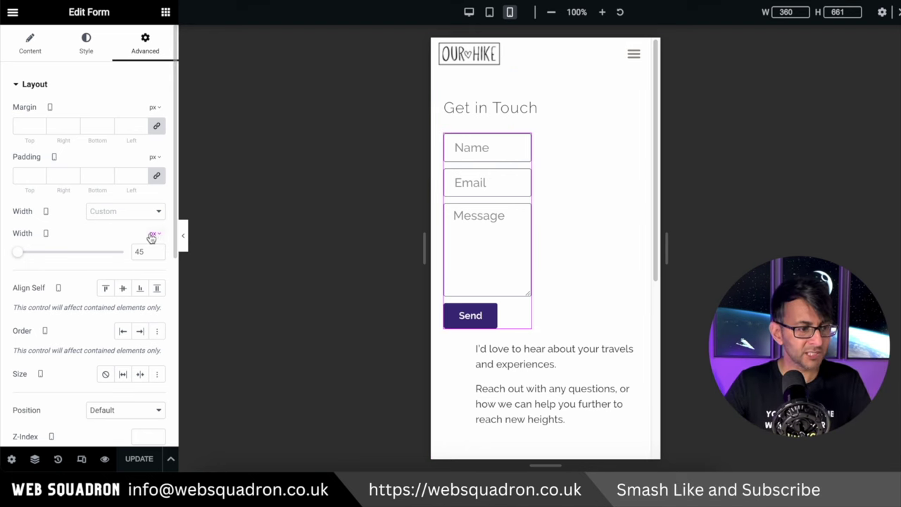
left_click(125, 214)
left_click(129, 224)
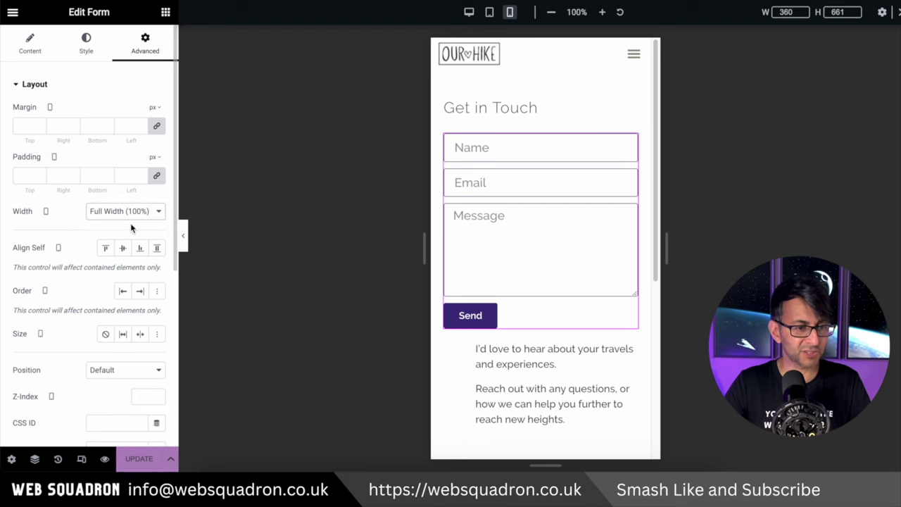
left_click(470, 13)
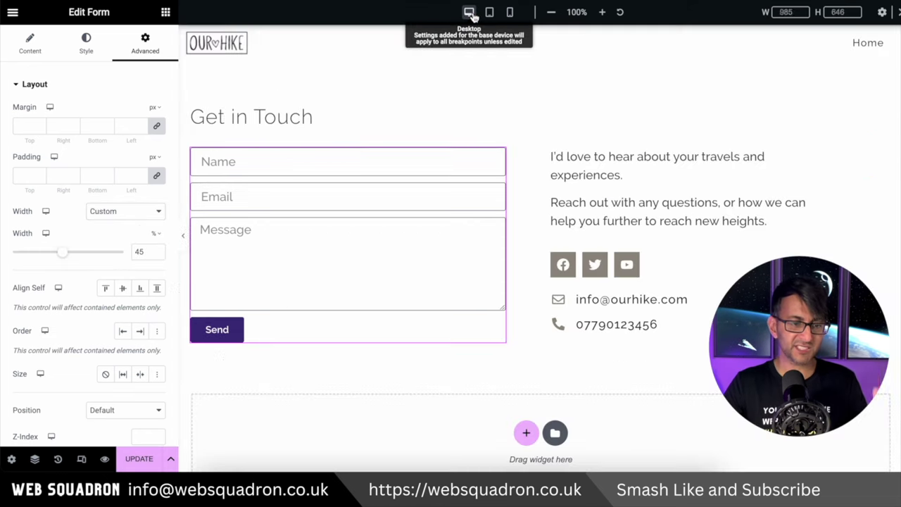
left_click(511, 14)
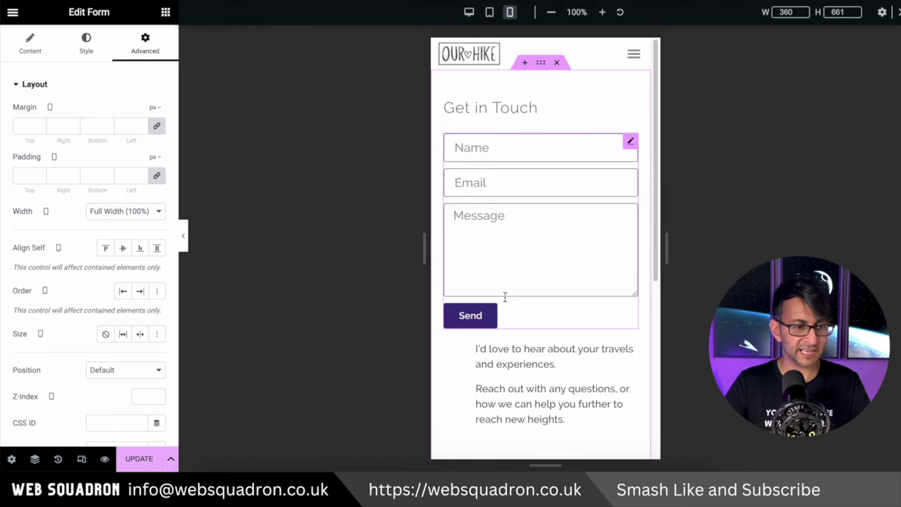
Step: Set the left margin of the container holding the intro text and contact details to 0 in the mobile layout
left_click(483, 349)
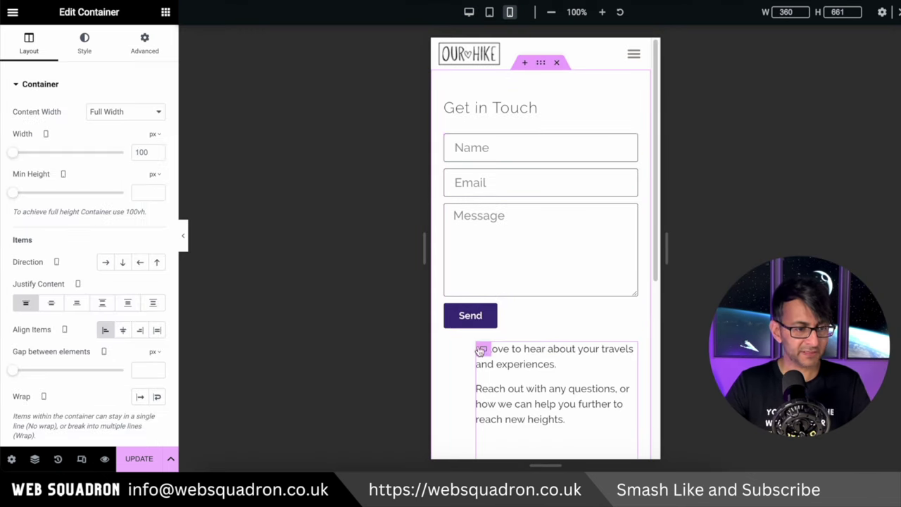
left_click(162, 47)
left_click(131, 125)
key("BackSpace")
key("BackSpace")
type("0")
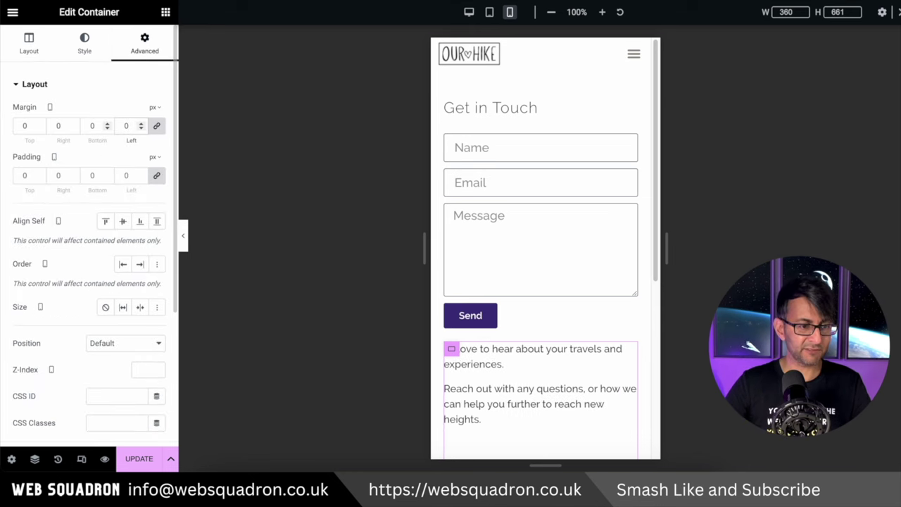
Step: Set the intro text widget's bottom padding to 0 in the mobile layout and review the lower part of the page
left_click(556, 355)
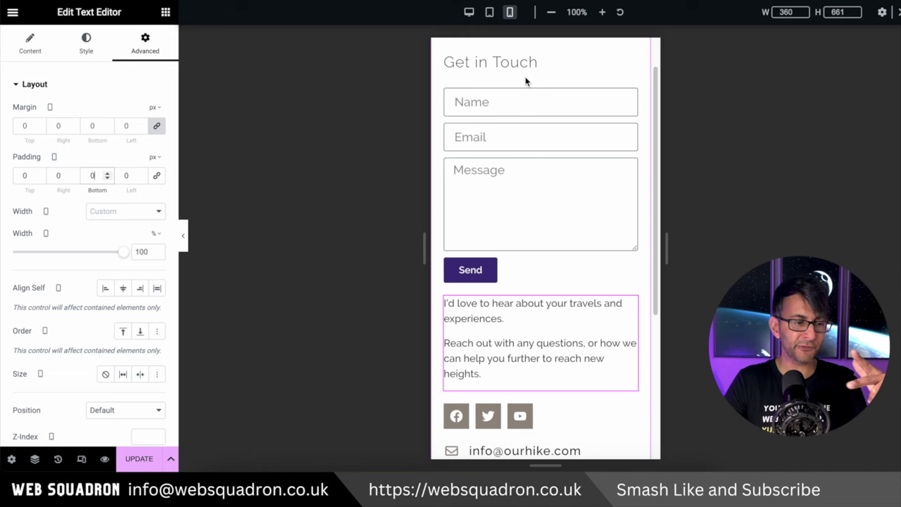
scroll(526, 134, "down", 2)
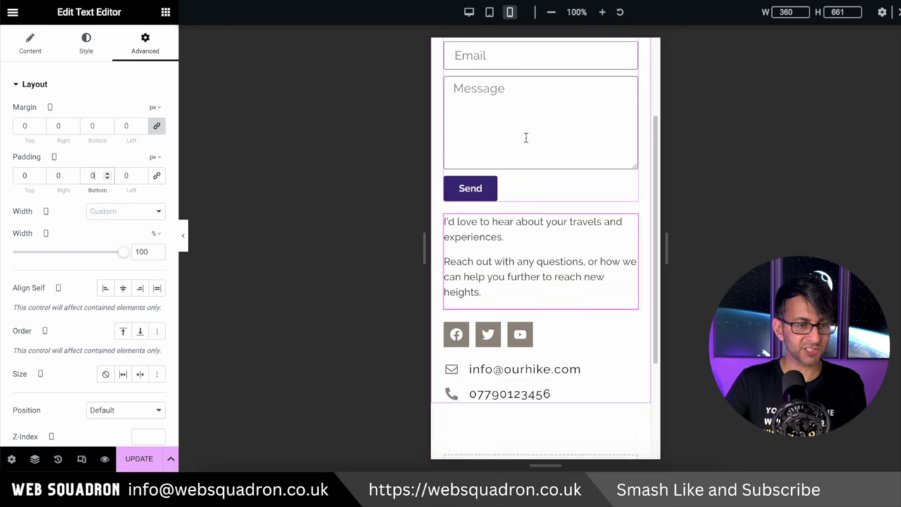
Step: Try the reversed row and reversed column directions on the page's outer container in the mobile layout, and return it to the horizontal row
left_click_drag(647, 218, 654, 130)
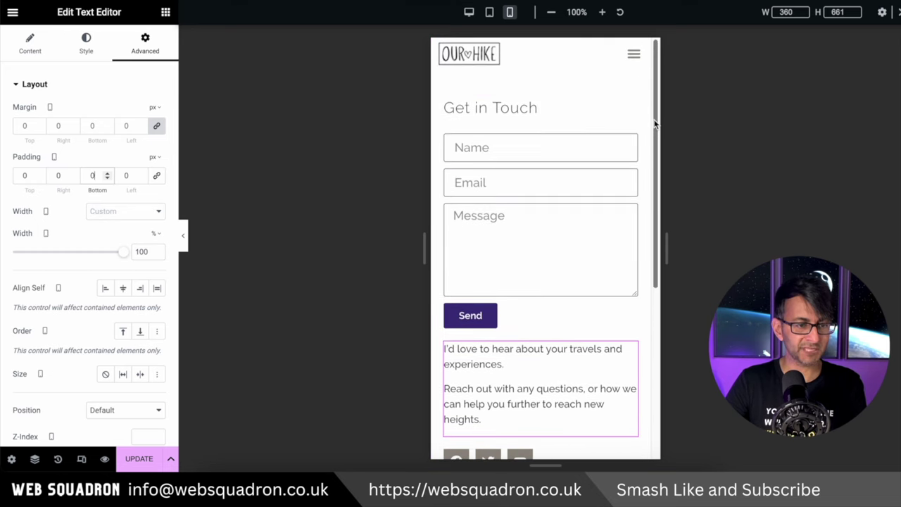
left_click(540, 63)
left_click(28, 43)
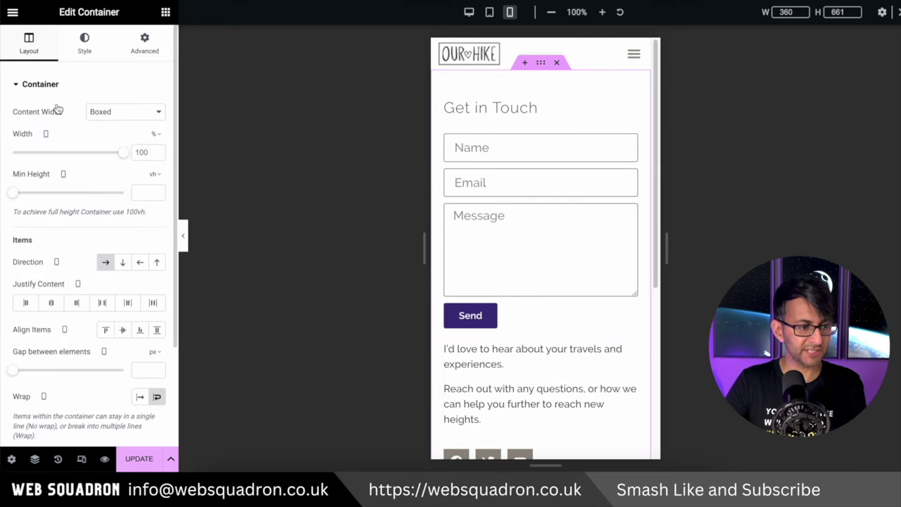
left_click(139, 264)
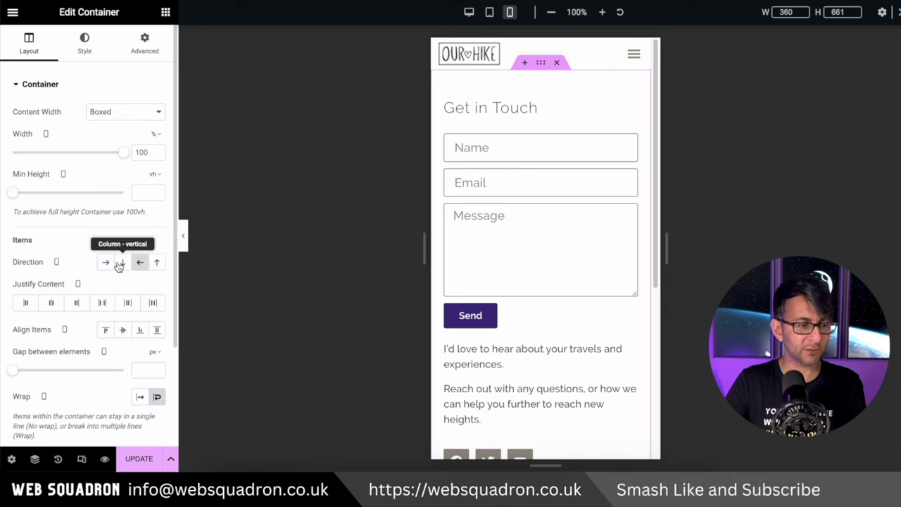
left_click(156, 263)
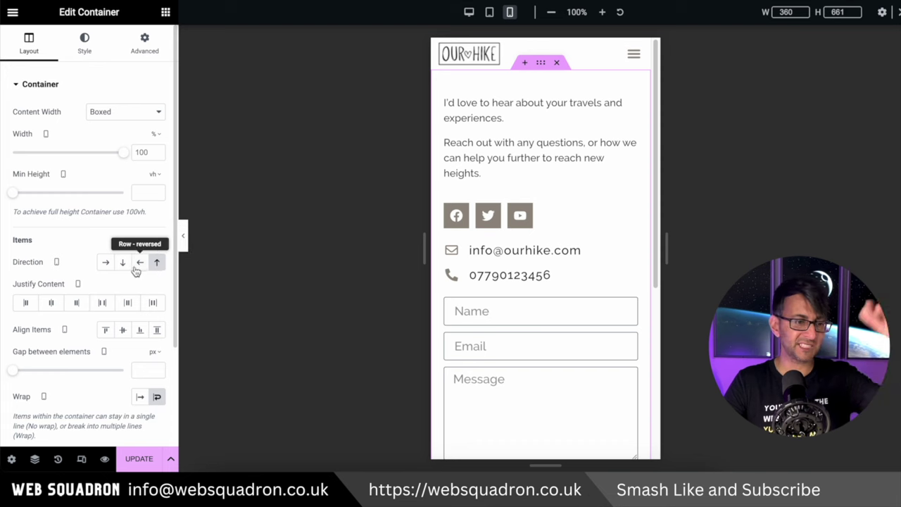
left_click(105, 262)
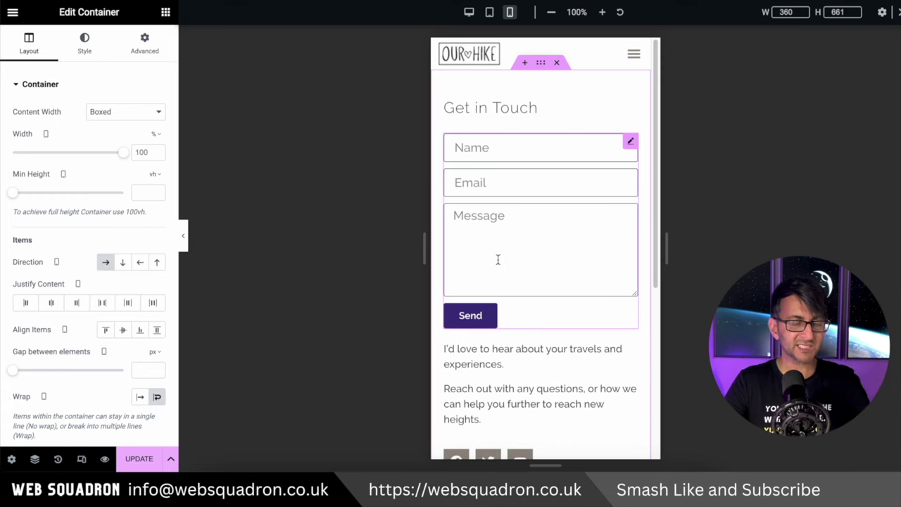
Step: Give the Get in Touch heading a custom order of 1 in the mobile layout
left_click(535, 113)
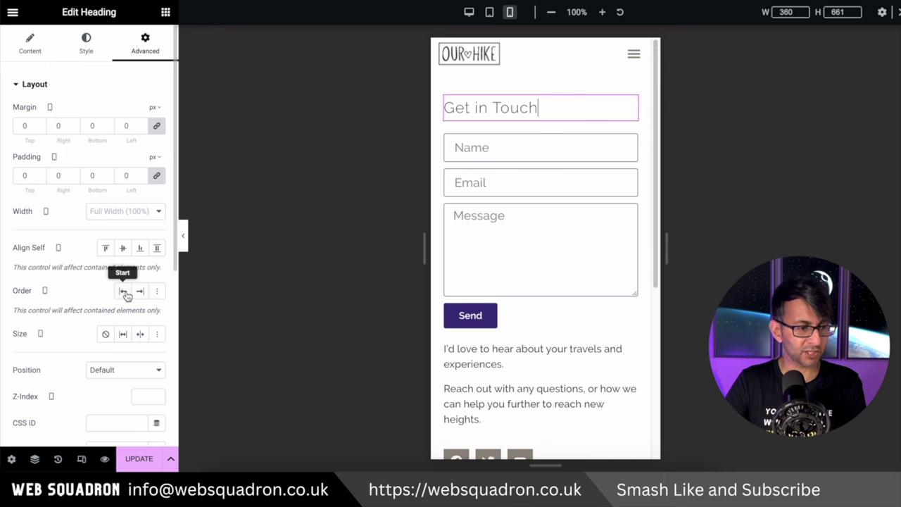
left_click(158, 291)
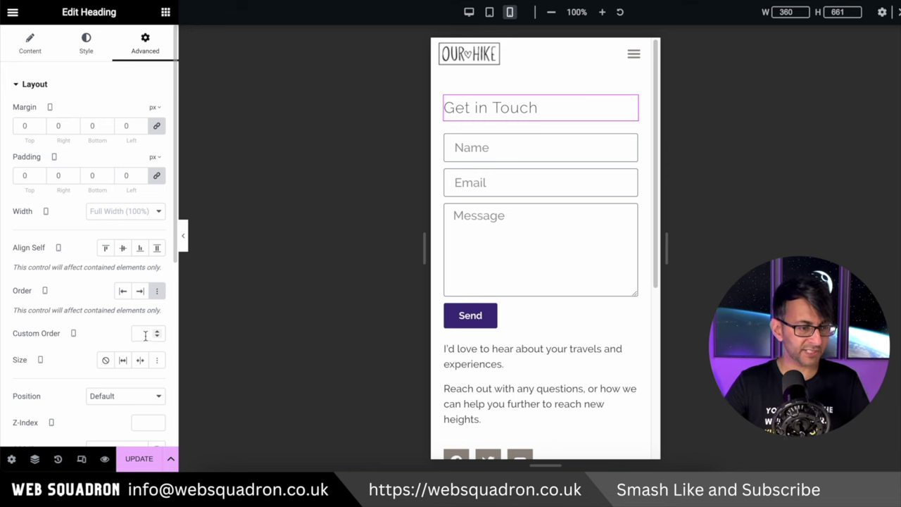
type("1")
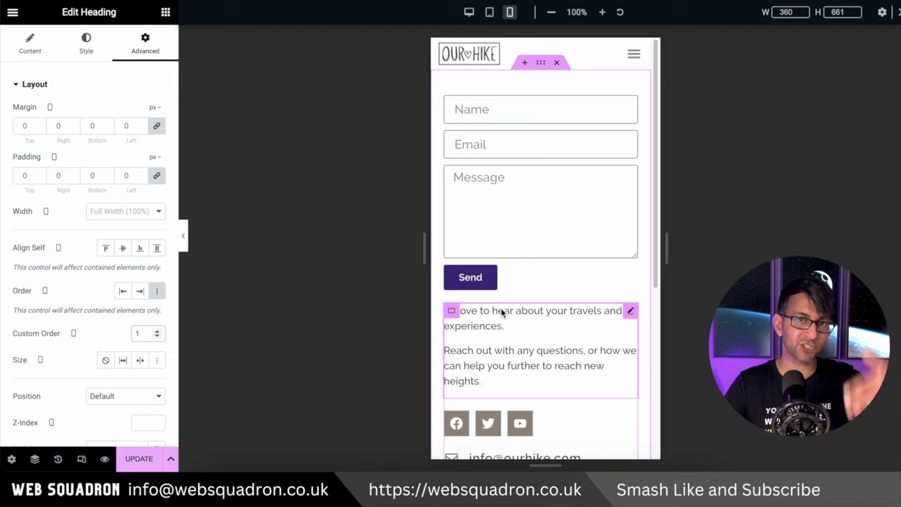
Step: Give the contact form a custom order of 3 in the mobile layout
left_click(631, 106)
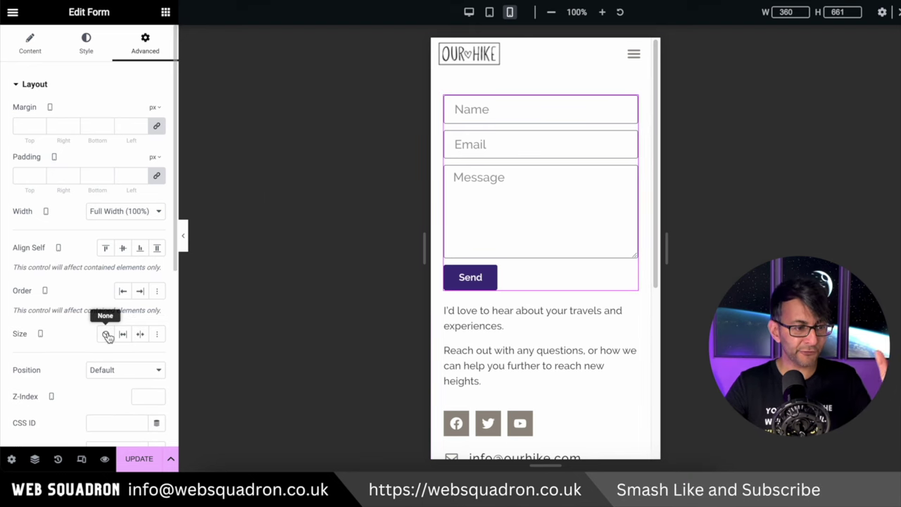
left_click(156, 292)
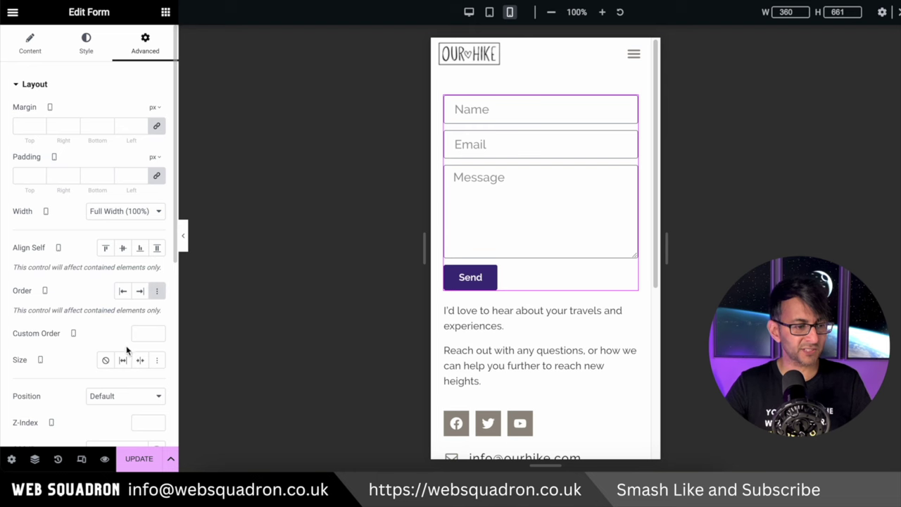
left_click(138, 333)
type("3")
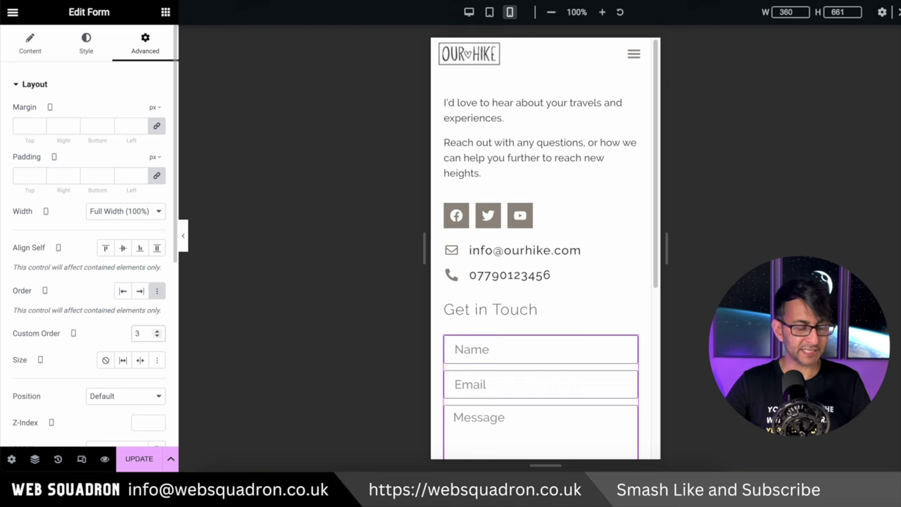
Step: Give the container holding the intro text and contact details a custom order of 2 for mobile, and compare it with the desktop layout
left_click(454, 106)
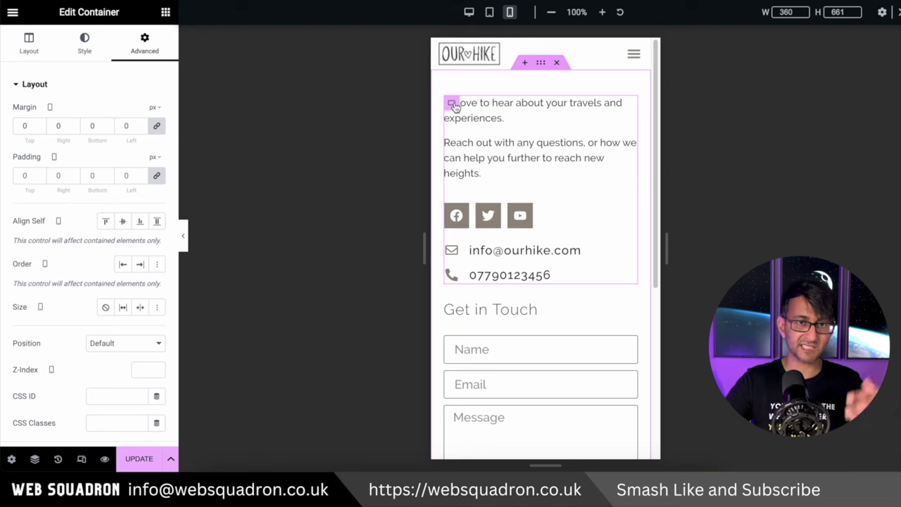
left_click(156, 263)
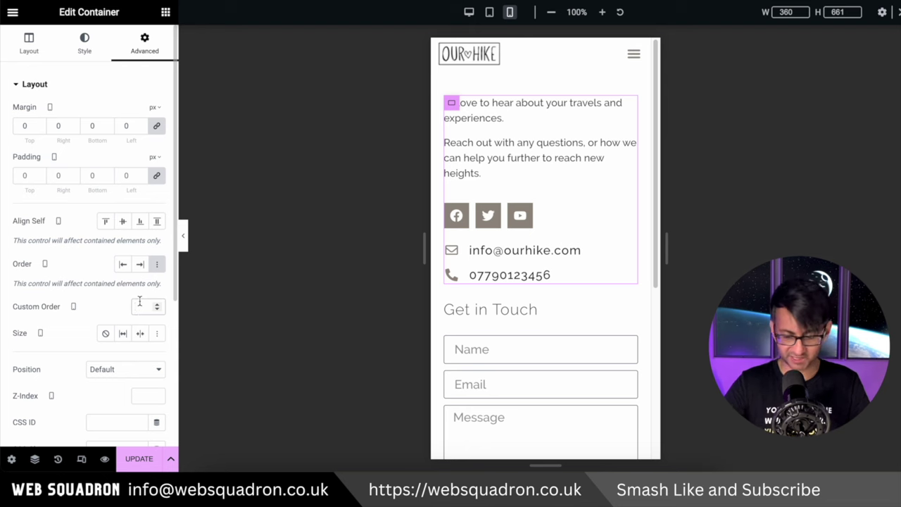
left_click(138, 305)
type("2")
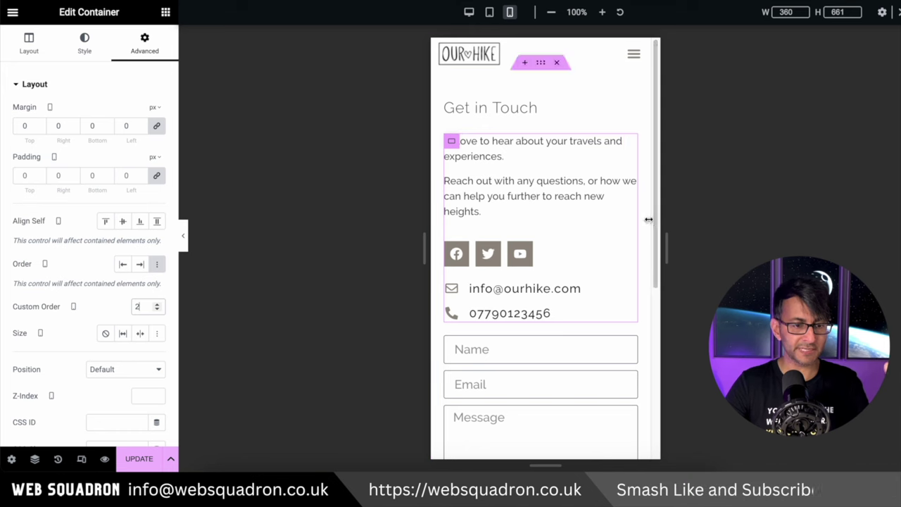
left_click_drag(657, 201, 670, 181)
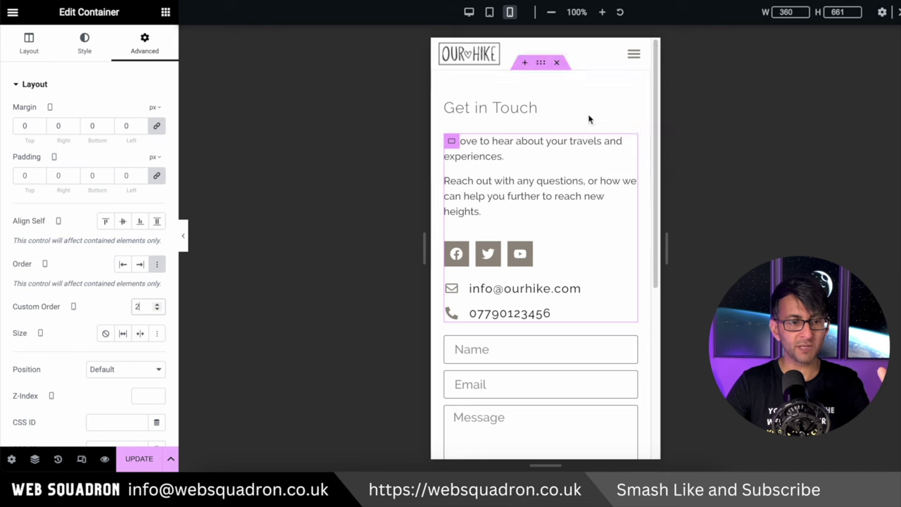
left_click(470, 12)
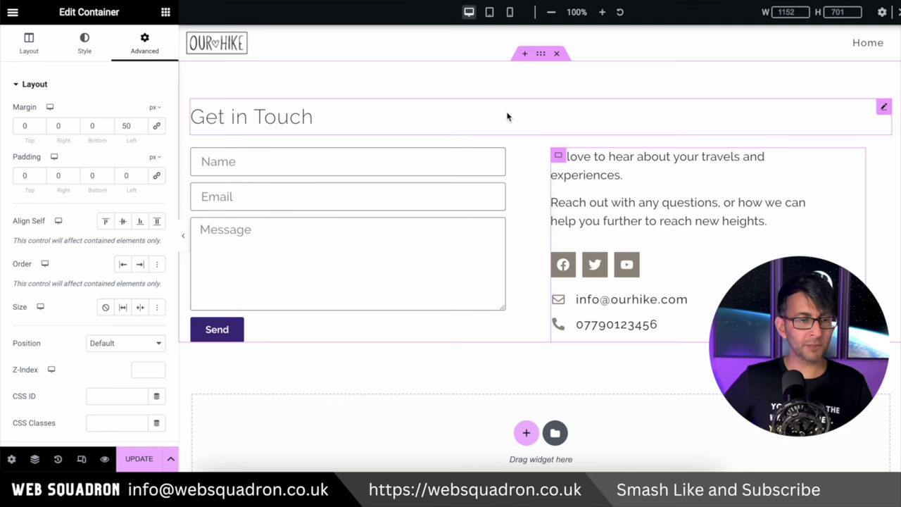
left_click(510, 12)
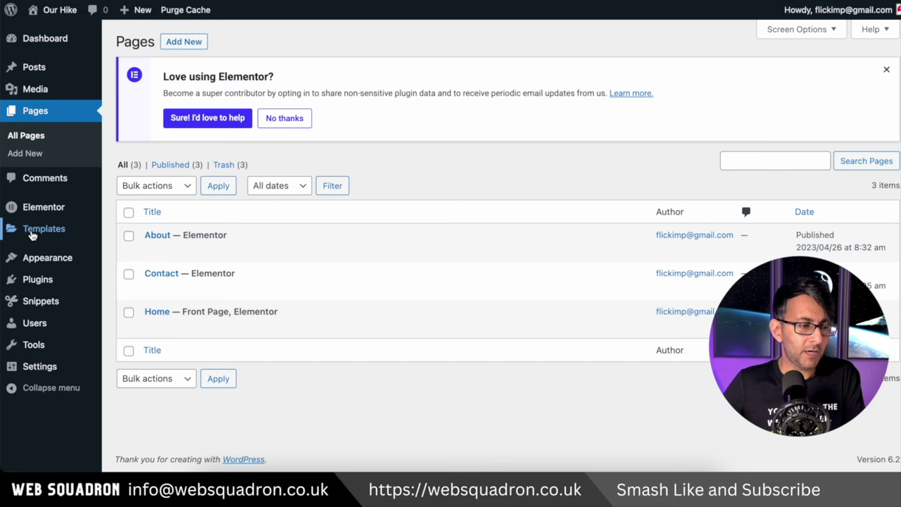
Step: Go to the saved templates in the WordPress dashboard and open the Header Home template for editing with Elementor in a new browser tab
mouse_move(32, 234)
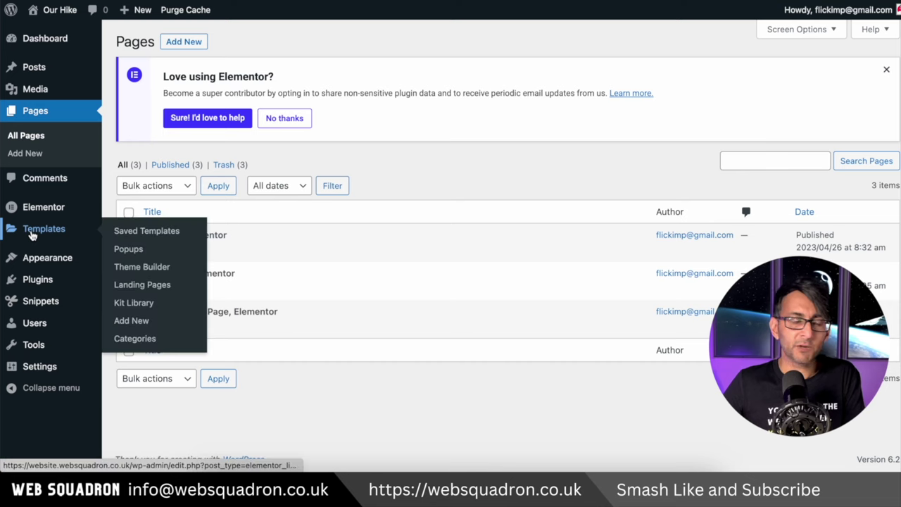
left_click(137, 236)
left_click(124, 243)
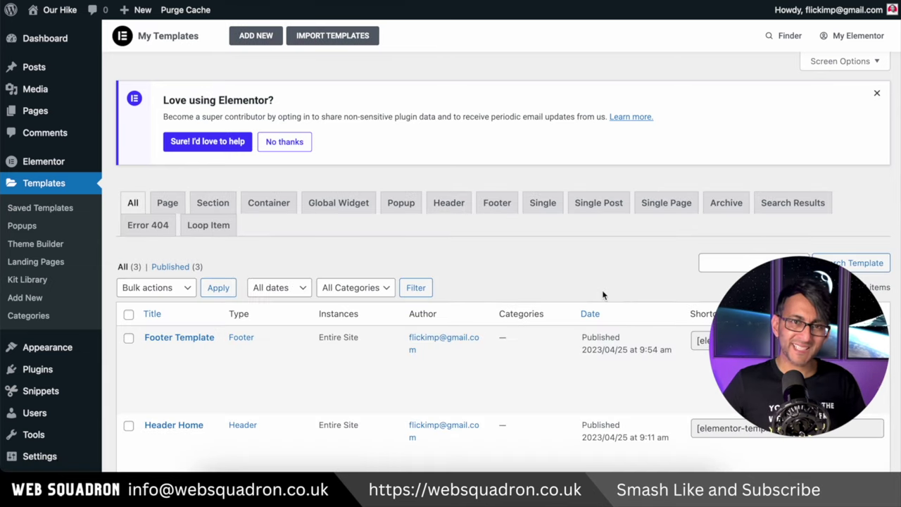
scroll(603, 295, "down", 1)
scroll(603, 295, "down", 3)
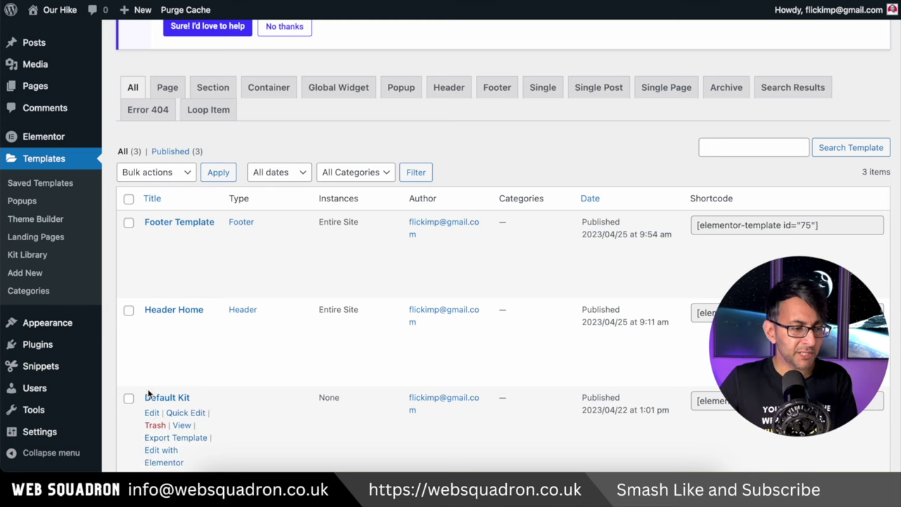
right_click(166, 375)
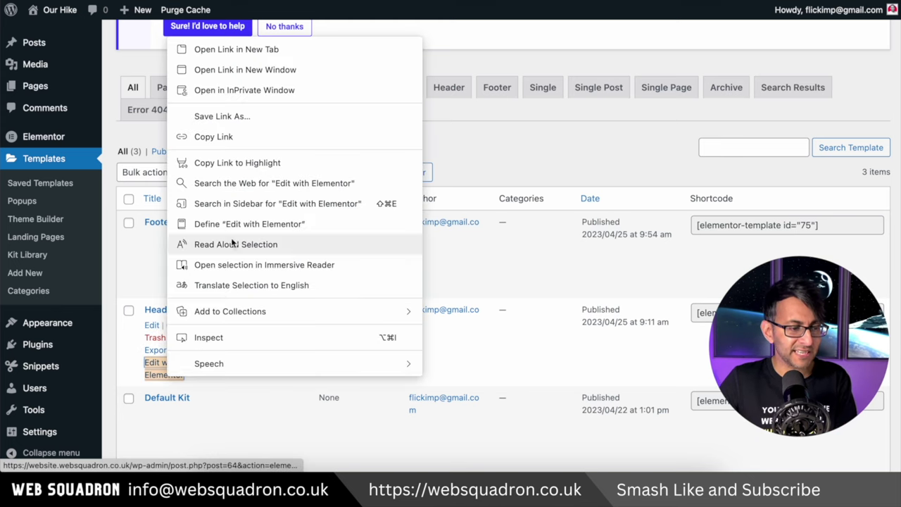
left_click(276, 50)
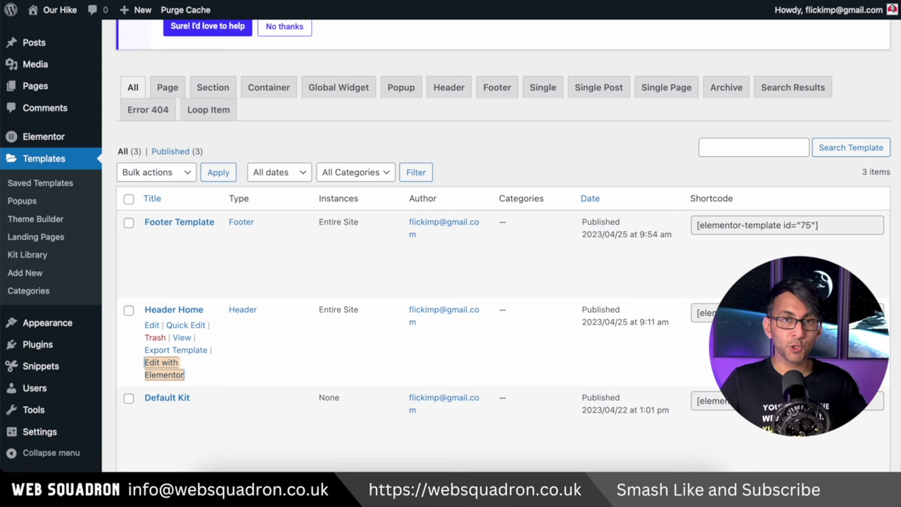
Step: Create a new Header template named Header Other Pages and dismiss the block library to start from an empty canvas
scroll(267, 187, "down", 3)
scroll(260, 140, "up", 4)
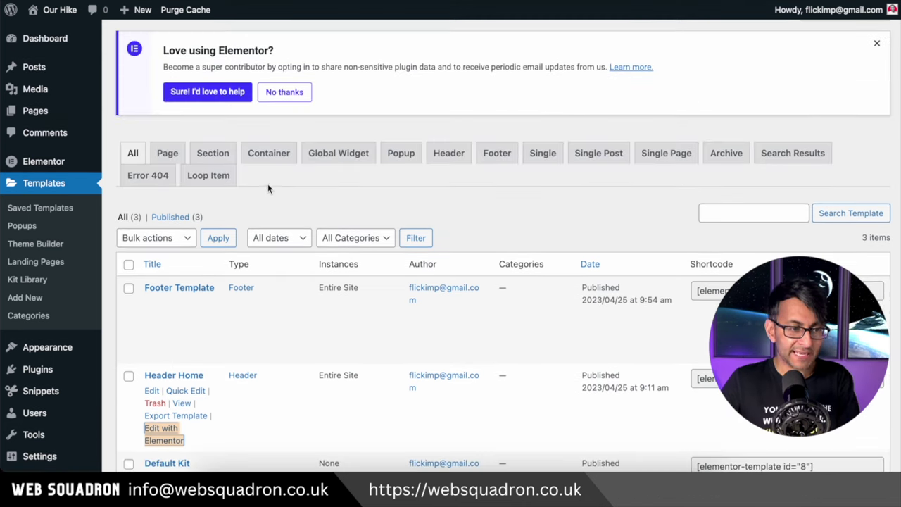
scroll(253, 105, "up", 1)
left_click(257, 35)
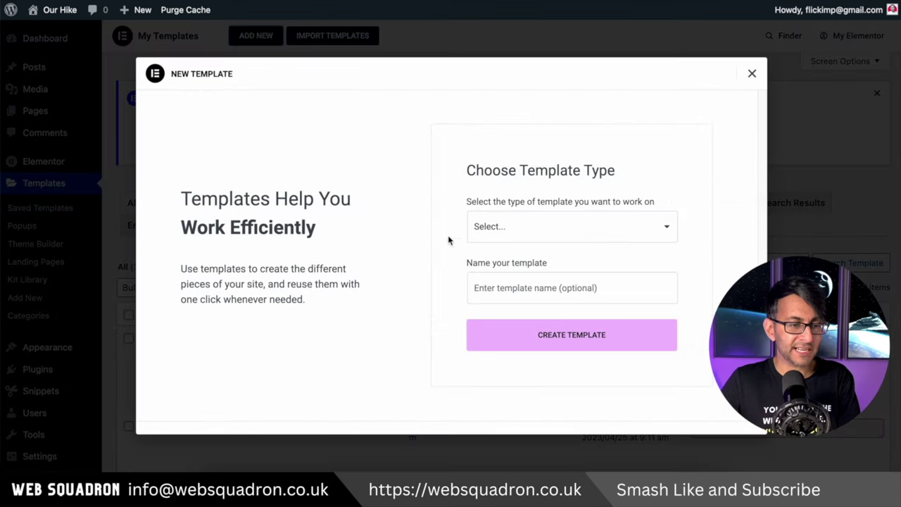
left_click(501, 230)
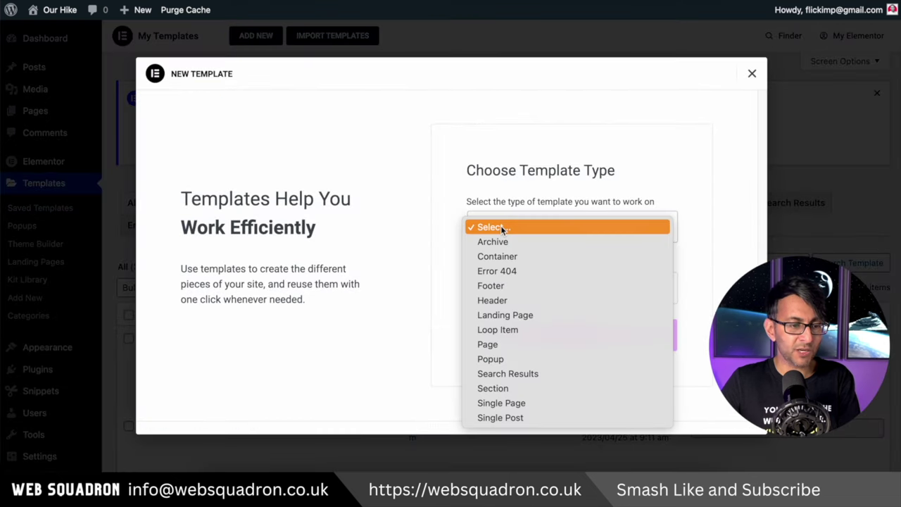
left_click(522, 300)
left_click(510, 286)
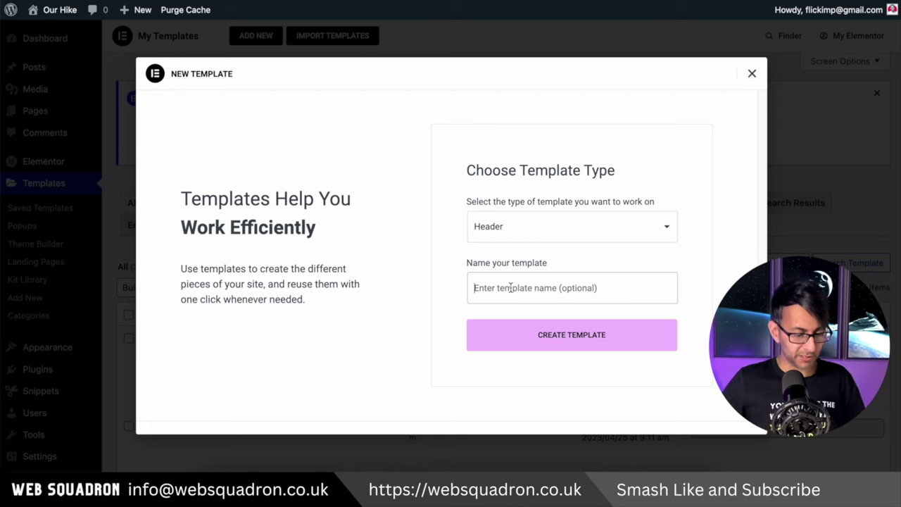
type("Header Other Pages")
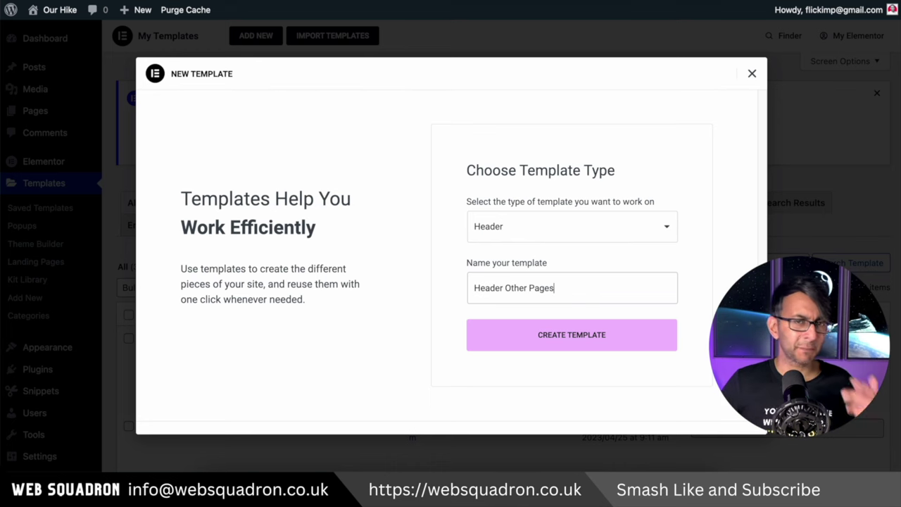
left_click(580, 337)
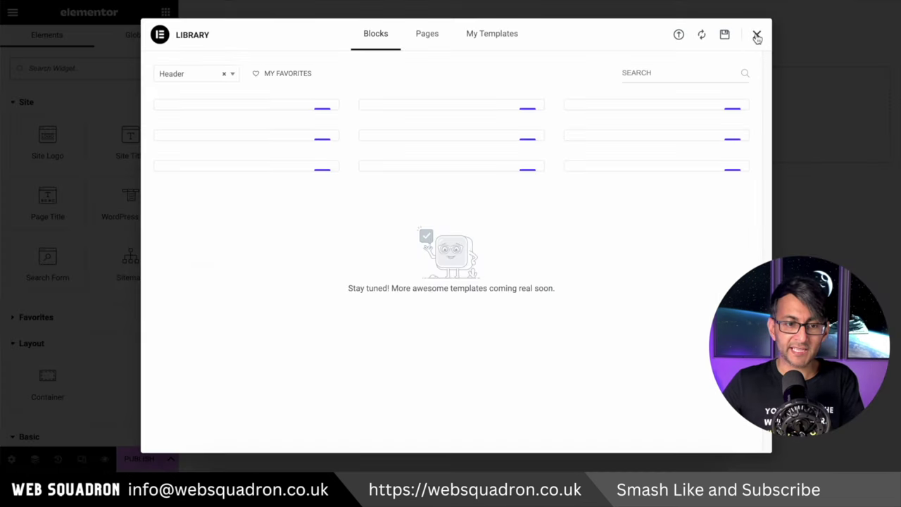
left_click(757, 35)
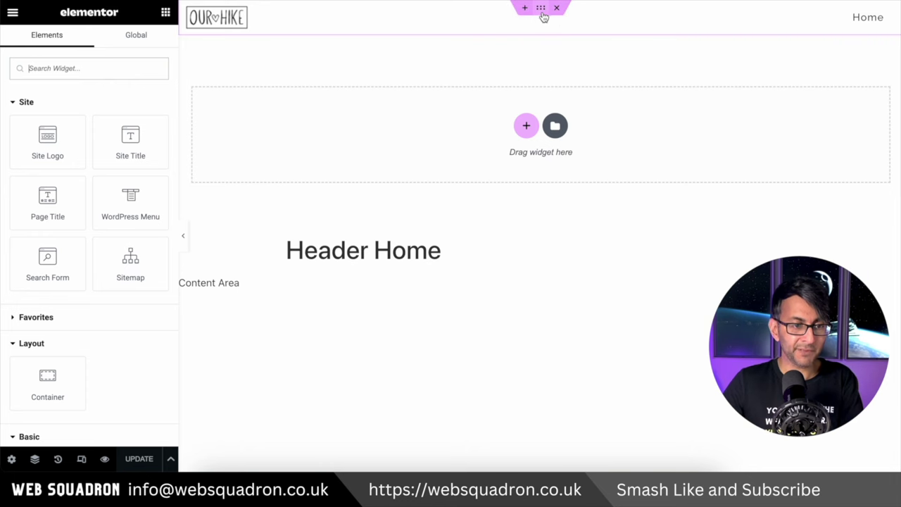
Step: Copy the logo and menu container from the Header Home template and paste it into the Header Other Pages template
right_click(543, 14)
left_click(584, 96)
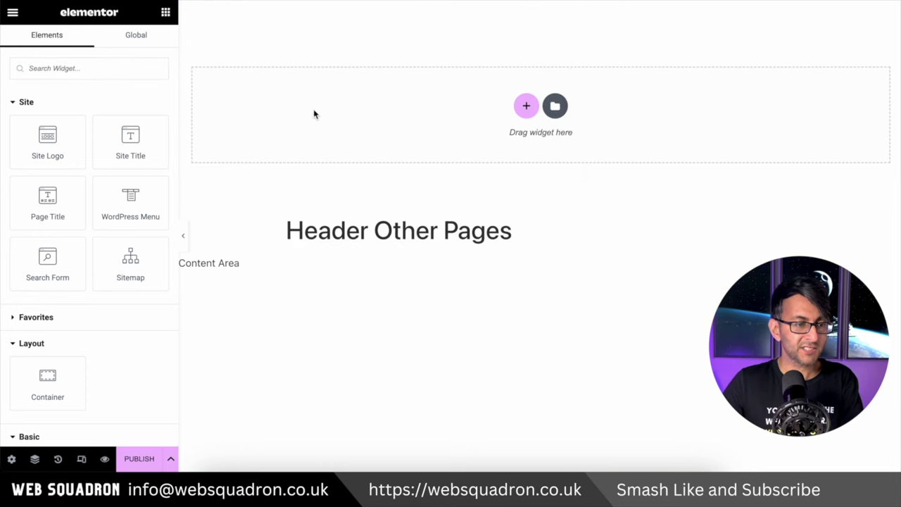
right_click(314, 114)
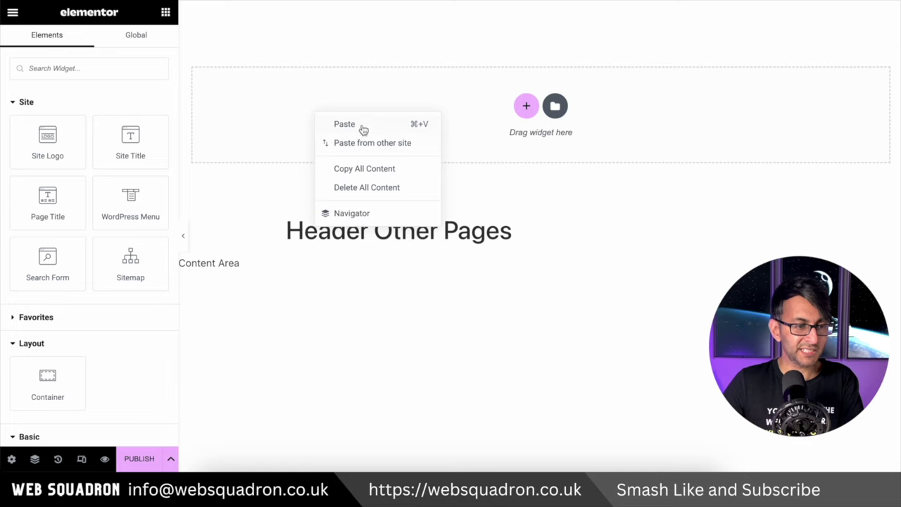
left_click(361, 127)
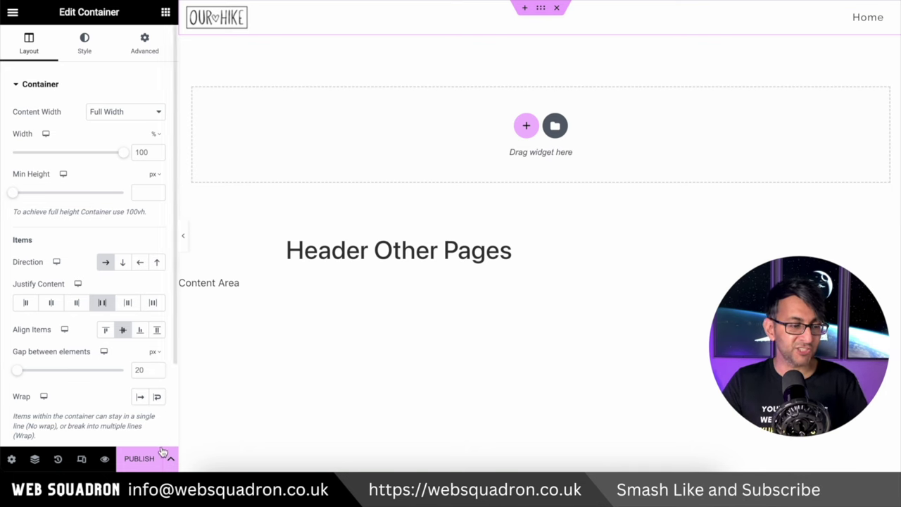
left_click(140, 462)
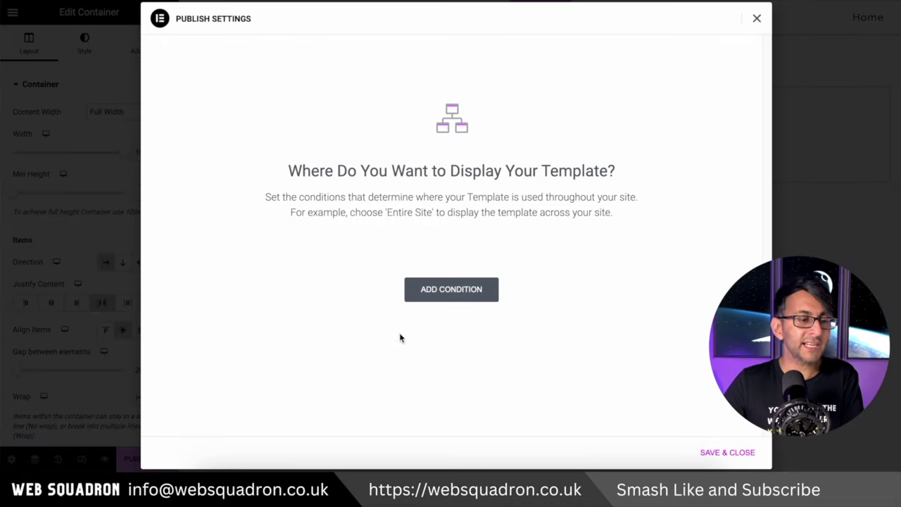
left_click(458, 294)
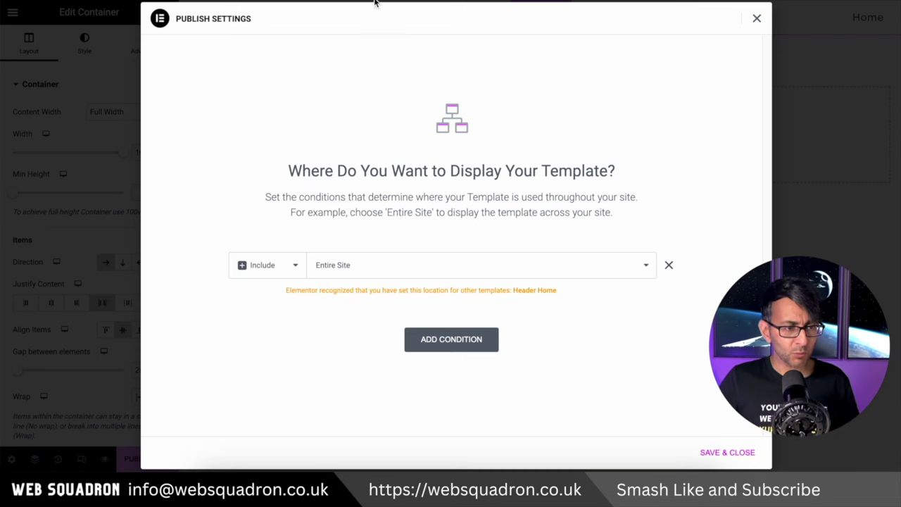
left_click(668, 266)
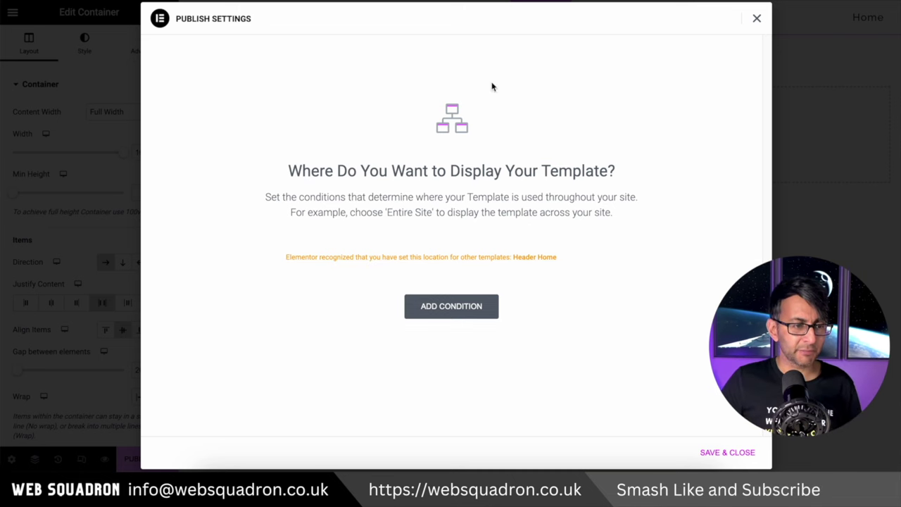
left_click(756, 19)
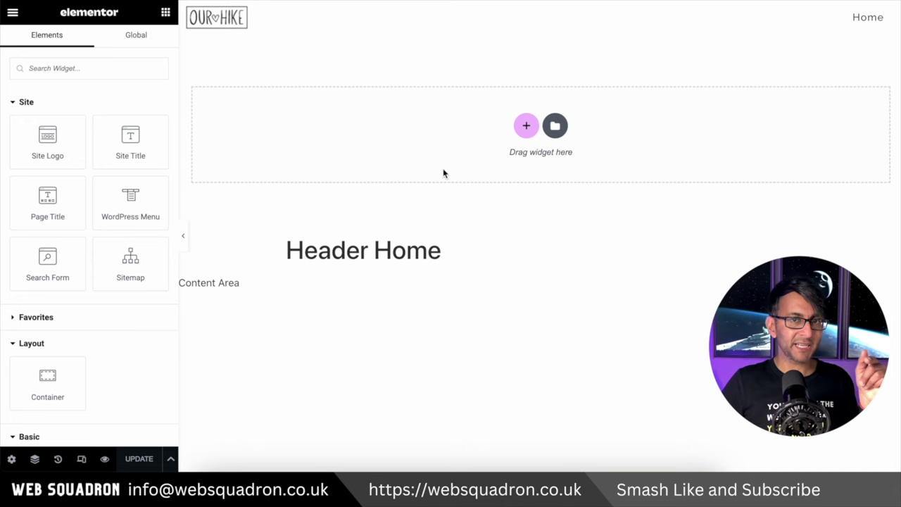
Step: Delete the logo from the Header Home template, justify its container's content to End, and update the template
right_click(236, 18)
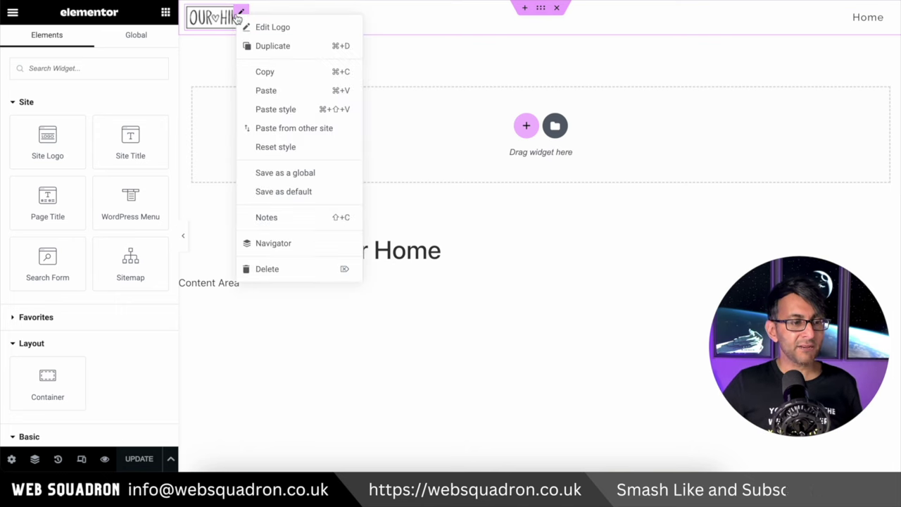
left_click(301, 271)
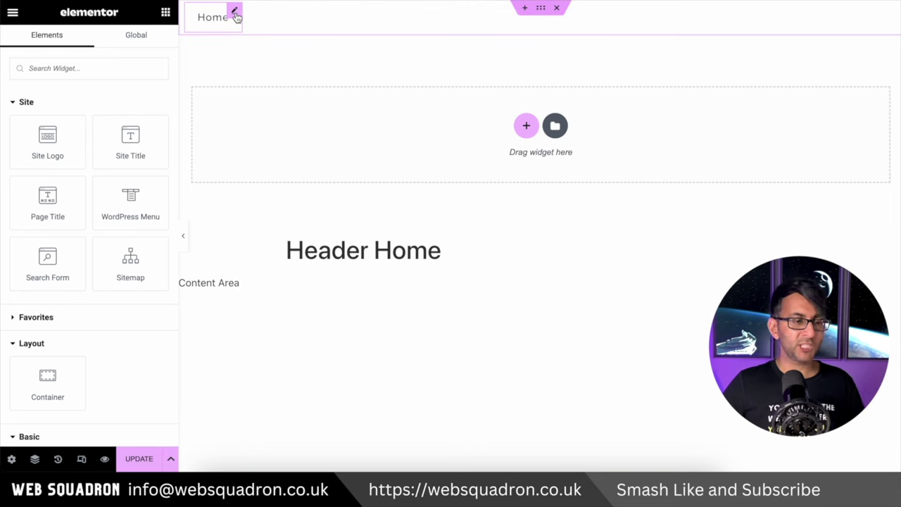
left_click(538, 13)
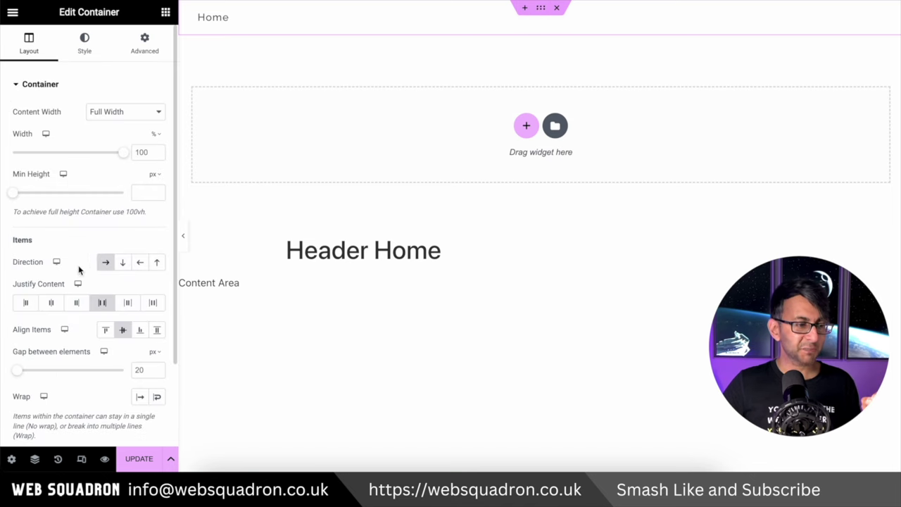
left_click(78, 303)
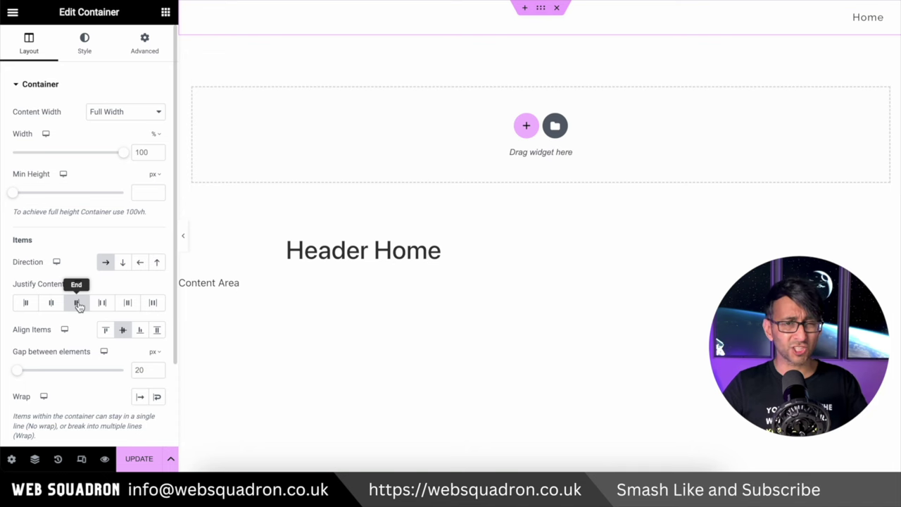
left_click(139, 458)
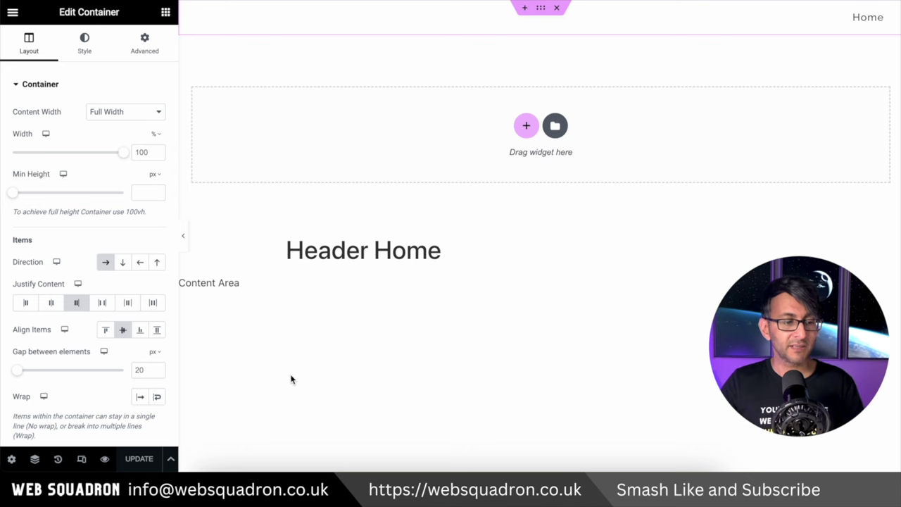
Step: Set the Header Home template's display condition to Include Singular Front Page and save it
left_click(171, 461)
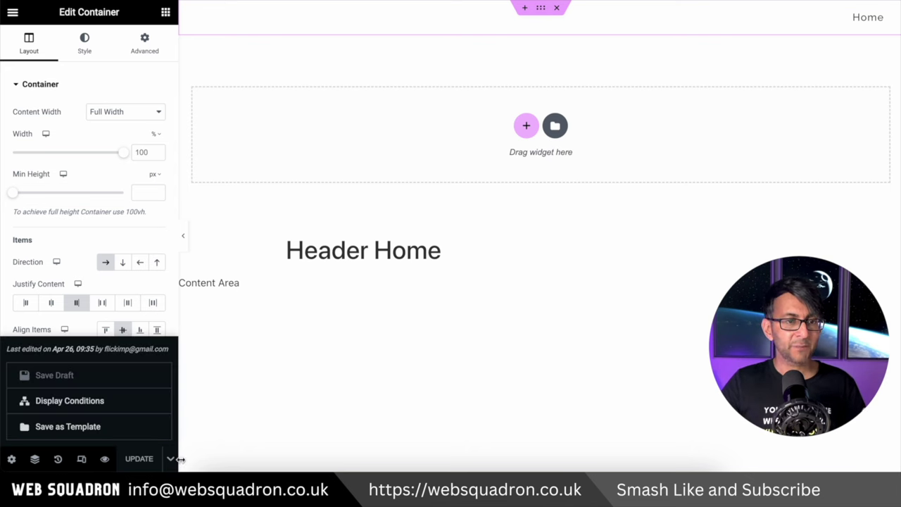
left_click(107, 403)
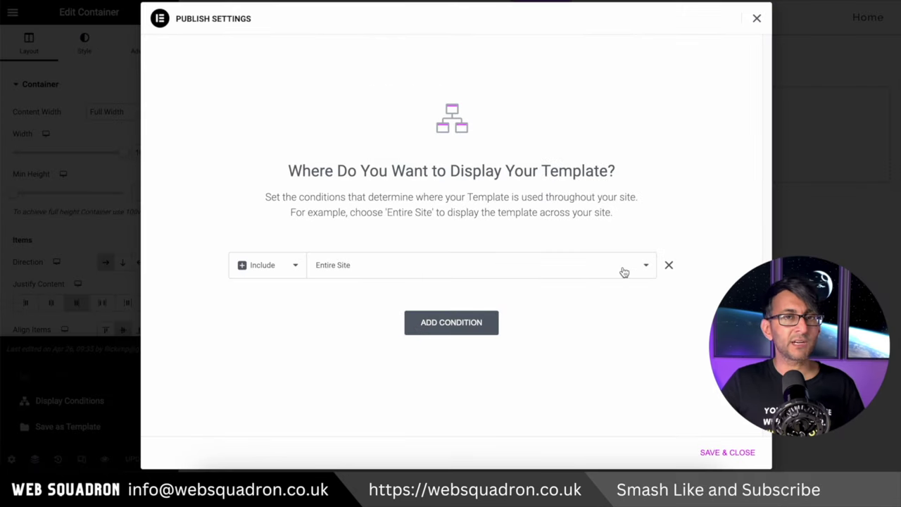
left_click(624, 271)
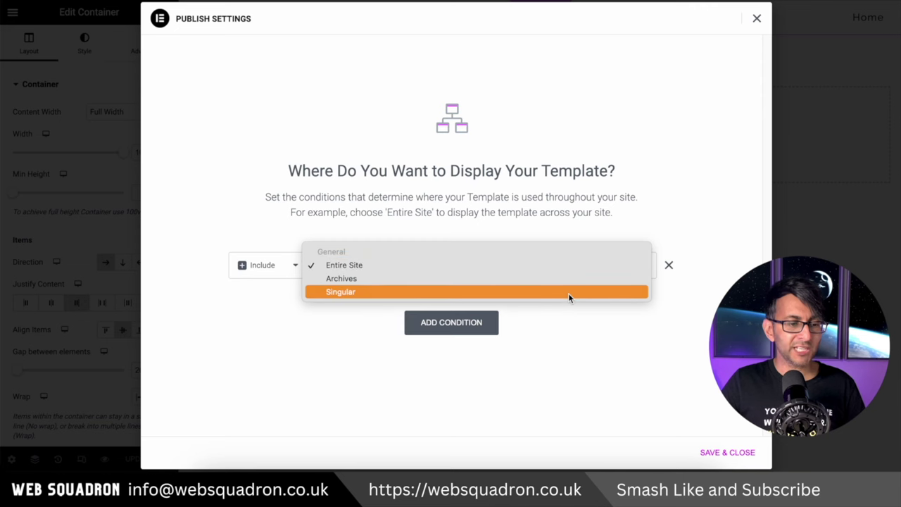
left_click(568, 292)
left_click(599, 265)
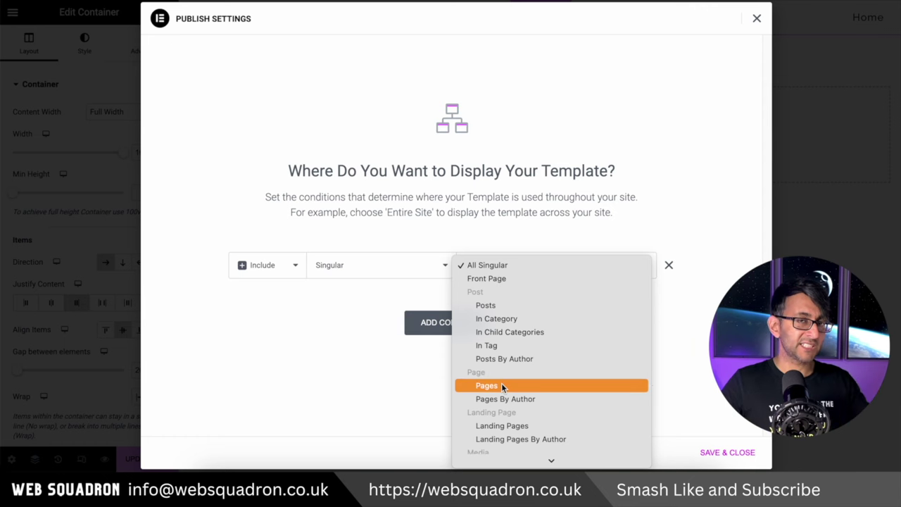
left_click(529, 278)
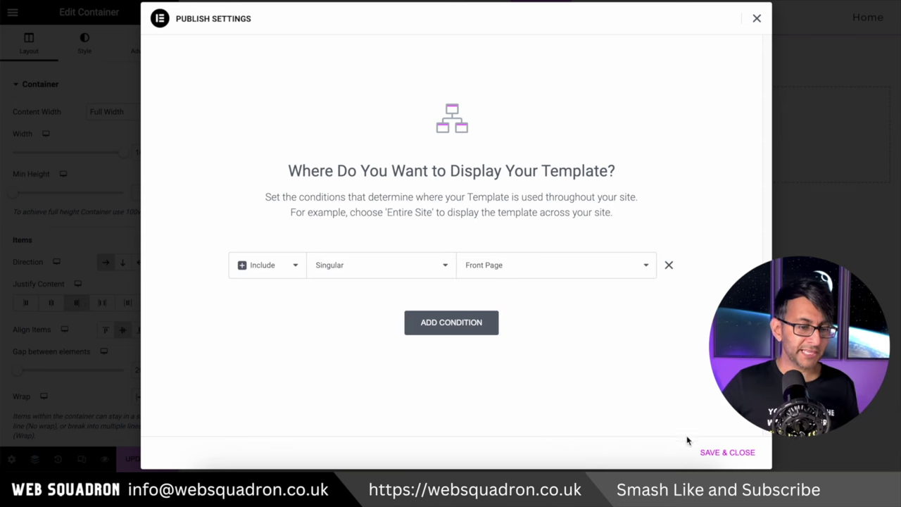
left_click(725, 452)
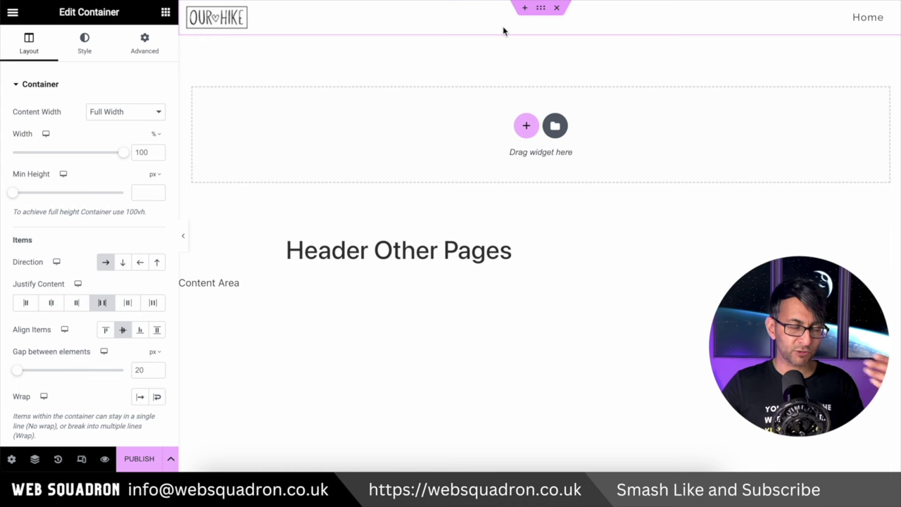
Step: Publish the Header Other Pages template with the conditions Include Entire Site and Exclude Singular Front Page
left_click(146, 458)
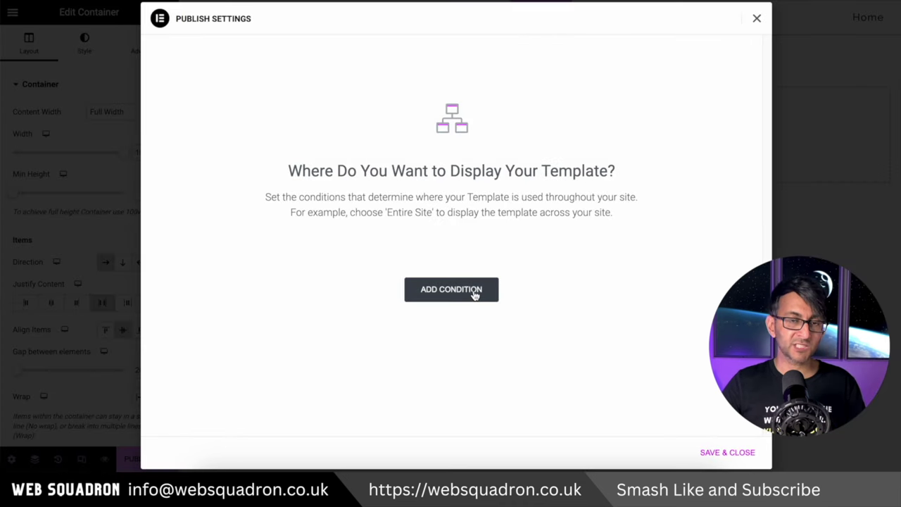
left_click(474, 294)
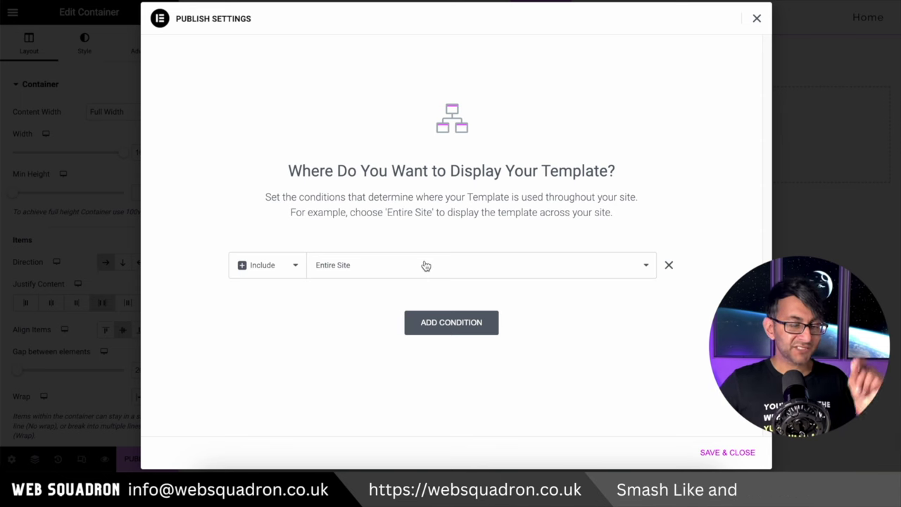
left_click(453, 327)
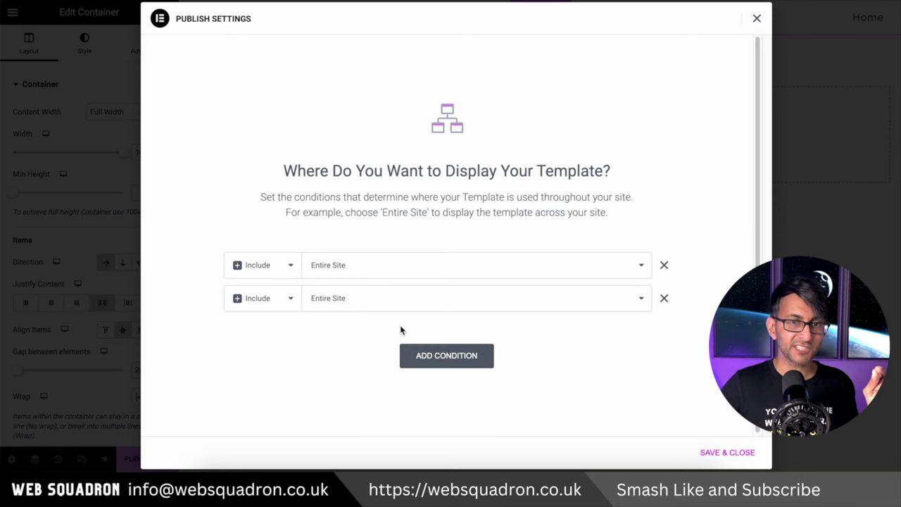
left_click(288, 300)
left_click(278, 313)
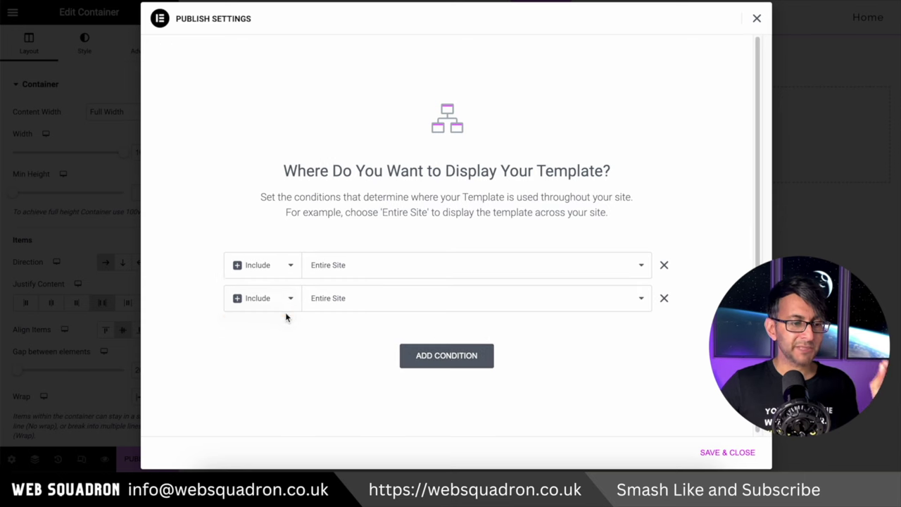
left_click(418, 301)
left_click(410, 324)
left_click(556, 299)
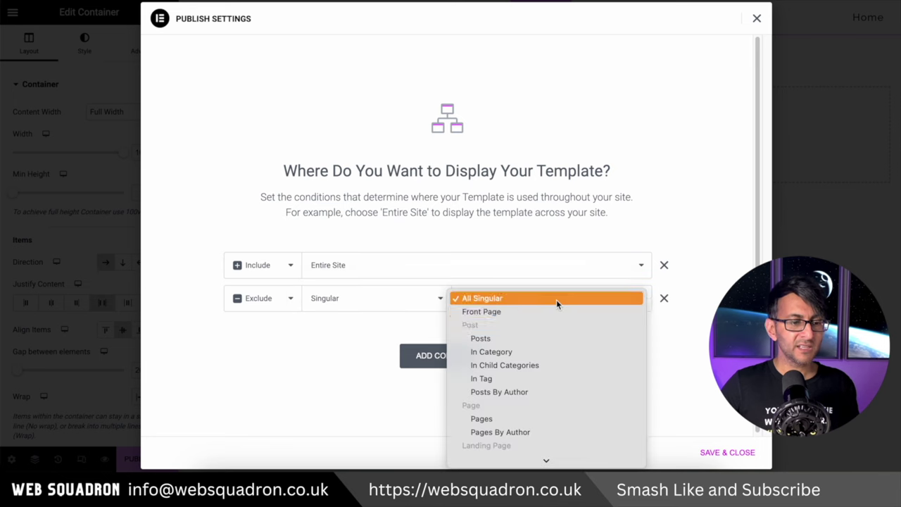
left_click(518, 310)
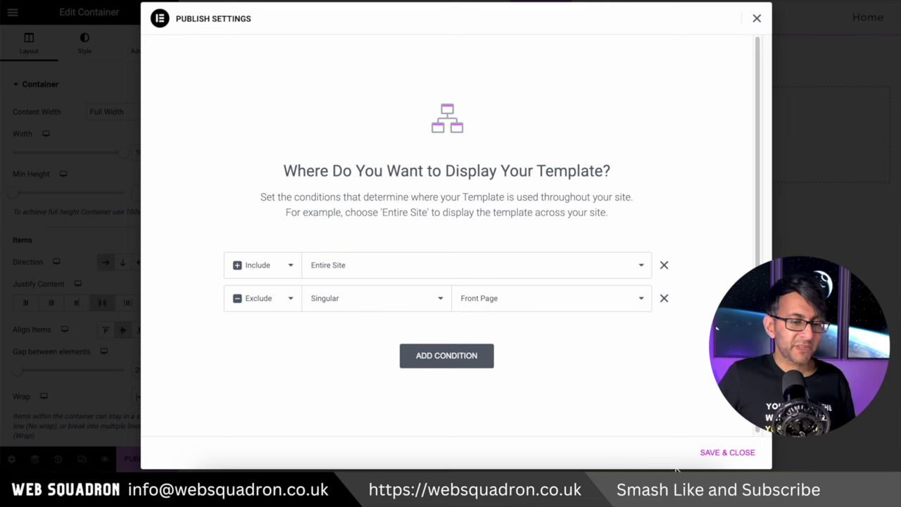
left_click(716, 457)
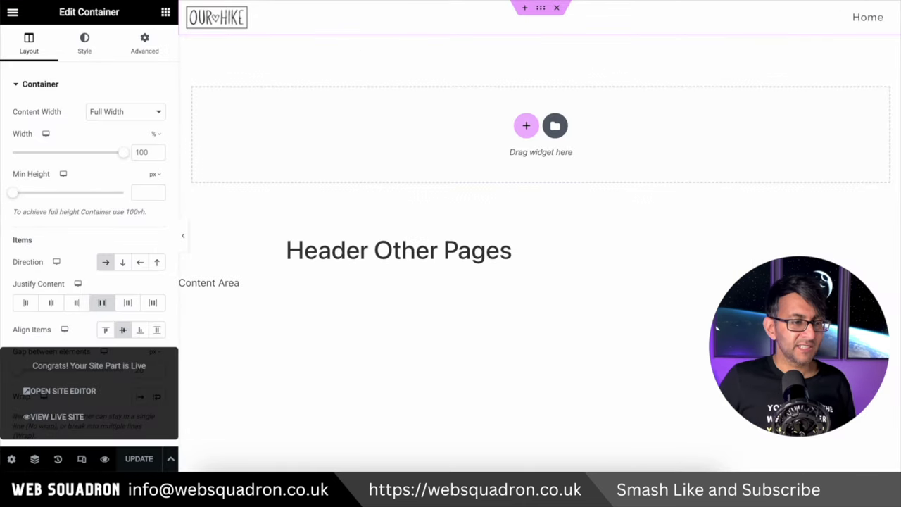
Step: Go to the WordPress dashboard's menu settings, add the About and Contact pages to MainMenu, and save the menu
left_click(639, 6)
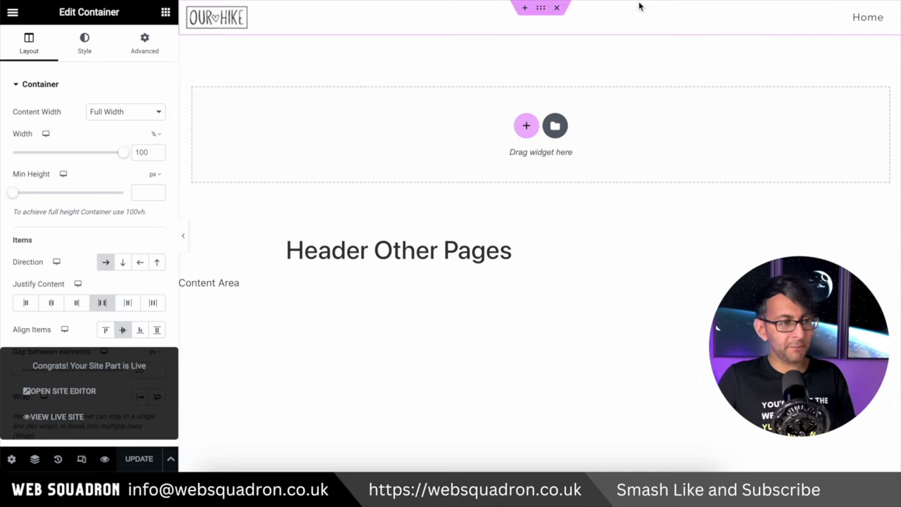
mouse_move(75, 266)
left_click(140, 297)
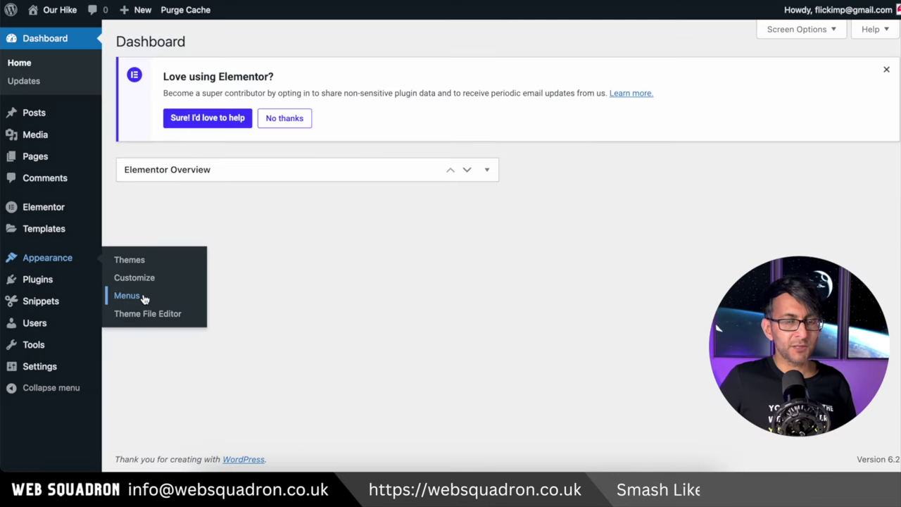
scroll(301, 371, "down", 3)
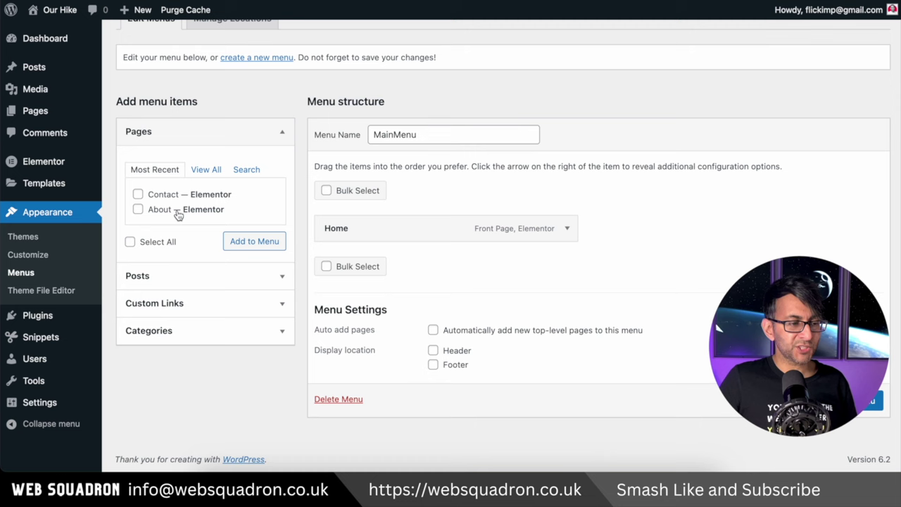
left_click(138, 209)
left_click(138, 194)
left_click(256, 244)
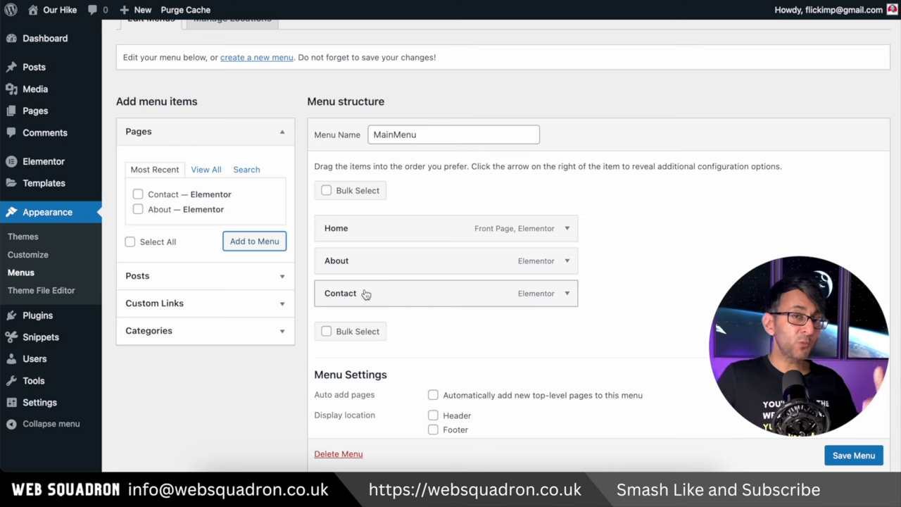
mouse_move(356, 299)
left_mouse_down()
mouse_move(380, 298)
mouse_move(362, 279)
mouse_move(370, 265)
mouse_move(355, 261)
mouse_move(357, 292)
left_mouse_up()
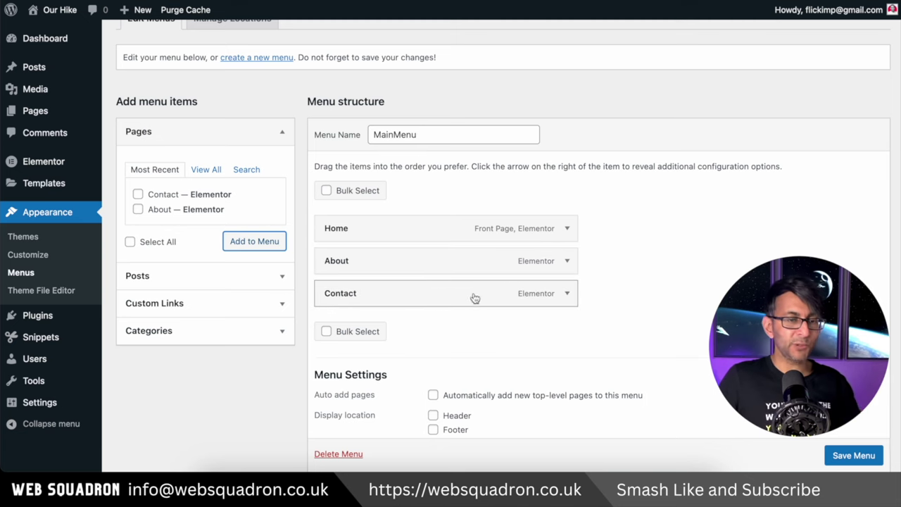
scroll(859, 458, "down", 1)
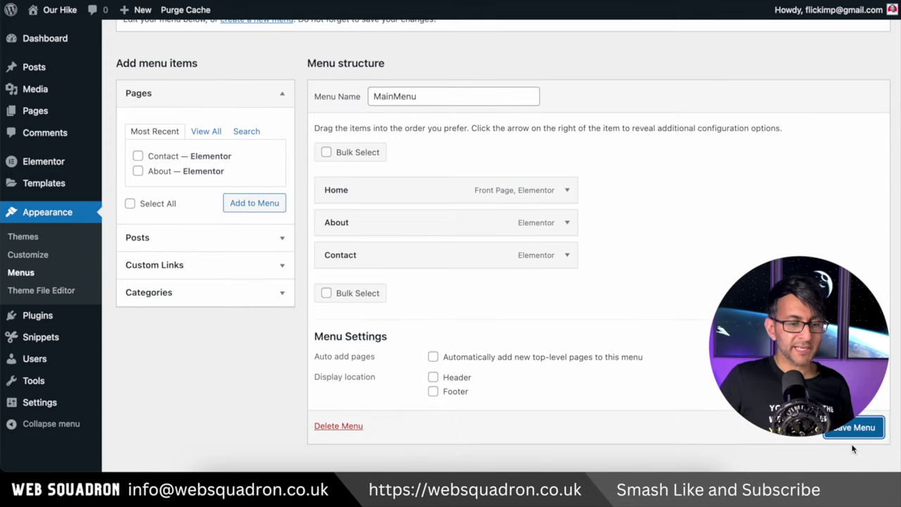
left_click(855, 434)
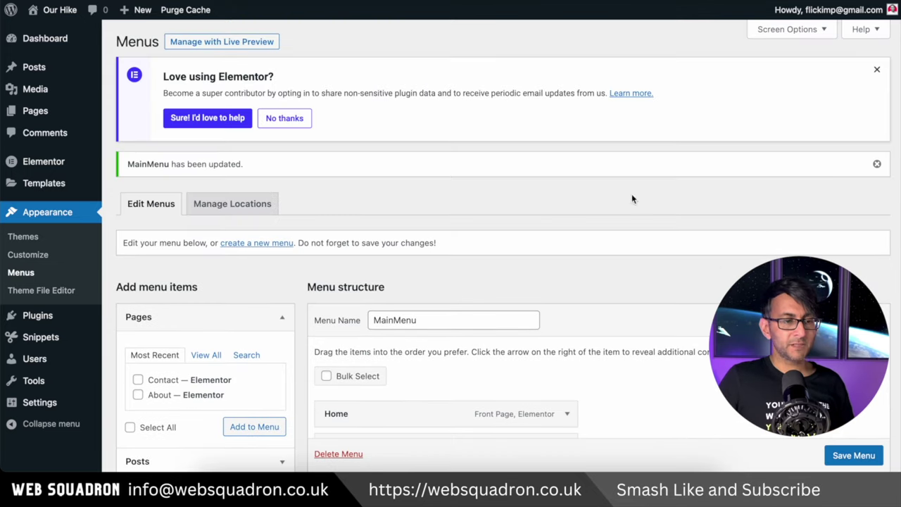
Step: Visit the live site and compare the headers on the Home, About and Contact pages
mouse_move(55, 19)
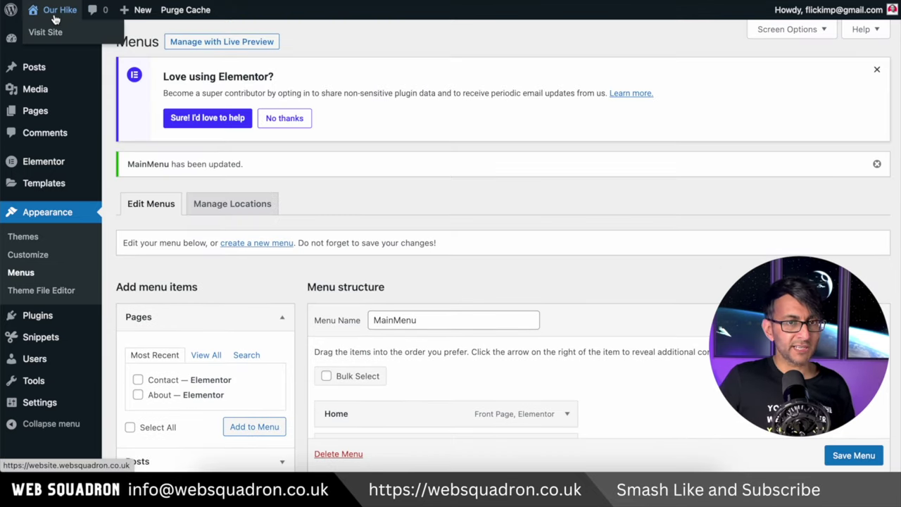
left_click(45, 32)
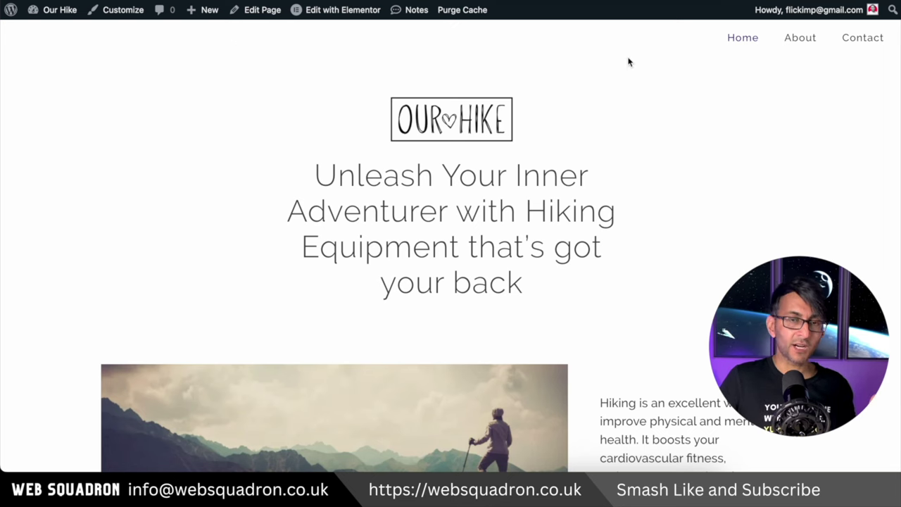
left_click(801, 41)
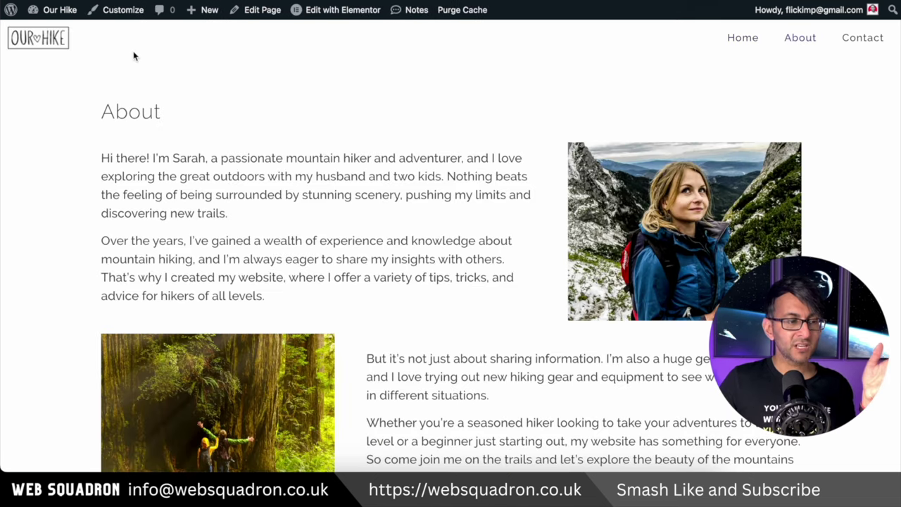
left_click(860, 42)
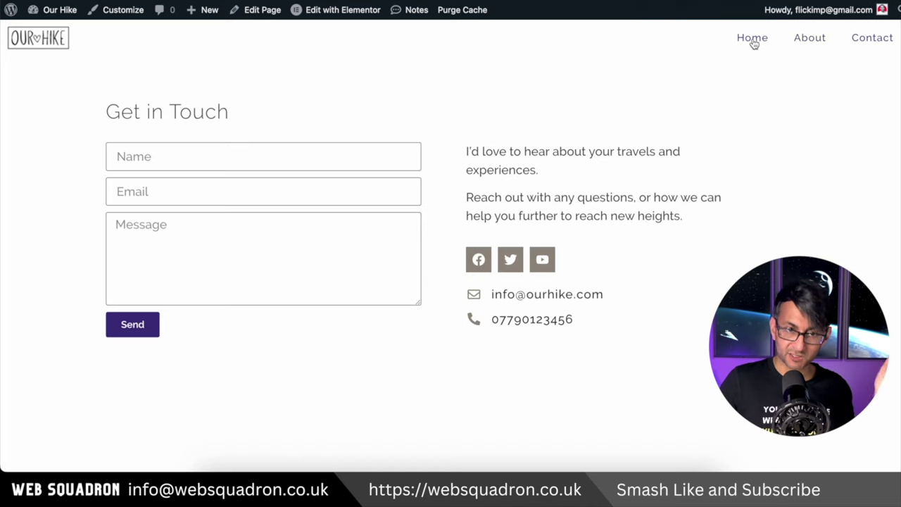
left_click(751, 40)
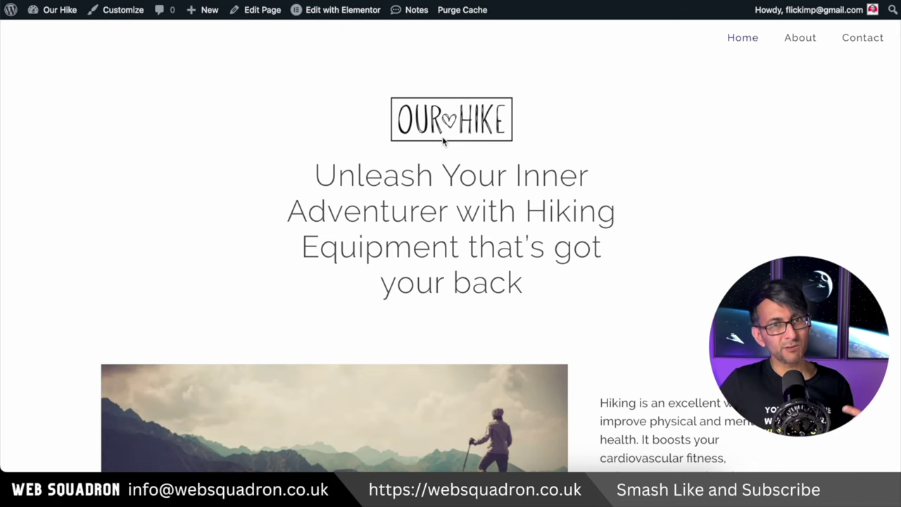
left_click(802, 42)
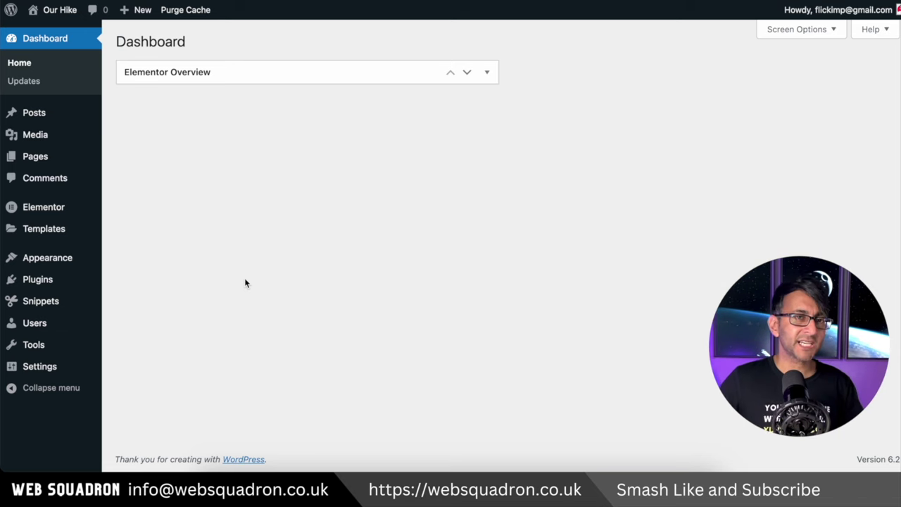
Step: Create a new Elementor template of type Error 404 named "404" from the full list of templates
mouse_move(65, 237)
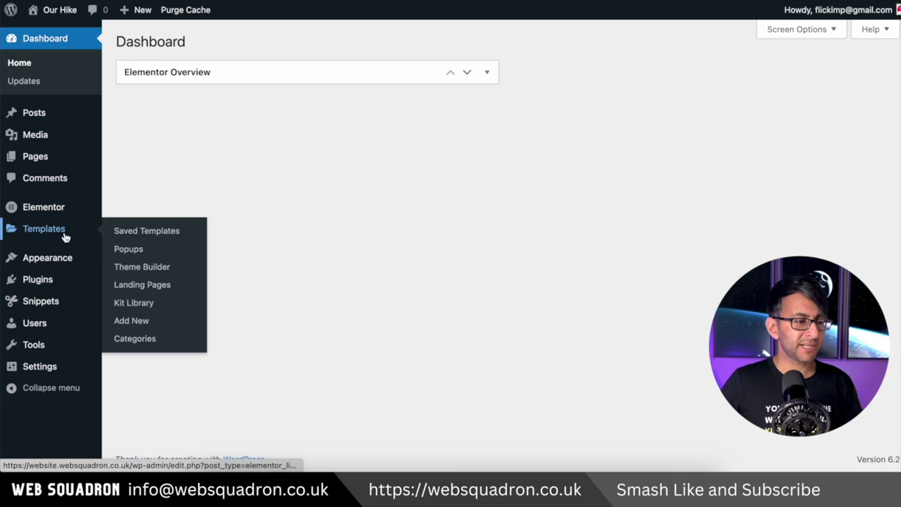
left_click(140, 231)
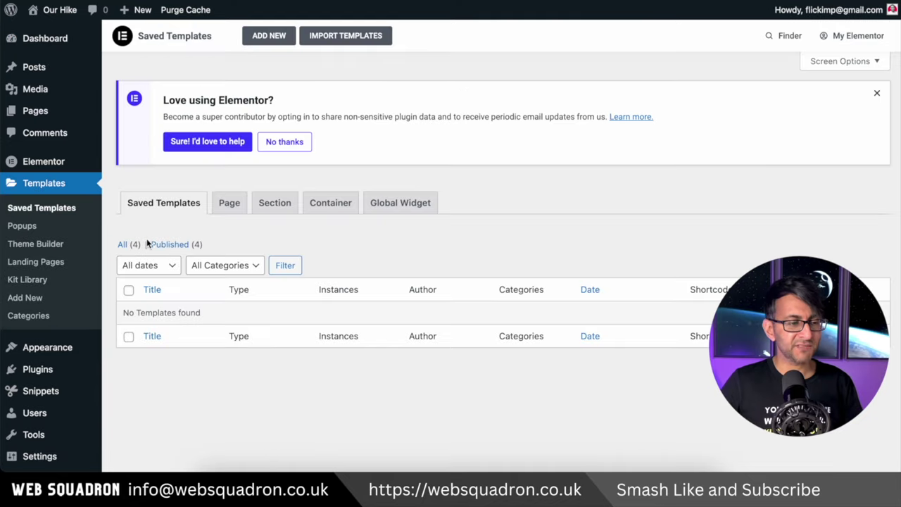
left_click(122, 244)
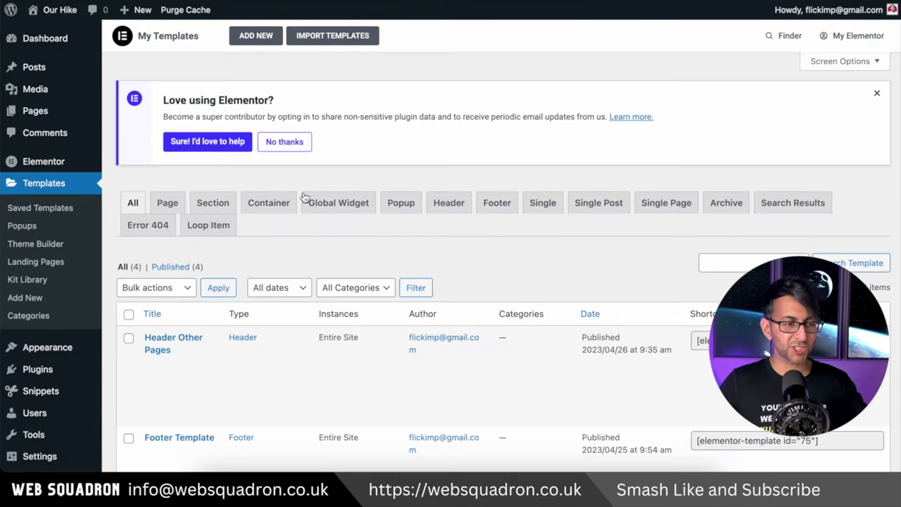
left_click(258, 39)
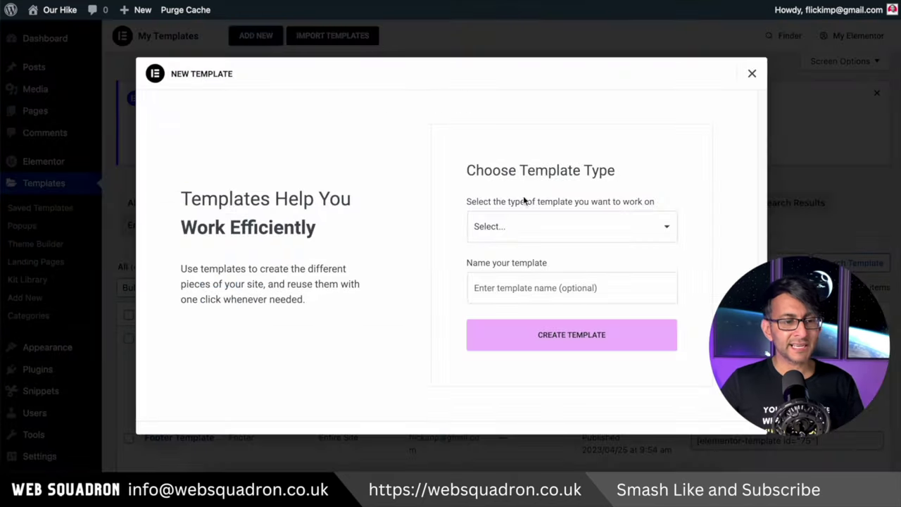
left_click(543, 227)
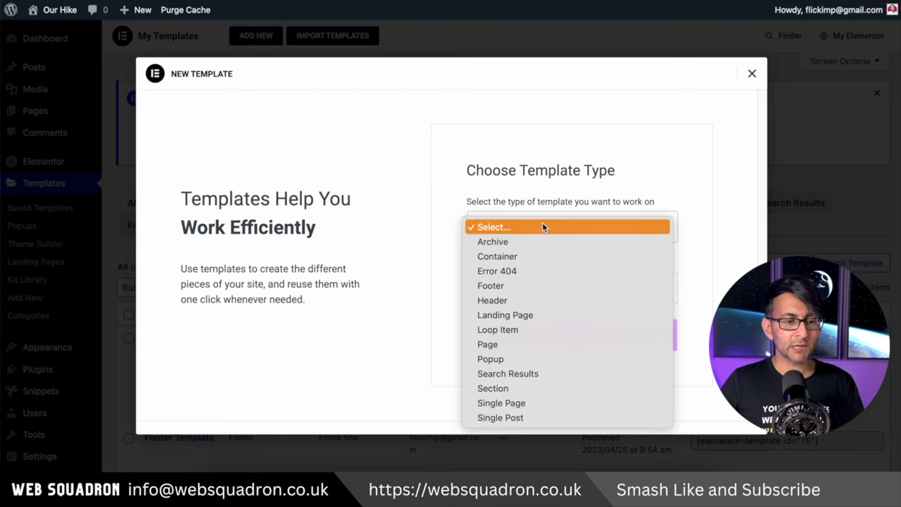
left_click(534, 272)
left_click(524, 295)
type("404")
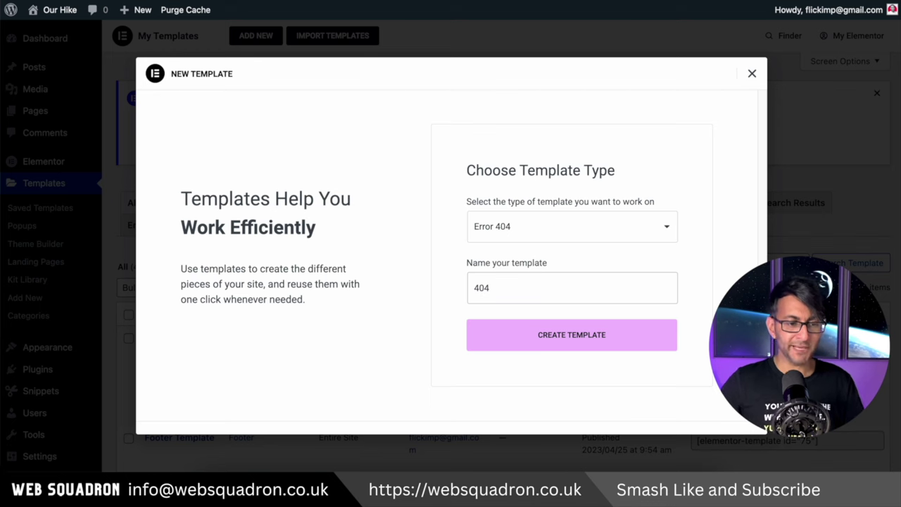
left_click(586, 340)
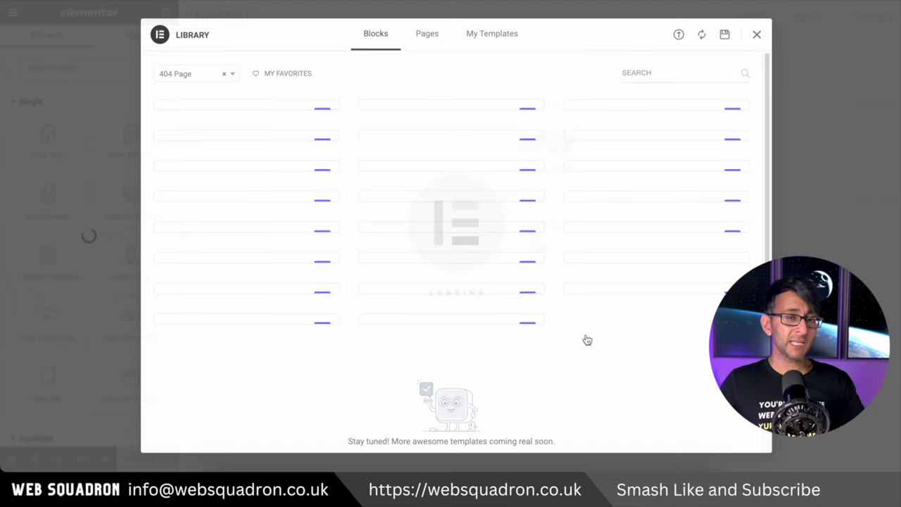
Step: Look through the library's 404 Page blocks, close it without inserting any, and add an empty container with vertical direction
scroll(591, 367, "down", 1)
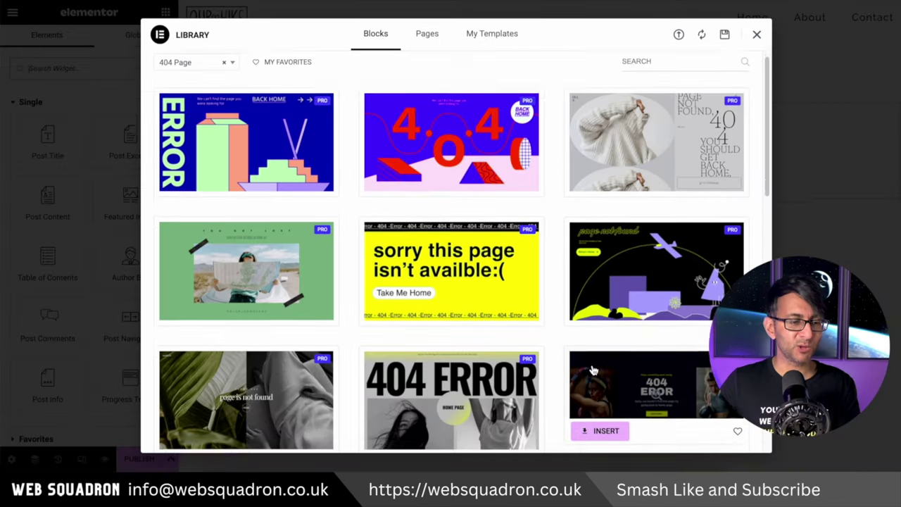
scroll(591, 367, "down", 3)
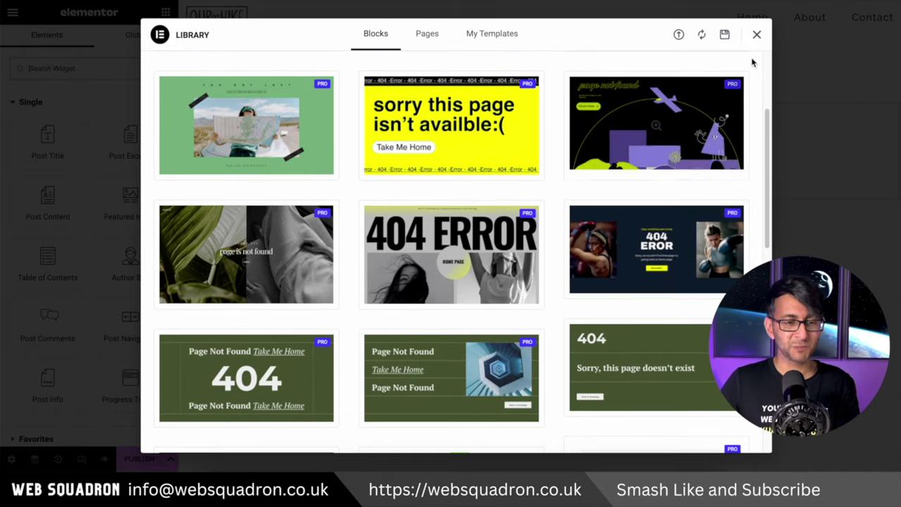
left_click(756, 35)
left_click(530, 141)
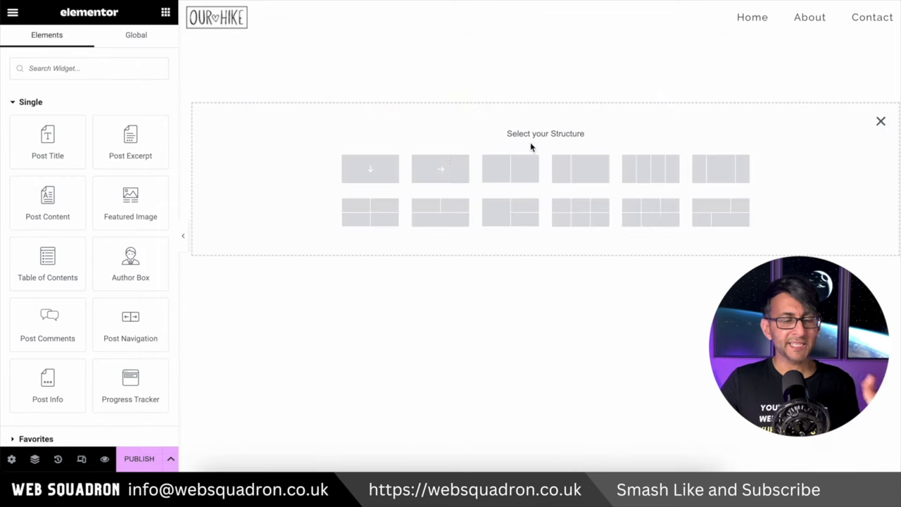
left_click(370, 169)
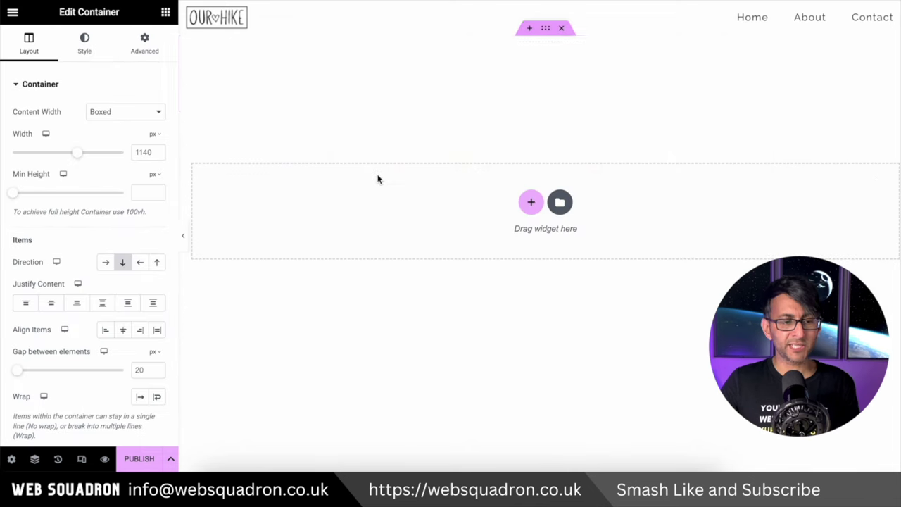
Step: Set the container's minimum height to 100 vh and its boxed width to 800 px
left_click(156, 176)
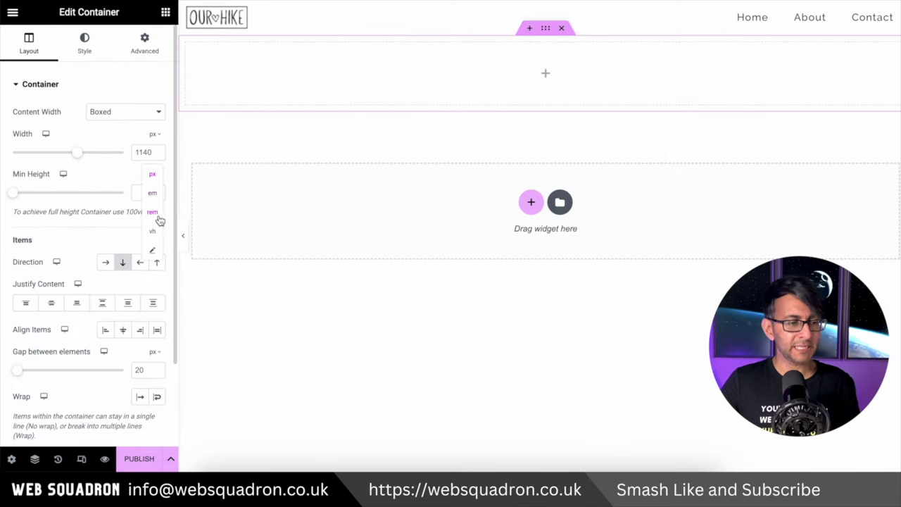
left_click(154, 232)
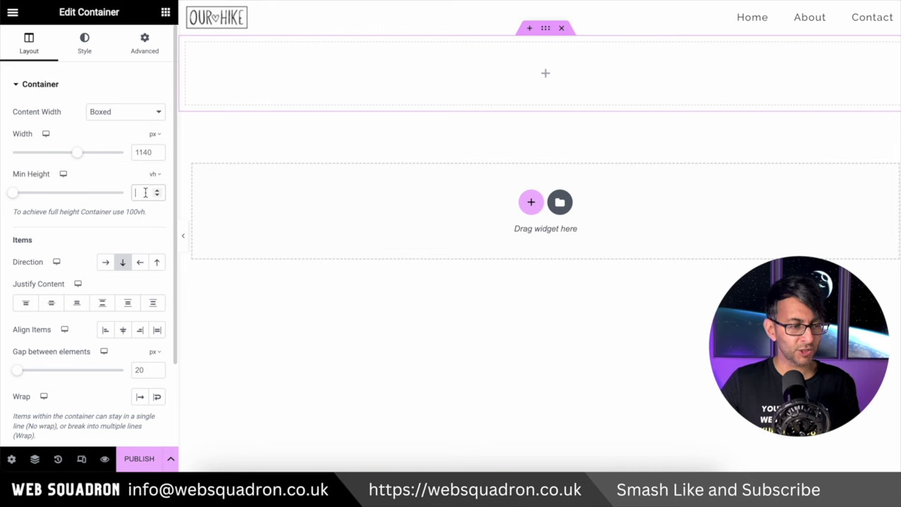
type("100")
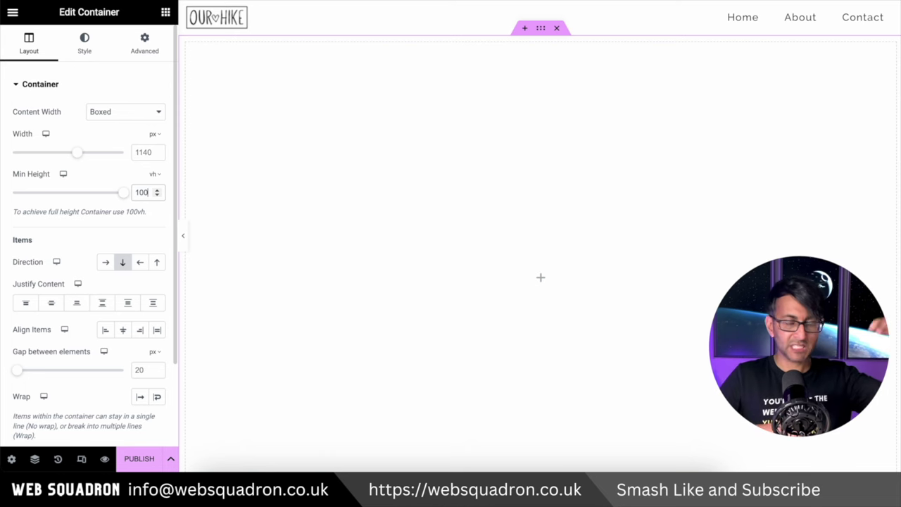
double_click(144, 152)
type("800")
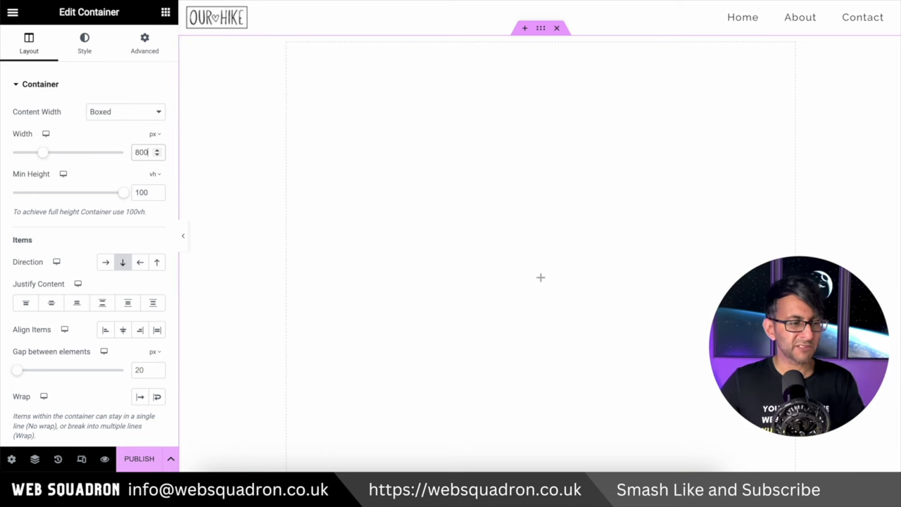
Step: Copy the "Unleash Your Inner Adventurer" heading from the home page, paste it into the 404 container, and set its top margin to -100 px
right_click(490, 184)
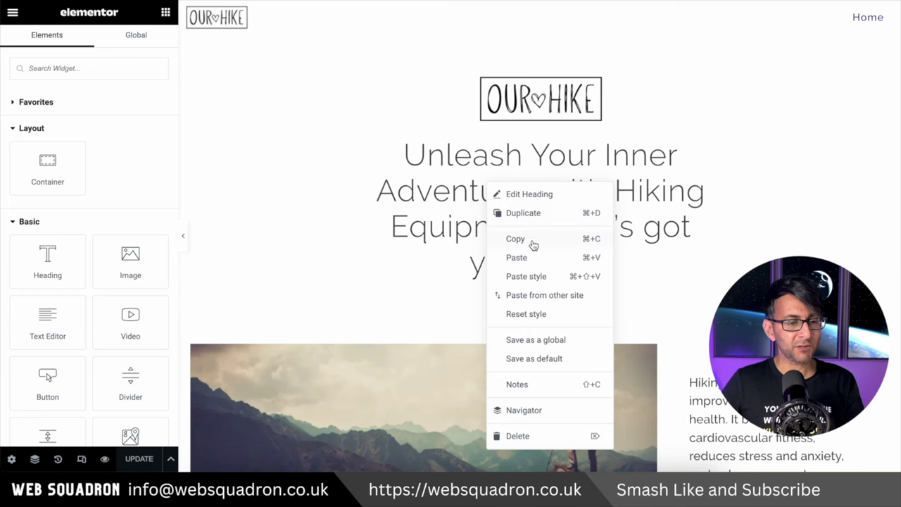
left_click(533, 245)
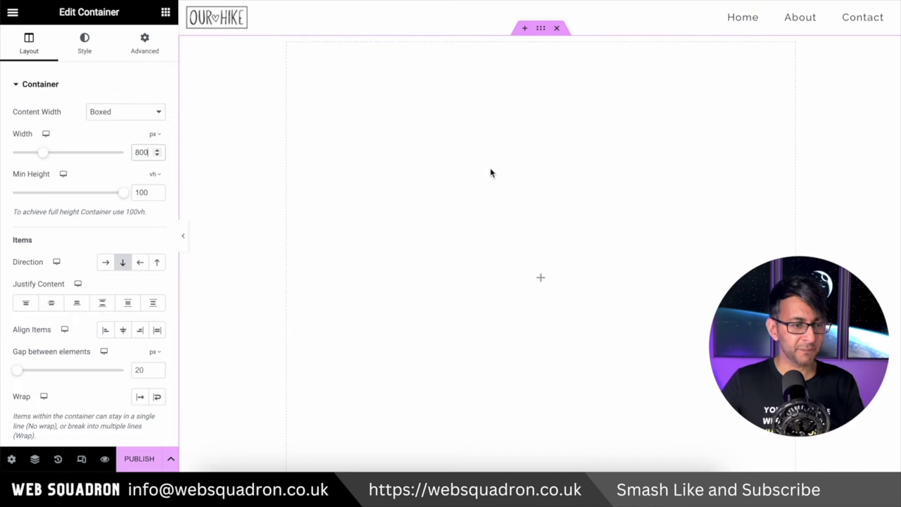
key("ctrl+v")
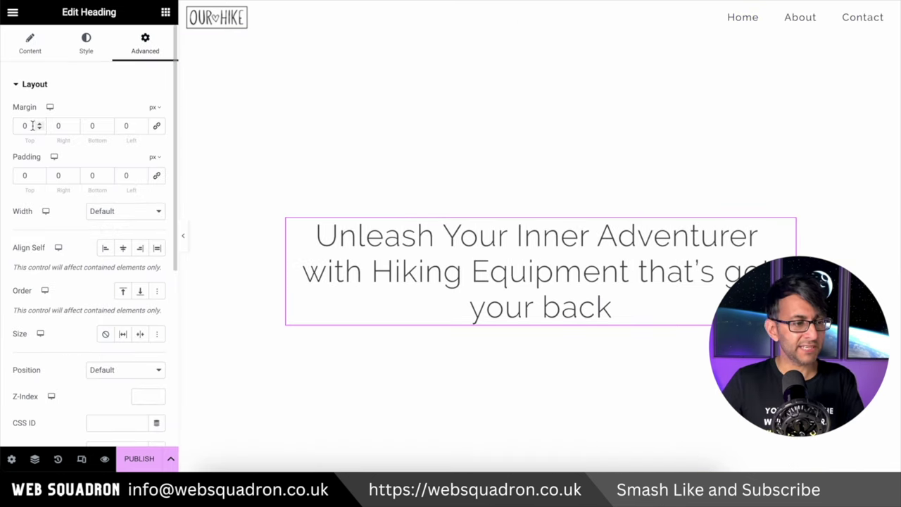
left_click(38, 128)
type("00")
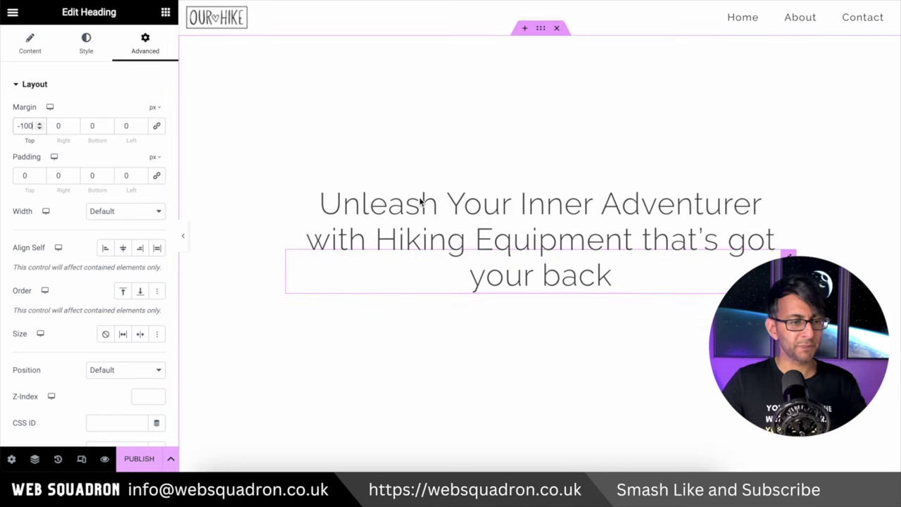
Step: Reword the heading as "Ooops! You found an old path. Let's get you back on track." and add a centred "Take me home" button below
left_click(423, 203)
left_click_drag(48, 144, 508, 227)
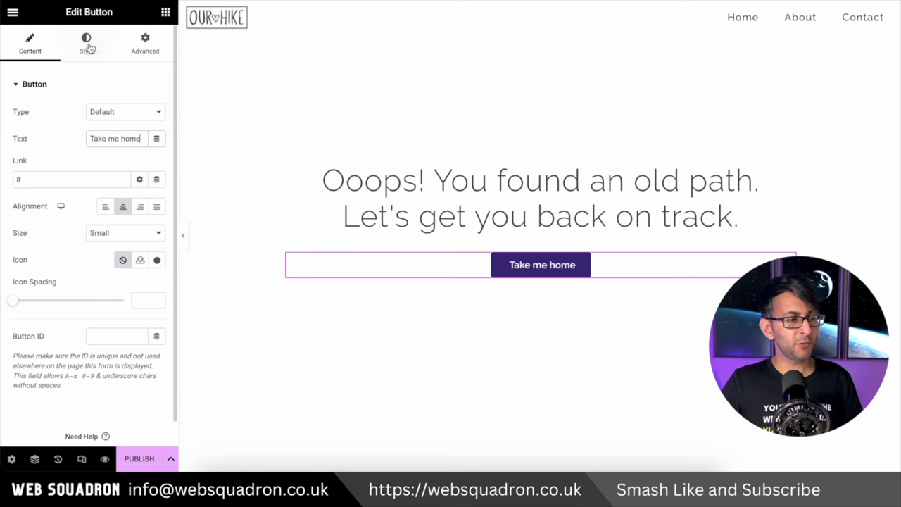
Step: Enlarge the "Take me home" button's text by setting its typography size to 1.5
left_click(89, 48)
left_click(157, 111)
left_click(143, 193)
left_click(145, 217)
type("1.5")
left_click(157, 112)
Step: Replace the "Take me home" button's placeholder link with a link to the Home page
left_click(30, 44)
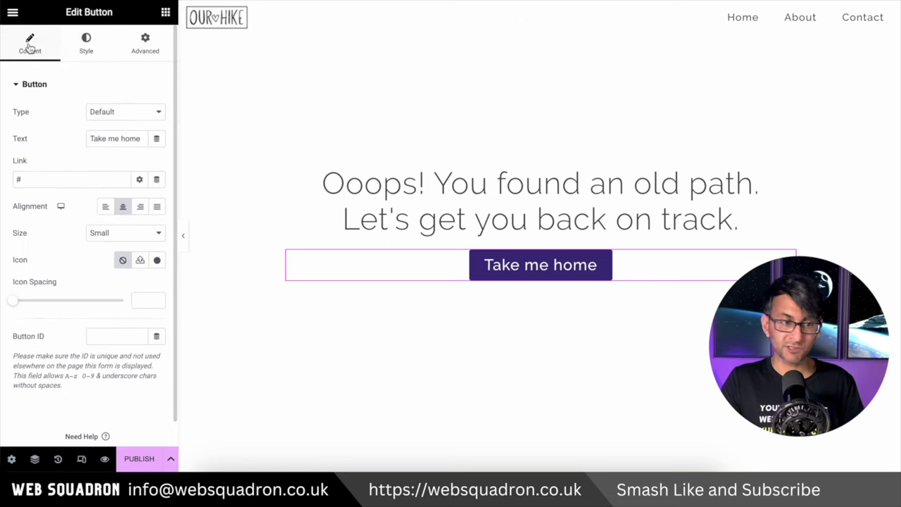
left_click(72, 179)
key("BackSpace")
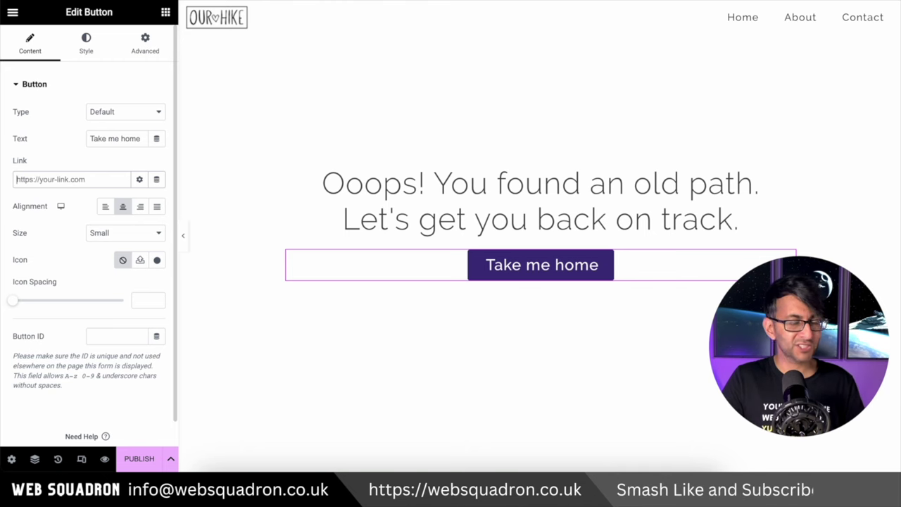
type("home")
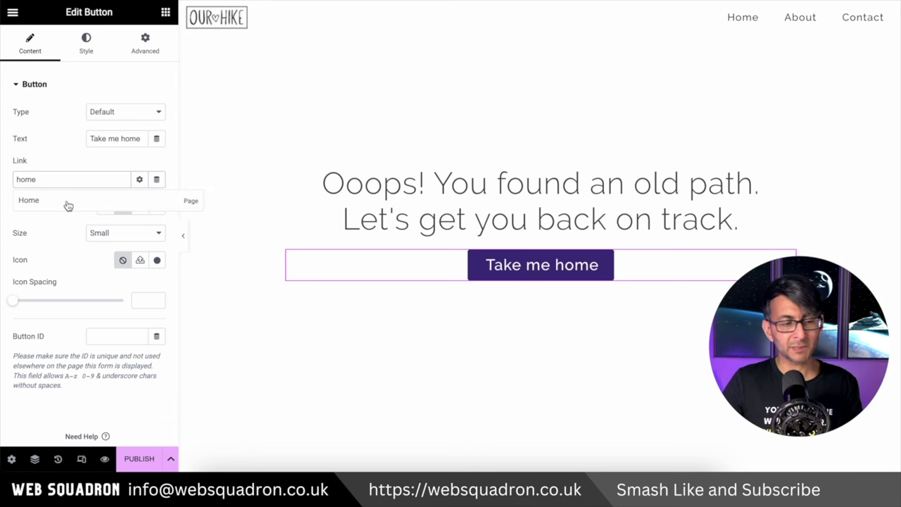
left_click(69, 203)
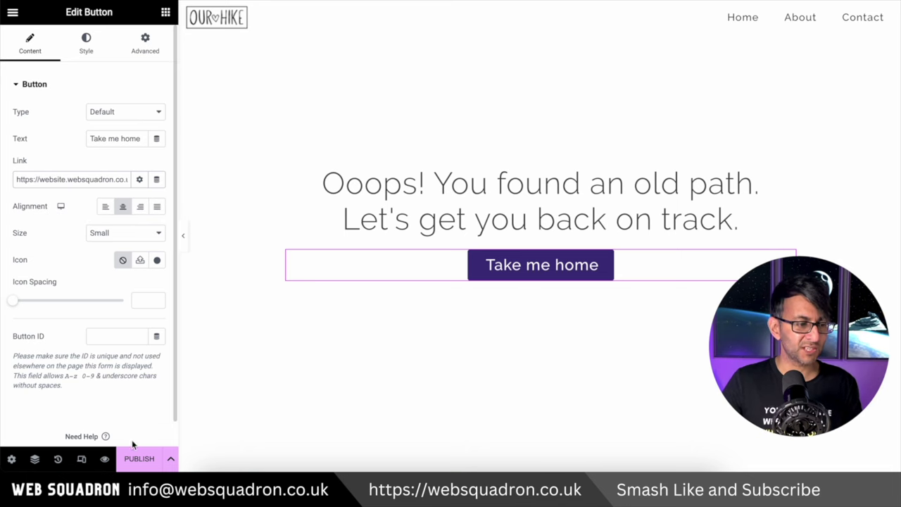
Step: In the mobile view, unlink the container's padding values and set its right and left padding to 20 px
left_click(82, 467)
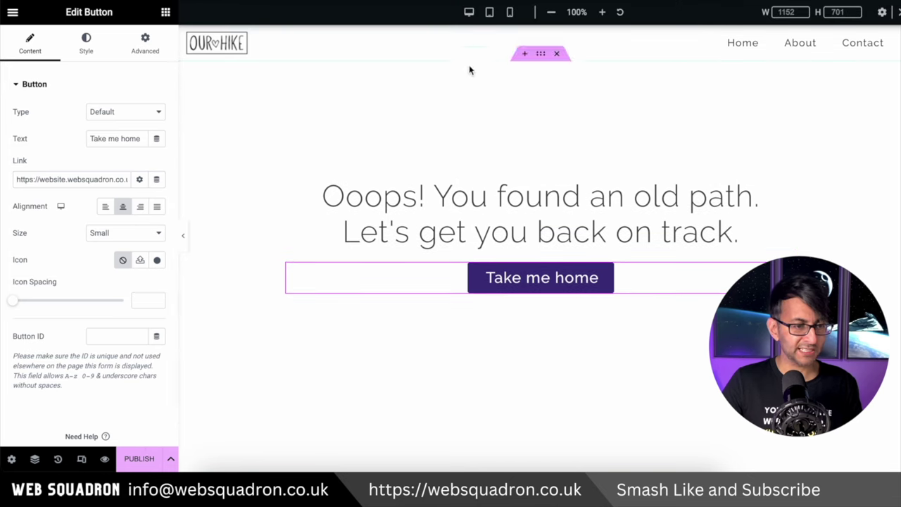
left_click(511, 14)
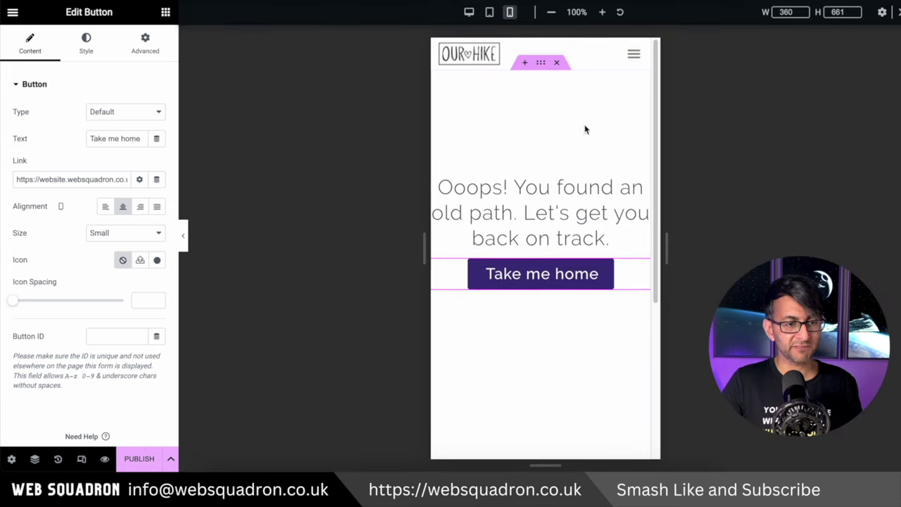
left_click(541, 64)
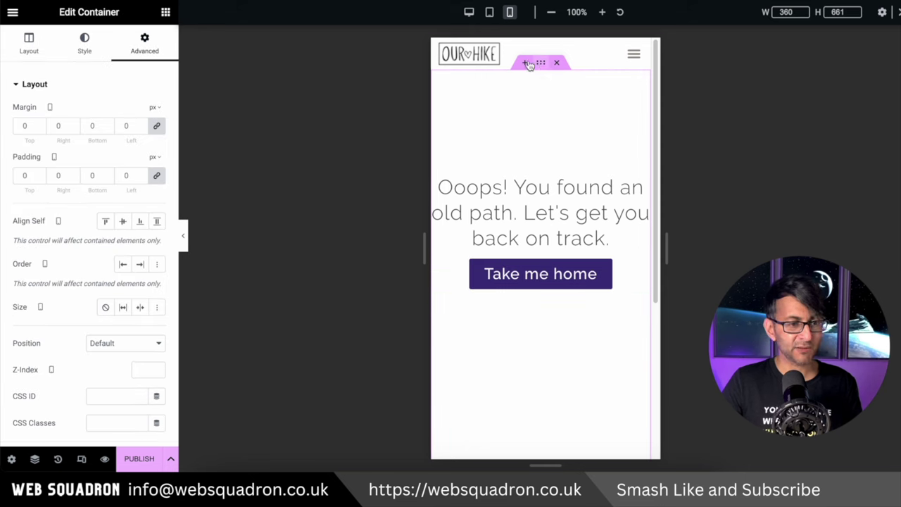
left_click(156, 176)
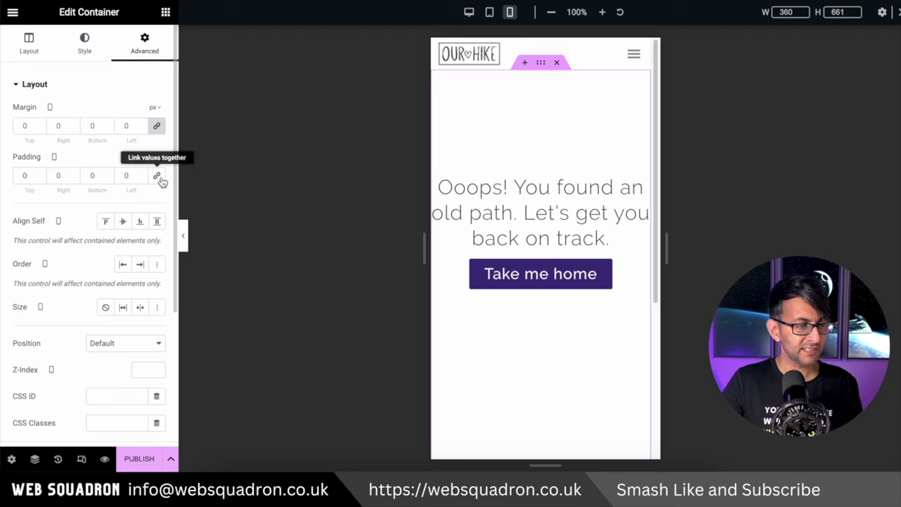
left_click(61, 175)
type("20")
key("Tab")
key("Tab")
type("20")
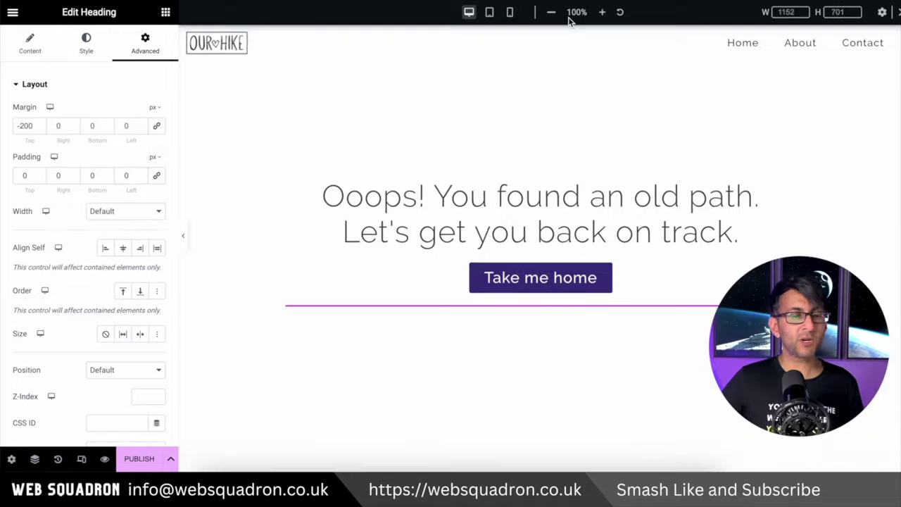
Step: Use Mountain-snow-hikers.webp from the media library as the 404 container's background image
left_click(539, 55)
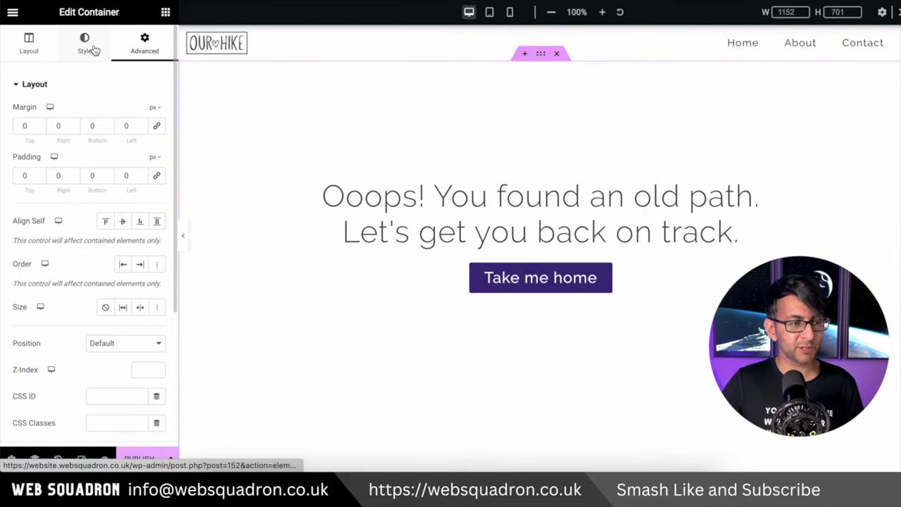
left_click(94, 50)
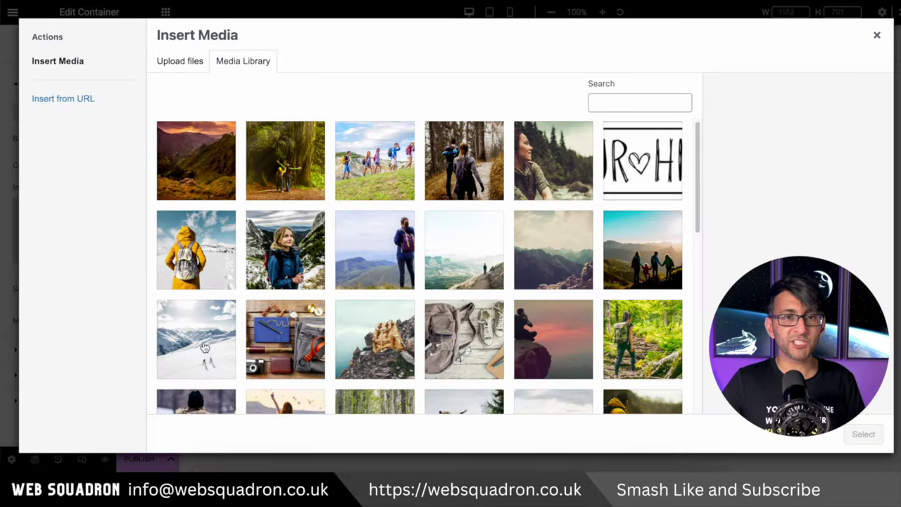
left_click(203, 347)
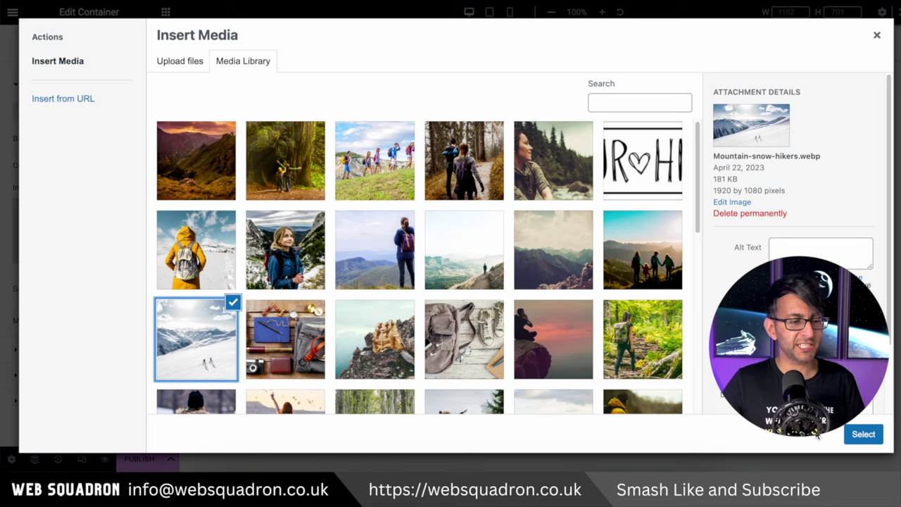
left_click(862, 434)
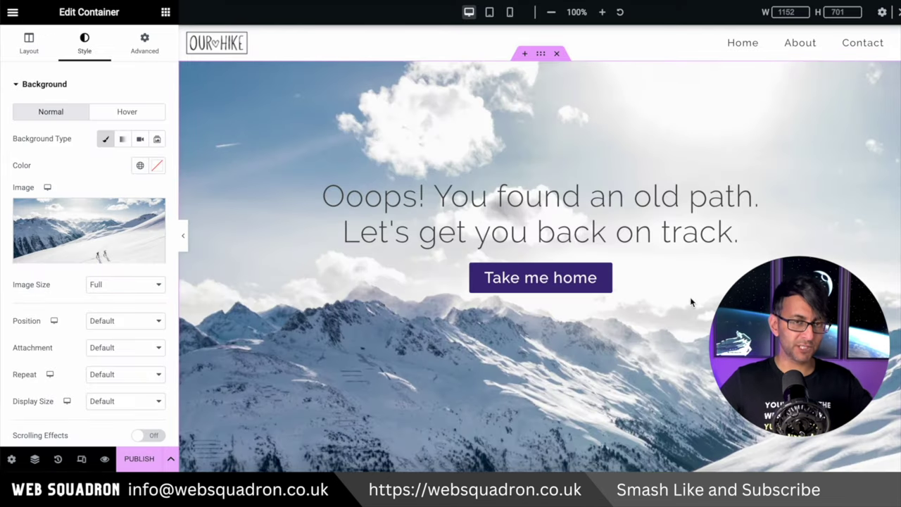
Step: Set the background image's position to Center Center, repeat to No-repeat, and display size to Cover
left_click(121, 321)
left_click(121, 335)
left_click(121, 374)
left_click(113, 387)
left_click(118, 402)
left_click(118, 425)
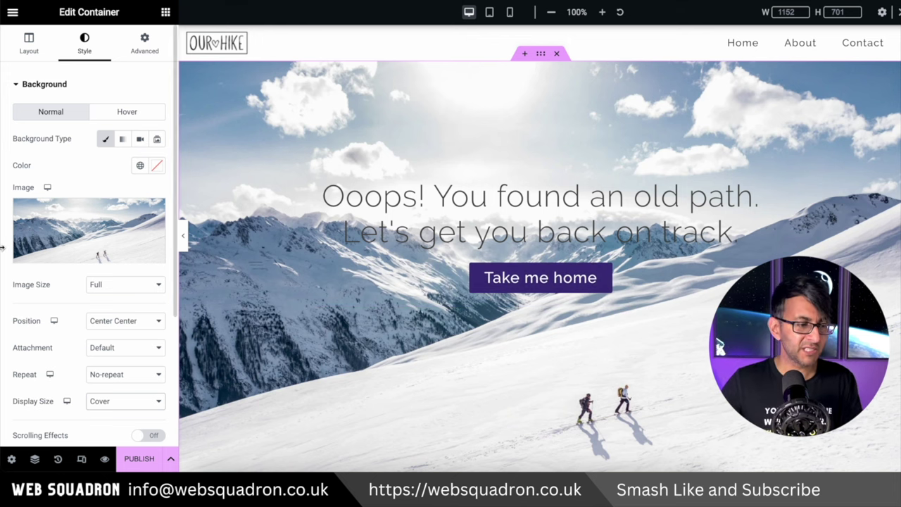
scroll(105, 302, "down", 2)
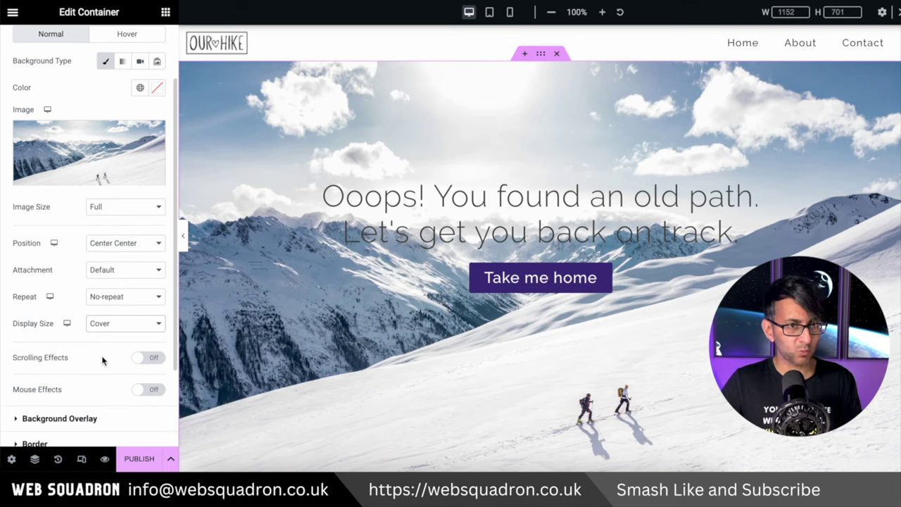
Step: Add a white global-colour background overlay with 0.87 opacity to the 404 container and check it in the mobile view
left_click(92, 419)
left_click(139, 164)
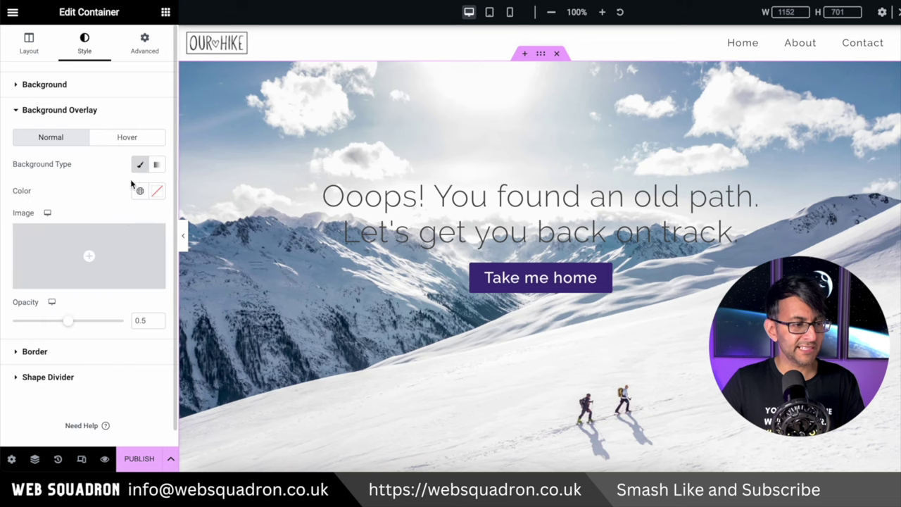
left_click(140, 191)
scroll(74, 364, "down", 1)
left_click(79, 366)
left_click_drag(67, 321, 103, 324)
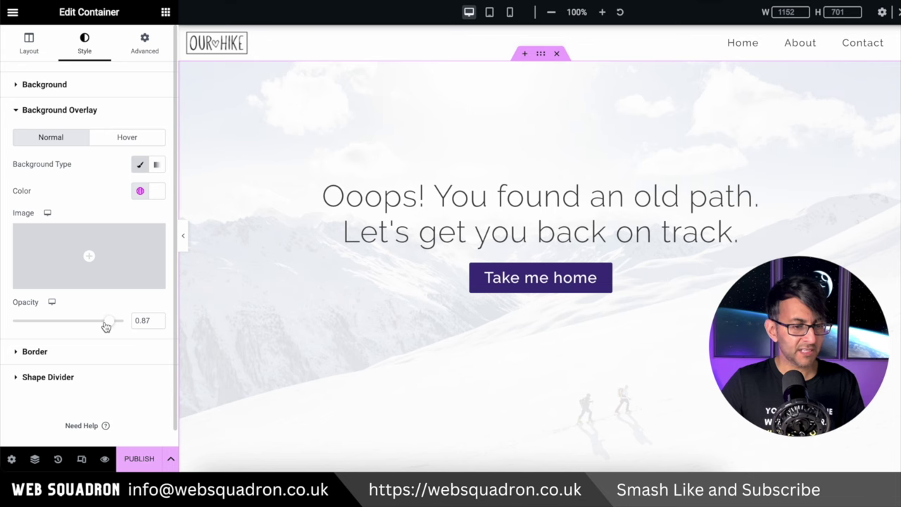
left_click(510, 13)
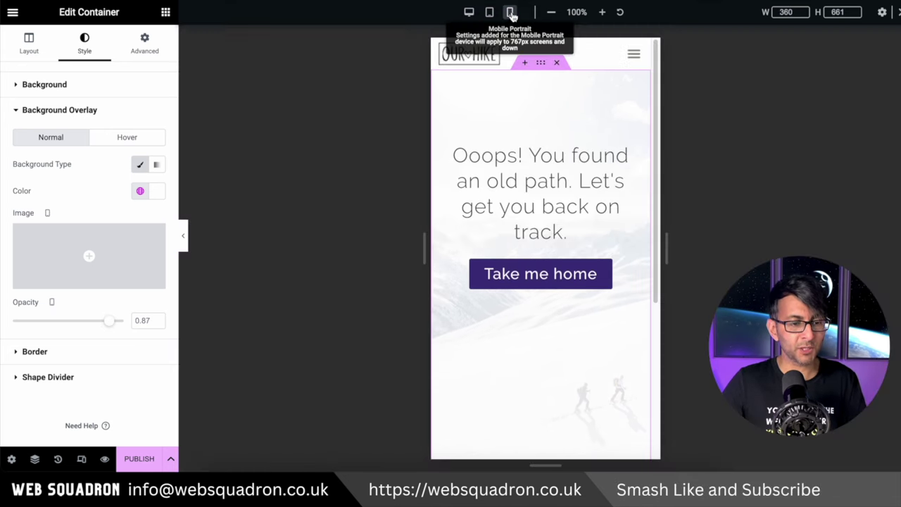
left_click(469, 14)
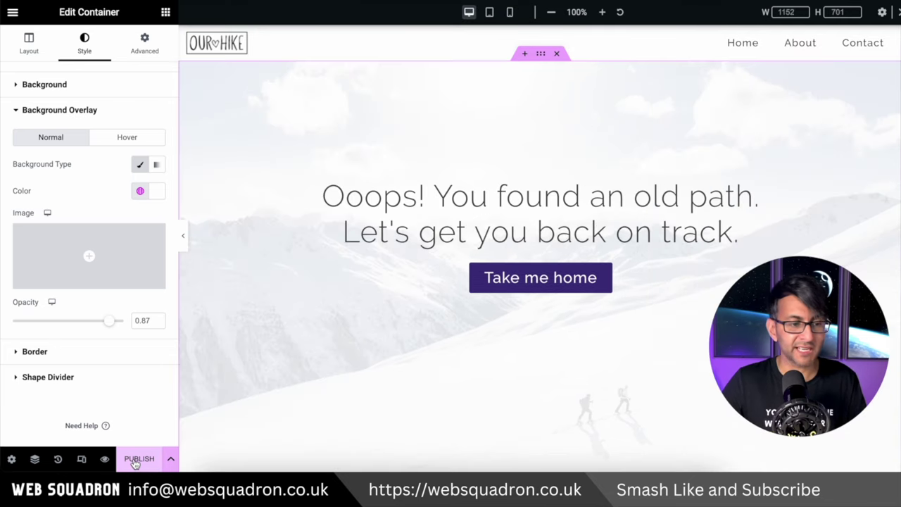
Step: Publish the template with the display condition Include 404 Page
left_click(135, 461)
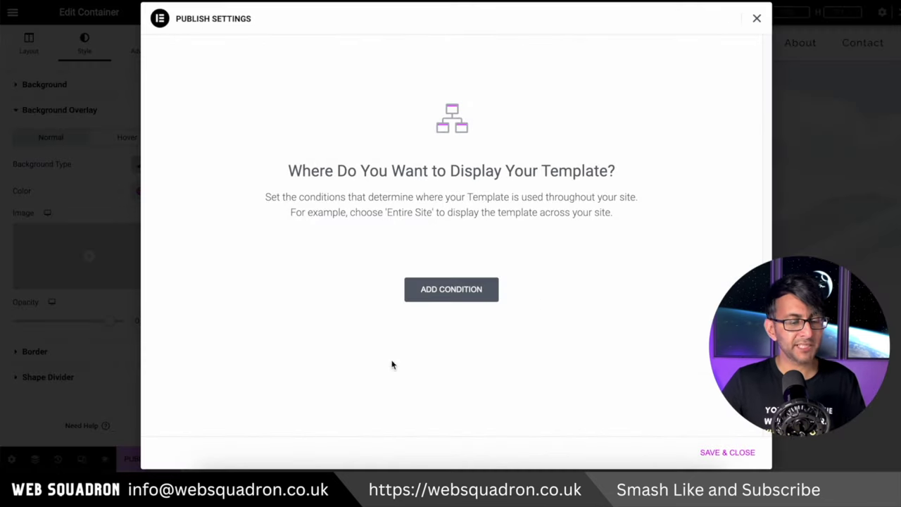
left_click(476, 290)
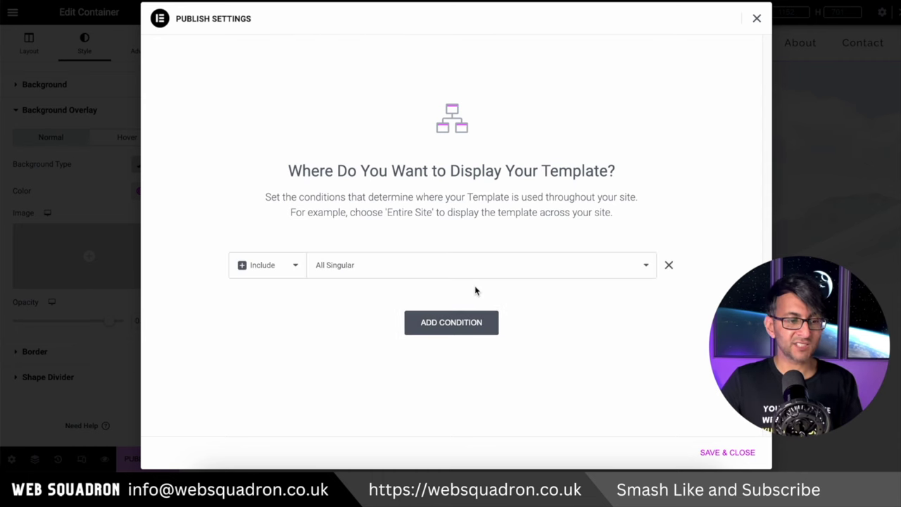
left_click(402, 270)
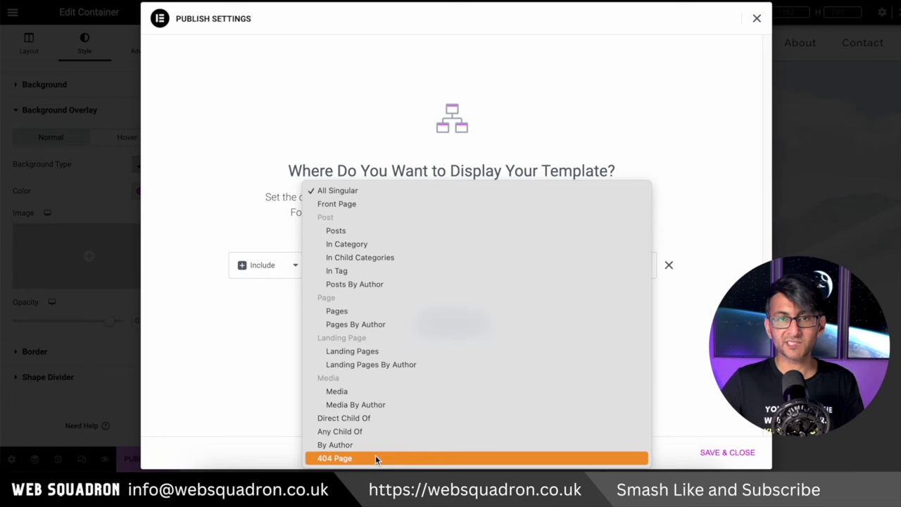
left_click(375, 457)
left_click(732, 452)
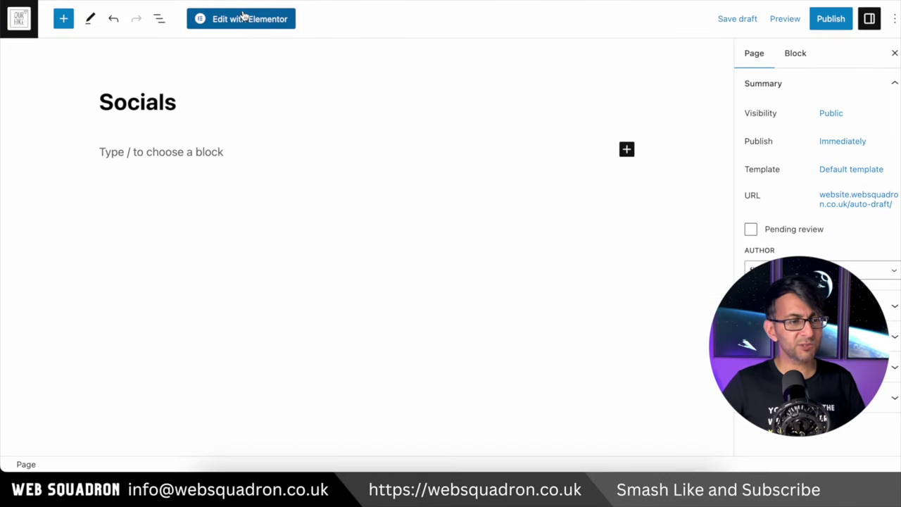
Step: Open the Socials page in Elementor, paste in the About page's main container, and hide the page title
left_click(241, 18)
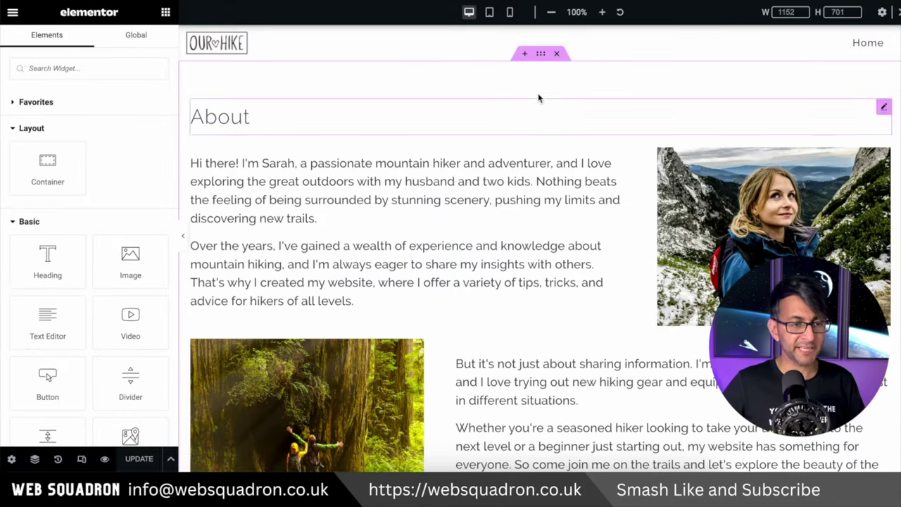
right_click(540, 57)
left_click(596, 142)
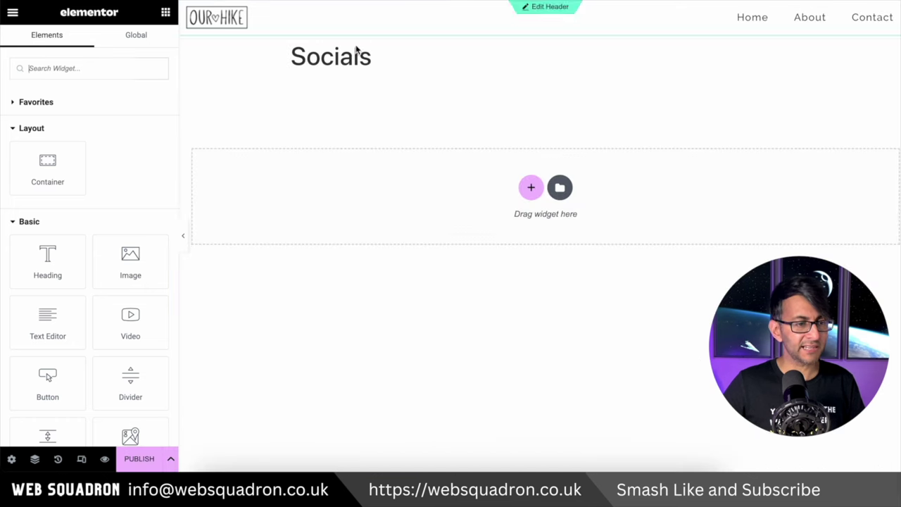
right_click(373, 176)
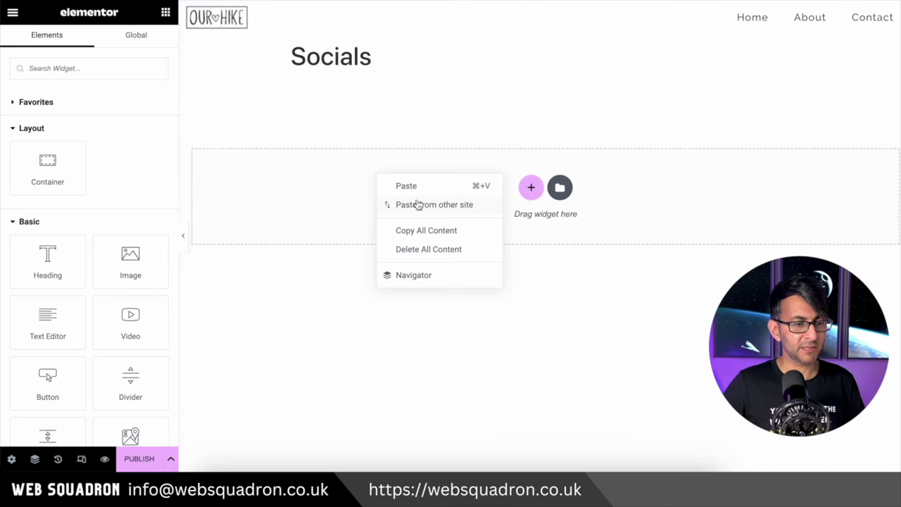
left_click(427, 186)
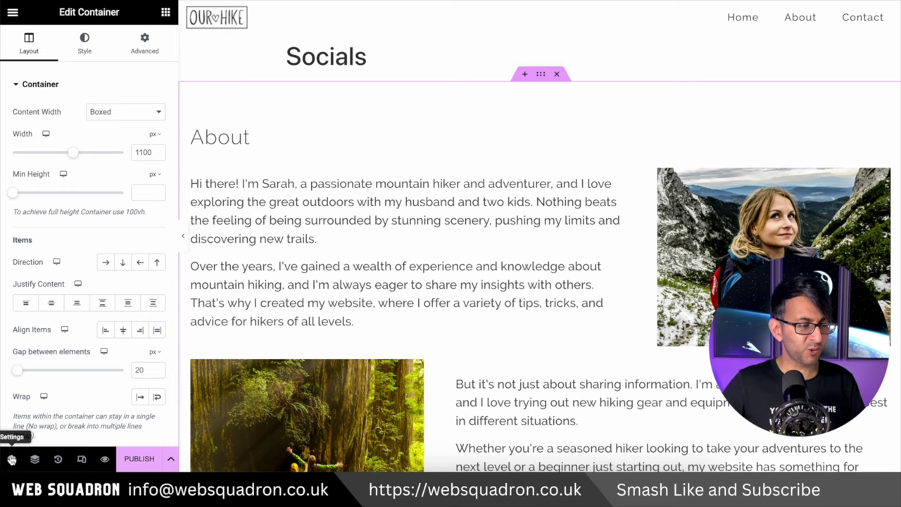
left_click(11, 458)
left_click(154, 409)
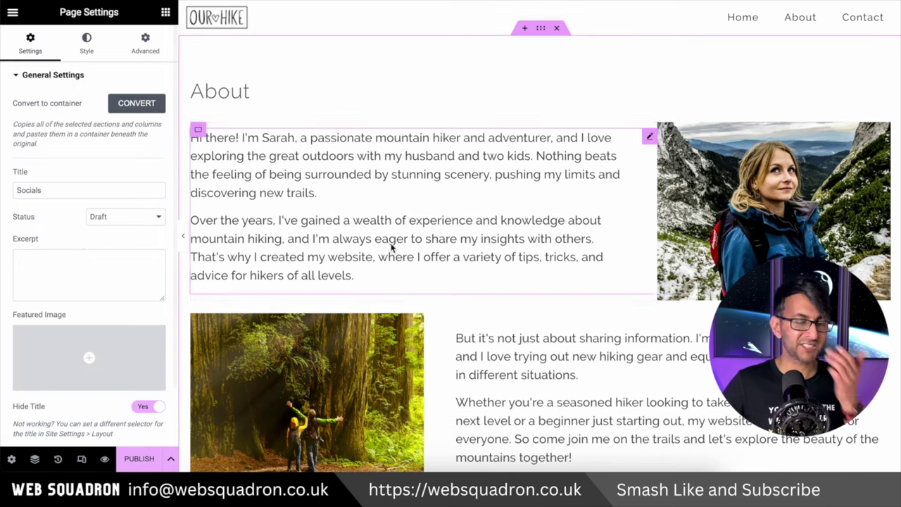
Step: Delete the About heading and both inner text-and-photo containers from the pasted container on the Socials page
right_click(394, 97)
left_click(450, 348)
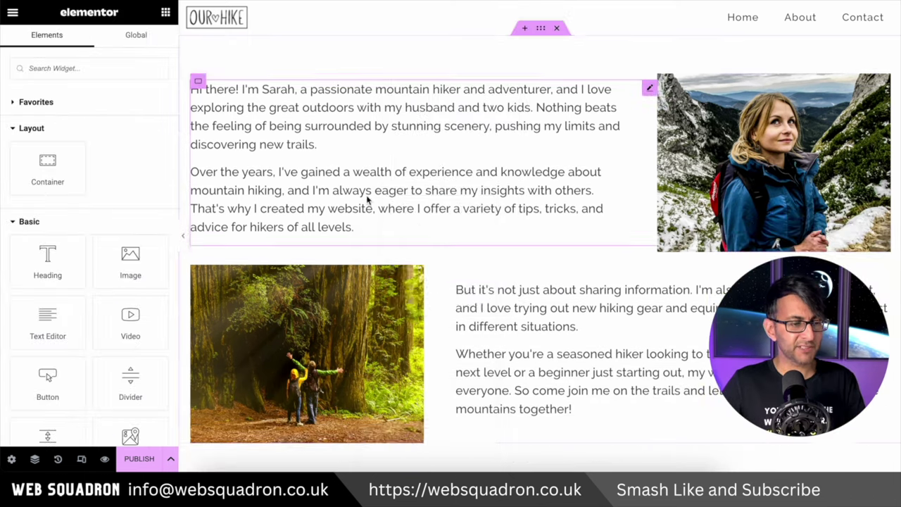
right_click(369, 204)
right_click(198, 86)
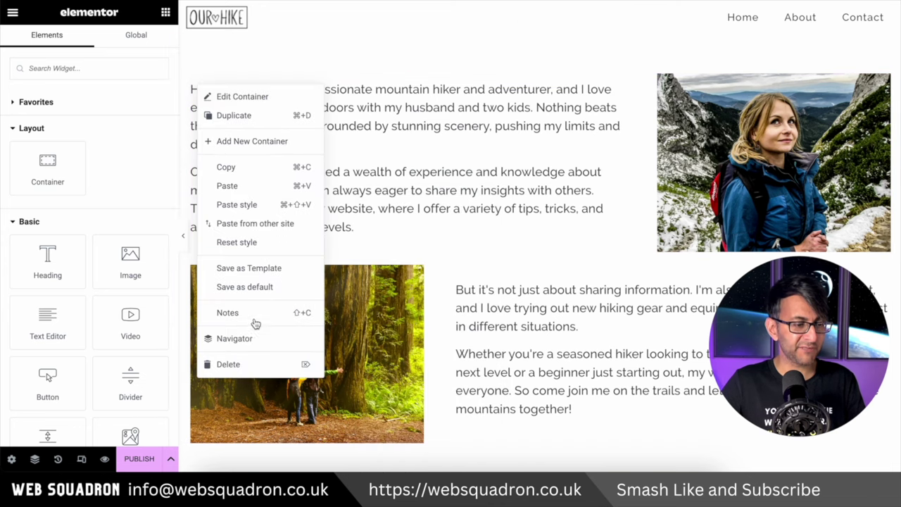
left_click(266, 365)
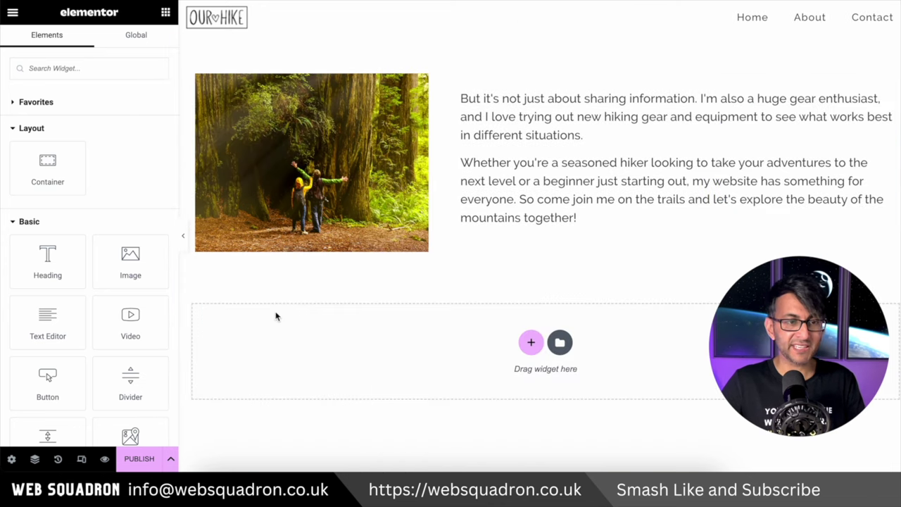
right_click(201, 82)
left_click(272, 364)
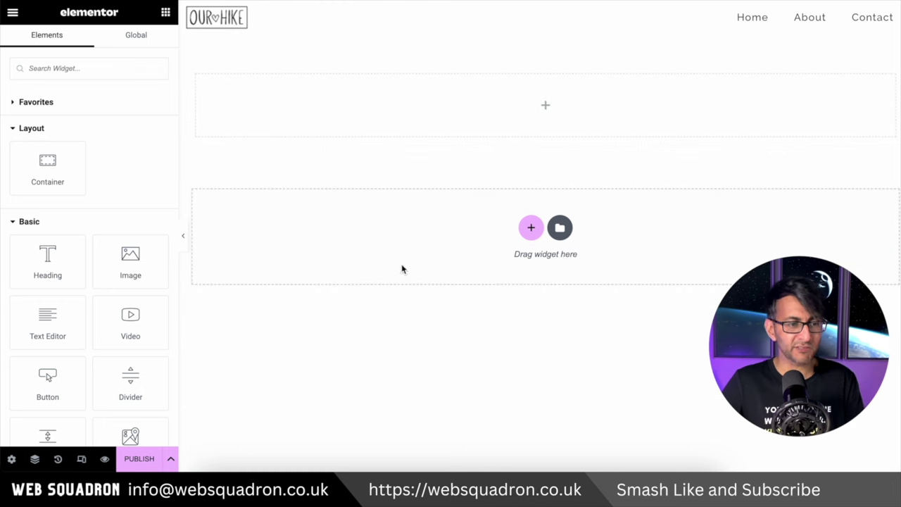
Step: Add an Image widget to the empty container and use Author-e1682498350175.webp from the media library
left_click(545, 34)
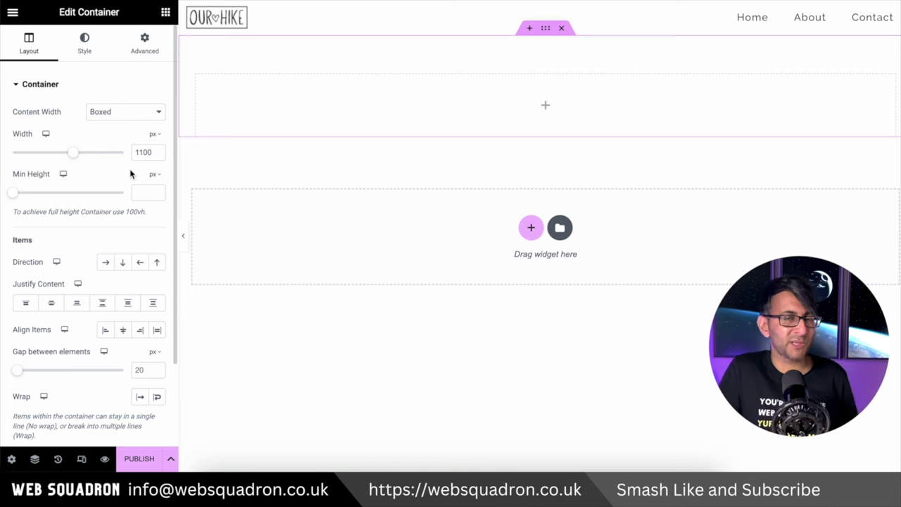
left_click(165, 12)
left_click_drag(129, 256, 555, 123)
left_click(79, 145)
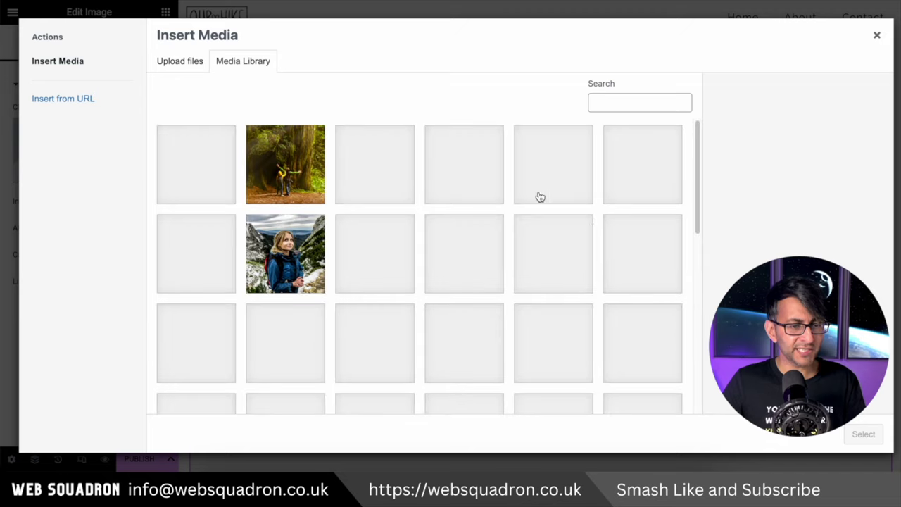
left_click(313, 257)
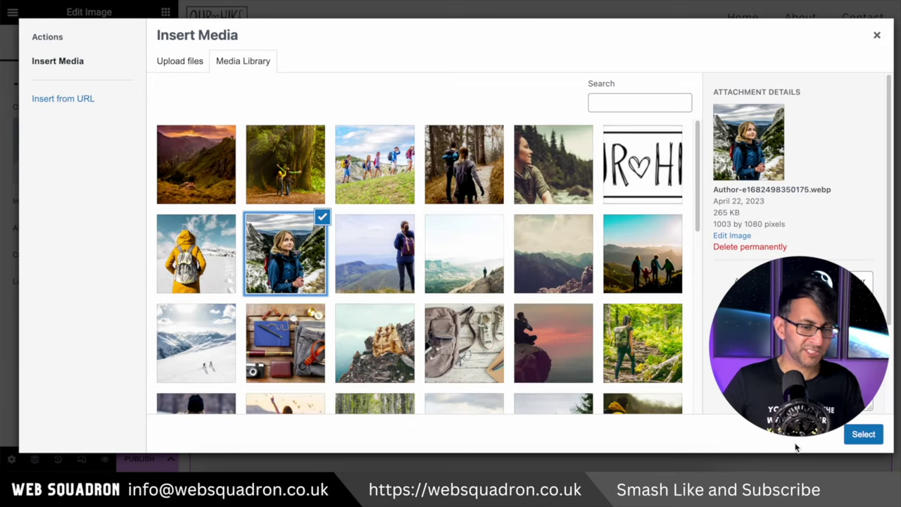
left_click(861, 434)
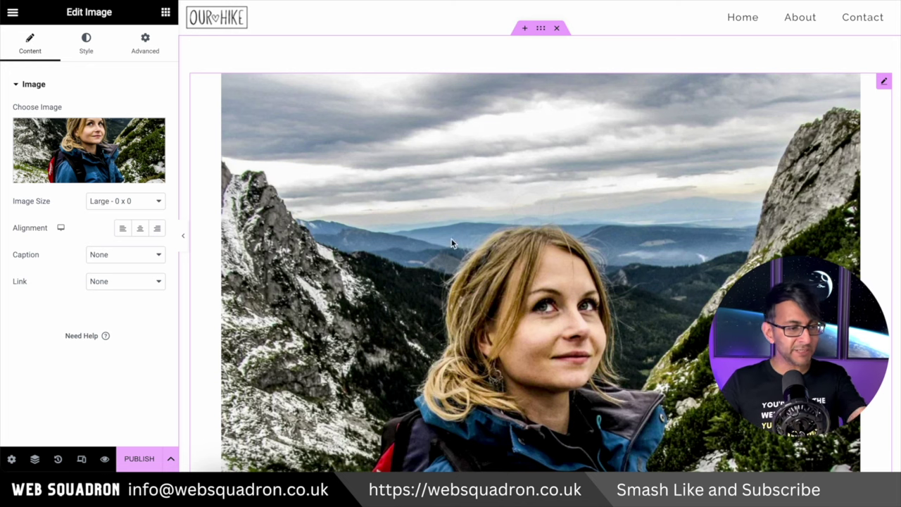
Step: Set the image size to Full, with a width and max width of 200 px
left_click(107, 206)
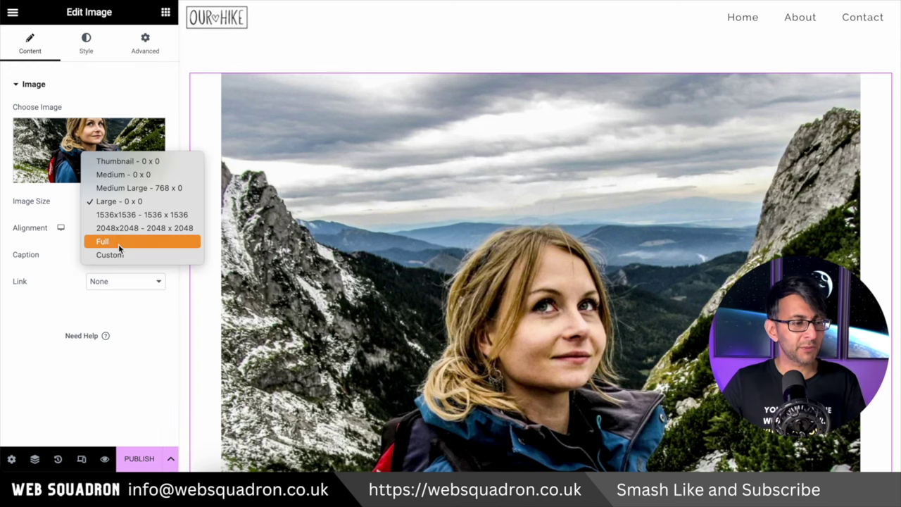
left_click(118, 242)
left_click(83, 49)
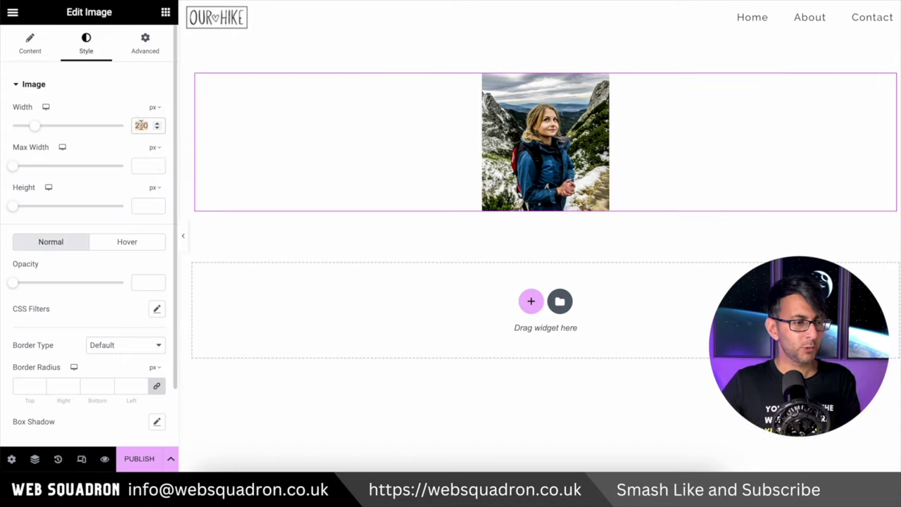
left_click(144, 165)
type("200")
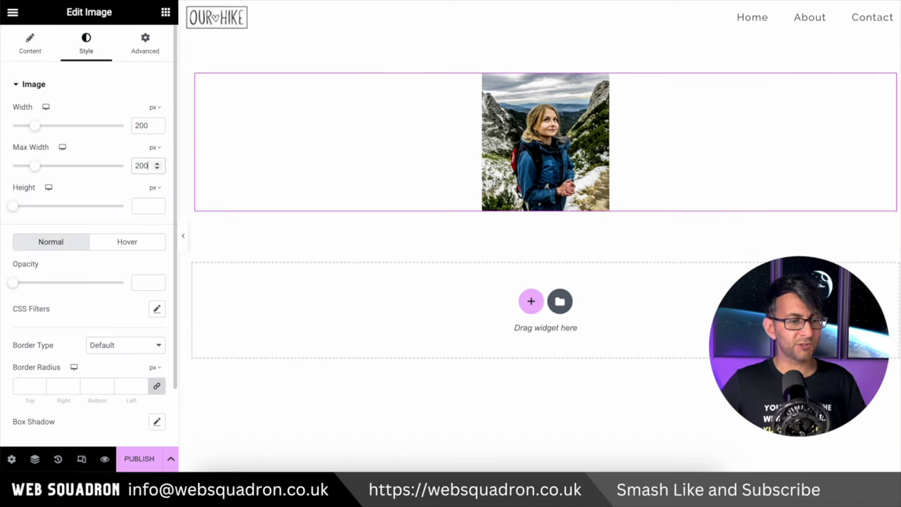
Step: Give the image a 1000 px border radius on all corners and set its CSS filter brightness to 110
left_click(27, 386)
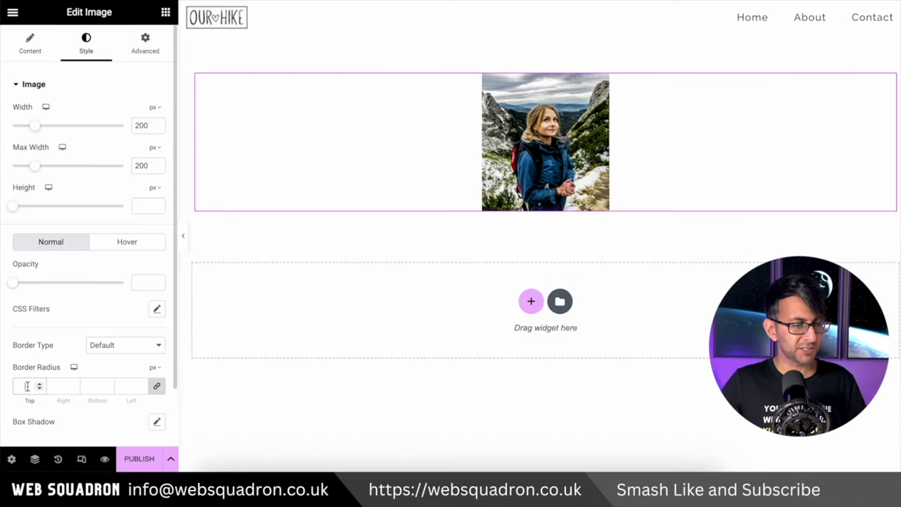
type("1000")
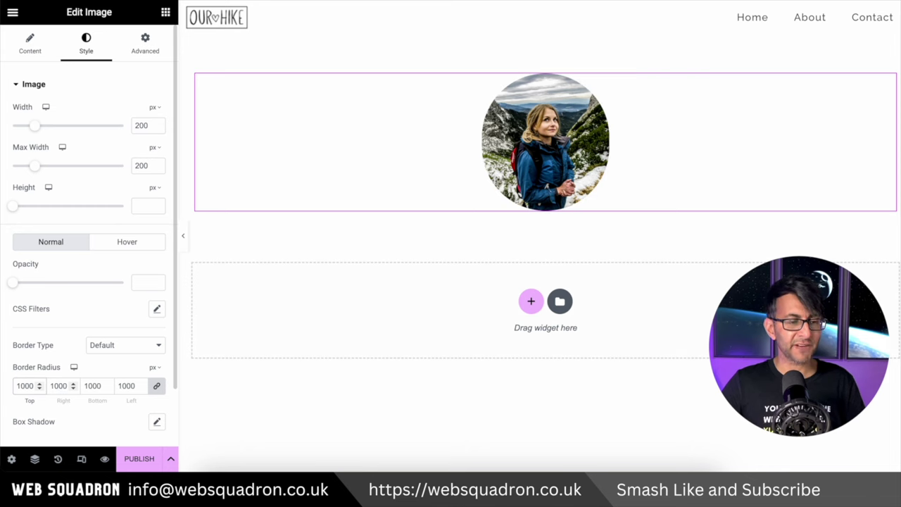
left_click(158, 311)
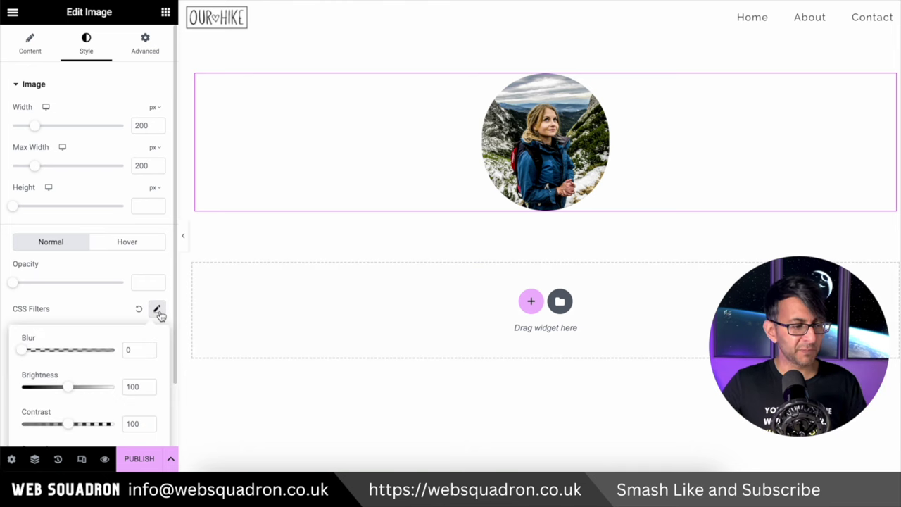
left_click(150, 387)
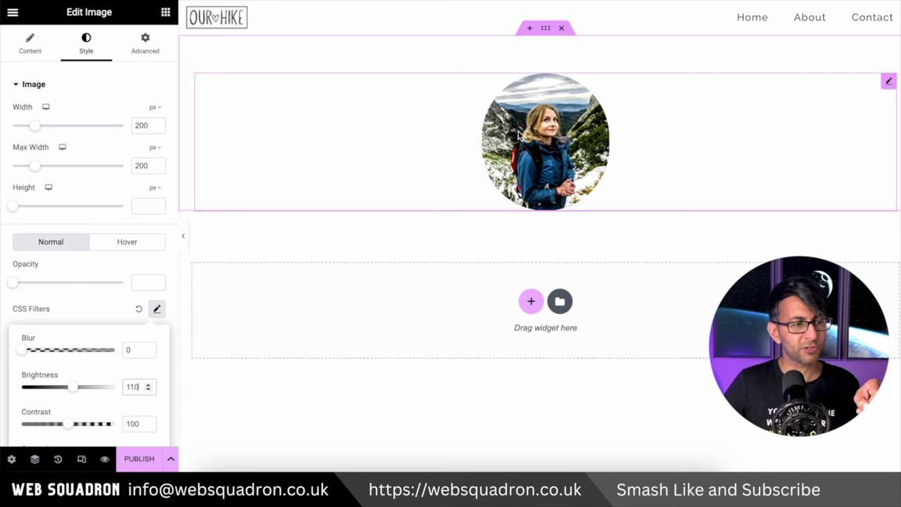
Step: Open the author photo in the media library's image editor and make a crop selection of about 1002 × 1050
left_click(29, 46)
left_click(114, 138)
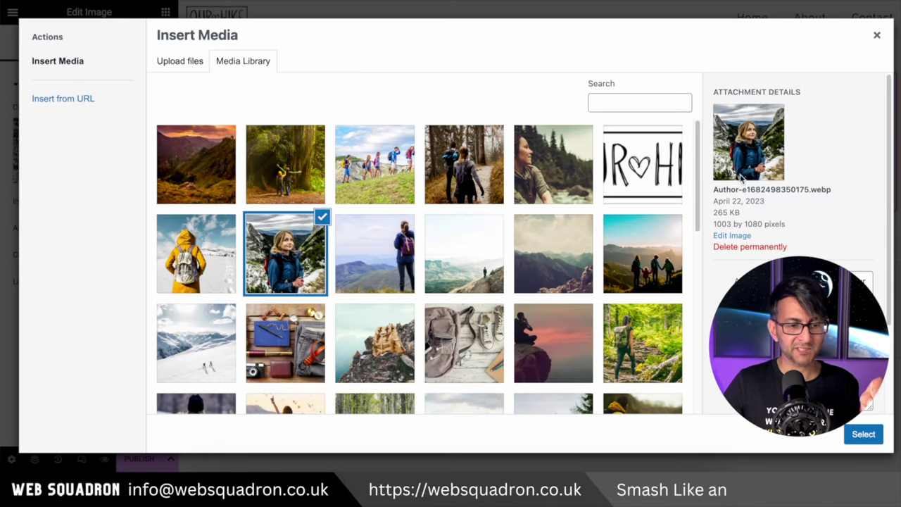
left_click(731, 236)
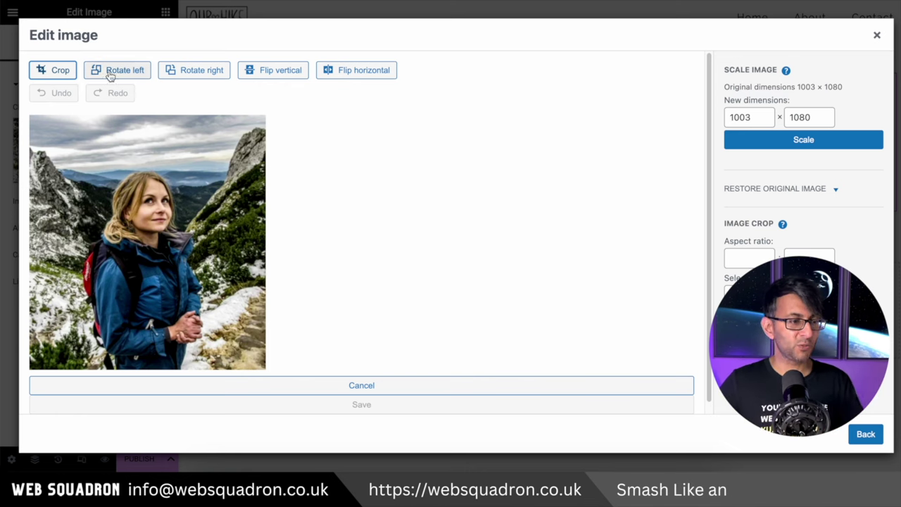
left_click(59, 73)
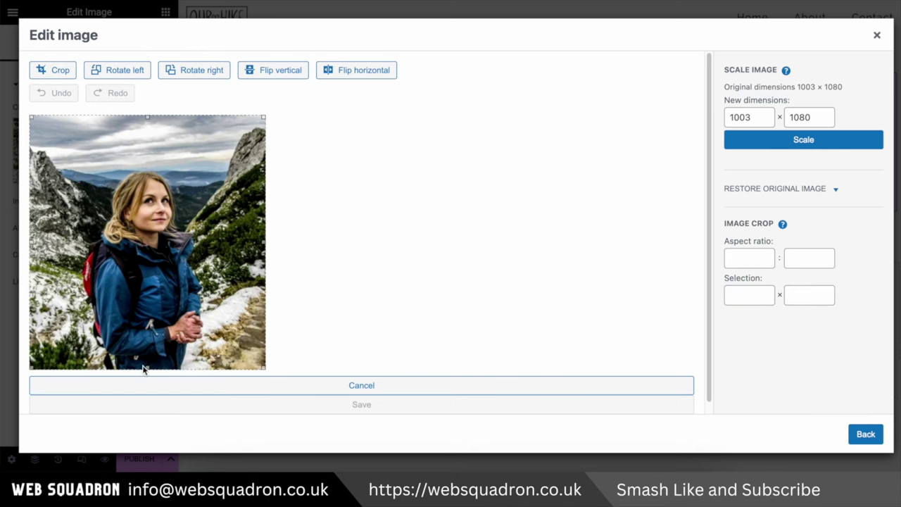
left_click_drag(147, 116, 147, 121)
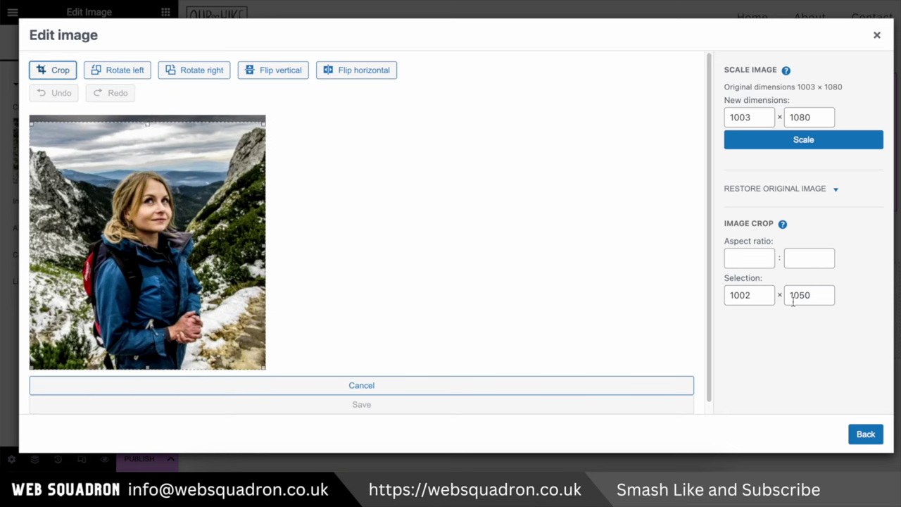
Step: Set the crop selection to 1003 × 1003, shift it down slightly over the author photo, then apply the crop and save the image
double_click(742, 296)
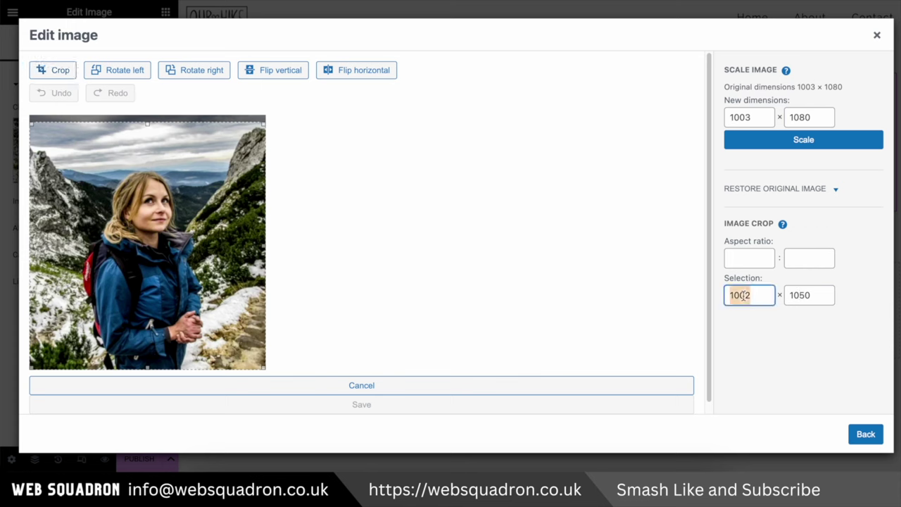
type("1003")
key("Tab")
type("1003")
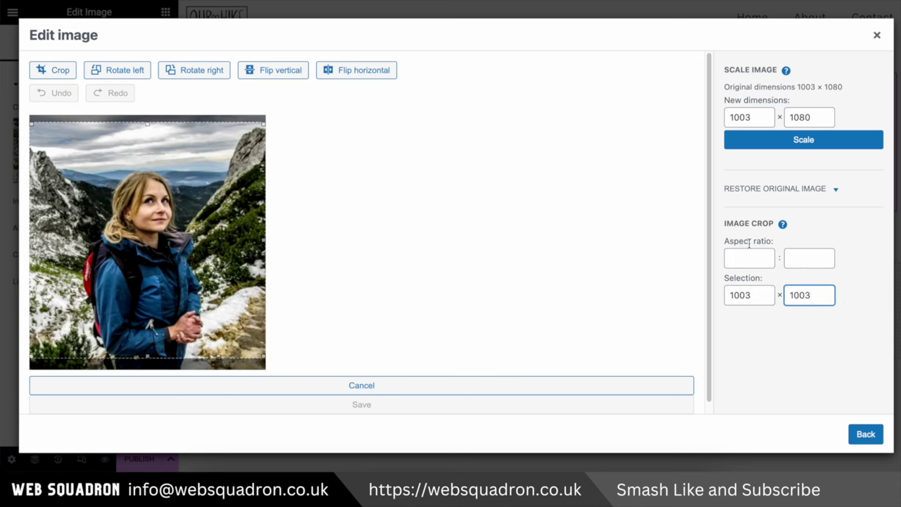
left_click_drag(162, 230, 169, 262)
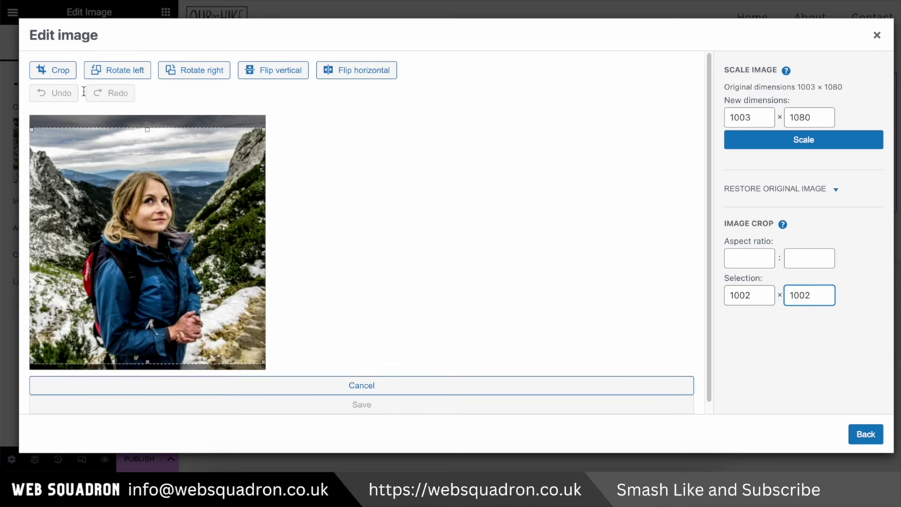
left_click(57, 71)
left_click(343, 406)
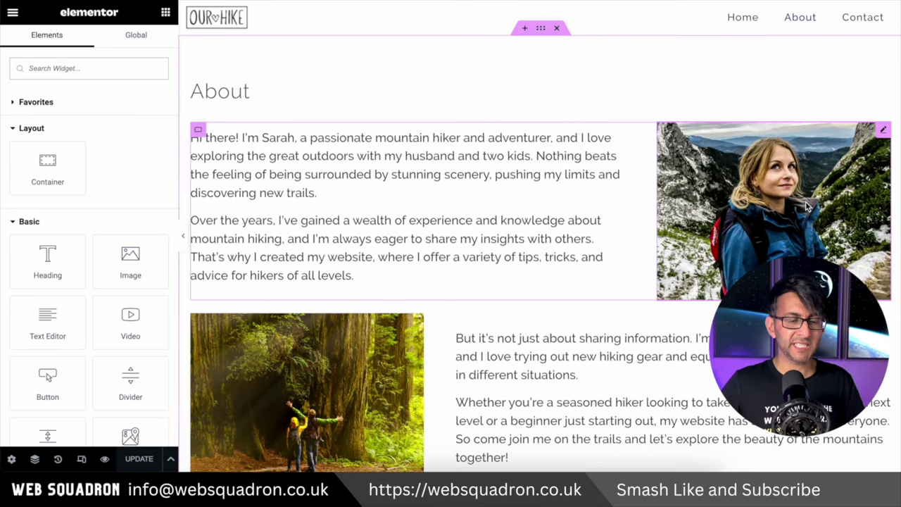
Step: Check the cropped author photo's dimensions in the media library from the About page's Call to Action image
left_click(793, 205)
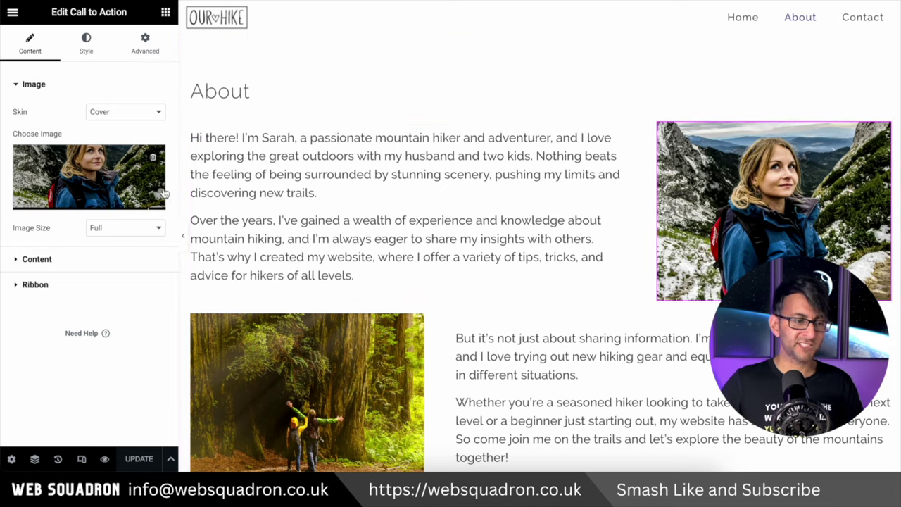
left_click(89, 179)
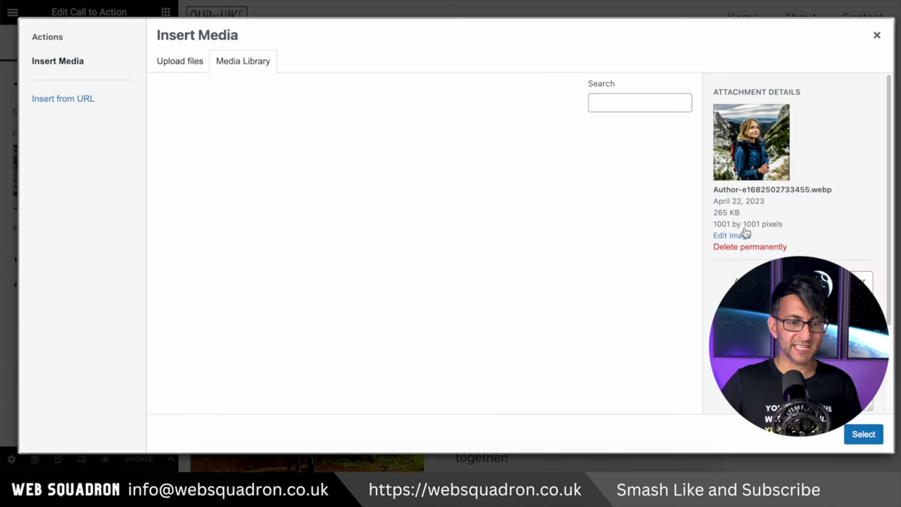
left_click(876, 34)
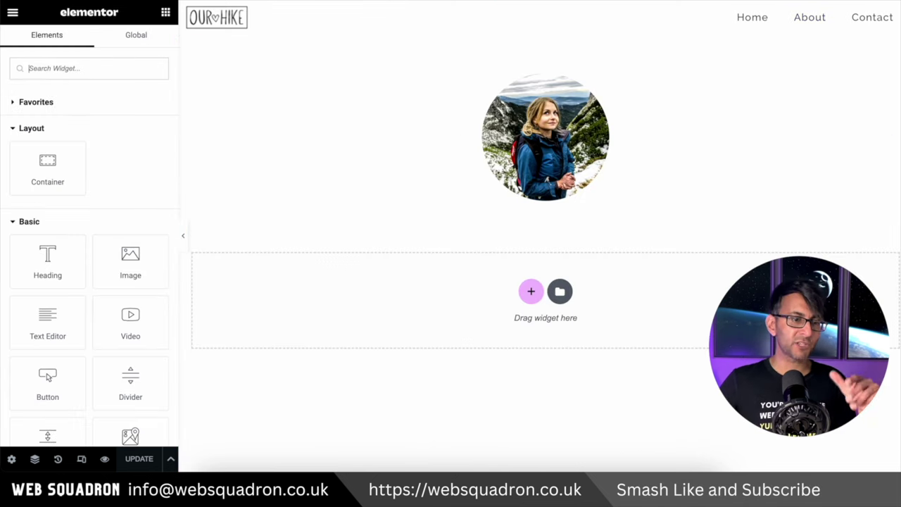
Step: Add a centred heading with the author's full name below the photo, styled at 1.4 rem, weight 500 (Medium), and 1 px letter spacing
left_click_drag(47, 260, 561, 195)
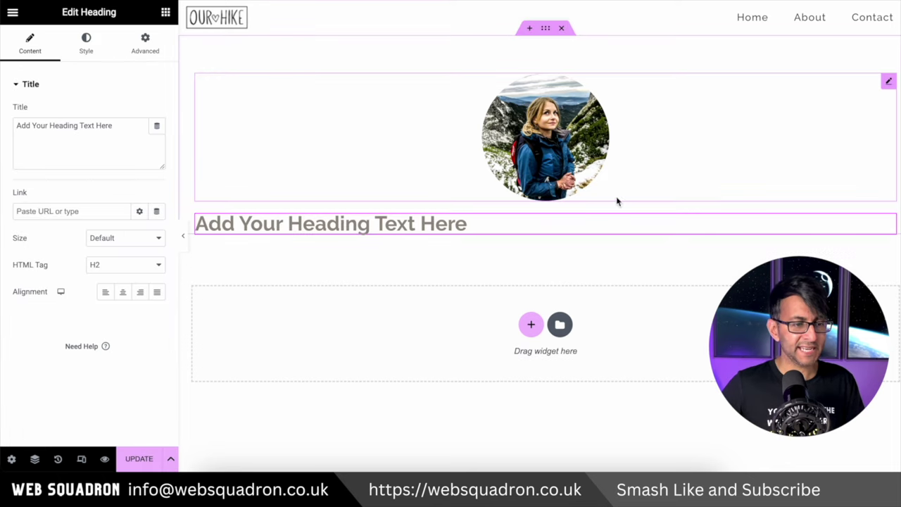
left_click(123, 291)
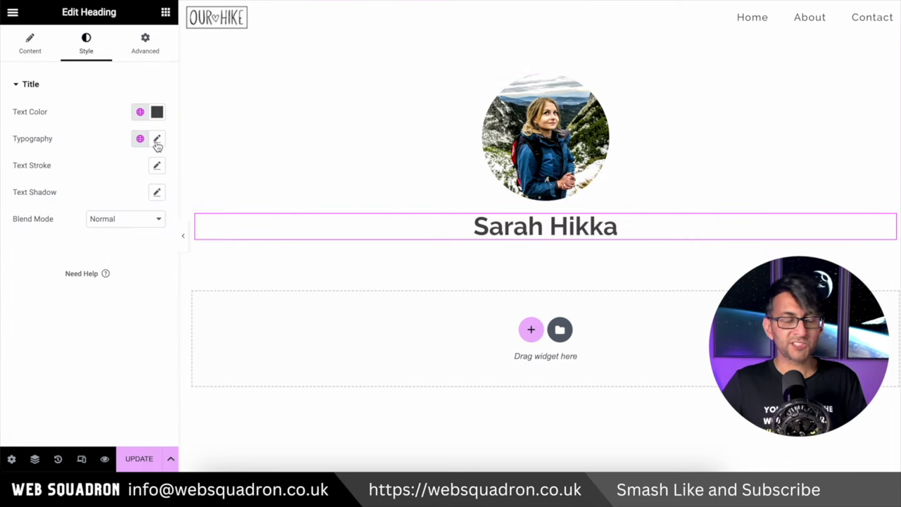
left_click(157, 140)
left_click(145, 220)
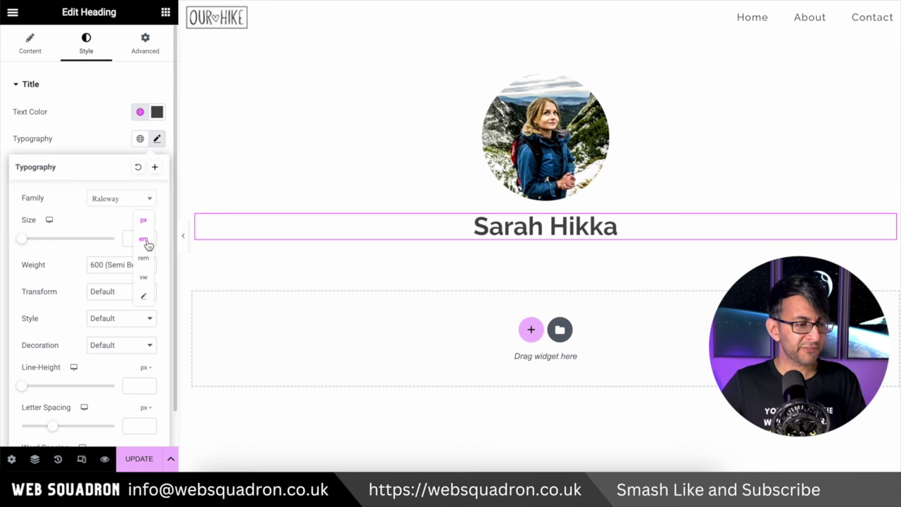
left_click(145, 258)
left_click(131, 273)
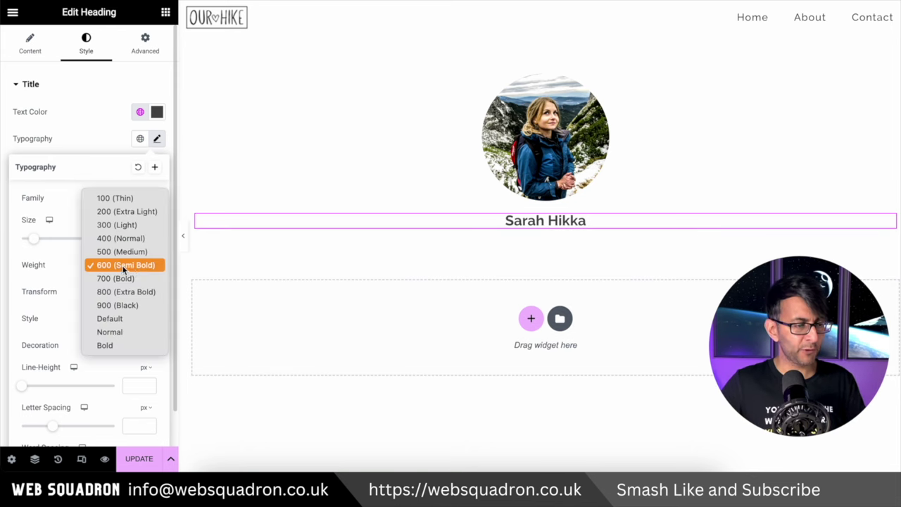
left_click(128, 253)
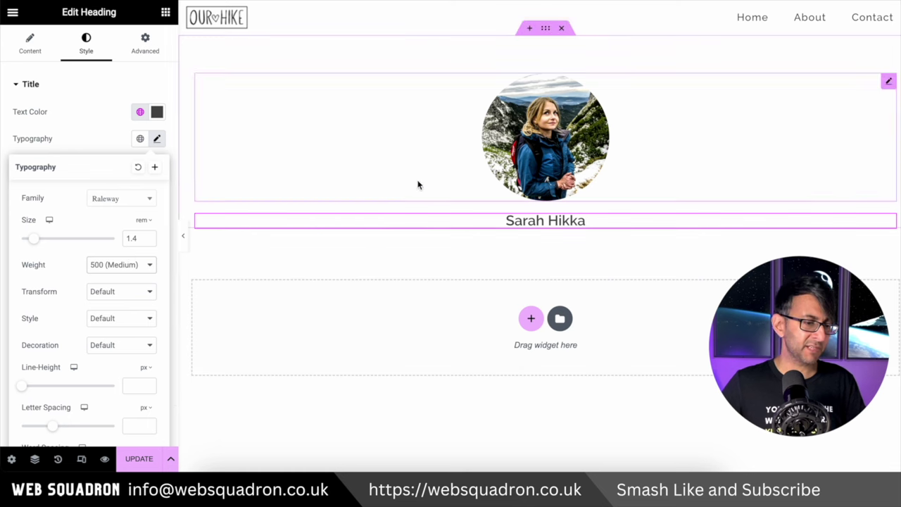
left_click(131, 425)
type("1")
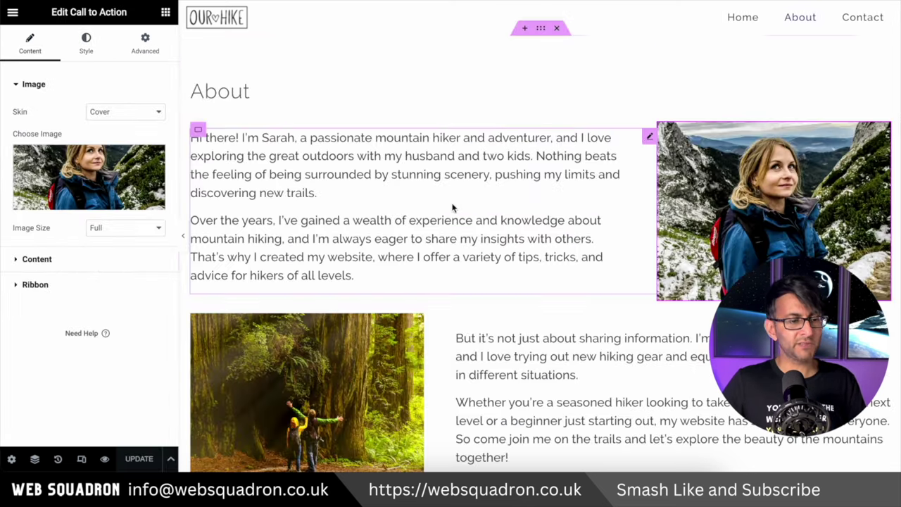
Step: Copy the introductory text widget from the About page and paste it below the name heading on the Socials page
right_click(389, 182)
left_click(443, 235)
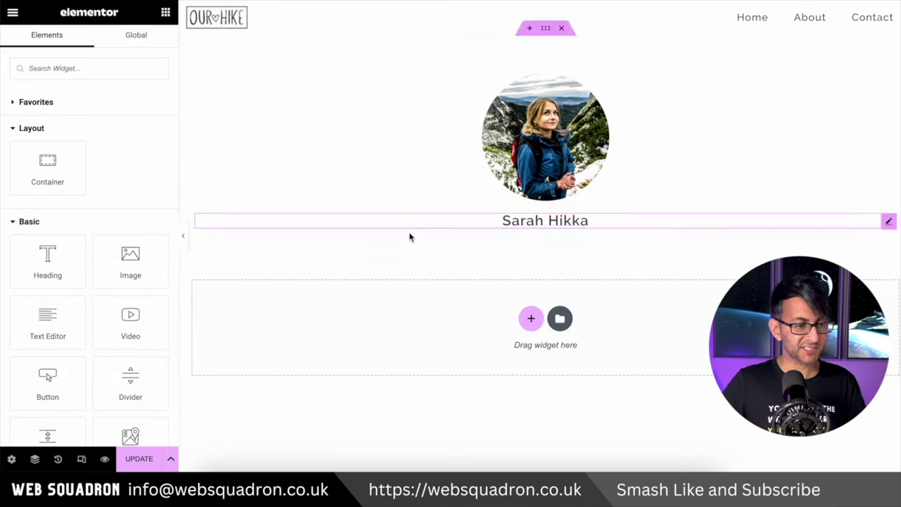
key("ctrl+v")
Step: Clear the pasted text widget's custom width value and set its right padding to 0 px
left_click(145, 42)
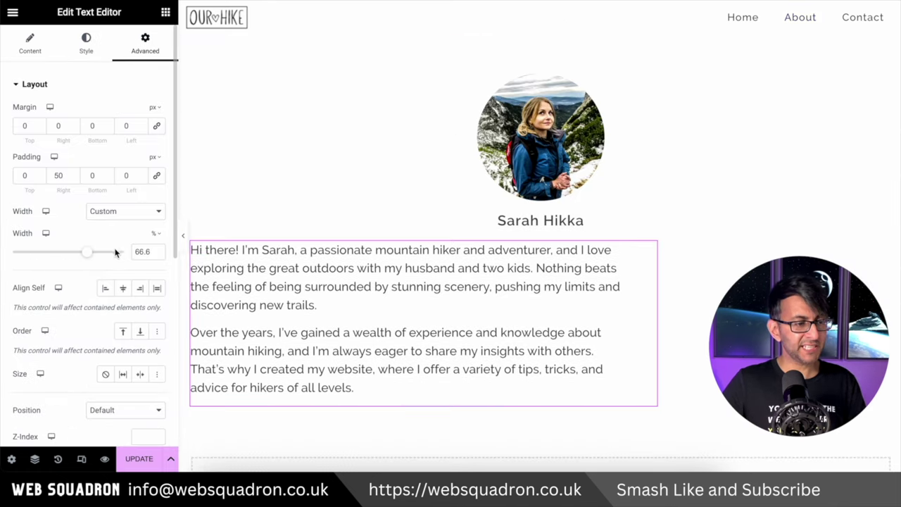
key("BackSpace")
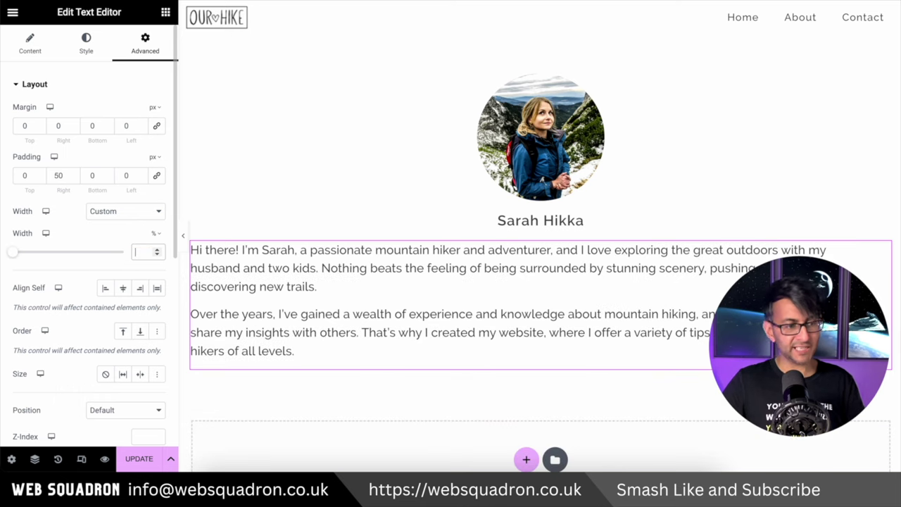
double_click(60, 176)
type("0")
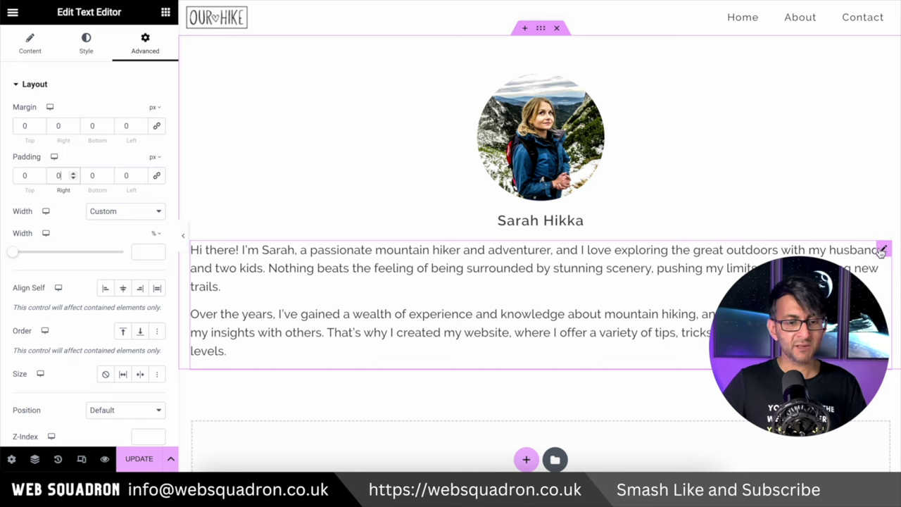
Step: Shorten the bio to "I love exploring the great outdoors. Nothing beats being surrounded by stunning scenery, pushing my limits and discovering new trails."
left_click(30, 43)
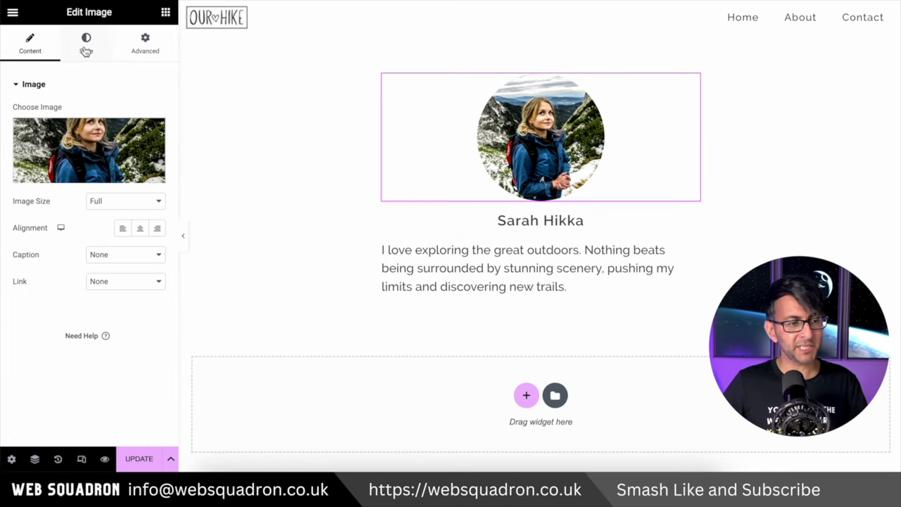
Step: Reduce the round author photo's width to 150 px
left_click(86, 48)
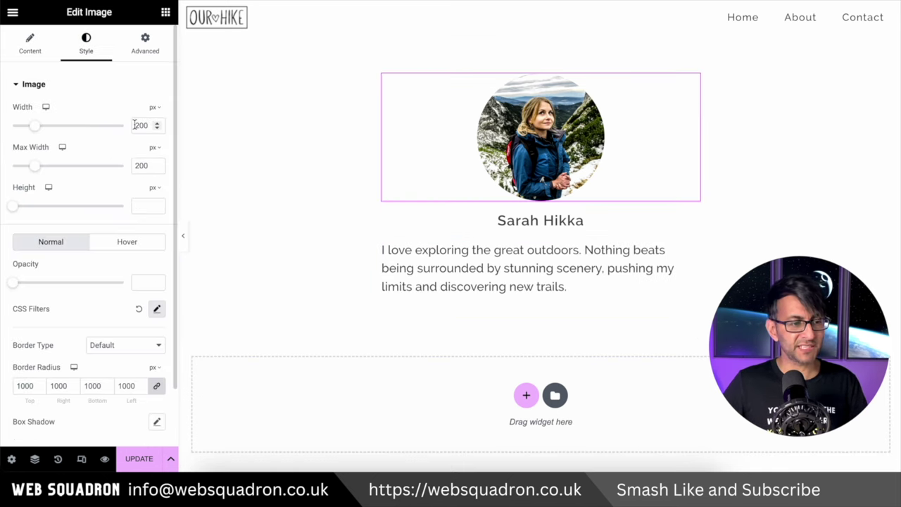
type("150")
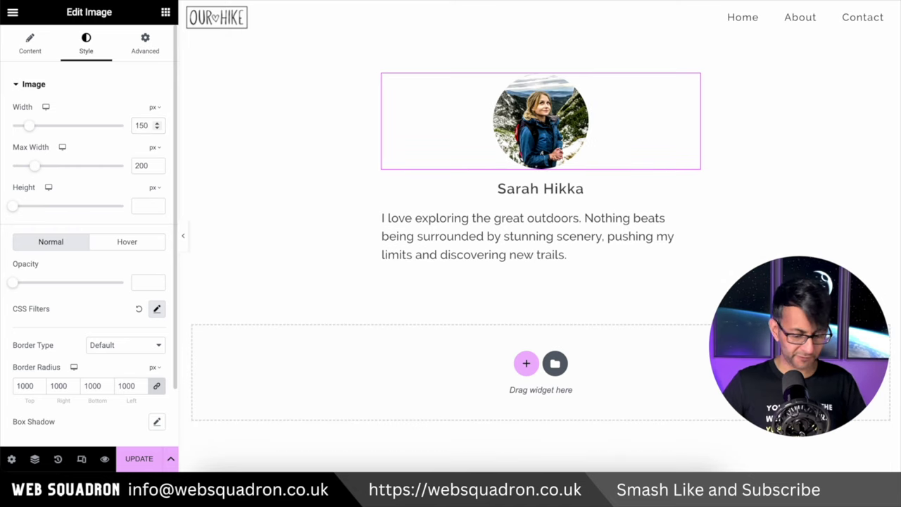
Step: Set the profile image's max width to 150 px and centre the bio text beneath the name
key("Tab")
type("150")
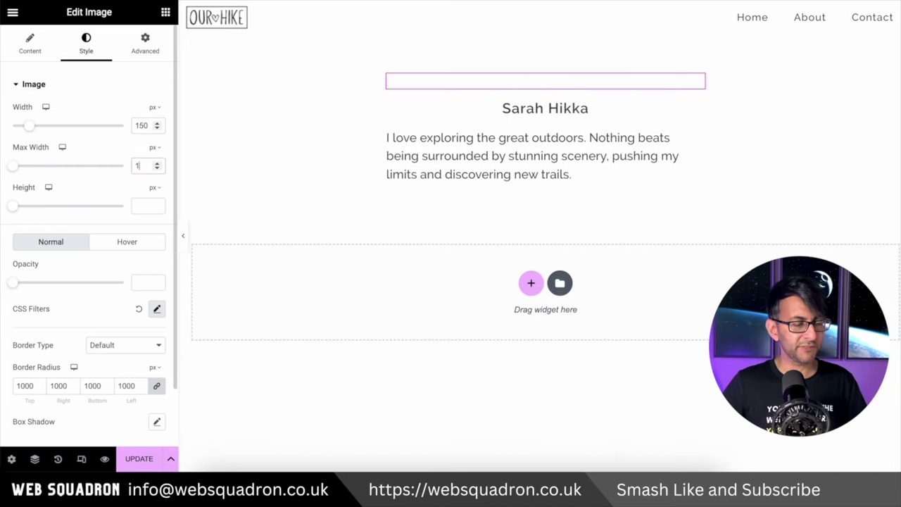
left_click(669, 232)
left_click(123, 112)
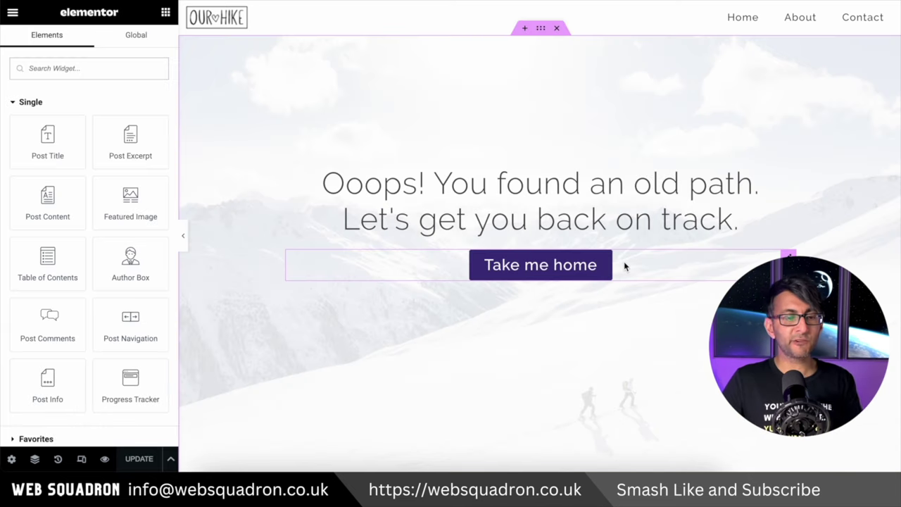
Step: Copy the "Take me home" button from the 404 page to below the bio text and reduce its font size
right_click(623, 261)
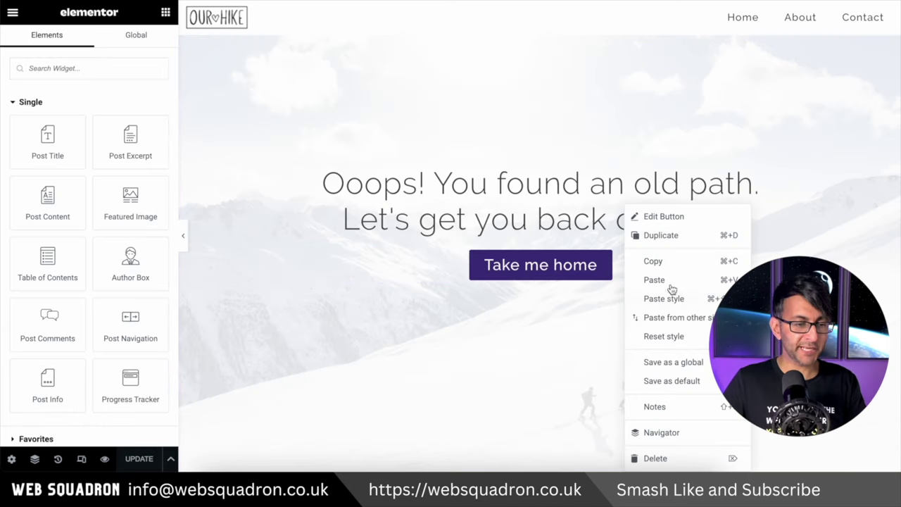
left_click(668, 262)
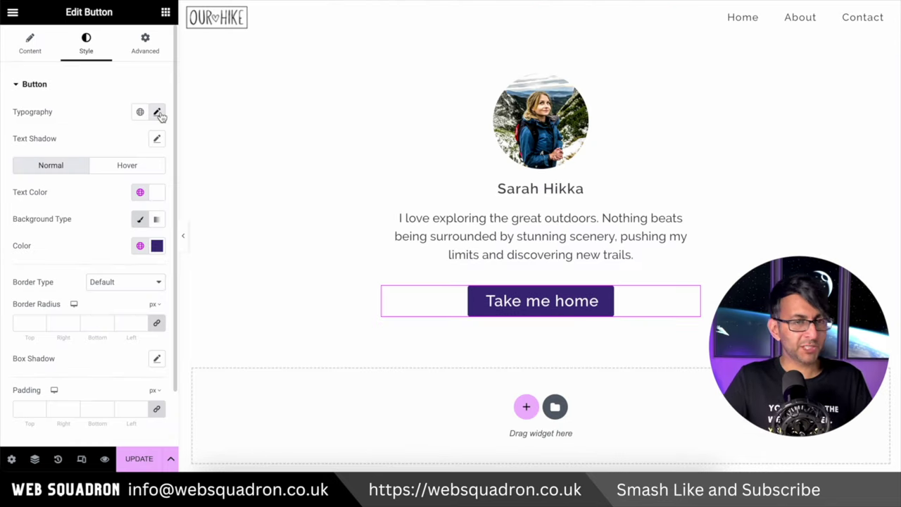
left_click(157, 112)
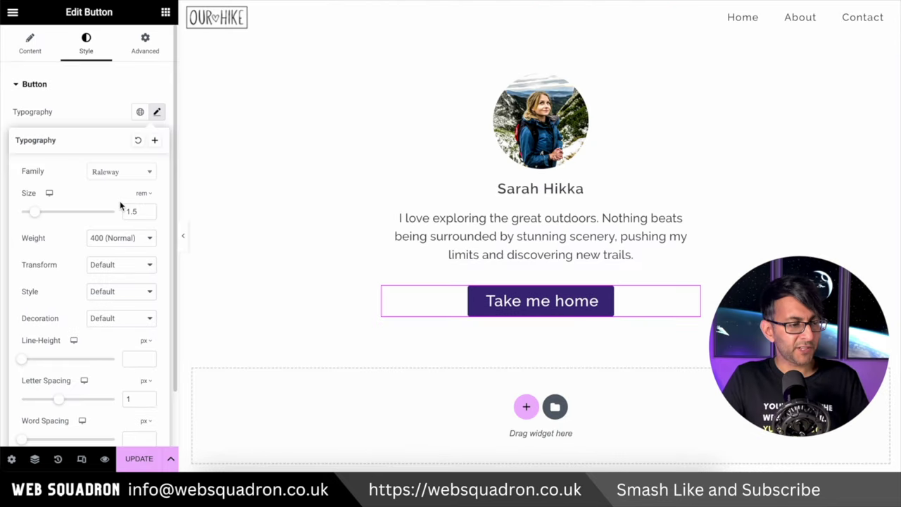
left_click(137, 211)
type("1.512")
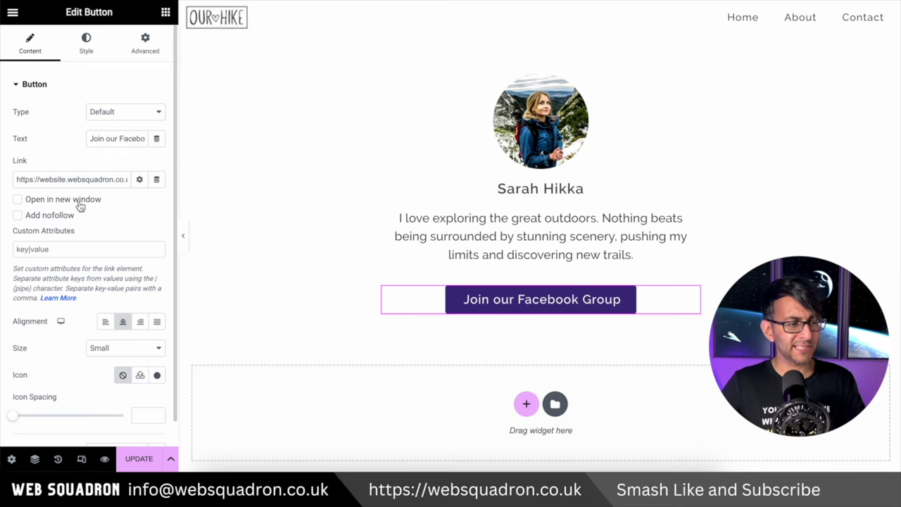
Step: Make the "Join our Facebook Group" button's link open in a new window and duplicate the button
left_click(79, 201)
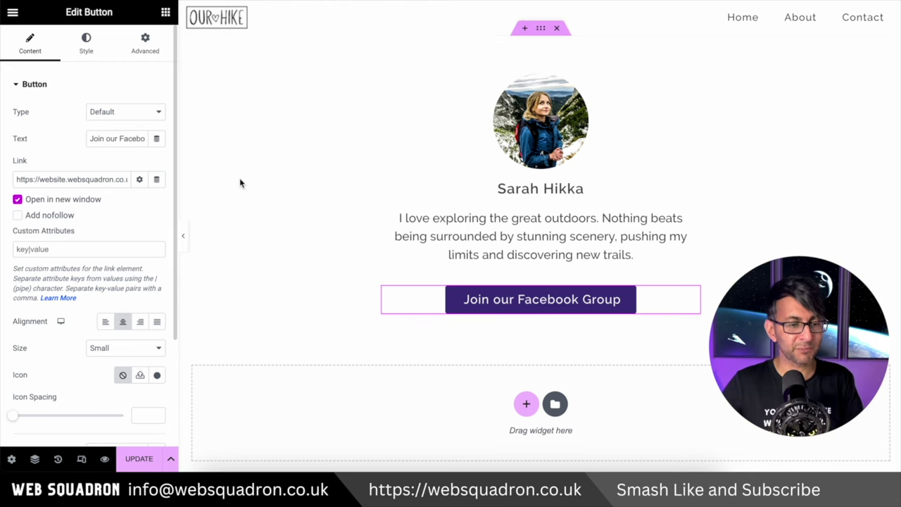
key("ctrl+d")
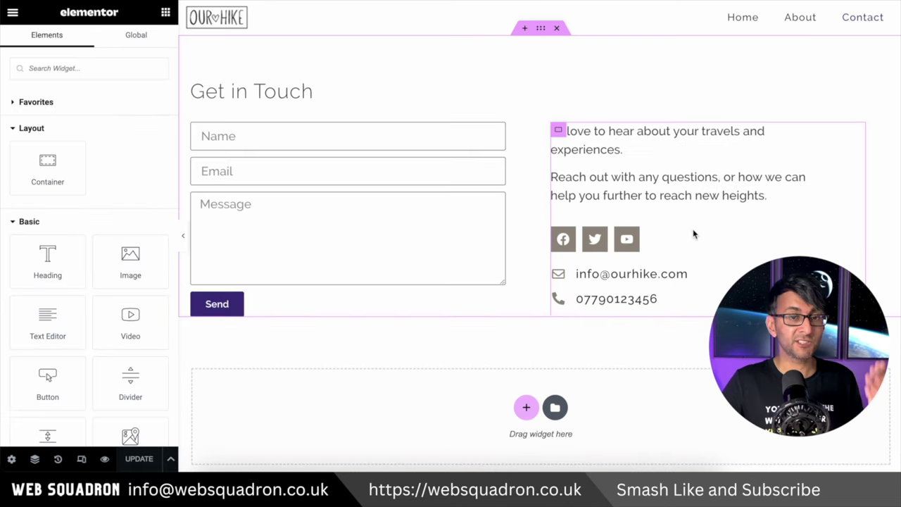
Step: Copy the social icons from the Contact page to below the profile page's link buttons
right_click(633, 239)
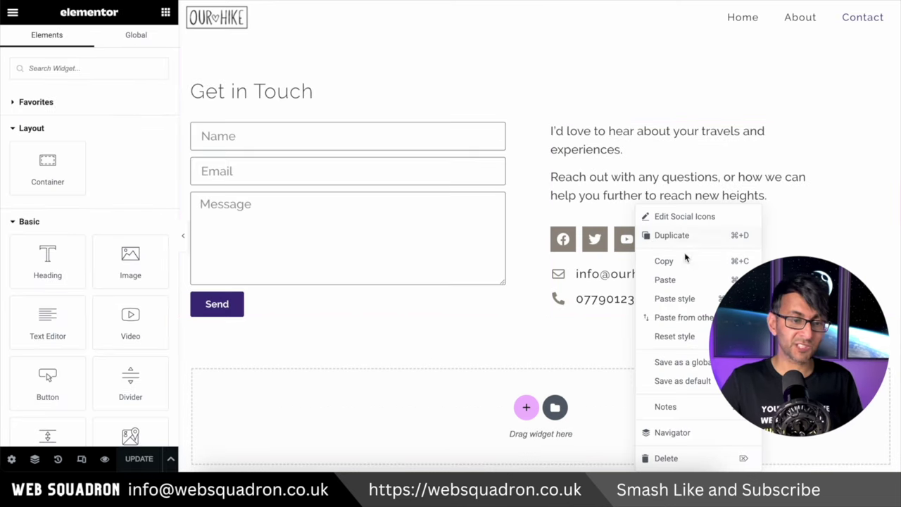
left_click(686, 262)
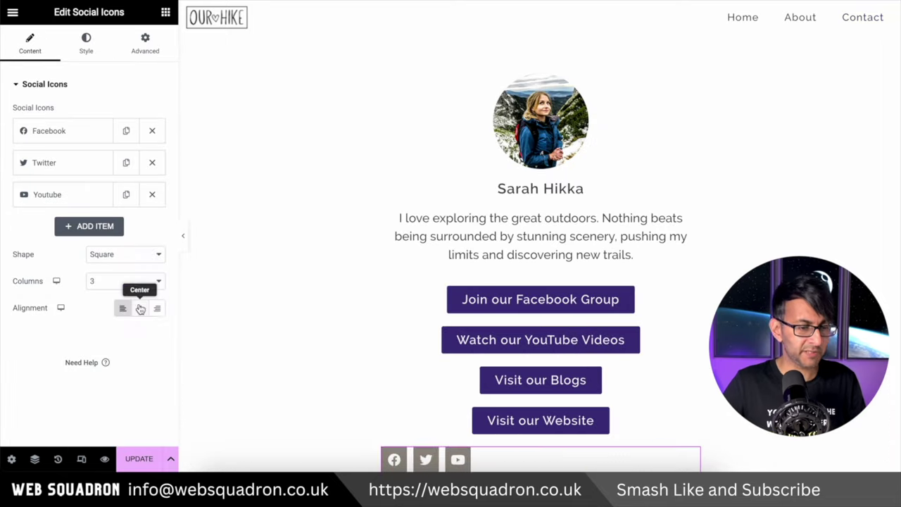
Step: Centre the social icons and change their primary colour to the global dark purple
left_click(140, 308)
left_click(86, 42)
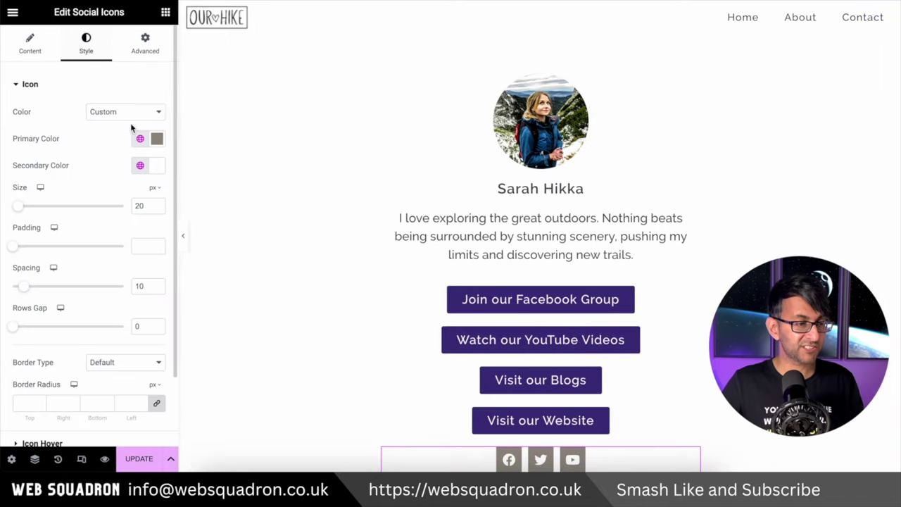
left_click(139, 139)
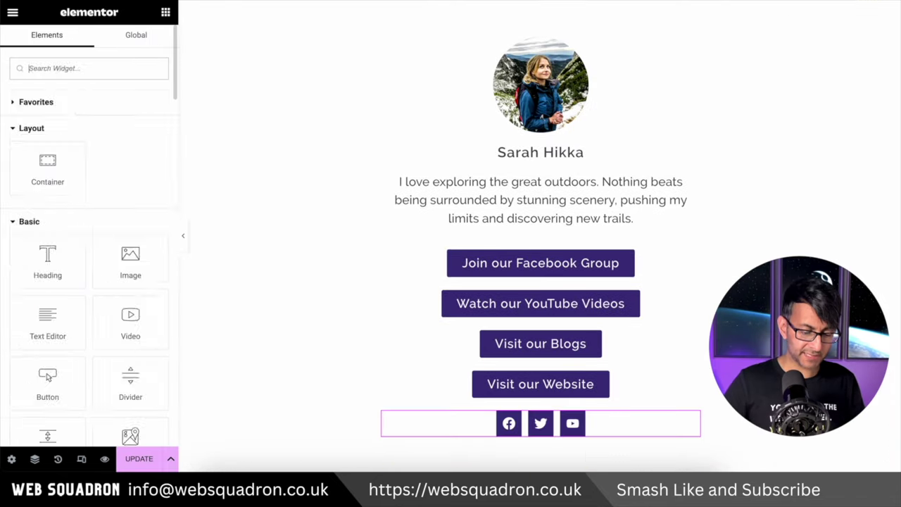
Step: Add a PayPal button above "Join our Facebook Group" and apply that button's style to it
type("paypal")
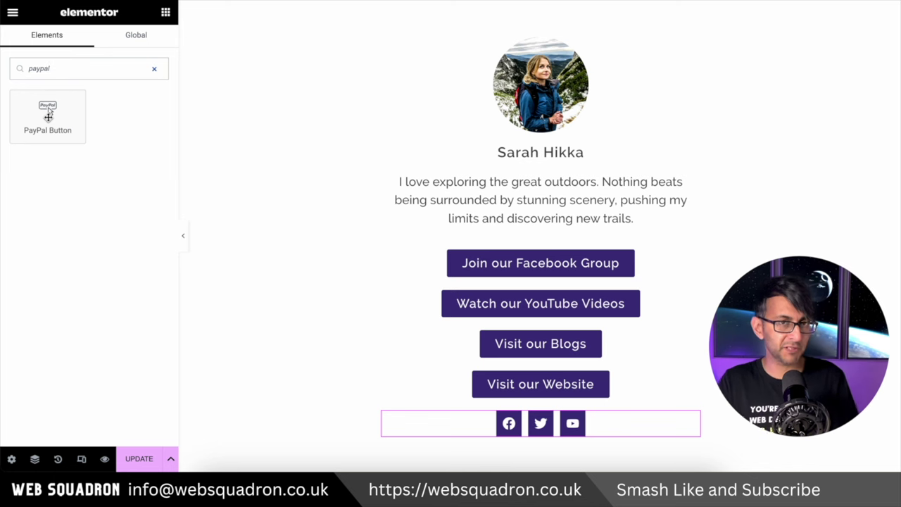
left_click_drag(48, 114, 571, 223)
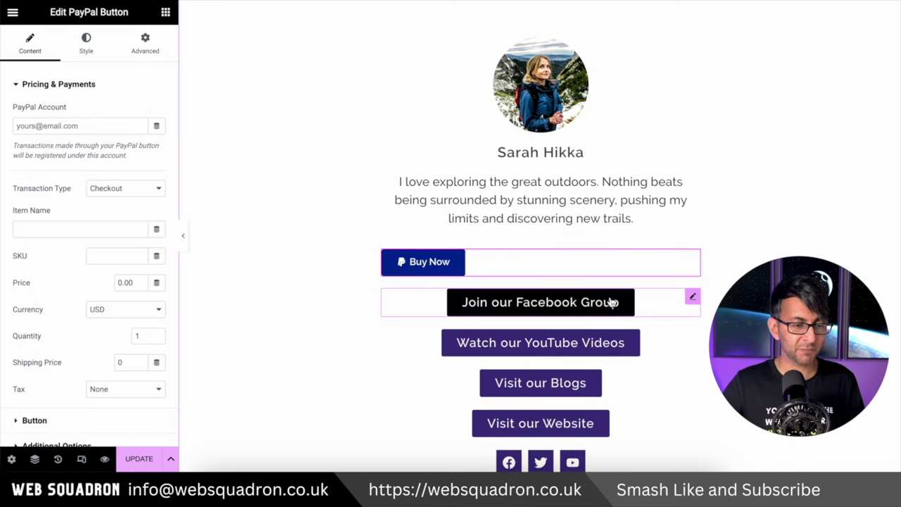
right_click(693, 296)
left_click(738, 260)
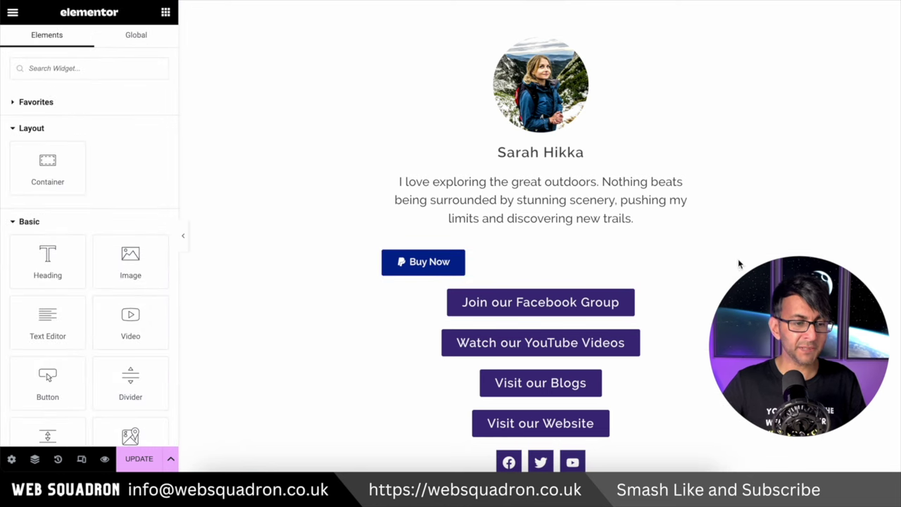
right_click(442, 271)
left_click(492, 299)
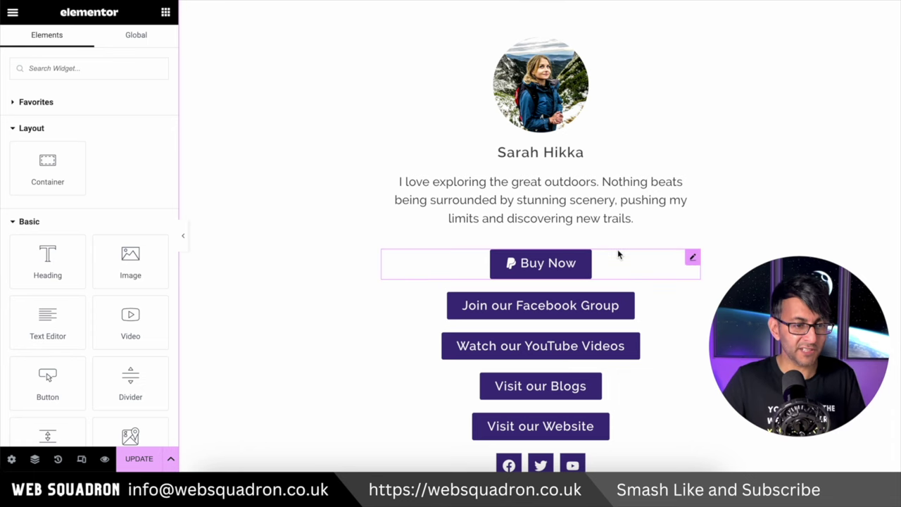
Step: Configure the PayPal button as a Donation with the item name "Donate from Website" and the donation amount set to Any Amount
left_click(690, 257)
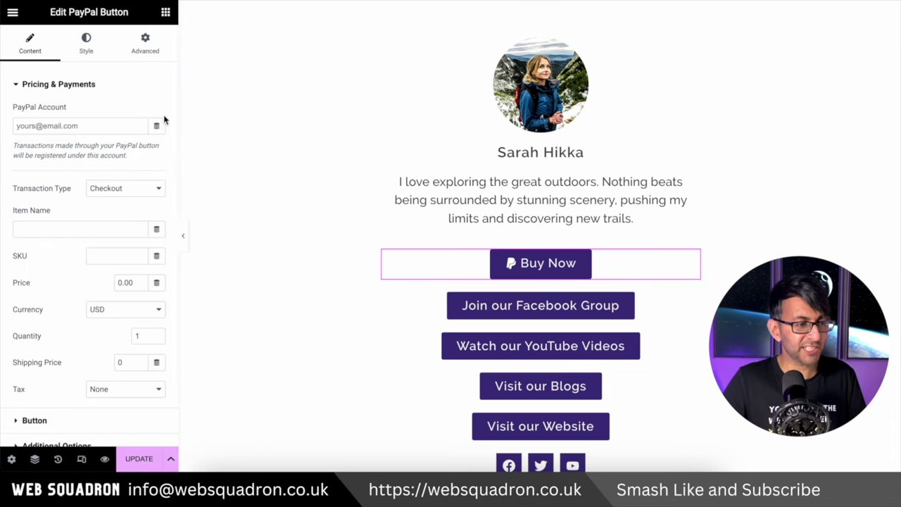
left_click(78, 125)
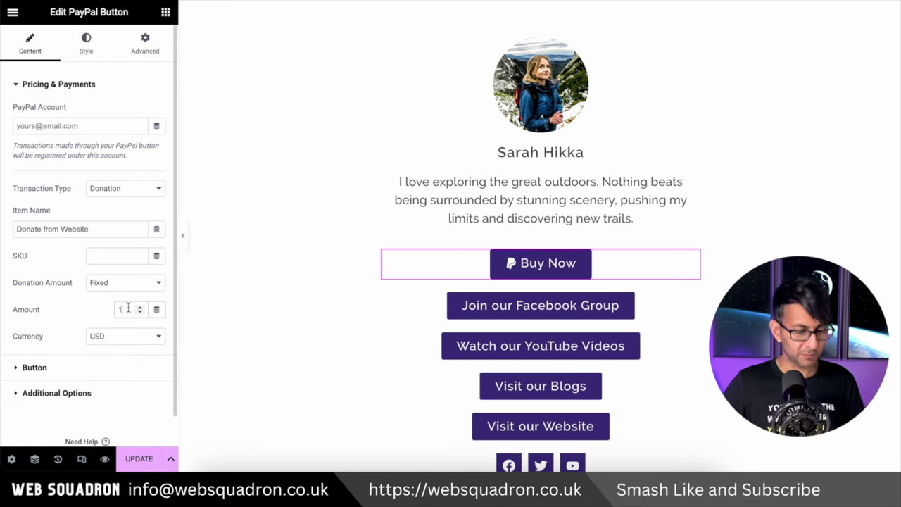
type("0")
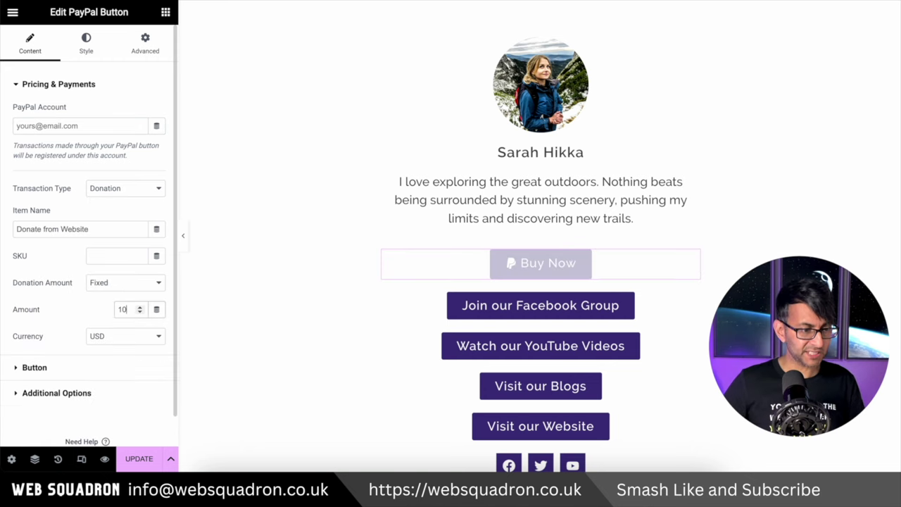
left_click(145, 339)
left_click(146, 339)
left_click(119, 283)
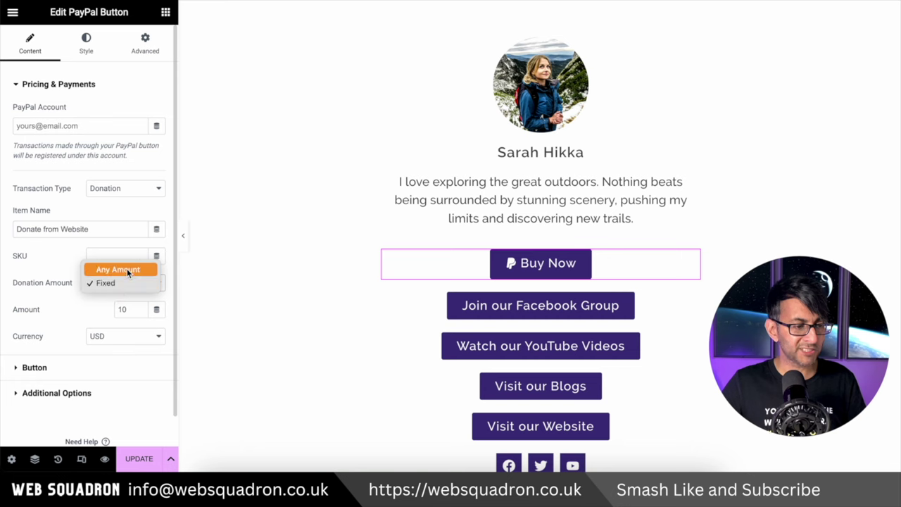
left_click(127, 268)
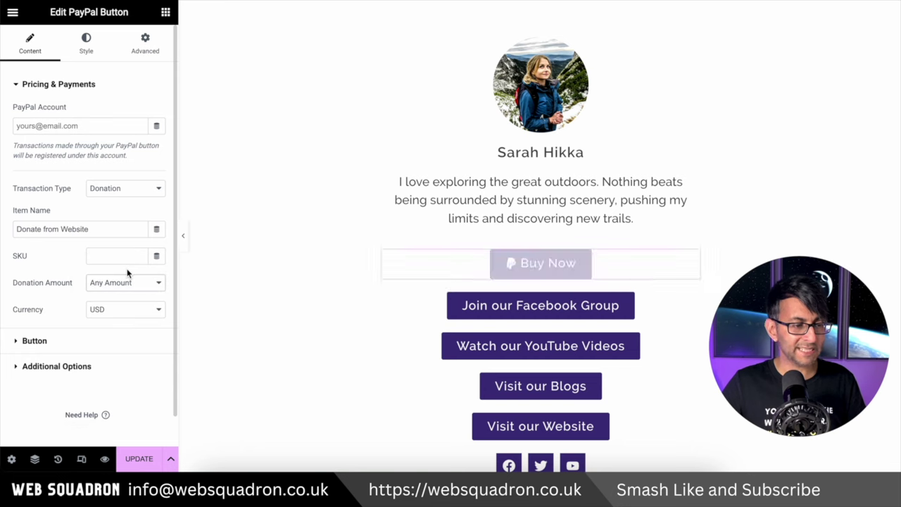
left_click(149, 310)
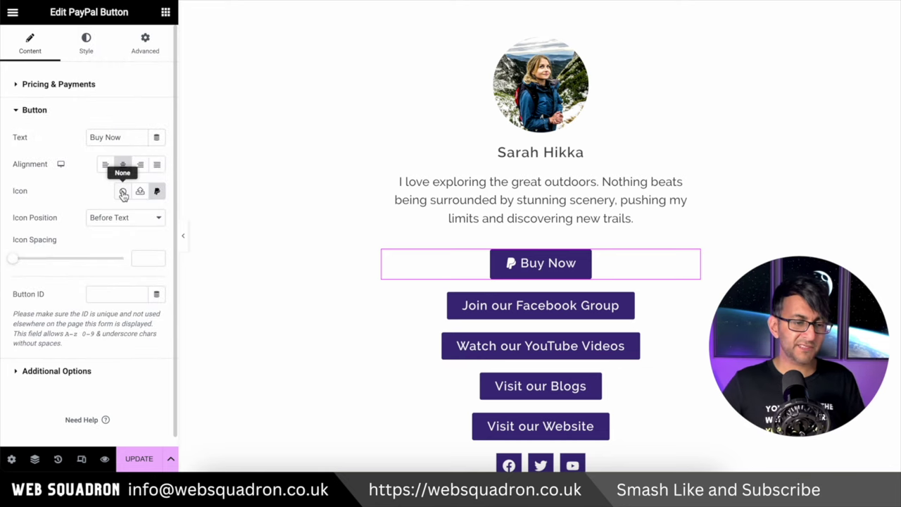
Step: Remove the PayPal button's icon and change its text to "Donate to Support Me"
left_click(123, 193)
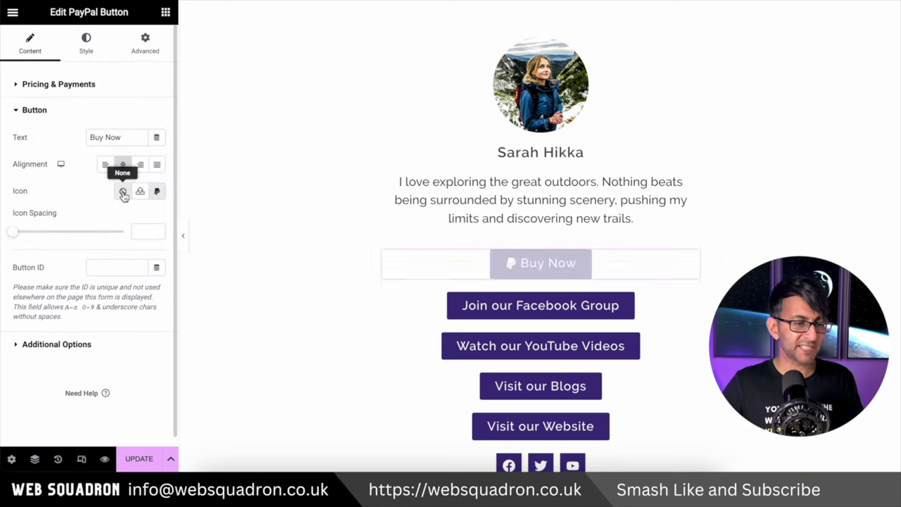
left_click_drag(133, 141, 61, 129)
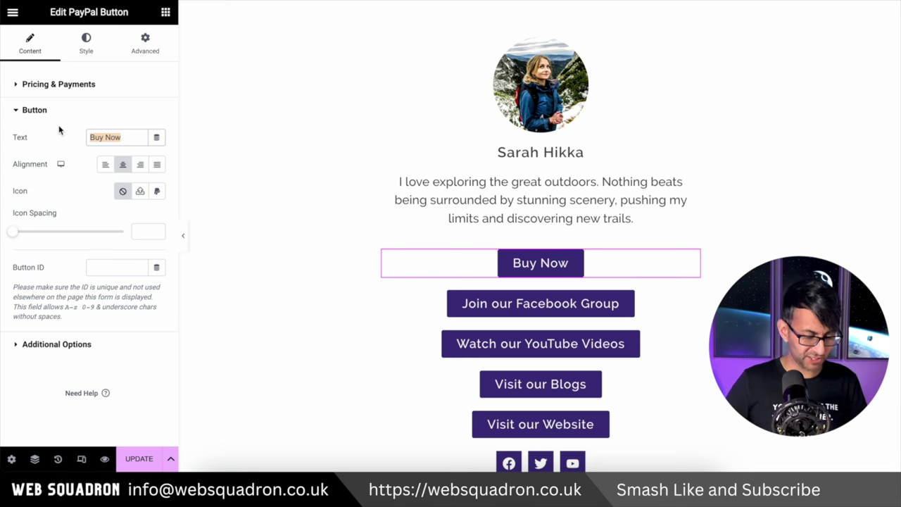
type("Donate to Support Me")
Step: Set the PayPal button to redirect to the profile page after a successful payment
left_click(57, 343)
left_click(81, 176)
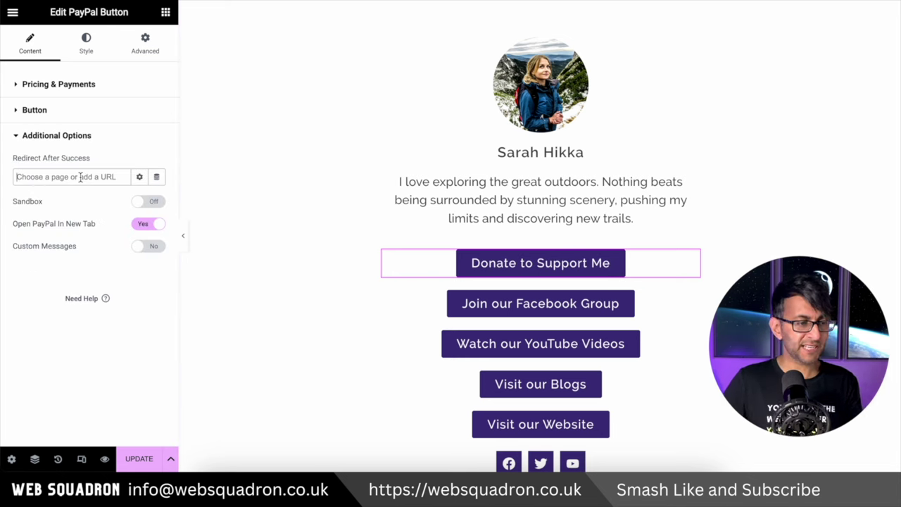
type("sarah")
left_click(73, 198)
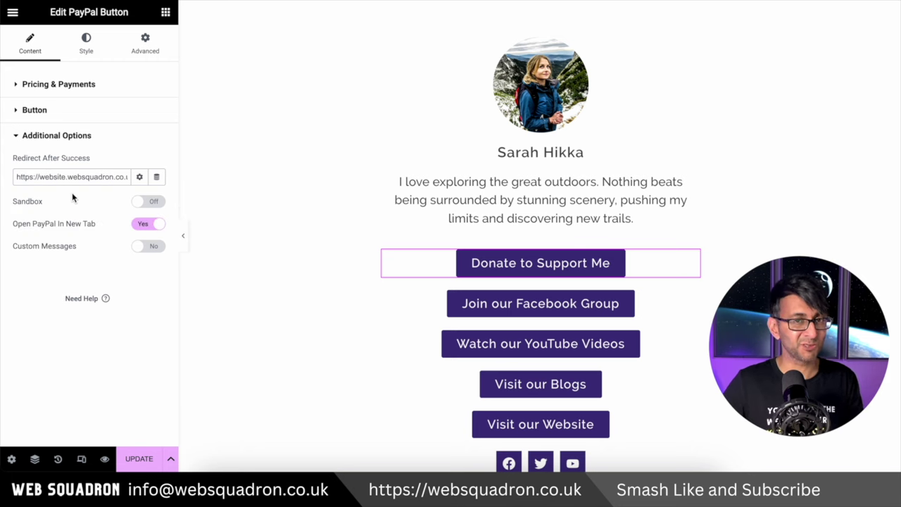
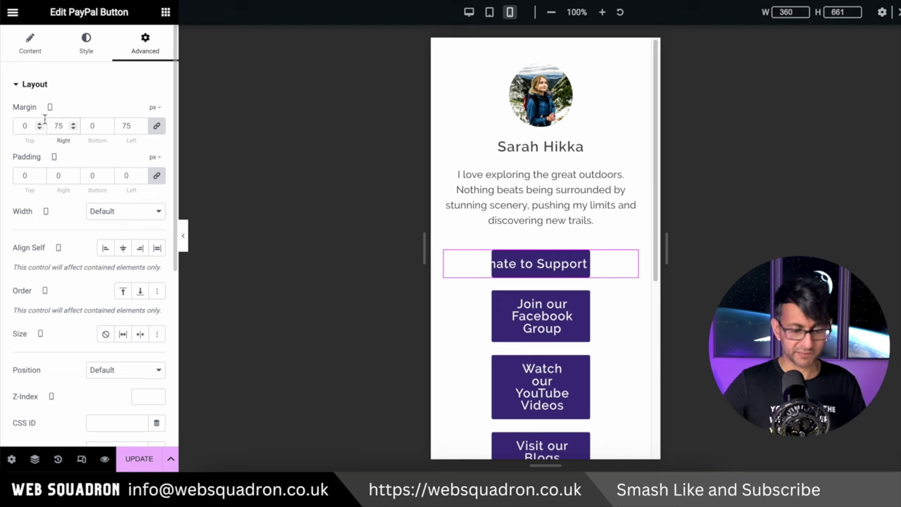
Step: Set the donate button's left and right mobile margins to 0 px and paste its style onto the other link buttons
type("0")
key("Tab")
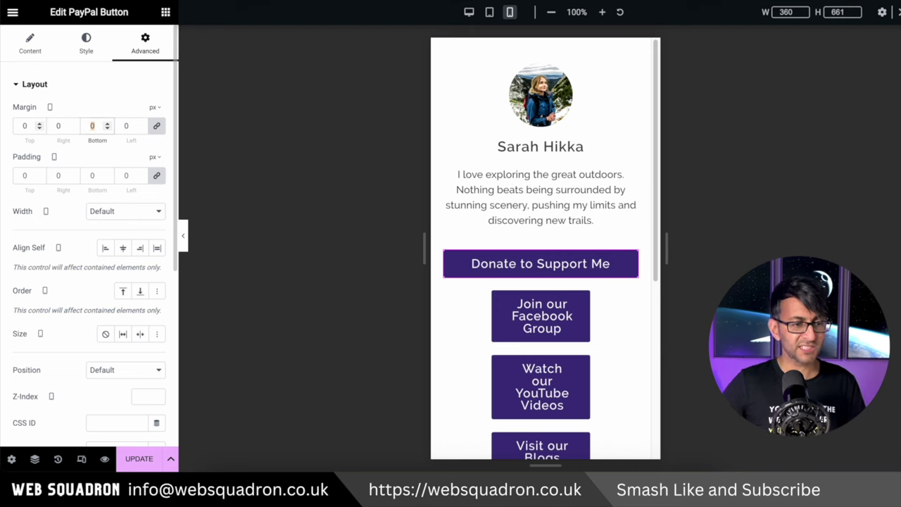
right_click(624, 255)
left_click(643, 257)
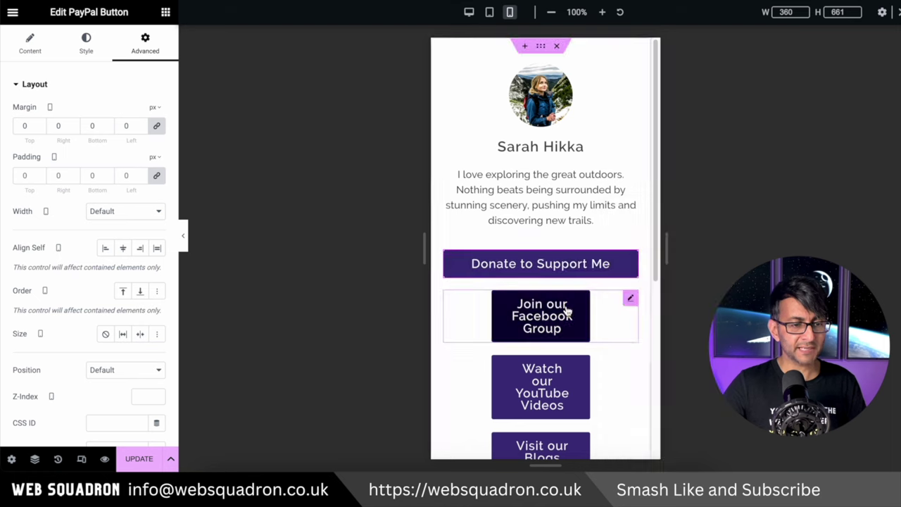
right_click(569, 312)
left_click(610, 300)
right_click(569, 386)
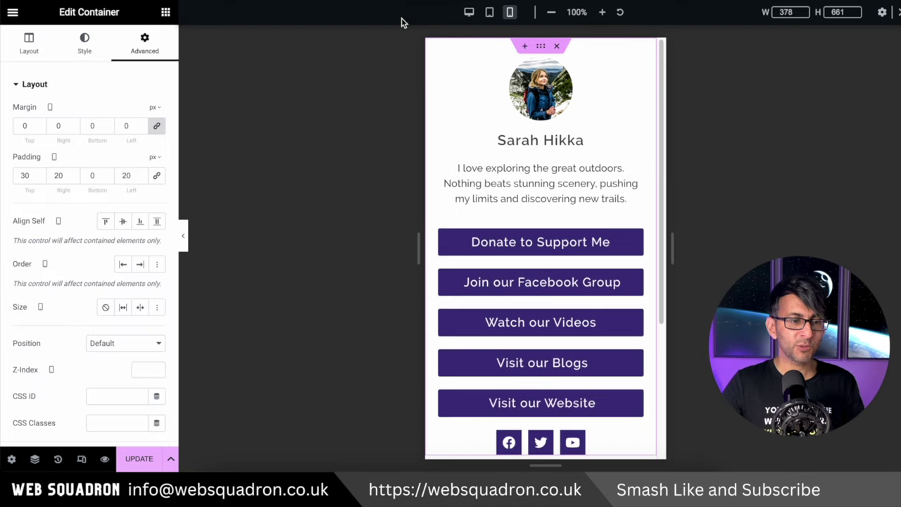
Step: Check the profile page in desktop view at full width with the editing controls hidden
left_click(468, 12)
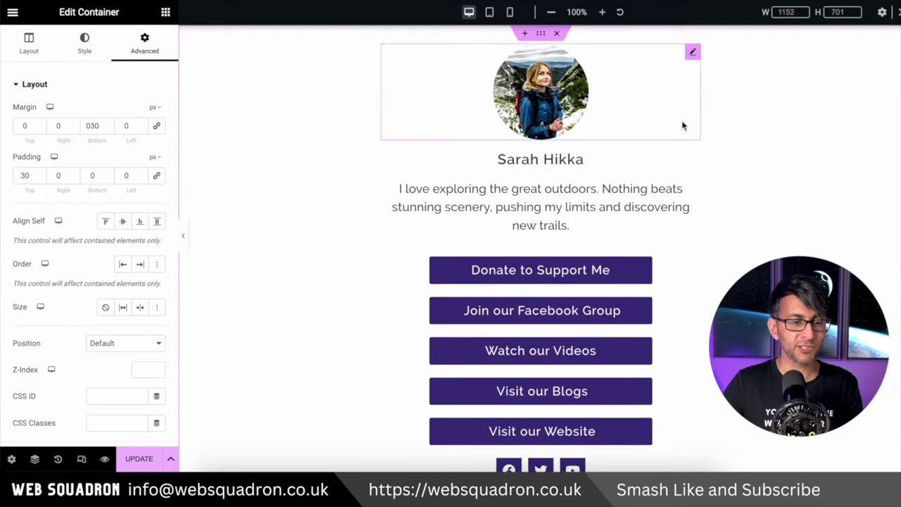
left_click(183, 236)
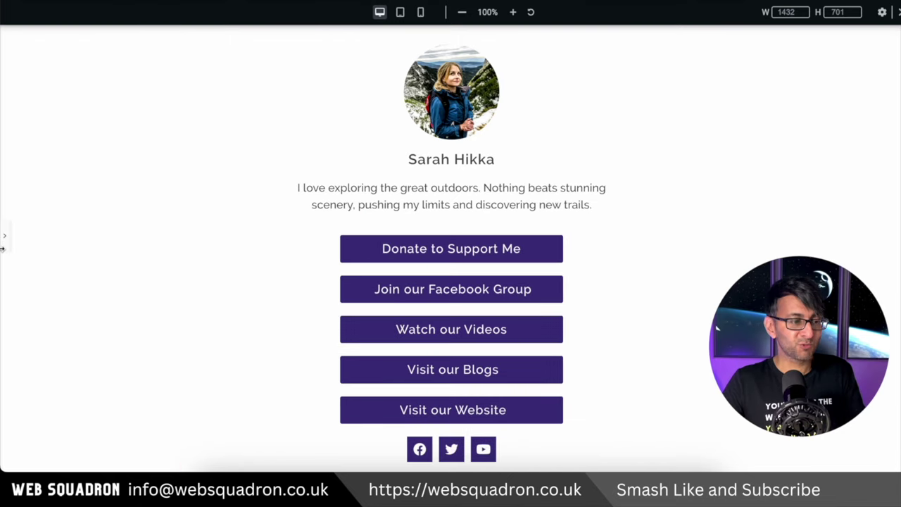
left_click(5, 243)
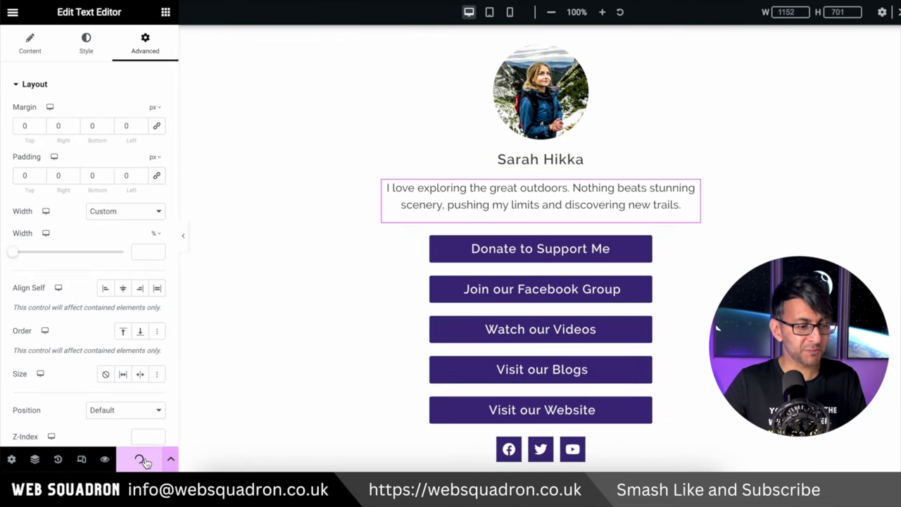
Step: Save the profile page and open the Footer Template for editing in Elementor
left_click(137, 458)
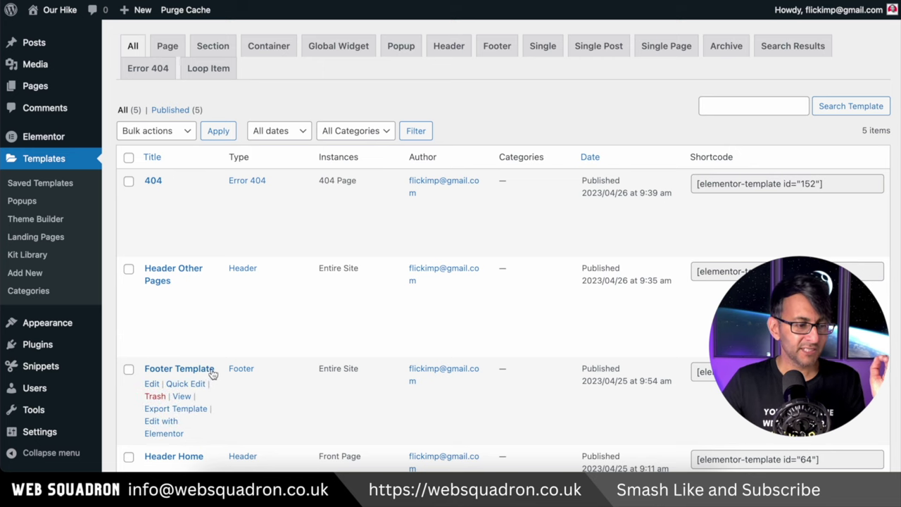
left_click(162, 433)
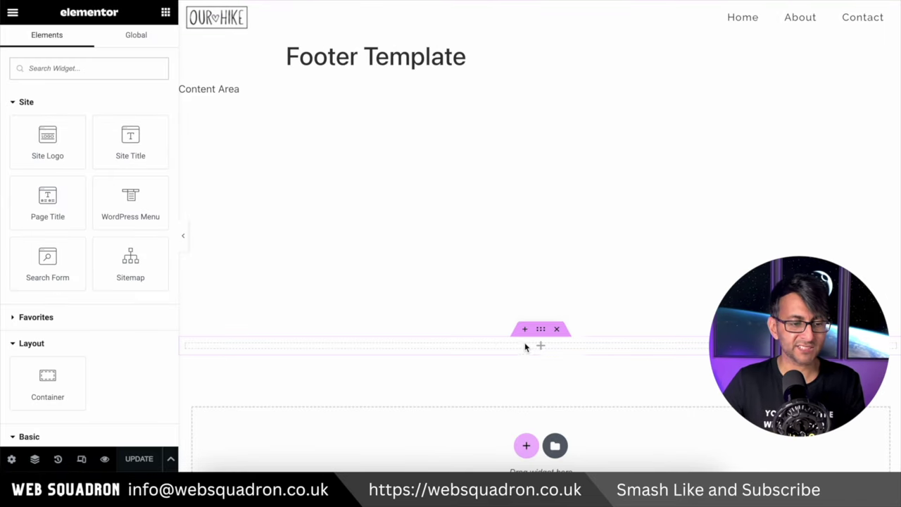
Step: Browse the Footer blocks in the template library and preview the four-column Logo, Services, Quick Links and Get In Touch design
left_click(555, 447)
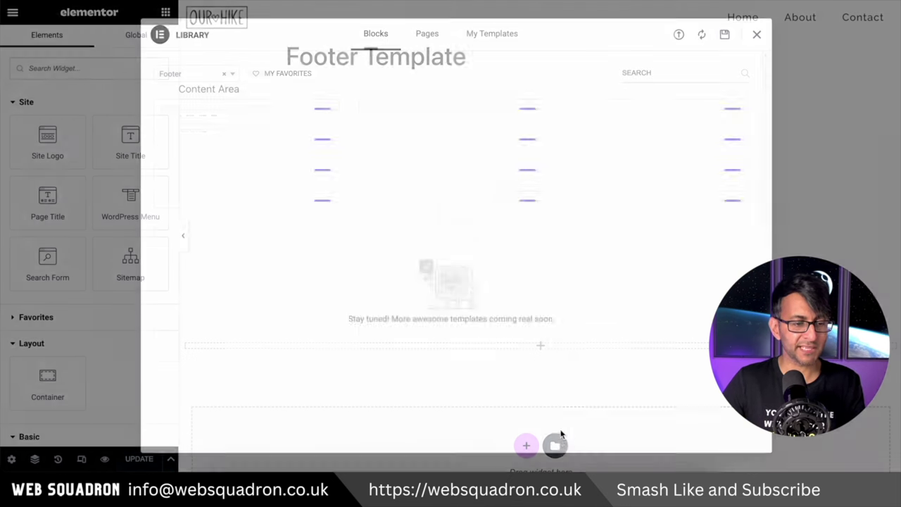
left_click_drag(766, 98, 796, 108)
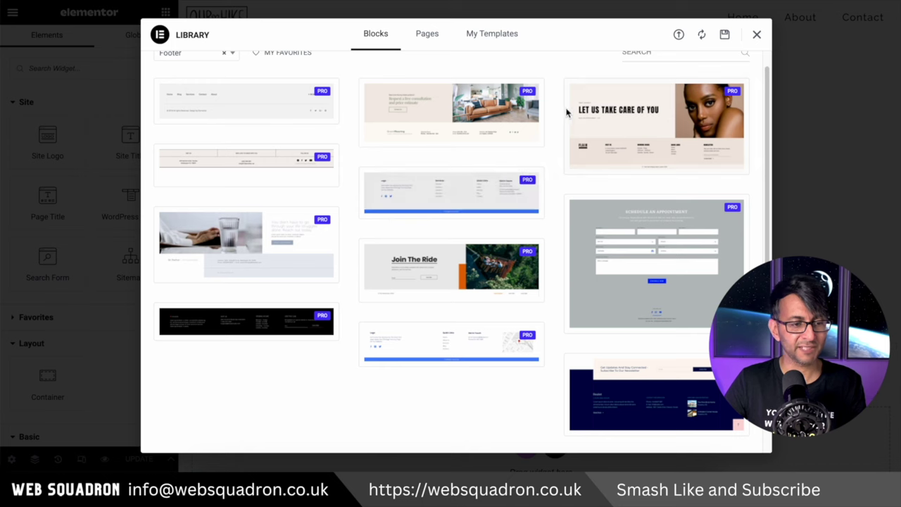
mouse_move(568, 113)
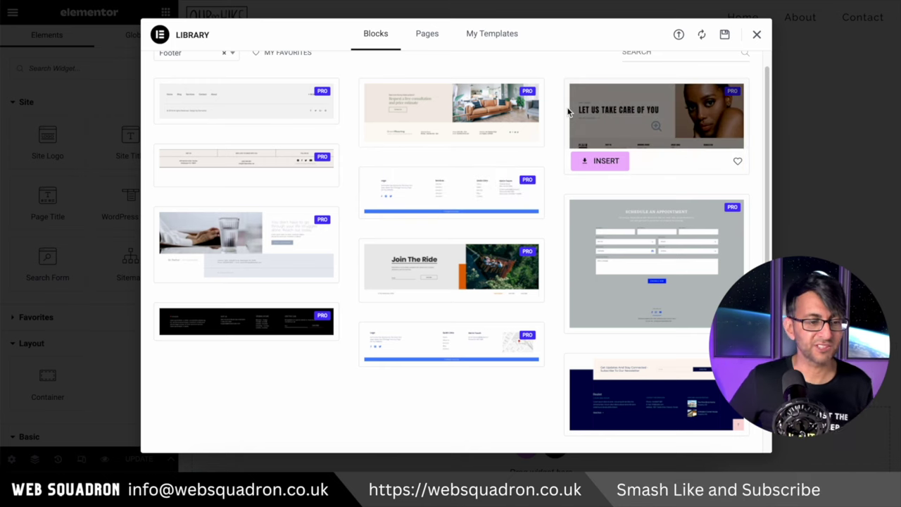
mouse_move(460, 185)
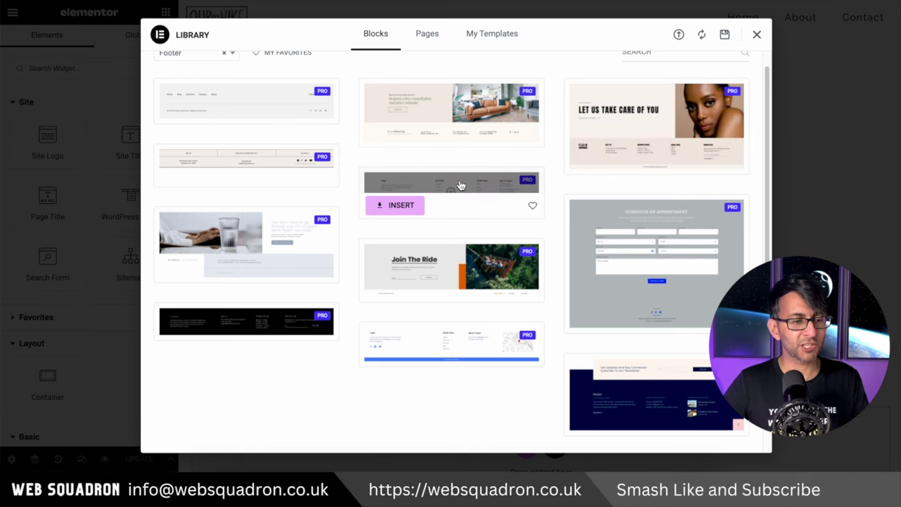
left_click(469, 182)
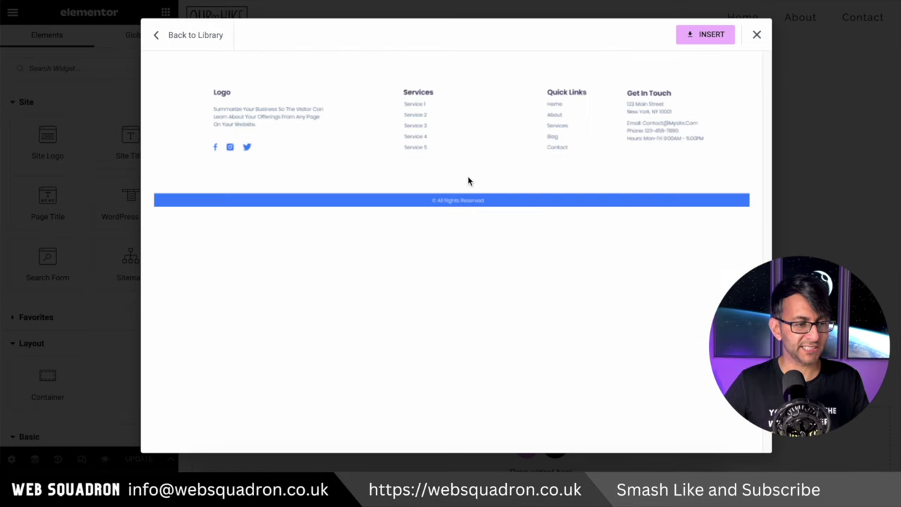
key("Escape")
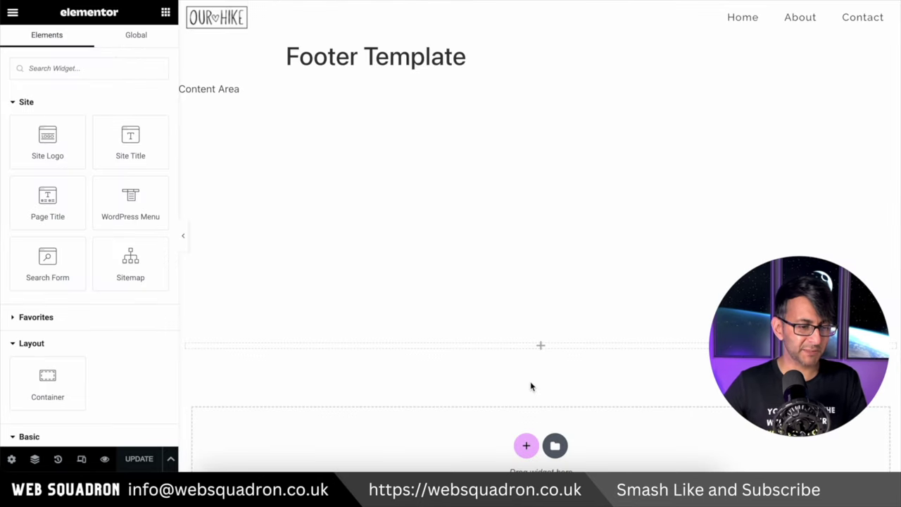
Step: Delete the existing empty container from the footer and add a new container with two equal columns
left_click(555, 330)
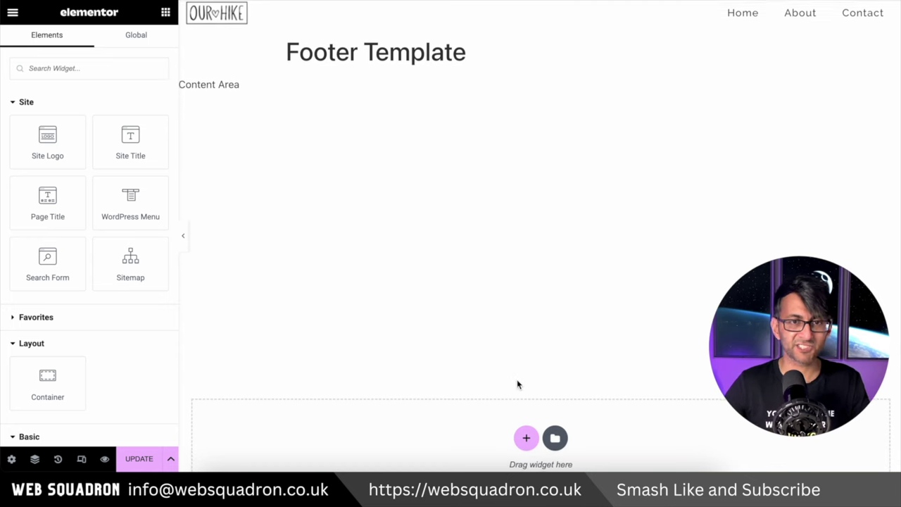
scroll(516, 382, "down", 1)
left_click(526, 416)
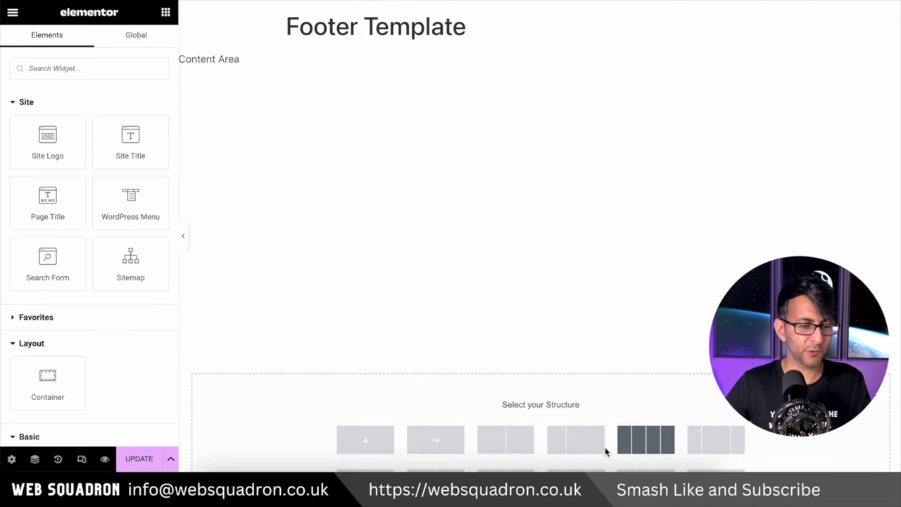
scroll(498, 441, "down", 2)
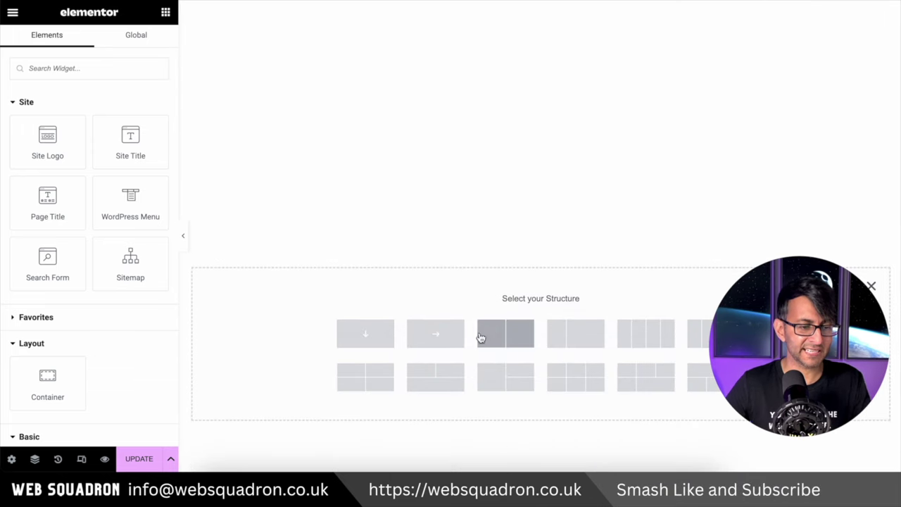
left_click(493, 336)
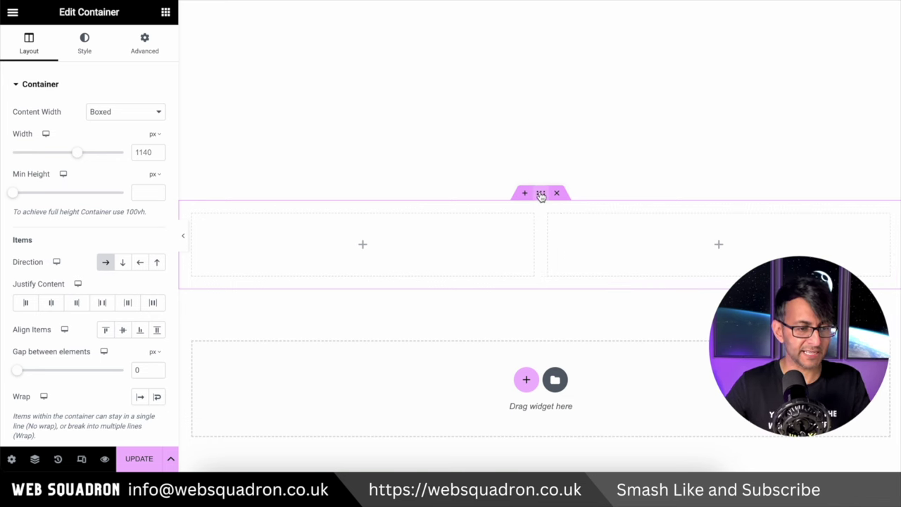
Step: Set the outer container's margin and padding to 0 px on all sides
left_click(145, 43)
left_click(156, 125)
left_click(157, 175)
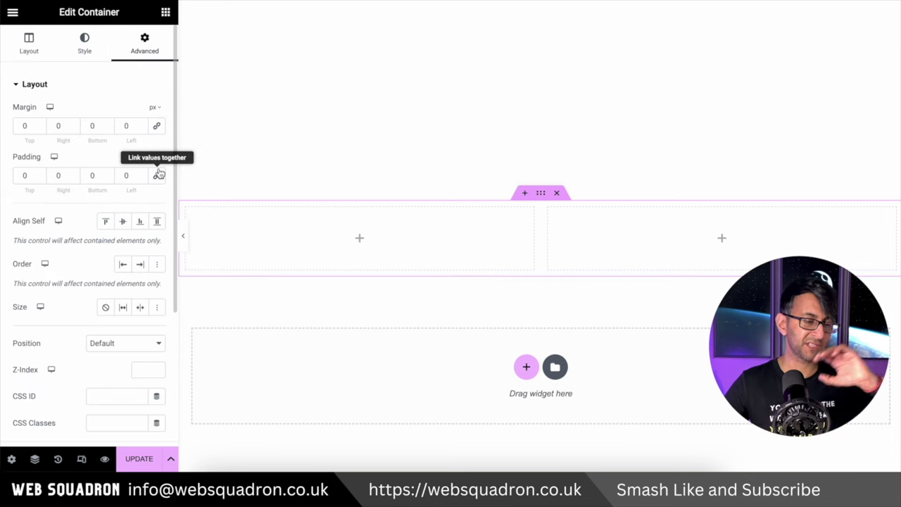
Step: Set the outer container's width to 1140 px and switch its content width to Full Width
left_click(29, 51)
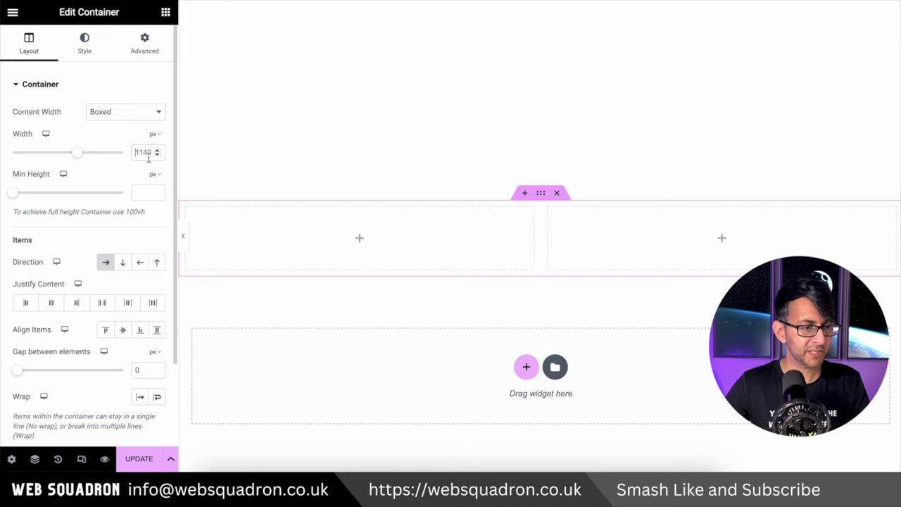
type("1")
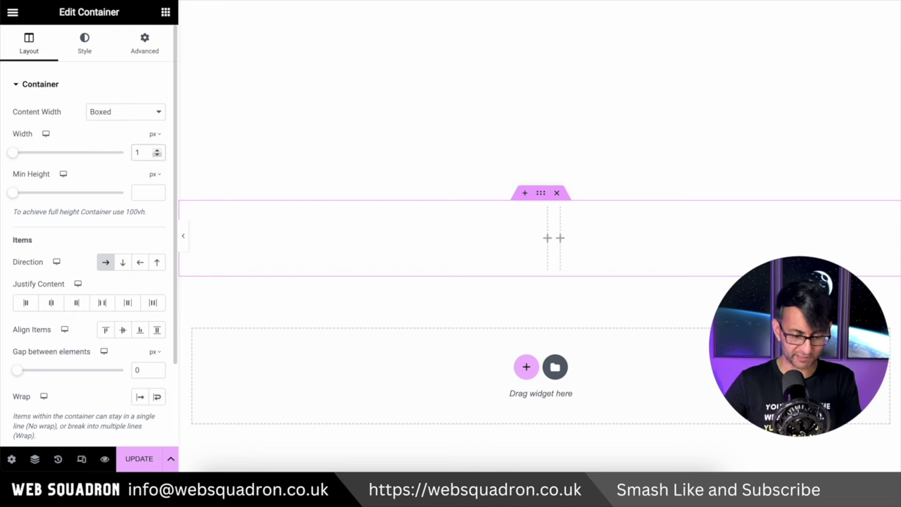
type("140")
left_click(124, 123)
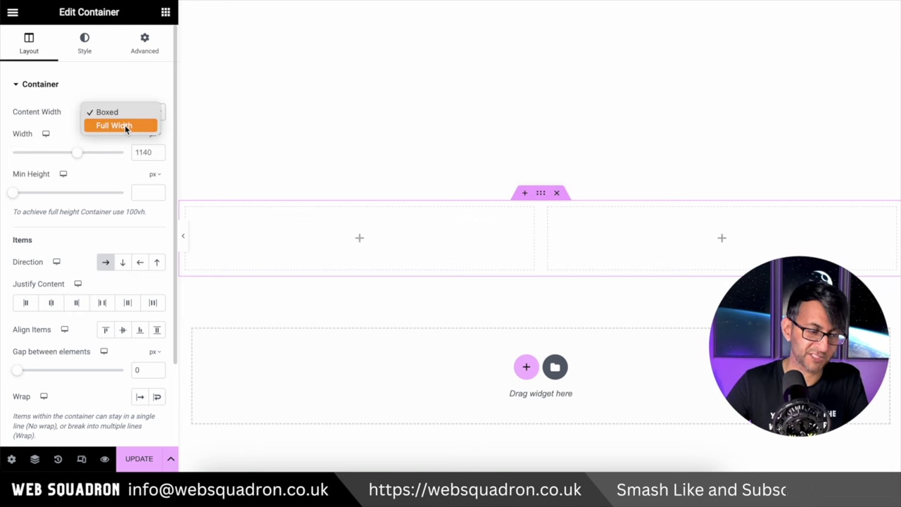
left_click(124, 125)
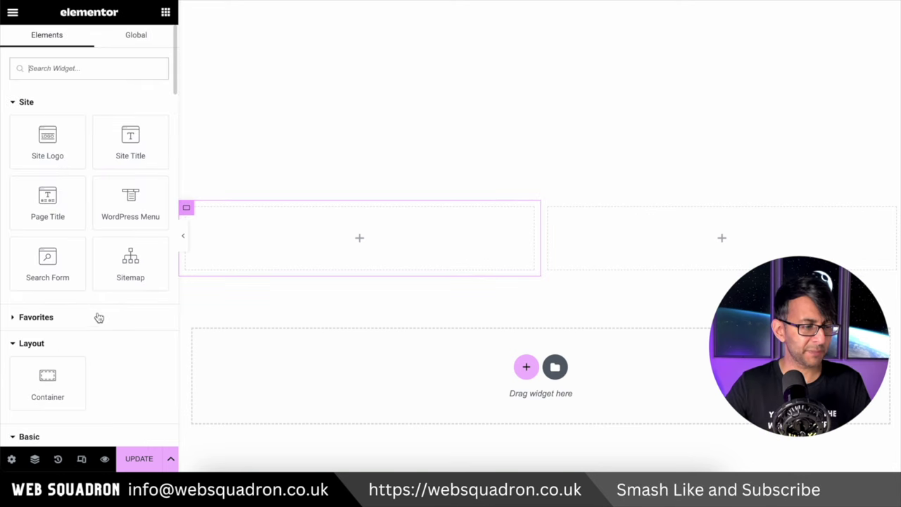
Step: Add the Our Hike logo as an image in the footer's left column and open its width for editing
scroll(84, 344, "down", 3)
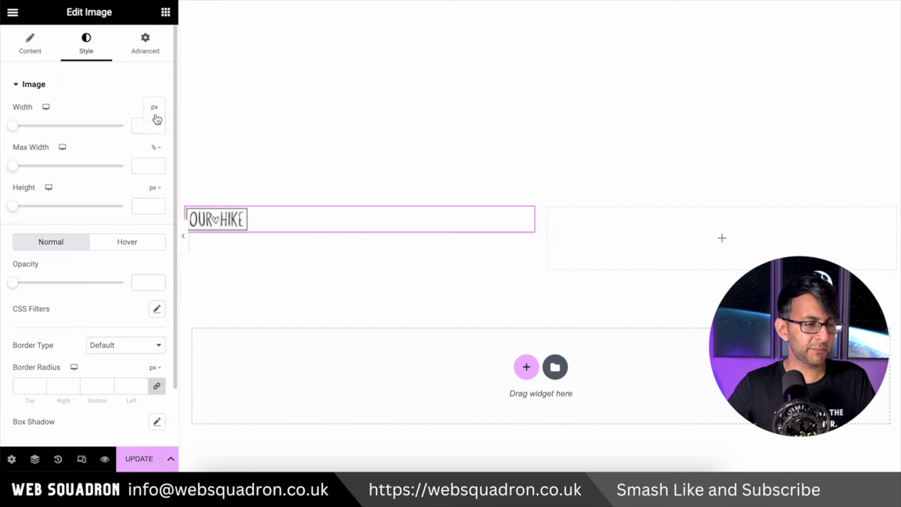
left_click(152, 129)
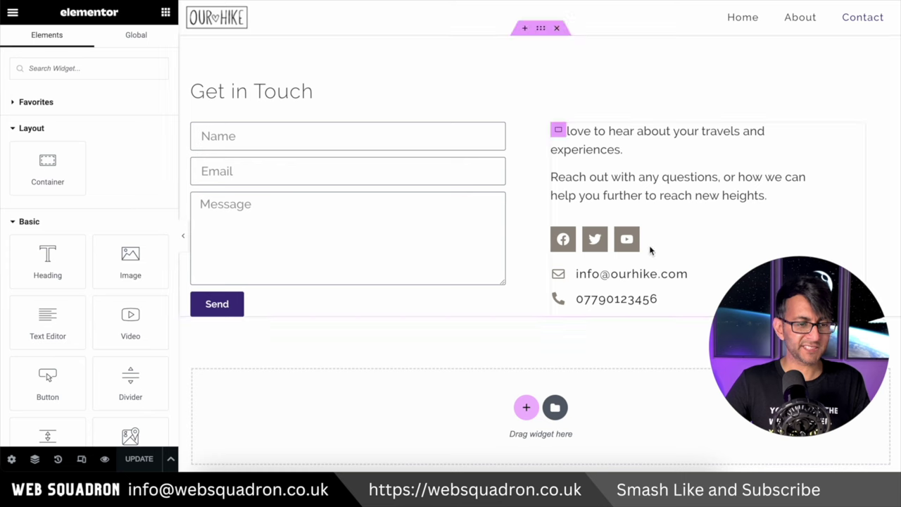
Step: Copy the social icons from the contact page's Get in Touch section and paste them below the footer's description text
right_click(631, 240)
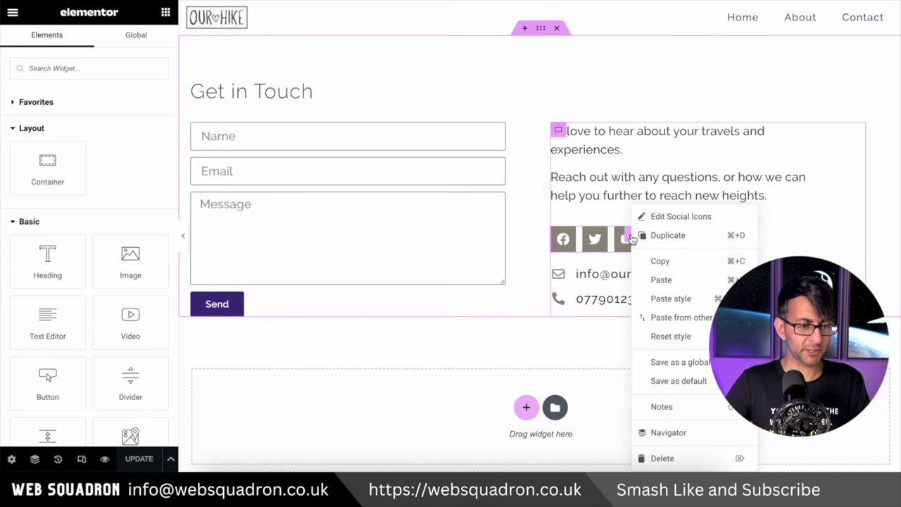
left_click(658, 259)
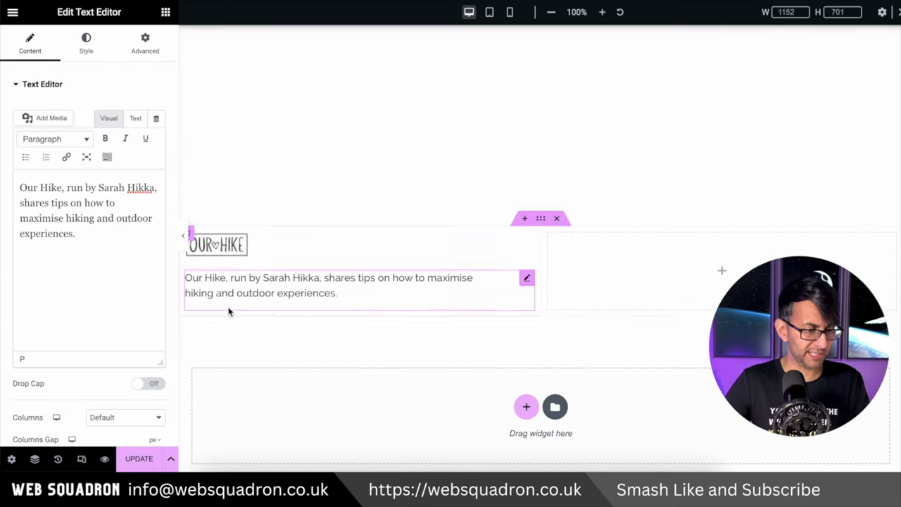
right_click(227, 307)
left_click(269, 281)
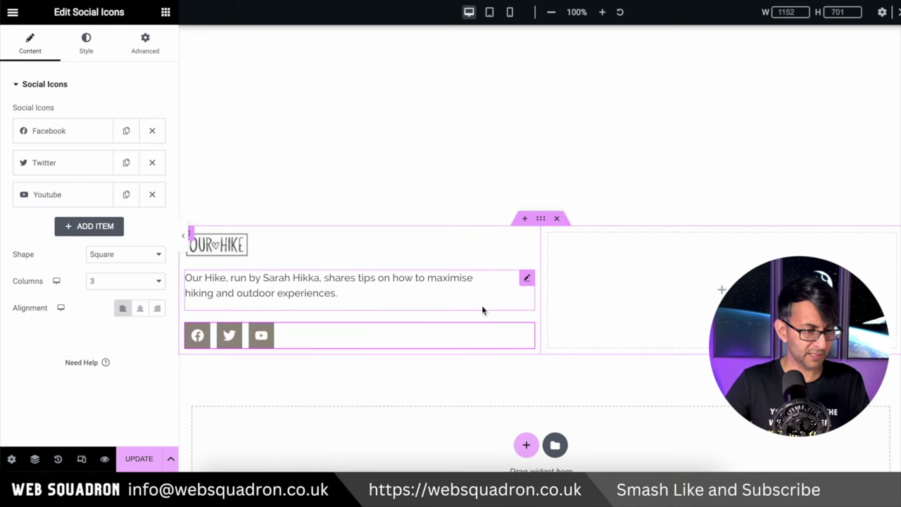
Step: Set the right padding of the footer's description text to 0 px
left_click(524, 280)
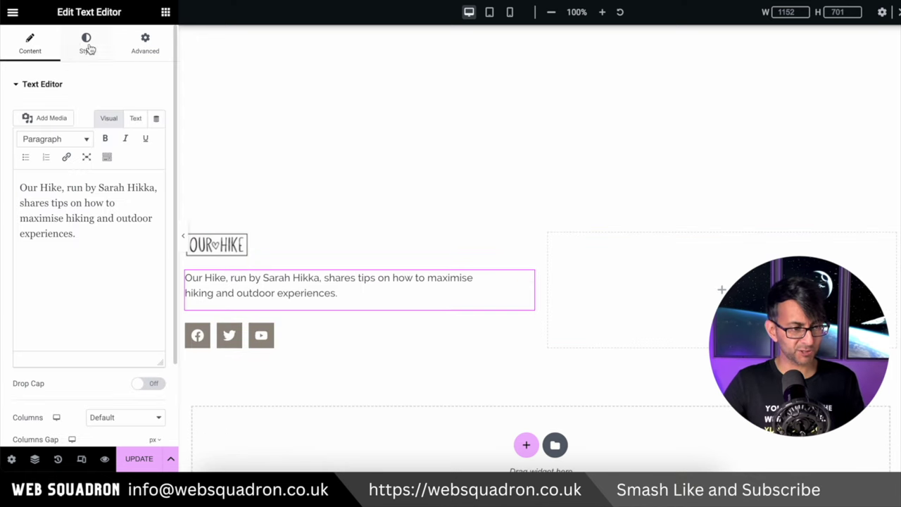
left_click(134, 48)
double_click(65, 175)
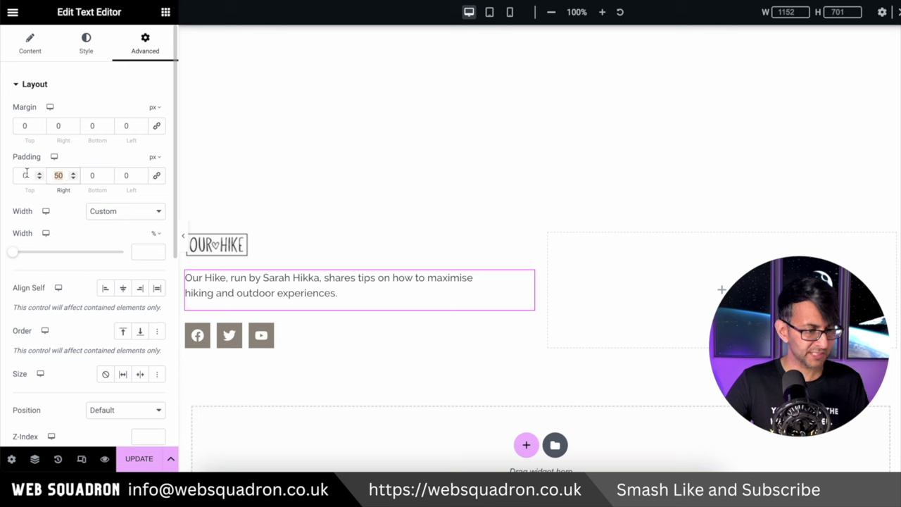
type("0")
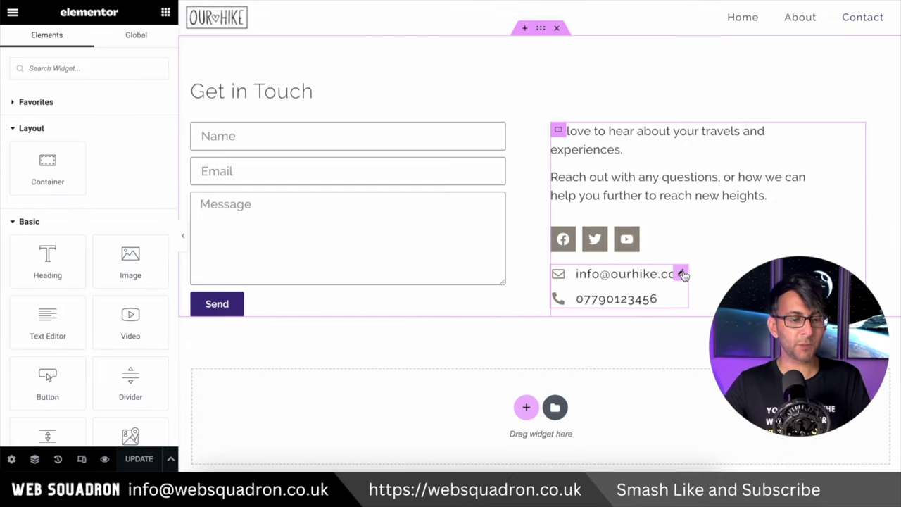
Step: Copy the e-mail and phone icon list from the contact page and paste it into the footer's empty right column
right_click(683, 274)
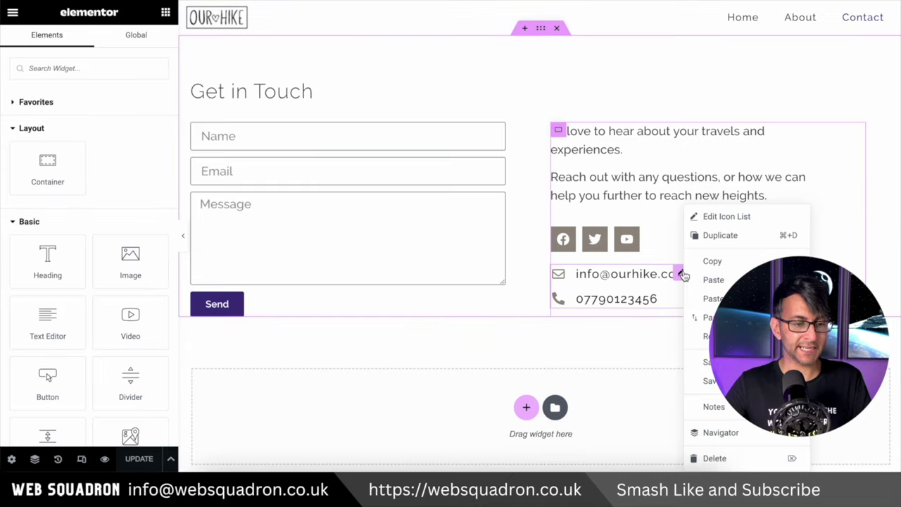
left_click(731, 262)
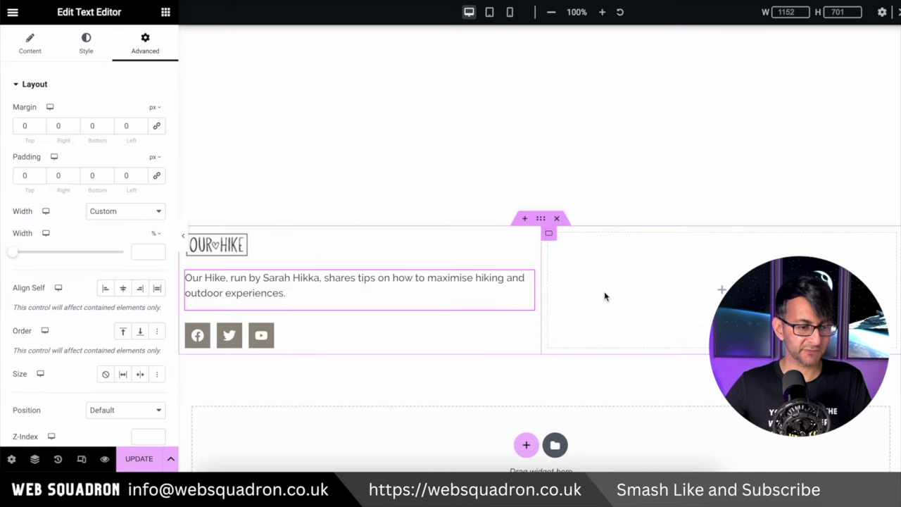
right_click(605, 295)
left_click(659, 285)
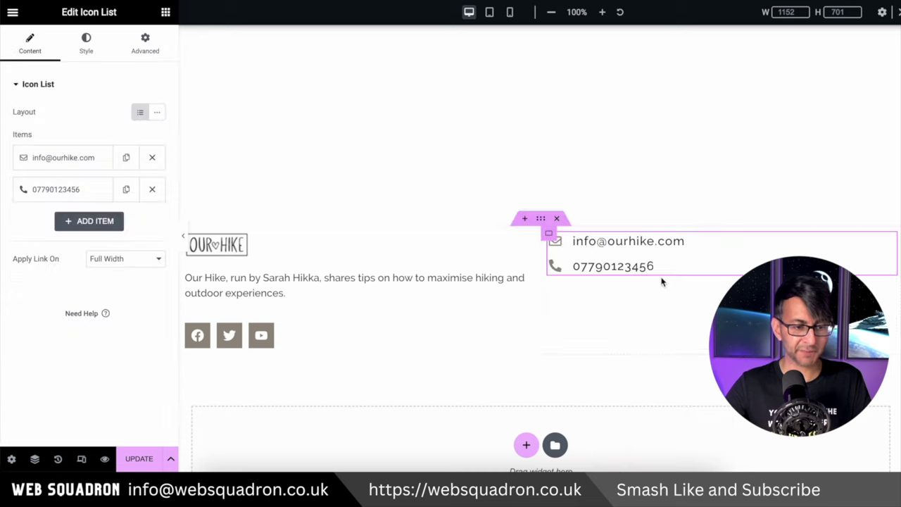
Step: Set the text size of the footer's contact icon list to 1 rem
left_click(86, 42)
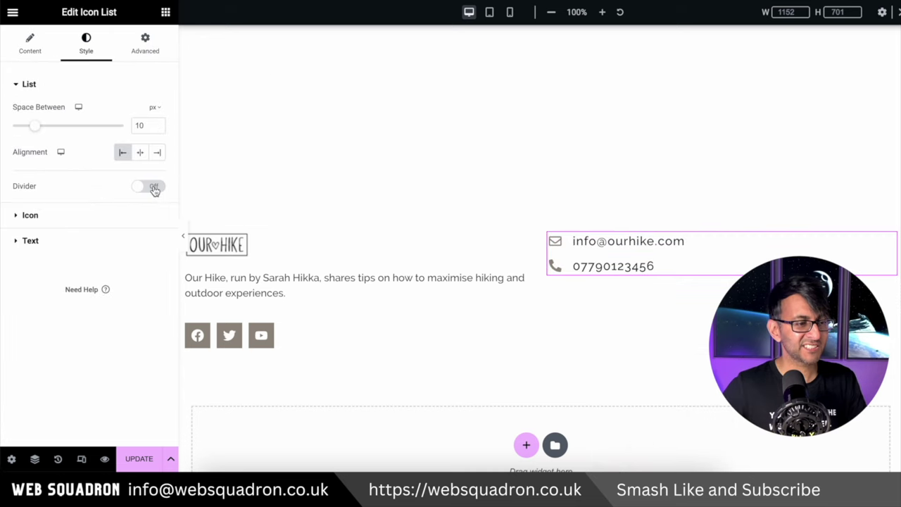
left_click(103, 241)
left_click(157, 164)
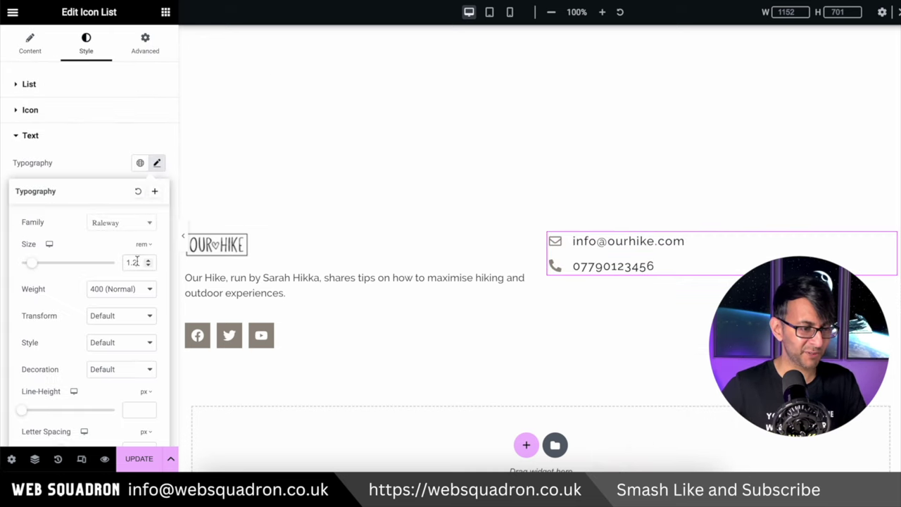
type("1")
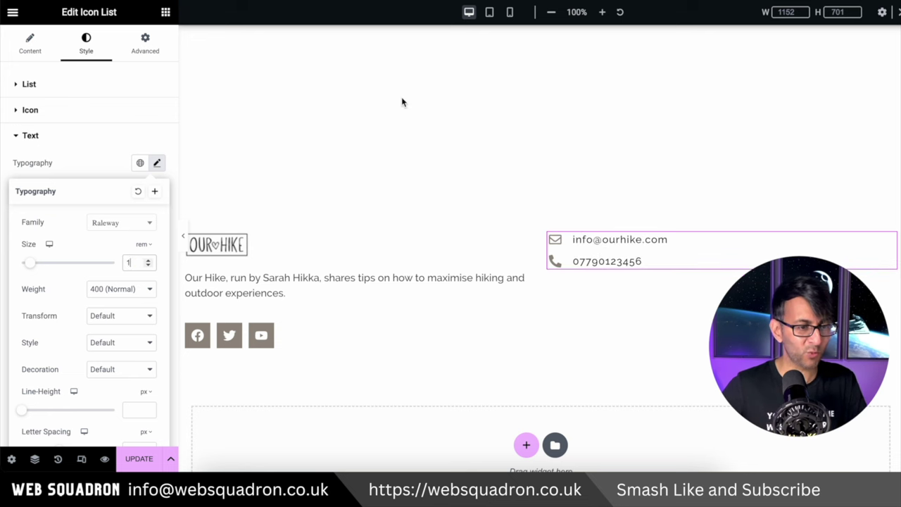
Step: Duplicate the footer's description text and move the copy below the contact icon list in the right column
right_click(409, 281)
left_click(475, 239)
left_click_drag(516, 341, 605, 254)
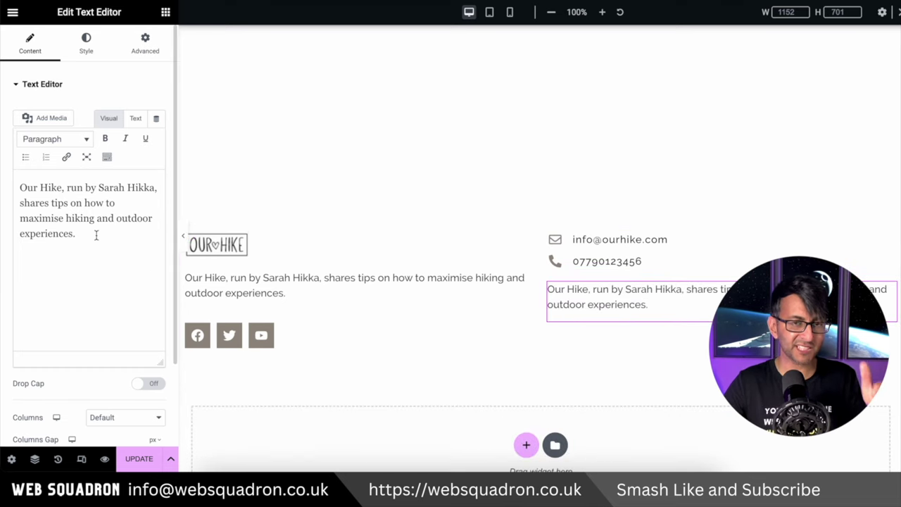
Step: Replace the duplicated description text below the footer's contact list with the Current Date Time dynamic tag
left_click_drag(97, 238, 5, 192)
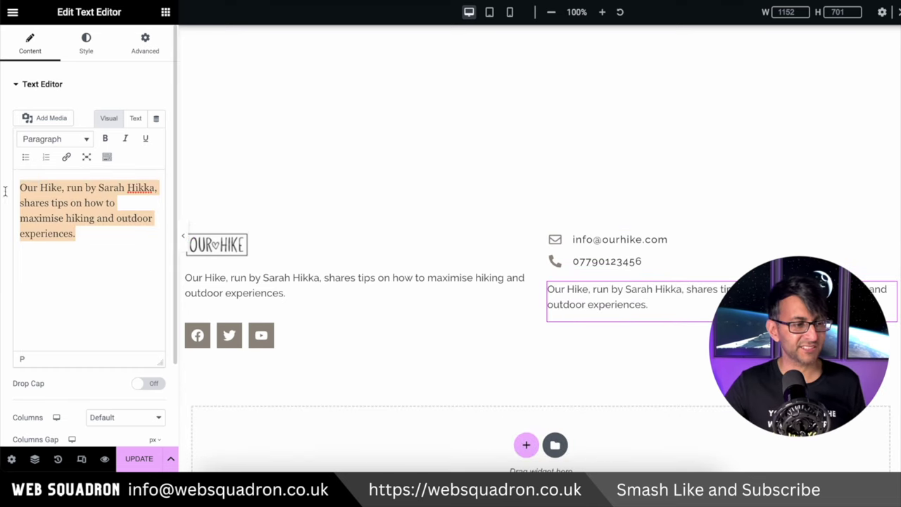
key("BackSpace")
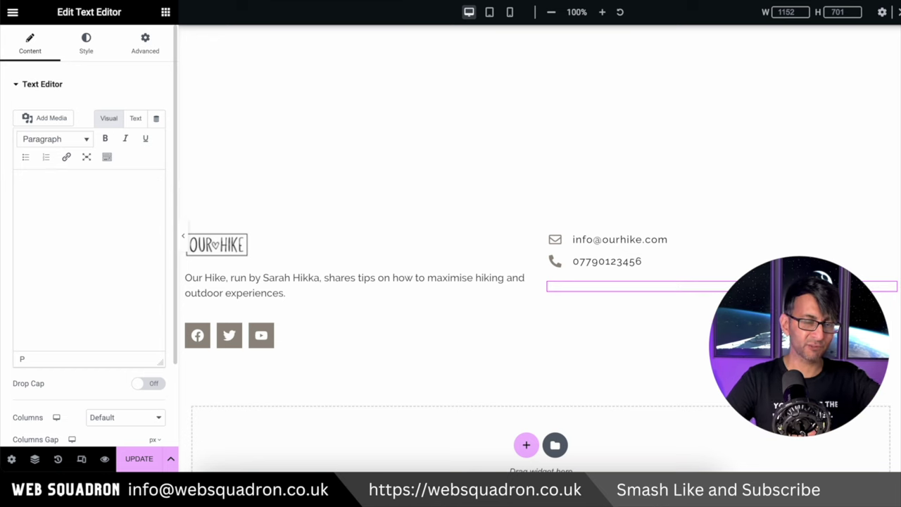
left_click(157, 119)
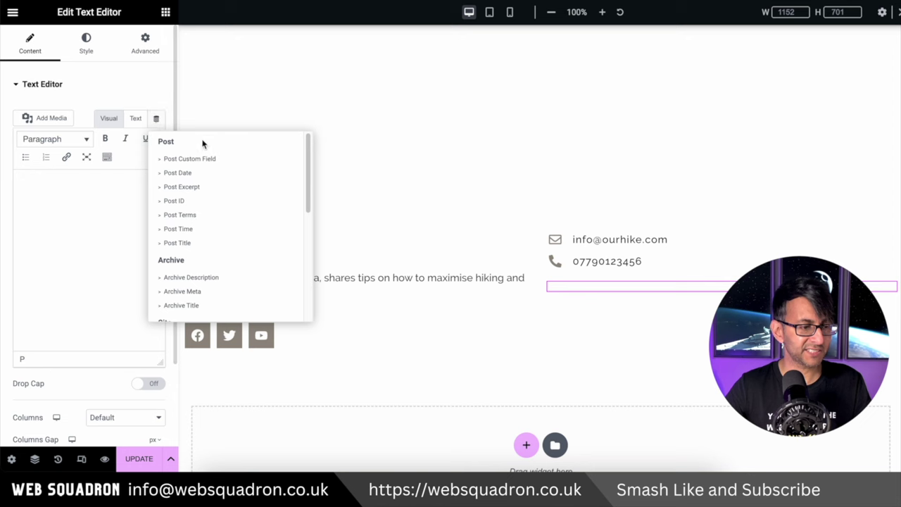
left_click_drag(308, 171, 310, 235)
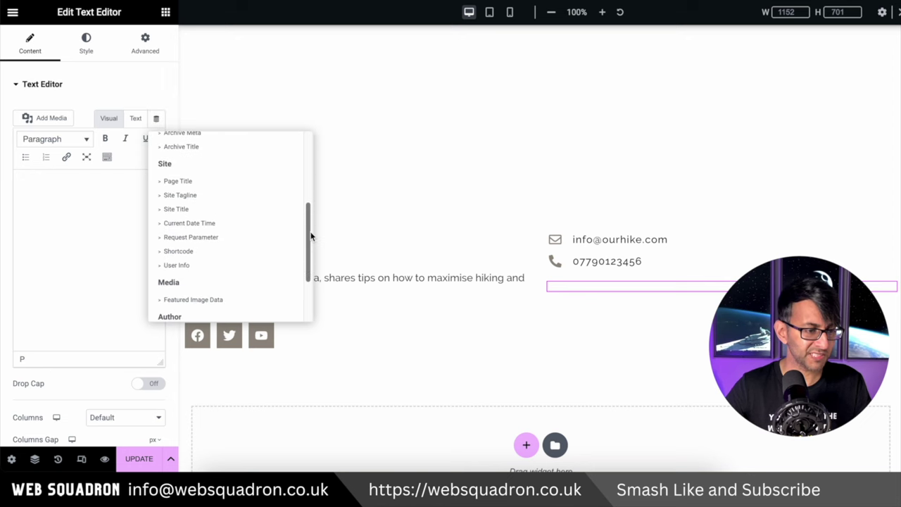
scroll(219, 239, "up", 1)
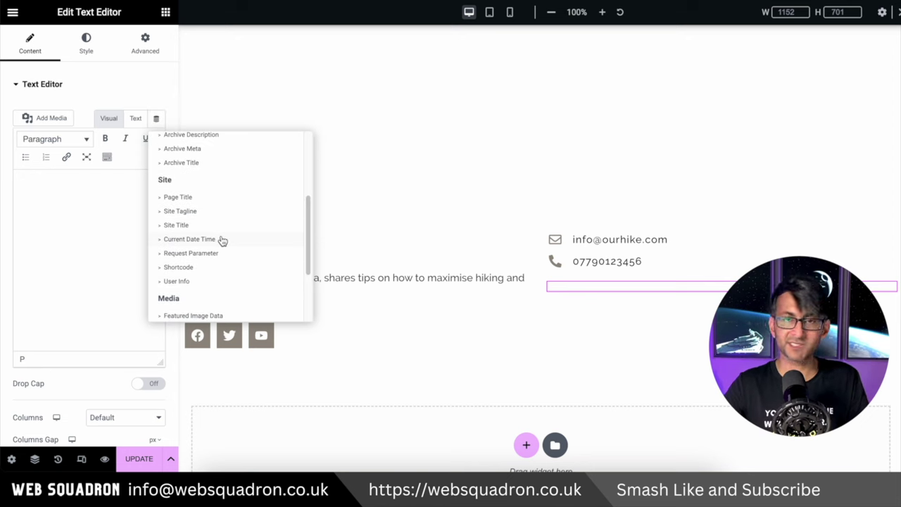
left_click(190, 239)
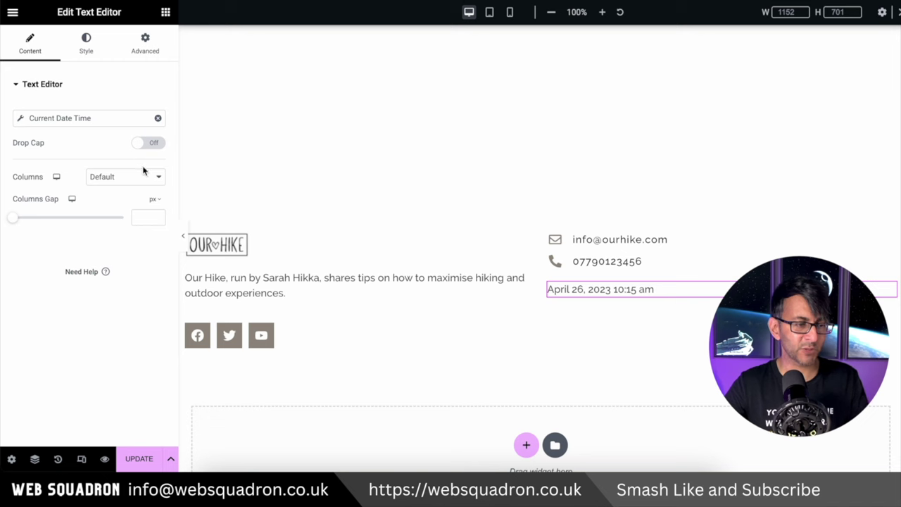
Step: Configure the date tag with time format None and a custom date format of Y
left_click(21, 121)
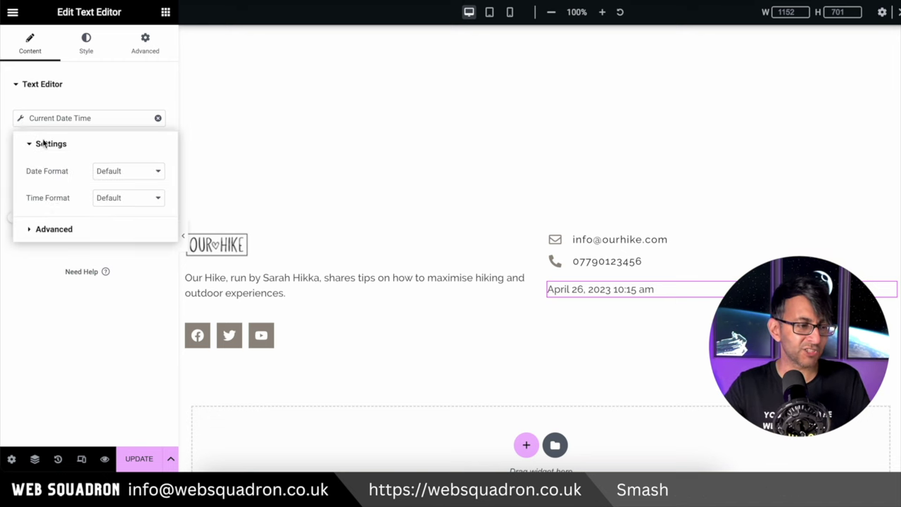
left_click(116, 171)
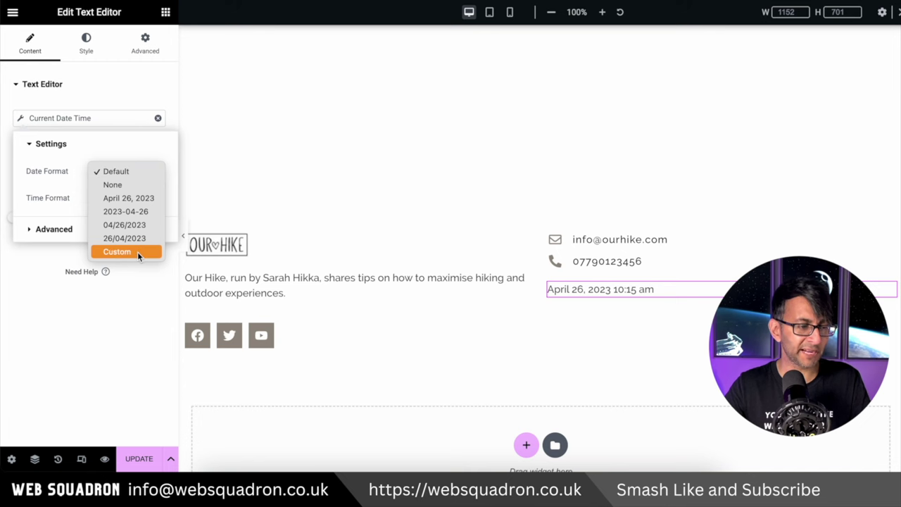
left_click(53, 204)
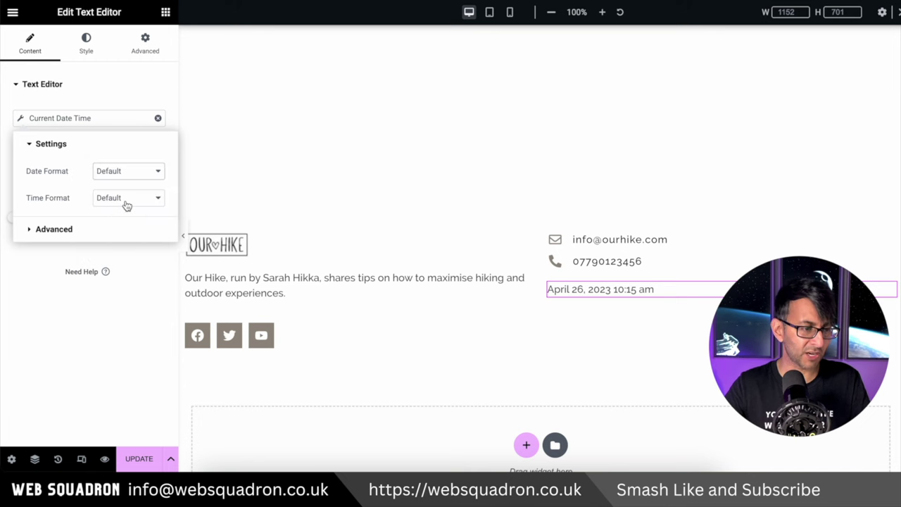
left_click(125, 203)
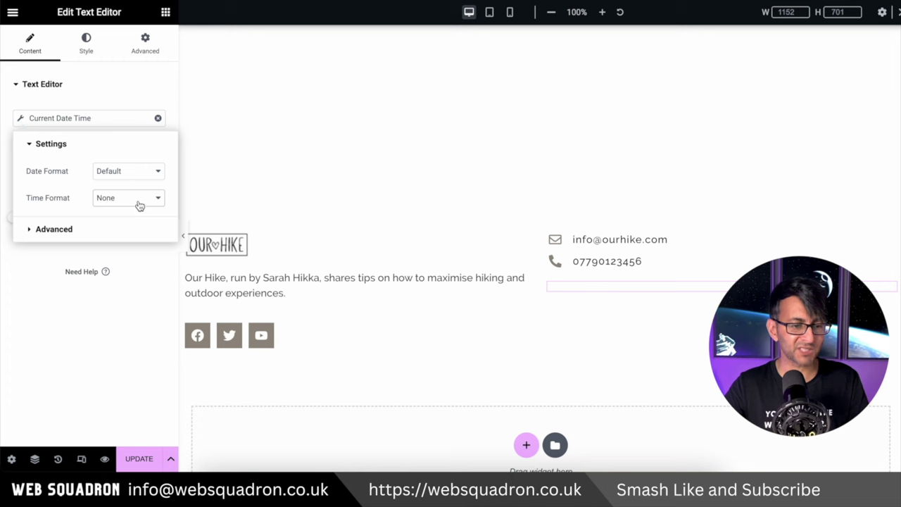
left_click(140, 176)
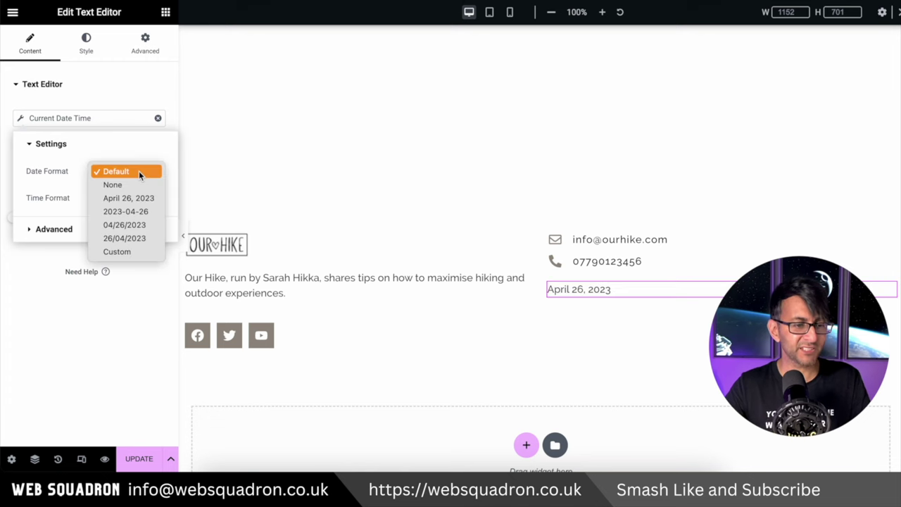
left_click(133, 251)
left_click(128, 196)
type("Y")
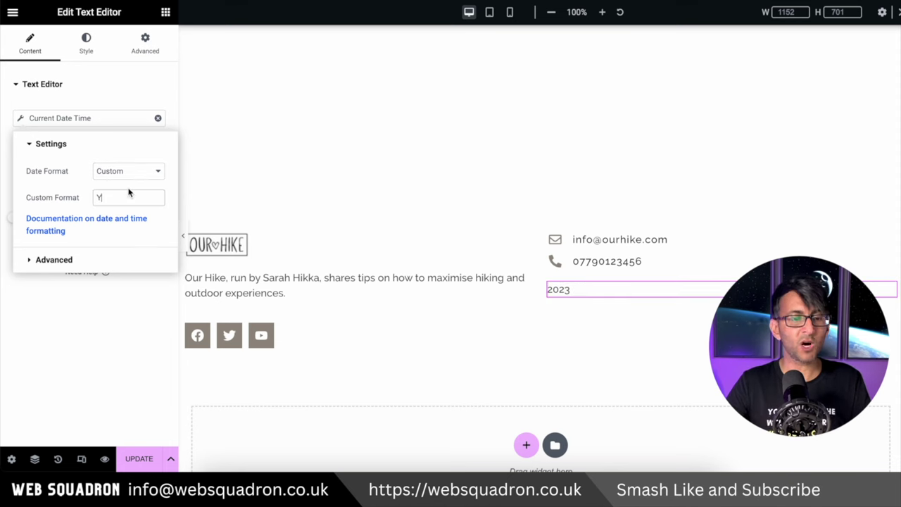
Step: Copy the copyright symbol from the web search results and prefix the dynamic year with "© Copyright and All Rights Reserved"
left_click(119, 265)
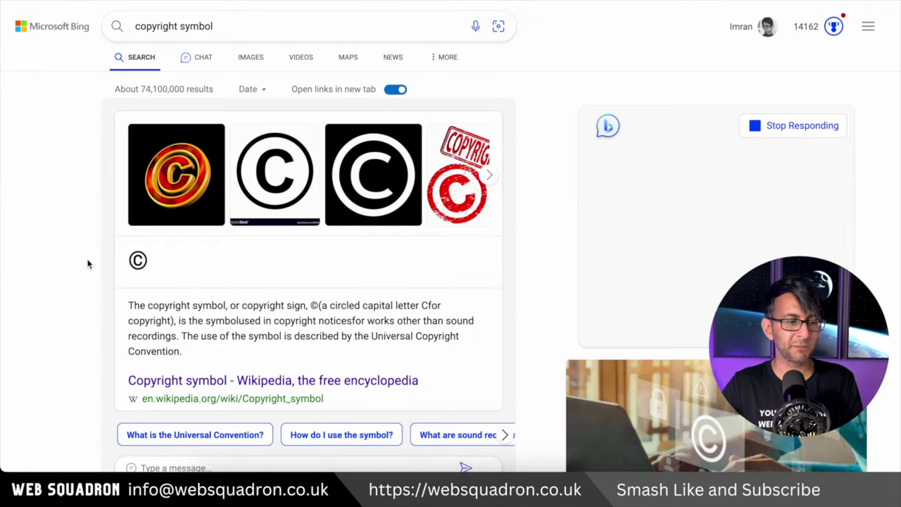
left_click_drag(166, 277, 129, 262)
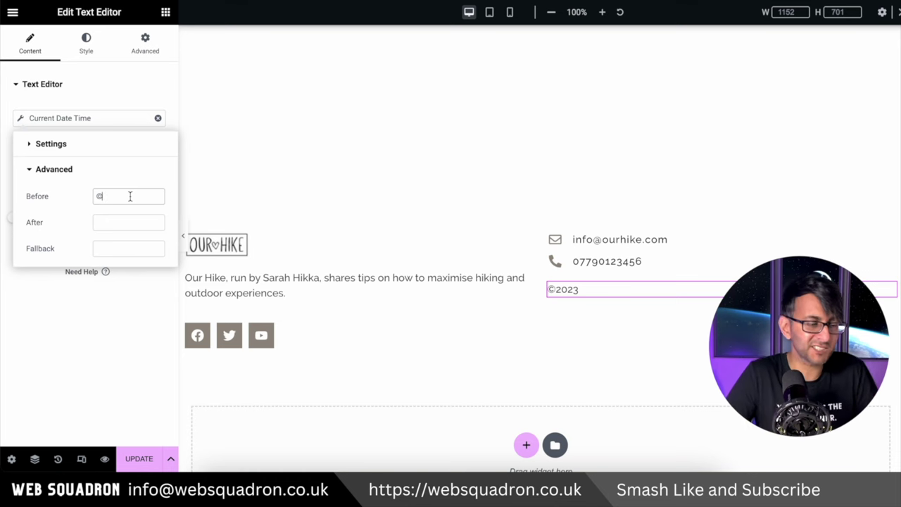
type("Copyright and All Rights Reserved")
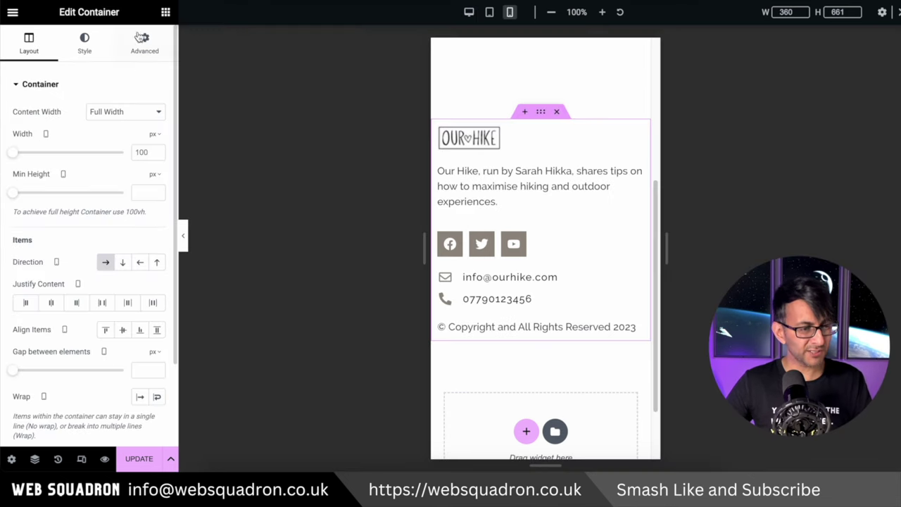
Step: Enter 20 px in the footer container's padding for the mobile layout and return to the desktop layout
left_click(145, 44)
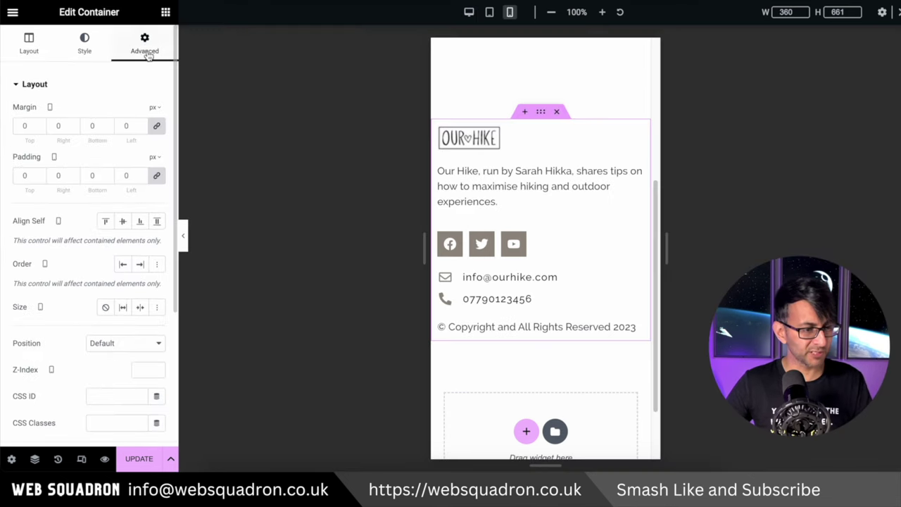
left_click(64, 176)
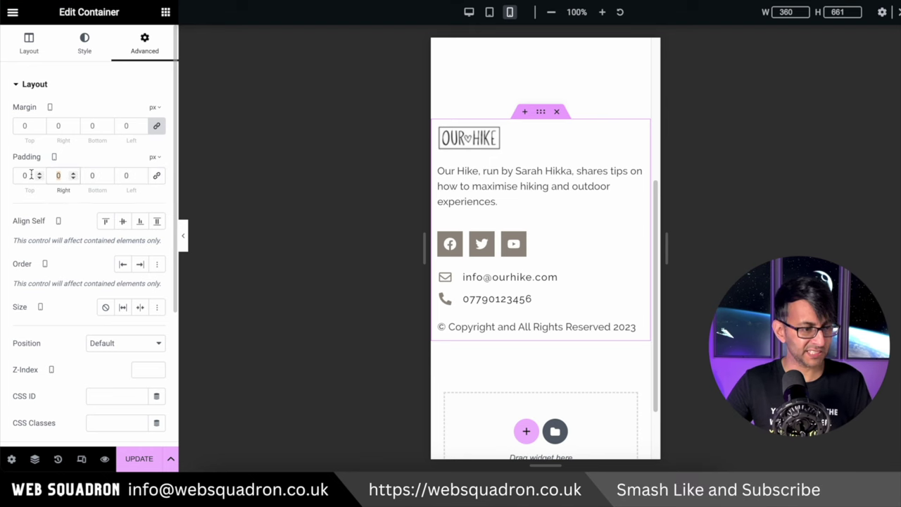
type("20")
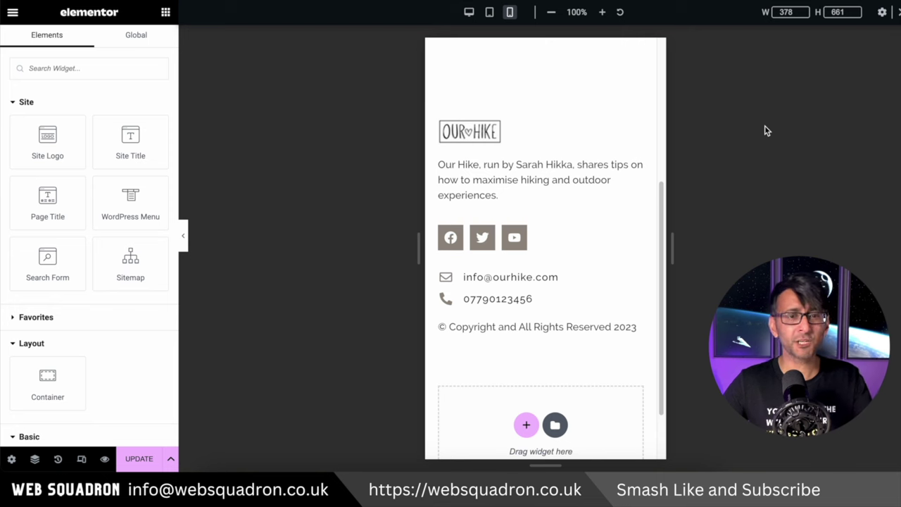
left_click(469, 12)
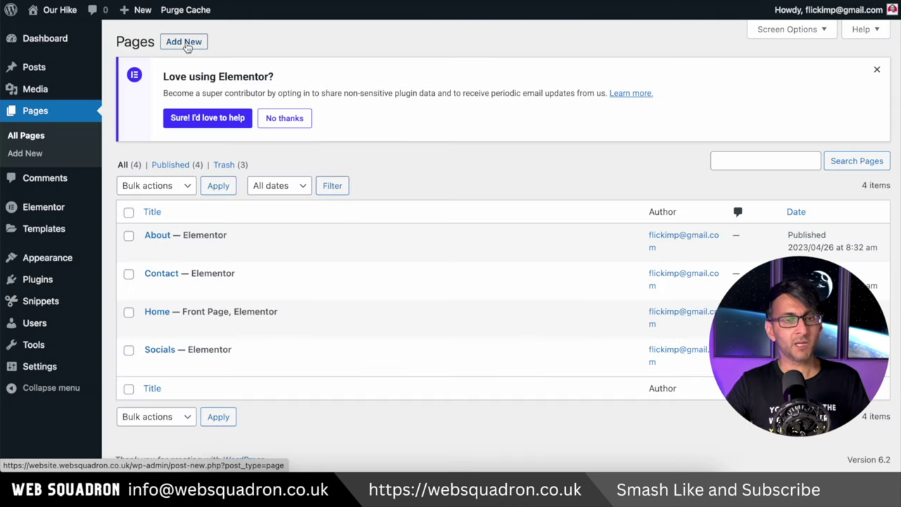
Step: Create a page titled "Privacy Policy" and paste the contact page's Get in Touch container into it
left_click(185, 40)
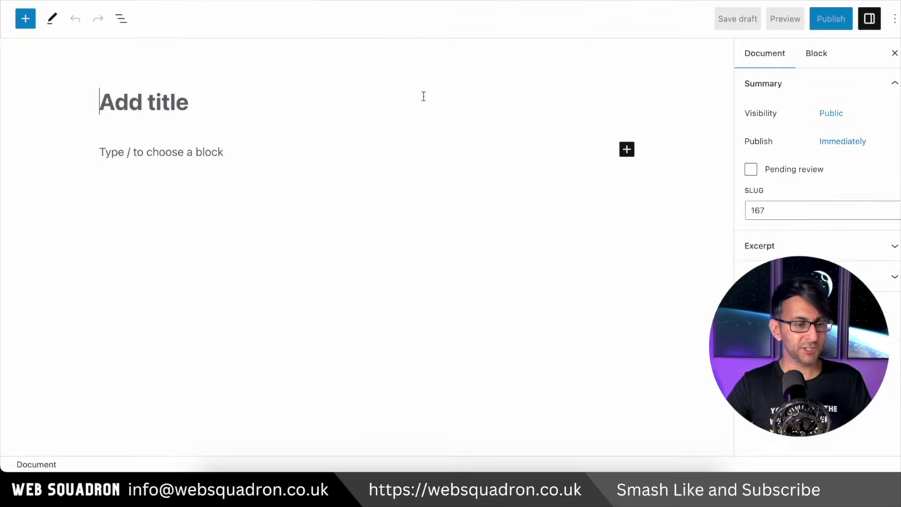
type("Pri")
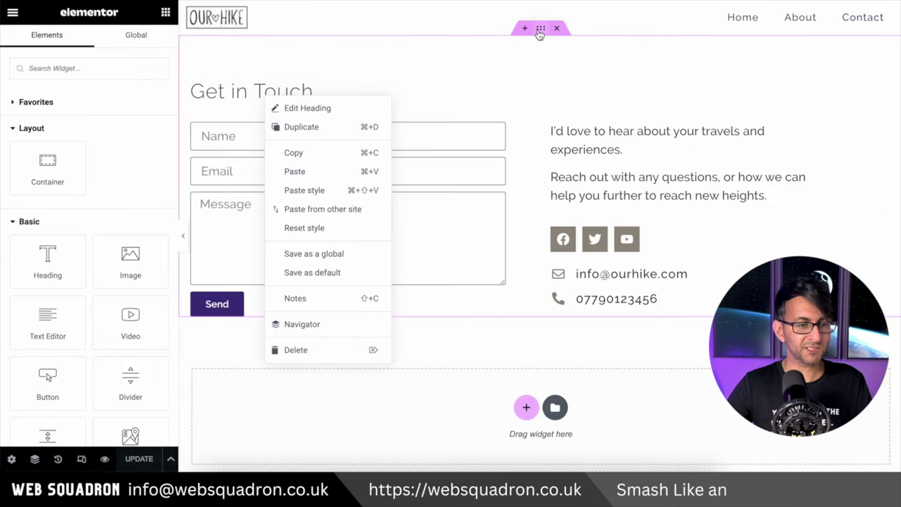
right_click(540, 28)
left_click(584, 112)
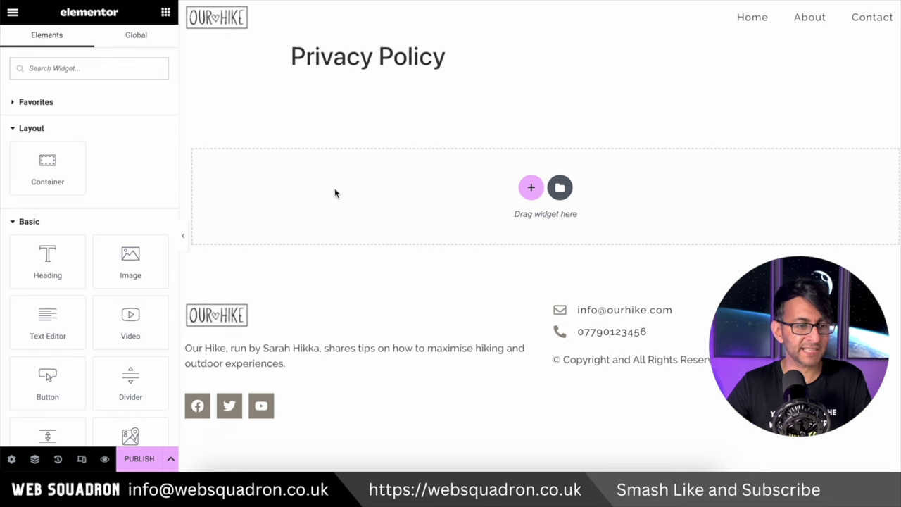
right_click(335, 190)
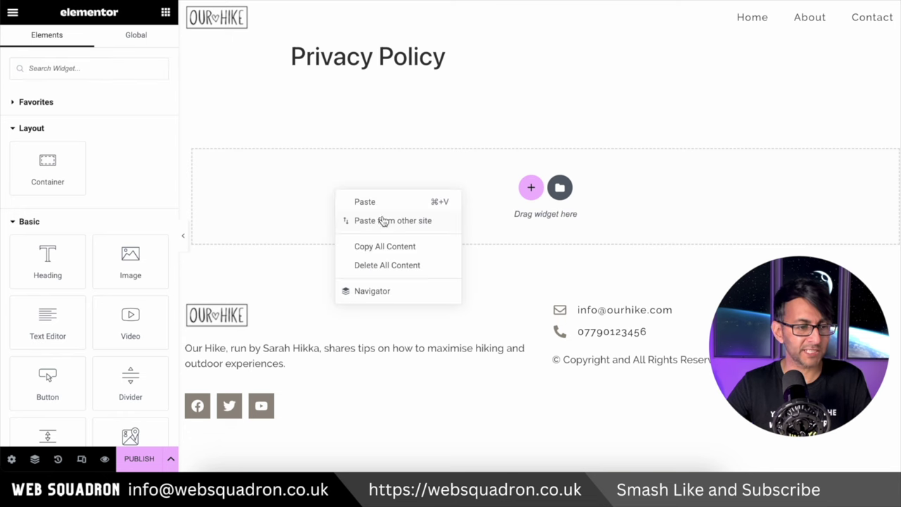
left_click(386, 196)
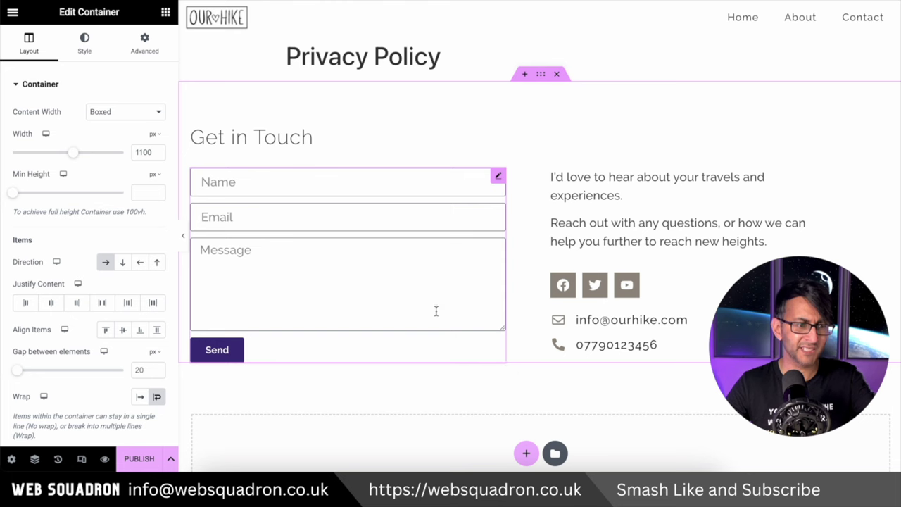
Step: Hide the page's built-in title and change the Get in Touch heading to "Privacy Policy"
left_click(4, 460)
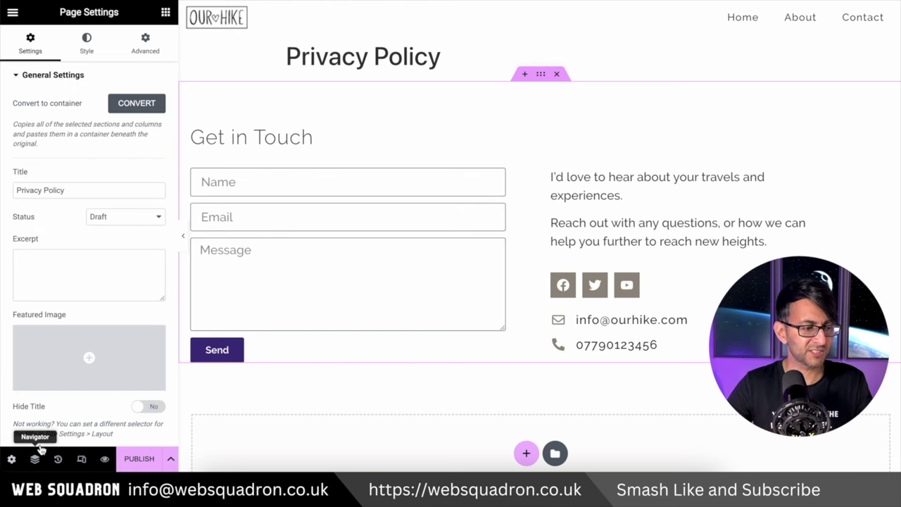
left_click(150, 407)
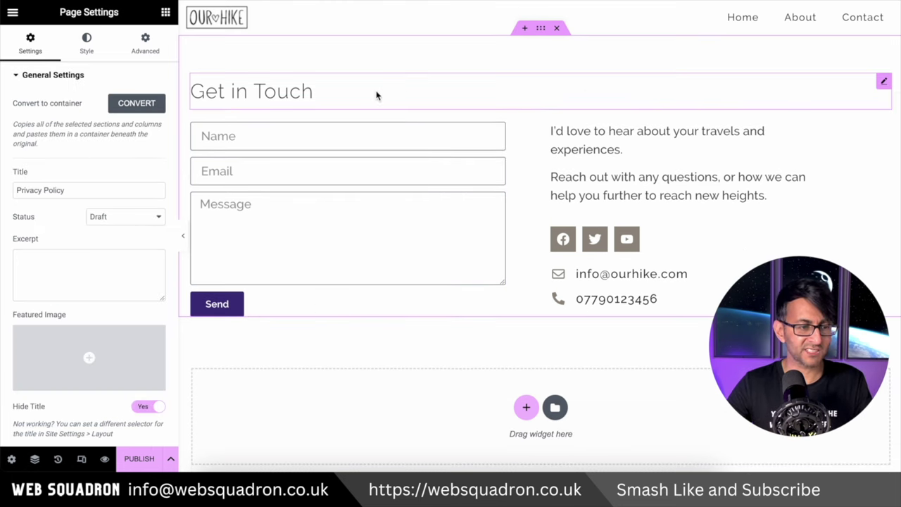
left_click(312, 91)
left_click_drag(105, 137, 6, 120)
type("P")
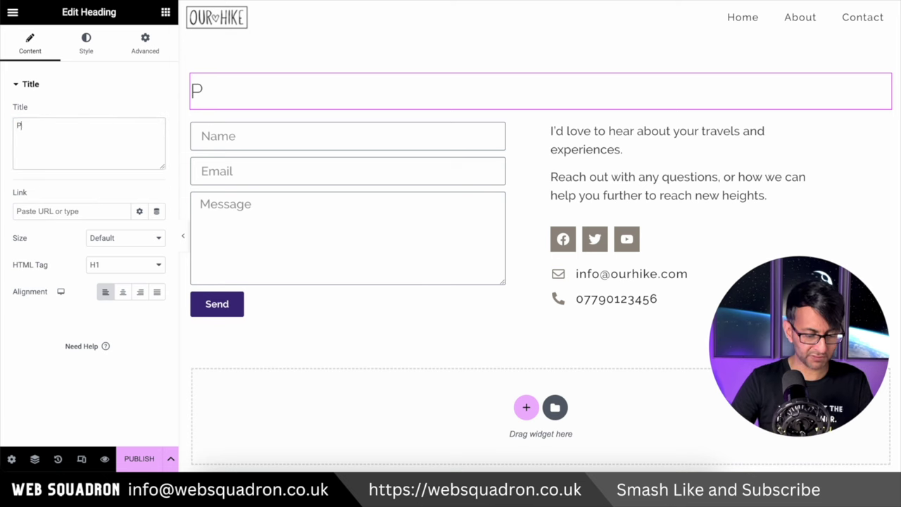
type("rivacy Policy")
Step: Delete the contact details column and the contact form from the Privacy Policy page
right_click(677, 197)
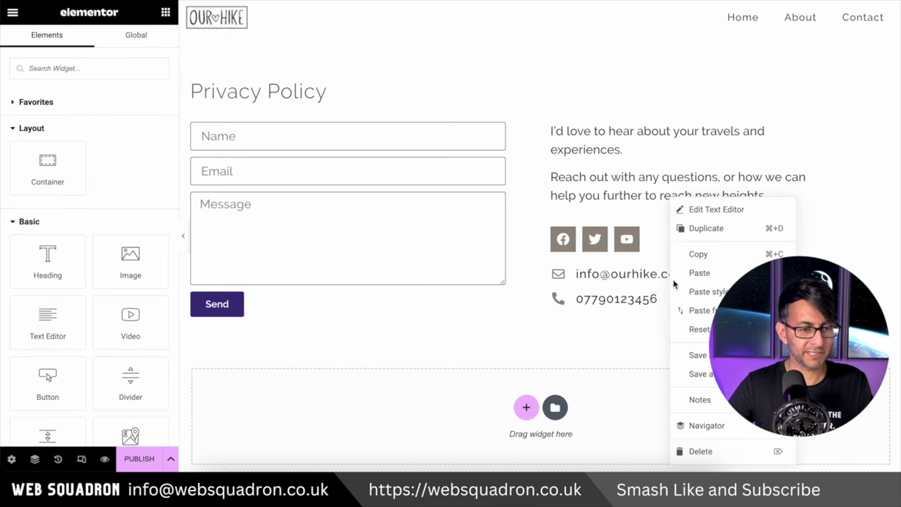
right_click(558, 138)
left_click(607, 416)
right_click(450, 192)
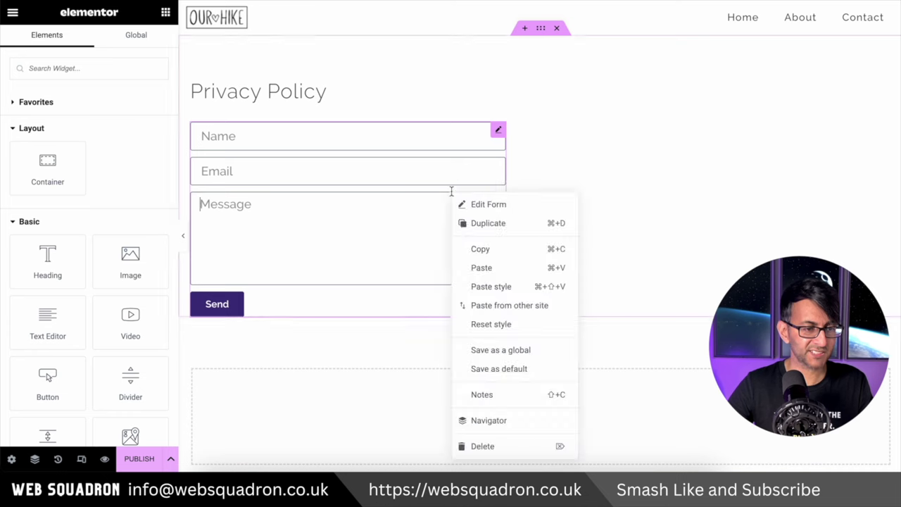
left_click(503, 446)
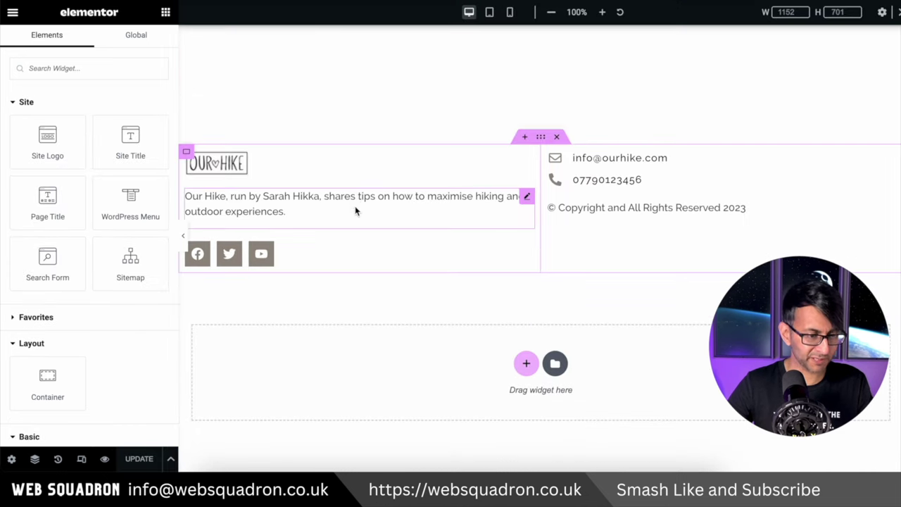
Step: Copy the description text from the footer template and paste it below the Privacy Policy heading
right_click(354, 206)
left_click(403, 263)
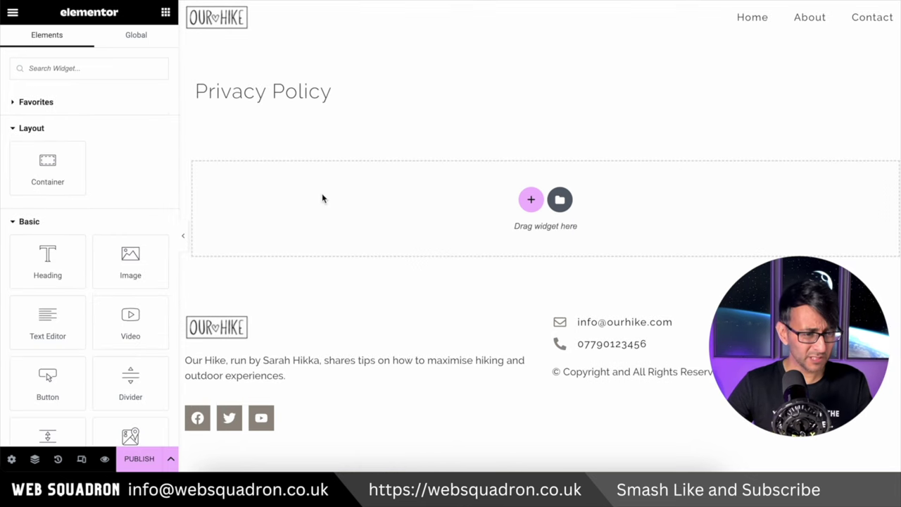
right_click(310, 105)
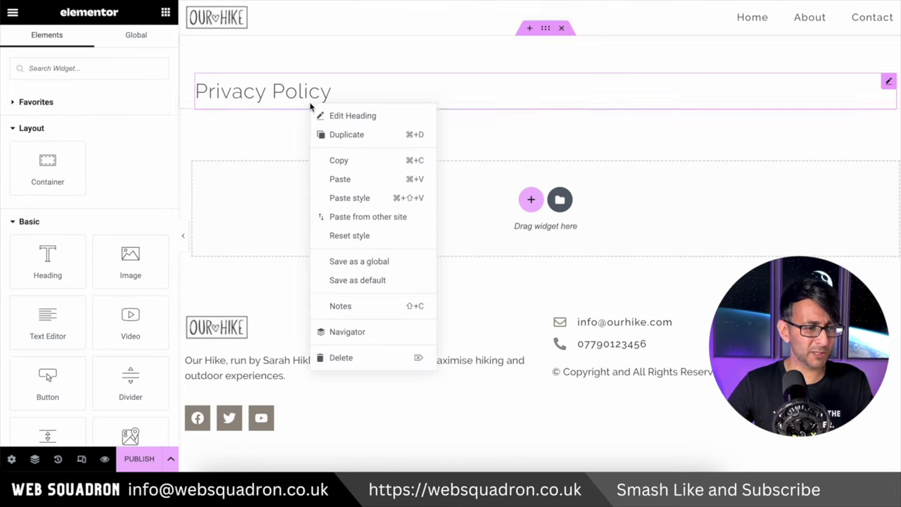
left_click(359, 179)
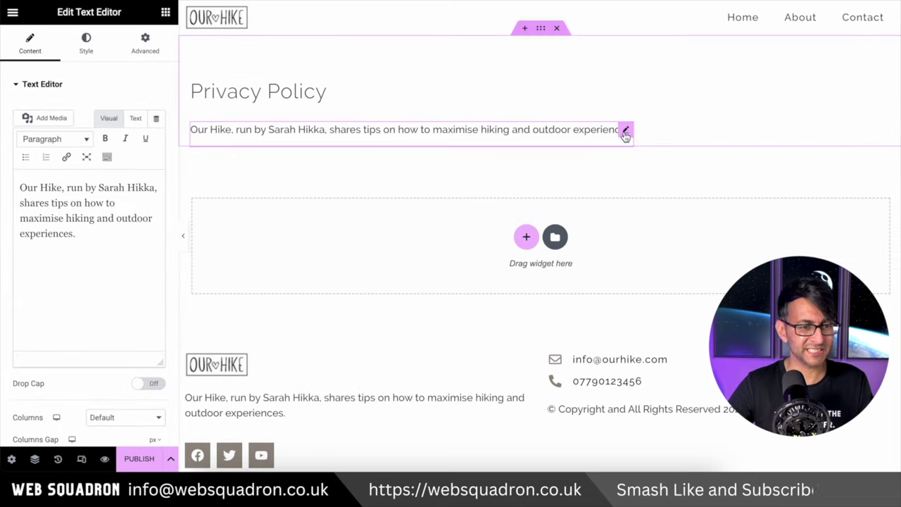
Step: Set the pasted text's width to full width on the Privacy Policy page
left_click(144, 44)
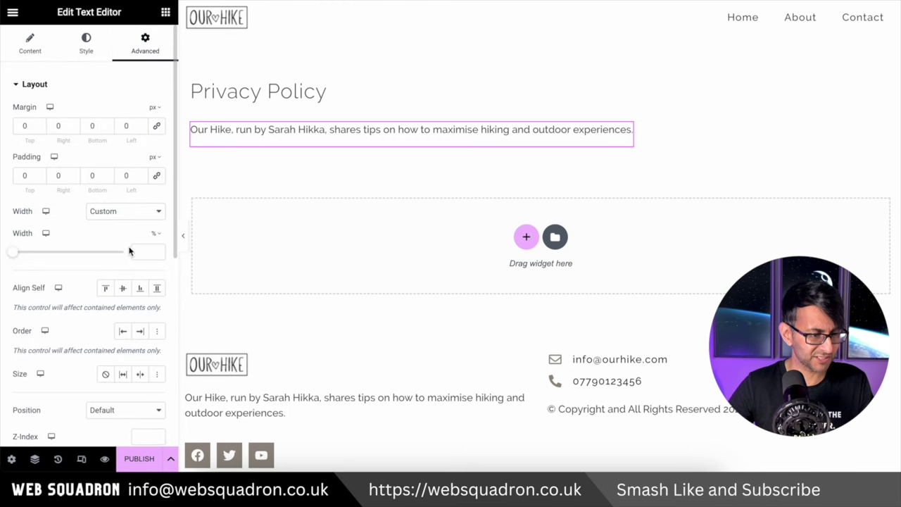
left_click(119, 211)
left_click(127, 185)
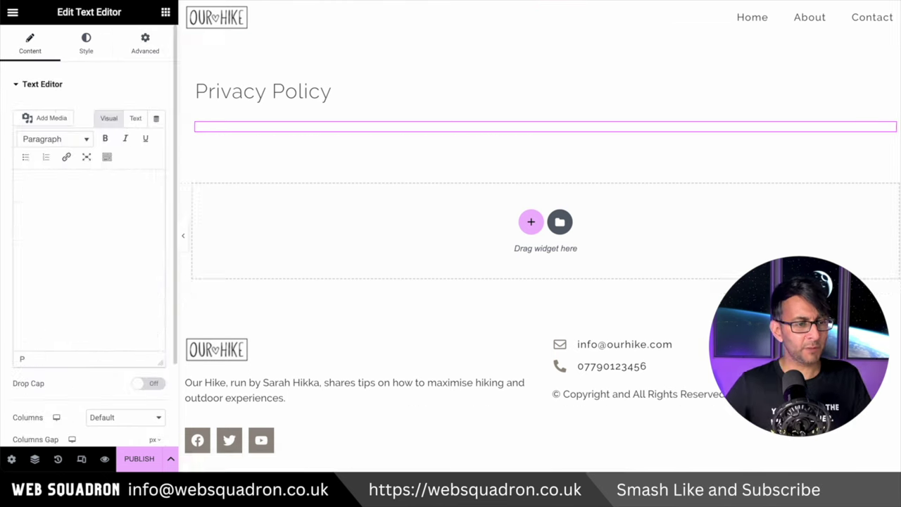
Step: Paste the privacy policy text into the empty text editor below the Privacy Policy heading
key("ctrl+v")
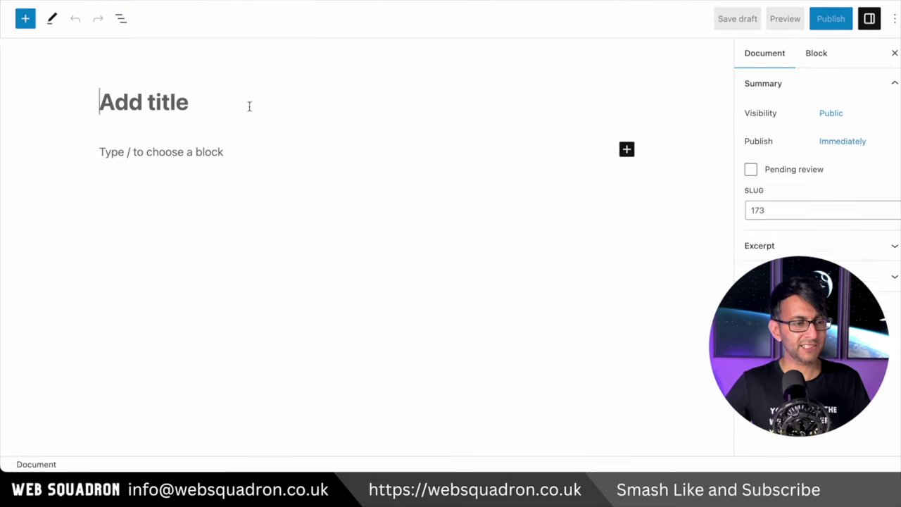
Step: Title the new page "Cookies Policy" and hide its built-in title in the page settings
type("Cookies Policy")
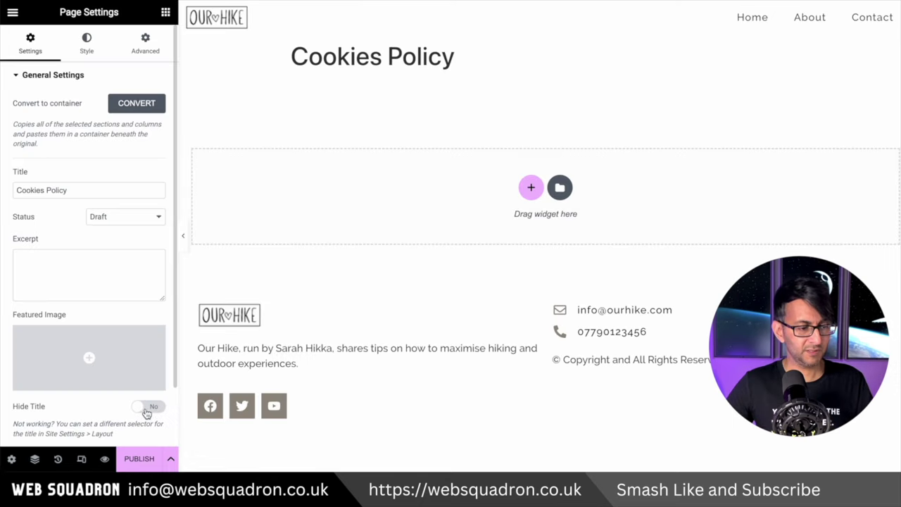
left_click(146, 413)
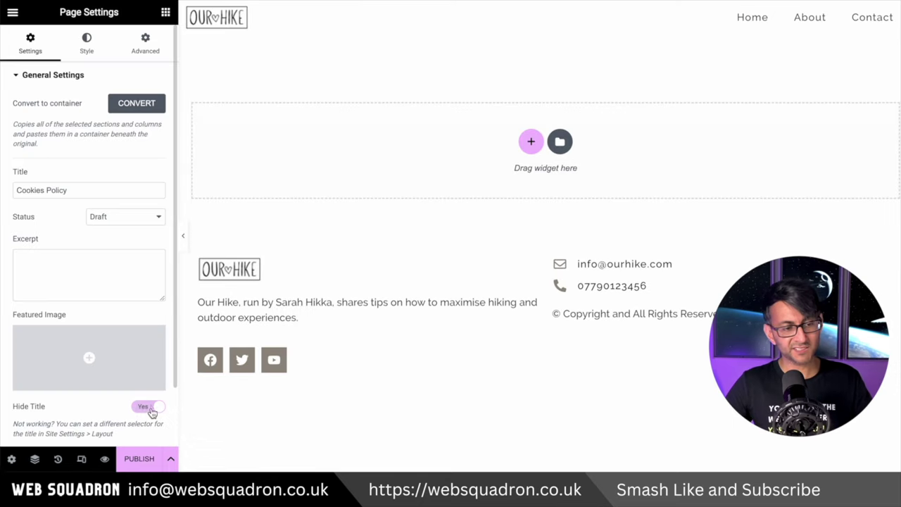
Step: Paste the copied Privacy Policy container into the Cookies Policy page and change its heading to "Cookies Policy"
right_click(309, 160)
left_click(345, 171)
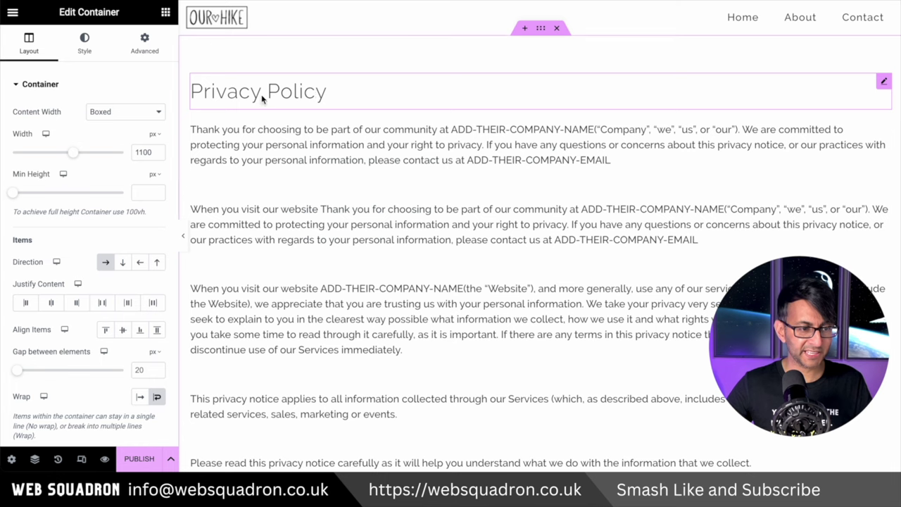
left_click(261, 94)
double_click(225, 92)
type("Cookies")
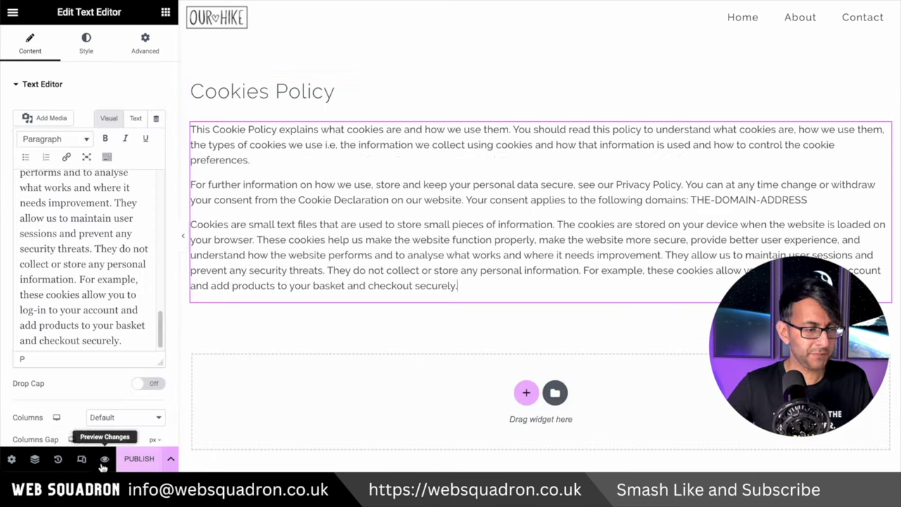
Step: Check the Cookies Policy page in the mobile view and publish it
left_click(82, 459)
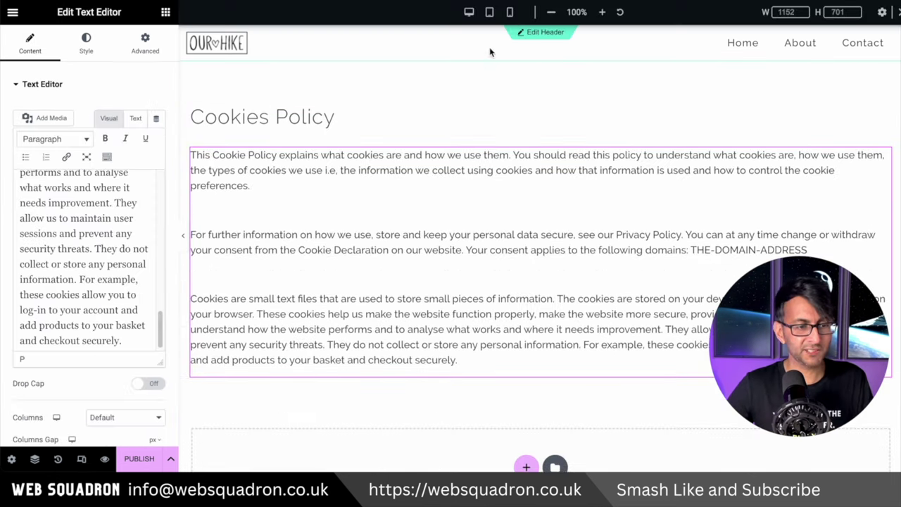
left_click(510, 13)
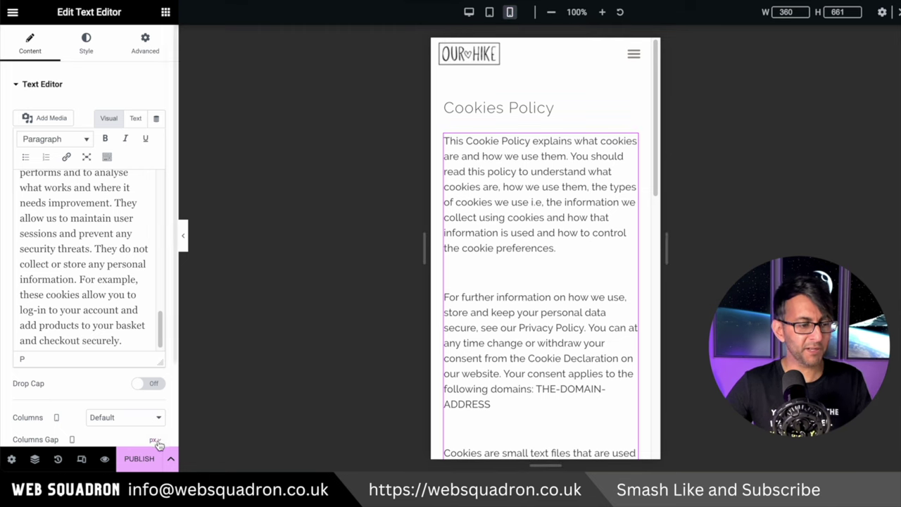
left_click(141, 458)
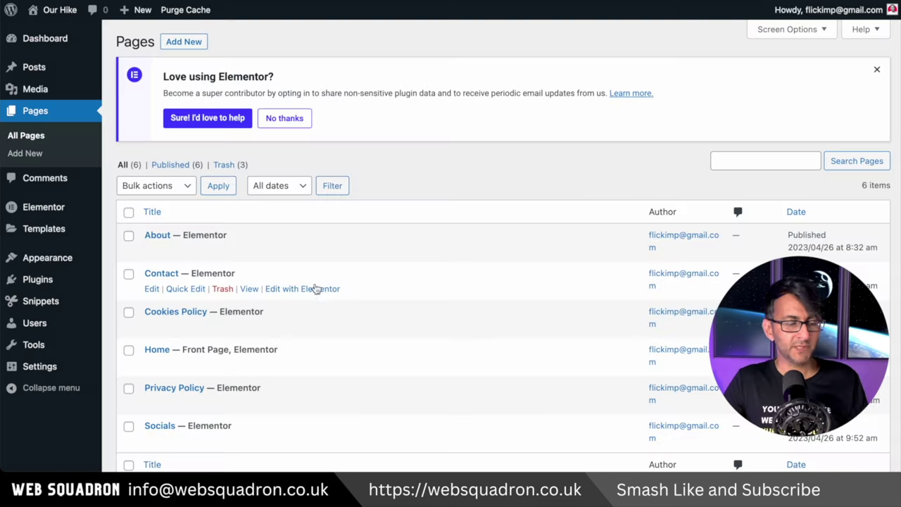
Step: Create a new page titled "Accessibility Statement" and open it for editing with Elementor
scroll(379, 304, "down", 1)
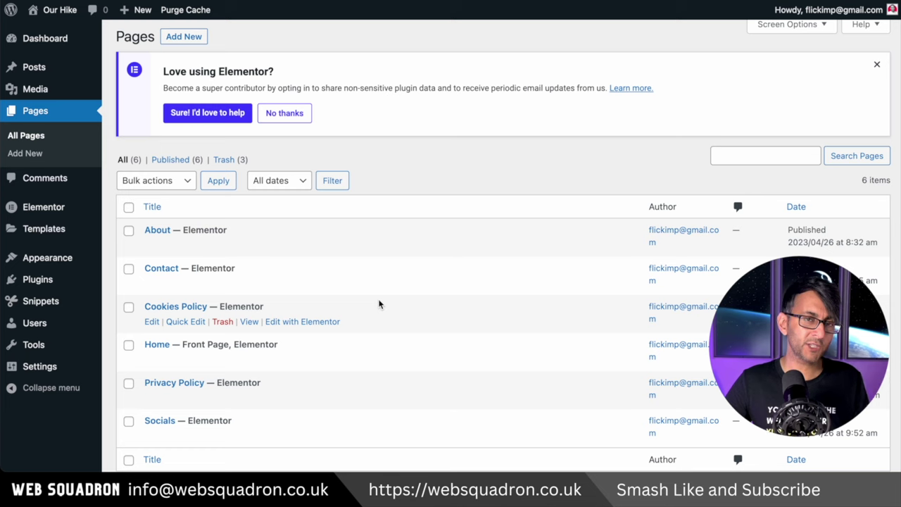
scroll(355, 151, "up", 1)
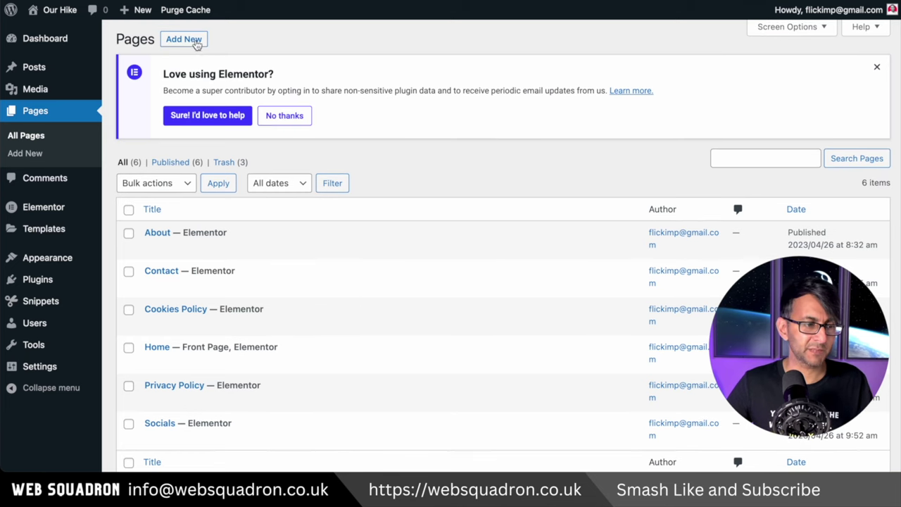
left_click(196, 43)
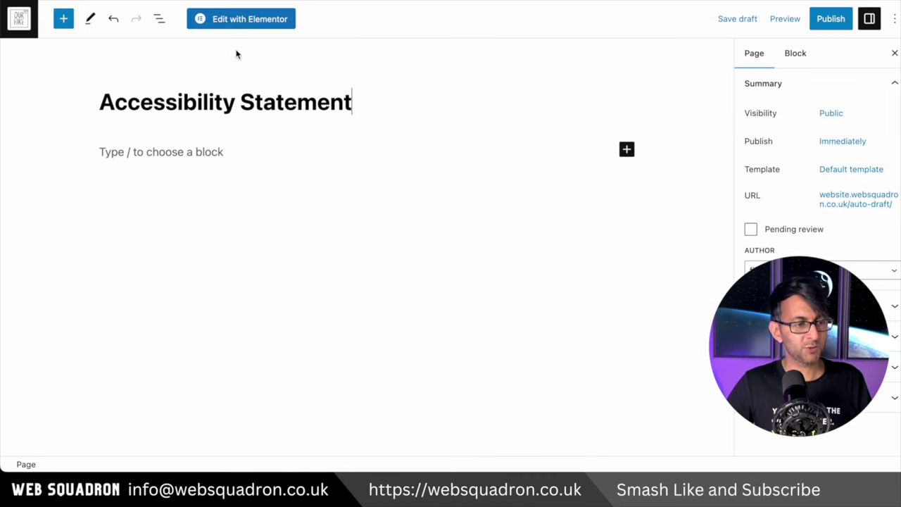
left_click(261, 22)
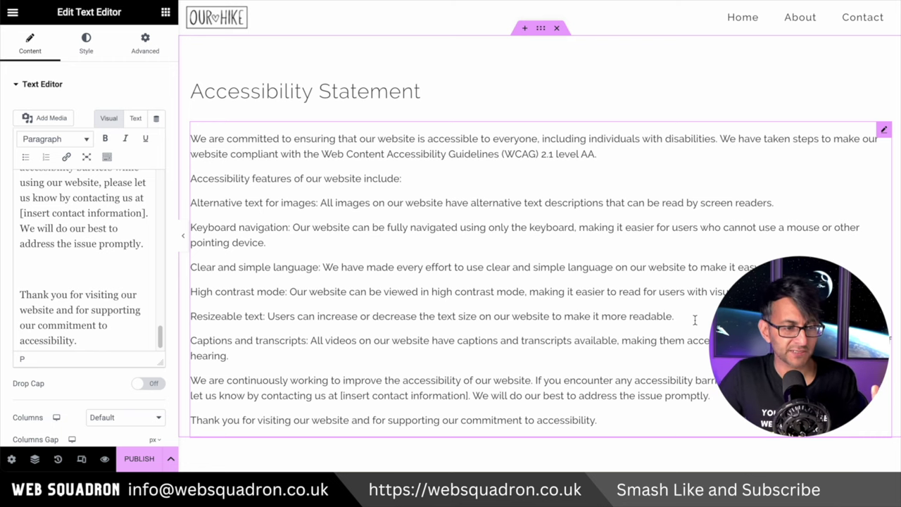
Step: Remove the "Resizeable text" and "Captions and transcripts" paragraphs from the accessibility statement and publish the page
left_click_drag(695, 318, 416, 324)
left_click_drag(159, 184, 159, 309)
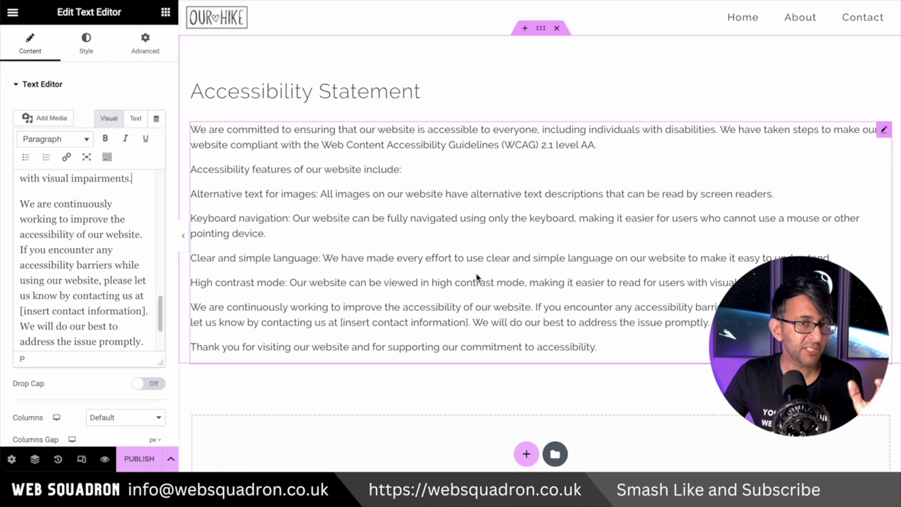
left_click(143, 460)
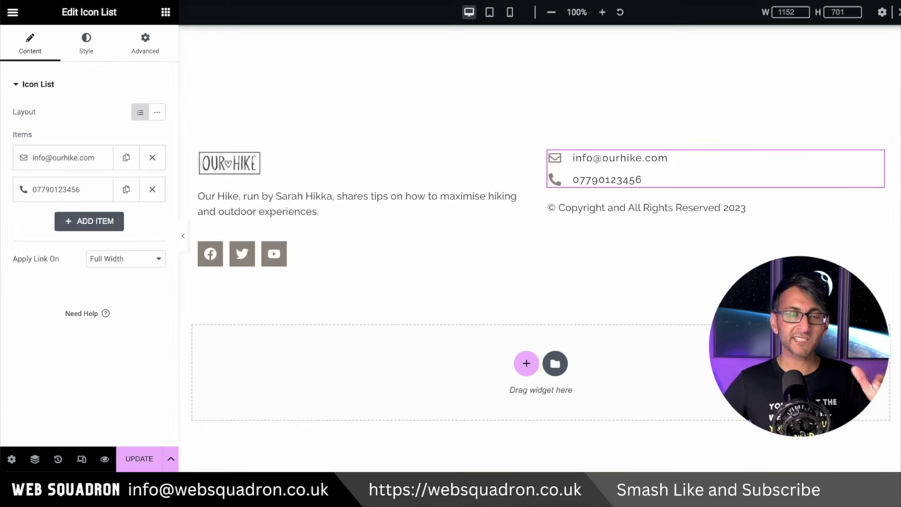
Step: Remove the icons from the e-mail and phone items in the footer's icon list
left_click(106, 161)
left_click(146, 243)
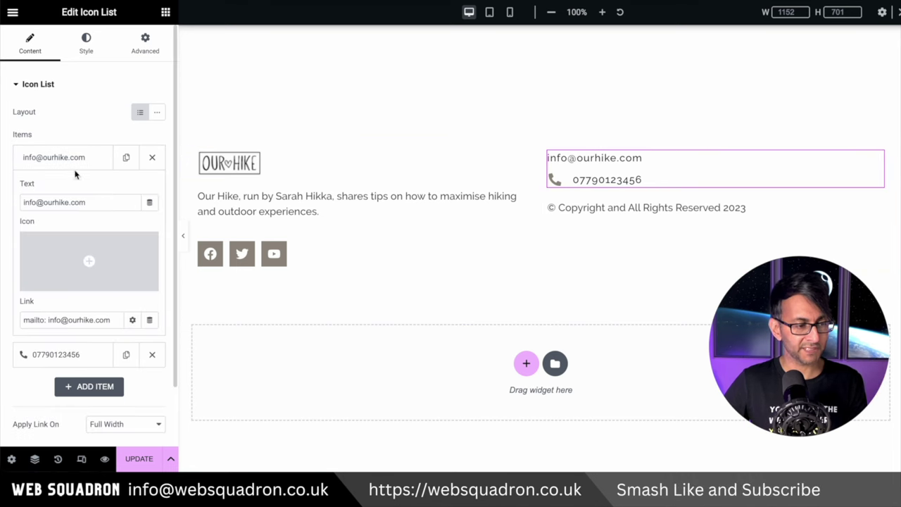
left_click(76, 161)
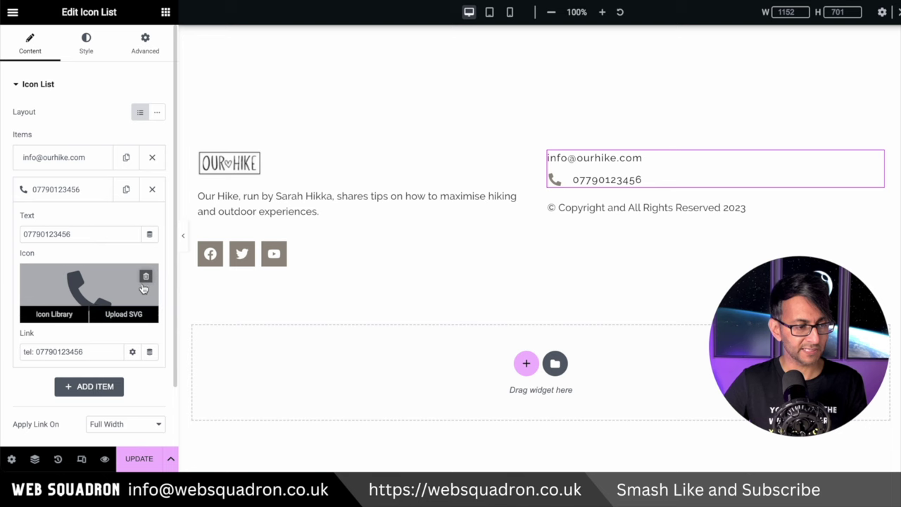
left_click(146, 276)
left_click(65, 195)
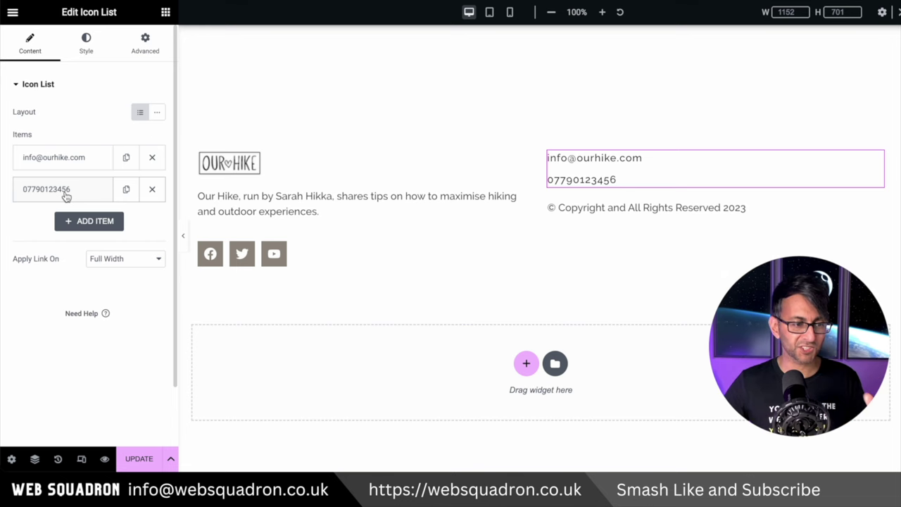
Step: Add a third item to the footer's icon list and remove its icon
left_click(89, 221)
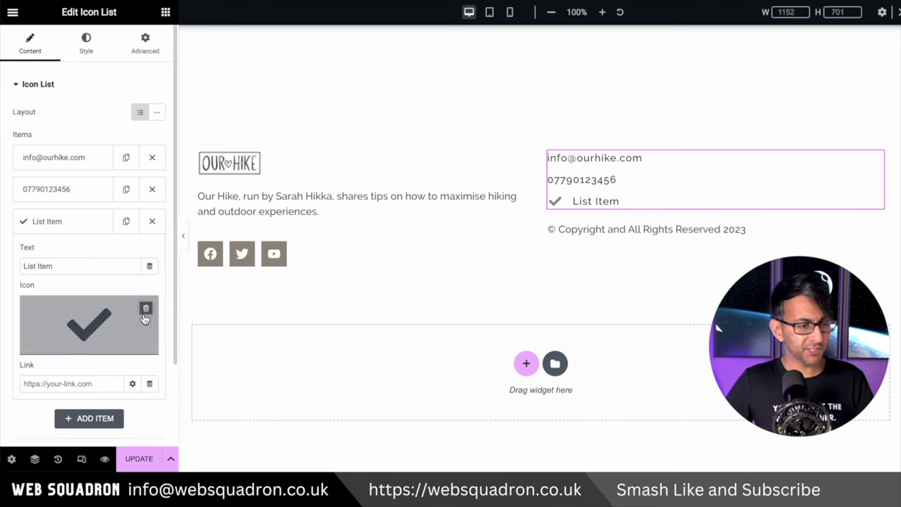
left_click(145, 309)
left_click(82, 230)
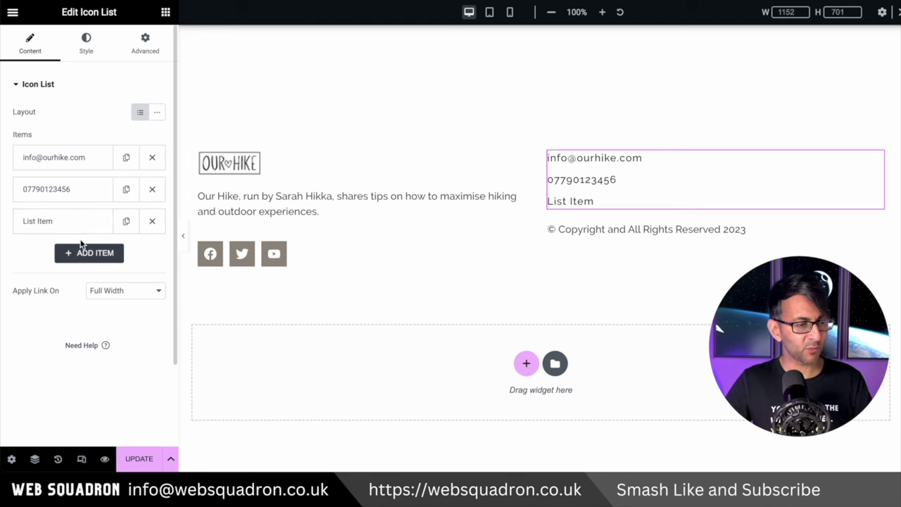
Step: Name the new footer list item "Privacy Policy" and link it to the Privacy Policy page
left_click(82, 227)
left_click_drag(72, 266, 2, 253)
type("P")
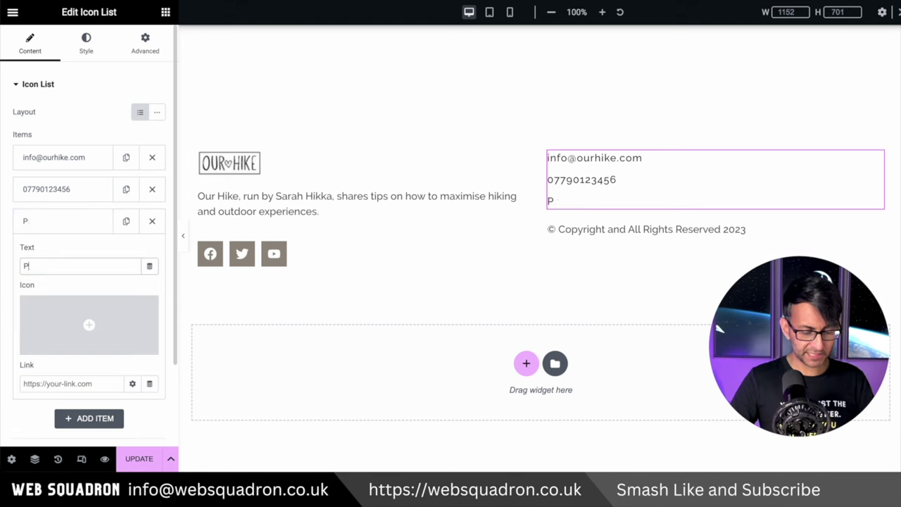
type("riv")
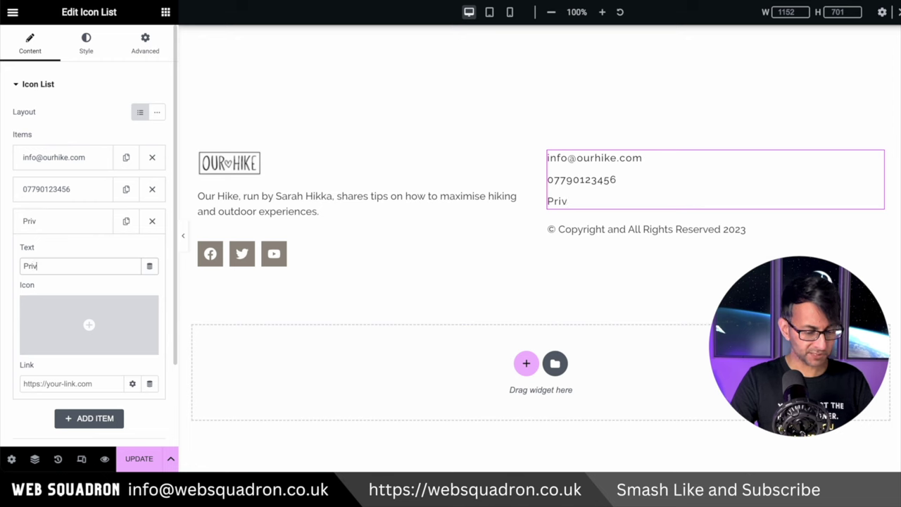
type("acy Pokicy")
scroll(103, 374, "down", 1)
left_click(103, 374)
type("Pr")
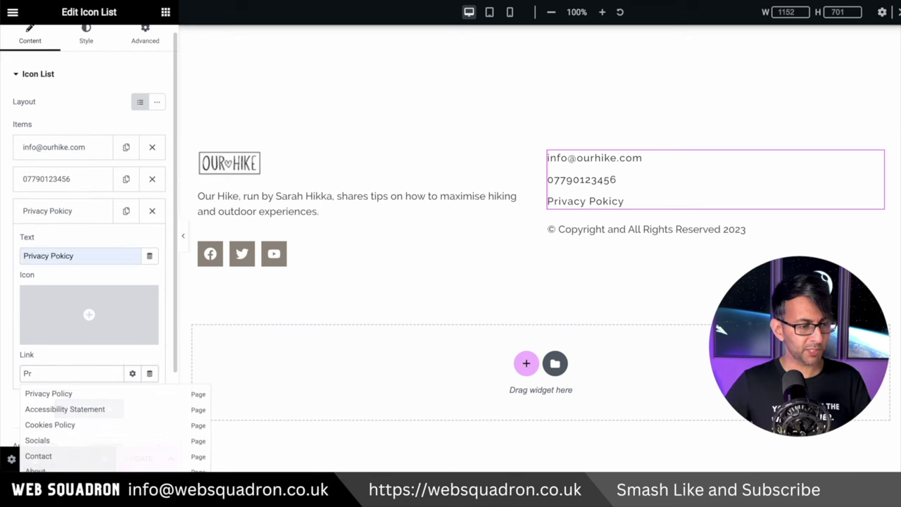
left_click(84, 395)
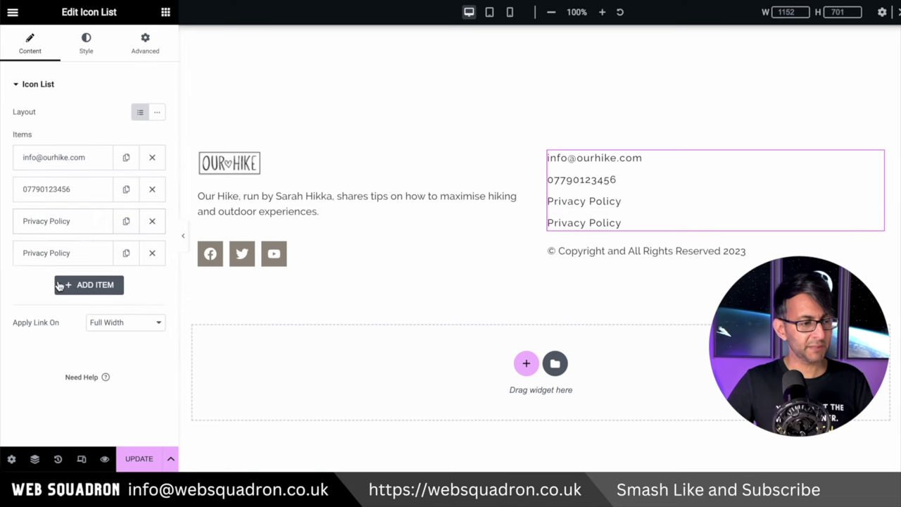
Step: Change the text of the duplicated Privacy Policy list item to "Cookies Policy"
left_click(79, 256)
left_click_drag(23, 298, 37, 294)
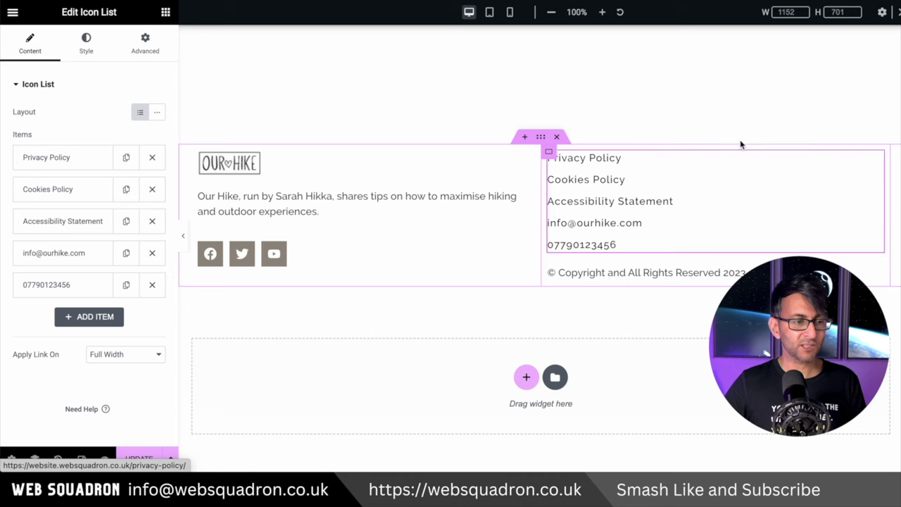
Step: Try an Underline decoration on the footer list text and return the decoration to Default
left_click(92, 52)
left_click(133, 248)
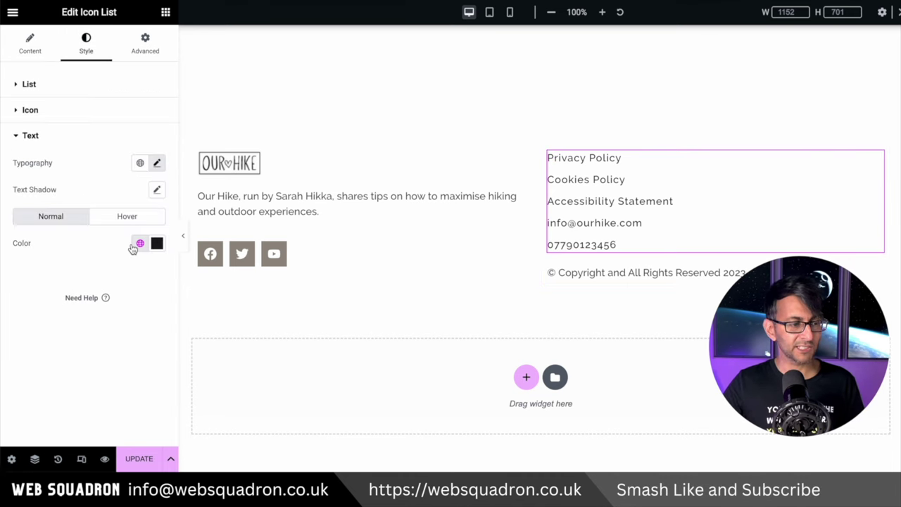
left_click(157, 163)
left_click(121, 368)
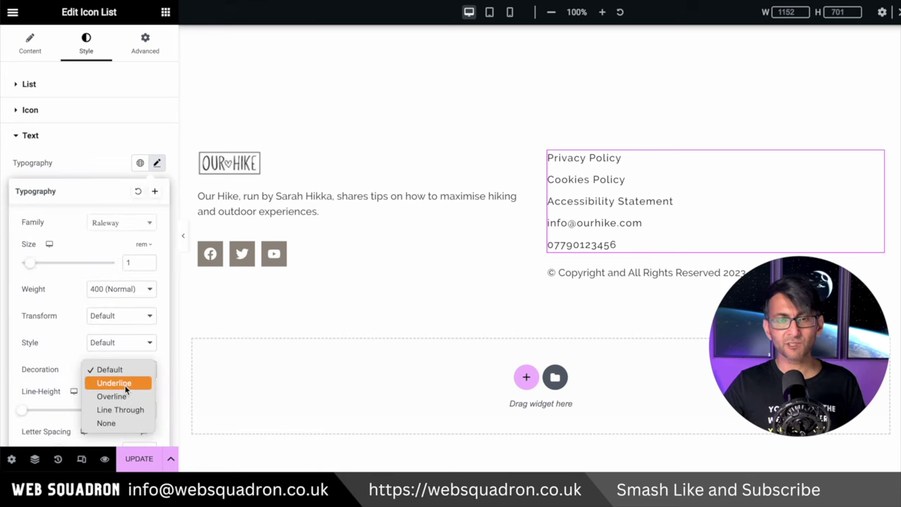
left_click(114, 383)
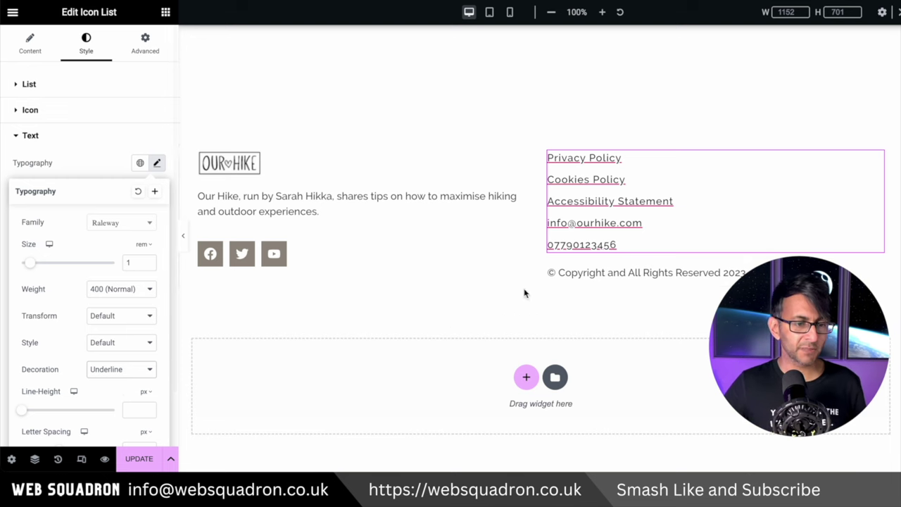
left_click(137, 372)
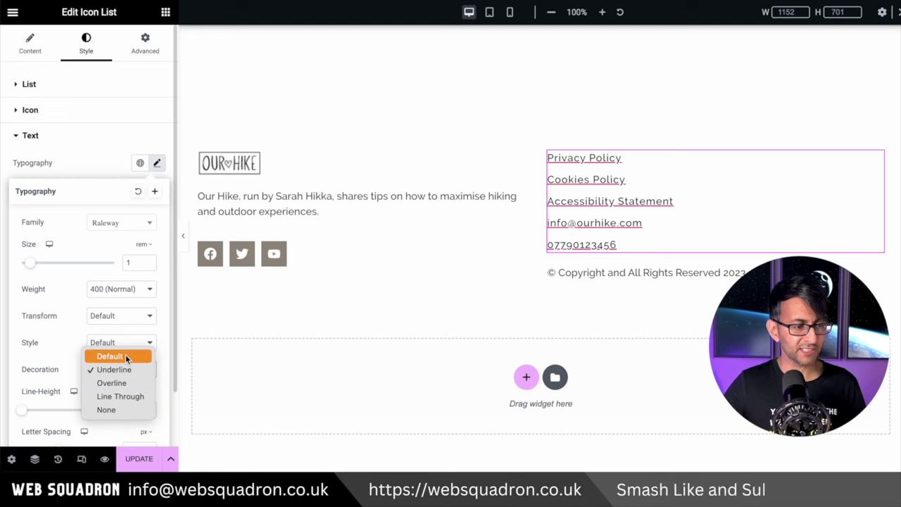
left_click(125, 355)
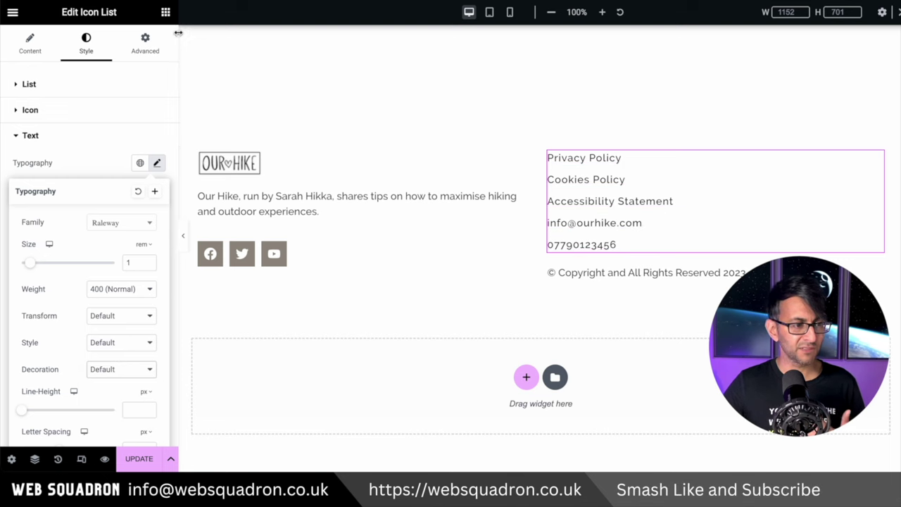
left_click(156, 163)
Step: Set the hover color of the footer list text to the grey-brown global color
left_click(127, 218)
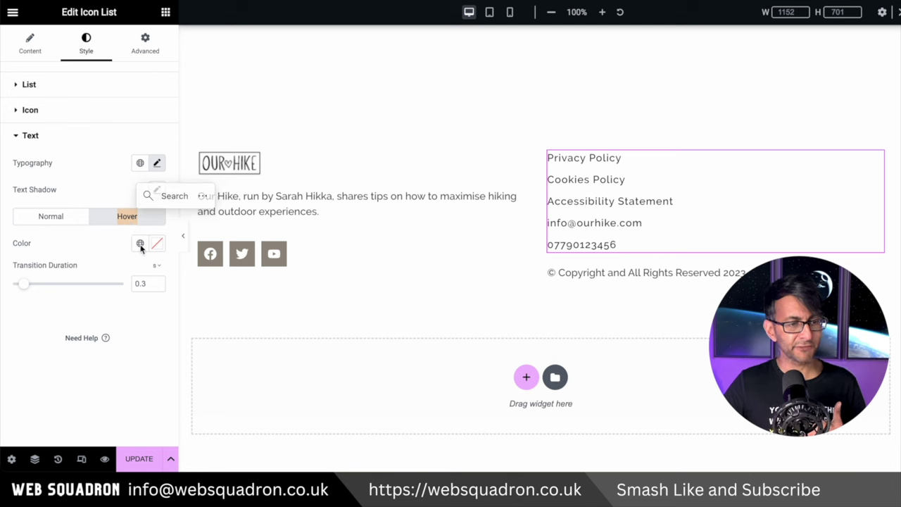
left_click(140, 247)
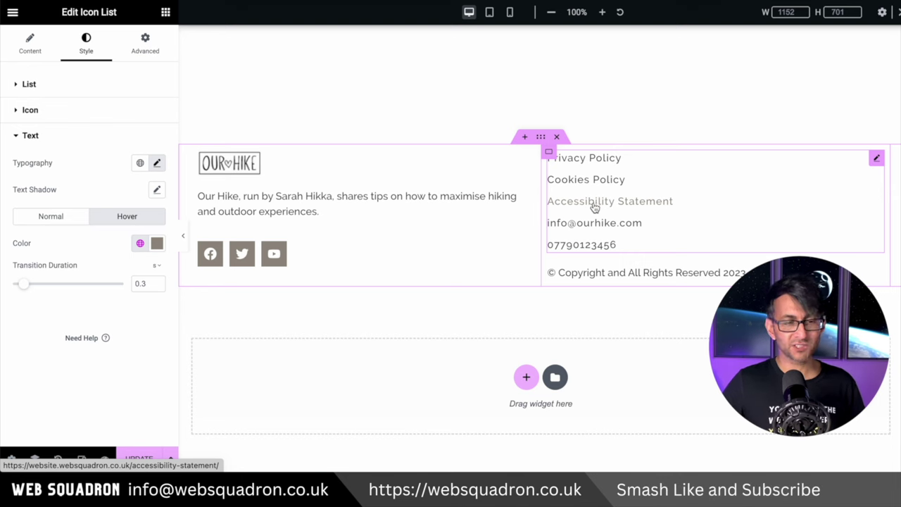
Step: Add a new container between the footer's two columns and narrow it to about 31.6% width
right_click(549, 156)
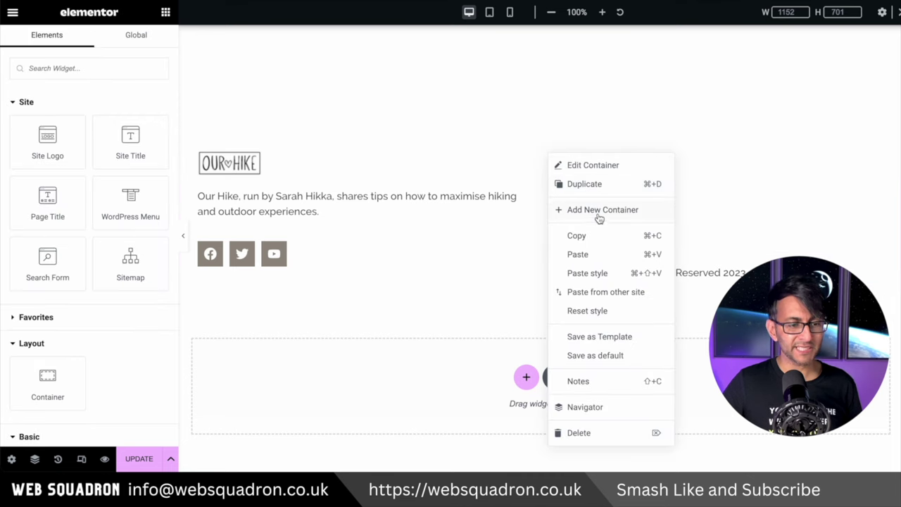
left_click(599, 219)
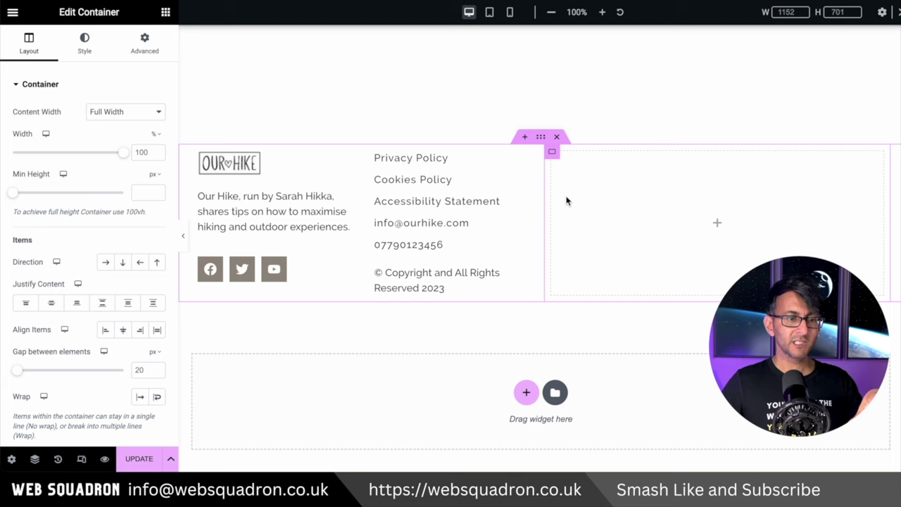
left_click_drag(552, 152, 366, 201)
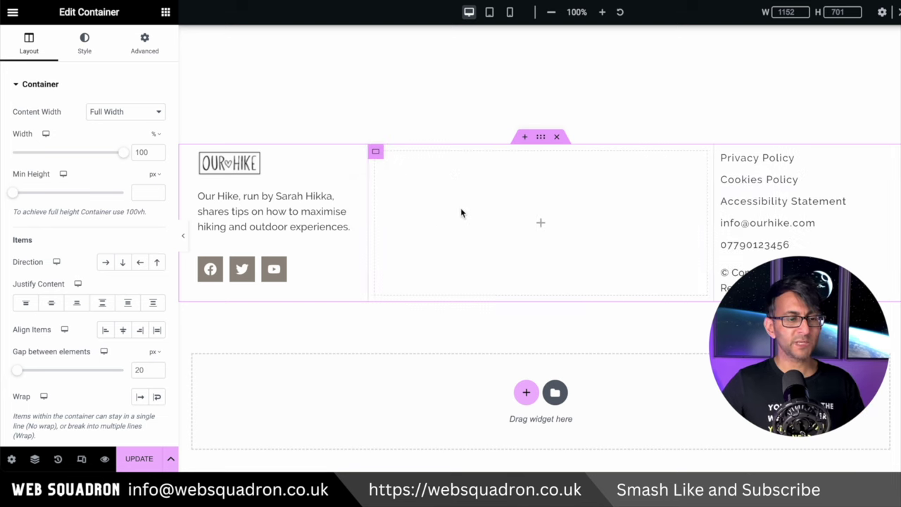
left_click_drag(714, 201, 601, 207)
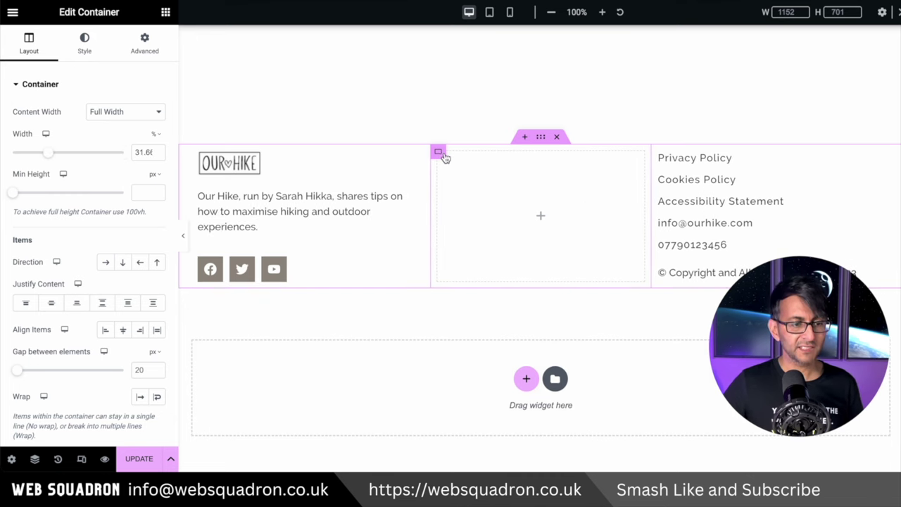
Step: Set the middle footer container's right and left padding to 50 px each
left_click(155, 46)
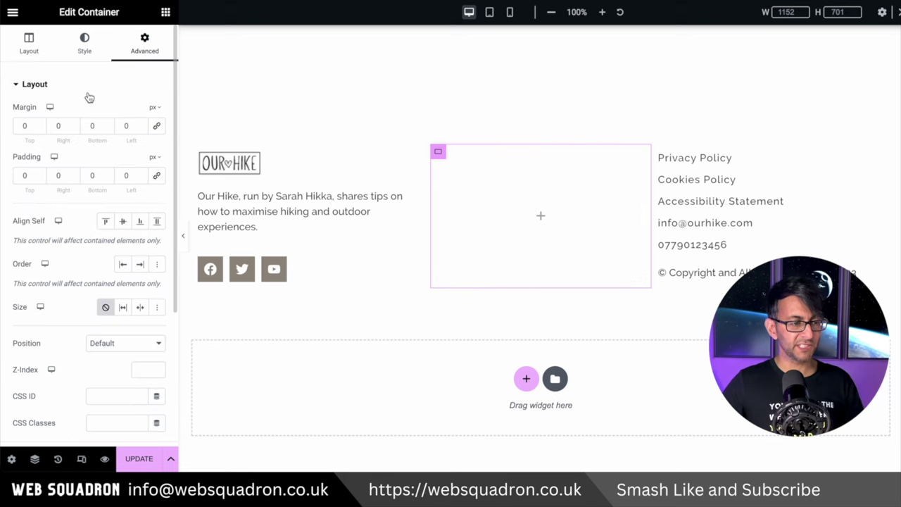
double_click(57, 176)
type("50")
double_click(126, 175)
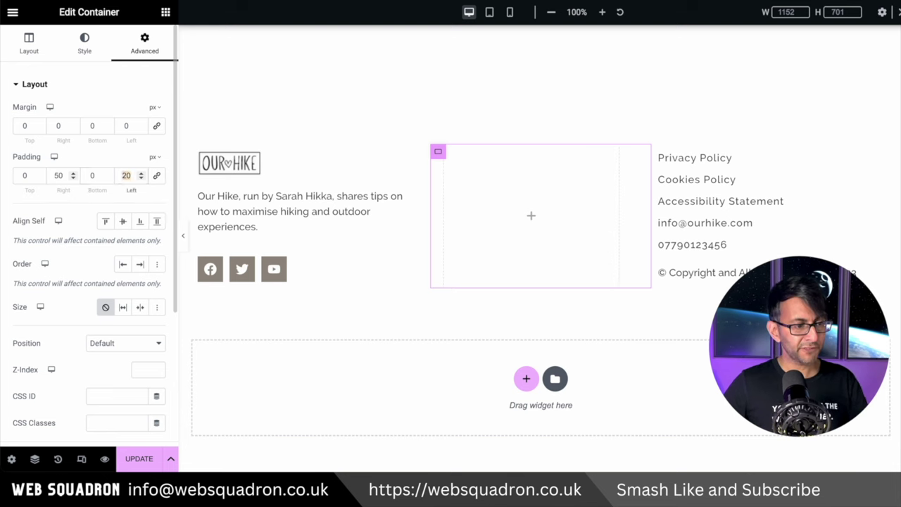
type("50")
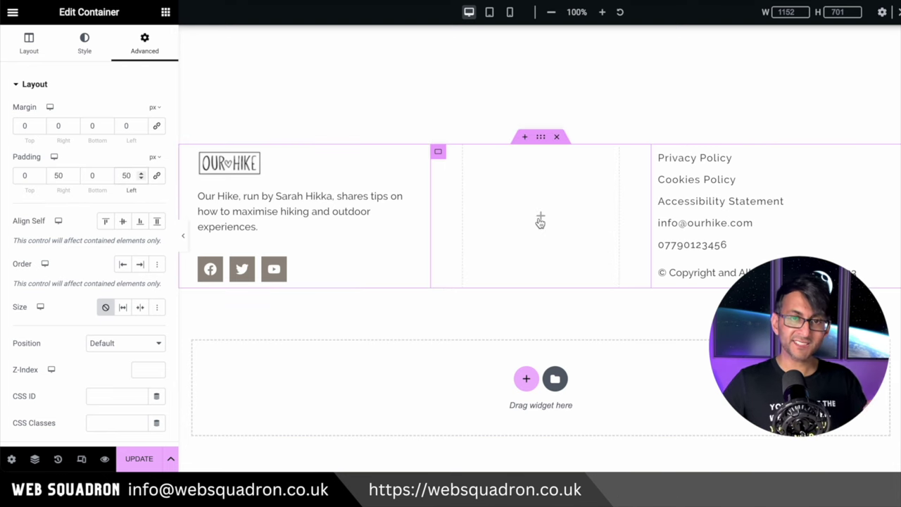
Step: Copy the header's WordPress menu and paste it into the empty middle footer container
left_click(166, 18)
scroll(547, 35, "up", 3)
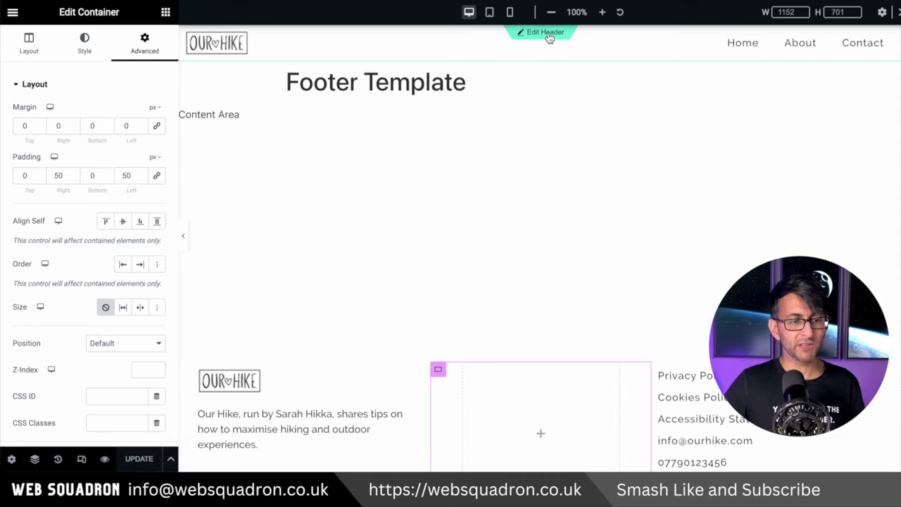
right_click(890, 42)
left_click(834, 96)
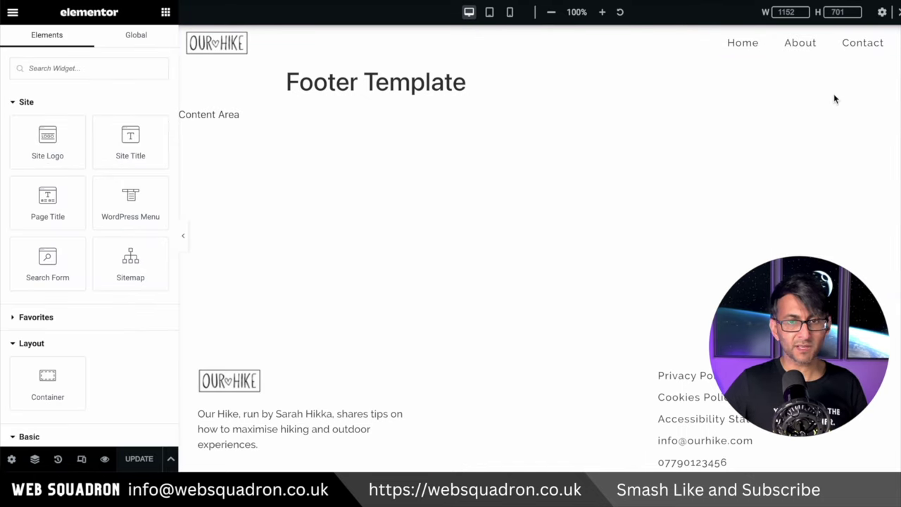
scroll(580, 410, "down", 1)
left_click(545, 363)
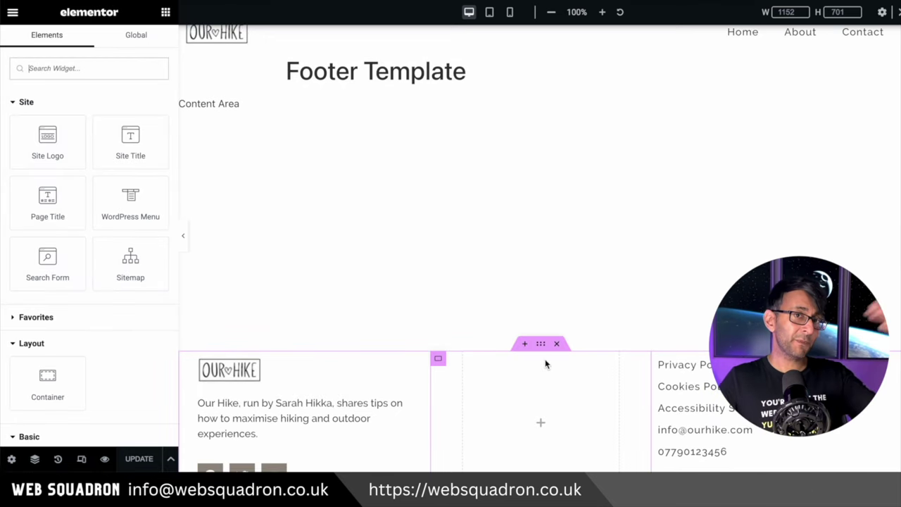
right_click(508, 387)
left_click(559, 280)
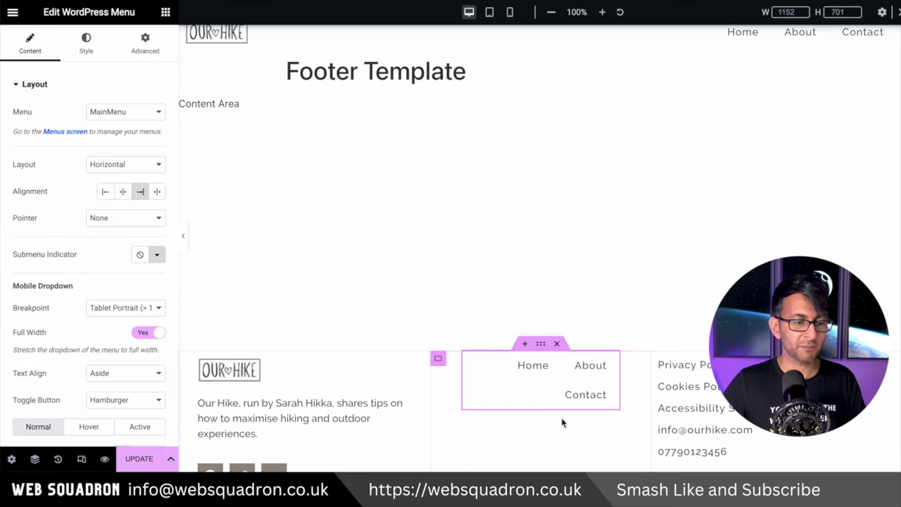
Step: Give the footer menu a Vertical layout with left alignment and set its mobile dropdown breakpoint to None
scroll(561, 420, "down", 2)
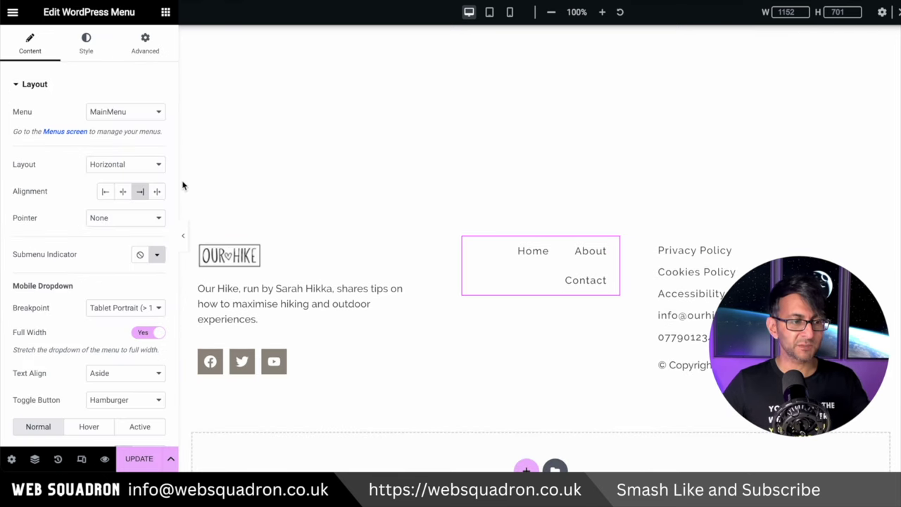
left_click(141, 170)
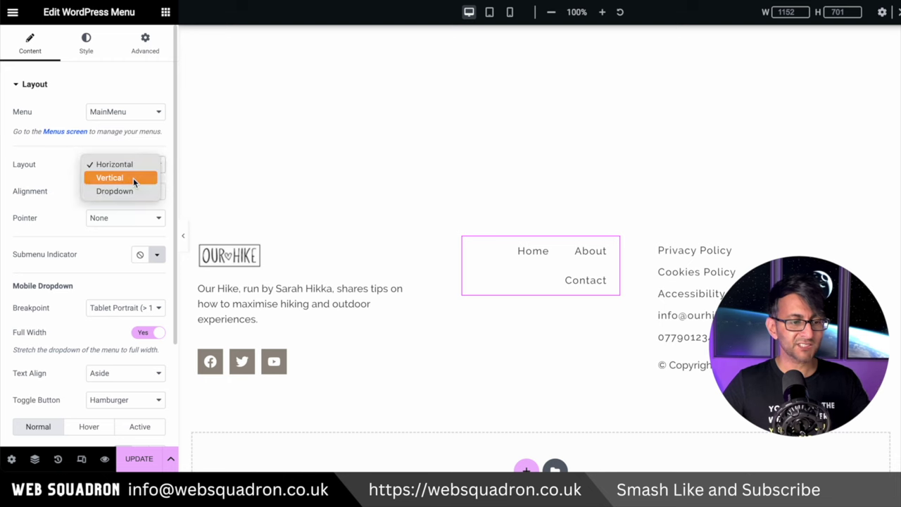
left_click(133, 177)
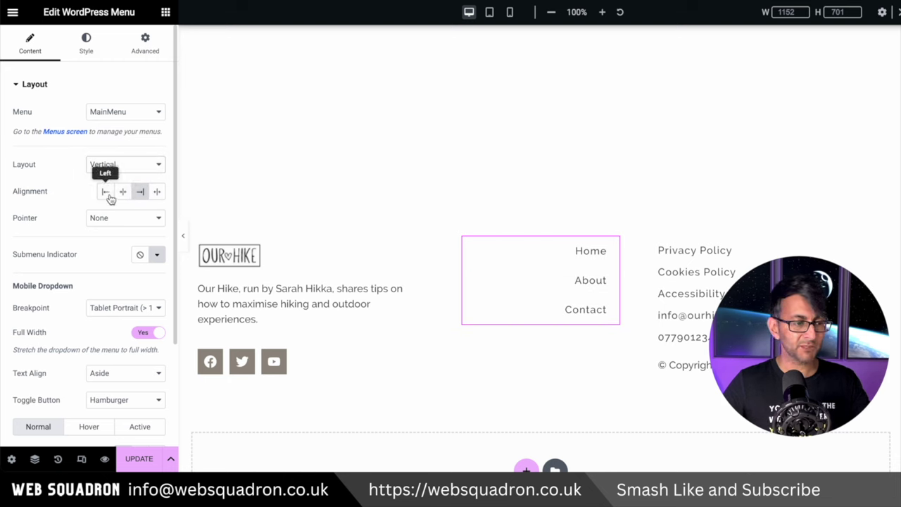
left_click(106, 193)
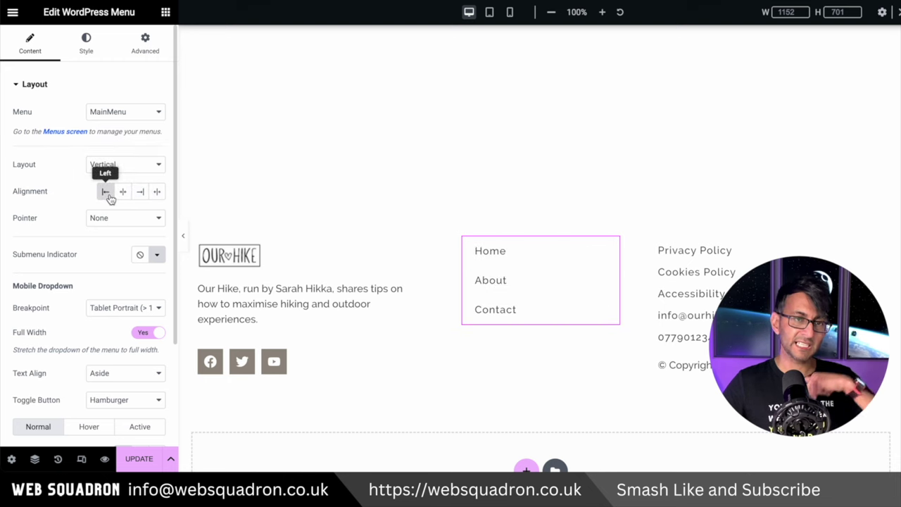
left_click(135, 307)
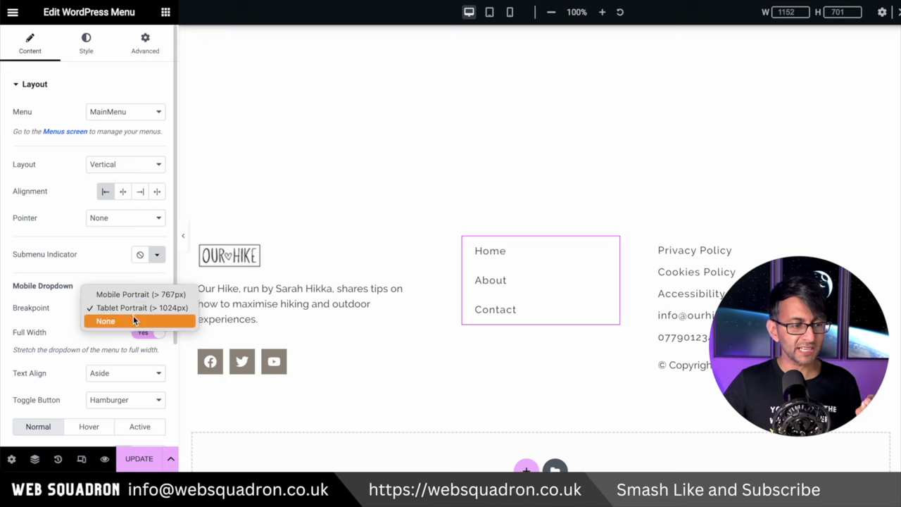
left_click(106, 321)
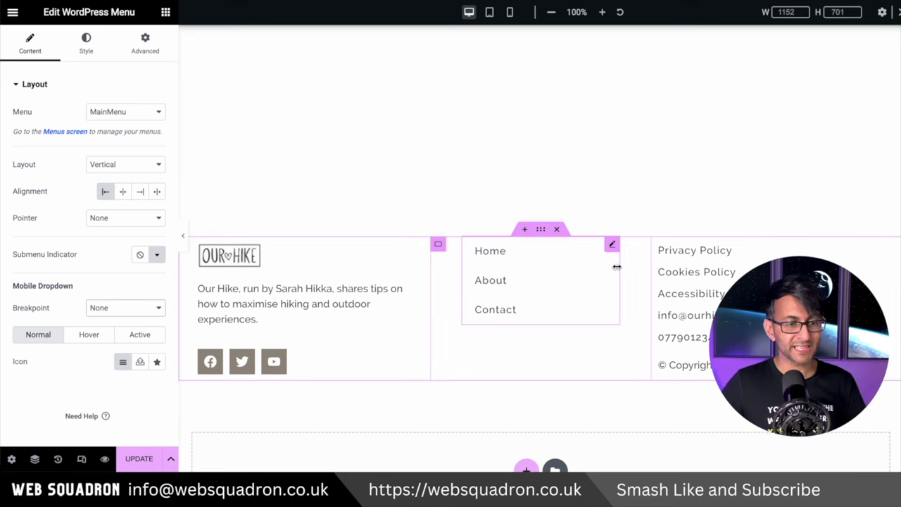
Step: Set the footer menu's vertical padding to 8 px, update the template and check the footer at full width
left_click(92, 54)
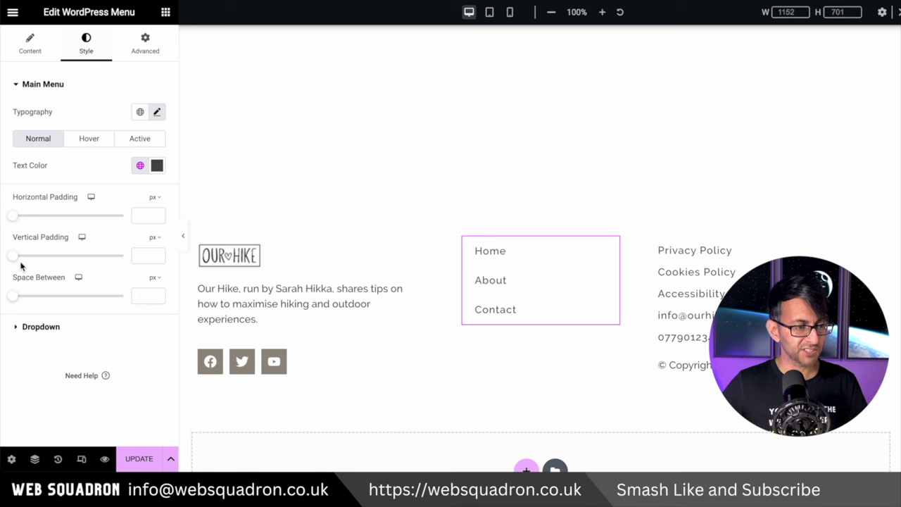
left_click_drag(13, 255, 29, 255)
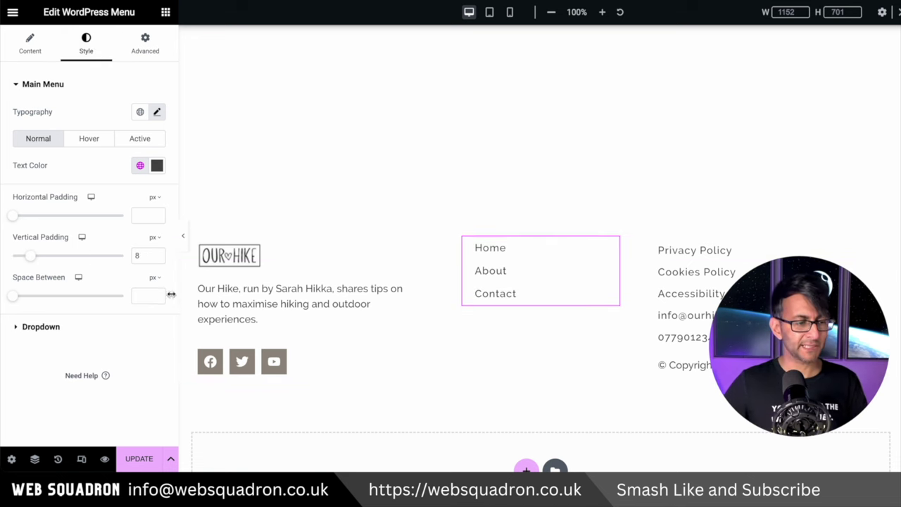
left_click(137, 459)
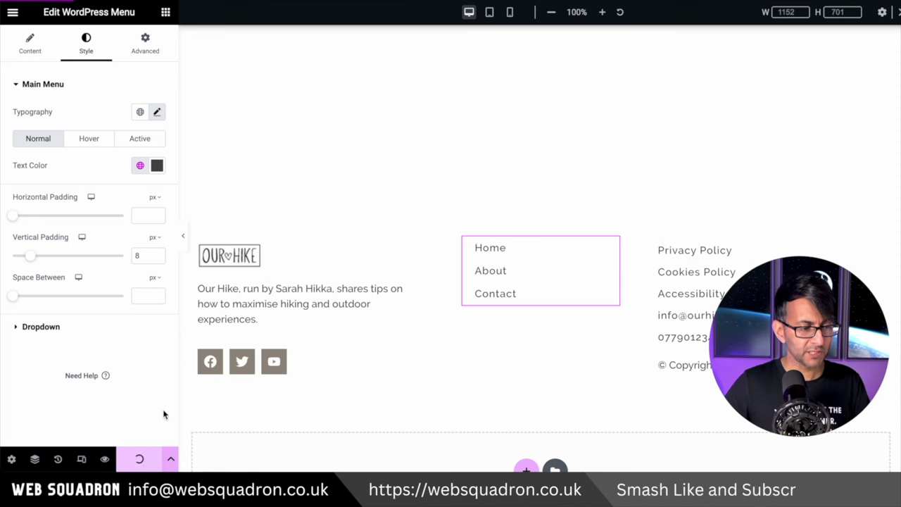
left_click(183, 236)
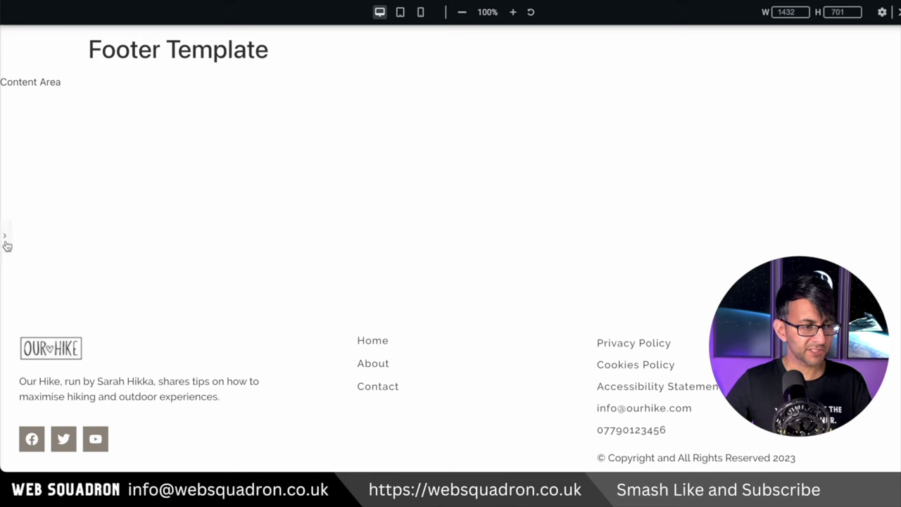
left_click(5, 237)
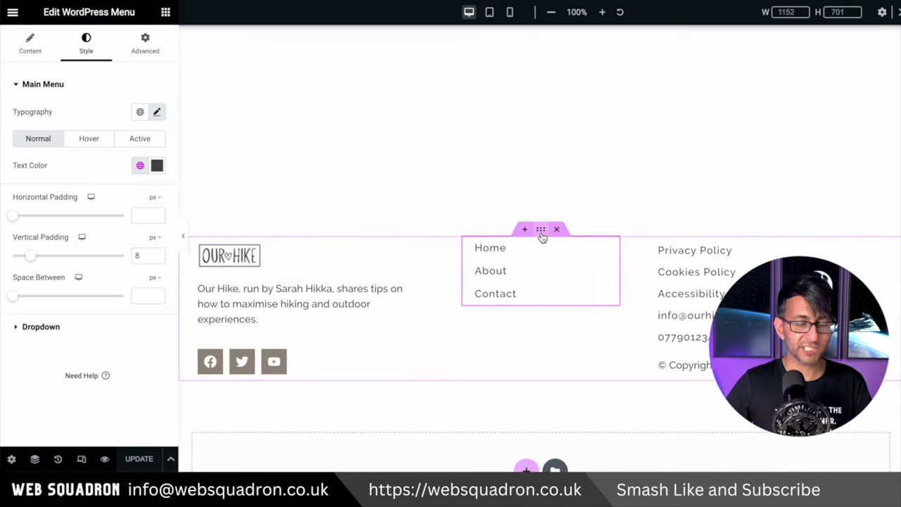
Step: Make the outer footer container Boxed at 1100 px width and slightly widen its logo column
left_click(542, 237)
left_click(44, 55)
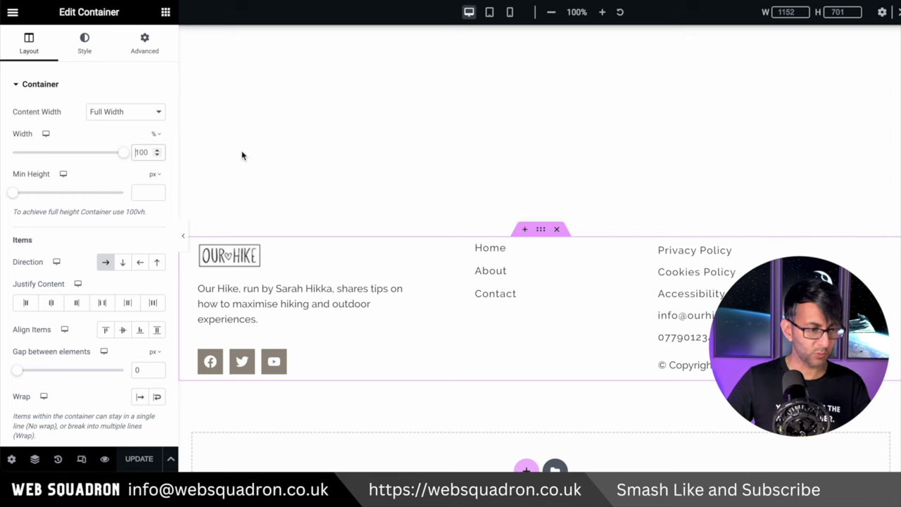
left_click(121, 111)
left_click(123, 100)
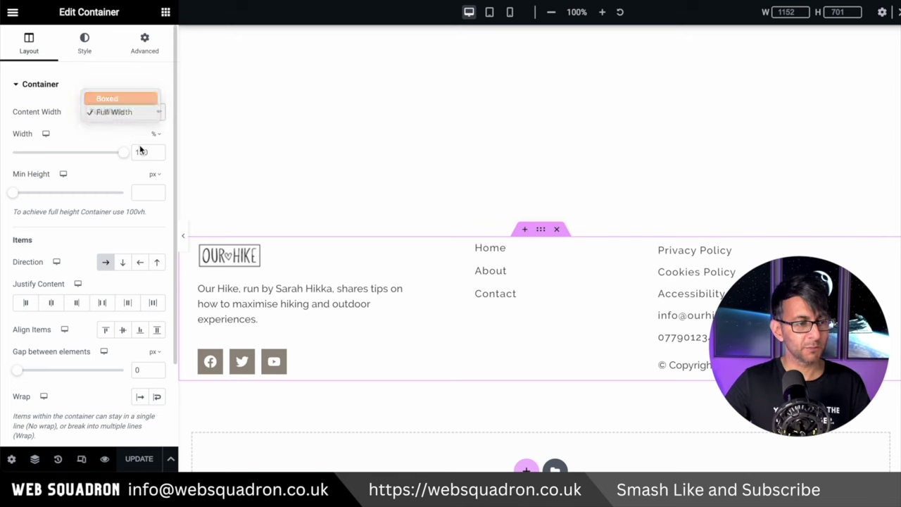
double_click(141, 152)
type("1100")
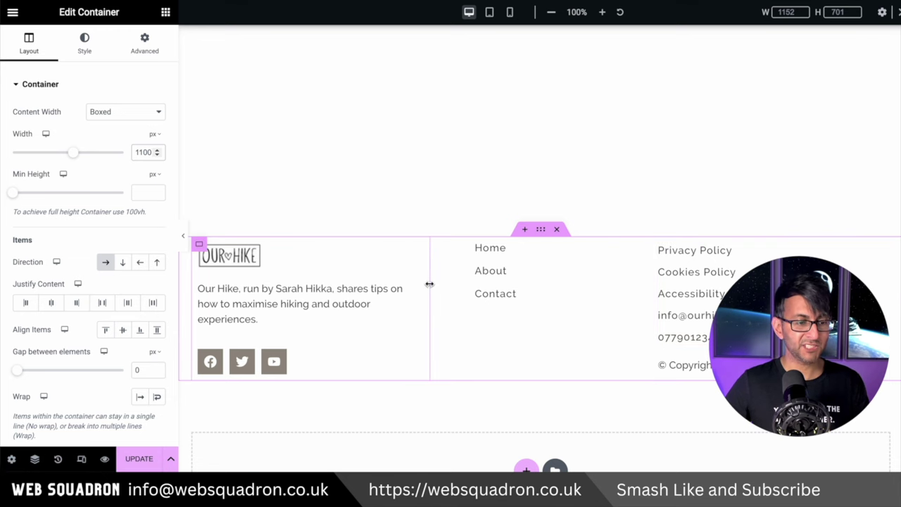
left_click_drag(427, 283, 456, 291)
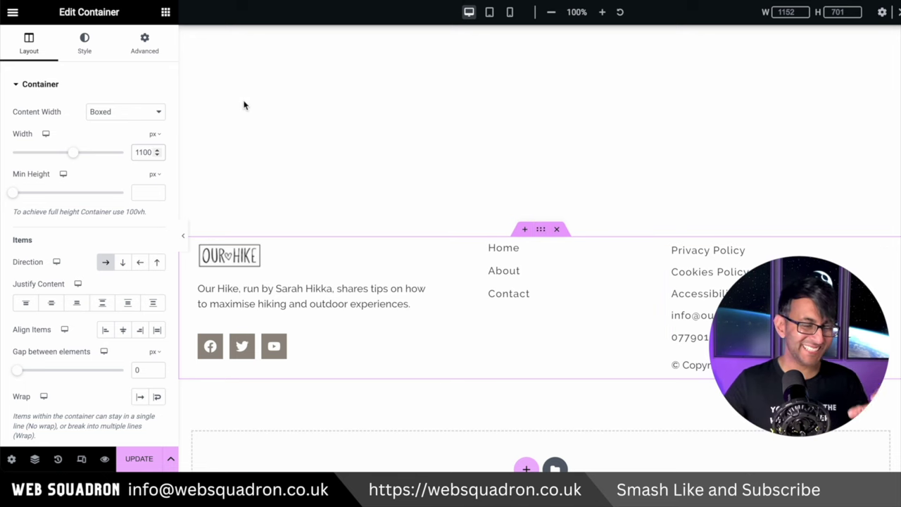
Step: Set the outer footer container's padding to 60 px on top and 40 px at the bottom, and update the template
left_click(157, 53)
double_click(96, 180)
type("40")
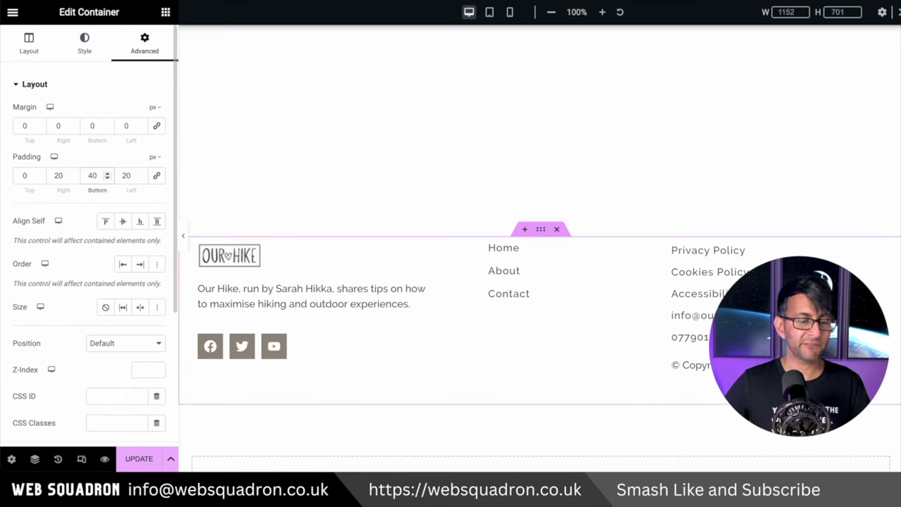
left_click(28, 175)
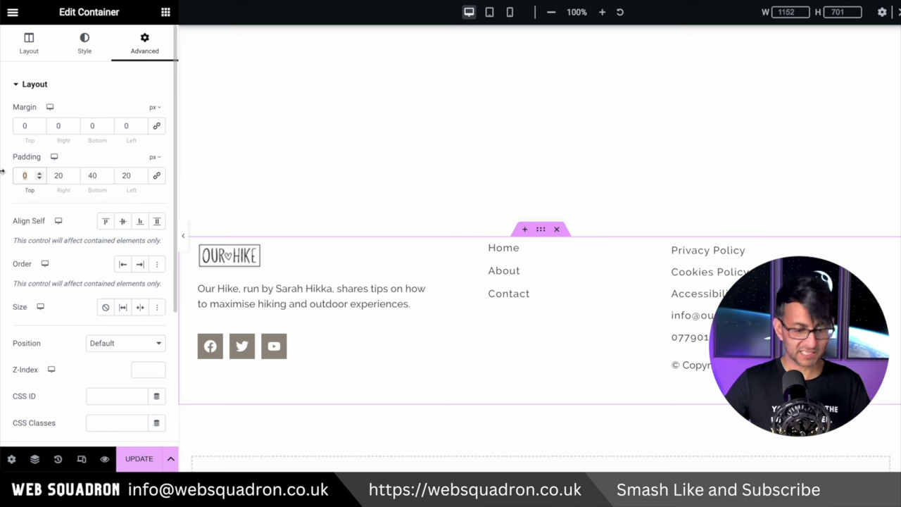
type("60")
left_click(139, 458)
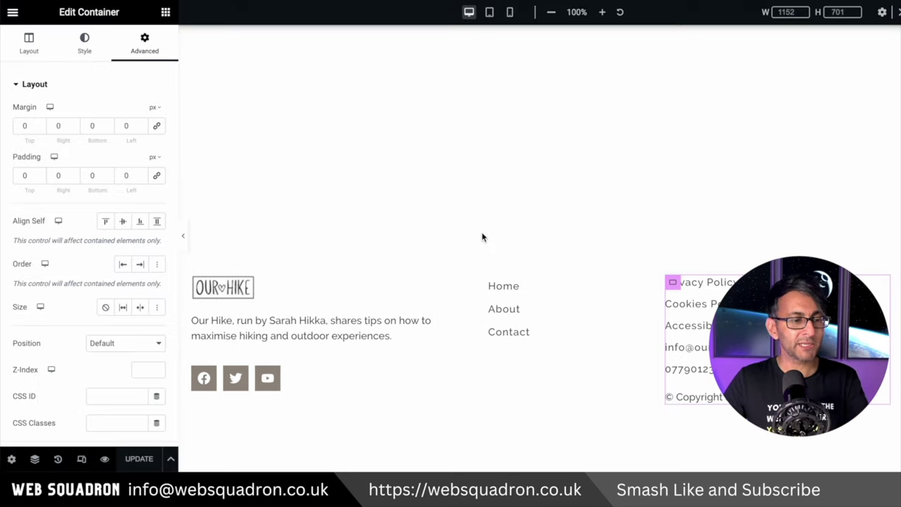
Step: In the mobile portrait layout, set the padding of the footer menu's container to 0 on all sides
left_click(509, 12)
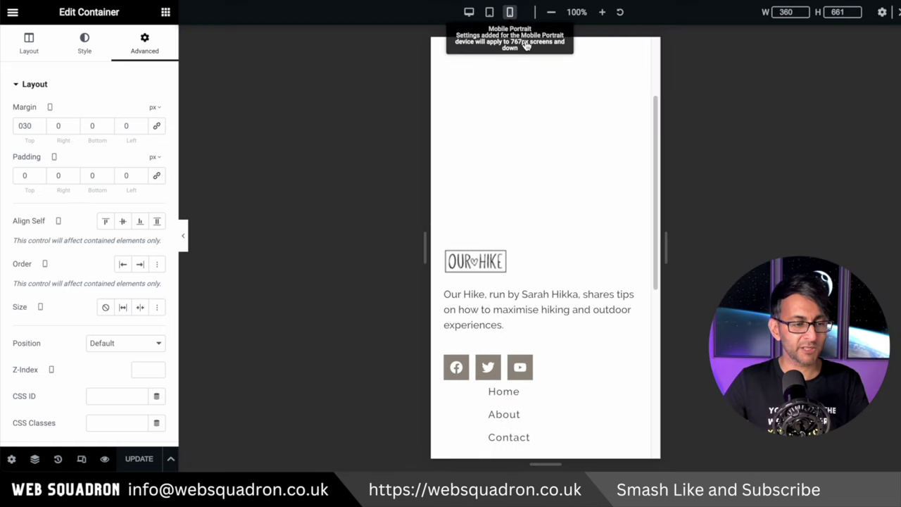
scroll(639, 193, "down", 3)
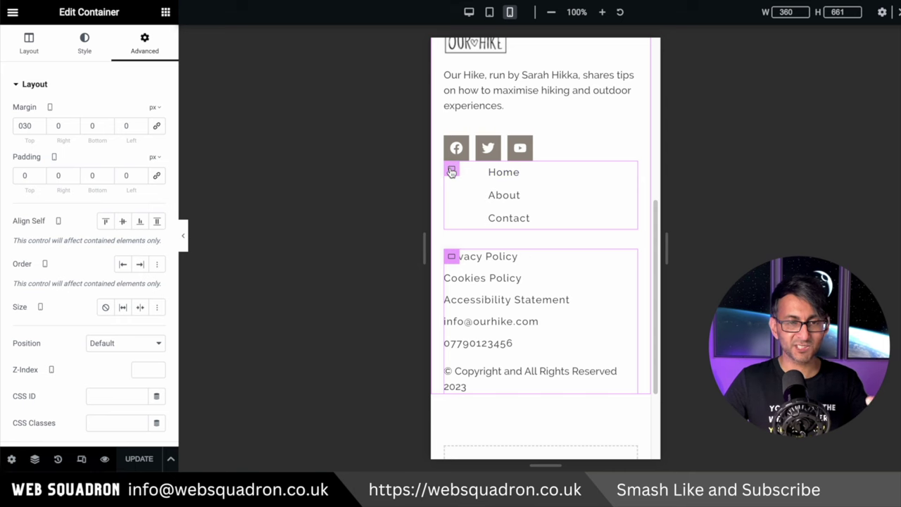
left_click(451, 172)
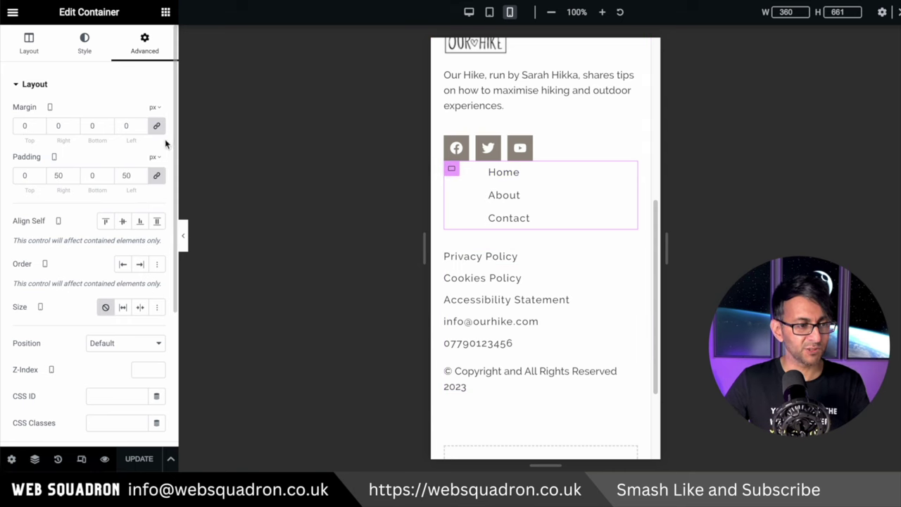
left_click(158, 176)
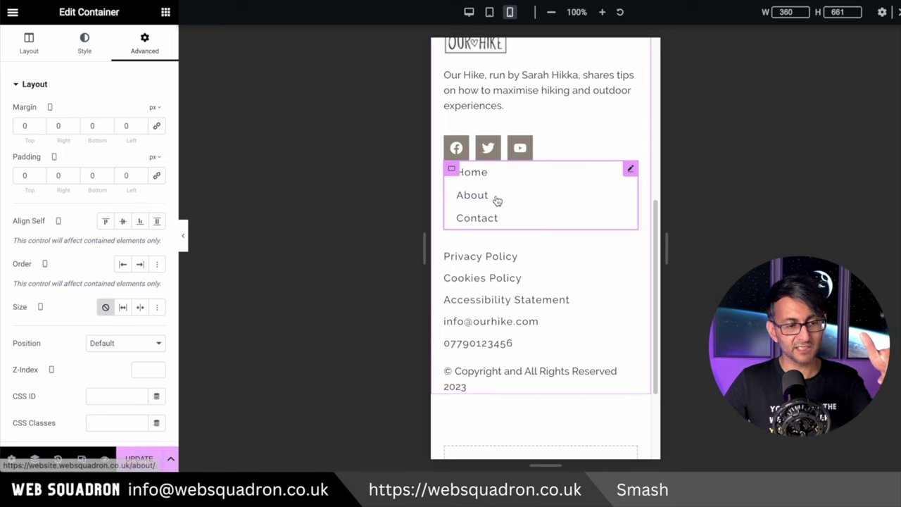
Step: Align the mobile footer menu flush with the other footer text, add space above it, and update the template
left_click(464, 195)
left_click(140, 128)
left_click(140, 128)
left_click(533, 223)
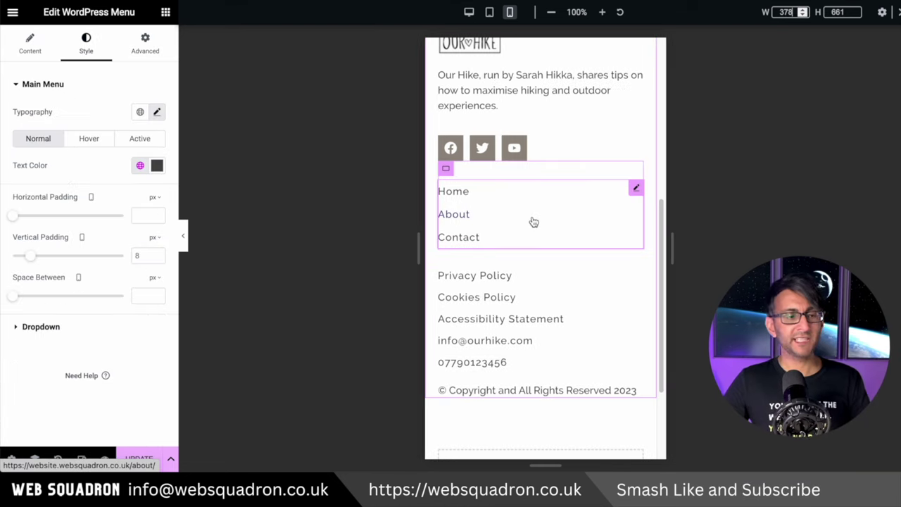
left_click(140, 459)
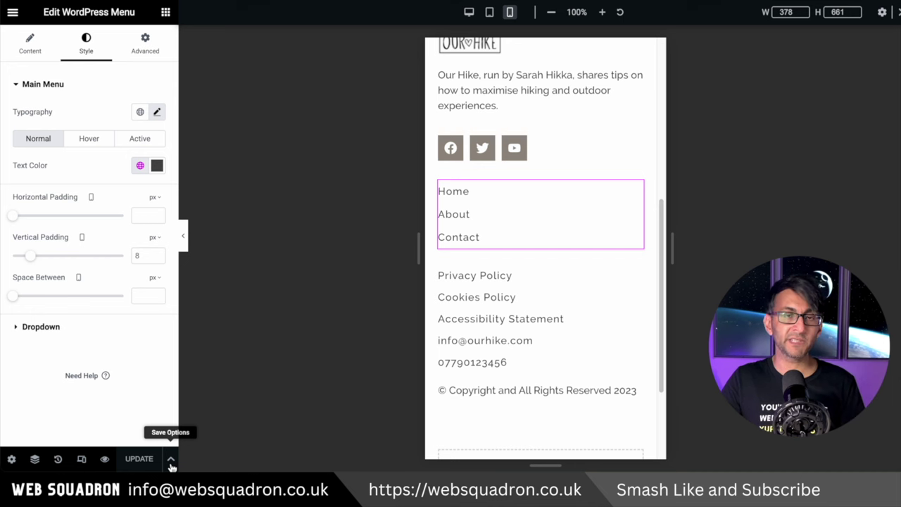
Step: Open the footer template's display conditions to check where it is shown
left_click(171, 461)
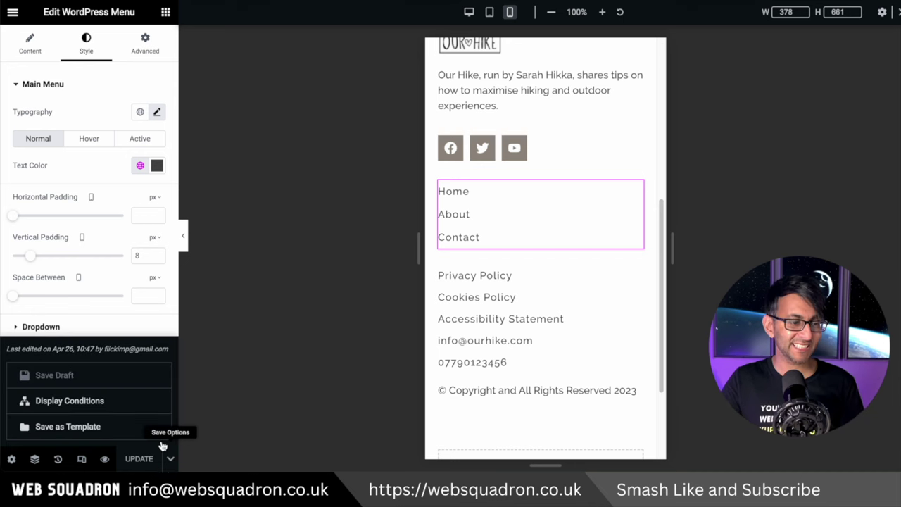
left_click(100, 403)
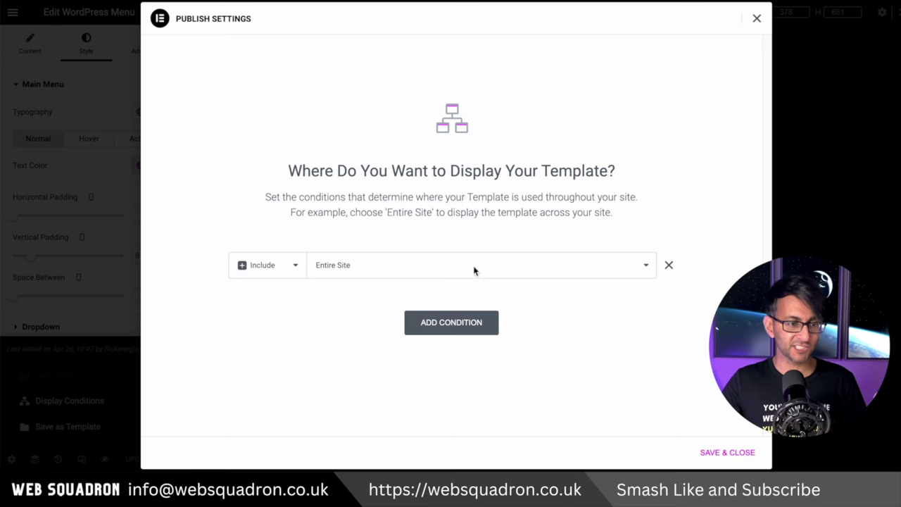
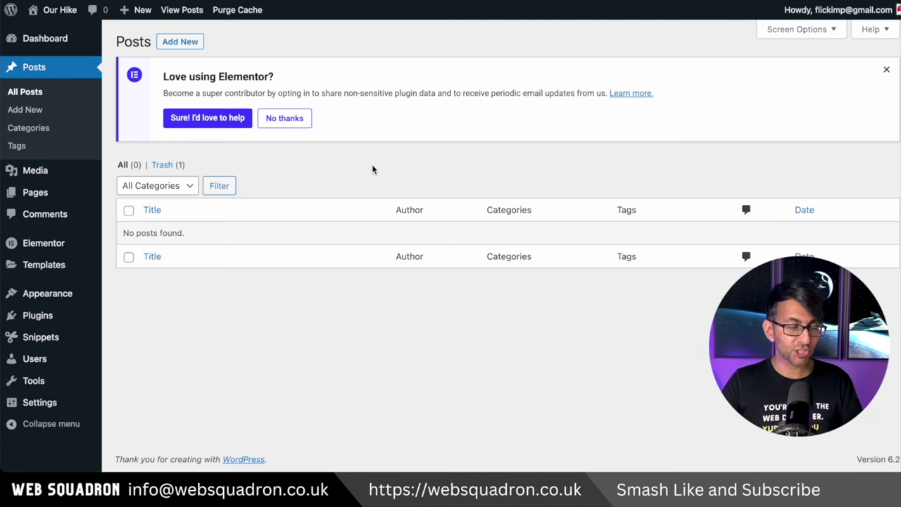
Step: Create a new post titled "Hiking Adventure"
left_click(184, 43)
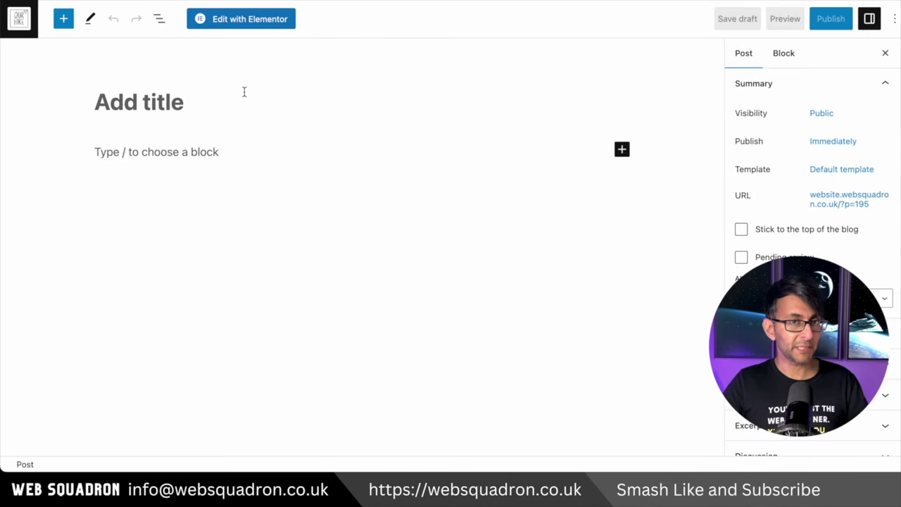
left_click(302, 150)
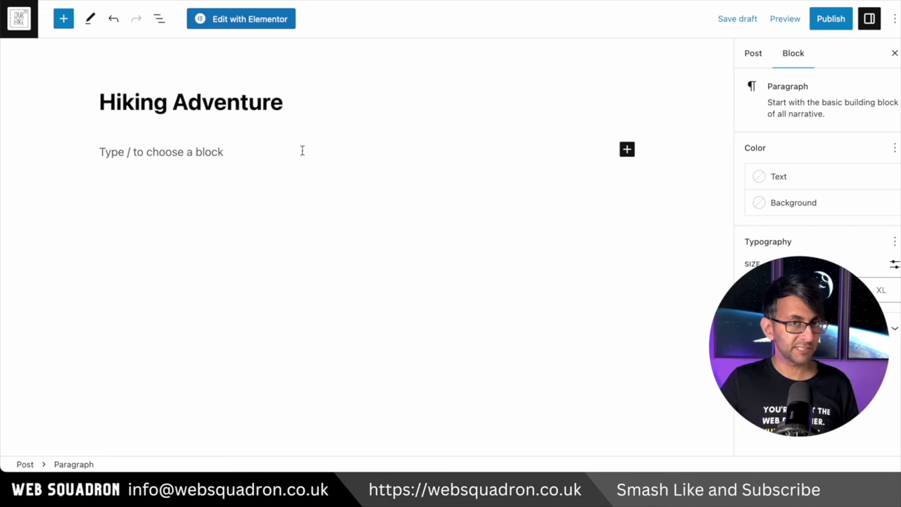
type("dfdfdfd")
key("BackSpace")
key("BackSpace")
key("BackSpace")
key("BackSpace")
key("BackSpace")
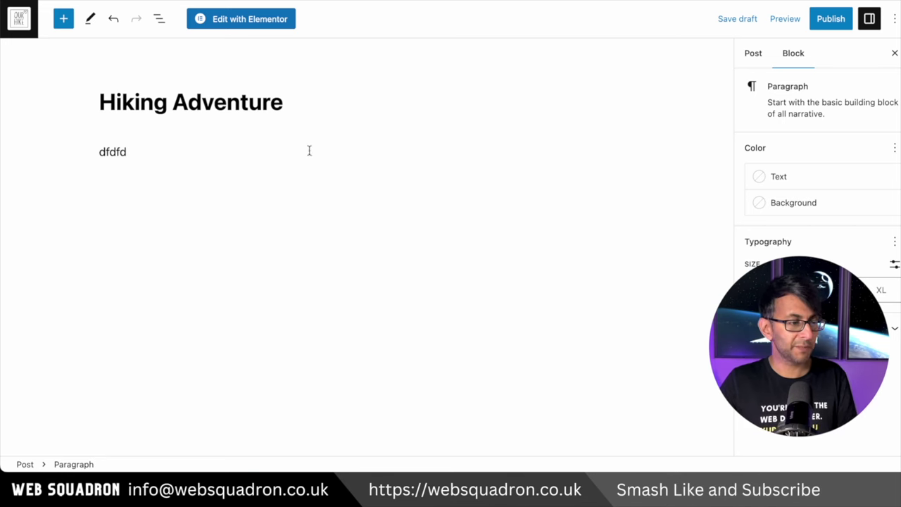
key("BackSpace")
key("BackSpace")
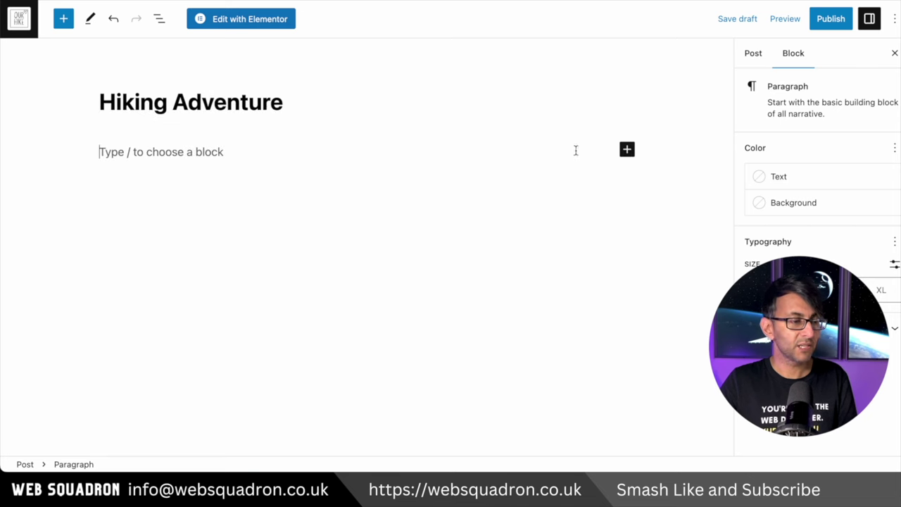
Step: Fill the Hiking Adventure post's body with several paragraphs of lorem ipsum placeholder text
left_click(627, 152)
left_click(683, 248)
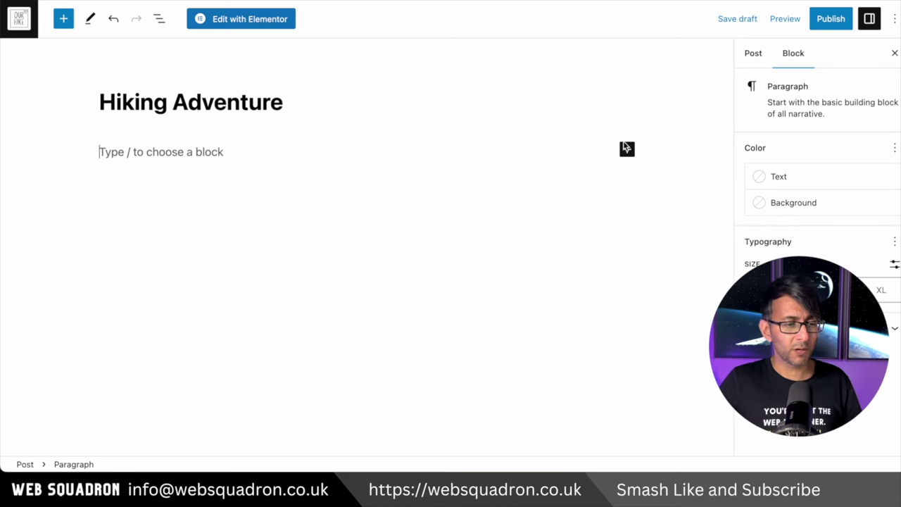
left_click(627, 149)
left_click(729, 250)
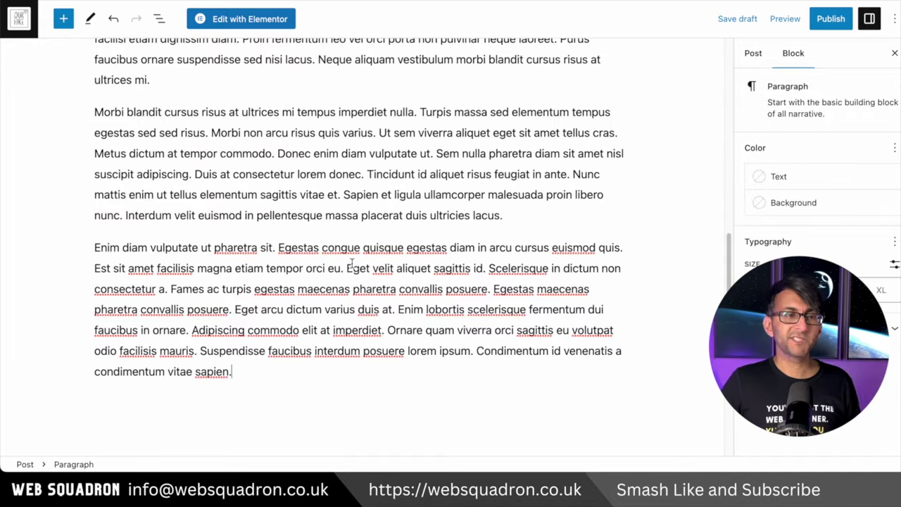
Step: Insert an image block below the post's first paragraph using Mountain-snow-hikers.webp from the media library
scroll(352, 263, "up", 10)
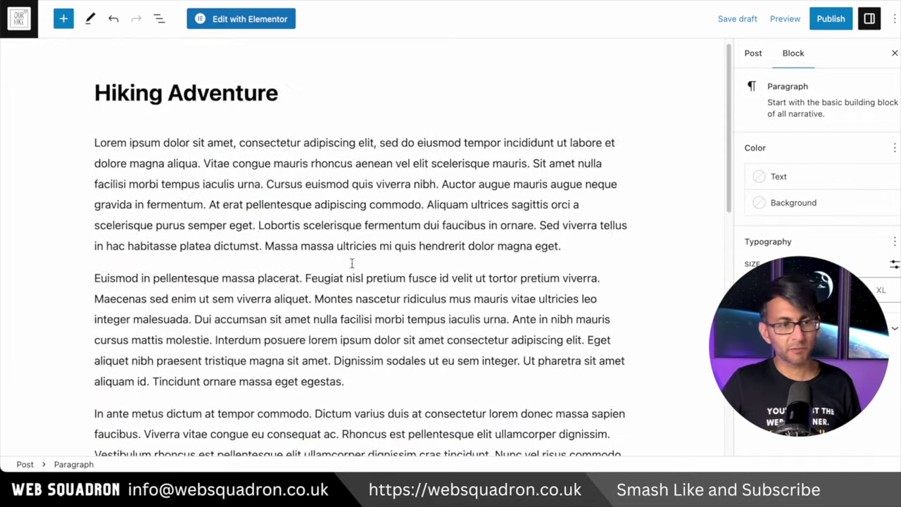
left_click(577, 247)
key("Return")
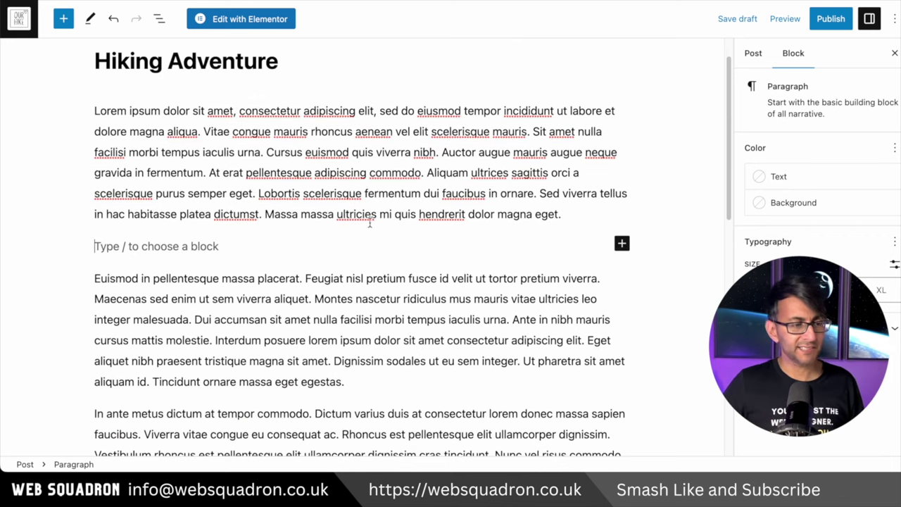
left_click(622, 244)
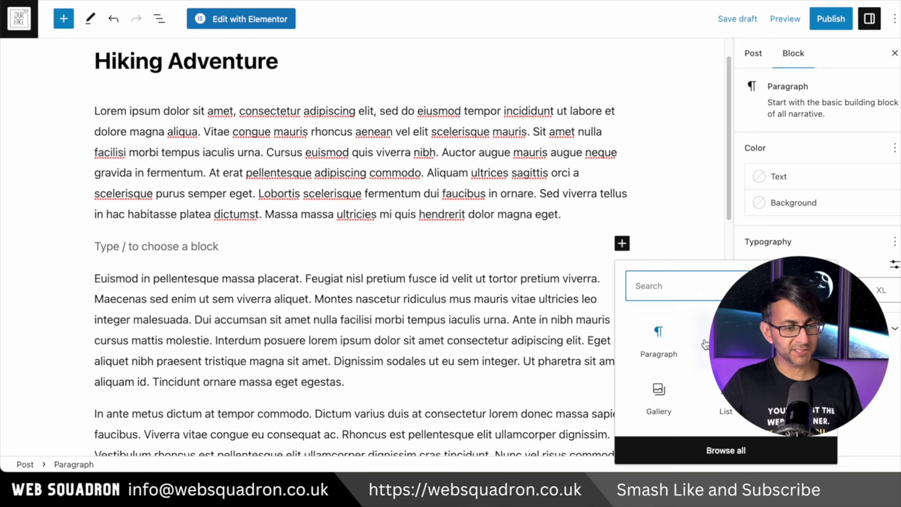
left_click(725, 341)
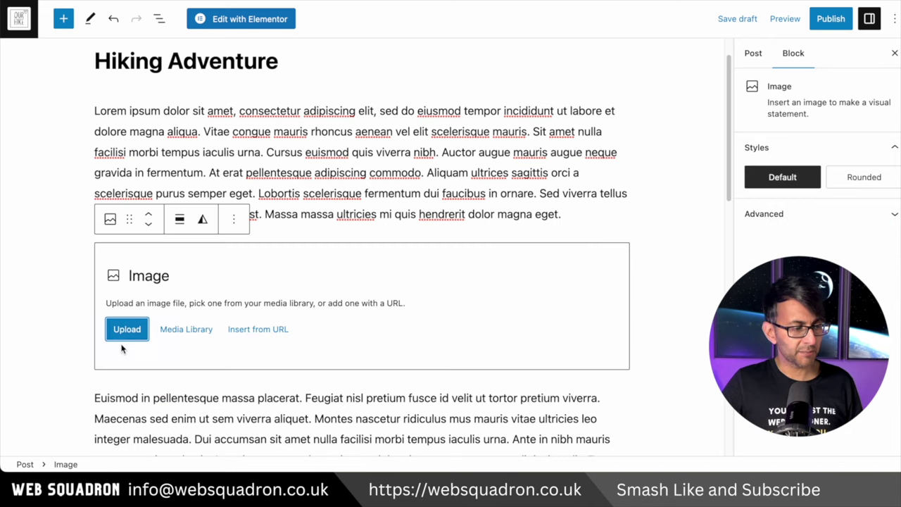
left_click(195, 332)
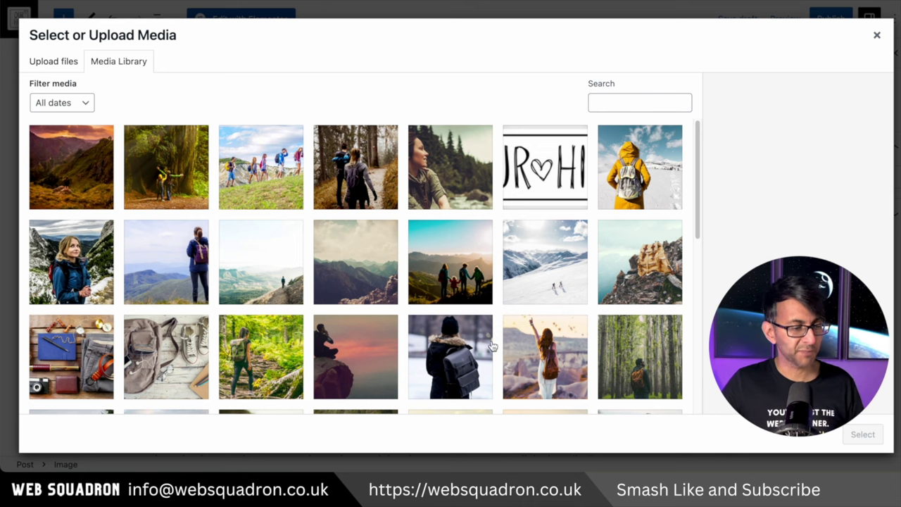
left_click(572, 289)
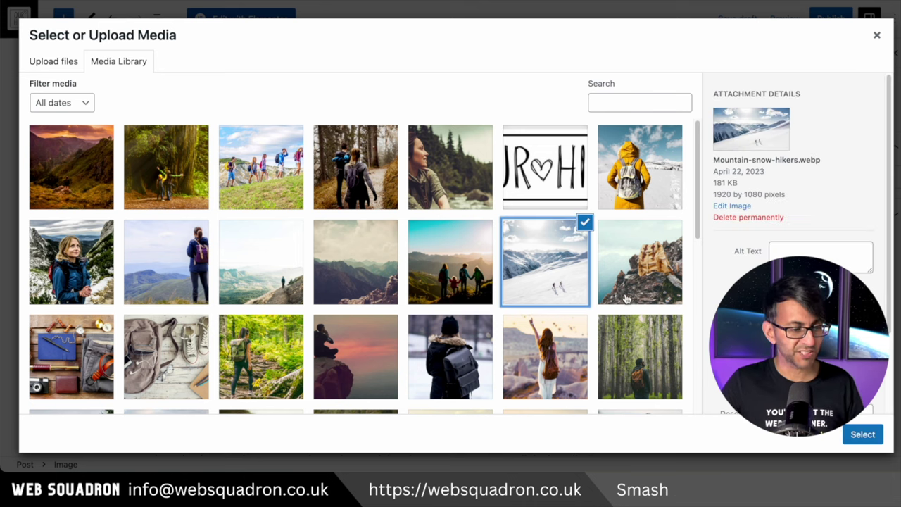
left_click(862, 434)
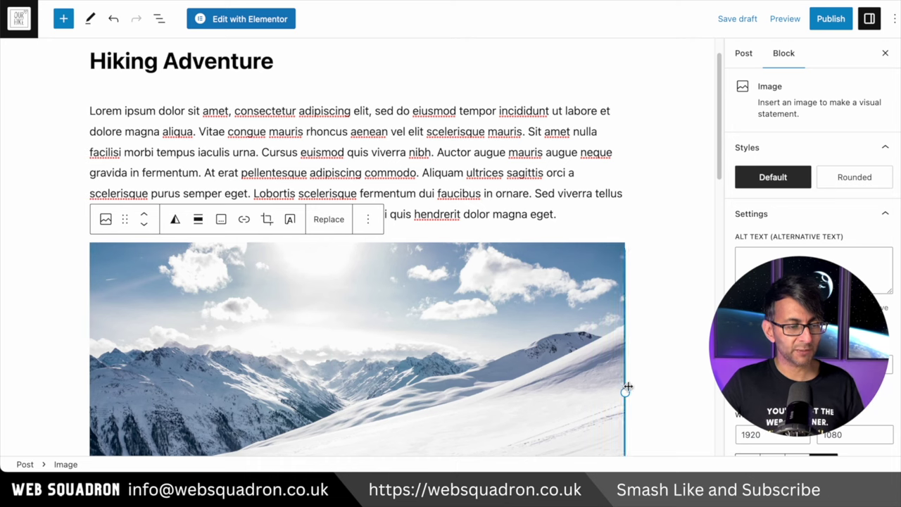
Step: Shrink the snowy mountain image to about 566 × 318 px and align it to the center
left_click_drag(627, 393, 455, 393)
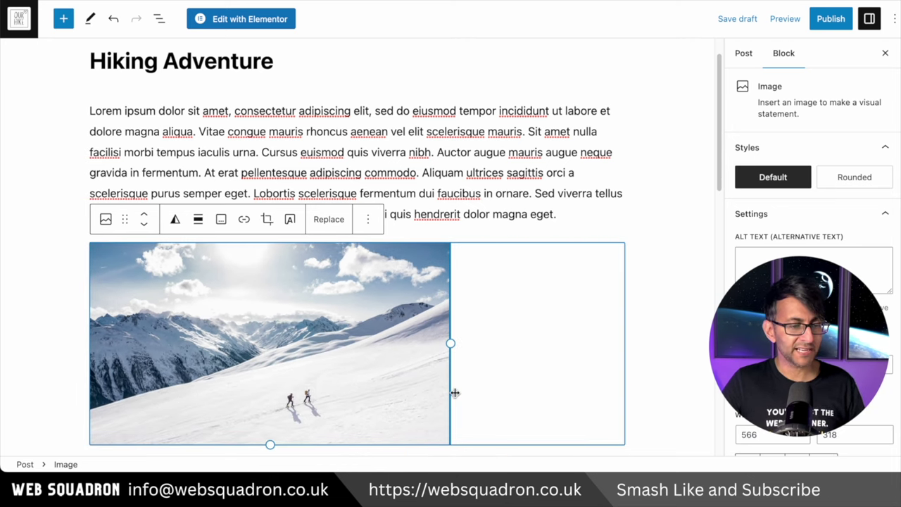
left_click(198, 223)
left_click(235, 309)
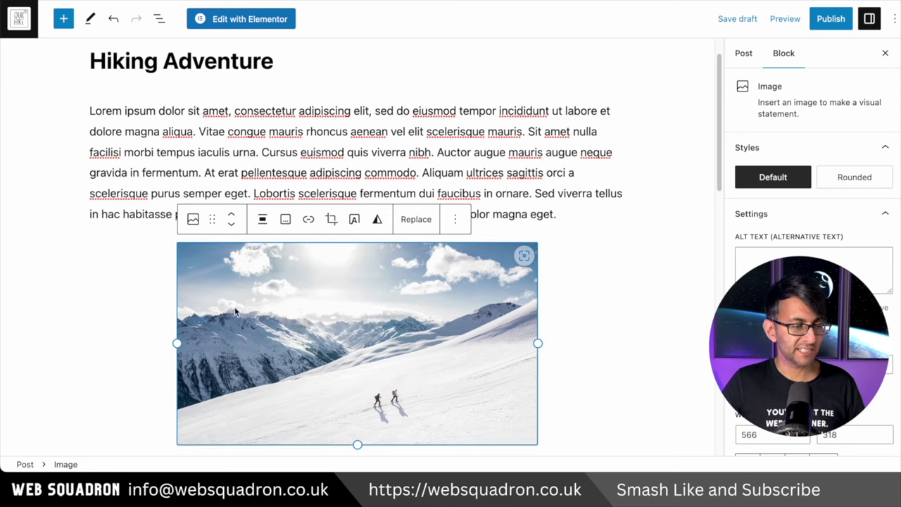
left_click(630, 330)
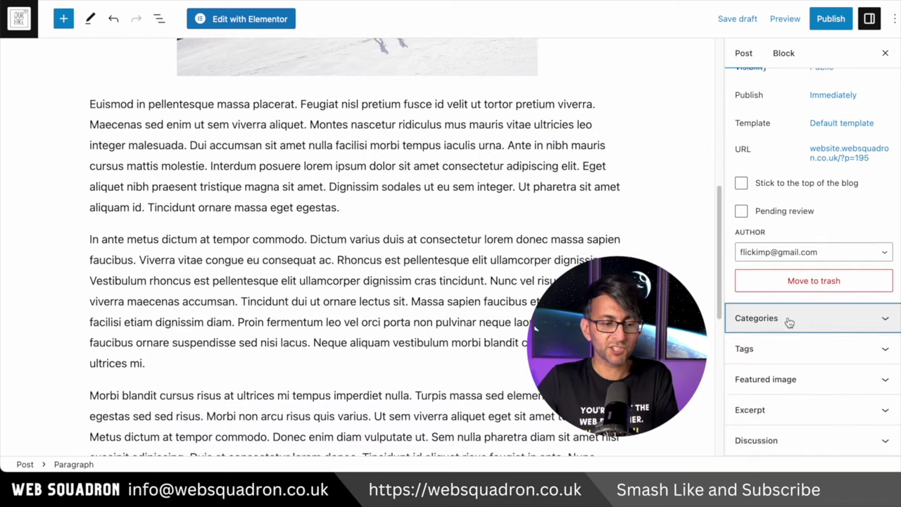
Step: Create a new post category named "Adventure" and keep it assigned to the post
left_click(789, 322)
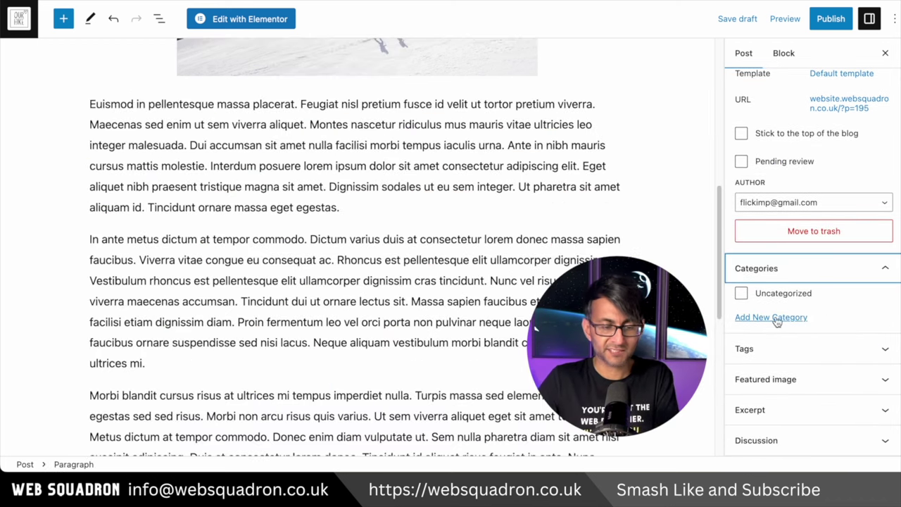
left_click(774, 320)
left_click(802, 350)
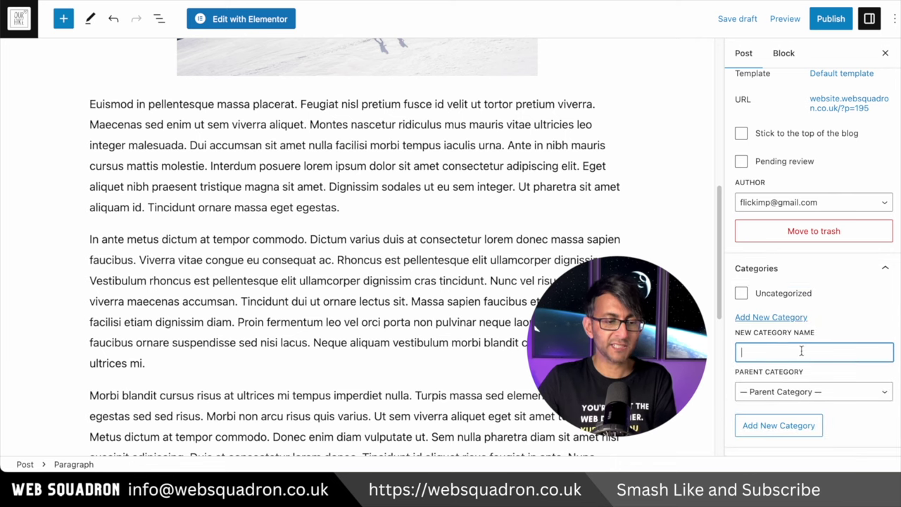
type("Adventure")
key("Return")
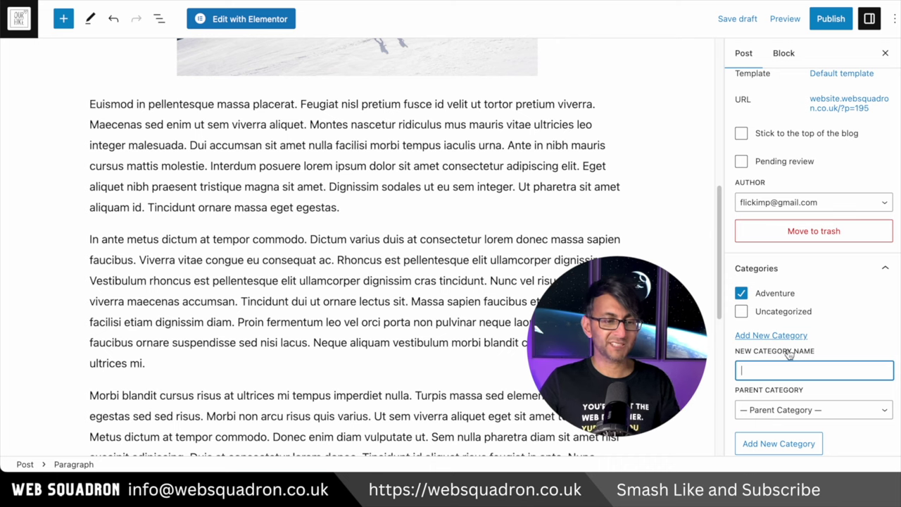
left_click(741, 292)
left_click(741, 293)
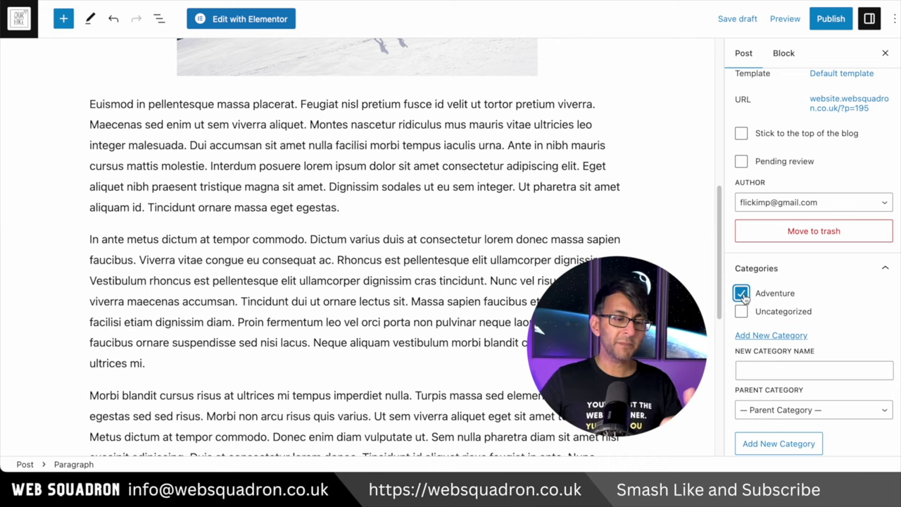
Step: Set the post's featured image to the photo of a hiker sitting on a rocky summit
scroll(788, 350, "down", 3)
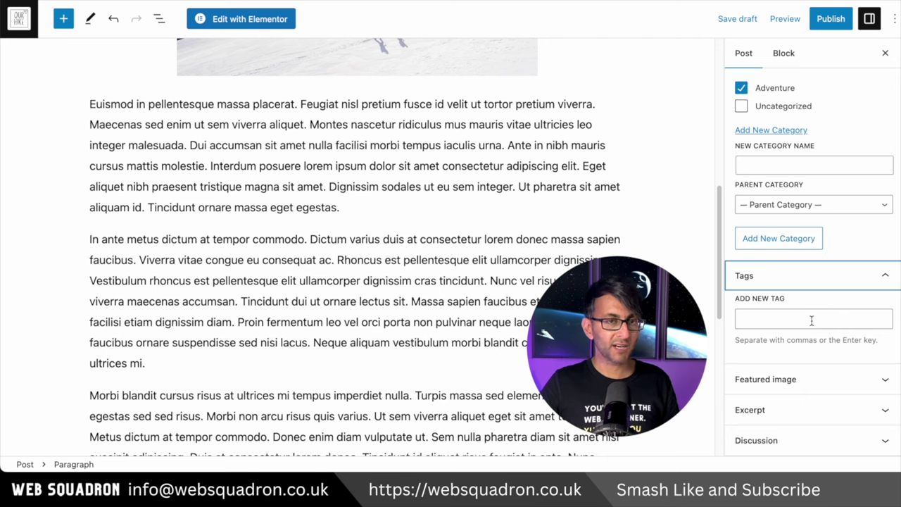
left_click(839, 383)
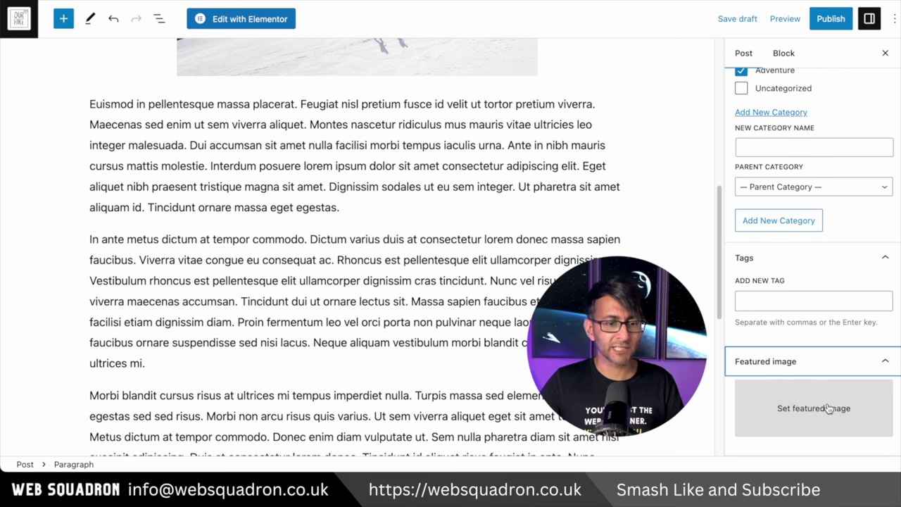
left_click(829, 408)
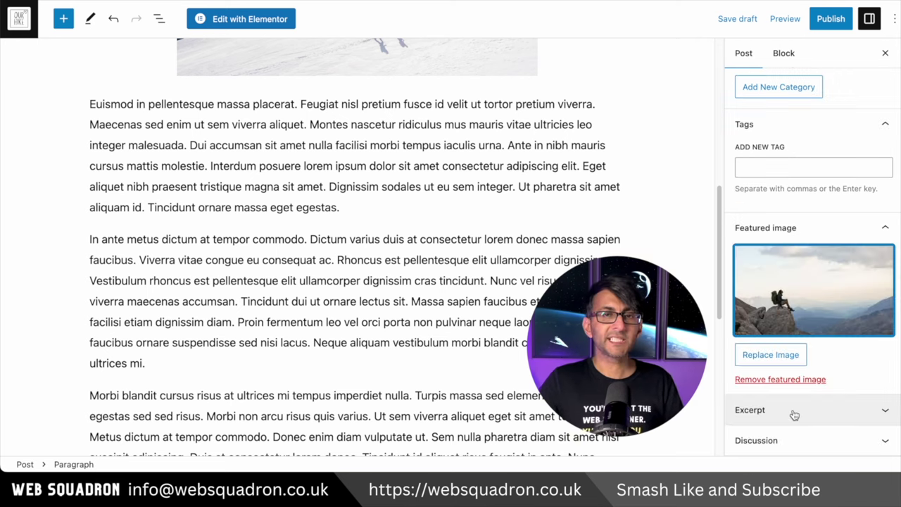
Step: Add the excerpt "Euismod in pellentesque massa placerat. Feugiat nisl pretium fusce id." and publish the post
left_click(789, 410)
left_click(788, 363)
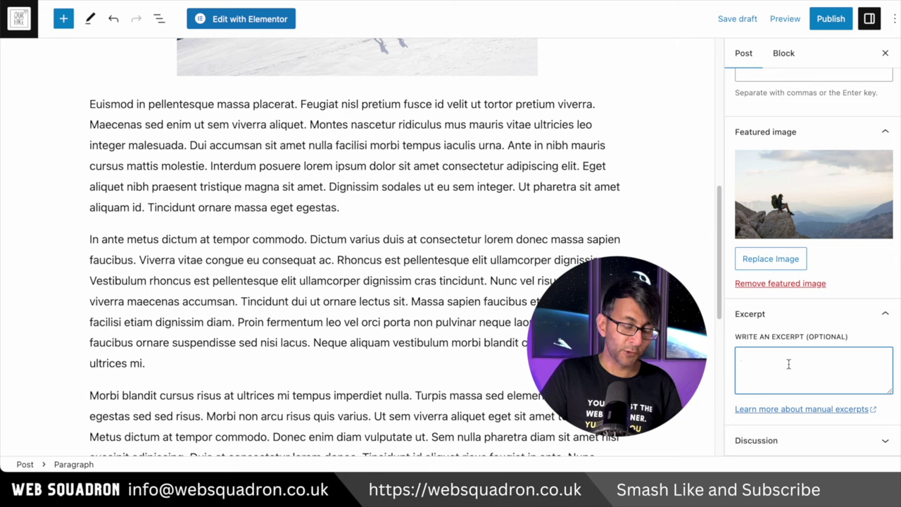
type("Euismod in pellentesque massa placerat. Feugiat nisl pretium fusce id.")
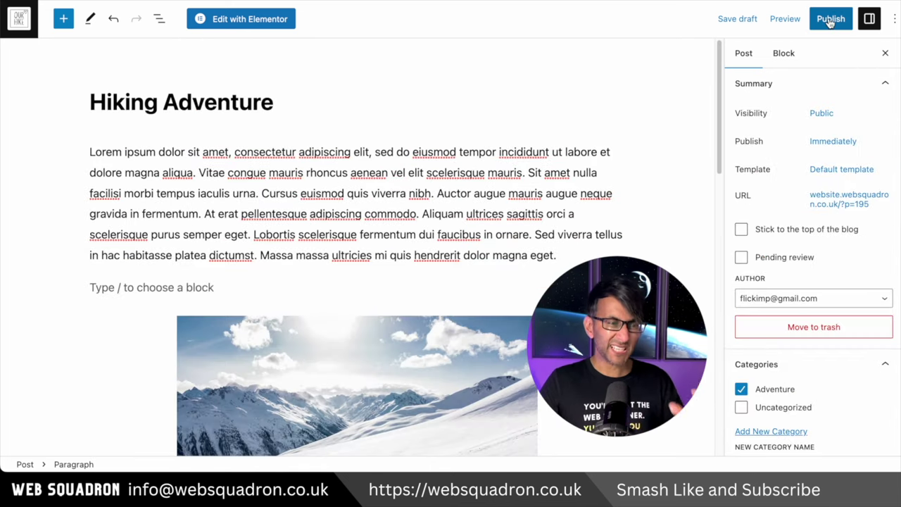
left_click(830, 22)
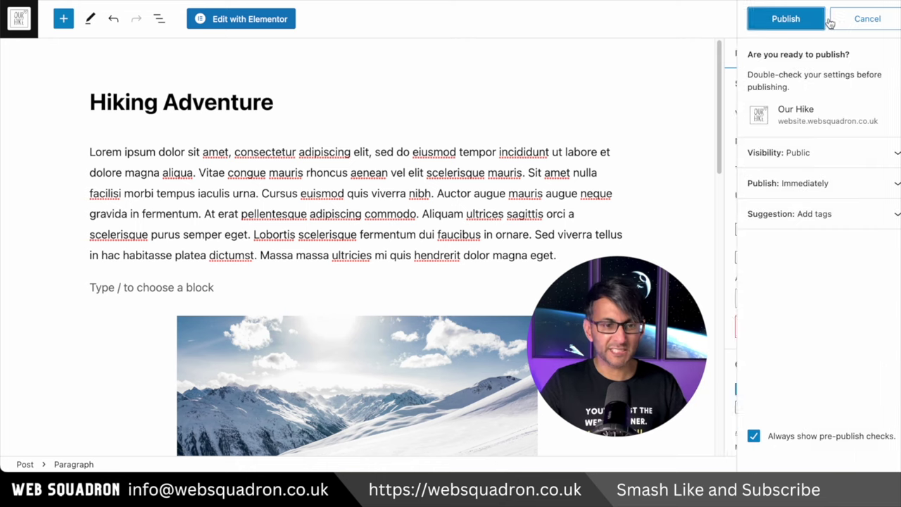
left_click(780, 21)
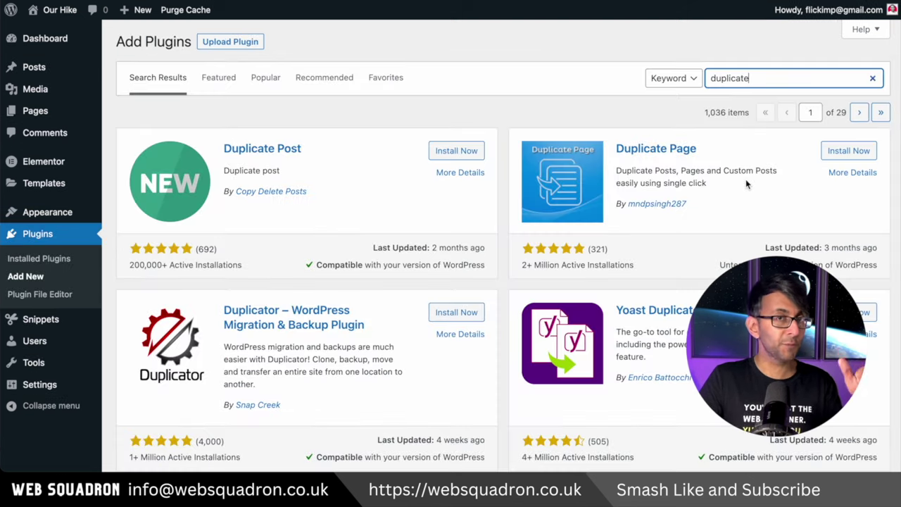
Step: Install and activate the Duplicate Page plugin
left_click(841, 153)
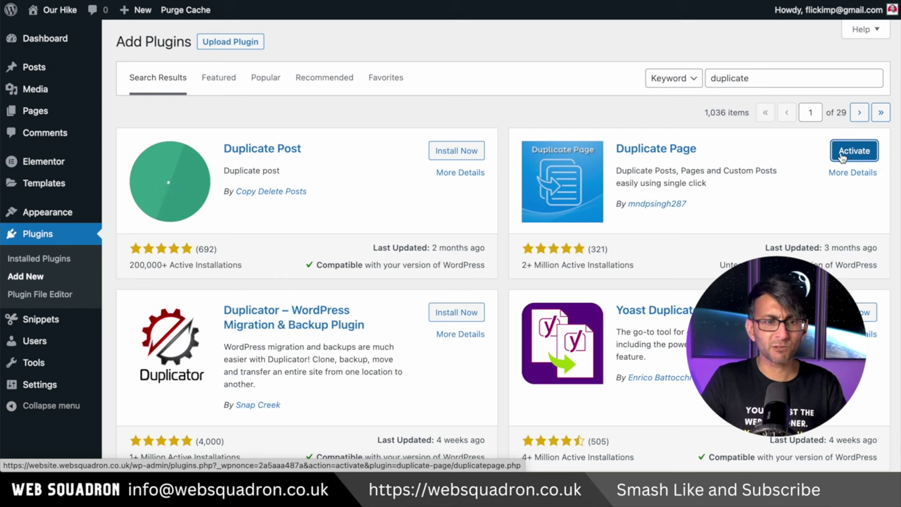
left_click(841, 158)
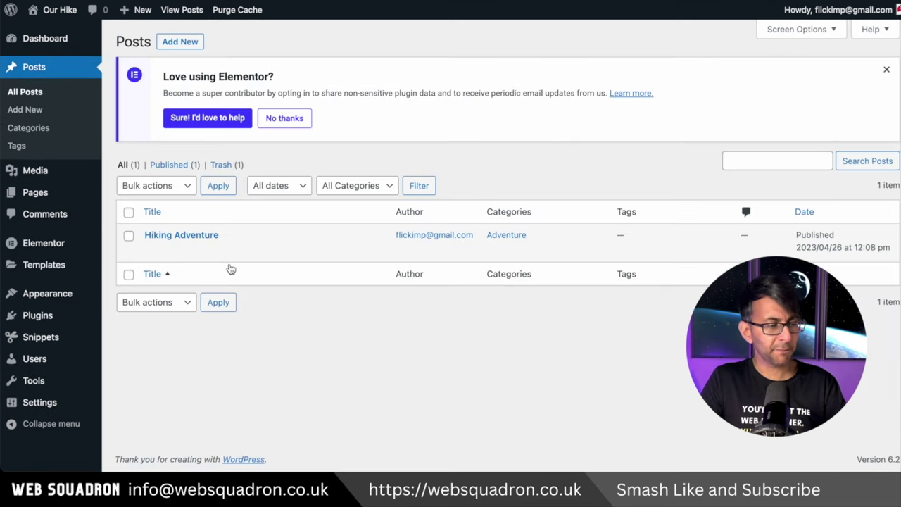
Step: Duplicate the Hiking Adventure post and its draft copy, and retitle one duplicate "Rocky Escapes"
left_click(284, 252)
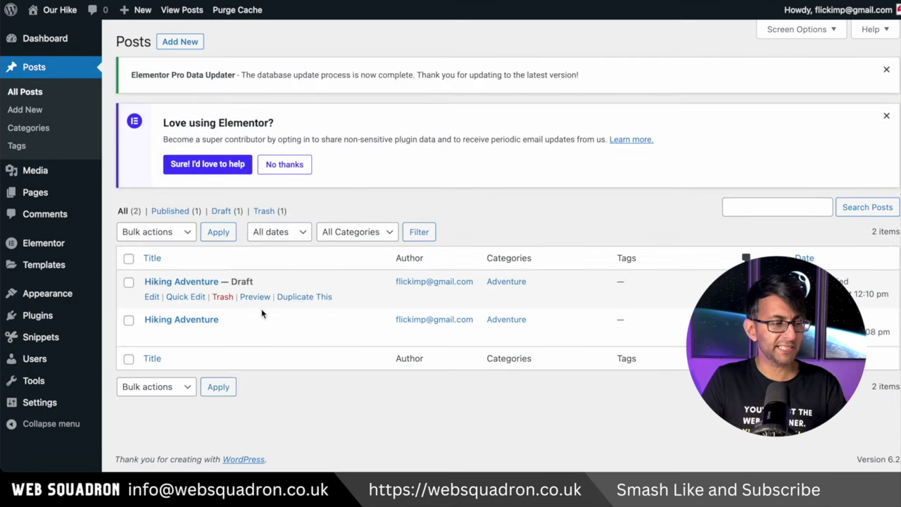
left_click(292, 297)
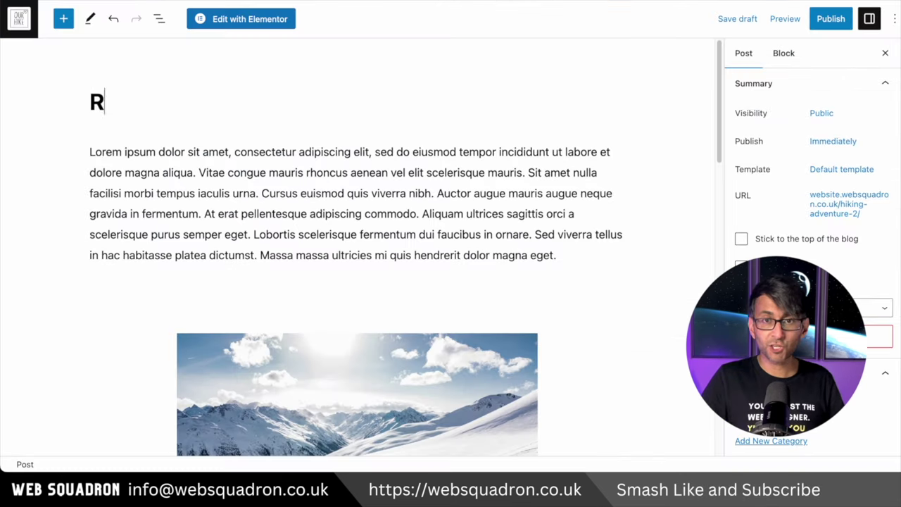
type("os")
key("BackSpace")
type("cky ")
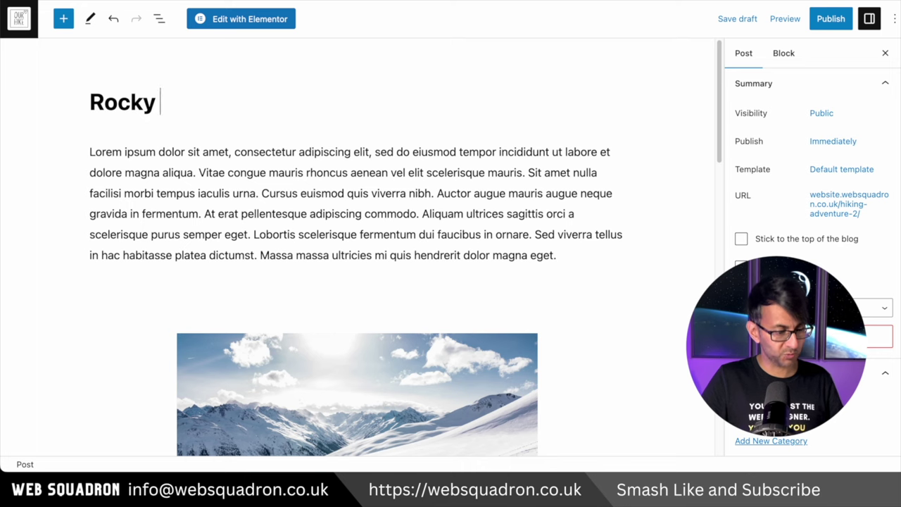
type("Escapes")
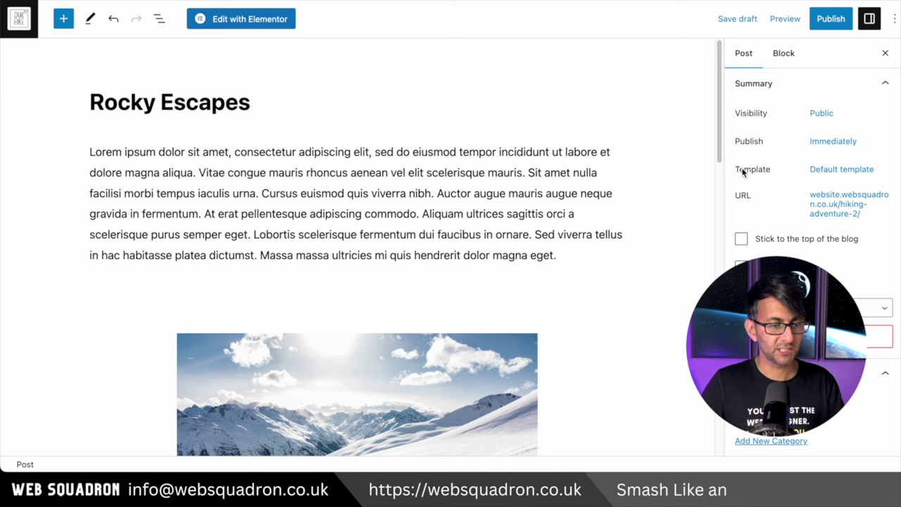
Step: Create the category "Mountain Climbing" for the Rocky Escapes post and remove the post from the Adventure category
scroll(500, 291, "down", 4)
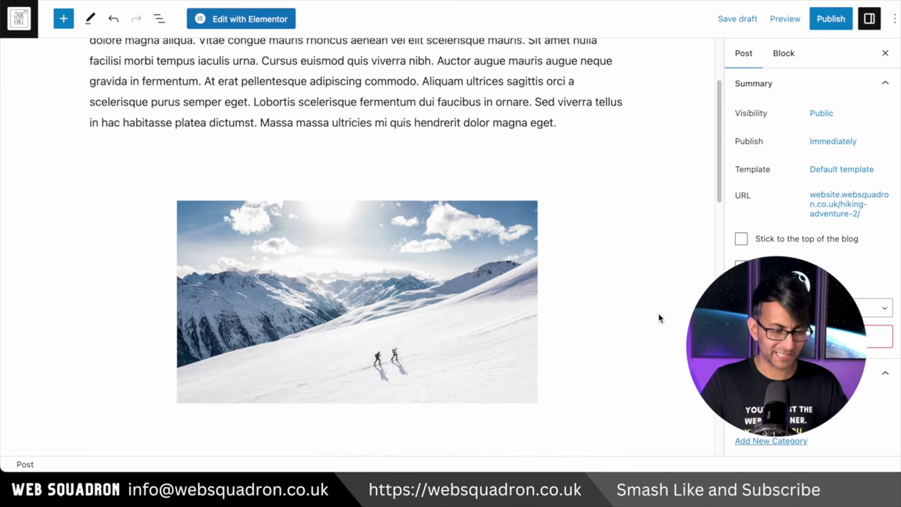
scroll(809, 295, "down", 4)
scroll(818, 173, "down", 5)
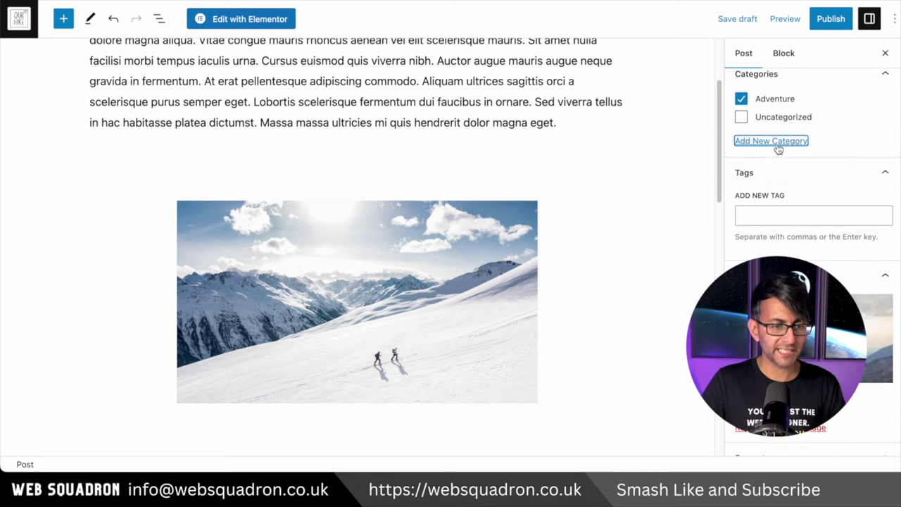
left_click(777, 142)
left_click(779, 175)
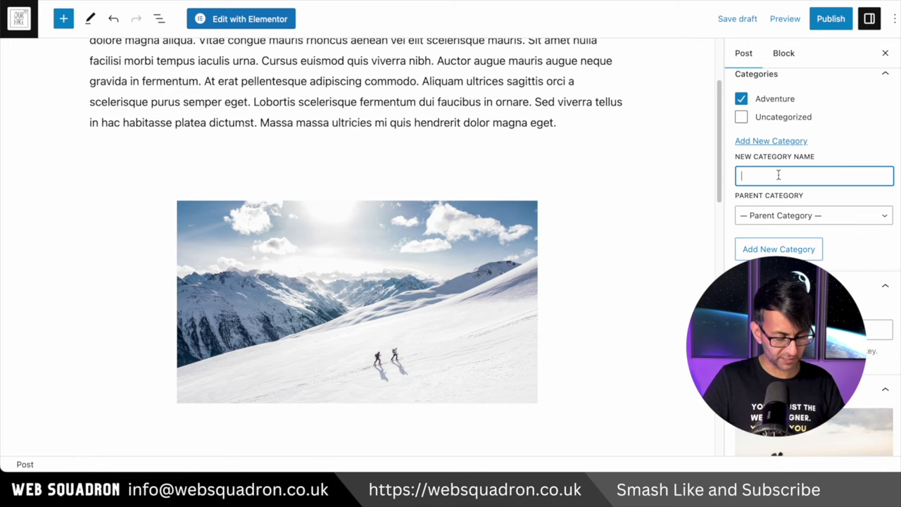
type("Mountain")
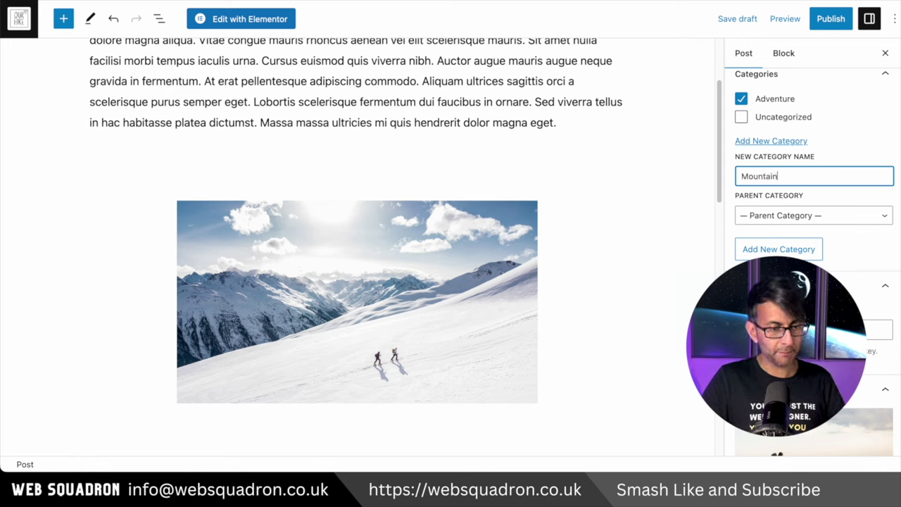
type(" Climbing")
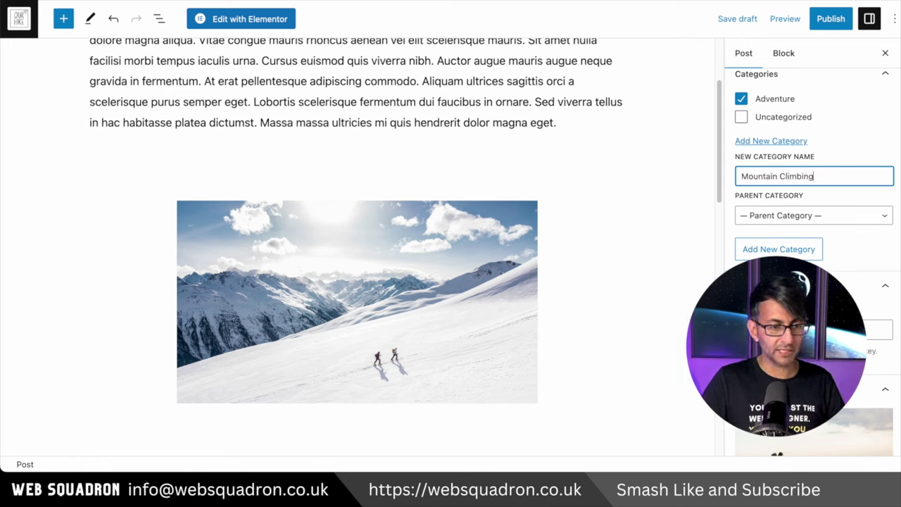
key("Return")
left_click(741, 99)
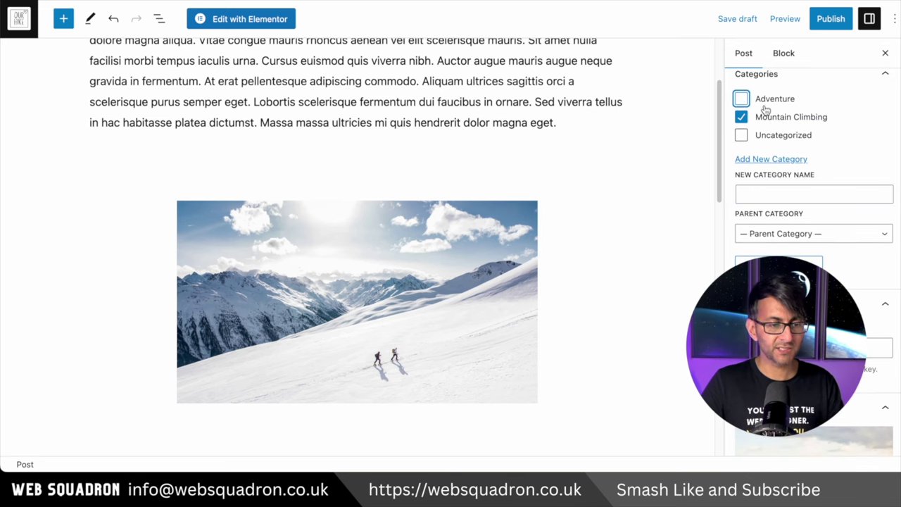
Step: Replace the post's featured image with the photo of a hiker jumping between trees and publish the post
scroll(854, 229, "down", 5)
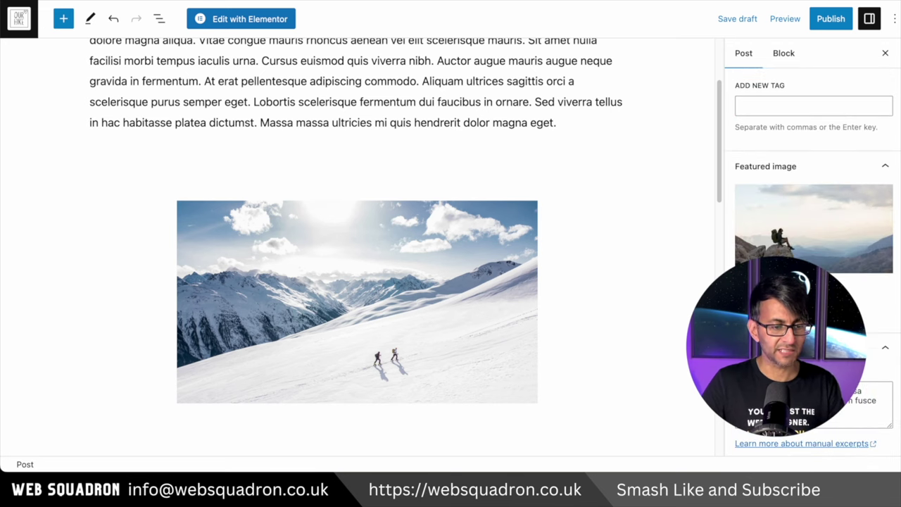
scroll(832, 266, "down", 2)
left_click(812, 205)
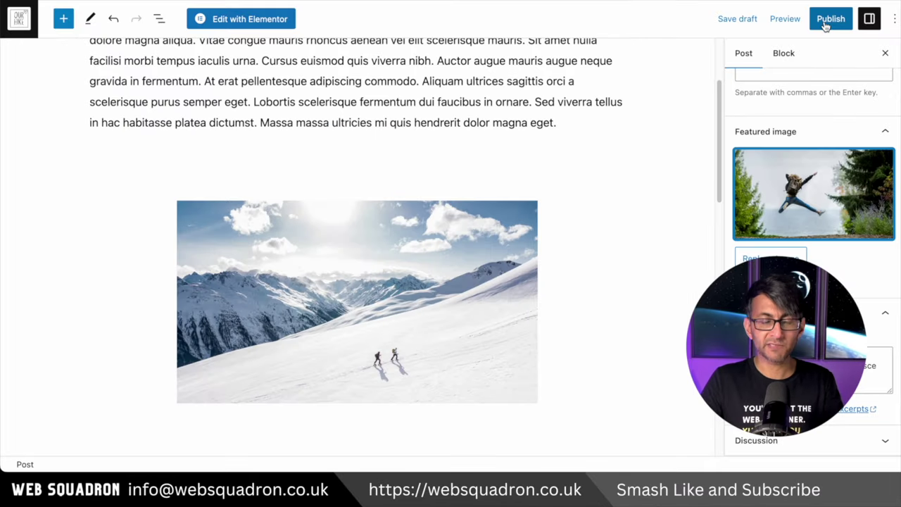
left_click(826, 24)
left_click(827, 26)
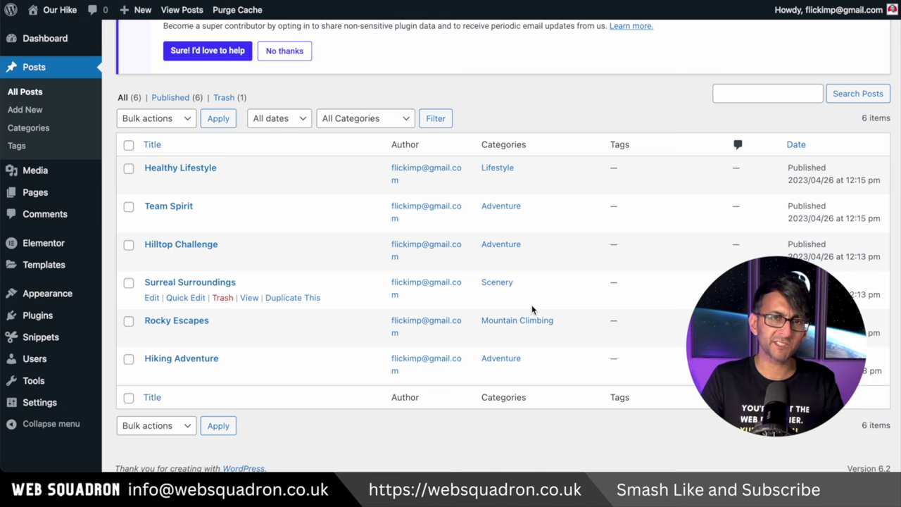
Step: Review the list of post categories and how many posts each one holds
left_click(28, 128)
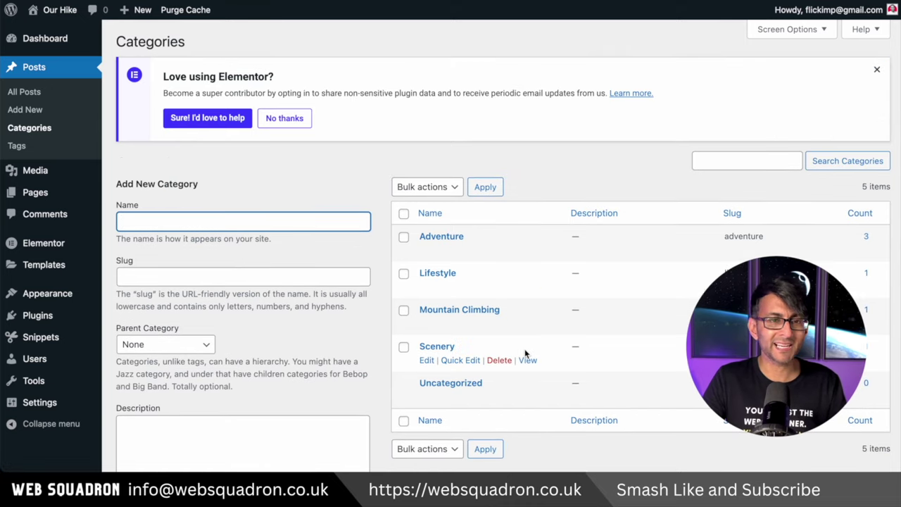
scroll(563, 267, "down", 3)
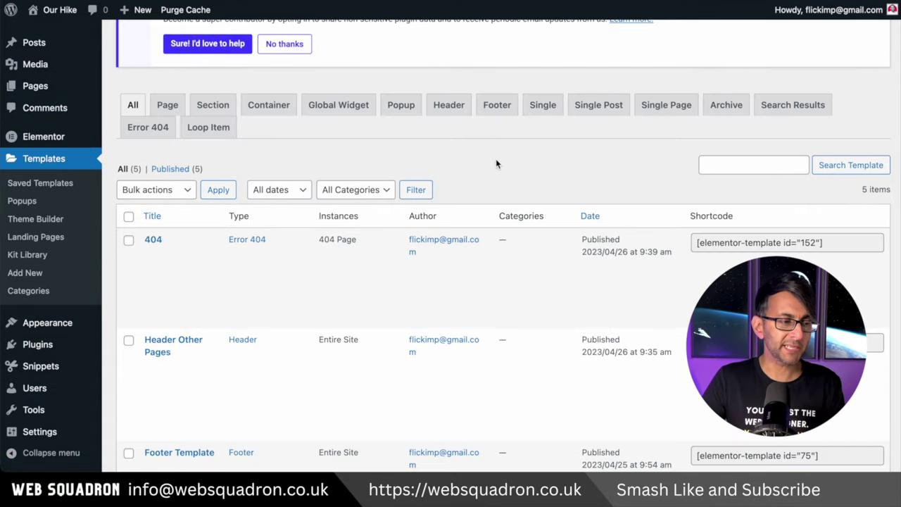
Step: Create an Archive template named "Blog Archive" and close the block library without inserting a block
scroll(495, 159, "up", 3)
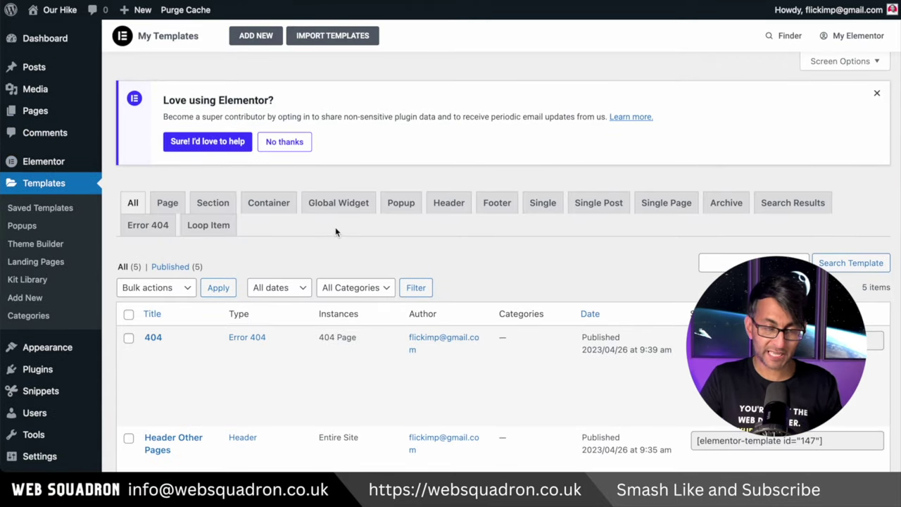
left_click(253, 36)
left_click(517, 227)
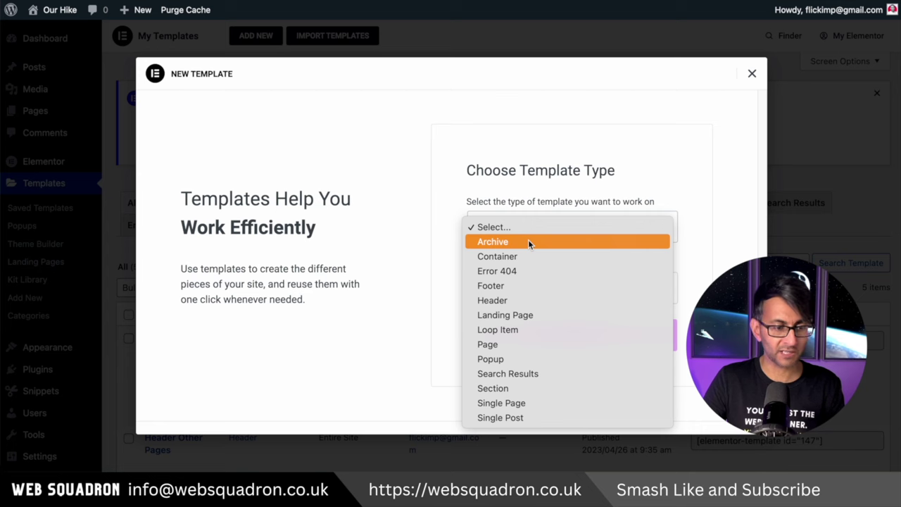
left_click(528, 241)
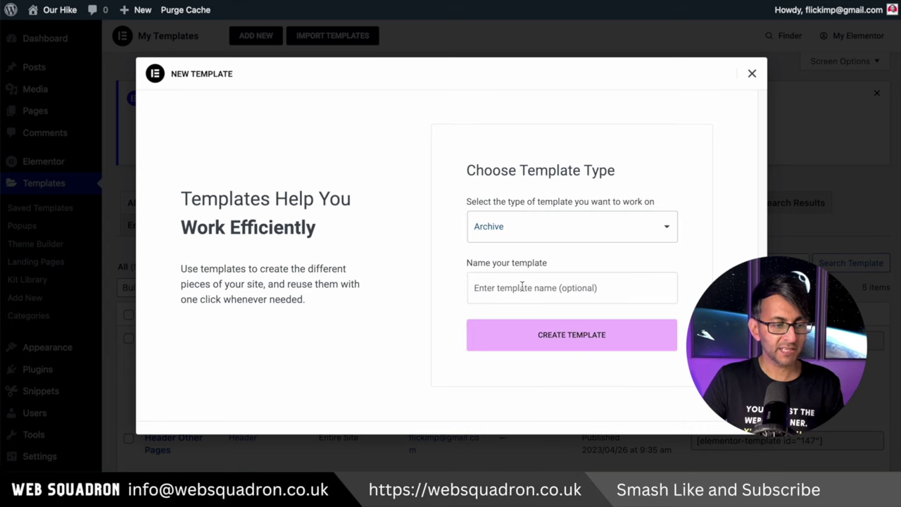
left_click(521, 287)
type("Blog Archive")
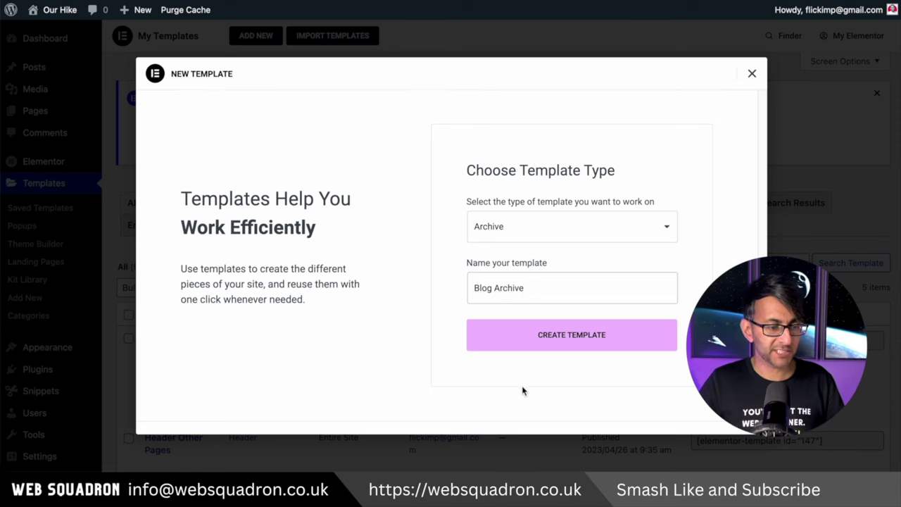
left_click(594, 335)
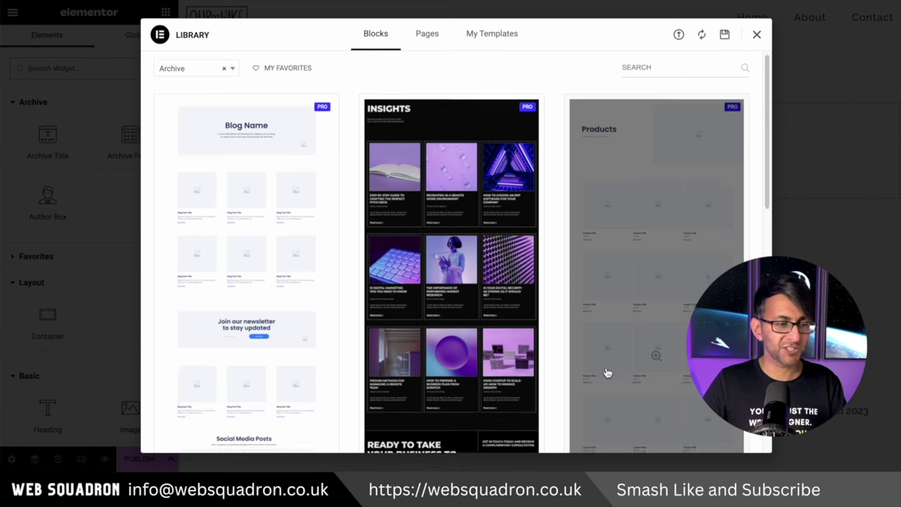
scroll(607, 374, "down", 3)
scroll(607, 373, "up", 3)
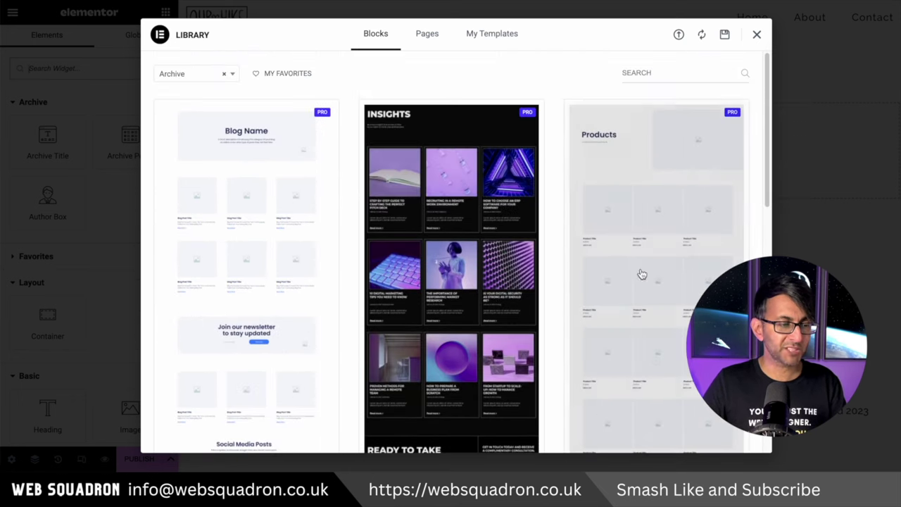
left_click(757, 36)
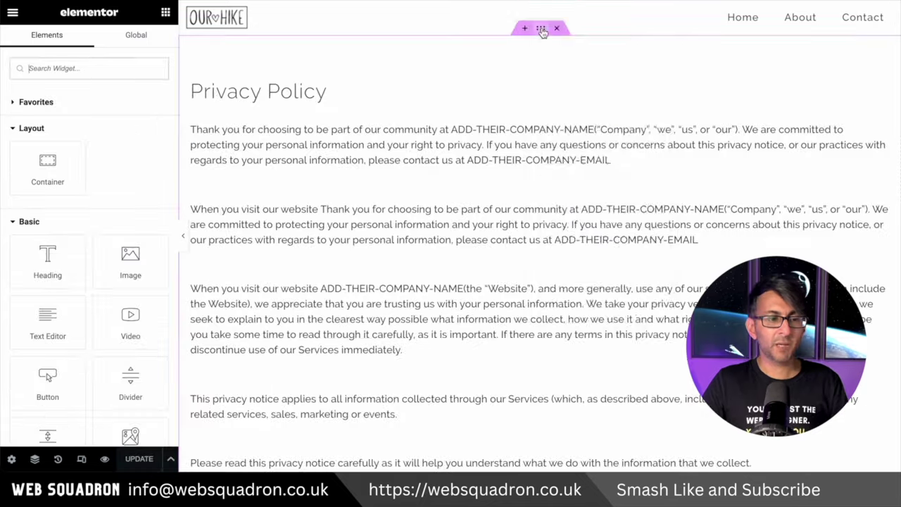
Step: Copy the container that holds the Privacy Policy page's content
right_click(545, 34)
left_click(579, 113)
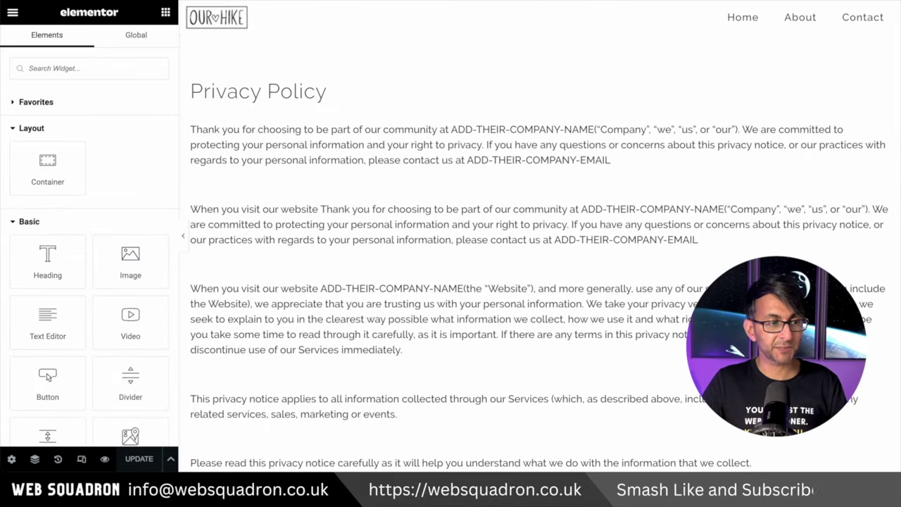
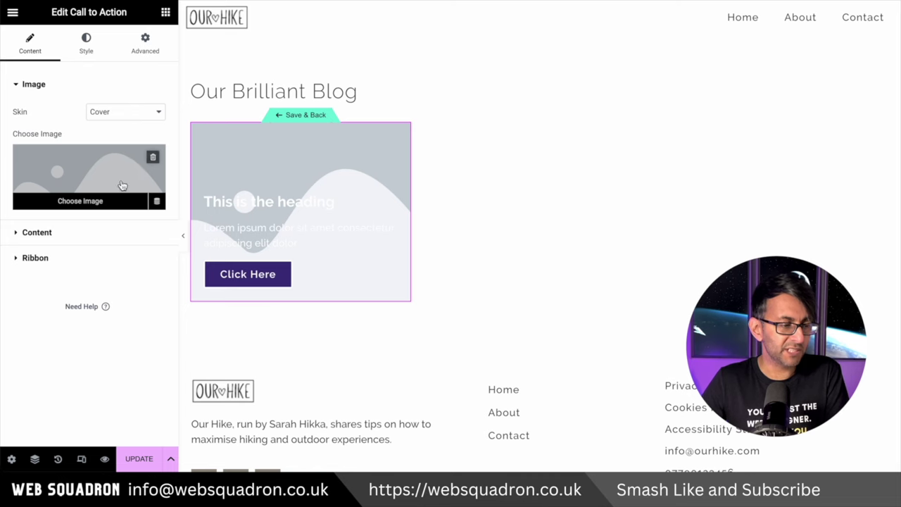
Step: Set the Call to Action's image to the dynamic Featured Image of the post, with image size Full
left_click(98, 179)
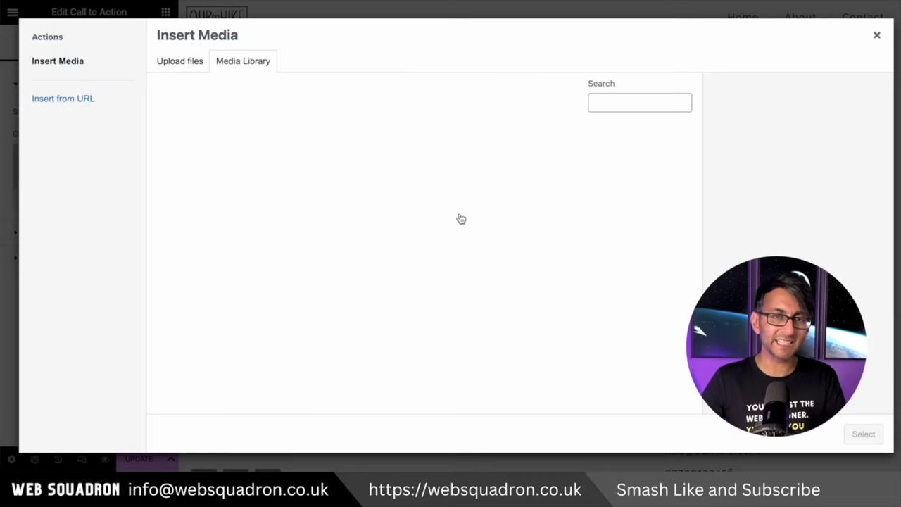
left_click(876, 36)
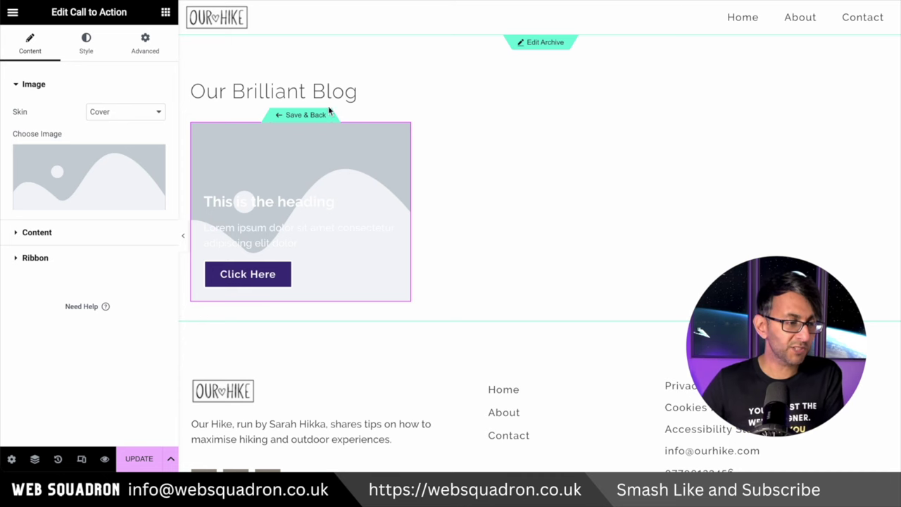
mouse_move(81, 167)
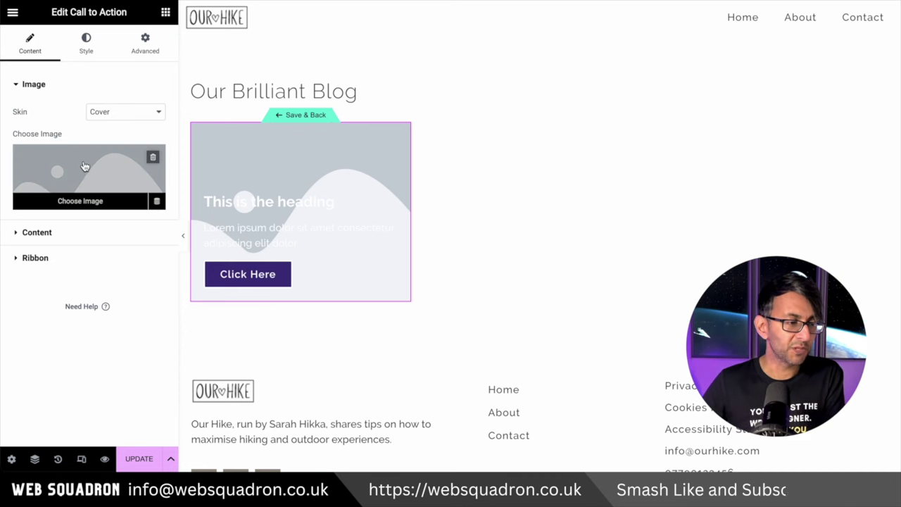
left_click(157, 202)
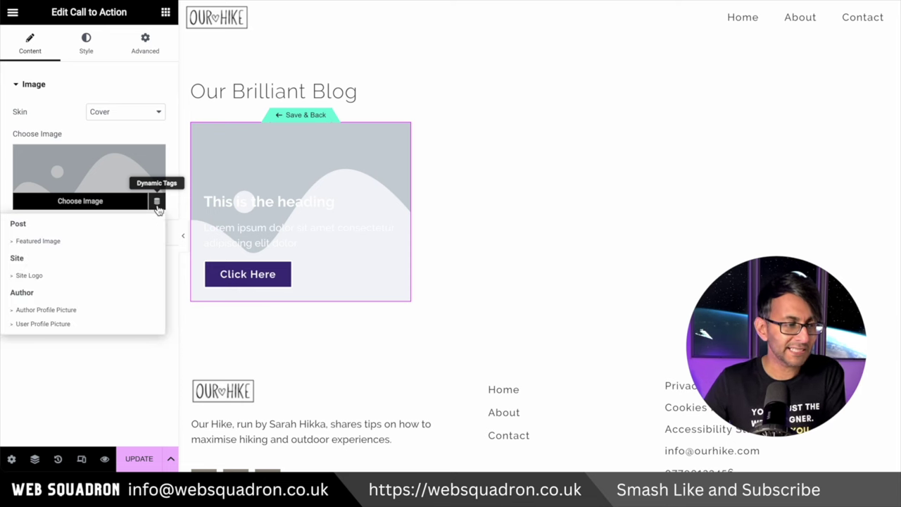
left_click(59, 243)
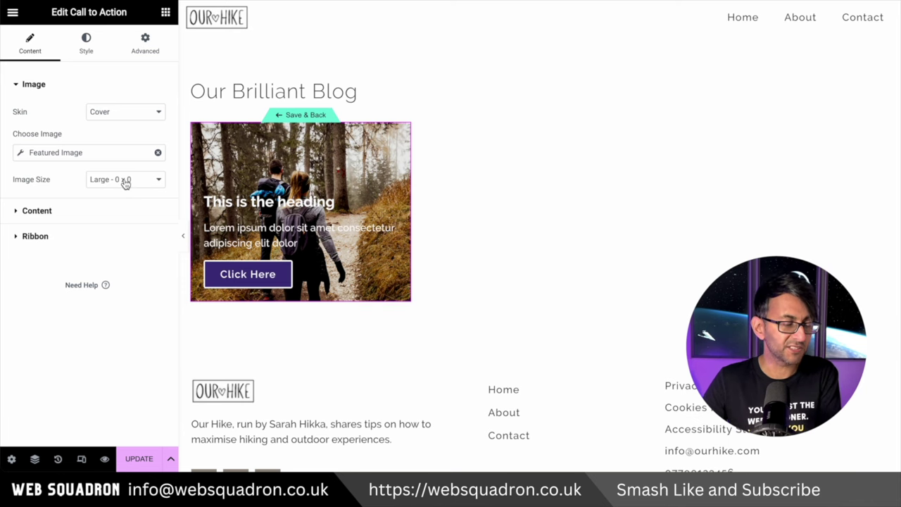
left_click(124, 180)
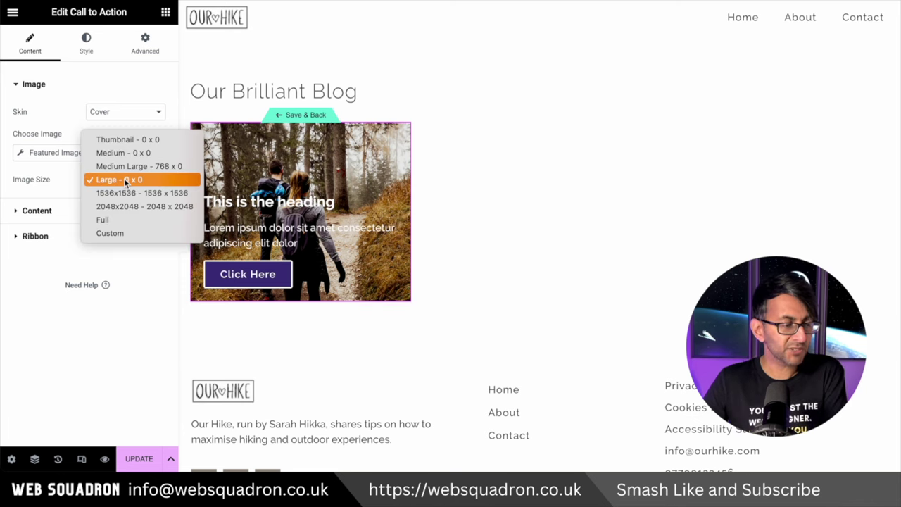
left_click(115, 220)
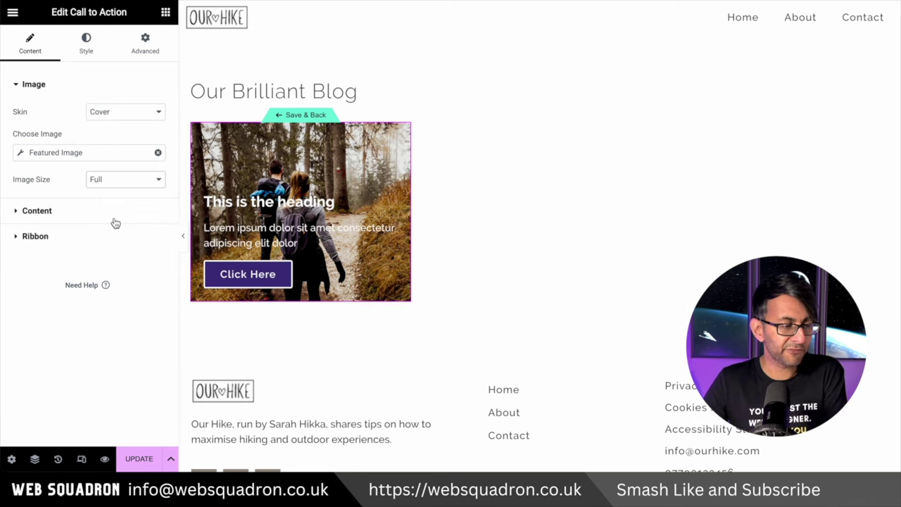
Step: Clear the placeholder title and description text of the Call to Action
left_click(61, 211)
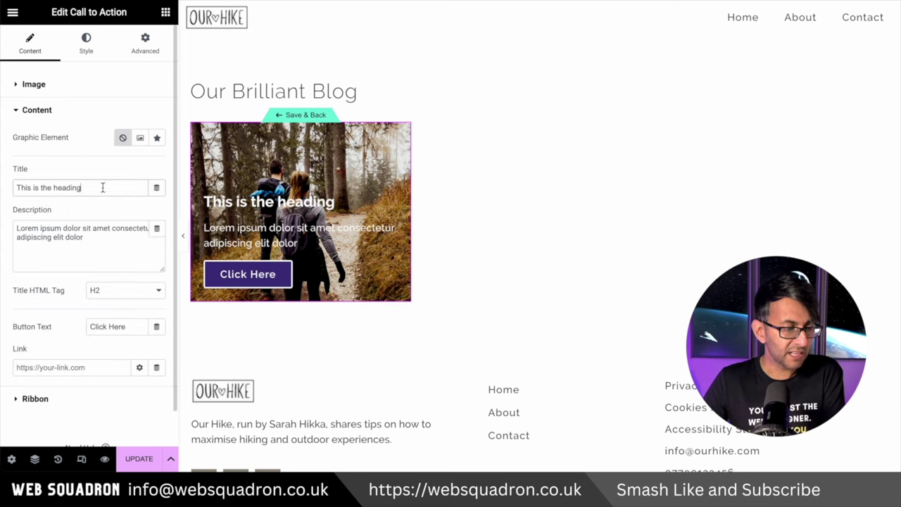
left_click_drag(105, 187, 12, 187)
key("BackSpace")
left_click_drag(96, 237, 4, 227)
key("BackSpace")
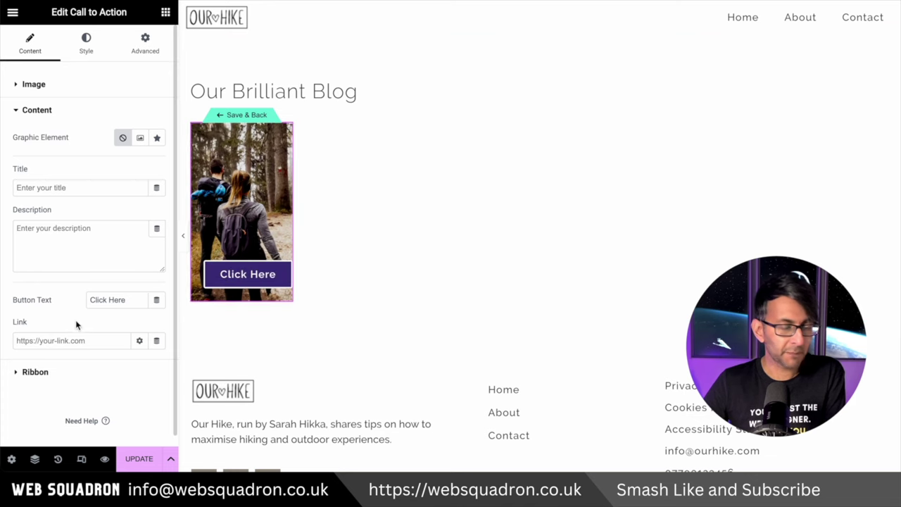
Step: Replace the Call to Action's "Click Here" button text with the dynamic Post Title
left_click(132, 299)
left_click_drag(132, 300, 85, 300)
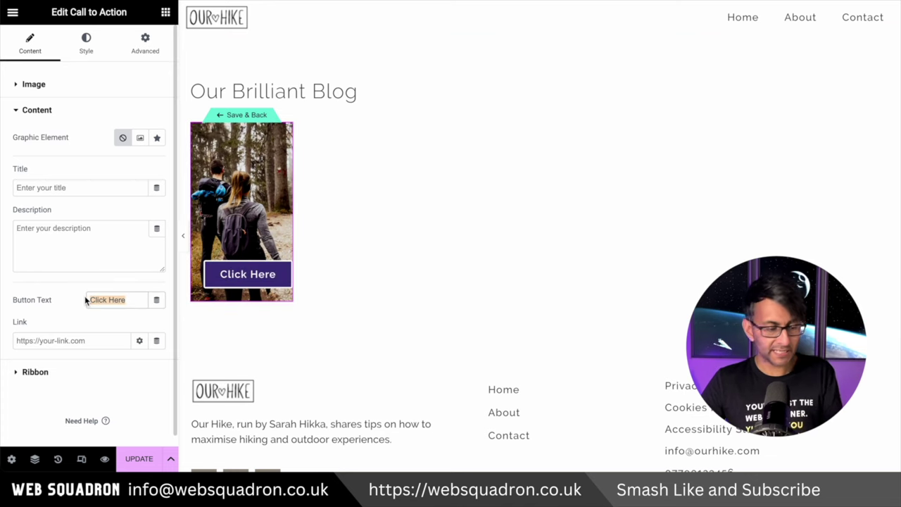
key("BackSpace")
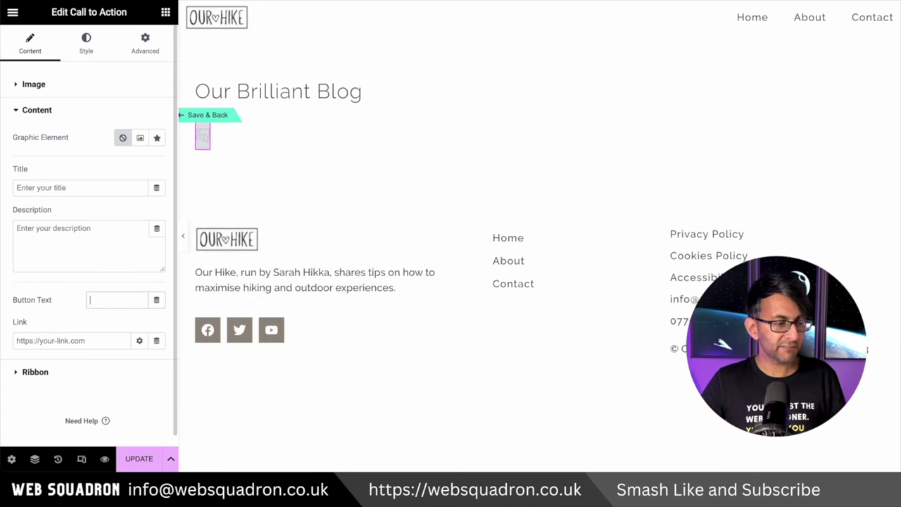
left_click(157, 301)
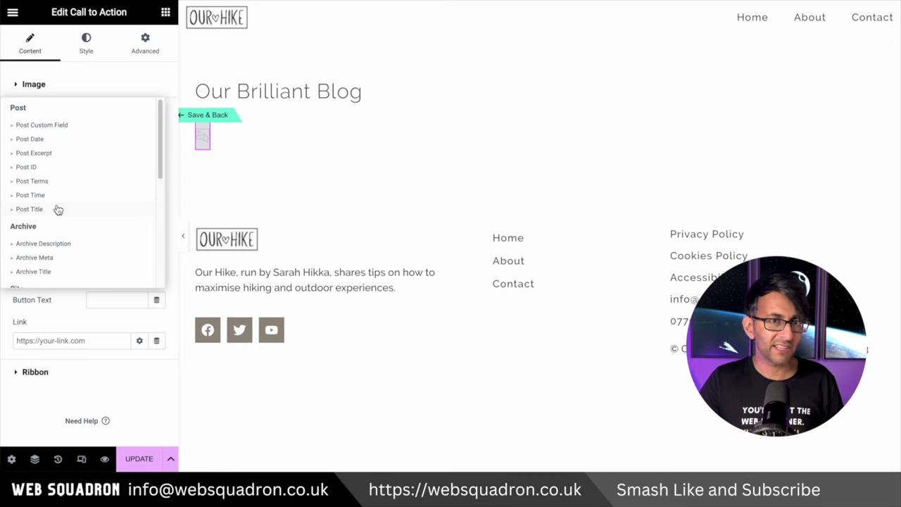
left_click(30, 209)
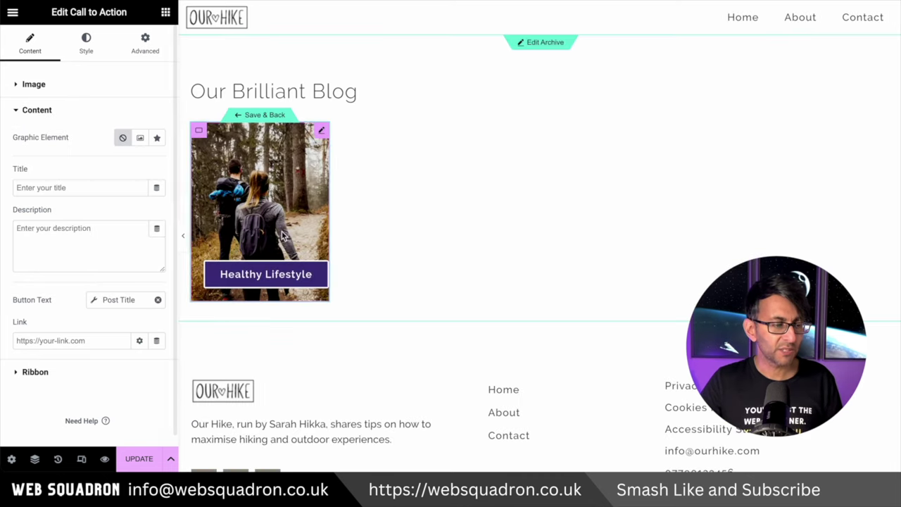
Step: Append ">" after the dynamic Post Title on the Call to Action button and link it to the dynamic Post URL
left_click(95, 303)
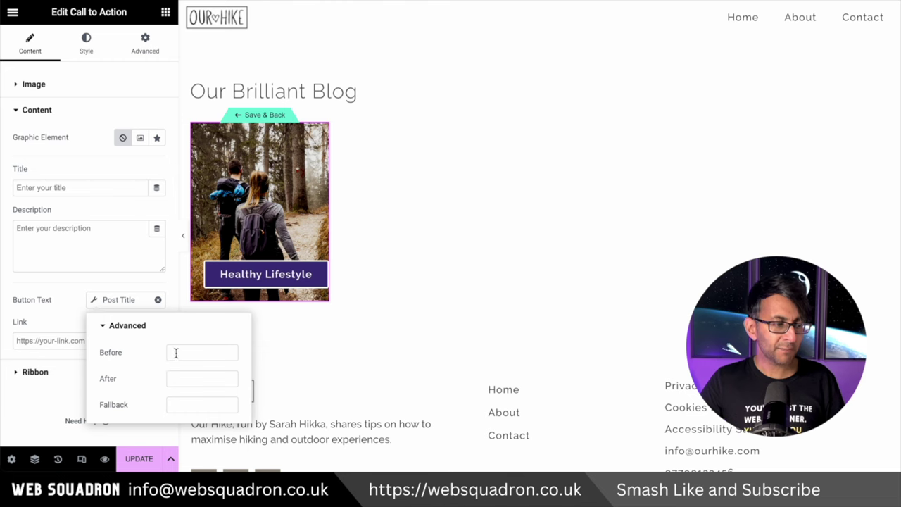
left_click(181, 379)
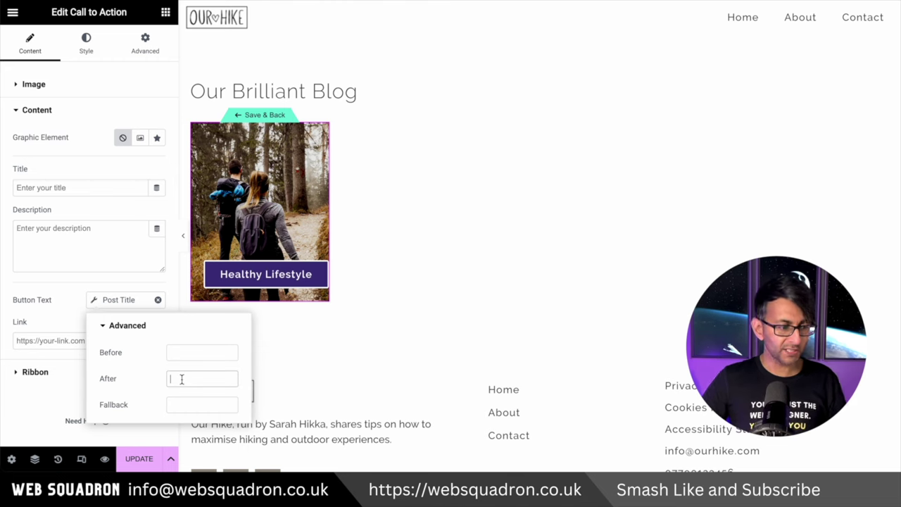
type(">")
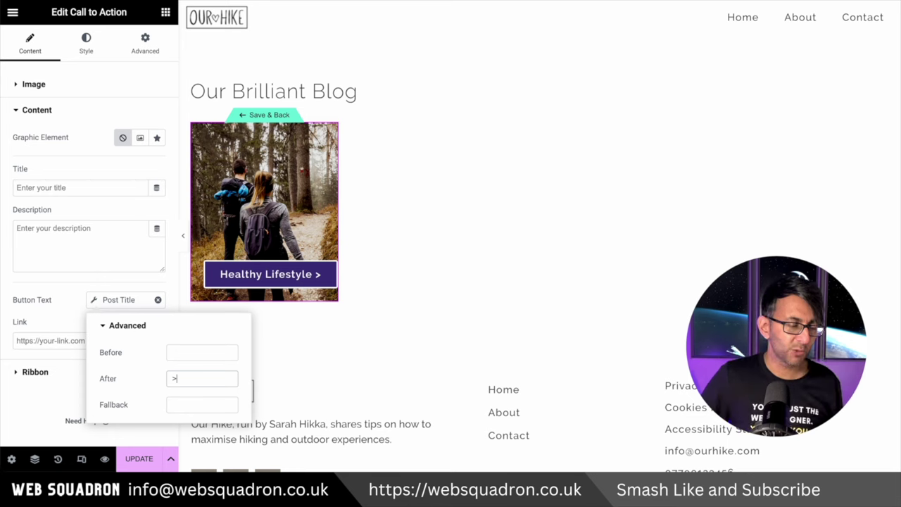
left_click(227, 315)
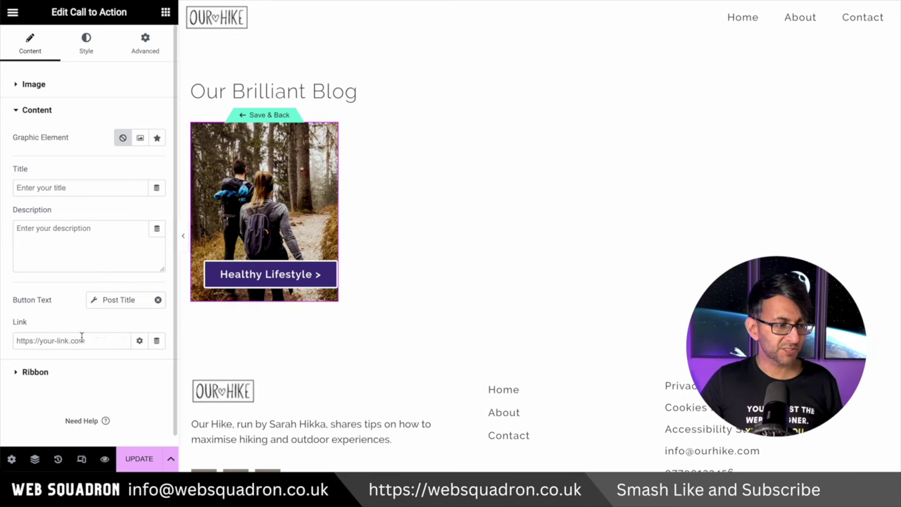
left_click(156, 341)
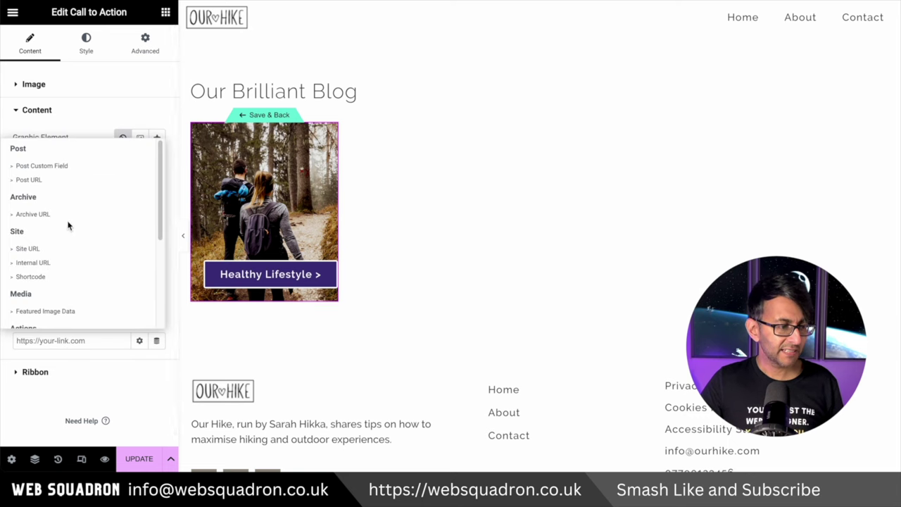
left_click(29, 181)
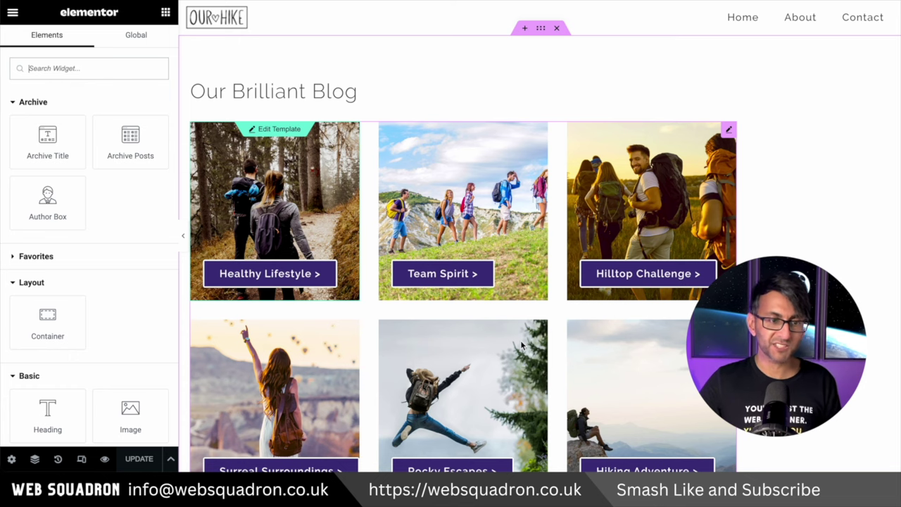
Step: Reopen the loop card template and add a Text Editor widget beneath the Call to Action
scroll(521, 344, "down", 1)
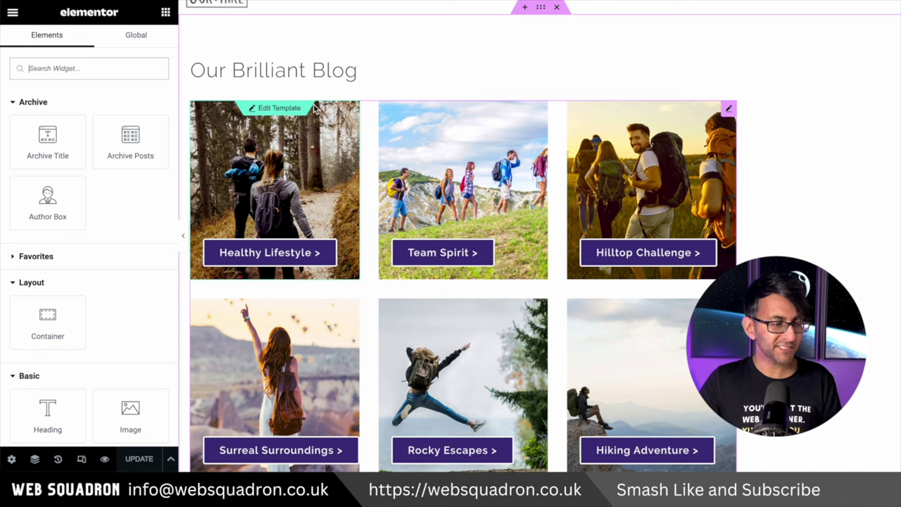
left_click(282, 111)
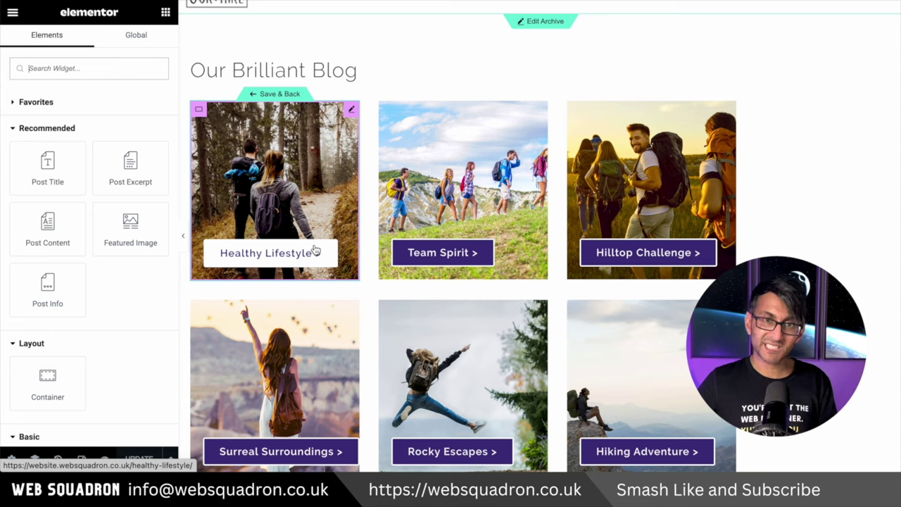
left_click(133, 65)
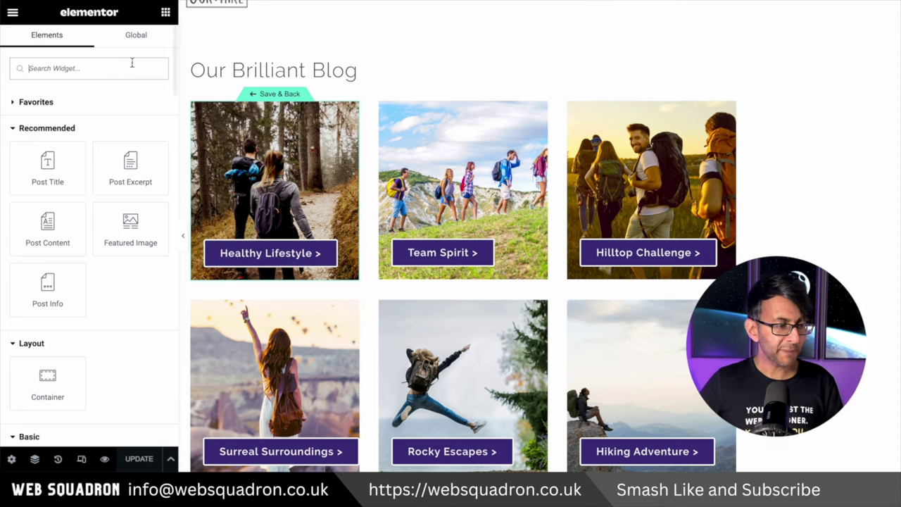
type("tex")
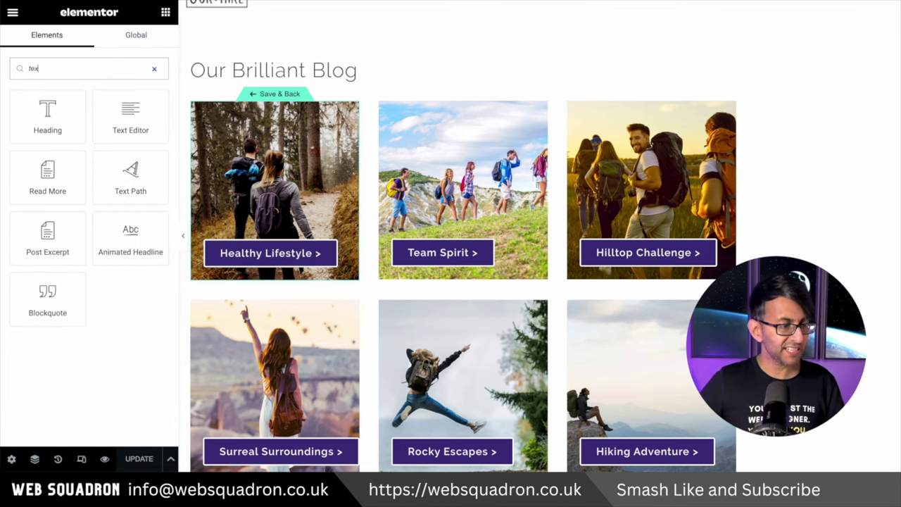
mouse_move(121, 109)
left_mouse_down()
mouse_move(237, 177)
mouse_move(275, 281)
left_mouse_up()
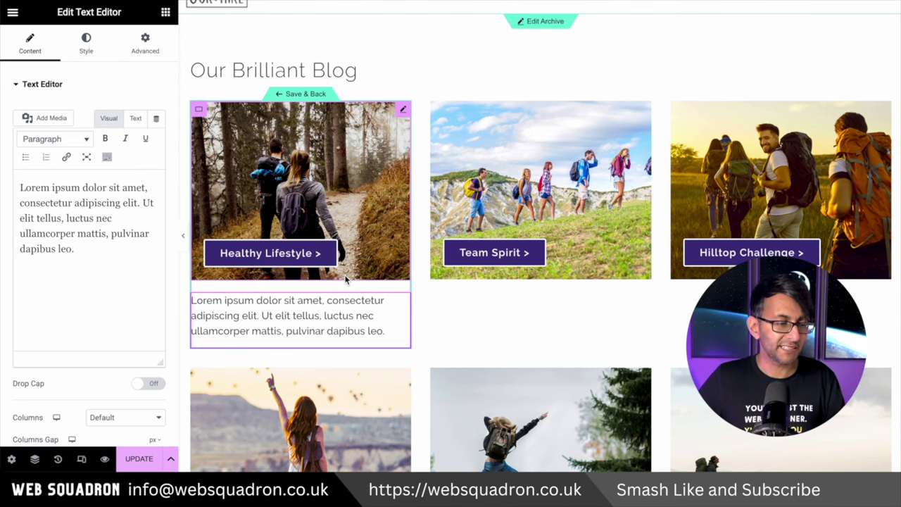
Step: Set the Text Editor widget's left and right padding to 20 px
left_click(145, 43)
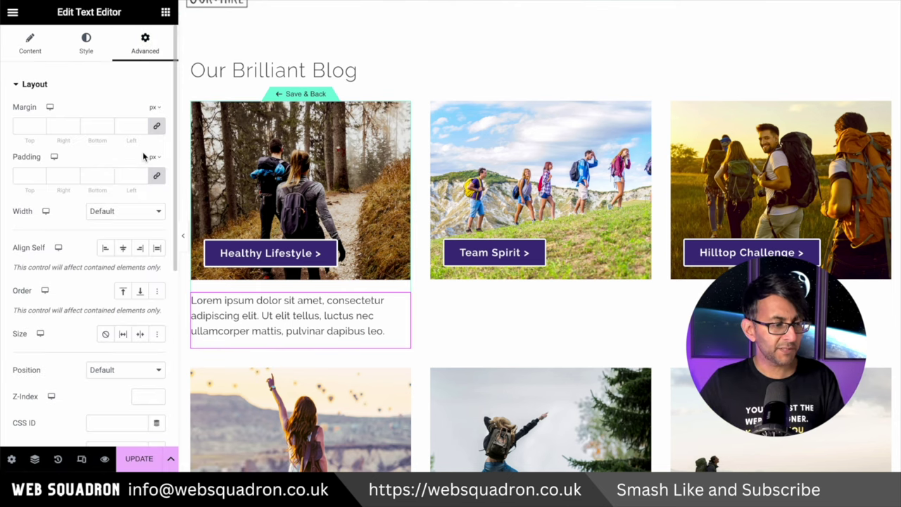
left_click(130, 175)
type("20")
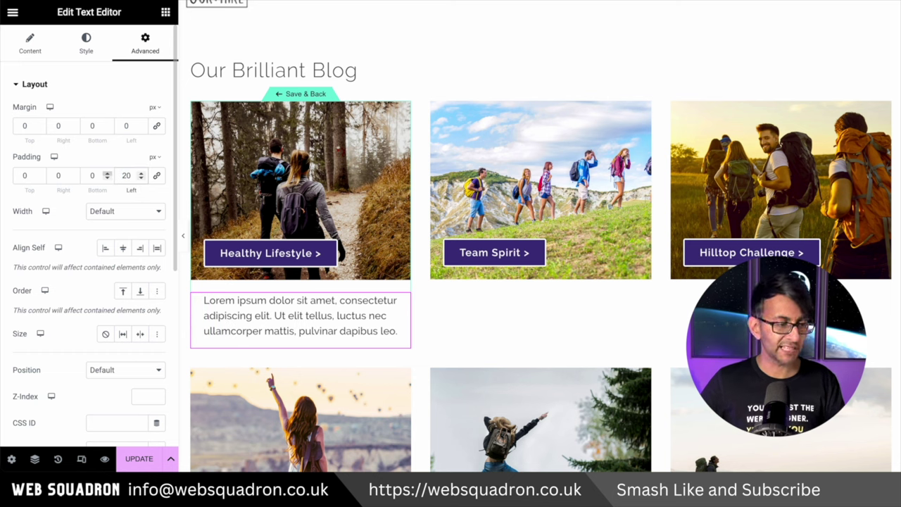
left_click(62, 175)
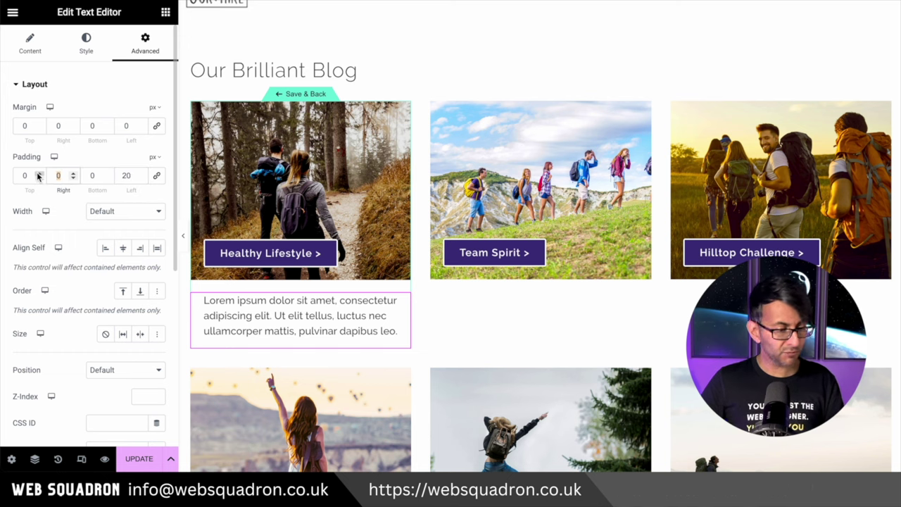
type("20")
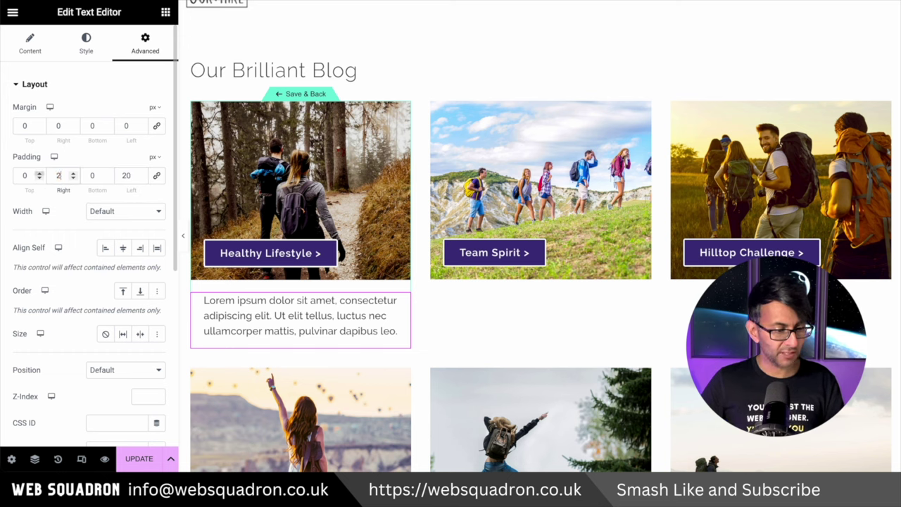
Step: Replace the Text Editor's placeholder text with the dynamic Post Excerpt
left_click(32, 48)
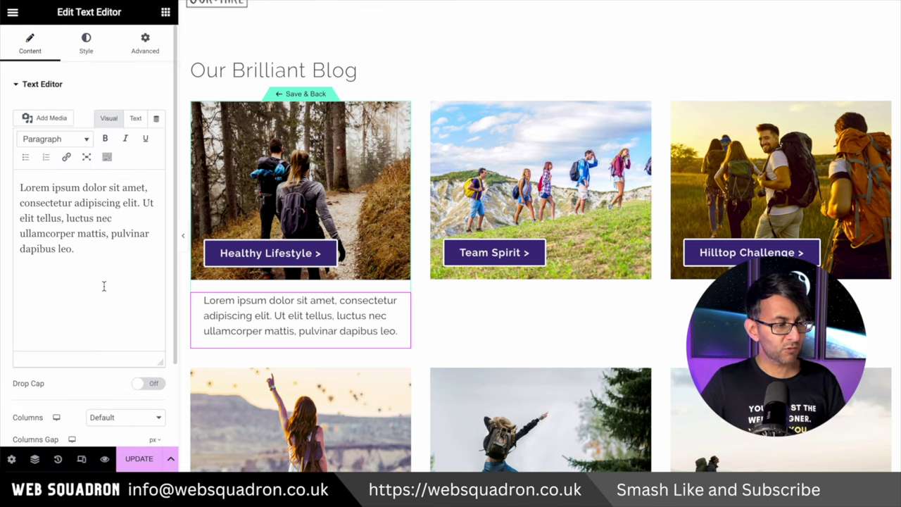
left_click_drag(79, 259, 2, 188)
key("BackSpace")
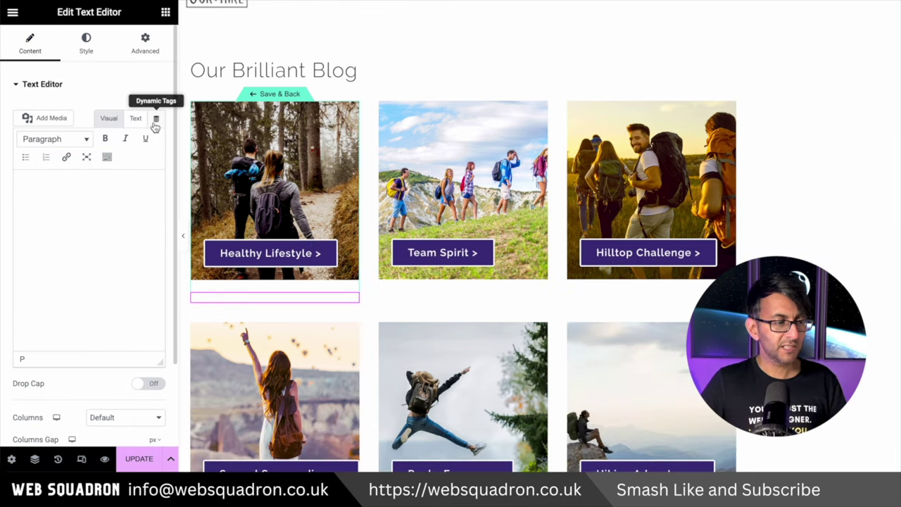
left_click(155, 120)
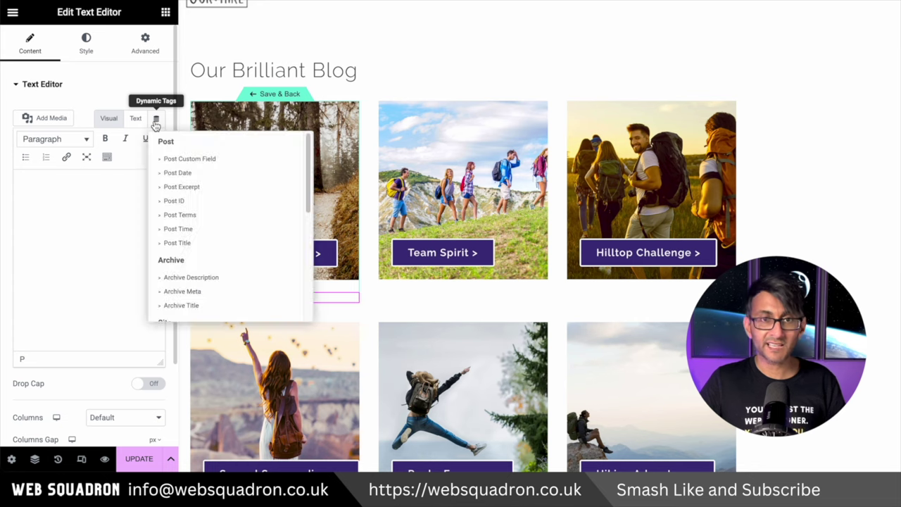
left_click(181, 187)
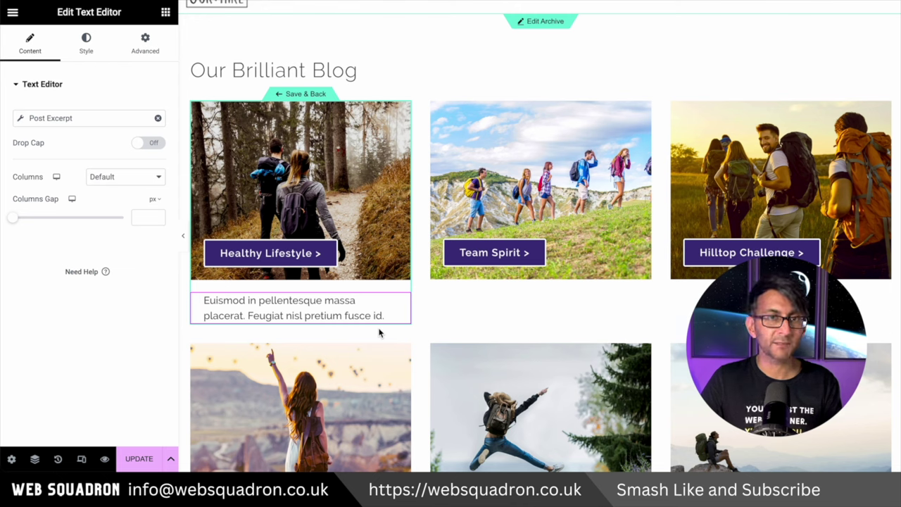
Step: Set the excerpt's typography size to 1 rem
left_click(83, 45)
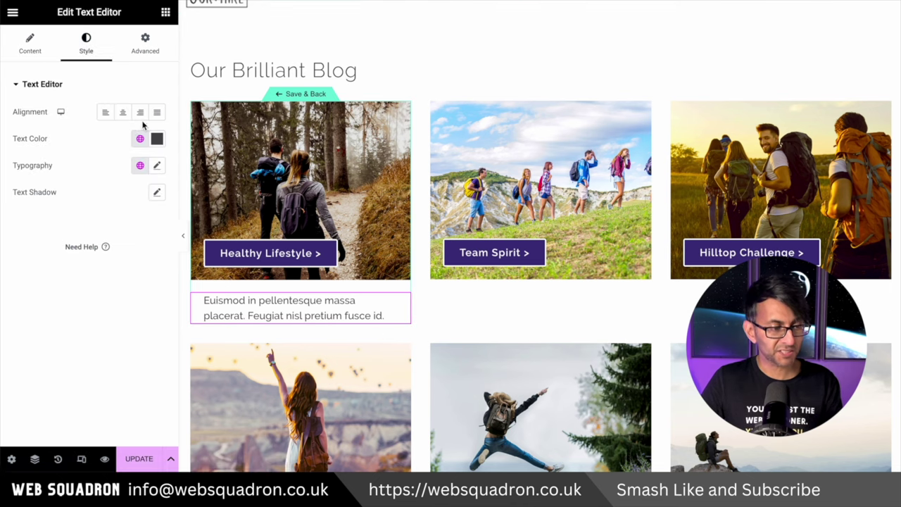
left_click(156, 166)
left_click(143, 246)
left_click(143, 271)
left_click(128, 264)
type("1")
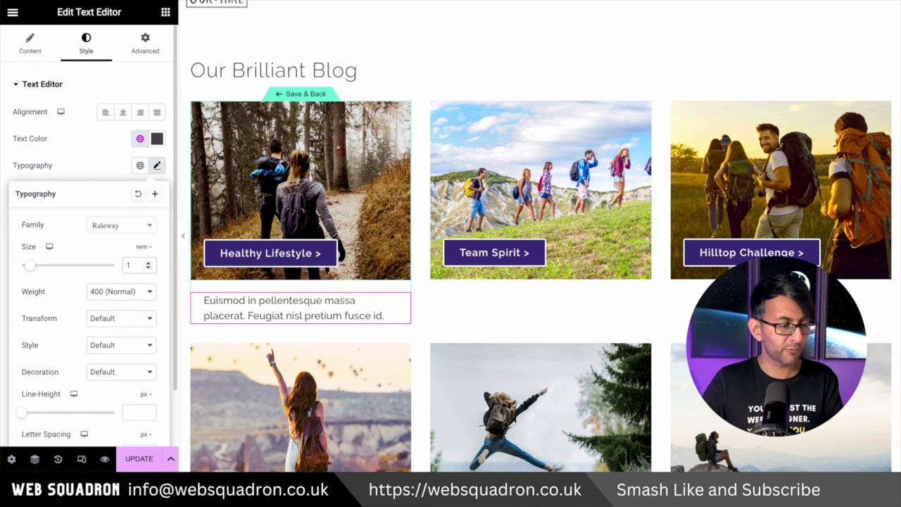
left_click(297, 62)
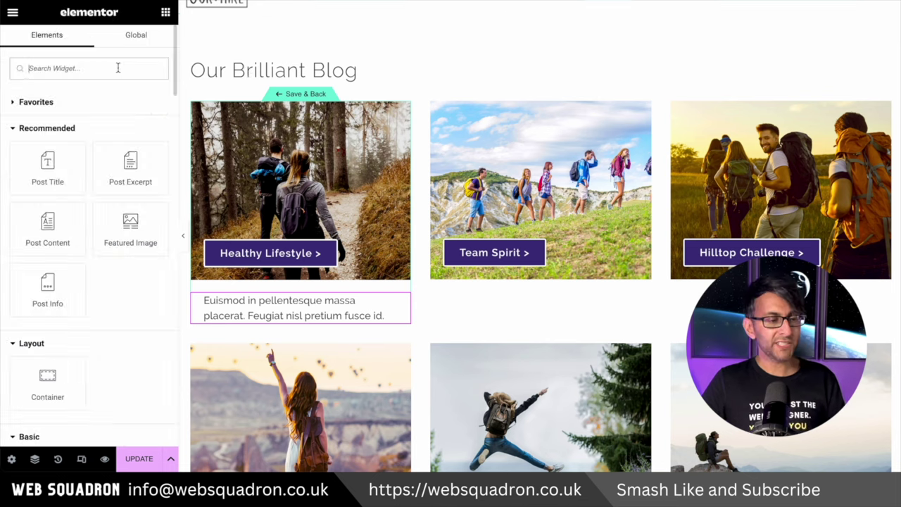
Step: Add a Post Info widget beneath the excerpt and remove its Time item
left_click_drag(56, 302, 277, 316)
left_click(152, 221)
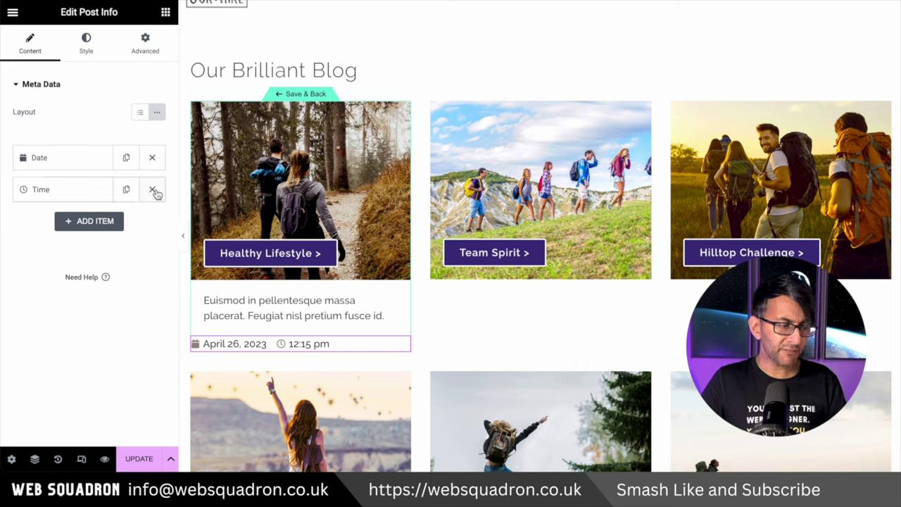
left_click(153, 190)
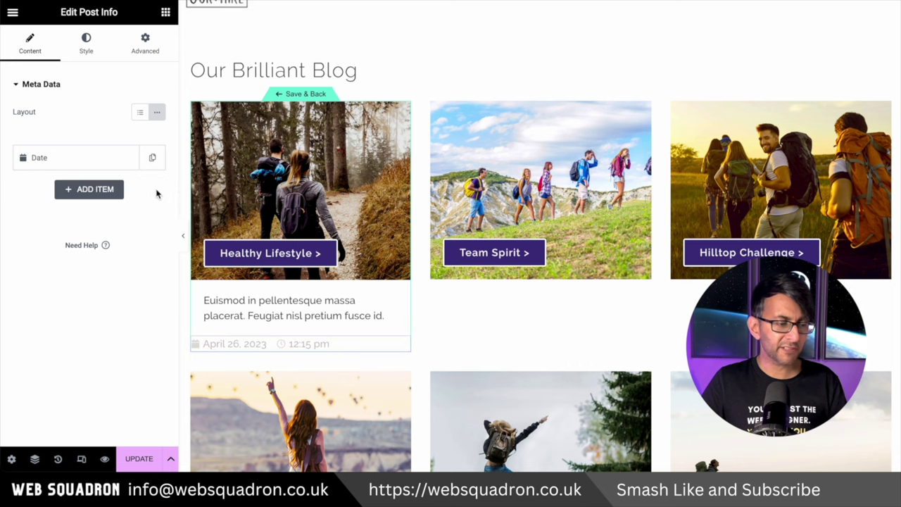
Step: Set the Date item's icon to None and the Post Info widget's left padding to 20 px
left_click(80, 161)
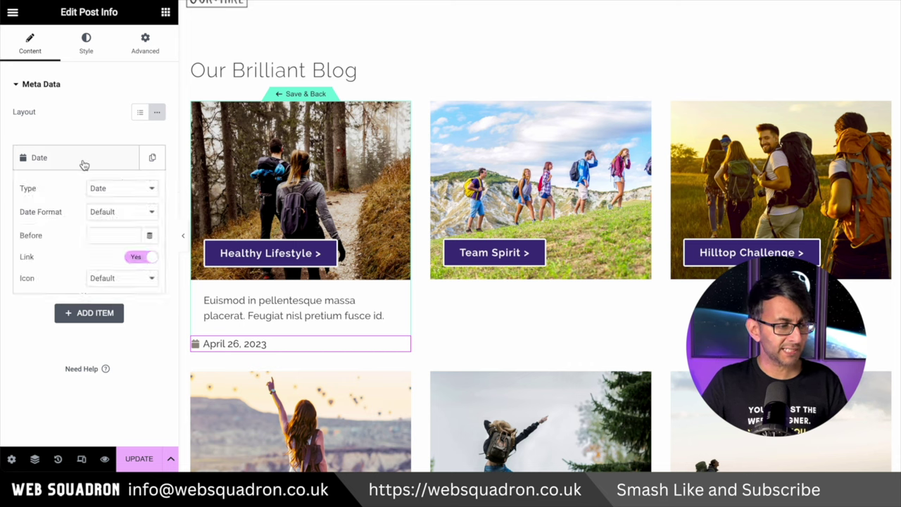
left_click(129, 277)
left_click(116, 263)
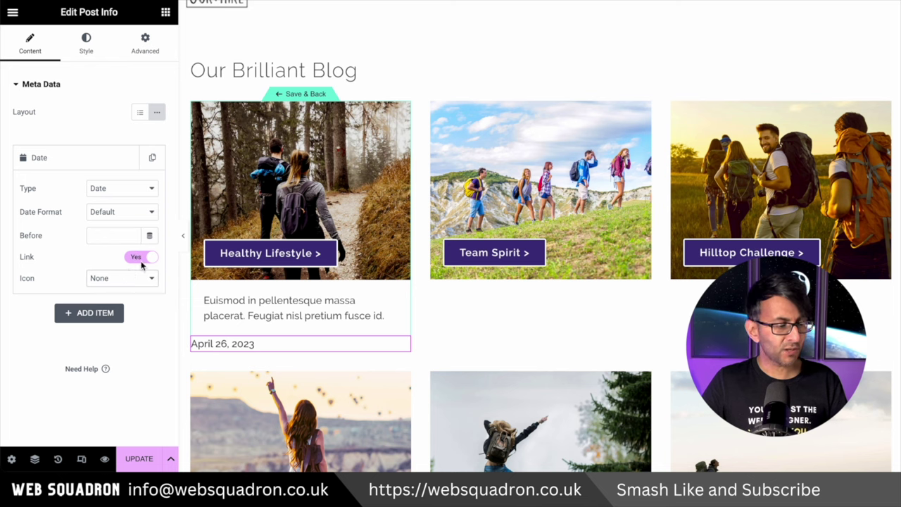
left_click(145, 42)
left_click(126, 175)
type("20")
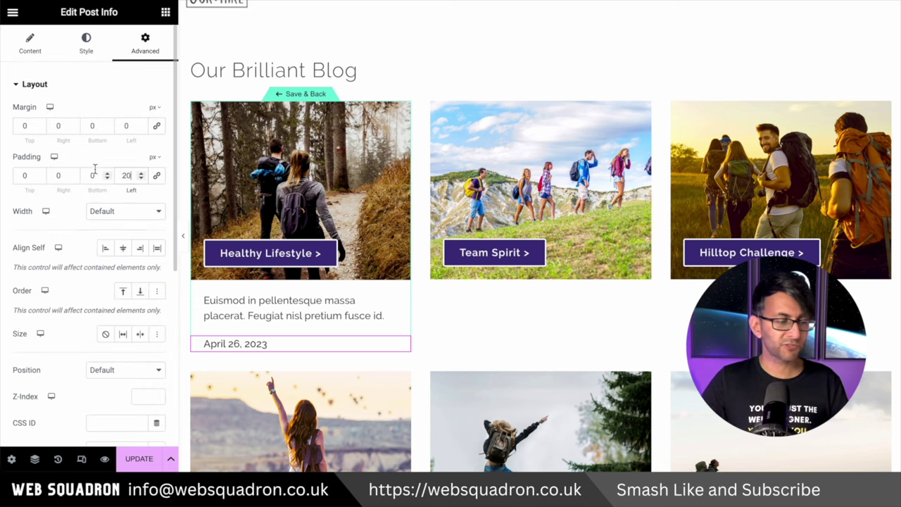
Step: Set the card container's bottom padding to 20 px, and save the loop template to return to the archive
left_click(193, 114)
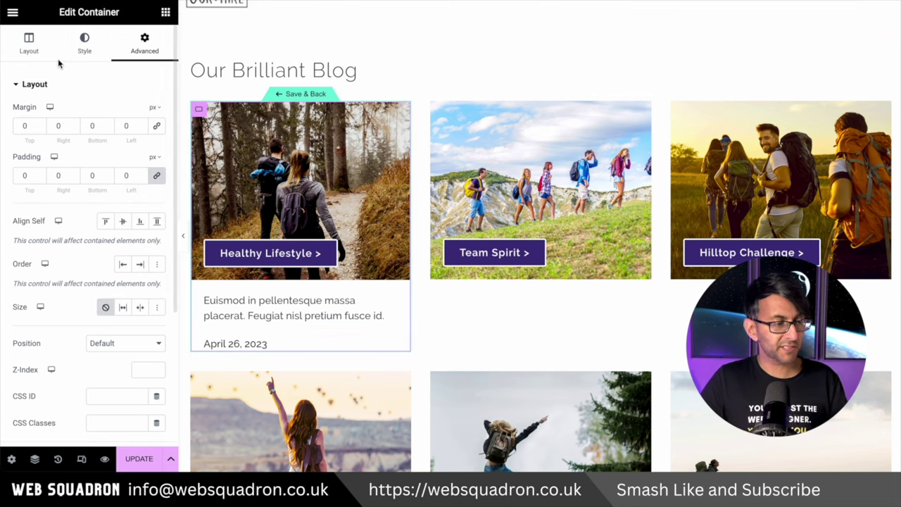
left_click(87, 176)
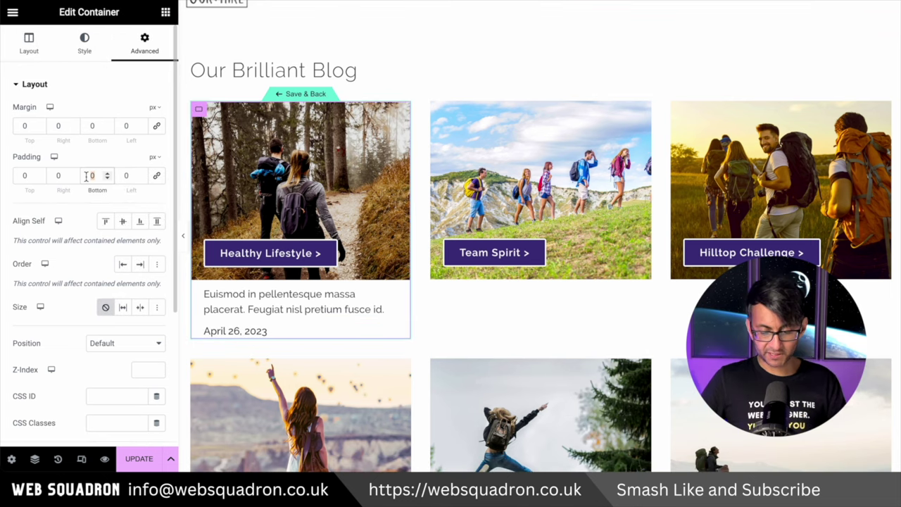
type("20")
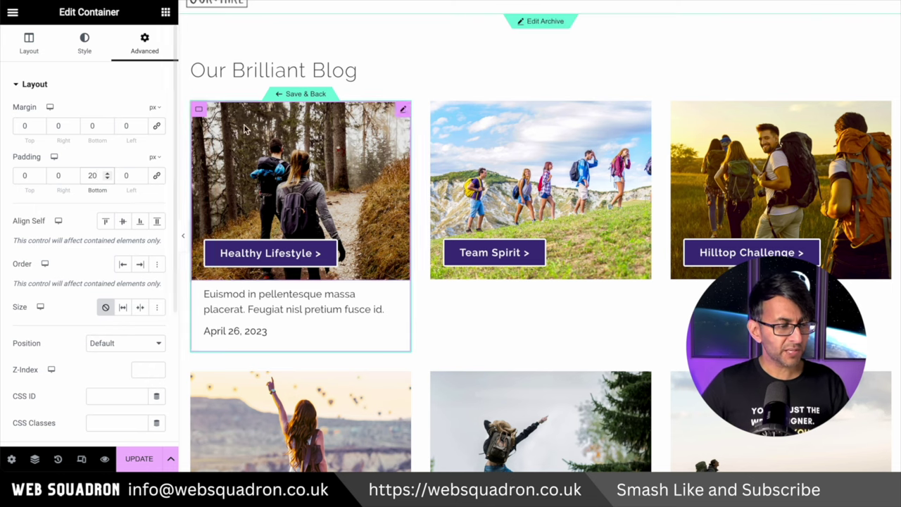
left_click(307, 98)
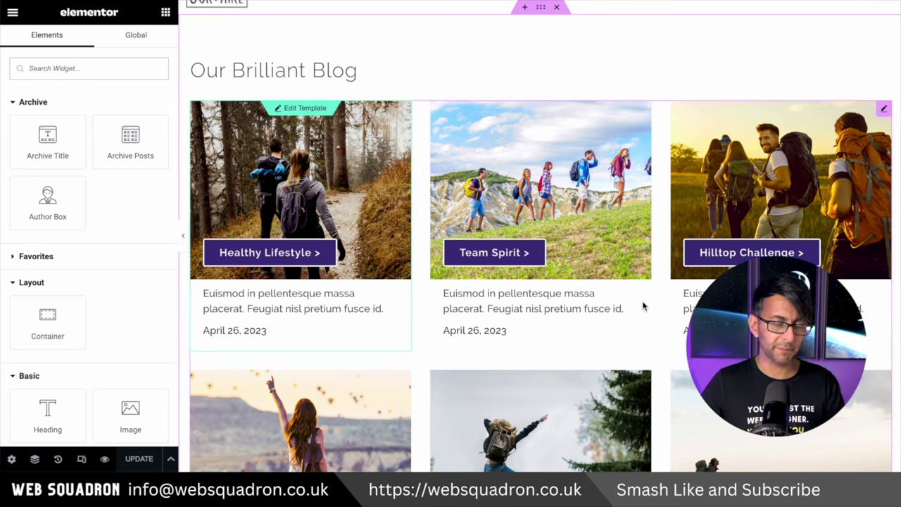
Step: Open the loop item template for editing and duplicate the post excerpt text widget
left_click(252, 319)
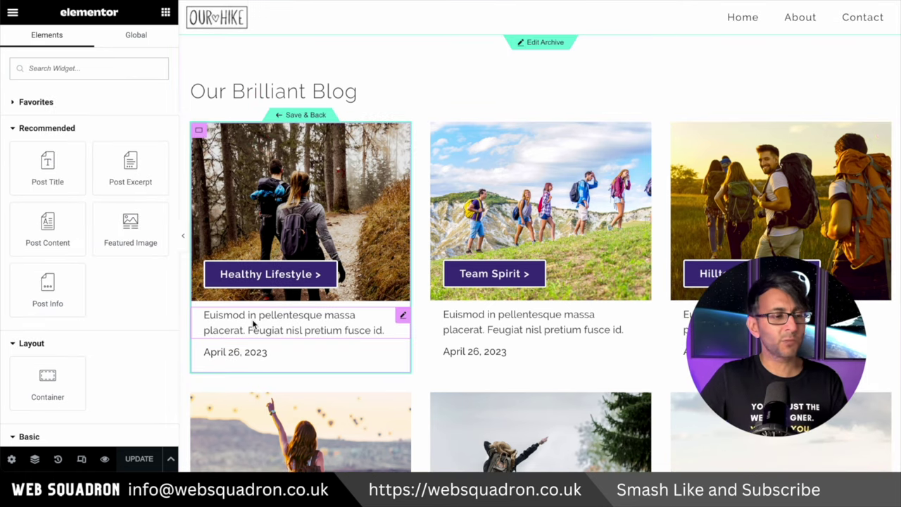
right_click(251, 319)
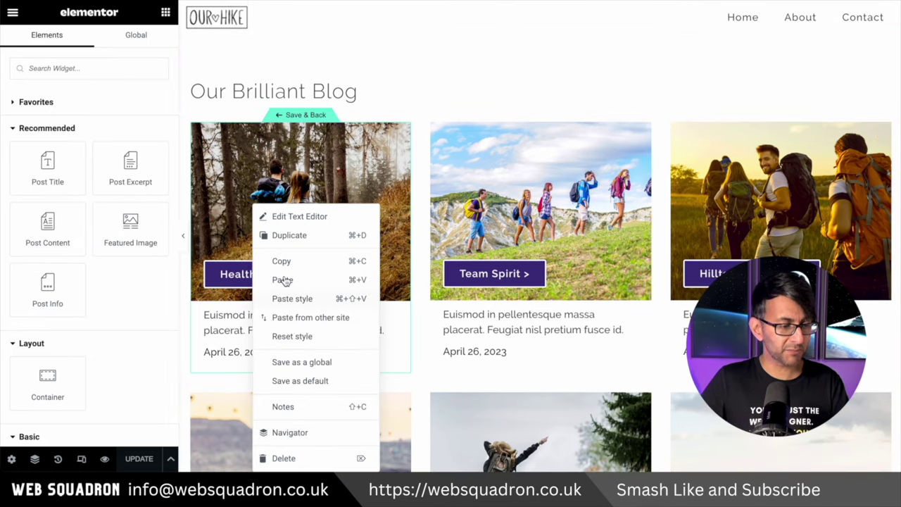
left_click(298, 238)
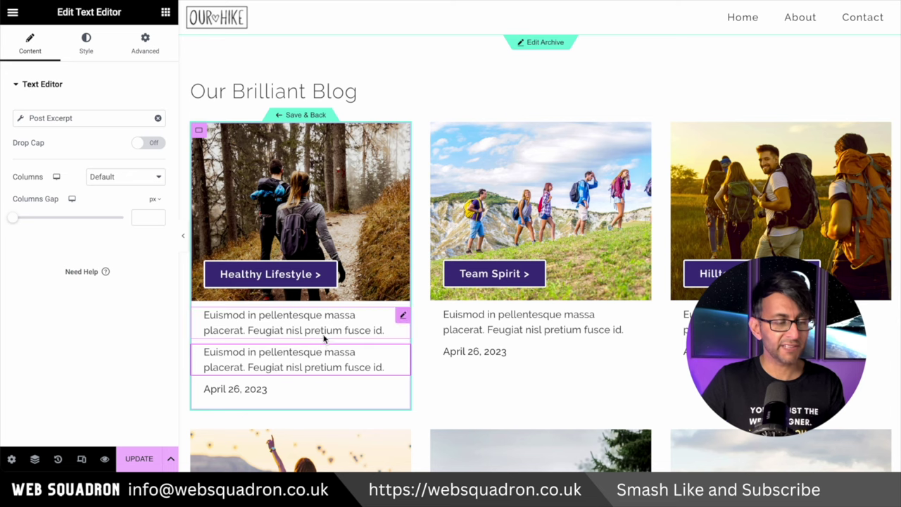
Step: Replace the upper excerpt copy's dynamic content with Post Terms using the Categories taxonomy, and return to the archive
left_click(402, 316)
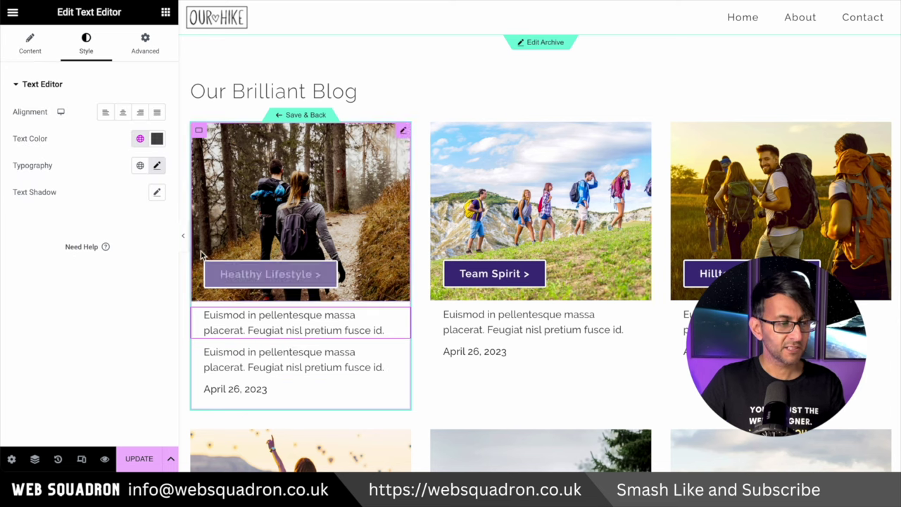
left_click(31, 46)
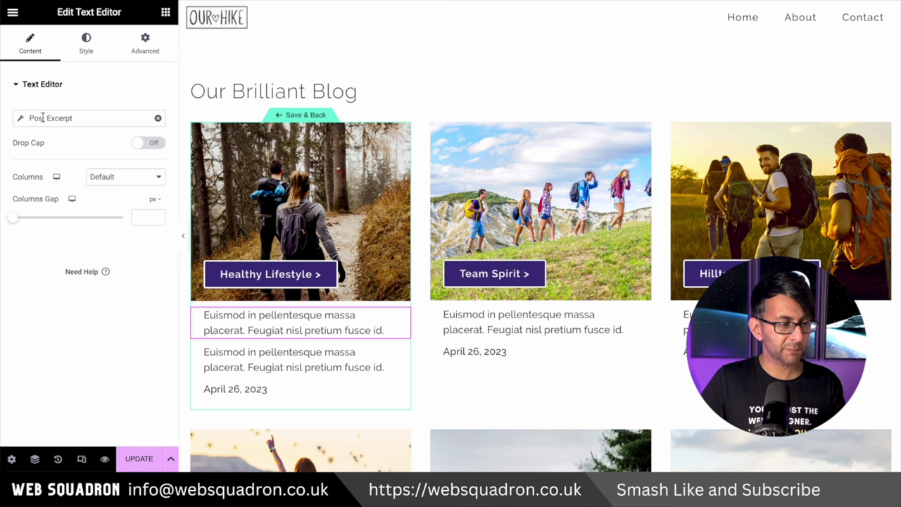
left_click(157, 120)
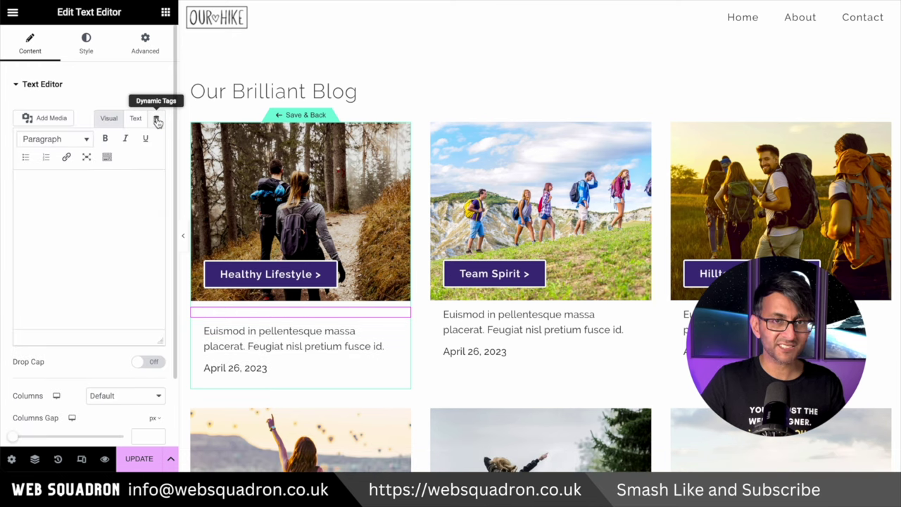
left_click(158, 121)
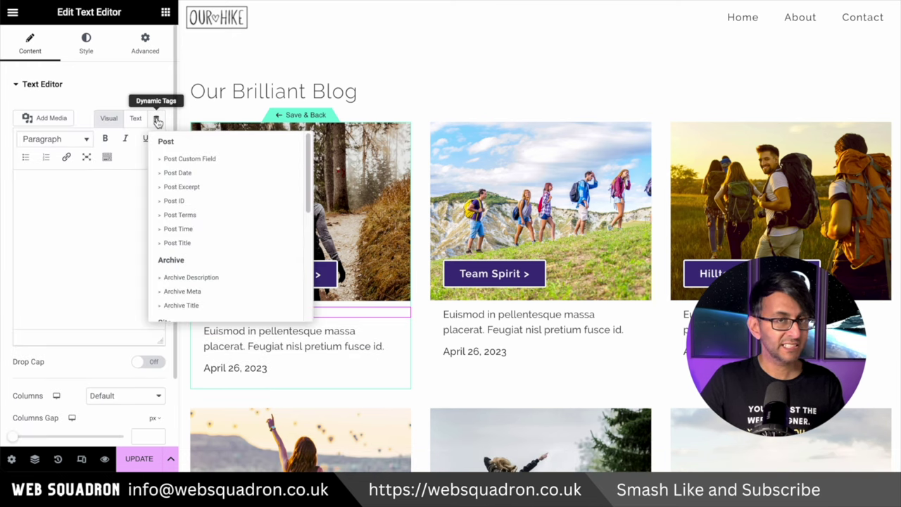
left_click(191, 214)
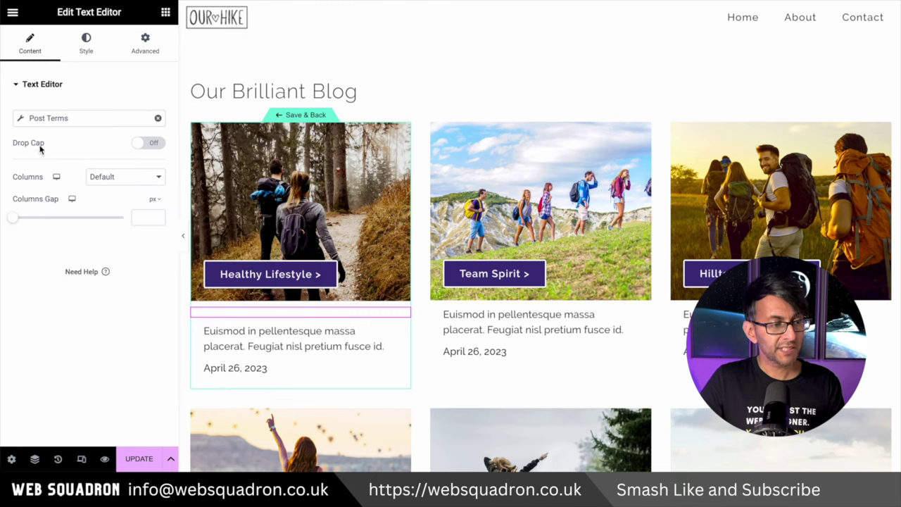
left_click(21, 120)
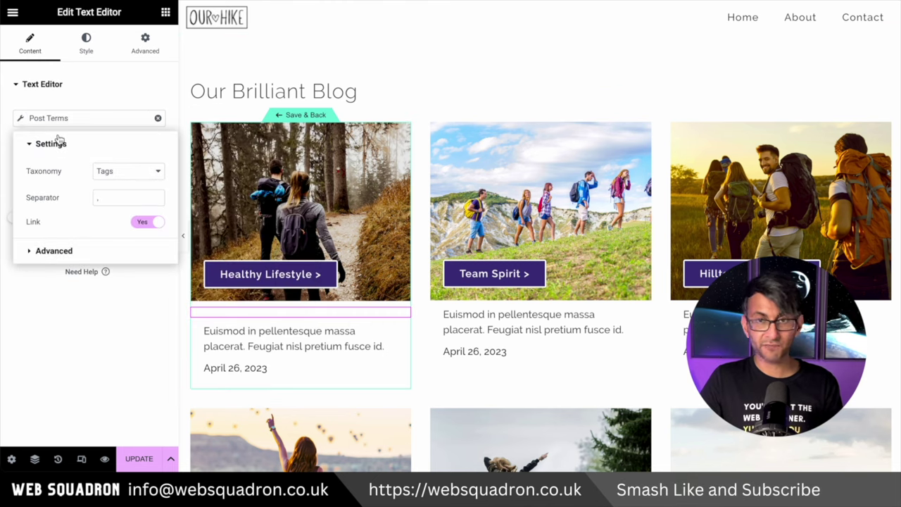
left_click(130, 172)
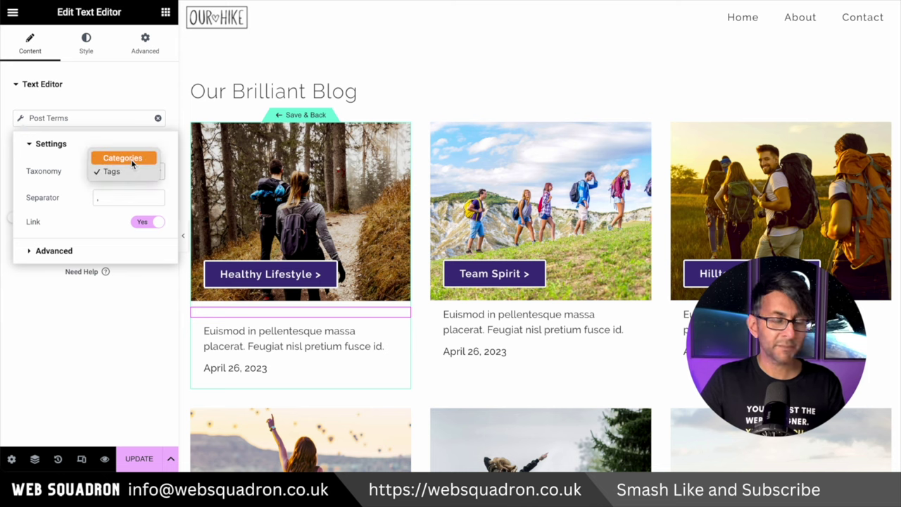
left_click(131, 160)
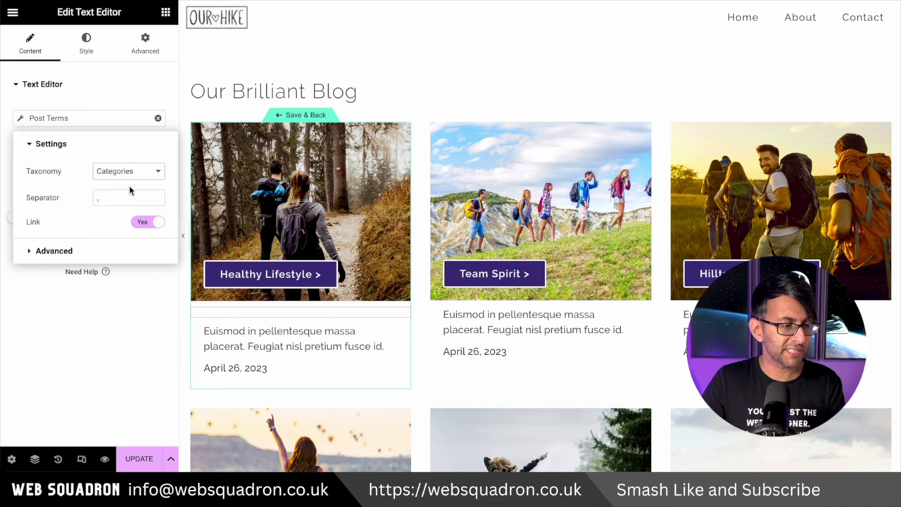
left_click(124, 197)
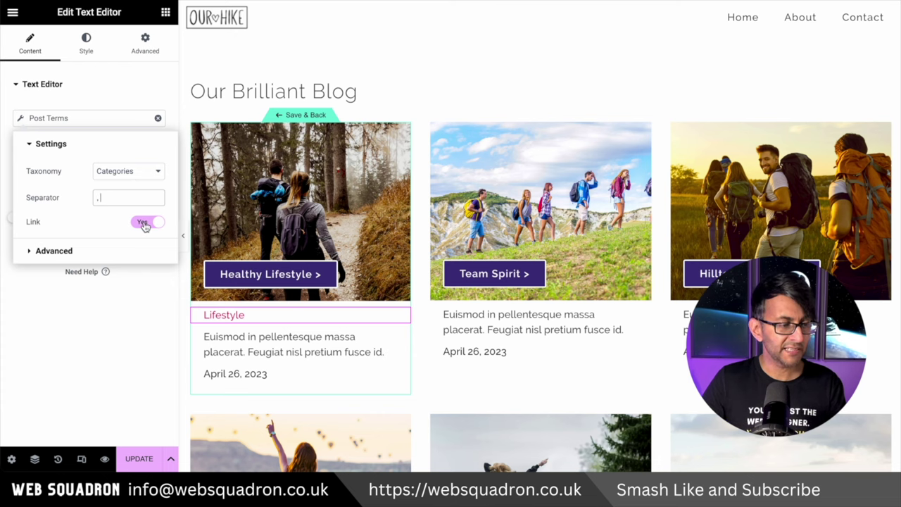
left_click(253, 322)
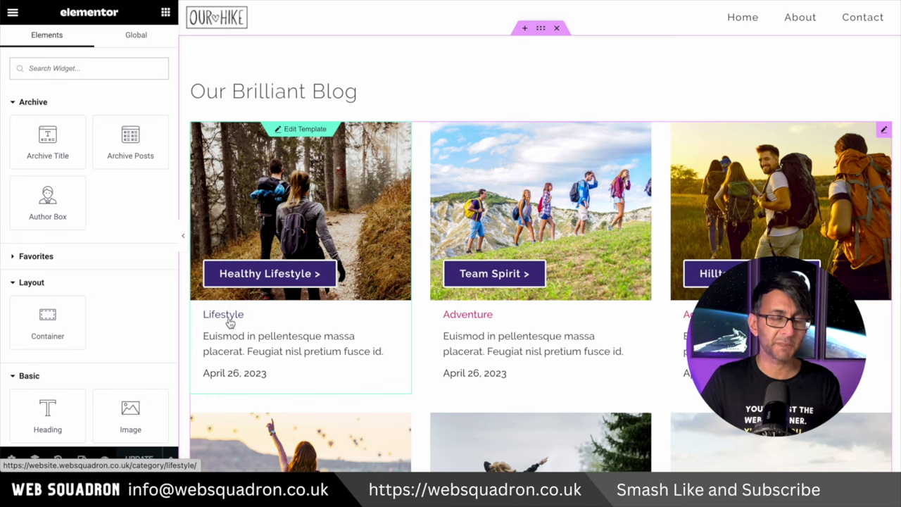
Step: Set the site-wide typography link color to the global Accent color, and leave Site Settings
left_click(12, 14)
left_click(84, 71)
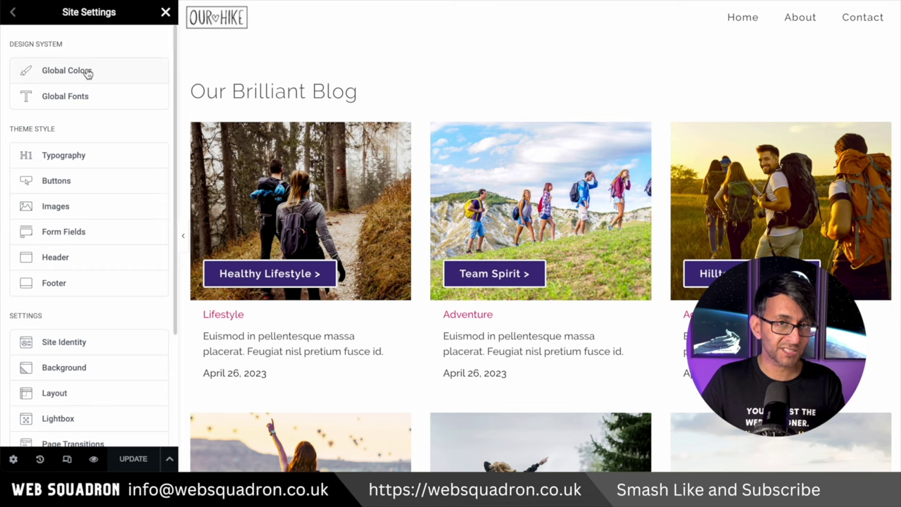
left_click(97, 154)
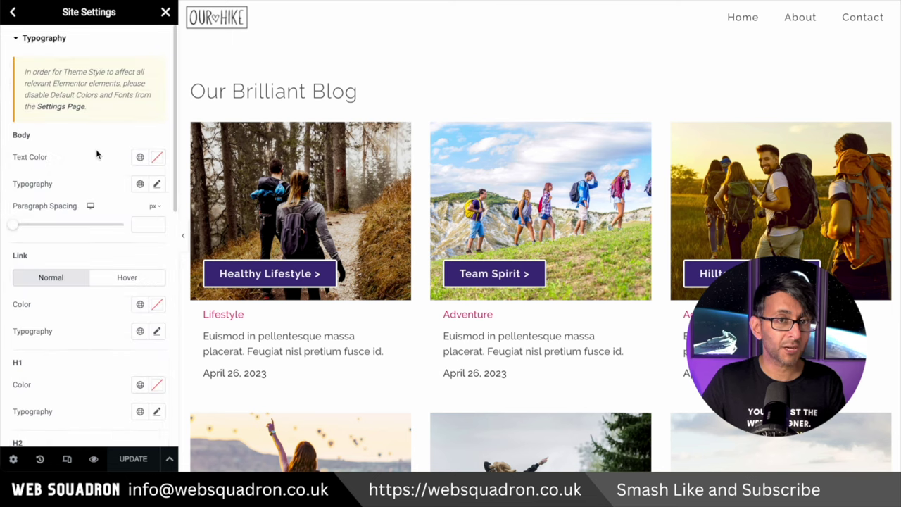
left_click(141, 305)
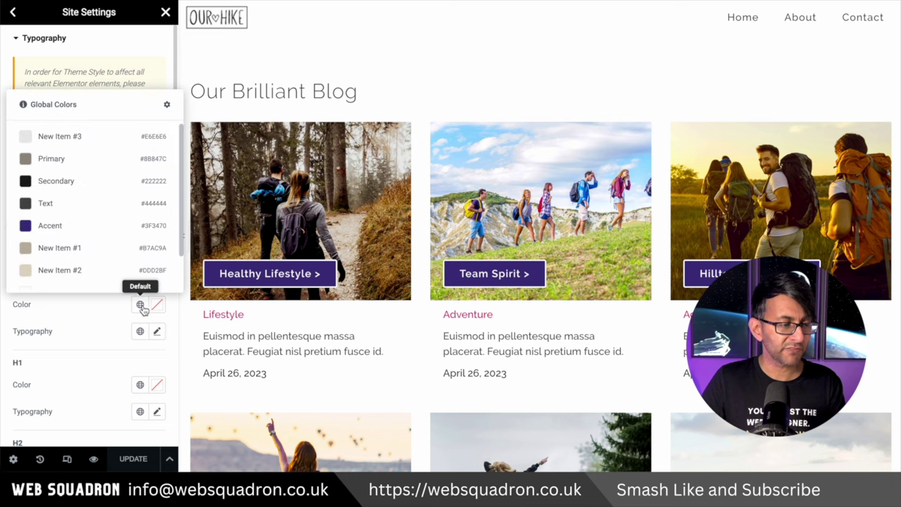
left_click(85, 229)
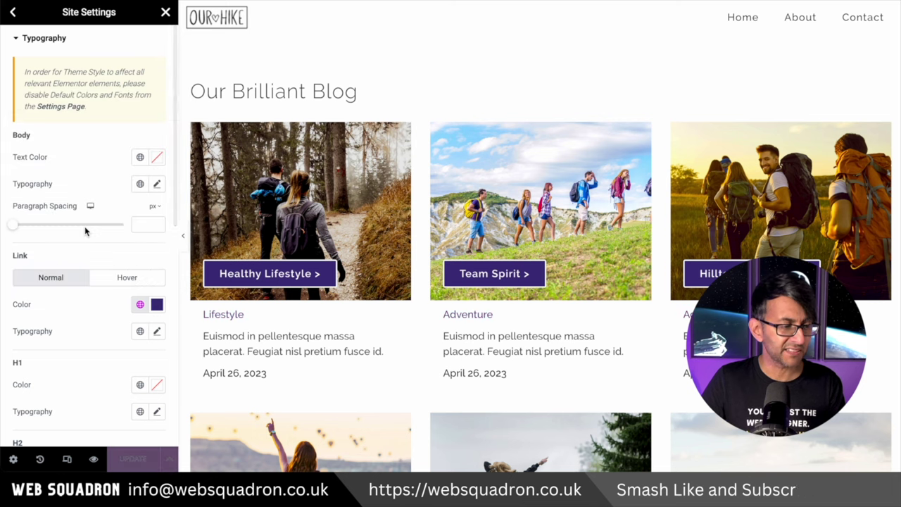
key("Escape")
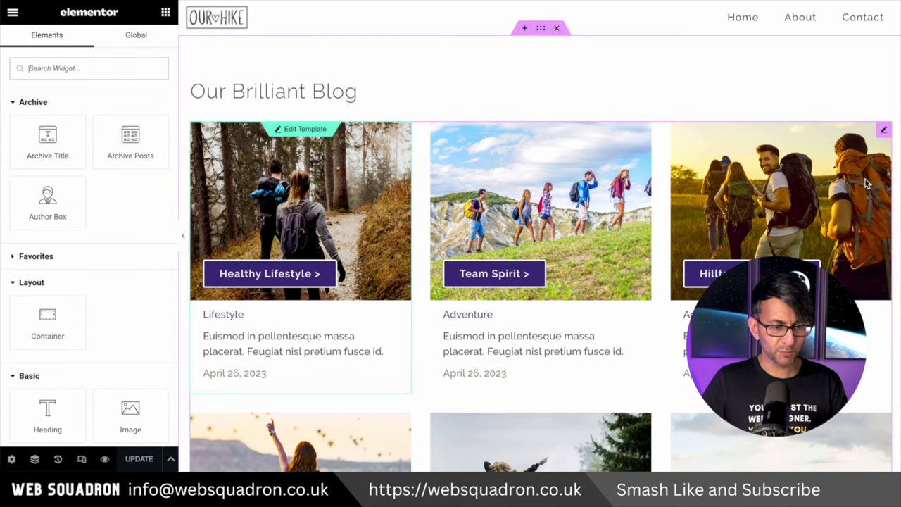
Step: Open the Loop Grid for editing, try 4, 5 and 1 columns, and return the column count to 3
left_click(883, 132)
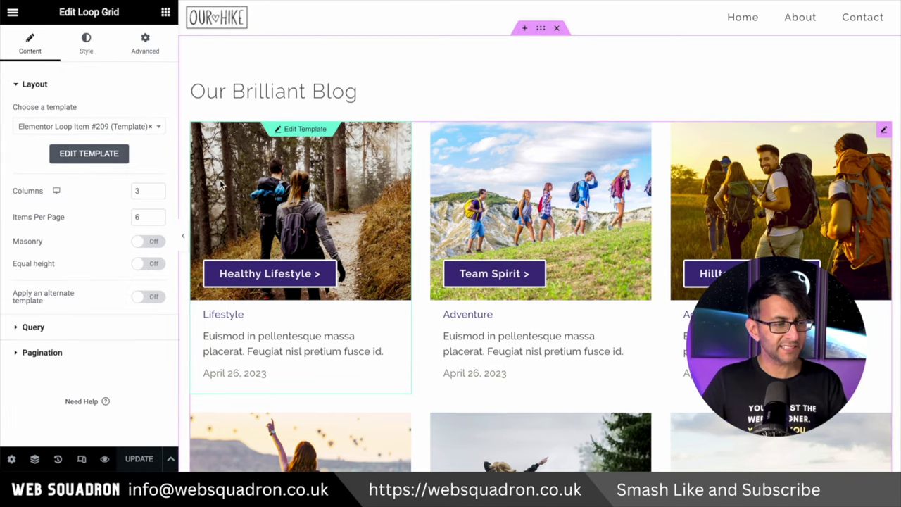
left_click(159, 189)
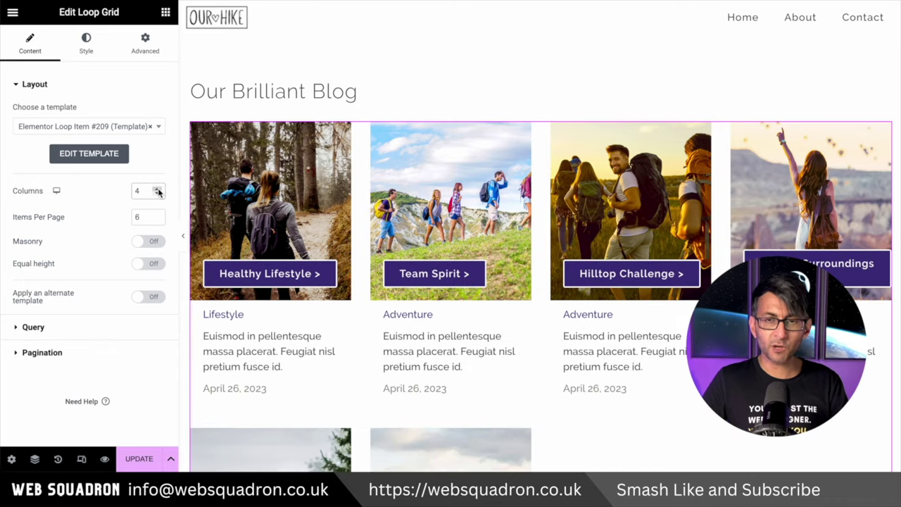
left_click(158, 189)
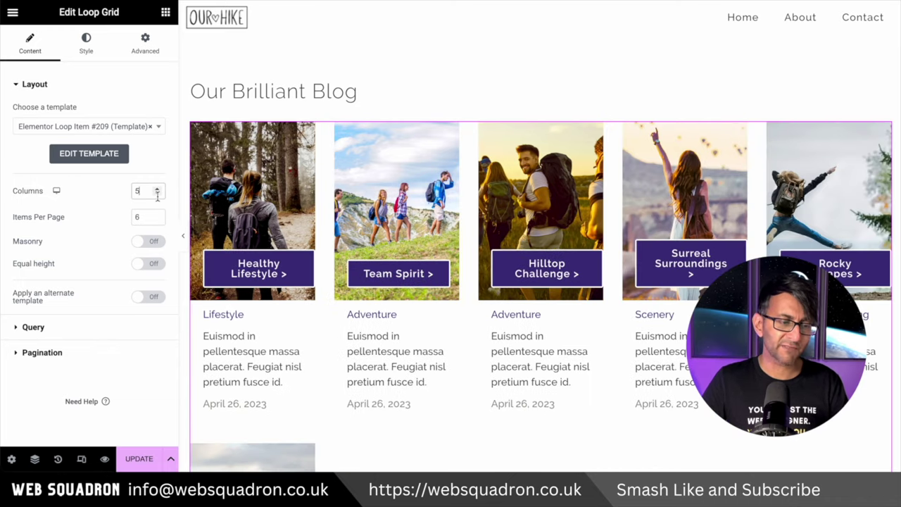
left_click(157, 194)
left_click(157, 194)
left_click(157, 194)
left_click(157, 194)
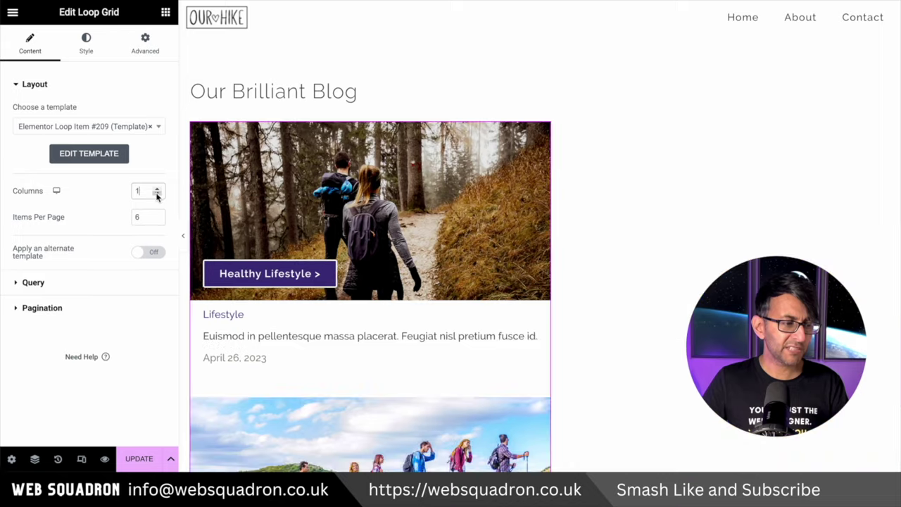
left_click(158, 189)
left_click(158, 189)
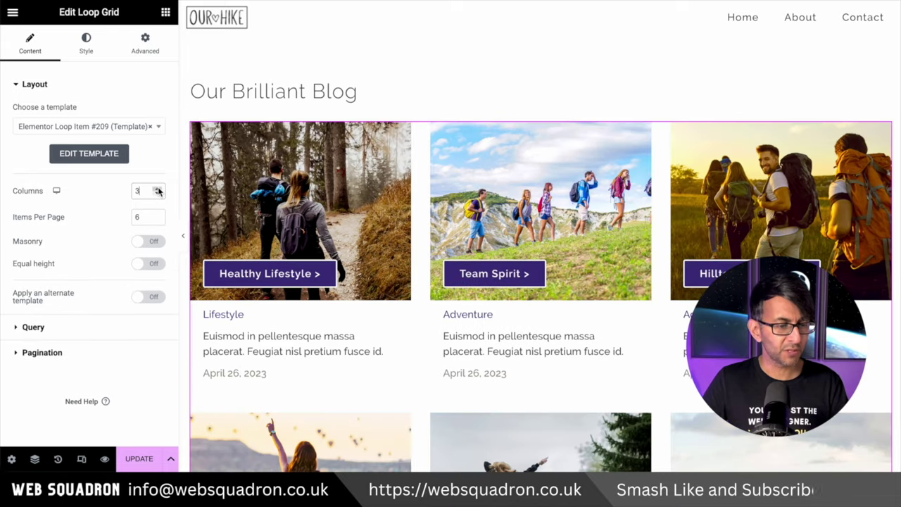
Step: Try Masonry and Equal height on the Loop Grid in turn, switching each off again
left_click(154, 241)
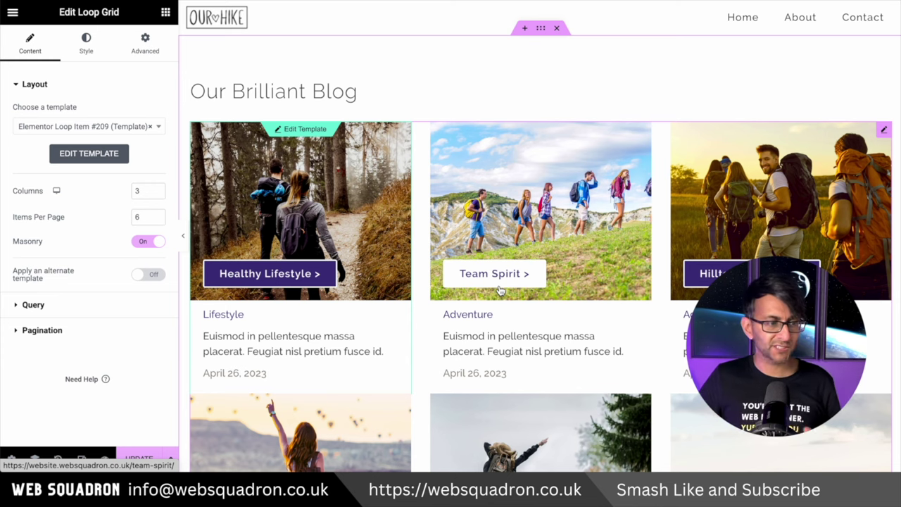
left_click(140, 243)
left_click(153, 264)
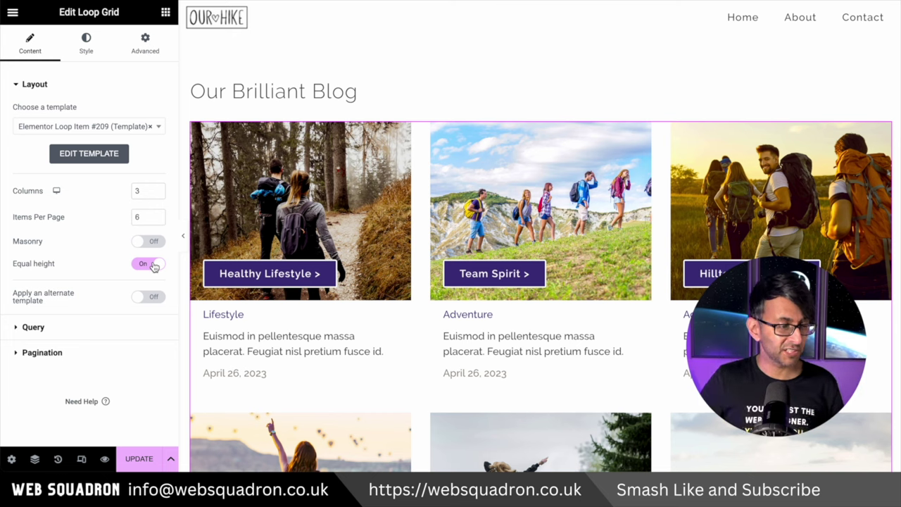
left_click(147, 265)
Step: Set the Loop Grid's query to include posts by Term
left_click(121, 331)
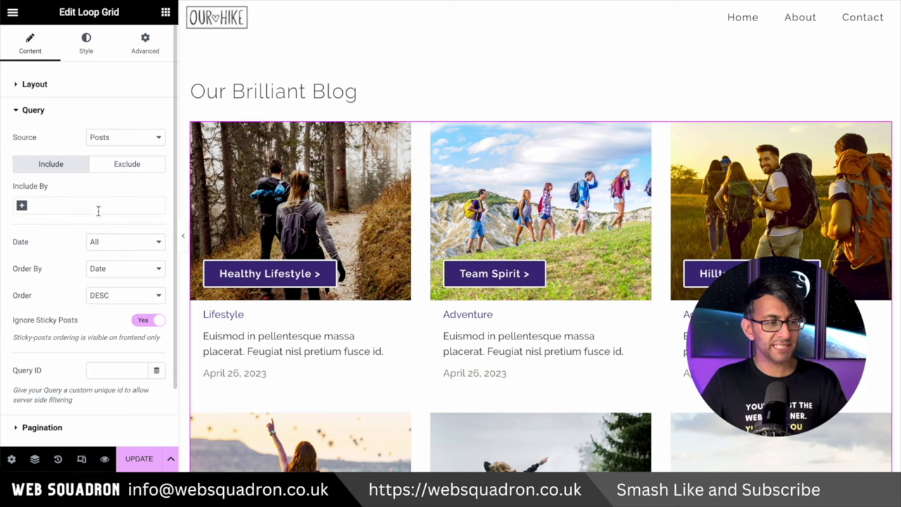
left_click(22, 206)
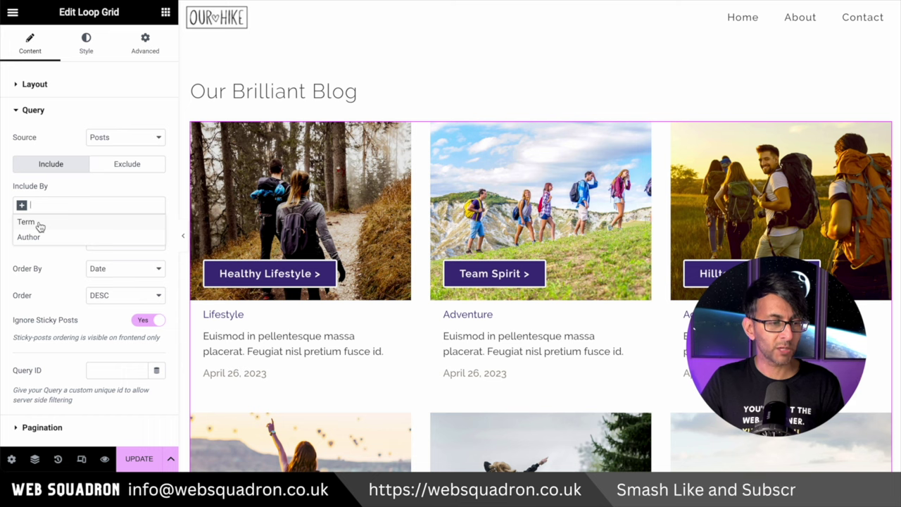
left_click(26, 222)
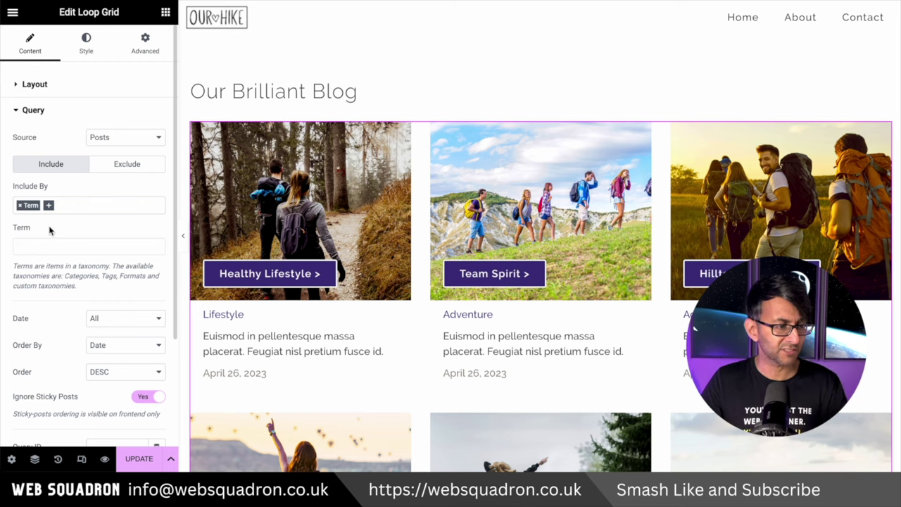
Step: Try filtering the query by the Adventure category, and remove that category from the terms
left_click(38, 244)
type("adv")
left_click(62, 262)
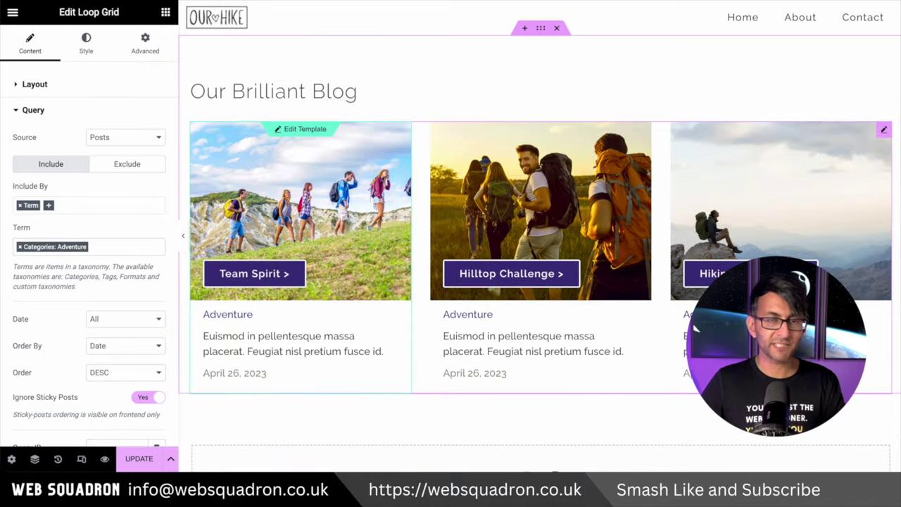
left_click(20, 246)
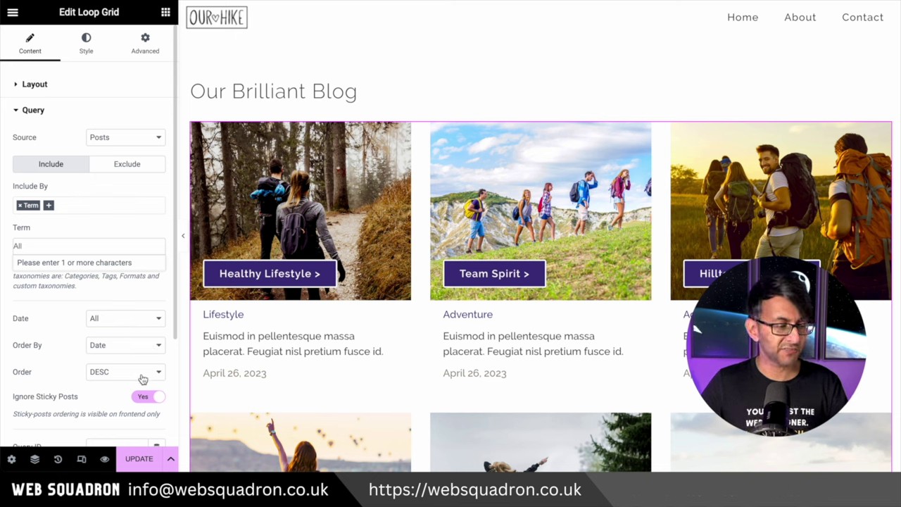
Step: Set the query's sort order to ASC
left_click(139, 372)
left_click(138, 372)
left_click(120, 371)
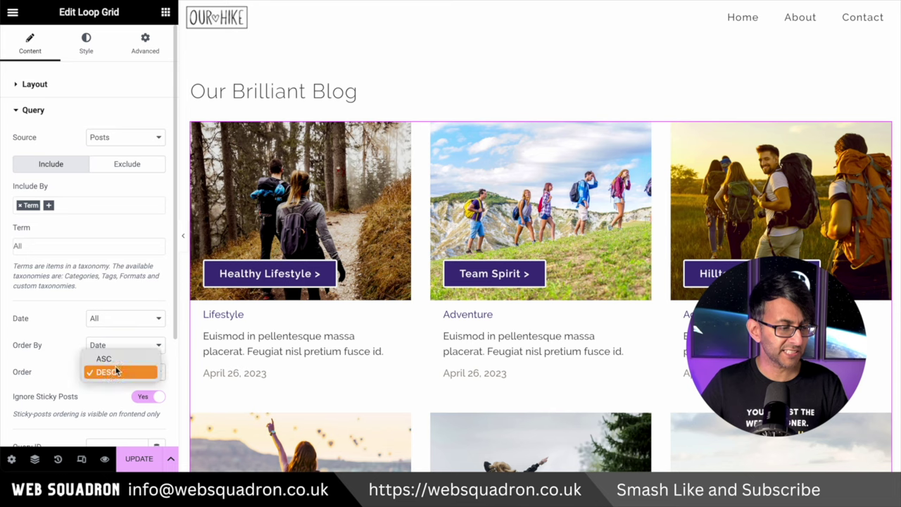
left_click(139, 361)
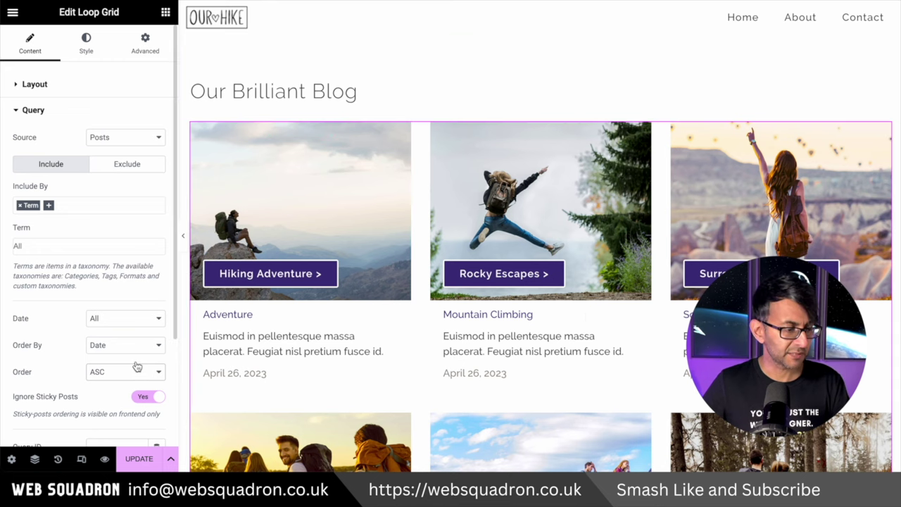
Step: Set the Loop Grid's gap between columns to 0 px
left_click(89, 45)
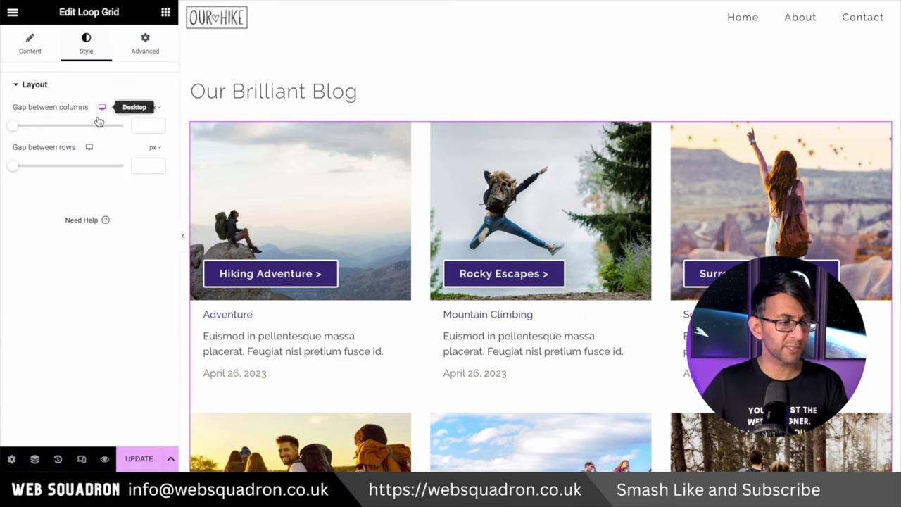
left_click(143, 124)
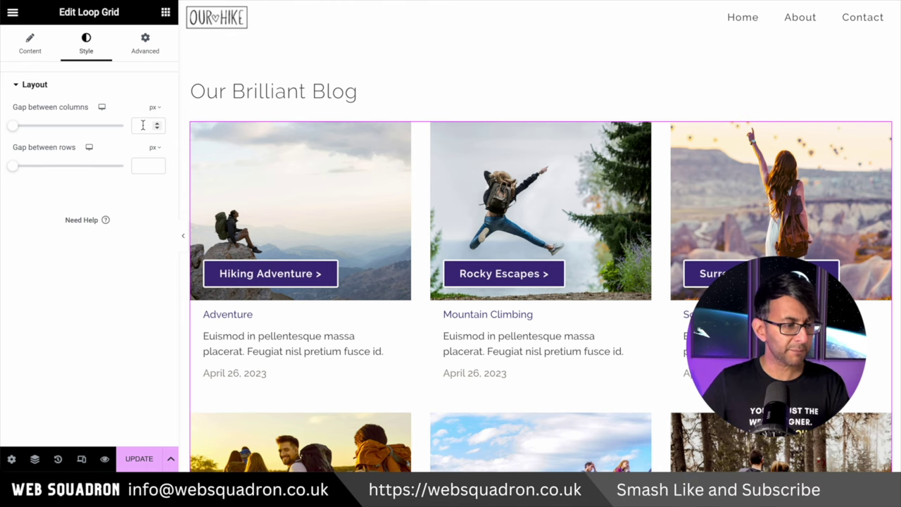
type("0")
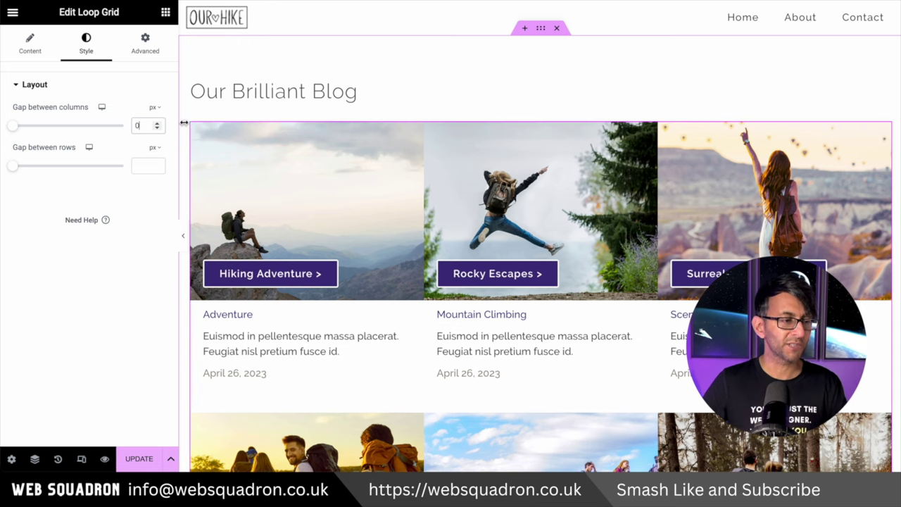
Step: Set the Loop Grid's gap between rows to 0 px and review the card grid
mouse_move(13, 126)
left_mouse_down()
mouse_move(76, 133)
mouse_move(3, 119)
left_mouse_up()
mouse_move(14, 167)
left_mouse_down()
mouse_move(71, 179)
mouse_move(2, 180)
mouse_move(40, 168)
mouse_move(3, 170)
left_mouse_up()
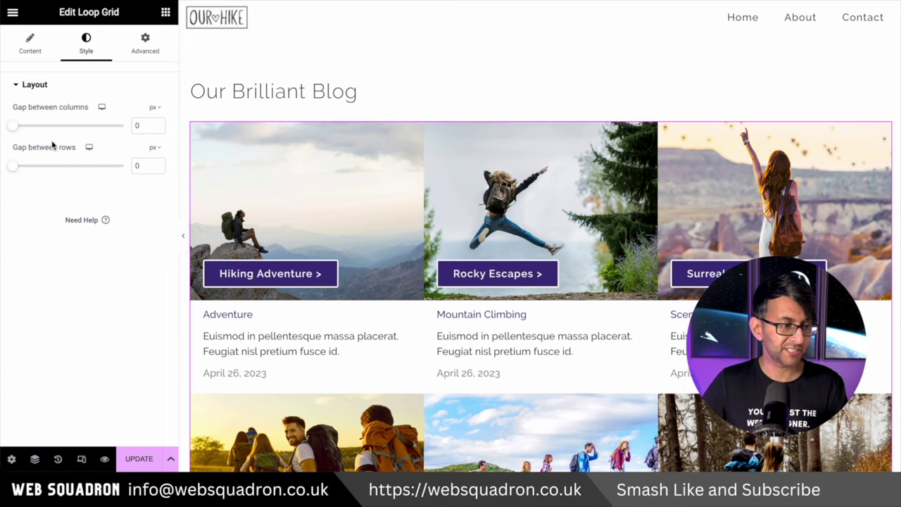
mouse_move(14, 170)
left_mouse_down()
mouse_move(47, 172)
mouse_move(4, 172)
left_mouse_up()
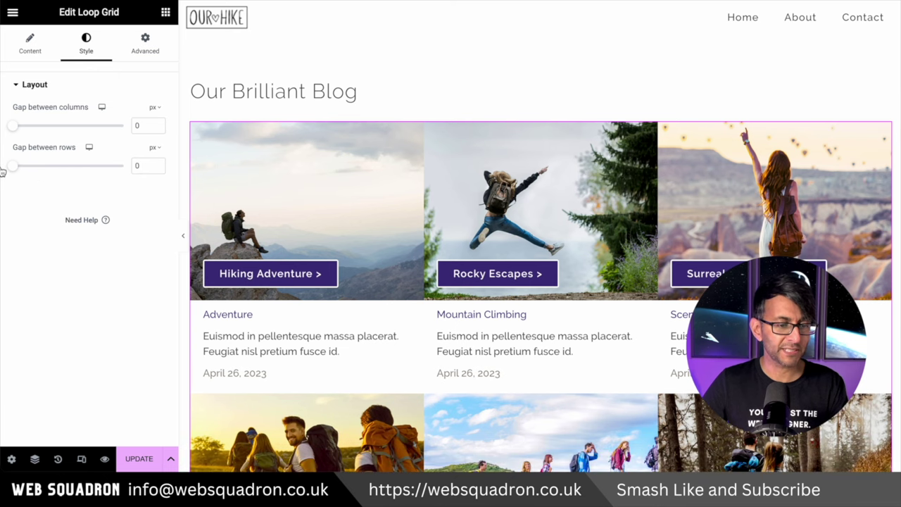
scroll(551, 306, "down", 3)
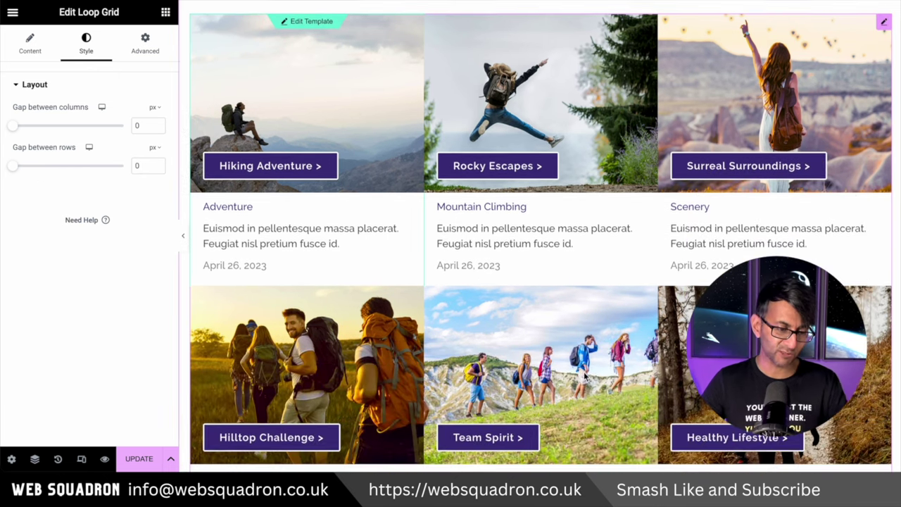
scroll(583, 377, "down", 3)
scroll(583, 377, "up", 4)
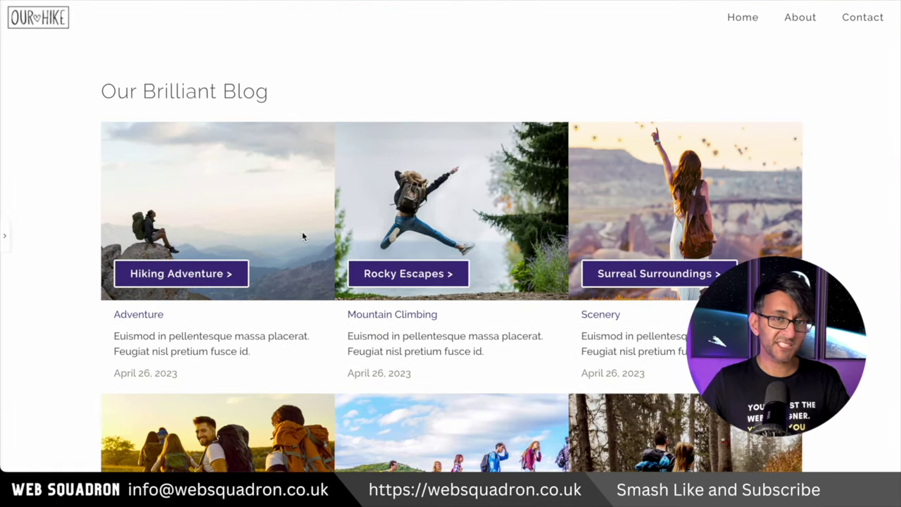
Step: Switch to the mobile preview and open the loop item template for editing, saving the archive changes
left_click(5, 237)
left_click(81, 458)
left_click(509, 13)
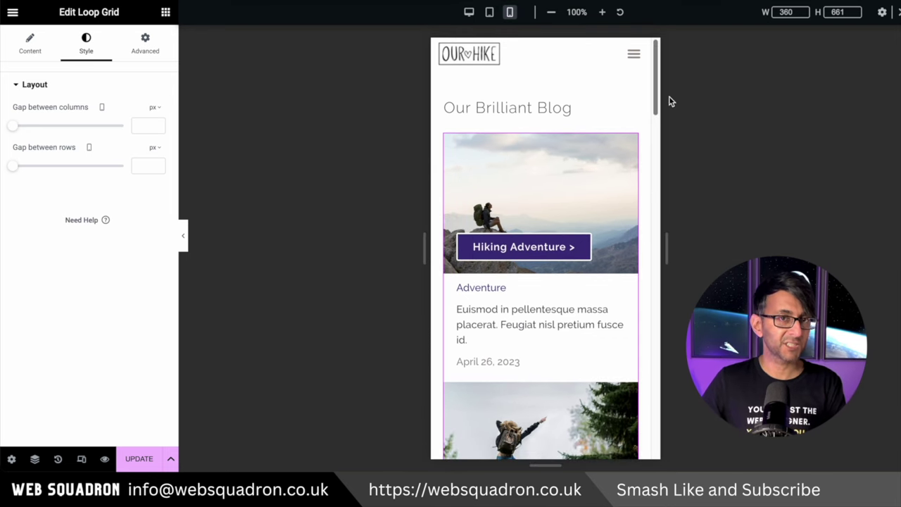
mouse_move(670, 102)
left_mouse_down()
mouse_move(666, 233)
mouse_move(668, 104)
left_mouse_up()
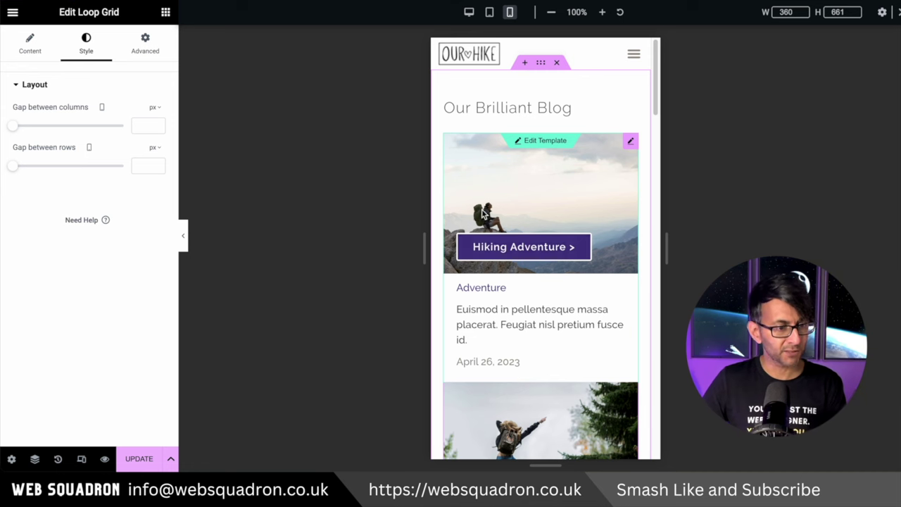
left_click(542, 140)
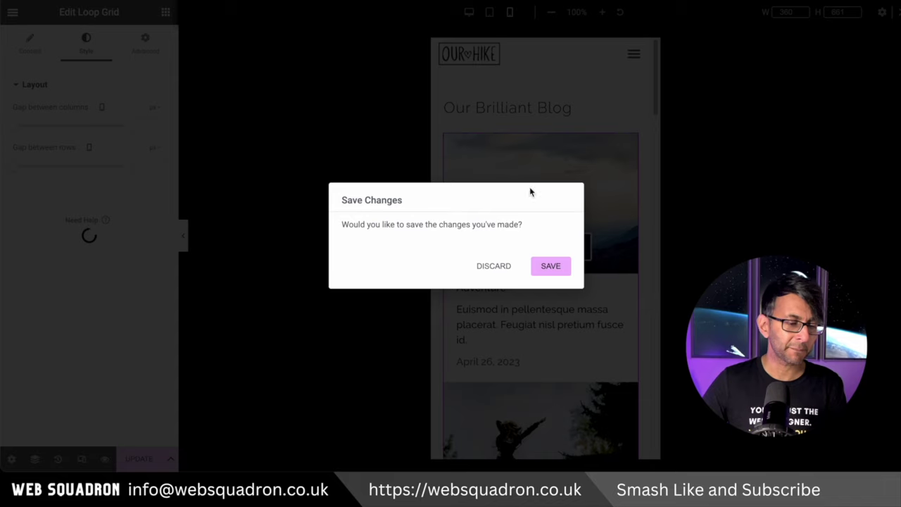
left_click(549, 267)
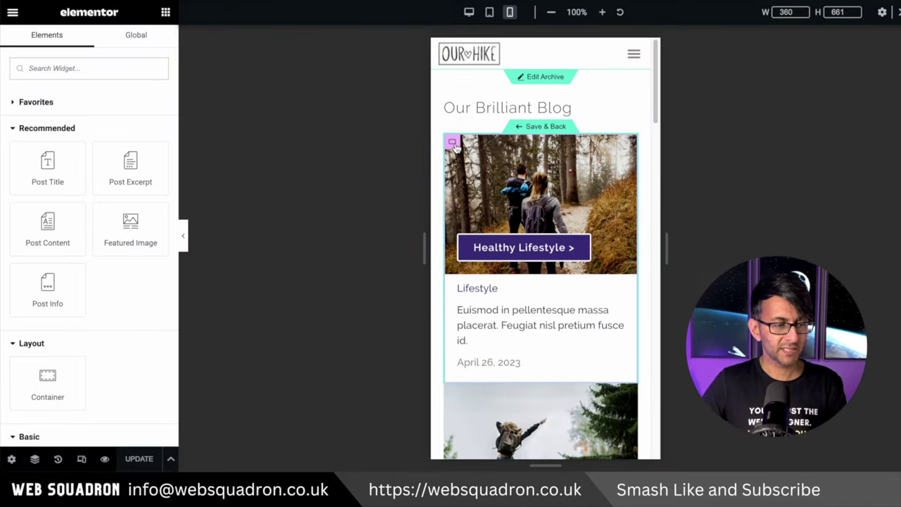
Step: Set the card container's bottom padding to 50 px for mobile
left_click(452, 142)
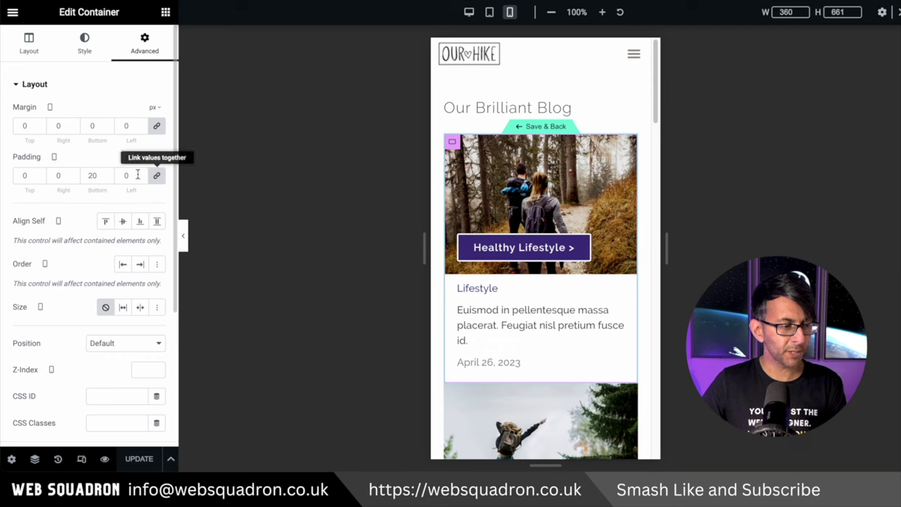
double_click(92, 175)
type("50")
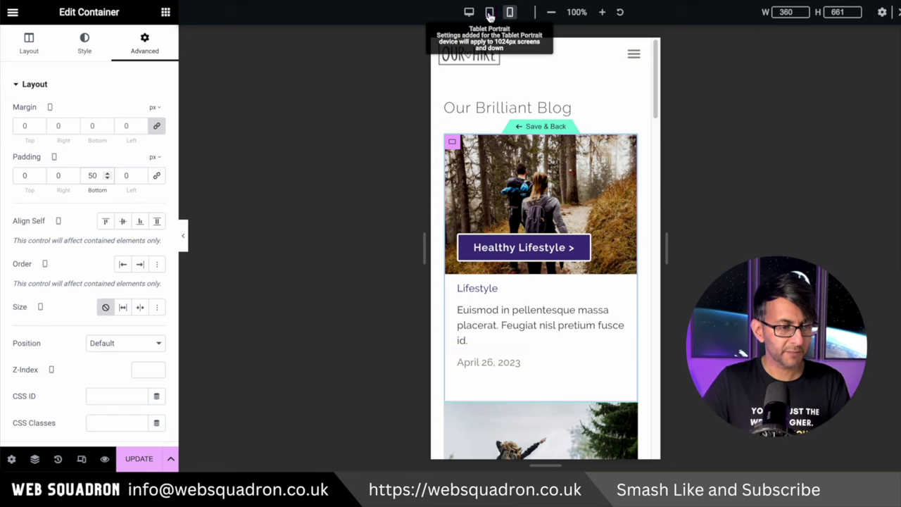
Step: Return to the desktop preview, update the loop item template and go back to the archive template
left_click(469, 14)
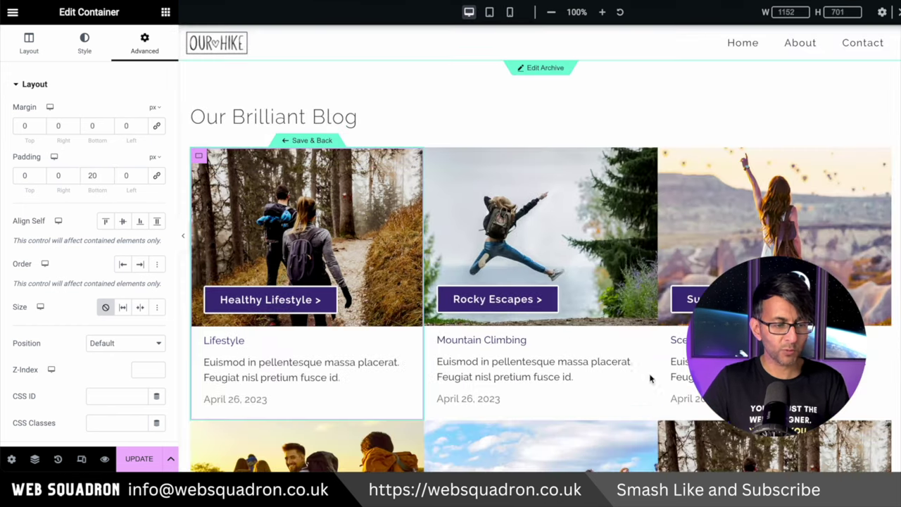
left_click(139, 458)
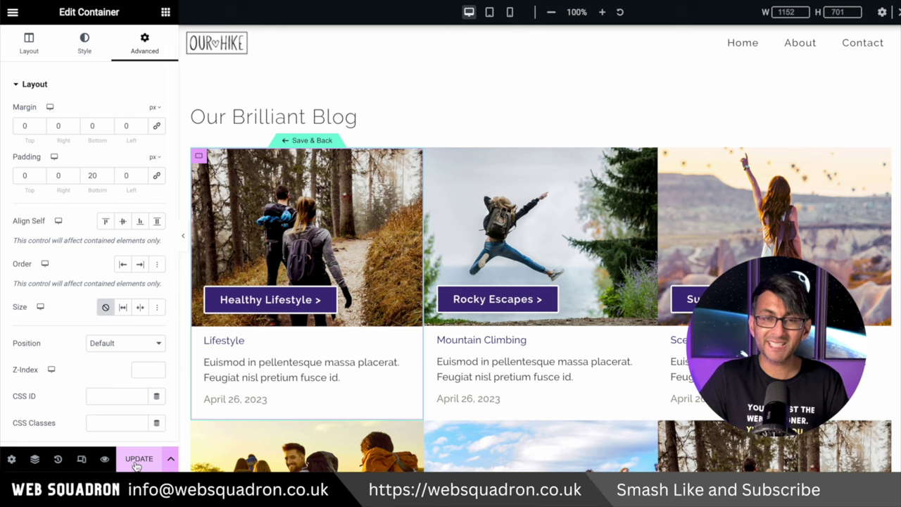
left_click(137, 462)
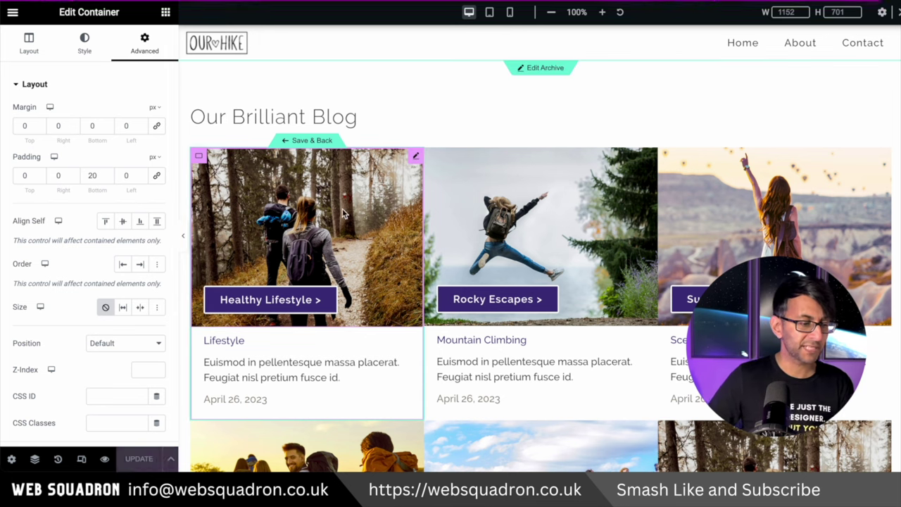
left_click(326, 140)
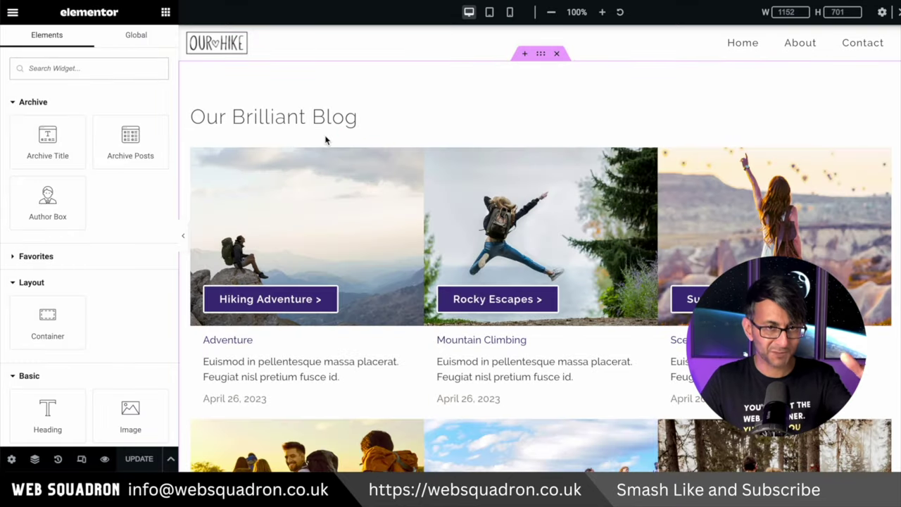
Step: Open the archive template's display conditions
left_click(171, 458)
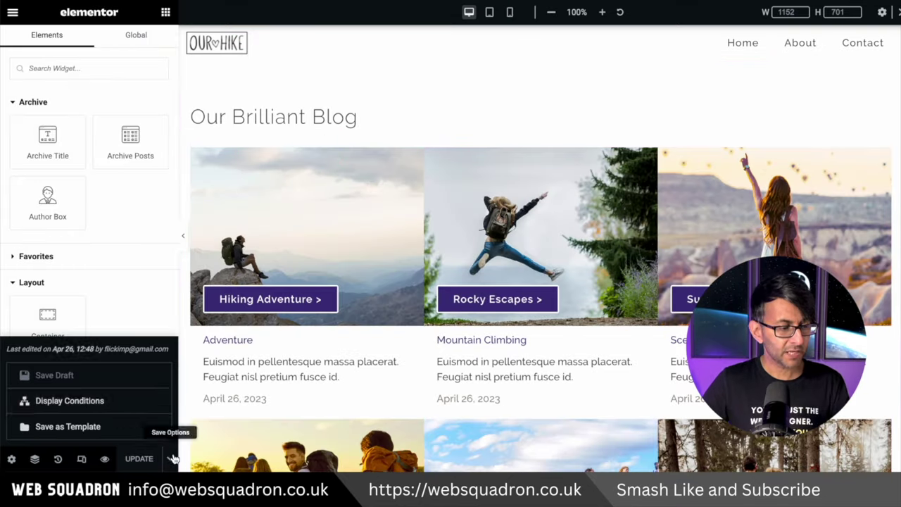
left_click(82, 401)
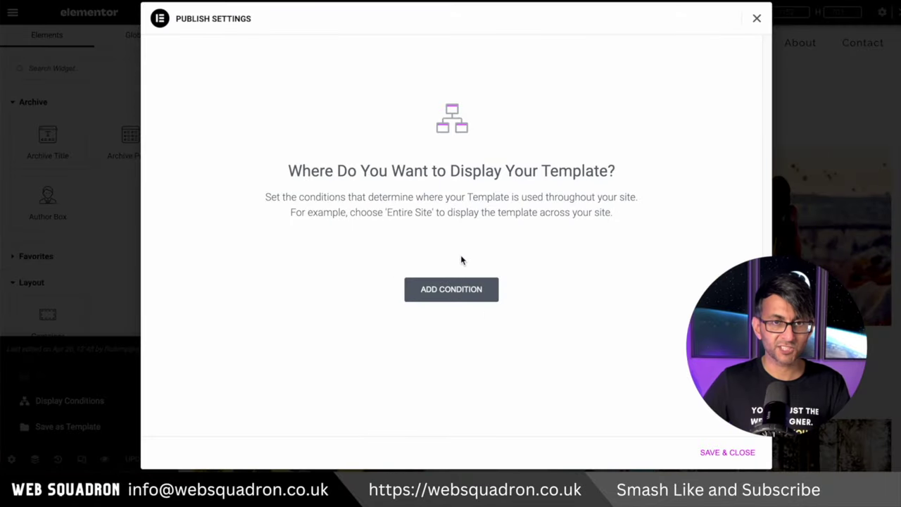
Step: Try an Include condition for the Adventure category, and remove that condition
left_click(453, 288)
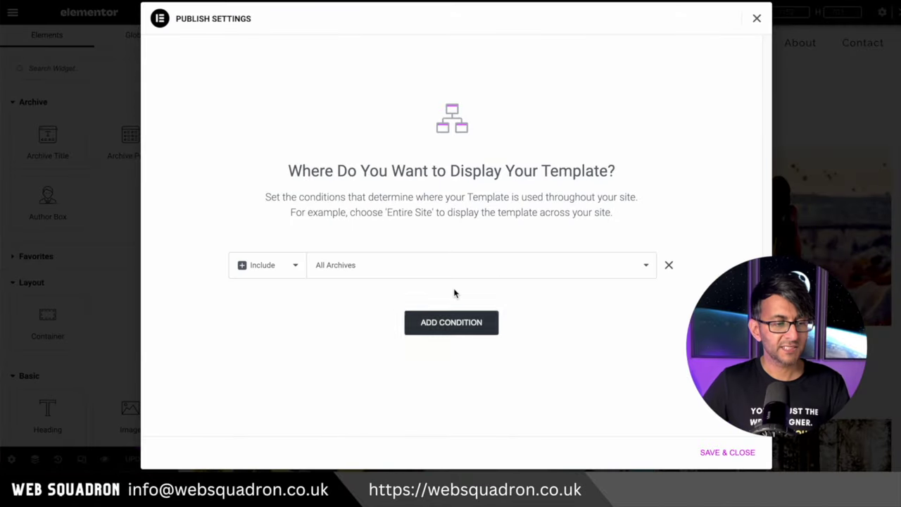
left_click(414, 269)
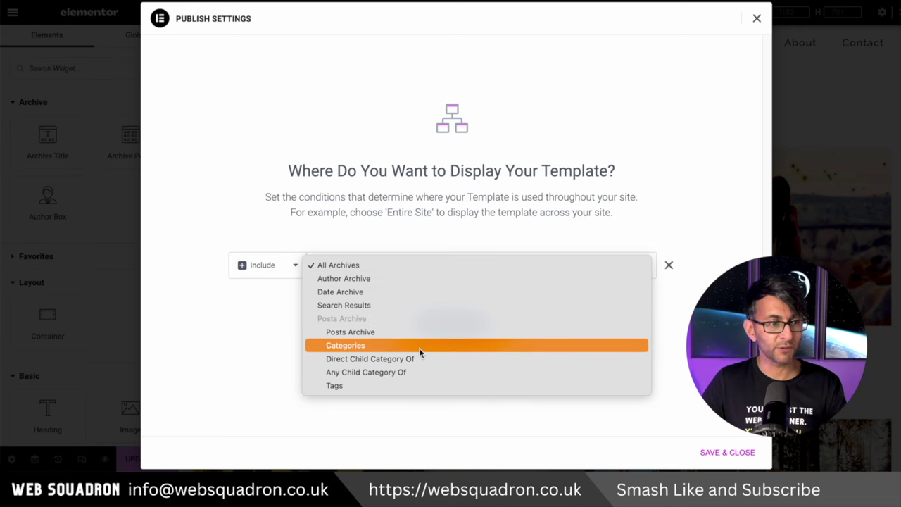
left_click(397, 265)
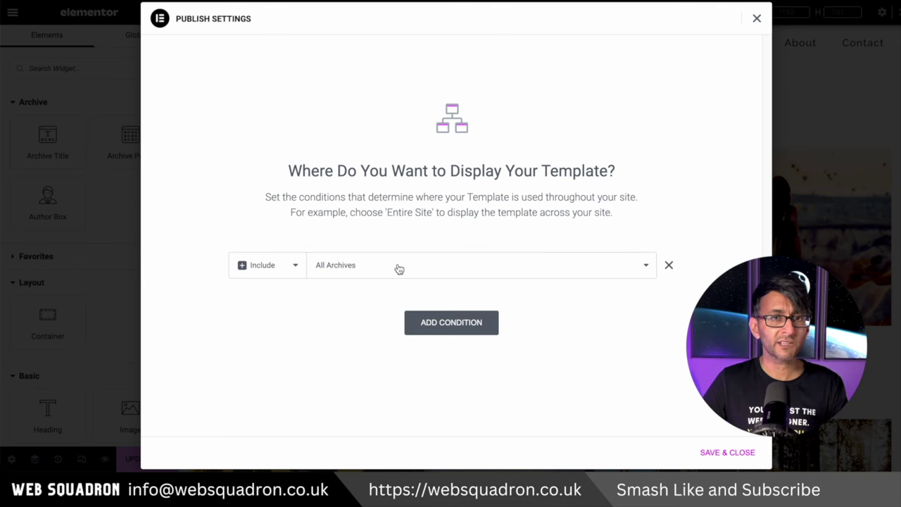
left_click(568, 265)
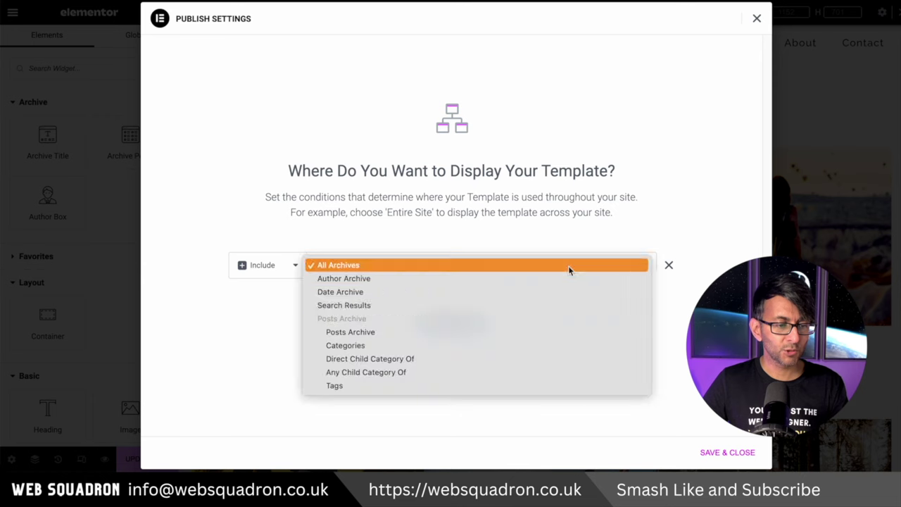
left_click(442, 345)
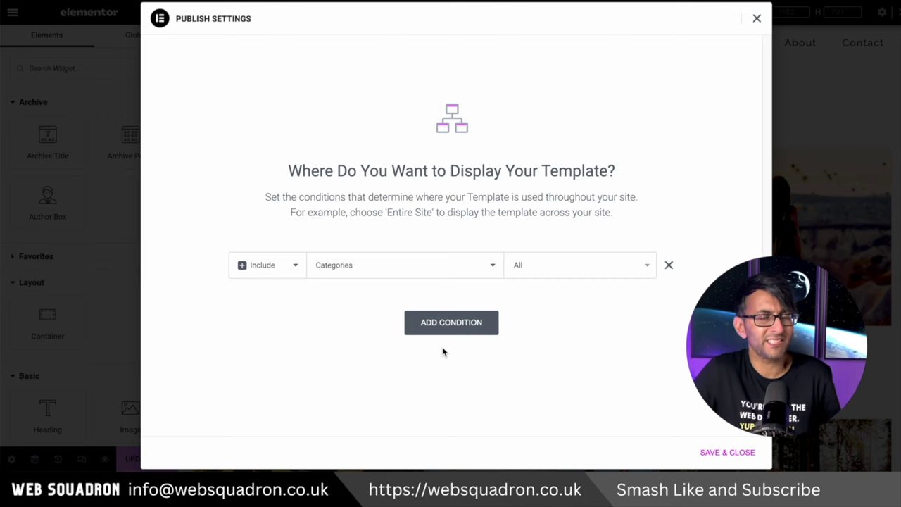
left_click(567, 267)
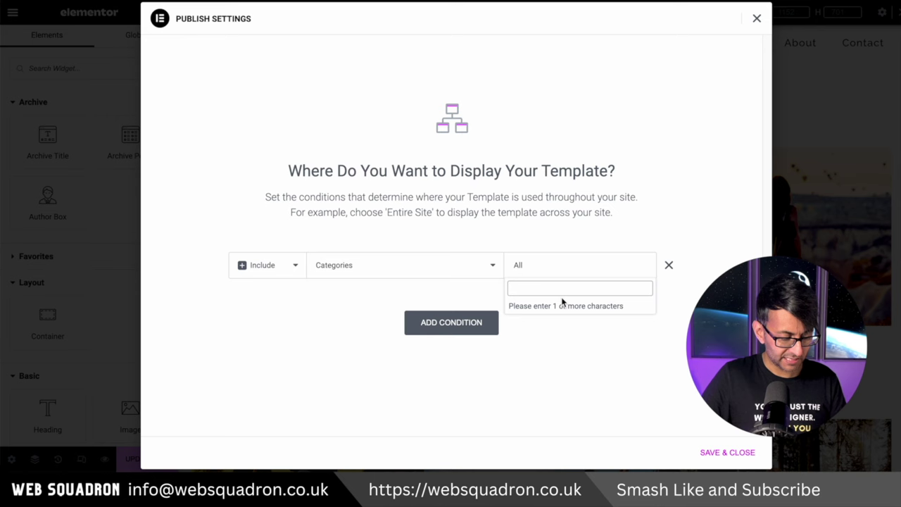
type("adv")
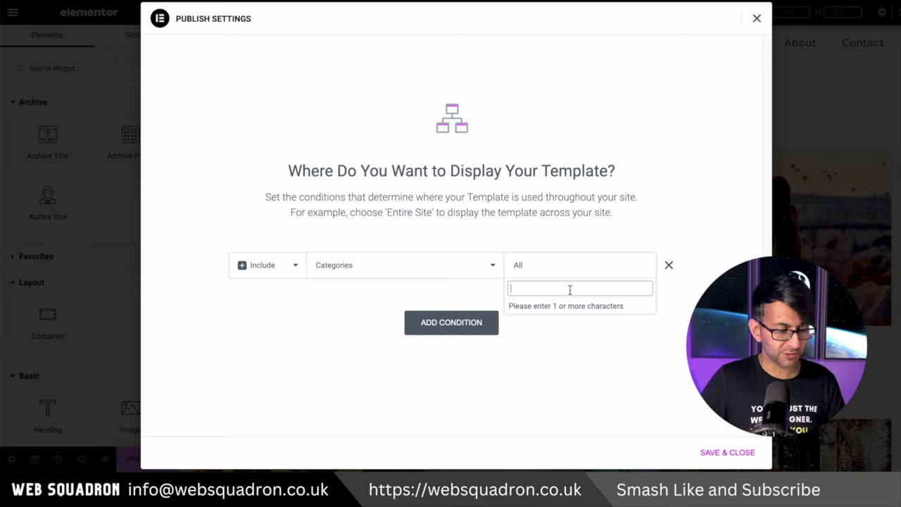
left_click(544, 308)
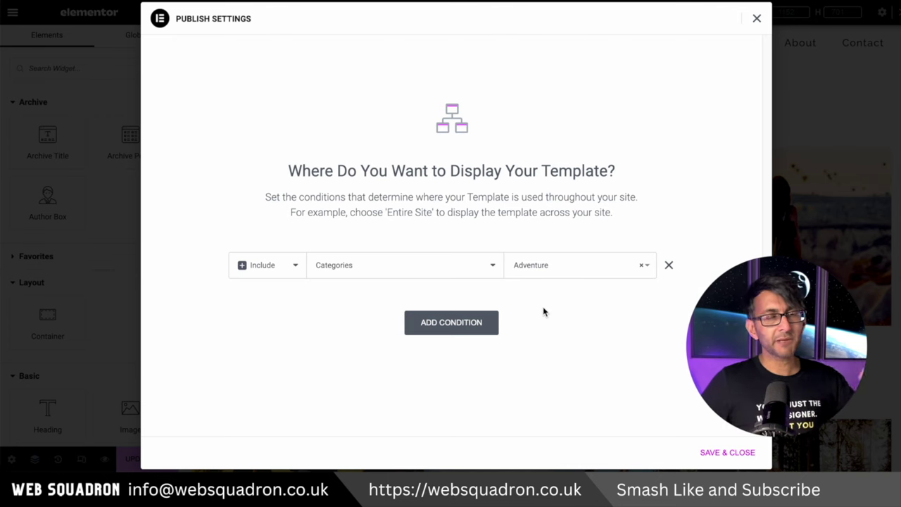
left_click(641, 265)
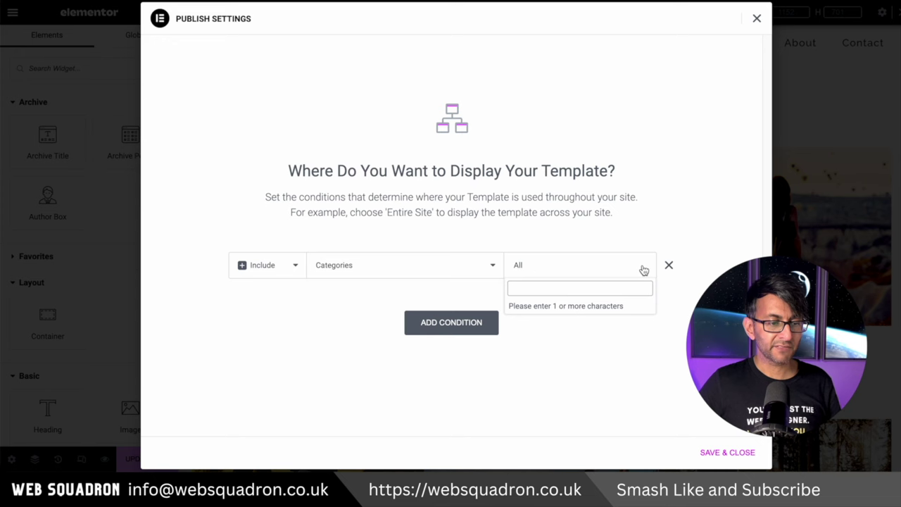
left_click(669, 268)
Step: Add an Include condition for All Archives and save the publish settings
left_click(456, 290)
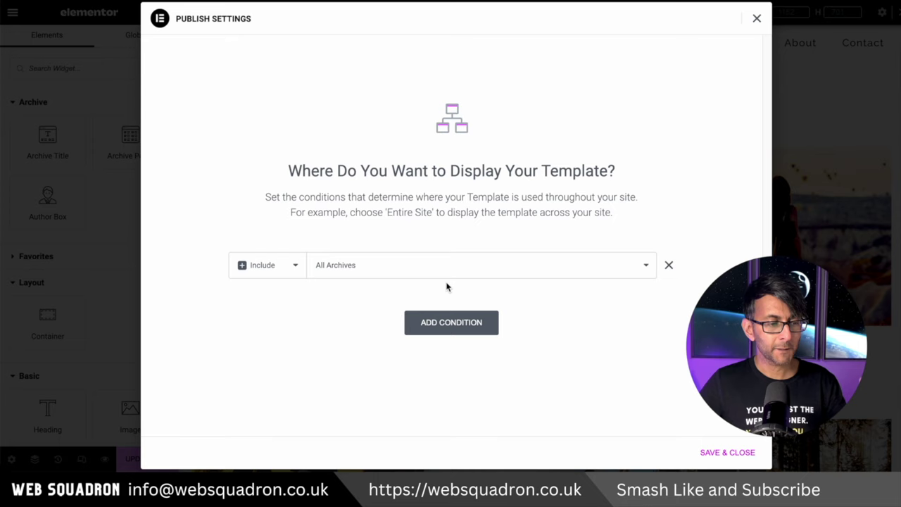
left_click(726, 454)
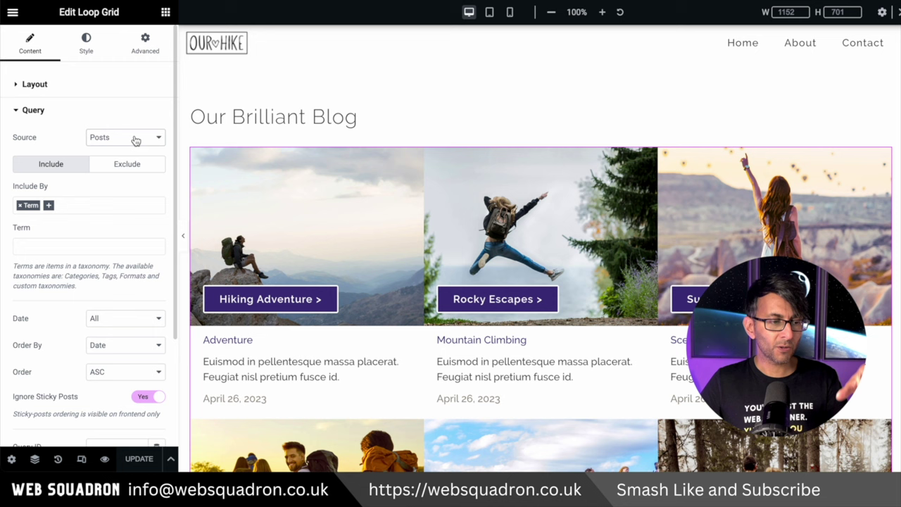
Step: Set the source of the Loop Grid's query to Current Query
left_click(135, 141)
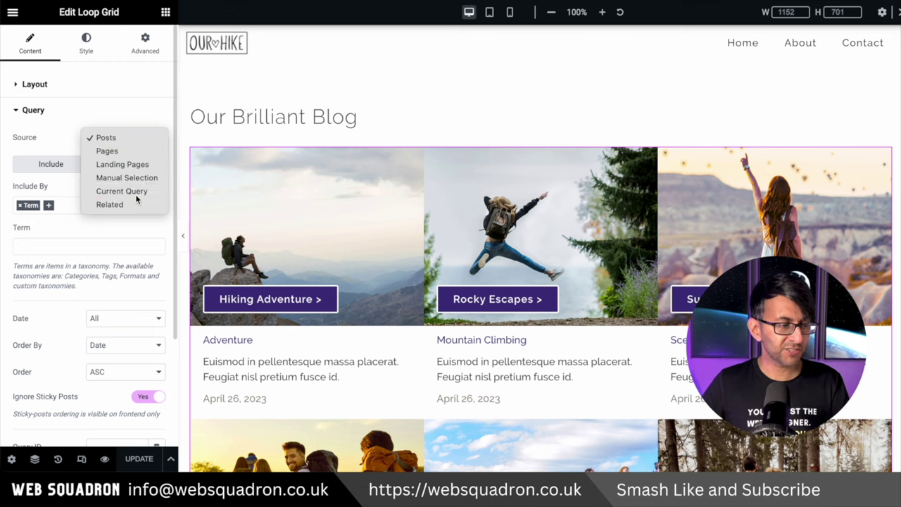
left_click(135, 191)
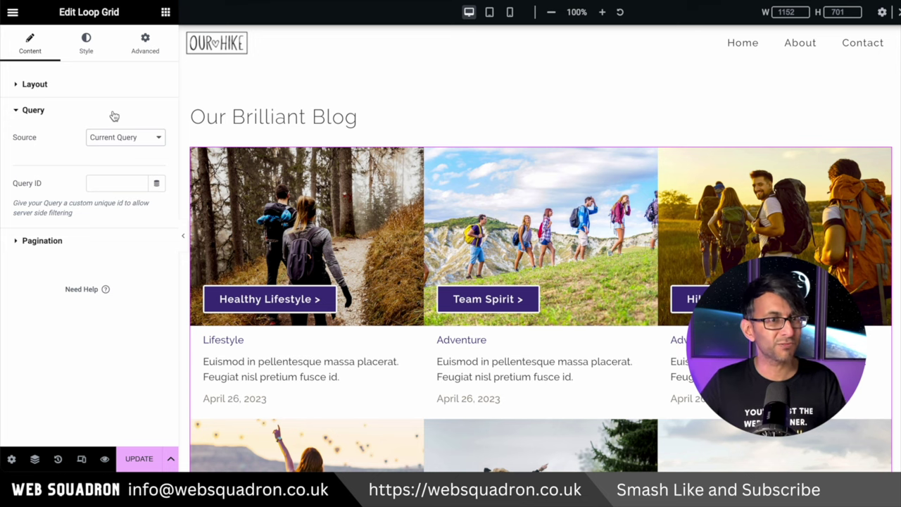
Step: Copy the container holding the blog heading and grid, and update the archive template
right_click(546, 54)
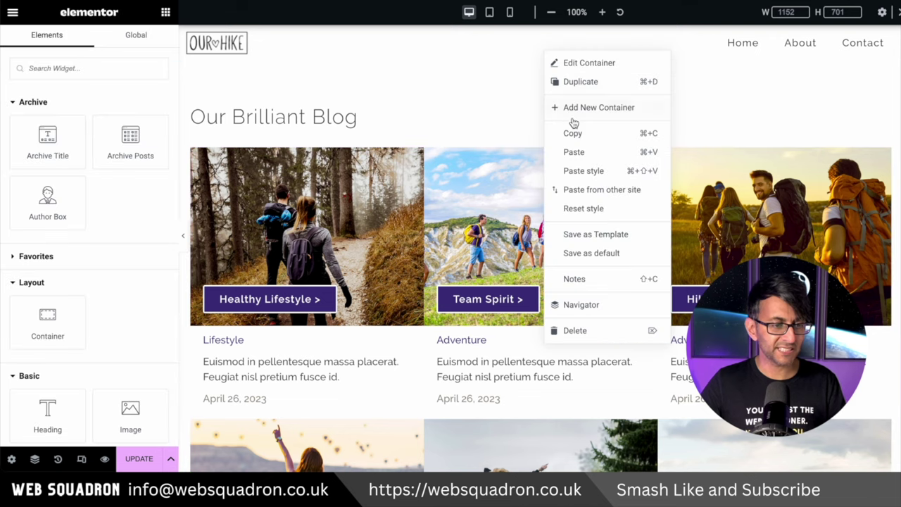
left_click(576, 133)
left_click(138, 457)
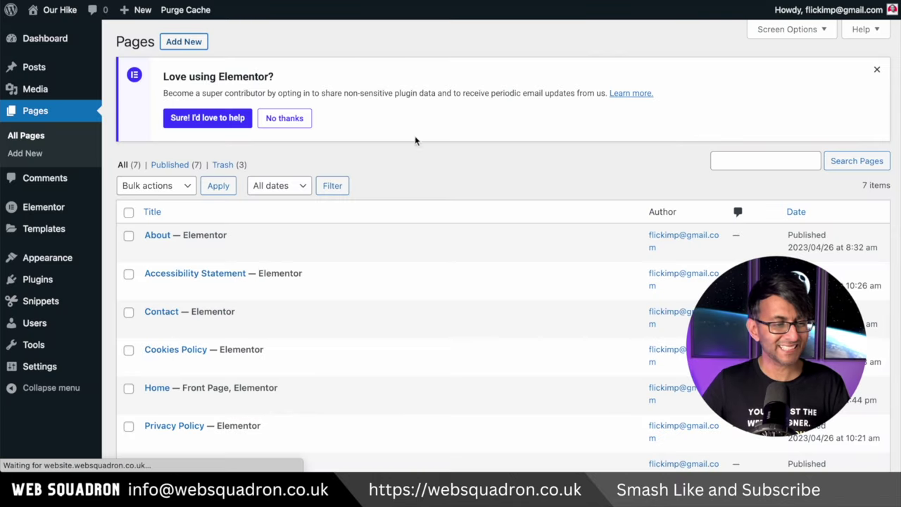
Step: Title the new page "Blog" and open it in the Elementor editor
type("Blof")
key("BackSpace")
type("g")
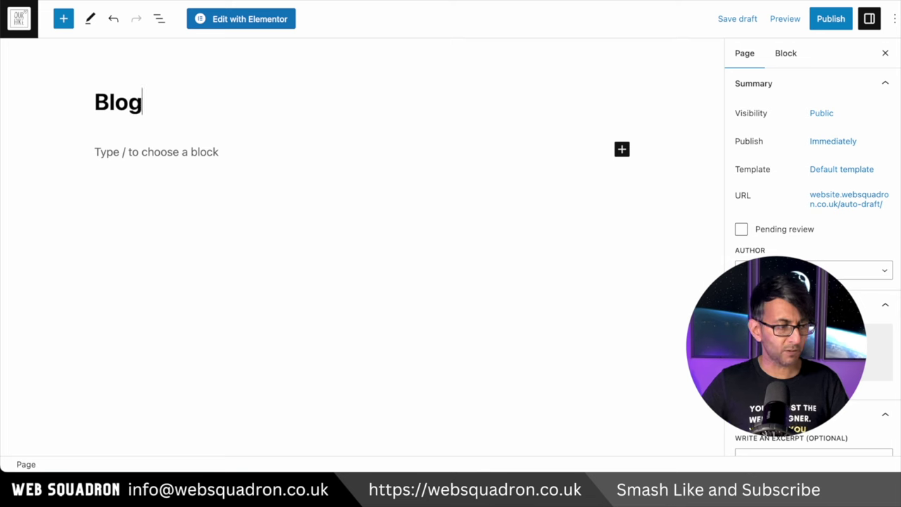
left_click(252, 21)
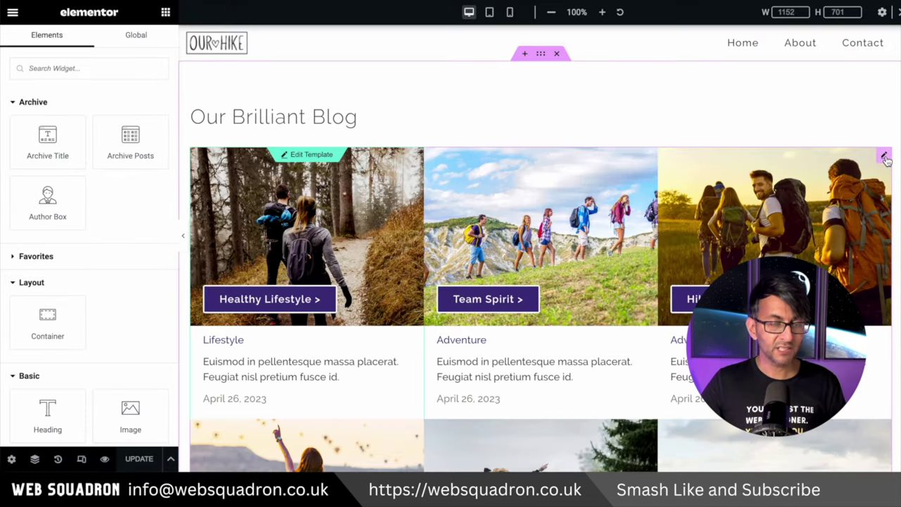
Step: Open the query settings of the archive template's Loop Grid
left_click(885, 156)
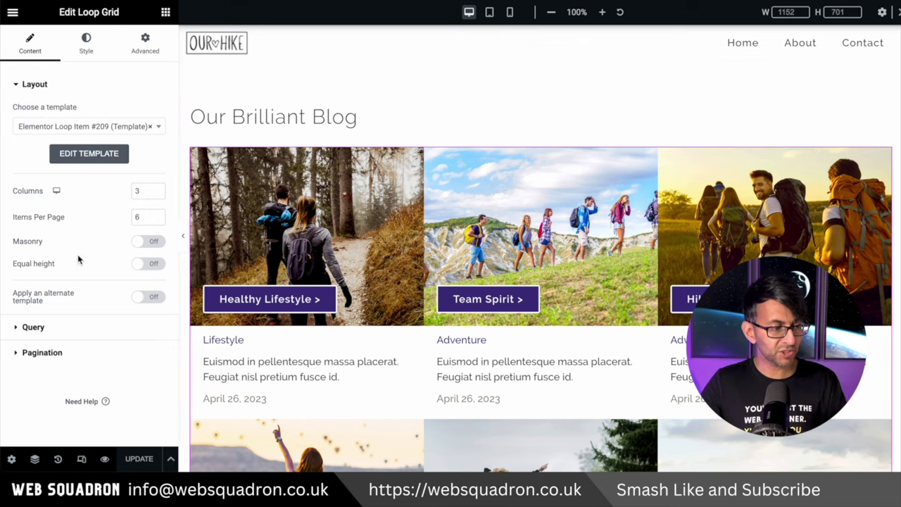
left_click(78, 327)
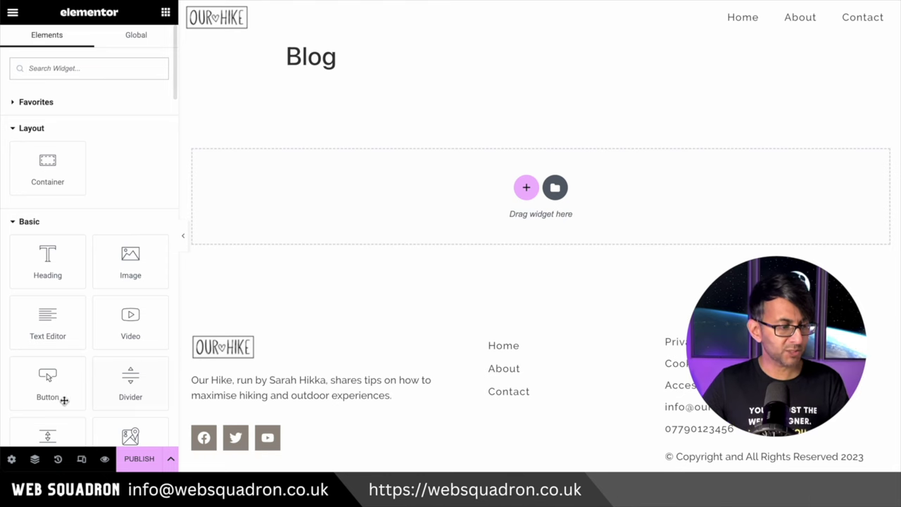
Step: Hide the Blog page's title and paste the copied container with the blog heading and post grid into the page
left_click(11, 459)
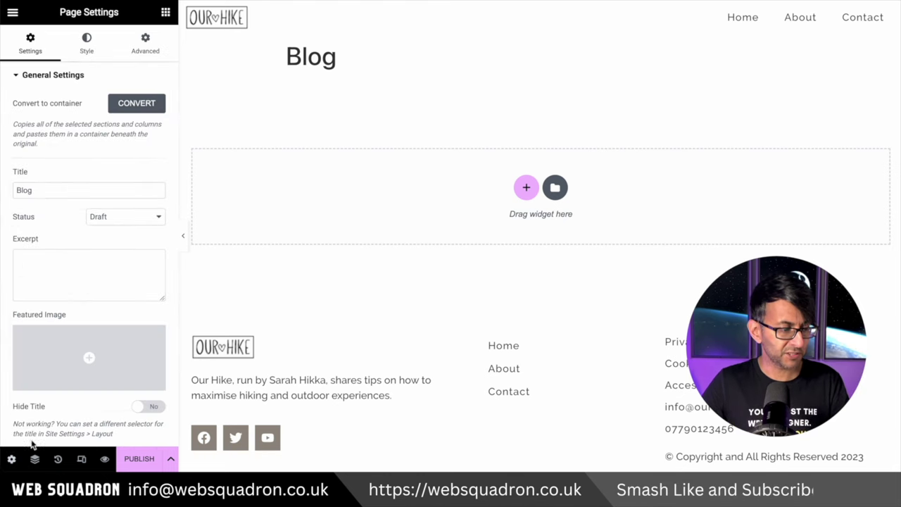
left_click(155, 409)
right_click(400, 143)
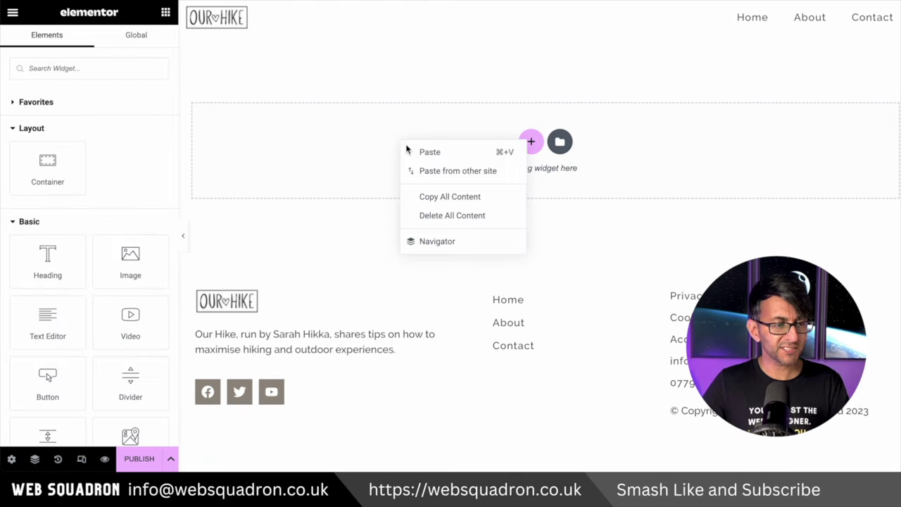
left_click(450, 153)
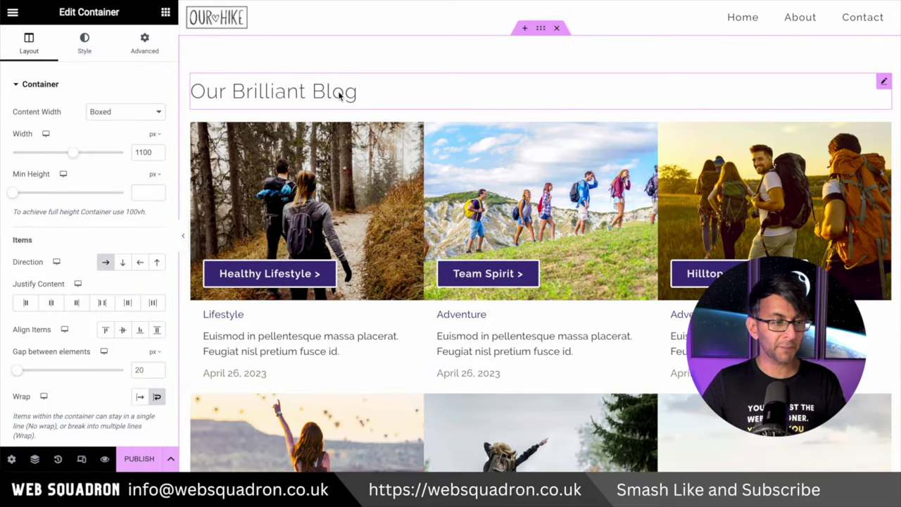
Step: Set the source of the Blog page's Loop Grid query to Posts and publish the page
left_click(883, 133)
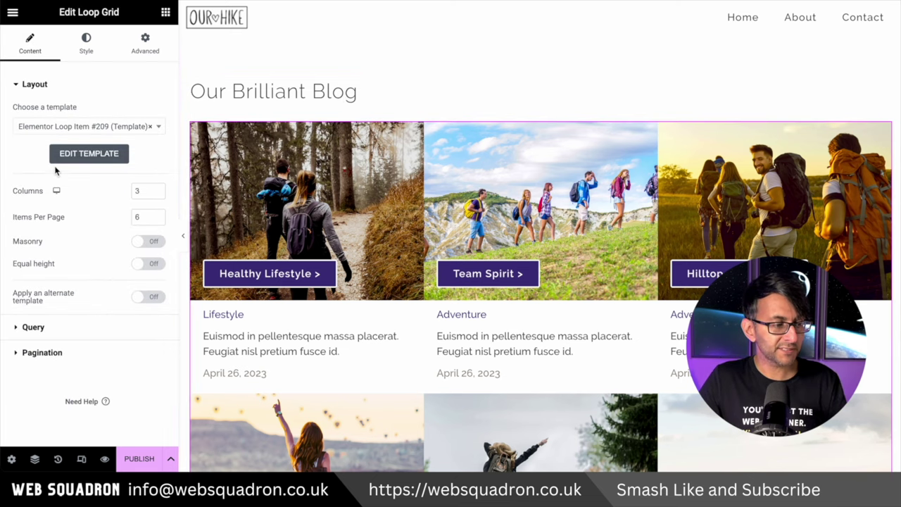
left_click(71, 325)
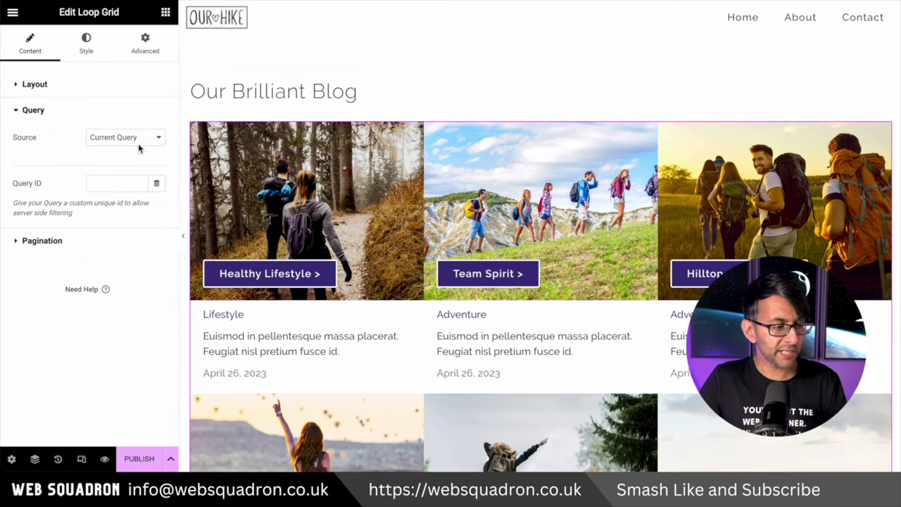
left_click(144, 120)
left_click(54, 112)
left_click(120, 138)
left_click(122, 84)
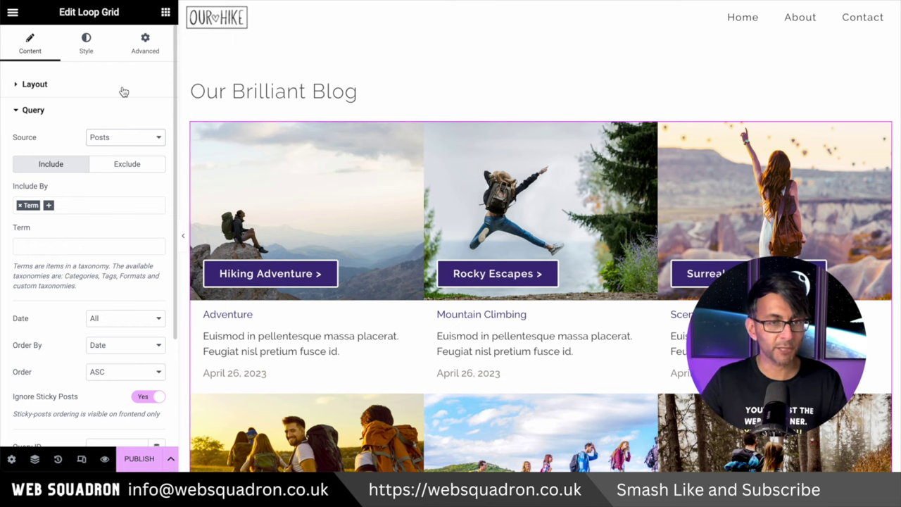
left_click(136, 460)
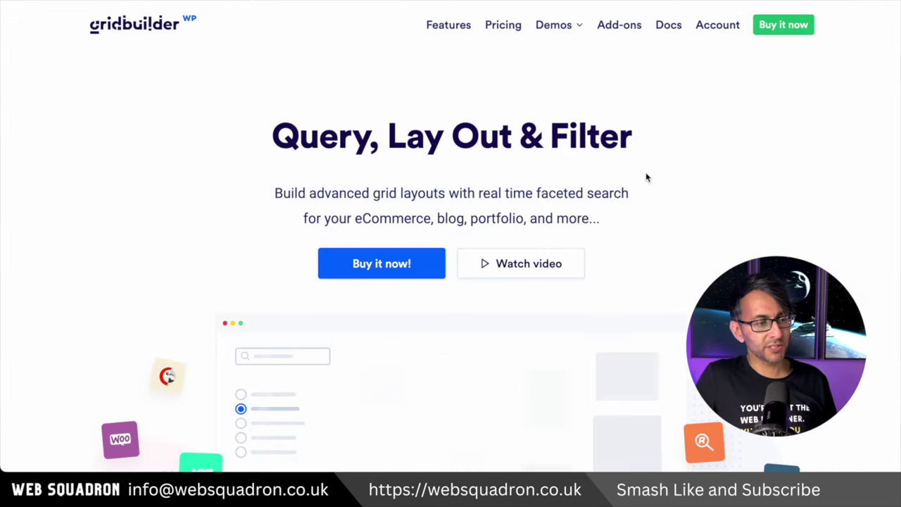
Step: Look through the subscription plans on the WP Grid Builder website's pricing page
left_click(492, 27)
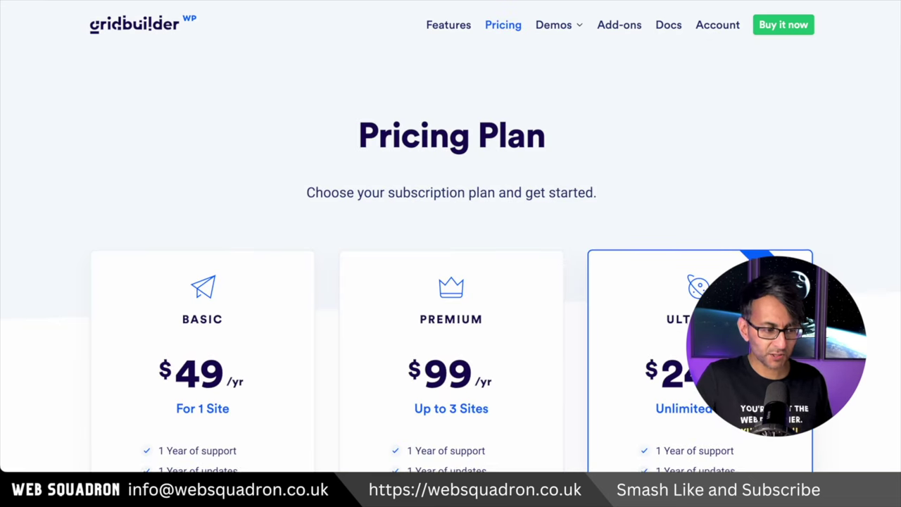
scroll(450, 282, "down", 1)
scroll(450, 281, "down", 2)
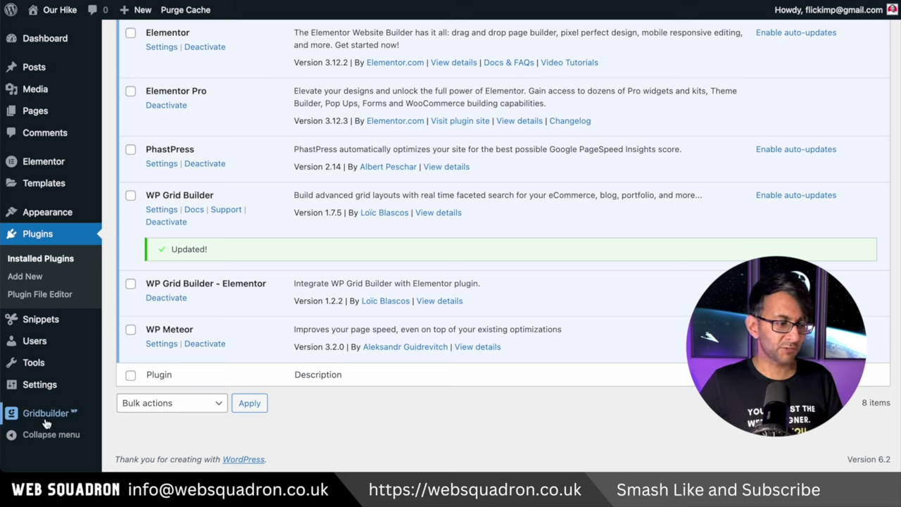
Step: Create a new facet named "Categories" in the site's WP Grid Builder plugin and save it
mouse_move(46, 422)
left_click(131, 373)
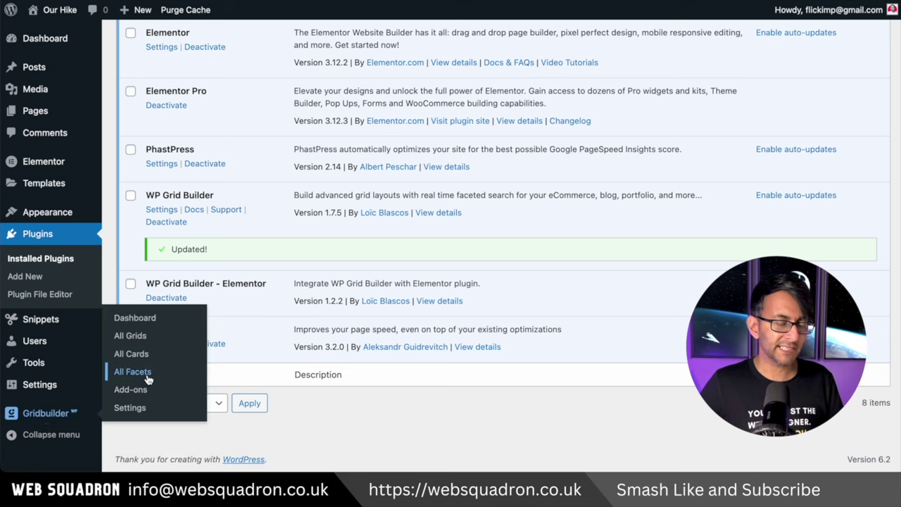
scroll(518, 366, "down", 3)
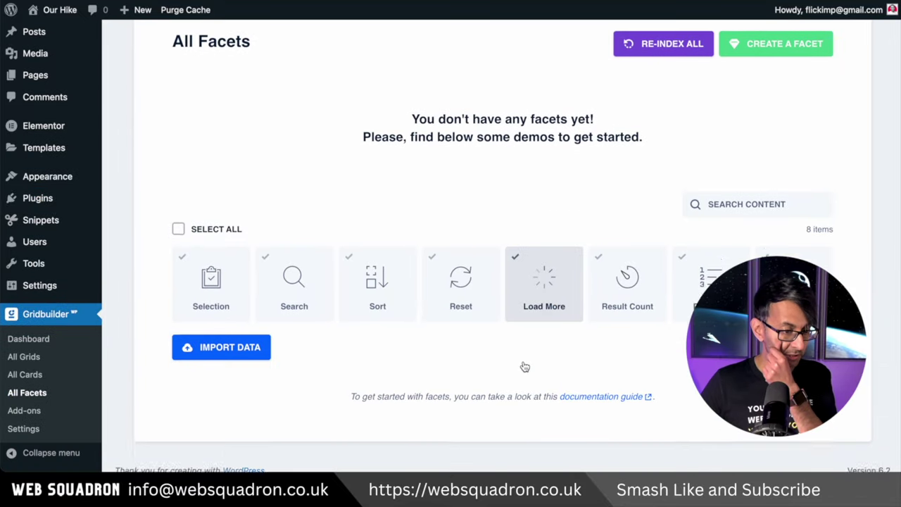
scroll(554, 335, "up", 2)
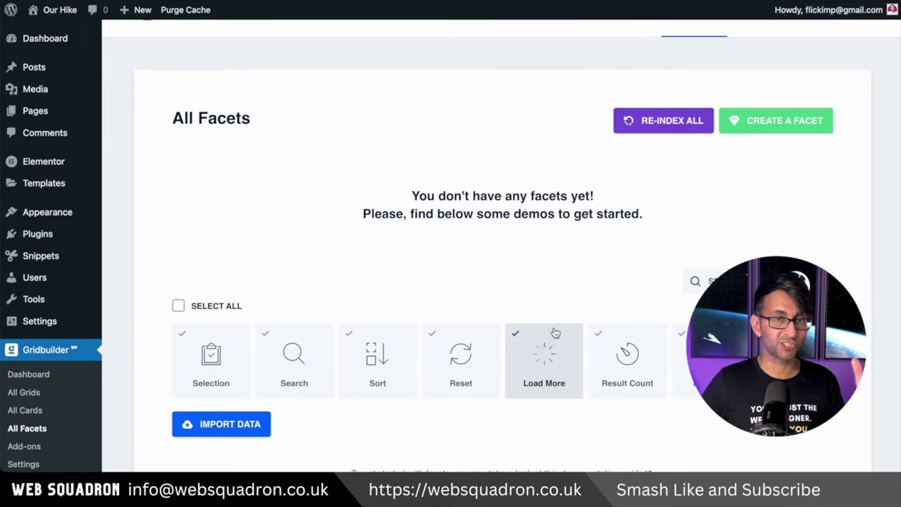
left_click(770, 125)
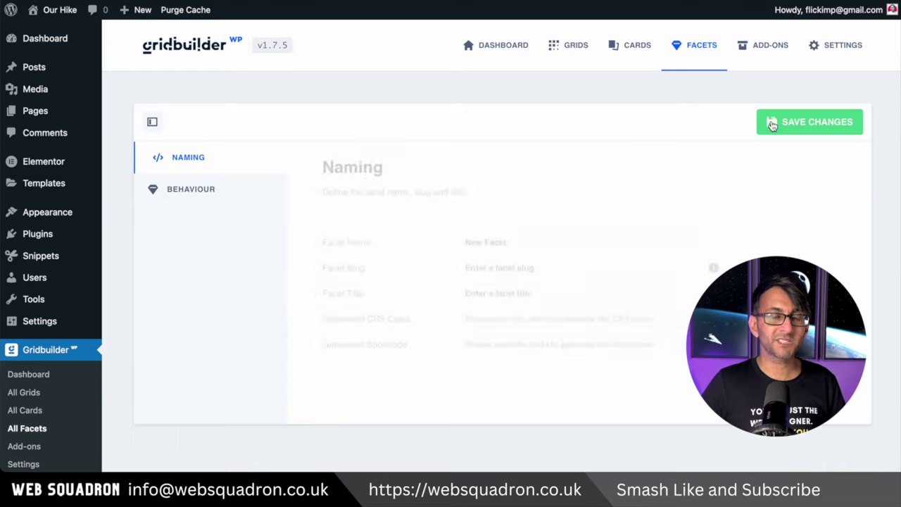
triple_click(493, 244)
type("Categories")
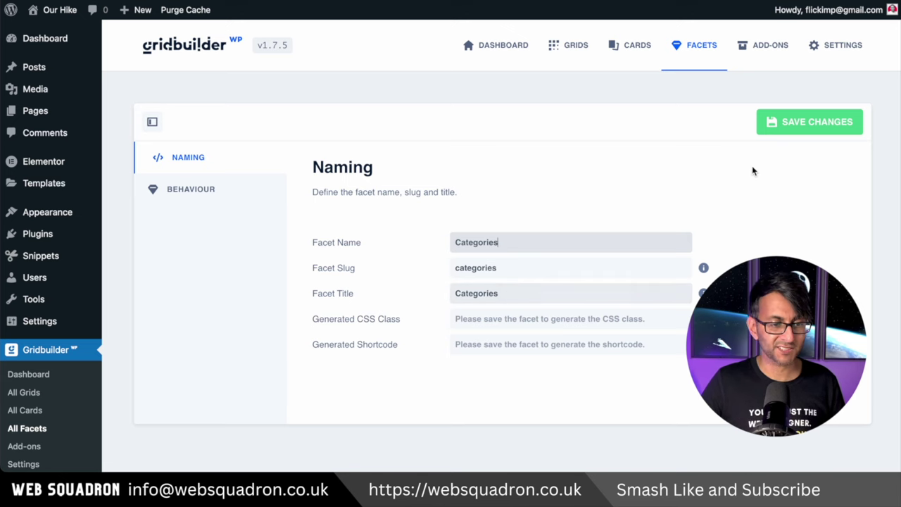
left_click(787, 126)
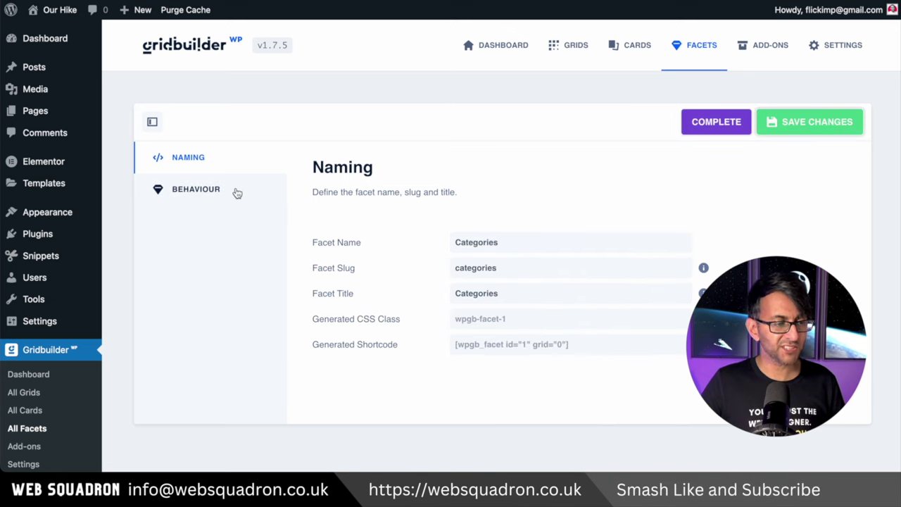
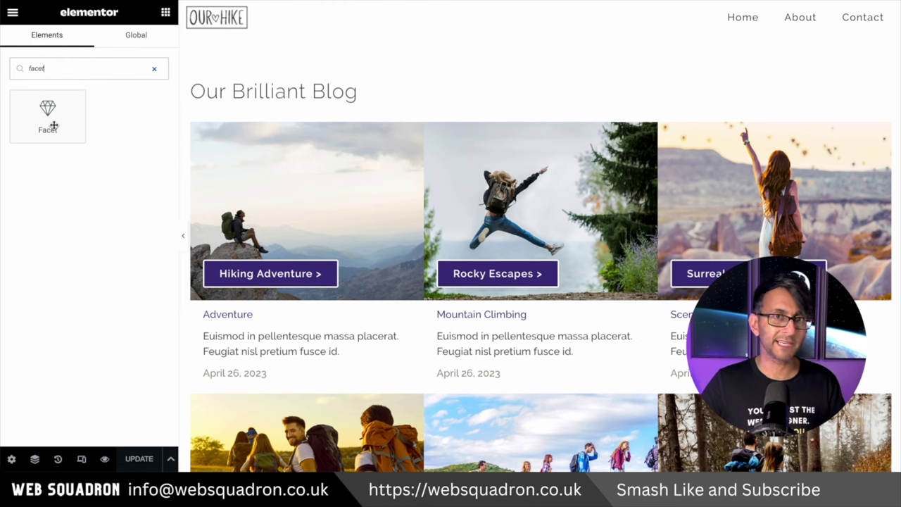
Step: Add a Facet widget between the blog heading and the post grid in Elementor, using the Categories facet
left_click_drag(42, 127, 295, 118)
left_click(136, 127)
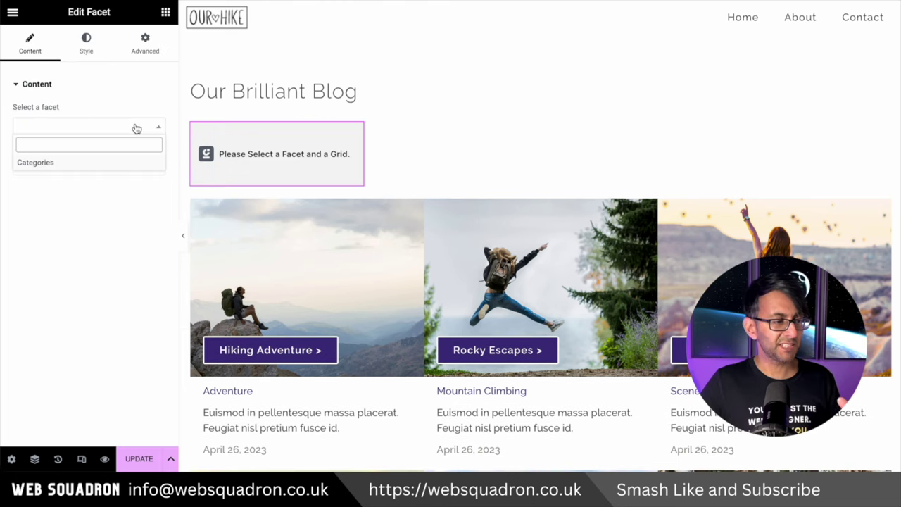
left_click(71, 166)
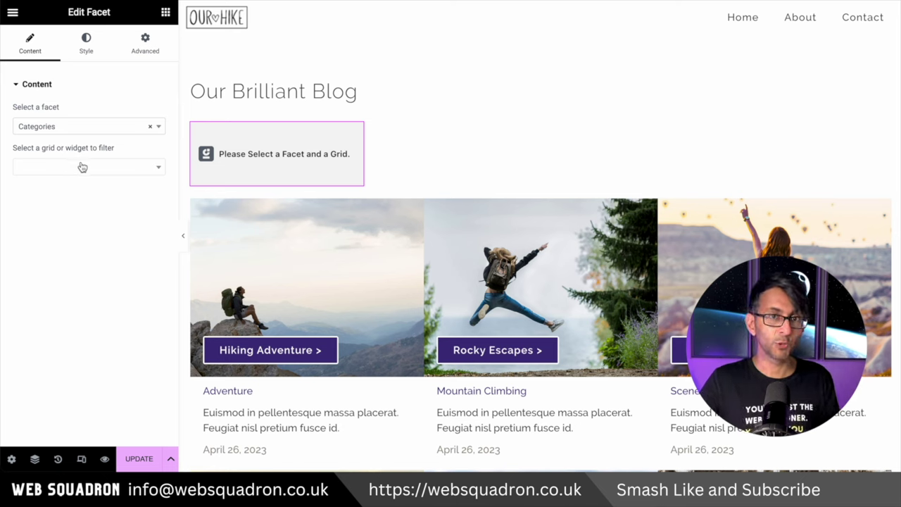
Step: Check the Loop Grid's widget ID in its WP Grid Builder settings and set the Facet widget to filter Loop Grid (a9480ba)
left_click(95, 167)
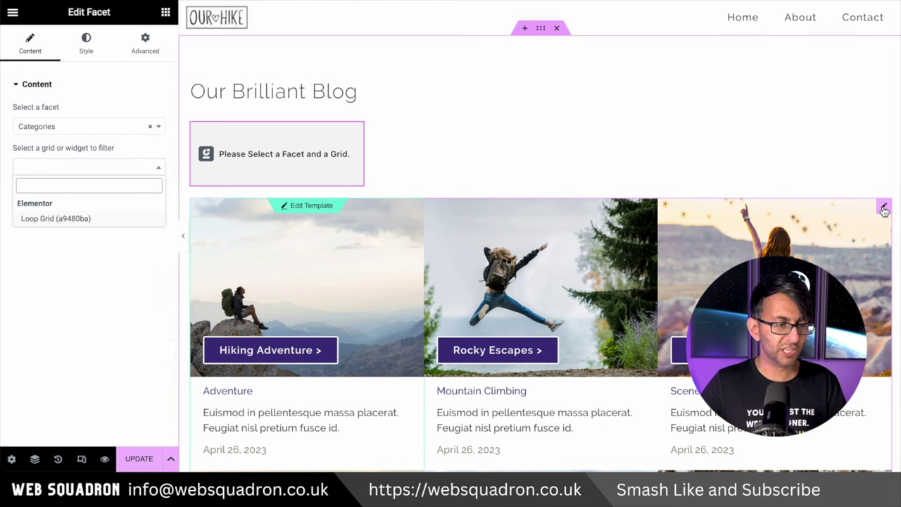
left_click(883, 209)
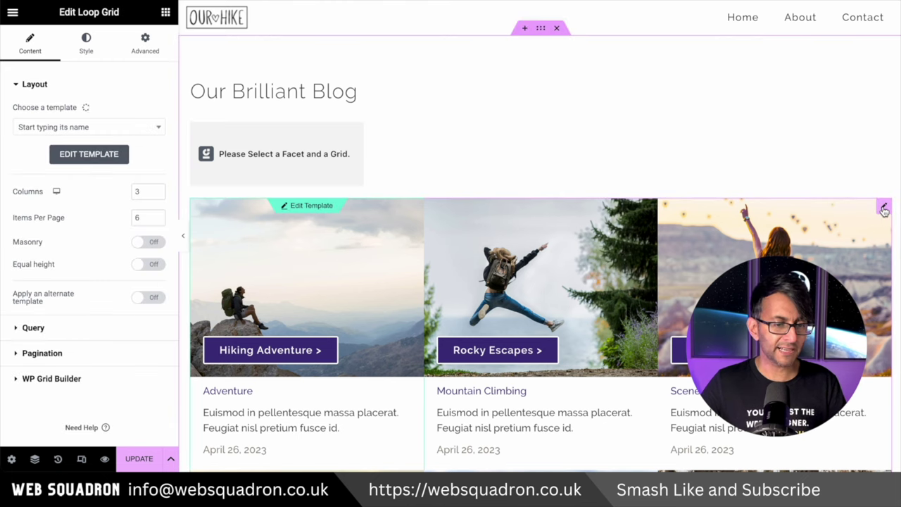
left_click(104, 380)
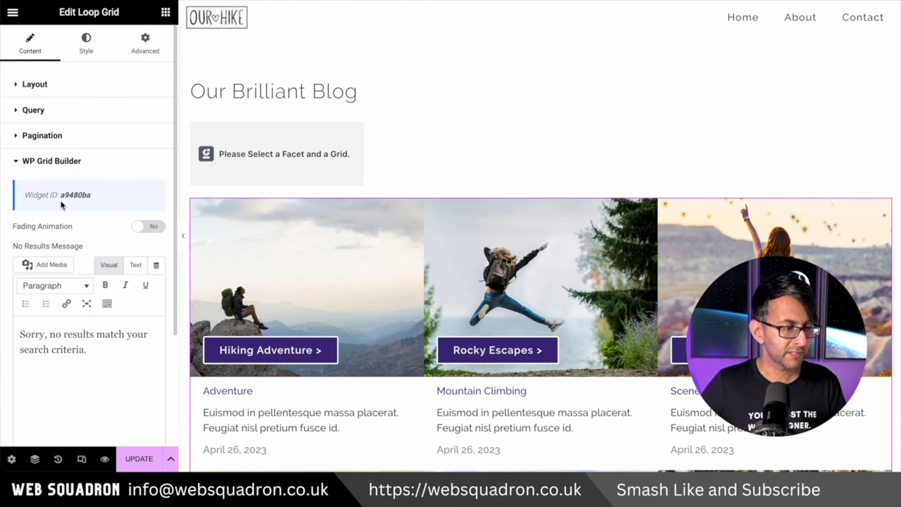
left_click(349, 147)
left_click(102, 168)
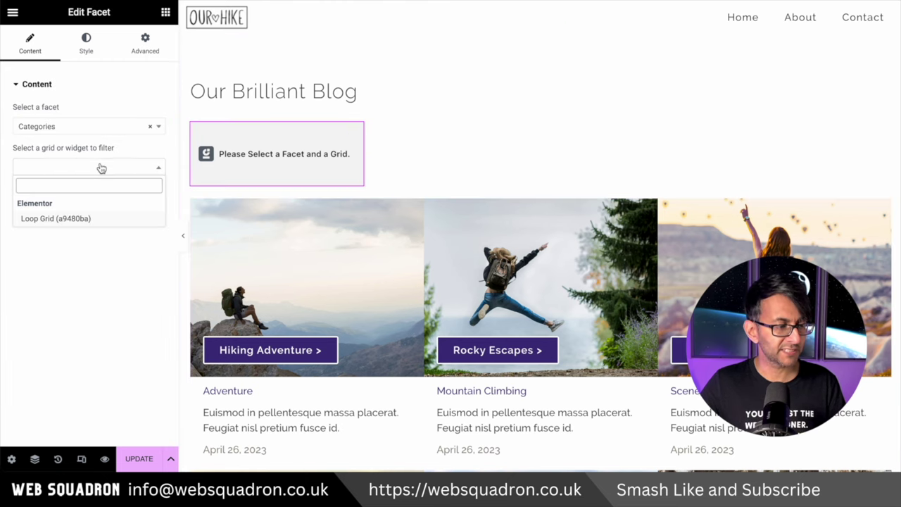
left_click(95, 220)
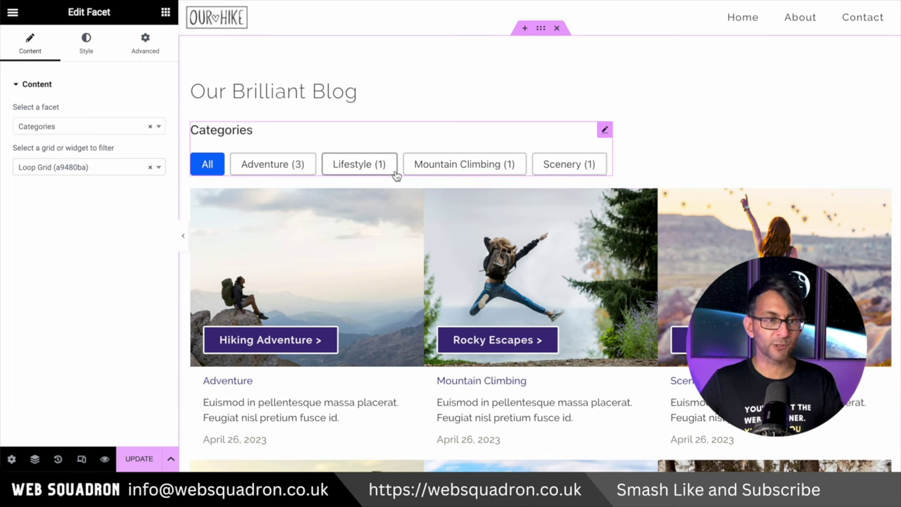
Step: Hide the Categories title of the facet by setting its typography size to 0 px
left_click(239, 134)
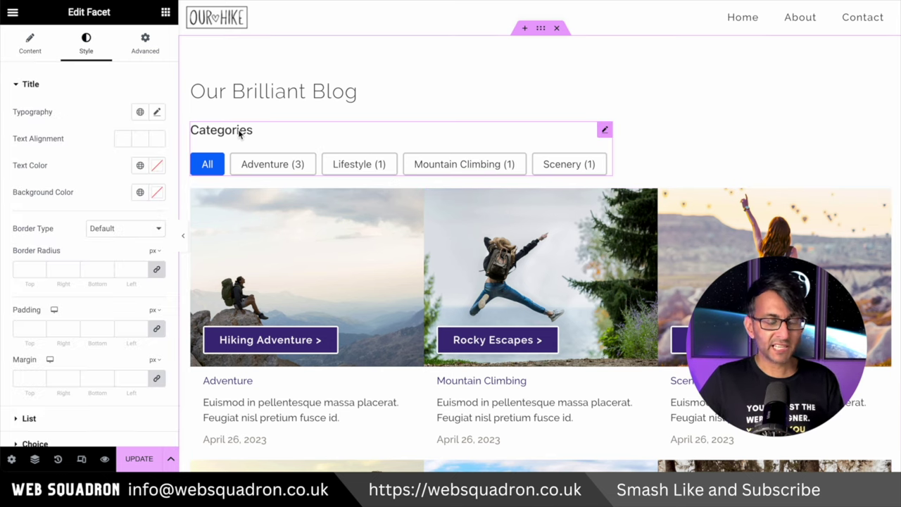
left_click(157, 114)
left_click(133, 211)
type("0")
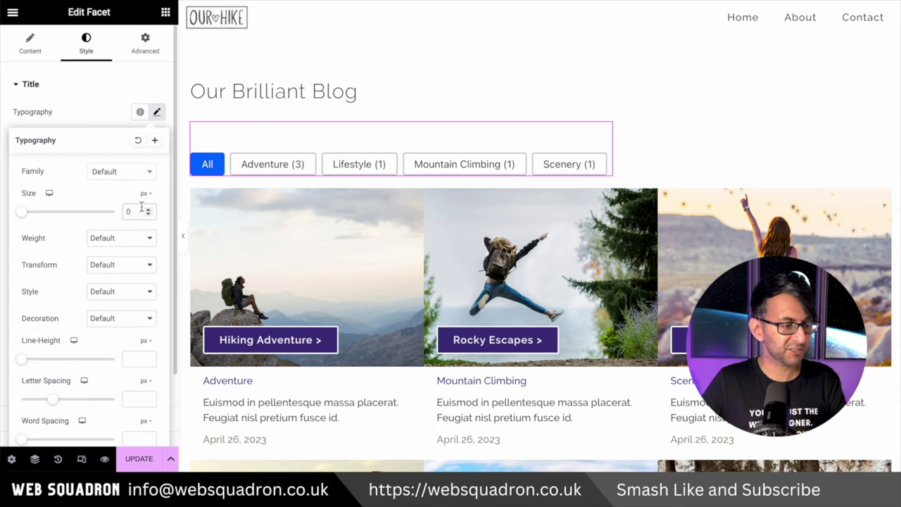
key("Escape")
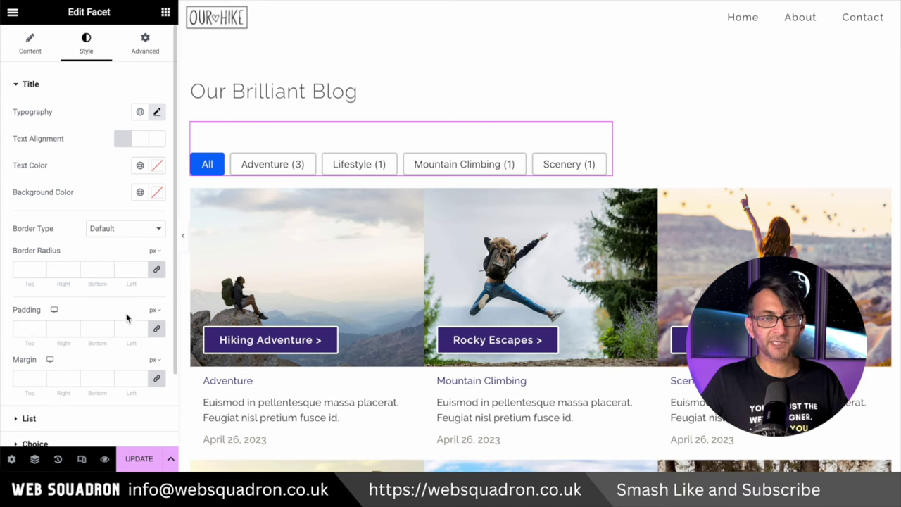
Step: Set the border radius of the facet's choices to 0 px on all corners
scroll(127, 318, "down", 2)
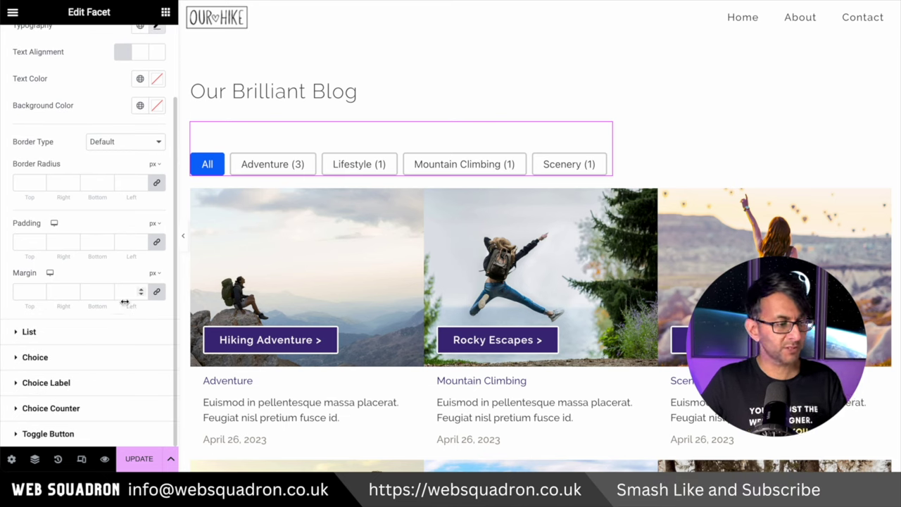
left_click(35, 357)
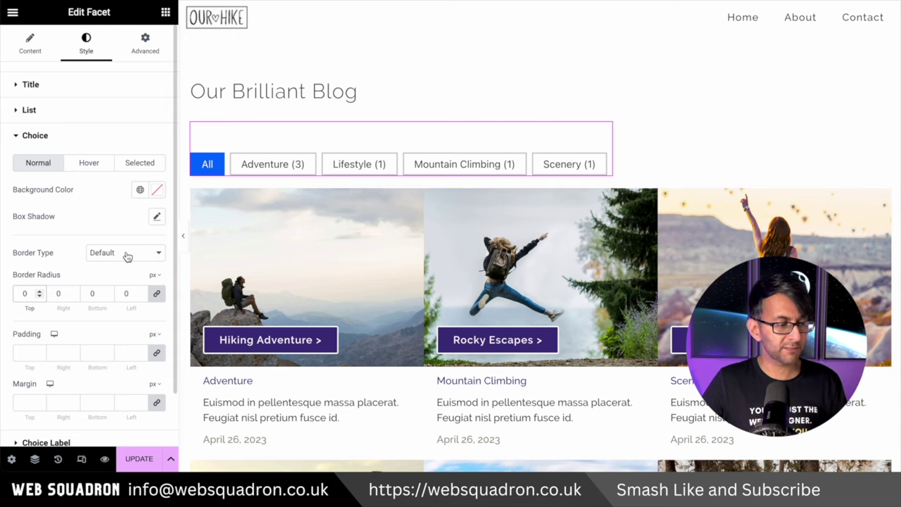
left_click(35, 135)
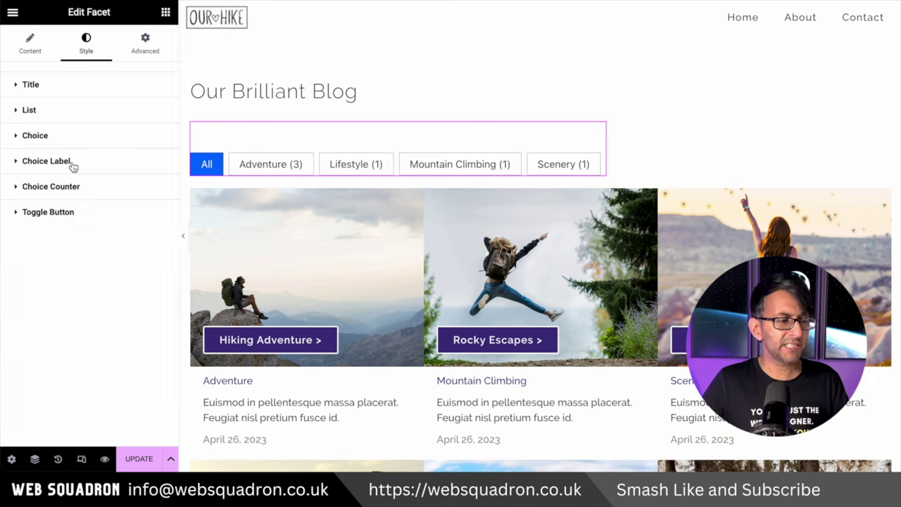
Step: Set the choice label typography to the Raleway family with a size of 1 rem
left_click(46, 161)
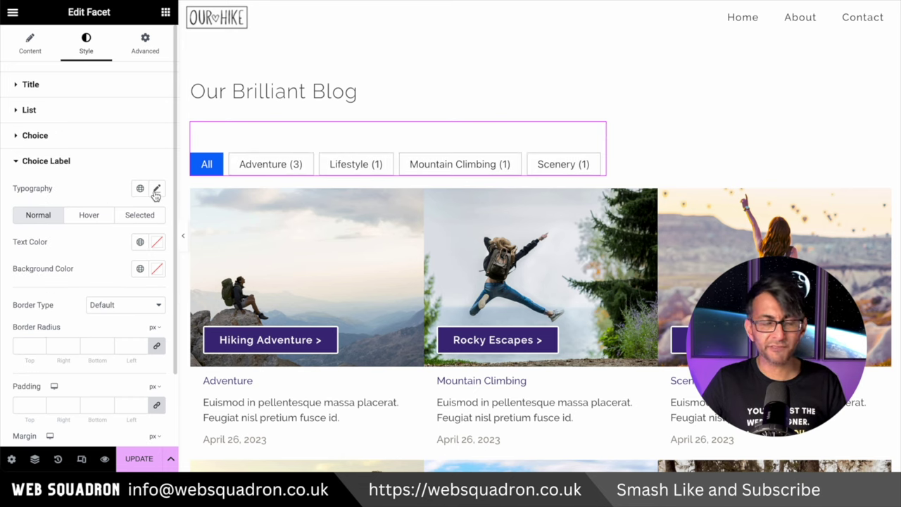
left_click(156, 190)
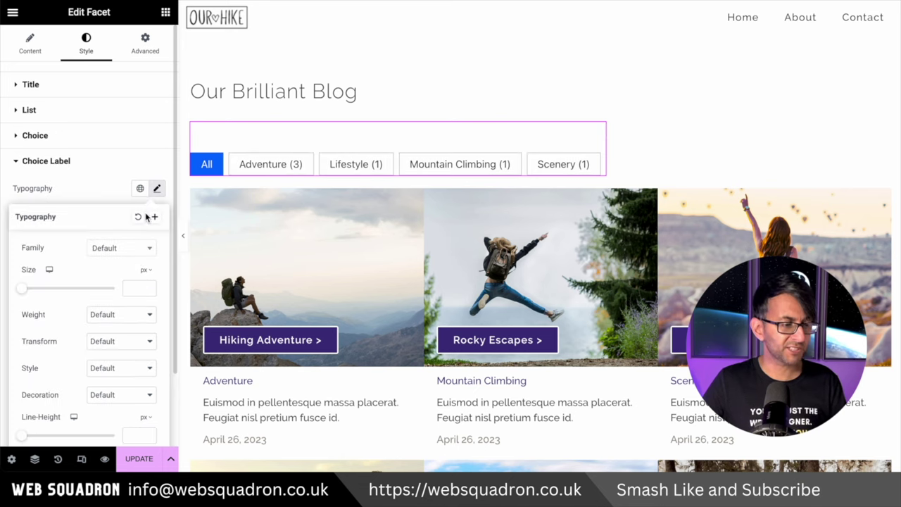
left_click(139, 251)
left_click(125, 316)
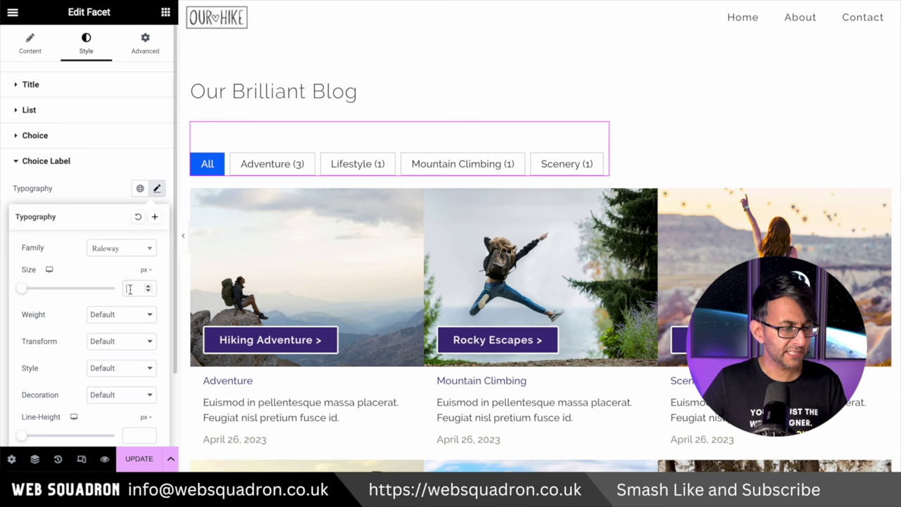
left_click(149, 282)
type("1")
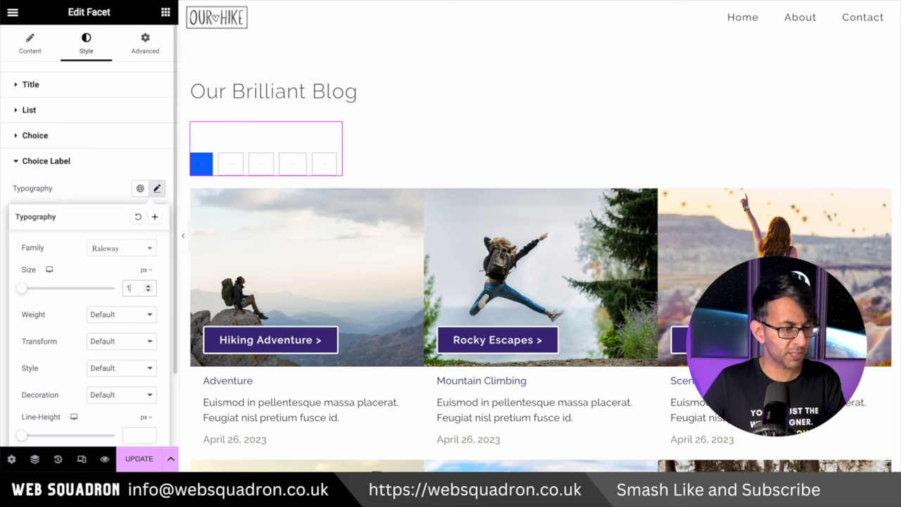
left_click(145, 269)
left_click(148, 307)
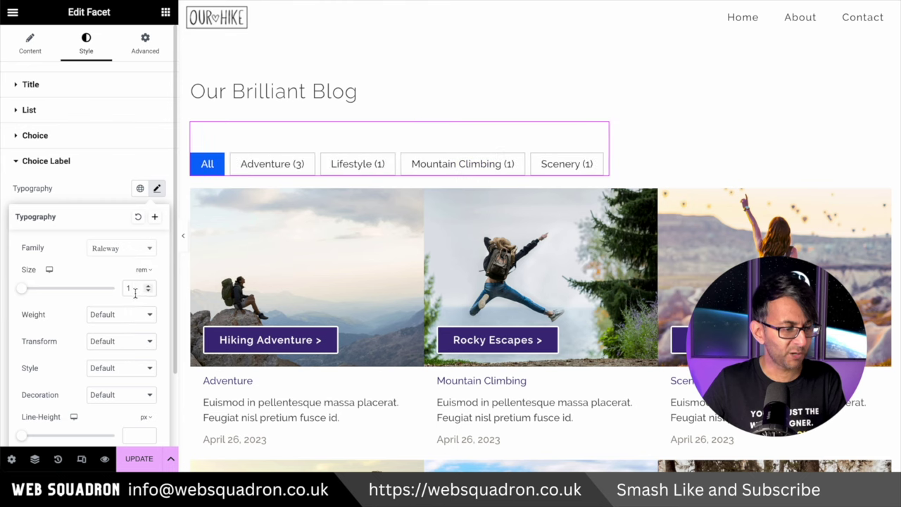
Step: Set the hover text color of the choice labels to the white global color
left_click(140, 241)
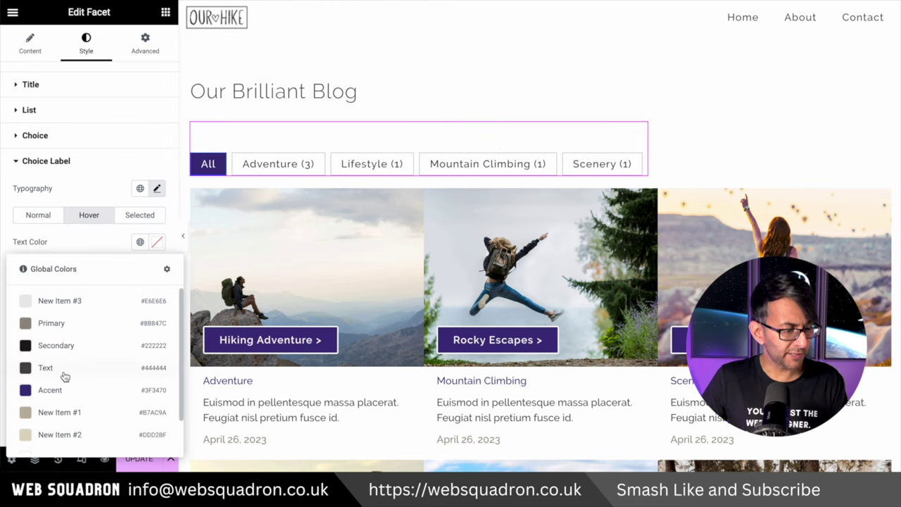
scroll(67, 426, "down", 1)
left_click(67, 427)
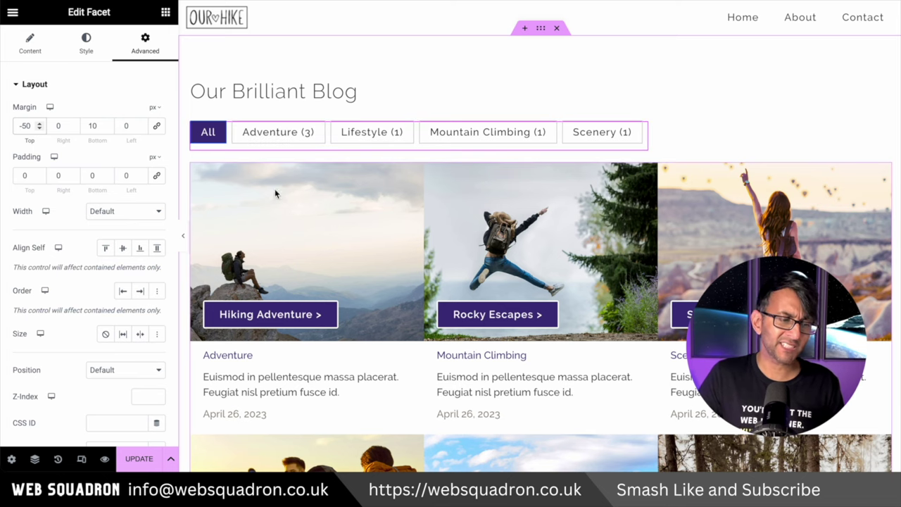
Step: Preview the blog at full width and test the category filters, including Scenery and Mountain Climbing, finishing on All
left_click(182, 238)
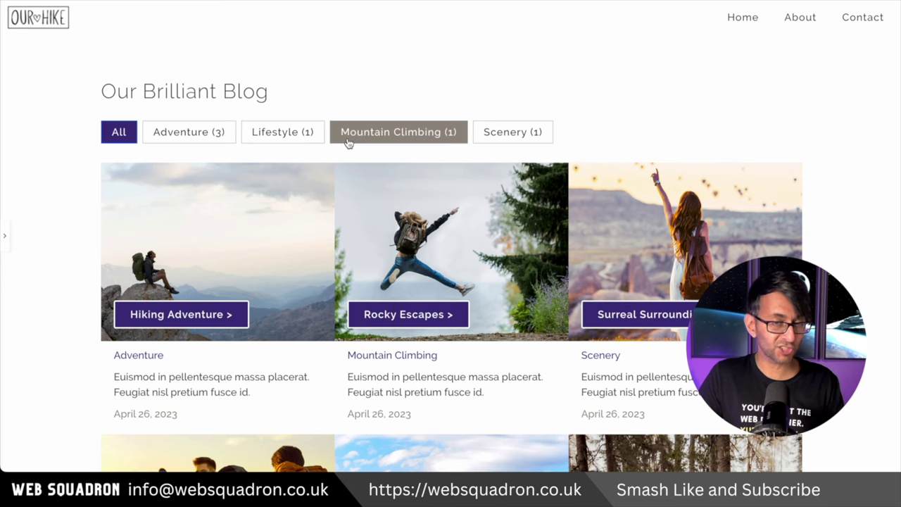
left_click(519, 135)
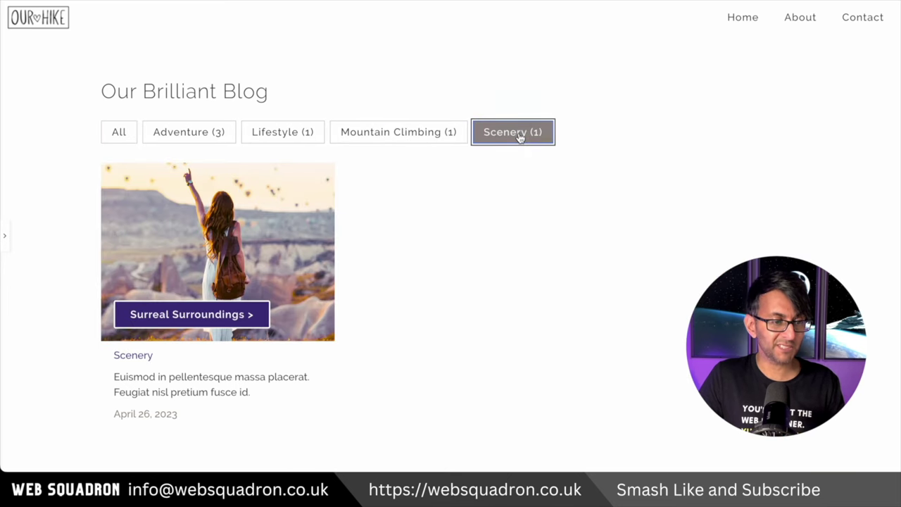
left_click(215, 133)
left_click(350, 134)
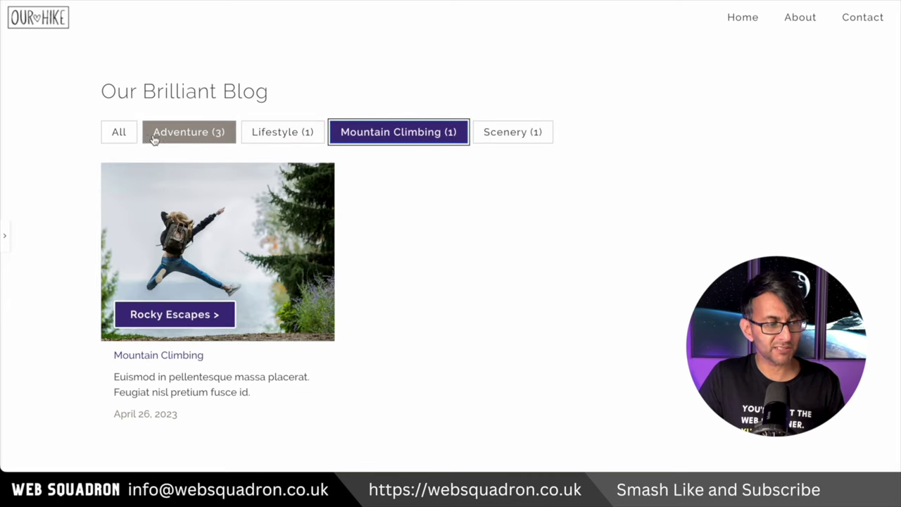
left_click(119, 137)
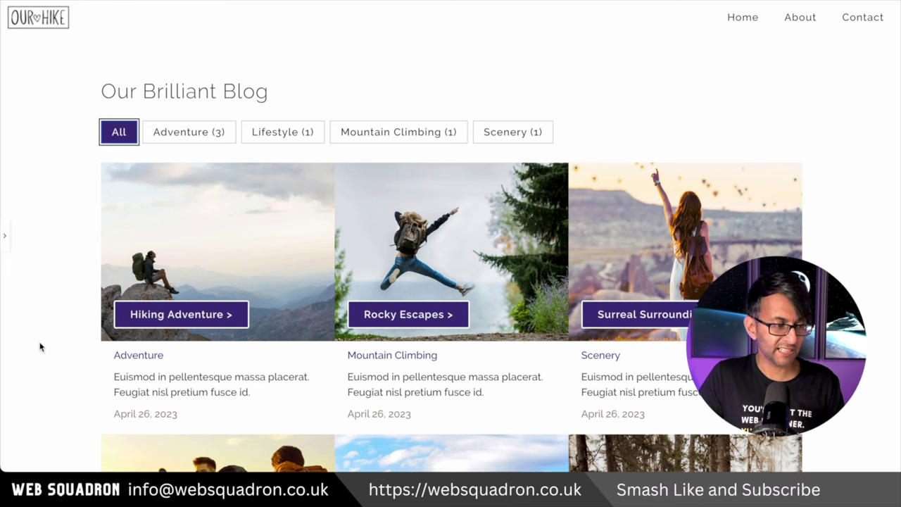
Step: Check the filter buttons in the mobile preview with the viewport width set to 378 px
left_click(5, 239)
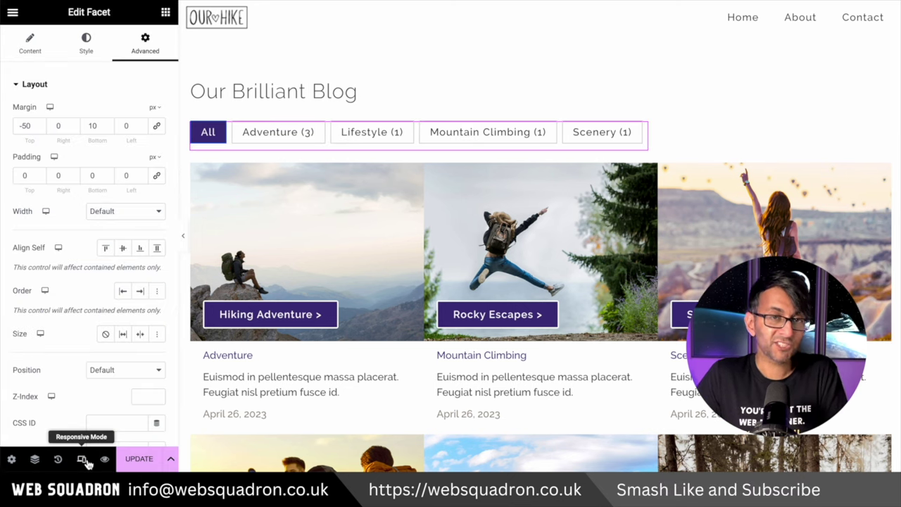
left_click(82, 458)
left_click(512, 13)
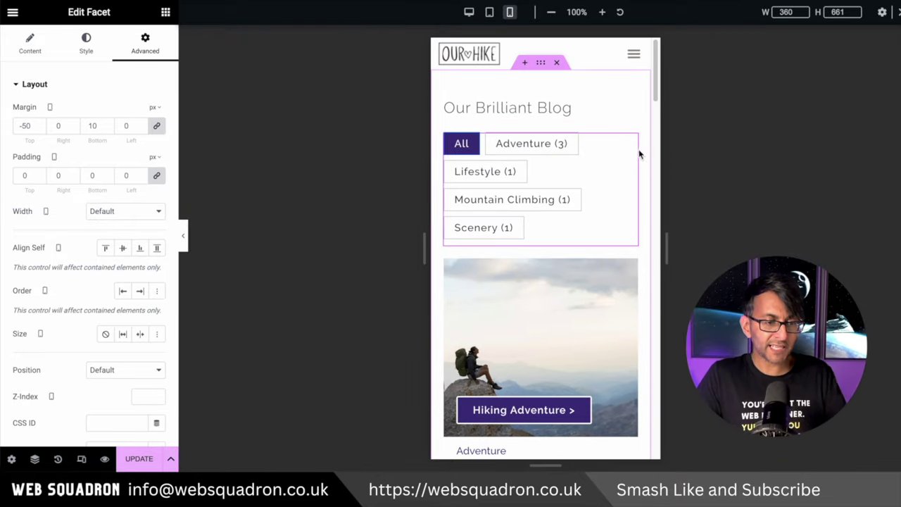
double_click(794, 12)
type("378")
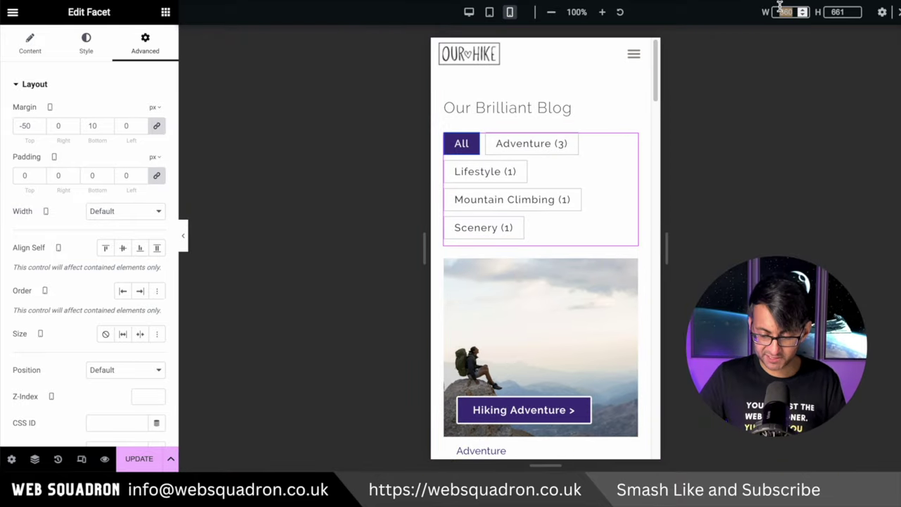
key("Return")
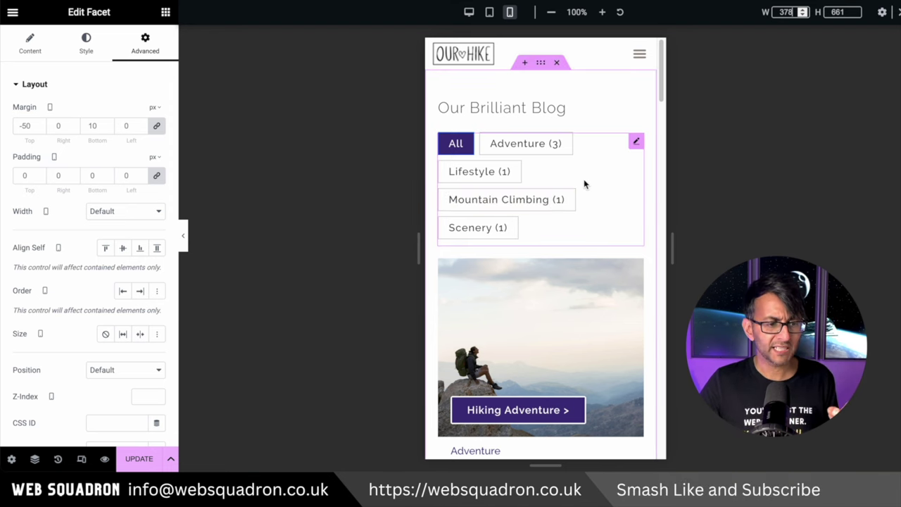
left_click_drag(664, 93, 668, 131)
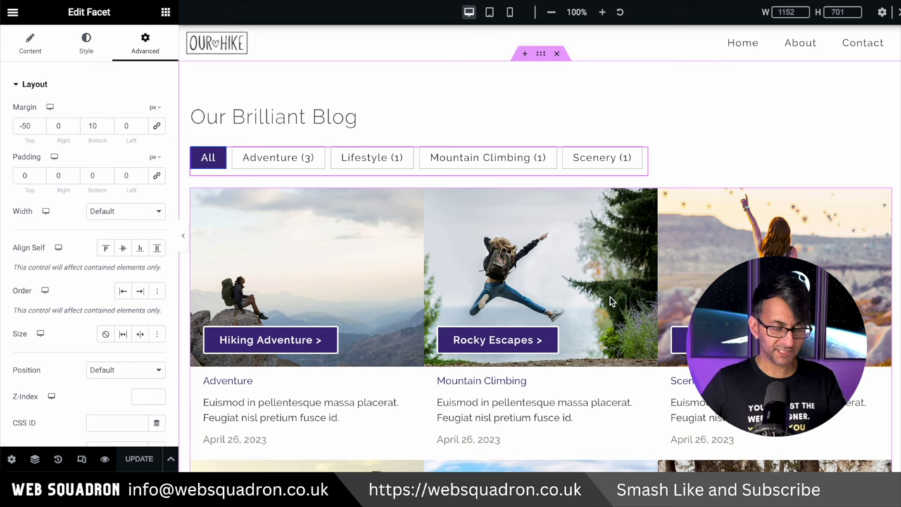
Step: Copy the blog page's loop grid from the desktop layout
right_click(684, 222)
left_click(656, 205)
right_click(713, 213)
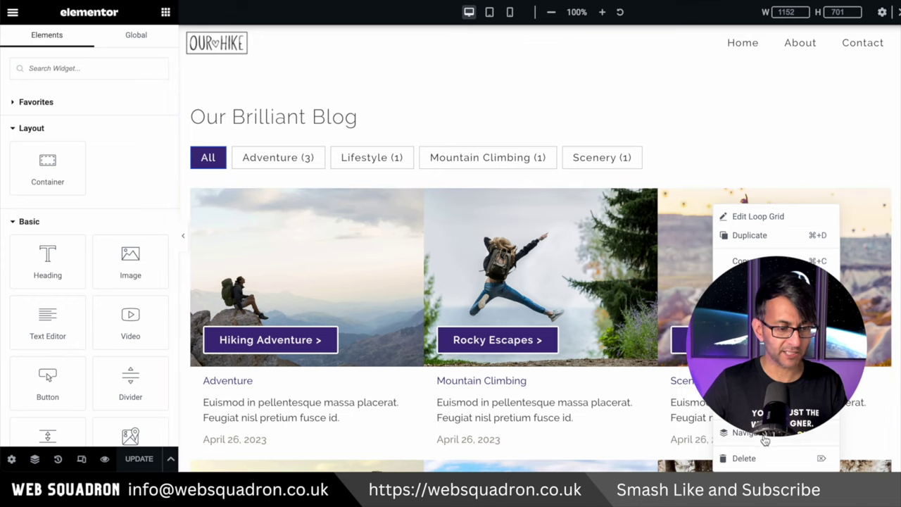
key("Escape")
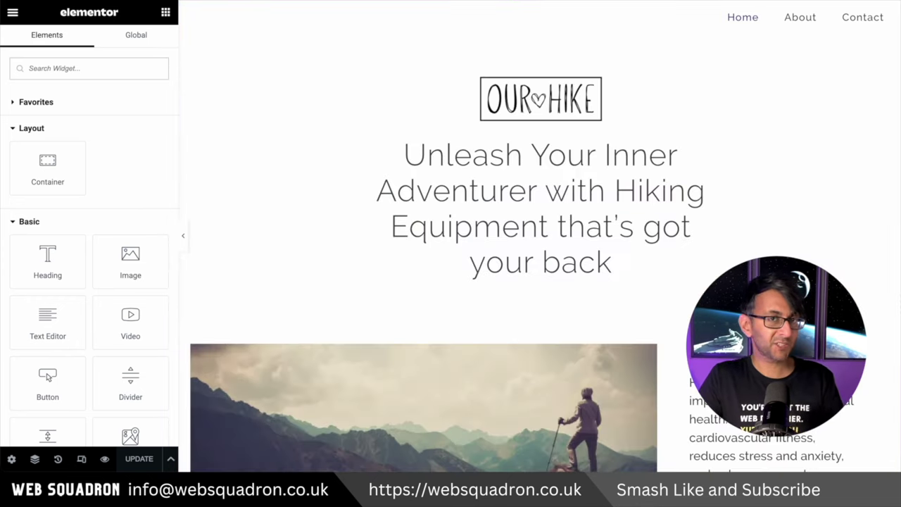
Step: Paste the copied loop grid into the home page near the "Don't let the gear hold you back." section
scroll(540, 253, "down", 5)
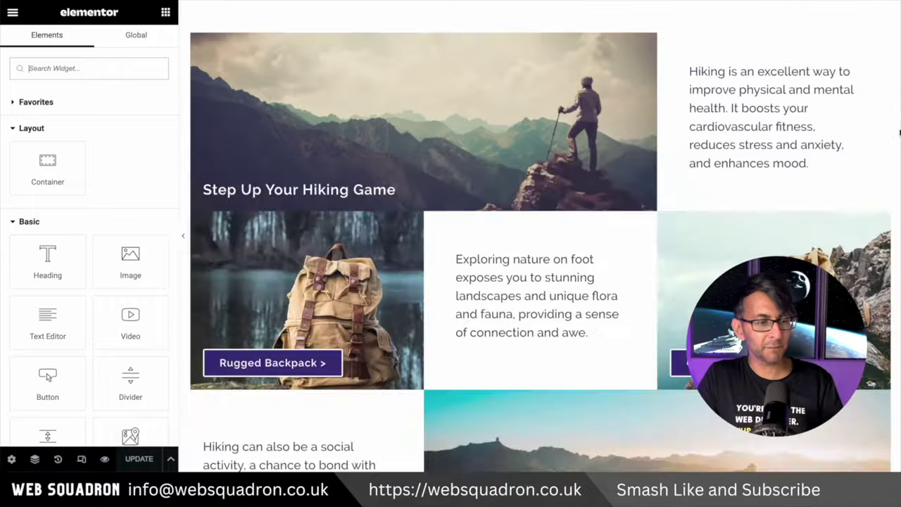
scroll(540, 254, "down", 5)
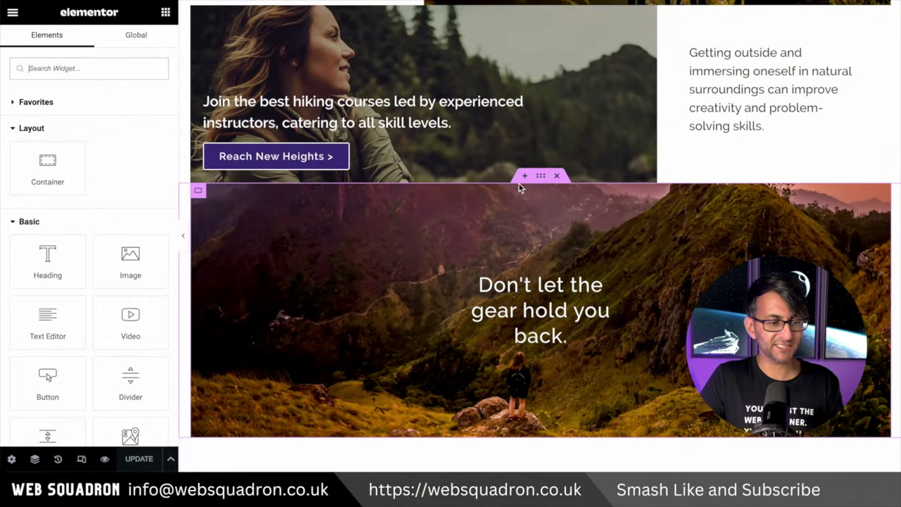
left_click(525, 176)
right_click(443, 242)
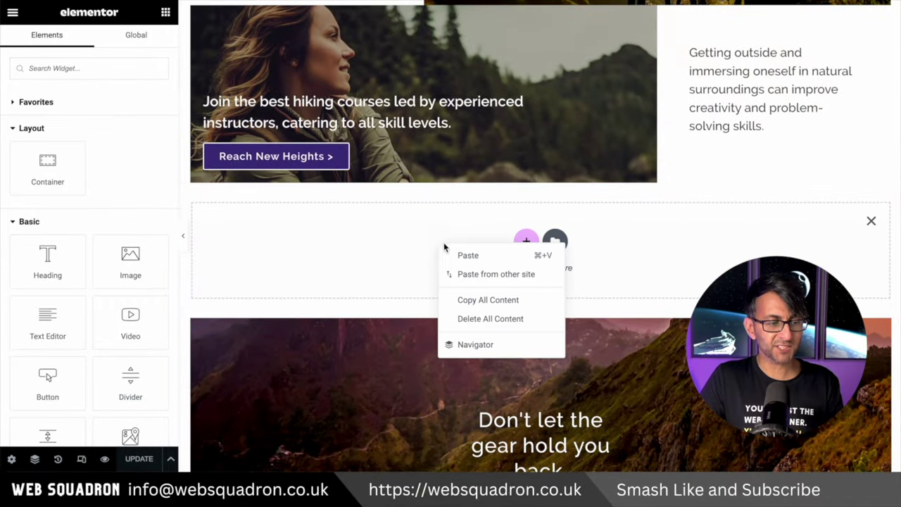
left_click(476, 257)
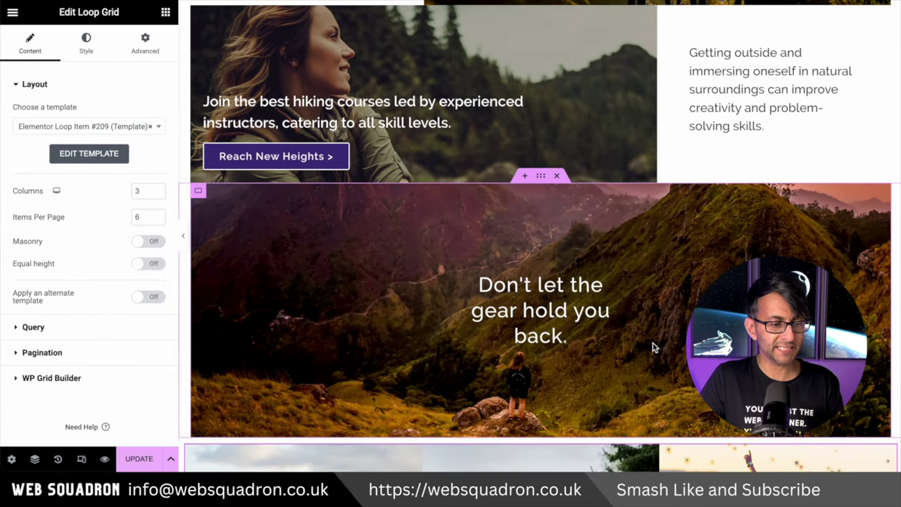
Step: Set the pasted grid's container to a boxed width of 1100 px with padding of 0 on all sides
scroll(652, 345, "down", 3)
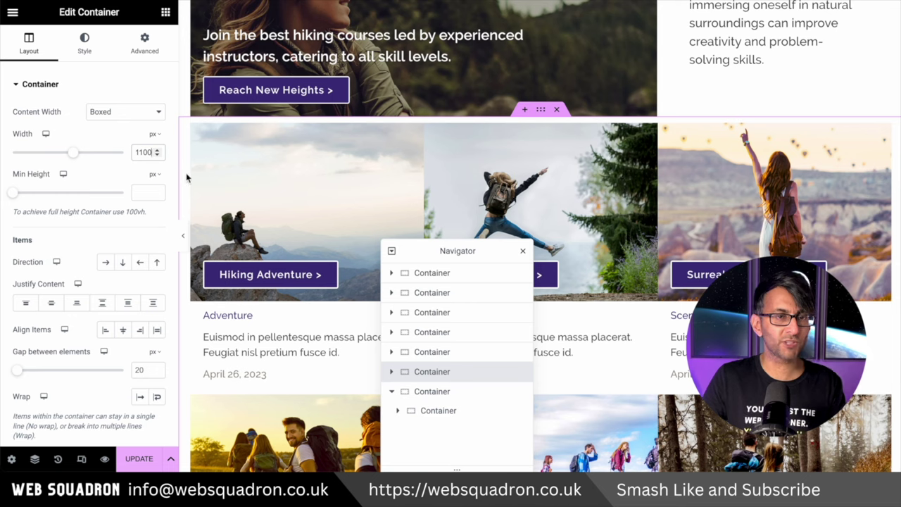
left_click(144, 42)
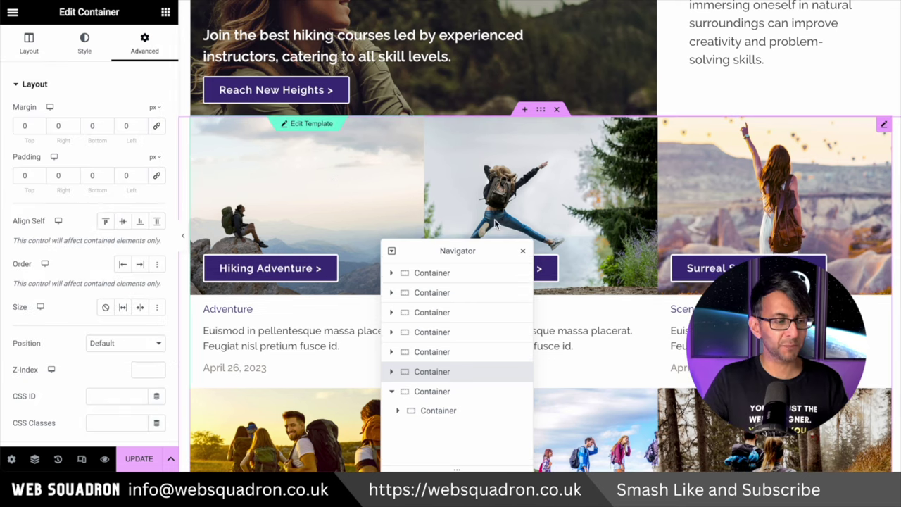
left_click(522, 250)
Step: Set the home page loop grid to show 3 items per page
left_click(335, 116)
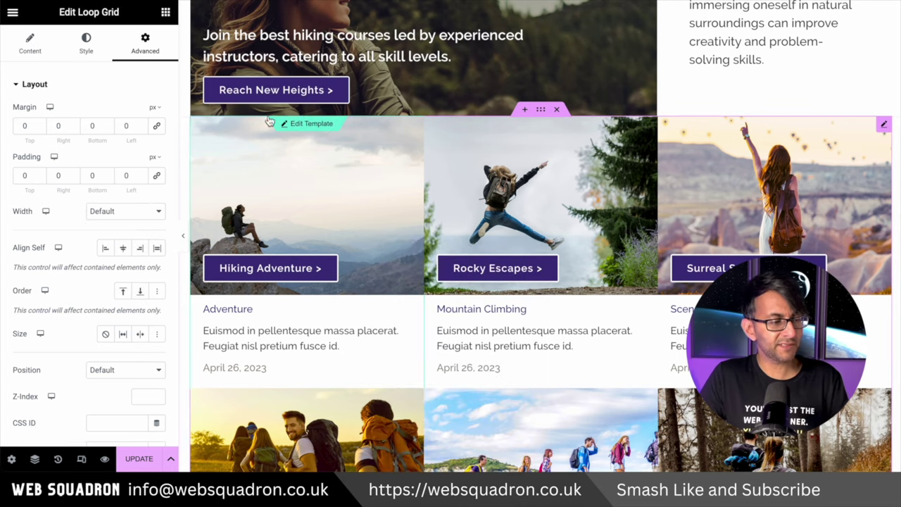
left_click(28, 49)
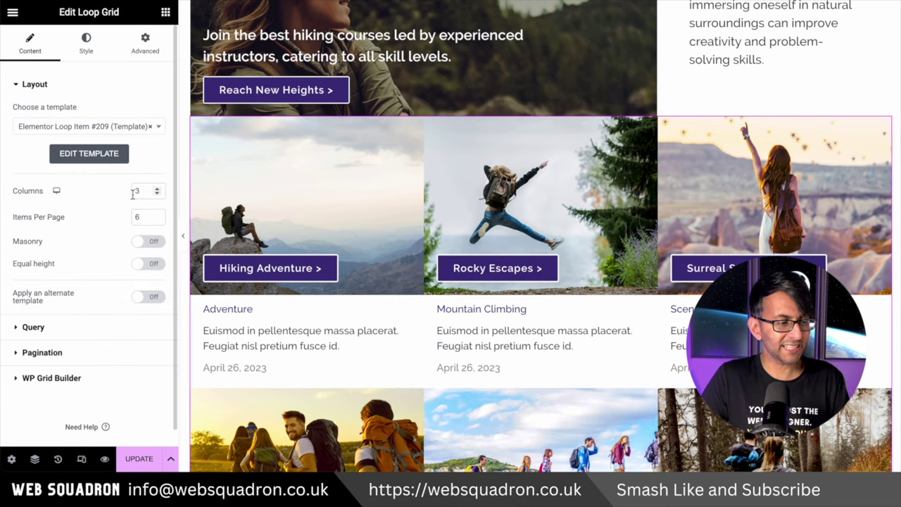
type("3")
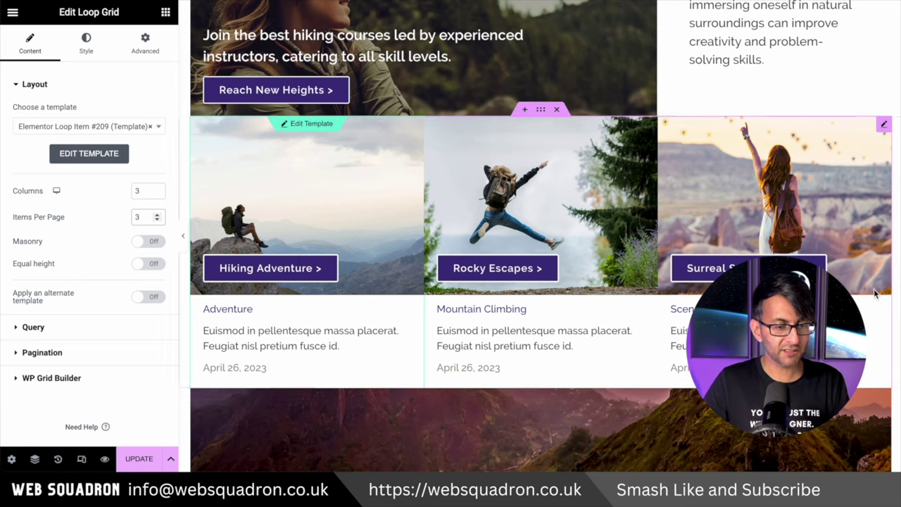
Step: Add the Blog page to MainMenu between Home and About, and save the menu
key("ctrl+shift+m")
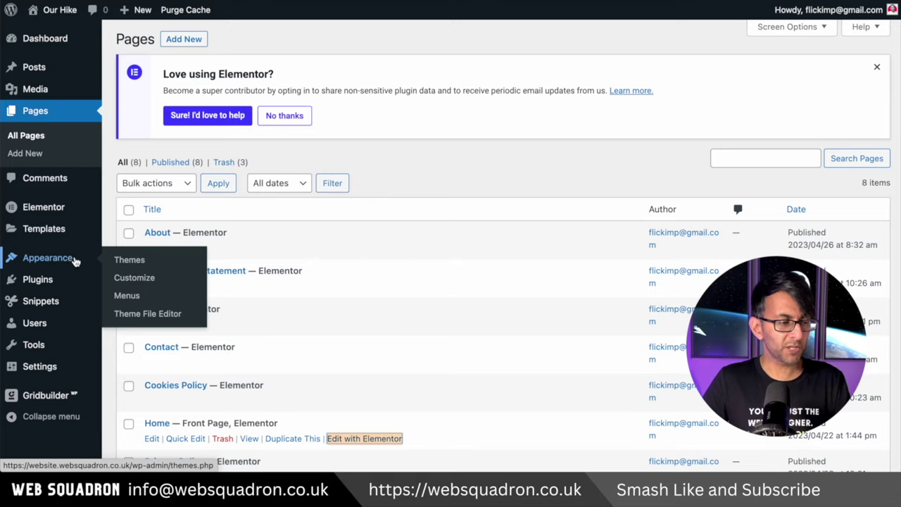
left_click(123, 296)
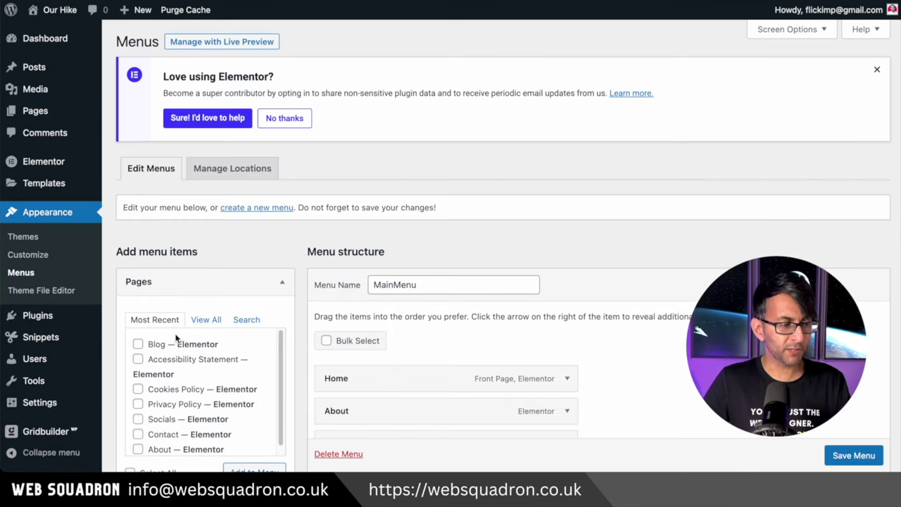
scroll(181, 342, "down", 1)
left_click(182, 336)
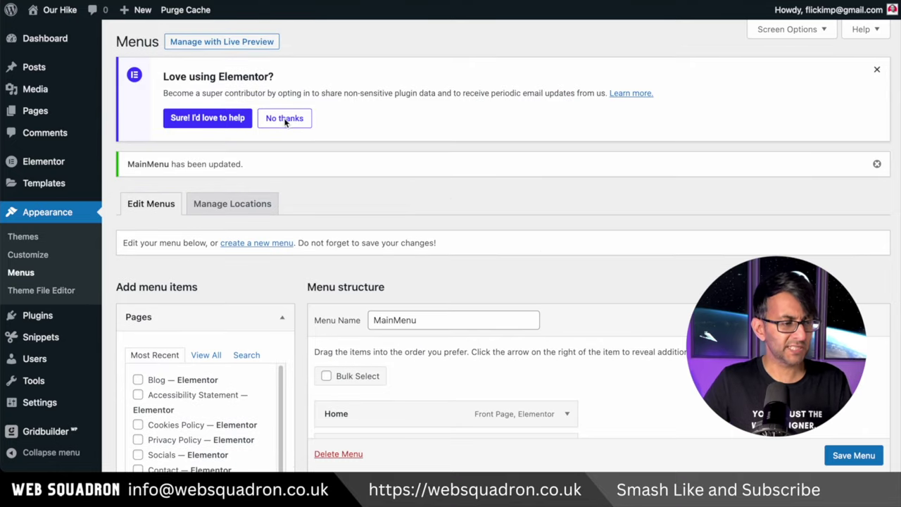
Step: Visit the live site and examine the home page's post grid and footer
mouse_move(56, 10)
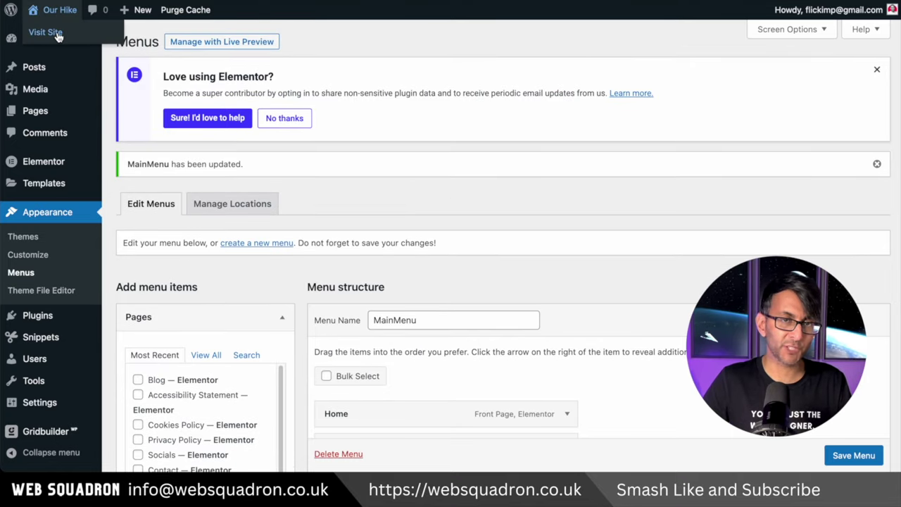
left_click(58, 35)
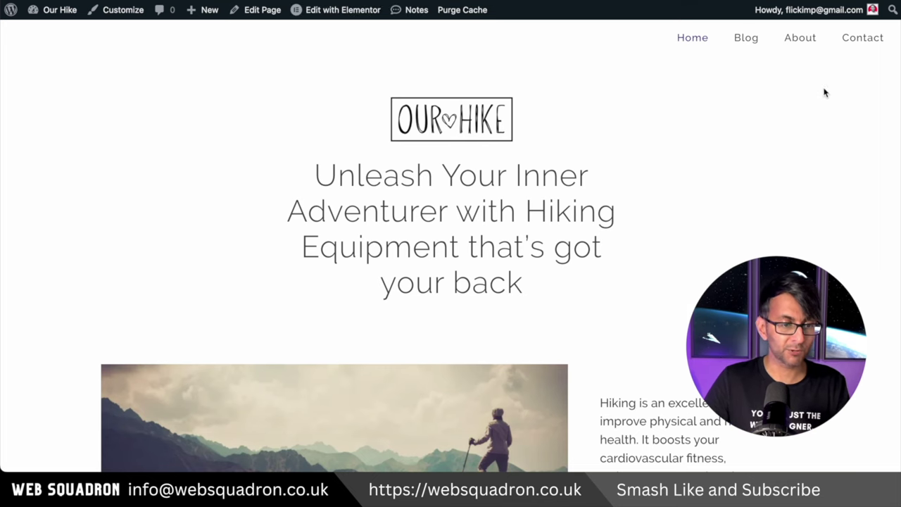
scroll(450, 246, "down", 15)
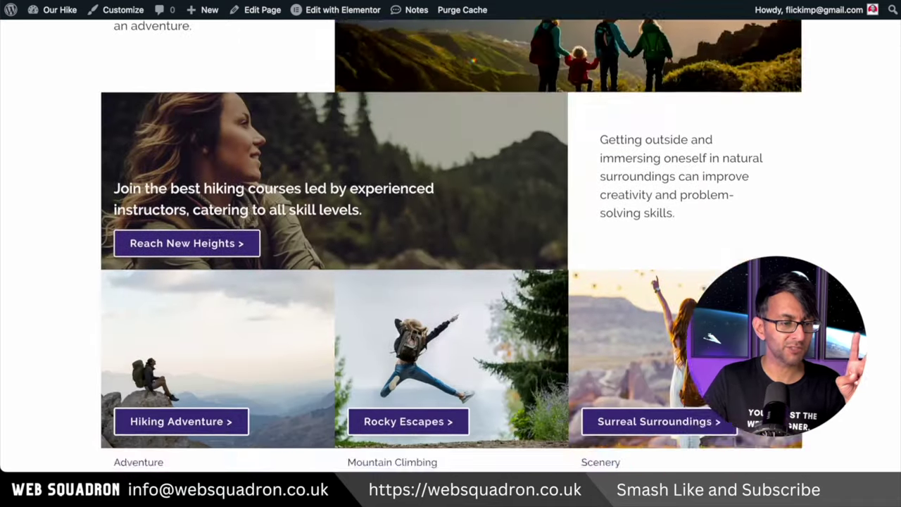
scroll(451, 246, "up", 5)
scroll(450, 246, "down", 8)
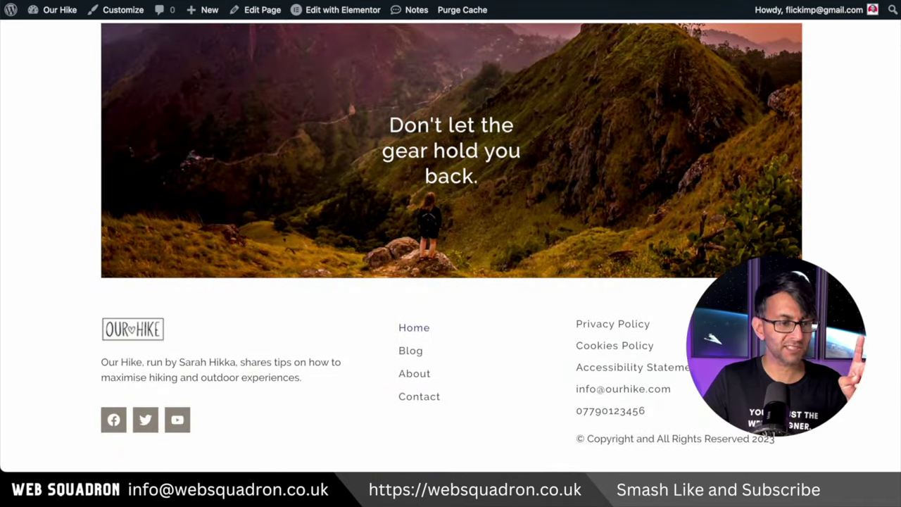
scroll(450, 246, "up", 10)
scroll(451, 247, "down", 3)
scroll(450, 246, "down", 3)
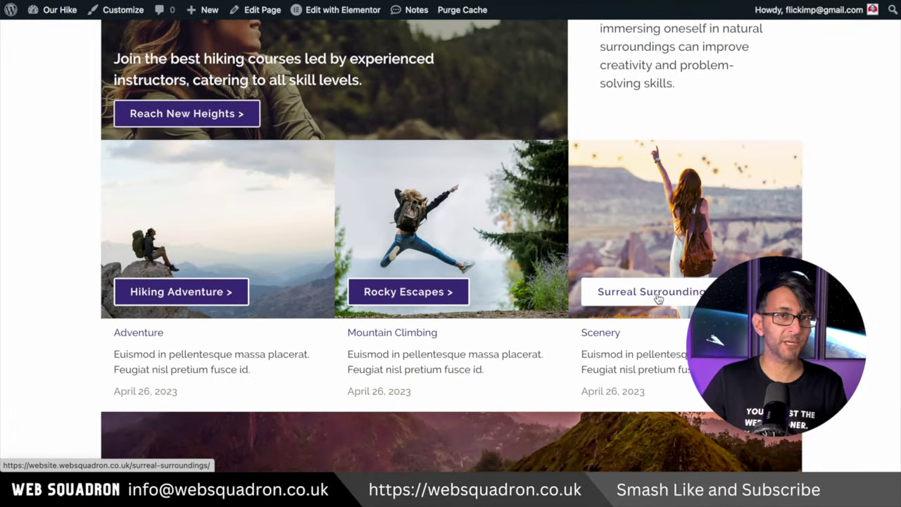
Step: Test the home page grid's Hiking Adventure and Rocky Escapes post links and its Adventure and Scenery category links
left_click(186, 299)
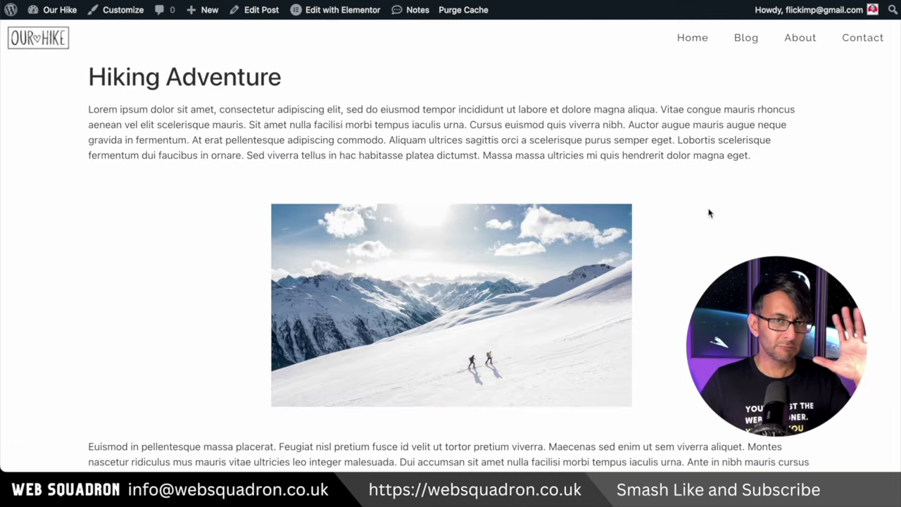
key("alt+Left")
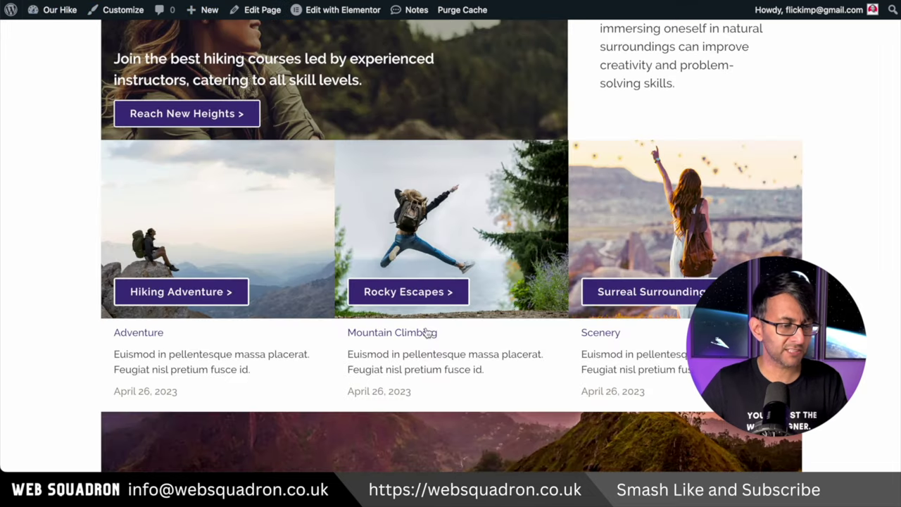
left_click(431, 292)
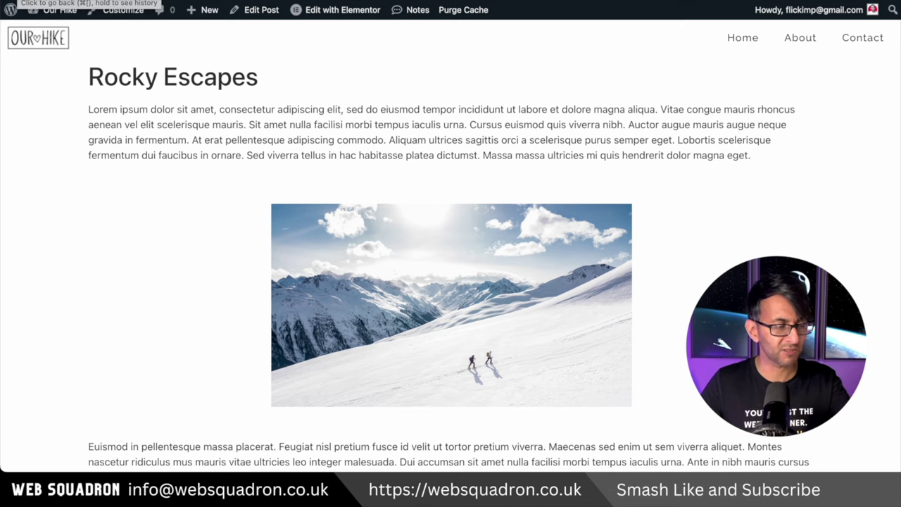
left_click(14, 1)
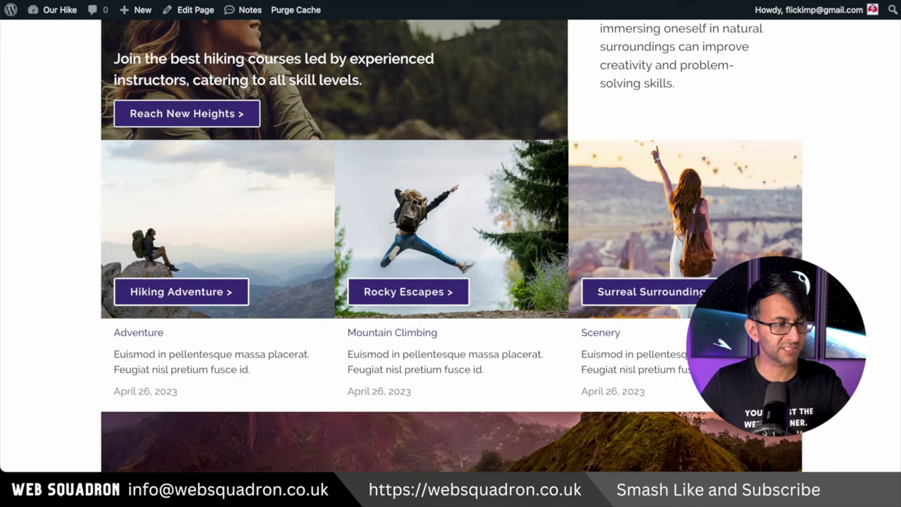
left_click(150, 339)
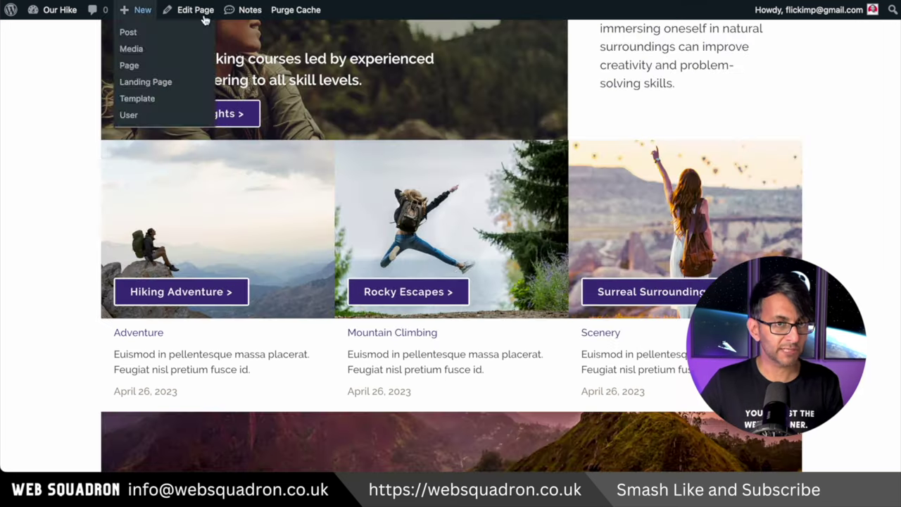
left_click(607, 334)
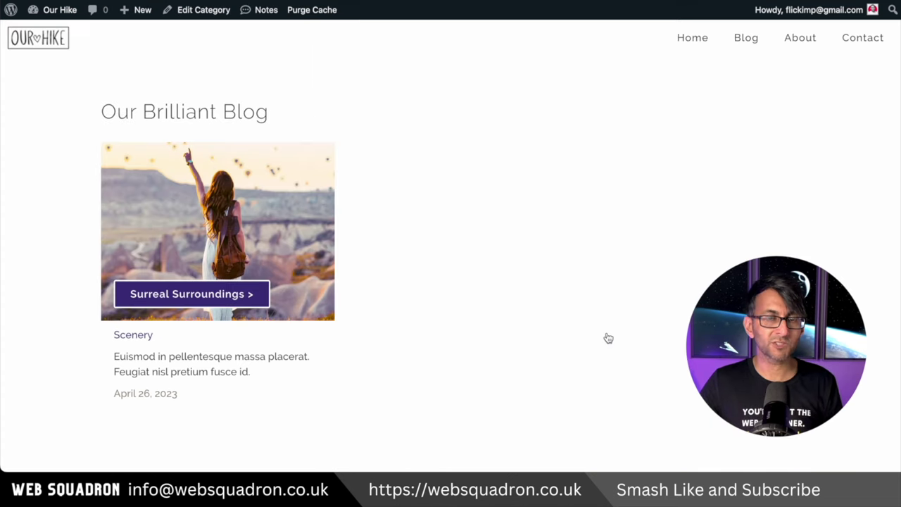
key("alt+Left")
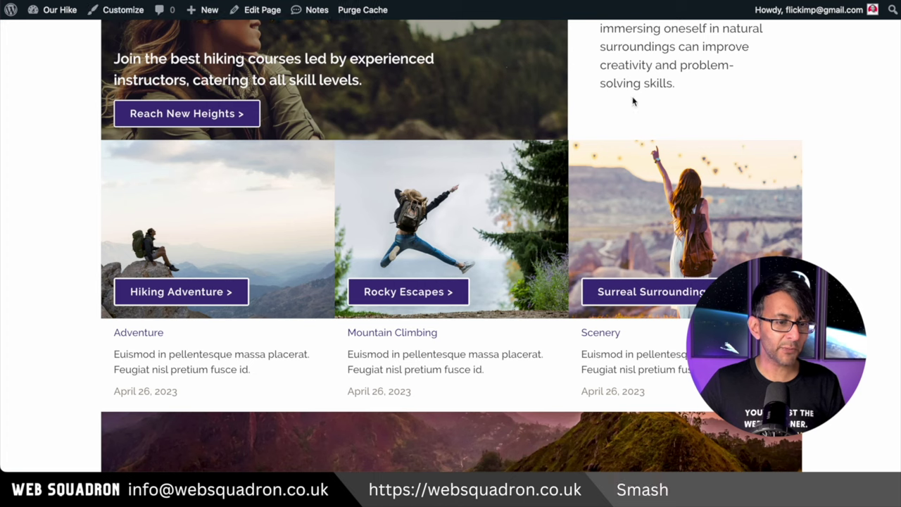
Step: Visit the Blog page and test its Lifestyle, Adventure, Mountain Climbing and All category filters
scroll(451, 246, "up", 10)
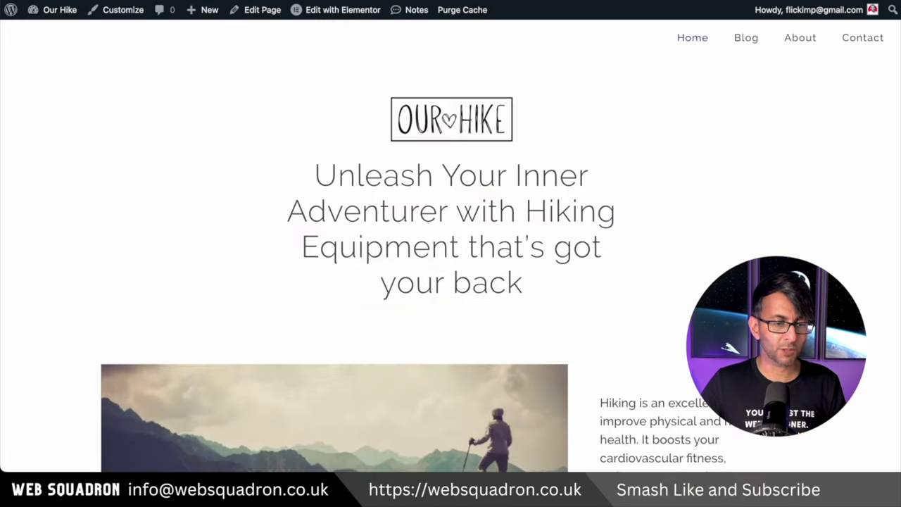
left_click(740, 40)
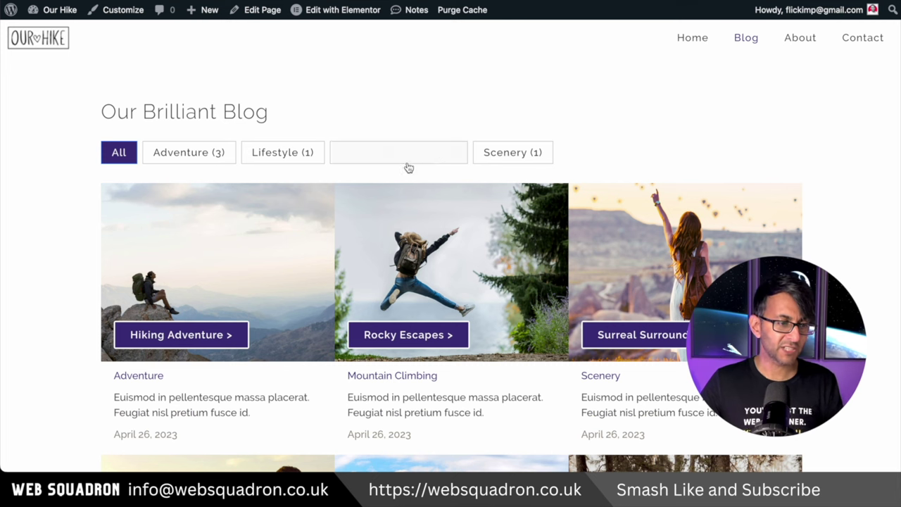
left_click(301, 154)
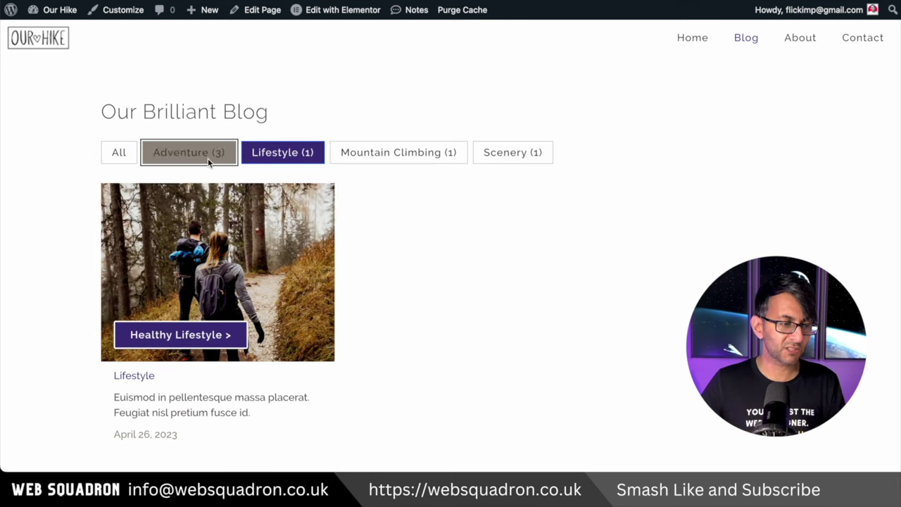
left_click(200, 154)
left_click(414, 156)
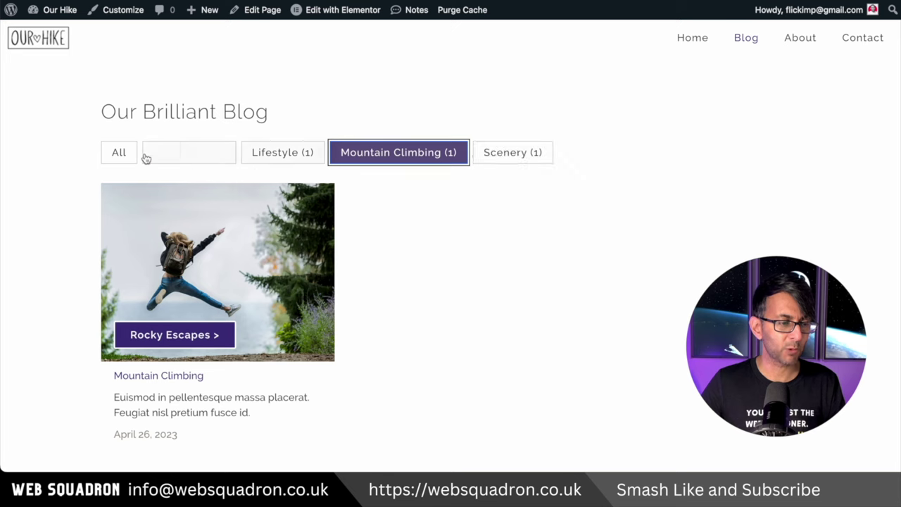
left_click(110, 155)
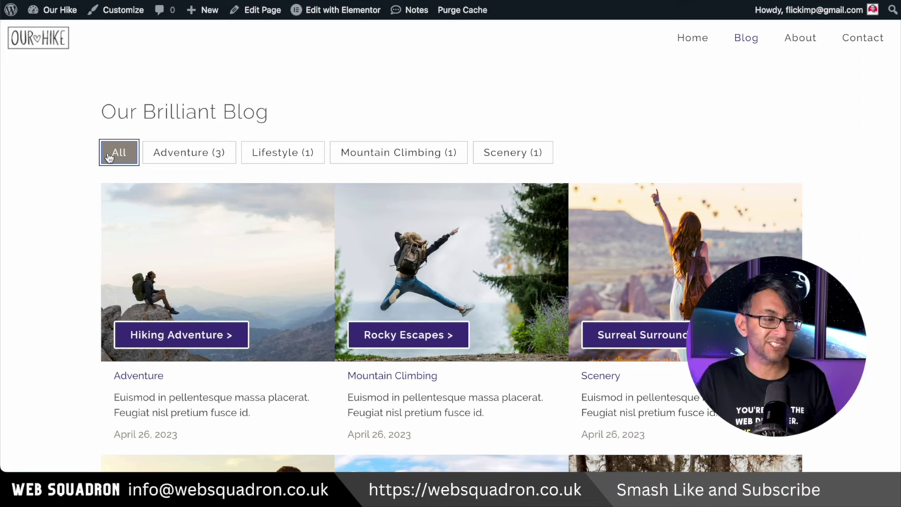
Step: Return to the live home page and review its sections down to the three-post grid
left_click(681, 37)
scroll(552, 295, "down", 3)
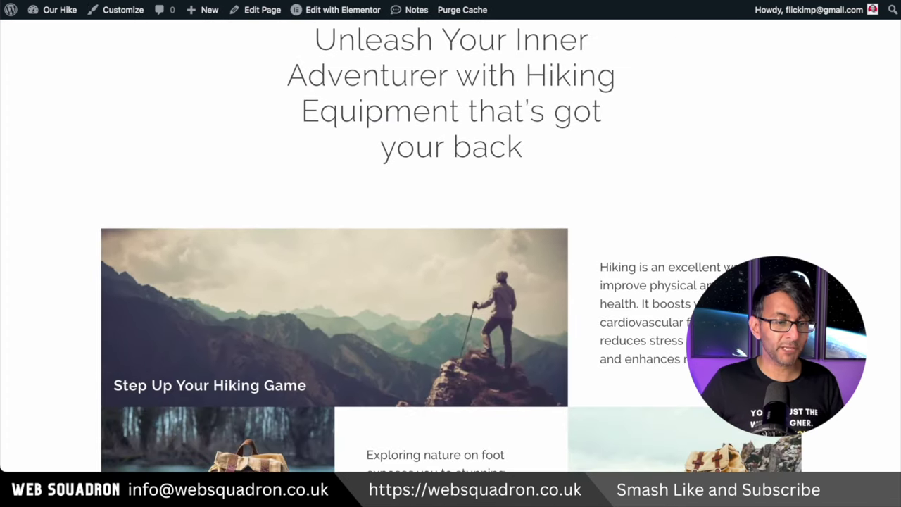
scroll(552, 295, "down", 3)
scroll(701, 259, "down", 5)
scroll(701, 259, "up", 3)
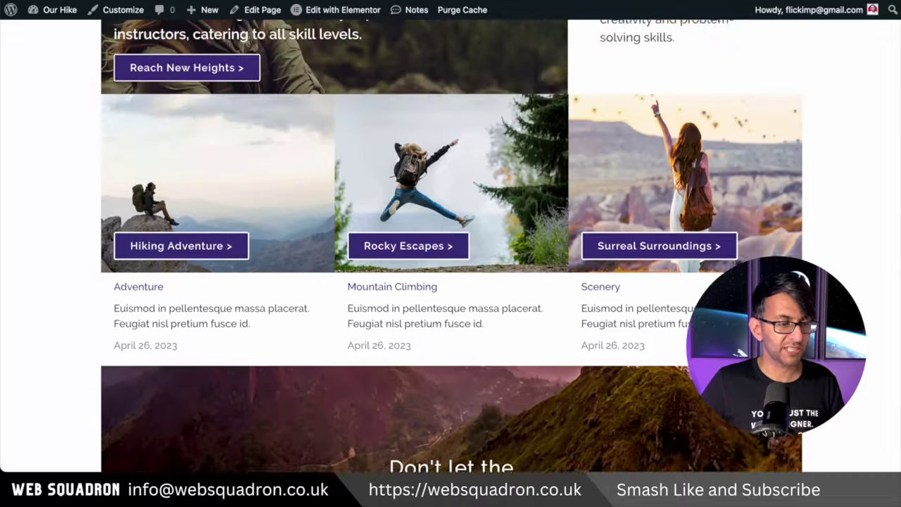
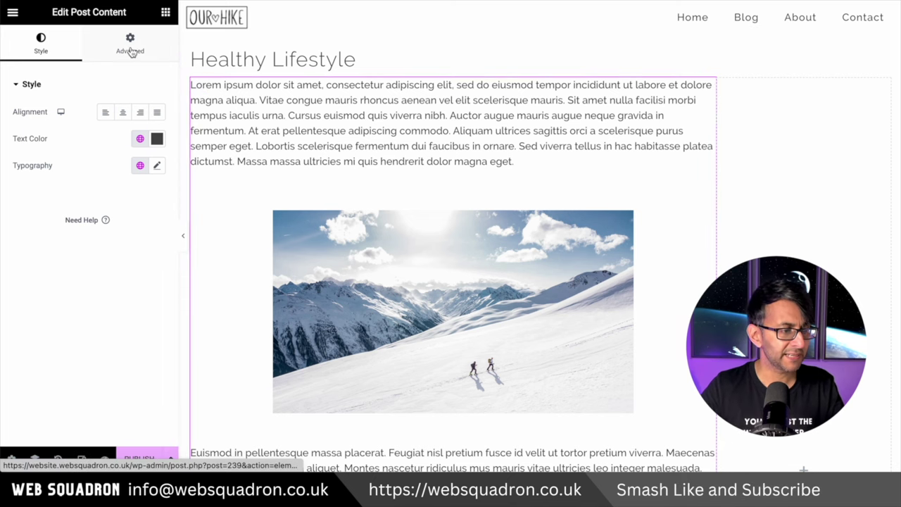
Step: Set the single post template's Post Content typography to 1.2 rem size with 1 px letter spacing
left_click(157, 166)
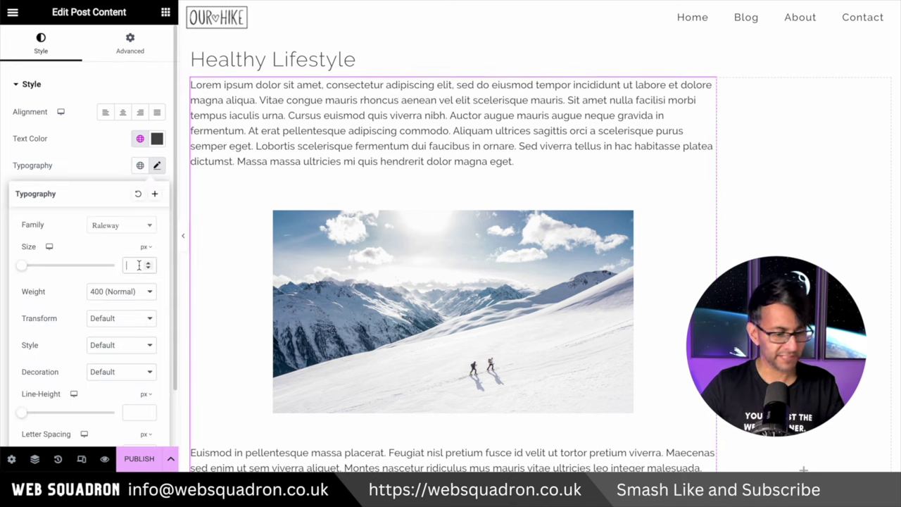
left_click(139, 264)
type("1.2")
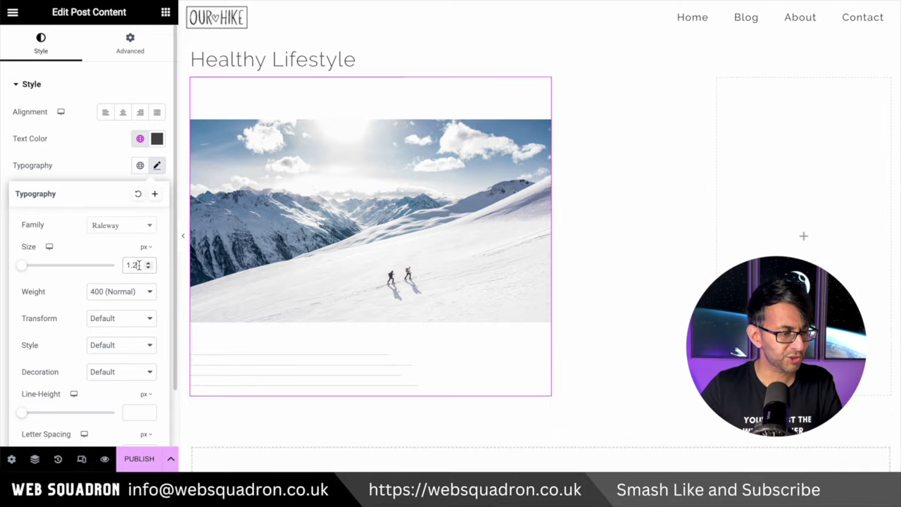
type("rem")
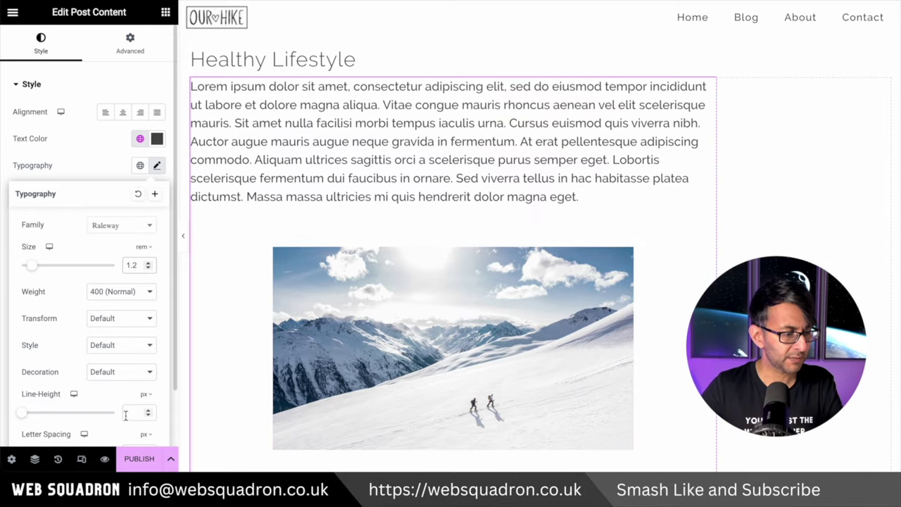
scroll(126, 415, "down", 2)
type("1")
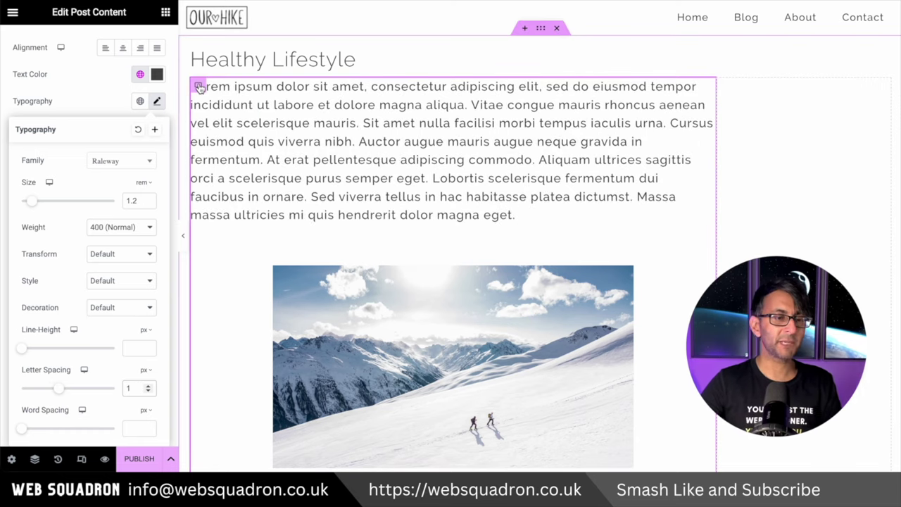
Step: Set the post content container's padding to 50 px on the right and 30 px on top
left_click(200, 88)
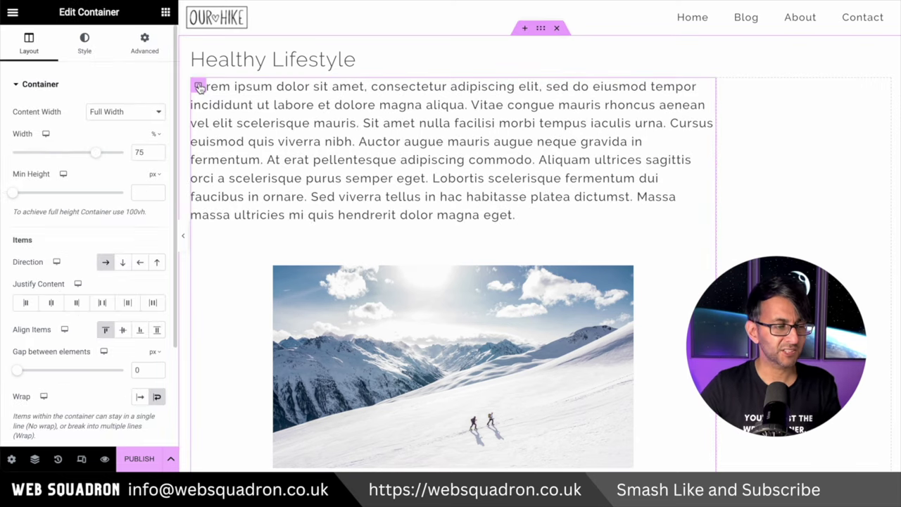
left_click(145, 48)
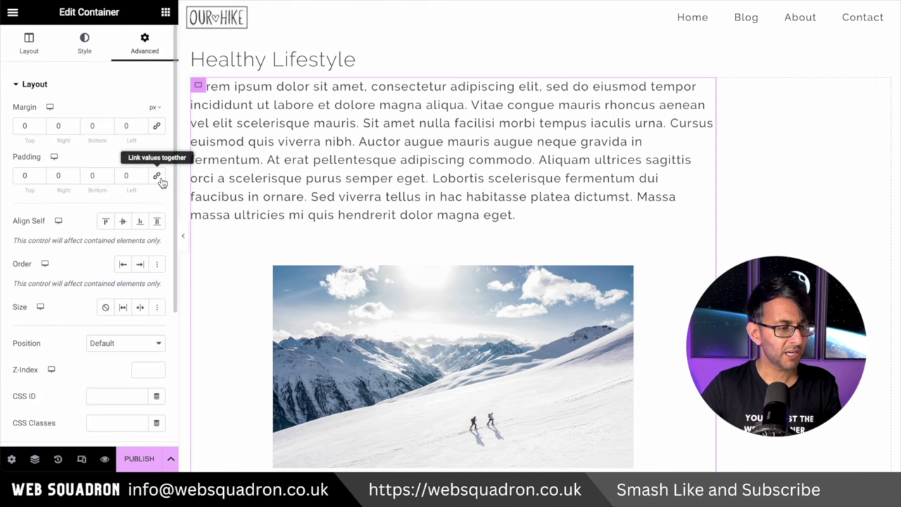
left_click(59, 176)
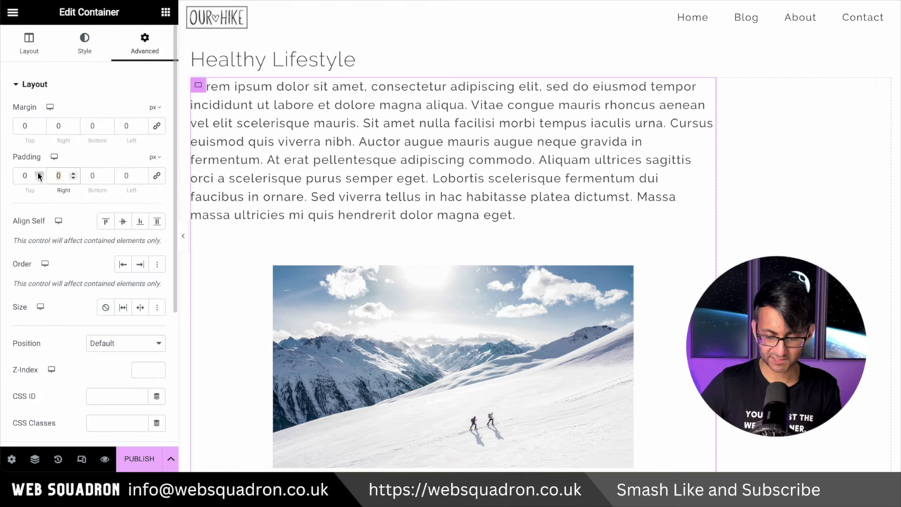
type("50")
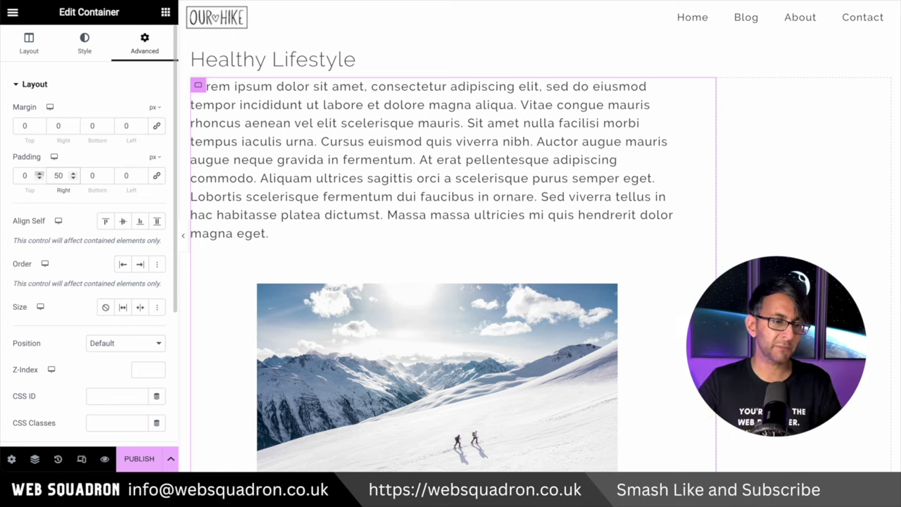
left_click(35, 176)
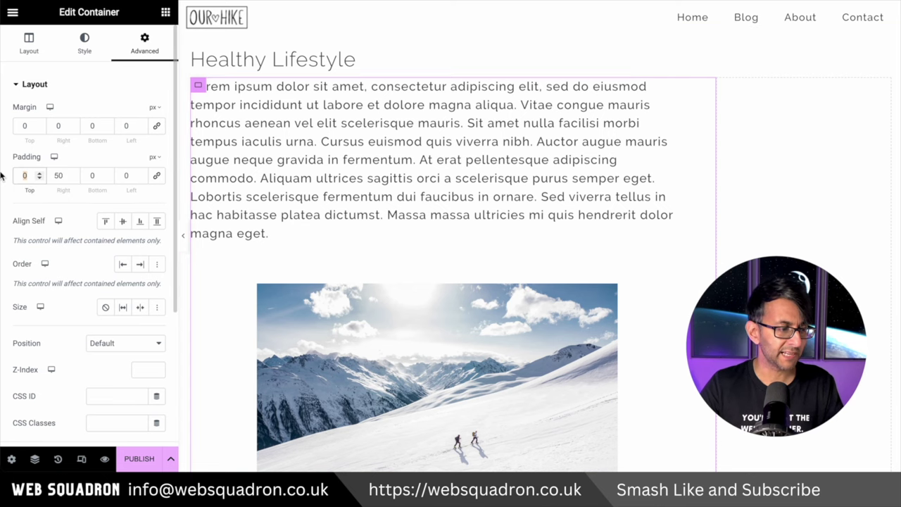
type("30")
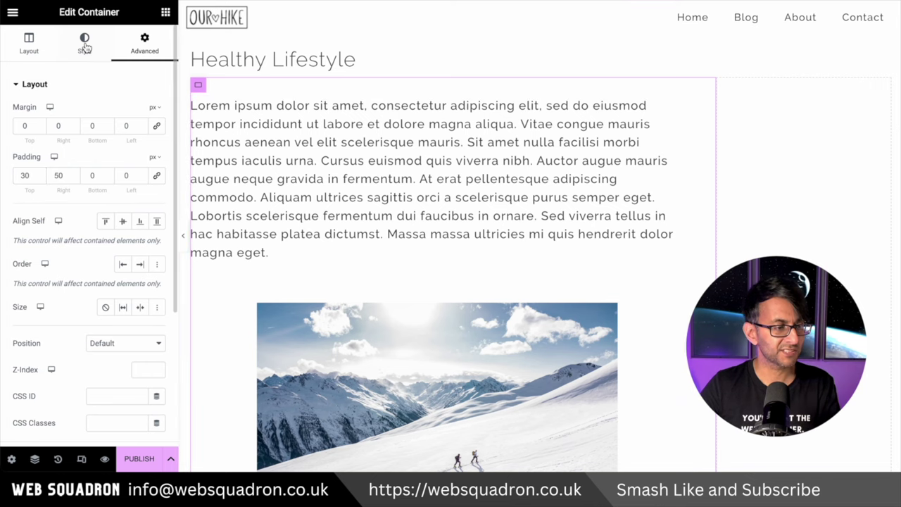
Step: Set the empty 25% sidebar container's top padding to 30 px
left_click(165, 12)
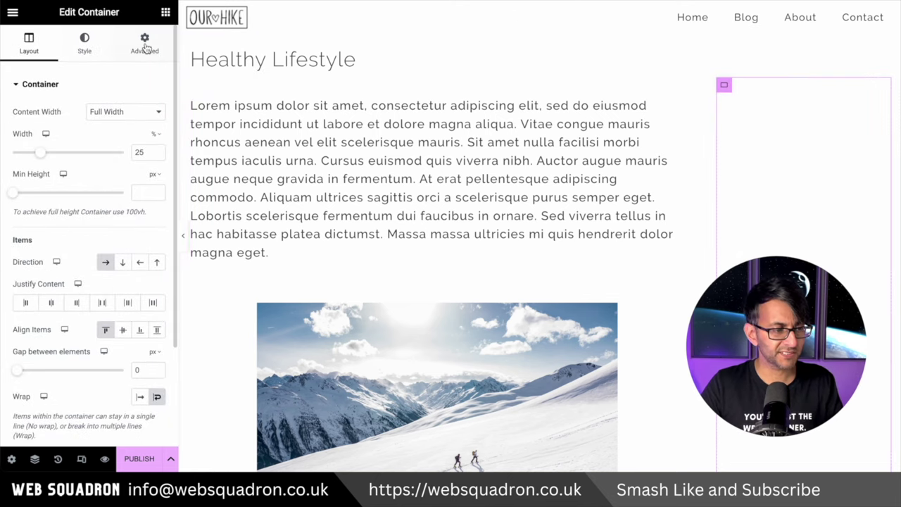
left_click(144, 43)
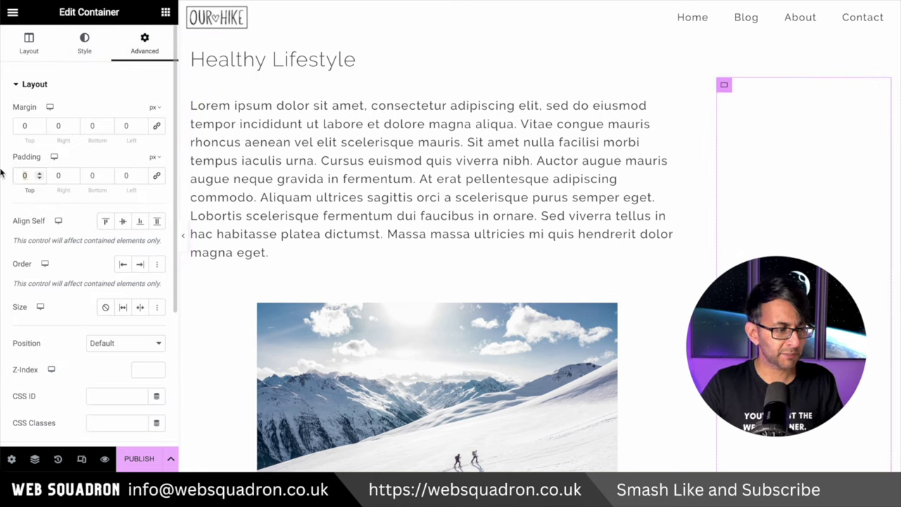
type("30")
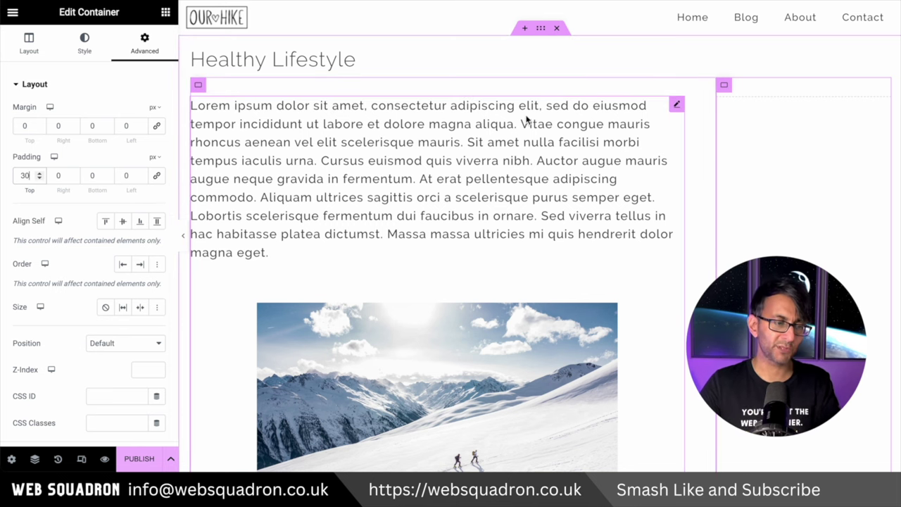
Step: Add a Post Info widget above the post content and remove its Comments, Time and Author items, keeping only the Date
left_click_drag(47, 385, 357, 114)
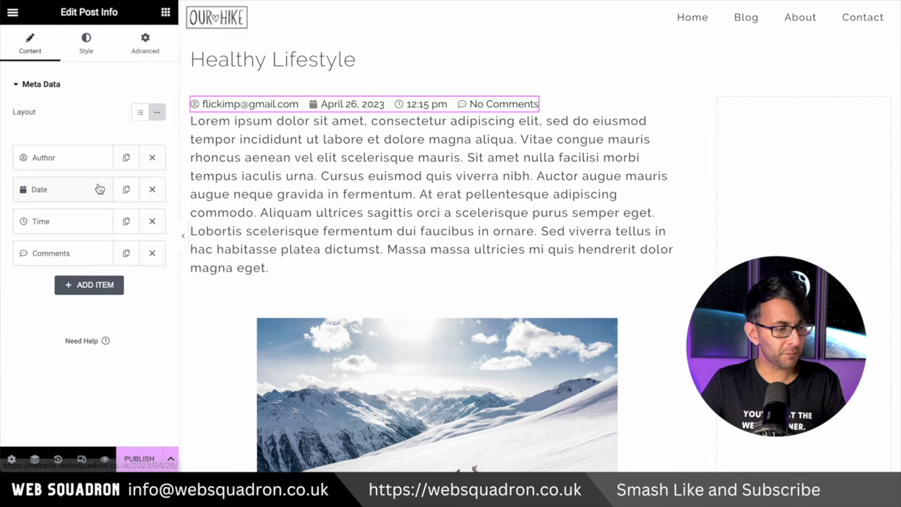
left_click(154, 255)
left_click(154, 222)
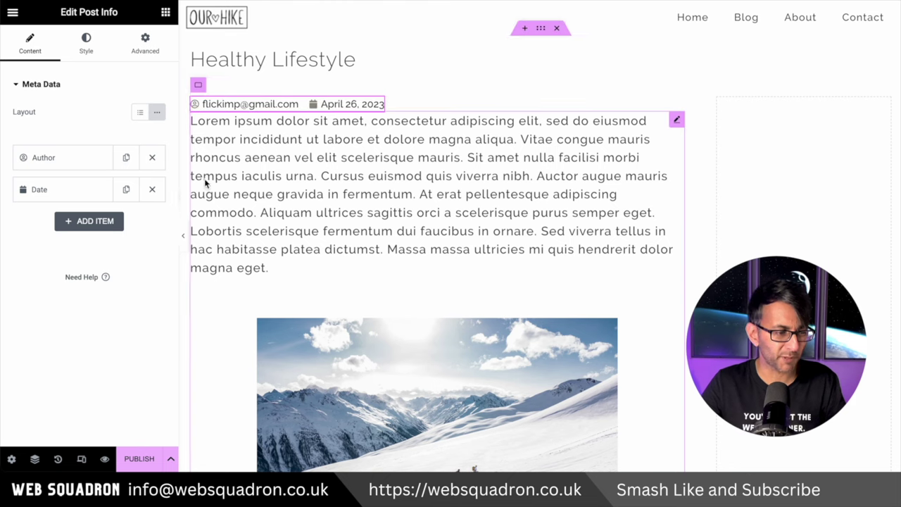
left_click(153, 159)
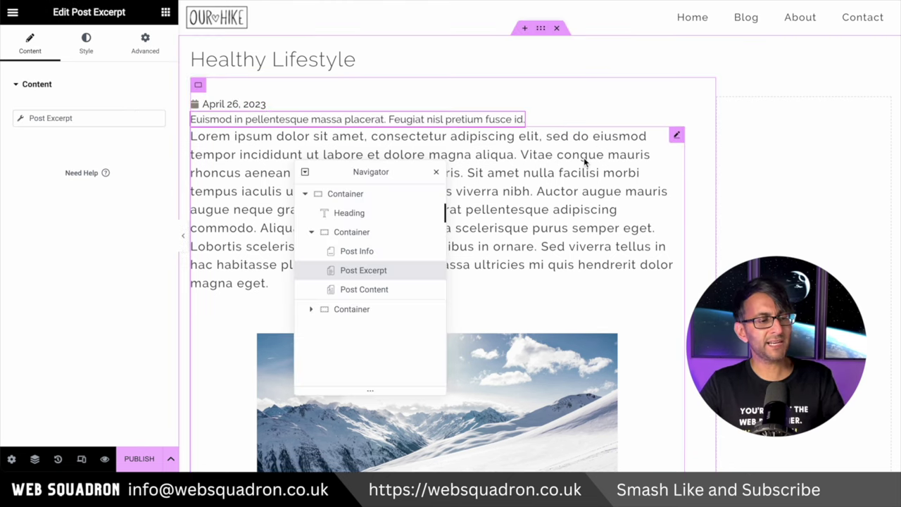
Step: Add a small gap between the elements of the 75% post content container
left_click(199, 86)
left_click(21, 373)
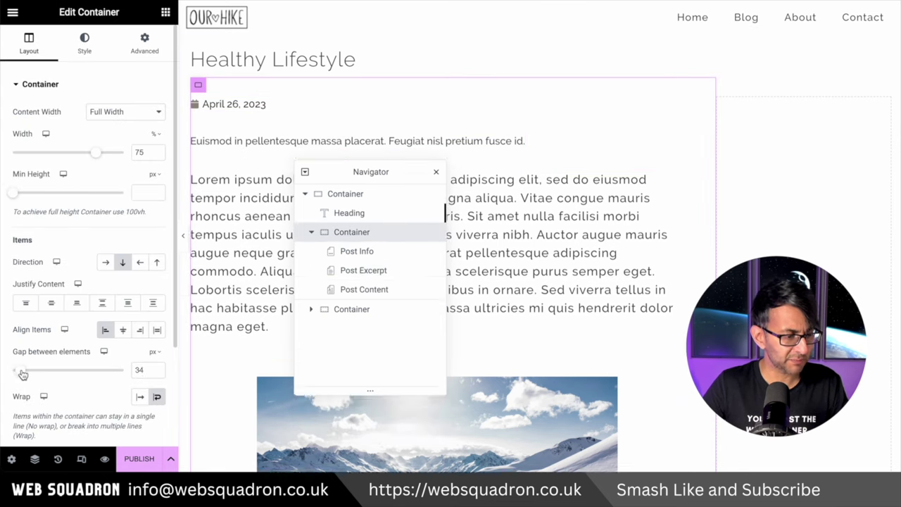
left_click_drag(24, 374, 16, 374)
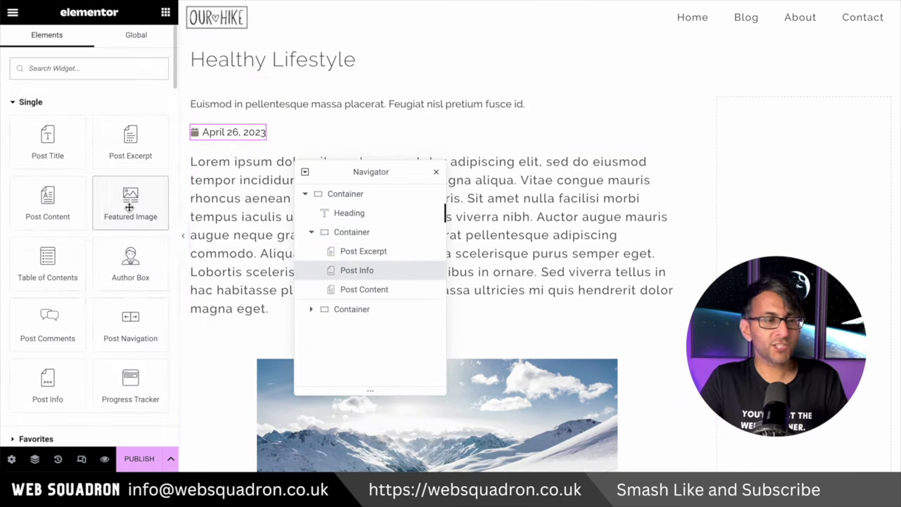
Step: Insert a Featured Image at the start of the post content container and check its mobile preview before returning to desktop view
left_click_drag(128, 200, 258, 95)
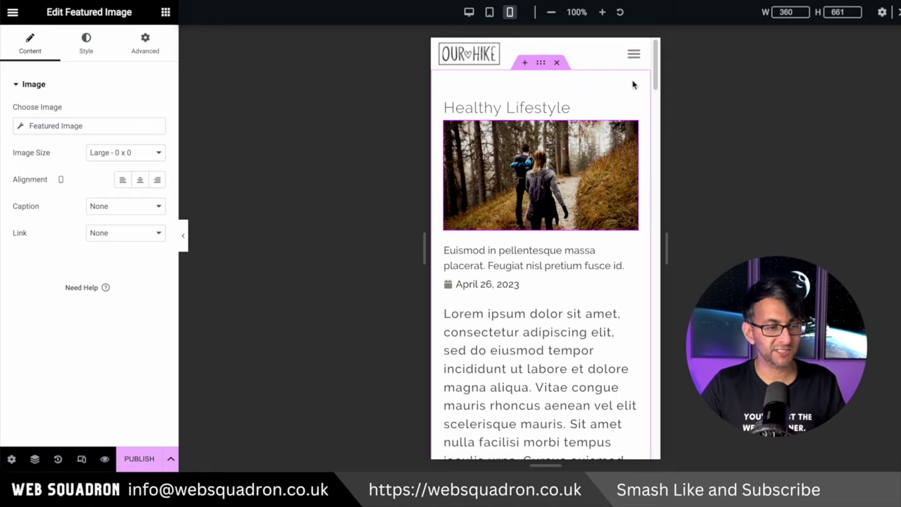
left_click_drag(657, 73, 687, 62)
key("ctrl+shift+m")
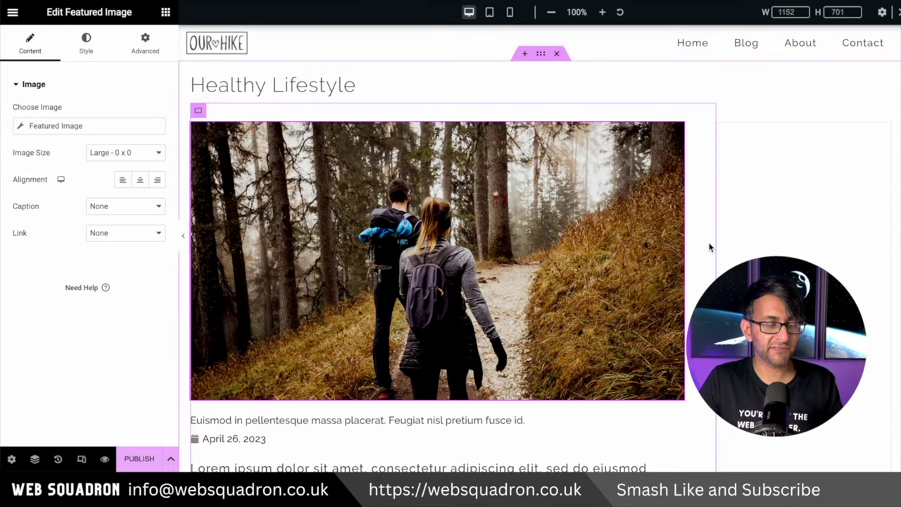
Step: Publish the single post template with a display condition that includes all Posts
left_click(140, 459)
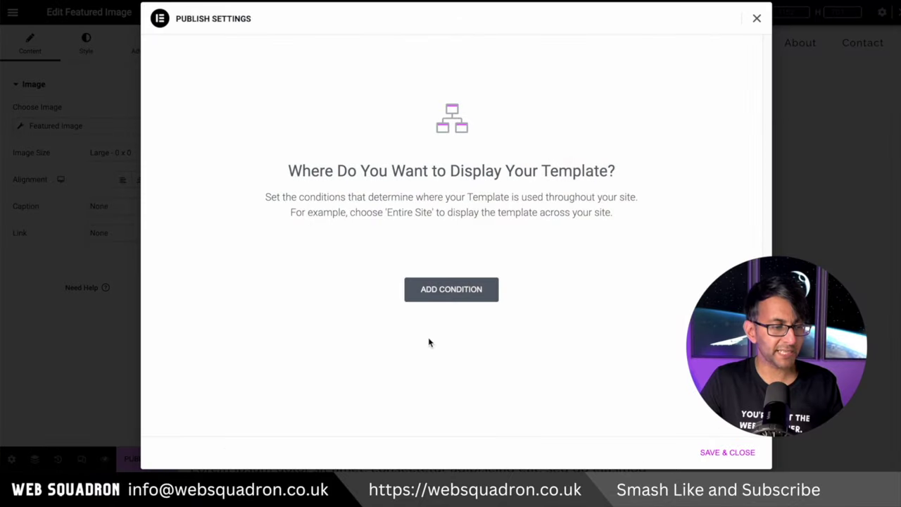
left_click(448, 294)
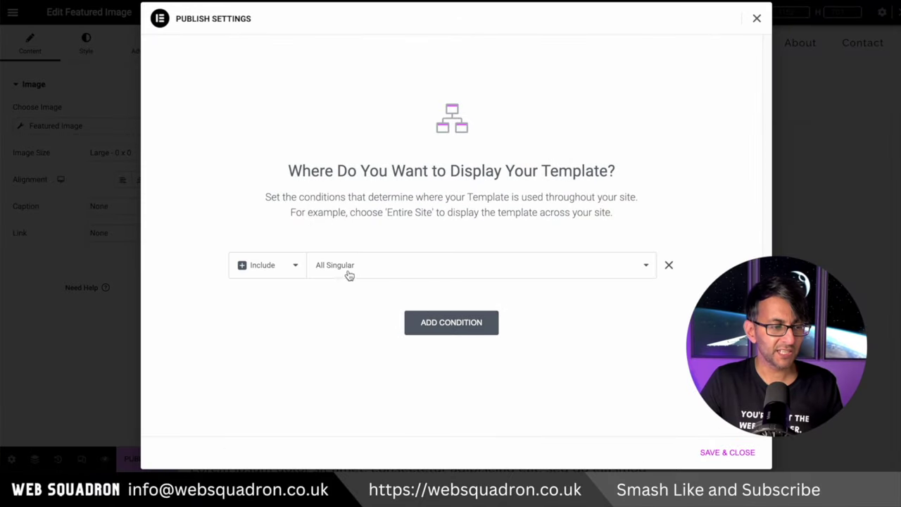
left_click(382, 271)
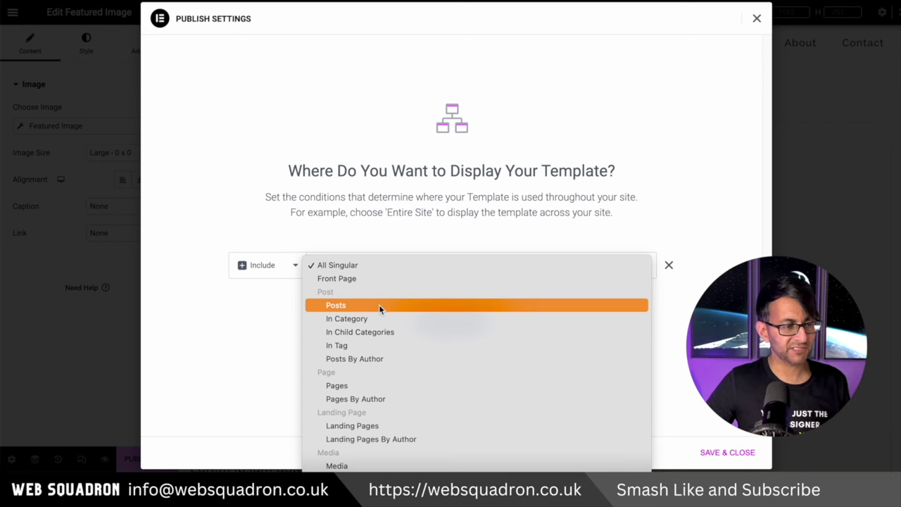
left_click(377, 265)
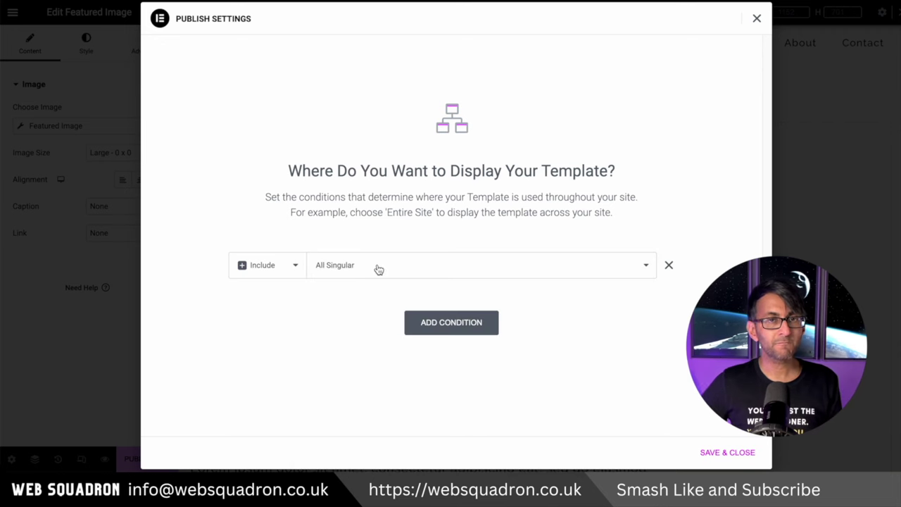
left_click(378, 266)
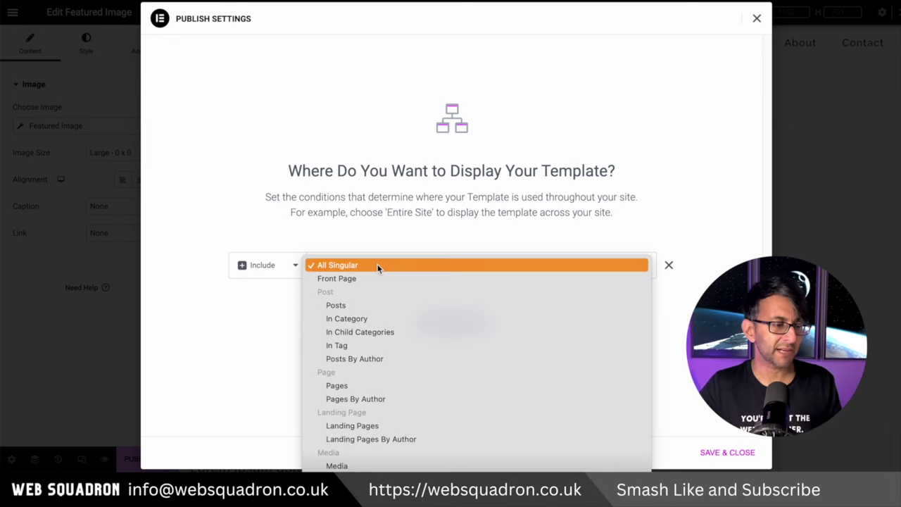
left_click(375, 304)
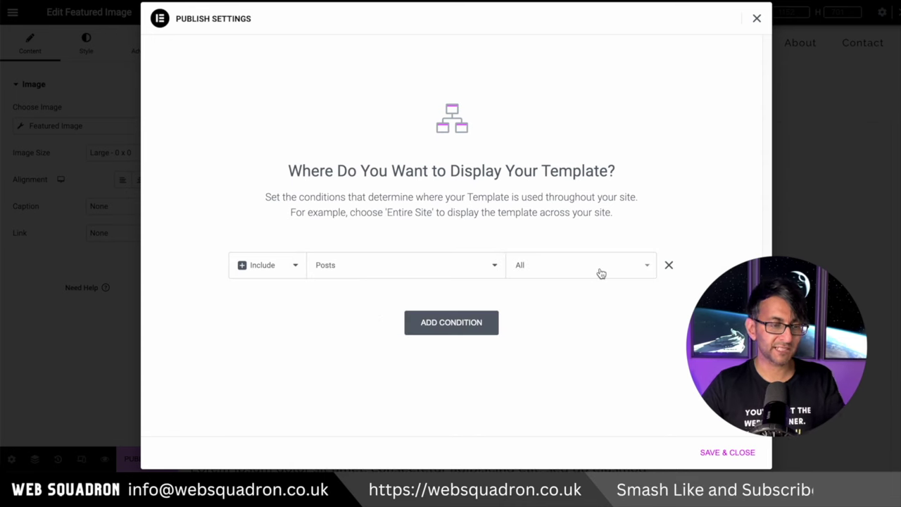
left_click(725, 452)
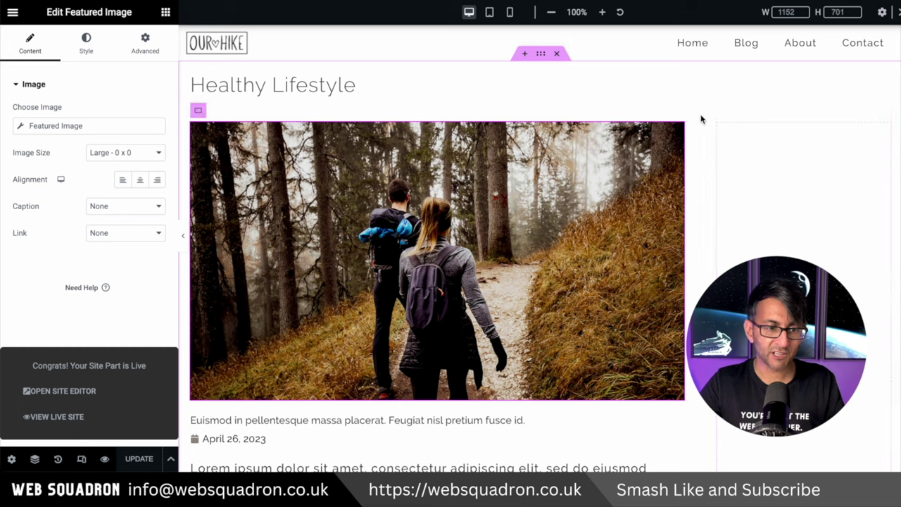
Step: From the WordPress dashboard's saved templates, create a new Container template named Sidebar
left_click(724, 112)
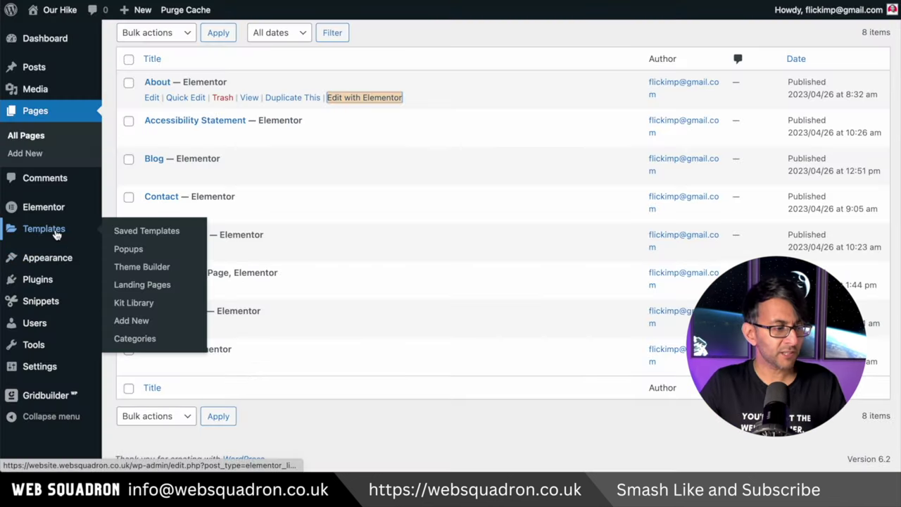
mouse_move(57, 235)
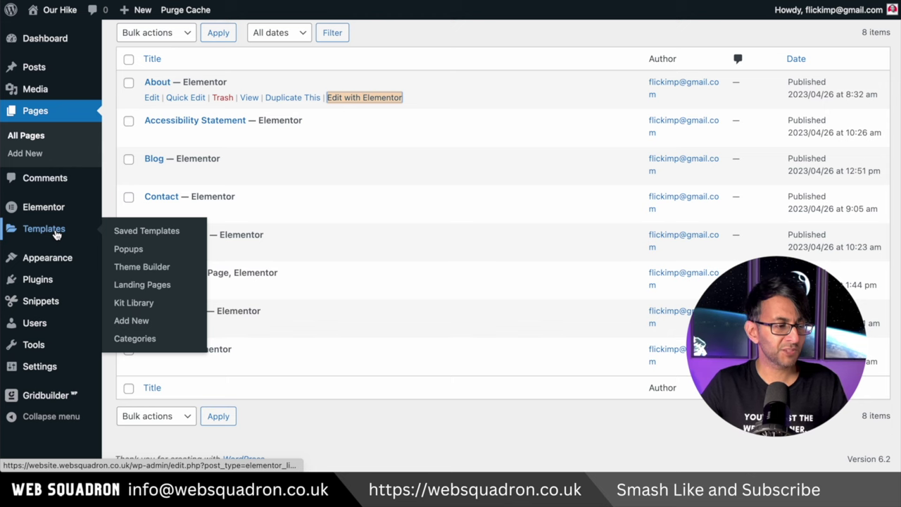
left_click(133, 233)
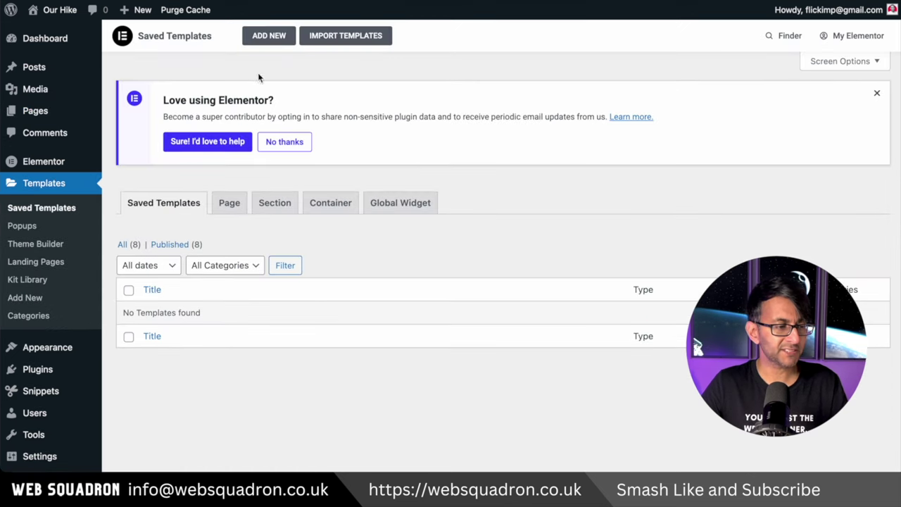
left_click(271, 37)
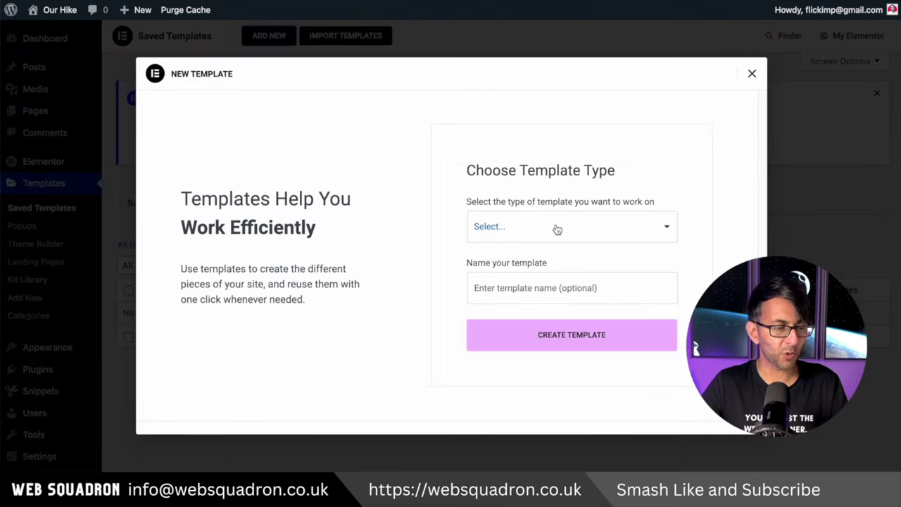
left_click(556, 229)
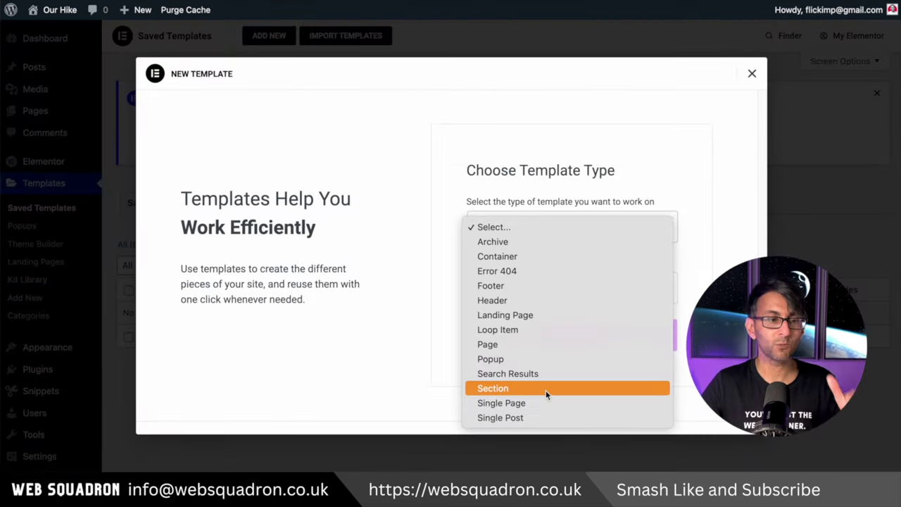
left_click(544, 256)
left_click(537, 289)
left_click(554, 344)
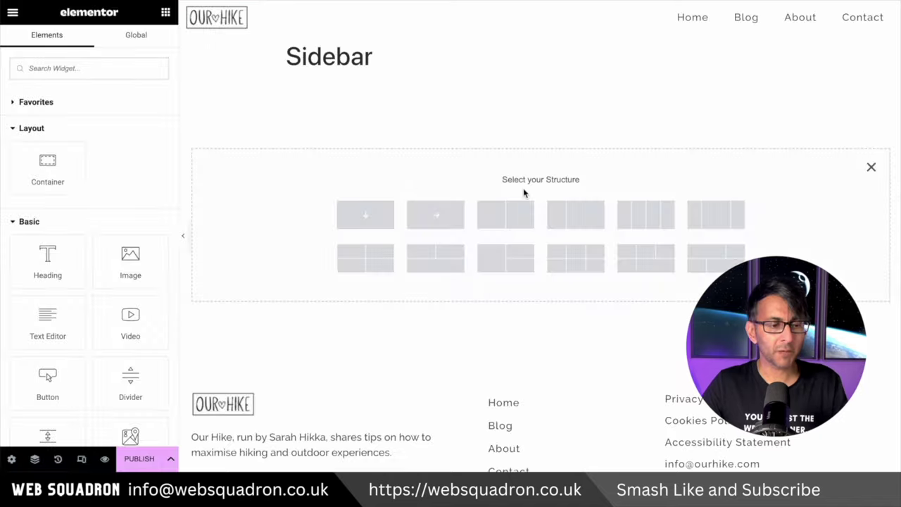
Step: Add a single vertical container to the Sidebar template and set its boxed width to 275 px
left_click(364, 220)
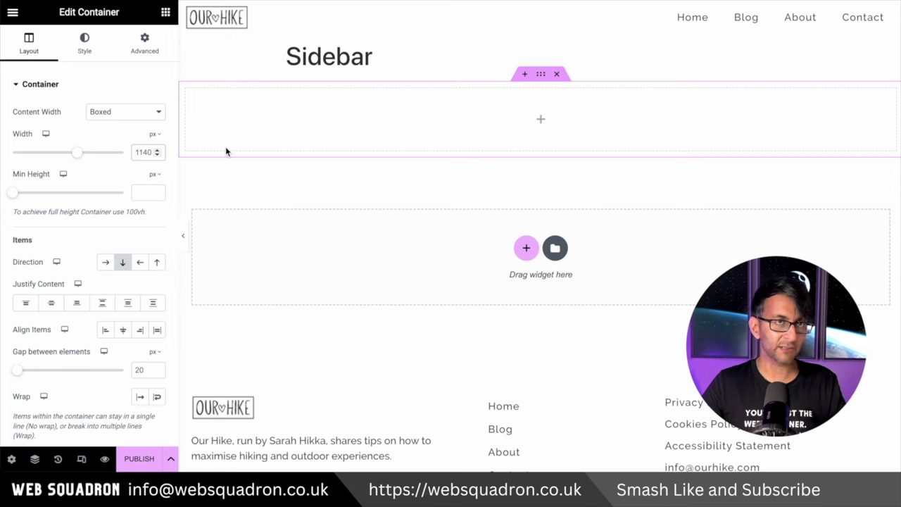
type("275")
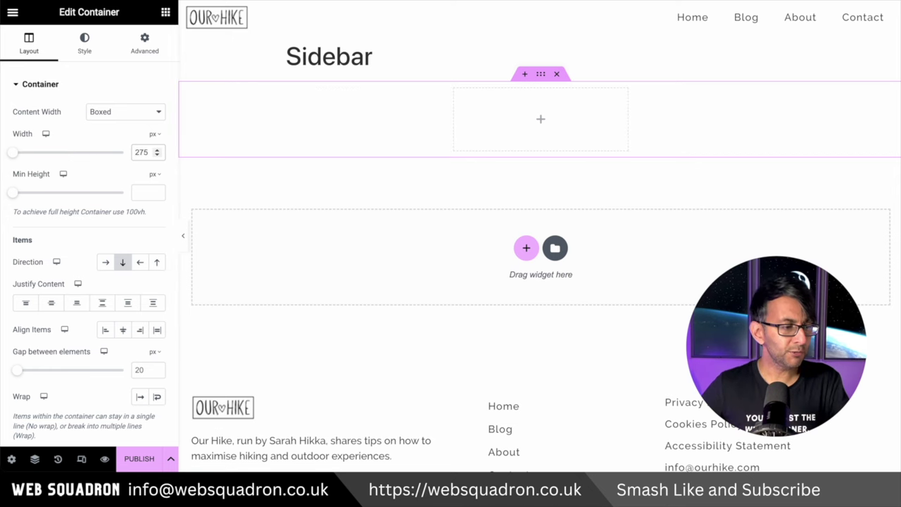
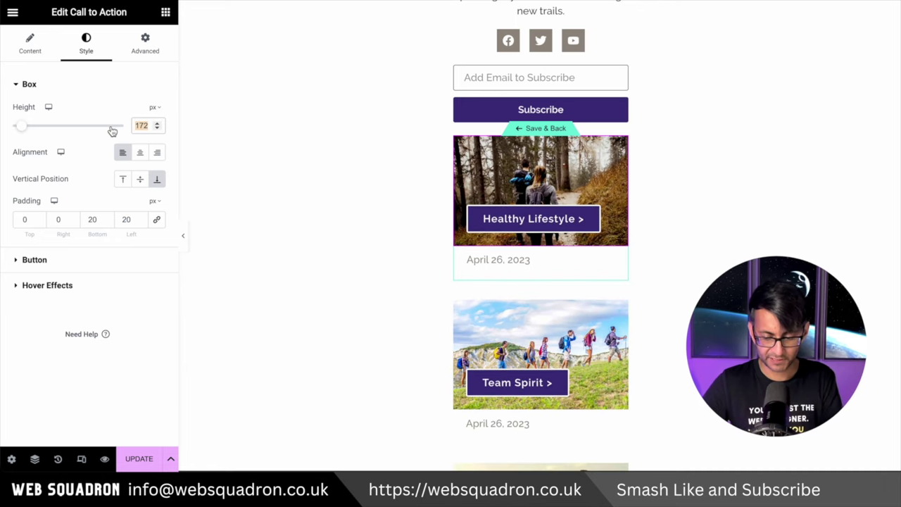
Step: Set the loop item's Call to Action box height to 150 px, then save it and return to the Sidebar template
type("150")
left_click(155, 466)
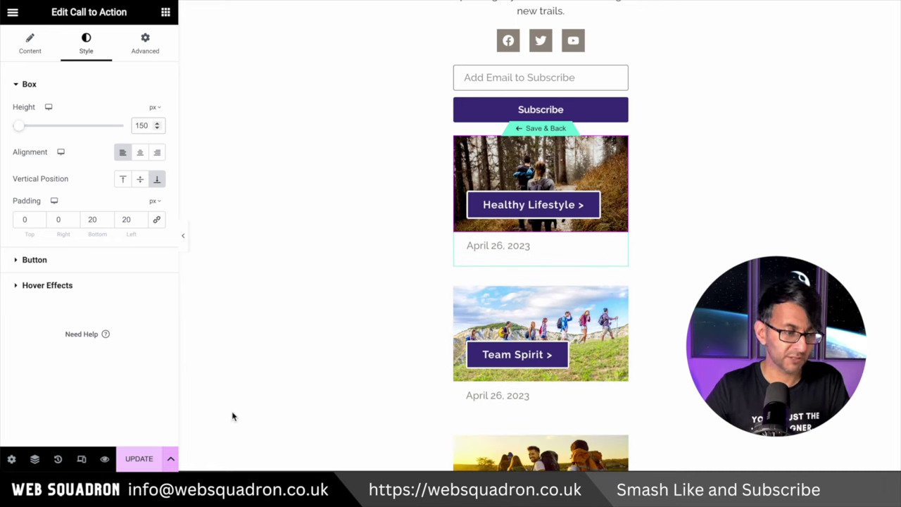
left_click(549, 131)
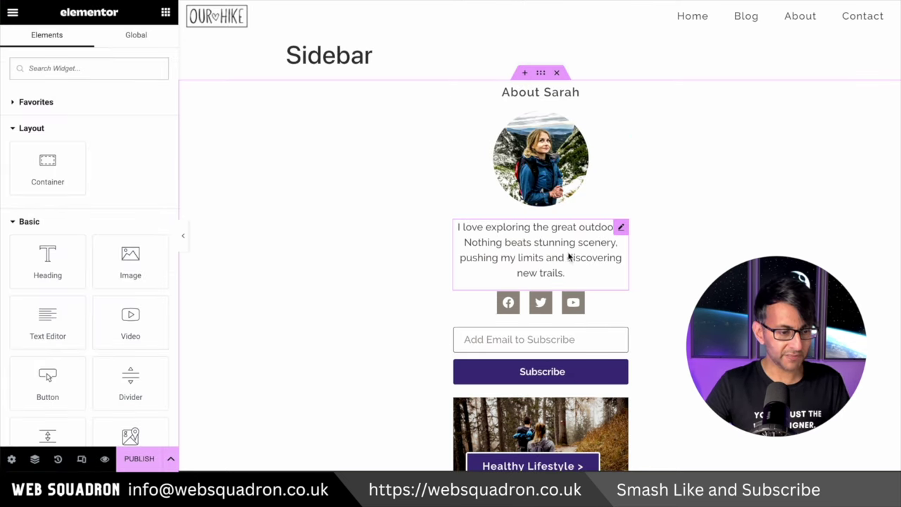
Step: Duplicate the About heading, place the copy between the Form and the Loop Grid, and give it a 40 px top margin
right_click(569, 94)
left_click(608, 125)
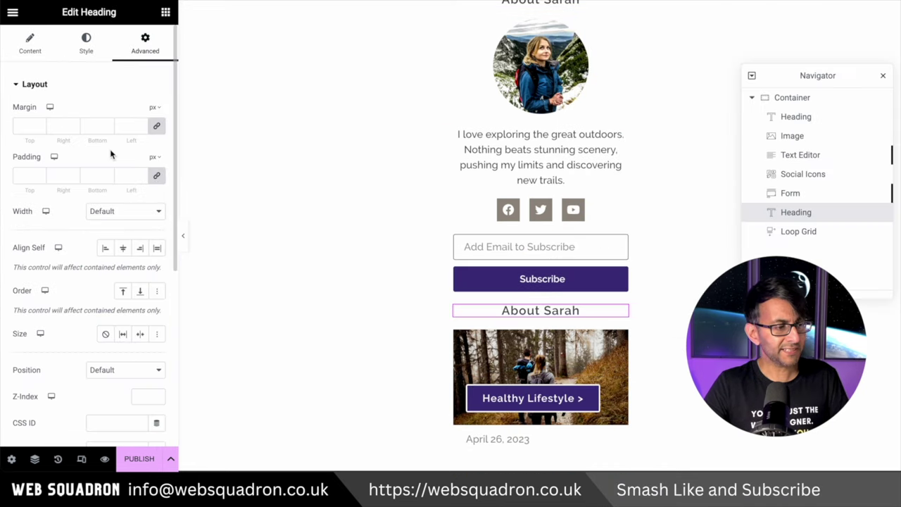
left_click(156, 125)
left_click(156, 175)
left_click(28, 125)
type("40")
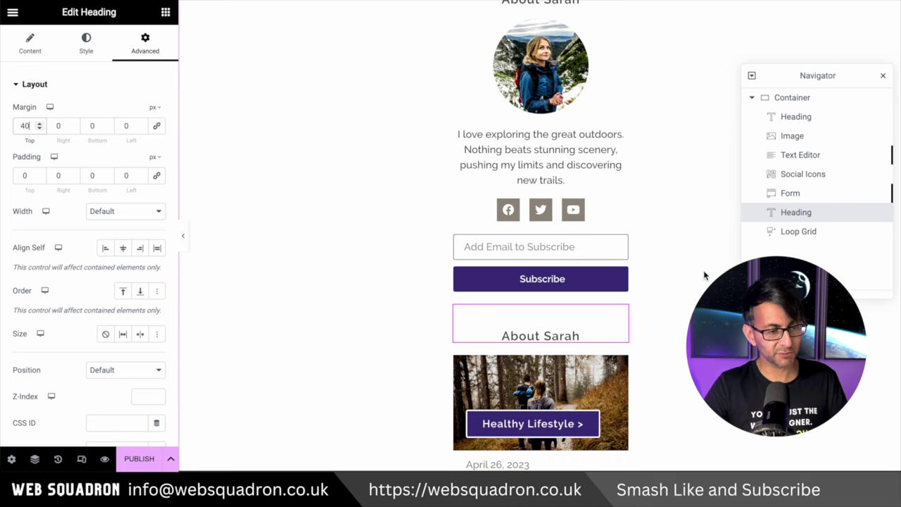
Step: Change the duplicated heading's title to "Other Posts"
left_click(42, 45)
left_click_drag(75, 140, 2, 114)
type("Other Posts")
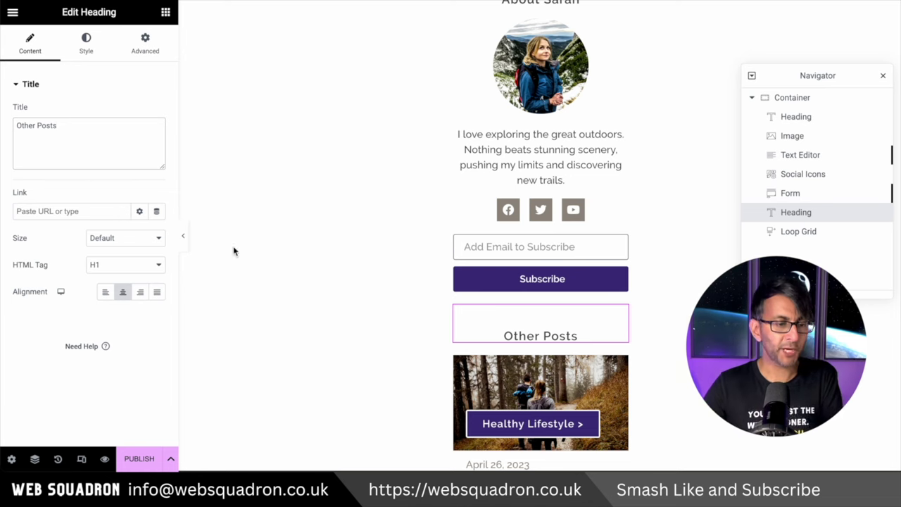
Step: Turn on Avoid Duplicates in the exclude settings of the Loop Grid's query
scroll(620, 296, "down", 1)
left_click(621, 291)
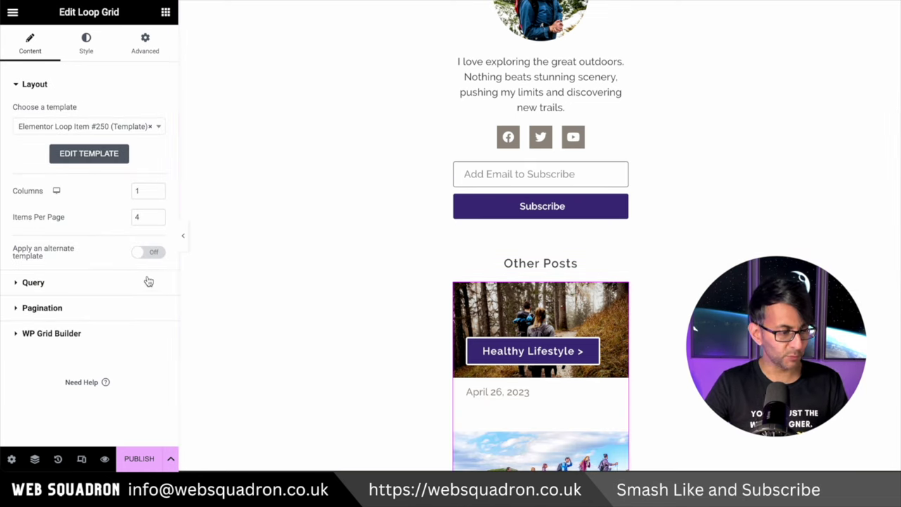
left_click(111, 282)
scroll(130, 284, "down", 1)
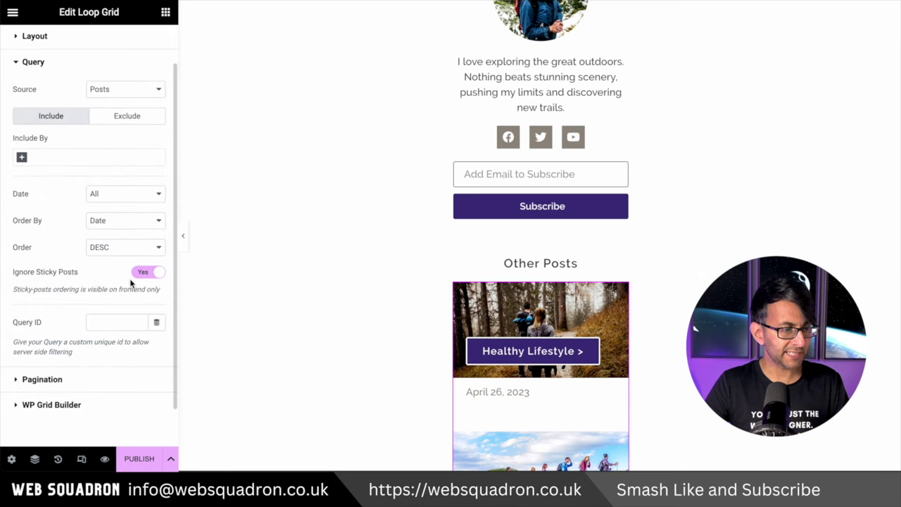
left_click(143, 121)
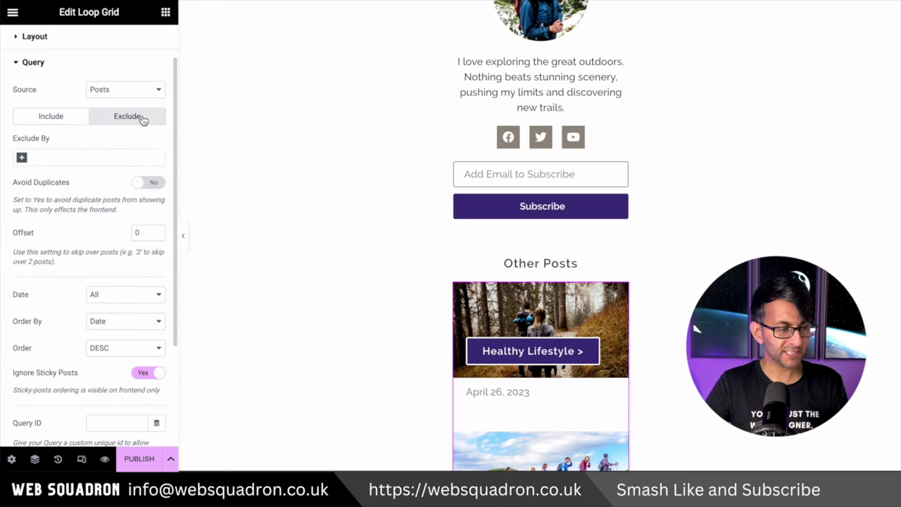
left_click(153, 183)
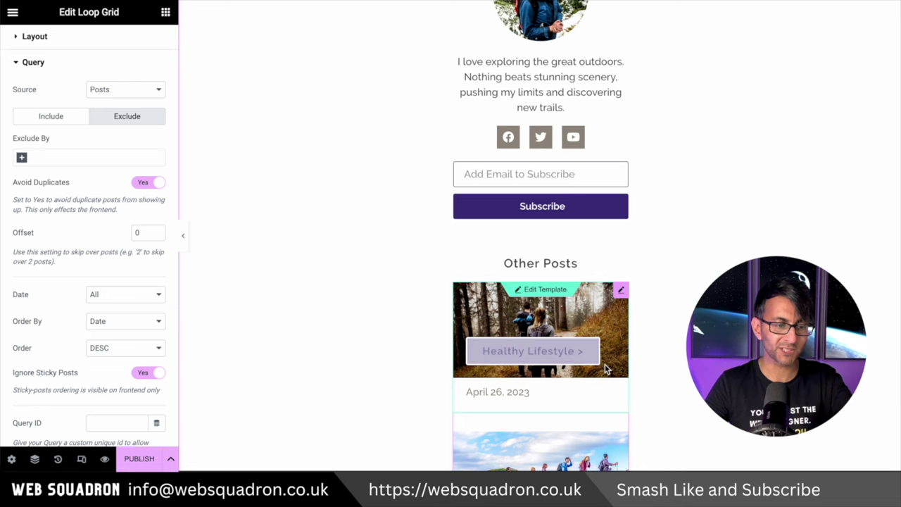
Step: Publish the Sidebar container template and preview it without the editing panel
left_click(139, 458)
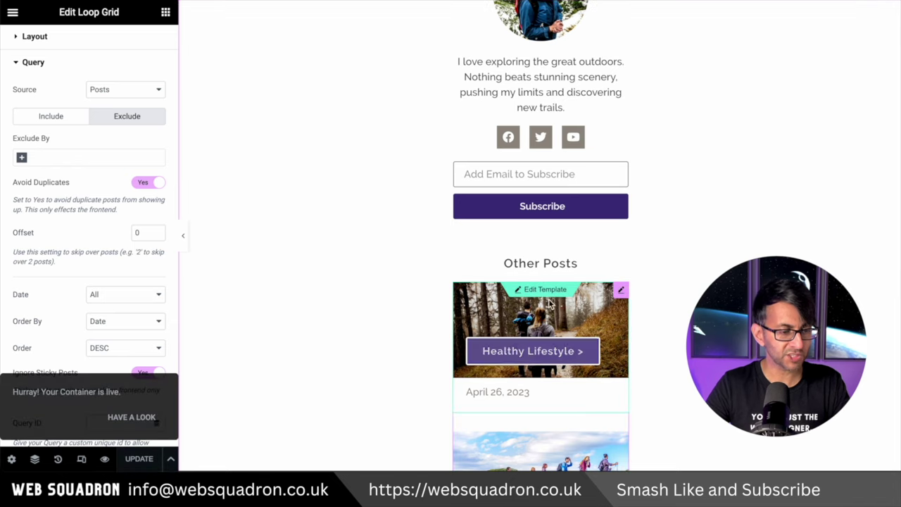
left_click(182, 240)
scroll(603, 337, "up", 3)
scroll(604, 342, "down", 3)
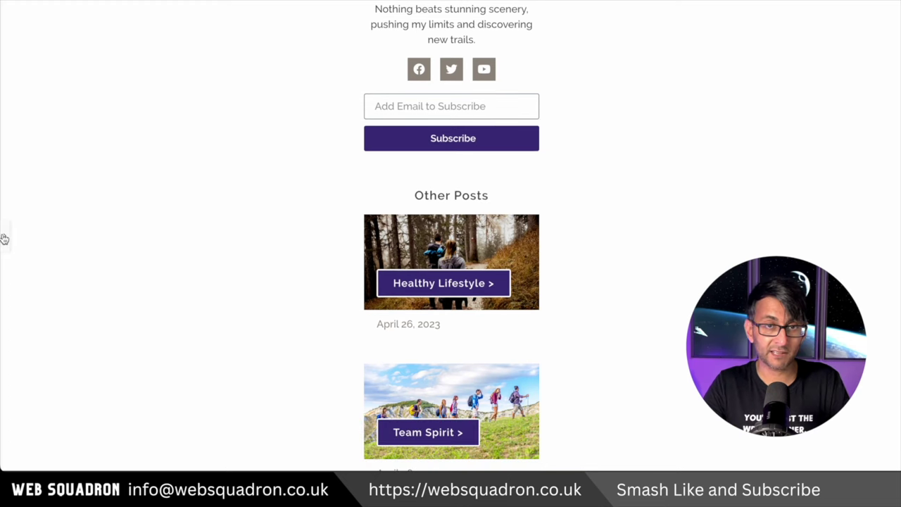
left_click(4, 239)
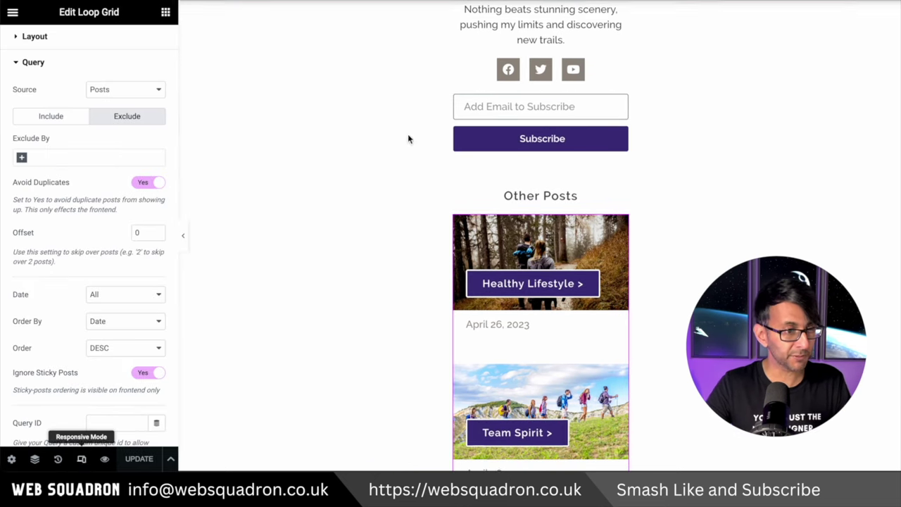
Step: Switch to mobile view and inspect the sidebar layout and the About heading's typography settings
left_click(510, 13)
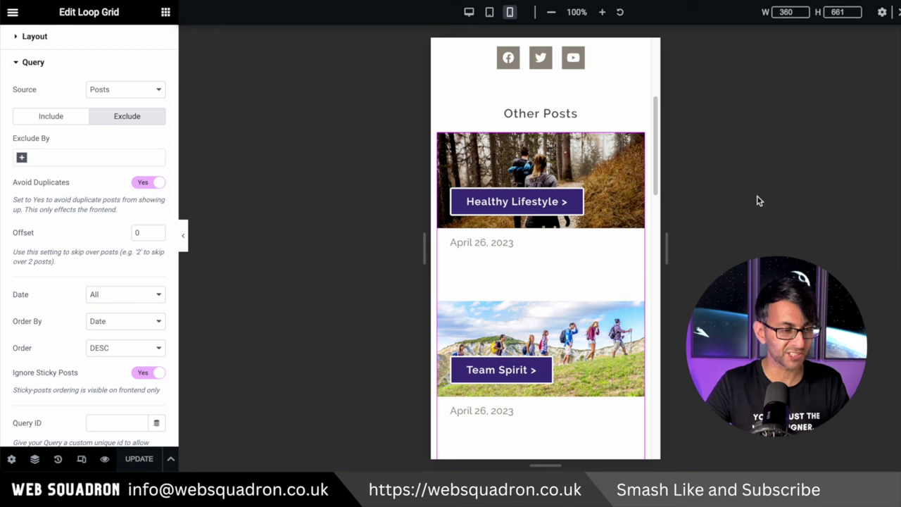
left_click_drag(656, 179, 654, 85)
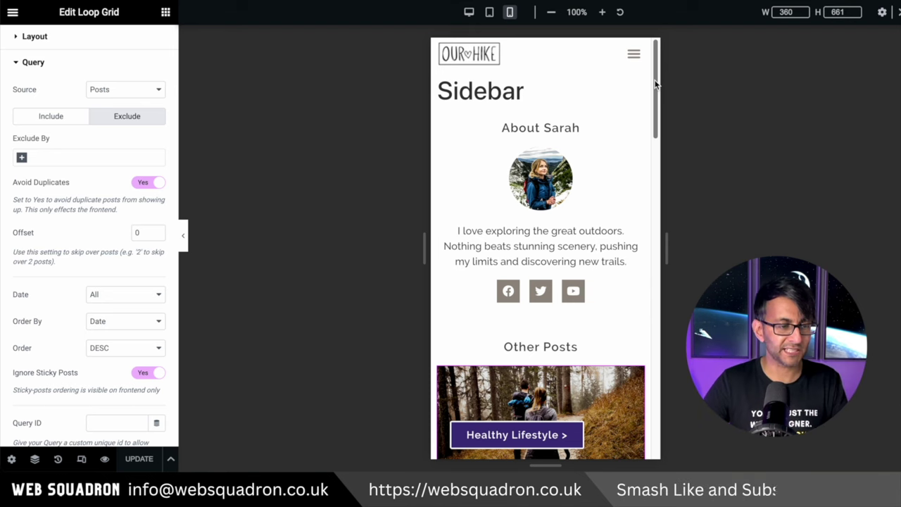
mouse_move(654, 121)
left_mouse_down()
mouse_move(658, 132)
mouse_move(662, 107)
left_mouse_up()
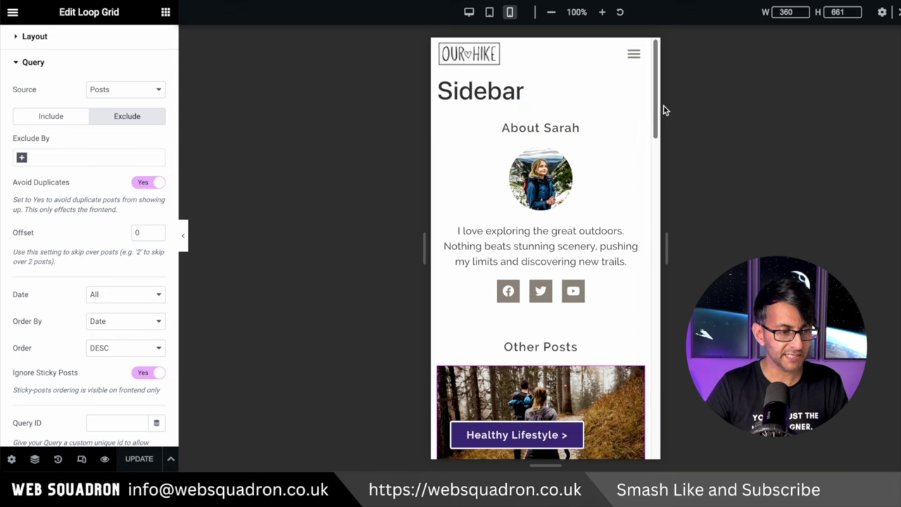
left_click(577, 127)
left_click(86, 43)
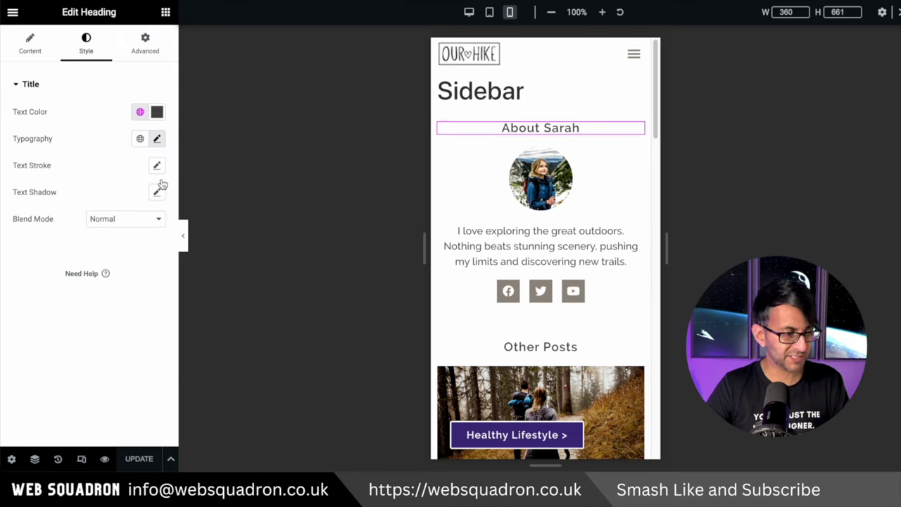
left_click(158, 139)
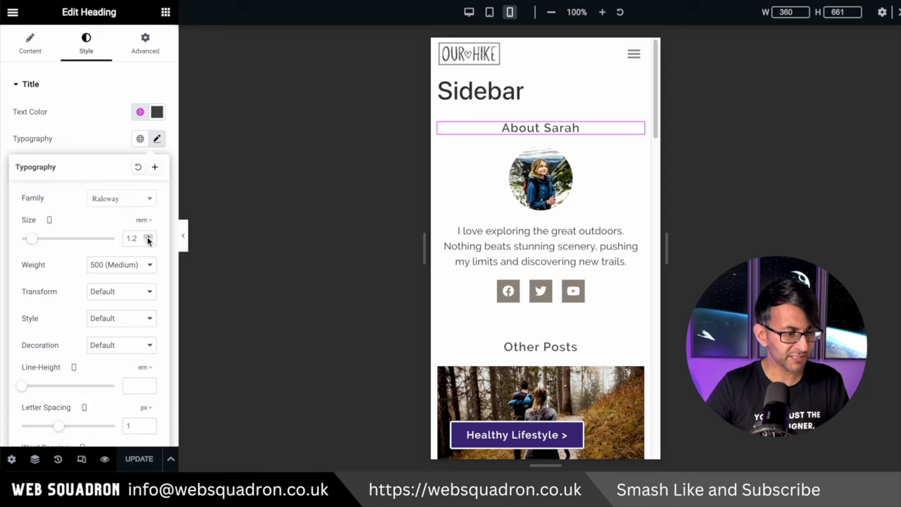
Step: Remove the subscribe Form's custom order in mobile view so it follows the social icons
left_click_drag(657, 90, 675, 273)
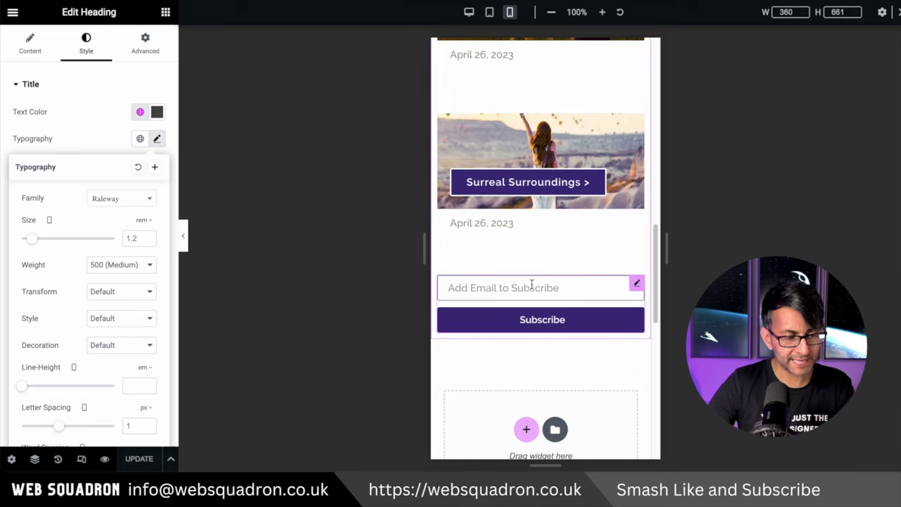
left_click(637, 284)
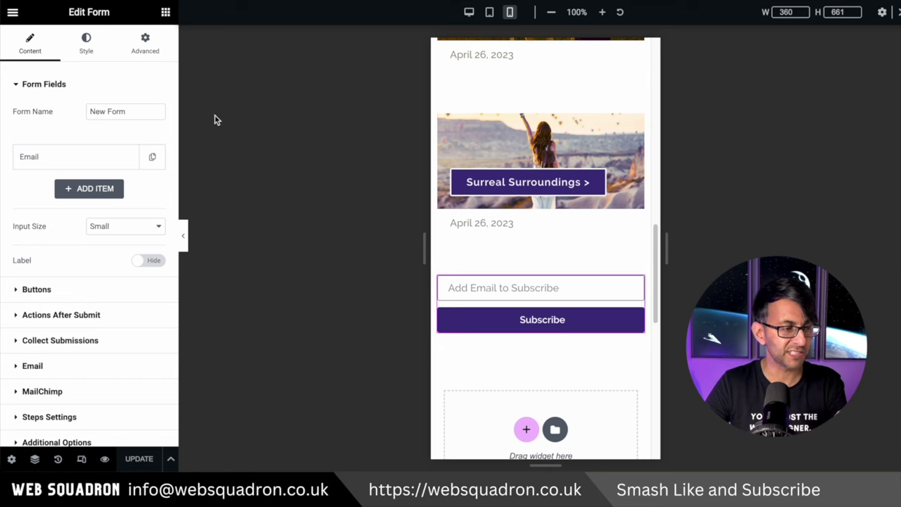
left_click(154, 49)
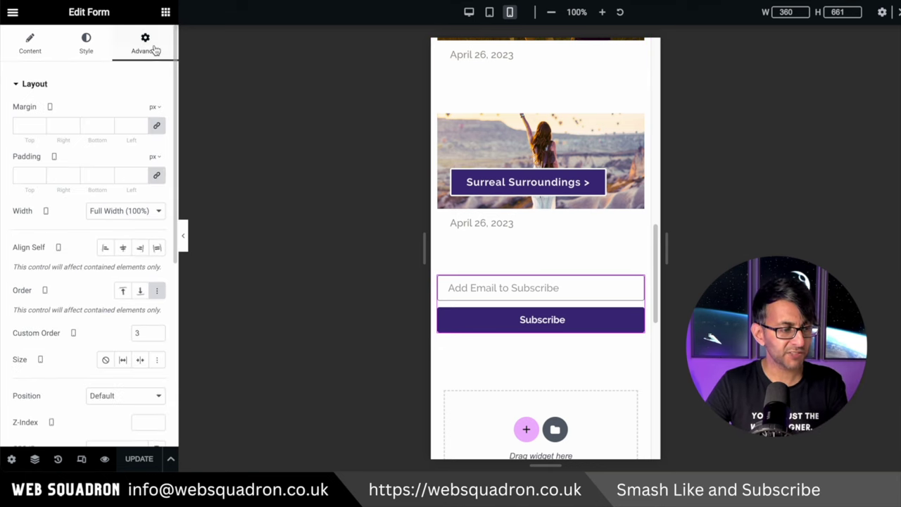
left_click(157, 298)
left_click_drag(655, 281, 657, 107)
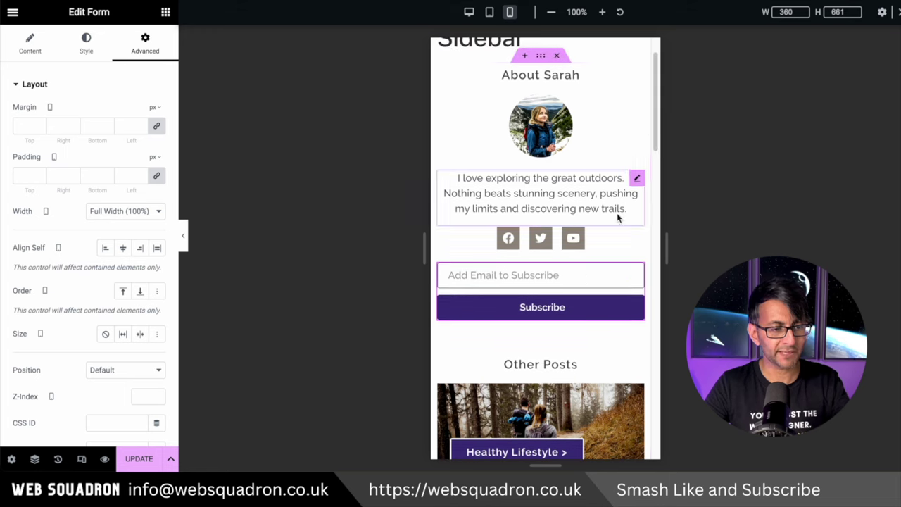
Step: Unlink the subscribe Form's margin values and give it a 10 px top margin in mobile view
left_click(637, 273)
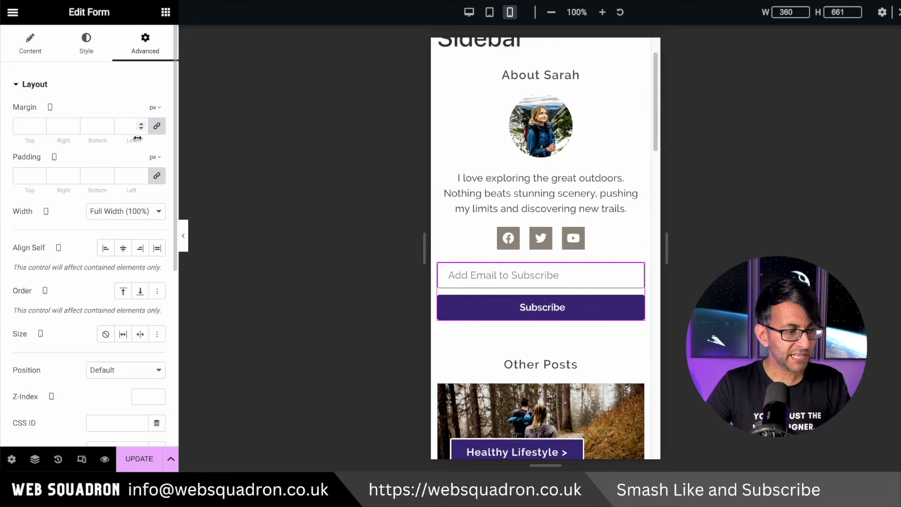
left_click(155, 125)
left_click(40, 124)
left_click(40, 124)
left_click(40, 123)
left_click(40, 124)
left_click(40, 124)
left_click(41, 124)
left_click(40, 124)
left_click(40, 124)
left_click(40, 124)
left_click(41, 123)
scroll(657, 96, "up", 2)
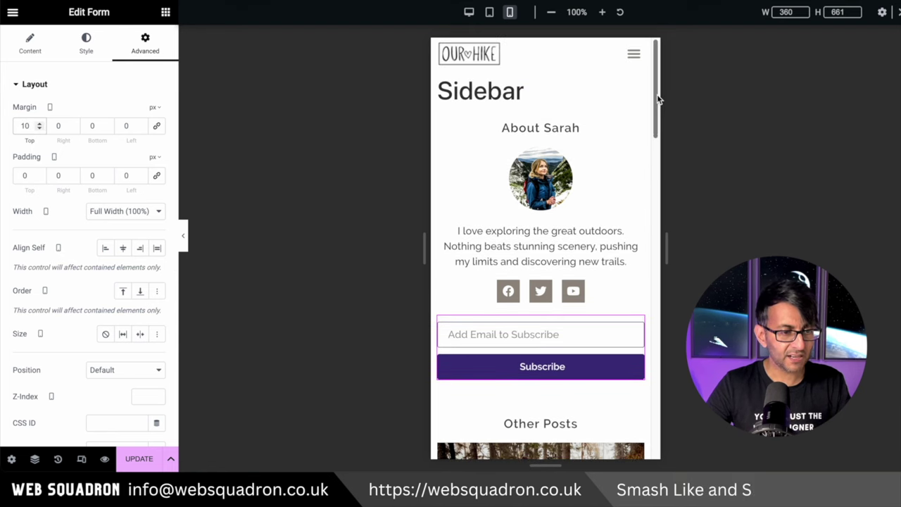
Step: Set the Sidebar container's mobile padding to 20 px right and left with 0 top and bottom, then update the template
left_click(542, 109)
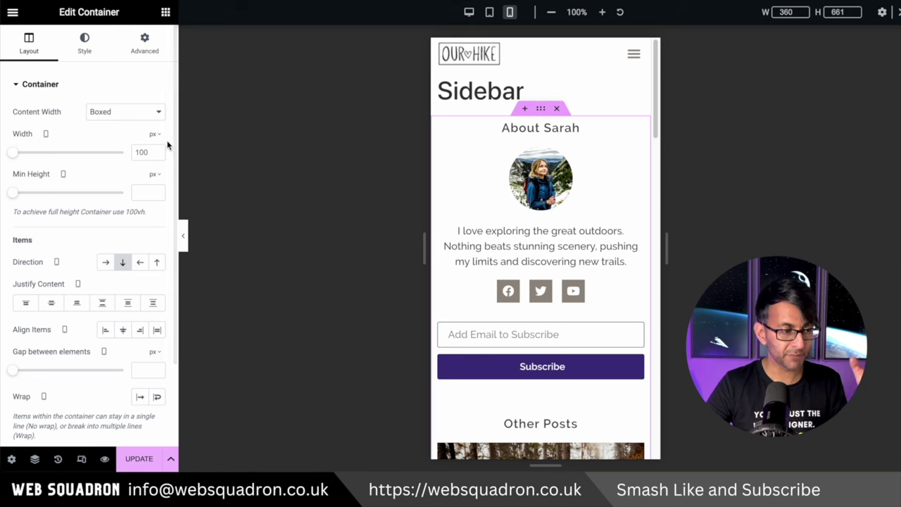
left_click(152, 52)
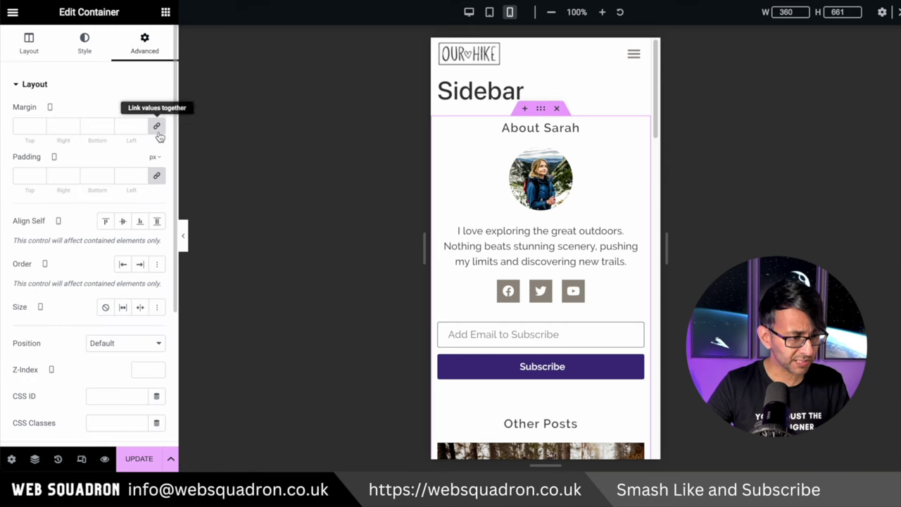
left_click(156, 126)
left_click(157, 177)
left_click(59, 176)
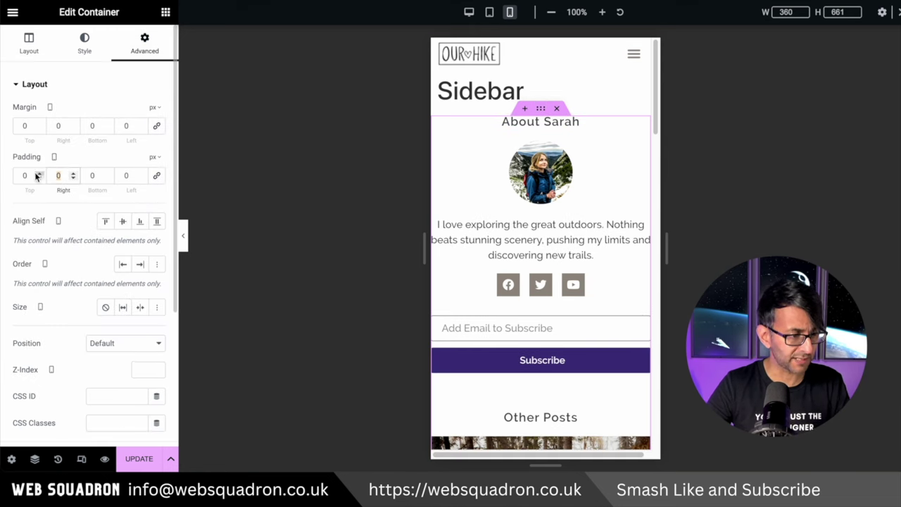
type("20")
key("Tab")
key("Tab")
type("20")
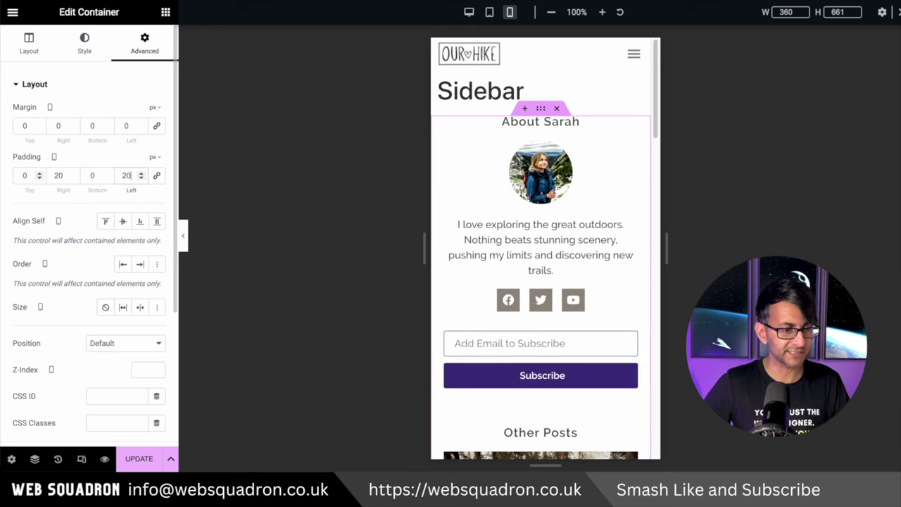
mouse_move(657, 126)
left_mouse_down()
mouse_move(657, 266)
mouse_move(658, 111)
left_mouse_up()
left_click(138, 458)
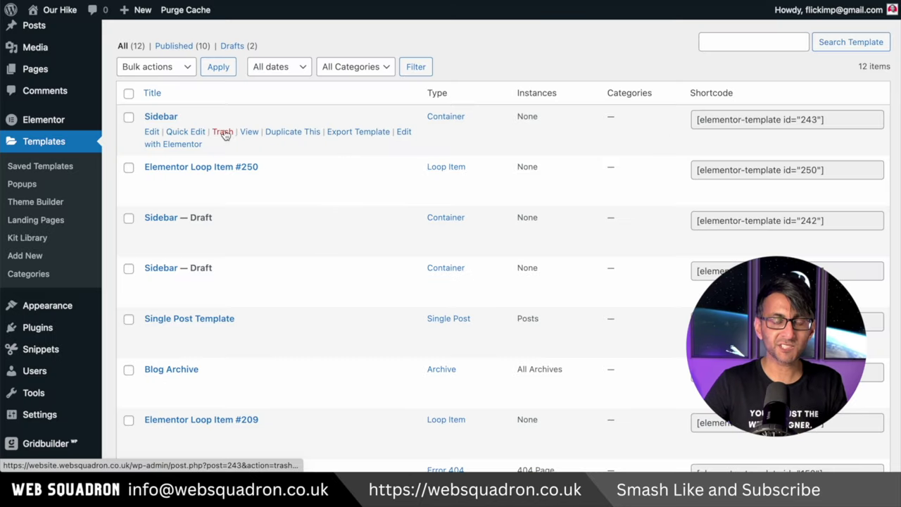
Step: Add a Shortcode widget to the single post template using the Sidebar template's shortcode [elementor-template id="243"], then update the template
left_click(850, 123)
key("ctrl+c")
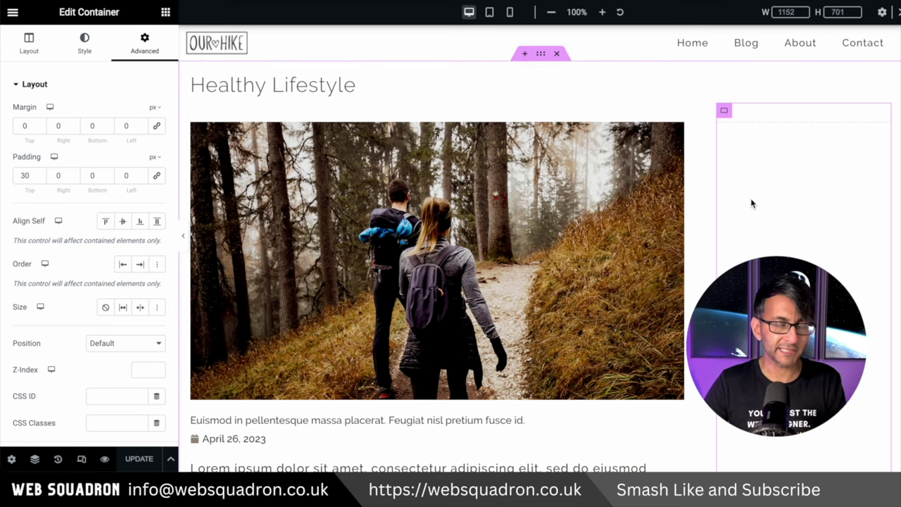
left_click(165, 12)
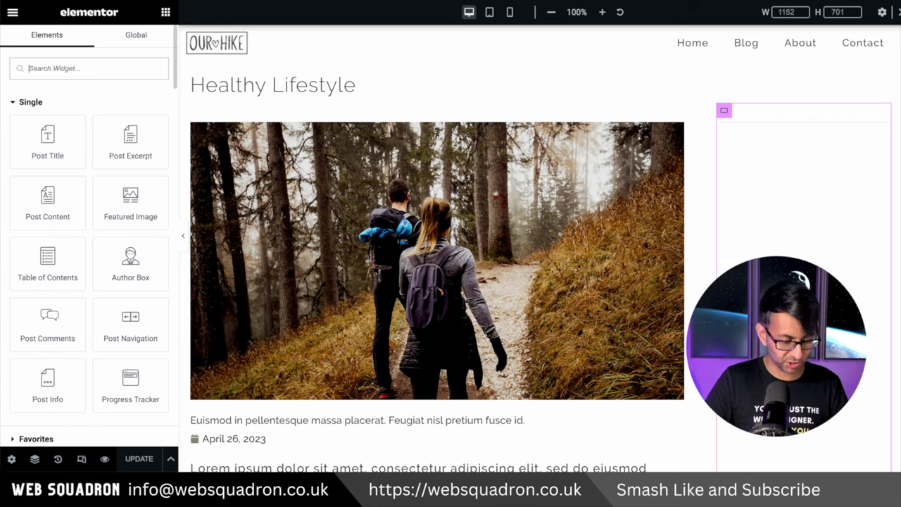
type("short")
left_click(48, 113)
left_click(79, 162)
key("ctrl+v")
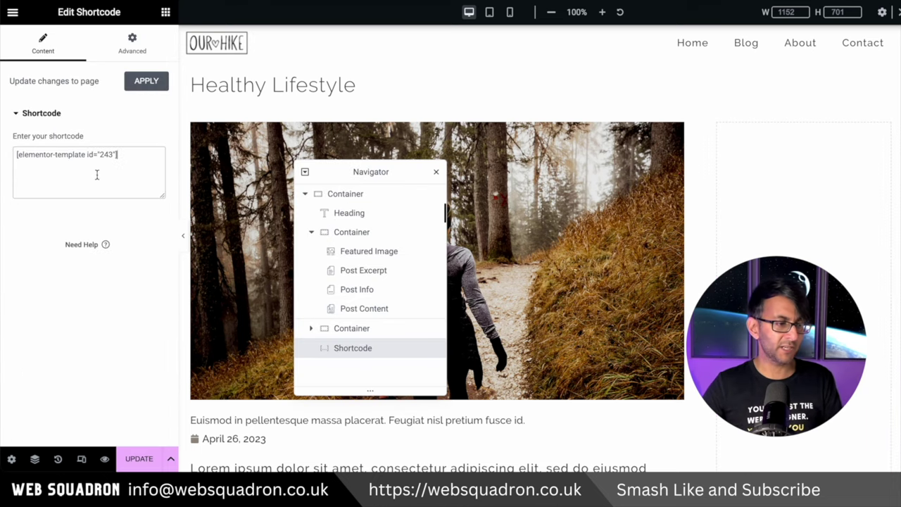
left_click(121, 462)
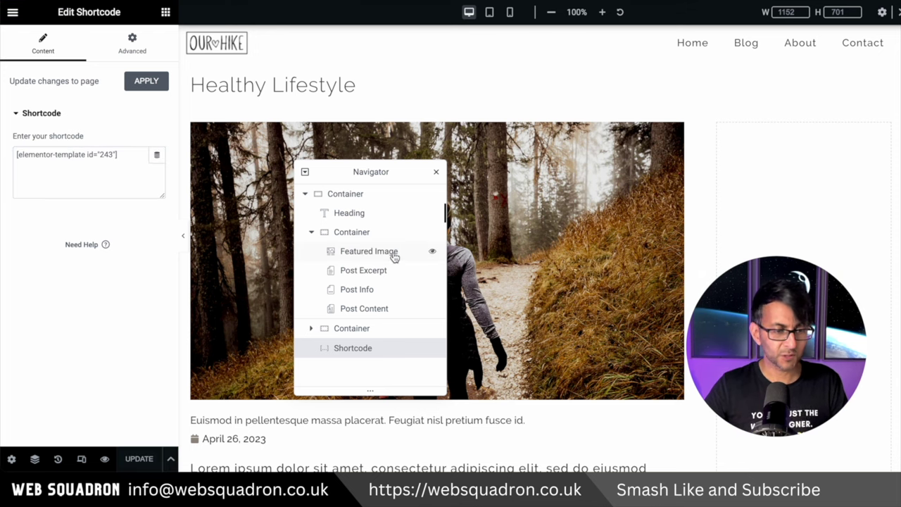
Step: Review how the embedded sidebar sits beside the post content along the page
scroll(726, 128, "down", 5)
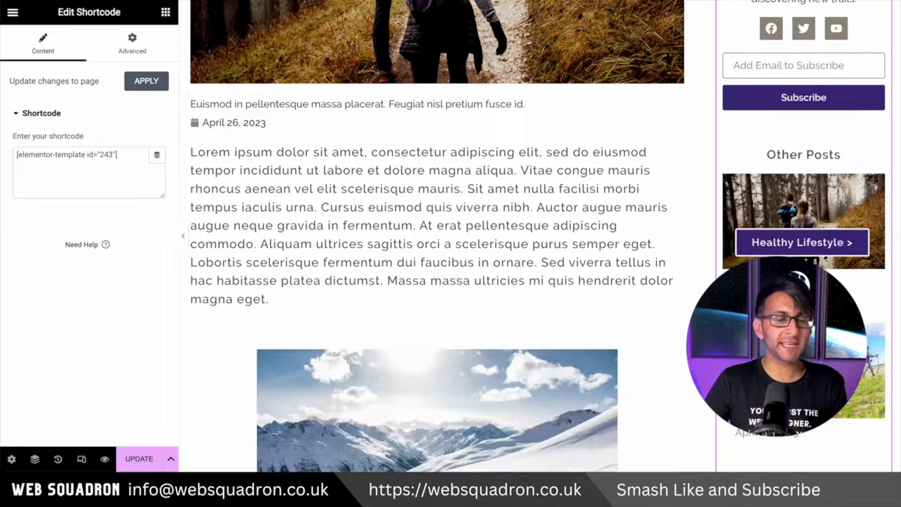
scroll(436, 239, "down", 7)
scroll(437, 239, "up", 3)
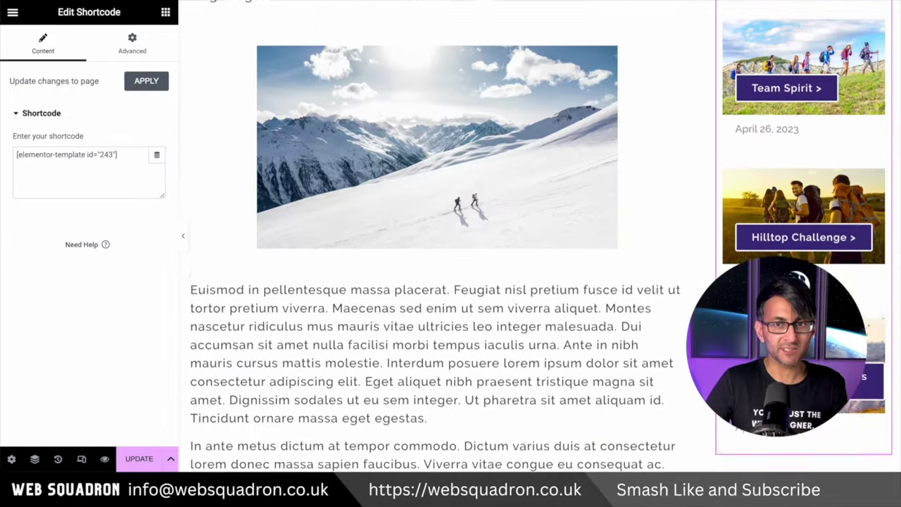
scroll(437, 240, "up", 7)
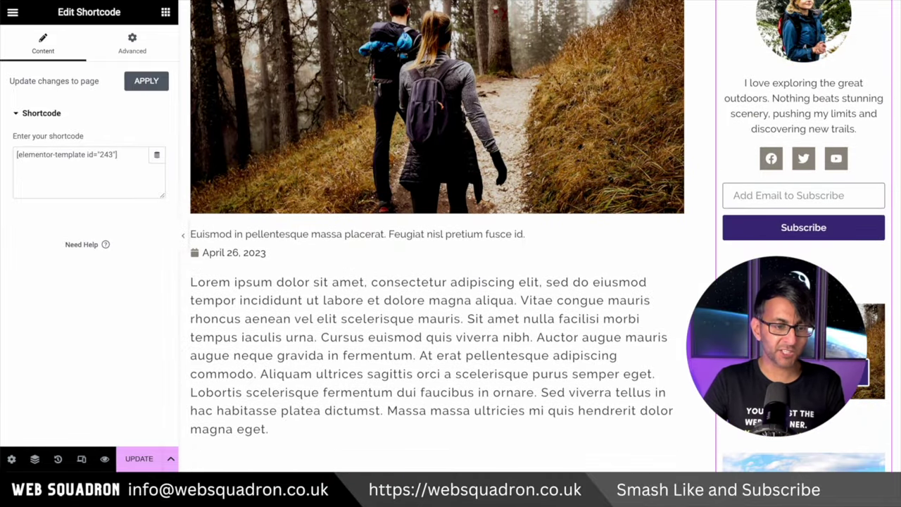
scroll(898, 238, "up", 2)
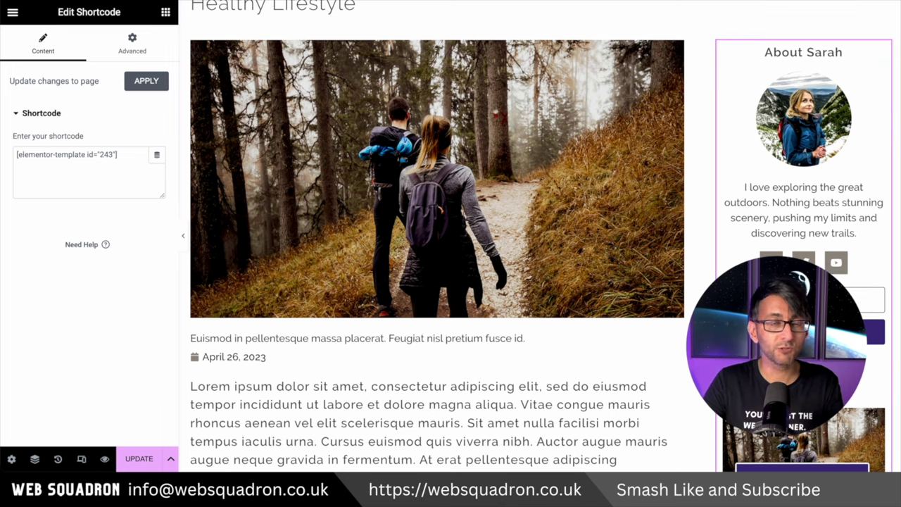
scroll(541, 306, "up", 1)
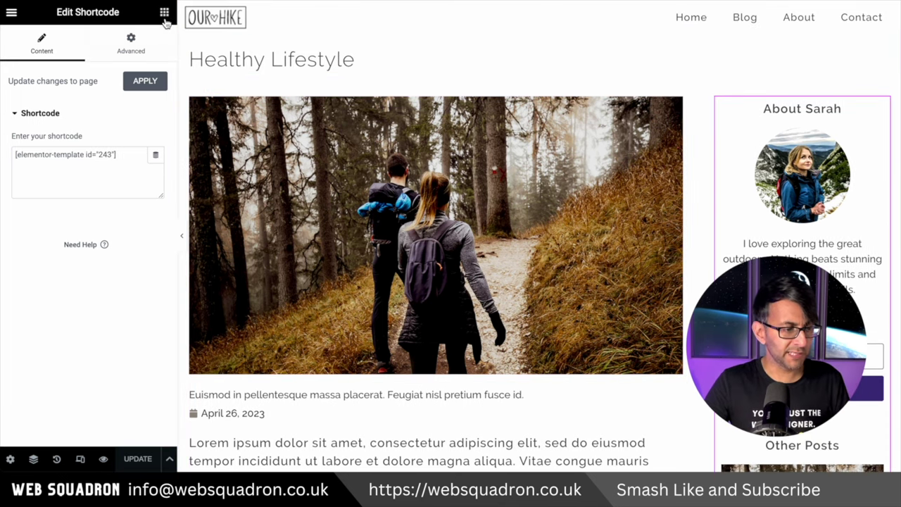
Step: Add a Share Buttons widget between the post info date and the post content
left_click(164, 12)
left_click(112, 66)
type("share")
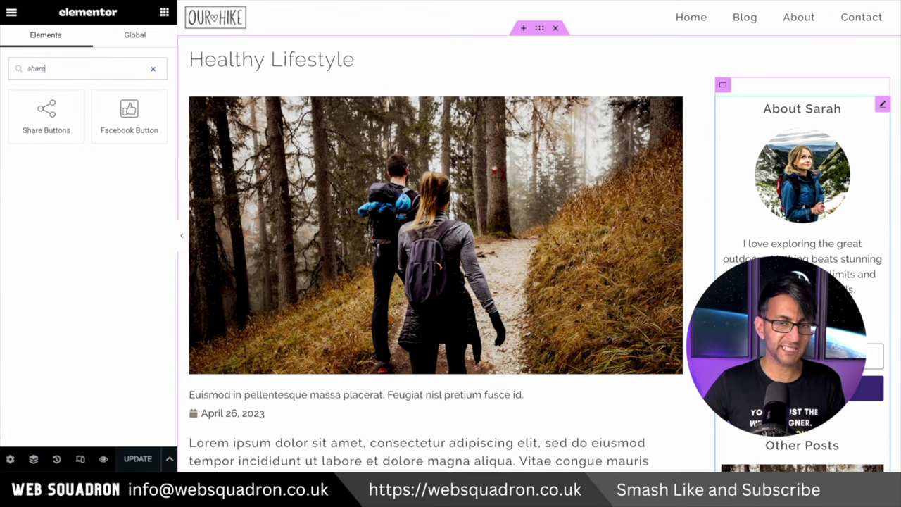
scroll(787, 190, "down", 3)
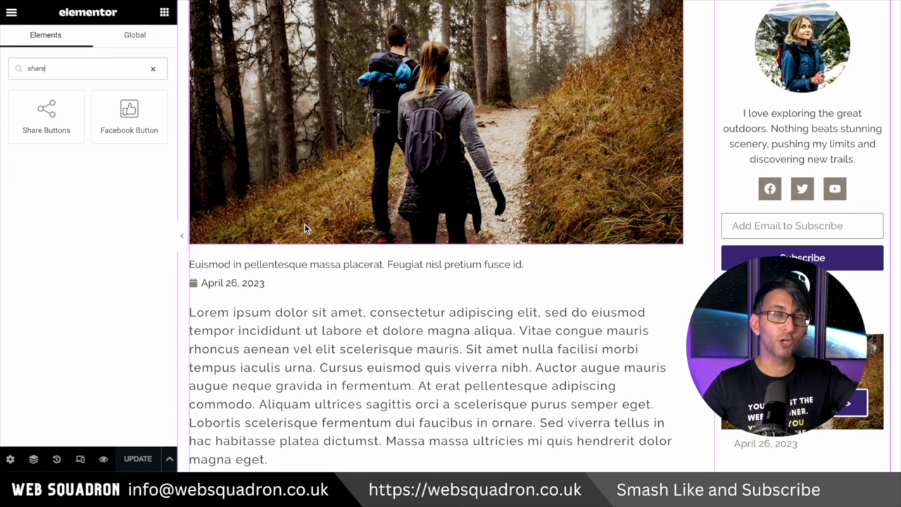
left_click_drag(41, 123, 271, 318)
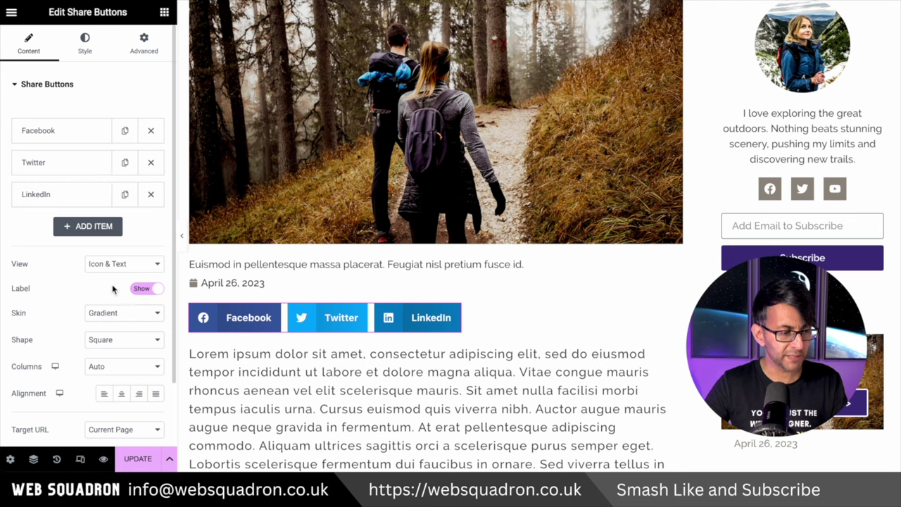
Step: Try the Share Buttons' Icon and Text views, then return the view to Icon & Text
left_click(124, 266)
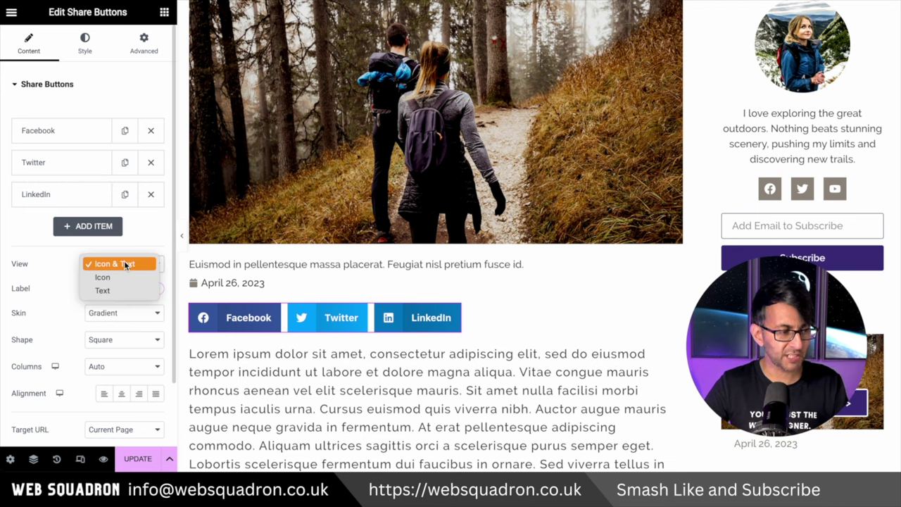
left_click(124, 277)
left_click(133, 266)
left_click(128, 274)
left_click(131, 263)
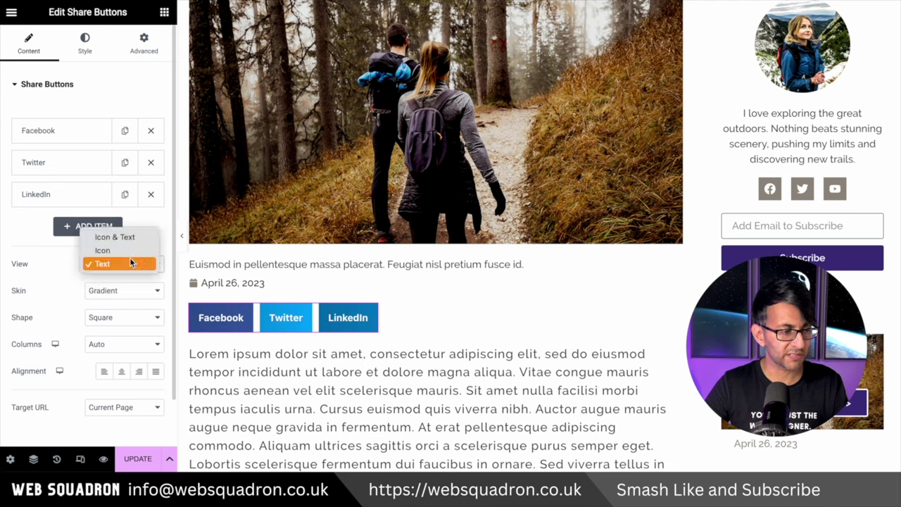
left_click(134, 237)
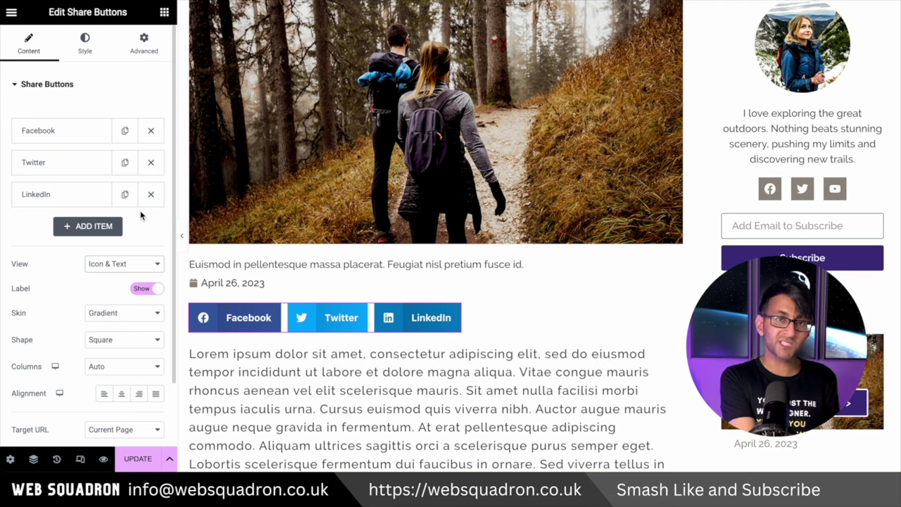
Step: Set the share buttons to 3 columns and add a fourth share item for the Print network
left_click(124, 362)
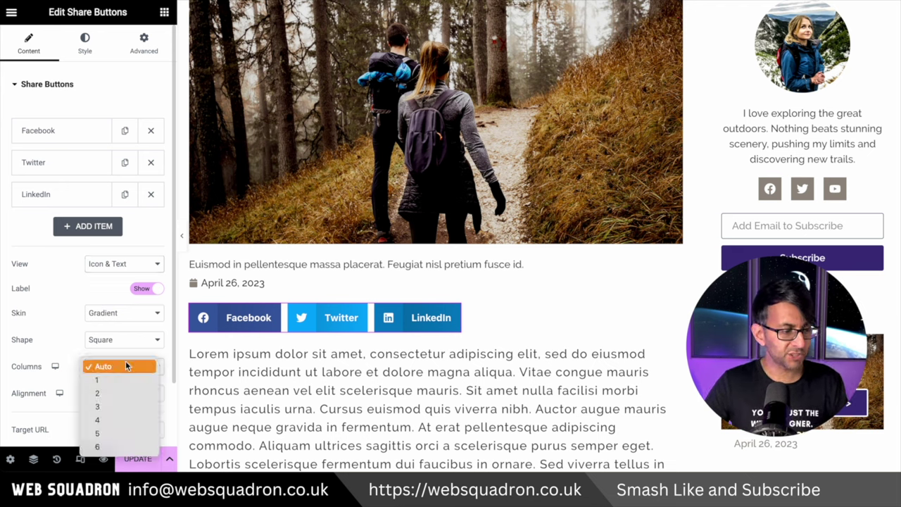
left_click(123, 406)
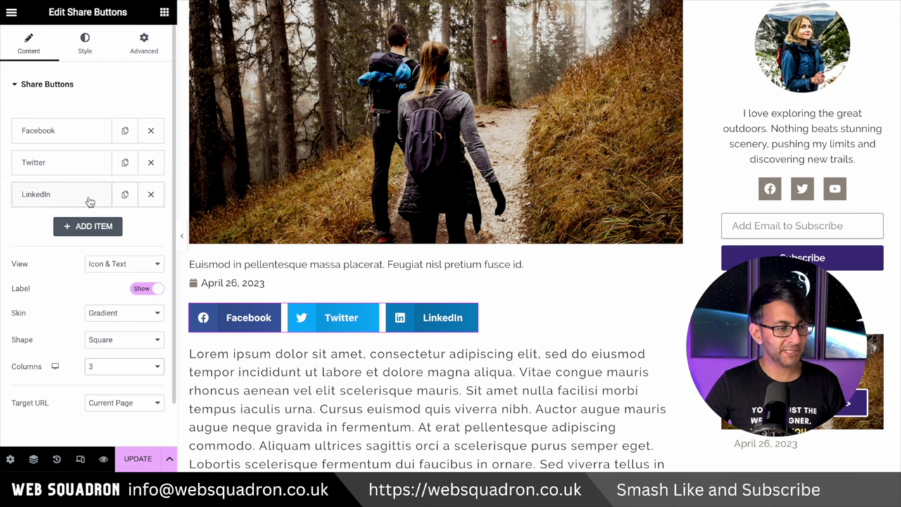
left_click(88, 226)
left_click(126, 258)
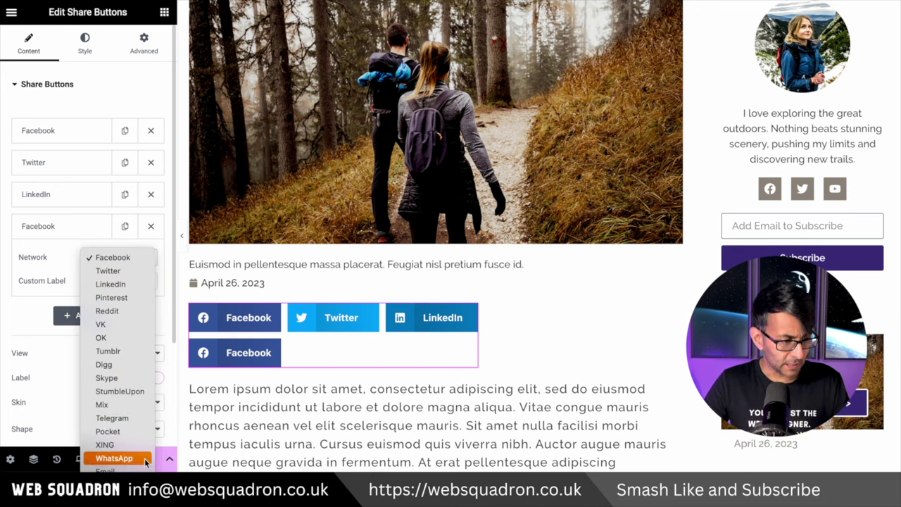
left_click(106, 457)
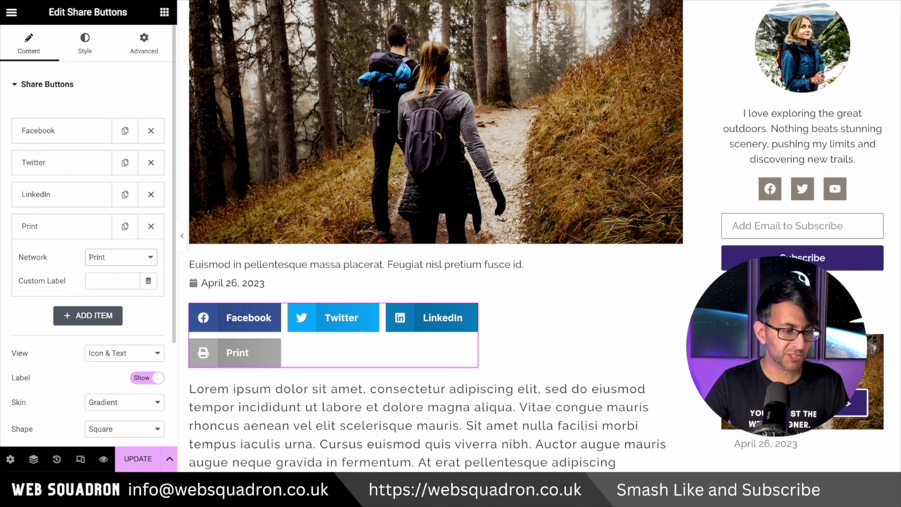
Step: Change the share buttons to 4 columns and apply the Flat skin
scroll(138, 391, "down", 1)
left_click(116, 414)
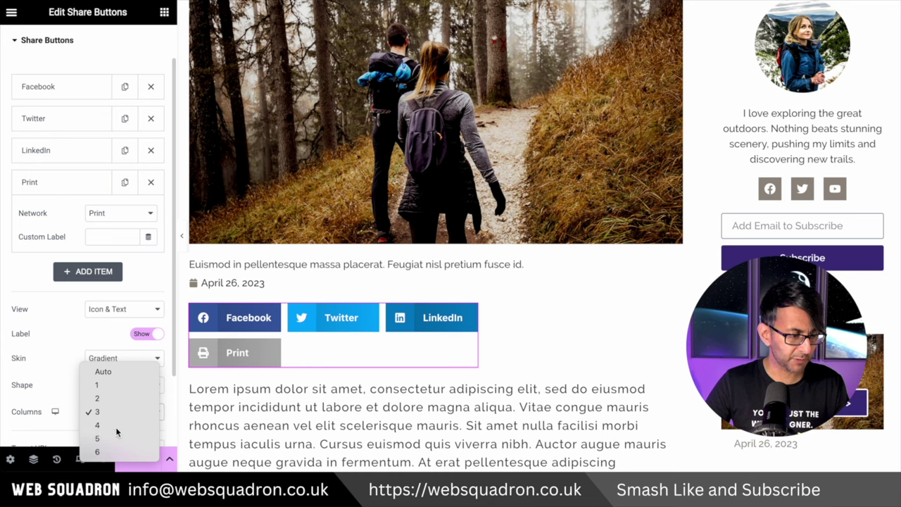
left_click(115, 425)
left_click(121, 358)
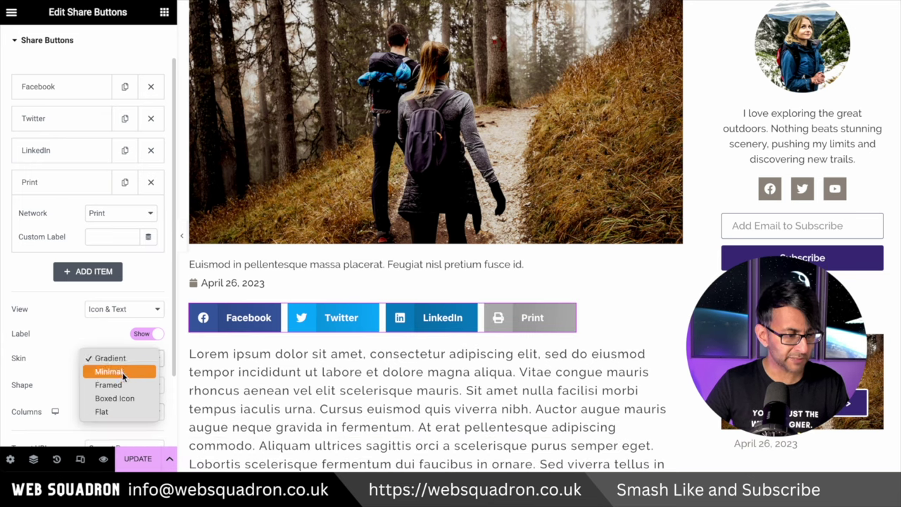
left_click(120, 412)
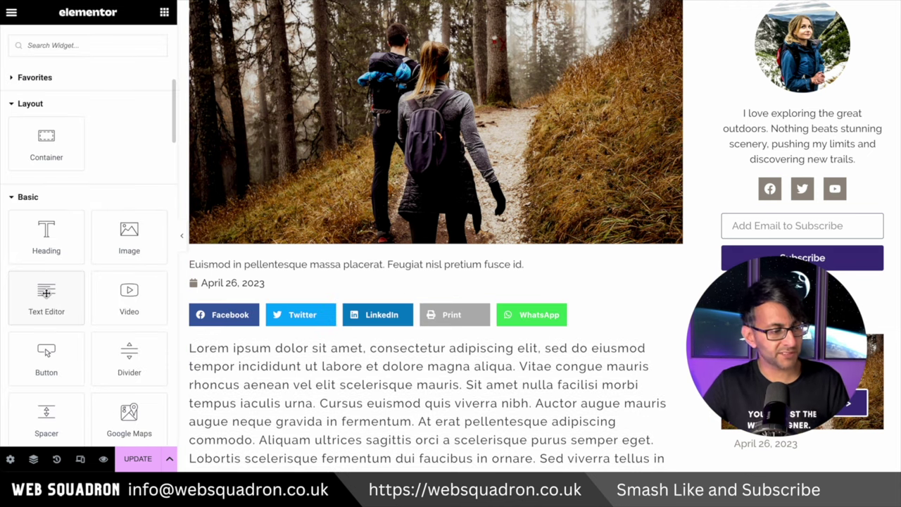
Step: Add a Text Editor widget reading "Share:" between the post date and the share buttons, and reduce the gap below it
left_click_drag(46, 292, 261, 285)
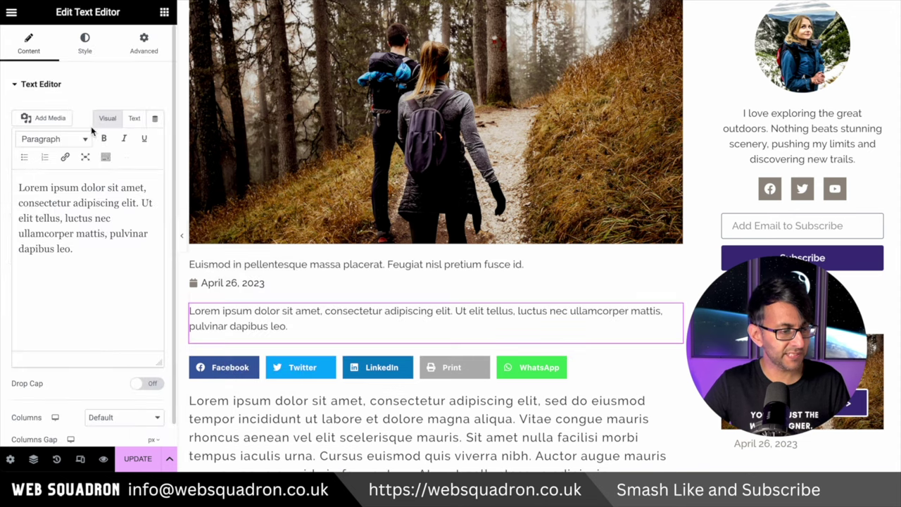
key("ctrl+a")
key("BackSpace")
type("Share")
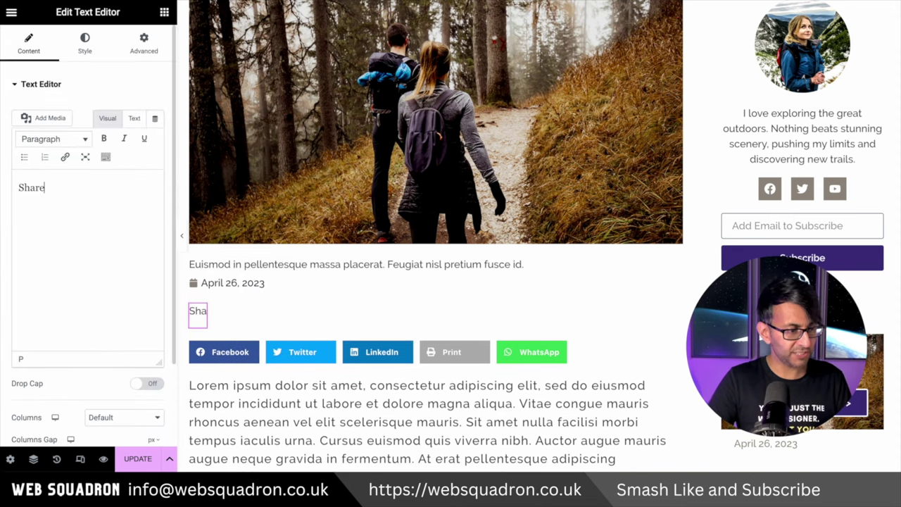
type(":")
left_click(143, 44)
left_click_drag(105, 128, 106, 131)
left_click(106, 131)
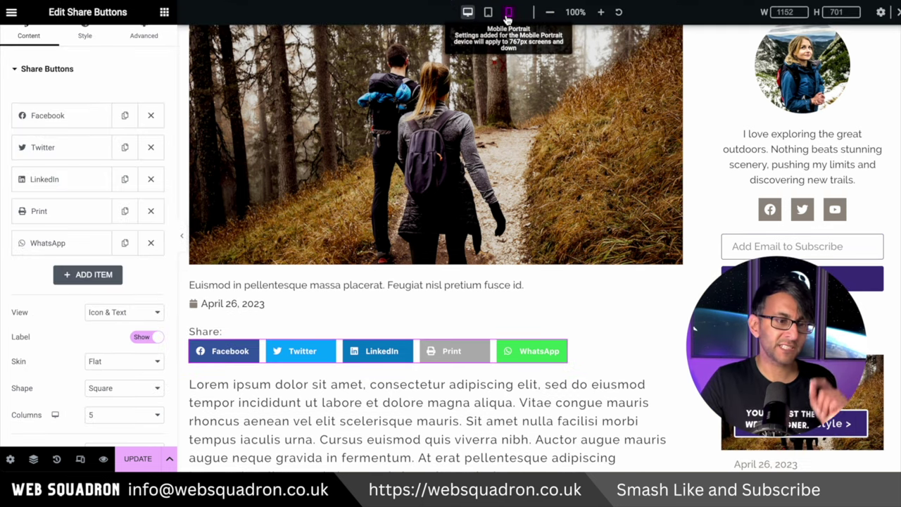
Step: In the Mobile Portrait view, try center and justify alignment for the share buttons, then align them left
left_click(509, 14)
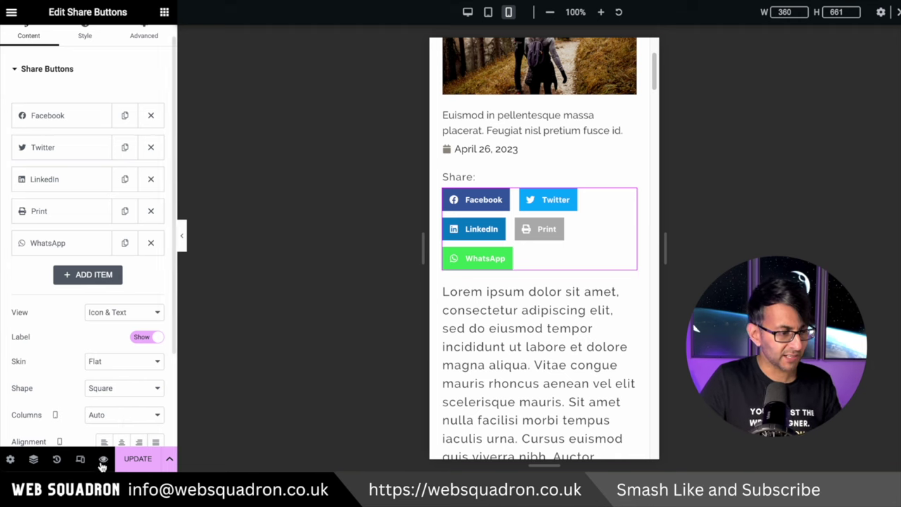
left_click(123, 442)
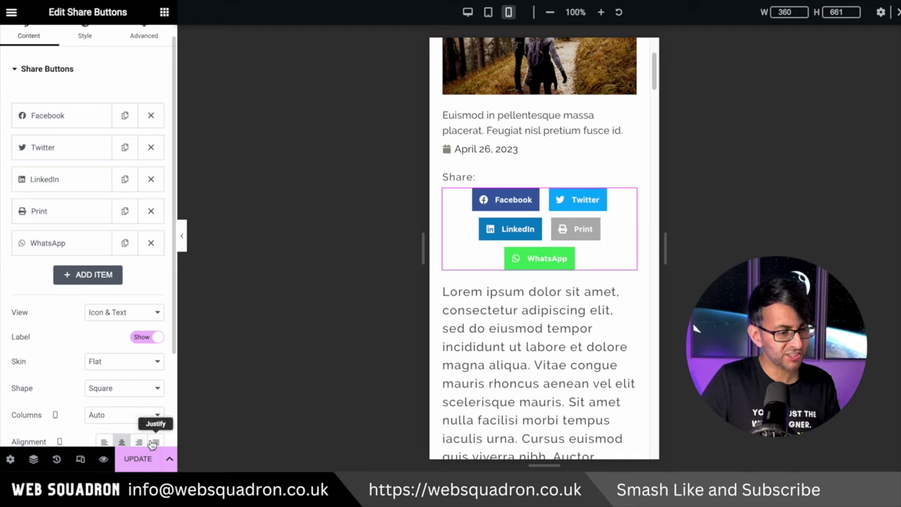
left_click(153, 442)
left_click(104, 442)
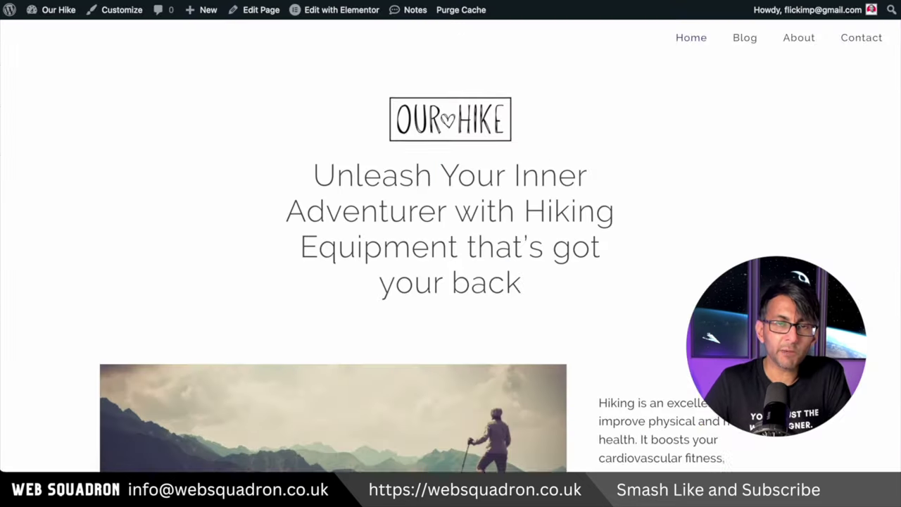
Step: Open the Hiking Adventure post from the live home page, check its share buttons and sidebar, then return to the home page
scroll(166, 381, "down", 15)
scroll(166, 381, "up", 6)
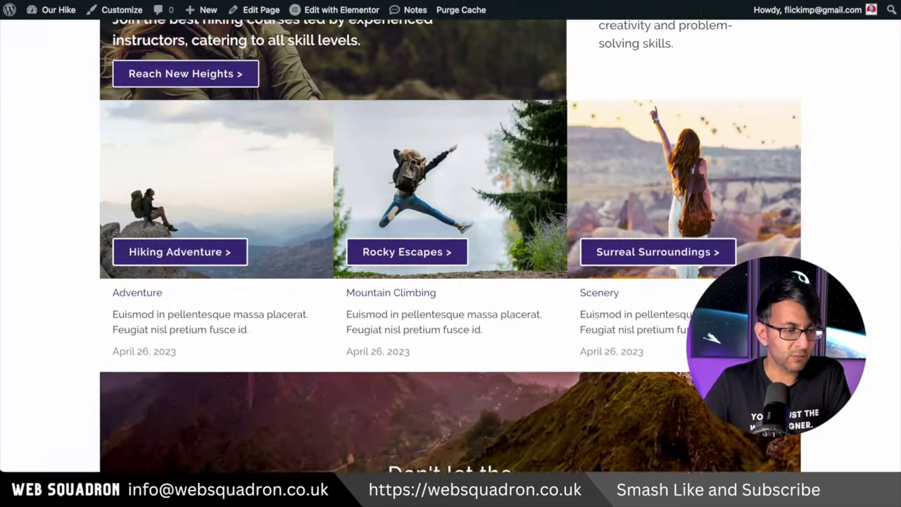
left_click(213, 307)
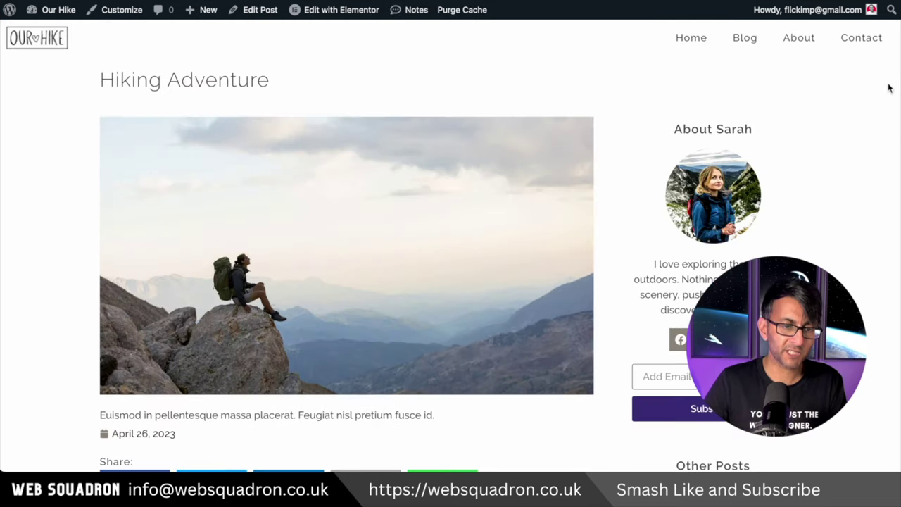
scroll(450, 246, "down", 10)
scroll(450, 246, "up", 9)
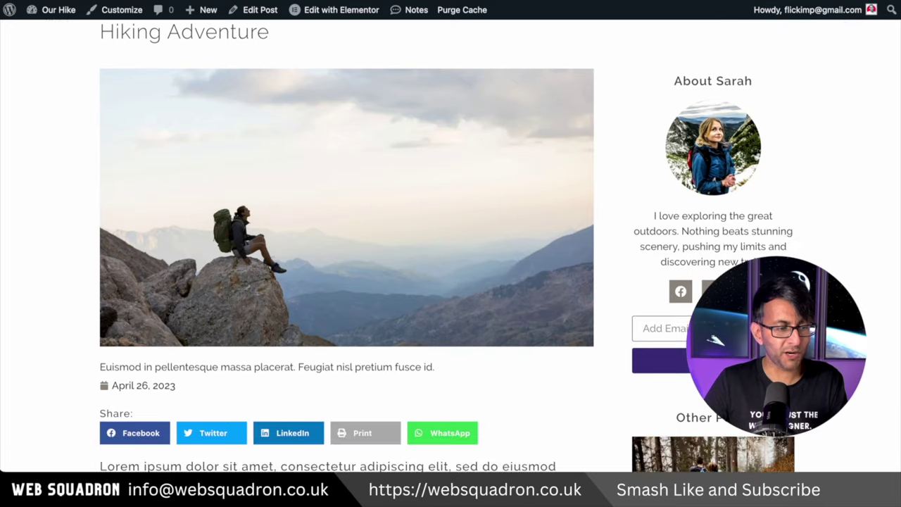
key("alt+Left")
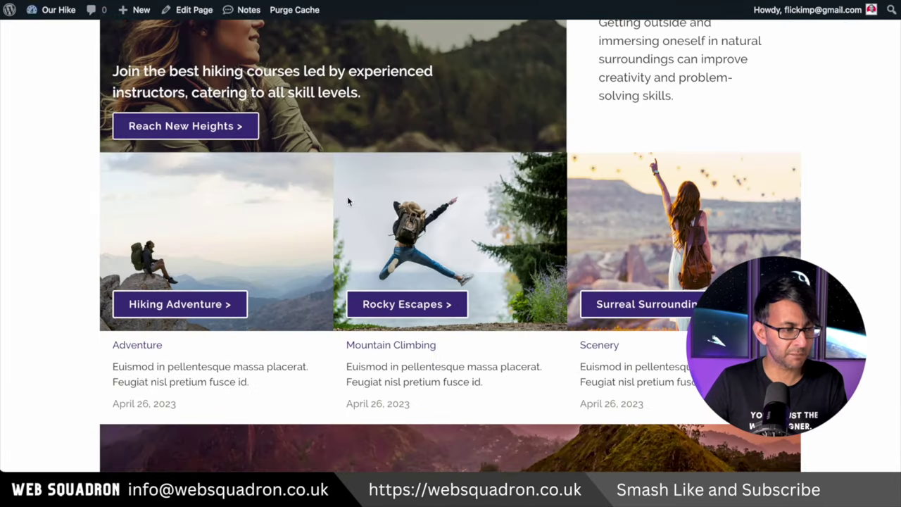
Step: Open the Surreal Surroundings post from the Blog page and examine its share buttons, content and sidebar
scroll(497, 342, "up", 10)
left_click(745, 42)
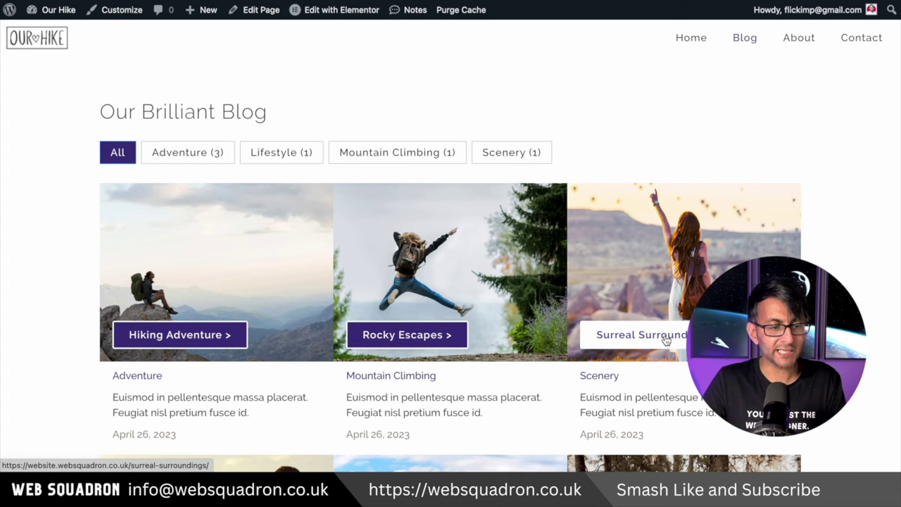
left_click(665, 336)
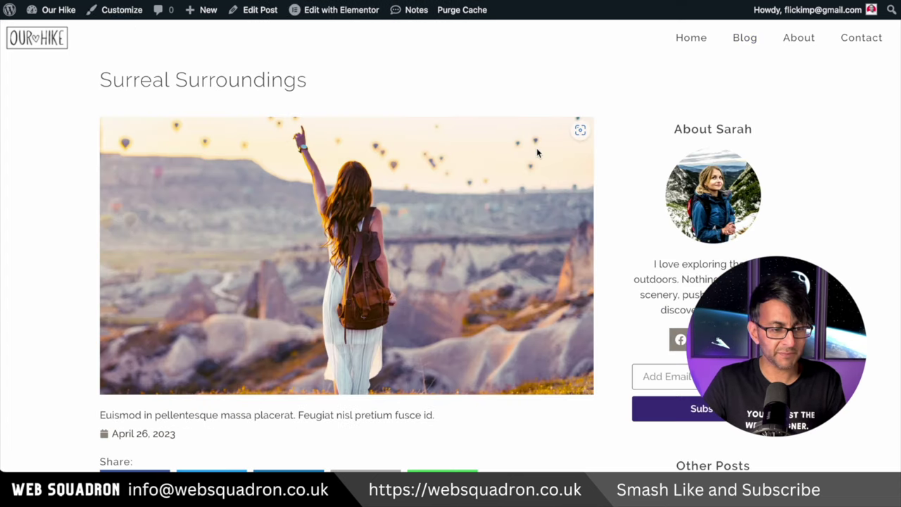
scroll(721, 343, "down", 6)
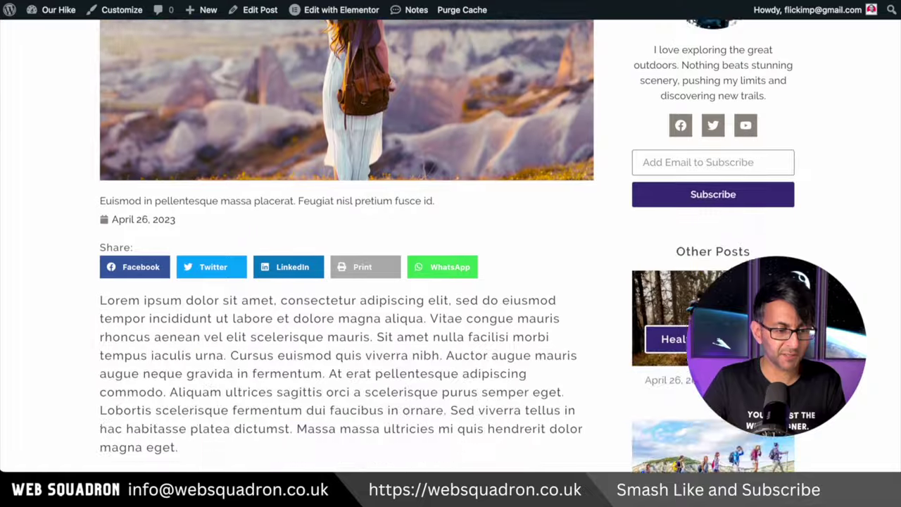
scroll(721, 343, "up", 4)
scroll(722, 343, "down", 3)
scroll(721, 342, "up", 5)
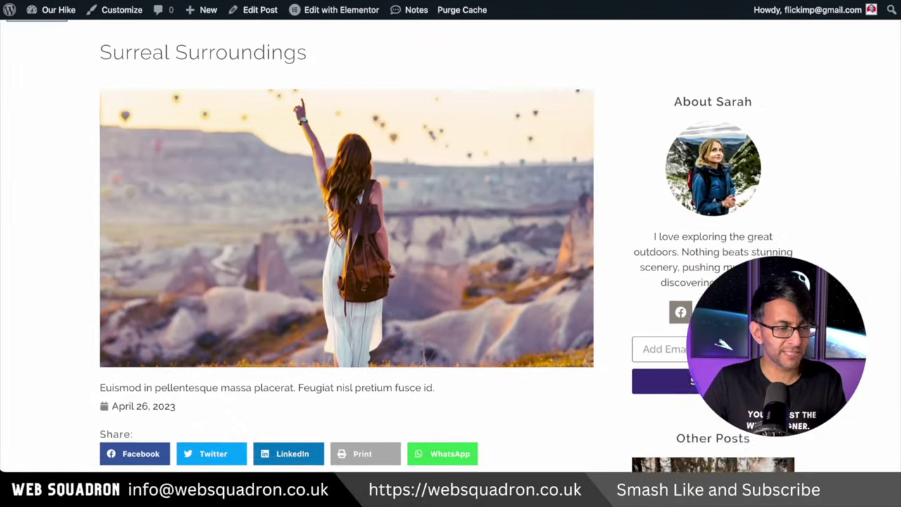
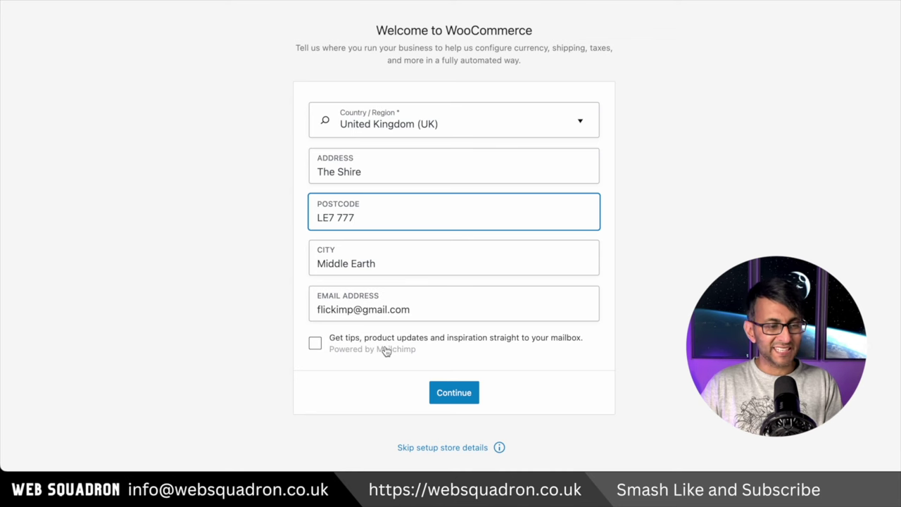
Step: Work through the WooCommerce setup wizard with Electronics and computers as industry, Physical products, 1 - 10 products and No for selling elsewhere
left_click(464, 394)
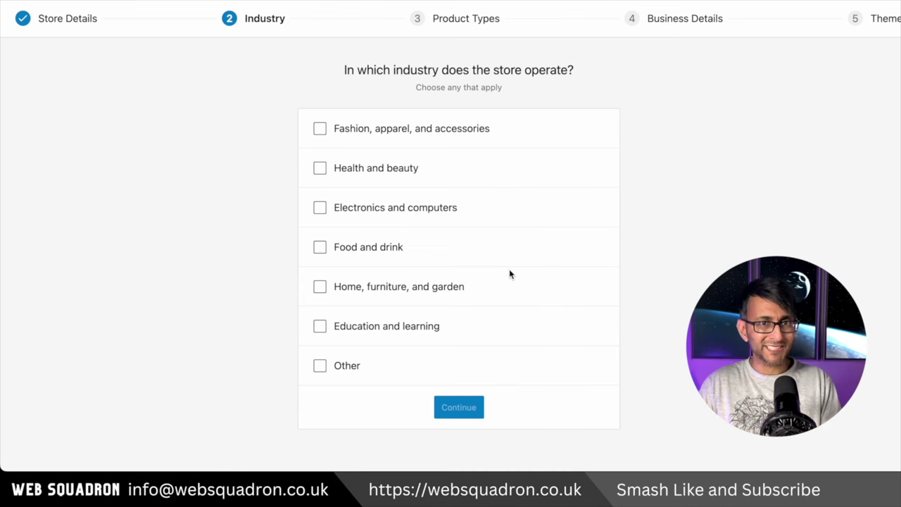
left_click(432, 211)
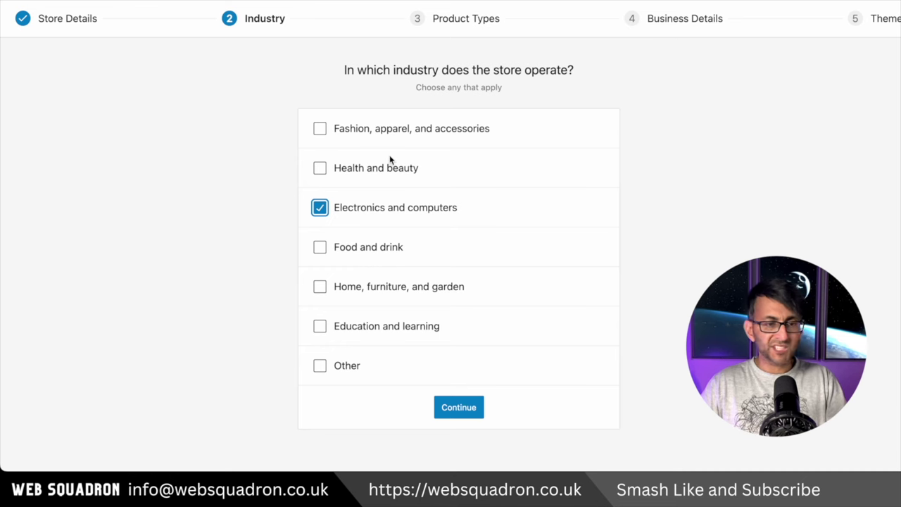
left_click(453, 400)
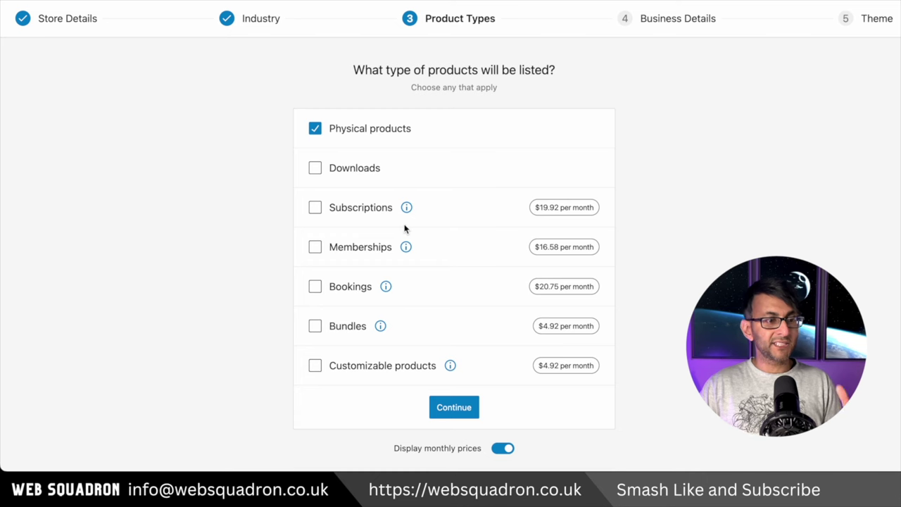
mouse_move(405, 214)
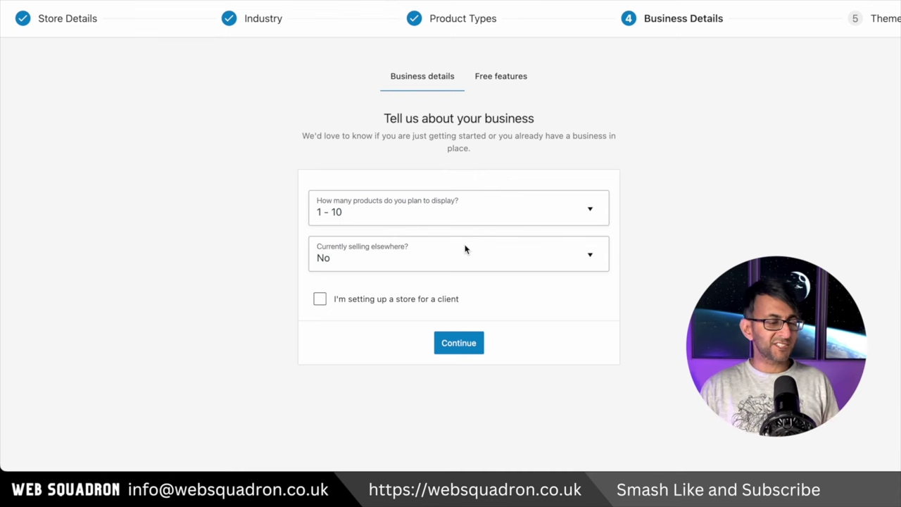
left_click(458, 343)
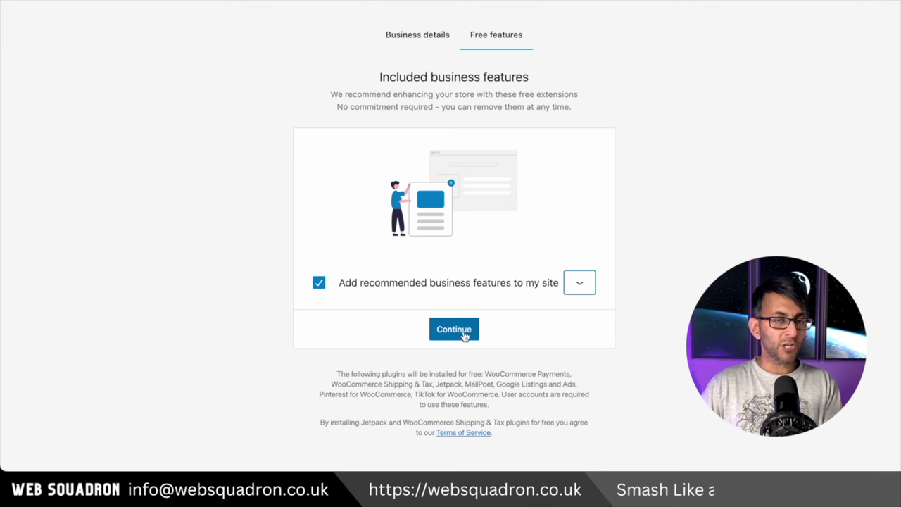
Step: Expand the recommended business features and exclude Jetpack, MailPoet, Google Listings and Ads, and TikTok for WooCommerce
left_click(579, 282)
scroll(453, 281, "down", 3)
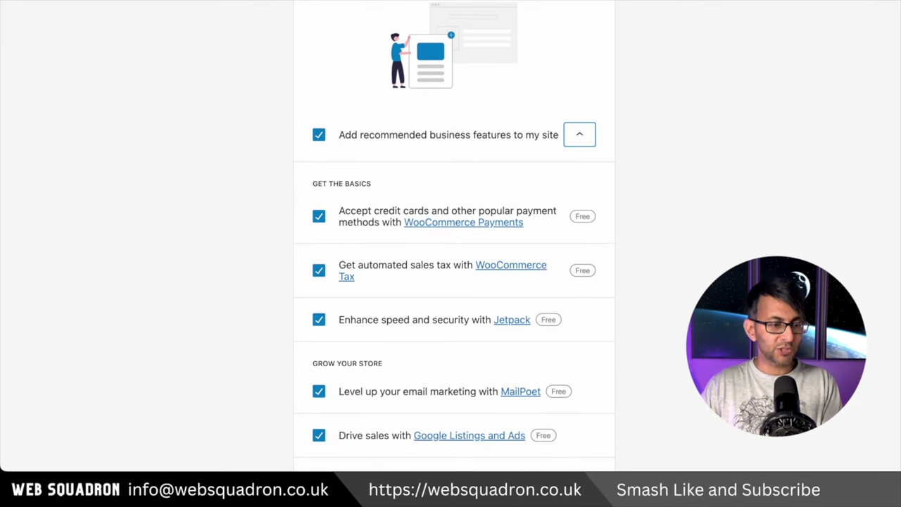
scroll(398, 332, "down", 1)
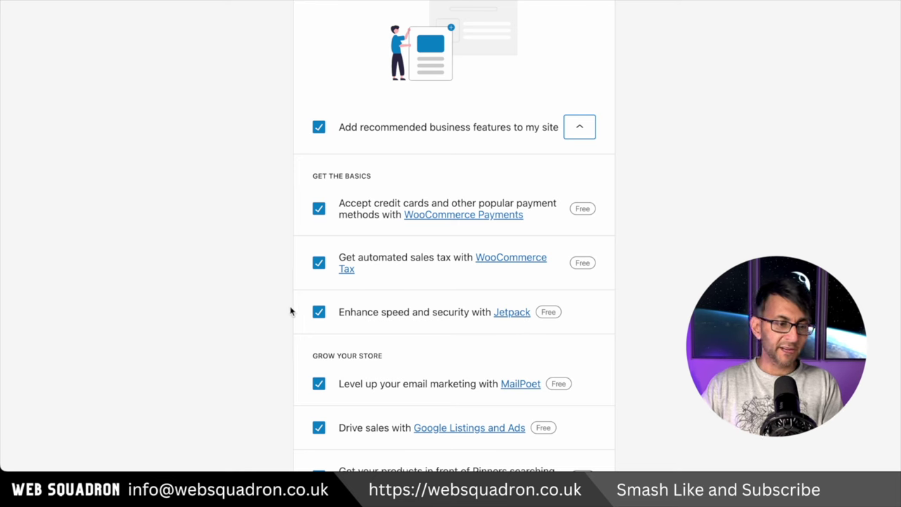
left_click(319, 313)
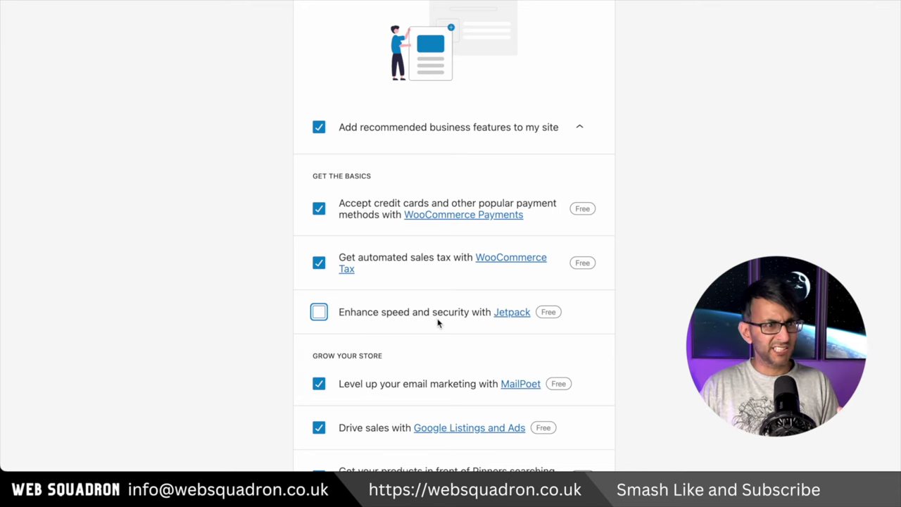
scroll(437, 323, "down", 5)
left_click(319, 138)
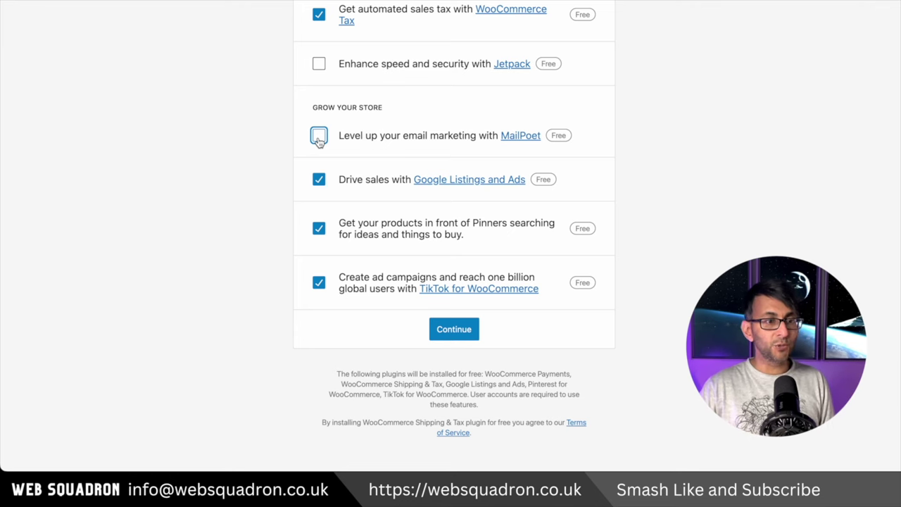
left_click(318, 178)
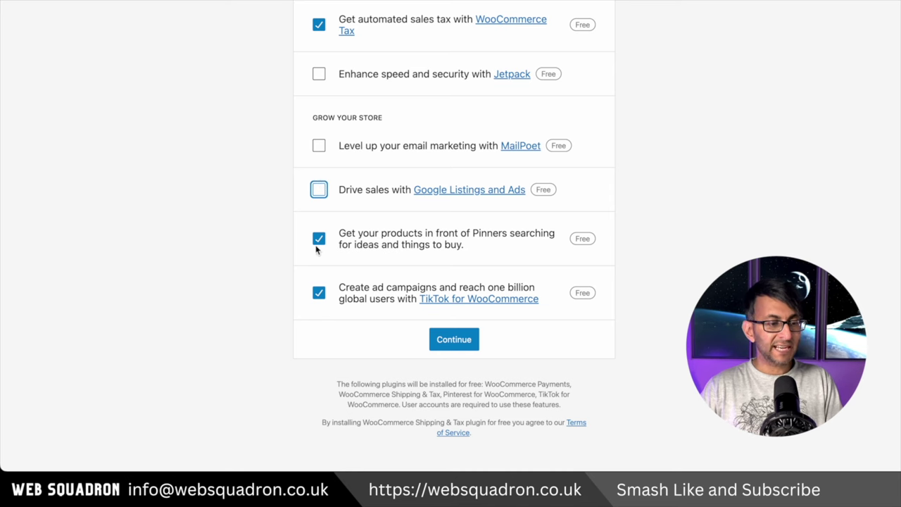
left_click(318, 295)
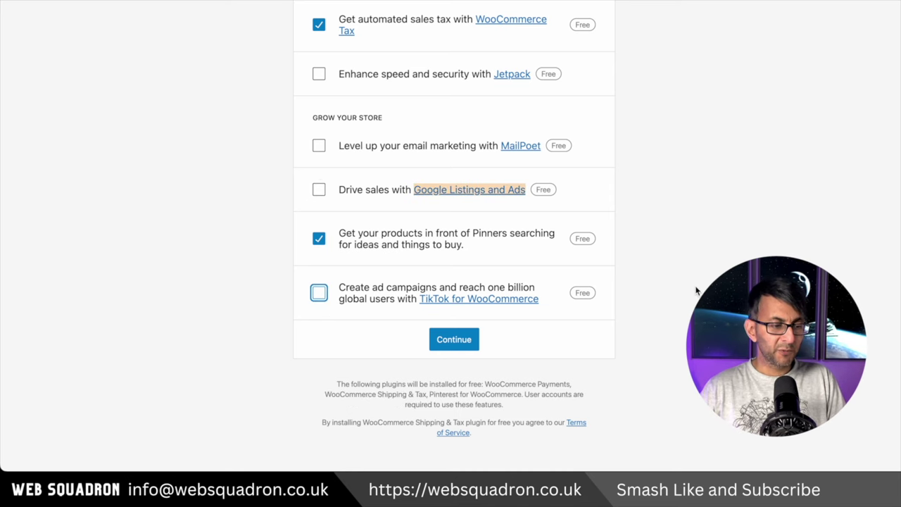
scroll(694, 291, "up", 1)
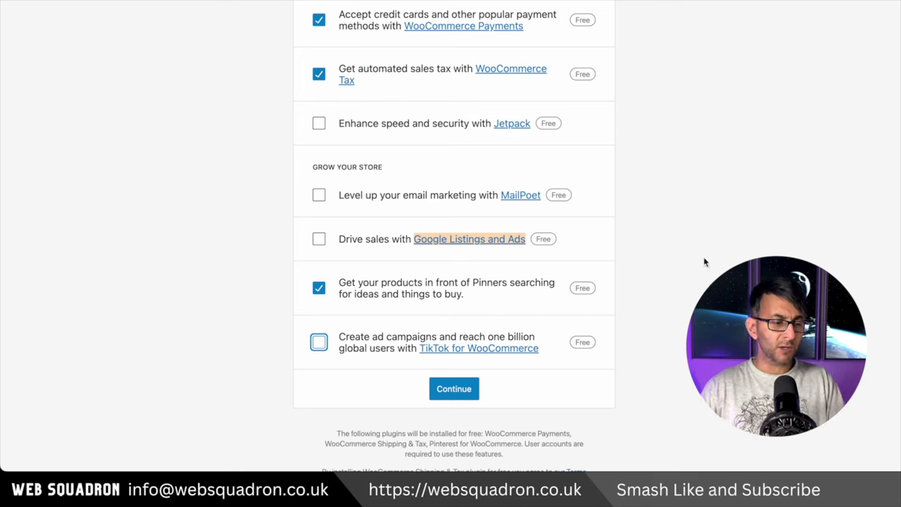
left_click(704, 260)
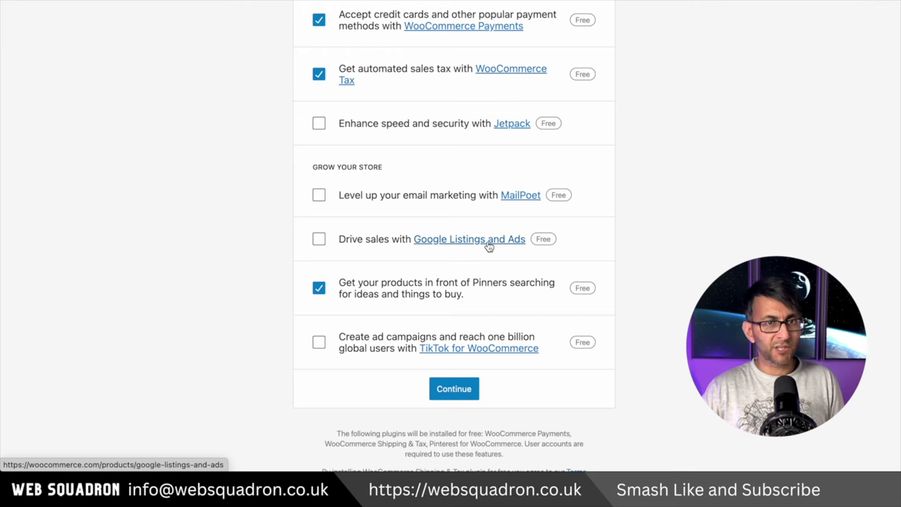
Step: Install the selected business features, browse the store themes and continue with the active Hello Elementor theme
scroll(681, 264, "up", 1)
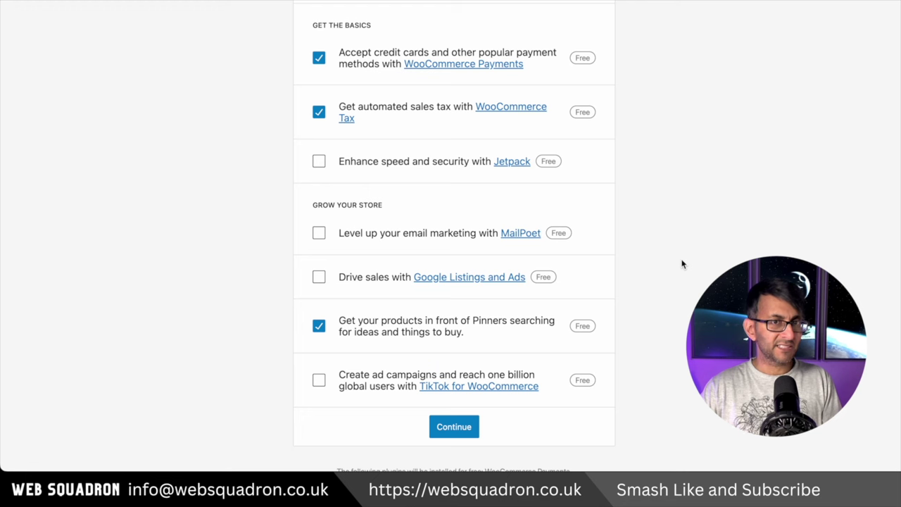
left_click(456, 429)
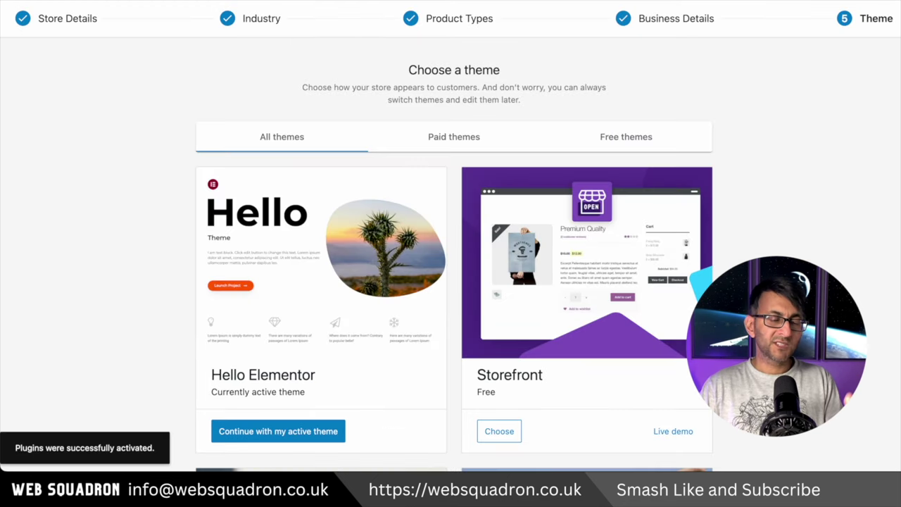
scroll(453, 281, "down", 10)
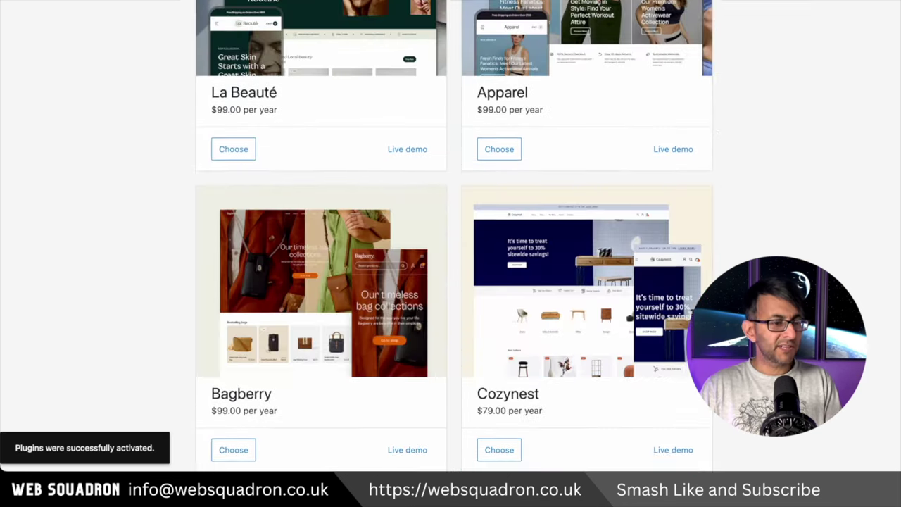
scroll(454, 281, "down", 5)
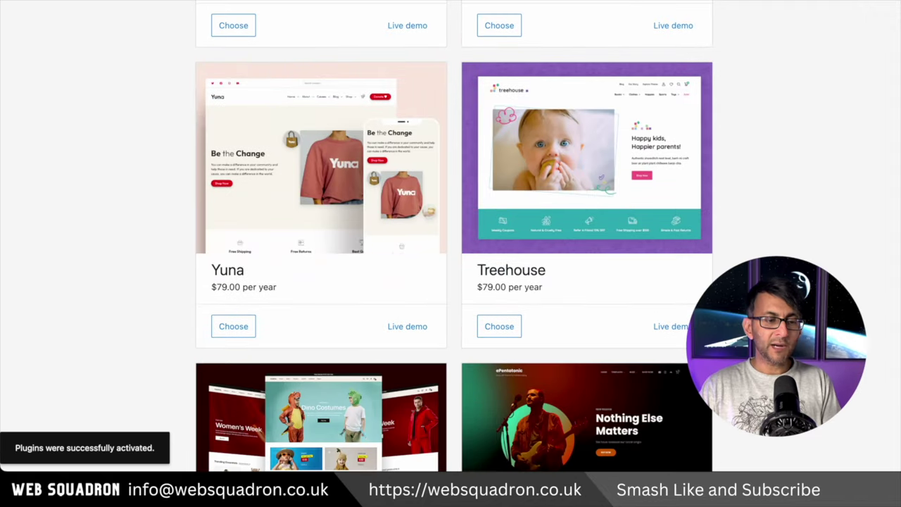
scroll(454, 281, "down", 5)
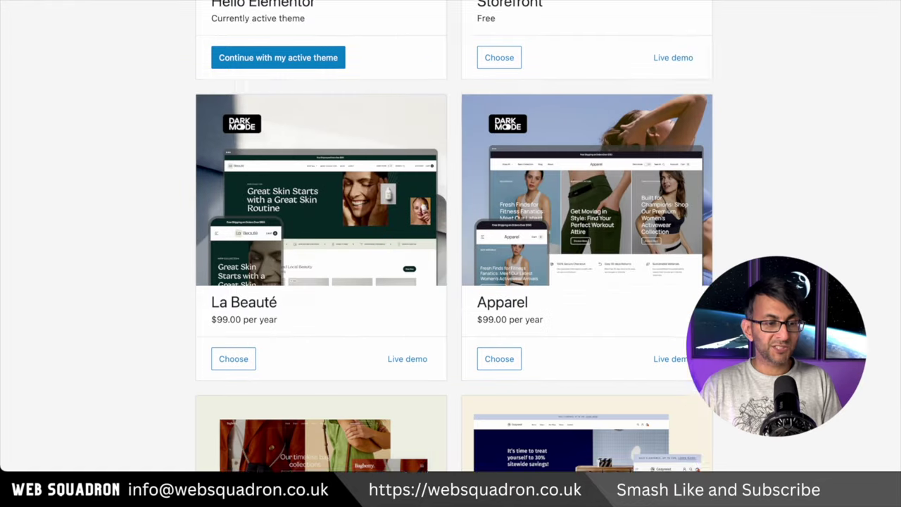
scroll(616, 57, "up", 3)
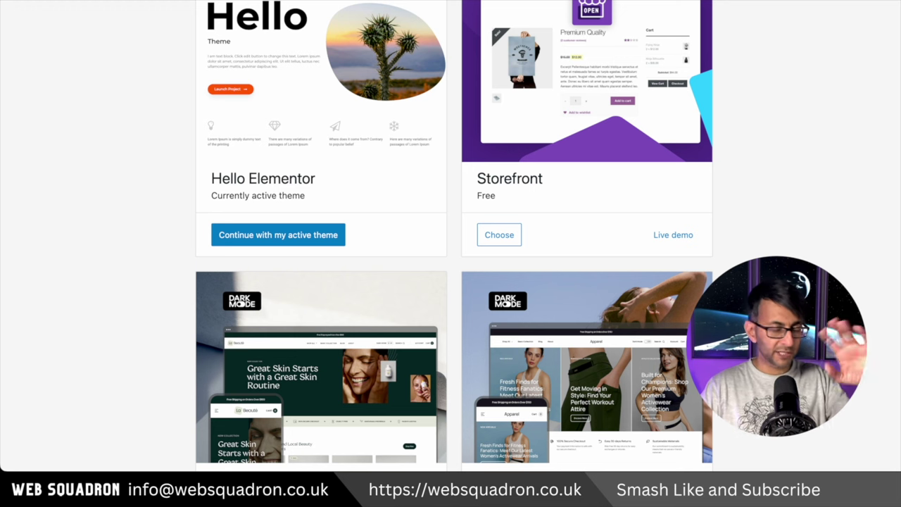
scroll(453, 253, "down", 3)
scroll(454, 254, "down", 1)
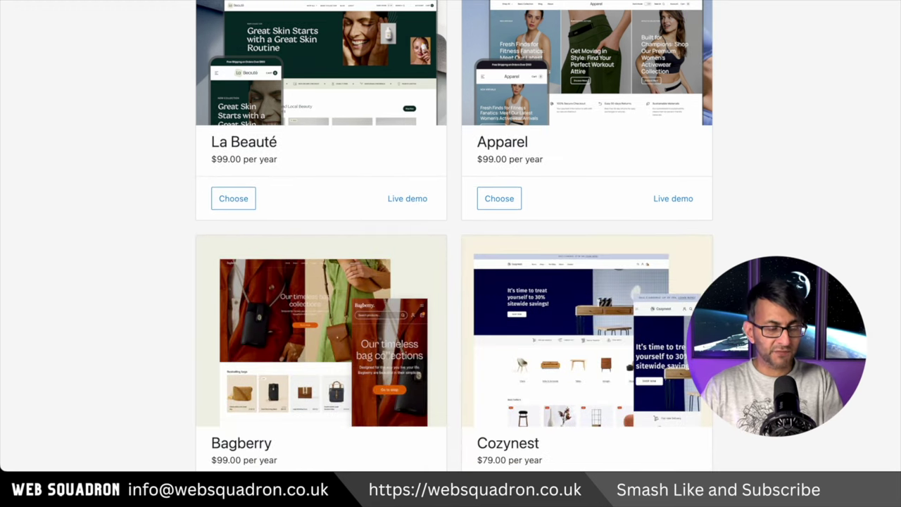
scroll(453, 254, "down", 5)
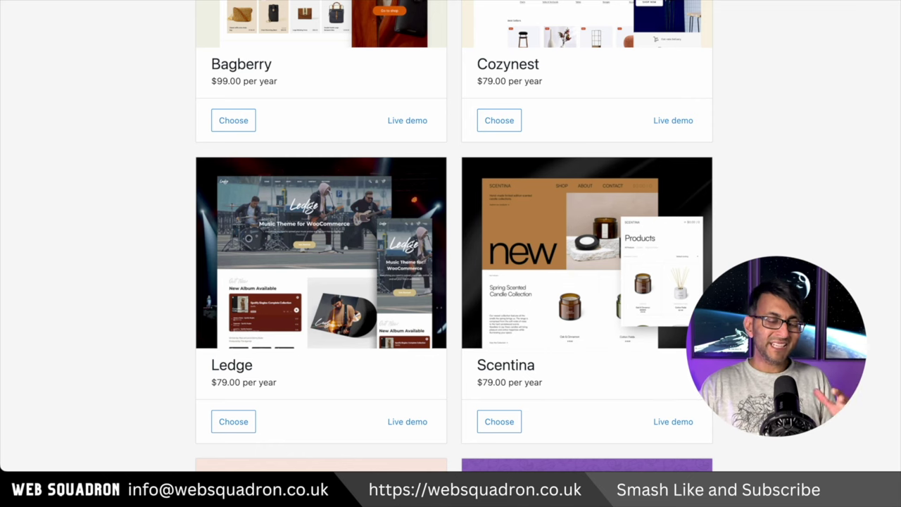
scroll(454, 253, "down", 8)
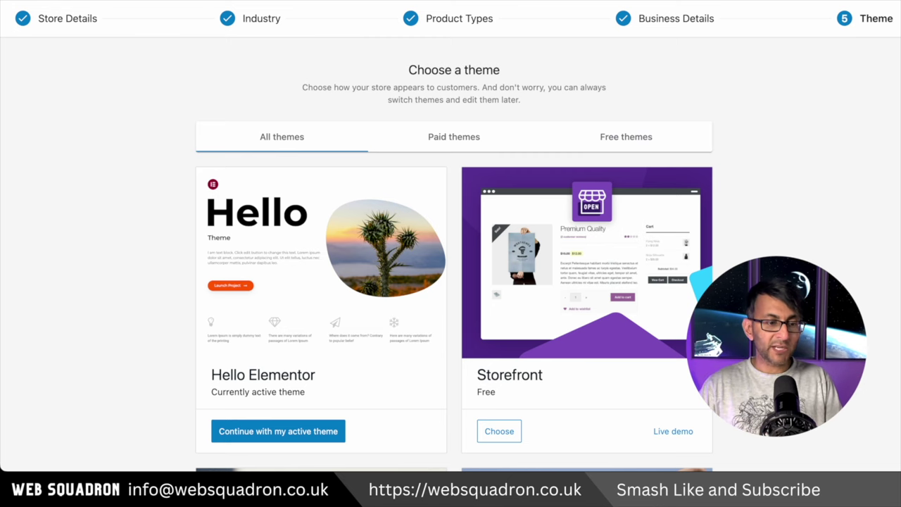
scroll(338, 249, "down", 3)
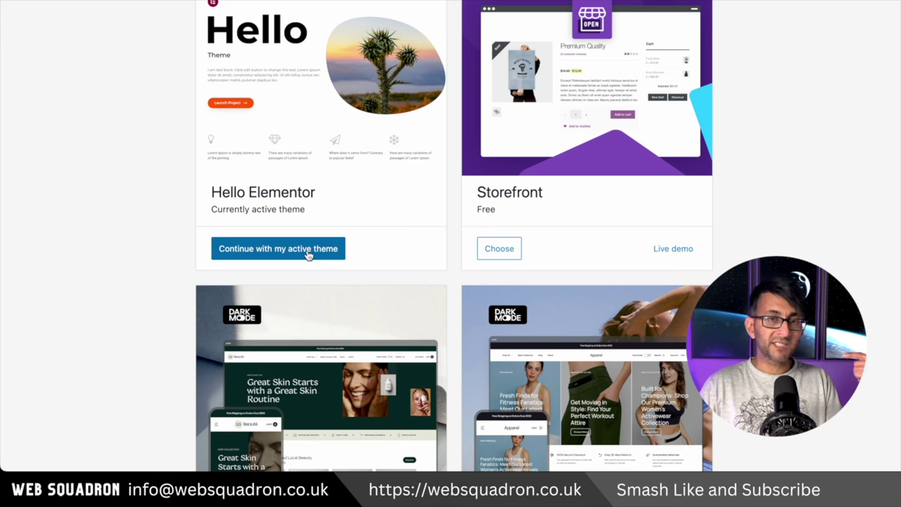
left_click(307, 254)
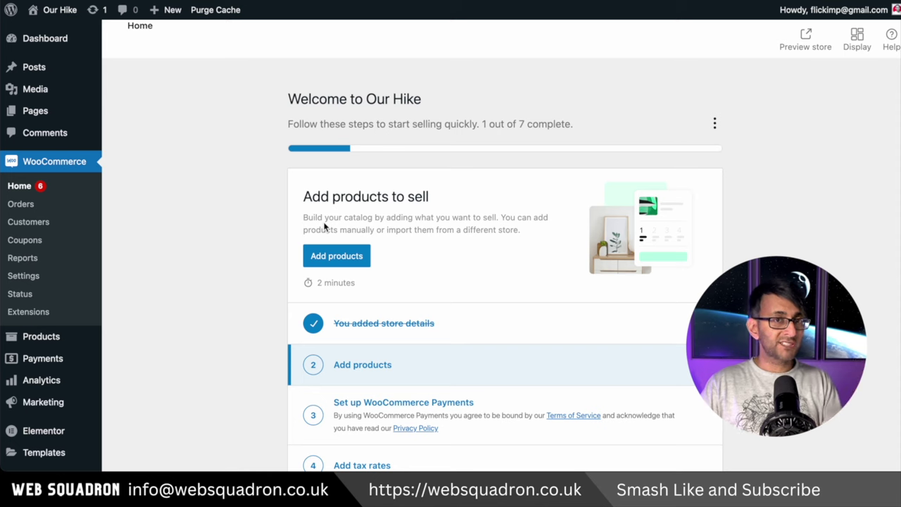
Step: Review the installed plugins on the site and deactivate Pinterest for WooCommerce
scroll(324, 225, "down", 1)
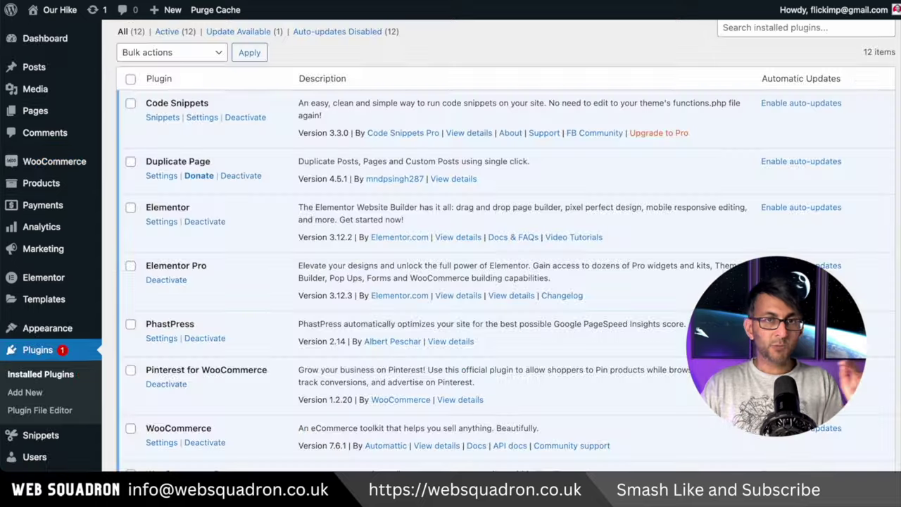
scroll(451, 246, "down", 3)
scroll(451, 246, "down", 1)
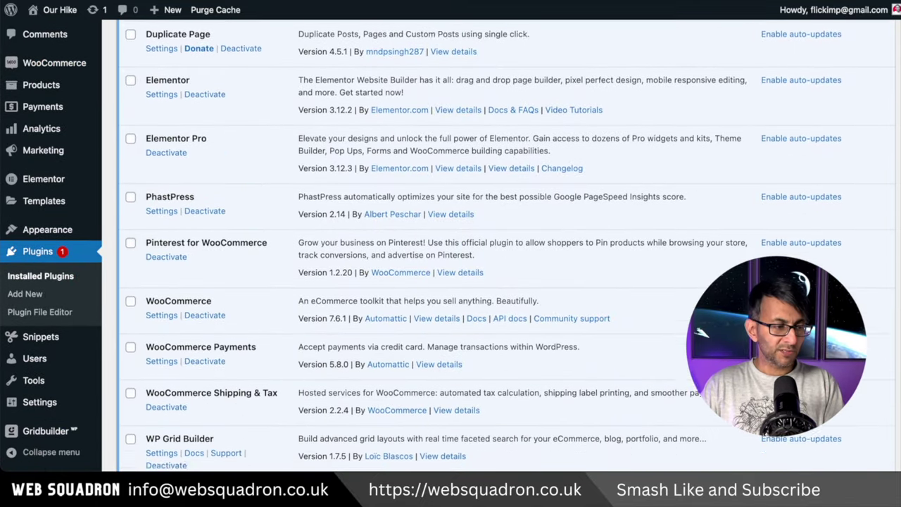
scroll(451, 246, "up", 1)
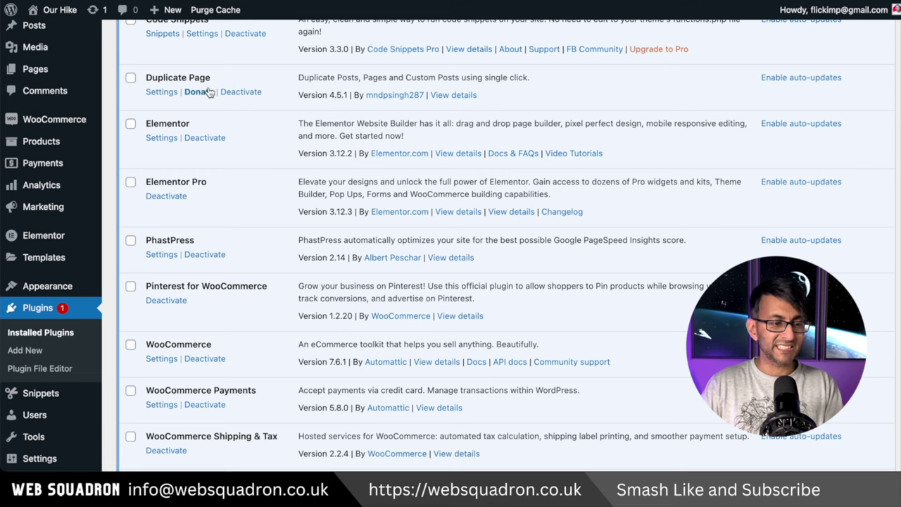
scroll(232, 349, "up", 2)
scroll(232, 349, "down", 5)
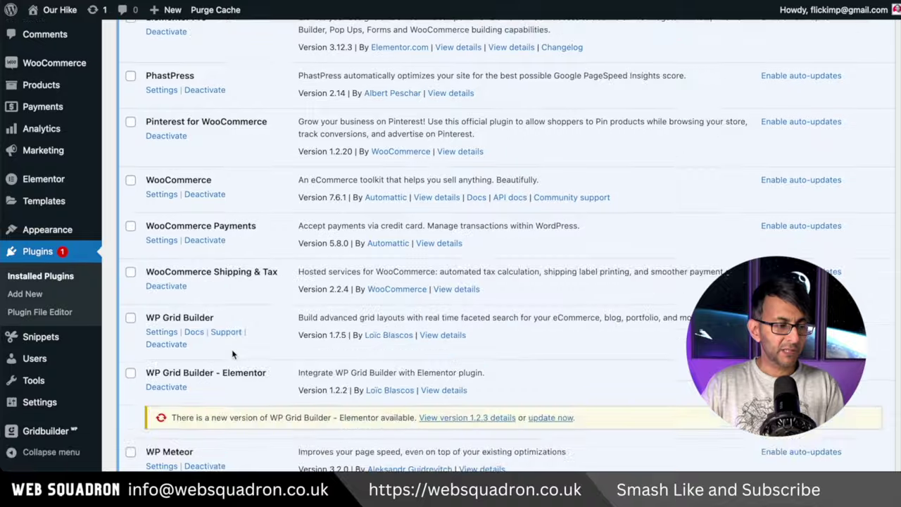
scroll(232, 349, "down", 3)
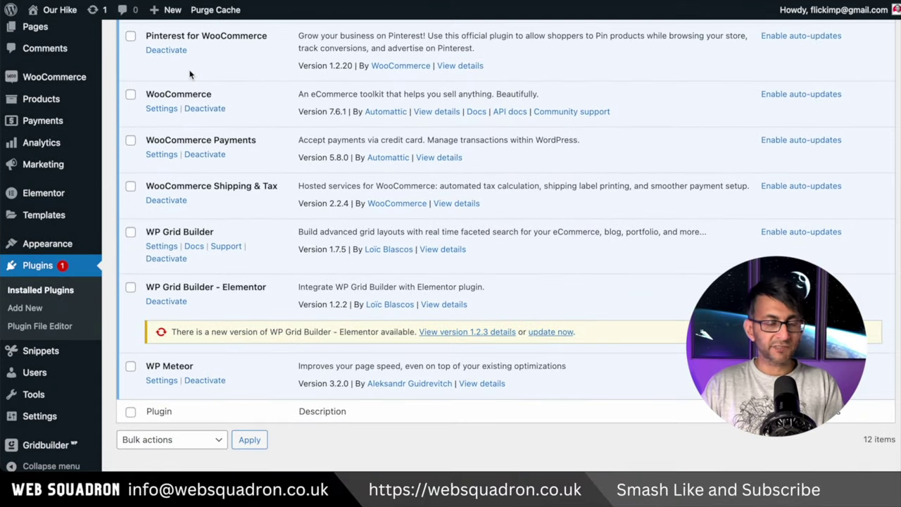
scroll(211, 77, "up", 2)
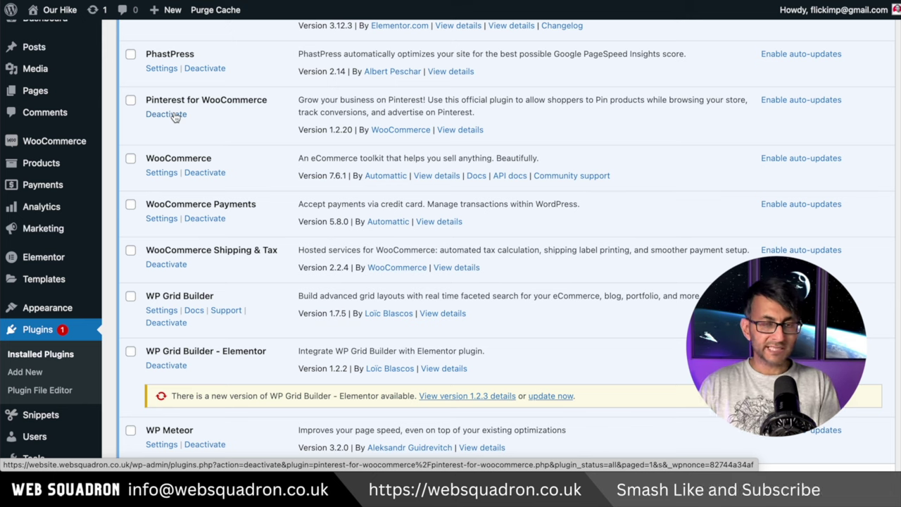
left_click(166, 114)
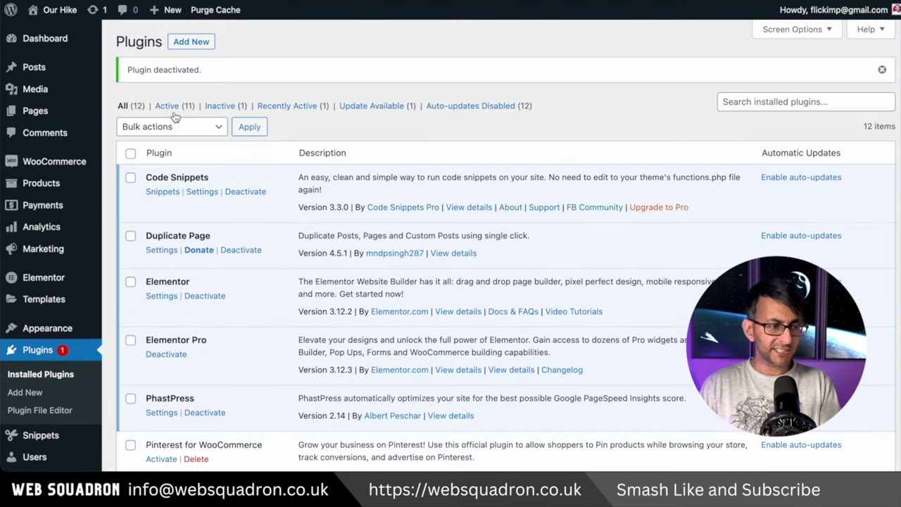
Step: Update the WP Grid Builder - Elementor plugin to version 1.2.3 and deactivate WooCommerce Shipping & Tax
scroll(493, 282, "down", 8)
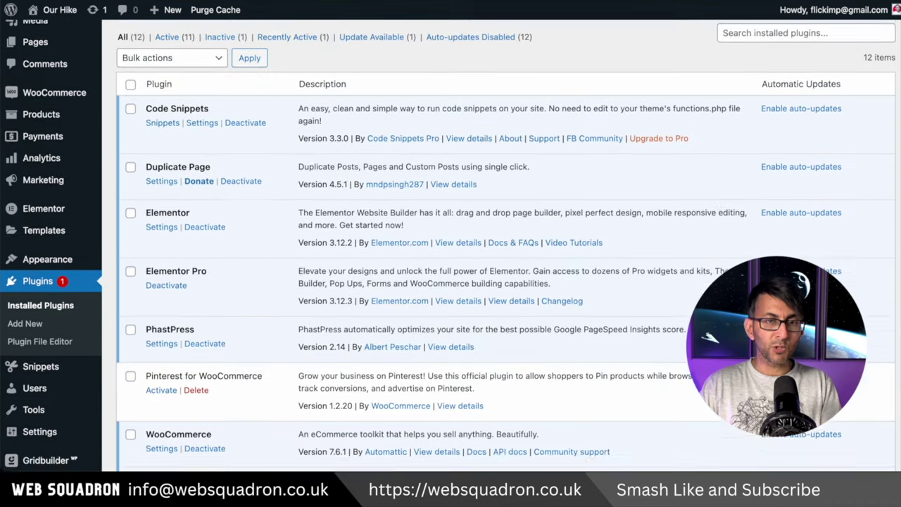
scroll(209, 176, "down", 3)
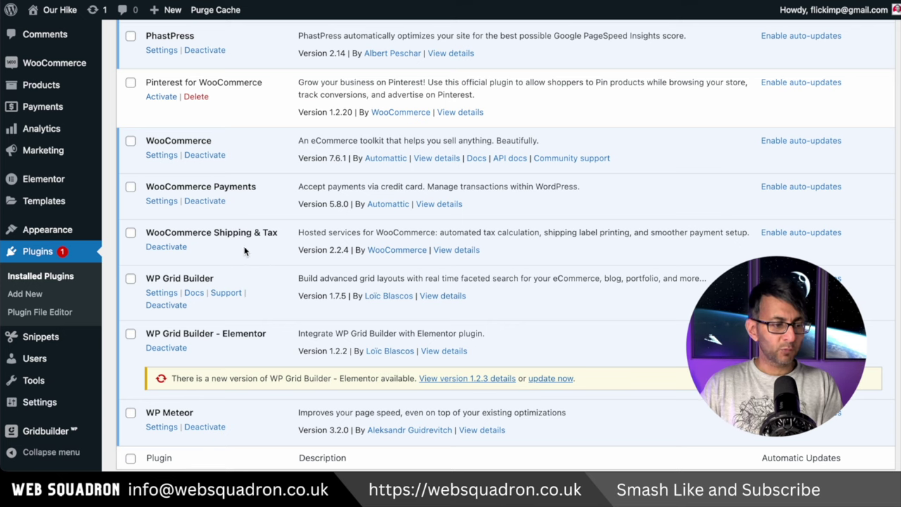
scroll(239, 204, "down", 3)
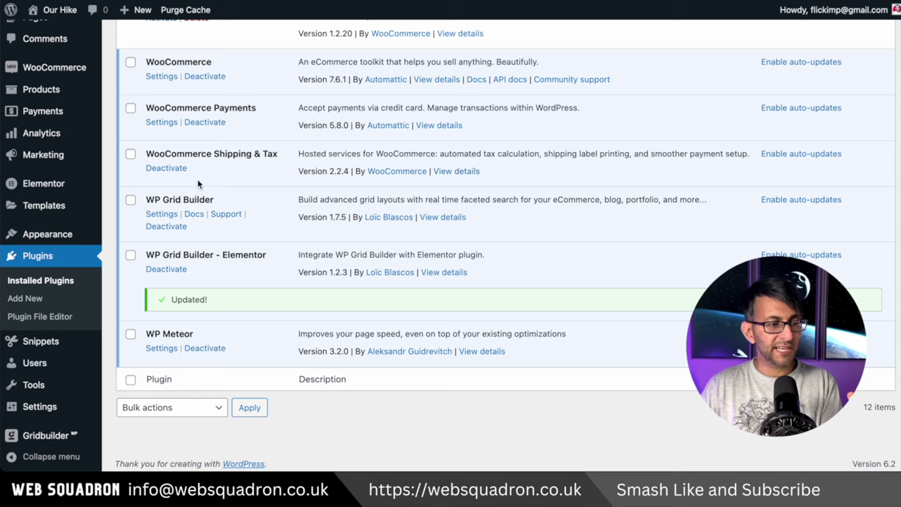
left_click(171, 169)
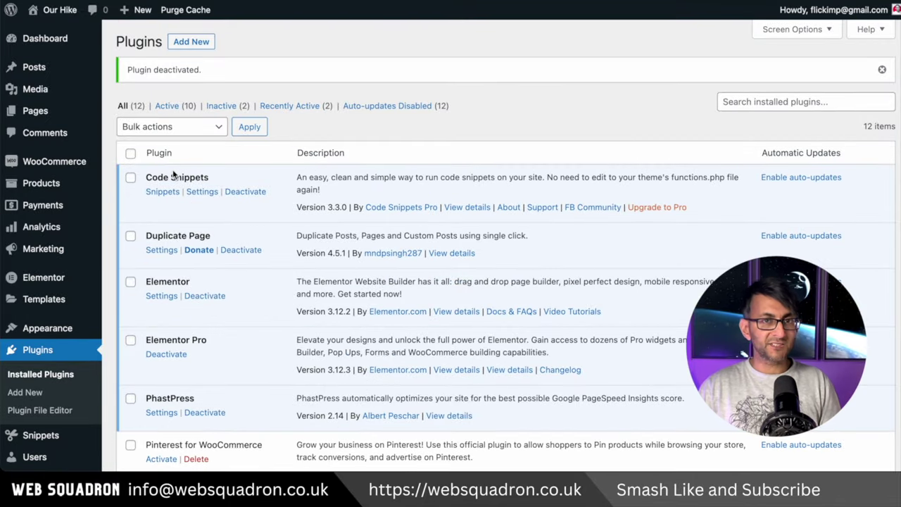
Step: Remove the Duplicate Page, Pinterest for WooCommerce and WooCommerce Shipping & Tax plugins, and check the remaining plugin list
scroll(398, 298, "down", 1)
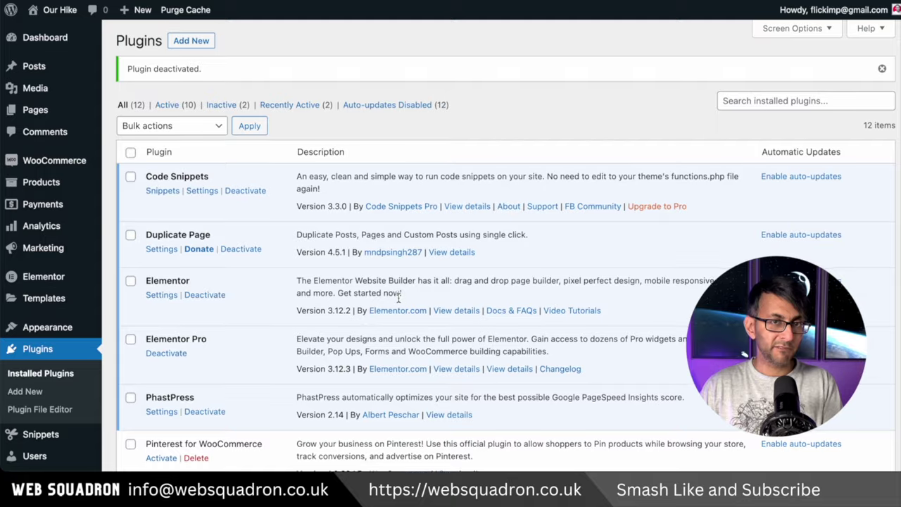
scroll(398, 298, "down", 3)
scroll(398, 301, "down", 5)
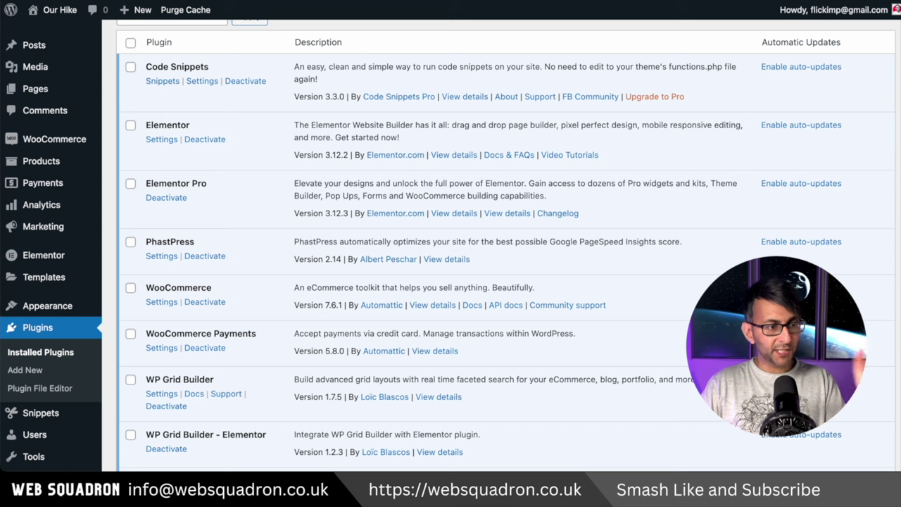
scroll(450, 242, "down", 2)
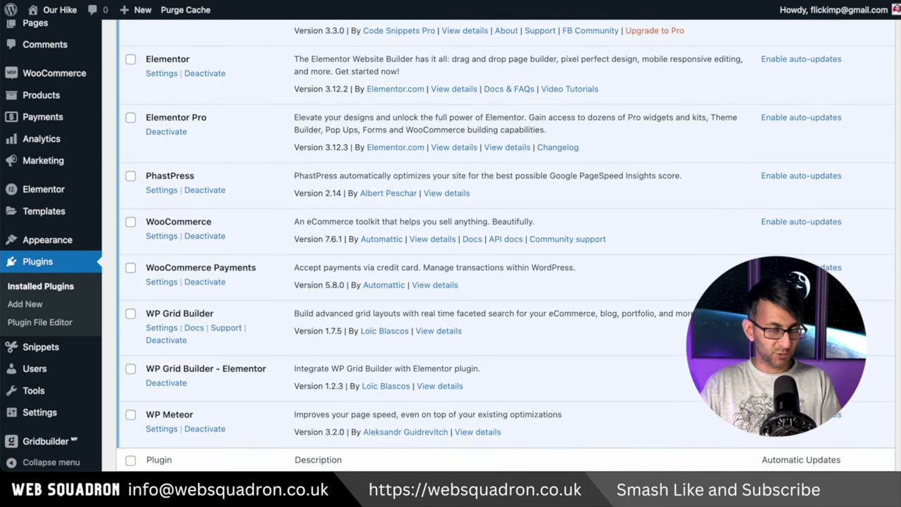
scroll(451, 243, "up", 3)
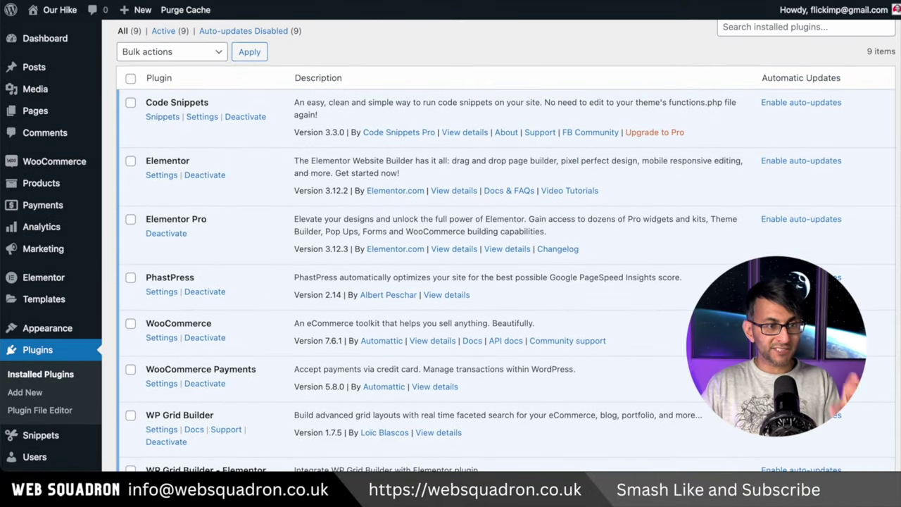
scroll(85, 165, "down", 1)
Step: Open the WooCommerce home page and review the store setup checklist and the suggested things to do next
mouse_move(85, 164)
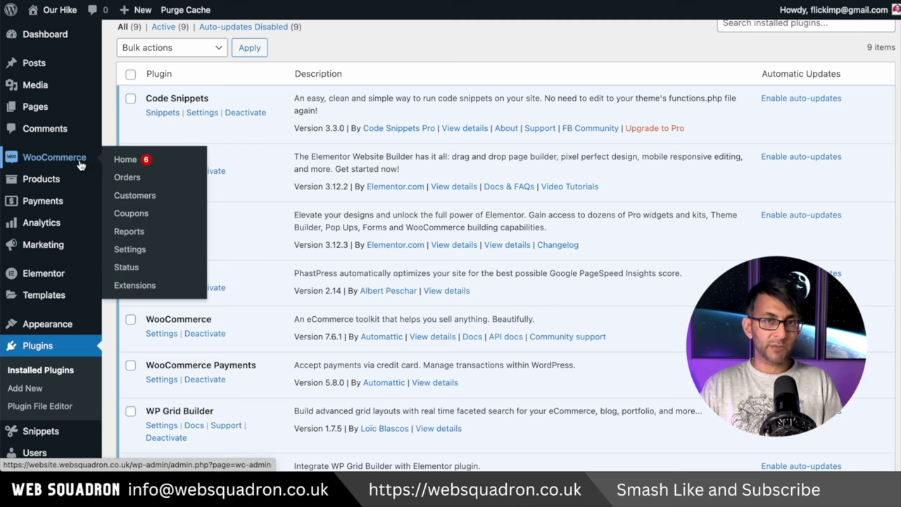
left_click(125, 163)
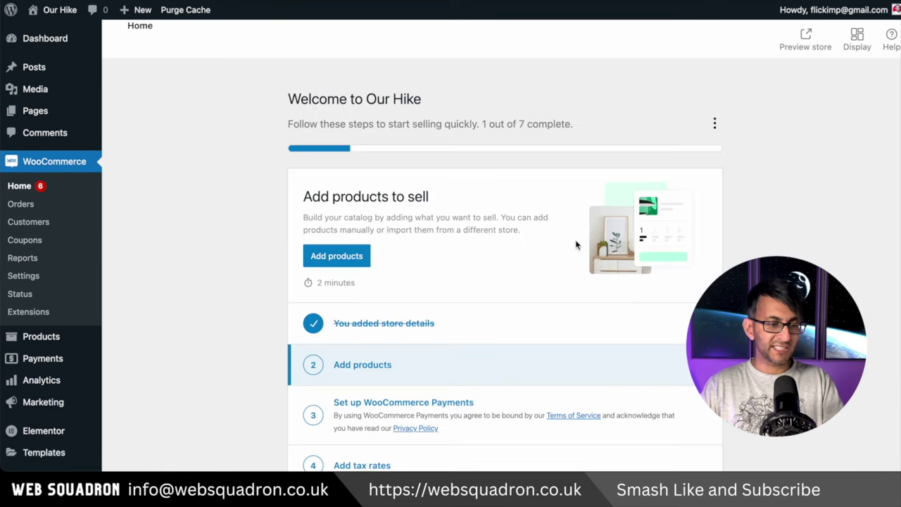
scroll(572, 338, "down", 1)
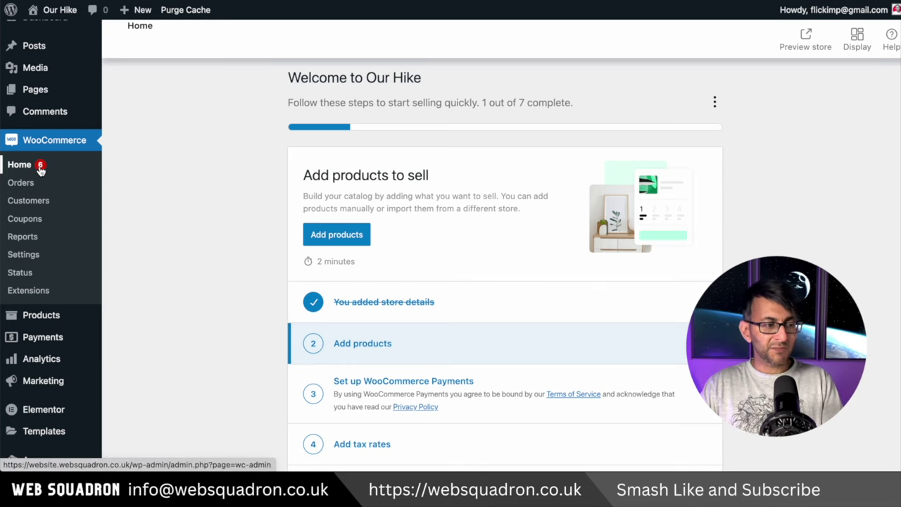
scroll(693, 262, "down", 2)
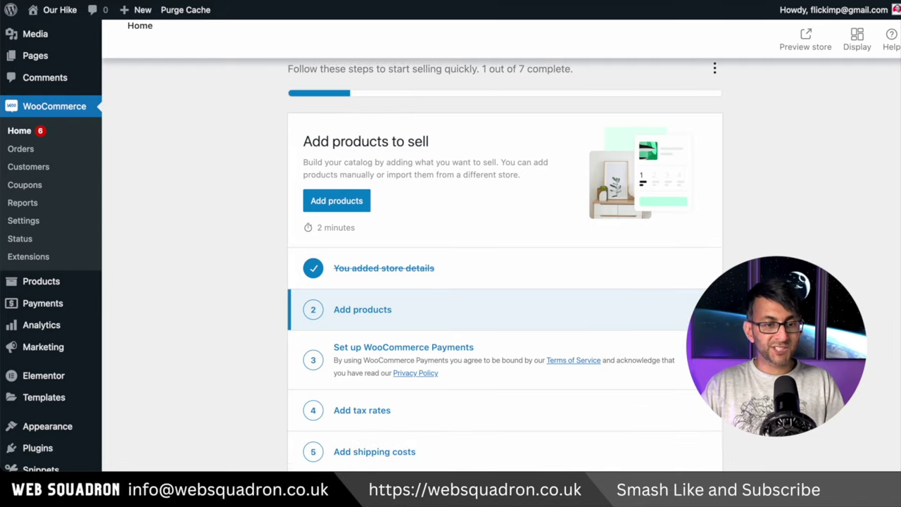
scroll(505, 264, "down", 8)
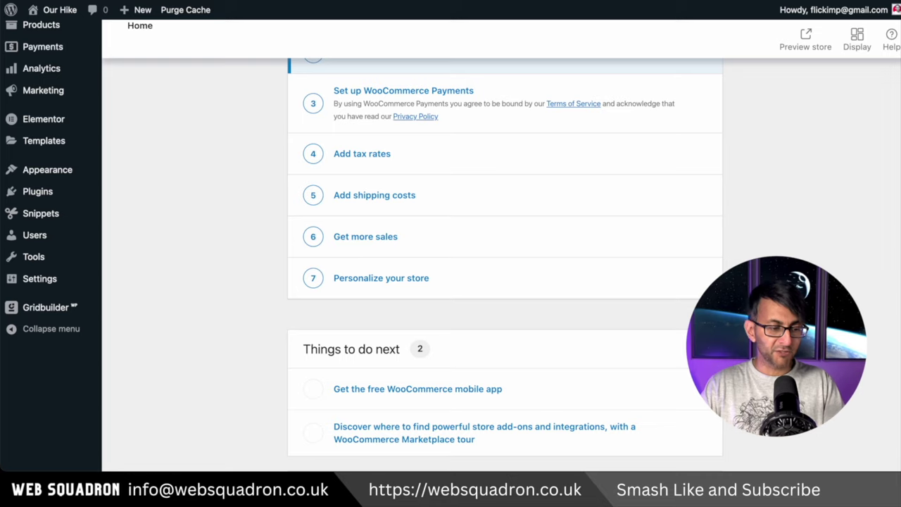
scroll(504, 264, "up", 4)
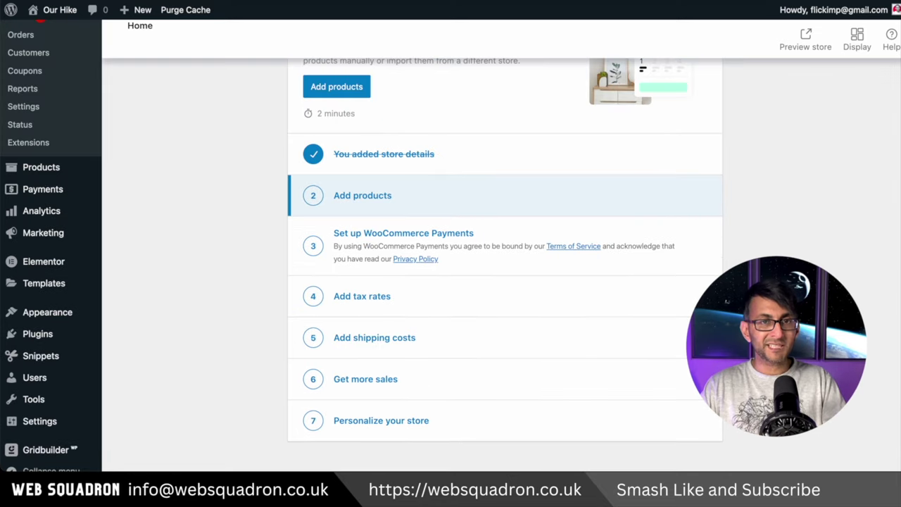
Step: Open the general WooCommerce settings and dismiss the Elementor notice asking for data sharing
scroll(110, 214, "up", 4)
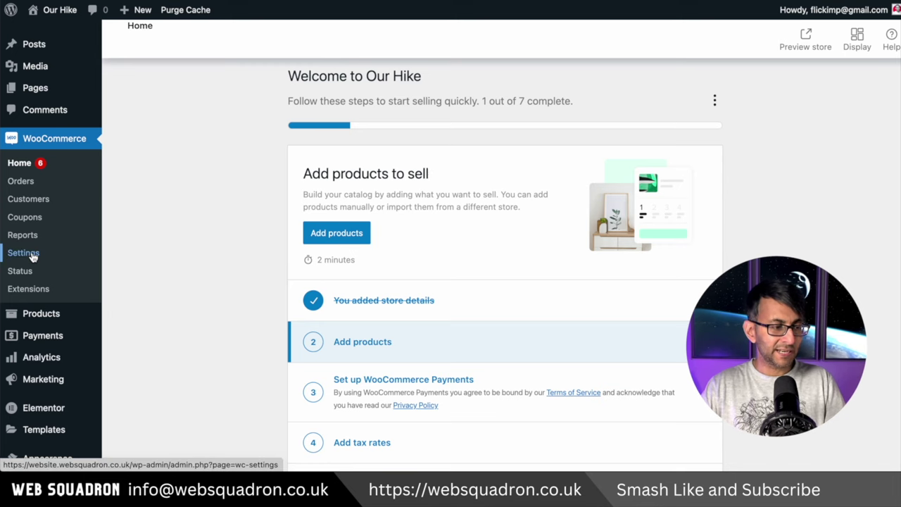
left_click(34, 255)
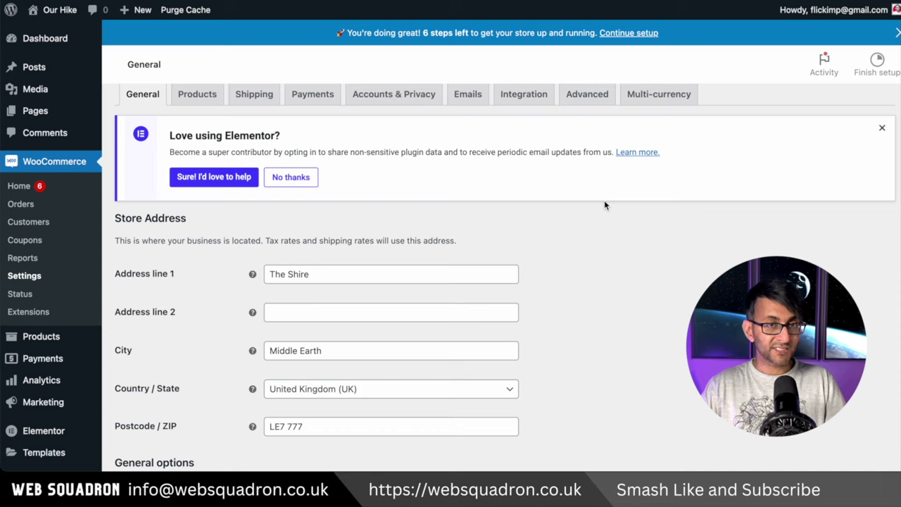
left_click(881, 153)
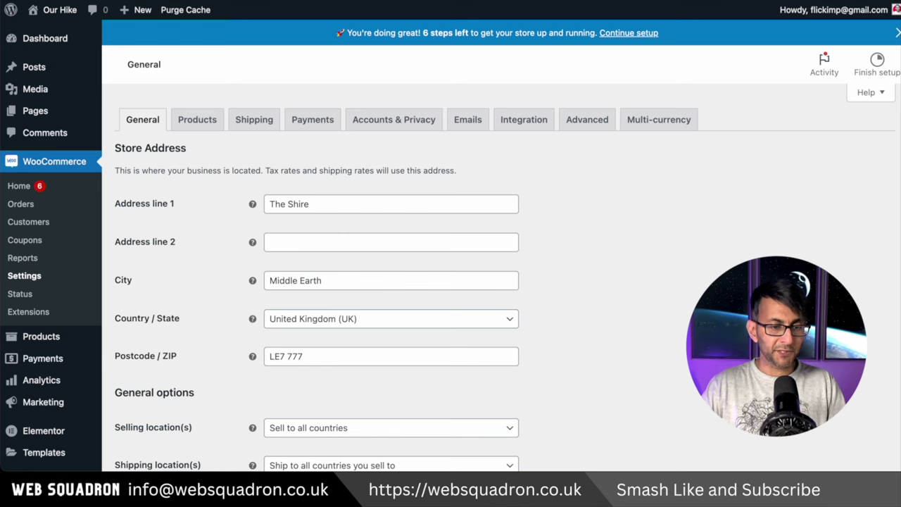
Step: Set the selling locations to specific countries and choose United Kingdom (UK) as the only country
scroll(451, 281, "down", 5)
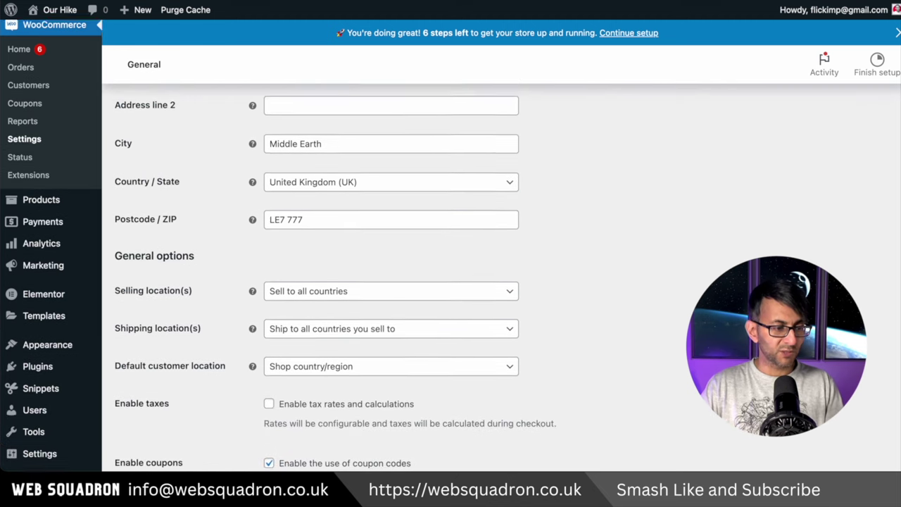
scroll(416, 176, "down", 3)
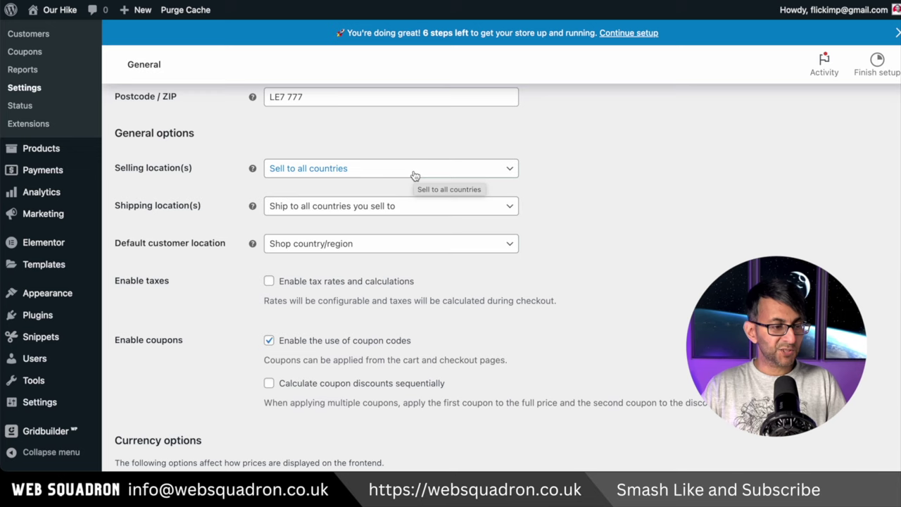
left_click(414, 175)
left_click(342, 222)
left_click(376, 209)
left_click(412, 212)
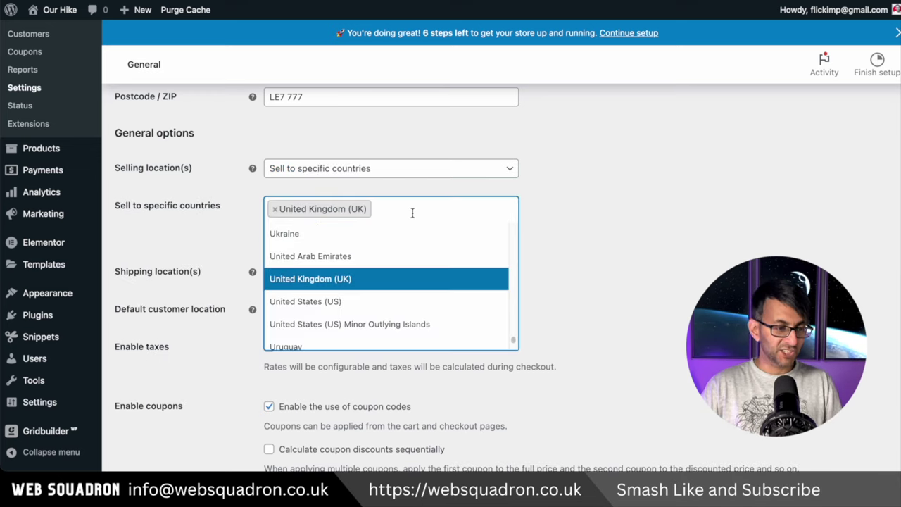
type("un")
key("Down")
key("Return")
left_click(378, 209)
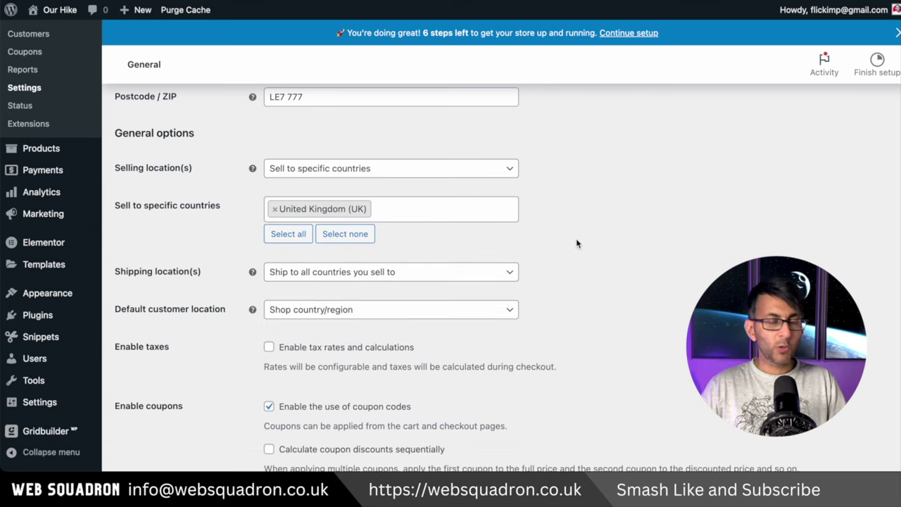
Step: Restrict shipping to specific countries only, with United Kingdom (UK) selected, and enable tax rates and calculations
left_click(441, 280)
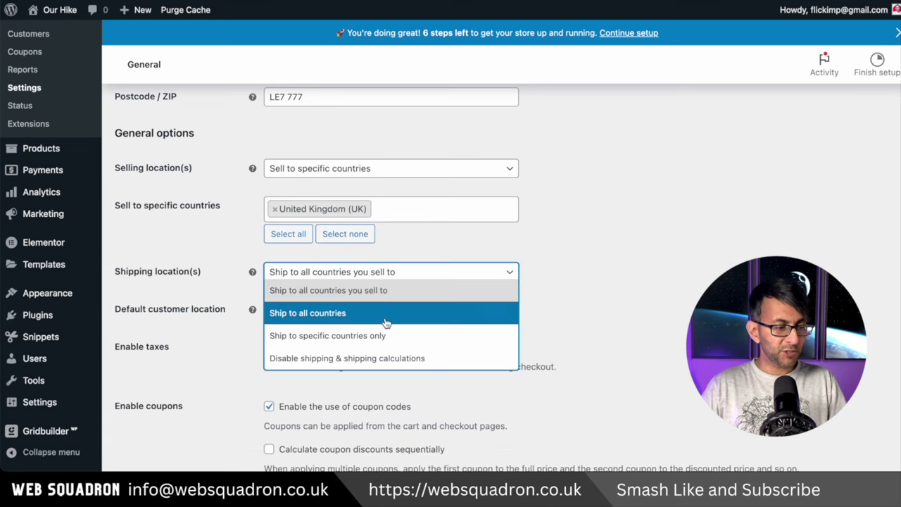
left_click(380, 337)
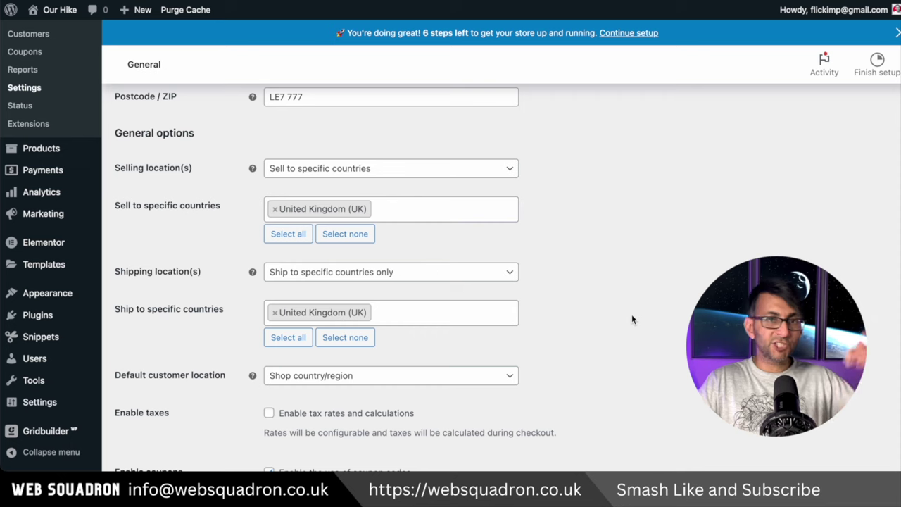
scroll(548, 297, "down", 5)
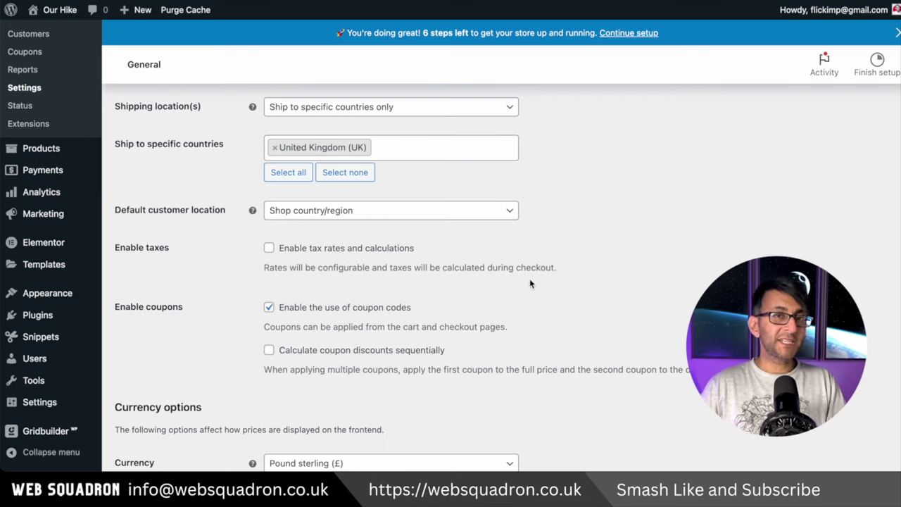
left_click(336, 254)
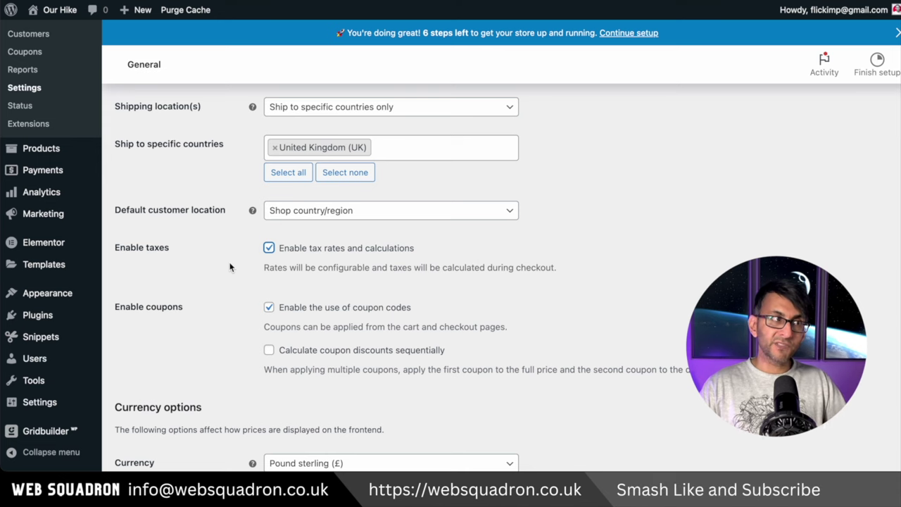
Step: Check the available currencies, keep Pound sterling (£), and save the general store settings
scroll(229, 267, "up", 1)
scroll(230, 267, "down", 6)
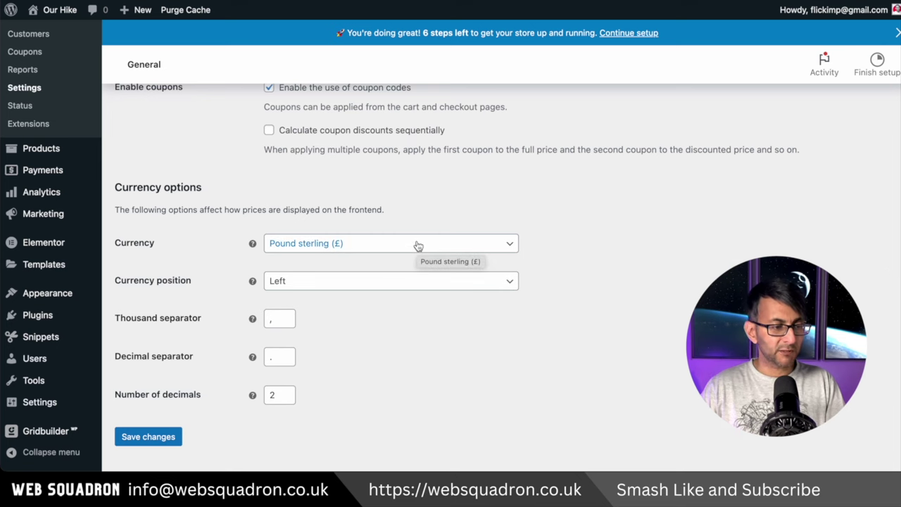
left_click(417, 244)
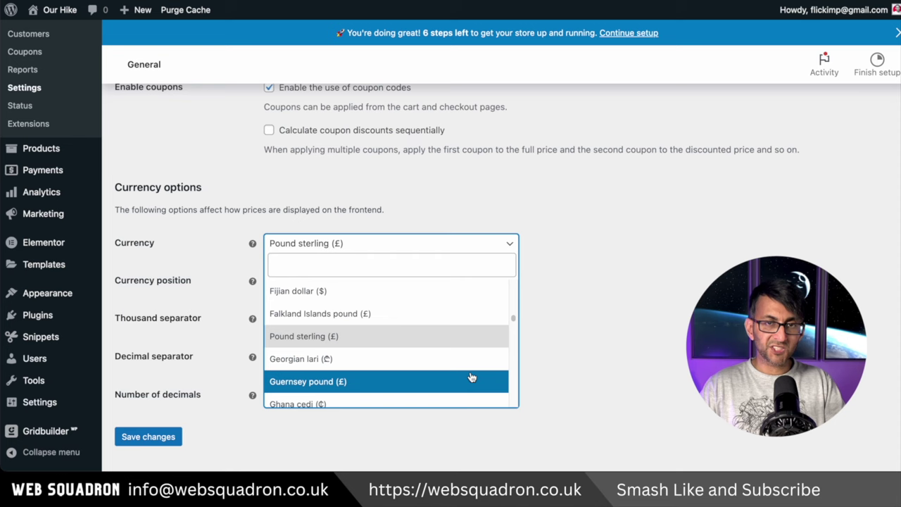
left_click(646, 272)
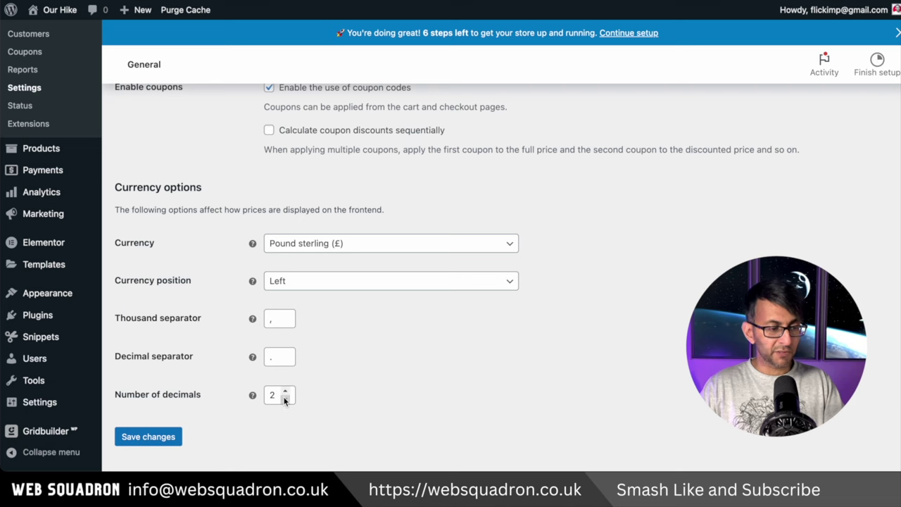
left_click(149, 442)
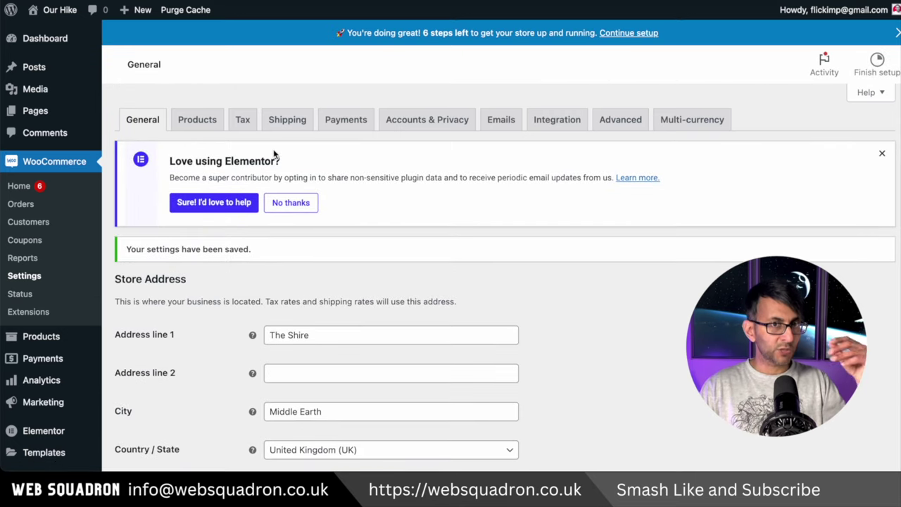
Step: Open the product settings and look through the pages that can serve as the shop page
left_click(198, 120)
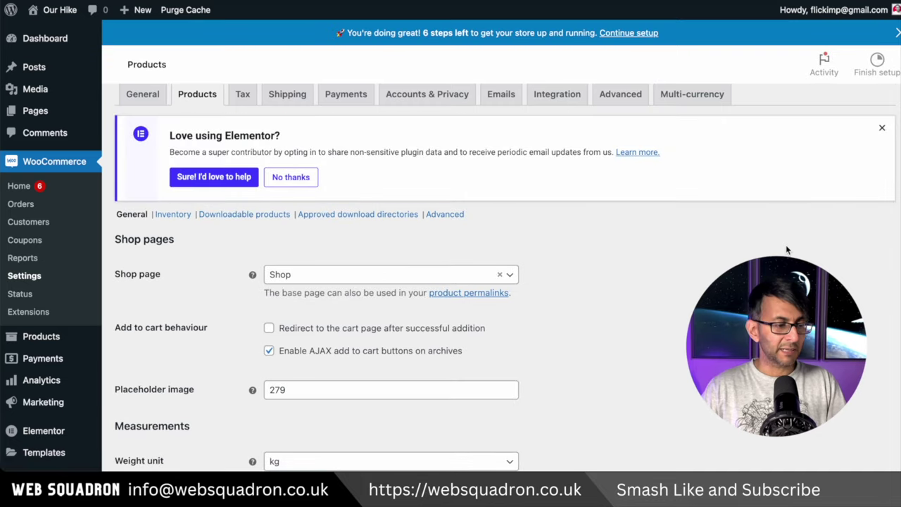
scroll(823, 211, "down", 3)
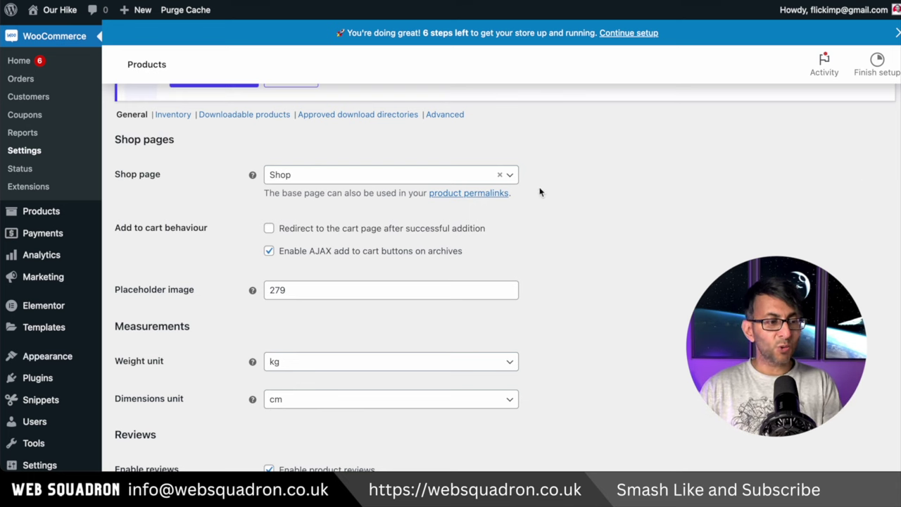
left_click(510, 177)
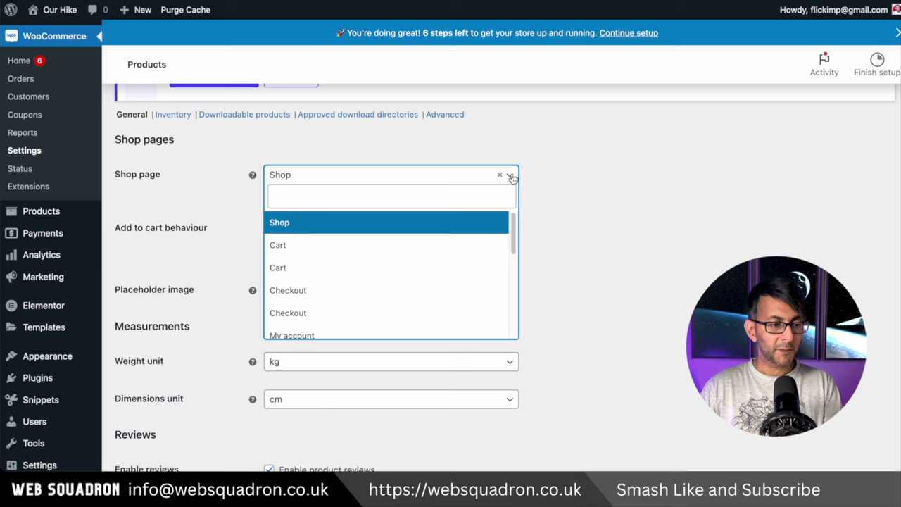
left_click_drag(510, 236, 515, 293)
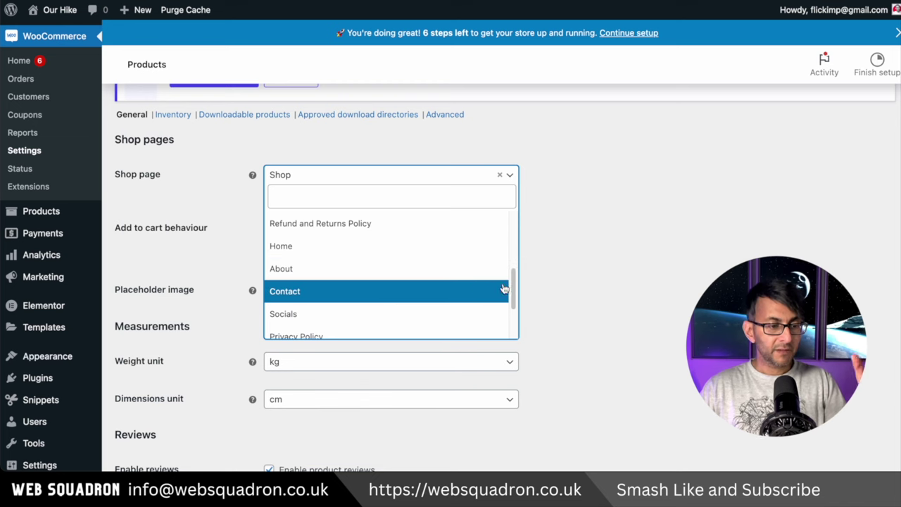
left_click_drag(512, 289, 514, 240)
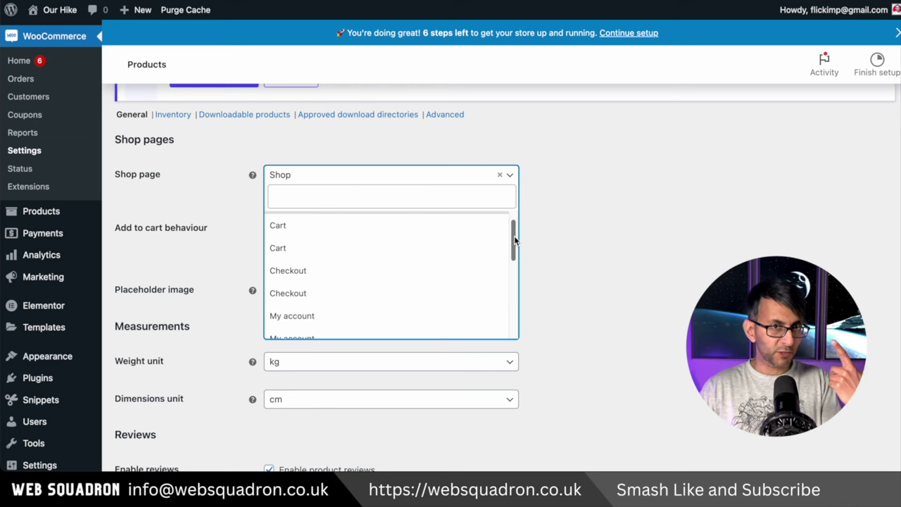
left_click_drag(514, 240, 512, 260)
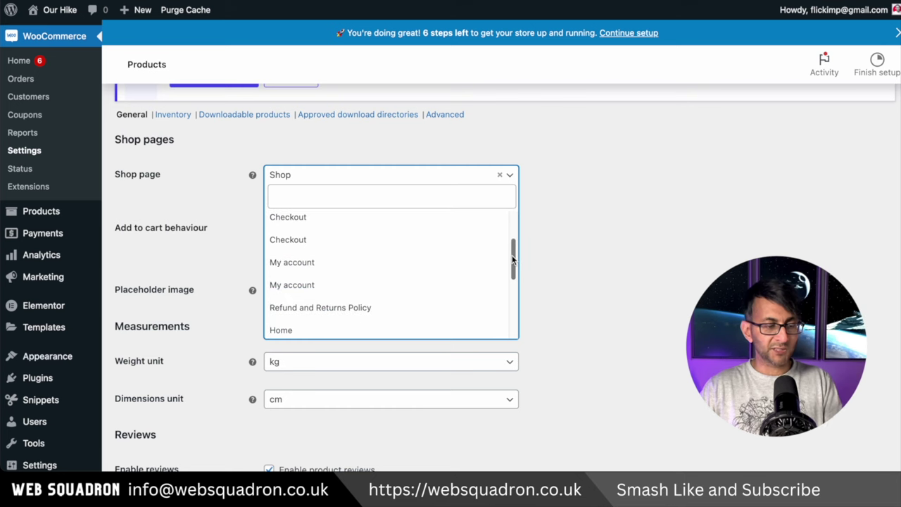
left_click(602, 264)
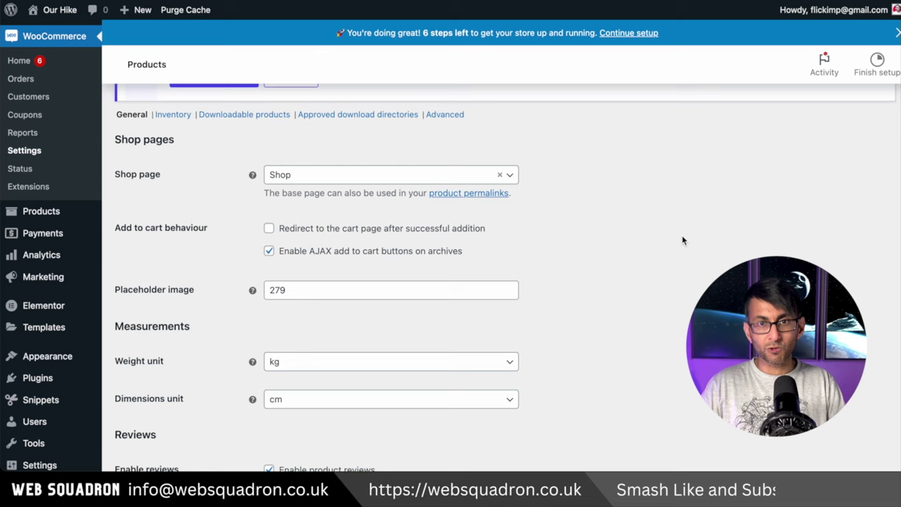
Step: Disable product reviews and save the product settings
scroll(291, 205, "down", 1)
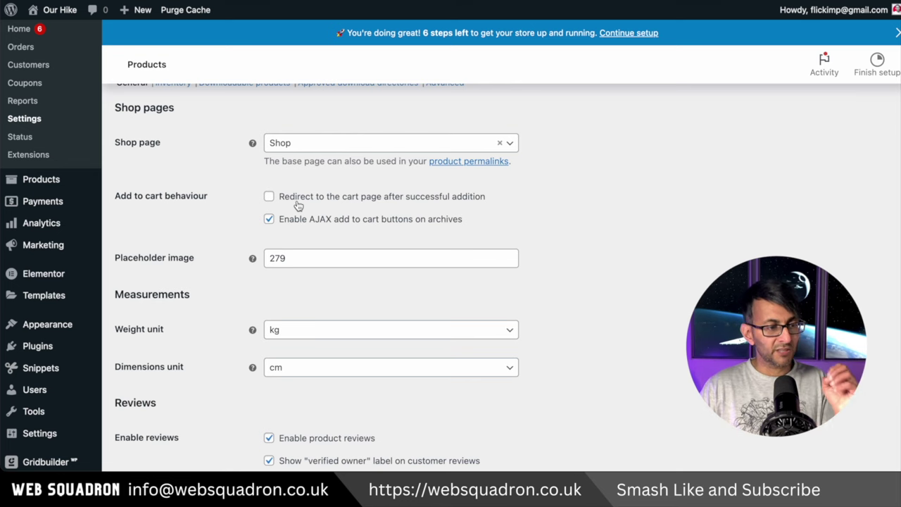
scroll(521, 234, "down", 5)
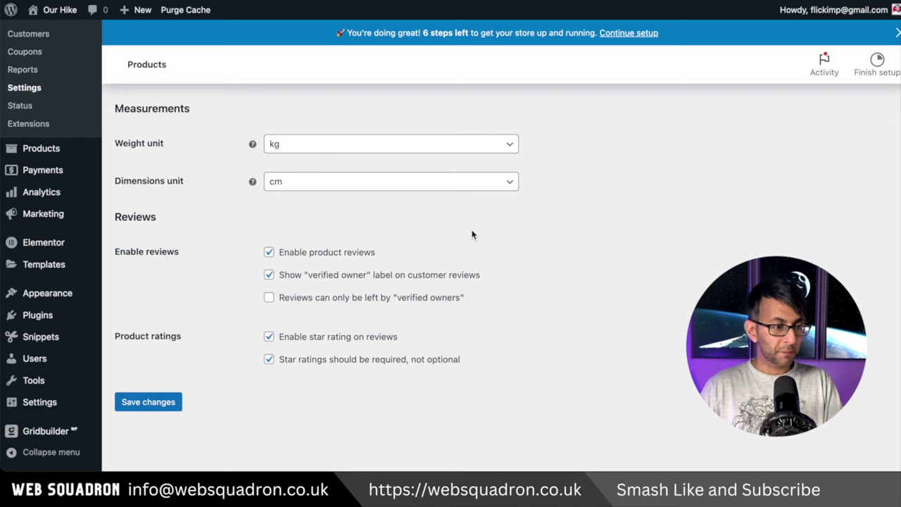
left_click(322, 256)
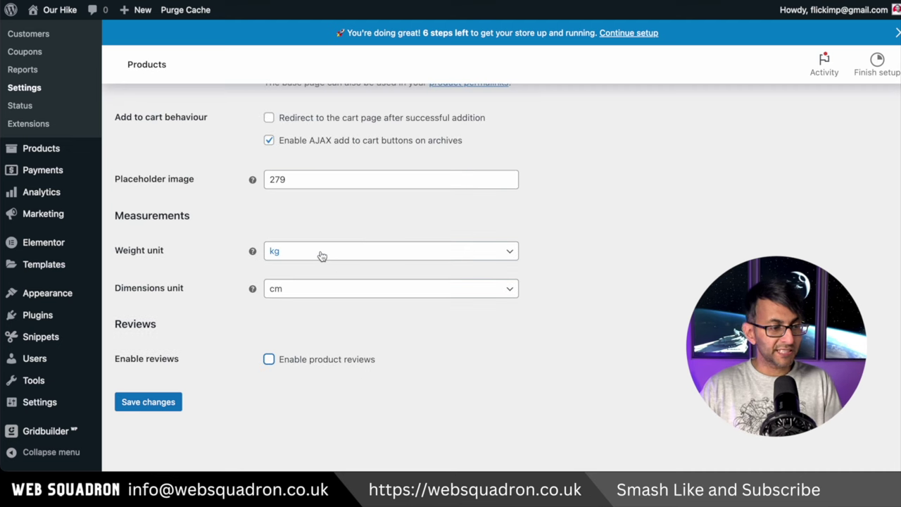
left_click(169, 407)
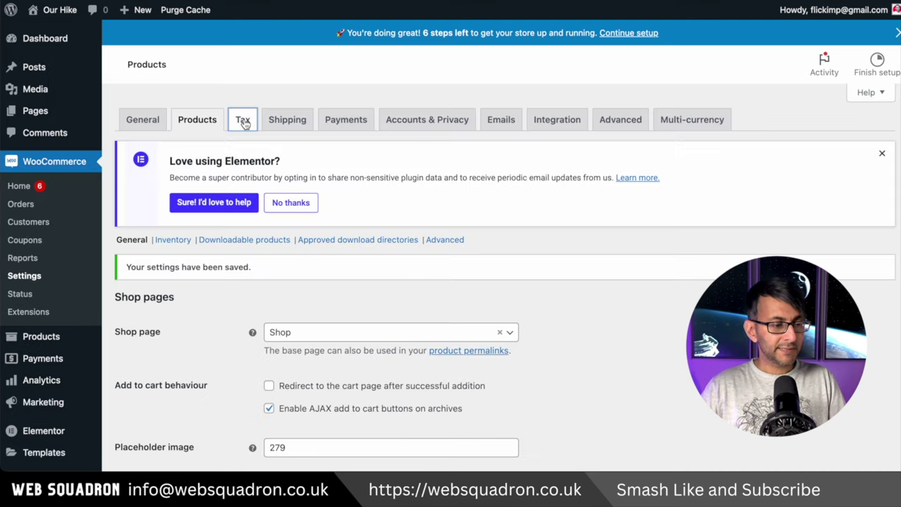
Step: In the tax settings, have prices entered inclusive of tax, apply the recommended including-tax price display, and save
left_click(242, 121)
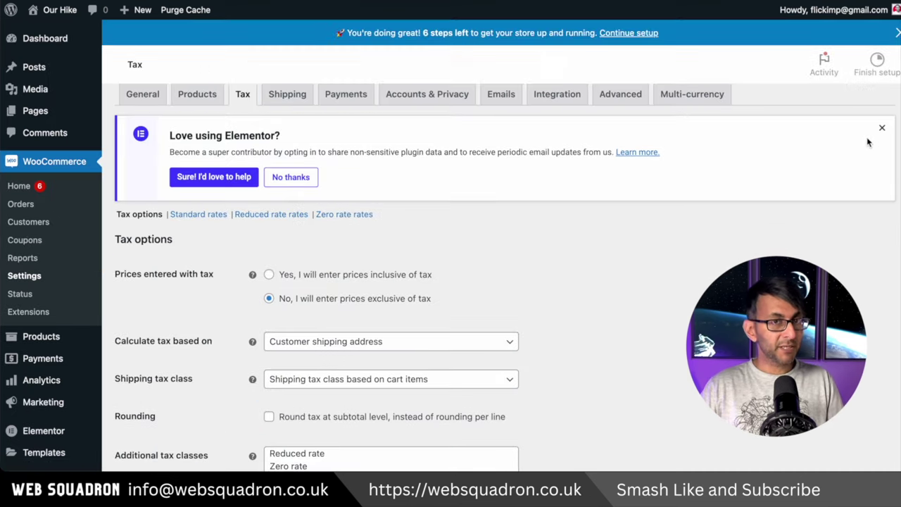
left_click(881, 153)
scroll(415, 121, "down", 2)
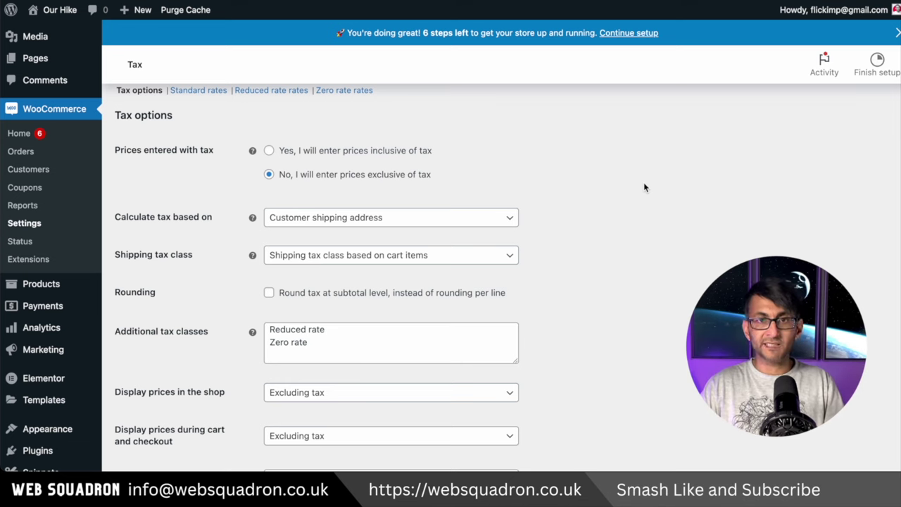
scroll(644, 187, "down", 2)
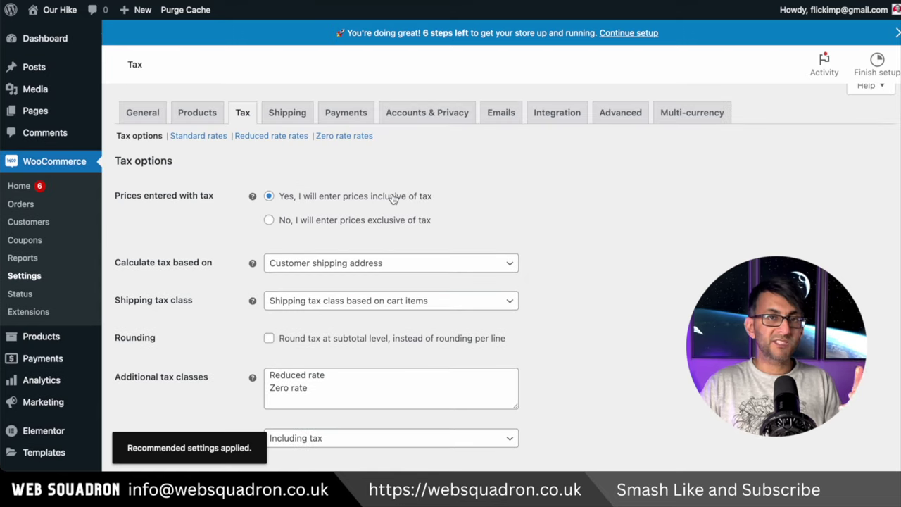
scroll(672, 342, "down", 3)
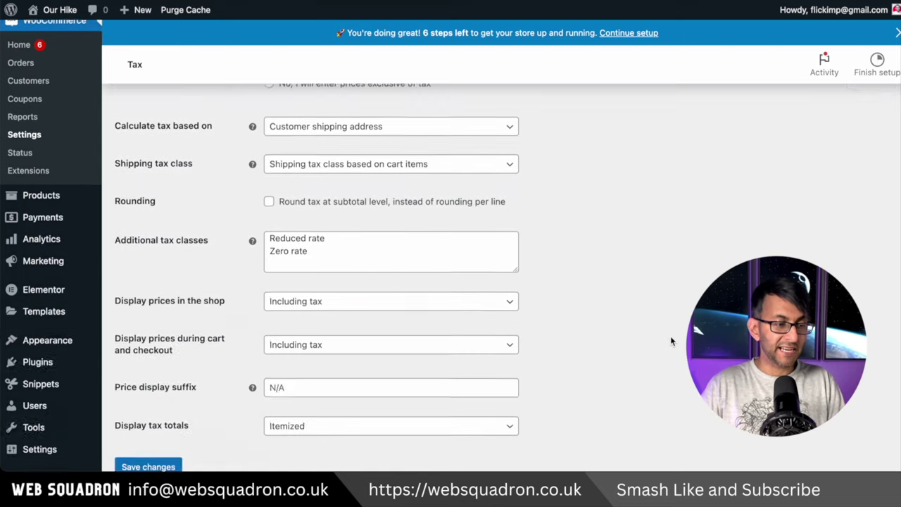
left_click(155, 403)
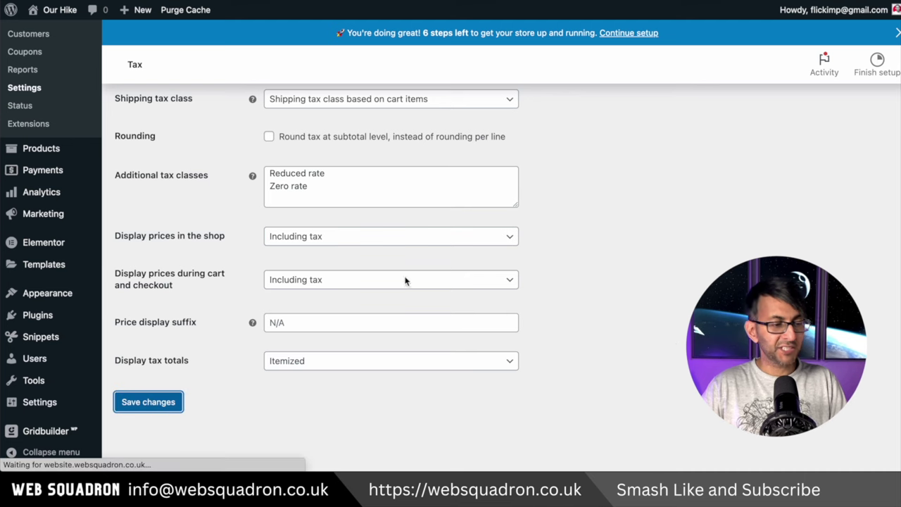
Step: Open the shipping settings, dismiss the Elementor notice and read the explanation of shipping zones
left_click(289, 121)
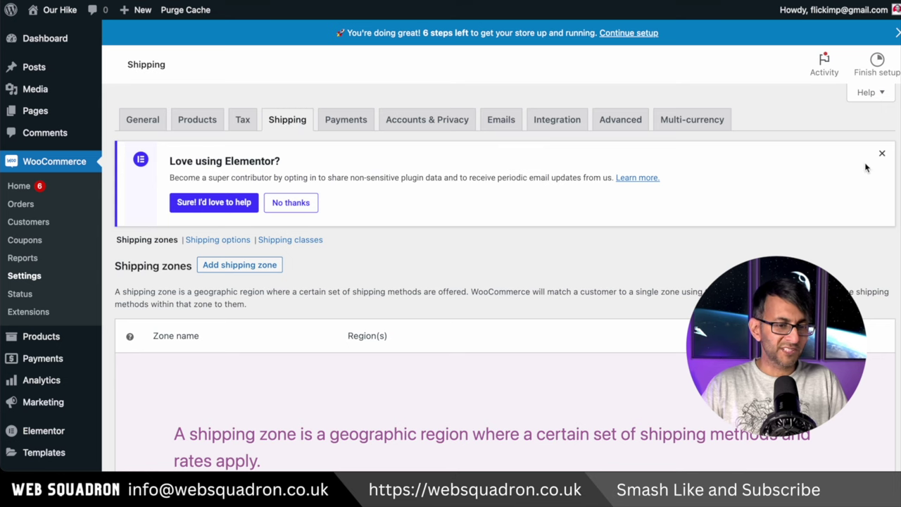
left_click(880, 155)
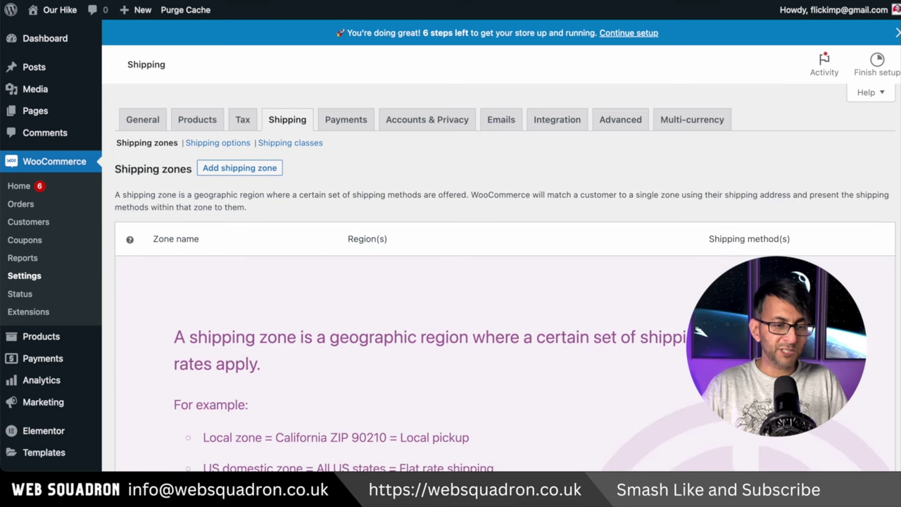
scroll(884, 95, "down", 1)
scroll(493, 282, "down", 5)
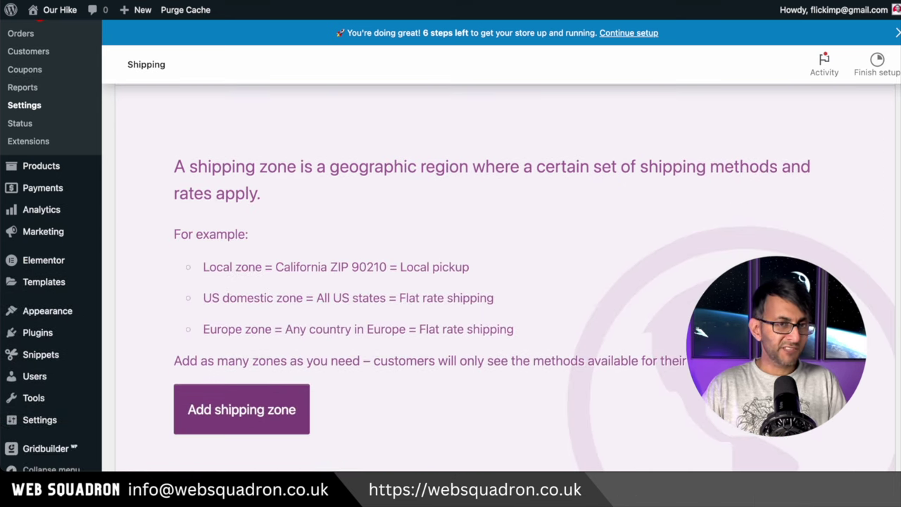
scroll(493, 282, "down", 2)
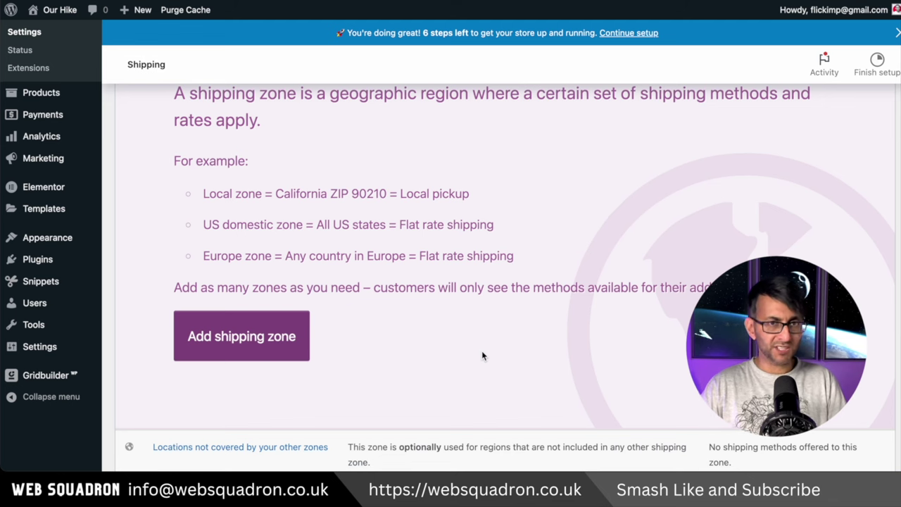
Step: Add a shipping zone named UK Shipping that covers the United Kingdom (UK) region
left_click(242, 336)
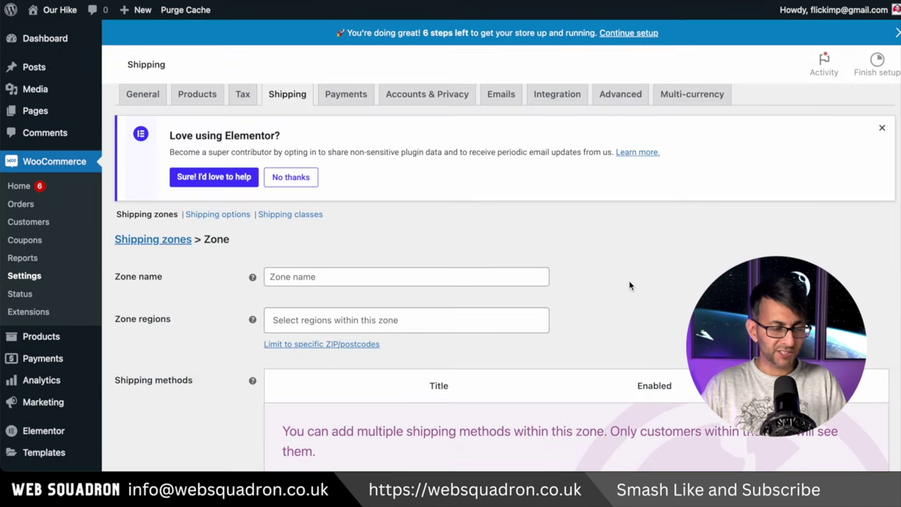
scroll(629, 280, "down", 2)
left_click(352, 223)
type("UK Shipping")
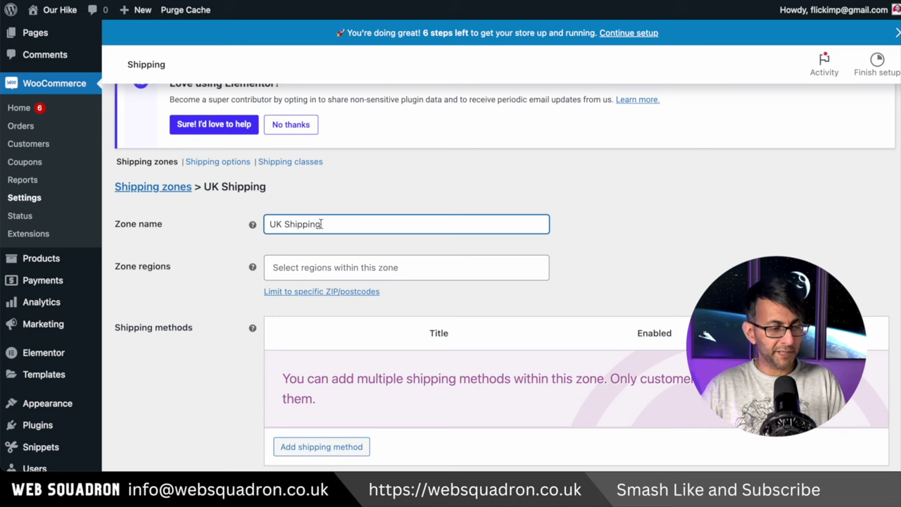
left_click(341, 266)
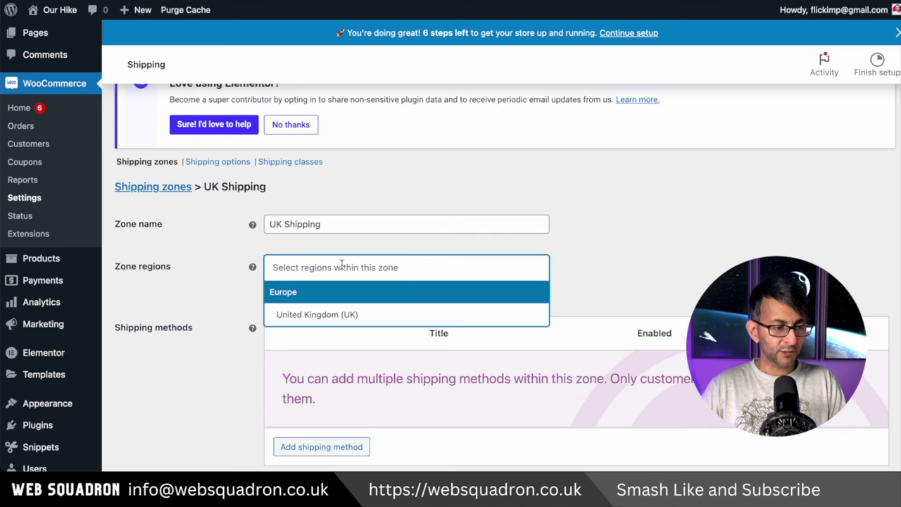
left_click(344, 314)
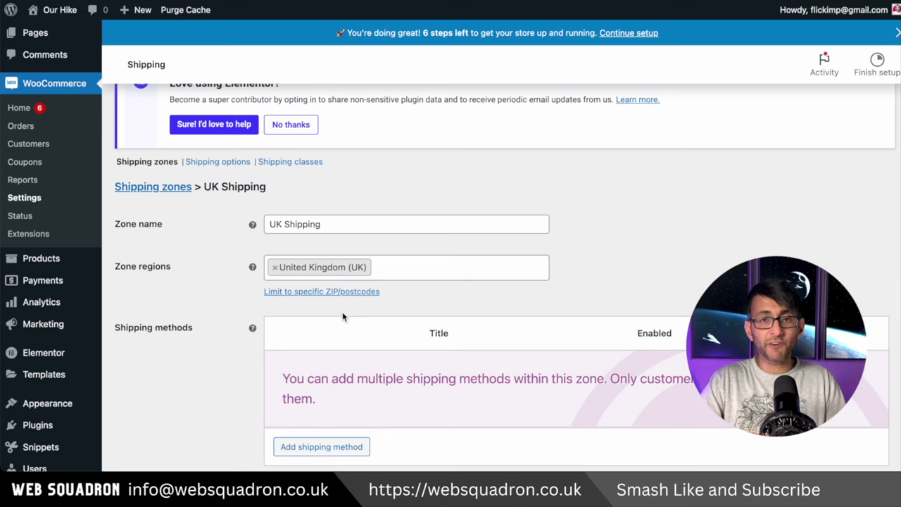
Step: Try to find Europe among the zone's selectable regions and clear the search
type("Europ")
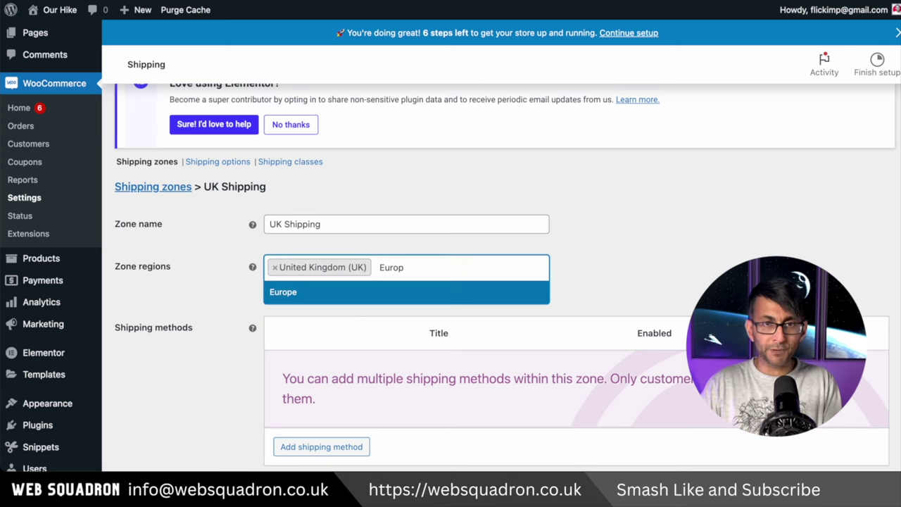
key("BackSpace")
key("BackSpace")
key("BackSpace")
key("BackSpace")
key("BackSpace")
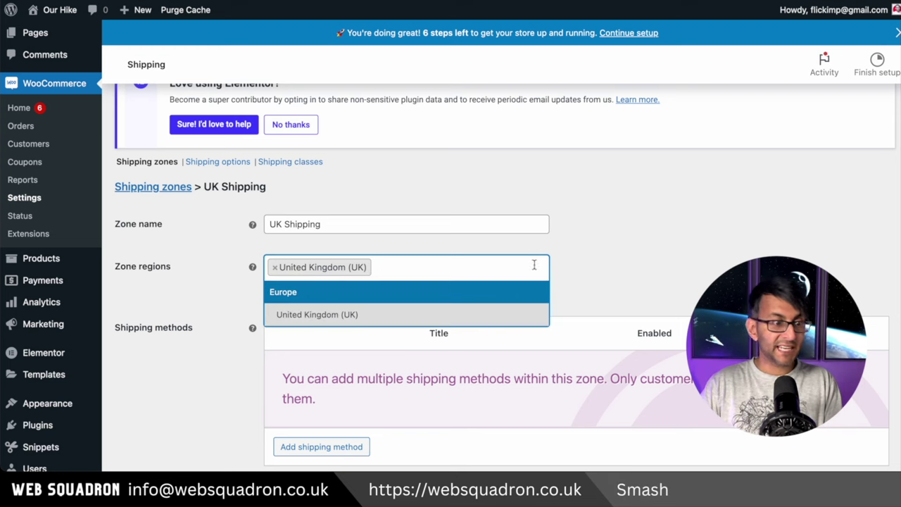
left_click(623, 264)
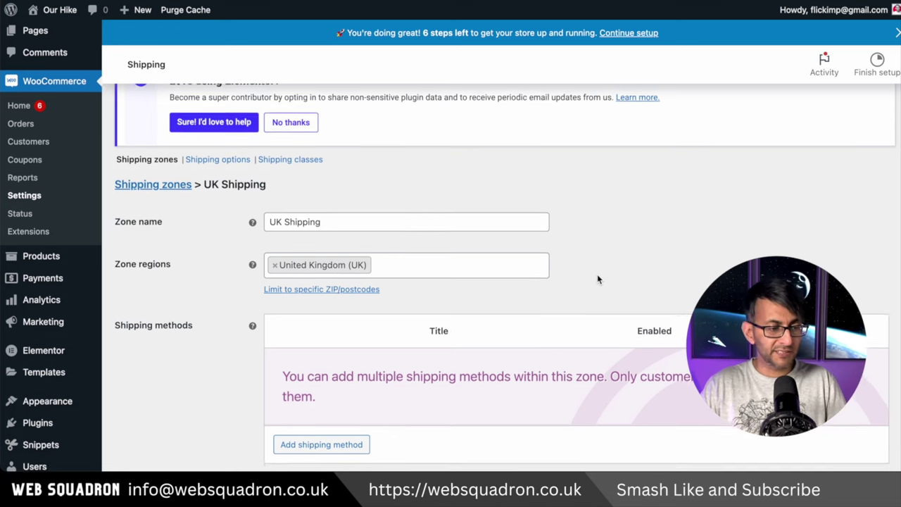
Step: Add a Flat rate shipping method to the UK Shipping zone
scroll(597, 279, "down", 3)
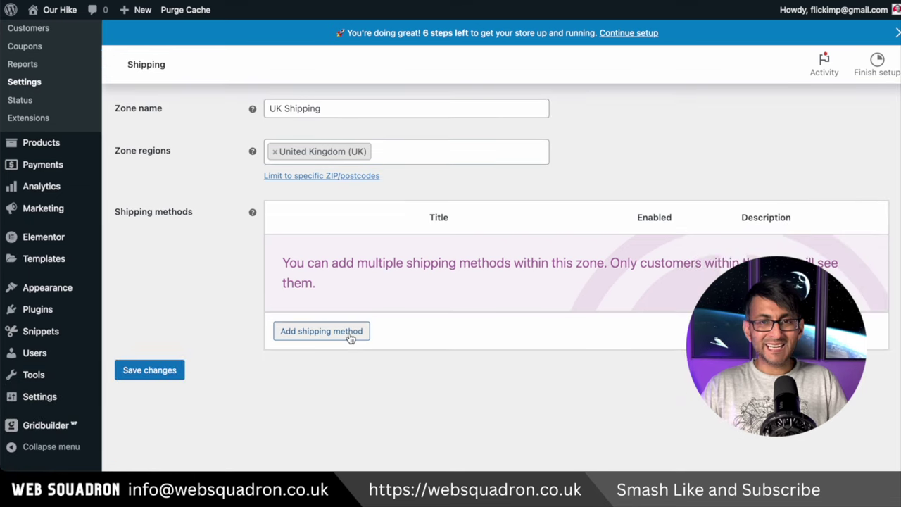
left_click(350, 336)
left_click(420, 242)
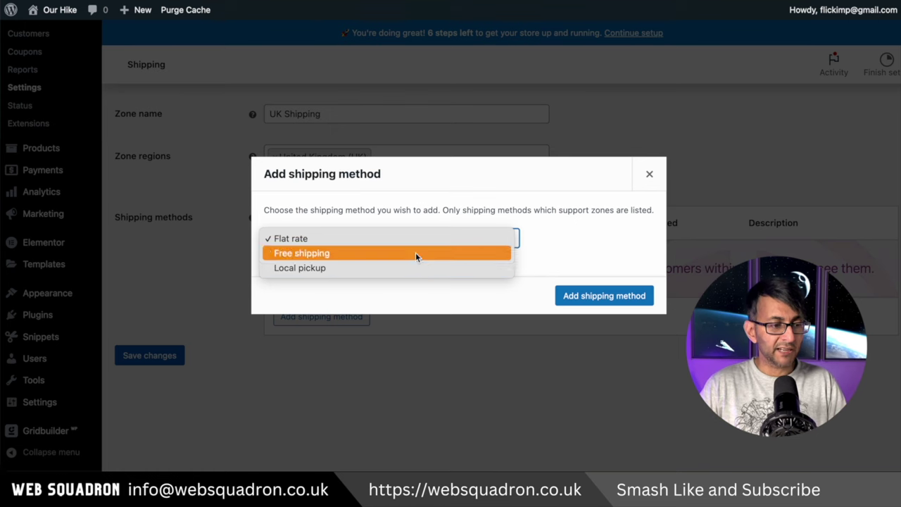
left_click(593, 300)
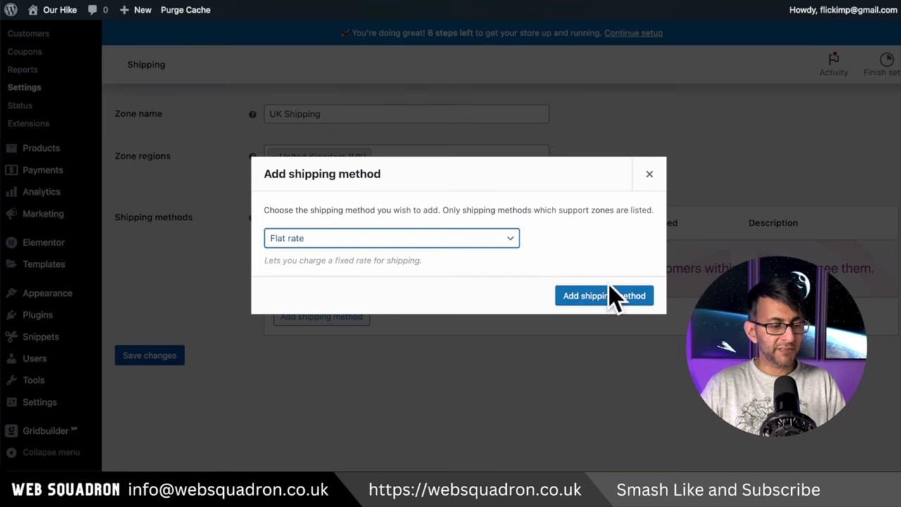
left_click(613, 300)
Step: Set the flat rate method's tax status to None and its cost to 2.99, and save it
left_click(310, 274)
left_click(389, 235)
left_click(385, 247)
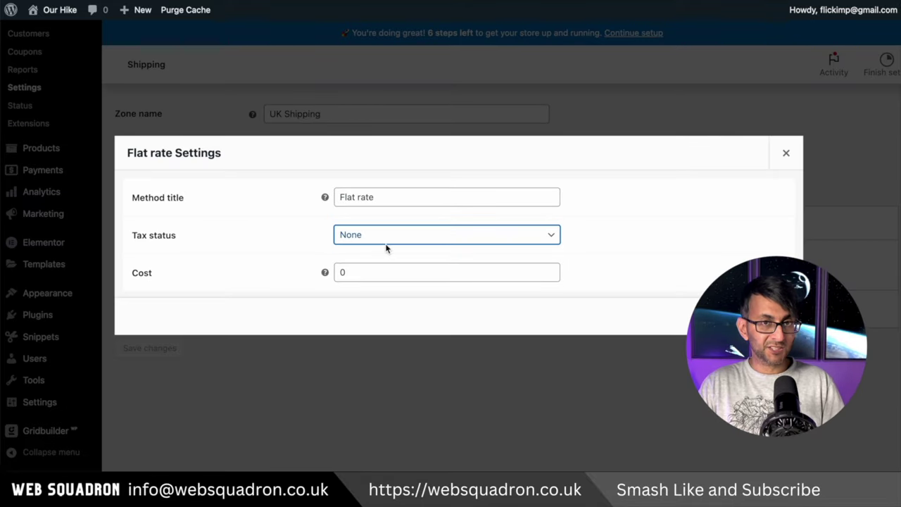
double_click(366, 275)
type("2.99")
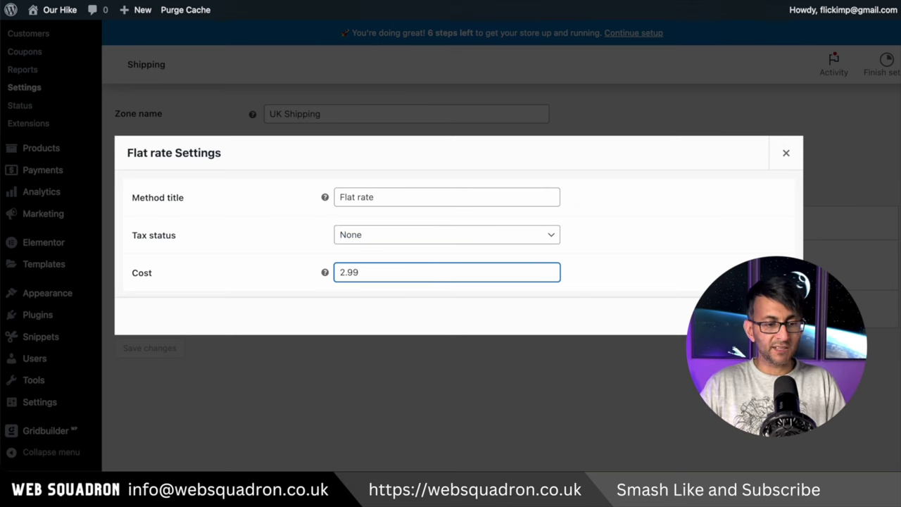
key("Return")
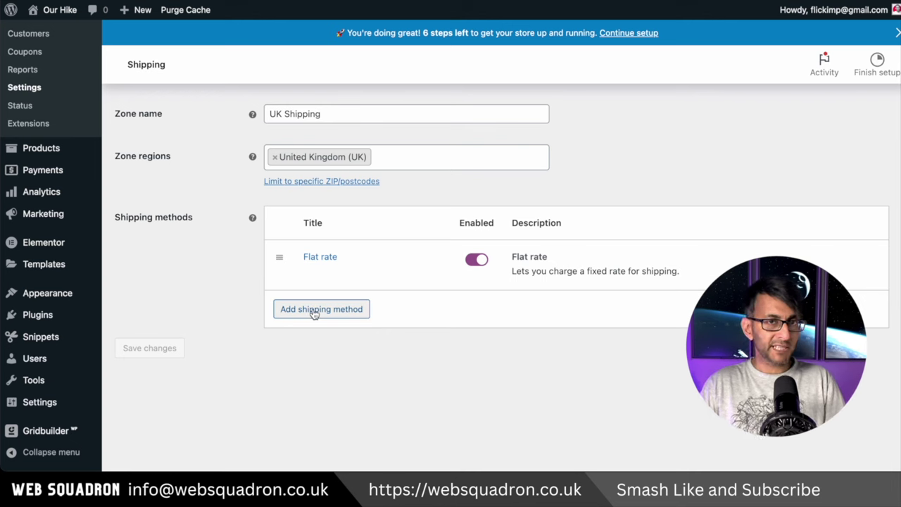
Step: Add a Free shipping method to the UK Shipping zone
left_click(314, 313)
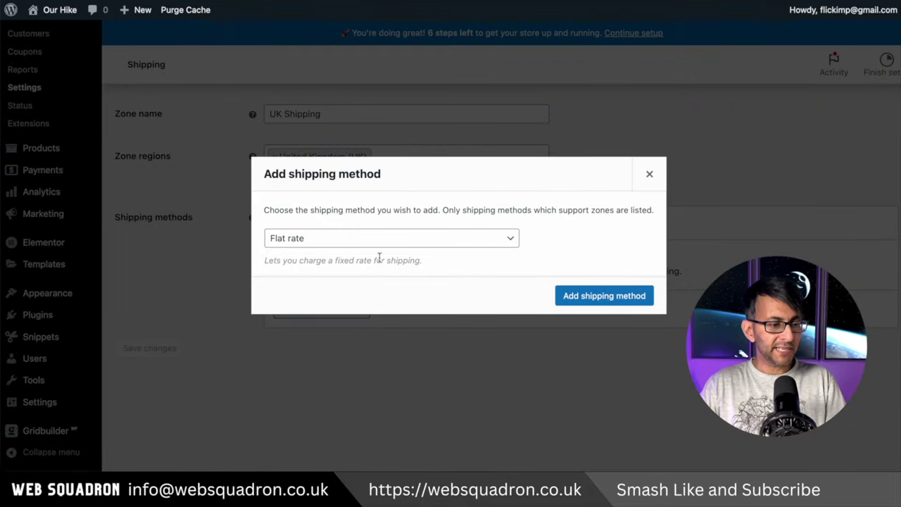
left_click(387, 237)
left_click(336, 254)
left_click(581, 298)
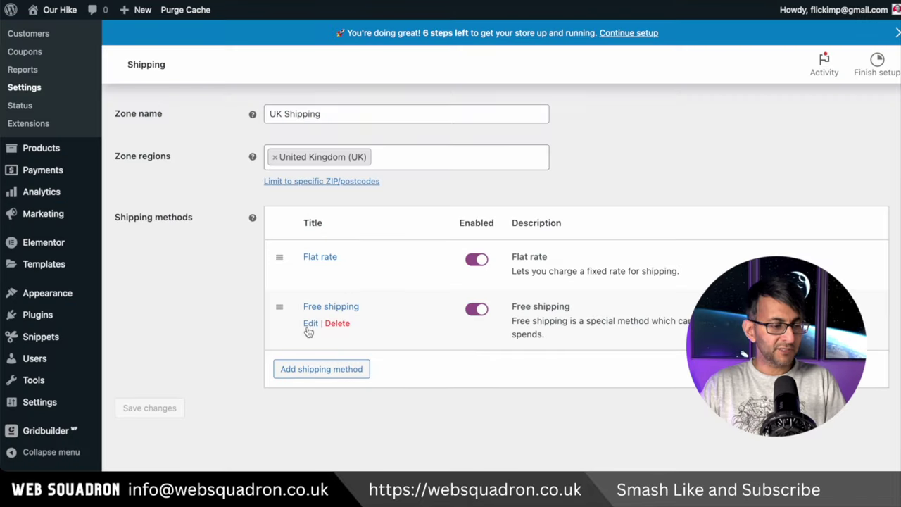
Step: Make free shipping require a minimum order amount of 50.00 and save the method
left_click(311, 323)
left_click(384, 253)
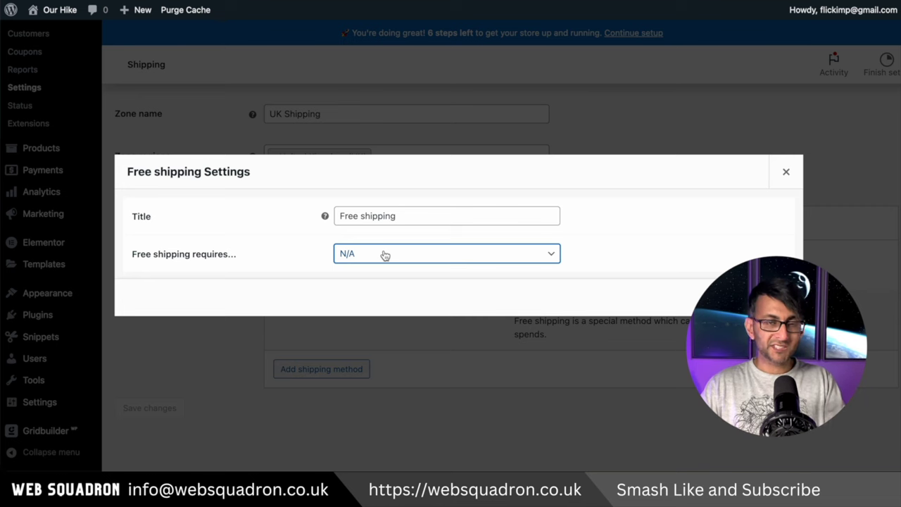
left_click(383, 254)
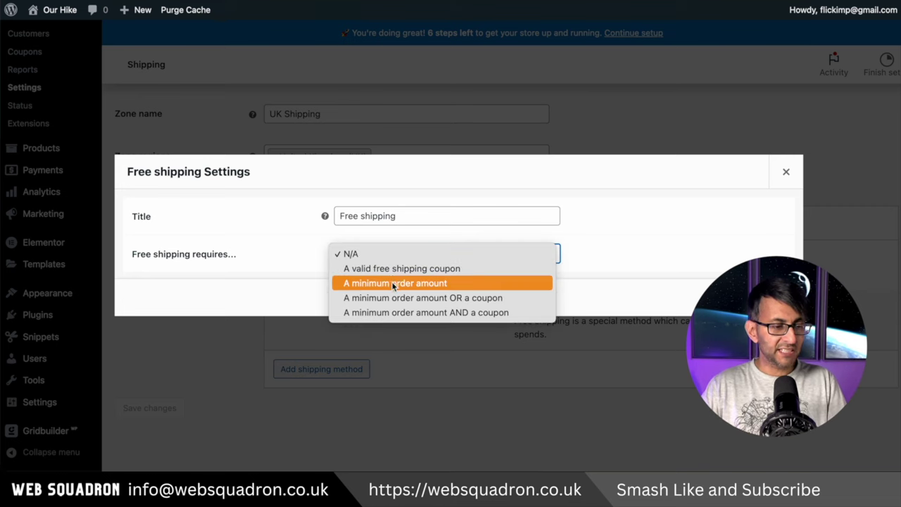
left_click(392, 283)
key("Tab")
type("50.00")
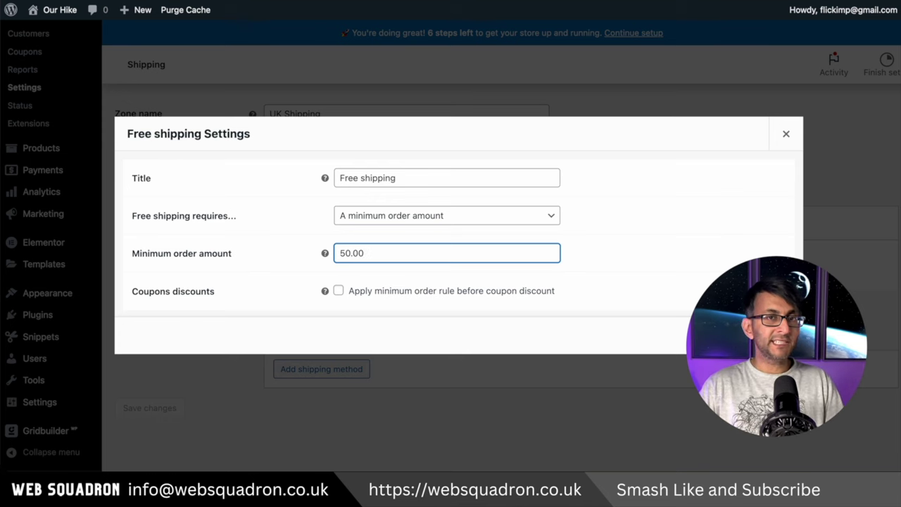
key("Return")
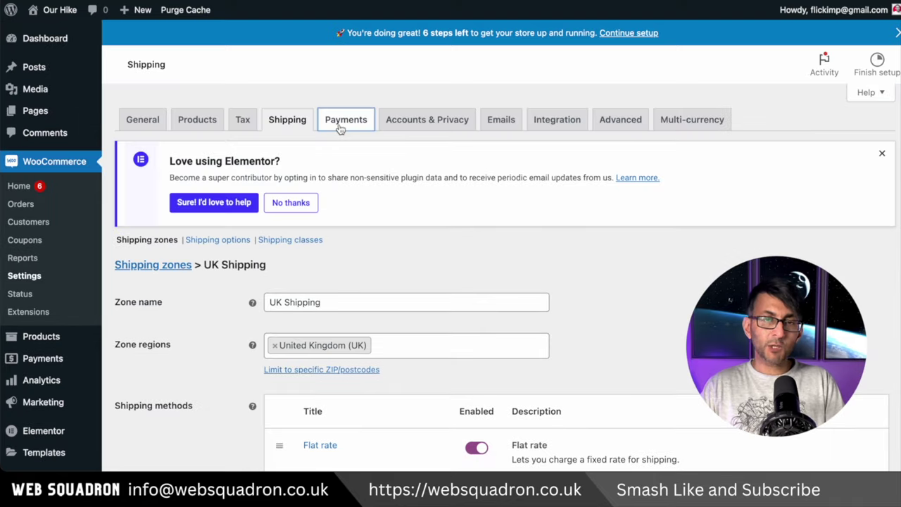
Step: Open the payment settings and look through the available payment methods
left_click(345, 118)
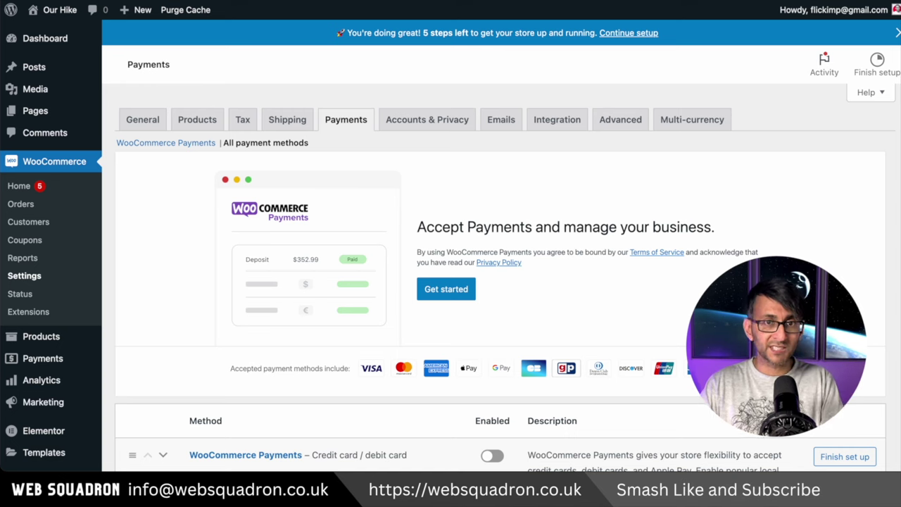
scroll(493, 281, "down", 2)
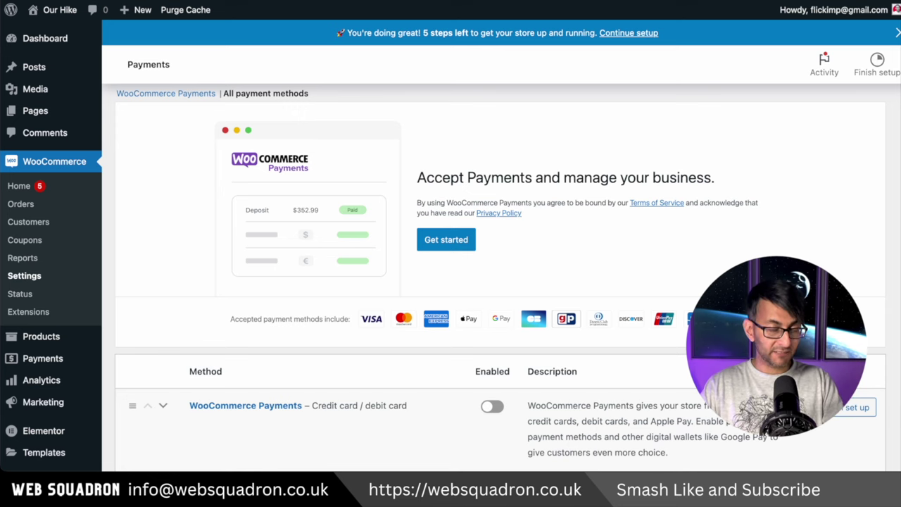
scroll(397, 132, "down", 4)
scroll(397, 132, "up", 3)
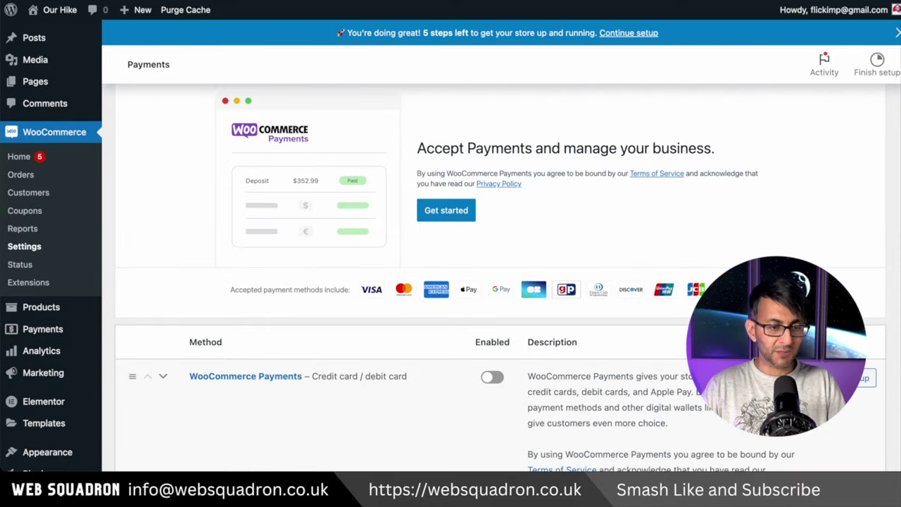
scroll(816, 177, "down", 1)
scroll(492, 282, "down", 6)
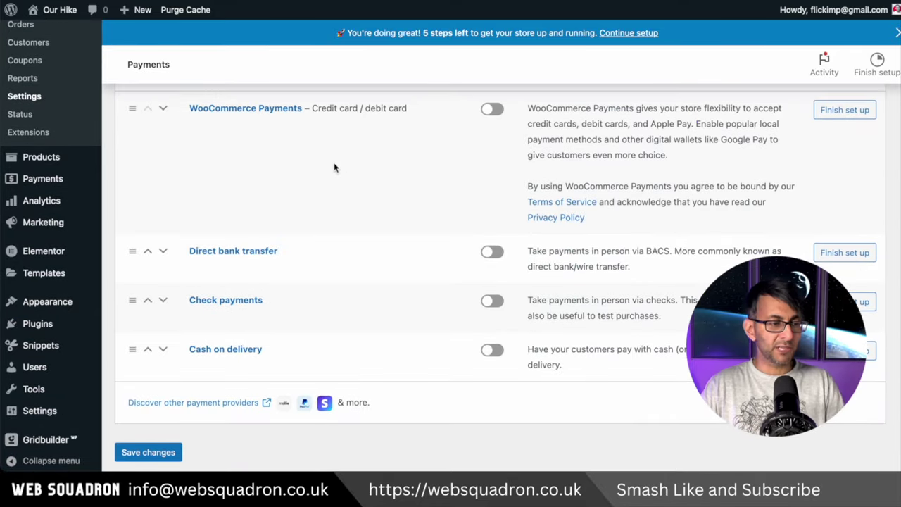
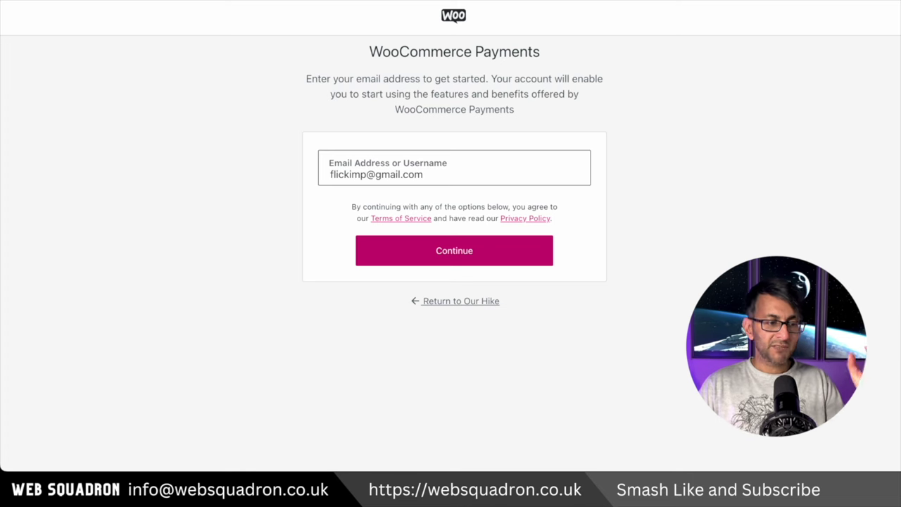
left_click(514, 243)
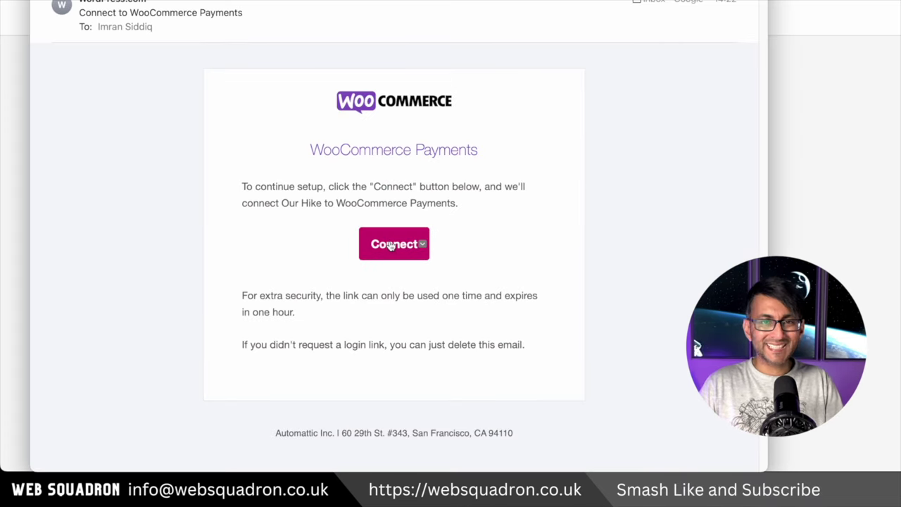
left_click(391, 244)
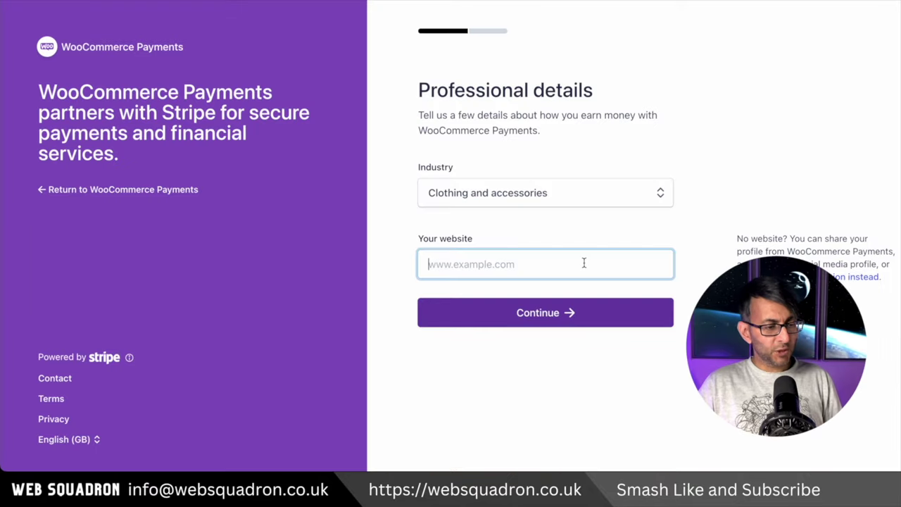
type("https://website.websquadron.co.uk/")
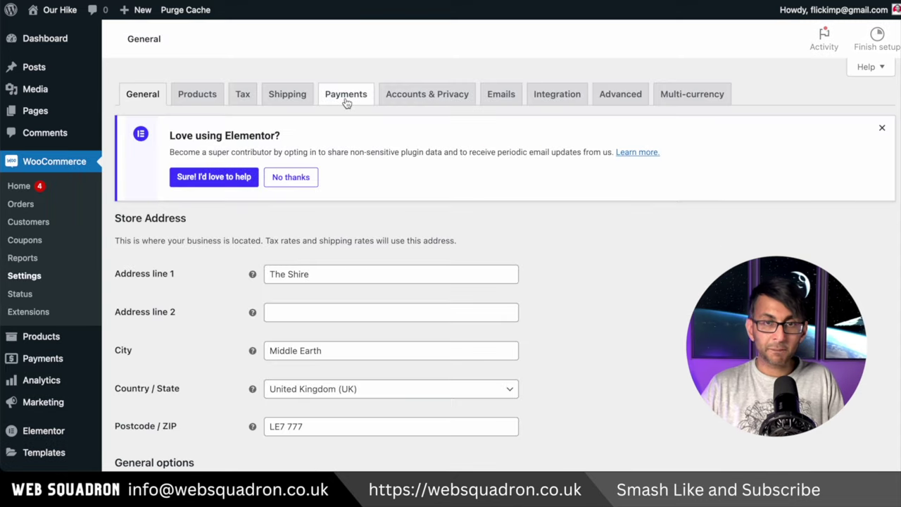
Step: Open the WooCommerce Payments settings and review the general options, the payment methods accepted on checkout and the express checkouts
left_click(346, 100)
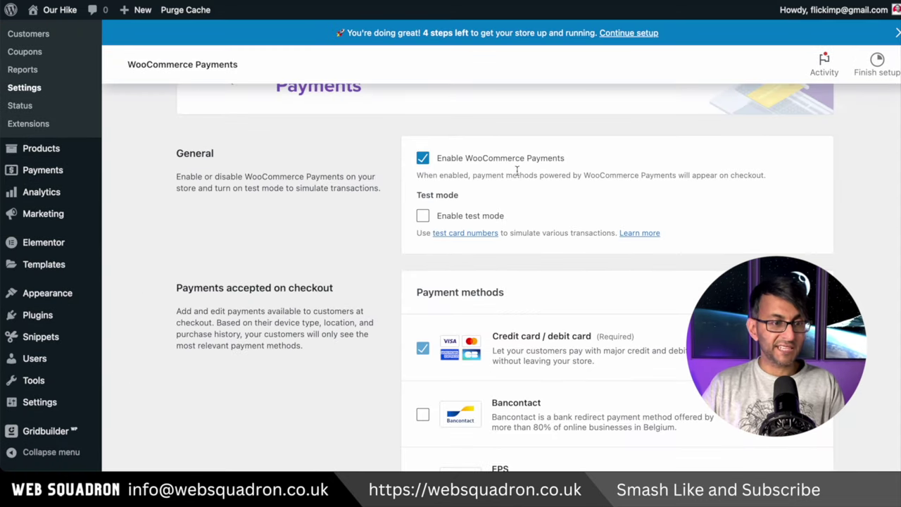
scroll(628, 294, "down", 2)
scroll(628, 295, "up", 3)
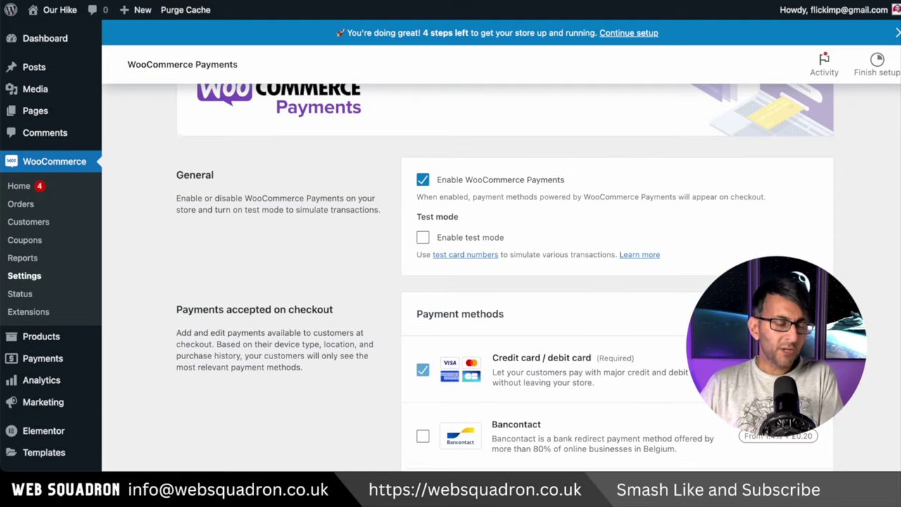
scroll(467, 274, "up", 1)
scroll(468, 275, "down", 4)
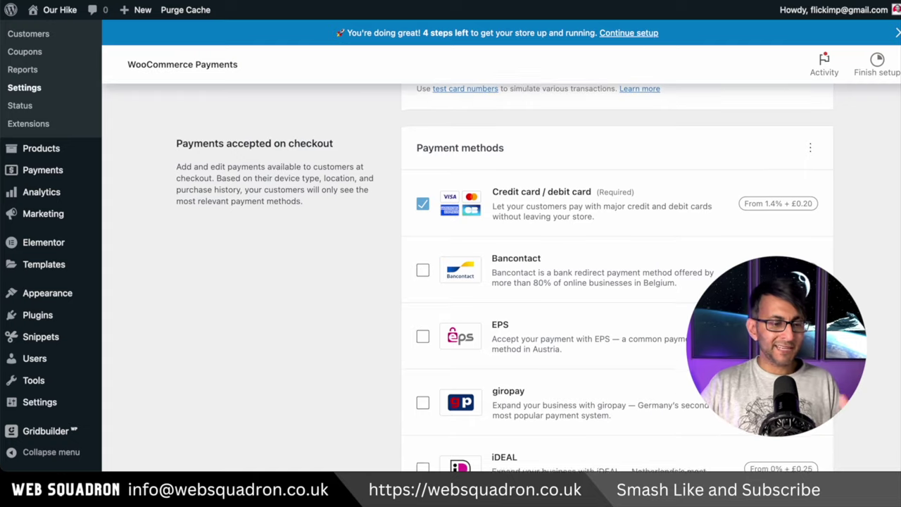
scroll(521, 299, "down", 2)
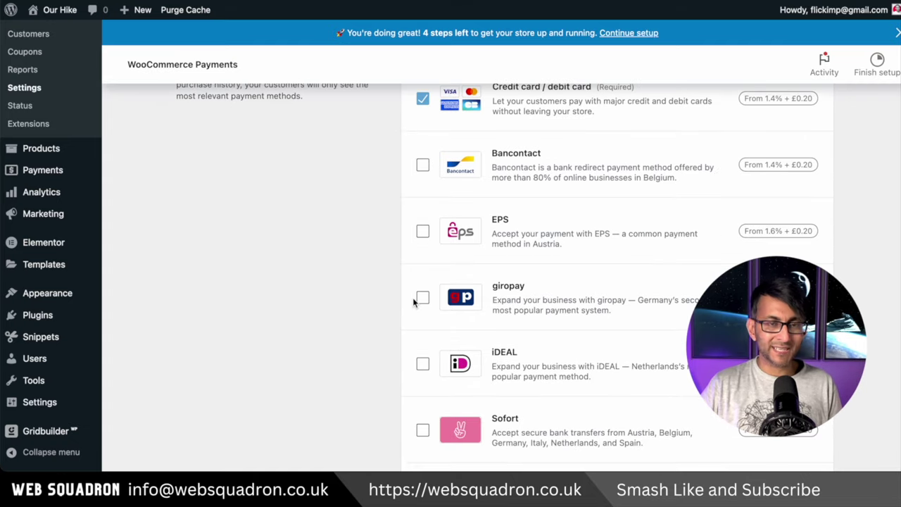
scroll(475, 298, "down", 10)
scroll(493, 281, "up", 2)
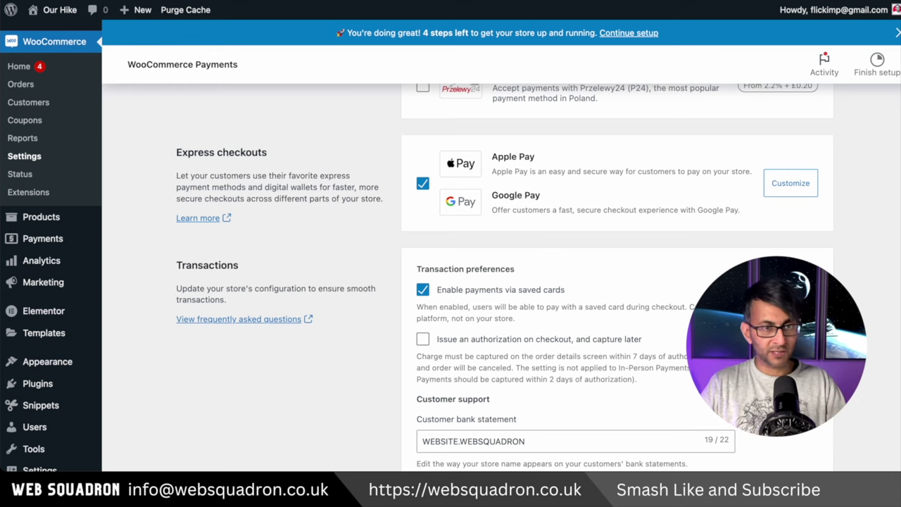
Step: Set the customer bank statement name to OURHIKE in the WooCommerce Payments customer support settings
scroll(451, 282, "down", 4)
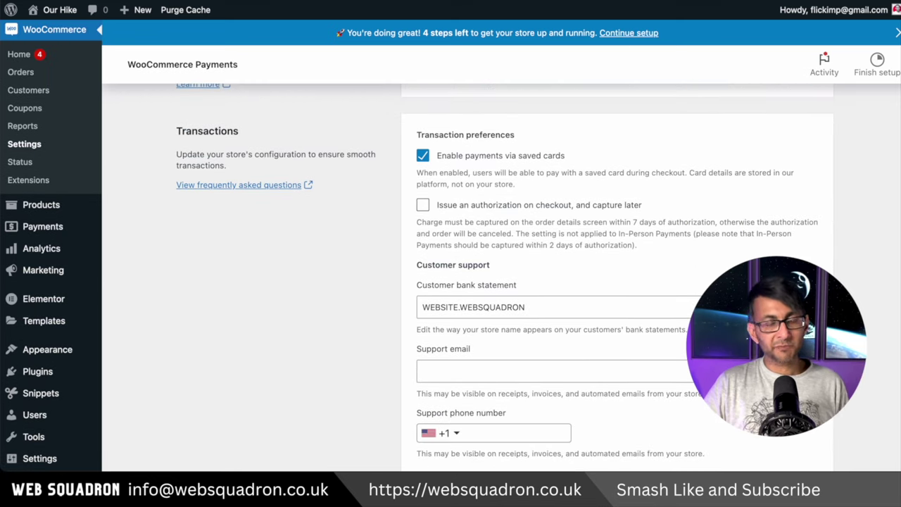
scroll(621, 373, "down", 2)
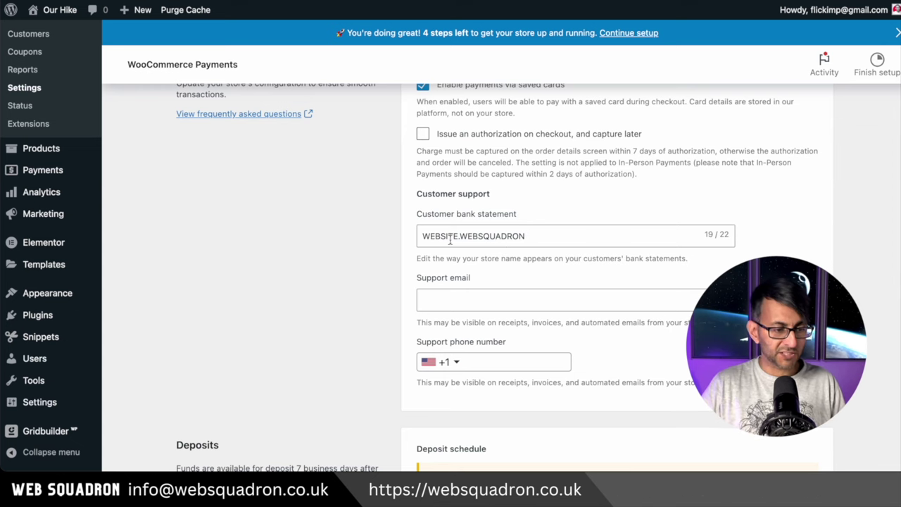
left_click_drag(463, 236, 384, 237)
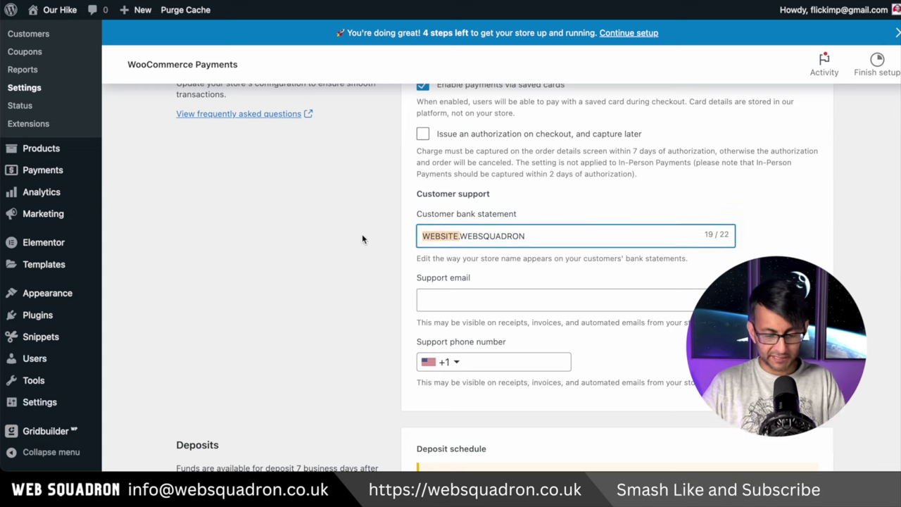
key("ctrl+a")
type("OURHIKE")
left_click(394, 255)
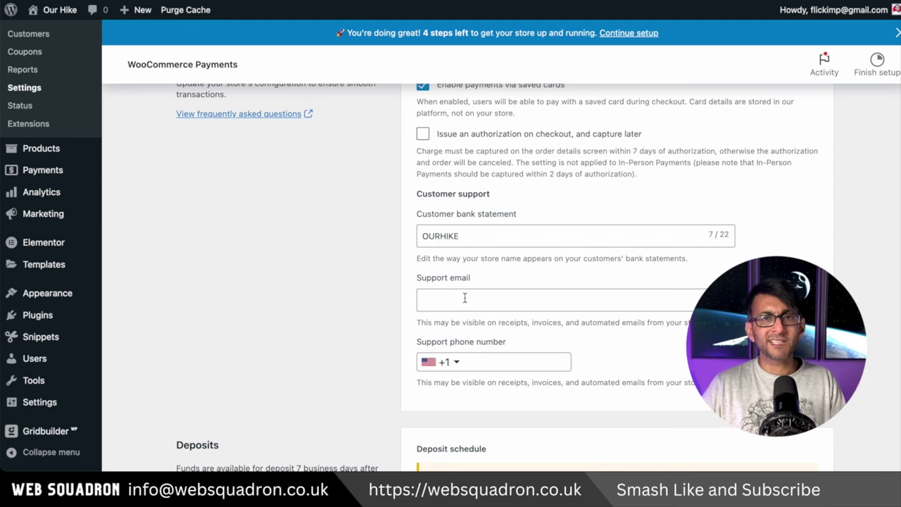
Step: Go to the list of all payment methods, open the catalogue of other payment providers and accept its data consent notice
scroll(465, 298, "up", 15)
scroll(464, 298, "down", 2)
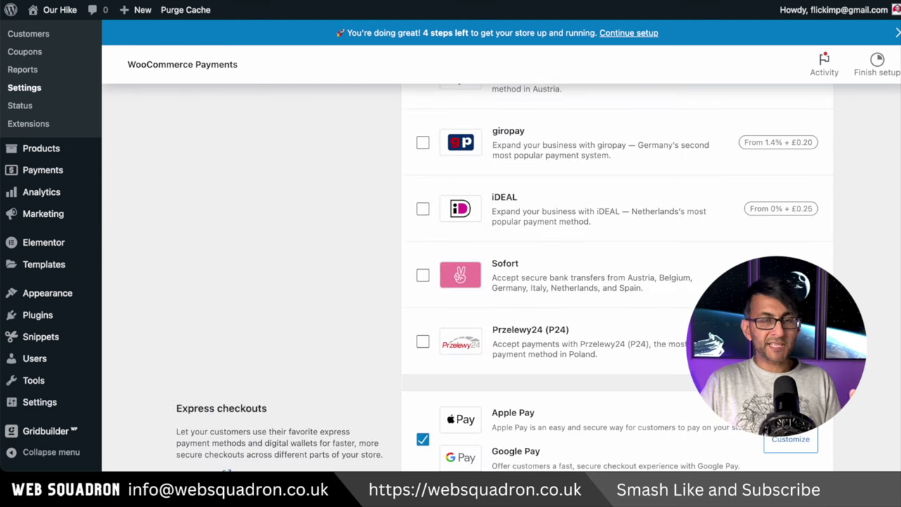
scroll(465, 298, "up", 1)
scroll(464, 298, "down", 2)
scroll(464, 298, "up", 10)
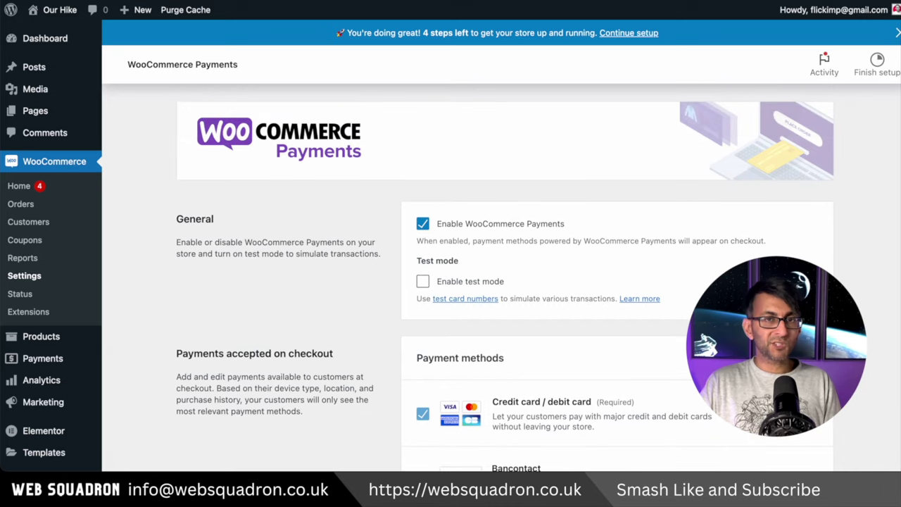
scroll(275, 204, "up", 4)
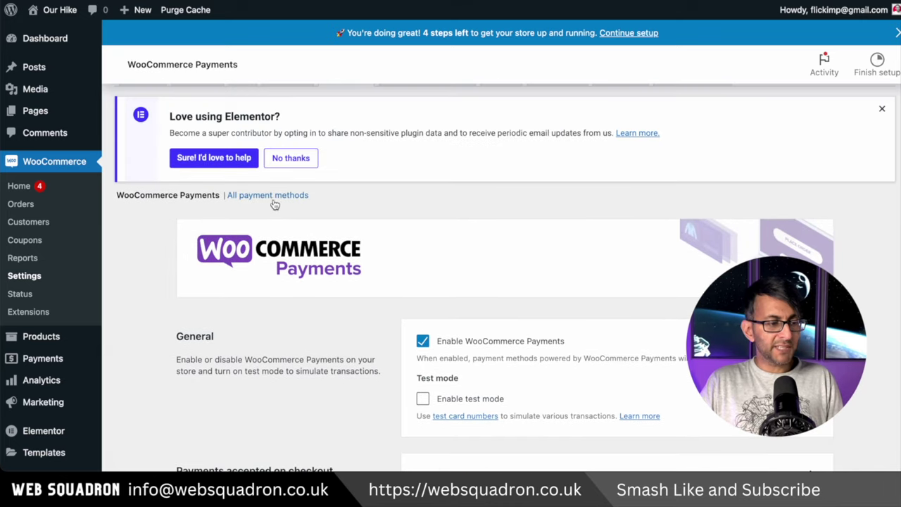
left_click(281, 197)
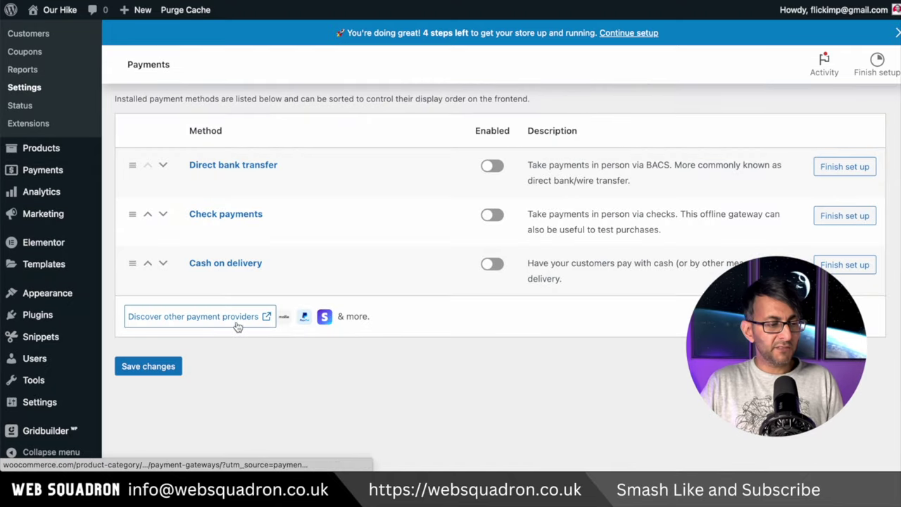
left_click(233, 324)
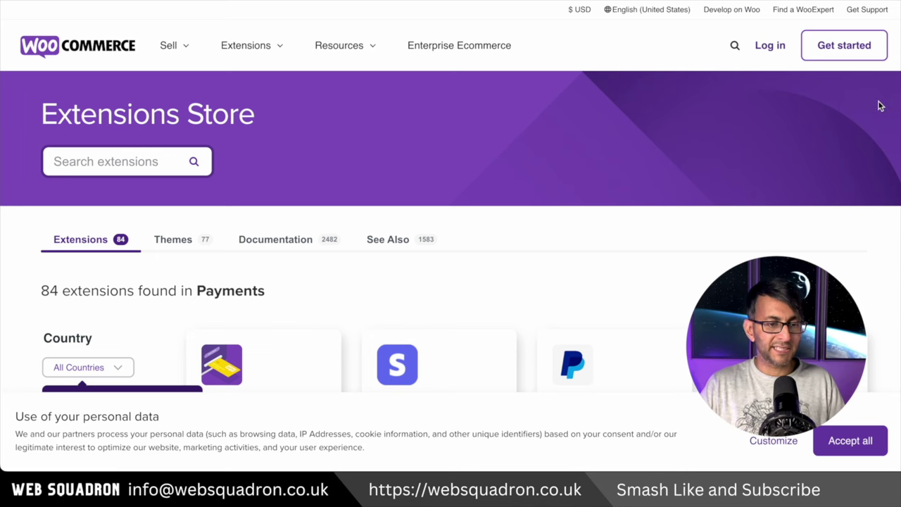
left_click(850, 442)
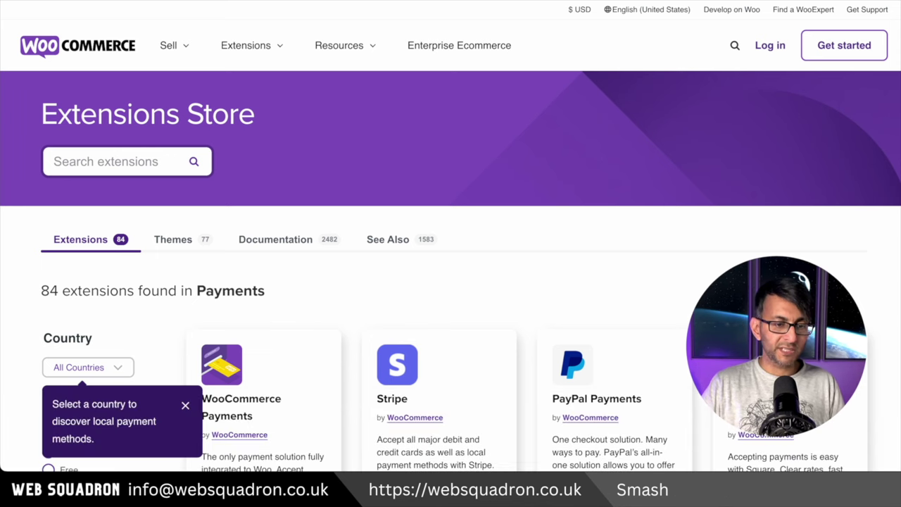
Step: Try to filter the payment extensions by the country India
scroll(852, 445, "down", 2)
scroll(852, 445, "down", 2)
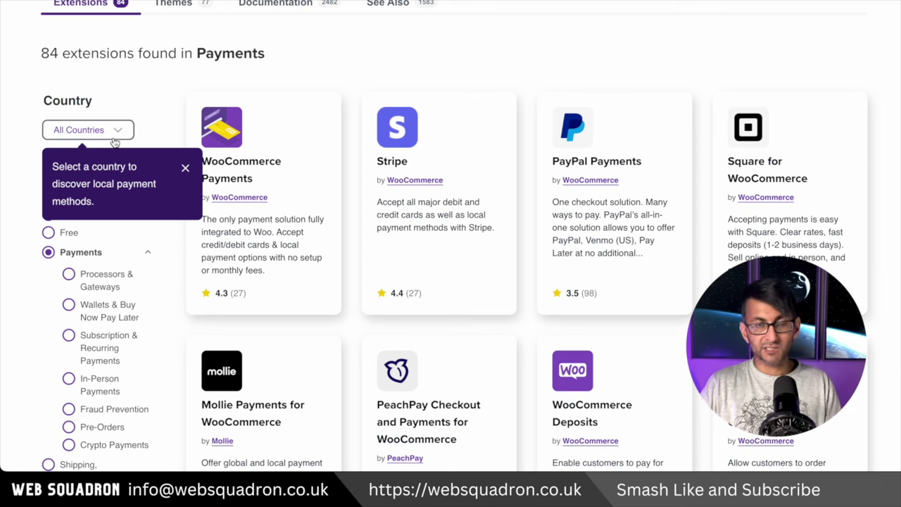
left_click(86, 130)
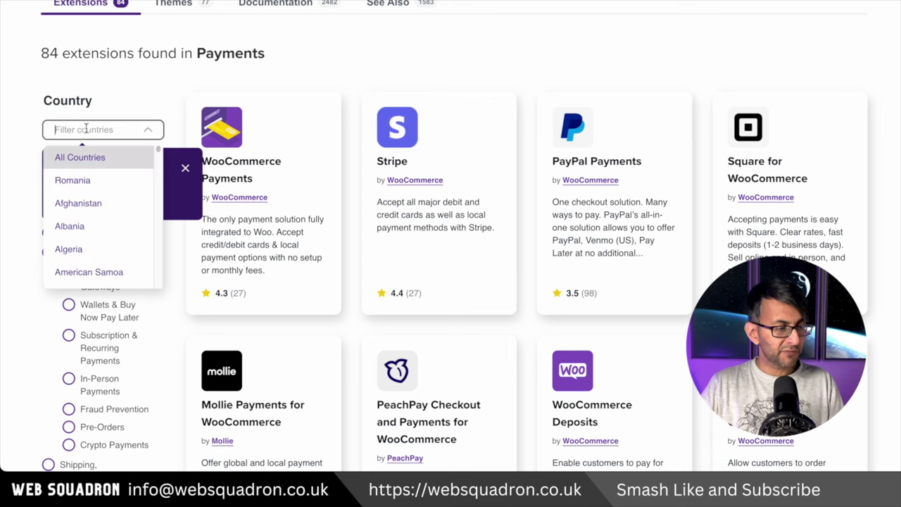
type("india")
left_click(101, 197)
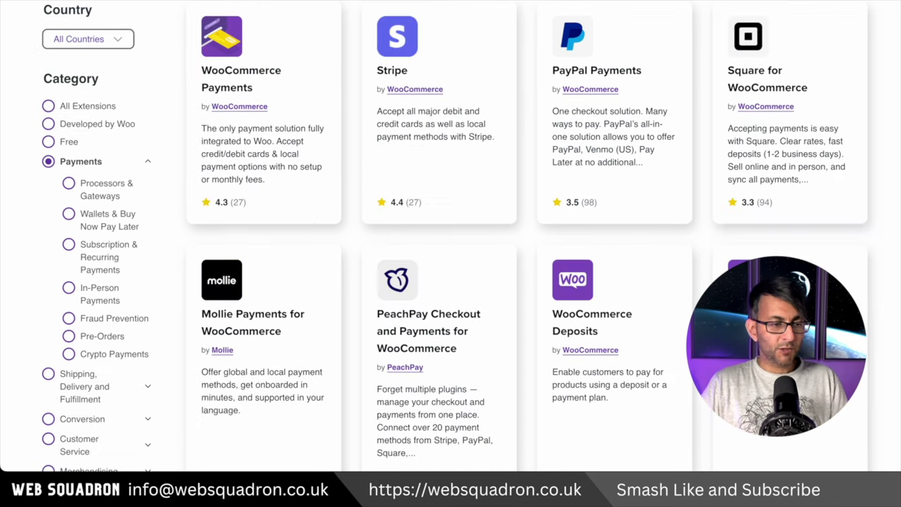
Step: Browse the payment extensions, view the PayPal Payments product page and close it
scroll(451, 253, "down", 5)
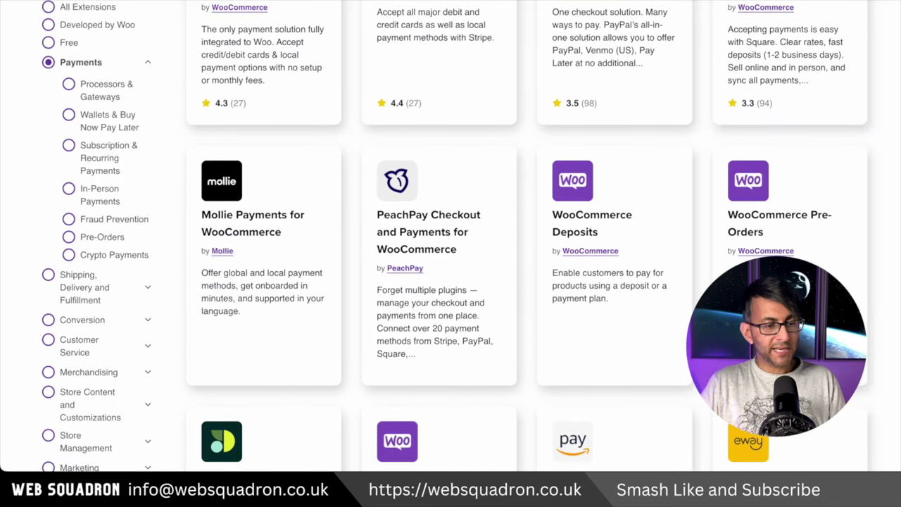
scroll(450, 253, "down", 3)
scroll(639, 255, "down", 4)
scroll(639, 254, "up", 15)
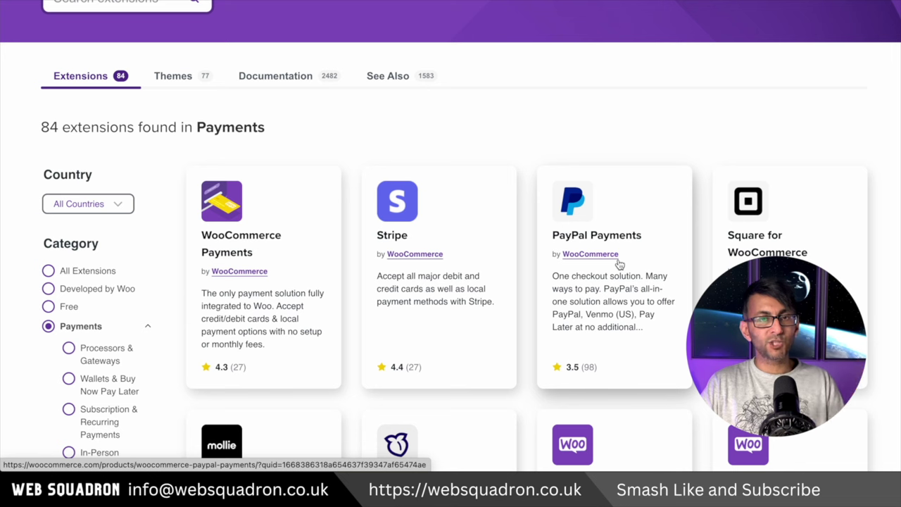
left_click(619, 264)
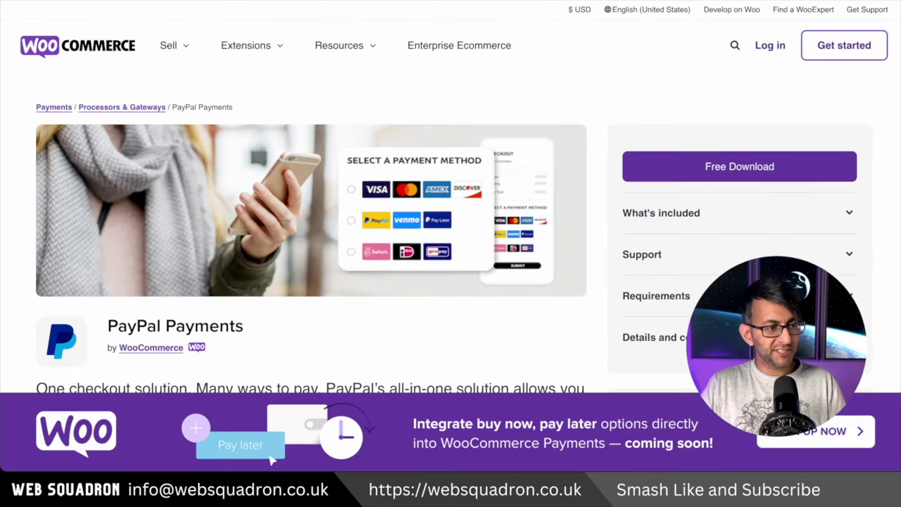
key("super+w")
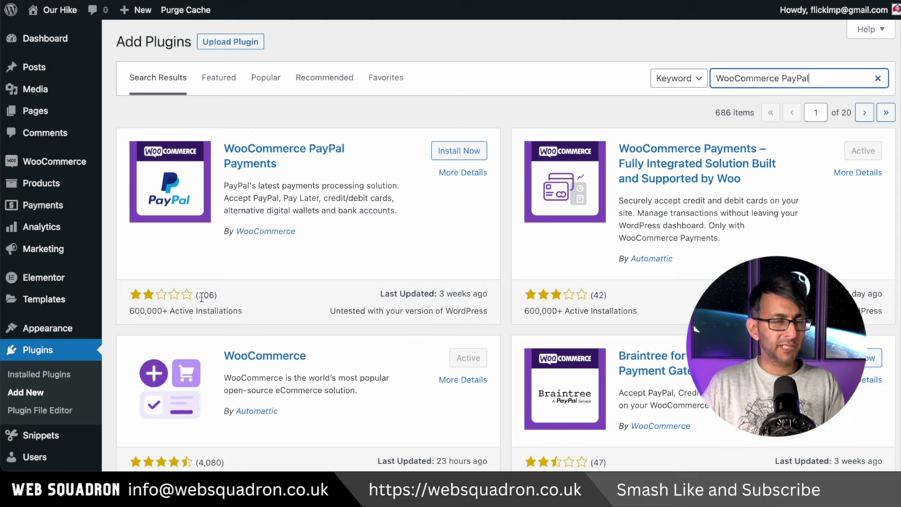
Step: Install the WooCommerce PayPal Payments plugin and open PayPal's account setup from the list of all payment methods
left_click(469, 154)
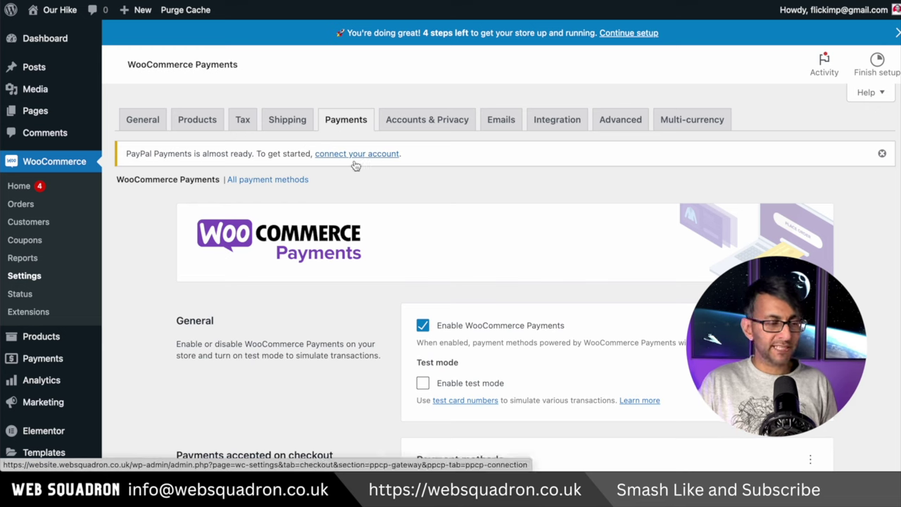
left_click(275, 181)
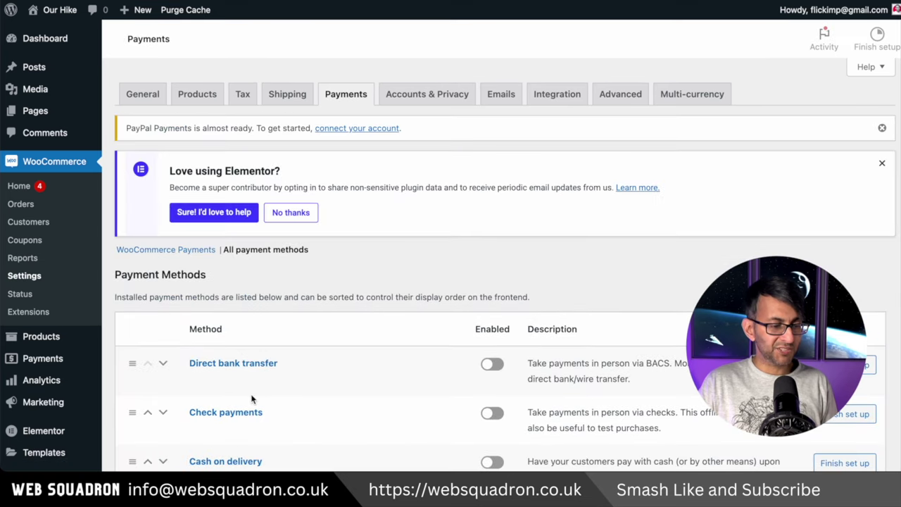
scroll(420, 368, "down", 3)
scroll(503, 401, "down", 3)
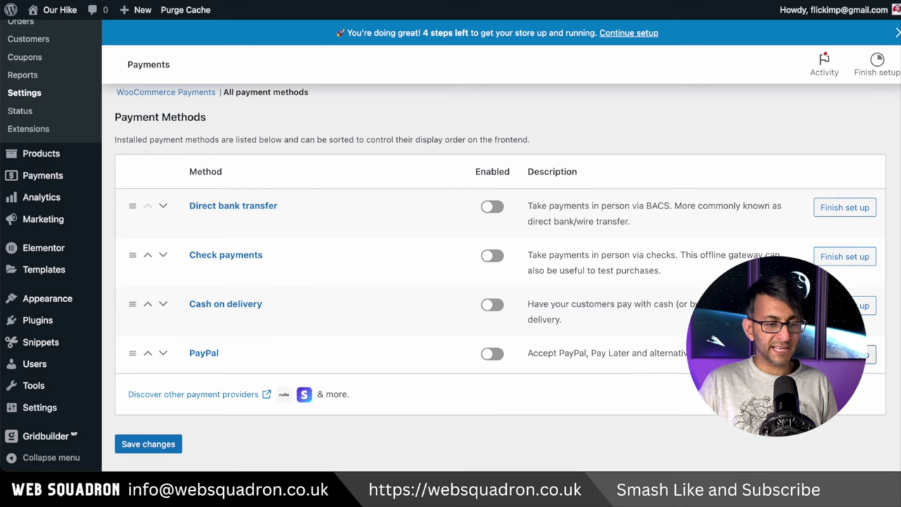
left_click(495, 358)
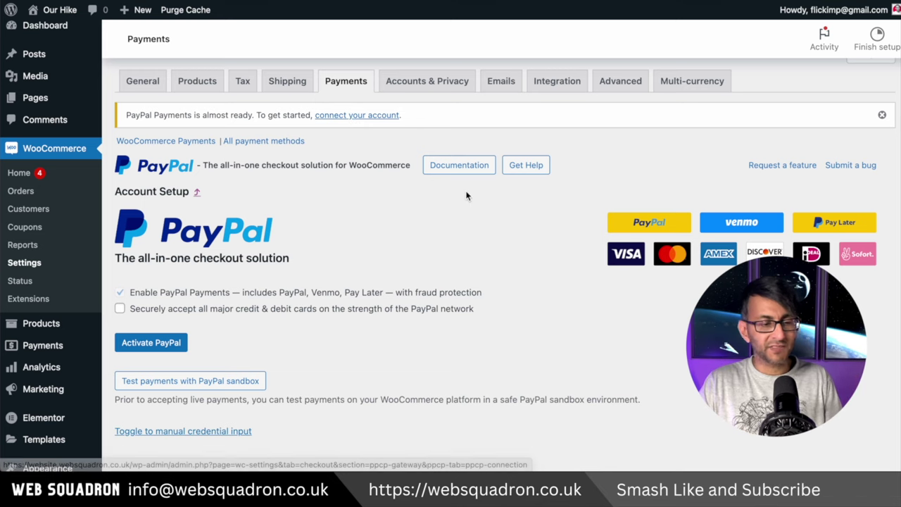
Step: Activate PayPal and grant it permission to connect the account with WooCommerce, returning to the store's payment settings
scroll(259, 309, "down", 1)
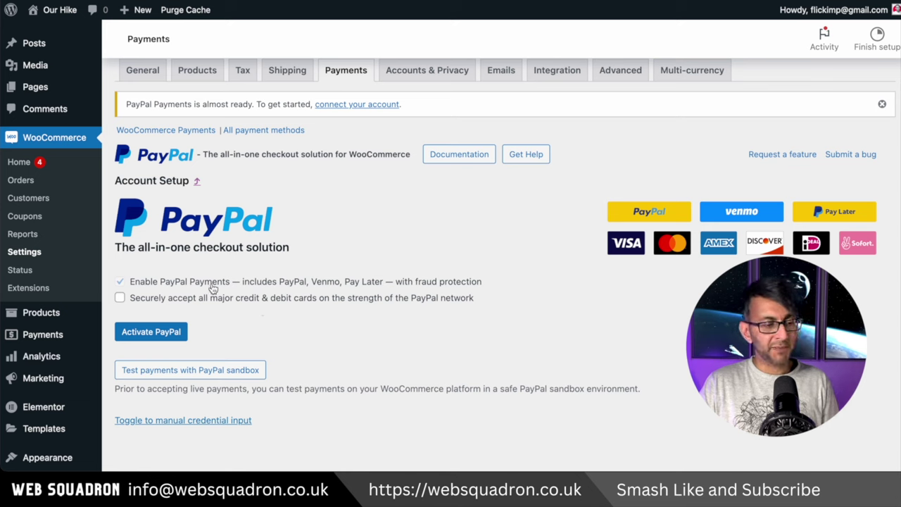
scroll(295, 306, "down", 1)
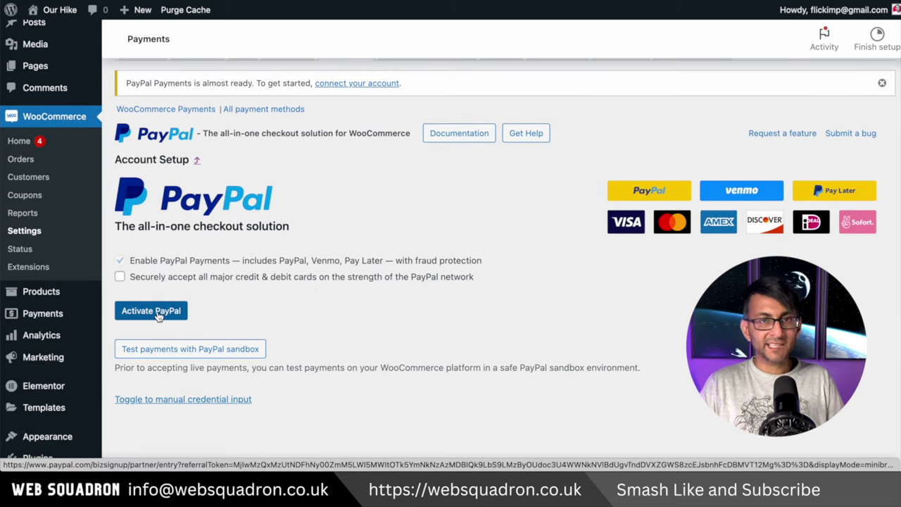
left_click(157, 315)
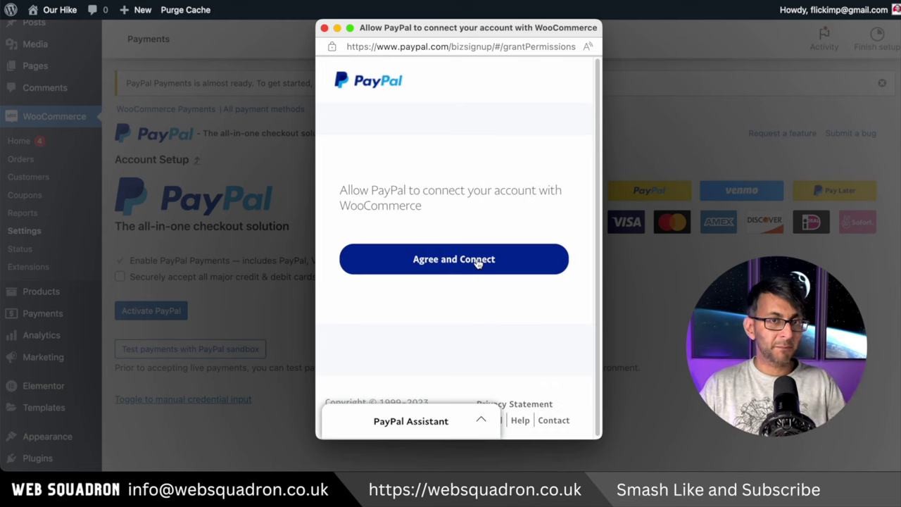
left_click(477, 260)
left_click(496, 348)
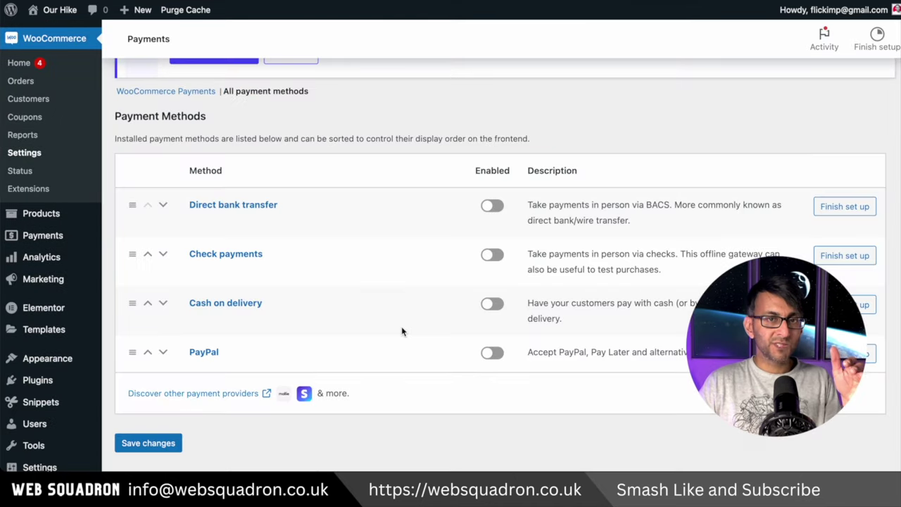
Step: Switch on PayPal in the list of all payment methods
scroll(404, 327, "up", 3)
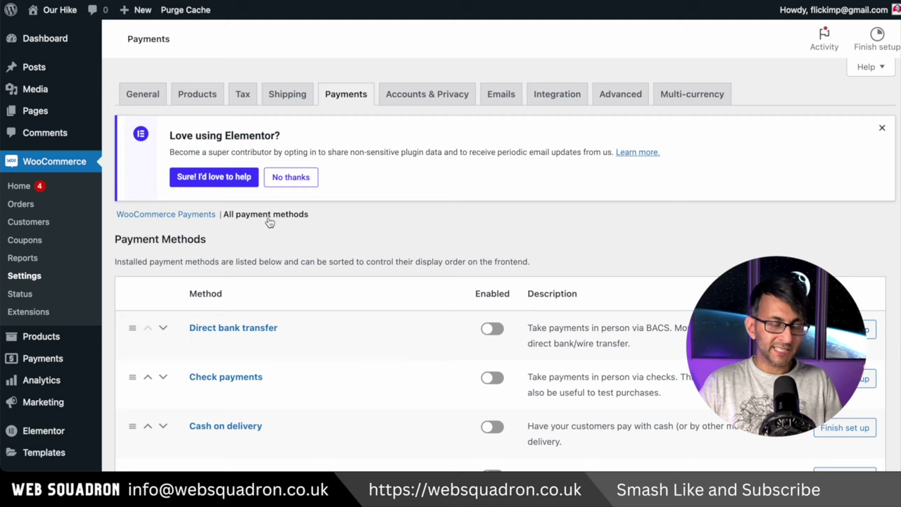
scroll(441, 296, "down", 3)
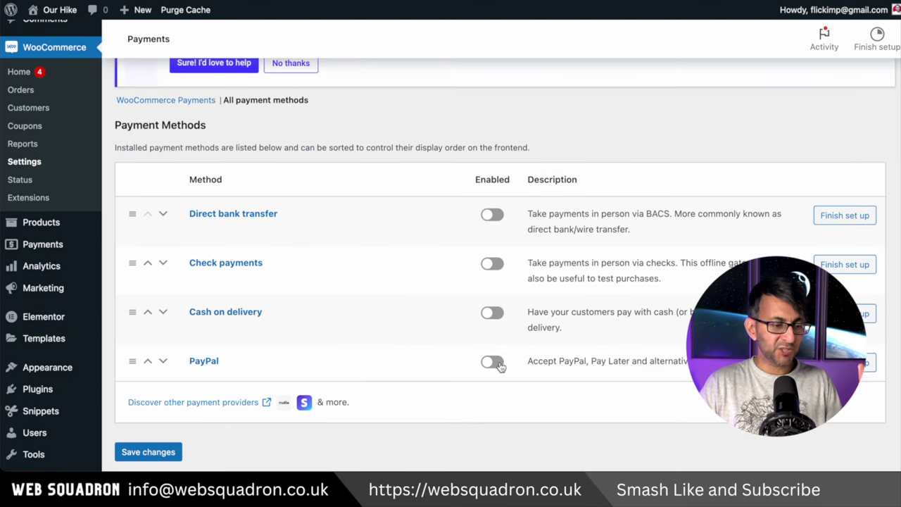
left_click(496, 363)
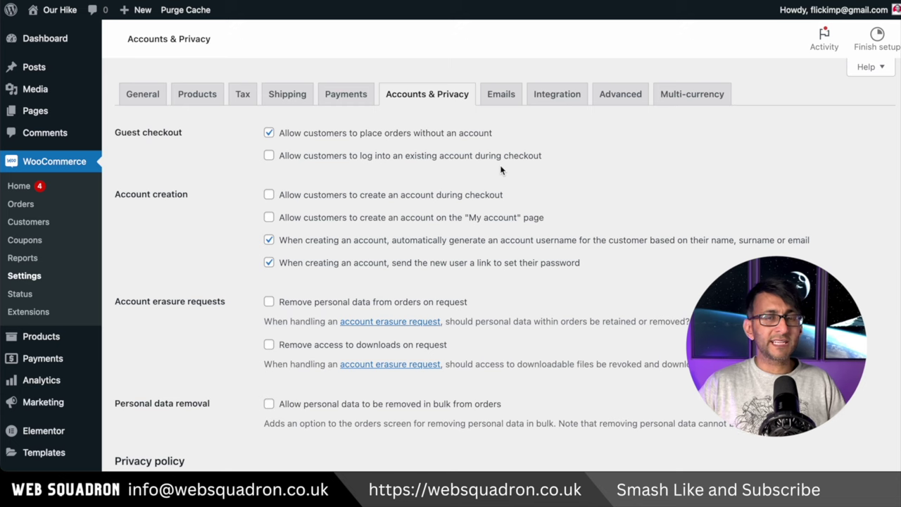
Step: Disallow orders without an account, and allow customers to create an account during checkout and on the "My account" page
left_click(268, 133)
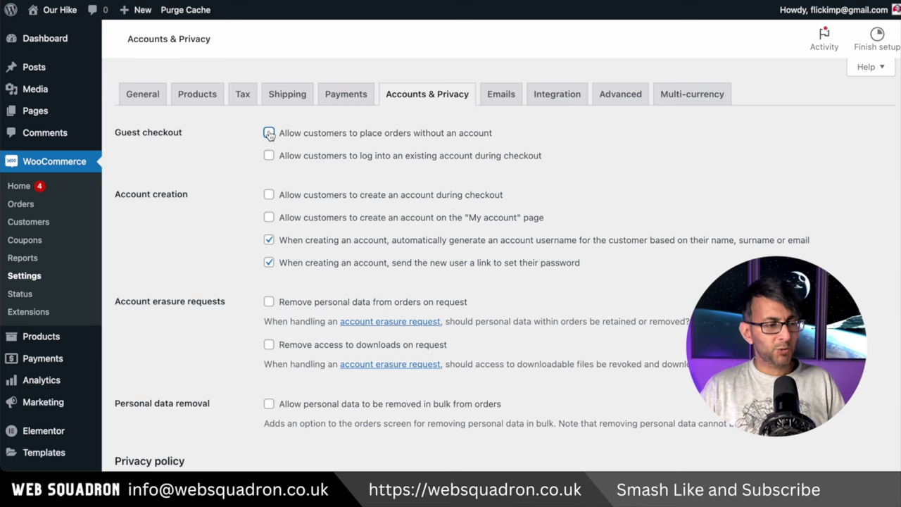
left_click(269, 196)
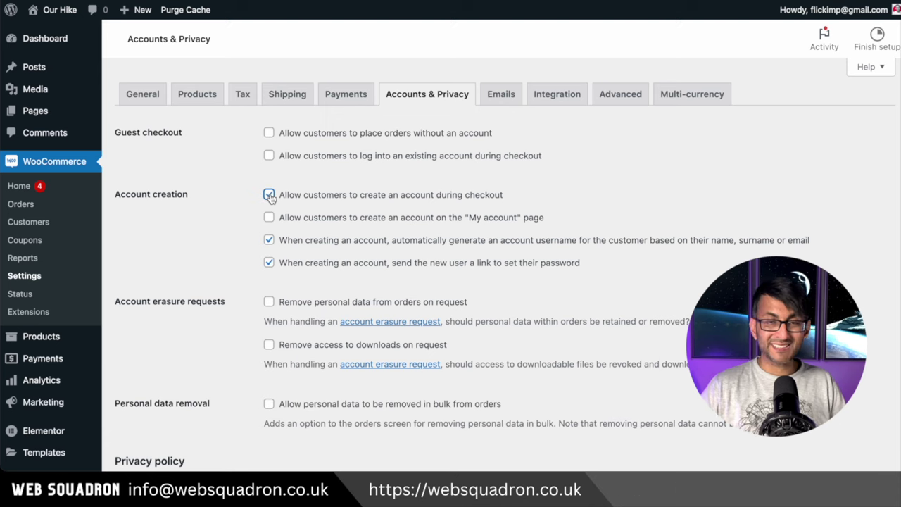
left_click(269, 218)
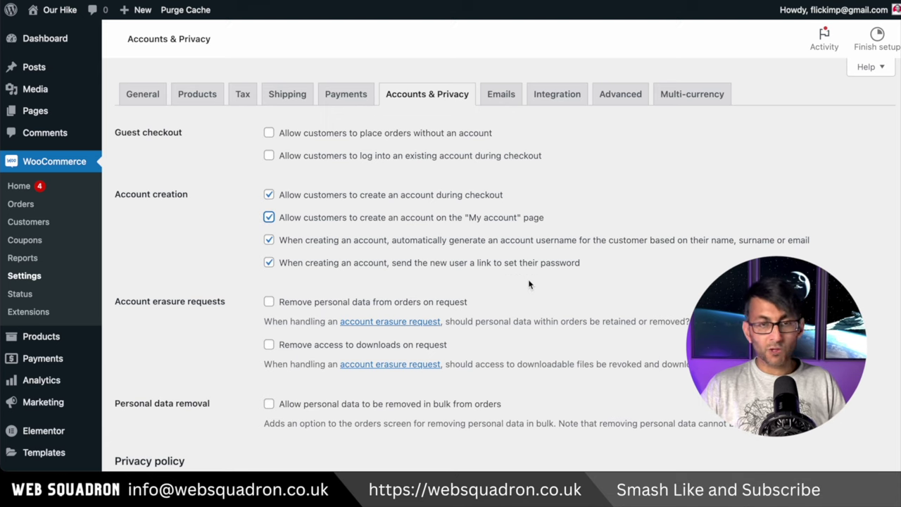
scroll(527, 287, "down", 1)
scroll(526, 292, "up", 1)
Step: Open the email settings and review the notifications, sender options and email template fields
left_click(501, 101)
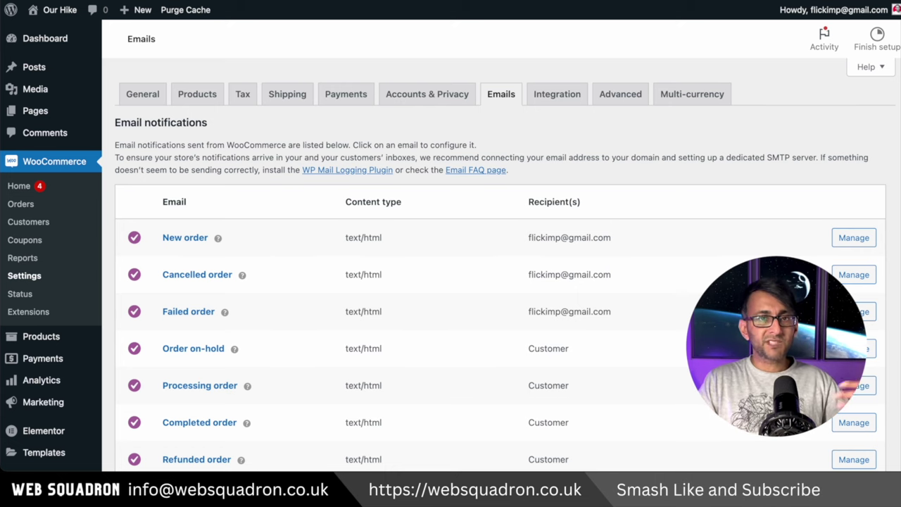
scroll(493, 281, "down", 5)
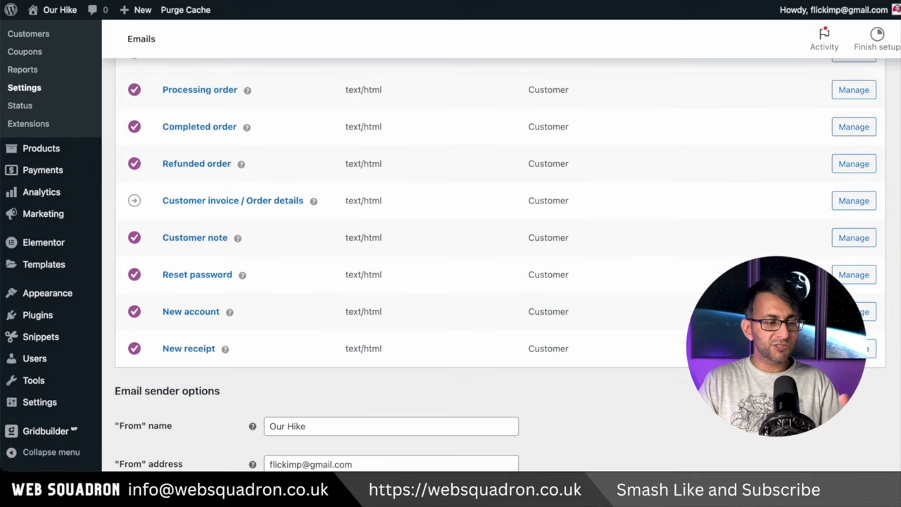
scroll(493, 281, "down", 4)
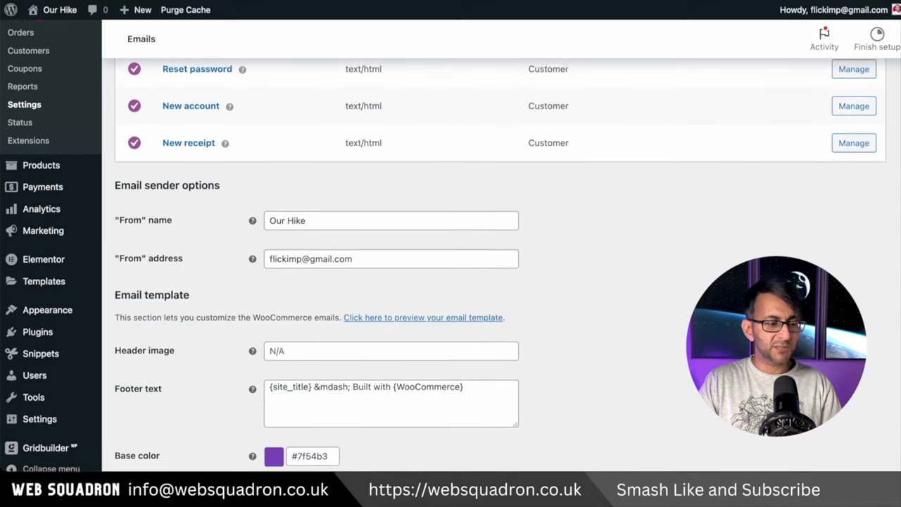
scroll(217, 222, "down", 4)
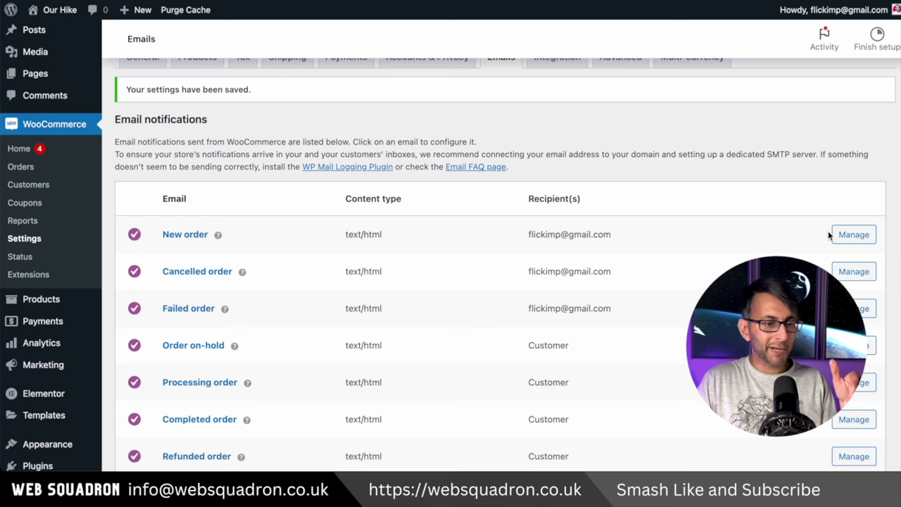
Step: Open the New order email notification for configuration, and review the page setup in the advanced store settings
left_click(854, 236)
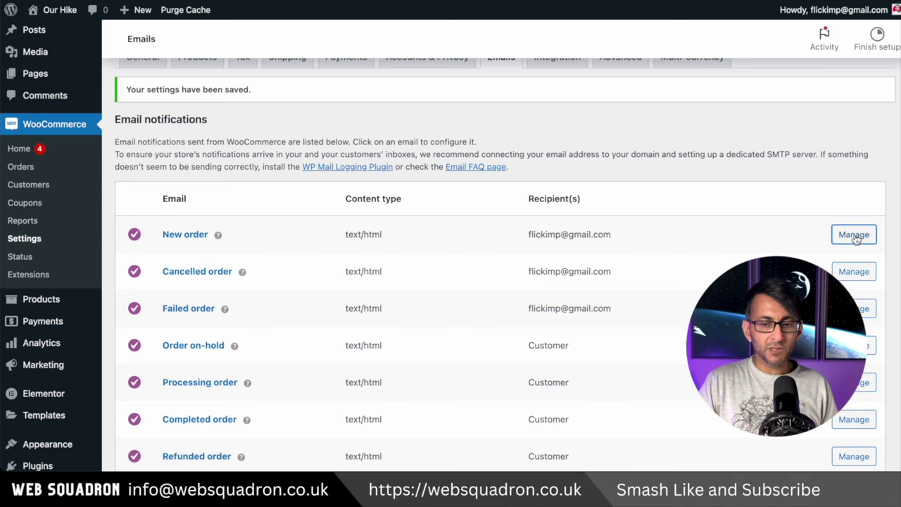
scroll(492, 278, "down", 4)
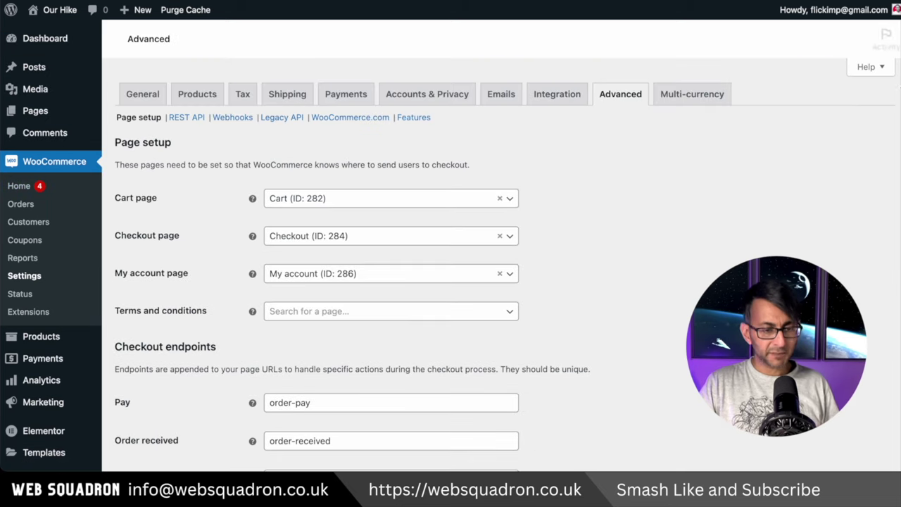
scroll(493, 281, "down", 2)
scroll(352, 281, "up", 1)
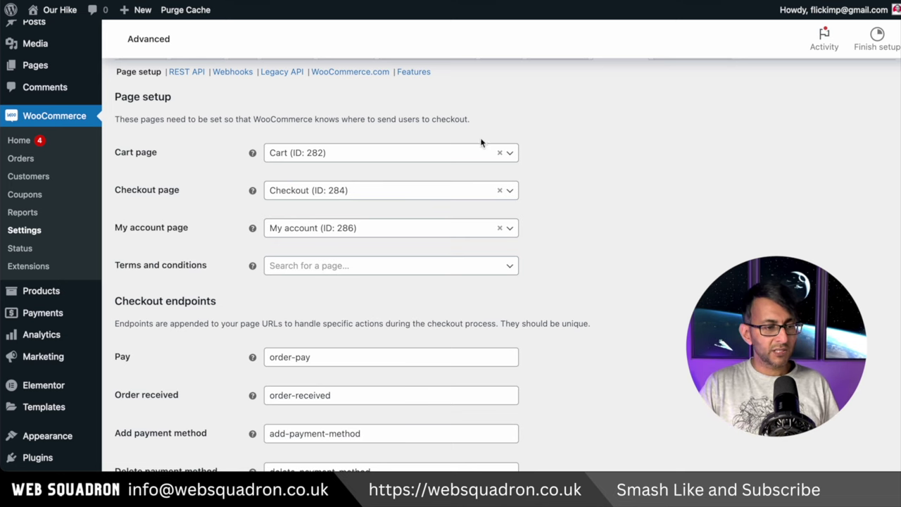
Step: Search the available pages for "cart" in the Cart page setting without choosing one
left_click(509, 155)
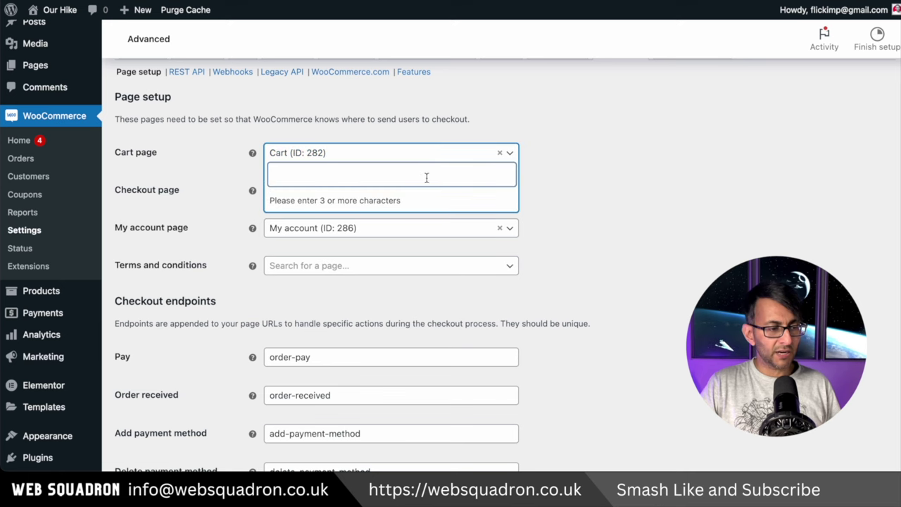
type("cart")
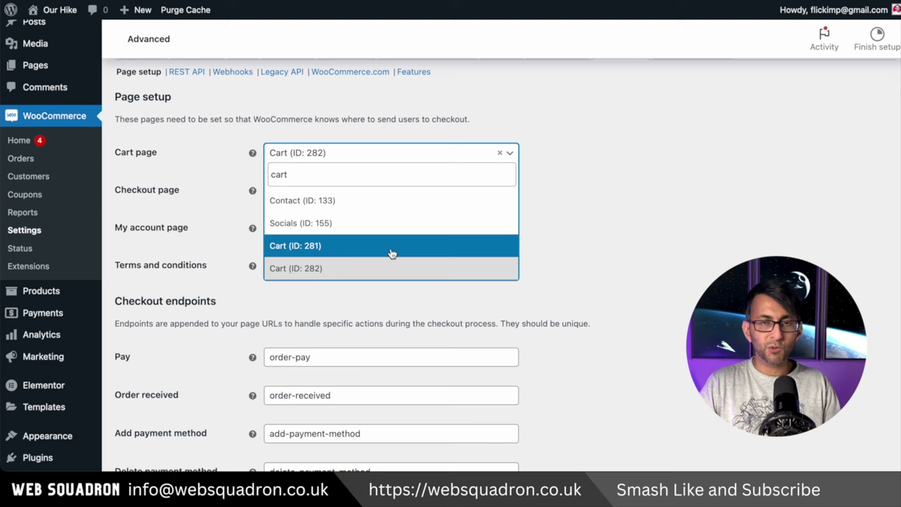
left_click(581, 240)
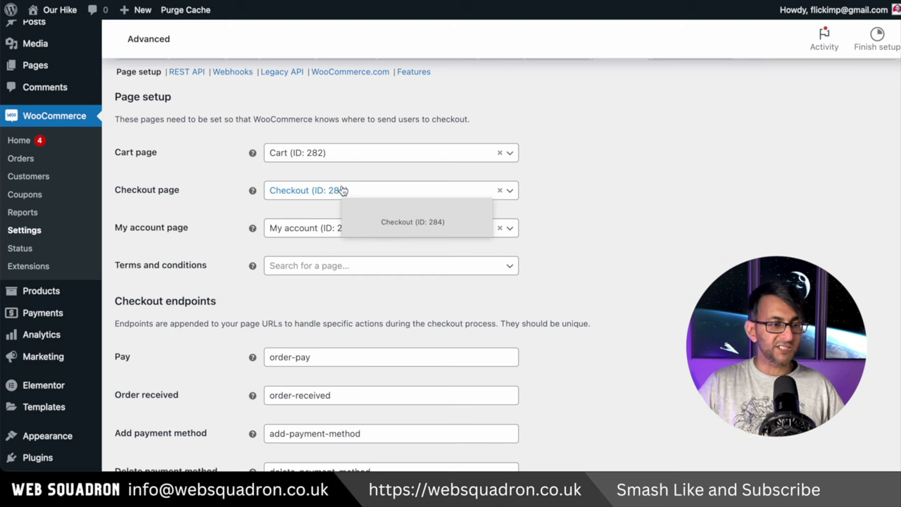
left_click(505, 267)
left_click(567, 266)
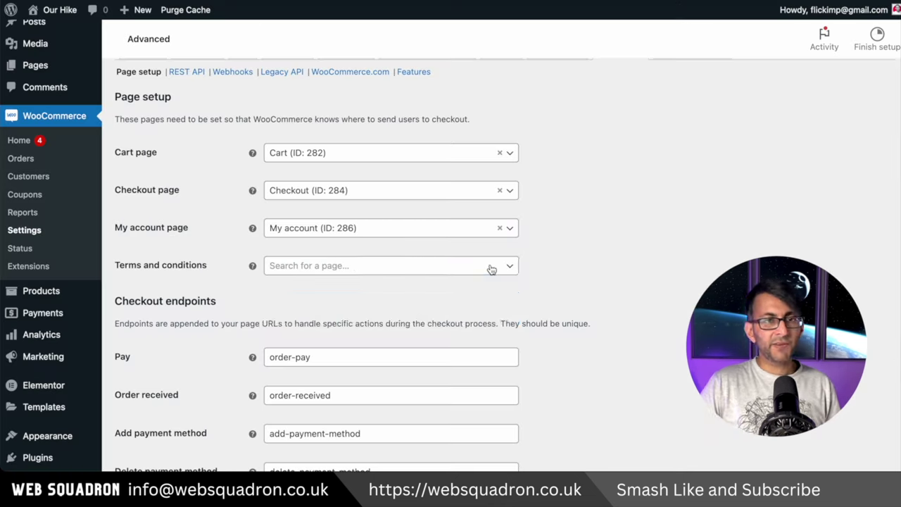
Step: Assign Terms & Conditions (ID: 288) as the store's terms and conditions page and save the advanced settings
left_click(489, 268)
type("terms")
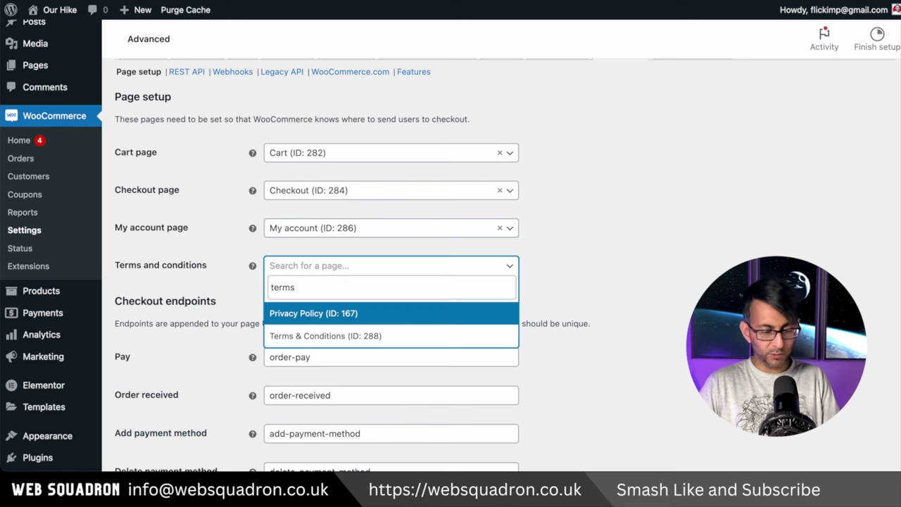
left_click(432, 340)
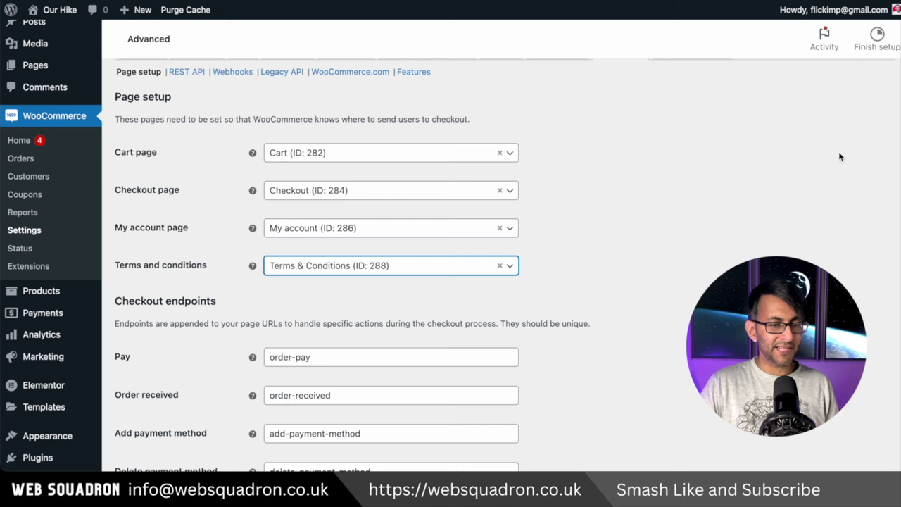
scroll(451, 281, "down", 2)
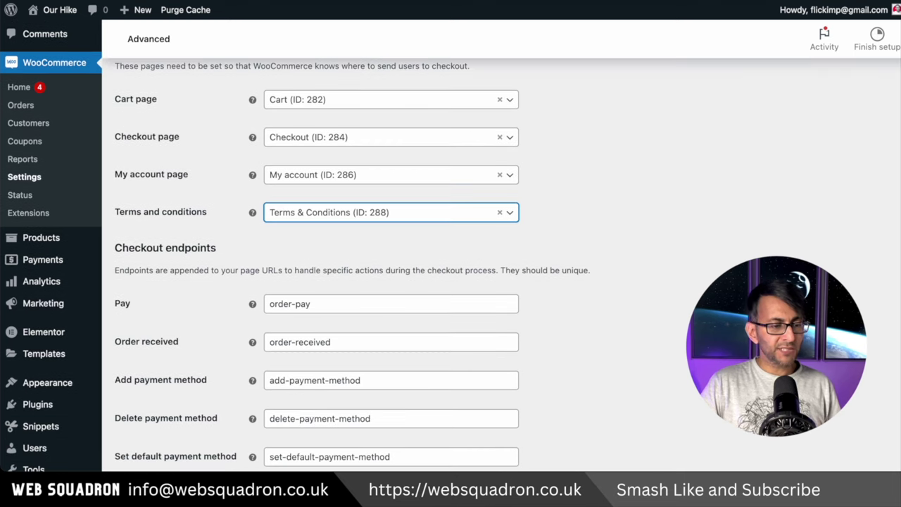
scroll(368, 374, "down", 1)
scroll(369, 373, "down", 5)
scroll(369, 364, "down", 7)
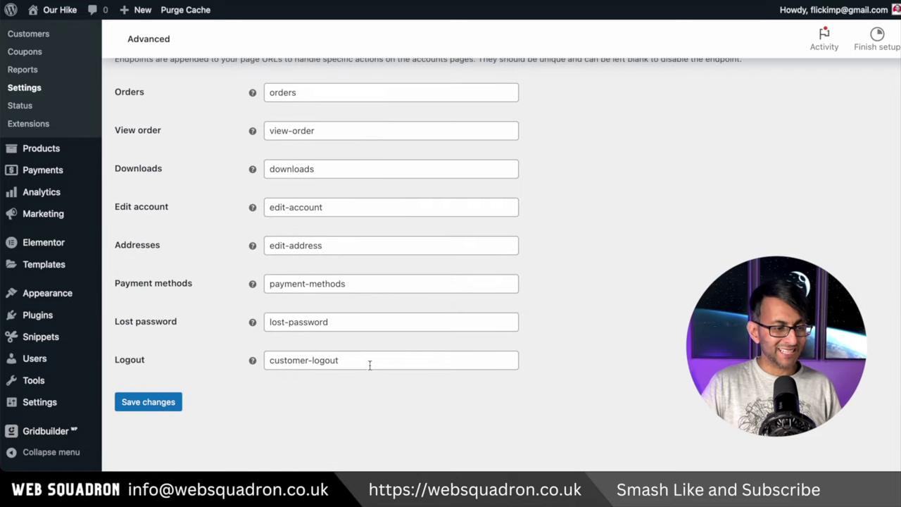
left_click(165, 408)
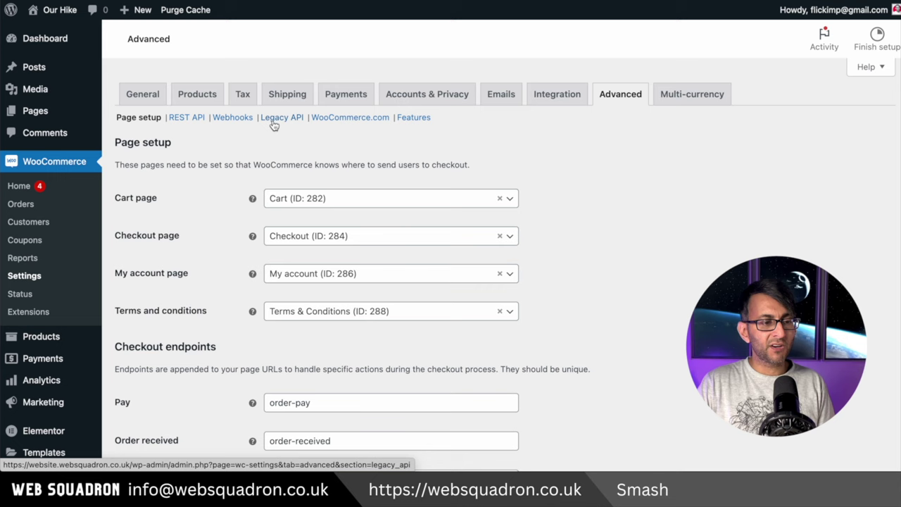
Step: Look at the Legacy API and REST API sections of the advanced settings, and return to page setup
left_click(274, 121)
left_click(187, 119)
left_click(147, 119)
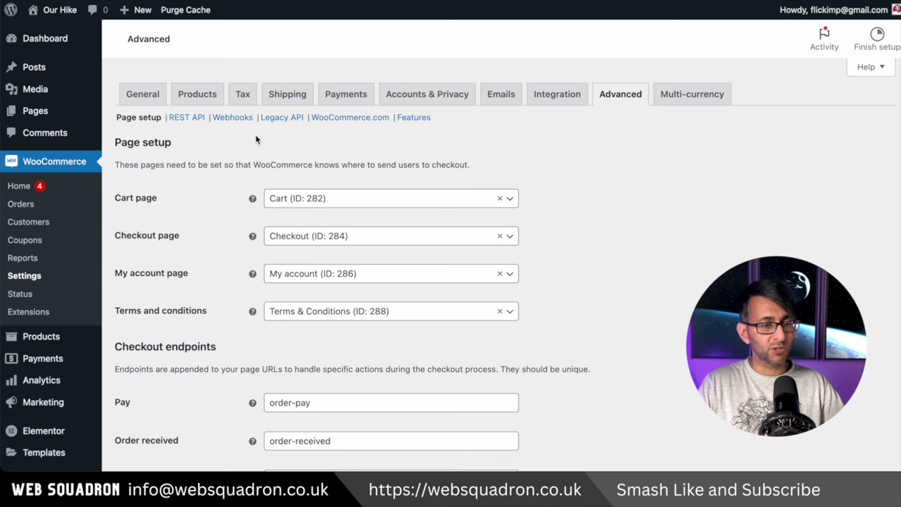
Step: Add Euro and United States (US) dollar to the store's enabled currencies
left_click(691, 94)
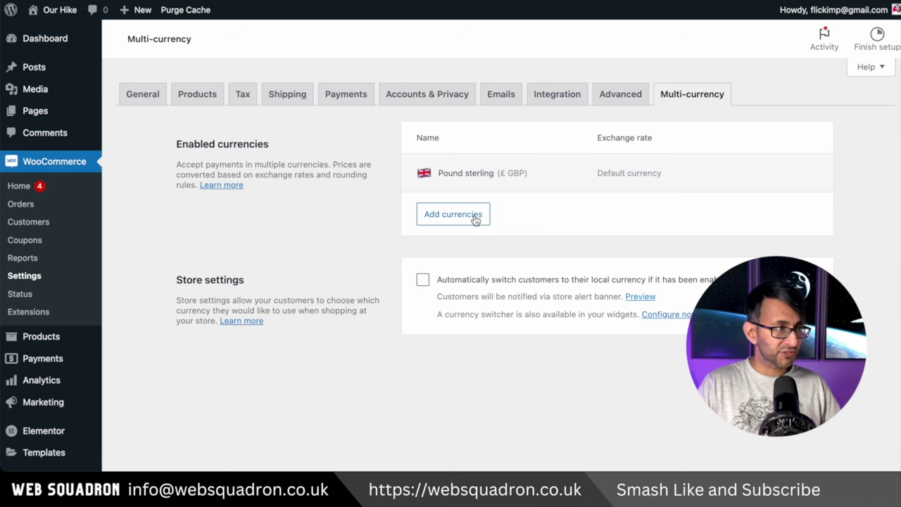
left_click(453, 214)
type("Euro")
left_click(333, 260)
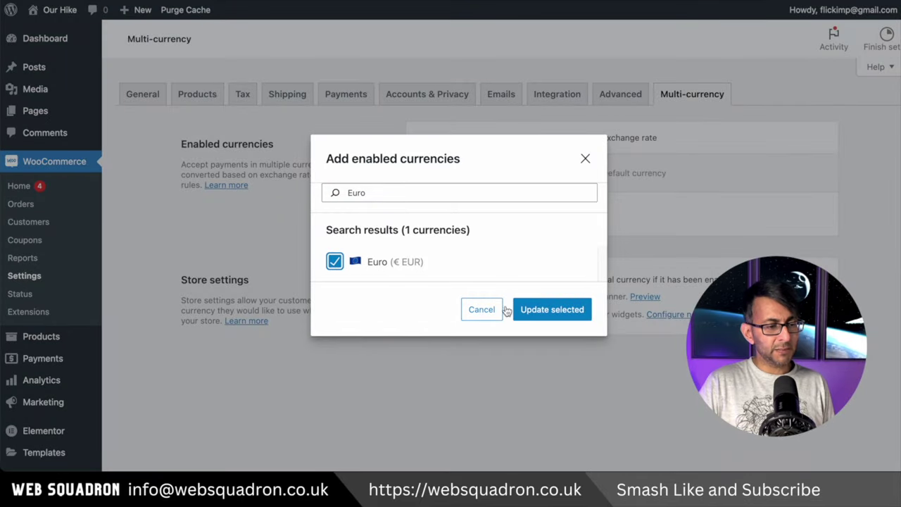
left_click(558, 316)
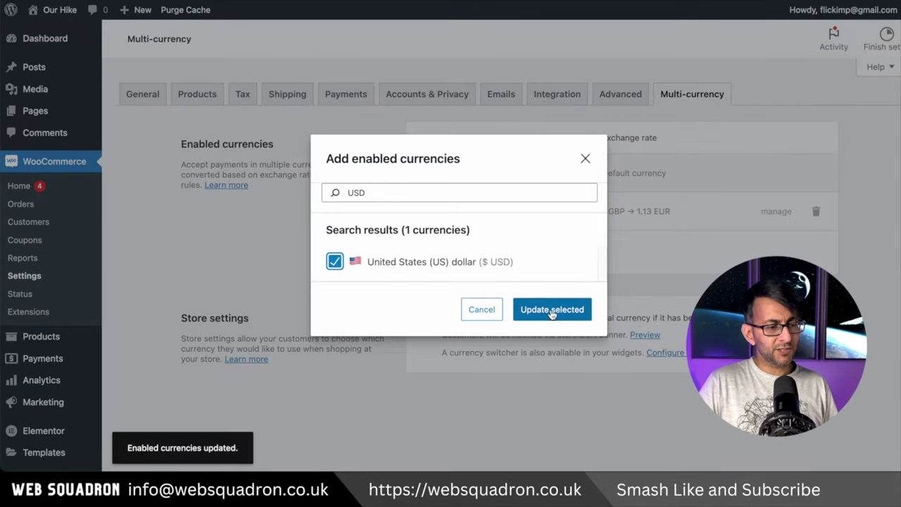
left_click(553, 309)
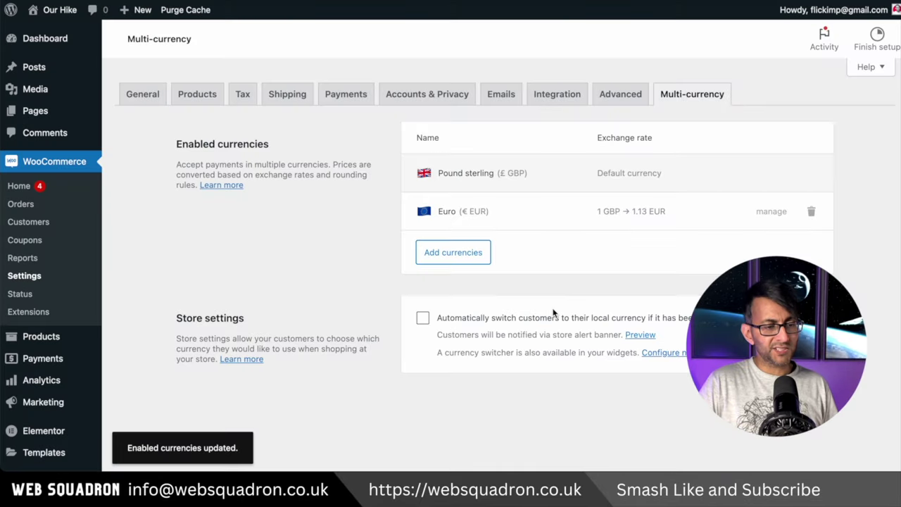
Step: Complete the tax rates task in the store setup checklist by declaring that no sales tax is charged, and look at the add-products task
left_click(799, 439)
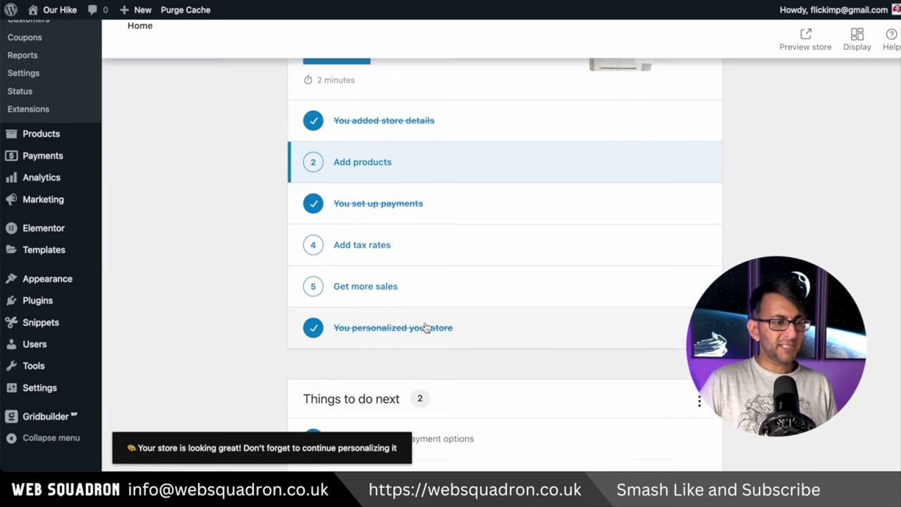
scroll(423, 324, "up", 1)
scroll(398, 253, "up", 2)
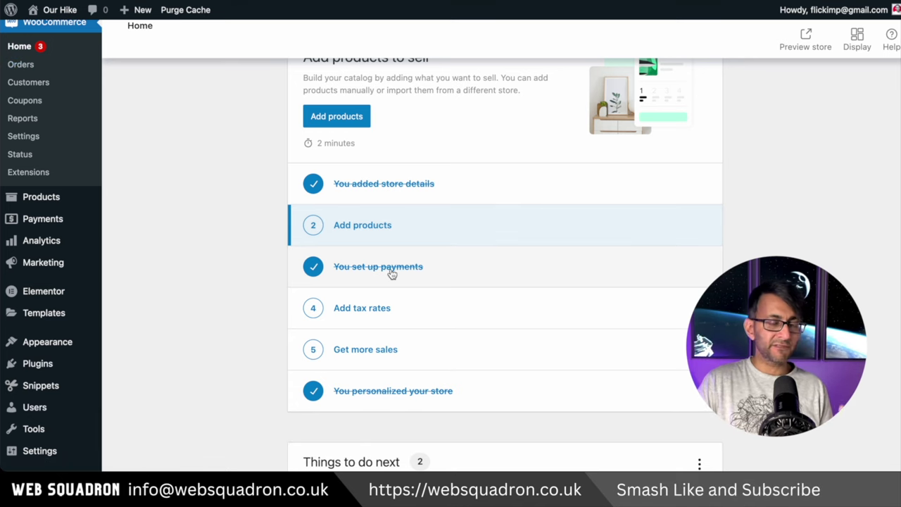
left_click(412, 350)
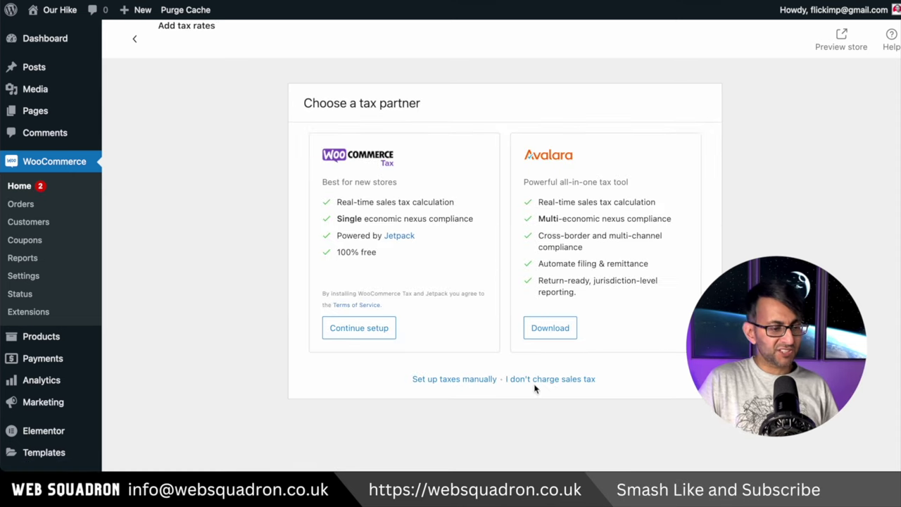
left_click(529, 383)
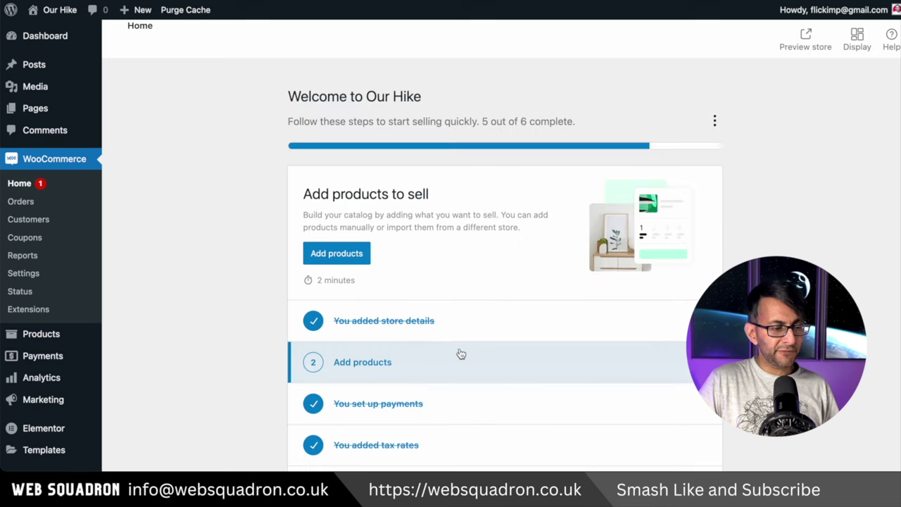
left_click(392, 364)
left_click(32, 187)
Step: Deactivate the Pinterest for WooCommerce plugin and delete it together with its data
mouse_move(48, 407)
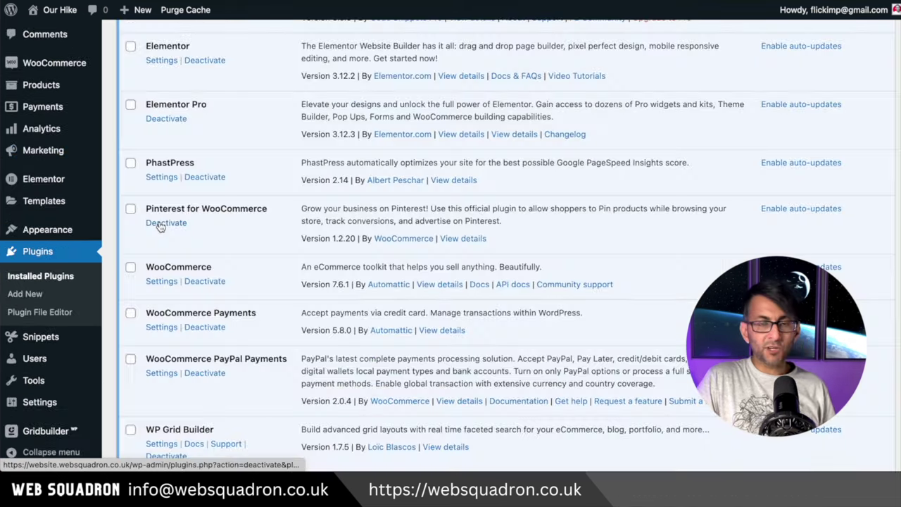
left_click(160, 223)
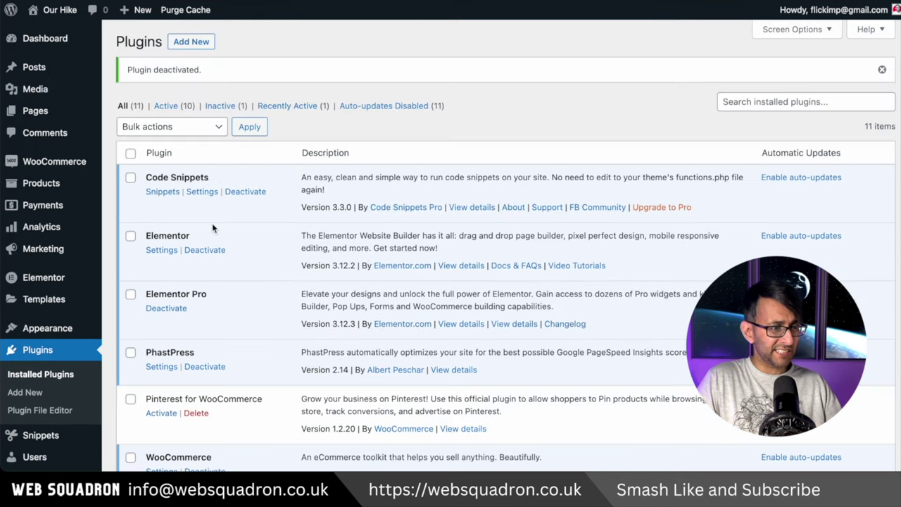
left_click(196, 413)
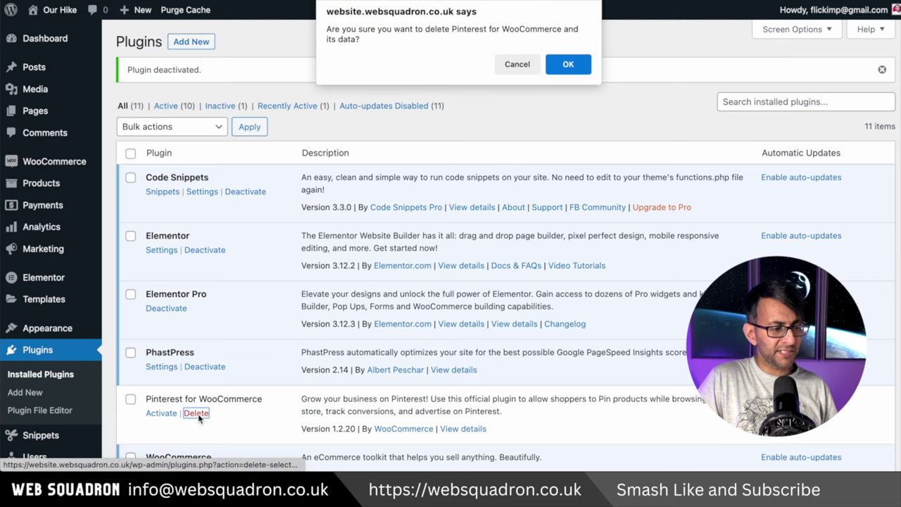
left_click(568, 65)
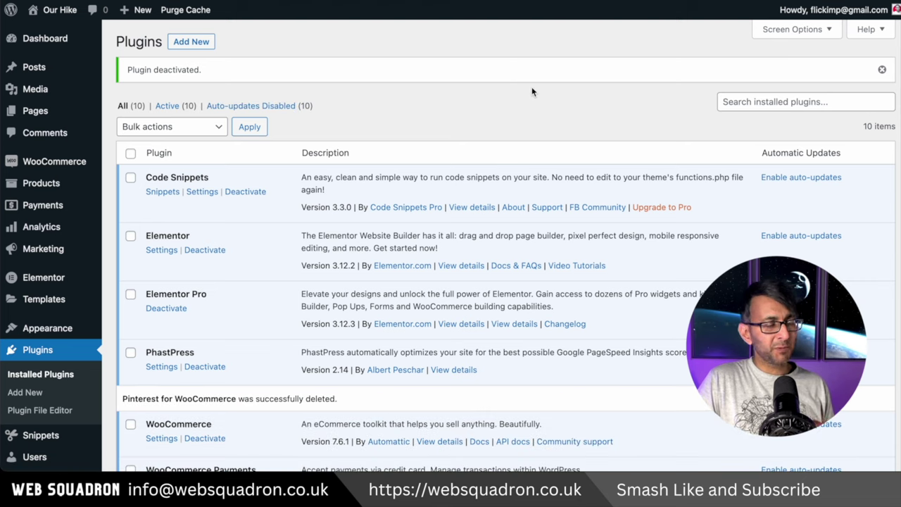
Step: Browse the attachment details of the uploaded bag images, including Bag7 and Bag6 purple
mouse_move(70, 189)
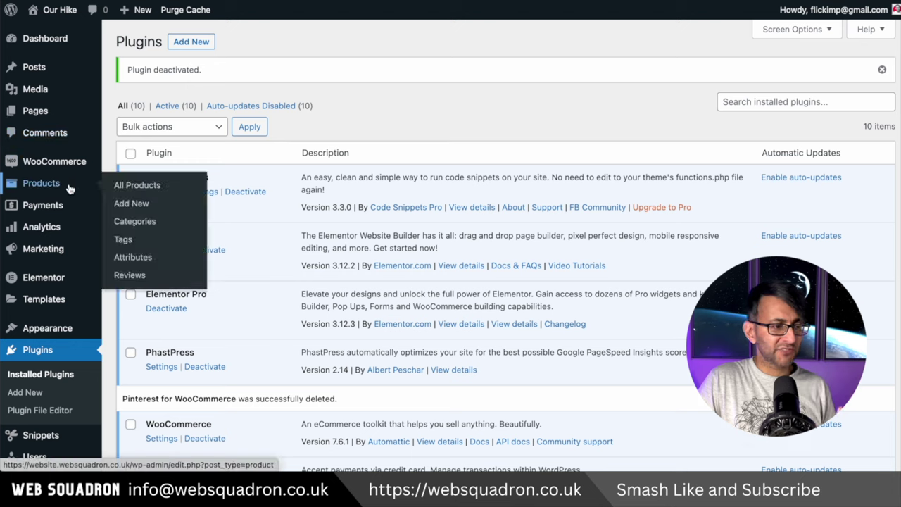
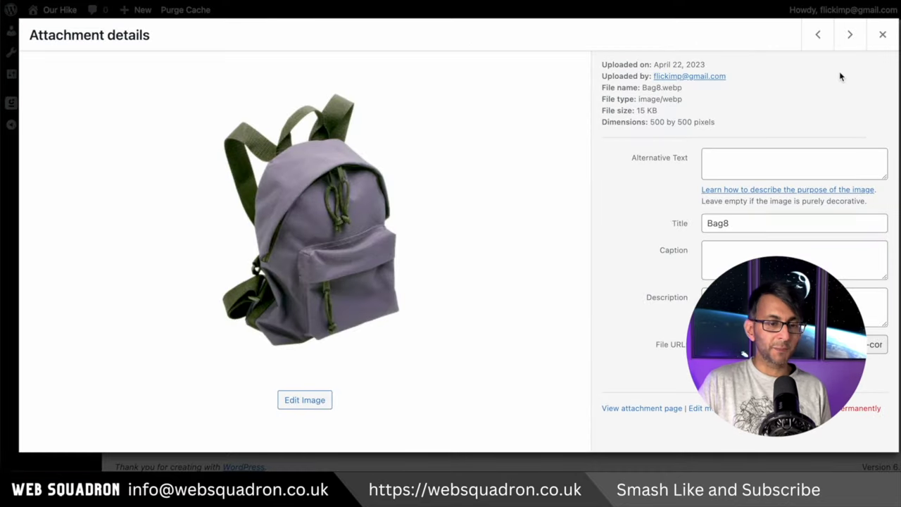
left_click(849, 36)
left_click(849, 36)
left_click(849, 36)
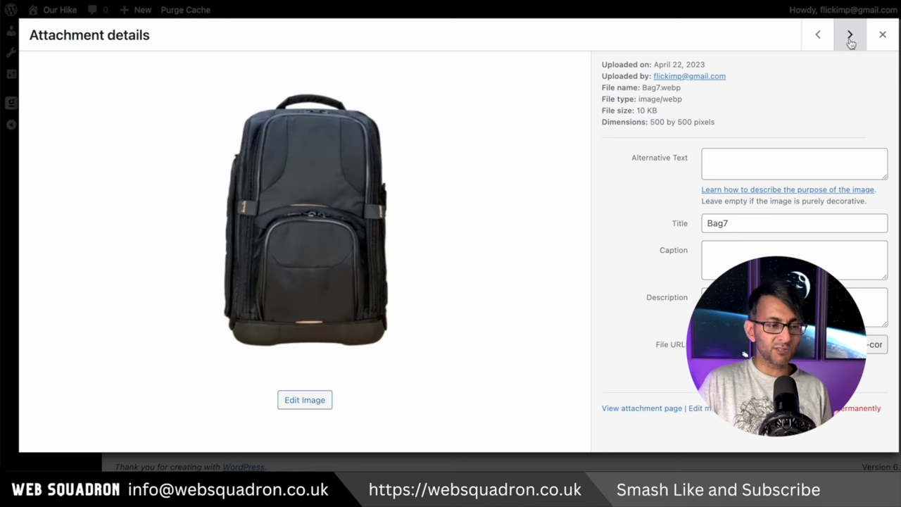
left_click(849, 37)
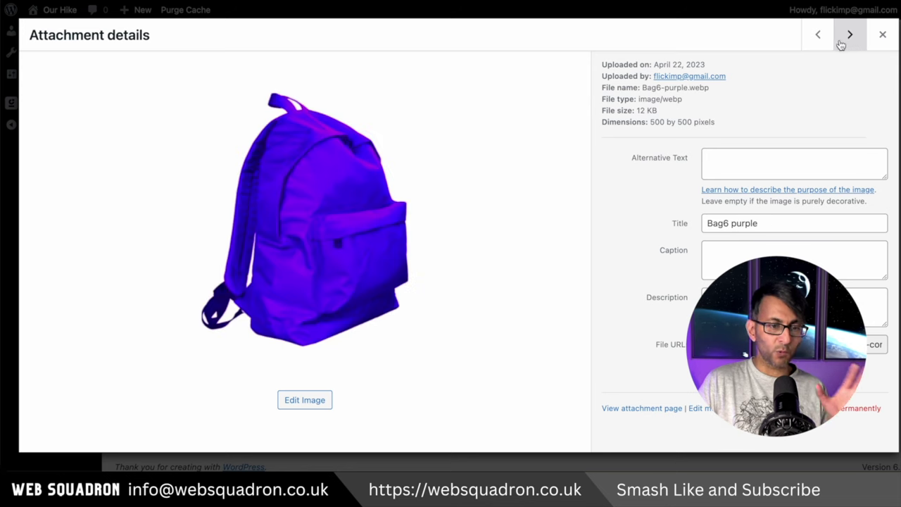
left_click(820, 38)
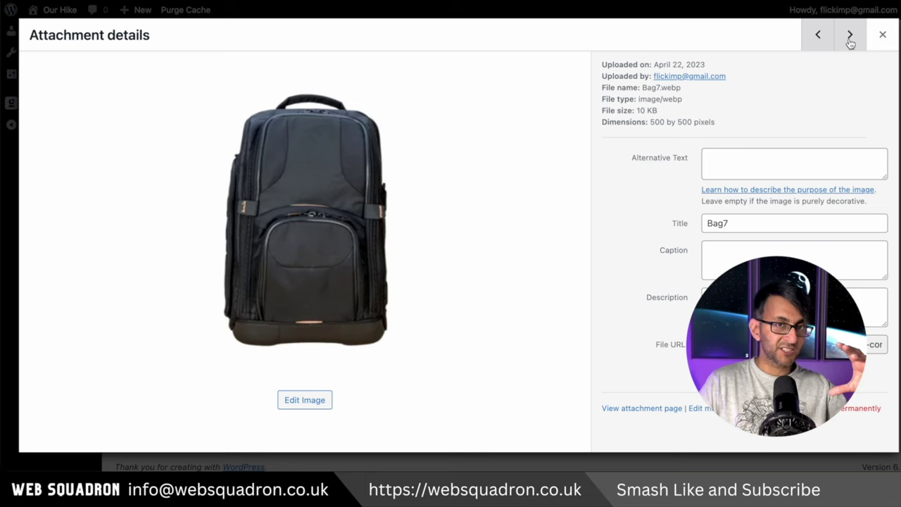
Step: Look at the crop tool for the Bag7 image, cancel the editing, and view the Bag6 purple and Bag6 orange images
left_click(309, 401)
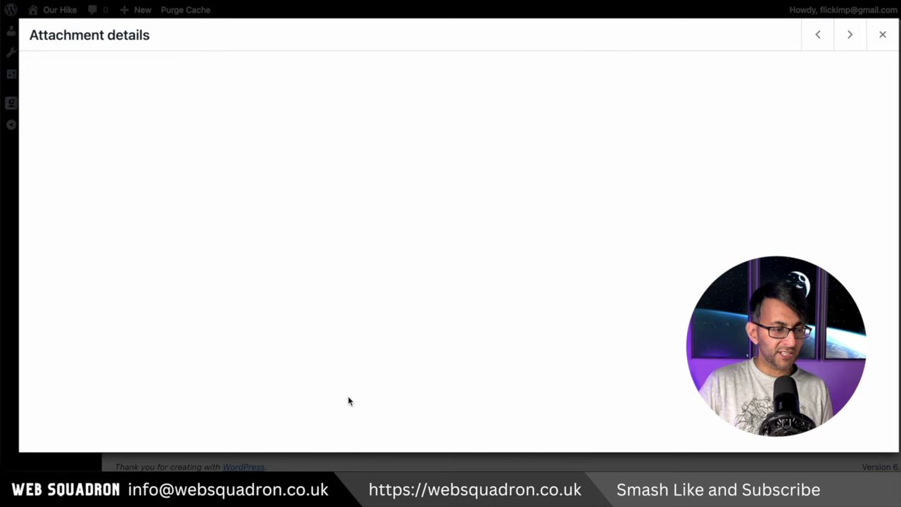
left_click(57, 71)
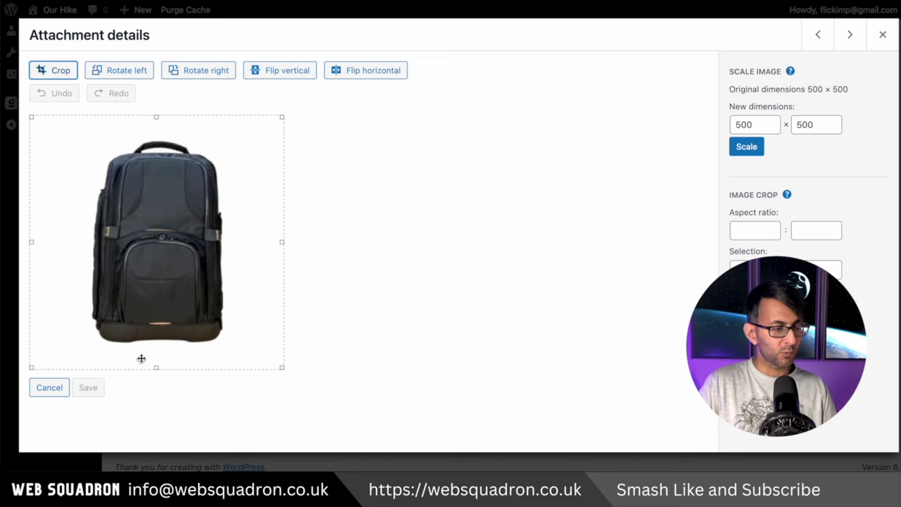
left_click(50, 391)
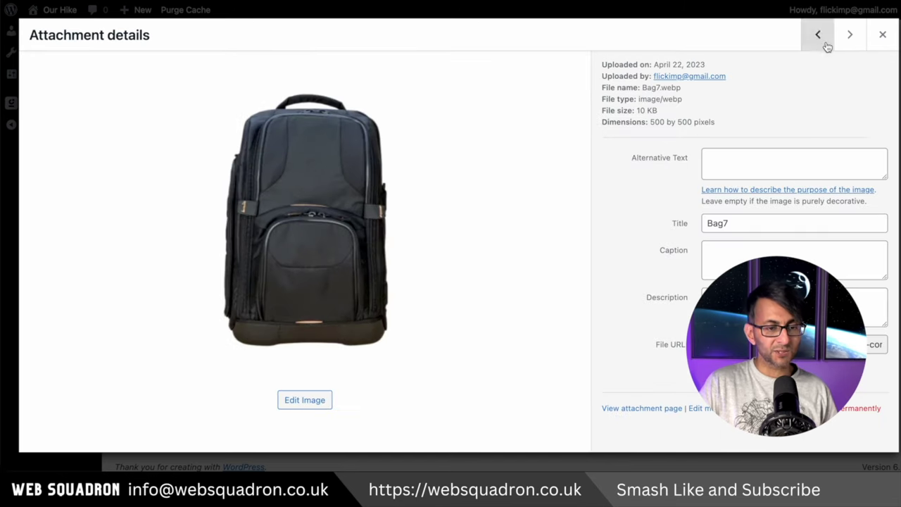
left_click(849, 35)
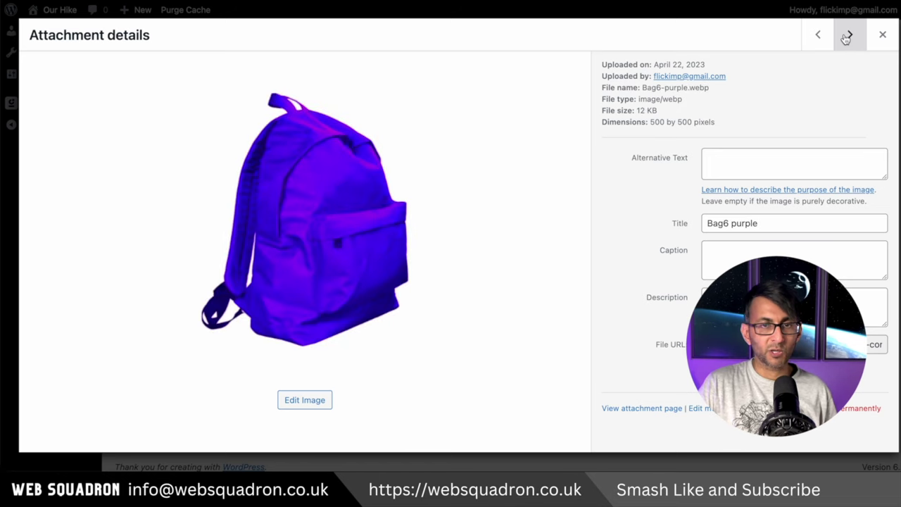
left_click(848, 35)
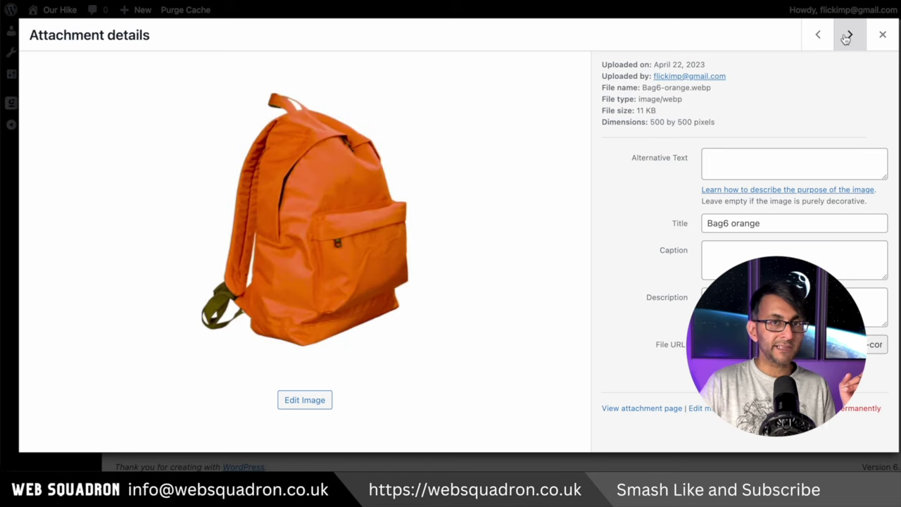
Step: View the Bag6 red image, return to Bag6 purple, and close the attachment details
left_click(847, 35)
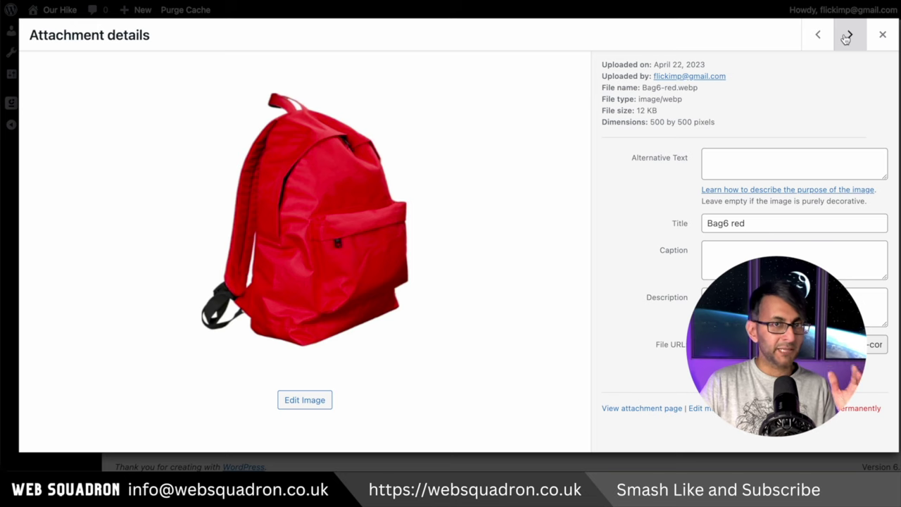
left_click(818, 35)
left_click(818, 35)
left_click(882, 34)
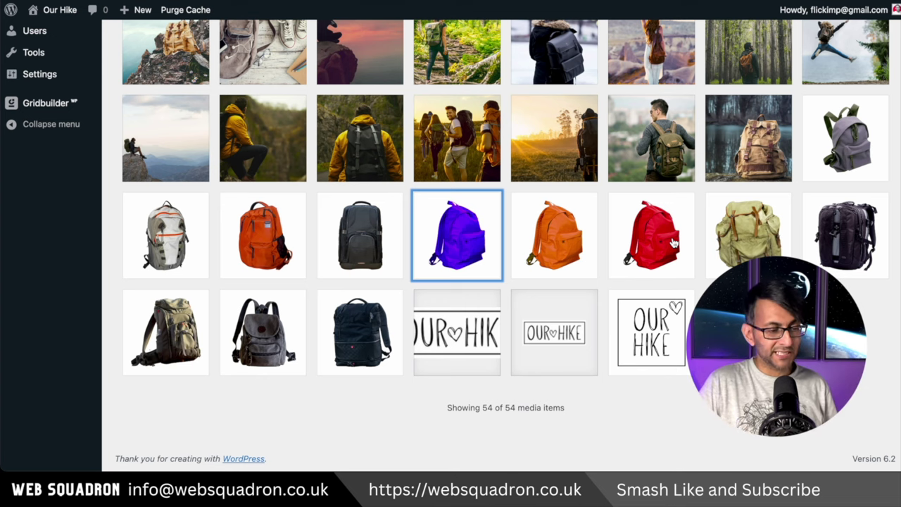
scroll(672, 241, "up", 1)
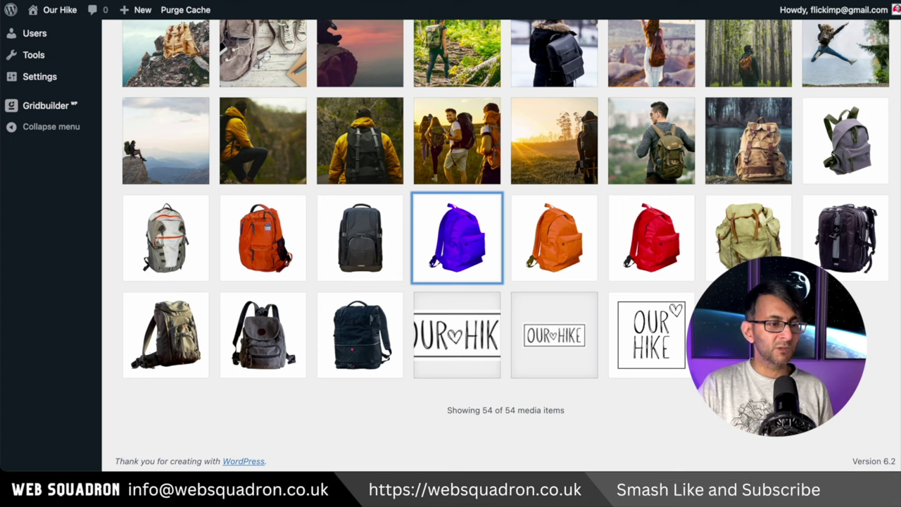
Step: Compare the Bag9 and Bag7 images in their attachment details
left_click(236, 254)
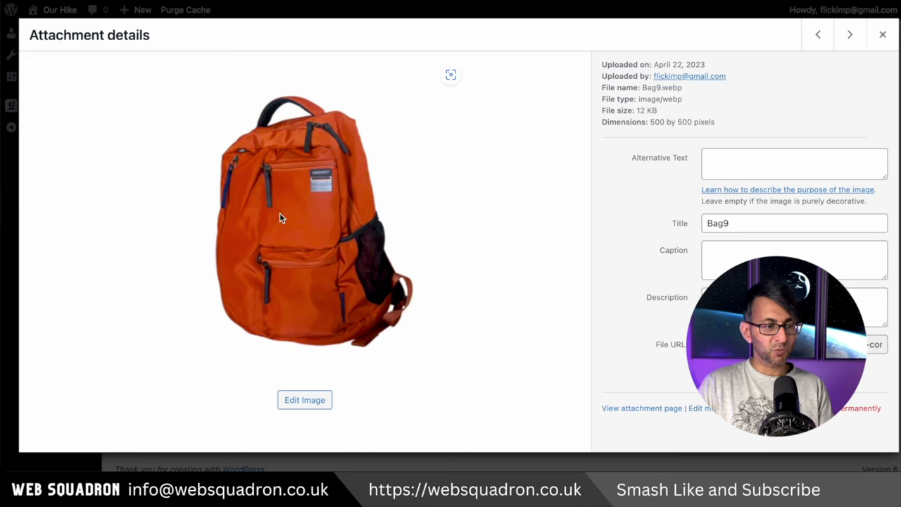
left_click(850, 35)
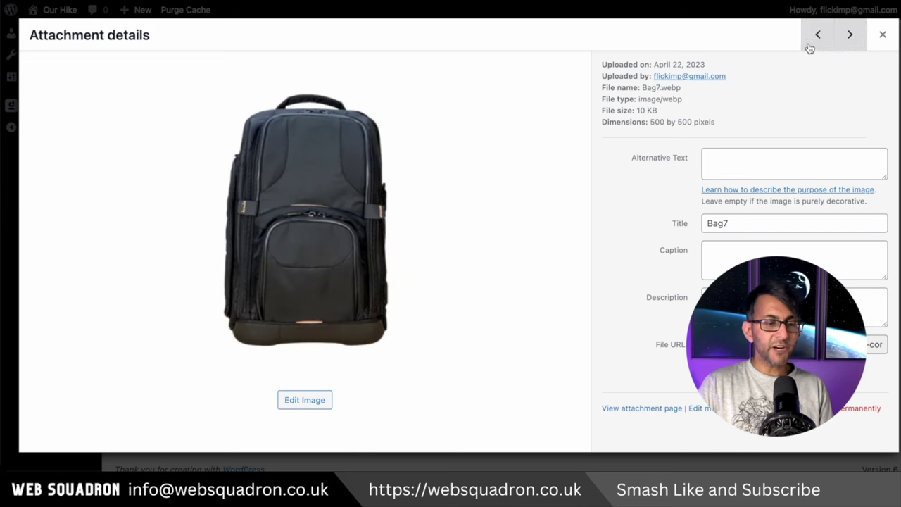
left_click(816, 38)
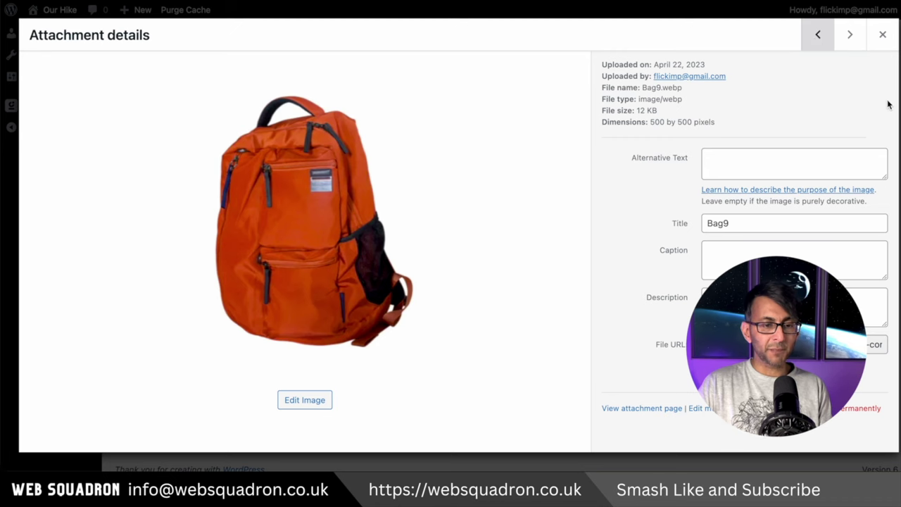
left_click(850, 39)
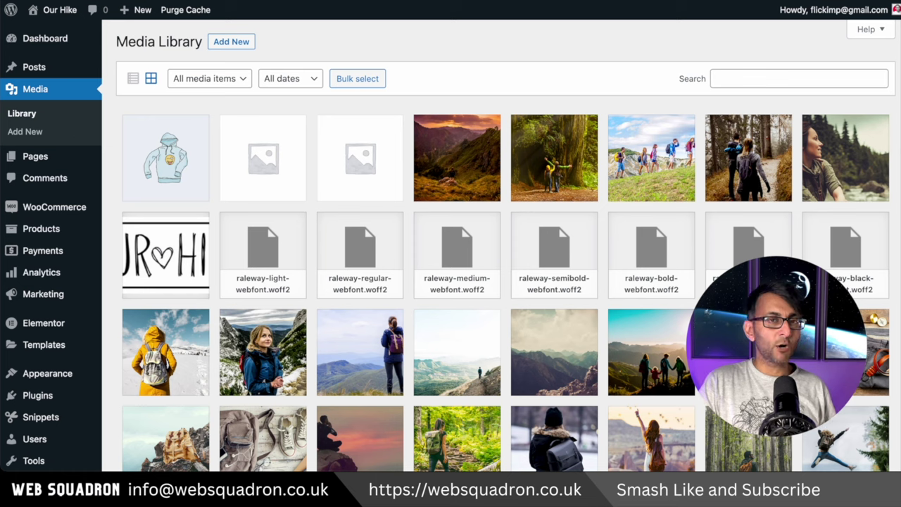
Step: Go to the product categories and add the Rucksack, Backpack and Casual categories
mouse_move(36, 235)
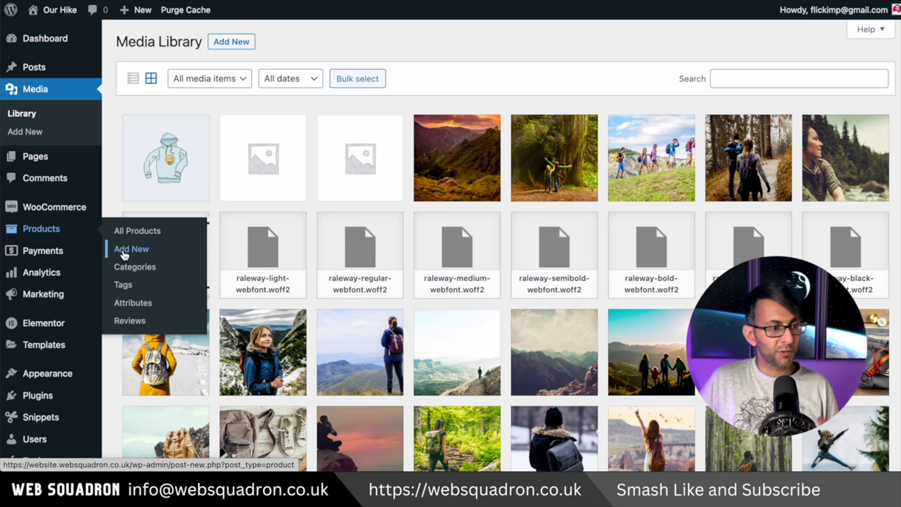
left_click(124, 266)
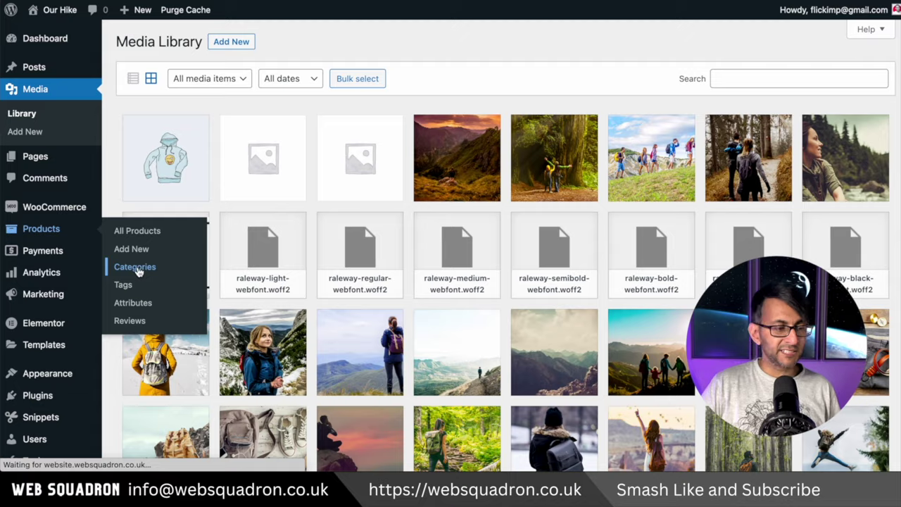
type("Rucksa")
type("cks")
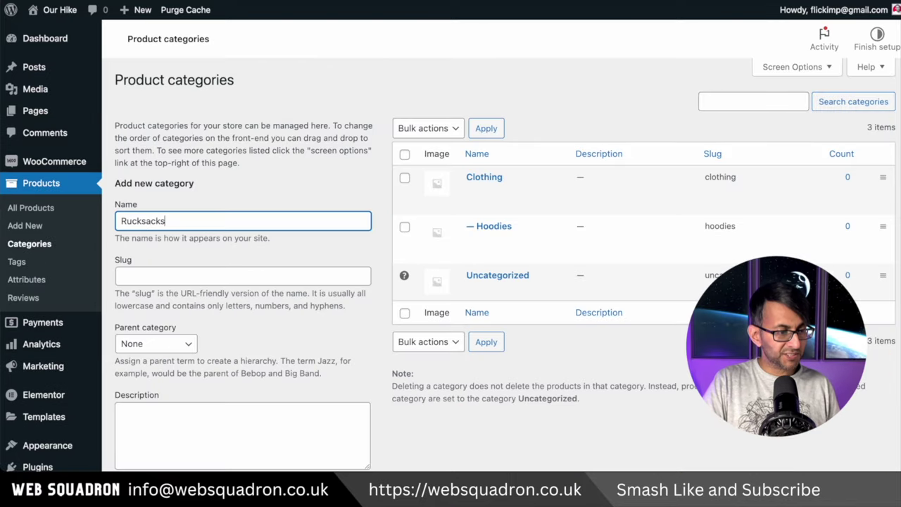
key("Return")
left_click(251, 267)
type("Back")
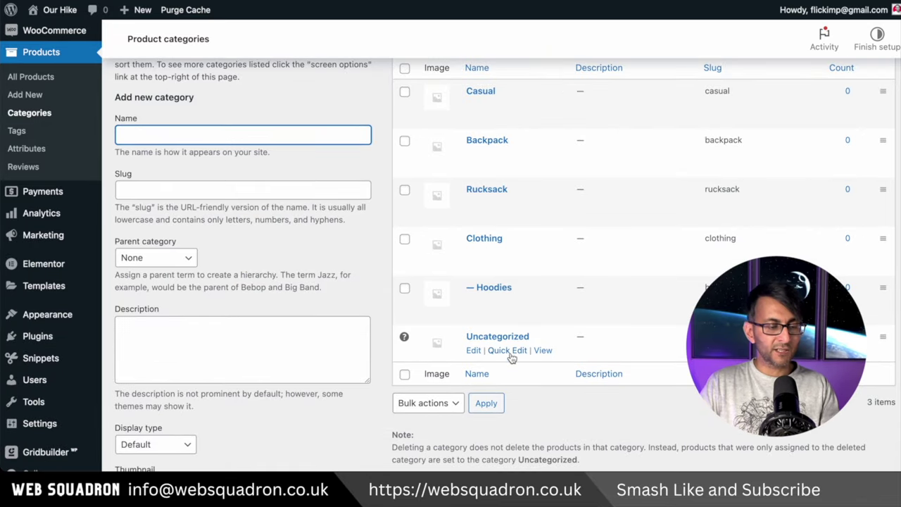
Step: Permanently delete the Hoodies and Clothing product categories
left_click(546, 301)
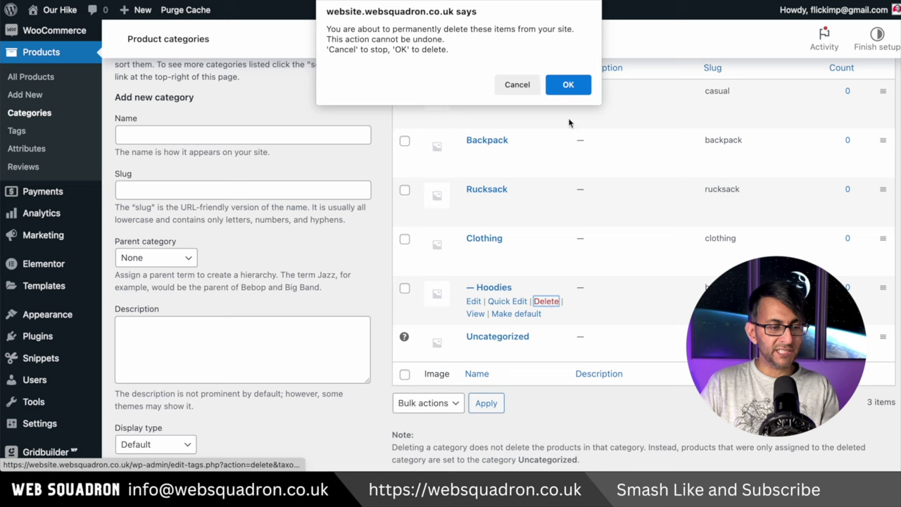
left_click(568, 80)
scroll(556, 176, "down", 1)
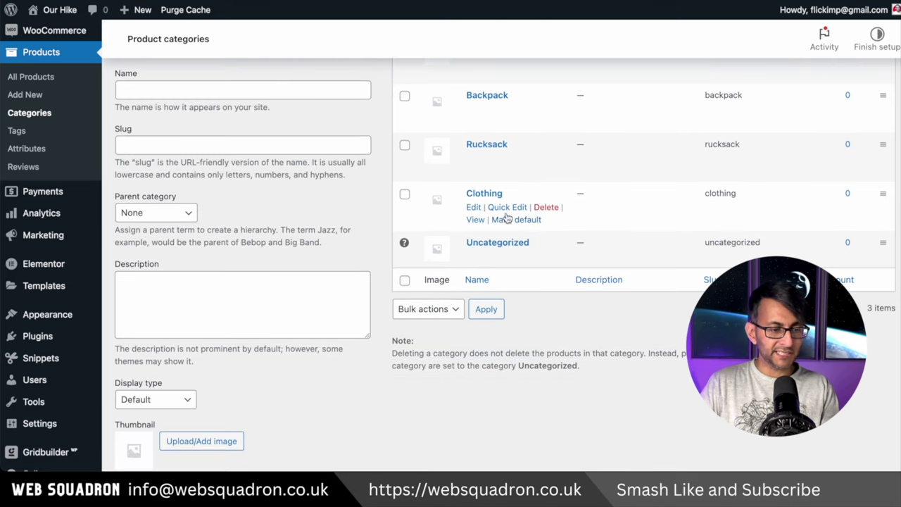
left_click(536, 208)
left_click(568, 80)
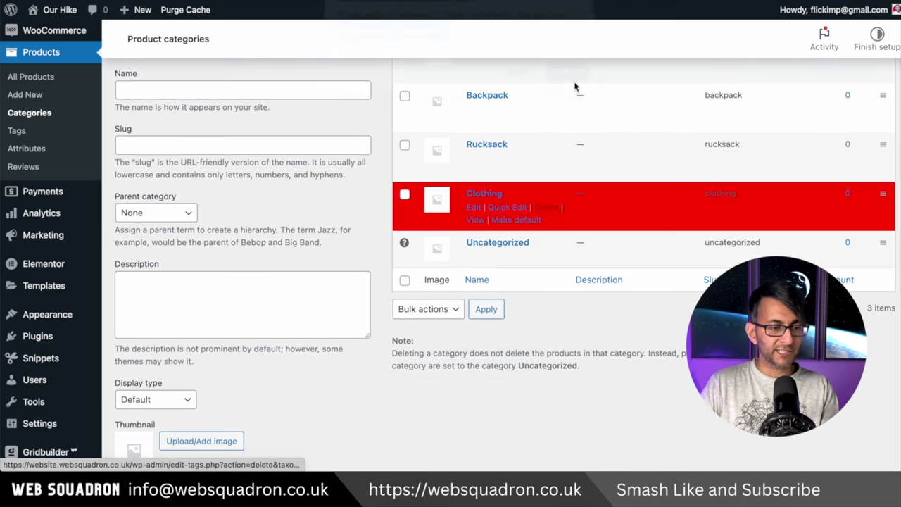
scroll(219, 220, "up", 3)
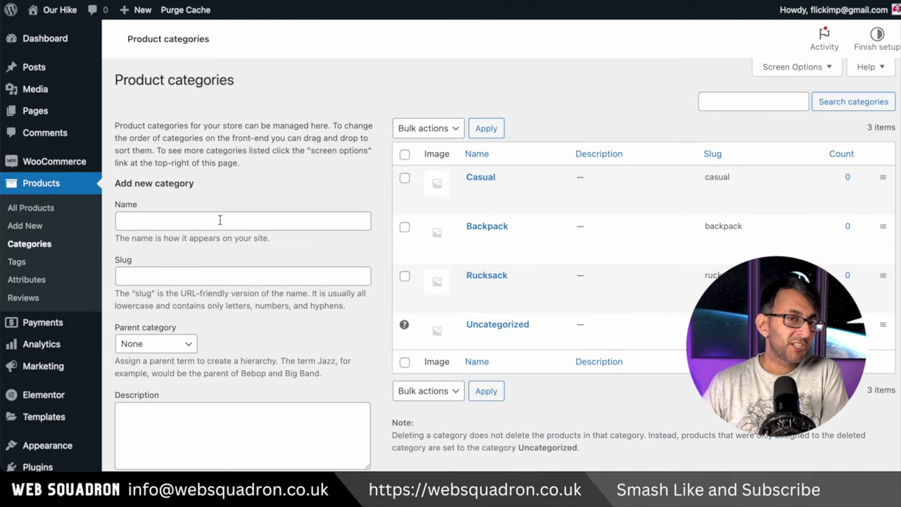
Step: Fill in a new product category named Shoulder with Backpack as its parent category
left_click(214, 276)
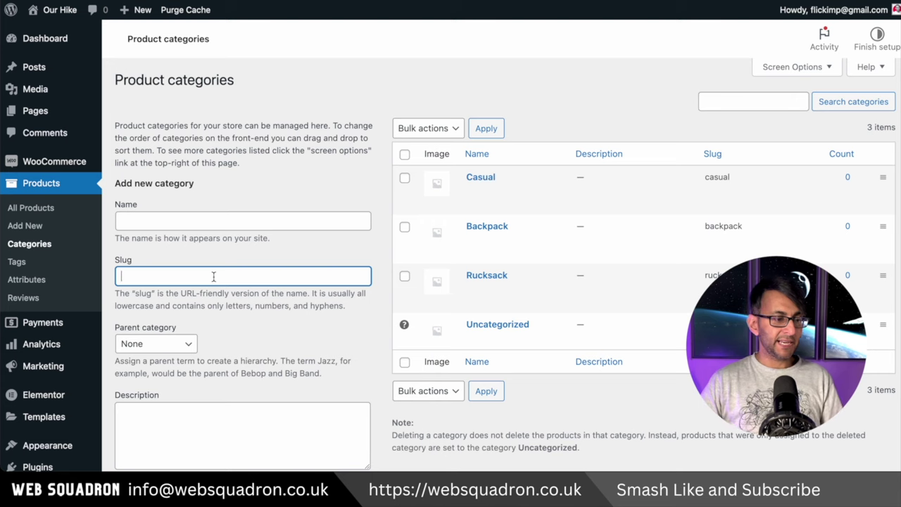
left_click(250, 221)
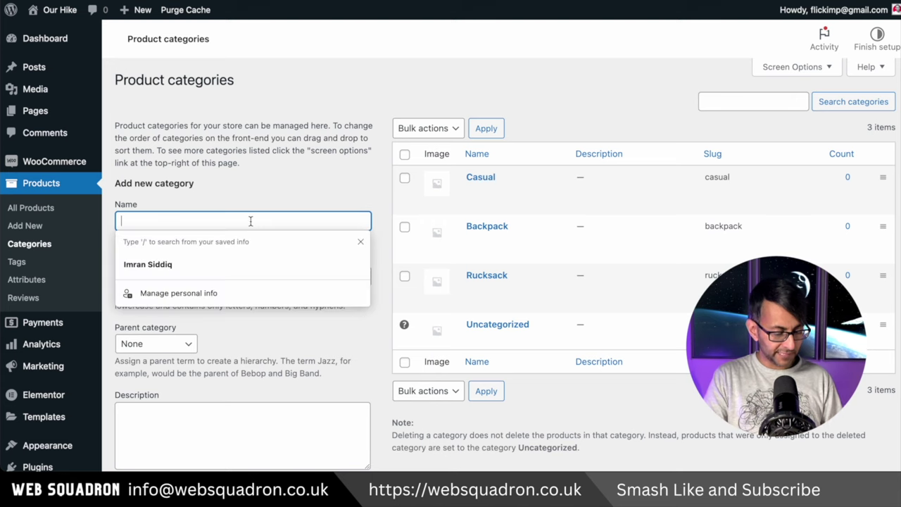
type("Shoulder")
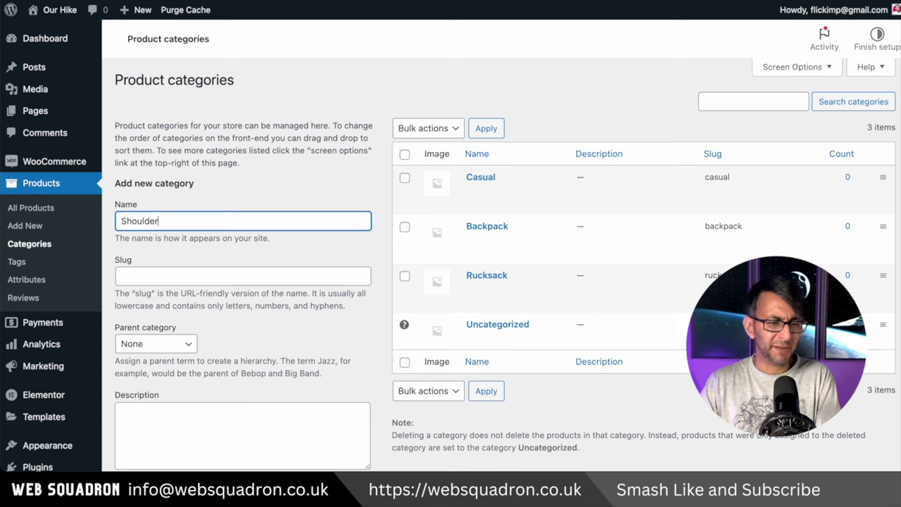
left_click(160, 346)
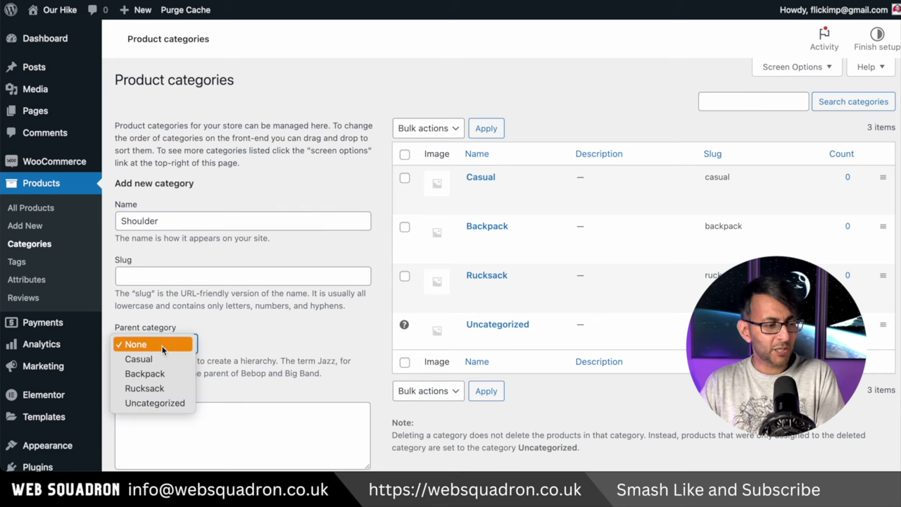
left_click(161, 373)
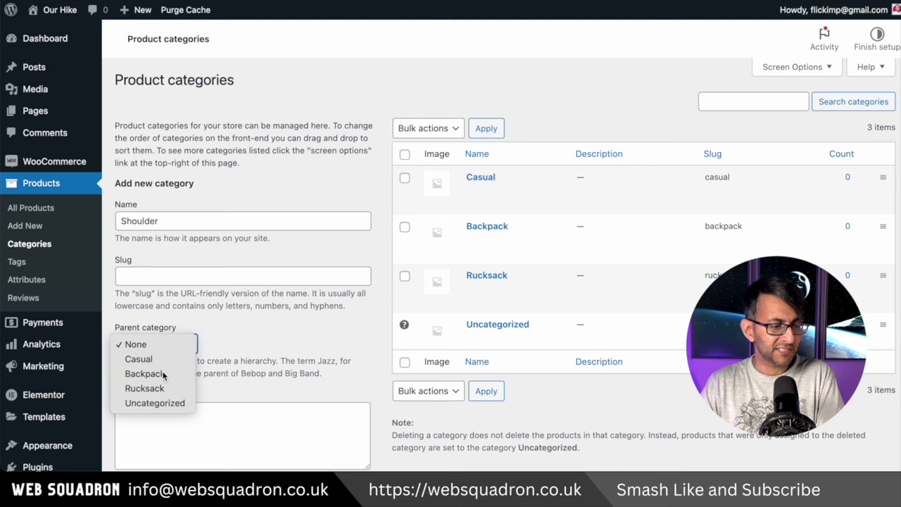
scroll(214, 267, "down", 5)
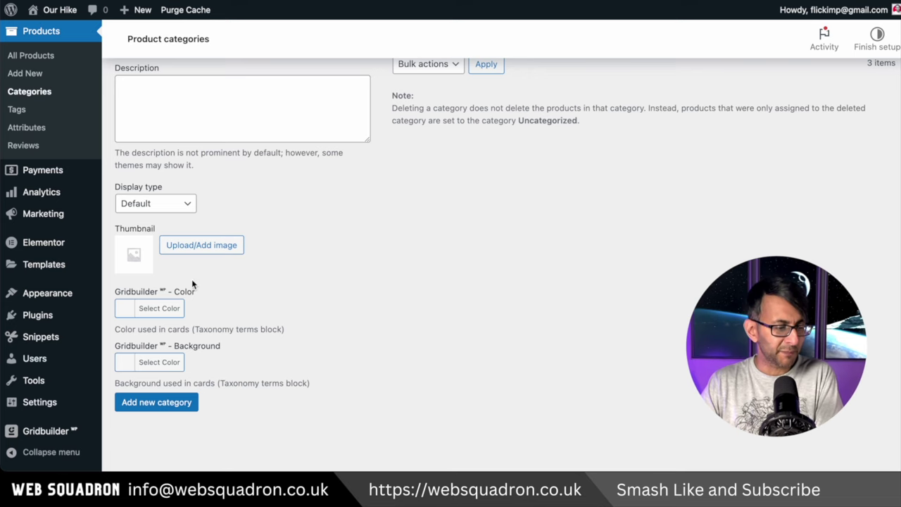
Step: Add the Shoulder category under the Backpack parent category and delete it again
left_click(170, 405)
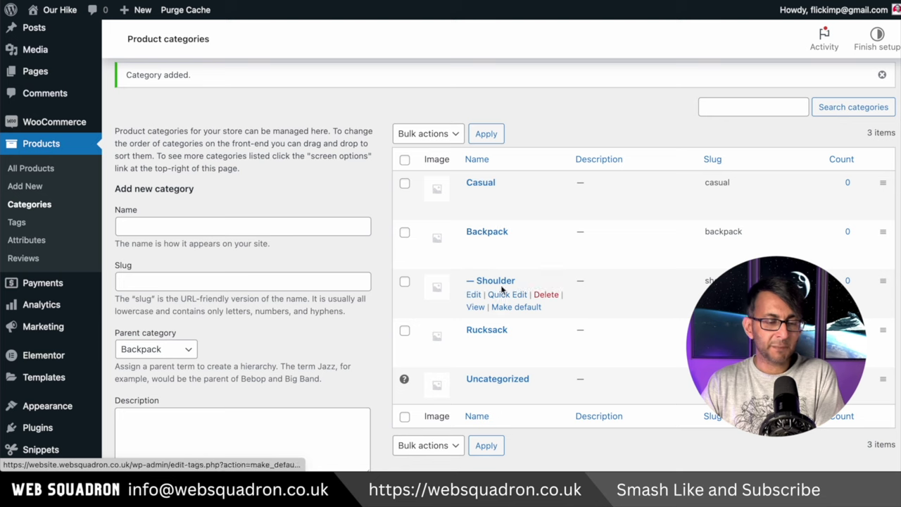
left_click(546, 294)
left_click(565, 84)
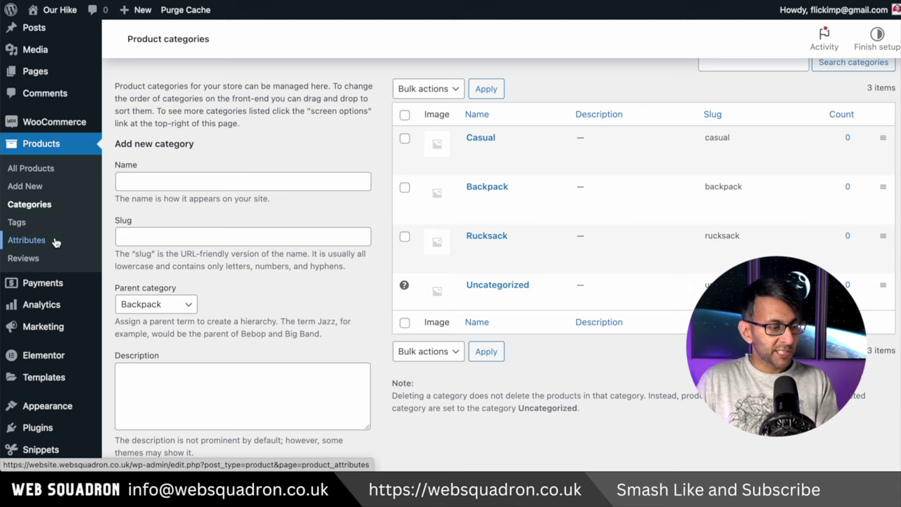
Step: Delete the existing Color attribute from the store's product attributes
left_click(26, 240)
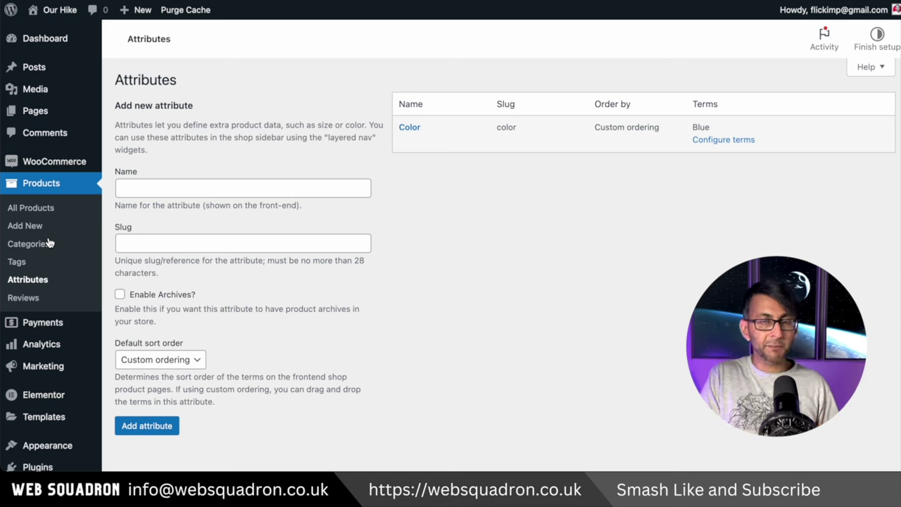
mouse_move(437, 145)
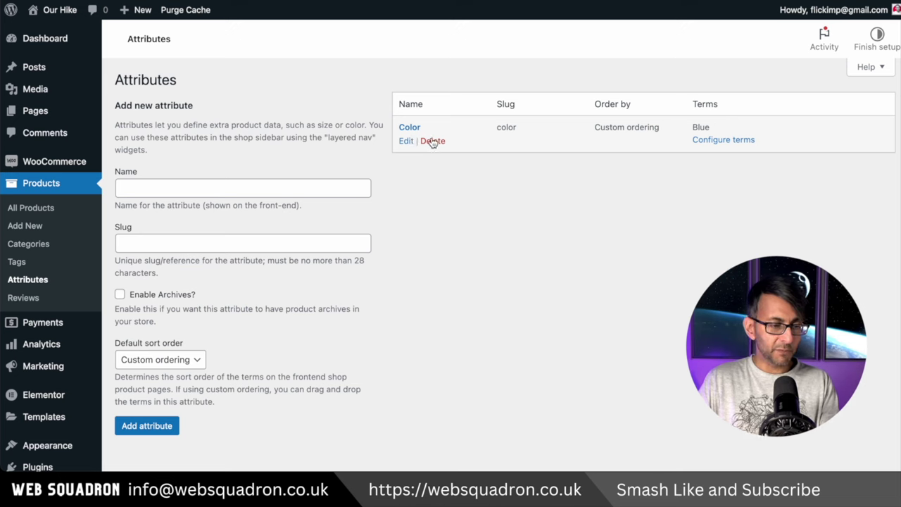
left_click(432, 141)
left_click(570, 52)
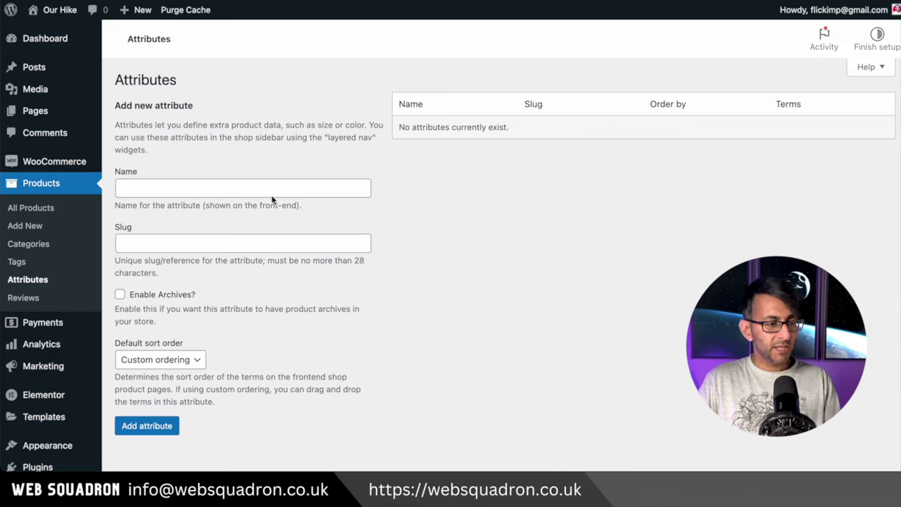
Step: Add a new product attribute named Colour
left_click(277, 189)
type("Colour")
left_click(560, 269)
key("Return")
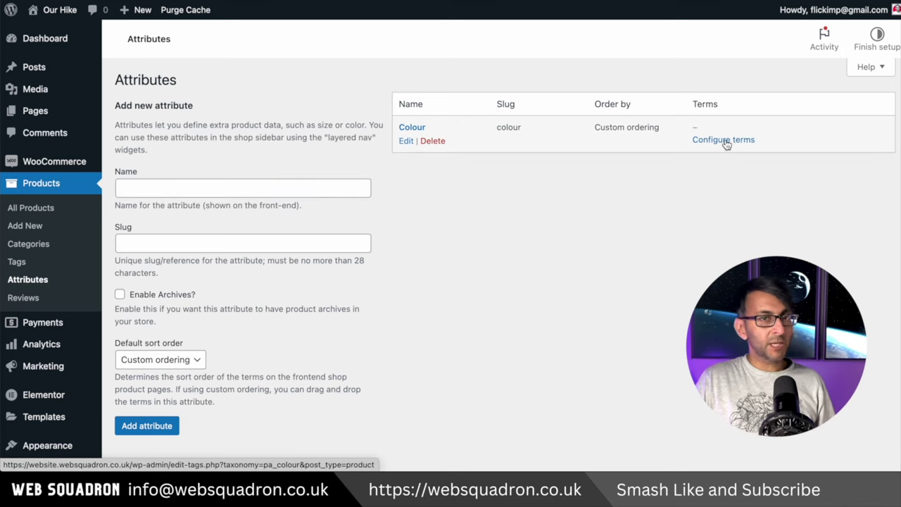
Step: Add the term Red to the Colour attribute and enter Purple as the name of the next term
left_click(725, 140)
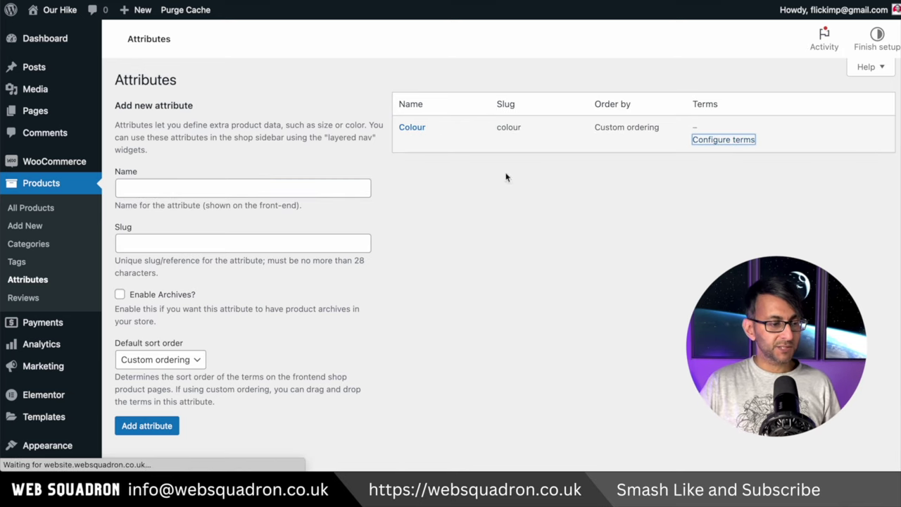
left_click(233, 209)
type("Red")
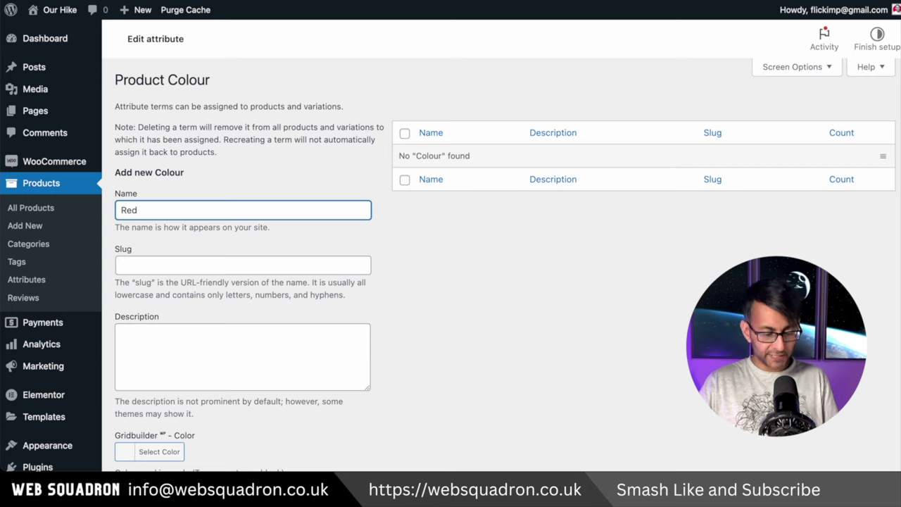
key("Return")
left_click(207, 251)
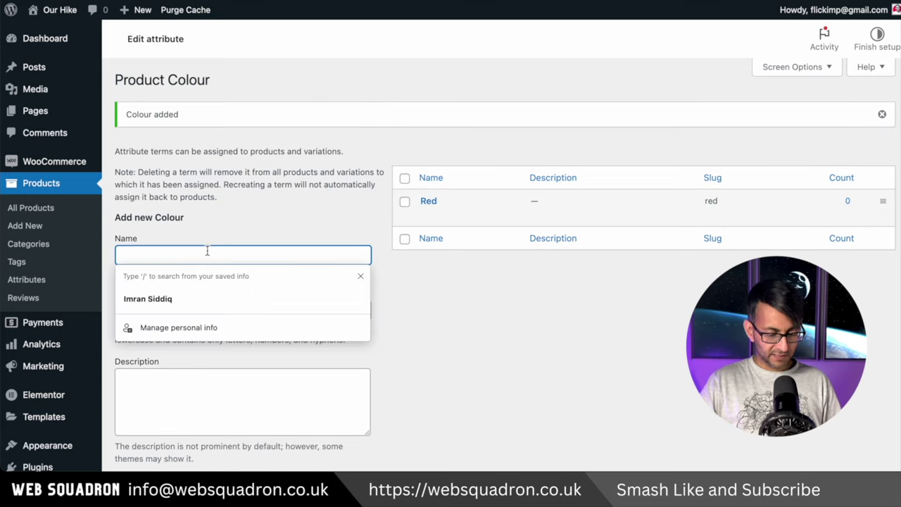
type("Purple")
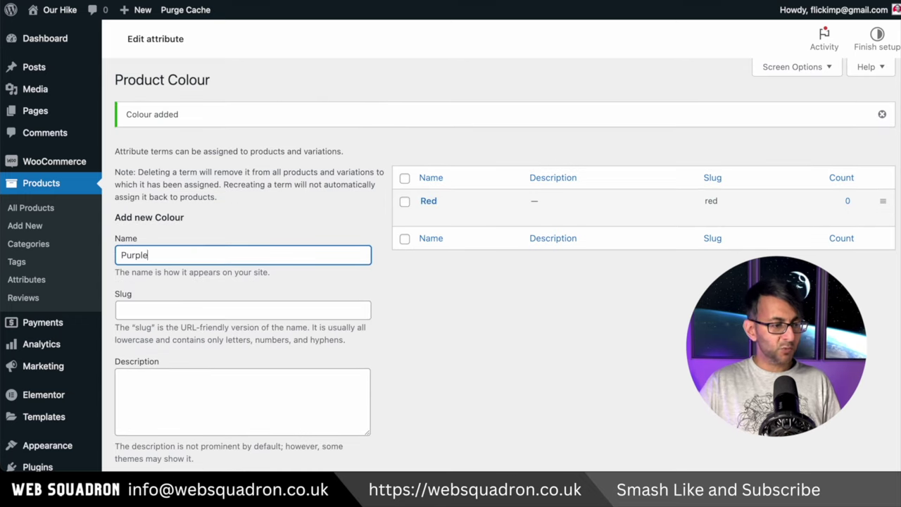
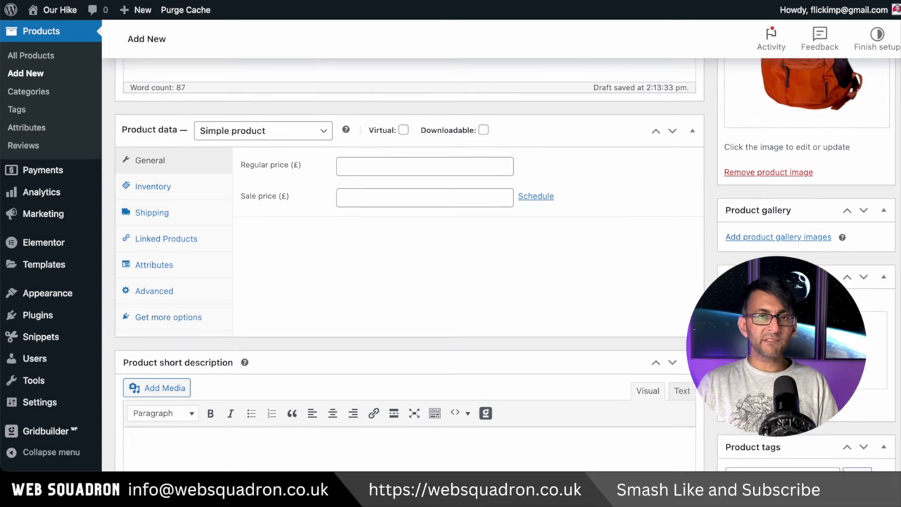
Step: Add six media library images to the product gallery, from the Hiker-taking-a-break image through the hiking bag overlooking the lake
scroll(408, 264, "up", 3)
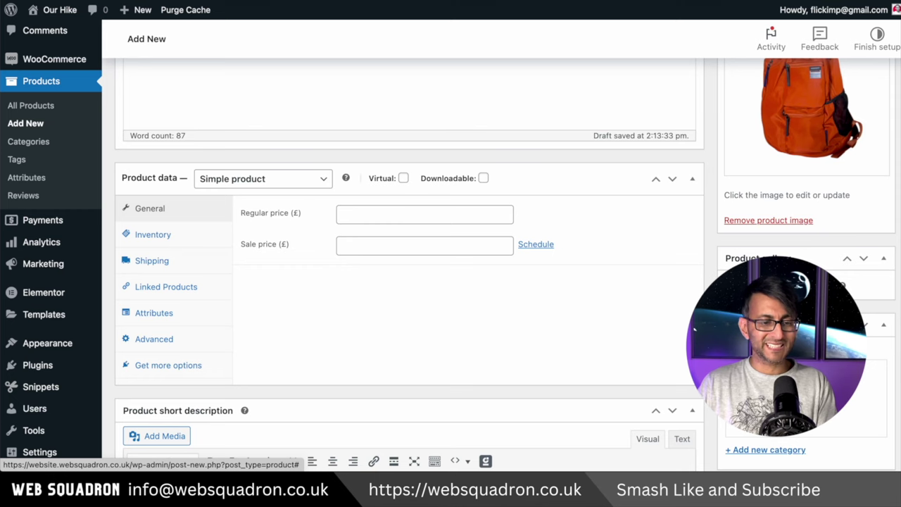
left_click(774, 285)
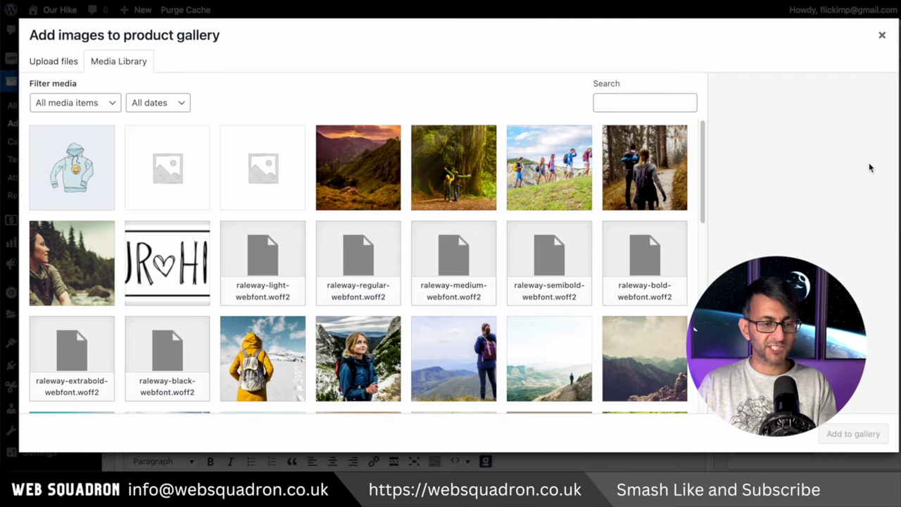
left_click_drag(702, 141, 701, 264)
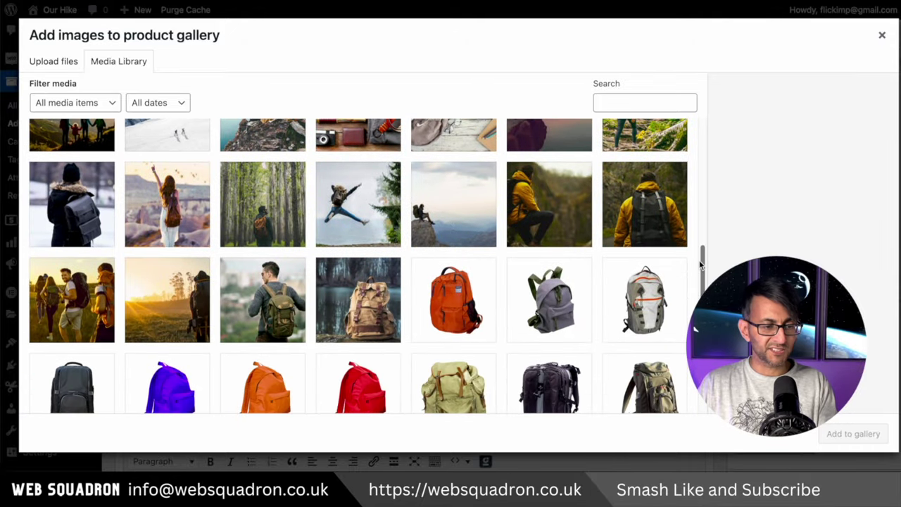
left_click(623, 204)
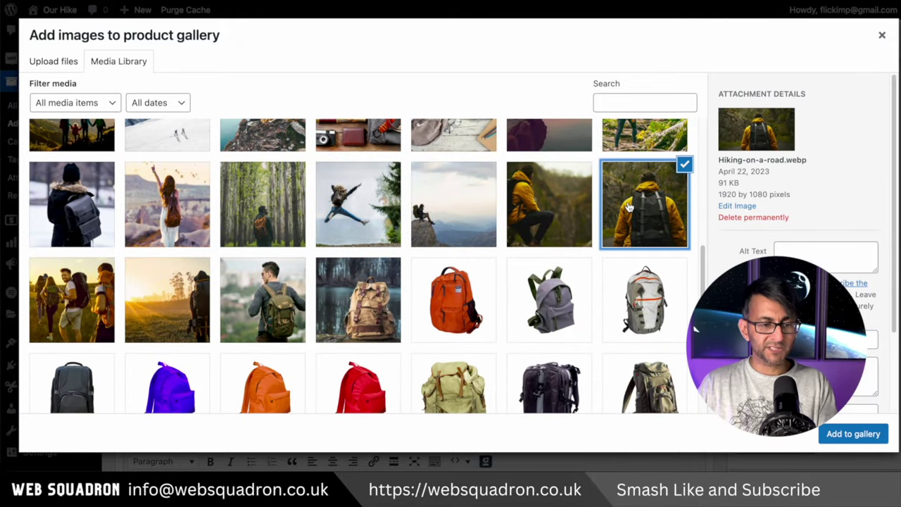
left_click(570, 218)
left_click(571, 219)
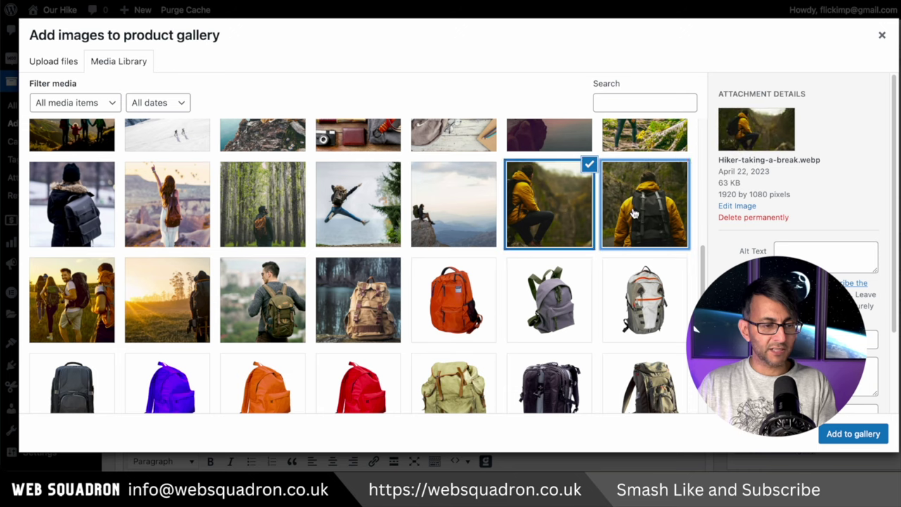
left_click(570, 218)
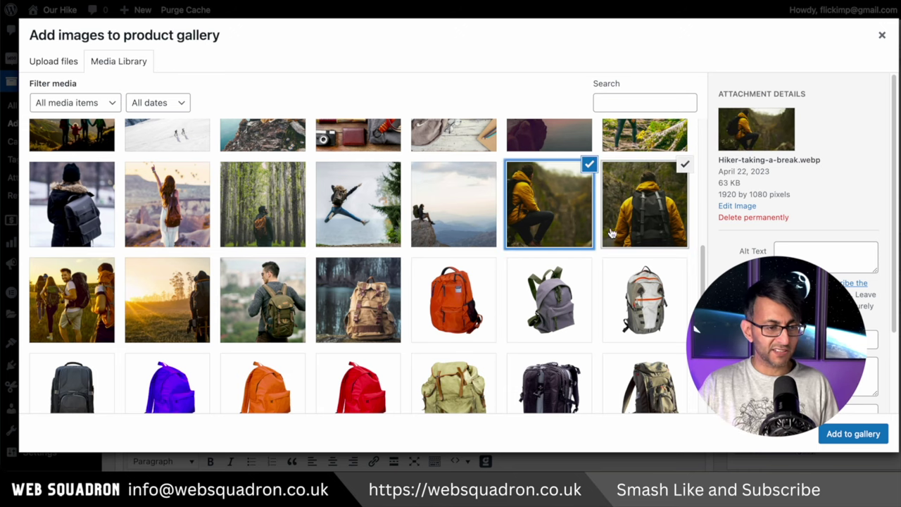
left_click(355, 306, "shift")
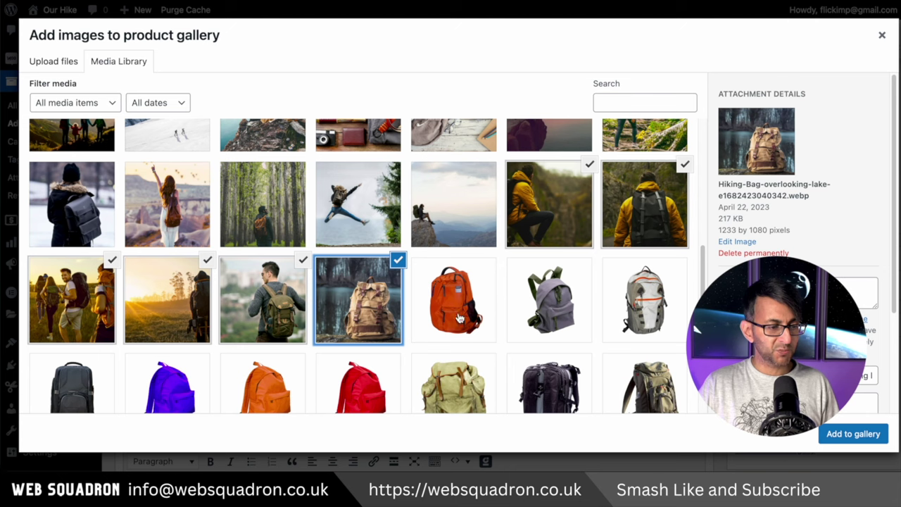
left_click(871, 437)
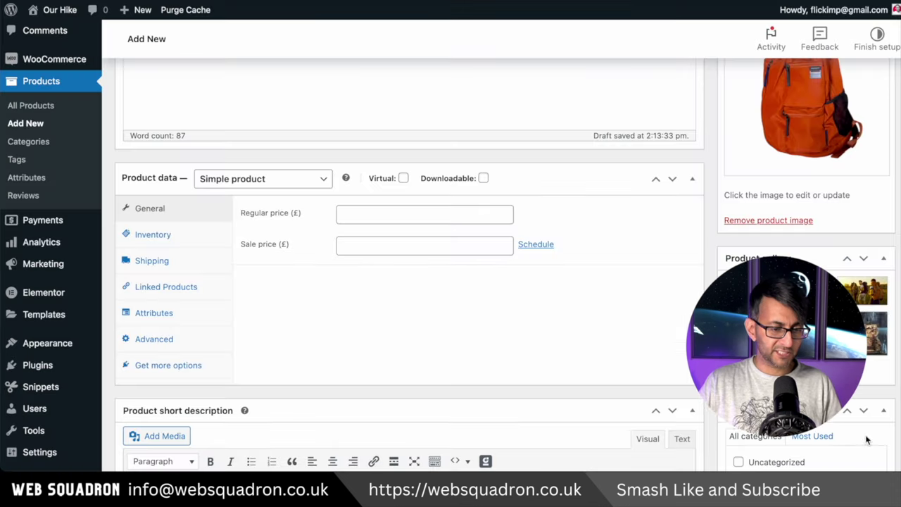
Step: Assign the product to the Backpack category
scroll(817, 211, "down", 3)
scroll(450, 247, "down", 2)
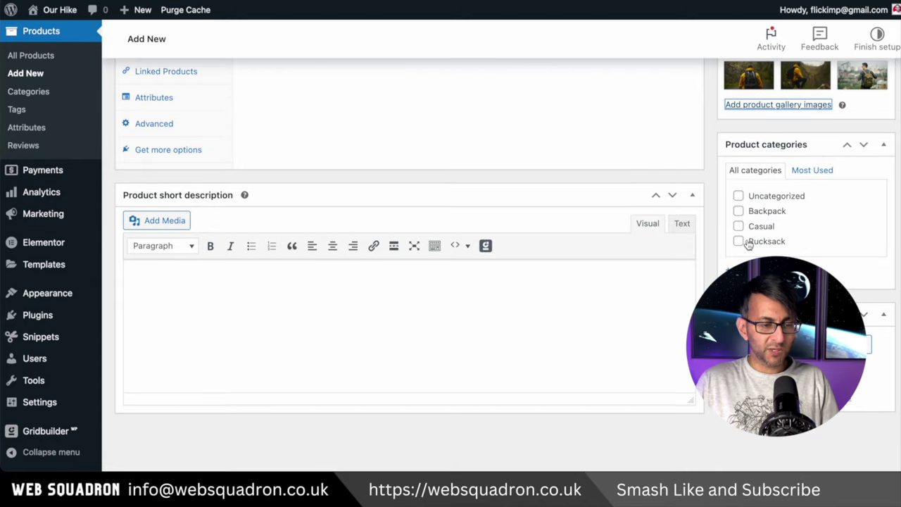
left_click(739, 211)
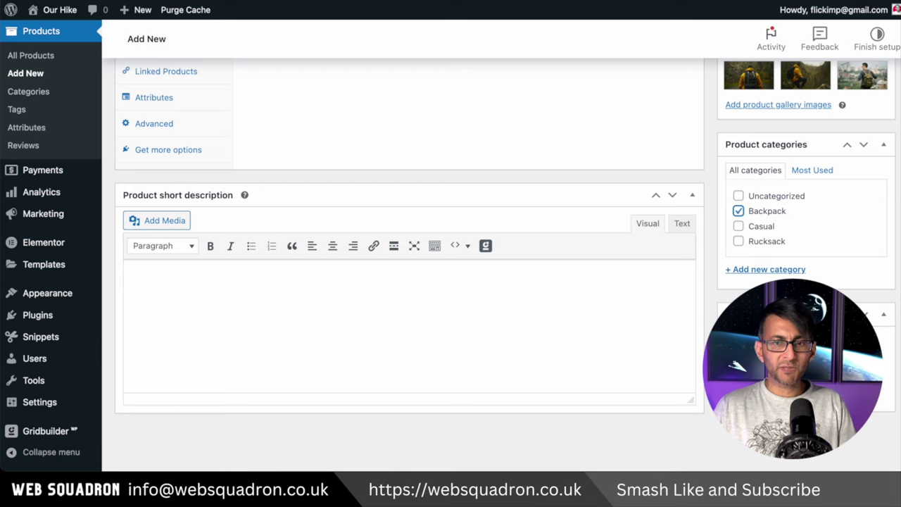
scroll(408, 282, "up", 5)
scroll(408, 282, "down", 2)
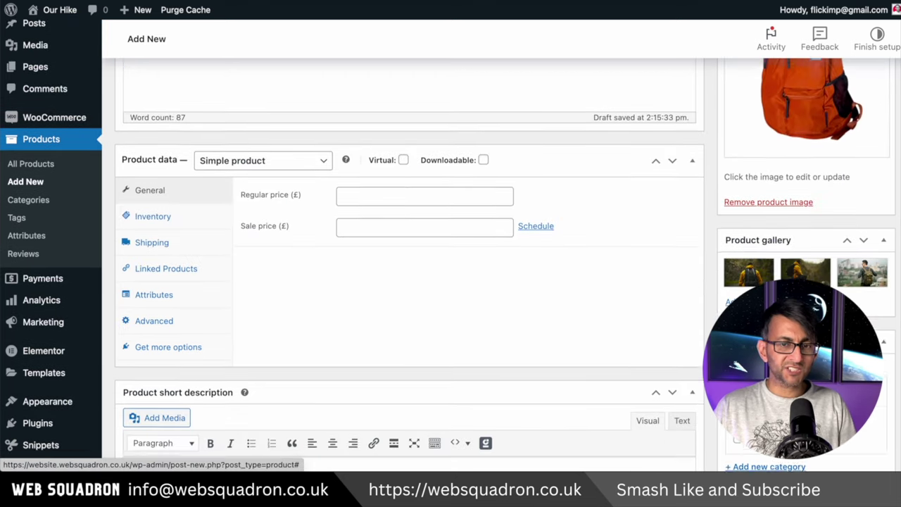
scroll(408, 281, "down", 3)
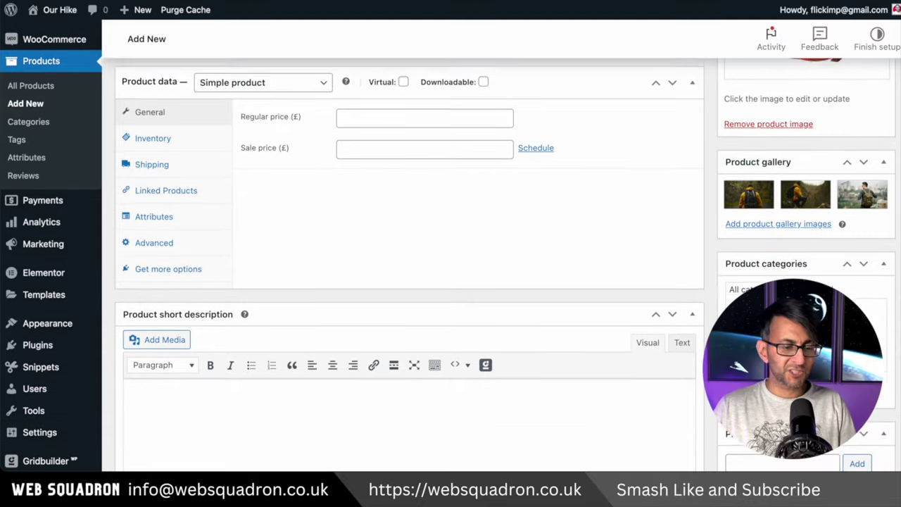
scroll(408, 282, "up", 2)
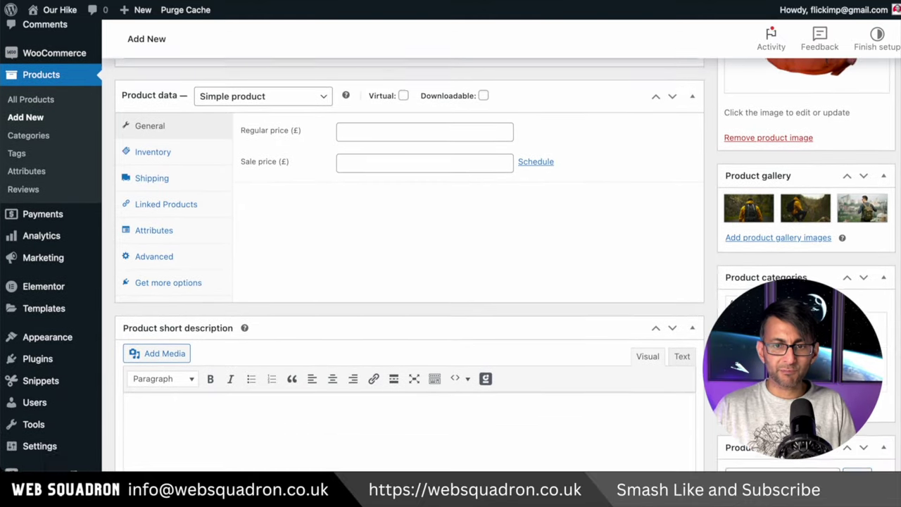
Step: Copy the first two sentences of the Rugged Backpack product description into the product short description
scroll(408, 281, "down", 4)
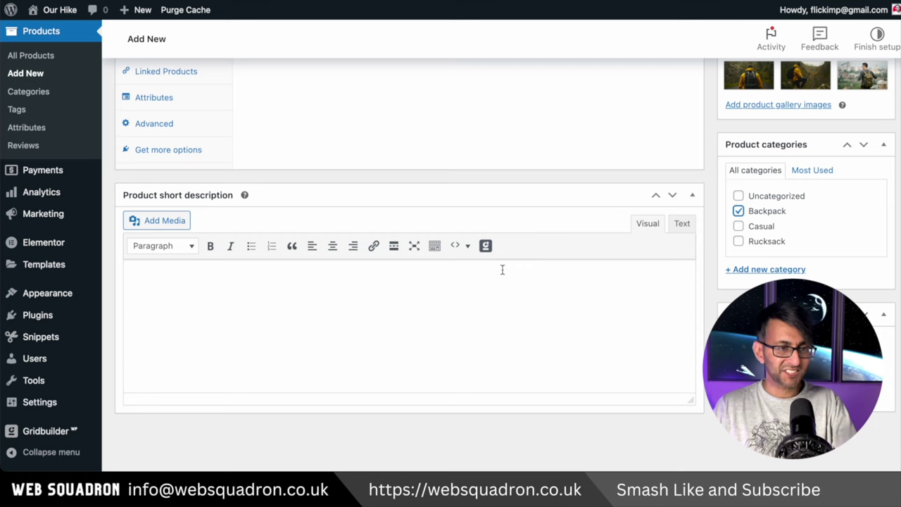
scroll(500, 267, "up", 10)
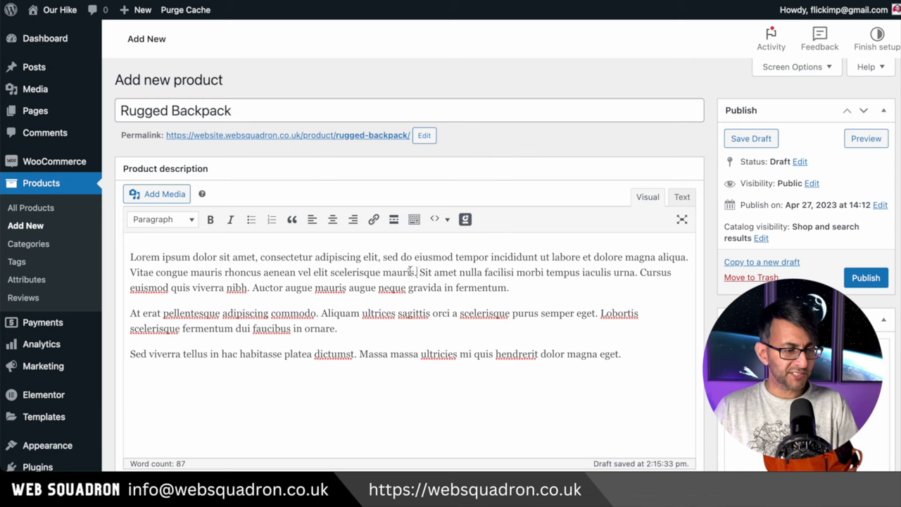
left_click_drag(417, 272, 113, 254)
key("ctrl+c")
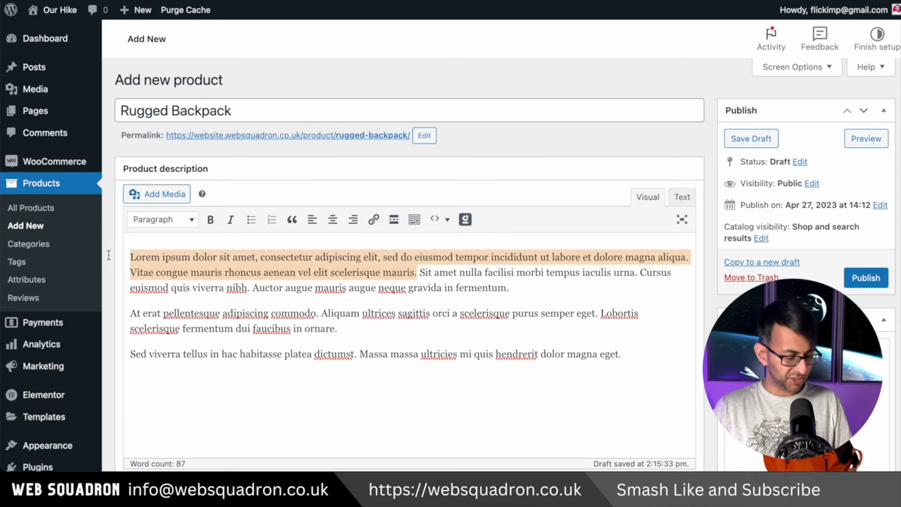
scroll(429, 328, "down", 7)
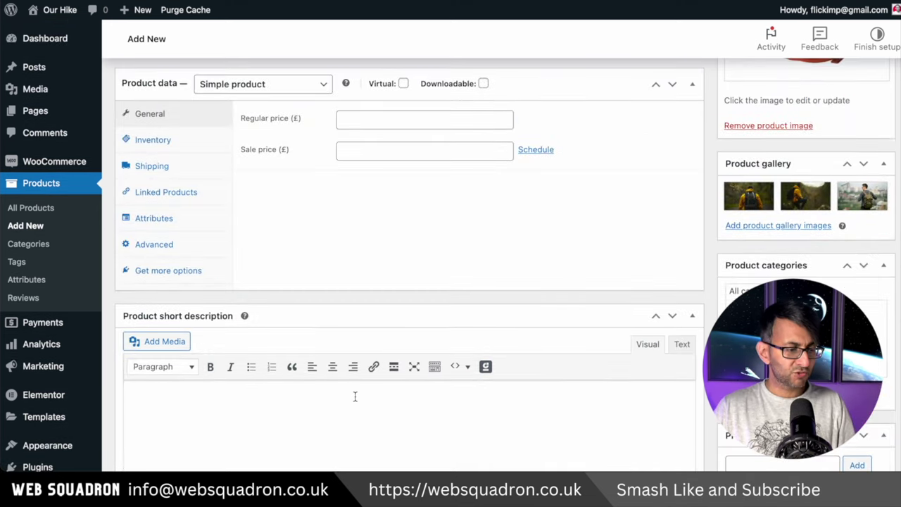
scroll(355, 396, "down", 3)
left_click(344, 344)
key("ctrl+v")
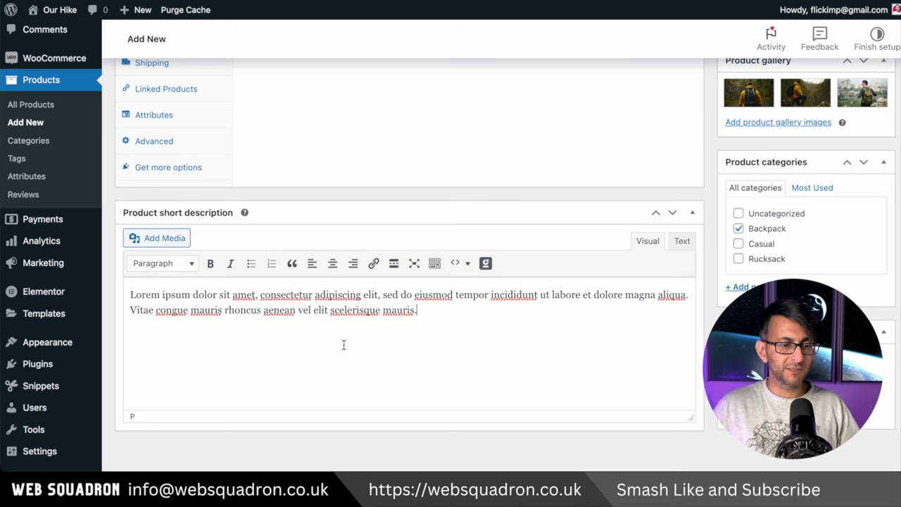
Step: Switch the product type to Grouped product and back to Simple product
scroll(492, 250, "up", 3)
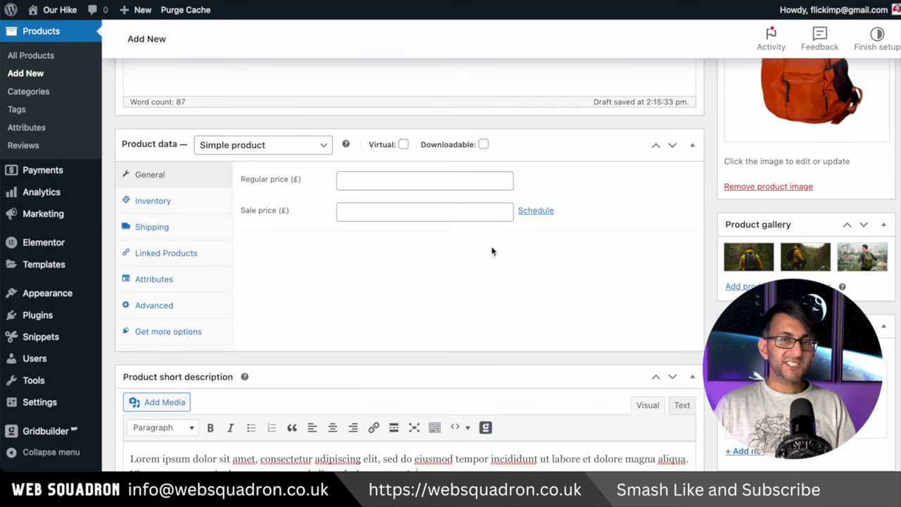
left_click(285, 148)
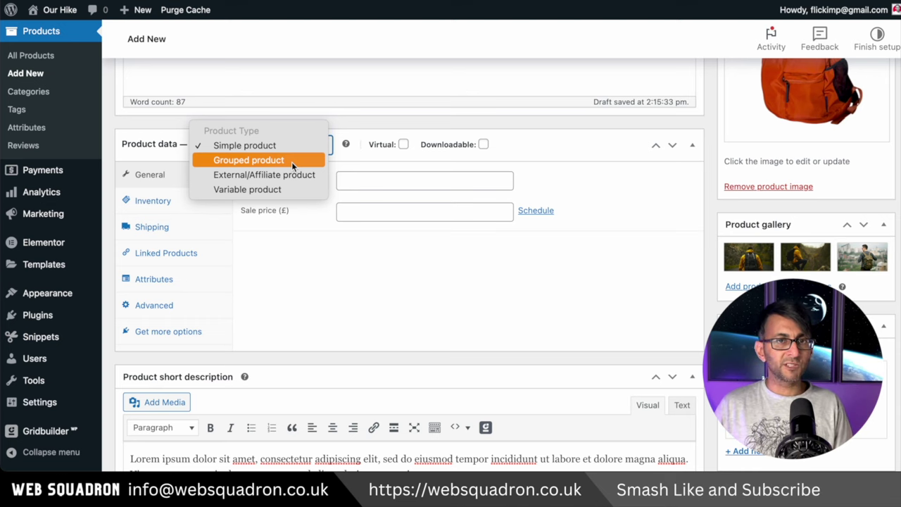
left_click(291, 161)
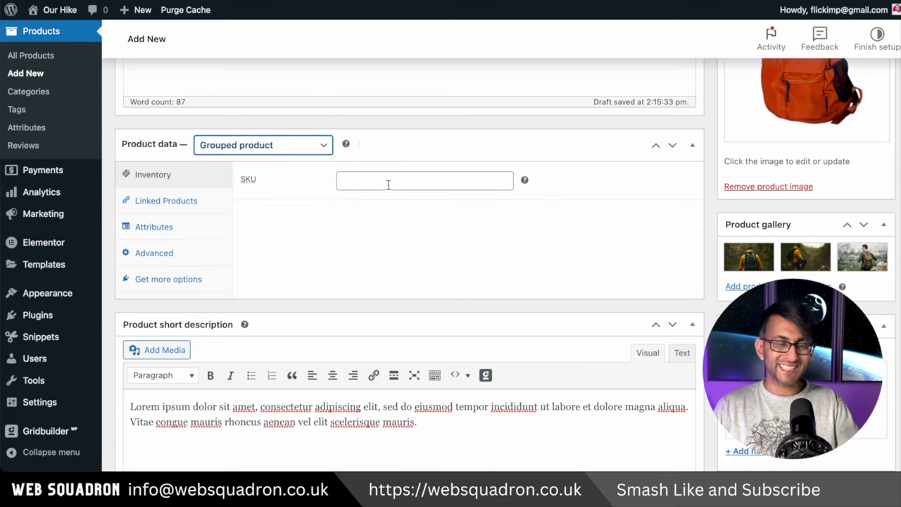
left_click(279, 156)
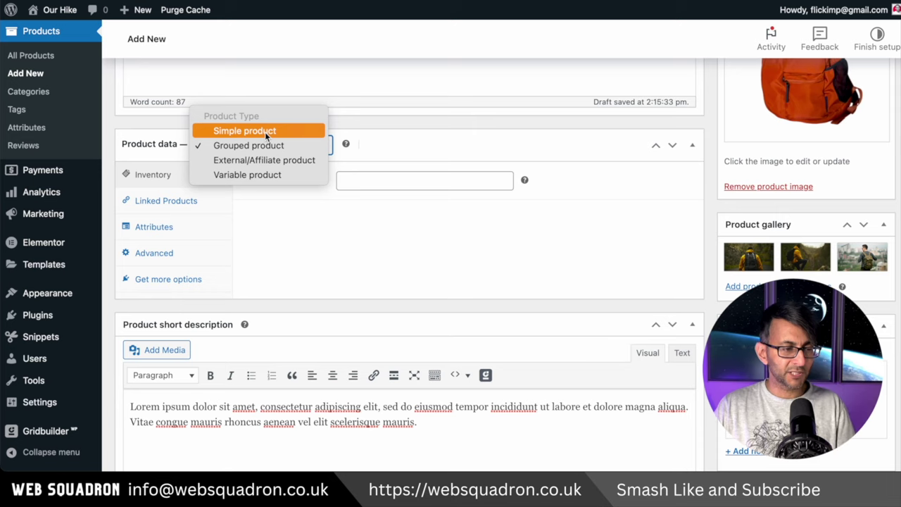
left_click(265, 131)
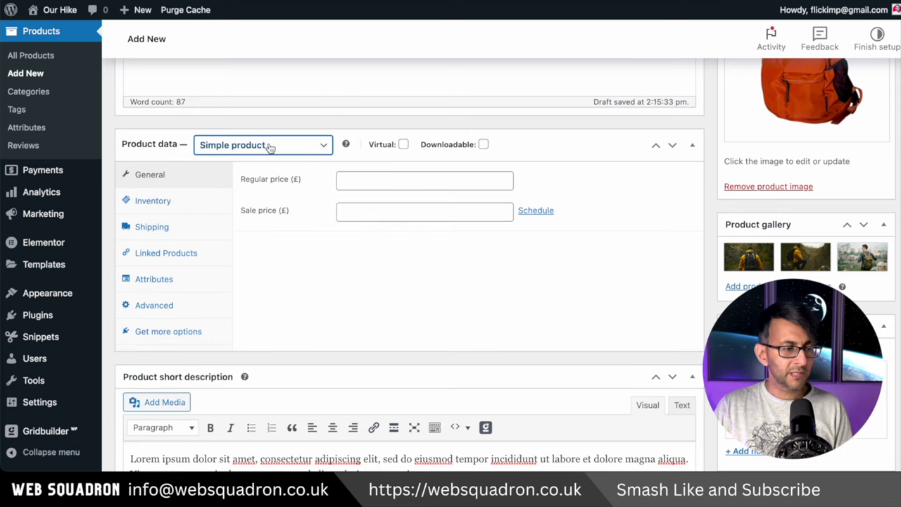
Step: Keep the product type as Simple product and set the regular price to £14.99 and the sale price to £9.99
left_click(269, 146)
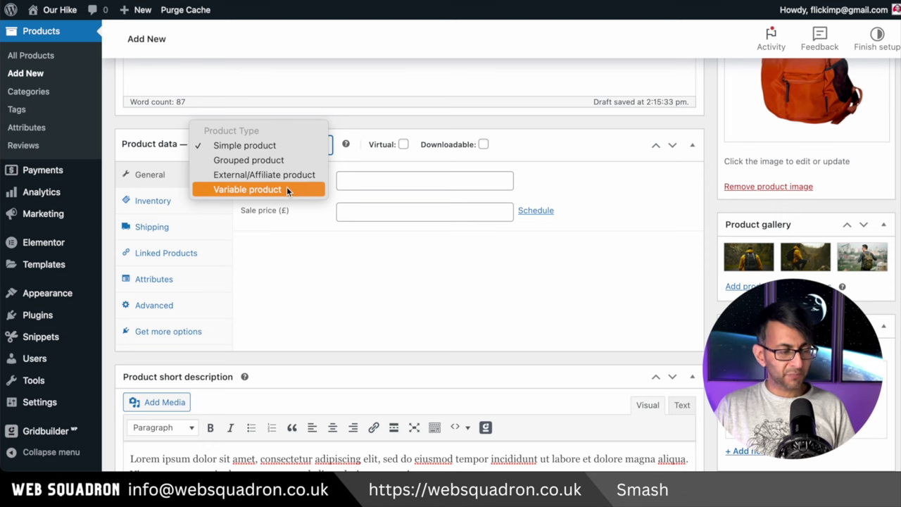
left_click(285, 148)
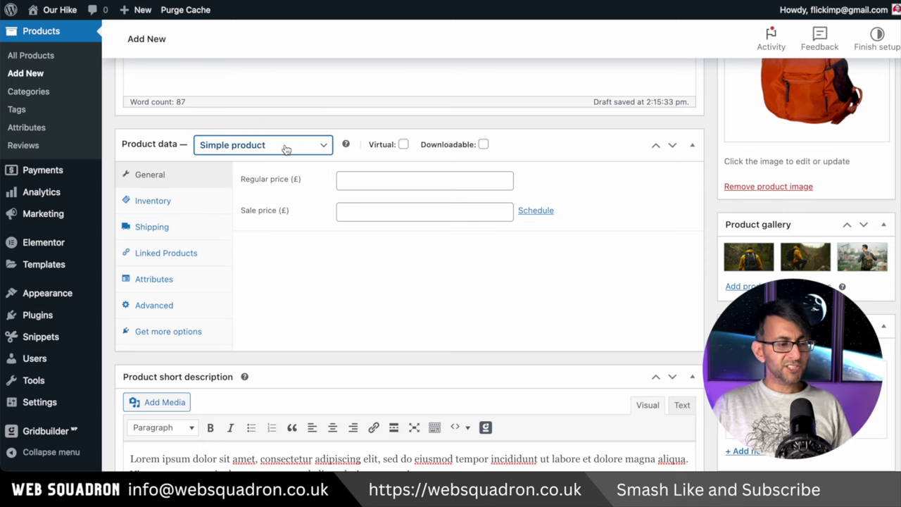
left_click(364, 182)
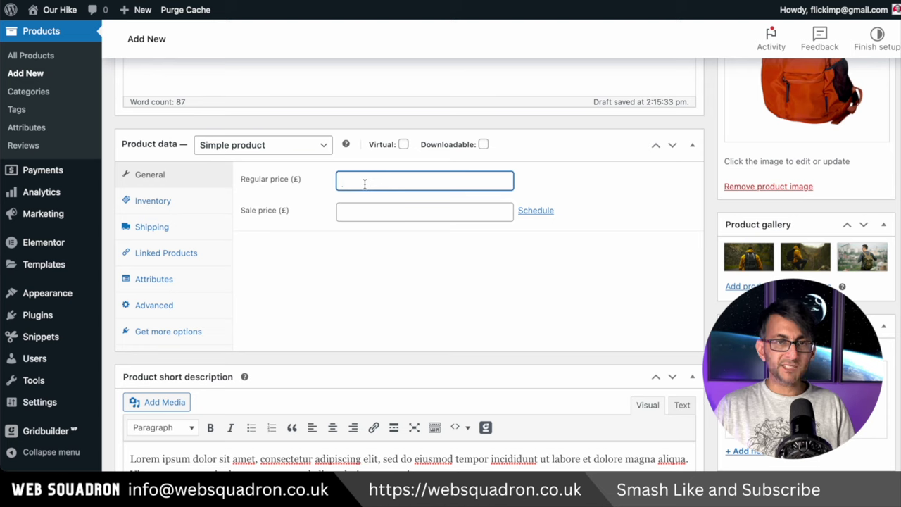
type("9.99")
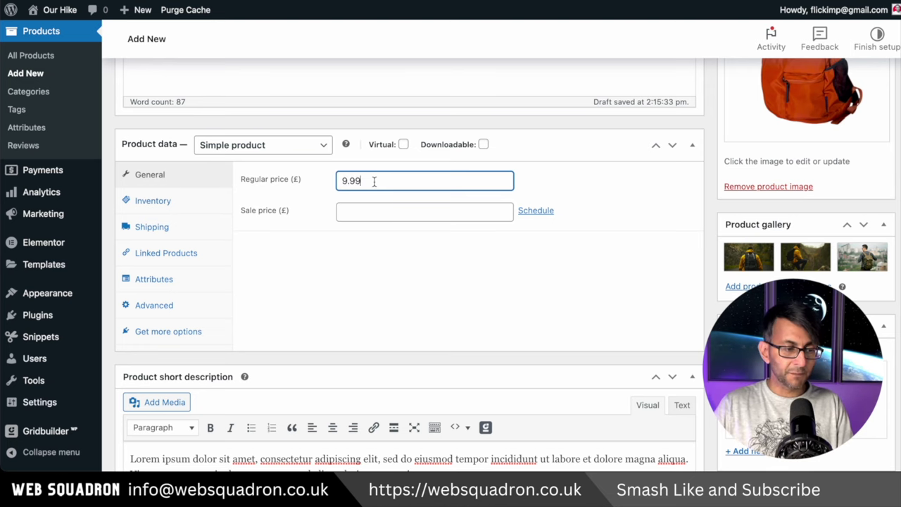
left_click_drag(373, 183, 278, 178)
type("14.99")
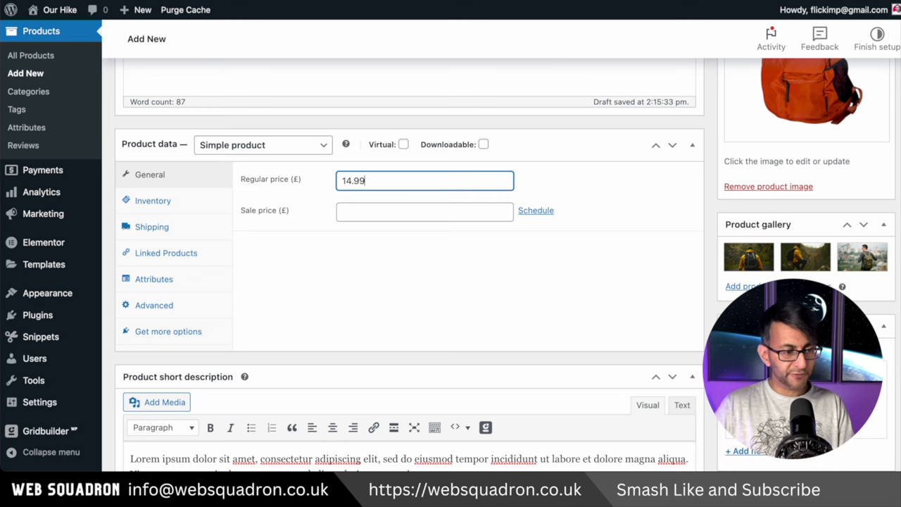
left_click(353, 211)
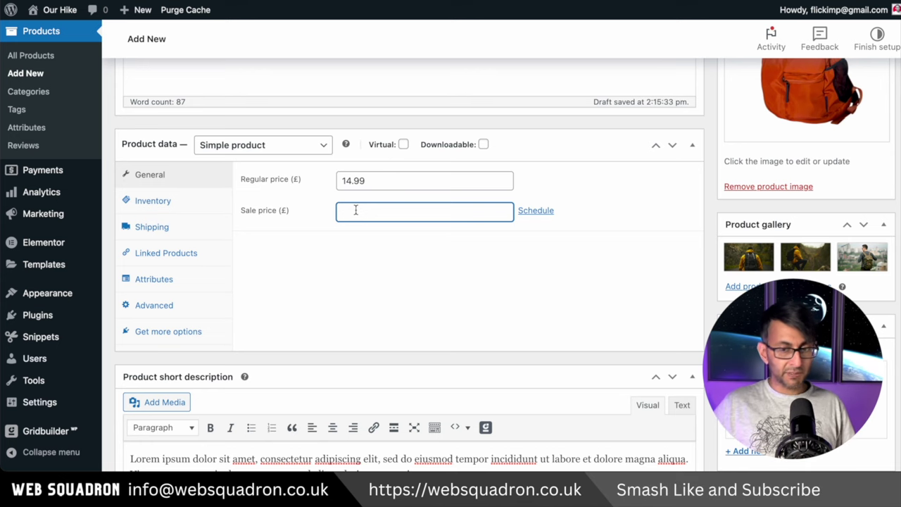
type("9.99")
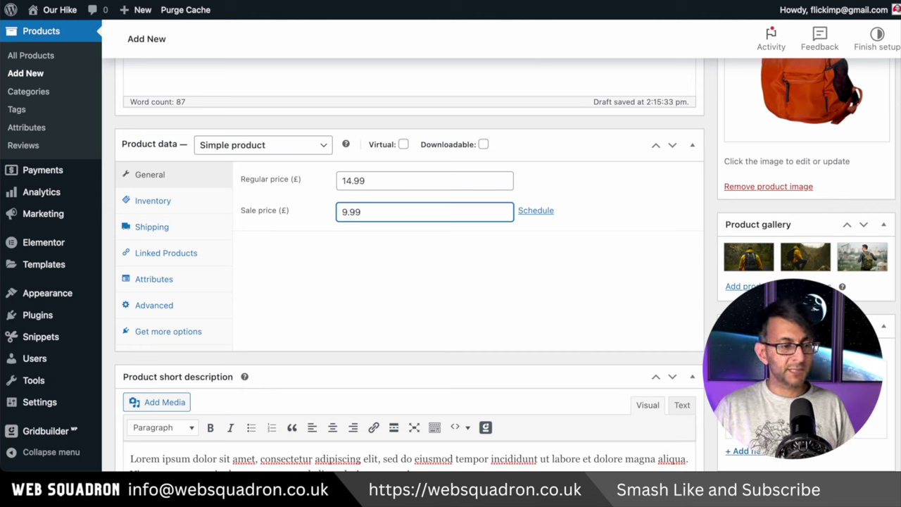
Step: Schedule the sale price from 2023-04-27 to 2023-05-31
left_click(545, 212)
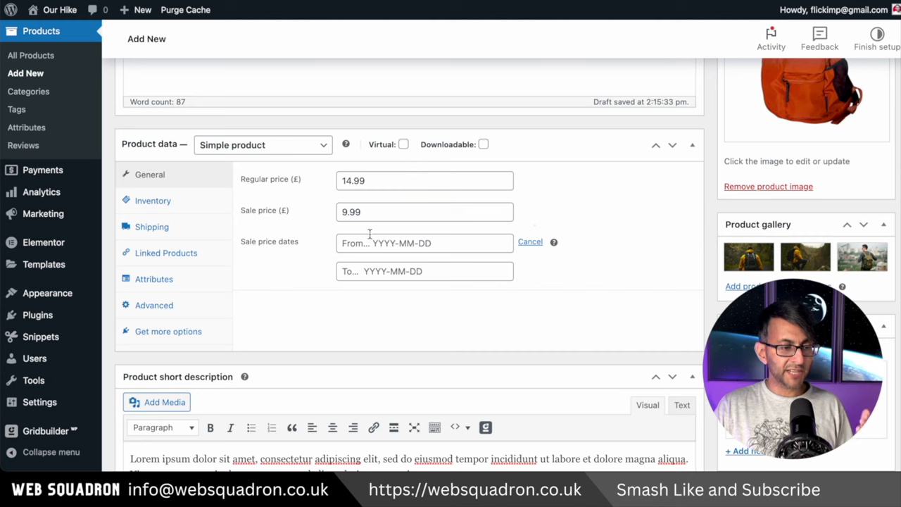
left_click(371, 240)
left_click(419, 378)
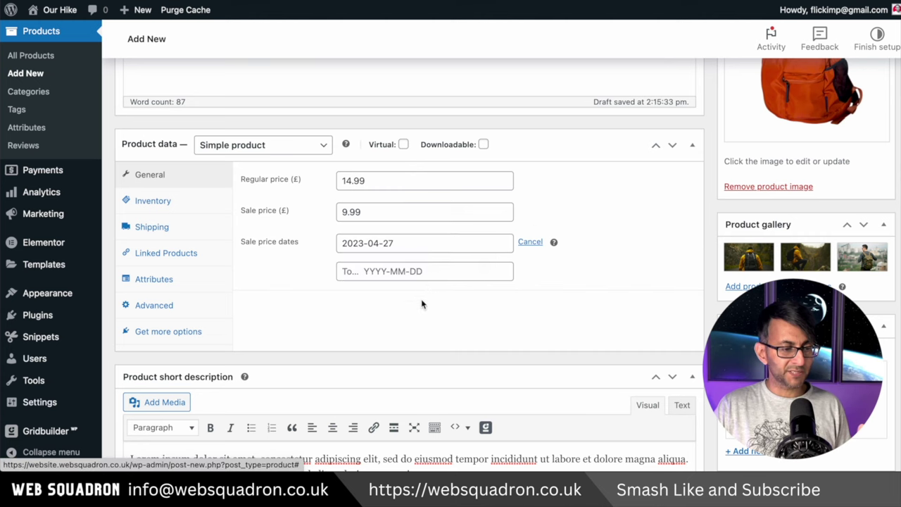
left_click(426, 271)
left_click(482, 293)
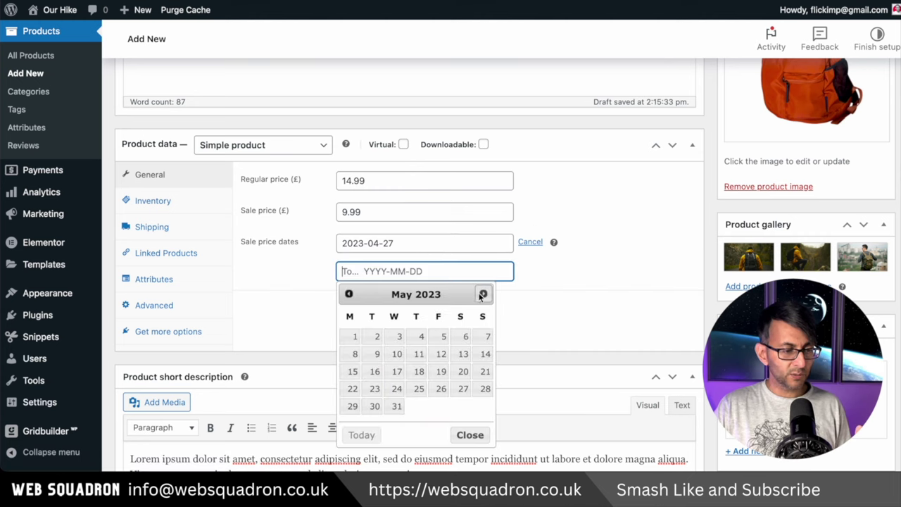
left_click(396, 406)
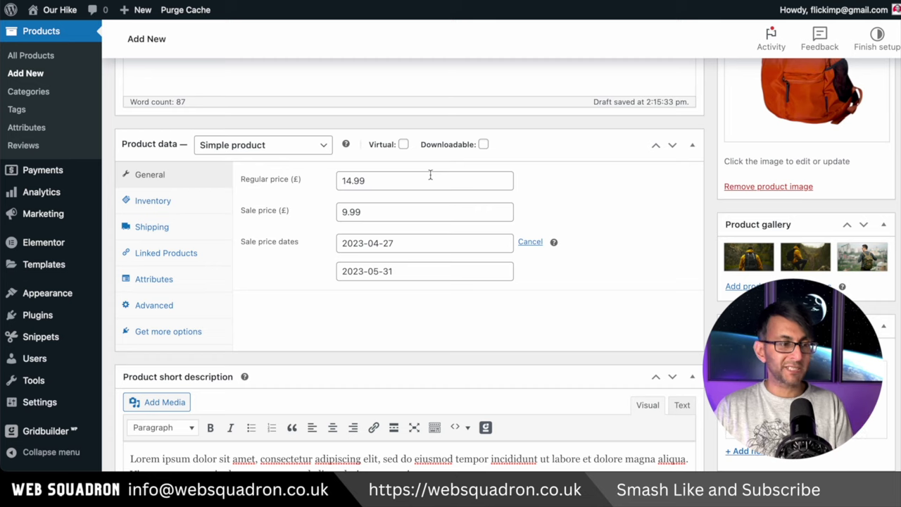
left_click(185, 202)
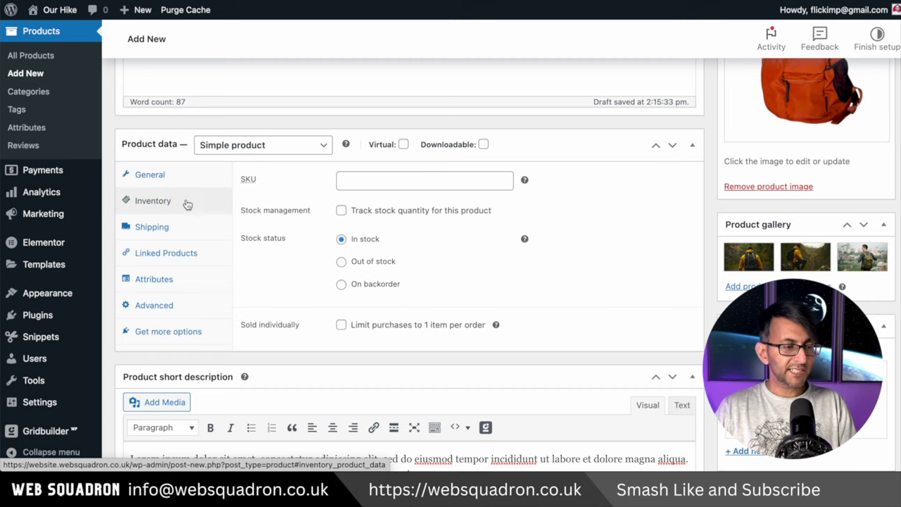
left_click(396, 179)
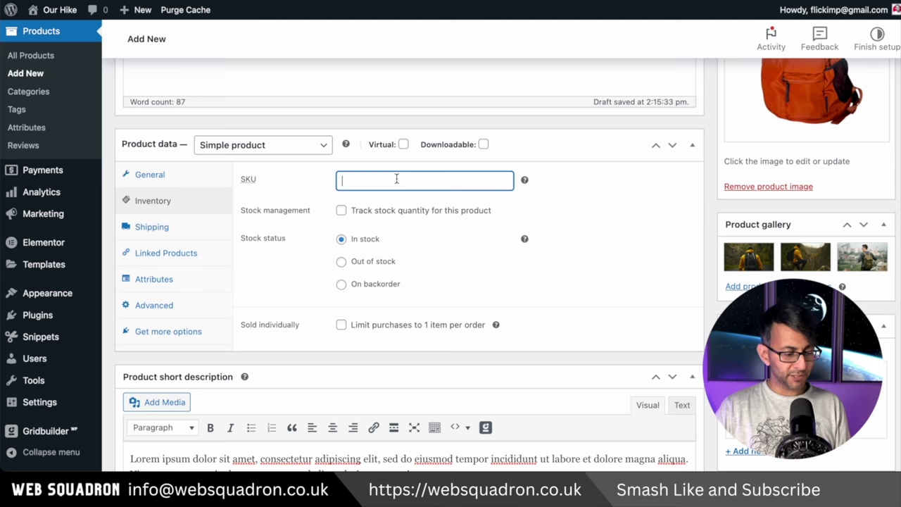
type("110101010101")
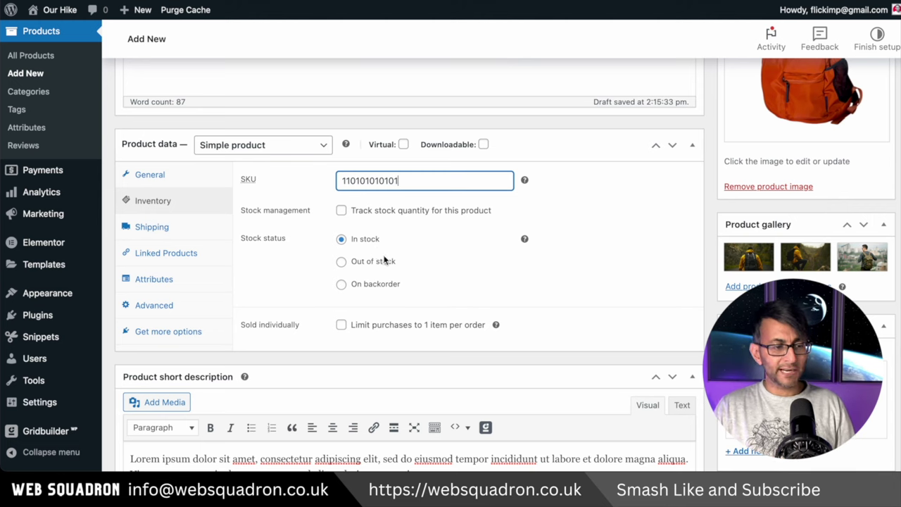
Step: Try the On backorder and Out of stock statuses, return to In stock, and toggle the one-item purchase limit on and off
left_click(381, 283)
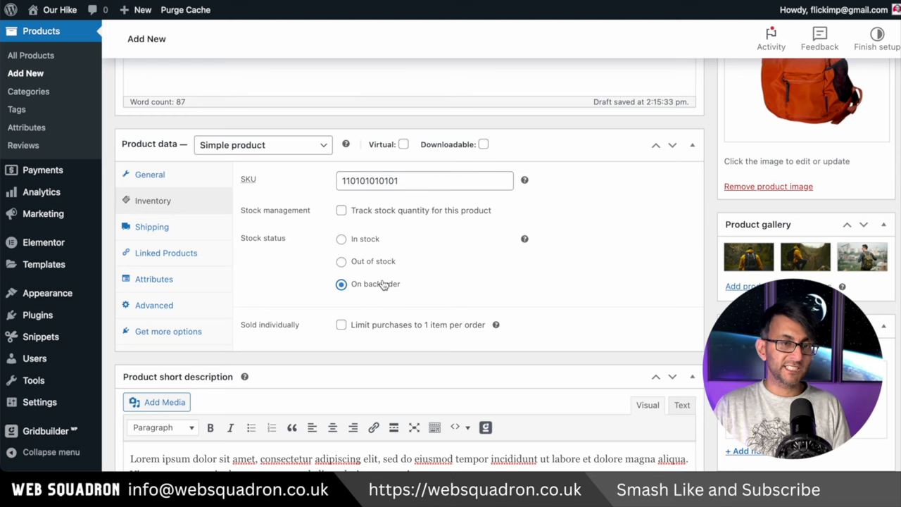
left_click(380, 265)
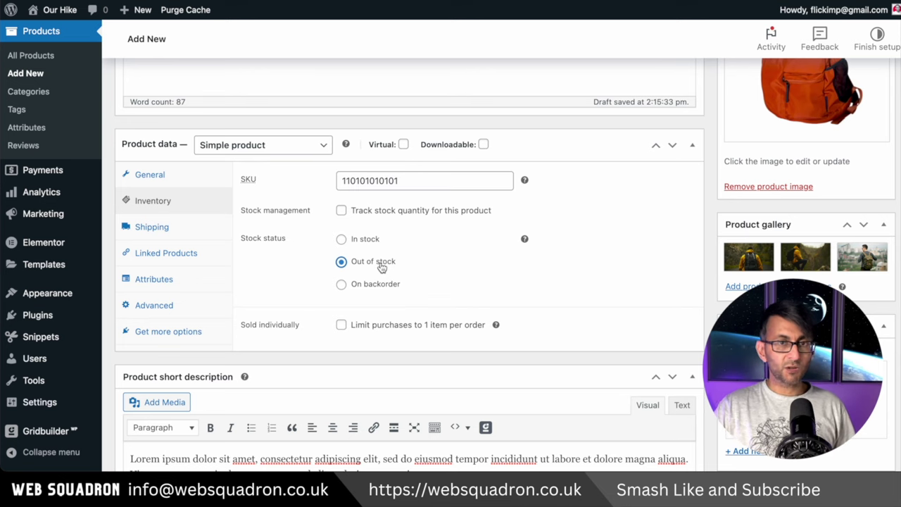
left_click(369, 285)
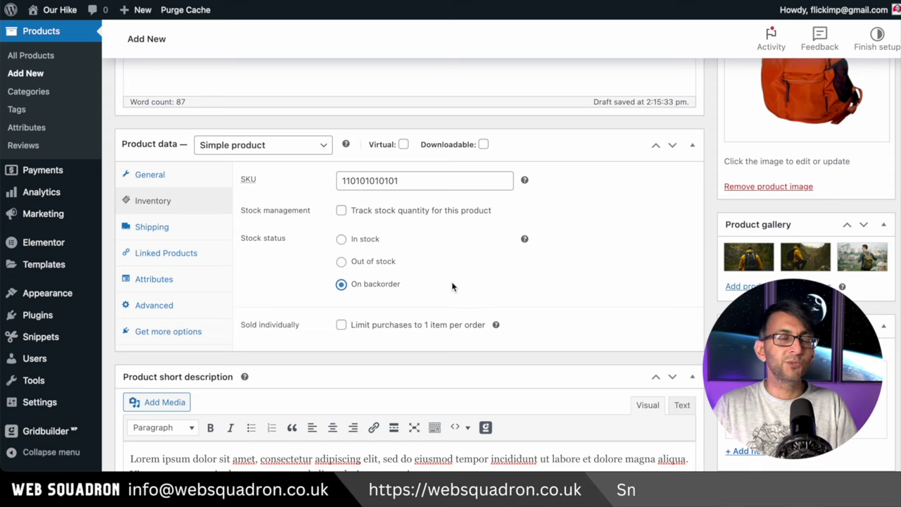
left_click(341, 238)
left_click(341, 326)
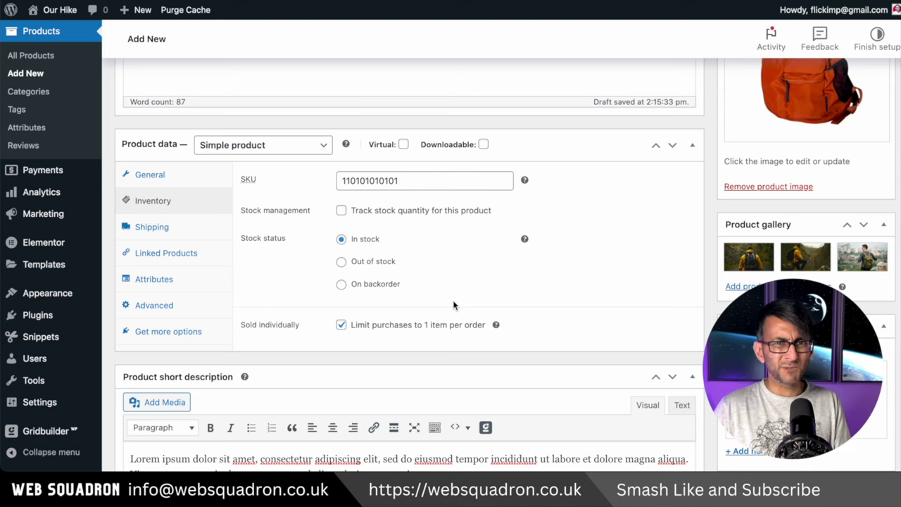
left_click(341, 324)
Step: Enable stock quantity tracking for the product with a stock quantity of 50 and a low stock threshold of 10
left_click(341, 212)
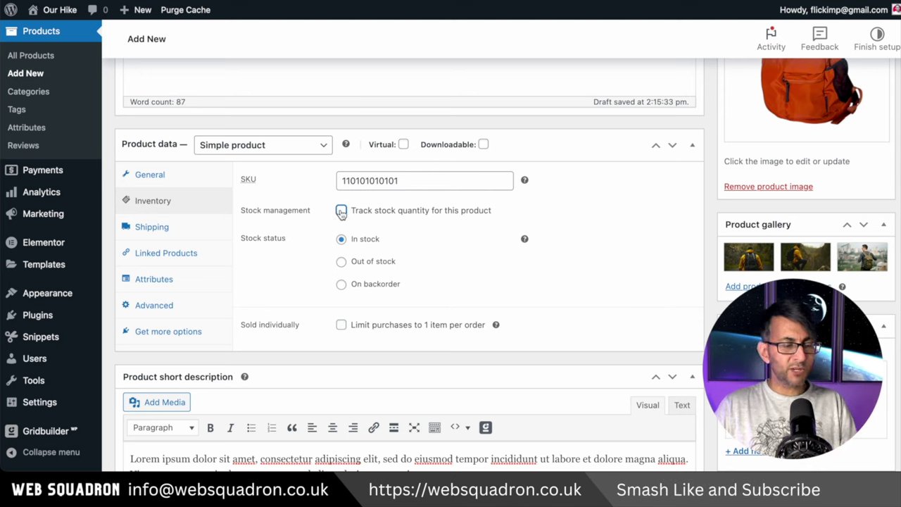
double_click(358, 239)
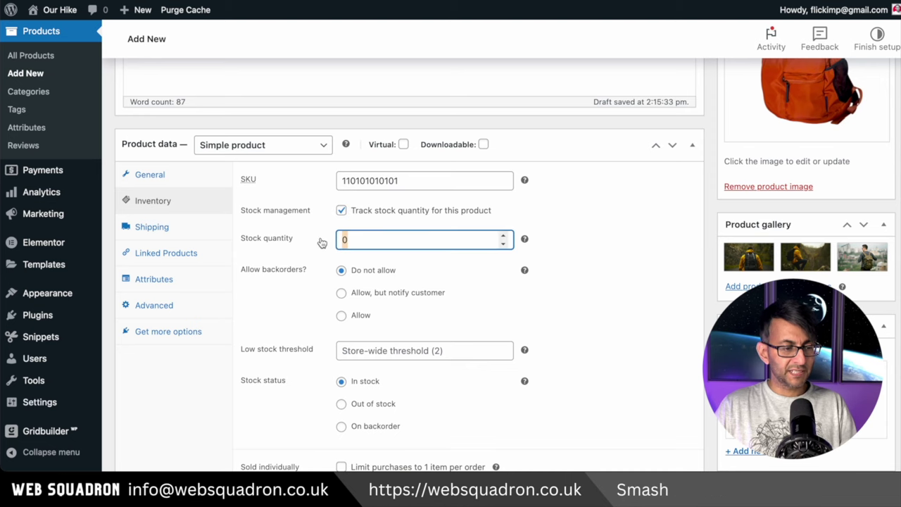
type("50")
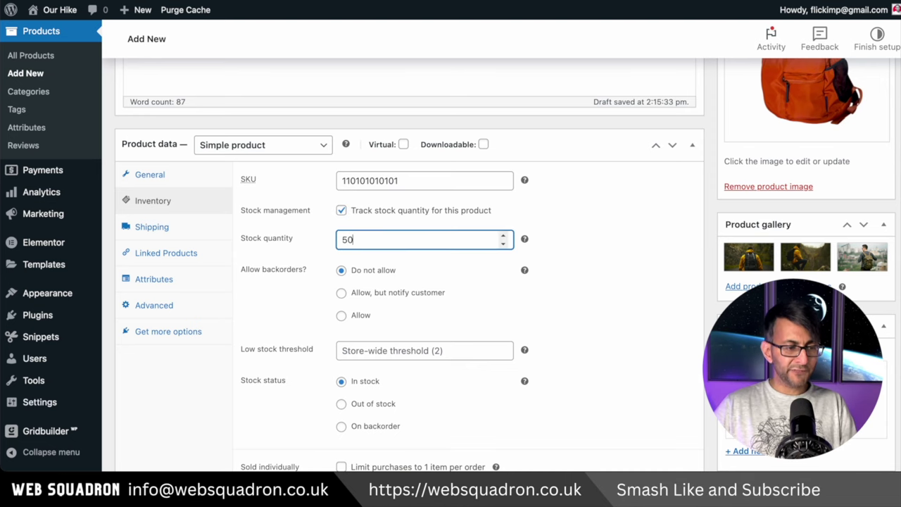
scroll(451, 295, "down", 1)
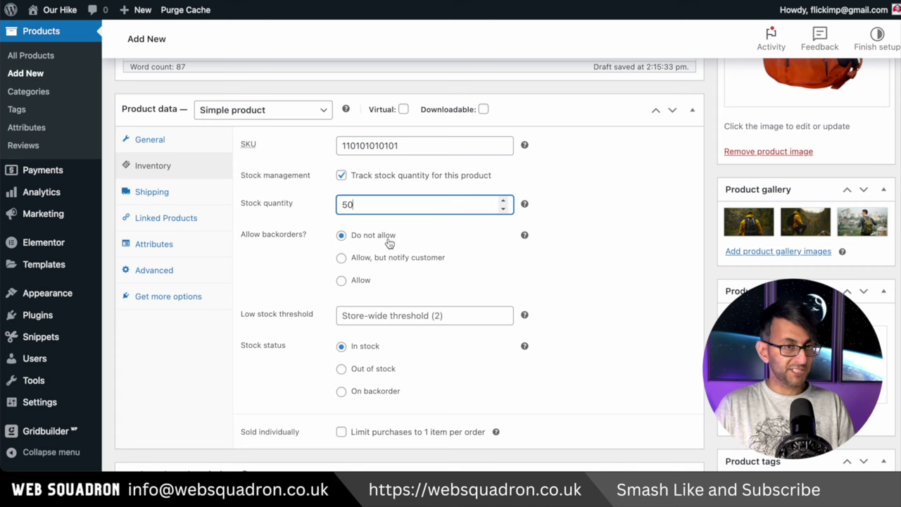
scroll(514, 271, "down", 1)
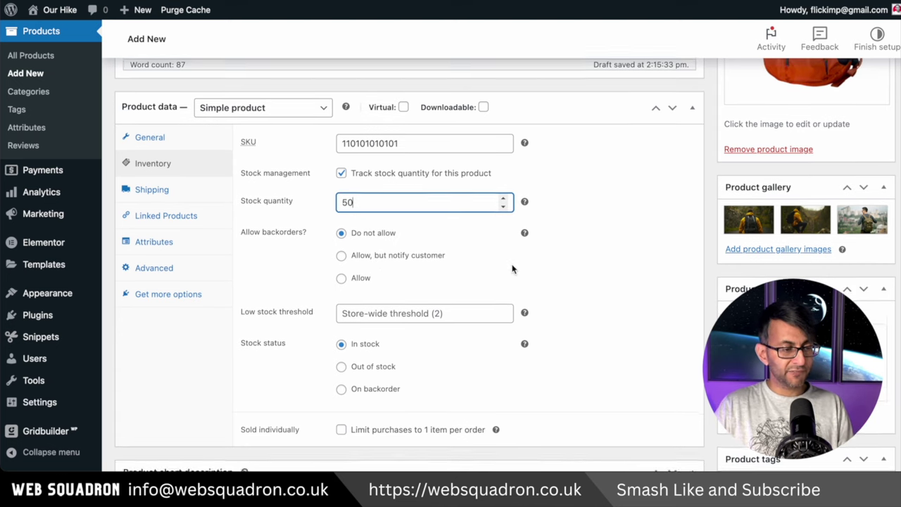
left_click(459, 275)
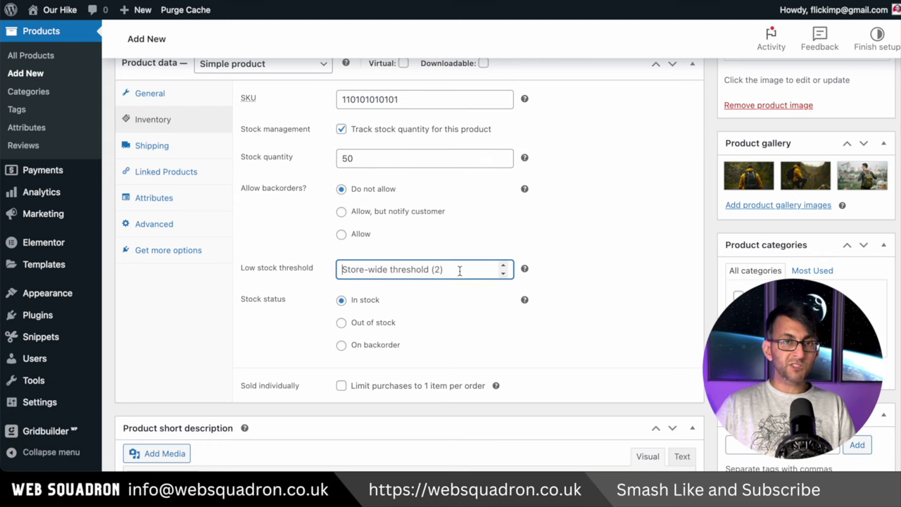
type("10")
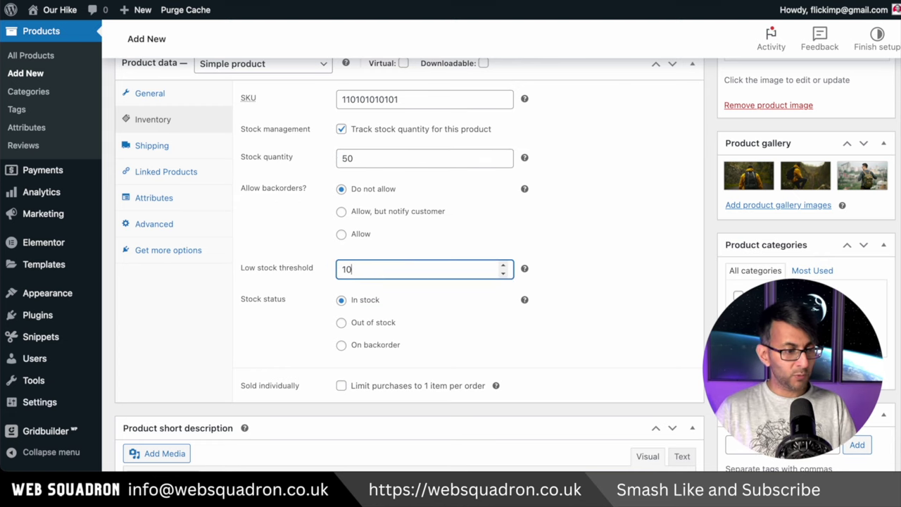
left_click(265, 231)
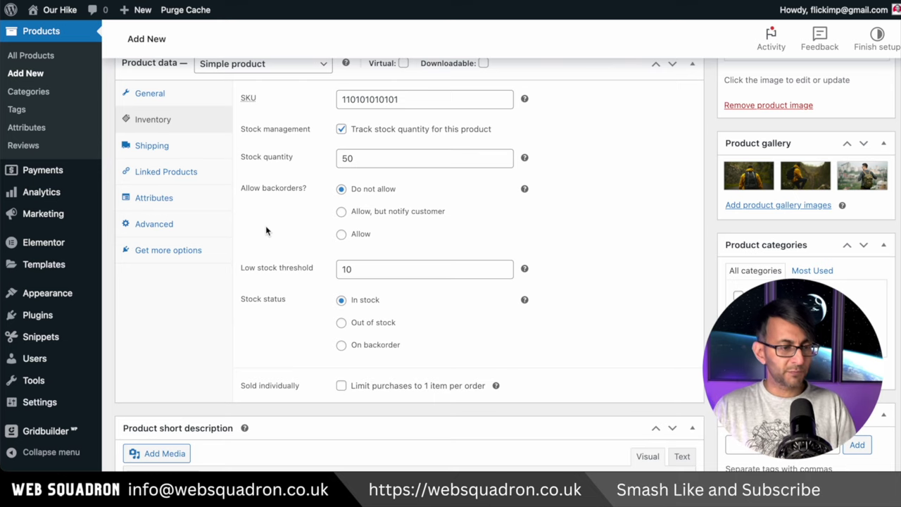
Step: Mark the product as Virtual and turn that option off again
scroll(553, 114, "up", 1)
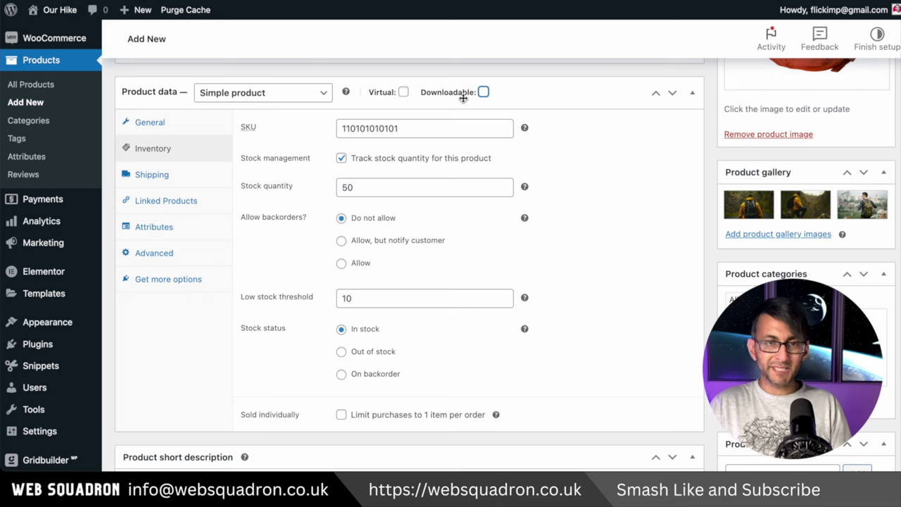
left_click(403, 92)
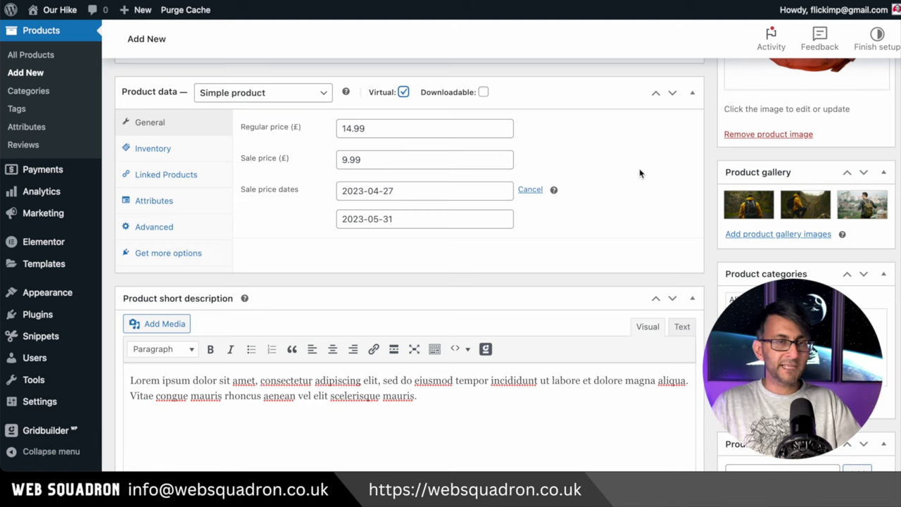
left_click(403, 92)
Step: Make the product Downloadable and add the media library file raleway-light-webfont.woff2 as a download named PDF Name
left_click(483, 92)
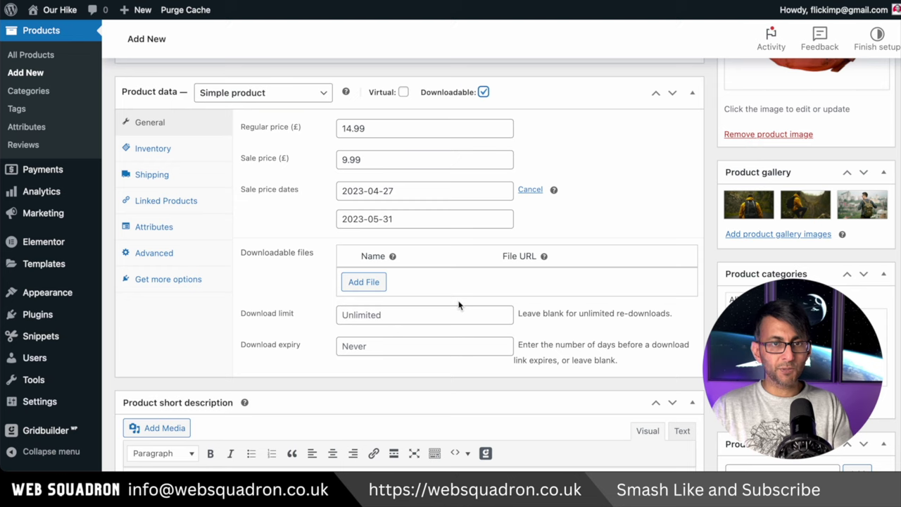
left_click(378, 284)
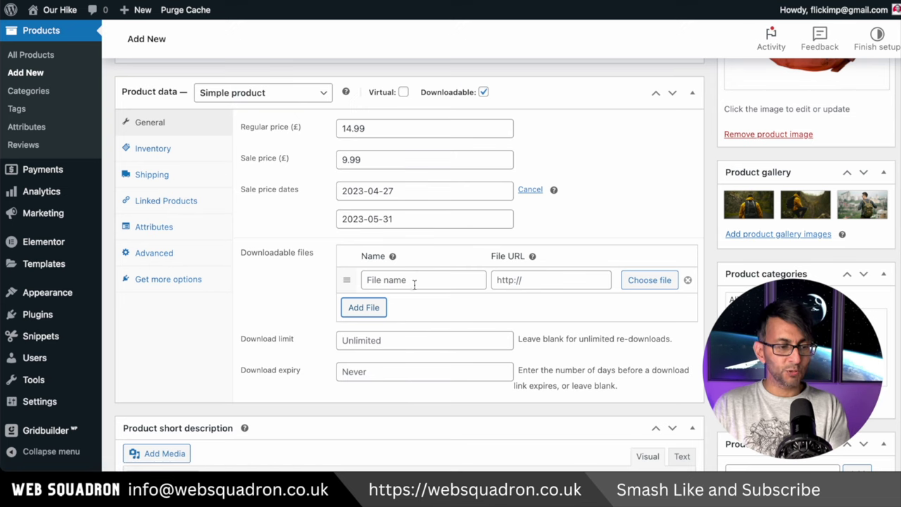
left_click(647, 281)
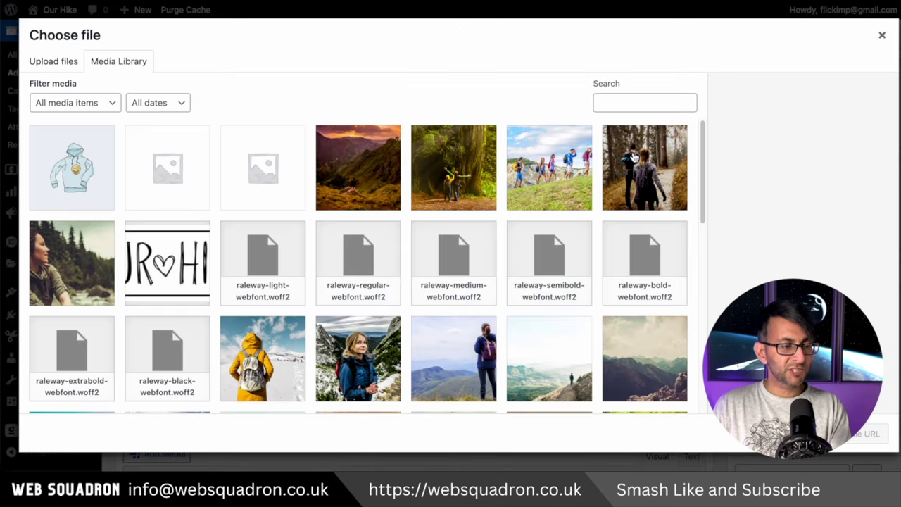
left_click(271, 261)
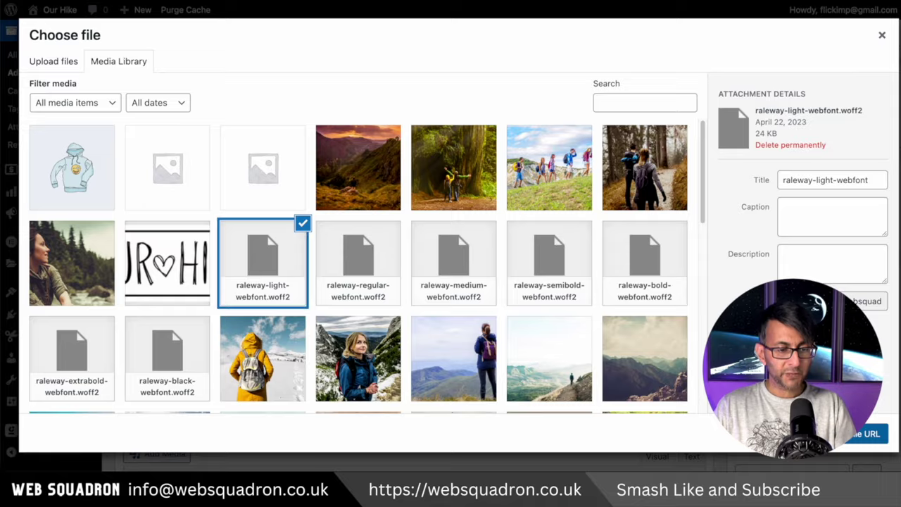
left_click(865, 434)
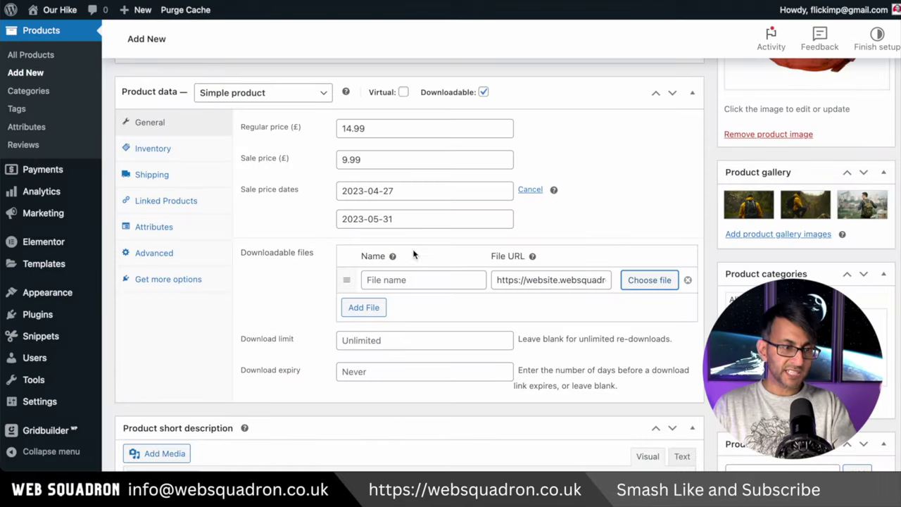
left_click(408, 278)
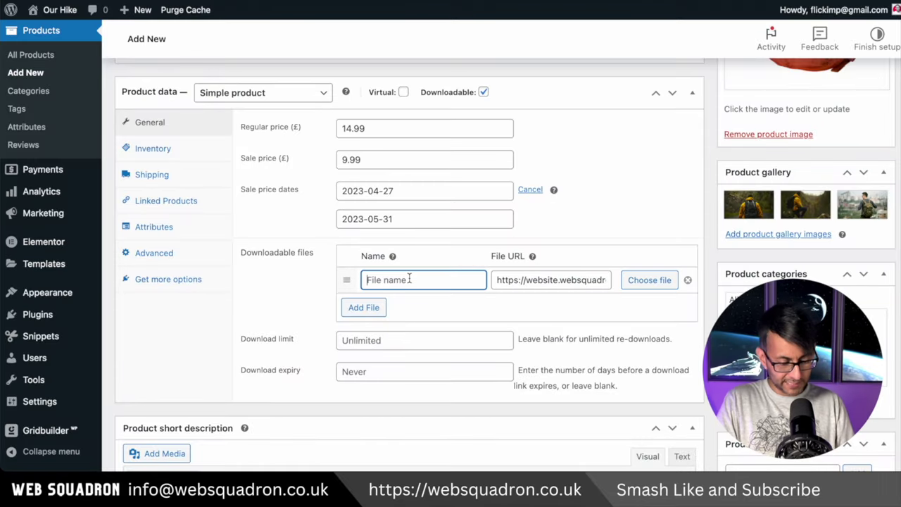
type("PDF Name")
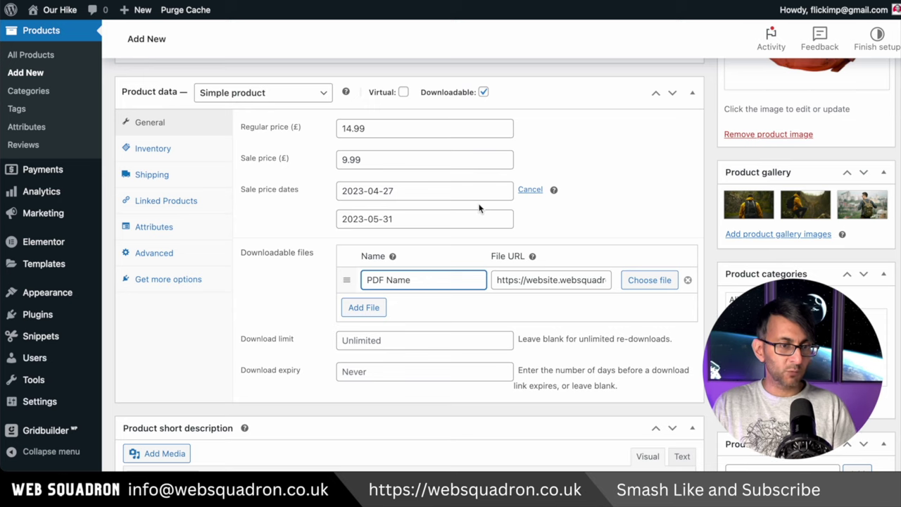
Step: Turn off the product's Downloadable option and open its shipping settings
left_click(483, 92)
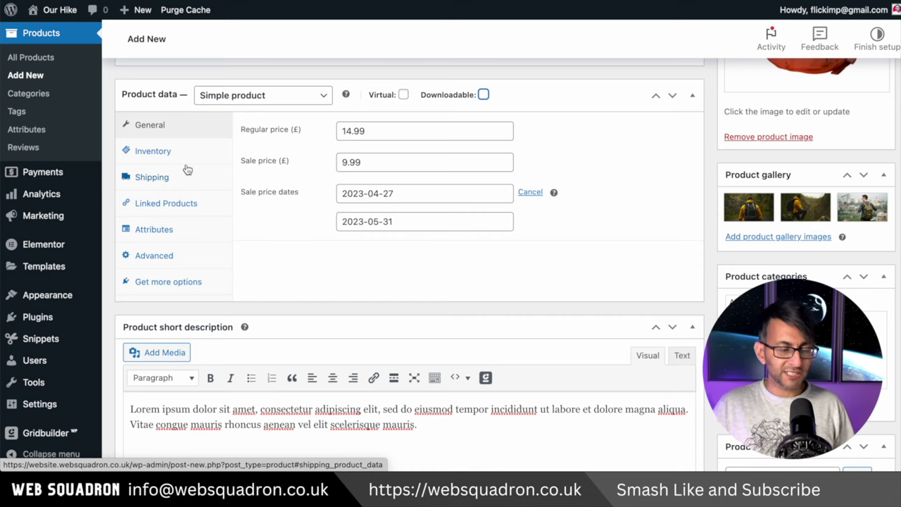
left_click(187, 169)
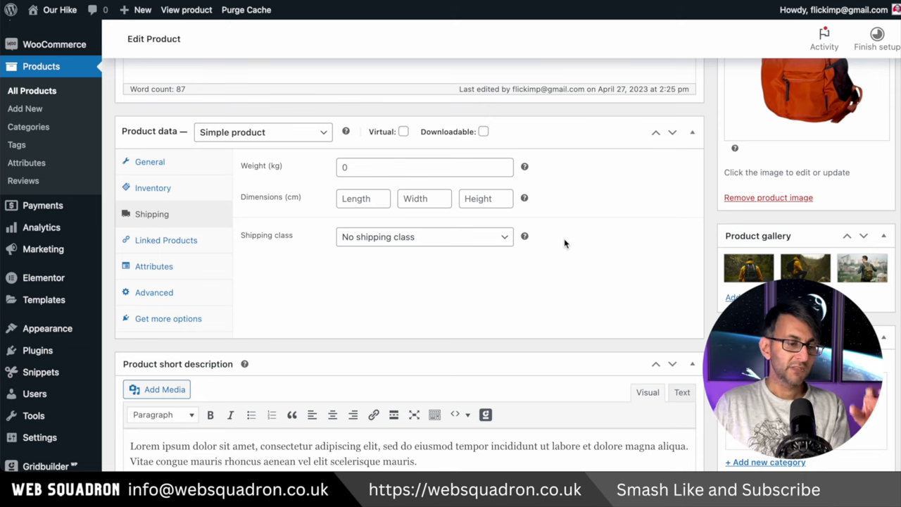
Step: Search for "back" among the products available as upsells in the linked products, and clear the search text
scroll(567, 250, "up", 1)
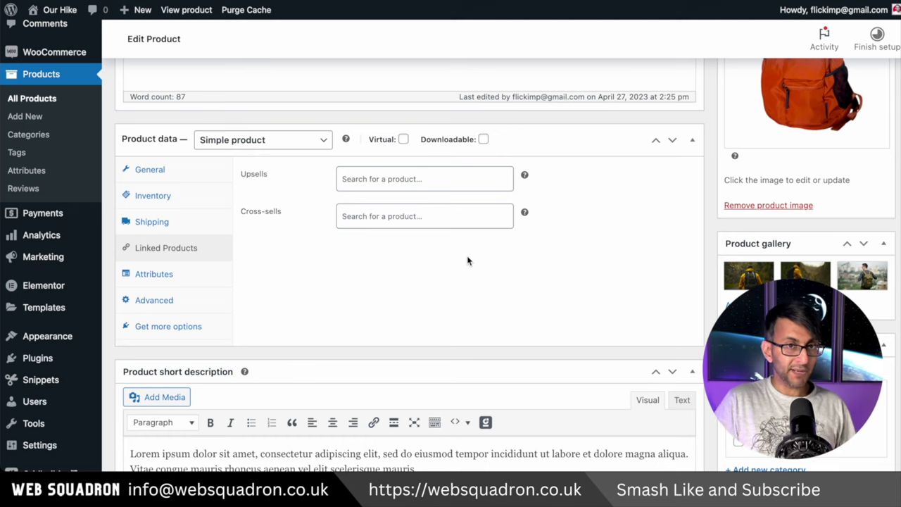
scroll(467, 261, "up", 6)
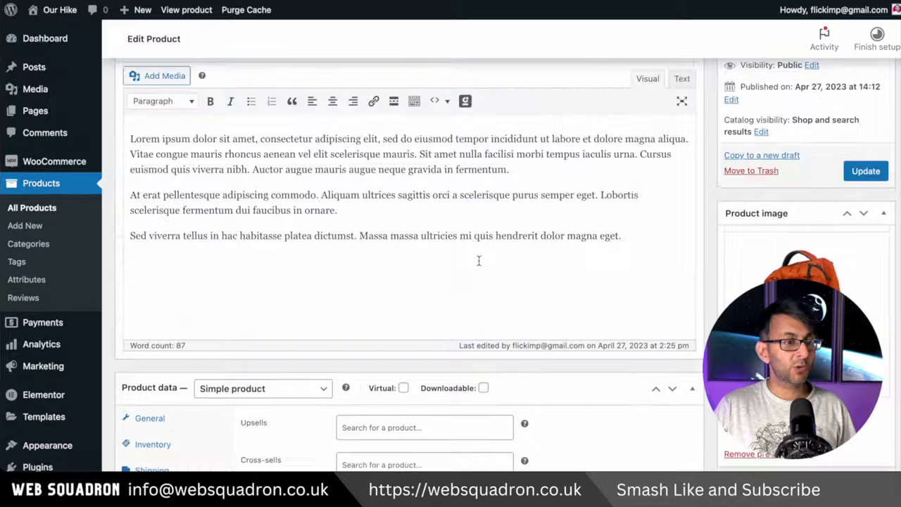
scroll(481, 272, "down", 7)
scroll(484, 285, "down", 1)
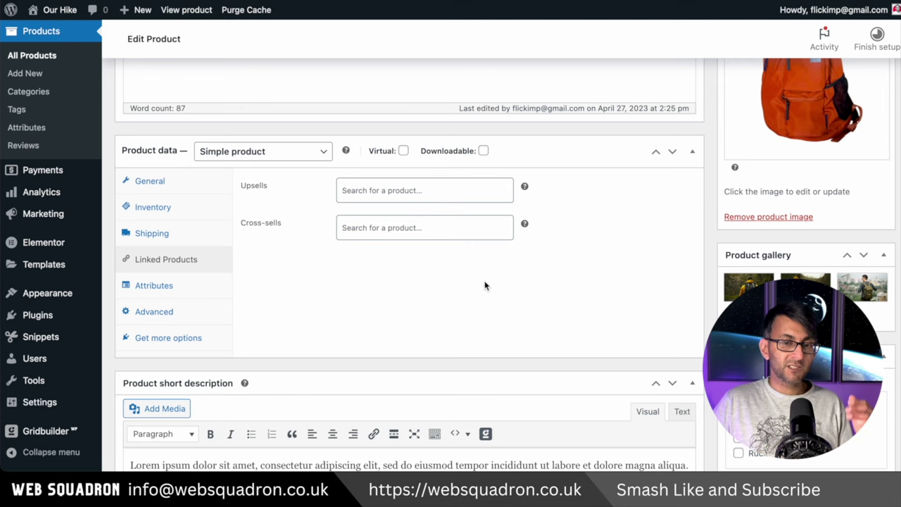
left_click(417, 192)
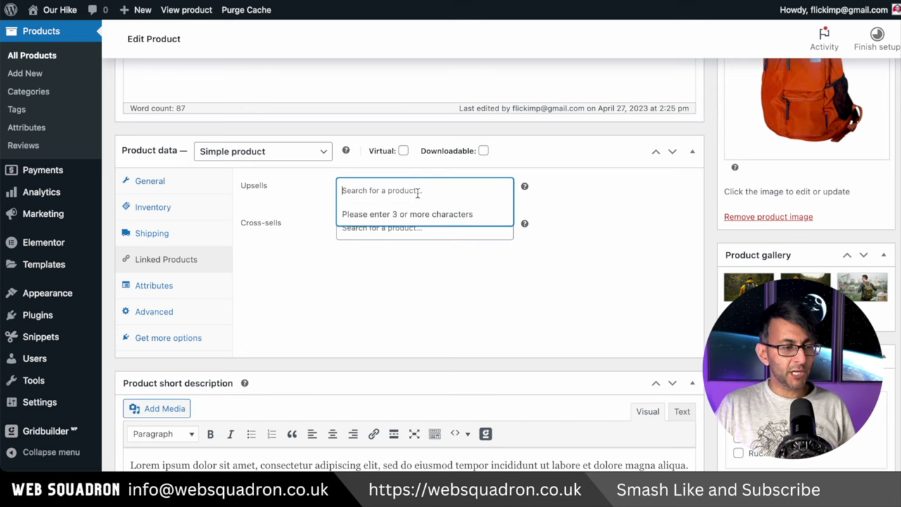
type("back")
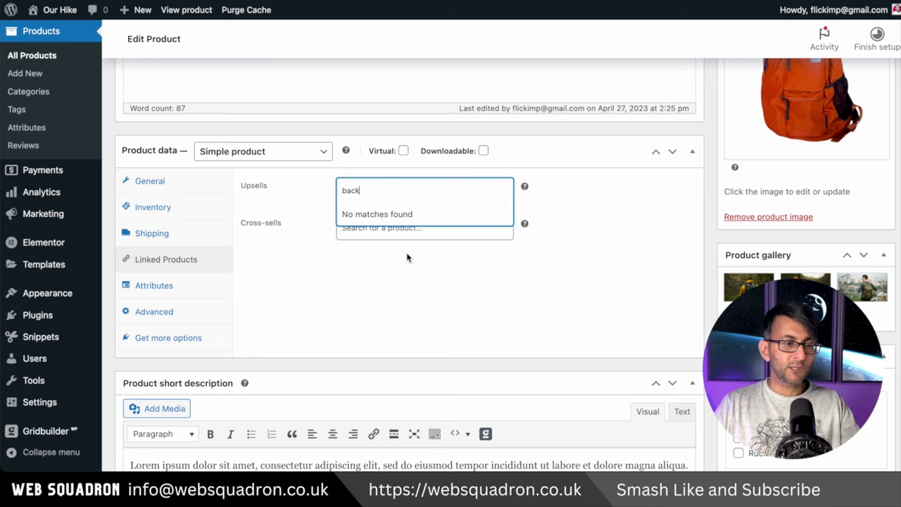
key("BackSpace")
key("BackSpace")
Step: Try the Colour choice in the product's attributes, return to Custom product attribute and remove the empty custom attribute
left_click(178, 284)
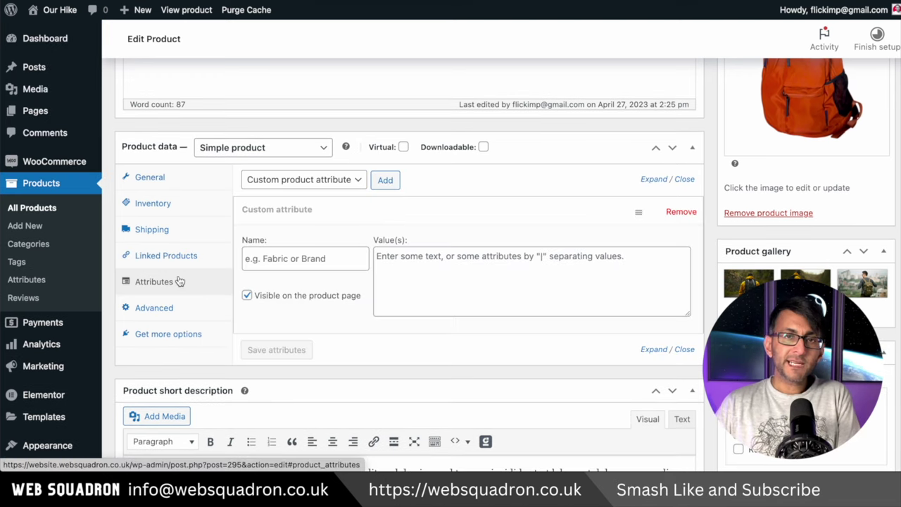
left_click(329, 181)
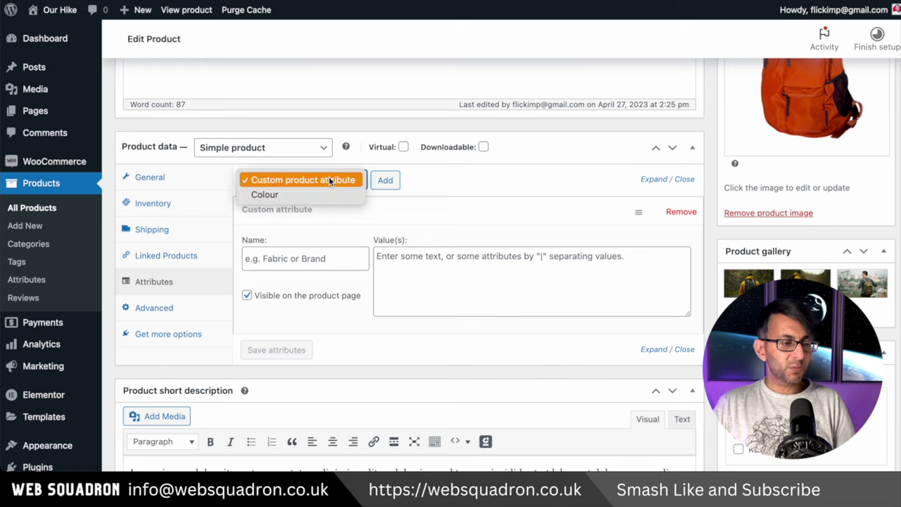
left_click(345, 193)
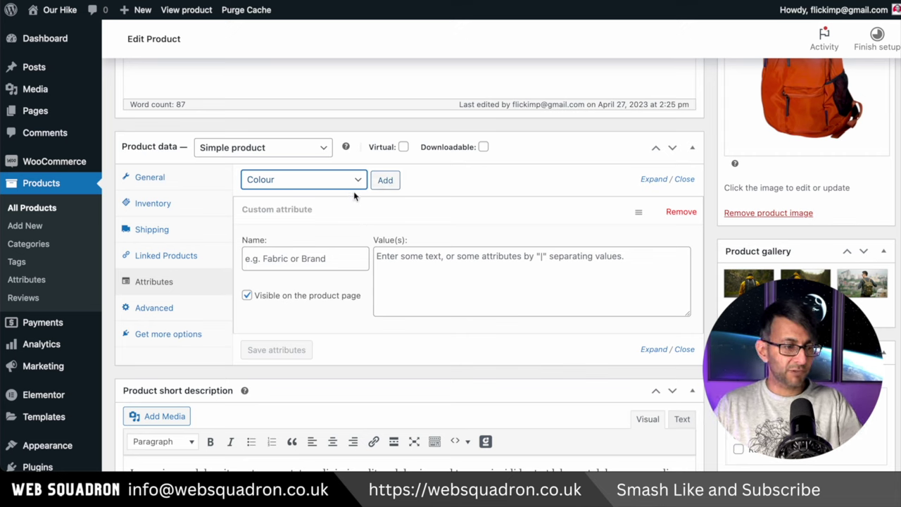
left_click(360, 181)
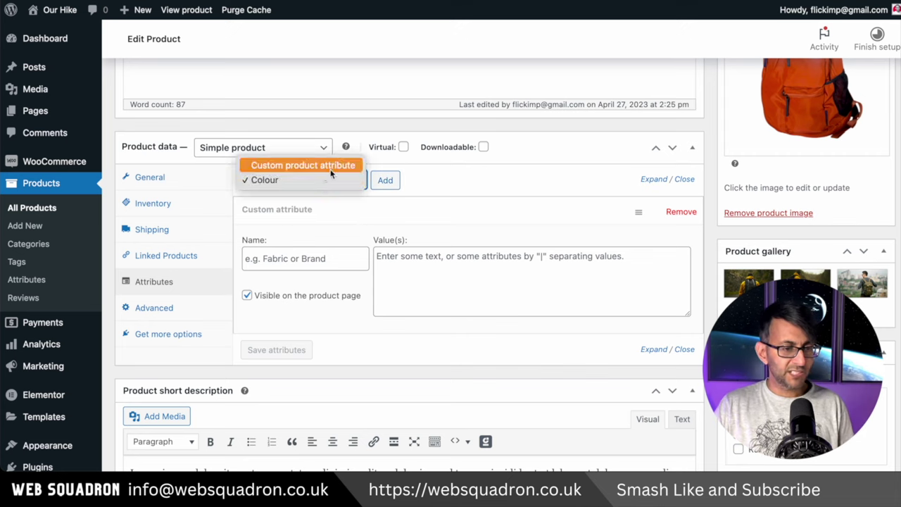
left_click(322, 168)
left_click(677, 213)
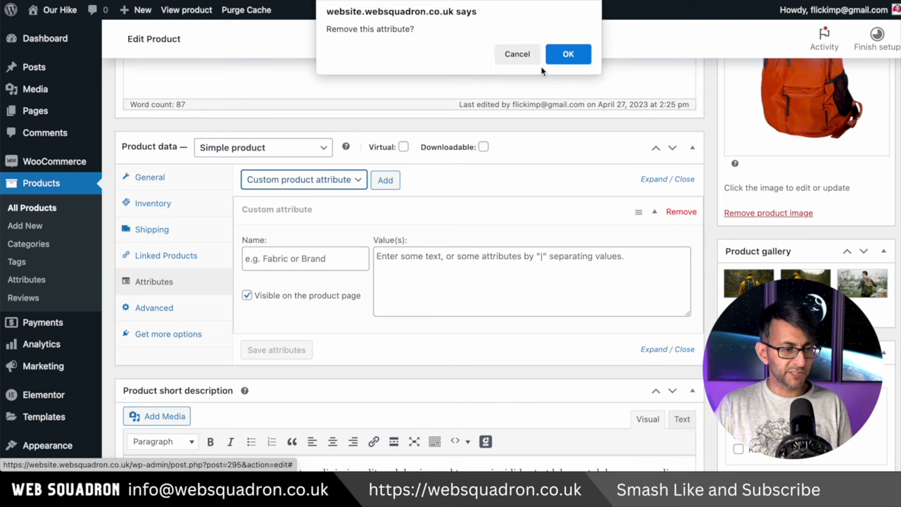
left_click(569, 52)
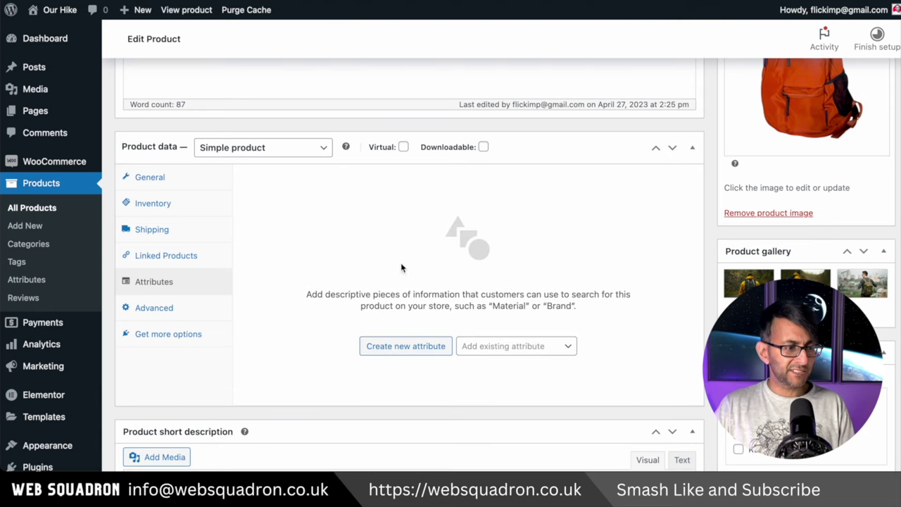
Step: Review the advanced purchase note and menu order settings and update the Rugged Backpack product
left_click(203, 309)
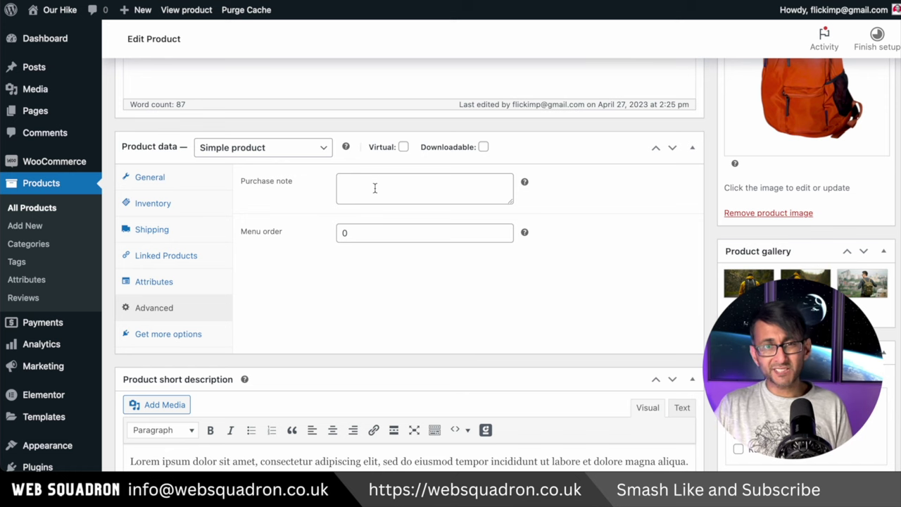
scroll(408, 267, "up", 5)
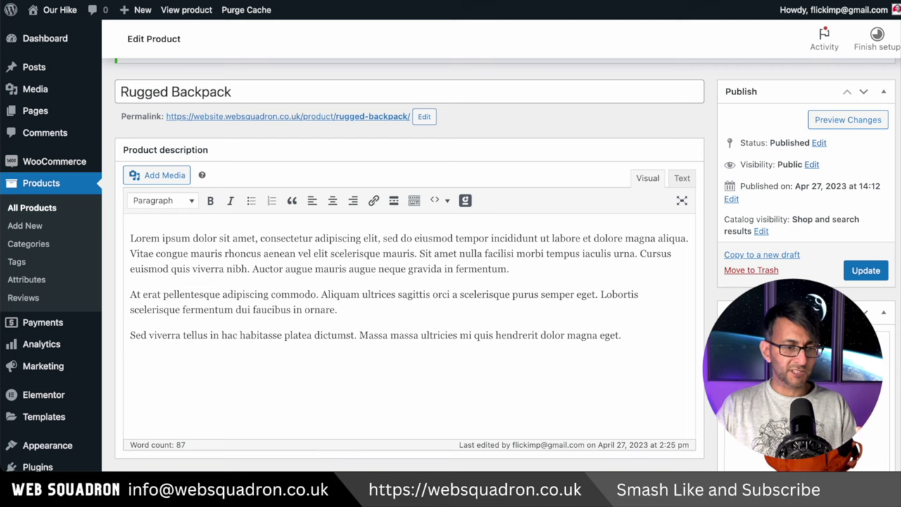
left_click(867, 271)
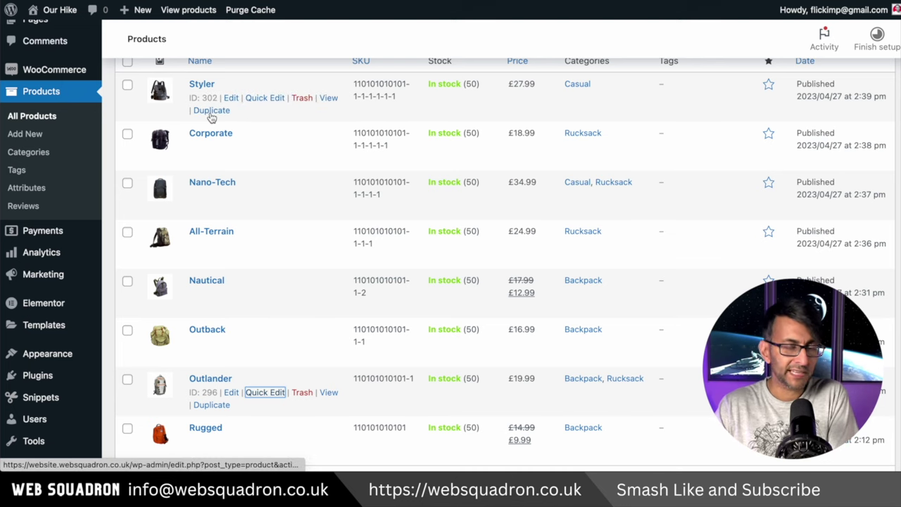
Step: Duplicate the Styler product and rename the copy as Roamer
left_click(210, 113)
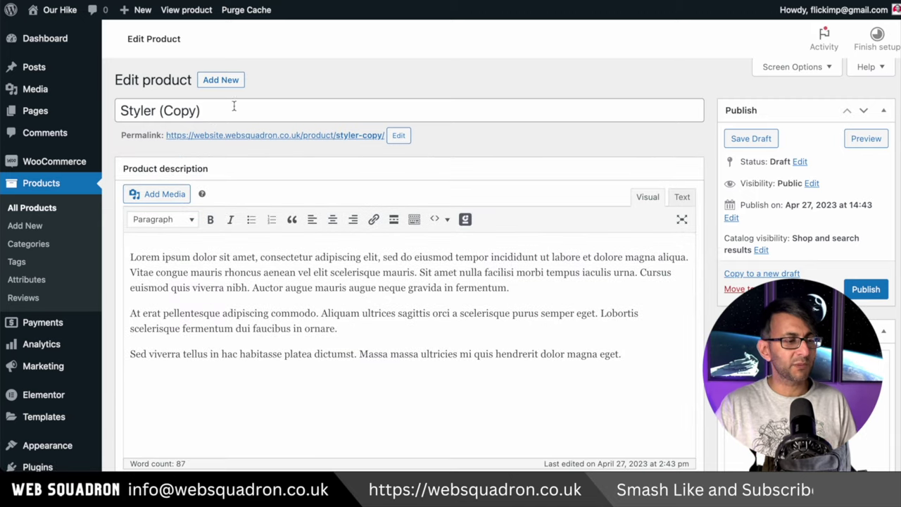
triple_click(244, 106)
type("Roamer")
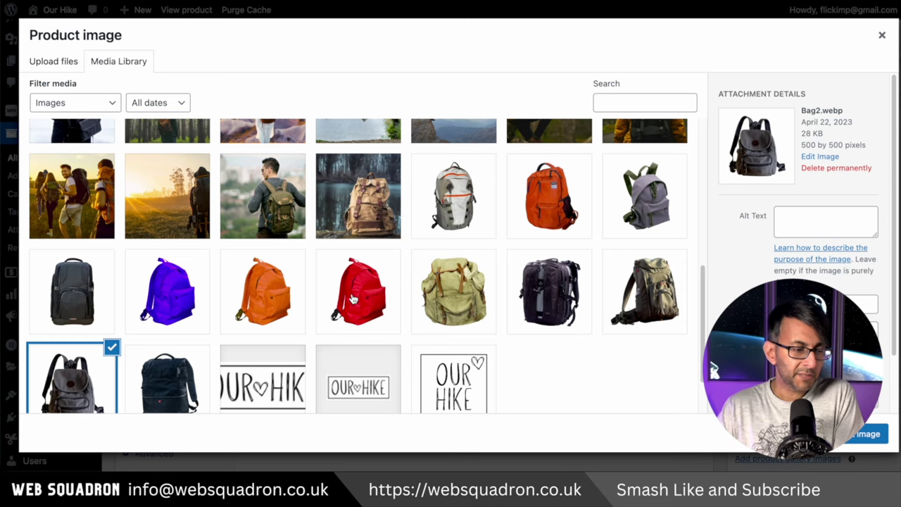
Step: Set the Roamer product image to Bag6-red.webp from the media library and remove the product gallery images
left_click(358, 291)
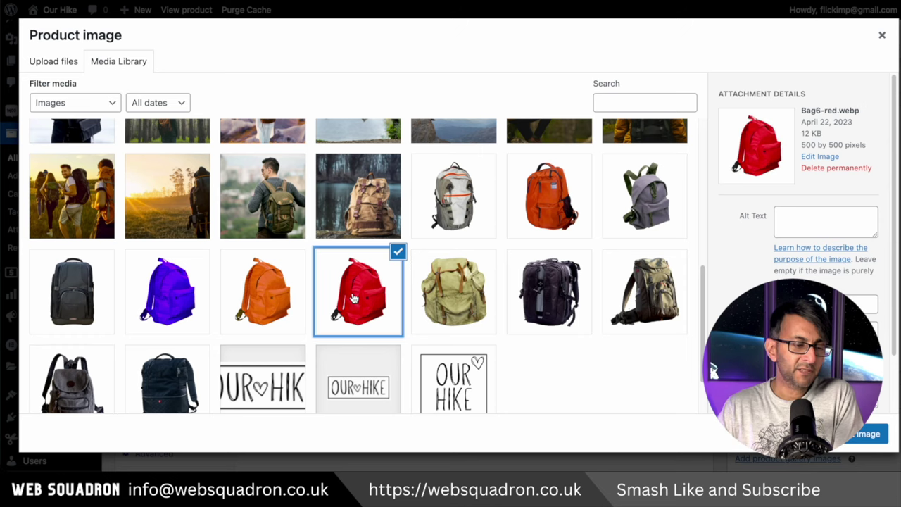
left_click(864, 434)
left_click(772, 198)
left_click(772, 198)
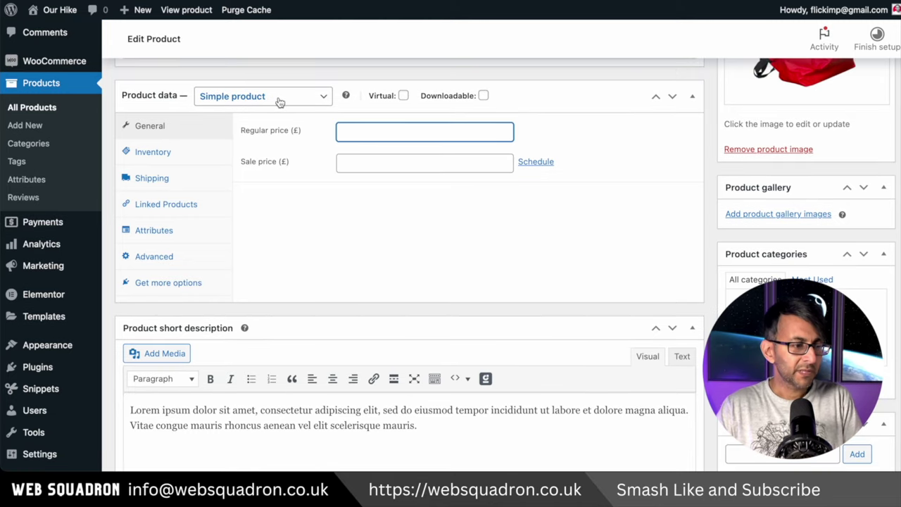
Step: Make Roamer a Variable product, with stock quantity tracking turned off and the SKU cleared
left_click(285, 98)
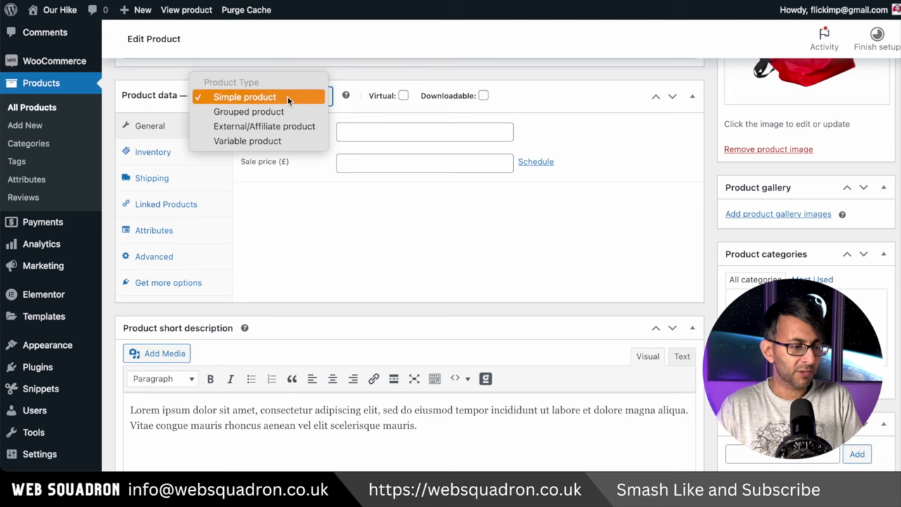
left_click(284, 142)
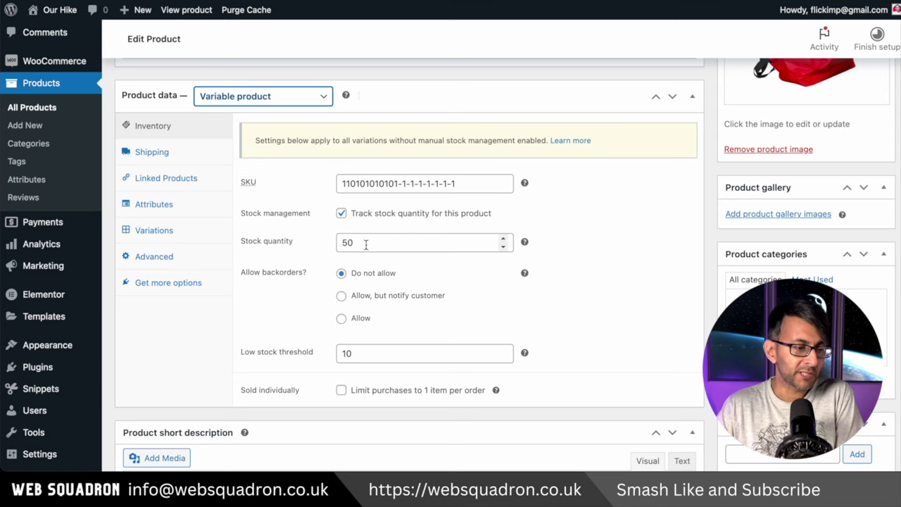
left_click(342, 214)
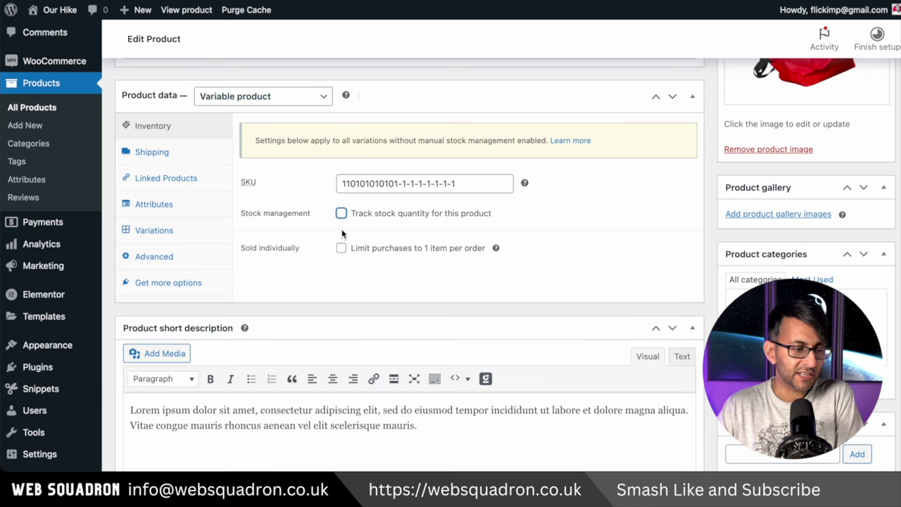
left_click_drag(487, 183, 295, 185)
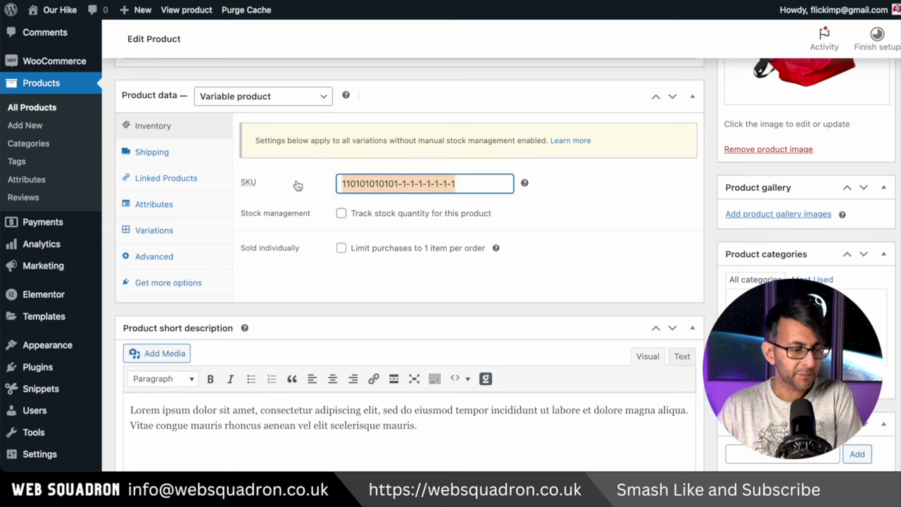
key("BackSpace")
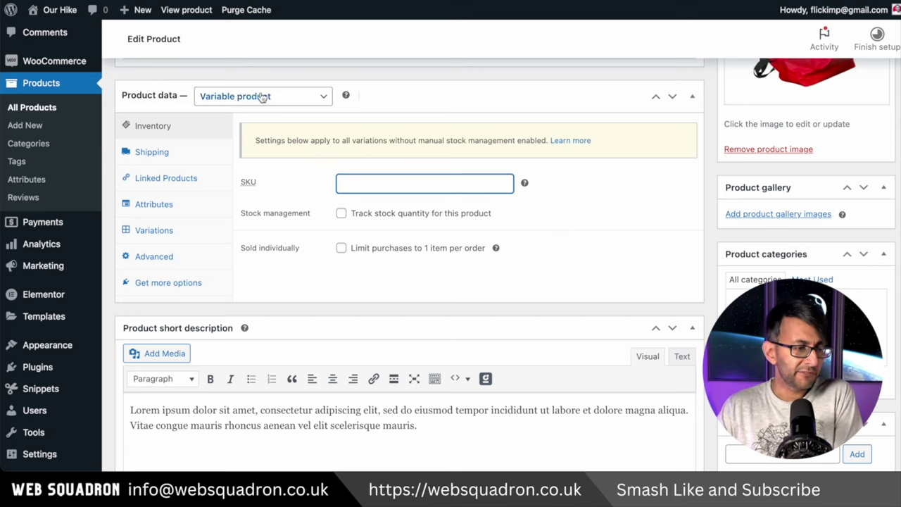
Step: Switch the product type to Simple product and back to Variable product to compare their settings
left_click(303, 100)
left_click(265, 55)
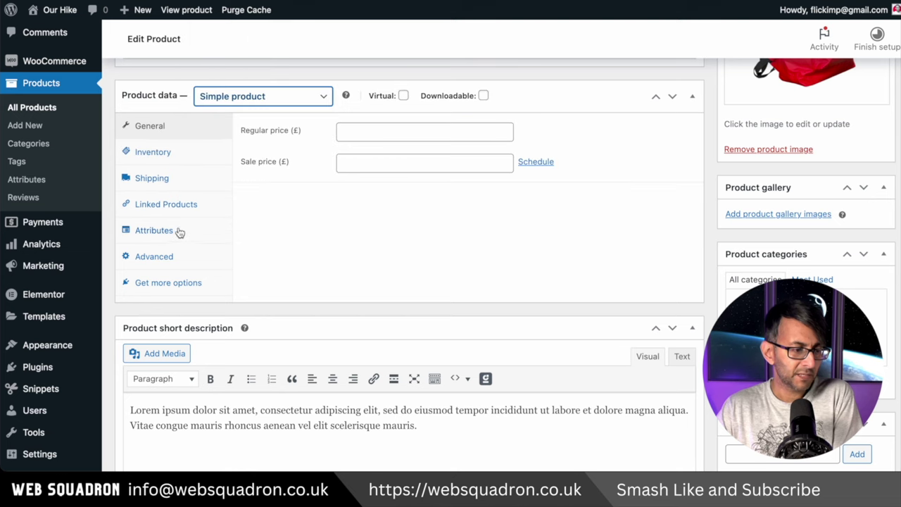
left_click(284, 96)
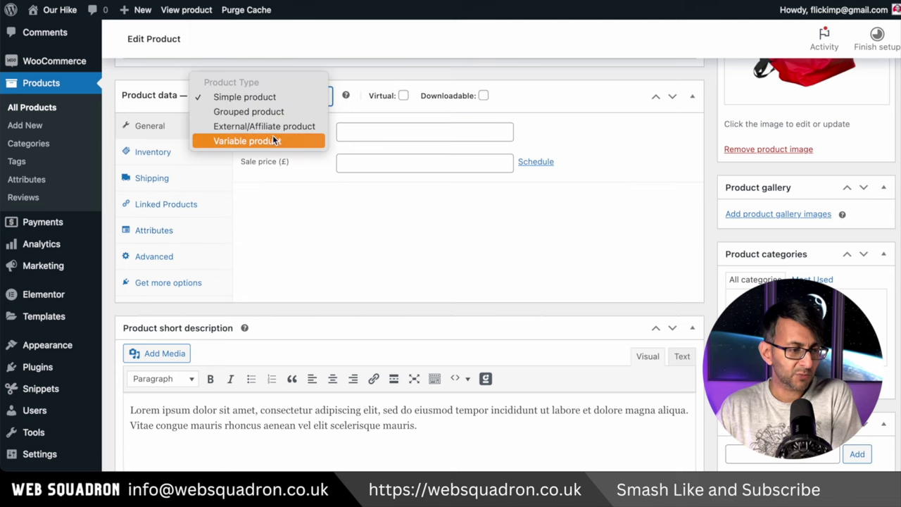
left_click(273, 138)
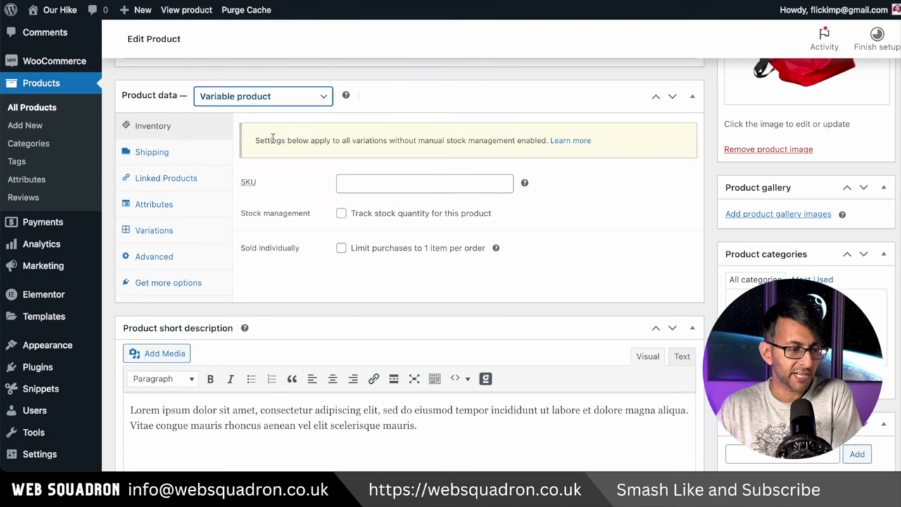
Step: Add the existing Colour attribute to the Roamer product
left_click(155, 204)
left_click(407, 295)
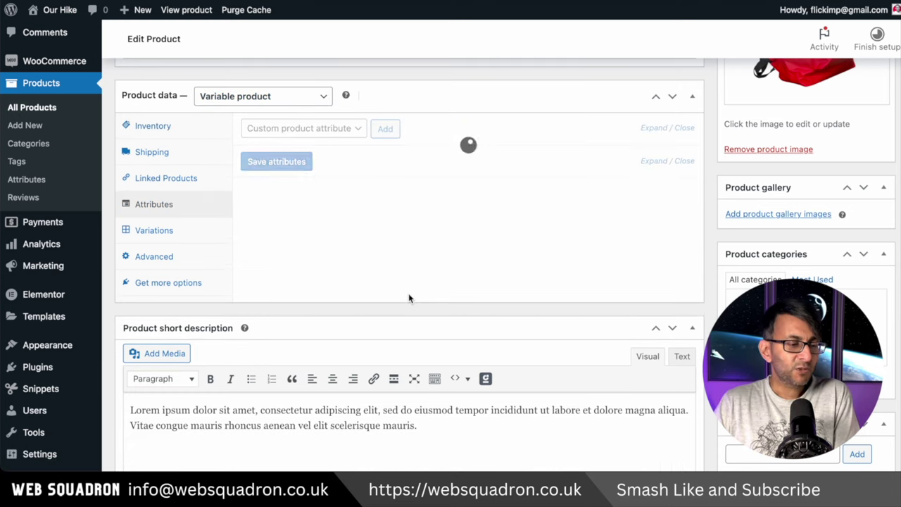
left_click(365, 134)
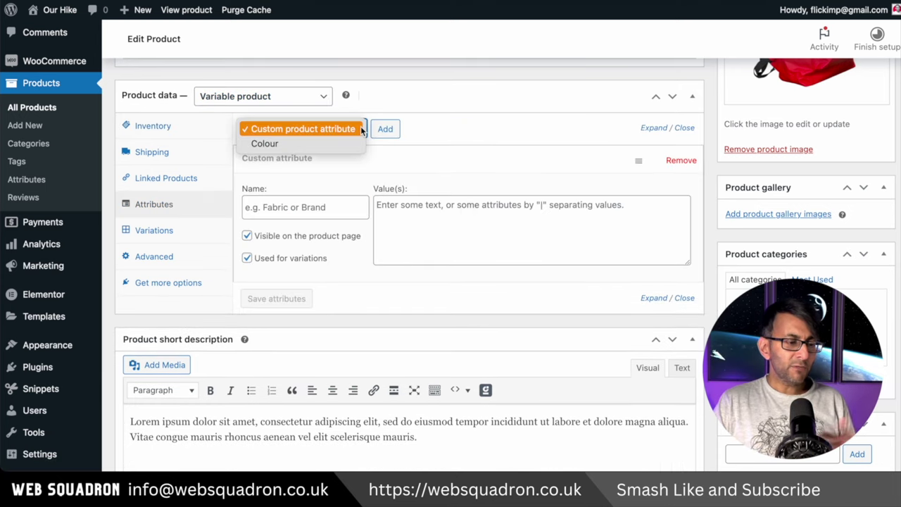
left_click(330, 143)
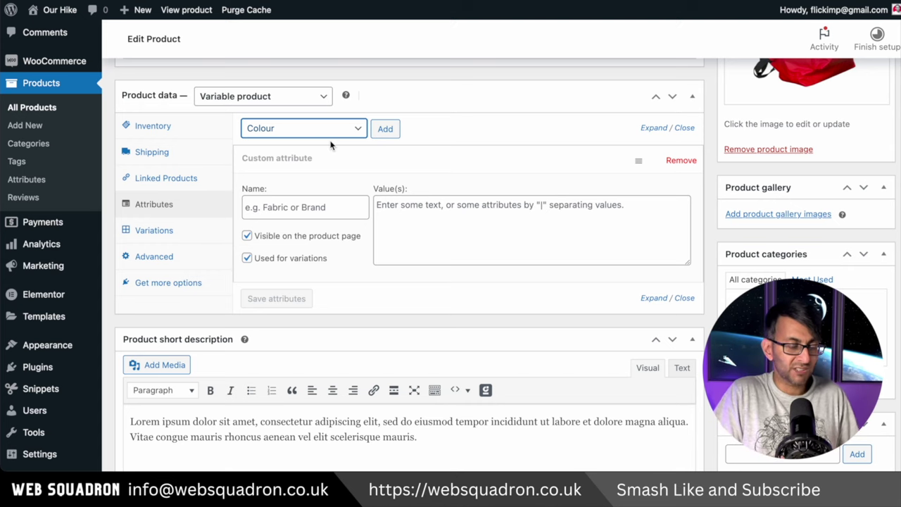
left_click(385, 128)
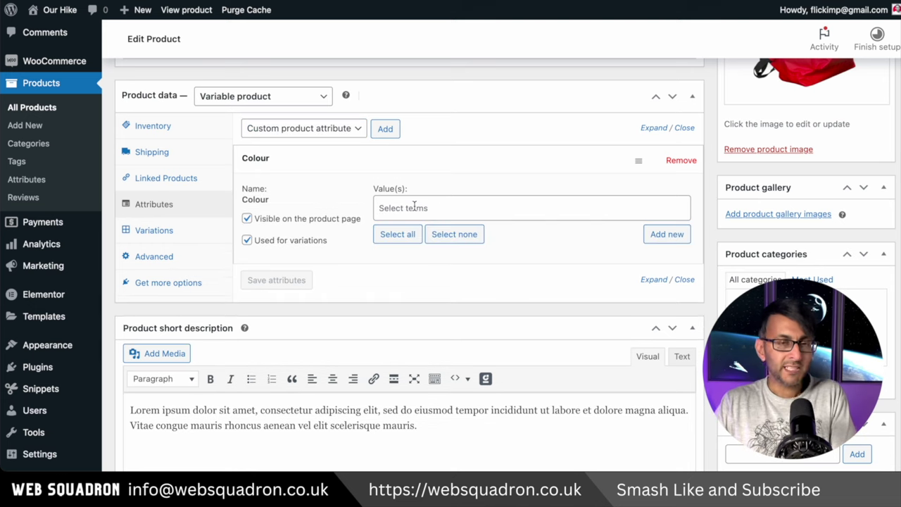
Step: Assign the Orange, Red and Purple values to the Colour attribute and save the attributes
left_click(415, 206)
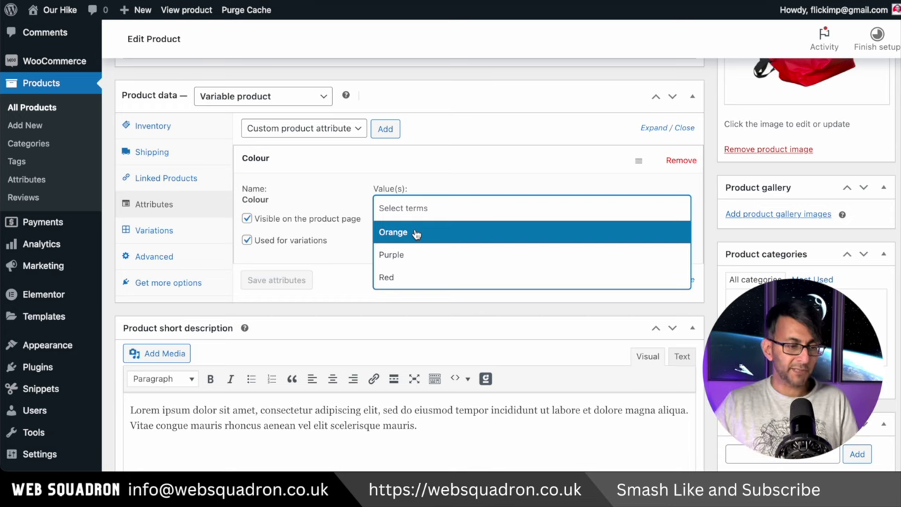
left_click(416, 233)
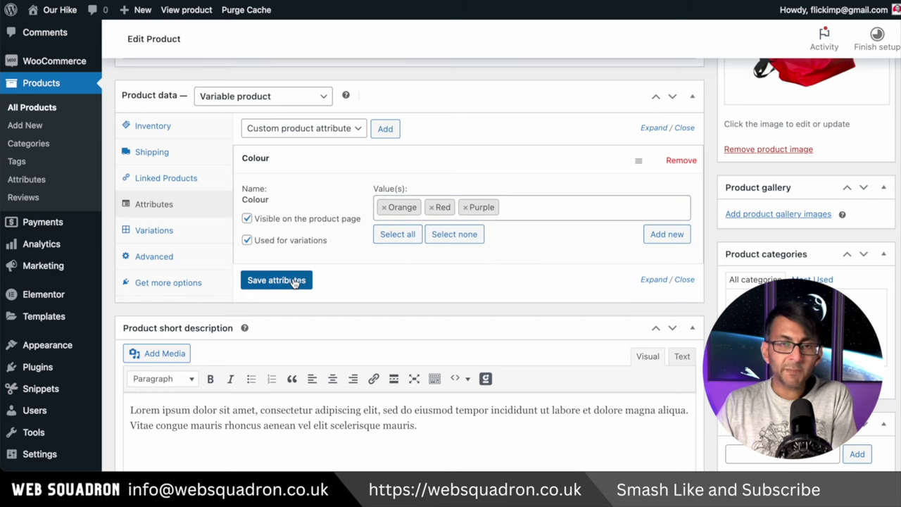
left_click(277, 280)
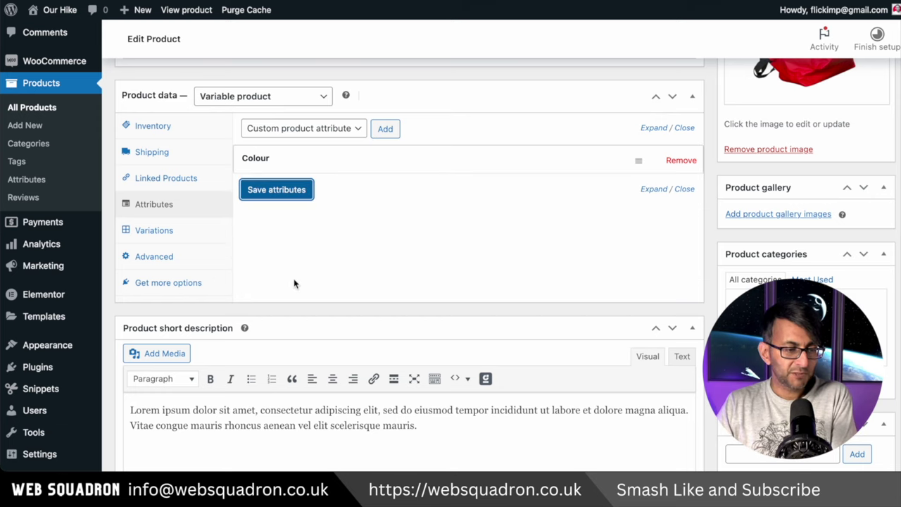
Step: Check which values are assigned to Roamer's Colour attribute and whether it is used for variations
left_click(188, 231)
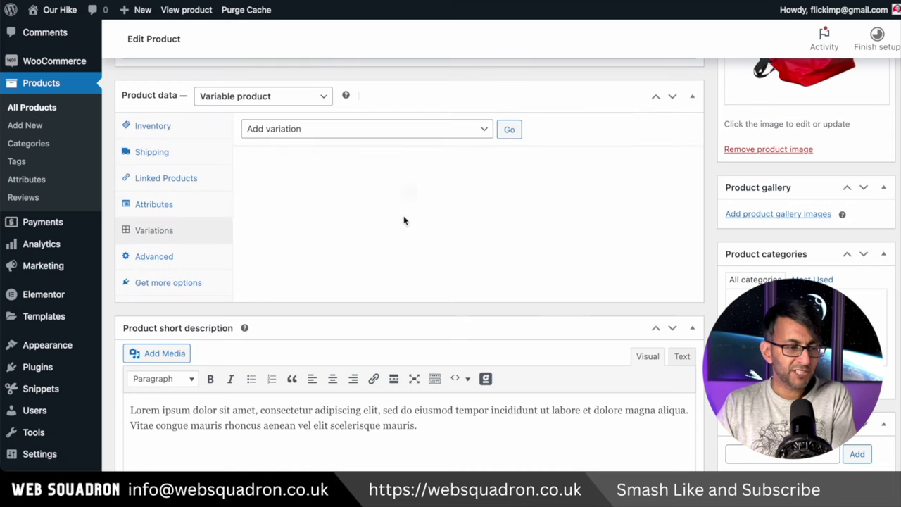
left_click(469, 129)
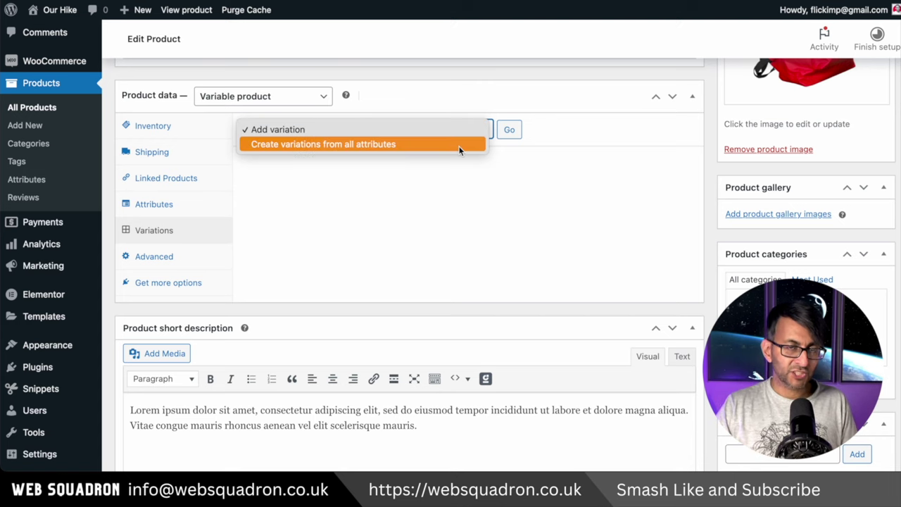
left_click(190, 211)
left_click(187, 209)
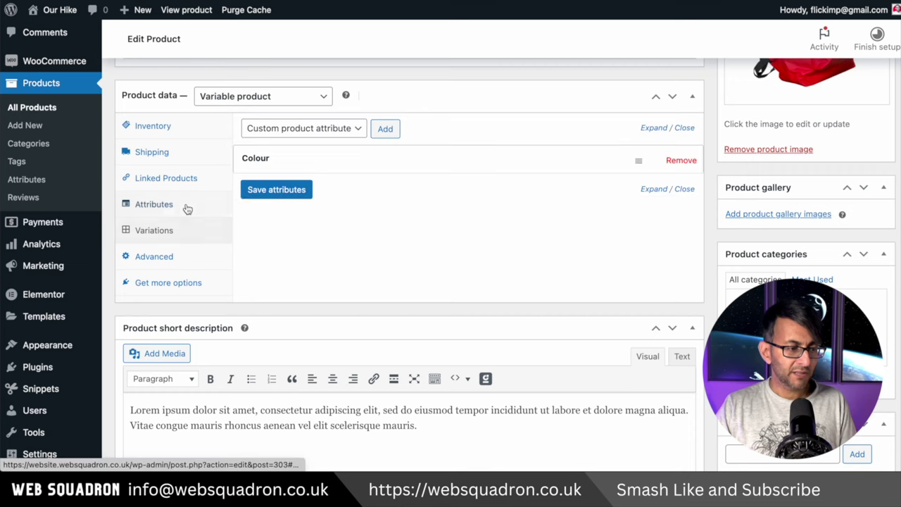
left_click(647, 160)
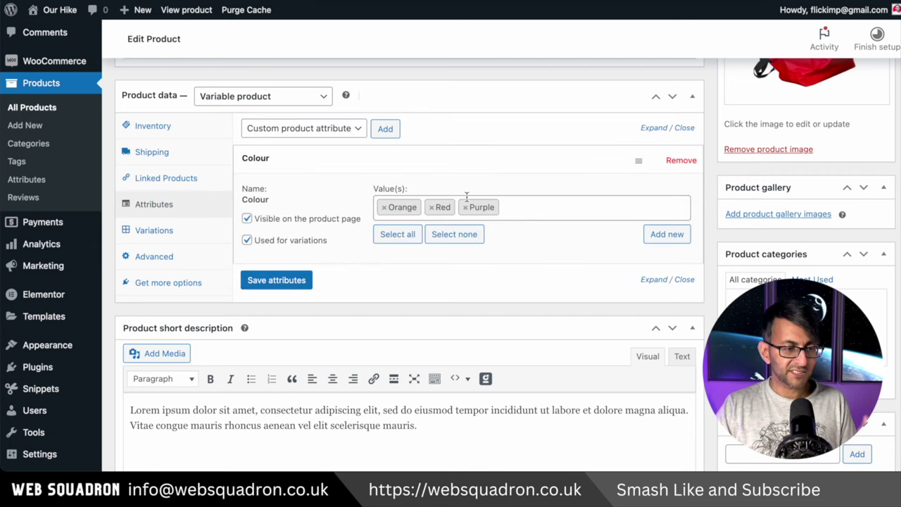
left_click(520, 205)
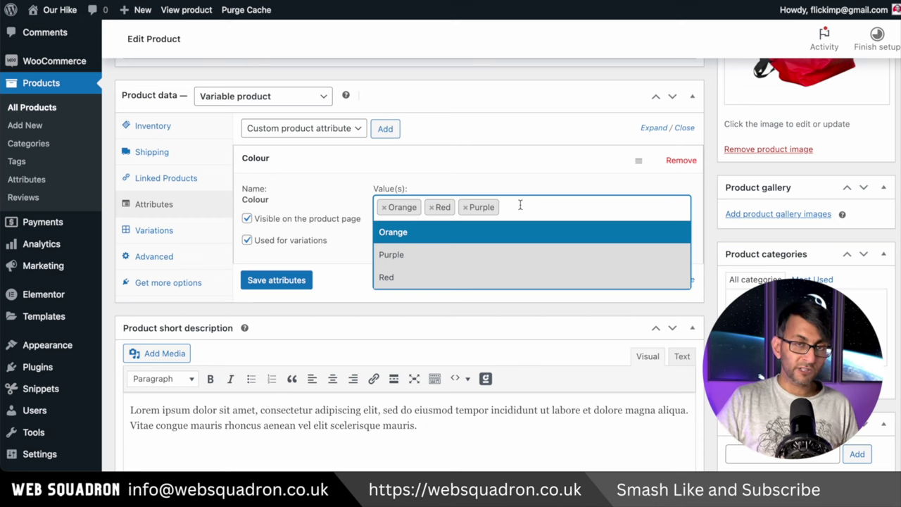
Step: Create Roamer's variations from all attributes, approving the linking of every combination
left_click(152, 236)
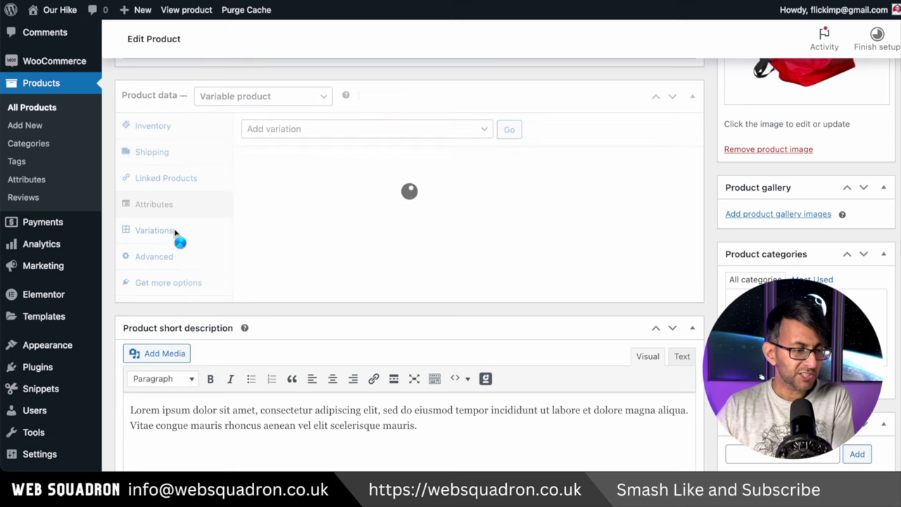
left_click(469, 130)
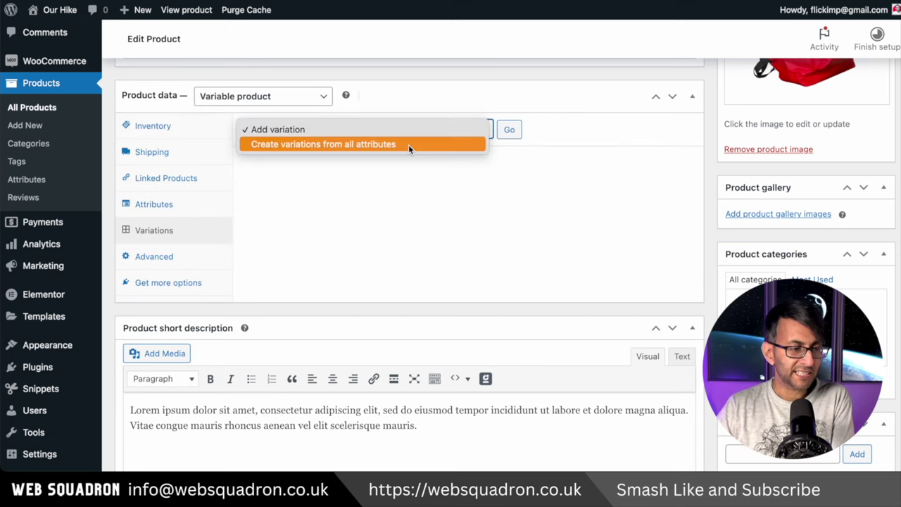
left_click(408, 145)
left_click(508, 131)
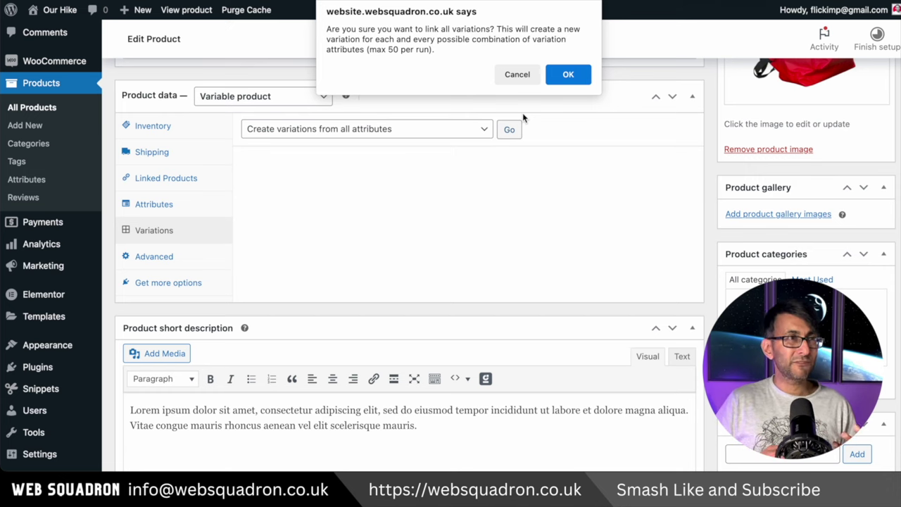
left_click(569, 74)
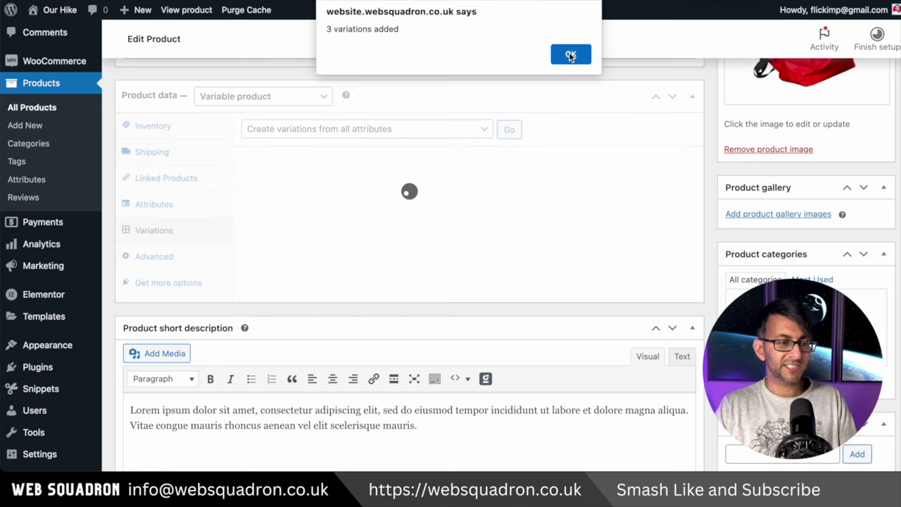
left_click(570, 56)
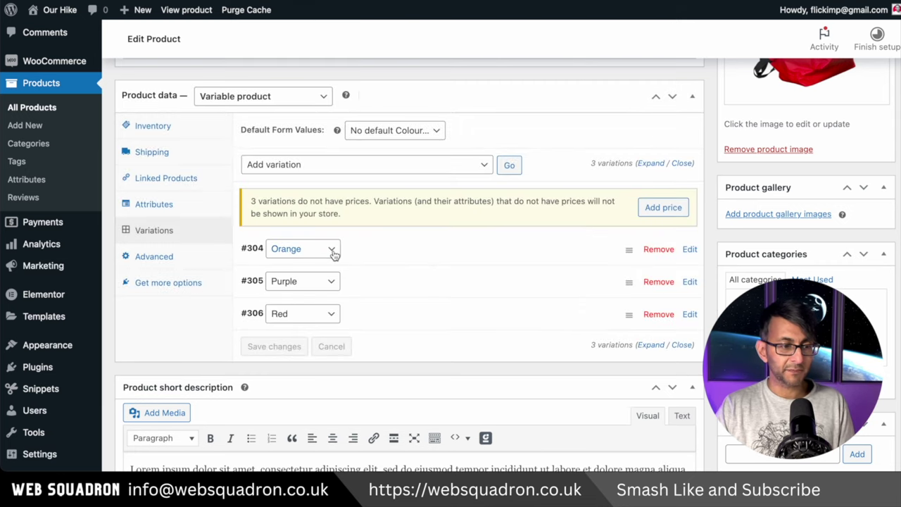
Step: Enable stock management for the Orange variation and assign the orange backpack image to it
left_click(365, 258)
scroll(541, 254, "down", 2)
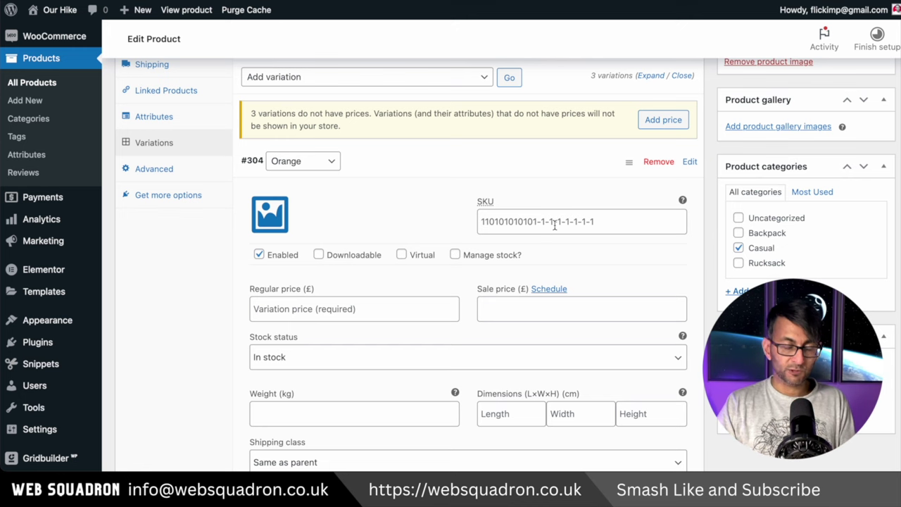
left_click(466, 254)
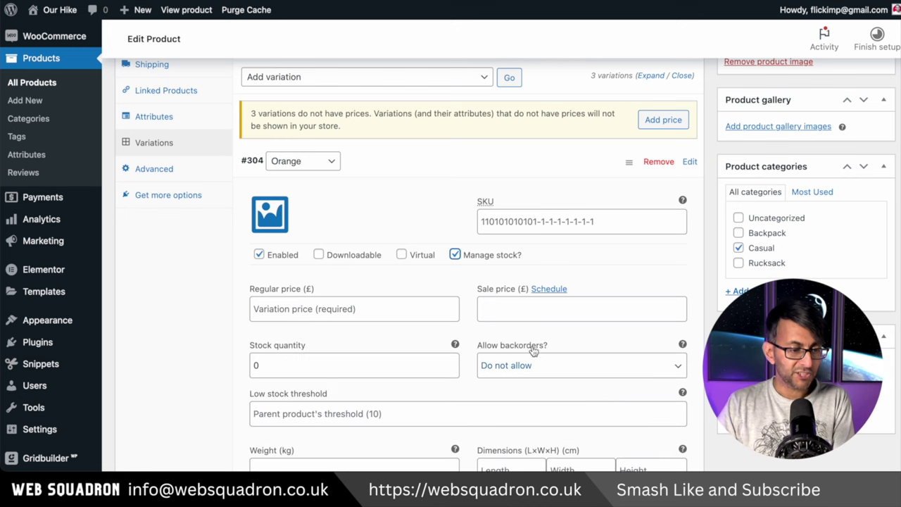
scroll(533, 351, "down", 1)
scroll(532, 352, "down", 2)
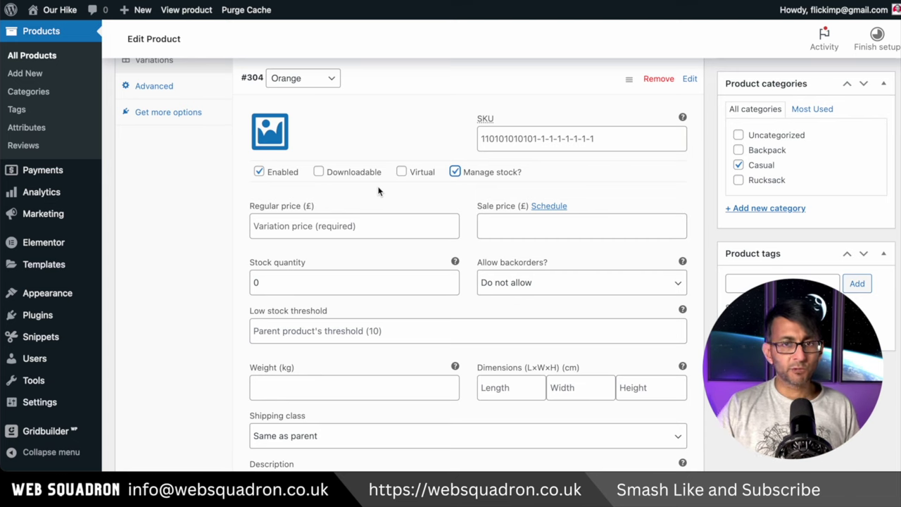
left_click(271, 134)
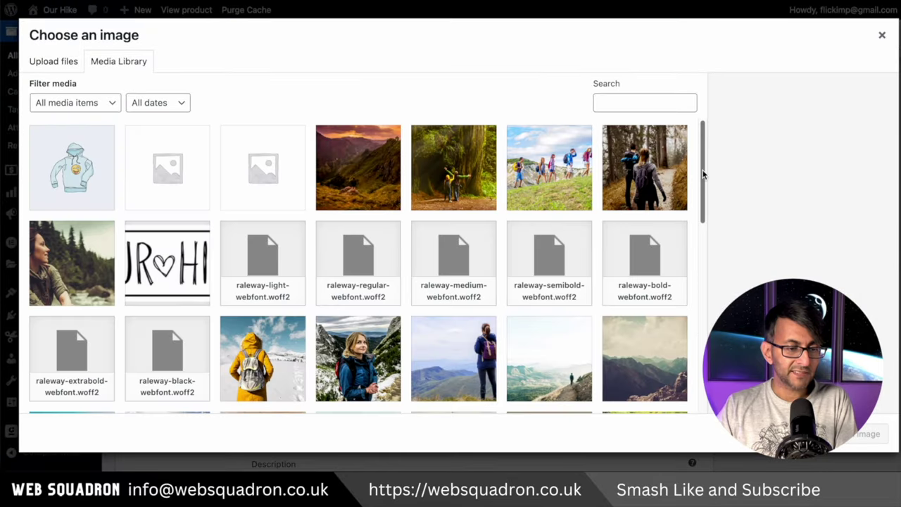
left_click_drag(703, 174, 686, 364)
left_click(266, 219)
Step: Set the Orange variation's regular price to £19.99 and its stock quantity to 45
left_click(381, 223)
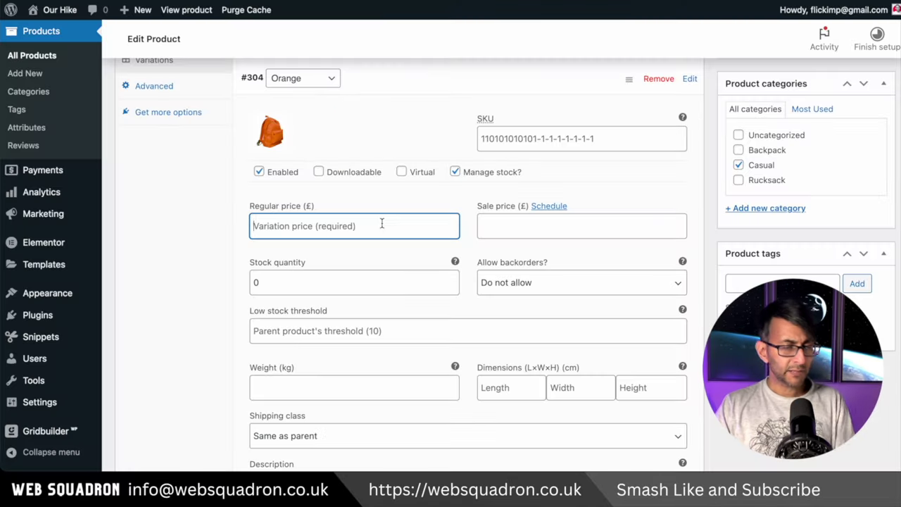
type("19.99")
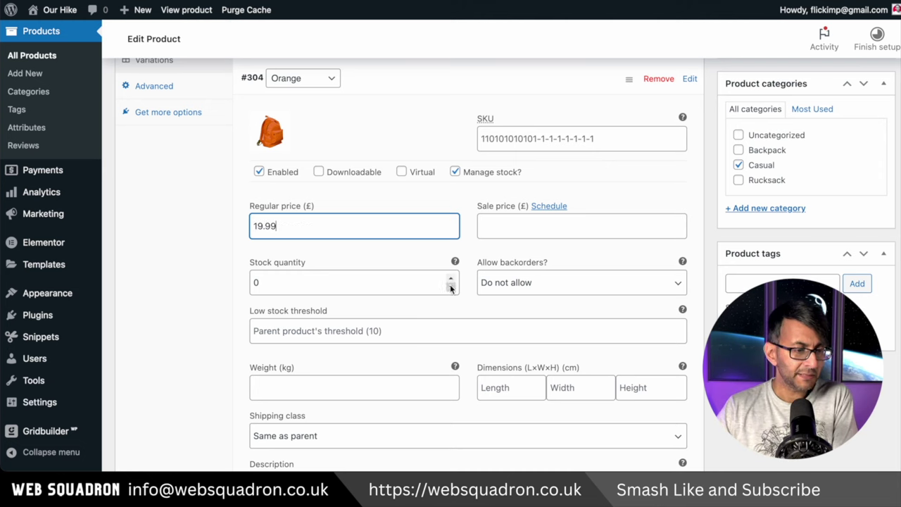
left_click_drag(422, 282, 220, 278)
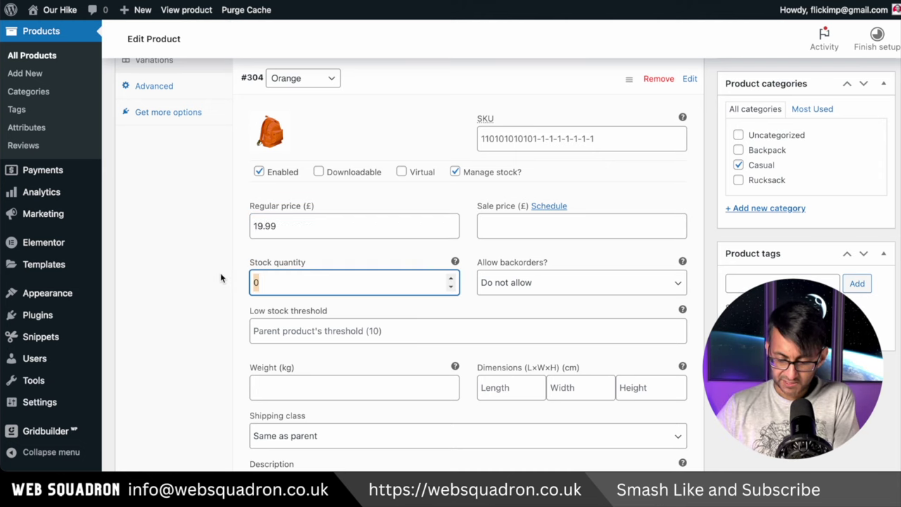
type("45")
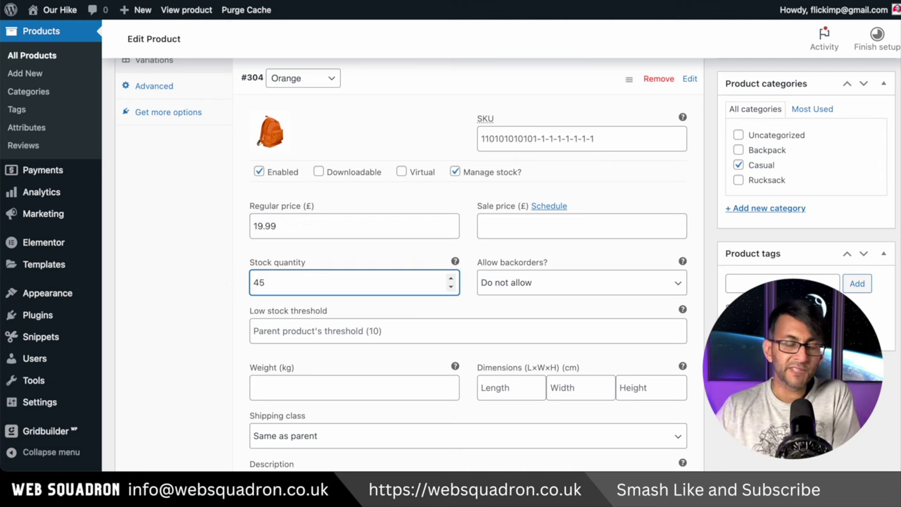
Step: Assign the purple backpack image to the Purple variation and enable stock management for it
scroll(438, 296, "down", 2)
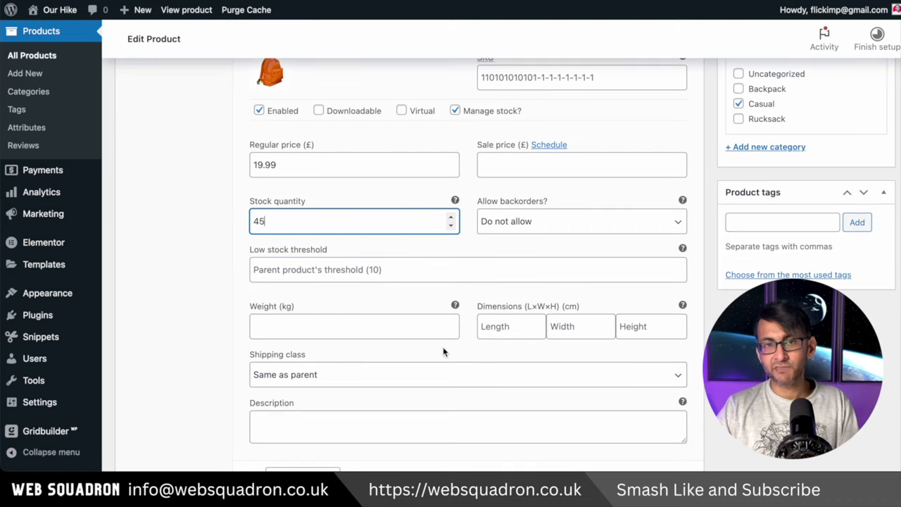
scroll(441, 350, "down", 3)
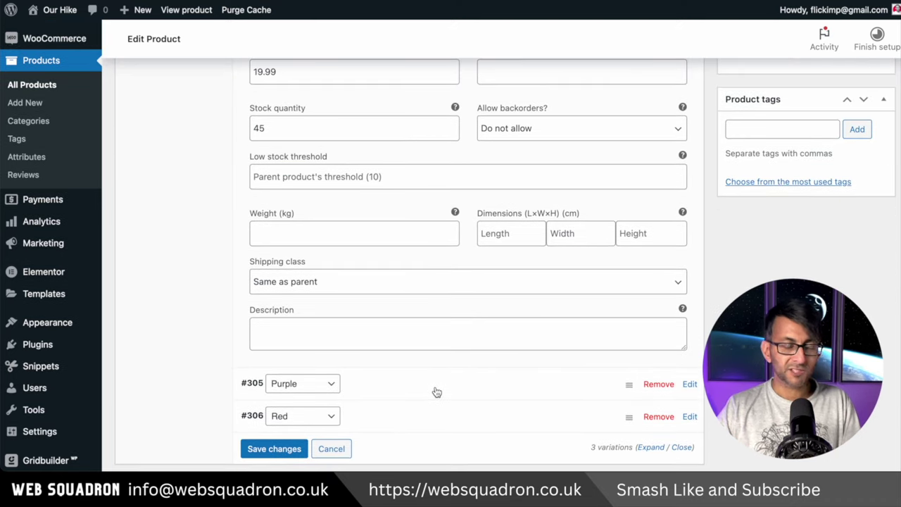
left_click(436, 392)
scroll(436, 392, "down", 5)
left_click(269, 318)
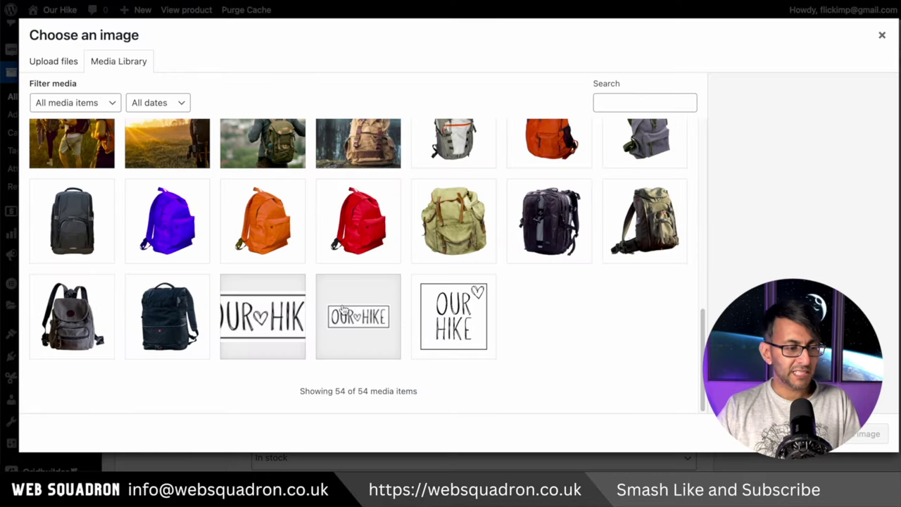
key("Escape")
left_click(454, 221)
Step: Set the Purple variation's stock quantity to 35 and its regular price to £19.49
left_click_drag(324, 330, 248, 320)
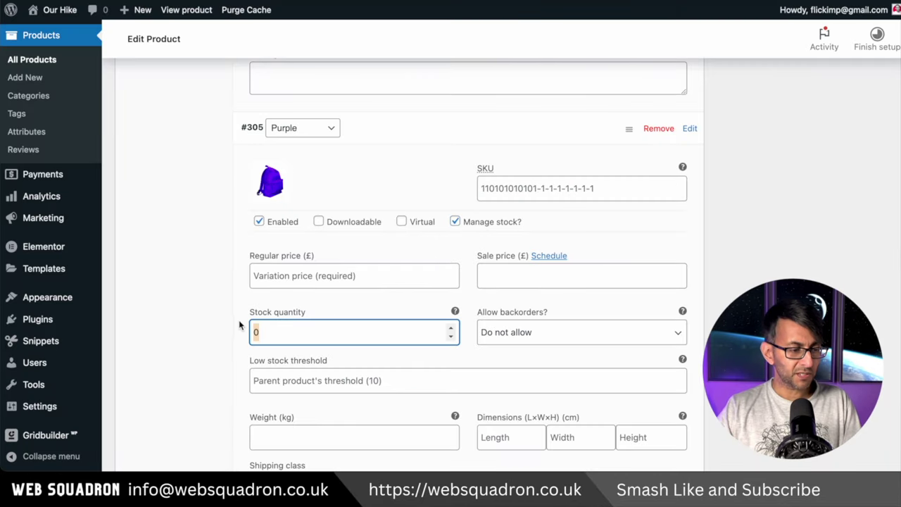
type("35")
left_click(301, 280)
type("19.49")
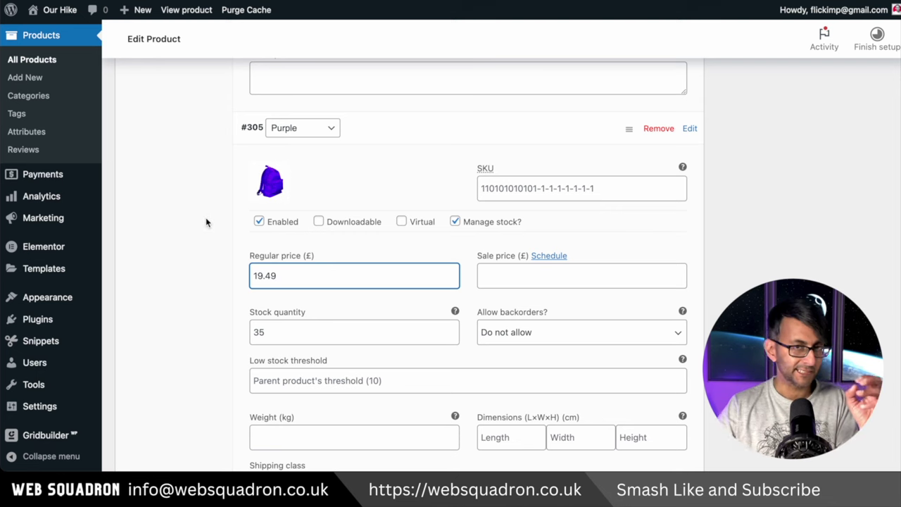
Step: Configure the Red variation with managed stock, a £23.99 regular price and a stock quantity of 10, and save the variations
scroll(404, 263, "down", 5)
left_click(404, 261)
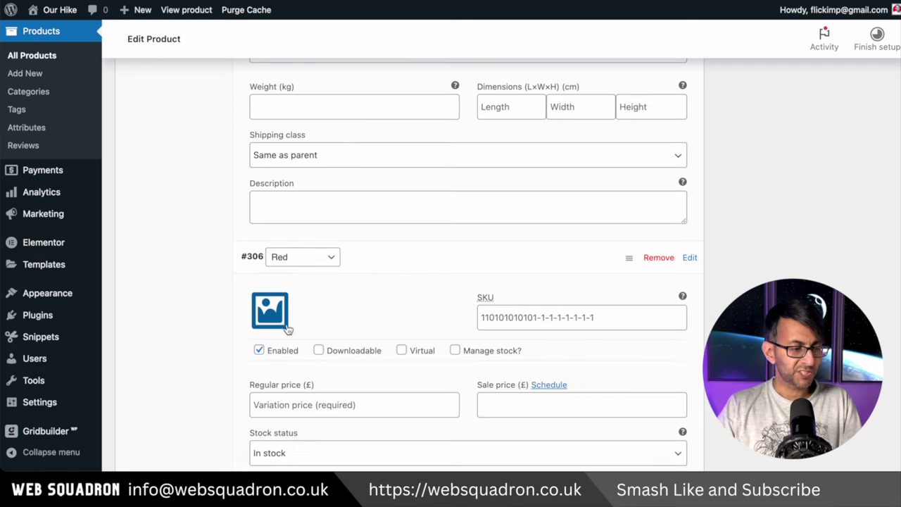
scroll(275, 318, "down", 4)
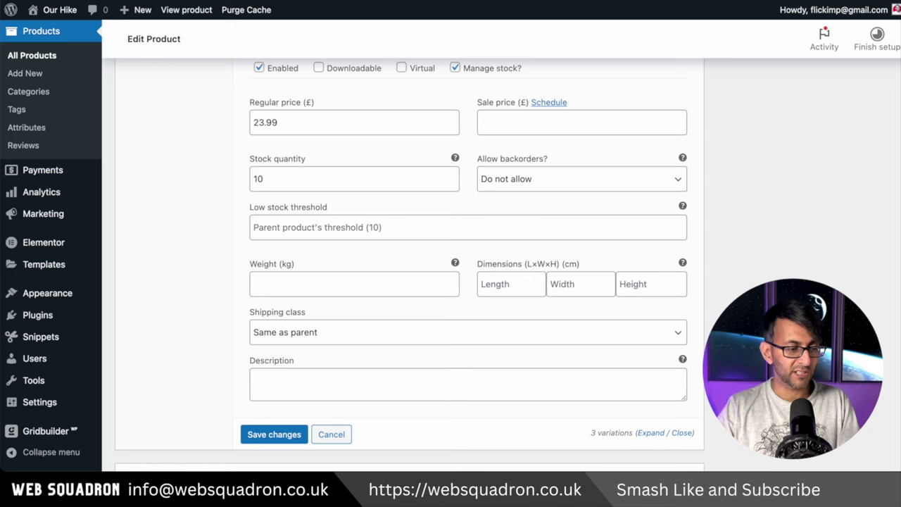
left_click(285, 439)
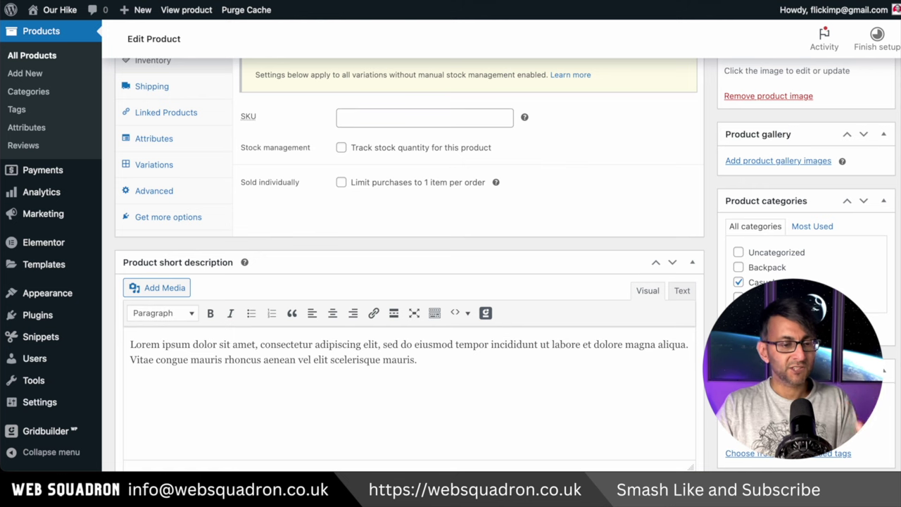
Step: Add the Bag6-purple.webp and Bag6-orange.webp images to Roamer's product gallery
left_click(782, 160)
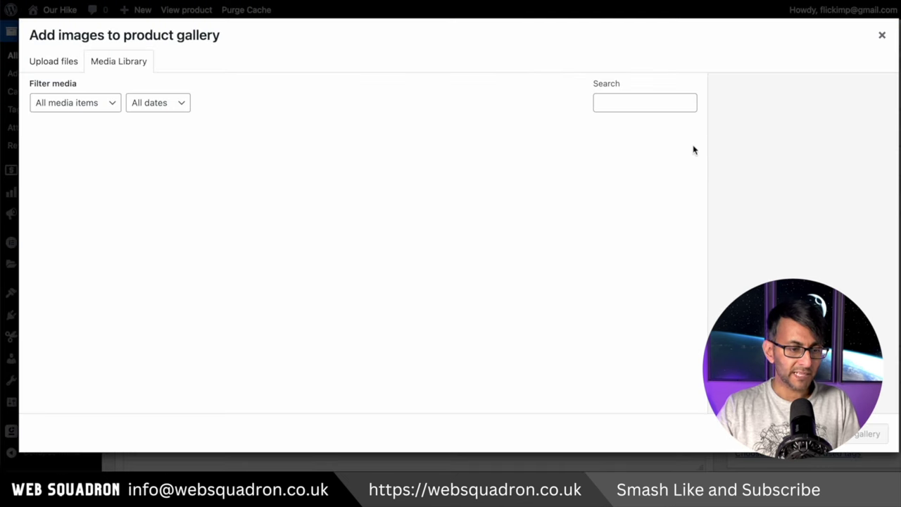
scroll(702, 142, "down", 10)
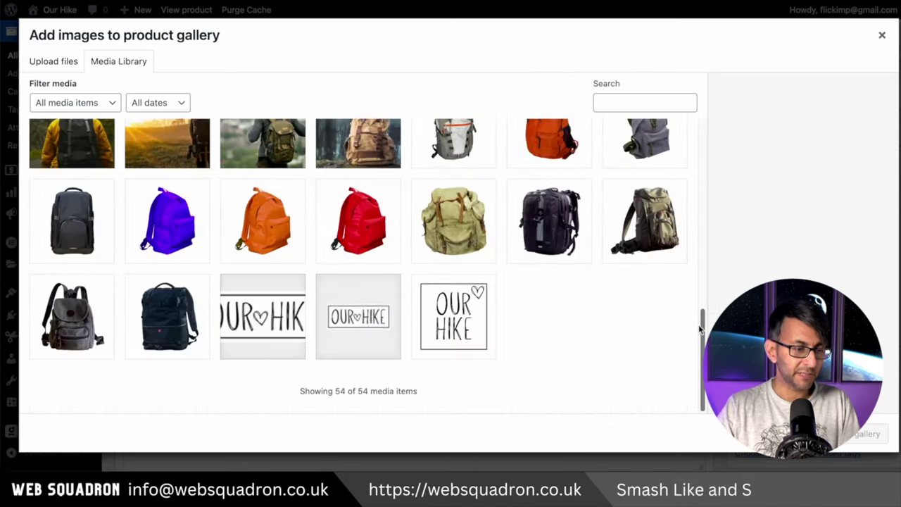
left_click(150, 272)
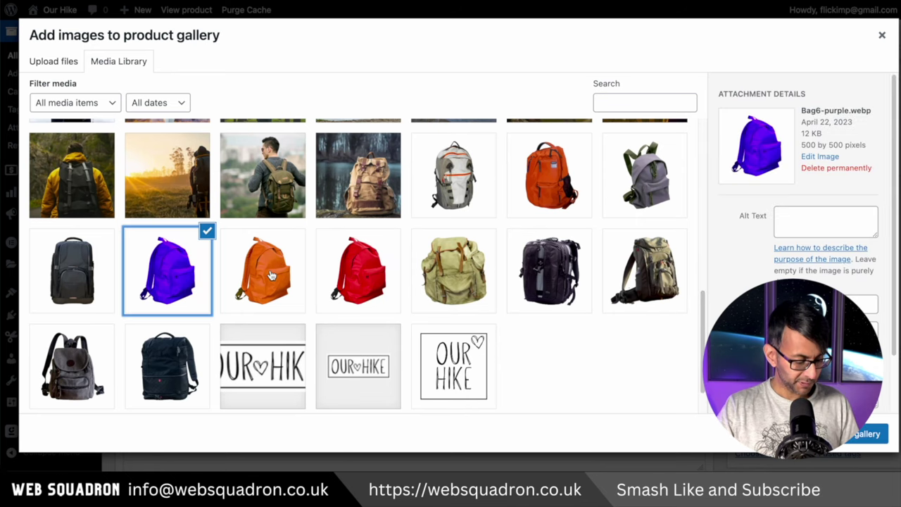
left_click(300, 276)
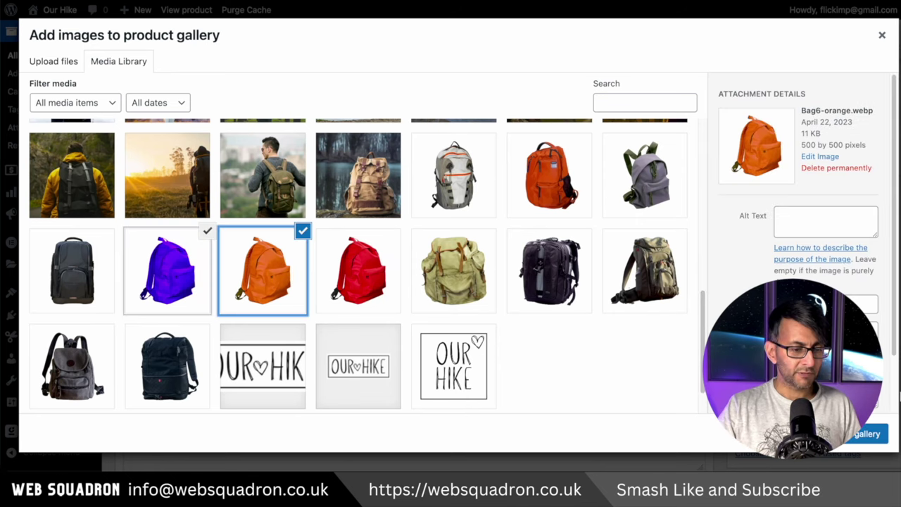
left_click(867, 431)
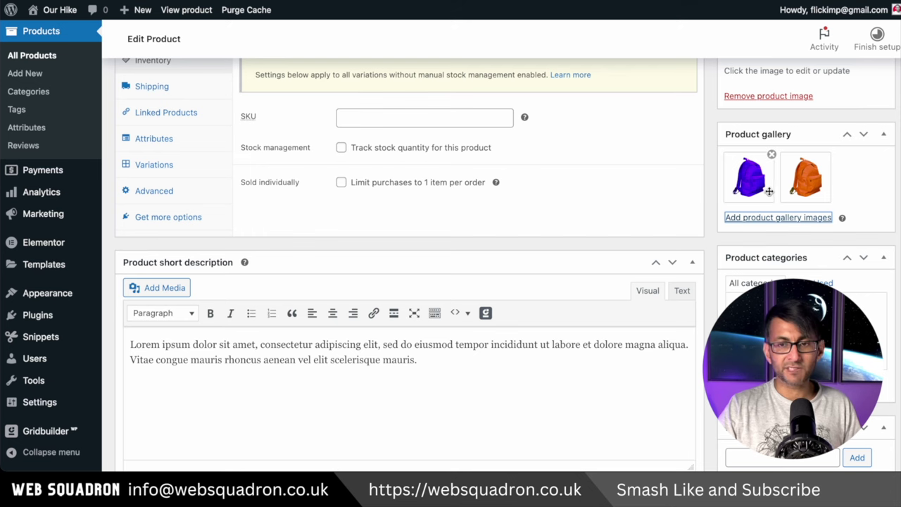
Step: Reassign Roamer to the Backpack category in place of Casual using Quick Edit in the product list, and update the product
scroll(716, 236, "up", 5)
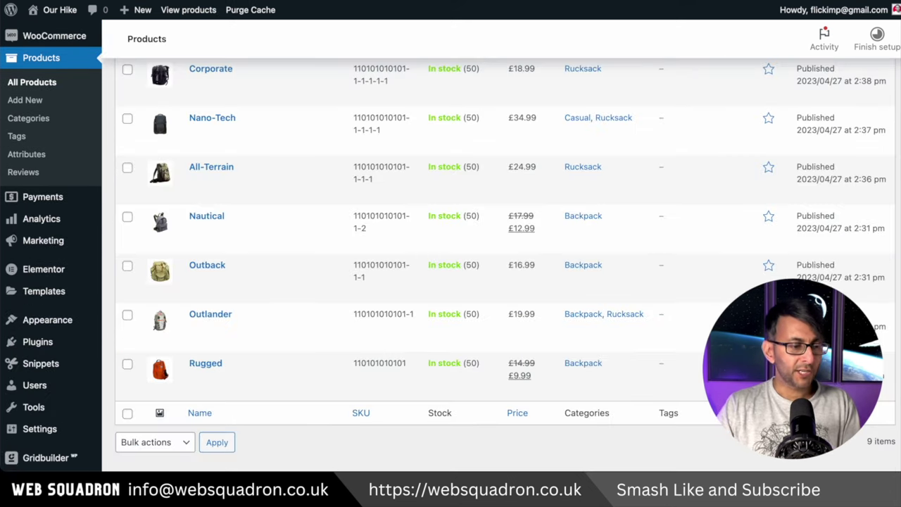
scroll(450, 246, "up", 3)
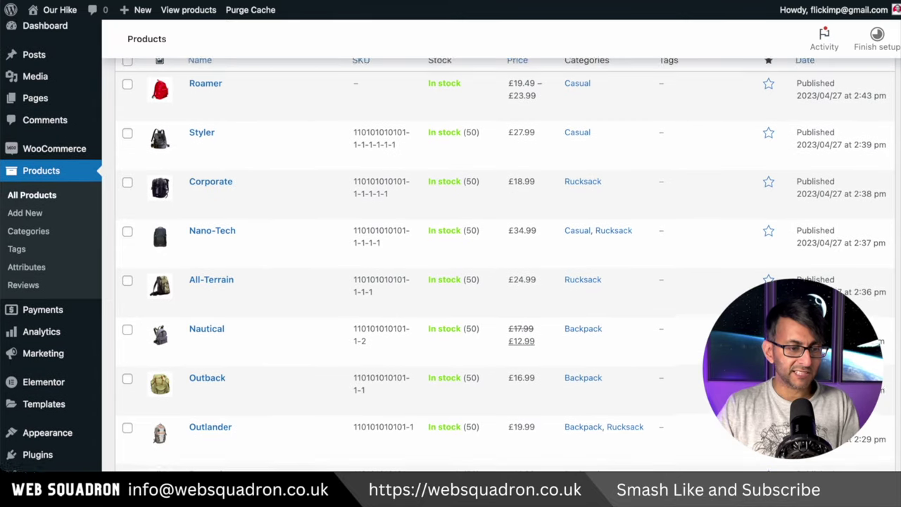
scroll(451, 246, "up", 2)
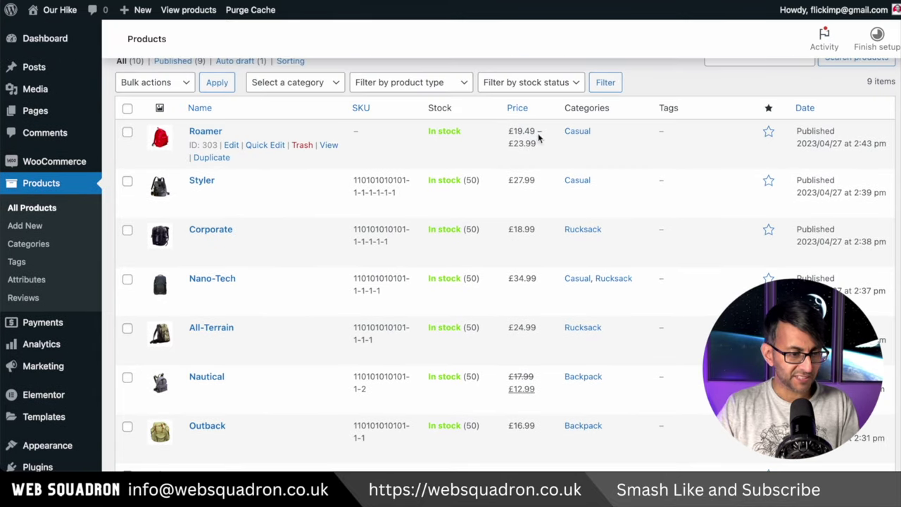
left_click(265, 145)
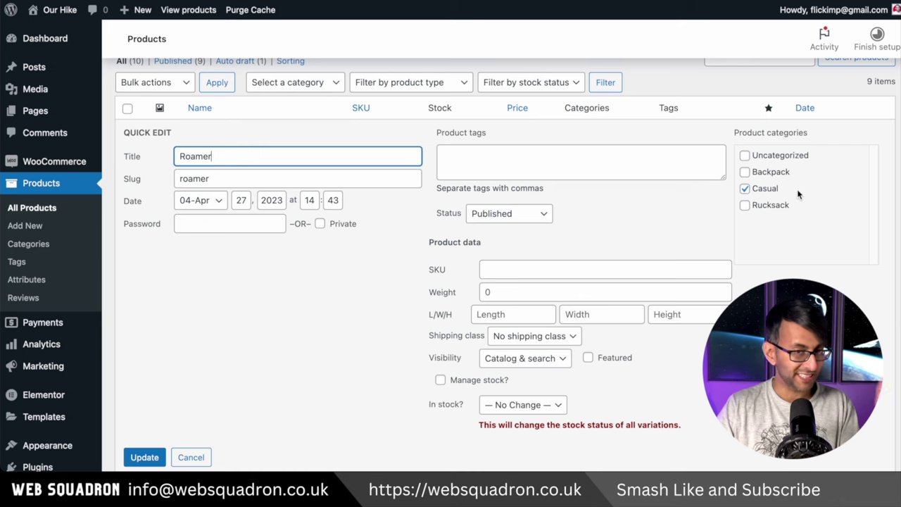
left_click(745, 172)
scroll(745, 176, "down", 10)
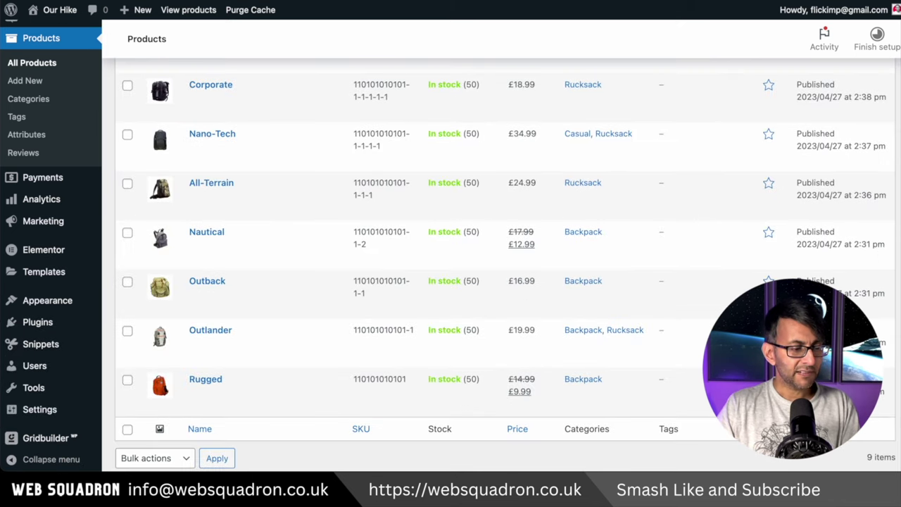
Step: Review the product list, visit the store's shop page and check which sorting options it offers
scroll(450, 246, "up", 1)
scroll(450, 246, "down", 2)
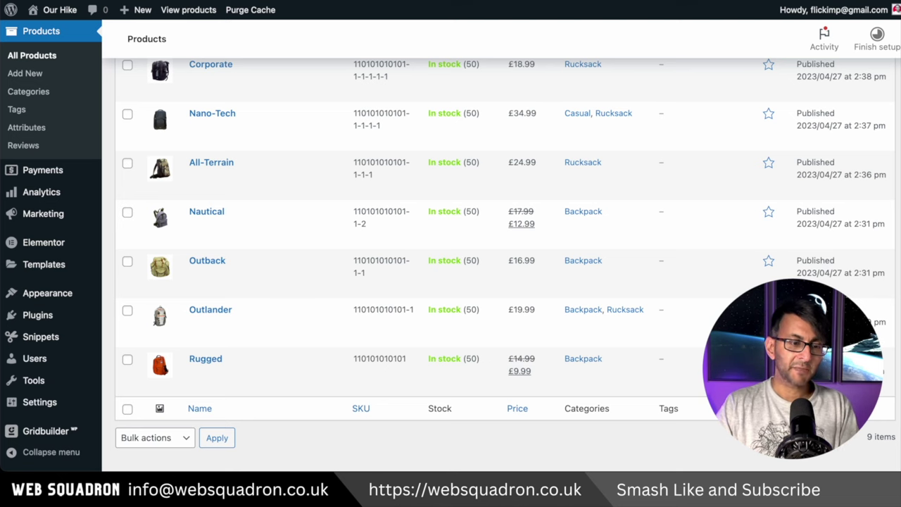
scroll(451, 254, "up", 2)
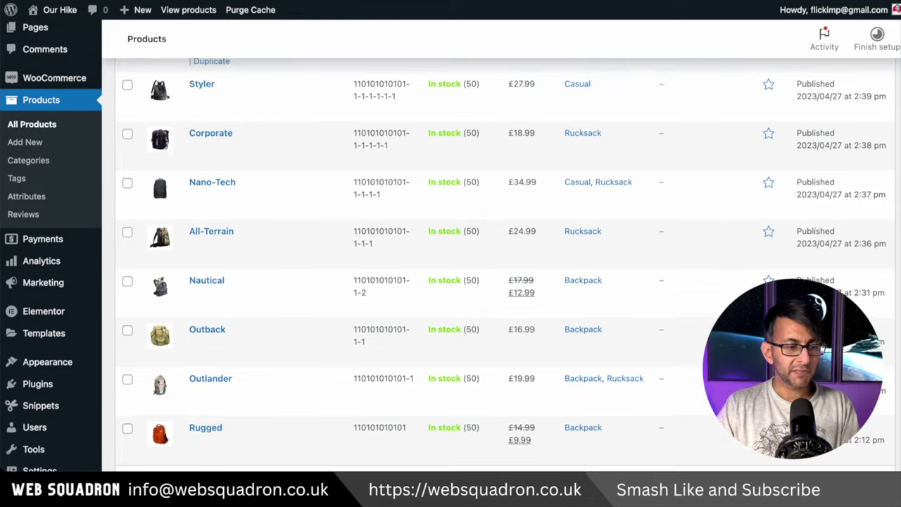
scroll(269, 187, "up", 2)
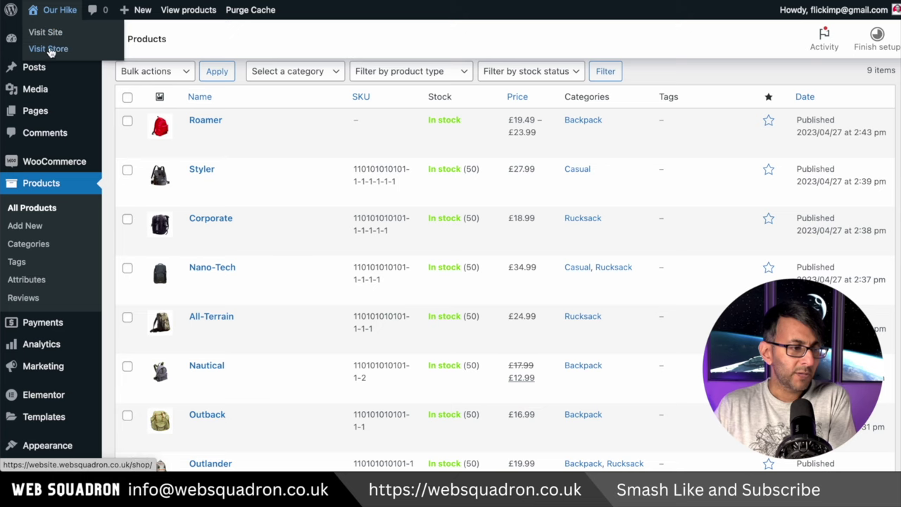
left_click(51, 54)
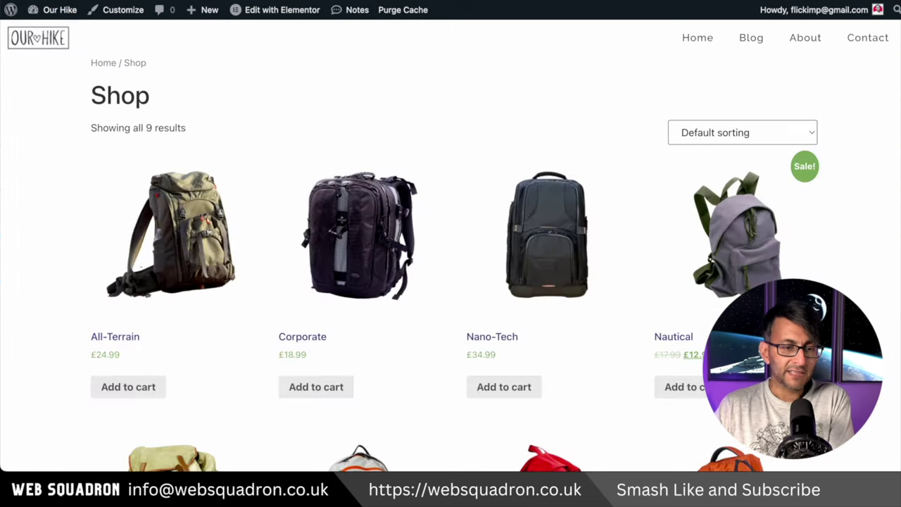
scroll(451, 246, "down", 1)
scroll(454, 246, "down", 1)
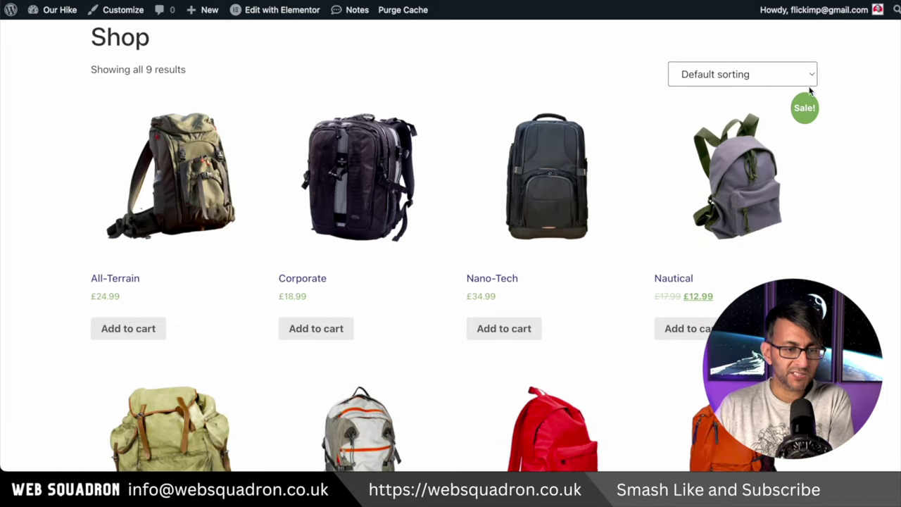
left_click(769, 76)
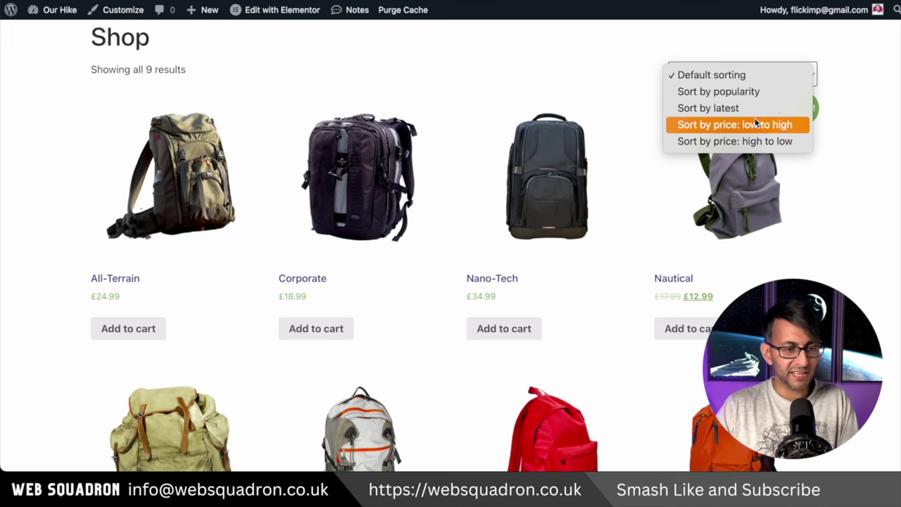
left_click(876, 98)
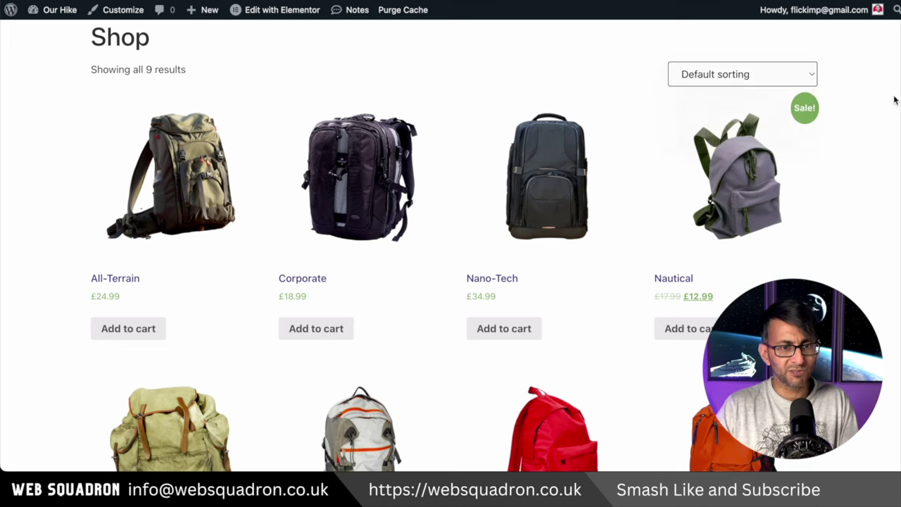
Step: Browse the shop's product grid and check the images, prices and sale badges of all the bags
scroll(451, 246, "down", 5)
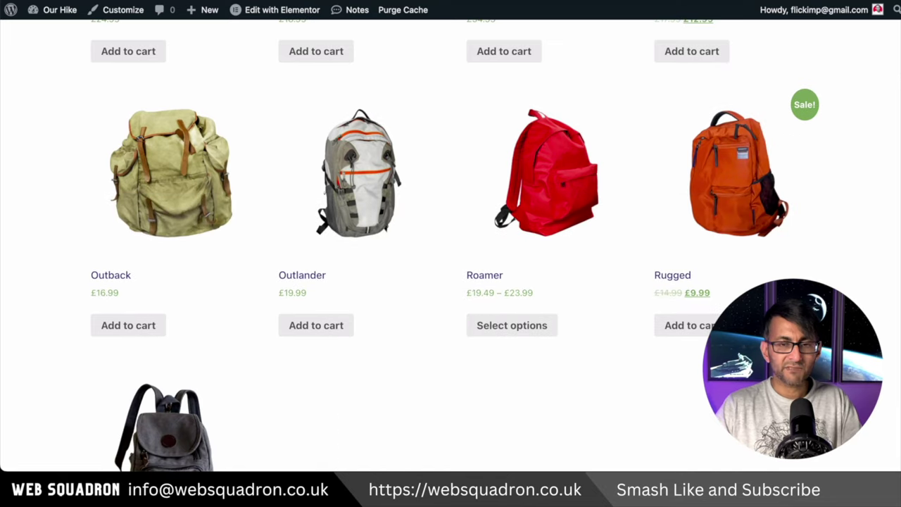
scroll(451, 246, "down", 3)
scroll(451, 247, "up", 7)
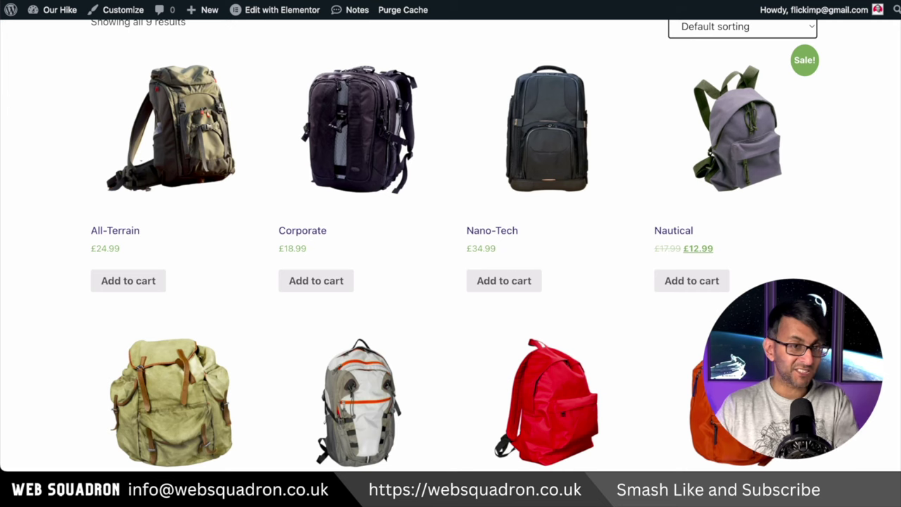
scroll(450, 246, "down", 7)
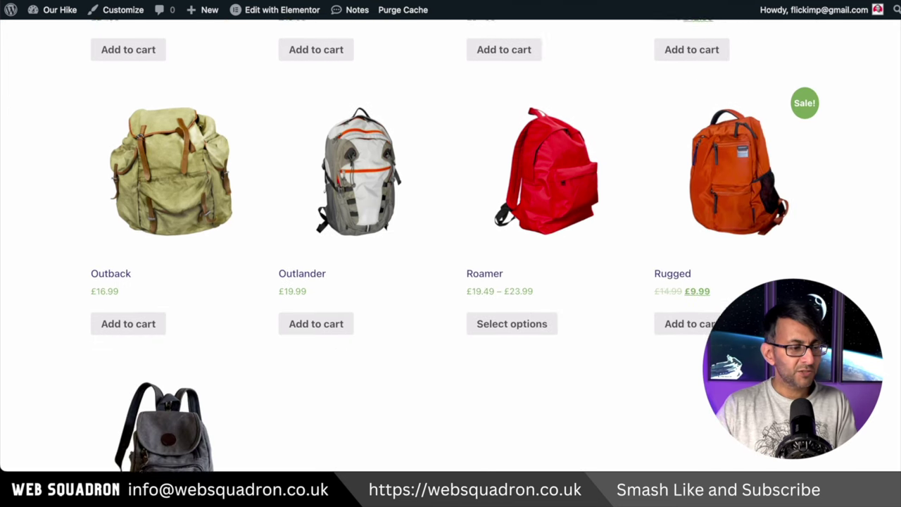
scroll(451, 247, "up", 2)
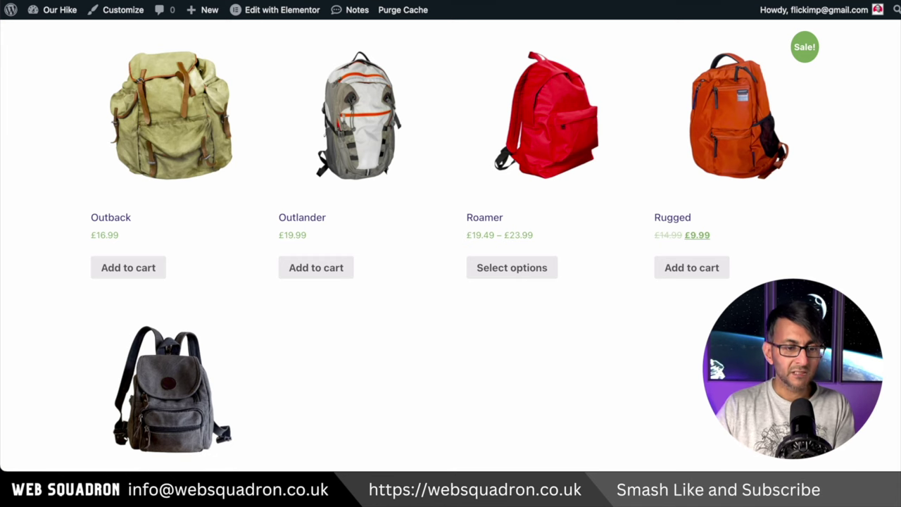
scroll(451, 246, "up", 5)
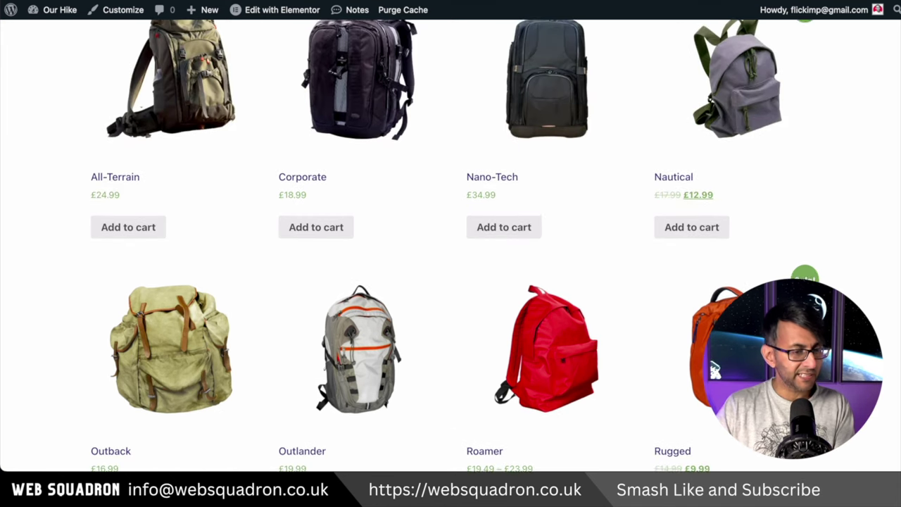
Step: Open the Corporate product page from the shop and preview its gallery images
scroll(818, 135, "down", 1)
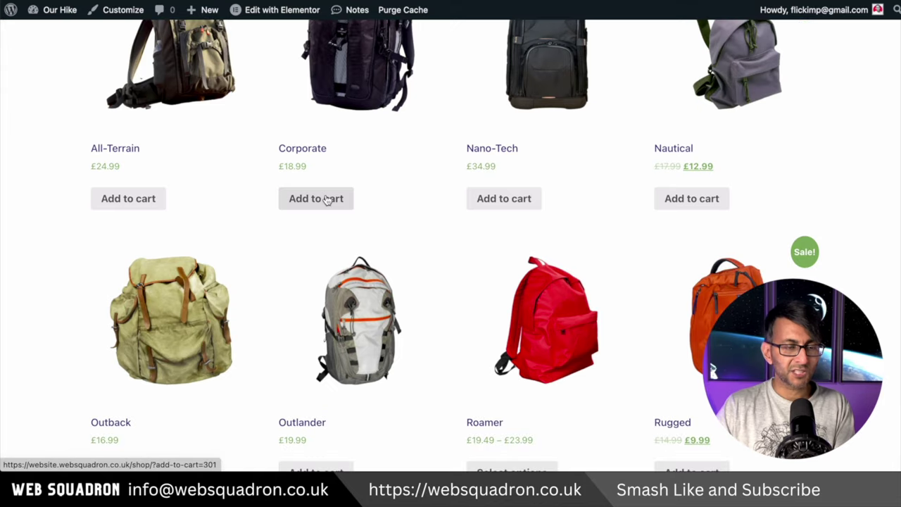
left_click(333, 117)
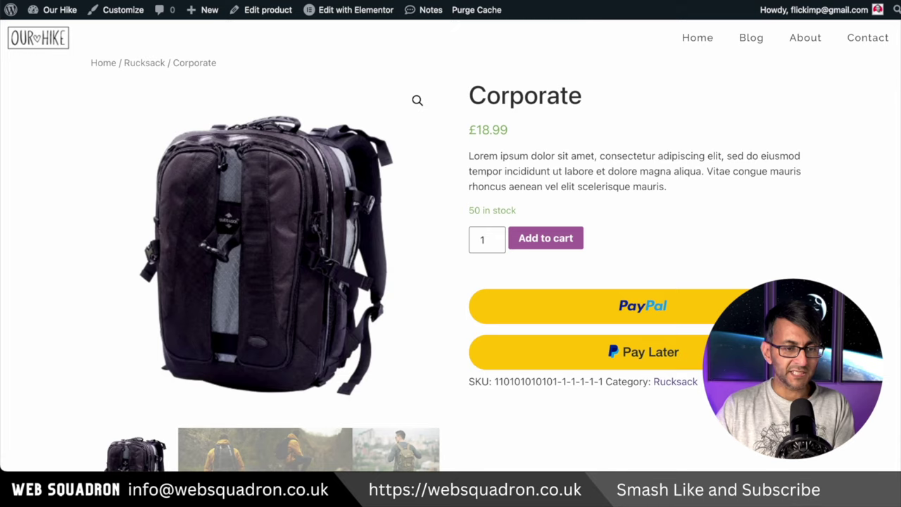
scroll(728, 215, "down", 3)
scroll(728, 214, "up", 1)
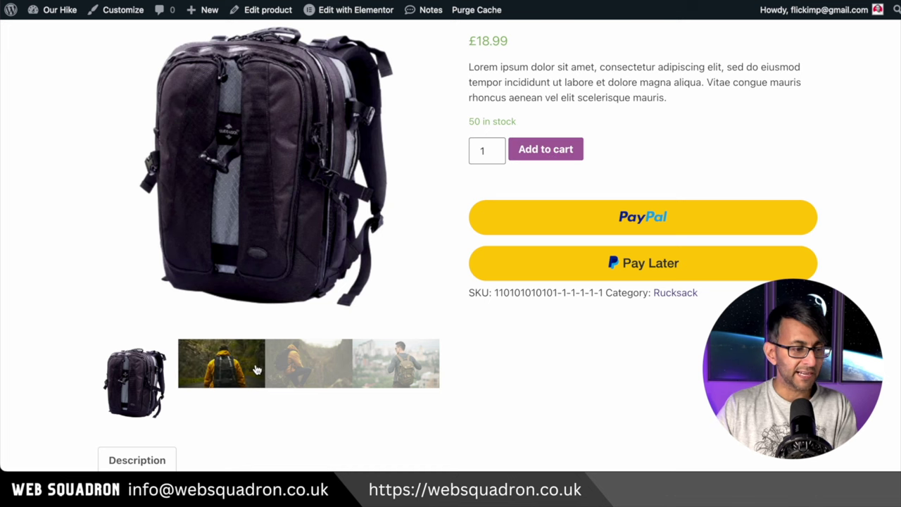
left_click(190, 376)
left_click(321, 231)
scroll(396, 270, "up", 2)
left_click(396, 294)
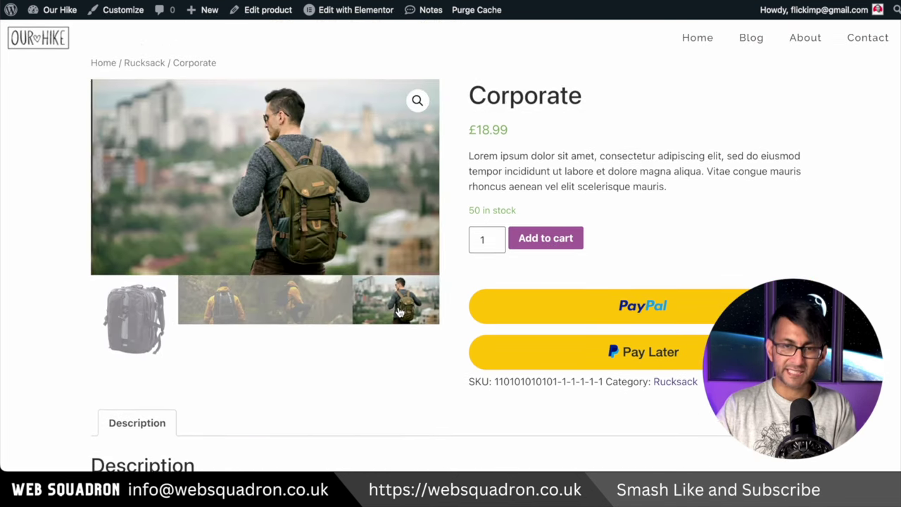
left_click(213, 312)
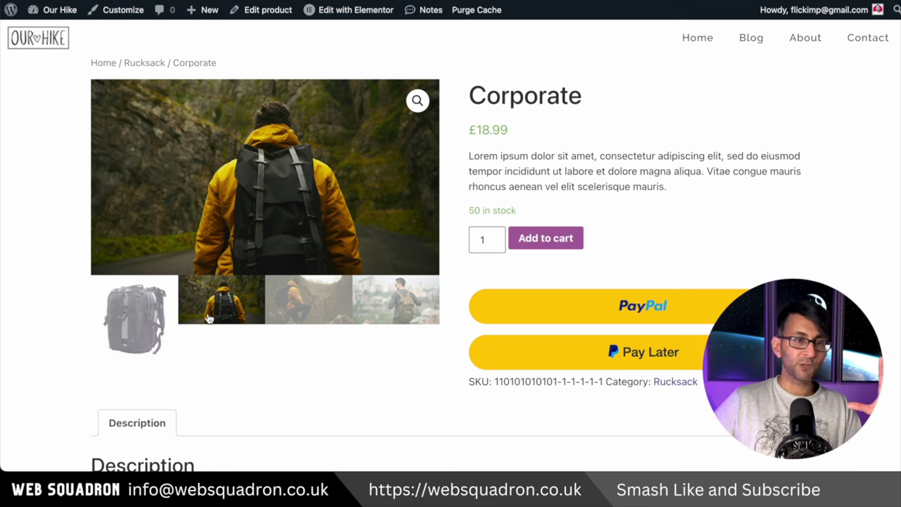
left_click(144, 322)
left_click(224, 422)
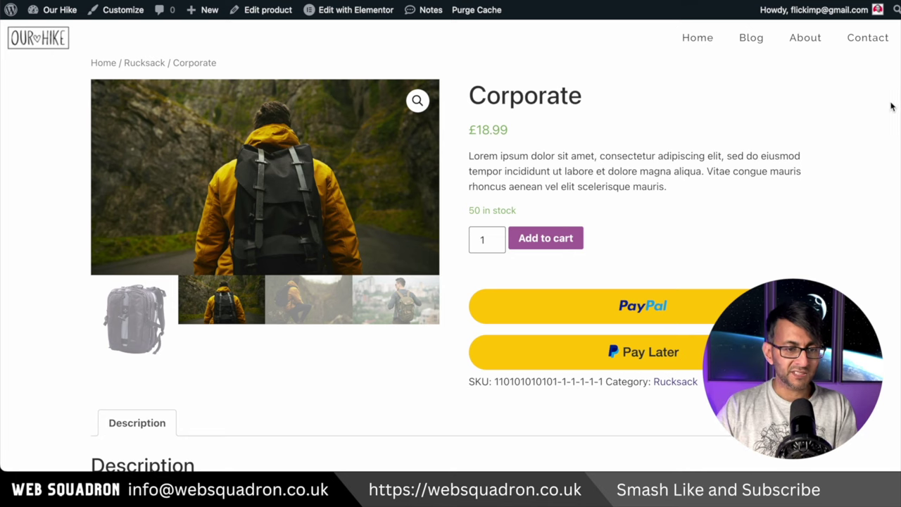
Step: Examine the Corporate page's description and related products
scroll(450, 246, "down", 5)
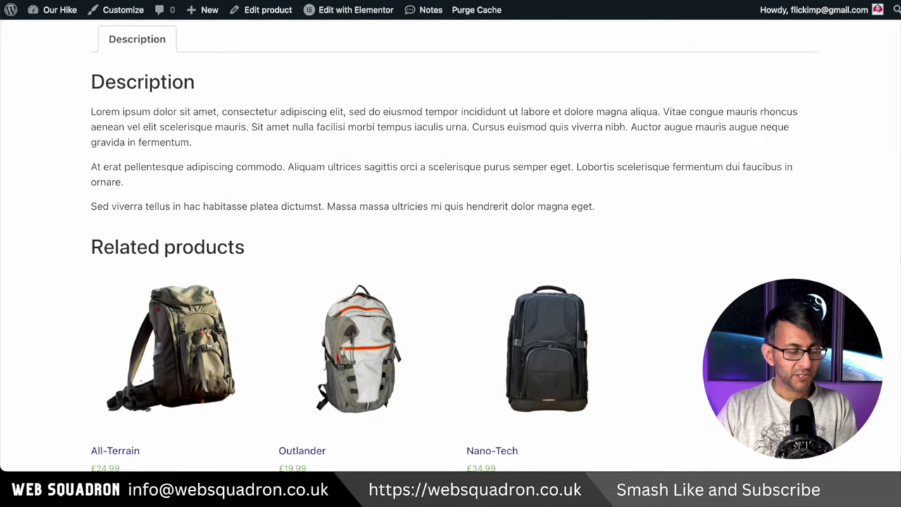
scroll(450, 247, "down", 3)
scroll(451, 247, "down", 2)
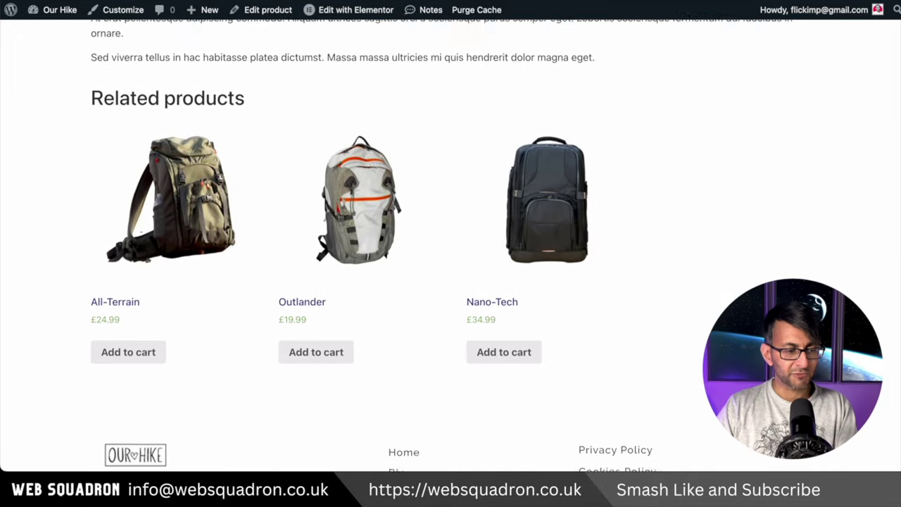
scroll(450, 246, "down", 2)
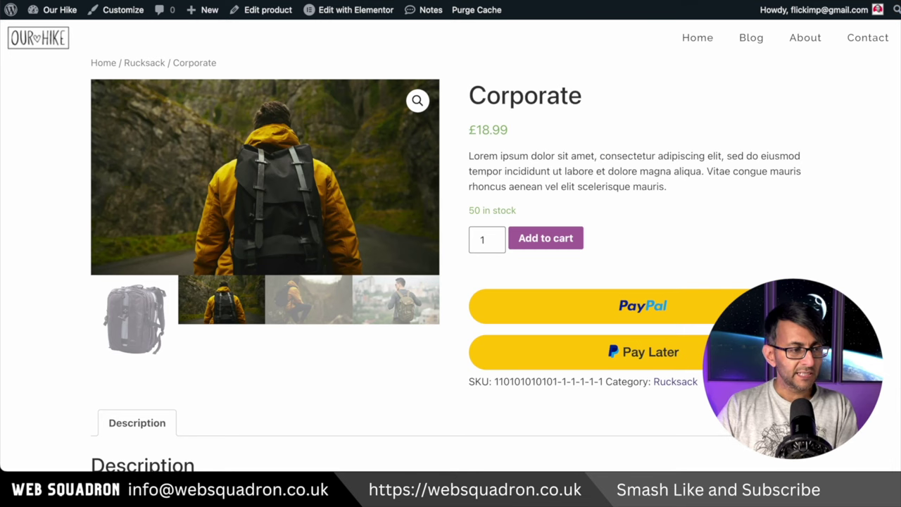
Step: Return to the shop, open the Roamer product page and look over its gallery and colour selector
key("alt+Left")
scroll(584, 290, "down", 2)
scroll(575, 291, "down", 1)
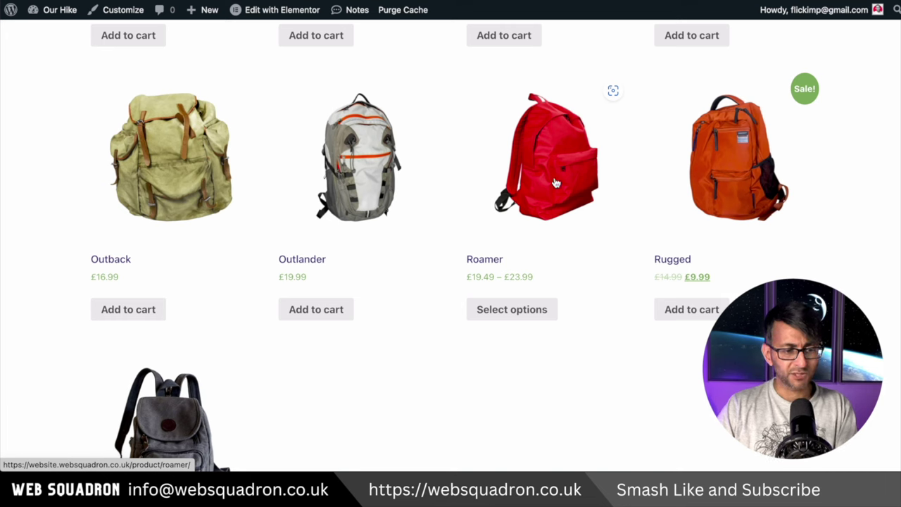
left_click(619, 161)
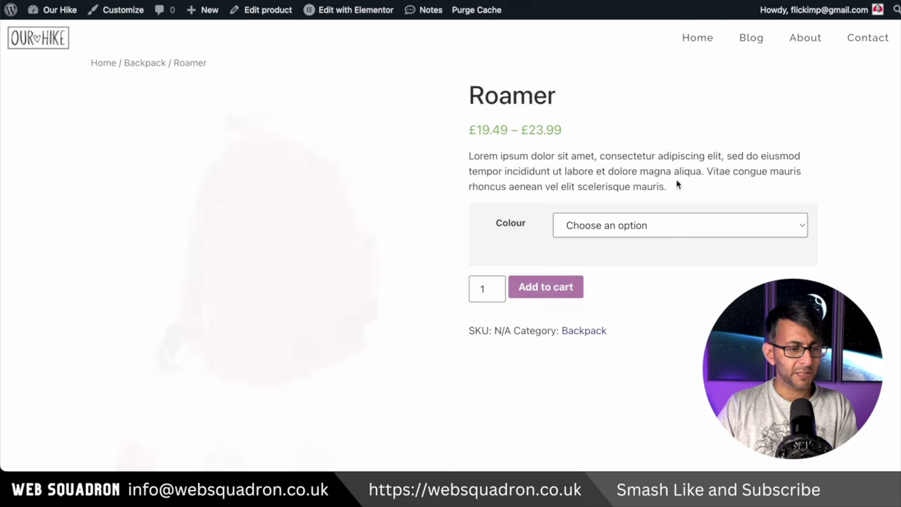
scroll(676, 181, "down", 2)
scroll(360, 329, "down", 2)
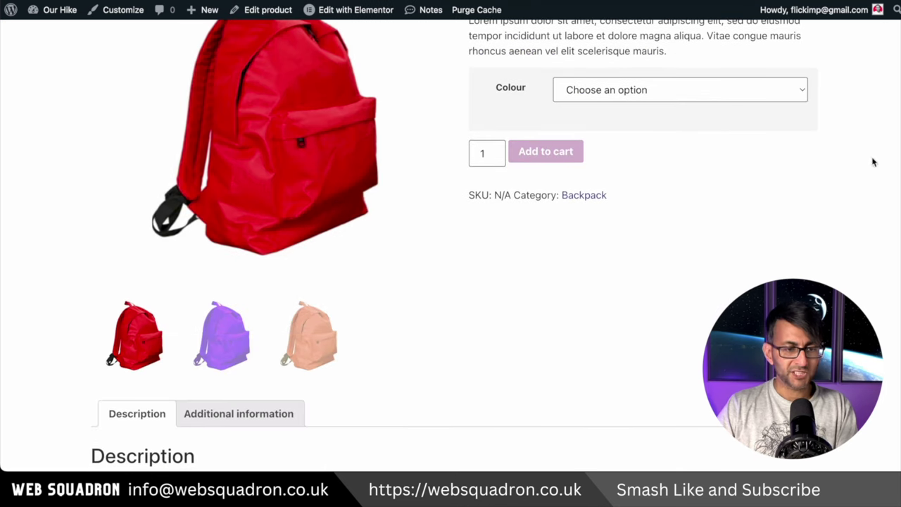
scroll(732, 176, "up", 3)
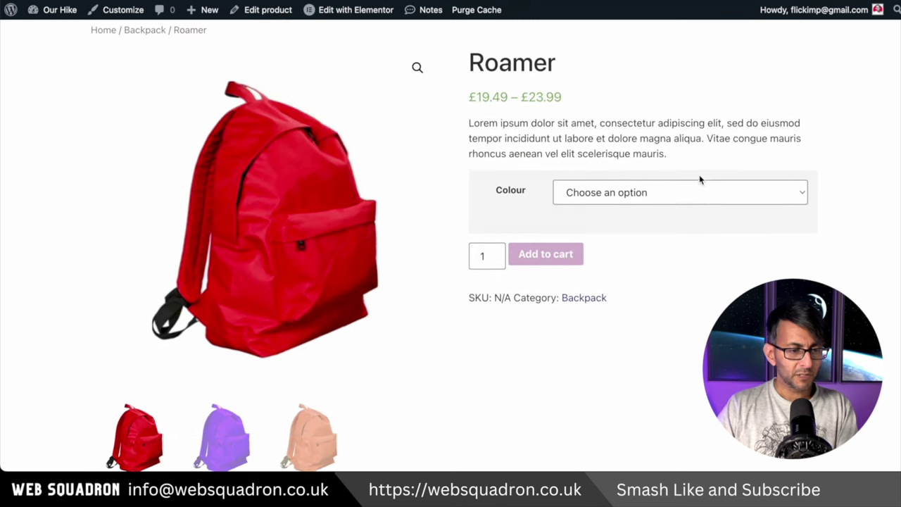
Step: Preview Roamer's Orange, Red and Purple colour options to check each variation's image, price and stock
left_click(629, 197)
left_click(619, 212)
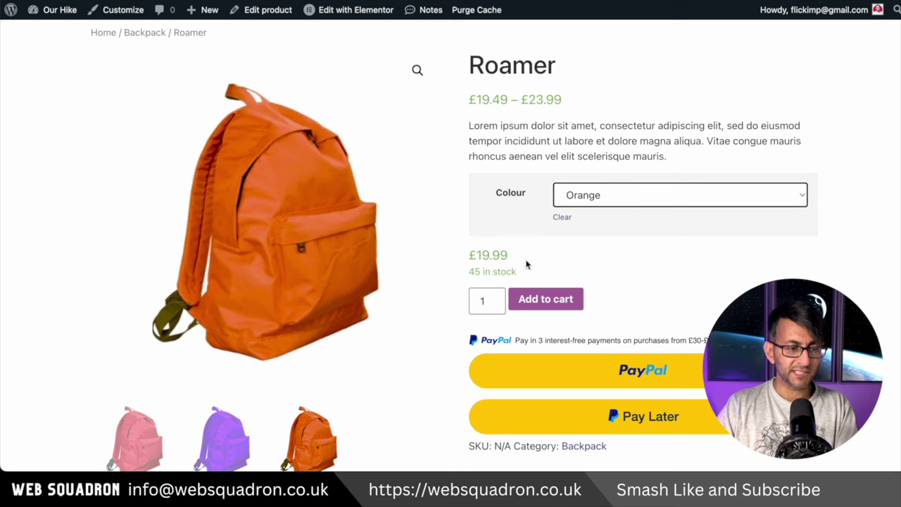
left_click(610, 210)
key("Escape")
left_click(597, 199)
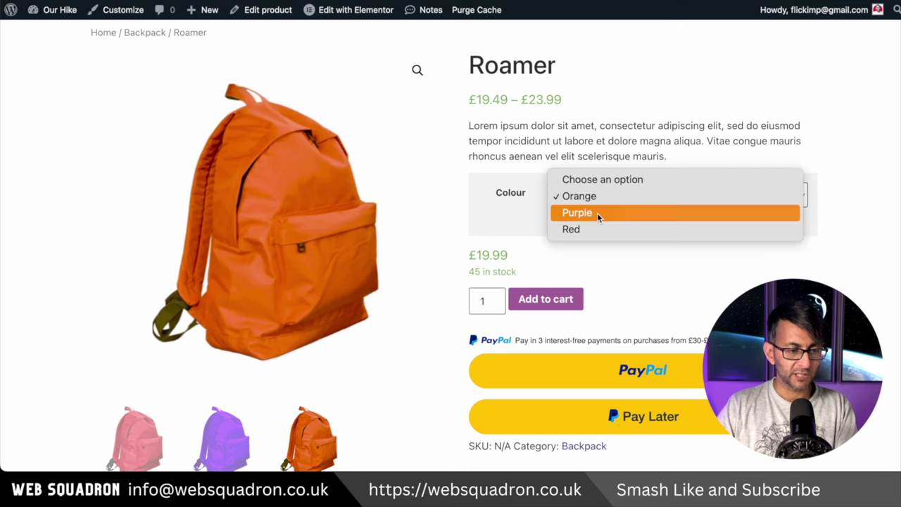
left_click(592, 227)
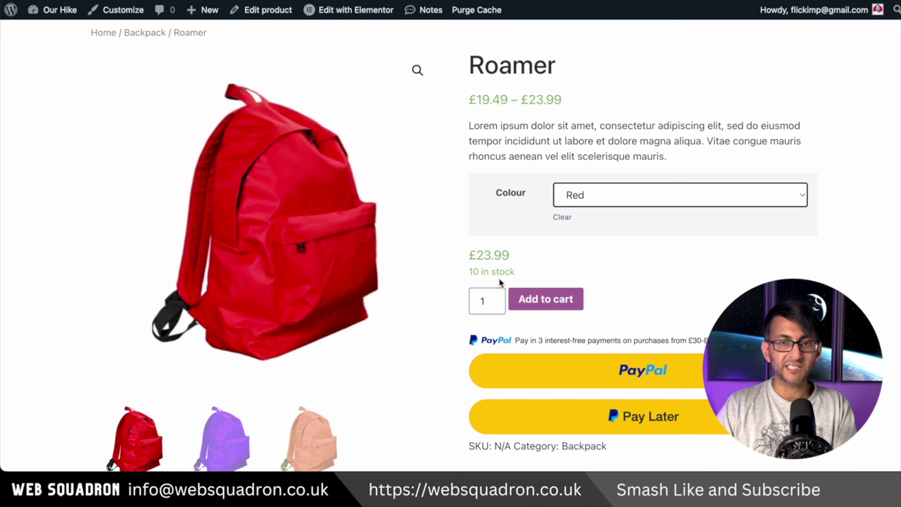
left_click(579, 203)
left_click(591, 184)
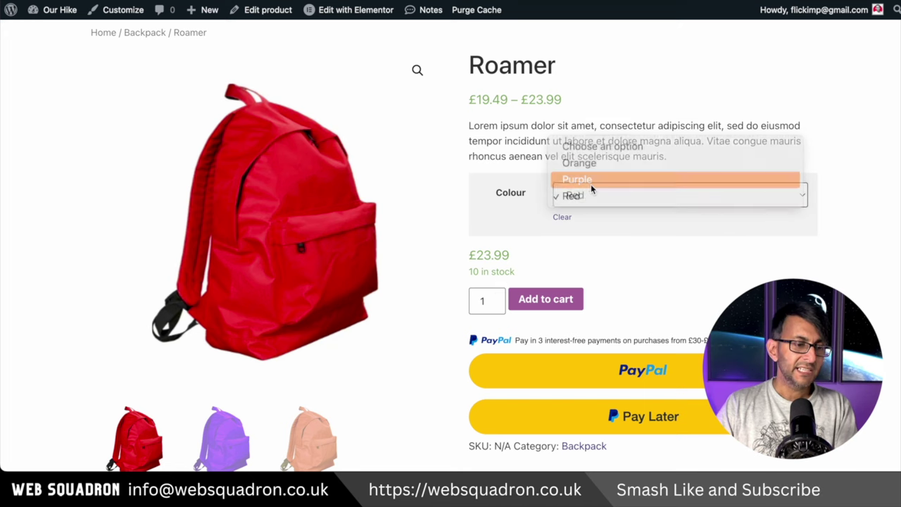
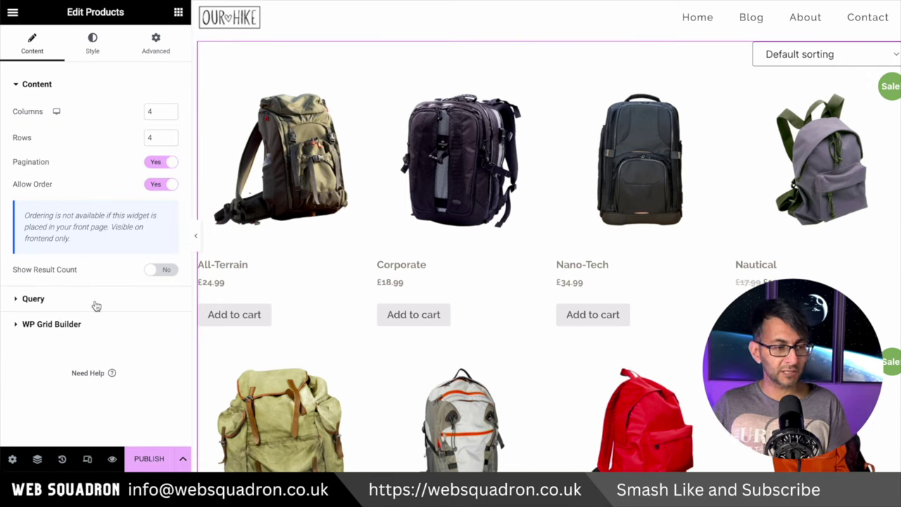
Step: Filter the Products widget's query by term to include only the Casual product category
left_click(96, 303)
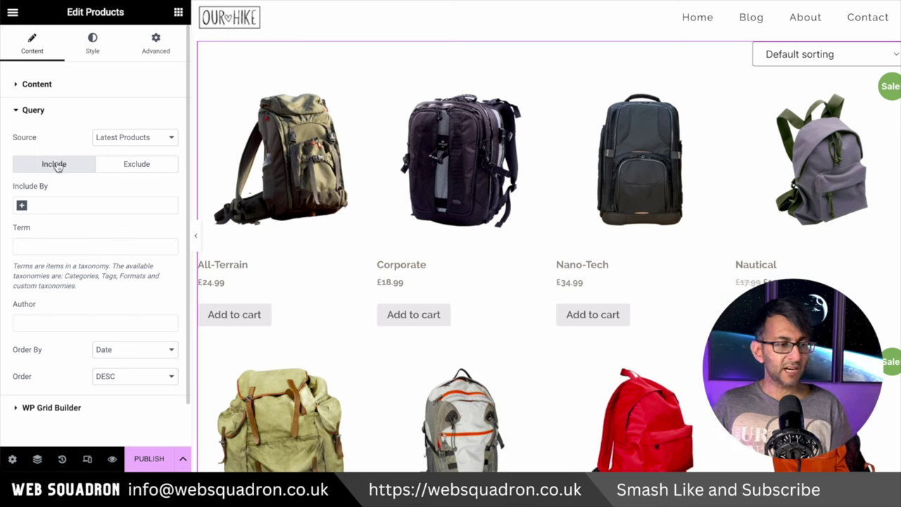
left_click(40, 213)
left_click(26, 221)
left_click(46, 245)
left_click(45, 245)
left_click(44, 245)
type("casu")
left_click(41, 262)
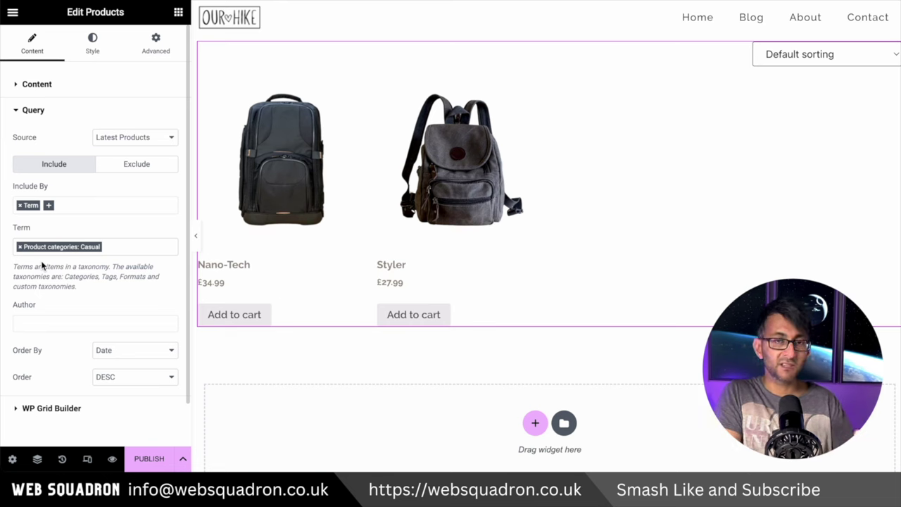
Step: Delete the Products widget from the archive template and place a Loop Grid widget there instead
key("Delete")
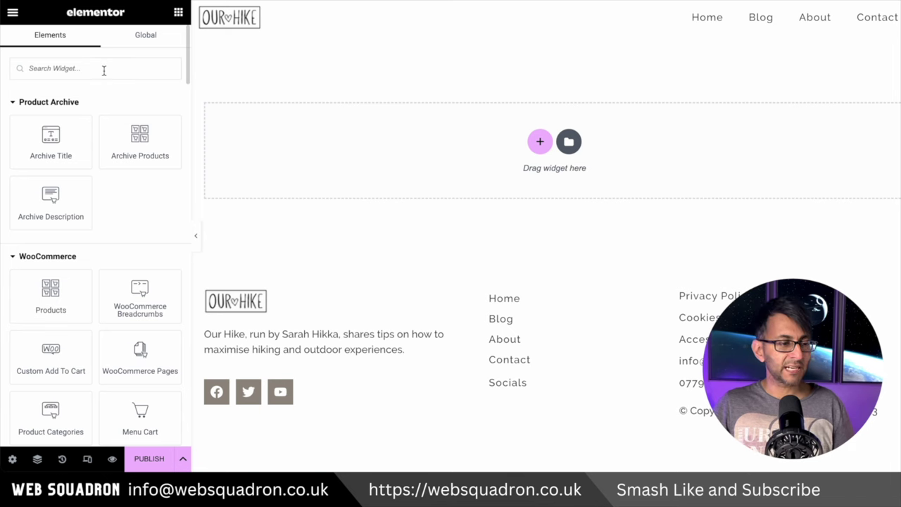
type("loo")
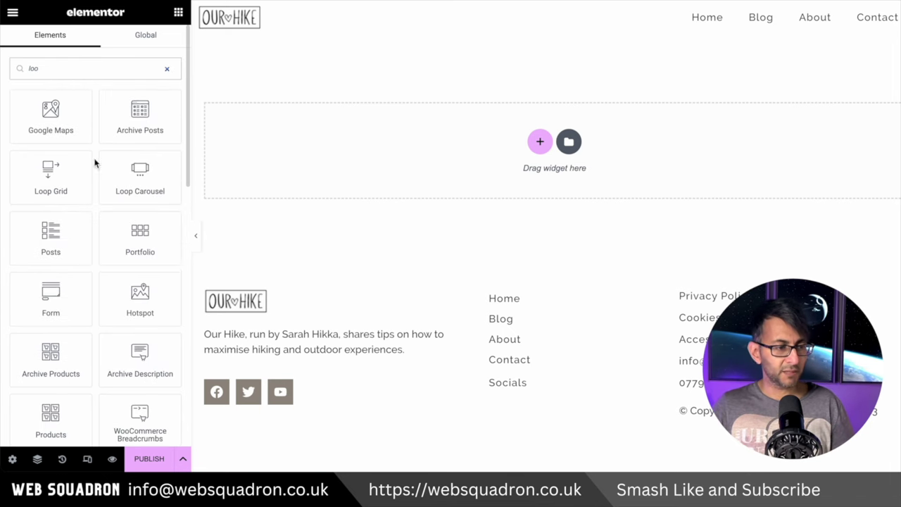
left_click_drag(51, 186, 356, 162)
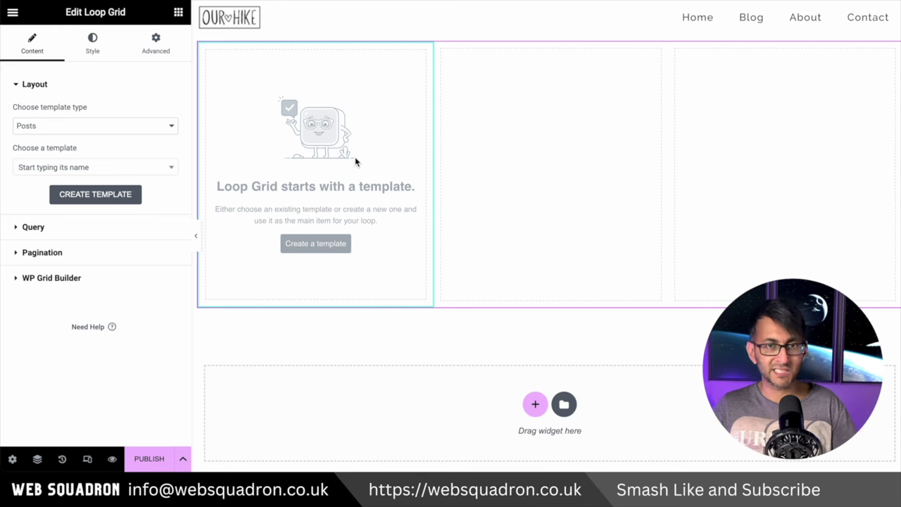
Step: Set the Loop Grid's template type to Products, review its query options and create a new loop template for it
left_click(167, 128)
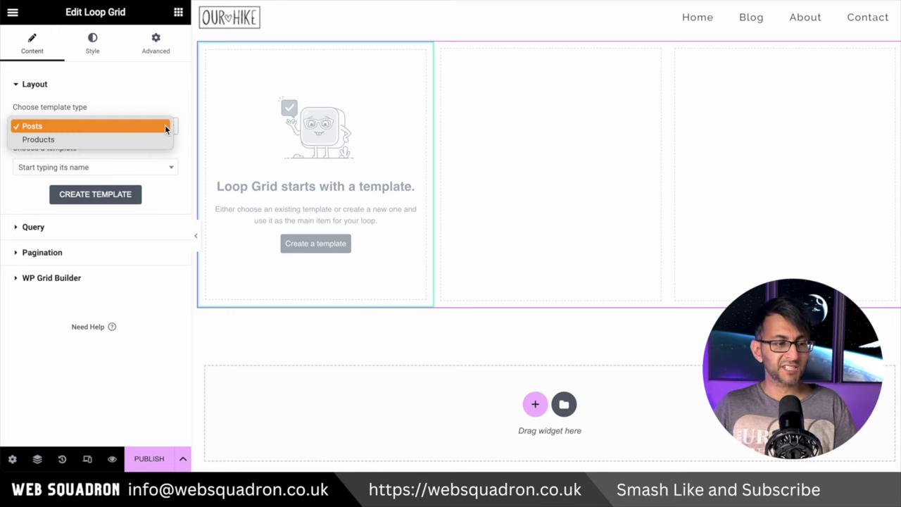
left_click(149, 139)
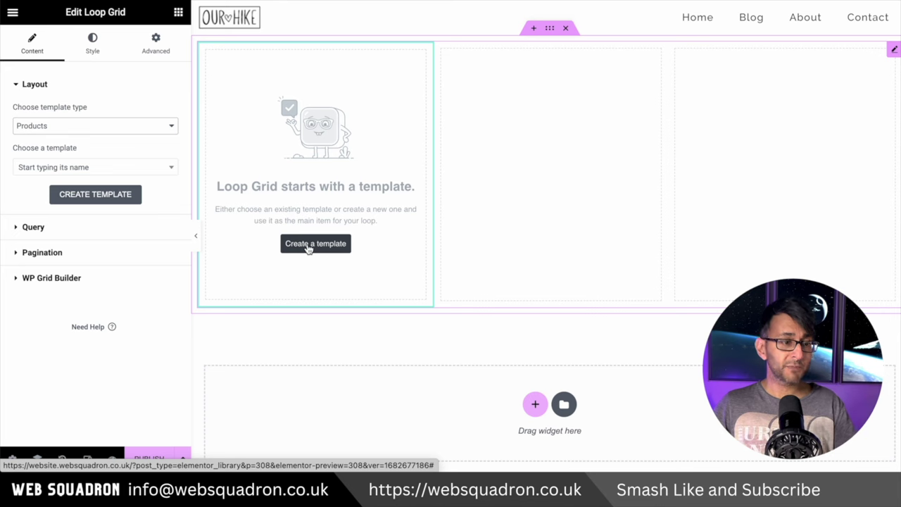
left_click(116, 228)
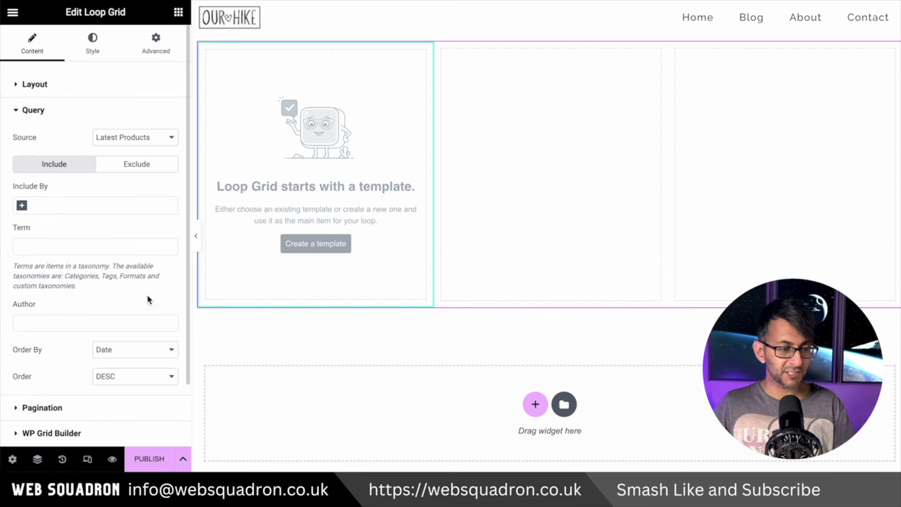
left_click(97, 90)
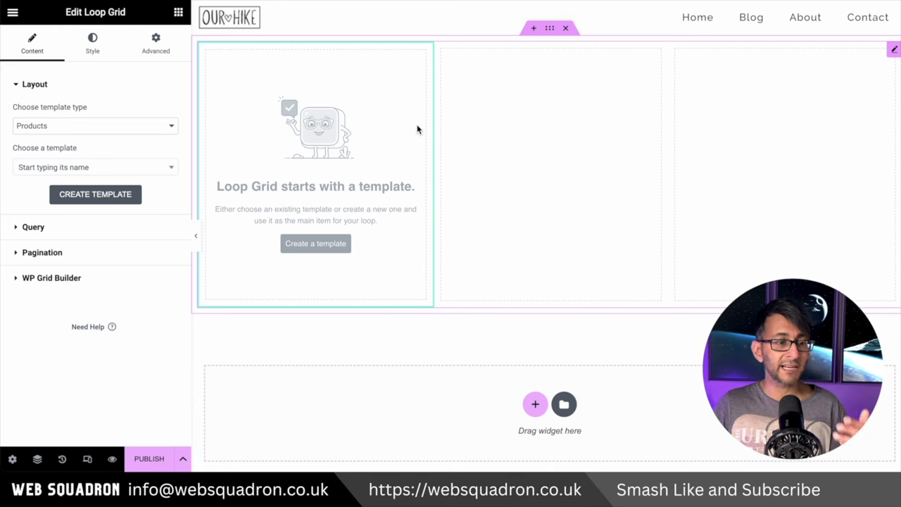
left_click(307, 244)
left_click(541, 273)
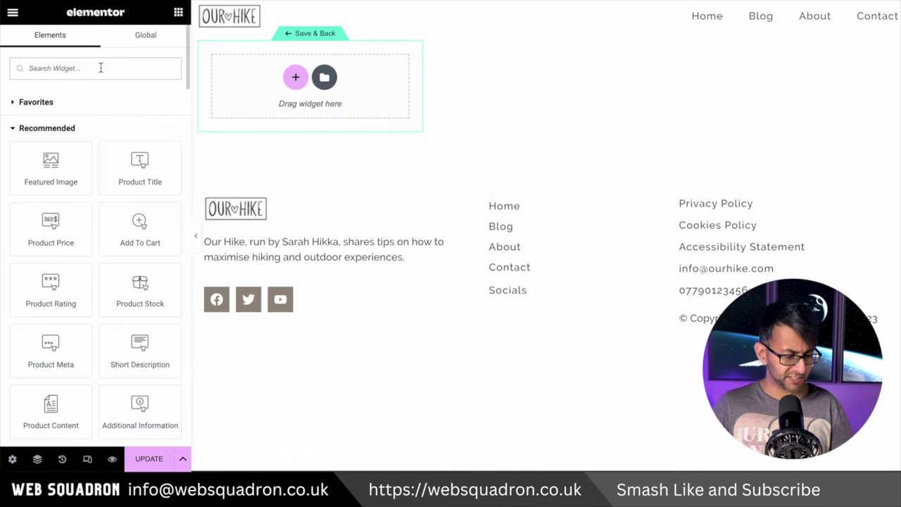
Step: Add a Call to Action widget to the loop template and show the Navigator beside the canvas
type("call")
left_click_drag(137, 116, 304, 108)
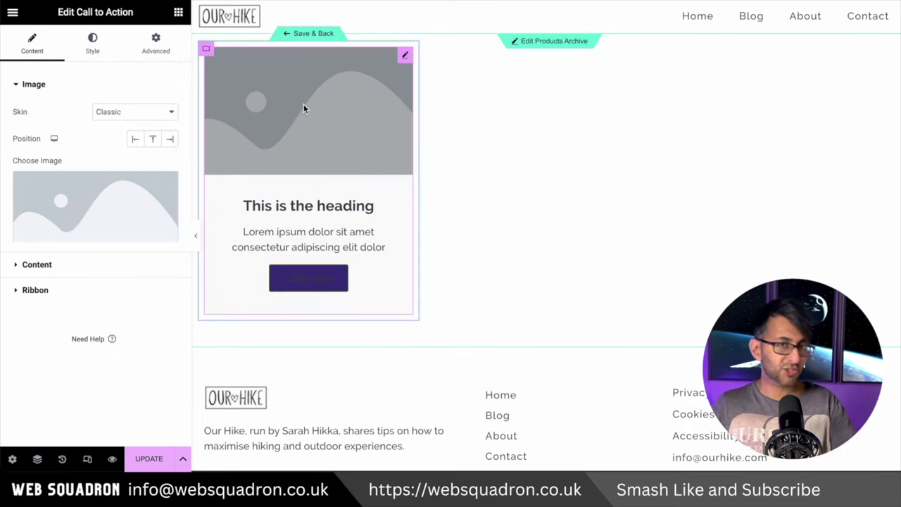
left_click(38, 458)
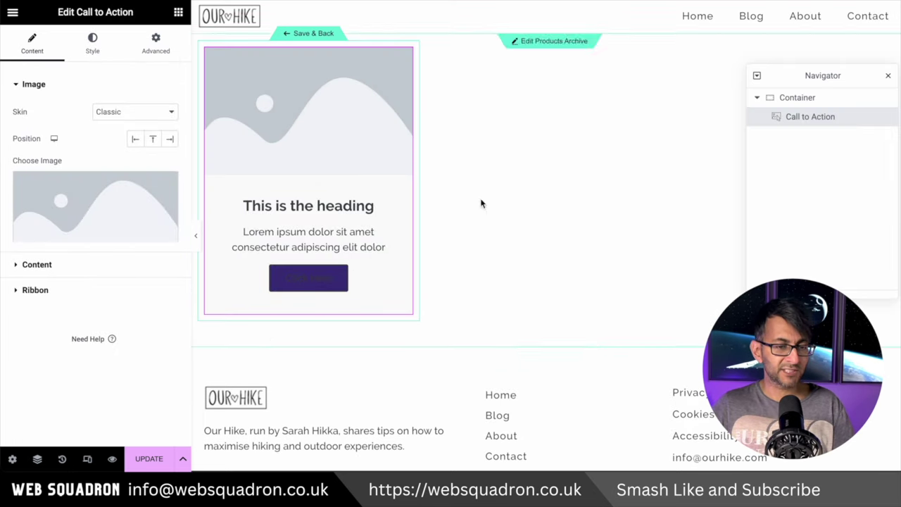
left_click_drag(779, 67, 510, 28)
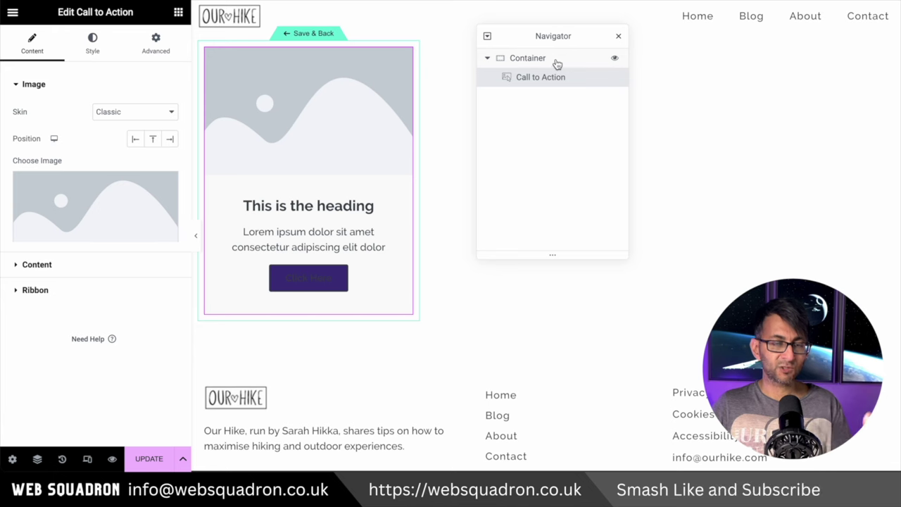
Step: Select the Call to Action widget and change its skin to Cover
left_click(178, 11)
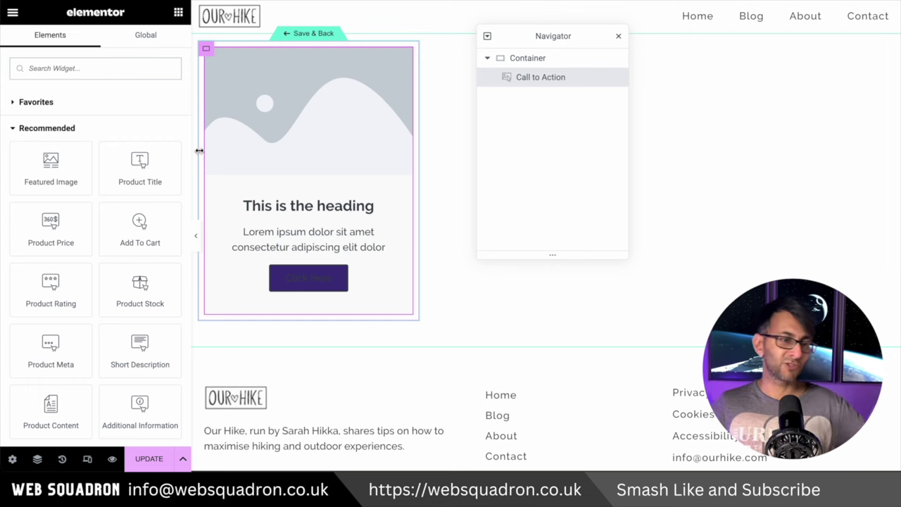
left_click(540, 77)
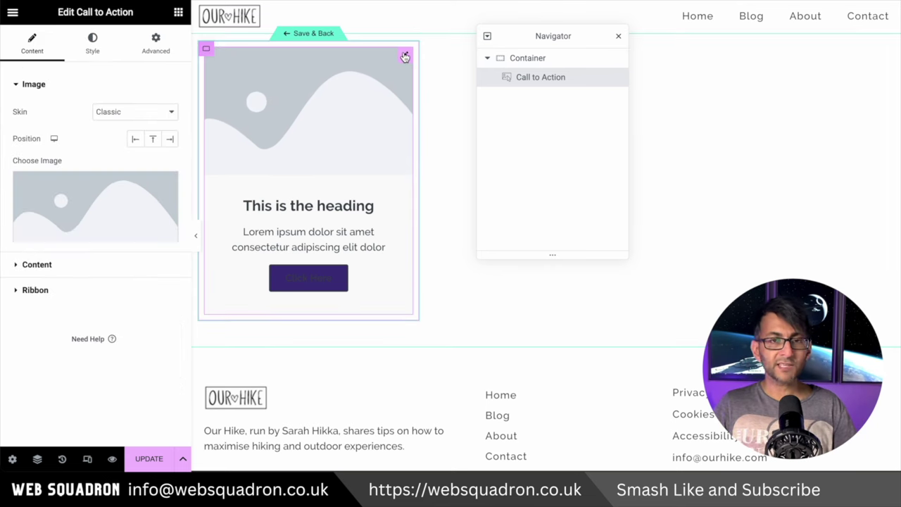
left_click(138, 112)
left_click(133, 125)
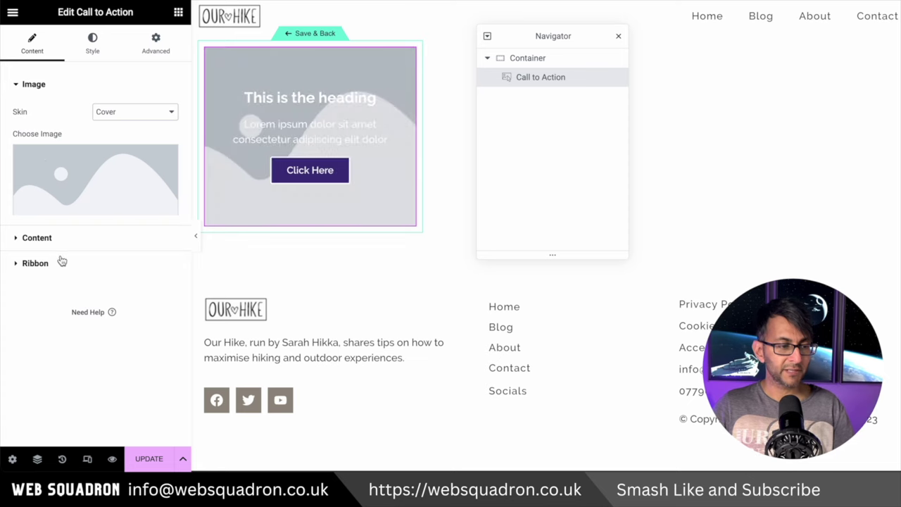
Step: Clear the placeholder title, description and button text of the Call to Action widget
left_click(71, 237)
left_click_drag(123, 189, 3, 185)
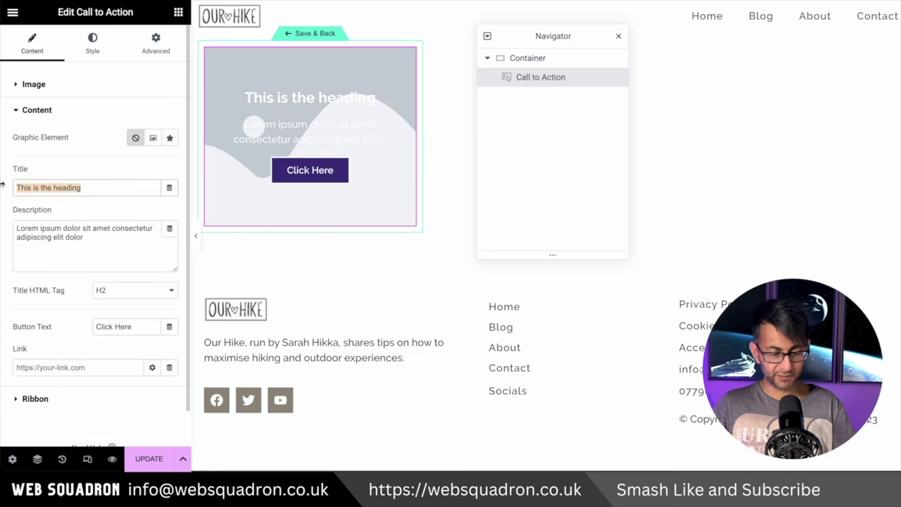
key("BackSpace")
left_click_drag(105, 237, 2, 223)
key("BackSpace")
left_click_drag(140, 301, 75, 295)
key("BackSpace")
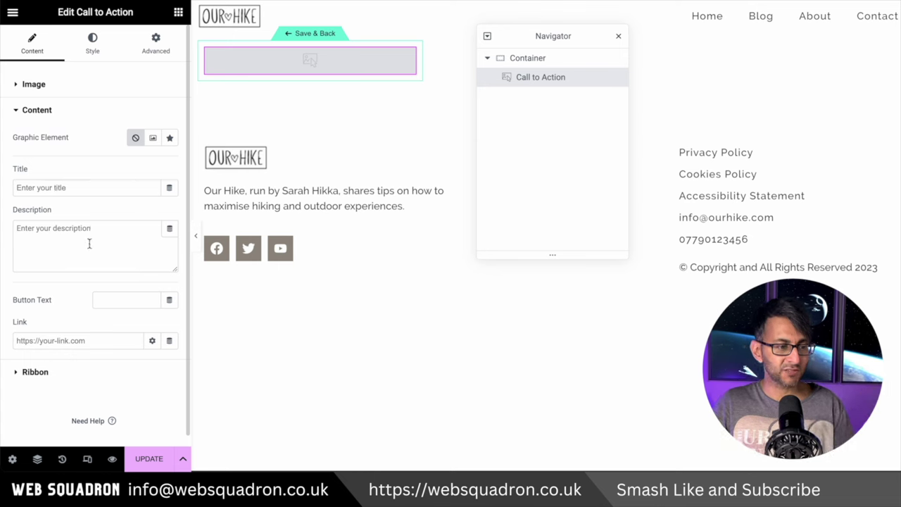
Step: Link the Call to Action's button text to the dynamic WooCommerce Product Title
left_click(169, 302)
left_click_drag(174, 151, 173, 282)
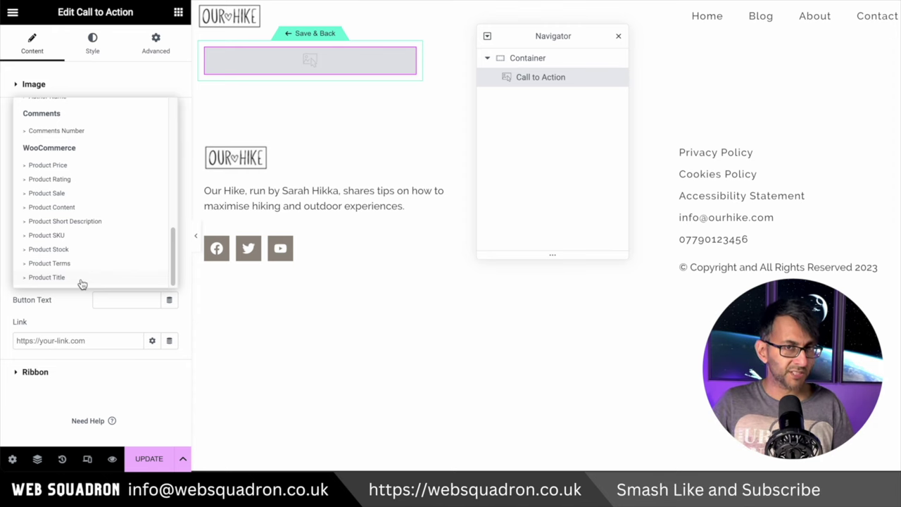
left_click(80, 280)
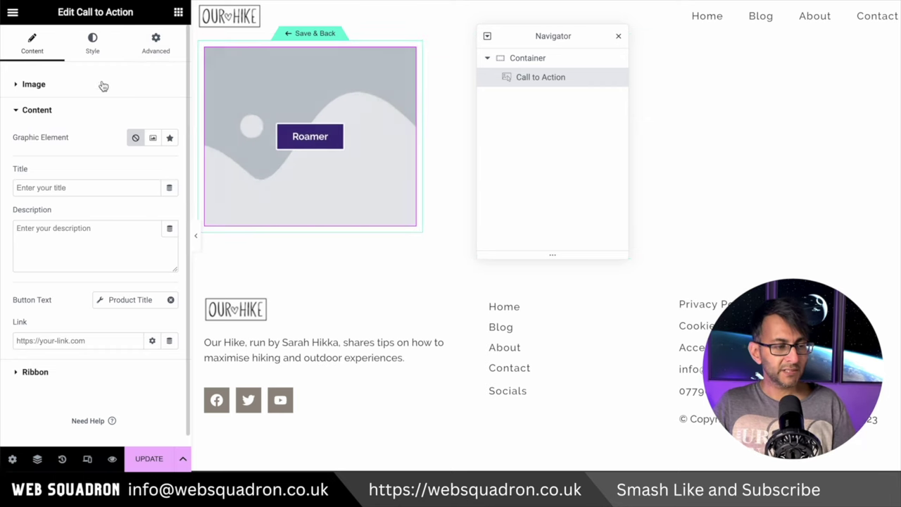
Step: Align the Call to Action's content left and vertically to the bottom, with 20 px bottom and 20 px left padding
left_click(92, 46)
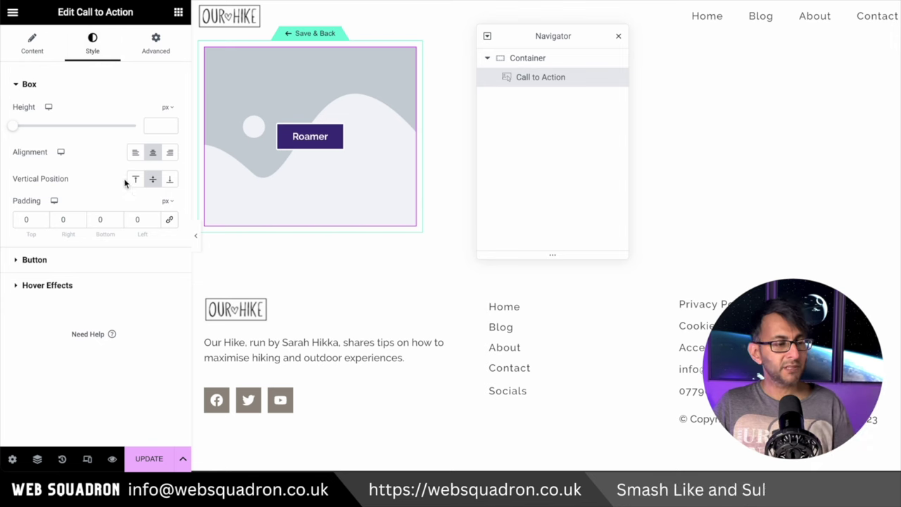
left_click(136, 152)
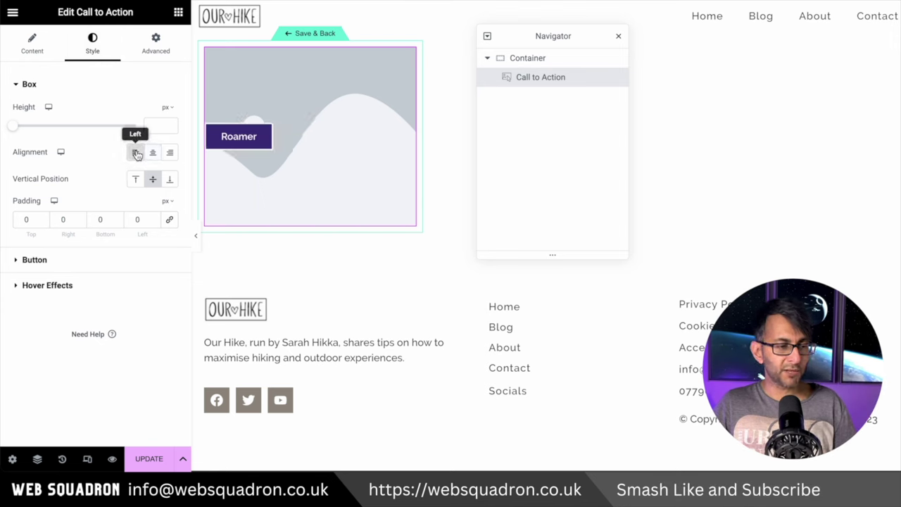
left_click(169, 180)
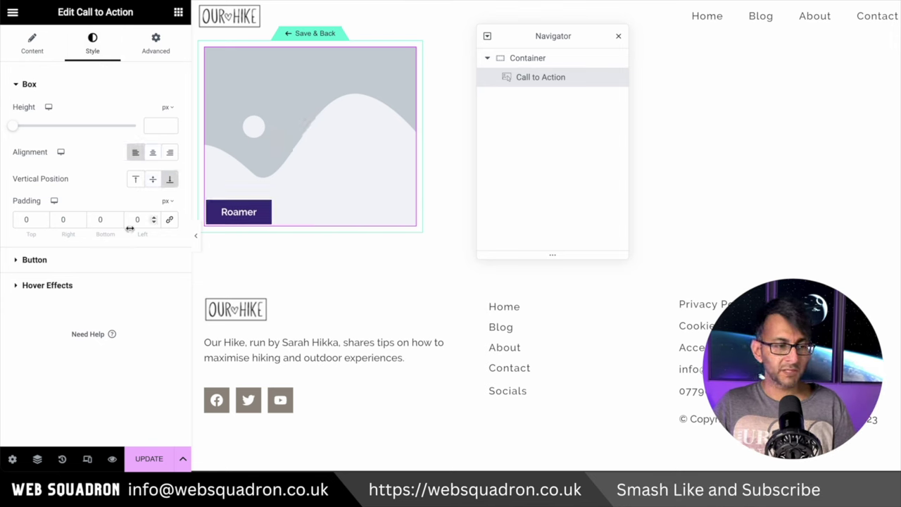
left_click(100, 219)
type("20")
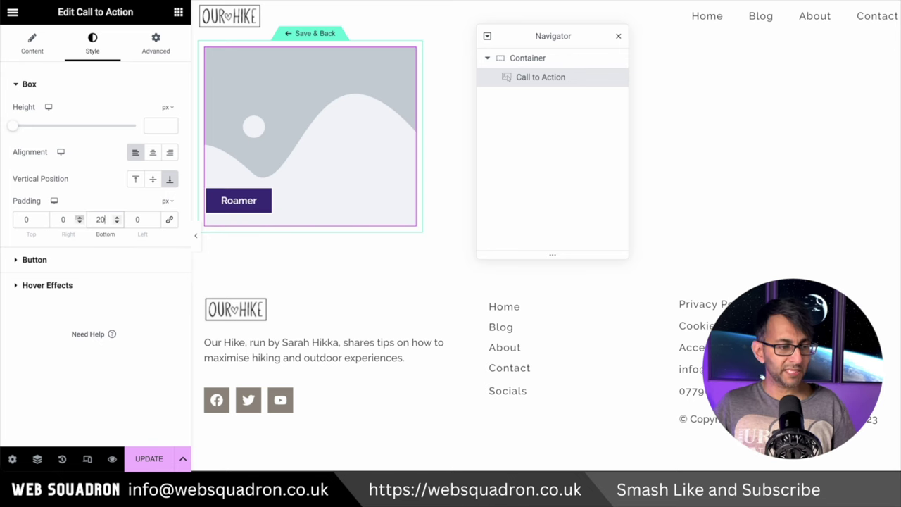
key("Tab")
type("20")
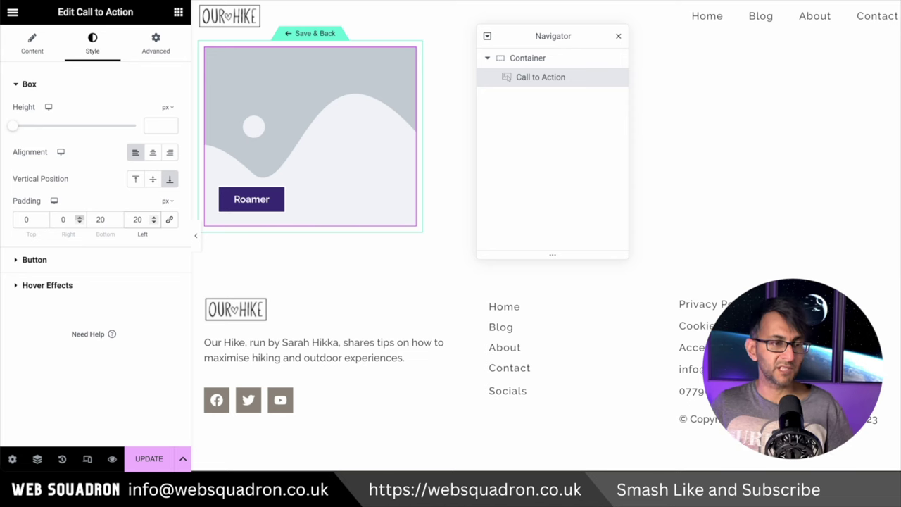
Step: Use the dynamic WooCommerce Product Image as the Call to Action's image
left_click(33, 53)
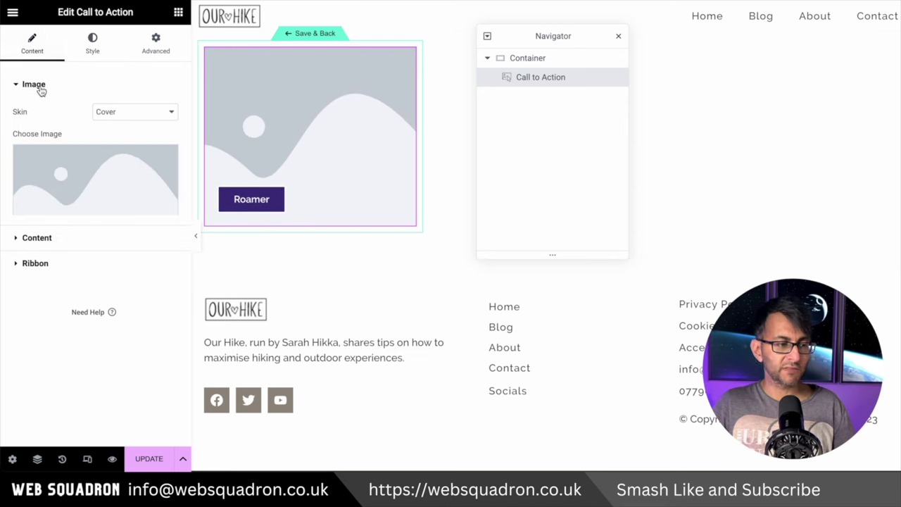
left_click(77, 238)
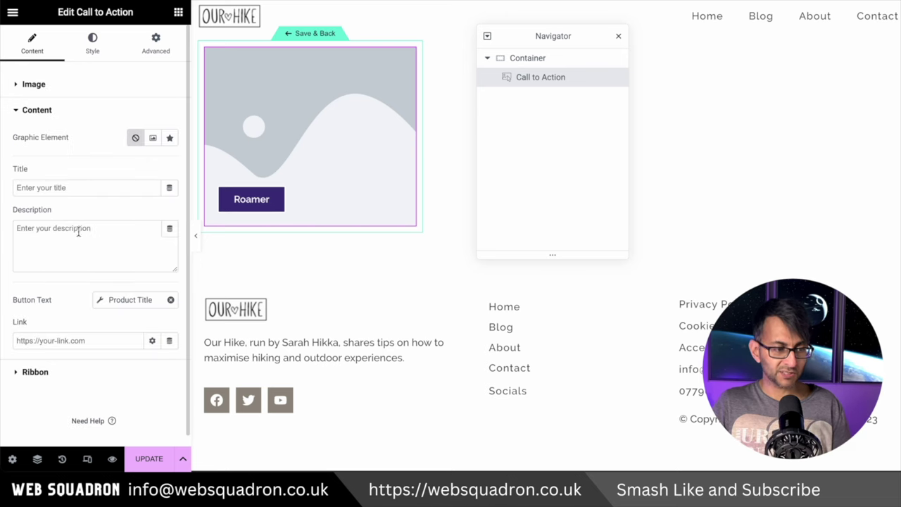
left_click(77, 86)
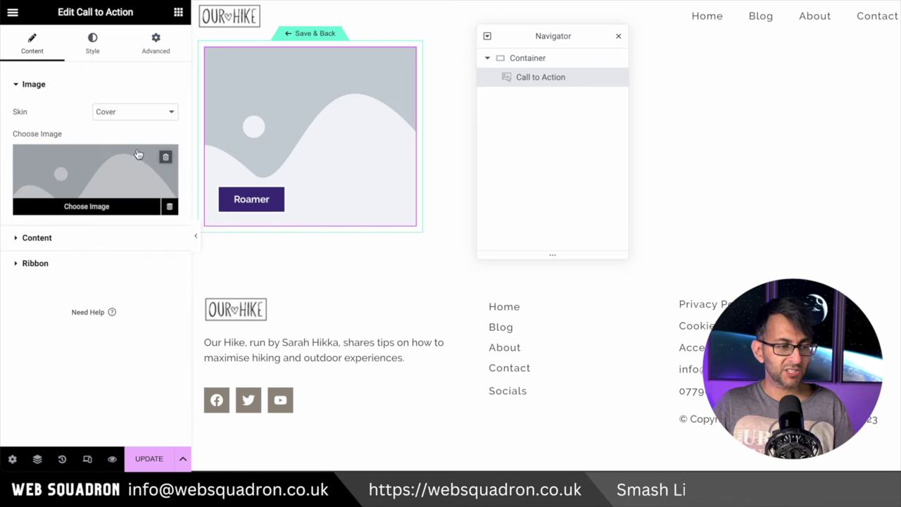
mouse_move(116, 195)
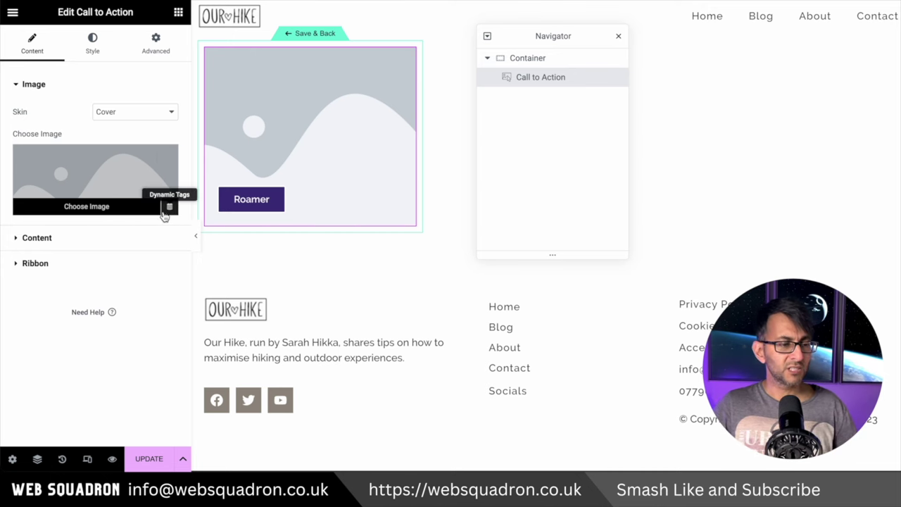
left_click(170, 207)
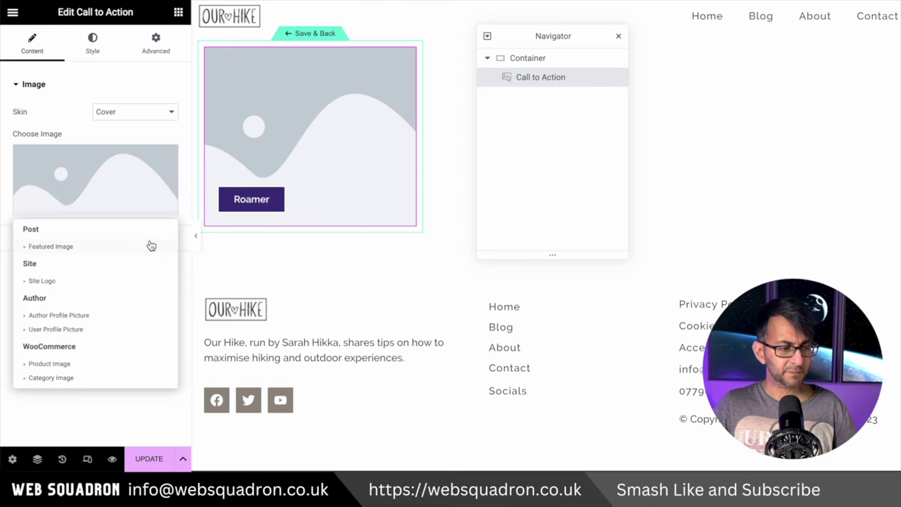
left_click(81, 364)
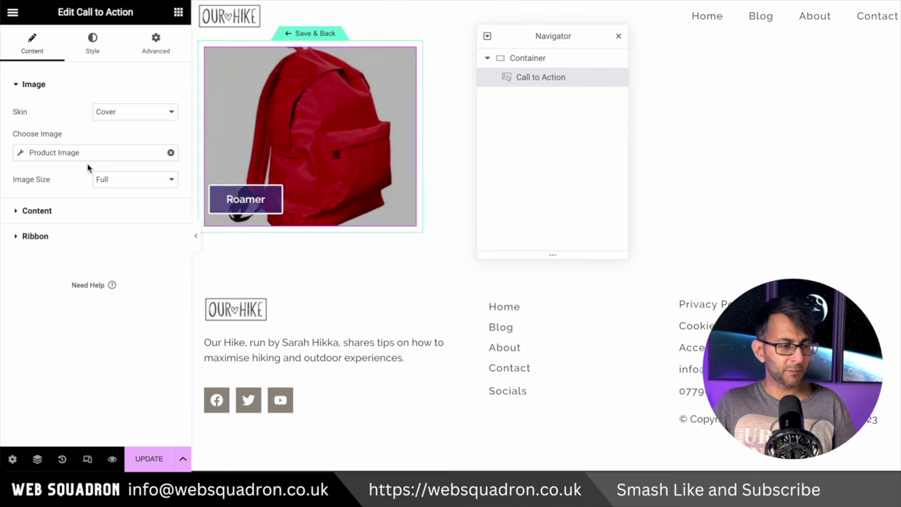
Step: Set the Call to Action button's typography to 1 rem size with 1 px letter spacing
left_click(91, 44)
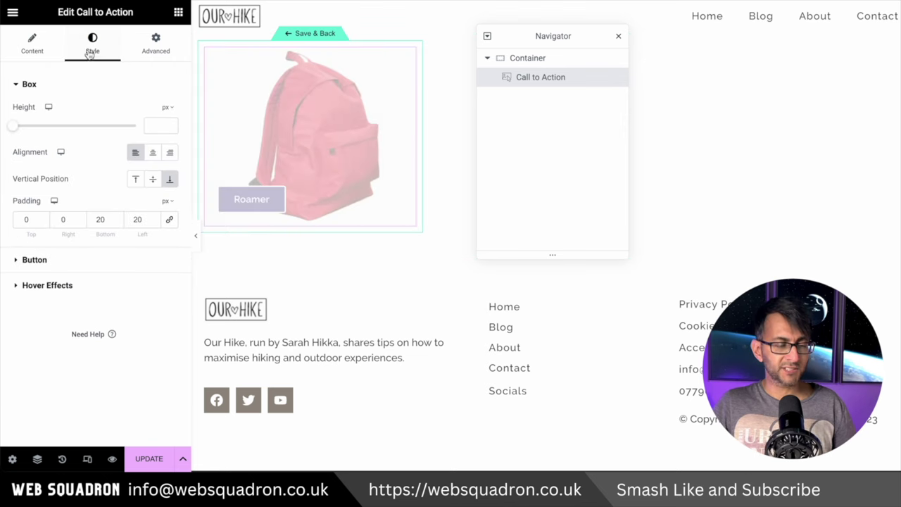
left_click(101, 262)
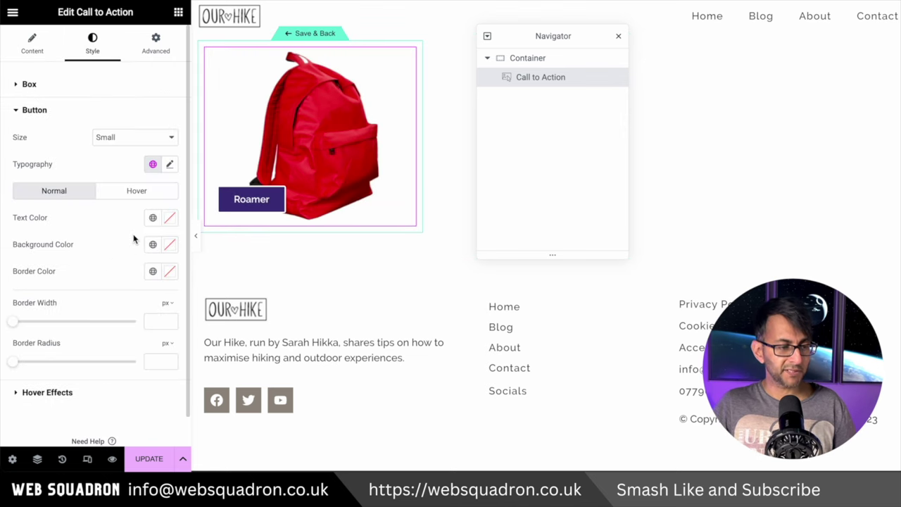
left_click(170, 164)
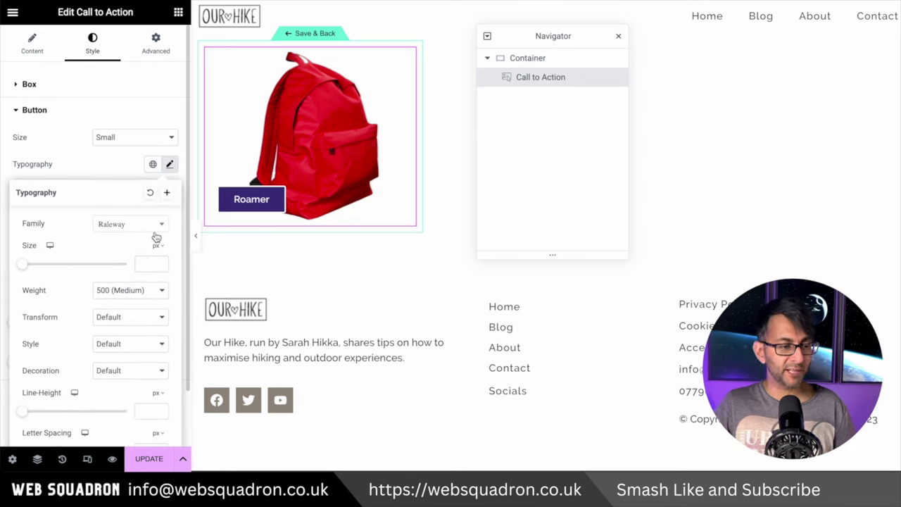
mouse_move(161, 247)
left_click(158, 287)
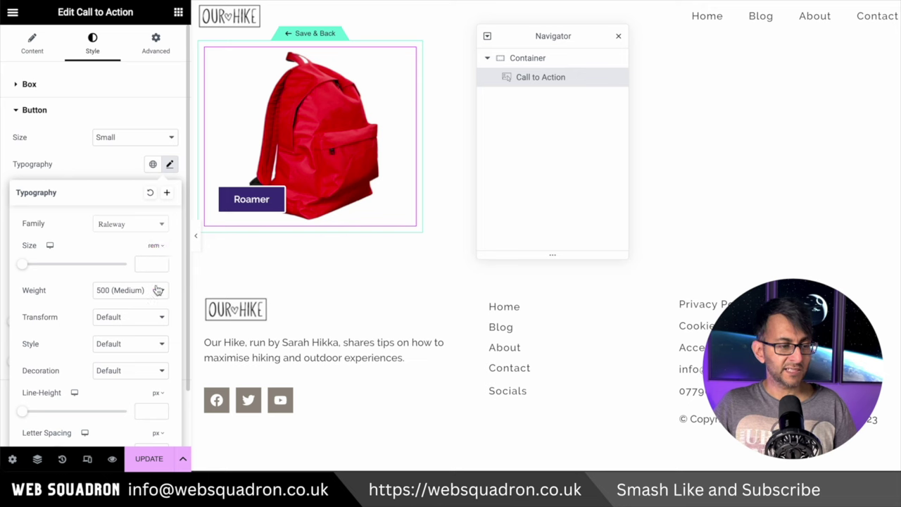
type("1")
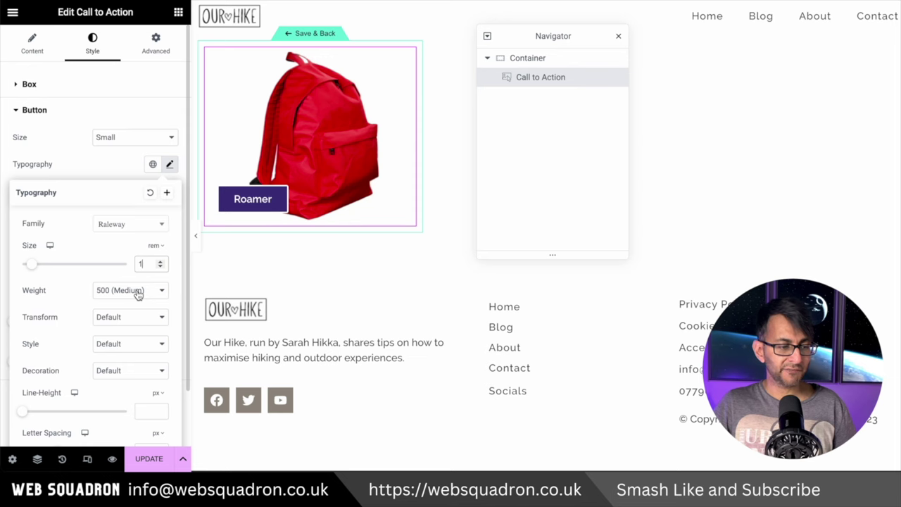
scroll(120, 397, "down", 2)
left_click(144, 389)
type("1")
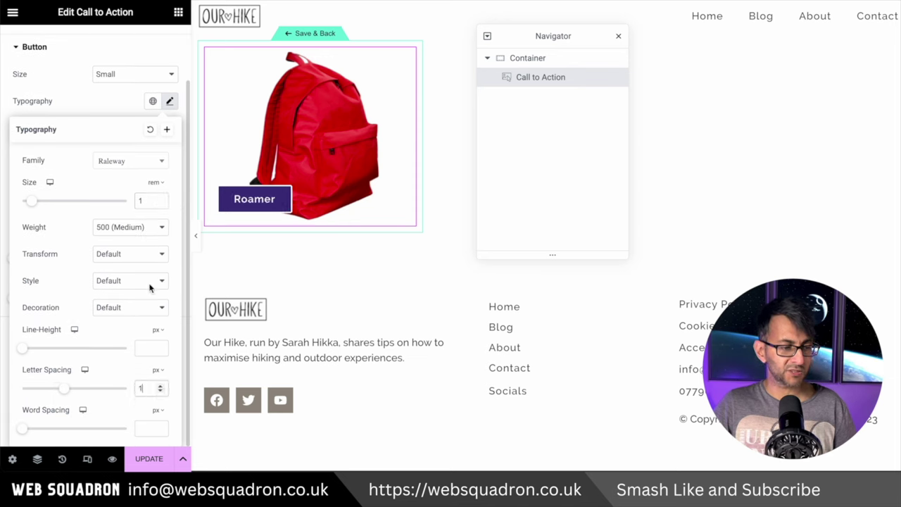
left_click(90, 115)
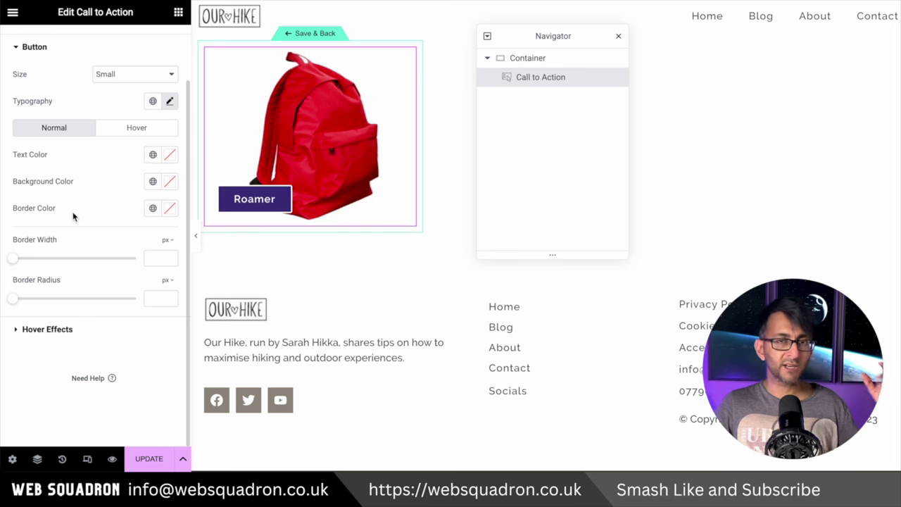
Step: Set the button's hover colours to the global Accent for the text and the global white for the background
left_click(135, 128)
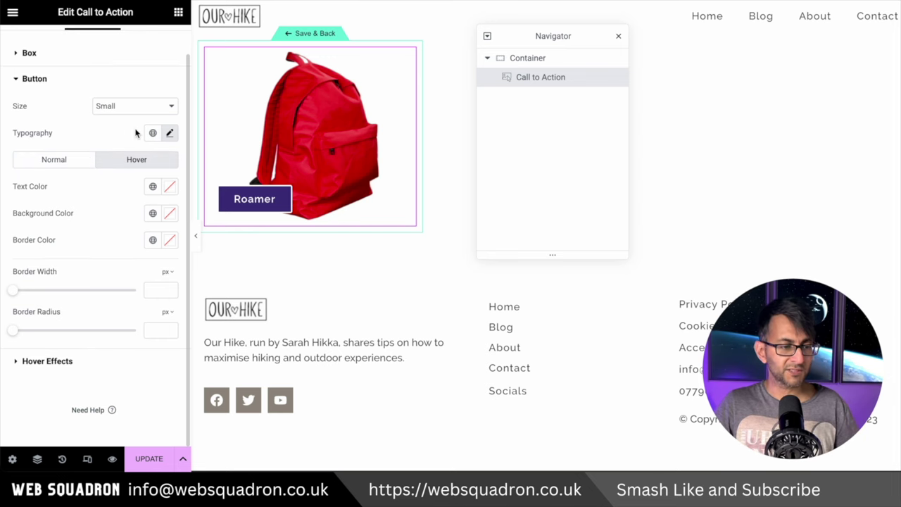
left_click(153, 186)
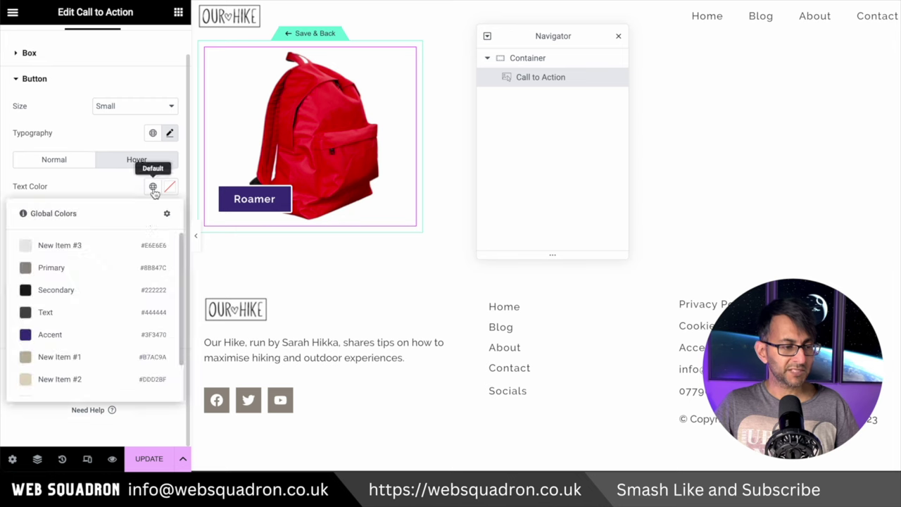
left_click(90, 336)
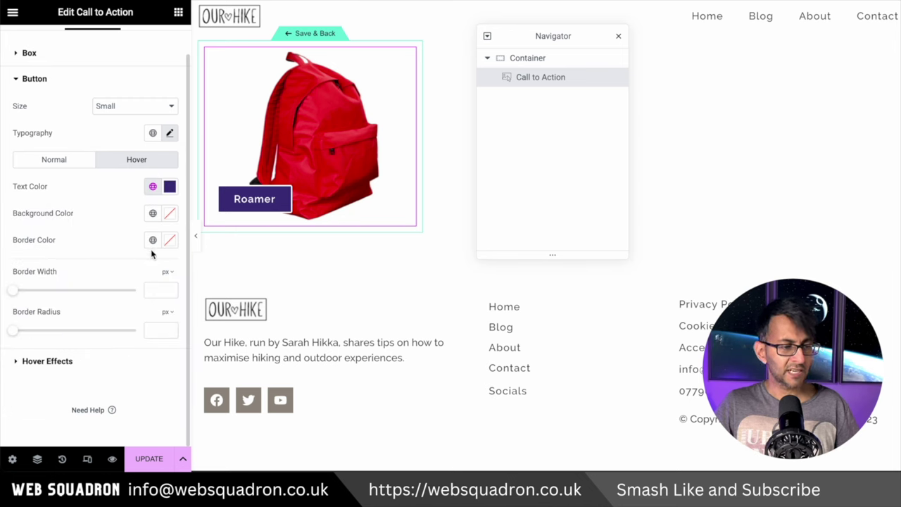
left_click(152, 213)
scroll(74, 408, "down", 1)
left_click(76, 417)
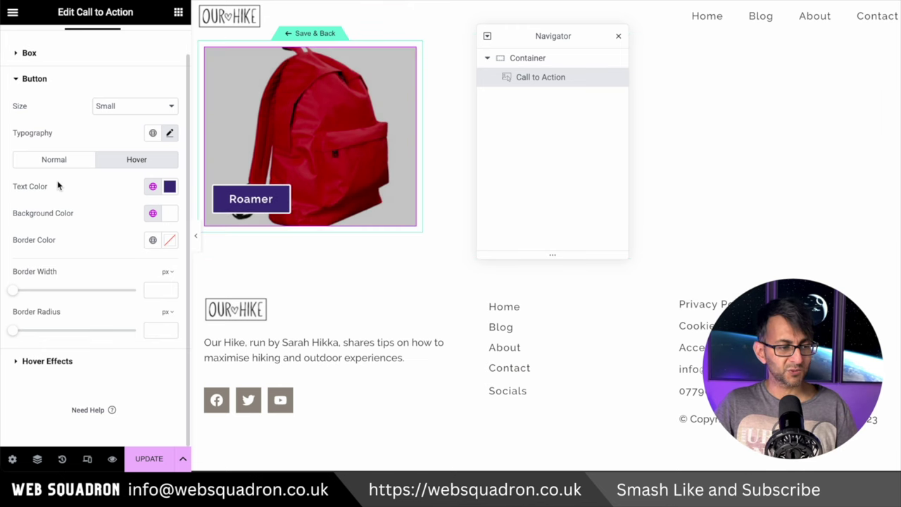
Step: Set both the content and the background hover animation of the Call to Action to None
left_click(85, 361)
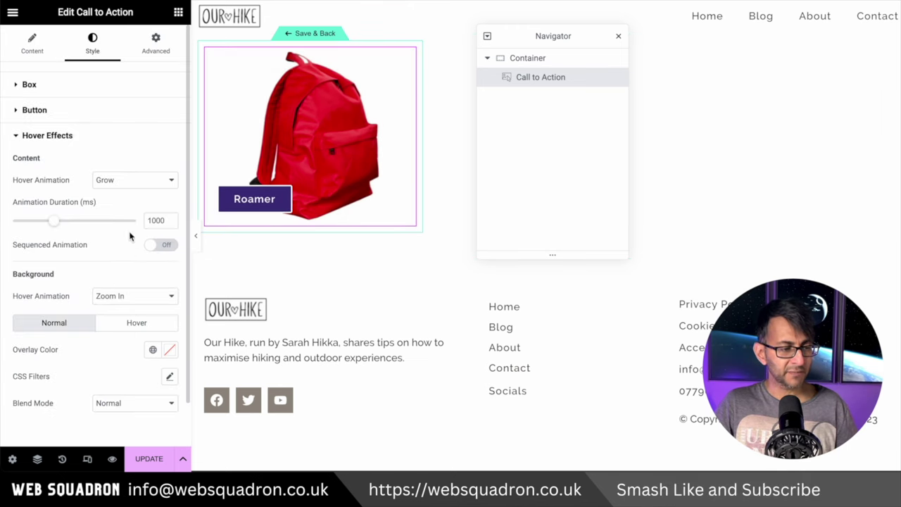
left_click(128, 185)
left_click(129, 41)
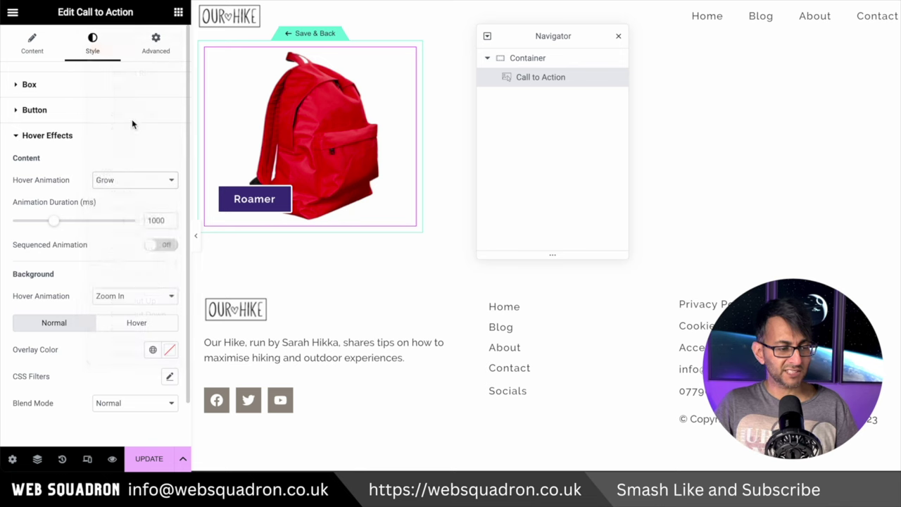
left_click(129, 233)
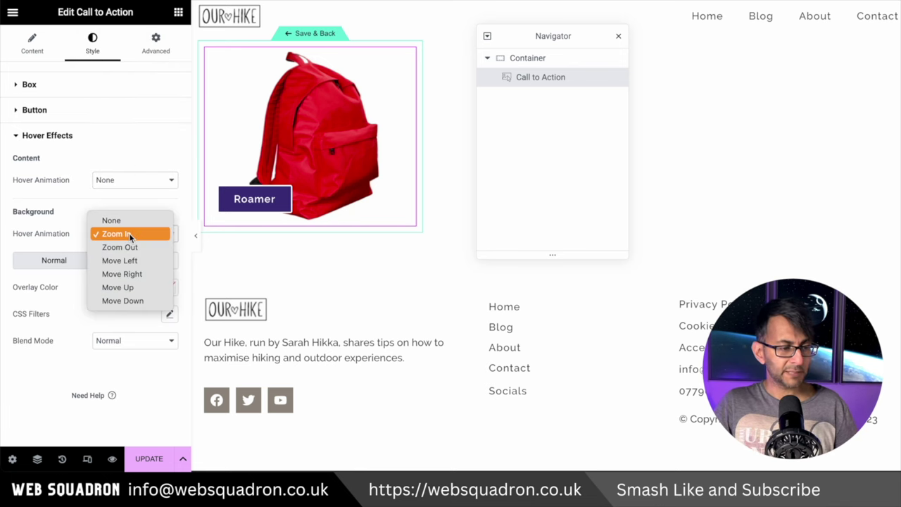
left_click(132, 221)
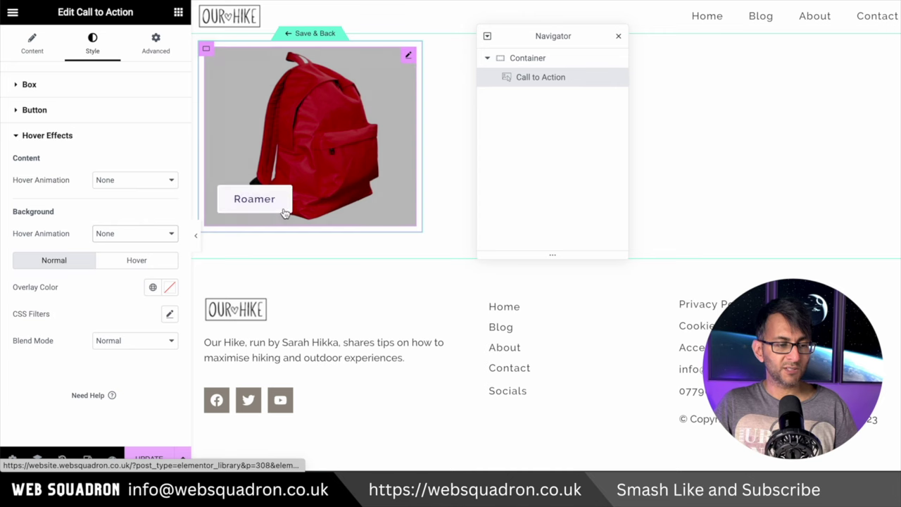
Step: Append a ">" after the dynamic Product Title in the Call to Action's button text
left_click(32, 44)
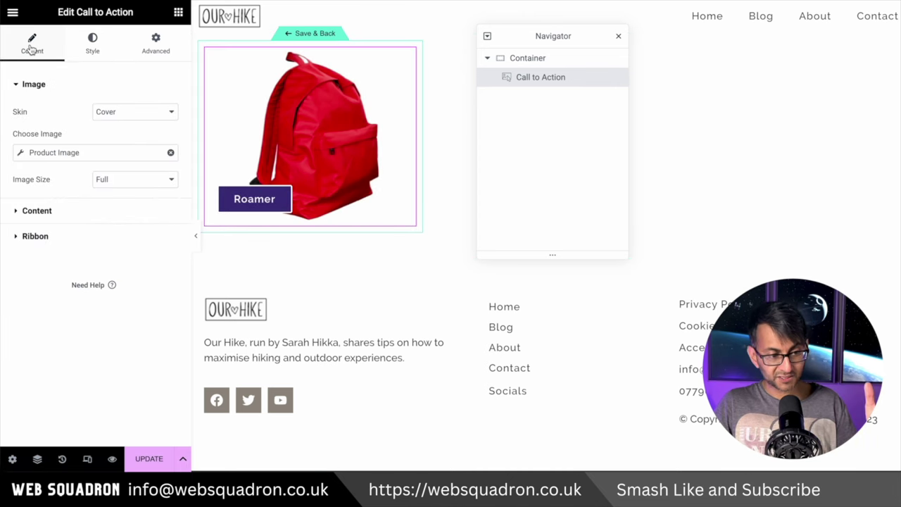
left_click(20, 211)
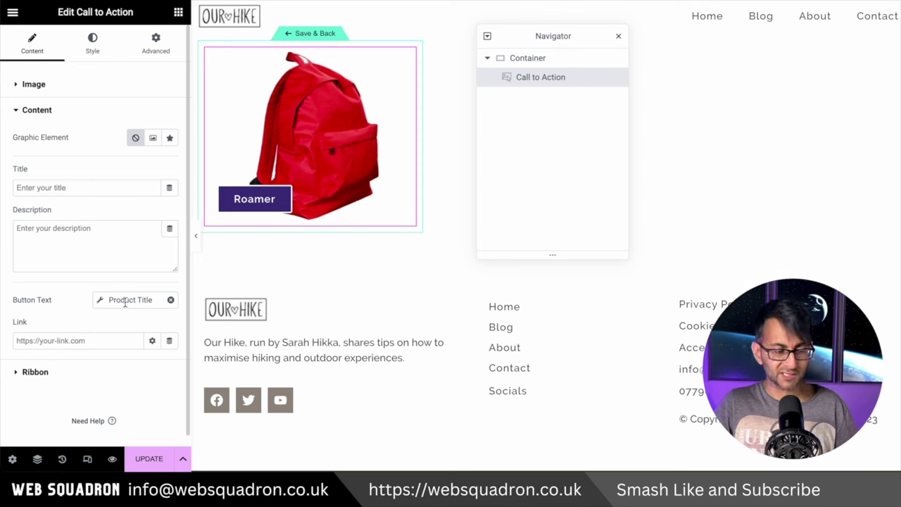
left_click(101, 301)
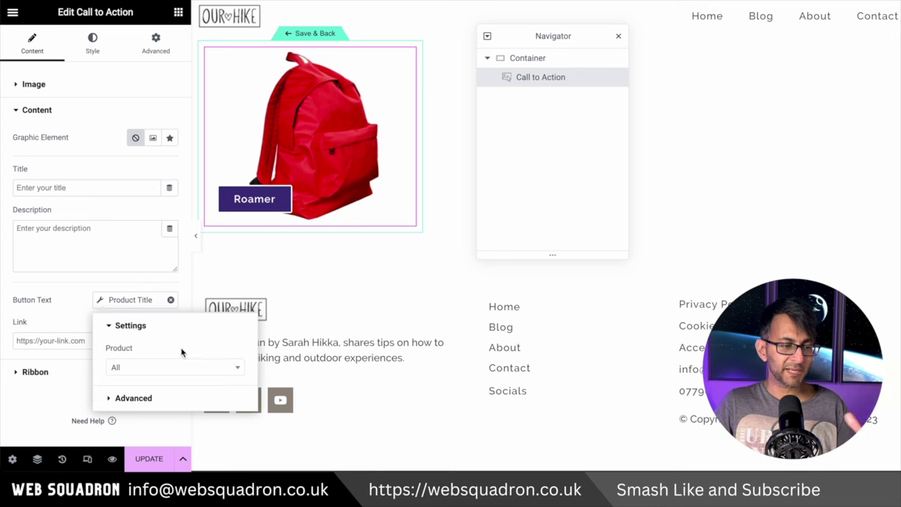
scroll(170, 307, "down", 1)
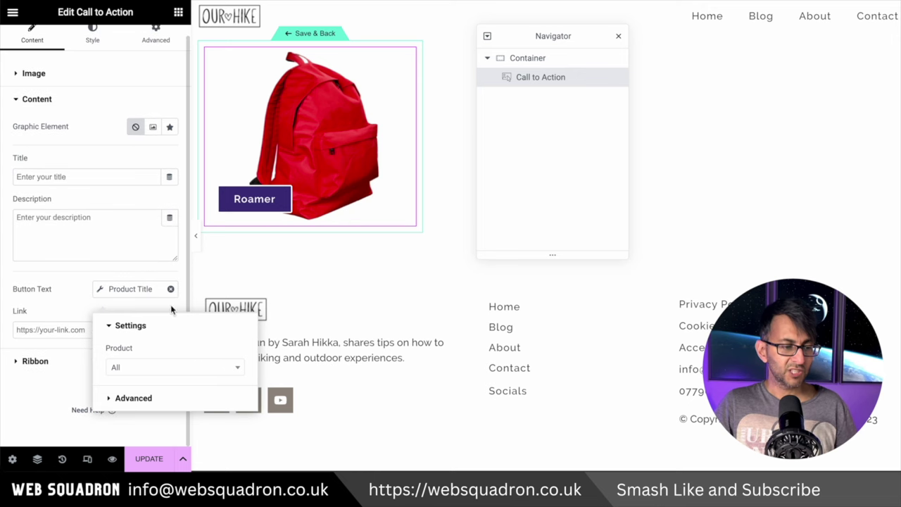
left_click(197, 372)
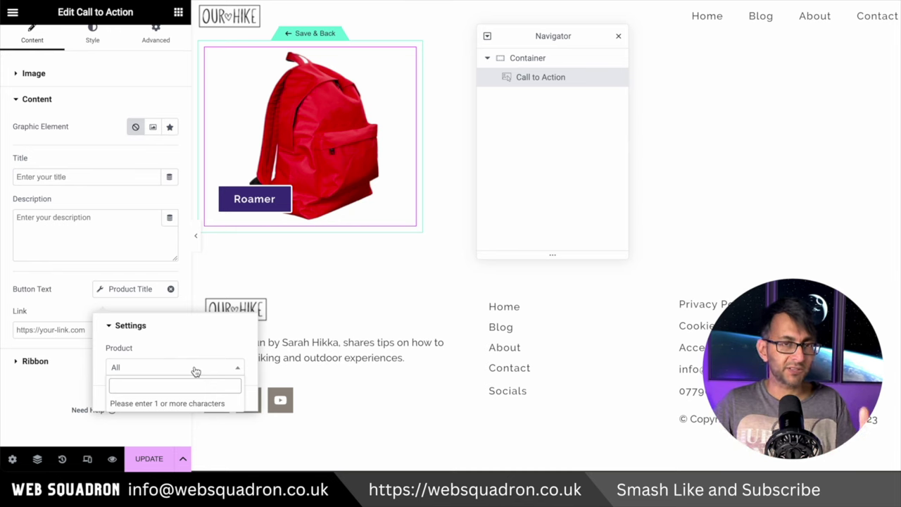
left_click(111, 328)
left_click(112, 328)
left_click(111, 352)
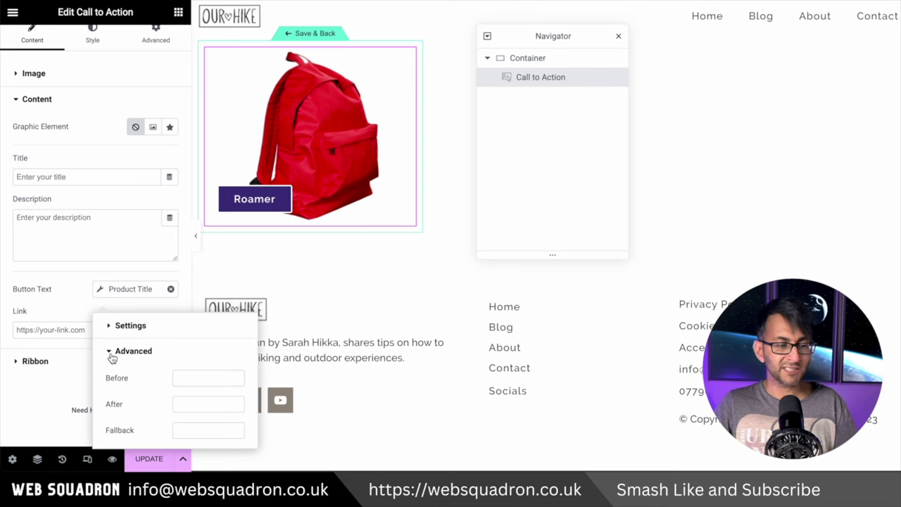
left_click(190, 405)
type(">")
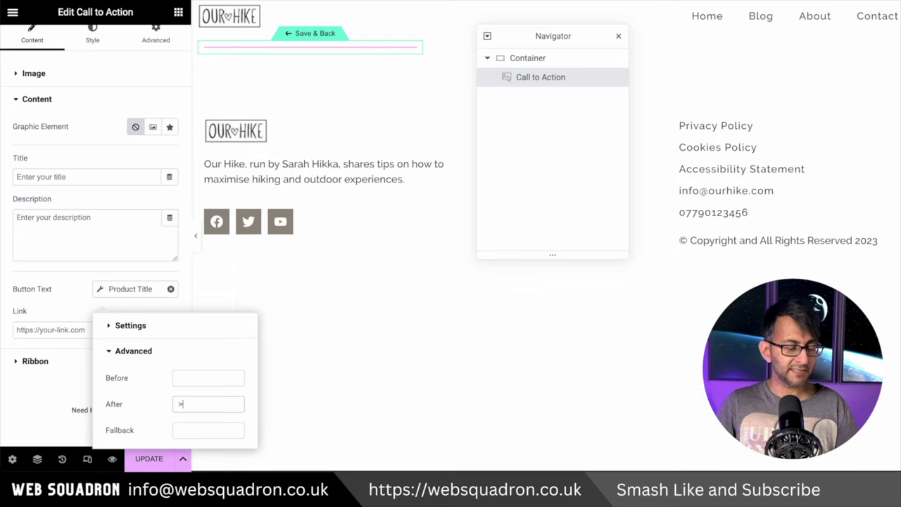
left_click(259, 200)
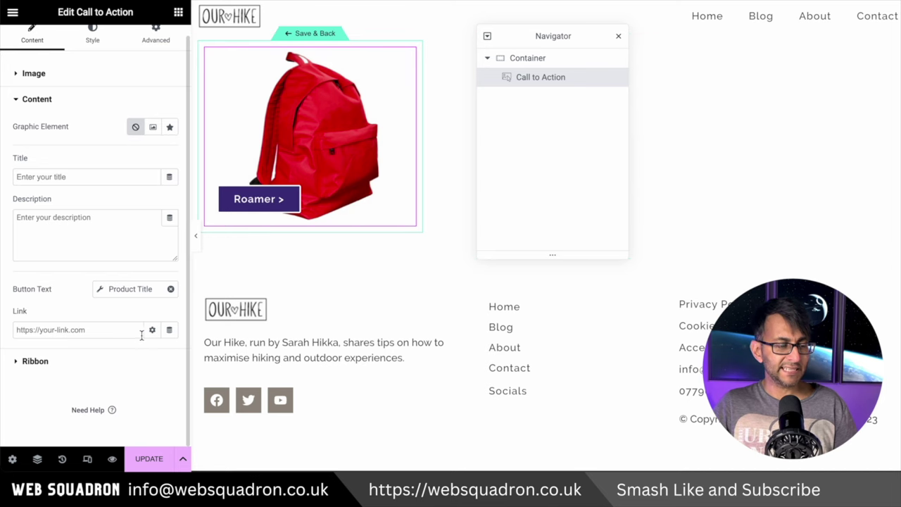
Step: Link the Call to Action to the dynamic Post URL across the whole box and update the template
left_click(169, 330)
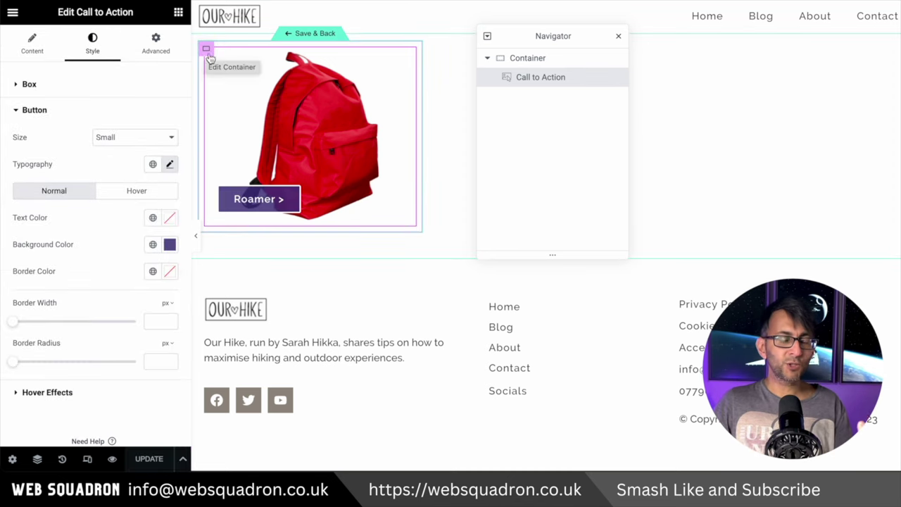
left_click(280, 200)
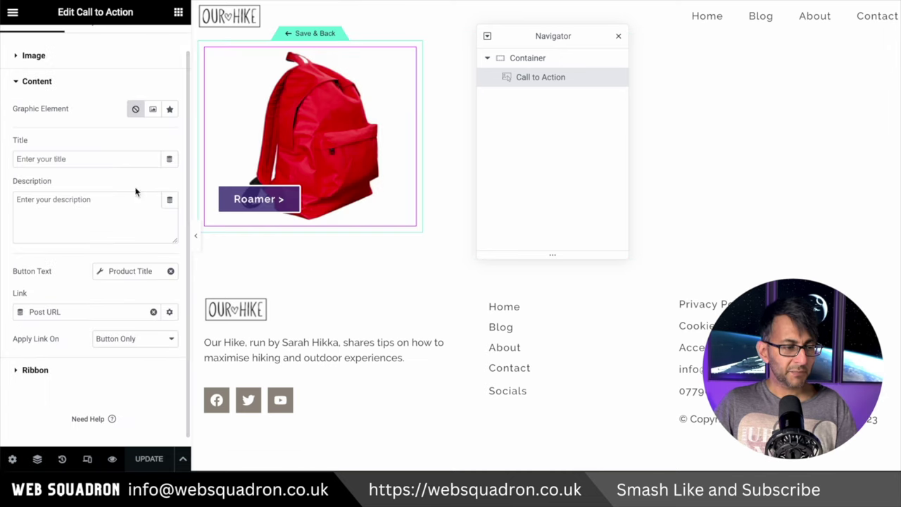
left_click(130, 337)
left_click(134, 328)
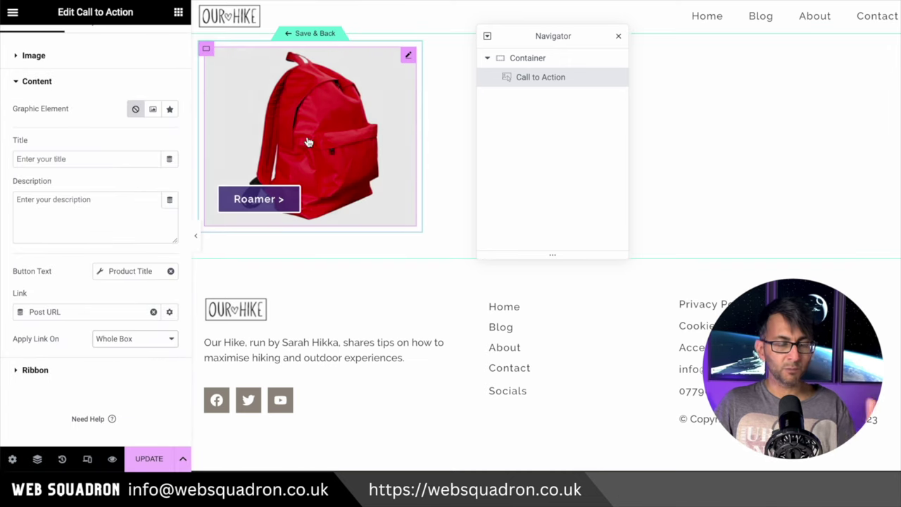
left_click(149, 458)
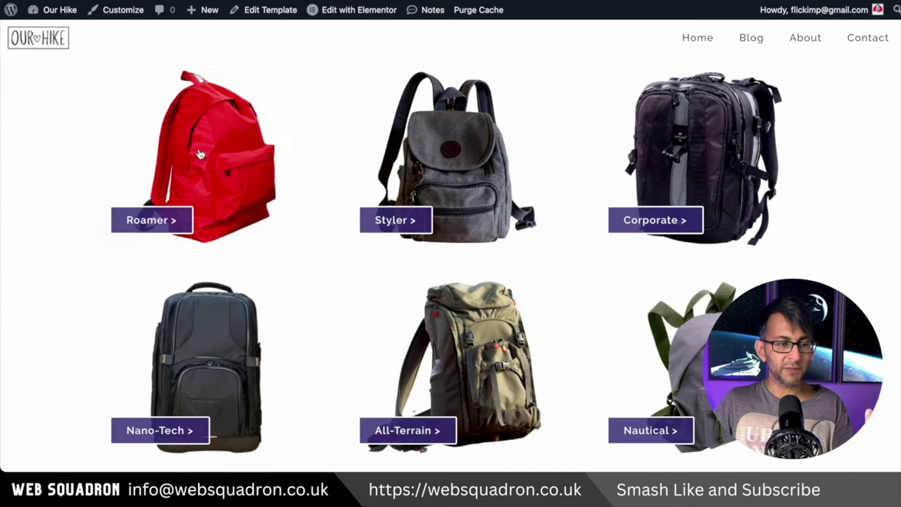
left_click(201, 144)
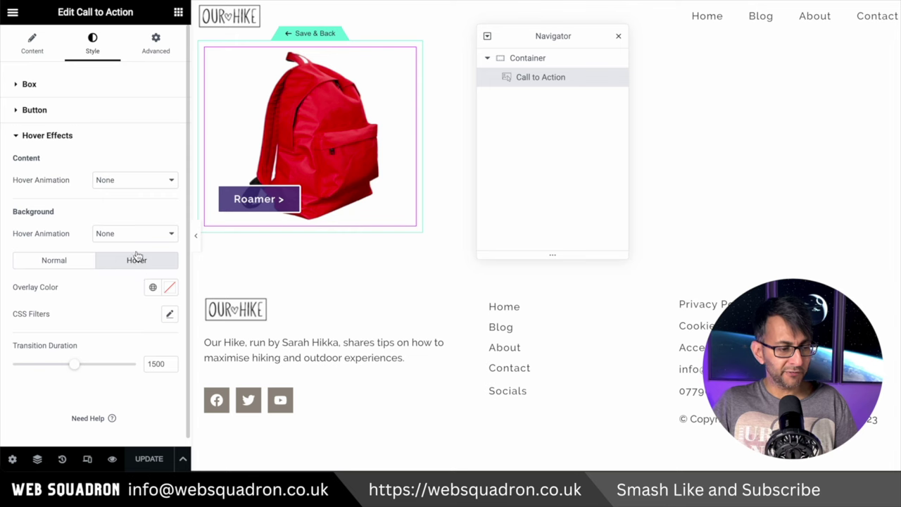
Step: Make the Call to Action's background overlay fully transparent on hover, using #02010100
left_click(139, 260)
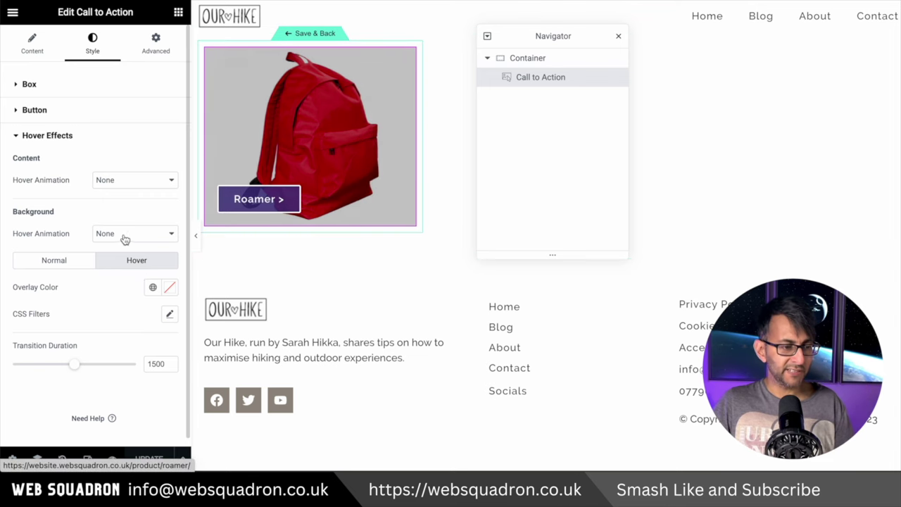
left_click(171, 289)
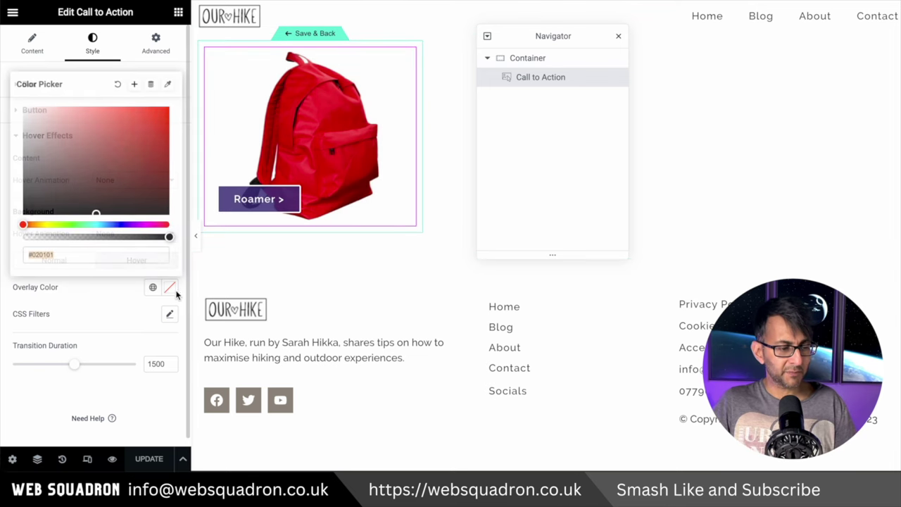
left_click_drag(169, 237, 0, 243)
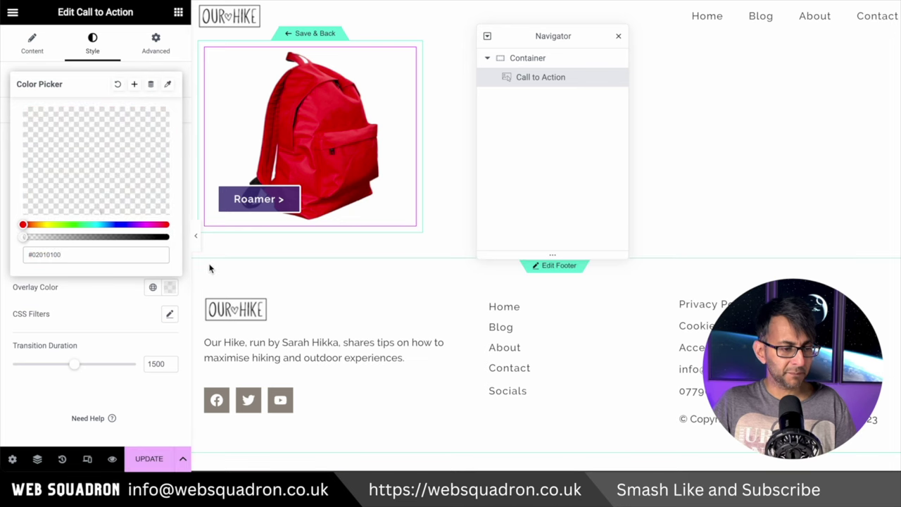
left_click(243, 253)
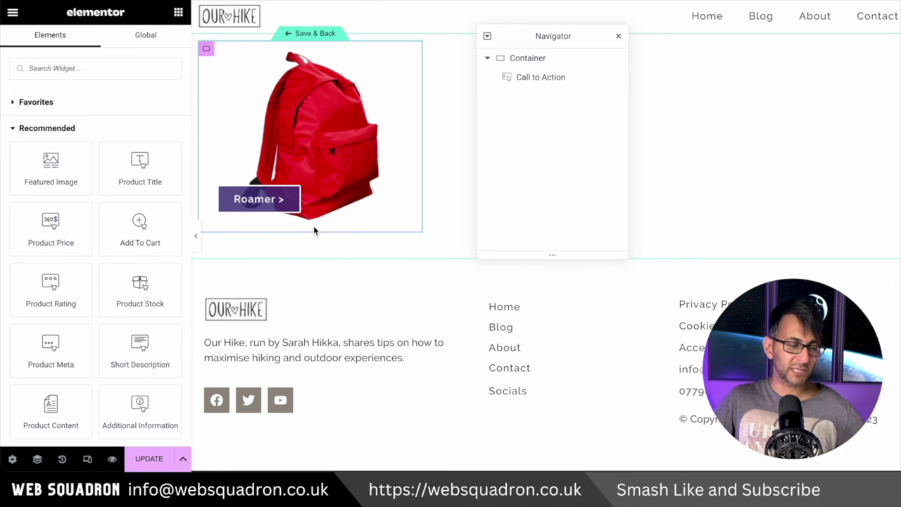
Step: Add a Text Editor widget below the Call to Action inside the loop item's container
scroll(188, 64, "down", 3)
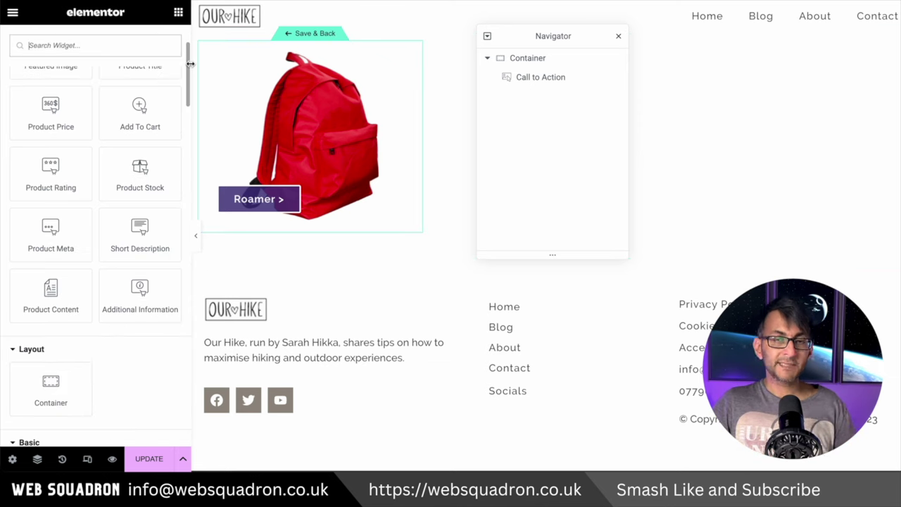
scroll(189, 64, "down", 7)
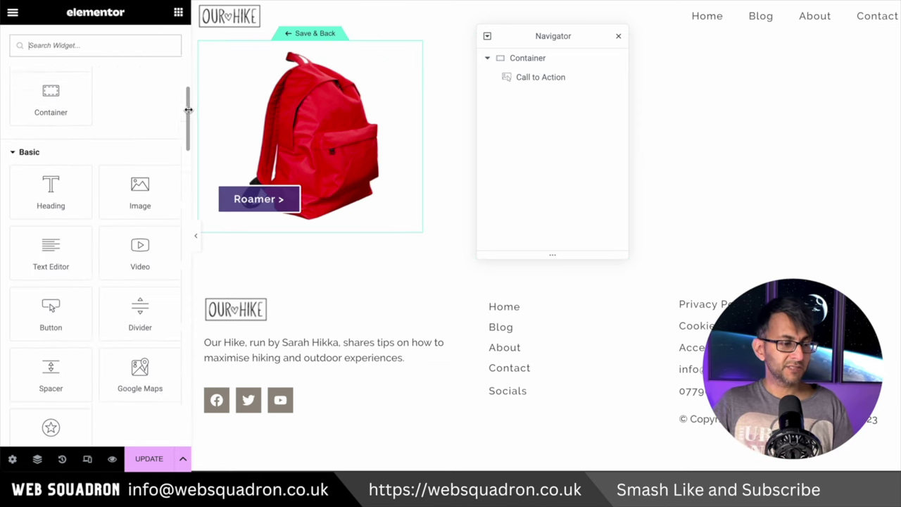
mouse_move(269, 224)
left_mouse_down()
mouse_move(271, 241)
mouse_move(282, 228)
left_mouse_up()
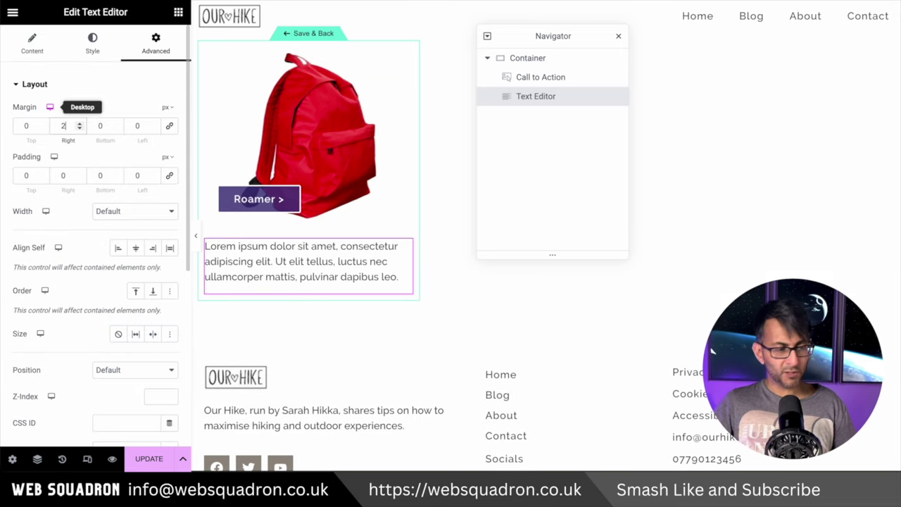
Step: Give the Text Editor 20 px side margins and fill it with the dynamic WooCommerce Product Terms
key("Tab")
type("20")
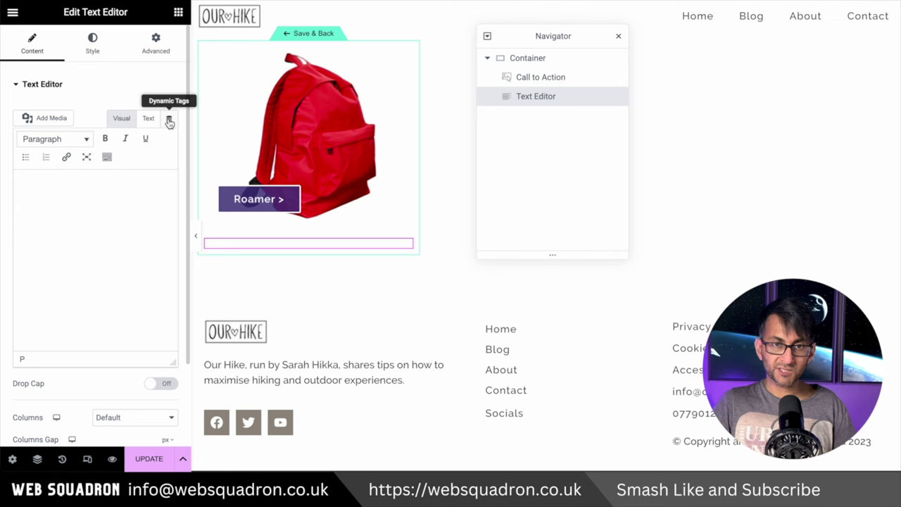
left_click(169, 119)
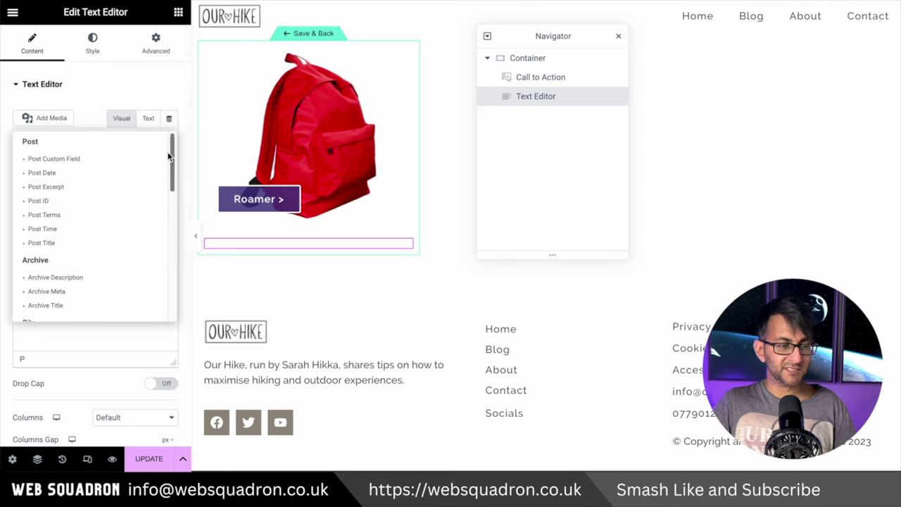
scroll(174, 165, "down", 1)
left_click_drag(174, 165, 174, 294)
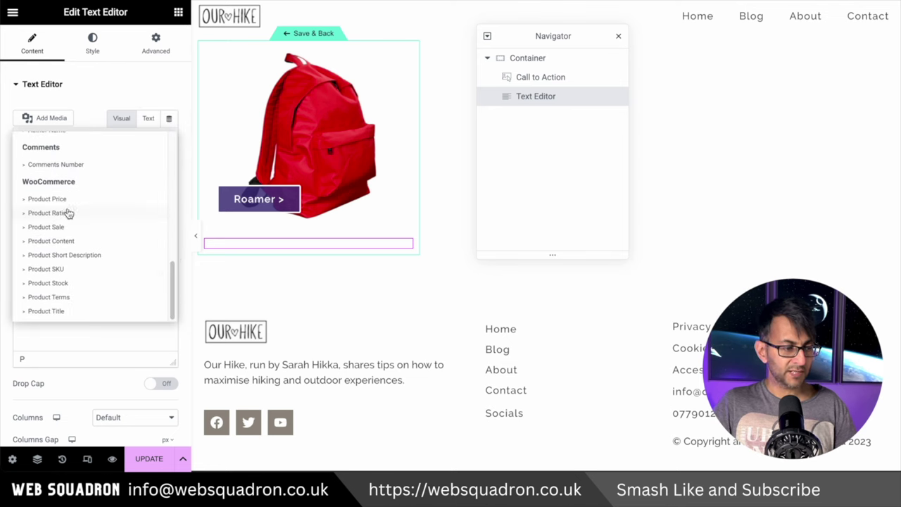
left_click(69, 301)
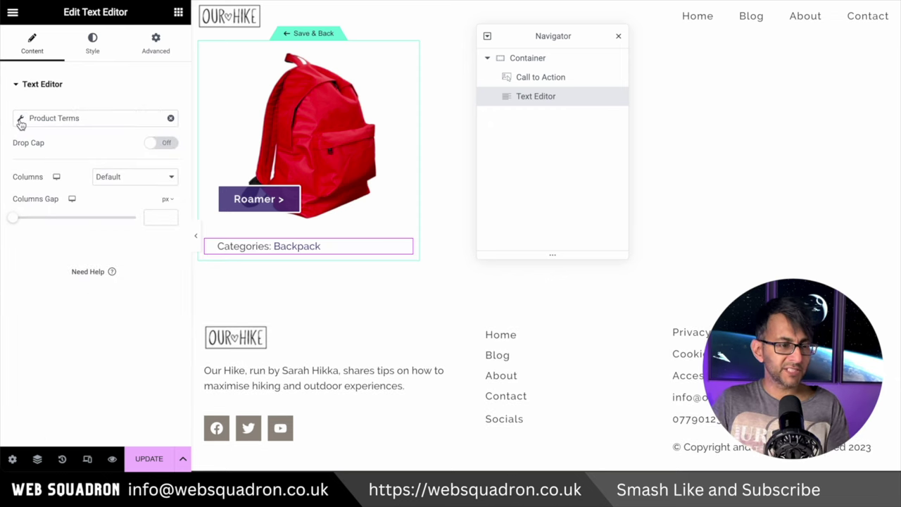
Step: Set the separator of the Text Editor's dynamic Product Terms to a comma
left_click(20, 120)
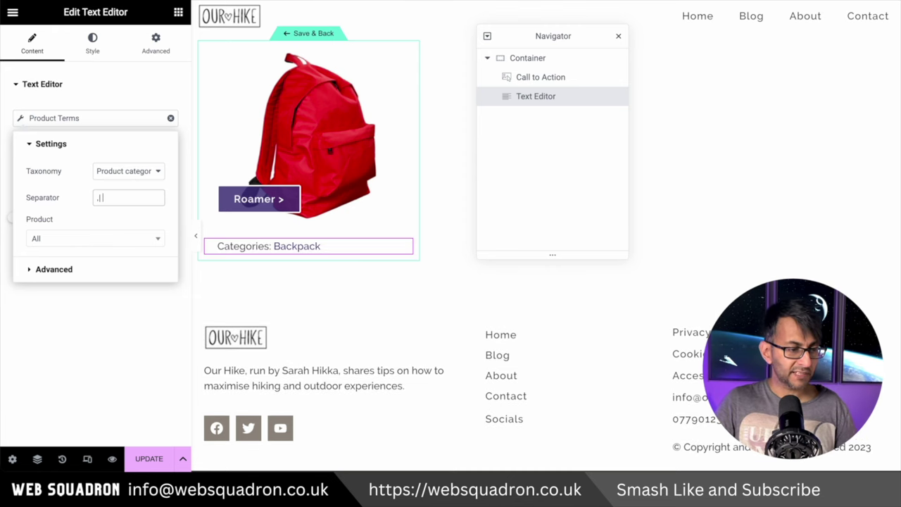
key("BackSpace")
key("BackSpace")
type(",")
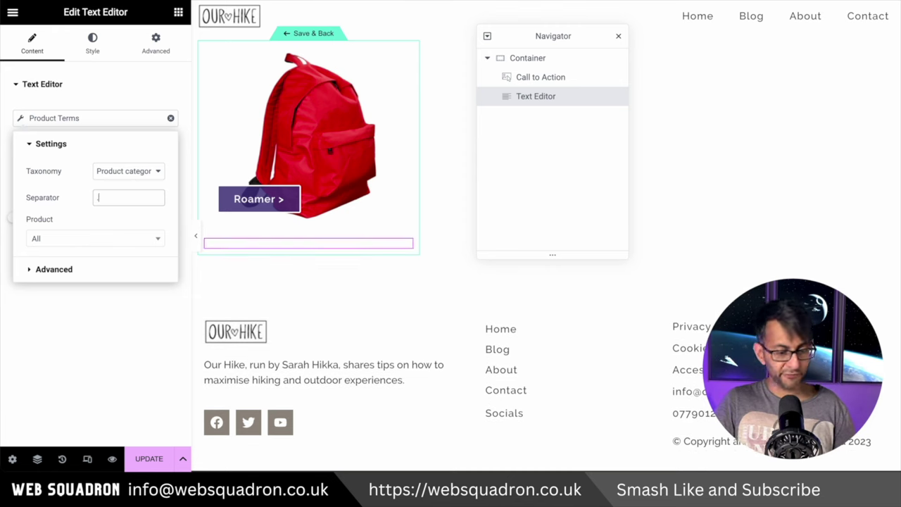
left_click(100, 240)
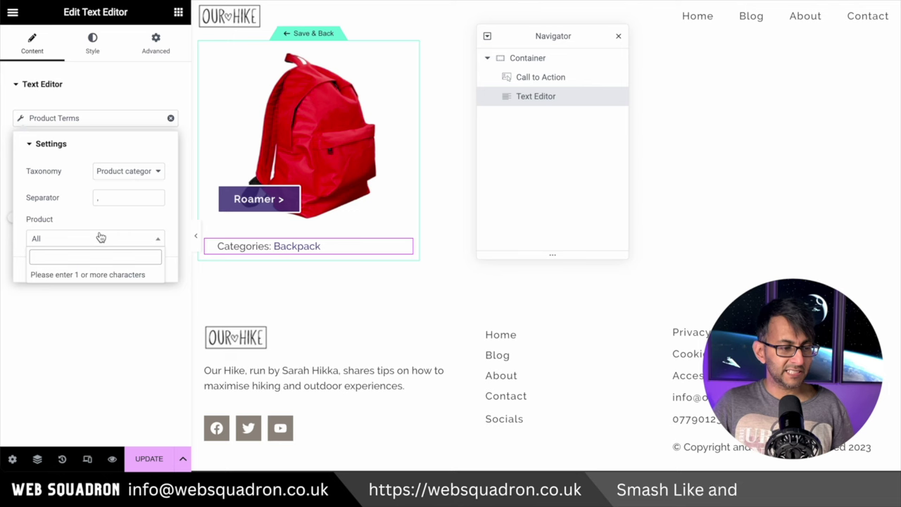
left_click(64, 296)
Step: Remove the "Categories:" prefix from the Text Editor's dynamic Product Terms
left_click(65, 274)
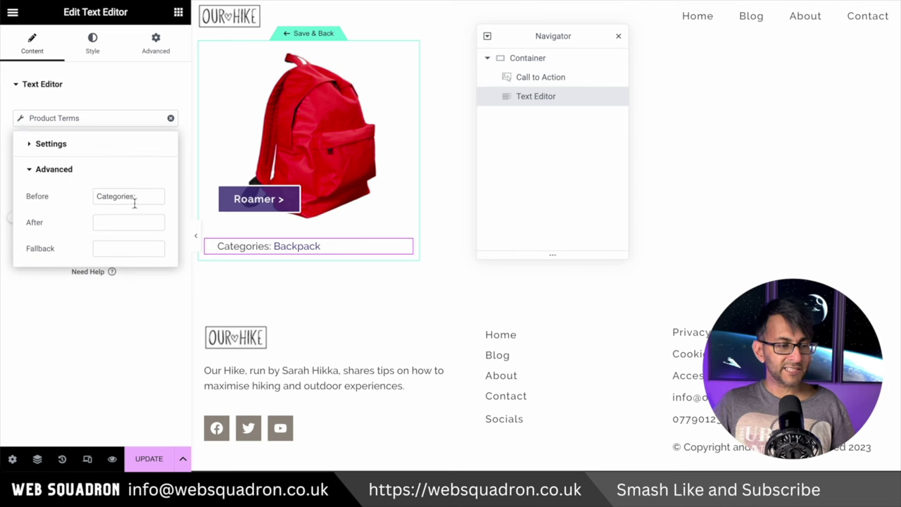
left_click_drag(140, 196, 90, 194)
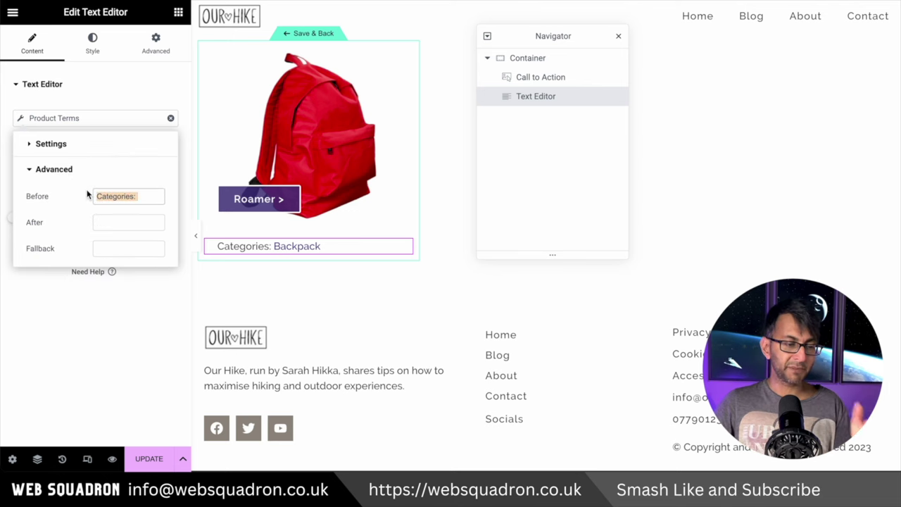
key("BackSpace")
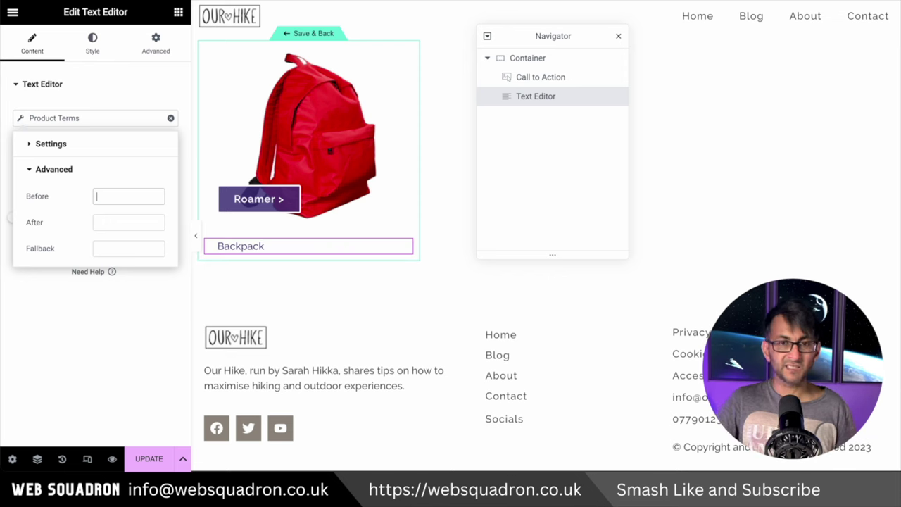
left_click(147, 208)
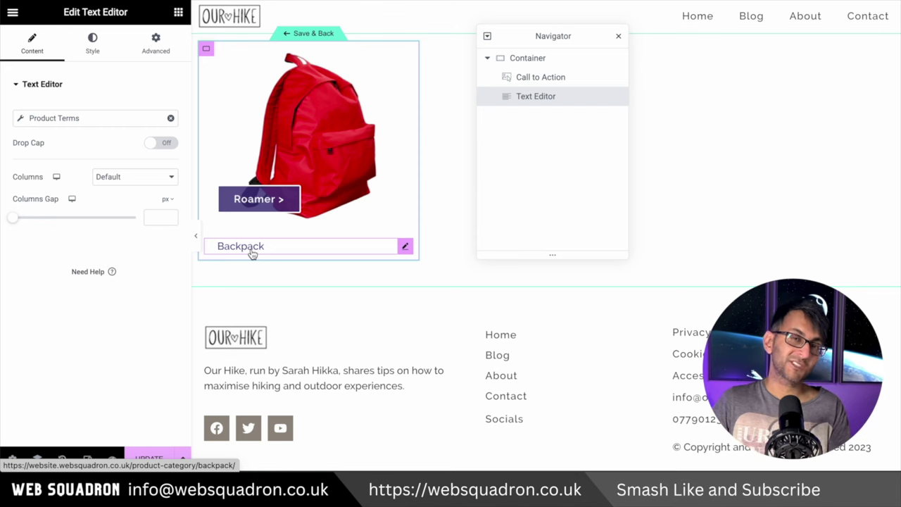
right_click(314, 248)
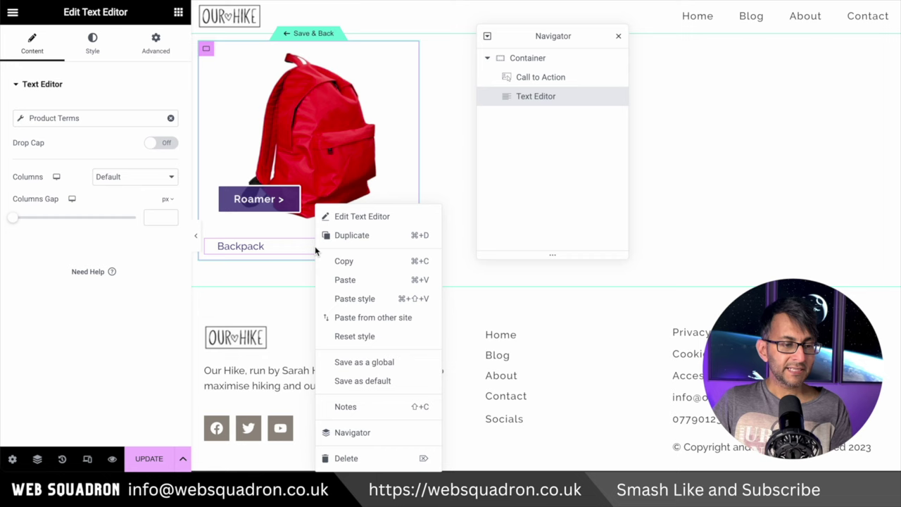
left_click(256, 294)
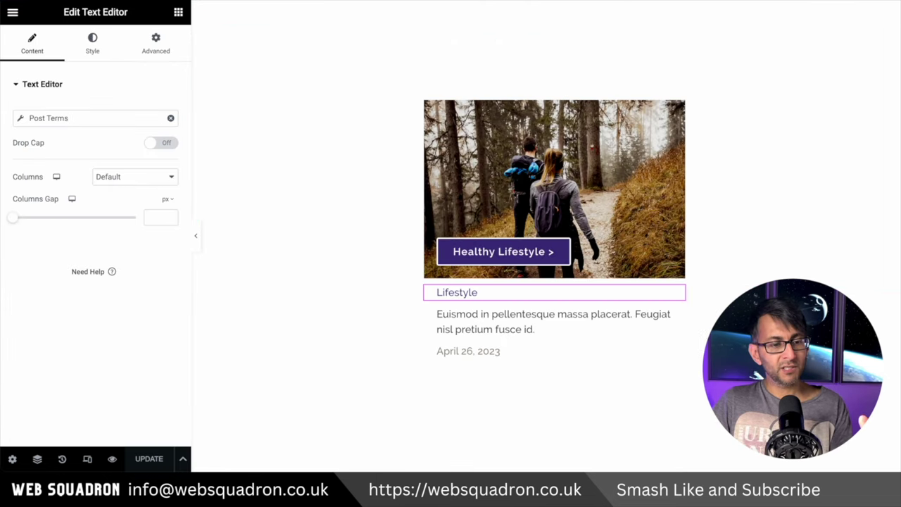
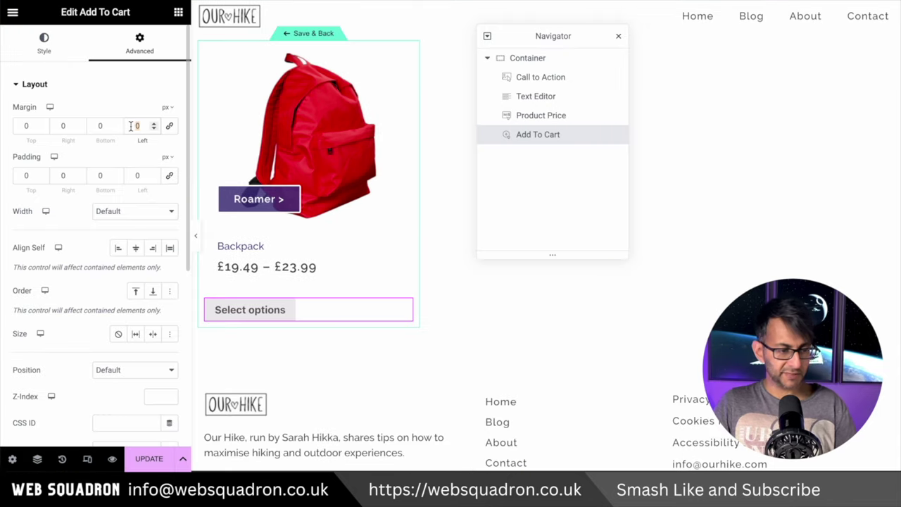
Step: Set the Add To Cart widget's left margin to 20 px and pull it up towards the price with a negative top margin
type("20")
left_click(42, 129)
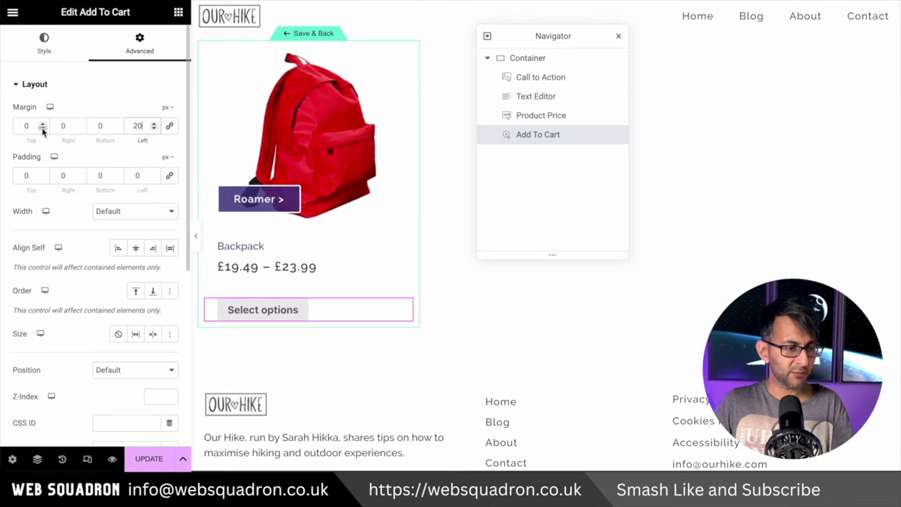
left_click(42, 129)
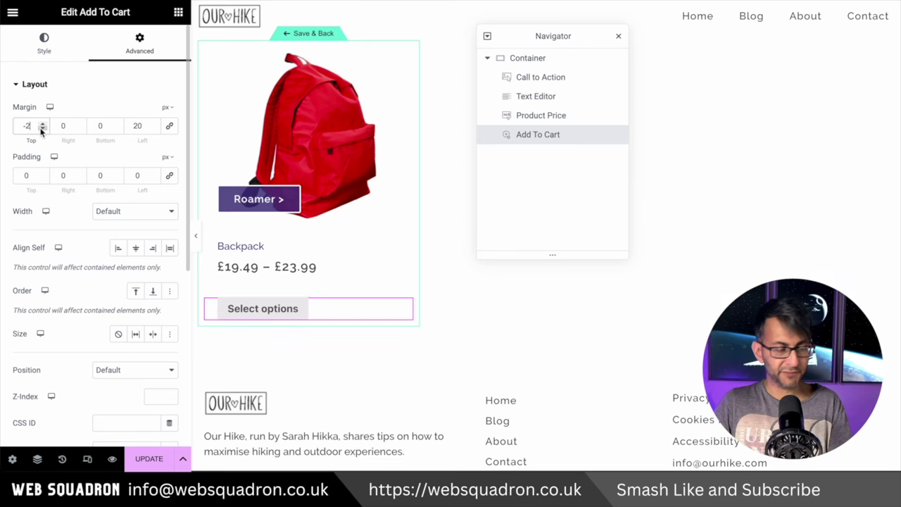
left_click(40, 130)
left_click(41, 129)
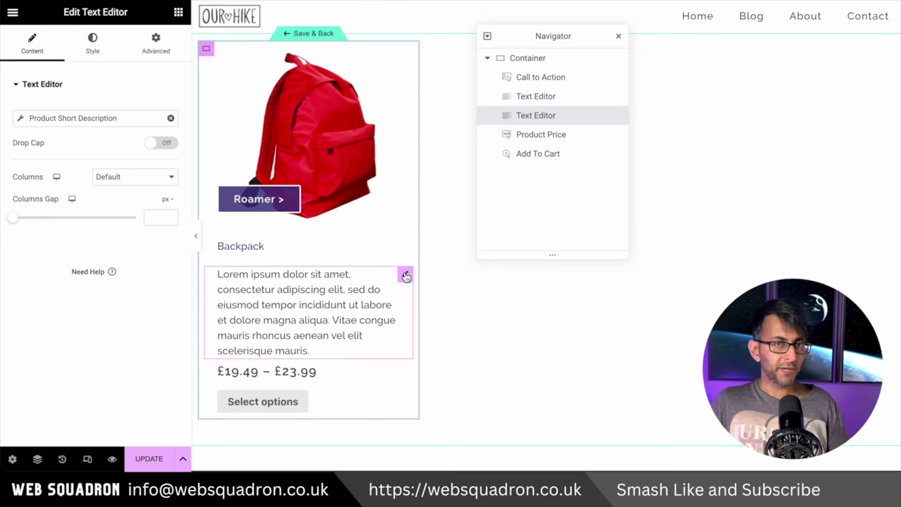
Step: Move the Product Short Description Text Editor above the Call to Action, and delete it
left_click_drag(405, 276, 377, 56)
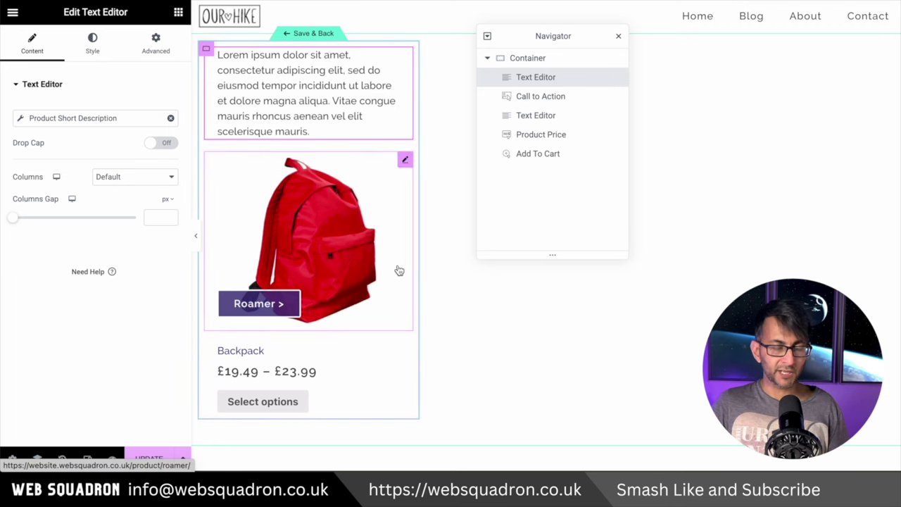
right_click(280, 105)
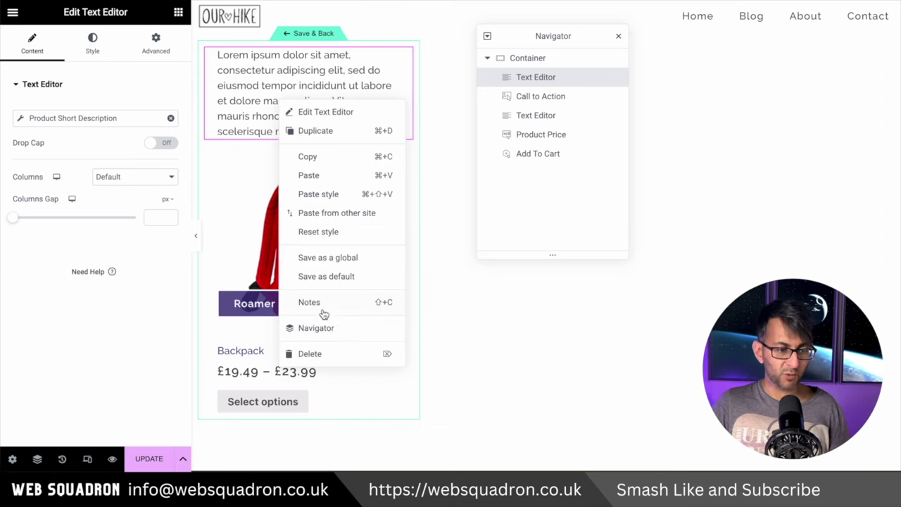
left_click(310, 354)
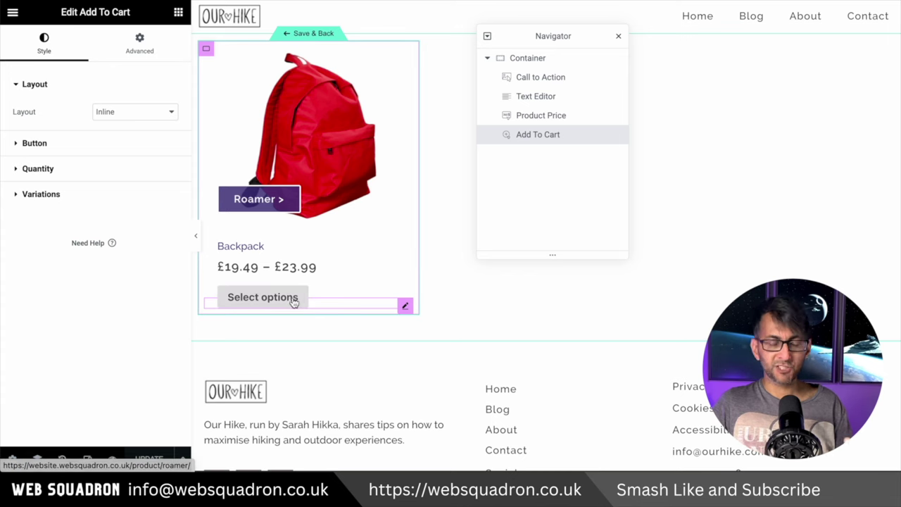
Step: Change the Add To Cart button's font family and set its hover colours to white text on the dark purple global Accent background
left_click(54, 143)
left_click(170, 239)
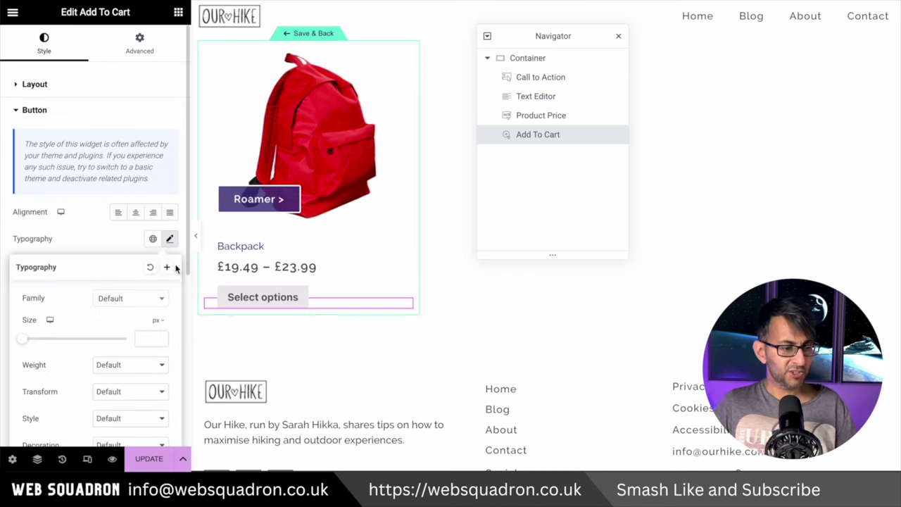
left_click(130, 298)
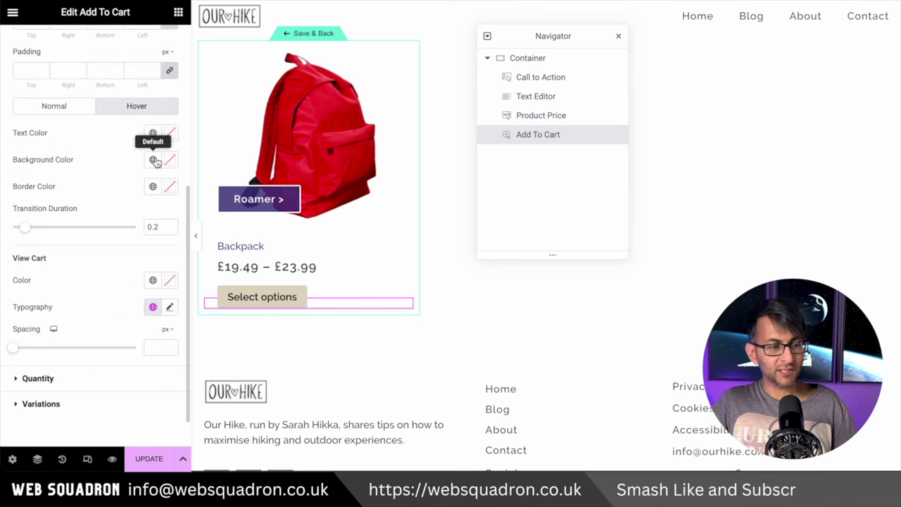
left_click(153, 159)
scroll(106, 302, "down", 2)
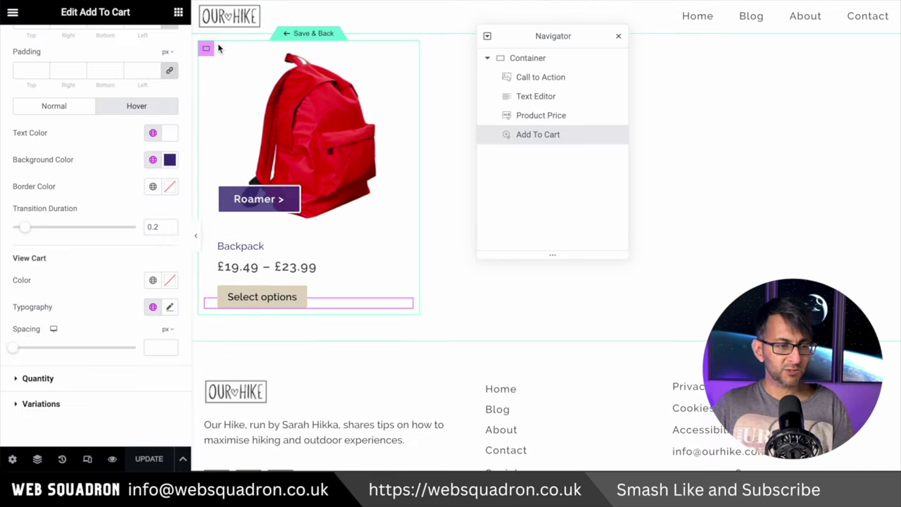
Step: Give the loop item's container a solid 1 px border in the global colour New Item #2 (#DDD2BF)
left_click(206, 51)
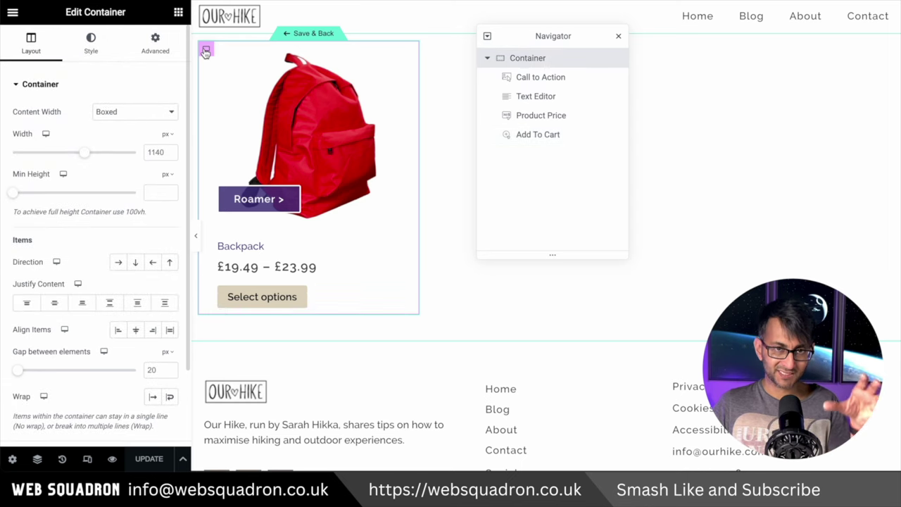
left_click(91, 43)
left_click(73, 203)
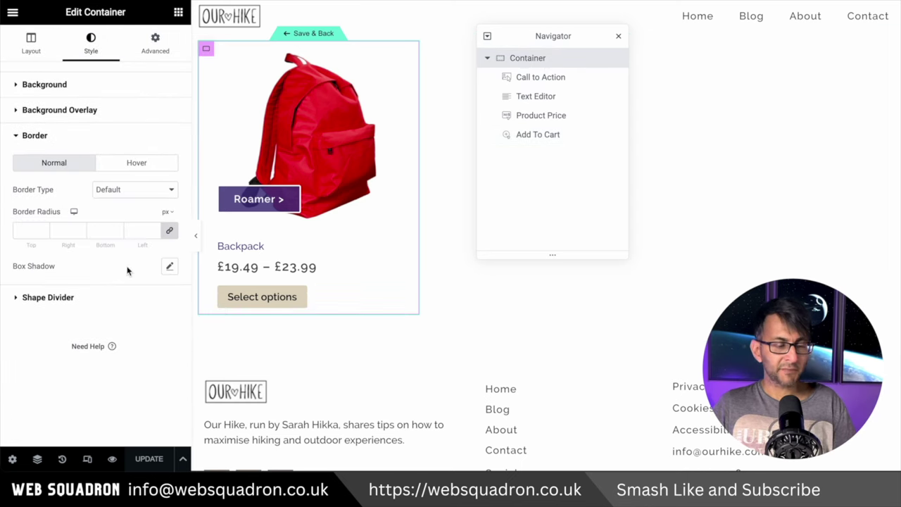
left_click(143, 191)
left_click(128, 216)
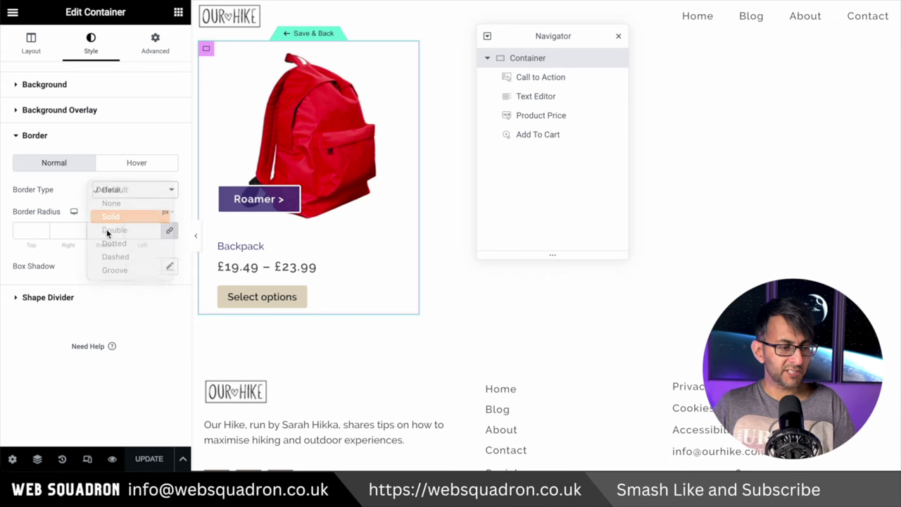
type("1")
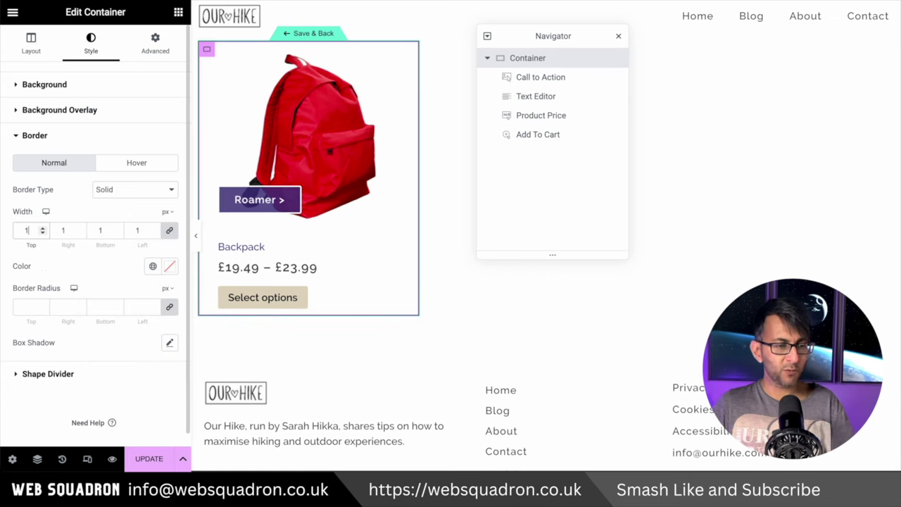
left_click(153, 266)
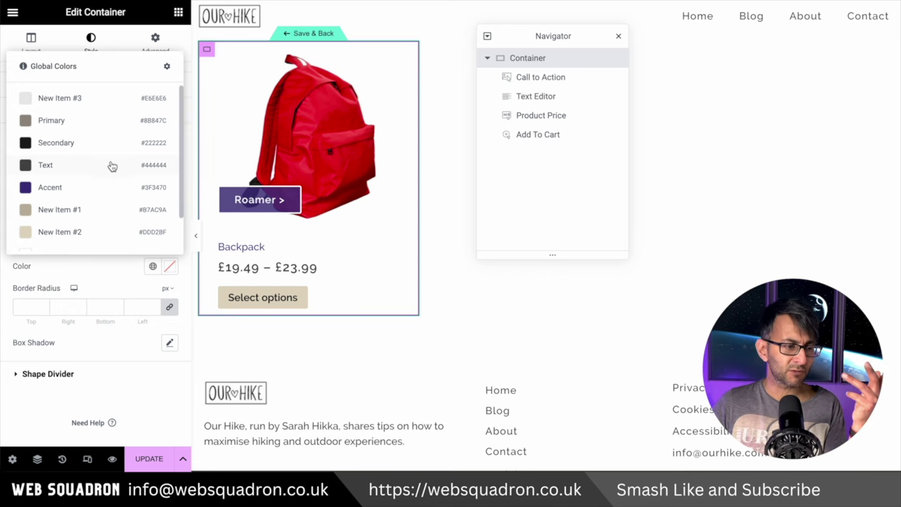
left_click(60, 232)
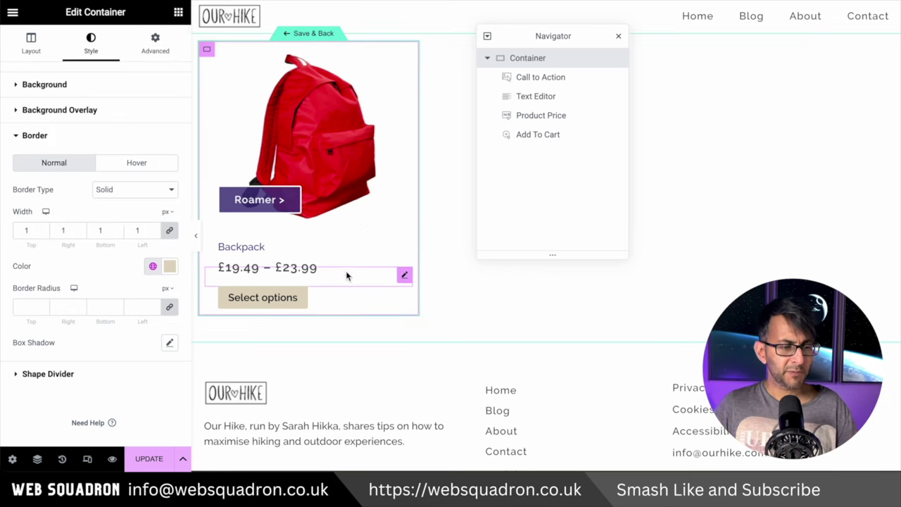
left_click(196, 240)
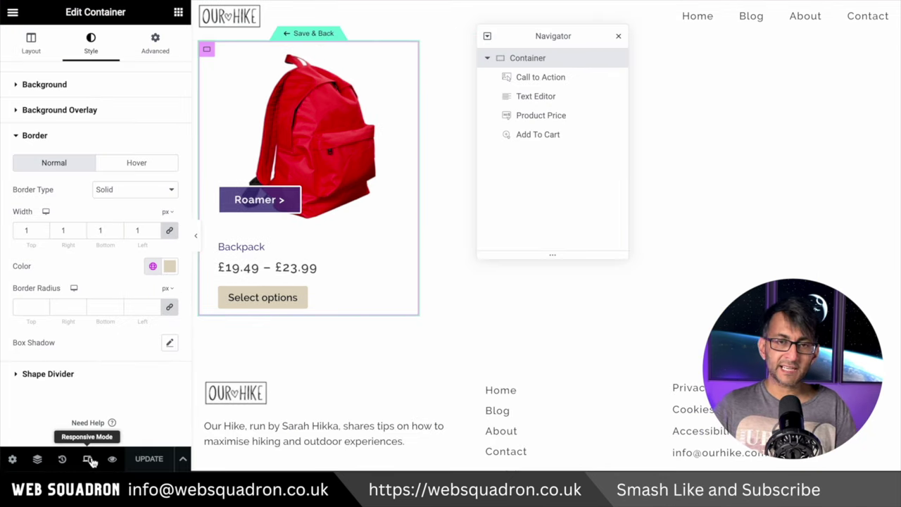
Step: For the mobile view, set the container's padding to 10 px at the top and 30 px at the bottom
left_click(88, 459)
left_click(518, 12)
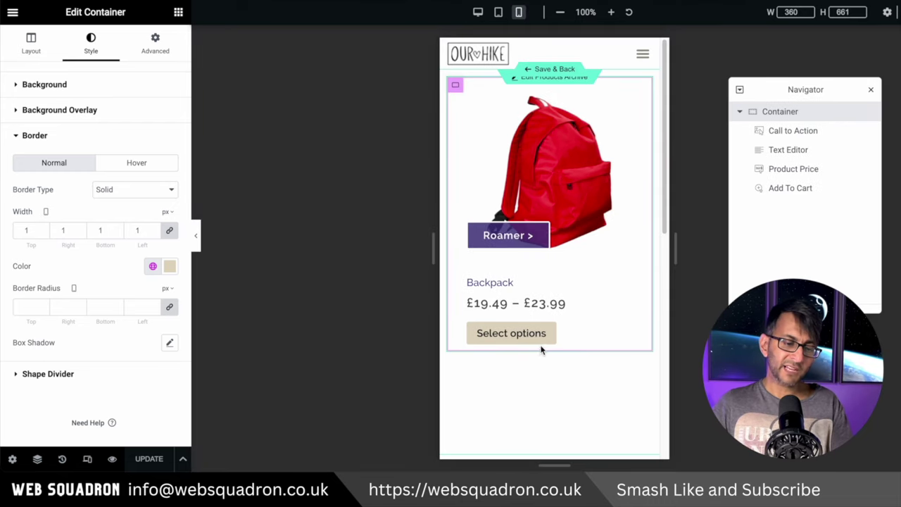
left_click(155, 42)
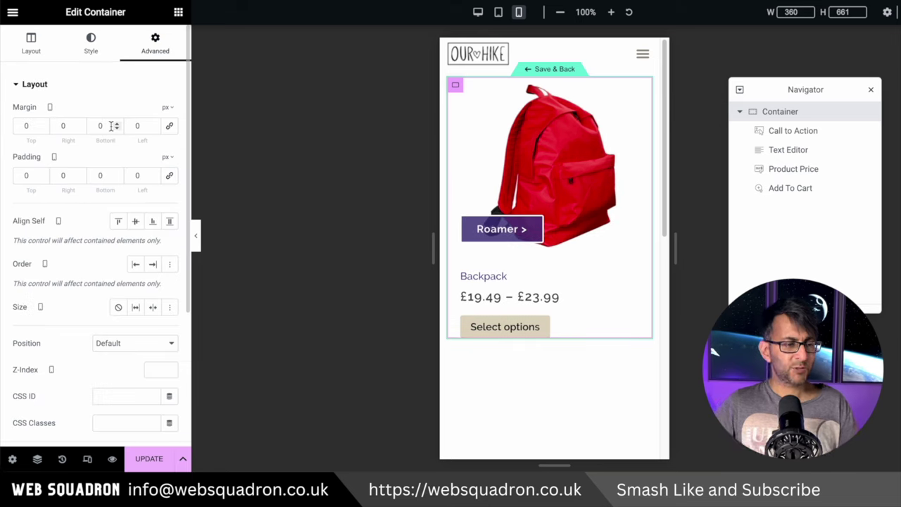
left_click(35, 176)
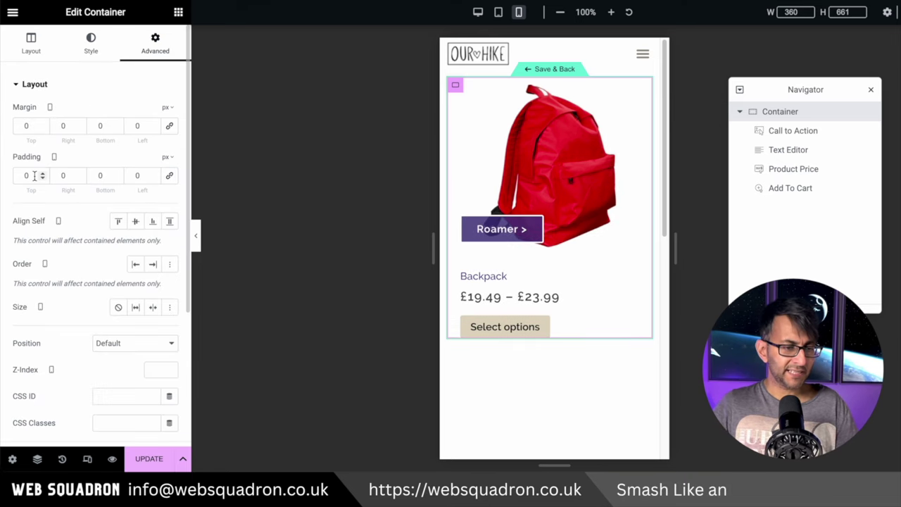
type("10")
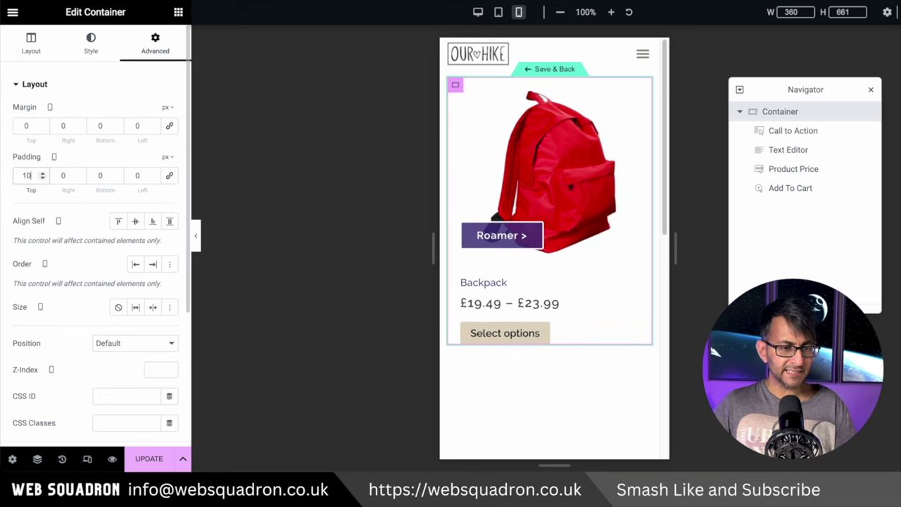
left_click(100, 176)
type("30")
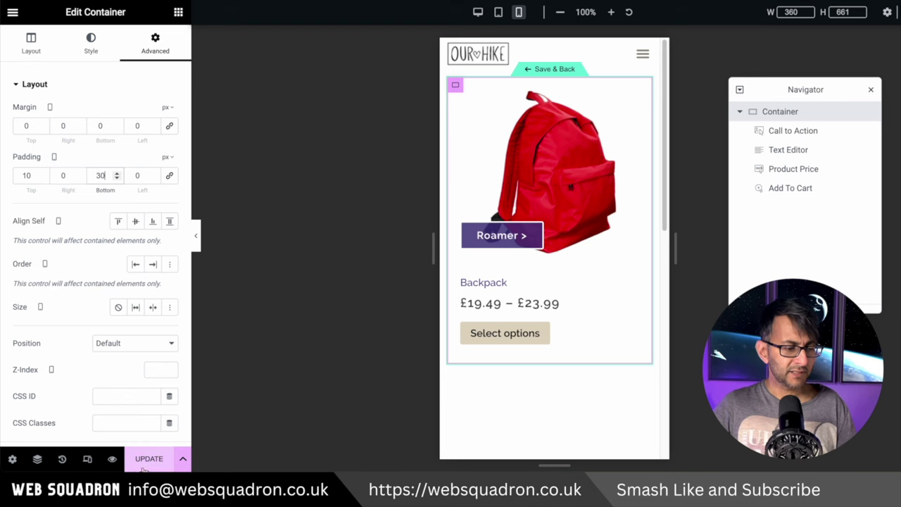
Step: Return to the desktop view, save the loop item template and go back to the products archive
left_click(477, 12)
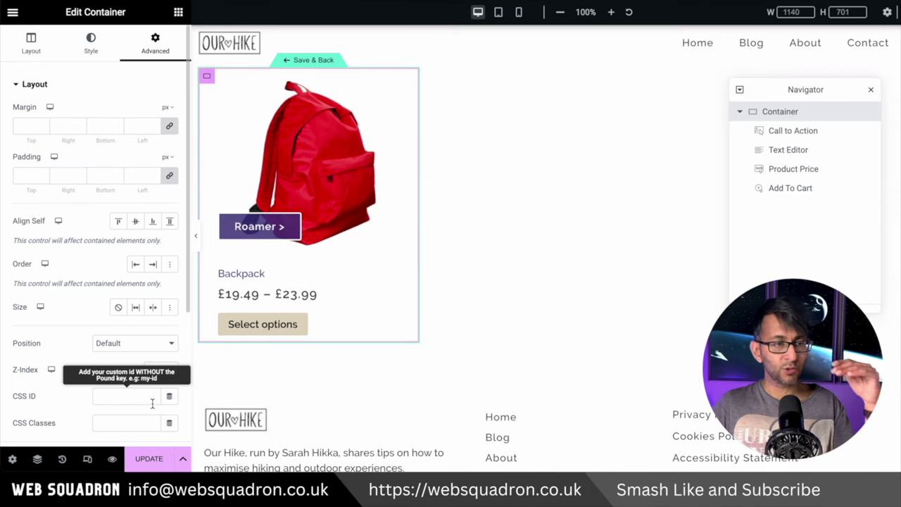
left_click(149, 458)
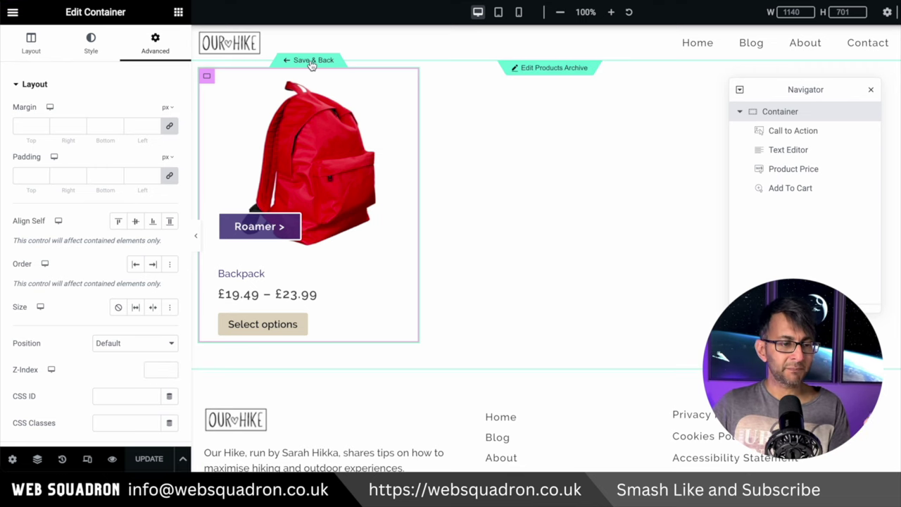
left_click(312, 60)
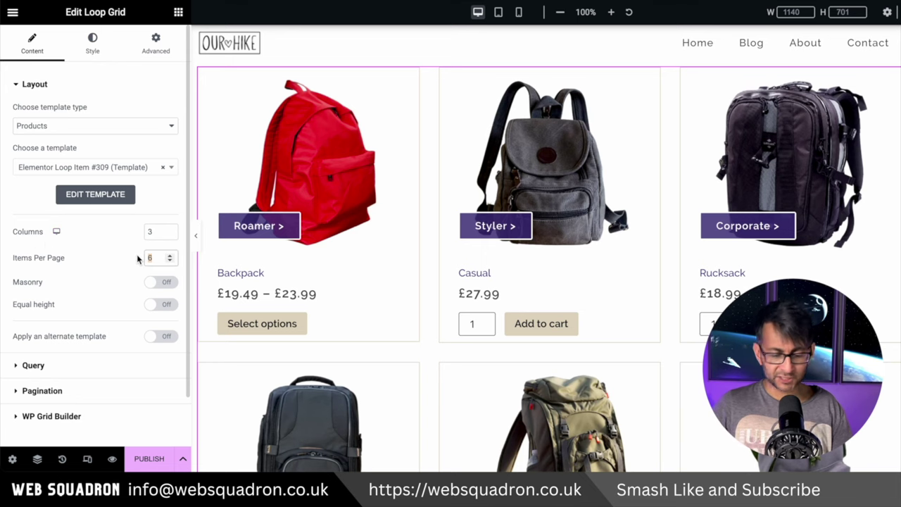
Step: Set the Loop Grid to 12 items per page with 0 px gaps between columns and rows, and preview the full-width layout
type("12")
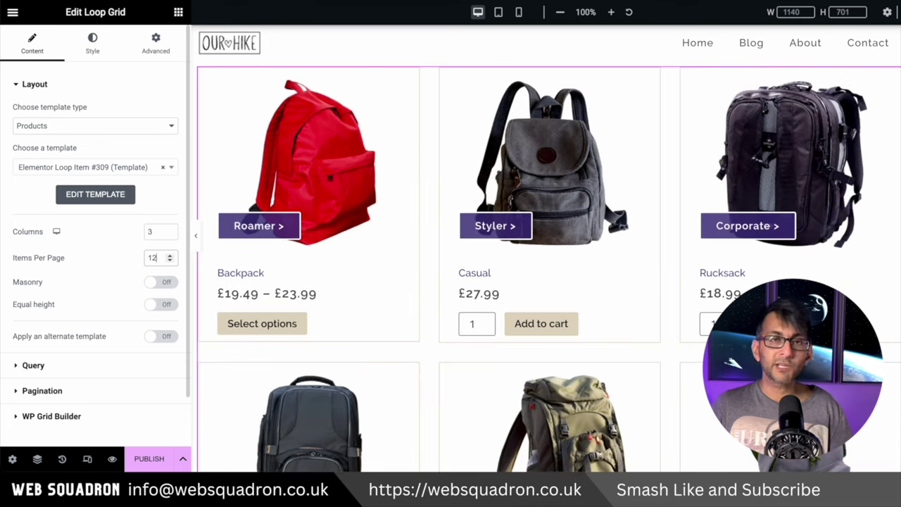
left_click(90, 49)
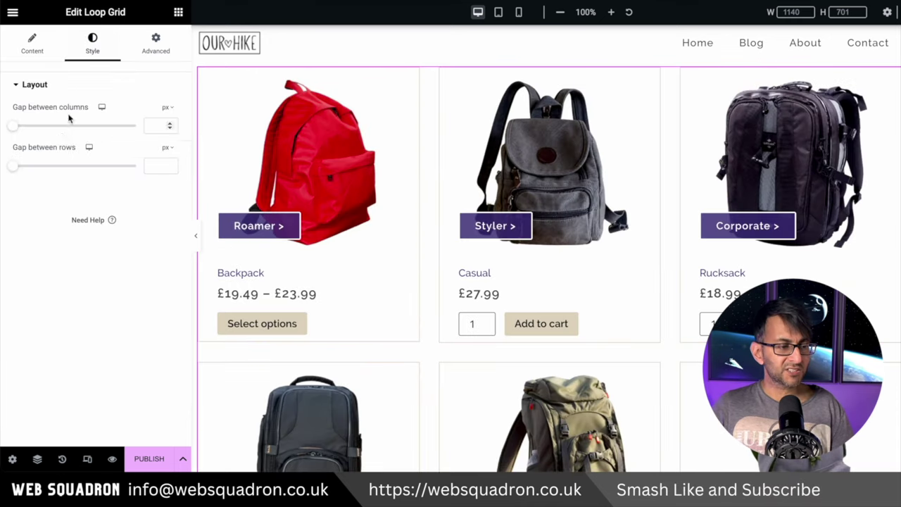
left_click(149, 126)
type("0")
left_click(152, 165)
type("0")
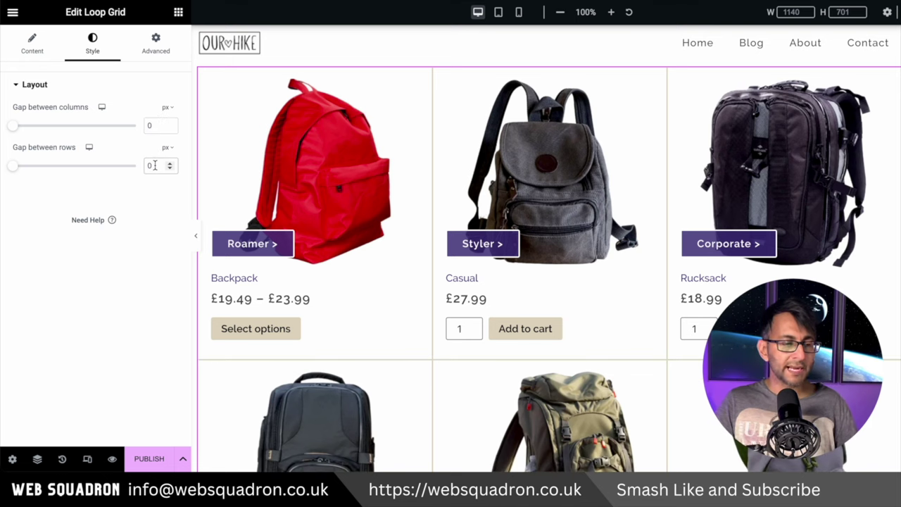
left_click(196, 236)
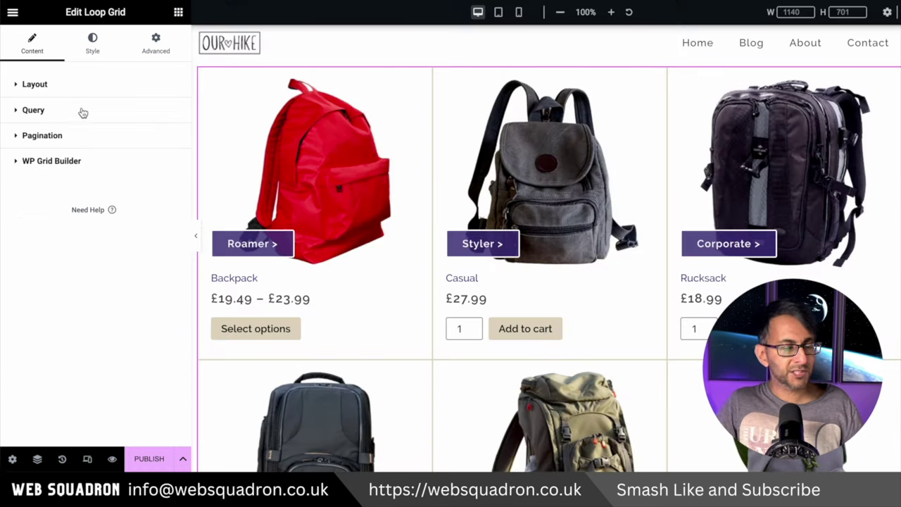
Step: Order the Loop Grid's products by Title in ascending (ASC) order
left_click(83, 111)
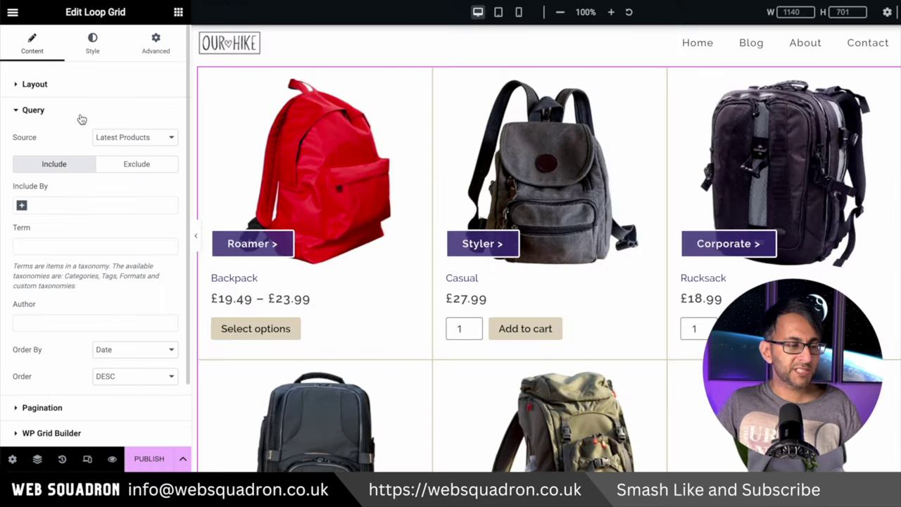
left_click(136, 377)
left_click(132, 356)
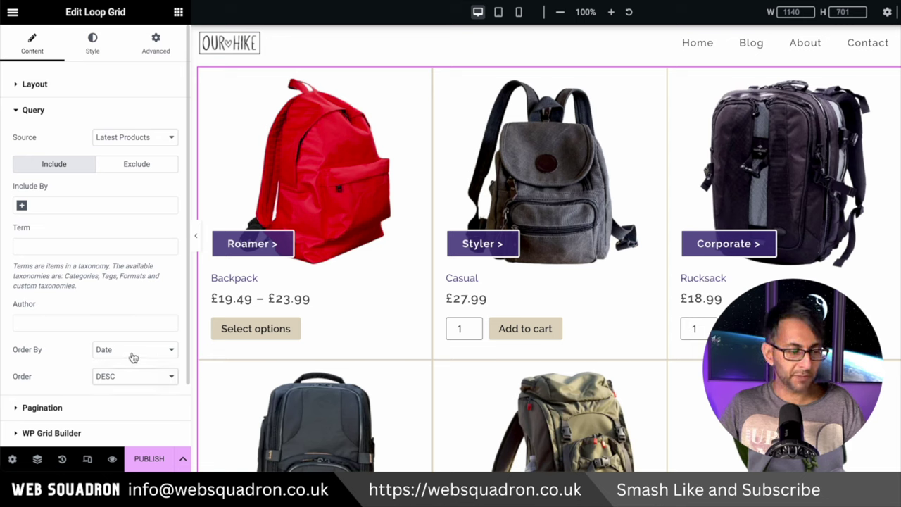
left_click(131, 353)
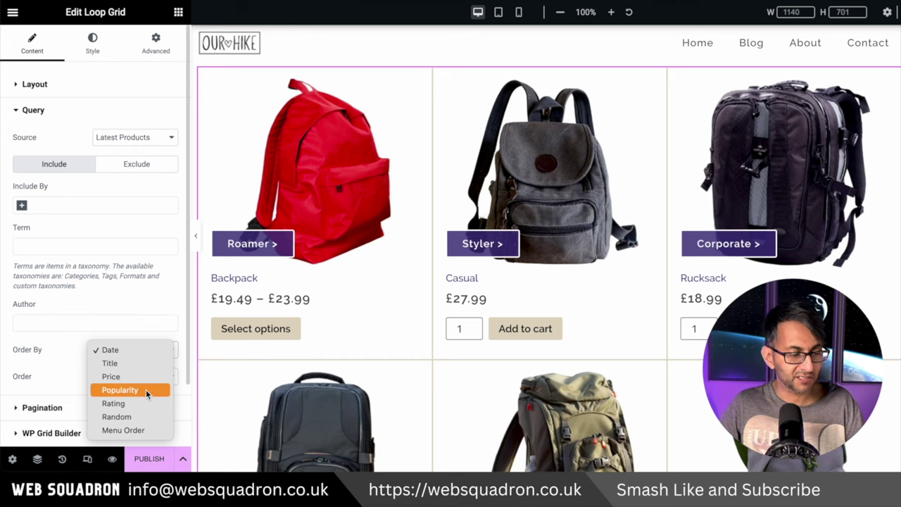
left_click(131, 362)
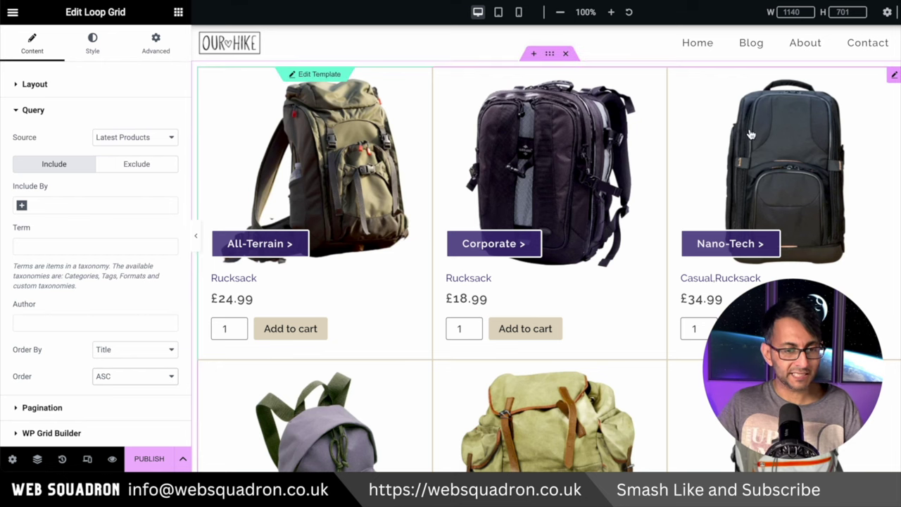
Step: Set the Loop Grid's pagination to Previous/Next and check the bottom of the grid
scroll(493, 281, "down", 10)
left_click(131, 407)
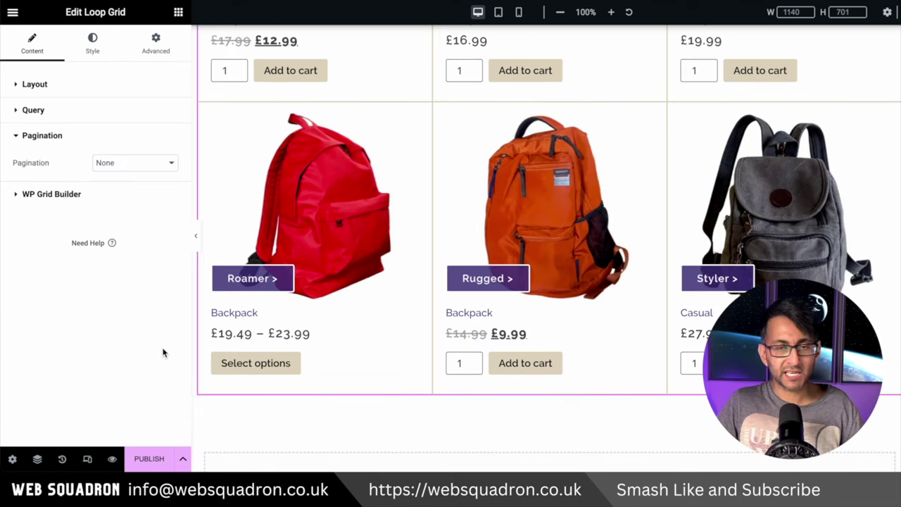
scroll(456, 342, "up", 4)
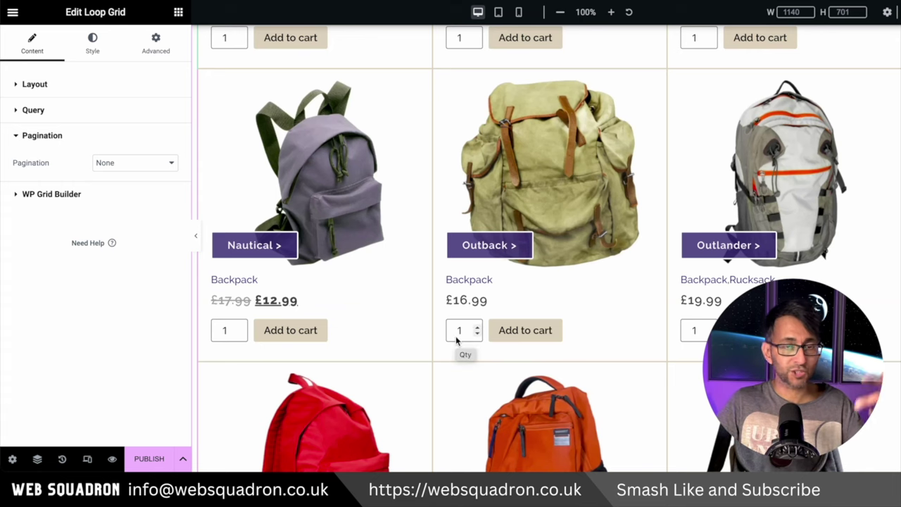
left_click(140, 164)
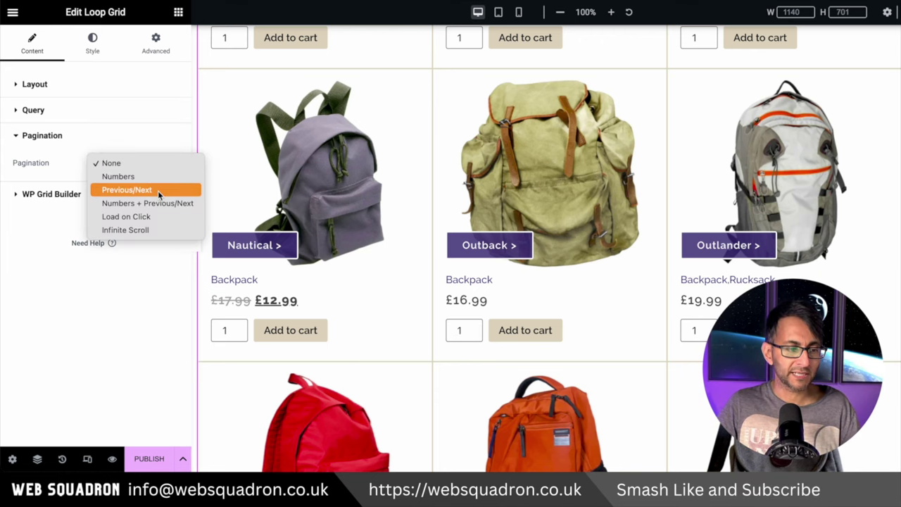
left_click(842, 172)
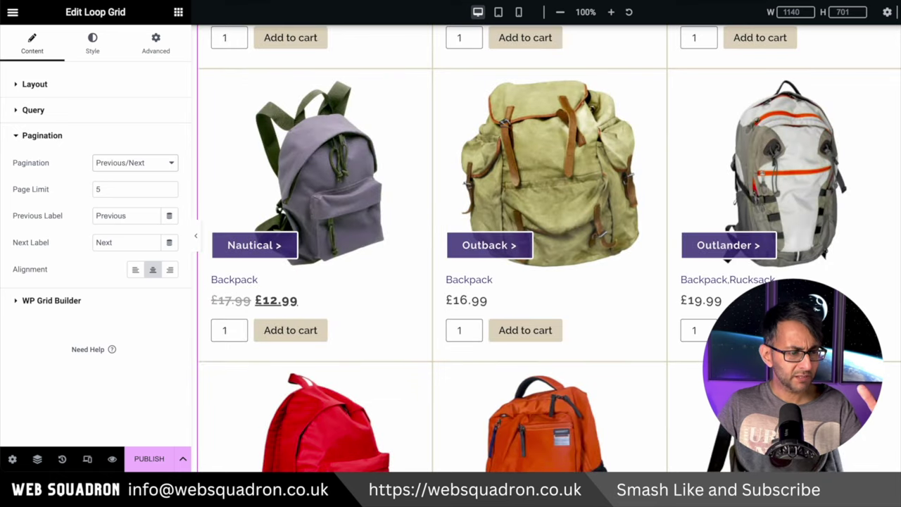
scroll(548, 246, "down", 6)
scroll(549, 246, "up", 4)
Step: Try the Loop Grid with 3 items per page
left_click(74, 84)
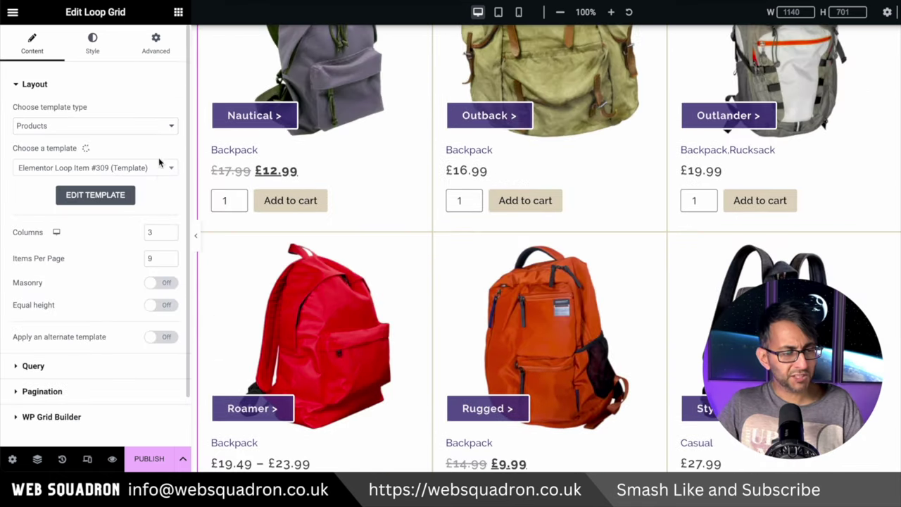
double_click(152, 258)
type("3")
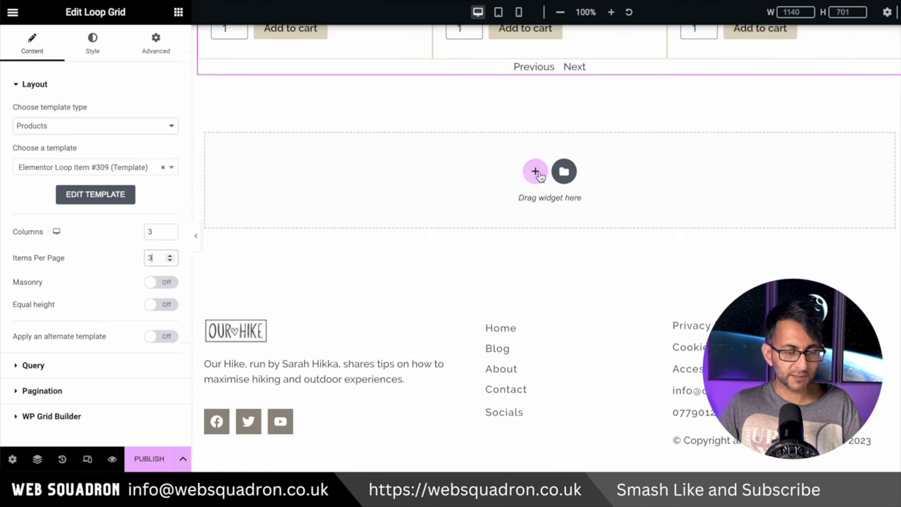
left_click(99, 386)
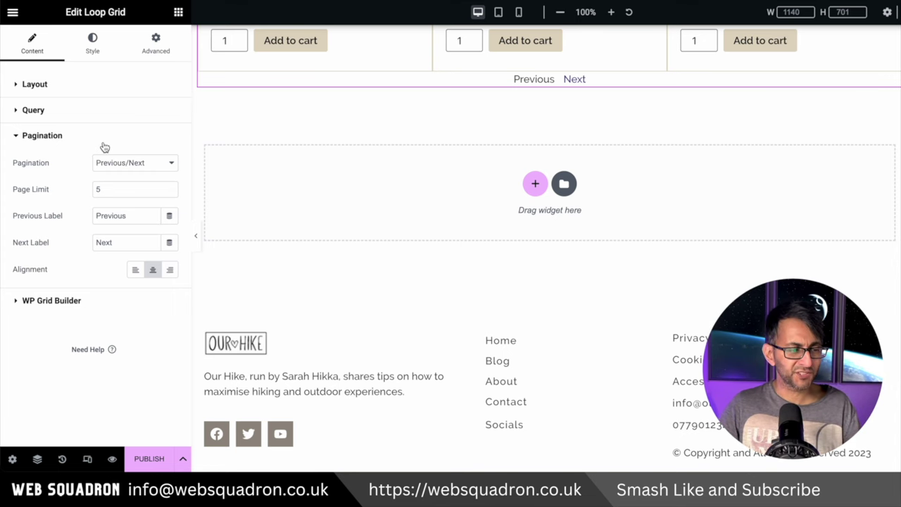
left_click(106, 300)
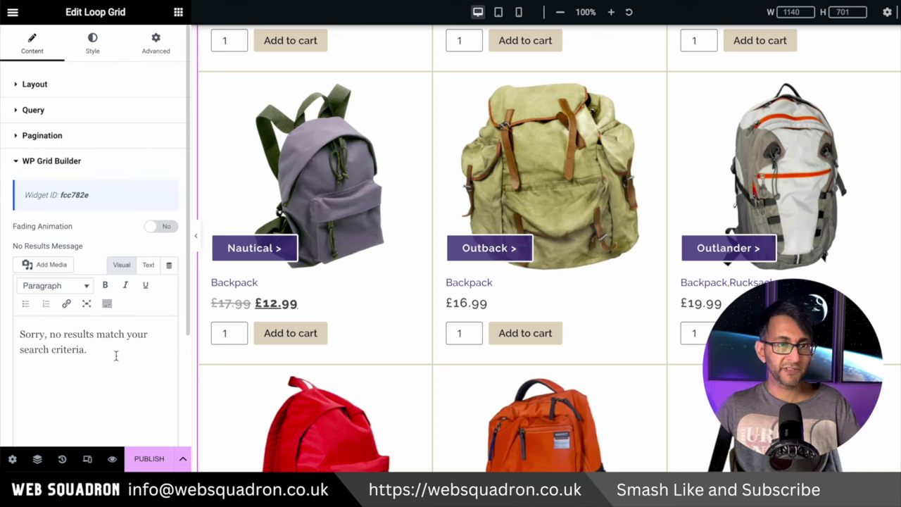
scroll(502, 342, "up", 4)
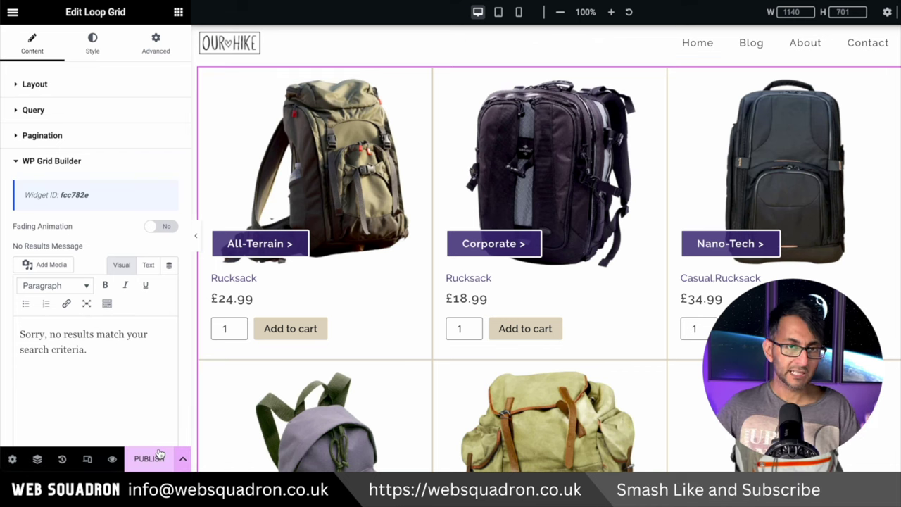
Step: Publish the products archive template without display conditions, removing the All Product Archives condition from the publish settings
left_click(150, 459)
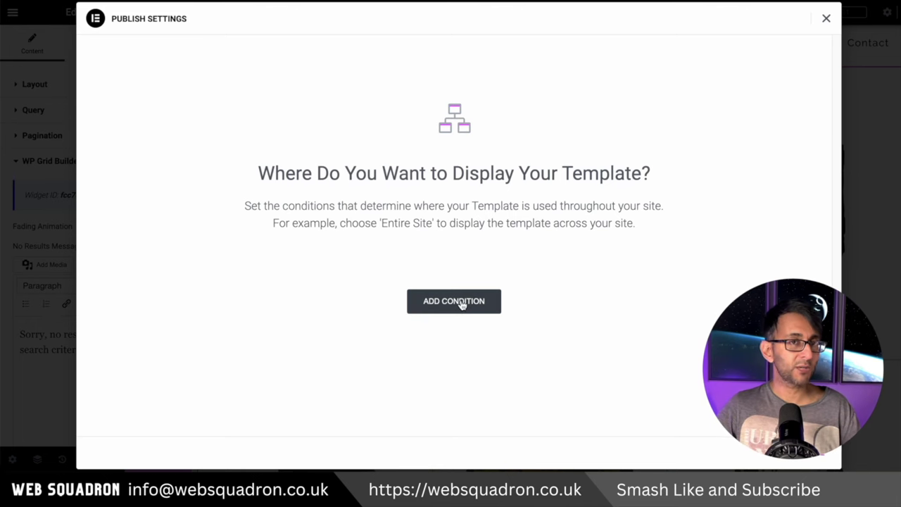
left_click(453, 304)
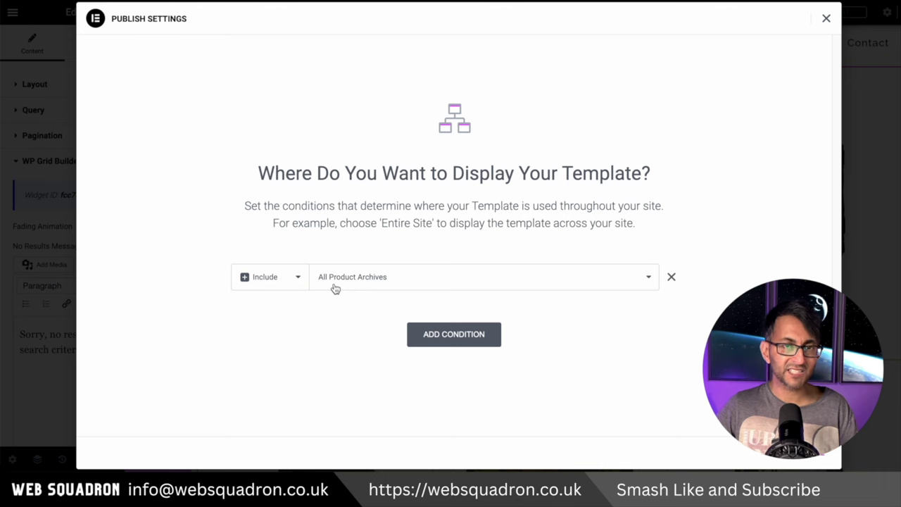
left_click(639, 277)
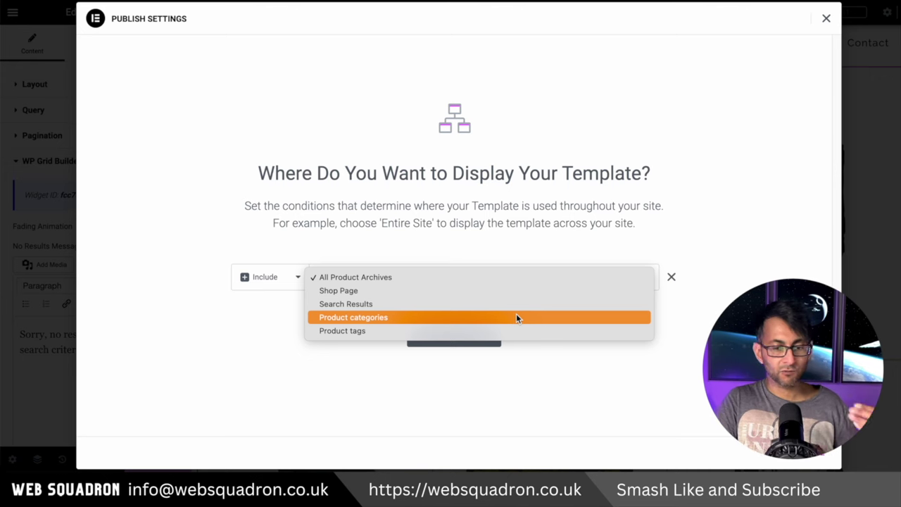
left_click(670, 277)
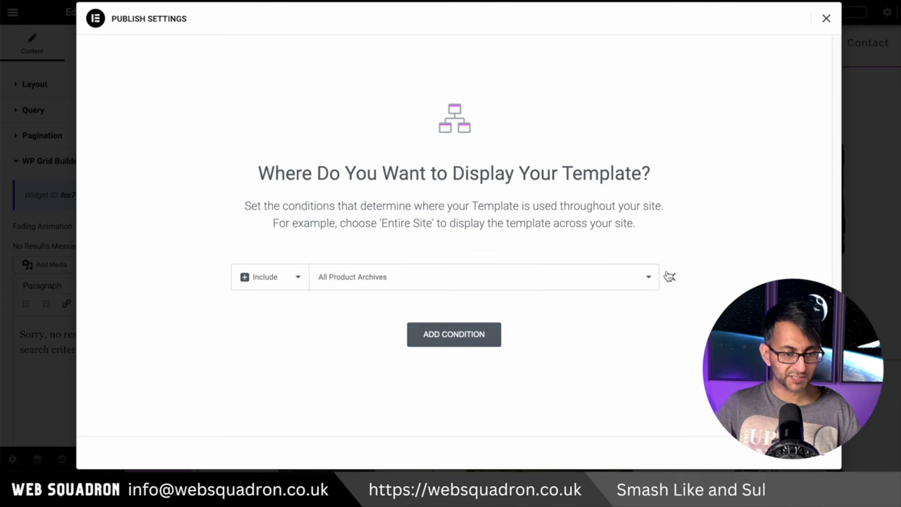
left_click(671, 277)
left_click(797, 459)
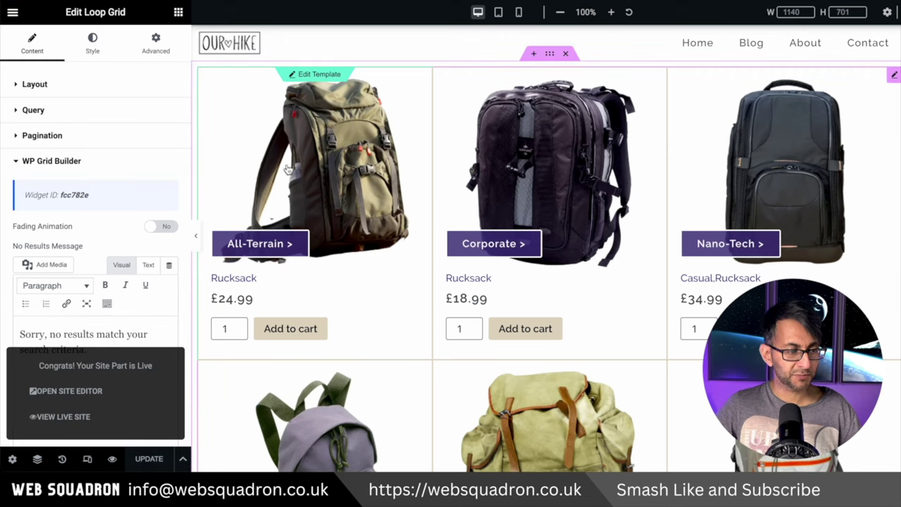
Step: Change the Loop Grid's query source to Current Query
left_click(138, 110)
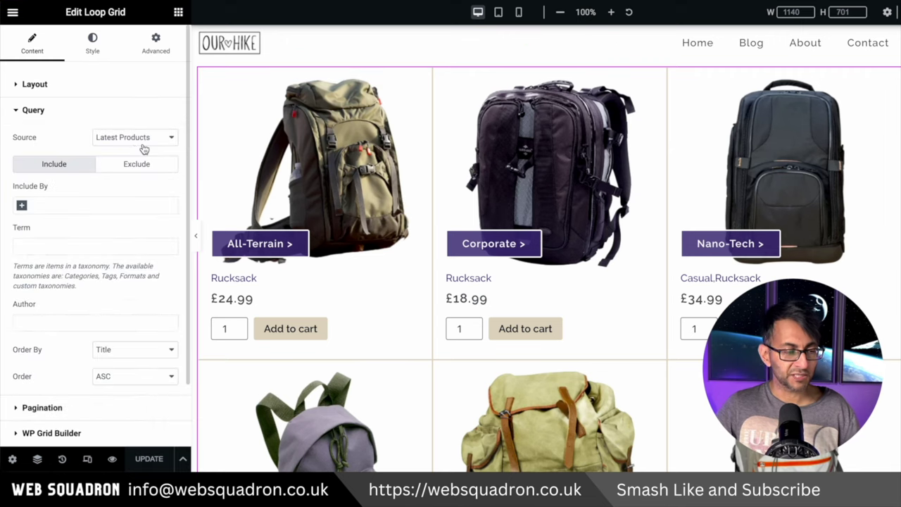
left_click(152, 138)
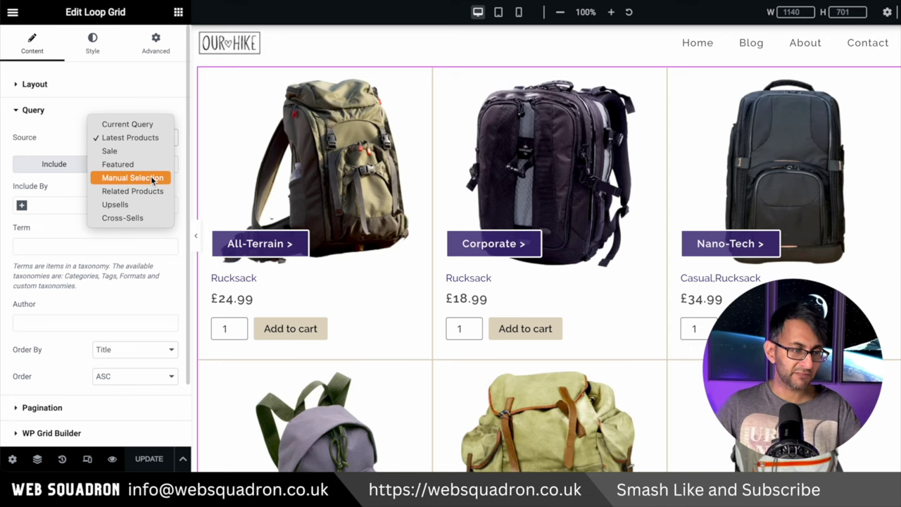
left_click(148, 126)
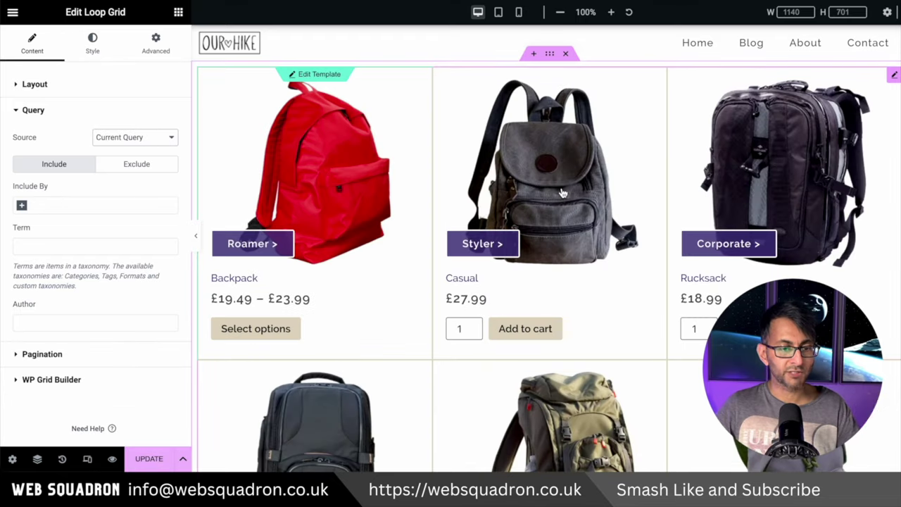
Step: Open the template's display conditions and add an Include condition for All Product Archives
left_click(160, 464)
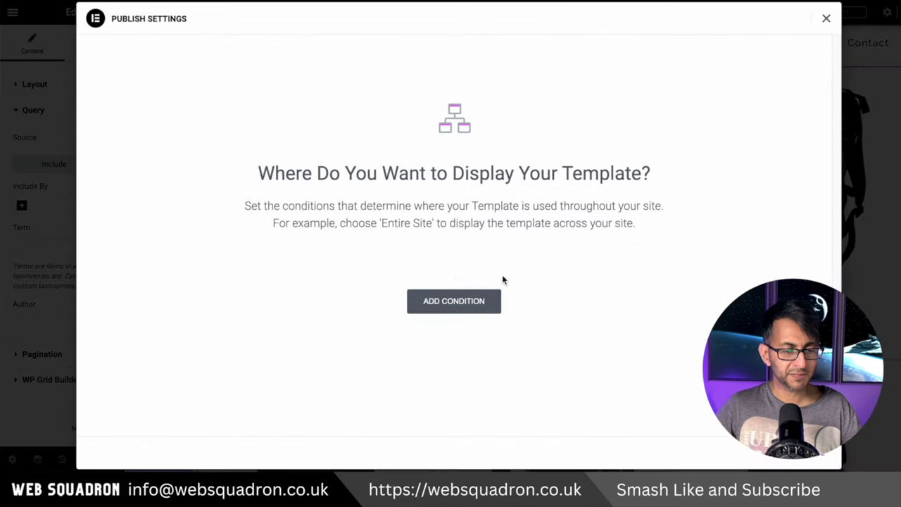
left_click(462, 302)
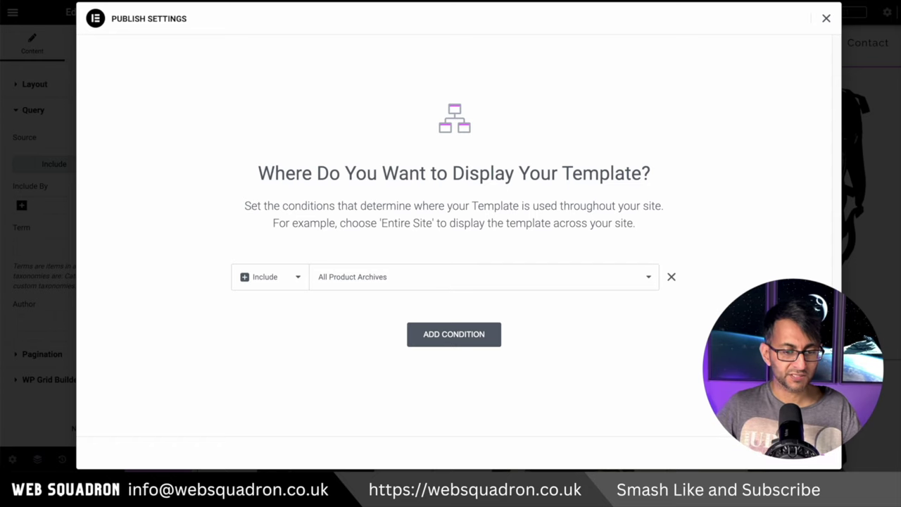
key("Escape")
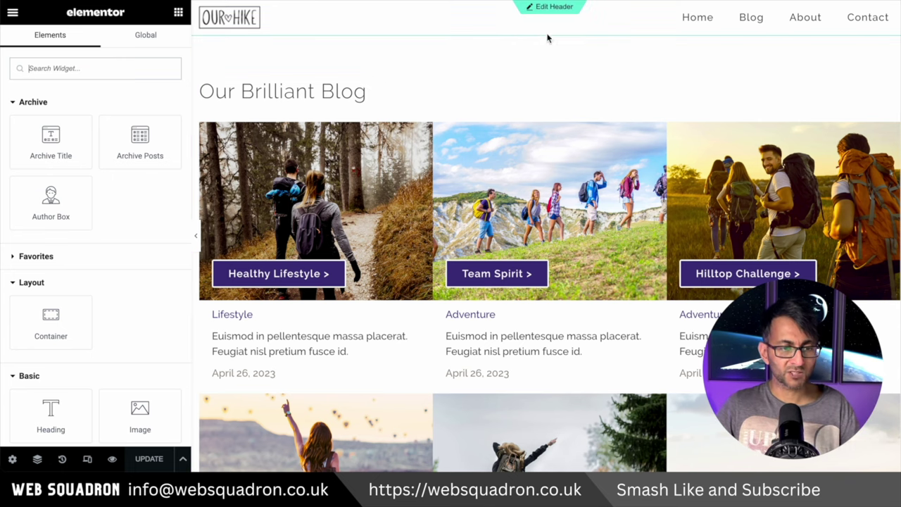
Step: Copy the "Our Brilliant Blog" container from the blog archive into the products archive, place it above the Loop Grid container and expand it
right_click(548, 30)
left_click(579, 112)
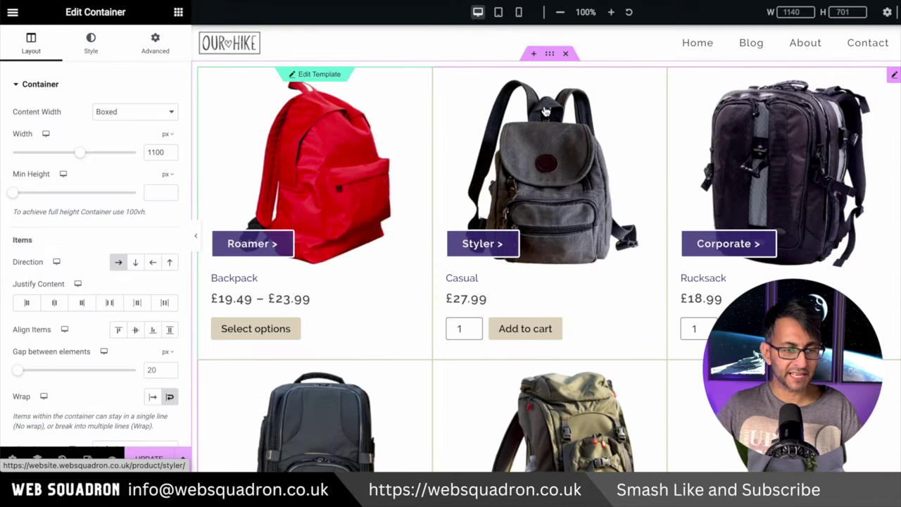
left_click(37, 459)
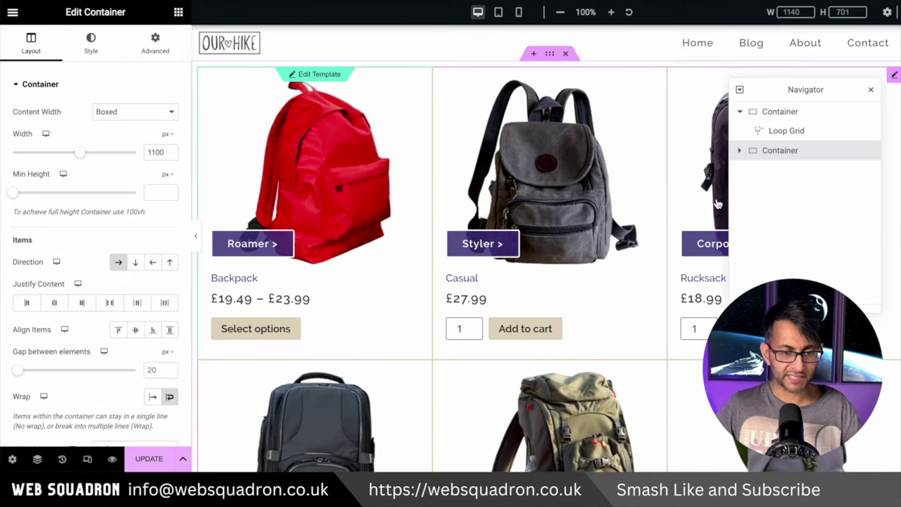
left_click_drag(769, 155, 770, 112)
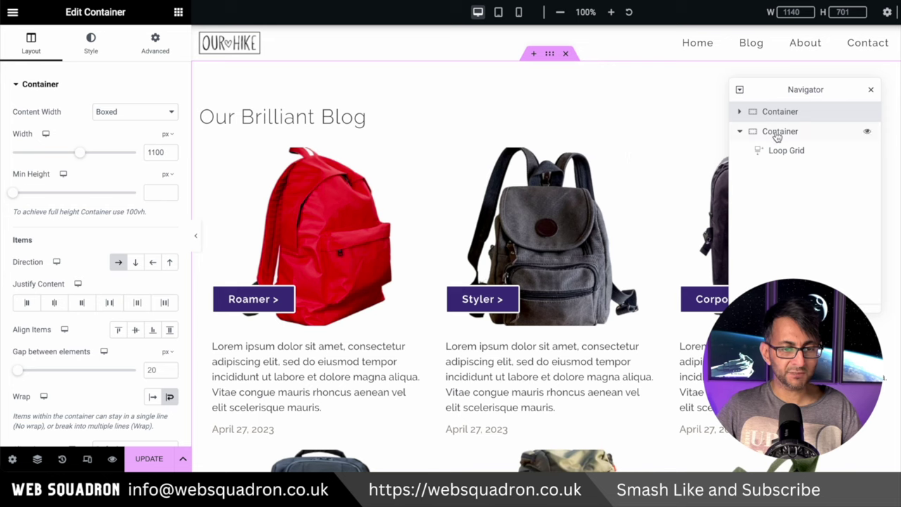
left_click(739, 111)
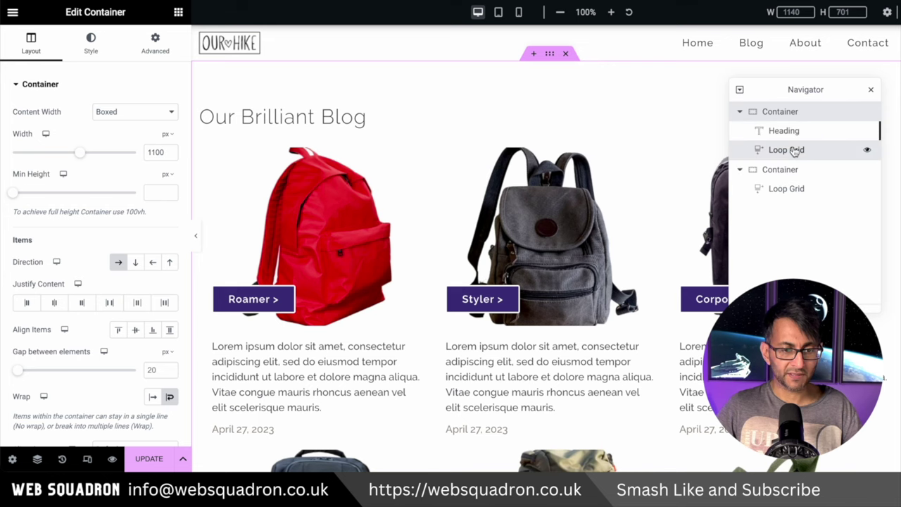
Step: Replace the blog Loop Grid in the heading container with the product Loop Grid, and delete the emptied lower container
right_click(788, 150)
left_click(823, 378)
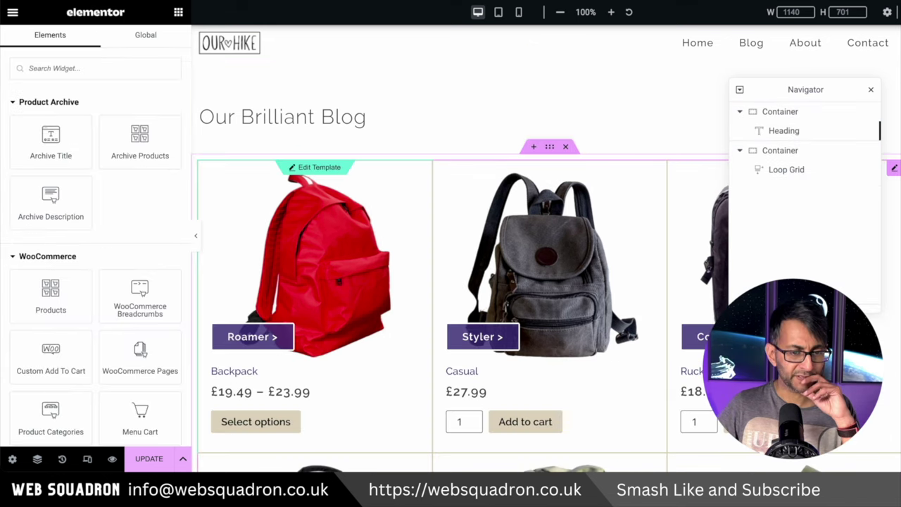
left_click(794, 173)
left_click_drag(795, 175, 794, 148)
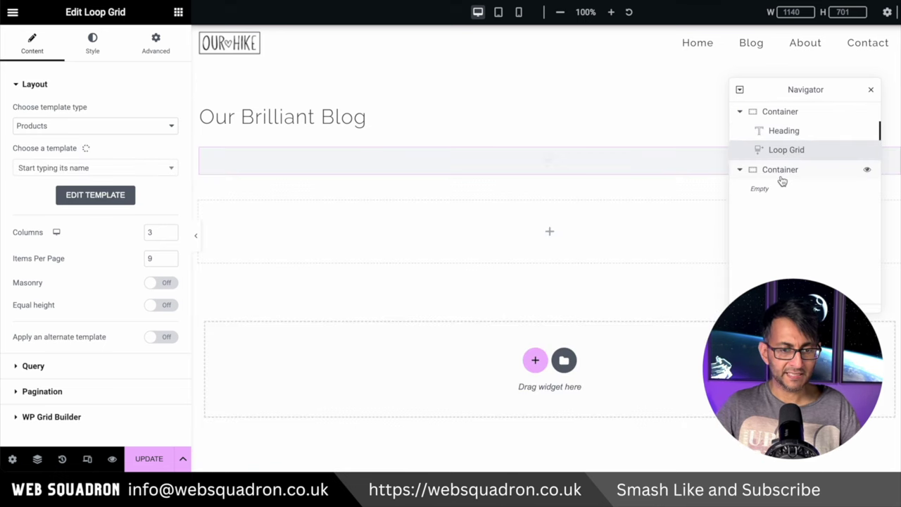
right_click(779, 178)
left_click(816, 426)
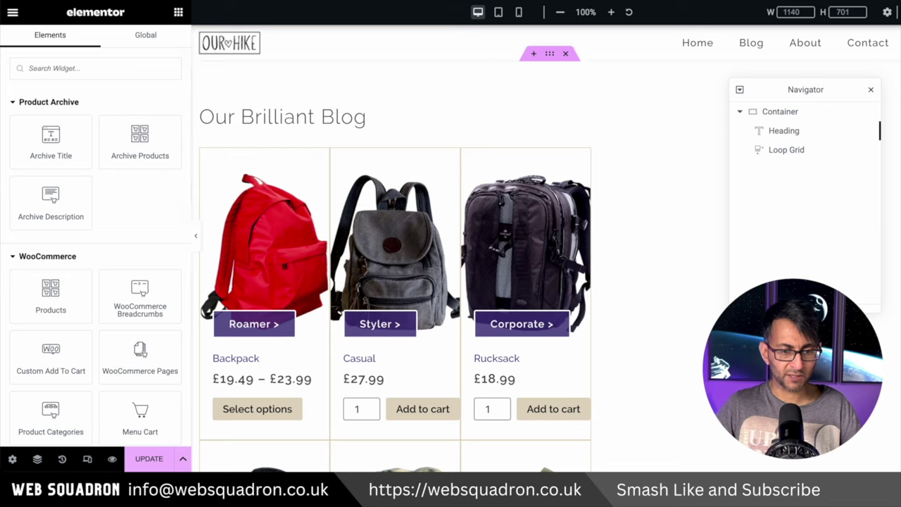
Step: Change the "Our Brilliant Blog" heading to "Get the right gear" and copy its container
left_click(780, 111)
left_click(363, 118)
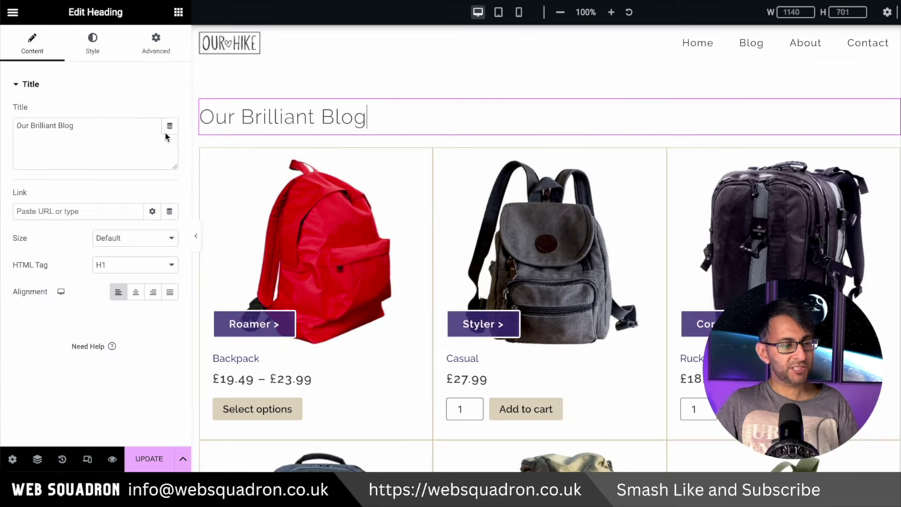
triple_click(70, 127)
type("Get the right gear")
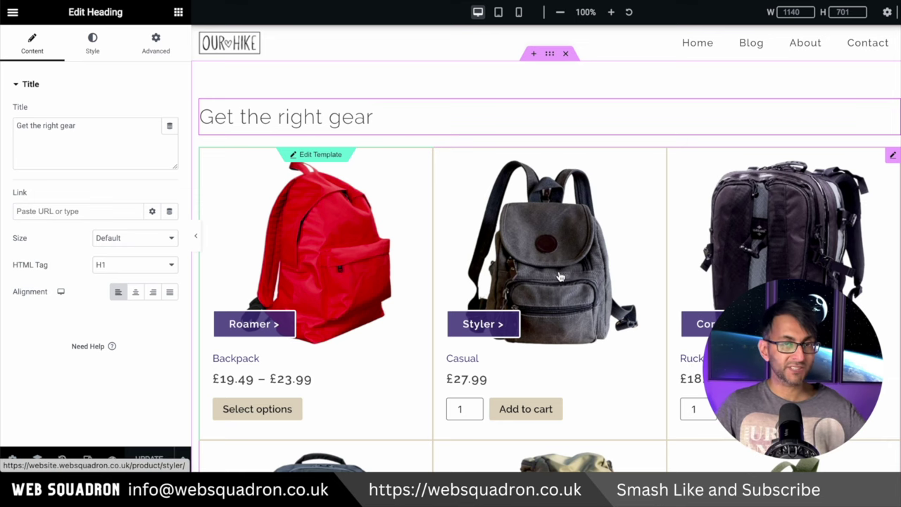
right_click(550, 54)
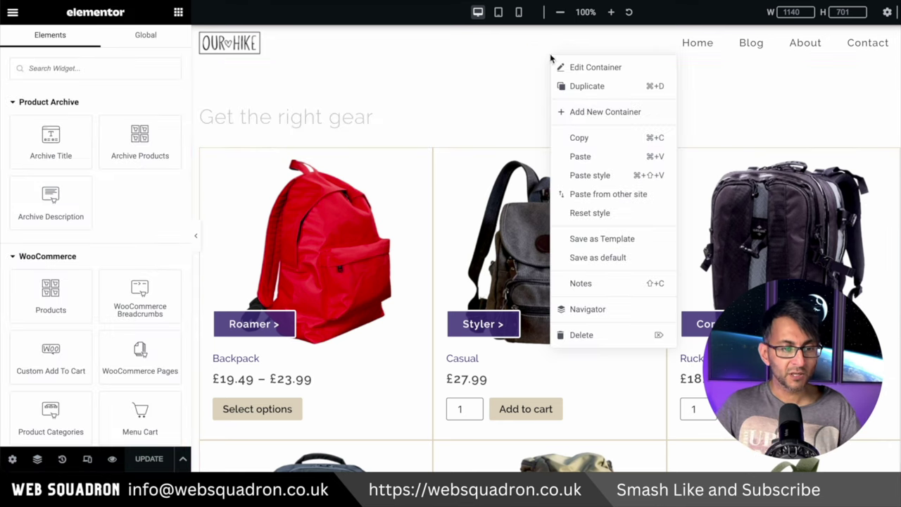
left_click(587, 138)
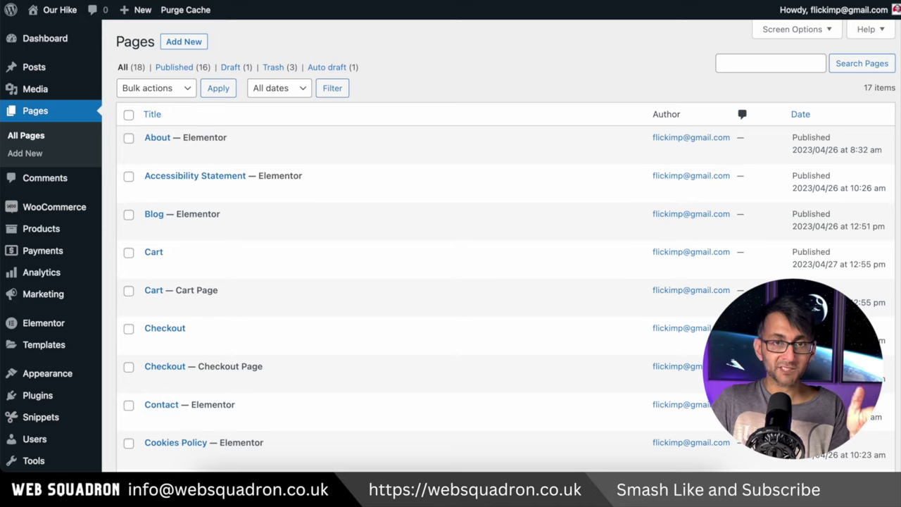
Step: Look through the WordPress Pages list for duplicated WooCommerce pages
scroll(348, 307, "down", 5)
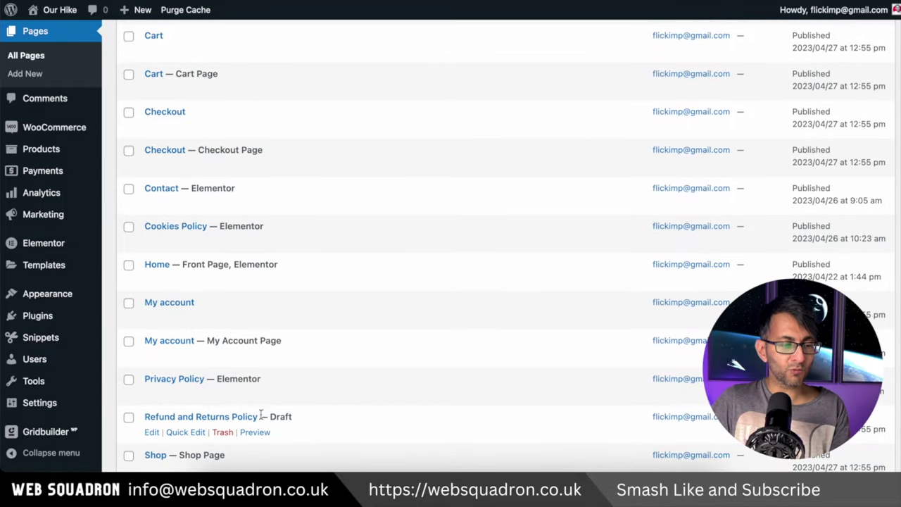
scroll(259, 413, "down", 5)
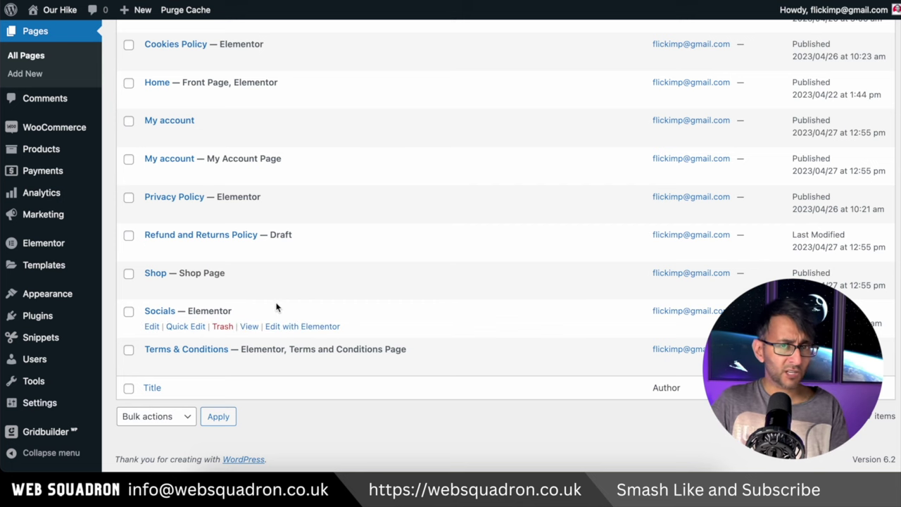
scroll(310, 316, "up", 2)
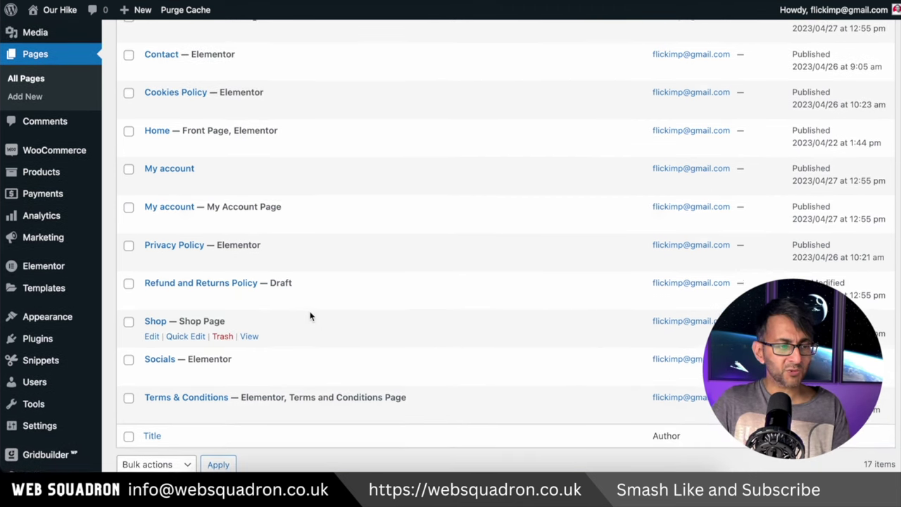
scroll(312, 316, "up", 10)
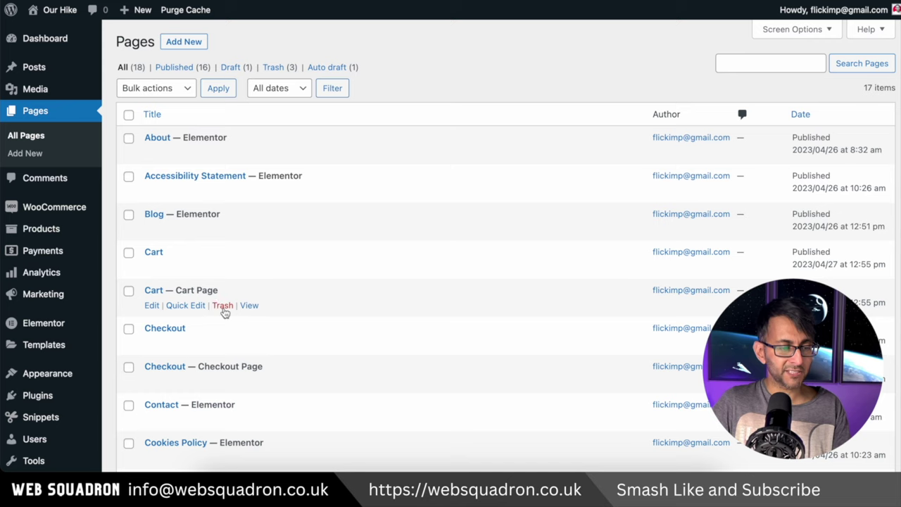
right_click(223, 307)
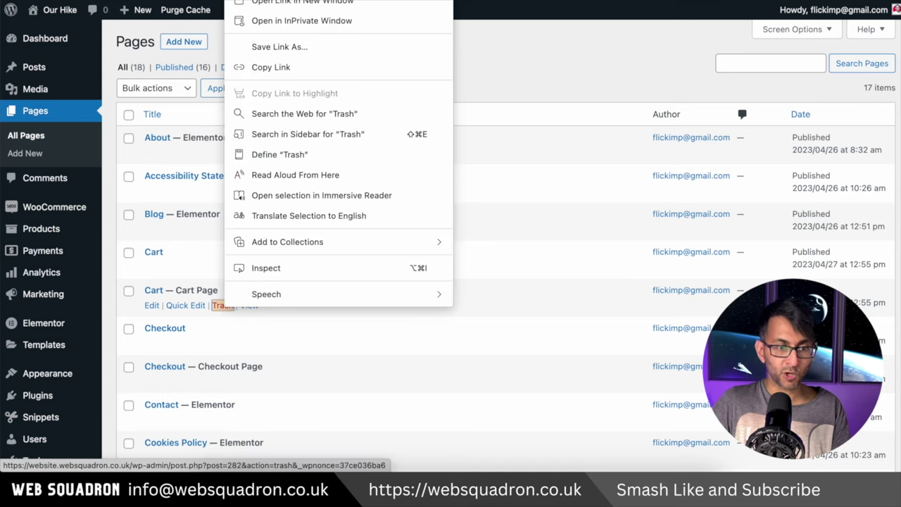
key("Escape")
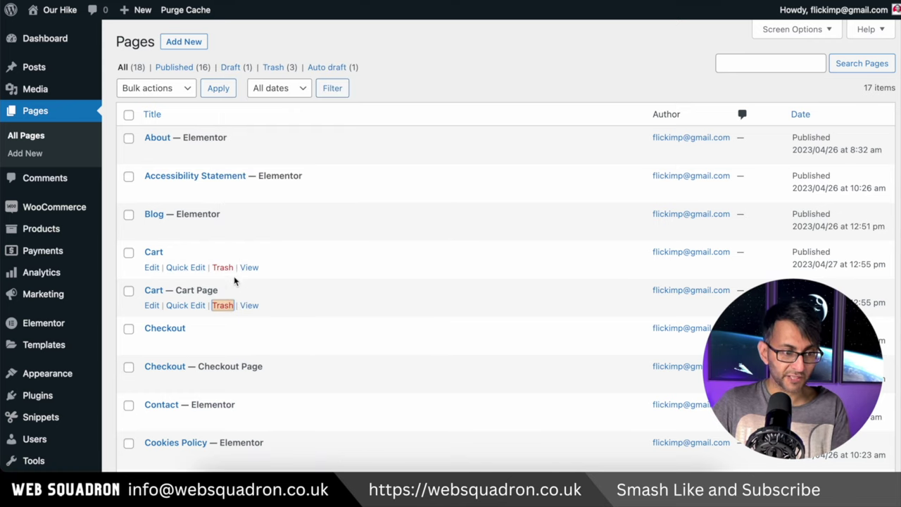
Step: View the duplicate Cart and Checkout pages in separate browser tabs and compare how they load
right_click(248, 267)
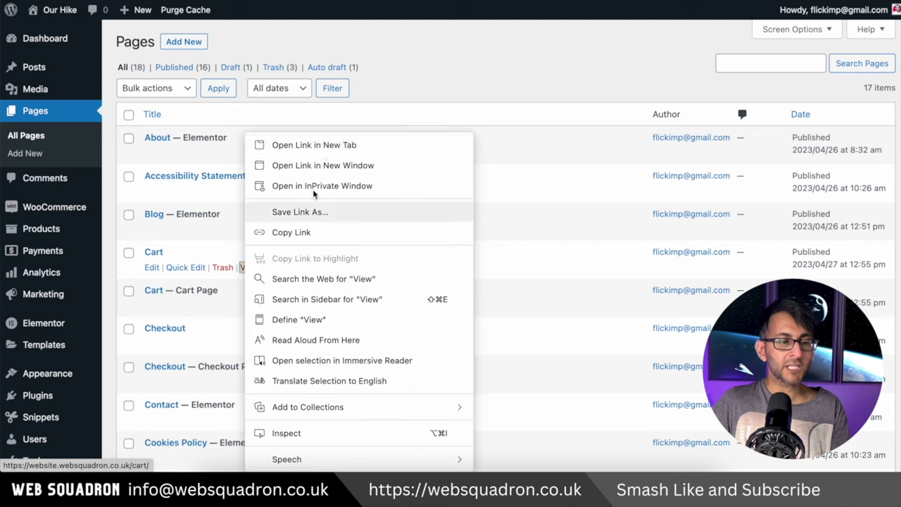
left_click(314, 145)
left_click(222, 267)
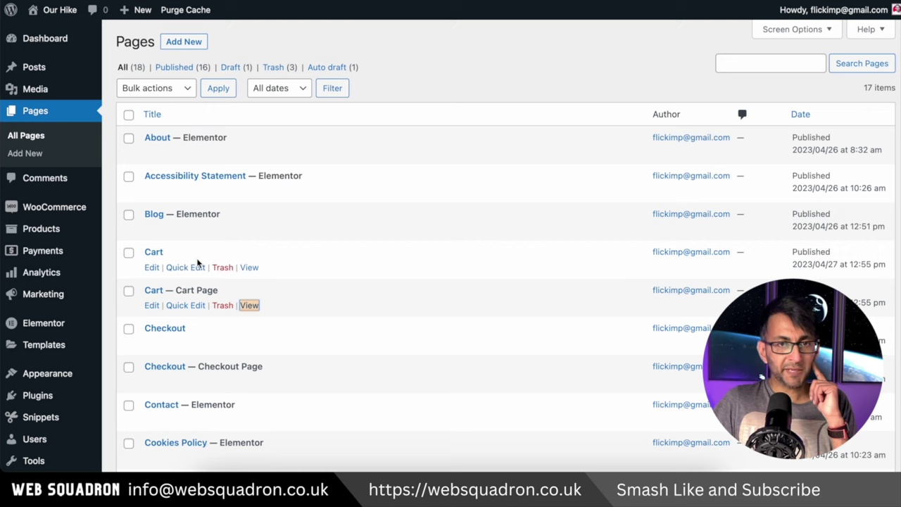
key("ctrl+Tab")
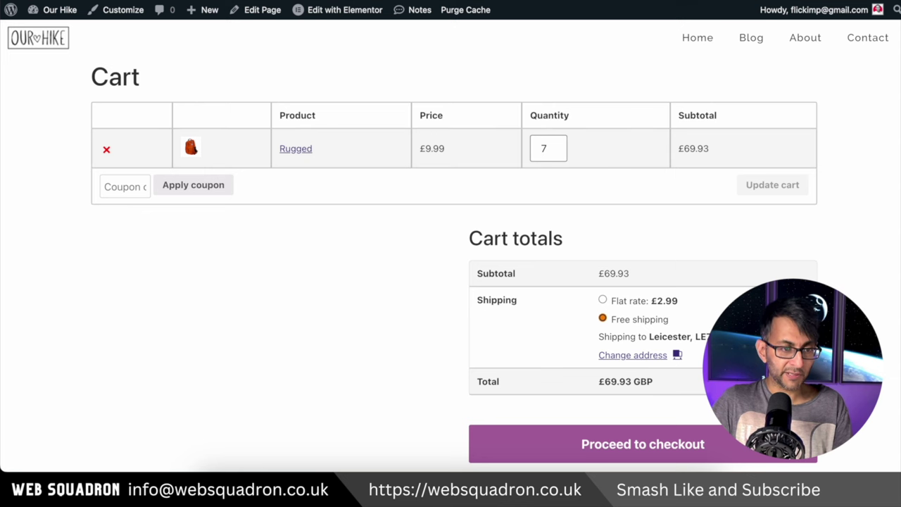
key("ctrl+shift+Tab")
key("ctrl+shift+Tab")
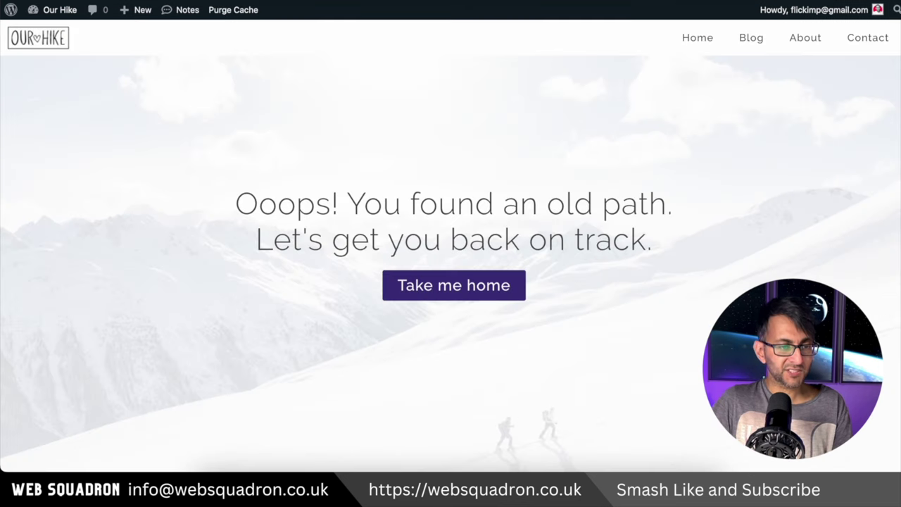
key("ctrl+Tab")
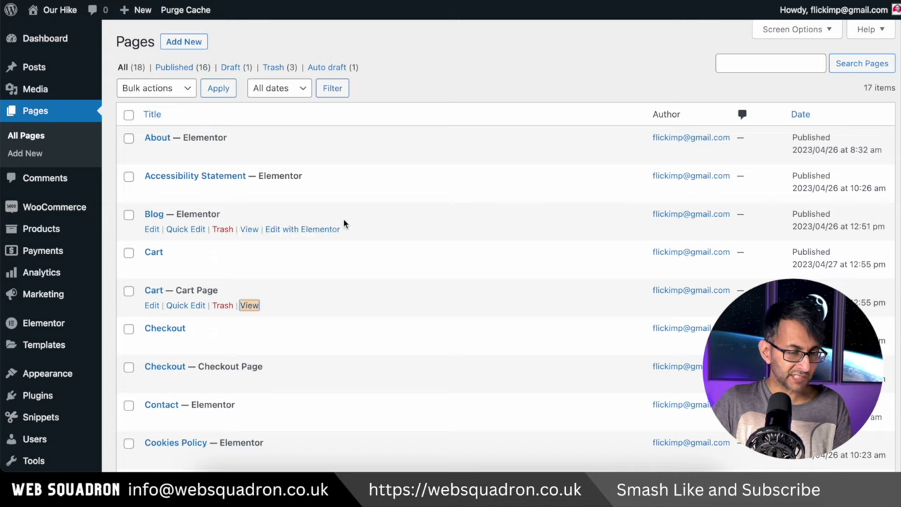
key("ctrl+shift+Tab")
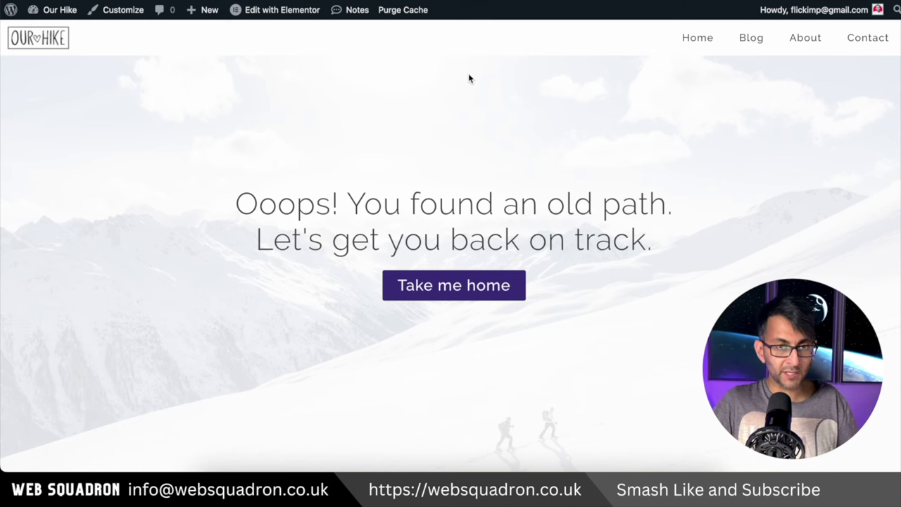
key("ctrl+Tab")
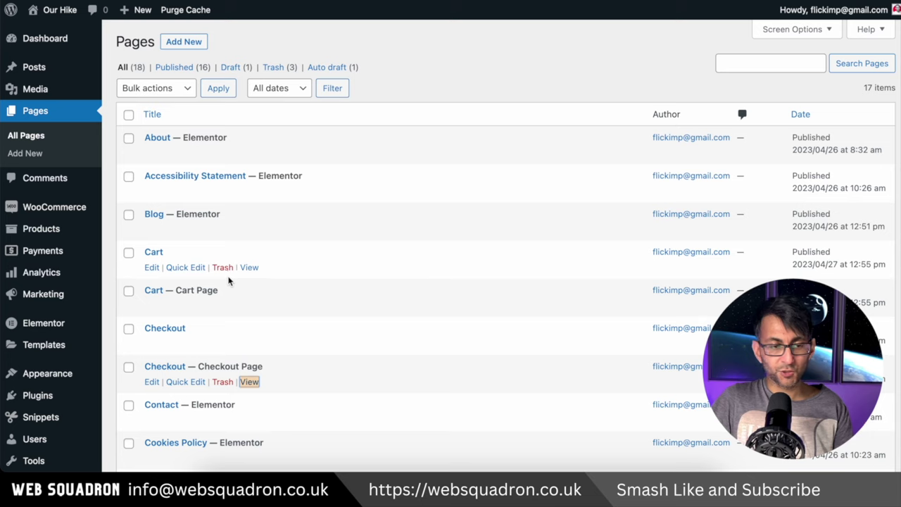
Step: Inspect the slugs of both Cart pages and the assigned My Account Page in Quick Edit, cancelling each without changes
left_click(190, 268)
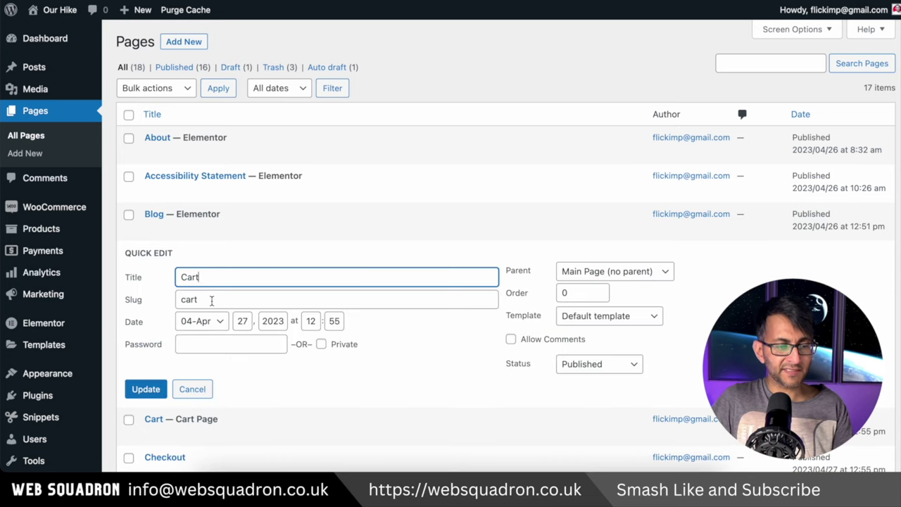
left_click(192, 389)
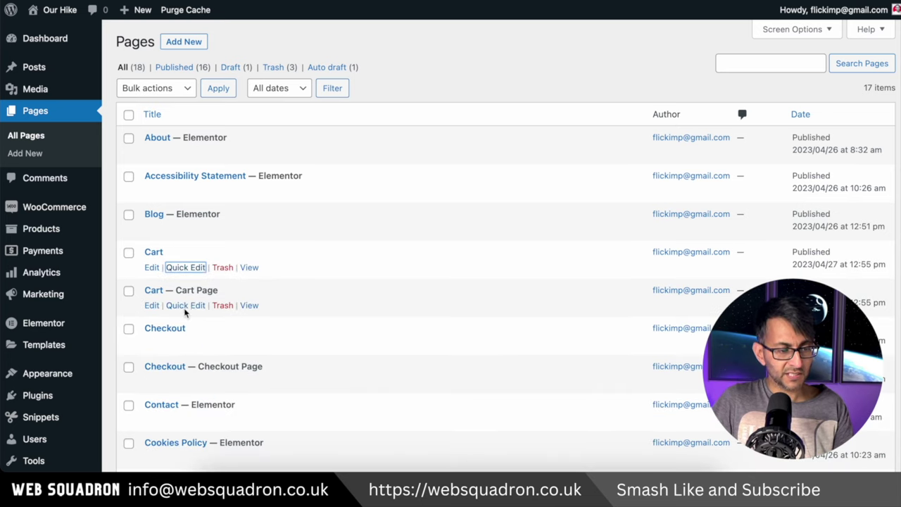
left_click(186, 306)
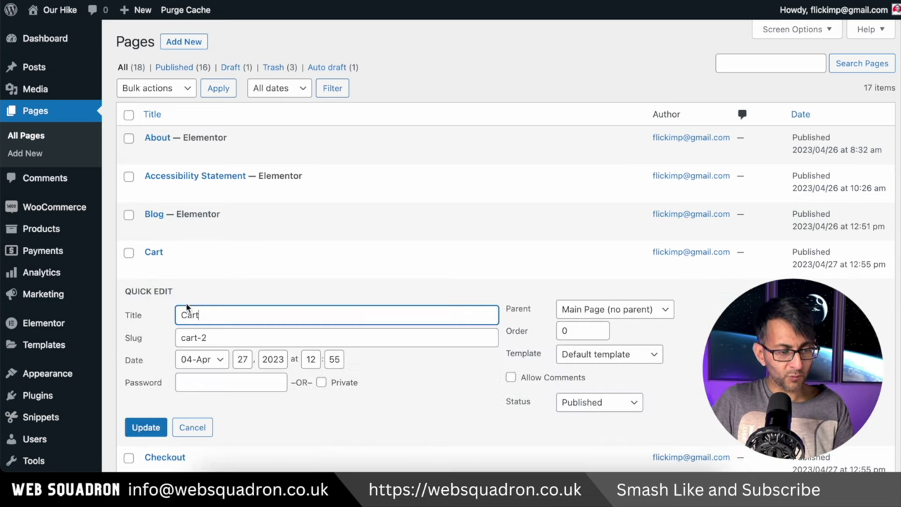
left_click(203, 427)
scroll(222, 418, "down", 5)
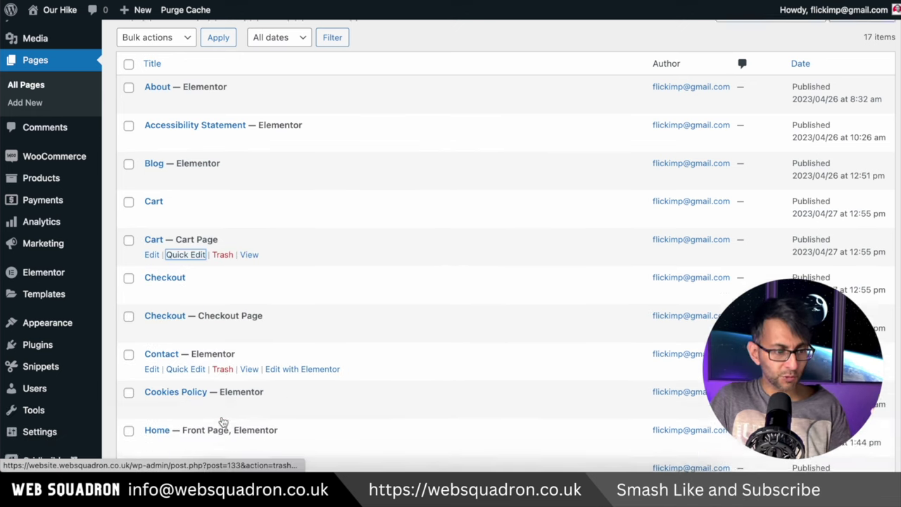
scroll(235, 406, "up", 5)
scroll(255, 388, "down", 8)
left_click(196, 291)
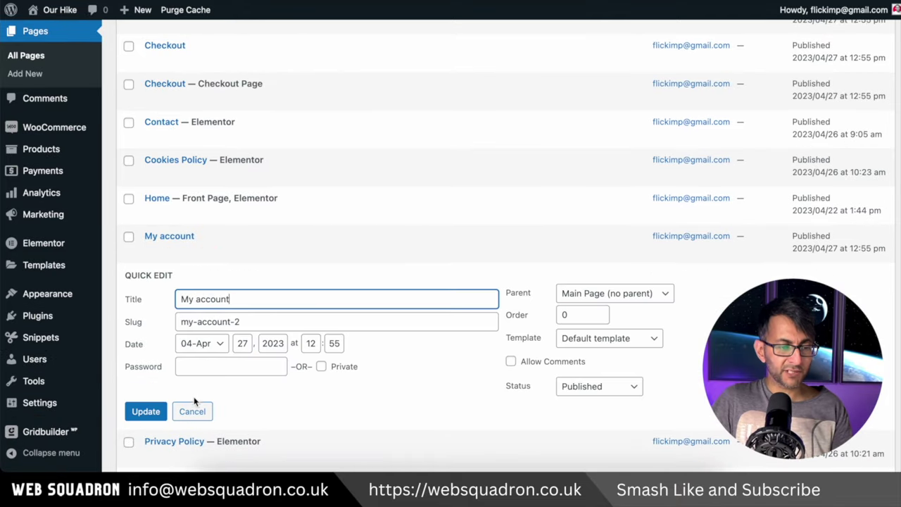
left_click(200, 413)
Step: Try to move the Cart entry marked as Cart Page to the trash, then return to the Pages list
scroll(368, 192, "up", 5)
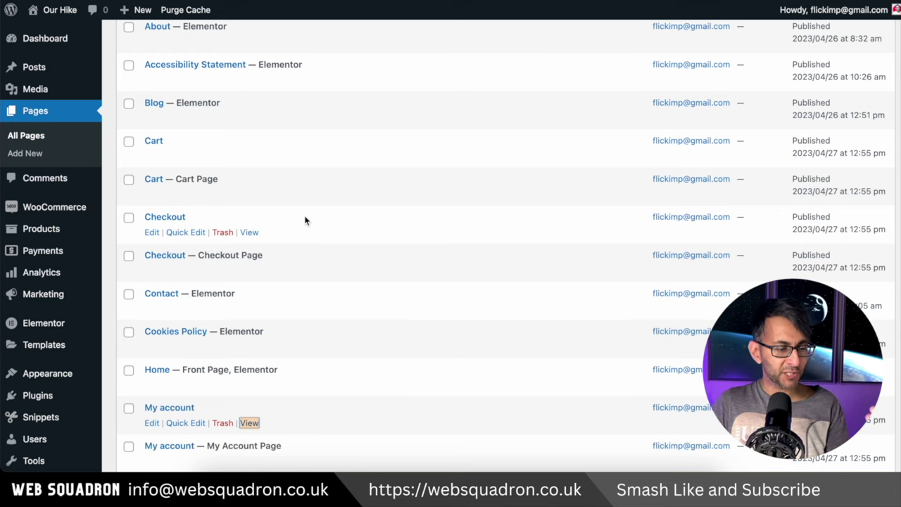
left_click(222, 195)
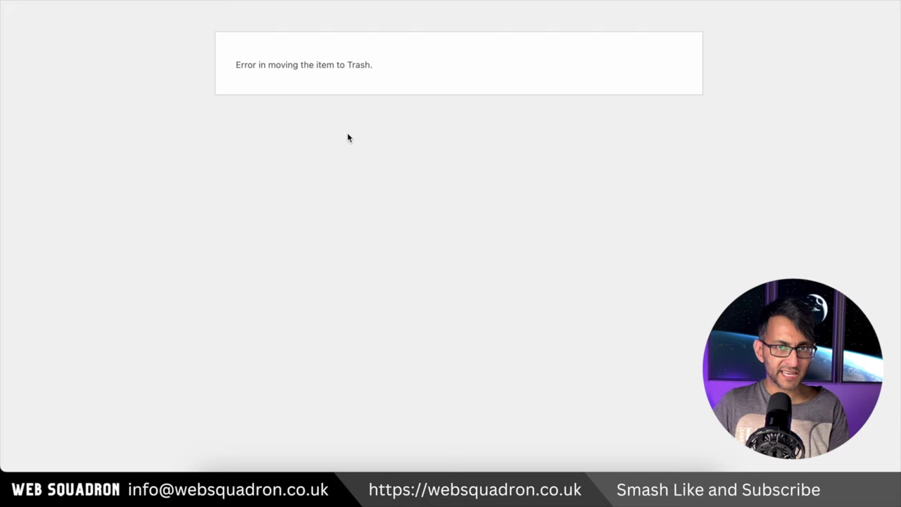
key("alt+Left")
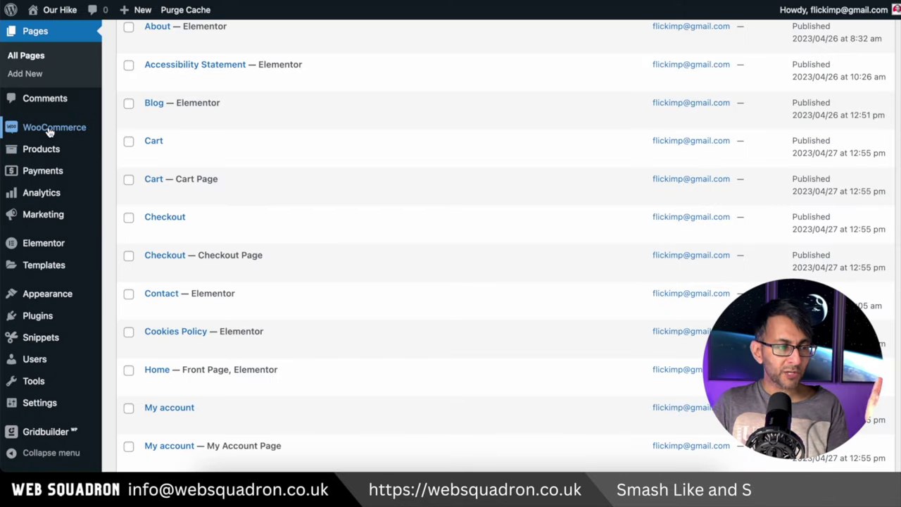
Step: Open the page setup in WooCommerce's advanced settings and set the Cart page to Cart (ID: 281)
mouse_move(22, 131)
left_click(134, 223)
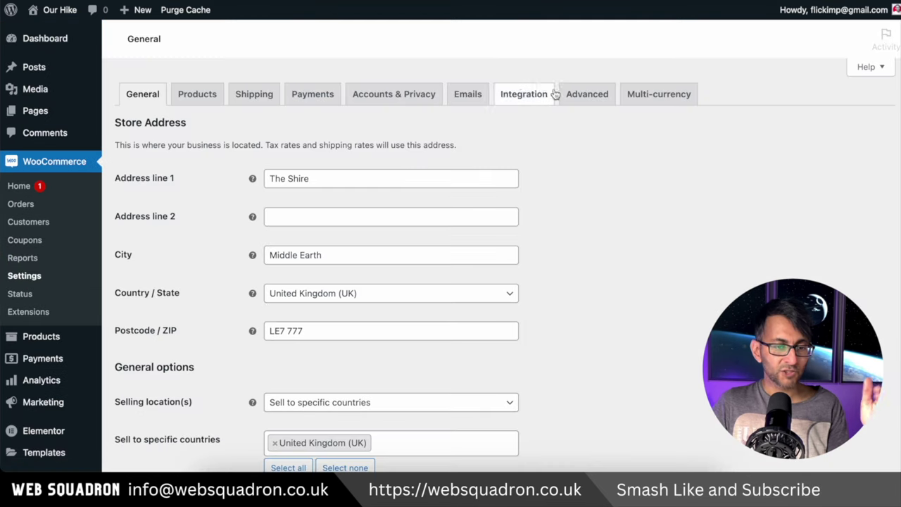
left_click(587, 93)
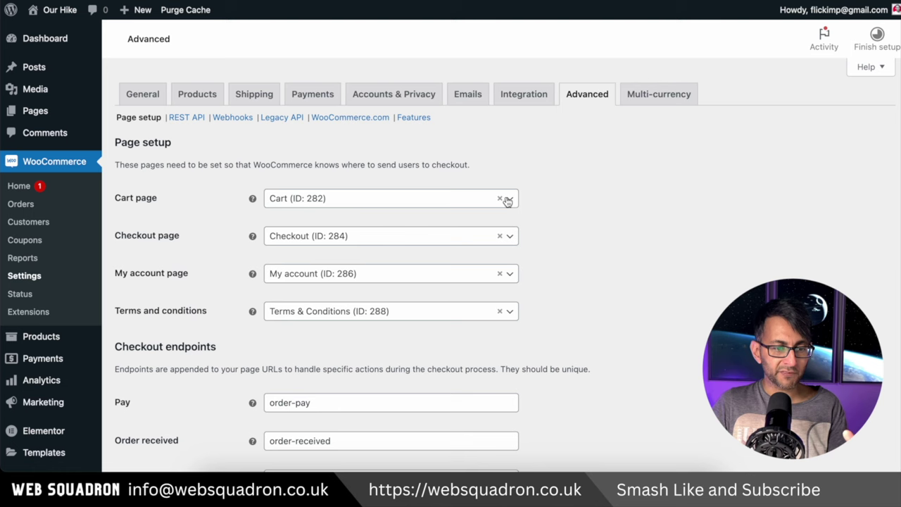
left_click(508, 201)
type("cart")
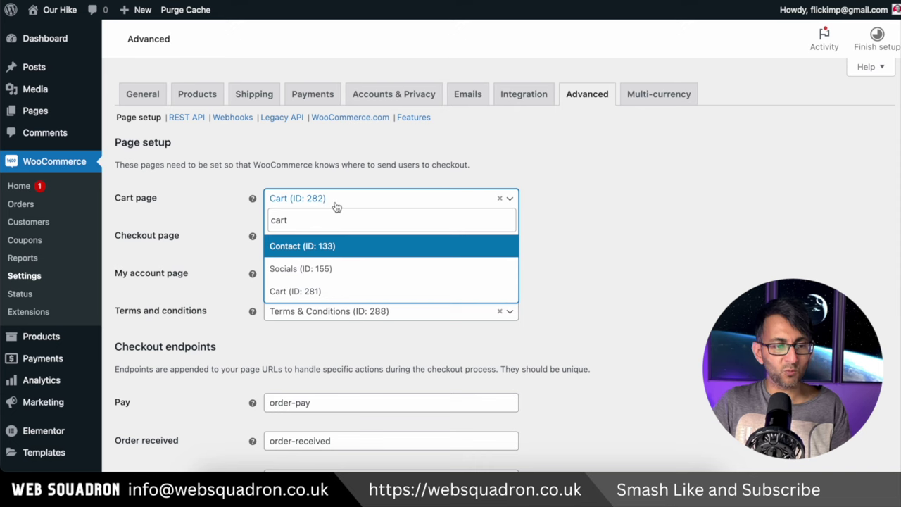
left_click(324, 291)
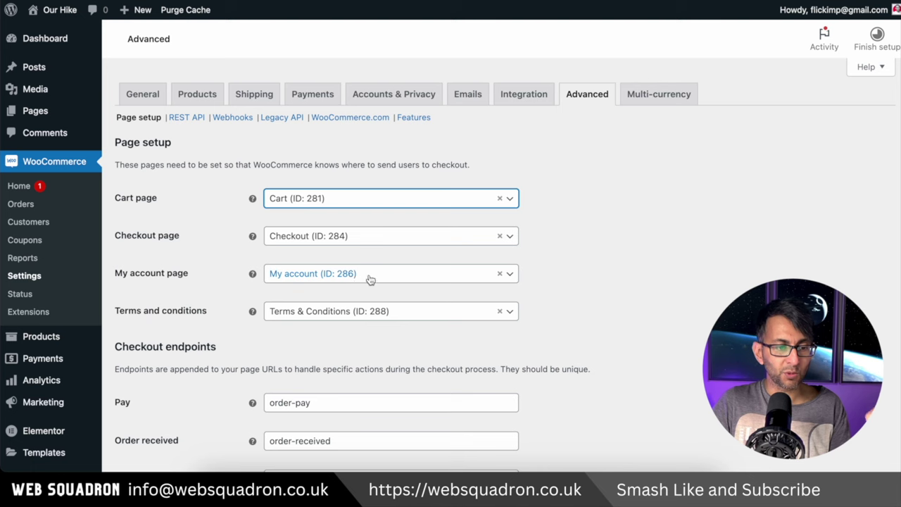
Step: Set the Checkout page to Checkout (ID: 283) in the WooCommerce page setup
left_click(511, 239)
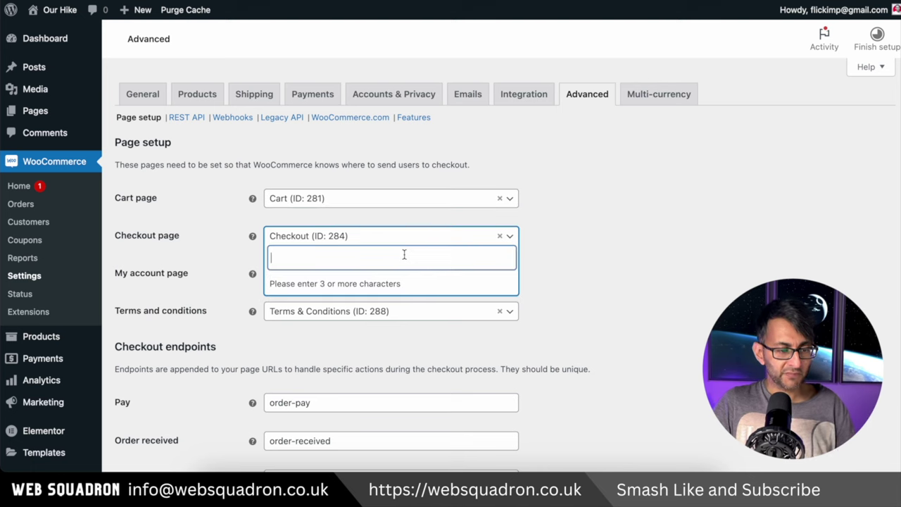
type("Chec")
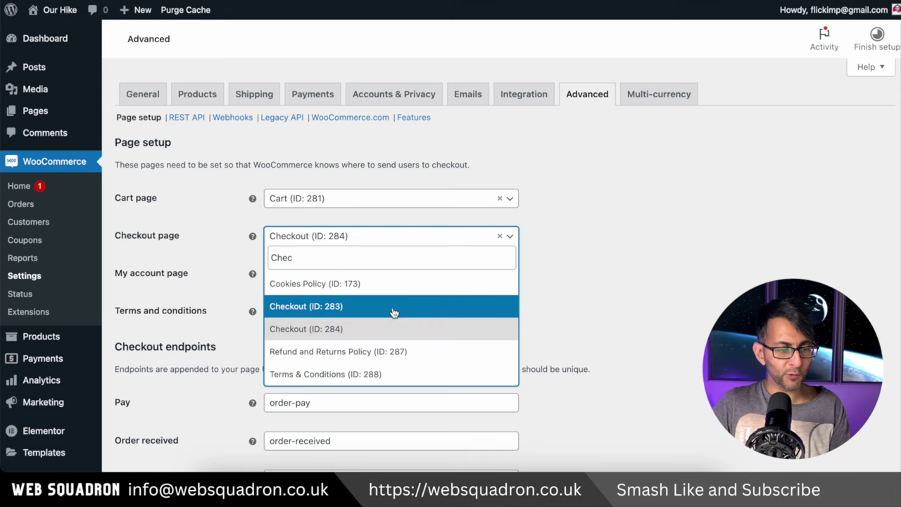
left_click(394, 310)
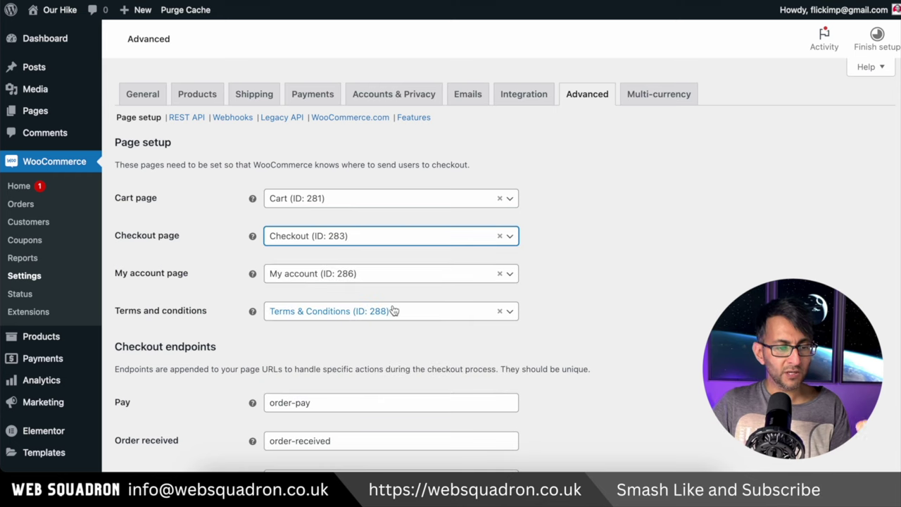
Step: Set the My account page to My account (ID: 285) in the WooCommerce page setup and save the settings
left_click(498, 280)
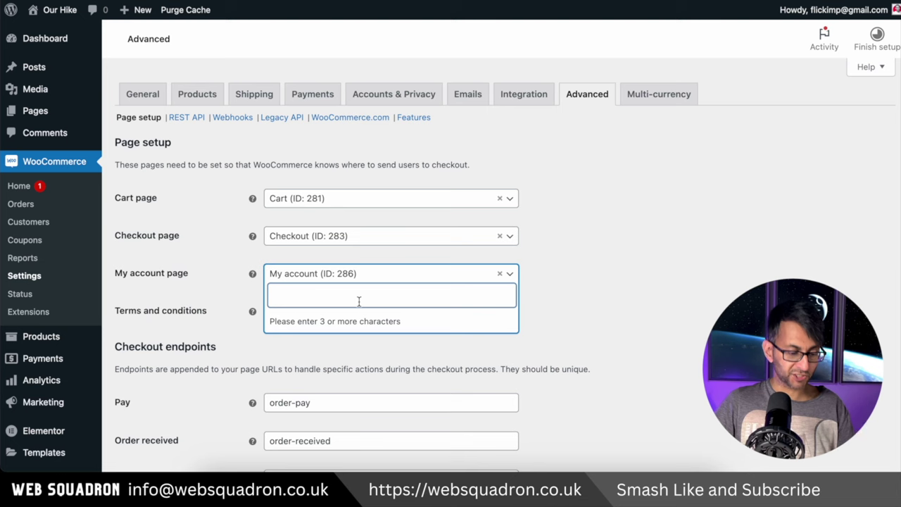
type("My")
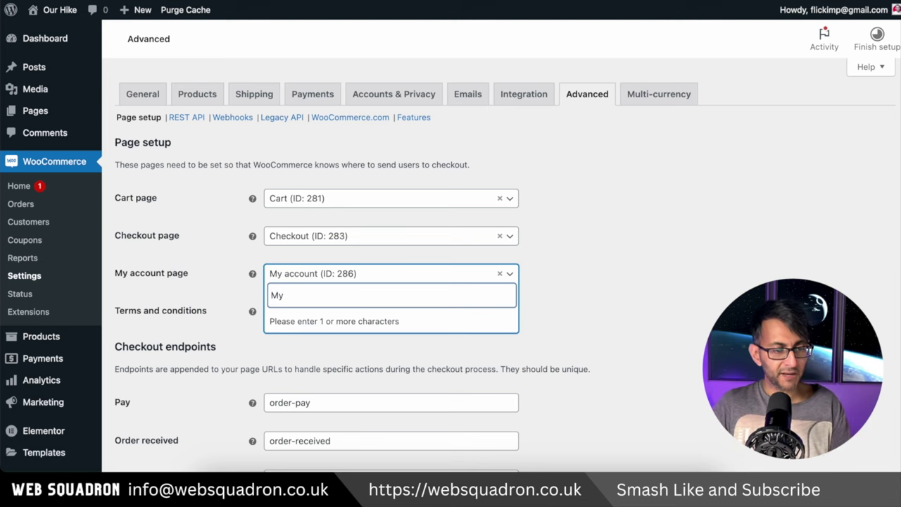
left_click(342, 368)
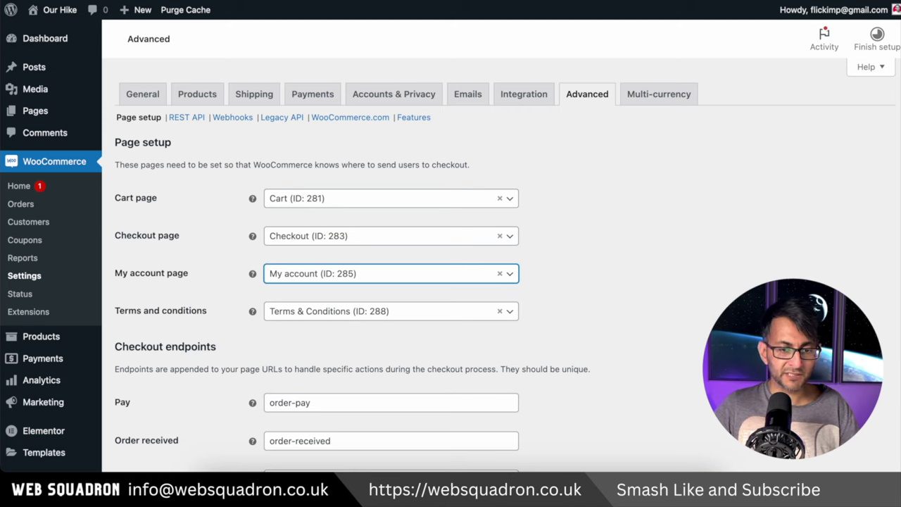
scroll(450, 282, "down", 15)
left_click(146, 402)
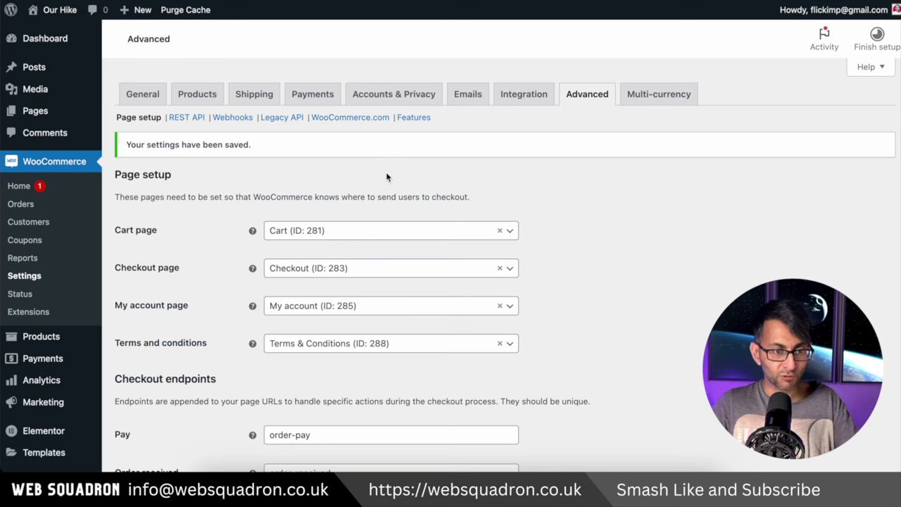
Step: In the Pages list, check the unassigned Checkout duplicate in Quick Edit without changing it, and move that page to the trash
mouse_move(27, 113)
left_click(121, 114)
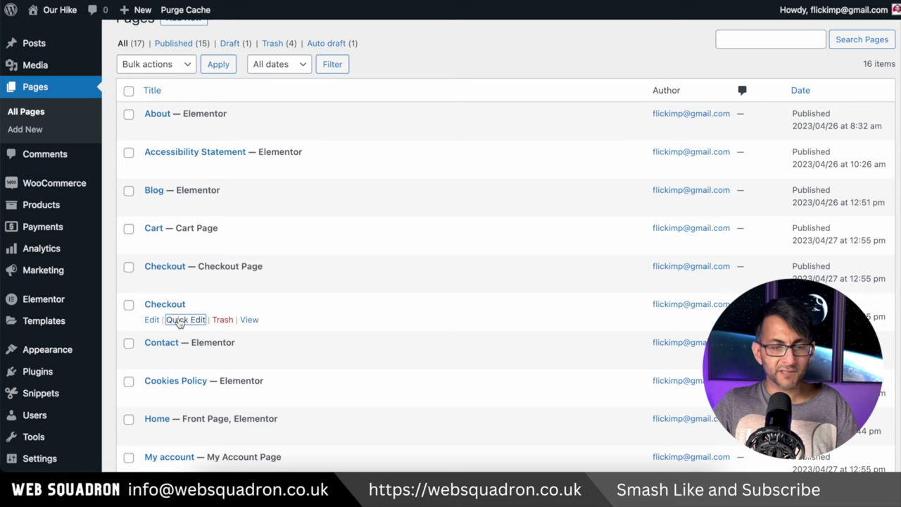
left_click(180, 320)
left_click(192, 441)
left_click(221, 320)
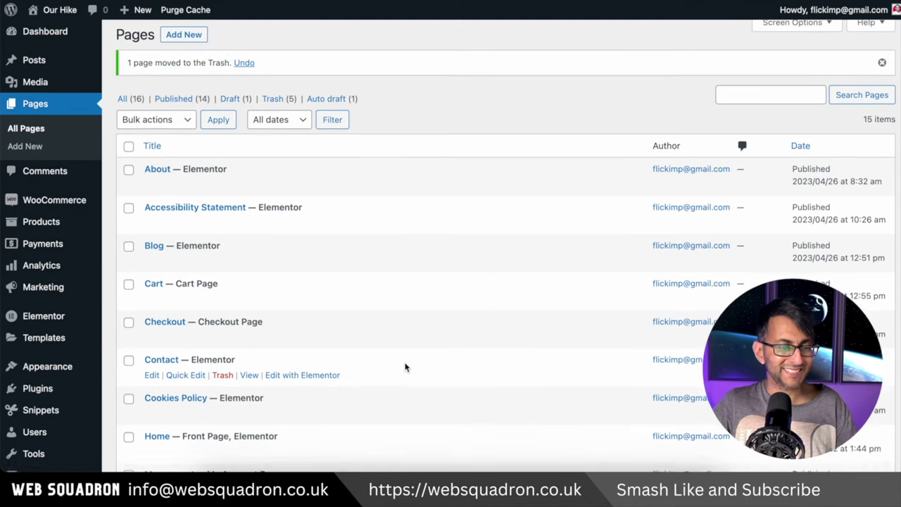
Step: View the live Shop page in a new browser tab, compare it with the other open products page, and return to the Pages list
scroll(405, 367, "down", 5)
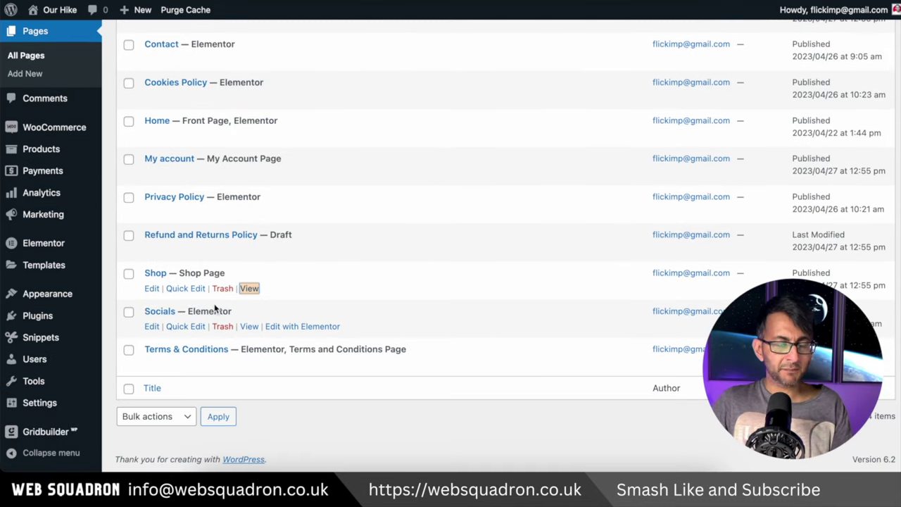
right_click(244, 291)
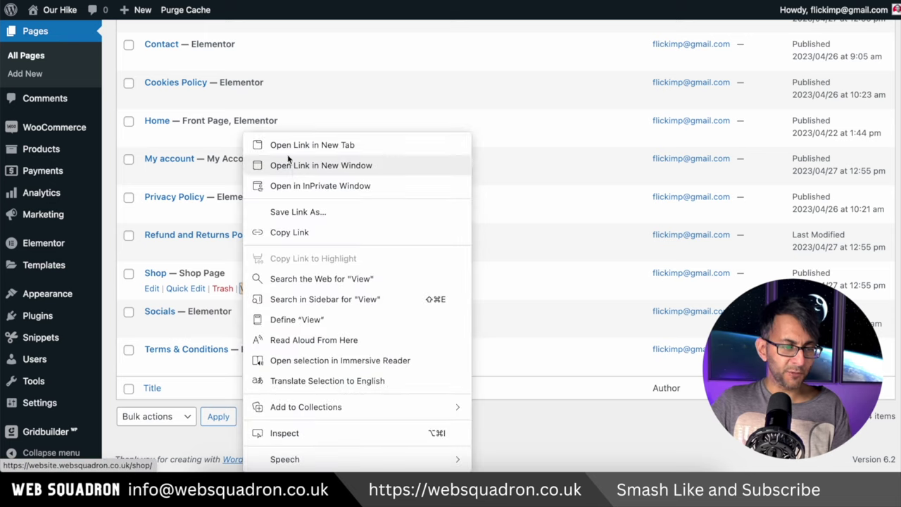
left_click(295, 145)
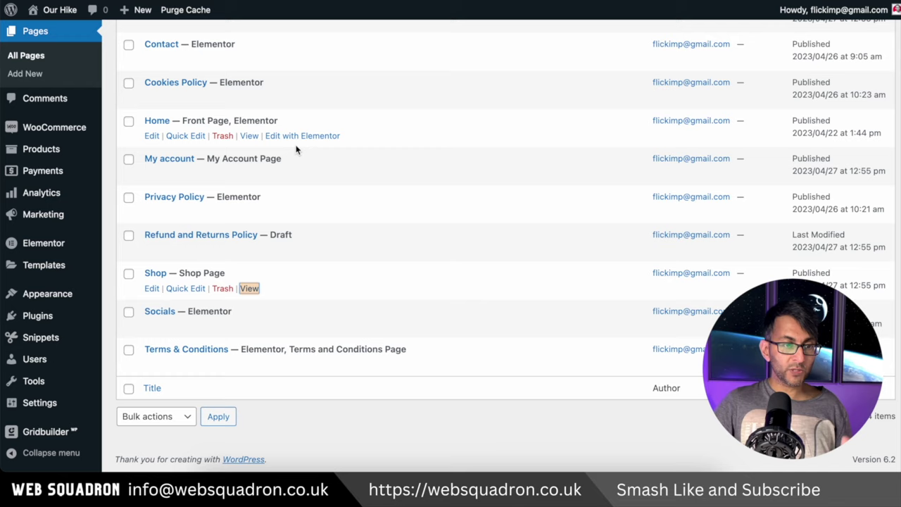
key("ctrl+Tab")
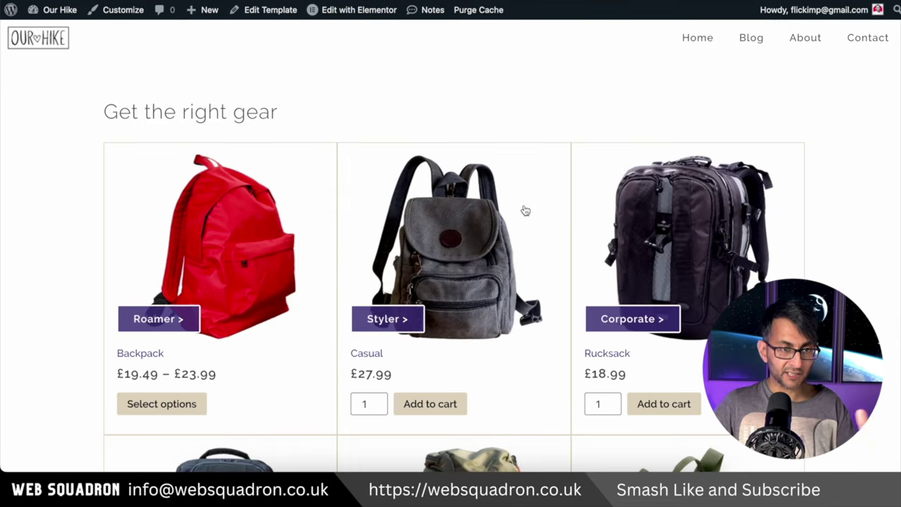
key("ctrl+Tab")
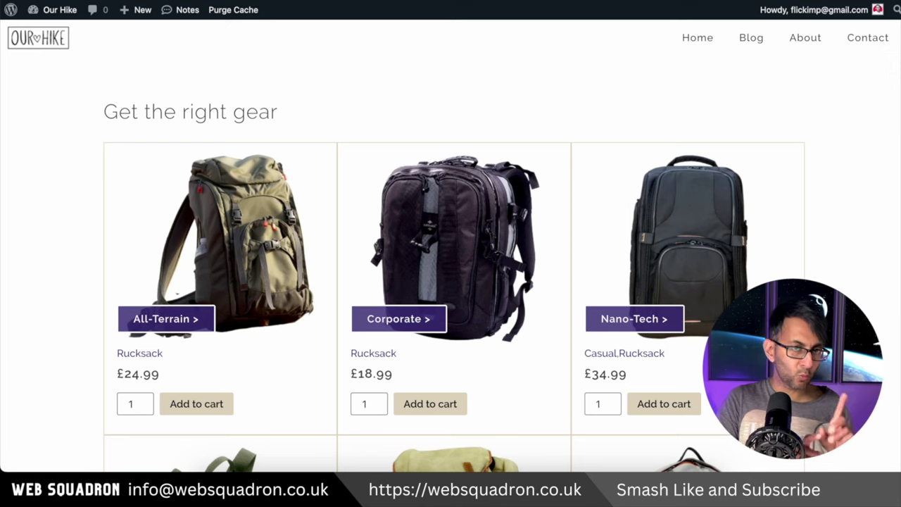
key("ctrl+Tab")
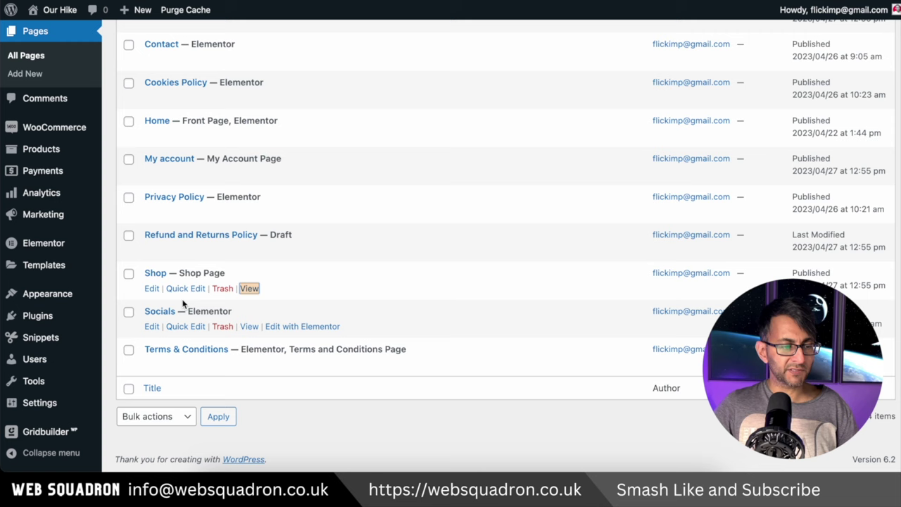
Step: Open the Shop page for editing and switch it to the Elementor editor
left_click(152, 289)
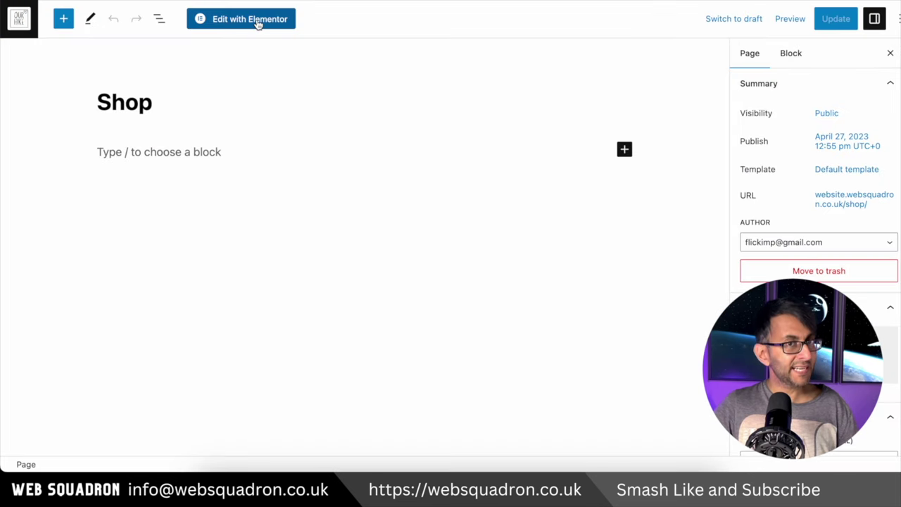
left_click(257, 21)
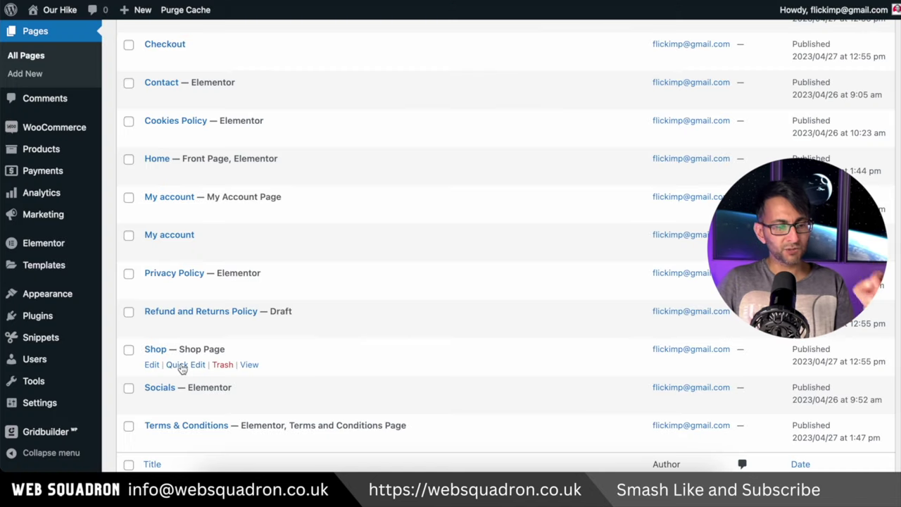
Step: Use Quick Edit to rename the Shop page as Shop Results with the slug shop-results, and update it
left_click(182, 365)
type("Results")
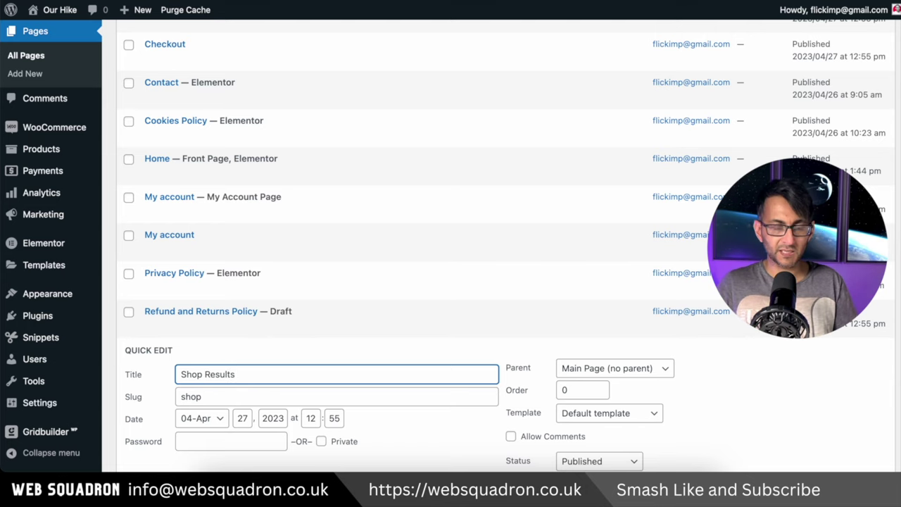
left_click(214, 399)
type("-results")
scroll(302, 361, "down", 4)
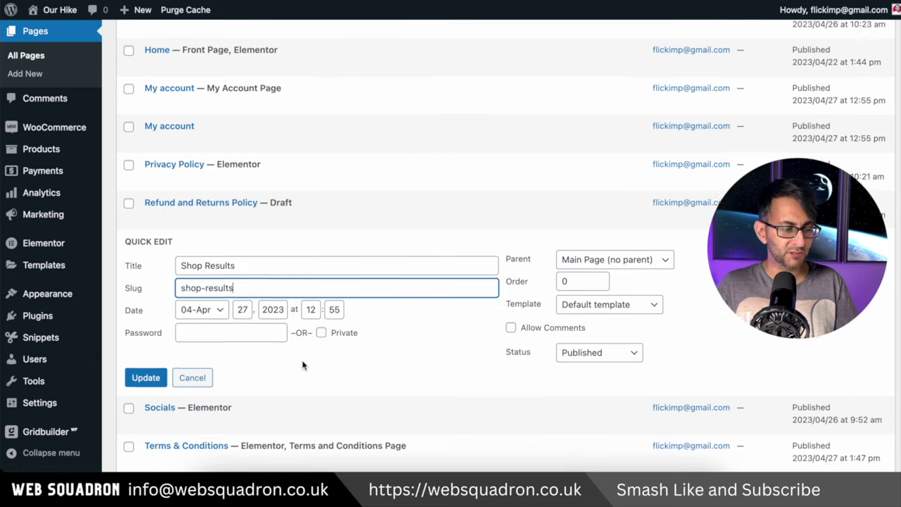
left_click(147, 373)
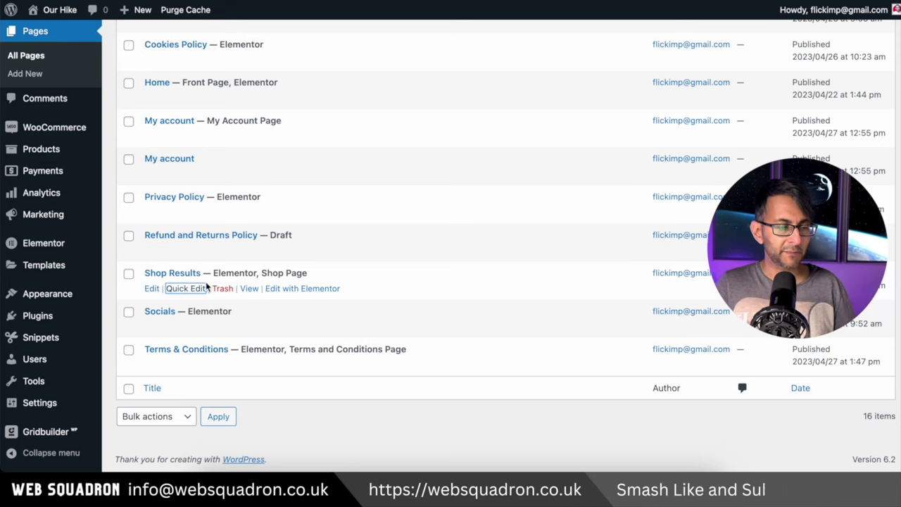
scroll(196, 276, "up", 3)
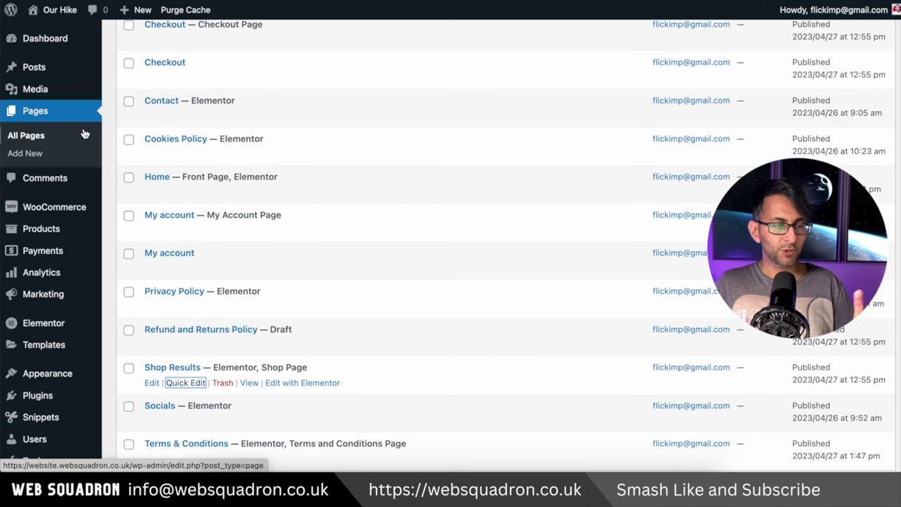
Step: Check which page is assigned as the shop page in the WooCommerce product settings
mouse_move(57, 211)
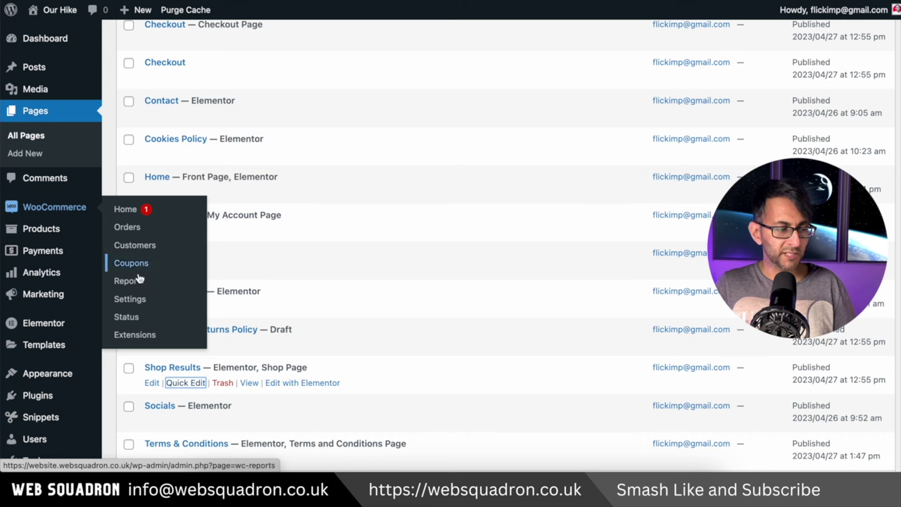
left_click(131, 299)
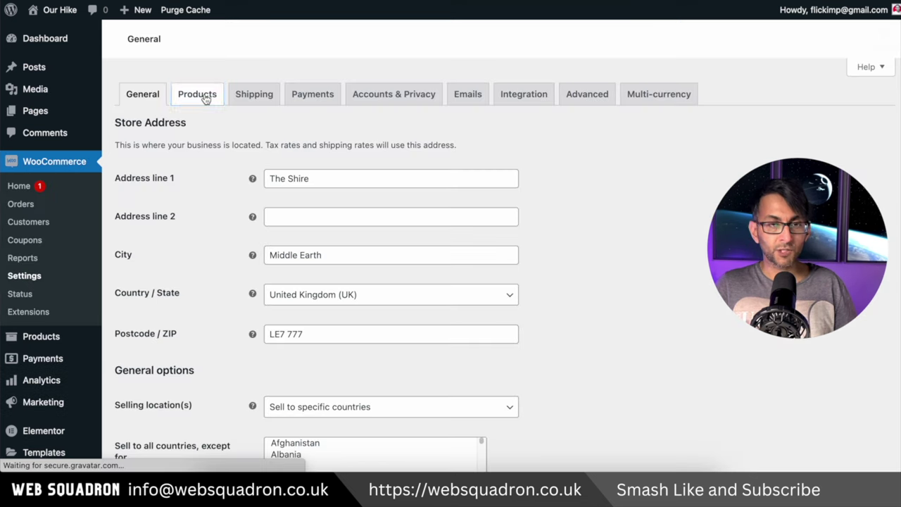
left_click(203, 97)
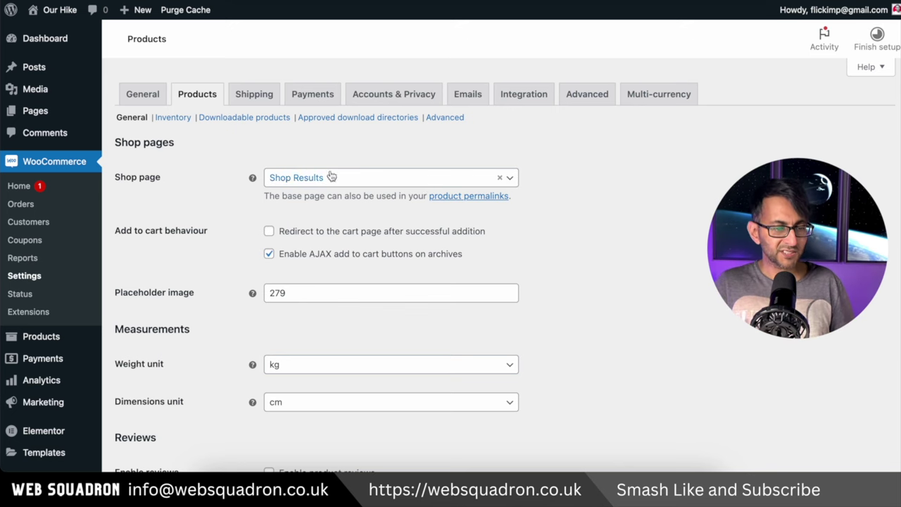
mouse_move(252, 177)
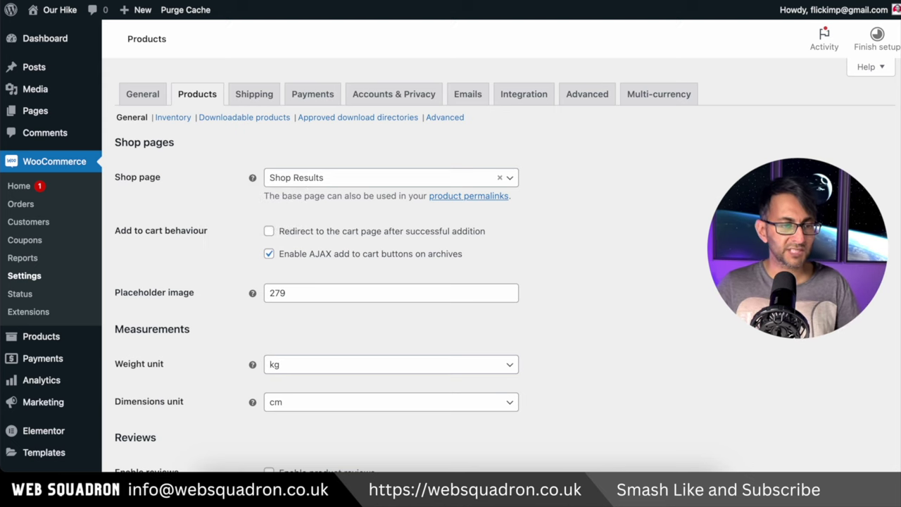
Step: Create a new WordPress page titled "Shop" and open it for editing with Elementor
mouse_move(69, 40)
mouse_move(43, 111)
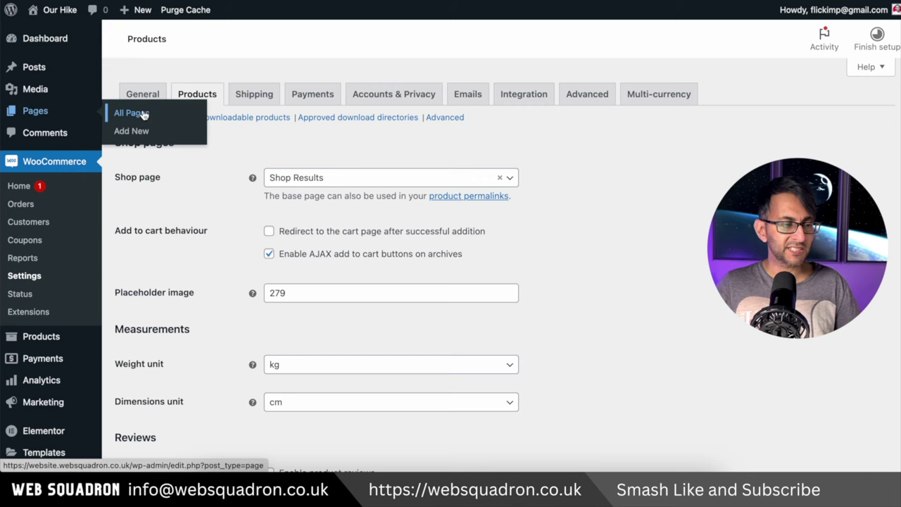
left_click(144, 114)
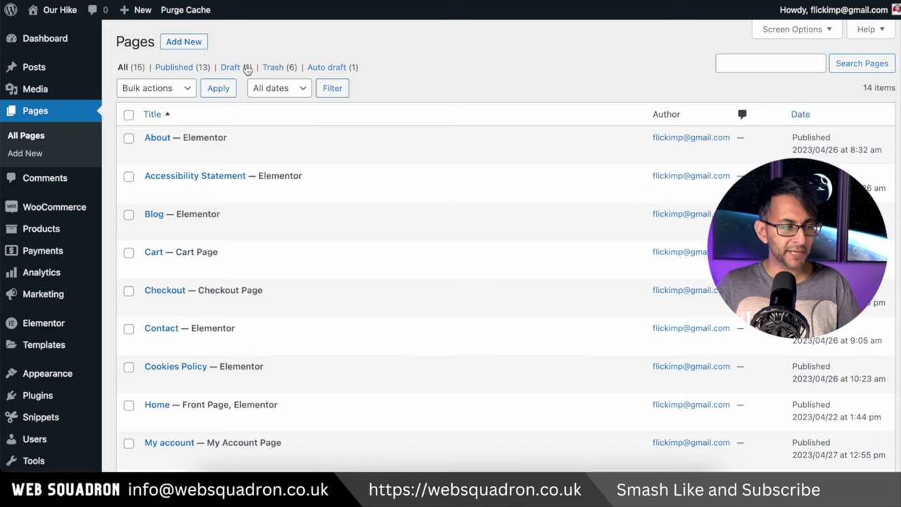
left_click(188, 44)
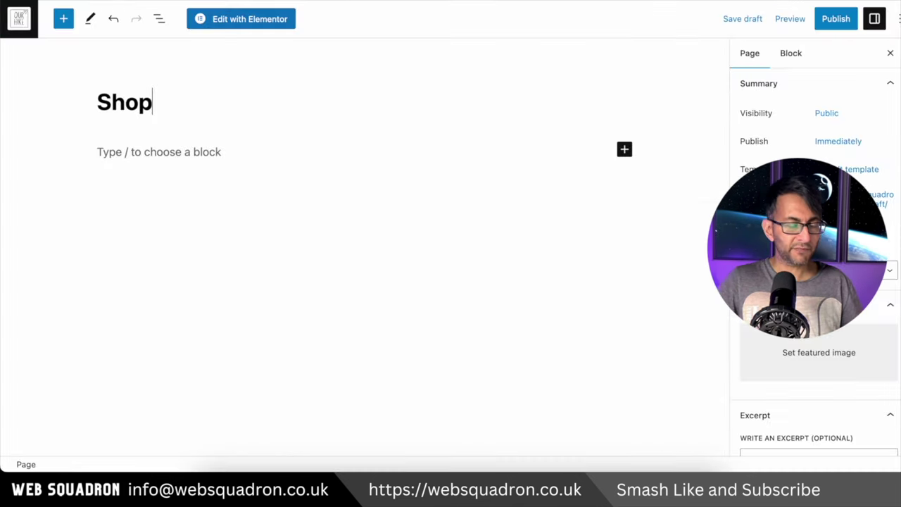
type("Shop")
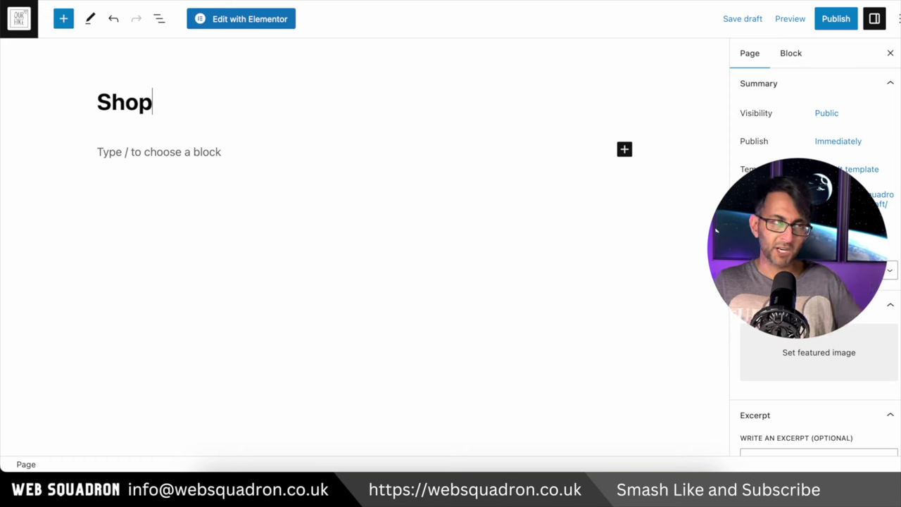
left_click(233, 21)
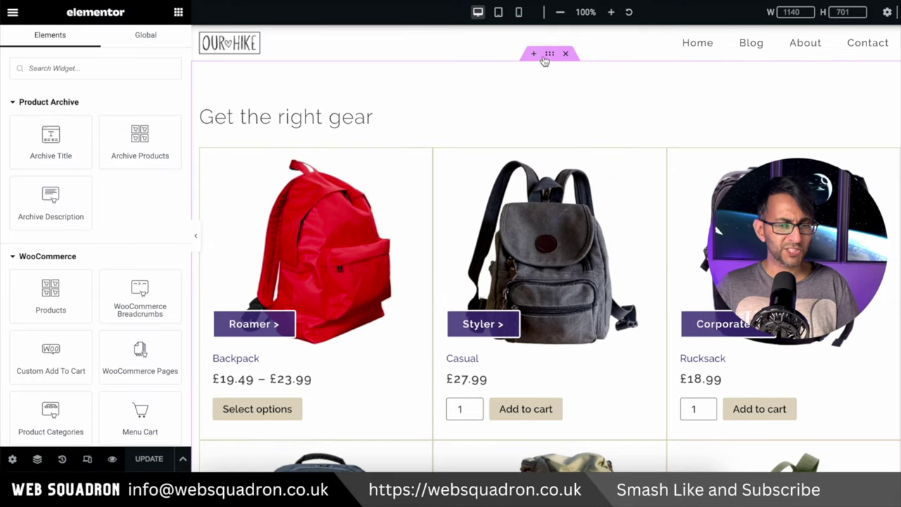
Step: Copy the "Get the right gear" product container from the archive template into the Shop page, and hide the page's title
right_click(546, 58)
left_click(592, 137)
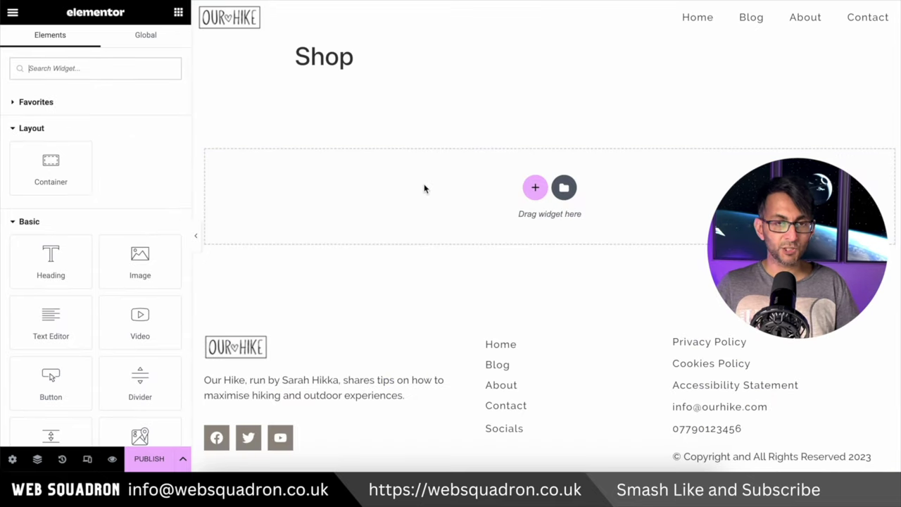
left_click(12, 458)
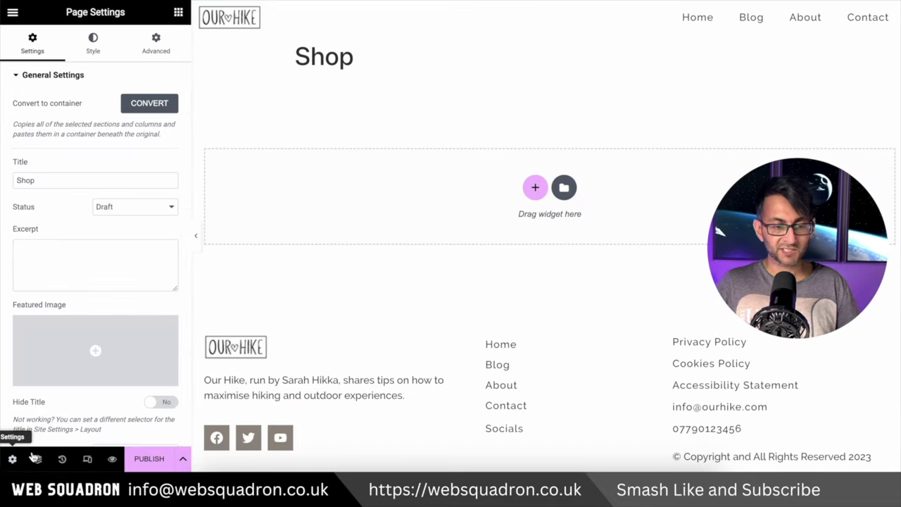
left_click(164, 402)
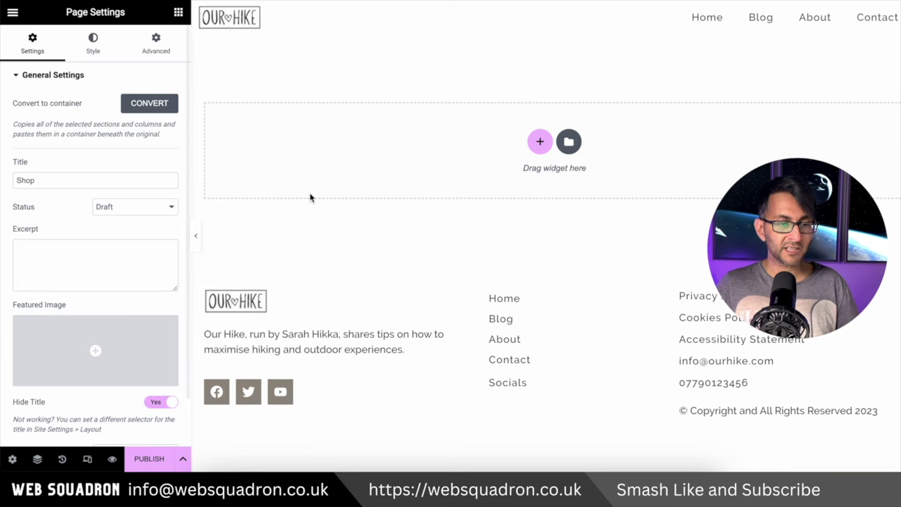
right_click(321, 160)
left_click(345, 167)
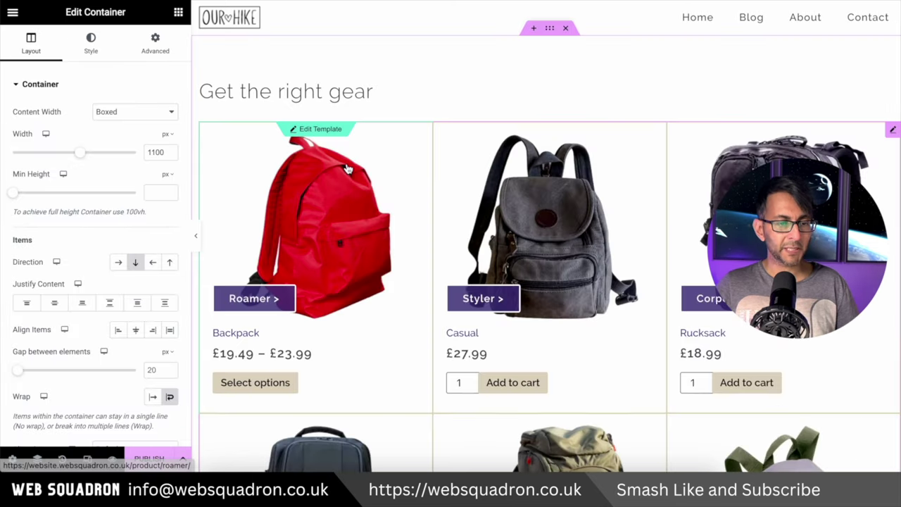
Step: Set the query source of the Shop page's product loop grid to Latest Products and publish the page
left_click(364, 94)
left_click(891, 130)
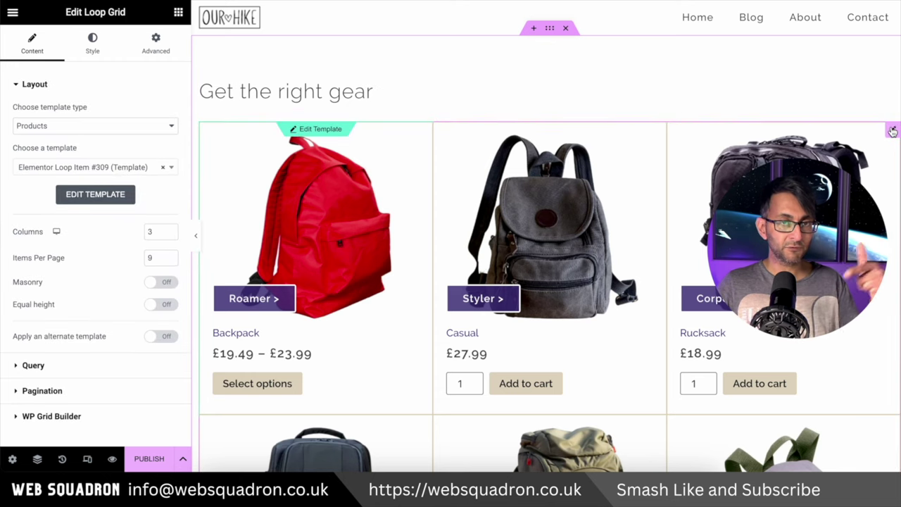
left_click(88, 368)
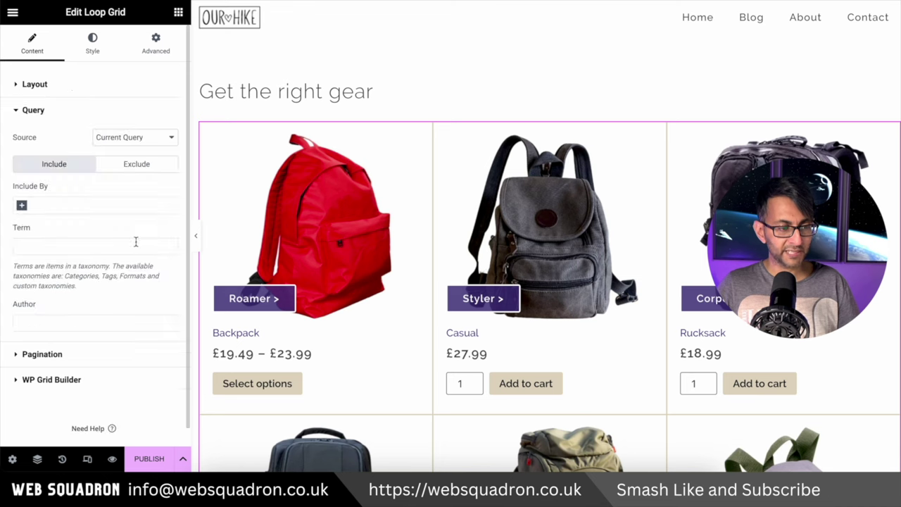
left_click(145, 144)
left_click(136, 152)
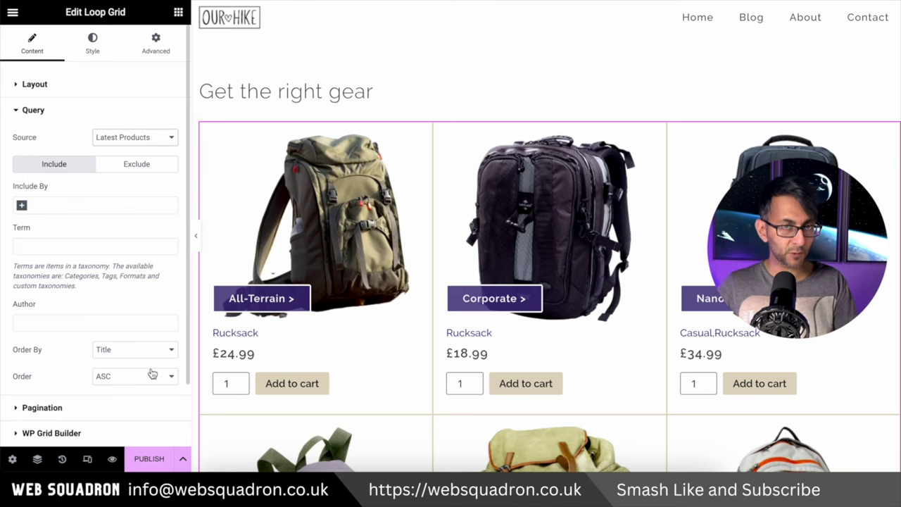
left_click(141, 458)
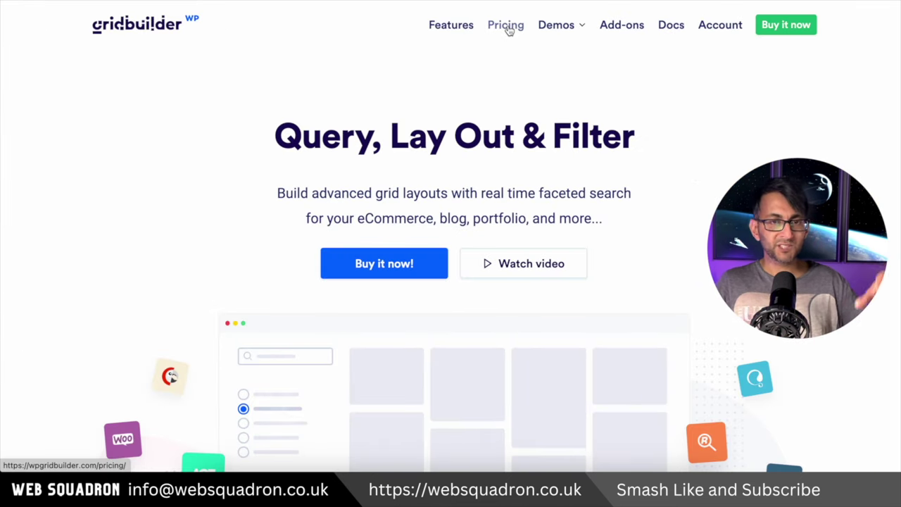
Step: Switch to the WP Grid Builder website and examine its Basic, Premium and Ultimate pricing plans
left_click(506, 26)
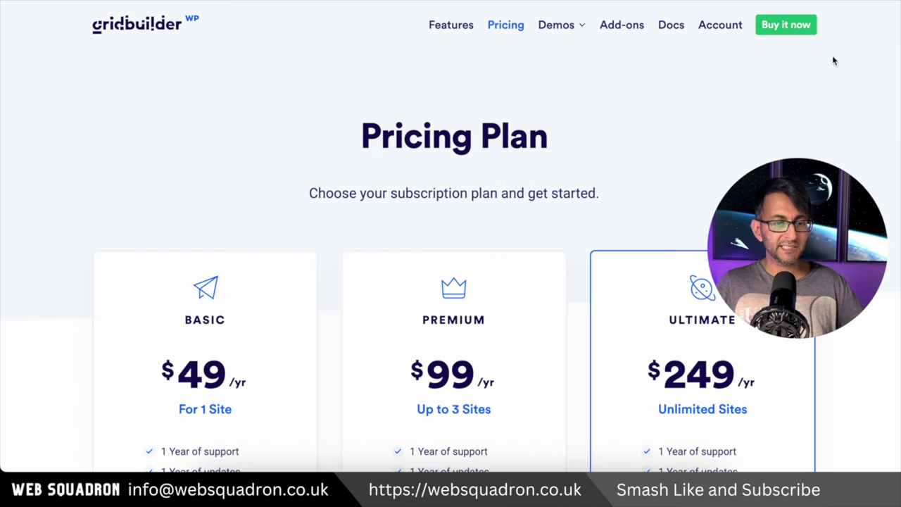
scroll(450, 254, "down", 3)
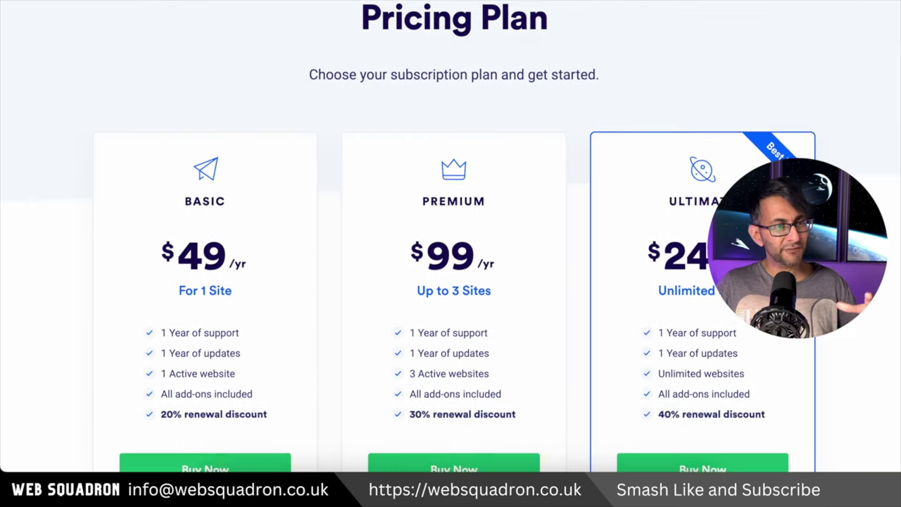
scroll(451, 253, "up", 3)
scroll(450, 253, "down", 3)
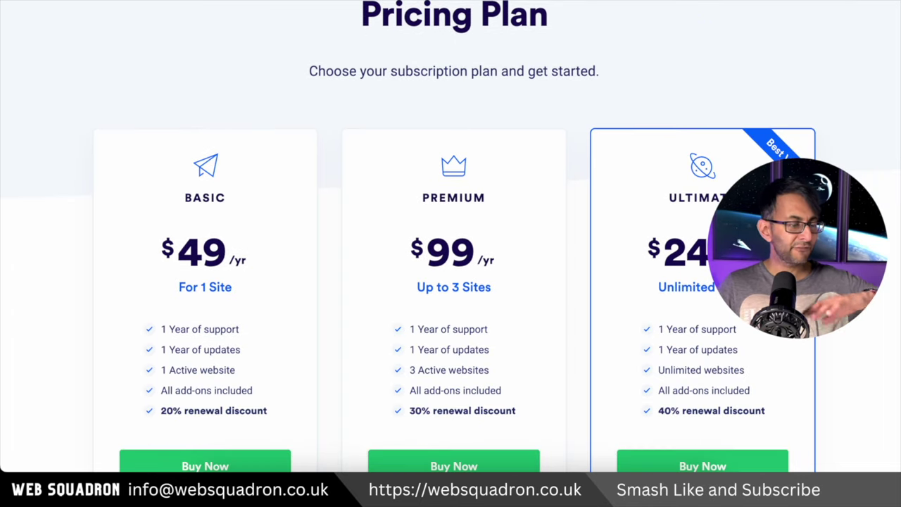
scroll(451, 253, "up", 1)
scroll(450, 254, "down", 3)
scroll(451, 254, "up", 2)
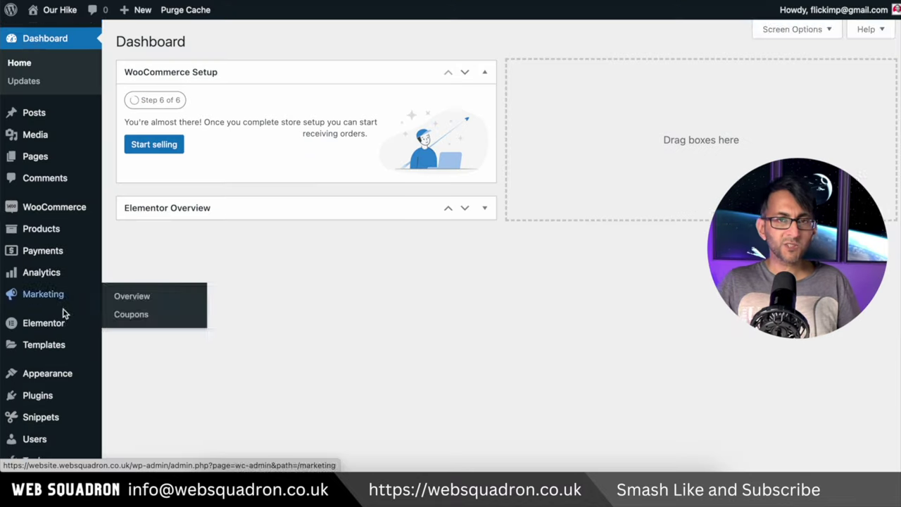
Step: Switch to the WordPress dashboard, create a Gridbuilder facet with the name and title "Product Categories", and save it
scroll(64, 315, "down", 2)
mouse_move(63, 315)
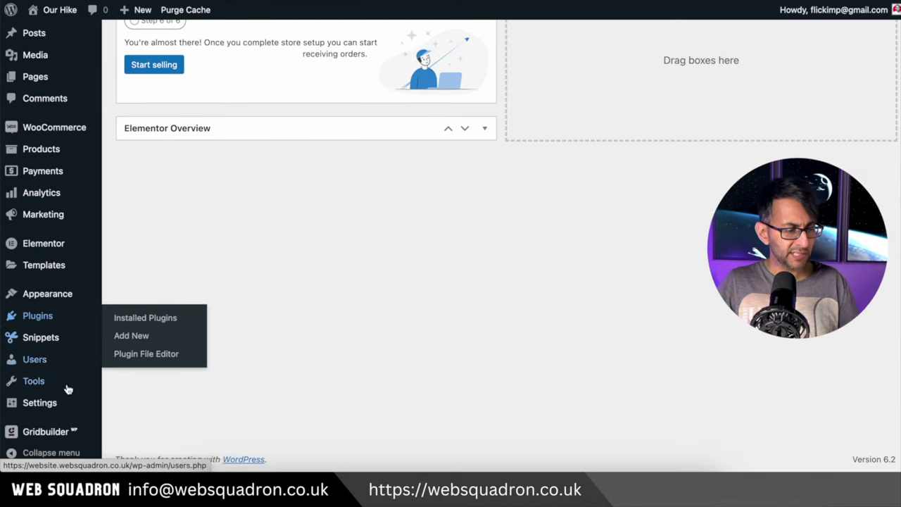
mouse_move(52, 438)
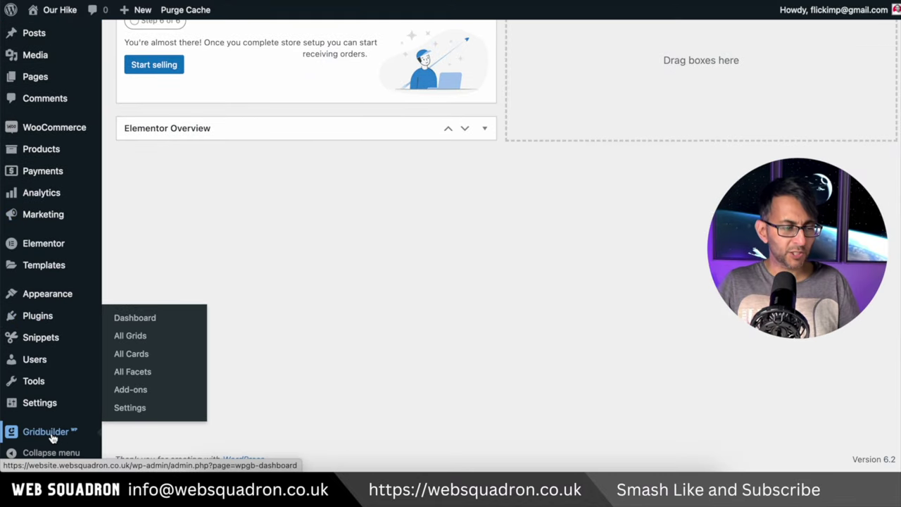
left_click(159, 375)
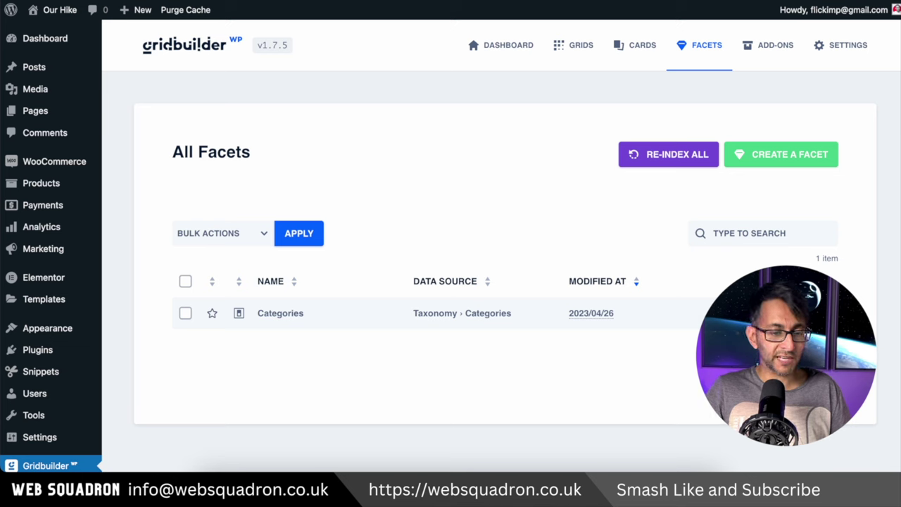
left_click(779, 156)
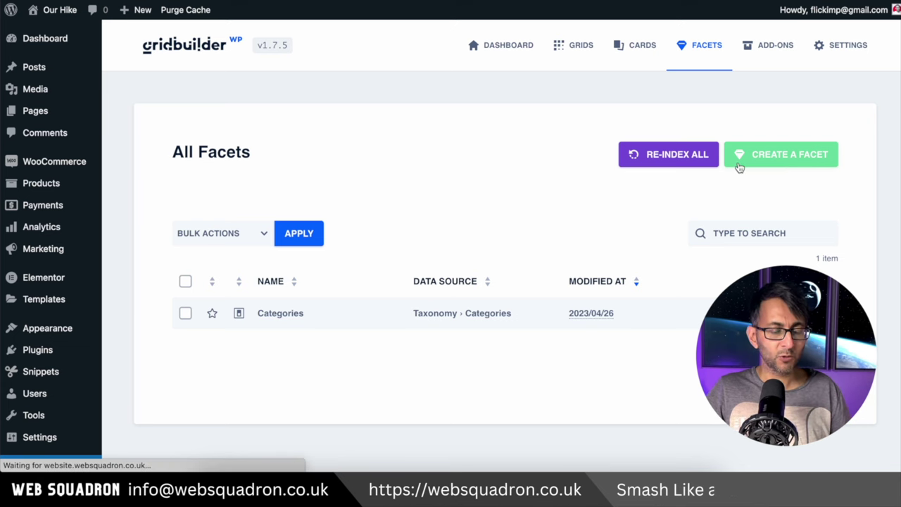
left_click(524, 246)
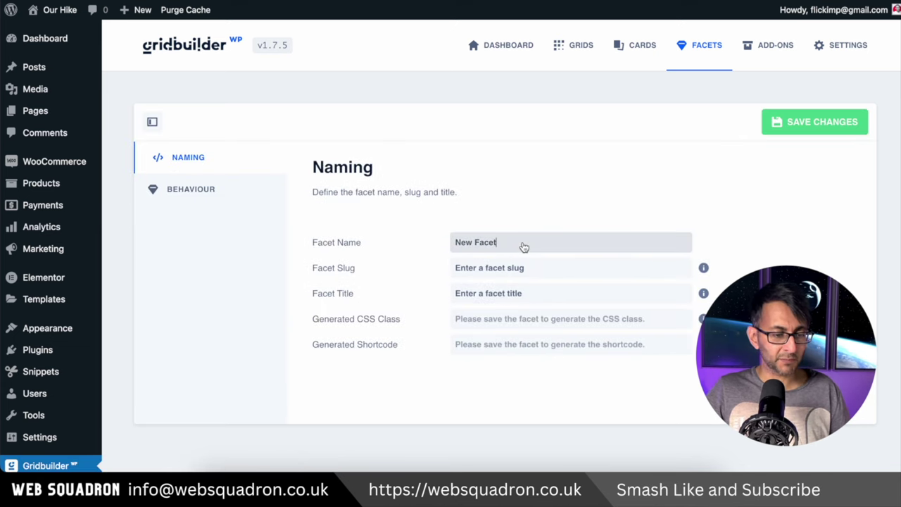
type("Product Categor")
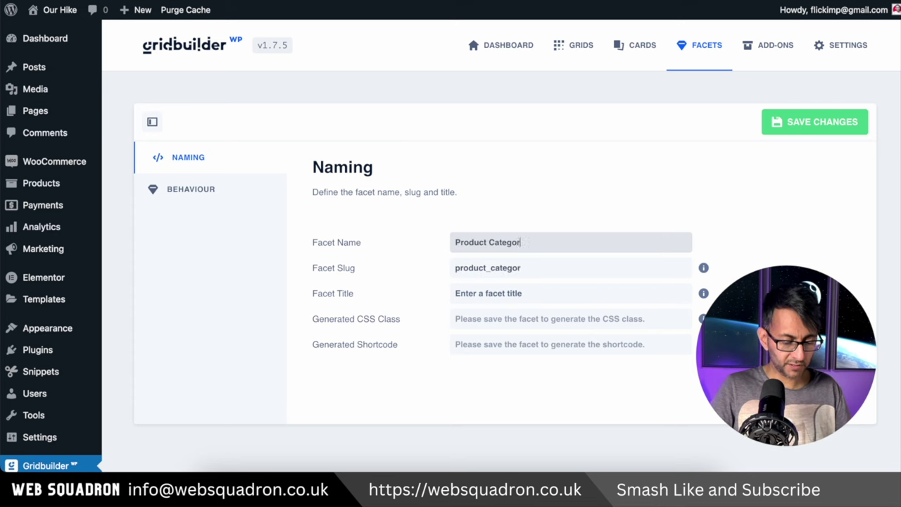
type("ies")
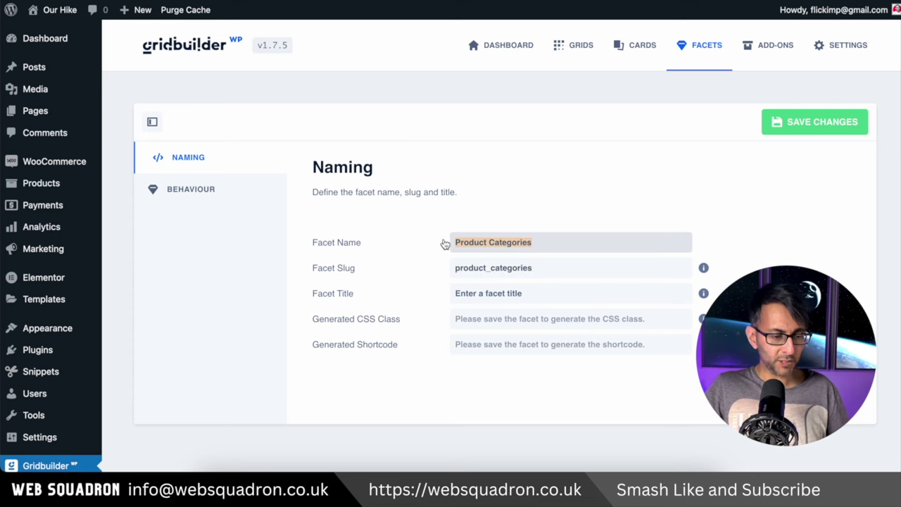
left_click(528, 293)
key("ctrl+v")
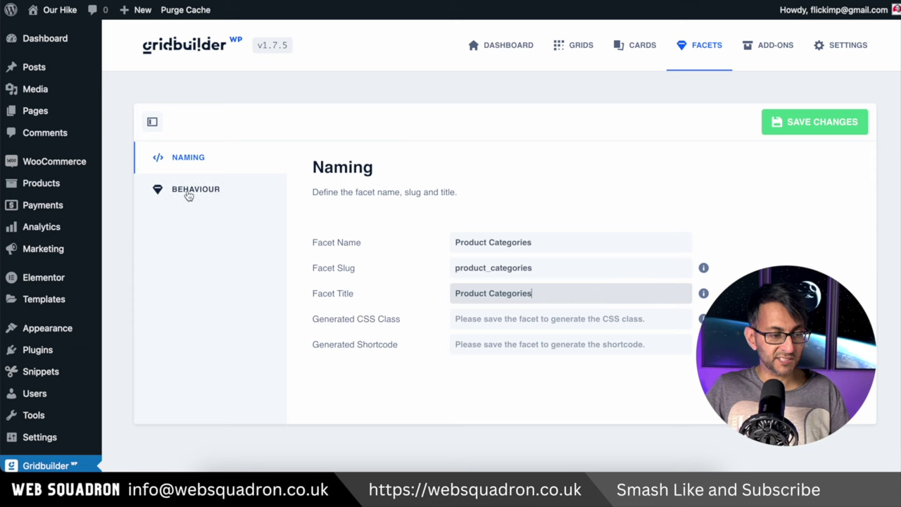
left_click(823, 121)
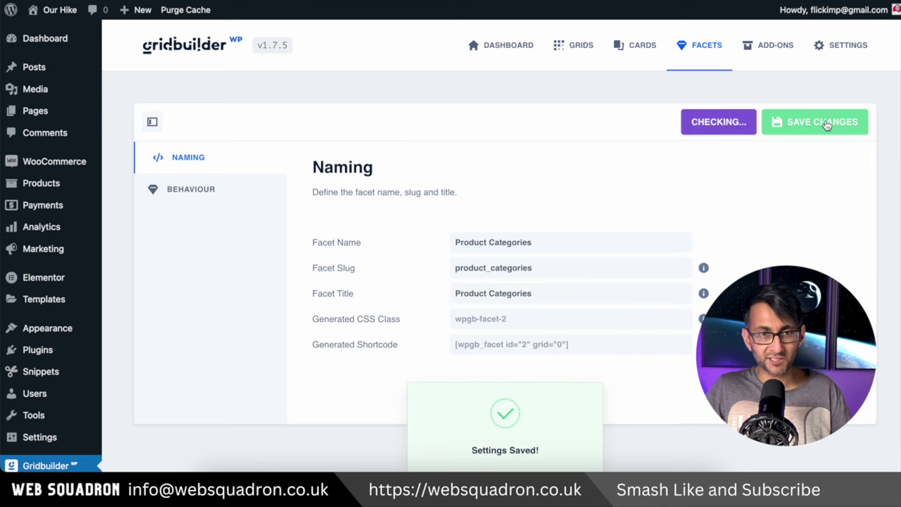
Step: Set the filter type of the Product Categories facet to Buttons
left_click(215, 194)
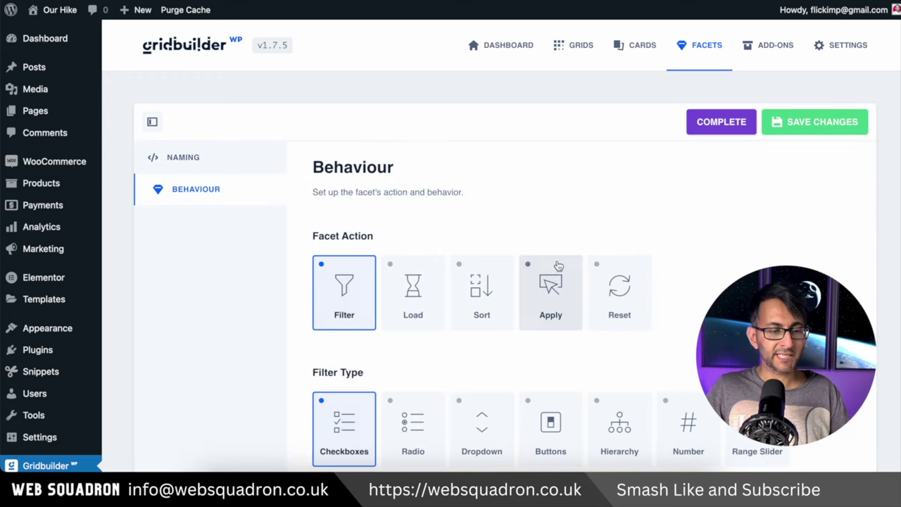
scroll(569, 371, "down", 3)
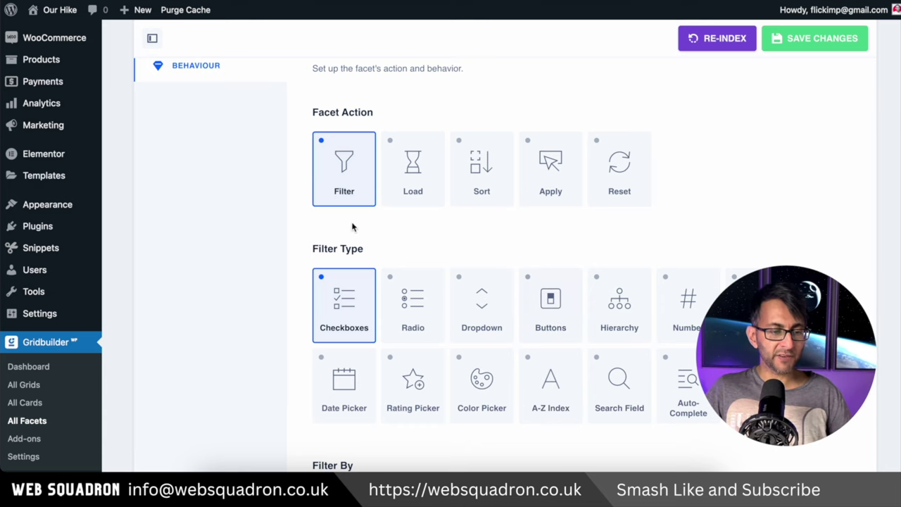
left_click(548, 313)
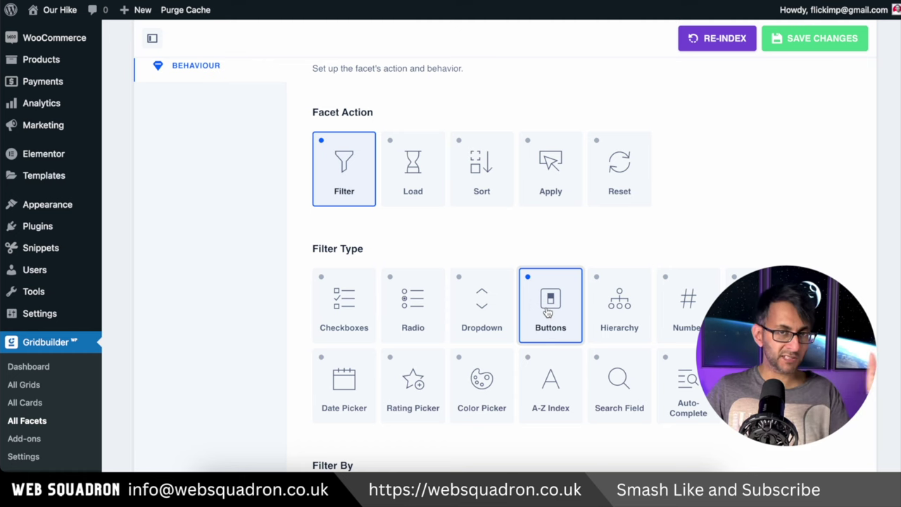
scroll(569, 338, "up", 2)
scroll(569, 342, "down", 5)
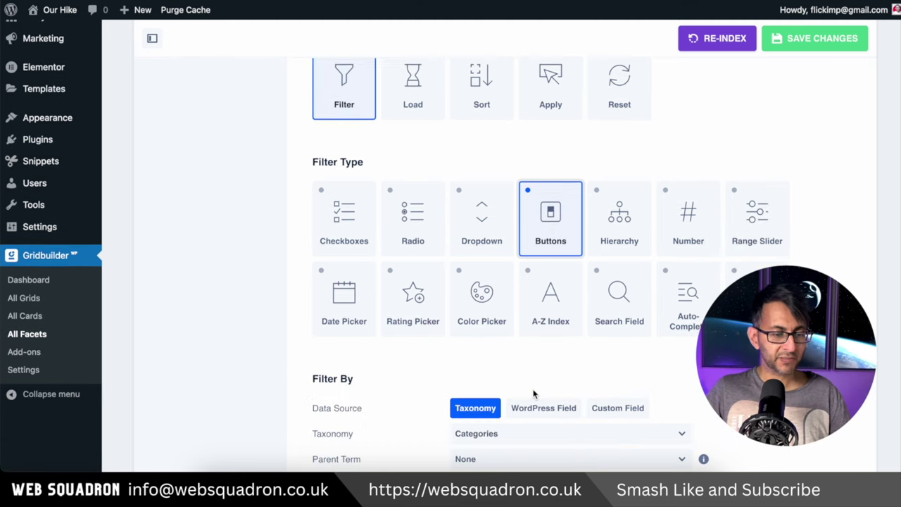
scroll(537, 386, "up", 1)
scroll(541, 380, "down", 5)
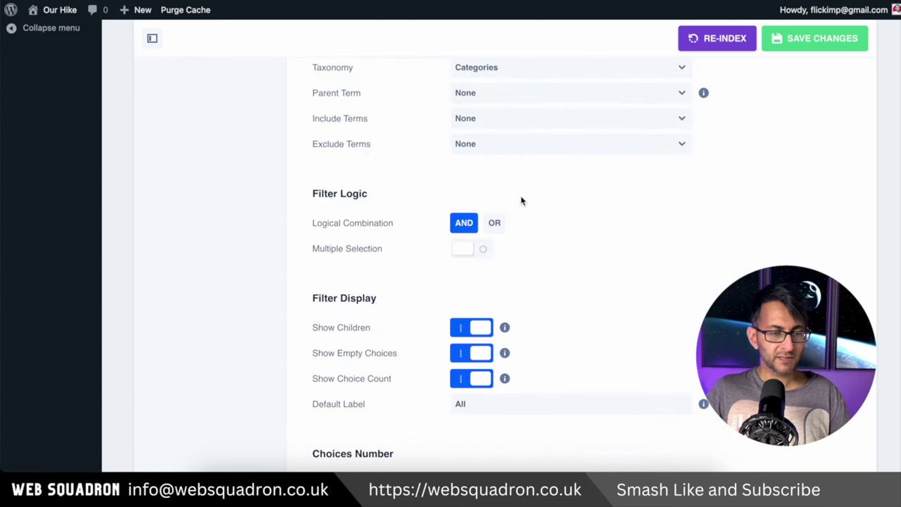
Step: Set the taxonomy that the Product Categories facet filters by to Product categories
scroll(521, 169, "up", 2)
left_click(535, 232)
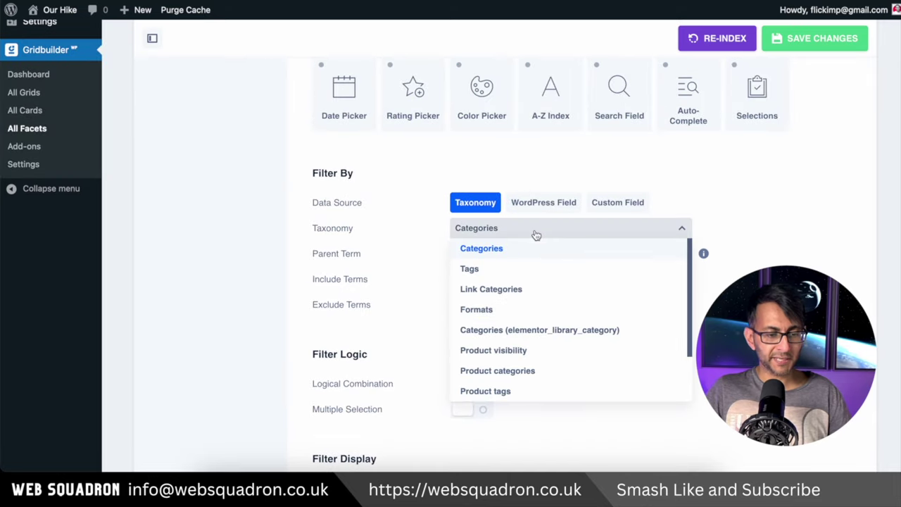
left_click(533, 373)
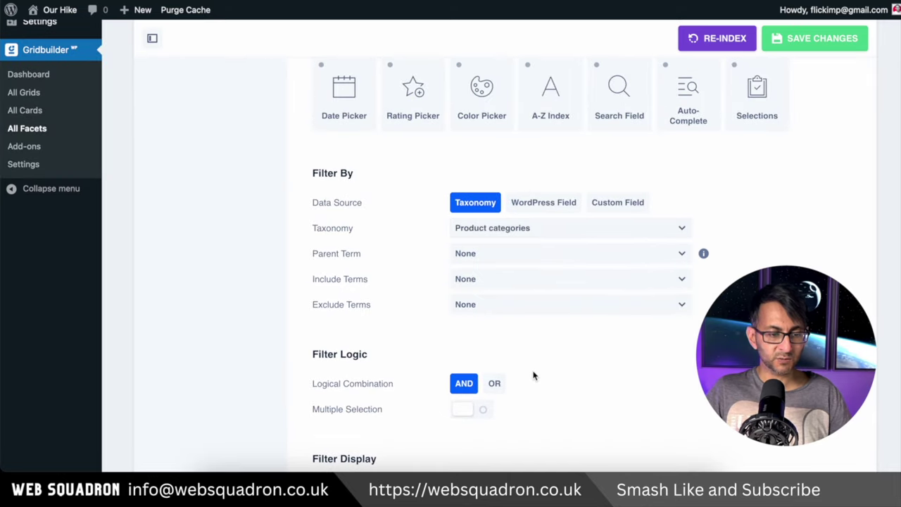
left_click(526, 254)
type("bac")
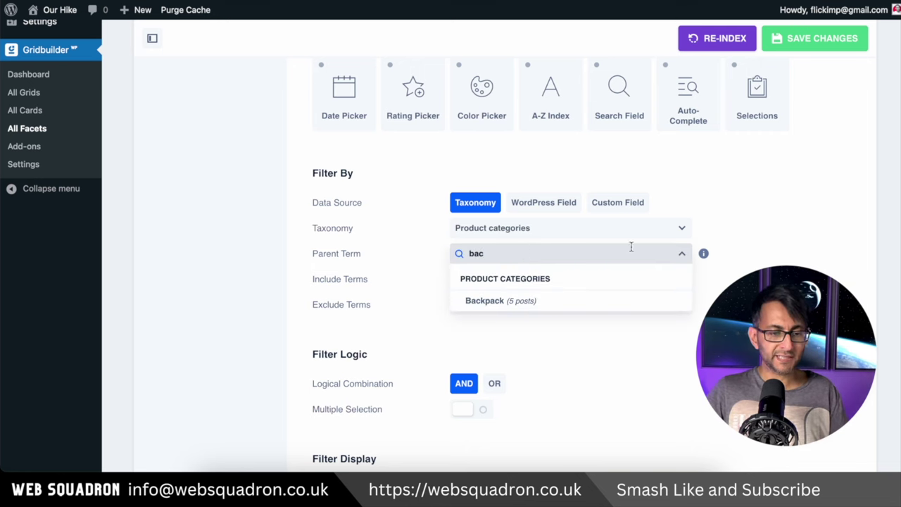
left_click(681, 253)
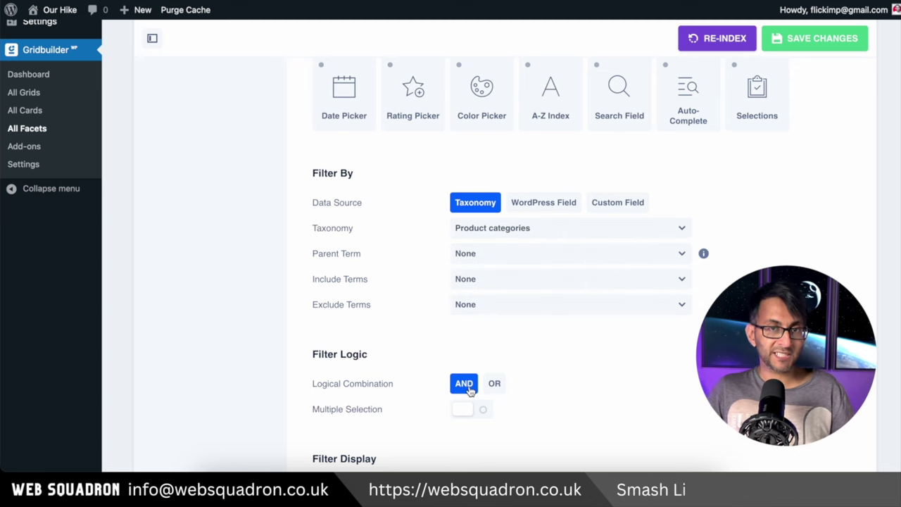
Step: Turn off Show Empty Choices in the Product Categories facet's filter display and save the facet
scroll(623, 407, "down", 3)
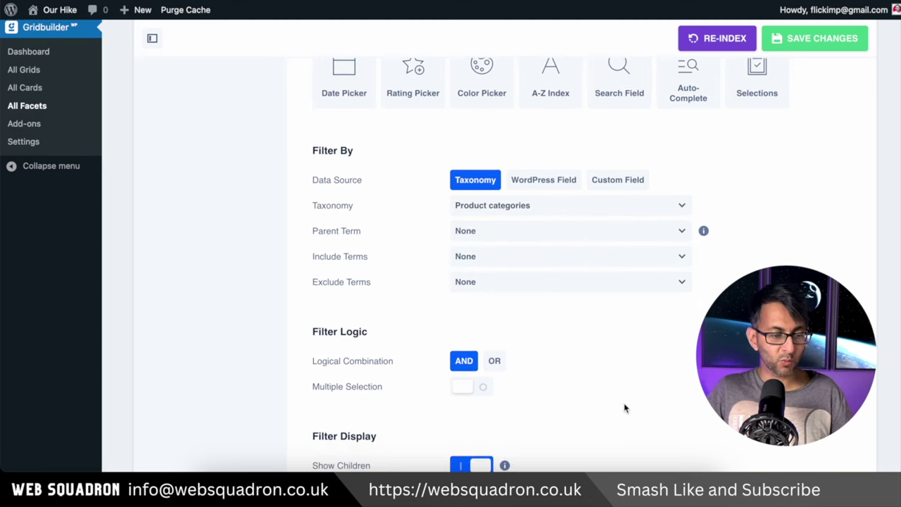
scroll(621, 408, "down", 2)
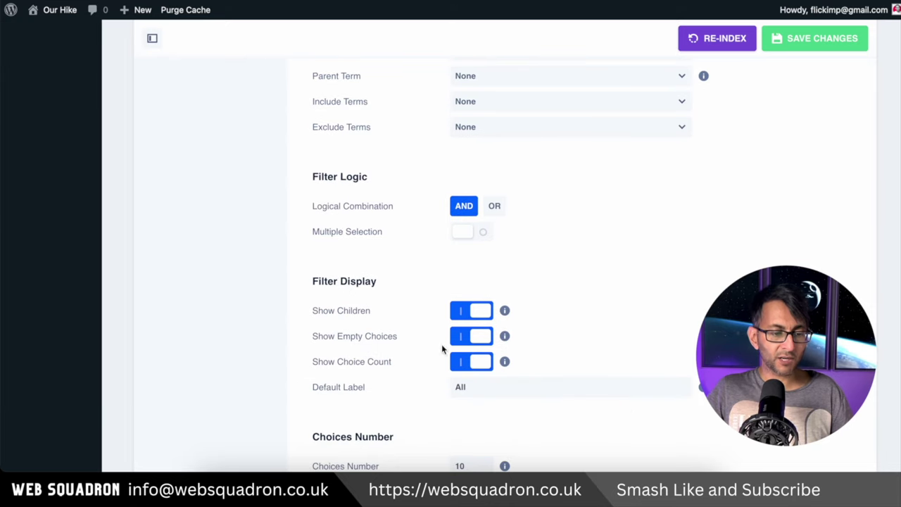
left_click(462, 342)
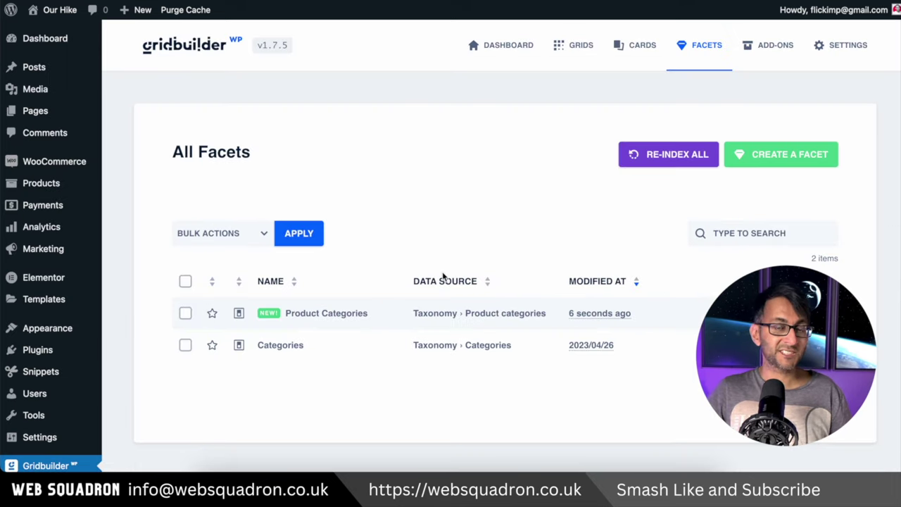
Step: Create a new facet with "Attribute Colour" as both its name and its title
left_click(767, 154)
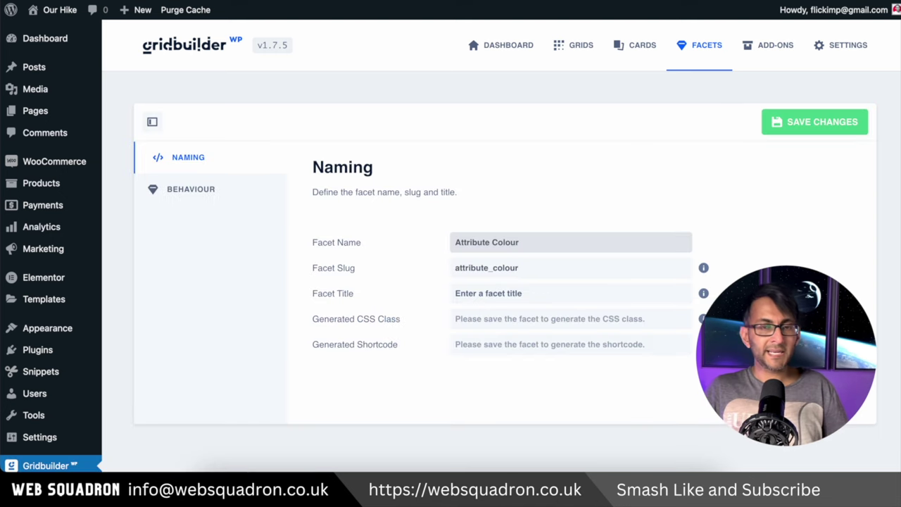
left_click_drag(535, 244, 455, 246)
key("ctrl+c")
left_click(512, 294)
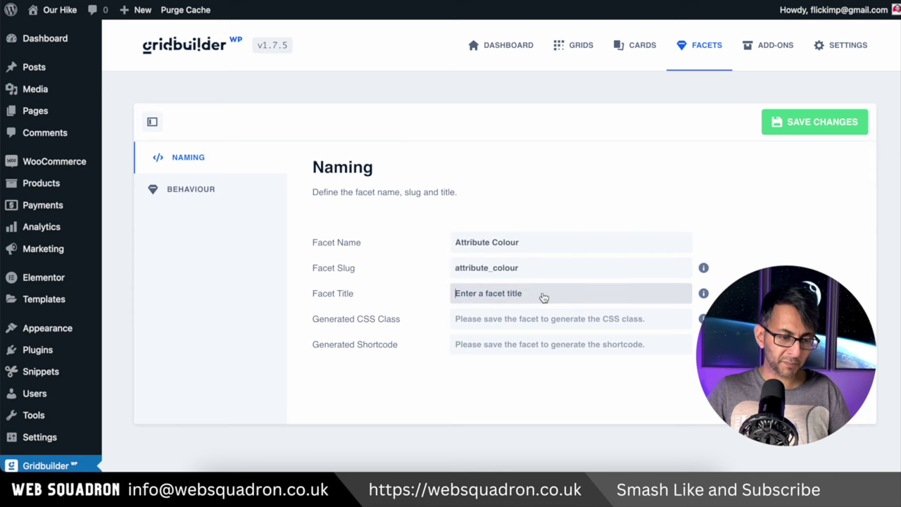
key("ctrl+v")
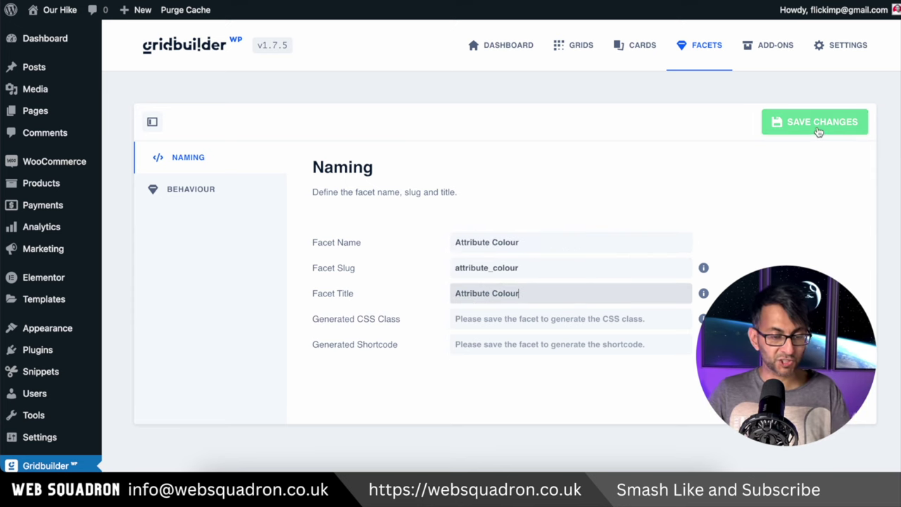
Step: Set the filter type of the Attribute Colour facet to Color Picker
left_click(233, 193)
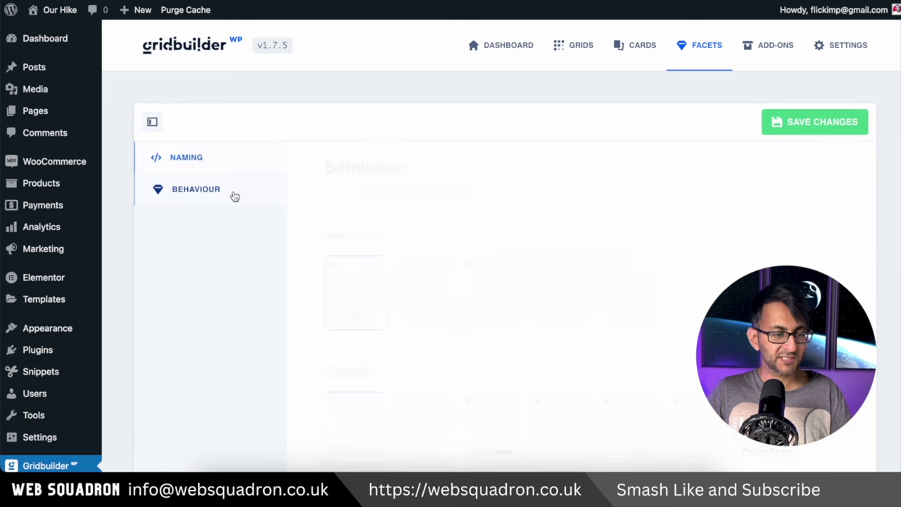
scroll(402, 302, "down", 4)
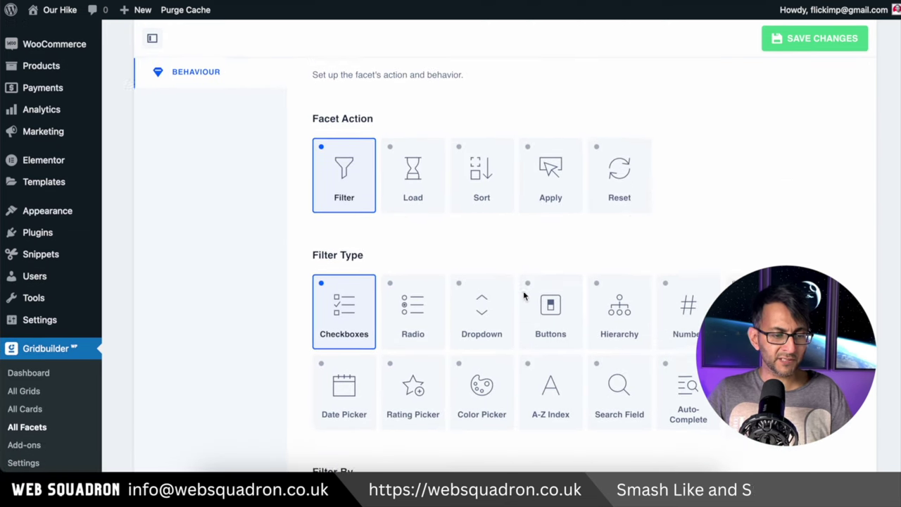
double_click(493, 394)
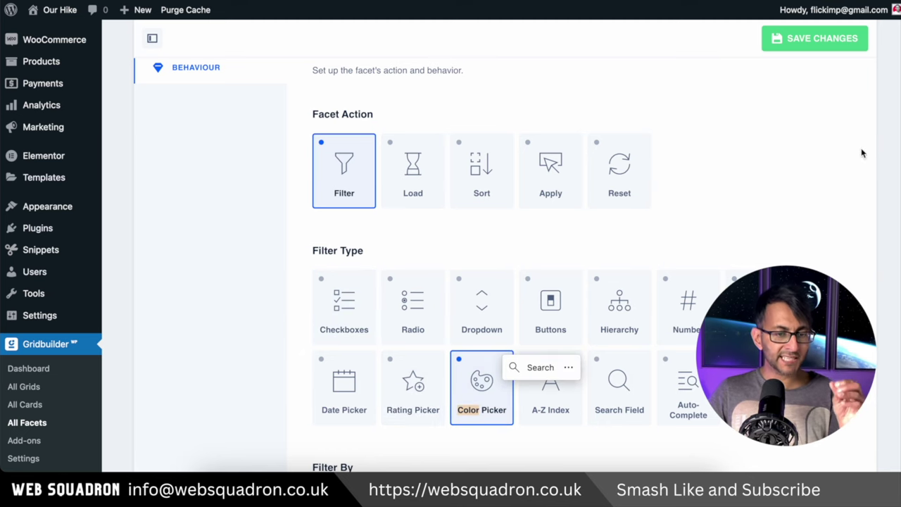
scroll(450, 246, "down", 2)
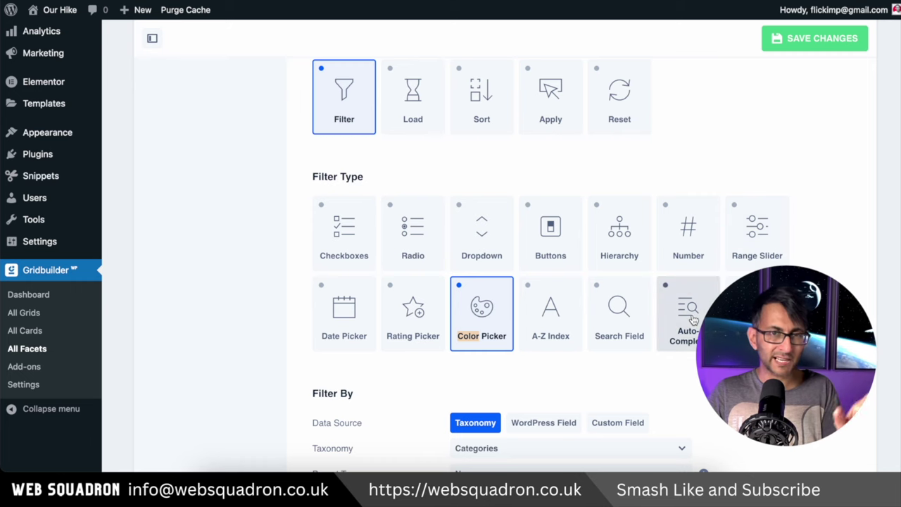
Step: Set the Attribute Colour facet's taxonomy to Product Colour and save the facet
scroll(601, 321, "down", 5)
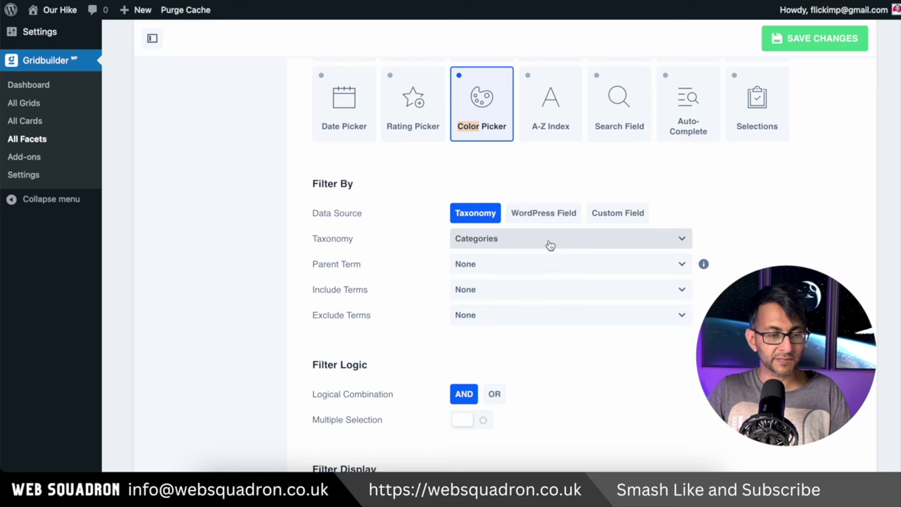
left_click(551, 241)
scroll(622, 282, "down", 2)
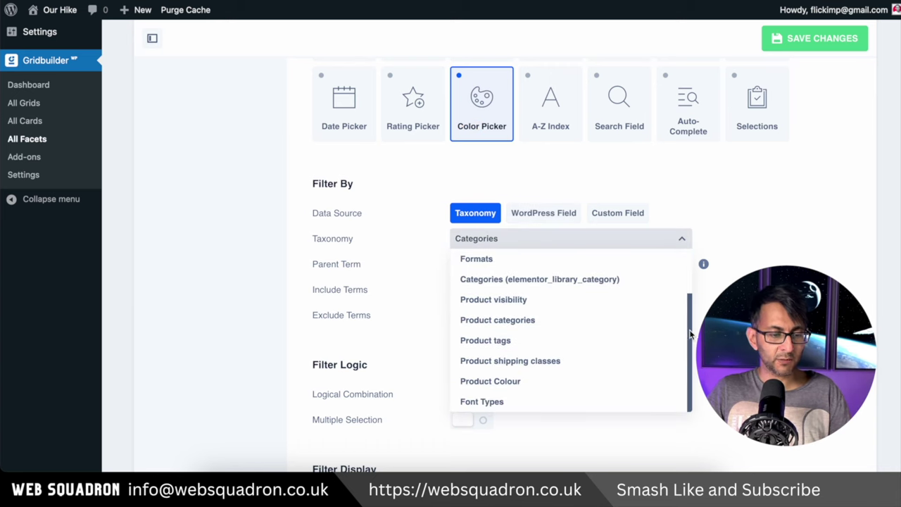
left_click(518, 383)
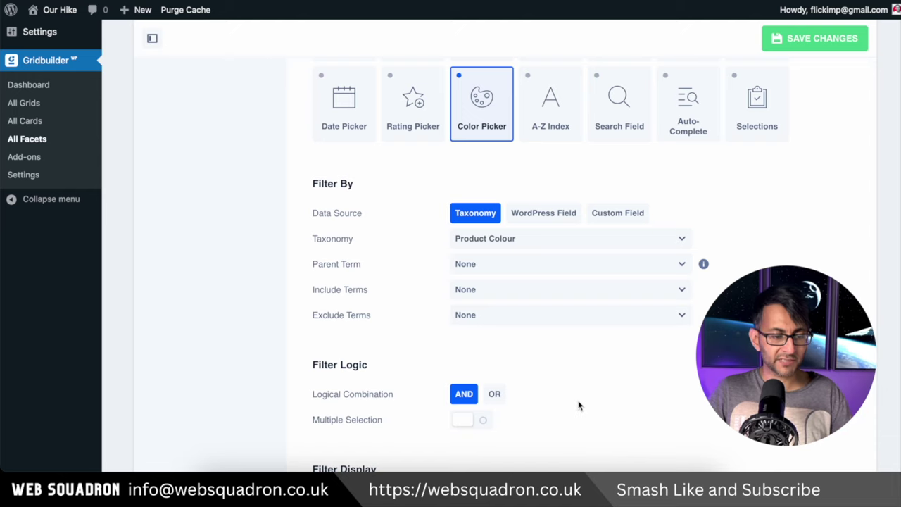
scroll(579, 404, "down", 3)
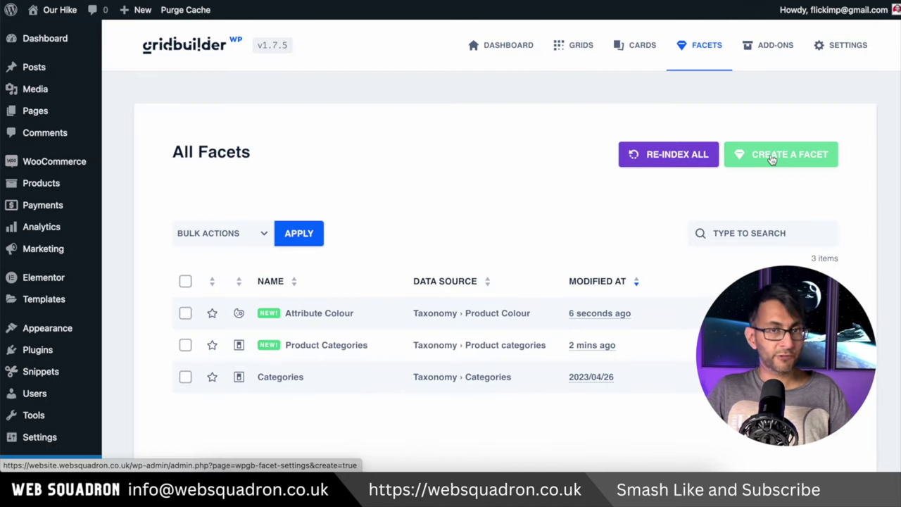
Step: Create another facet and set its filter type to Range Slider
left_click(772, 159)
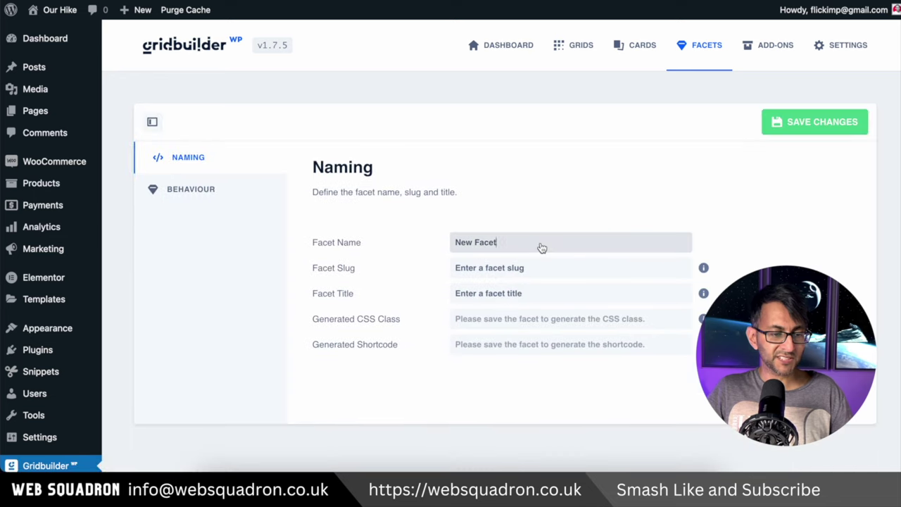
scroll(539, 246, "down", 6)
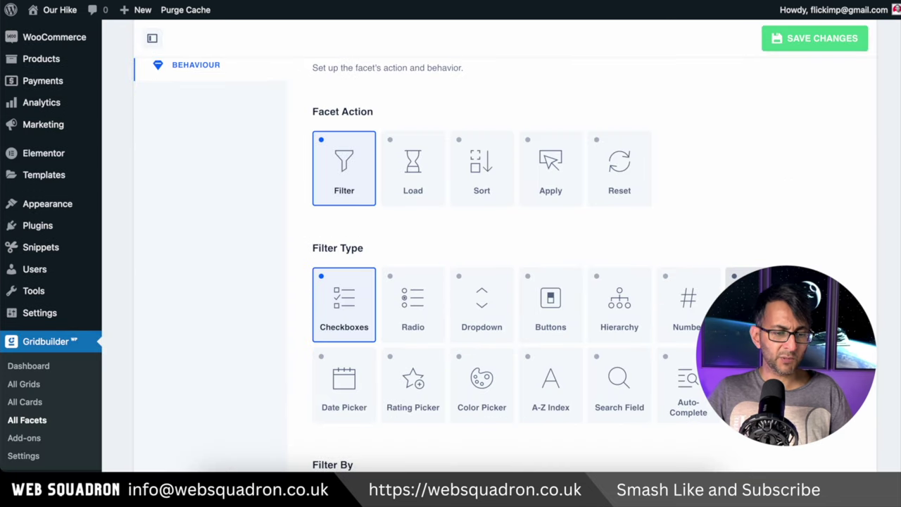
left_click(748, 276)
Step: Set the data source of the range slider facet to Custom Field
scroll(747, 270, "down", 3)
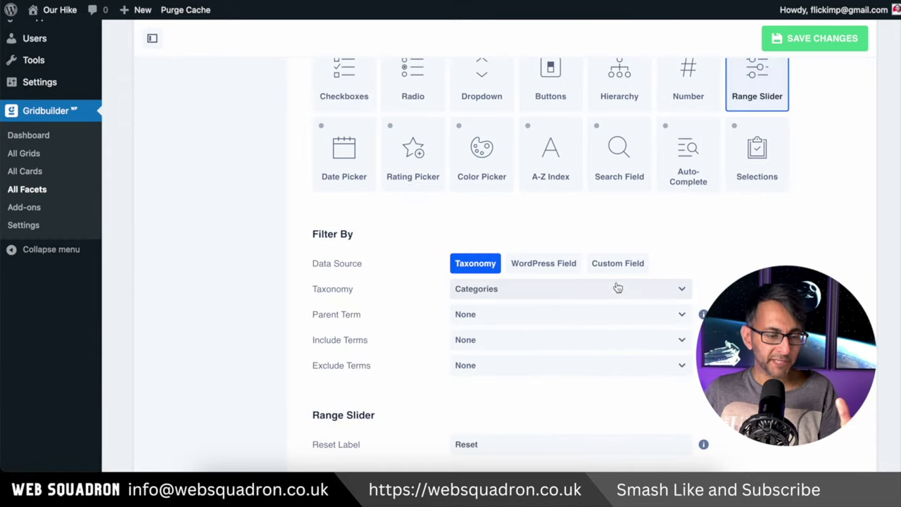
left_click(593, 288)
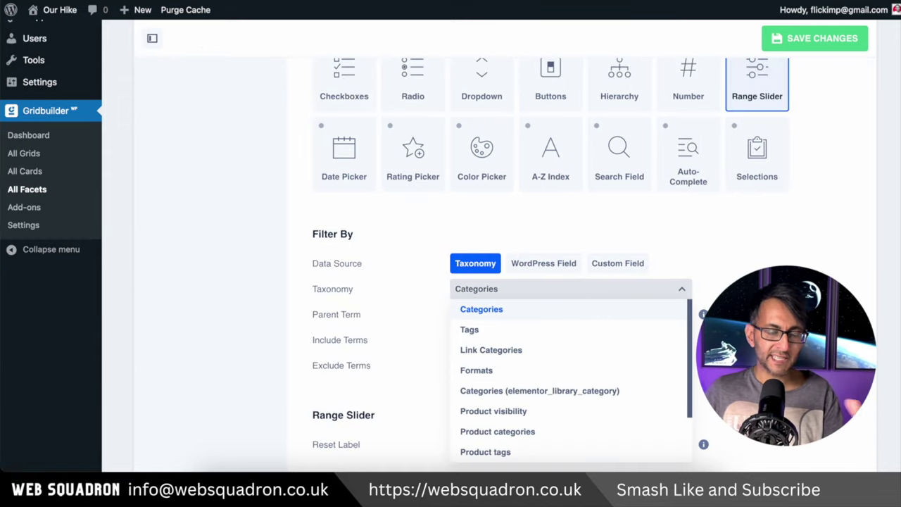
left_click(587, 246)
left_click(567, 264)
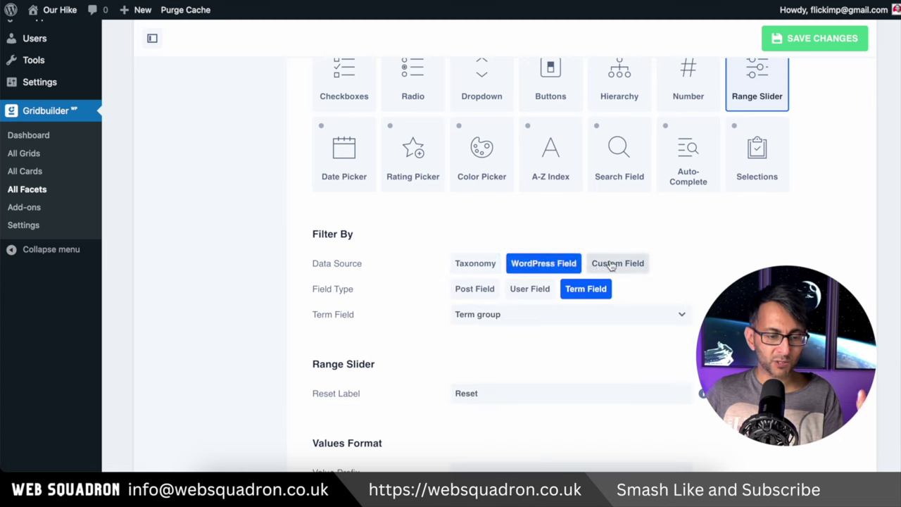
left_click(614, 263)
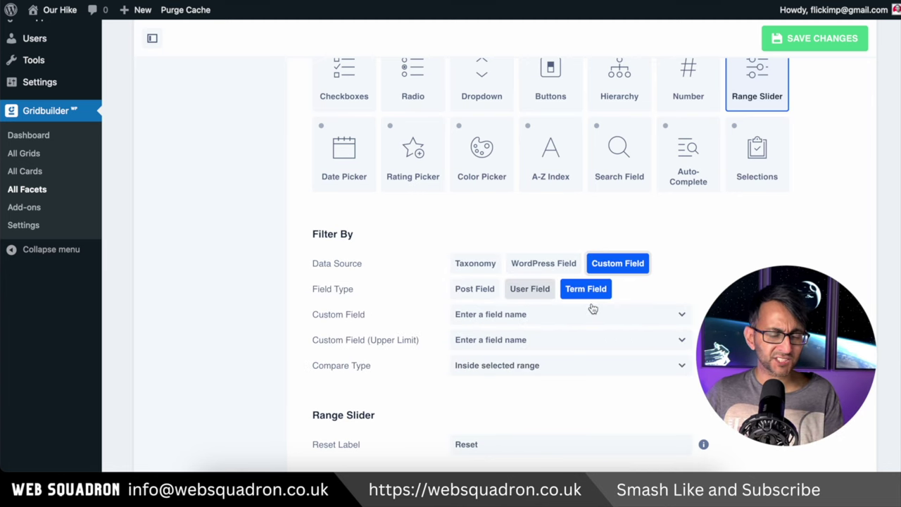
Step: Set the range slider facet's field type to Post Field and its custom field to the WooCommerce field WC › Price
scroll(519, 295, "up", 2)
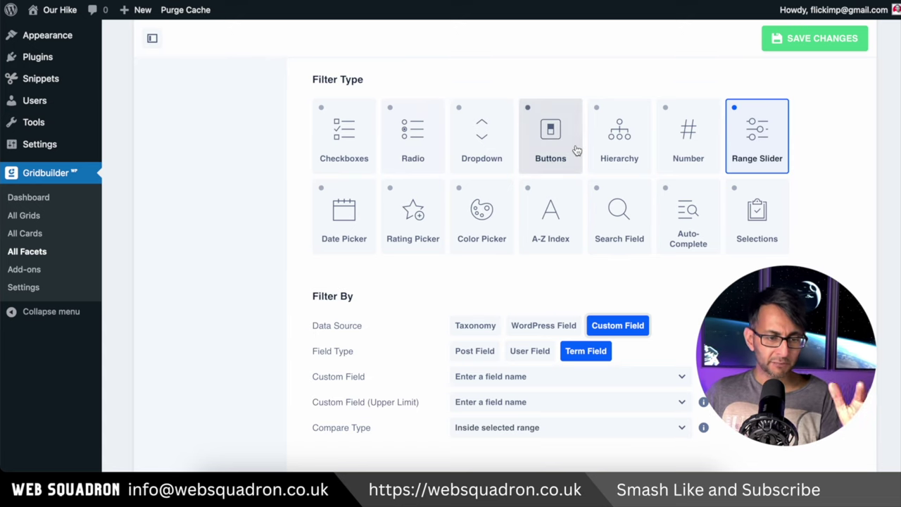
scroll(565, 151, "up", 6)
scroll(718, 233, "down", 8)
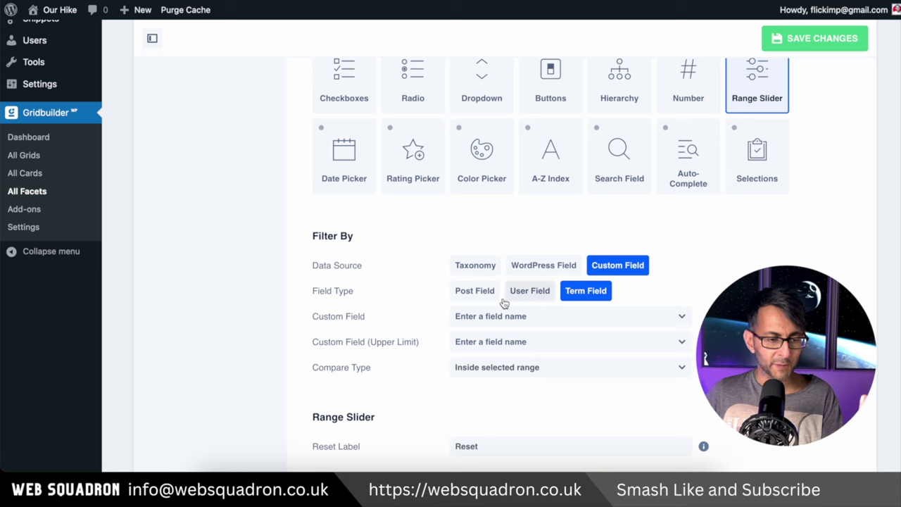
left_click(469, 296)
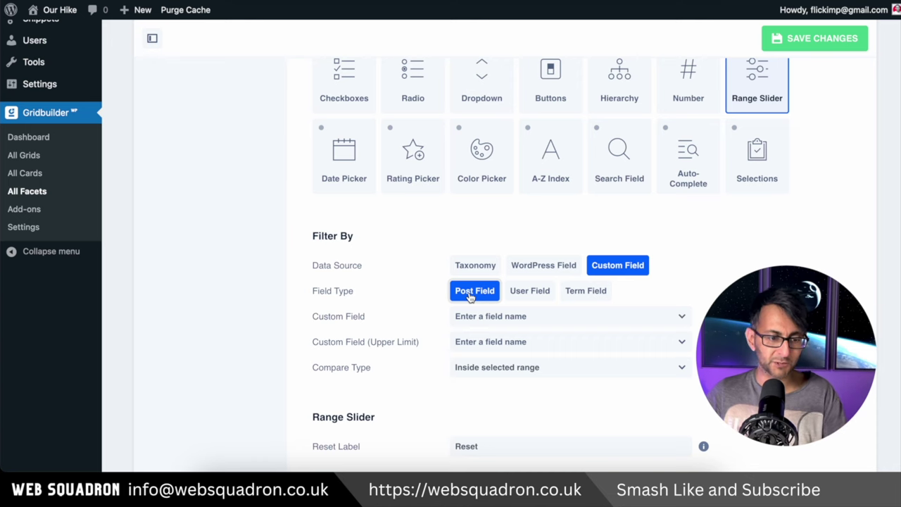
left_click(524, 318)
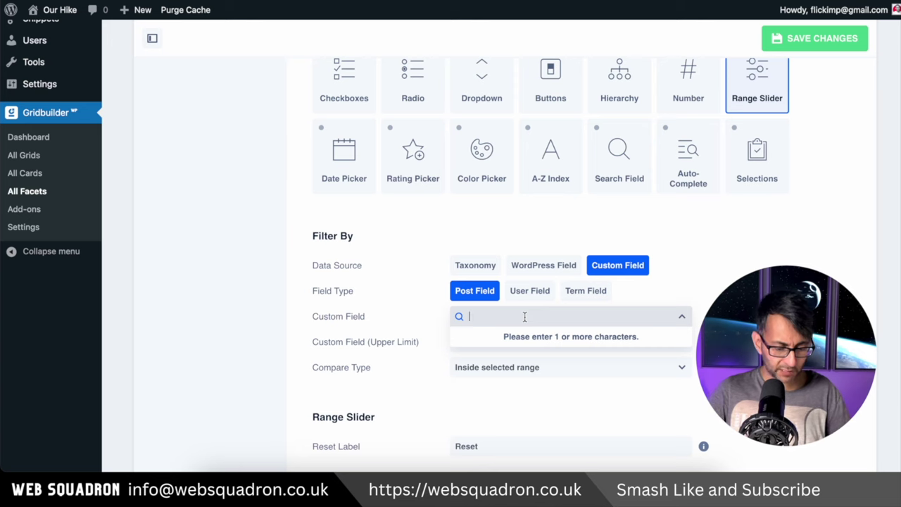
type("Pri")
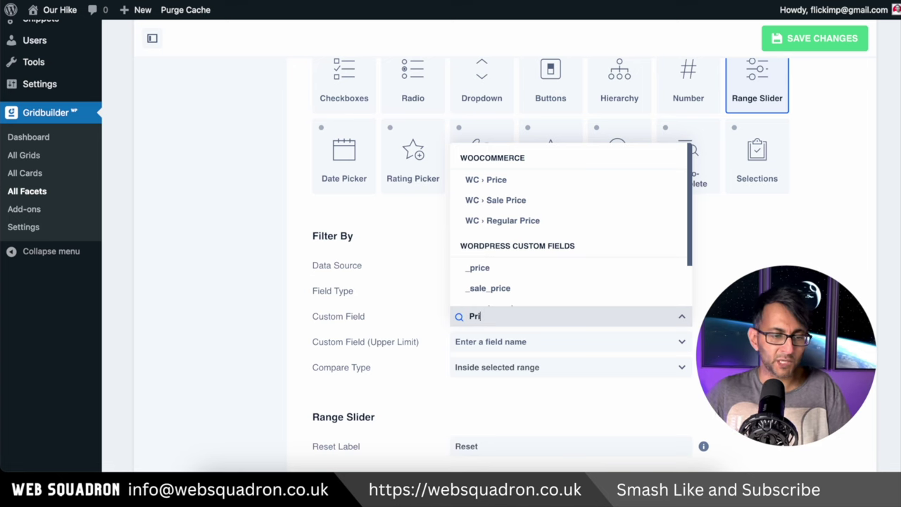
left_click(512, 186)
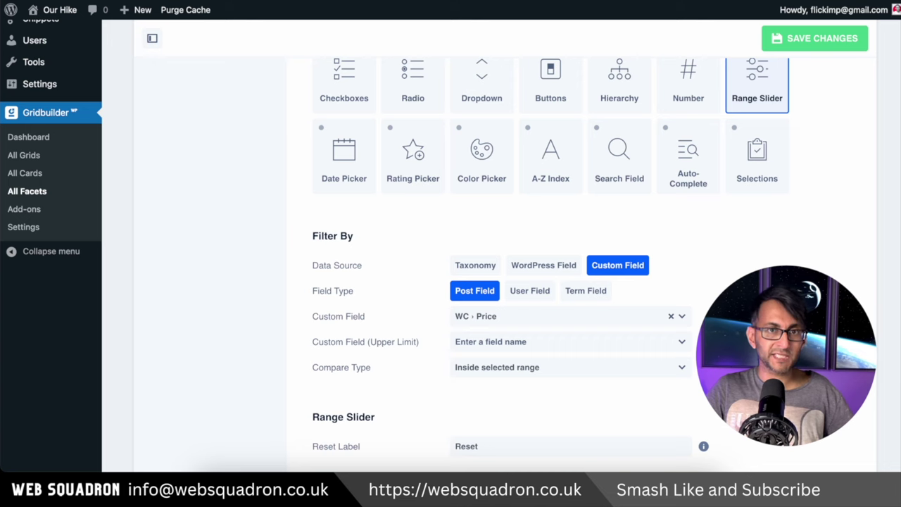
scroll(61, 399, "up", 1)
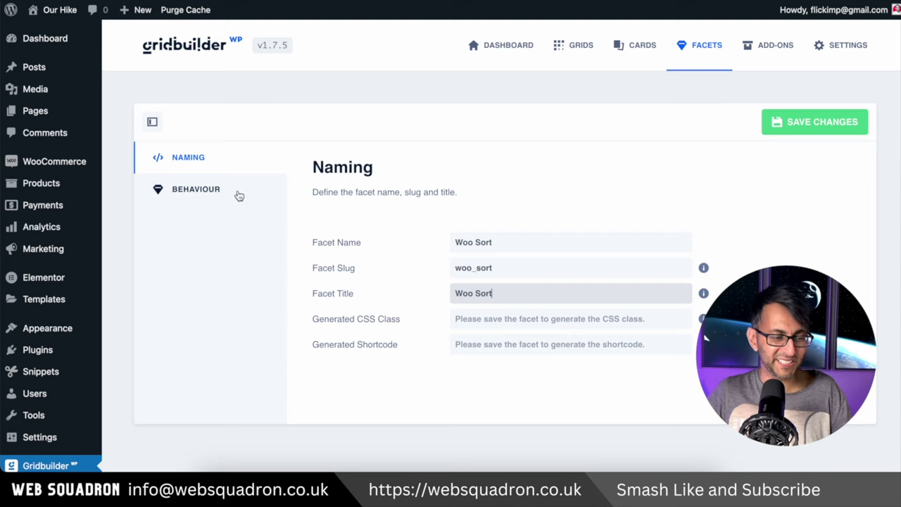
Step: Set the facet action of the Woo Sort facet to Sort
left_click(211, 196)
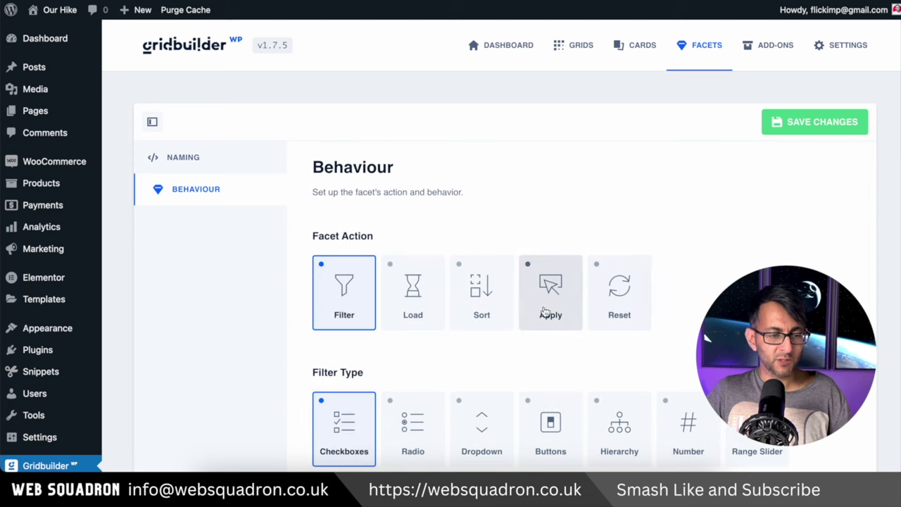
left_click(487, 300)
scroll(487, 300, "down", 3)
Step: Set the Woo Sort facet's first sort option to order by Custom field, using WC › Price as the field
left_click(535, 263)
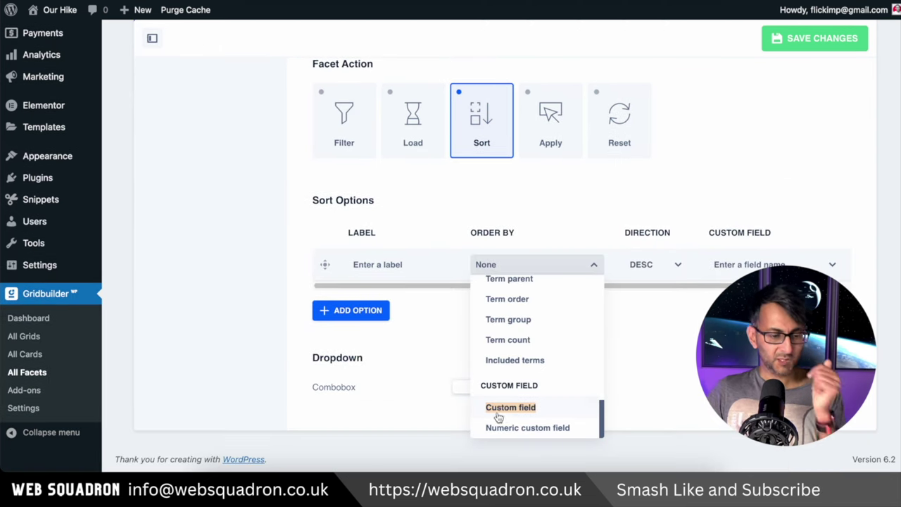
left_click(499, 416)
left_click(783, 264)
type("pric")
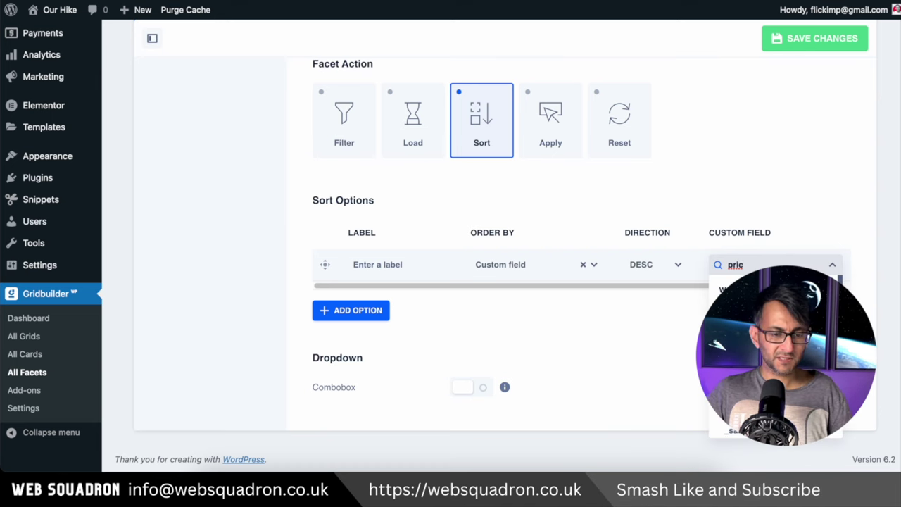
key("Return")
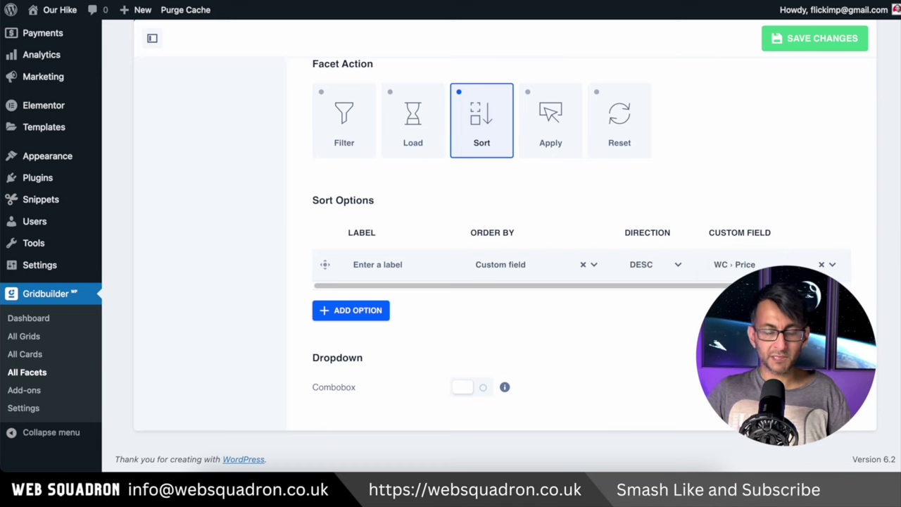
Step: Set the first sort option's direction to ASC and label it "Price Low to High"
left_click(661, 267)
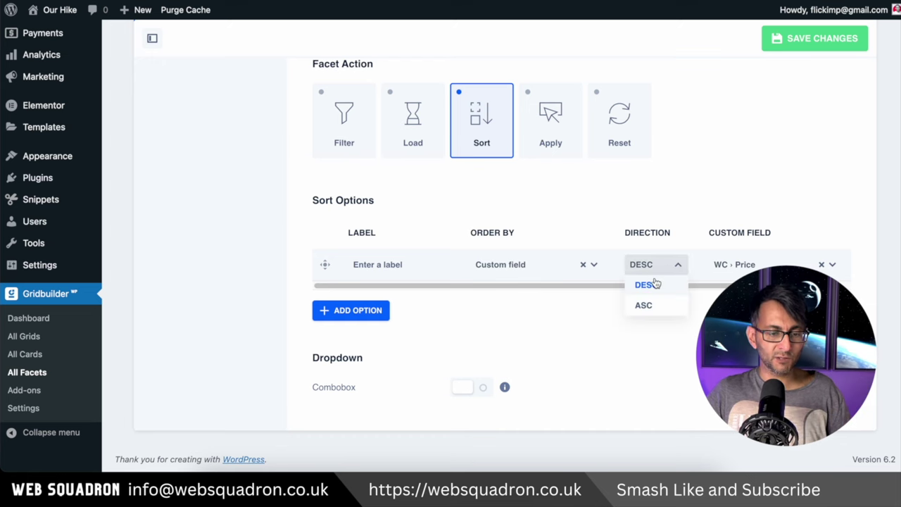
left_click(651, 301)
left_click(388, 266)
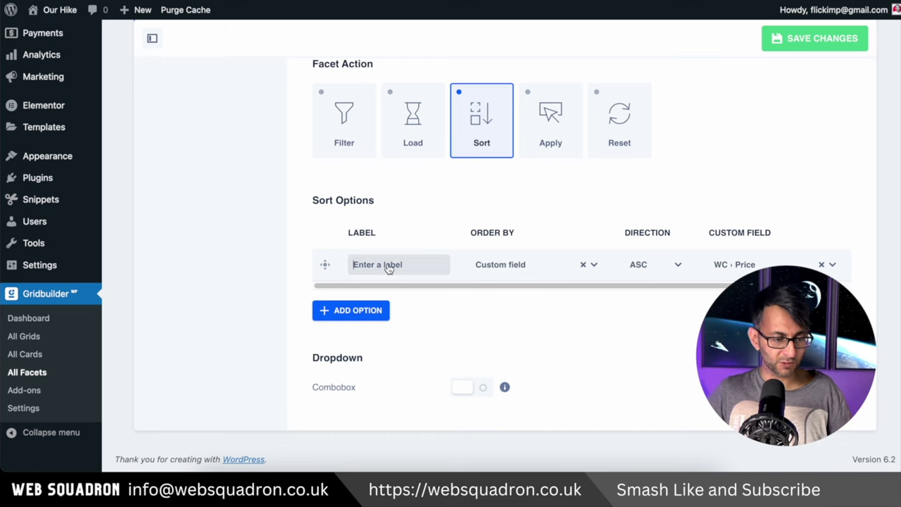
type("Price Low to High")
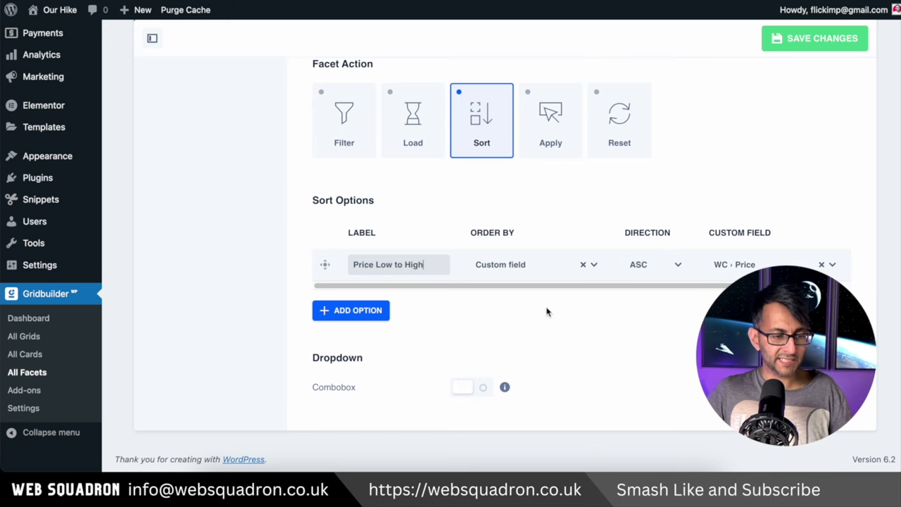
Step: Add a sort option labelled "Price High to Low" that orders by Custom field, using WC › Price as the field
left_click(368, 311)
left_click(381, 298)
type("Price High to Low")
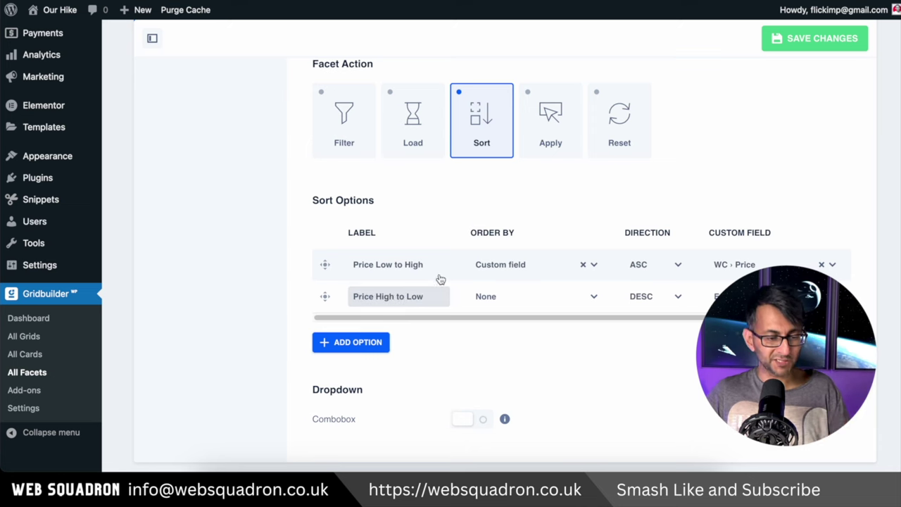
left_click(491, 296)
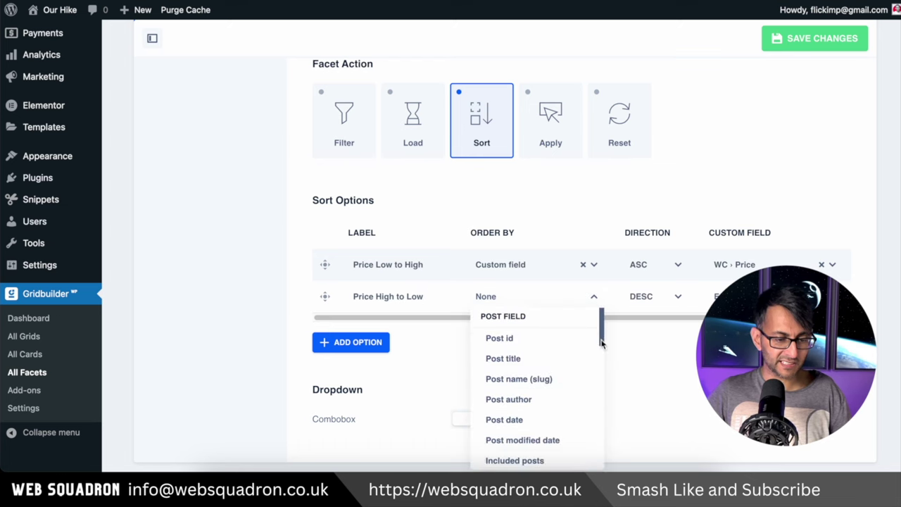
left_click_drag(602, 342, 601, 436)
left_click(533, 439)
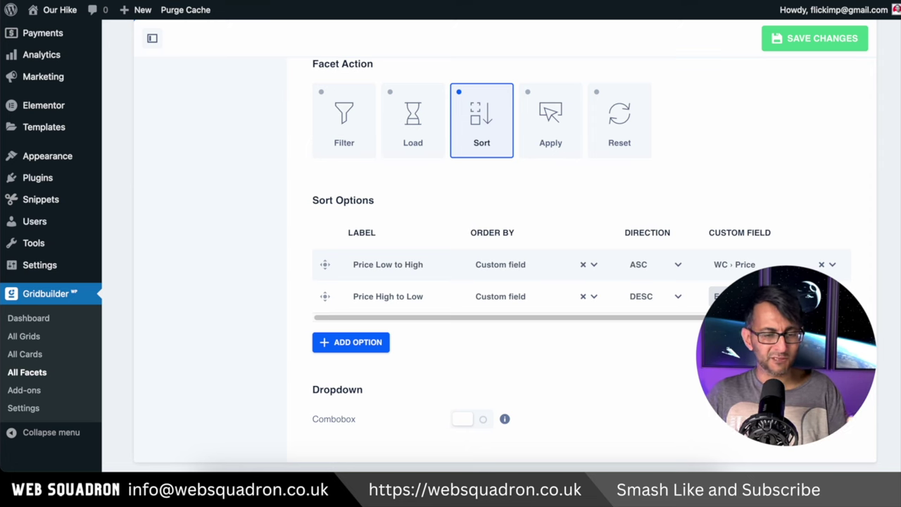
left_click(724, 296)
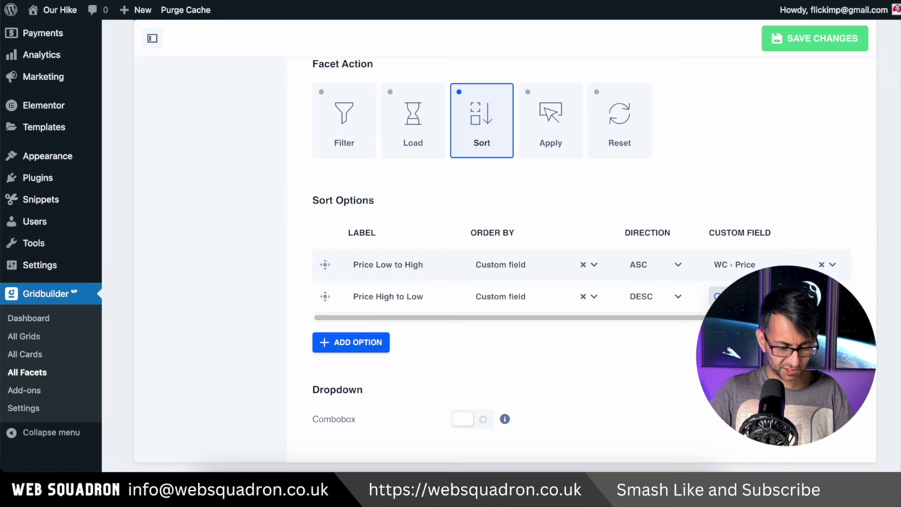
left_click(735, 373)
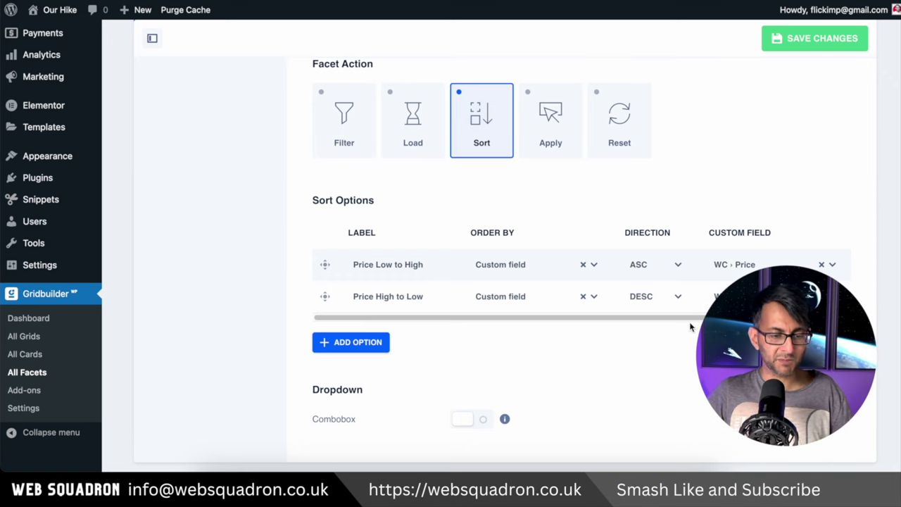
Step: Add a sort option labelled "Name A-Z" that orders by Post title in ASC direction
left_click(323, 342)
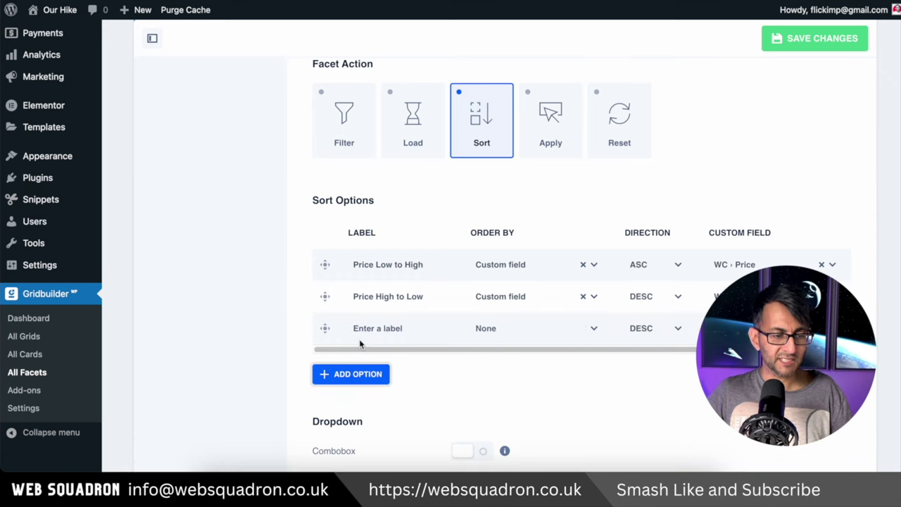
left_click(506, 328)
left_click(537, 213)
left_click(401, 331)
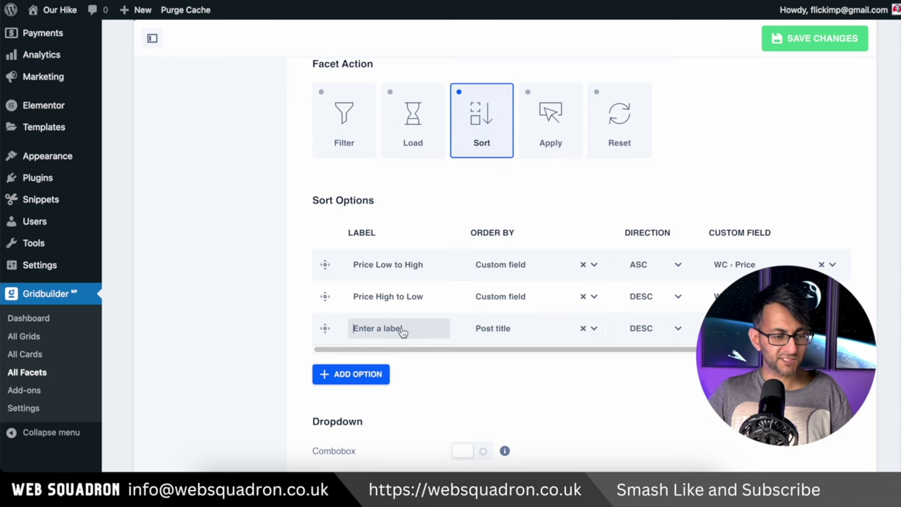
type("Name A-Z")
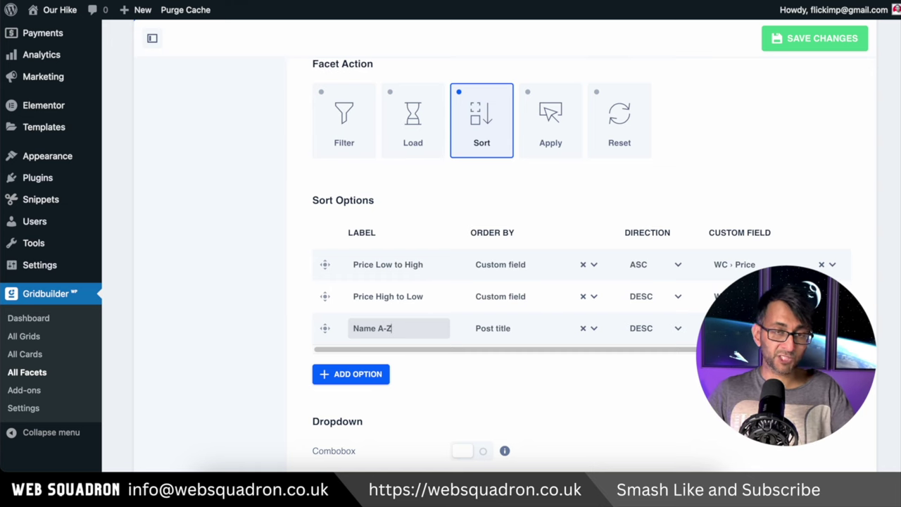
left_click(649, 332)
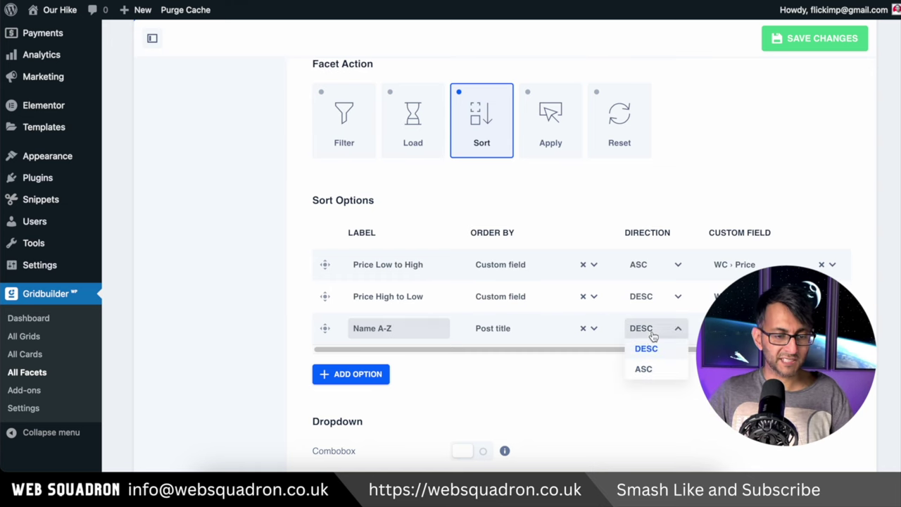
left_click(646, 368)
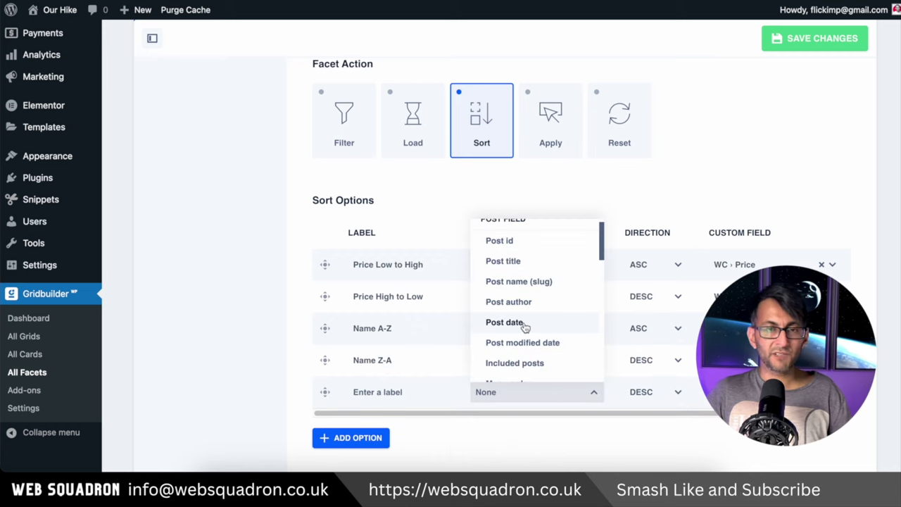
Step: Set the fifth sort option to order by Post date and label it "Latest"
left_click(524, 327)
left_click(406, 398)
type("Latest")
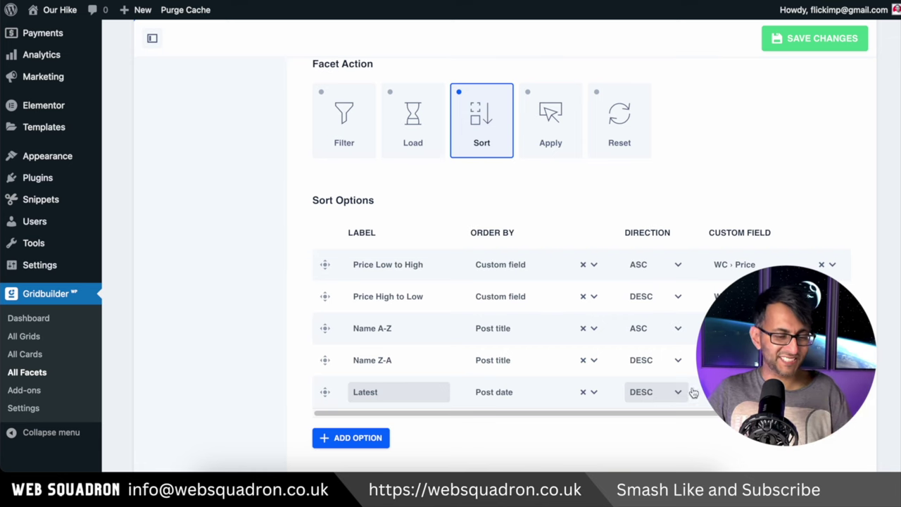
Step: Enable the Combobox option for the Woo Sort facet's dropdown
scroll(474, 388, "down", 3)
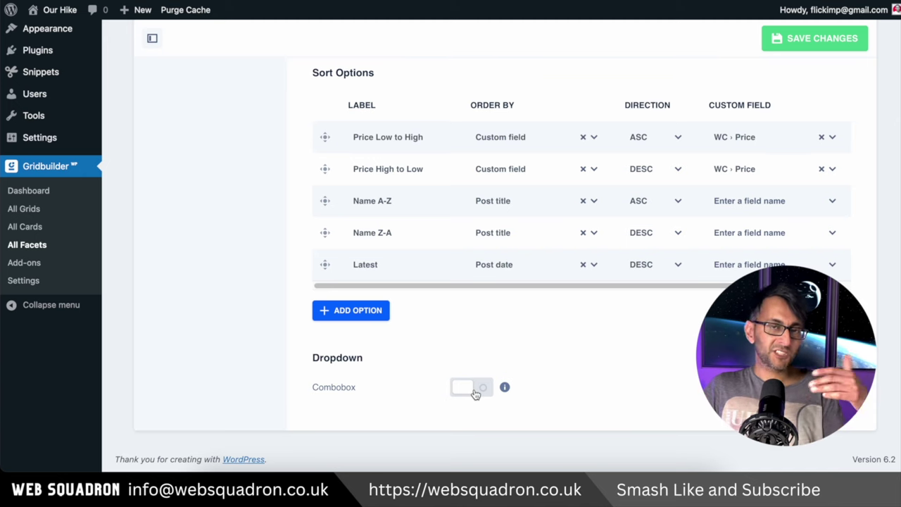
left_click(480, 389)
scroll(613, 392, "down", 2)
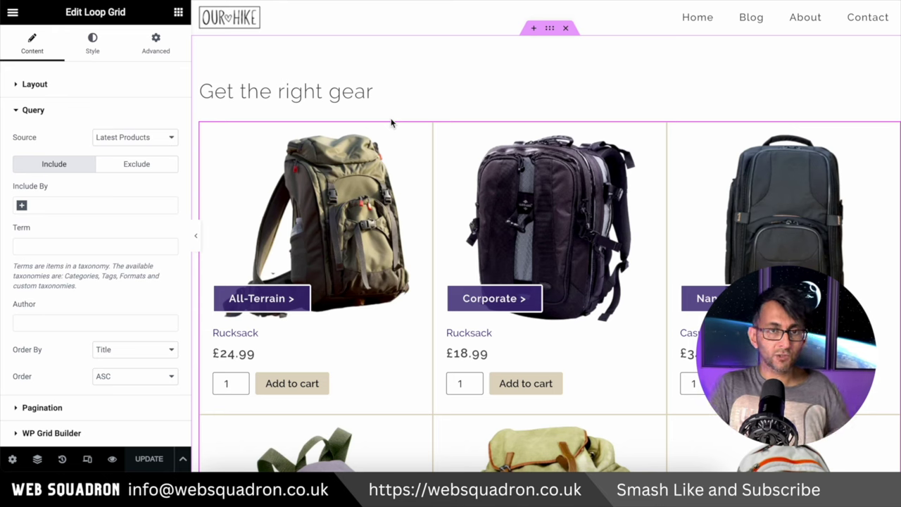
Step: Add a Facet widget between the "Get the right gear" heading and the product loop grid in Elementor
left_click(178, 12)
left_click(63, 68)
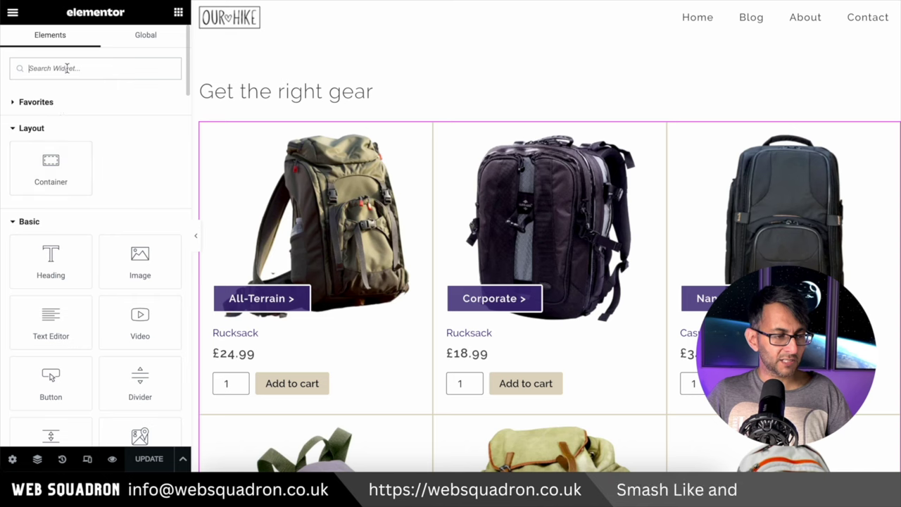
type("face")
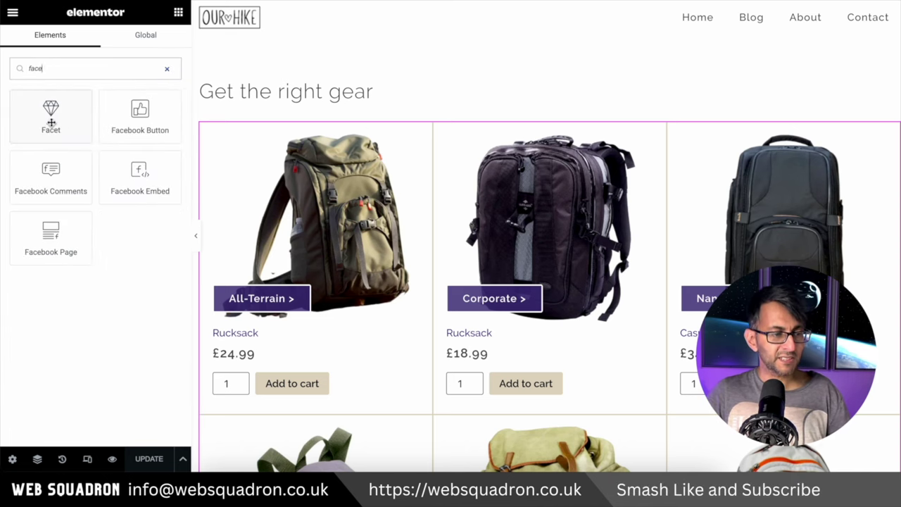
left_click_drag(51, 116, 391, 120)
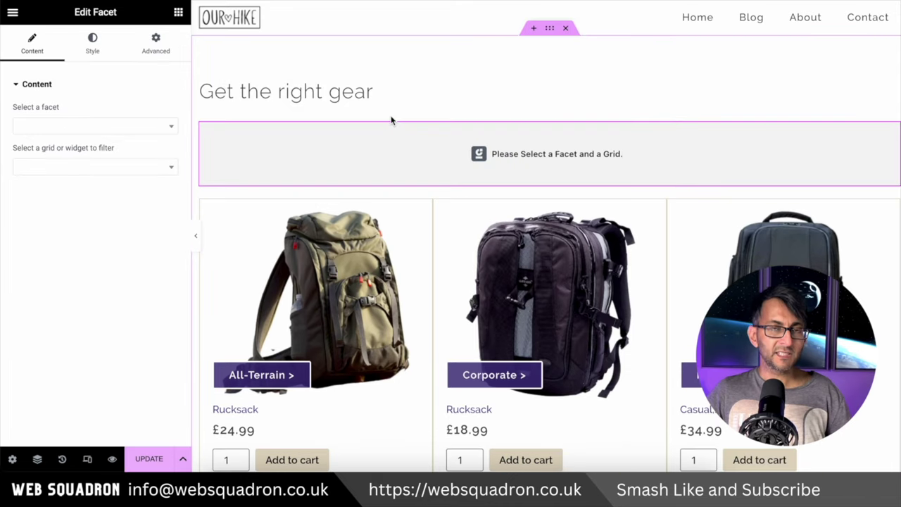
Step: Assign the Product Categories facet to the new Facet widget and open its choice of grid or widget to filter
left_click(62, 126)
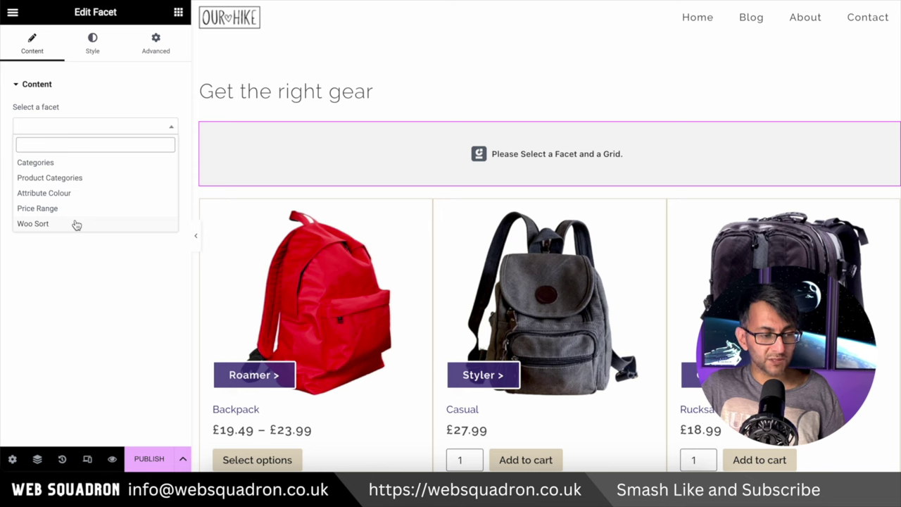
left_click(82, 185)
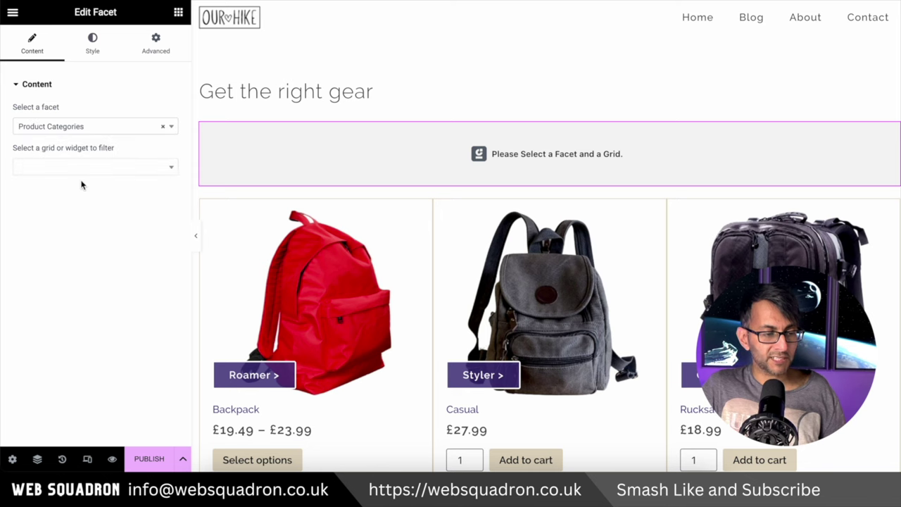
left_click(88, 167)
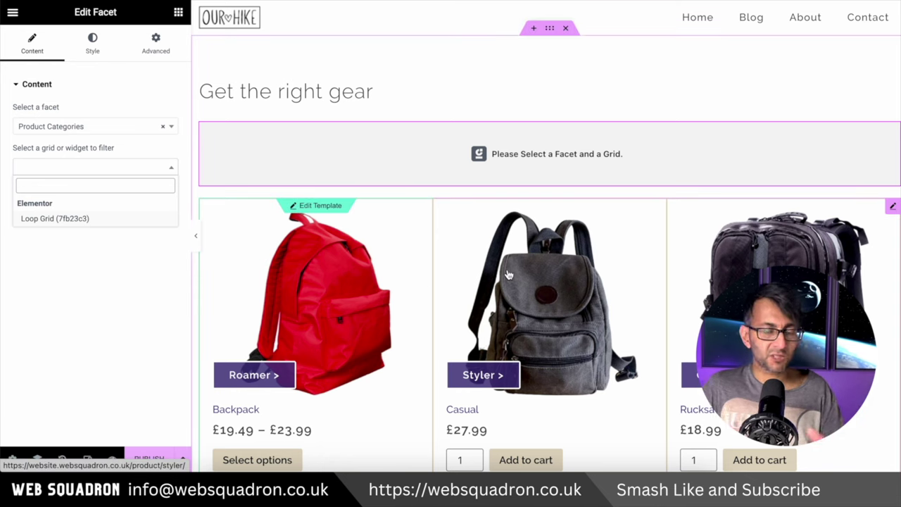
Step: Check the loop grid's widget ID in its WP Grid Builder settings
left_click(891, 208)
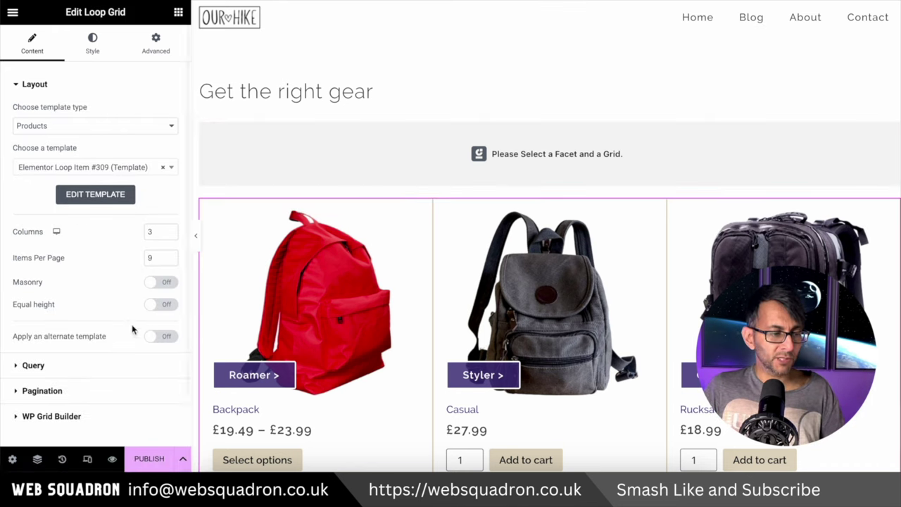
scroll(84, 401, "down", 1)
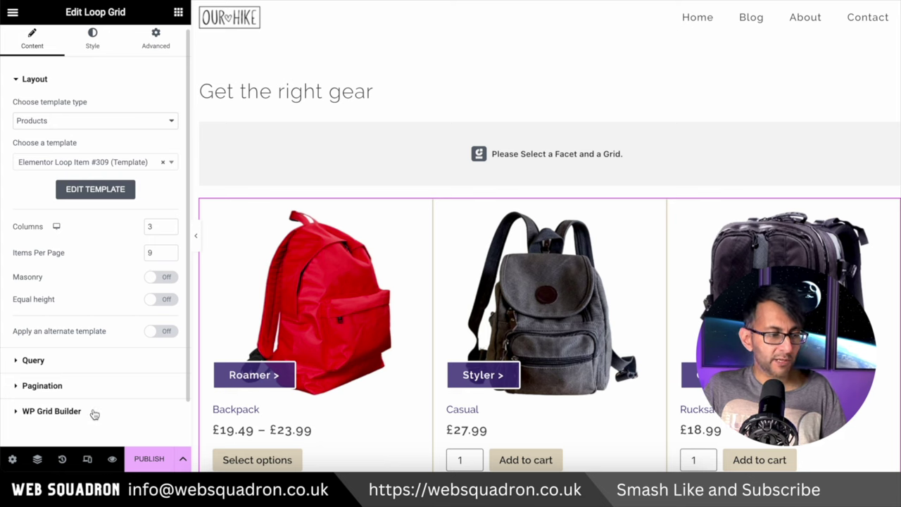
left_click(95, 412)
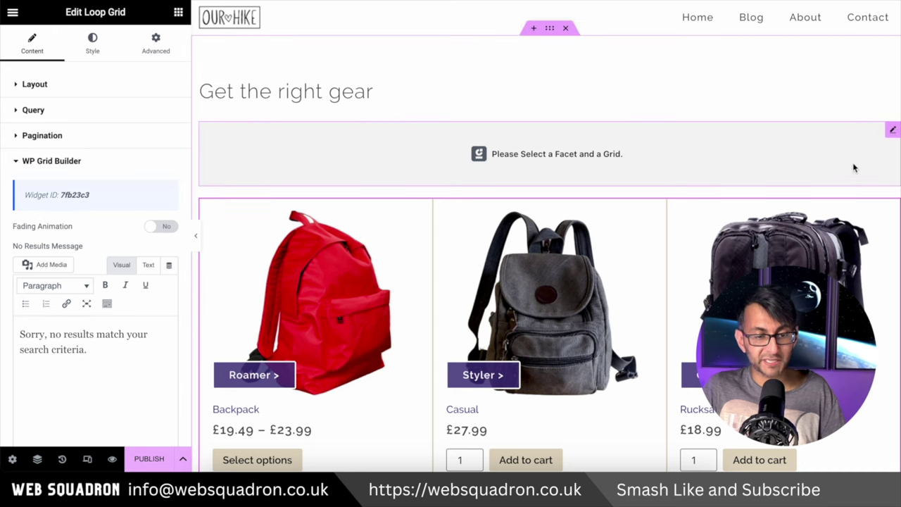
Step: Set the Product Categories Facet widget to filter Loop Grid (7fb23c3)
left_click(891, 128)
left_click(72, 165)
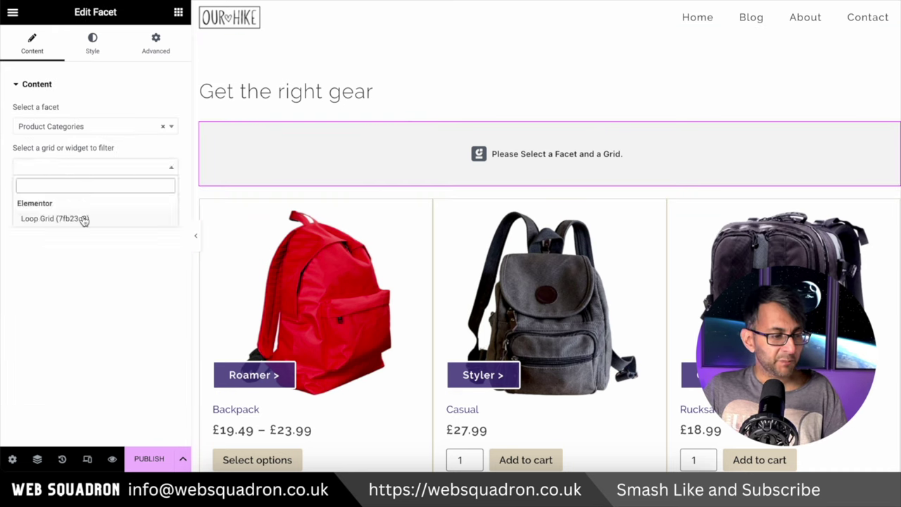
left_click(92, 220)
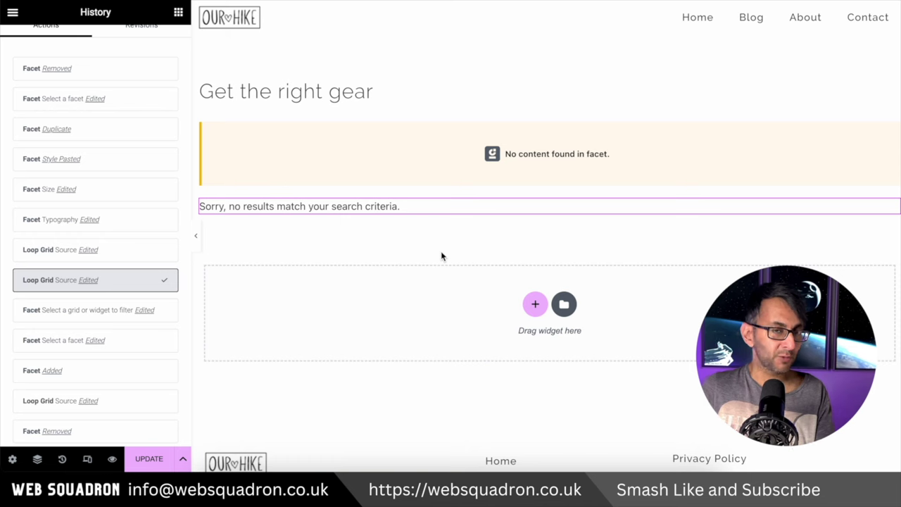
Step: Set the query source of the loop grid to Latest Products
left_click(443, 210)
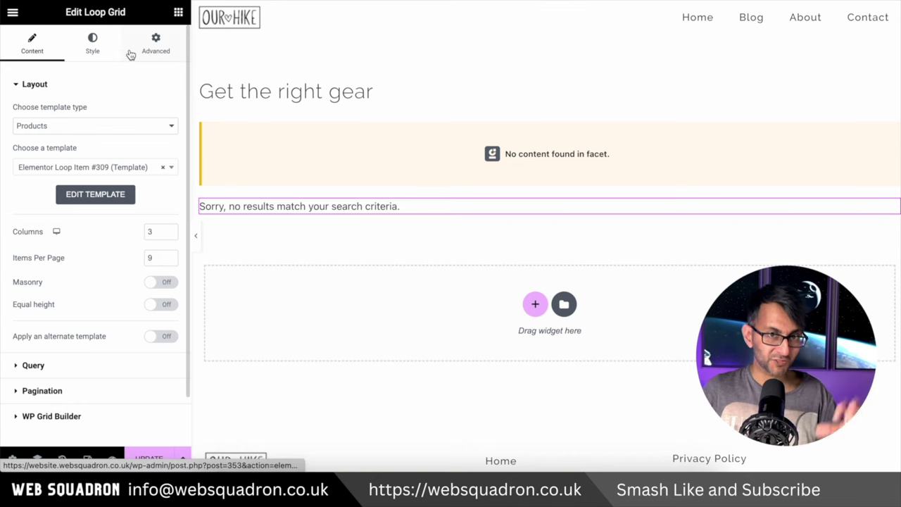
left_click(109, 365)
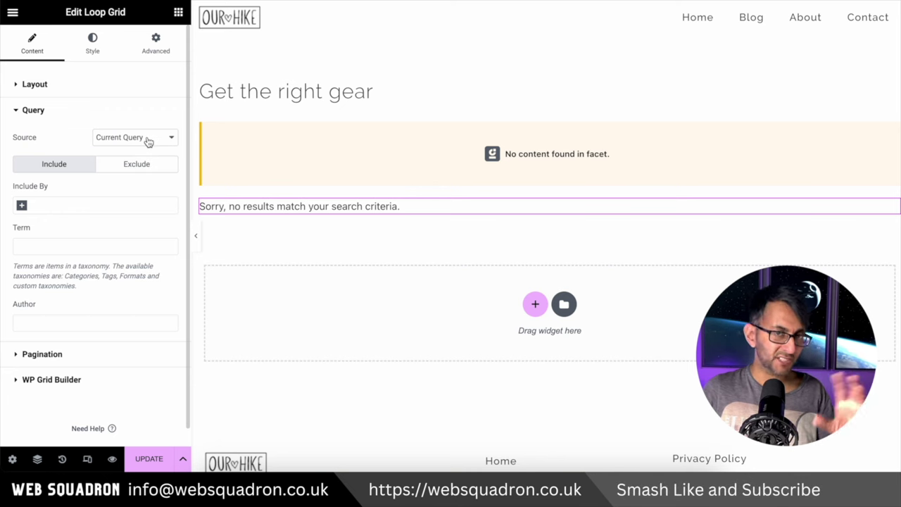
left_click(148, 139)
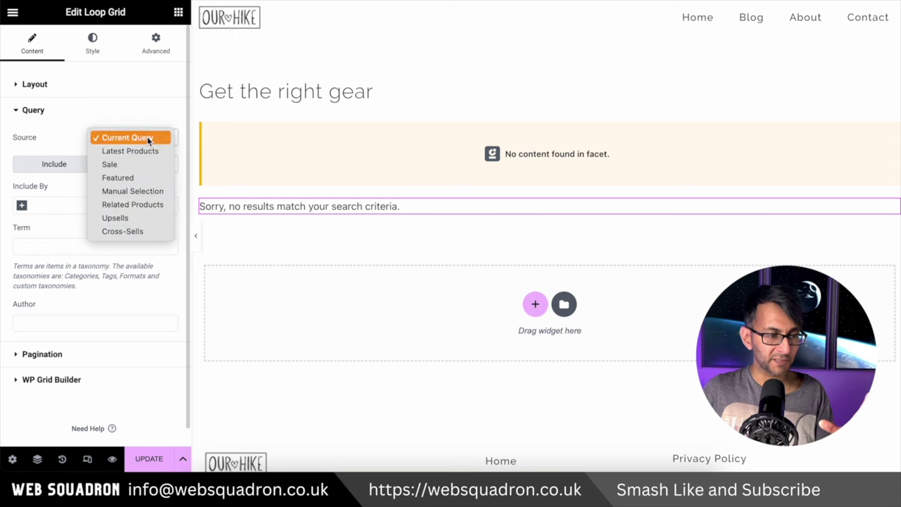
left_click(159, 150)
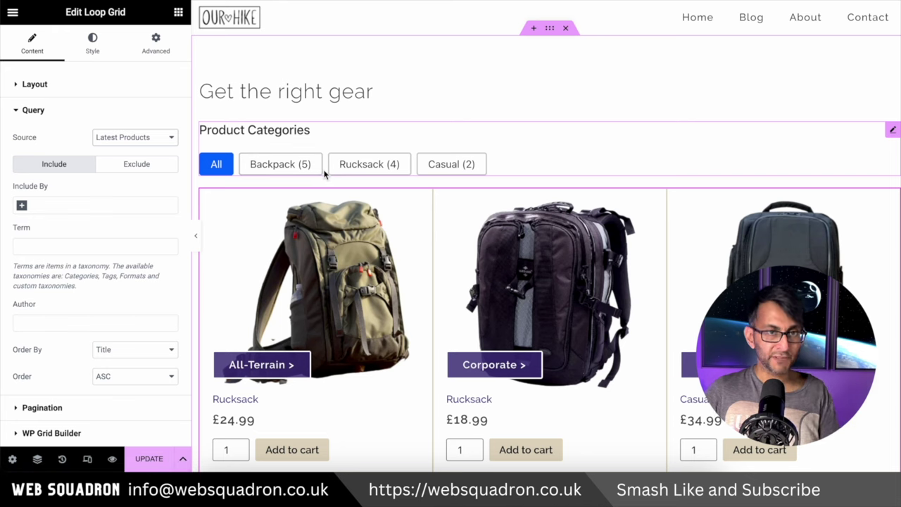
Step: Hide the Product Categories facet's title by setting its typography size to 0 px
left_click(95, 47)
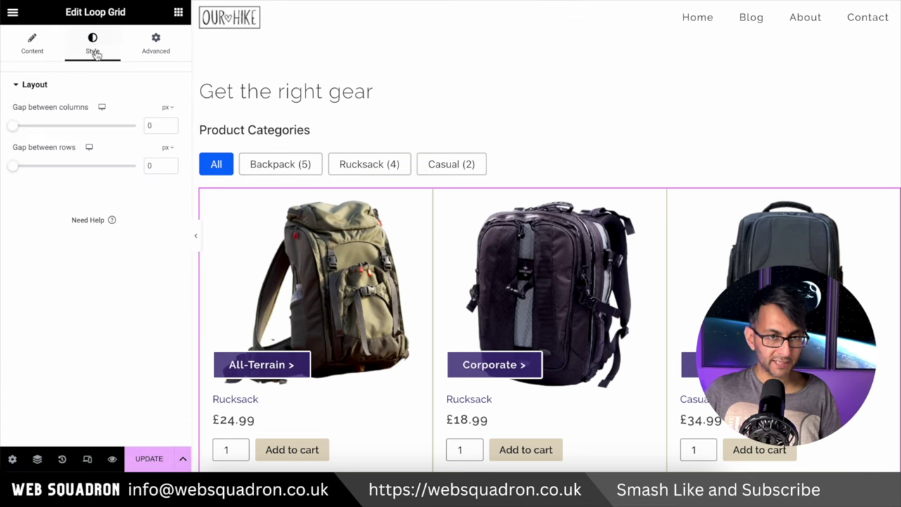
left_click(526, 164)
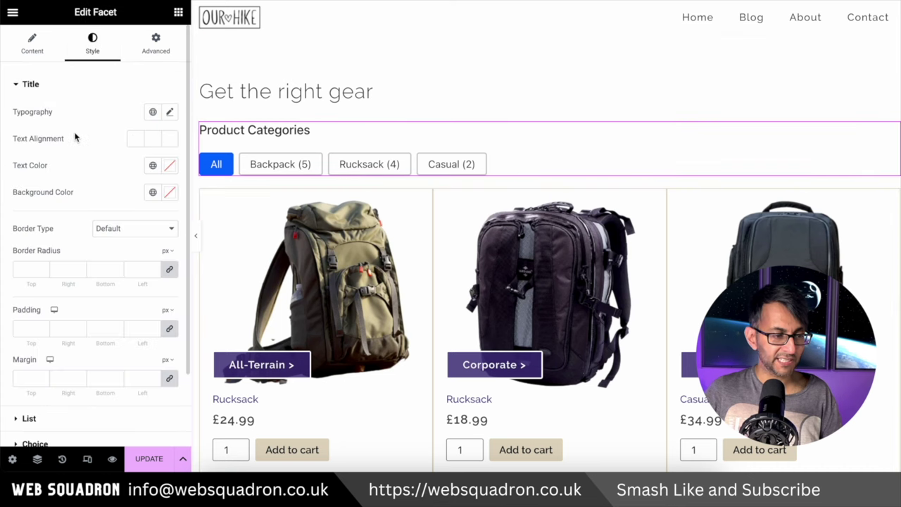
left_click(168, 113)
type("0")
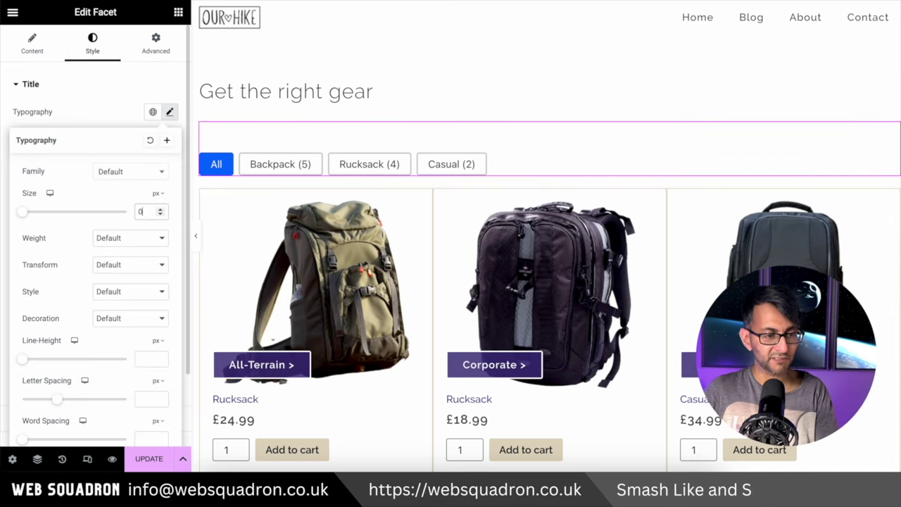
left_click(115, 124)
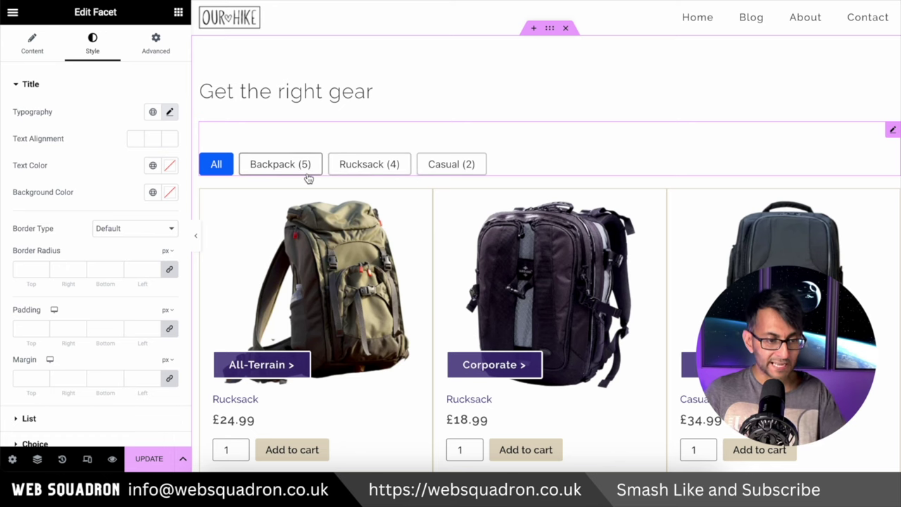
Step: Duplicate the Product Categories facet, switch the copy to the Attribute Colour facet, and update the page
scroll(101, 275, "down", 1)
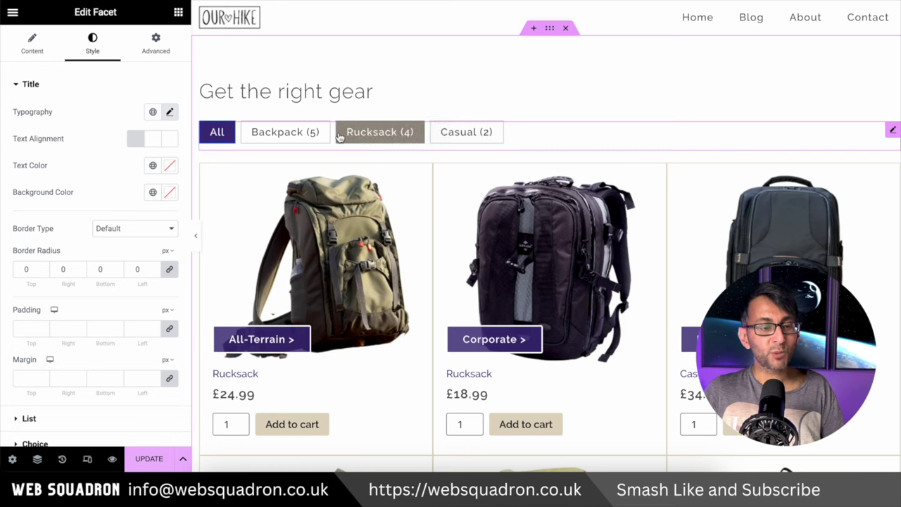
right_click(517, 137)
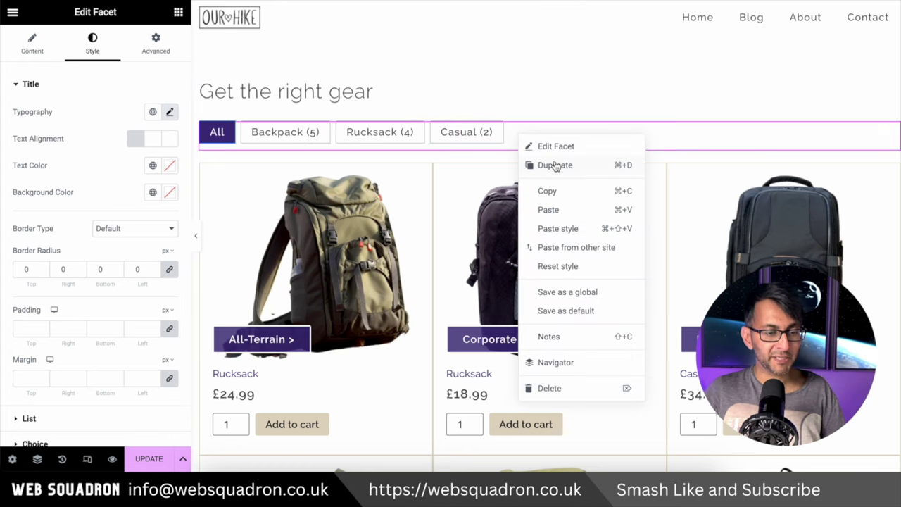
left_click(547, 165)
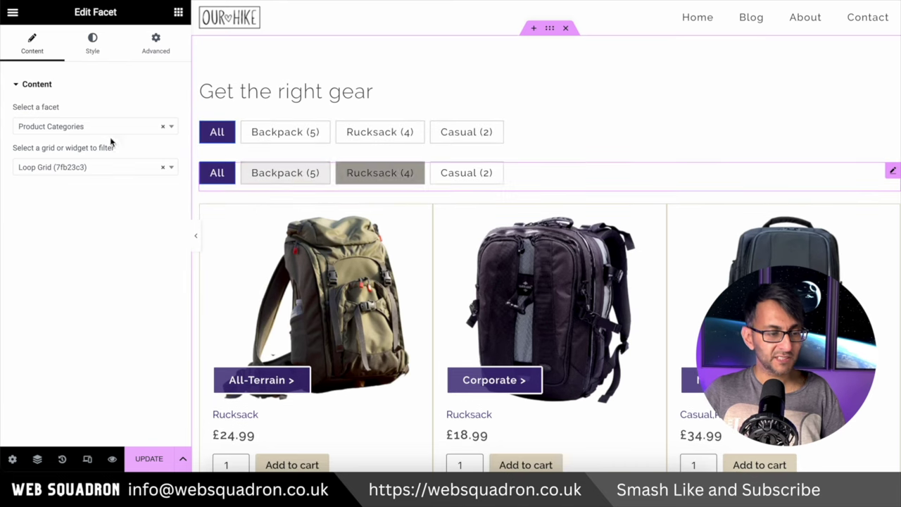
left_click(172, 129)
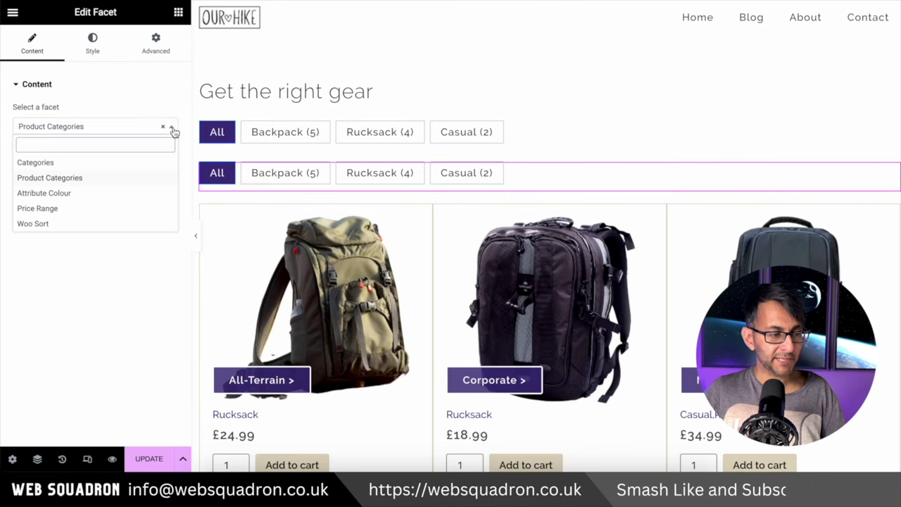
left_click(90, 193)
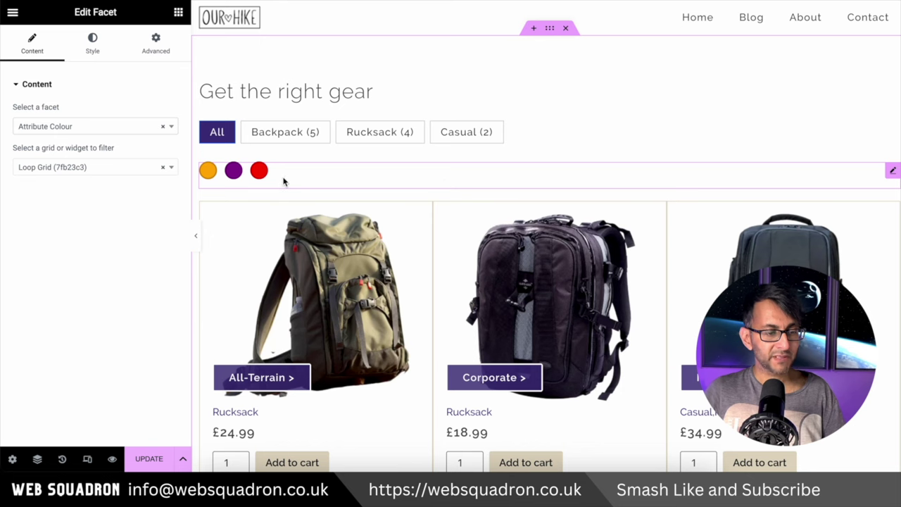
left_click(149, 458)
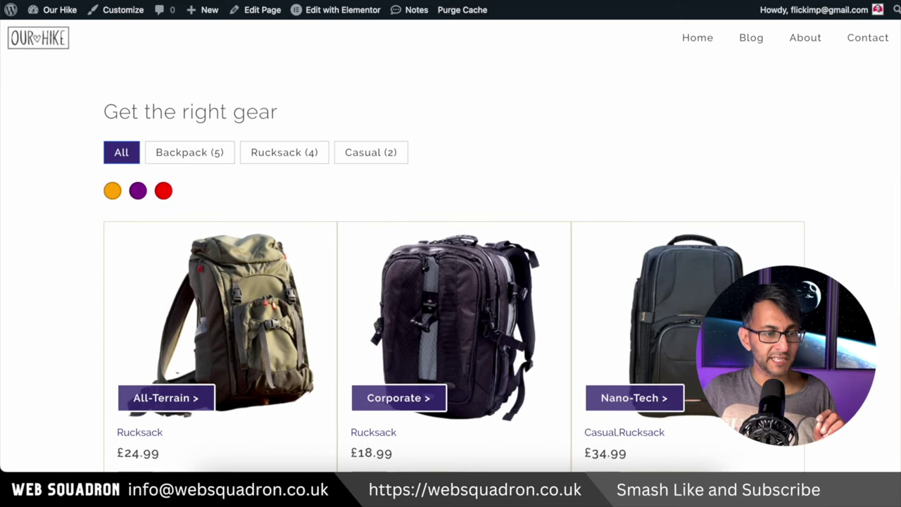
Step: Test the category filter on the live Shop page with Casual and Backpack, returning to All
left_click(371, 152)
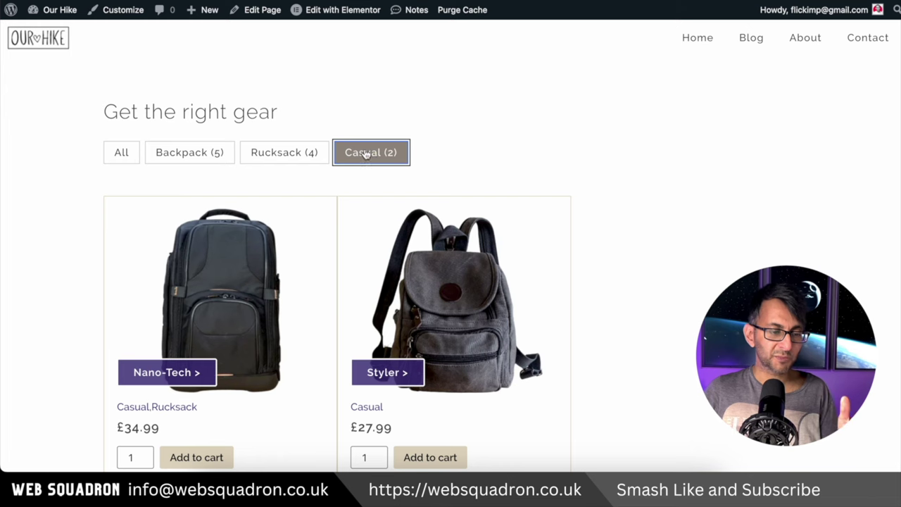
left_click(195, 149)
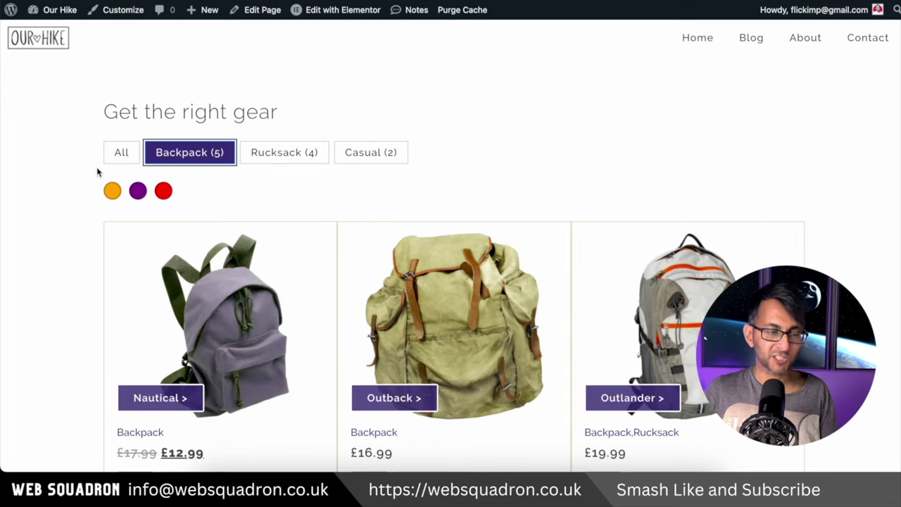
left_click(121, 152)
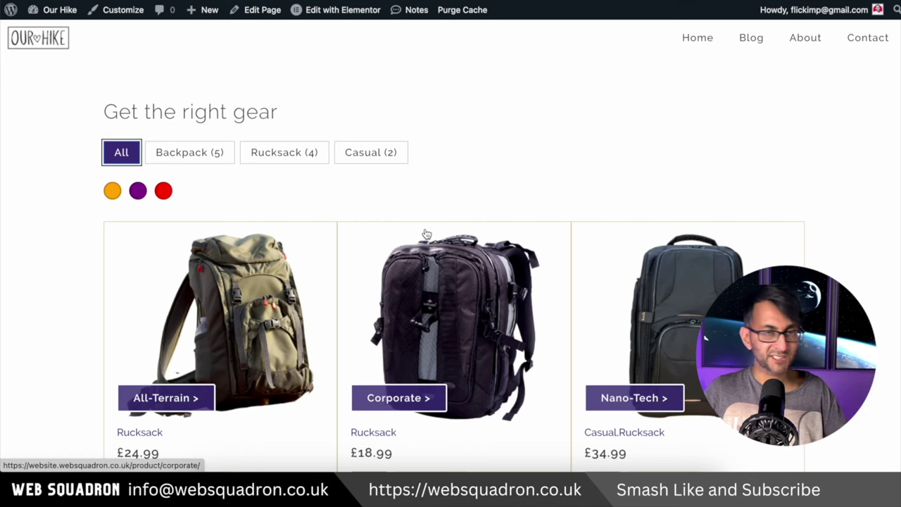
Step: Test the orange and red colour swatches on the live Shop page and look over the product grid
scroll(425, 234, "down", 1)
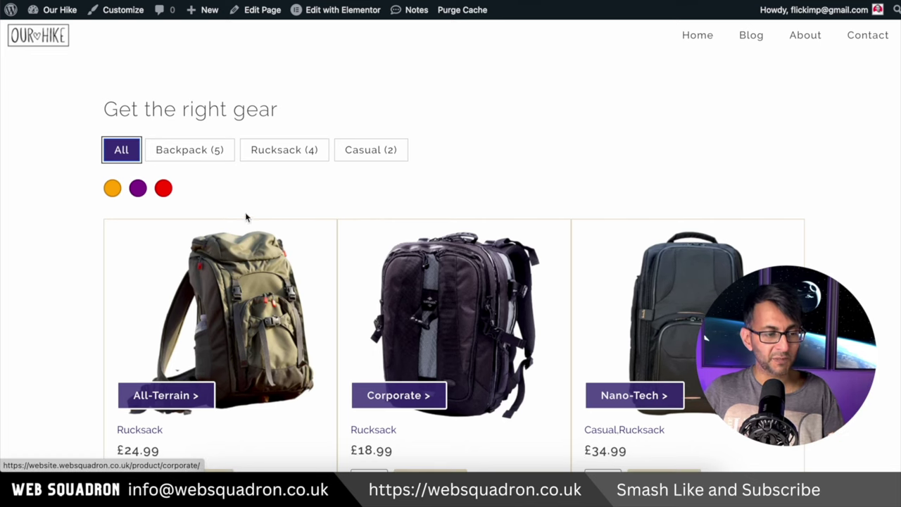
left_click(113, 188)
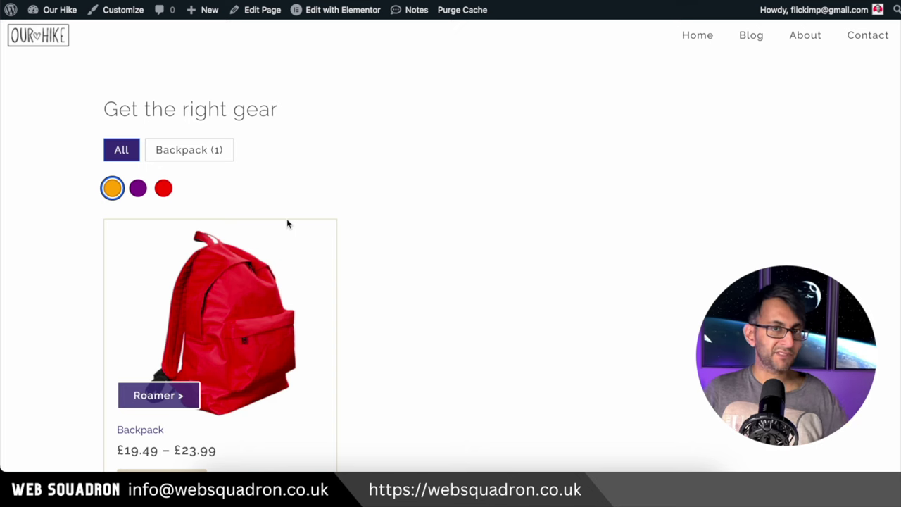
left_click(159, 196)
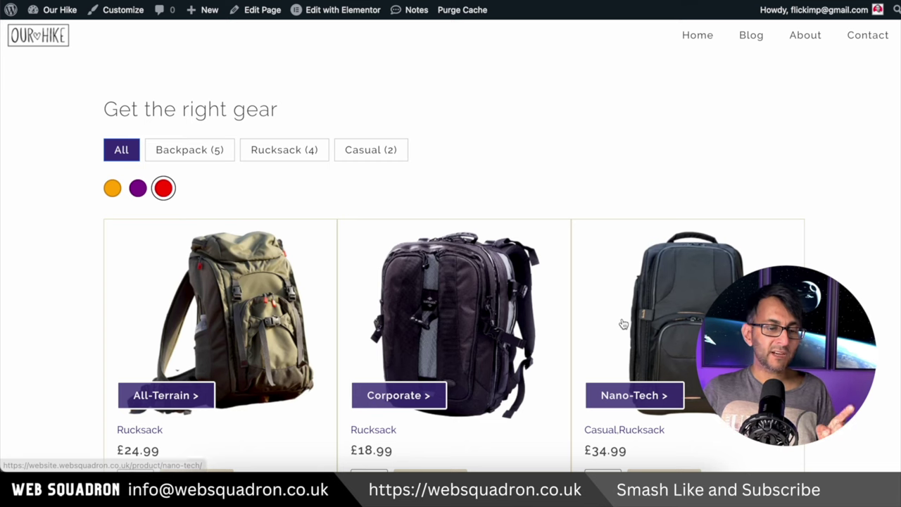
scroll(622, 322, "down", 3)
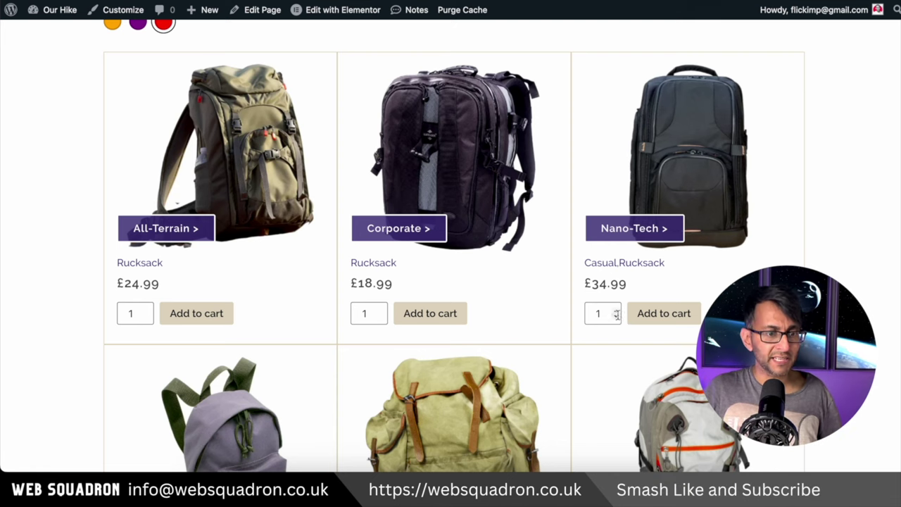
scroll(517, 288, "up", 2)
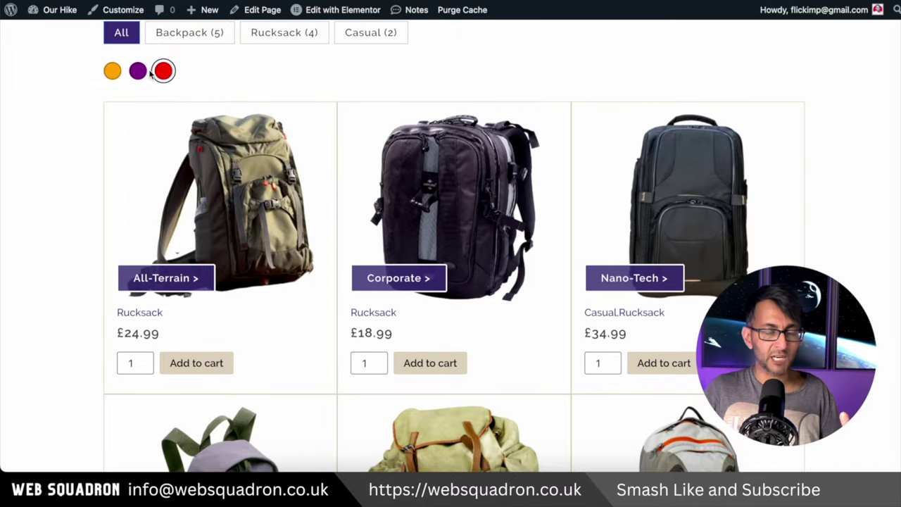
scroll(150, 75, "up", 2)
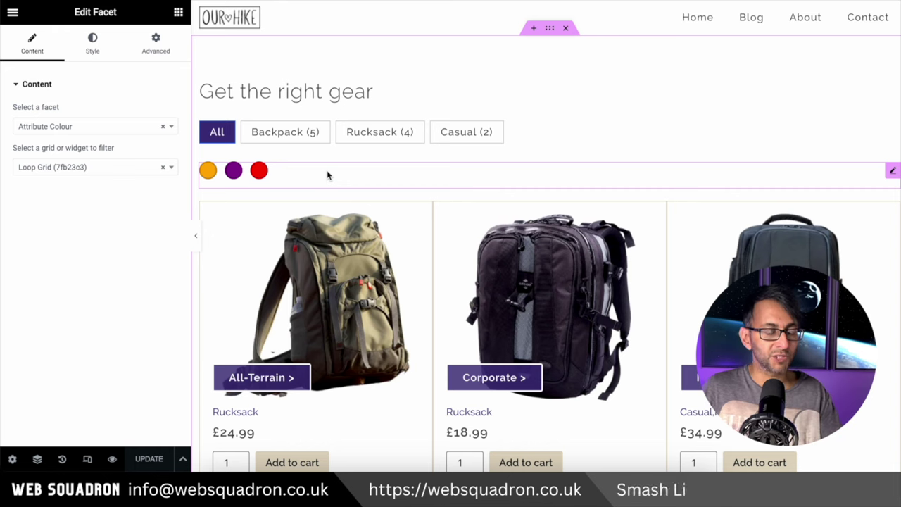
Step: Switch the colour facet widget to Price Range and set that facet's decimal places to 2 in Gridbuilder
left_click(92, 126)
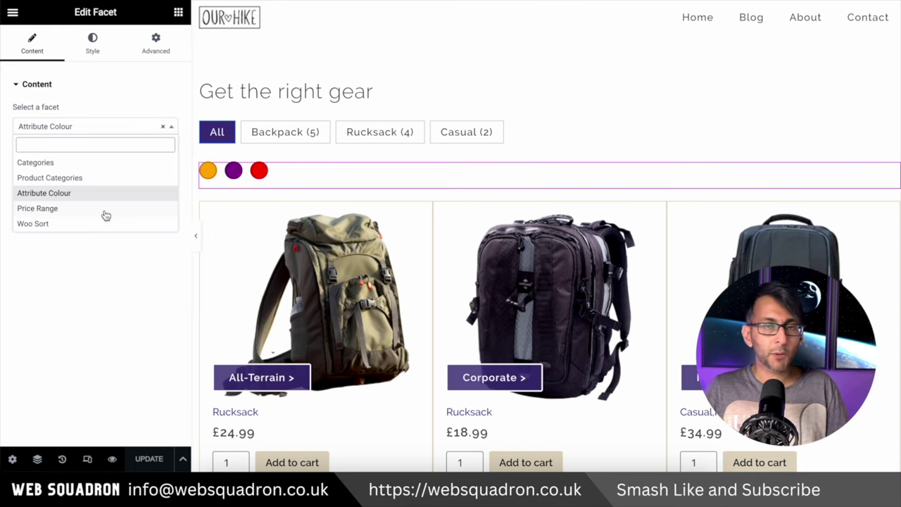
left_click(105, 208)
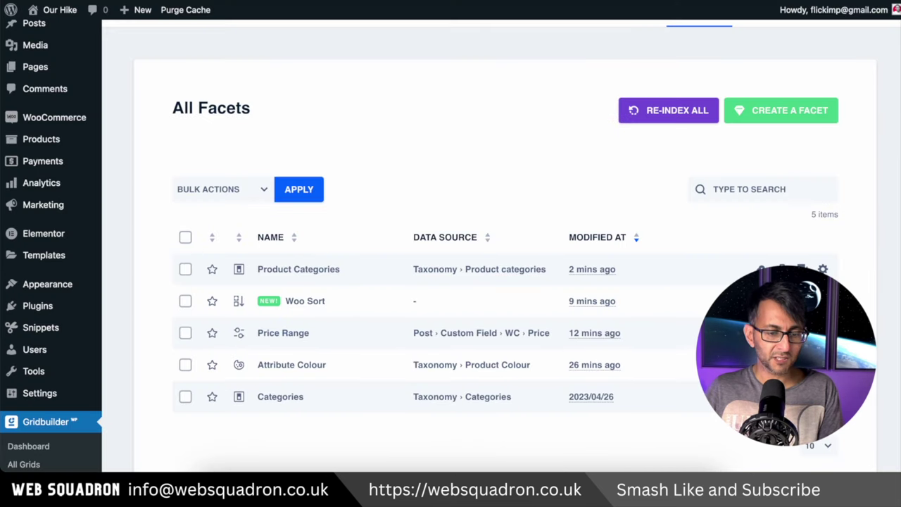
left_click(278, 334)
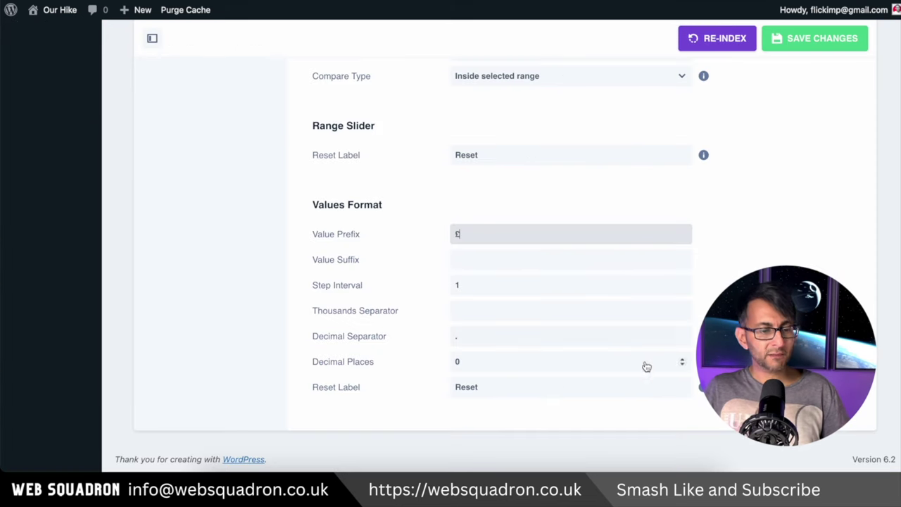
double_click(682, 359)
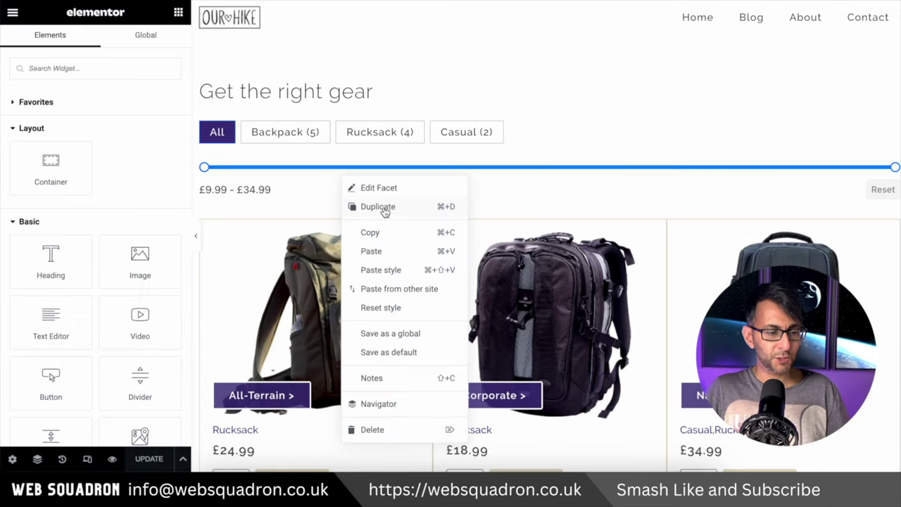
Step: Duplicate the Price Range facet widget and switch the copy to the Woo Sort facet
left_click(379, 187)
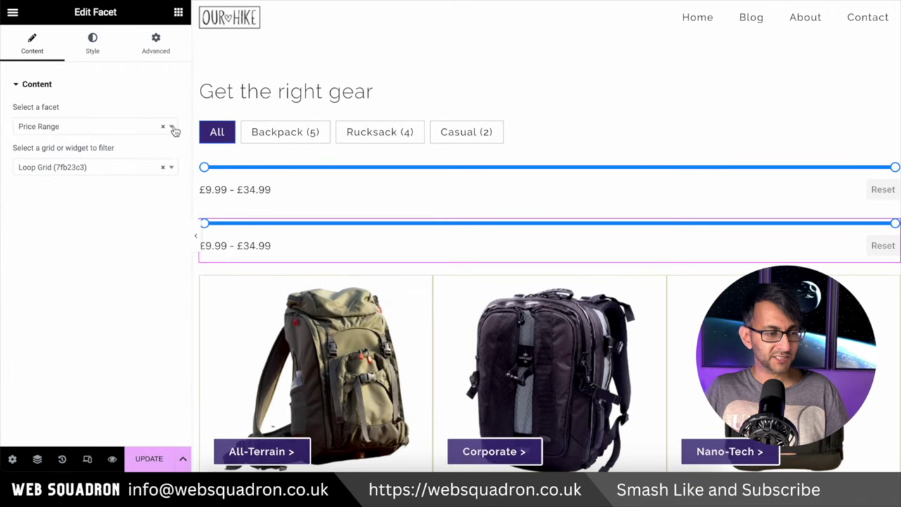
left_click(173, 130)
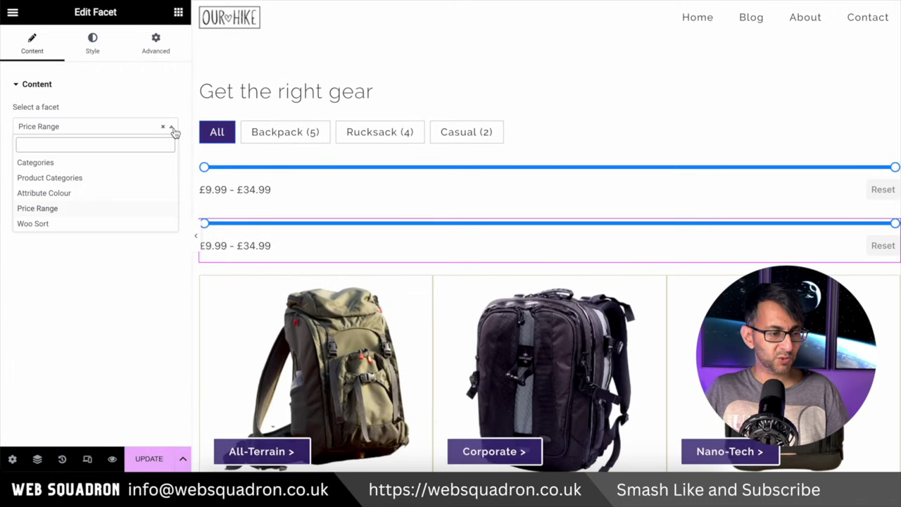
left_click(93, 224)
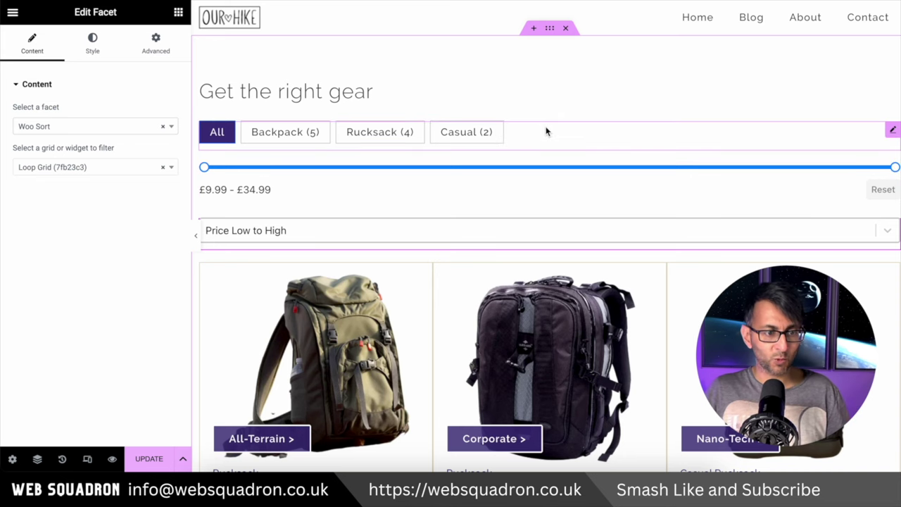
Step: Set the direction of the container holding the facets and loop grid to horizontal row, with wrapping on
left_click(549, 29)
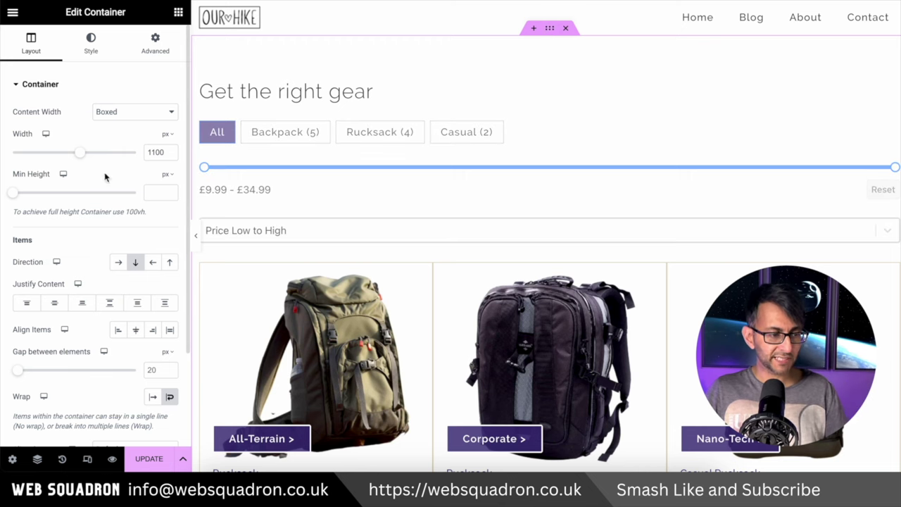
left_click(119, 262)
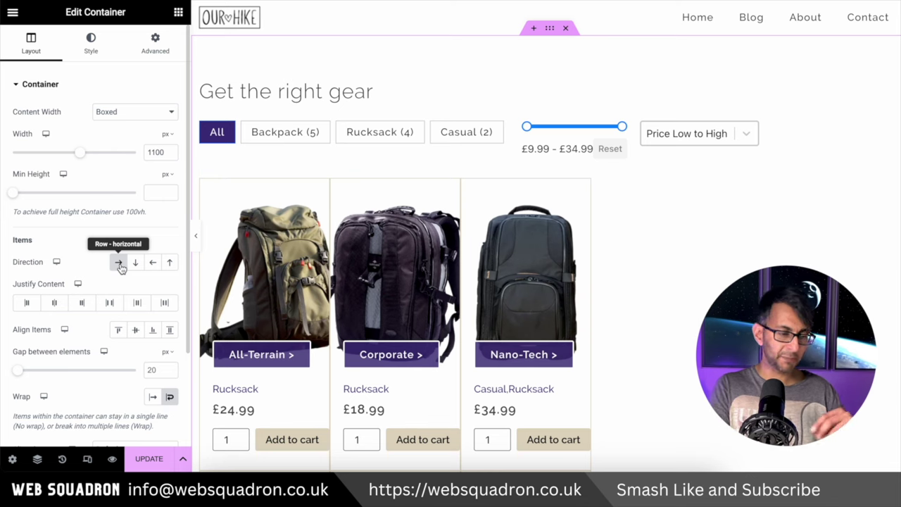
left_click(170, 399)
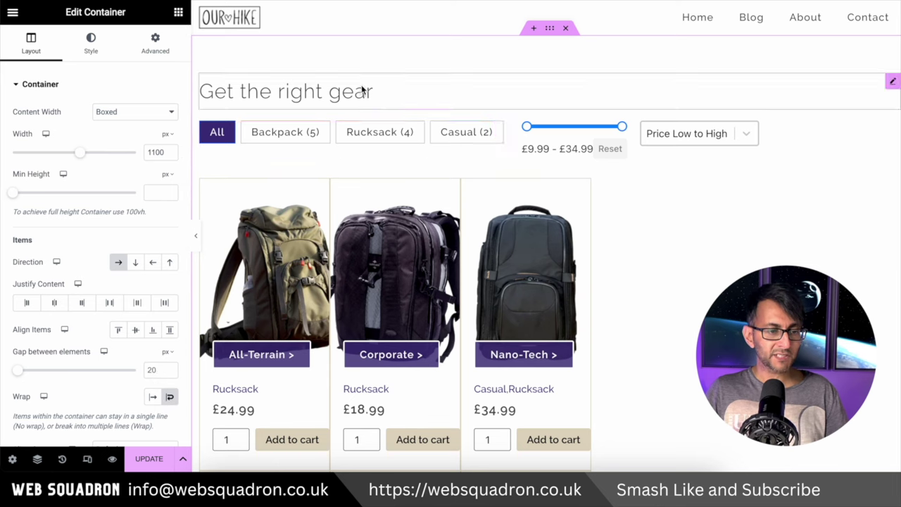
Step: Check the heading's layout width and set the loop grid's width to Full Width (100%) as well
left_click(249, 84)
left_click(152, 57)
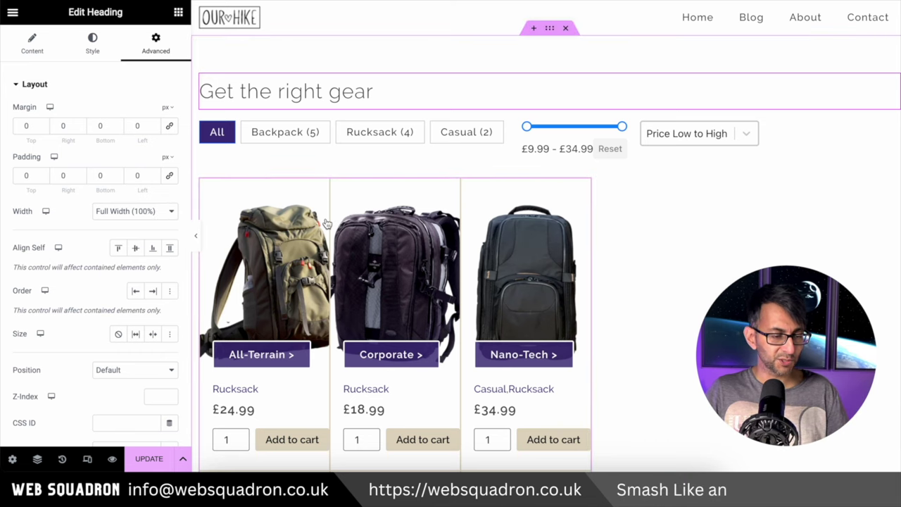
left_click(443, 186)
left_click(144, 44)
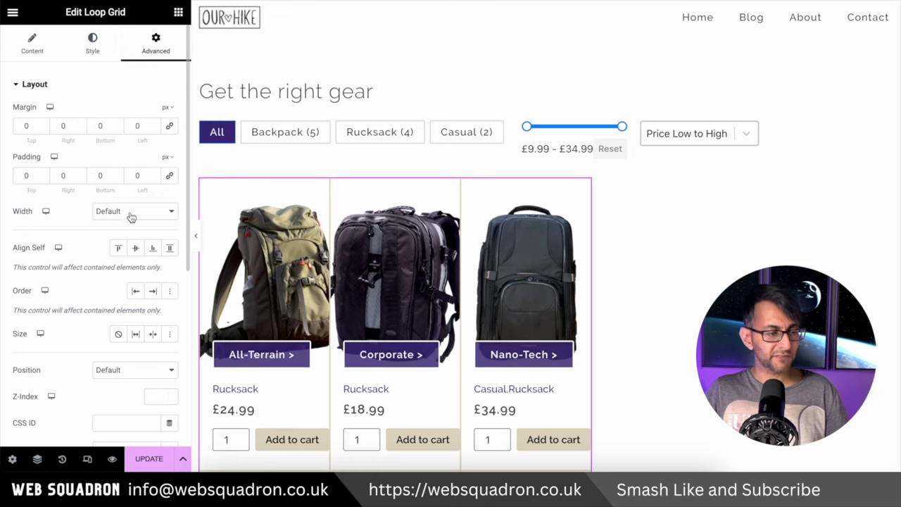
left_click(132, 211)
left_click(134, 225)
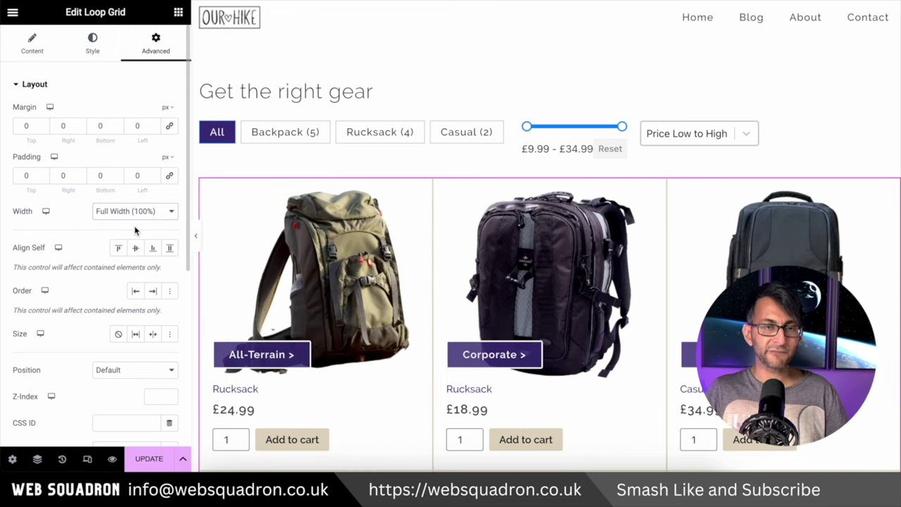
Step: Give the Price Range facet a custom width of 25% in its layout settings
mouse_move(549, 28)
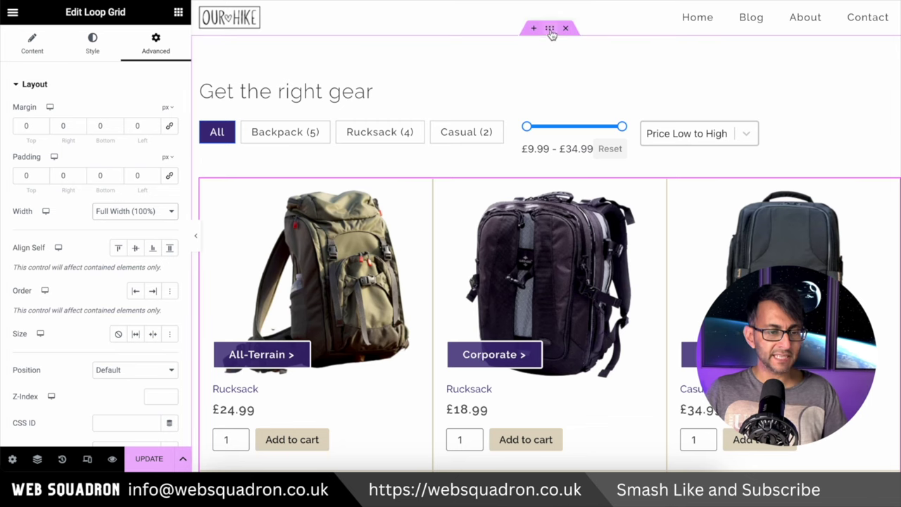
left_click(549, 28)
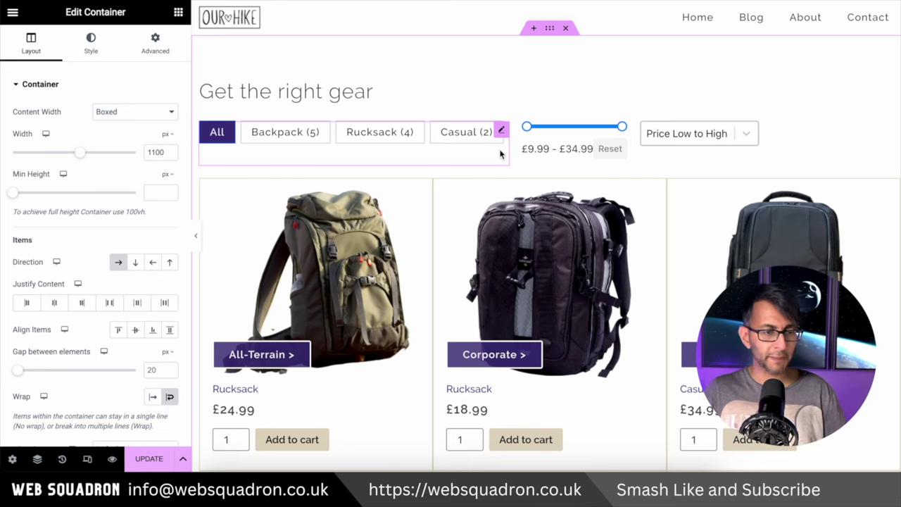
left_click(619, 132)
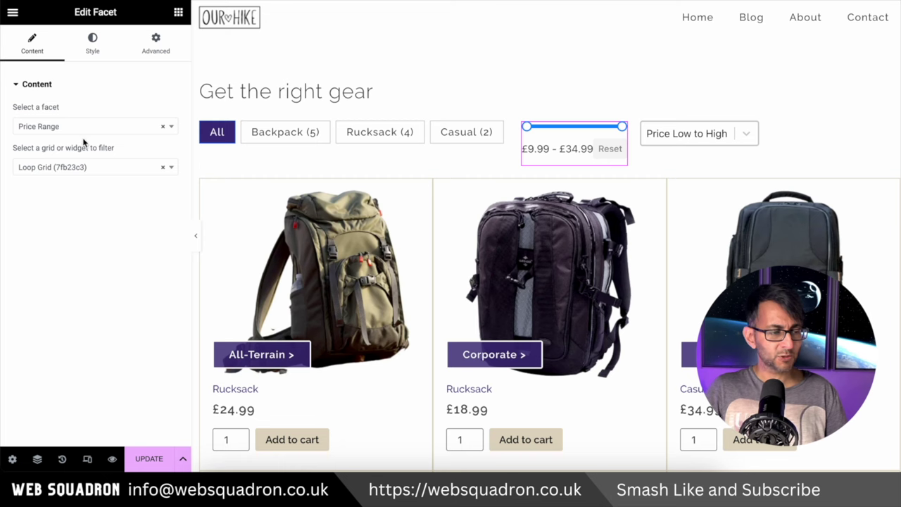
left_click(153, 49)
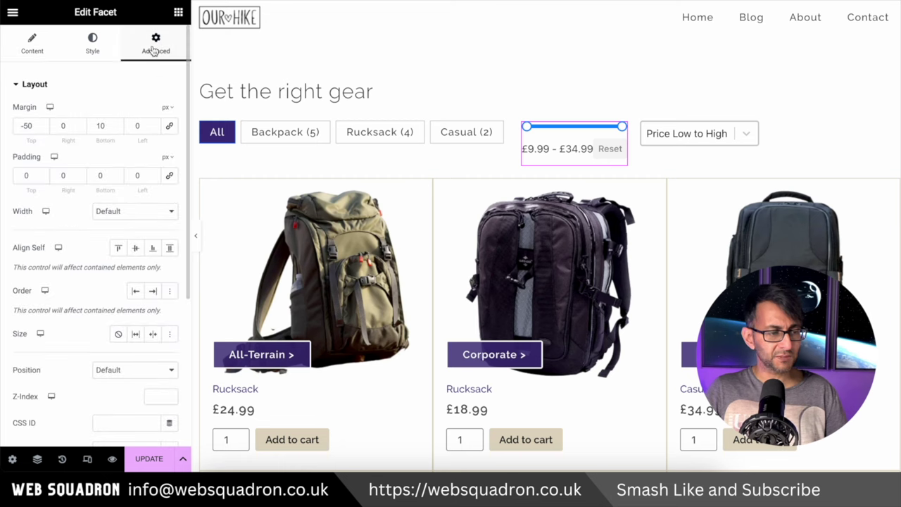
left_click(143, 218)
left_click(109, 251)
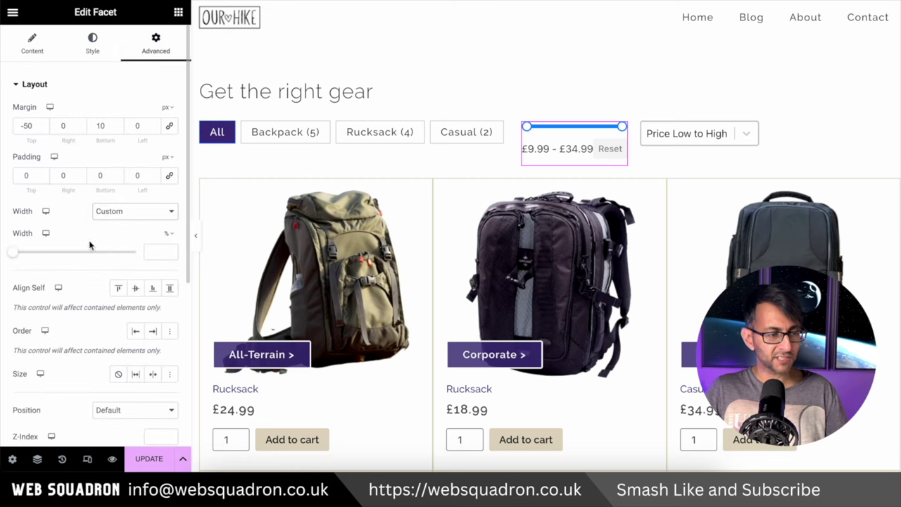
left_click_drag(12, 255, 44, 253)
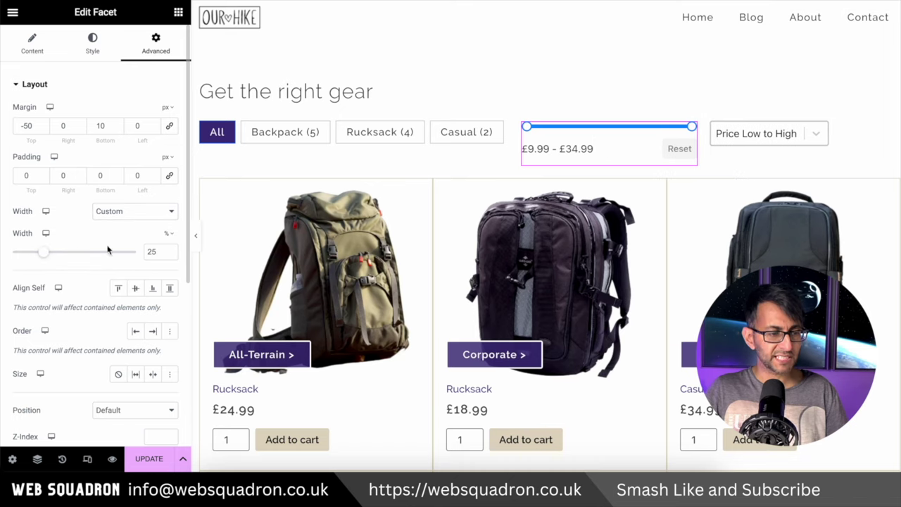
left_click(170, 236)
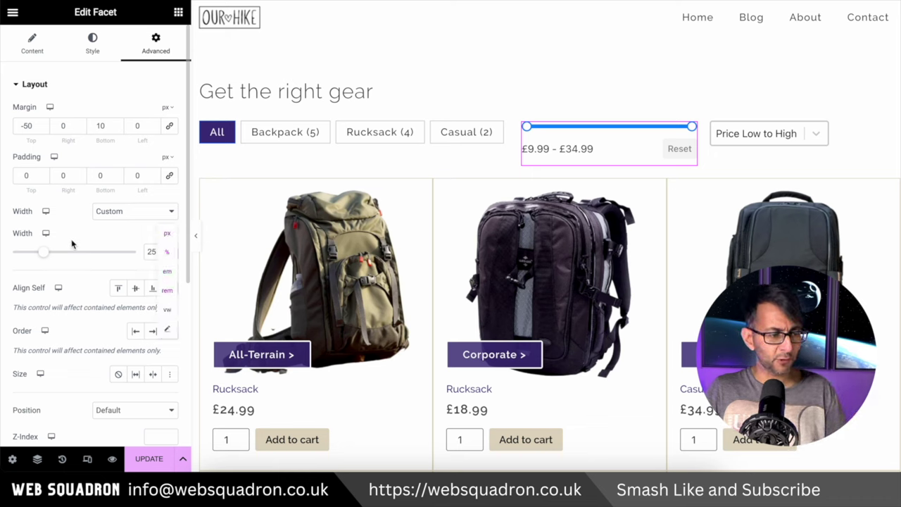
Step: Justify the content of the container holding the facets with Space Between and update the Shop page
left_click(821, 134)
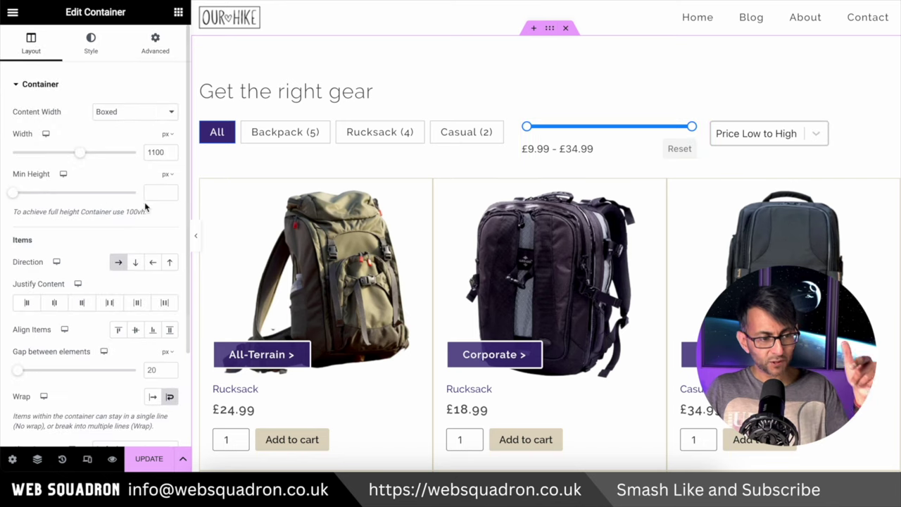
left_click(111, 303)
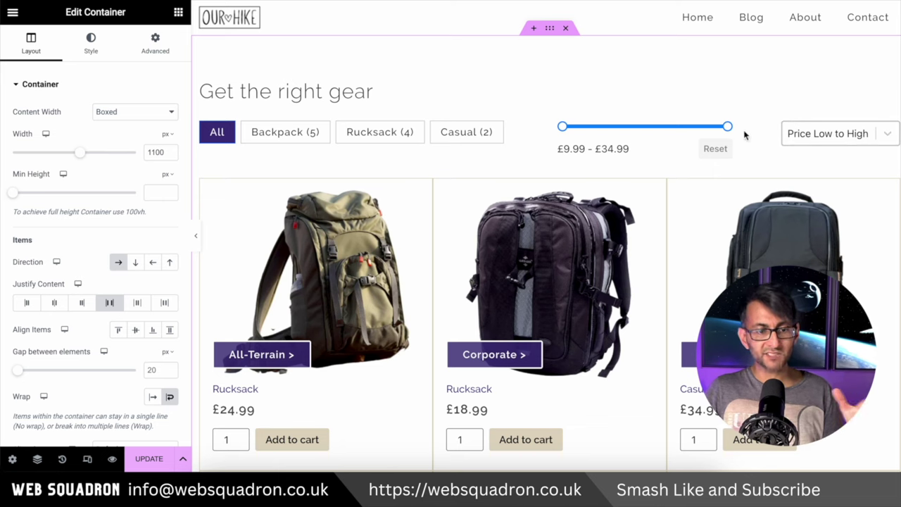
left_click(154, 461)
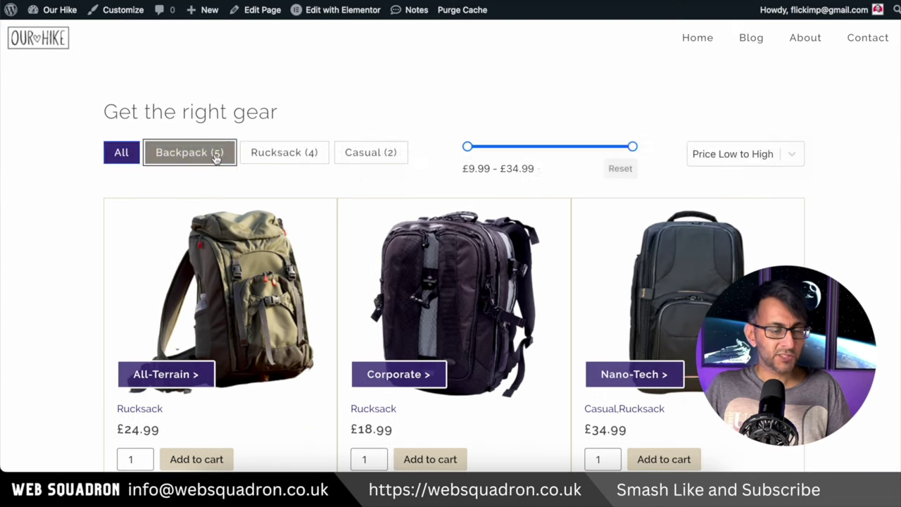
Step: Test the live Shop page's Backpack filter, return to All, lower the maximum price to £12.99 and reset the price range
left_click(216, 156)
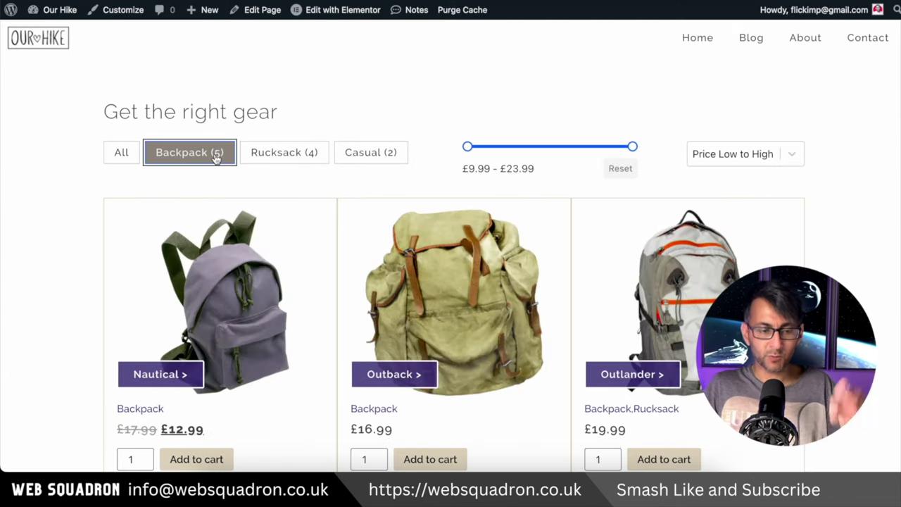
left_click(122, 154)
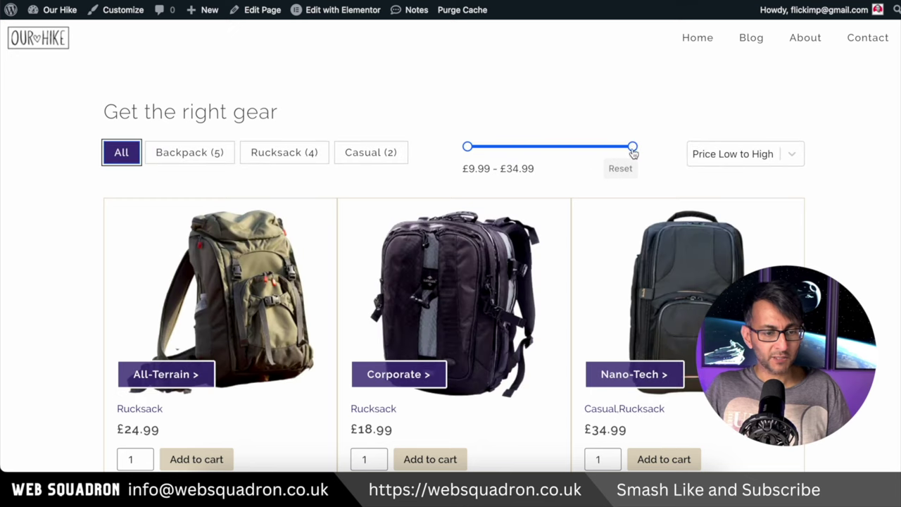
left_click_drag(633, 149, 484, 153)
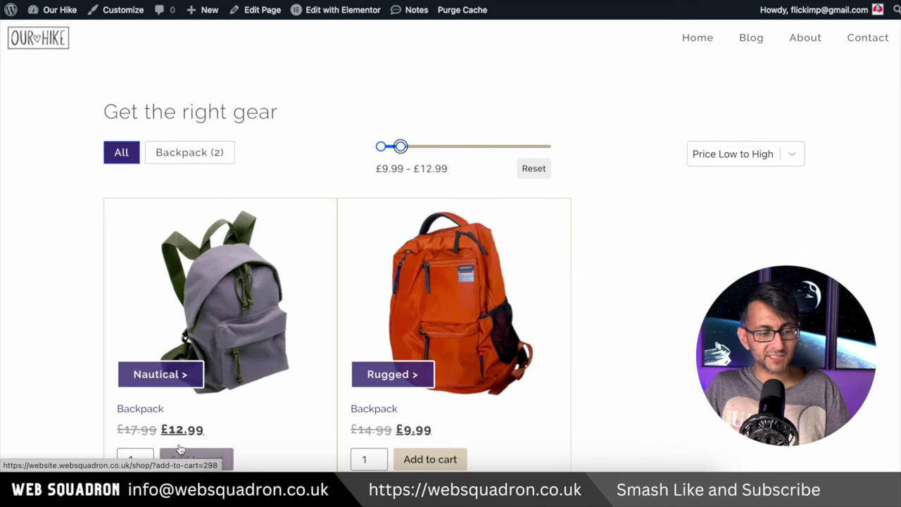
left_click(534, 165)
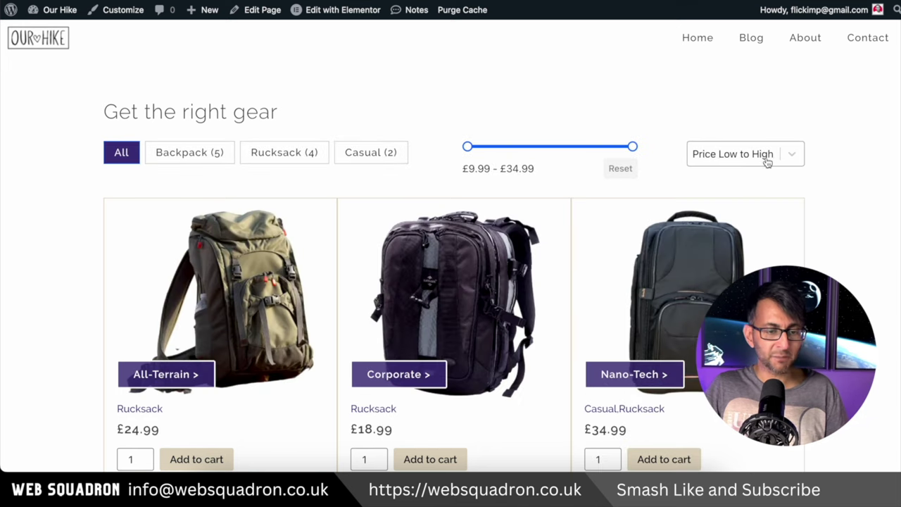
Step: Test the sort facet with Price High to Low and Price Low to High, and look through the sorted products
left_click(791, 156)
left_click(767, 179)
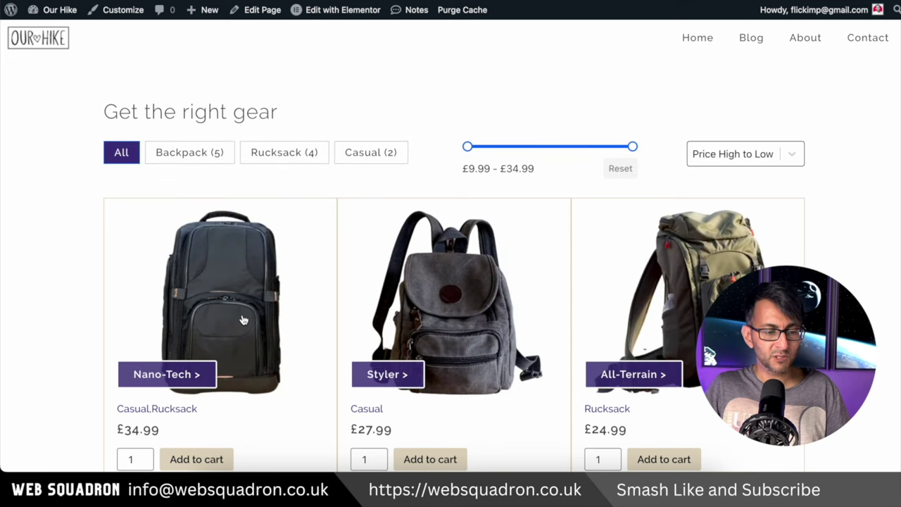
left_click(744, 157)
left_click(746, 137)
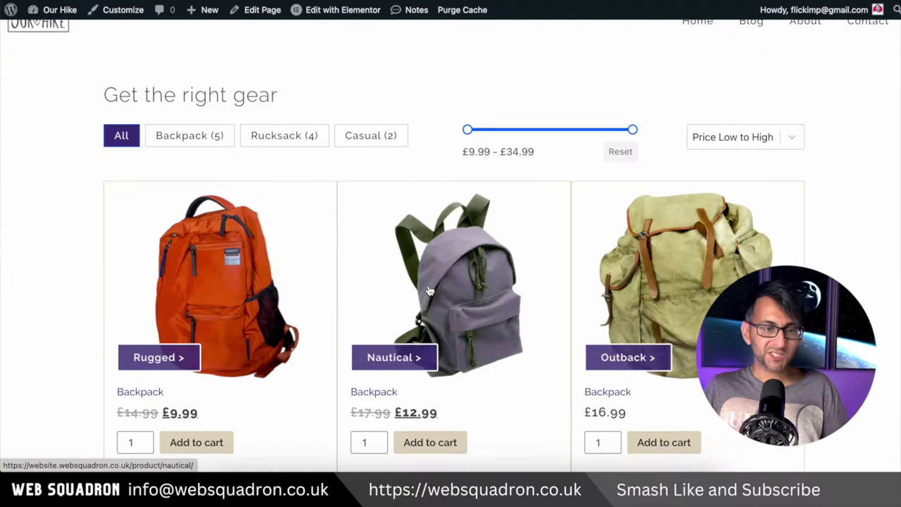
scroll(427, 285, "down", 3)
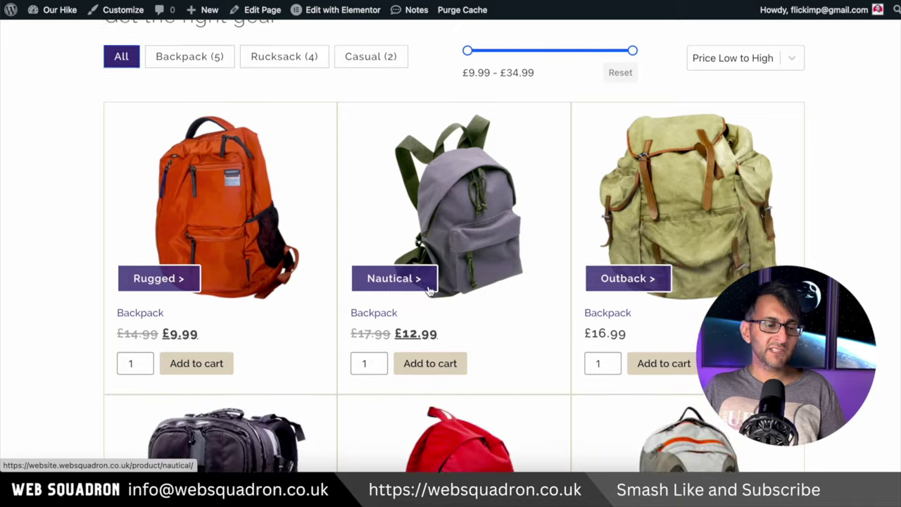
left_click(215, 193)
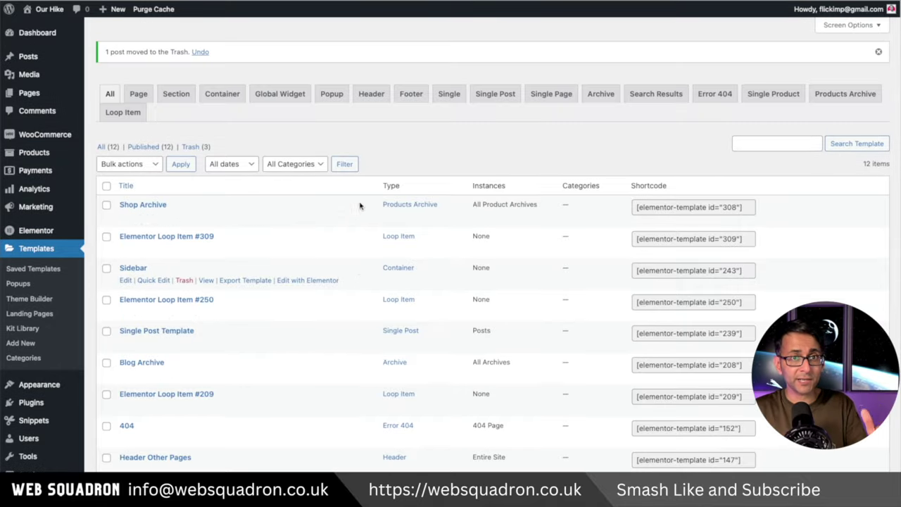
Step: Create a new Elementor template of type Single Product named "Single Product Template"
scroll(219, 82, "up", 1)
scroll(219, 81, "up", 1)
left_click(212, 31)
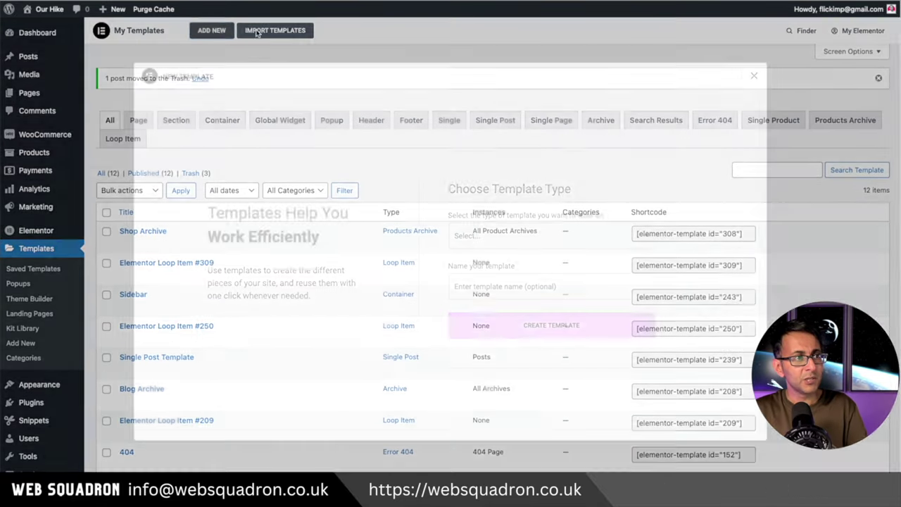
left_click(551, 237)
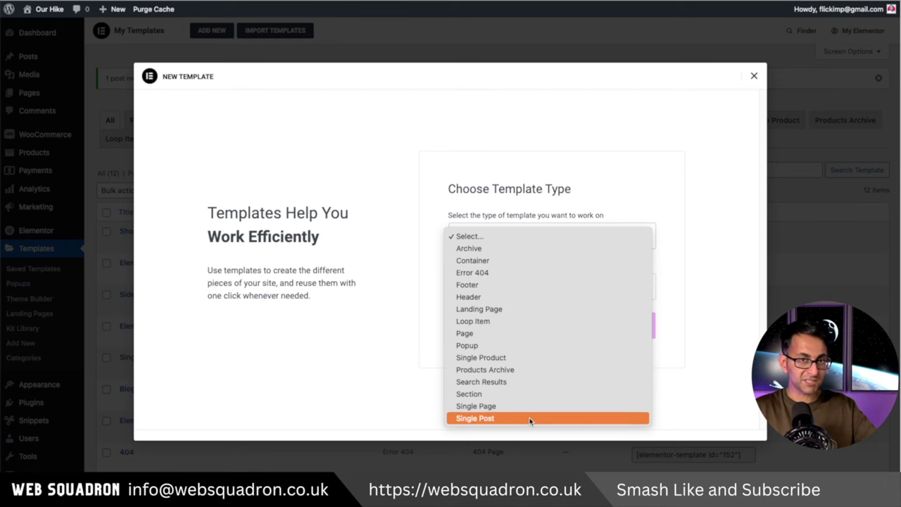
left_click(523, 357)
left_click(498, 286)
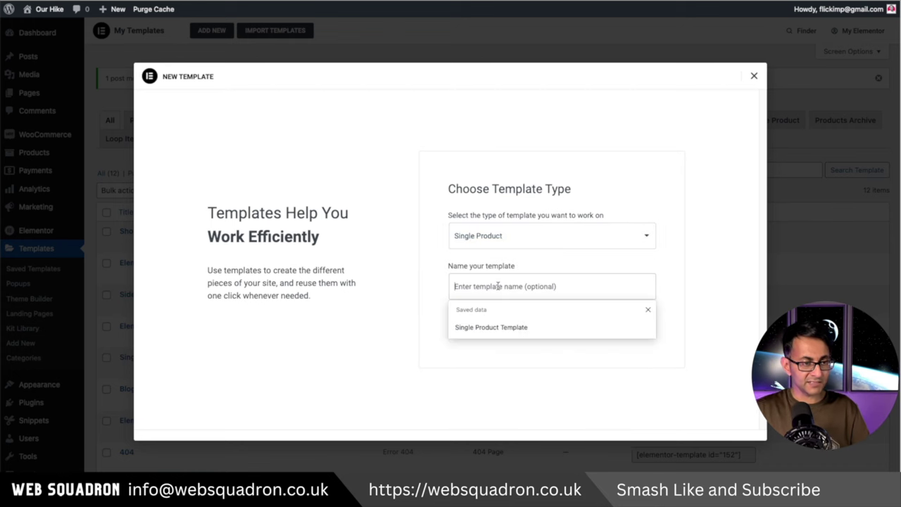
left_click(499, 325)
left_click(549, 325)
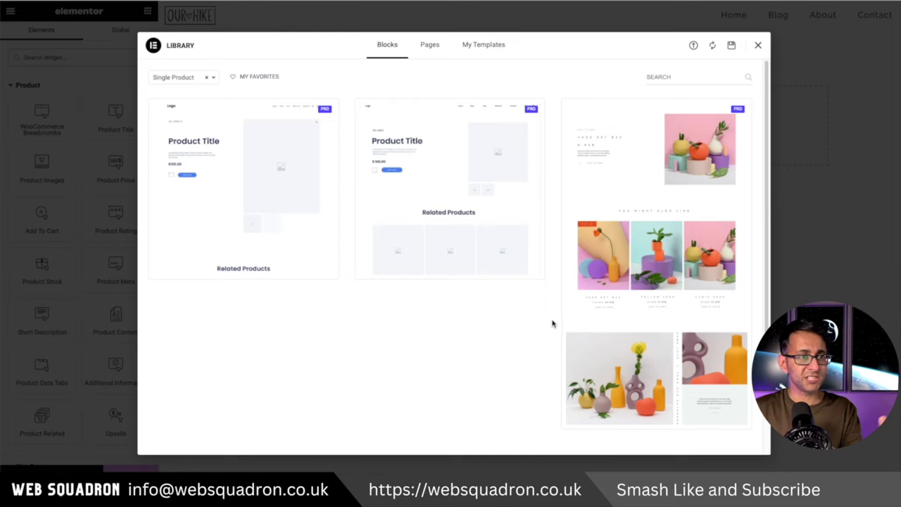
Step: Close the template library without inserting a block and paste the copied single post layout into the empty template
mouse_move(528, 195)
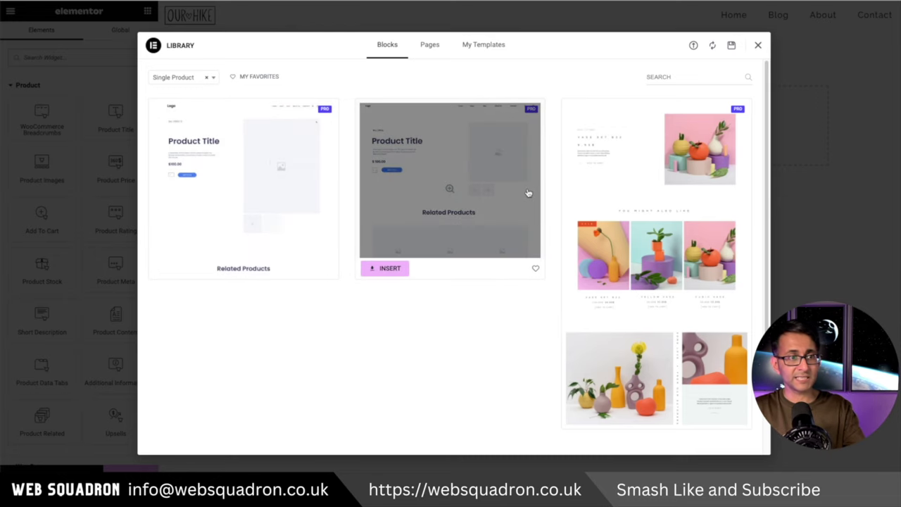
left_click(758, 46)
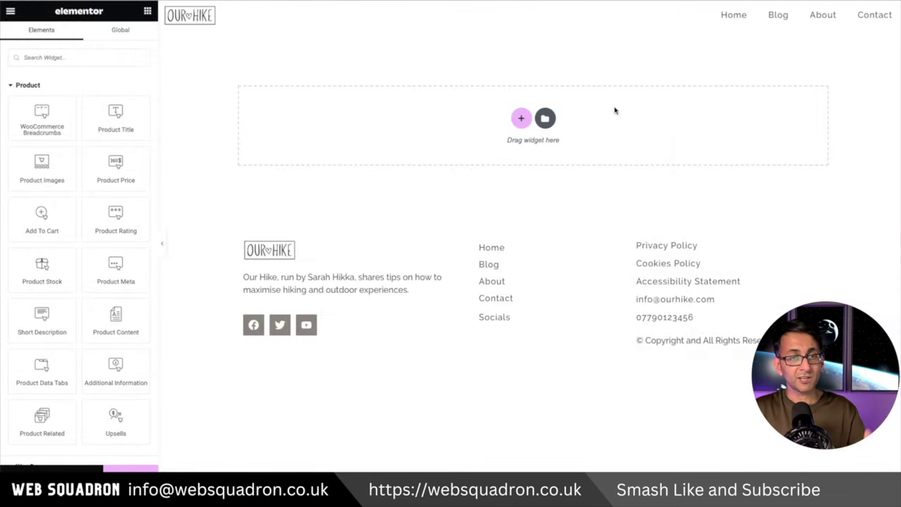
right_click(398, 125)
left_click(443, 132)
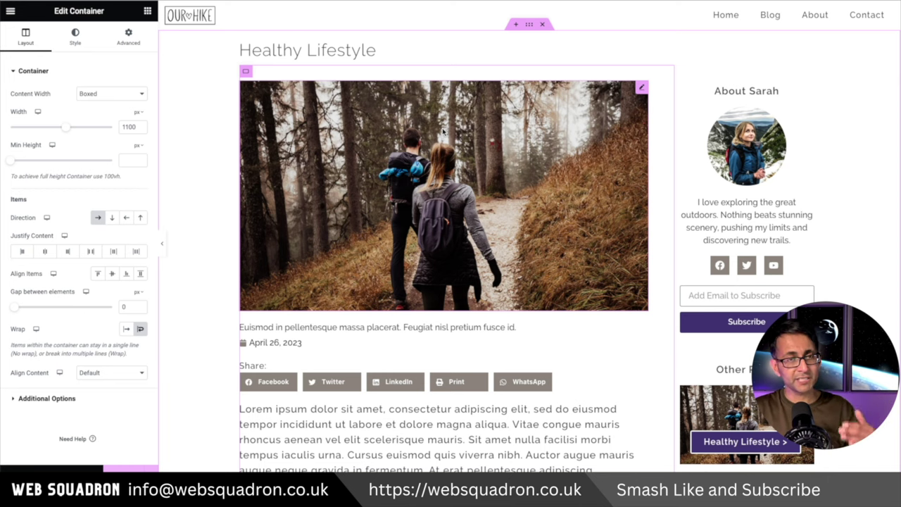
Step: Delete the sidebar shortcode widget from the narrow column of the pasted layout
right_click(804, 97)
left_click(704, 107)
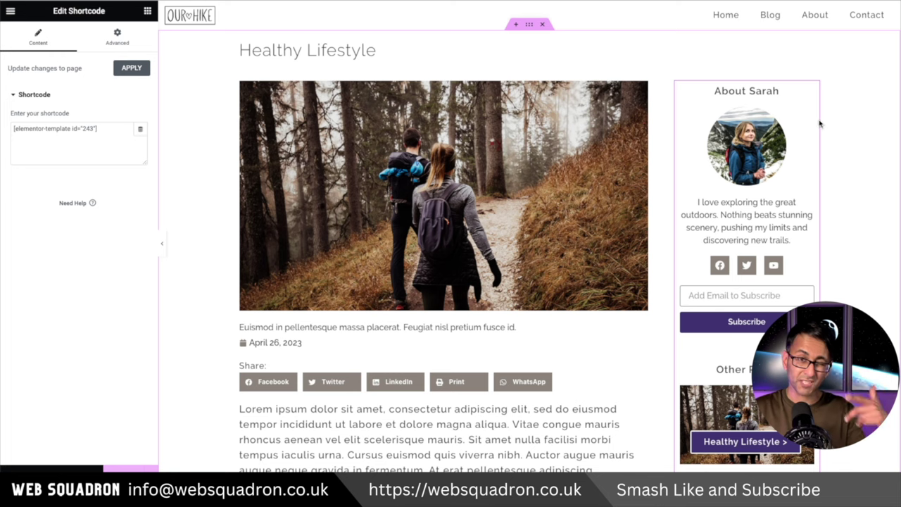
right_click(813, 92)
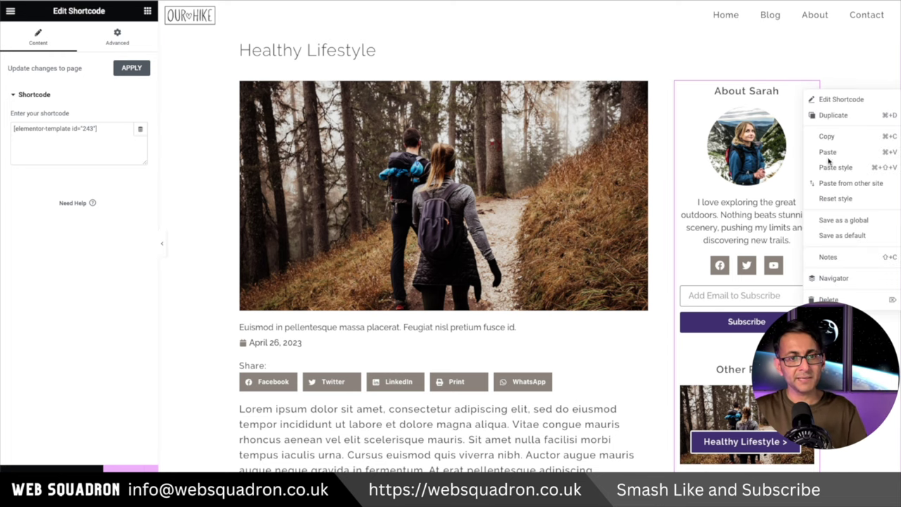
left_click(842, 300)
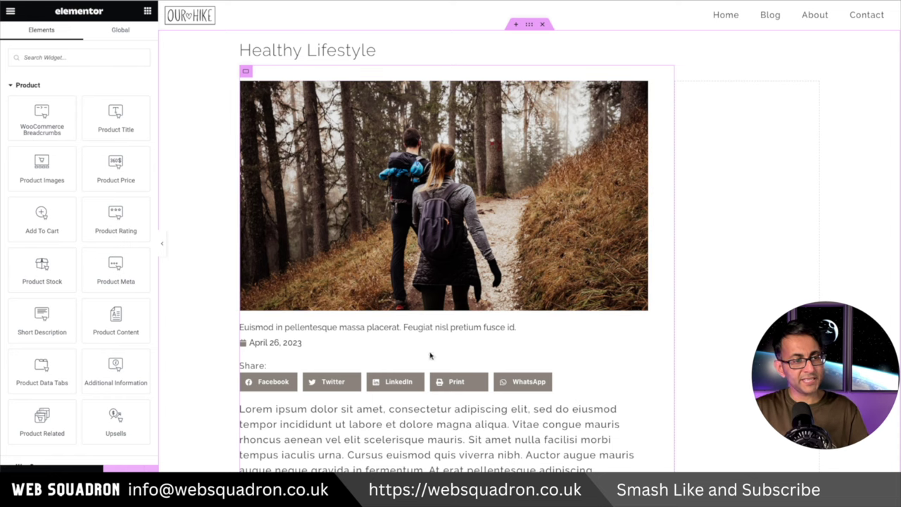
Step: Replace the heading's Post Title dynamic tag with the WooCommerce Product Title tag
left_click(546, 206)
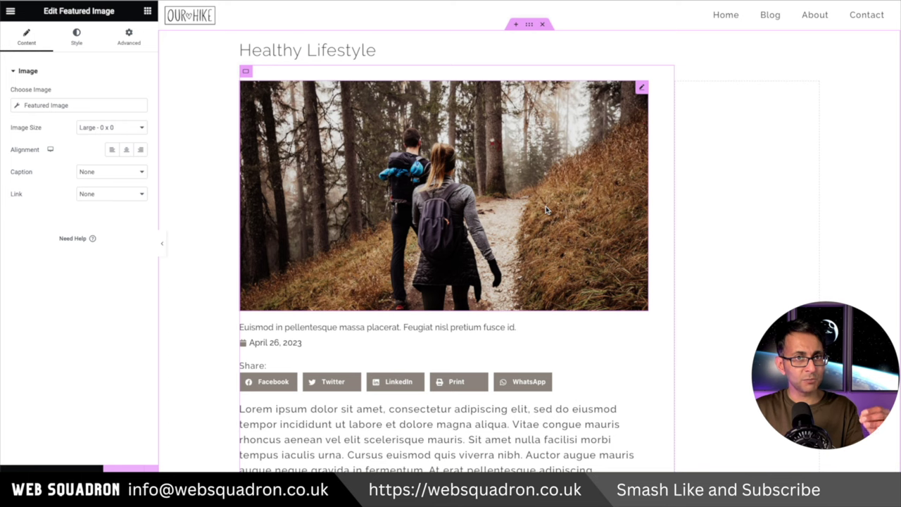
left_click(381, 54)
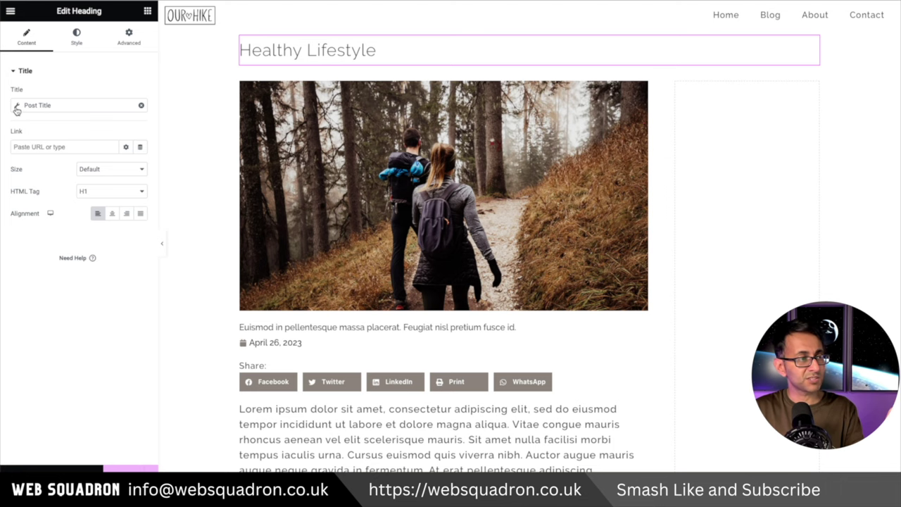
left_click(141, 107)
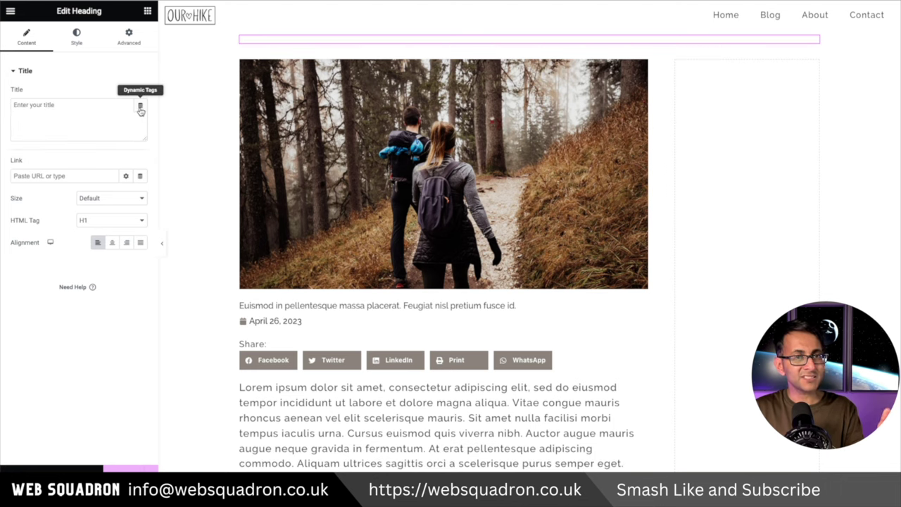
left_click(140, 108)
left_click_drag(143, 136, 143, 244)
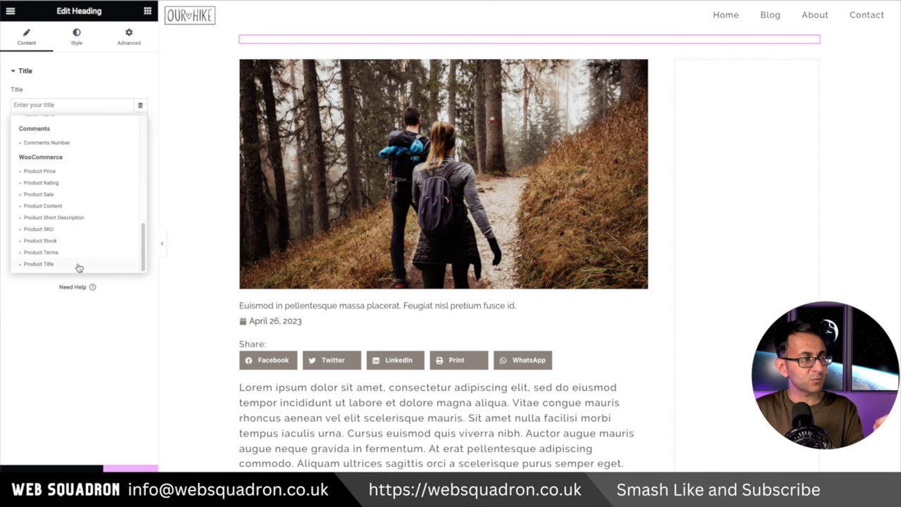
left_click(78, 265)
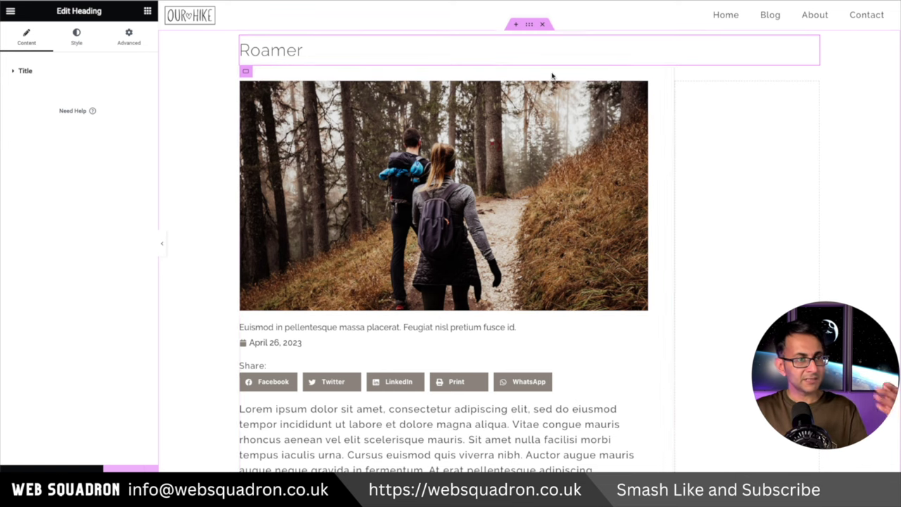
Step: Examine the outer container's layout settings, including its horizontal row direction
left_click(530, 25)
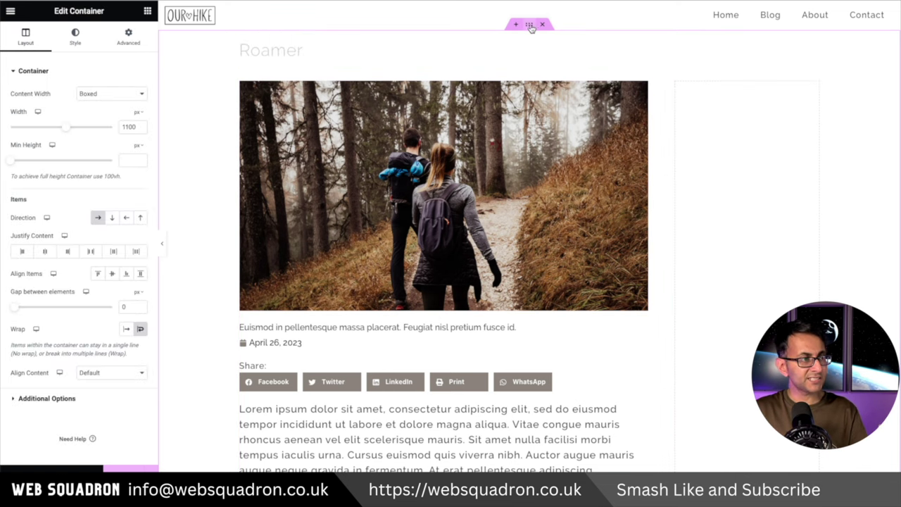
left_click(99, 218)
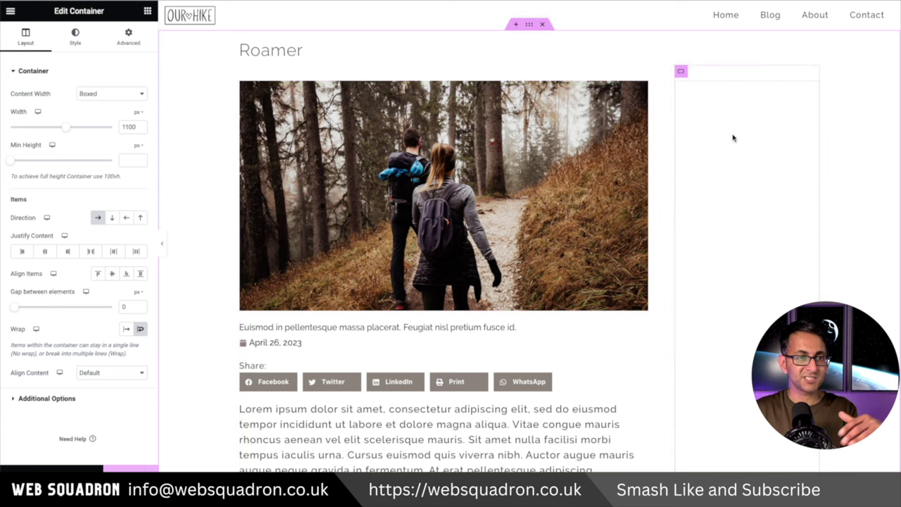
Step: Try a Custom width on the product title heading, then return it to Full Width (100%)
left_click(325, 53)
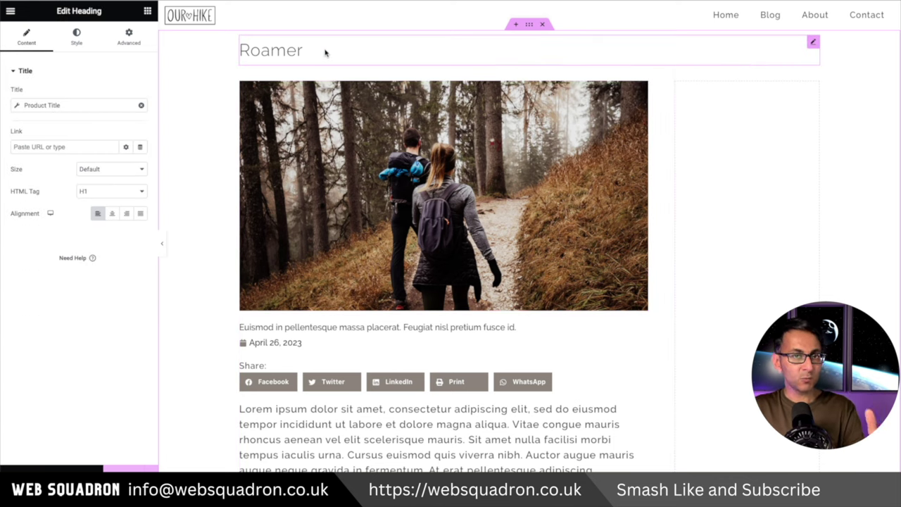
left_click(136, 38)
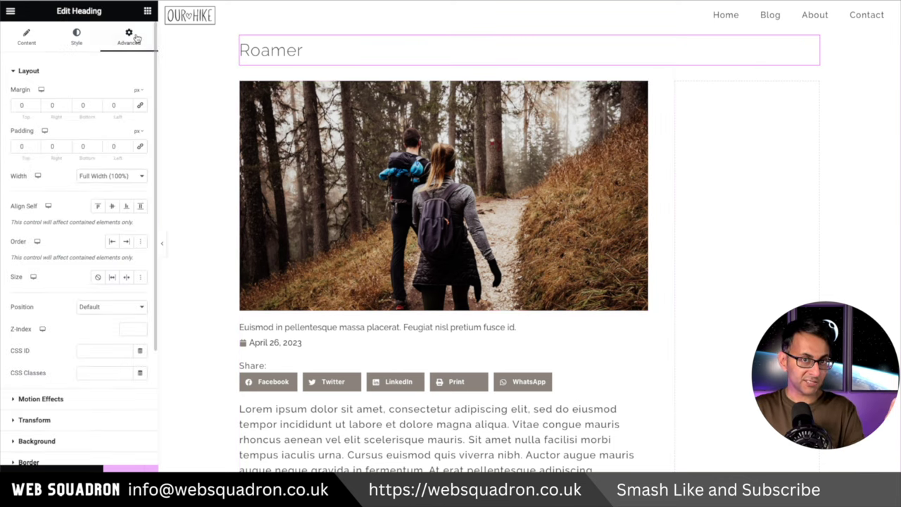
left_click(112, 178)
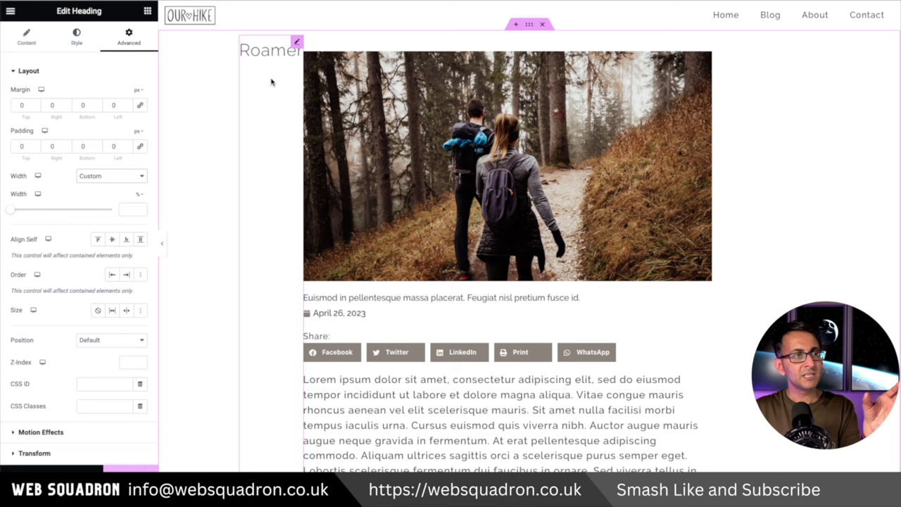
left_click(128, 175)
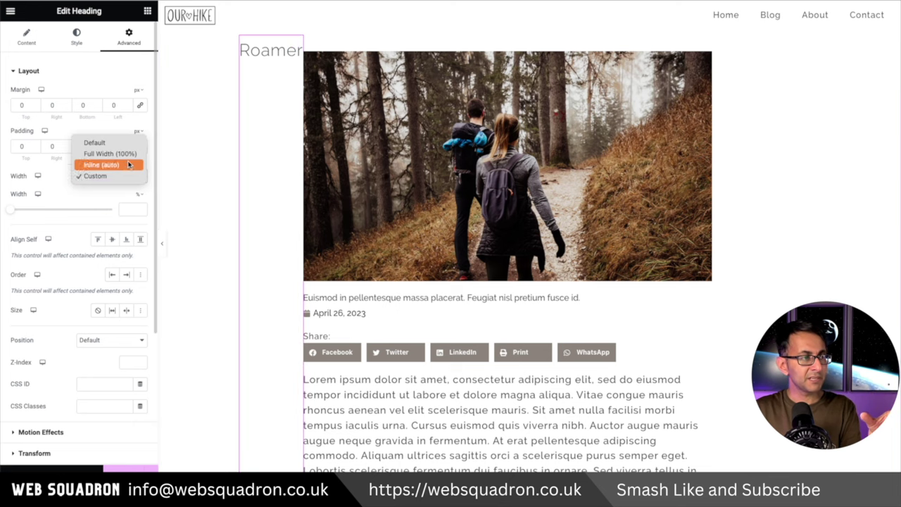
left_click(132, 154)
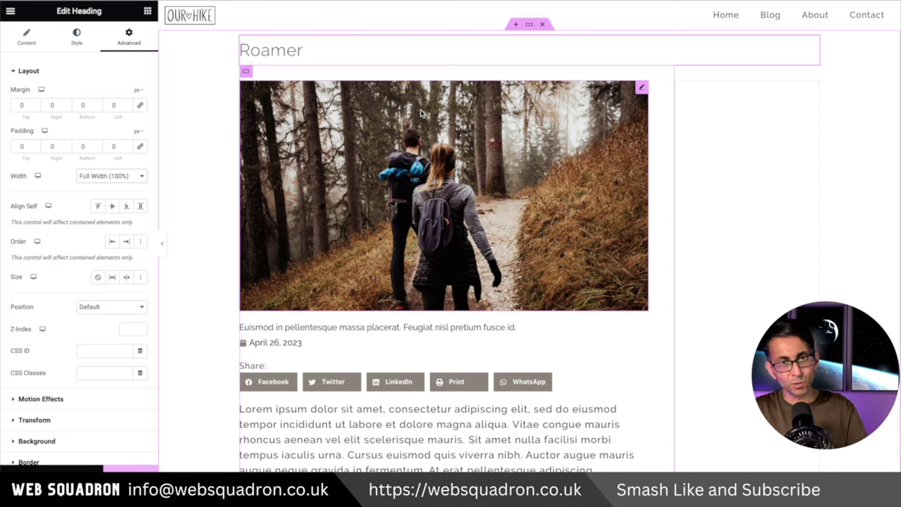
Step: Set the featured image's size to Full and save the template without adding a display condition
left_click(612, 140)
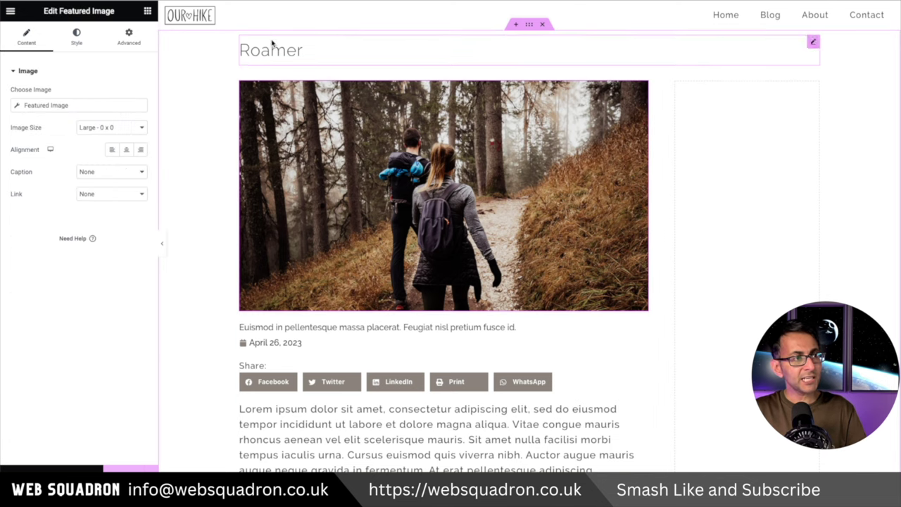
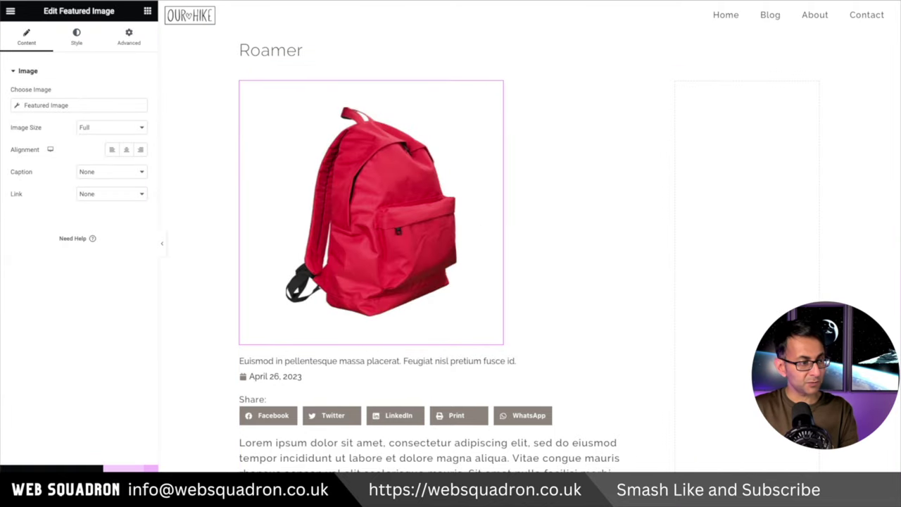
left_click(130, 469)
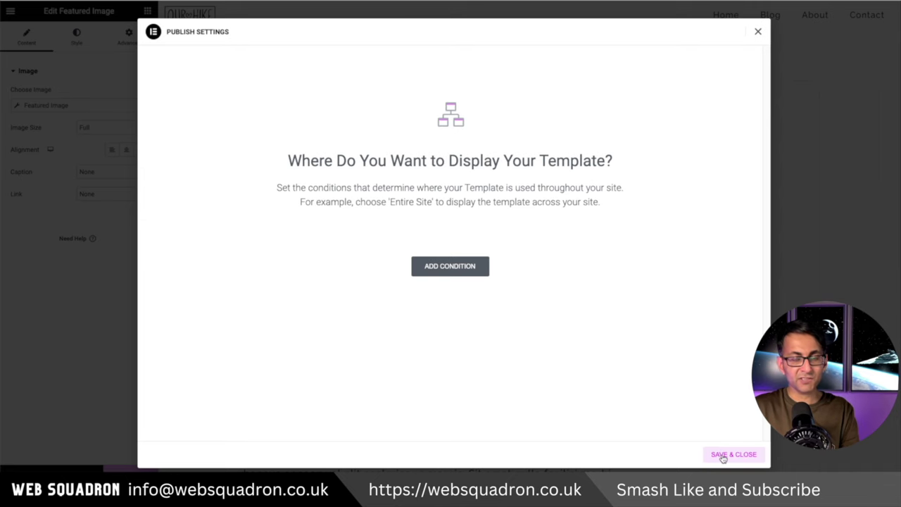
left_click(722, 455)
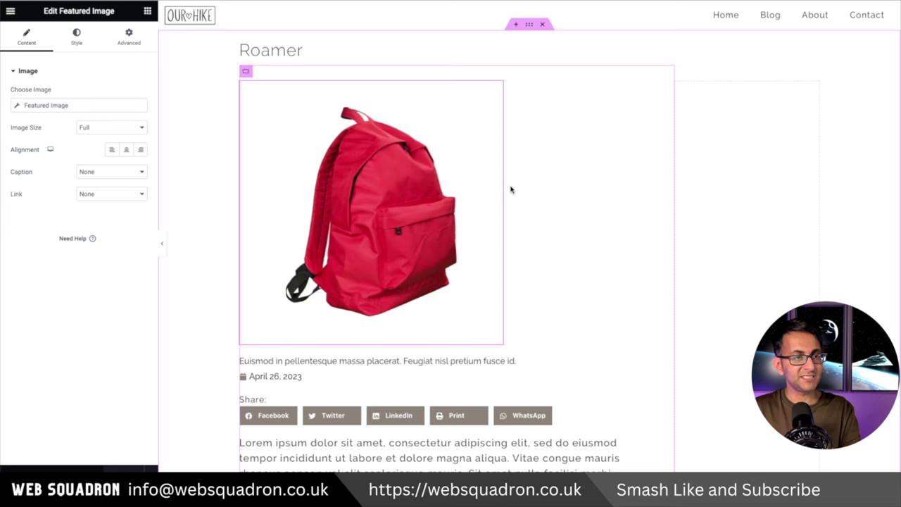
Step: Replace the featured image with a Product Images widget at the head of the wide column
right_click(447, 140)
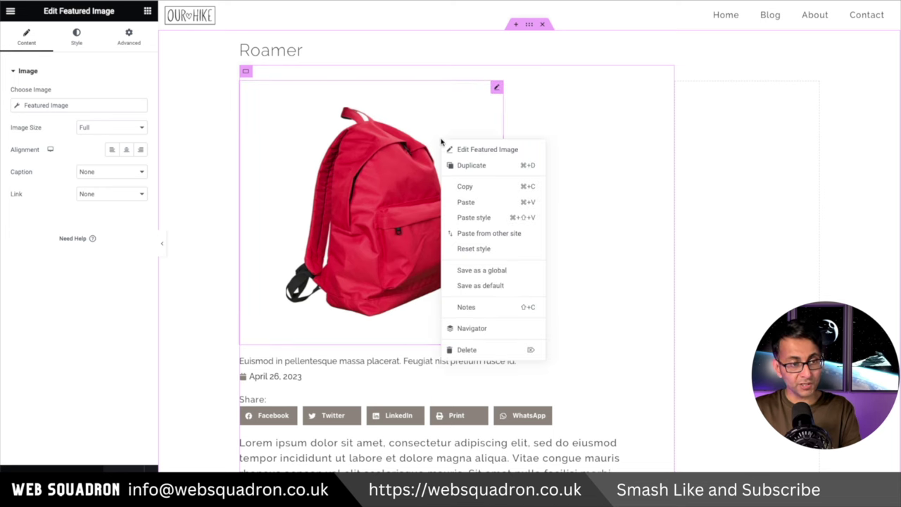
left_click(485, 350)
left_click_drag(42, 168, 356, 98)
Step: Examine the product gallery by switching the main image between the purple, orange and red backpack thumbnails
scroll(413, 211, "down", 3)
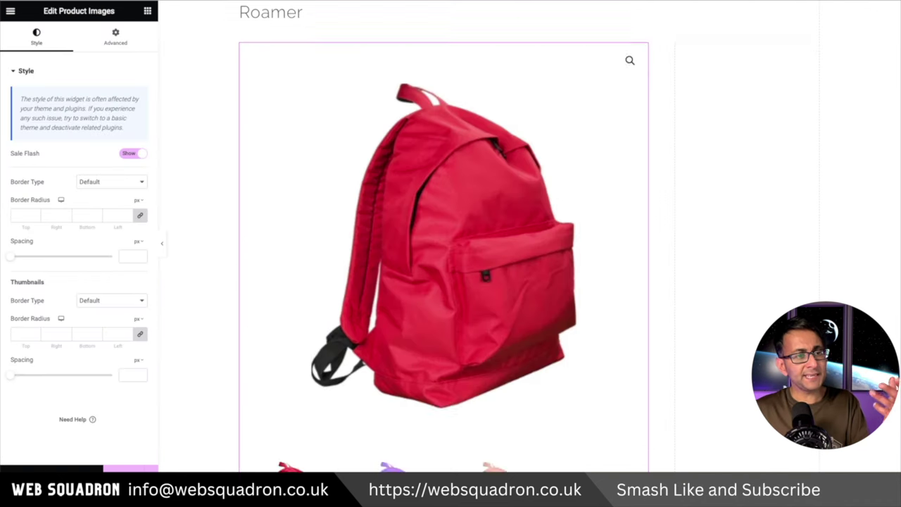
scroll(412, 211, "up", 2)
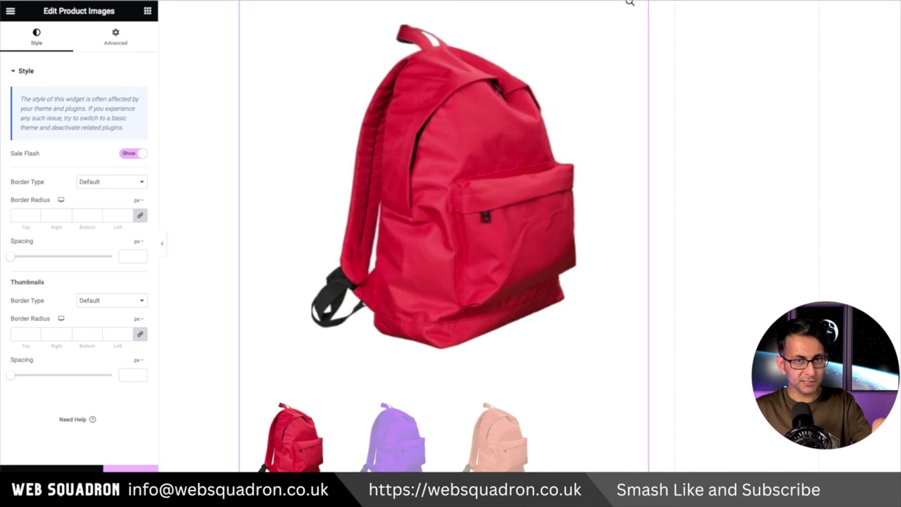
scroll(449, 254, "down", 3)
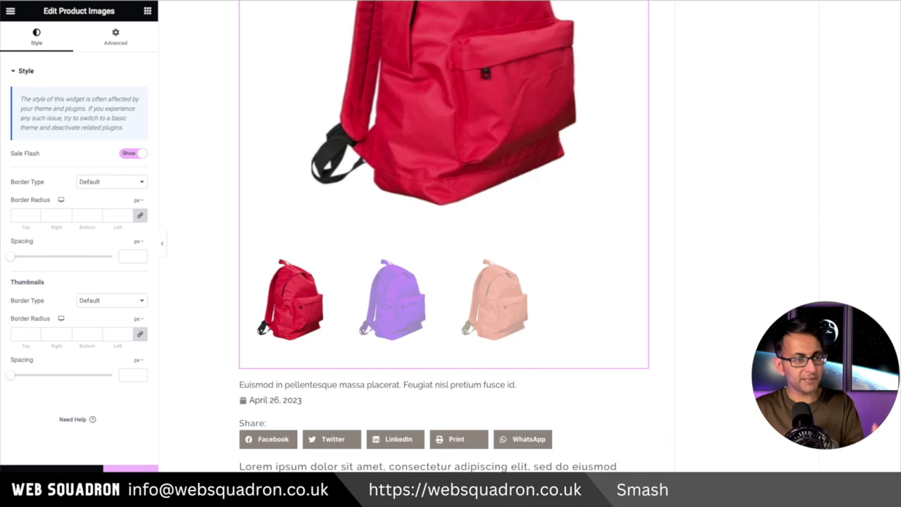
scroll(448, 253, "up", 2)
scroll(449, 253, "up", 1)
left_click(387, 454)
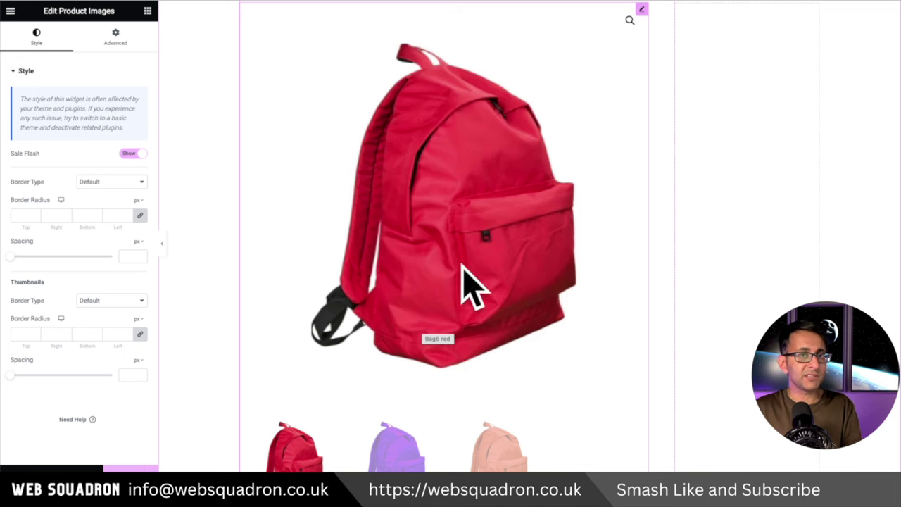
scroll(442, 358, "down", 1)
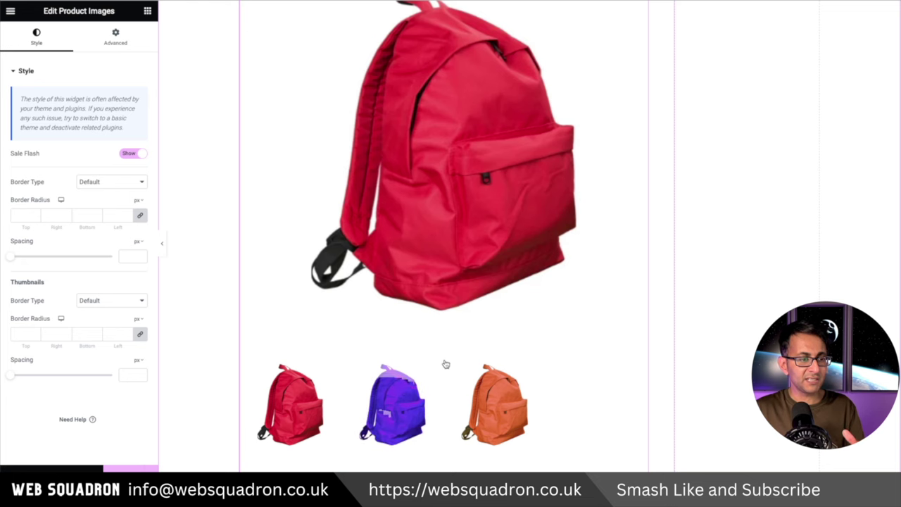
left_click(388, 408)
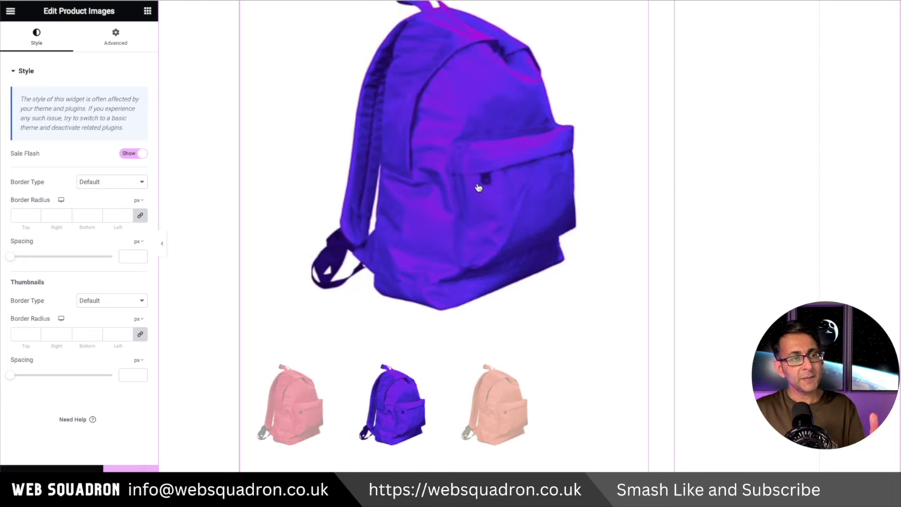
left_click(495, 406)
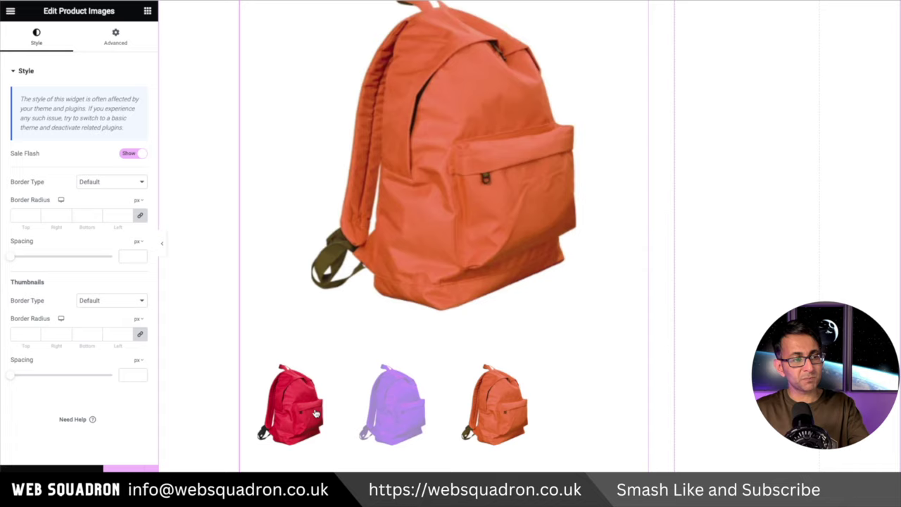
left_click(310, 413)
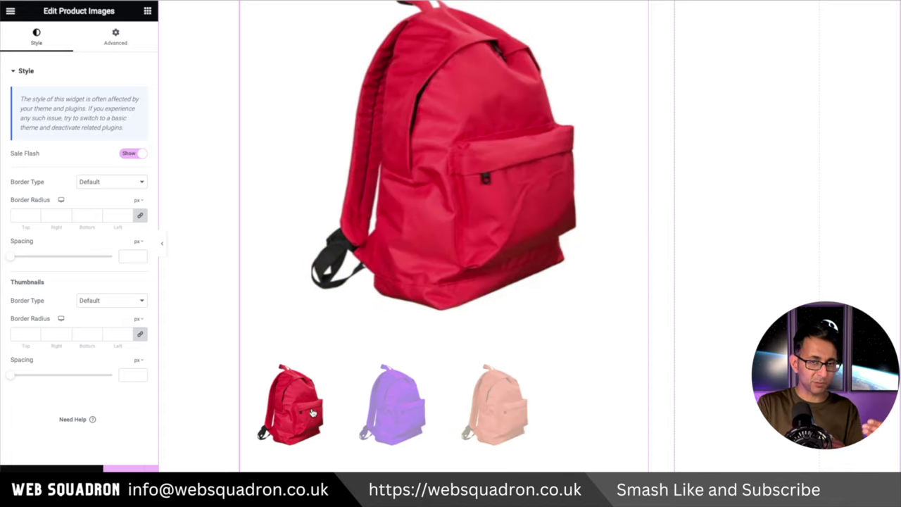
left_click(393, 410)
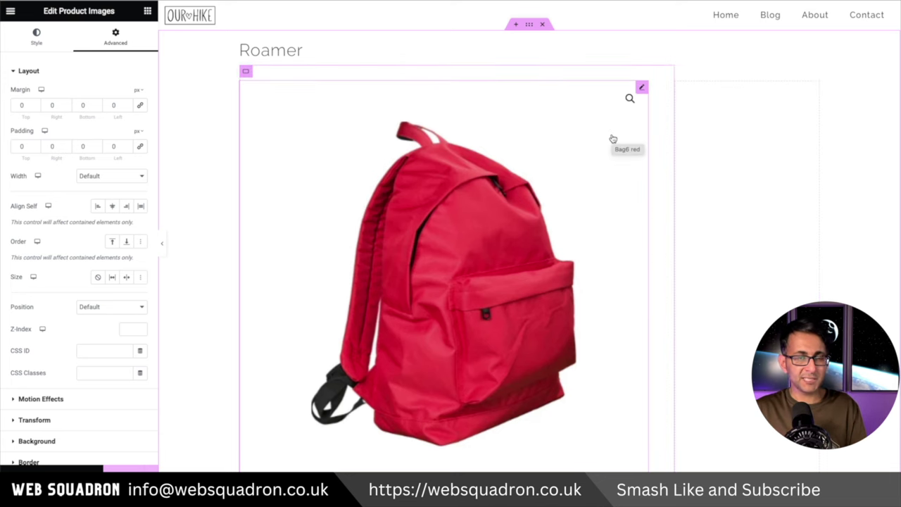
Step: Narrow the container holding the product images and set the empty neighbouring container's width to 60%
left_click(246, 71)
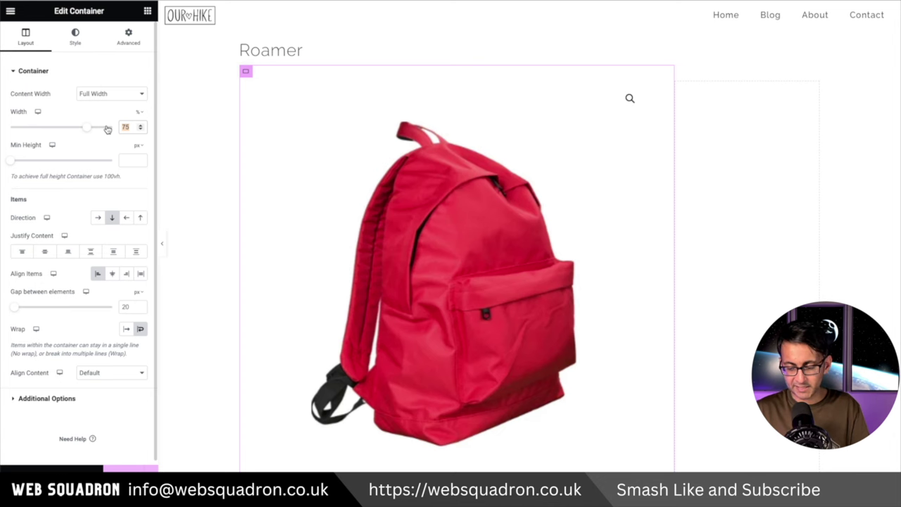
left_click_drag(107, 130, 37, 127)
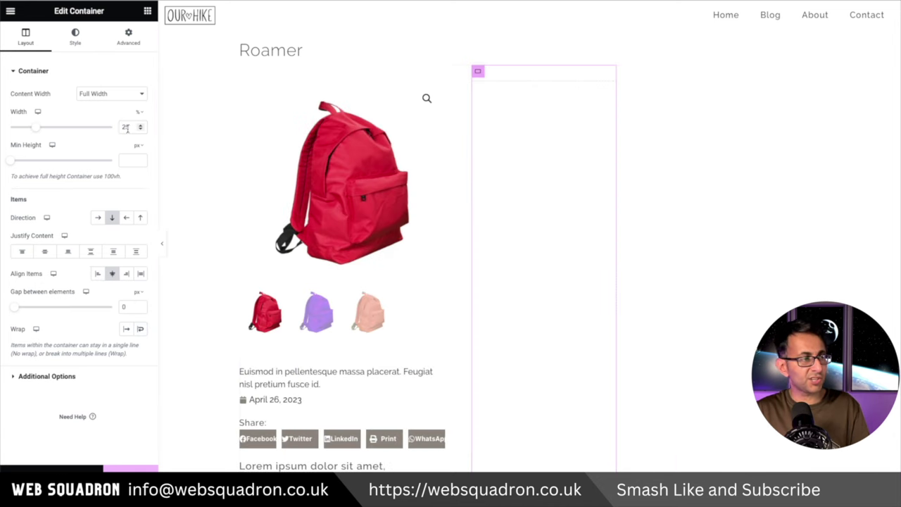
type("60")
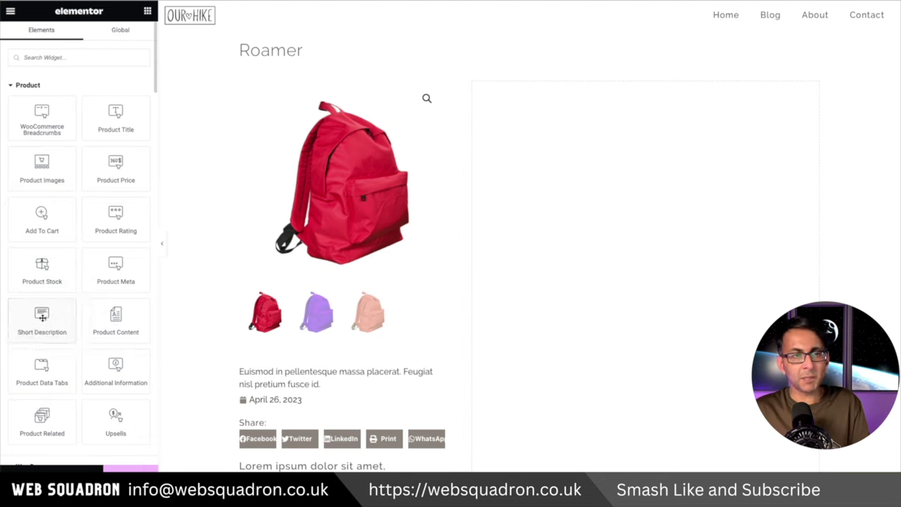
Step: Add a Short Description widget to the empty column and set its typography to Raleway with size 1.2
left_click_drag(41, 318, 686, 205)
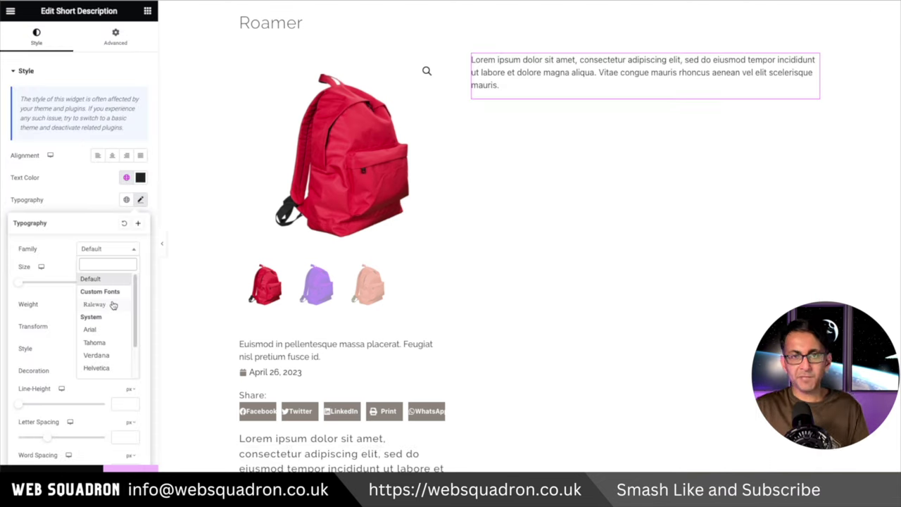
left_click(113, 303)
left_click(118, 282)
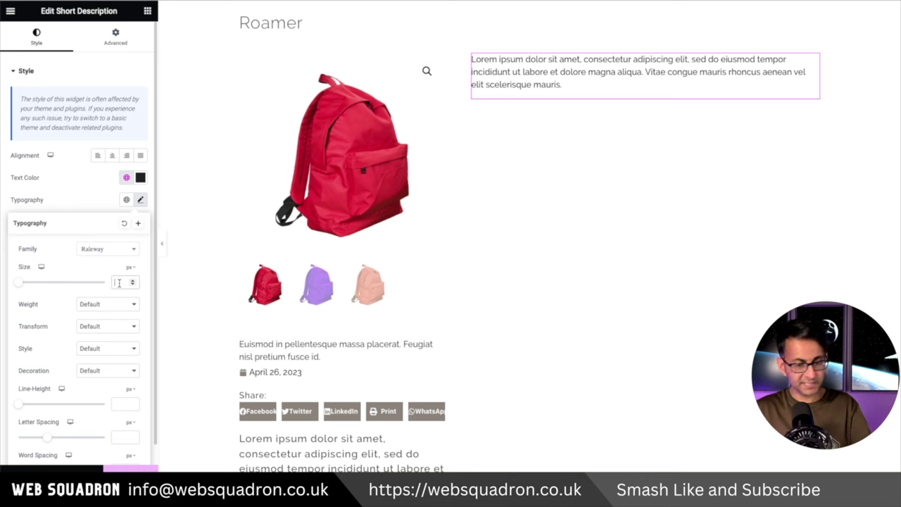
type("1.2")
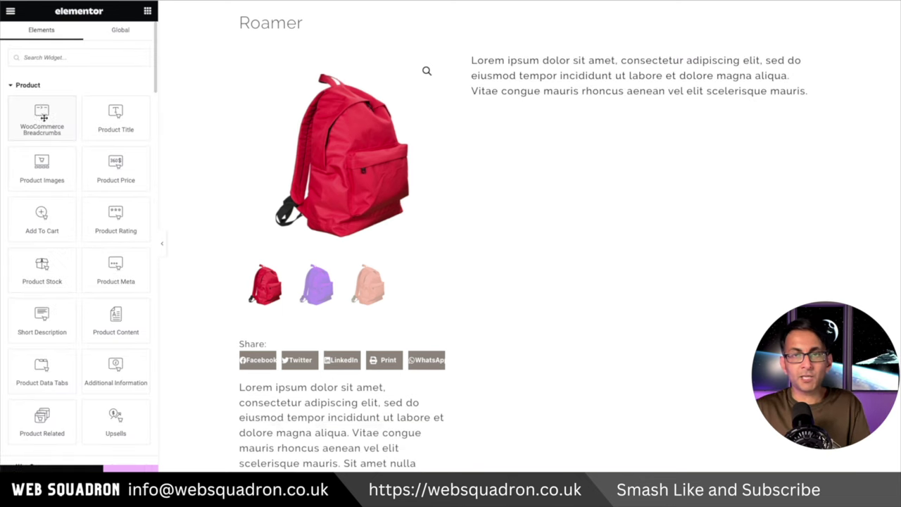
Step: Add a WooCommerce Breadcrumbs widget above the short description and save the template
left_click_drag(42, 117, 521, 53)
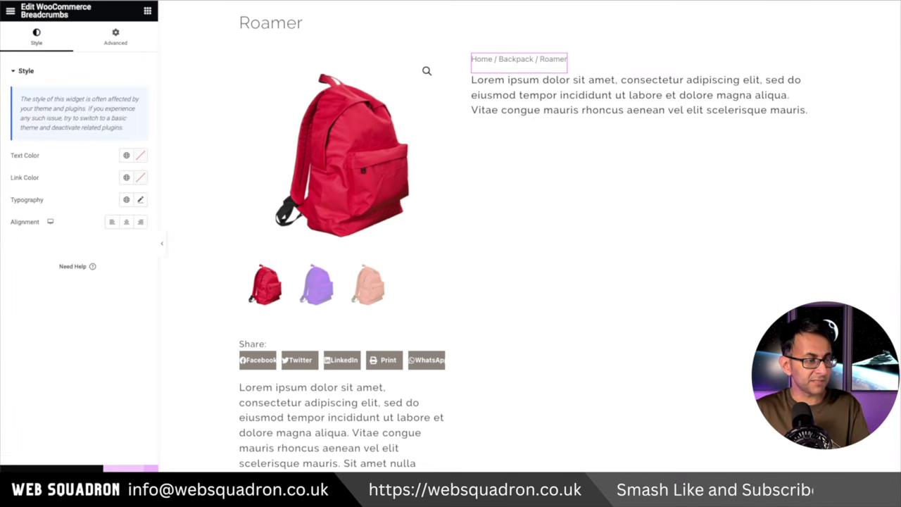
left_click(130, 469)
left_click(734, 454)
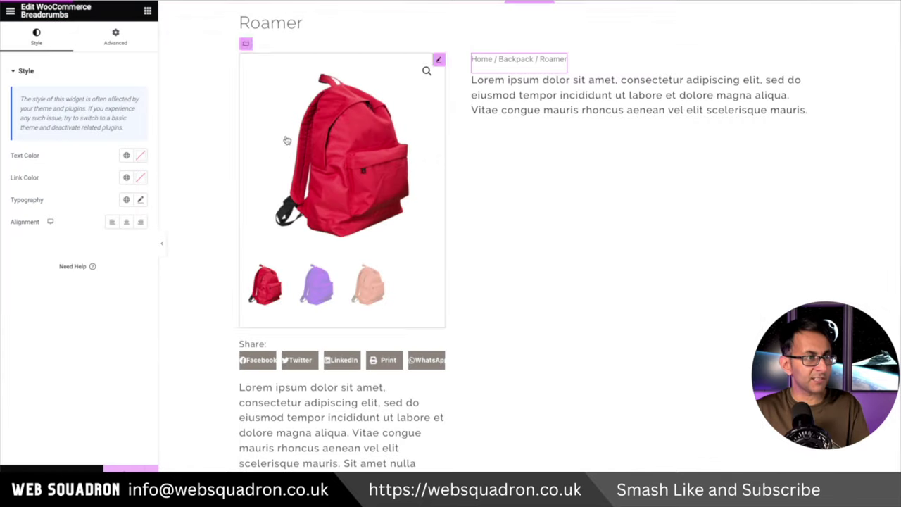
Step: Preview the single product page and follow the Backpack link in its breadcrumbs
left_click(110, 465)
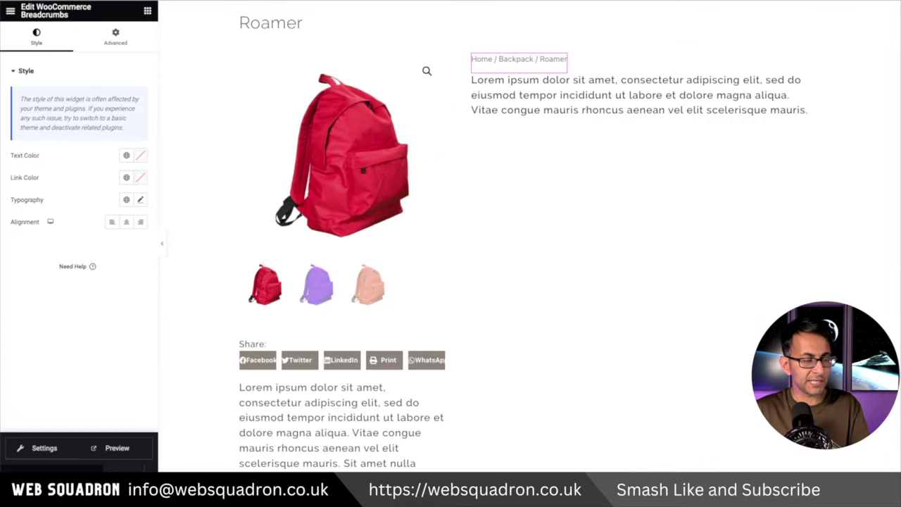
left_click(116, 454)
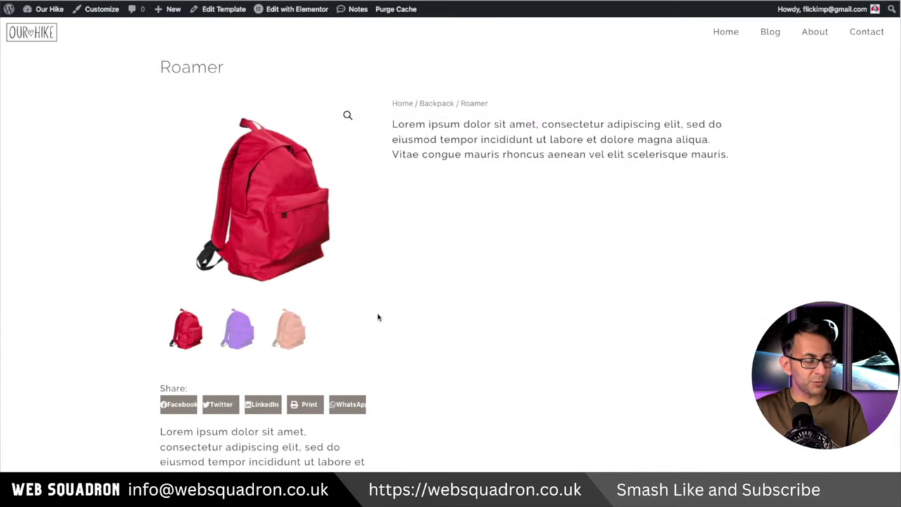
left_click(437, 105)
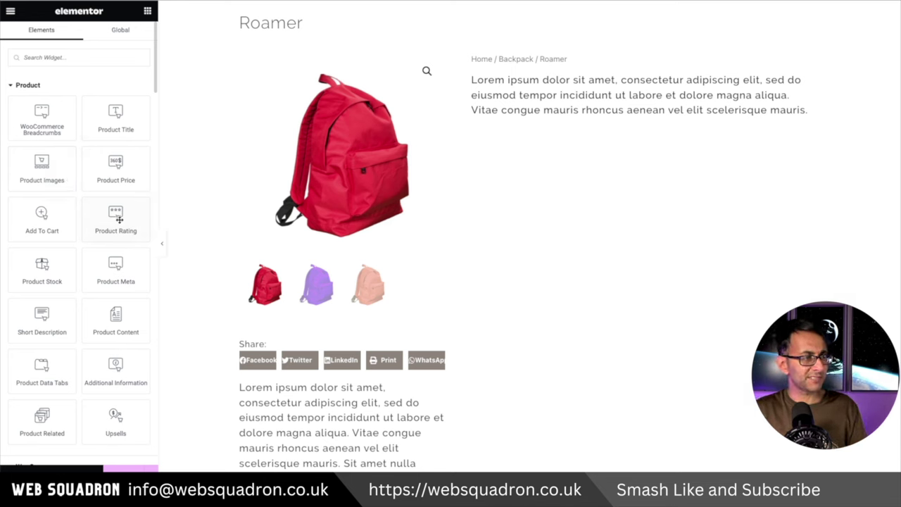
Step: Add a Product Price widget below the short description, with an Add To Cart widget beneath it
left_click_drag(116, 166, 528, 125)
left_click(147, 10)
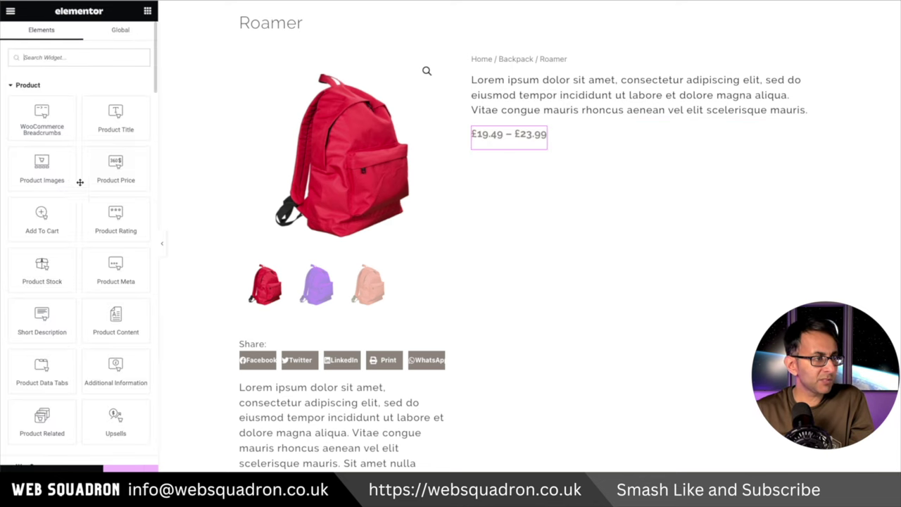
left_click_drag(37, 224, 610, 161)
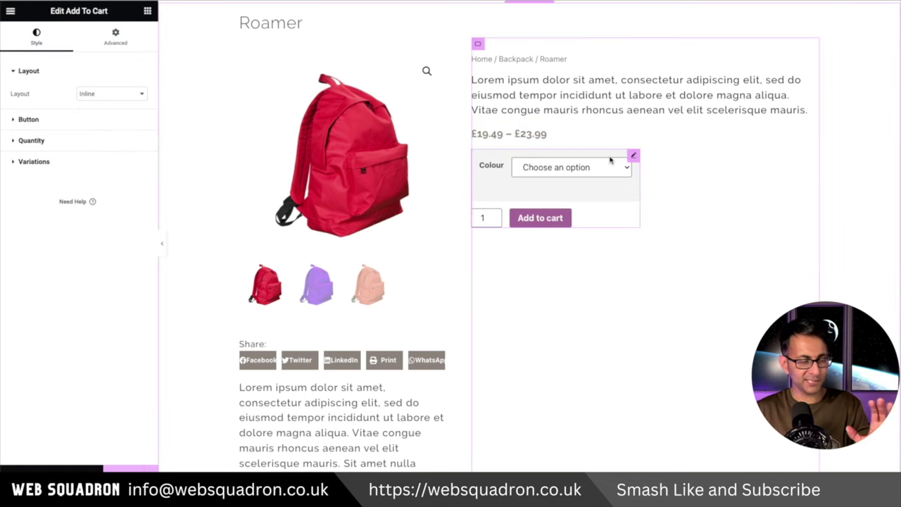
Step: Set the product price's color to the global Secondary color
left_click(536, 135)
left_click(130, 180)
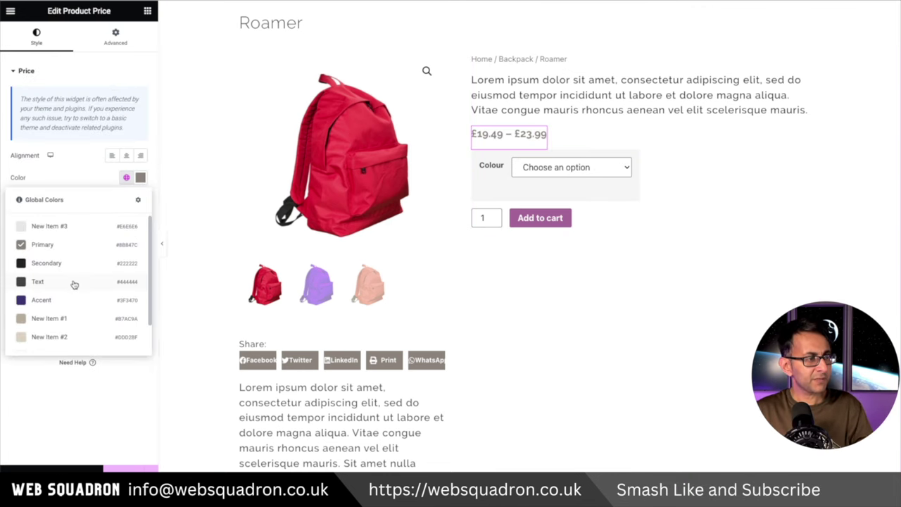
left_click(75, 265)
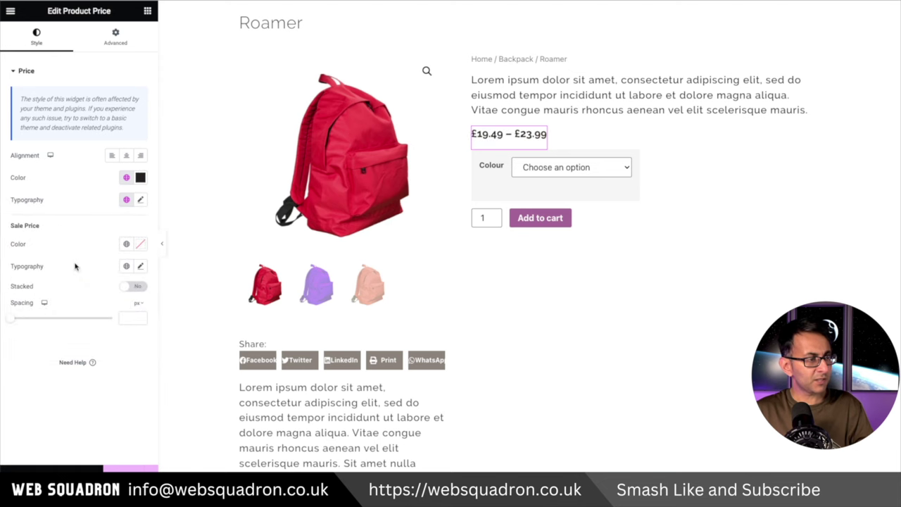
Step: Widen the product images column and set the product details column's width to 55%
left_click(249, 85)
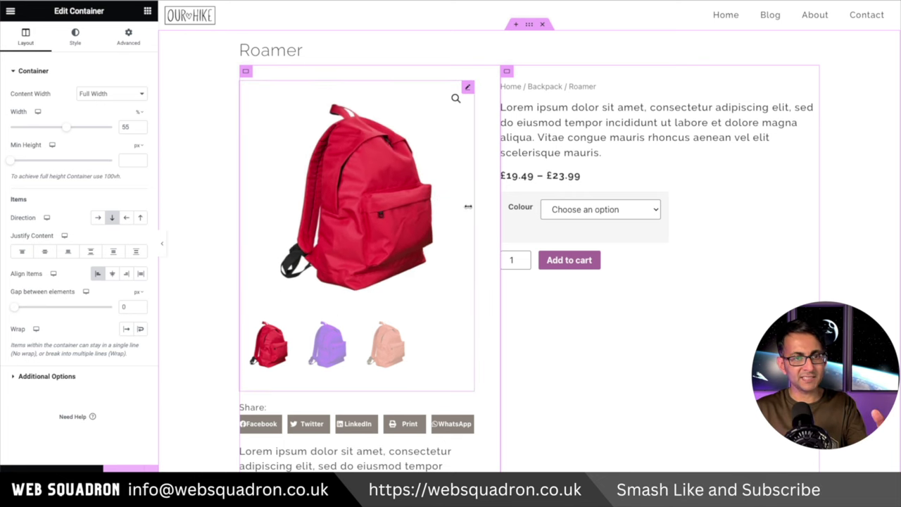
Step: Check the padding settings of the product images column
left_click(247, 73)
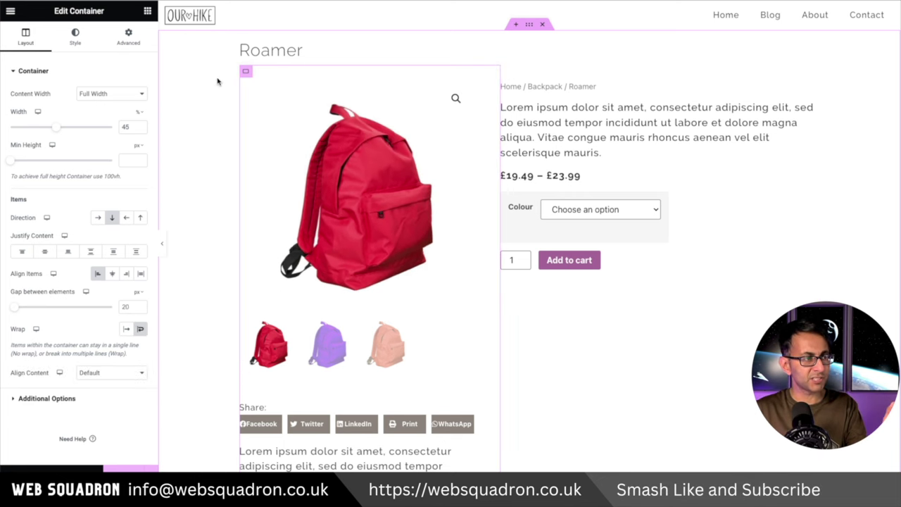
left_click(128, 36)
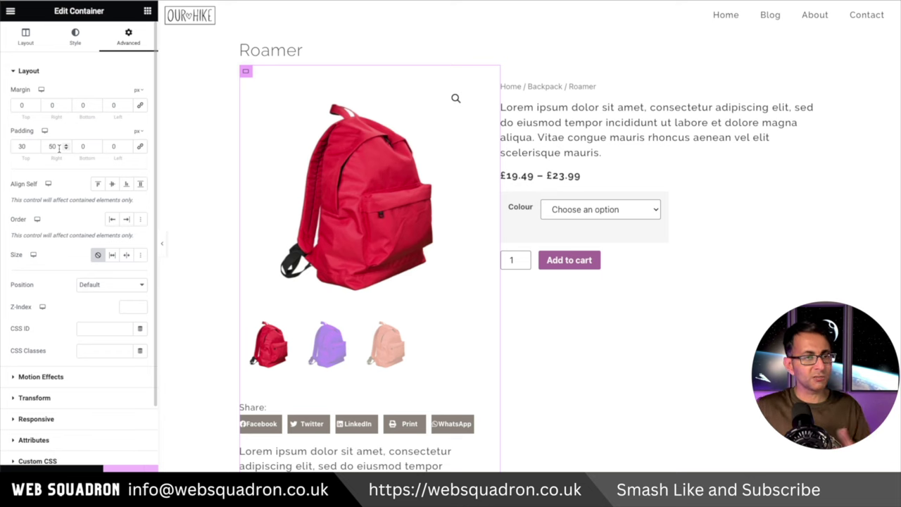
Step: Try the Stacked layout on the Add To Cart widget and restore the Inline layout
left_click(661, 198)
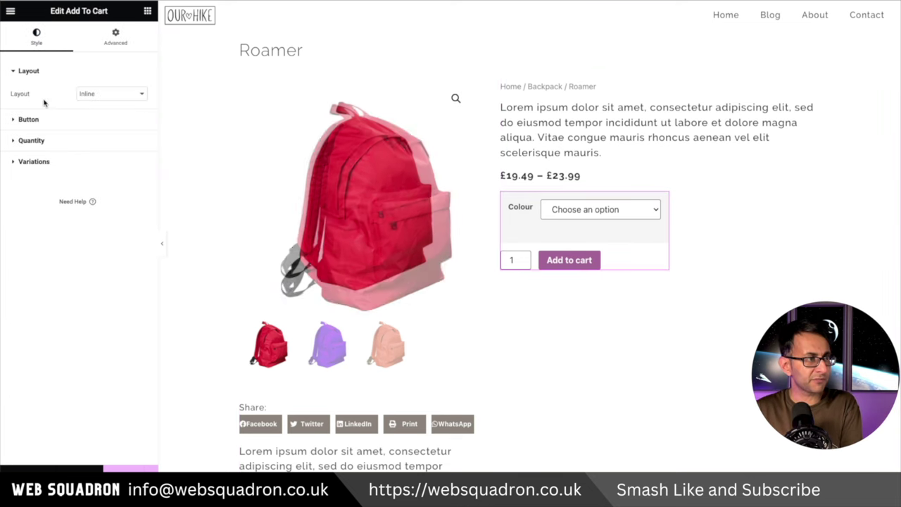
left_click(110, 94)
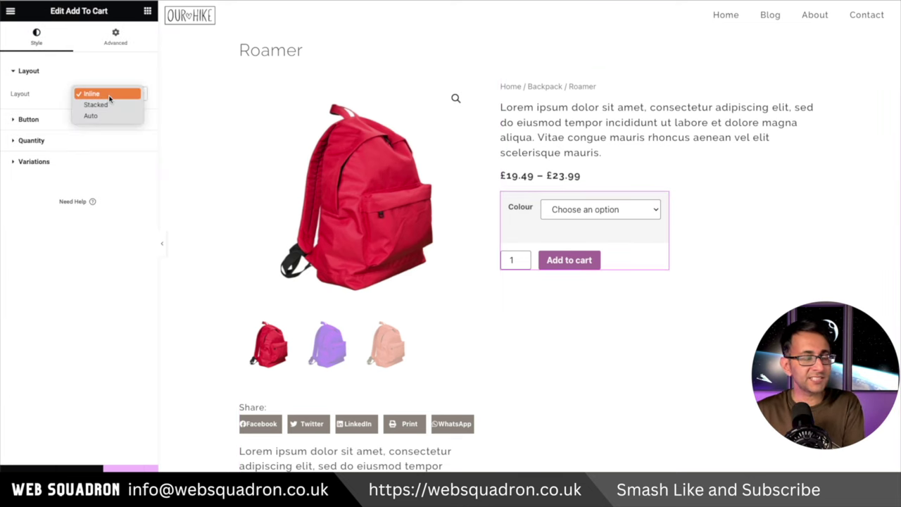
left_click(110, 104)
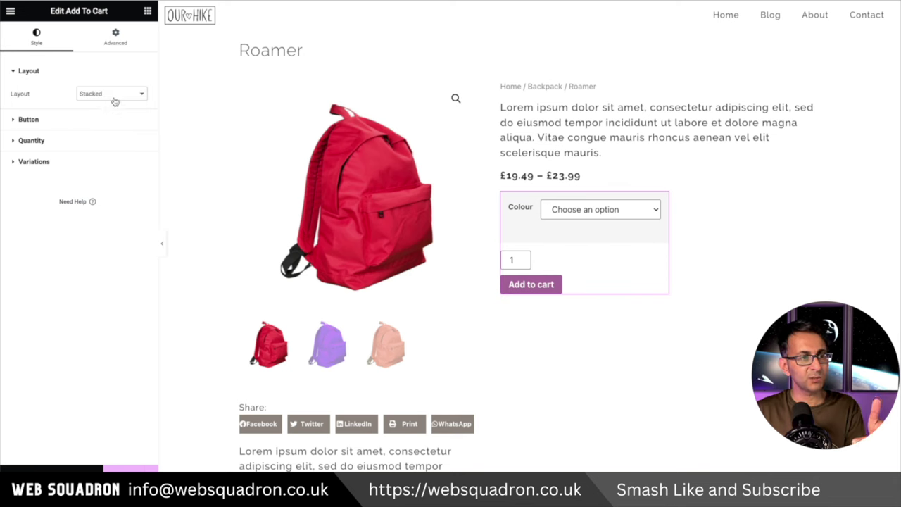
left_click(115, 101)
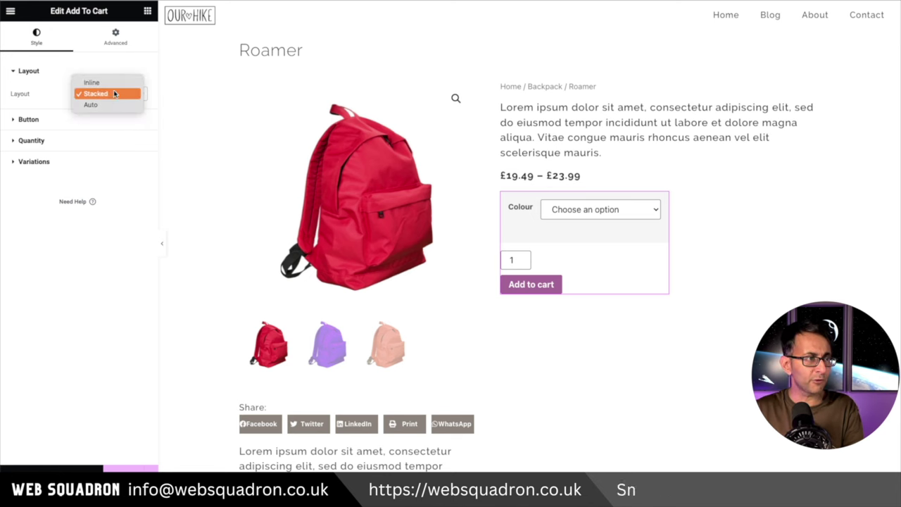
left_click(117, 83)
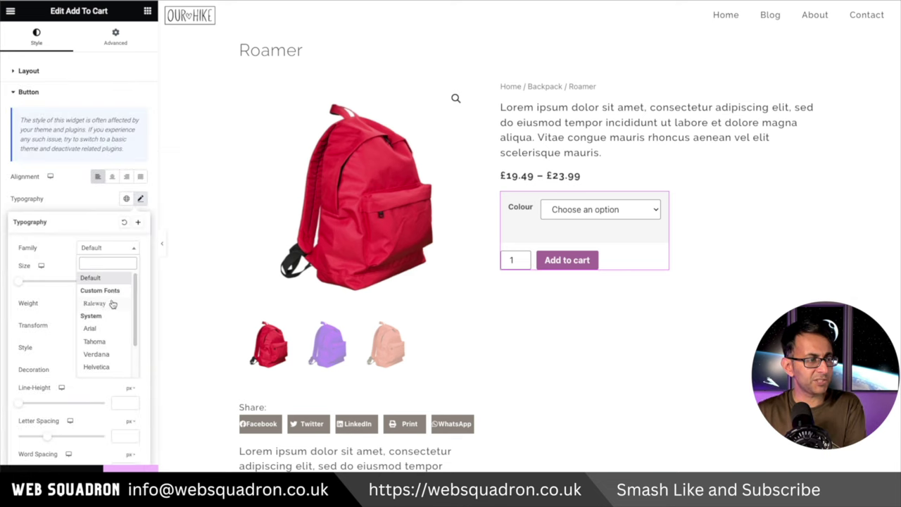
Step: Set the Add To Cart button's font family to Raleway
left_click(113, 301)
left_click(77, 207)
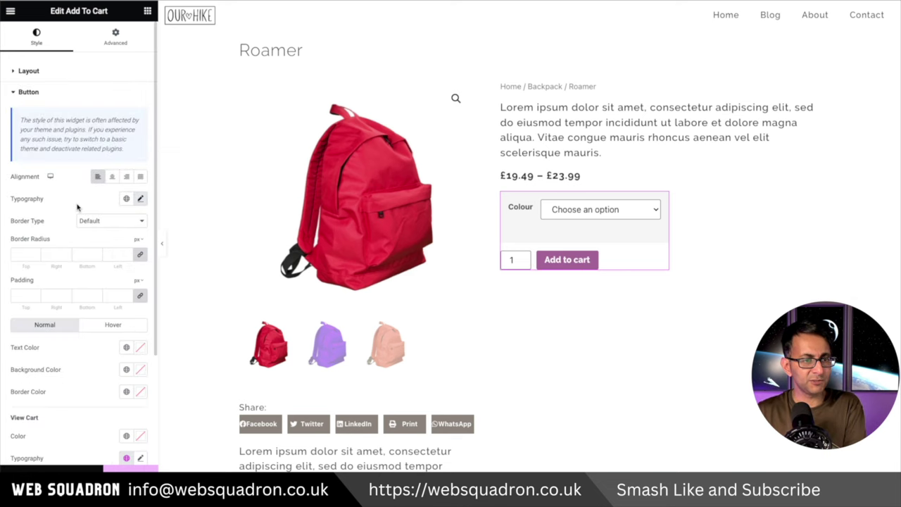
Step: Set the Add To Cart button's normal background to the global Accent color and its text to the global white
scroll(119, 317, "down", 1)
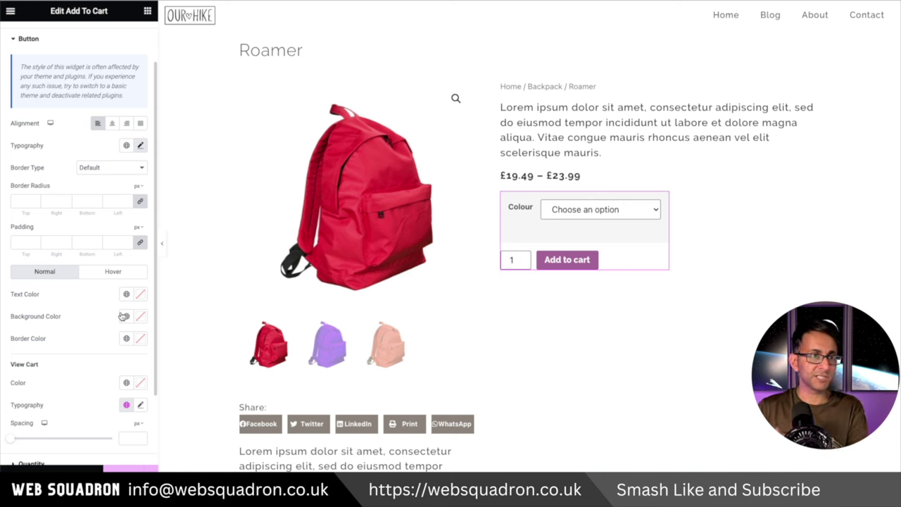
left_click(126, 316)
left_click(74, 257)
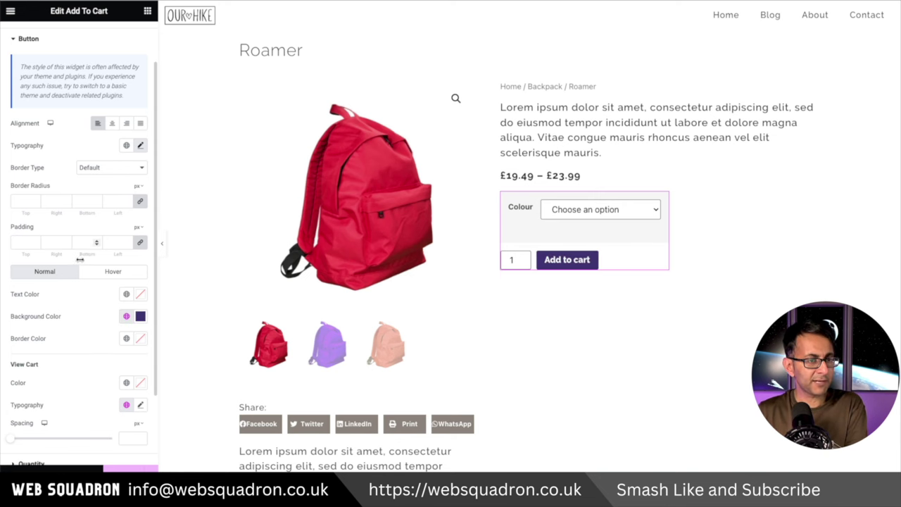
left_click(126, 294)
scroll(70, 380, "down", 2)
left_click(74, 418)
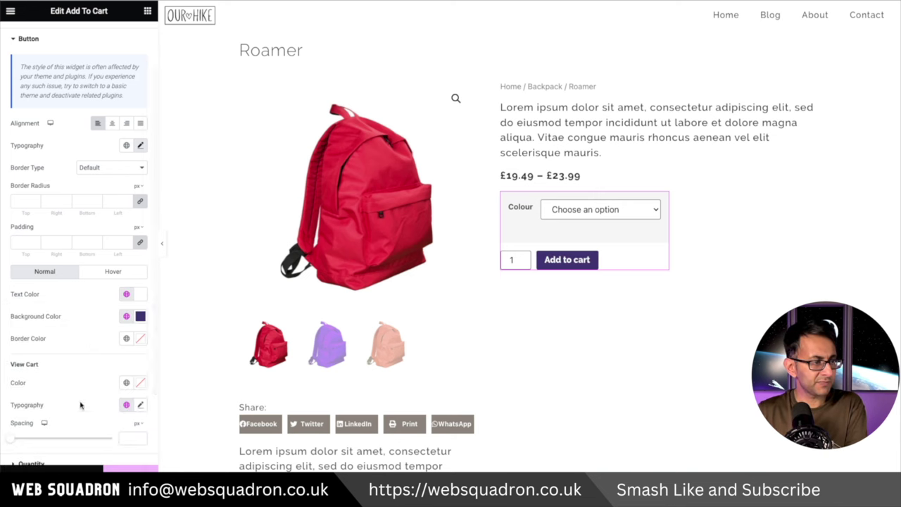
Step: Set the Add To Cart button's hover background to the global black and its hover text to the global white
left_click(99, 272)
left_click(126, 316)
scroll(71, 281, "down", 3)
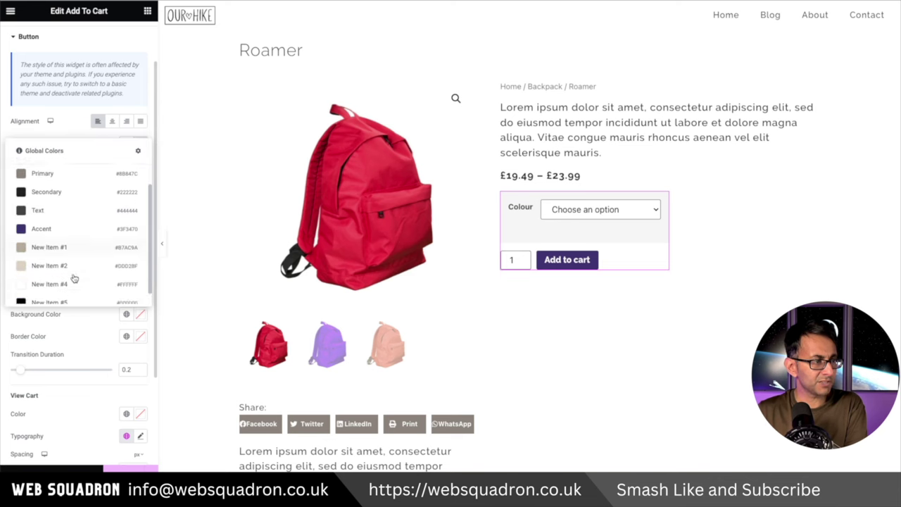
left_click(60, 292)
left_click(126, 294)
scroll(61, 380, "down", 1)
left_click(61, 435)
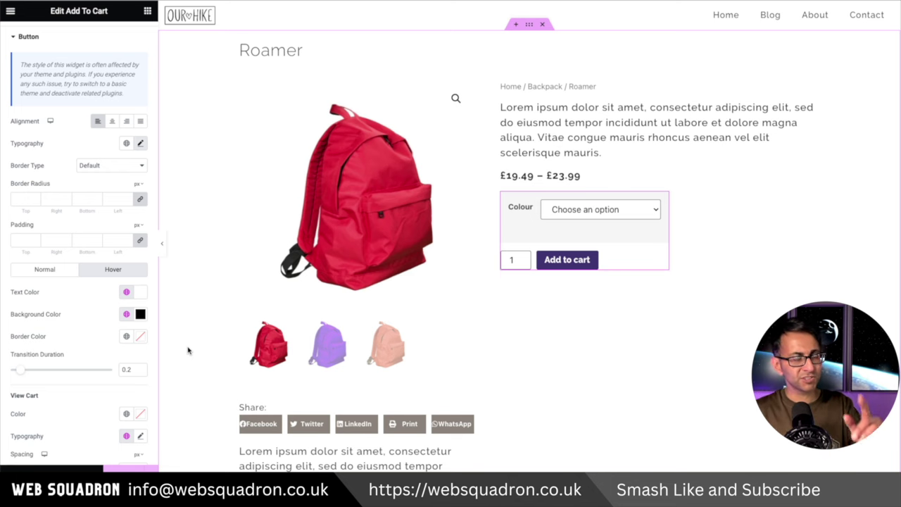
Step: Show the Add To Cart widget's Variations settings and publish the Single Product template without adding a display condition
left_click(84, 80)
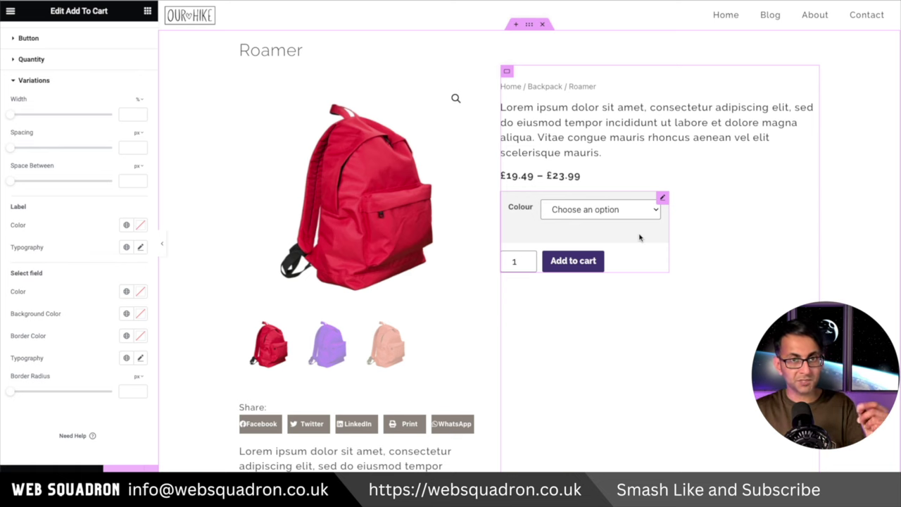
left_click(130, 468)
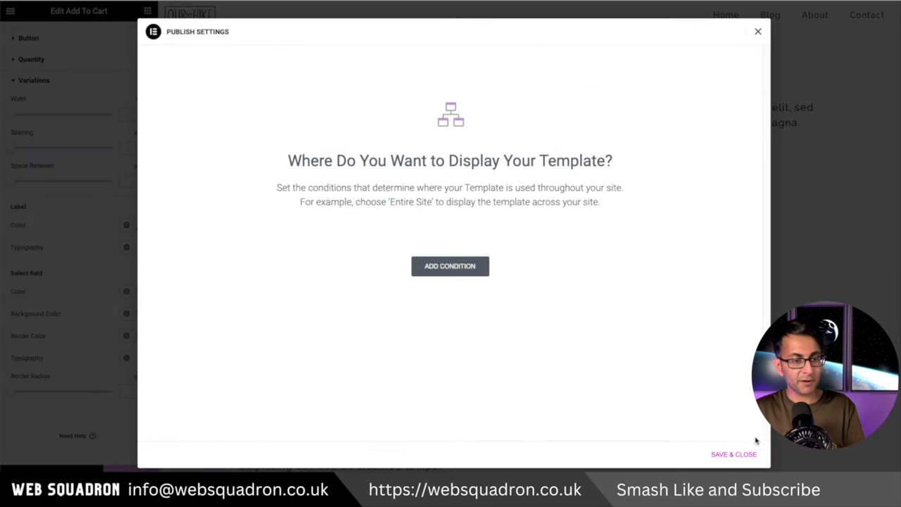
left_click(732, 455)
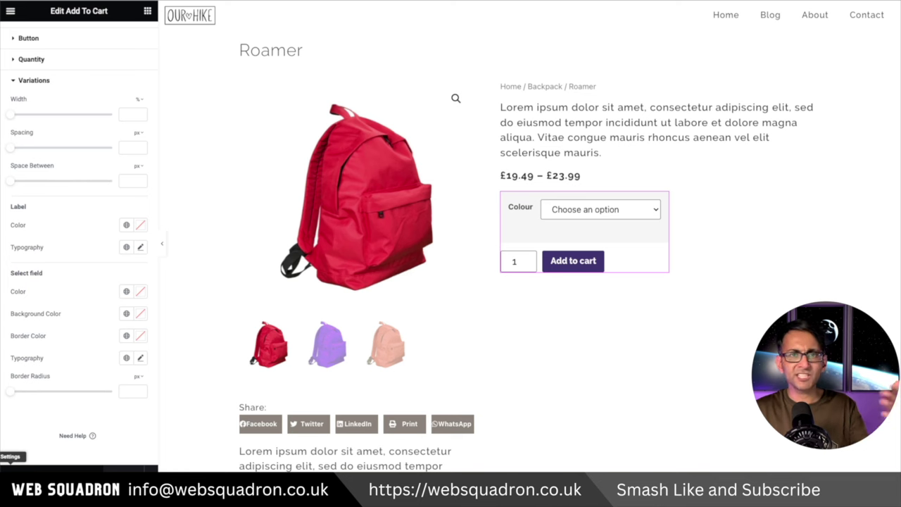
Step: Switch the template's preview product to All-Terrain and apply the preview
left_click(10, 467)
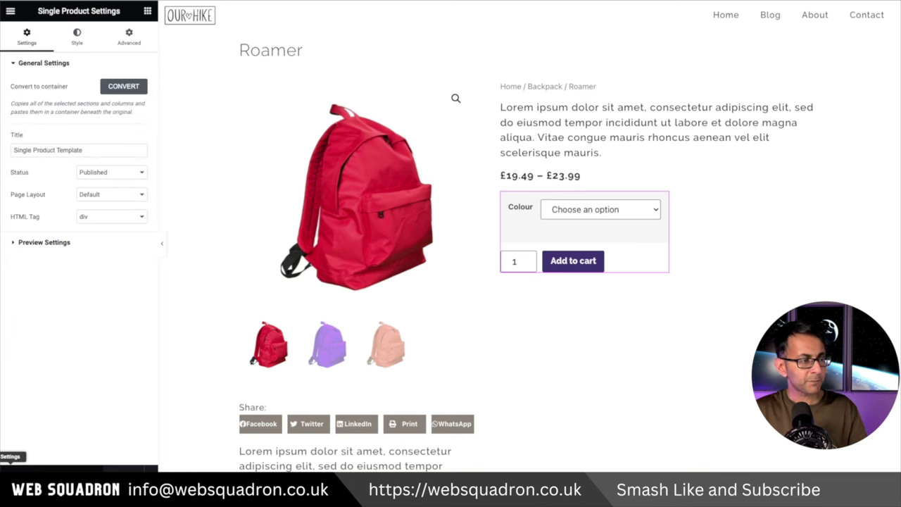
left_click(102, 243)
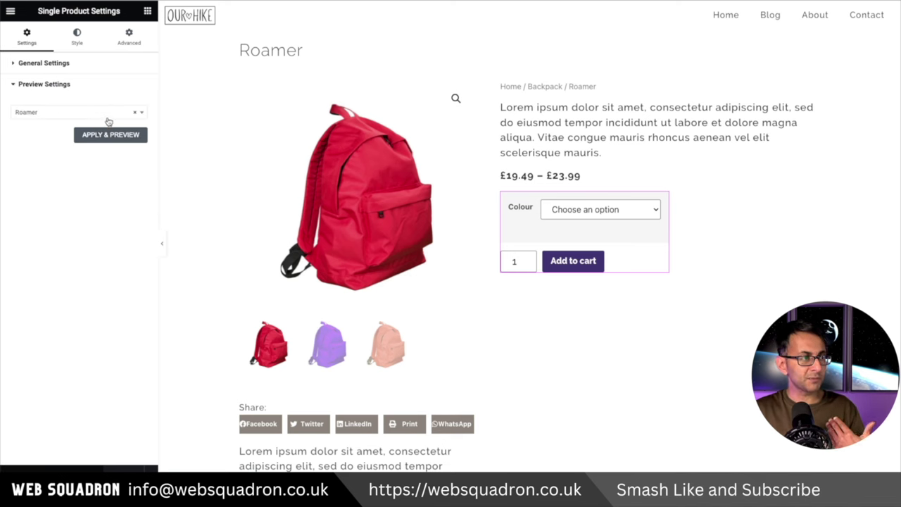
left_click(135, 115)
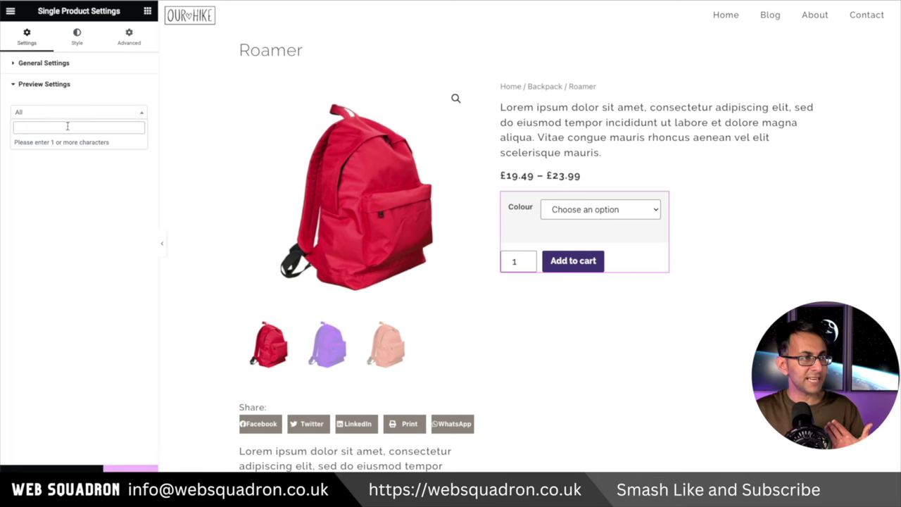
type("all")
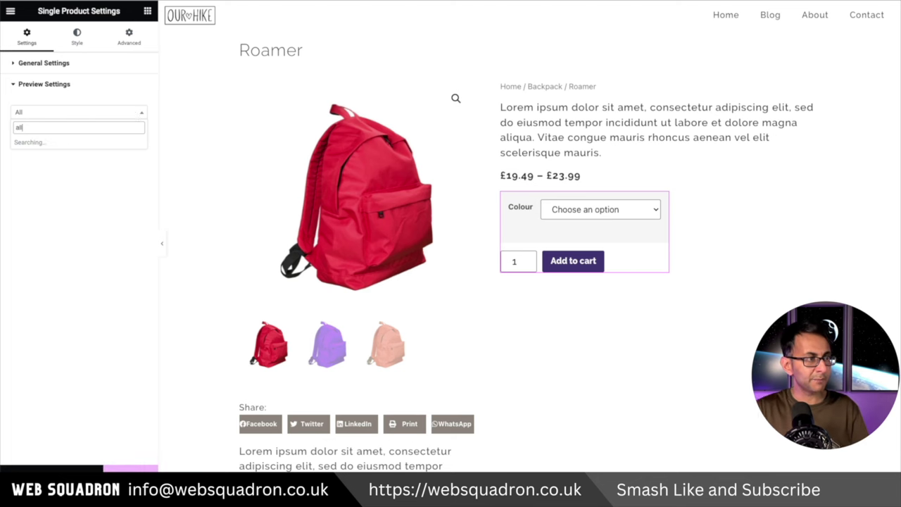
left_click(52, 144)
left_click(113, 136)
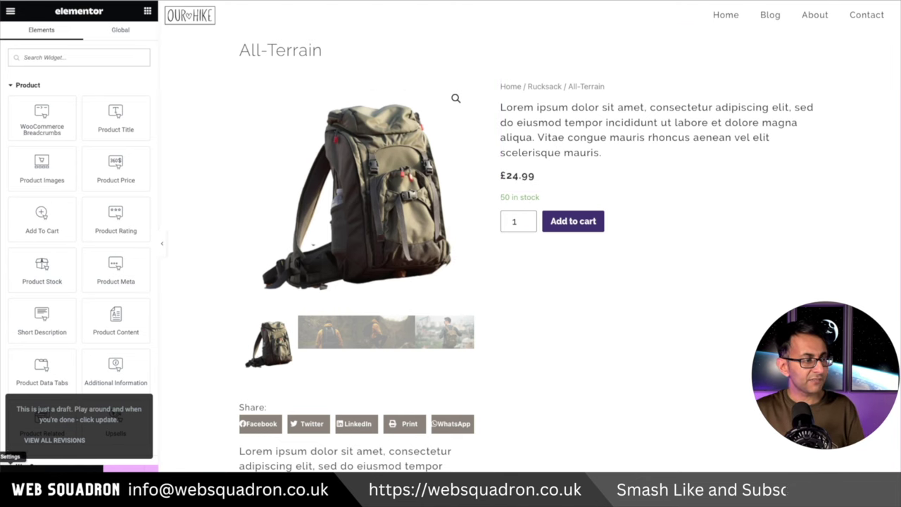
Step: Set the template's preview product back to Roamer and apply the preview
left_click(12, 473)
left_click(70, 243)
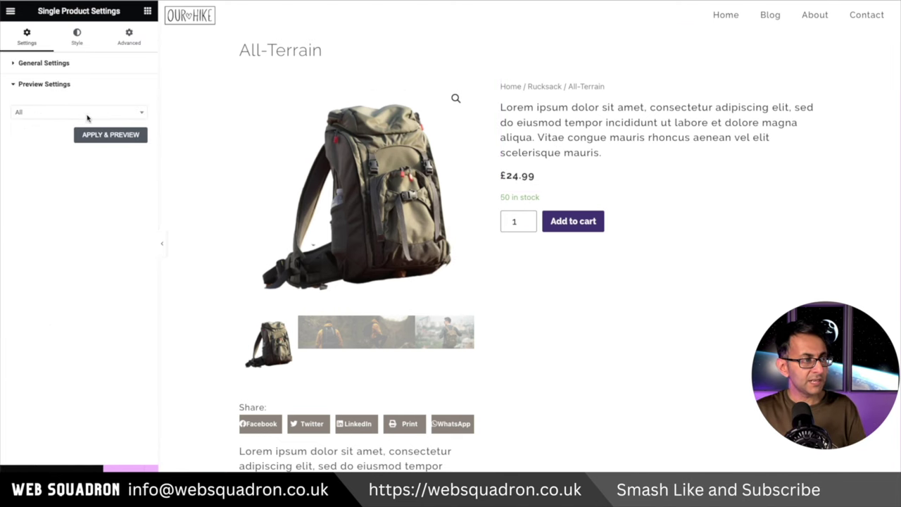
left_click(133, 113)
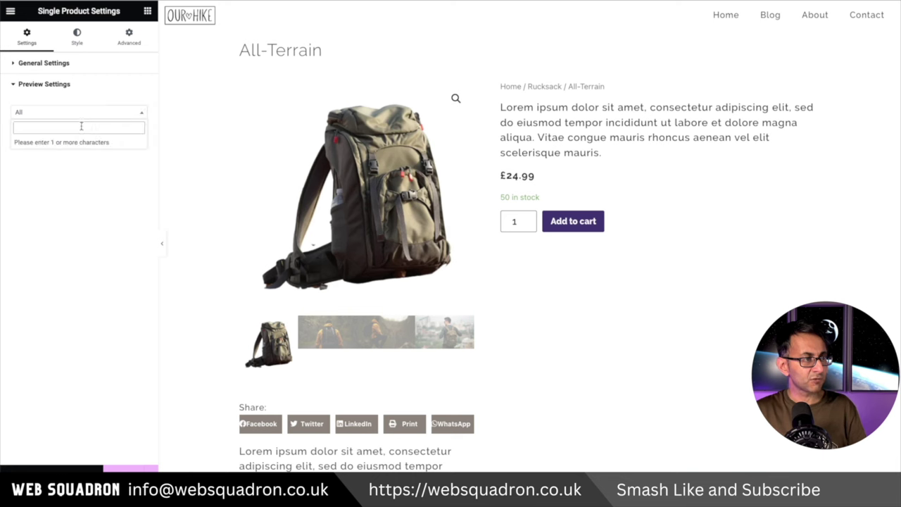
type("roa")
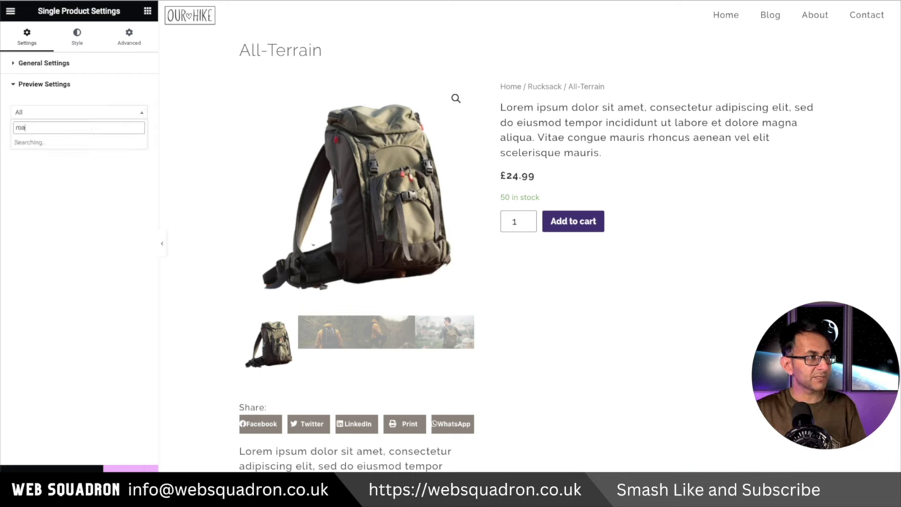
left_click(74, 142)
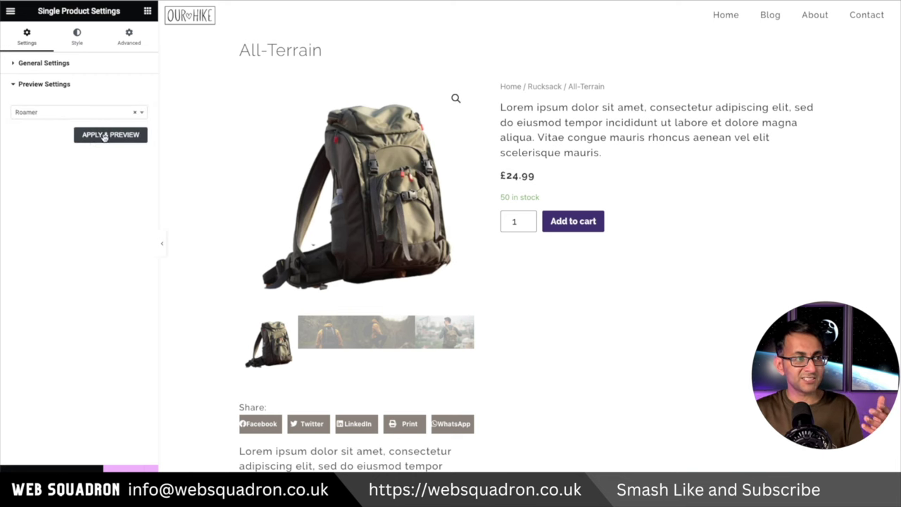
left_click(105, 136)
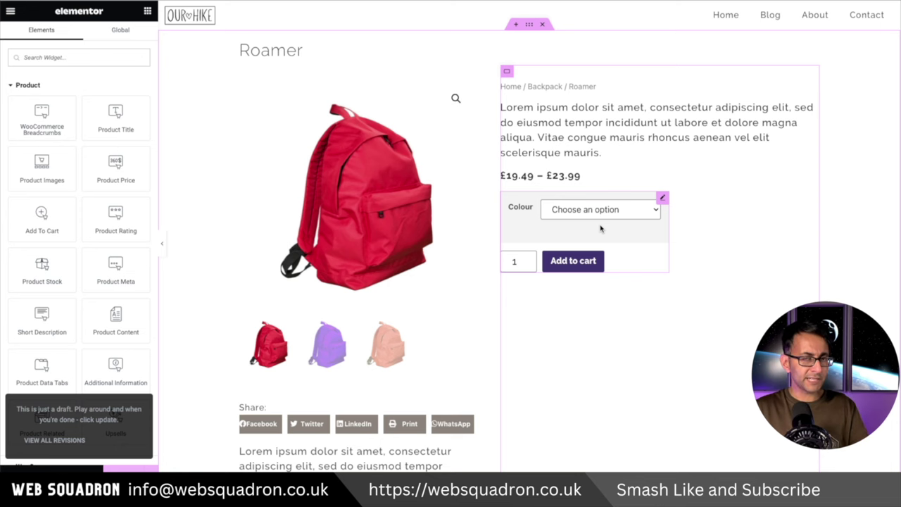
Step: Examine the Variations styling options of the Add To Cart widget
left_click(662, 200)
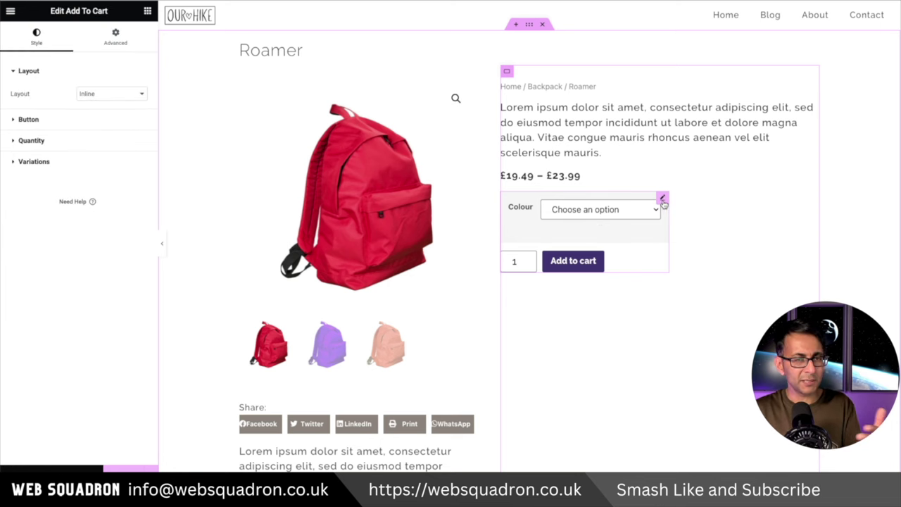
left_click(39, 162)
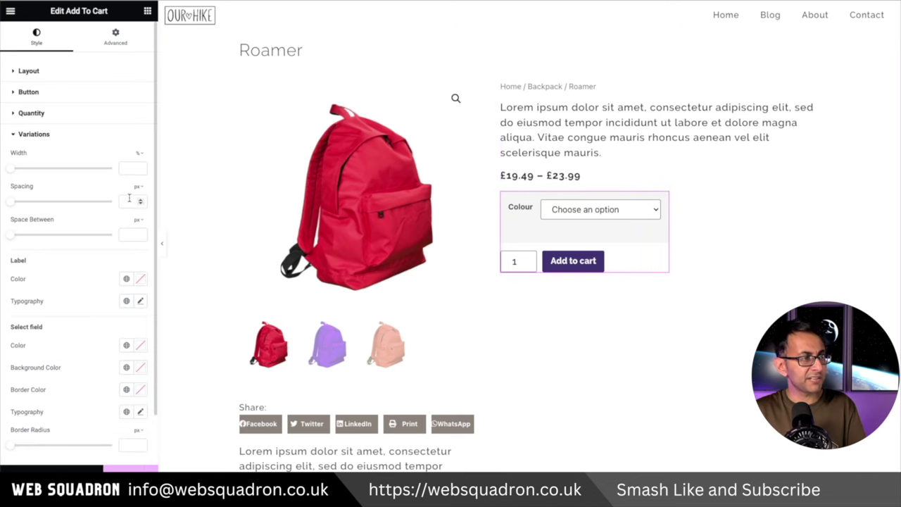
scroll(134, 190, "down", 2)
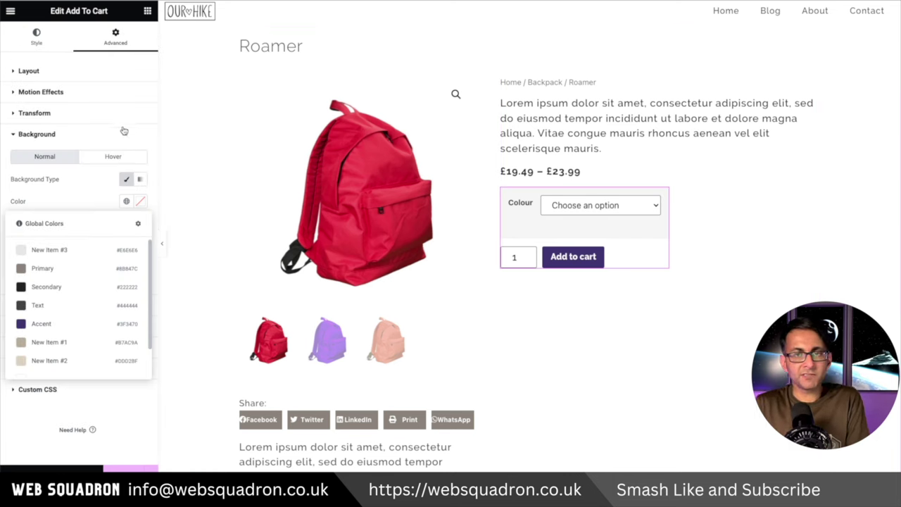
Step: Try the global white and Accent colors as the Add To Cart widget's background, and clear the background color
scroll(62, 293, "down", 3)
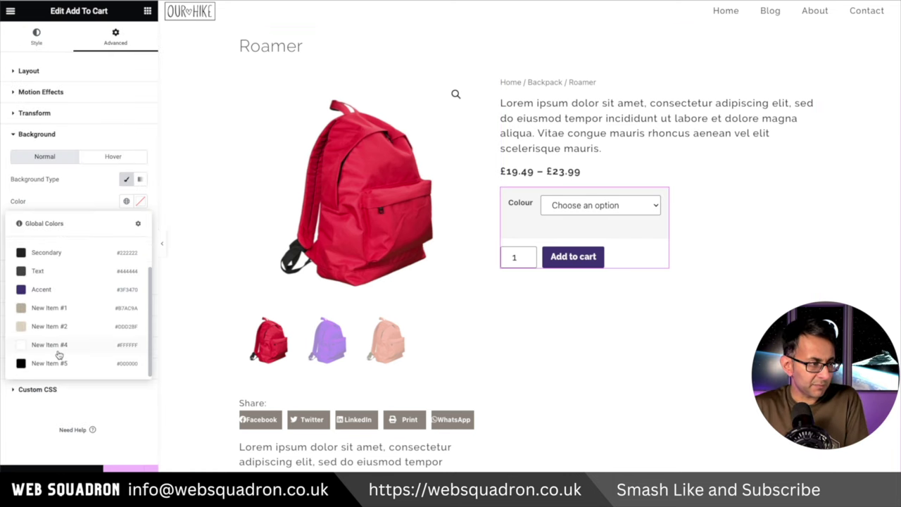
left_click(62, 348)
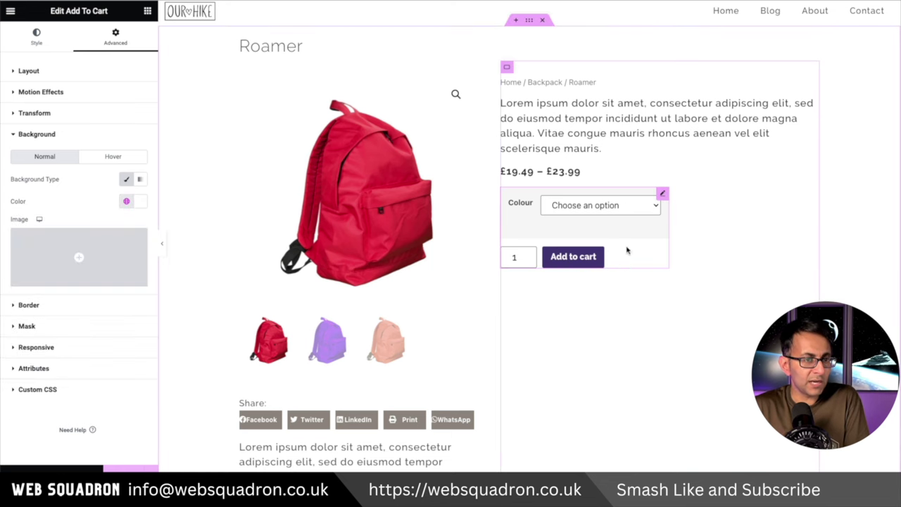
left_click(127, 202)
left_click(59, 323)
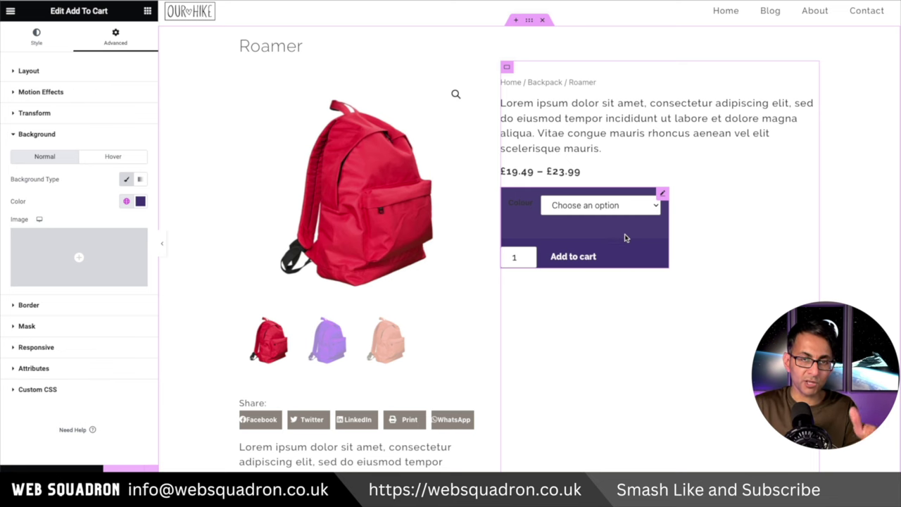
left_click(140, 202)
left_click(100, 221)
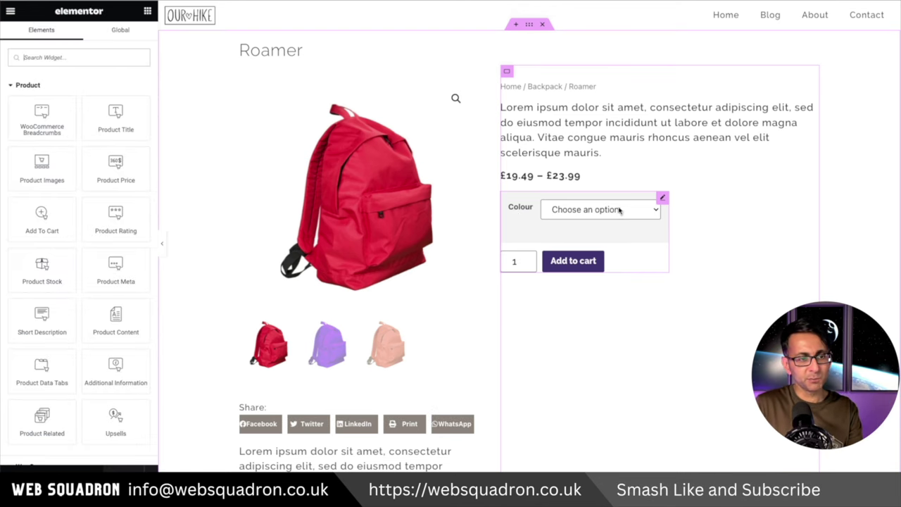
Step: Examine the Add To Cart widget's Variations style options for width, spacing, label and select field
left_click(661, 198)
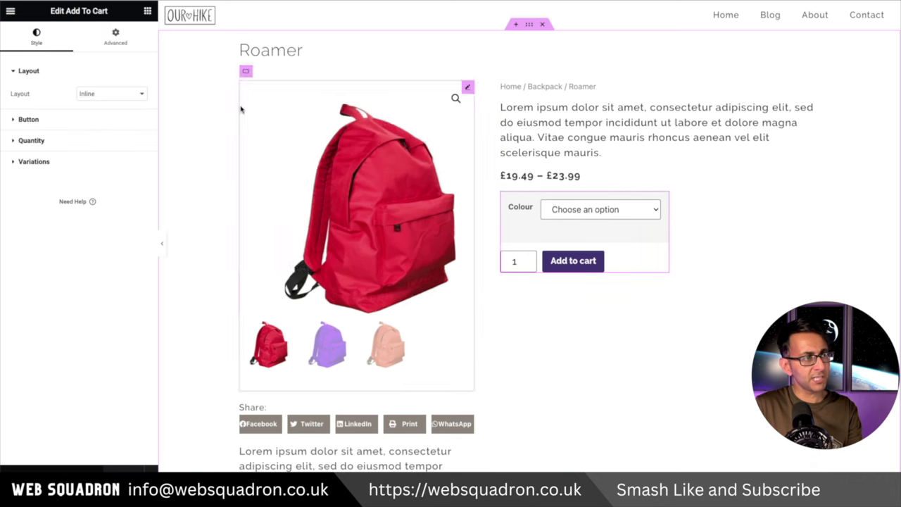
left_click(119, 42)
left_click(41, 46)
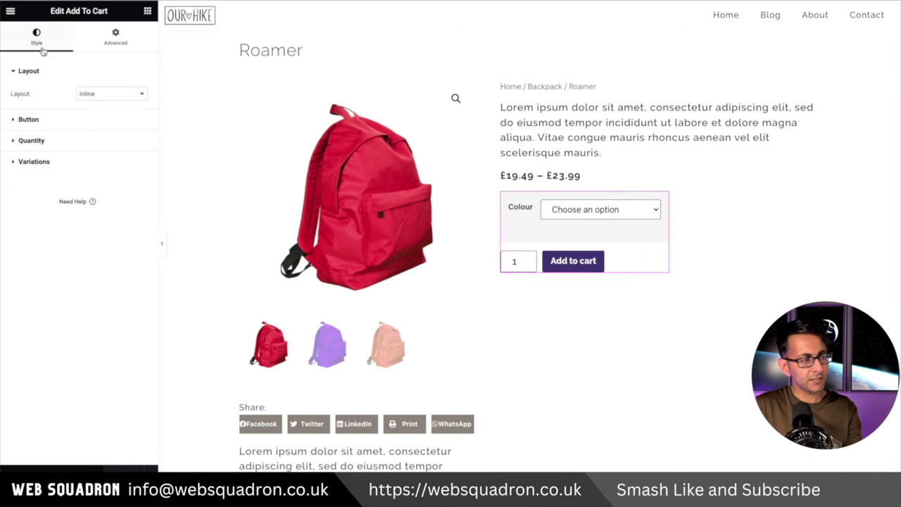
left_click(64, 163)
left_click(10, 202)
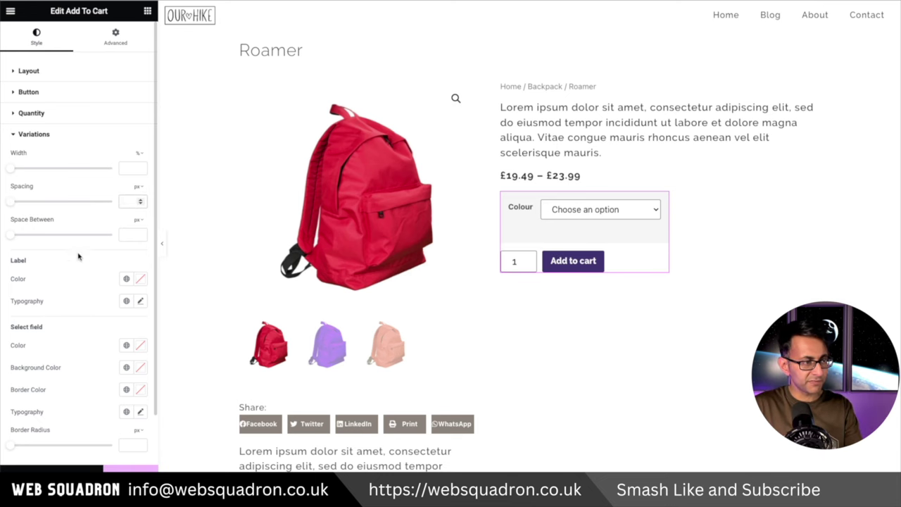
scroll(120, 412, "down", 1)
scroll(110, 91, "up", 1)
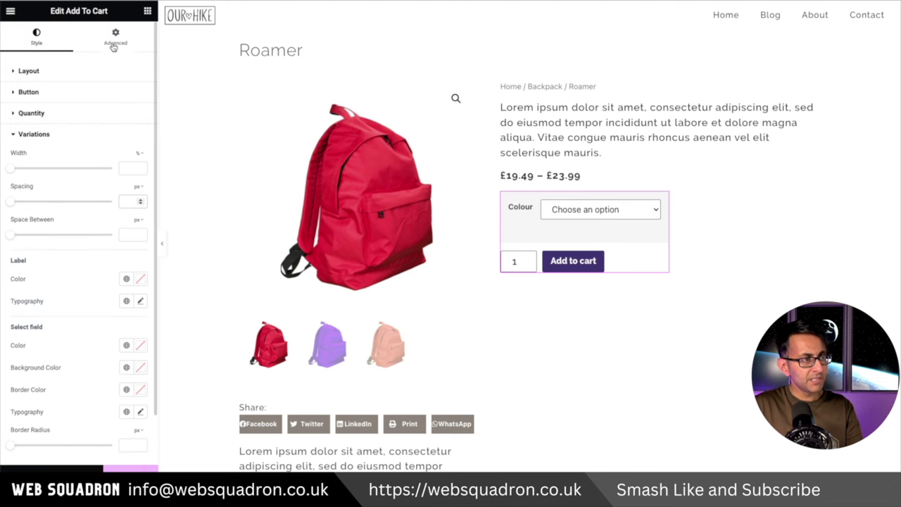
Step: Try a left margin of -16 px on the Add To Cart widget, and reset it to 0
left_click(115, 36)
left_click(127, 107)
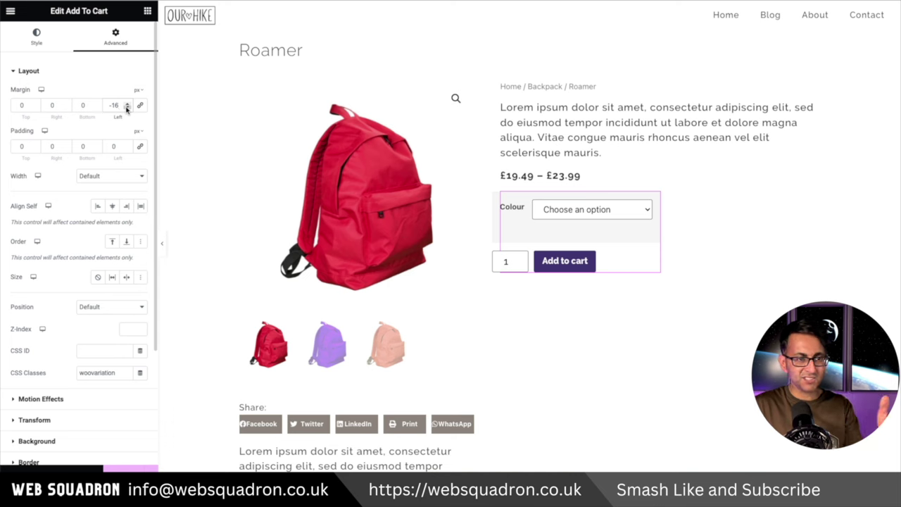
double_click(114, 105)
type("0")
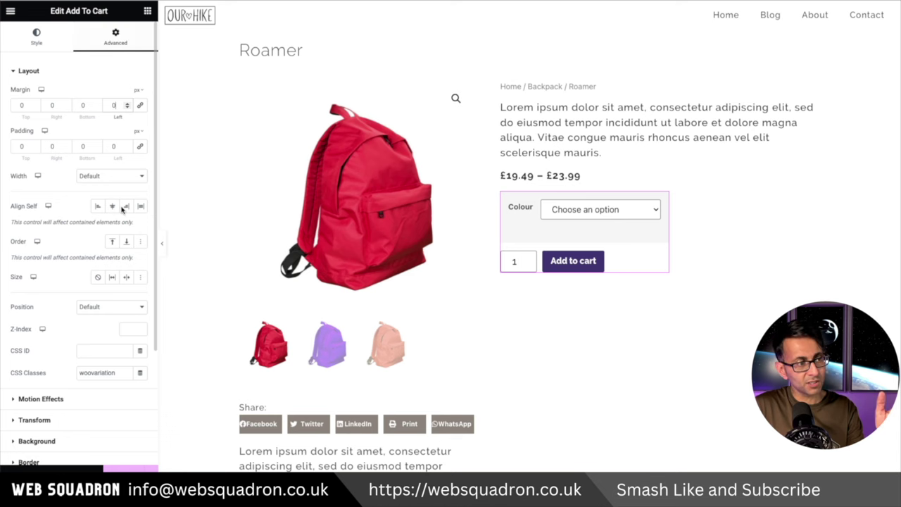
Step: Add custom CSS to the Add To Cart widget setting background-color #ffffff for ".woocommerce div.product form.cart .variations th" and the matching "td" selector
scroll(113, 346, "down", 3)
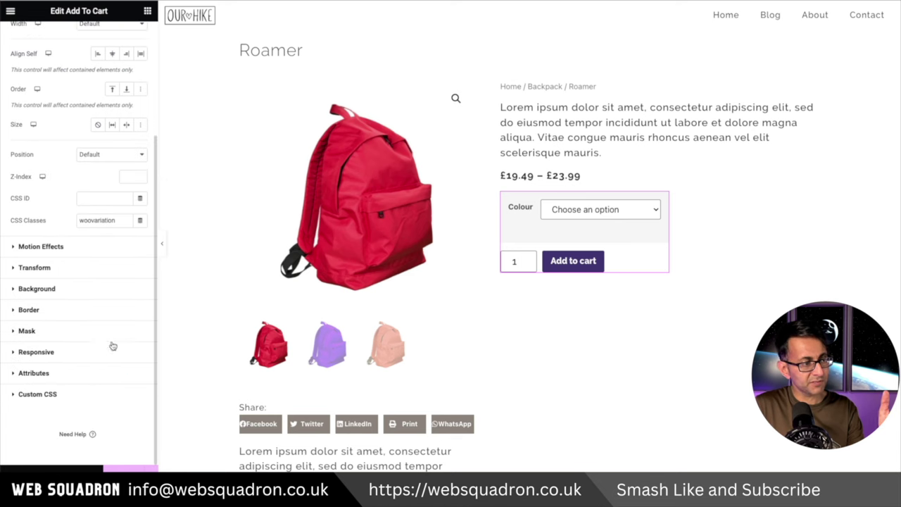
left_click(101, 397)
left_click(85, 309)
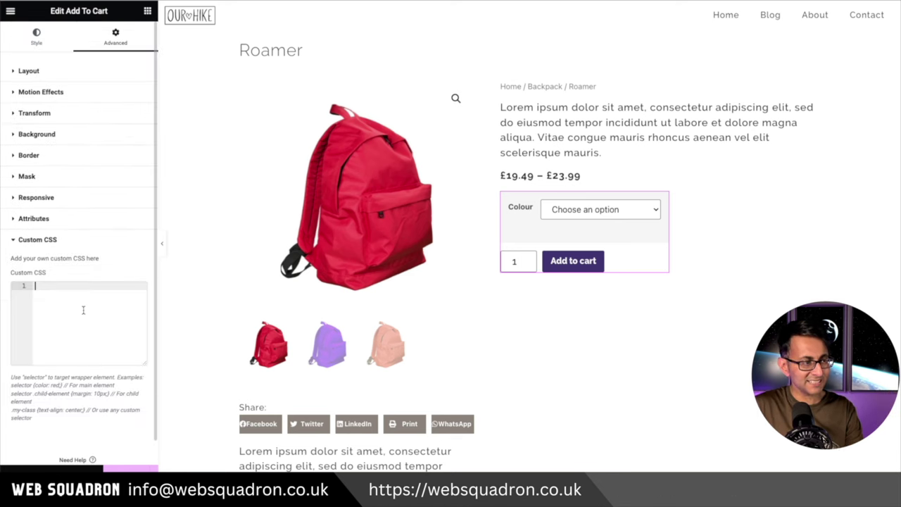
type(".woocommerce div.product form.cart .variations th {   background-color: #ffffff; }  .woocommerce div.product form.cart .variations td {   background-color: #ffffff; }")
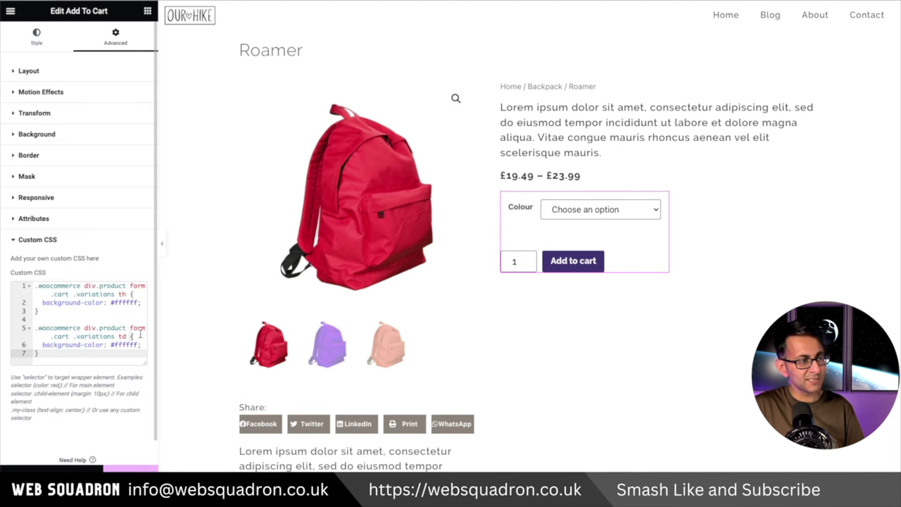
left_click_drag(155, 331, 289, 331)
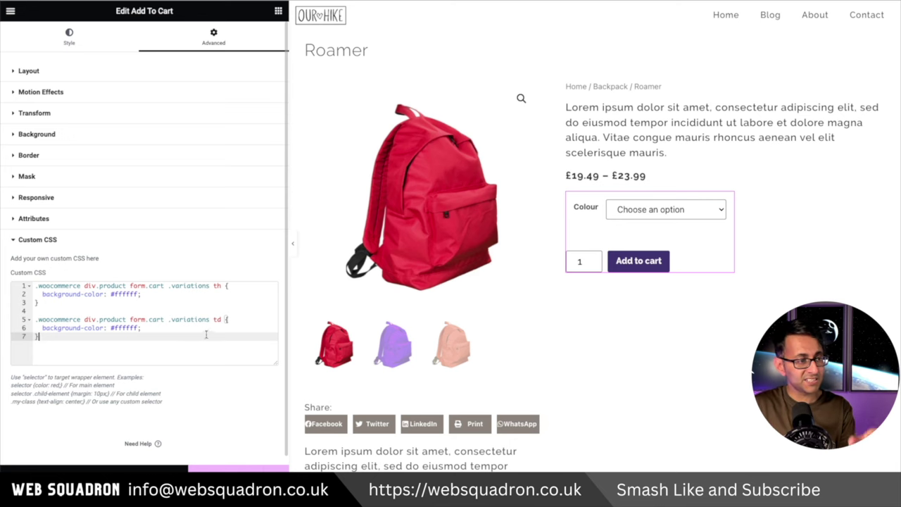
Step: Try #ff0050 as the background color in the td rule, and undo the change
double_click(131, 328)
type("ff0050")
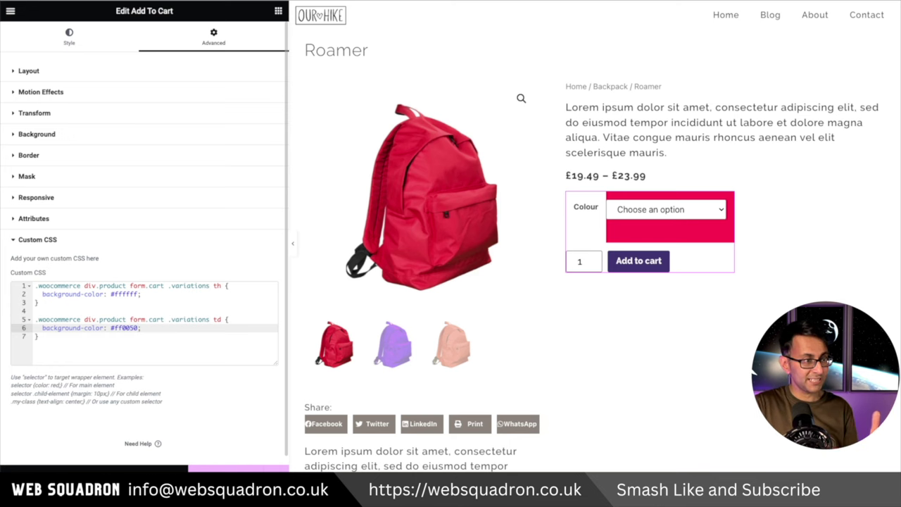
key("ctrl+z")
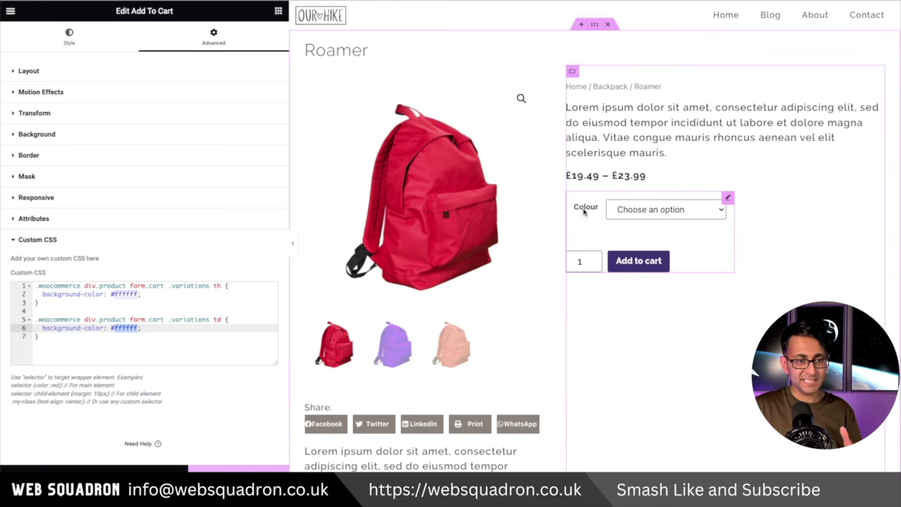
Step: Add "text-align: left;" and "padding-left: 0px;" to the .variations th rule and align their indentation with the background-color line
left_click(153, 294)
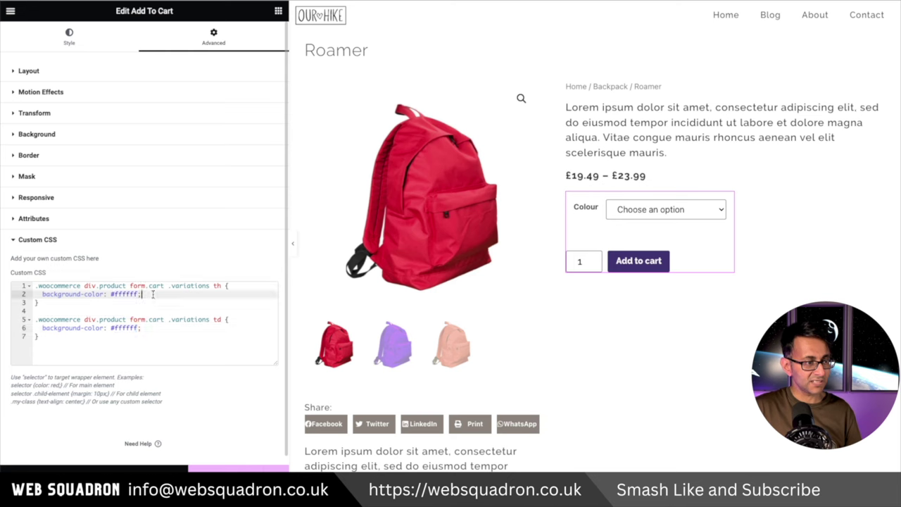
key("Return")
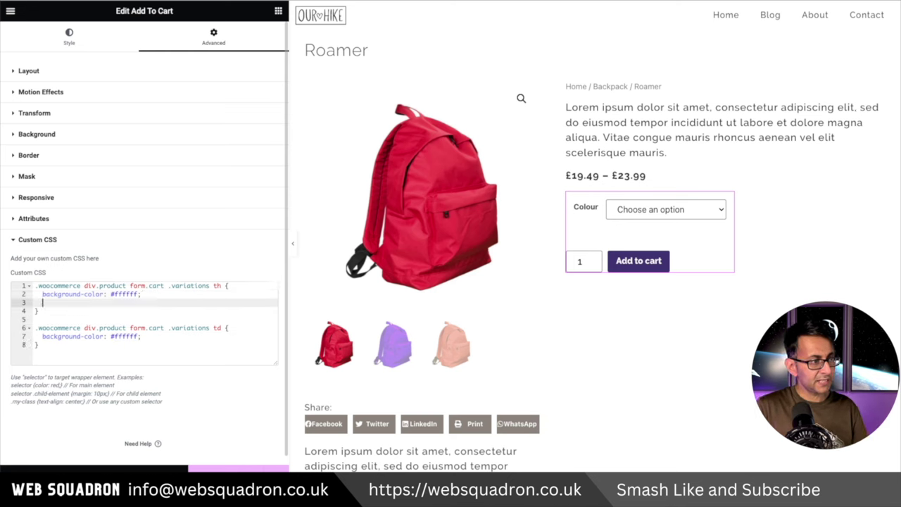
type("text-align: left; padding-left: 0px;")
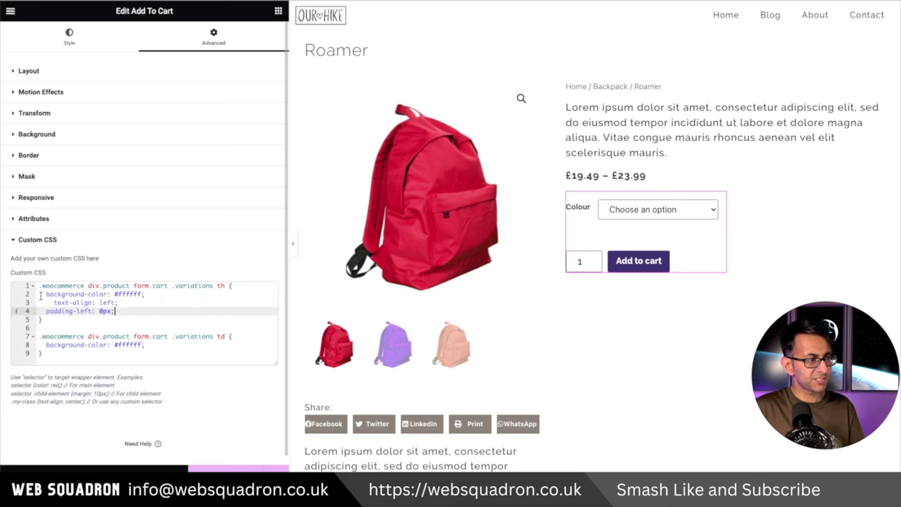
key("shift+Tab")
key("Tab")
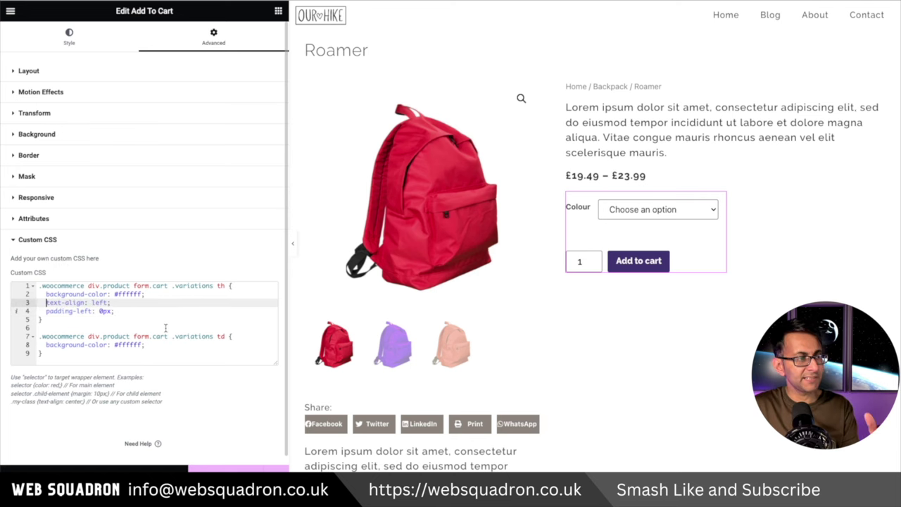
left_click(167, 313)
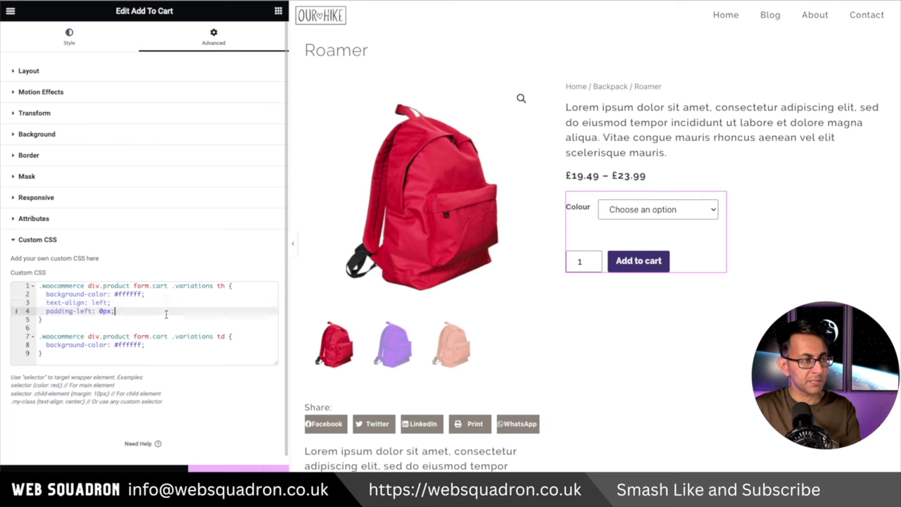
Step: Set the variations label's typography to Raleway at a size of 1.2 rem
left_click(585, 217)
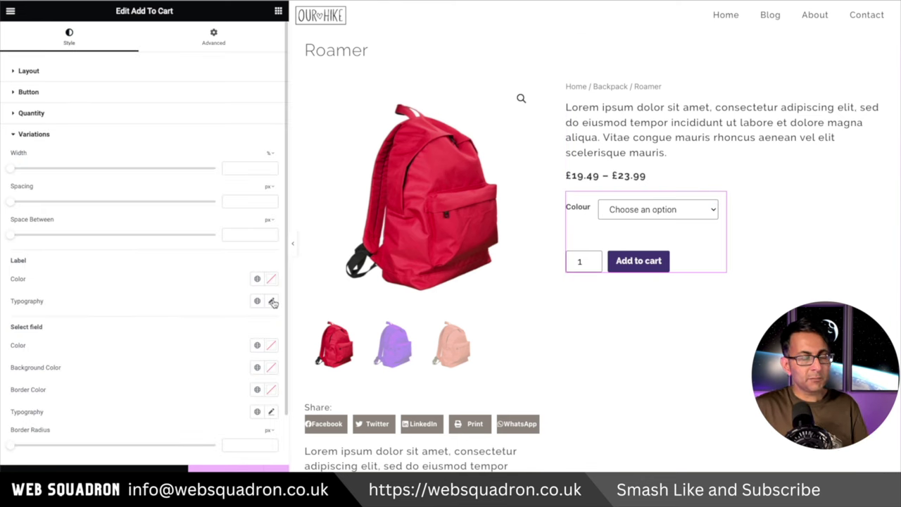
left_click(272, 302)
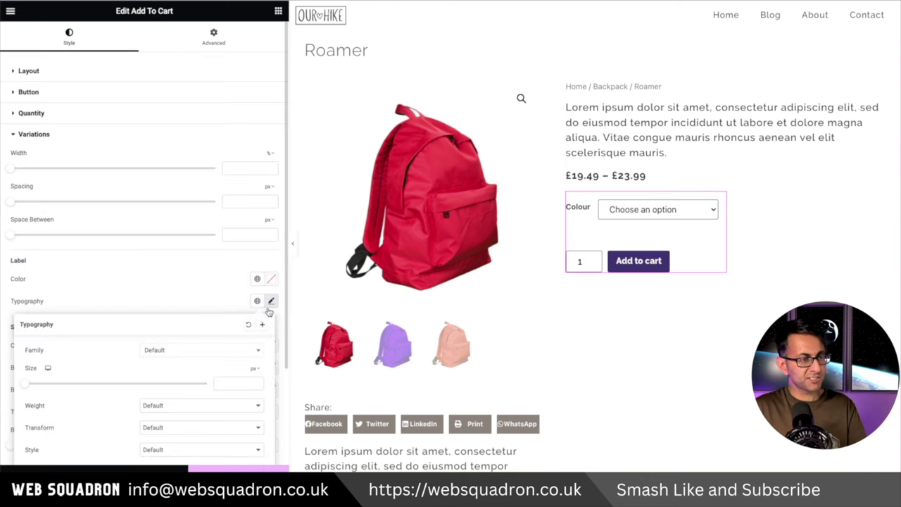
left_click(228, 350)
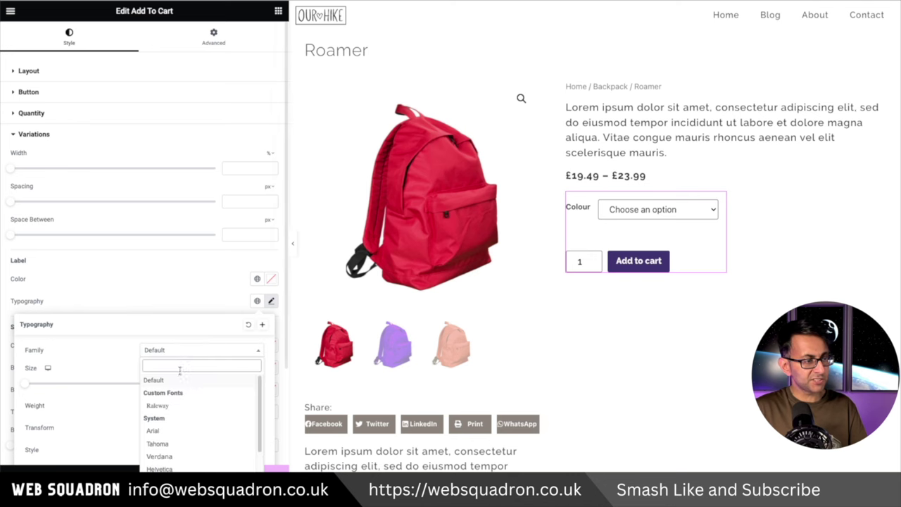
left_click(181, 405)
scroll(212, 331, "down", 3)
left_click(252, 258)
left_click(253, 291)
left_click(221, 276)
type("1.2")
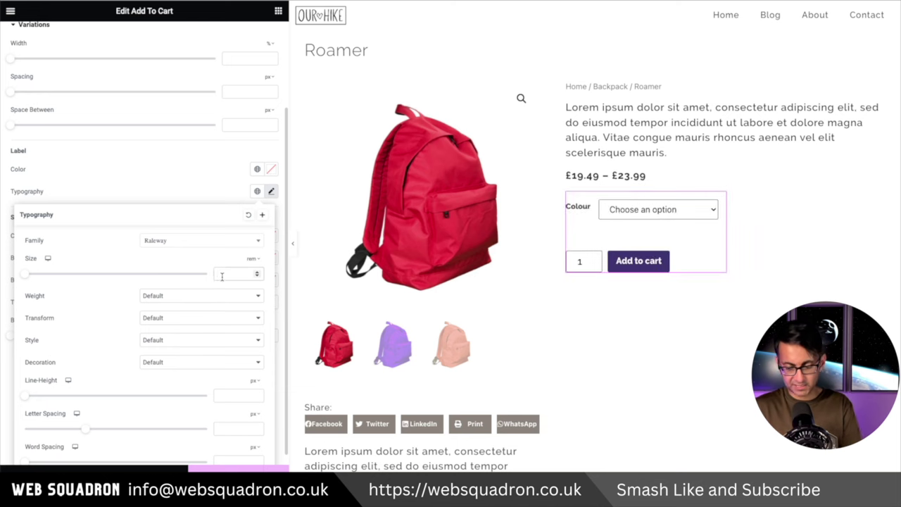
Step: Set the variations label's font weight to 400 (Normal) and its letter spacing to 1 px
left_click(228, 296)
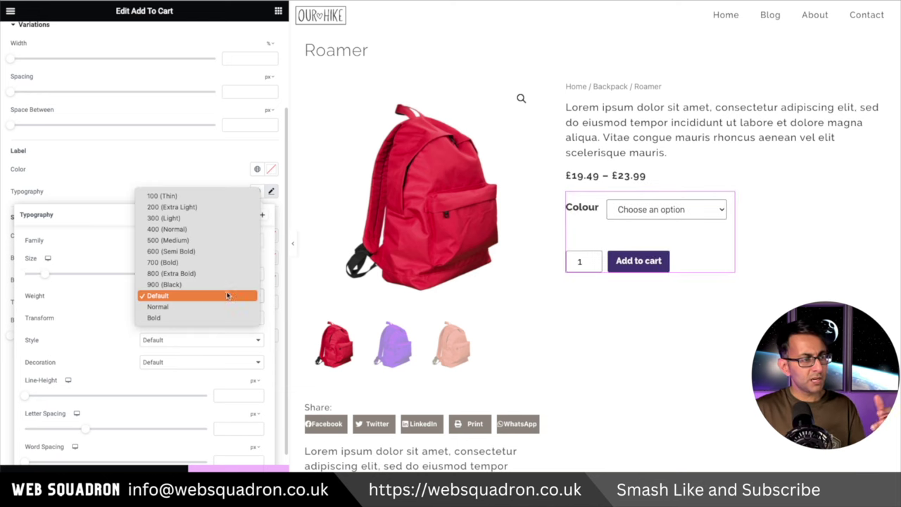
left_click(202, 218)
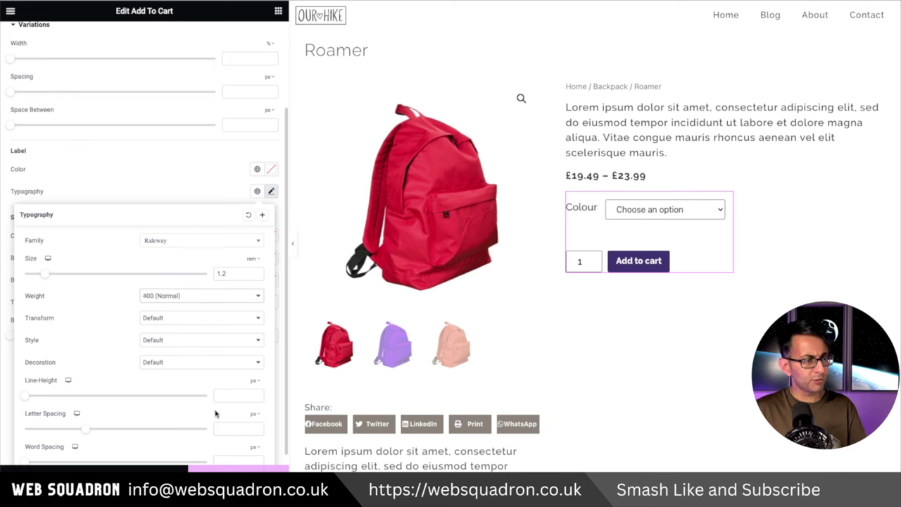
left_click(237, 425)
type("1")
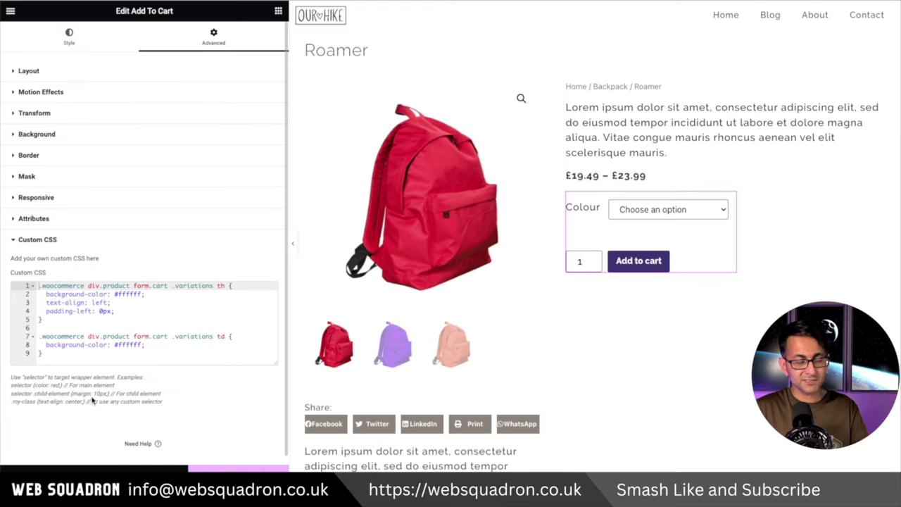
Step: Add "padding-top: 18.5px;" to the .variations th rule in the Add To Cart widget's custom CSS and align its indentation
left_click(128, 310)
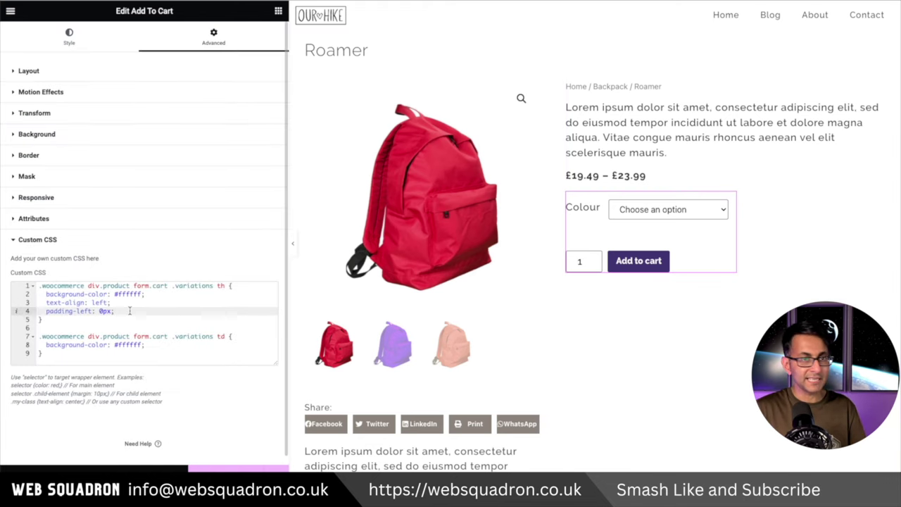
key("Return")
type("padding-top: 18.5px;")
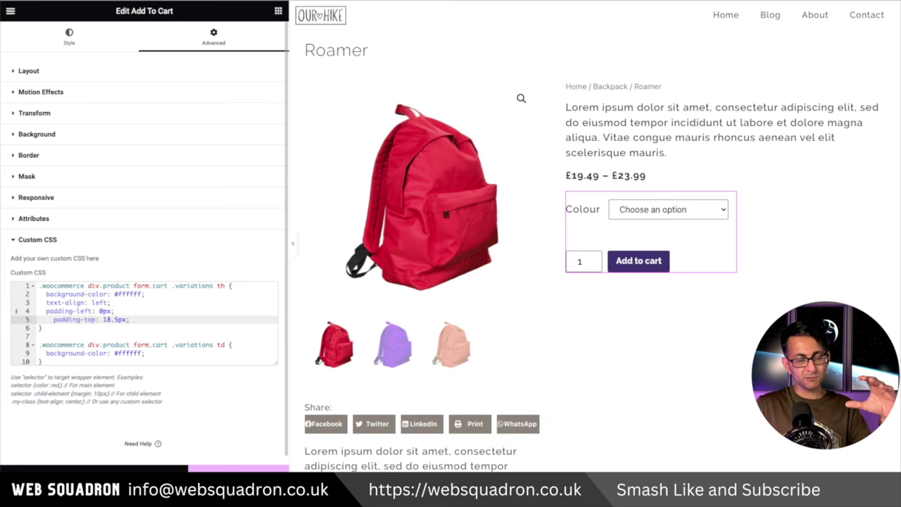
key("Home")
key("BackSpace")
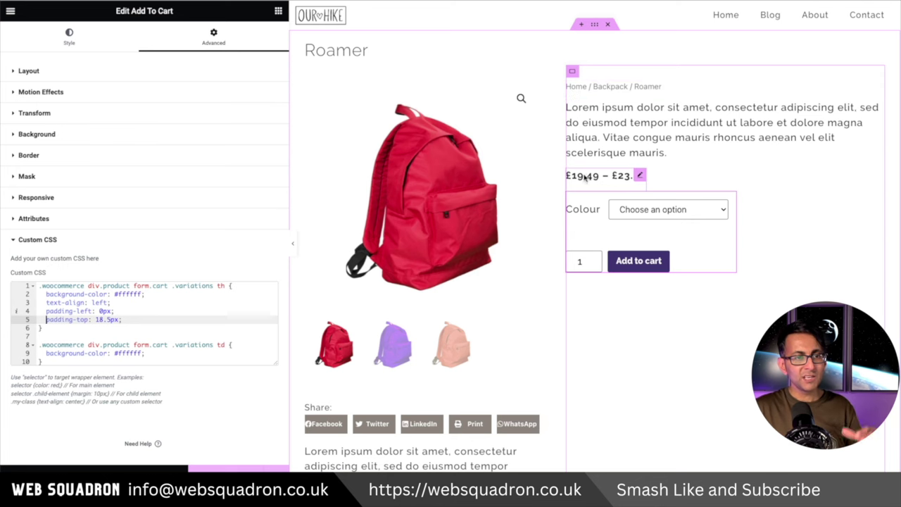
Step: Set the Product Price widget's top margin to 30 px
left_click(640, 176)
left_click(215, 41)
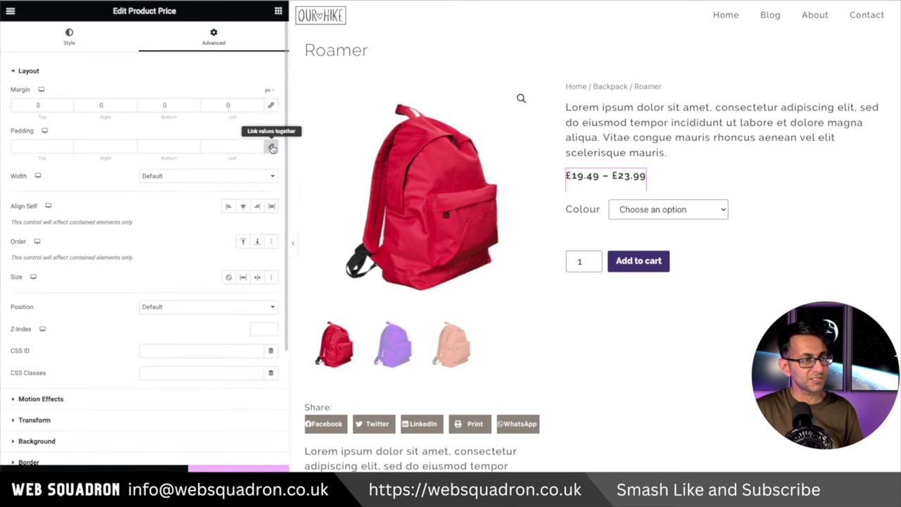
left_click(11, 105)
type("30")
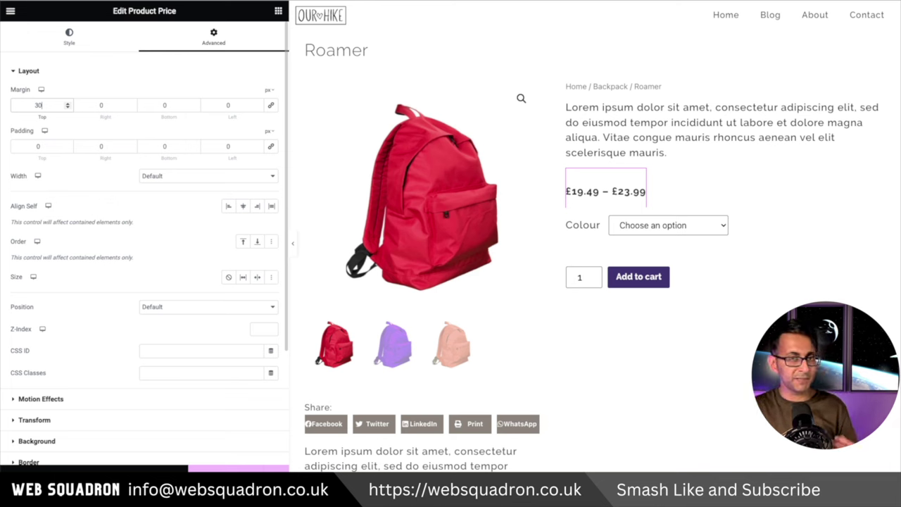
mouse_move(267, 90)
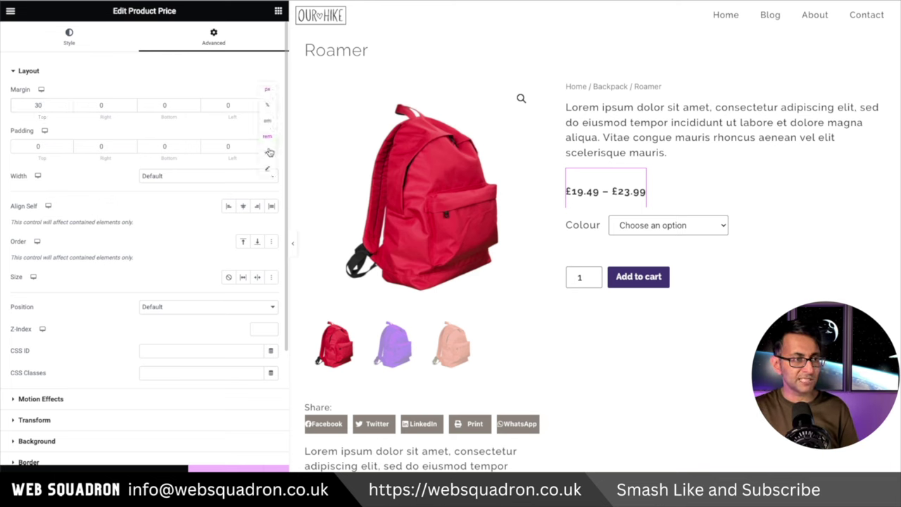
left_click(221, 83)
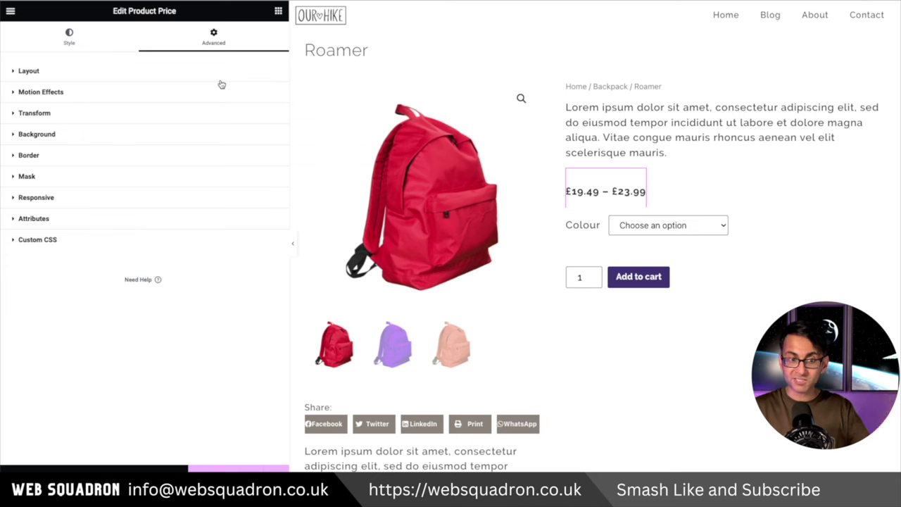
Step: Move the "Share:" text and the share buttons beneath the Add To Cart widget, and check their order in the Navigator
left_click_drag(329, 409, 667, 299)
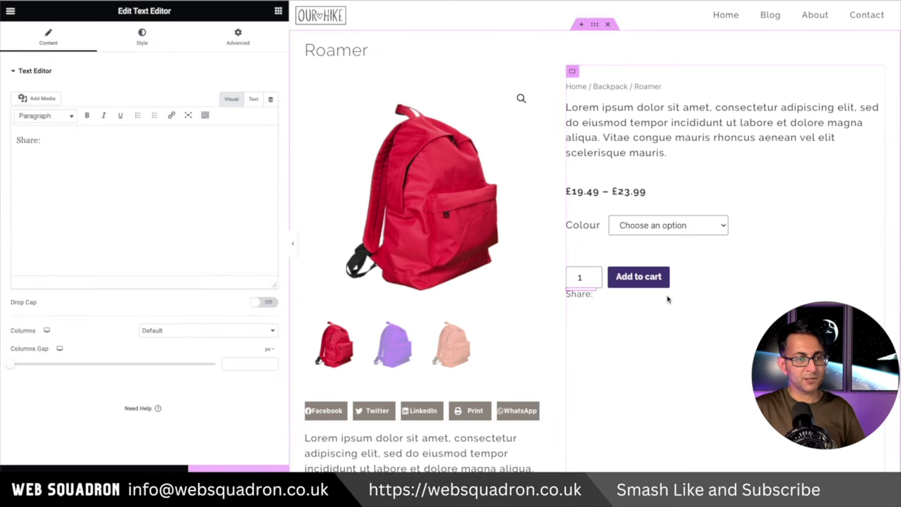
left_click_drag(532, 408, 599, 287)
key("ctrl+i")
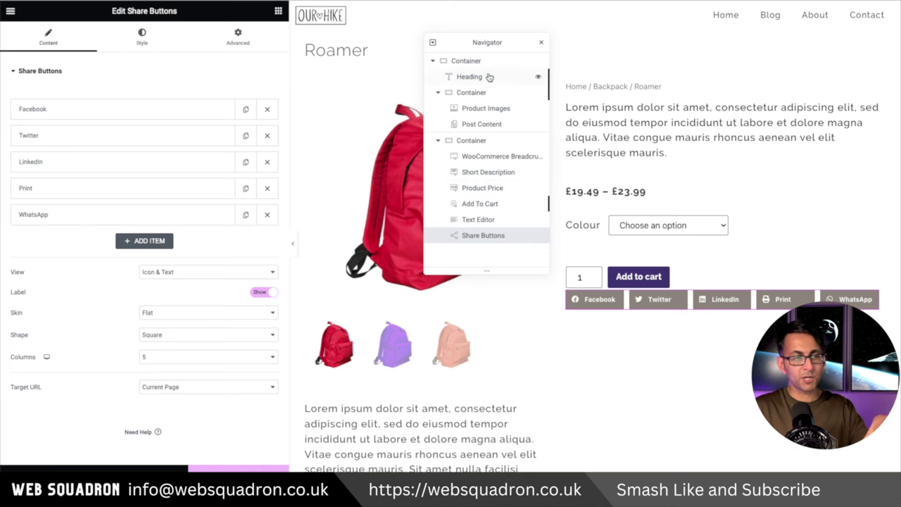
left_click_drag(492, 40, 409, 86)
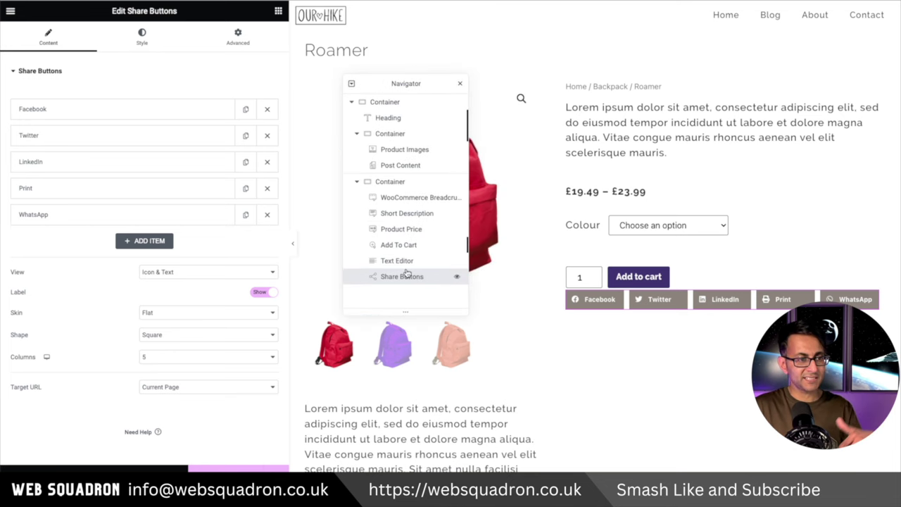
left_click(576, 290)
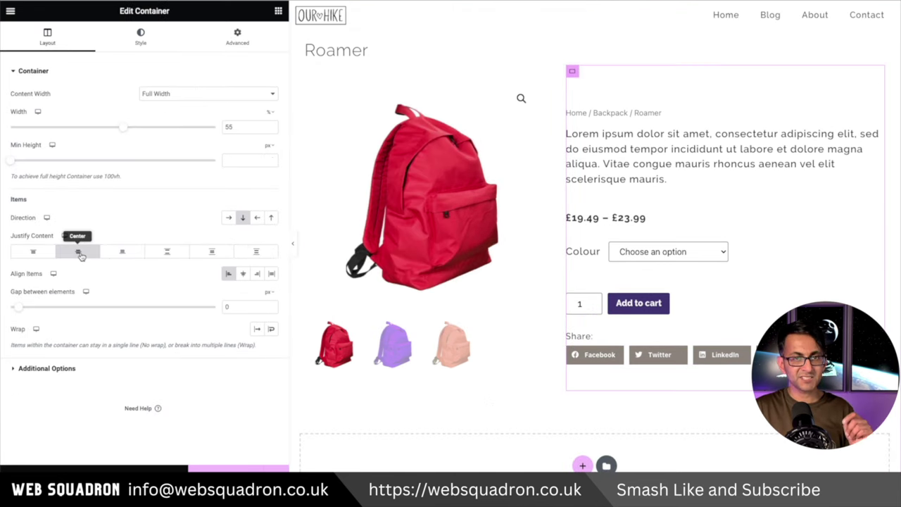
Step: Set the top padding of the product details container to 0
left_click(239, 35)
double_click(31, 148)
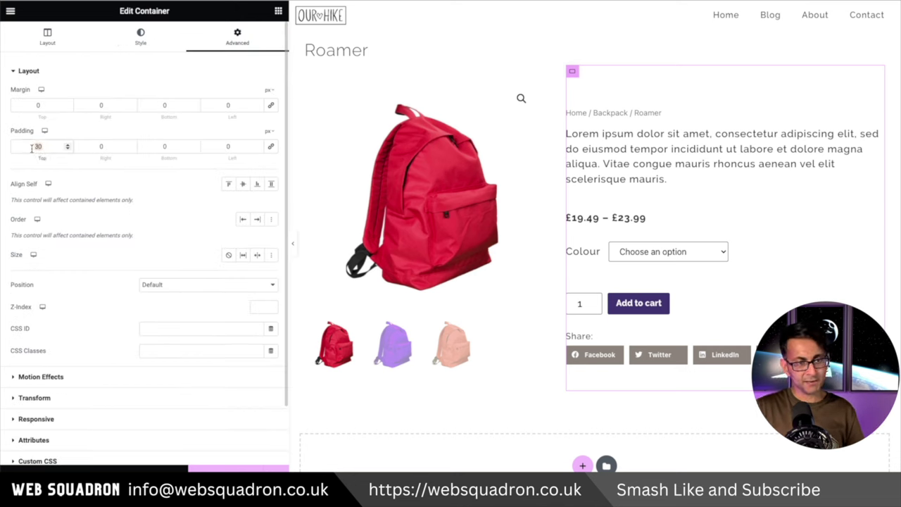
type("0")
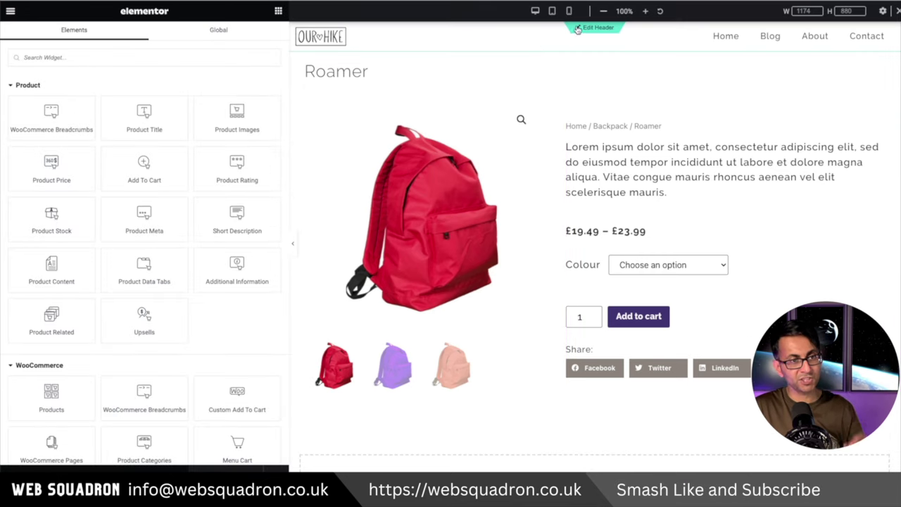
Step: Switch to the mobile preview and check the outer container's margin and padding settings
left_click(569, 11)
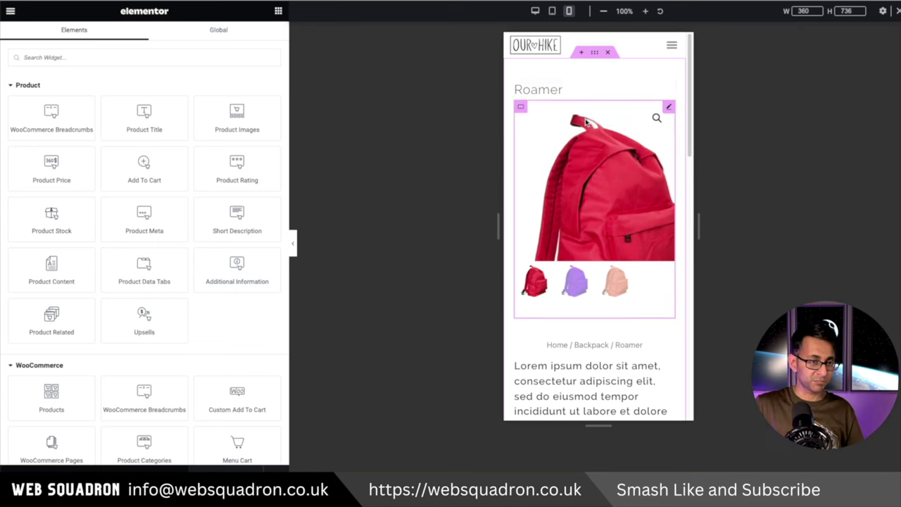
left_click(594, 52)
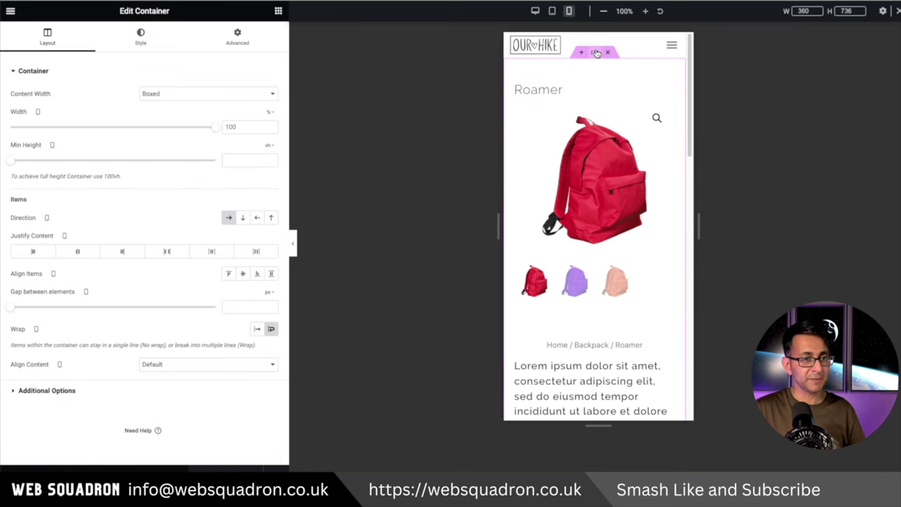
left_click(238, 33)
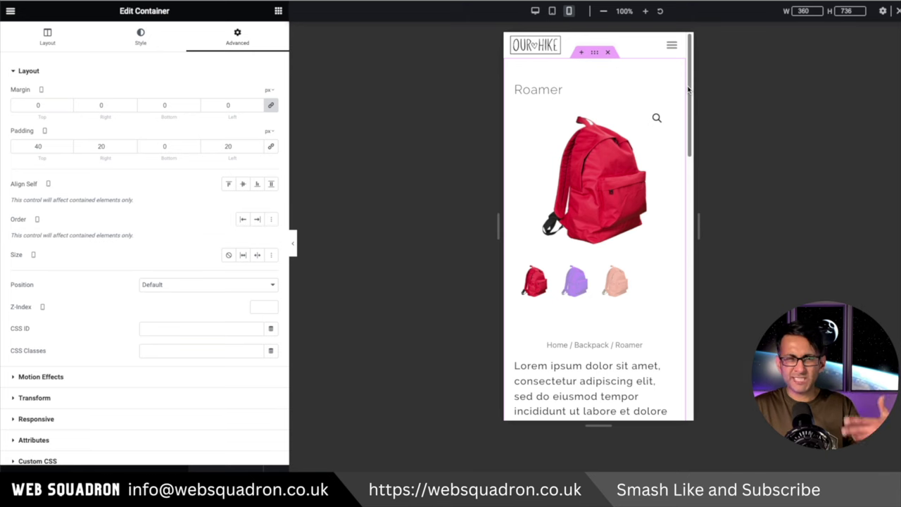
Step: Try the Start, Center and End justify options on the product details container in the mobile layout
left_click_drag(689, 100, 694, 135)
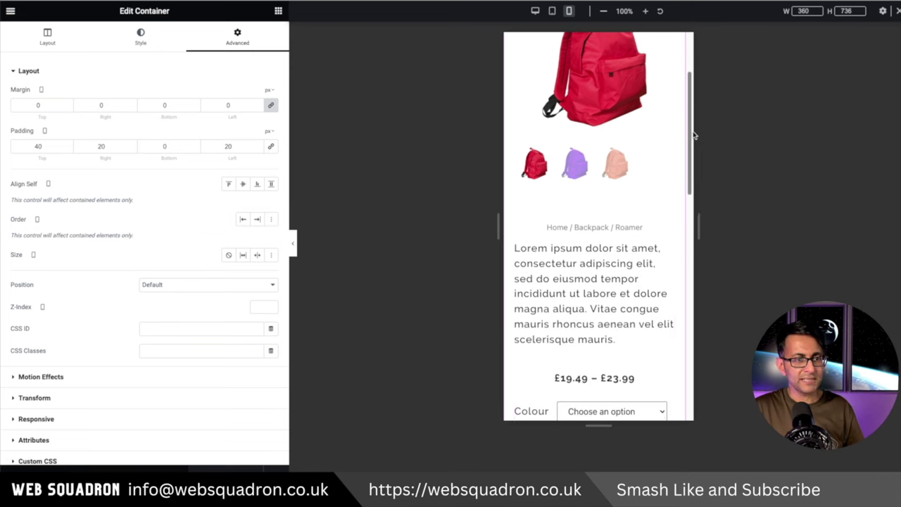
left_click(598, 228)
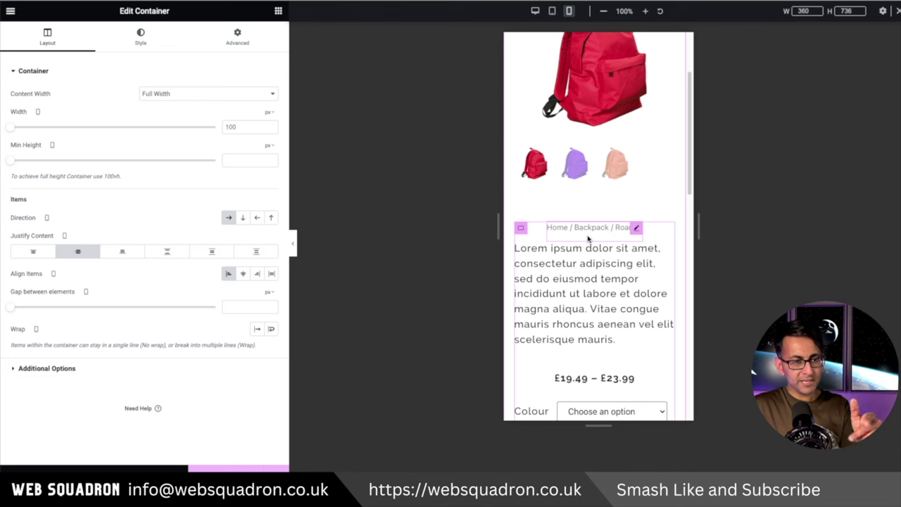
left_click(243, 276)
left_click(243, 276)
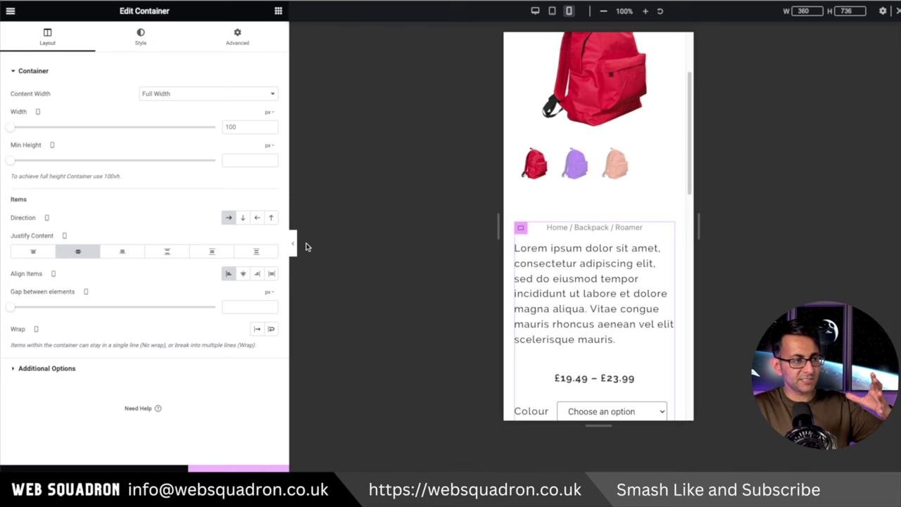
left_click(34, 254)
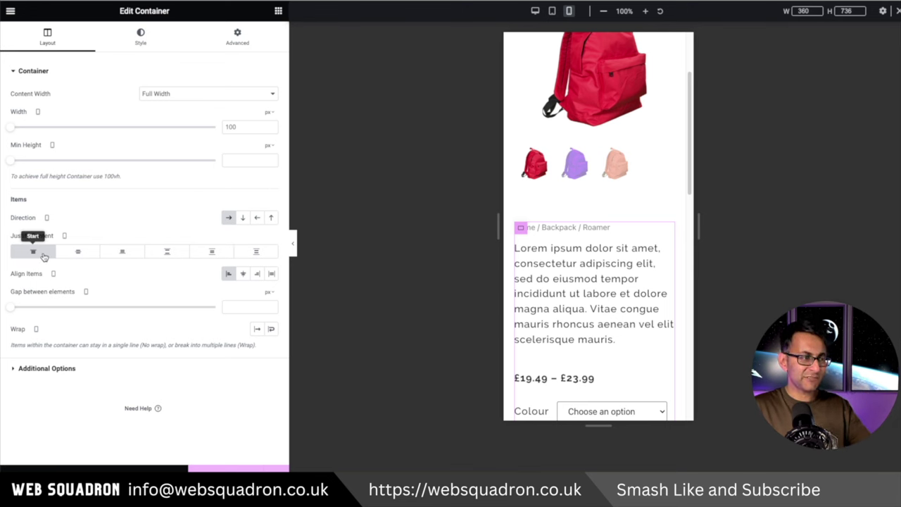
left_click(81, 254)
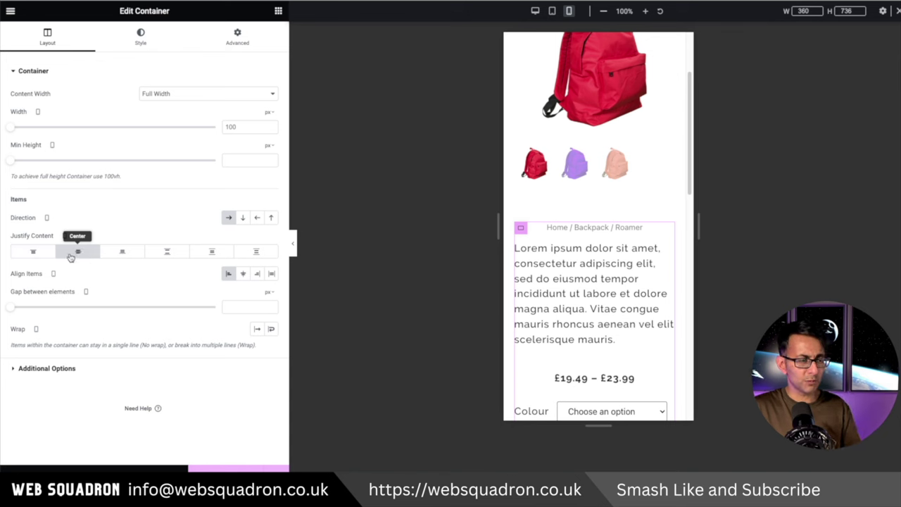
left_click(122, 255)
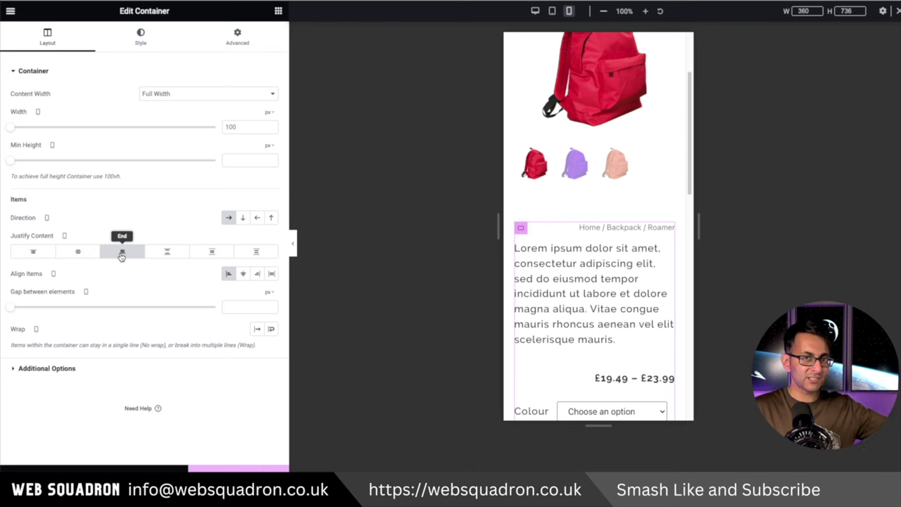
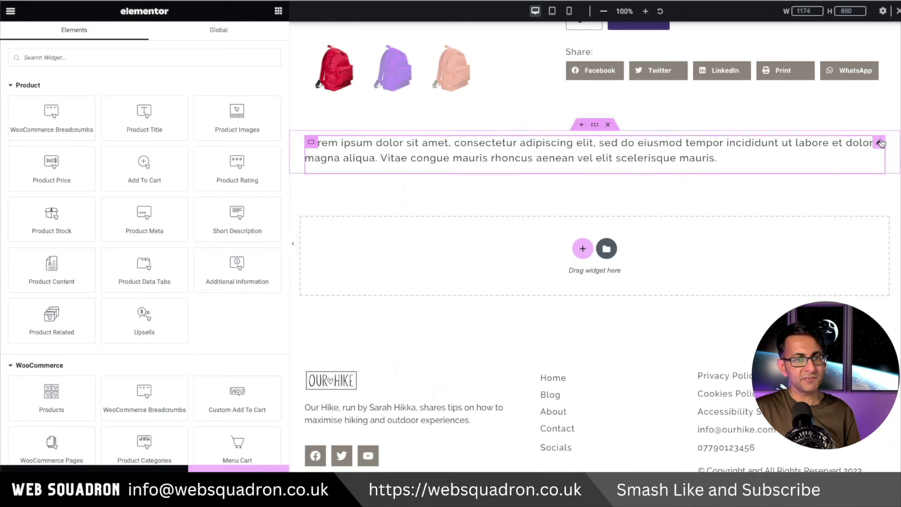
Step: Replace the Short Description widget below the product gallery with a Product Data Tabs widget
left_click(880, 143)
right_click(879, 143)
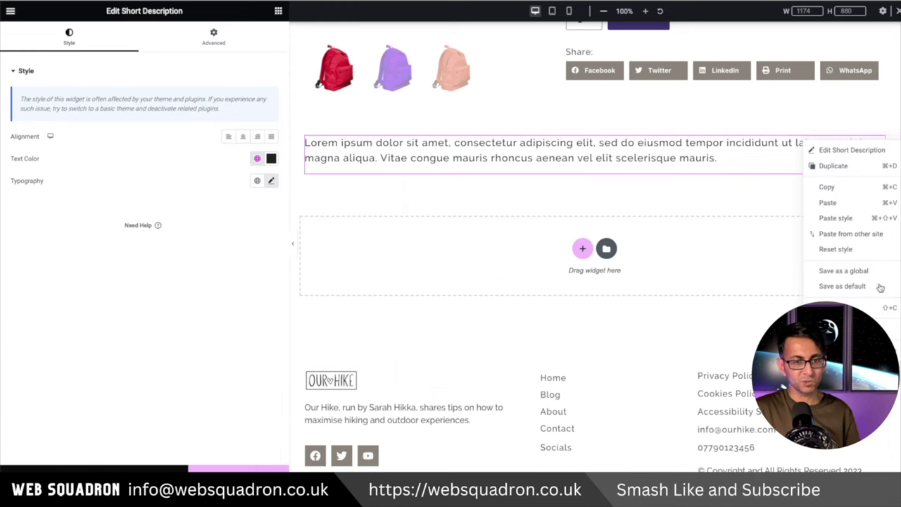
left_click(830, 307)
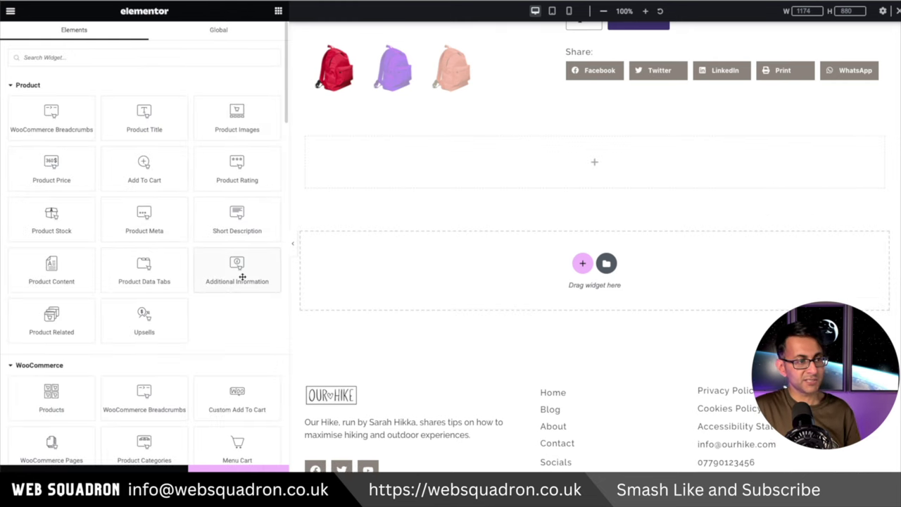
left_click_drag(143, 278, 426, 165)
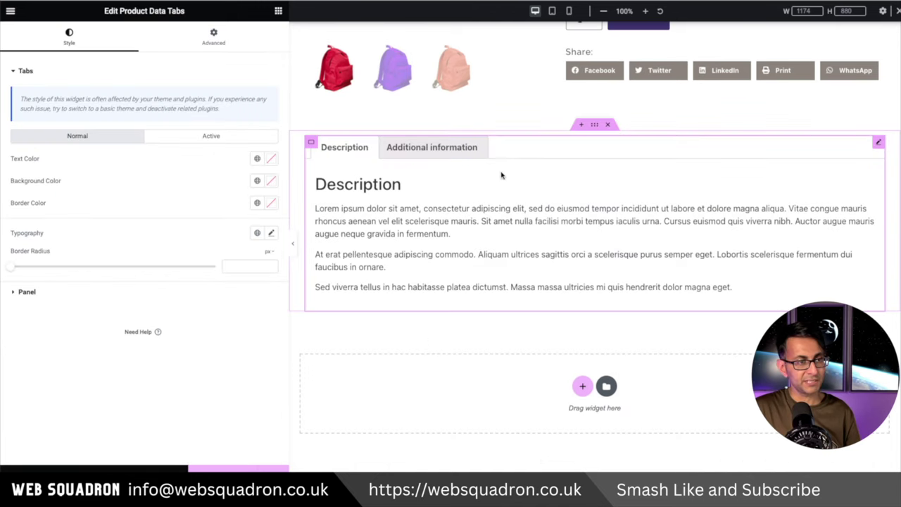
Step: Compare the contents of the Description and Additional information tabs
left_click(447, 149)
left_click(342, 148)
left_click(446, 148)
left_click(353, 148)
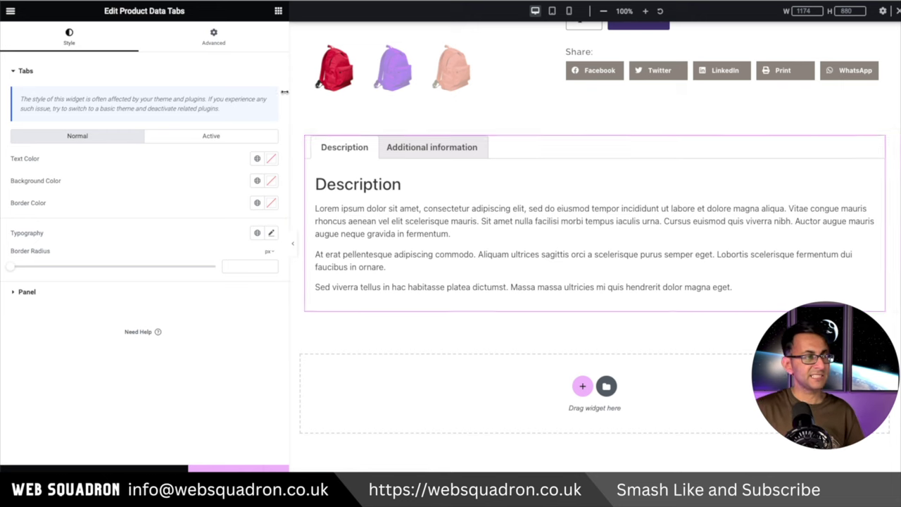
Step: Set the product data tabs' panel text to the global Secondary color and the Raleway font family
left_click(26, 292)
left_click(257, 114)
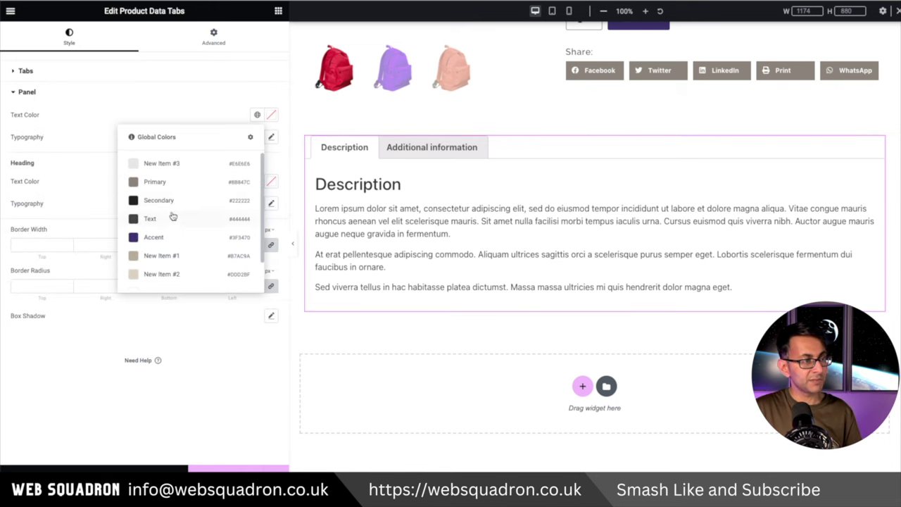
left_click(176, 202)
left_click(270, 136)
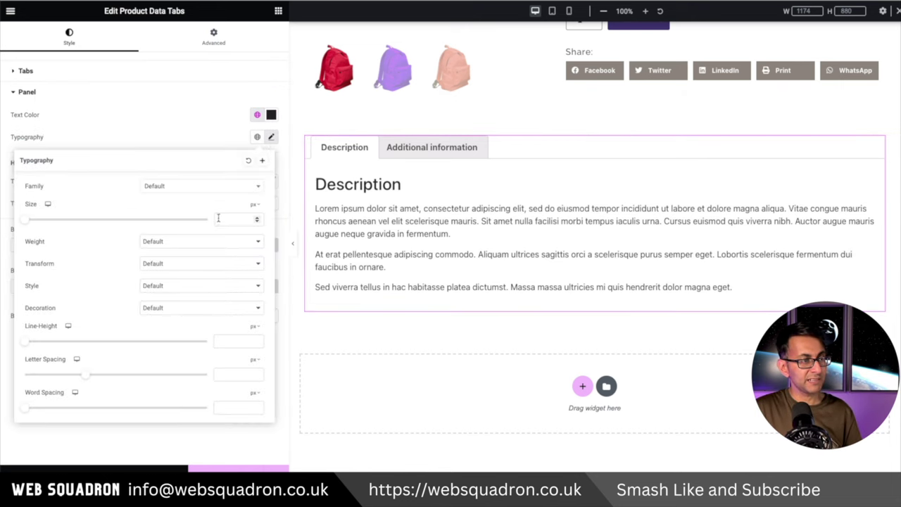
left_click(231, 186)
left_click(207, 242)
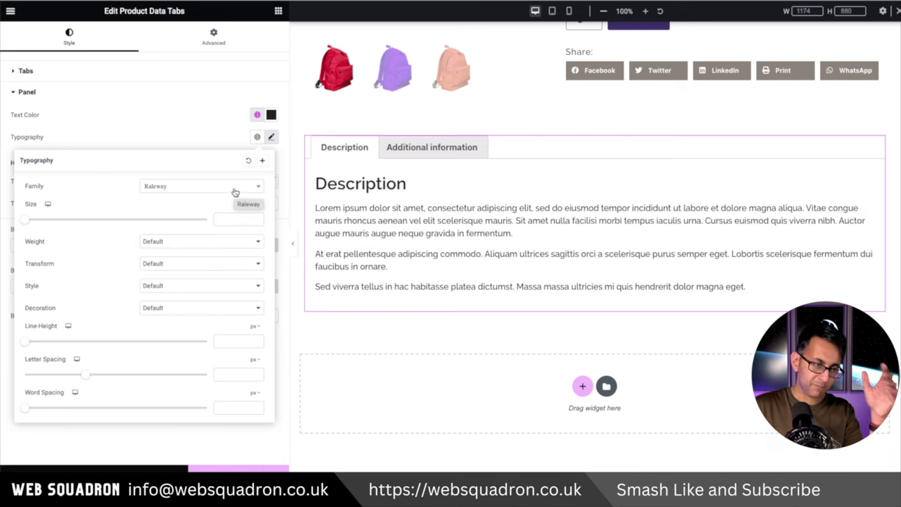
Step: Compare the panel text in the Default font family with Raleway, and reselect Raleway
left_click(227, 187)
left_click(200, 215)
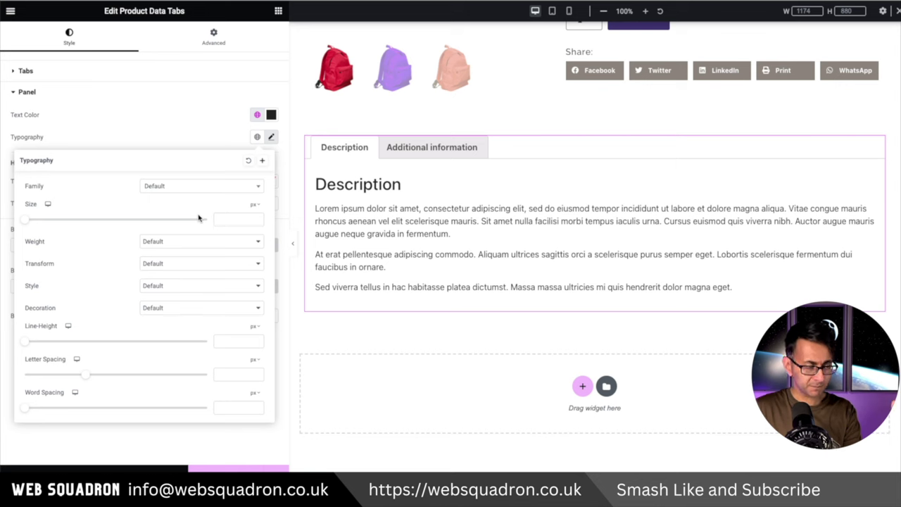
left_click(248, 188)
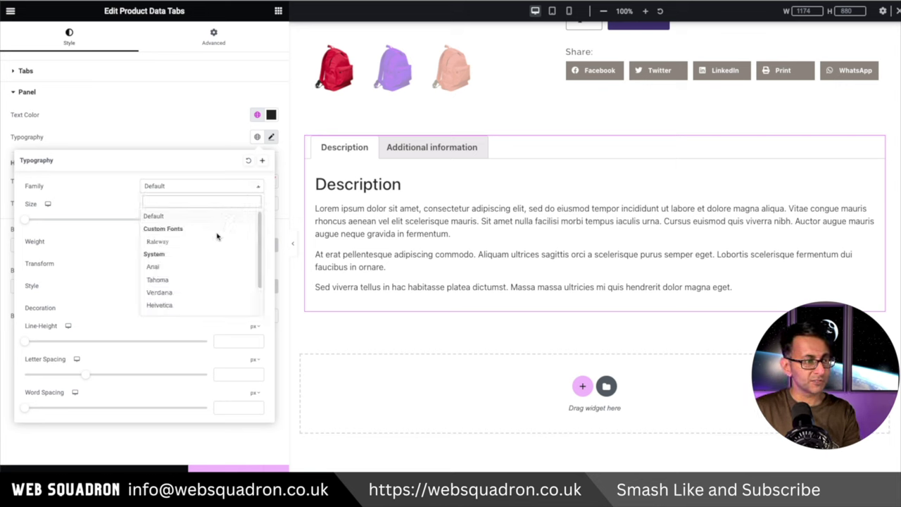
left_click(216, 242)
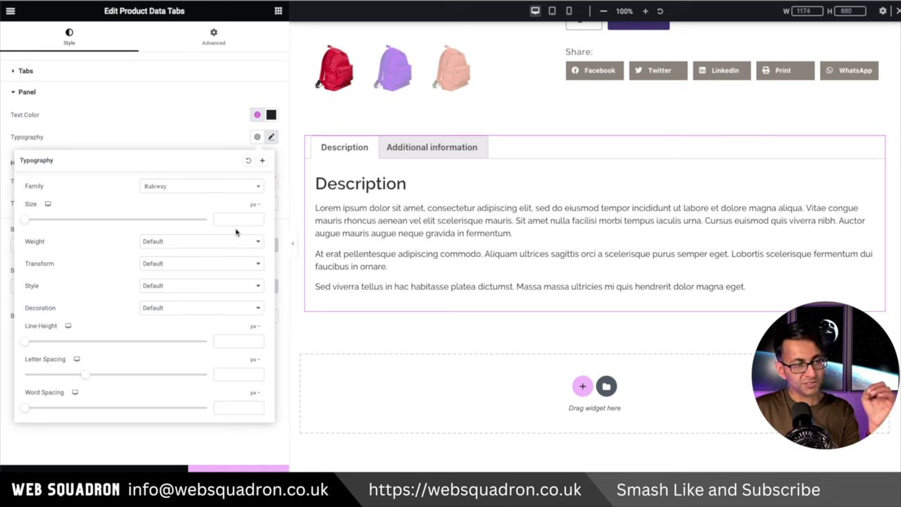
left_click(238, 188)
left_click(198, 242)
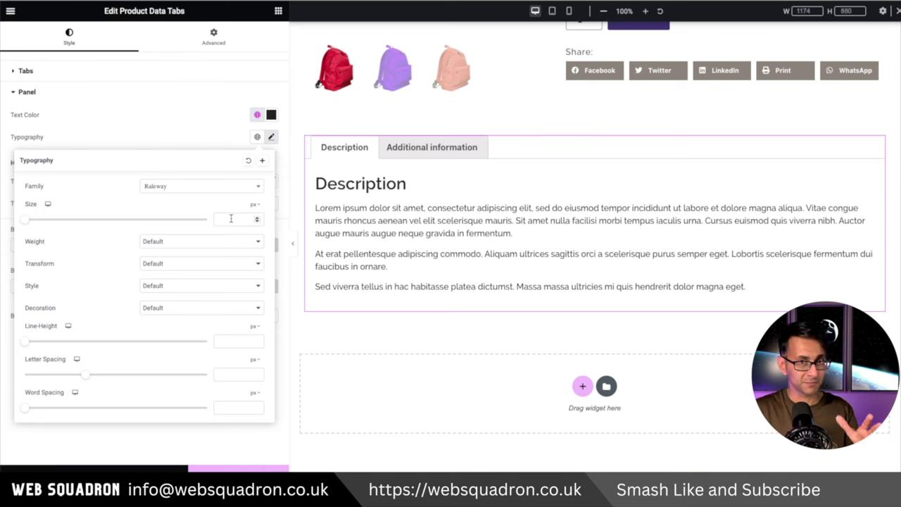
Step: Set the panel text's font size to 1.2 rem and preview the product data tabs at full page width
type("1.2")
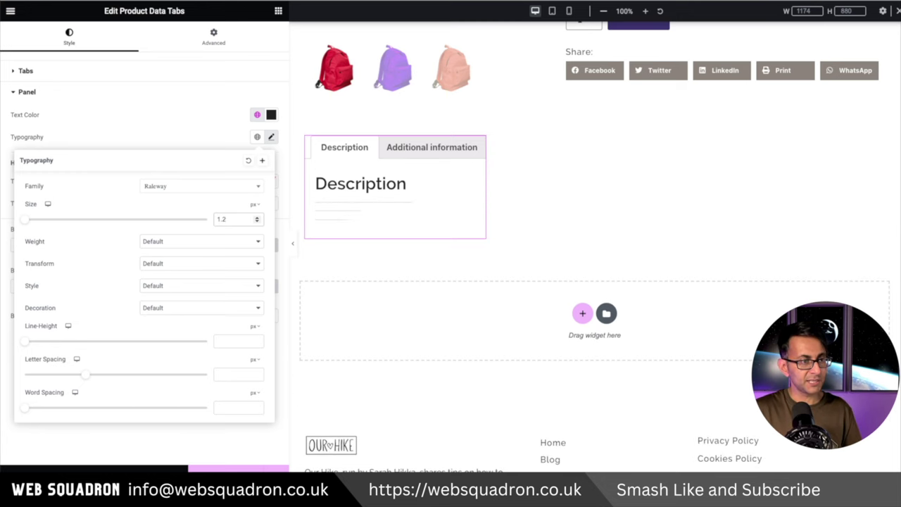
left_click(255, 204)
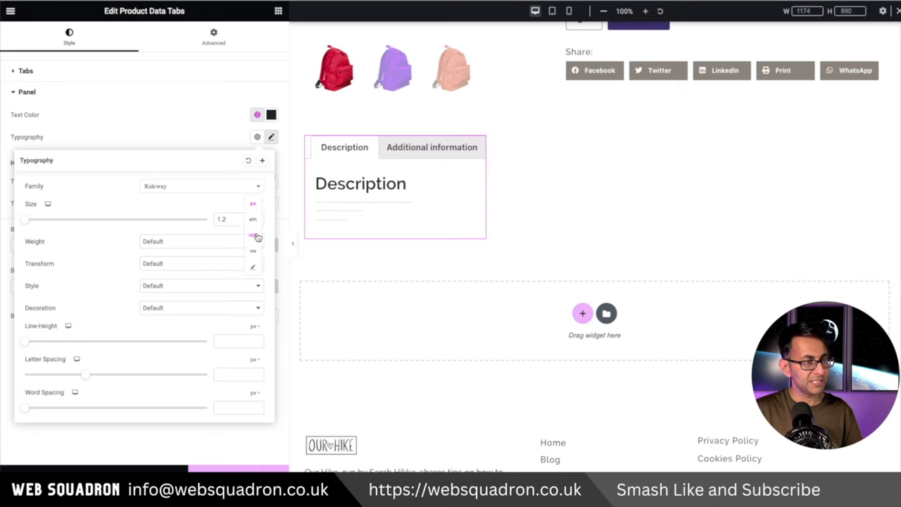
left_click(255, 237)
left_click(292, 243)
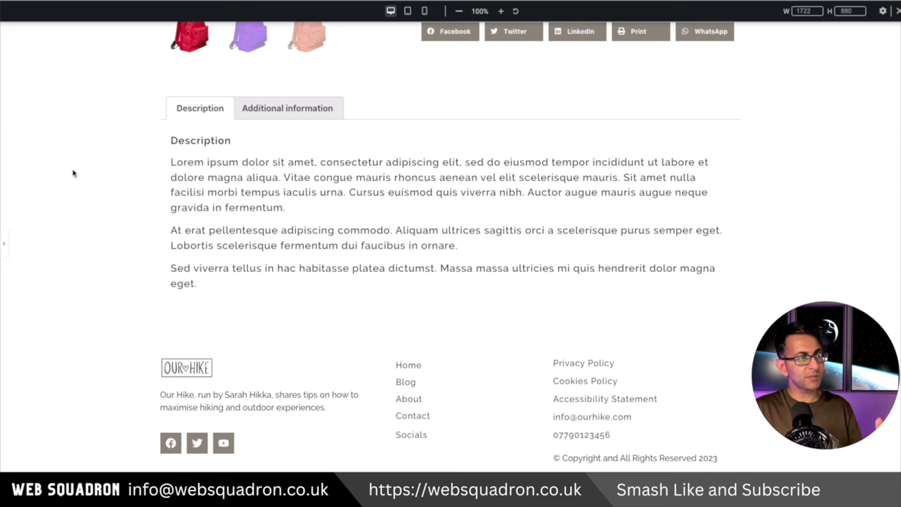
left_click(5, 248)
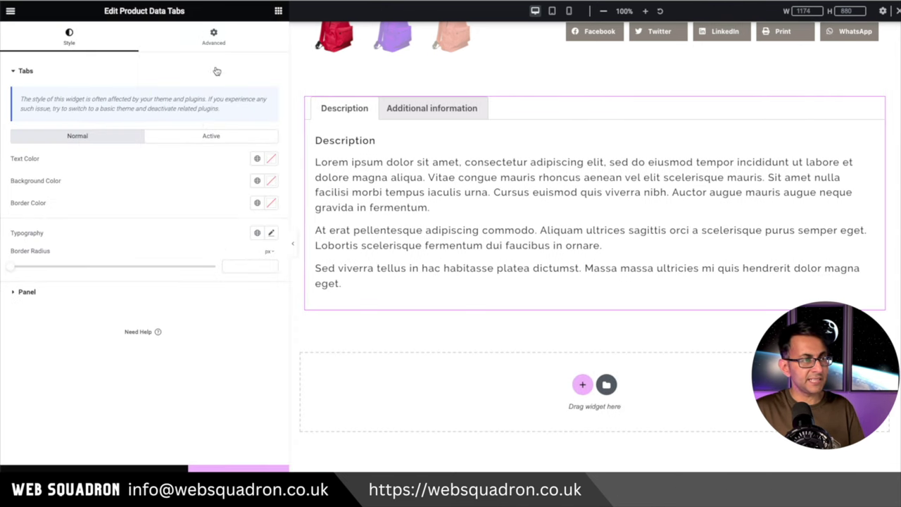
Step: Try an Upsells widget beneath the product data tabs and delete it
left_click(278, 12)
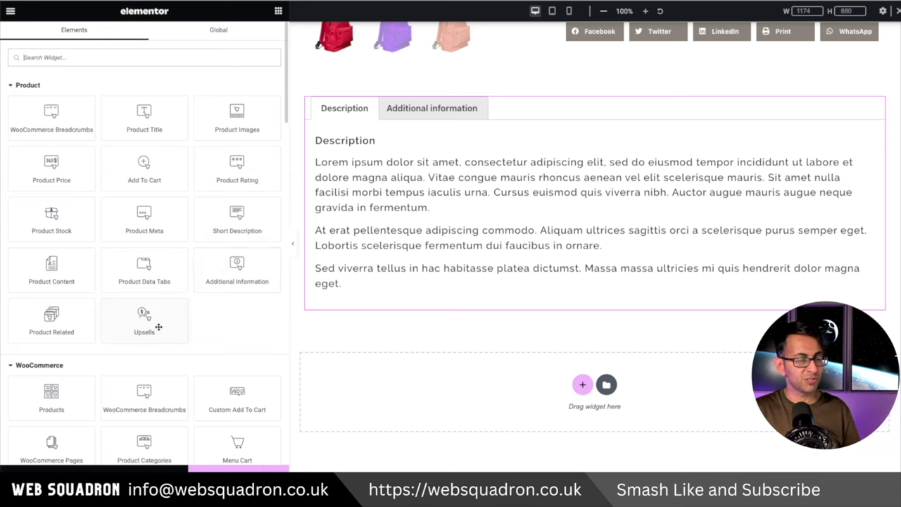
left_click_drag(143, 320, 450, 310)
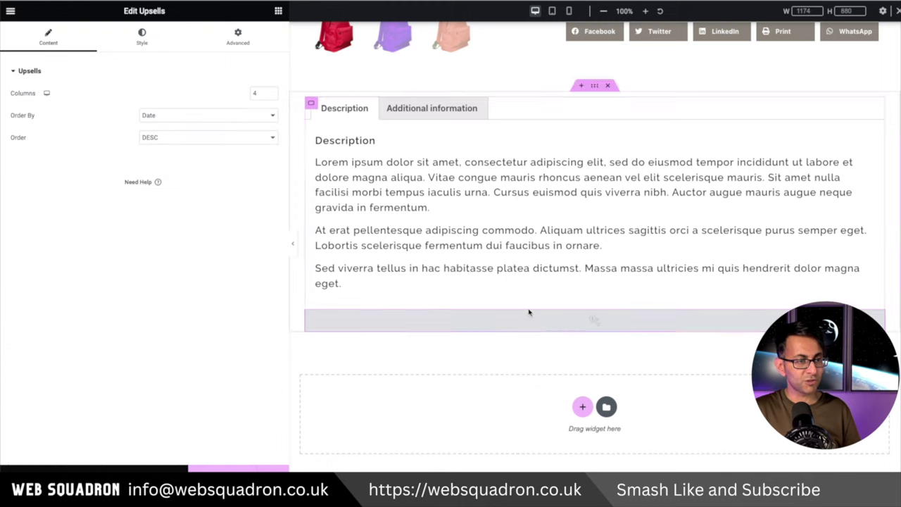
right_click(586, 327)
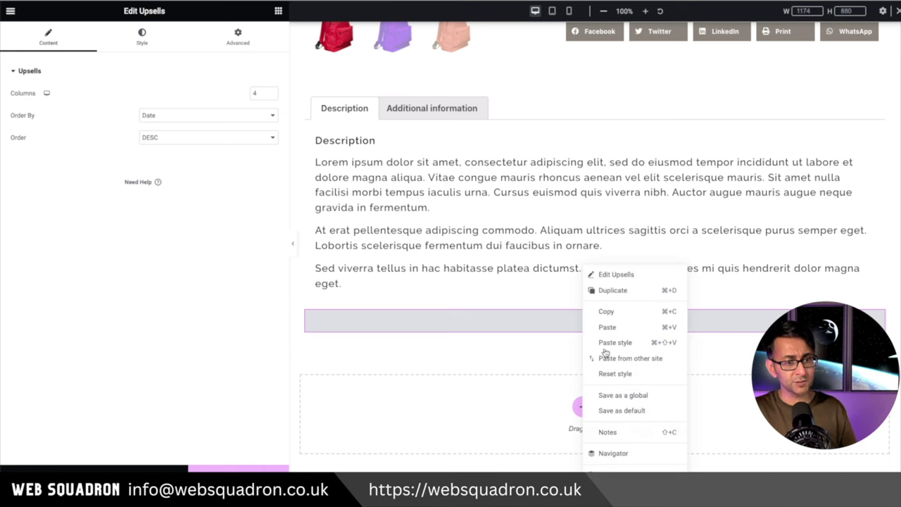
left_click(612, 479)
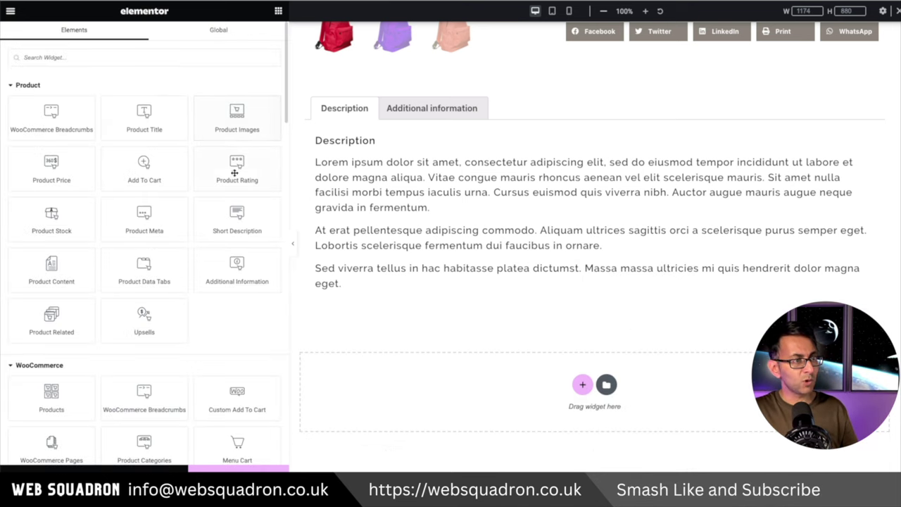
Step: Add a Product Related widget beneath the product data tabs
left_click_drag(54, 323, 510, 296)
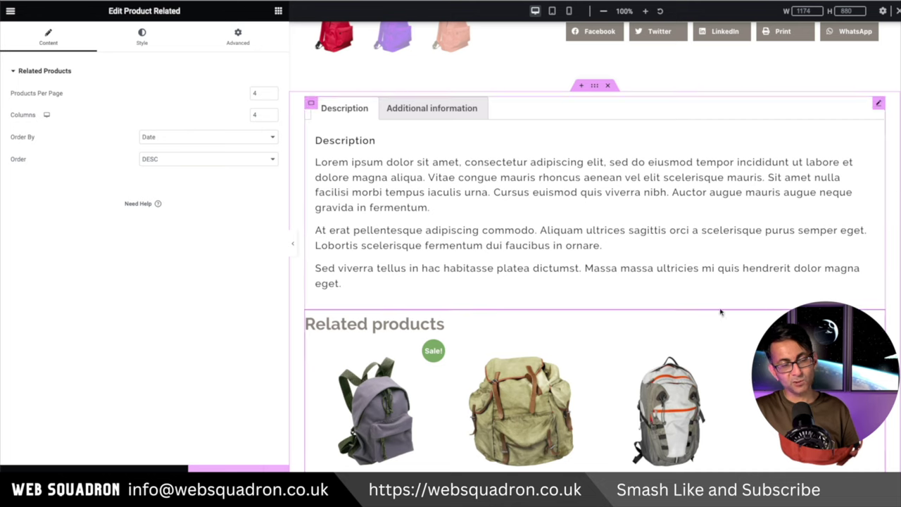
scroll(397, 324, "up", 2)
scroll(432, 378, "down", 3)
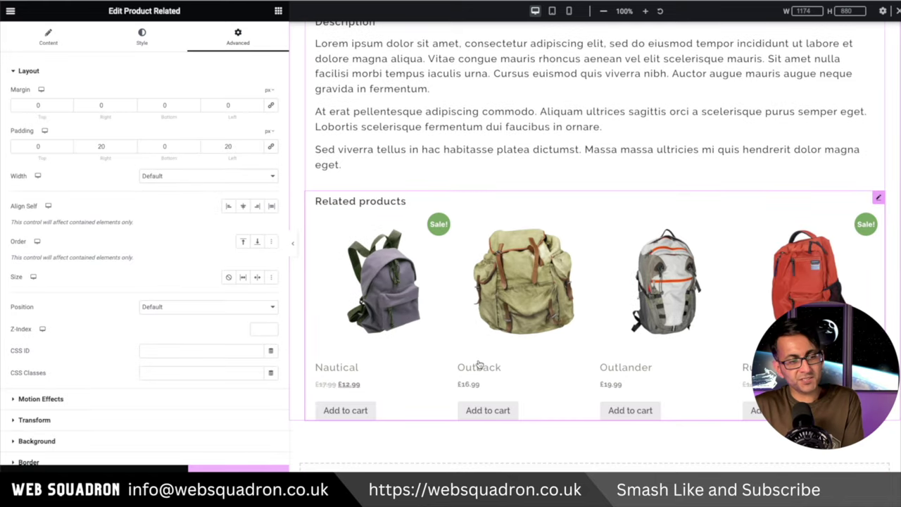
Step: Style the related products' sale badge with dark text, a beige background and a distance of 20 px
left_click(59, 46)
left_click(141, 45)
scroll(145, 276, "down", 1)
scroll(145, 276, "down", 10)
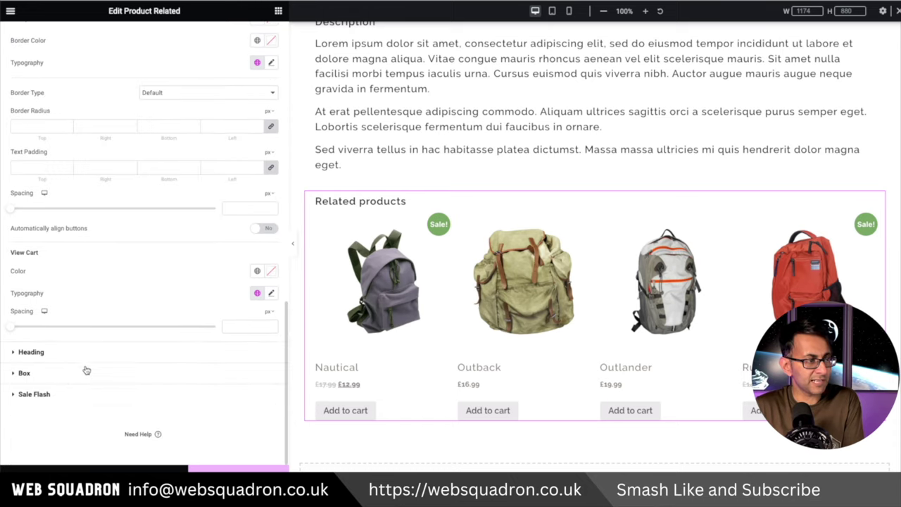
left_click(126, 376)
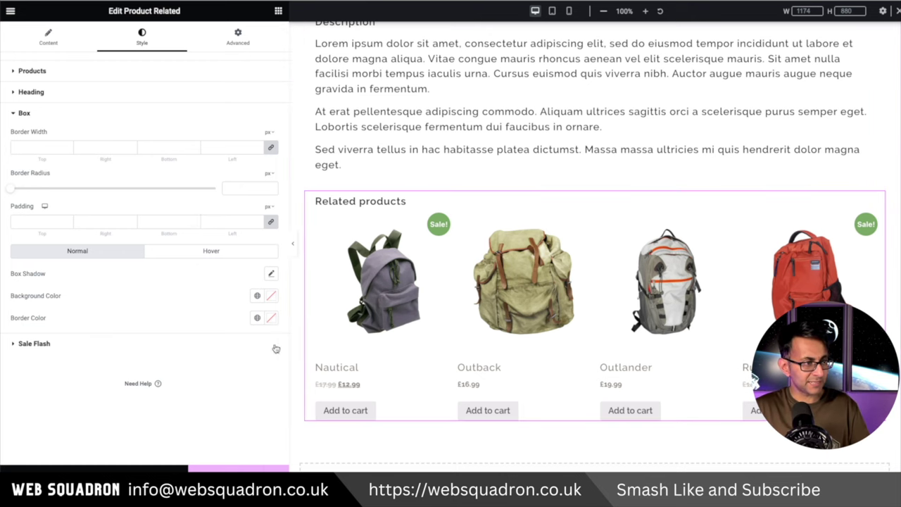
left_click(111, 345)
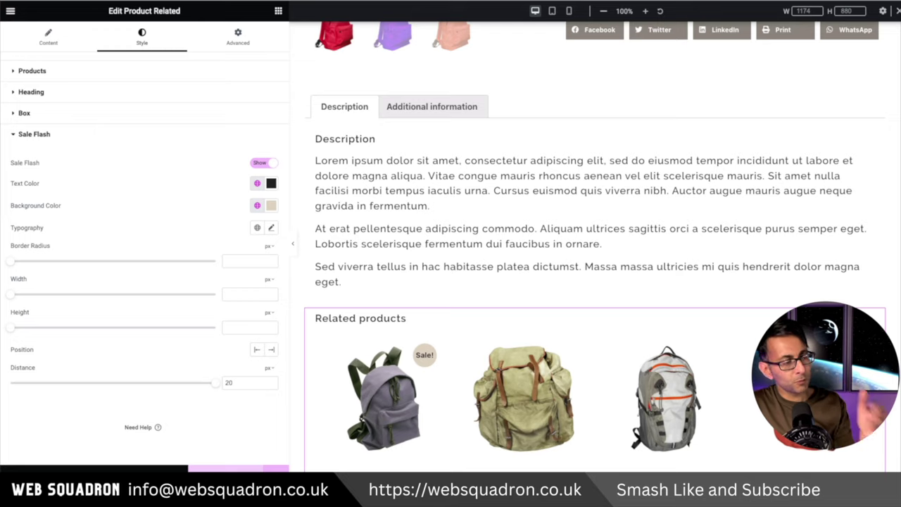
Step: Publish the Single Product template with a display condition that includes Products, and save the settings
left_click(237, 468)
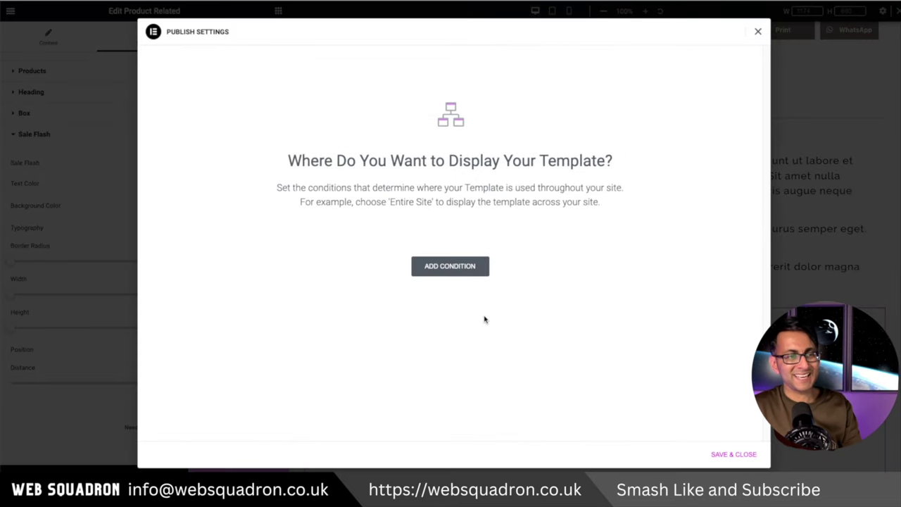
left_click(453, 267)
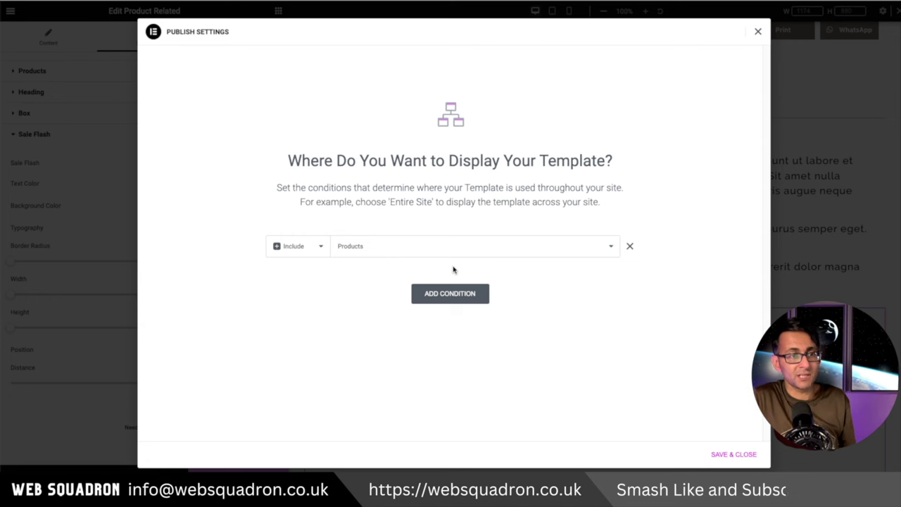
left_click(507, 247)
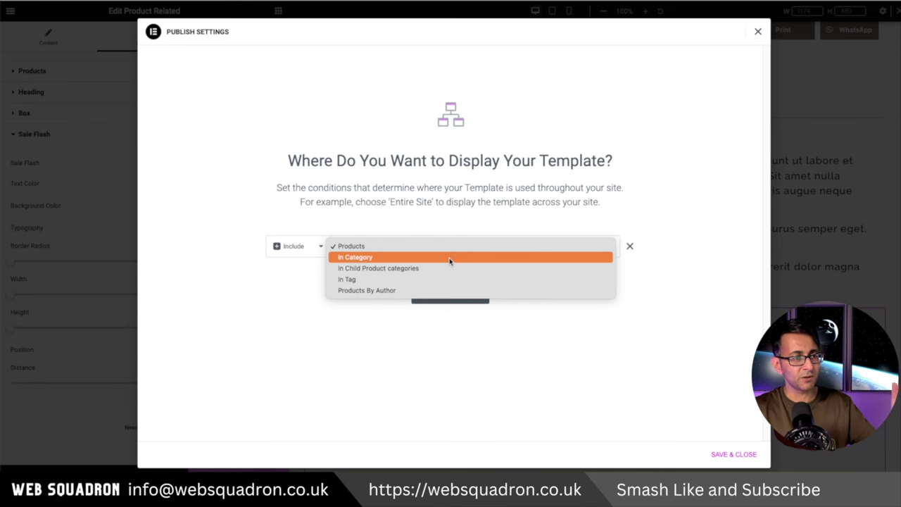
left_click(530, 250)
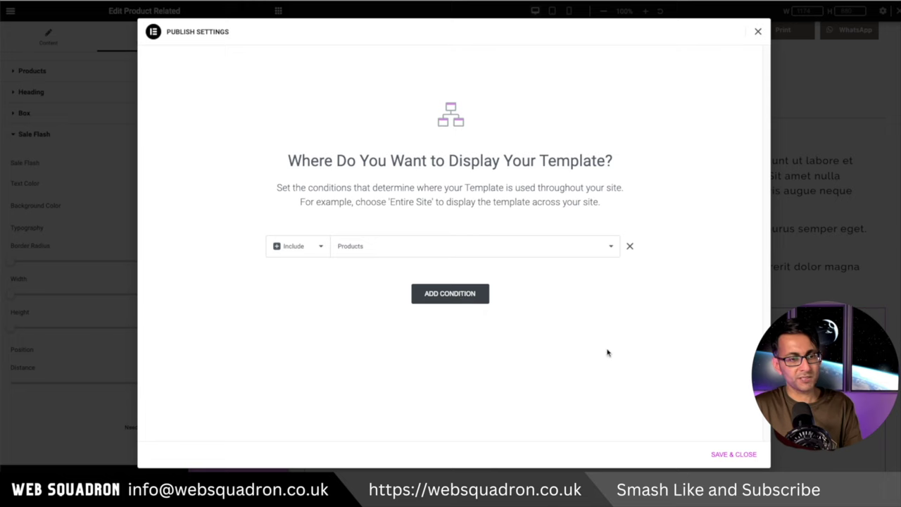
left_click(728, 454)
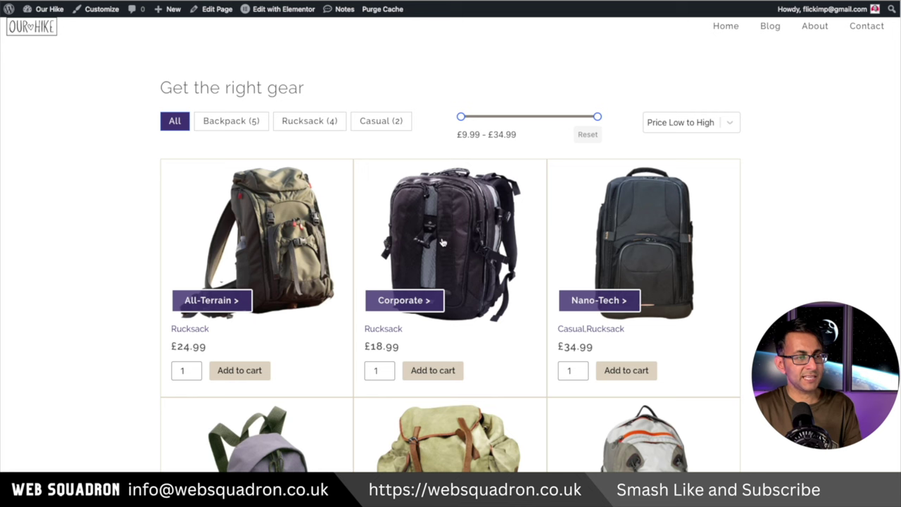
Step: Open the Corporate product from the live shop and check its gallery images and full page layout
left_click(442, 242)
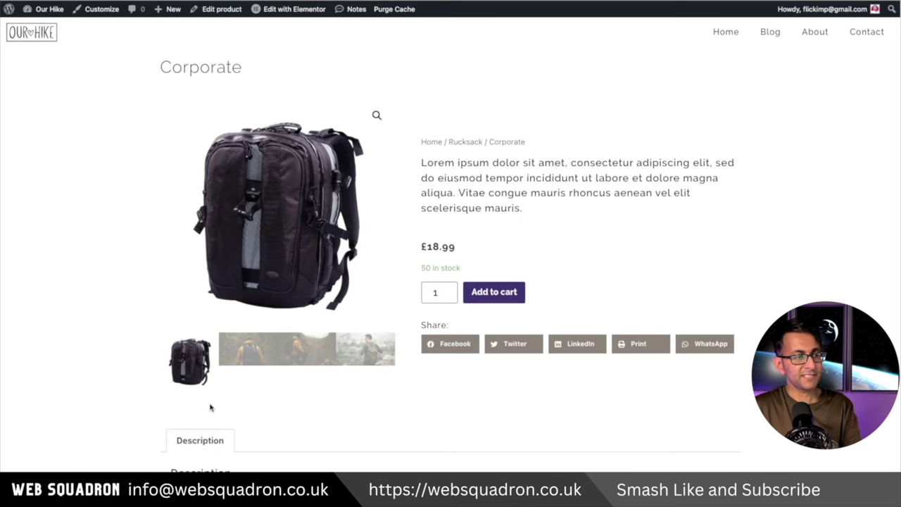
left_click(360, 252)
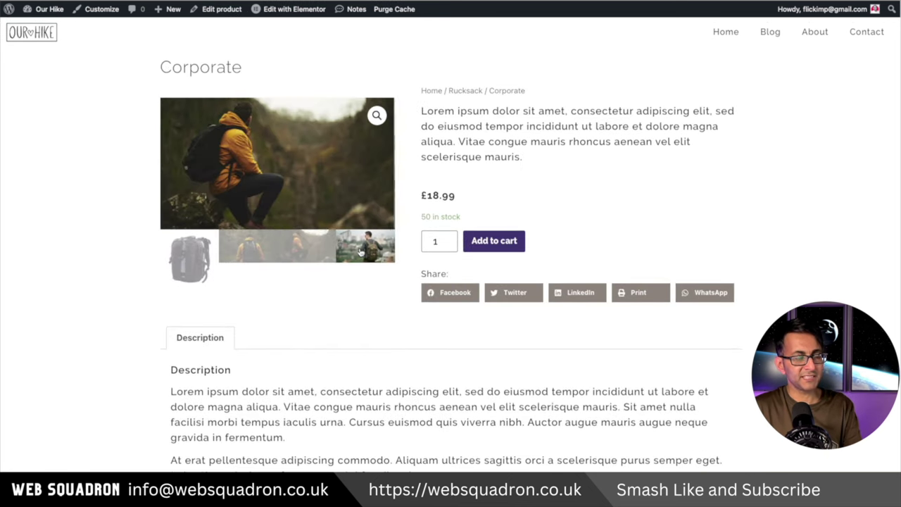
left_click(227, 259)
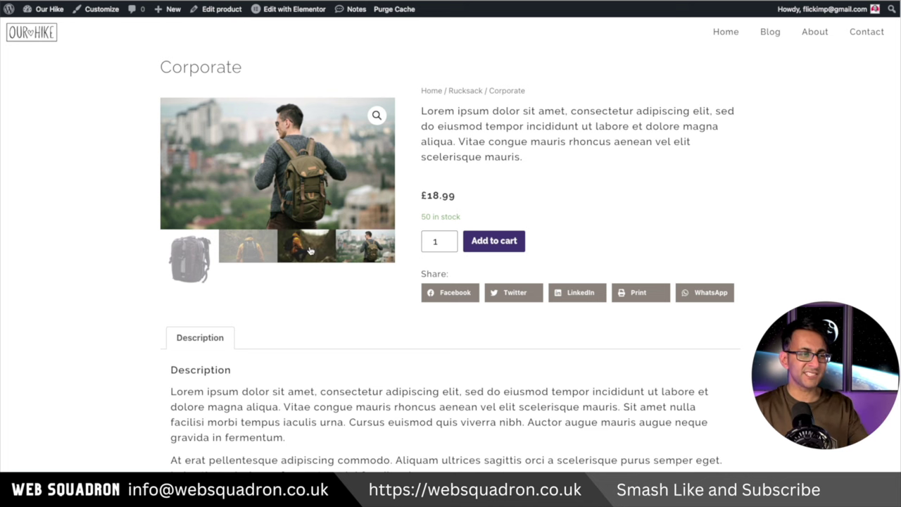
left_click(190, 257)
left_click(306, 246)
left_click(373, 252)
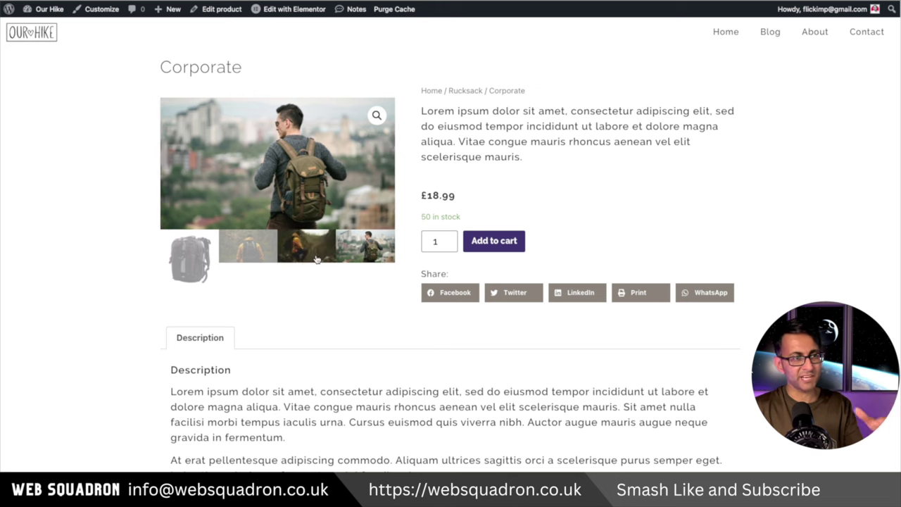
left_click(248, 250)
left_click(203, 261)
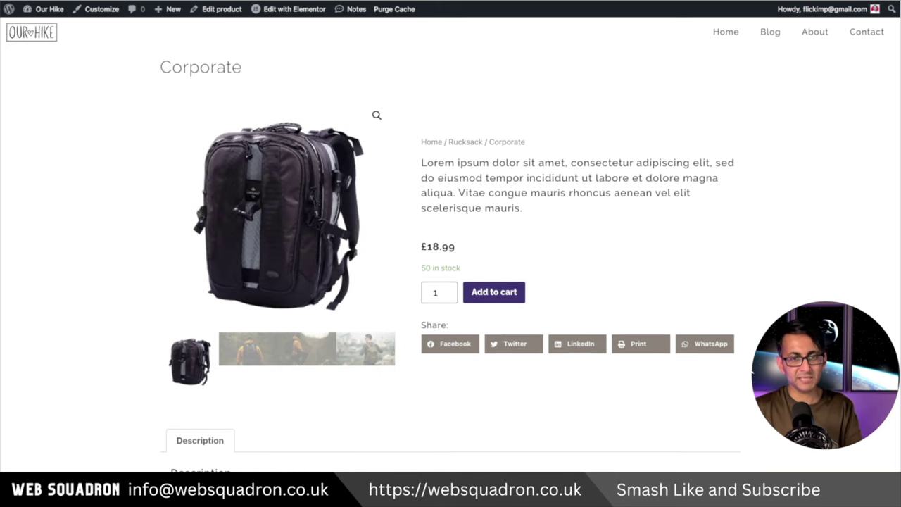
scroll(450, 247, "down", 6)
scroll(450, 247, "up", 7)
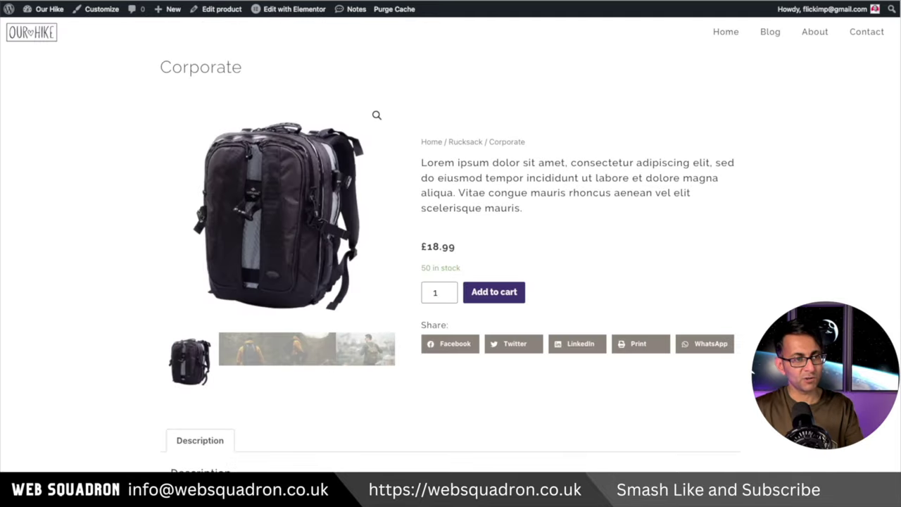
Step: Return to the shop and check the Roamer product page with the Orange colour selected
left_click(7, 4)
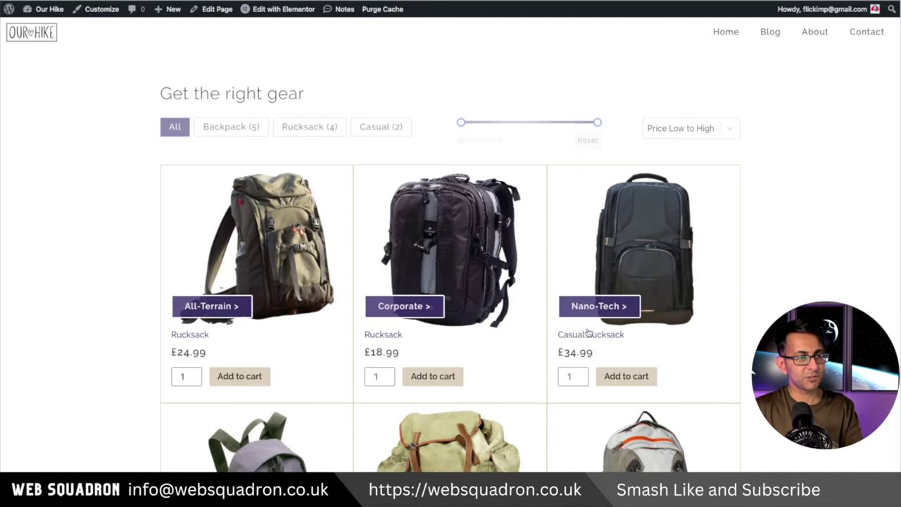
scroll(450, 281, "down", 8)
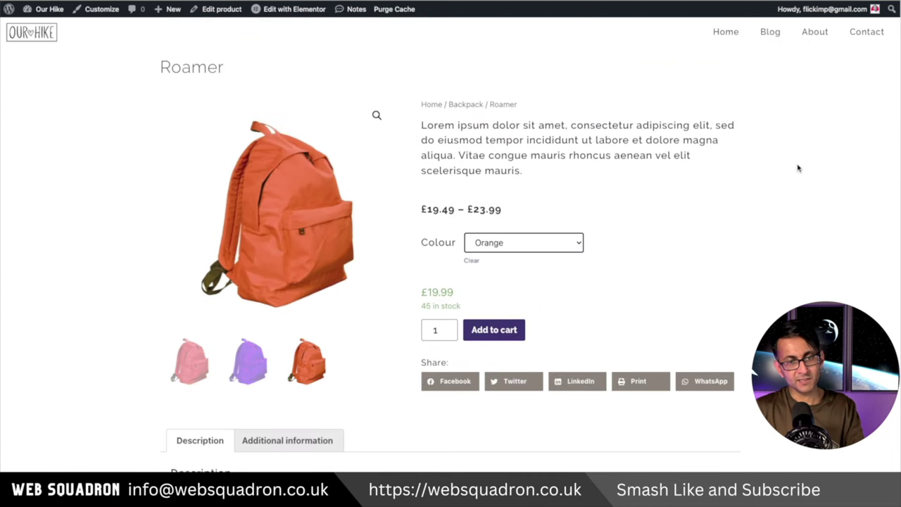
scroll(893, 71, "down", 6)
scroll(895, 84, "up", 6)
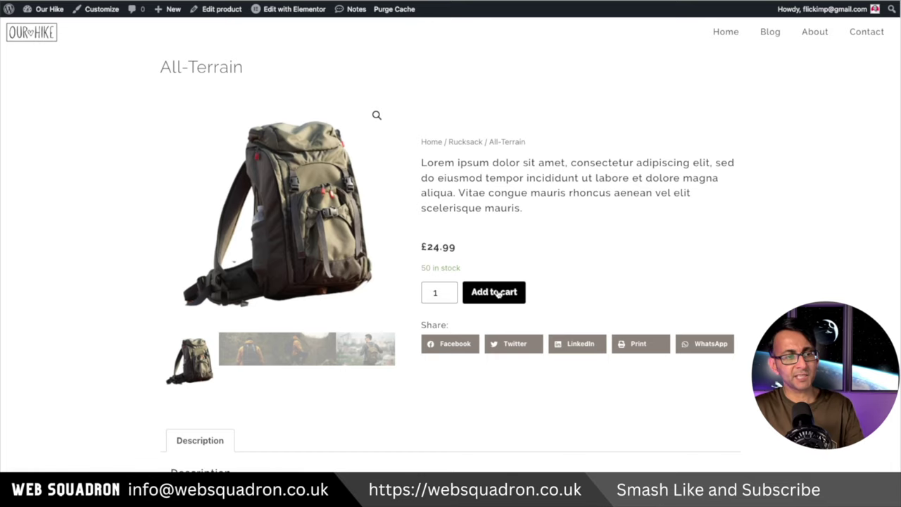
Step: Add the All-Terrain rucksack to the cart and update its quantity to 3 on the cart page
left_click(497, 294)
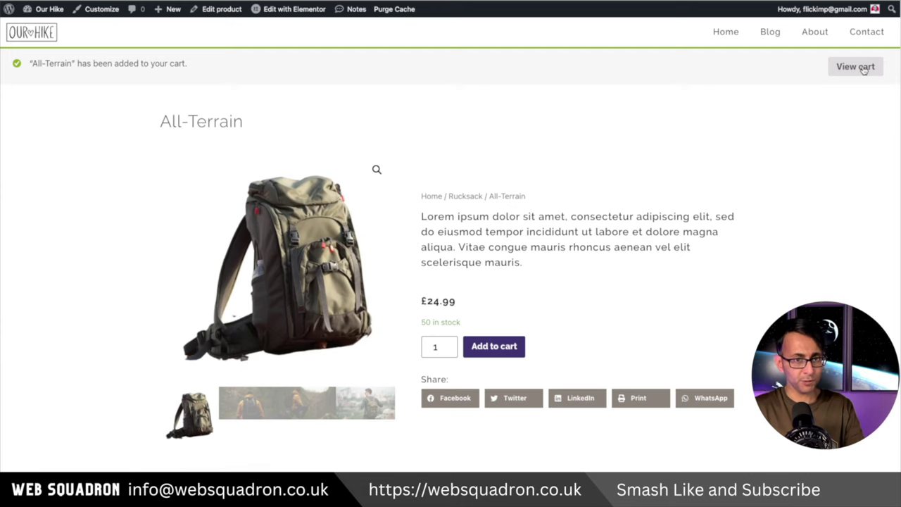
left_click(855, 67)
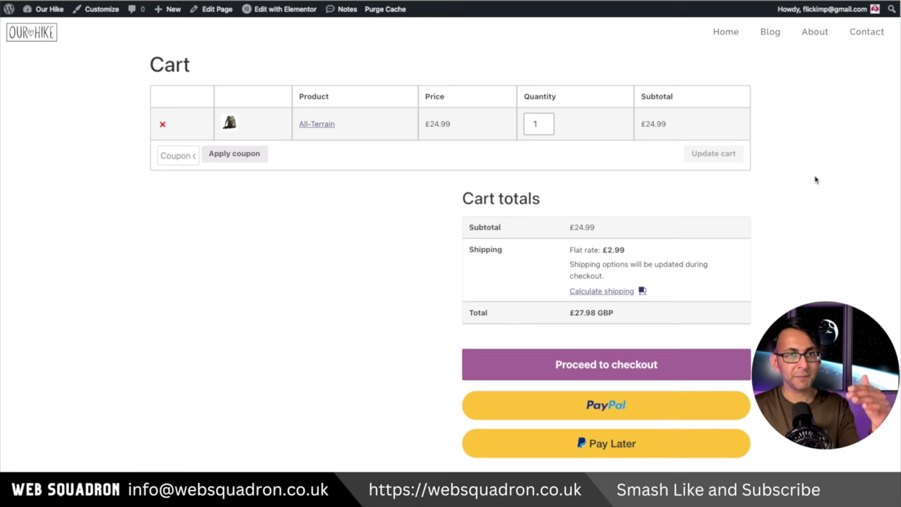
left_click(541, 120)
left_click(541, 120)
left_click(732, 155)
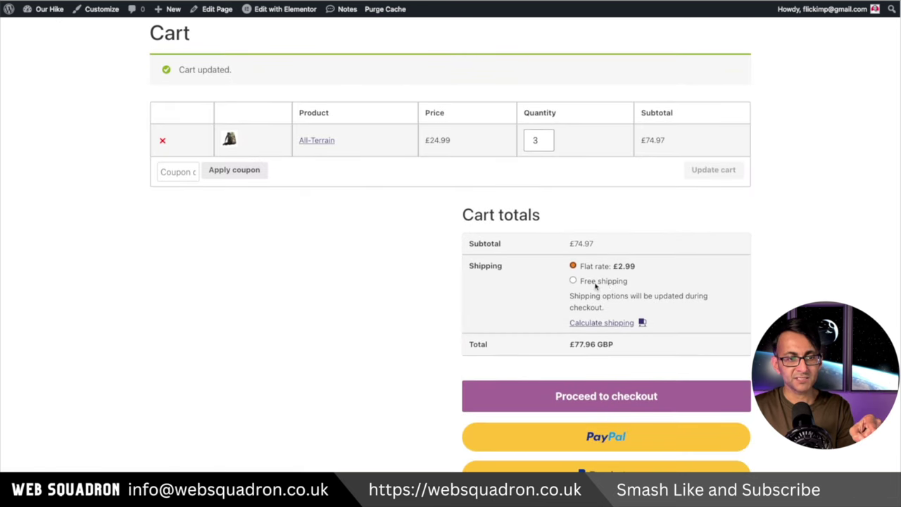
Step: Switch the cart's shipping between free shipping and flat rate, ending on free shipping
left_click(585, 283)
left_click(606, 270)
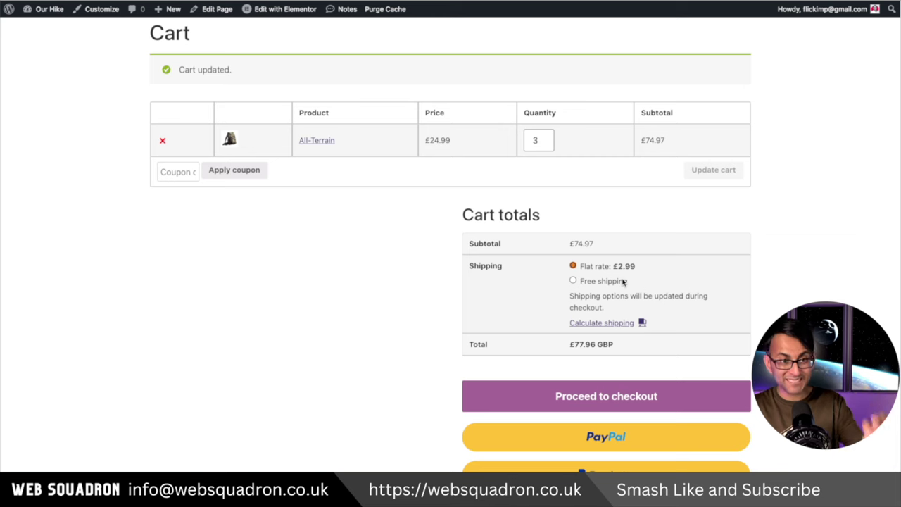
left_click(618, 282)
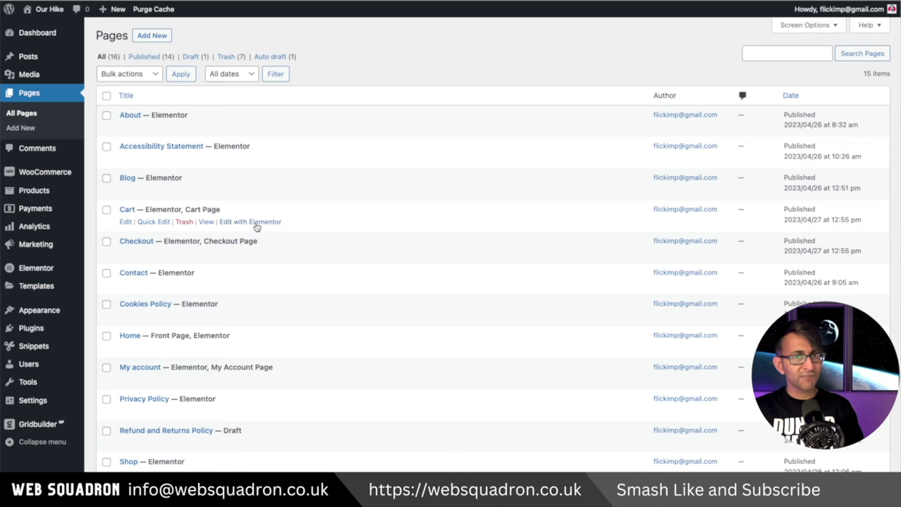
Step: Open the Cart page for editing and switch it back to the WordPress editor to reveal its shortcode block
left_click(125, 222)
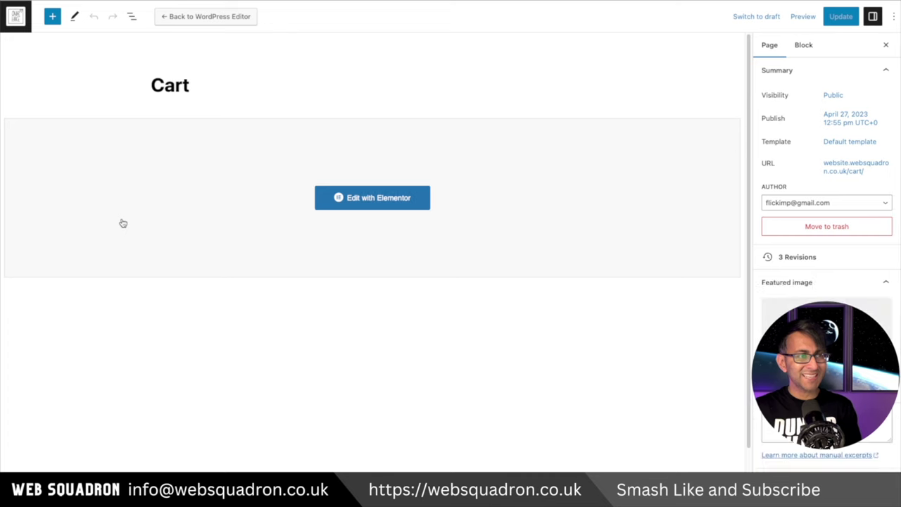
left_click(204, 16)
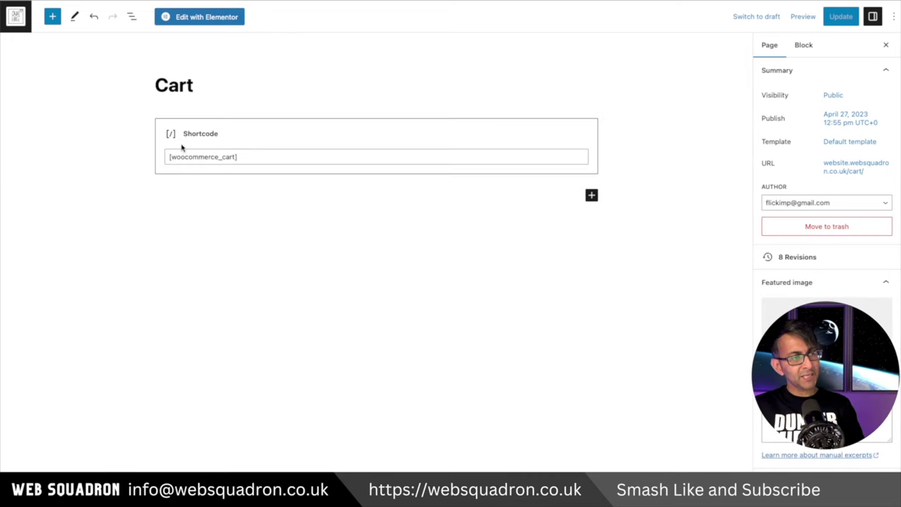
left_click(143, 1)
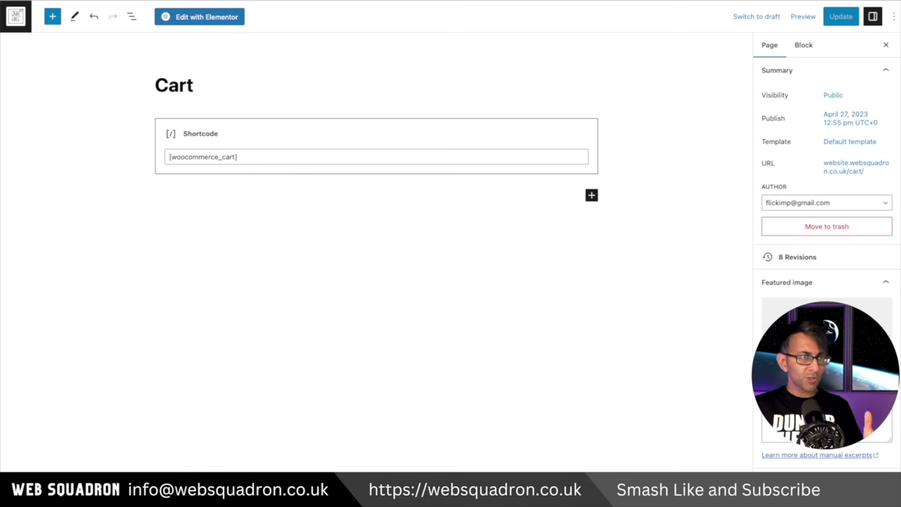
Step: Open the Cart page in Elementor and examine the style options of its shortcode text and section typography
left_click(205, 19)
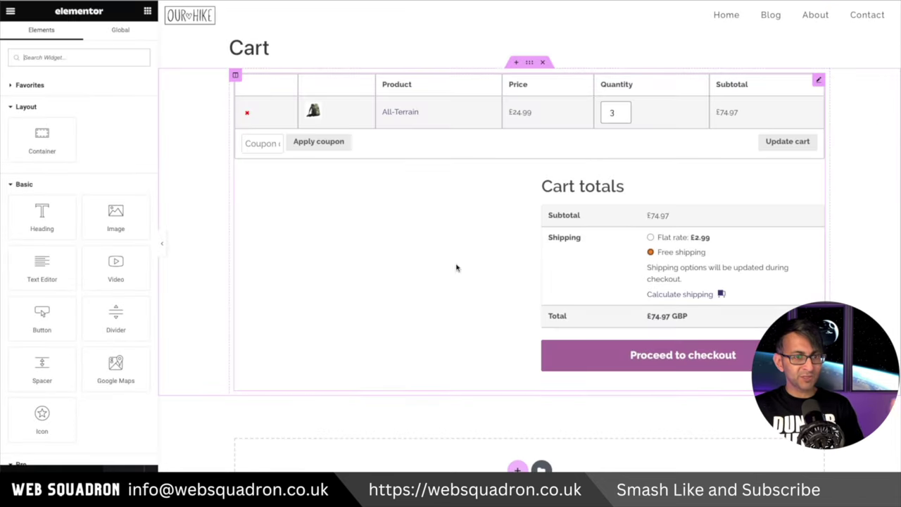
left_click(817, 81)
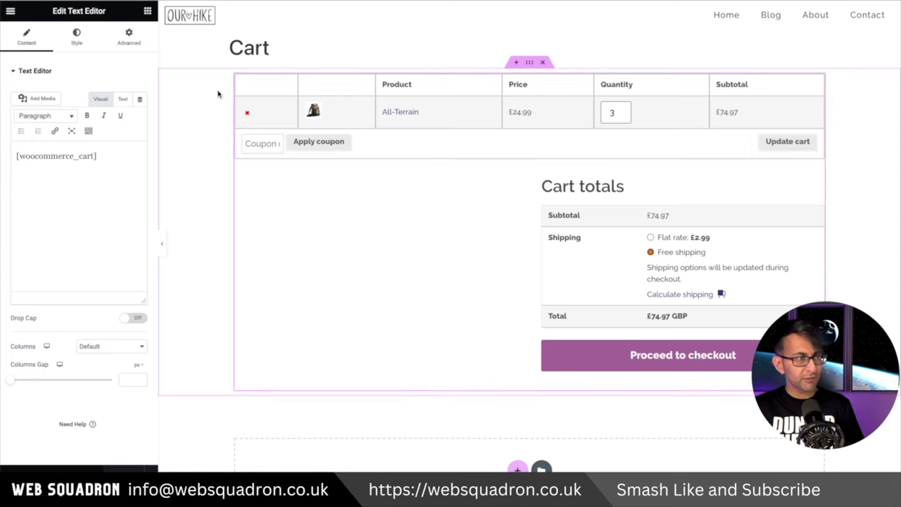
left_click(74, 39)
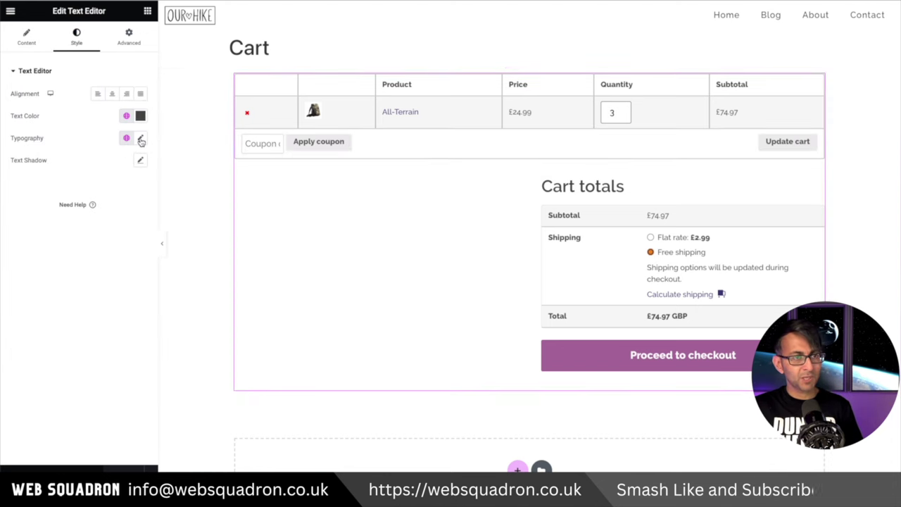
left_click(529, 63)
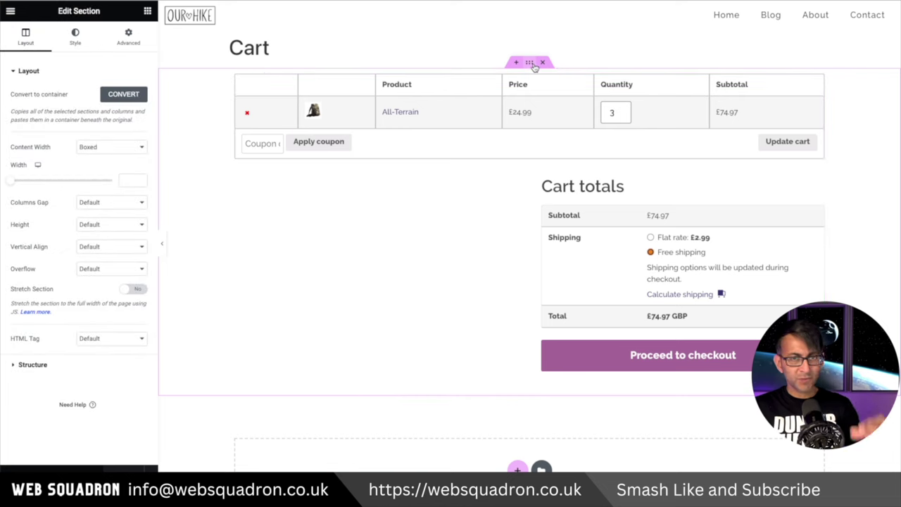
left_click(76, 38)
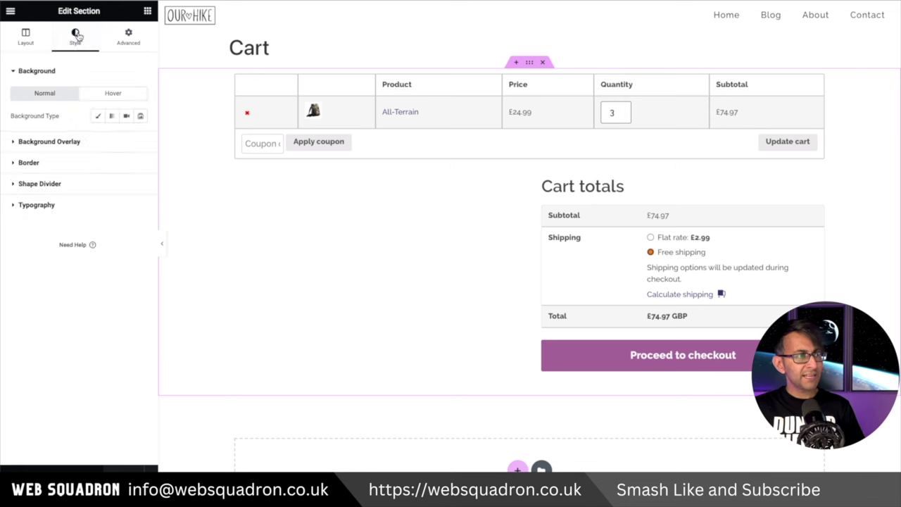
left_click(71, 207)
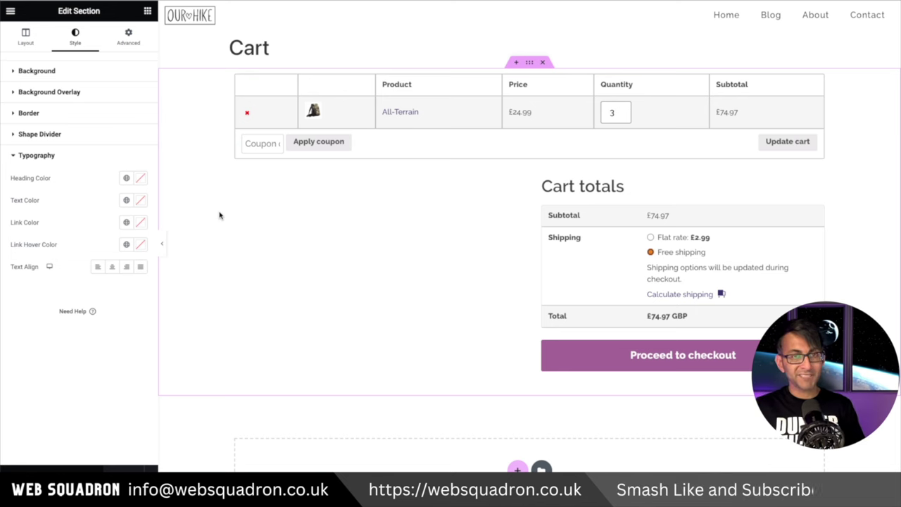
Step: Try Elementor's Cart widget beneath the shortcode cart on the Cart page
left_click(148, 12)
left_click(88, 57)
type("cart")
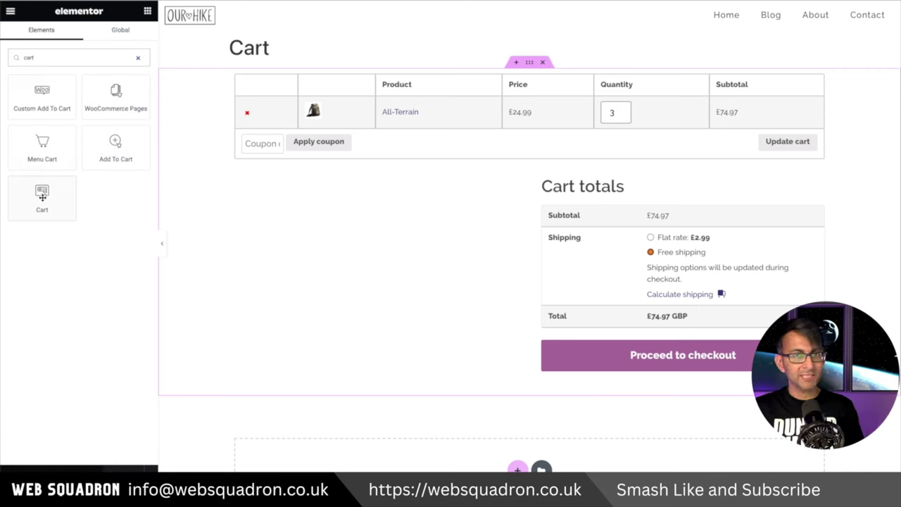
left_click_drag(43, 197, 435, 388)
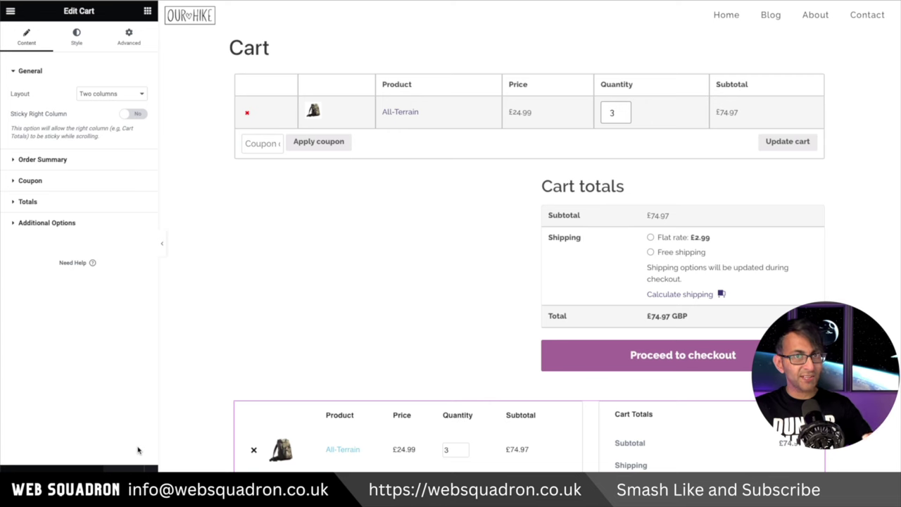
Step: Search the Elementor widgets for checkout and account elements
left_click(147, 10)
left_click(83, 59)
type("chec")
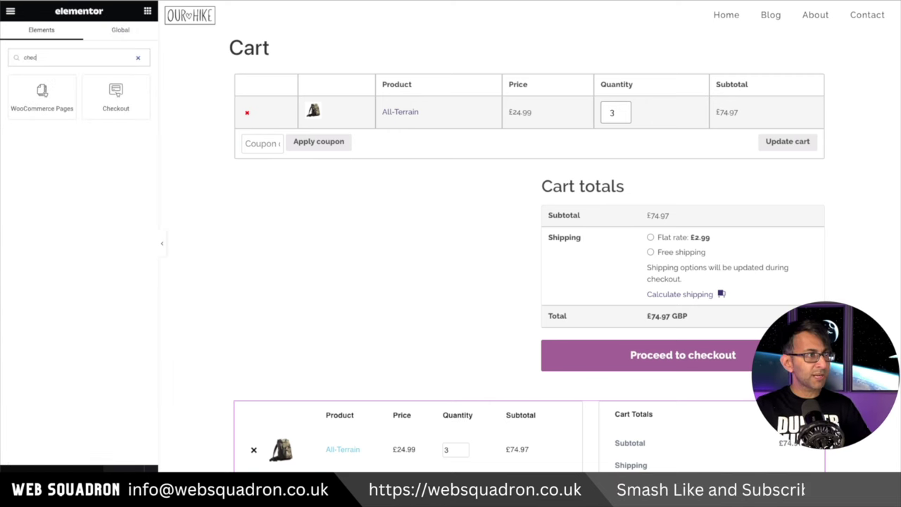
left_click_drag(76, 59, 4, 57)
type("accou")
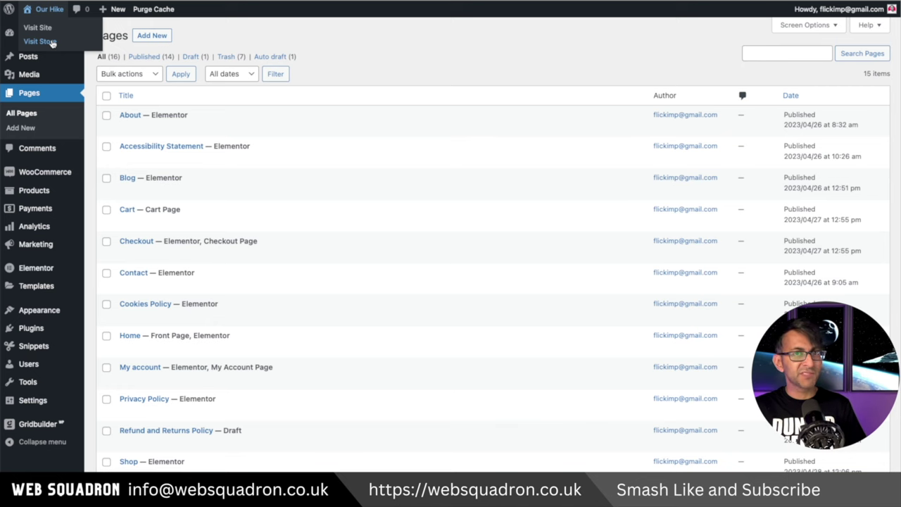
Step: Add the All-Terrain rucksack to the cart from the store page and compare the shortcode cart with the Elementor cart on the Cart page
left_click(40, 42)
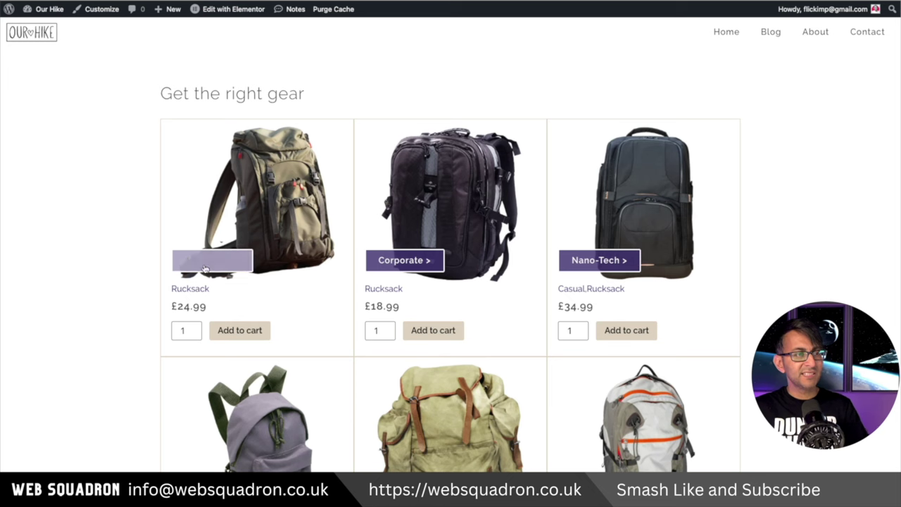
left_click(248, 333)
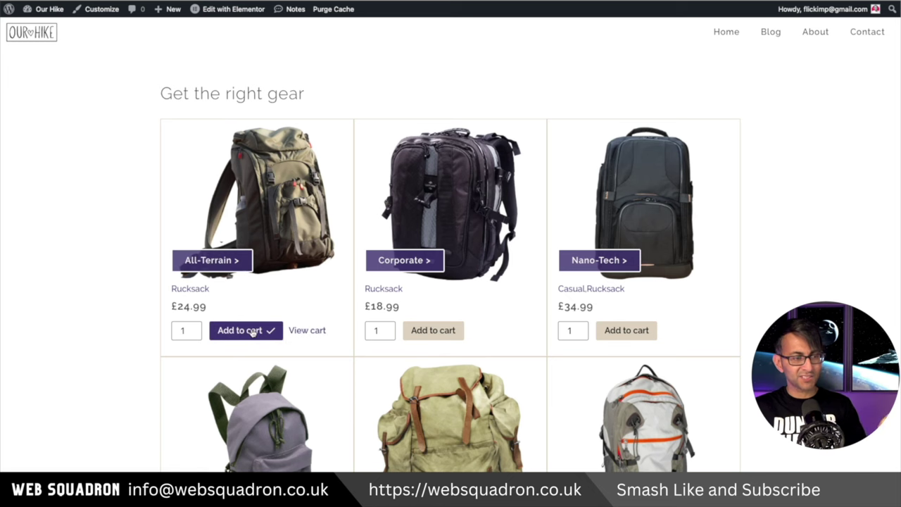
left_click(308, 331)
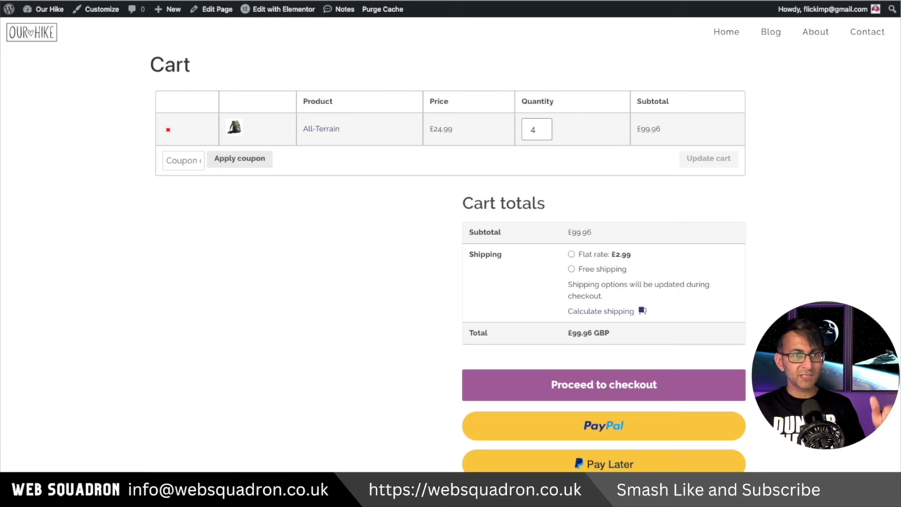
scroll(451, 281, "down", 10)
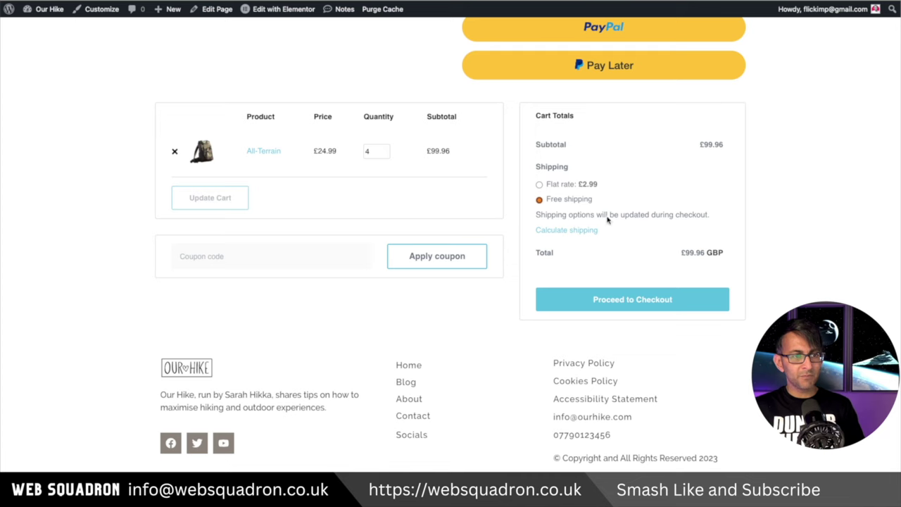
scroll(450, 282, "up", 8)
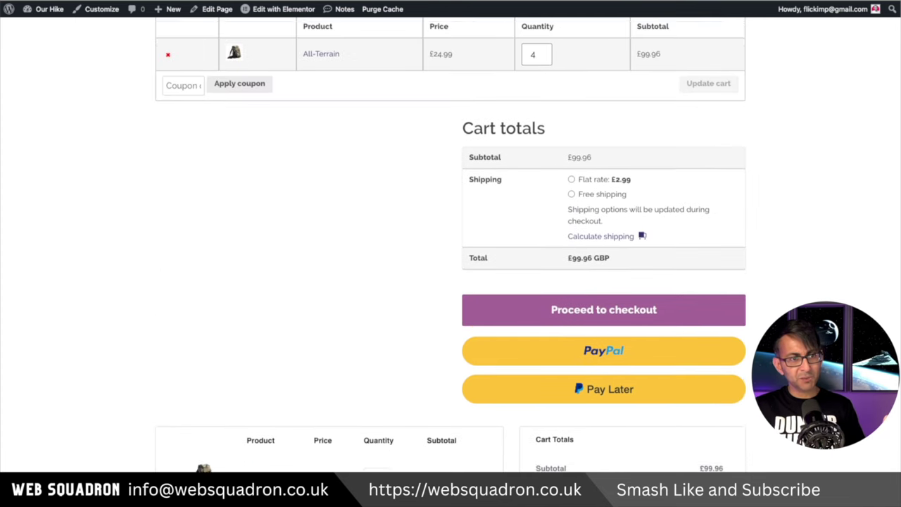
scroll(451, 281, "down", 7)
scroll(450, 246, "down", 1)
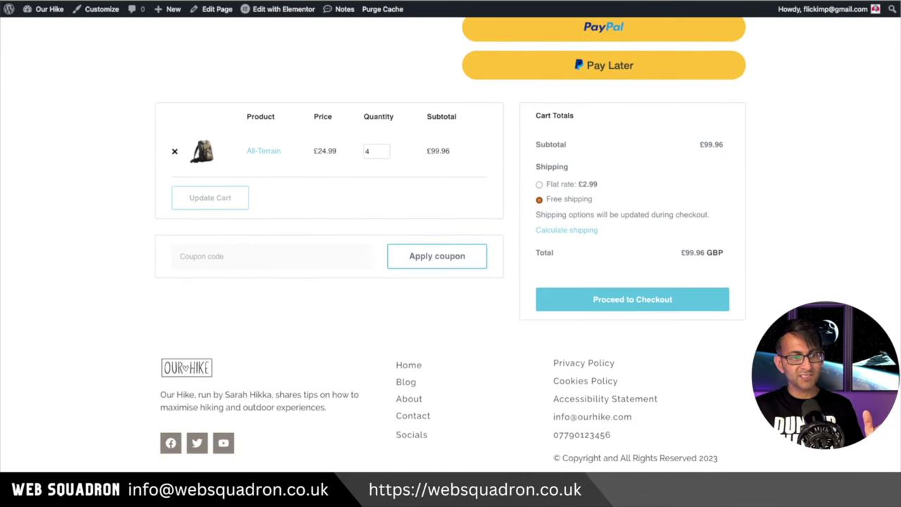
scroll(450, 247, "up", 2)
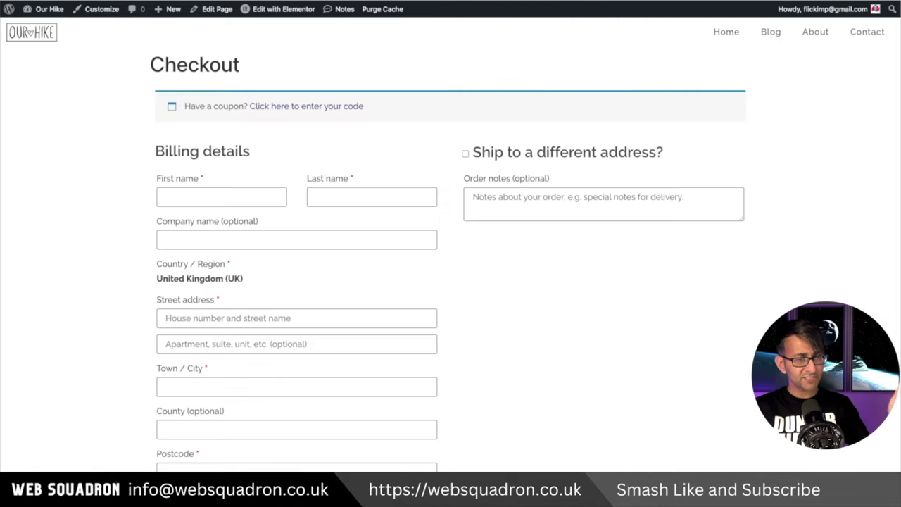
Step: Compare the shortcode checkout with the Elementor checkout on the Checkout page, including their billing forms and card and PayPal payment options
scroll(450, 282, "down", 15)
scroll(450, 246, "down", 1)
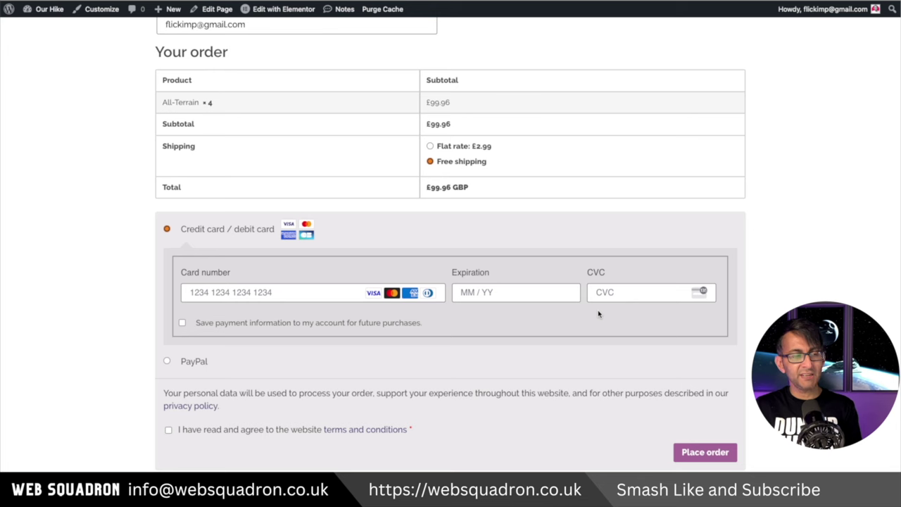
left_click(166, 362)
left_click(183, 229)
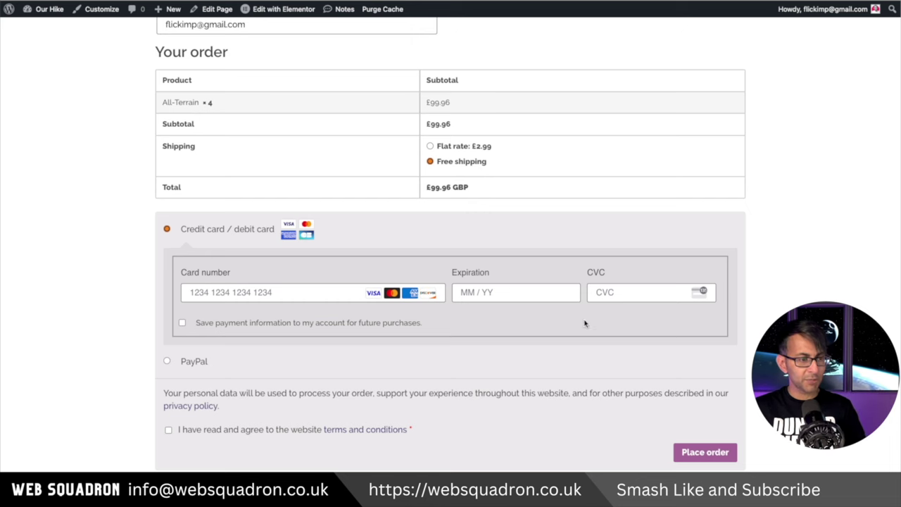
scroll(871, 276, "down", 5)
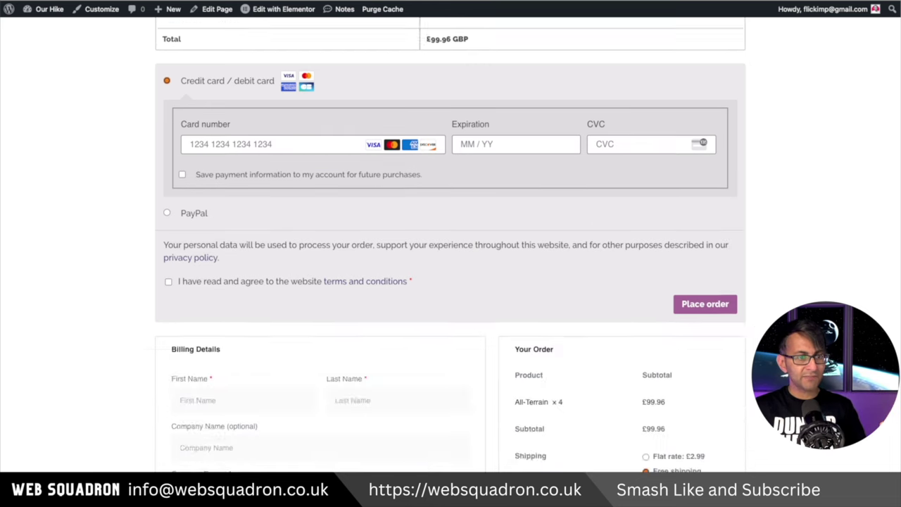
scroll(451, 248, "down", 1)
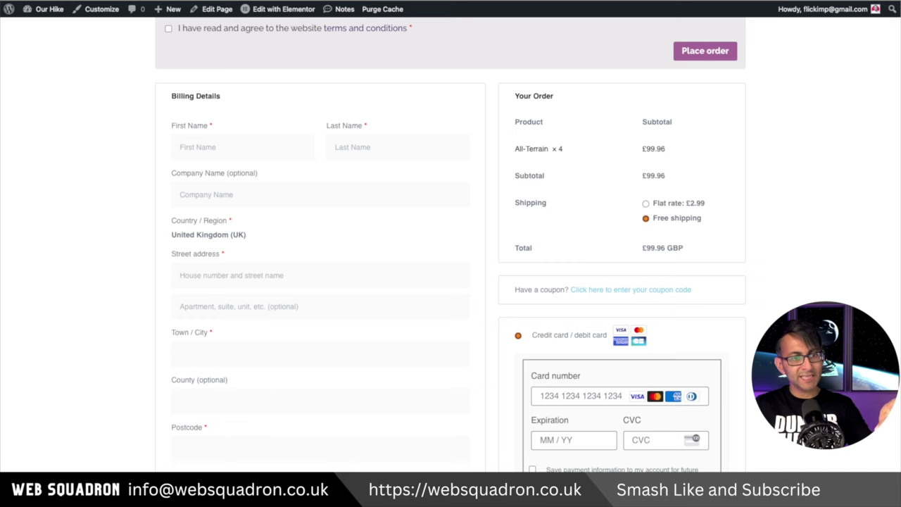
scroll(521, 379, "down", 4)
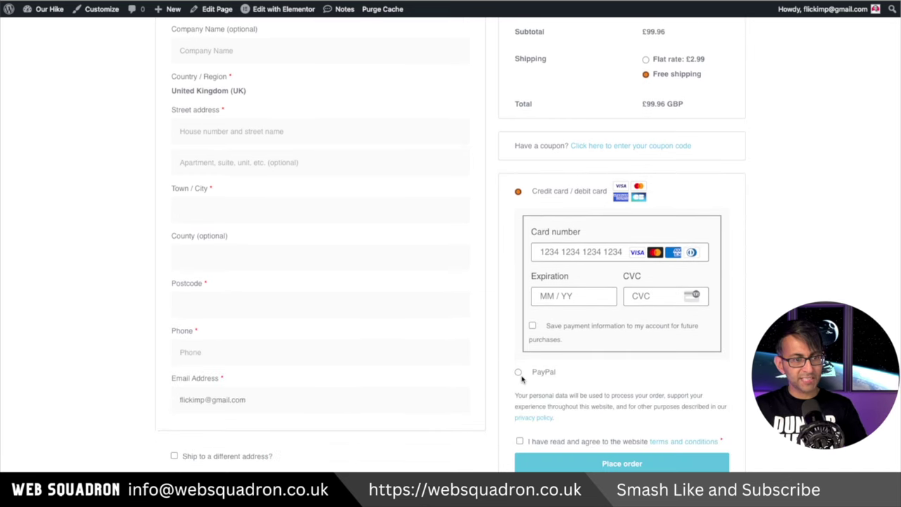
left_click(519, 373)
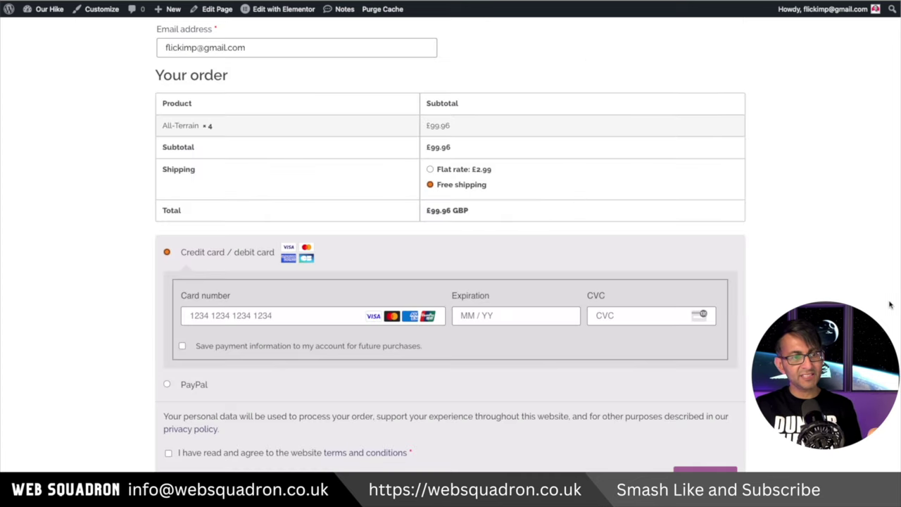
scroll(450, 246, "down", 10)
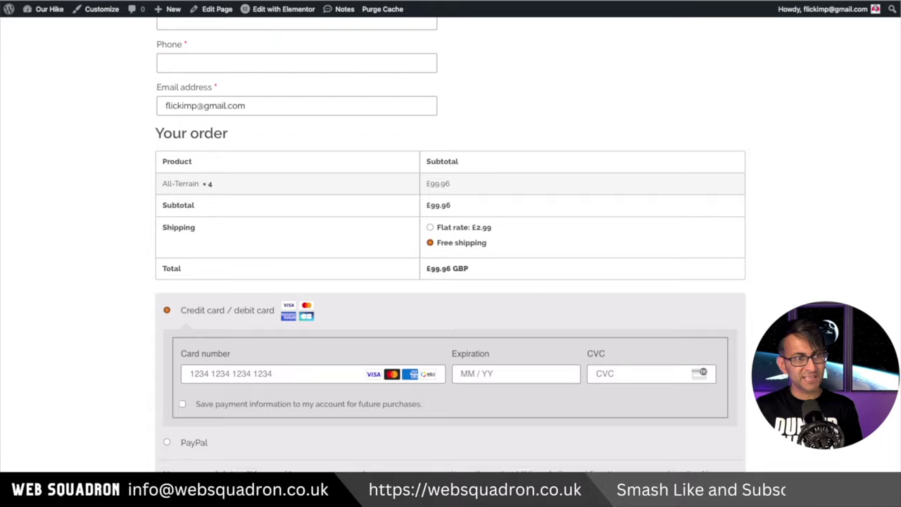
scroll(450, 247, "up", 5)
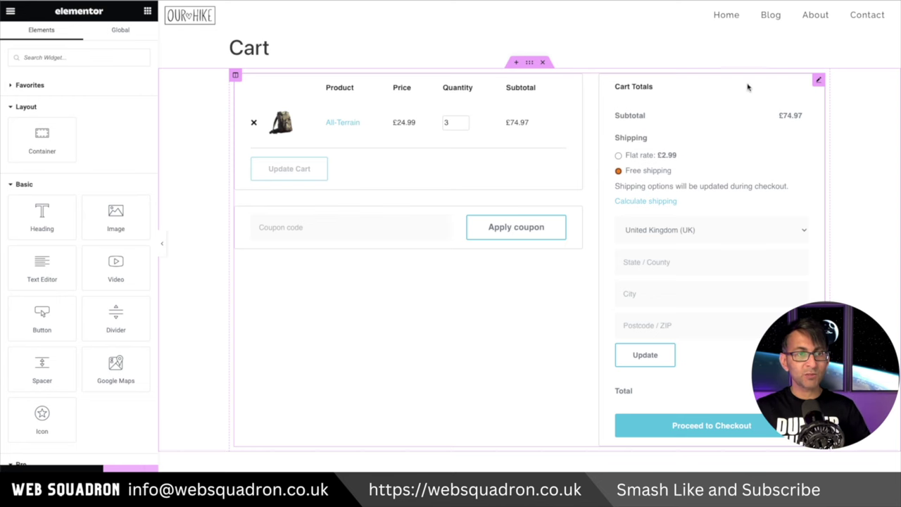
Step: Try the one-column layout on the Elementor Cart widget and restore its two-column layout
left_click(818, 80)
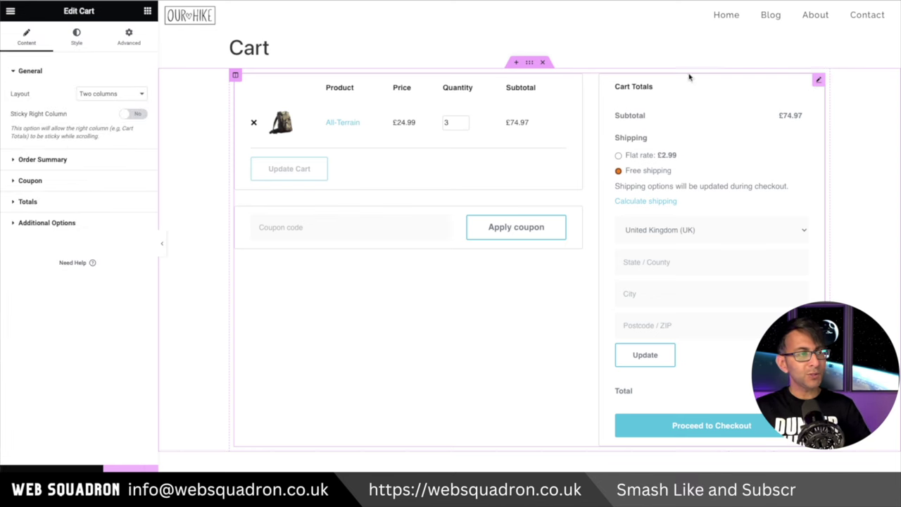
left_click(117, 94)
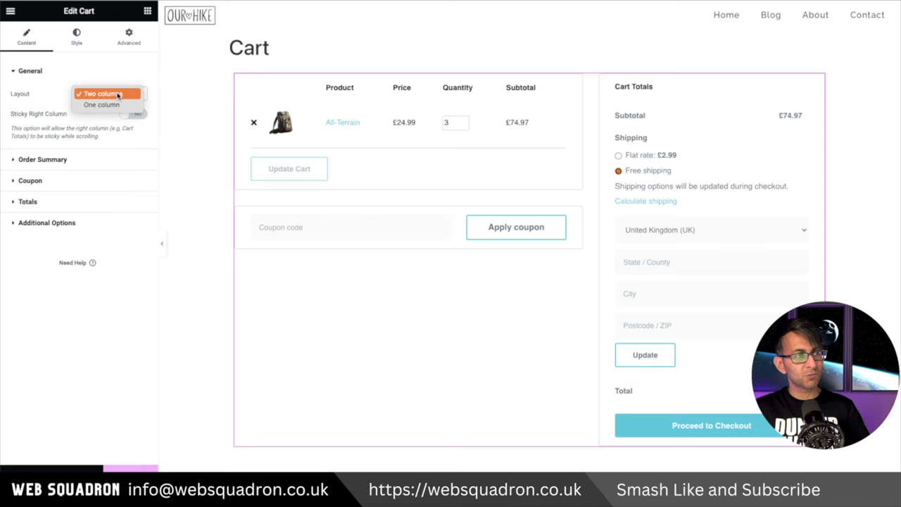
left_click(114, 105)
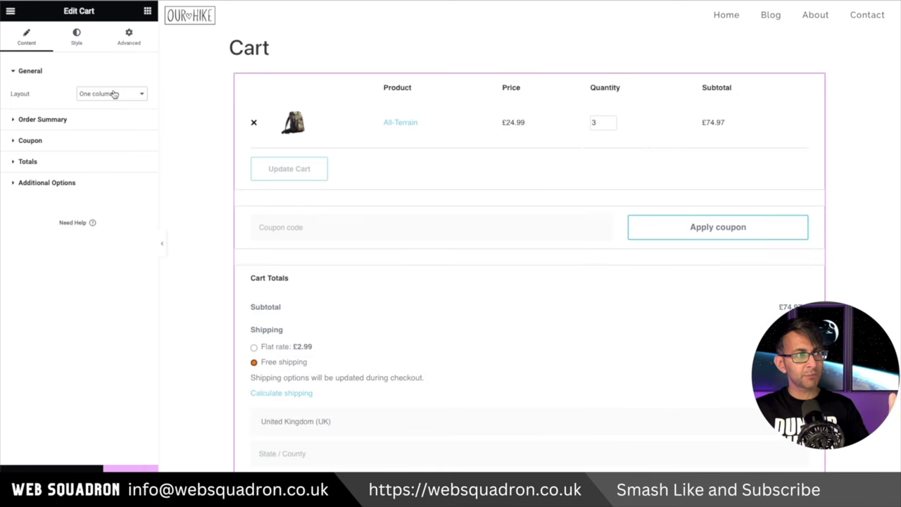
left_click(114, 94)
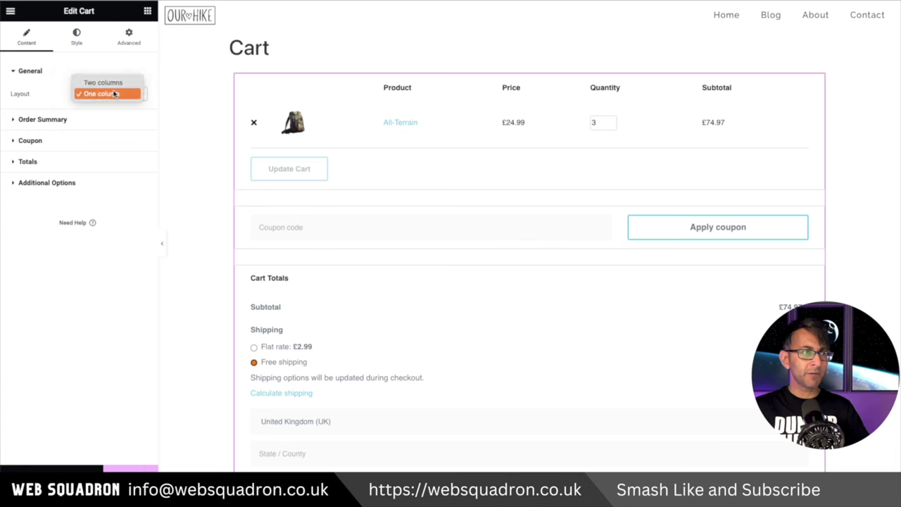
left_click(105, 83)
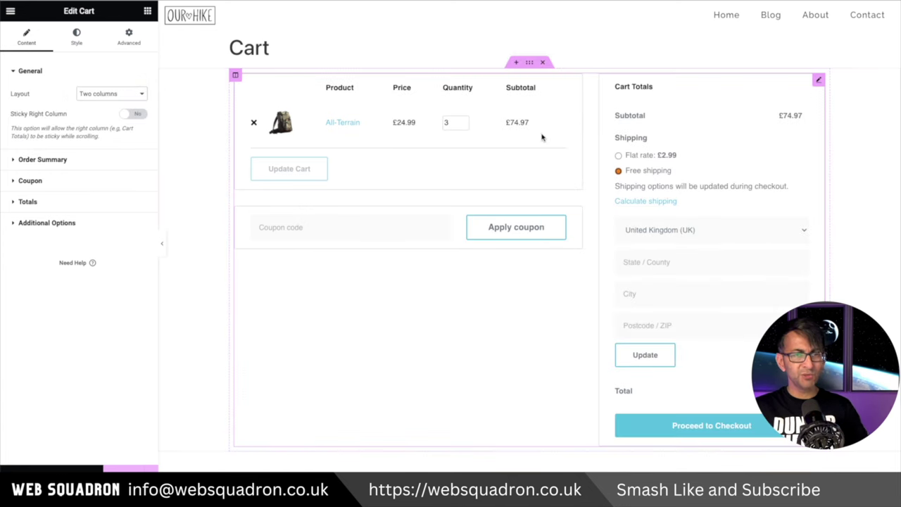
Step: Preview the cart page in the mobile layout and return to the desktop view
left_click(72, 480)
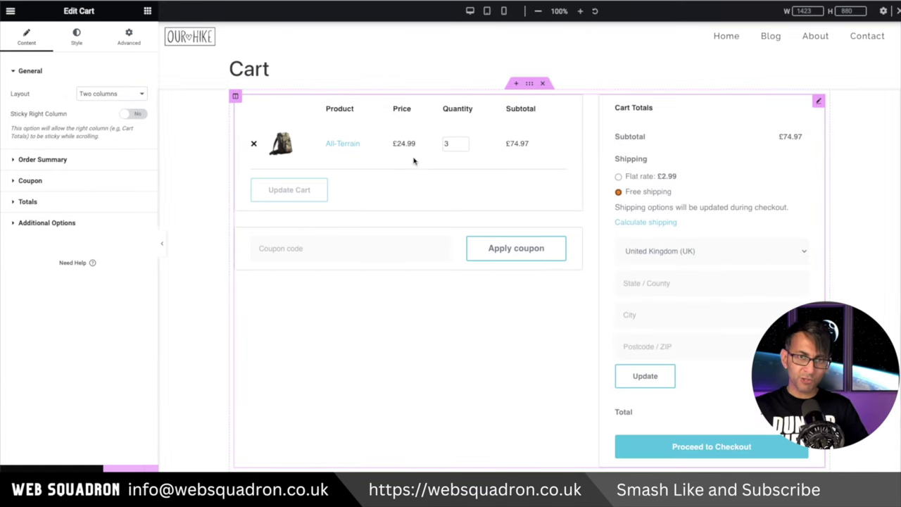
left_click(504, 10)
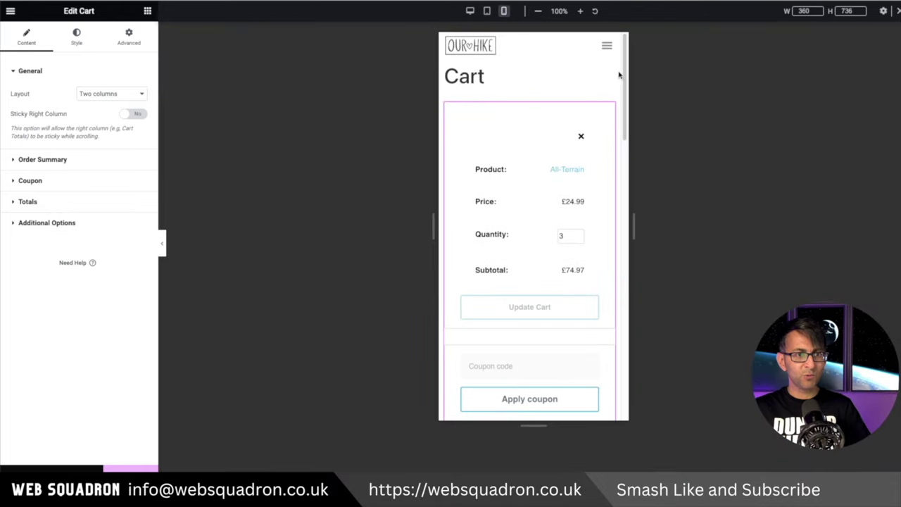
scroll(623, 71, "down", 2)
scroll(626, 71, "up", 2)
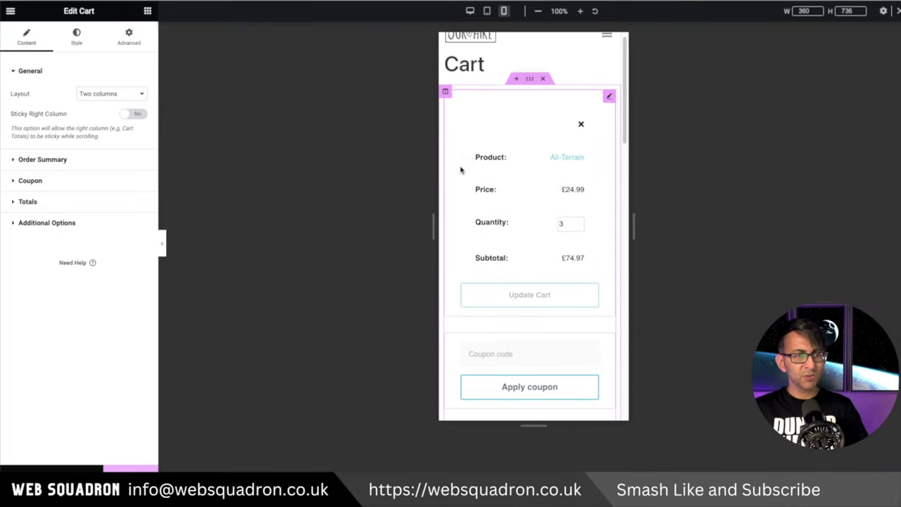
left_click(469, 12)
Step: Try "Update Carts" as the order summary's update button text, restore "Update Cart", and try its alignment options
left_click(42, 159)
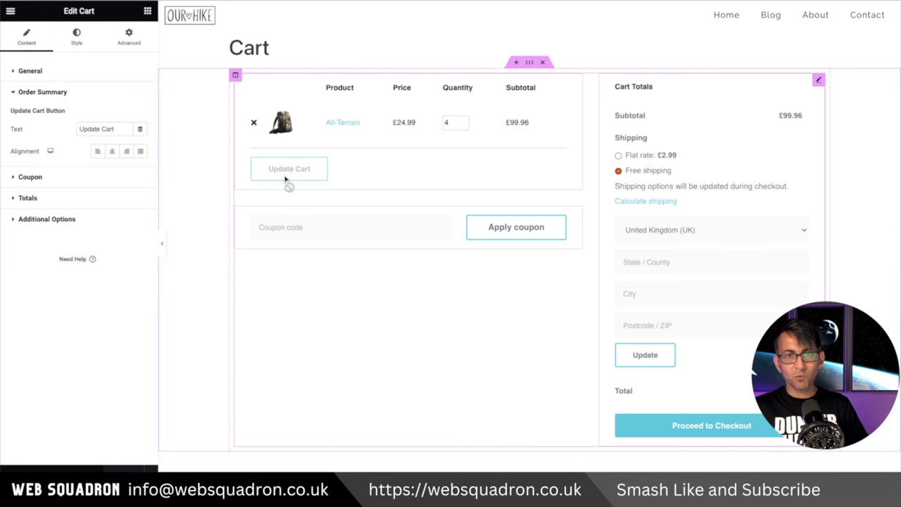
type("s")
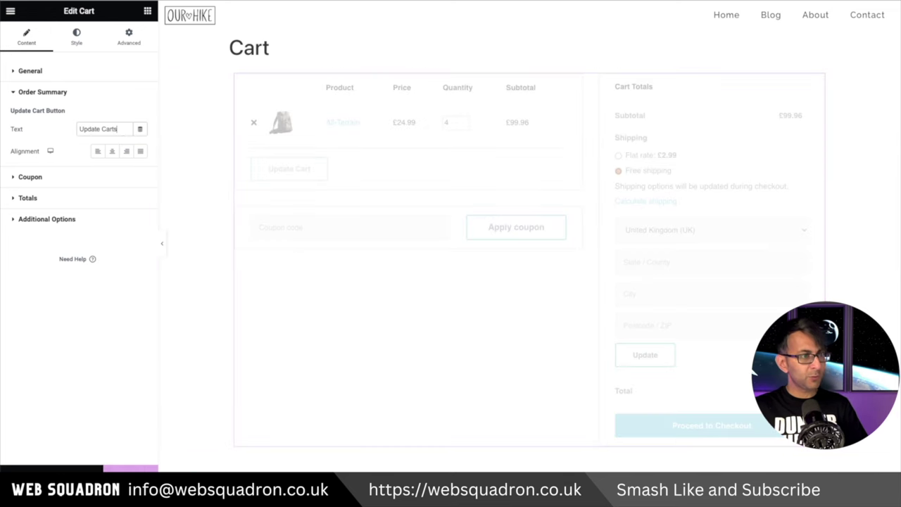
key("BackSpace")
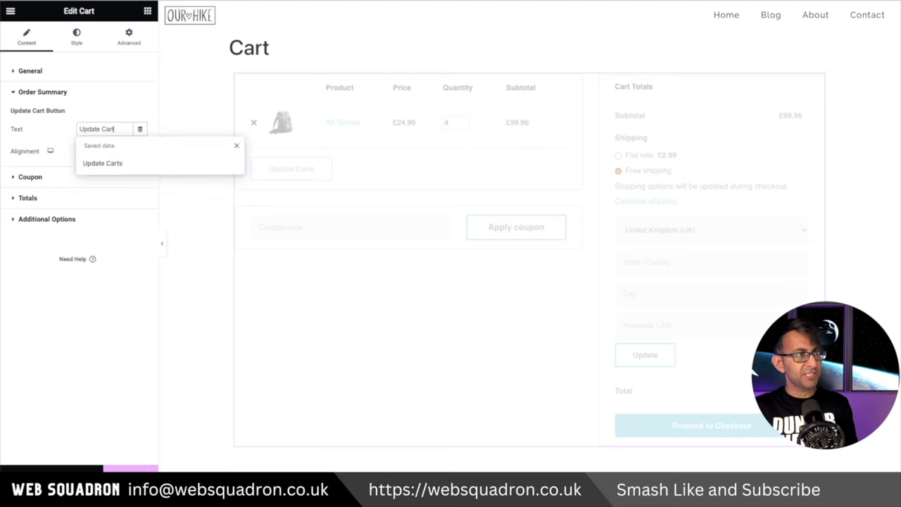
left_click(140, 150)
left_click(98, 151)
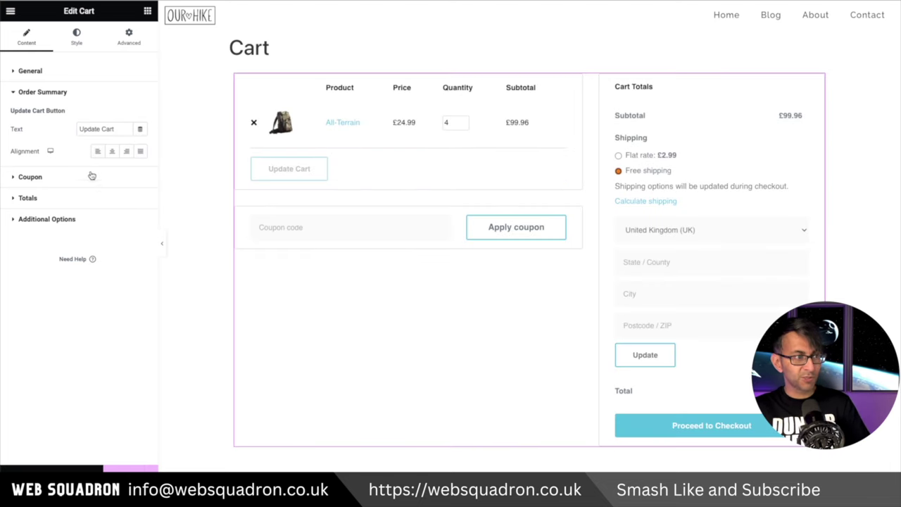
Step: Hide the cart's coupon section and show it again
left_click(88, 177)
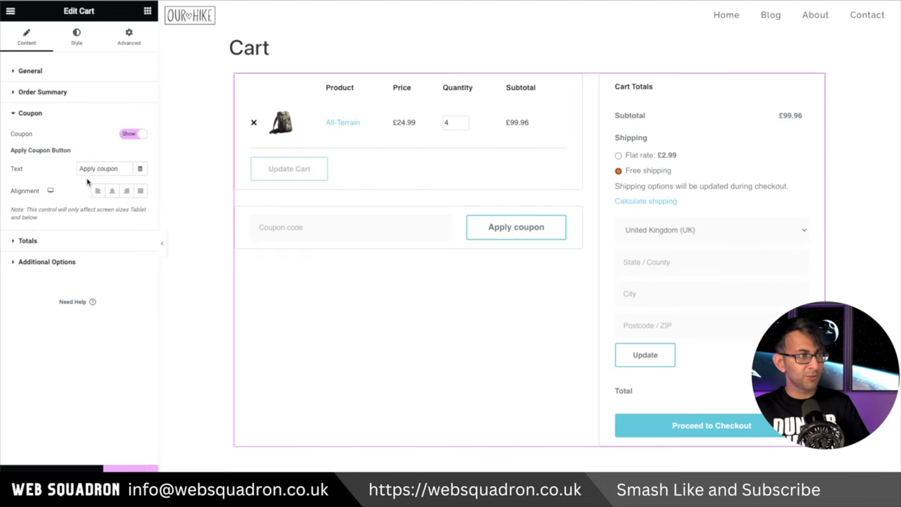
left_click(130, 133)
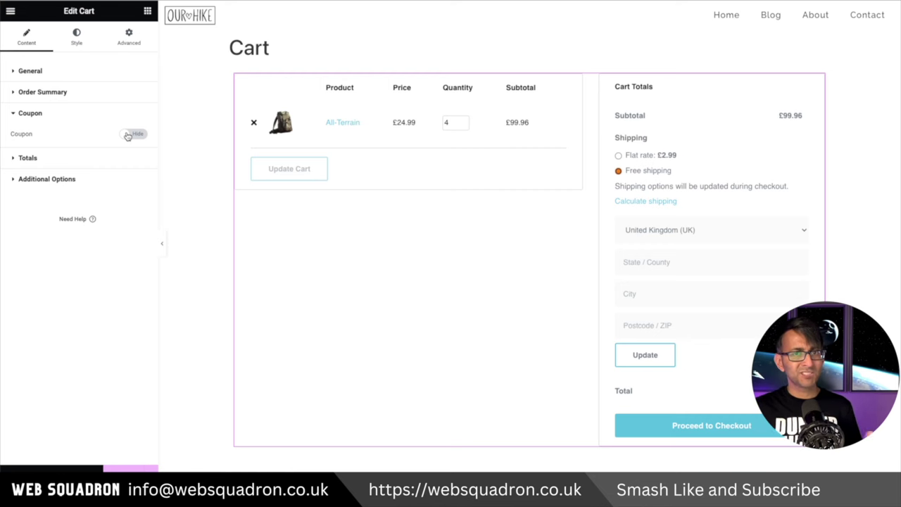
left_click(130, 134)
Step: Turn on automatic cart updates and reduce the All-Terrain quantity to 3 on the live cart page
left_click(91, 237)
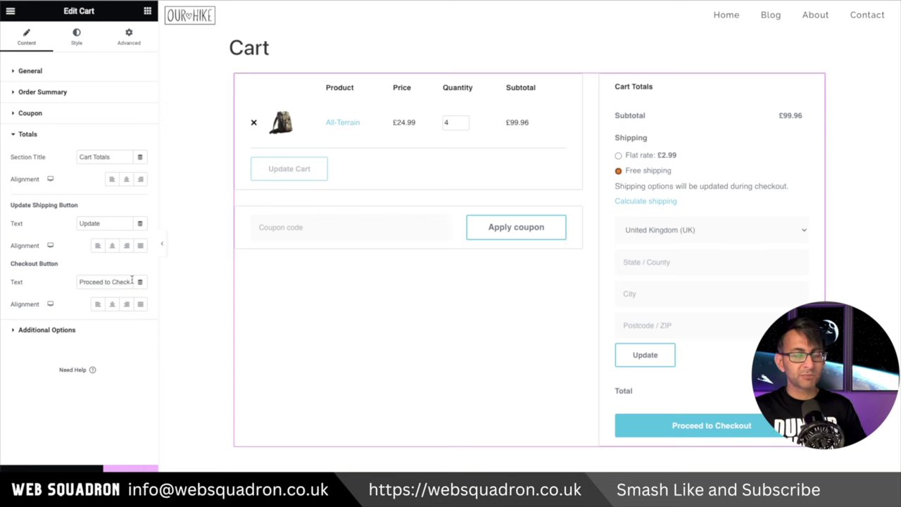
left_click(106, 332)
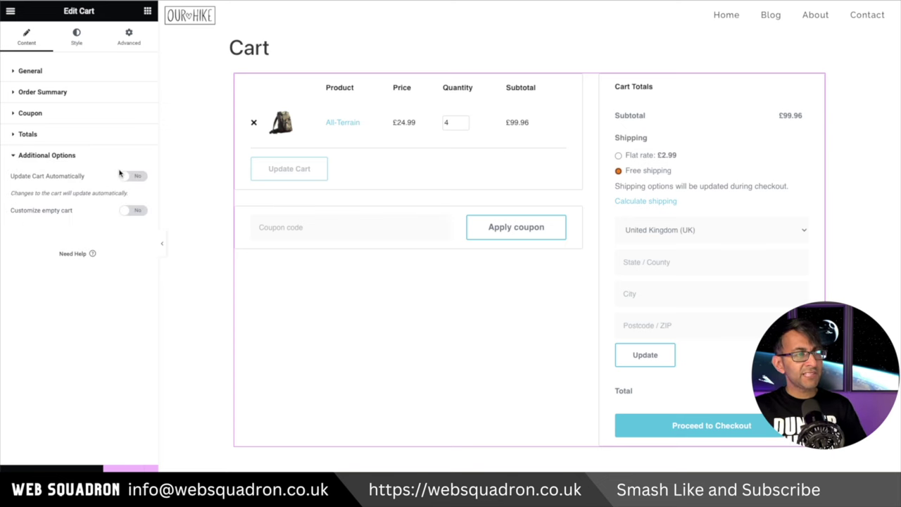
left_click(137, 176)
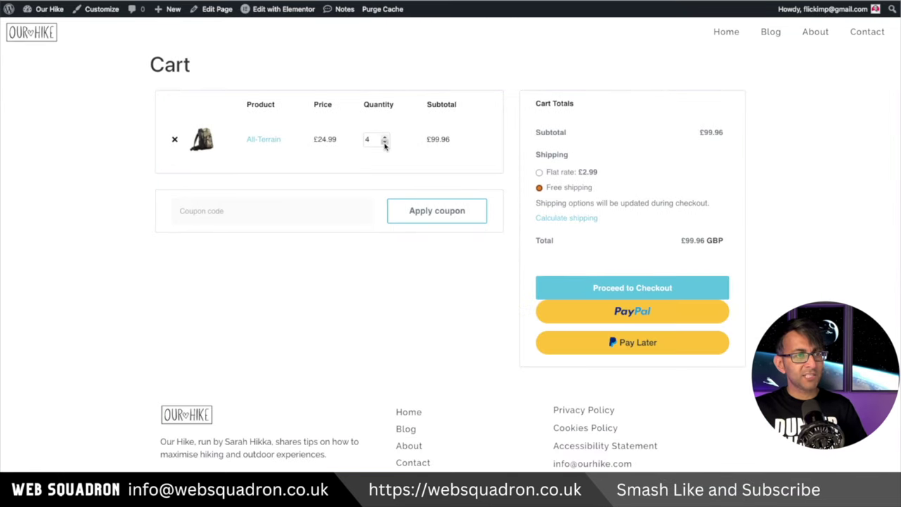
left_click(385, 143)
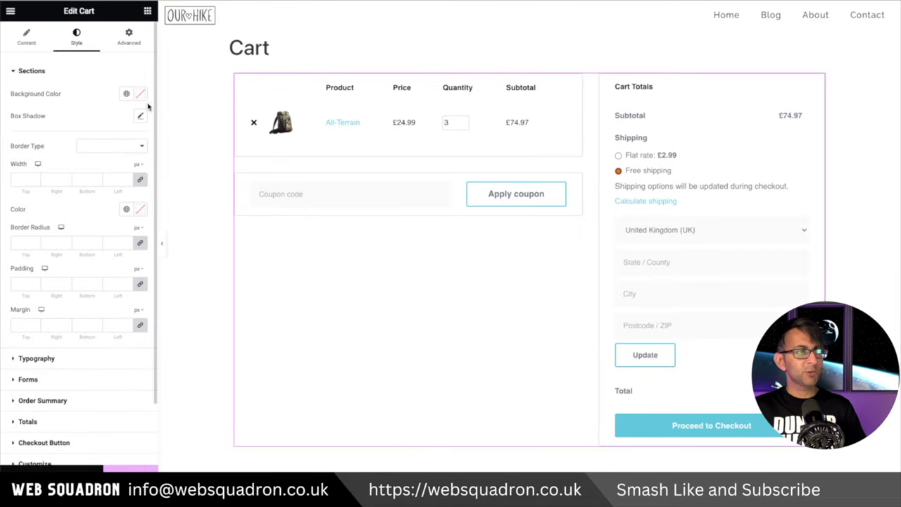
Step: Try a light grey global background colour on the cart sections and clear it
left_click(127, 94)
left_click(47, 145)
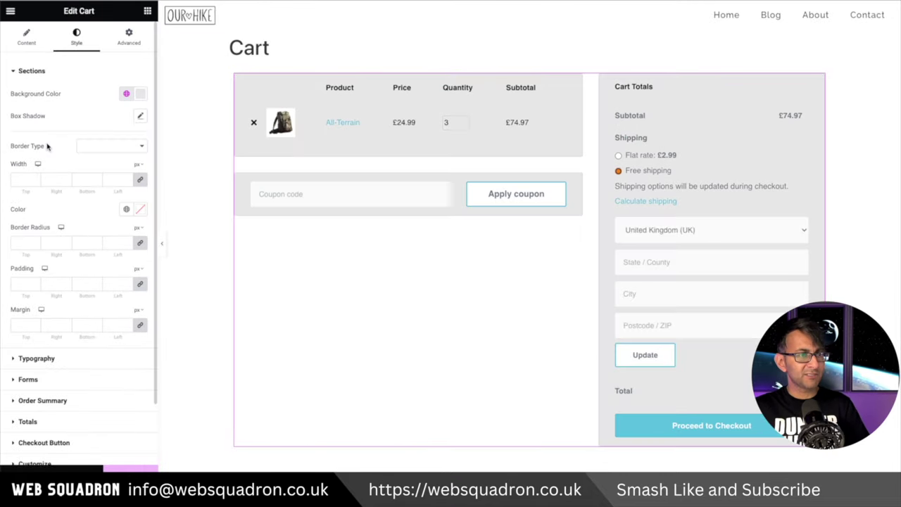
left_click(141, 94)
left_click(98, 118)
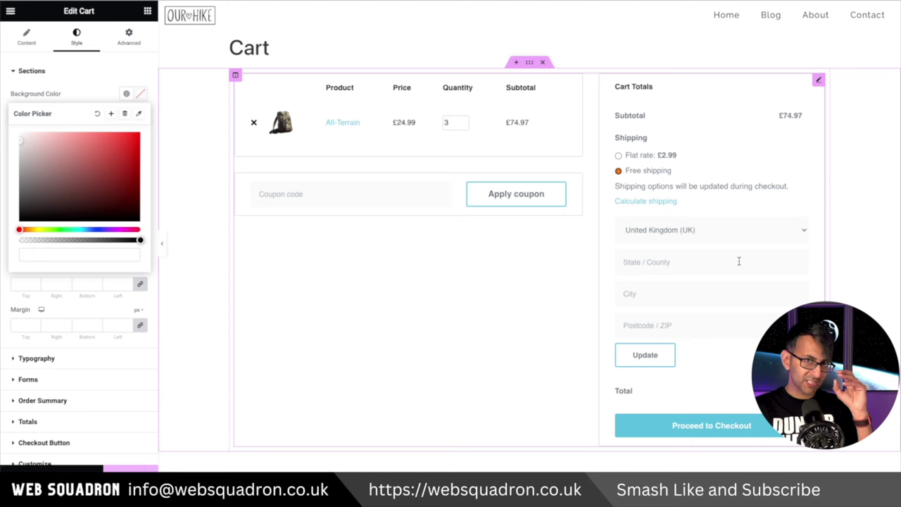
Step: Try a border radius of 100 px on the cart sections and clear it
scroll(21, 237, "down", 1)
type("00")
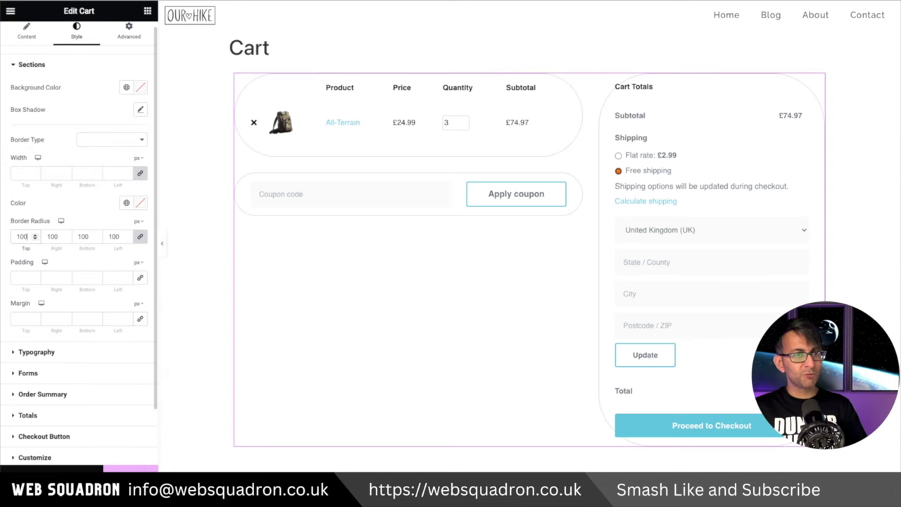
key("BackSpace")
key("BackSpace")
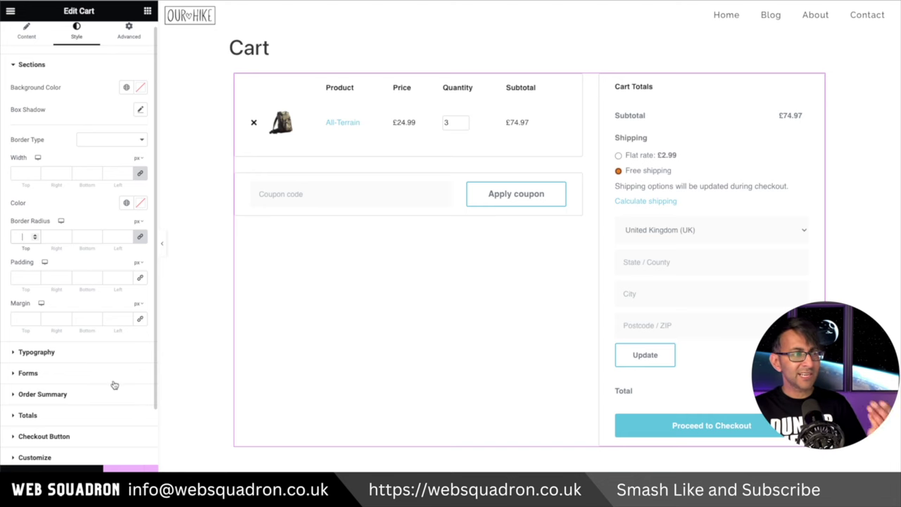
Step: Apply a global colour to the cart's description text in the typography styling
left_click(83, 354)
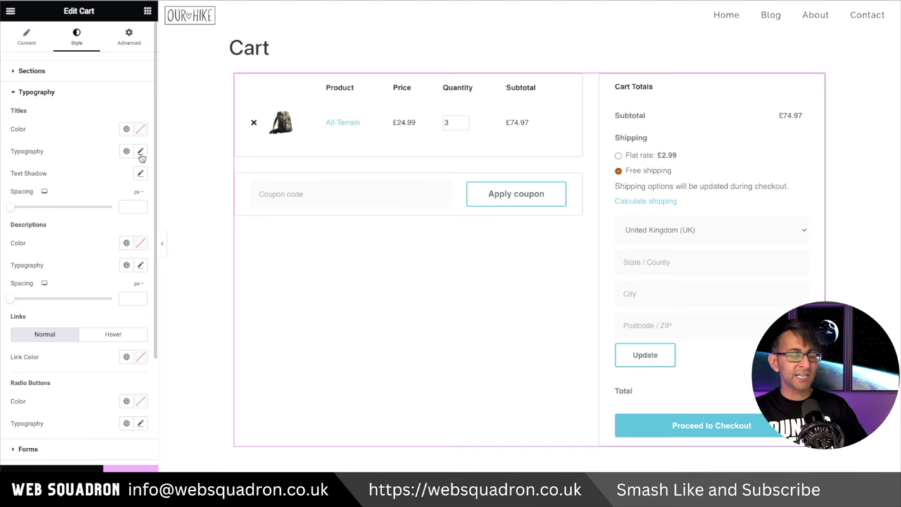
left_click(126, 243)
left_click(86, 292)
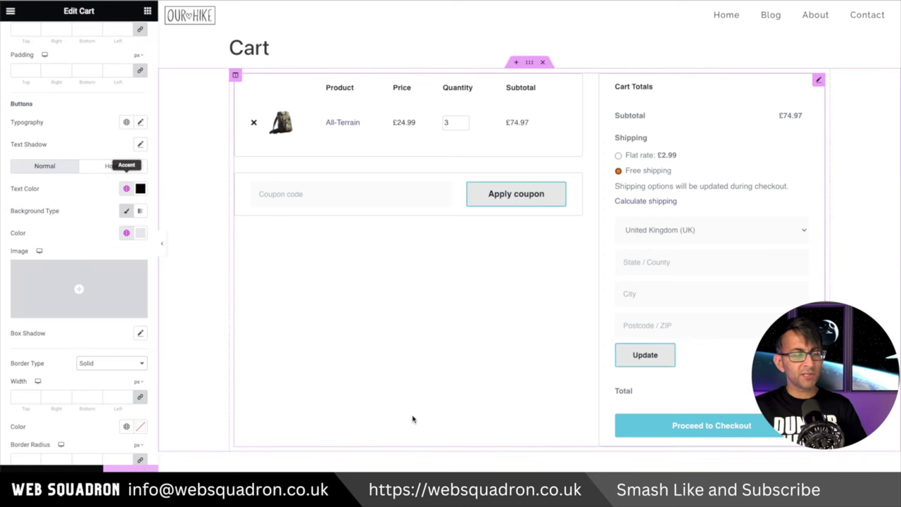
Step: Set the border type of the Apply coupon and Update buttons to None
scroll(296, 394, "down", 1)
scroll(102, 389, "down", 1)
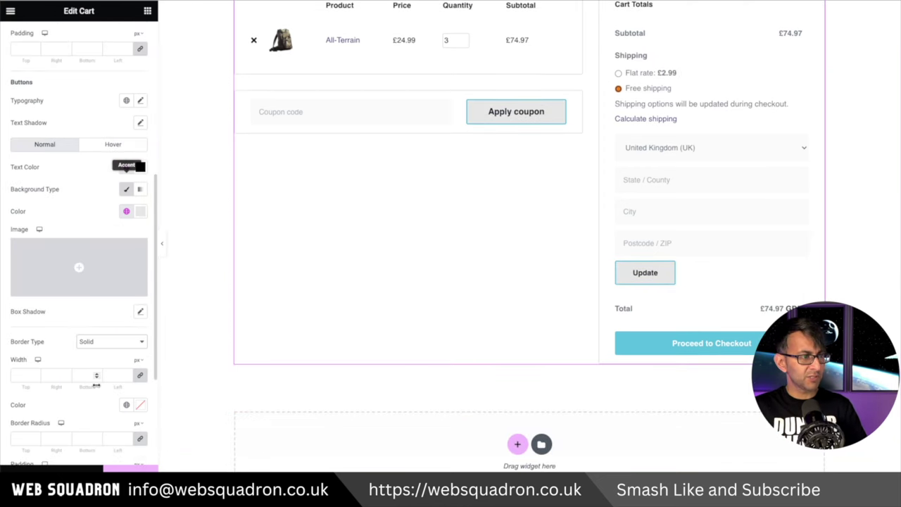
left_click(102, 342)
left_click(103, 333)
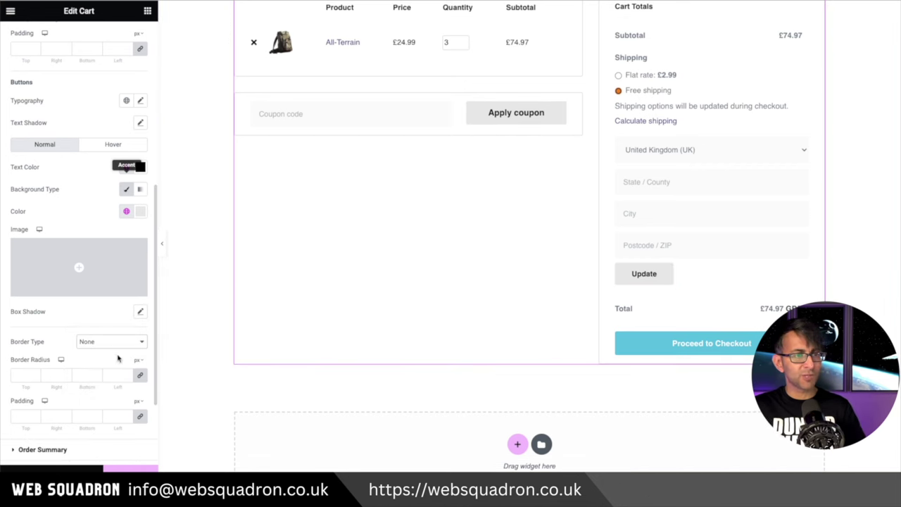
Step: Try the Our Hike logo from the media library as the form buttons' background image
scroll(16, 396, "up", 1)
scroll(345, 296, "up", 1)
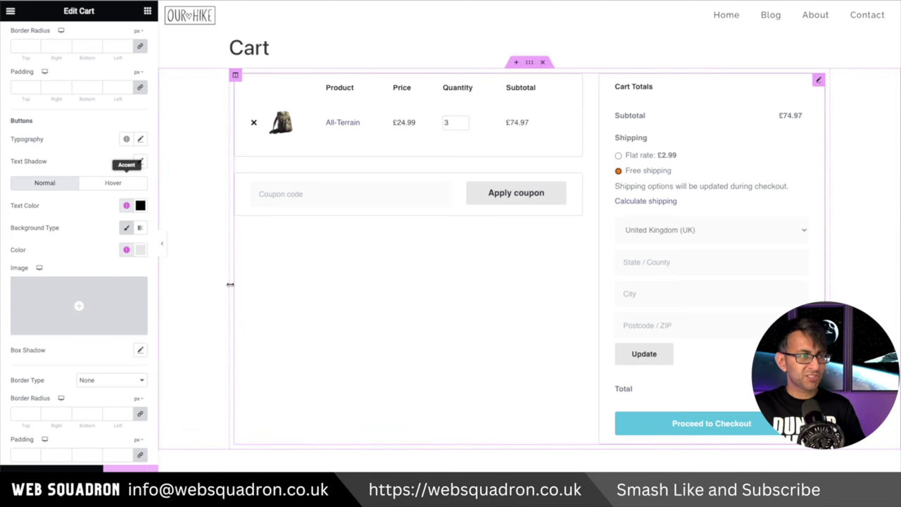
left_click(119, 299)
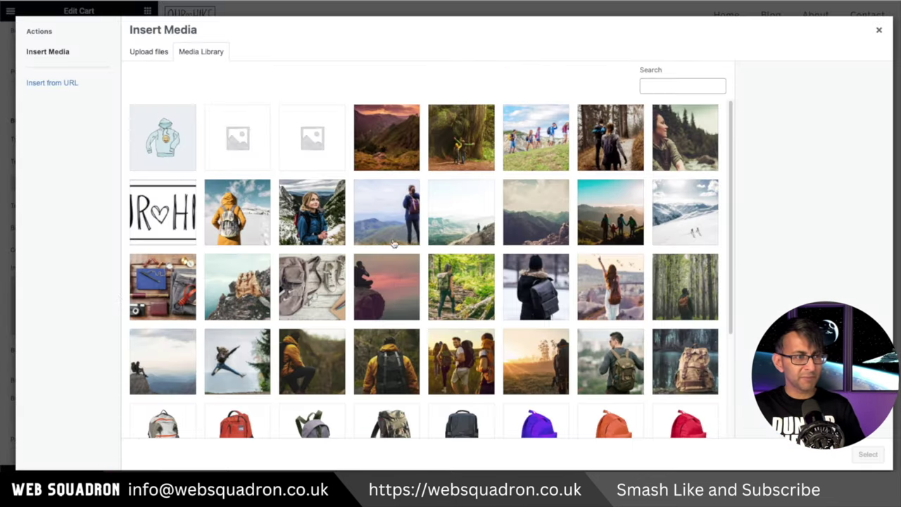
left_click(157, 221)
left_click(867, 455)
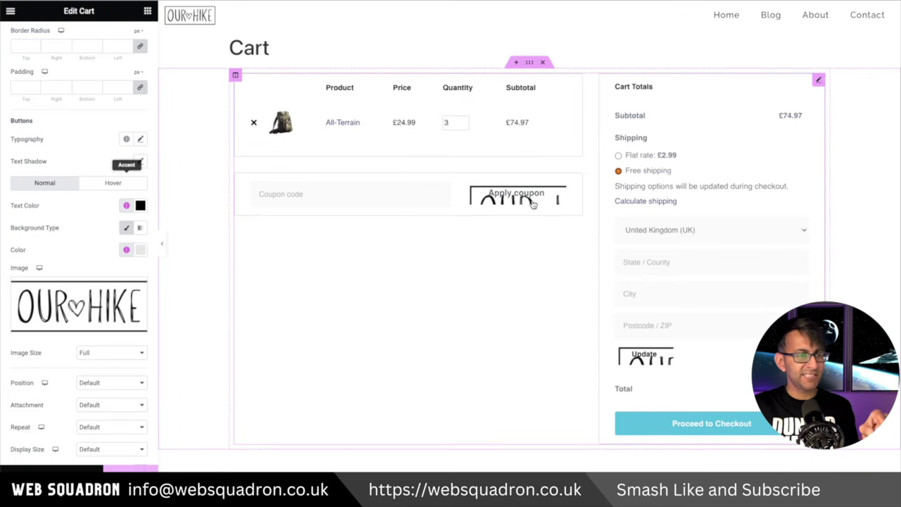
Step: Set the button background image's display size to Cover and its position to Center Center
left_click(117, 448)
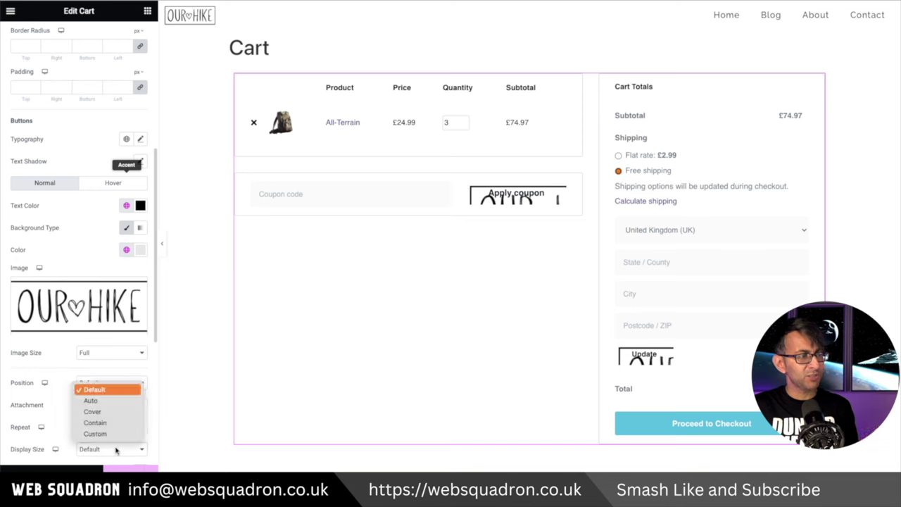
left_click(106, 412)
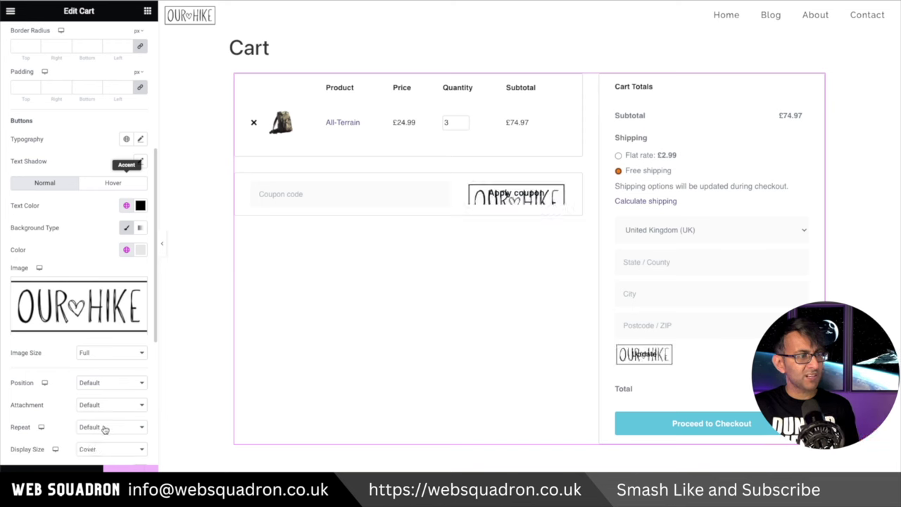
left_click(106, 382)
left_click(110, 396)
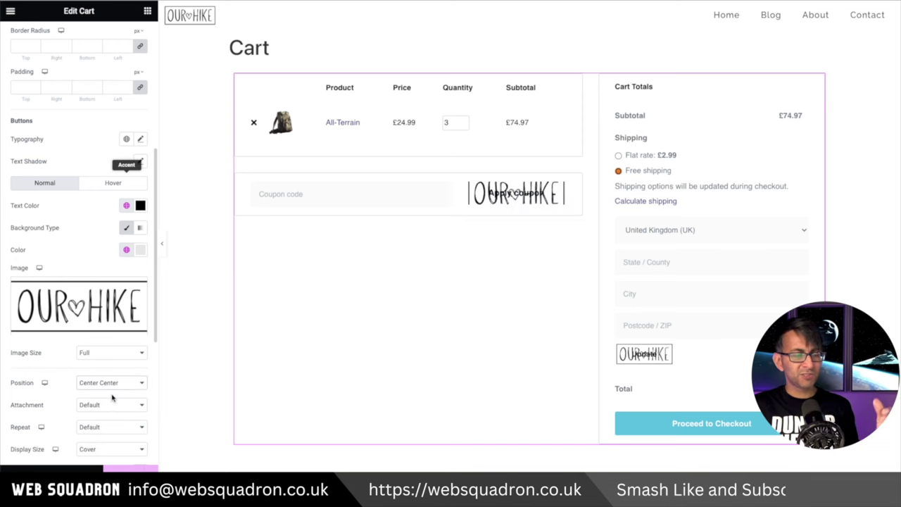
Step: Try Mountain-snow-hikers.webp as the form buttons' background image and remove it
left_click(74, 288)
left_click(700, 232)
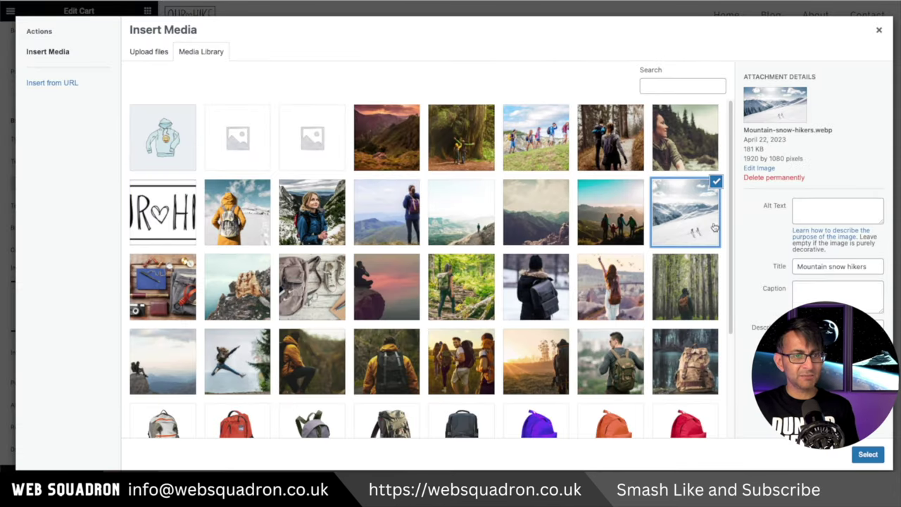
double_click(704, 229)
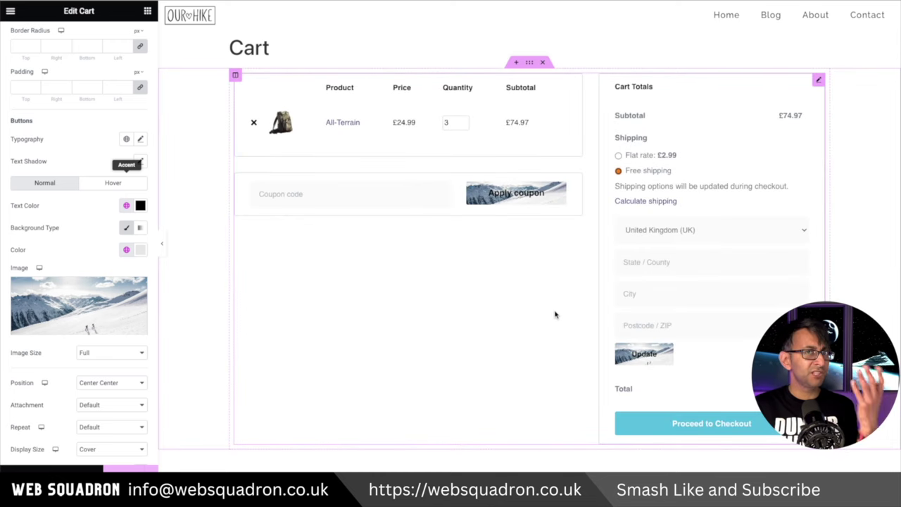
left_click(140, 327)
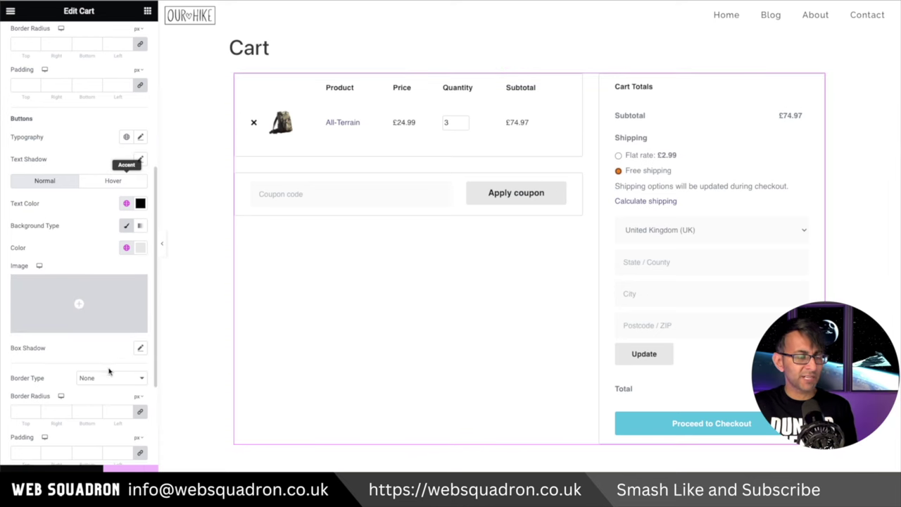
Step: Open the hover state of the button styling
scroll(109, 338, "down", 1)
left_click(113, 133)
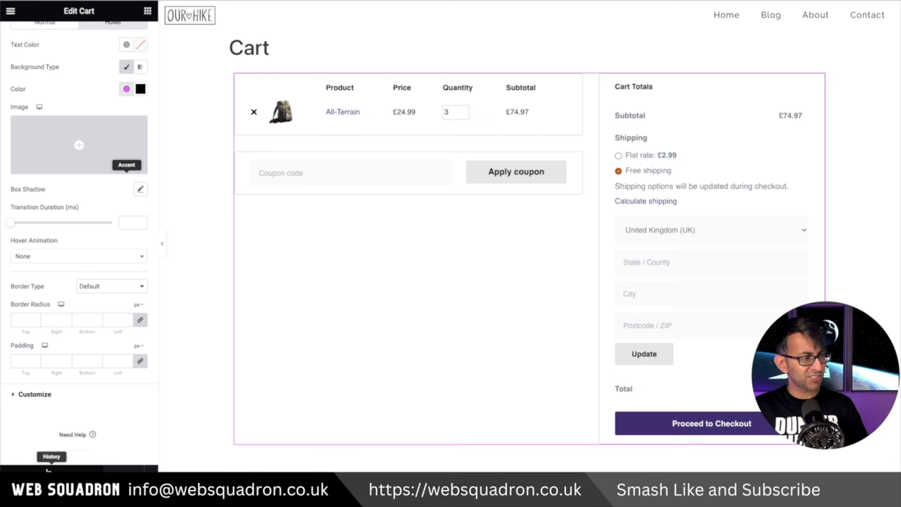
Step: Hide the Cart page's title in its page settings
left_click(9, 469)
left_click(141, 335)
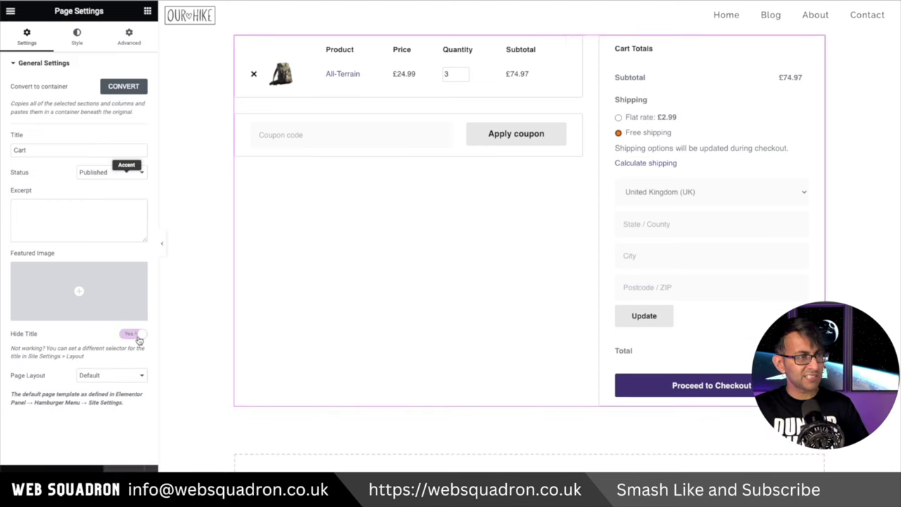
left_click(130, 336)
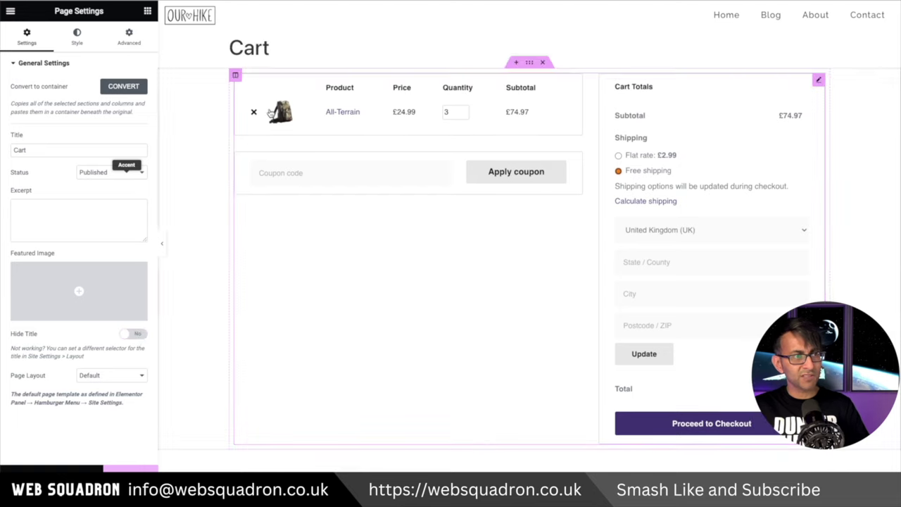
left_click(136, 335)
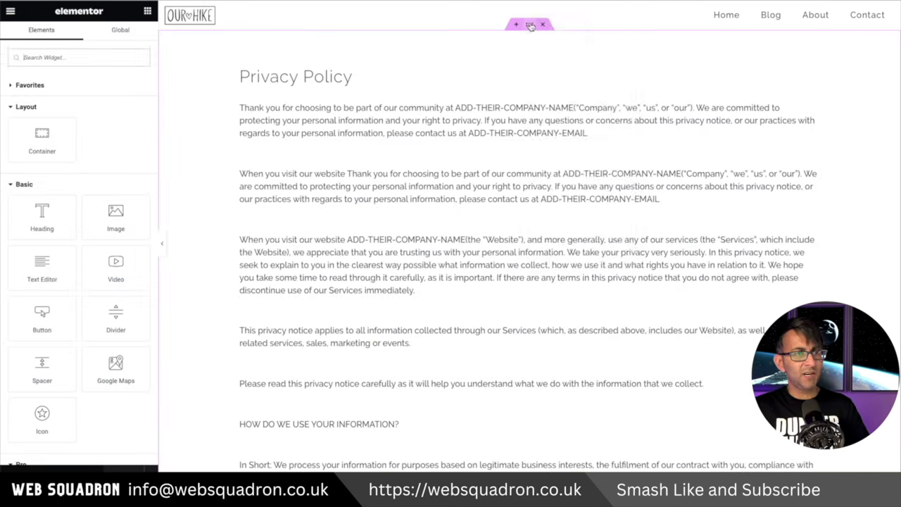
Step: Copy the Privacy Policy page's container and paste it into the Cart page
right_click(533, 28)
left_click(569, 95)
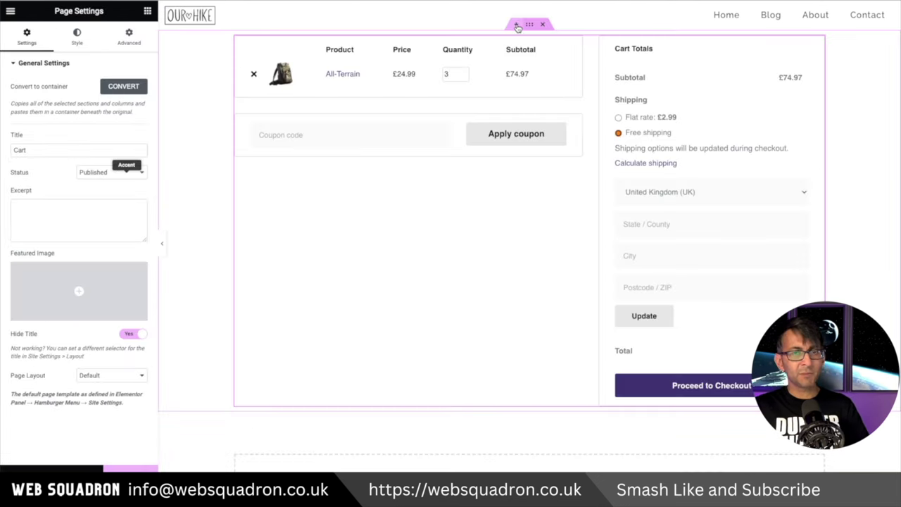
left_click(509, 23)
right_click(416, 88)
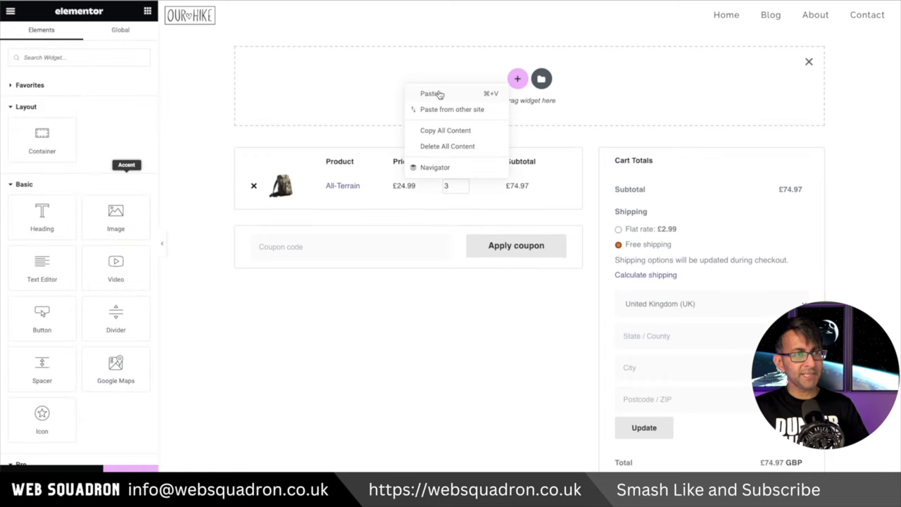
left_click(429, 94)
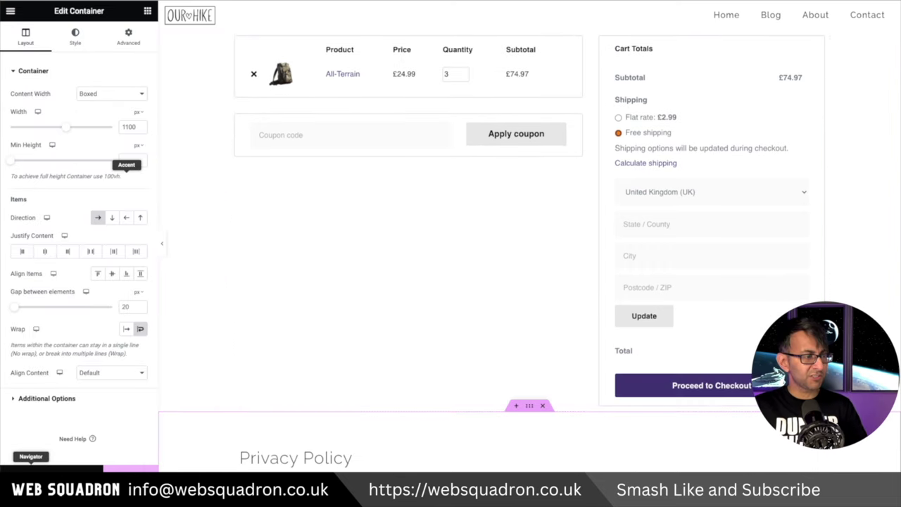
Step: Move the pasted container above the Cart section in the page structure
left_click(31, 470)
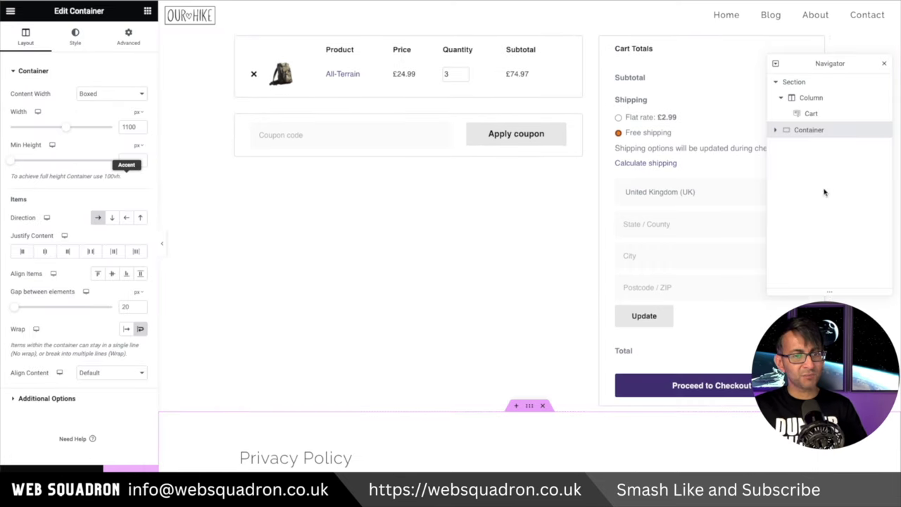
left_click(775, 131)
left_click_drag(808, 130, 809, 83)
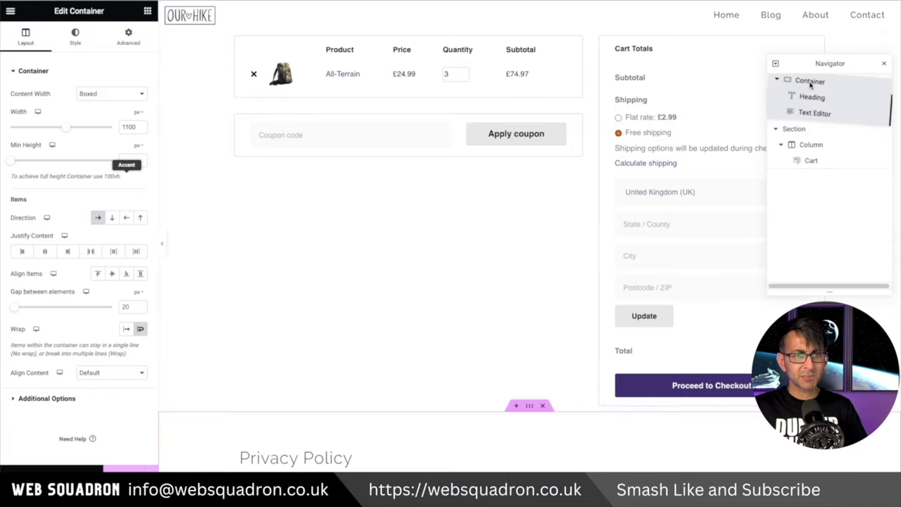
Step: Delete the Text Editor widget with the privacy text from the pasted container, keeping its heading
left_click(778, 99)
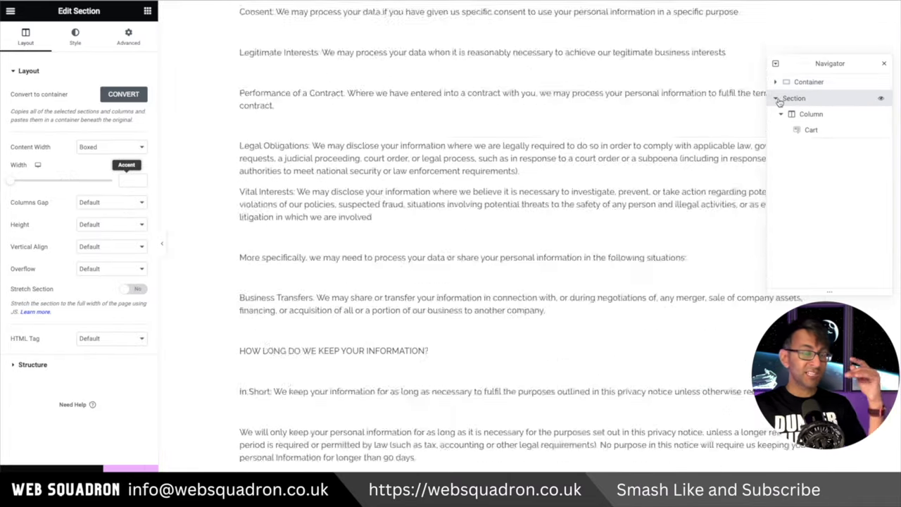
scroll(584, 238, "up", 6)
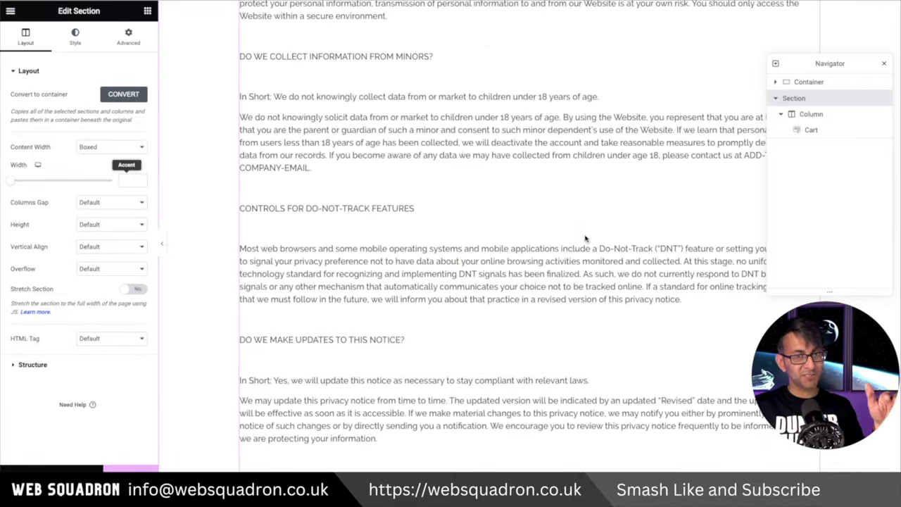
scroll(636, 219, "up", 3)
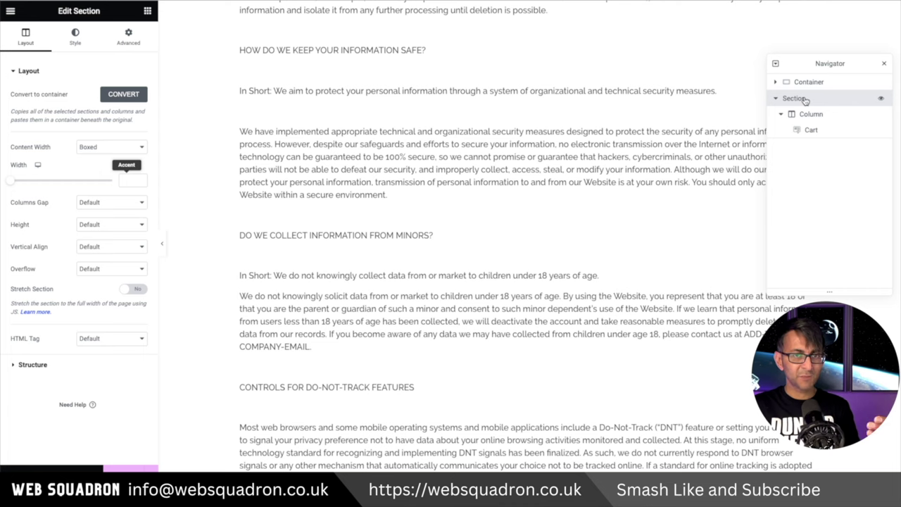
scroll(483, 211, "up", 4)
scroll(482, 211, "down", 4)
scroll(482, 211, "up", 3)
left_click(775, 82)
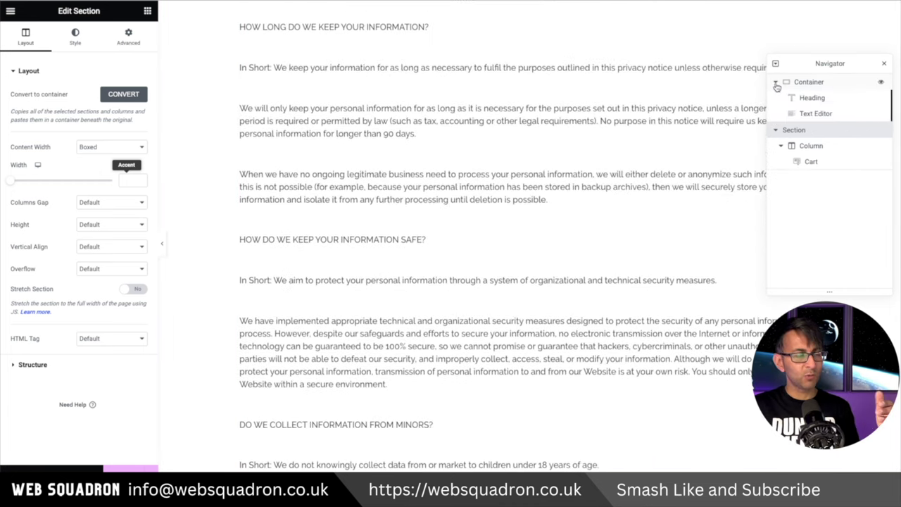
left_click(812, 98)
left_click(814, 113)
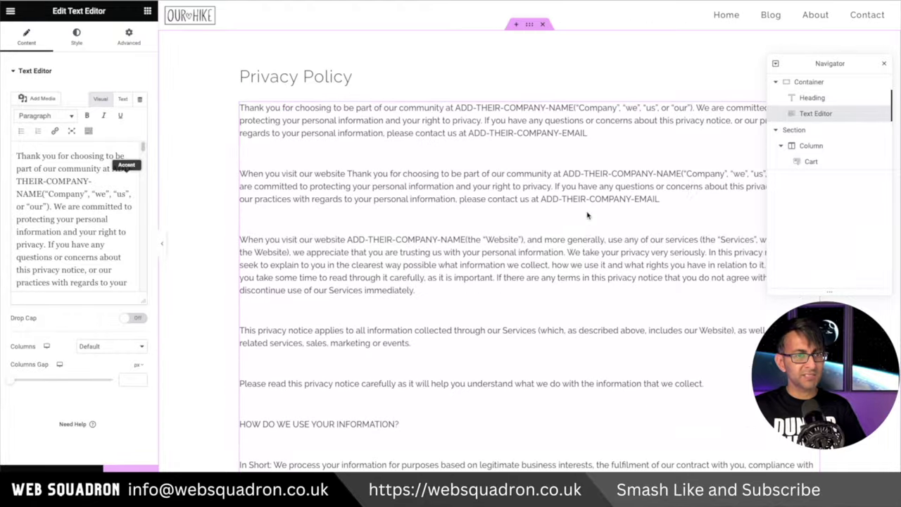
right_click(812, 115)
key("Delete")
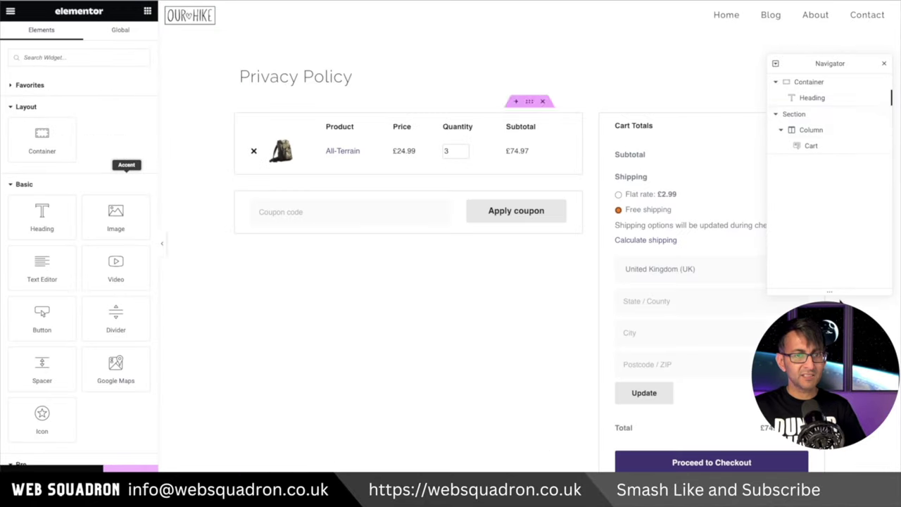
Step: Copy the Cart widget into the container below the heading and delete the original section
left_click(811, 146)
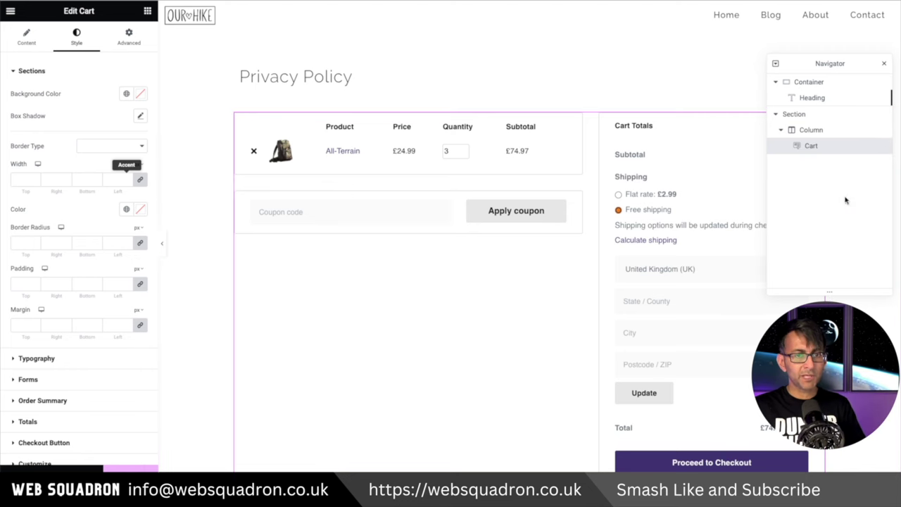
left_click(818, 100)
right_click(464, 93)
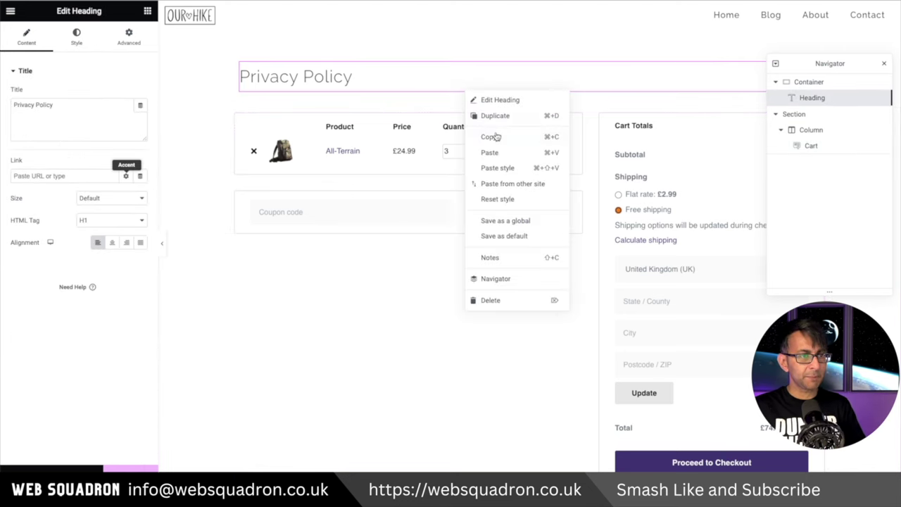
left_click(499, 152)
right_click(824, 131)
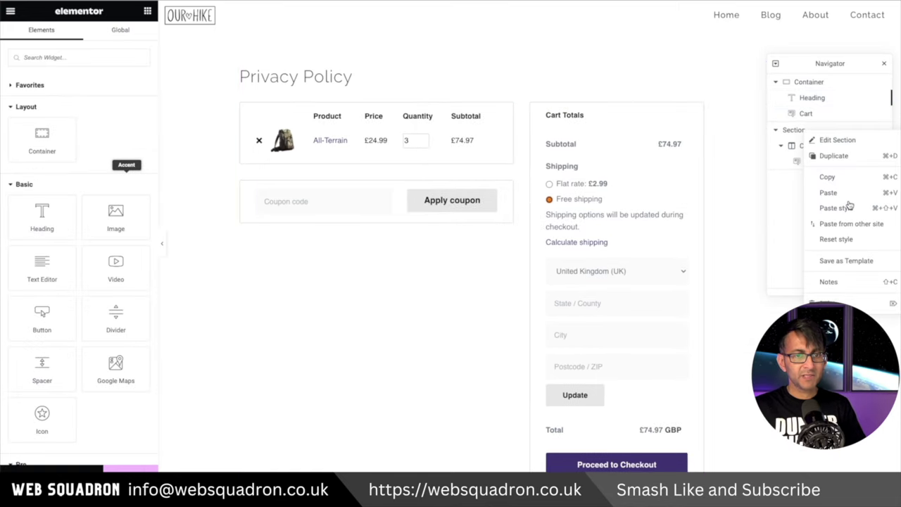
left_click(834, 304)
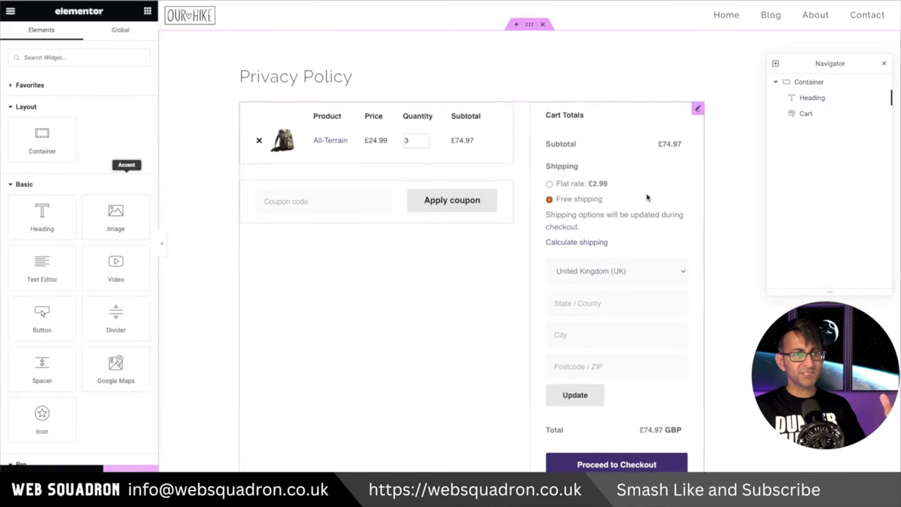
left_click(884, 63)
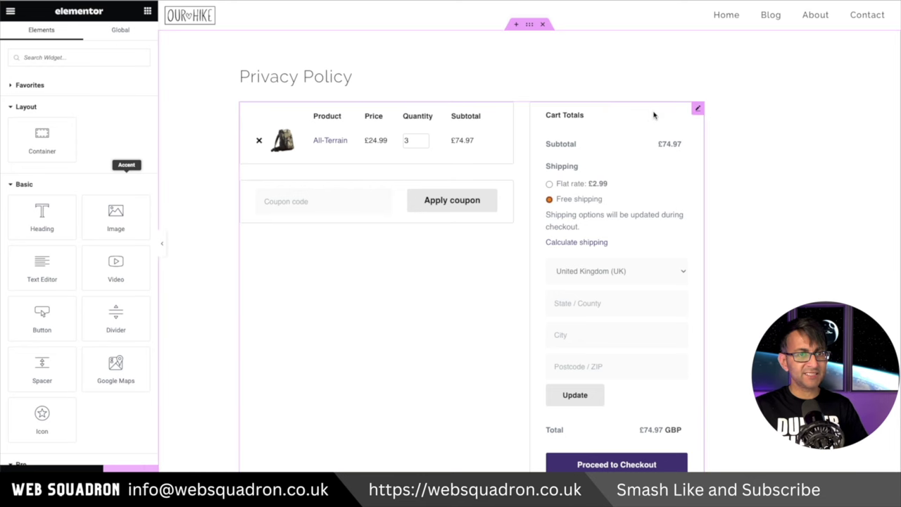
Step: Set the Cart widget's width to full width in its advanced layout settings
left_click(617, 148)
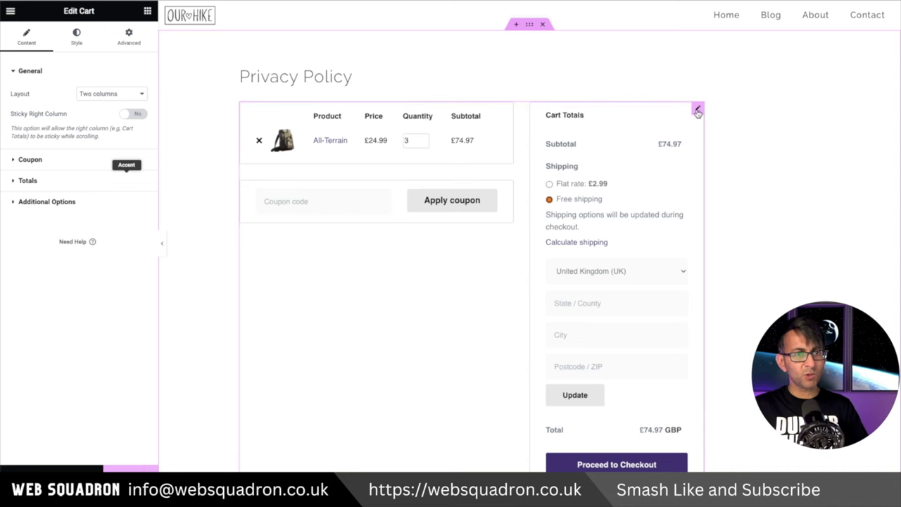
left_click(129, 37)
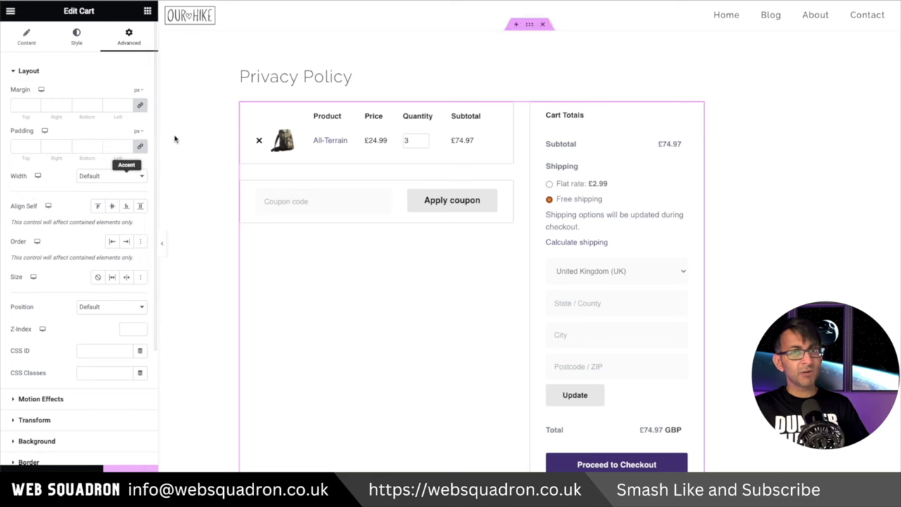
left_click(113, 177)
left_click(117, 187)
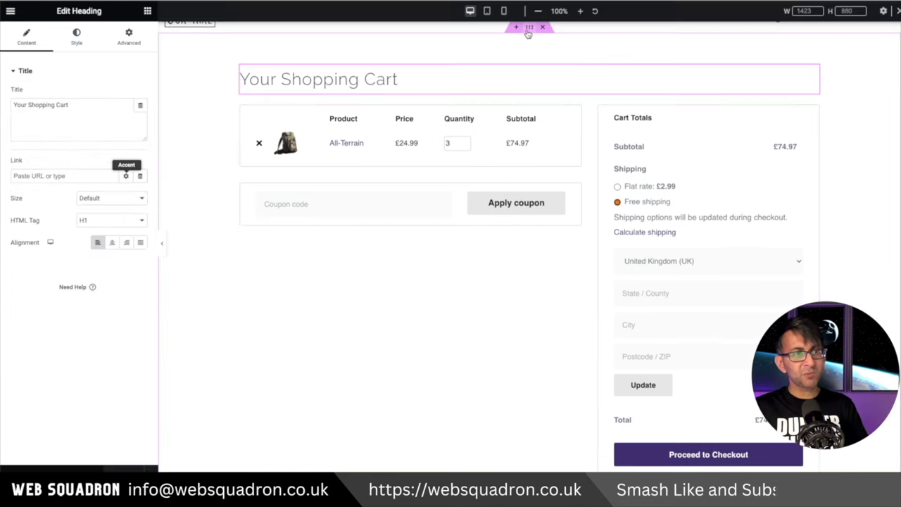
Step: Copy the Your Shopping Cart container and open the Checkout page for editing with Elementor
right_click(527, 33)
left_click(555, 100)
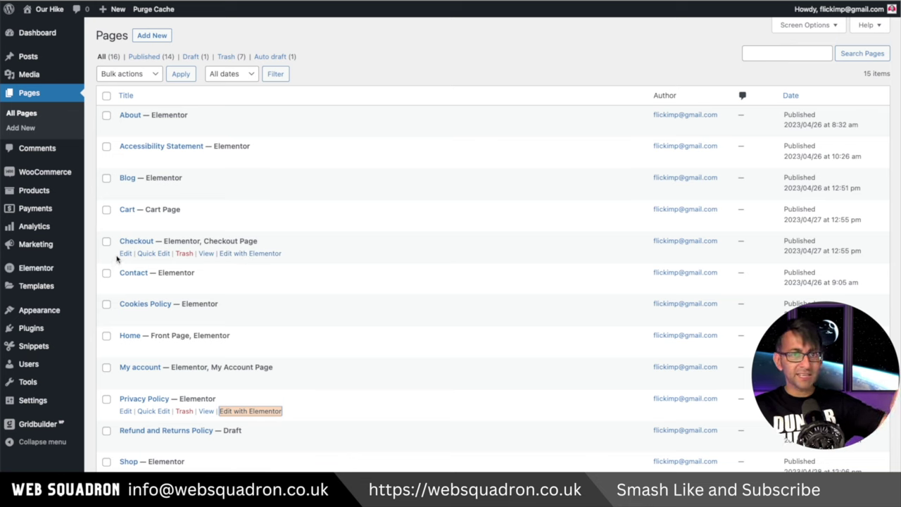
right_click(240, 255)
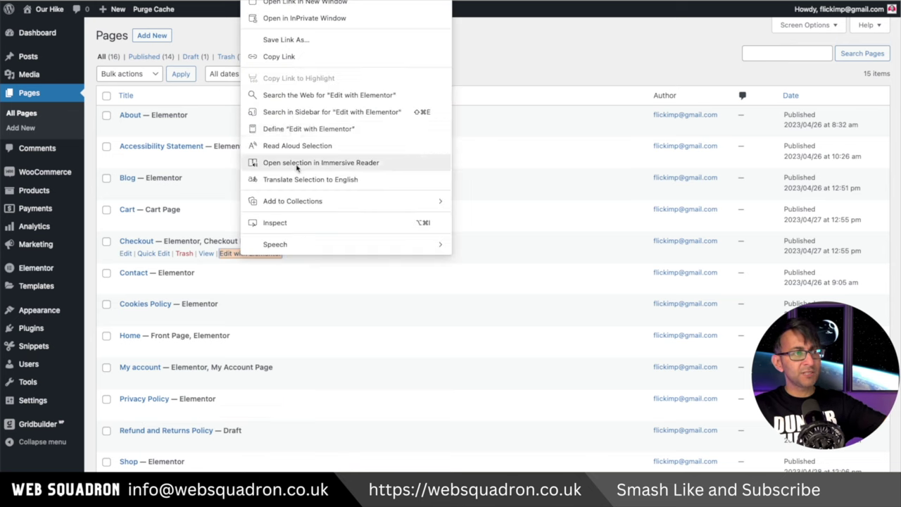
key("Escape")
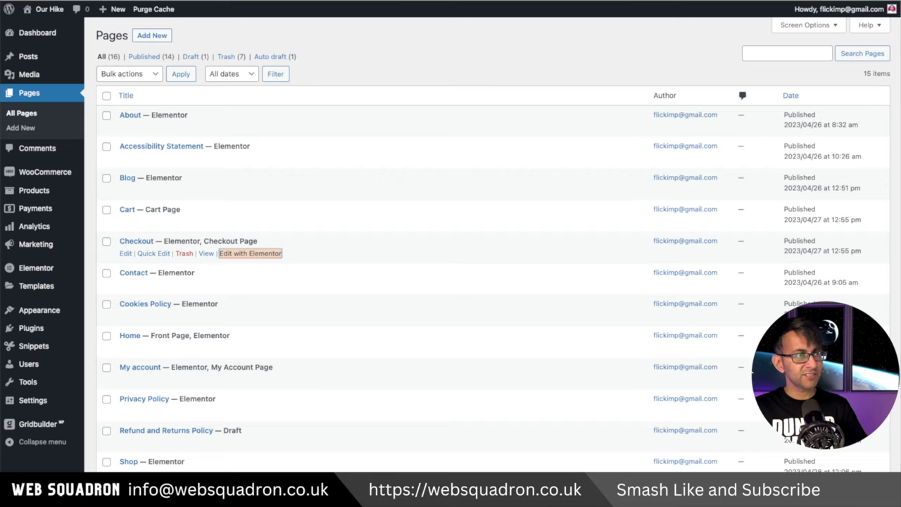
left_click(249, 253)
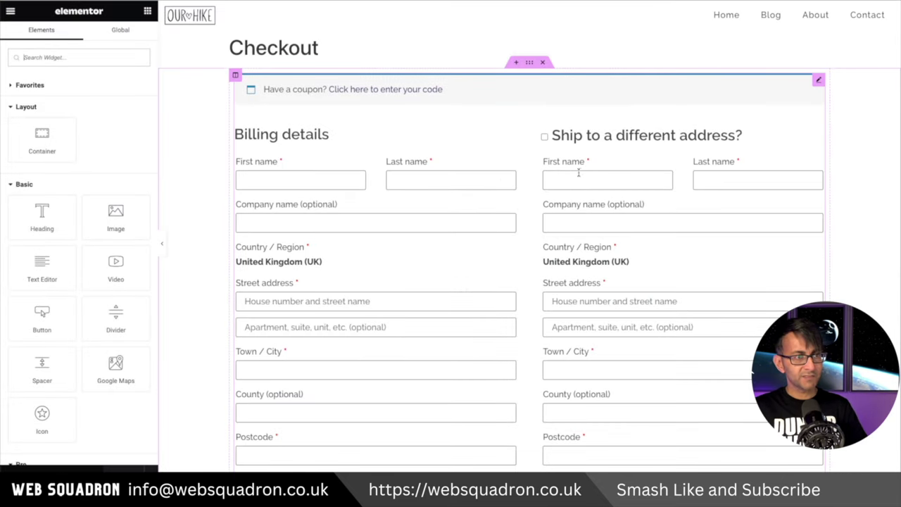
Step: Paste the cart container into the Checkout page and move it above the existing checkout section
left_click(516, 64)
right_click(442, 116)
left_click(468, 125)
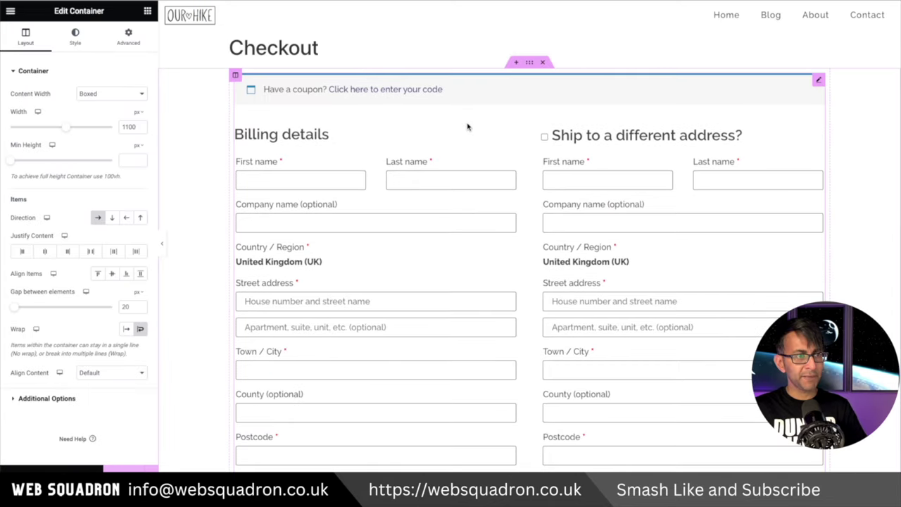
left_click(43, 465)
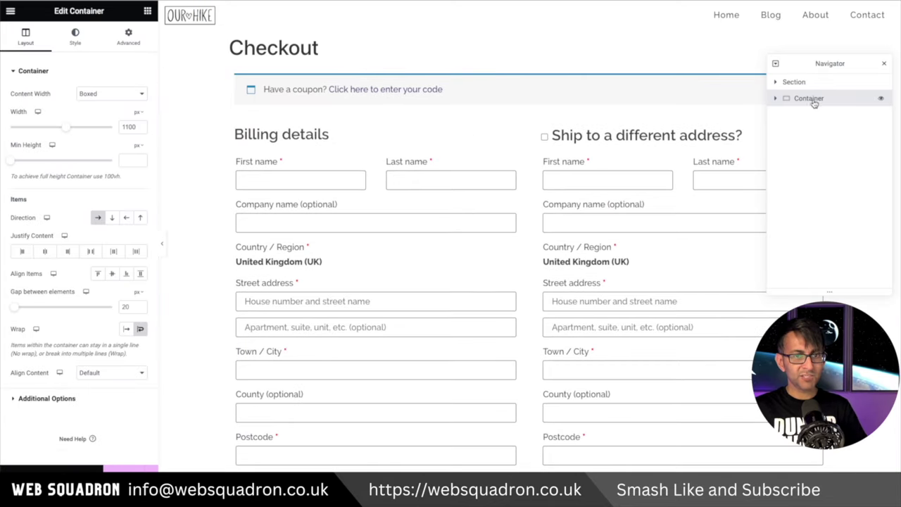
left_click_drag(803, 104, 815, 89)
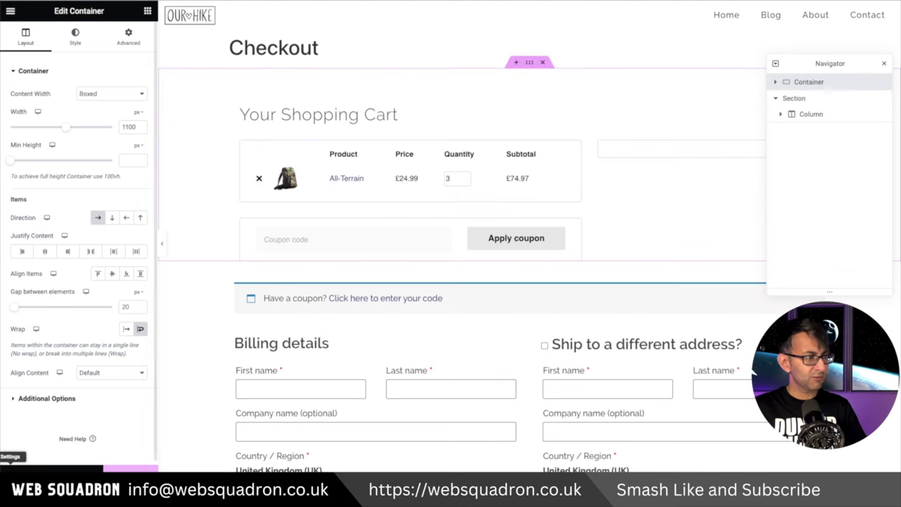
Step: Hide the Checkout page's title in its page settings
left_click(10, 467)
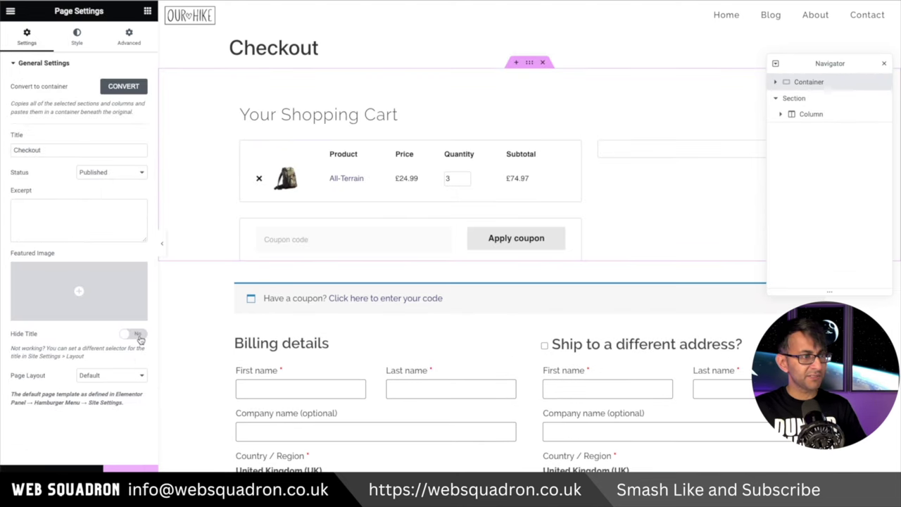
left_click(134, 335)
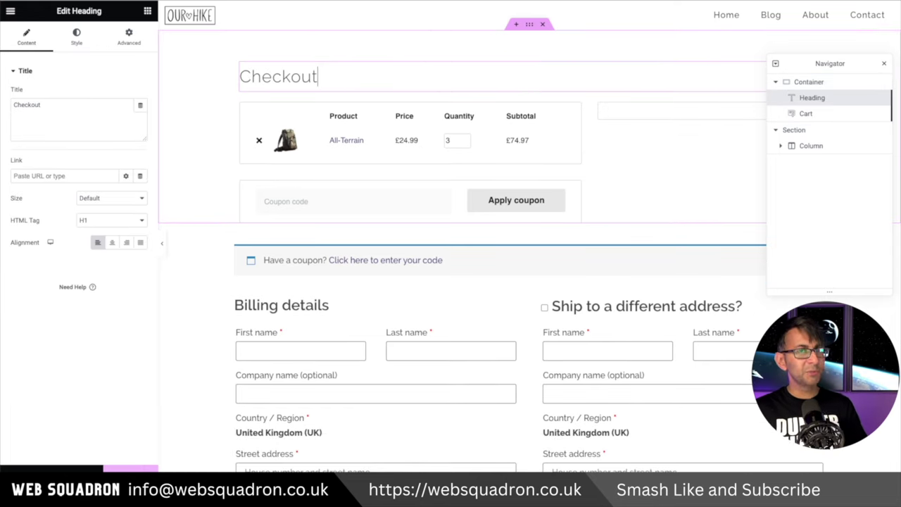
Step: Expand the checkout section's column in the page structure and open the Checkout widget's settings
left_click(782, 145)
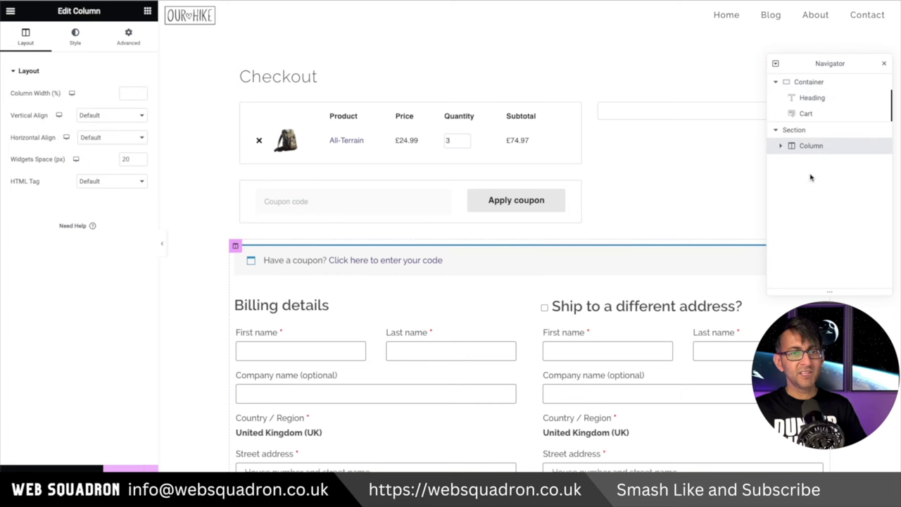
left_click(780, 147)
left_click(817, 181)
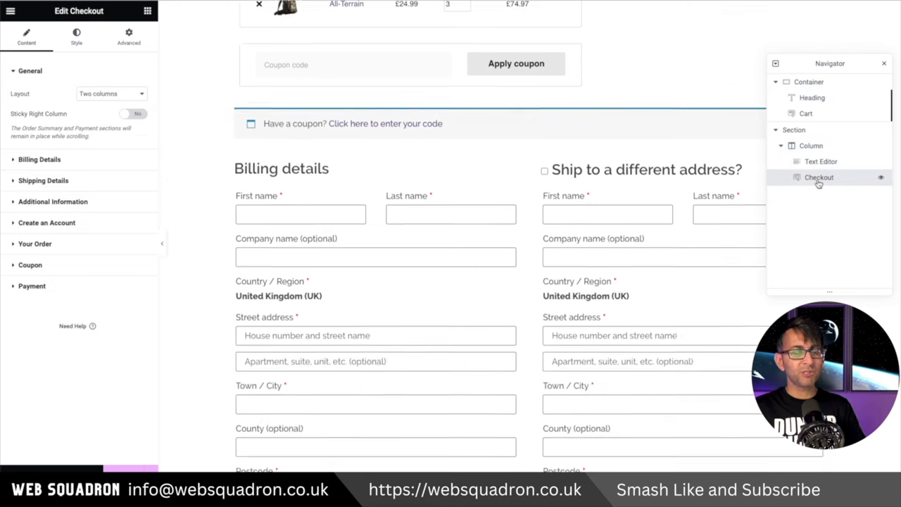
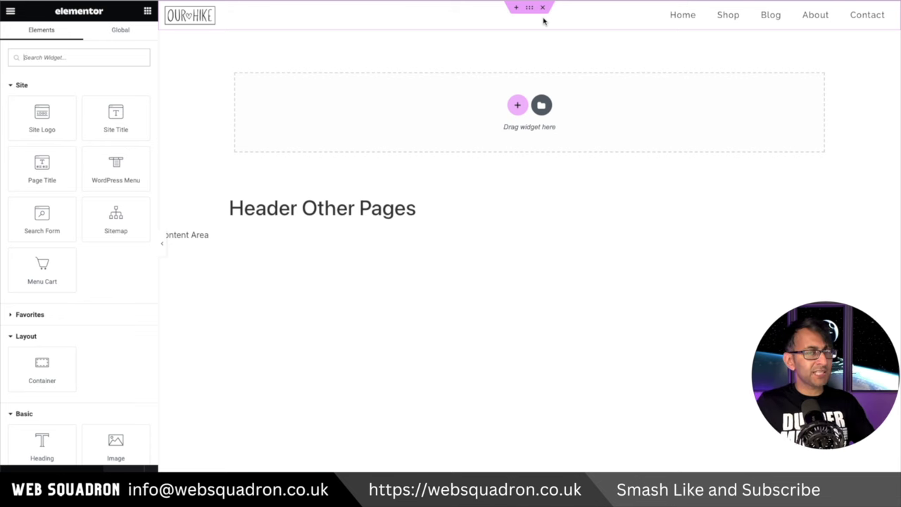
Step: Search the widgets for "cart" and add a Menu Cart to the header container, placed after the WordPress Menu
left_click(40, 480)
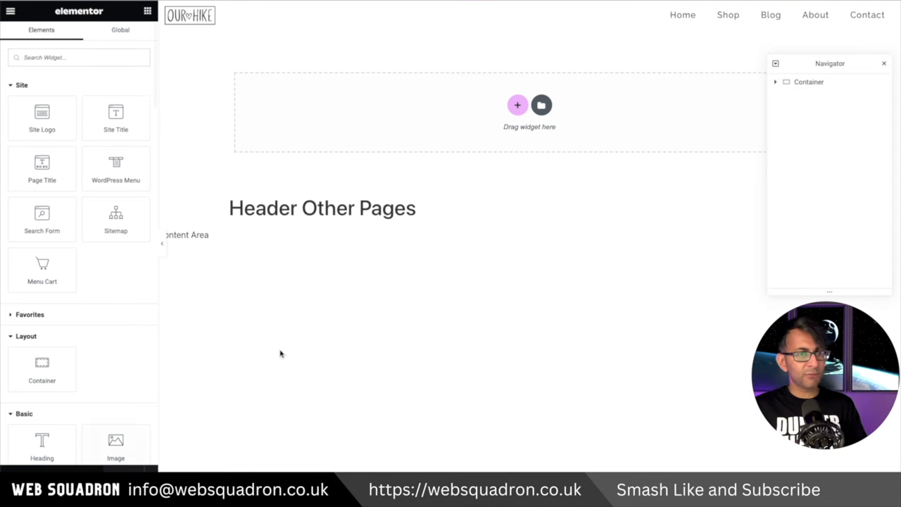
left_click(775, 82)
left_click_drag(778, 64, 411, 64)
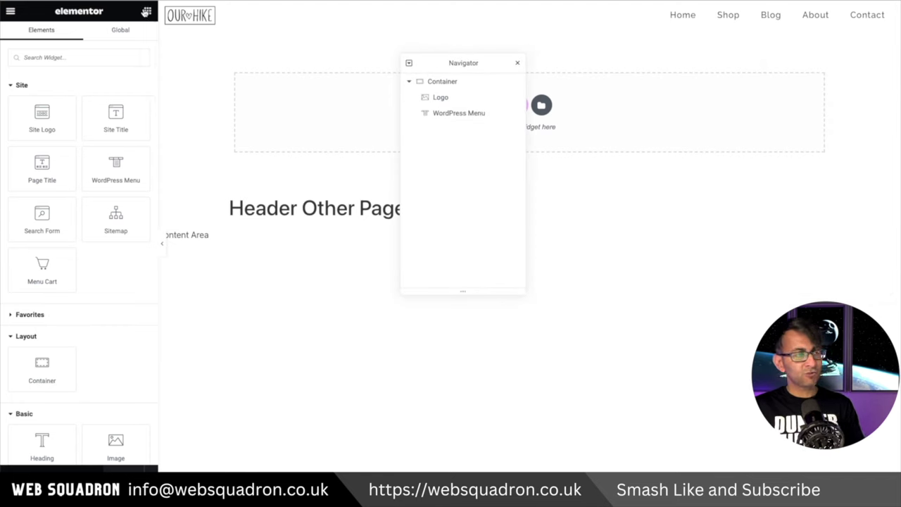
left_click(76, 57)
type("cart")
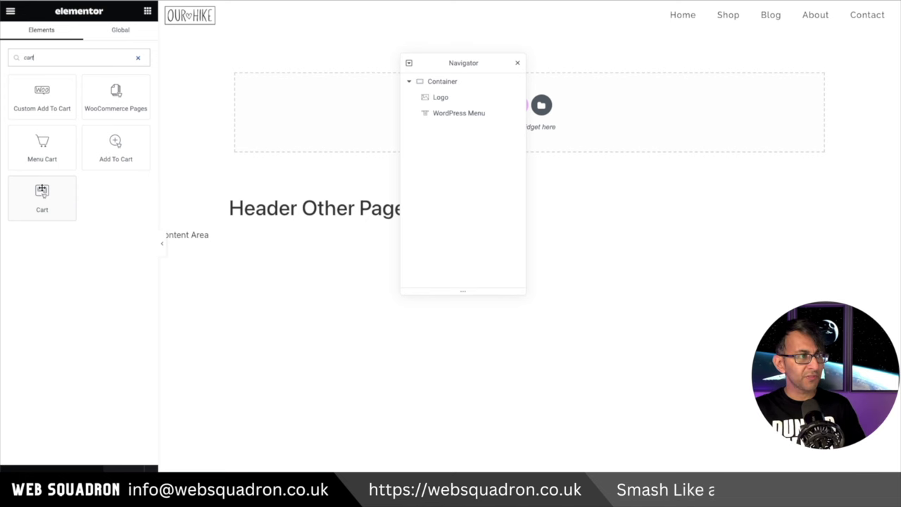
left_click_drag(42, 146, 764, 15)
mouse_move(458, 114)
left_mouse_down()
mouse_move(456, 143)
mouse_move(458, 131)
left_mouse_up()
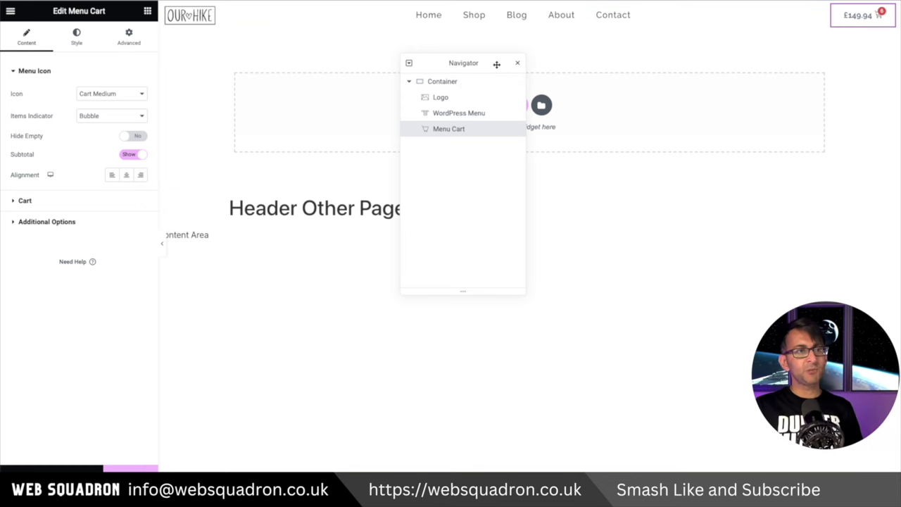
Step: Try the End, Space Around, Space Evenly and Center justifications on the header container, finishing on Space Between
left_click(483, 84)
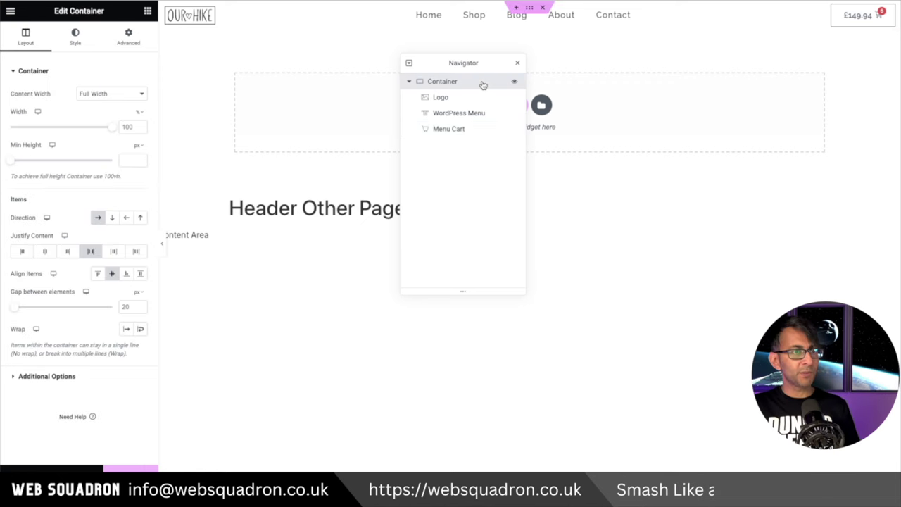
left_click(69, 251)
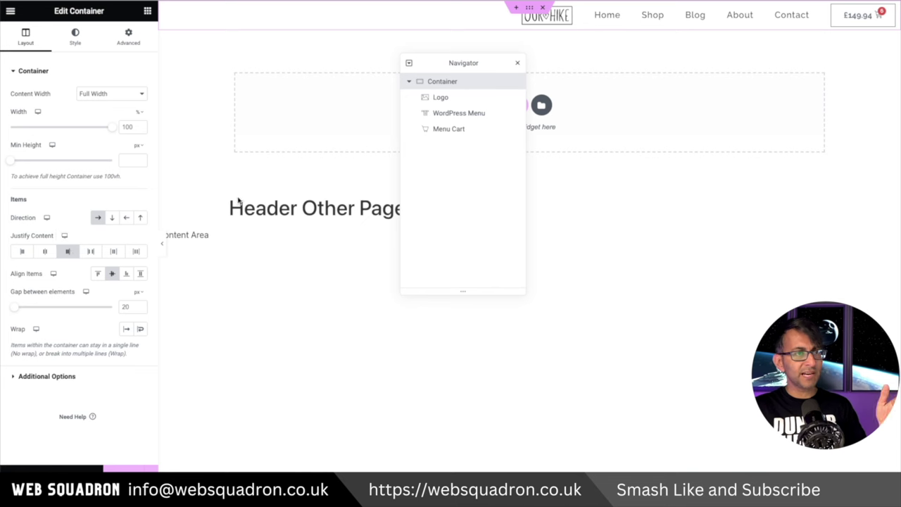
left_click(92, 252)
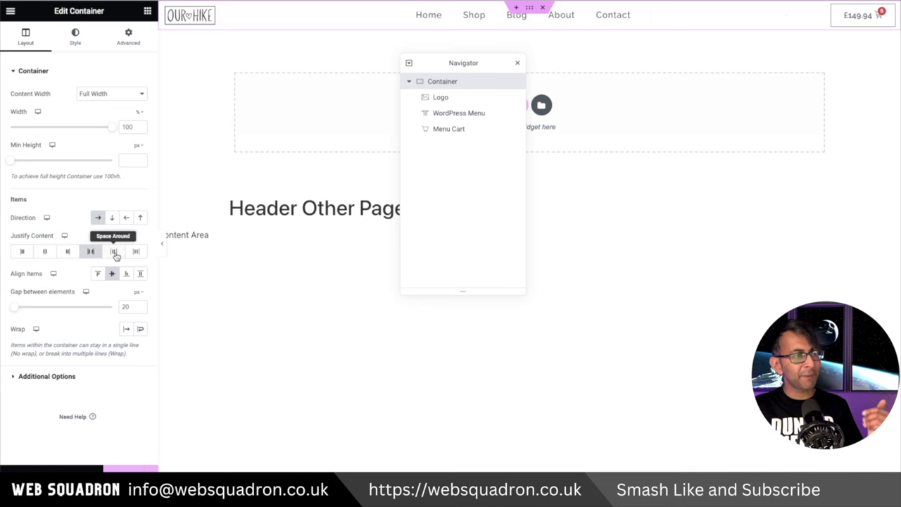
left_click(114, 253)
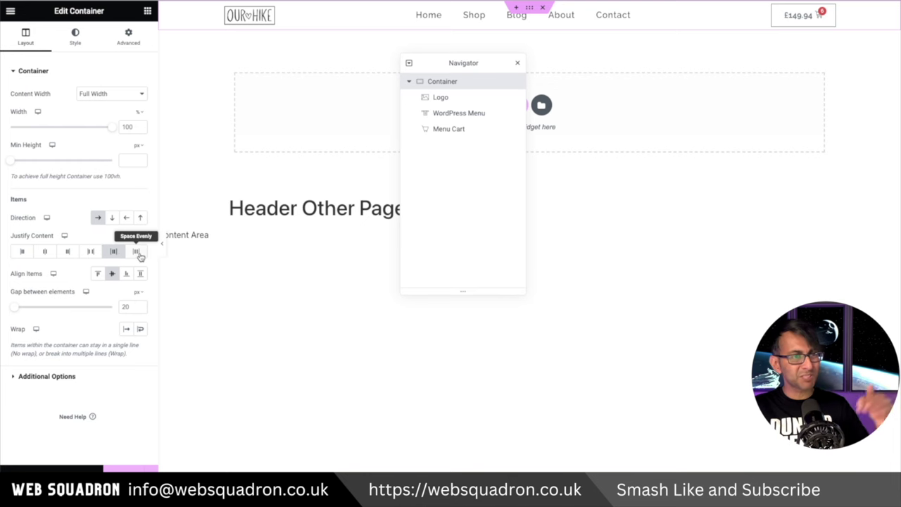
left_click(137, 253)
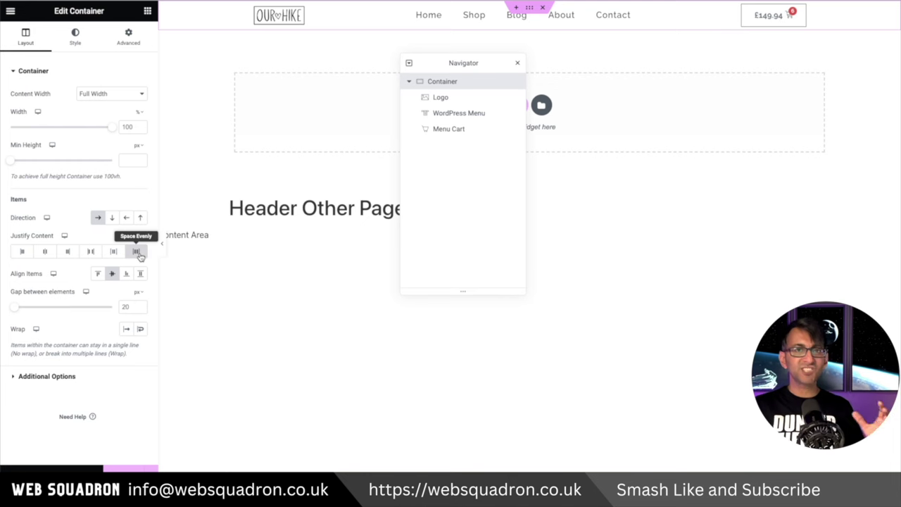
left_click(22, 253)
left_click(44, 252)
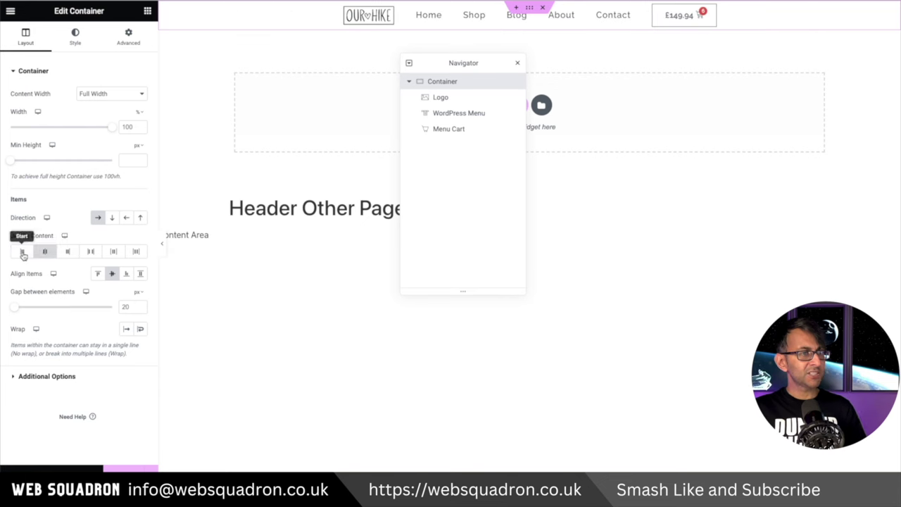
left_click(89, 252)
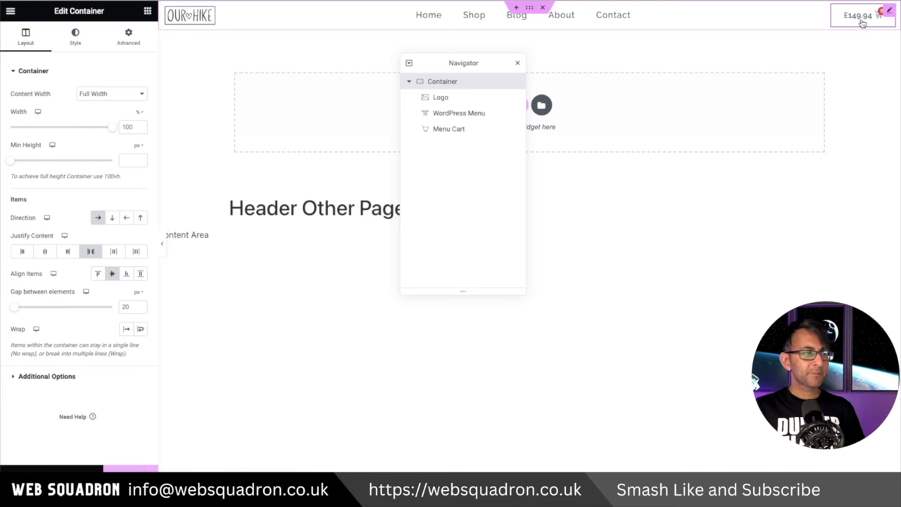
Step: Add a nested container after the header logo and move the WordPress Menu and Menu Cart widgets into it
left_click(130, 40)
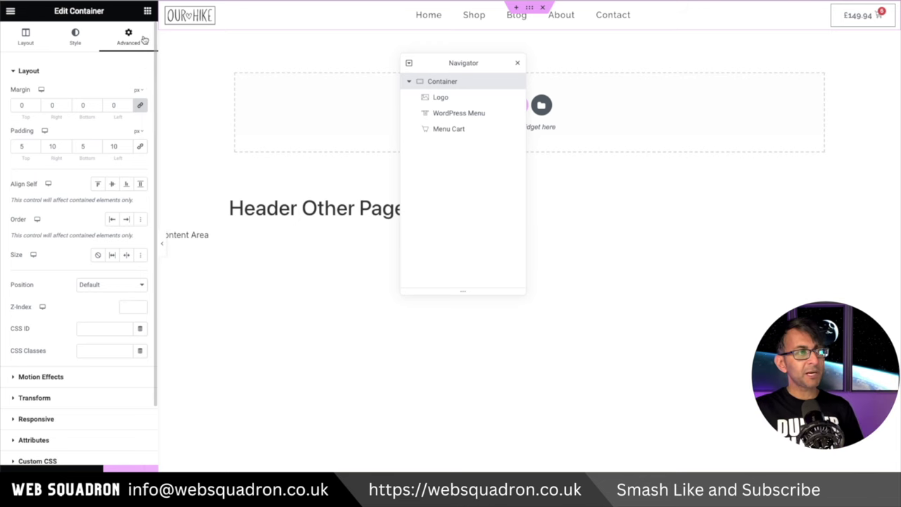
left_click(147, 11)
left_click_drag(35, 368, 498, 28)
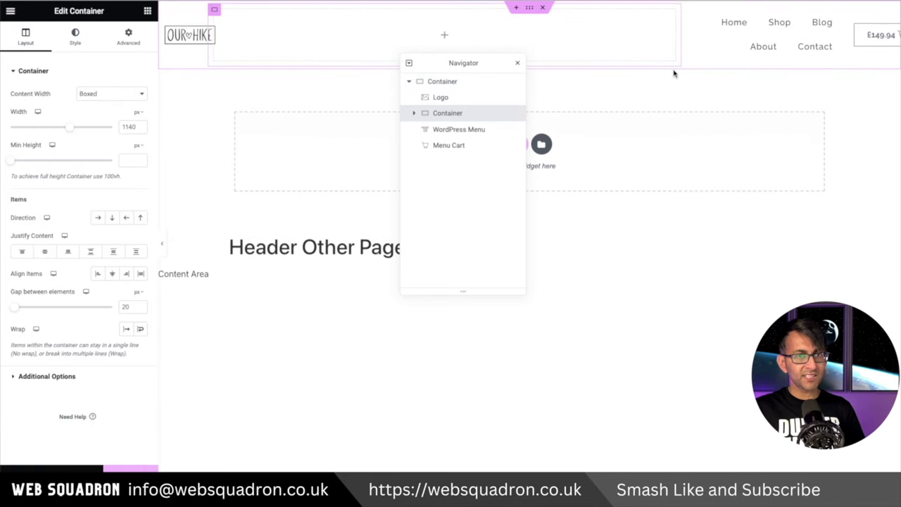
left_click(414, 113)
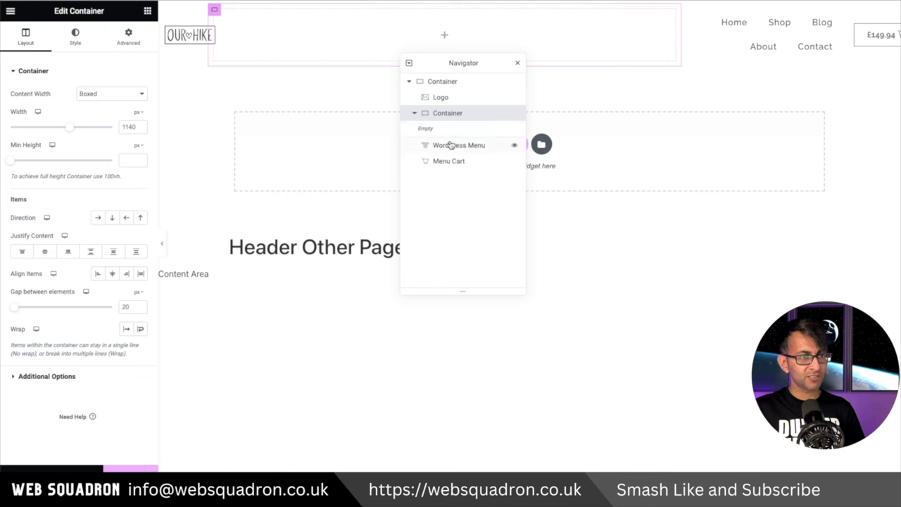
left_click(448, 145)
mouse_move(448, 145)
left_mouse_down()
mouse_move(453, 132)
mouse_move(451, 147)
mouse_move(454, 137)
mouse_move(458, 143)
left_mouse_up()
Step: Set the nested header container to full width, horizontal row direction and End justification, and preview the header
left_click(679, 64)
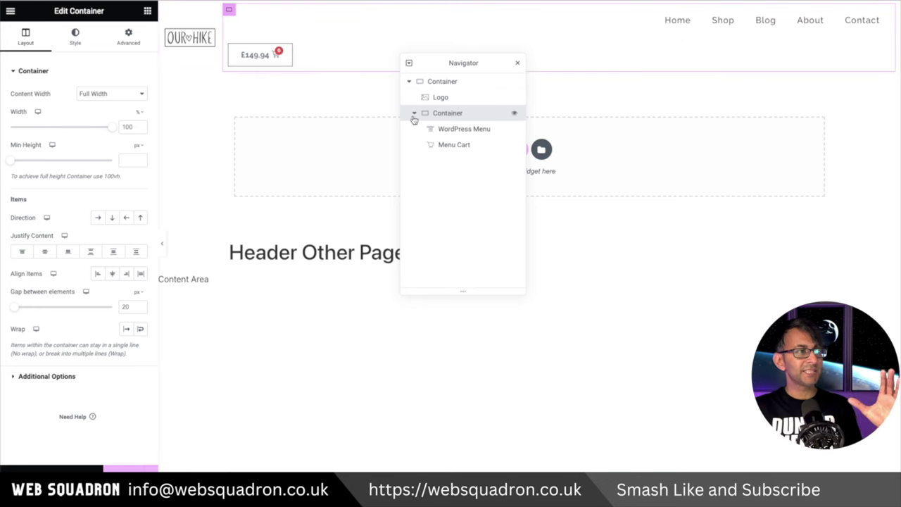
left_click(97, 218)
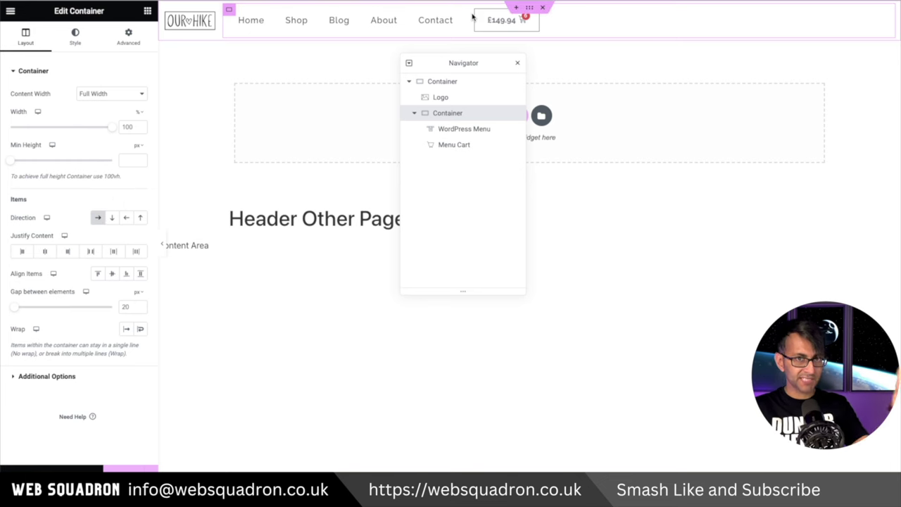
left_click(99, 218)
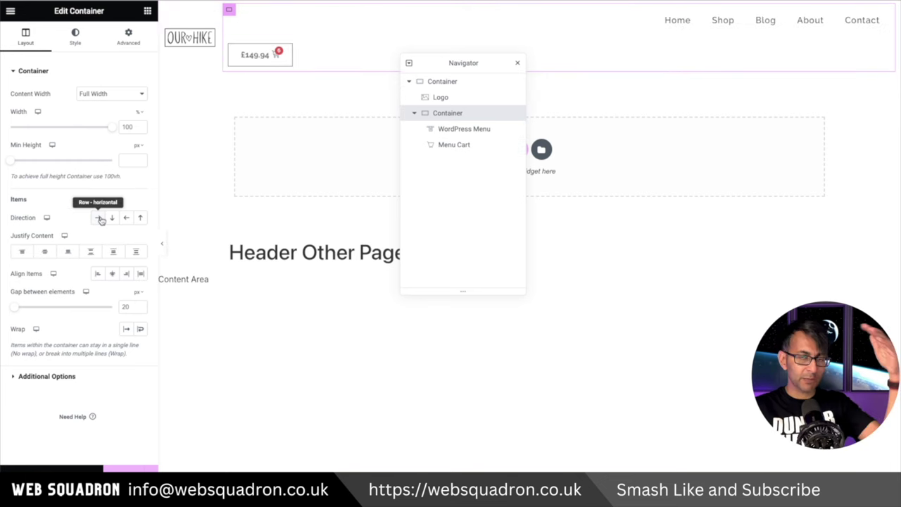
left_click(99, 218)
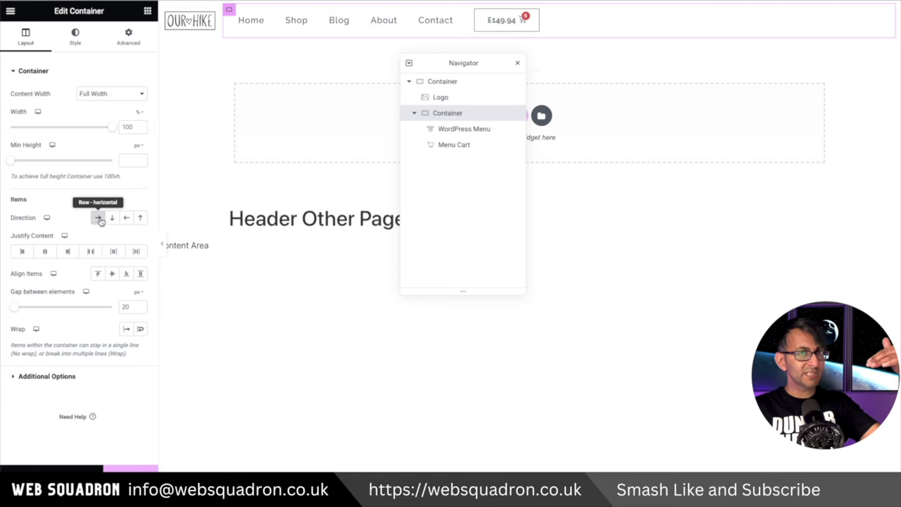
left_click(67, 252)
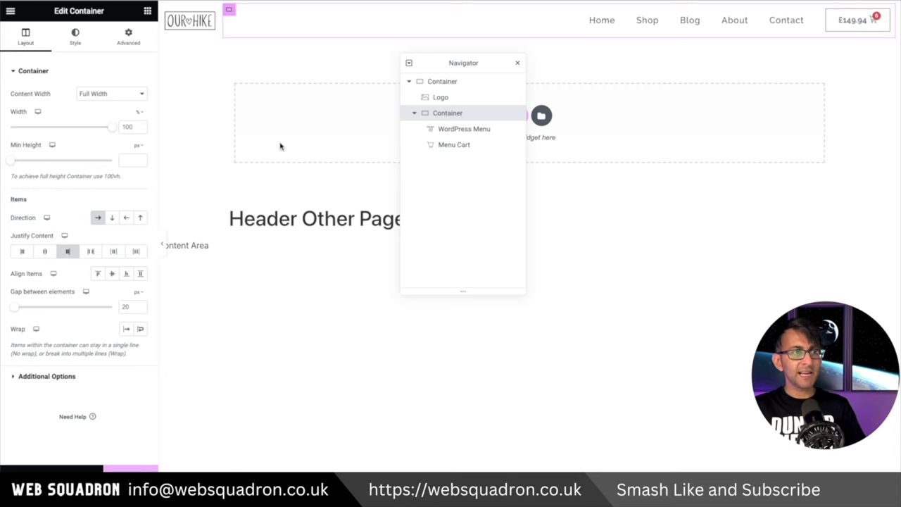
left_click(163, 245)
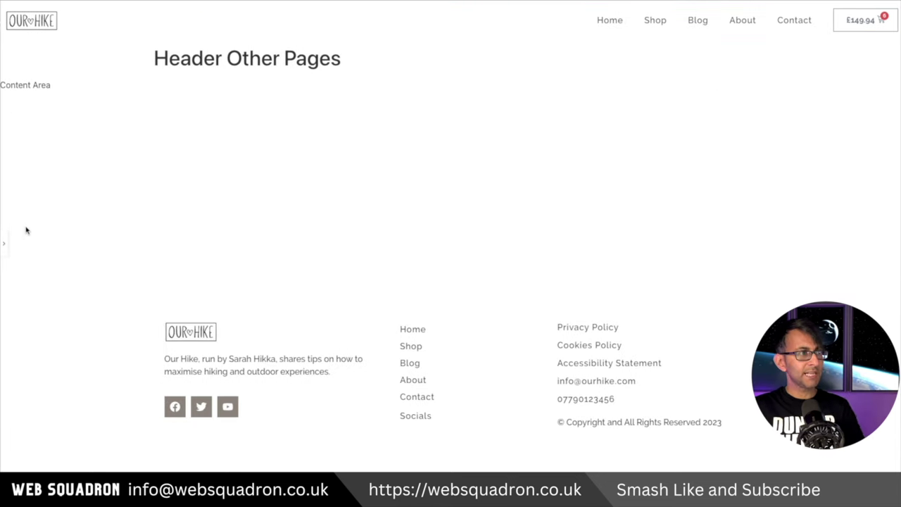
left_click(5, 244)
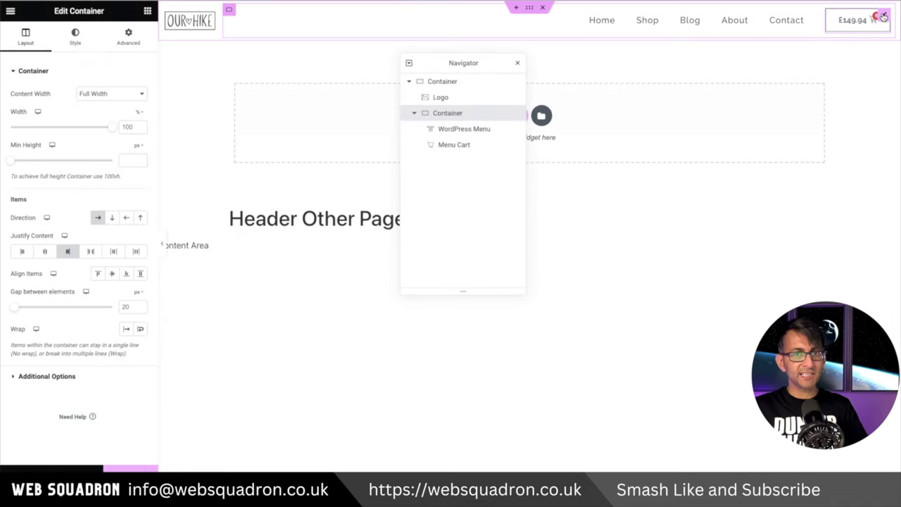
Step: Try the Plain items indicator on the Menu Cart widget and switch it back to Bubble
left_click(883, 15)
left_click(106, 117)
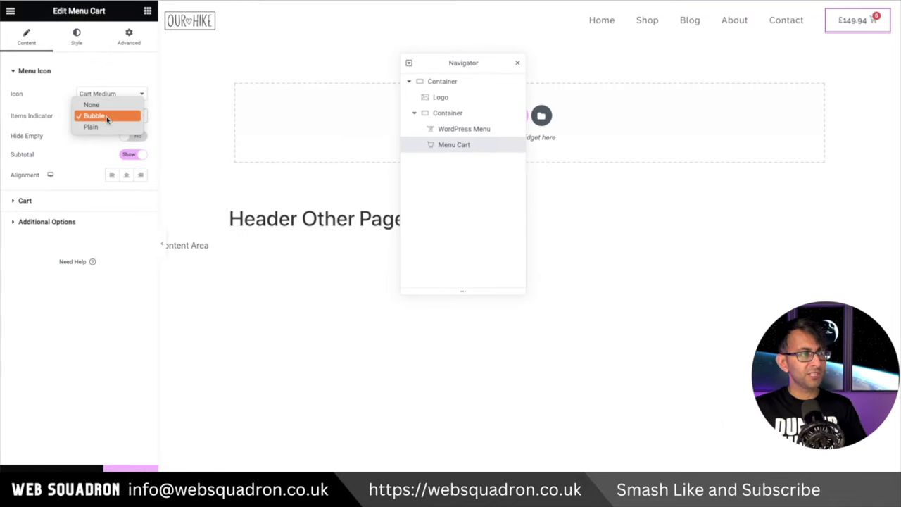
left_click(104, 127)
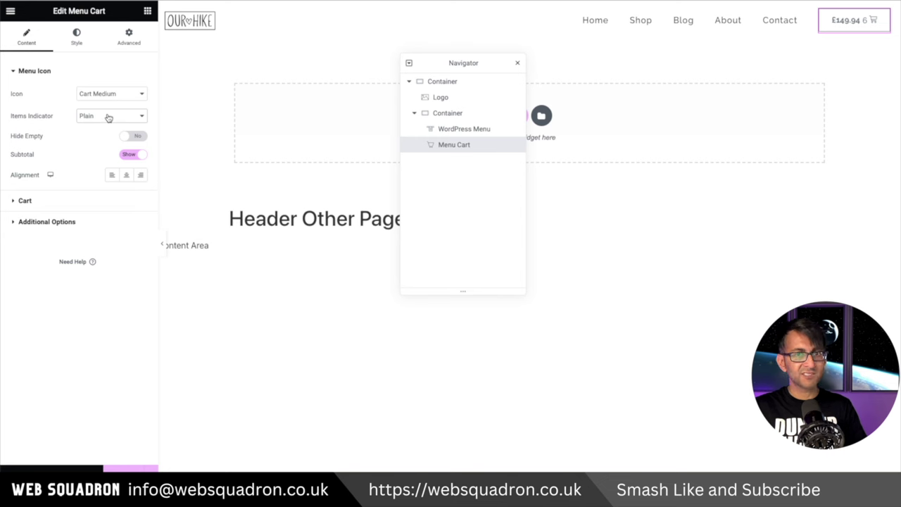
left_click(106, 117)
left_click(108, 105)
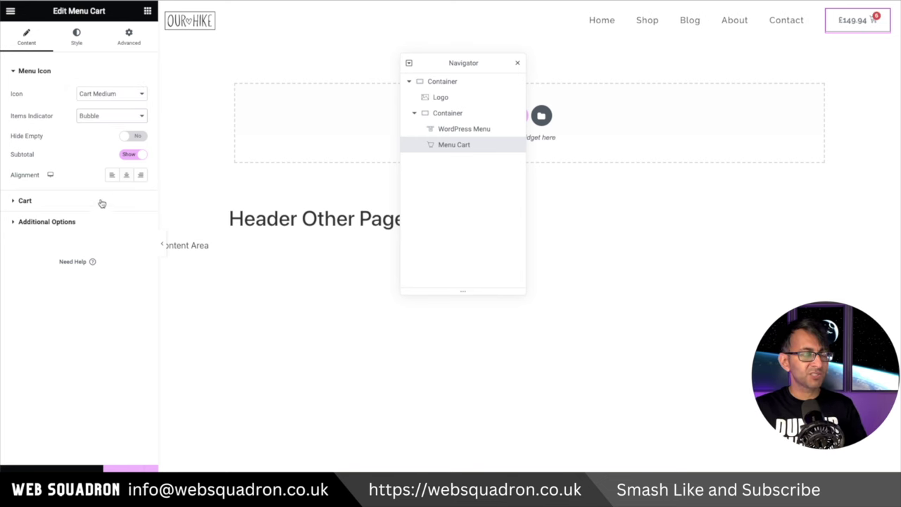
Step: Try the Basket Light icon on the Menu Cart widget and return to Cart Medium
left_click(112, 94)
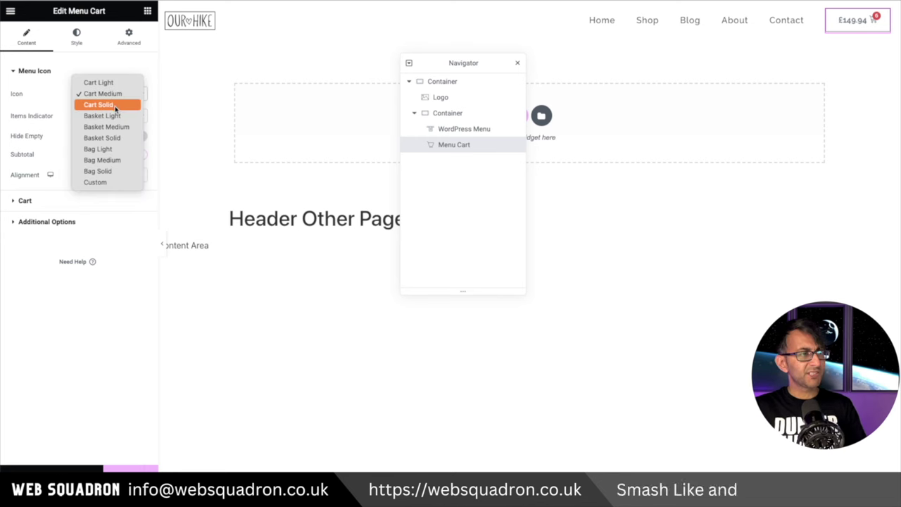
left_click(115, 116)
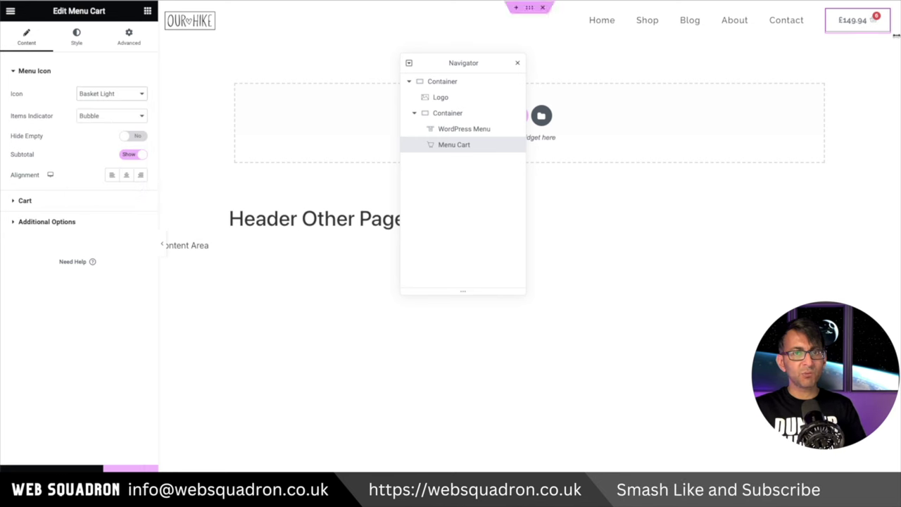
left_click(105, 95)
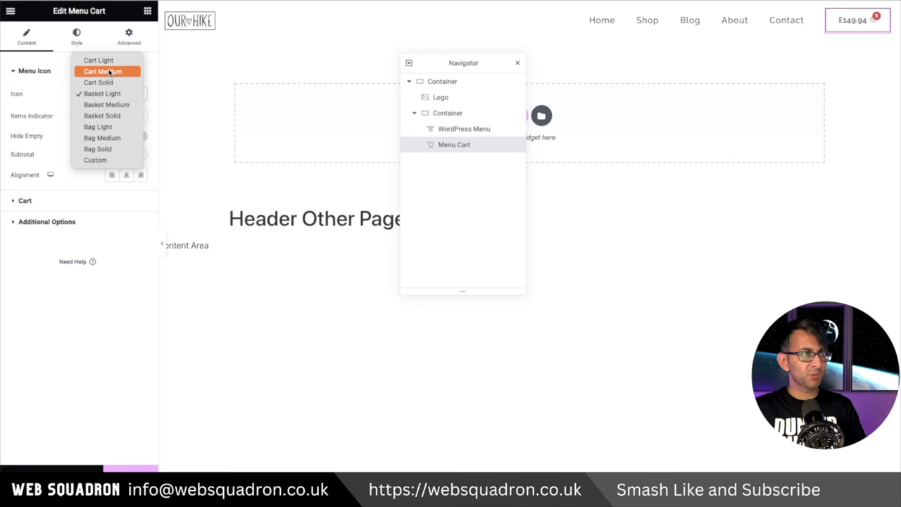
left_click(109, 71)
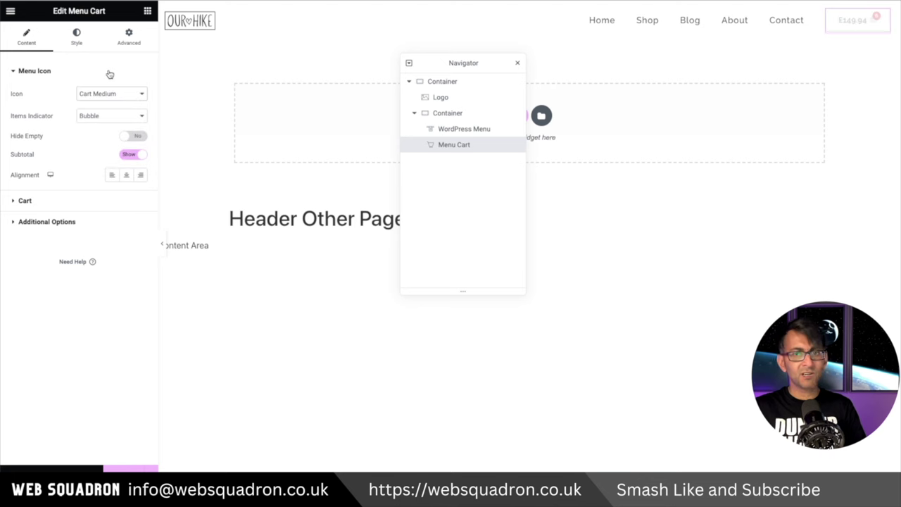
Step: Enable Automatically Open Cart in the Menu Cart's additional options
left_click(83, 223)
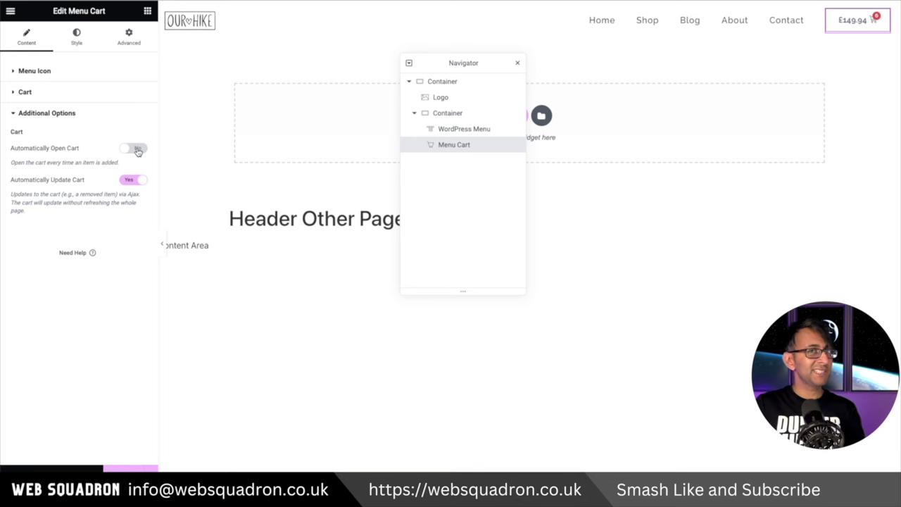
left_click(136, 149)
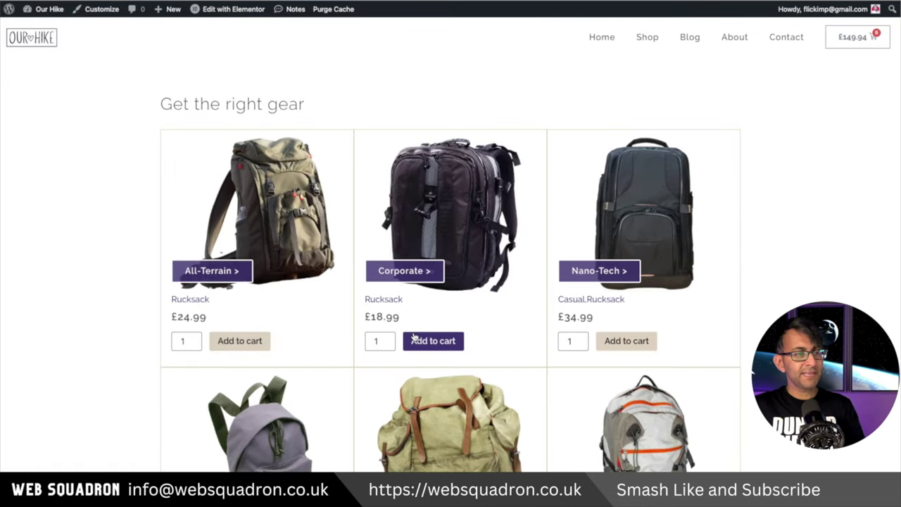
Step: Test the side cart on the live shop page by adding the Corporate, Nano-Tech and All-Terrain rucksacks, closing the cart after each
left_click(414, 340)
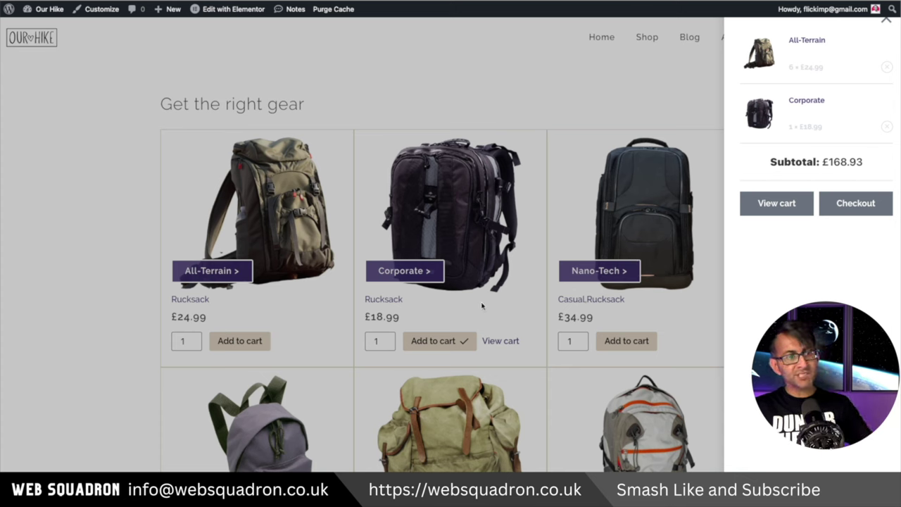
left_click(886, 20)
left_click(636, 343)
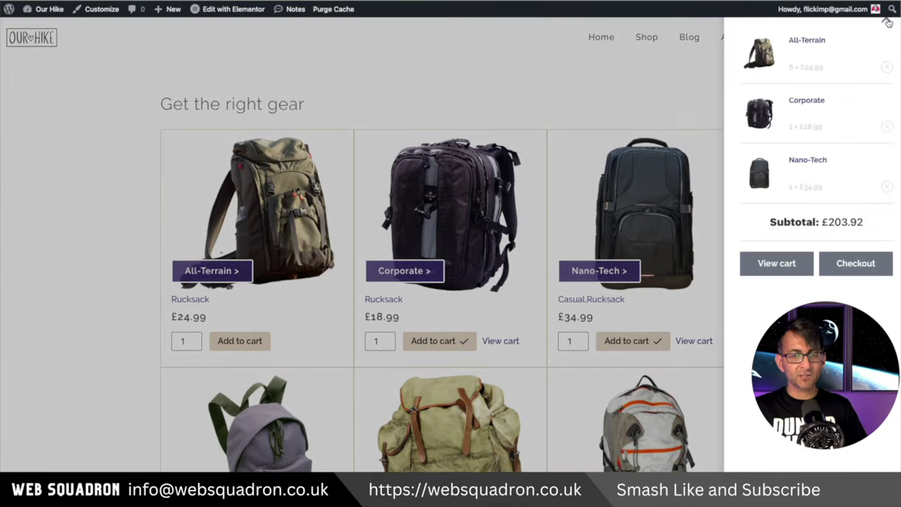
left_click(886, 22)
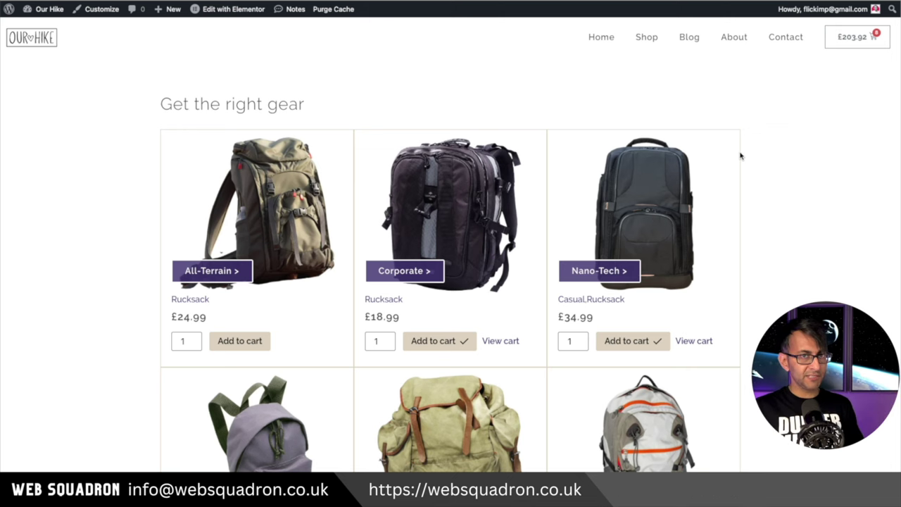
left_click(246, 341)
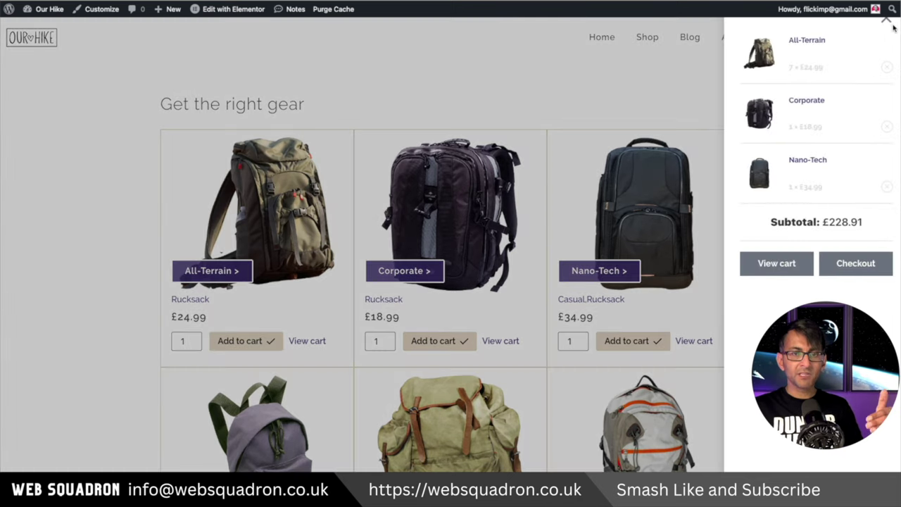
left_click(889, 22)
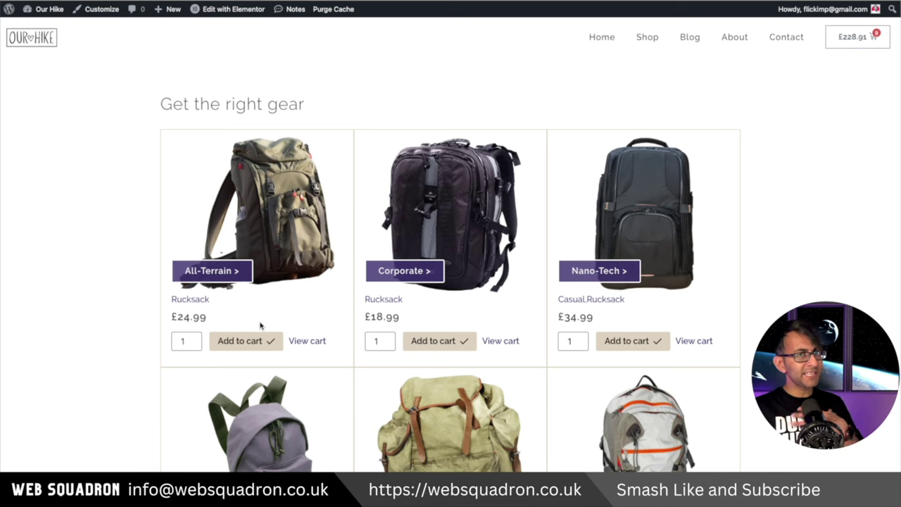
Step: Add one more All-Terrain, Corporate and Nano-Tech rucksack to the cart, dismissing the side cart between additions
left_click(271, 342)
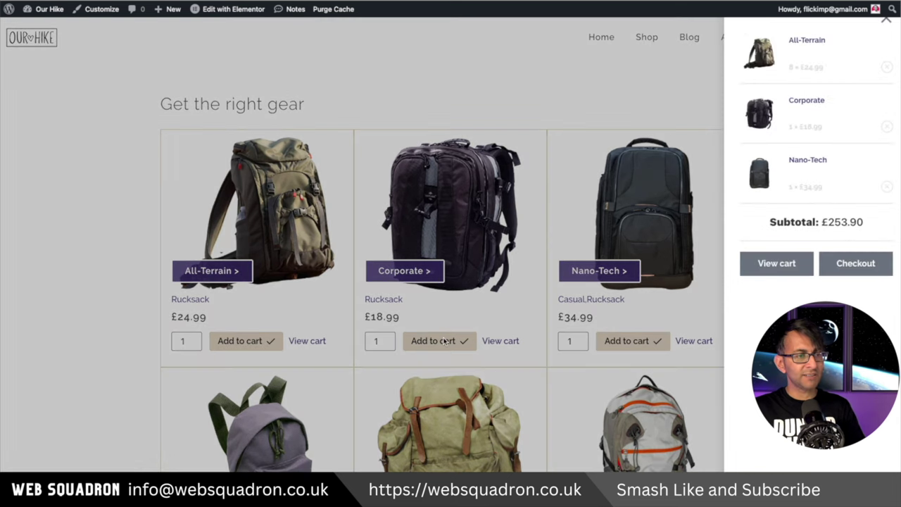
left_click(445, 341)
left_click(443, 342)
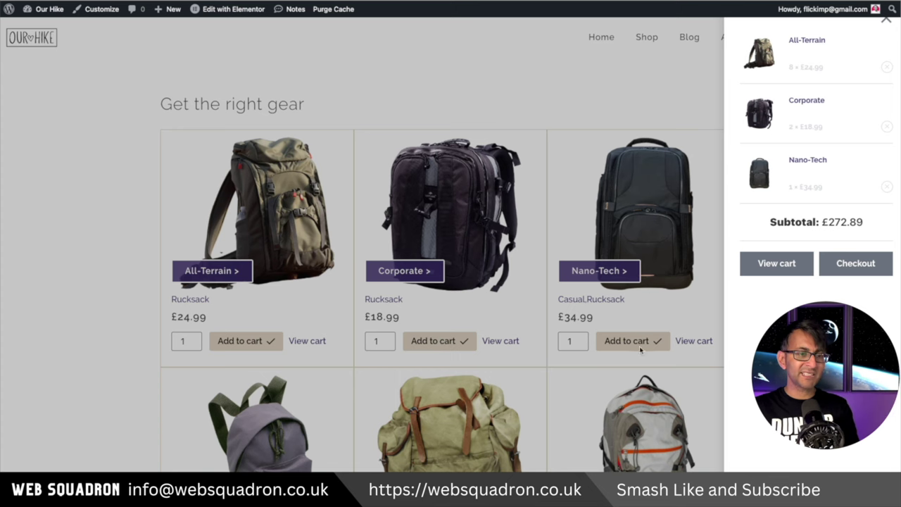
left_click(636, 343)
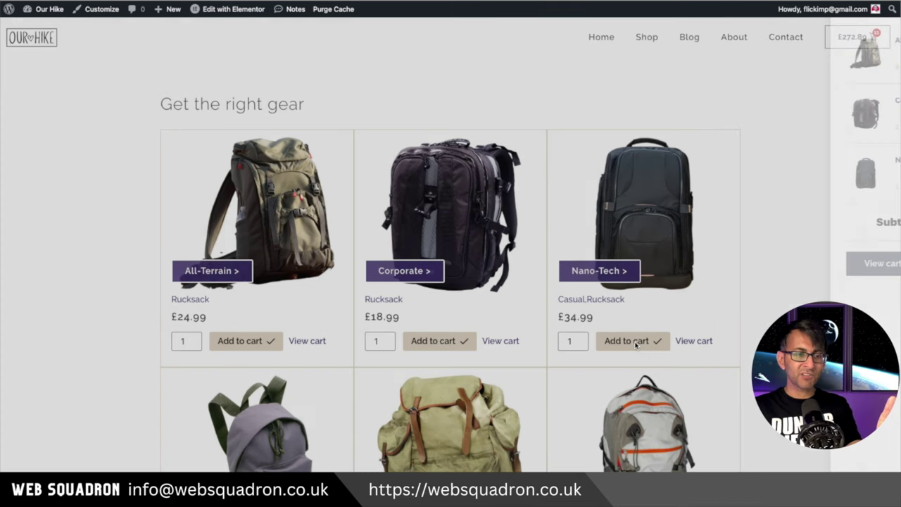
left_click(635, 342)
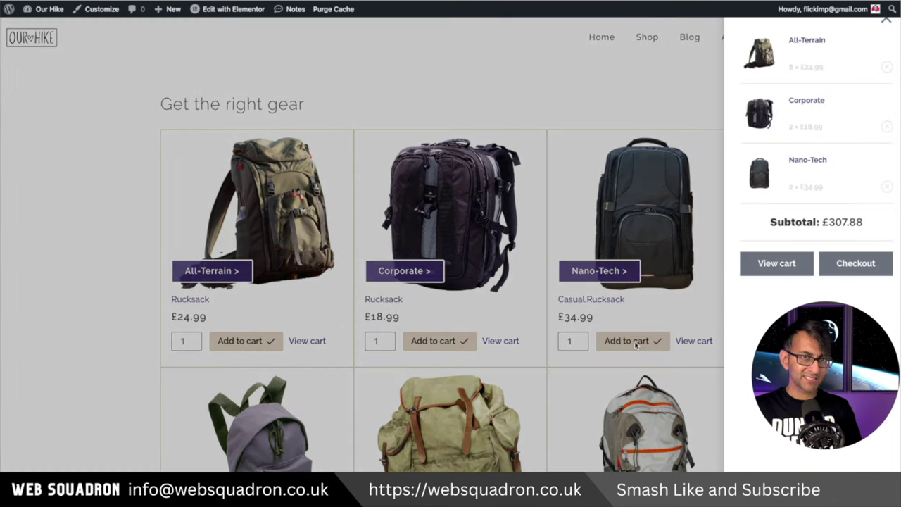
Step: Close the side cart on the shop page and turn off Automatically Open Cart for the Menu Cart widget
left_click(887, 21)
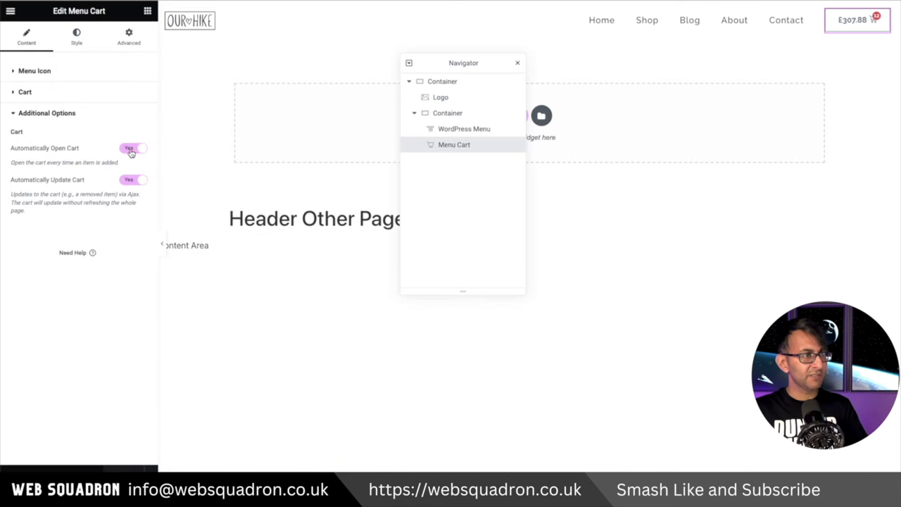
left_click(133, 148)
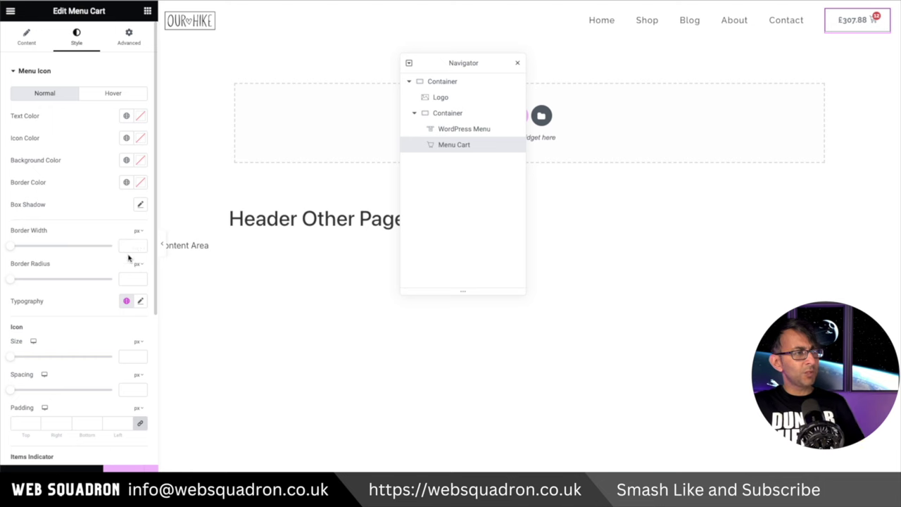
Step: Set the Menu Cart icon's border width to 0 and its typography weight to 400 (Normal)
type("0")
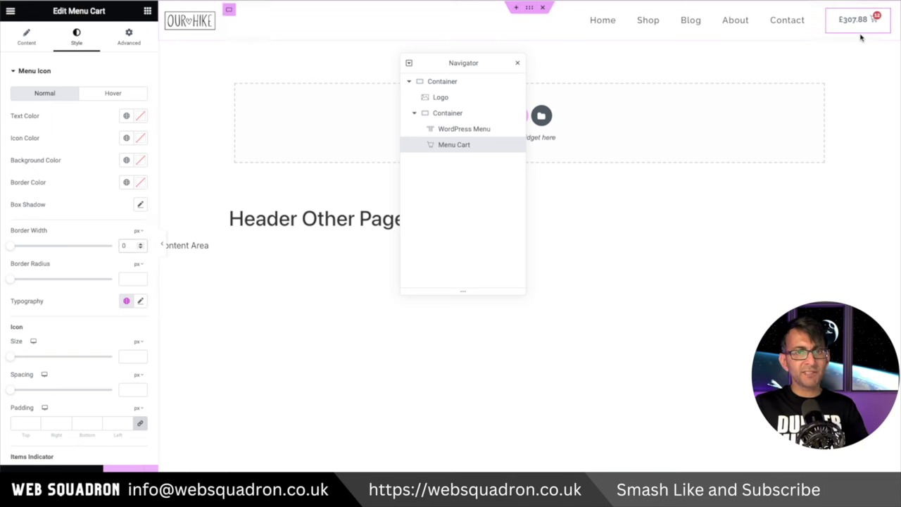
left_click(141, 300)
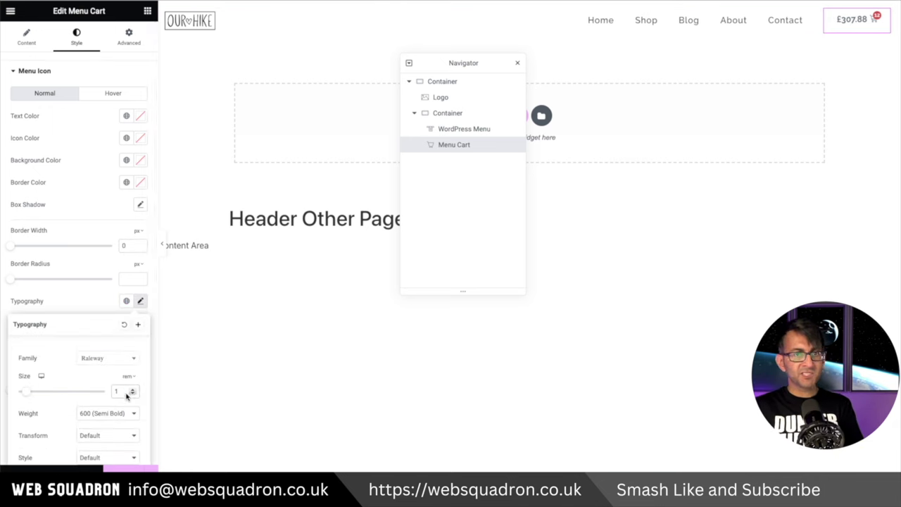
left_click(111, 411)
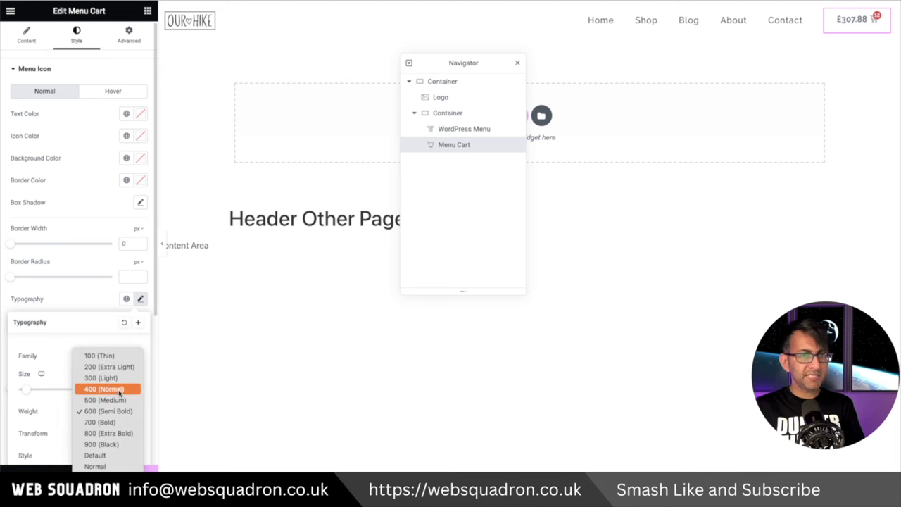
left_click(118, 389)
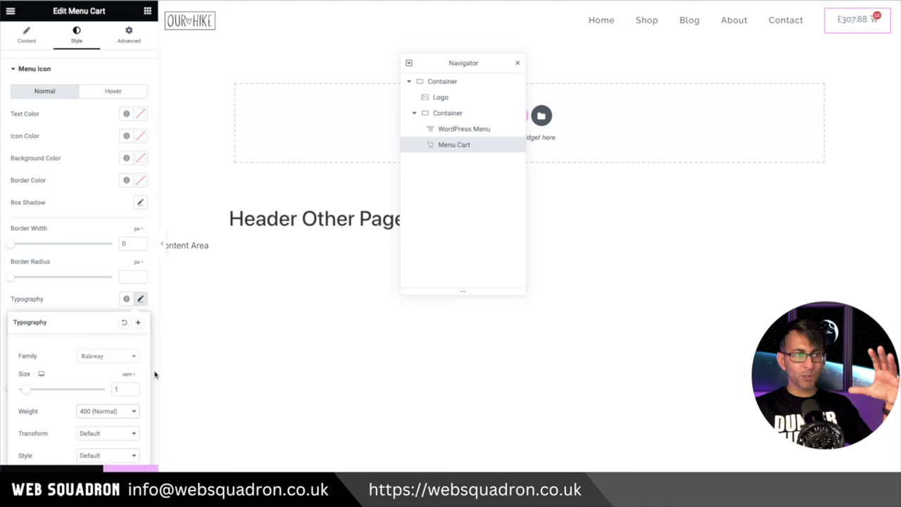
Step: Set the WordPress Menu widget's right margin to -20 px to tighten its gap to the cart
scroll(101, 396, "down", 1)
left_click(805, 24)
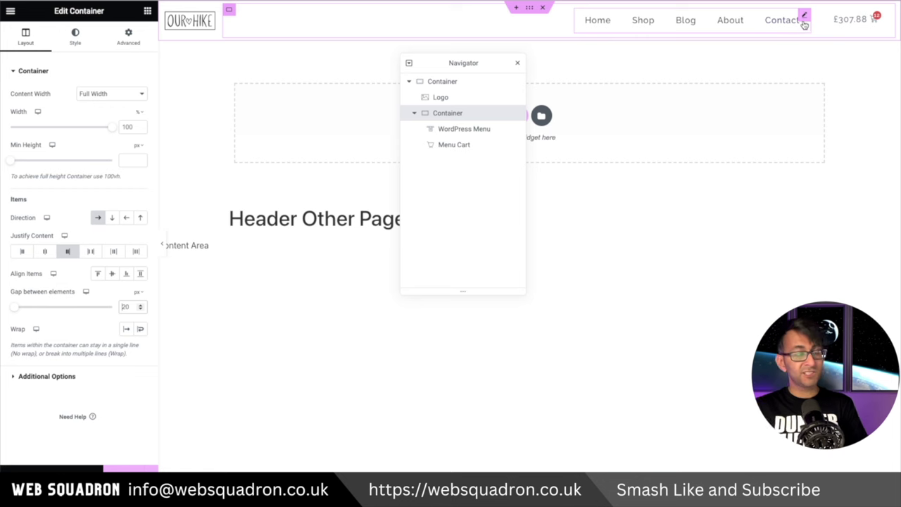
left_click(805, 17)
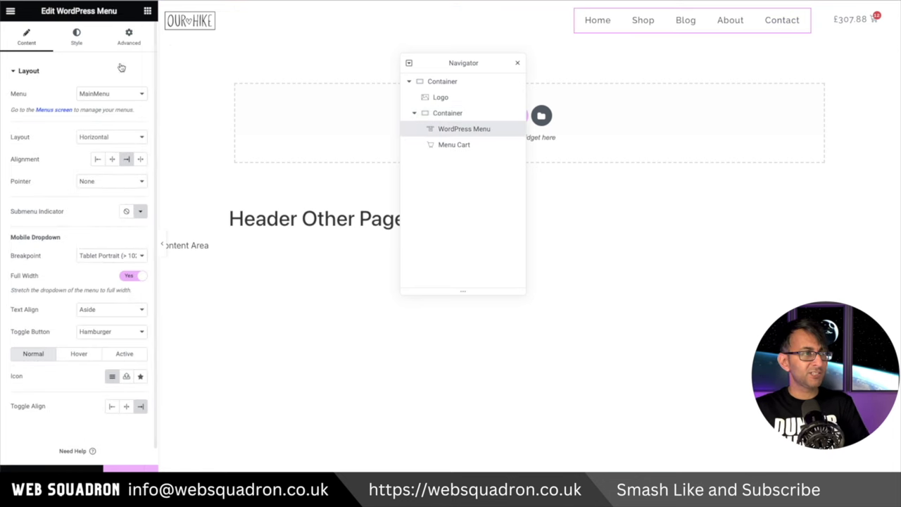
left_click(129, 36)
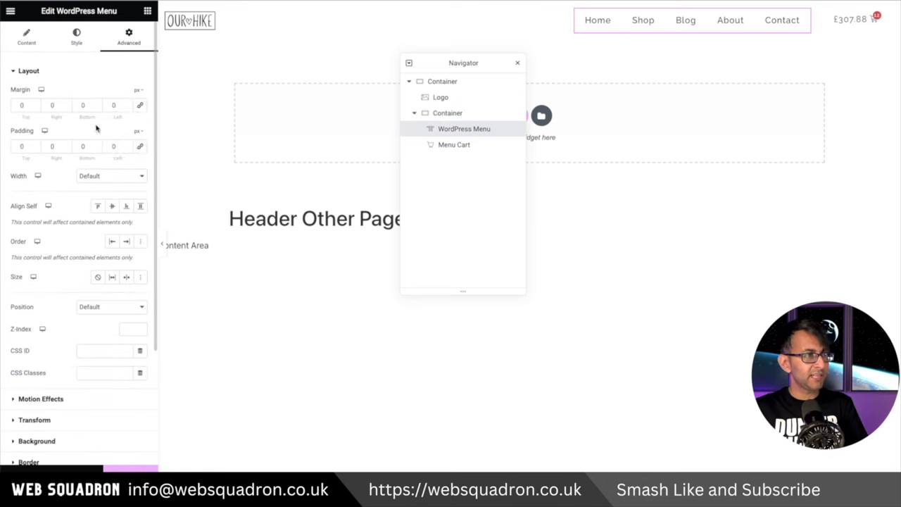
left_click(66, 109)
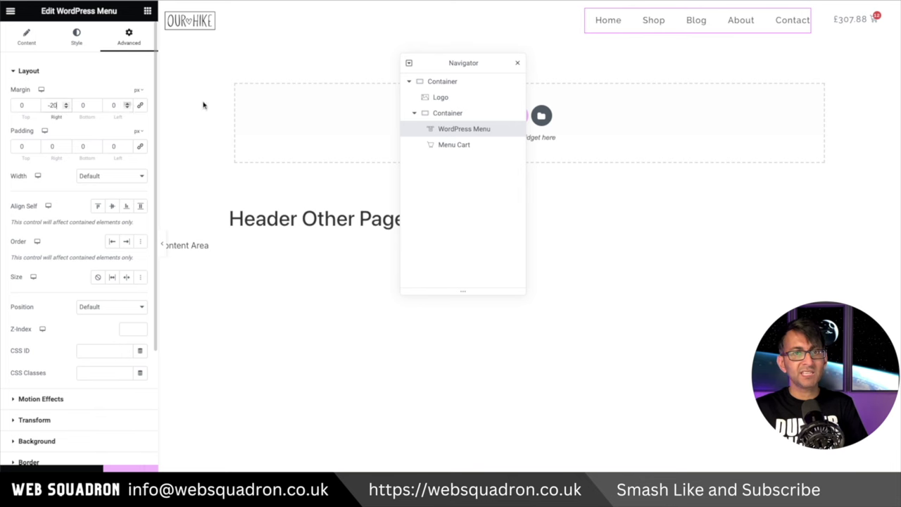
Step: Add an Icon widget between the WordPress Menu and the Menu Cart, using the outlined User icon
left_click_drag(42, 95, 675, 40)
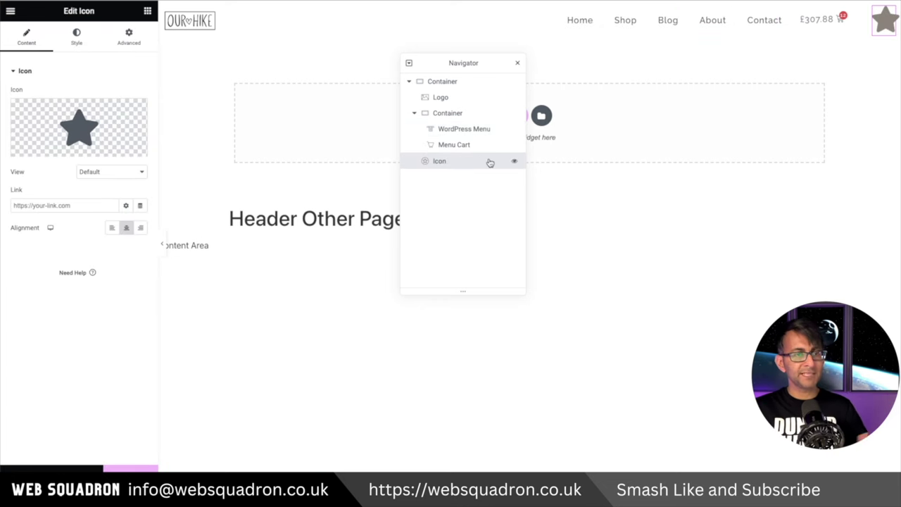
left_click_drag(461, 165, 475, 145)
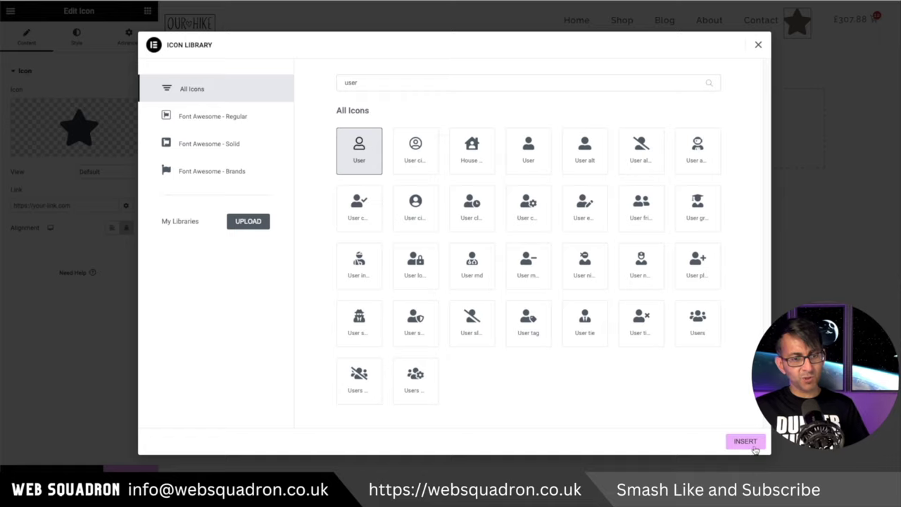
left_click(750, 444)
Step: Link the user icon to the My account page and set its size to 24 px
type("acc")
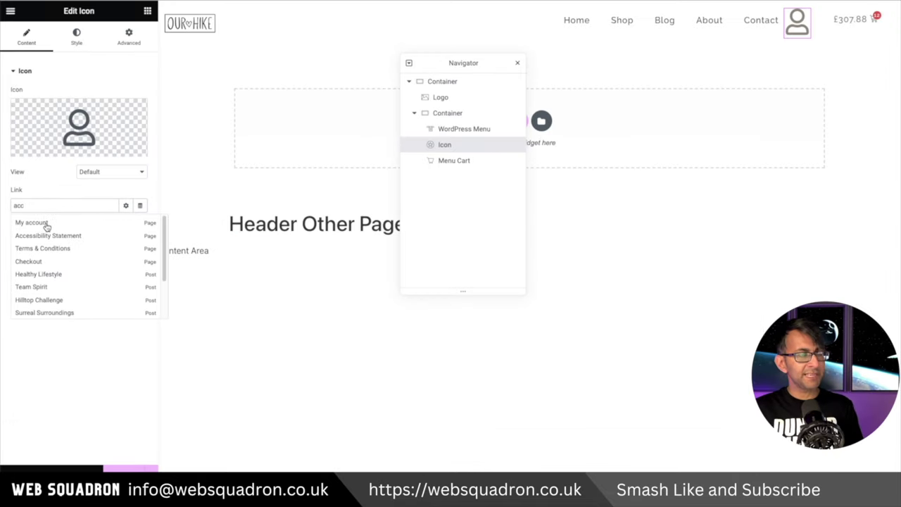
left_click(46, 225)
left_click(76, 37)
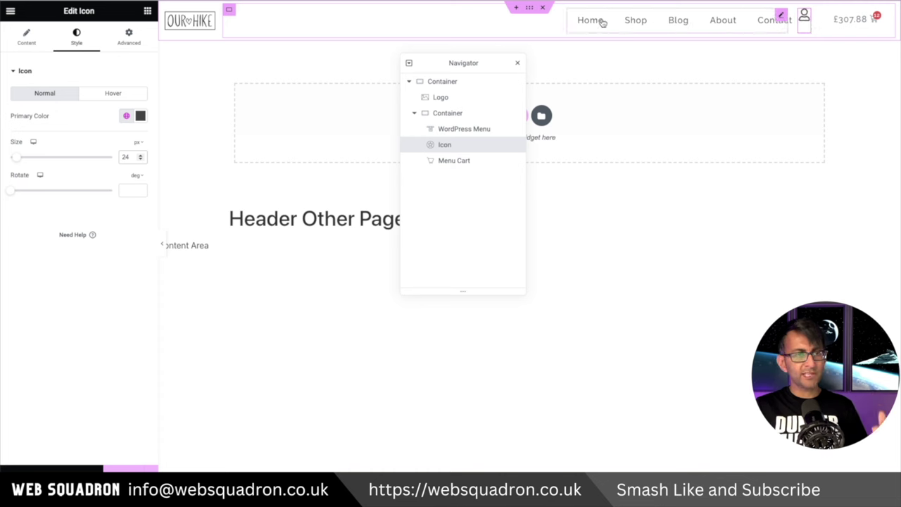
Step: Vertically center the items of the header container that holds the menu, user icon and cart
left_click(466, 116)
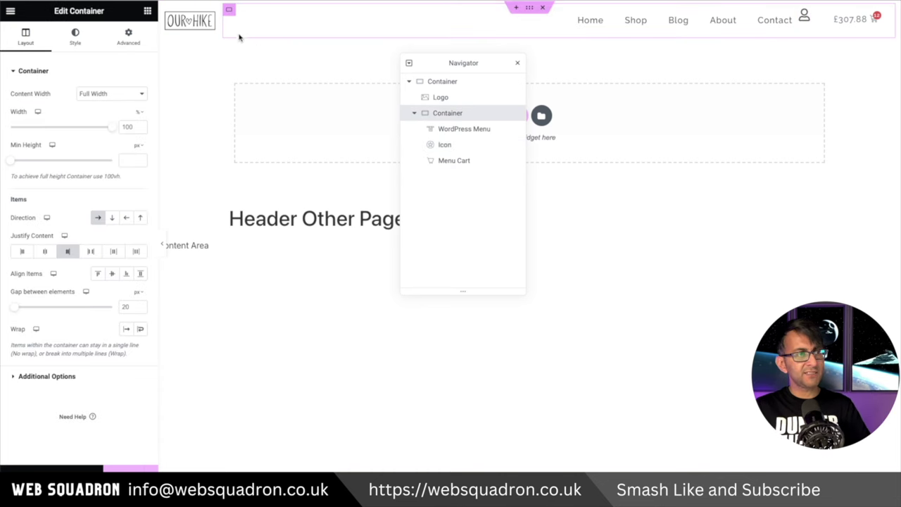
left_click(113, 274)
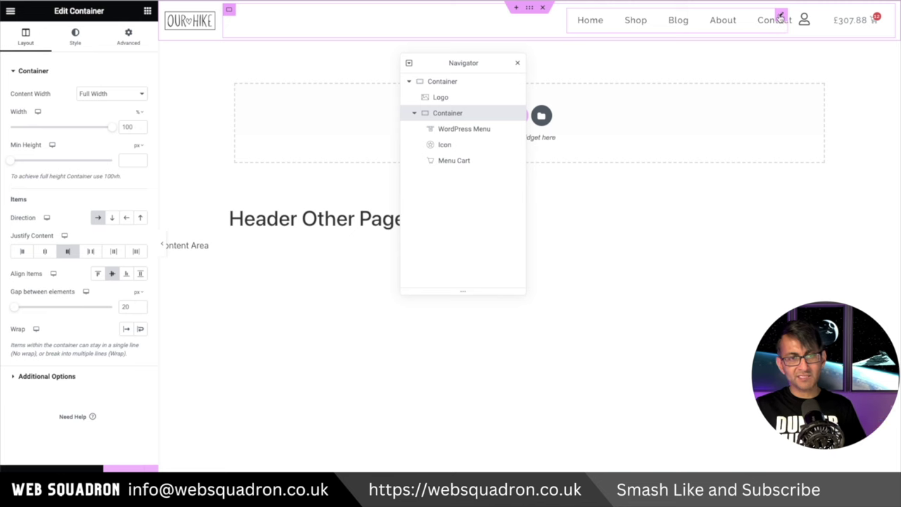
left_click(807, 22)
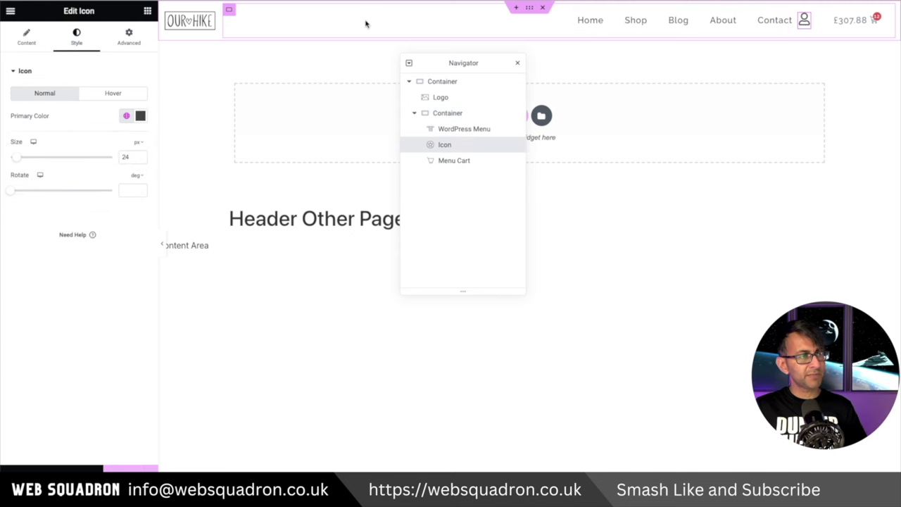
Step: Reset the WordPress Menu's right margin to 0 and preview the header at full width
left_click(780, 16)
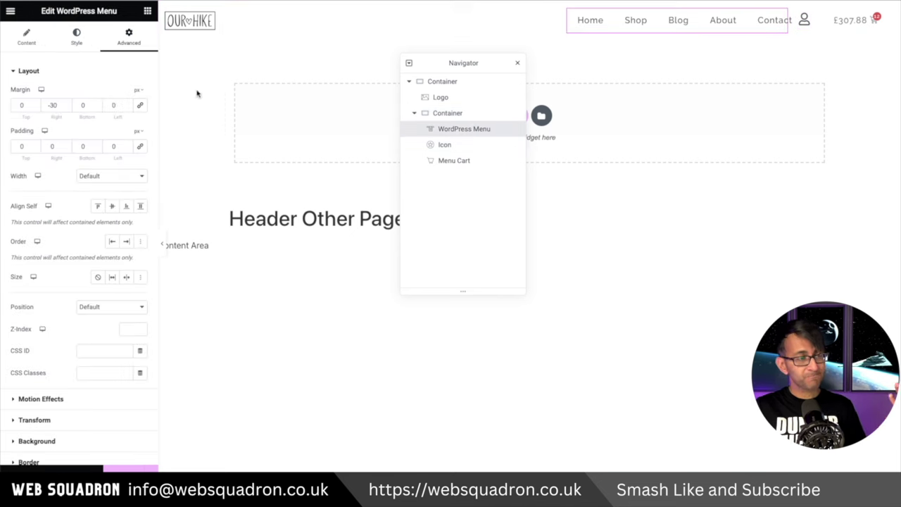
key("BackSpace")
key("BackSpace")
key("BackSpace")
type("0")
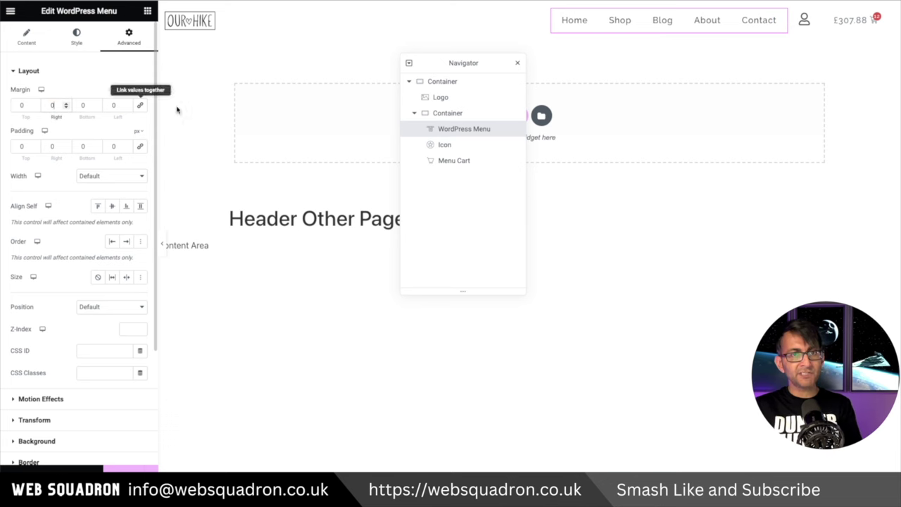
left_click(159, 245)
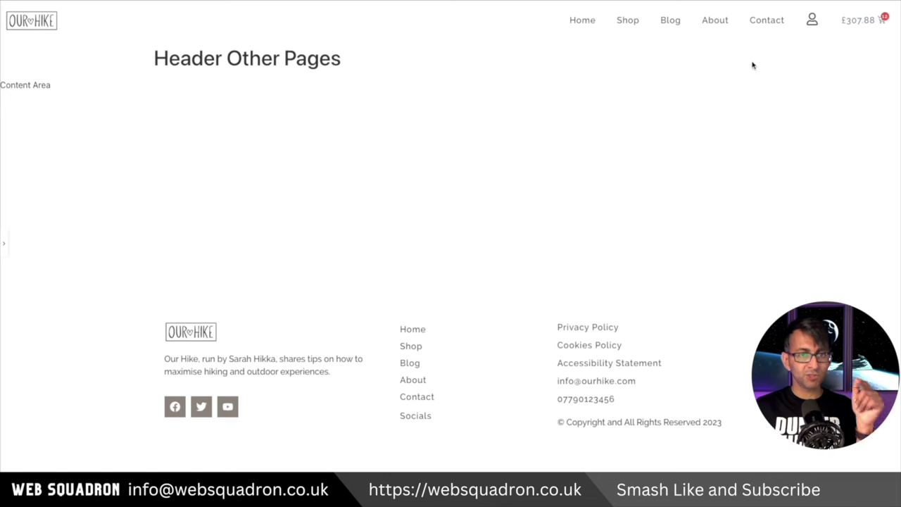
left_click(4, 250)
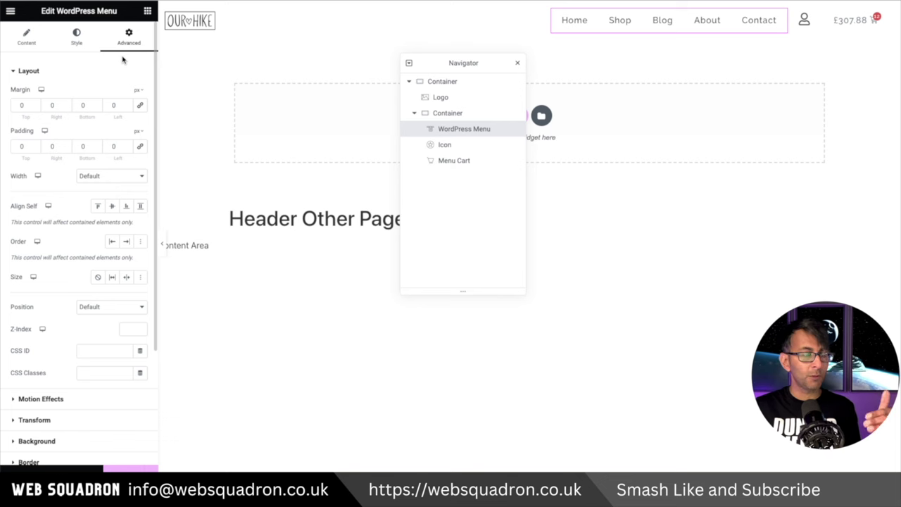
Step: Add a one-item Icon List widget before the Menu Cart and give its item the outlined User icon
left_click(147, 11)
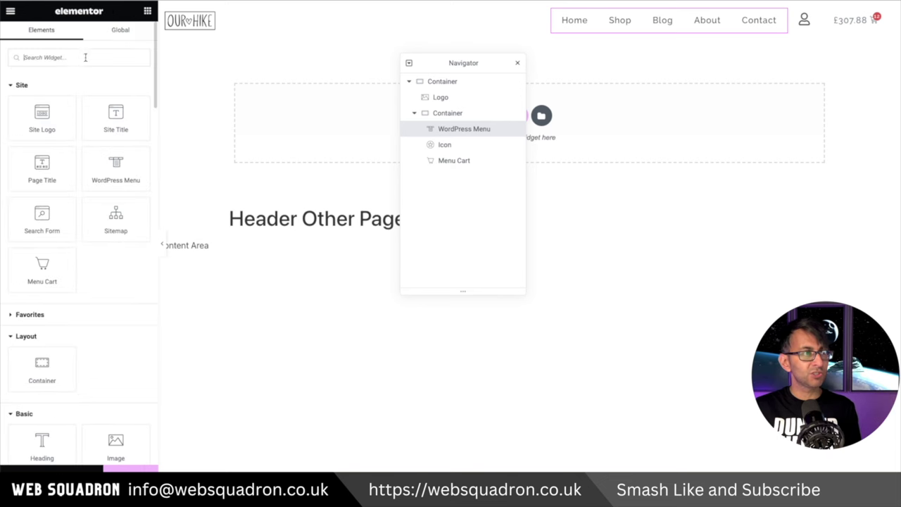
type("ico")
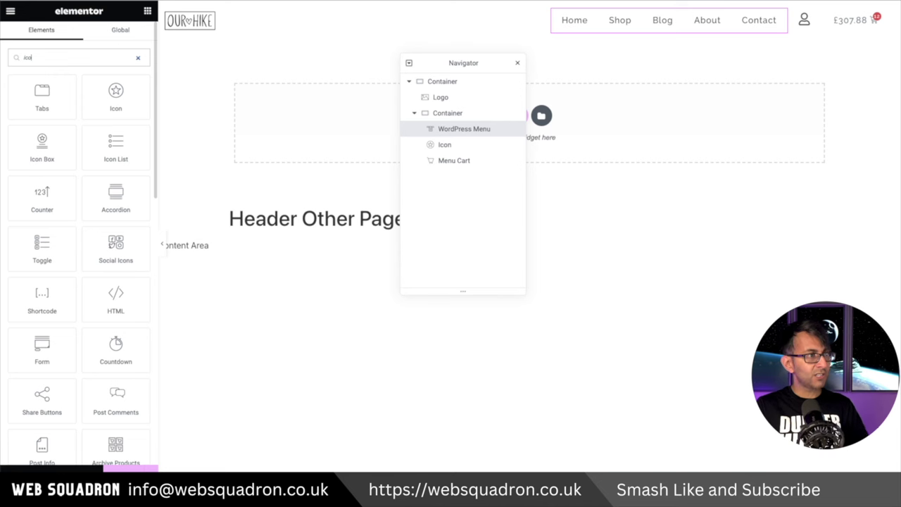
left_click_drag(122, 156, 738, 21)
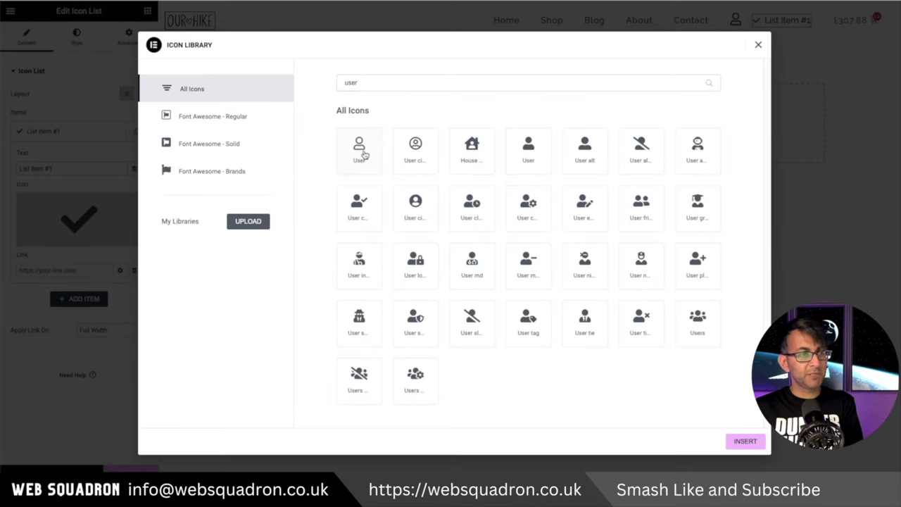
left_click(359, 149)
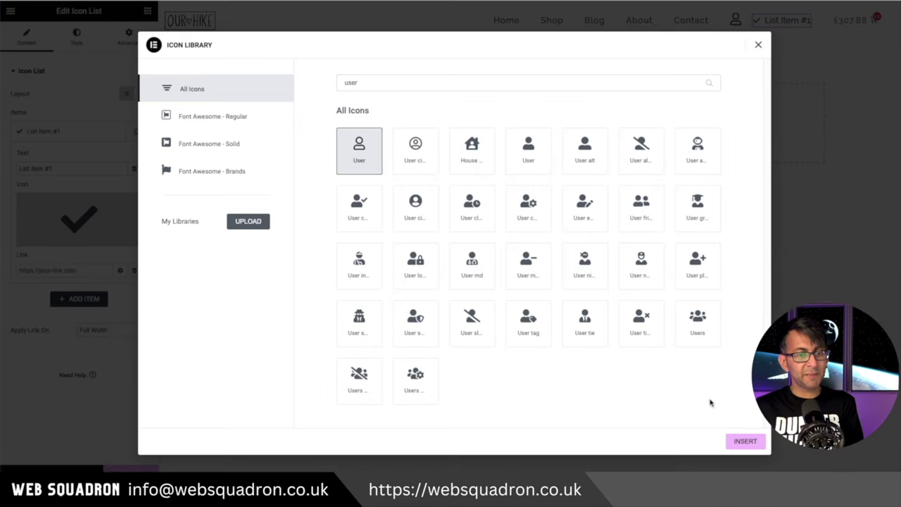
left_click(744, 440)
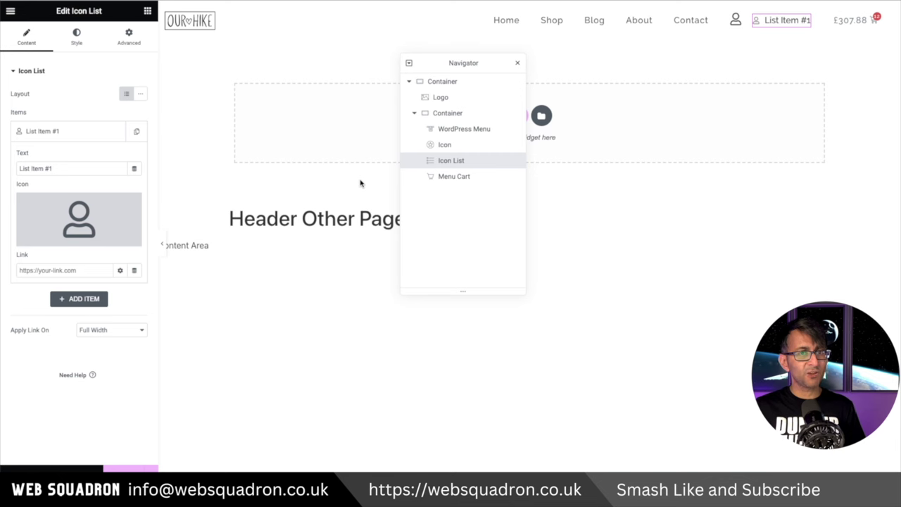
Step: Label the icon list item Account and link it to the My account page
left_click_drag(66, 166, 11, 167)
type("Account")
mouse_move(40, 244)
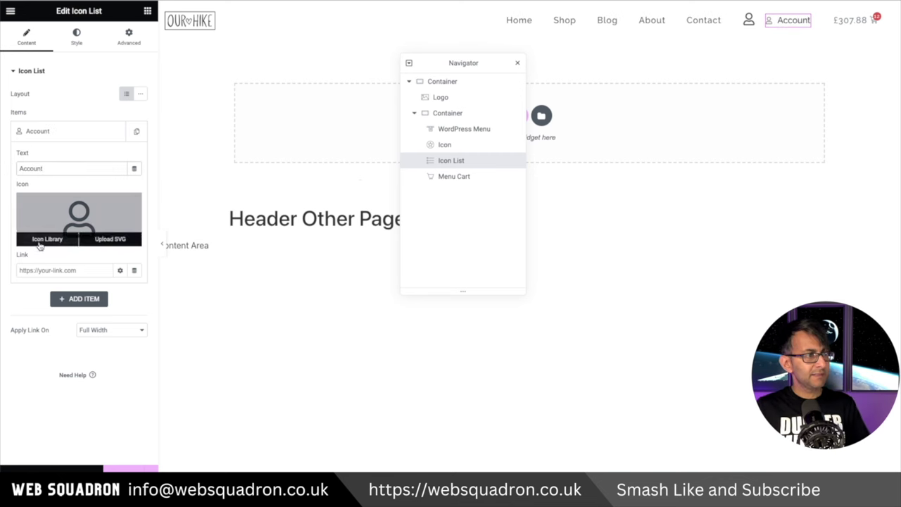
type("acc")
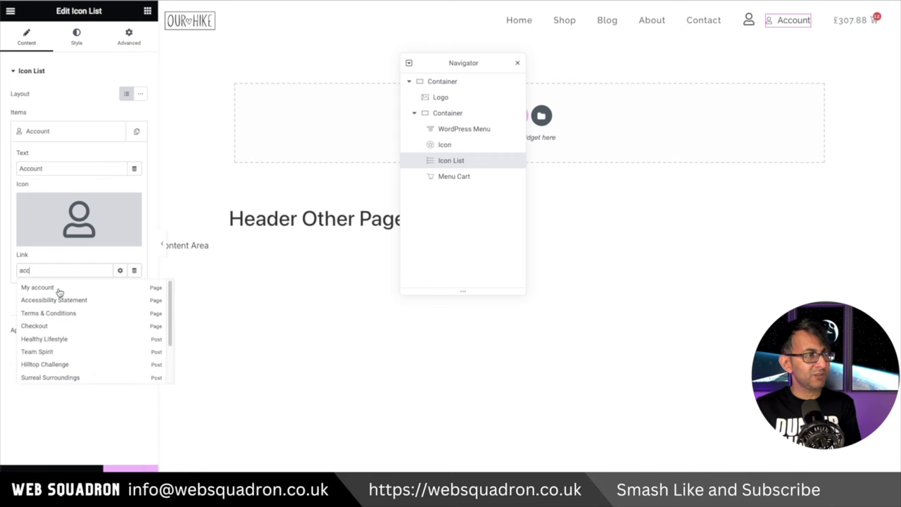
left_click(58, 289)
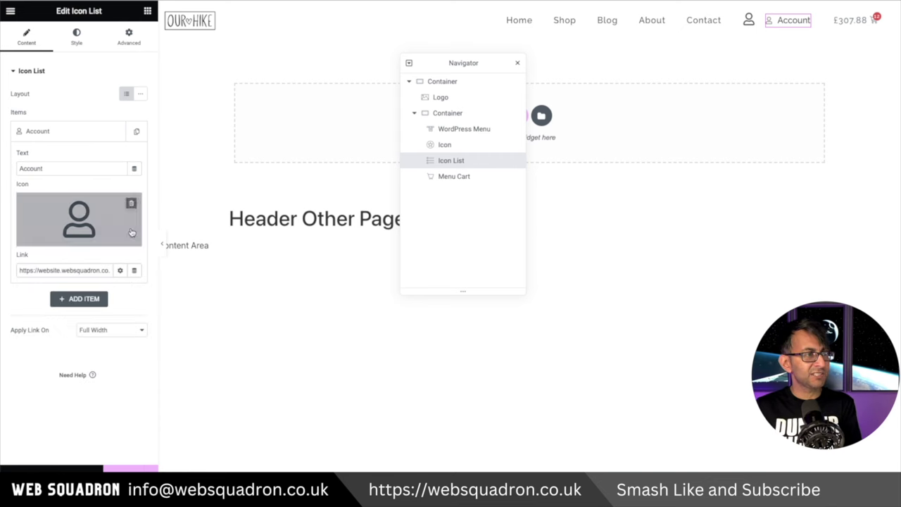
Step: Style the Account icon list to match the header menu and delete the separate user icon beside it
left_click(75, 37)
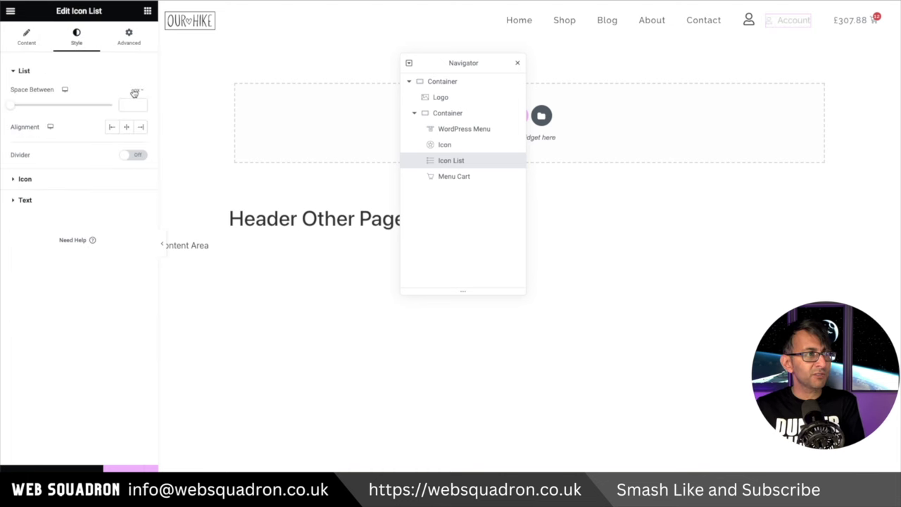
left_click(748, 19)
key("Delete")
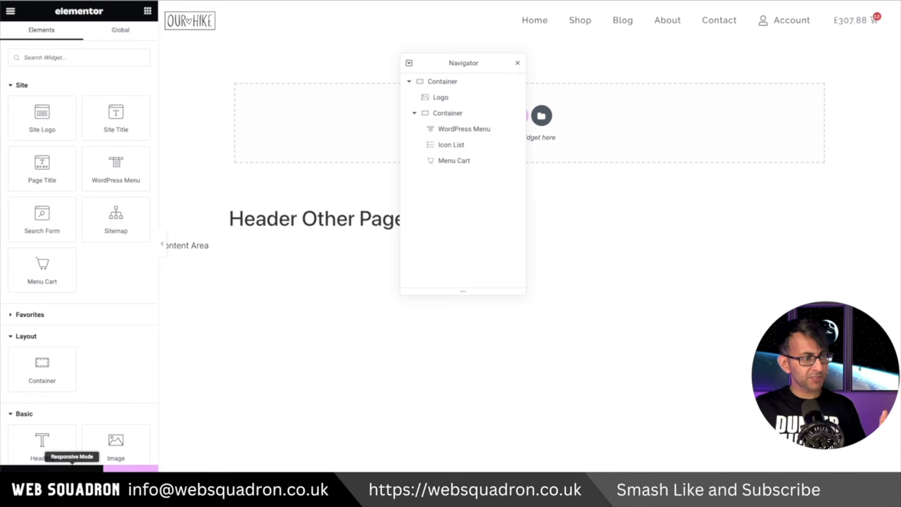
Step: Switch to the mobile preview and give the header logo a custom width of 110 px
left_click(71, 469)
left_click(503, 10)
left_click_drag(473, 63, 279, 118)
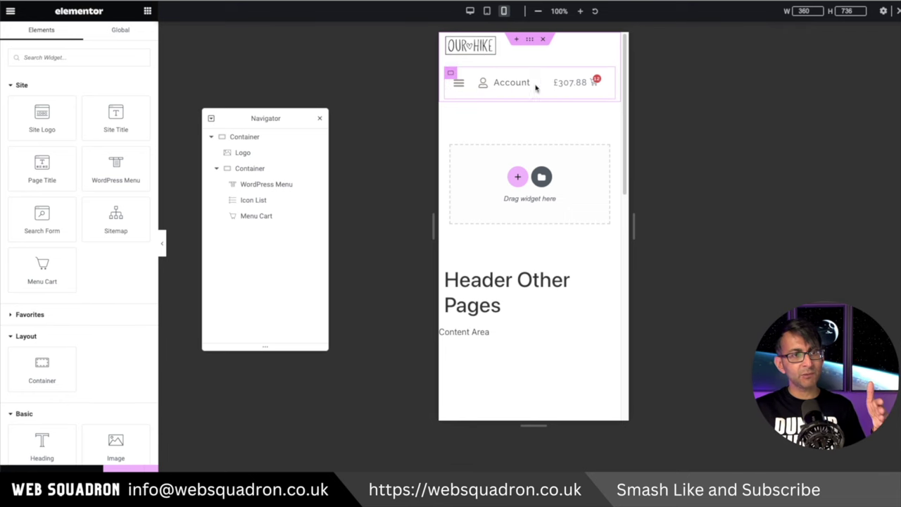
left_click(478, 46)
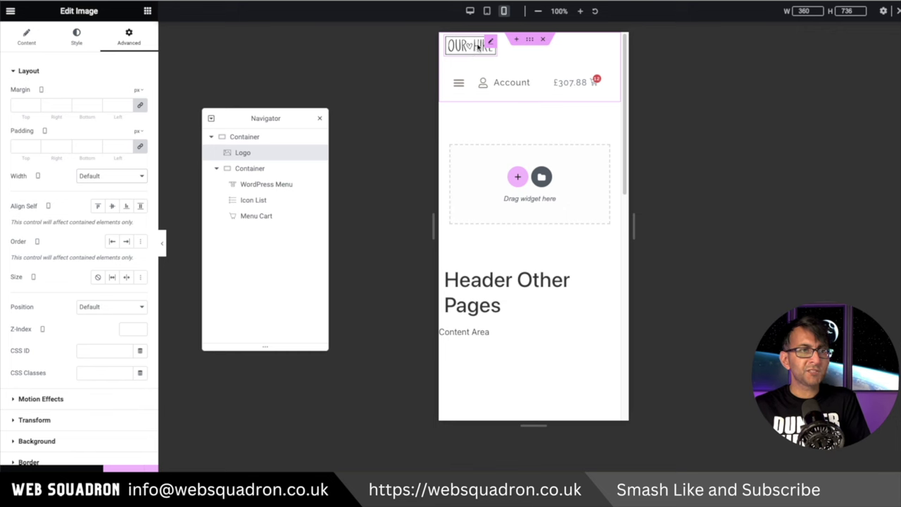
left_click(118, 177)
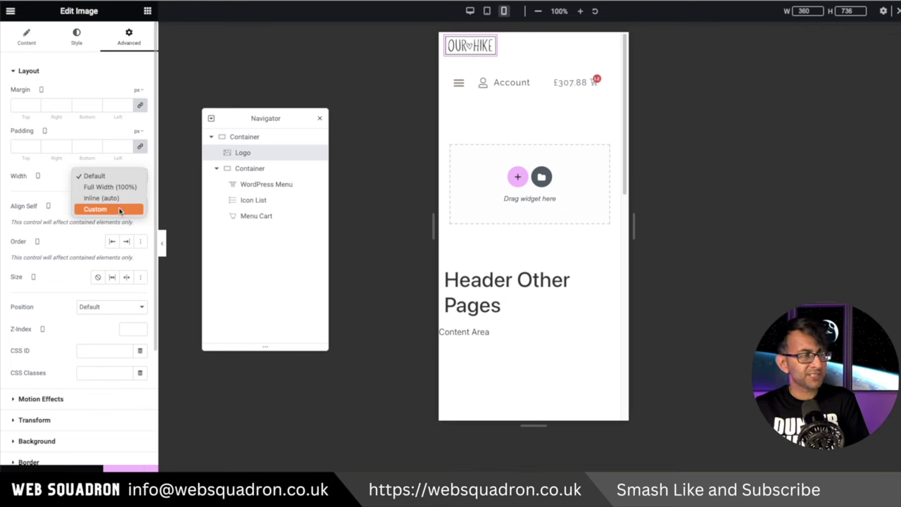
left_click(119, 210)
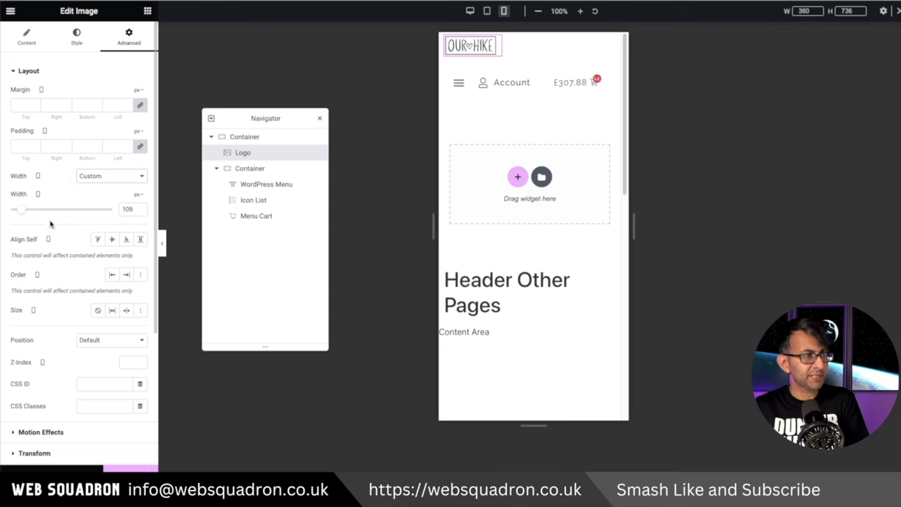
left_click_drag(25, 213, 22, 214)
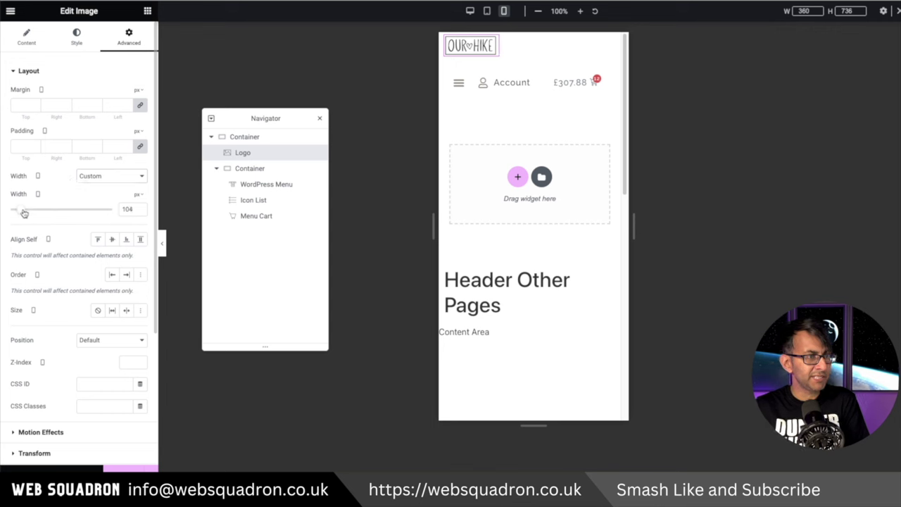
left_click(141, 207)
left_click(140, 208)
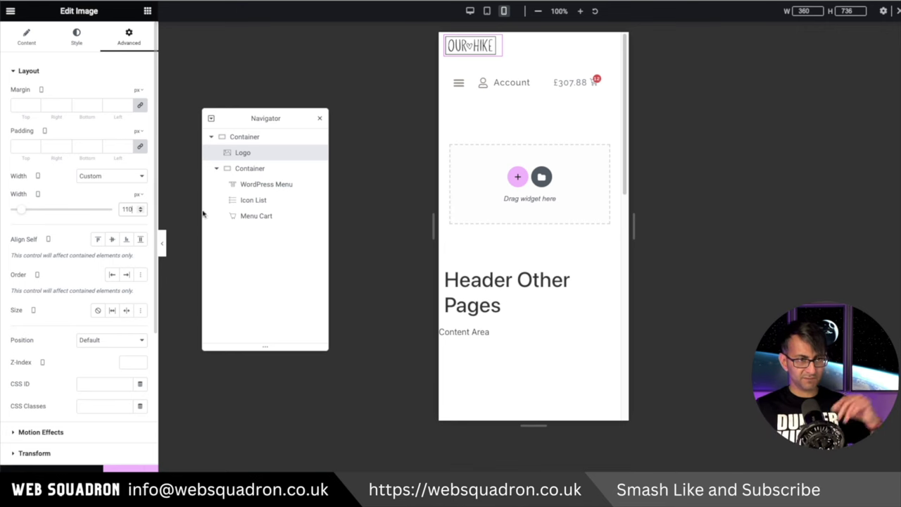
Step: Set the mobile width of the inner container holding the menu, account link and cart to about 60 percent
left_click(451, 74)
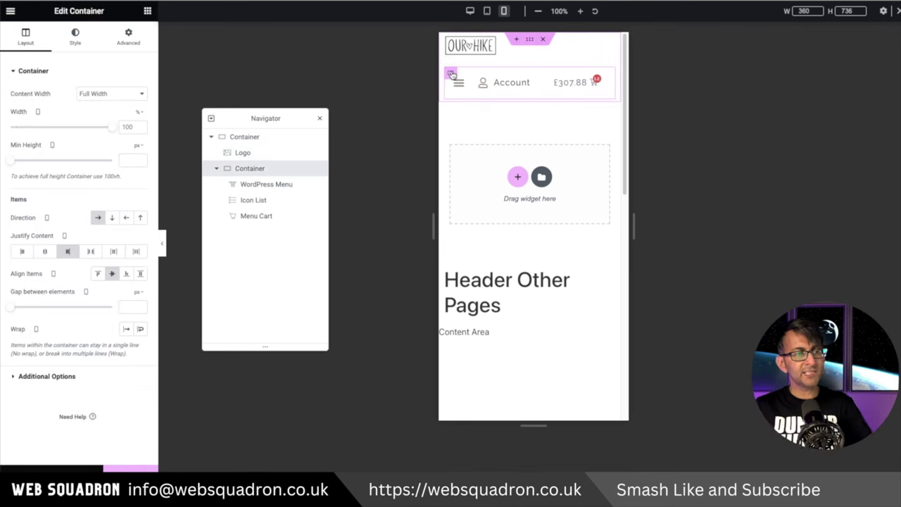
left_click(140, 115)
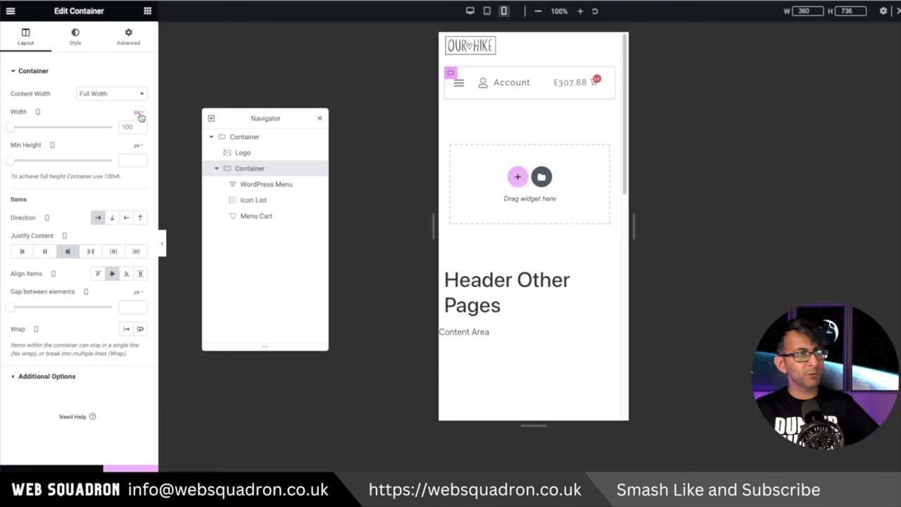
left_click(140, 116)
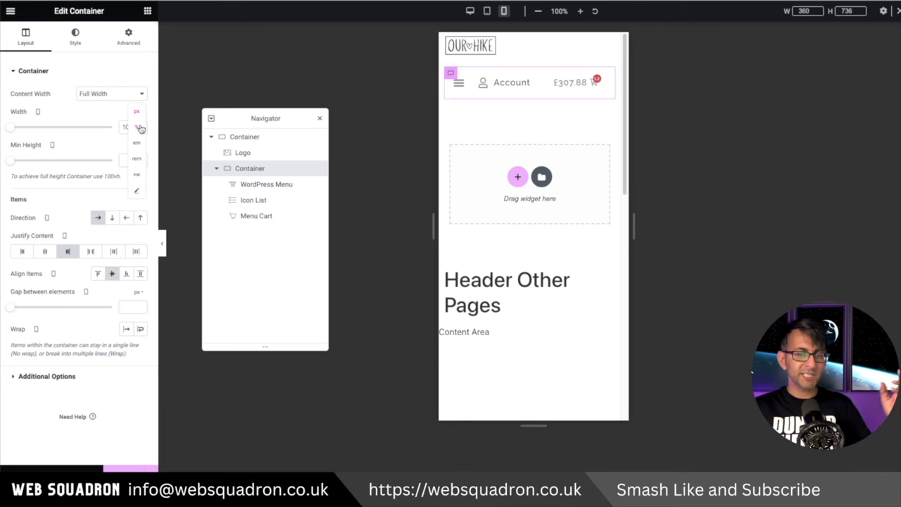
left_click(140, 127)
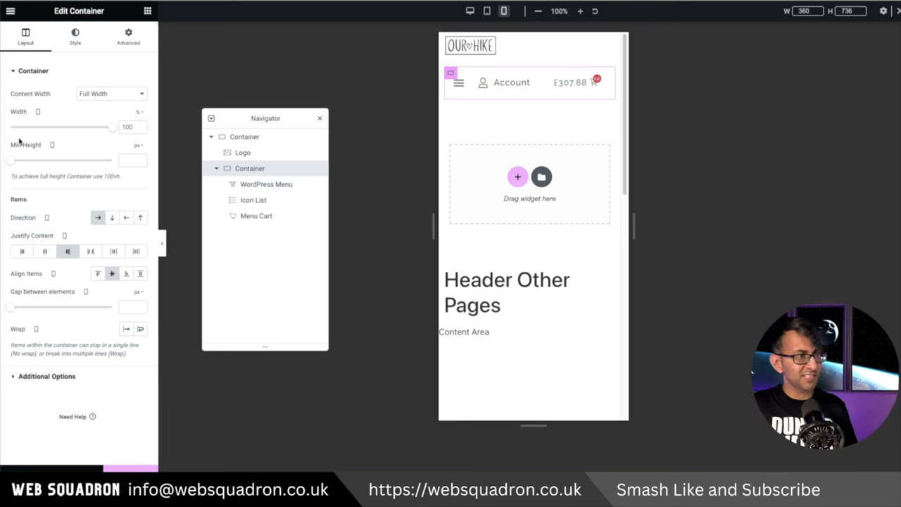
left_click_drag(110, 130, 69, 130)
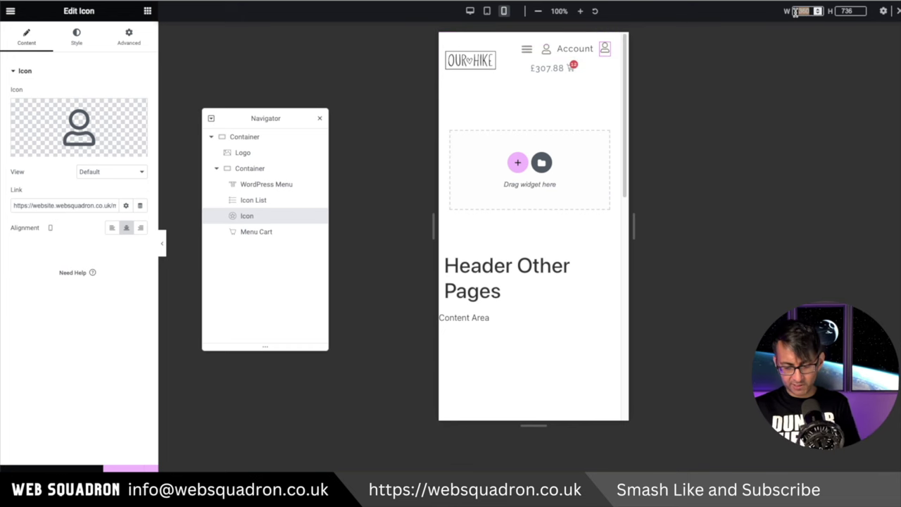
Step: Set the mobile preview width to 378 and hide the Account icon list on mobile portrait
type("378")
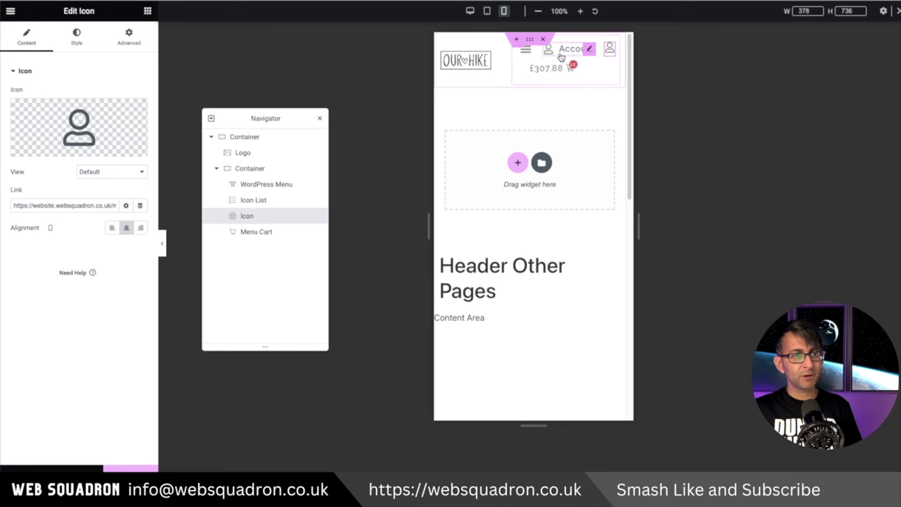
left_click(587, 50)
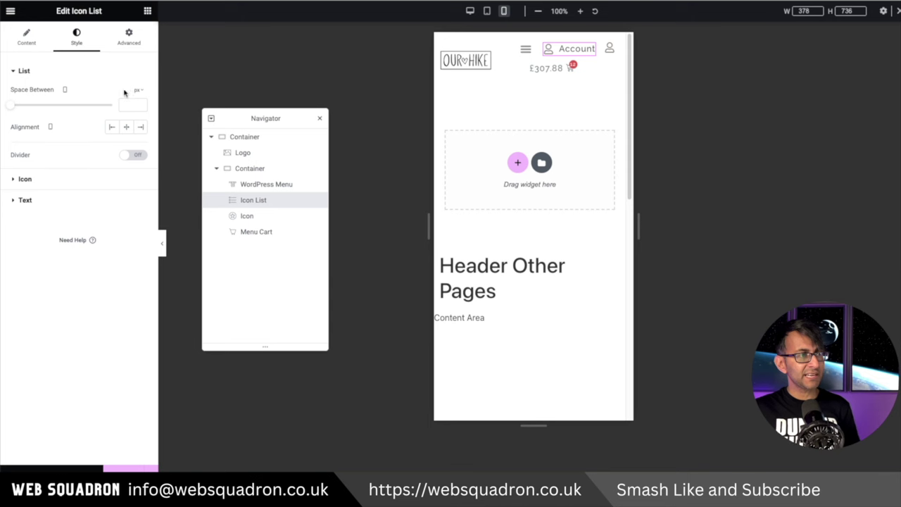
left_click(131, 45)
scroll(74, 407, "down", 3)
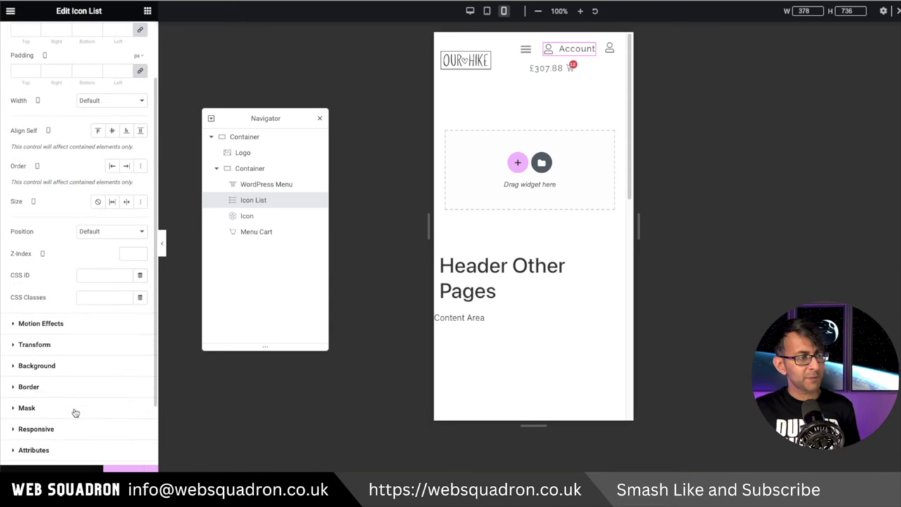
left_click(81, 427)
left_click(137, 280)
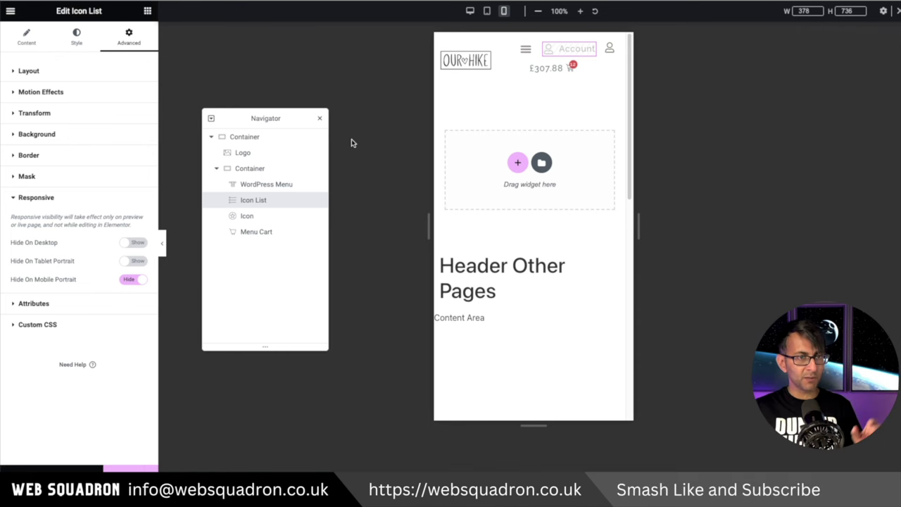
Step: Hide the standalone user icon on desktop and tablet portrait
left_click(610, 48)
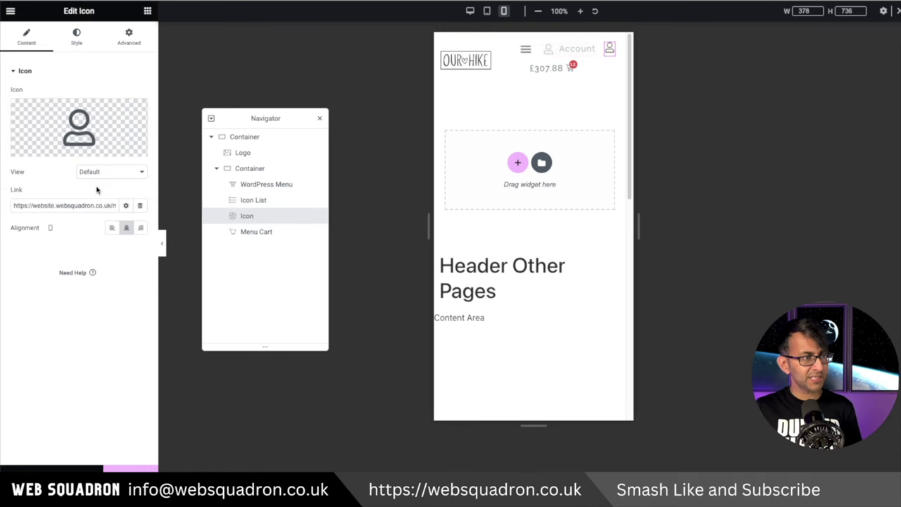
left_click(130, 38)
scroll(83, 426, "down", 2)
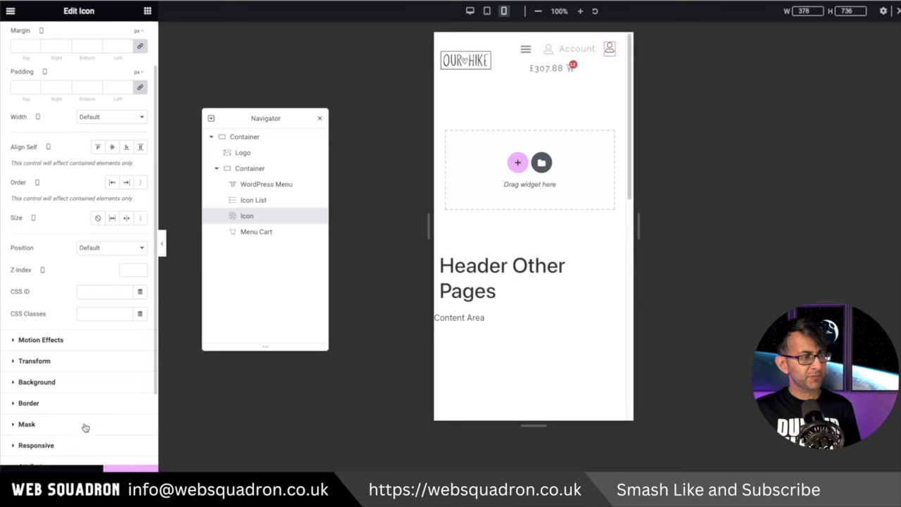
left_click(81, 445)
left_click(135, 243)
left_click(138, 261)
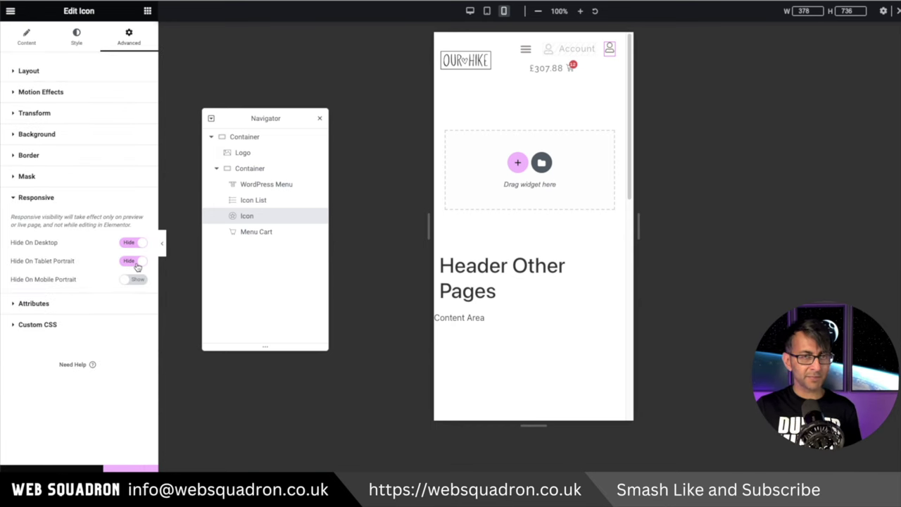
Step: Preview the header at full desktop width and in the mobile view to check which account icon shows
left_click(470, 11)
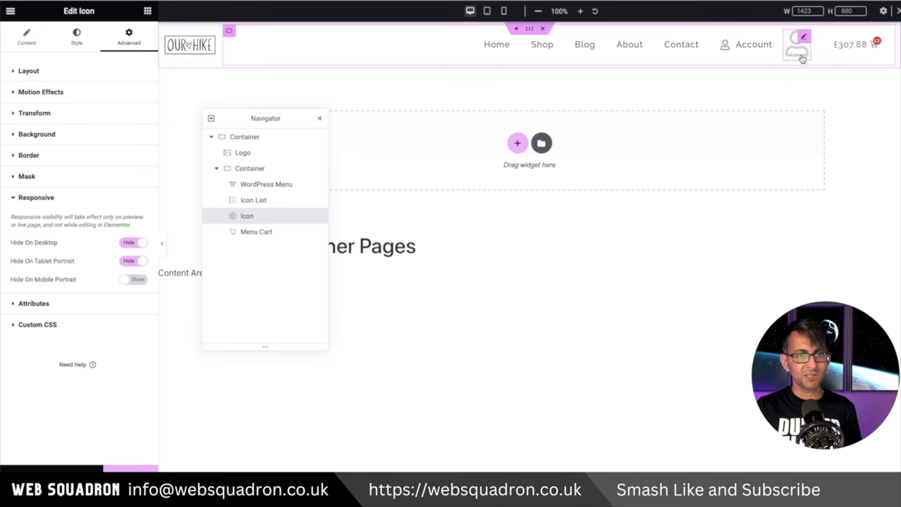
left_click(162, 246)
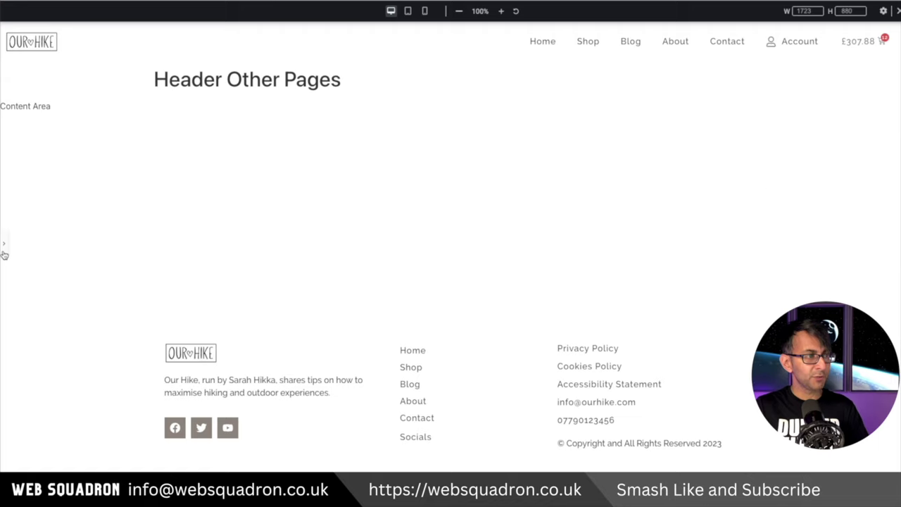
left_click(4, 250)
left_click(504, 11)
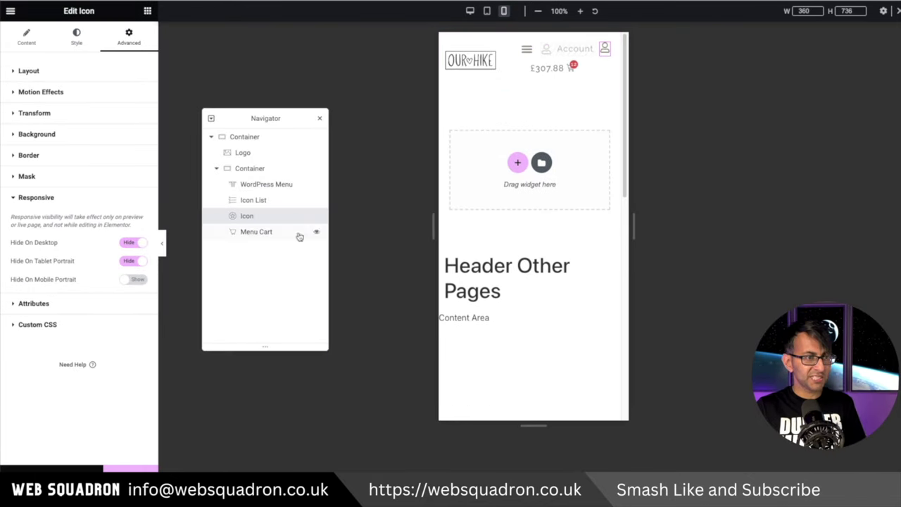
key("ctrl+p")
Step: Copy the complete outer header container from the Header Other Pages template
left_click(447, 52)
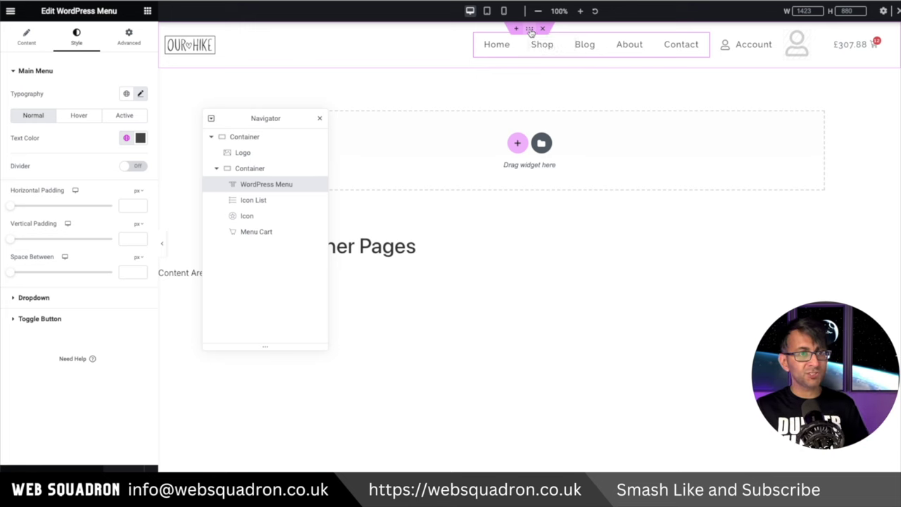
right_click(531, 33)
left_click(570, 101)
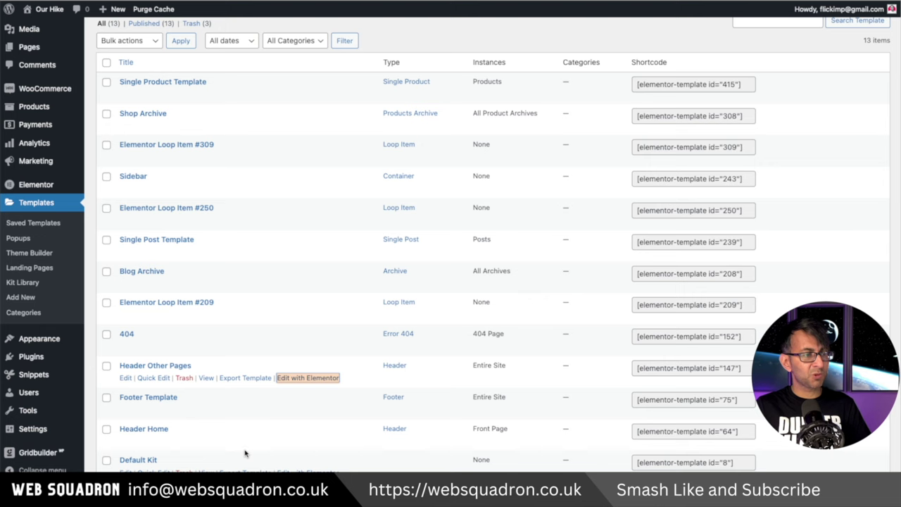
Step: Open the Header Home template for editing in a new tab and paste the copied header container
right_click(304, 444)
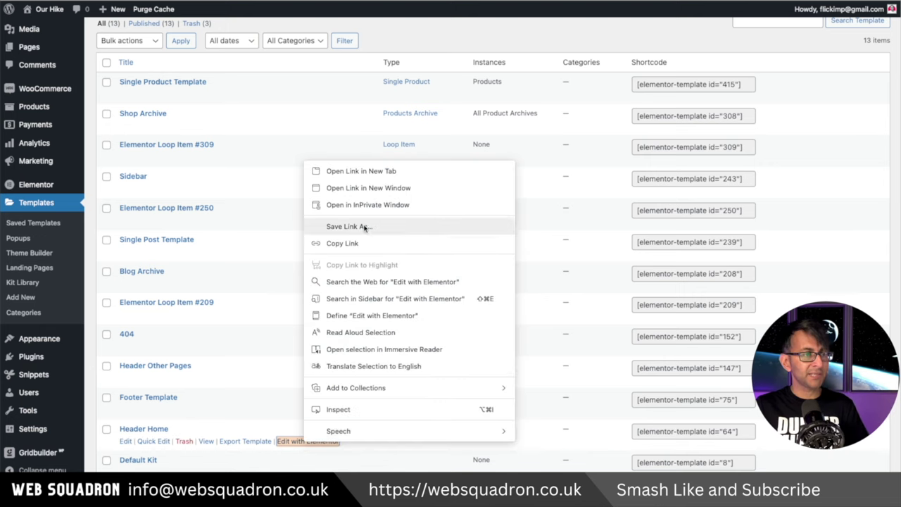
left_click(373, 172)
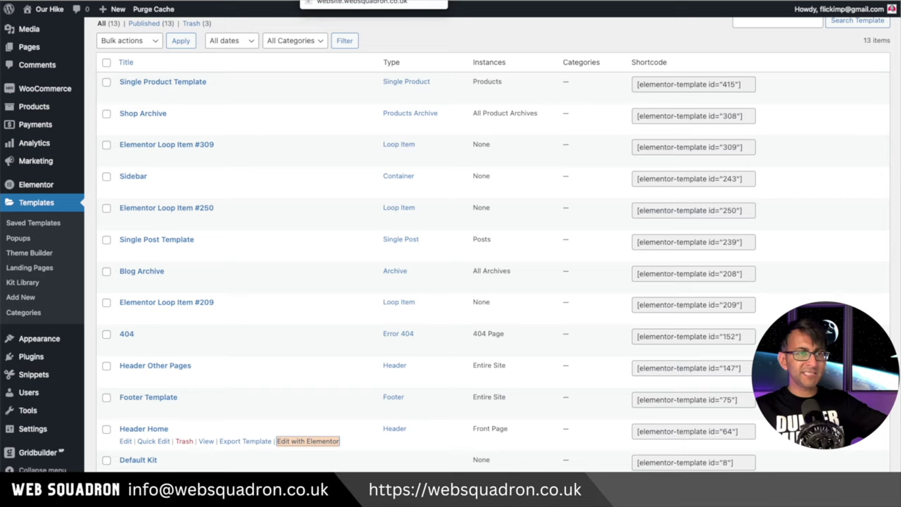
key("ctrl+Tab")
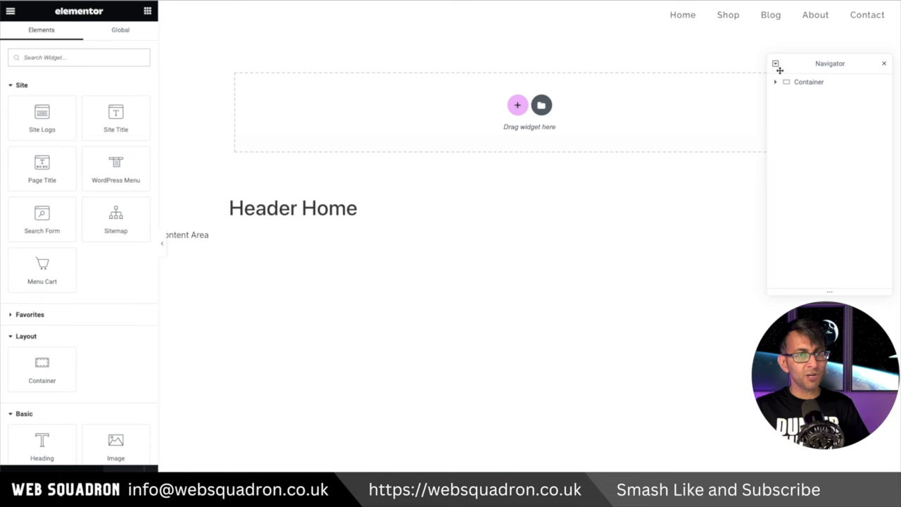
right_click(474, 116)
left_click(458, 129)
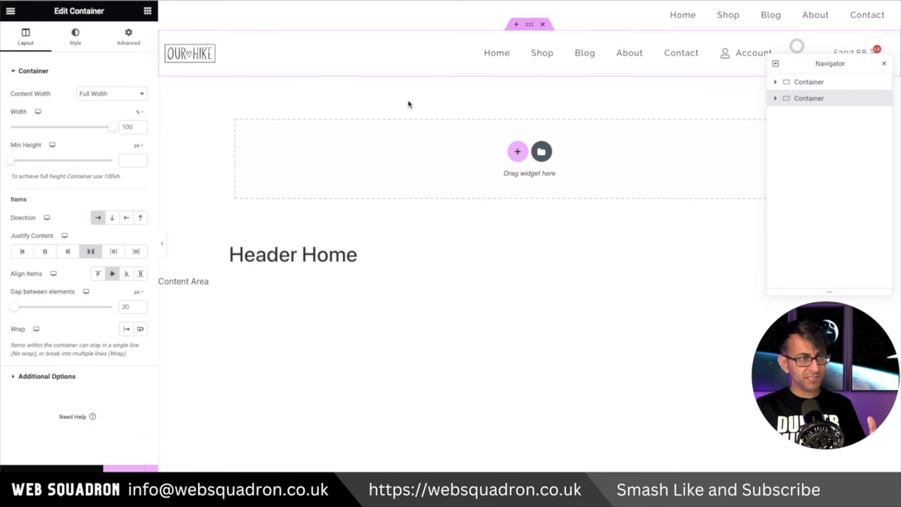
Step: Delete the logo from the pasted header and remove the original menu container above it
right_click(203, 55)
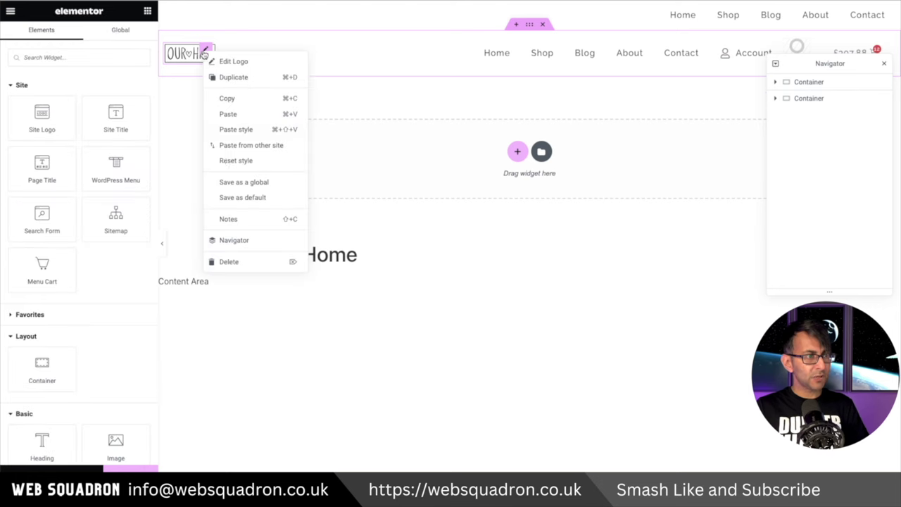
left_click(253, 260)
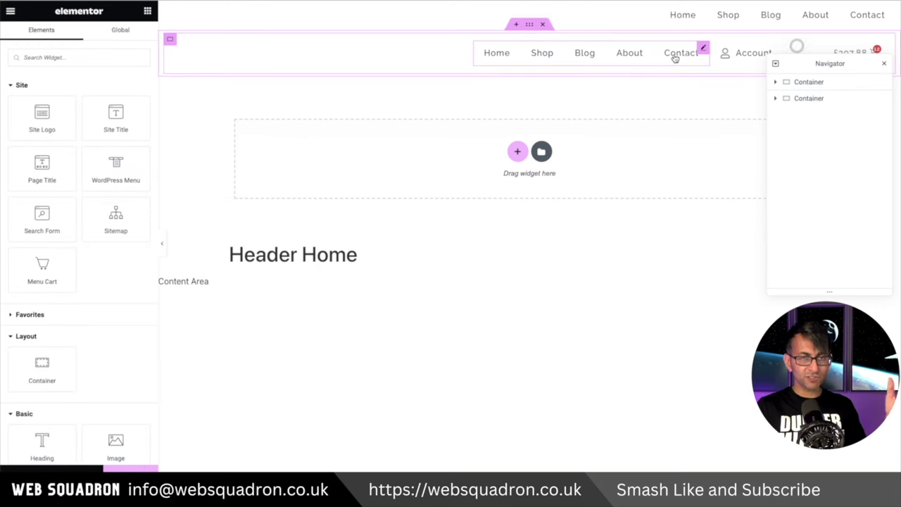
left_click(42, 464)
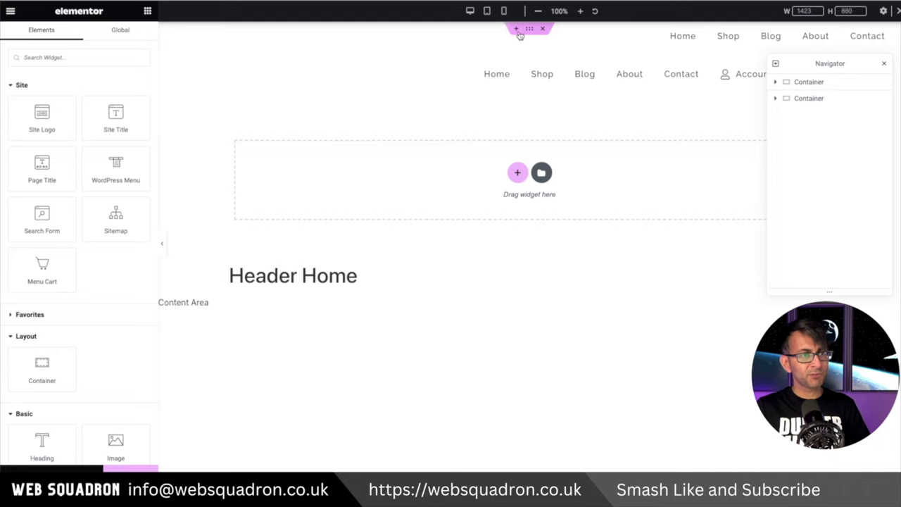
left_click(503, 11)
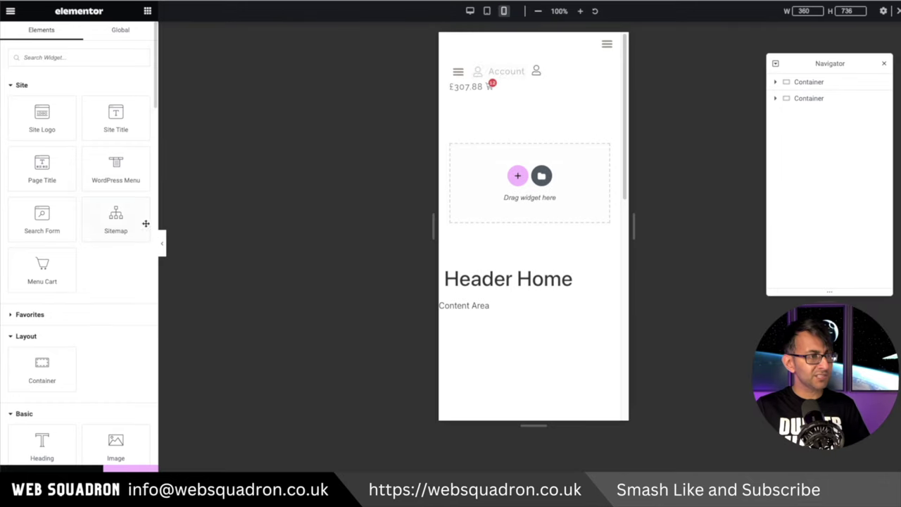
left_click(162, 244)
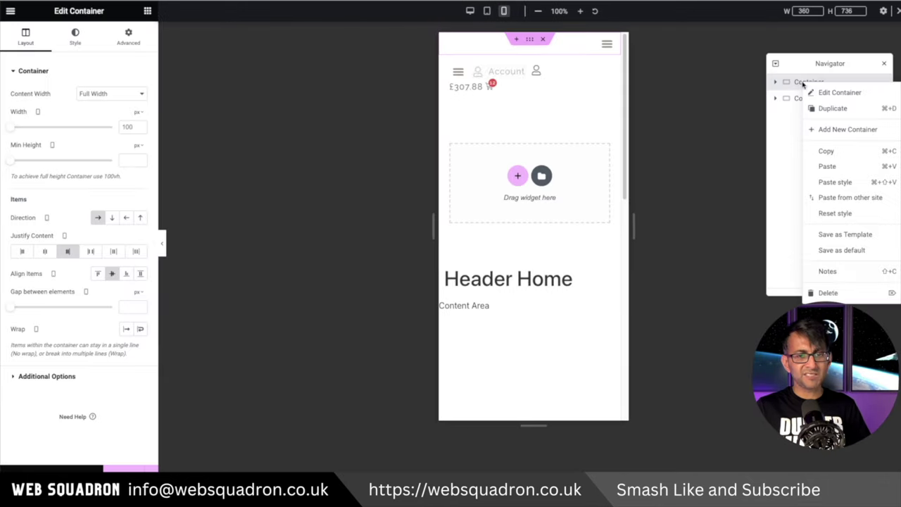
left_click(832, 293)
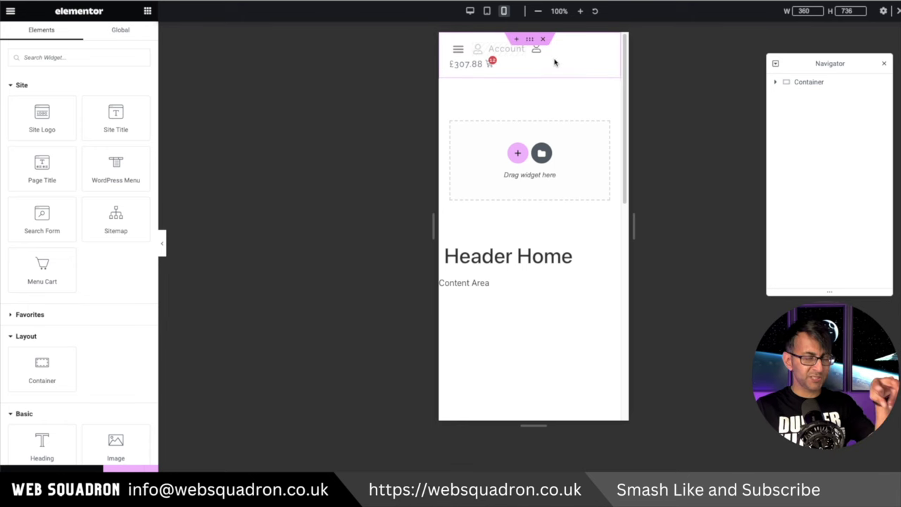
Step: Set the inner header container's width to 100% in the mobile view and preview the result
left_click(812, 83)
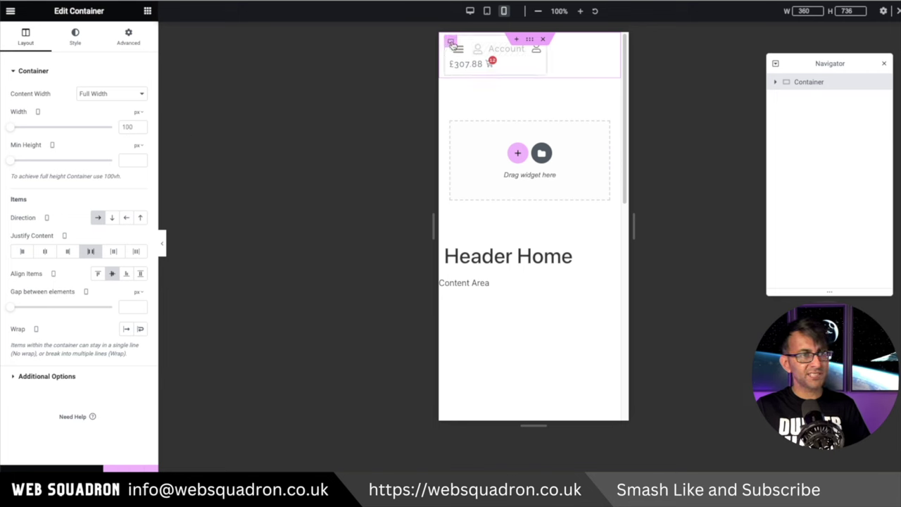
left_click(451, 44)
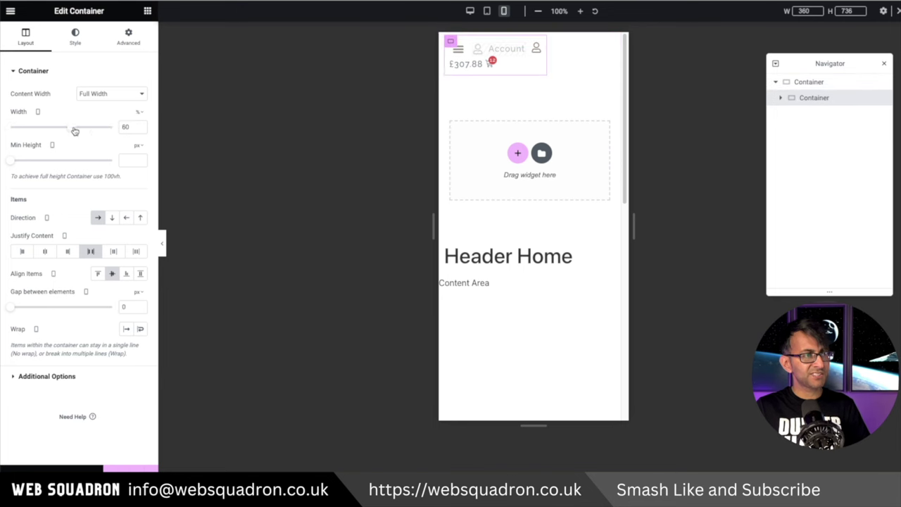
left_click_drag(75, 130, 148, 129)
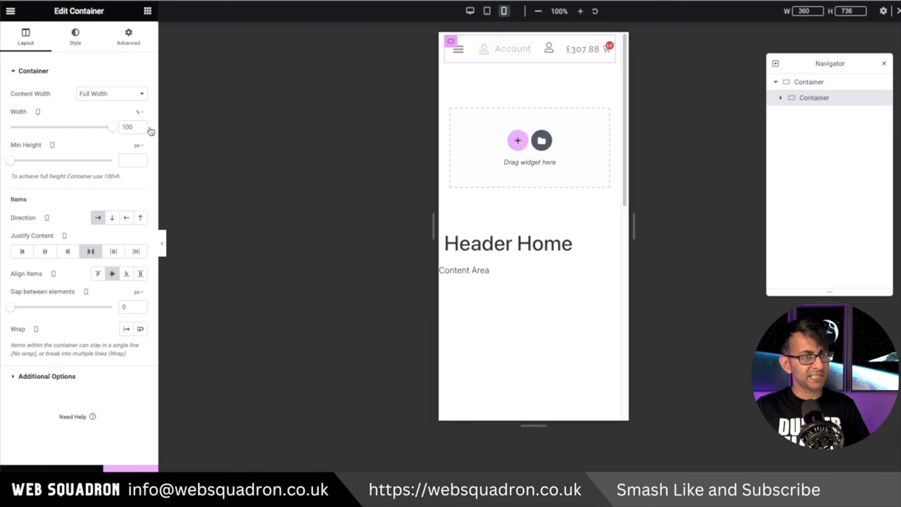
left_click(163, 245)
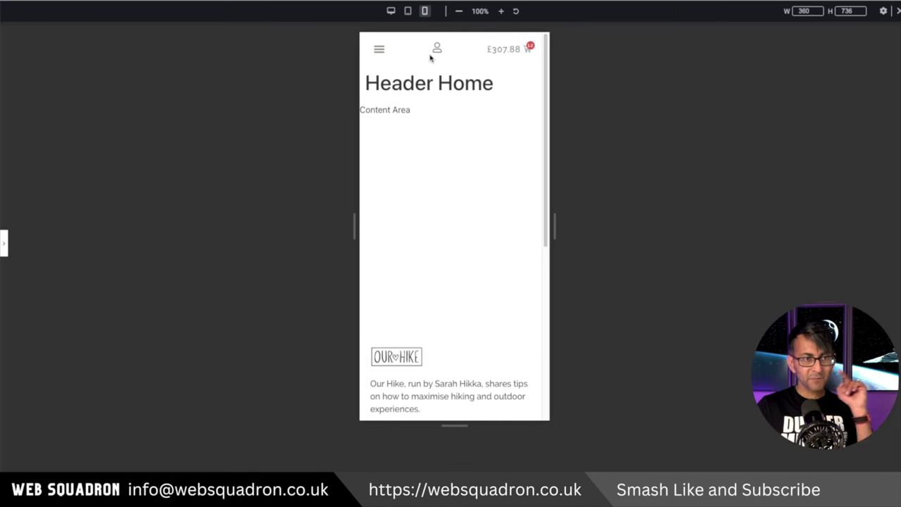
left_click(3, 247)
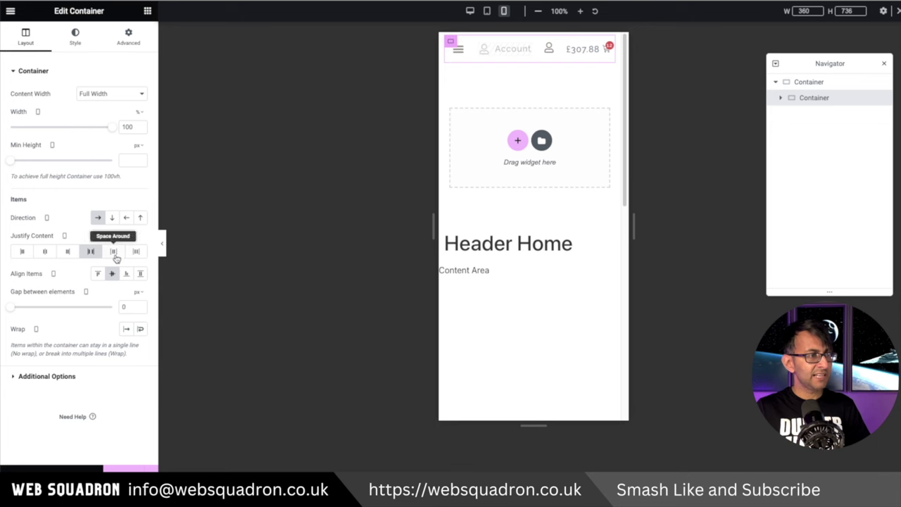
Step: Justify the inner header container's content to the end on mobile and preview the header
left_click(69, 252)
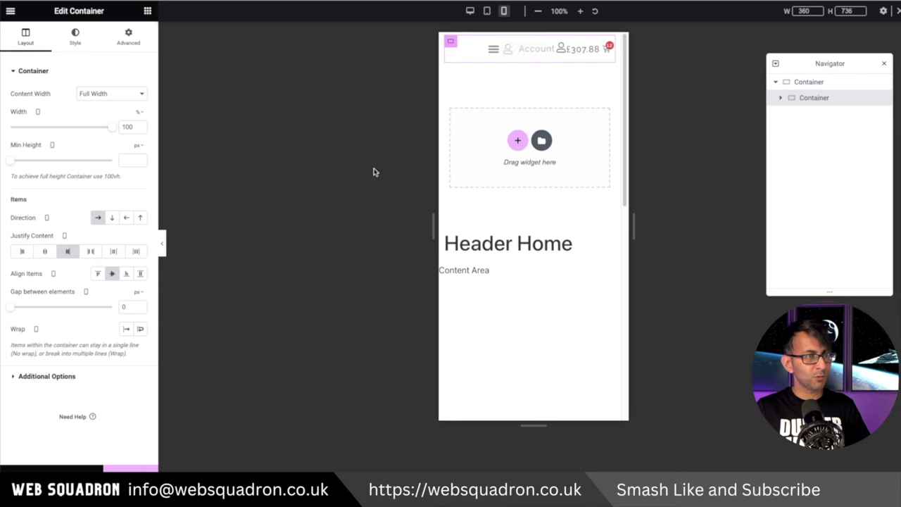
left_click(162, 247)
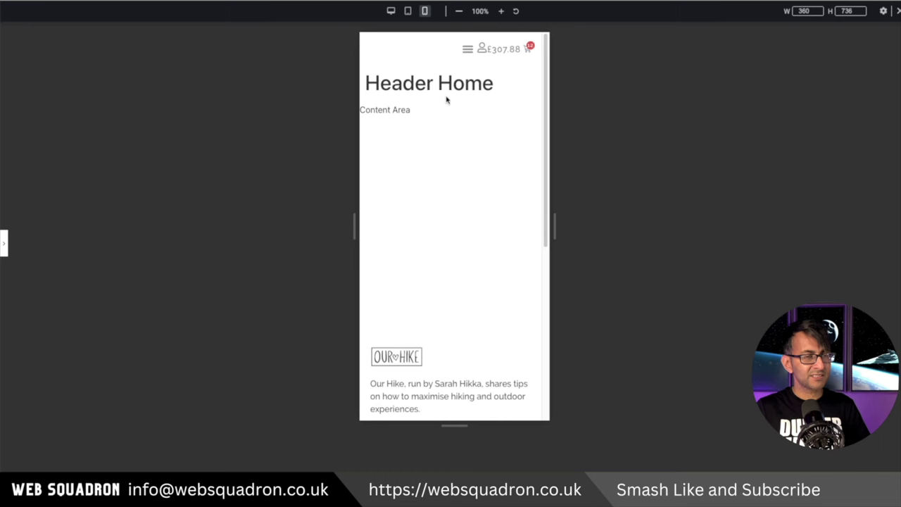
left_click(3, 244)
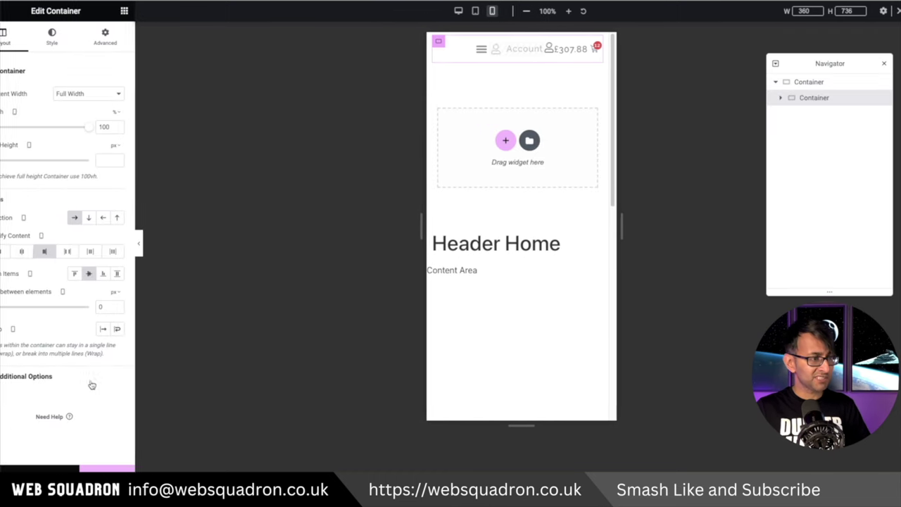
Step: Try a 20 px gap between the mobile header's elements and preview the spacing
left_click(127, 306)
type("20")
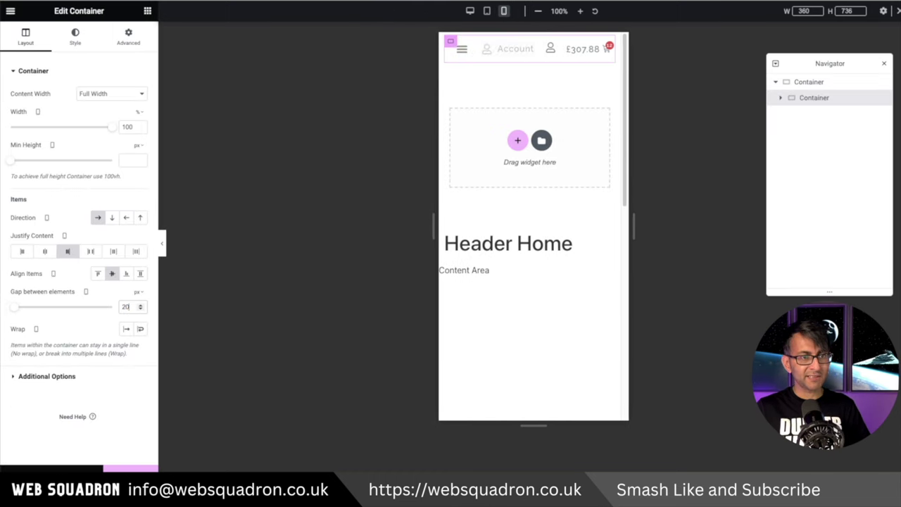
left_click(163, 245)
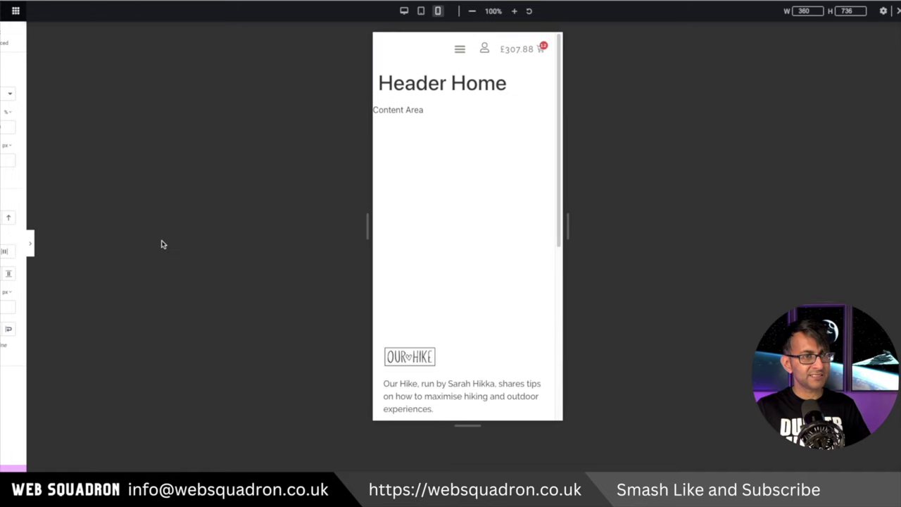
left_click(4, 244)
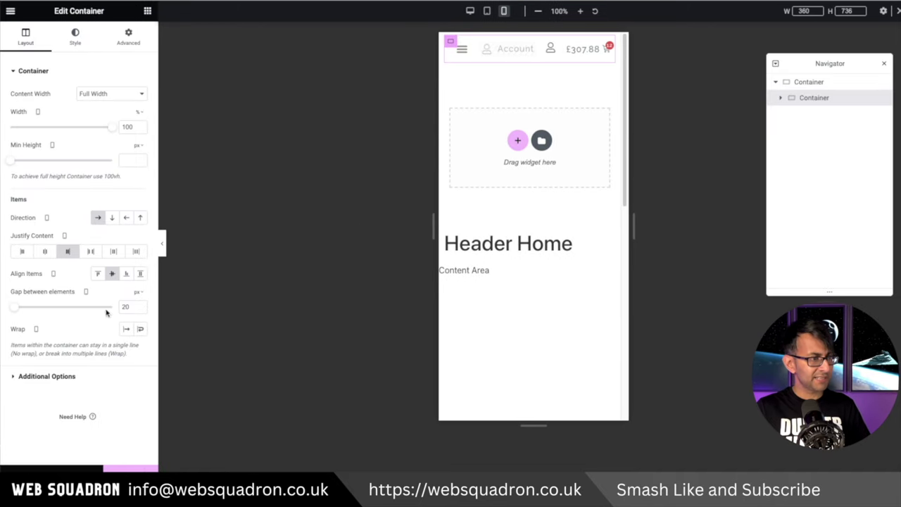
Step: Set the gap between the mobile header's elements to 30 px and preview the spacing
double_click(127, 306)
type("30")
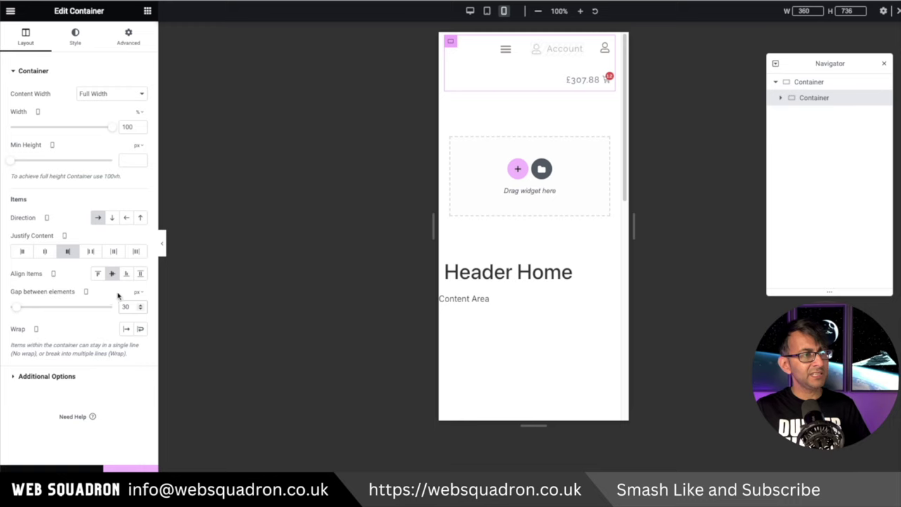
left_click(163, 248)
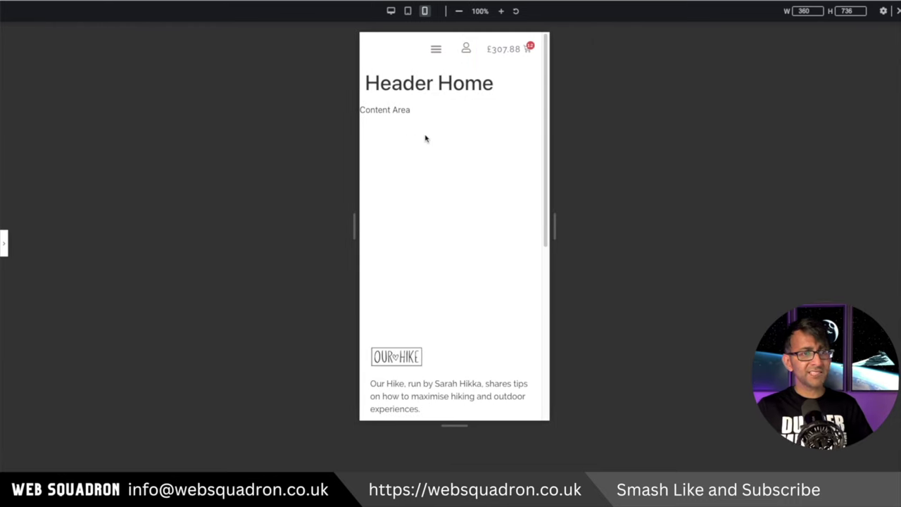
left_click(4, 244)
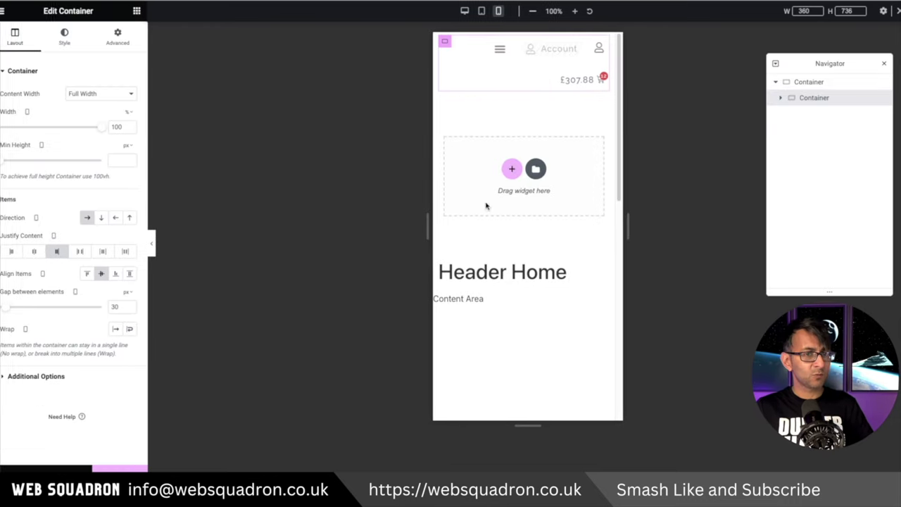
Step: Preview the Header Home template at full desktop width to check the menu, account link and cart
left_click(467, 11)
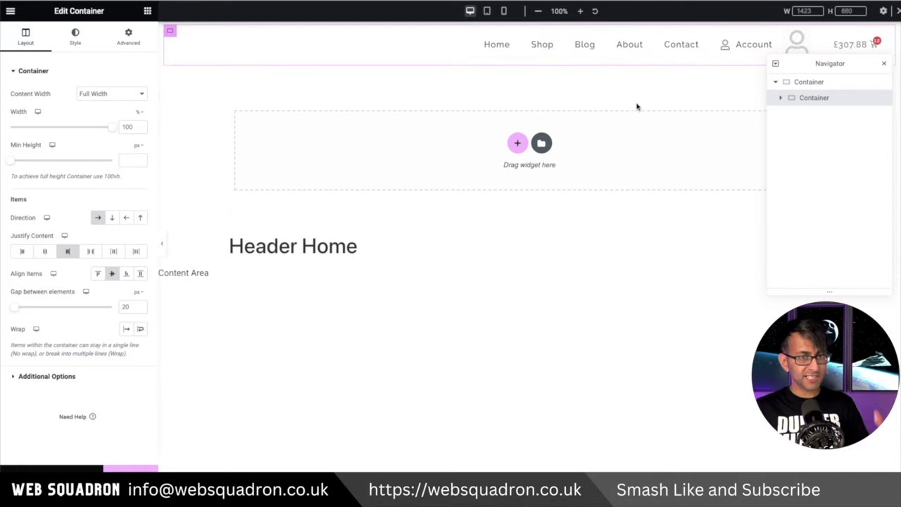
left_click(162, 247)
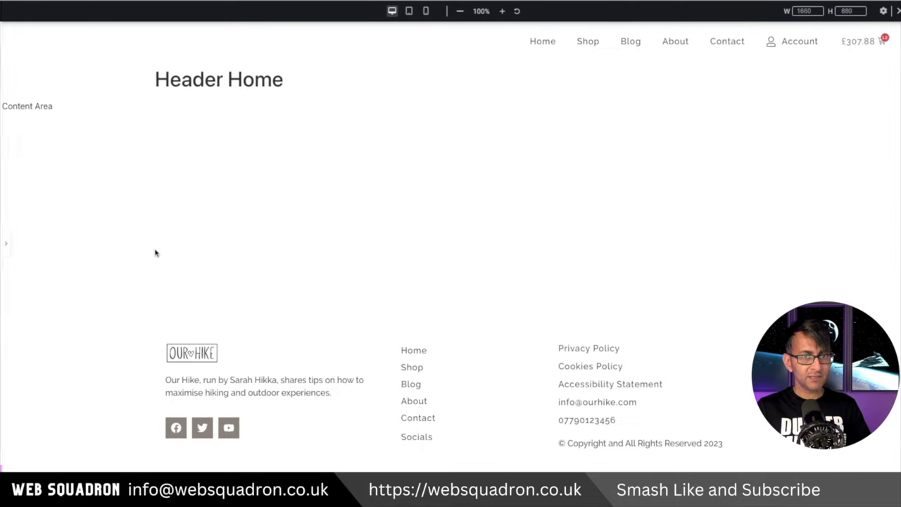
left_click(5, 246)
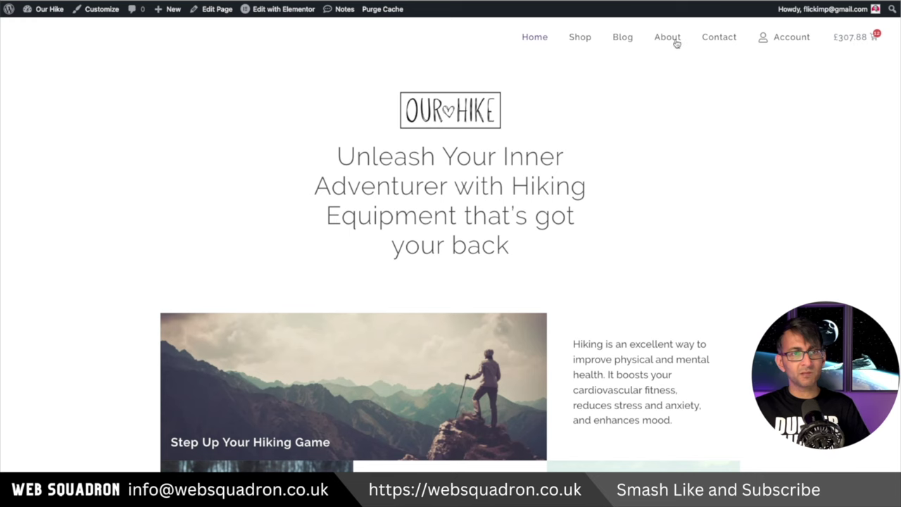
Step: Open the live Shop page and check the side cart from the header, closing it again
left_click(588, 41)
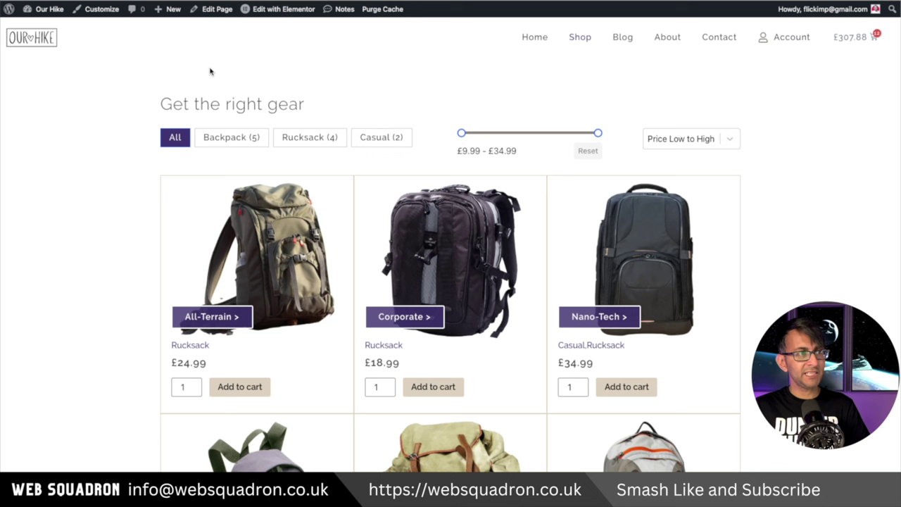
left_click(859, 40)
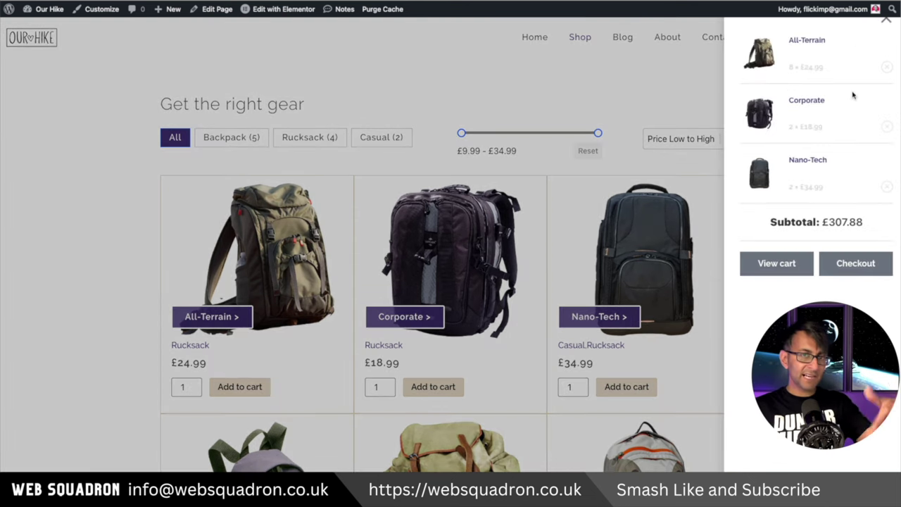
left_click(888, 23)
Step: Add one All-Terrain rucksack to the cart, and remove the All-Terrain line from the side cart
left_click(237, 389)
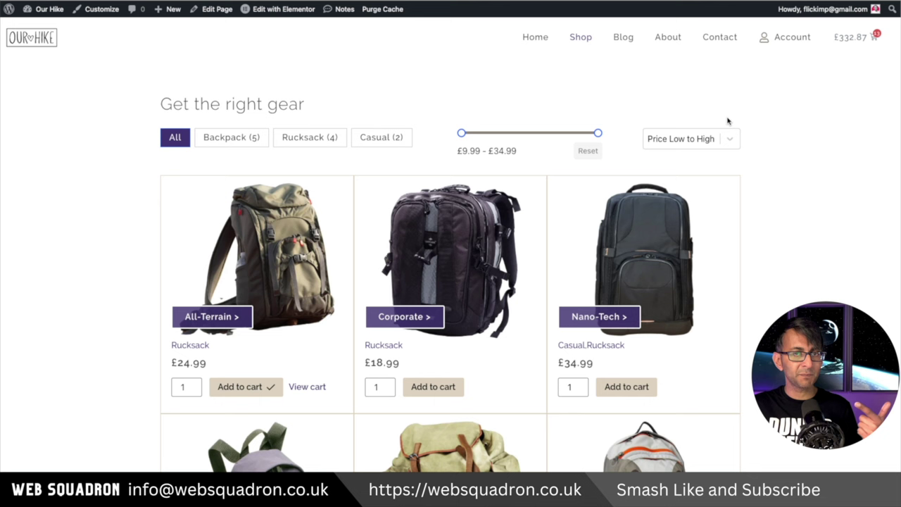
left_click(847, 44)
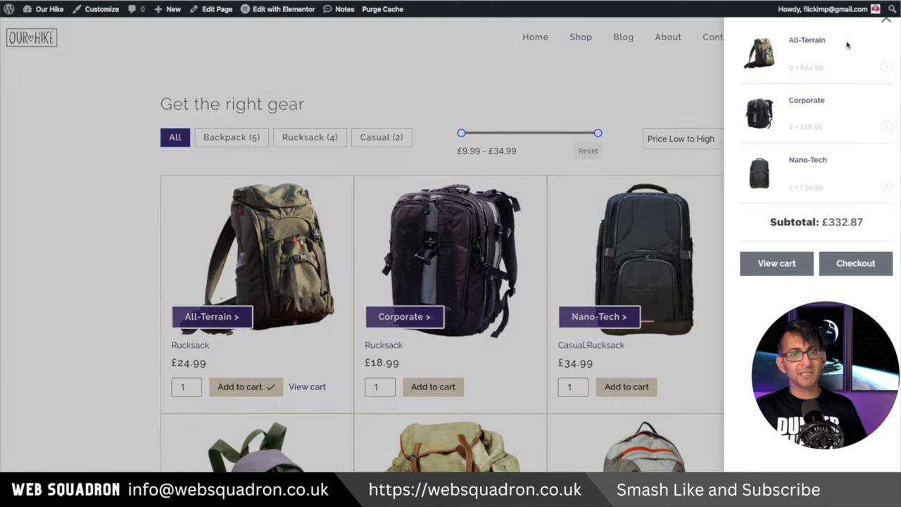
left_click(886, 67)
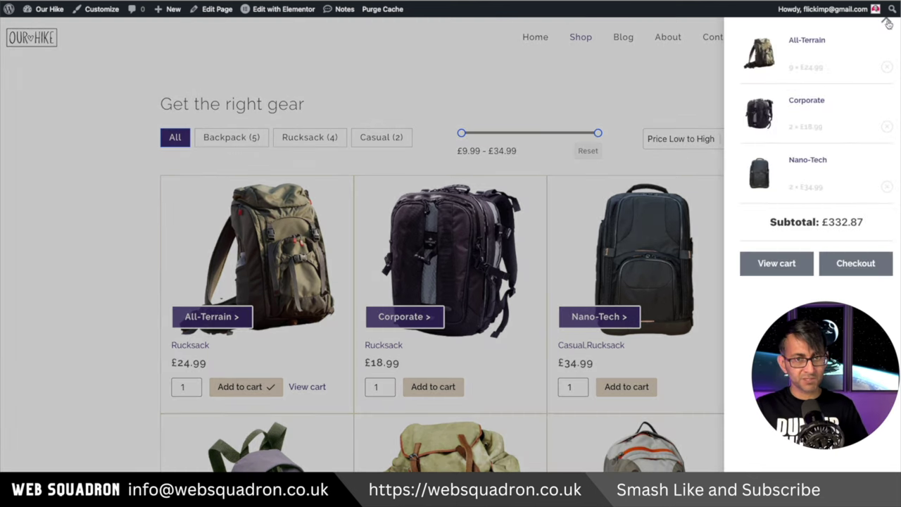
left_click(774, 203)
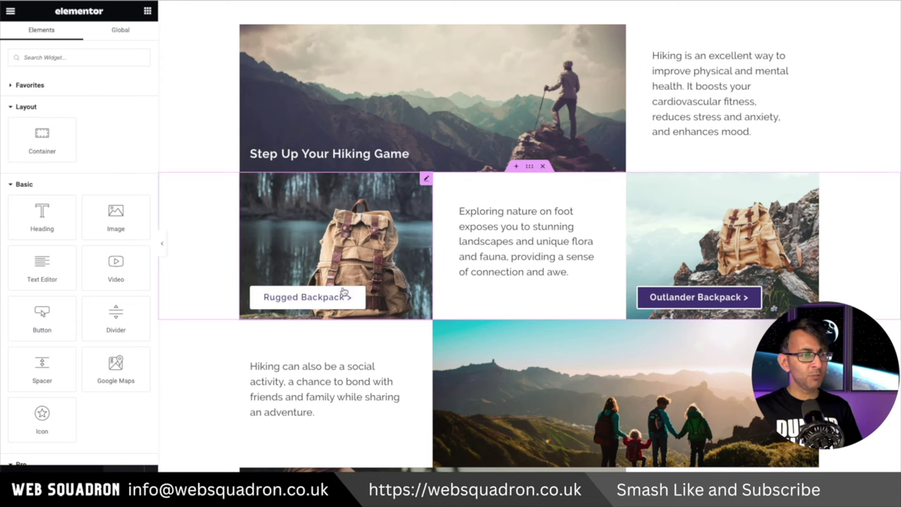
Step: Link the home page's Rugged Backpack call-to-action button to the Rugged product
left_click(424, 179)
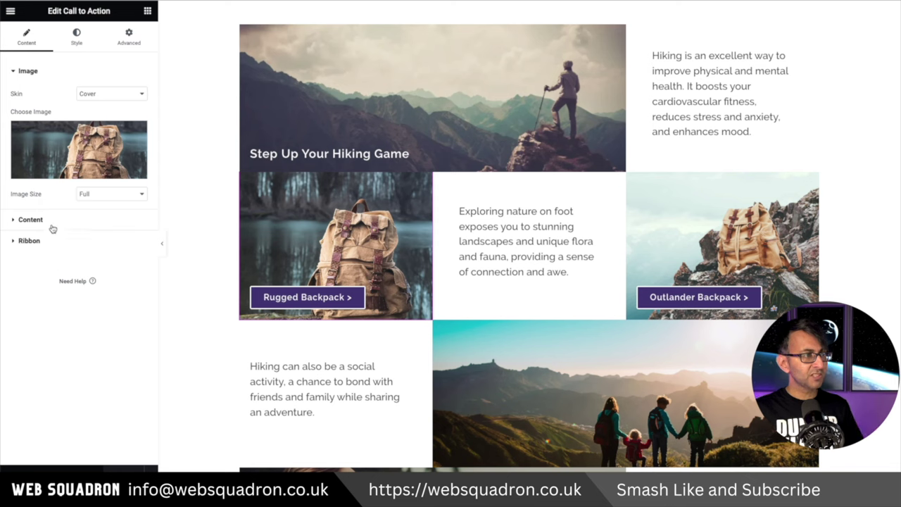
left_click(31, 220)
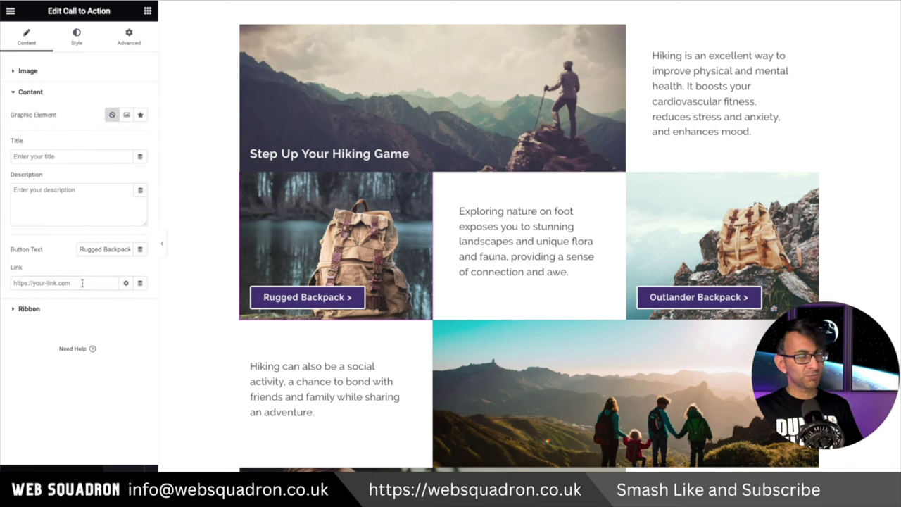
type("rugged")
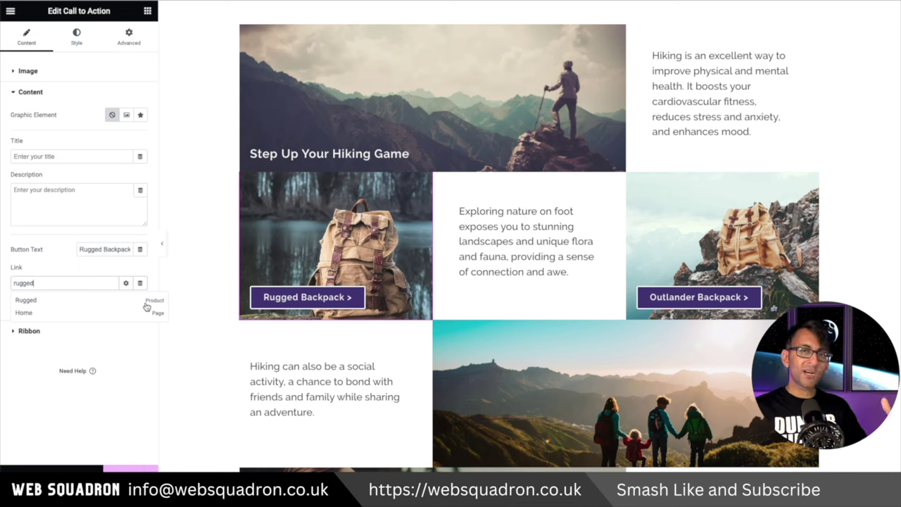
left_click(26, 301)
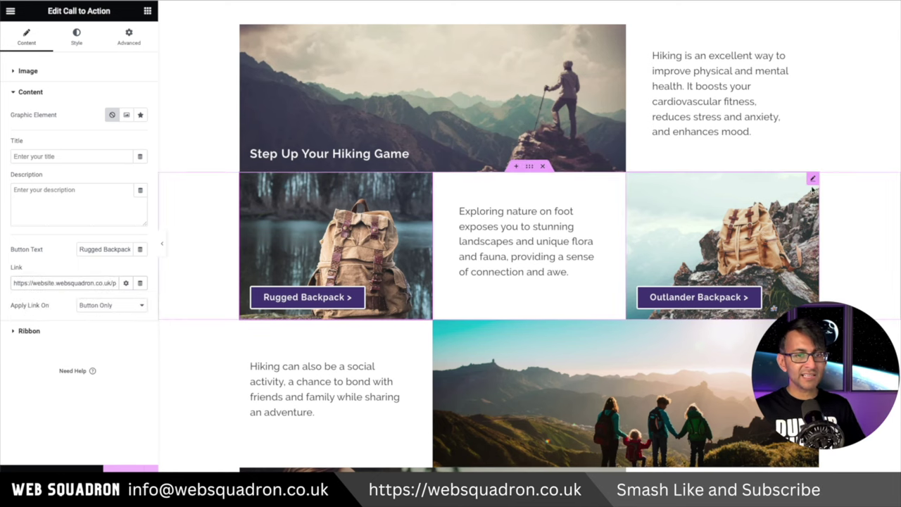
Step: Link the home page's Outlander Backpack call-to-action button to the Outlander product
left_click(812, 179)
left_click(55, 221)
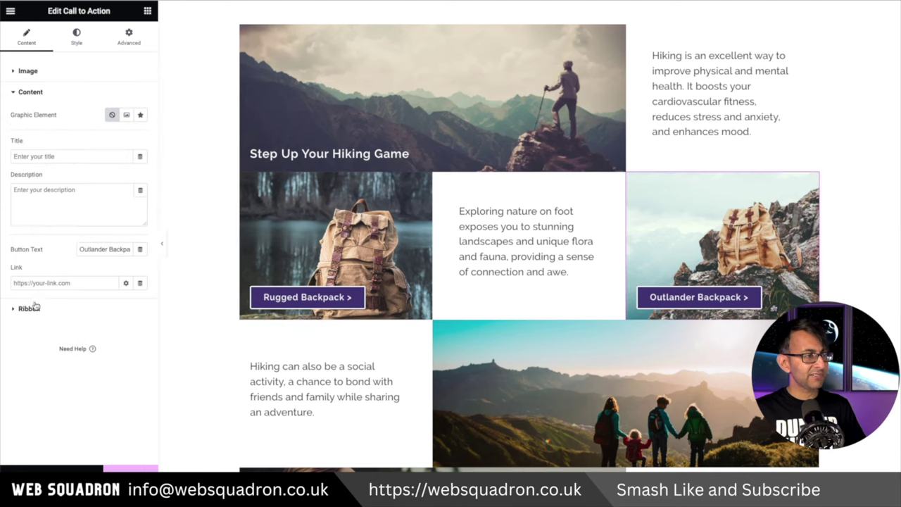
left_click(42, 283)
type("out")
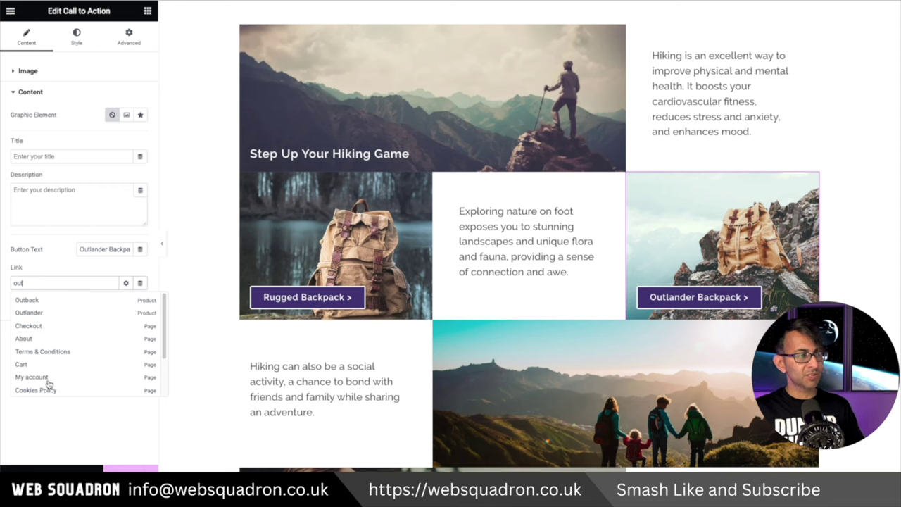
left_click(51, 313)
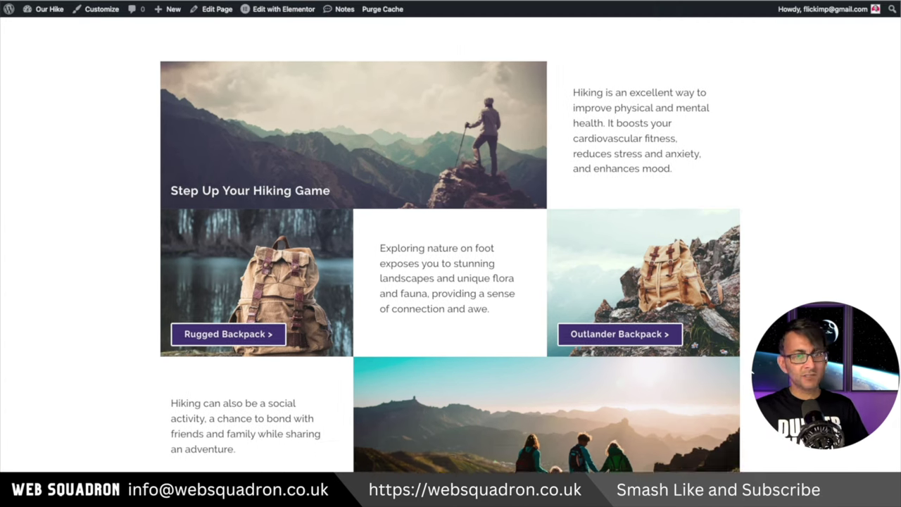
Step: Test the Rugged Backpack and Outlander Backpack buttons on the live home page by opening their product pages
scroll(364, 294, "down", 1)
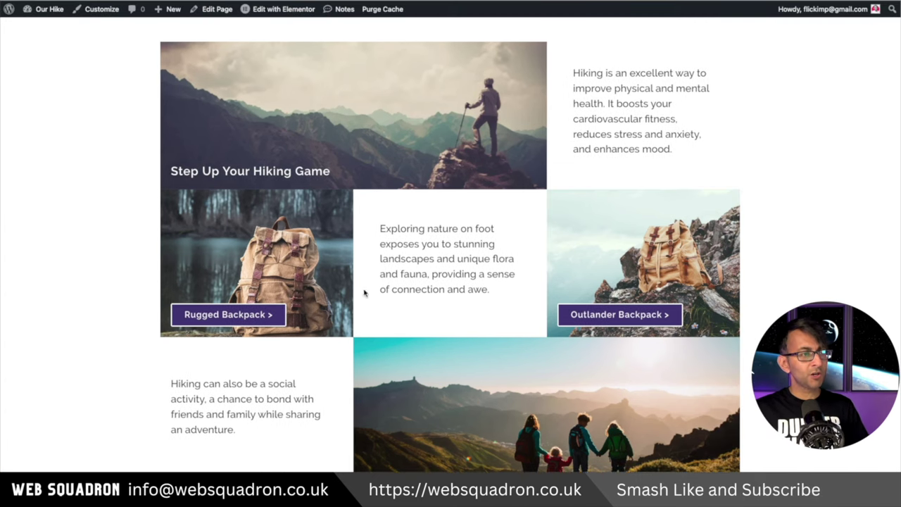
left_click(269, 316)
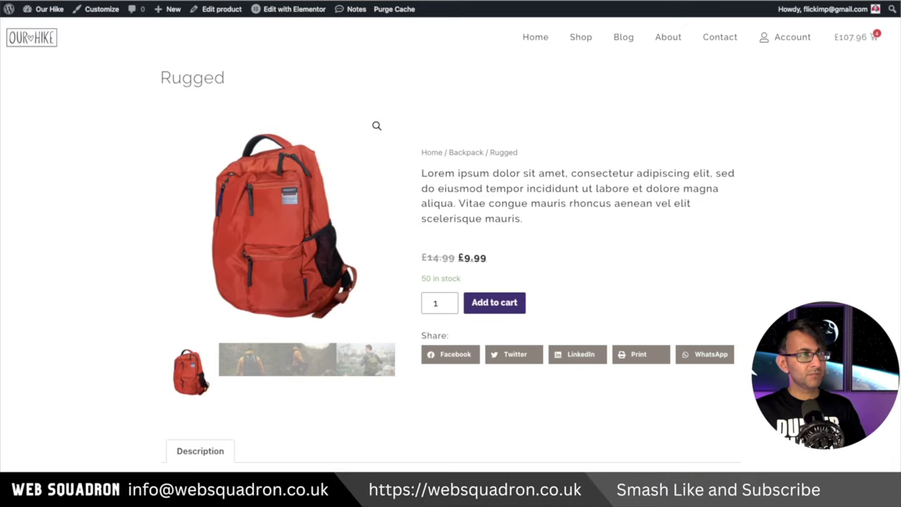
key("alt+Left")
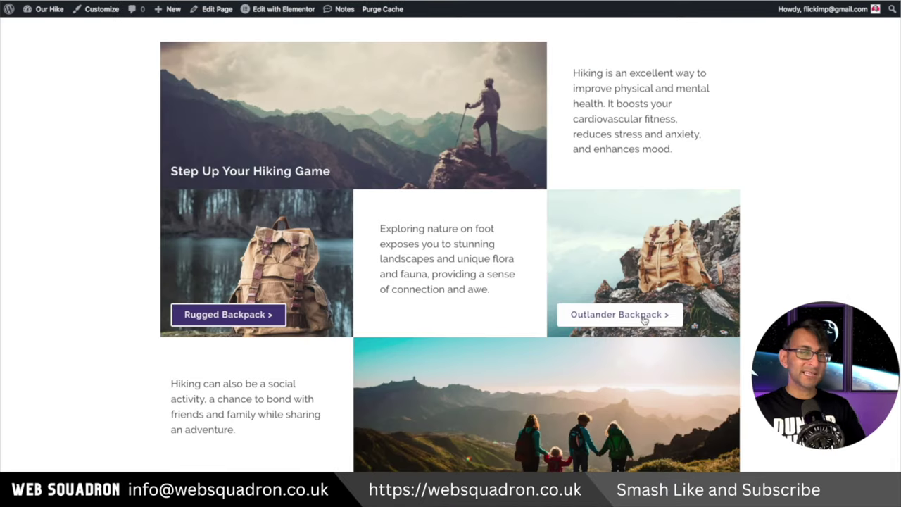
left_click(642, 320)
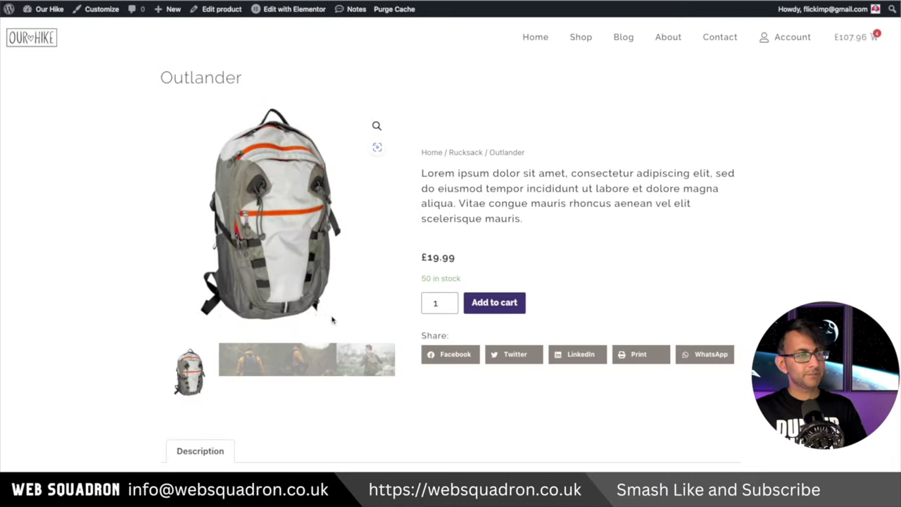
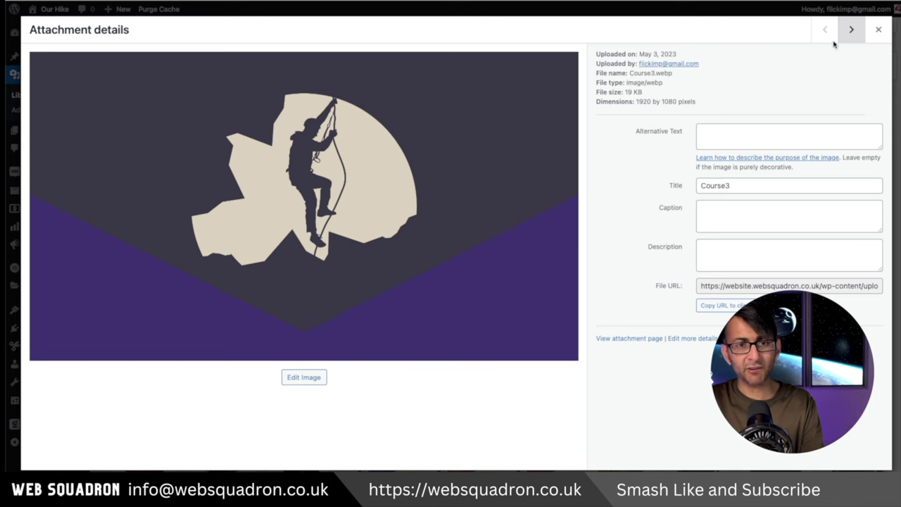
Step: Create a new product named Rockstar and fill its description with three paragraphs of lorem ipsum text
left_click(876, 30)
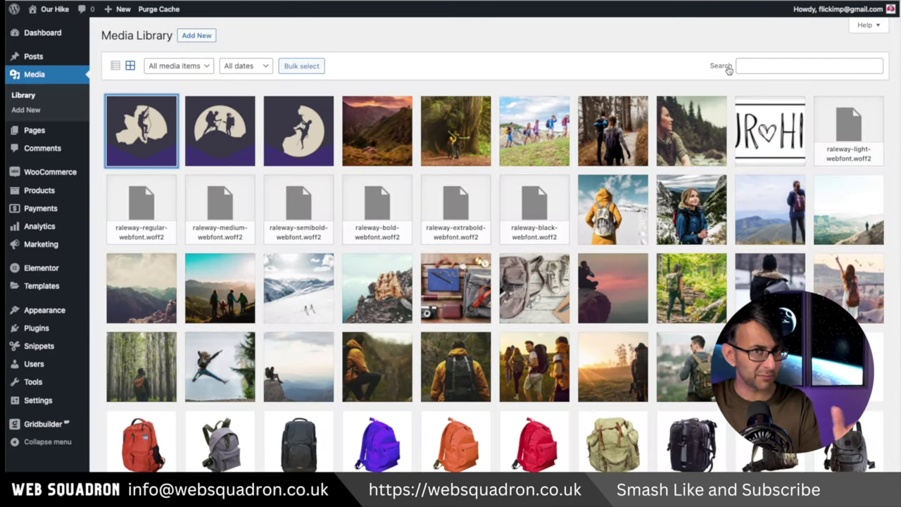
mouse_move(51, 189)
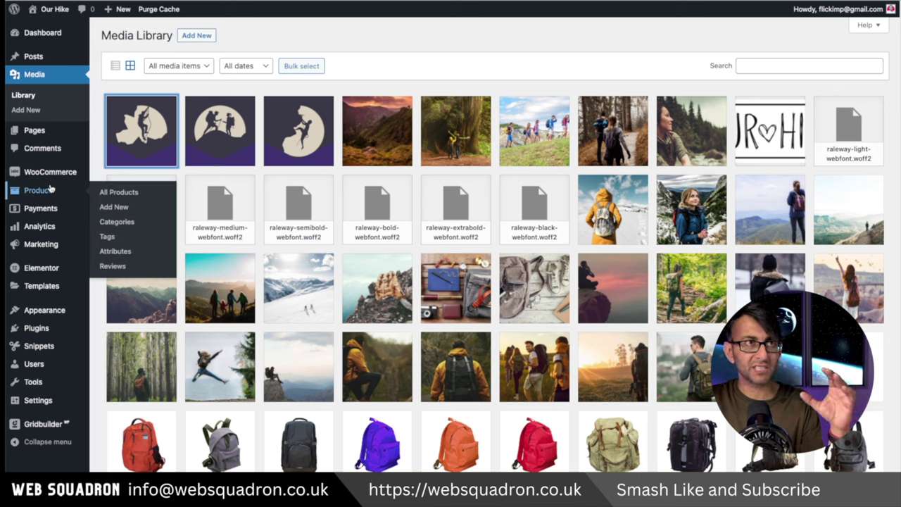
left_click(115, 193)
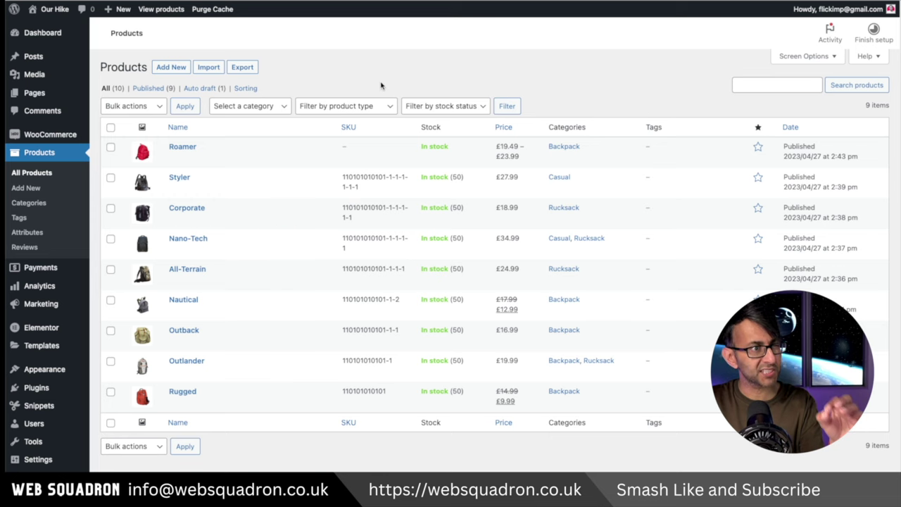
left_click(171, 67)
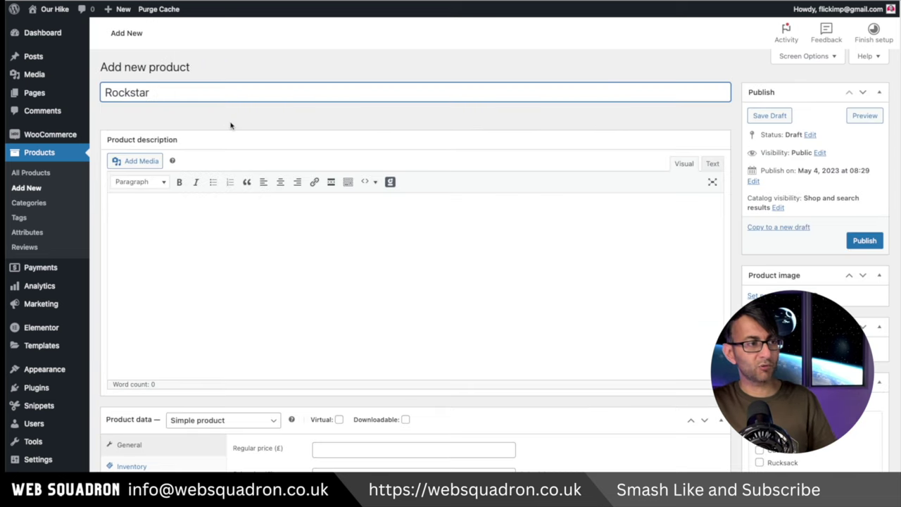
left_click(408, 234)
type("Lorem ipsum dolor sit amet, consectetur adipiscing elit, sed do eiusmod tempor incididunt ut labore et dolore magna aliqua. Vitae congue mauris rhoncus aenean vel elit scelerisque mauris. Sit amet nulla facilisi morbi tempus iaculis urna. Cursus euismod quis viverra nibh. Auctor augue mauris augue neque gravida in fermentum. At erat pellentesque adipiscing commodo. Aliquam ultrices sagittis orci a scelerisque purus semper eget. Lobortis scelerisque fermentum dui faucibus in ornare. Sed viverra tellus in hac habitasse platea dictumst. Massa massa ultricies mi quis hendrerit dolor magna eget.")
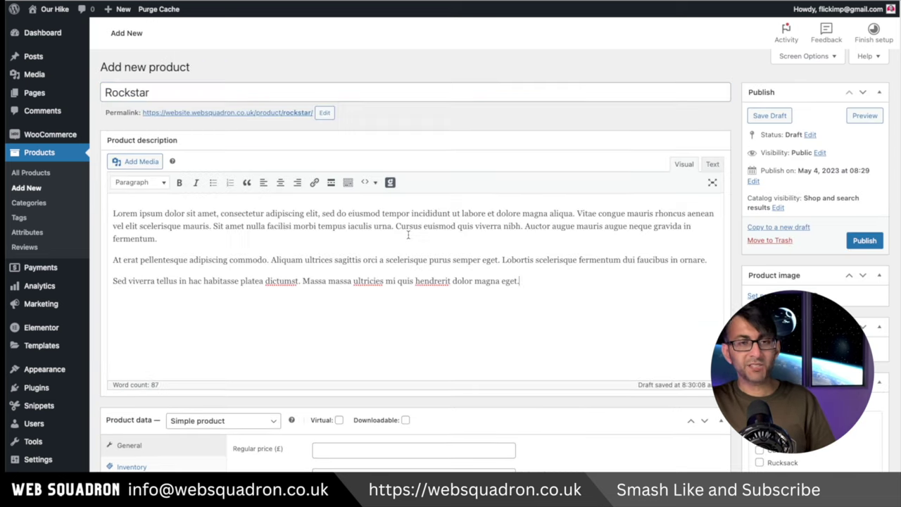
Step: Extend the Rockstar description with a six-item bulleted list and two closing paragraphs of lorem ipsum text
left_click(550, 279)
key("Return")
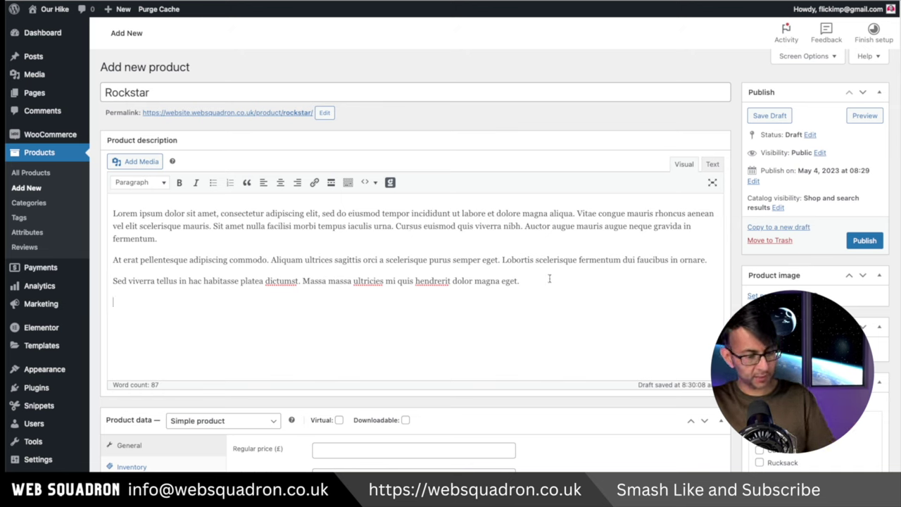
left_click_drag(555, 281, 112, 287)
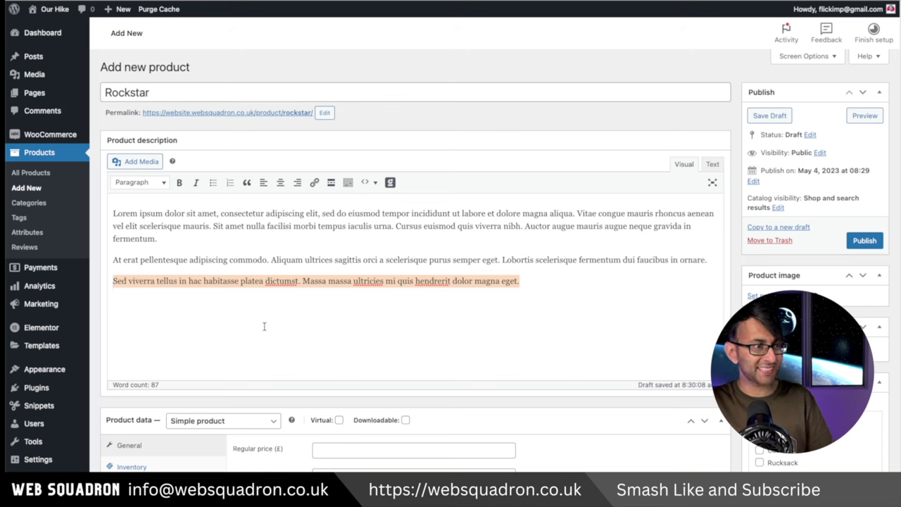
left_click(536, 274)
key("Return")
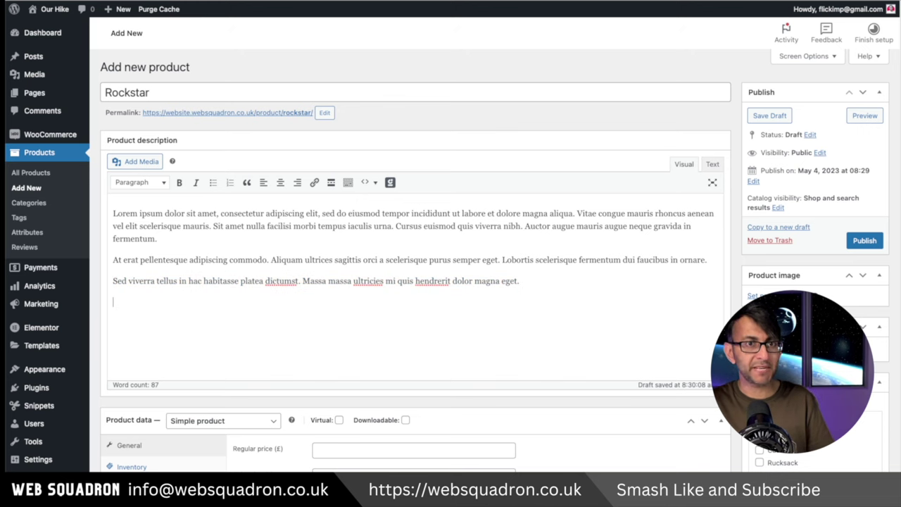
type("Sed viverra tellus in hac habitasse platea dictumst. Massa massa ultricies mi quis hendrerit dolor magna eget. Sed viverra tellus in hac habitasse platea dictumst. Massa massa ultricies mi quis hendrerit dolor magna eget. Sed viverra tellus in hac habitasse platea dictumst. Massa massa ultricies mi quis hendrerit dolor magna eget. At erat pellentesque adipiscing commodo. Aliquam ultrices sagittis orci a scelerisque purus semper eget. Lobortis scelerisque fermentum dui faucibus in ornare. Sed viverra tellus in hac habitasse platea dictumst. Massa massa ultricies mi quis hendrerit dolor magna eget.")
Step: Copy the entire Rockstar product description into the product short description
left_click_drag(521, 387, 110, 190)
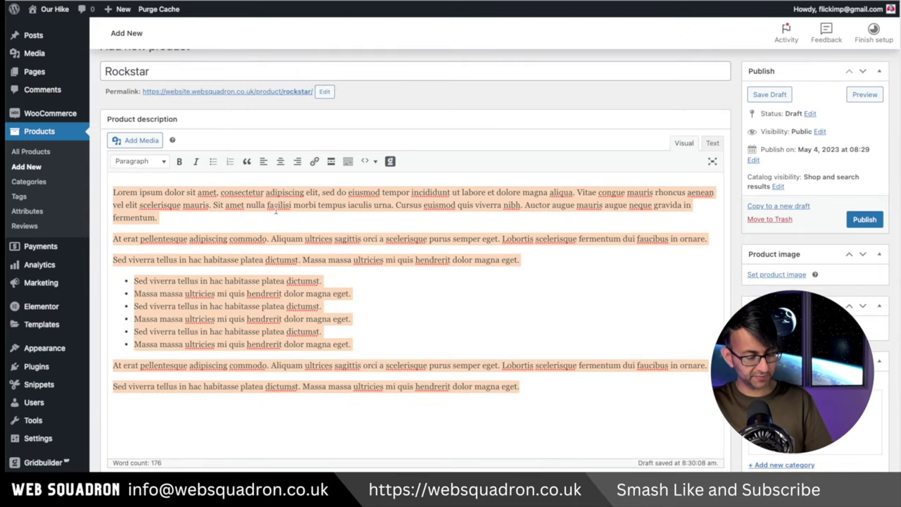
scroll(321, 346, "down", 6)
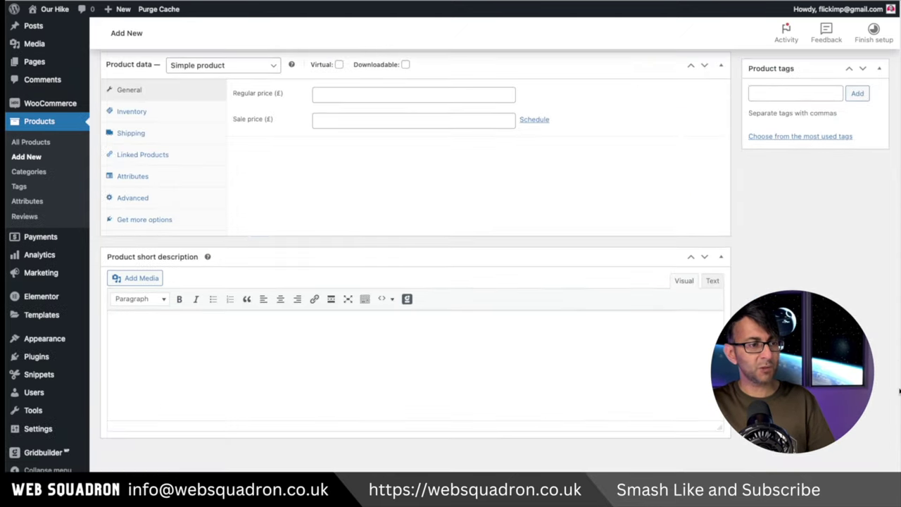
left_click(320, 345)
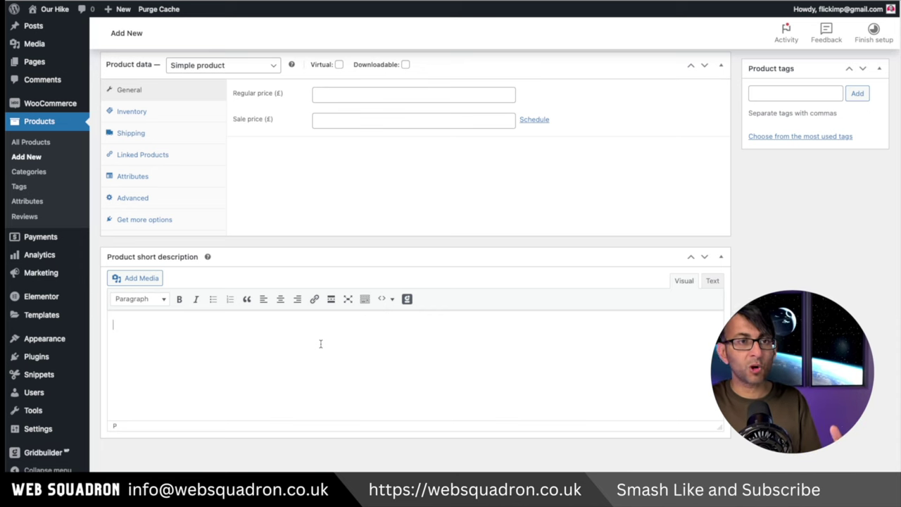
key("ctrl+v")
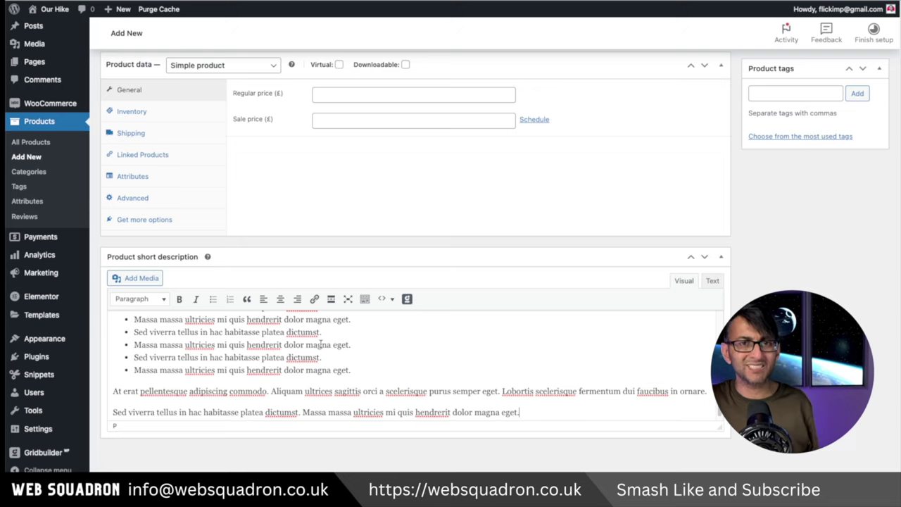
Step: Add a new product category named Courses and assign it to the Rockstar product
scroll(516, 392, "up", 6)
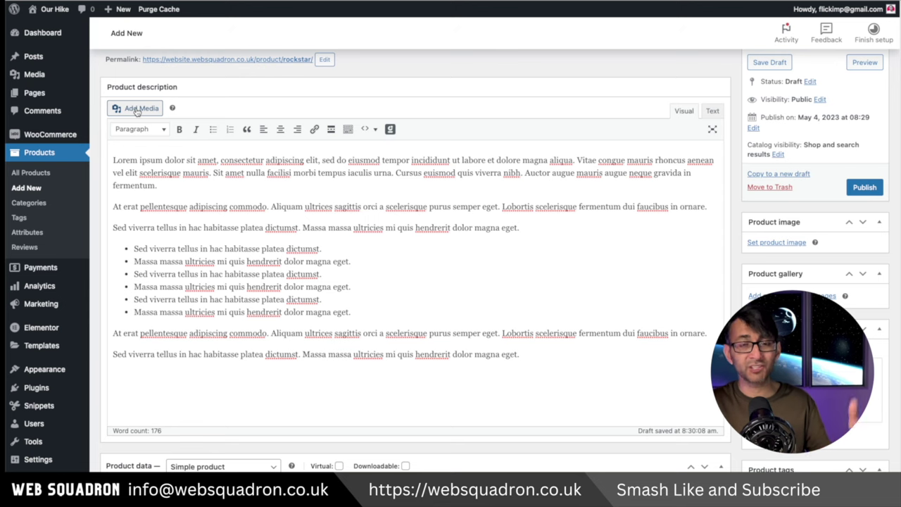
scroll(801, 208, "down", 3)
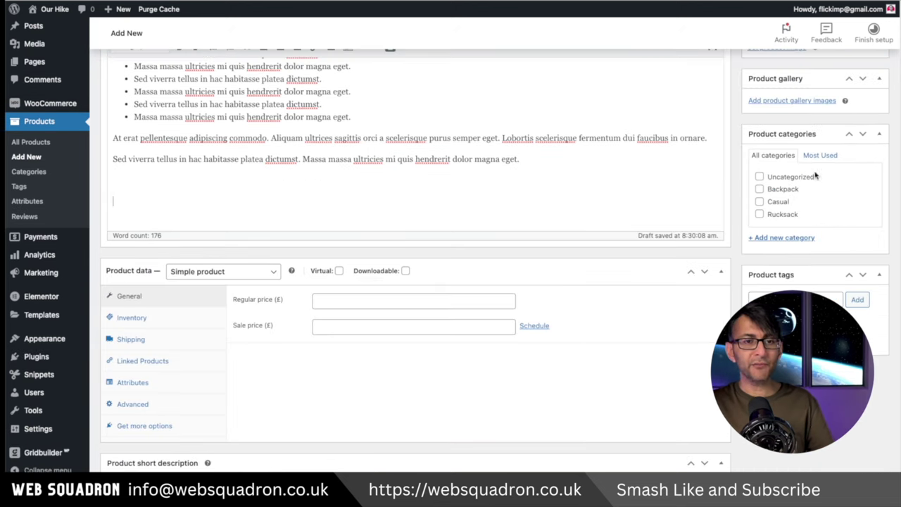
left_click(793, 241)
type("Course")
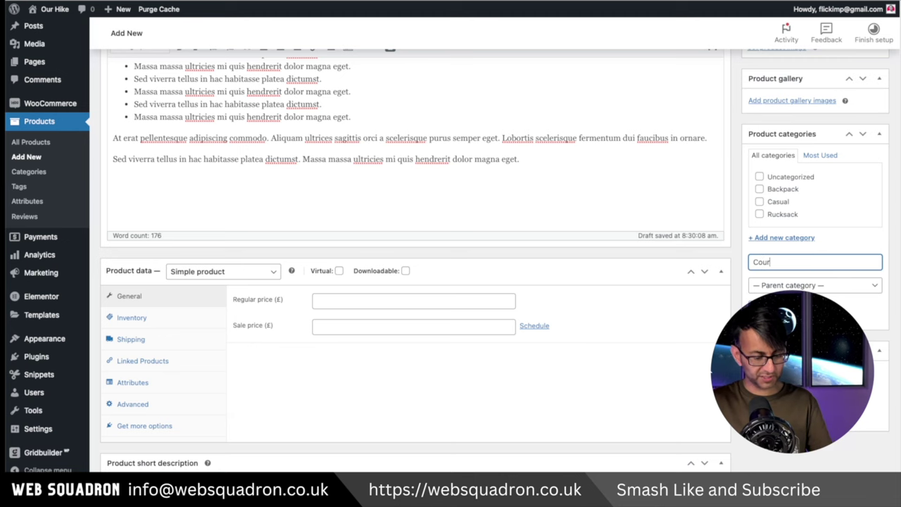
type("s")
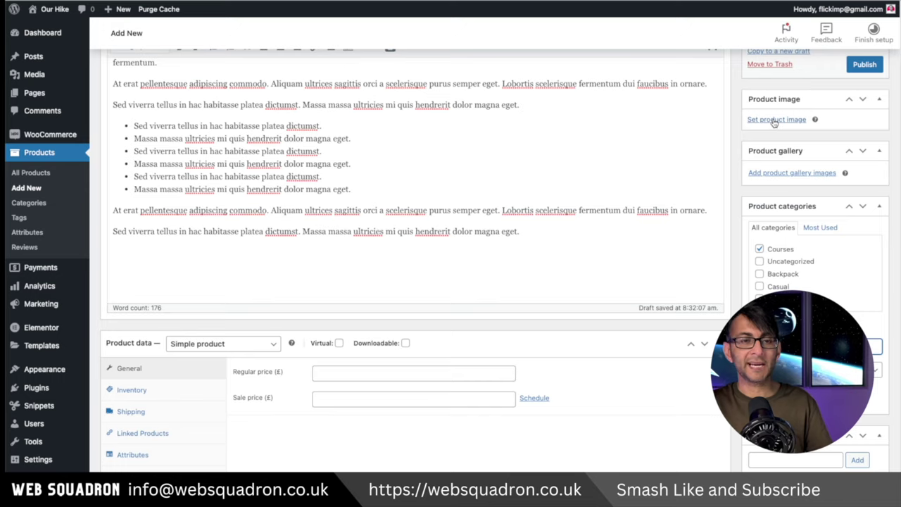
Step: Set Course1.webp from the media library as the Rockstar product image
left_click(773, 122)
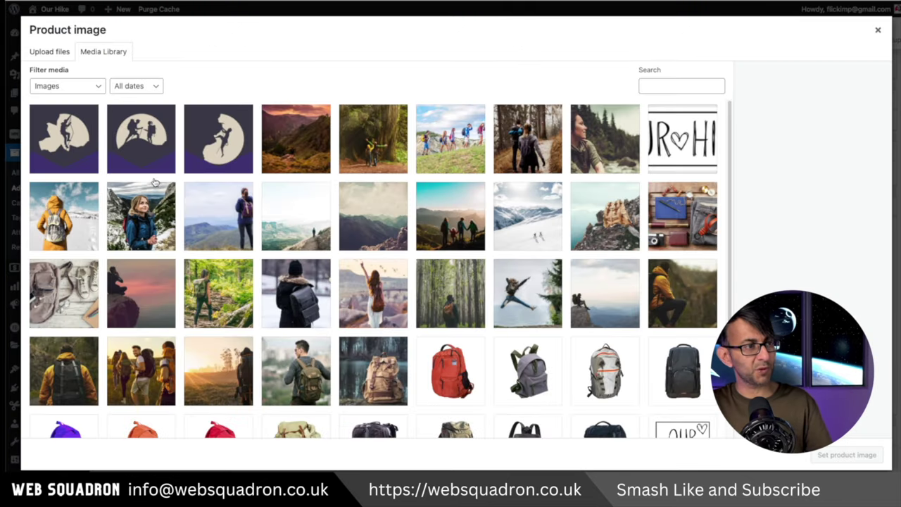
left_click(233, 156)
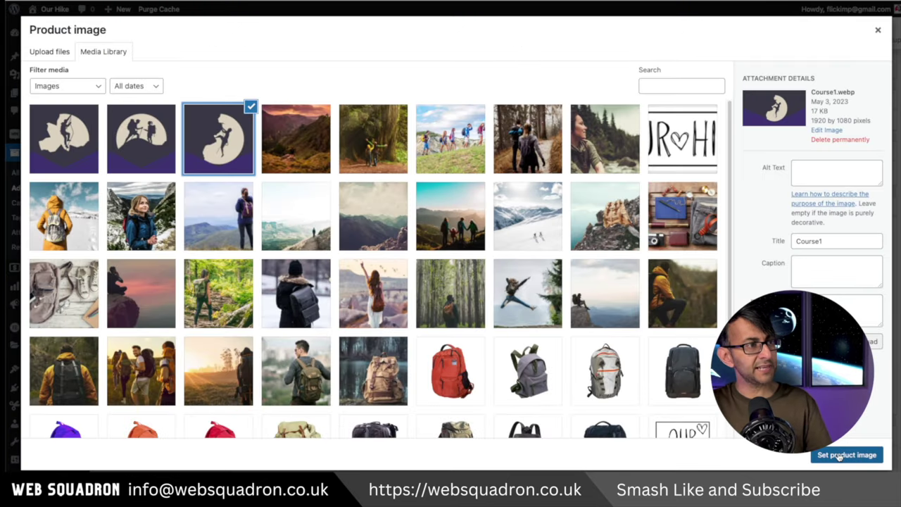
left_click(839, 456)
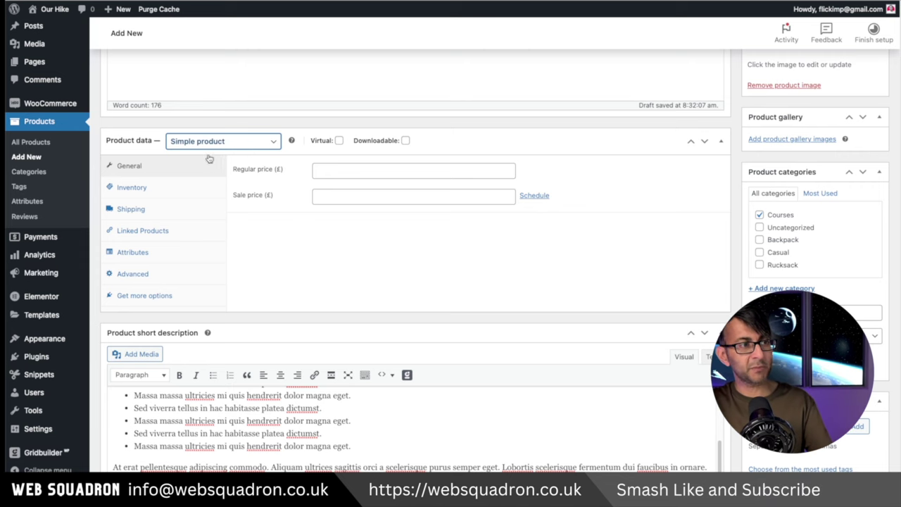
Step: Mark the Rockstar product as virtual and set its regular price to £99.99
left_click(338, 140)
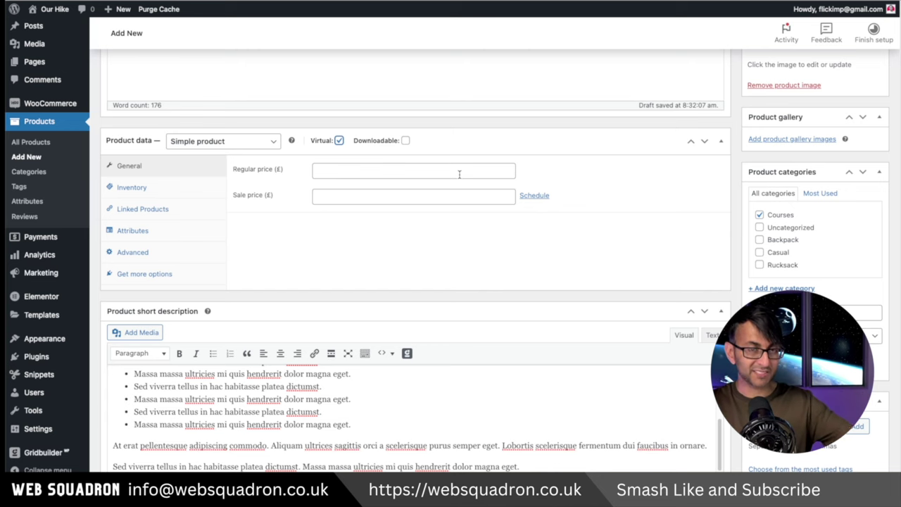
left_click(343, 169)
type("99.99")
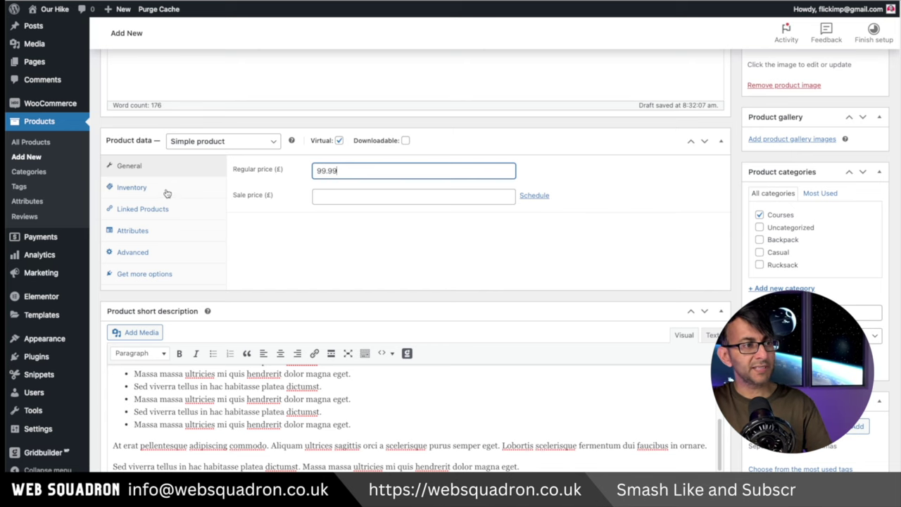
left_click(166, 189)
left_click(331, 171)
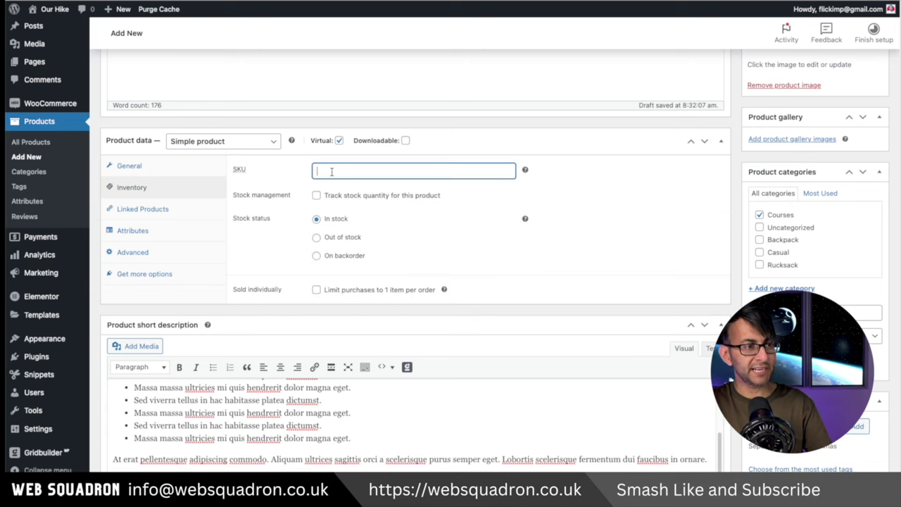
type("434343434343434")
left_click(378, 197)
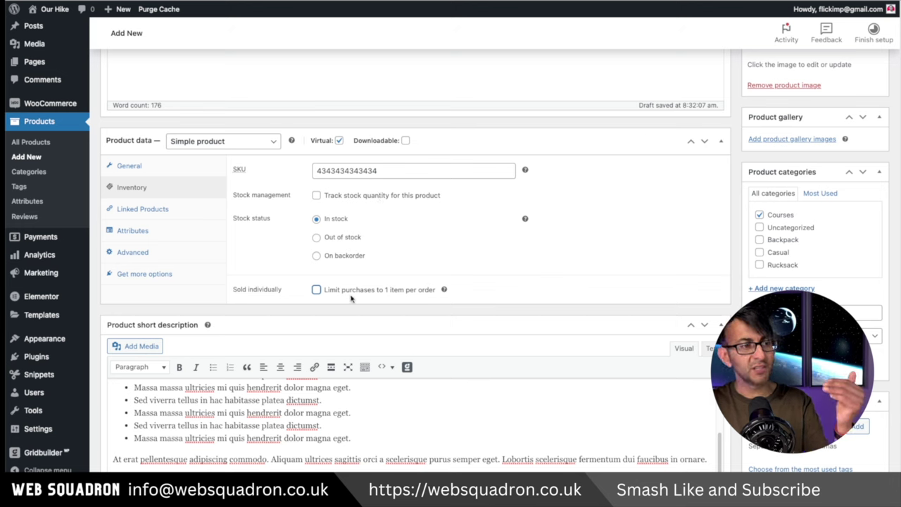
left_click(316, 289)
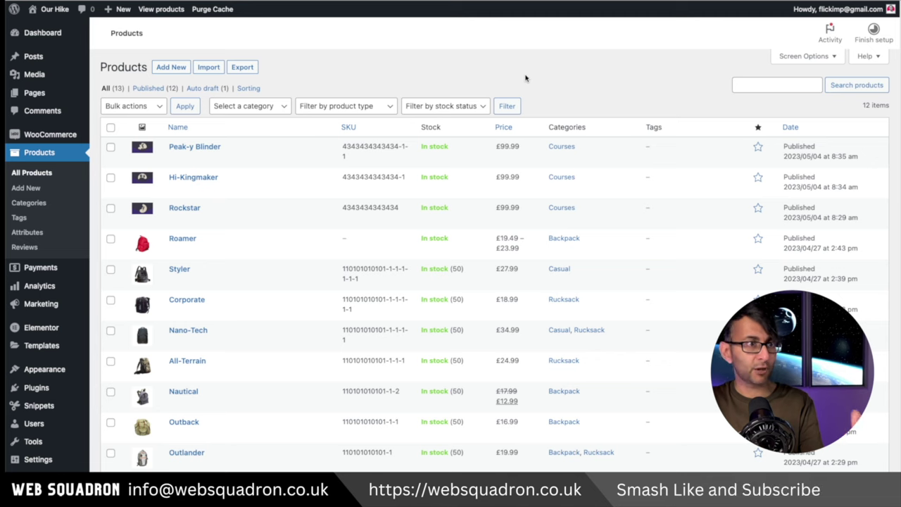
Step: Create a new page titled Rockstar Course and open it for editing in Elementor
mouse_move(40, 96)
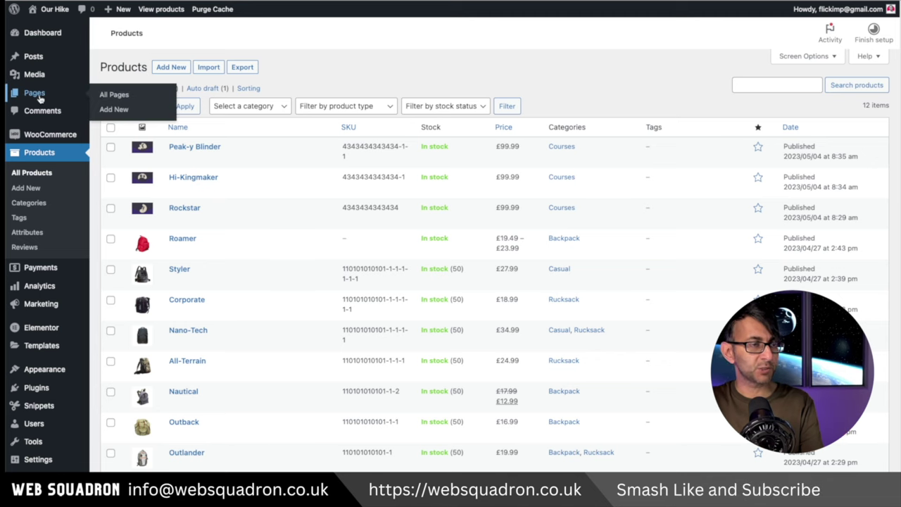
left_click(109, 97)
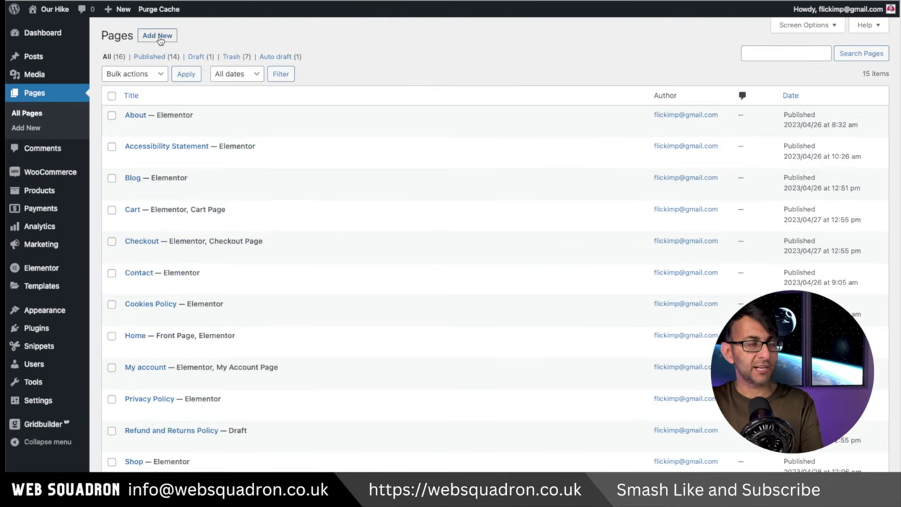
left_click(156, 36)
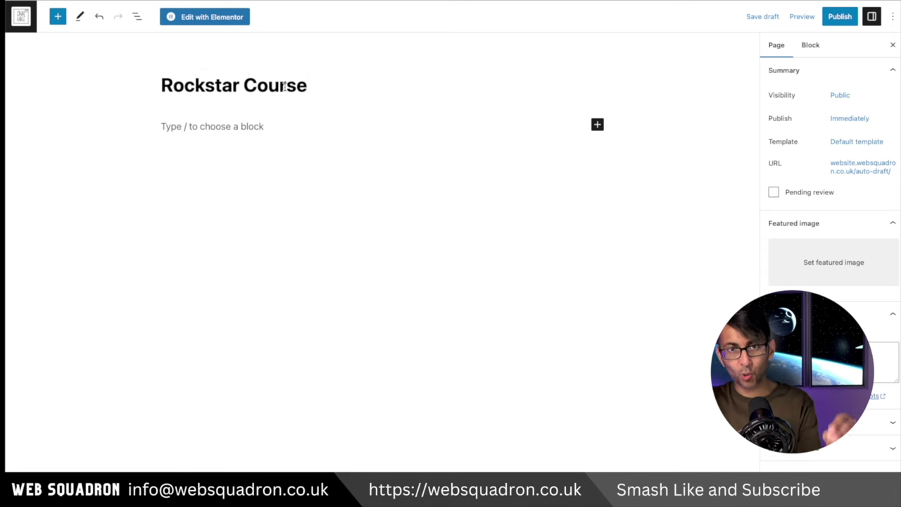
left_click(218, 17)
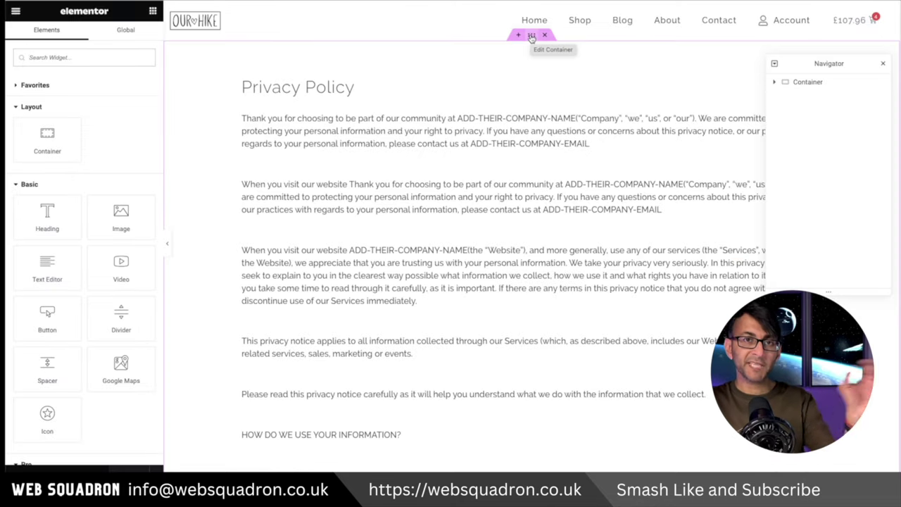
Step: Copy the container from the Privacy Policy page and paste it into the empty Rockstar Course page
right_click(532, 36)
left_click(555, 102)
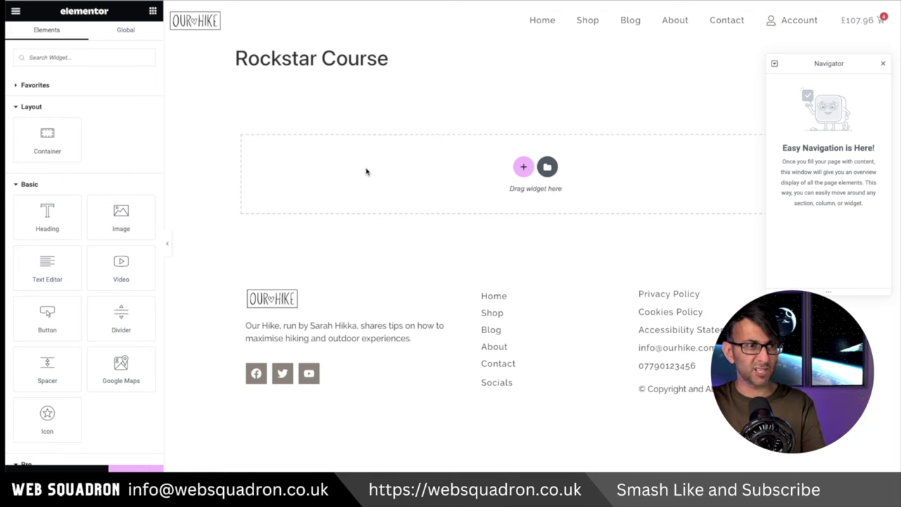
right_click(367, 170)
left_click(391, 179)
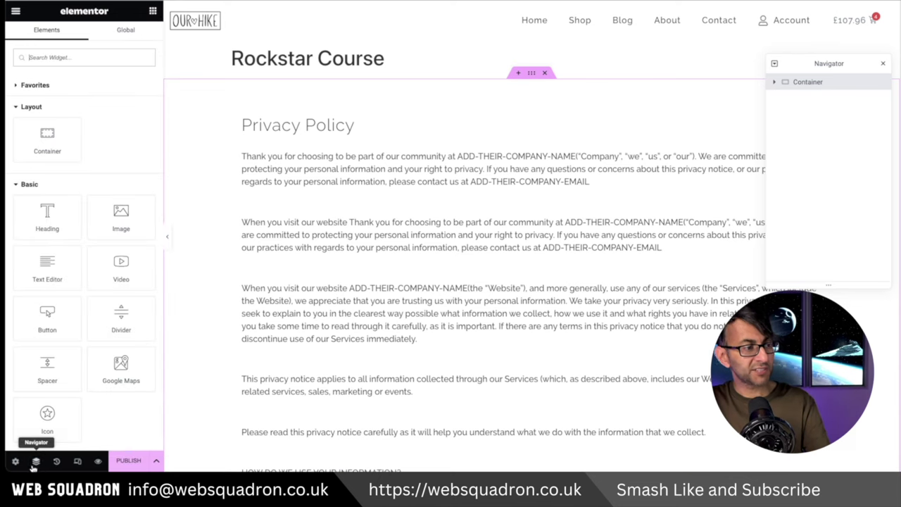
Step: Hide the page title of the Rockstar Course page
left_click(15, 460)
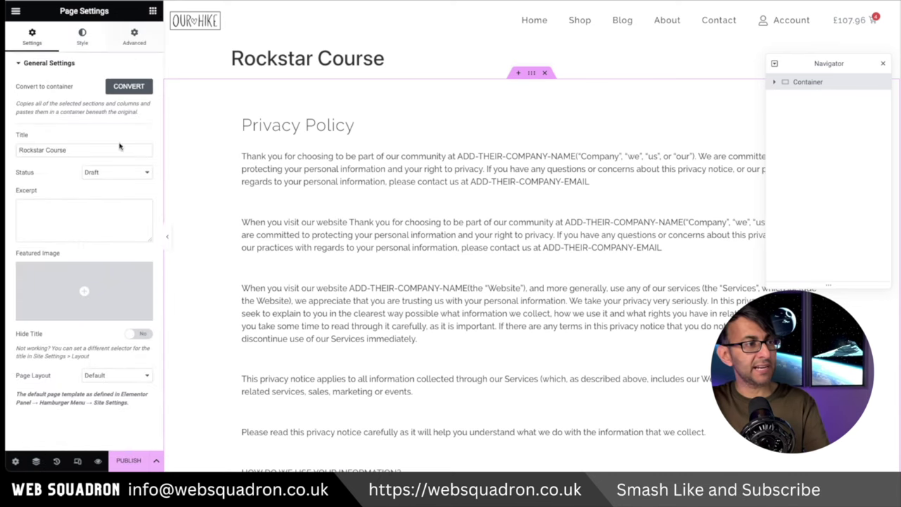
left_click(138, 334)
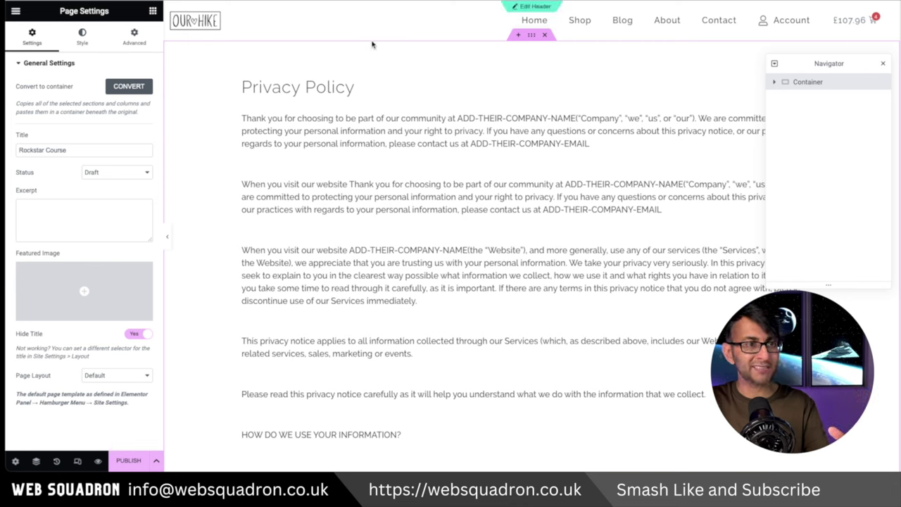
left_click(134, 35)
Step: Set the top padding of the Rockstar Course page's container to 20 px
left_click(802, 82)
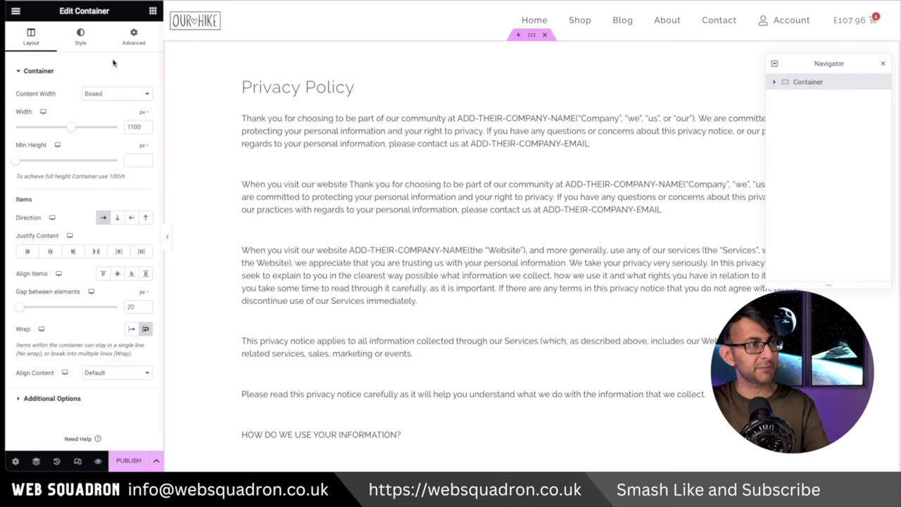
left_click(133, 36)
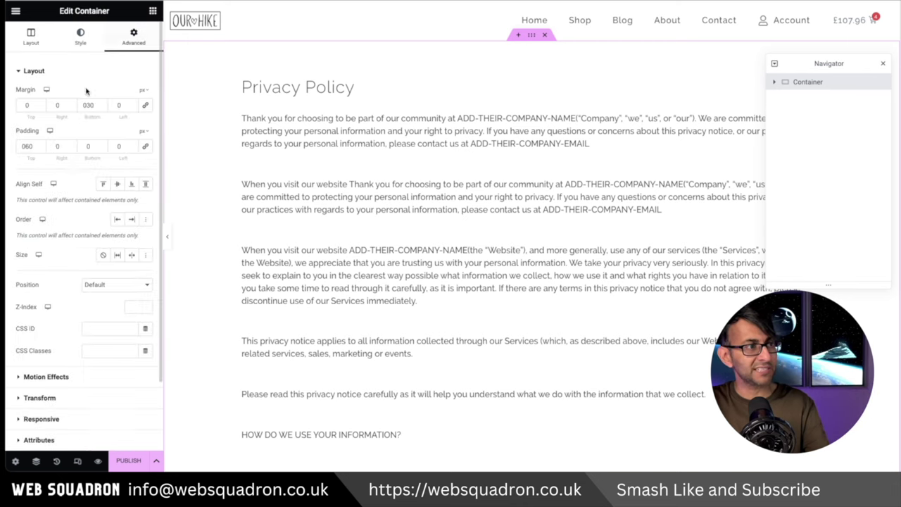
double_click(28, 145)
type("20")
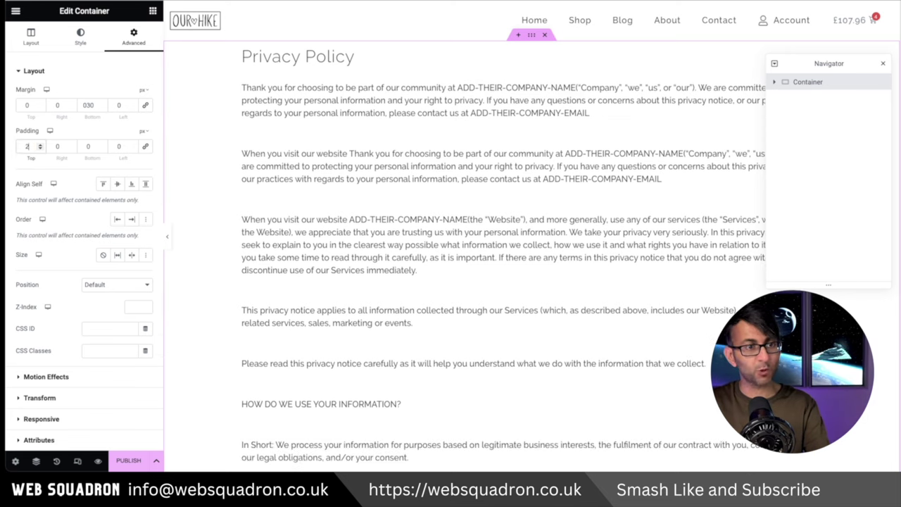
Step: Replace the Privacy Policy heading text on the page with "Welcome to the Rockstar Course"
left_click(380, 67)
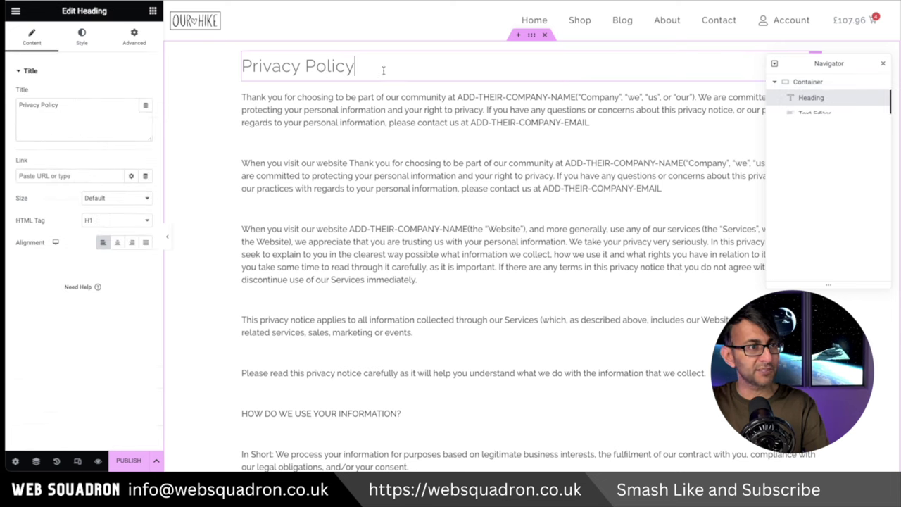
key("ctrl+a")
key("ctrl+v")
Step: Duplicate the text editor element below the Rockstar Course heading
left_click(662, 144)
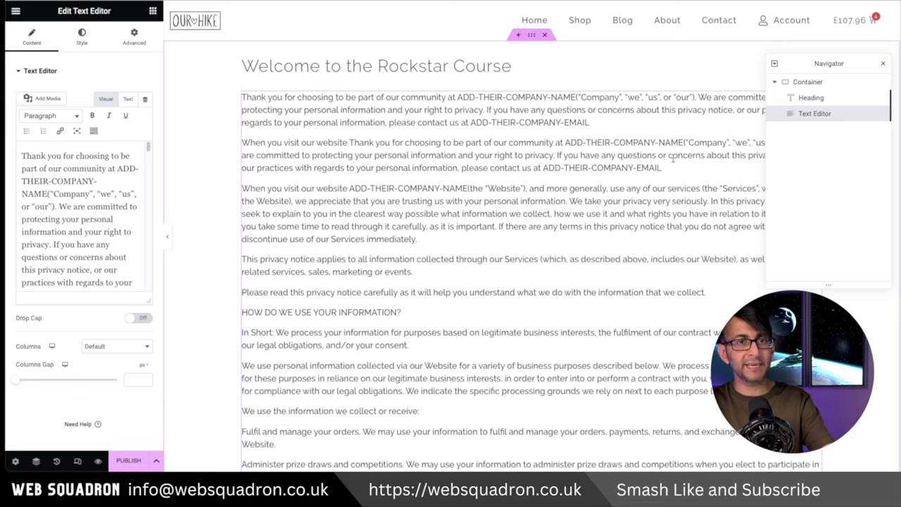
right_click(802, 113)
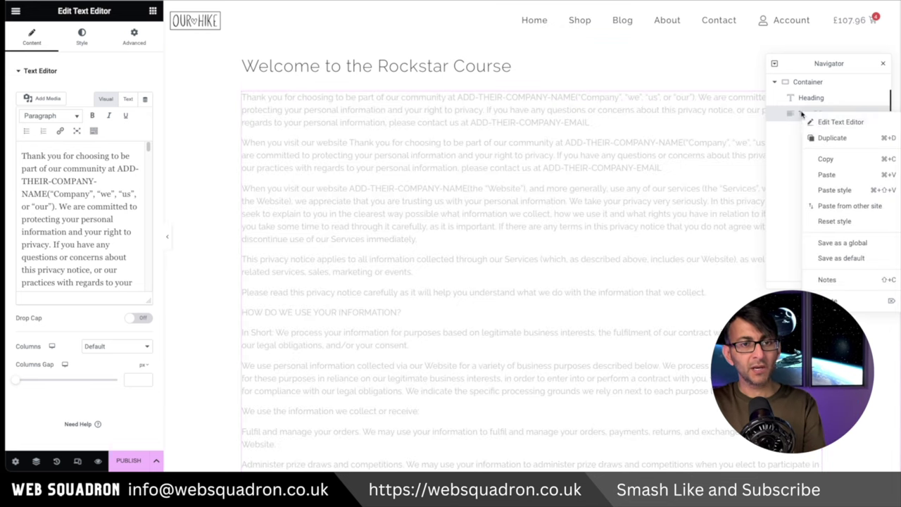
left_click(824, 138)
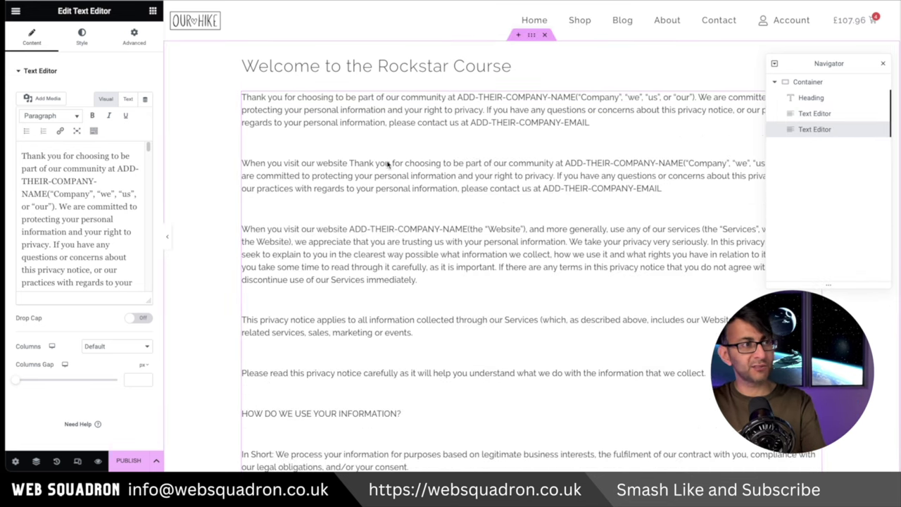
Step: Try out a Video widget directly below the Rockstar Course heading and remove it again
left_click(154, 11)
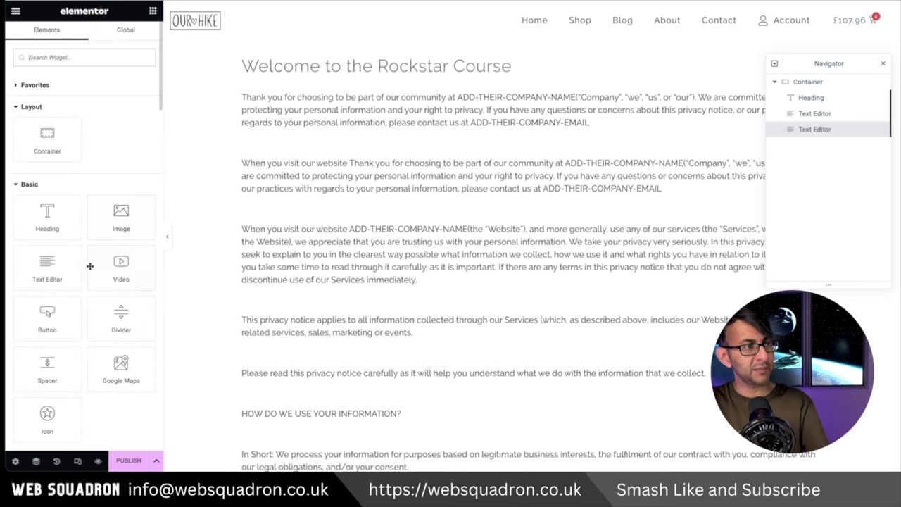
left_click_drag(116, 274, 280, 192)
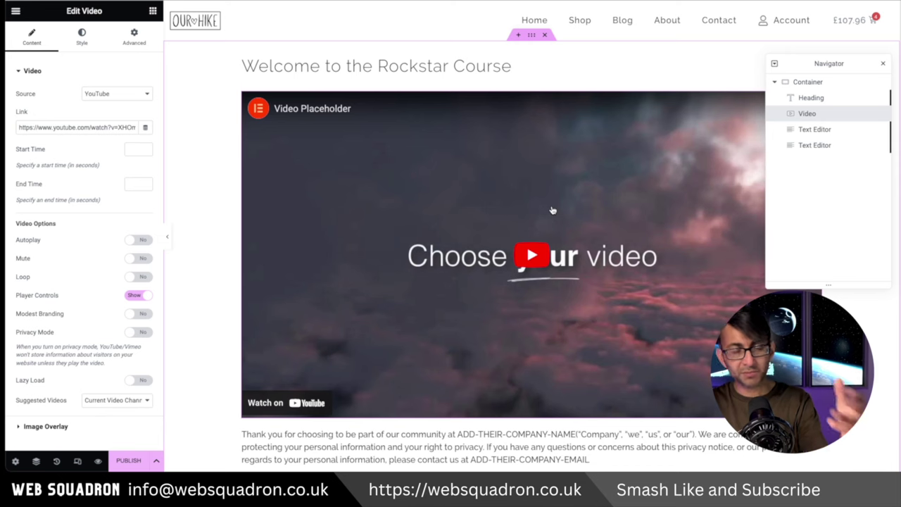
right_click(847, 117)
left_click(854, 304)
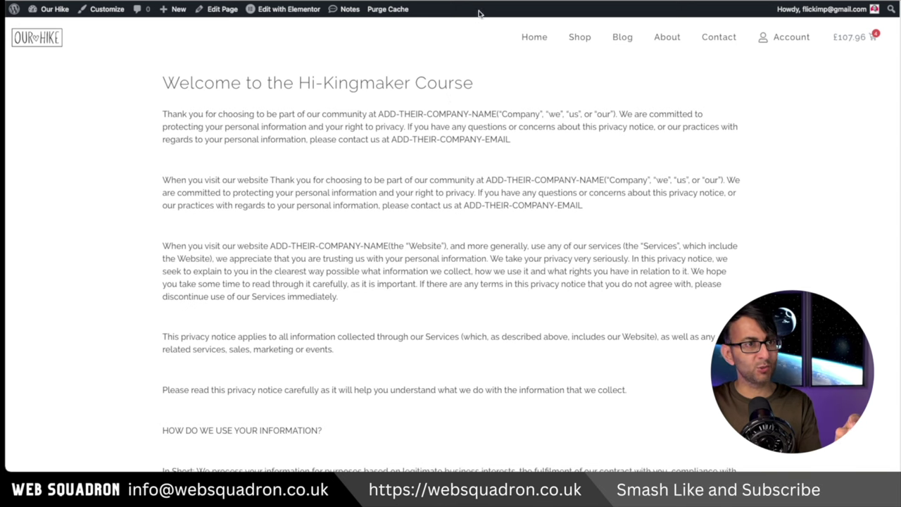
Step: Open the store front from the pages list and examine how the course products appear among the rucksacks and backpacks
mouse_move(240, 9)
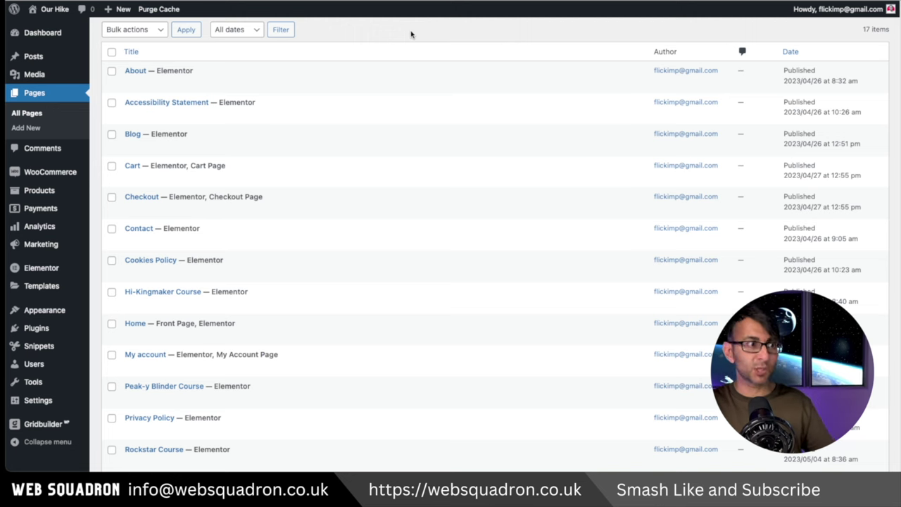
mouse_move(49, 9)
left_click(58, 39)
scroll(451, 246, "down", 1)
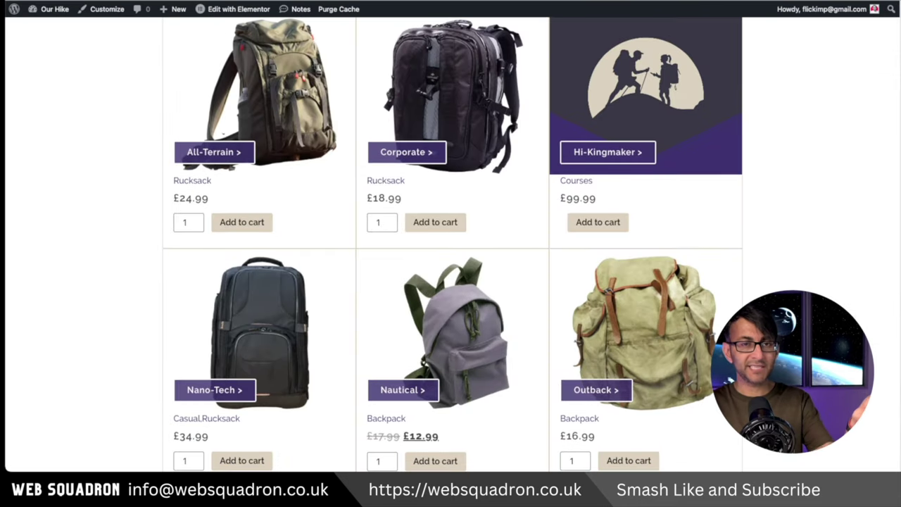
scroll(450, 246, "down", 5)
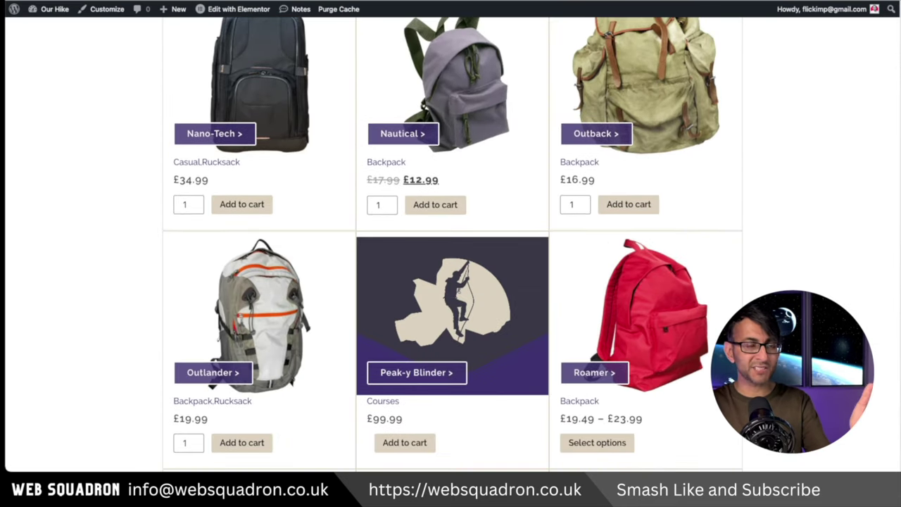
scroll(451, 246, "up", 1)
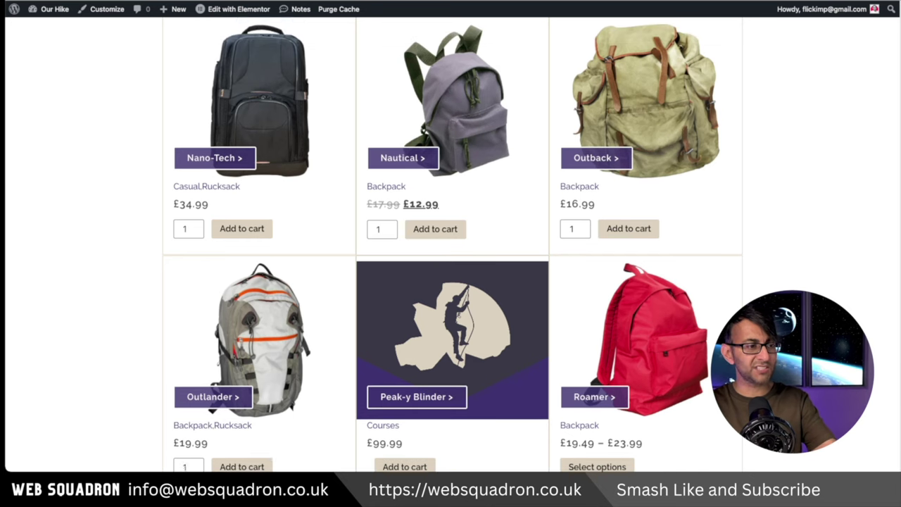
scroll(451, 247, "down", 2)
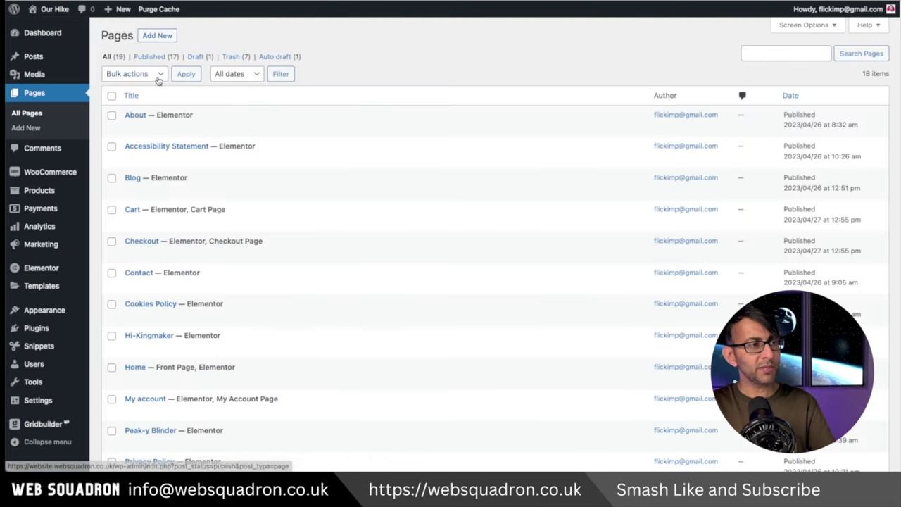
Step: Open the Home page in Elementor in a new tab, and create a page titled Courses for editing in Elementor
right_click(255, 382)
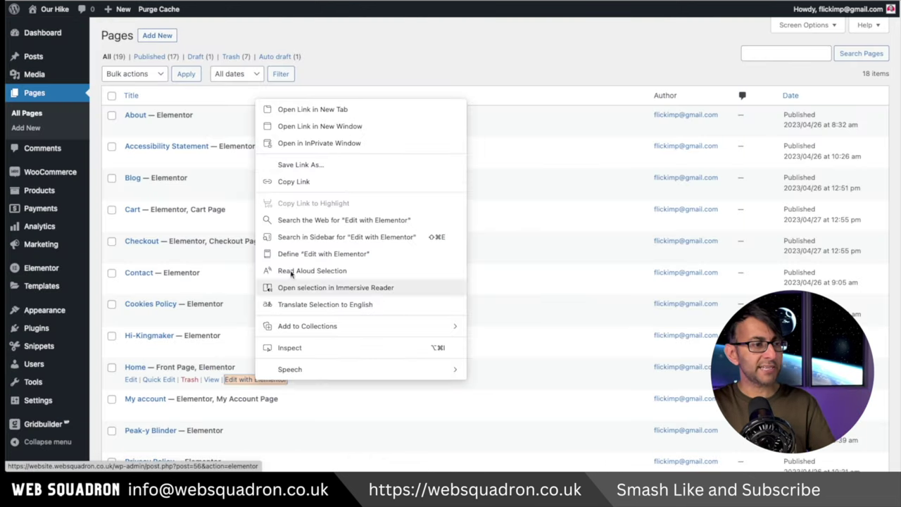
left_click(332, 114)
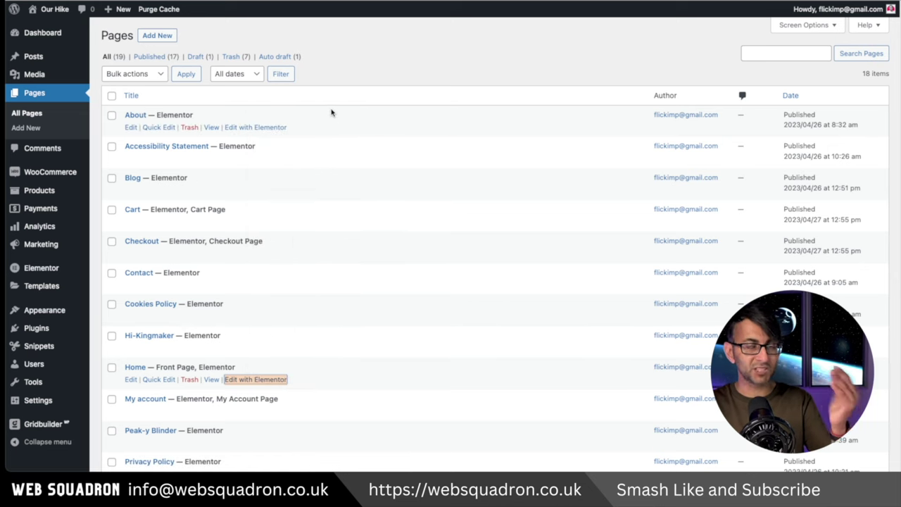
left_click(159, 36)
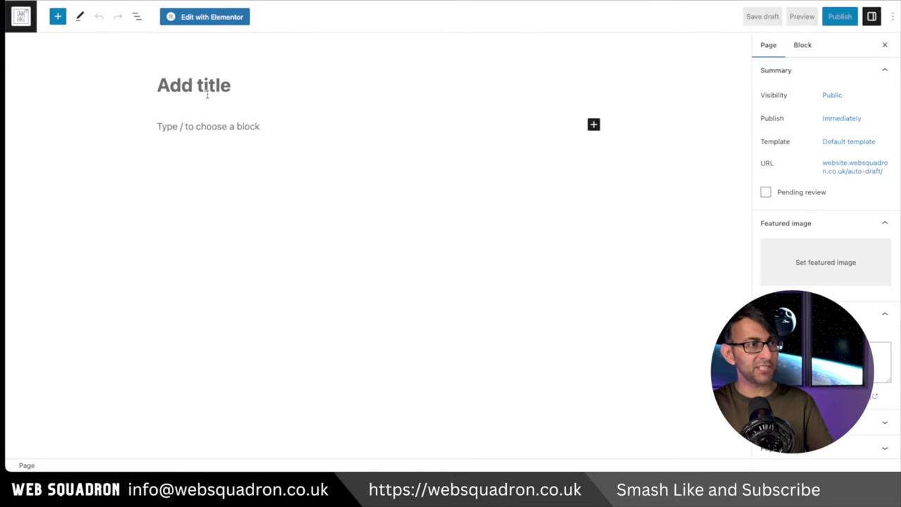
left_click(207, 90)
type("Courses")
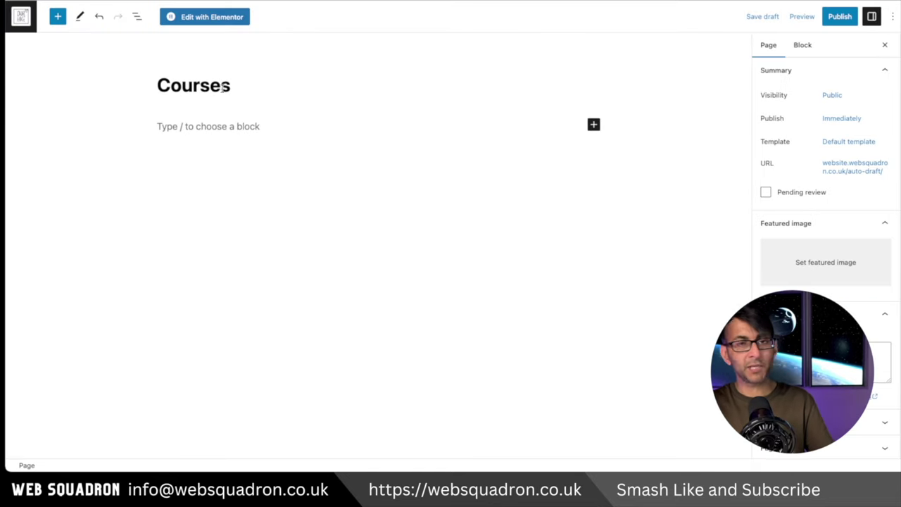
left_click(189, 21)
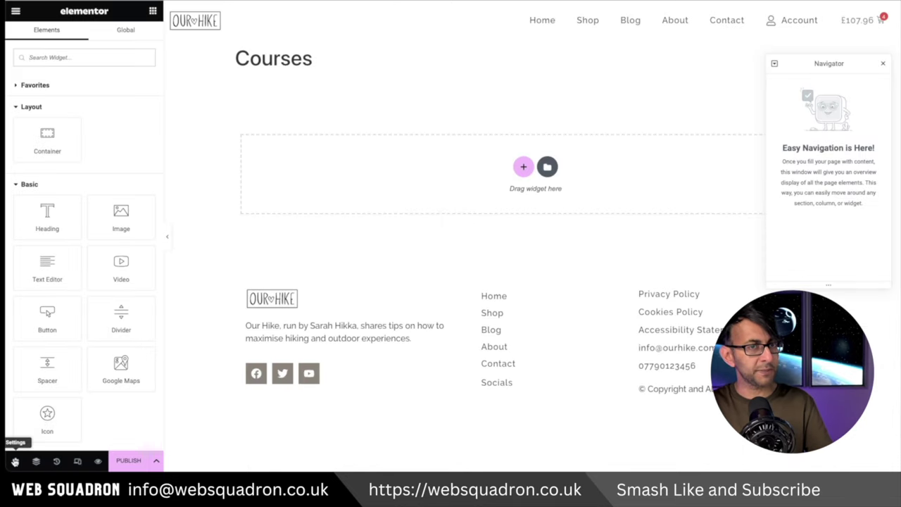
Step: Hide the page title of the Courses page
left_click(16, 461)
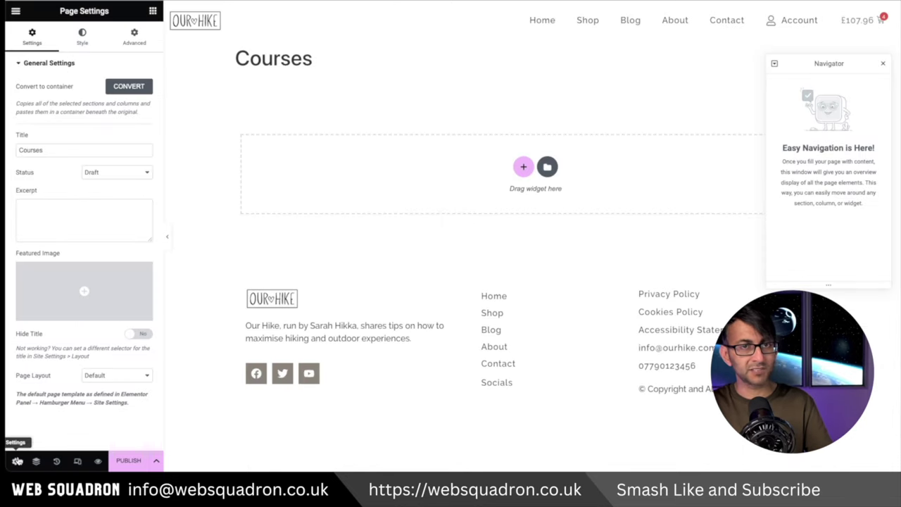
left_click(138, 335)
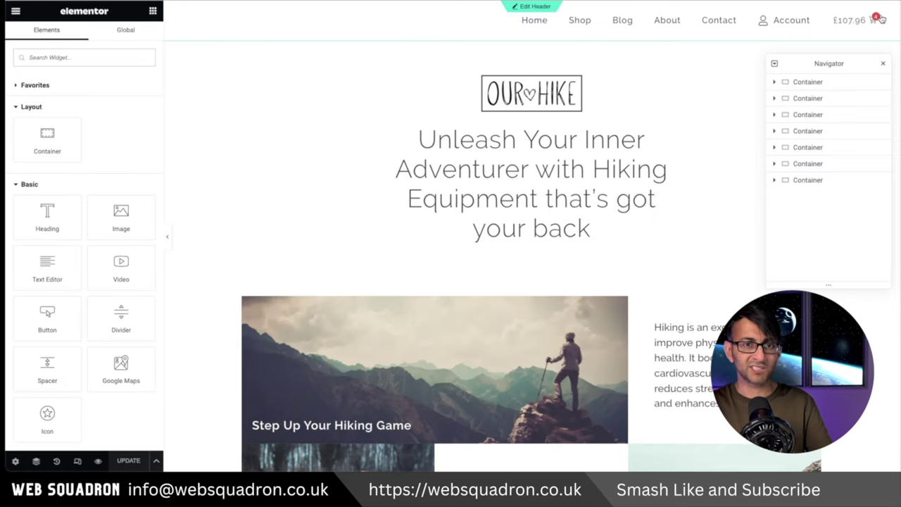
Step: Copy the hero container from the Home page into the Courses page and delete the Our Hike logo from the copy
scroll(535, 28, "down", 1)
right_click(532, 26)
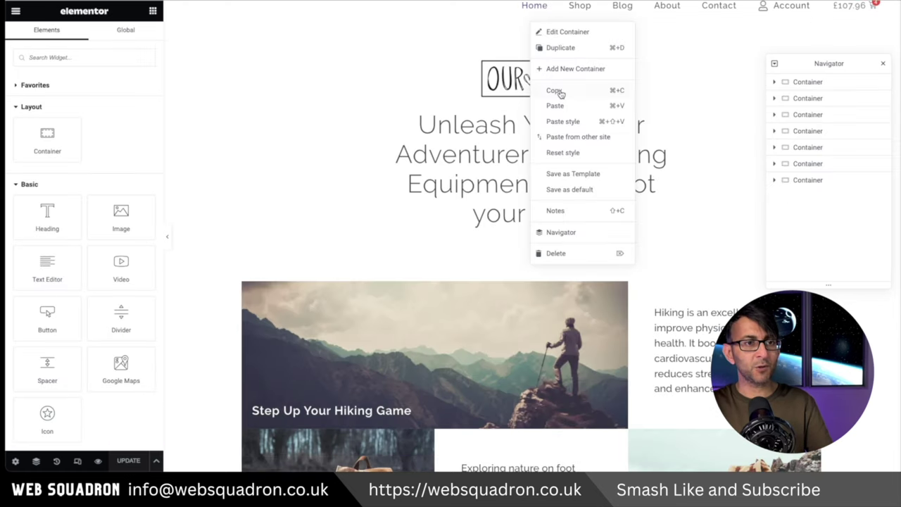
left_click(560, 92)
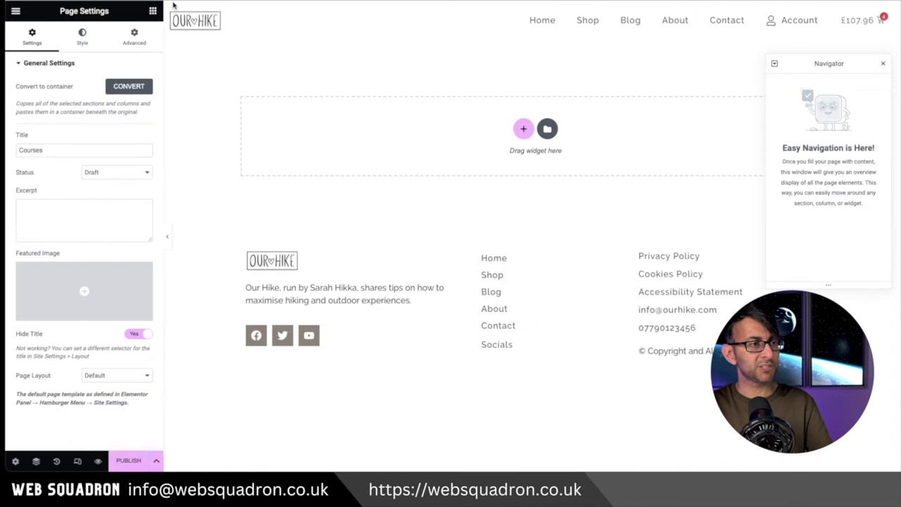
right_click(297, 140)
left_click(339, 148)
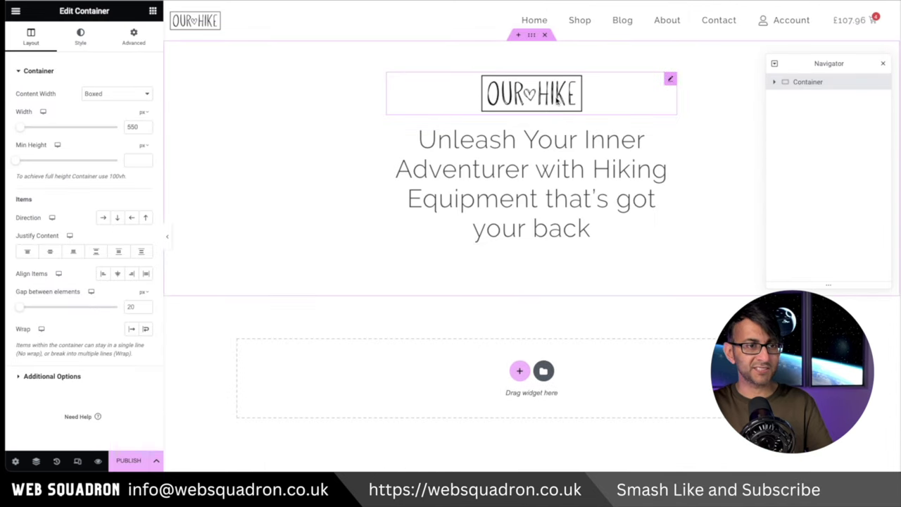
right_click(556, 100)
left_click(609, 313)
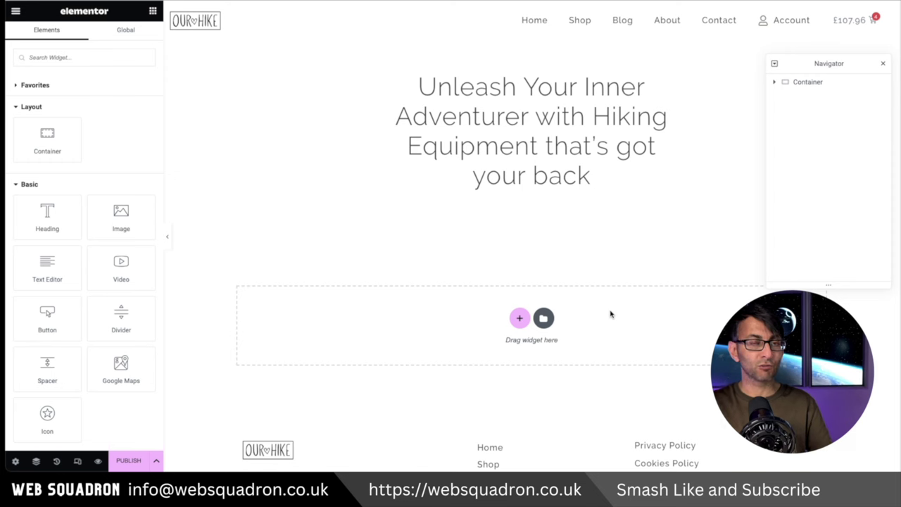
Step: Set the top and bottom padding of the Courses page's hero container to 0 px
left_click(532, 35)
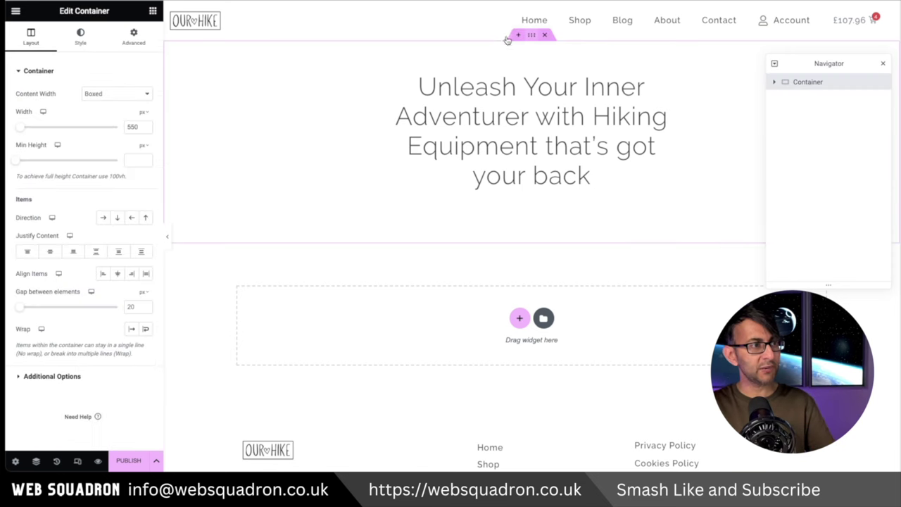
left_click(133, 37)
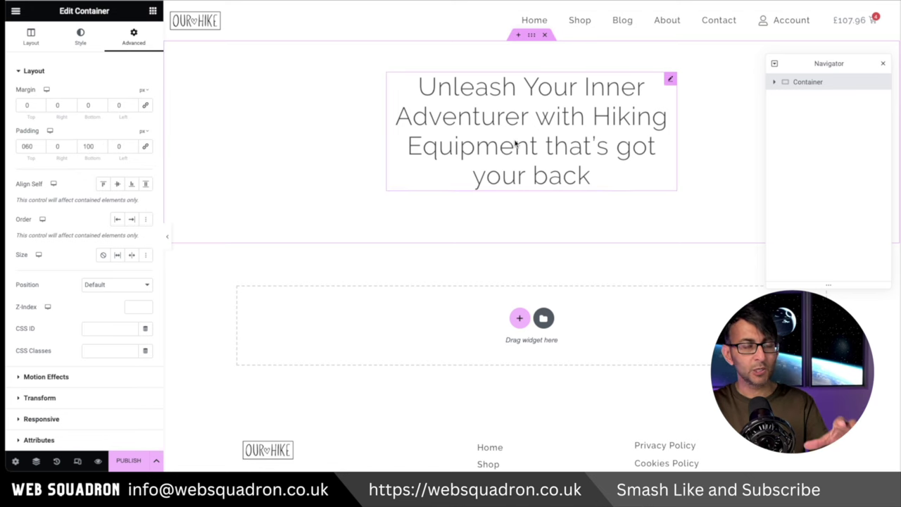
double_click(29, 146)
type("0")
key("Tab")
key("Tab")
type("0")
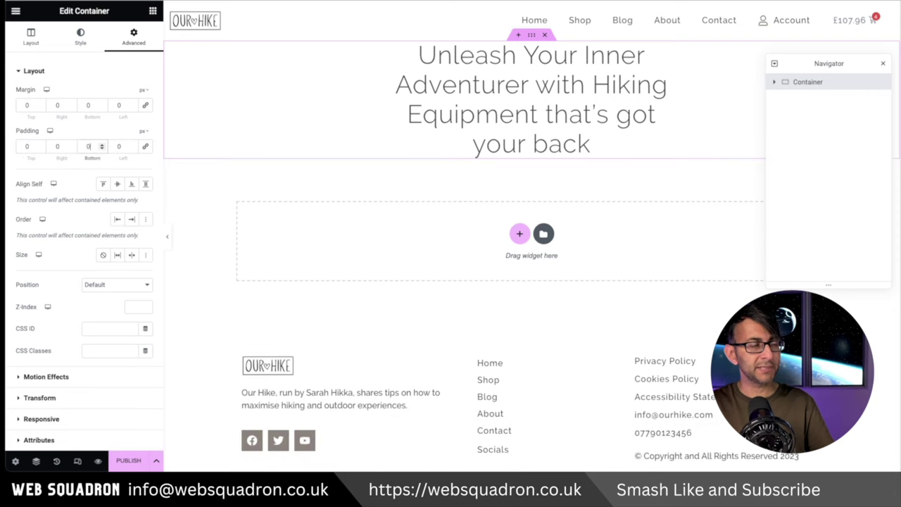
Step: Set the hero container's minimum height to 500 px and justify its content to the center
left_click(31, 37)
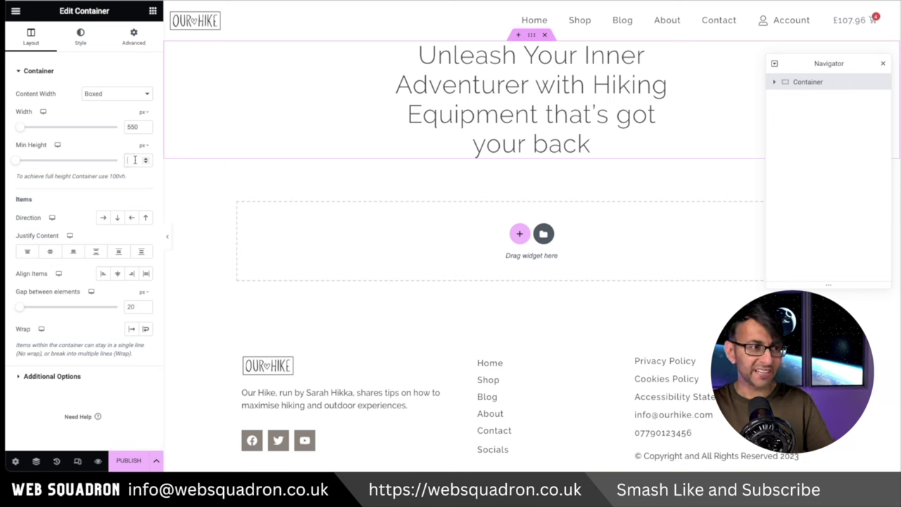
type("00")
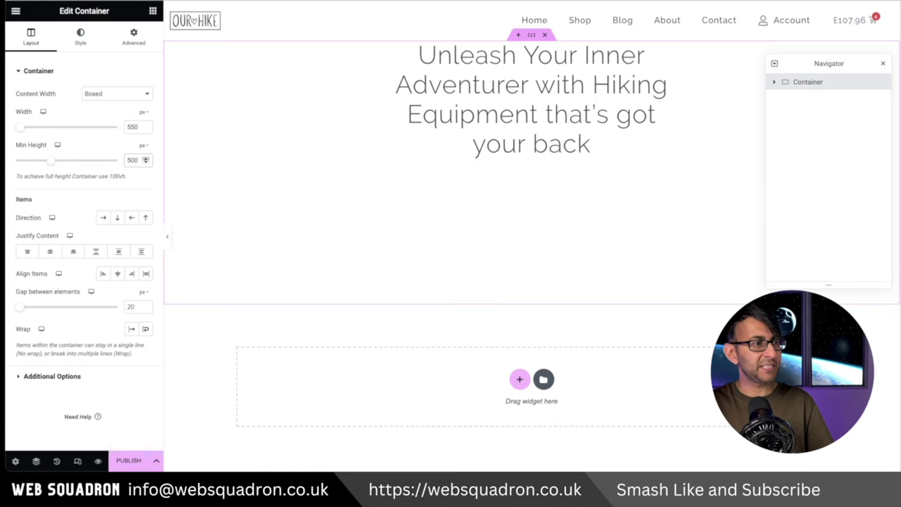
left_click(50, 251)
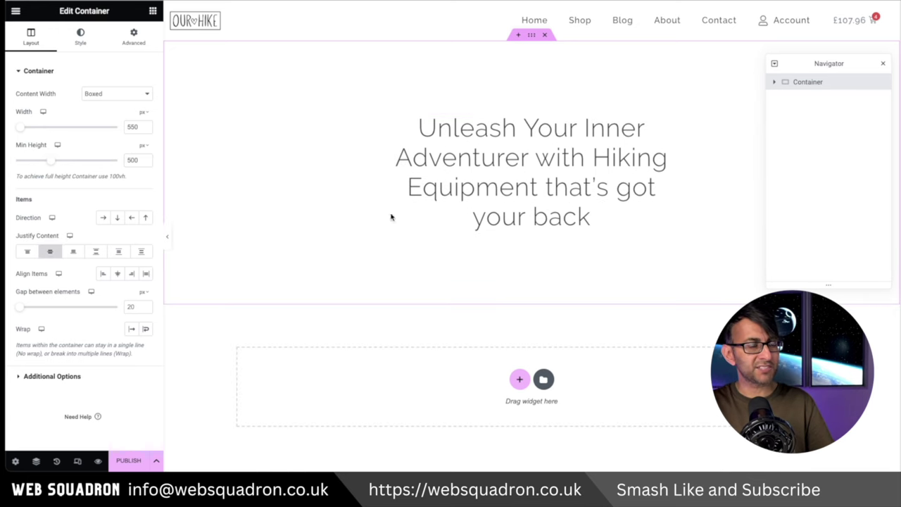
Step: Give the hero container a classic background using the library photo of the hiker in a yellow jacket with a black backpack
left_click(88, 41)
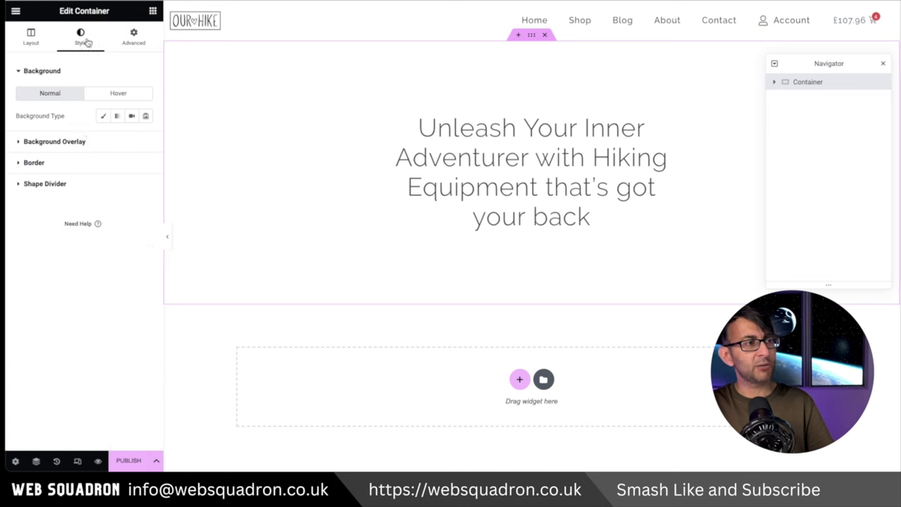
left_click(101, 117)
left_click(106, 188)
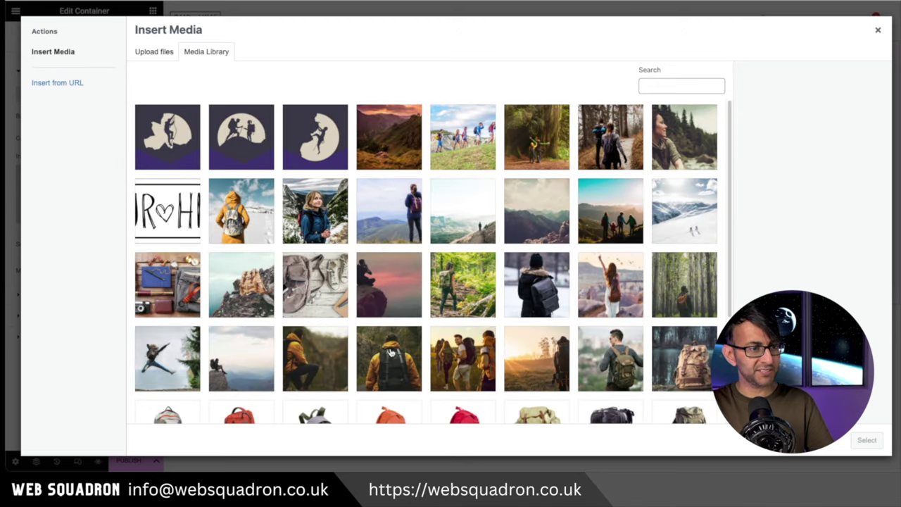
left_click(397, 355)
left_click(867, 439)
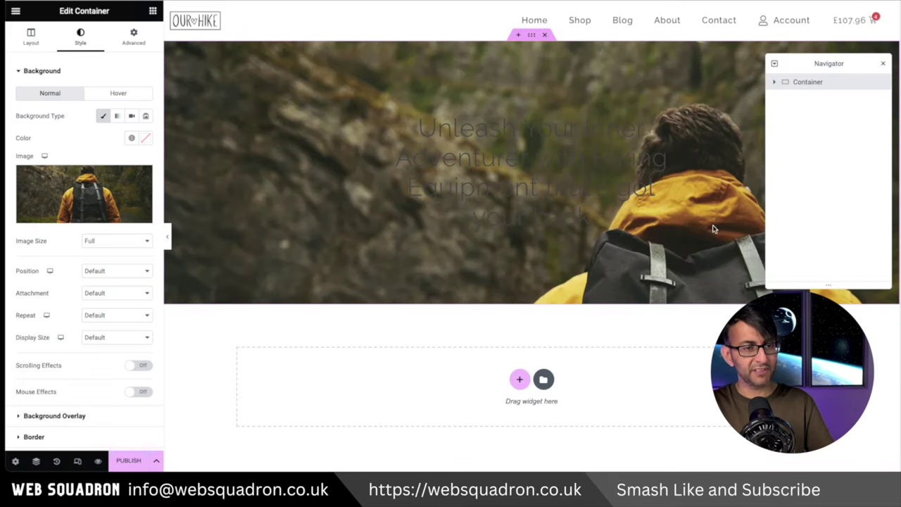
Step: Set the hero background image's display size to Cover and its position to Top Center
left_click(114, 337)
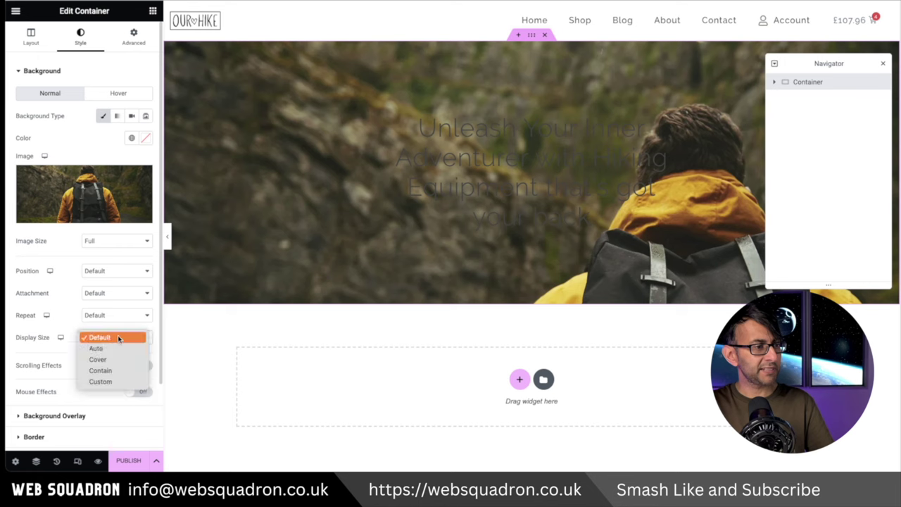
left_click(97, 358)
left_click(113, 276)
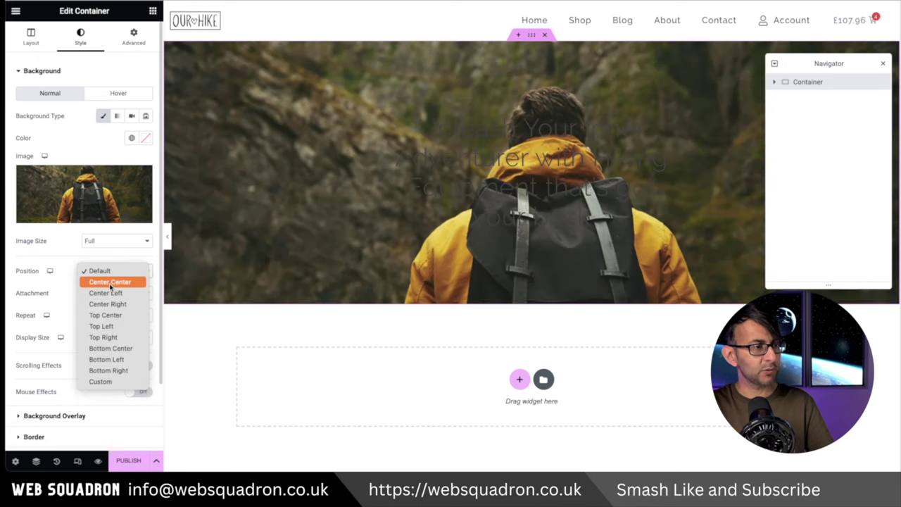
left_click(111, 280)
left_click(114, 273)
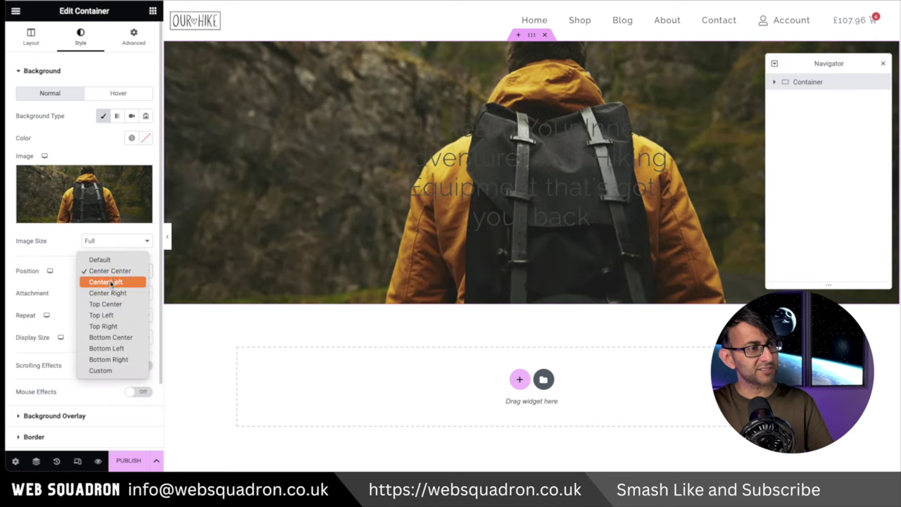
left_click(114, 304)
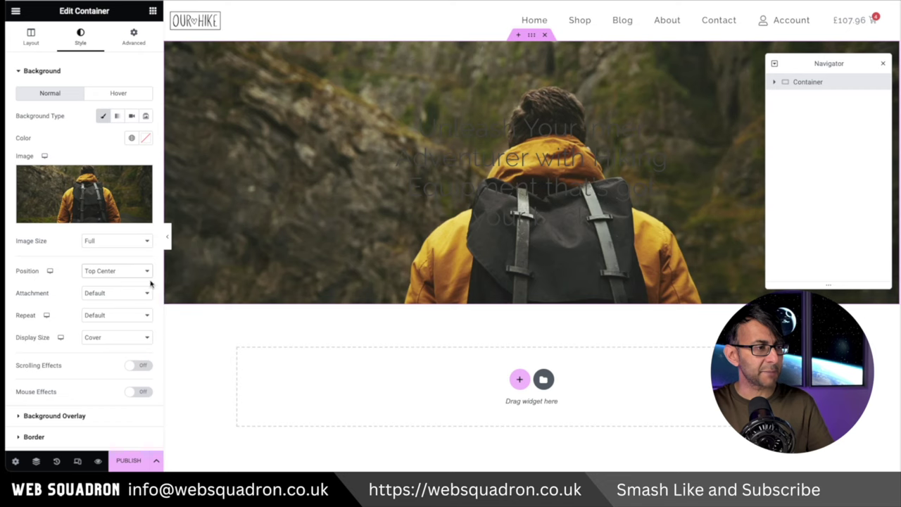
Step: Apply the white global text color to the hero heading
left_click(394, 148)
left_click(131, 92)
scroll(154, 189, "down", 2)
left_click(53, 244)
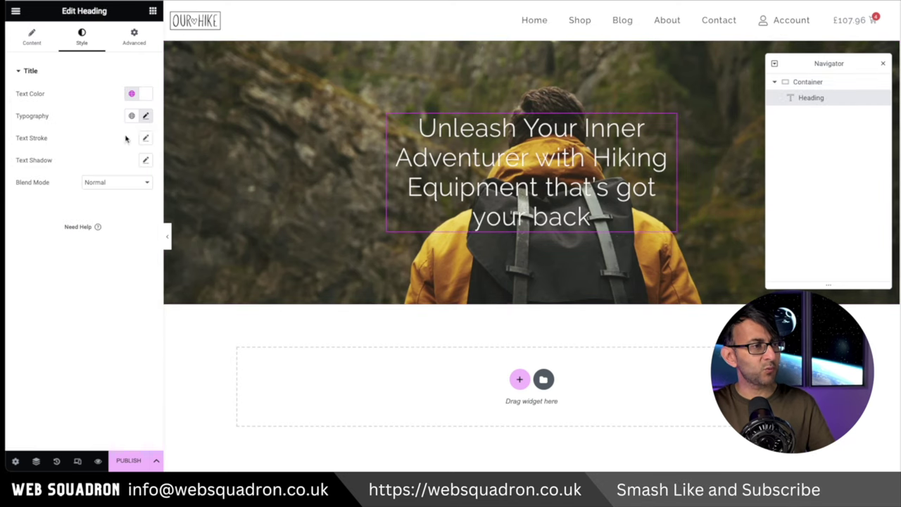
Step: Style the JOIN THE ADVENTURE heading at 5 rem in 700 (Bold) weight with a 5.5 rem line height
left_click(144, 117)
left_click(113, 221)
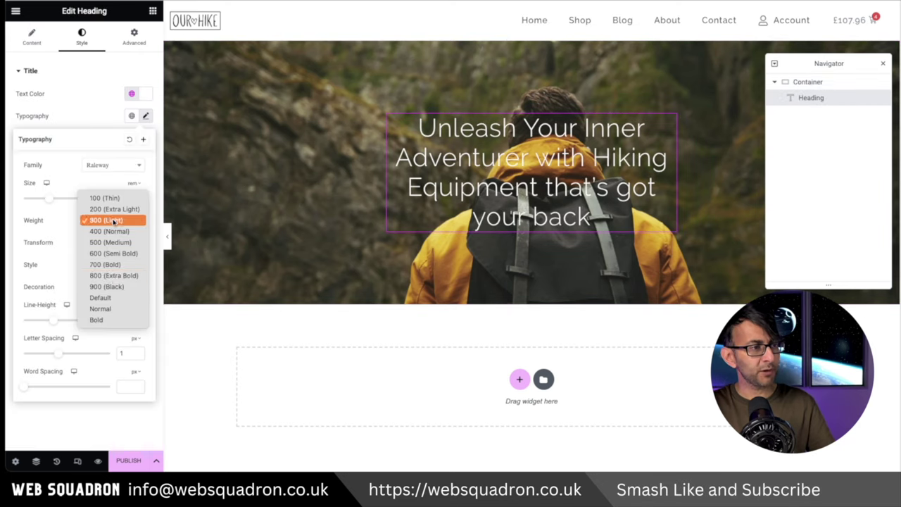
left_click(116, 263)
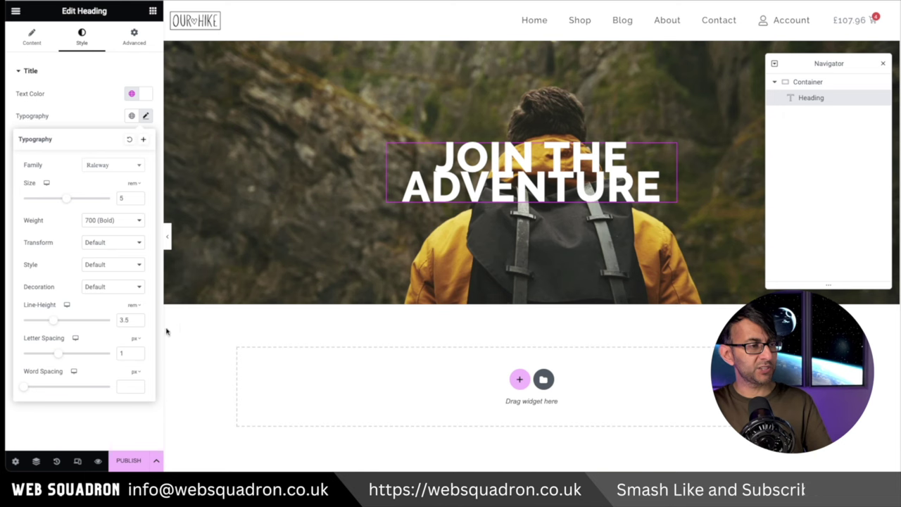
type("5.5")
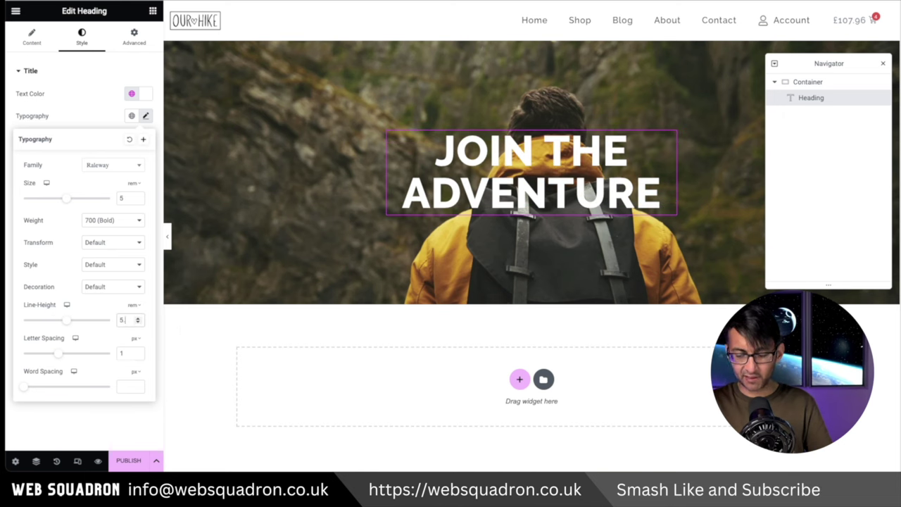
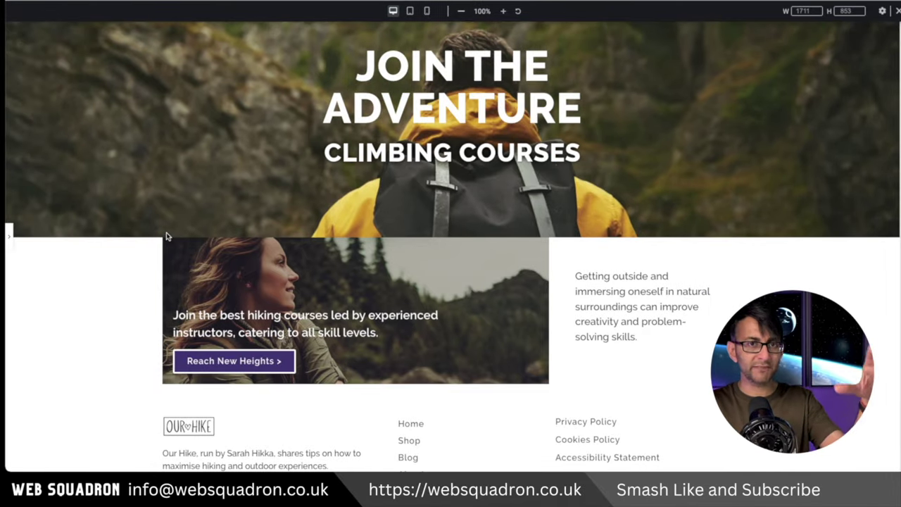
Step: Give the course container below the hero a top padding of 60 px and preview the page at full width
left_click(8, 236)
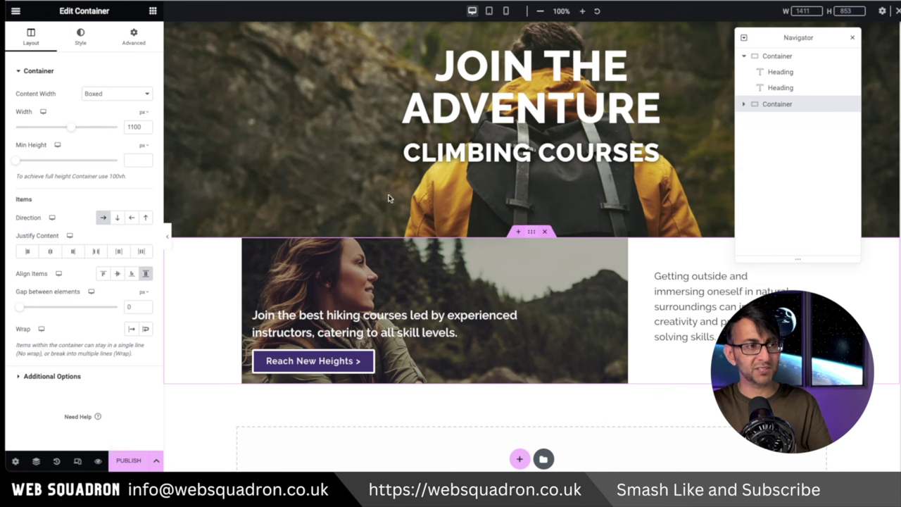
left_click(134, 39)
left_click(34, 146)
type("60")
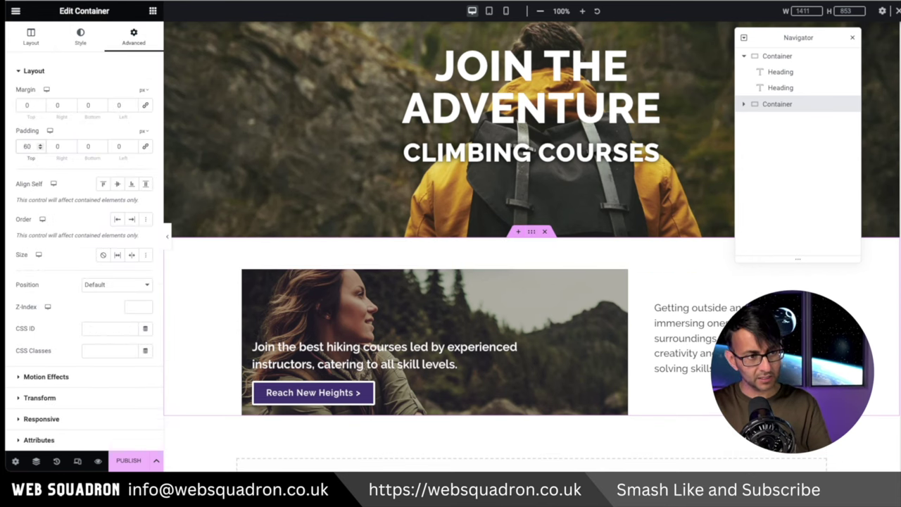
left_click(167, 238)
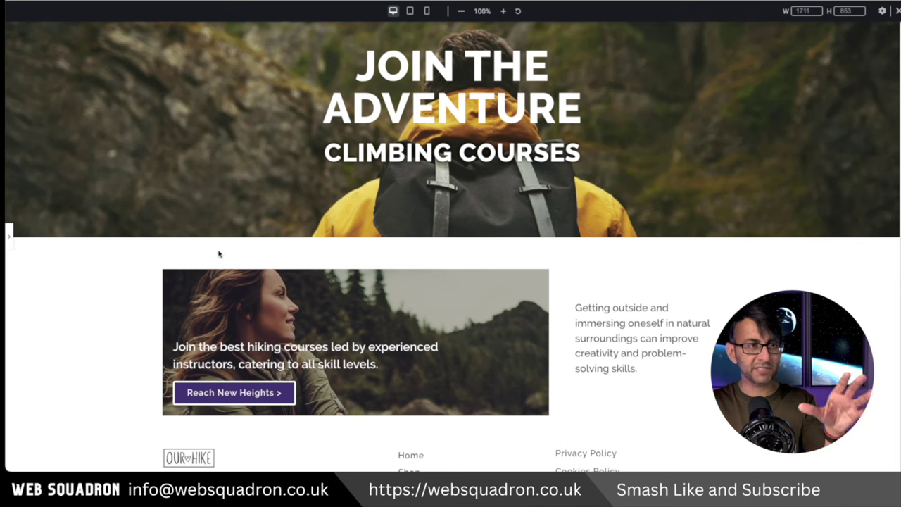
left_click(10, 237)
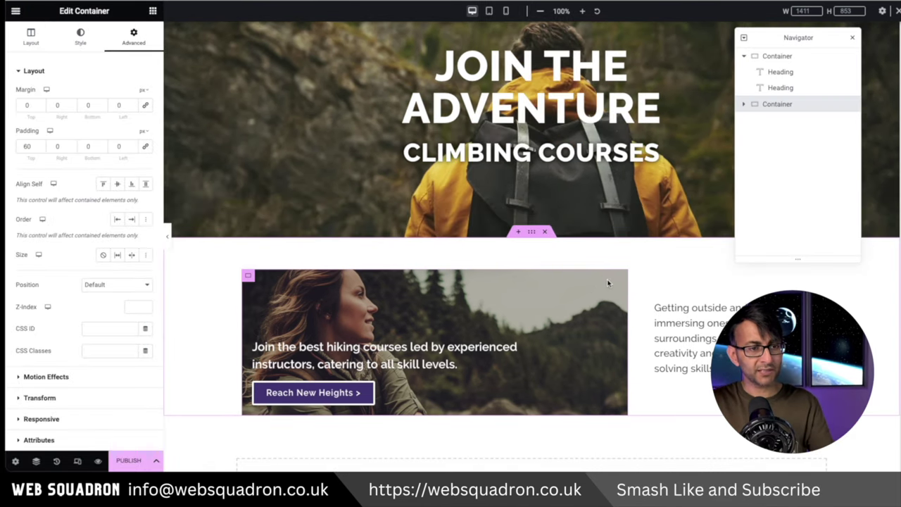
Step: Shorten the text beside the course banner to "Getting outside and immersing oneself in natural surroundings." and paste the full original paragraph below it
left_click(752, 331)
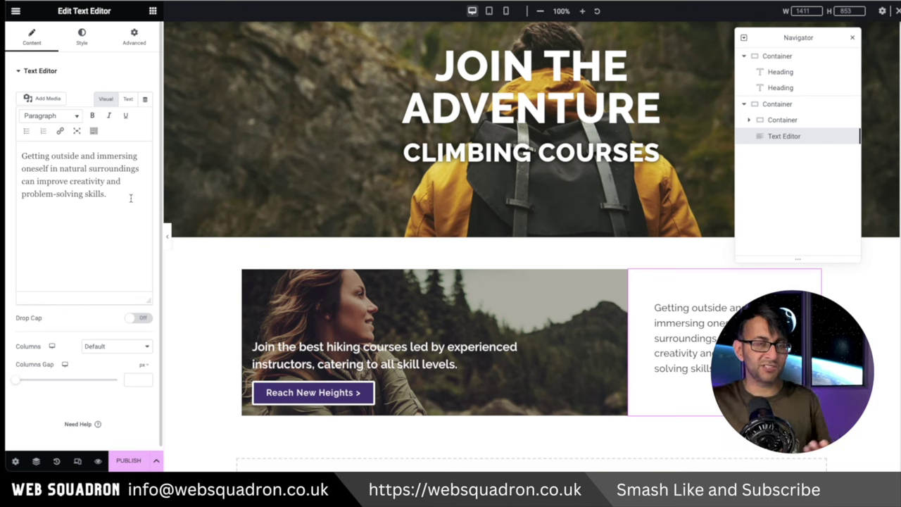
left_click_drag(130, 198, 19, 149)
key("ctrl+c")
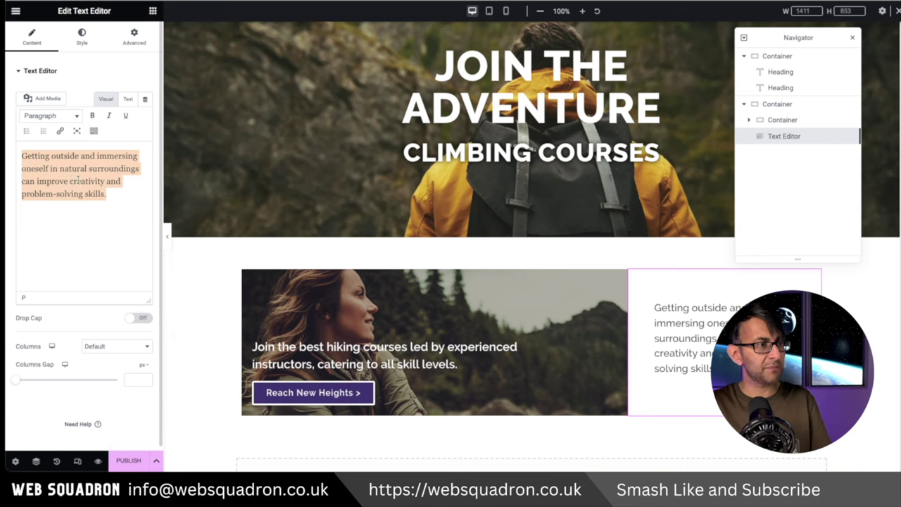
left_click(79, 177)
left_click_drag(112, 191, 14, 181)
key("BackSpace")
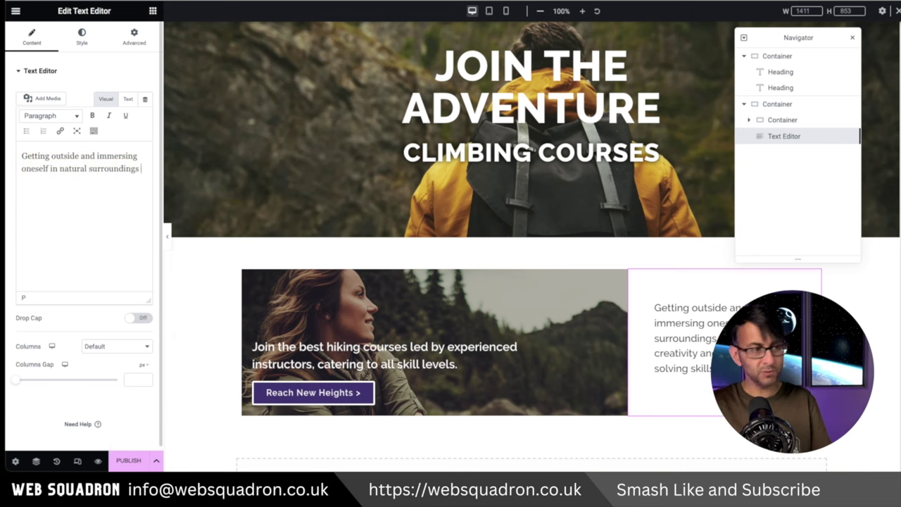
key("ctrl+v")
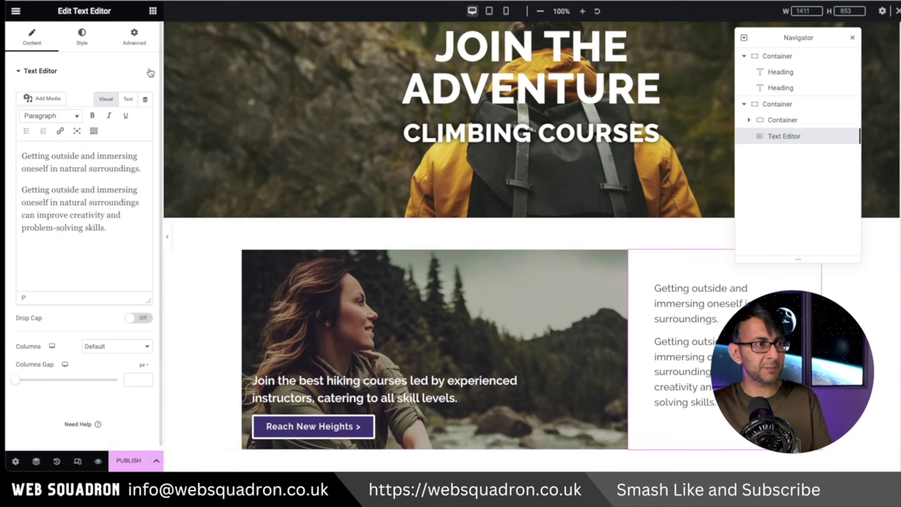
Step: Try a top and bottom padding of 0 px on the text beside the course banner
left_click(133, 37)
double_click(28, 145)
type("0")
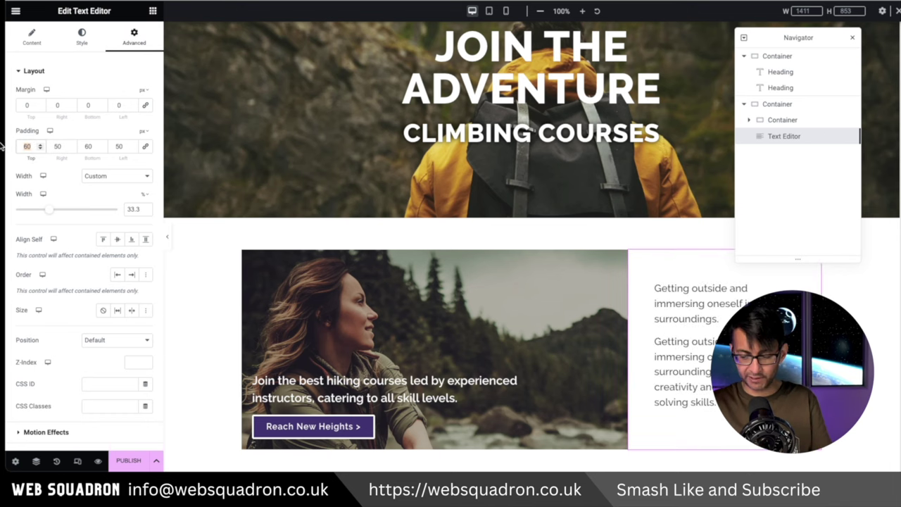
double_click(88, 146)
type("0")
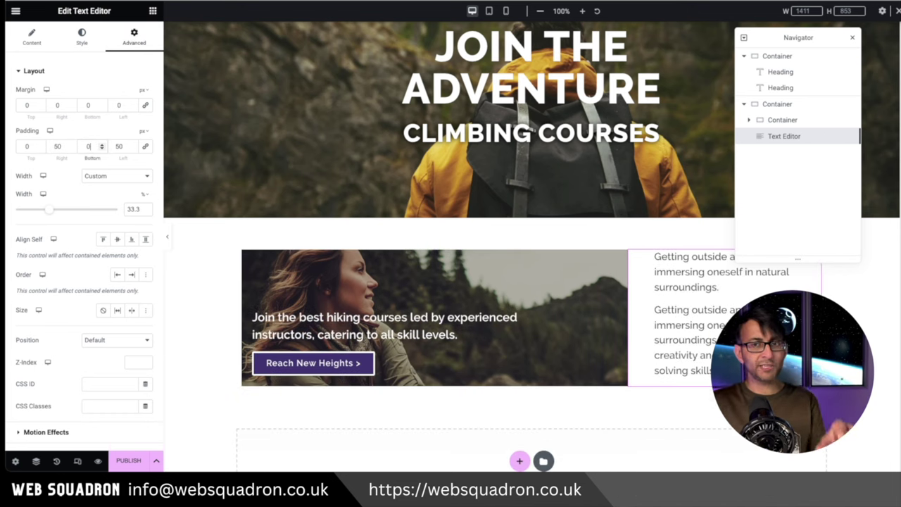
Step: Set the top and bottom padding of the text beside the course banner to 30 px
double_click(28, 145)
type("30")
double_click(88, 146)
type("30")
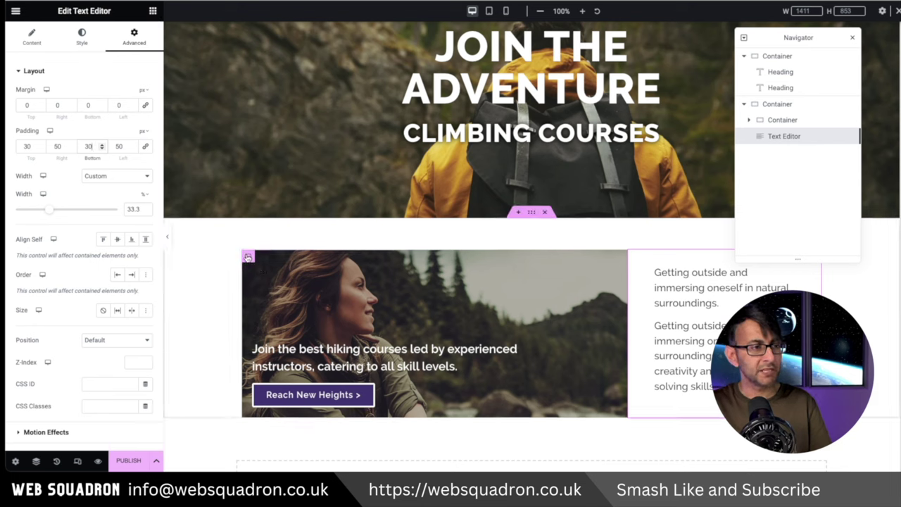
Step: Examine how the course section nests its outer container, inner banner container, text and button, including the outer container's style
left_click(247, 257)
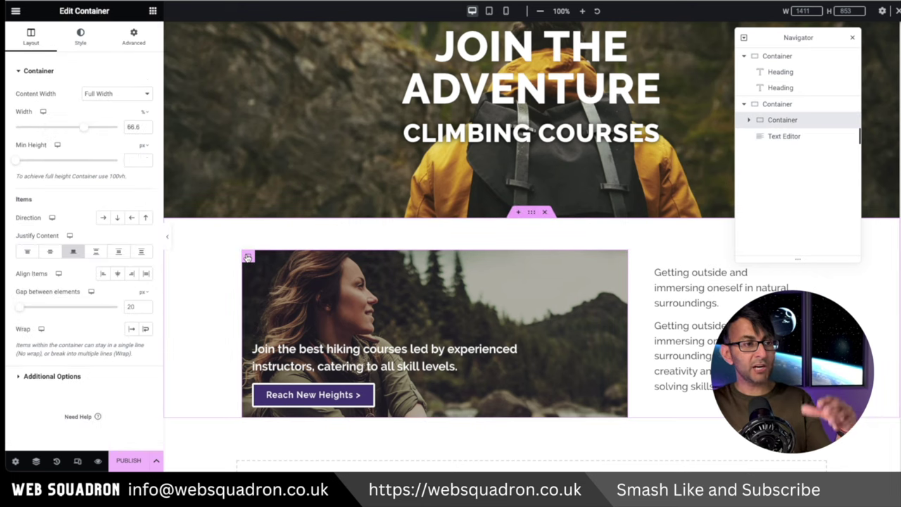
left_click(816, 104)
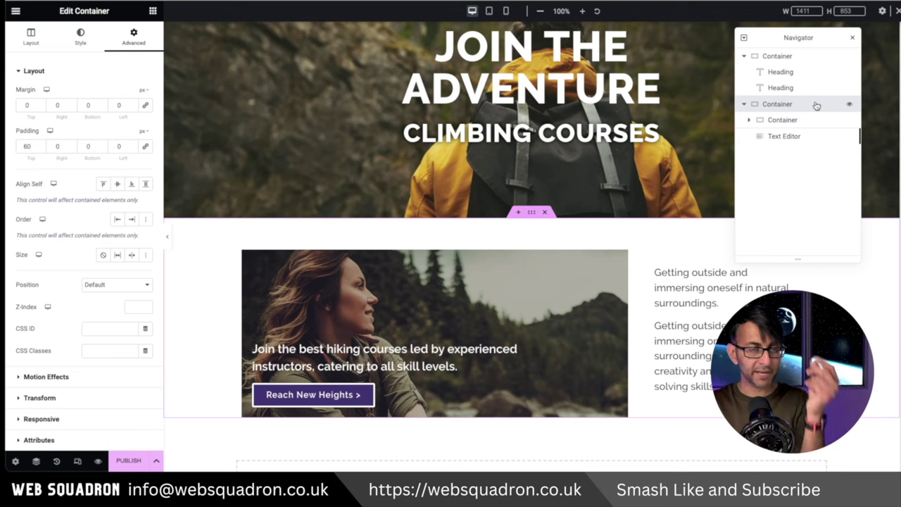
left_click(778, 124)
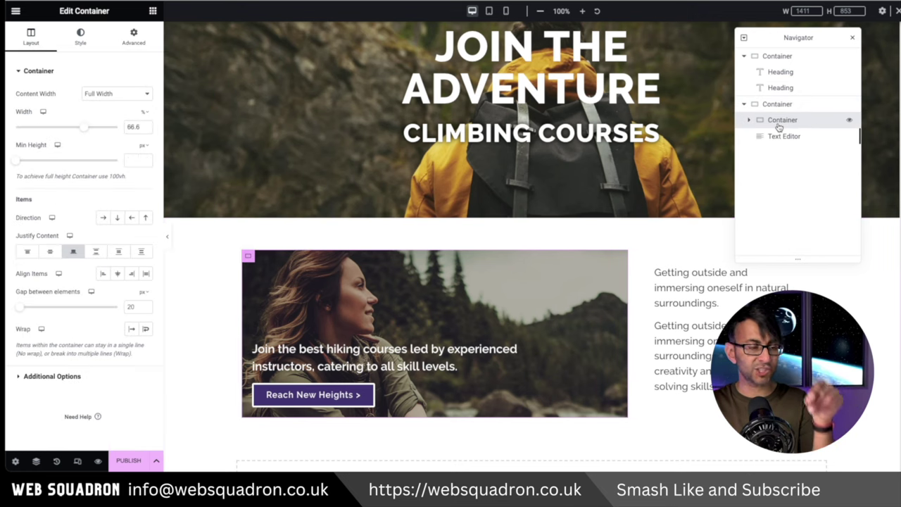
left_click(749, 121)
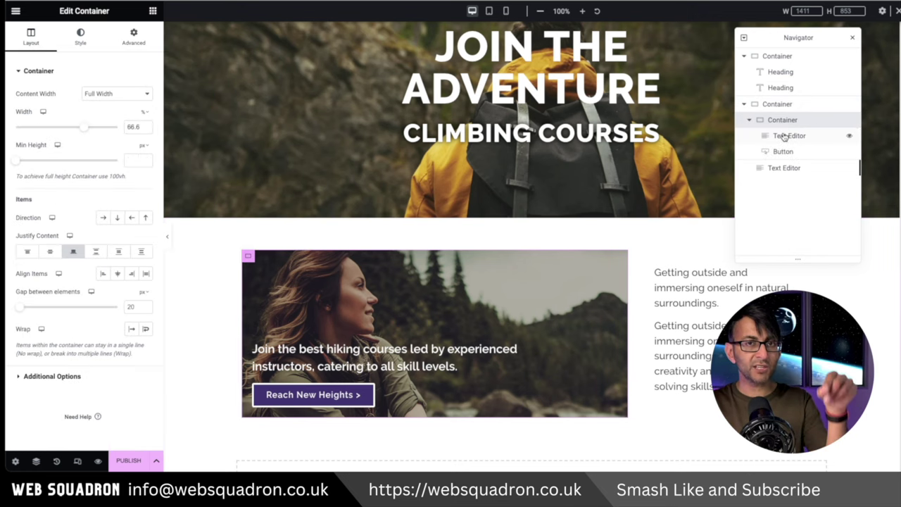
left_click(785, 136)
left_click(790, 151)
left_click(793, 141)
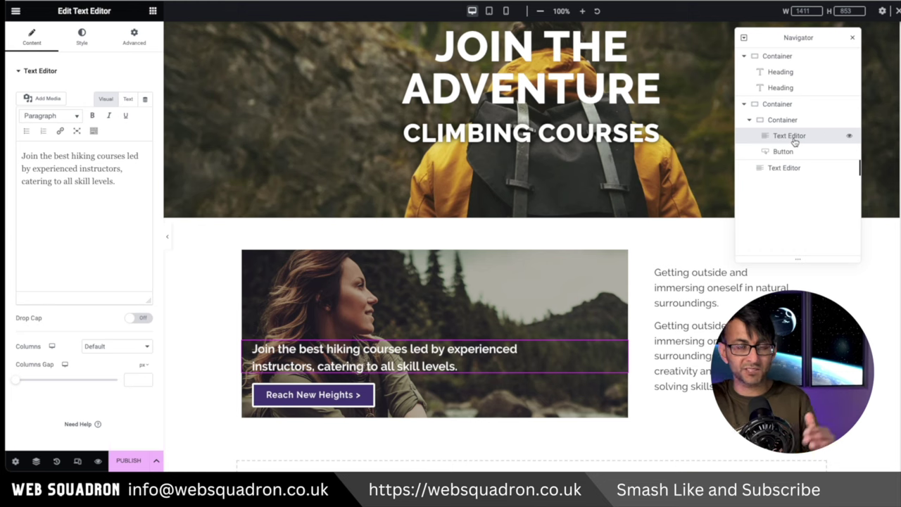
left_click(809, 105)
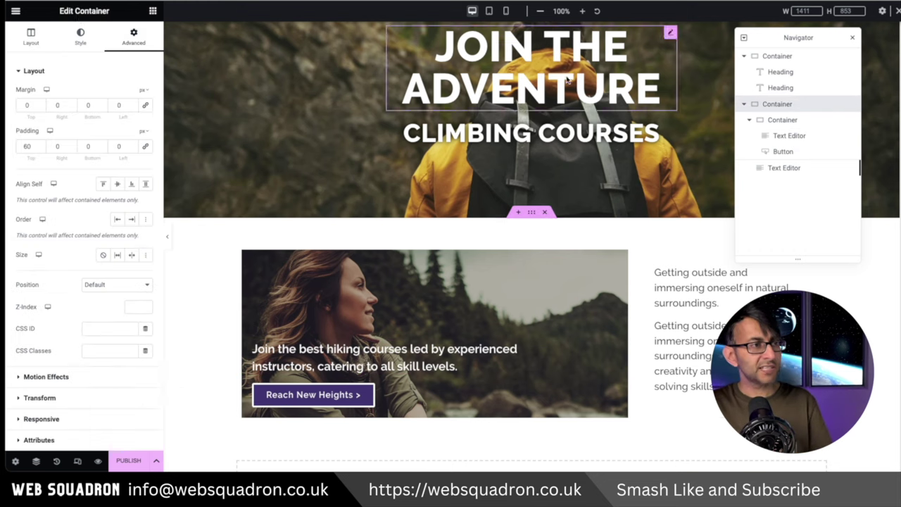
left_click(75, 36)
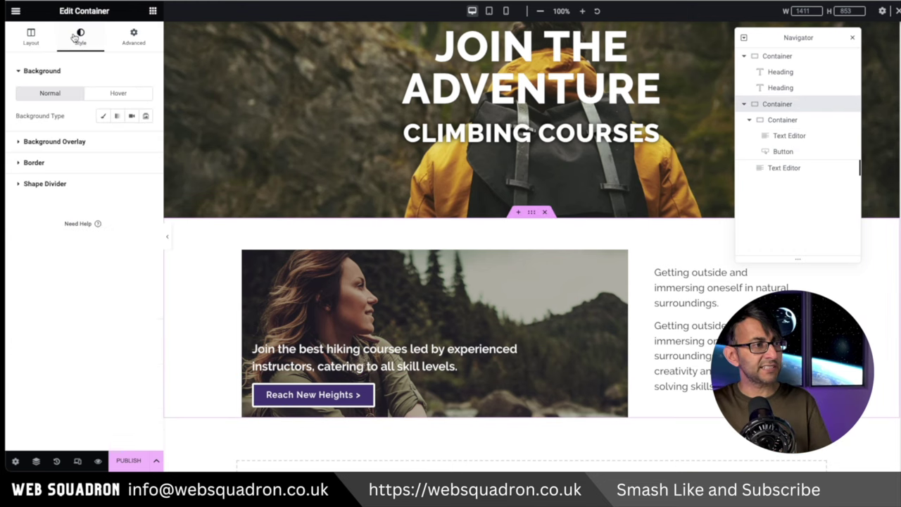
Step: Replace the inner course banner container's background image with Course2.webp from the media library
left_click(815, 121)
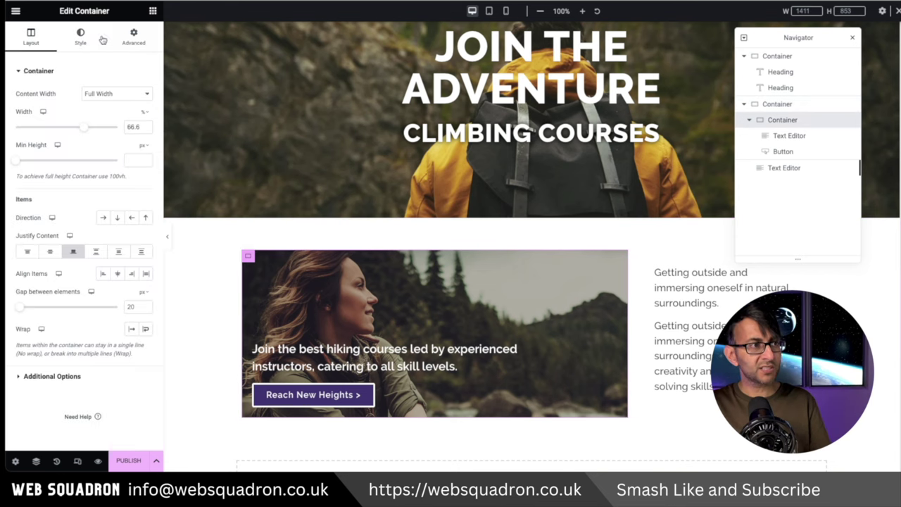
left_click(78, 38)
left_click(81, 182)
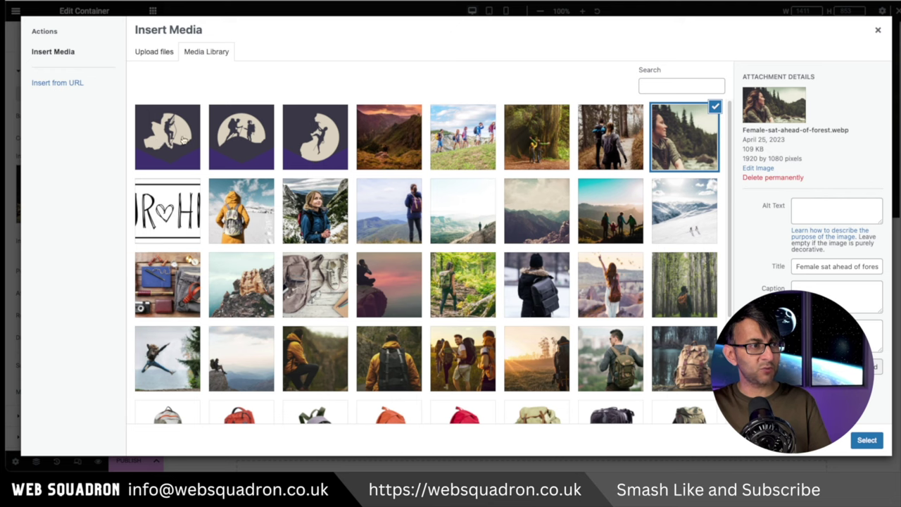
left_click(236, 140)
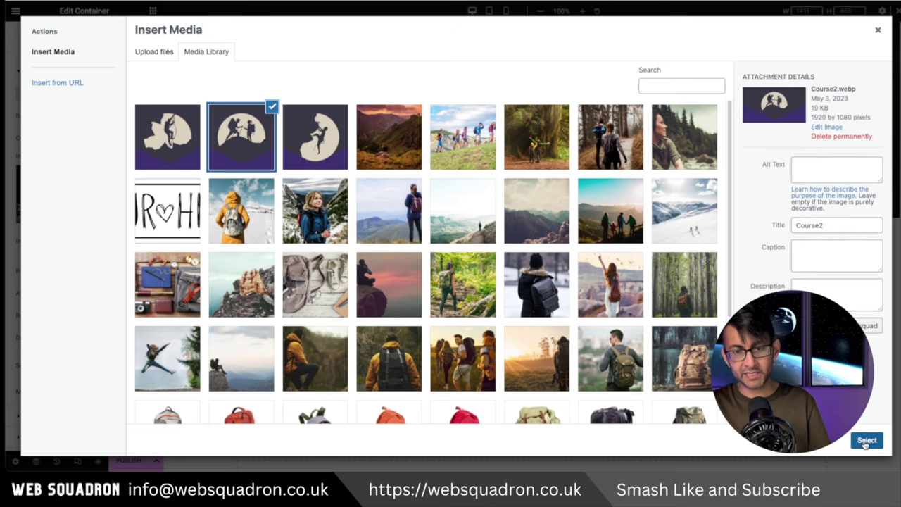
left_click(866, 441)
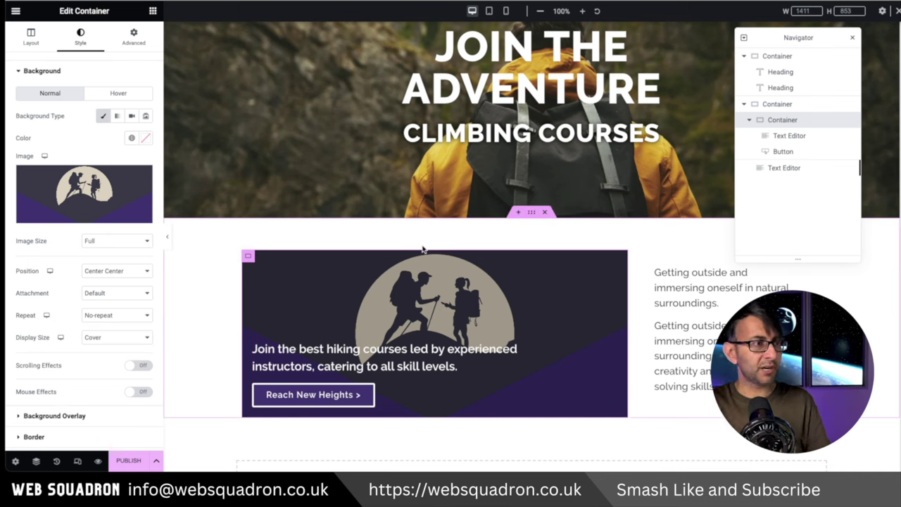
Step: Clear the background overlay color from the inner course banner container
left_click(107, 418)
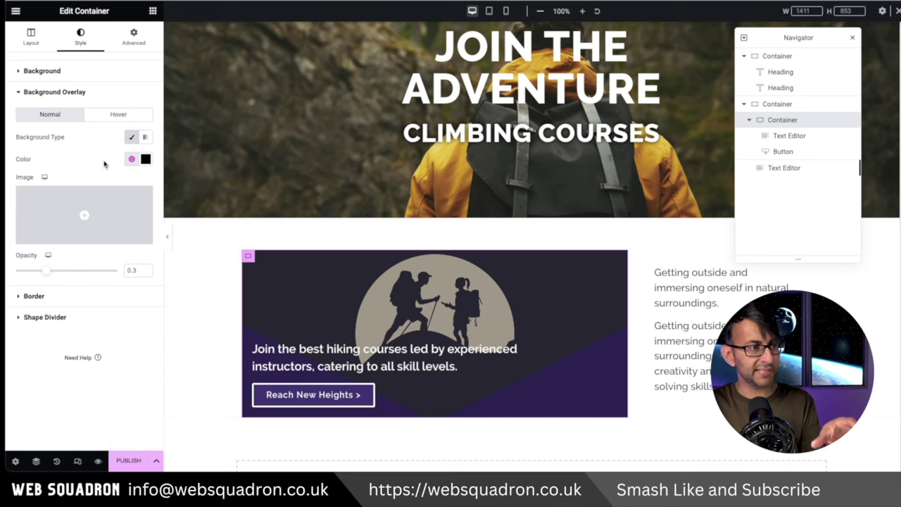
left_click(142, 161)
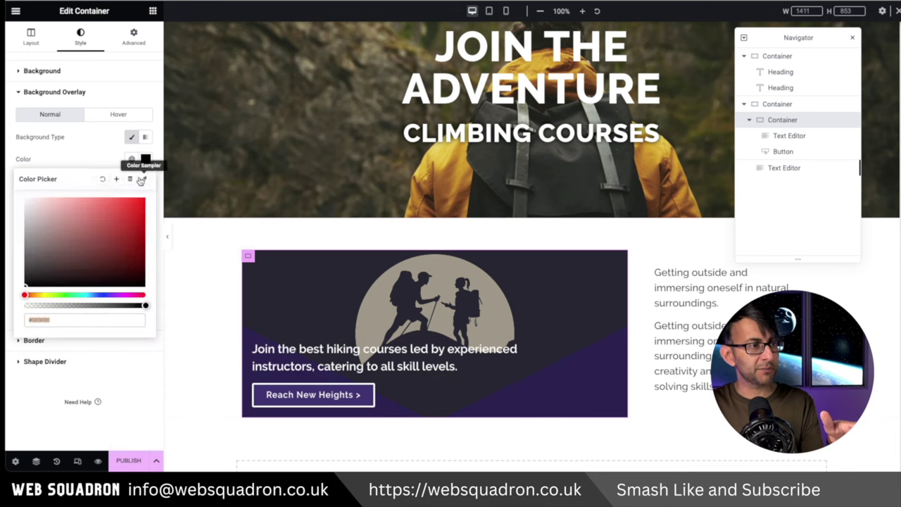
left_click(101, 180)
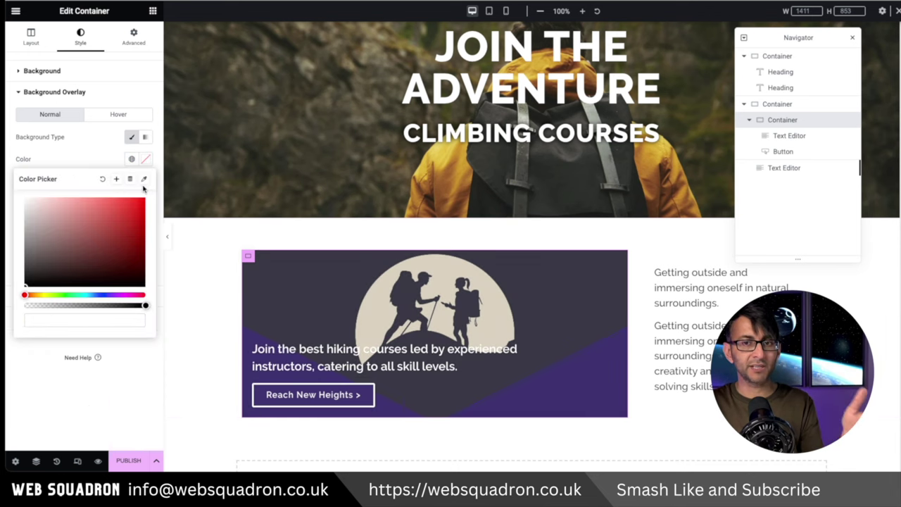
left_click(375, 331)
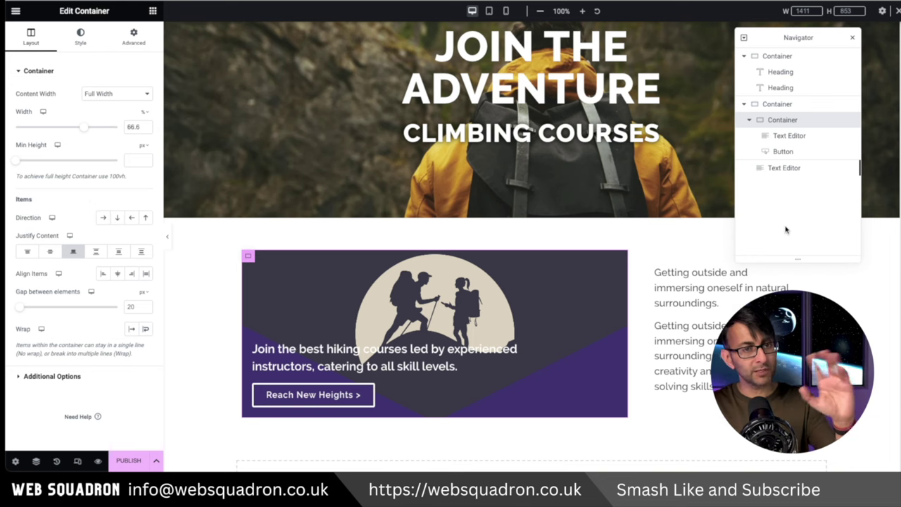
Step: Duplicate the button in the course banner and label the first copy "See More Details >"
left_click(805, 152)
right_click(805, 157)
left_click(824, 183)
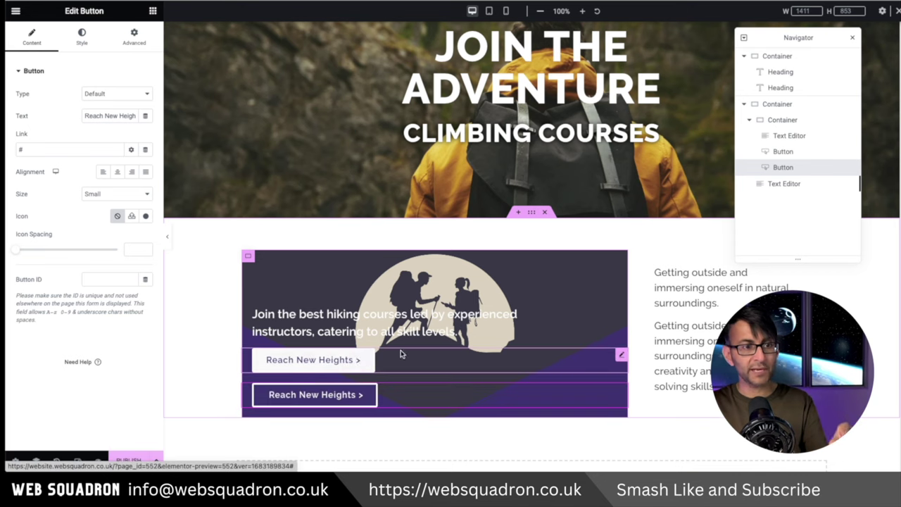
left_click(783, 152)
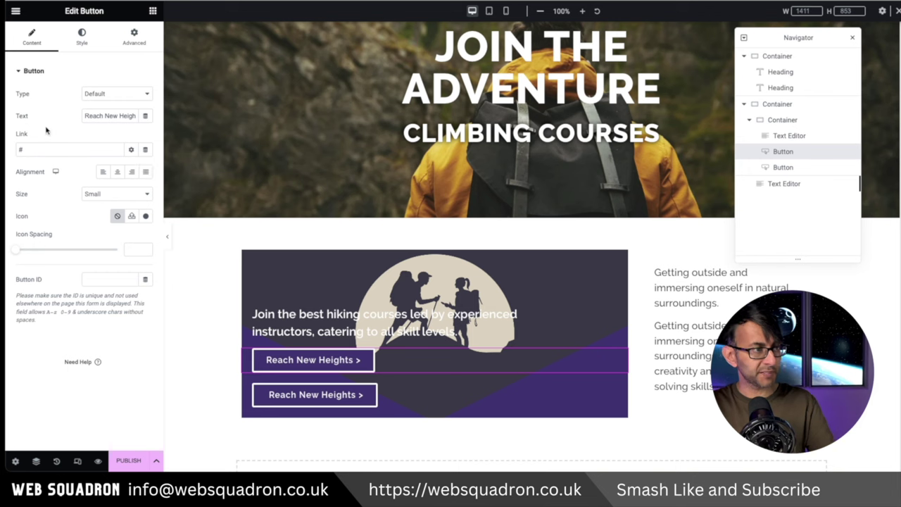
triple_click(118, 117)
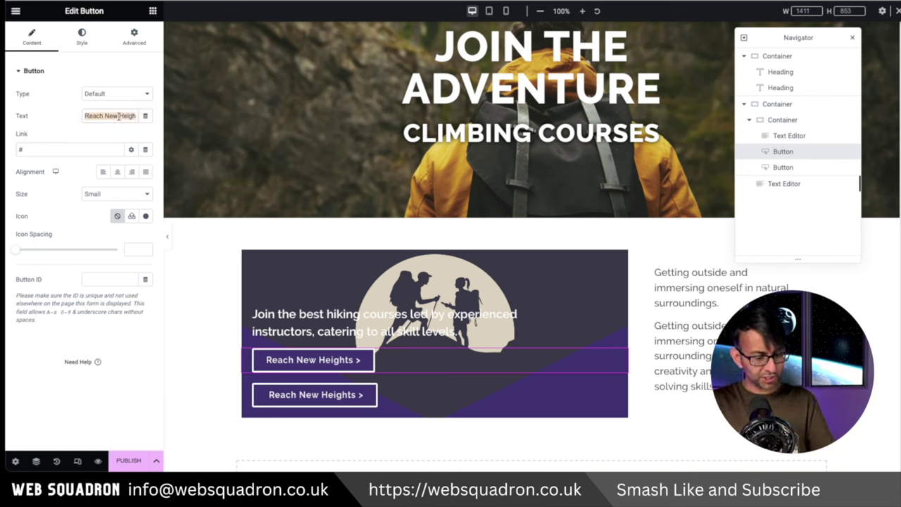
type("See More Details")
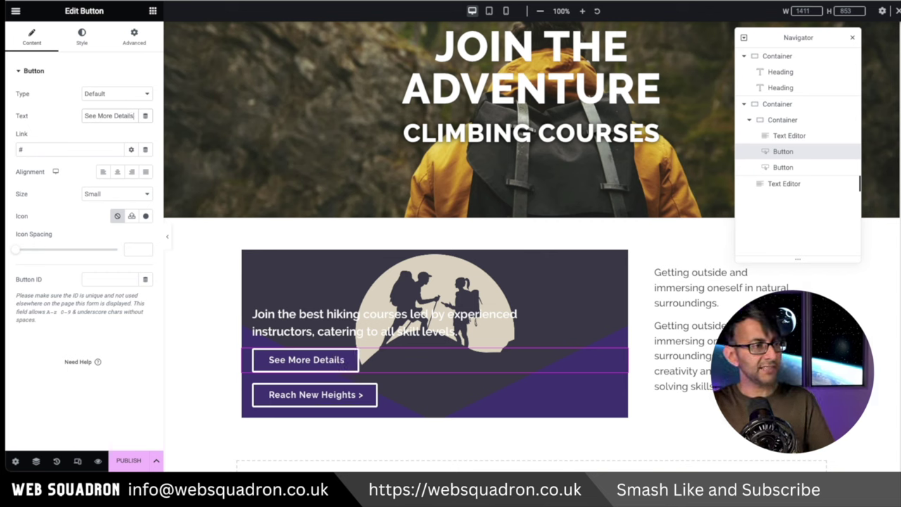
type(" >")
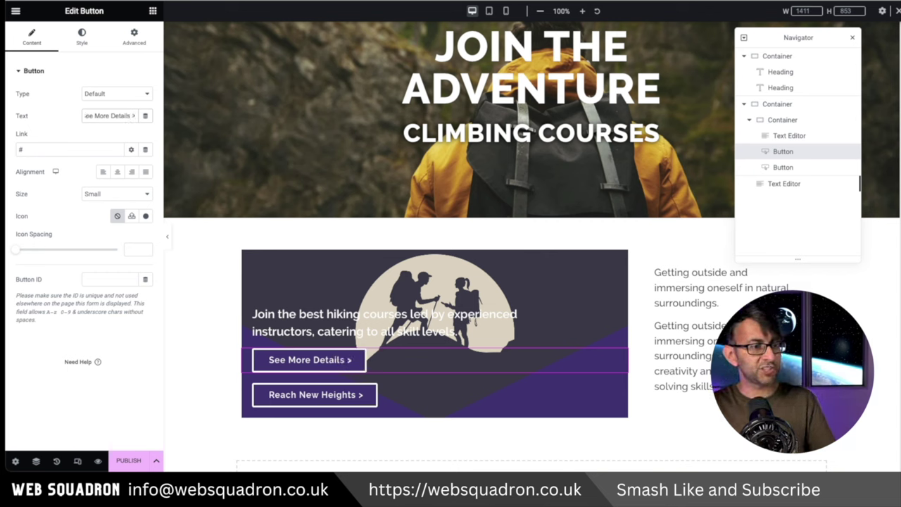
Step: Link the See More Details button to the Hi-Kingmaker product
left_click(90, 150)
key("BackSpace")
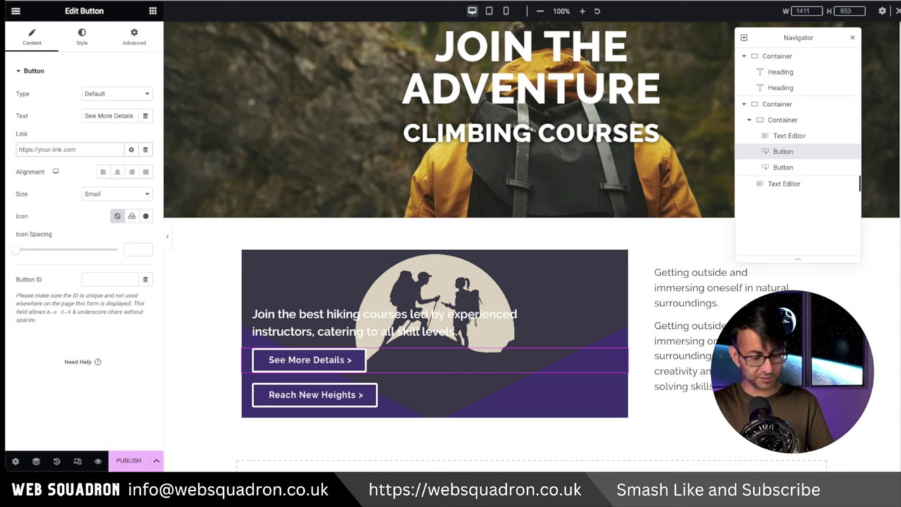
type("peak")
key("BackSpace")
key("BackSpace")
key("BackSpace")
key("BackSpace")
type("Hi")
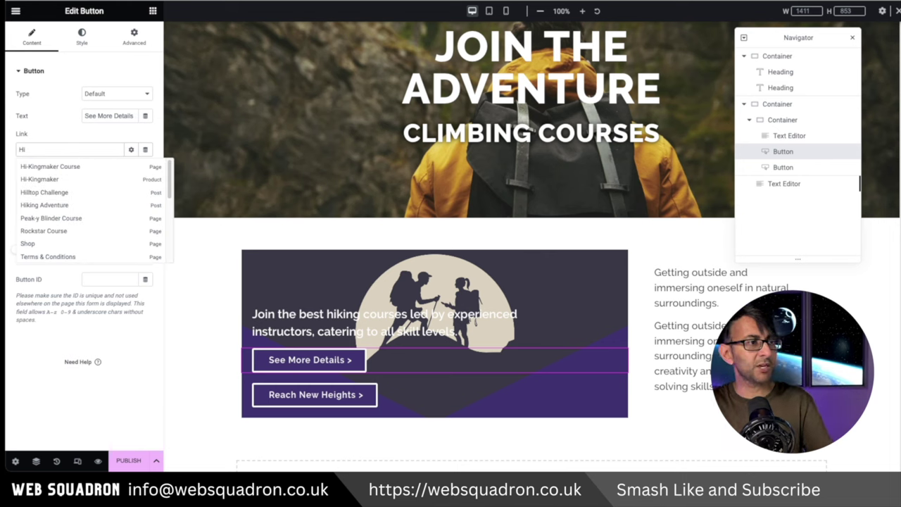
left_click(55, 183)
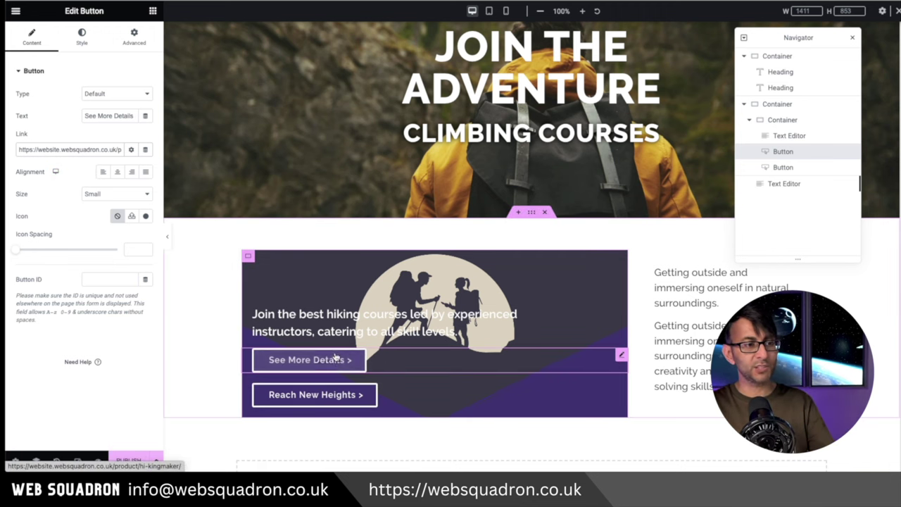
Step: Label the second banner button "Access the Course >" and link it to the Hi-Kingmaker Course page
left_click(351, 399)
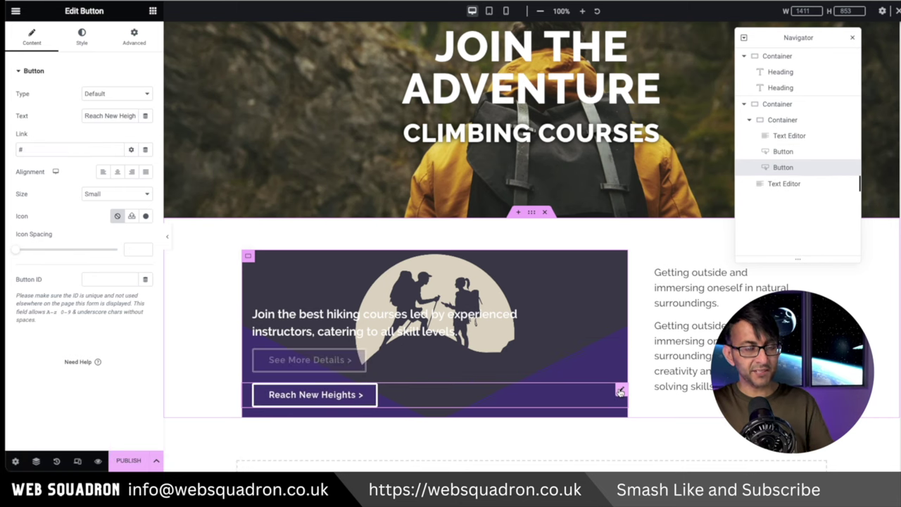
triple_click(106, 118)
type("Access the Course >")
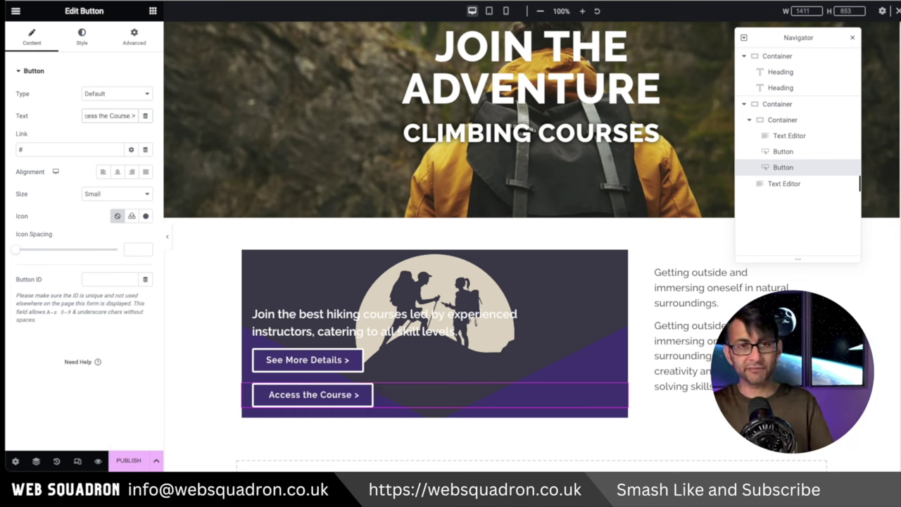
left_click(61, 149)
key("BackSpace")
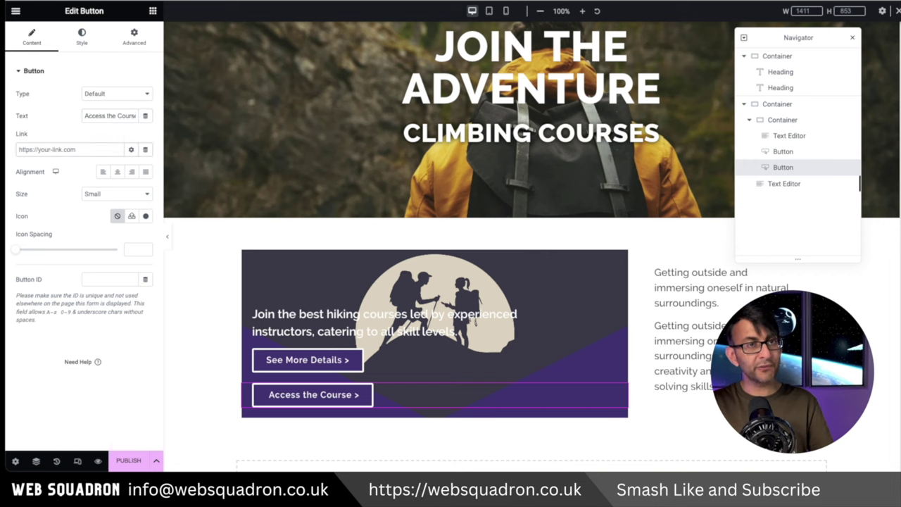
type("hi-")
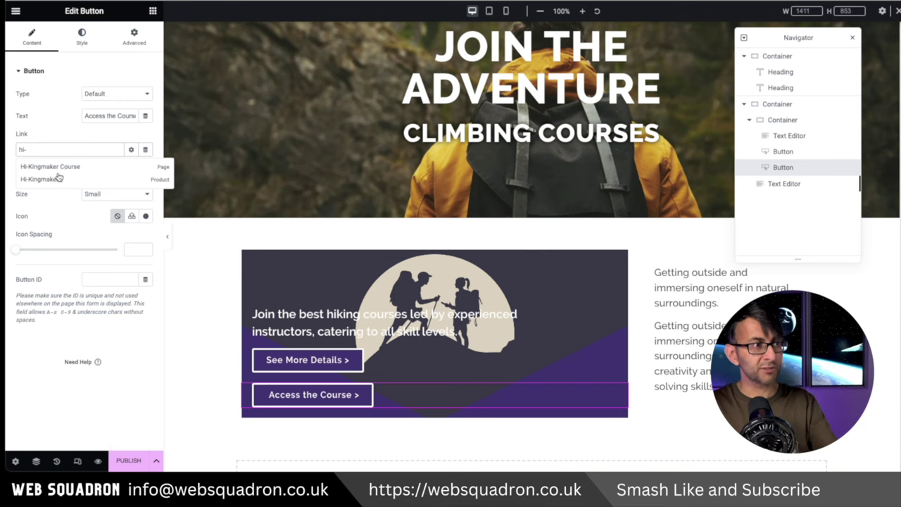
type("-")
left_click(70, 169)
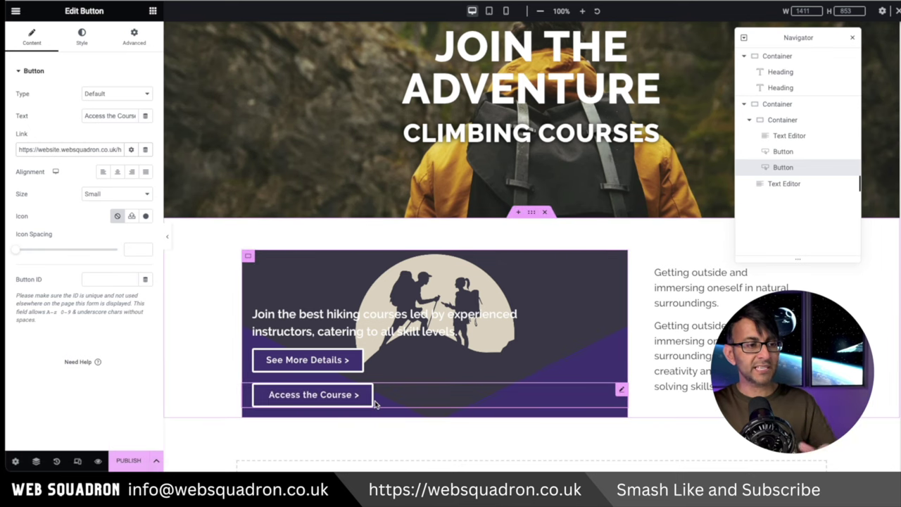
Step: Set the Access the Course button's normal background to the global black color, #000000
left_click(80, 36)
left_click(132, 205)
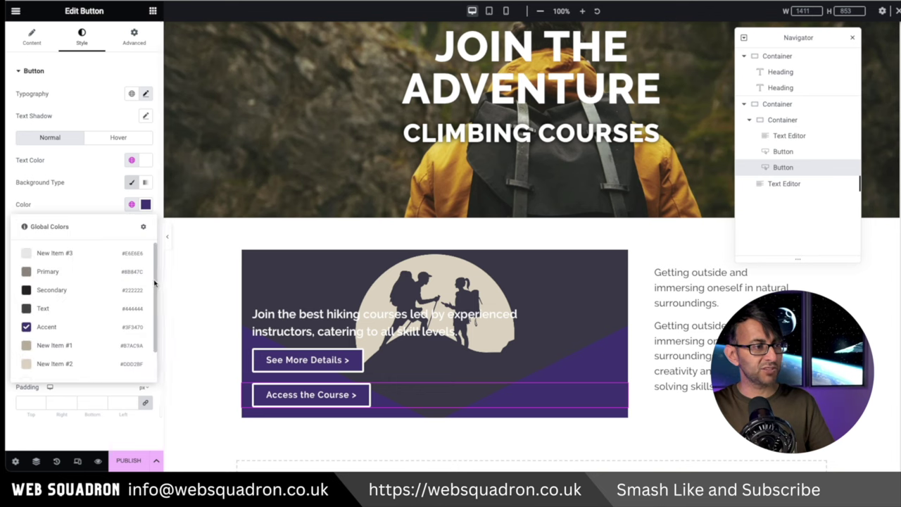
scroll(152, 329, "down", 2)
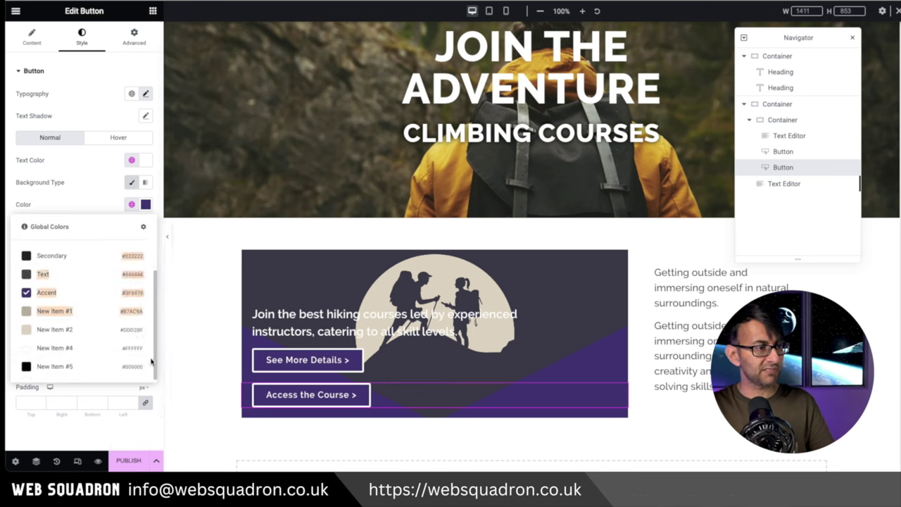
left_click(104, 347)
left_click(118, 137)
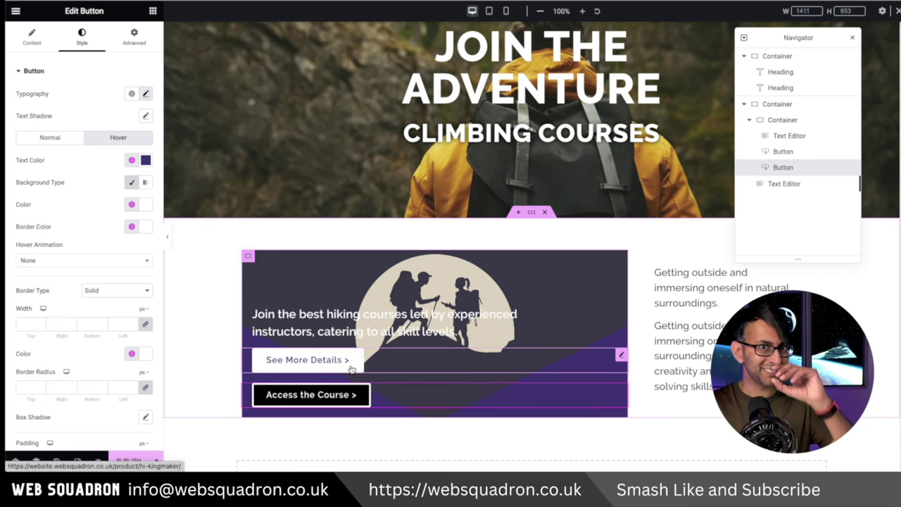
Step: Lay out the inner banner container as a wrapping row with items justified to the start and content aligned to Flex End
left_click(802, 121)
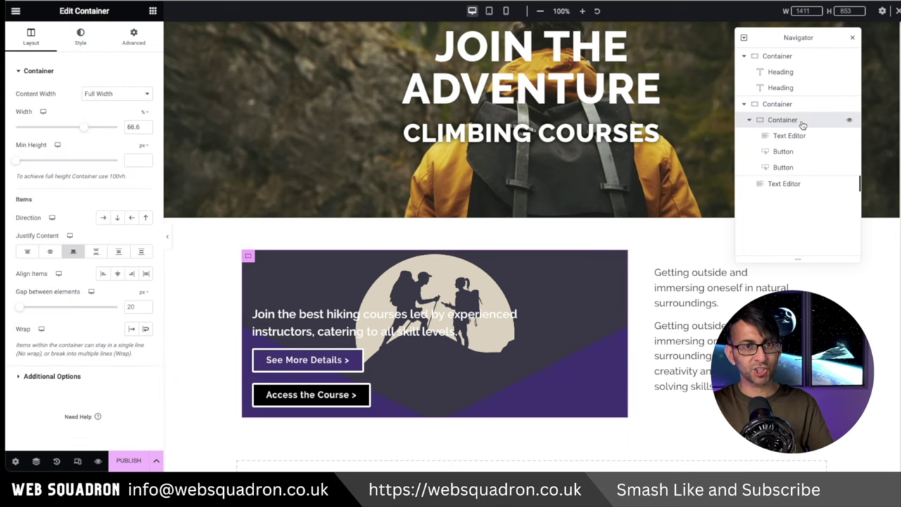
left_click(104, 219)
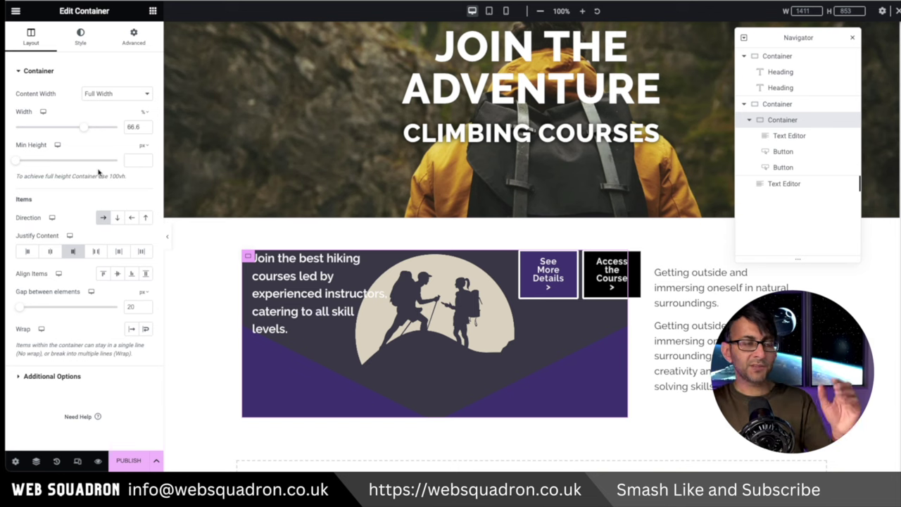
left_click(28, 253)
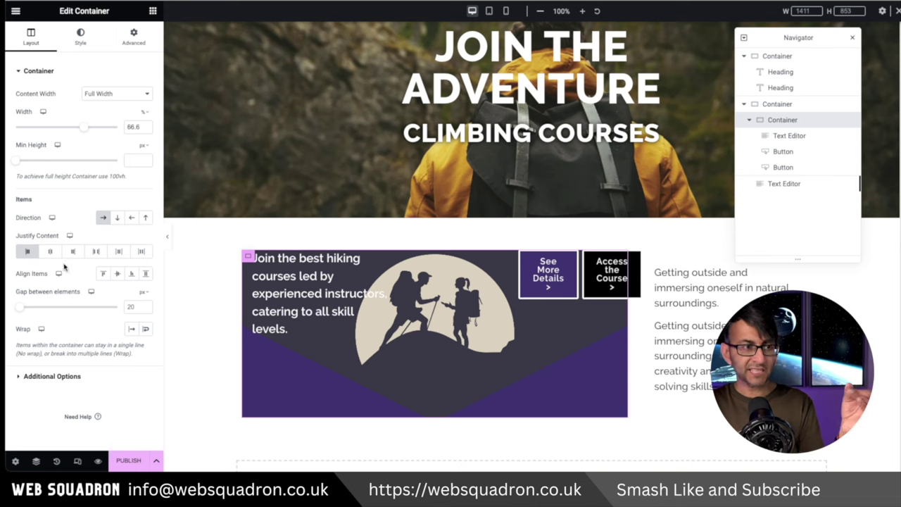
left_click(147, 330)
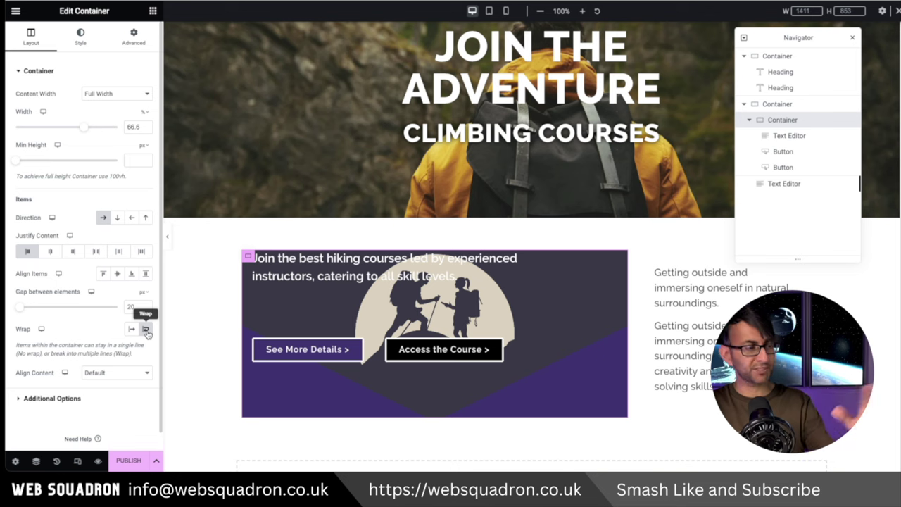
left_click(112, 374)
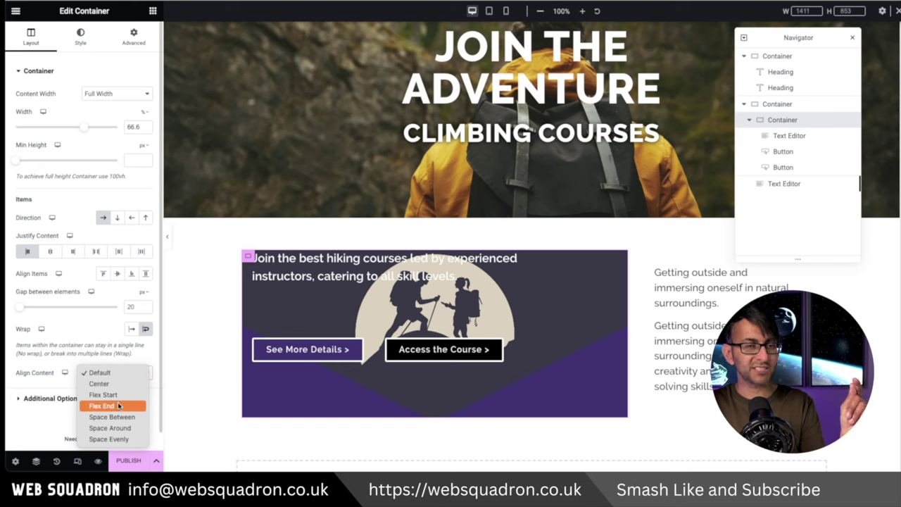
left_click(119, 406)
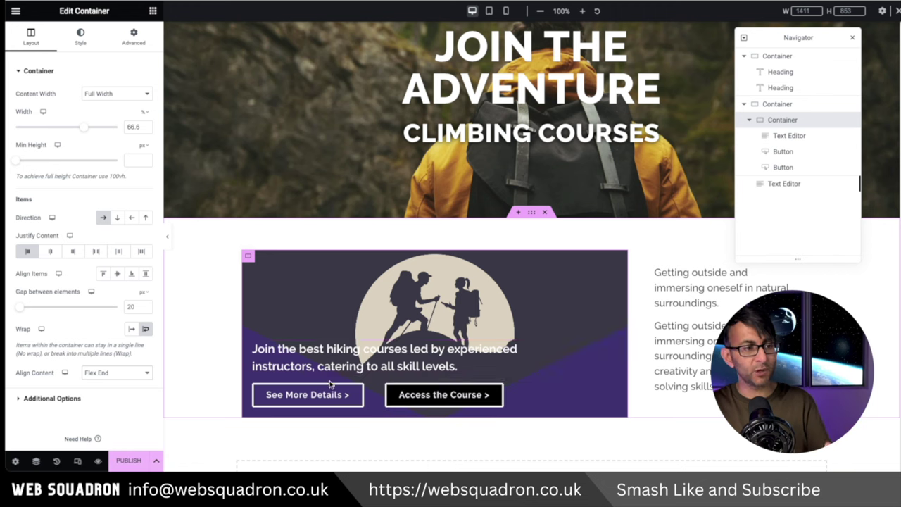
Step: Set the width of the text above the banner buttons to Full Width (100%)
left_click(621, 348)
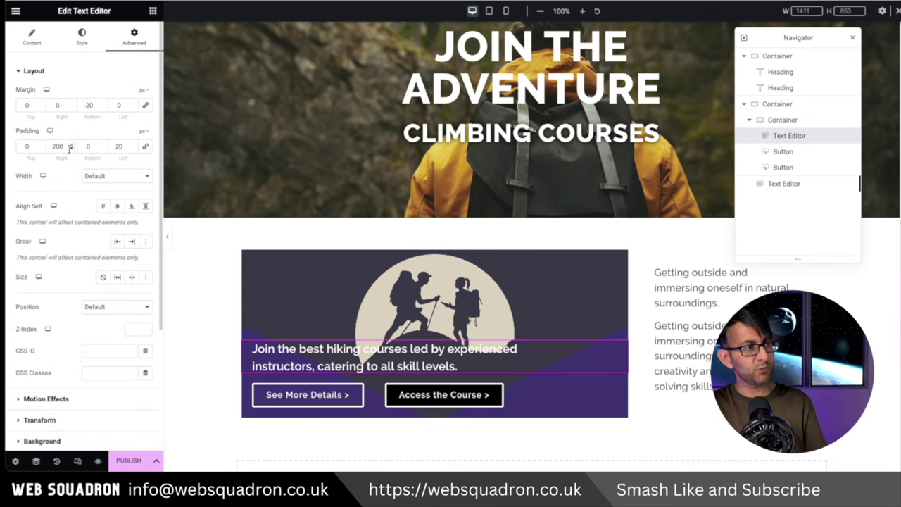
left_click(118, 176)
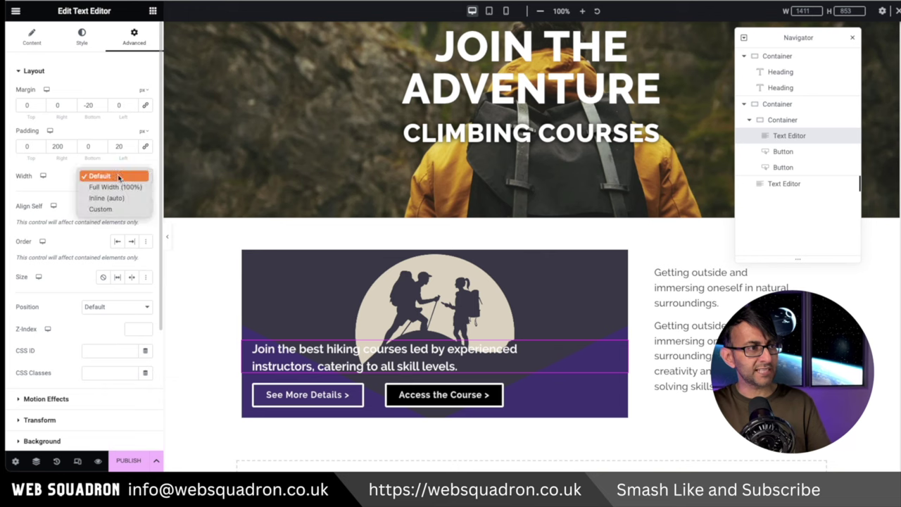
left_click(128, 187)
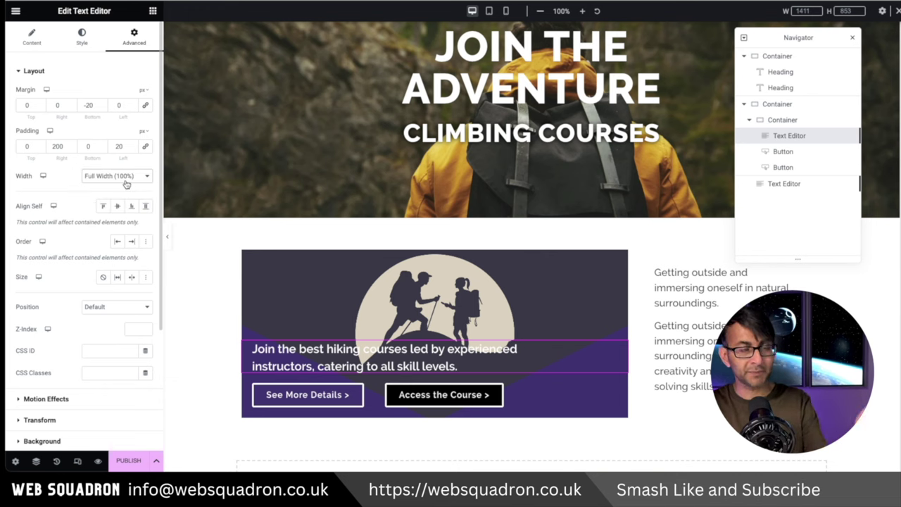
Step: Try the See More Details button at full width and at a custom width of 42%, then restore its default width
left_click(818, 149)
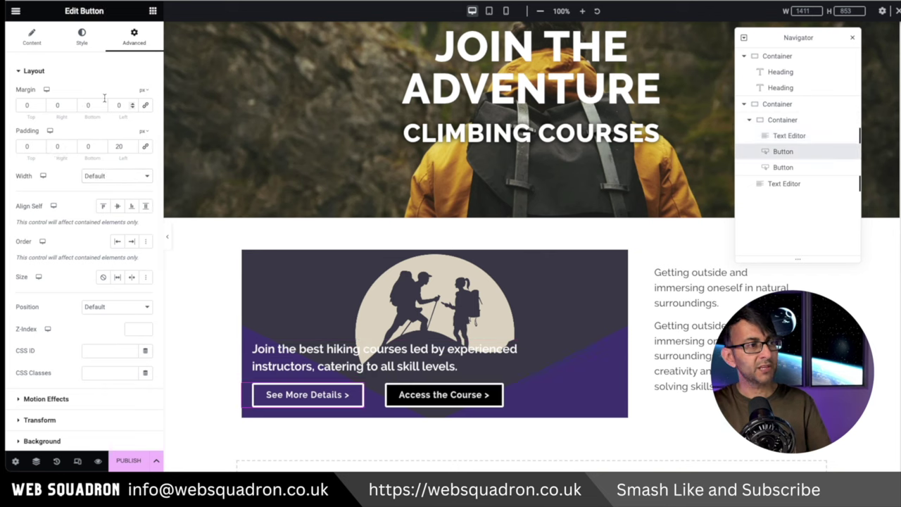
left_click(123, 177)
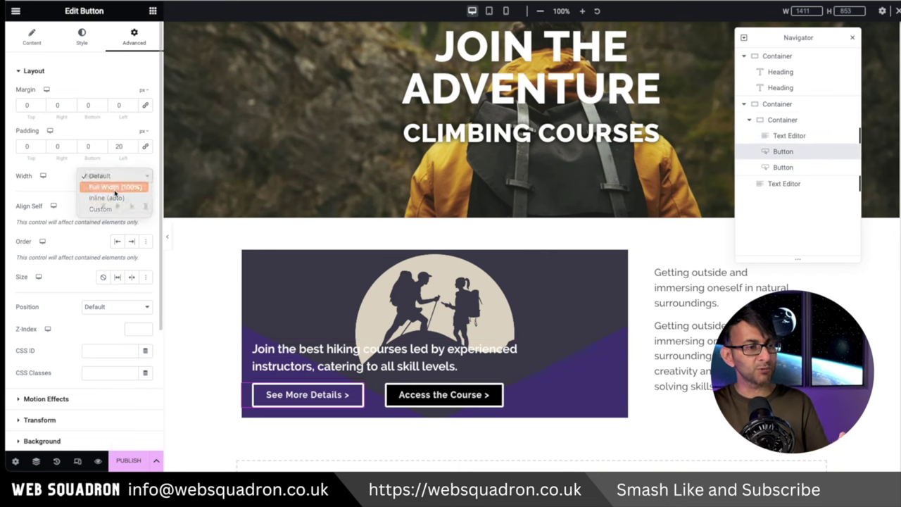
left_click(115, 186)
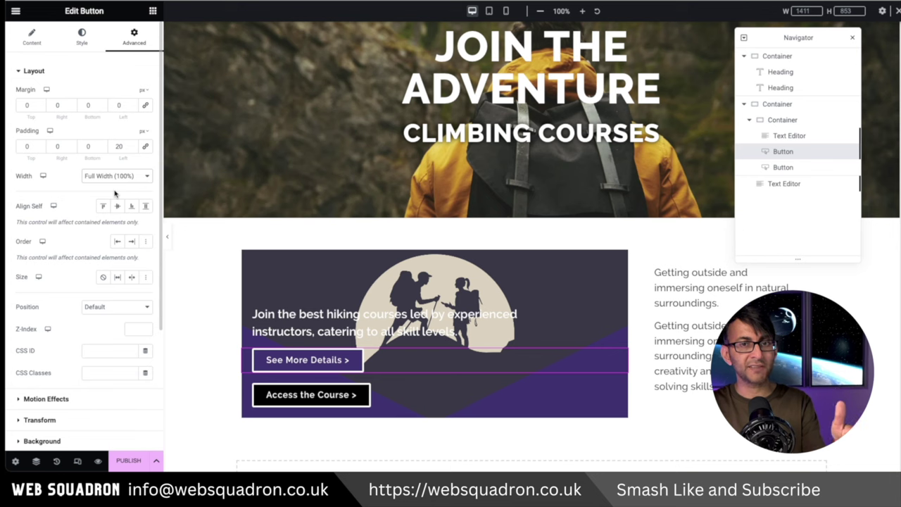
left_click(116, 177)
left_click(98, 198)
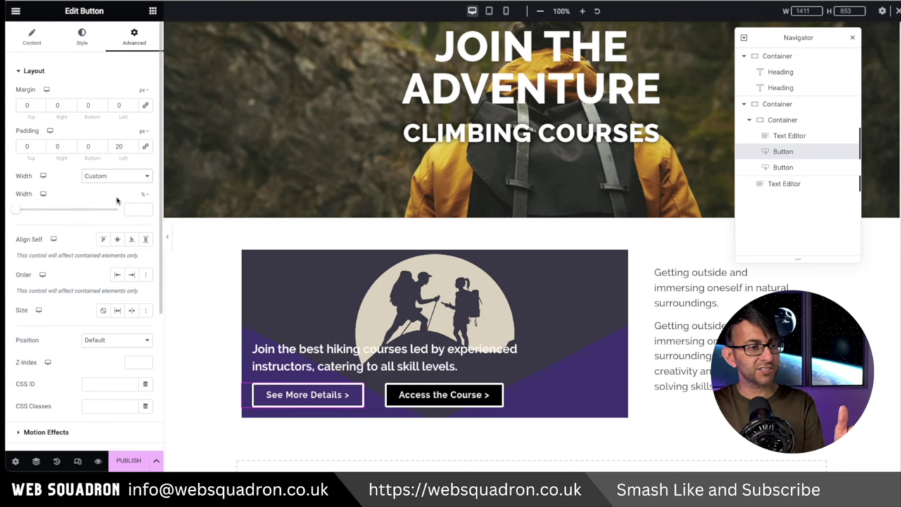
left_click_drag(21, 210, 61, 209)
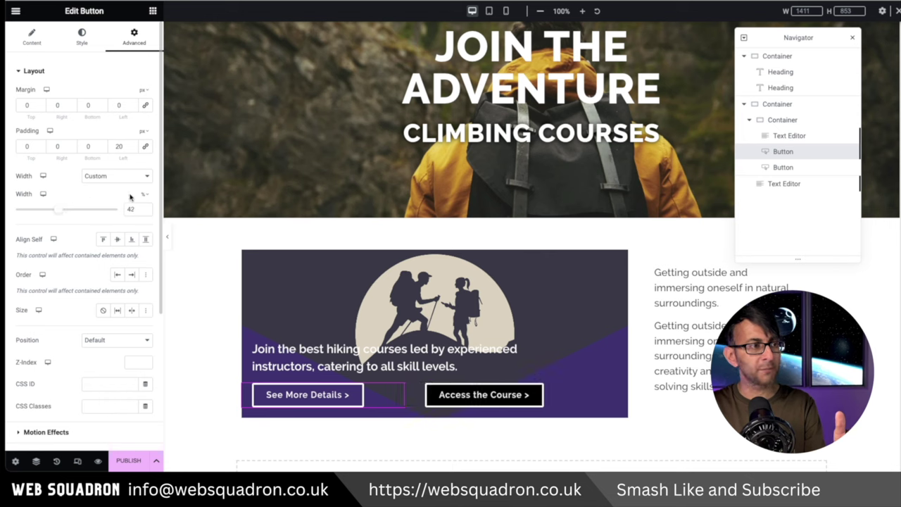
left_click(111, 176)
left_click(99, 142)
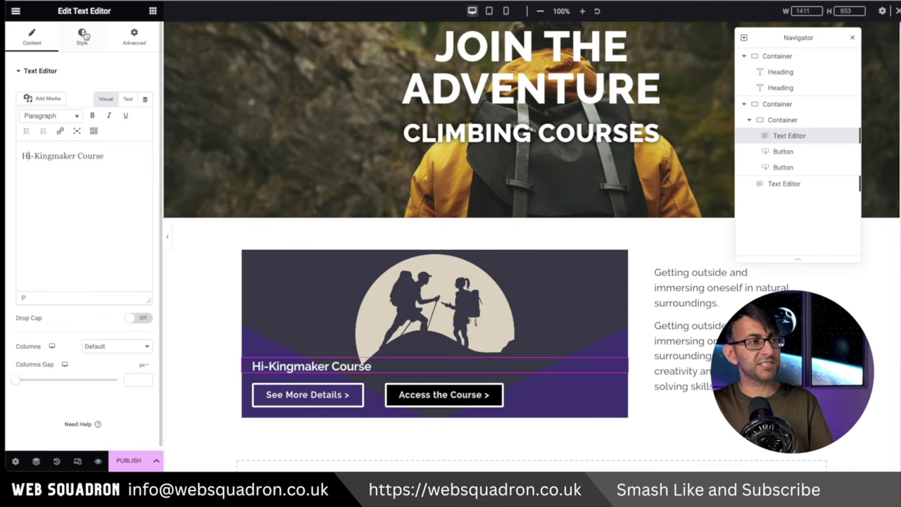
Step: Style the Hi-Kingmaker Course text as uppercase, weight 700 (Bold), with 1 px letter spacing
left_click(81, 37)
left_click(145, 138)
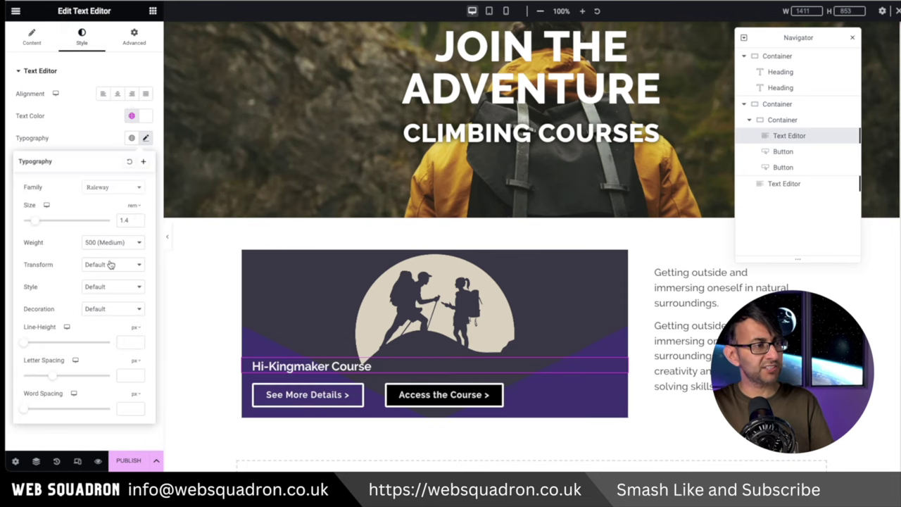
left_click(109, 264)
left_click(111, 275)
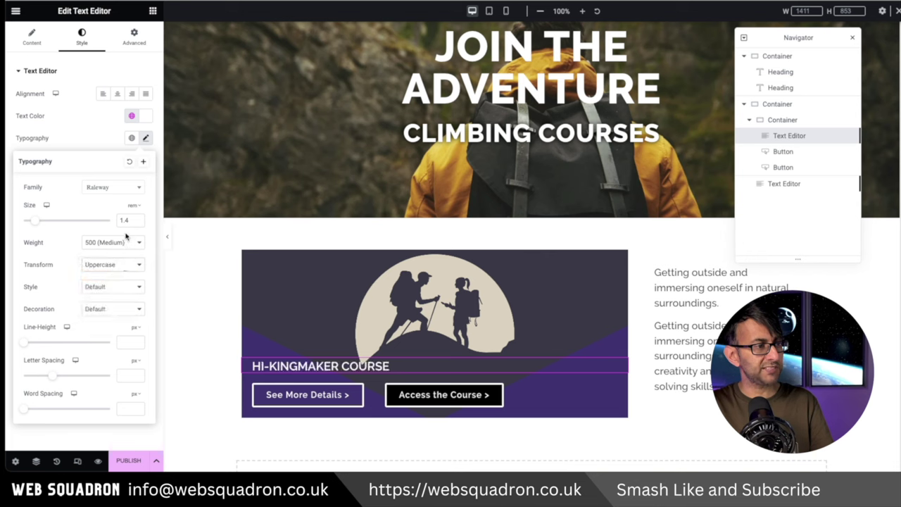
left_click(128, 242)
left_click(117, 264)
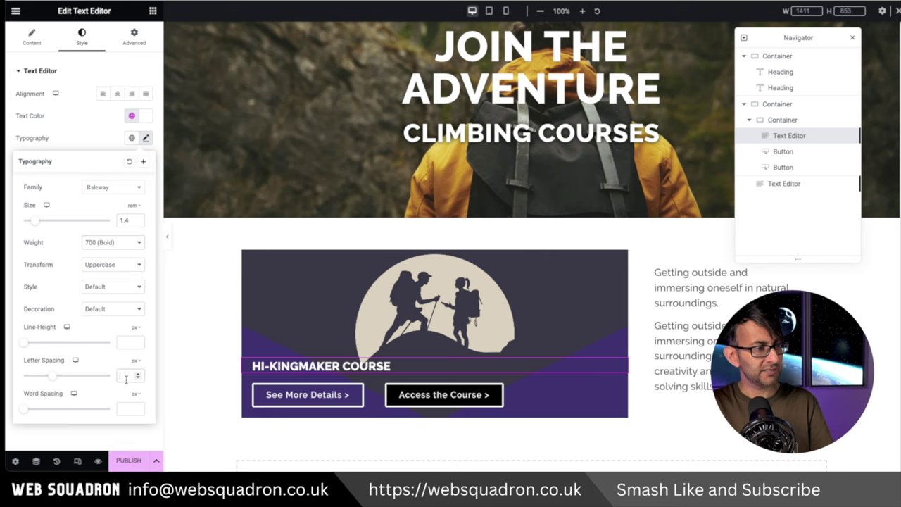
type("1")
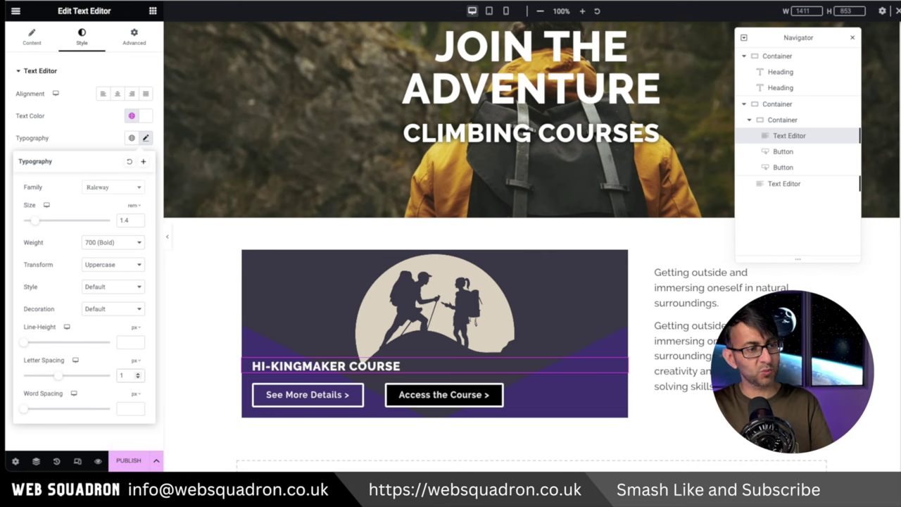
Step: Preview the page in the mobile layout with a viewport width of 378
key("ctrl+shift+m")
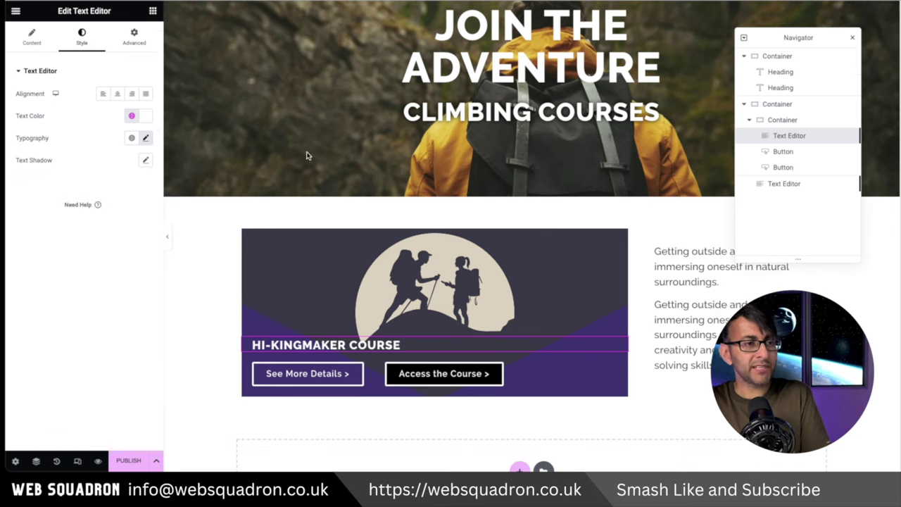
left_click(78, 461)
left_click(506, 11)
double_click(805, 10)
type("378")
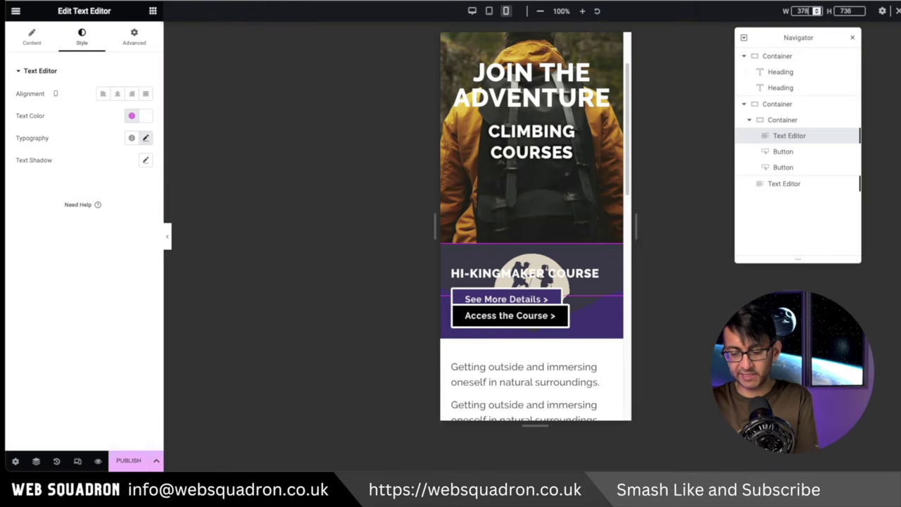
key("Return")
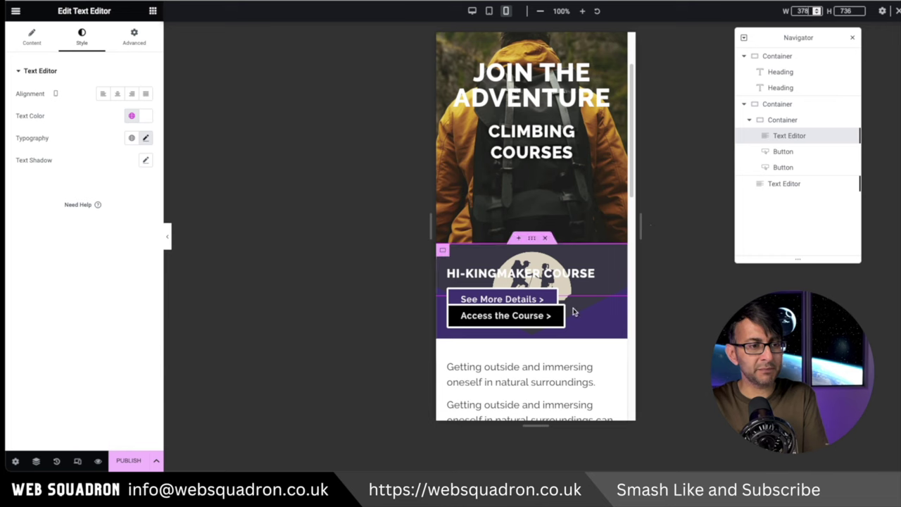
Step: For mobile, set the course section's top padding to 60 px and the inner banner container's padding to 100 px top and 20 px bottom
left_click(537, 311)
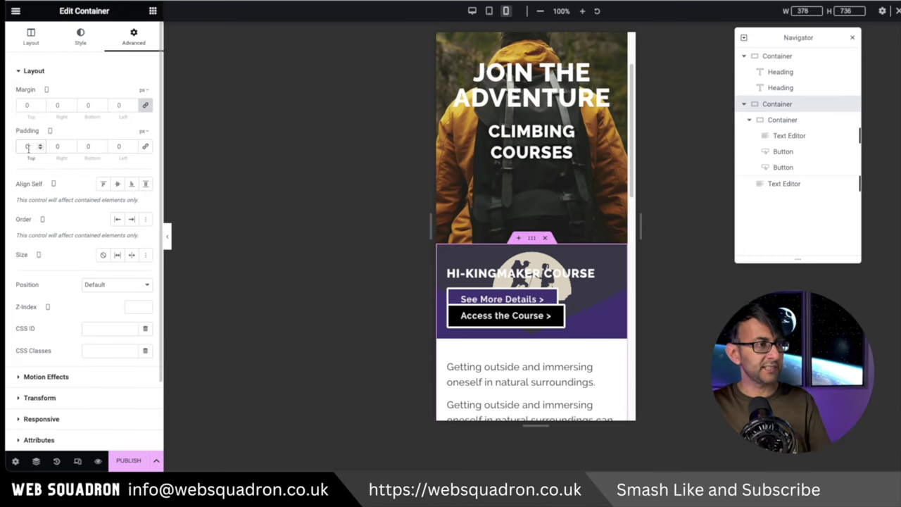
type("60")
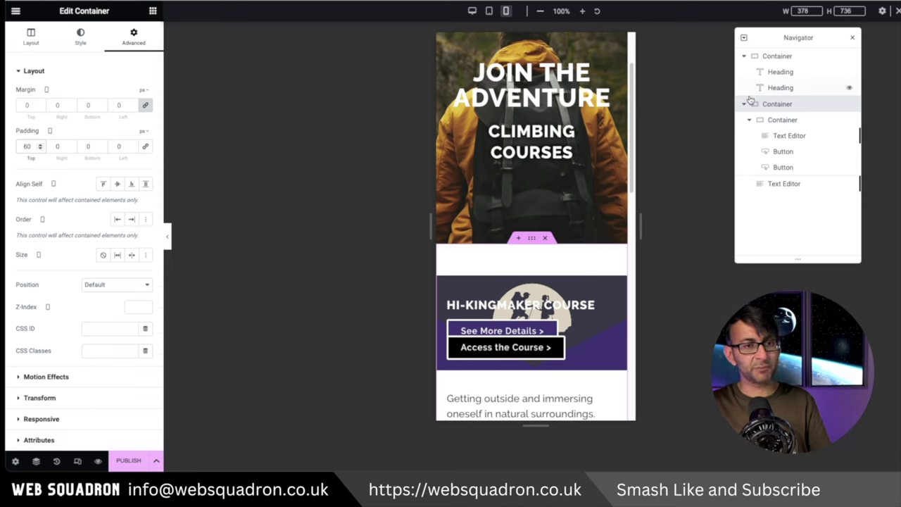
left_click(807, 124)
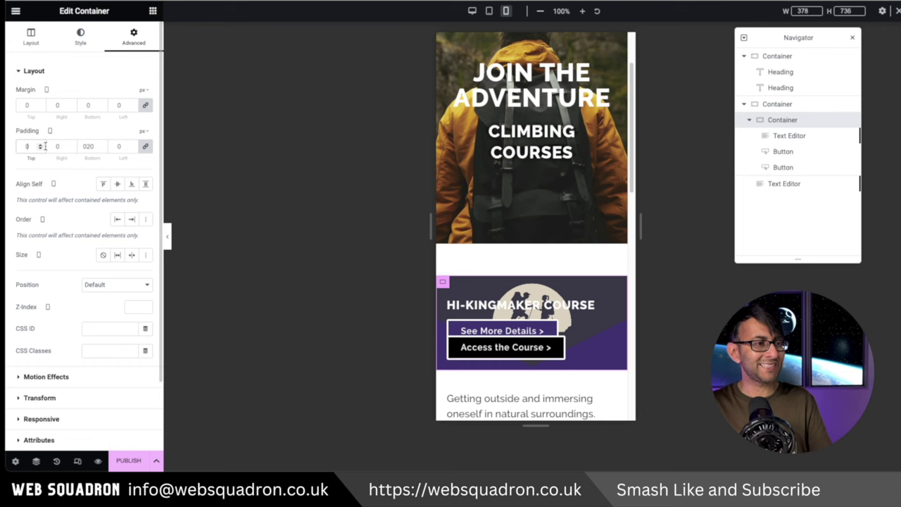
left_click(145, 146)
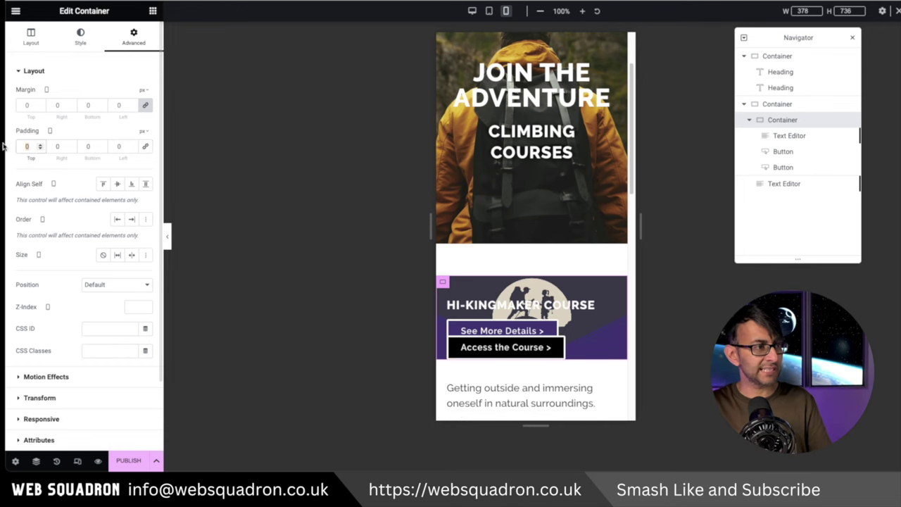
type("100")
key("Tab")
key("Tab")
type("20")
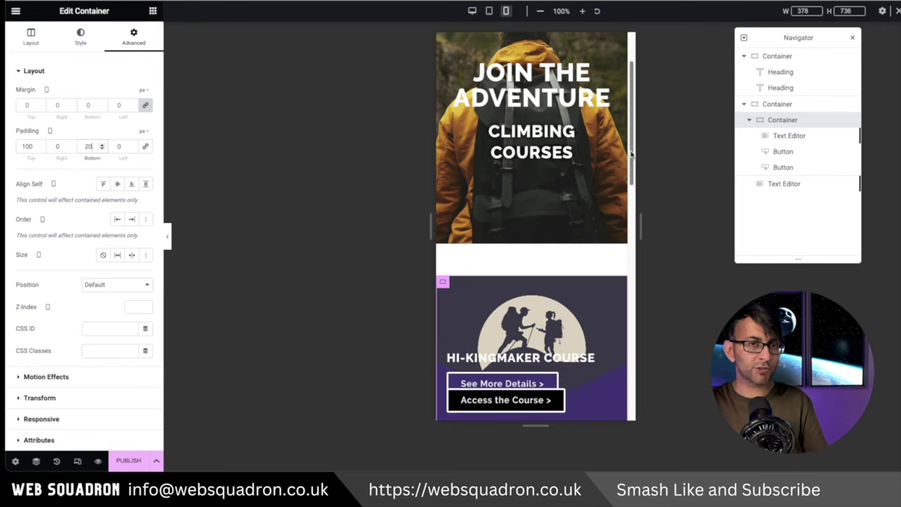
left_click_drag(632, 154, 634, 191)
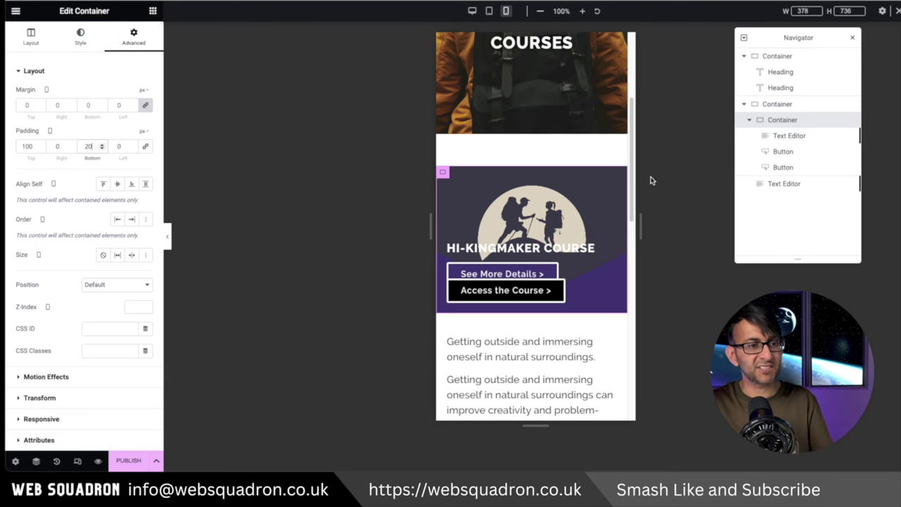
Step: Set the Access the Course button's top margin to 0 in the mobile layout
left_click(800, 169)
left_click(82, 35)
left_click(134, 37)
double_click(27, 105)
type("0")
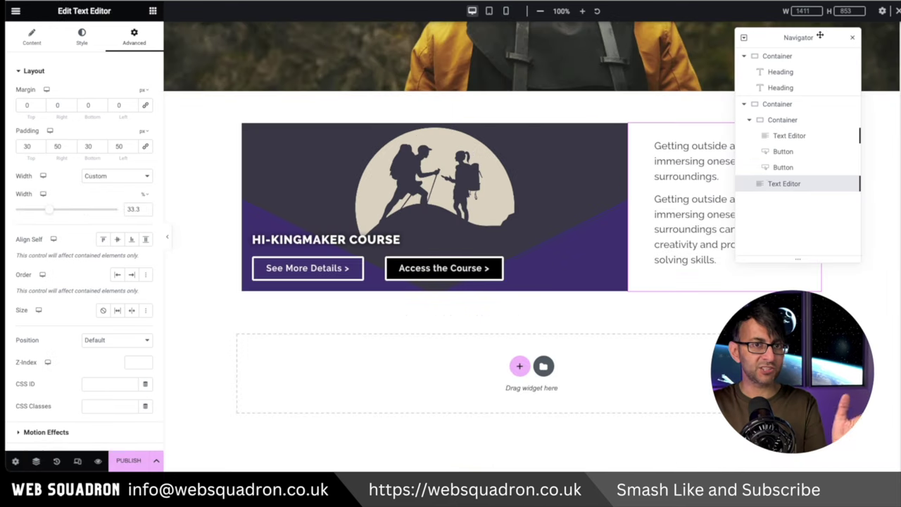
Step: Move the Navigator off the course section and duplicate the whole Hi-Kingmaker Course section in the desktop layout
left_click_drag(853, 44, 212, 96)
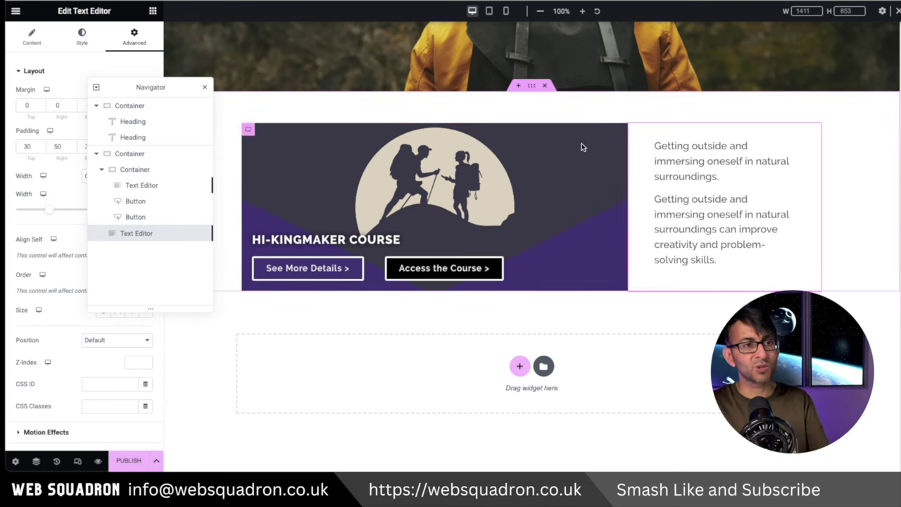
right_click(532, 88)
left_click(548, 113)
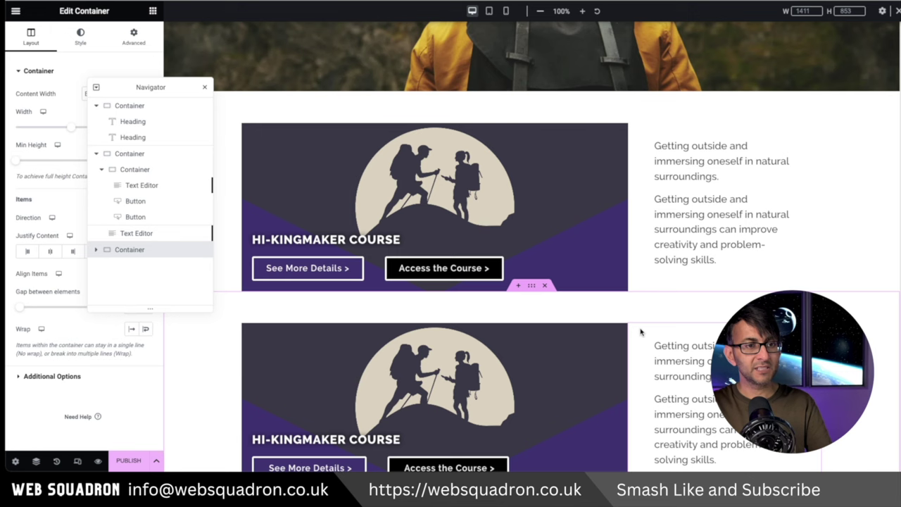
scroll(643, 364, "down", 1)
scroll(506, 378, "up", 2)
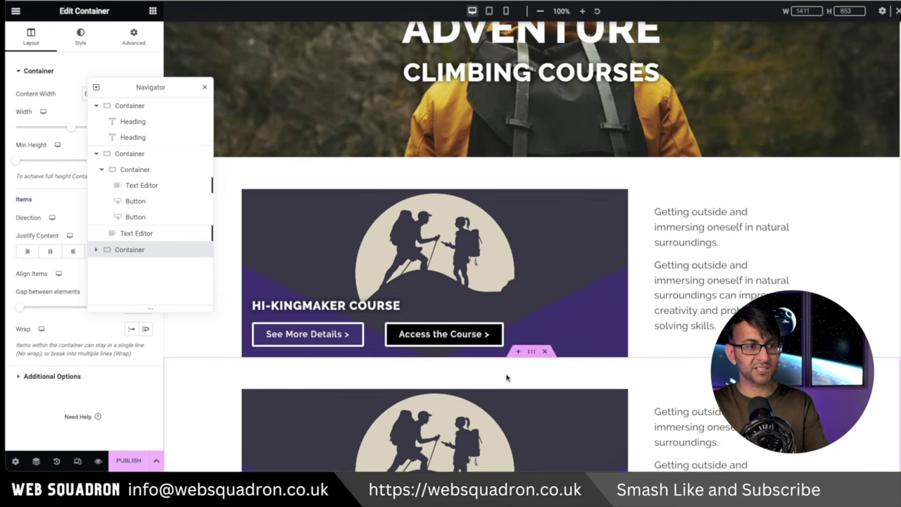
scroll(505, 378, "down", 4)
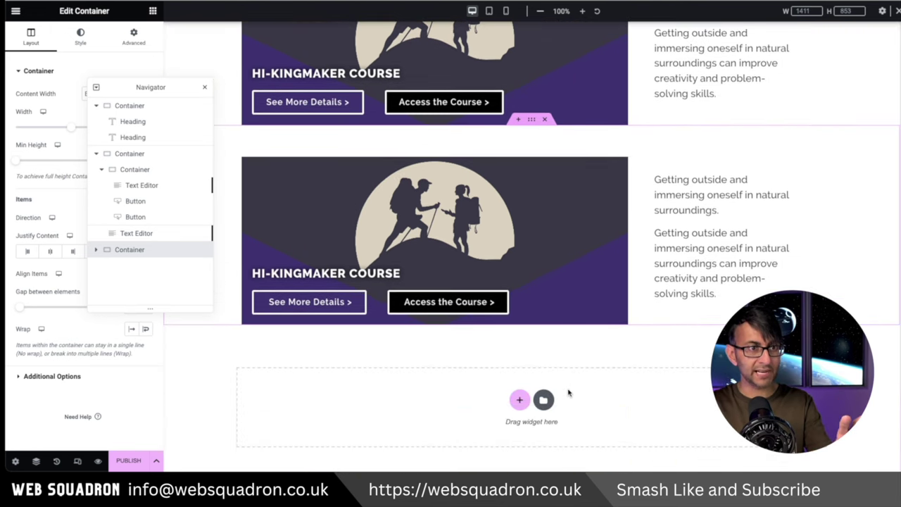
Step: Replace the duplicated banner's background image with the rope climber graphic and change its text to Peak-y Blinder Course
left_click(250, 163)
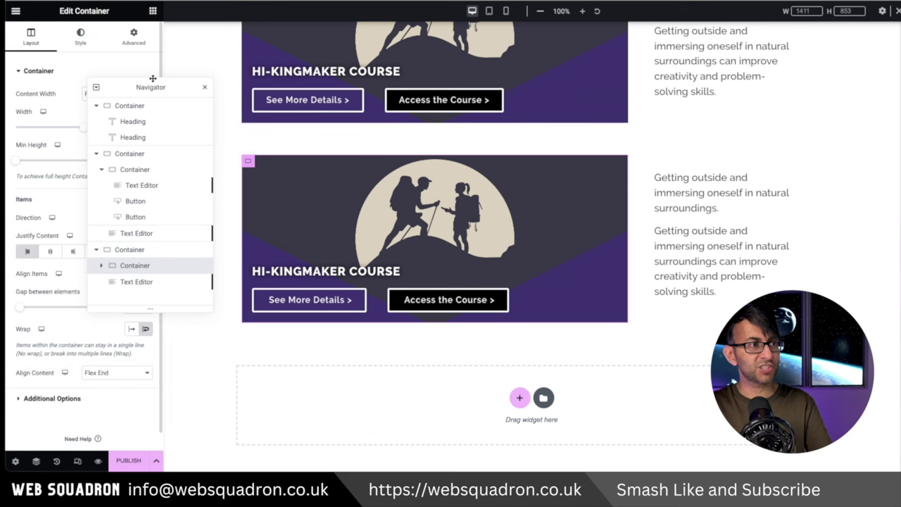
left_click_drag(152, 78, 317, 50)
left_click(80, 37)
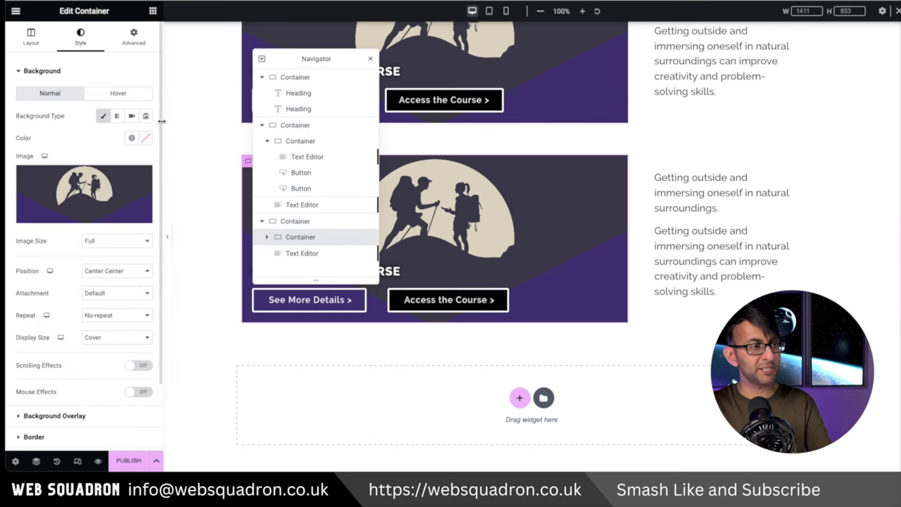
left_click(92, 183)
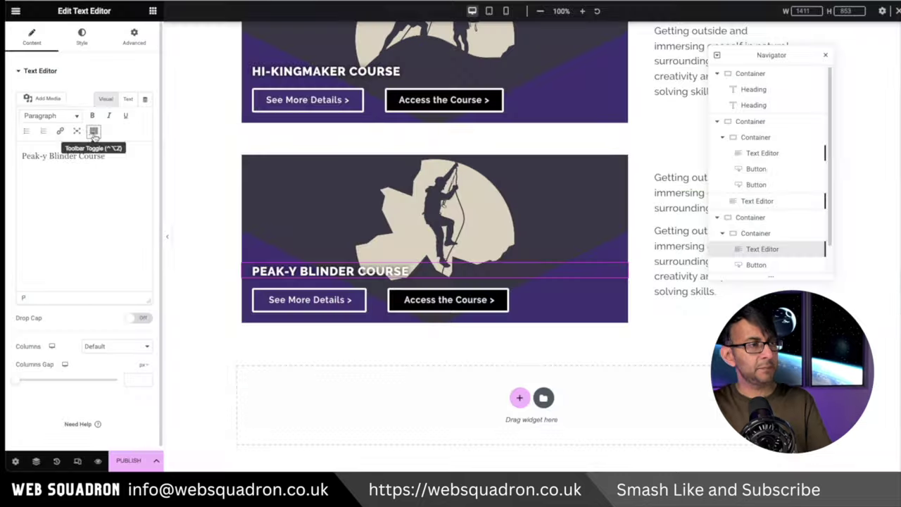
Step: Link the See More Details button in the Peak-y Blinder banner to the Peak-y Blinder product
left_click(359, 298)
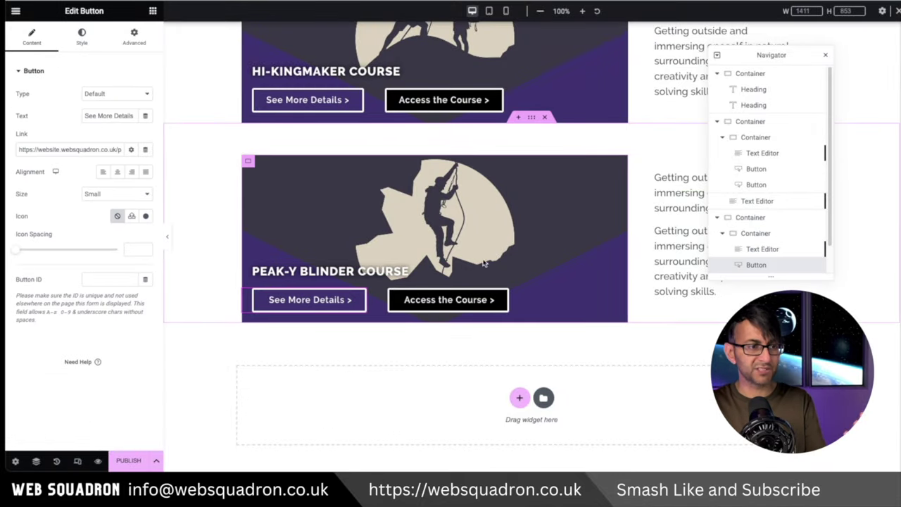
triple_click(95, 149)
key("BackSpace")
type("p")
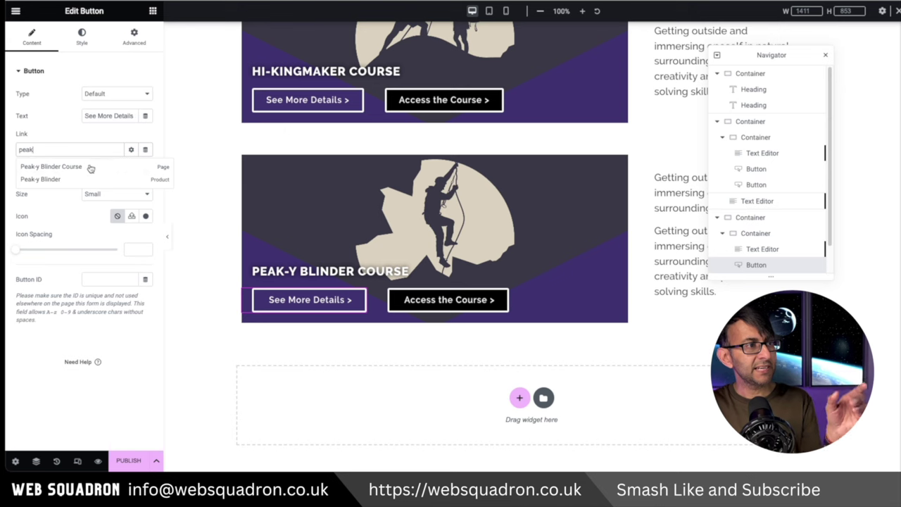
type("eak")
left_click(63, 179)
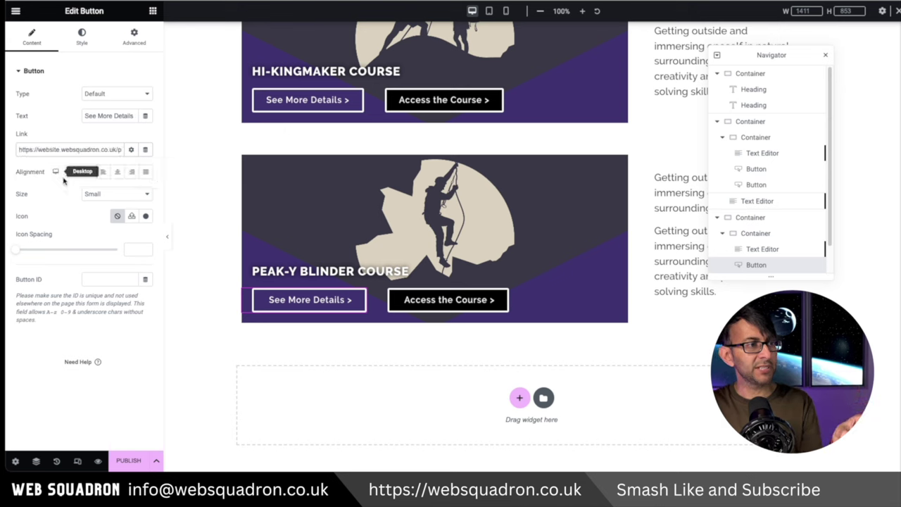
Step: Link the Access the Course button of the Peak-y Blinder Course banner to the Peak-y Blinder Course page
left_click(502, 298)
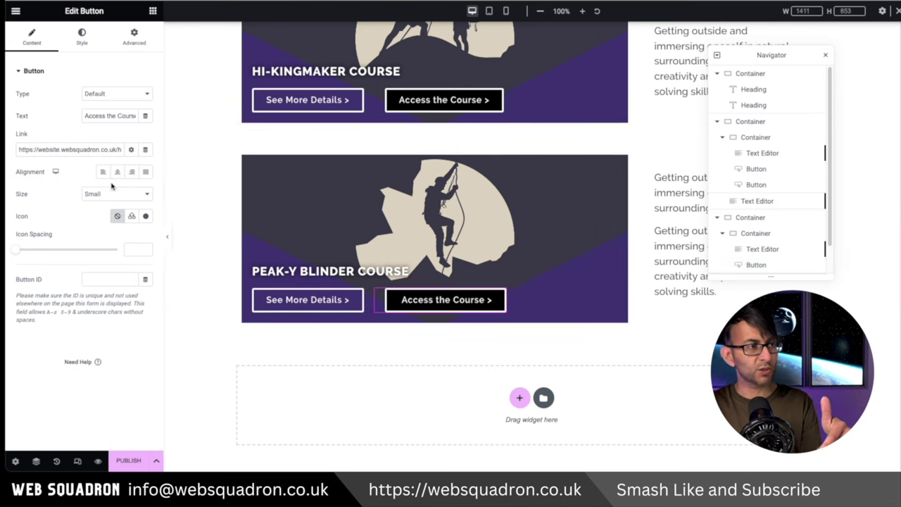
triple_click(90, 150)
key("BackSpace")
type("peak")
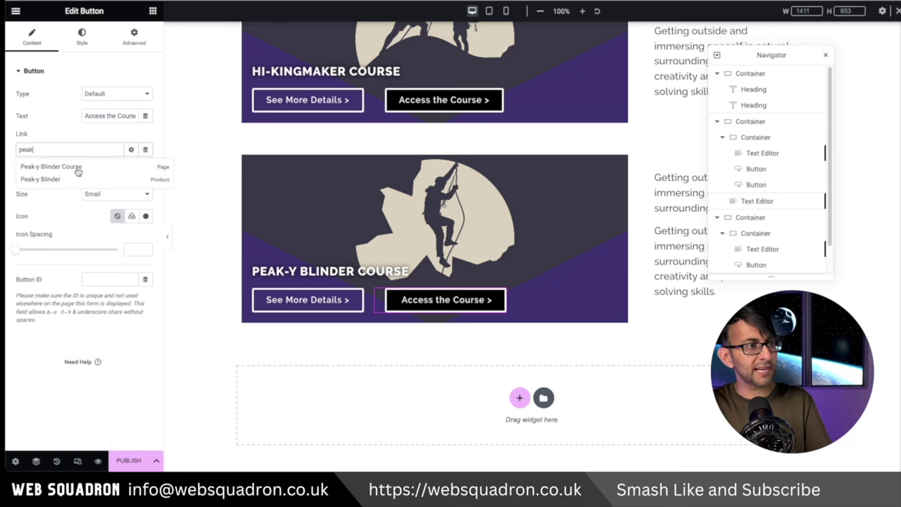
left_click(78, 169)
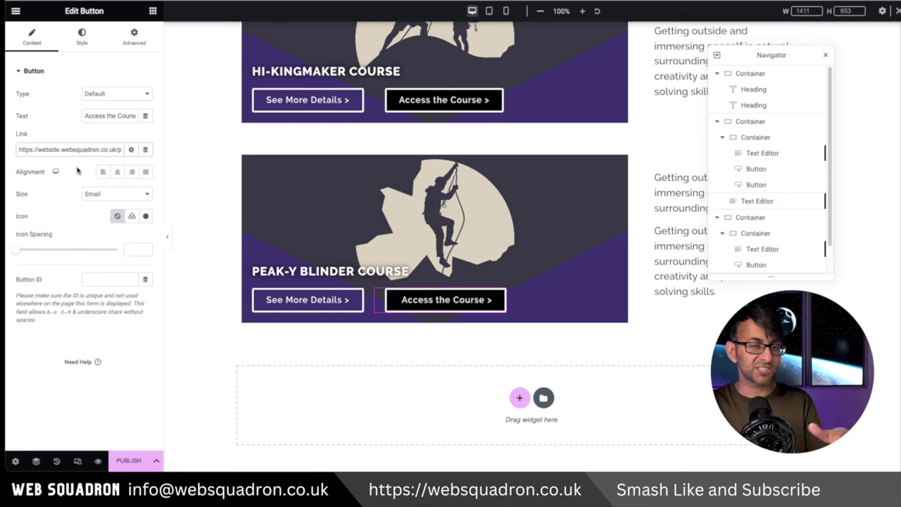
Step: Preview the climbing courses page without the editing panel and review the banners, buttons and footer
key("ctrl+p")
scroll(471, 157, "down", 2)
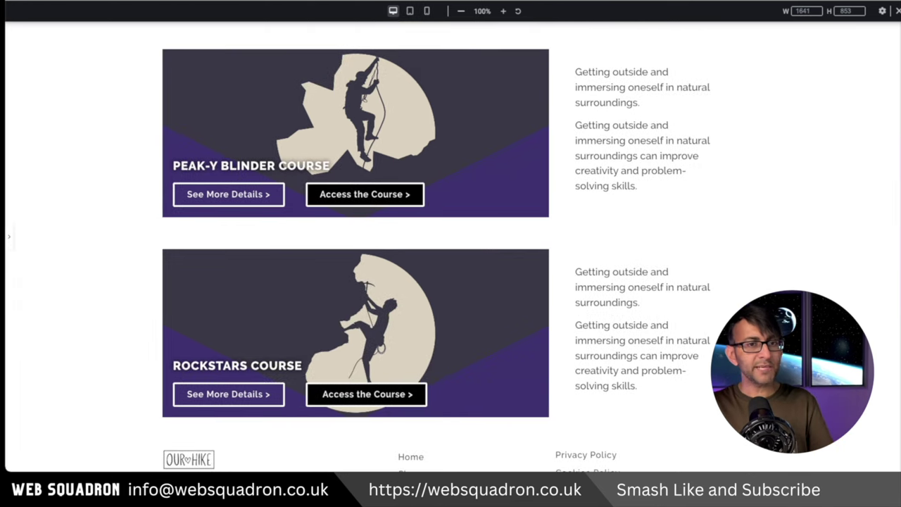
scroll(450, 246, "up", 6)
scroll(450, 247, "down", 8)
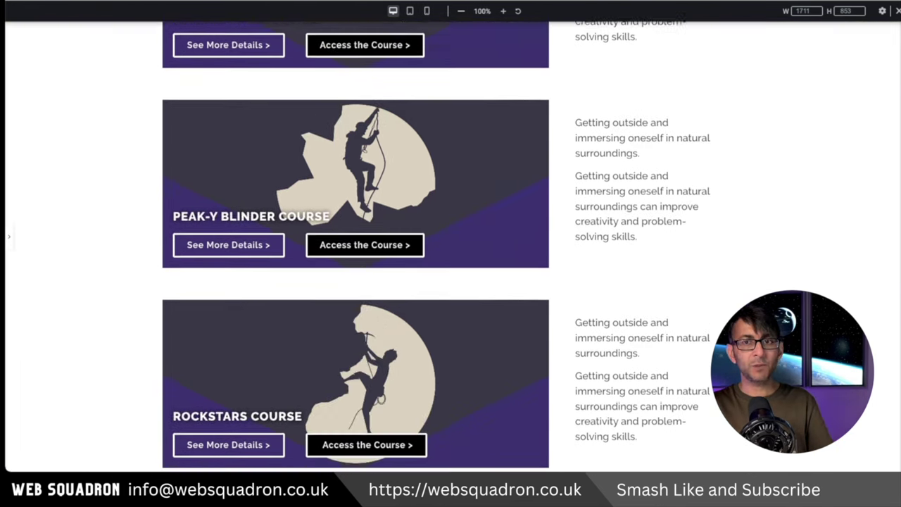
scroll(451, 246, "up", 3)
scroll(451, 246, "down", 3)
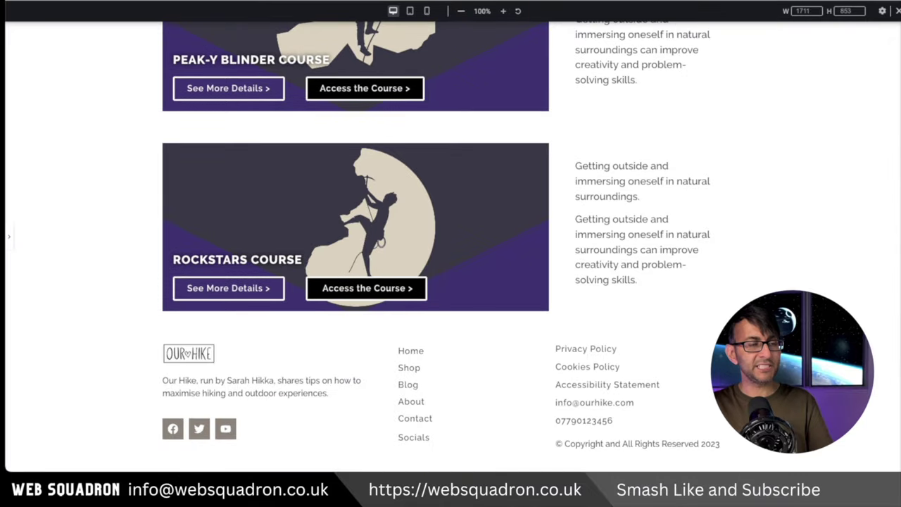
scroll(10, 241, "up", 8)
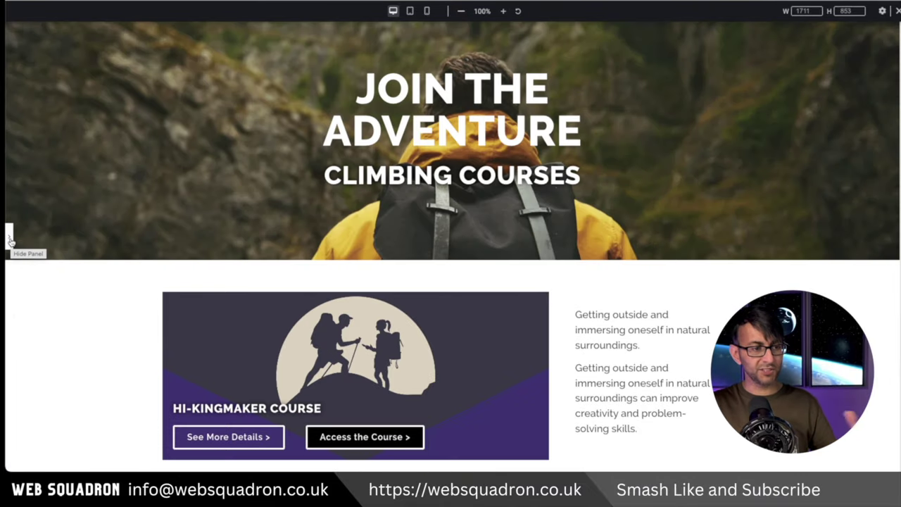
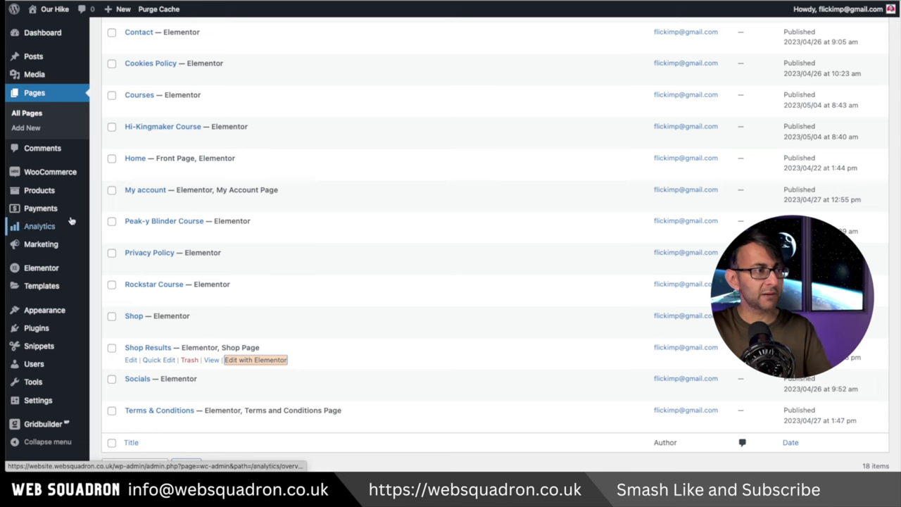
Step: Open the saved templates in a new tab and open the Shop Archive template for editing in Elementor
mouse_move(90, 288)
right_click(117, 286)
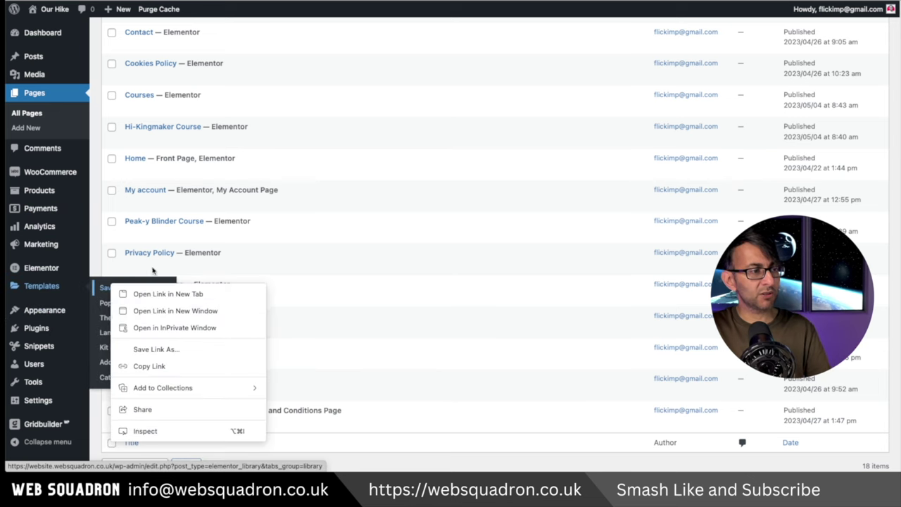
left_click(176, 294)
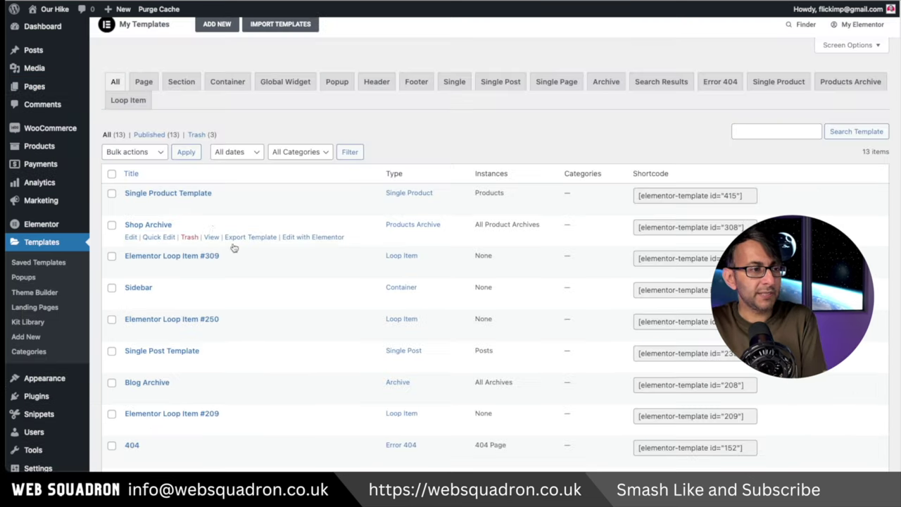
right_click(289, 237)
left_click(302, 157)
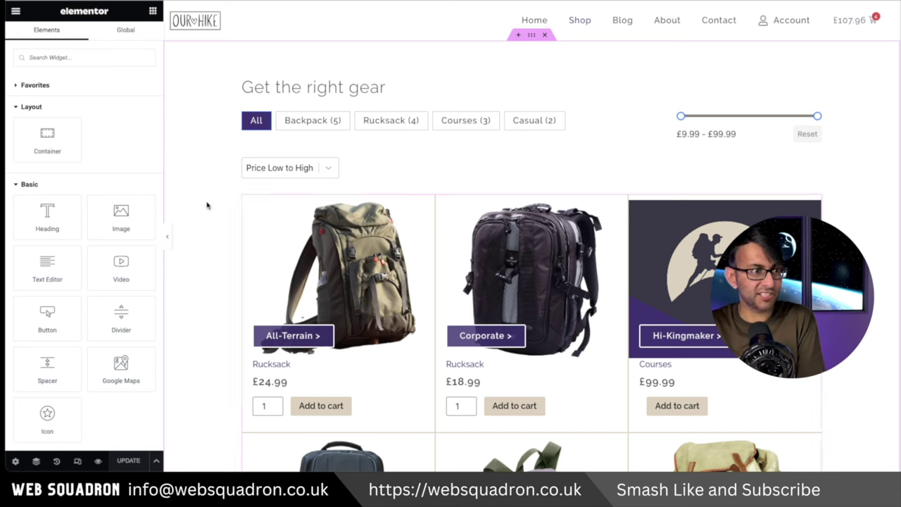
Step: Set the product loop grid's query to exclude products by Term
left_click(300, 204)
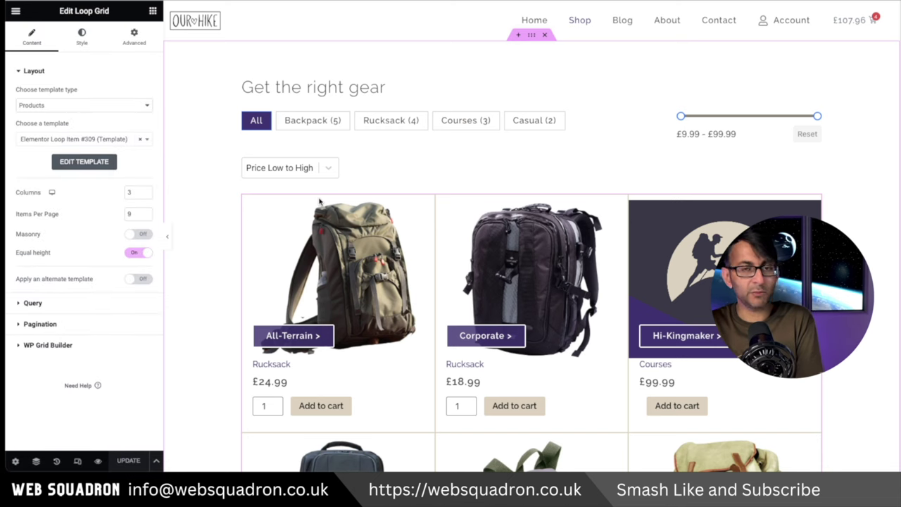
left_click(32, 304)
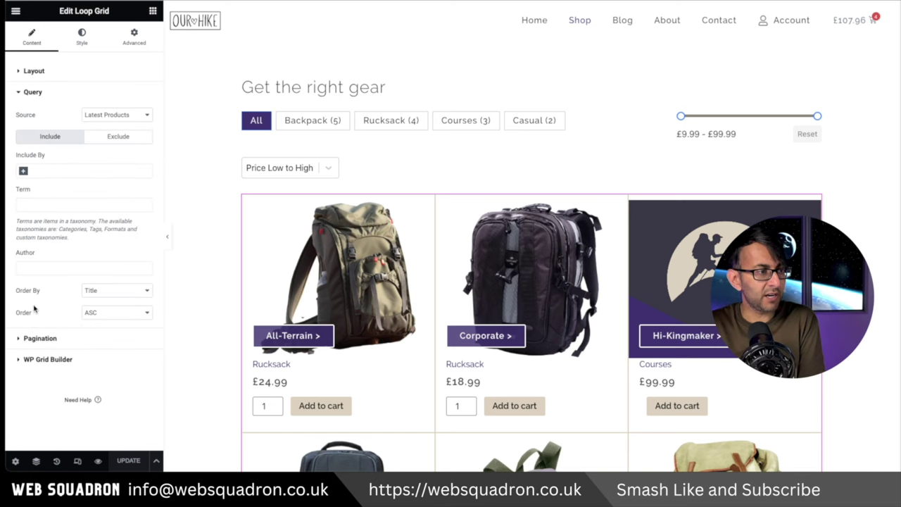
left_click(113, 139)
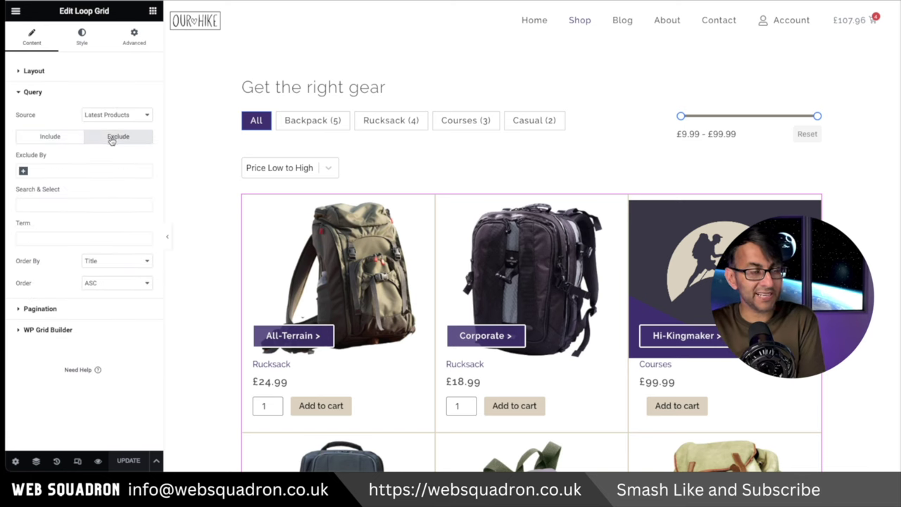
left_click(28, 172)
left_click(26, 211)
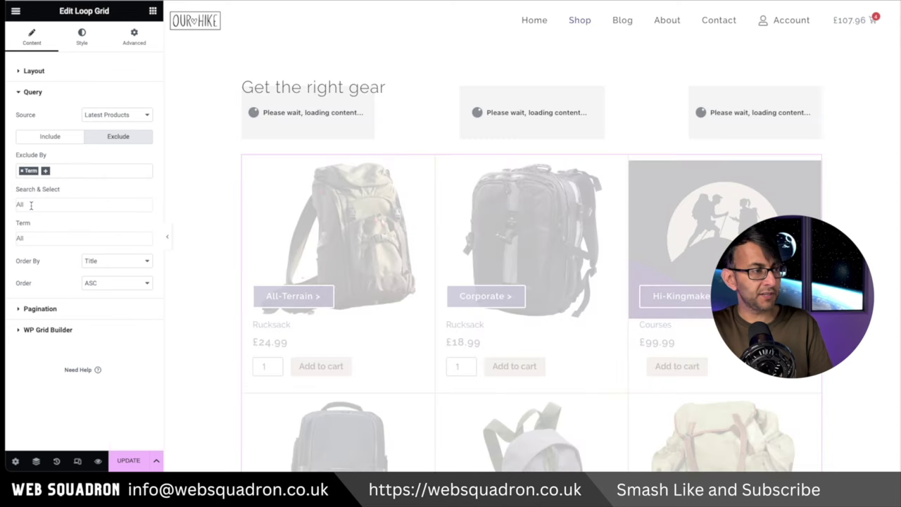
Step: Try the Courses product category as the grid's excluded term, and remove it again
left_click(33, 237)
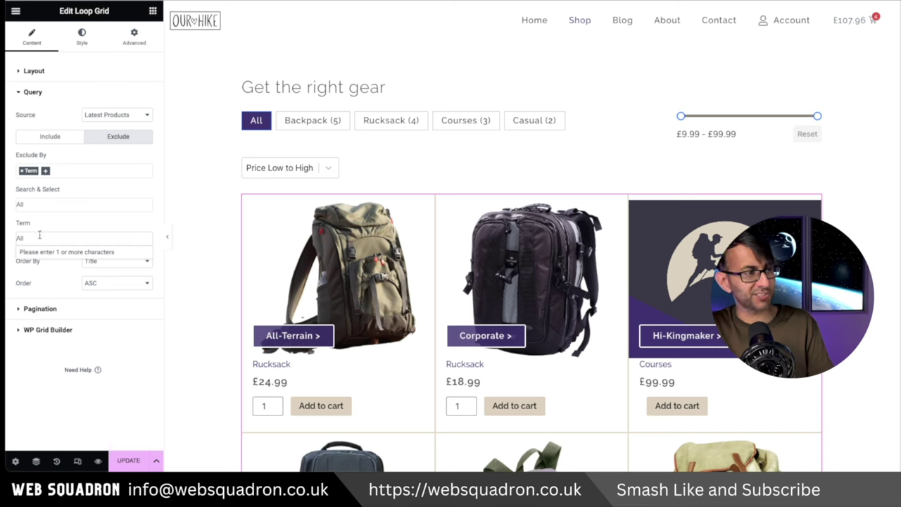
left_click(38, 238)
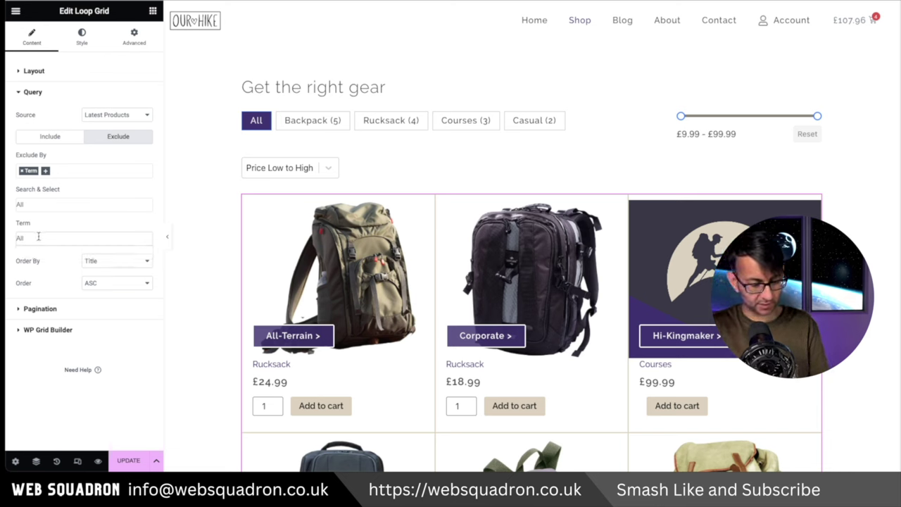
type("cou")
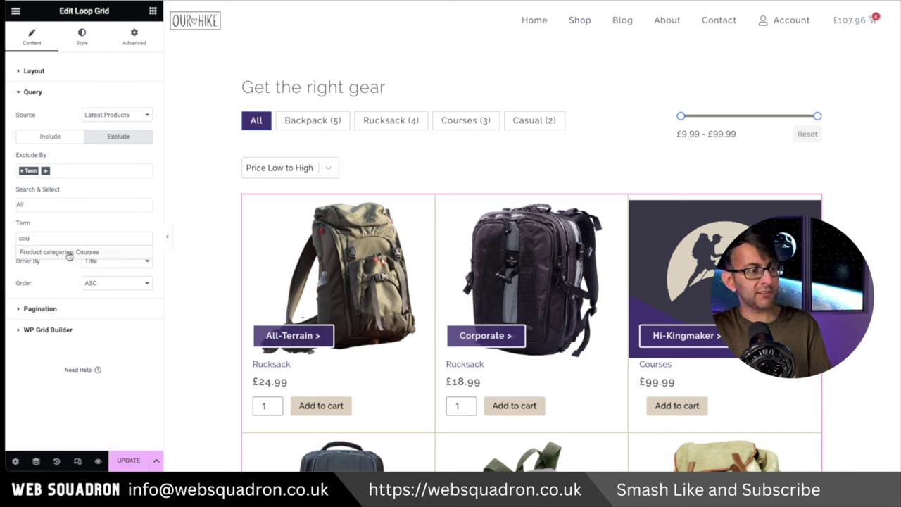
left_click(68, 252)
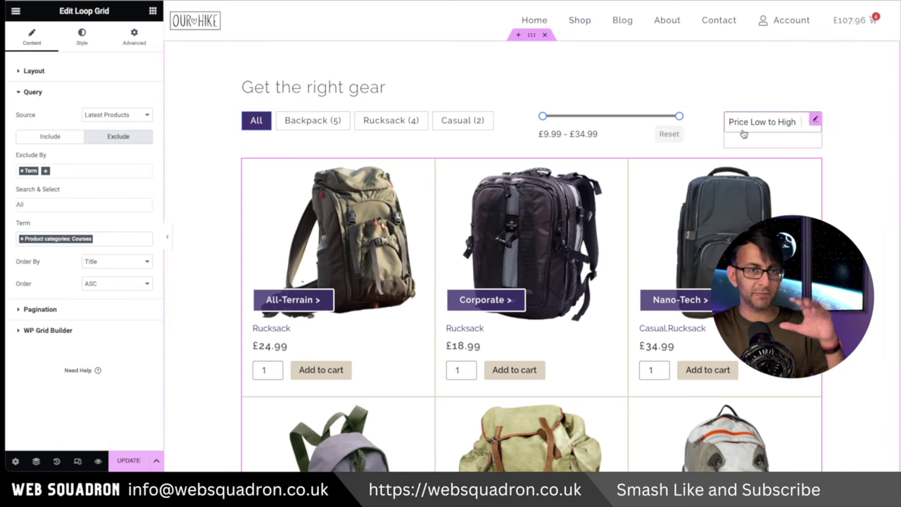
left_click(22, 239)
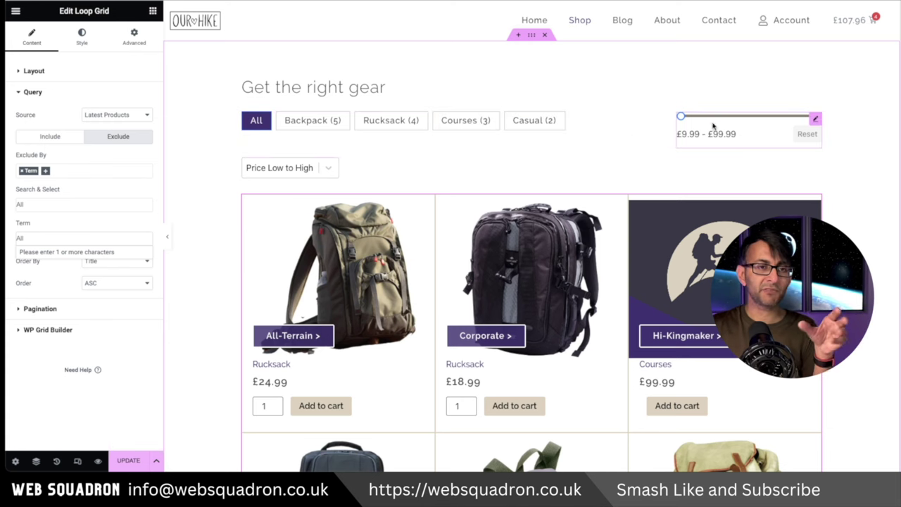
Step: Try narrowing the Price Range facet to a 21% width, and undo the width change
left_click(815, 122)
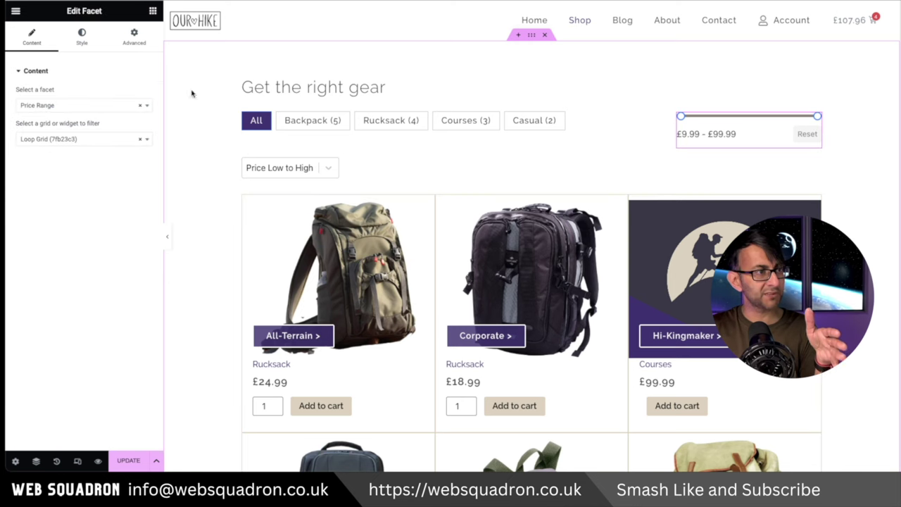
left_click(133, 37)
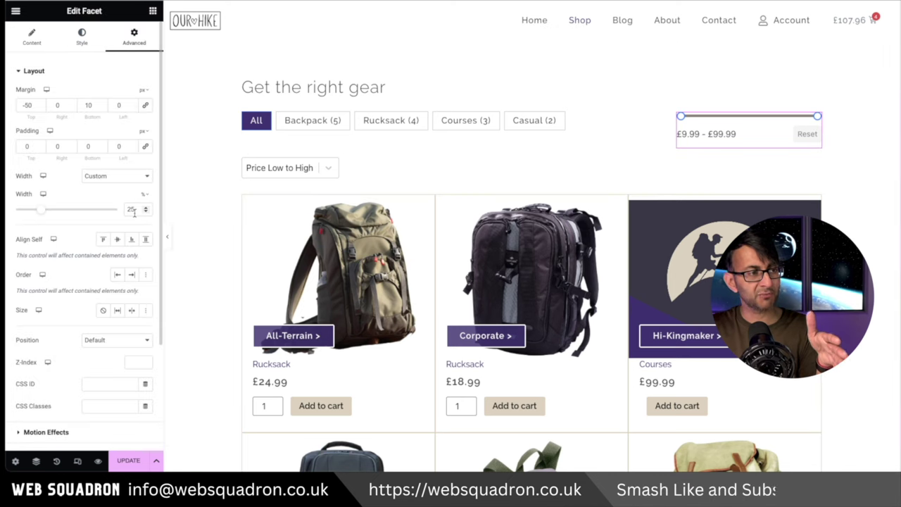
left_click_drag(39, 211, 35, 212)
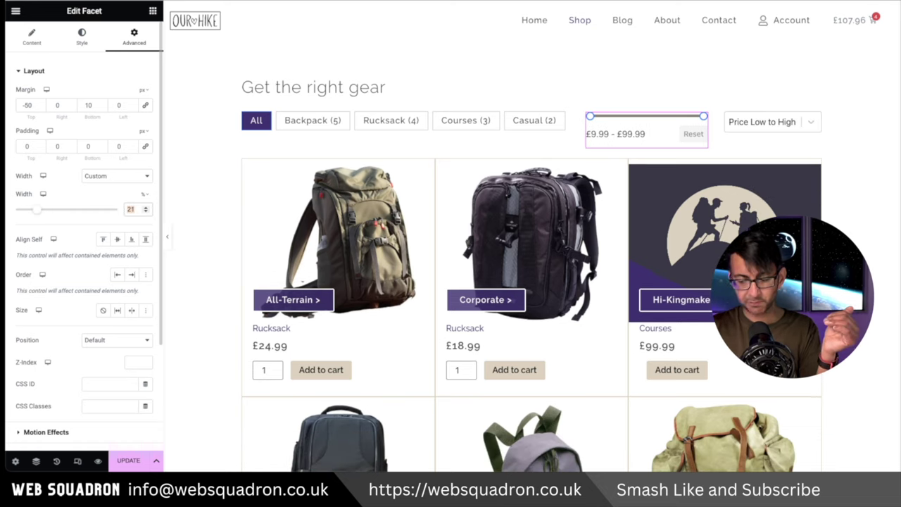
key("ctrl+z")
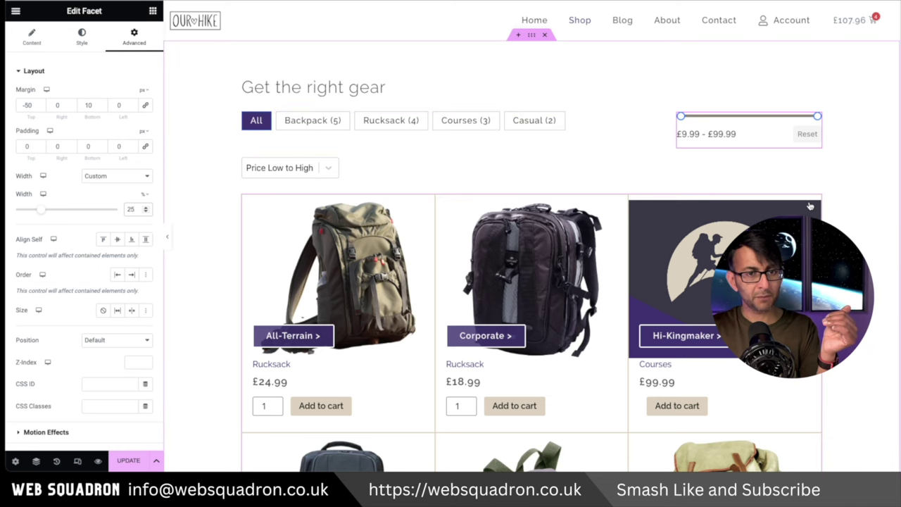
left_click(31, 37)
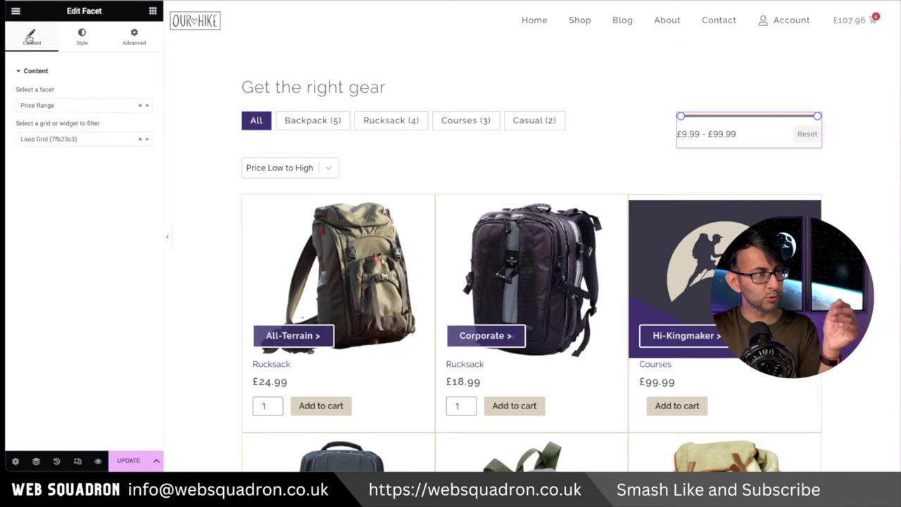
Step: Exclude the Courses product category from the Latest Products loop grid and update the page
left_click(250, 208)
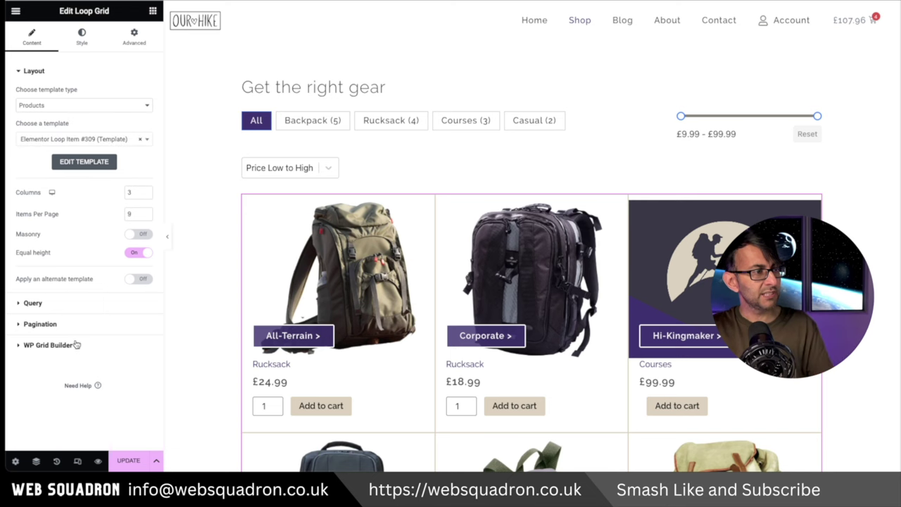
left_click(33, 303)
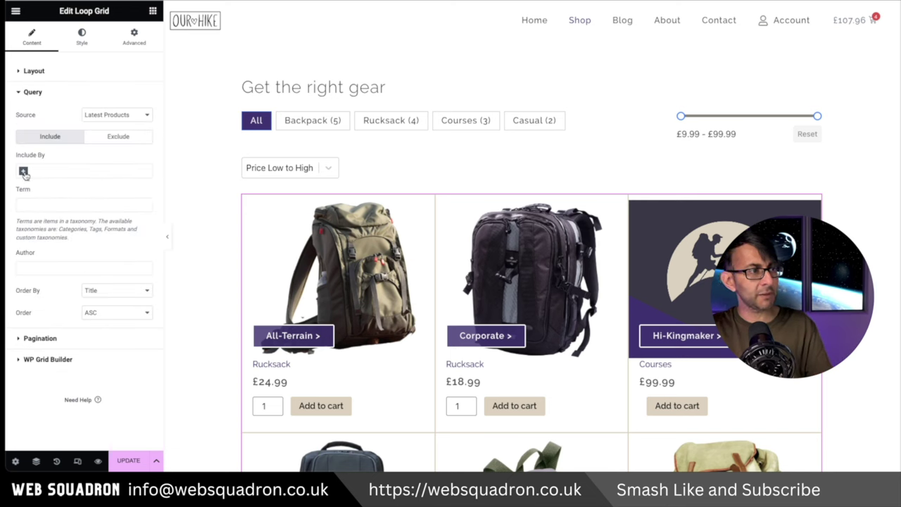
left_click(118, 138)
left_click(37, 240)
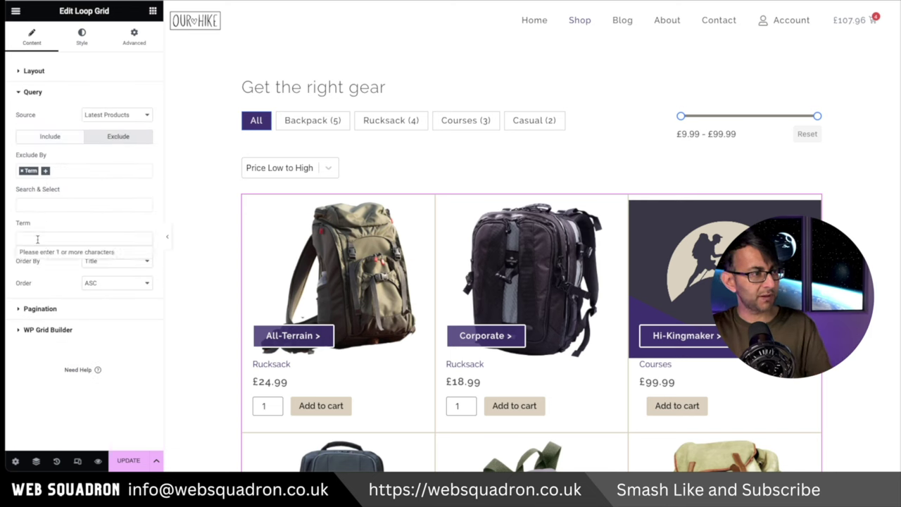
type("co")
key("Return")
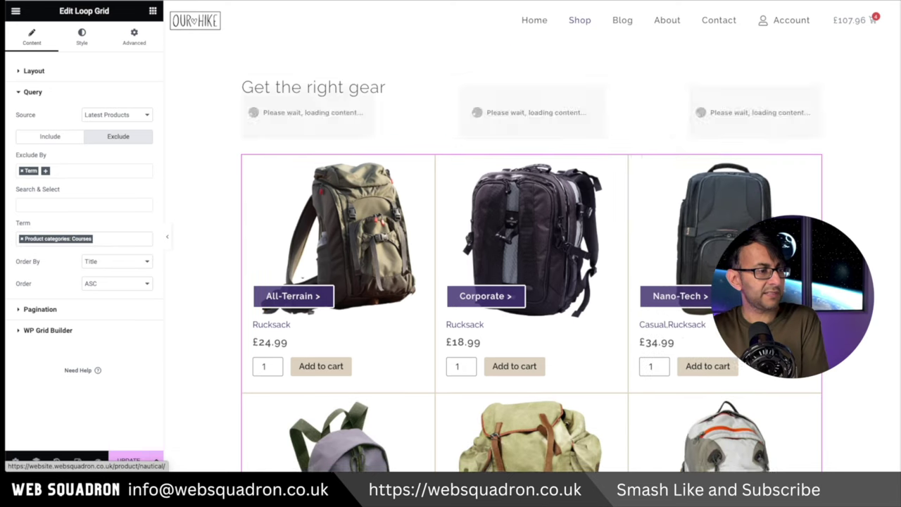
left_click(128, 461)
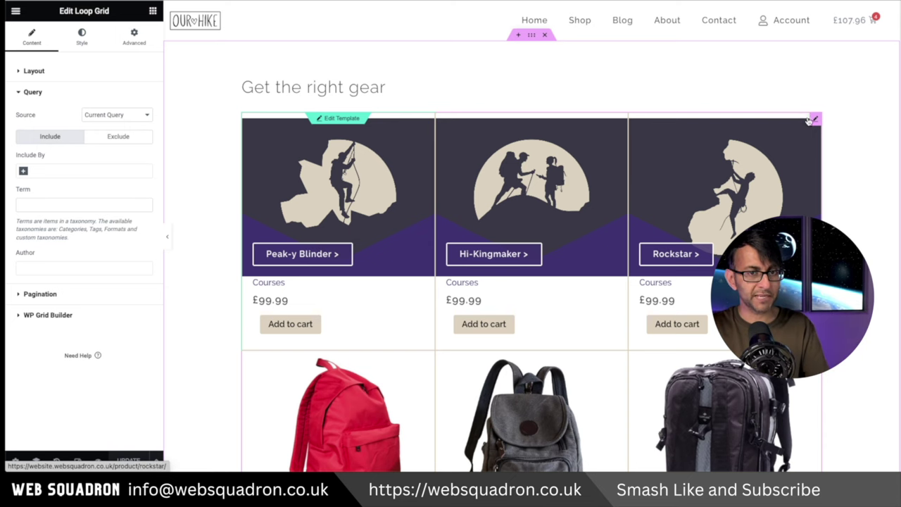
Step: Exclude the Courses product category by Term in the Current Query loop grid and save the update
left_click(119, 137)
left_click(23, 171)
left_click(40, 209)
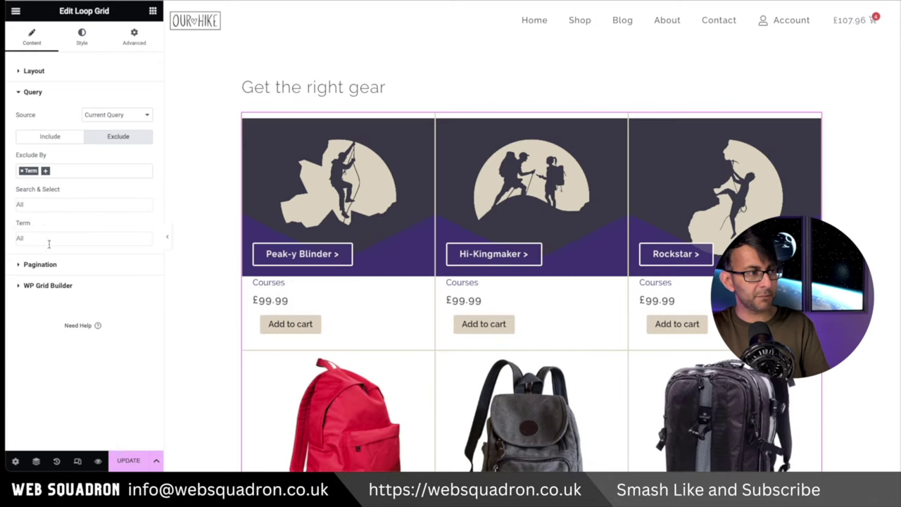
left_click(40, 237)
type("cours")
left_click(44, 251)
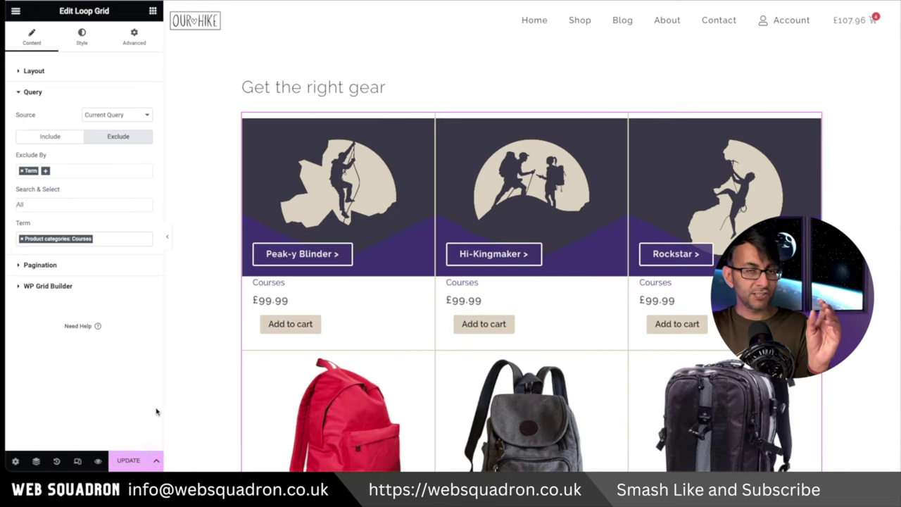
left_click(128, 462)
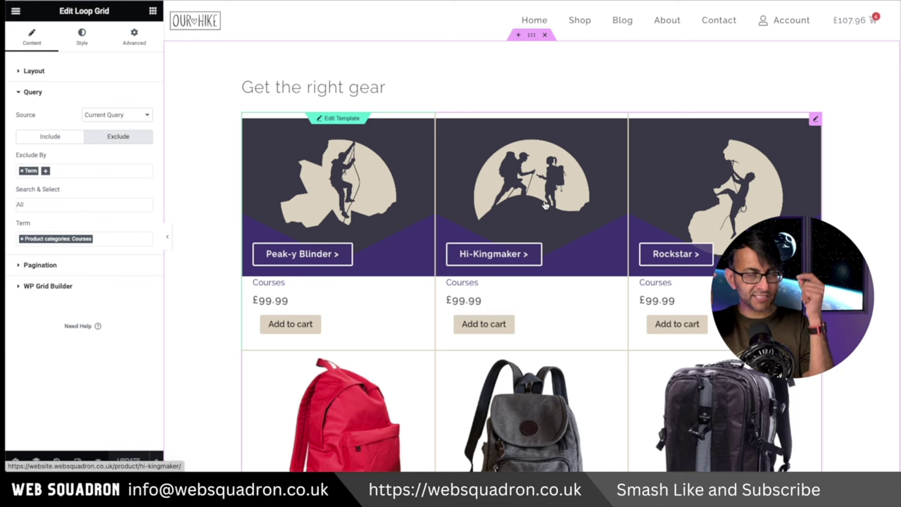
Step: Compare the Latest Products grid with the Current Query grid to check how each applies the Courses exclusion
key("ctrl+z")
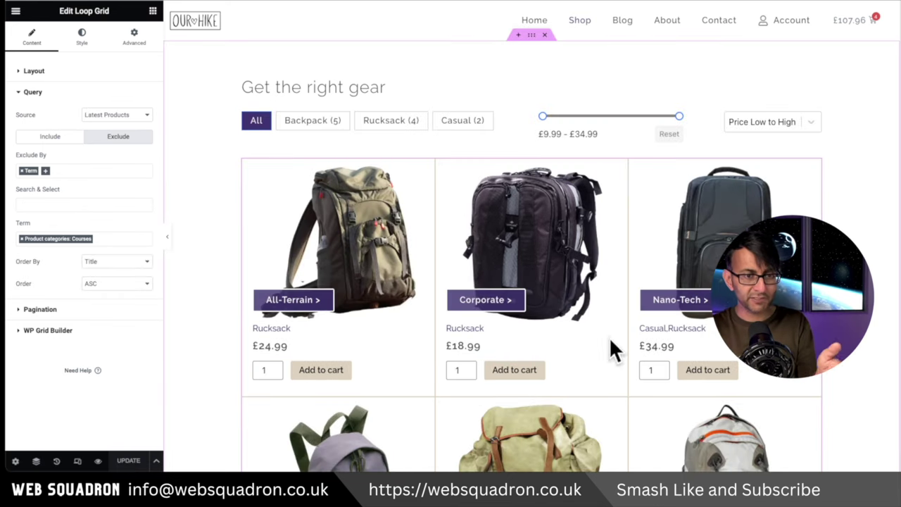
key("ctrl+shift+z")
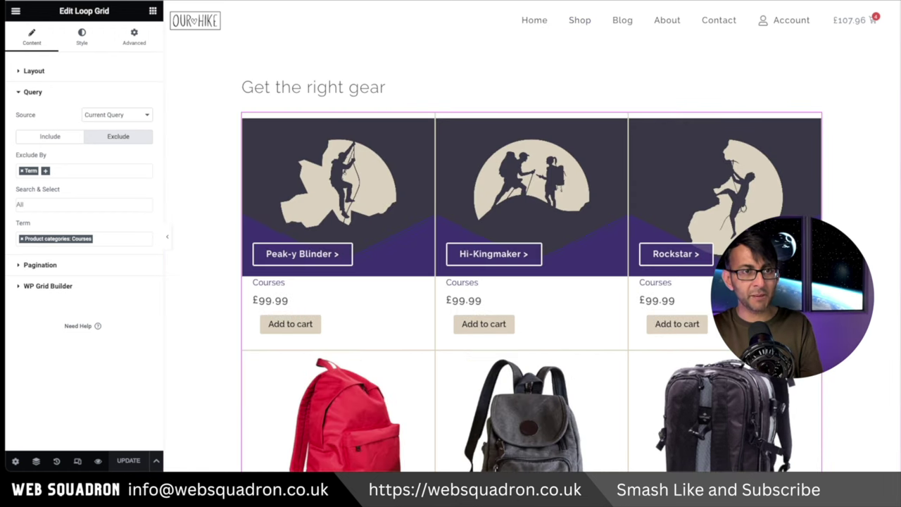
Step: Open the Single Product Template from the saved templates for editing with Elementor in a new tab
key("ctrl+z")
key("ctrl+shift+z")
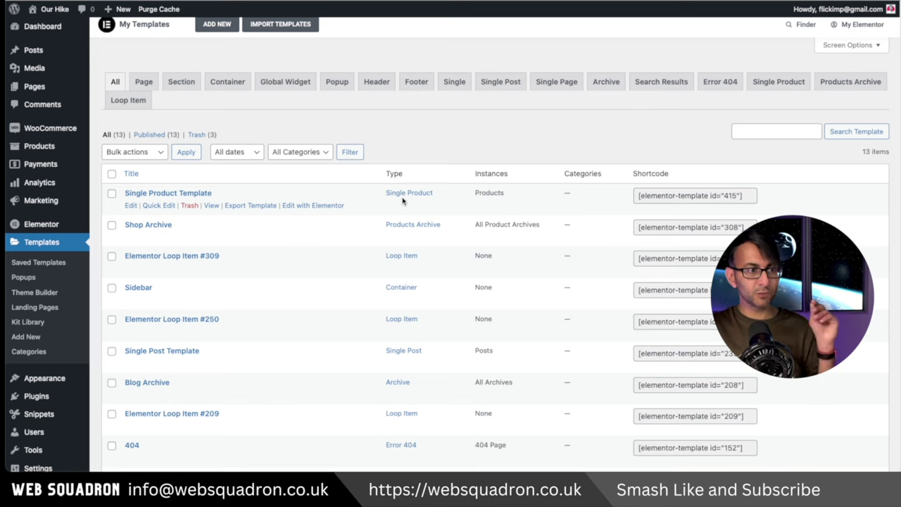
right_click(316, 210)
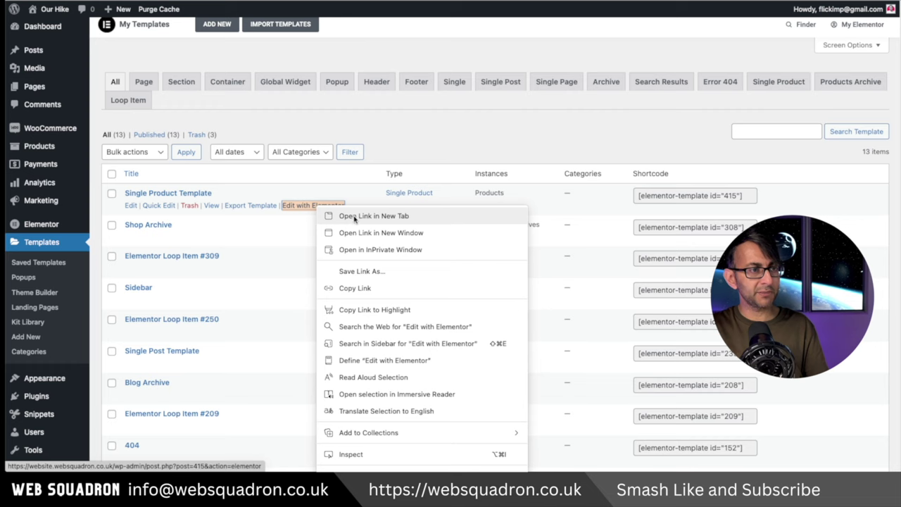
left_click(354, 215)
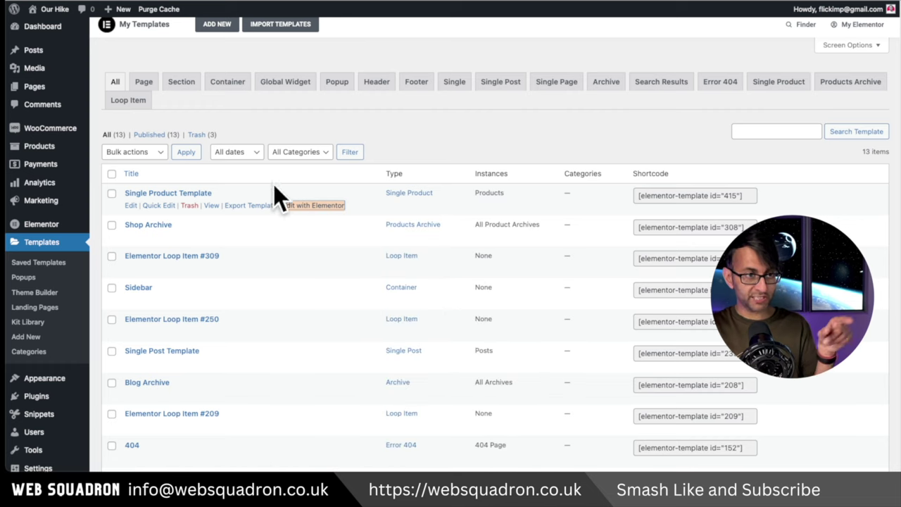
left_click(523, 3)
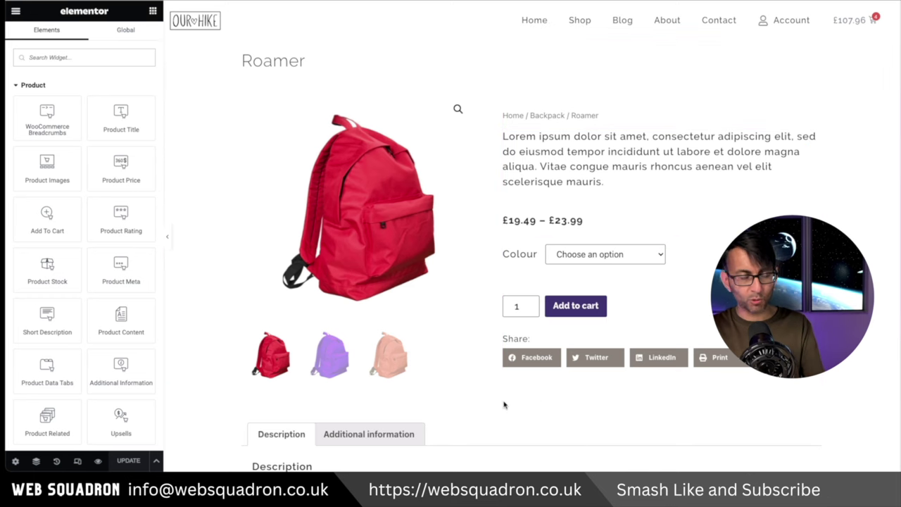
Step: Preview the single product template with the Peak-y Blinder product and examine its layout from heading to description
left_click(16, 460)
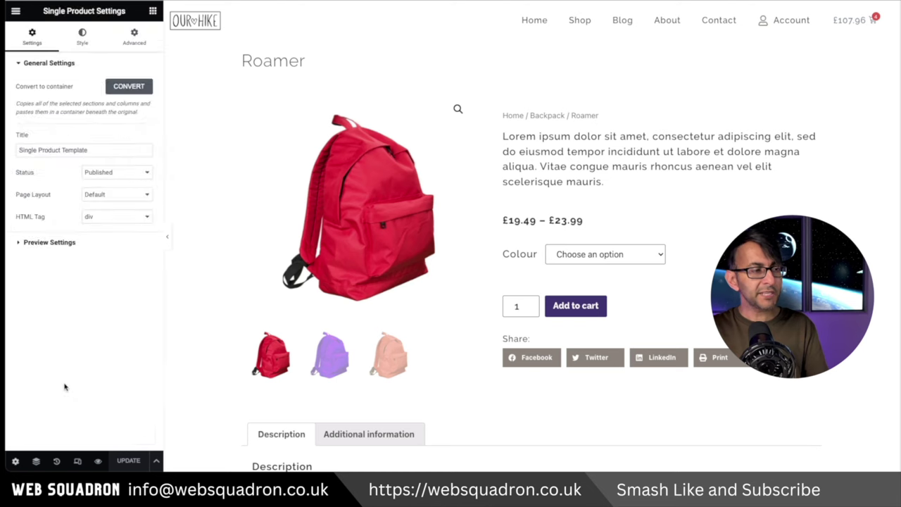
left_click(88, 240)
left_click(131, 111)
left_click(133, 128)
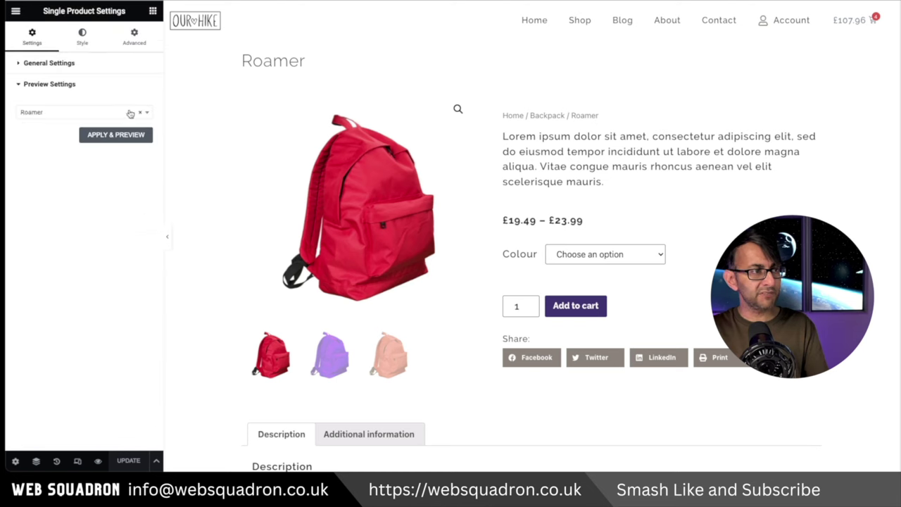
left_click(139, 114)
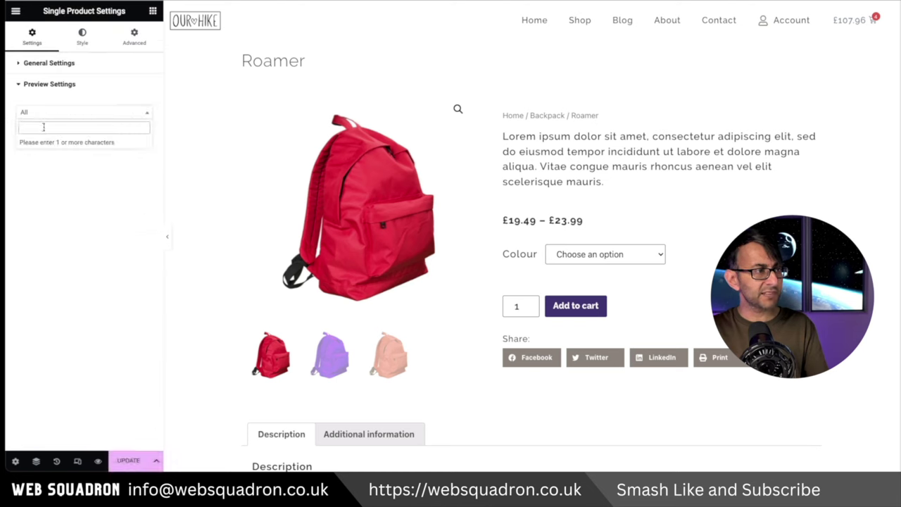
type("pe")
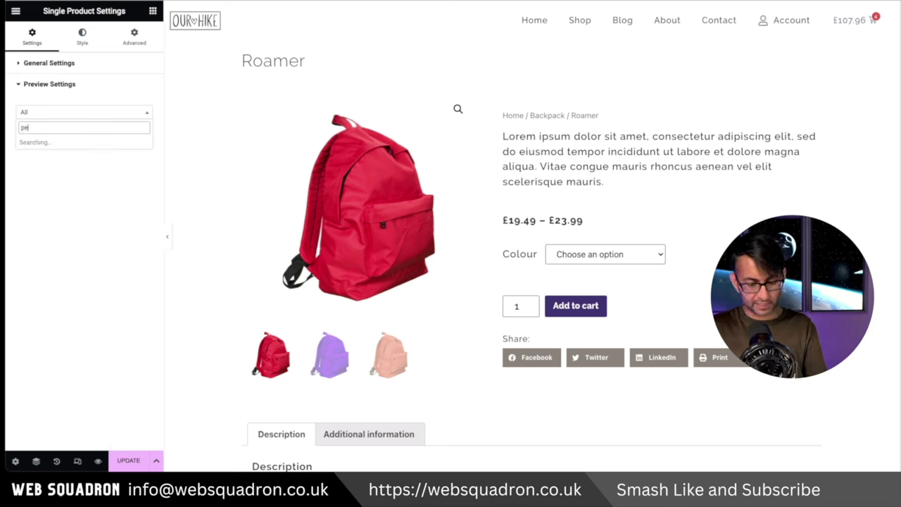
type("ak")
left_click(47, 142)
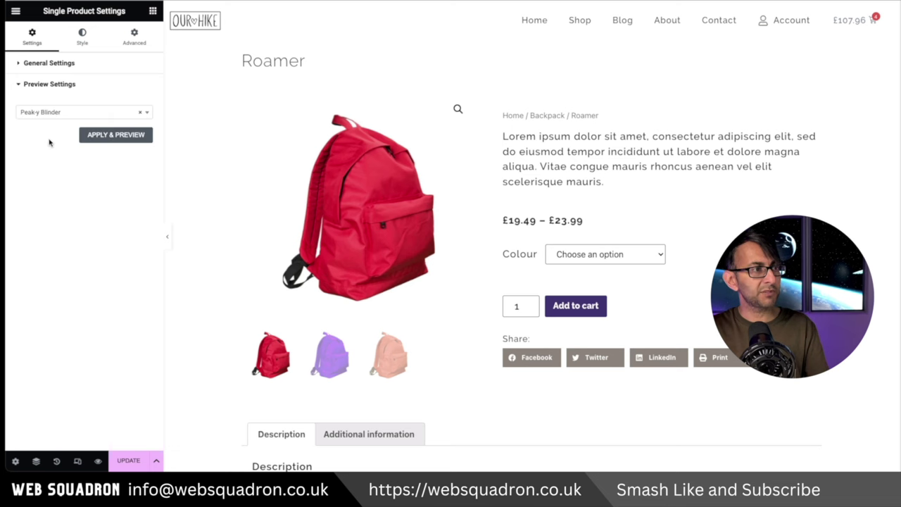
left_click(116, 135)
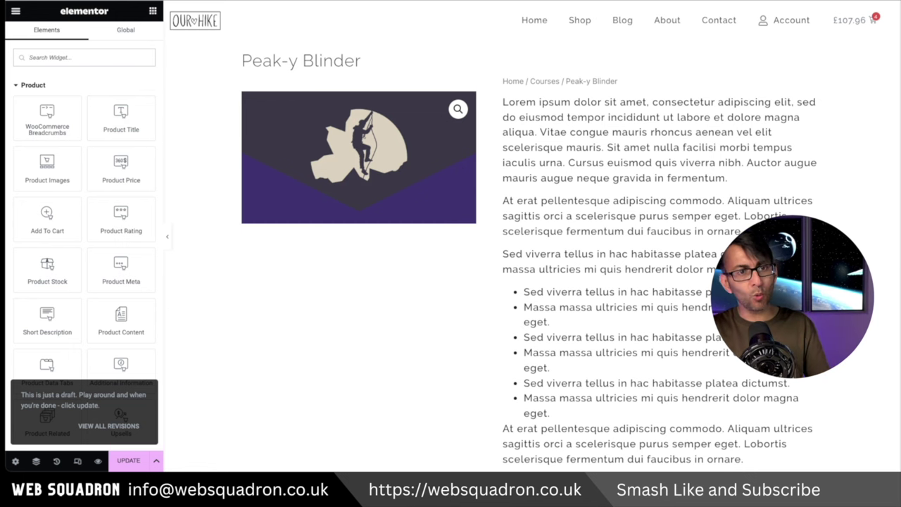
scroll(898, 155, "down", 5)
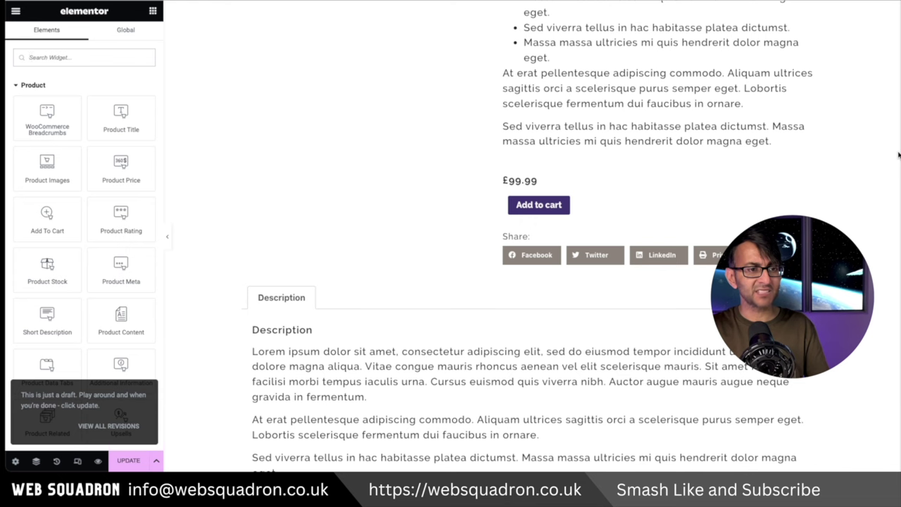
scroll(898, 155, "down", 4)
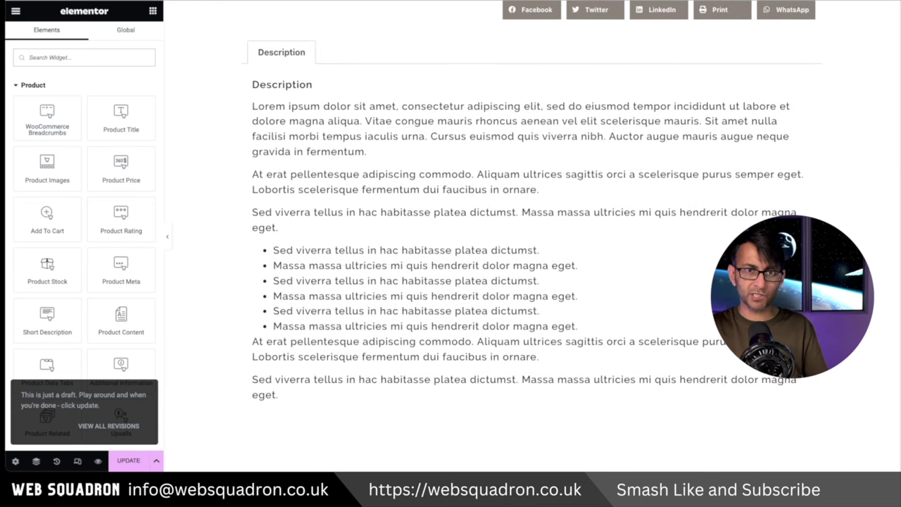
scroll(898, 155, "up", 8)
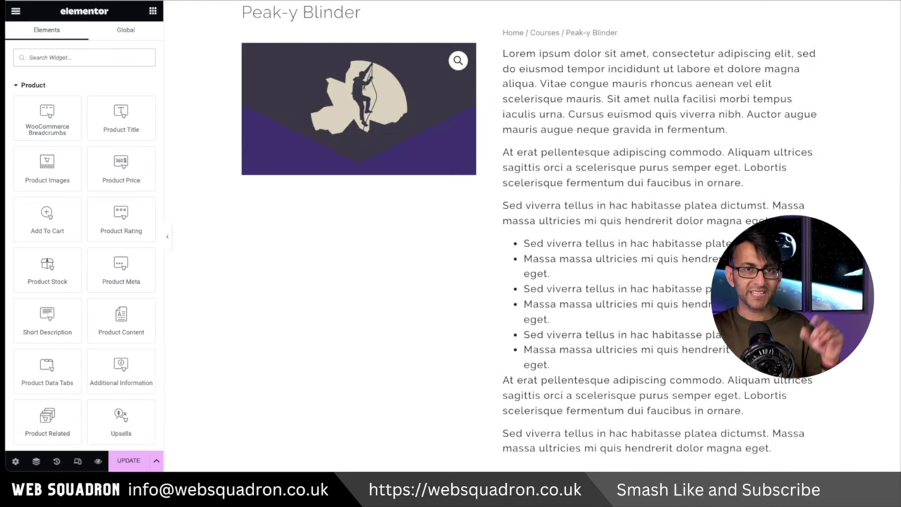
scroll(532, 239, "up", 1)
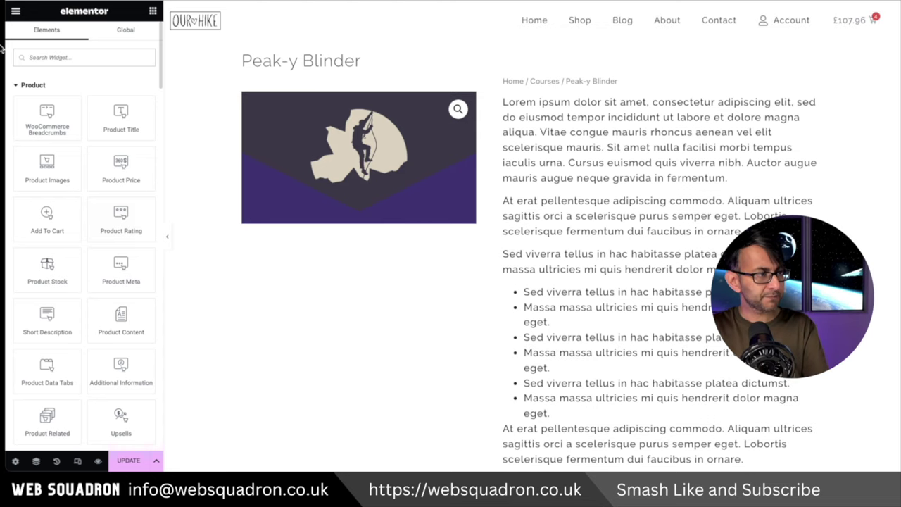
Step: Return the template's preview product to Roamer and apply the preview
left_click(15, 460)
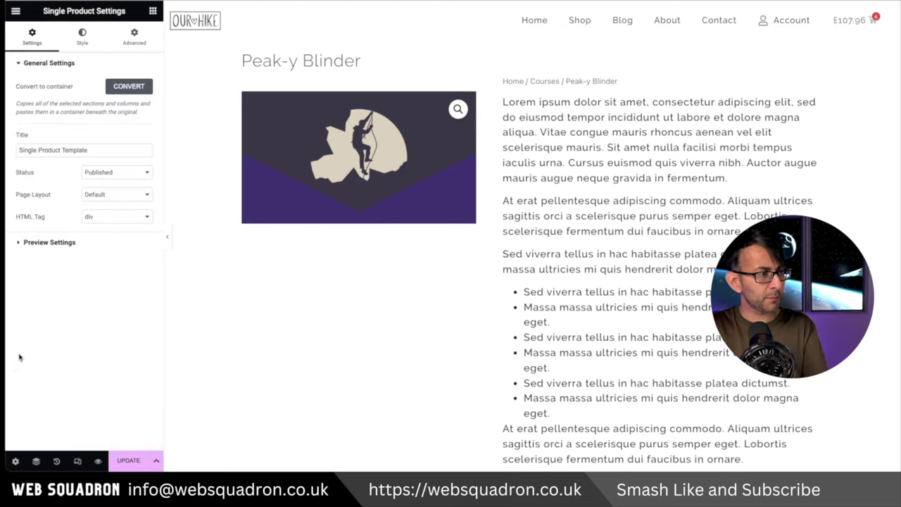
left_click(67, 242)
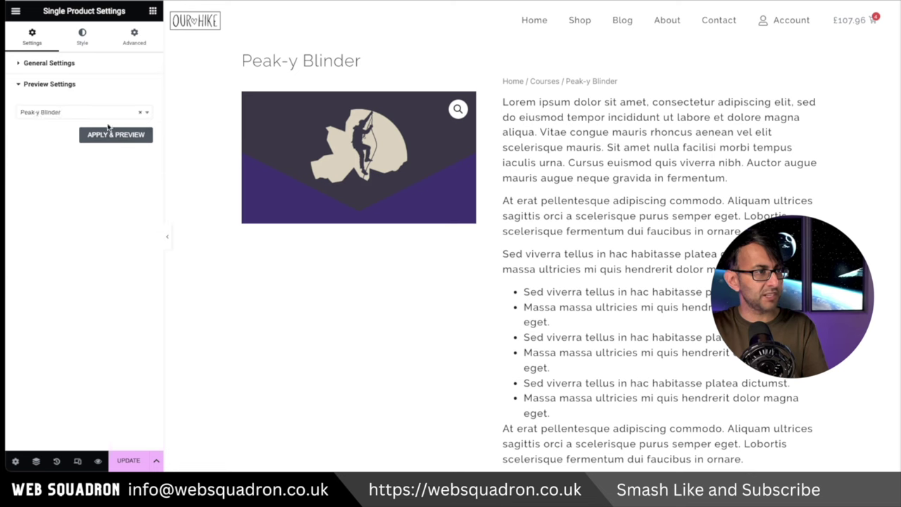
left_click(141, 116)
type("f")
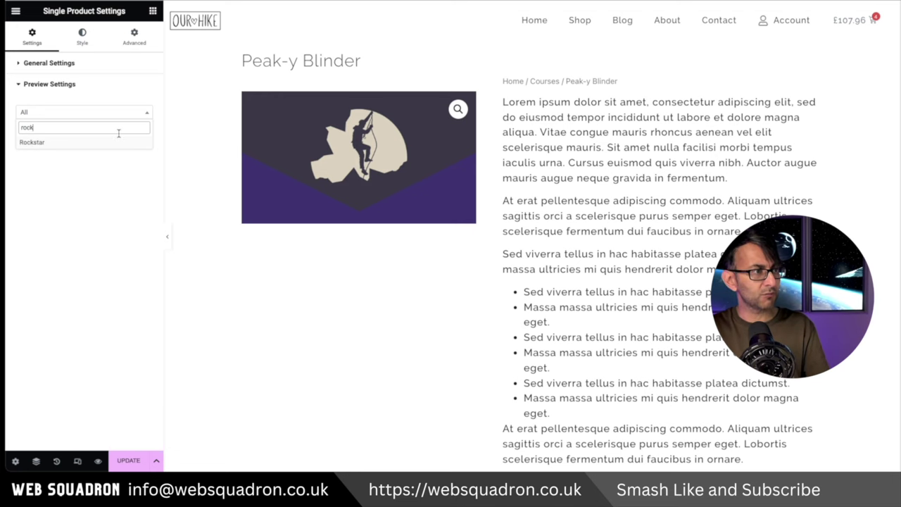
key("BackSpace")
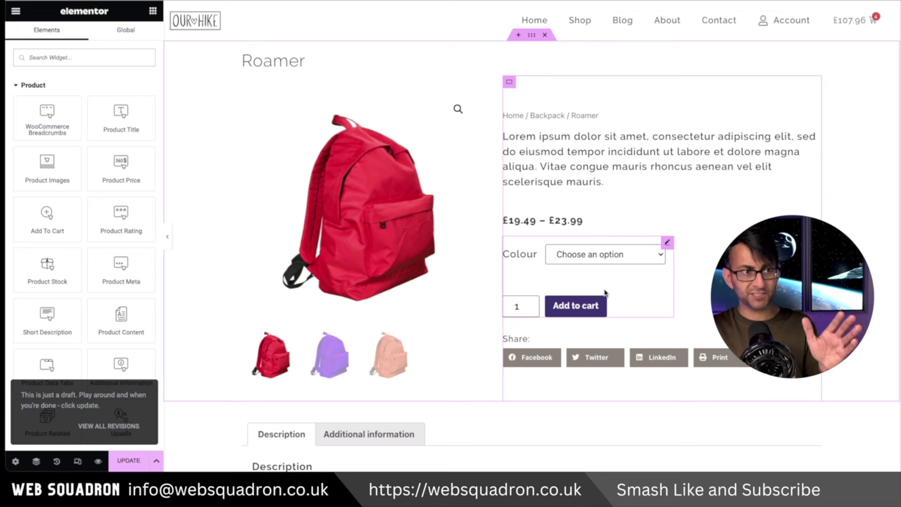
Step: Add a display condition excluding products In Category Courses from the single product template and save the conditions
left_click(156, 461)
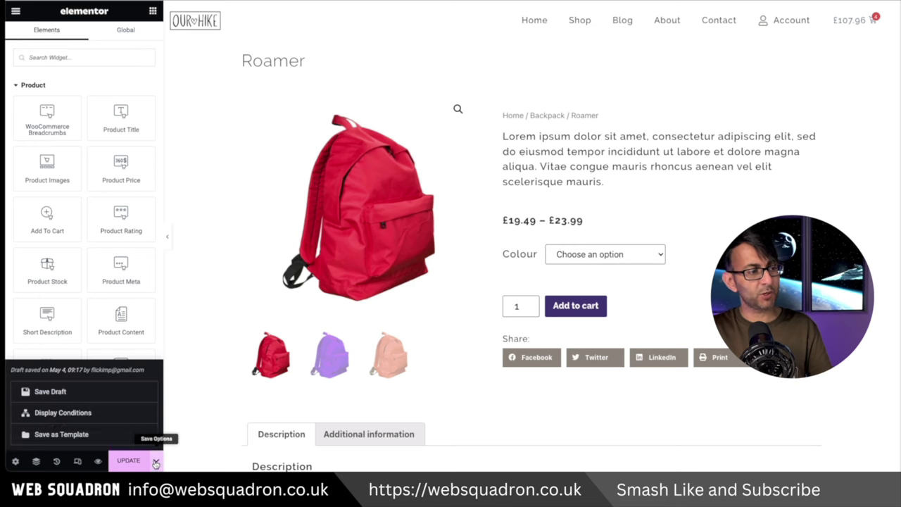
left_click(106, 414)
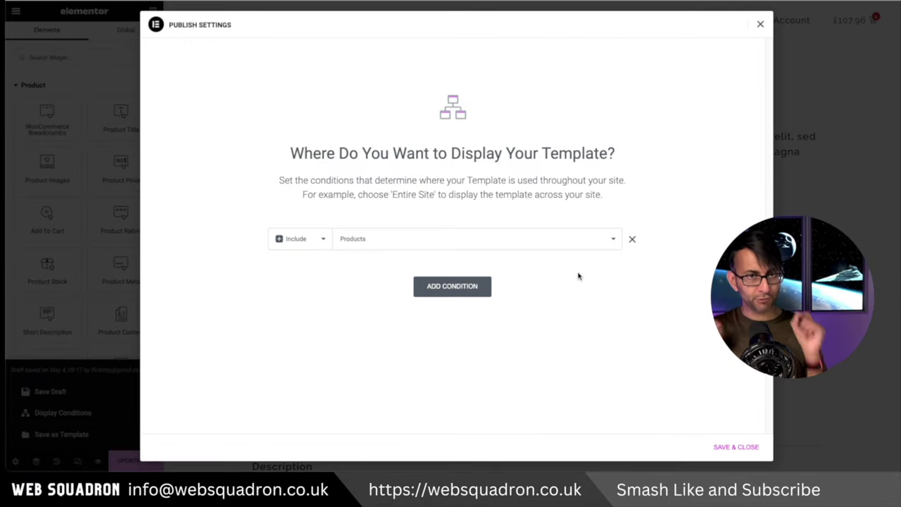
left_click(451, 287)
left_click(319, 270)
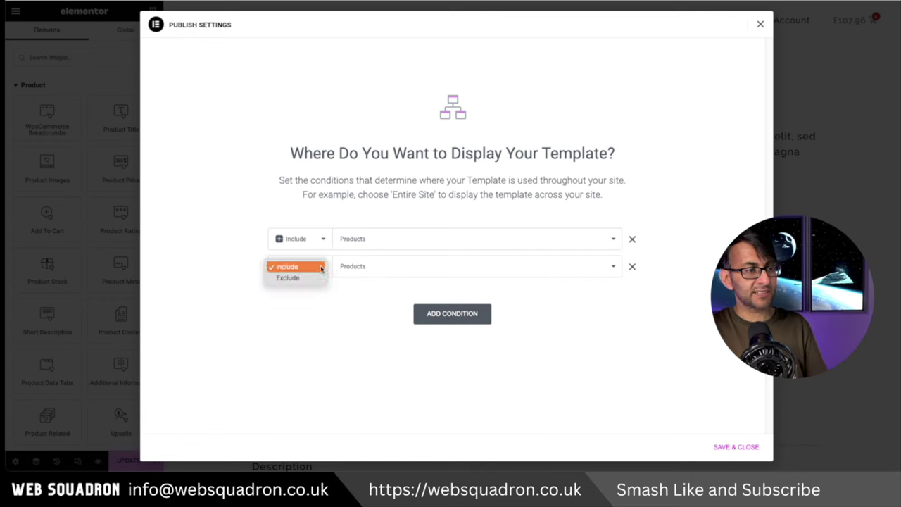
left_click(309, 278)
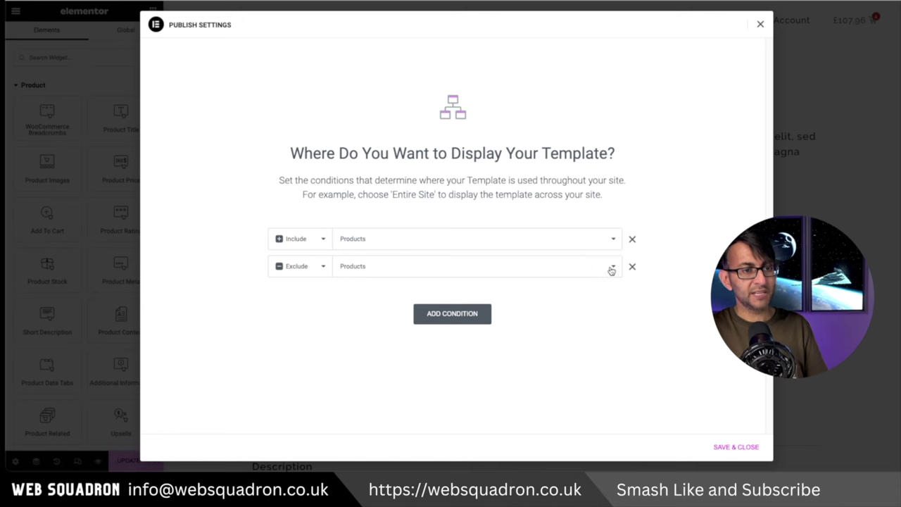
left_click(611, 270)
left_click(540, 278)
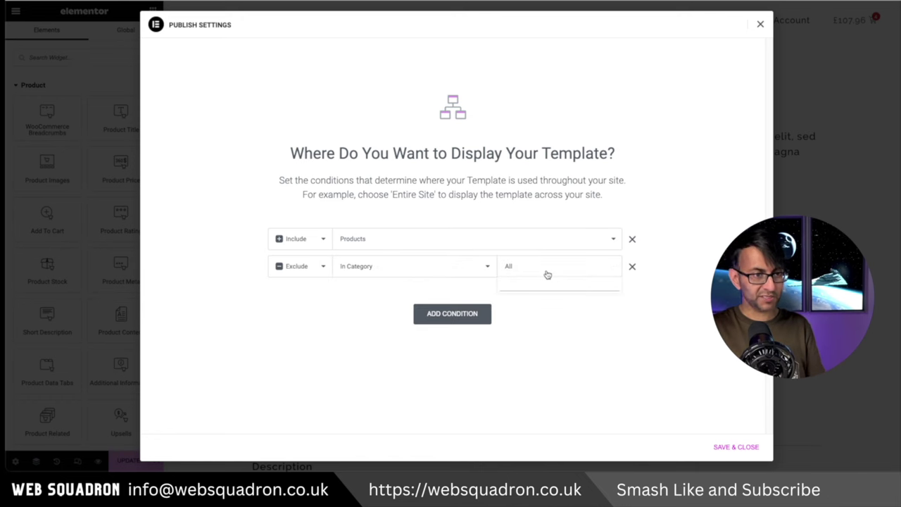
type("cou")
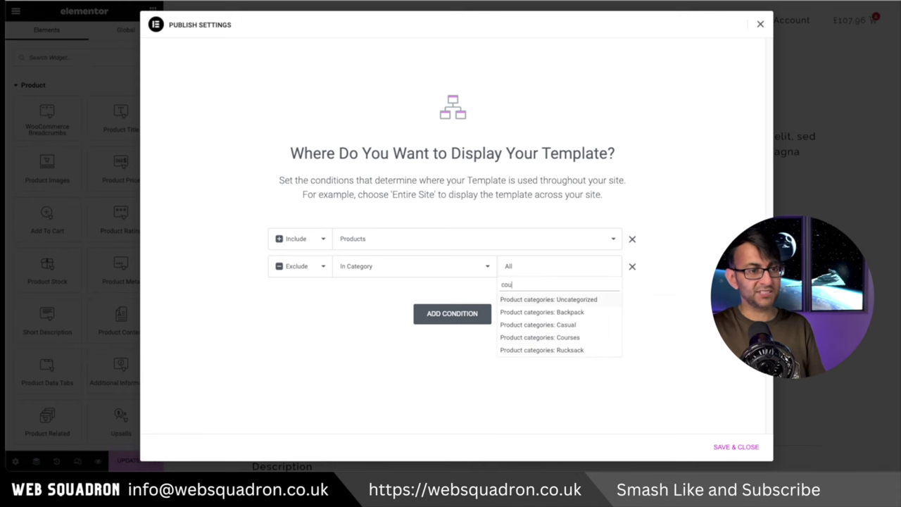
left_click(568, 300)
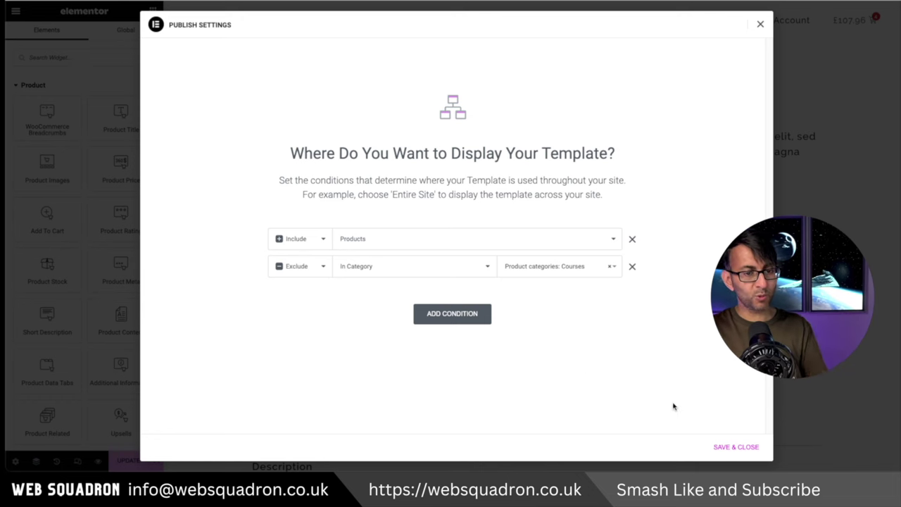
left_click(726, 446)
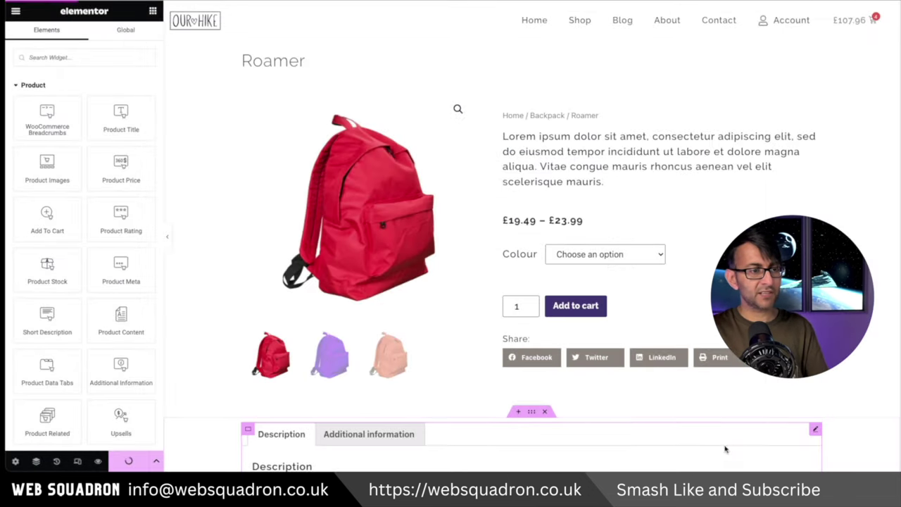
Step: Copy the main container holding the product title, images, price and cart details from the Single Product Template
right_click(531, 37)
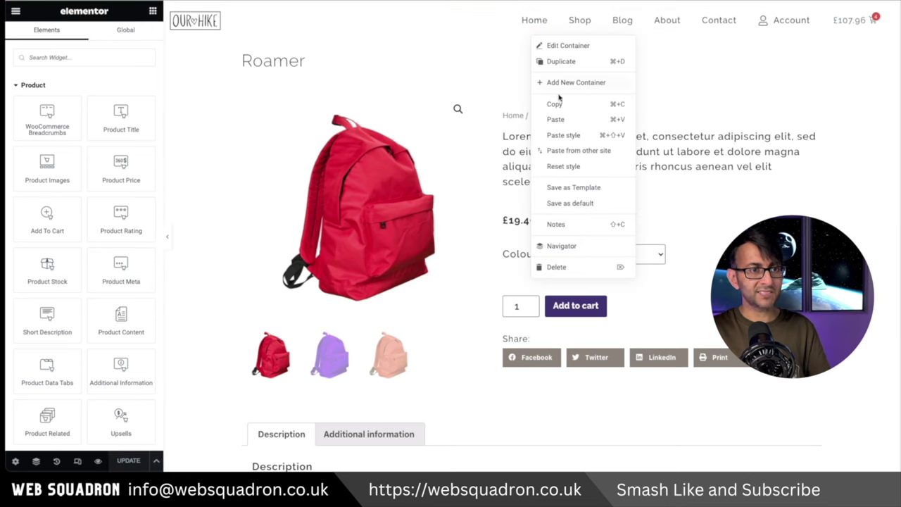
left_click(563, 107)
scroll(569, 373, "down", 5)
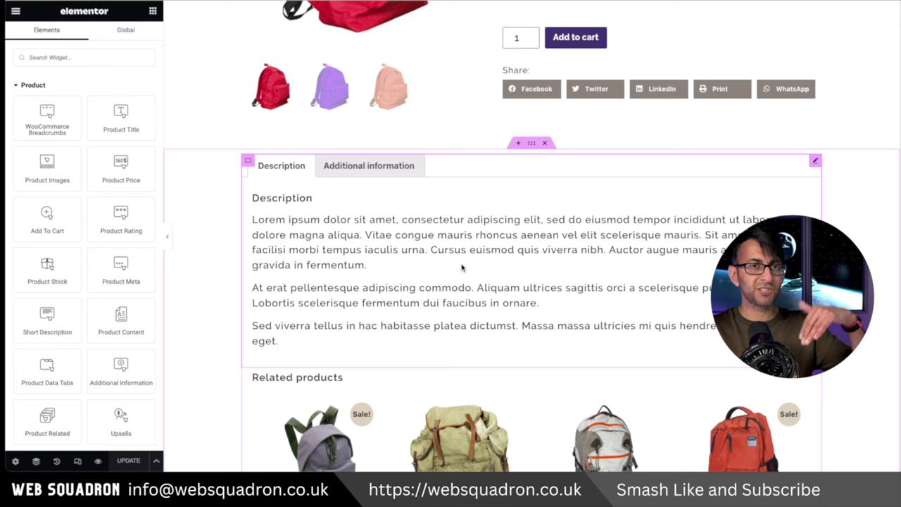
scroll(538, 197, "down", 2)
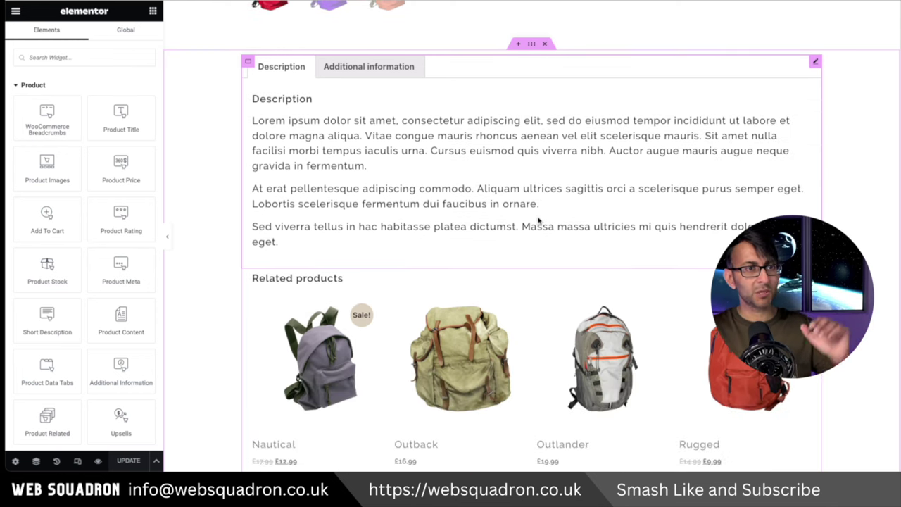
scroll(544, 169, "up", 6)
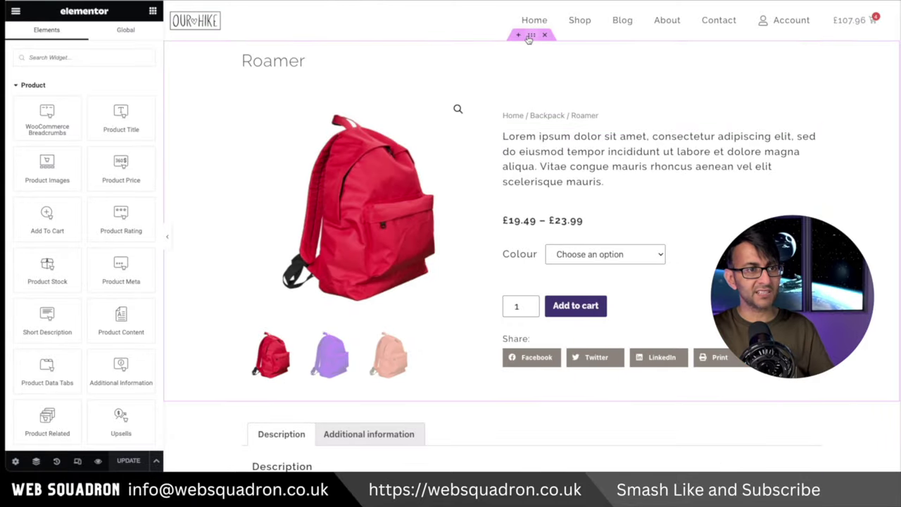
right_click(532, 41)
left_click(564, 106)
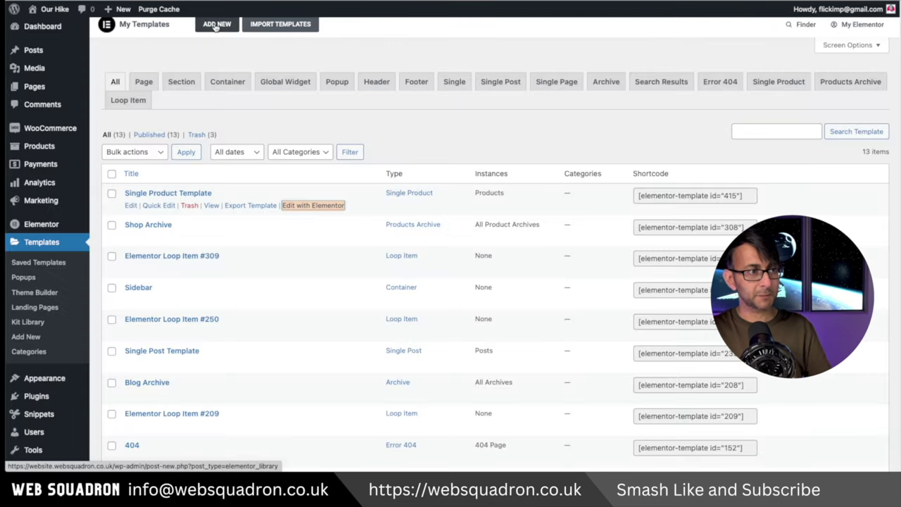
Step: Create a Single Product template named Course Product and paste the copied product container into it
left_click(216, 25)
left_click(545, 235)
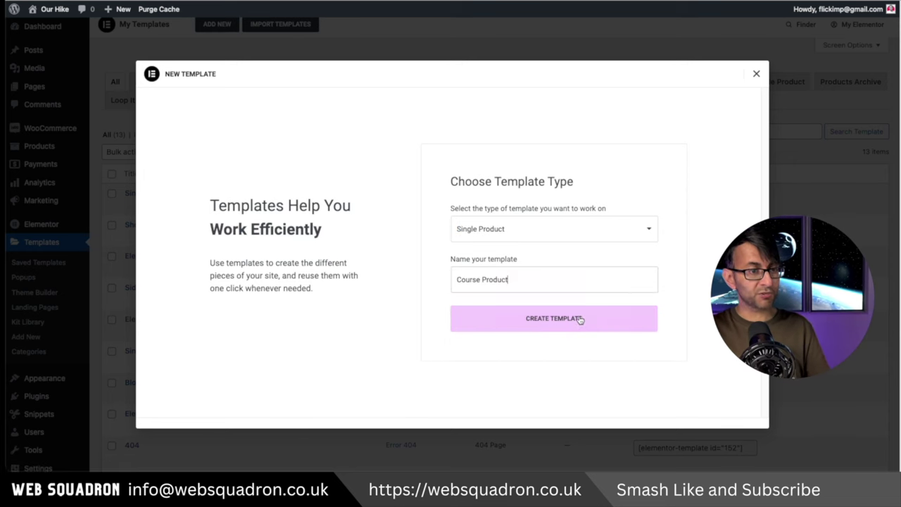
left_click(579, 321)
right_click(394, 149)
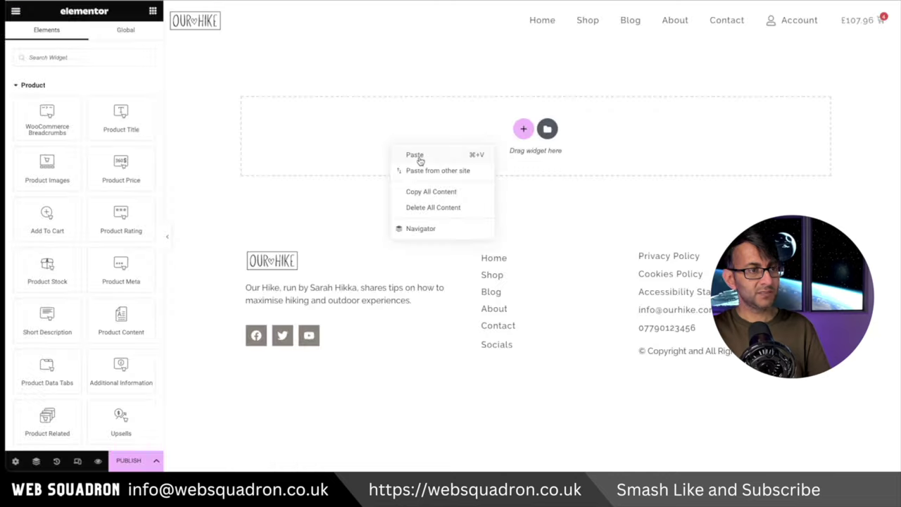
left_click(415, 154)
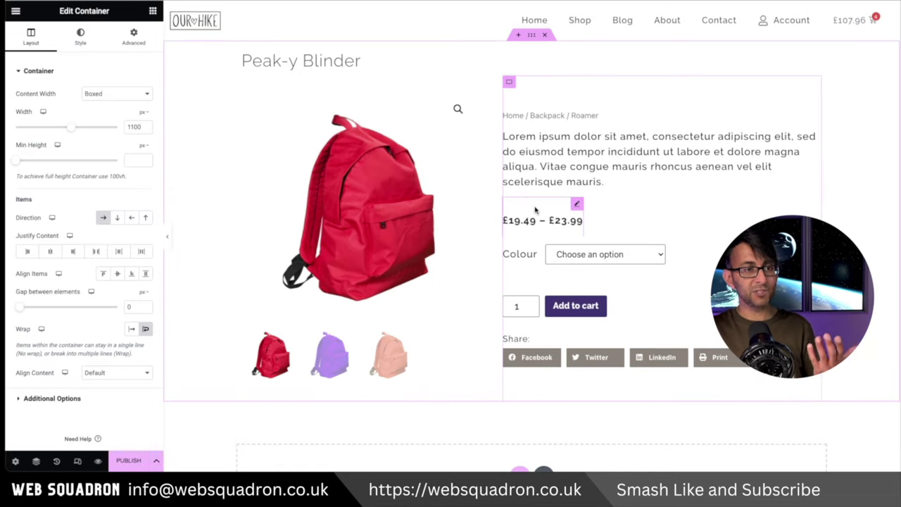
Step: Open the Navigator, expand the pasted container down to its nested widgets, and place the Navigator over the product image
left_click(36, 460)
left_click(774, 83)
left_click(780, 130)
left_click(779, 113)
left_click_drag(829, 62, 281, 43)
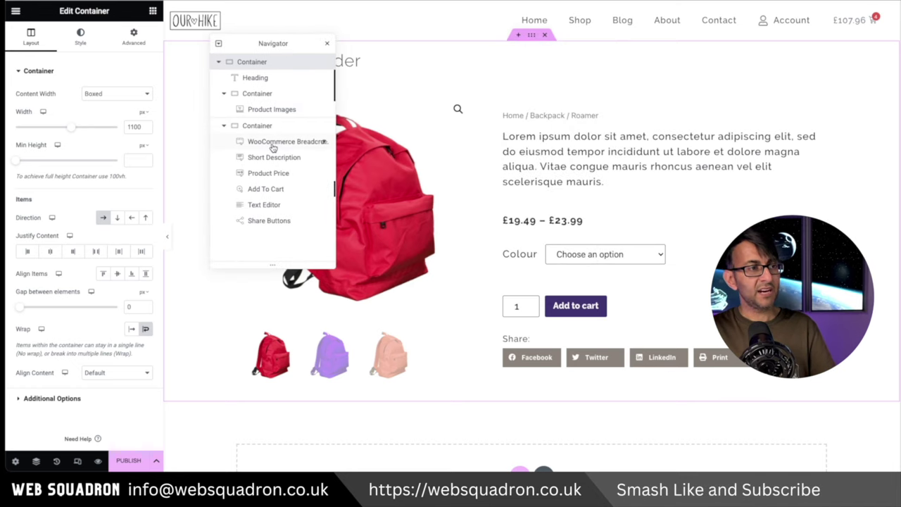
Step: Move the Product Price and Add To Cart widgets into the image container, directly beneath Product Images
left_click(271, 112)
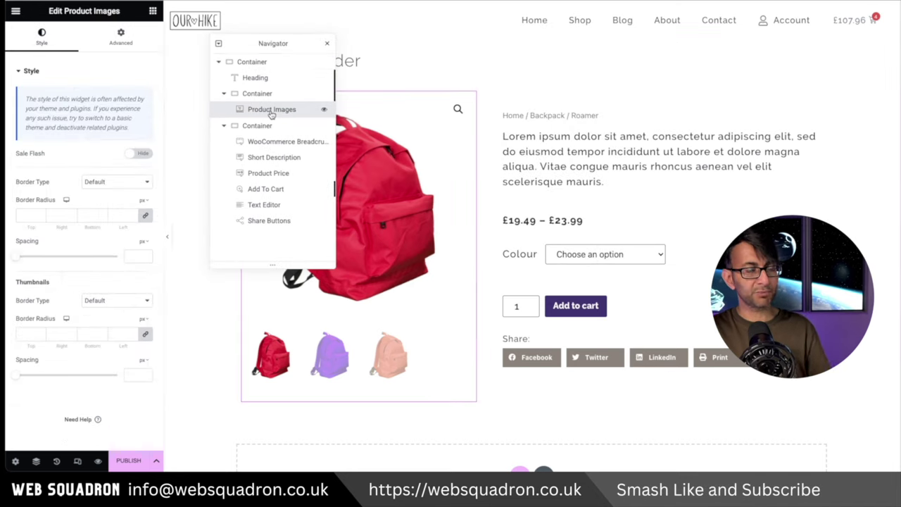
left_click(280, 141)
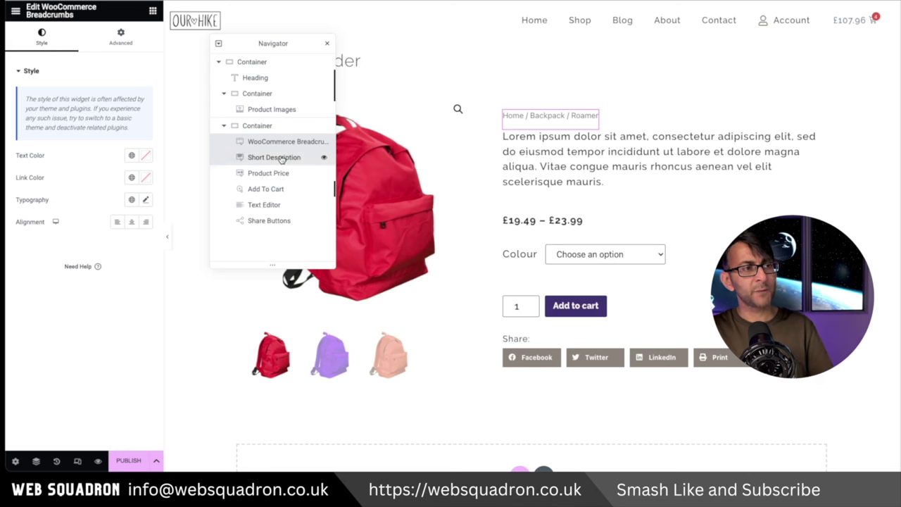
left_click(282, 159)
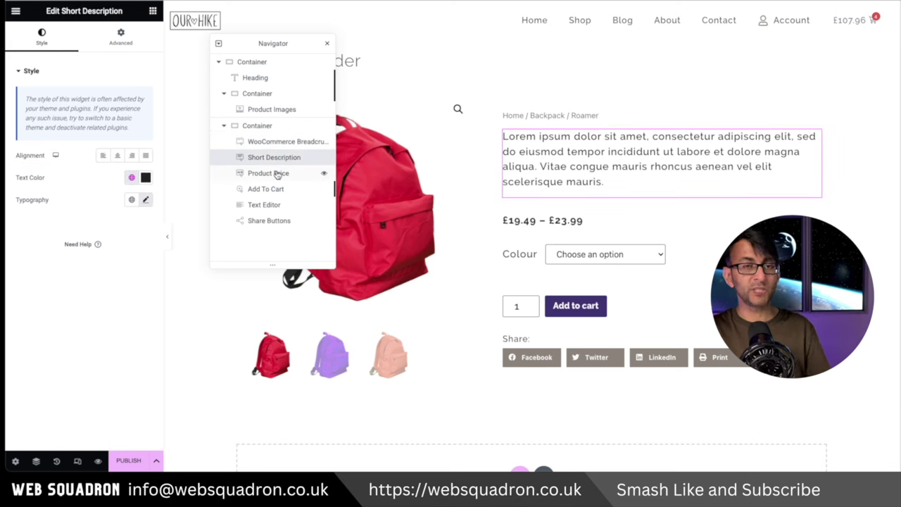
left_click(277, 174)
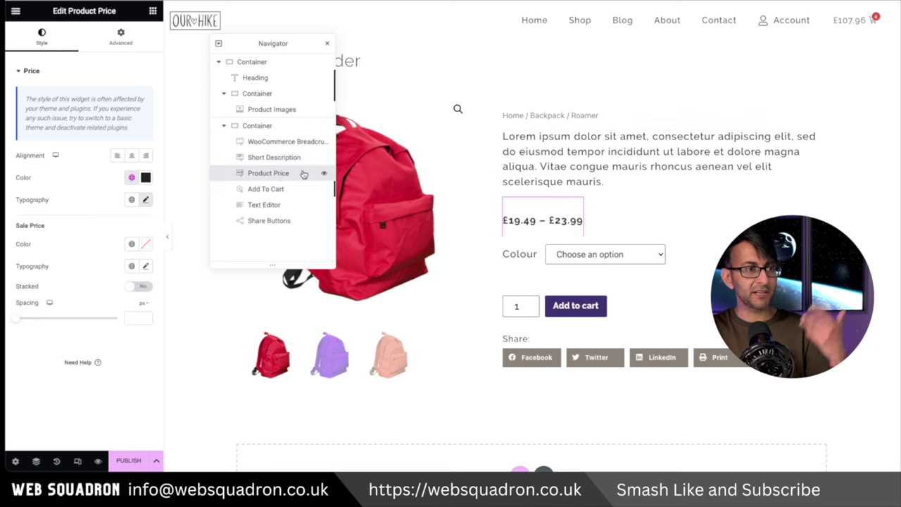
left_click_drag(268, 176, 281, 124)
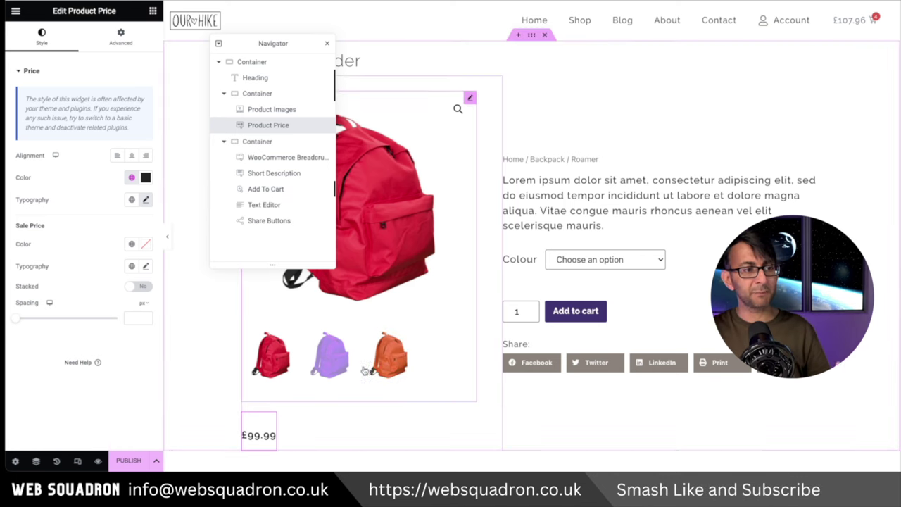
left_click(282, 188)
left_click_drag(267, 189, 265, 145)
Step: Move the Share text and the Share Buttons beneath Add To Cart in the image container and close the Navigator
left_click(269, 206)
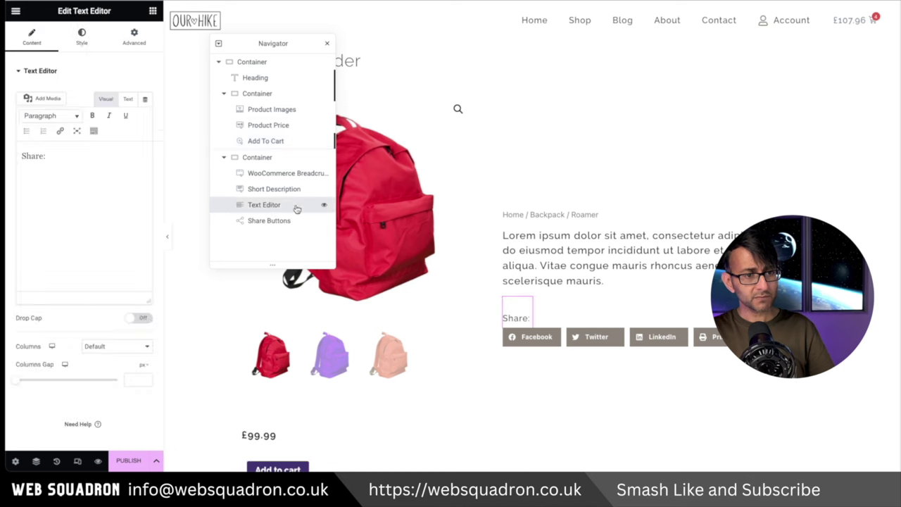
left_click_drag(271, 206, 274, 156)
left_click(266, 225)
left_click_drag(266, 222, 273, 172)
scroll(355, 414, "down", 5)
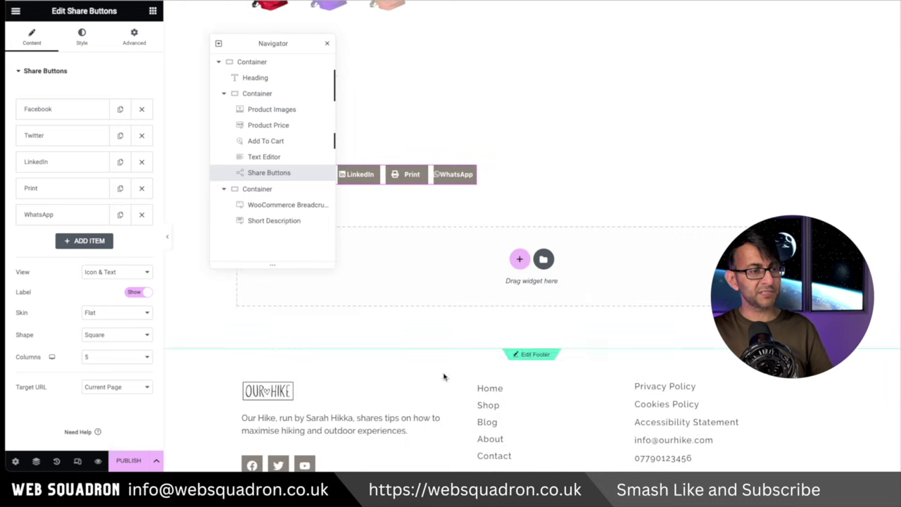
scroll(408, 295, "up", 2)
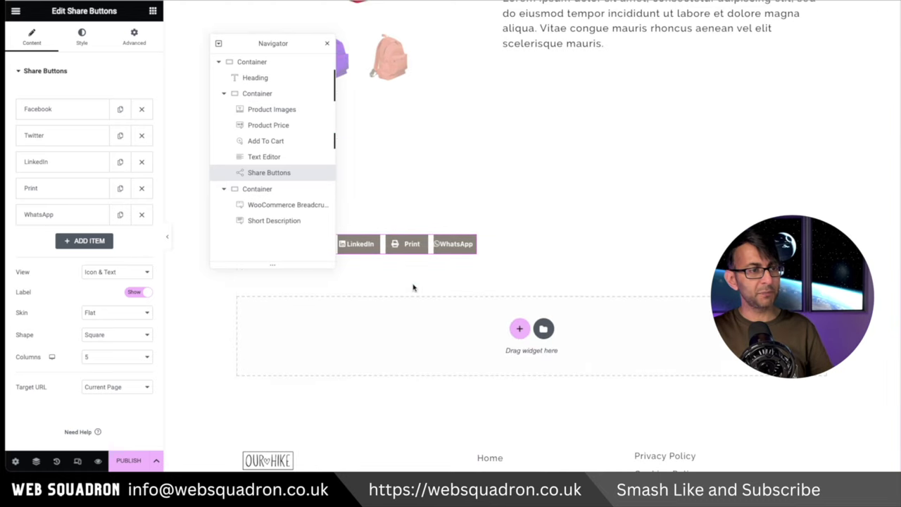
left_click(327, 46)
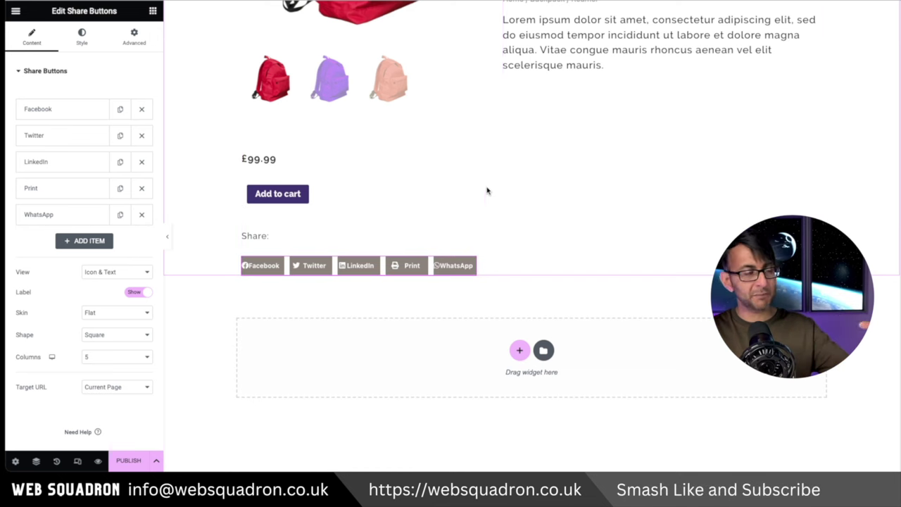
Step: Remove Print from the Share Buttons and set the buttons to 4 columns
left_click(141, 189)
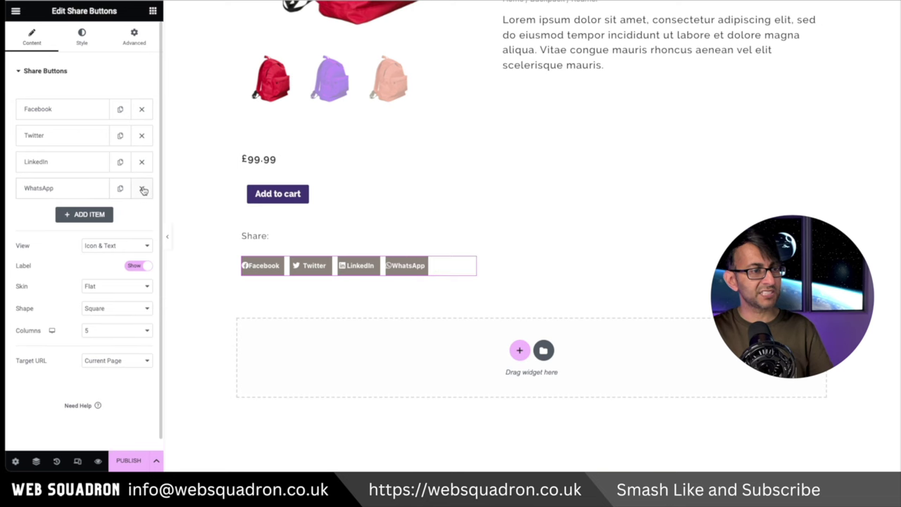
left_click(121, 335)
left_click(117, 319)
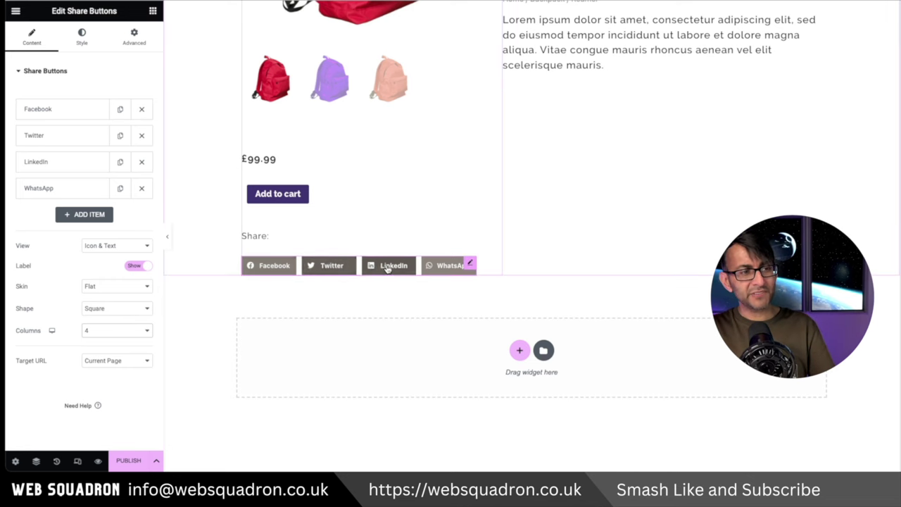
Step: Set the template's preview product to Peak-y Blinder and apply the preview
scroll(508, 288, "up", 5)
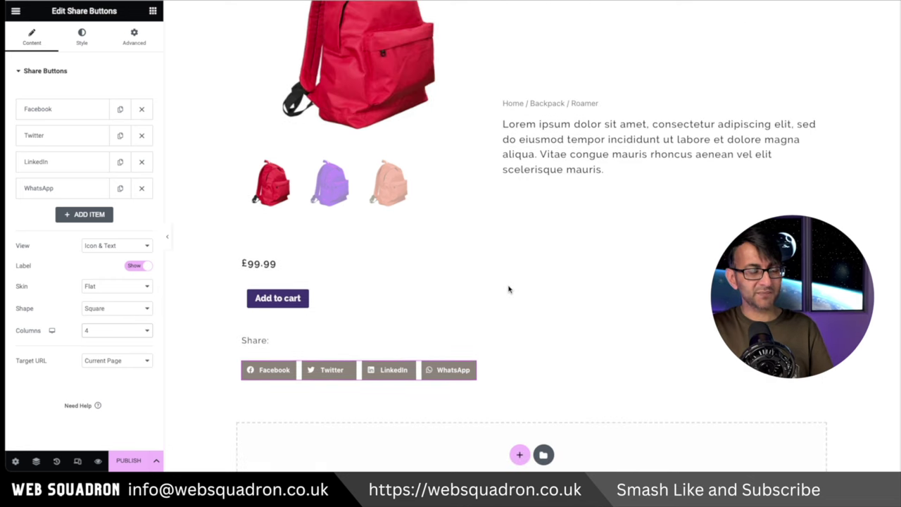
left_click(508, 289)
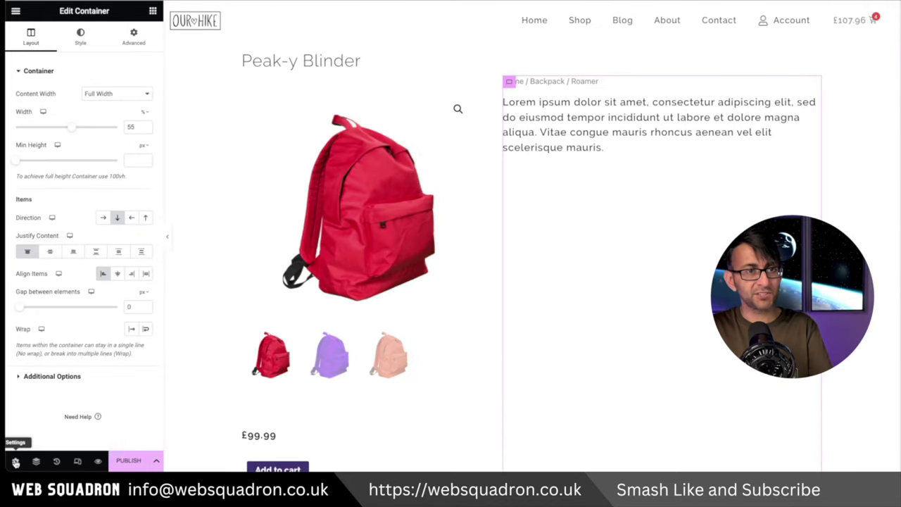
left_click(16, 461)
left_click(50, 242)
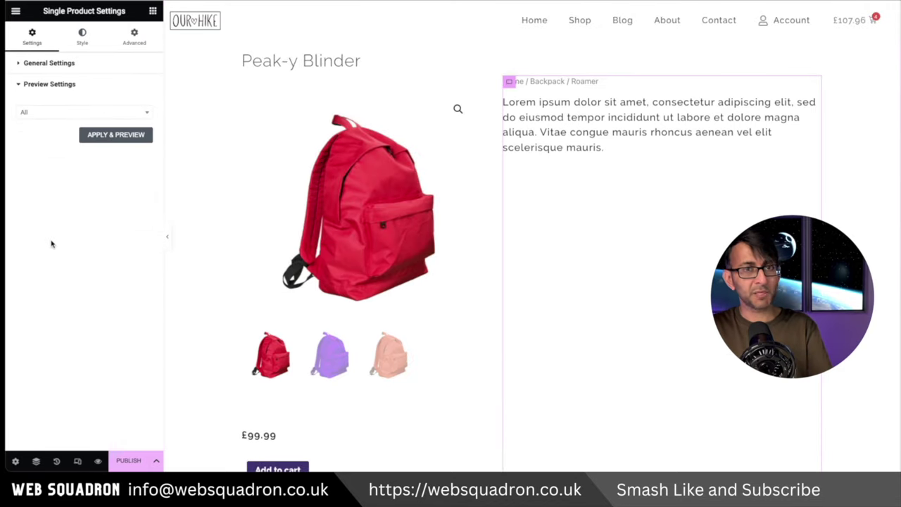
left_click(141, 113)
type("peak")
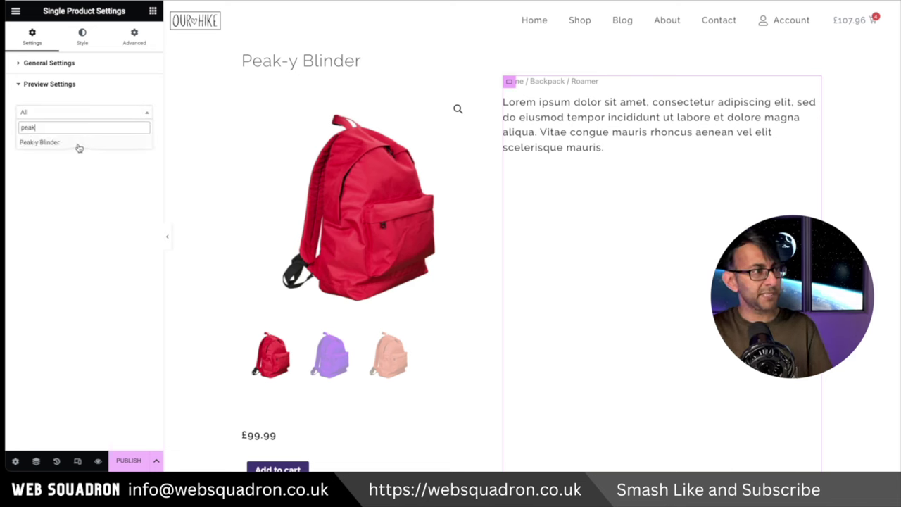
left_click(79, 144)
left_click(106, 135)
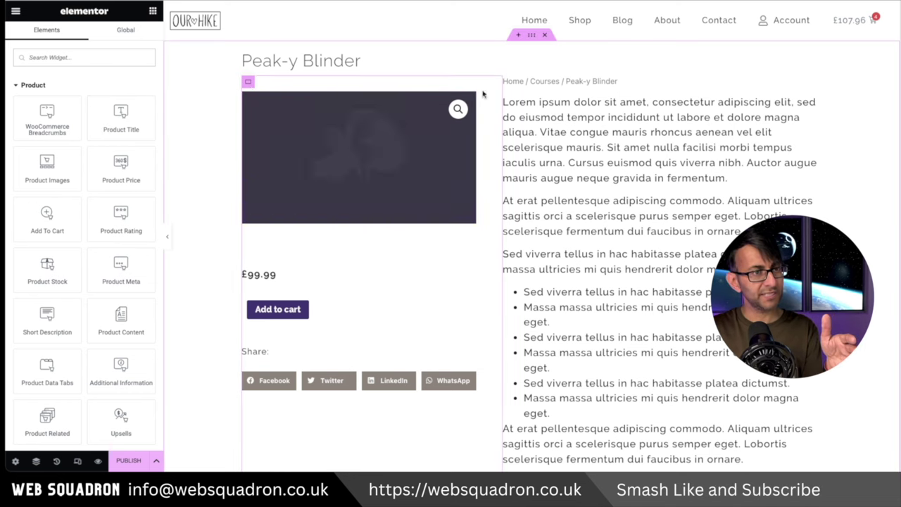
Step: Set the description container's top padding to 30 px and the Product Price widget's top margin to 0
left_click(247, 82)
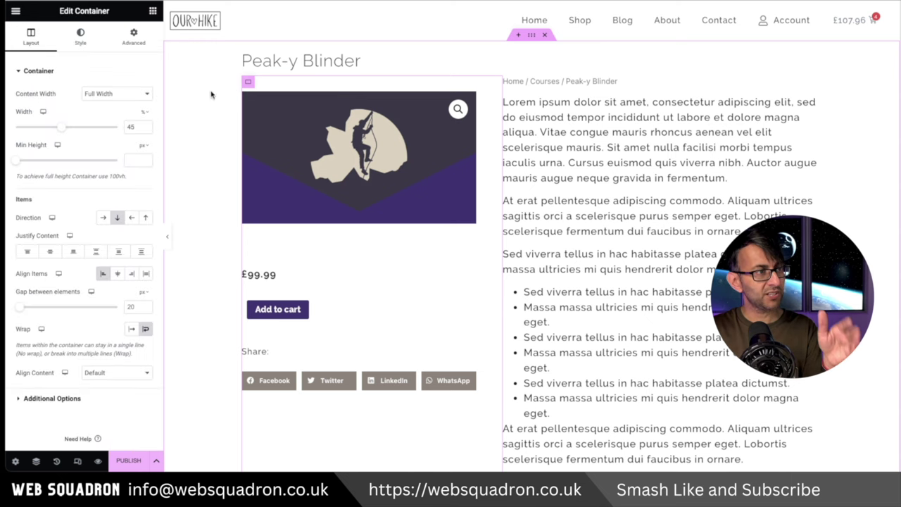
left_click(138, 45)
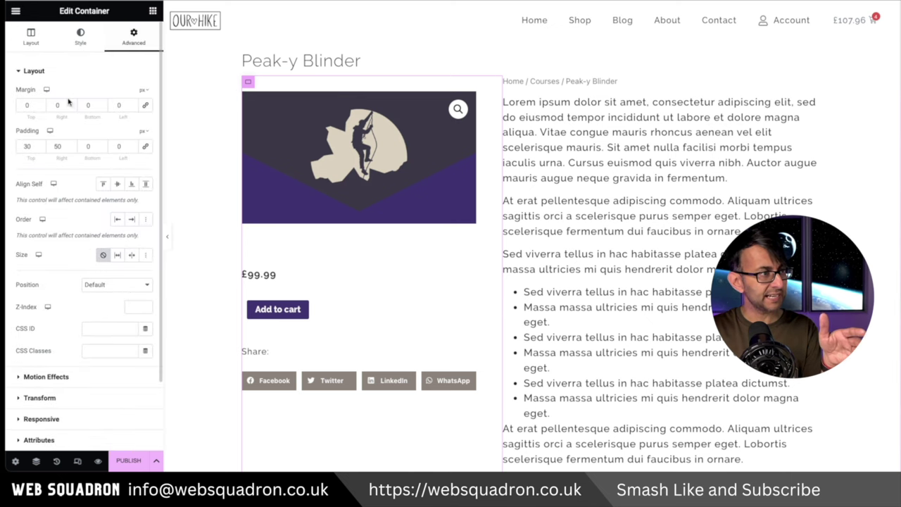
left_click(508, 82)
left_click(128, 42)
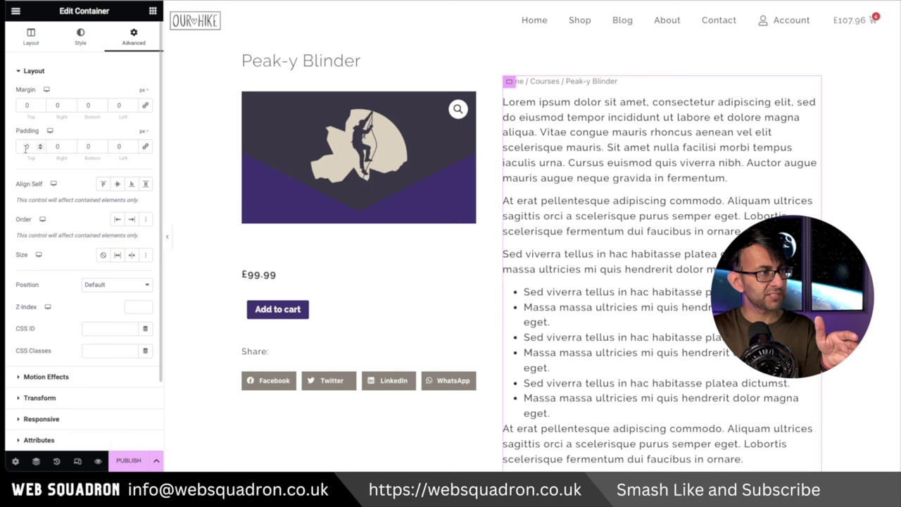
type("30")
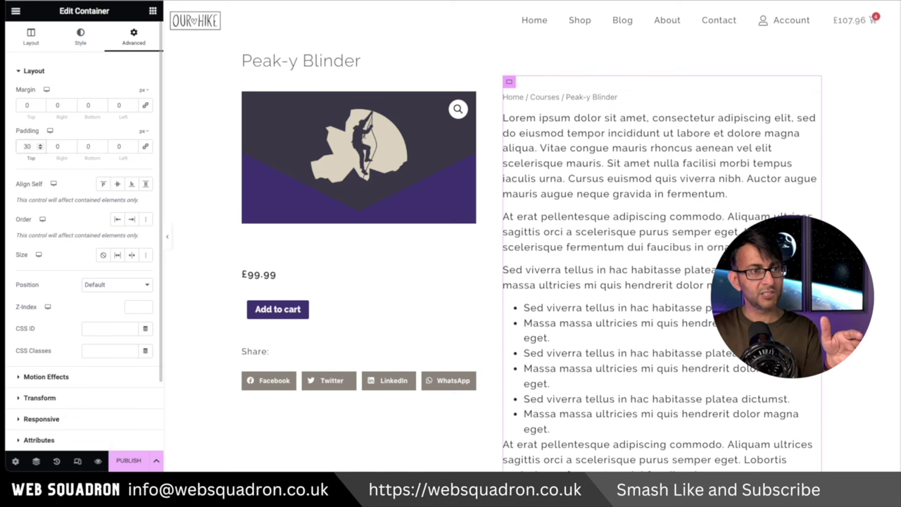
left_click(258, 274)
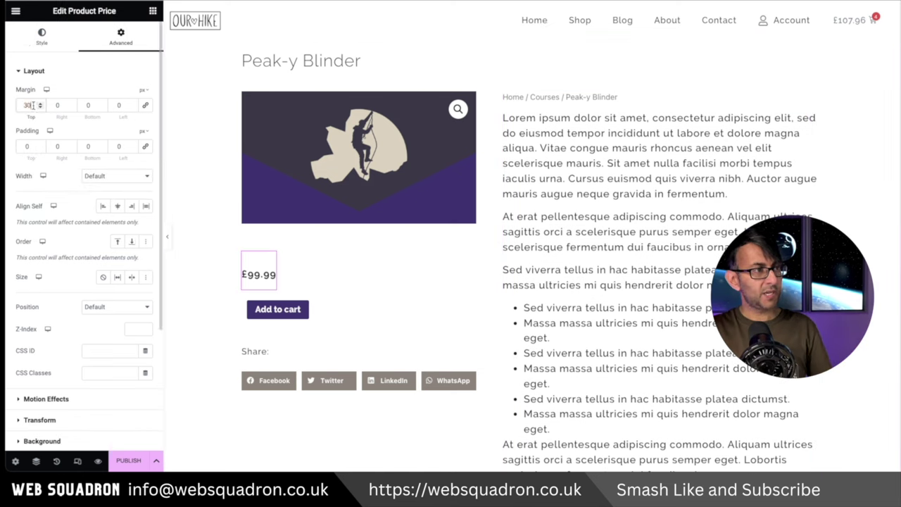
type("0")
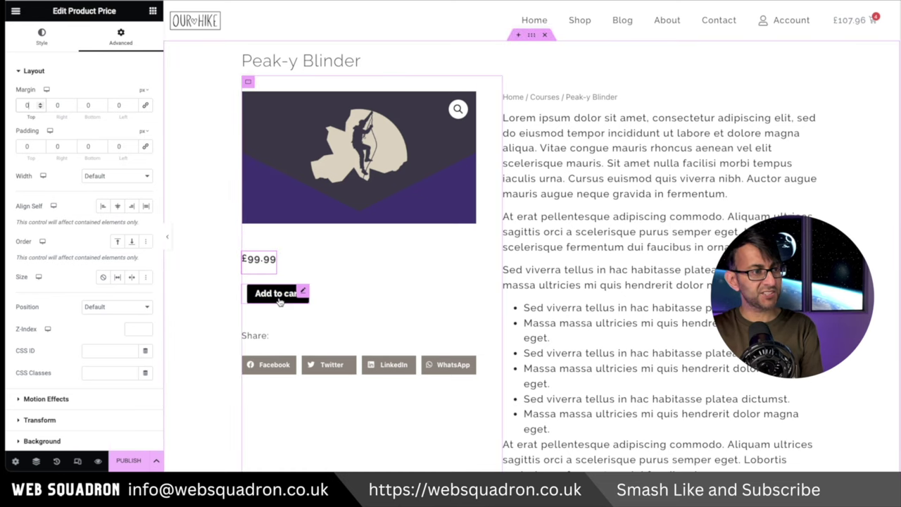
Step: Set the Add To Cart widget's layout to Stacked and its top margin to -30 px
left_click(303, 292)
left_click(116, 93)
left_click(122, 115)
left_click(126, 99)
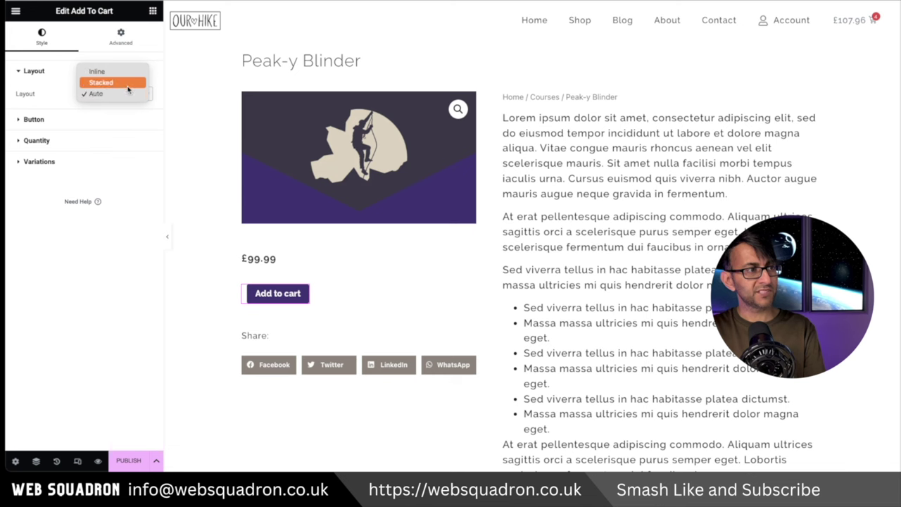
left_click(128, 85)
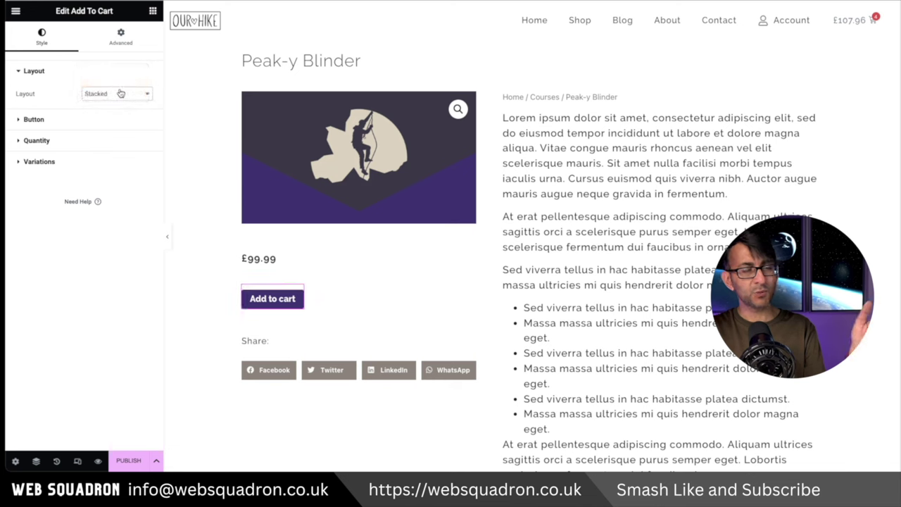
left_click(121, 39)
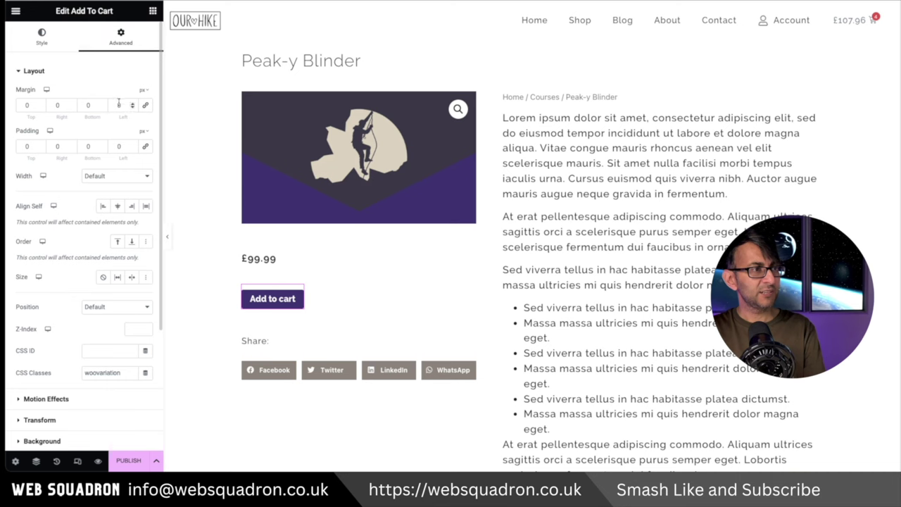
left_click_drag(40, 107, 39, 108)
left_click(39, 107)
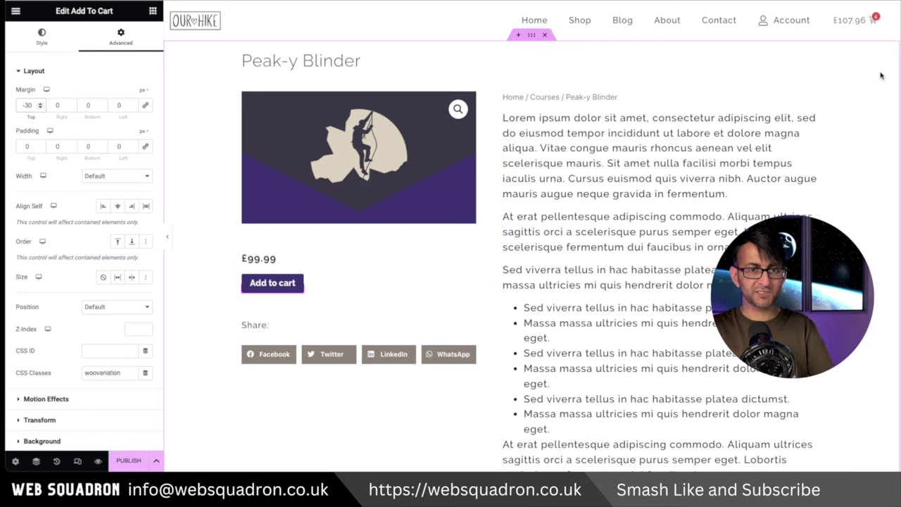
Step: Collapse the editor panel and review the full-width layout of the Peak-y Blinder course page
left_click(166, 238)
scroll(450, 253, "down", 3)
scroll(451, 253, "up", 2)
scroll(578, 261, "up", 2)
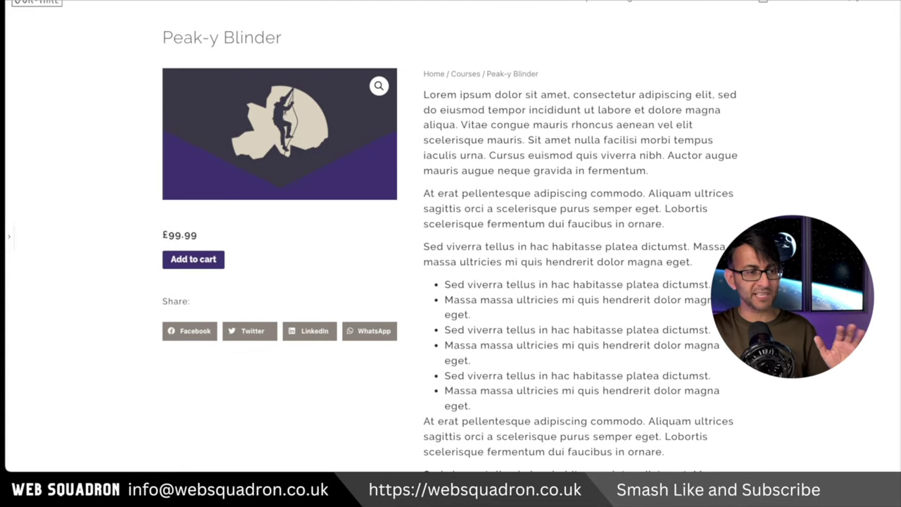
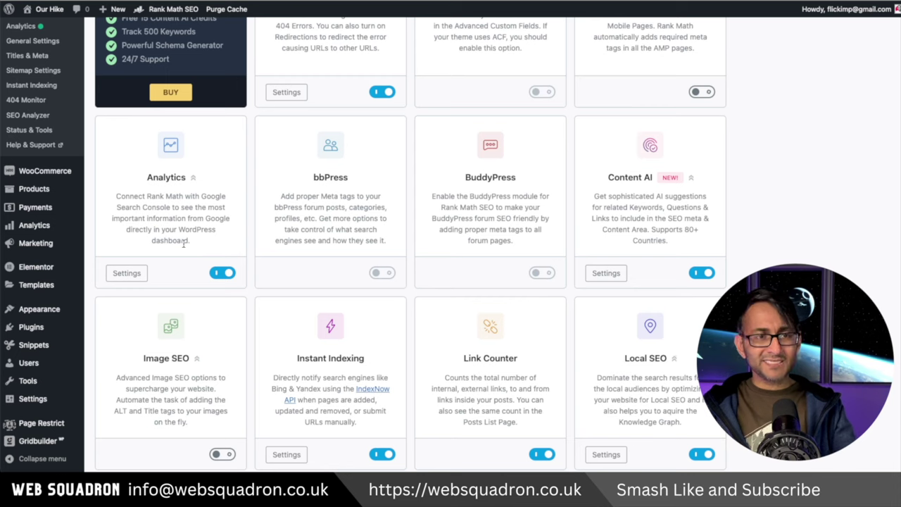
Step: Switch to the Rank Math SEO modules in the WordPress dashboard and enable the Image SEO module
scroll(155, 262, "down", 1)
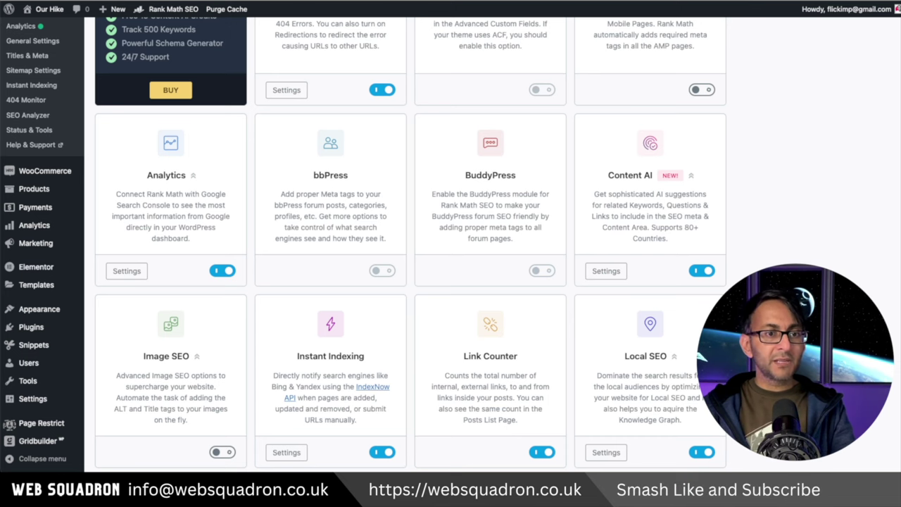
scroll(410, 244, "down", 1)
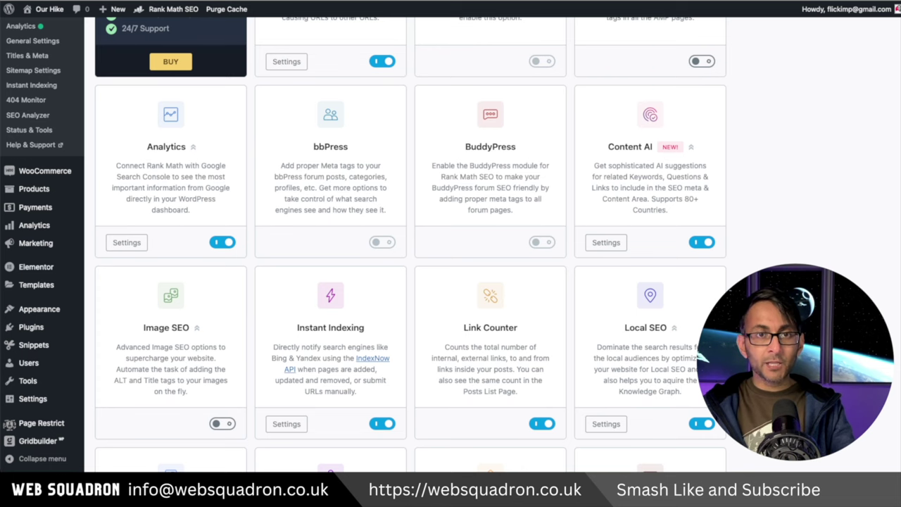
scroll(225, 394, "down", 1)
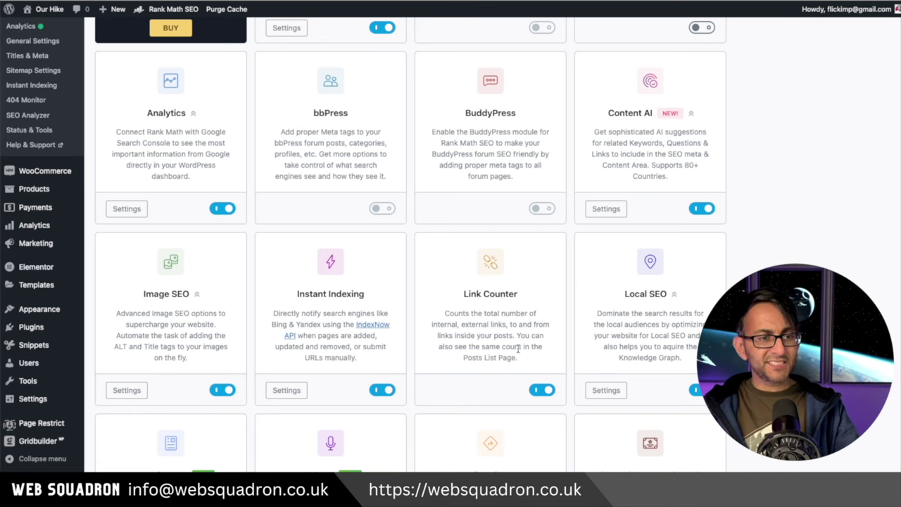
Step: Try to enable the News Sitemap module and look through the Rank Math pricing plans
scroll(645, 262, "down", 4)
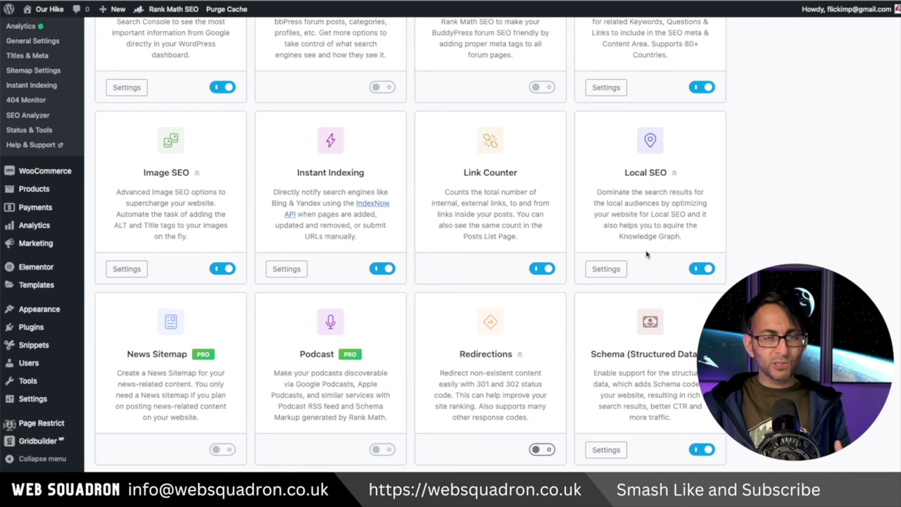
scroll(176, 377, "down", 1)
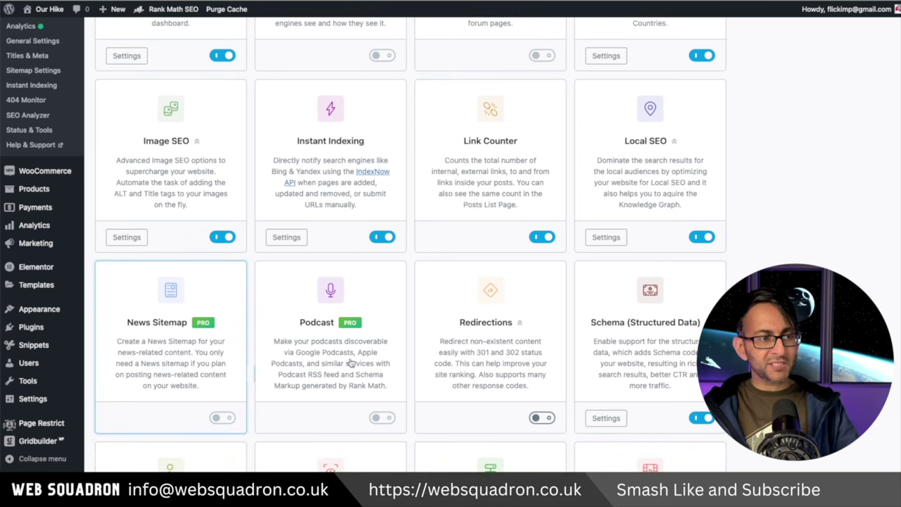
left_click(222, 418)
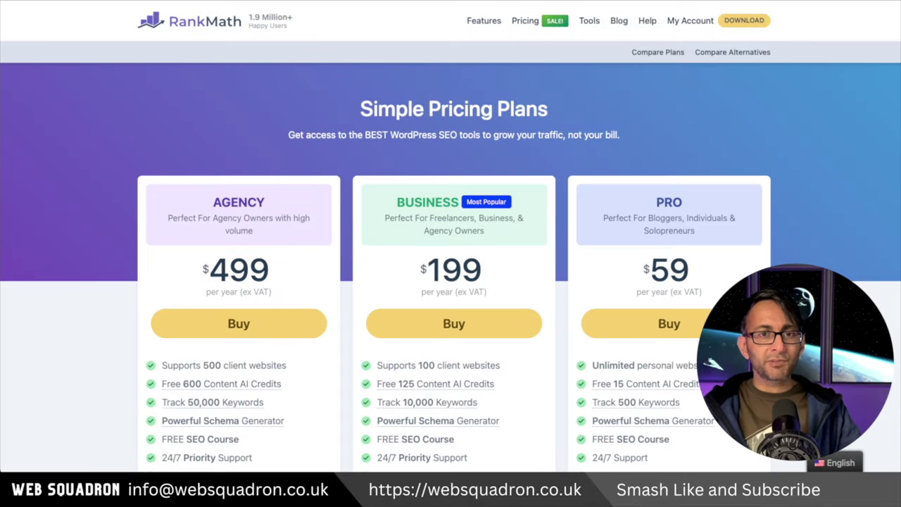
scroll(451, 267, "down", 3)
scroll(451, 267, "up", 2)
scroll(450, 267, "down", 3)
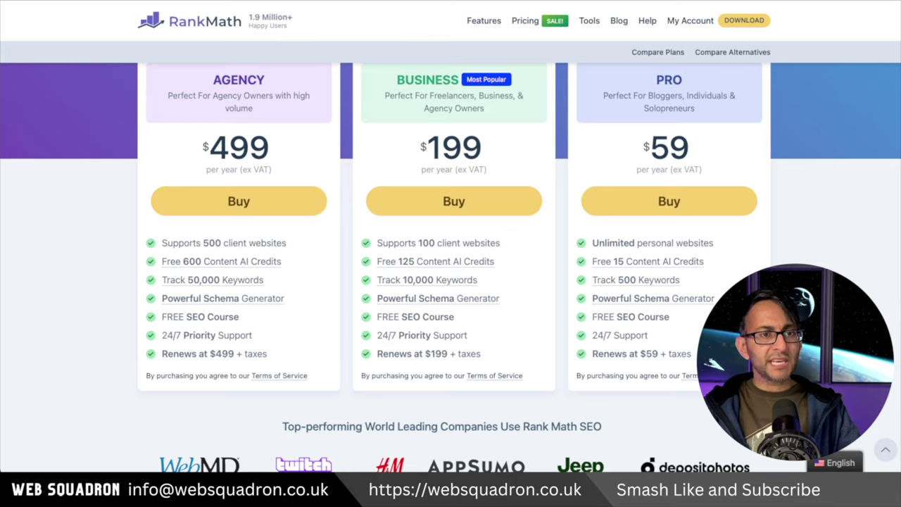
Step: Return from the Rank Math pricing page to the modules list and enable the Redirections module
scroll(451, 267, "up", 1)
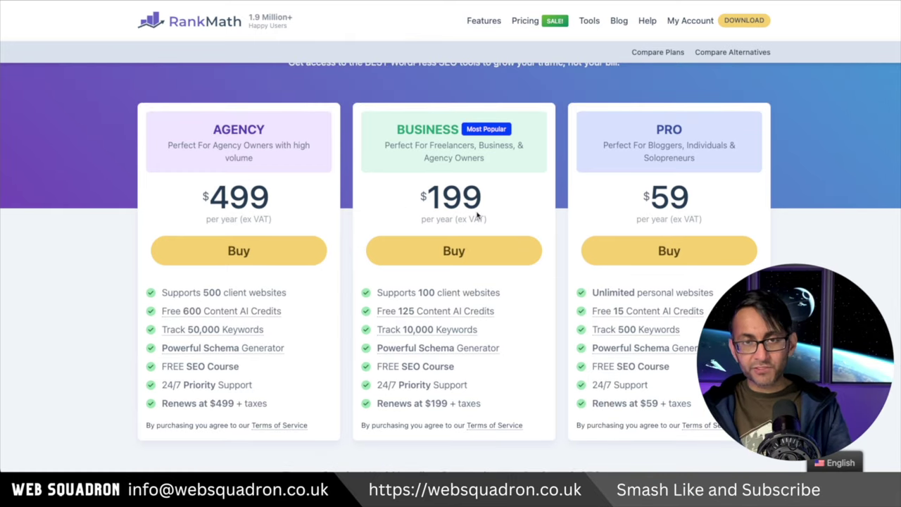
mouse_move(641, 403)
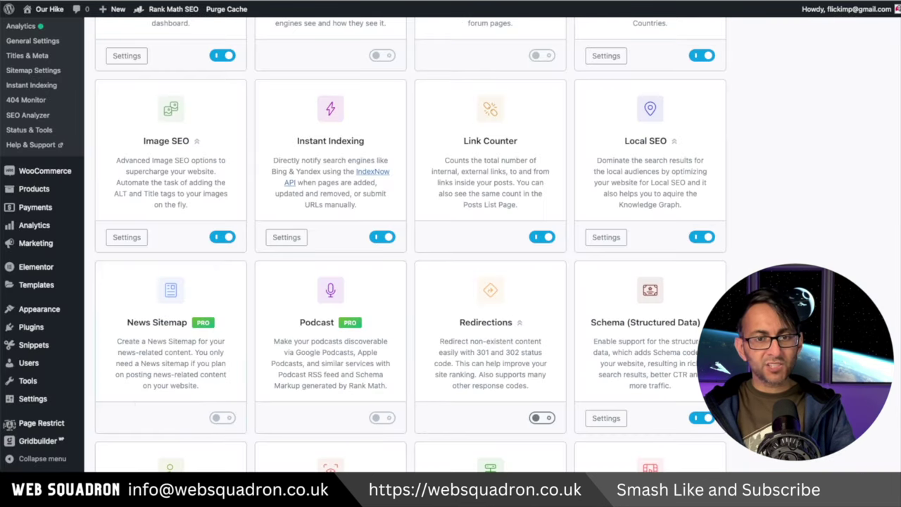
scroll(450, 281, "down", 3)
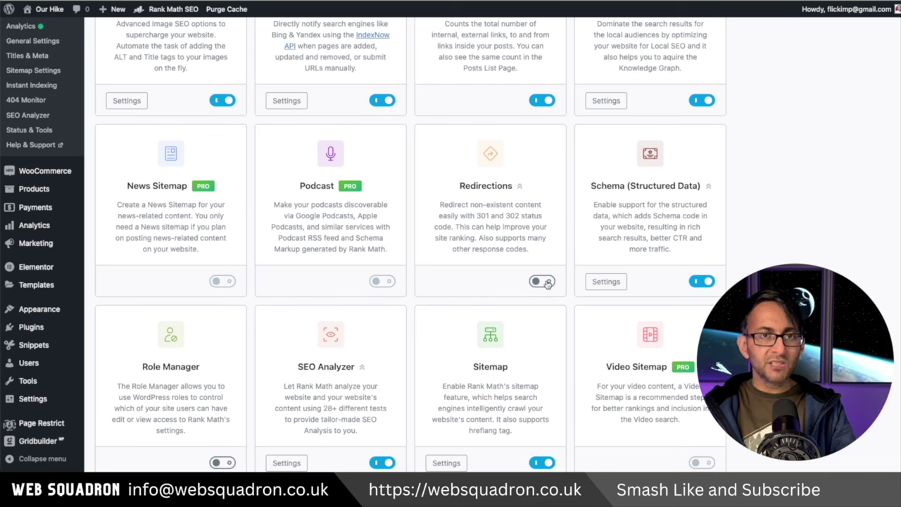
left_click(546, 282)
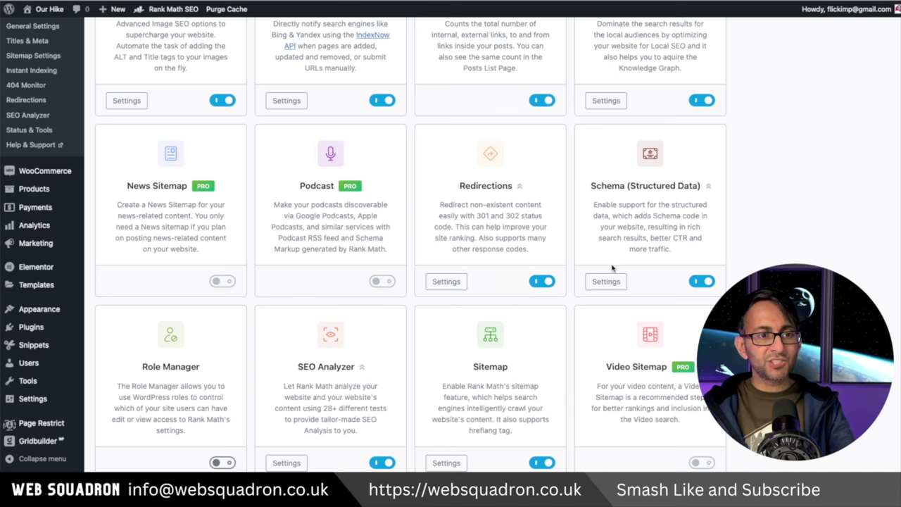
Step: Look through the remaining Rank Math modules and the import and export page, returning to the modules overview
scroll(236, 378, "down", 3)
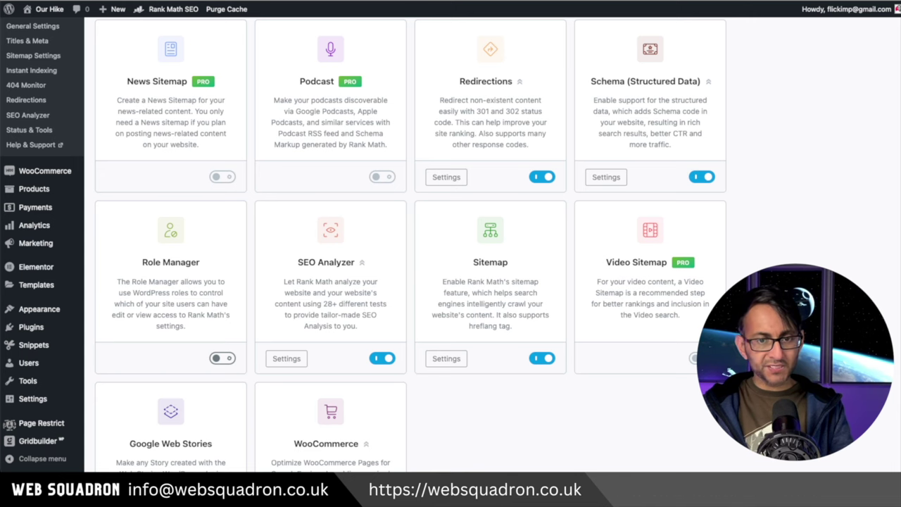
scroll(686, 225, "down", 3)
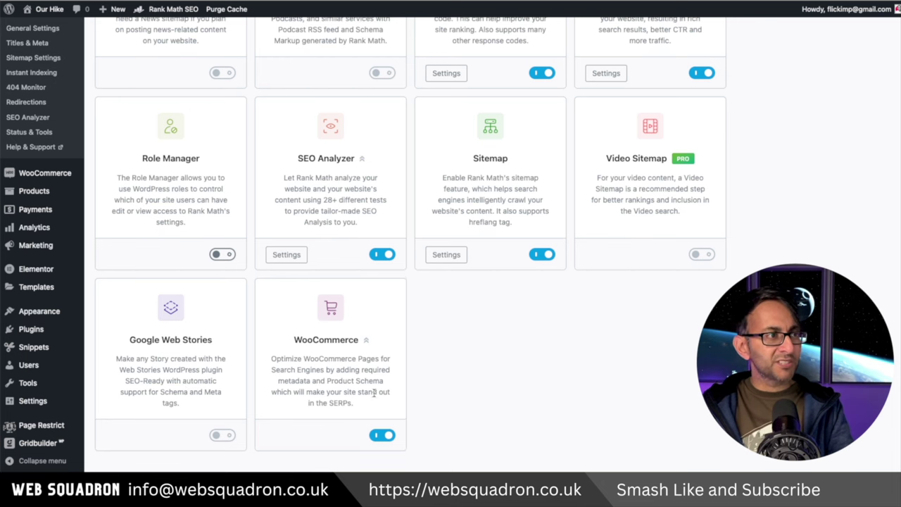
scroll(770, 212, "up", 10)
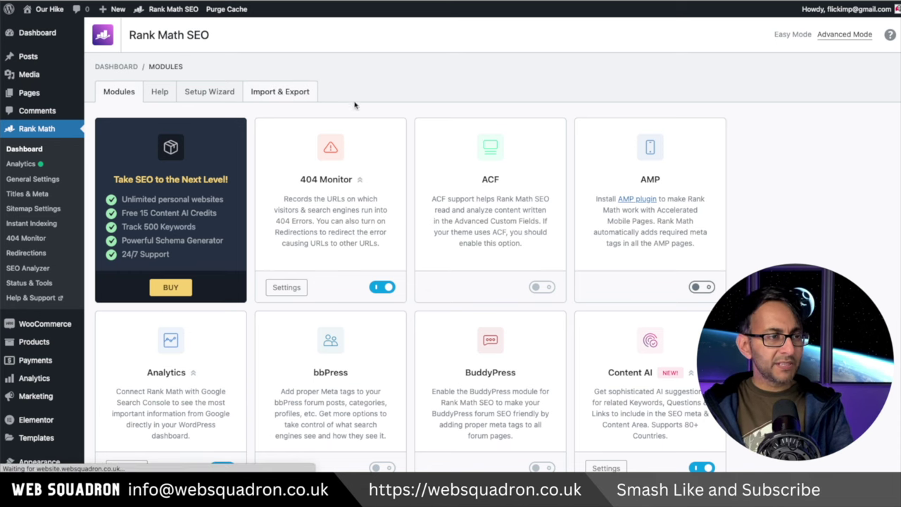
left_click(271, 102)
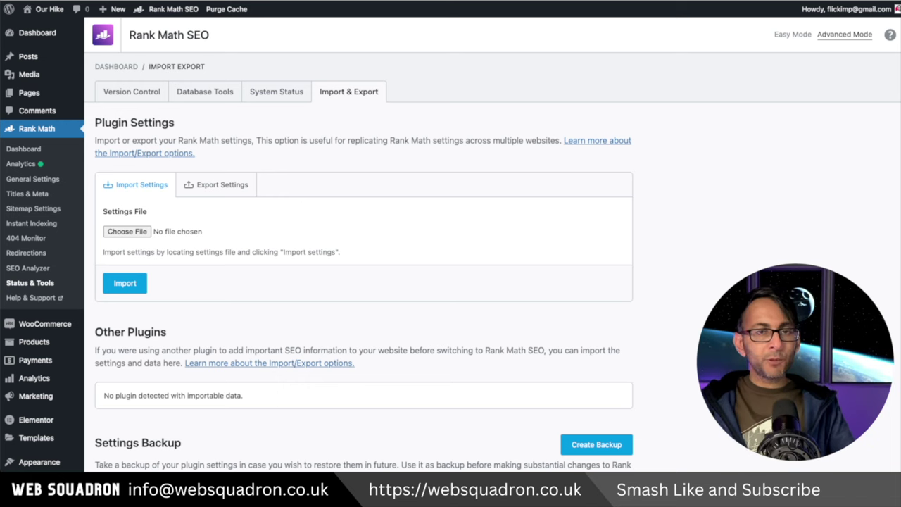
left_click(31, 150)
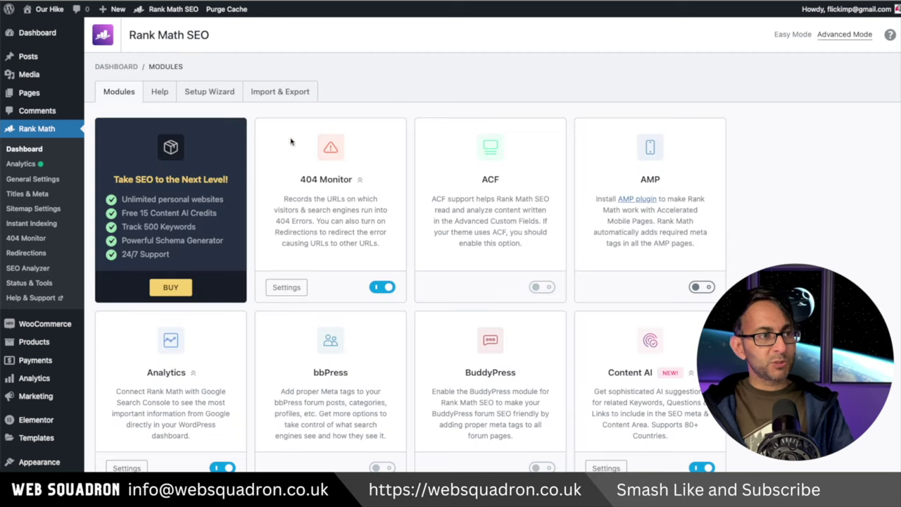
Step: Review the Rank Math analytics overview and the Rank Math summary on the WordPress dashboard home page
left_click(24, 167)
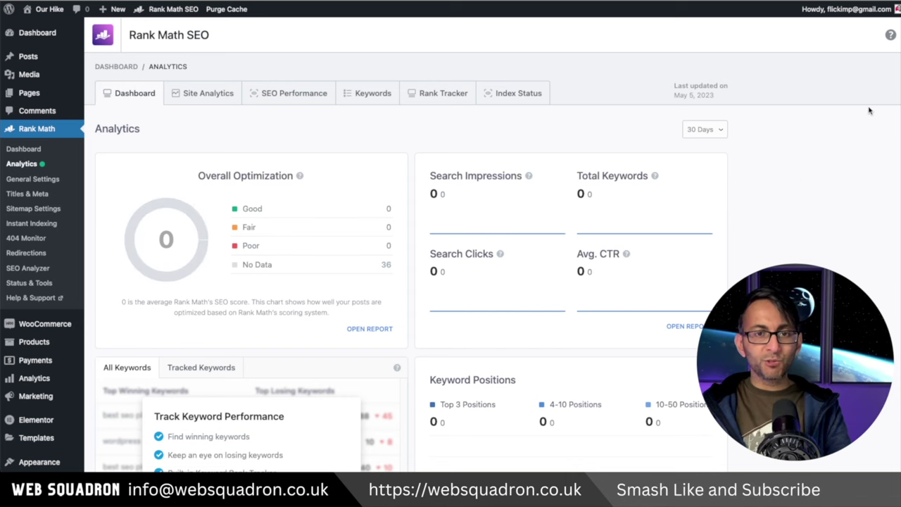
scroll(451, 247, "down", 4)
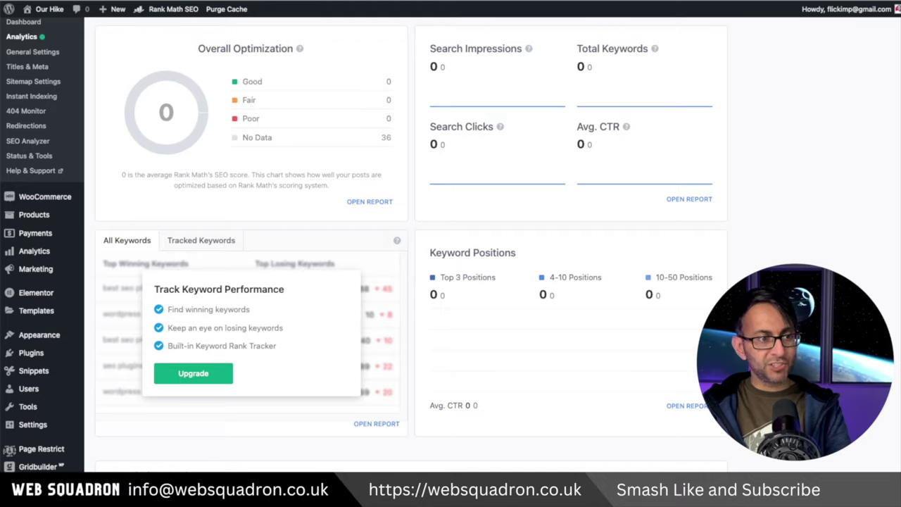
scroll(834, 143, "up", 3)
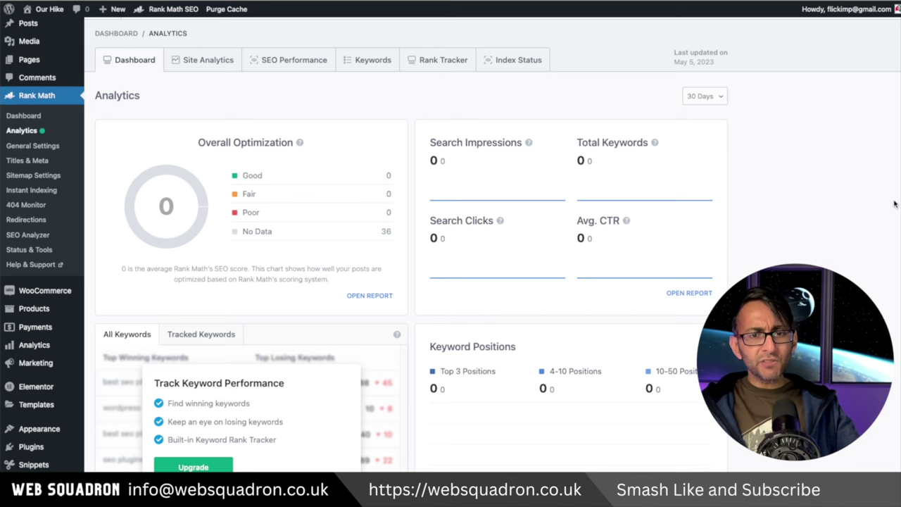
scroll(842, 108, "up", 1)
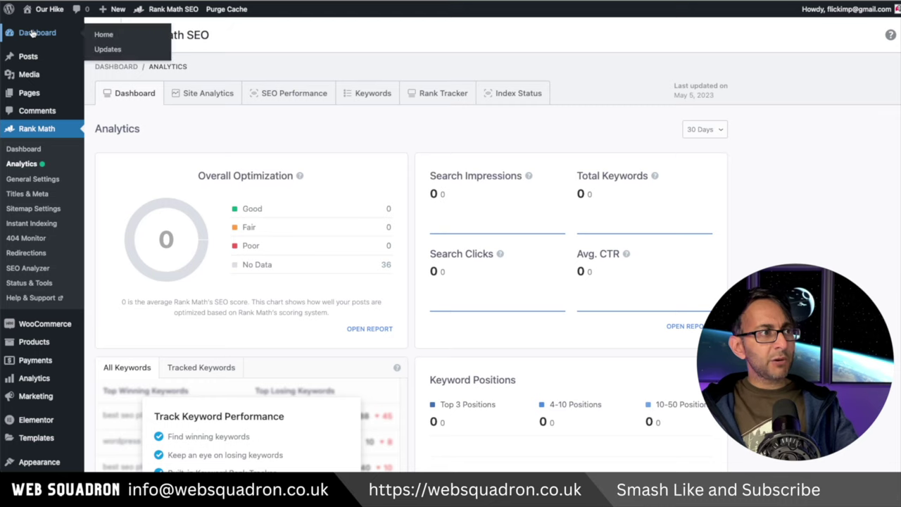
left_click(38, 33)
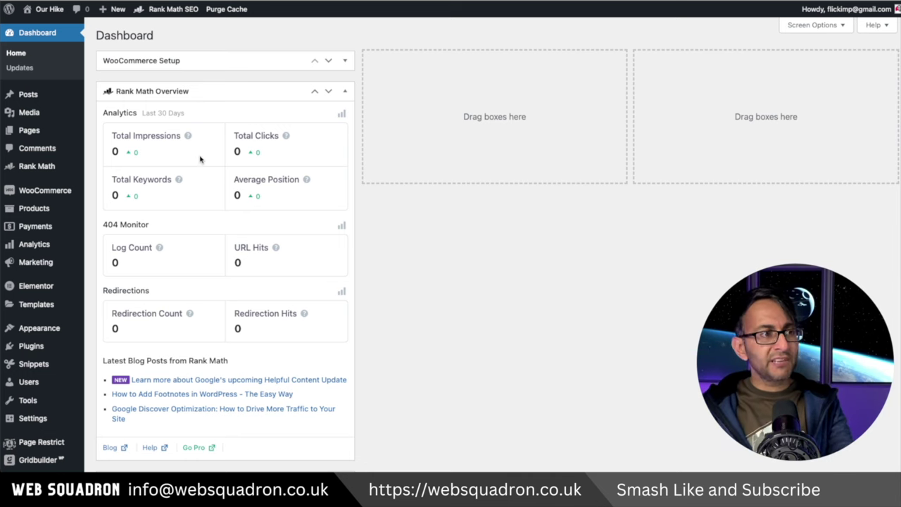
Step: Review the Links and Breadcrumbs options in Rank Math's general settings
left_click(36, 166)
left_click(40, 179)
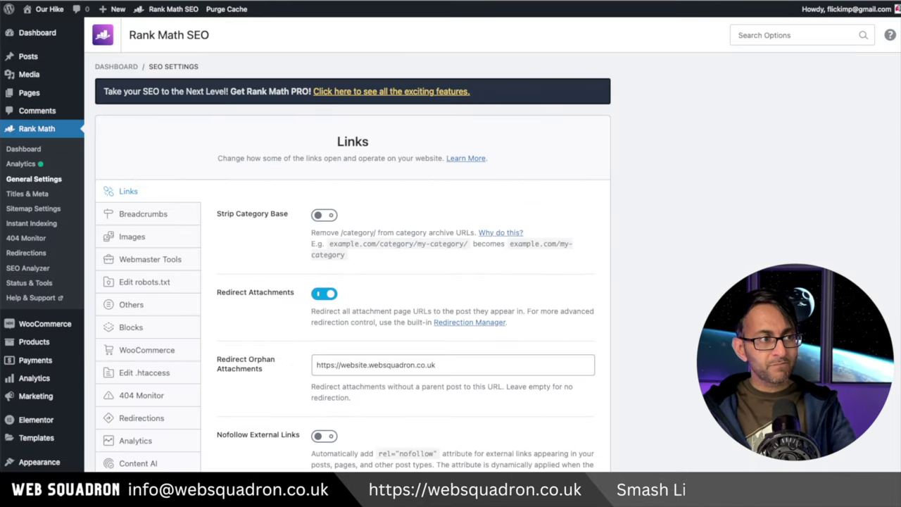
scroll(450, 254, "down", 1)
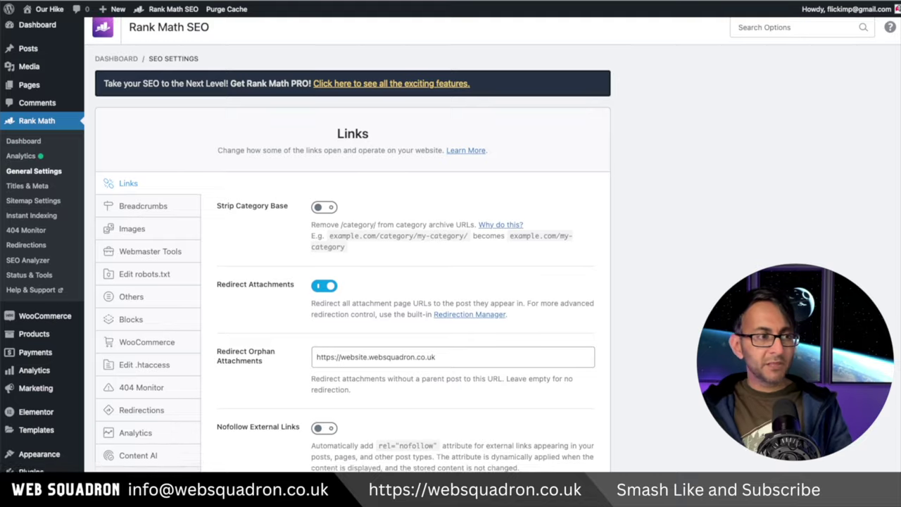
scroll(304, 148, "down", 1)
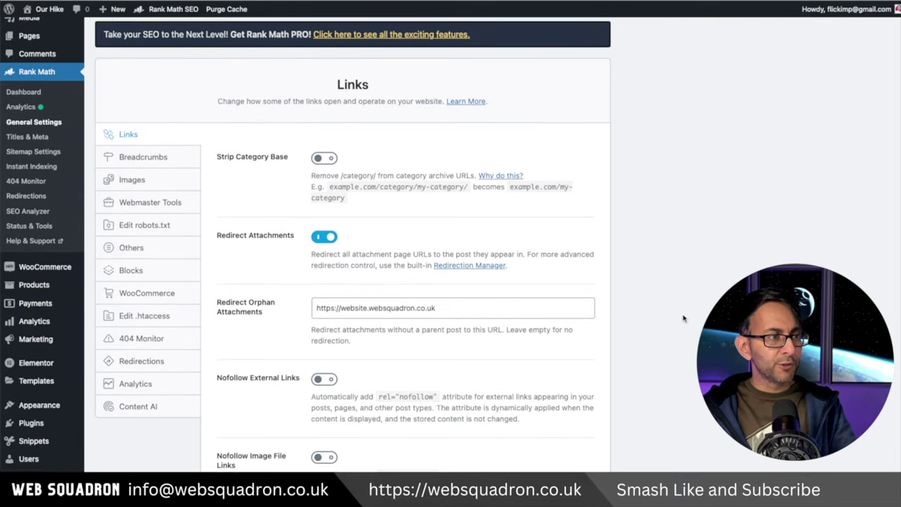
scroll(373, 258, "down", 4)
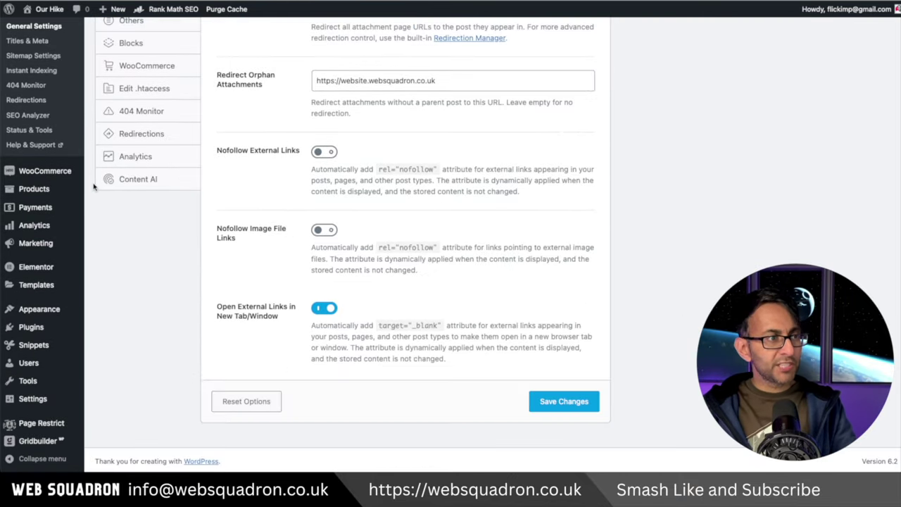
scroll(97, 184, "up", 6)
left_click(149, 217)
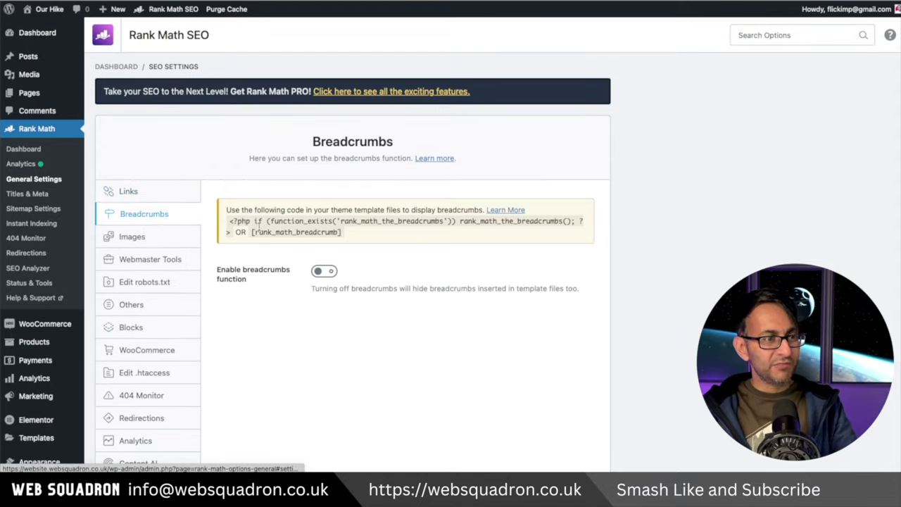
Step: Try automatic image ALT attributes with the format "%filename% at Maldives" and automatic image TITLE attributes, switching both back off
left_click(173, 242)
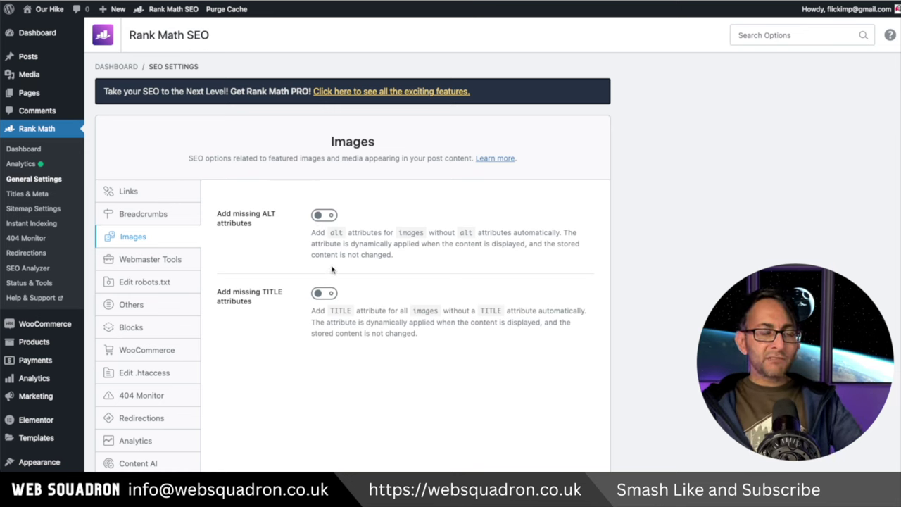
left_click(325, 215)
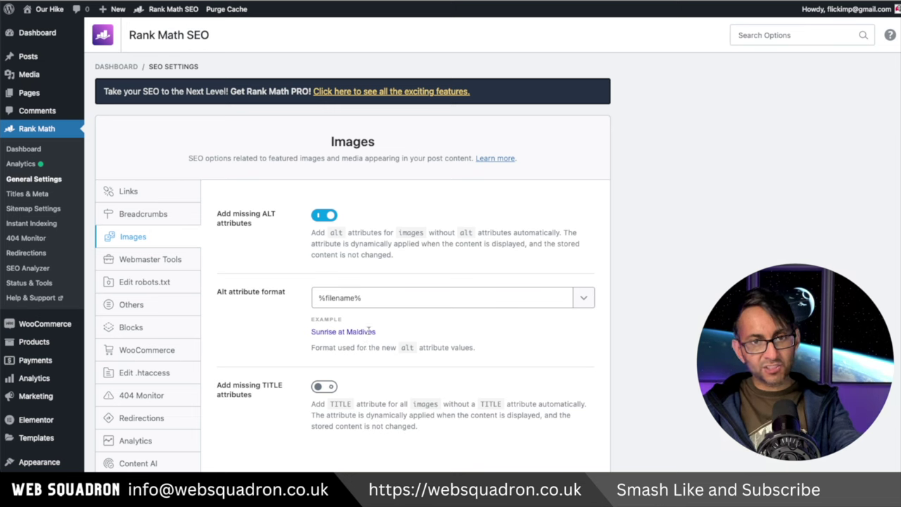
left_click(372, 297)
type("at Maldives")
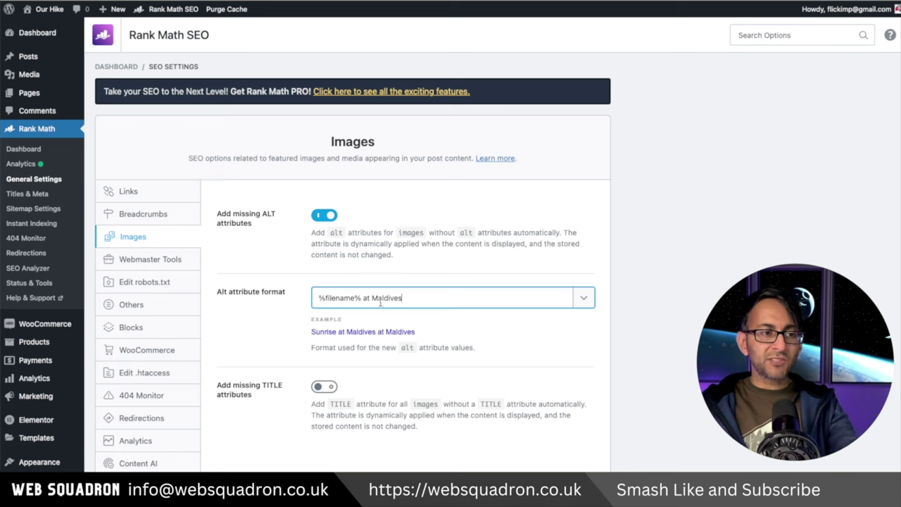
left_click_drag(363, 298, 408, 299)
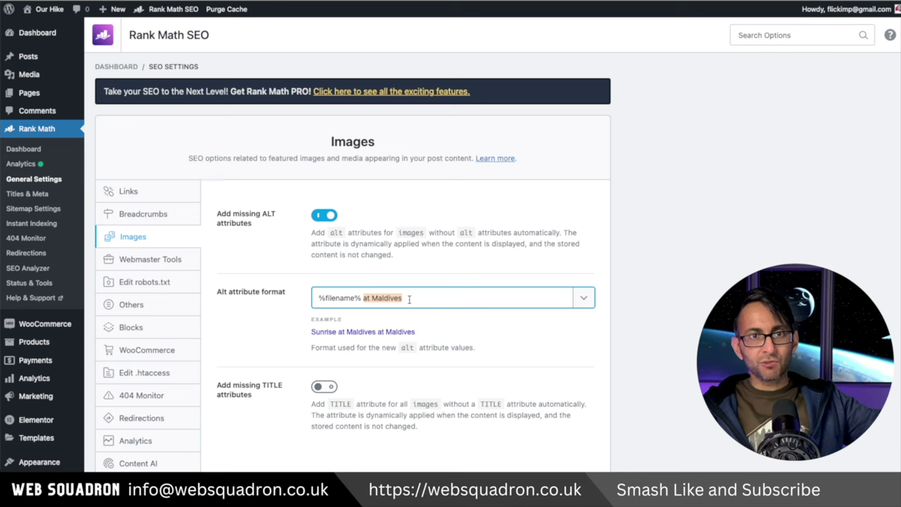
key("BackSpace")
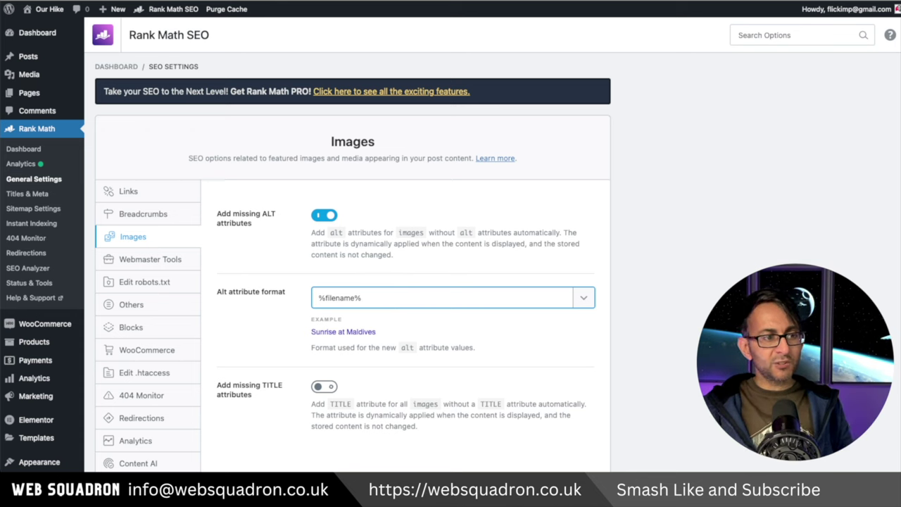
left_click(325, 218)
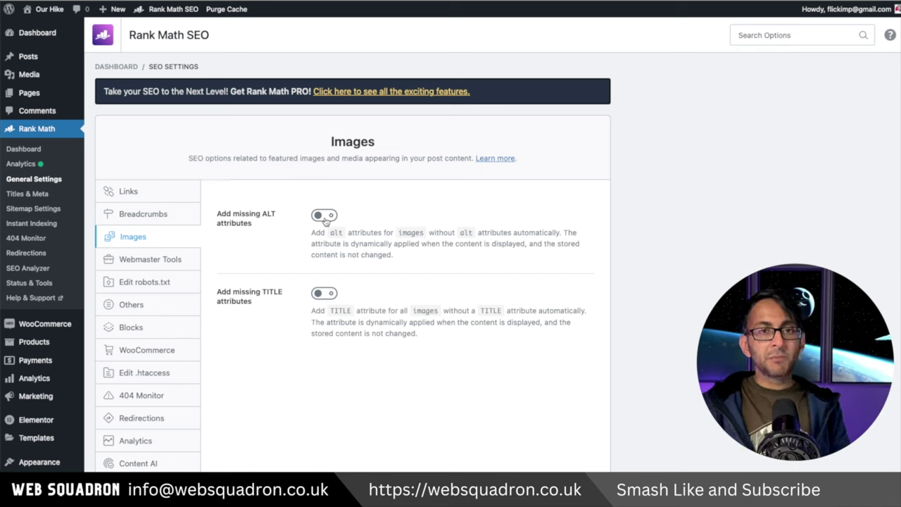
left_click(320, 296)
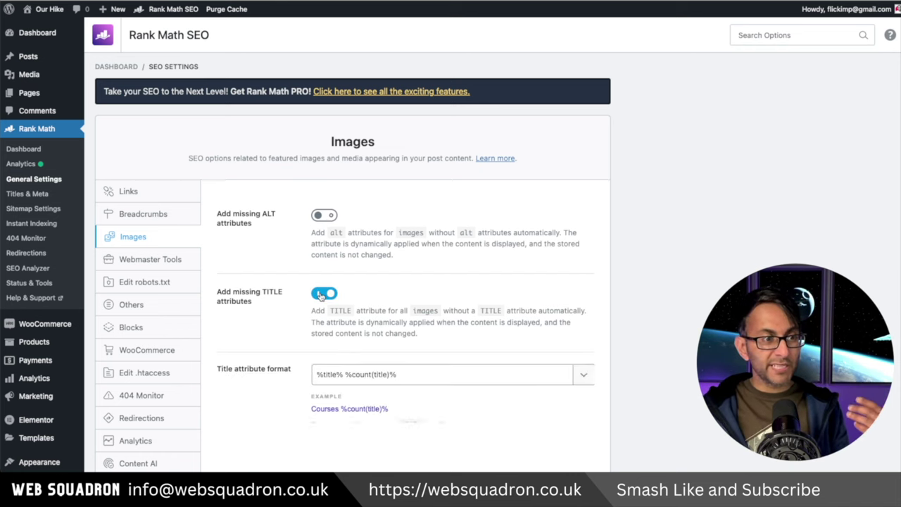
left_click(320, 295)
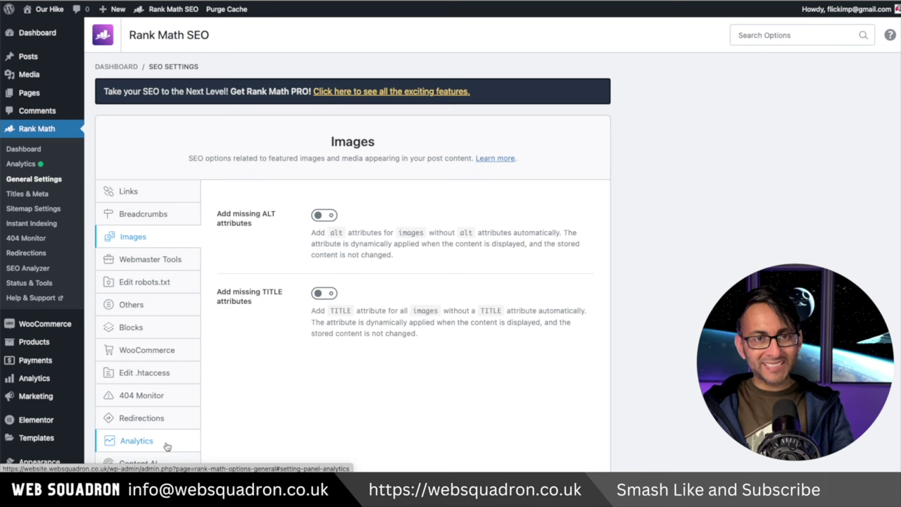
Step: Look through the Webmaster Tools, robots.txt and Others sections of the general SEO settings
left_click(156, 260)
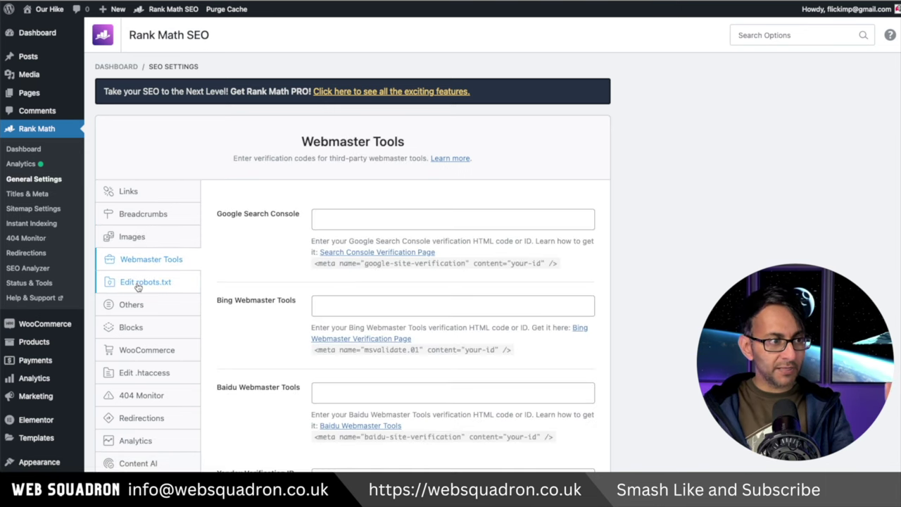
left_click(138, 283)
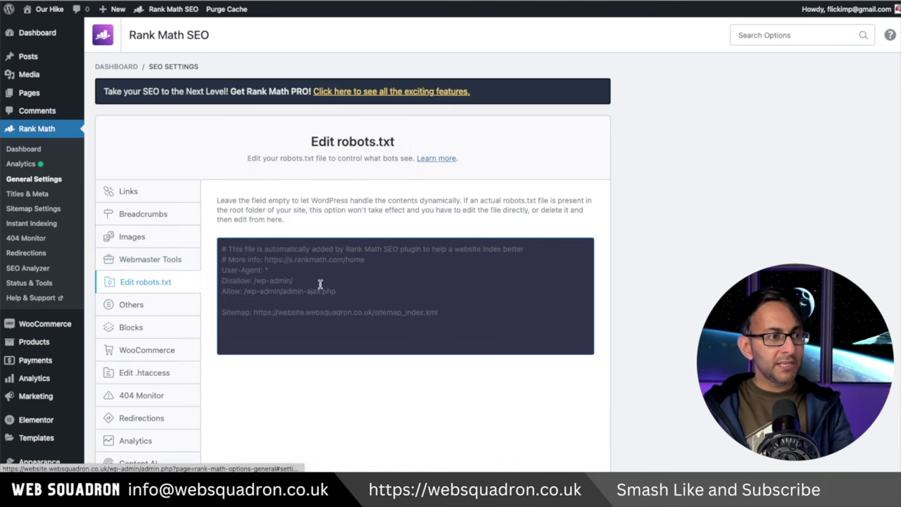
left_click(177, 307)
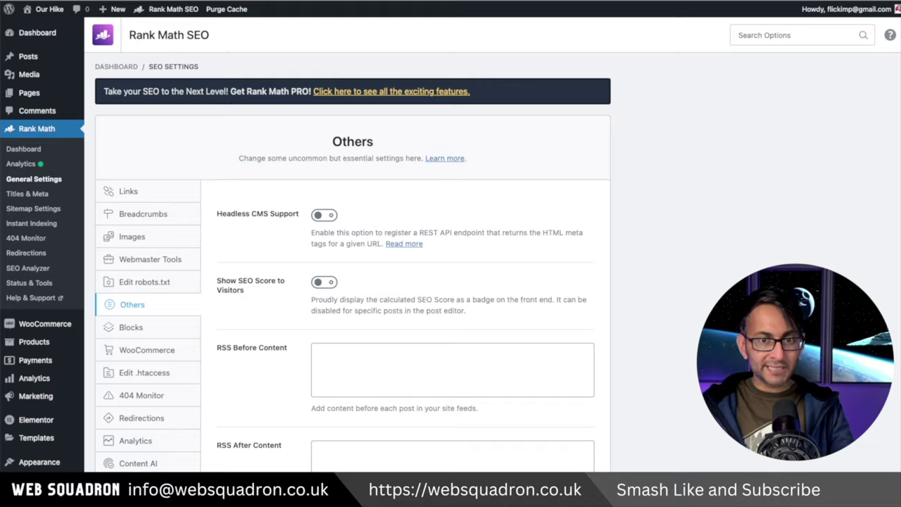
scroll(176, 307, "down", 1)
scroll(336, 166, "down", 5)
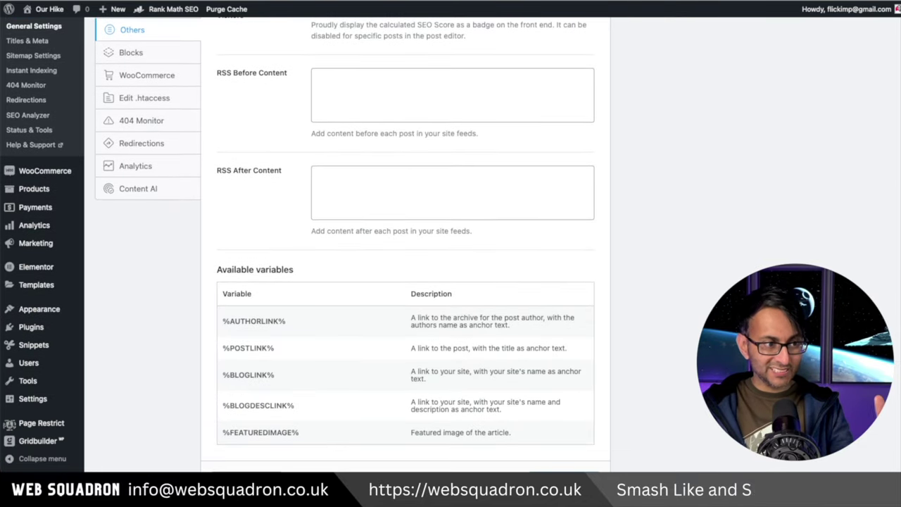
Step: In the Blocks settings, mark headings H1, H4, H5 and H6 as excluded from the Table of Contents block
left_click(132, 53)
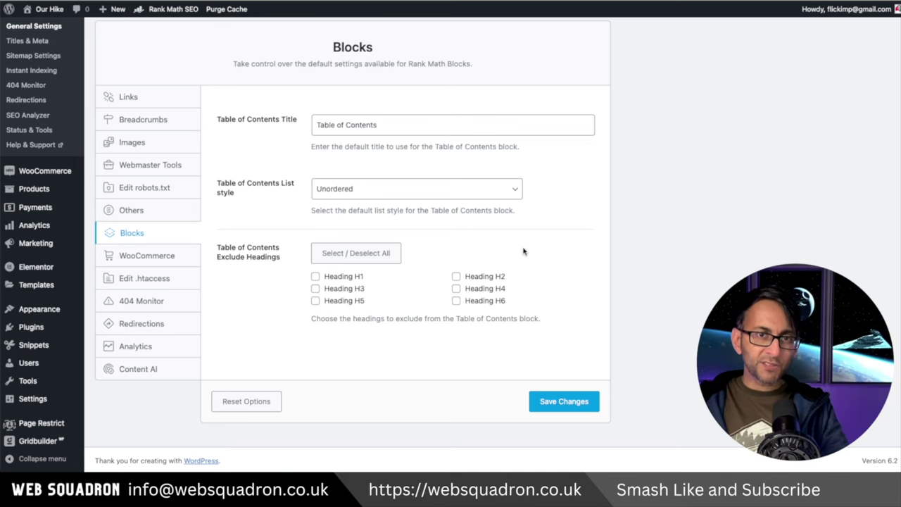
left_click(343, 279)
left_click(339, 304)
left_click(458, 279)
left_click(469, 302)
left_click(475, 288)
left_click(475, 280)
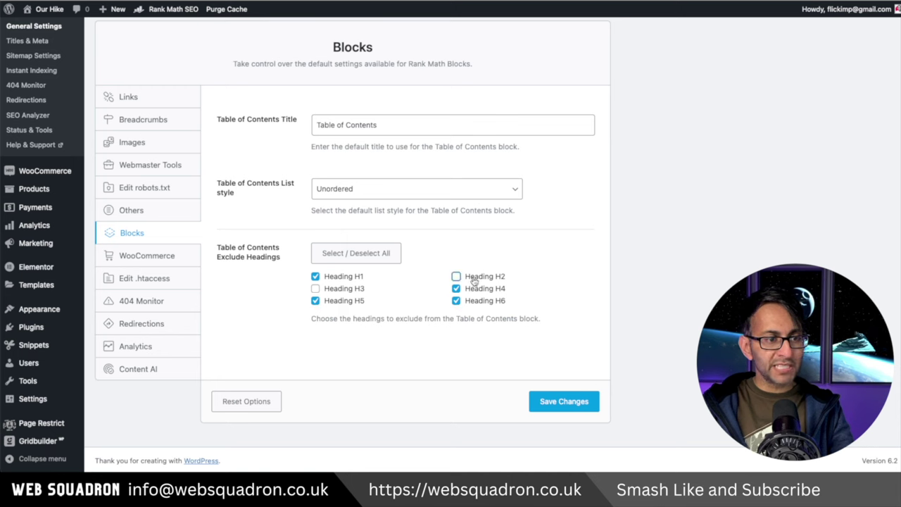
Step: Clear all the heading exclusions for the Table of Contents block
left_click(473, 290)
left_click(472, 300)
left_click(340, 281)
left_click(336, 302)
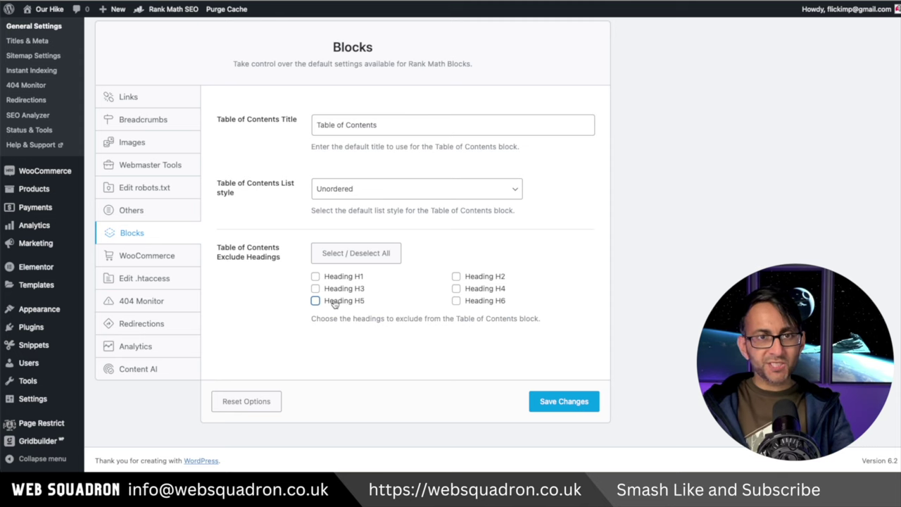
Step: Review the WooCommerce section of the general SEO settings, including the taxonomy choices for the product Brand
left_click(134, 256)
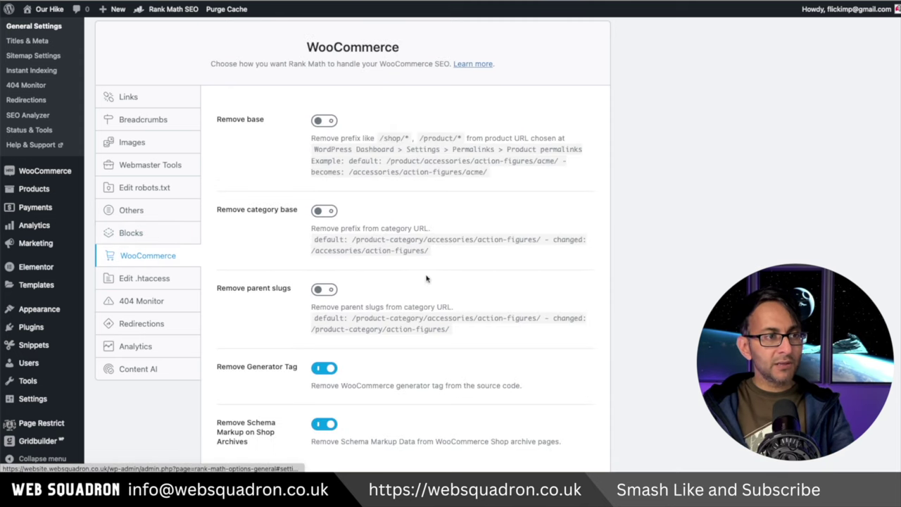
scroll(415, 285, "down", 2)
left_click(468, 398)
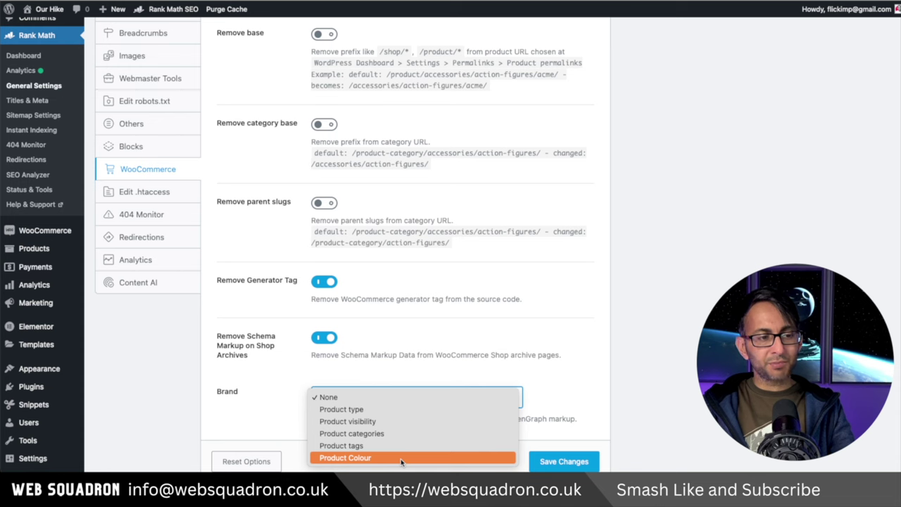
left_click(514, 418)
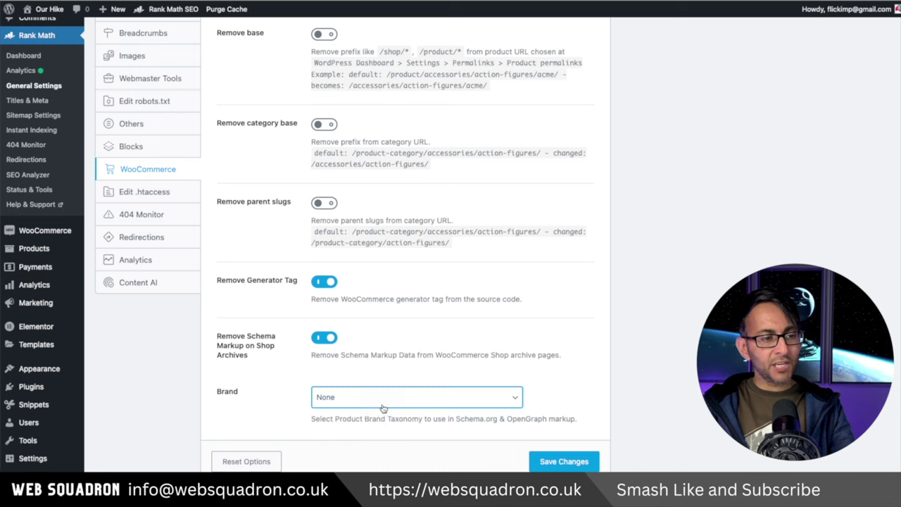
scroll(444, 364, "up", 3)
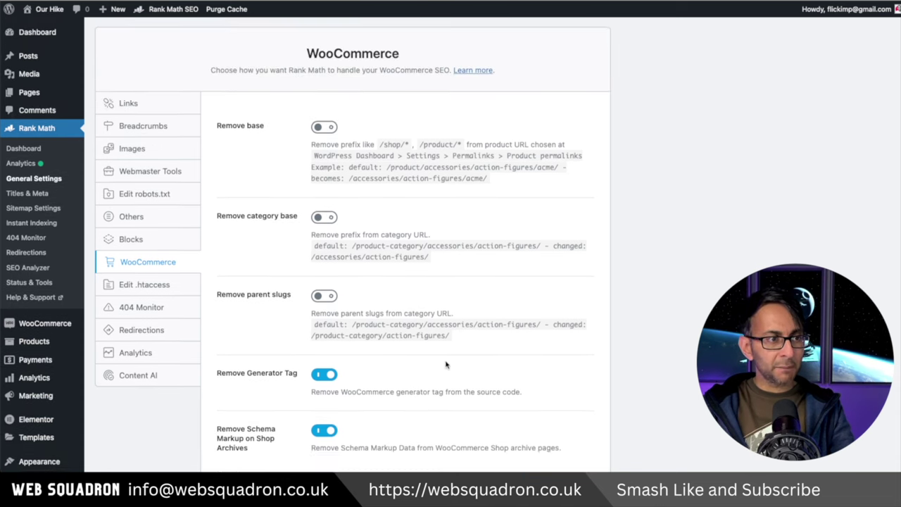
Step: Look through the .htaccess, 404 Monitor and Redirections sections of the general SEO settings
left_click(169, 287)
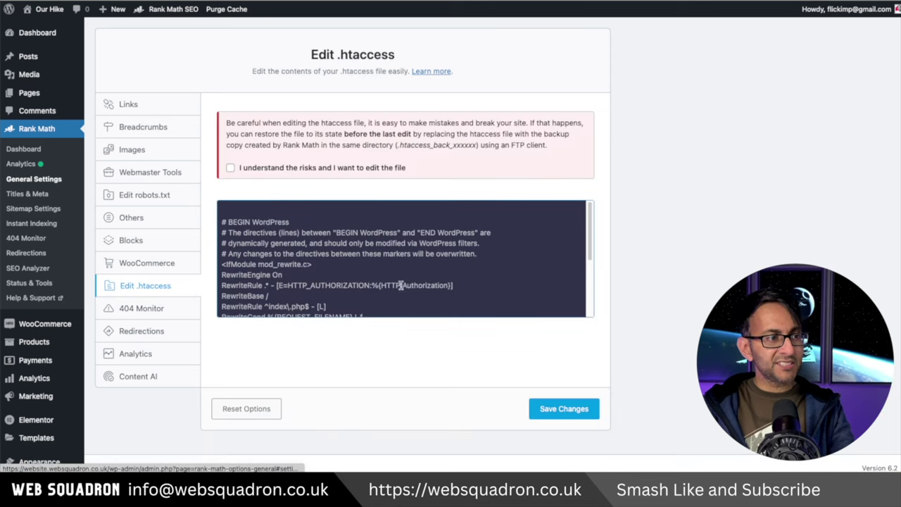
left_click(163, 310)
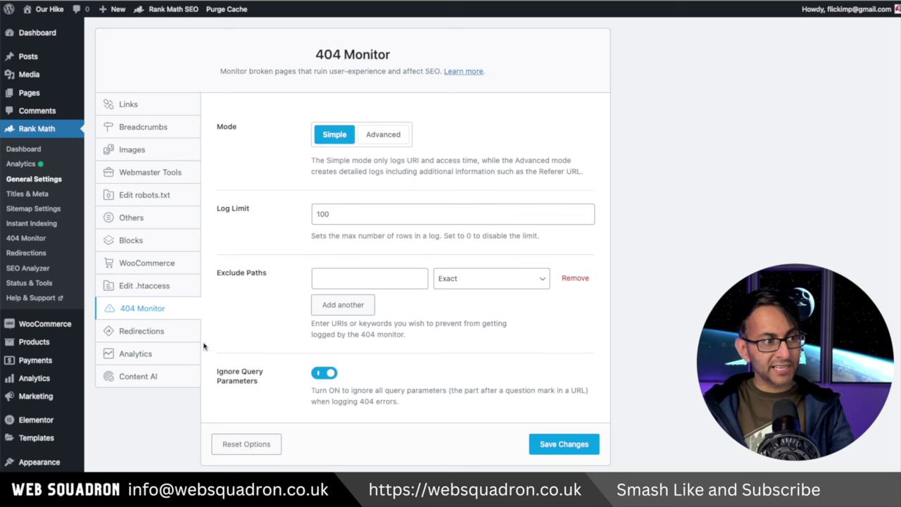
left_click(149, 334)
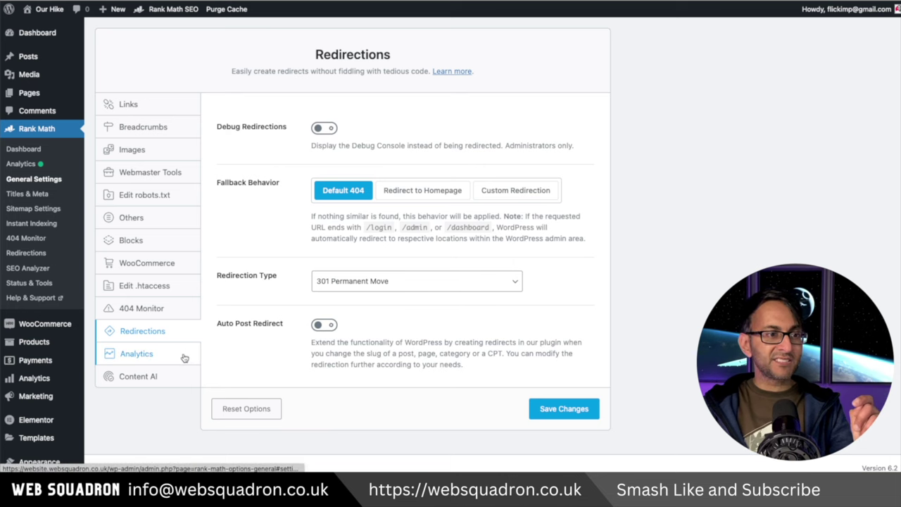
left_click(144, 308)
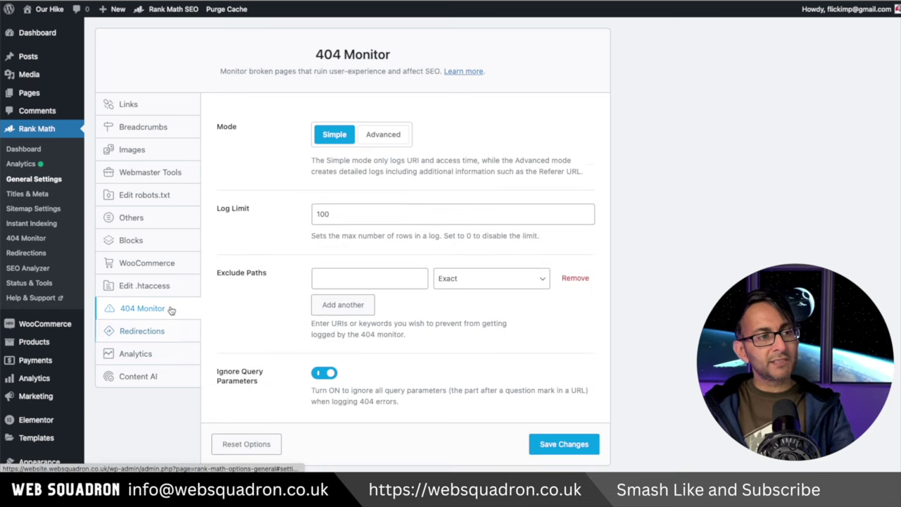
Step: In the Redirections settings, try Redirect to Homepage as the fallback behavior and return it to Default 404
left_click(163, 333)
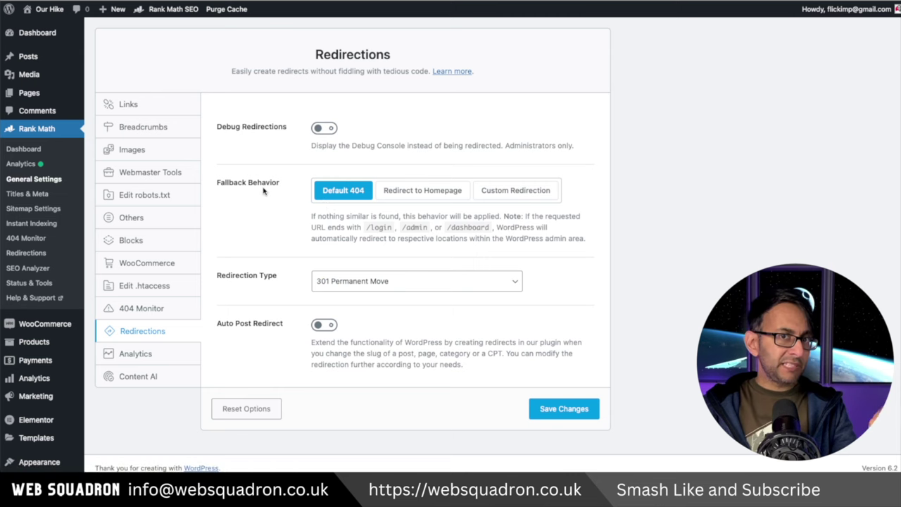
left_click(423, 195)
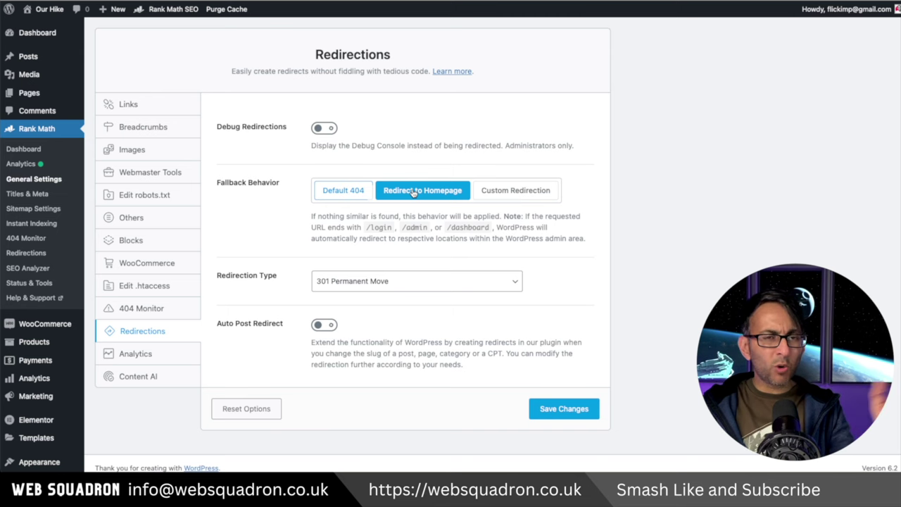
left_click(346, 193)
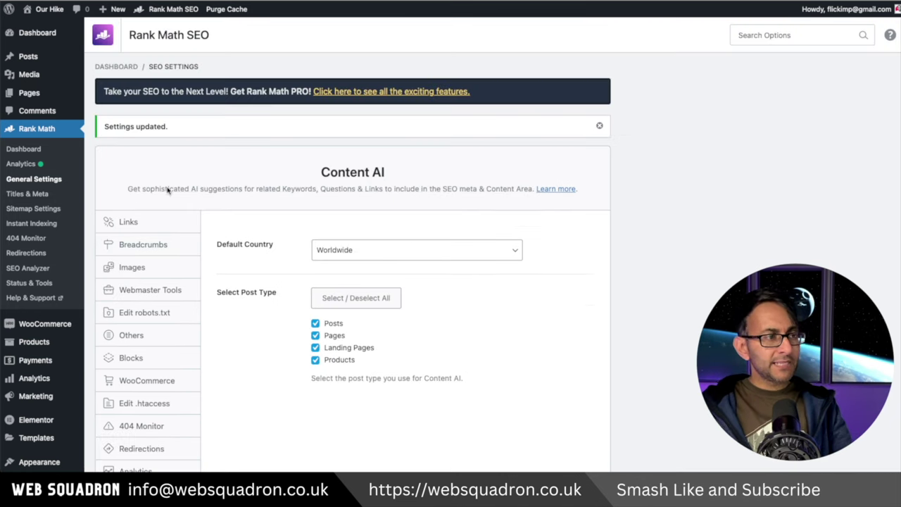
Step: Review the Search Console and Analytics connection settings in Rank Math, and open the Google Search Console site from the Google results
scroll(783, 230, "down", 2)
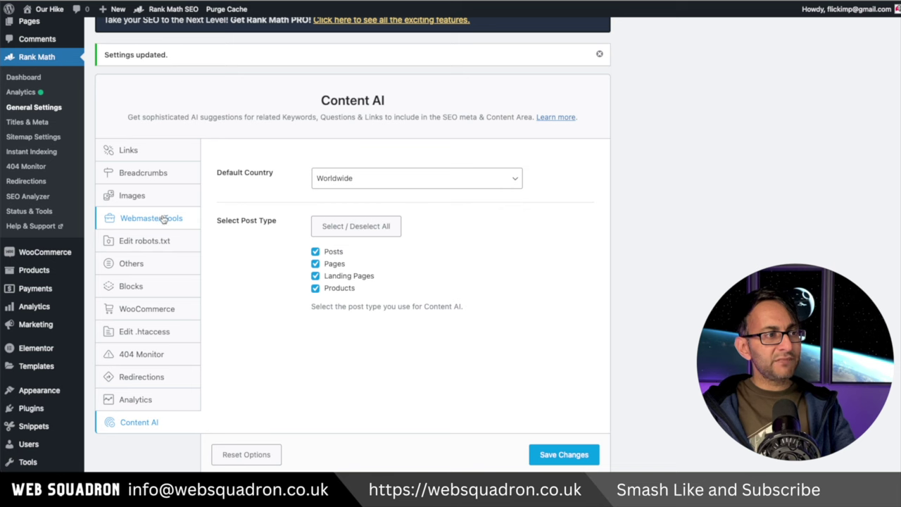
left_click(158, 400)
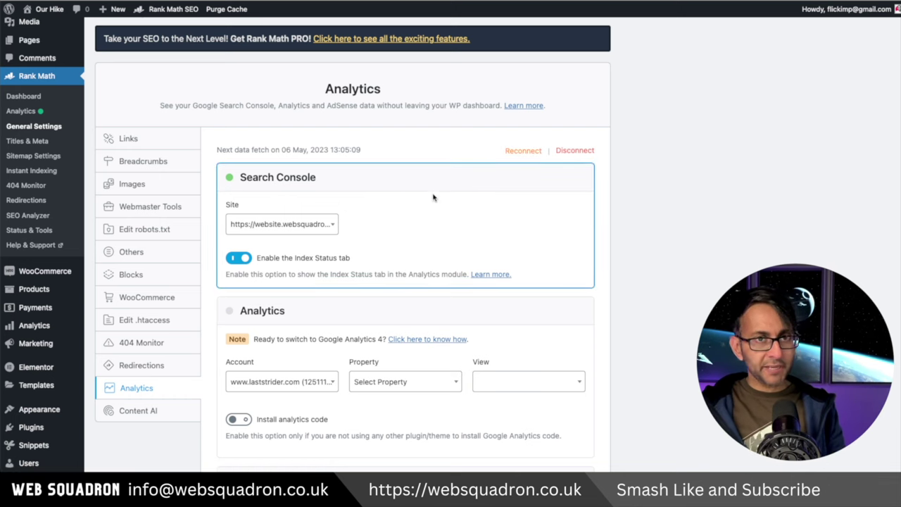
scroll(656, 361, "down", 3)
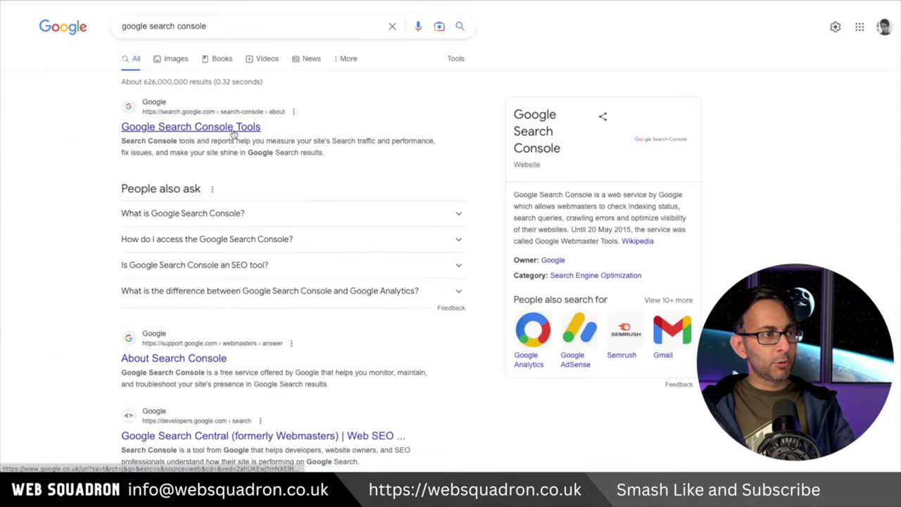
left_click(235, 126)
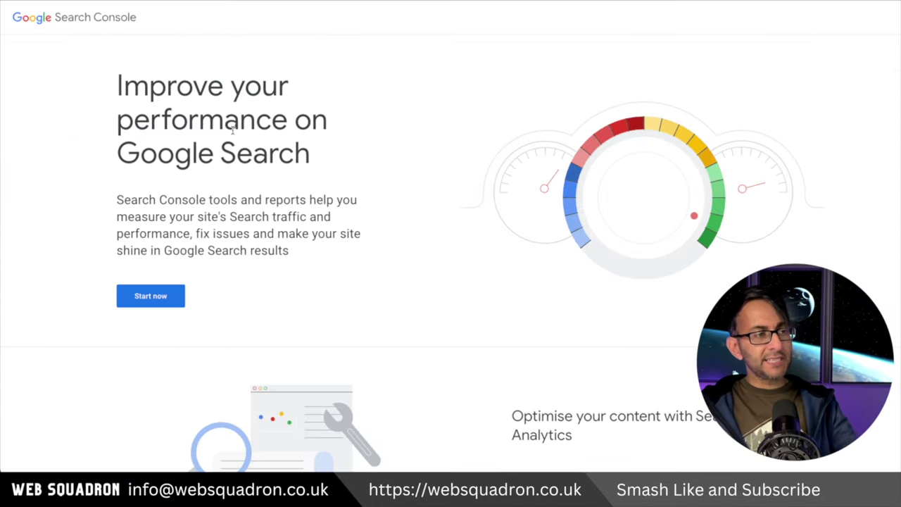
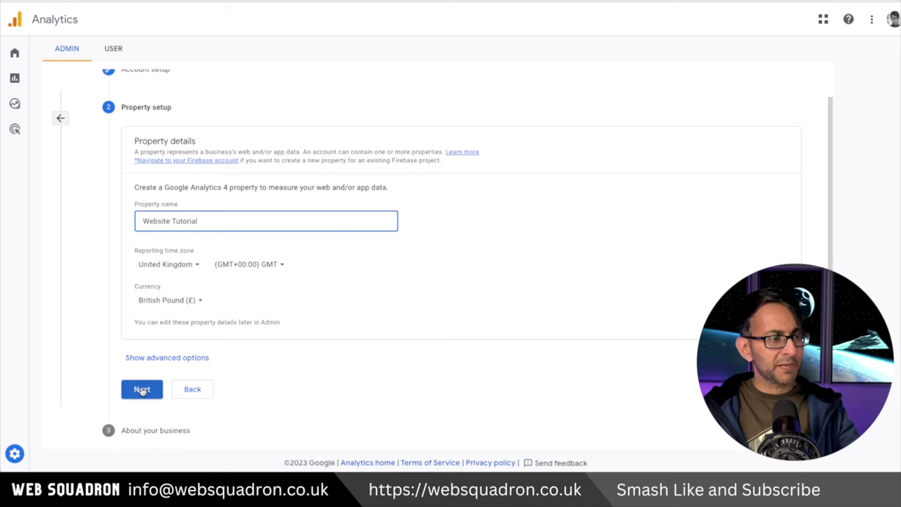
Step: Examine the advanced options for creating a Universal Analytics property in the Google Analytics property setup, and collapse them again
left_click(173, 358)
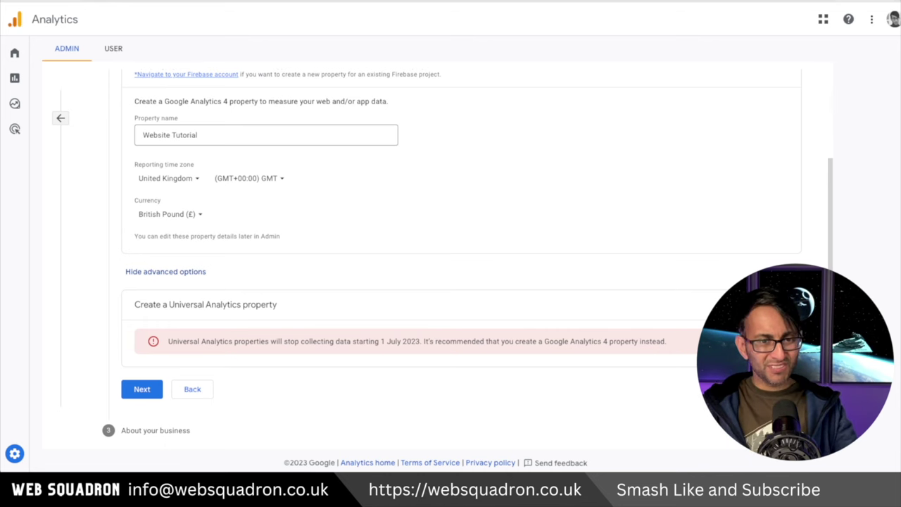
left_click(194, 273)
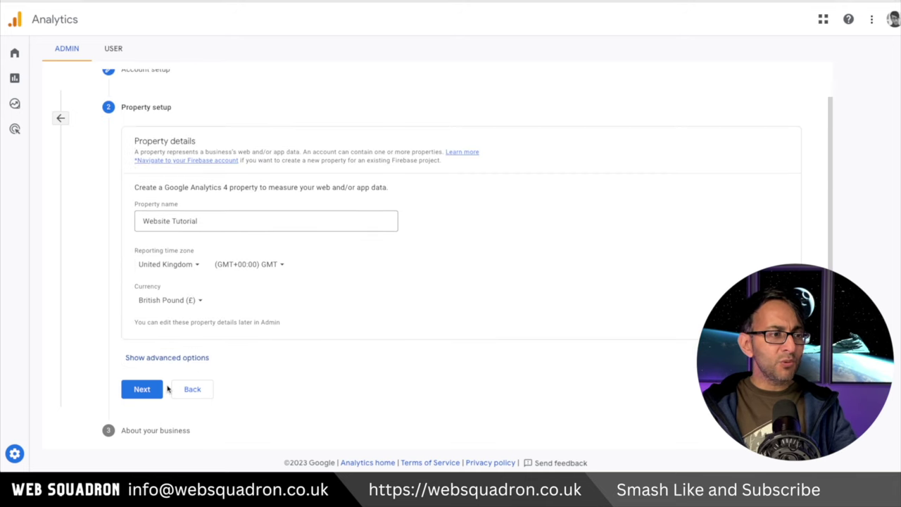
left_click(183, 357)
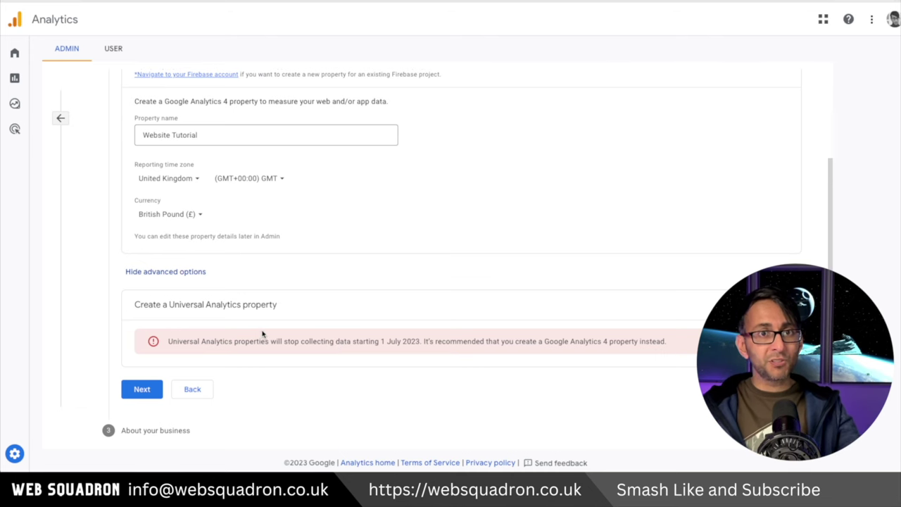
left_click(177, 274)
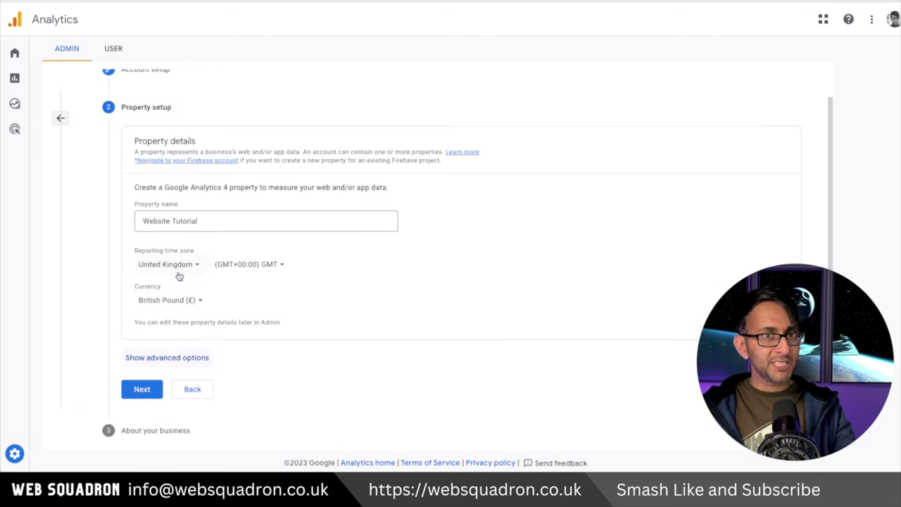
Step: Finish setting up the Website Tutorial property, accepting the GDPR Data Processing Terms and the Measurement Controller-Controller Data Protection Terms
left_click(134, 391)
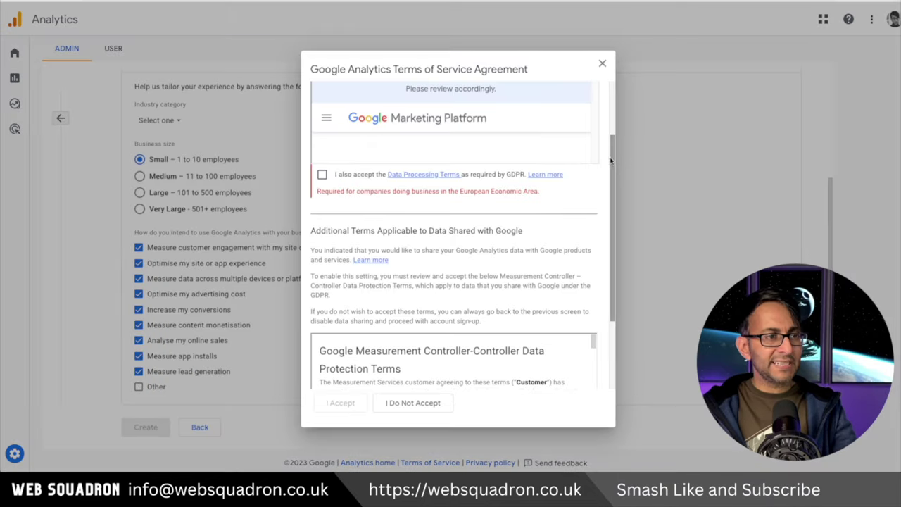
left_click(322, 174)
left_click_drag(612, 178, 613, 236)
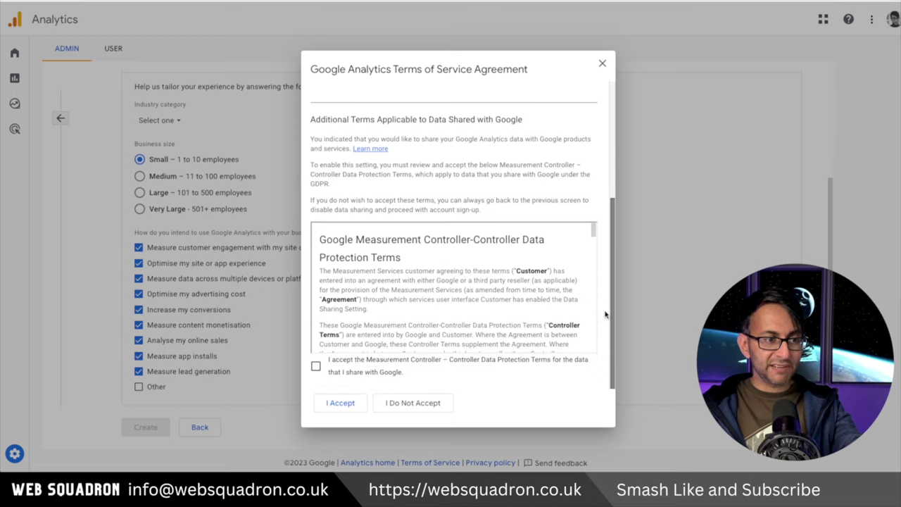
left_click(315, 366)
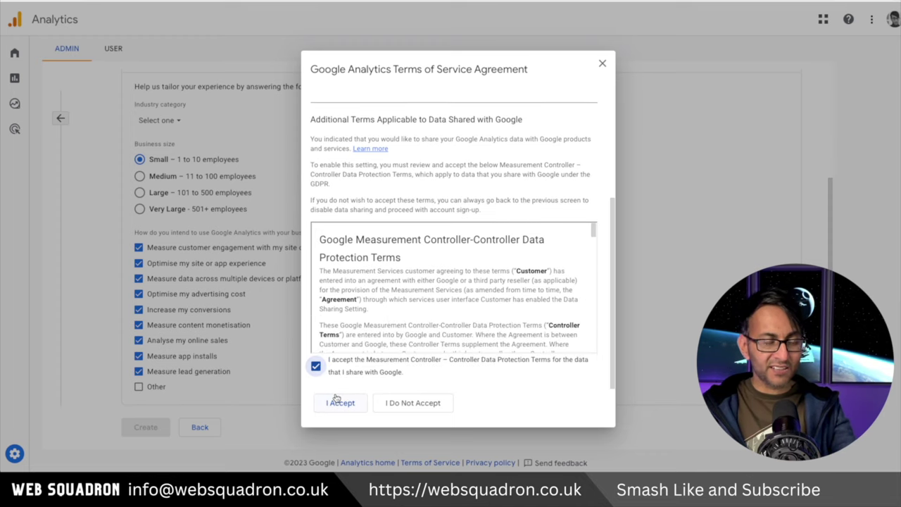
left_click(340, 402)
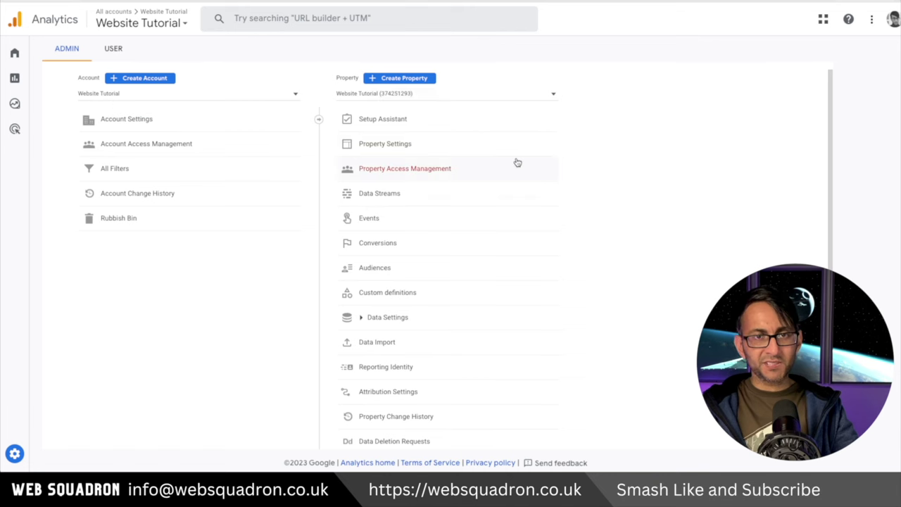
left_click(408, 121)
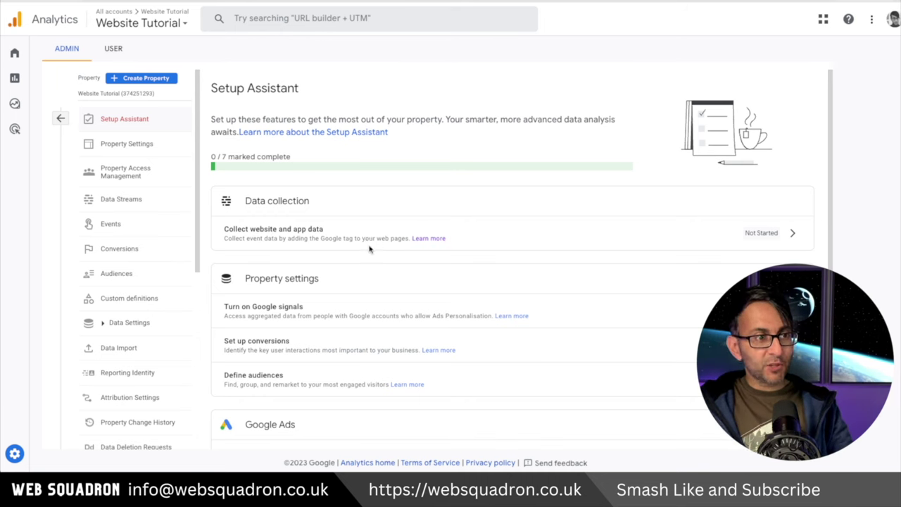
left_click(792, 236)
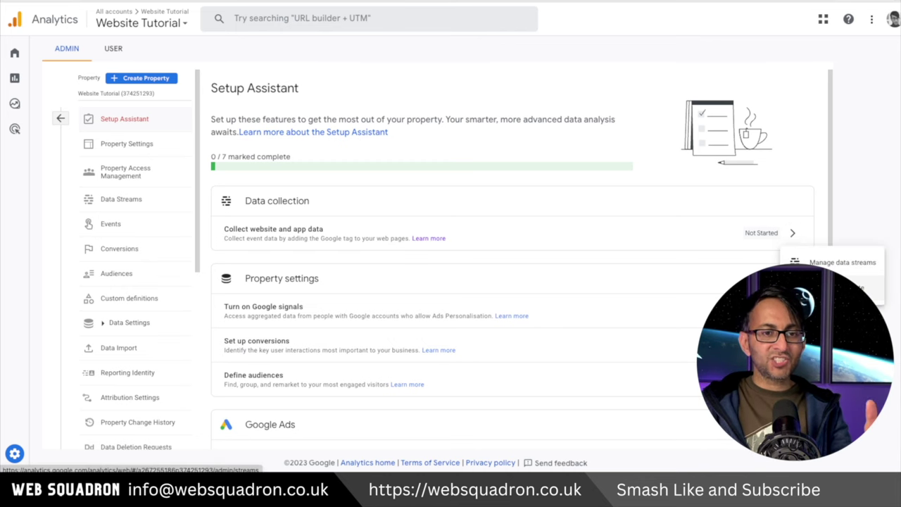
left_click(838, 265)
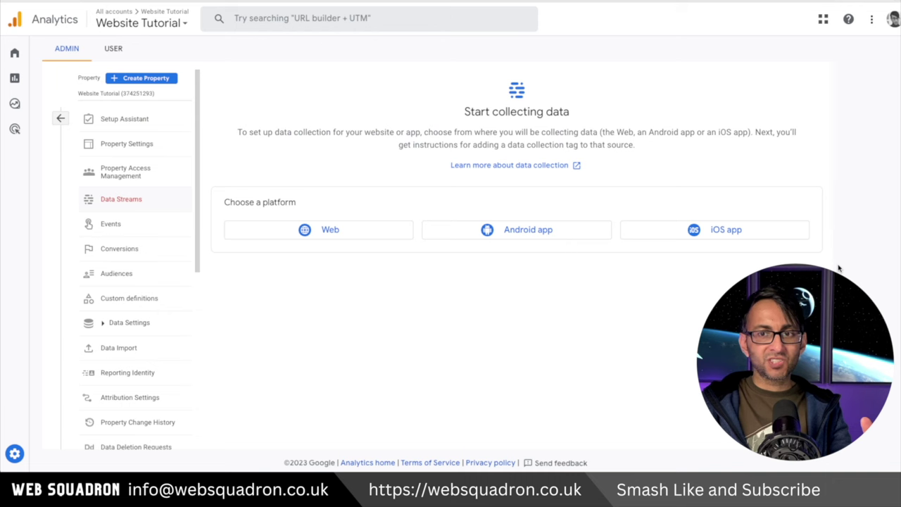
left_click(345, 230)
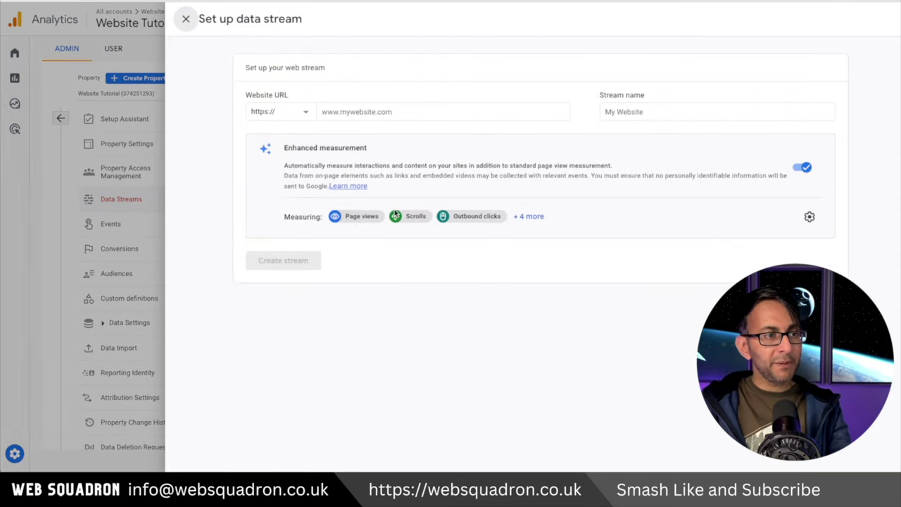
left_click(379, 111)
left_click(378, 111)
type("website.websquadron.co.uk")
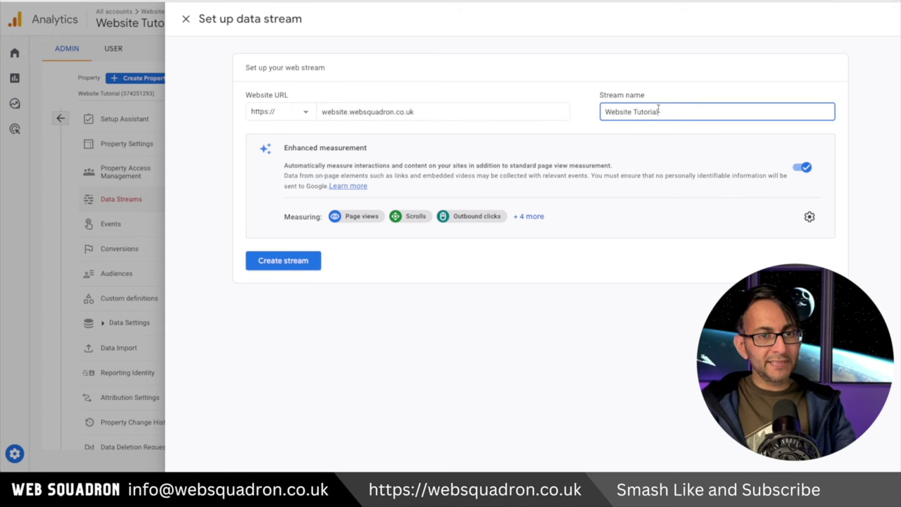
left_click(286, 263)
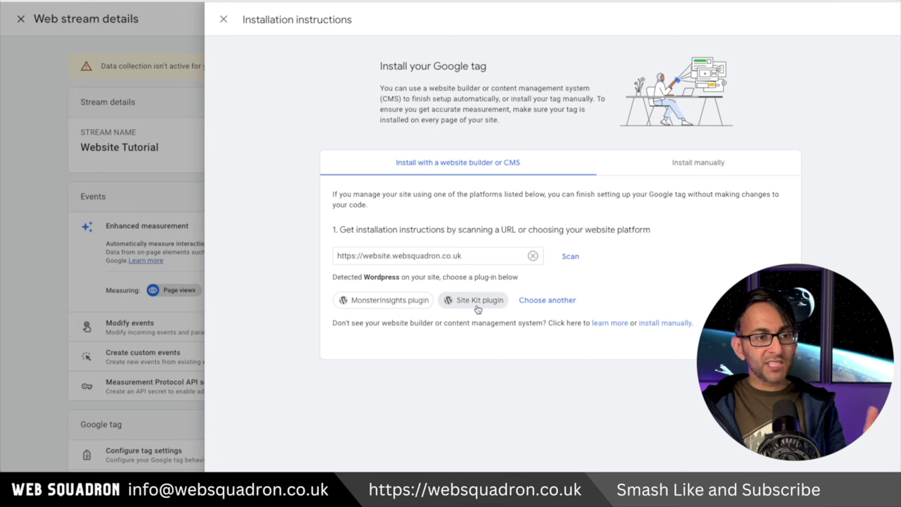
Step: View the manual installation code for the Google tag, and return from the stream details to the Admin overview
left_click(686, 163)
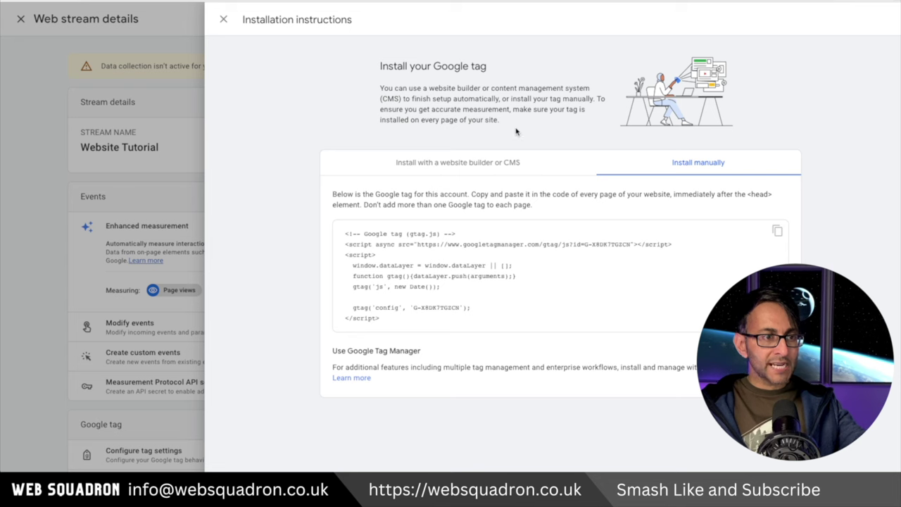
left_click(223, 19)
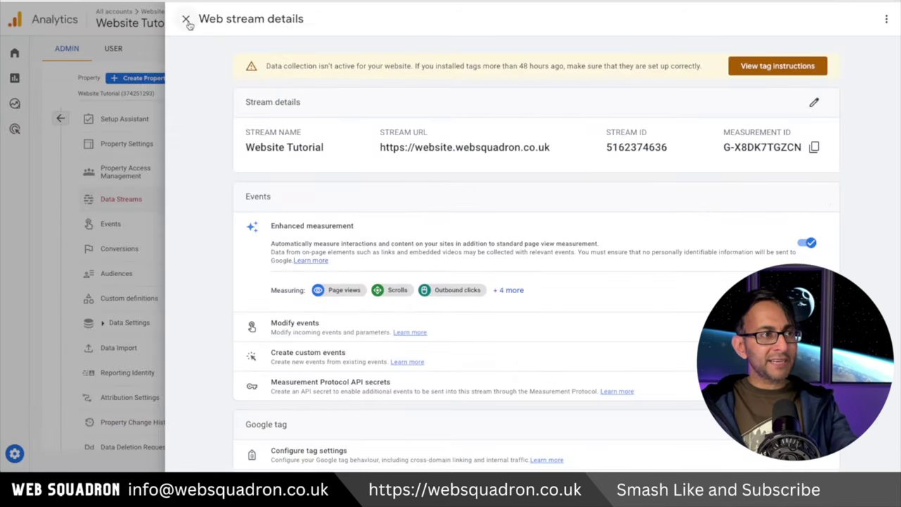
left_click(187, 20)
left_click(60, 118)
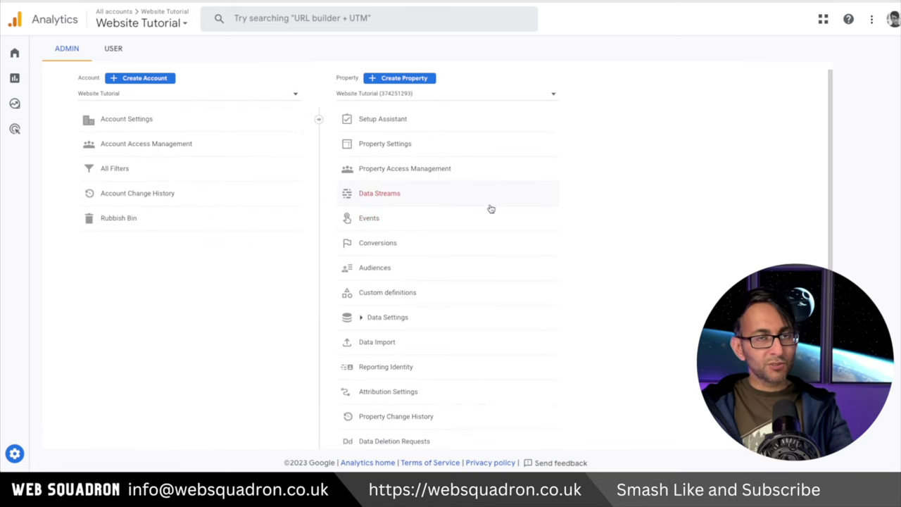
Step: Open the Website Tutorial property's data streams from the Setup Assistant's website and app data collection entry
left_click(383, 121)
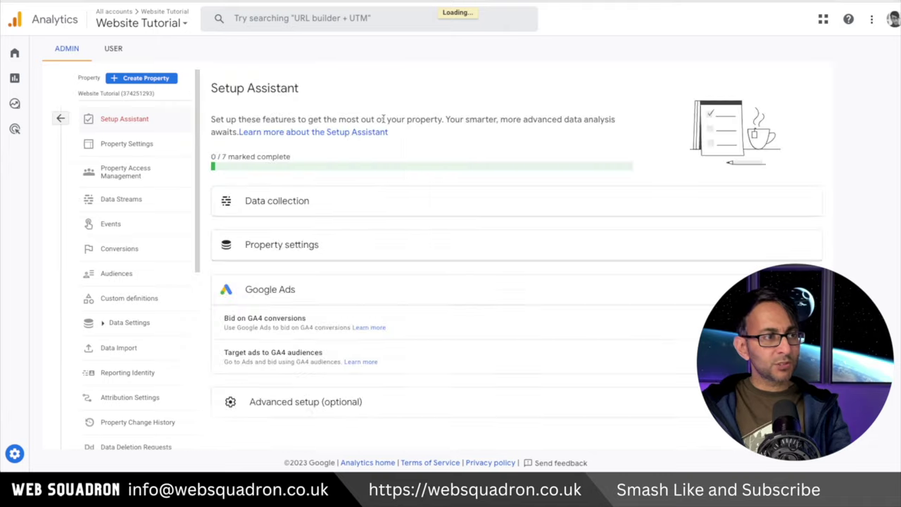
left_click(792, 233)
left_click(842, 261)
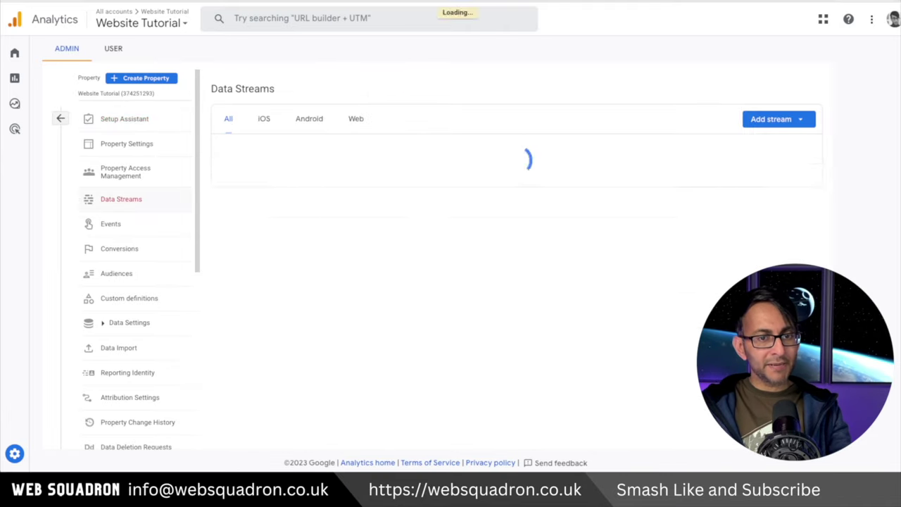
Step: Review the Website Tutorial web stream's details in Google Analytics and close them
left_click(317, 152)
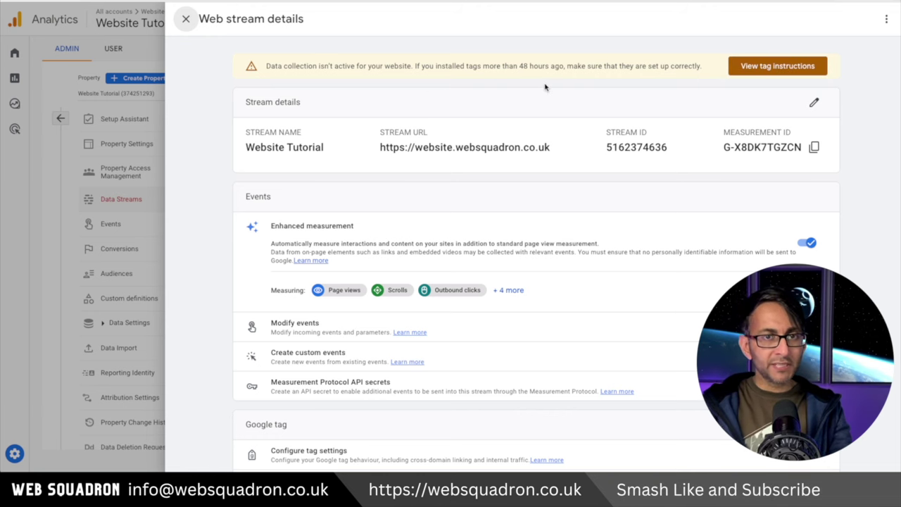
left_click(186, 21)
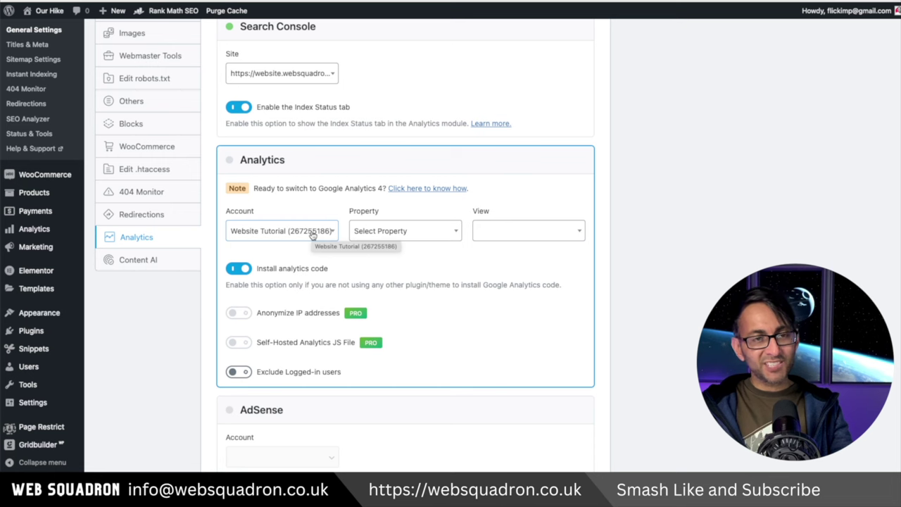
Step: In WordPress, link Rank Math's Analytics settings to the Website Tutorial property and its Website Tutorial data stream
left_click(395, 231)
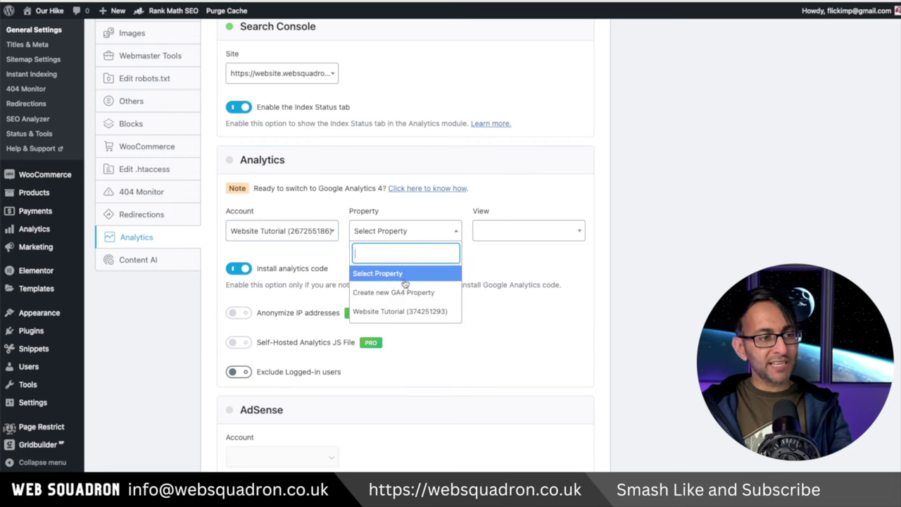
left_click(432, 312)
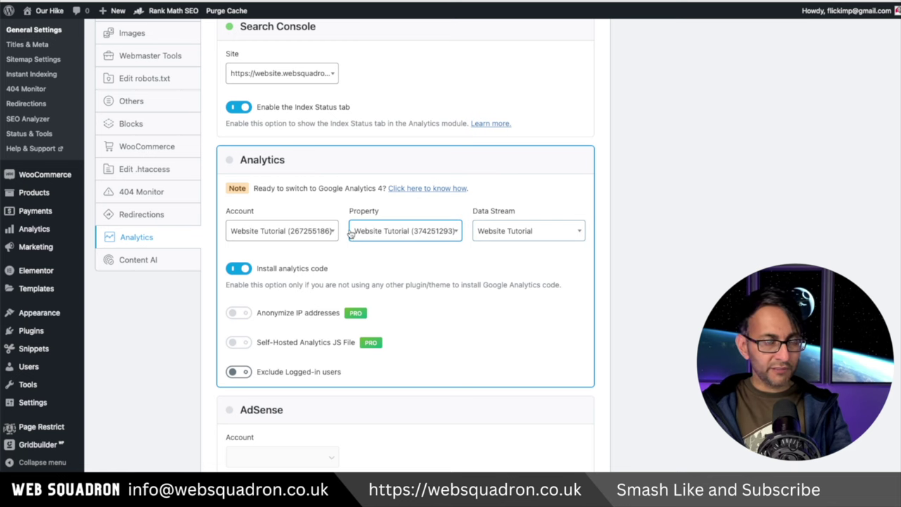
scroll(623, 364, "down", 3)
scroll(405, 245, "down", 8)
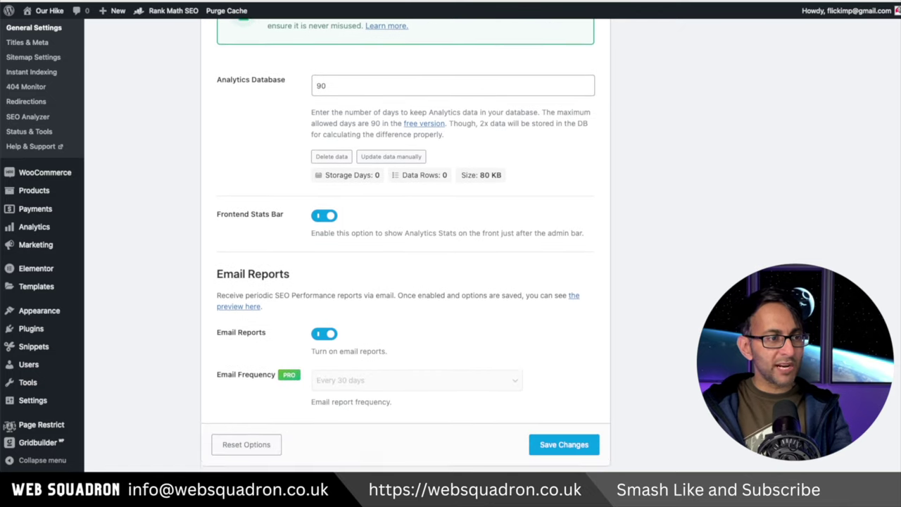
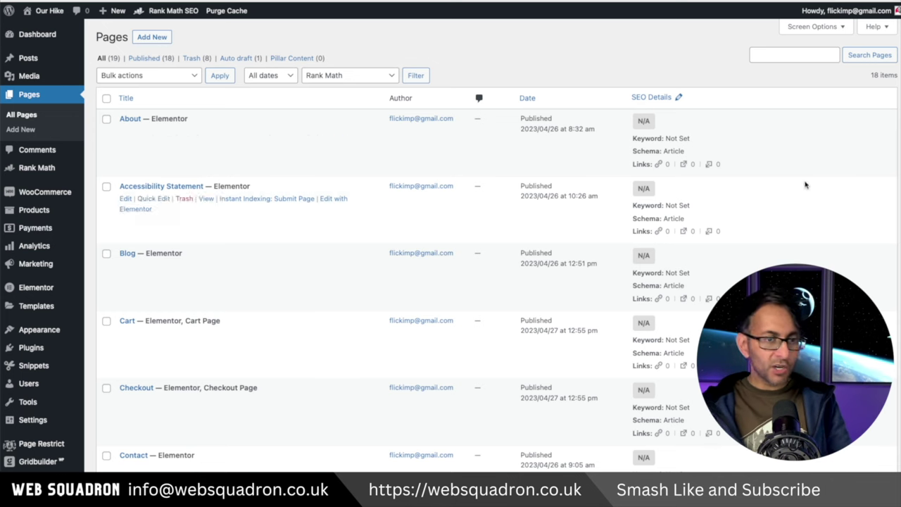
Step: Examine the SEO details, focus keywords and schema types of the site's pages in the WordPress page list
scroll(492, 246, "down", 10)
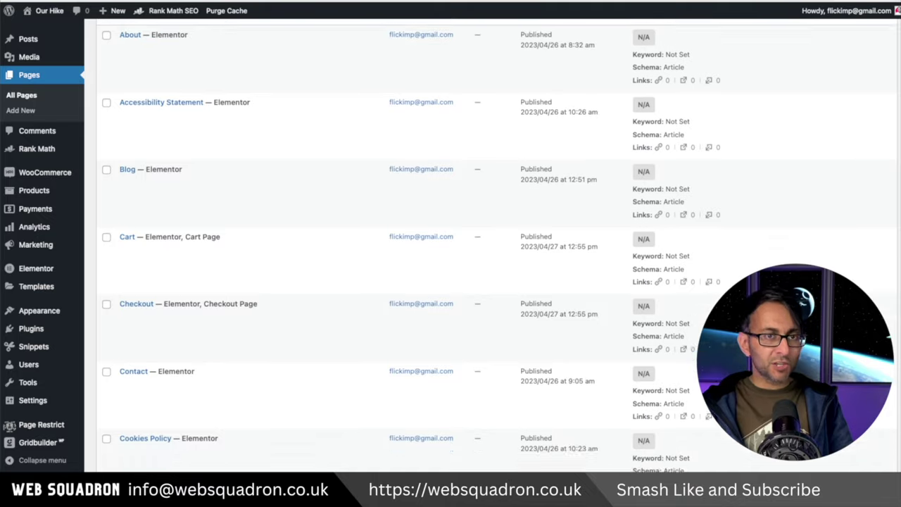
scroll(492, 246, "down", 3)
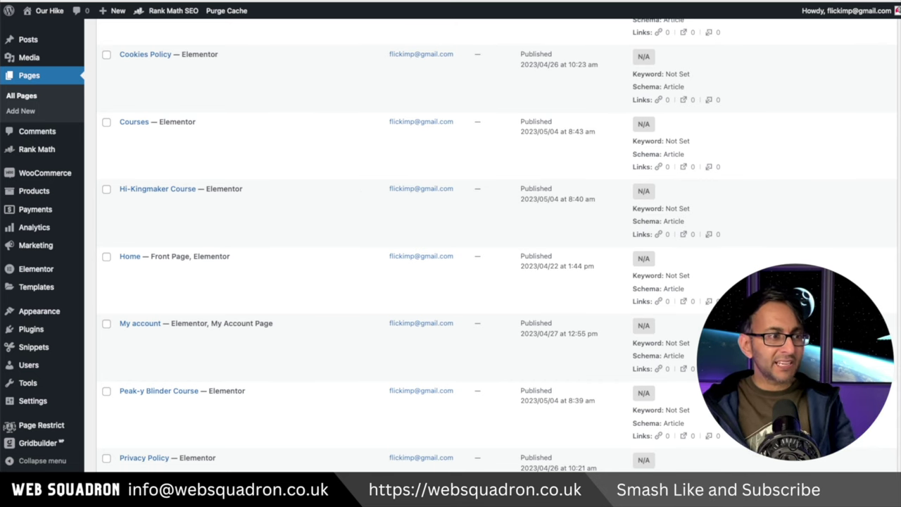
scroll(450, 246, "down", 5)
scroll(450, 246, "up", 10)
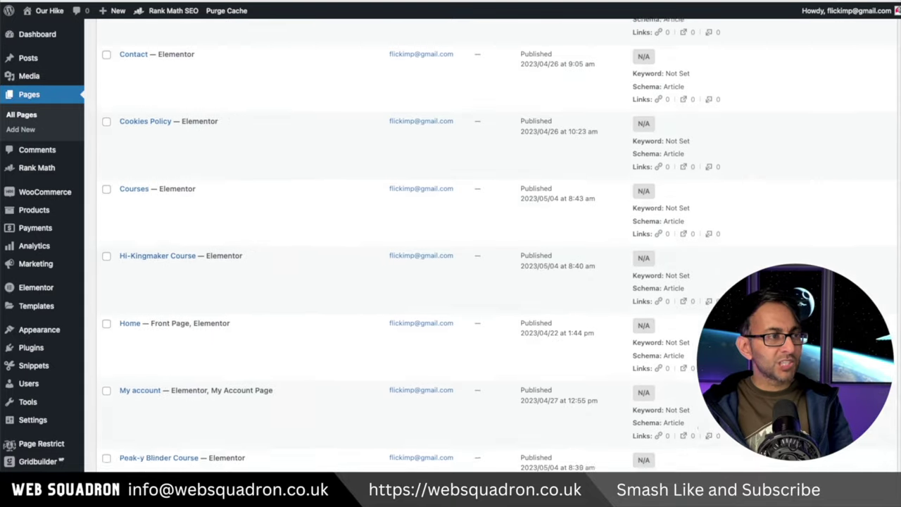
scroll(493, 247, "up", 5)
scroll(492, 246, "down", 5)
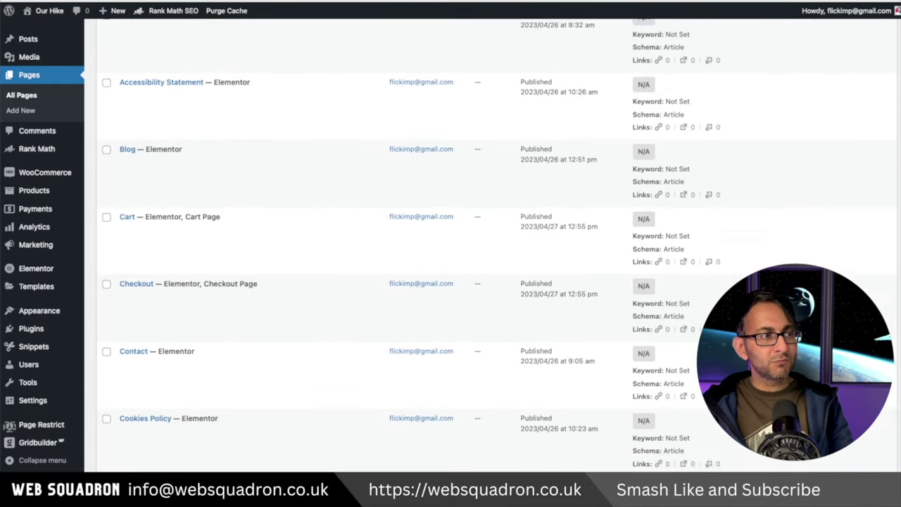
scroll(450, 247, "up", 3)
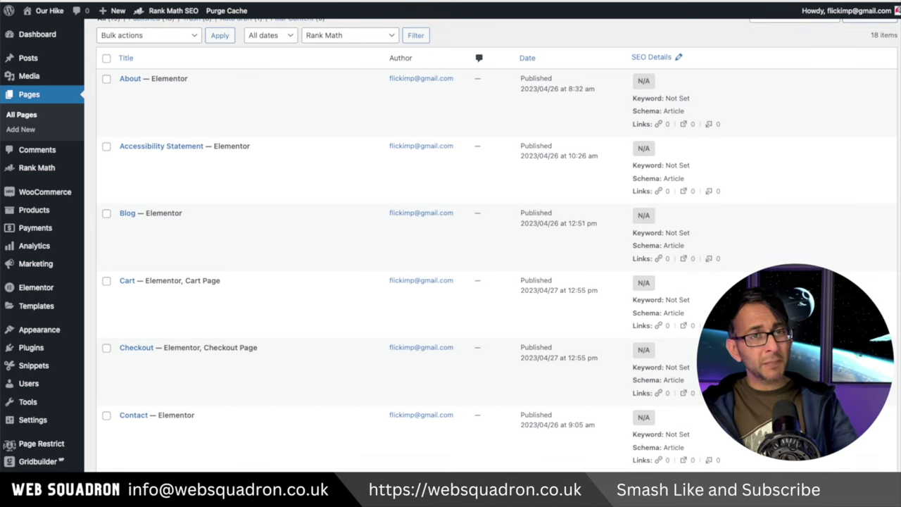
scroll(451, 247, "down", 1)
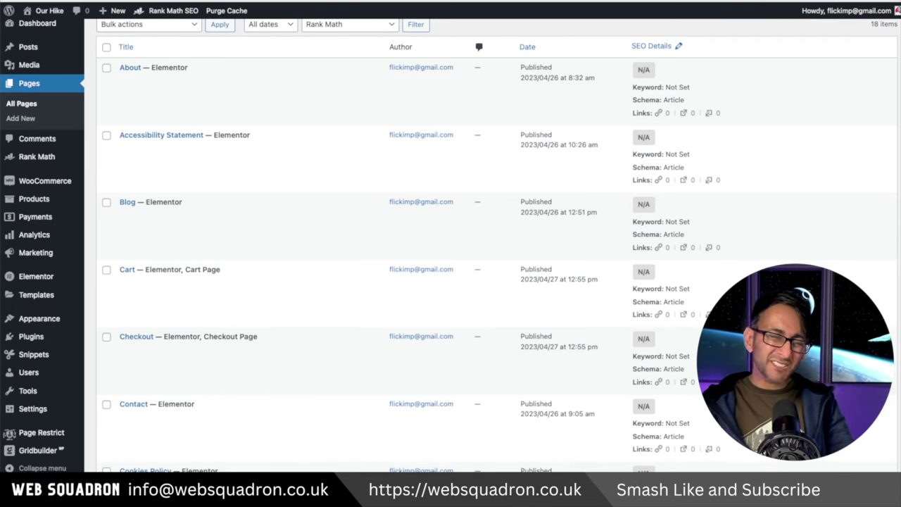
scroll(408, 246, "down", 5)
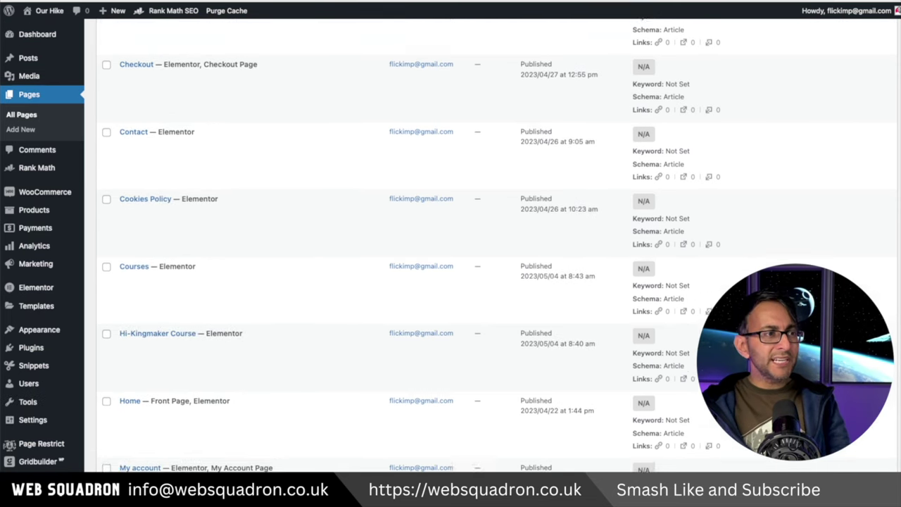
scroll(408, 246, "up", 1)
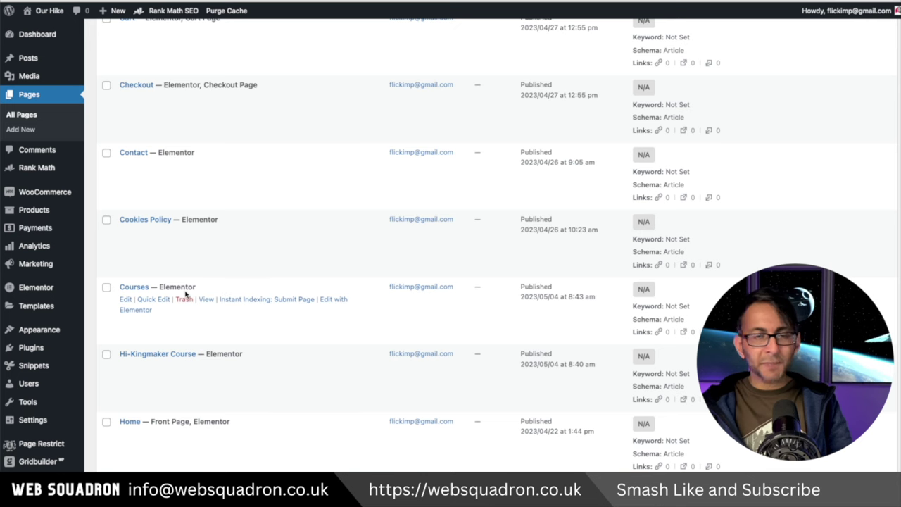
scroll(337, 340, "down", 3)
scroll(260, 401, "down", 8)
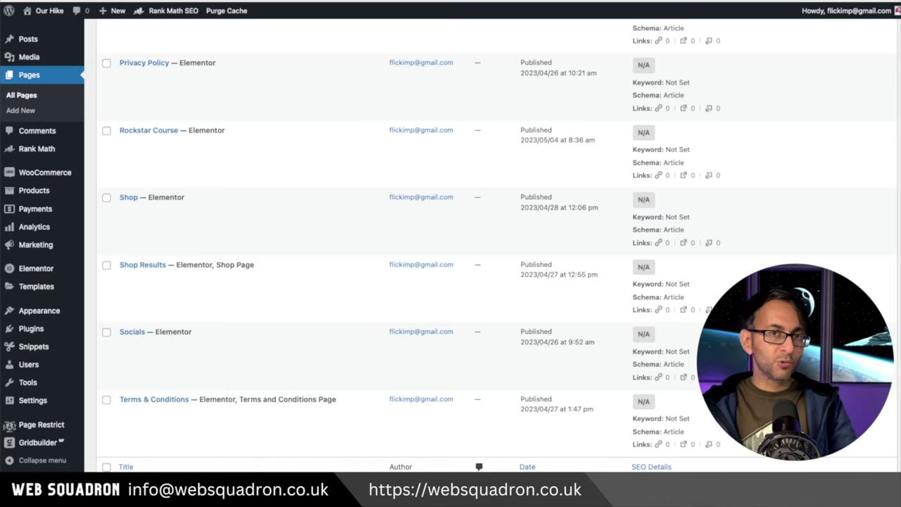
Step: Open the Home page for editing in Elementor
scroll(206, 253, "up", 5)
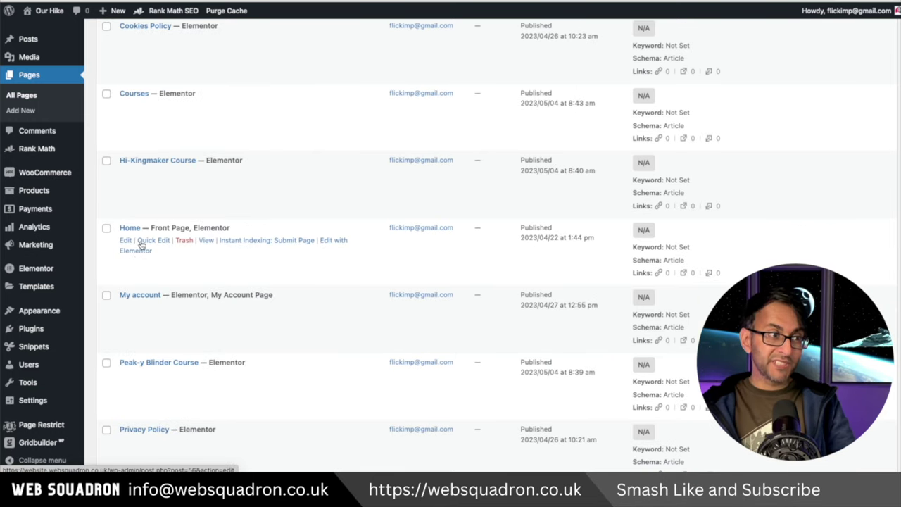
left_click(152, 240)
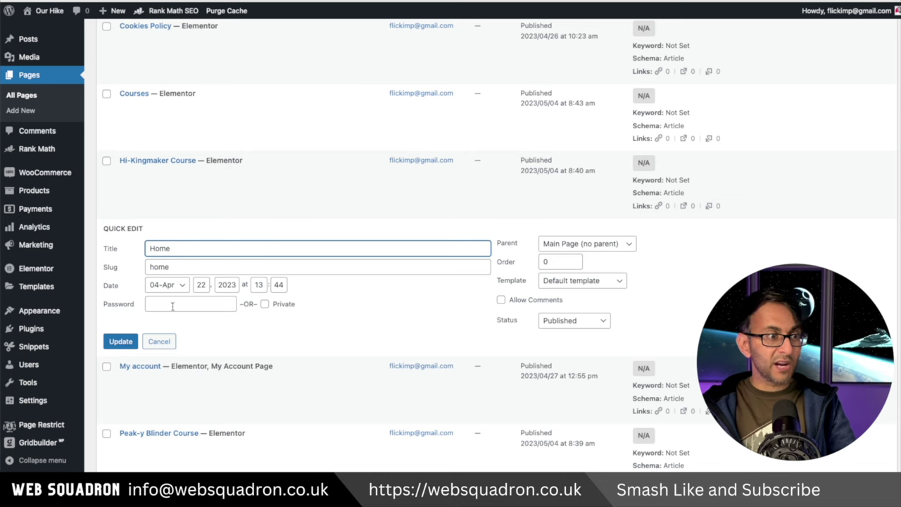
left_click(159, 342)
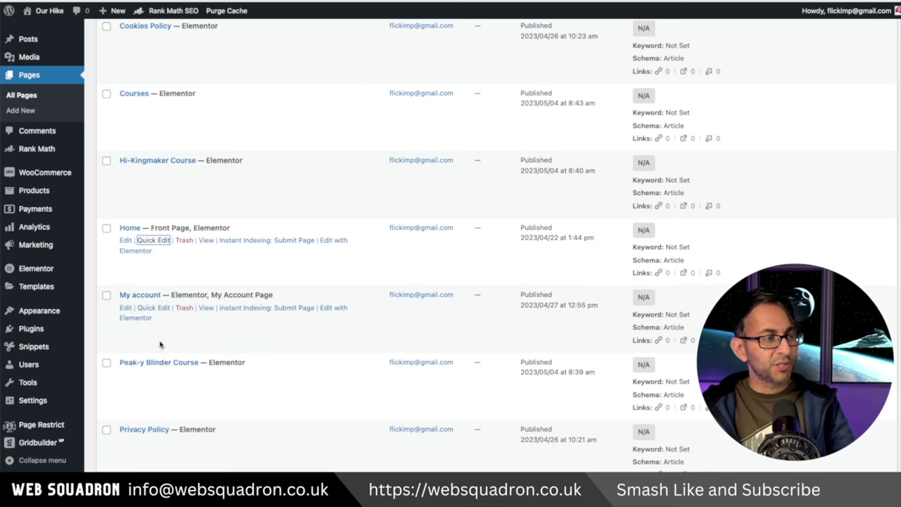
left_click(137, 251)
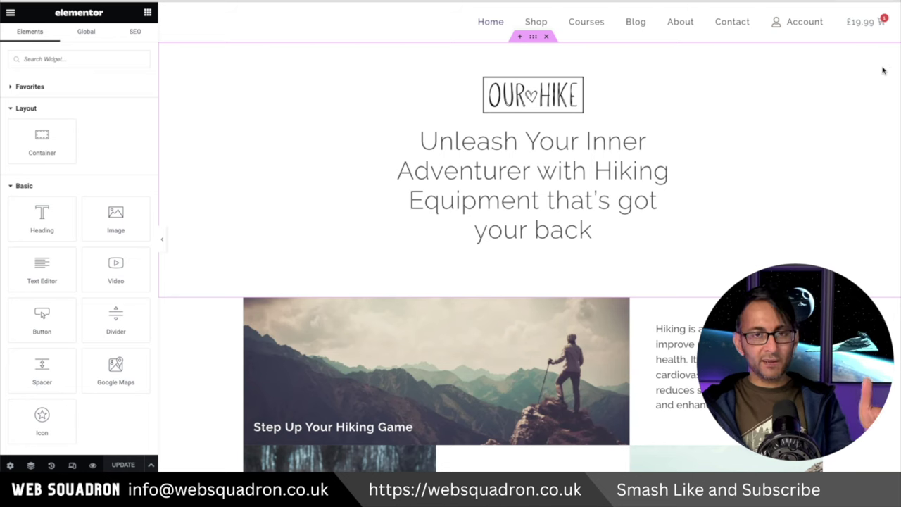
Step: Examine the Home page's Rank Math SEO score and its basic and additional checks in Elementor
left_click(133, 34)
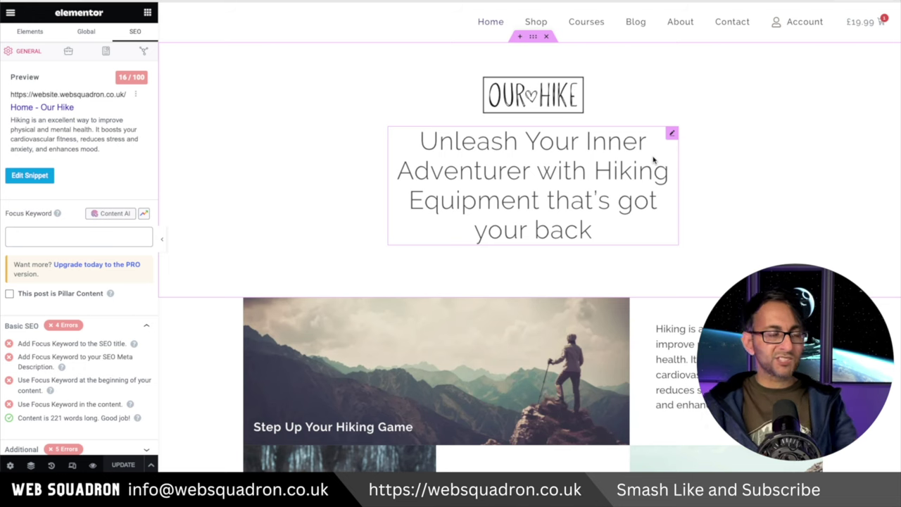
scroll(83, 199, "down", 2)
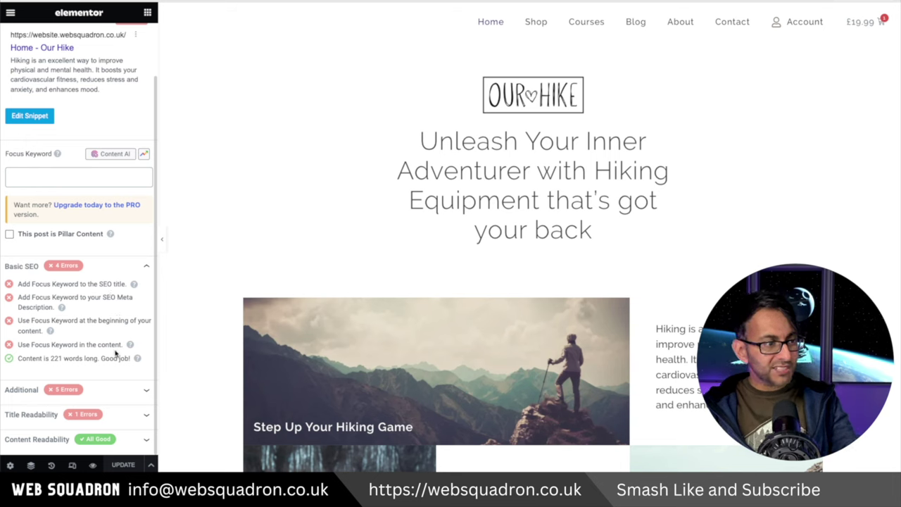
scroll(115, 354, "up", 1)
left_click(120, 409)
scroll(99, 391, "down", 3)
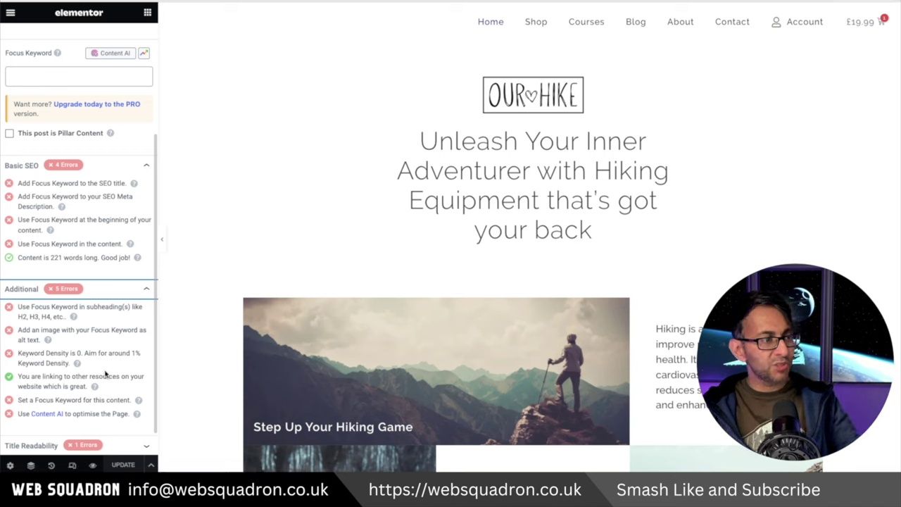
scroll(130, 377, "down", 1)
scroll(116, 356, "up", 4)
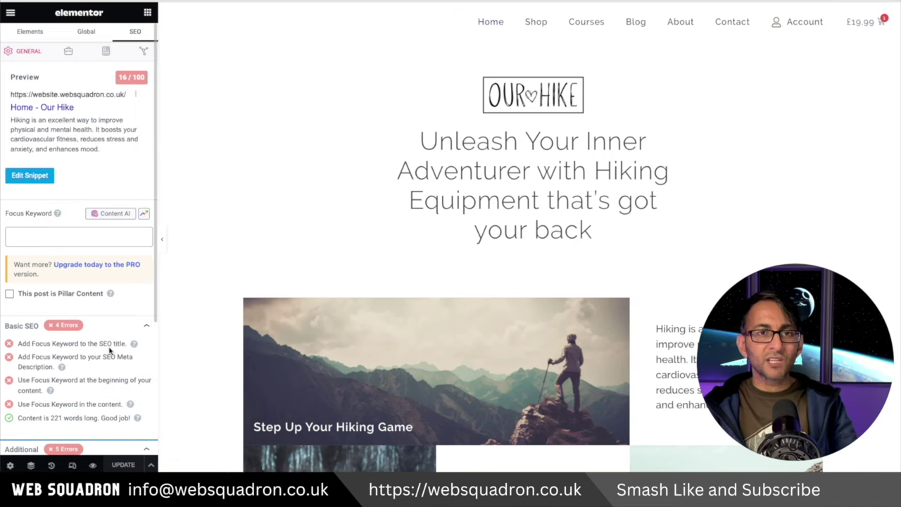
Step: Try "hiking" as the Home page's focus keyword, and remove it again
left_click(110, 234)
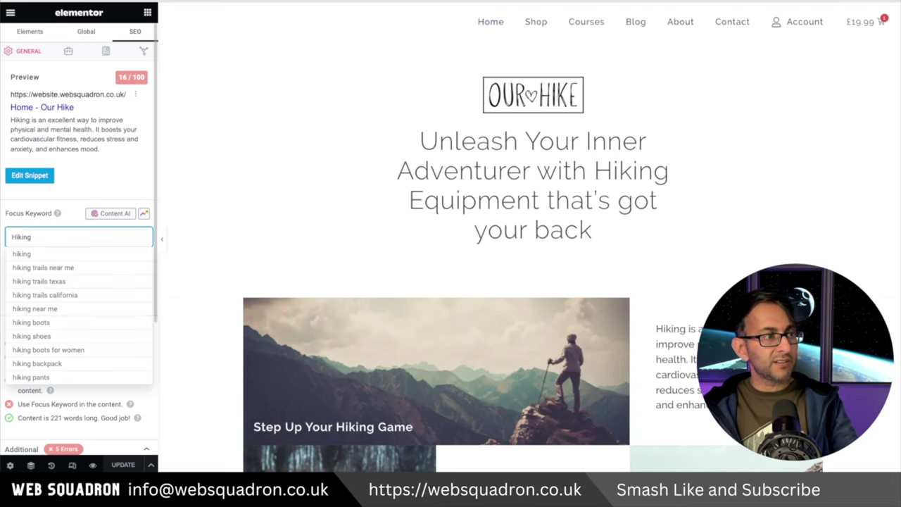
left_click(81, 256)
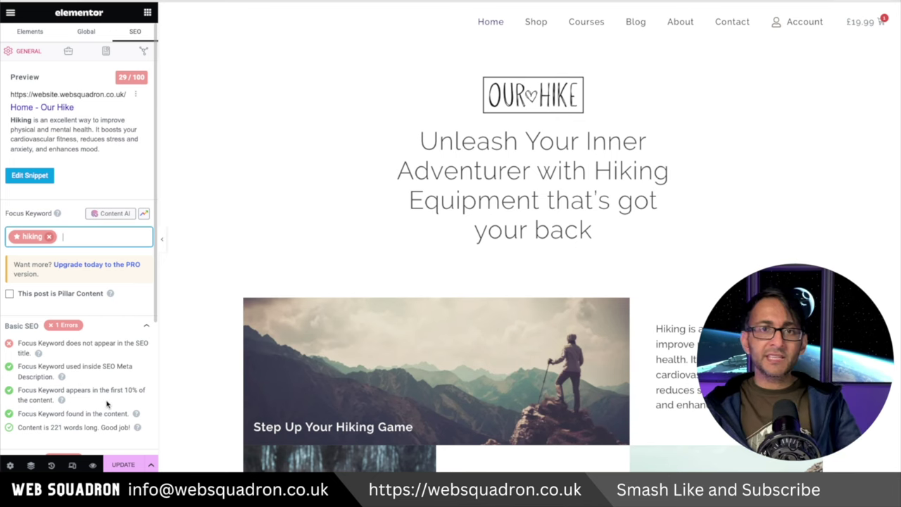
left_click(49, 236)
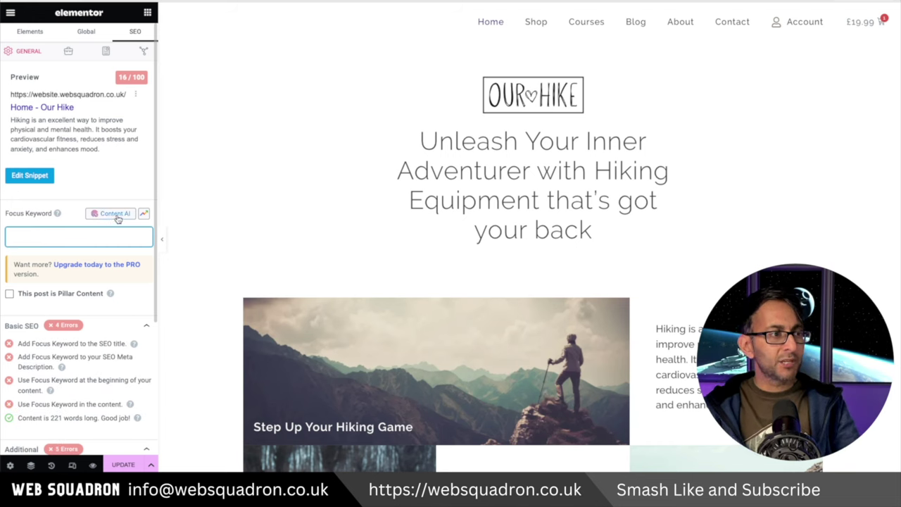
Step: Research the focus keyword "hiking equipment" with Content AI for the Worldwide region
left_click(116, 216)
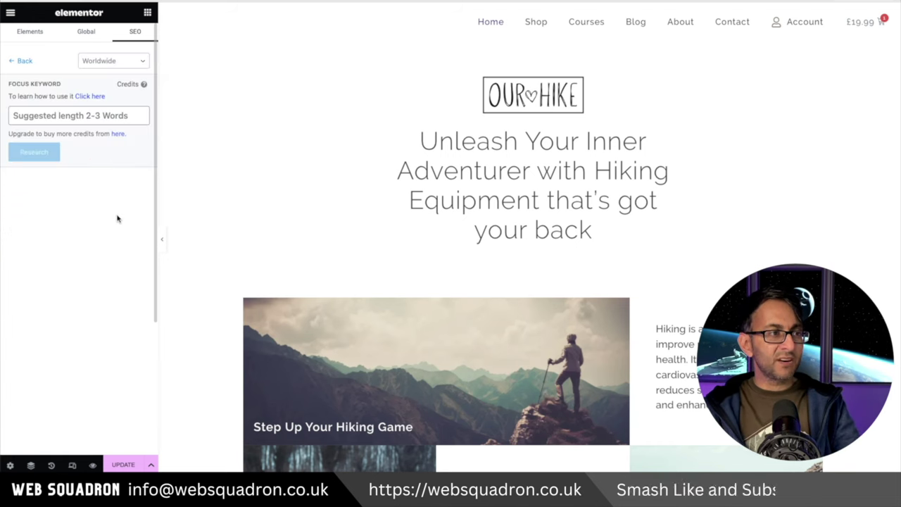
left_click(81, 116)
type("hiking ")
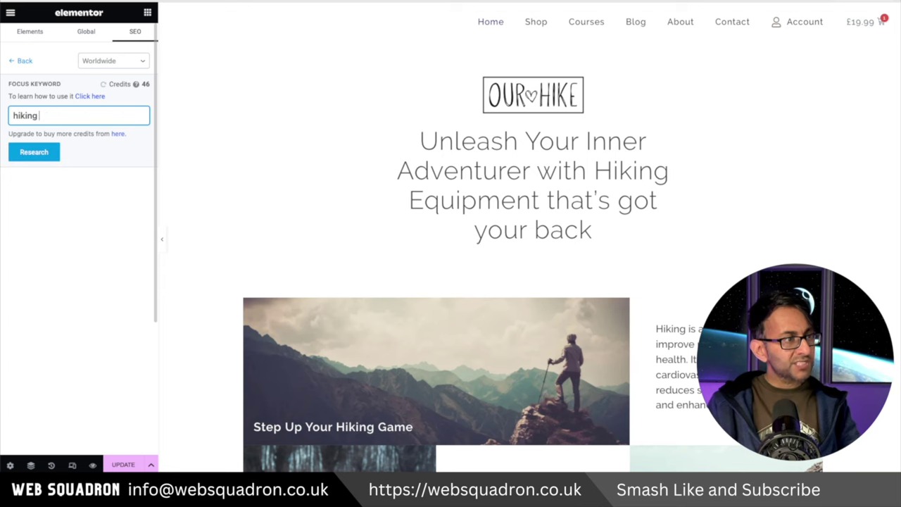
type("equipment")
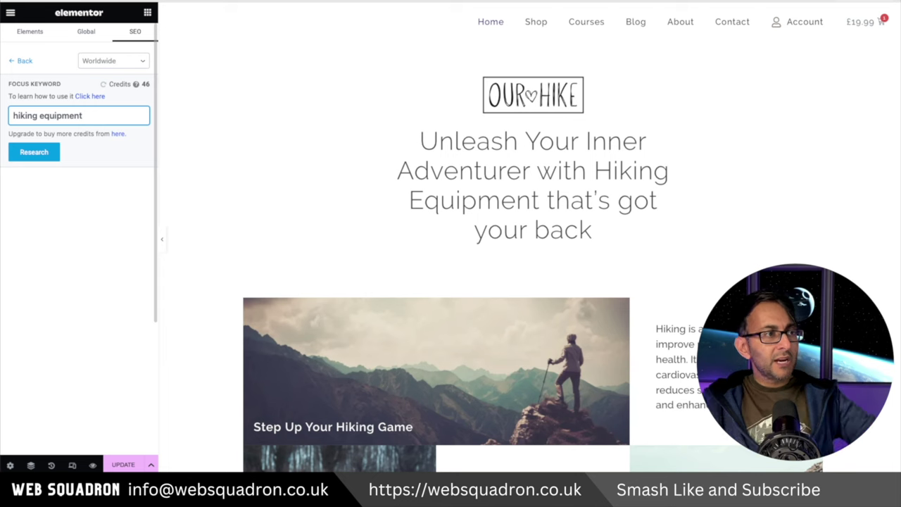
left_click(21, 147)
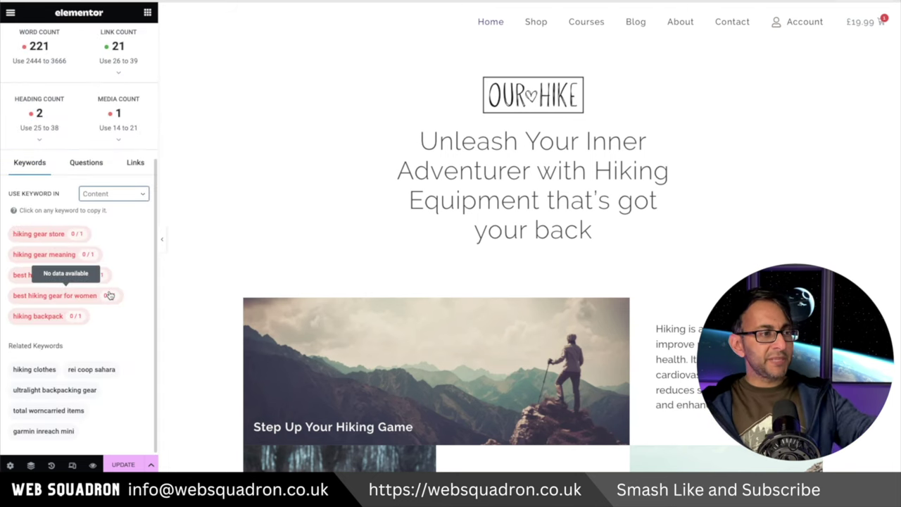
Step: Review the Content AI keyword suggestions for Headings and SEO Title, and copy the SEO Title keyword "the best hiking gear"
scroll(111, 296, "up", 1)
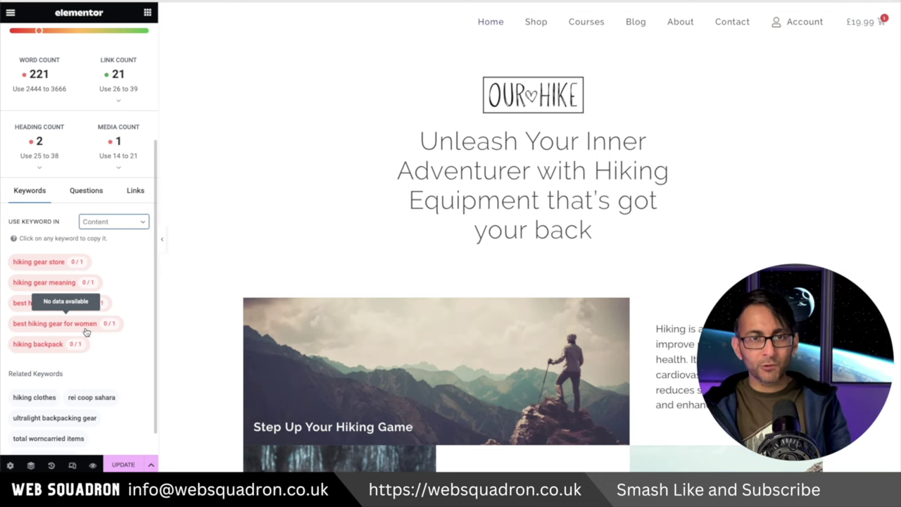
left_click(116, 223)
left_click(118, 232)
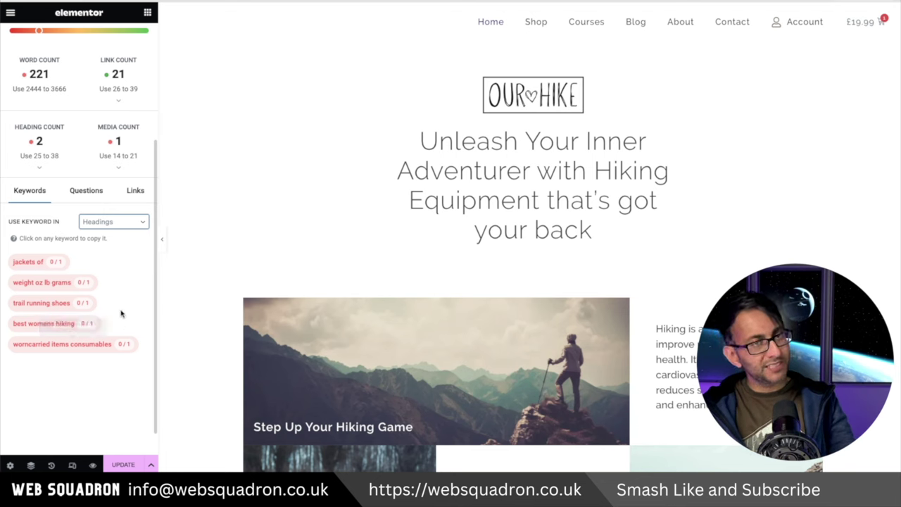
left_click(127, 225)
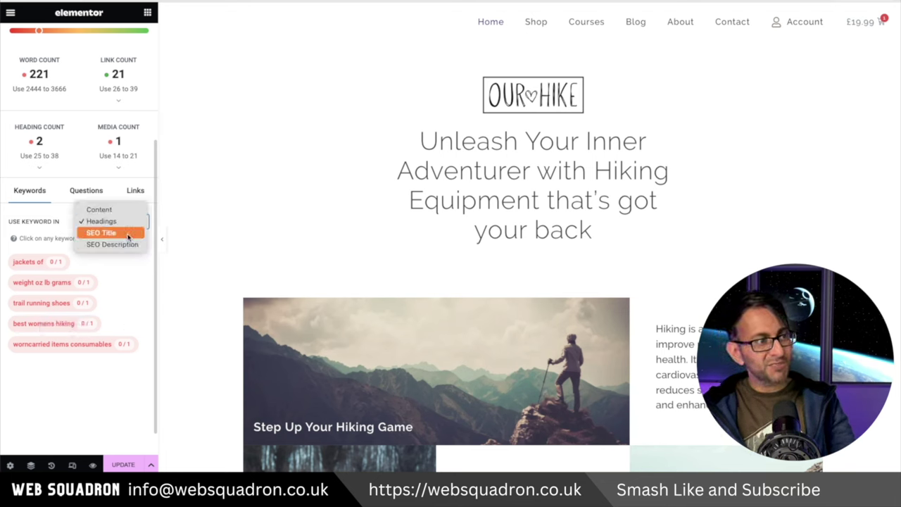
left_click(128, 234)
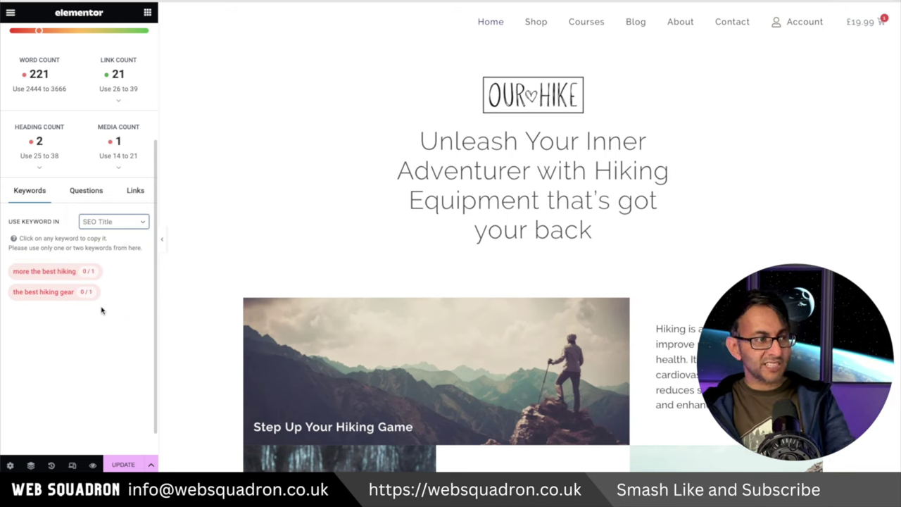
left_click(59, 298)
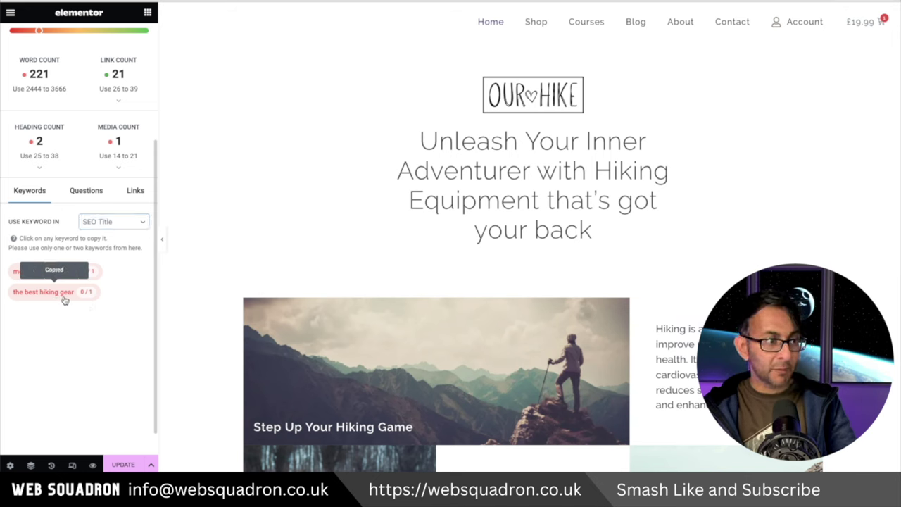
Step: Review the Content AI keyword suggestions for SEO Description, SEO Title and Content, and the related questions
left_click(134, 224)
left_click(130, 232)
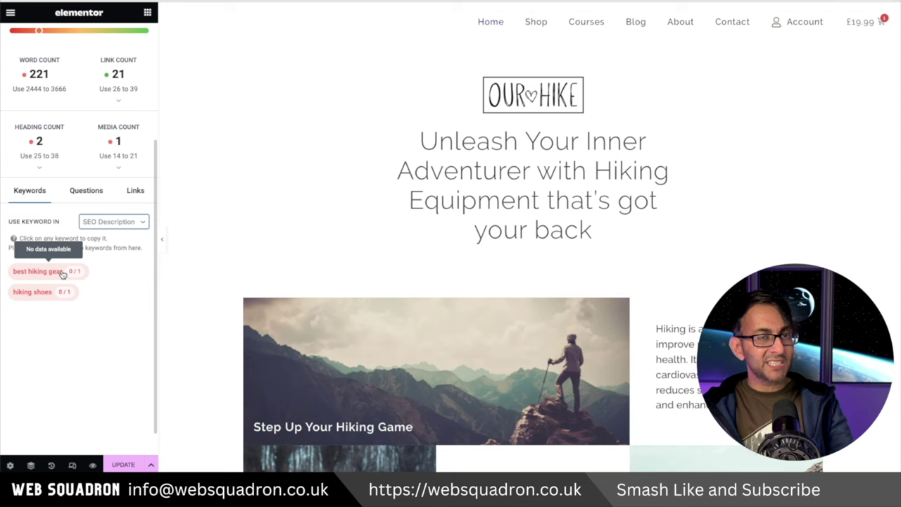
left_click(104, 222)
left_click(99, 206)
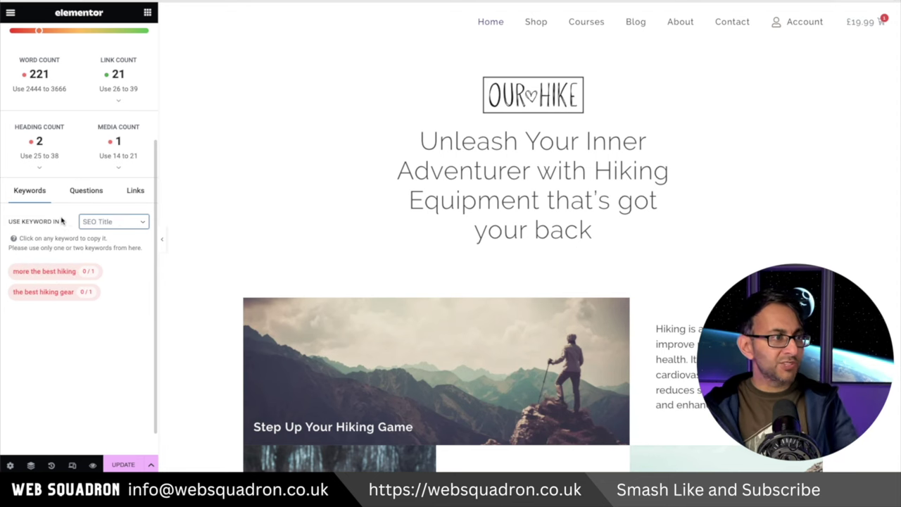
left_click(118, 223)
left_click(98, 195)
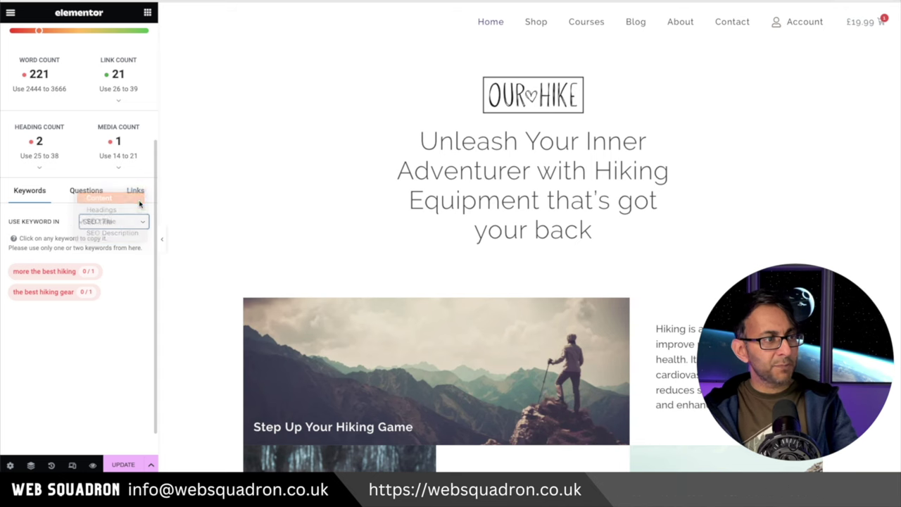
scroll(91, 351, "down", 1)
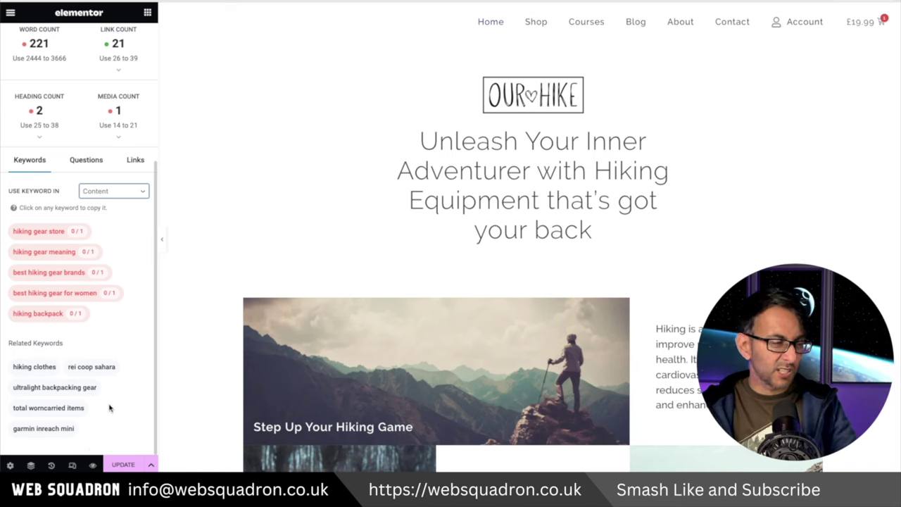
left_click(91, 167)
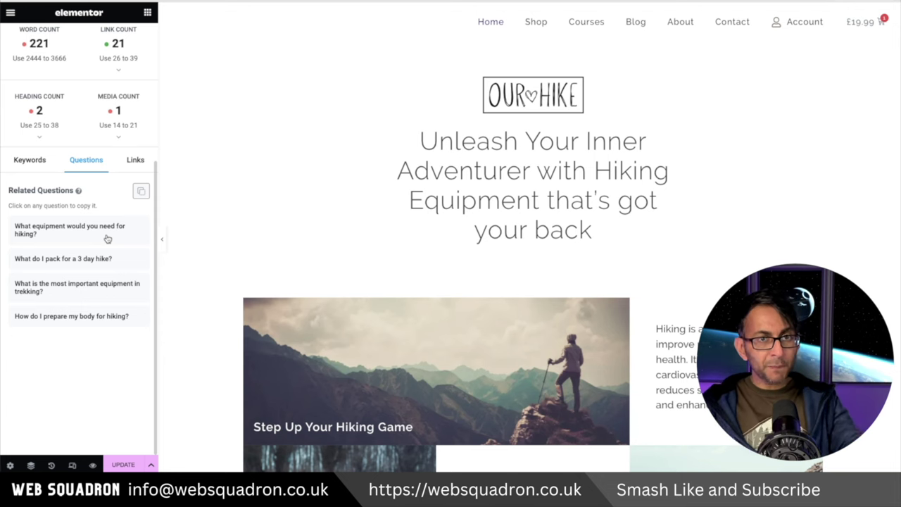
Step: Look through the SEO details in the WordPress Pages list and open the list of posts
scroll(535, 295, "down", 5)
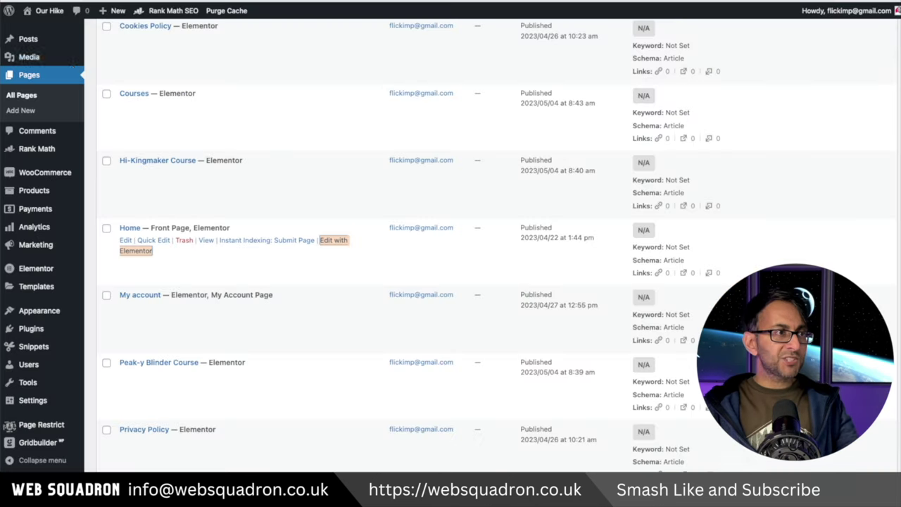
left_click(28, 39)
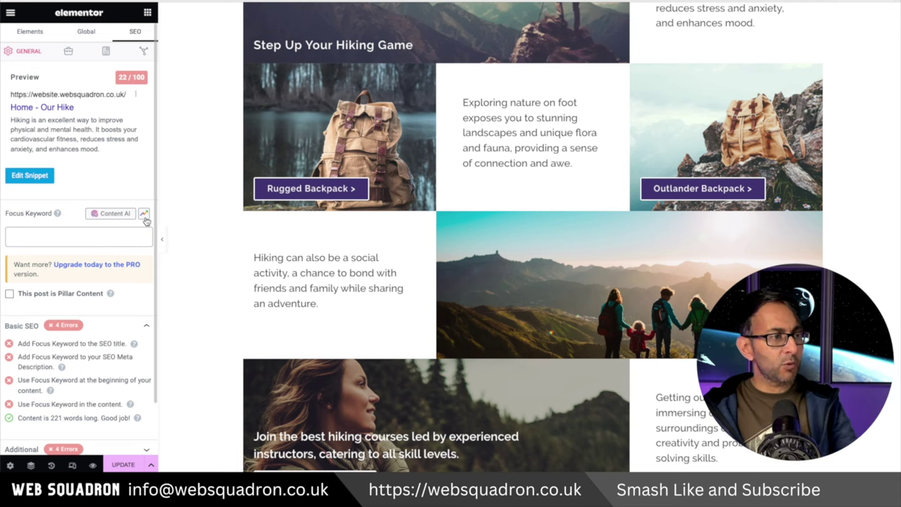
Step: Enter the Home page's focus keywords Hiking, hiking equipment, hiking courses, hiking trails near me and hiking bags
left_click(103, 239)
type("Hiking near")
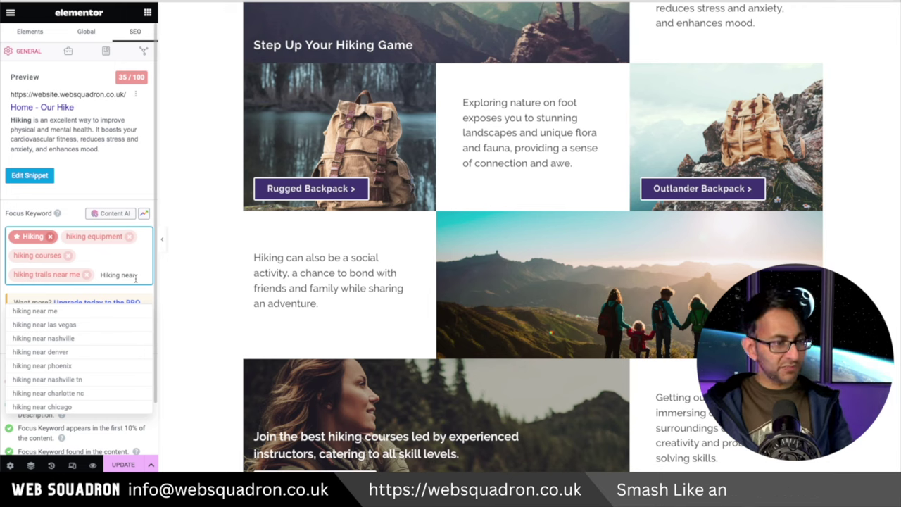
type("me")
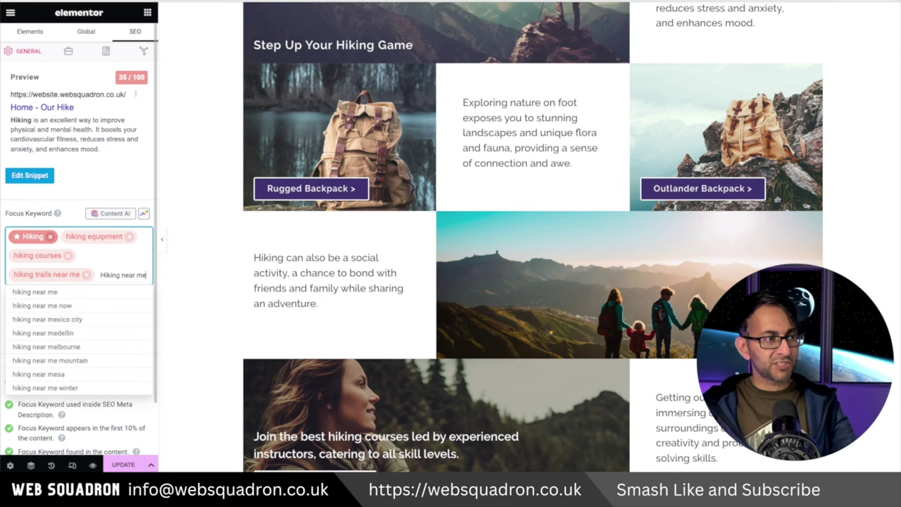
key("BackSpace")
key("BackSpace")
key("BackSpace")
key("BackSpace")
key("BackSpace")
key("BackSpace")
key("BackSpace")
key("BackSpace")
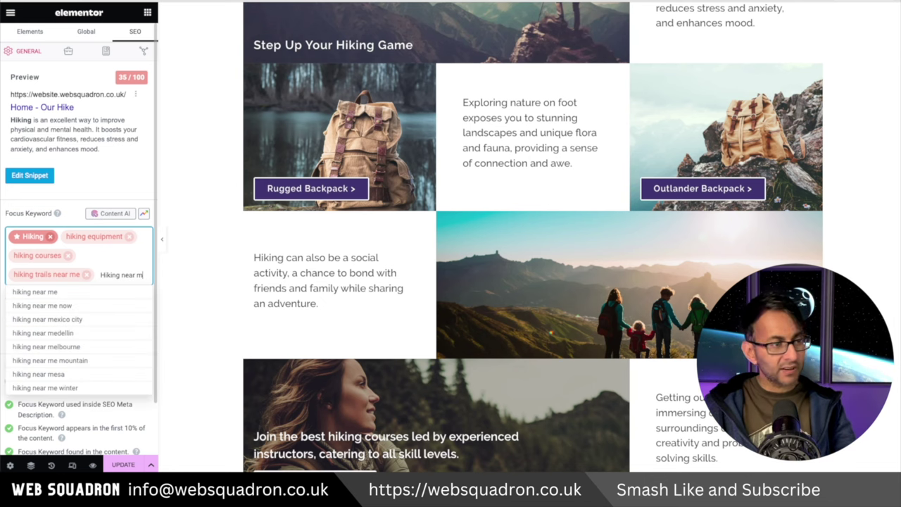
type("bags")
key("Return")
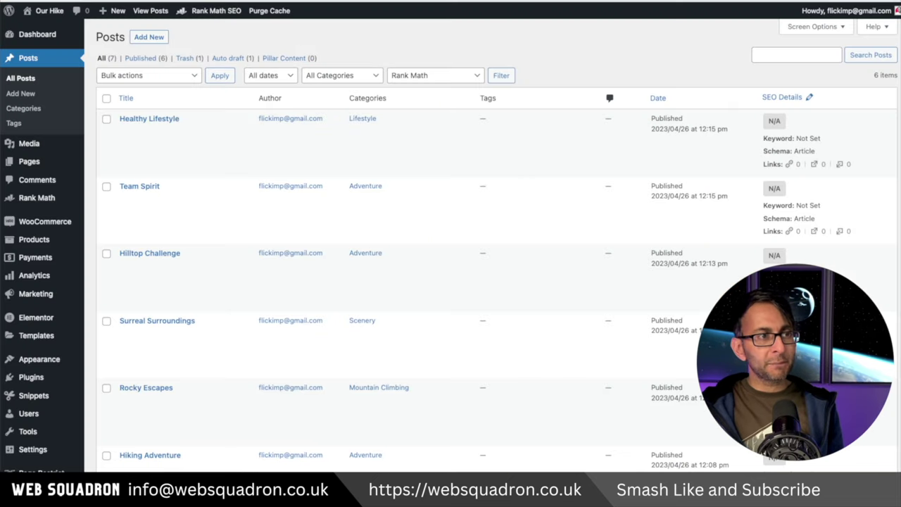
Step: Set the Home page's snippet title to "The Best Hiking Gear - Crush 1000s of Miles with ease" and close the snippet editor
mouse_move(124, 197)
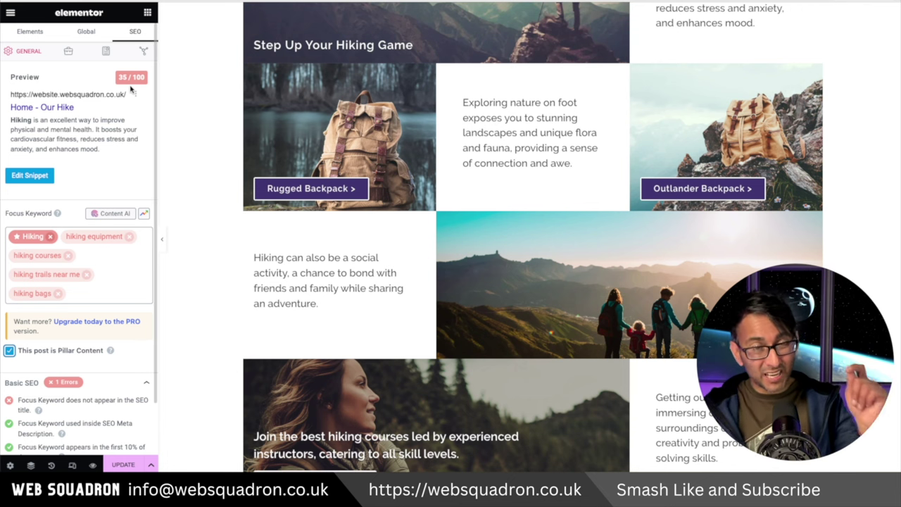
left_click(30, 176)
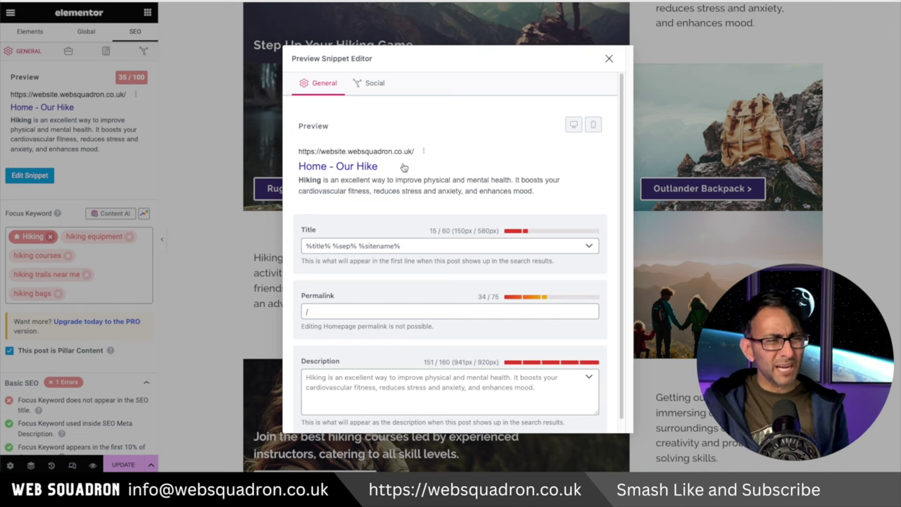
left_click(416, 246)
key("ctrl+a")
type("The Best Hiking Gear")
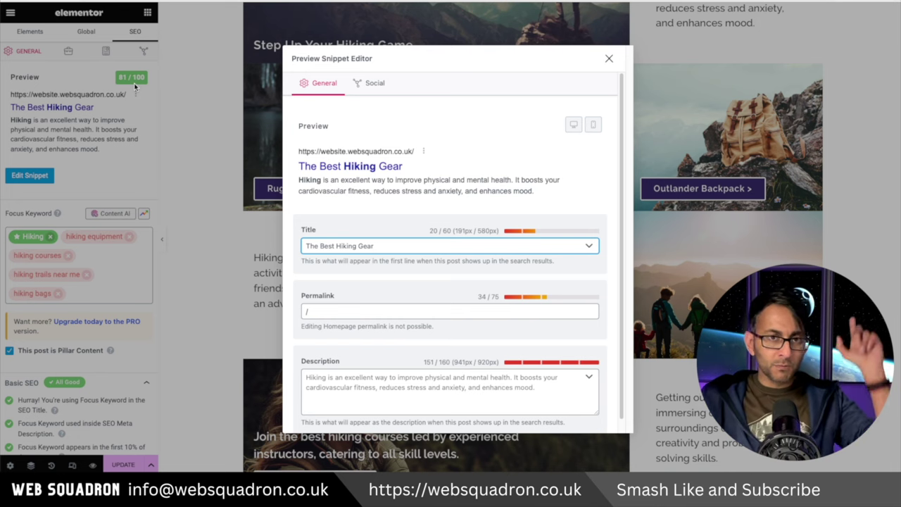
type("- Crush 1000s of Miles with ease")
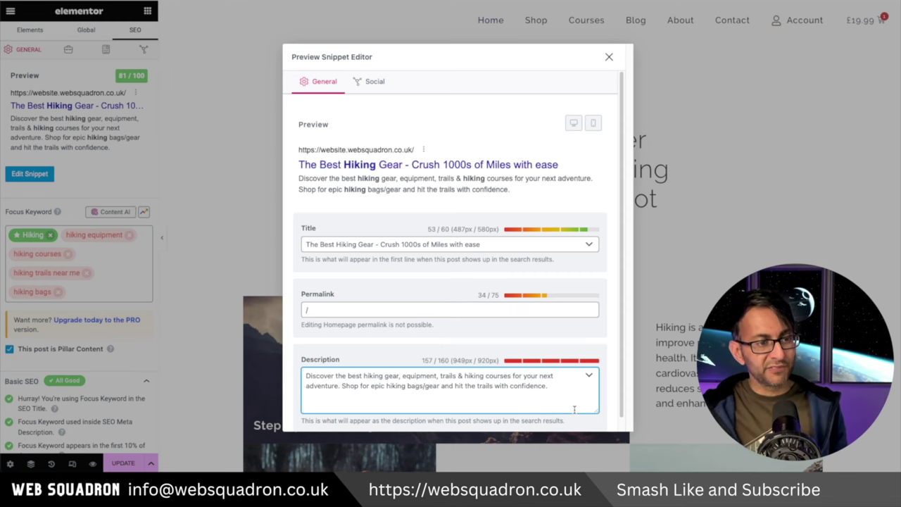
left_click(609, 60)
Step: Examine the Home page's basic, additional, title readability and content readability checks in Rank Math
scroll(497, 228, "down", 4)
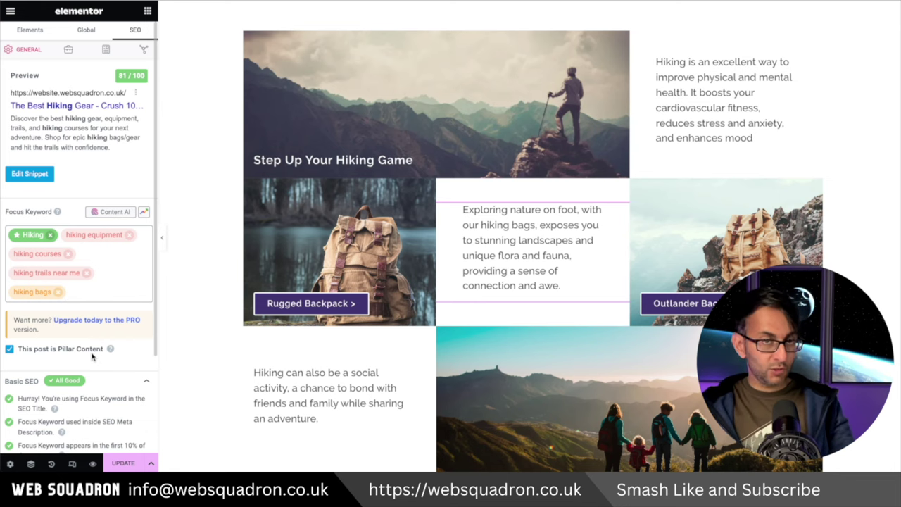
scroll(92, 357, "down", 3)
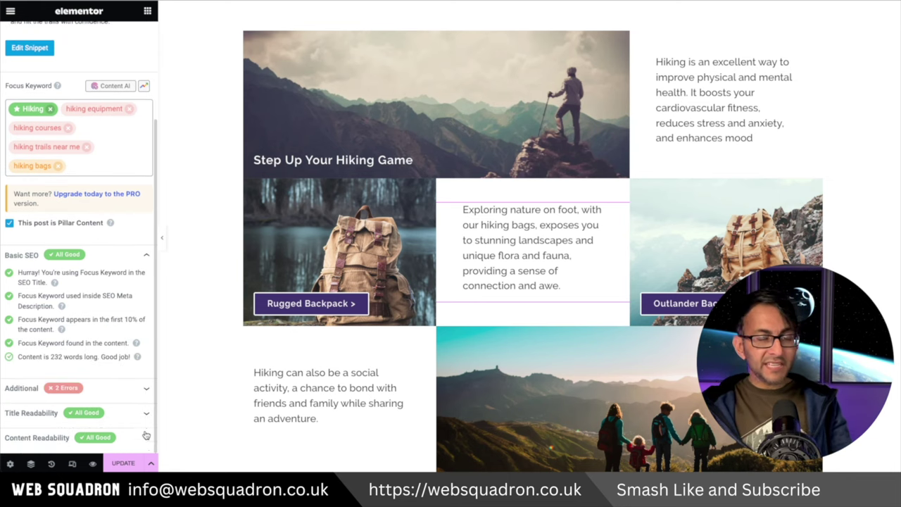
scroll(127, 366, "up", 2)
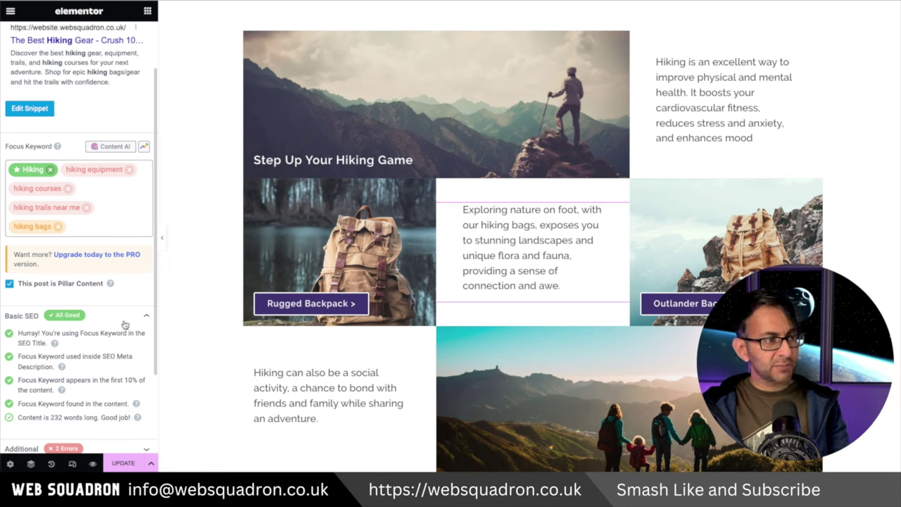
scroll(78, 394, "down", 1)
left_click(38, 404)
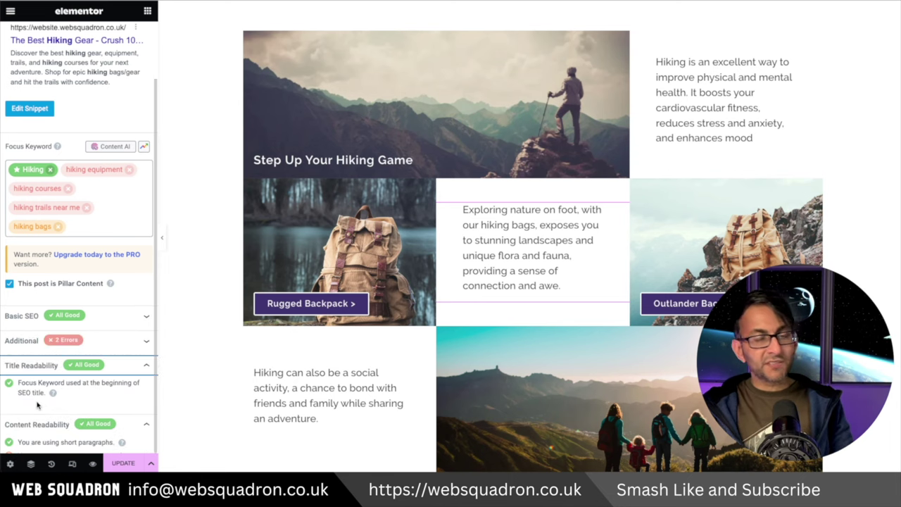
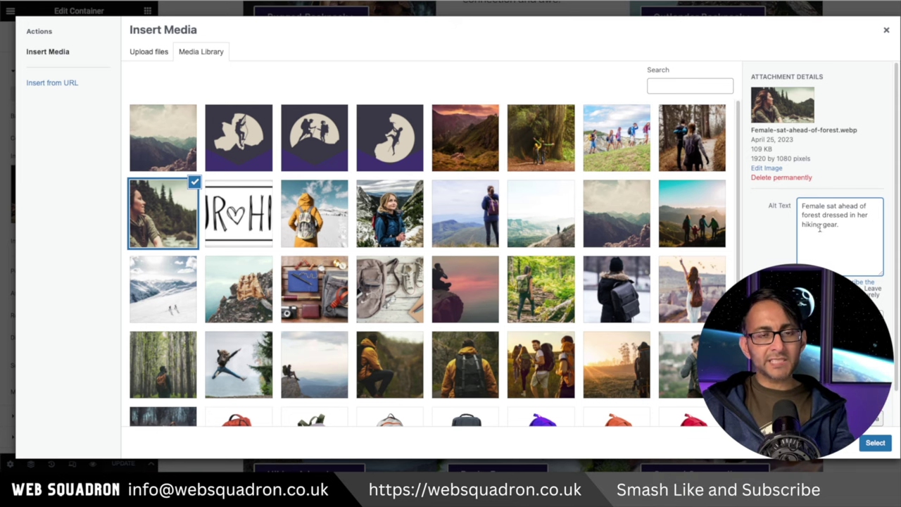
Step: Close the forest photo's media details and return to the Home page's additional SEO checks
left_click(886, 30)
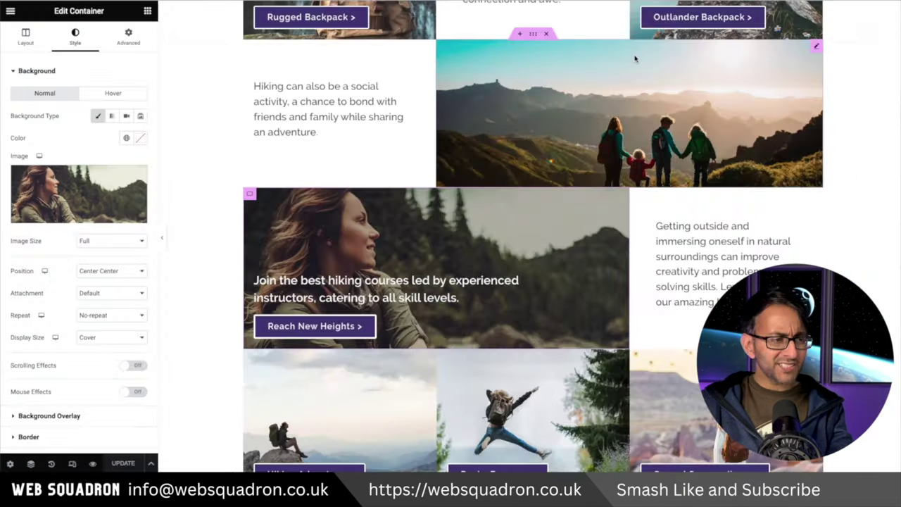
left_click(147, 12)
left_click(135, 30)
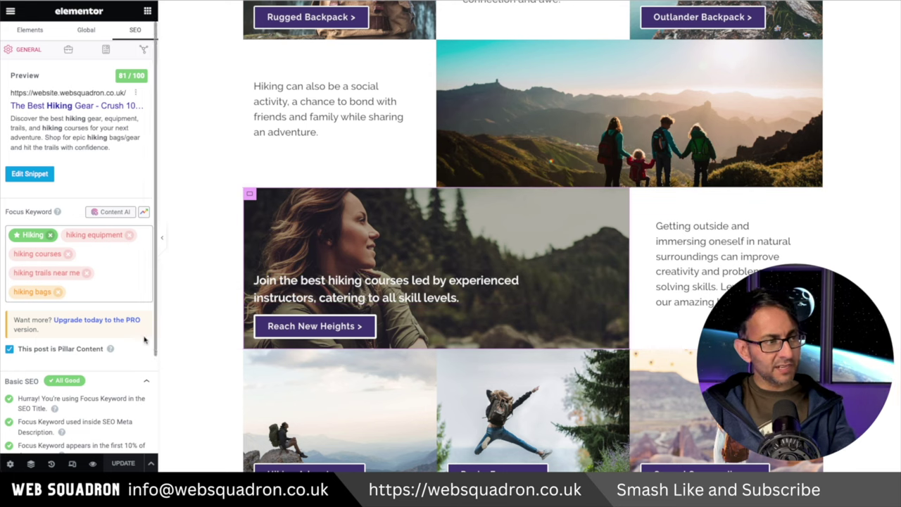
scroll(125, 318, "down", 5)
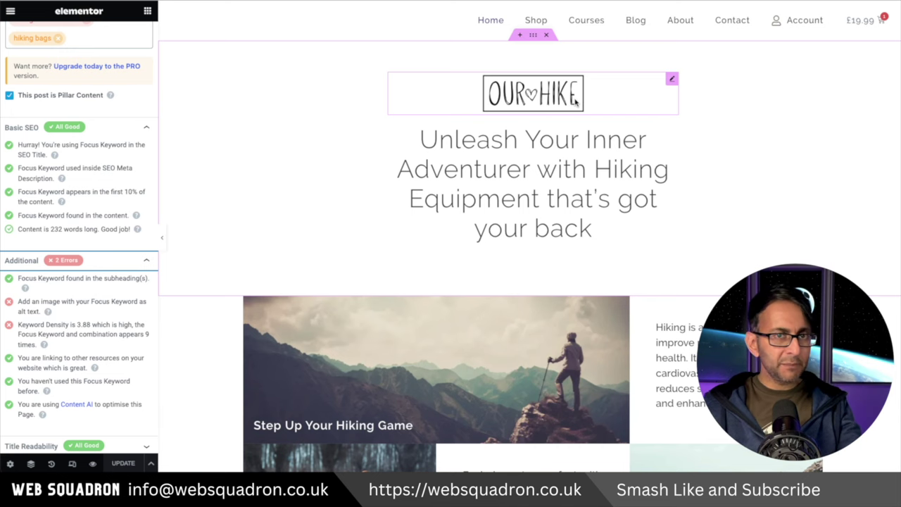
Step: Set the Our Hike logo's alt text to "Our Hike Logo for the best hiking gear website in the world." and update the page
left_click(671, 78)
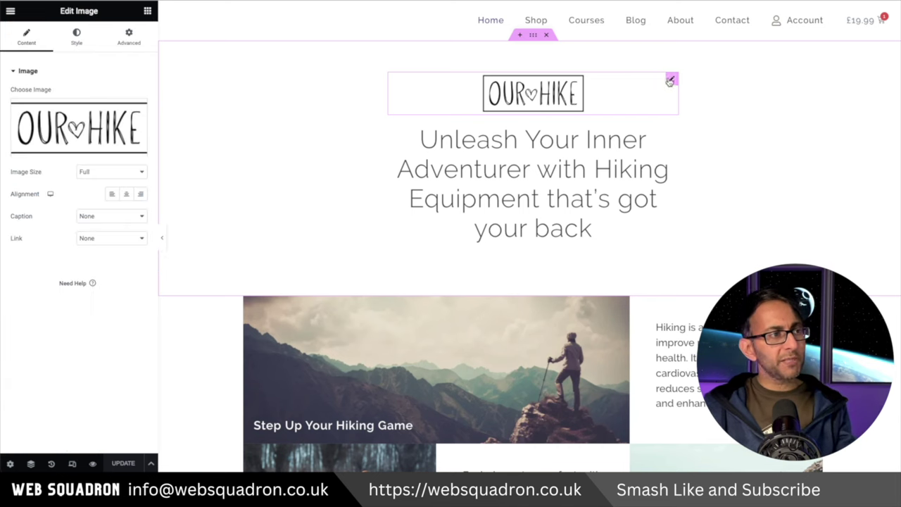
left_click(73, 125)
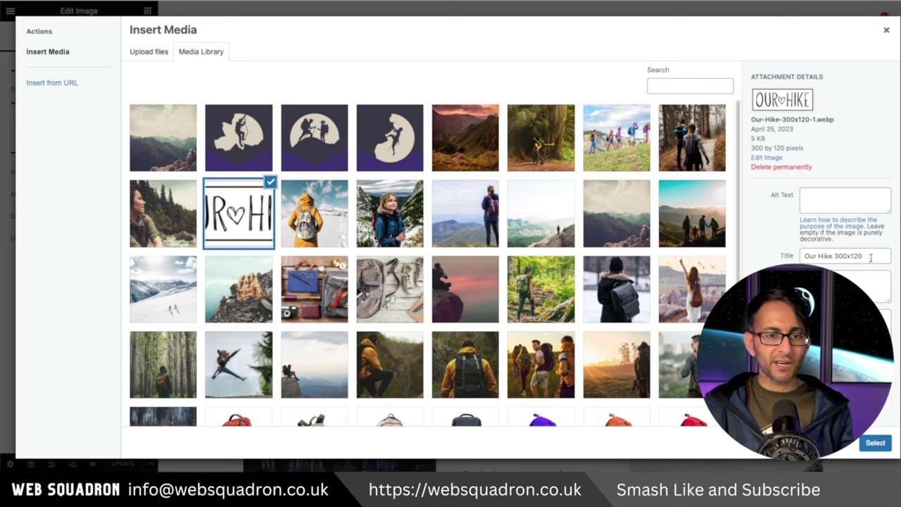
left_click(832, 195)
type("O")
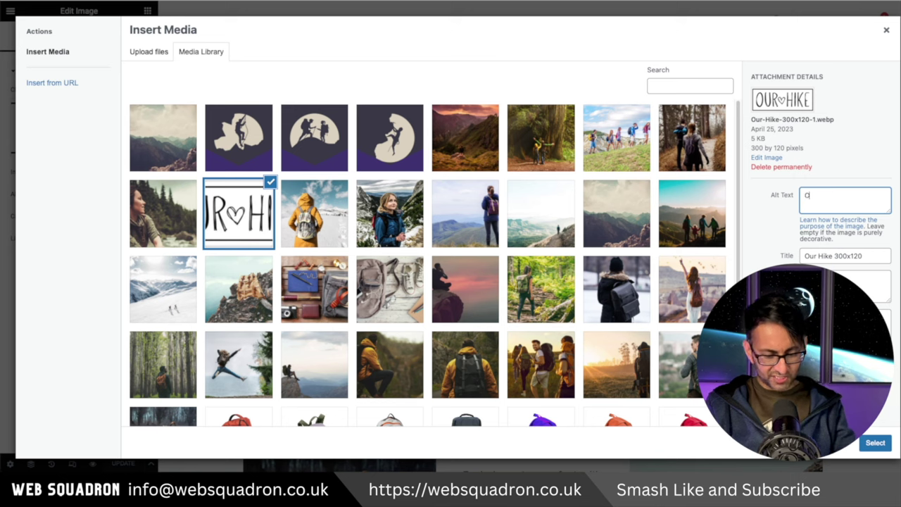
type("ur Hike Logo for the best hiking gear website in the world.")
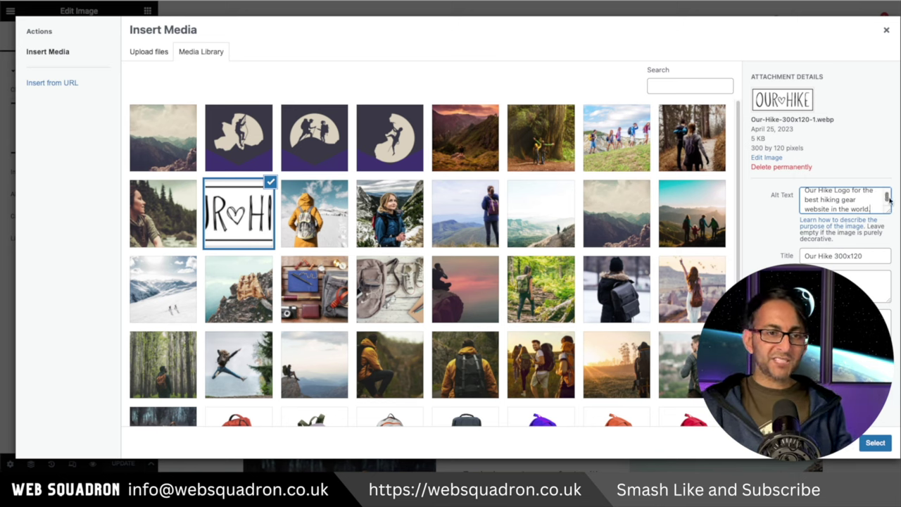
left_click(875, 442)
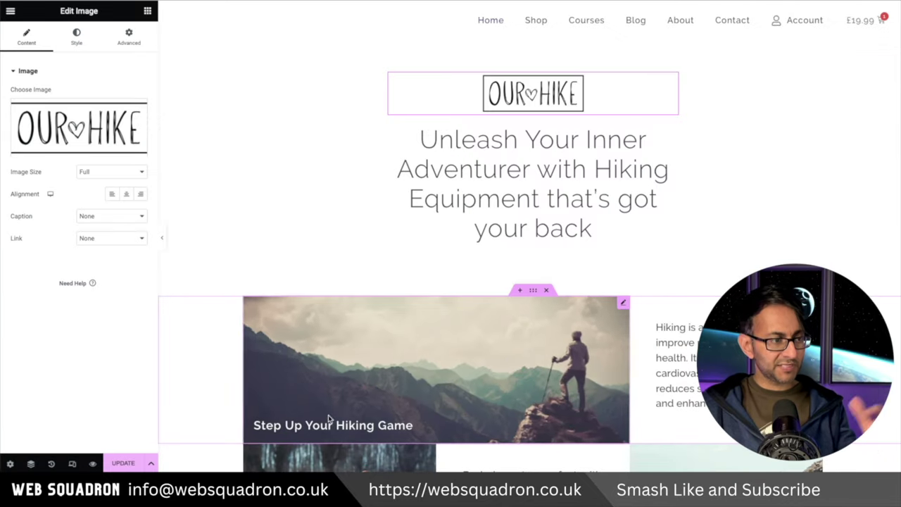
left_click(123, 463)
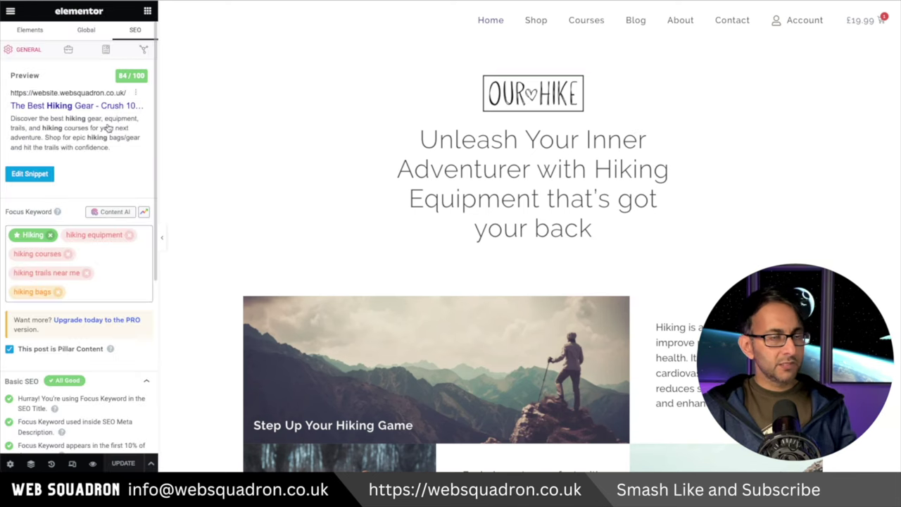
Step: Recheck the Home page's SEO results and compare the HTML tags of the two stacked hero headings
scroll(98, 302, "down", 3)
scroll(101, 317, "down", 2)
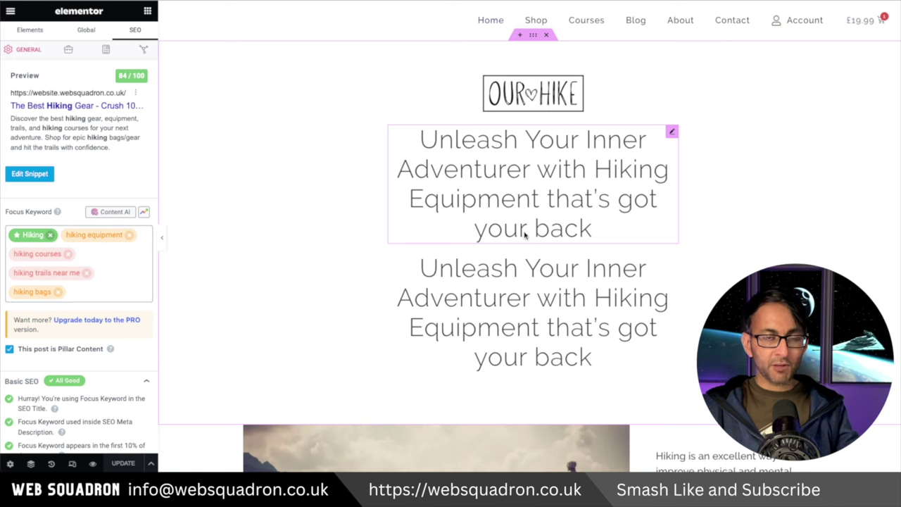
left_click(577, 167)
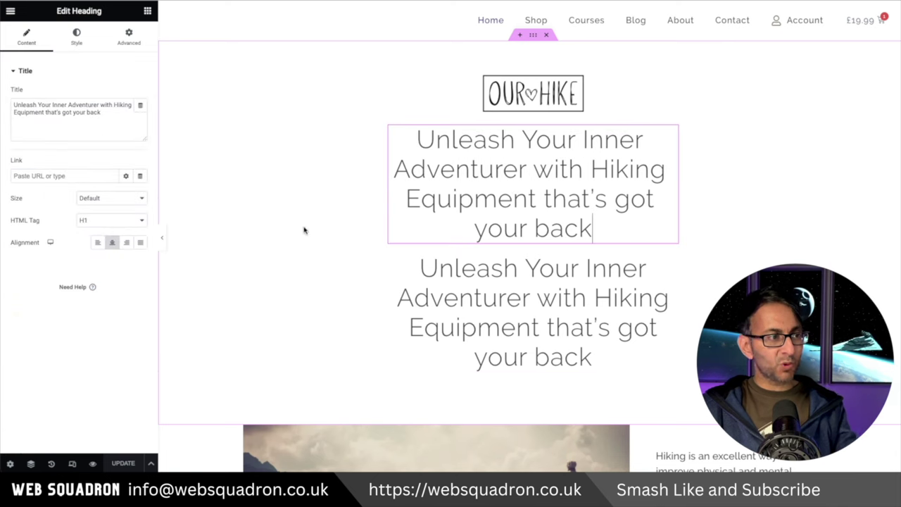
left_click(496, 330)
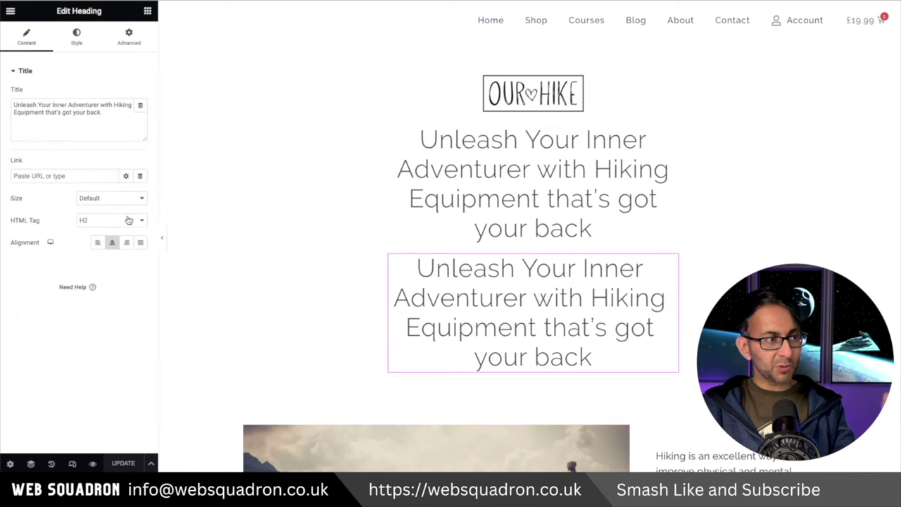
Step: Insert ", hiking courses" after "Equipment" in the second hero heading
left_click(537, 328)
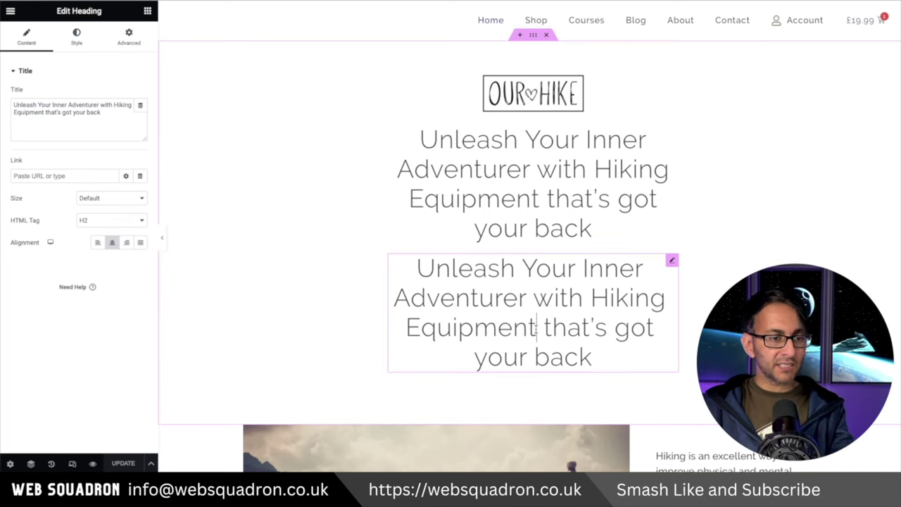
type(", ")
type("ki")
key("BackSpace")
key("BackSpace")
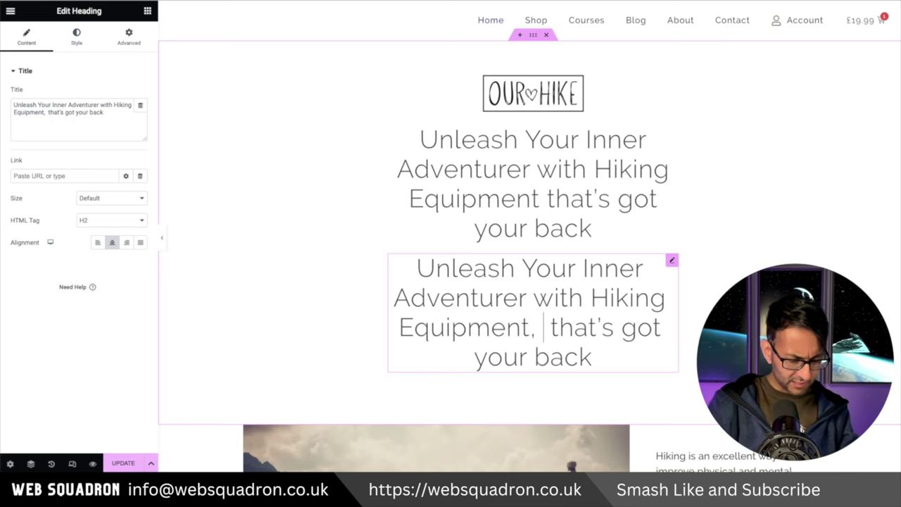
type("hiking courses")
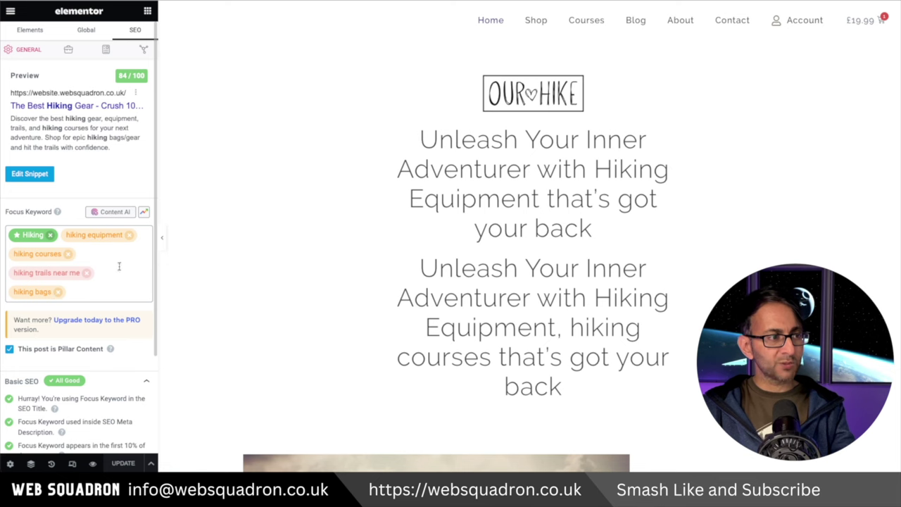
Step: Delete the duplicate second hero heading that contains "hiking courses" from the Home page
scroll(533, 237, "down", 10)
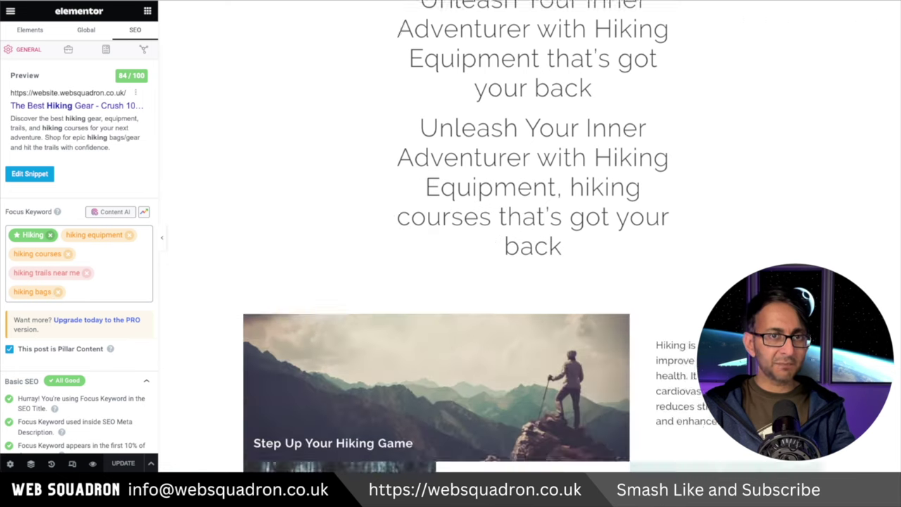
scroll(532, 236, "up", 10)
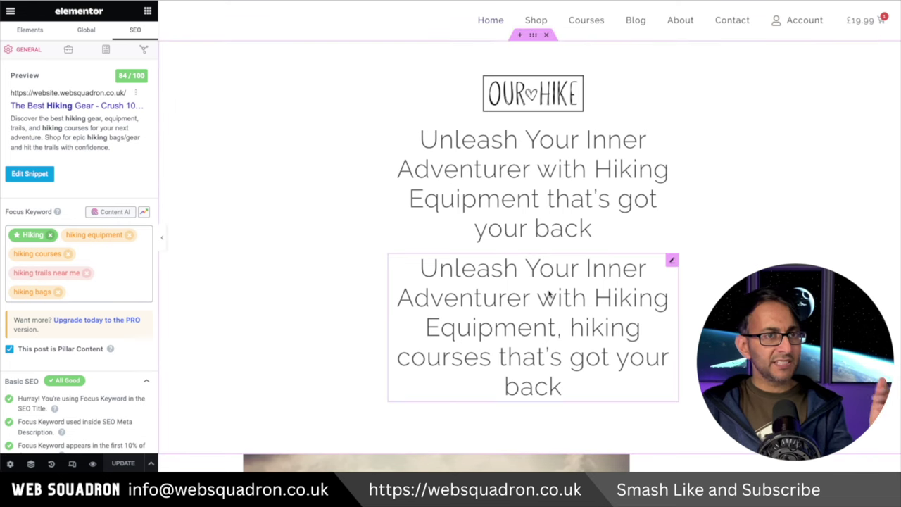
right_click(548, 297)
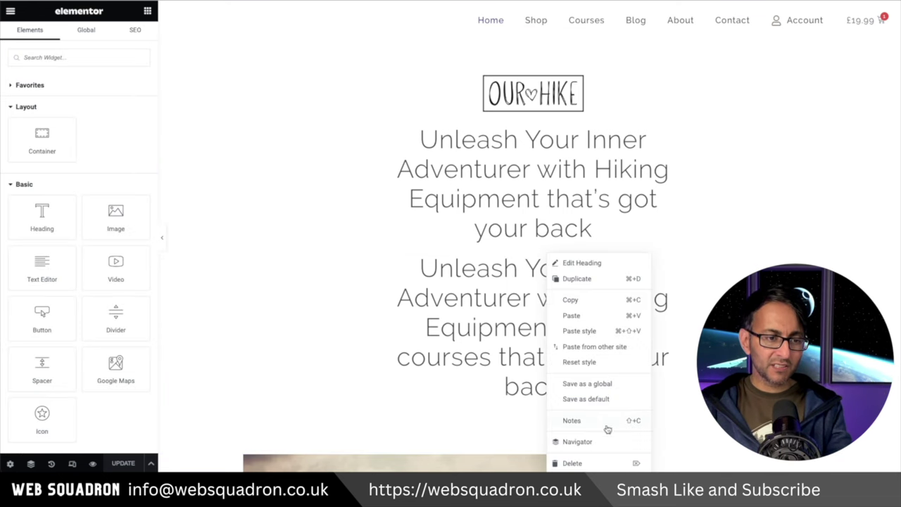
left_click(590, 462)
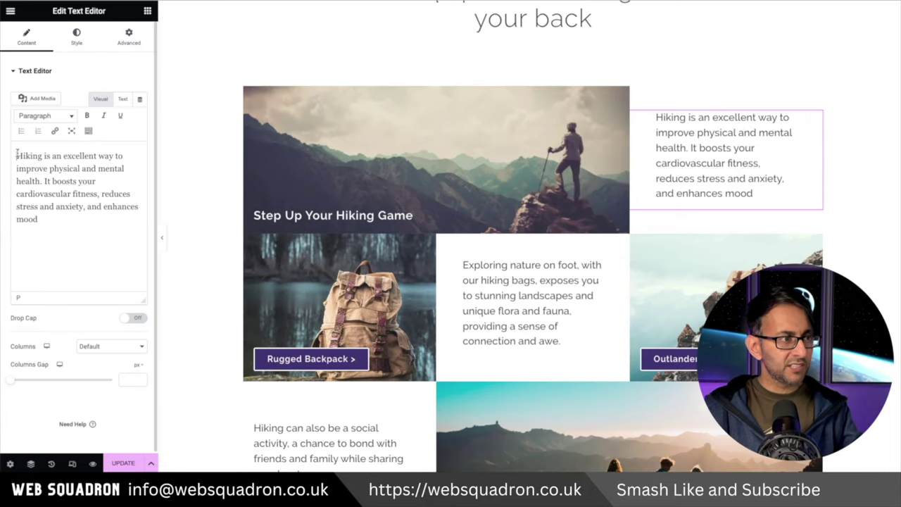
Step: Add "Is hiking right for me?" as a Heading 2 line above the text beginning "Hiking is an excellent way"
type("Is hiking right for me")
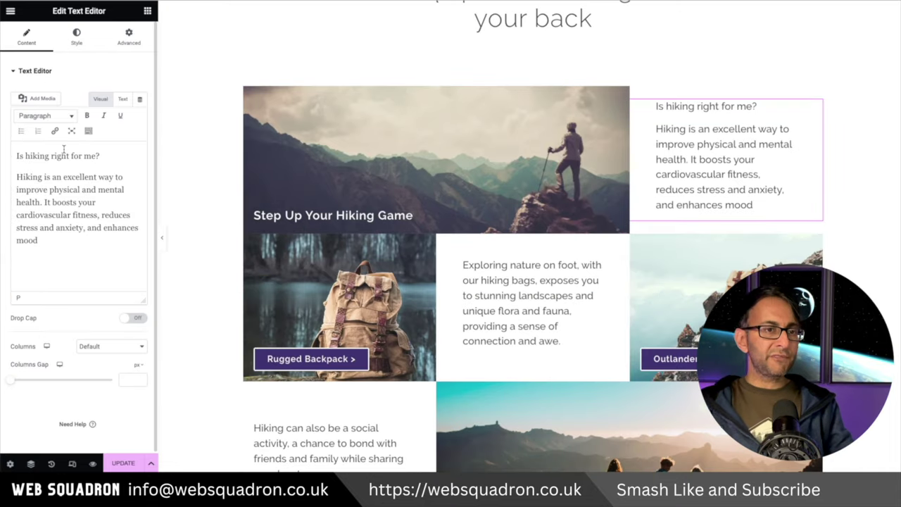
key("shift+Home")
key("shift+alt+2")
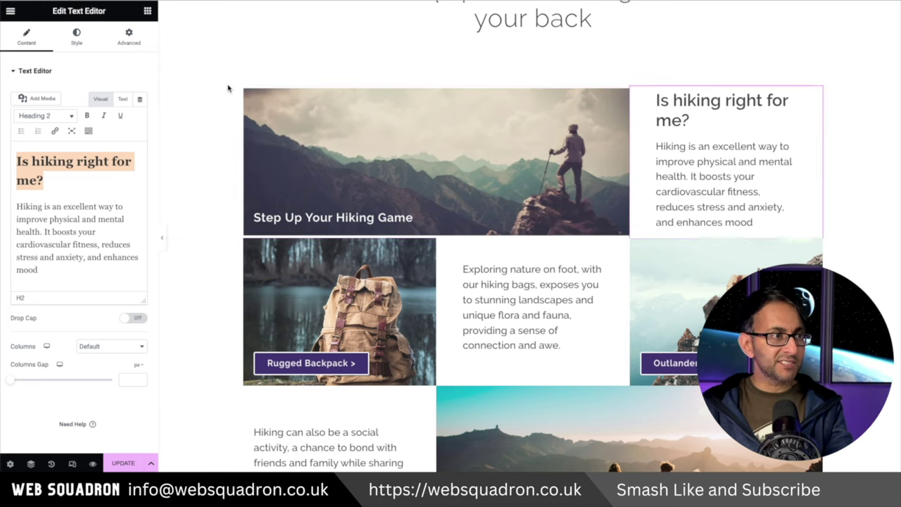
Step: Inspect the typography settings of the hiking benefits text block and return to its content with the Heading 2 line selected
left_click(78, 39)
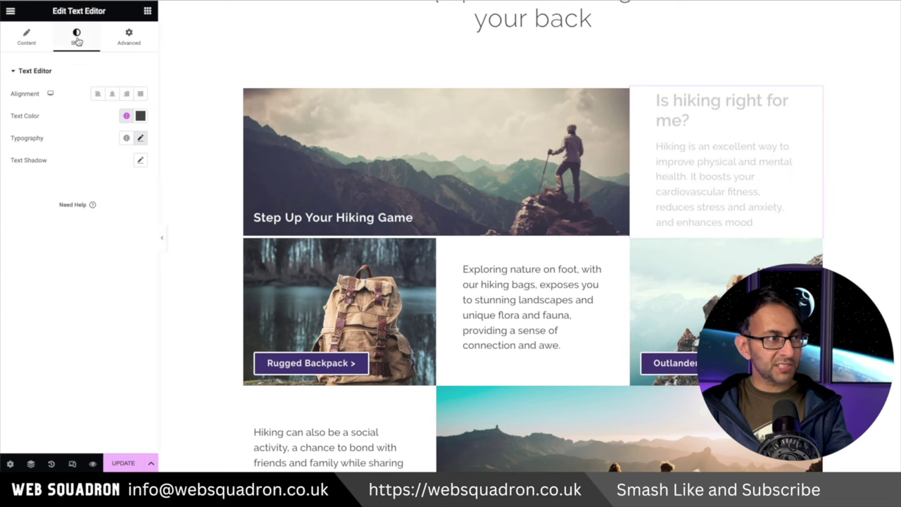
left_click(141, 138)
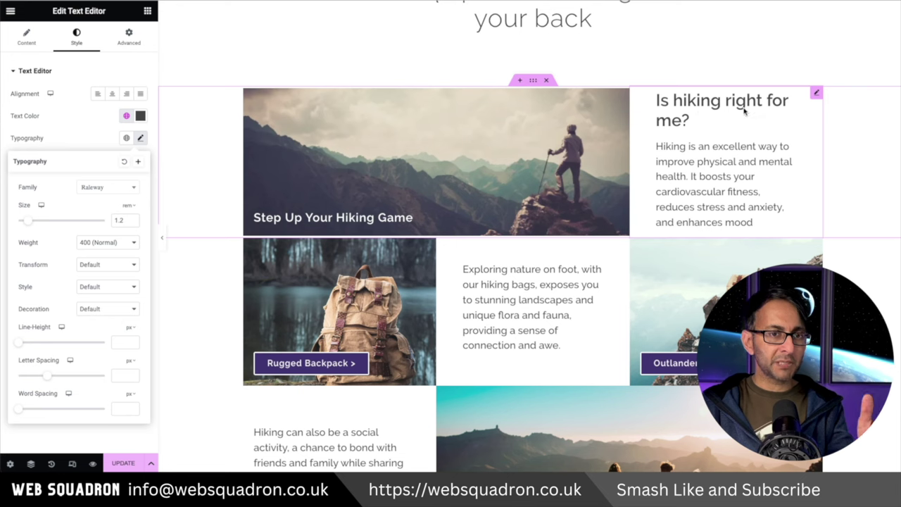
left_click(819, 94)
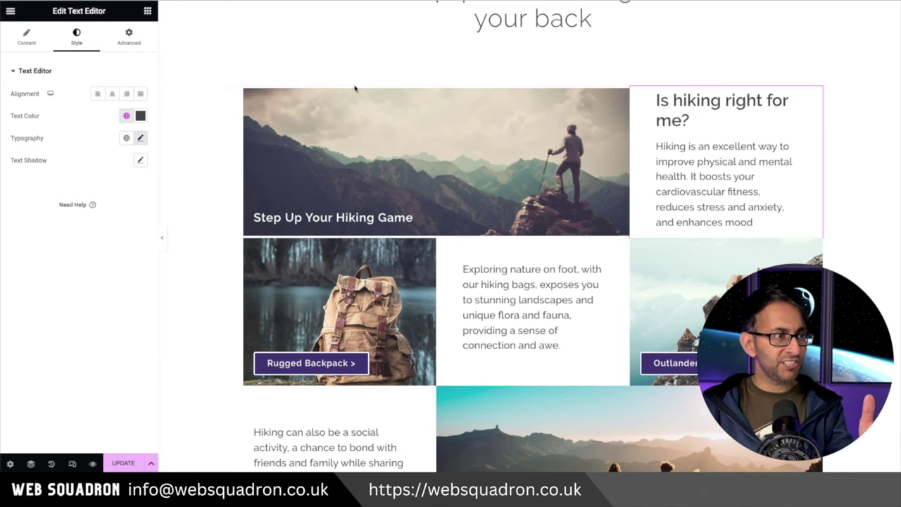
left_click(32, 35)
triple_click(53, 180)
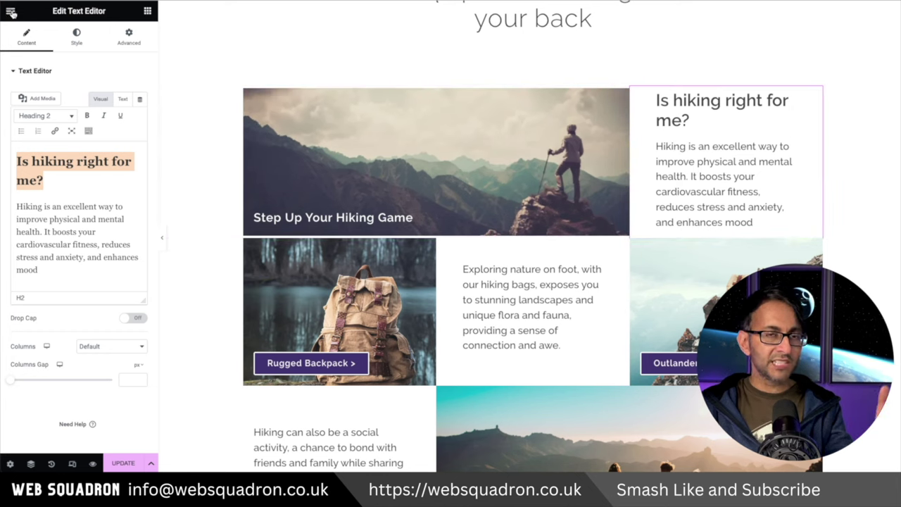
Step: Set the site-wide H2 typography to Raleway at 1.2 rem and choose a bolder weight
left_click(11, 12)
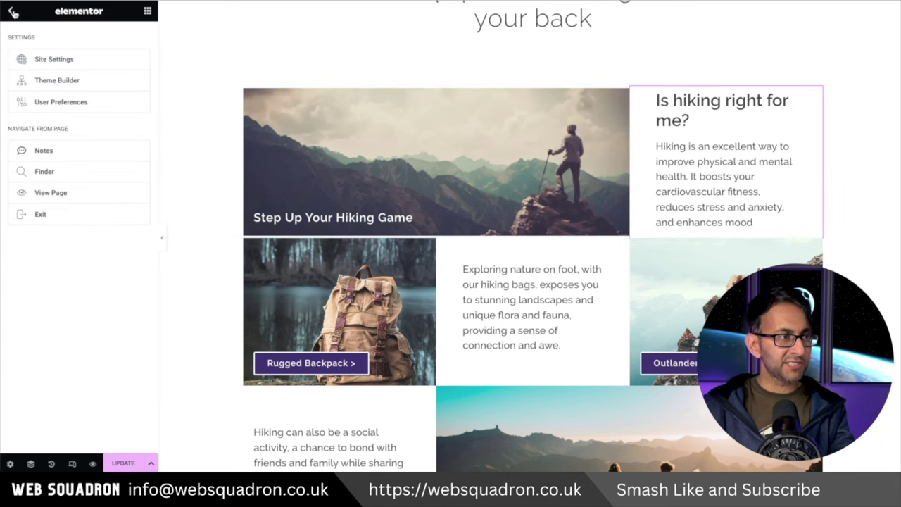
left_click(74, 62)
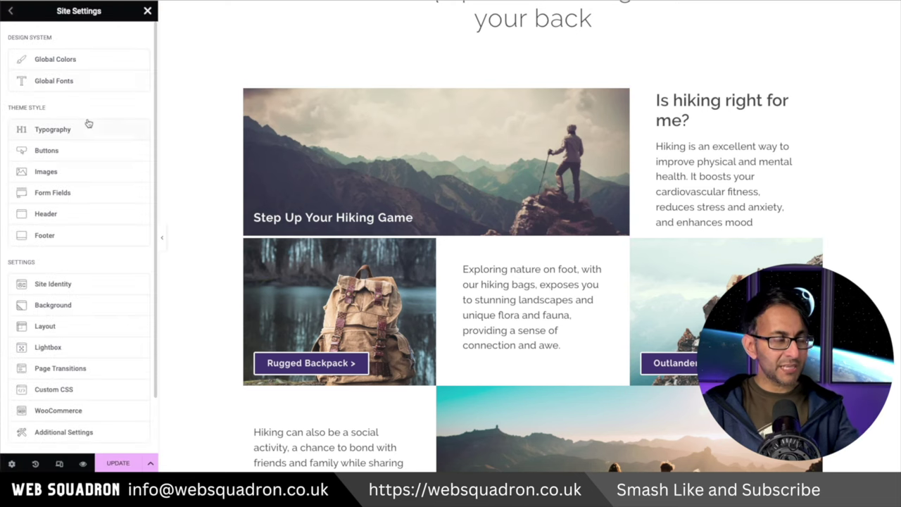
left_click(88, 129)
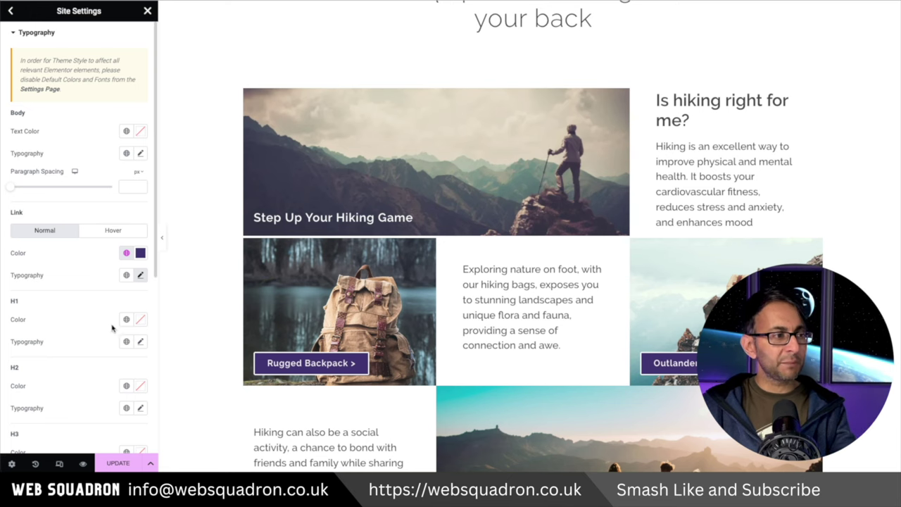
scroll(127, 359, "down", 1)
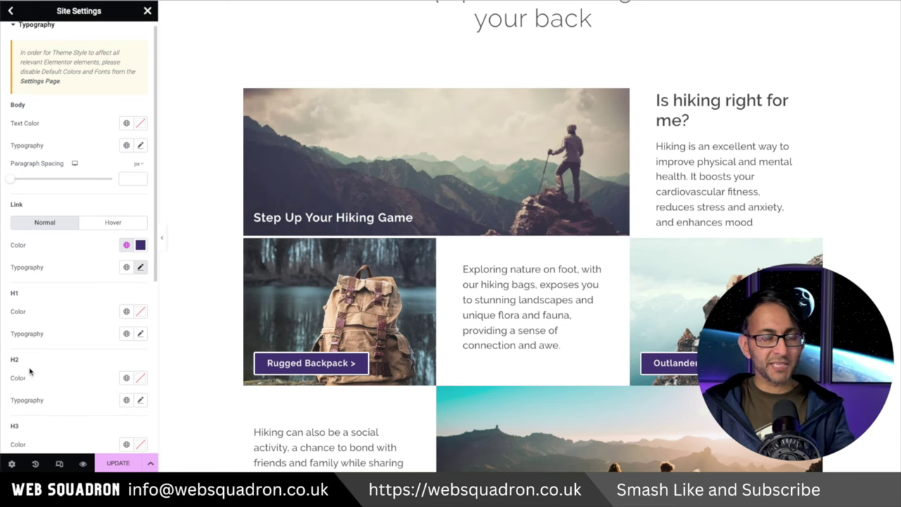
left_click(141, 402)
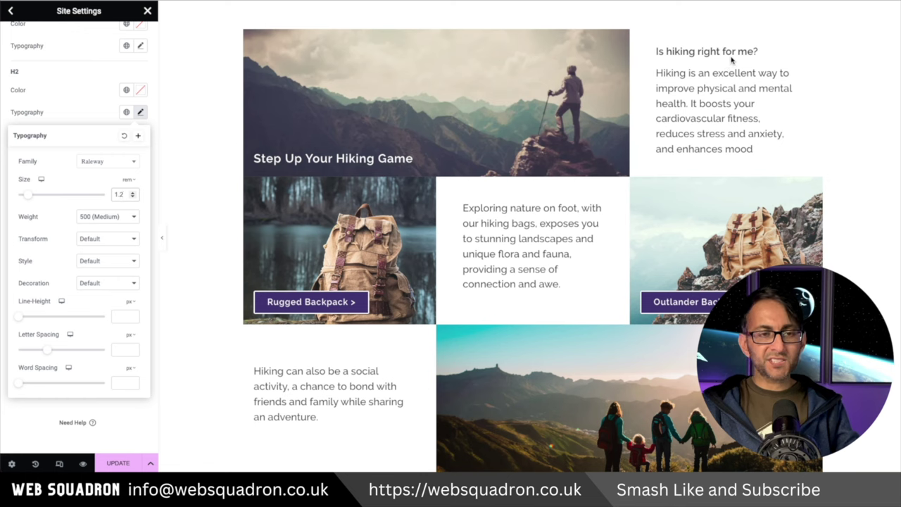
left_click(126, 217)
left_click(102, 227)
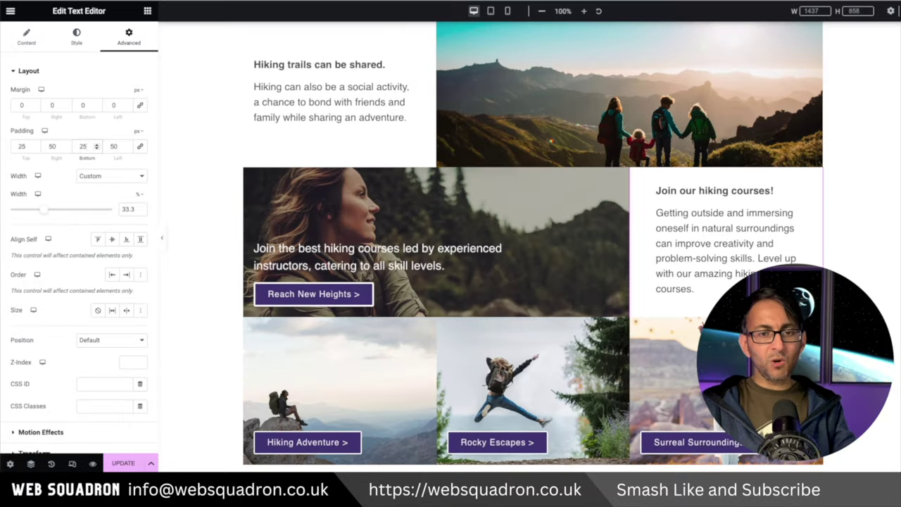
Step: Review the Home page from the hero heading to the footer, checking the new subheadings and keyword wording in each section
scroll(533, 247, "up", 5)
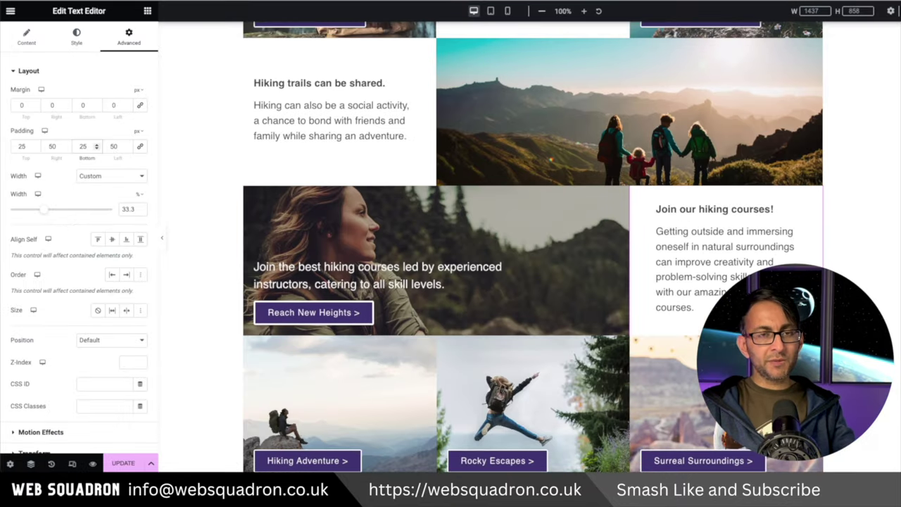
scroll(532, 246, "down", 3)
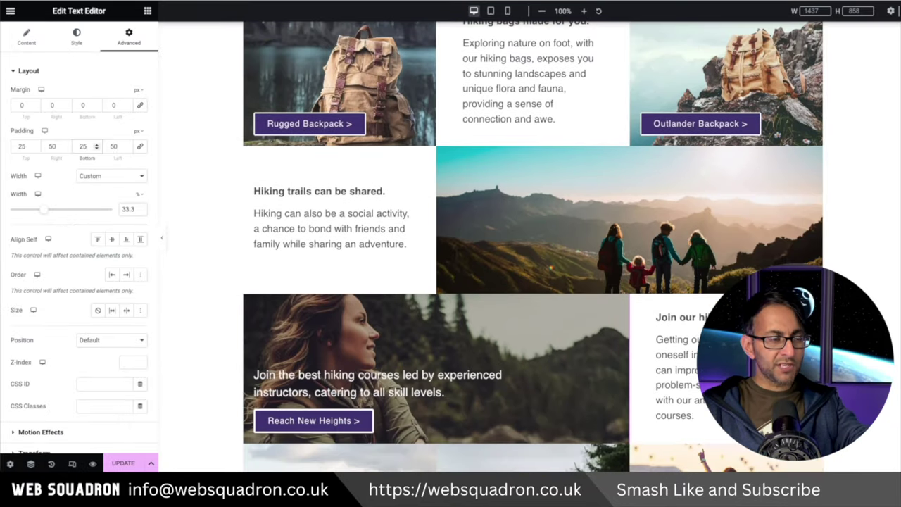
scroll(533, 246, "up", 2)
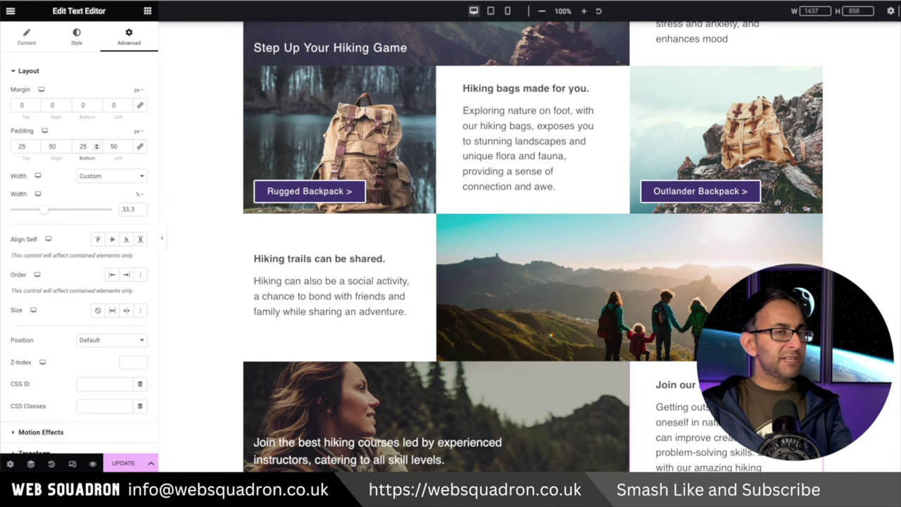
scroll(533, 246, "down", 3)
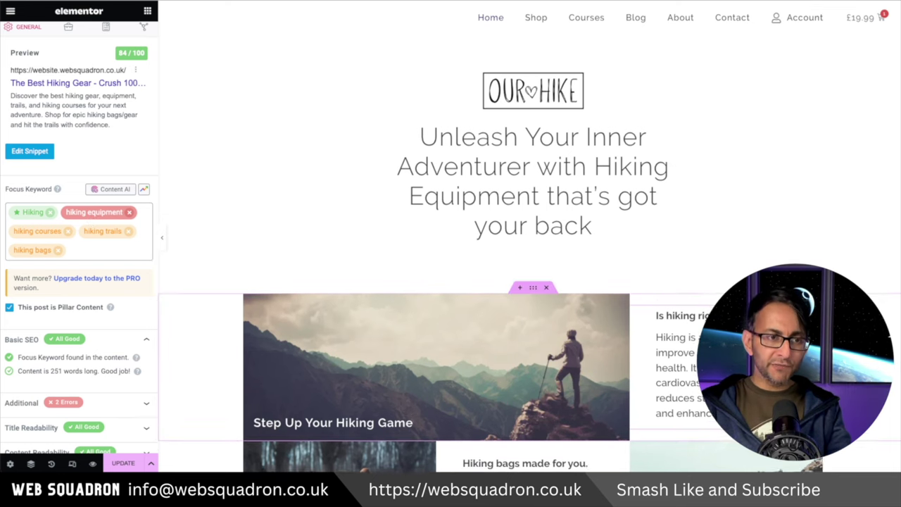
scroll(535, 296, "down", 2)
scroll(535, 295, "down", 1)
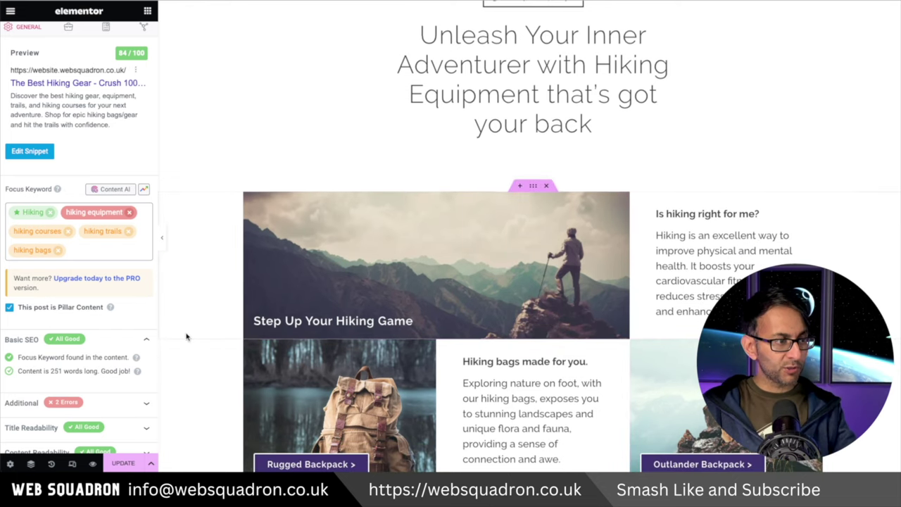
scroll(535, 239, "down", 10)
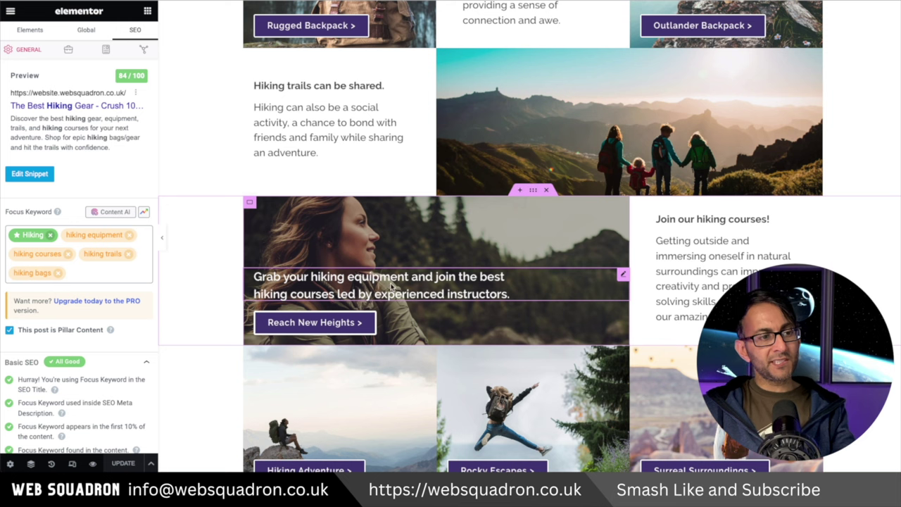
scroll(264, 379, "down", 15)
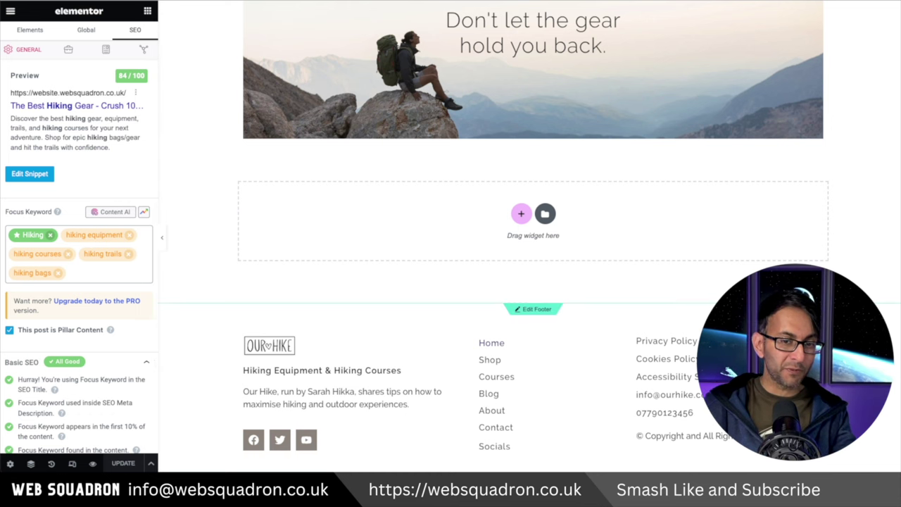
scroll(533, 236, "up", 15)
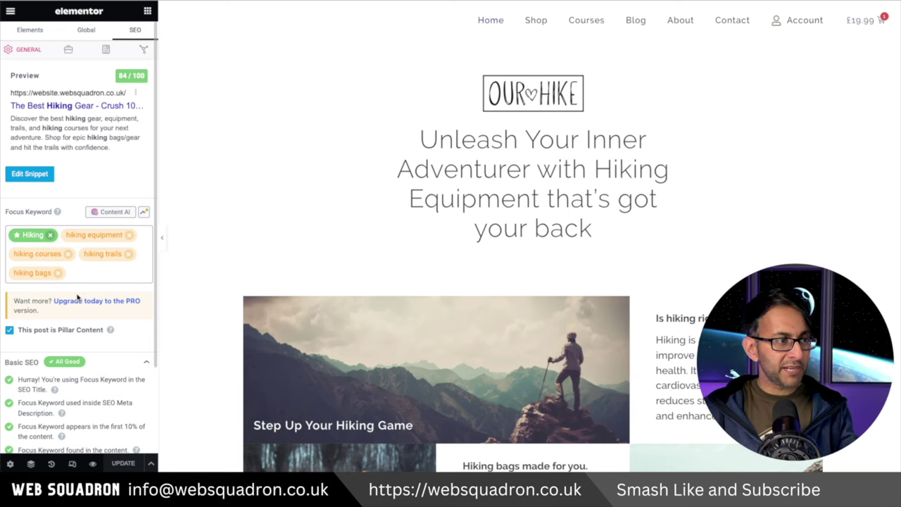
Step: Expand the Home page's additional SEO checks and review the results
scroll(111, 358, "down", 2)
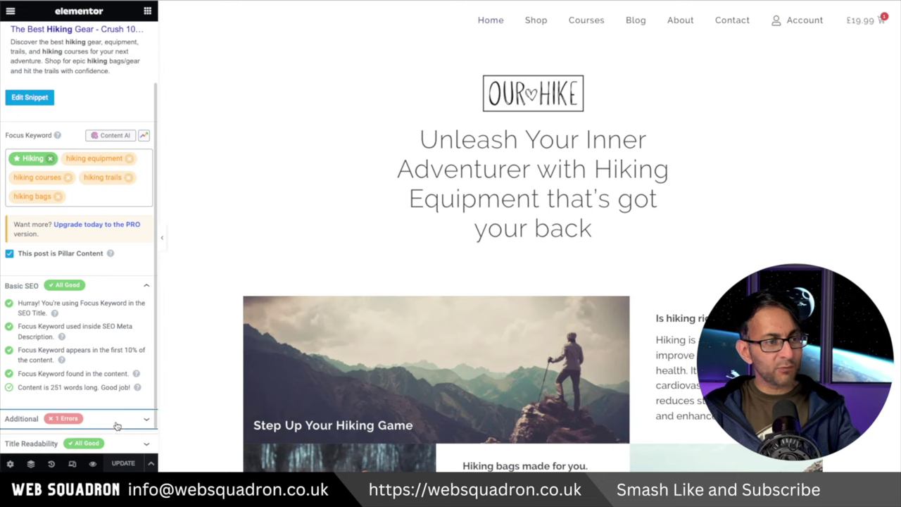
left_click(117, 422)
scroll(121, 363, "up", 1)
scroll(107, 396, "down", 3)
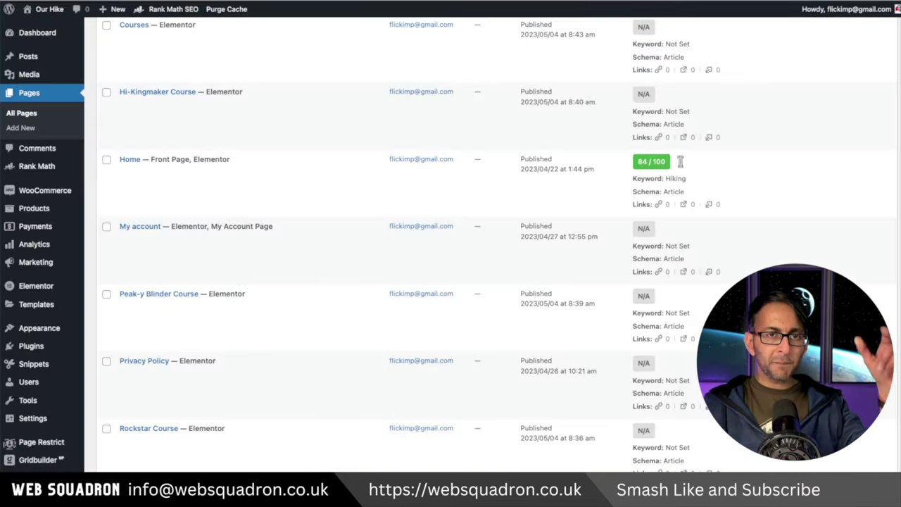
Step: Compare the SEO scores and focus keywords of Home and the other pages in the site's page list
scroll(680, 159, "up", 3)
scroll(680, 263, "down", 2)
scroll(662, 172, "down", 1)
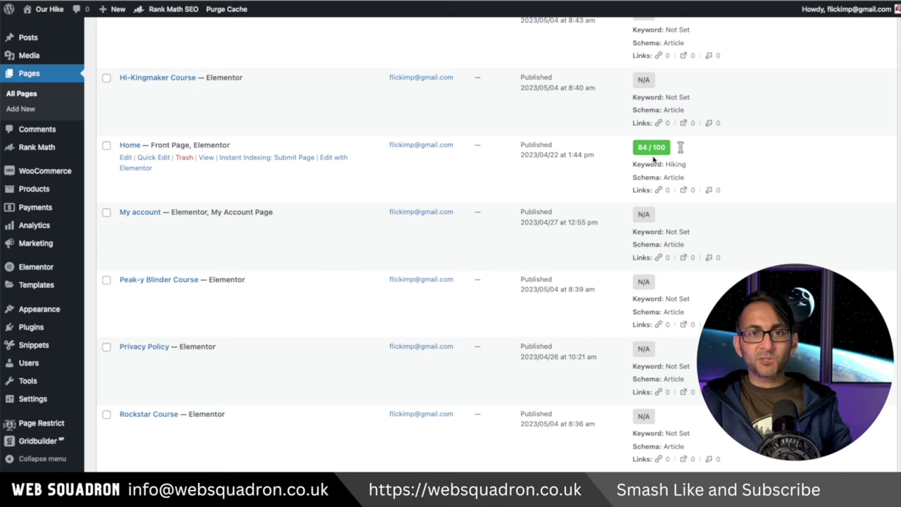
scroll(380, 176, "down", 5)
mouse_move(281, 323)
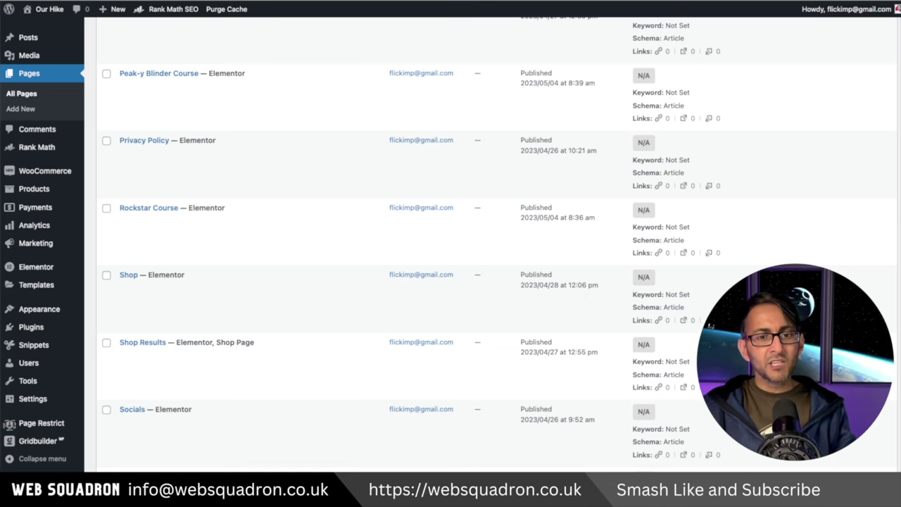
scroll(680, 45, "up", 3)
scroll(727, 177, "up", 10)
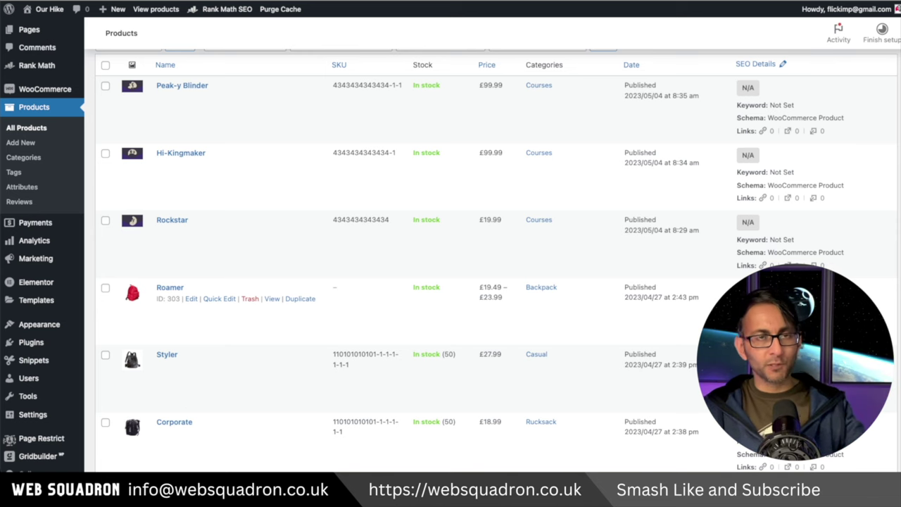
Step: Open the Roamer product for editing and review its Rank Math snippet title, permalink and description, leaving them as they are
left_click(190, 299)
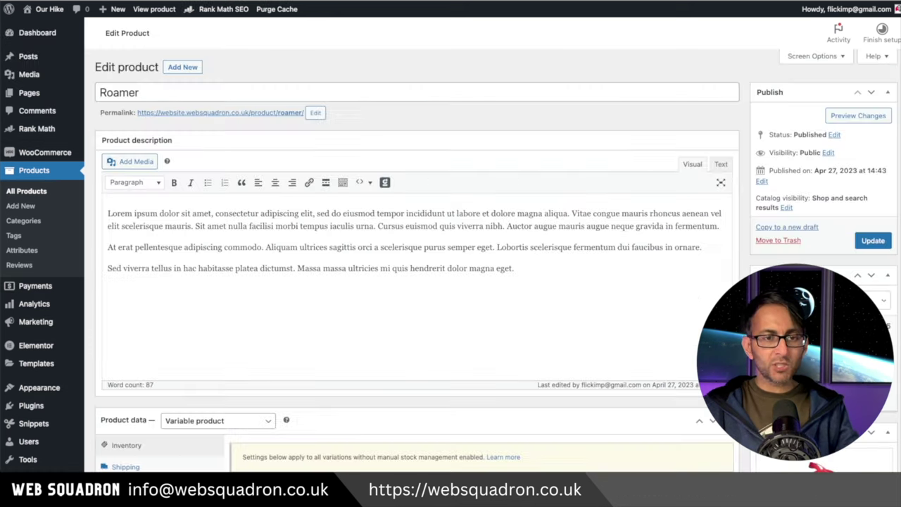
scroll(415, 281, "down", 5)
scroll(415, 282, "down", 6)
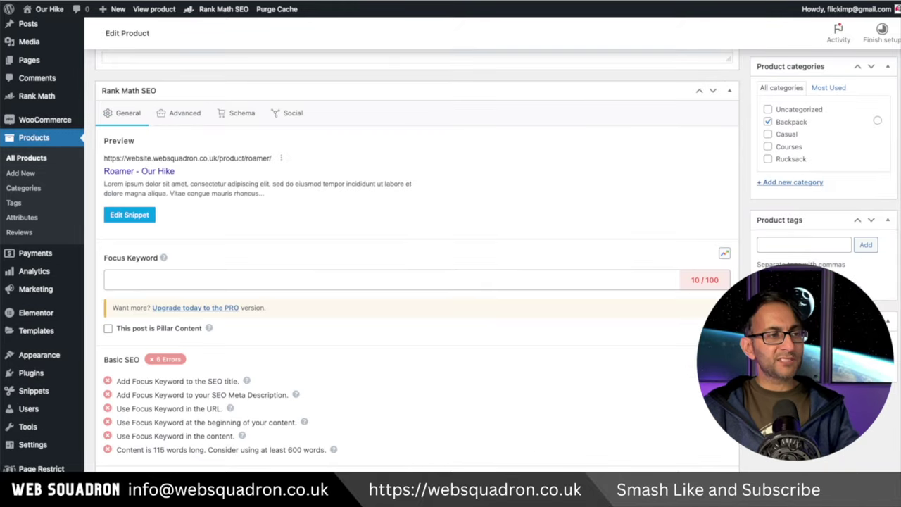
left_click(129, 216)
scroll(613, 168, "down", 1)
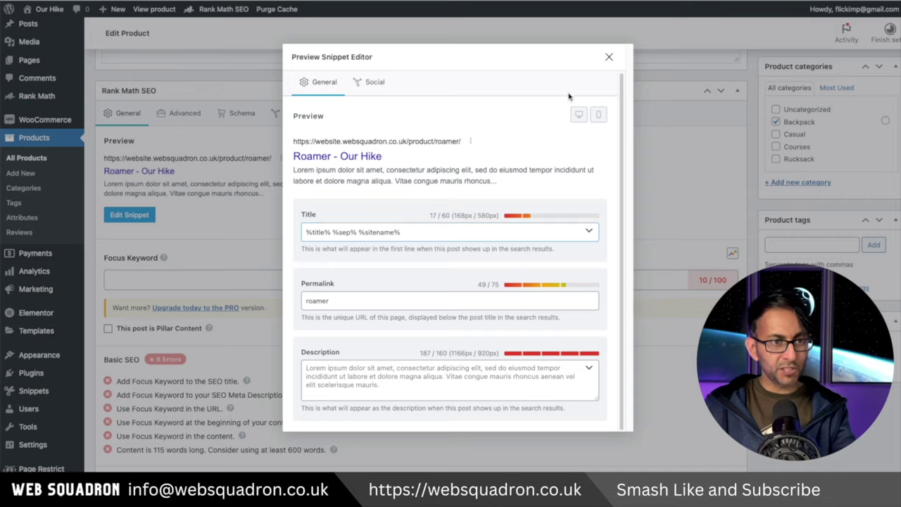
left_click(609, 56)
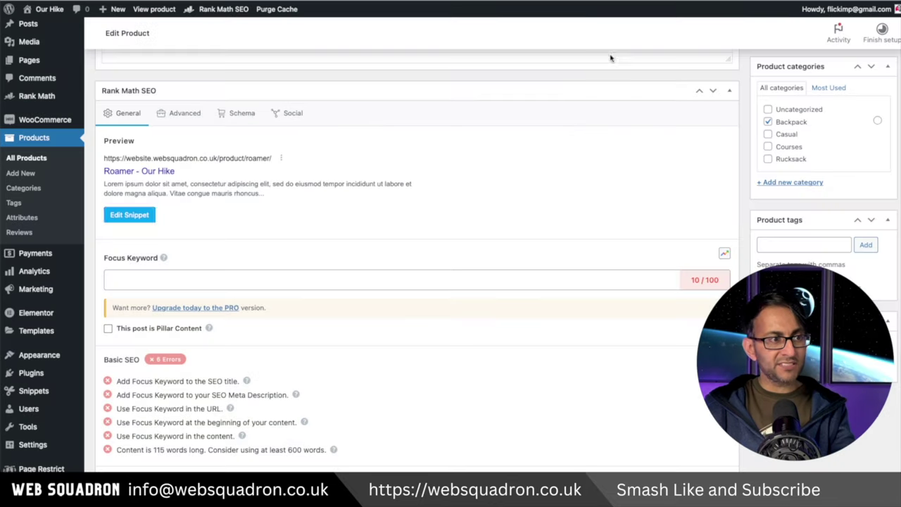
left_click(200, 281)
type("Roa")
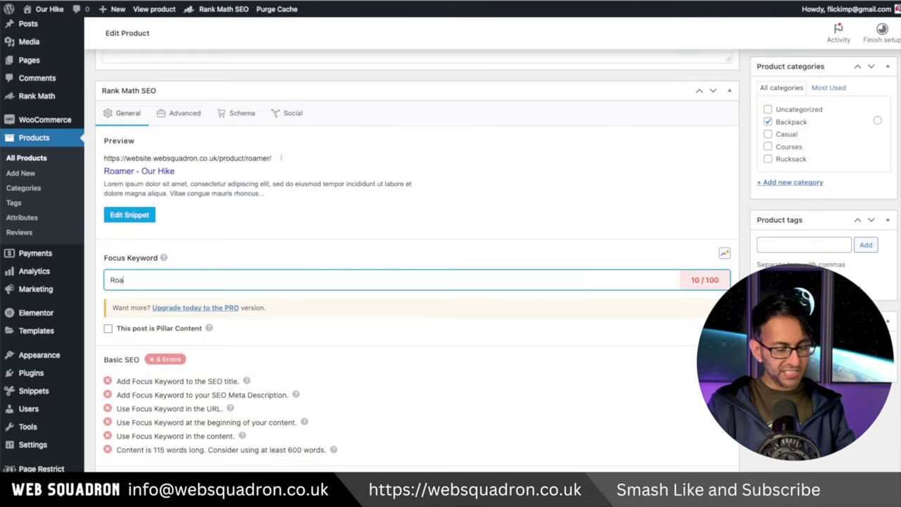
type("mer")
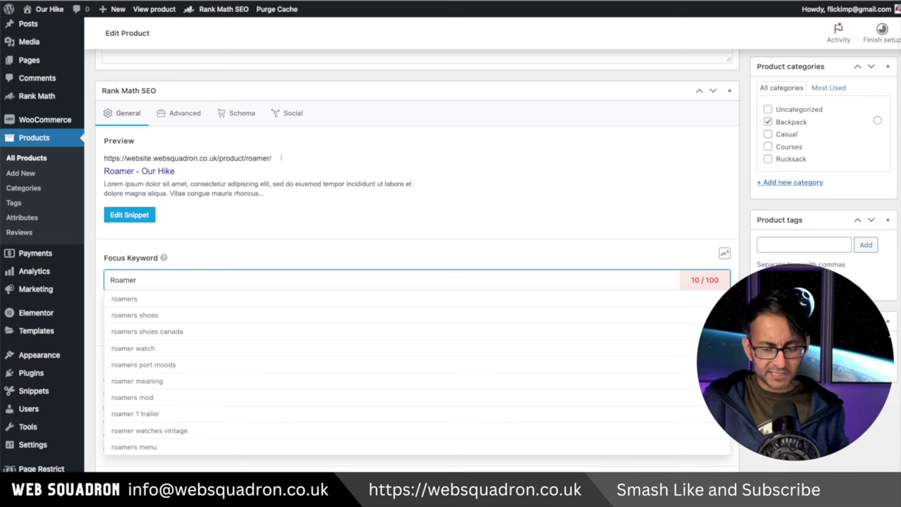
key("BackSpace")
key("BackSpace")
key("BackSpace")
key("BackSpace")
key("BackSpace")
key("BackSpace")
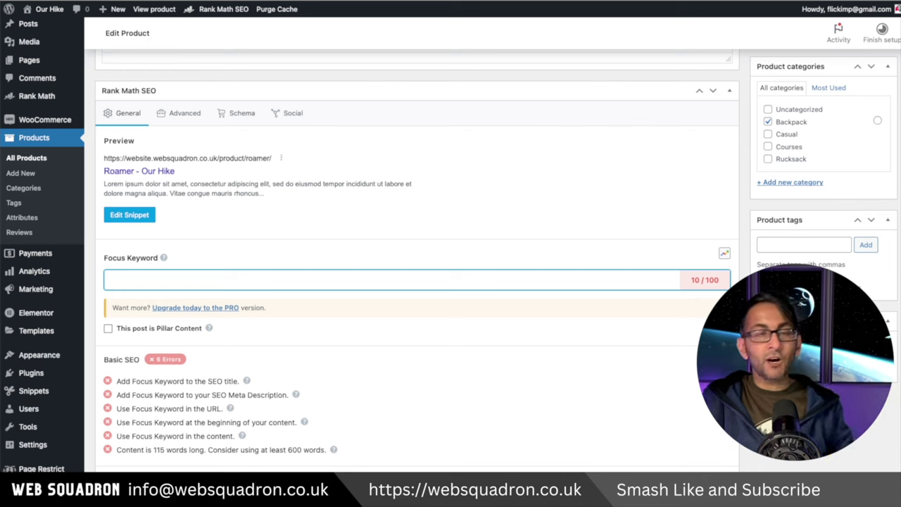
Step: Set the Roamer product's focus keywords to "hiking backpack" and "climbing bag"
type("hiking backpack,climbing bag")
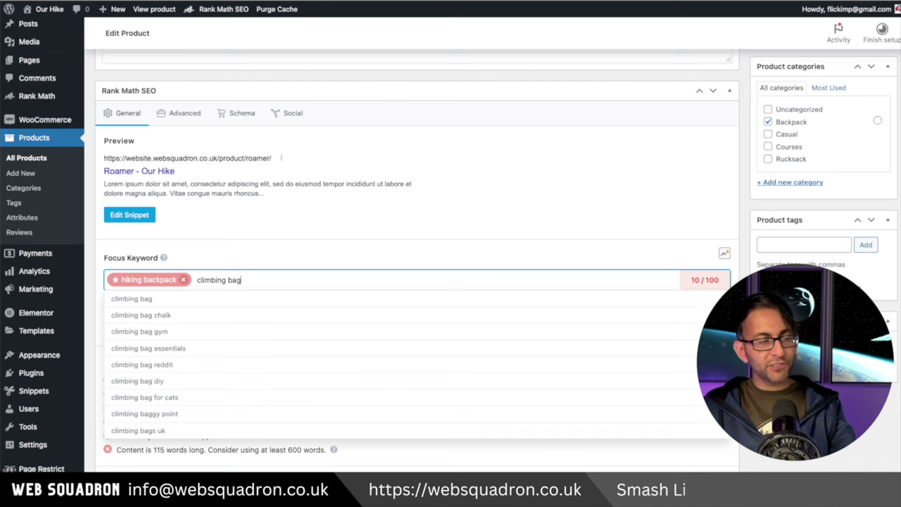
left_click(242, 300)
Step: Set both the snippet title and the description of the Roamer product to "Hiking Backpack for Adventure - Roamer - multipocket"
left_click(130, 215)
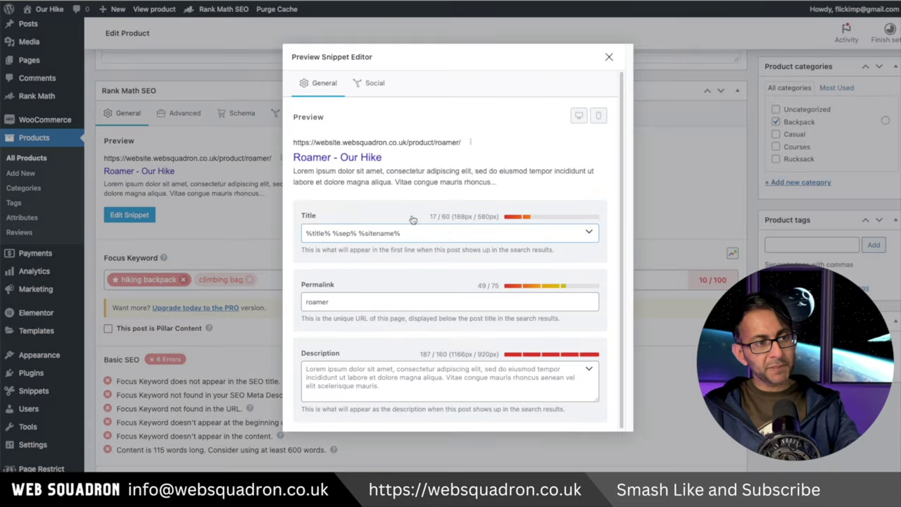
left_click_drag(450, 233, 215, 230)
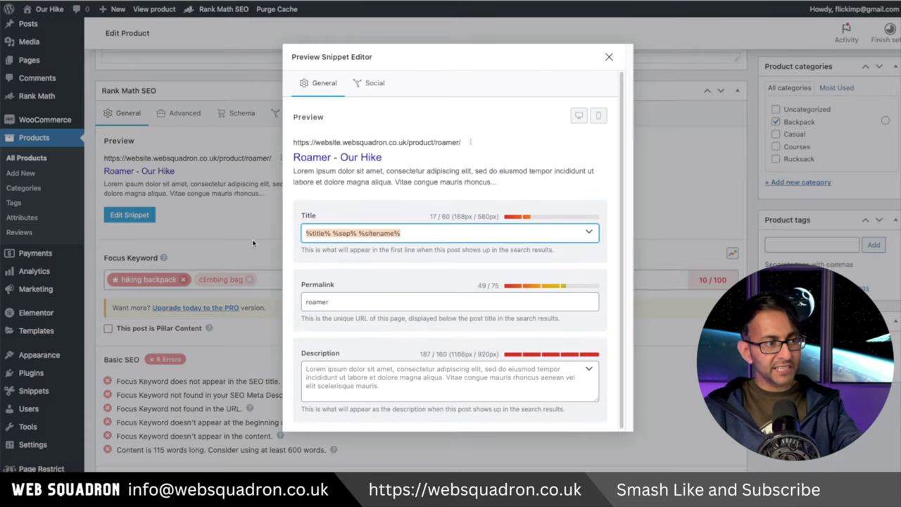
type("Hiking Backpack for Adventure - Roamer - multipocket")
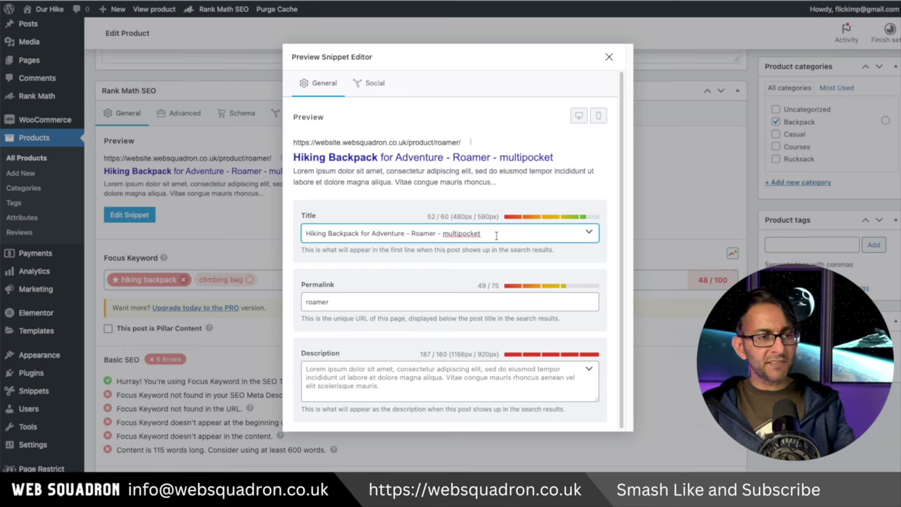
left_click_drag(499, 233, 295, 233)
key("ctrl+c")
left_click(408, 376)
key("ctrl+a")
key("ctrl+v")
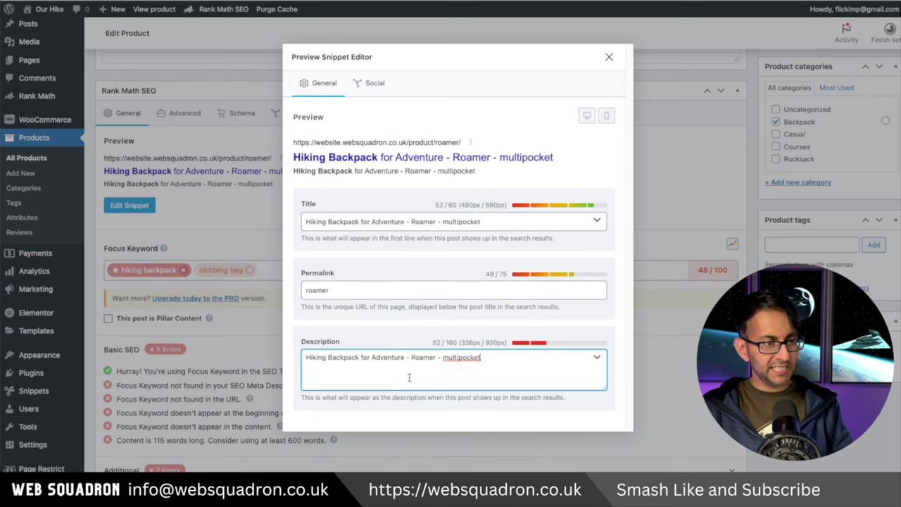
left_click(608, 56)
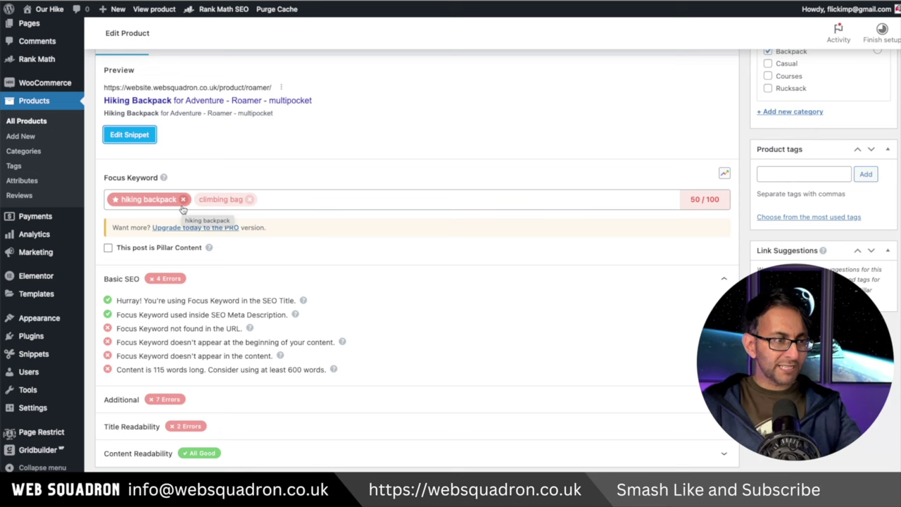
Step: Expand the Roamer product's additional SEO checks and review the remaining errors
left_click(315, 411)
scroll(331, 401, "down", 2)
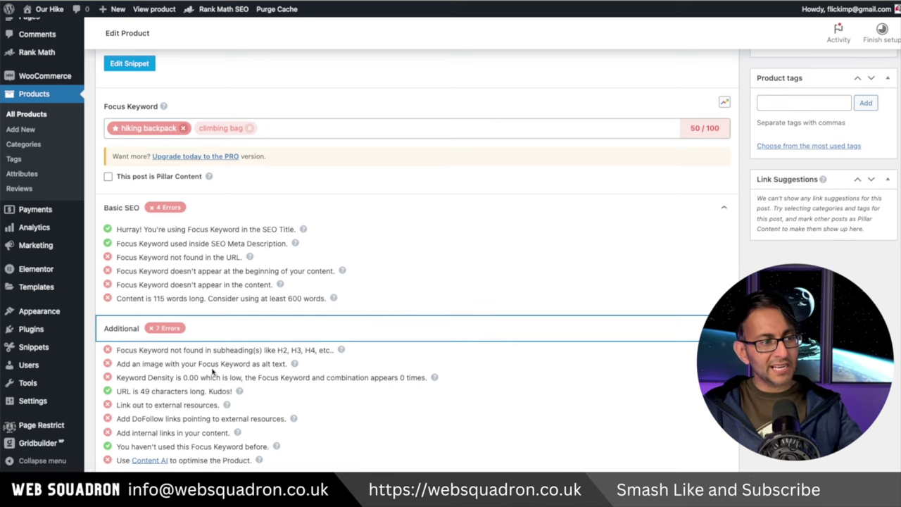
scroll(282, 377, "up", 1)
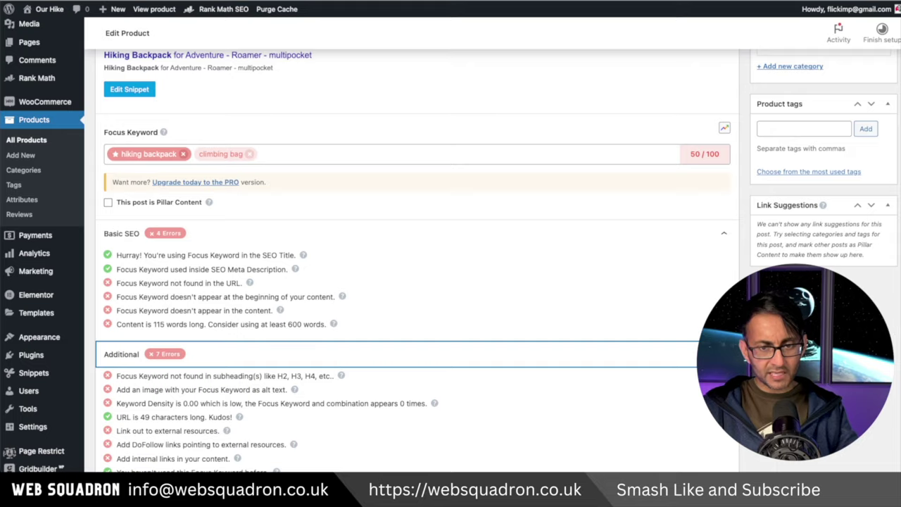
Step: Set the red bag product image's alt text to "Hiking Backpack for Adventure - Roamer - multipocket", adding "Bag Red Image"
scroll(415, 282, "up", 10)
left_click(837, 99)
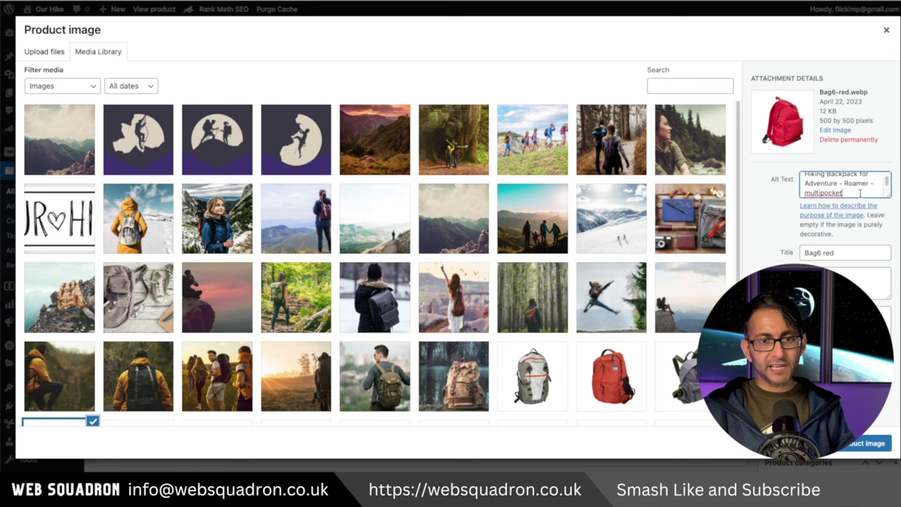
type("Bag Red Image")
left_click(873, 443)
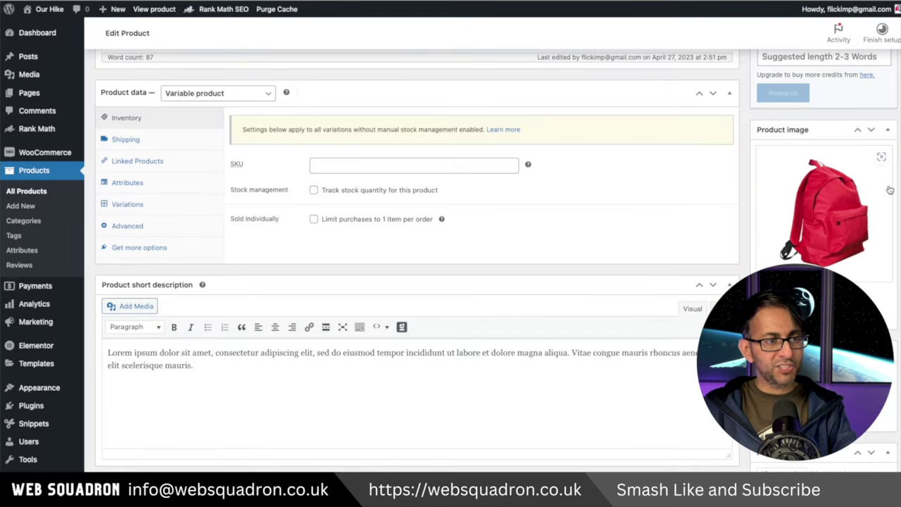
scroll(889, 190, "down", 10)
scroll(890, 190, "down", 3)
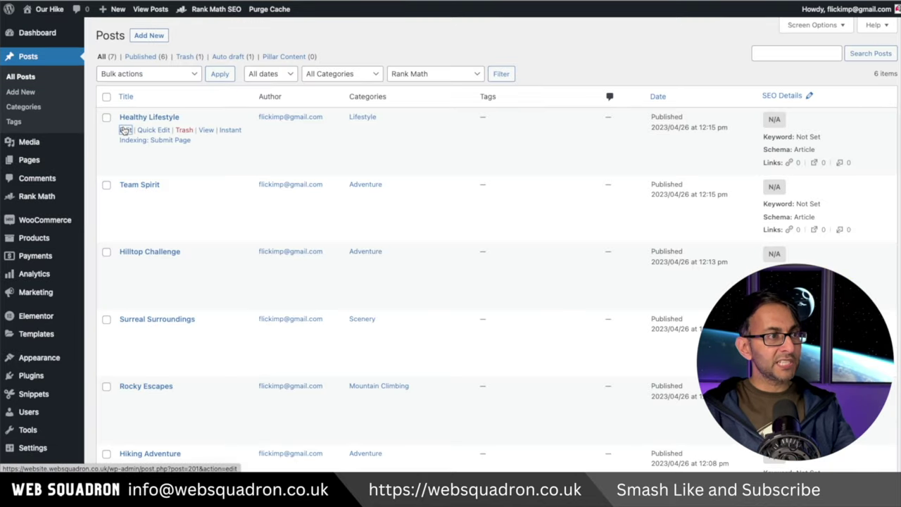
Step: Open the Healthy Lifestyle post for editing and review its Rank Math checks and snippet fields, leaving them as they are
left_click(124, 130)
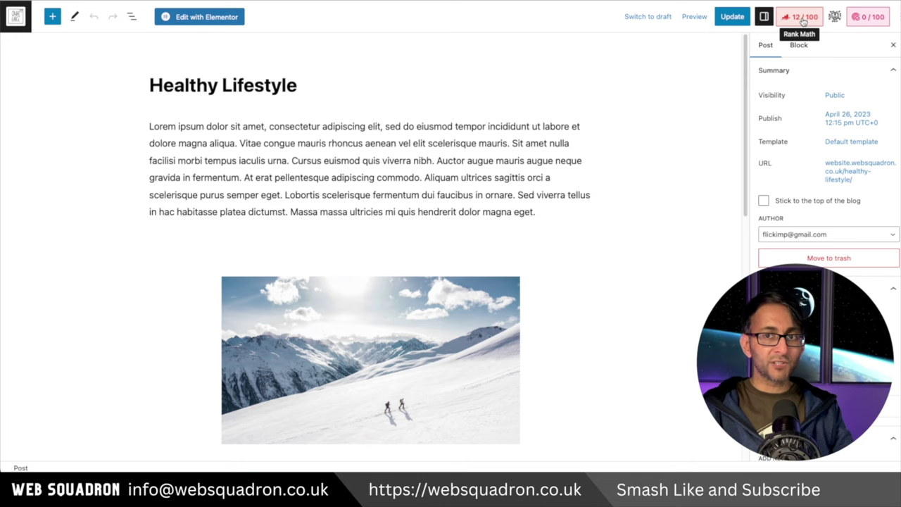
left_click(802, 16)
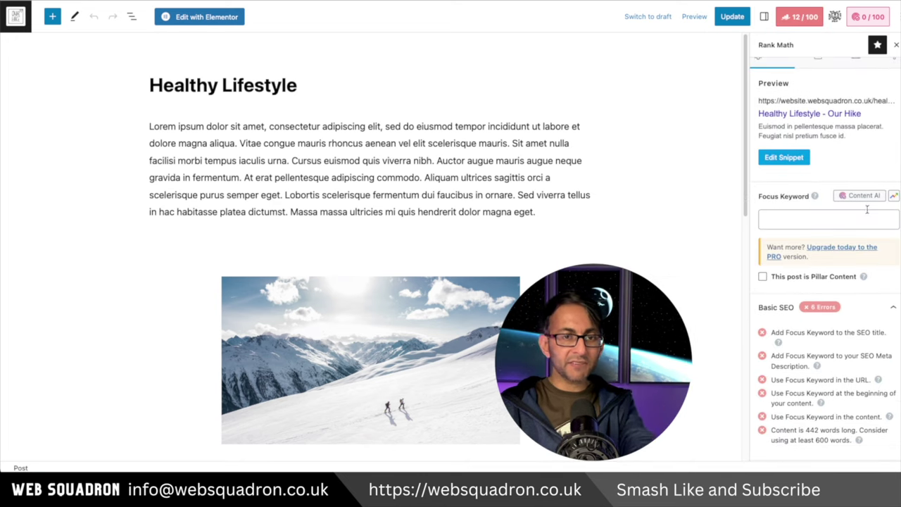
left_click(784, 155)
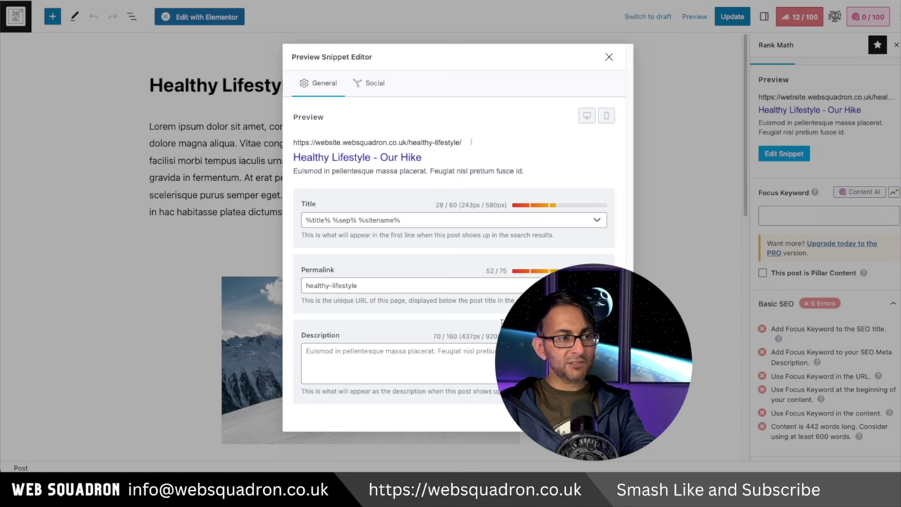
left_click(608, 57)
scroll(840, 336, "down", 2)
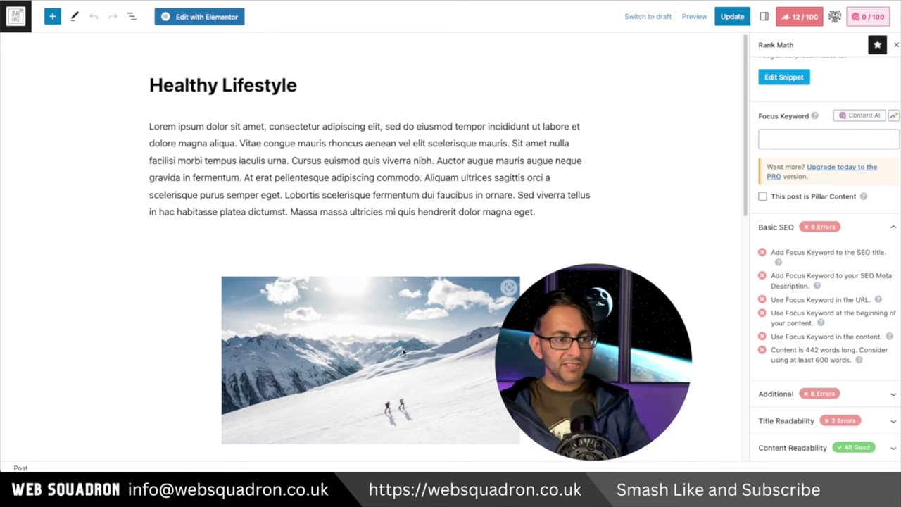
left_click(264, 84)
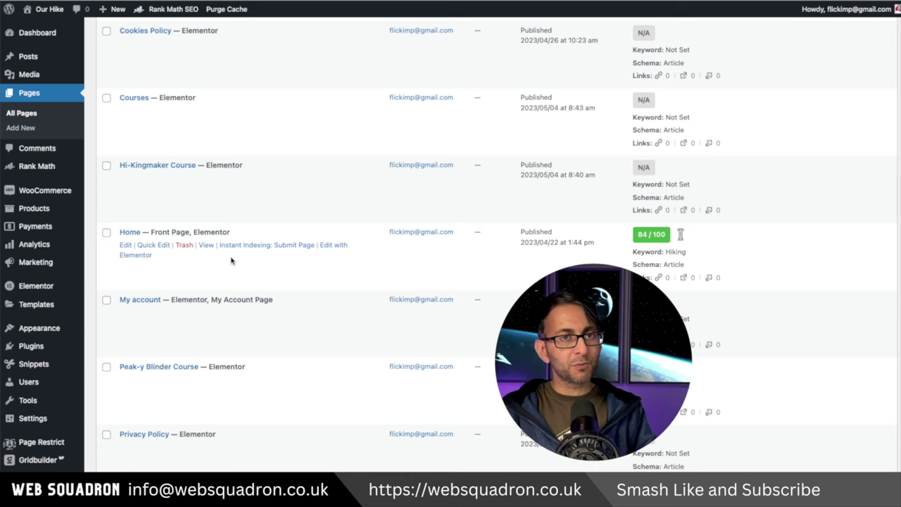
Step: Quick-edit the Home page to give it the title "Hiking Home" and the slug "hiking", and update it
left_click(161, 246)
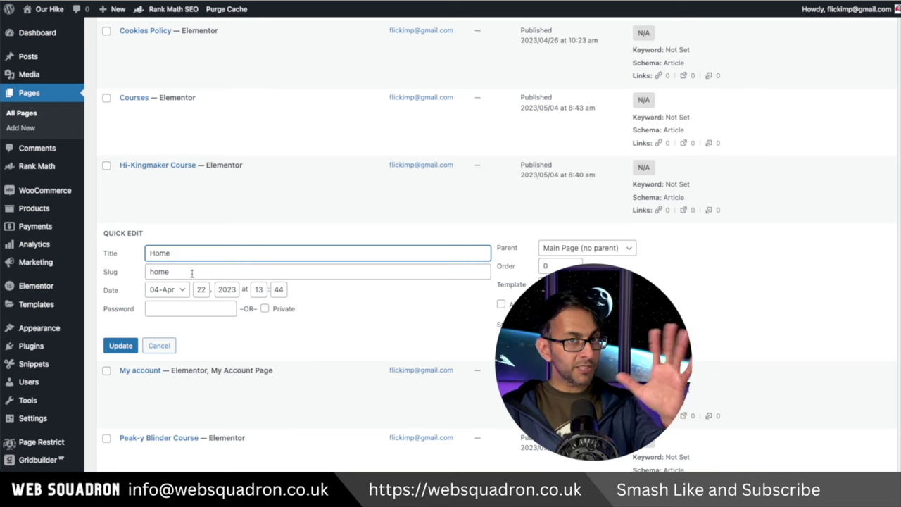
double_click(159, 252)
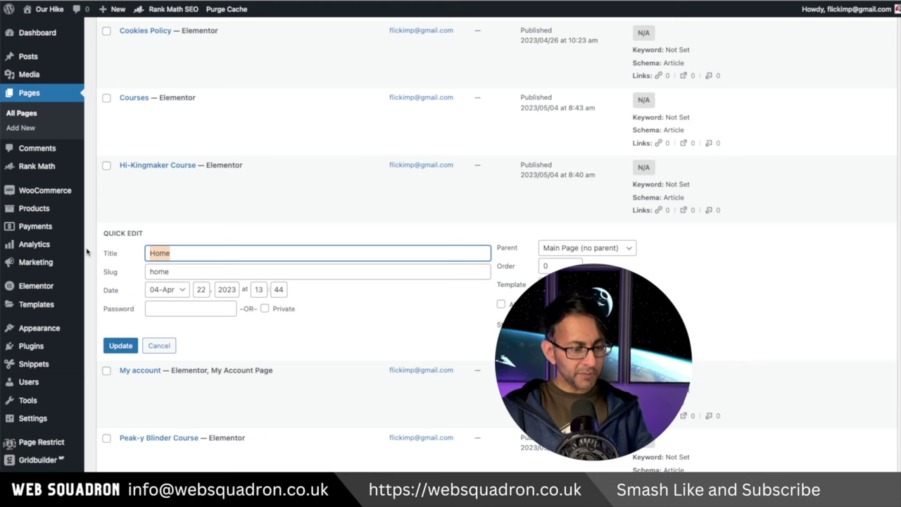
type("Hiking")
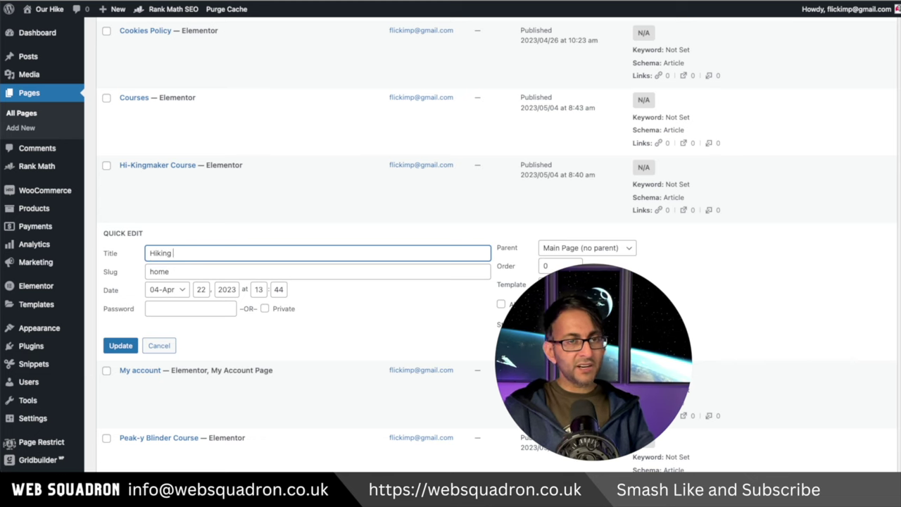
type(" Home p")
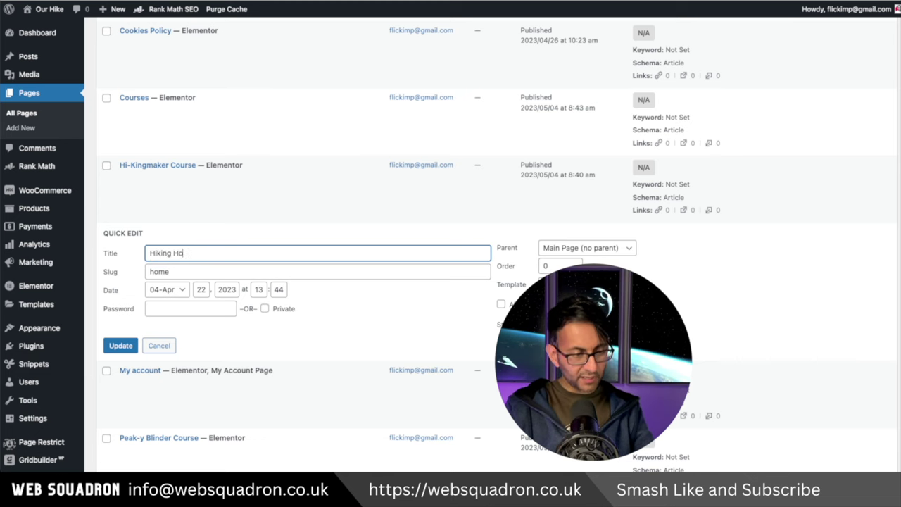
key("BackSpace")
key("BackSpace")
key("BackSpace")
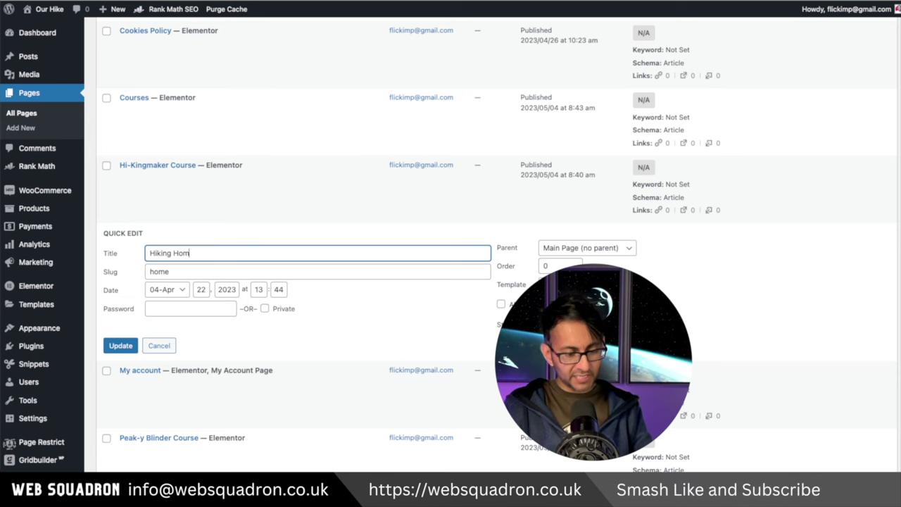
double_click(154, 273)
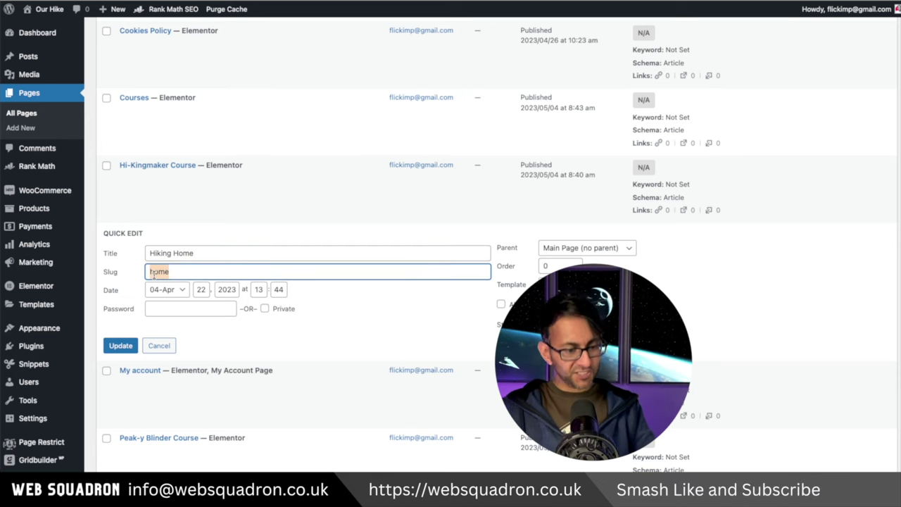
type("hiking")
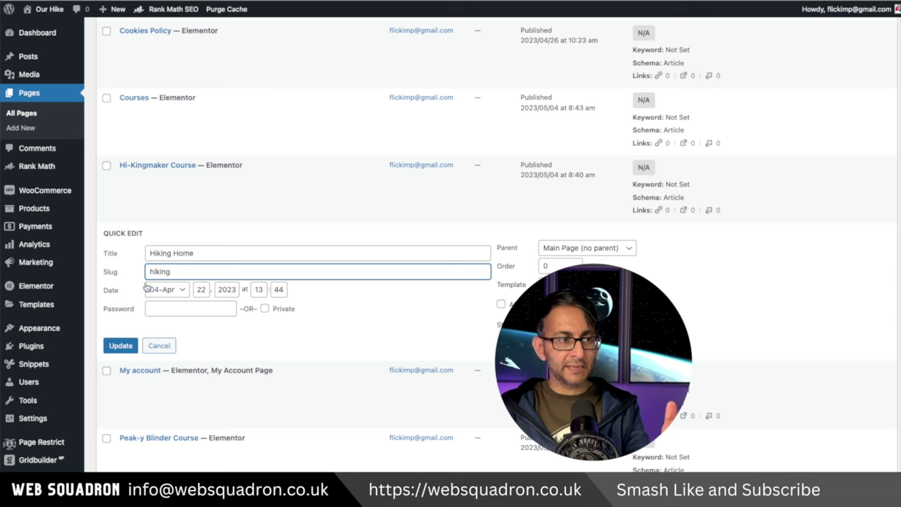
left_click(126, 346)
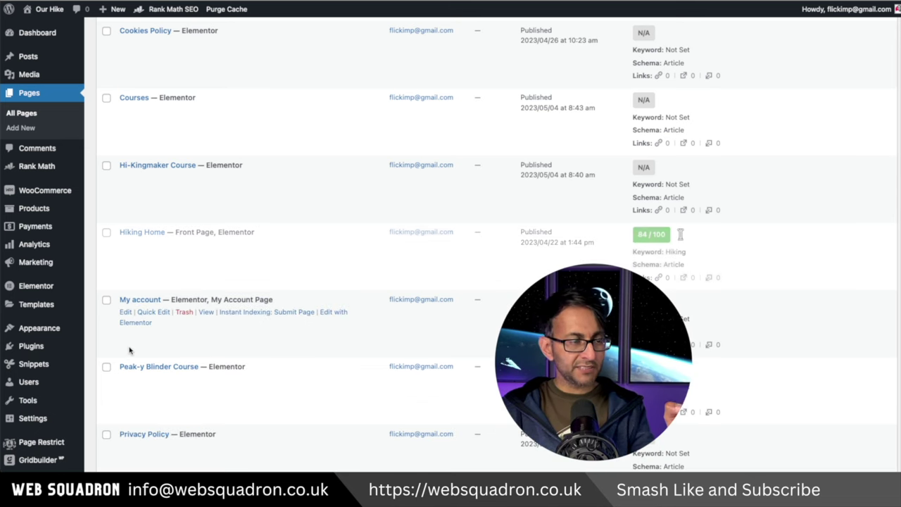
Step: View the live site to check how the renamed page is labelled in the navigation, and return to the page list
mouse_move(52, 11)
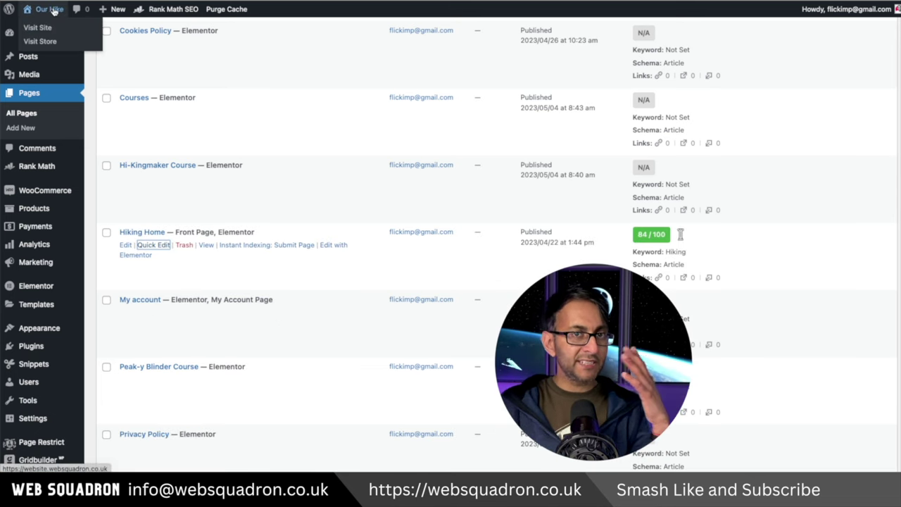
left_click(52, 28)
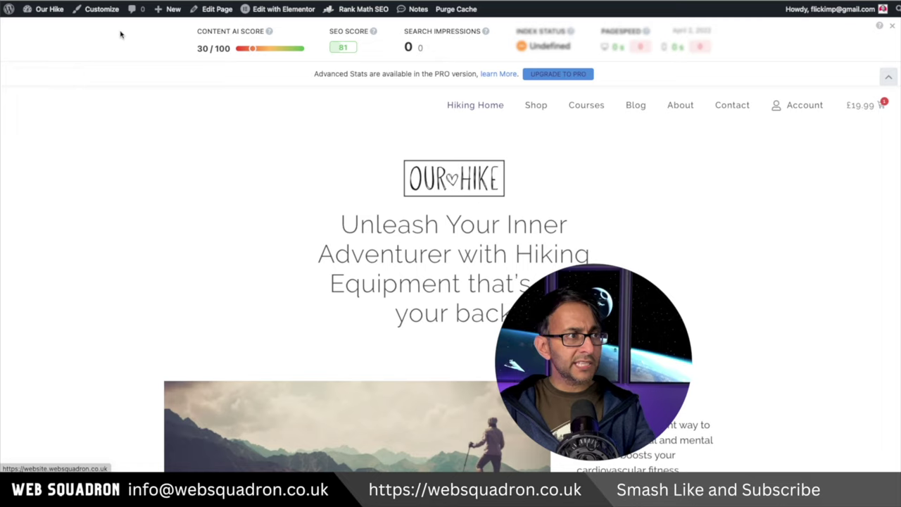
key("super+bracketleft")
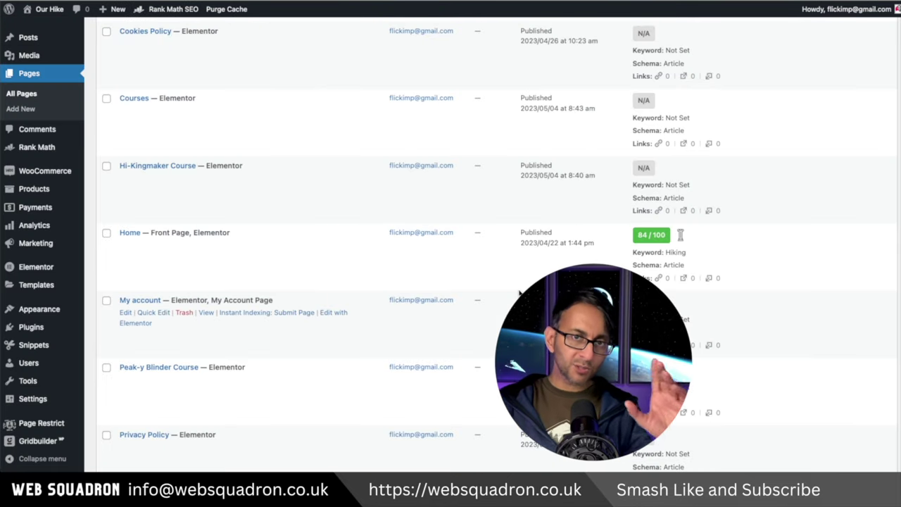
Step: Set the navigation label of MainMenu's Hiking Home item to "Home", save the menu and return to the page list
mouse_move(46, 310)
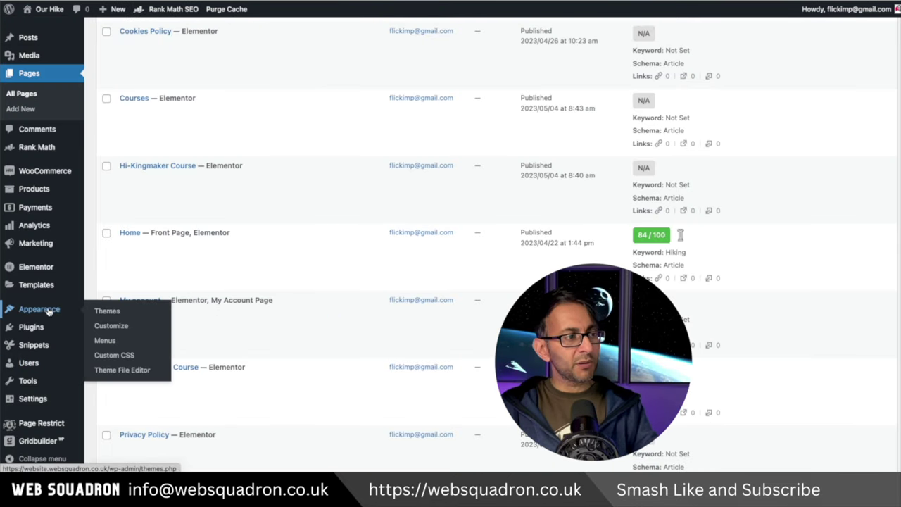
left_click(105, 341)
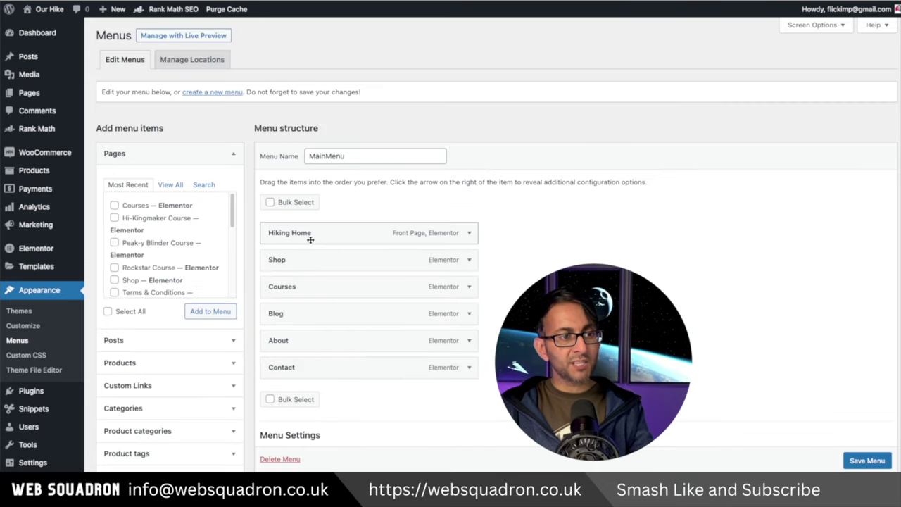
left_click(470, 234)
left_click_drag(312, 269, 242, 271)
type("Home")
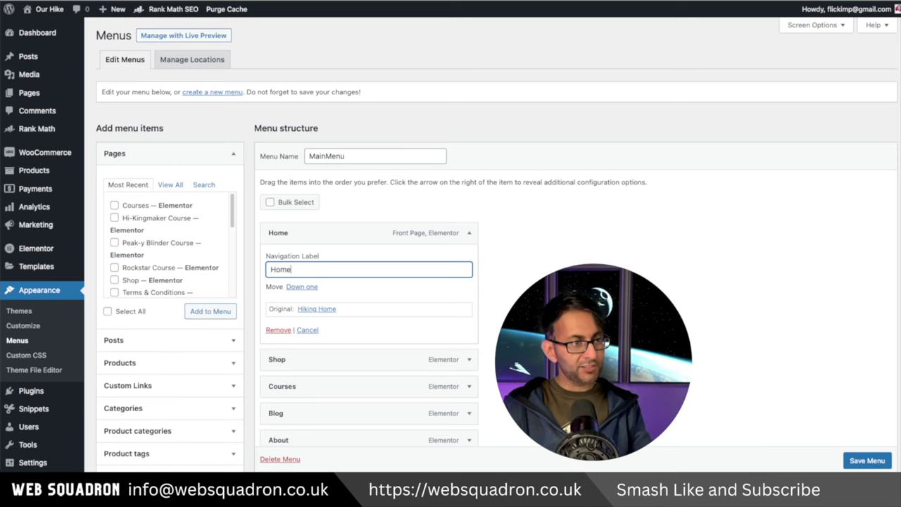
left_click(866, 463)
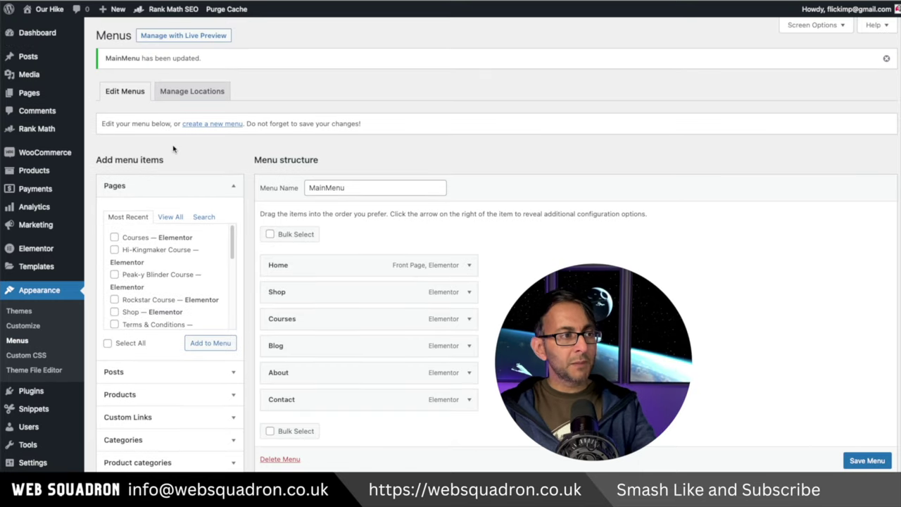
left_click(103, 96)
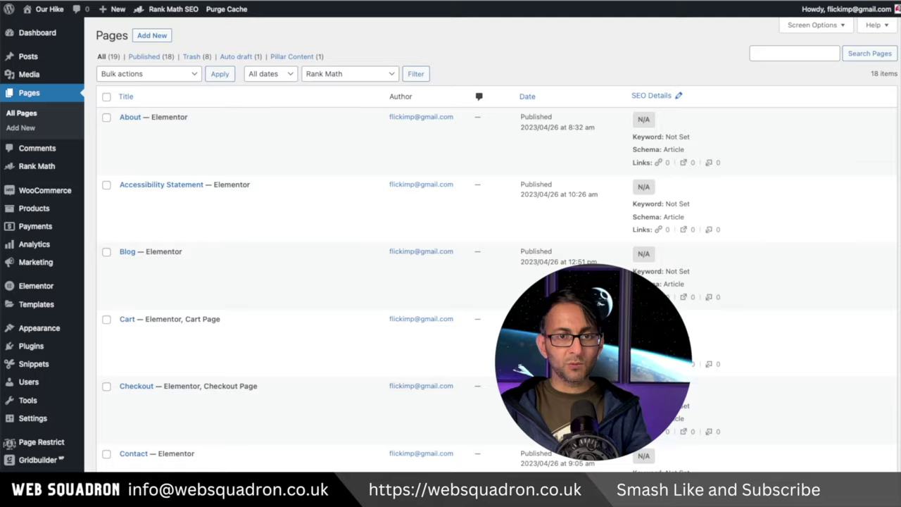
Step: Reopen the quick edit of the Hiking Home page to review its title and slug, and update it with the same values
scroll(679, 313, "down", 6)
scroll(679, 312, "down", 1)
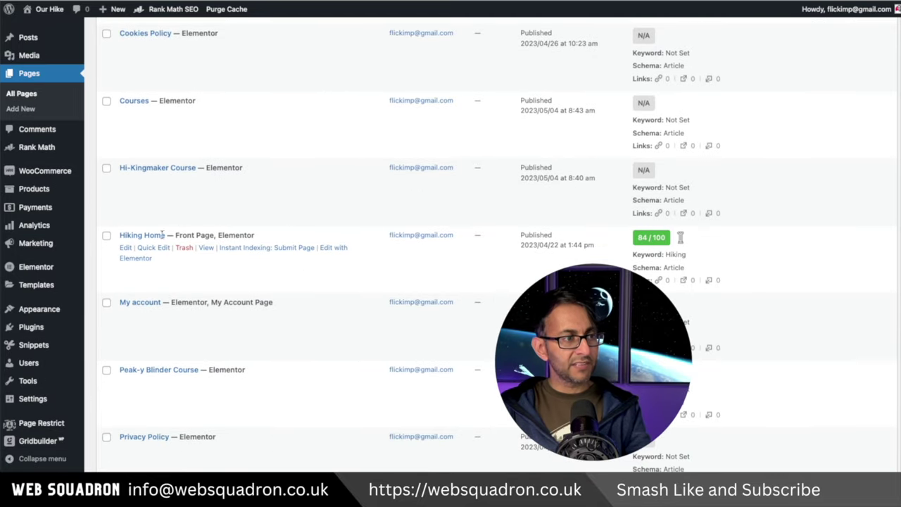
left_click(144, 251)
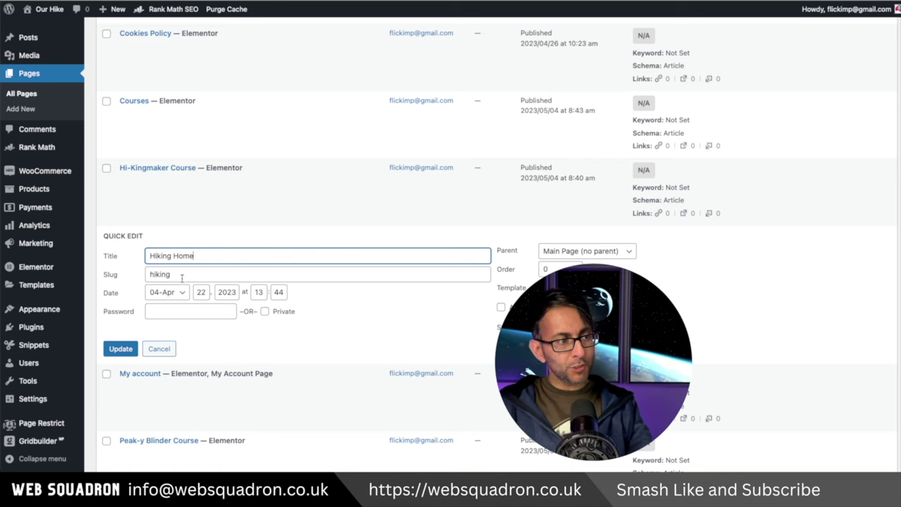
left_click_drag(171, 275, 125, 275)
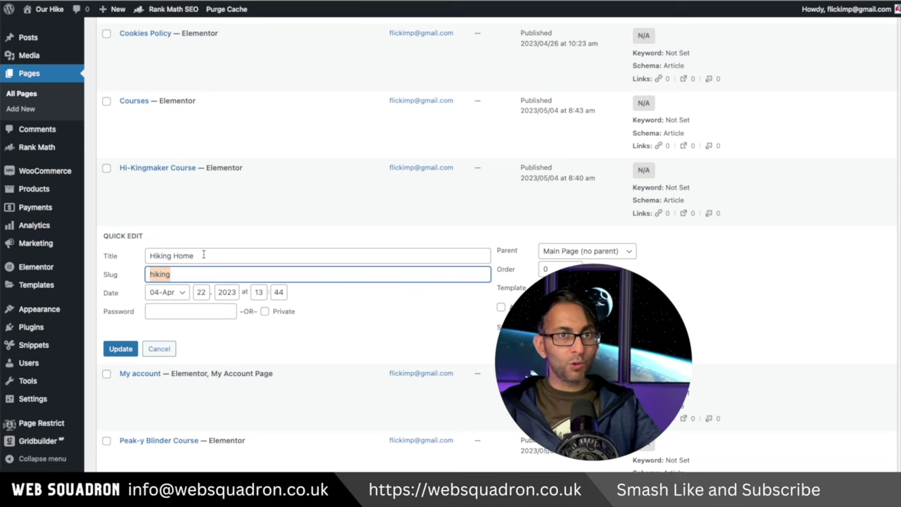
left_click(120, 348)
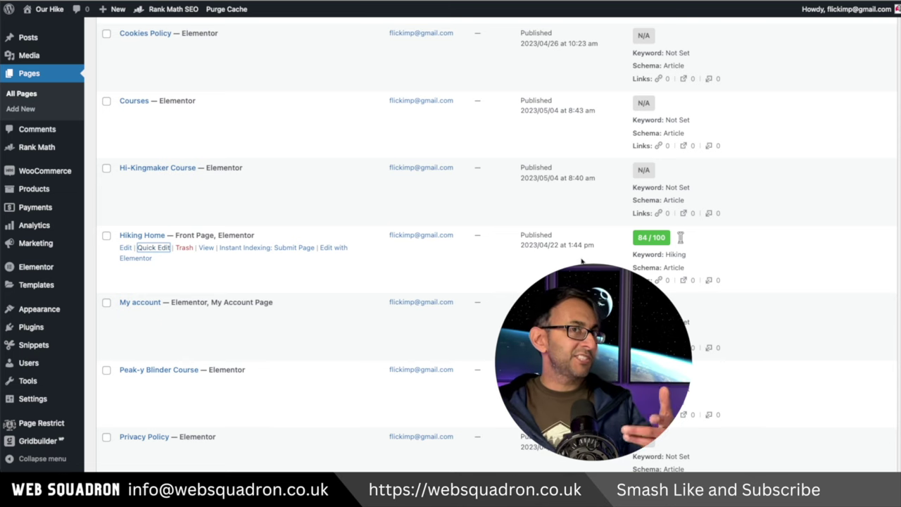
scroll(258, 258, "down", 5)
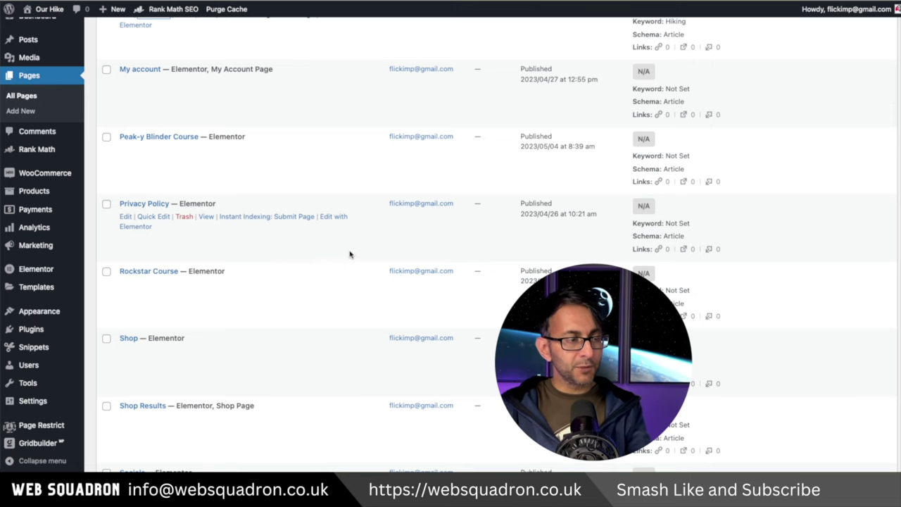
scroll(351, 255, "up", 3)
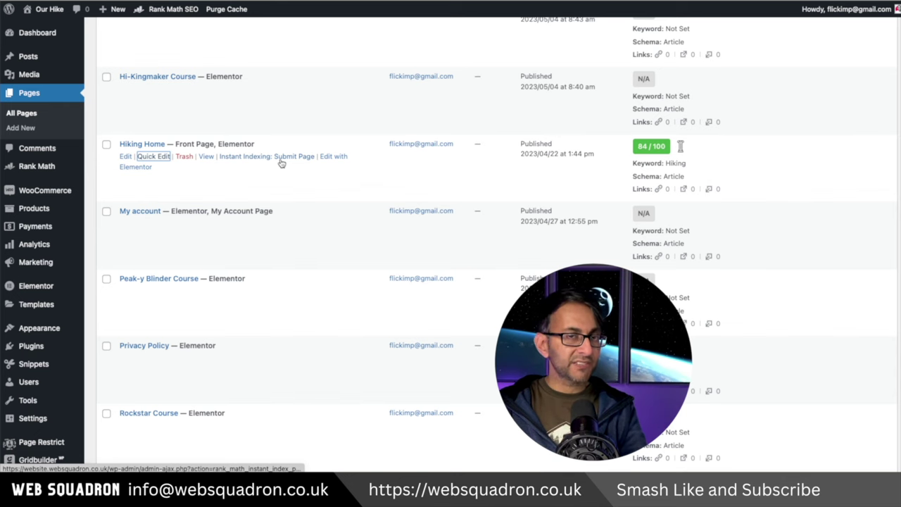
Step: Submit the Healthy Lifestyle post for instant indexing from the posts list and copy the post's link
left_click(35, 59)
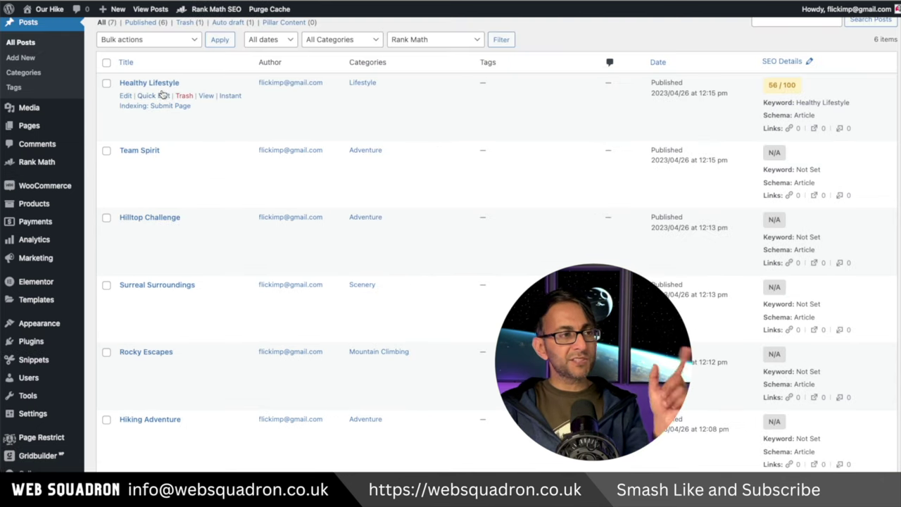
scroll(158, 117, "up", 2)
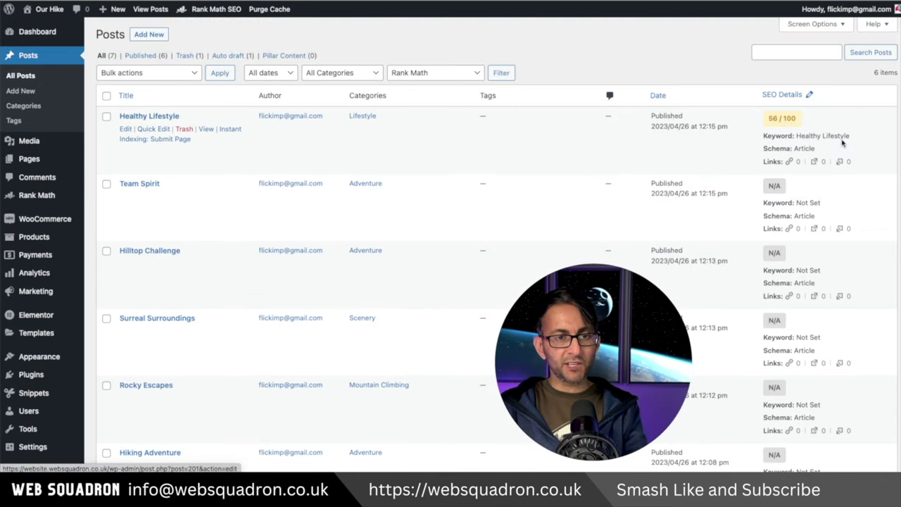
left_click(230, 131)
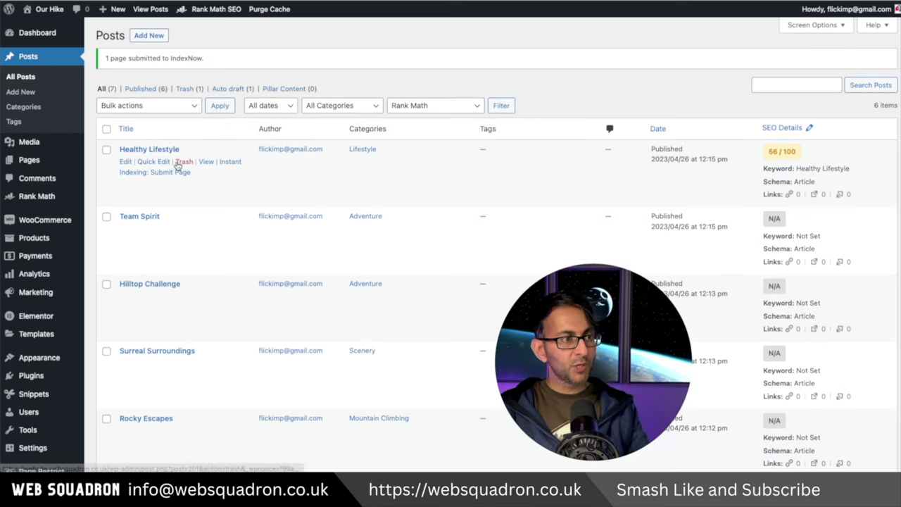
right_click(205, 162)
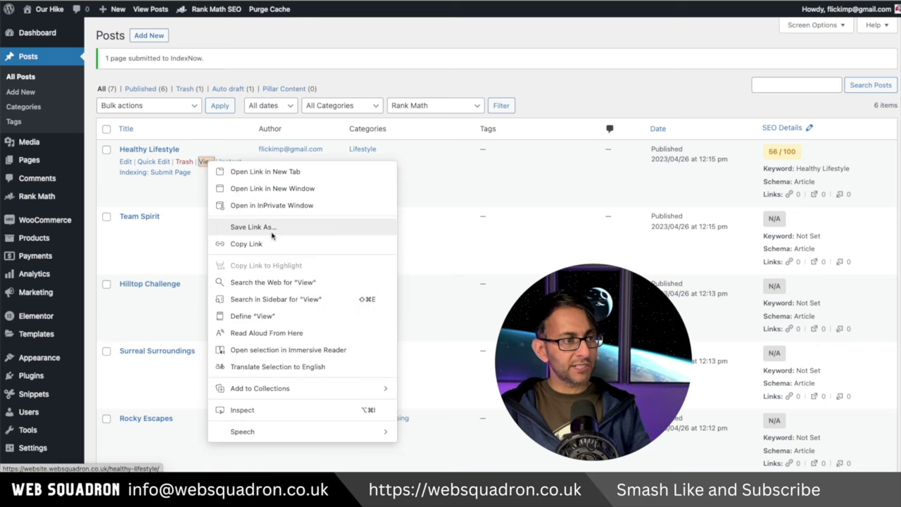
left_click(271, 246)
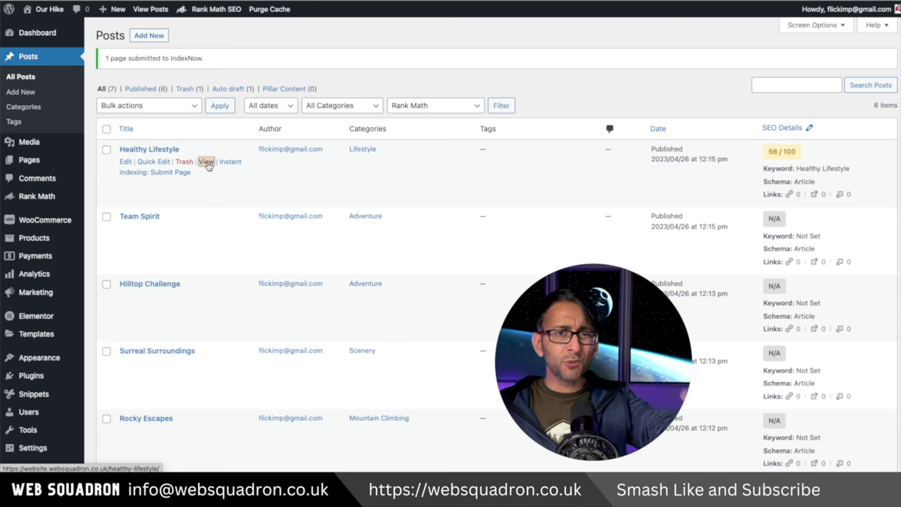
Step: Review the history of submitted URLs in Rank Math's Instant Indexing
mouse_move(42, 196)
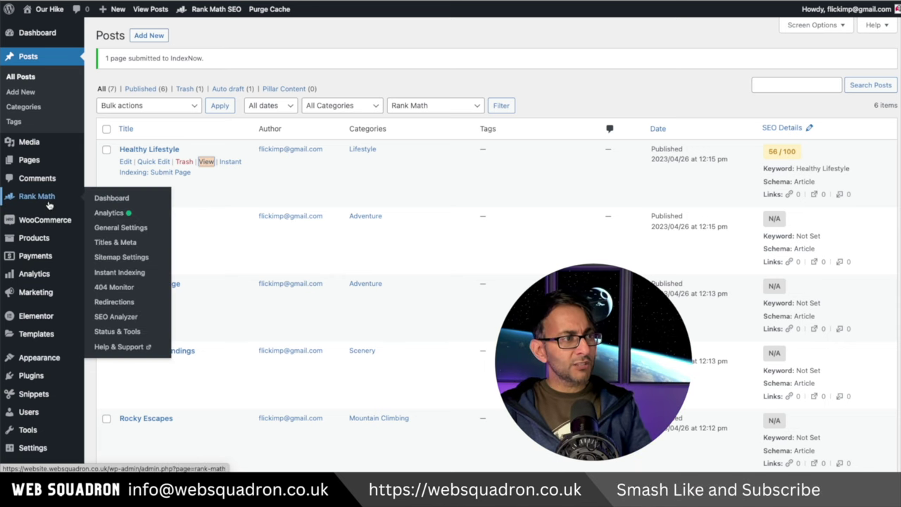
left_click(121, 273)
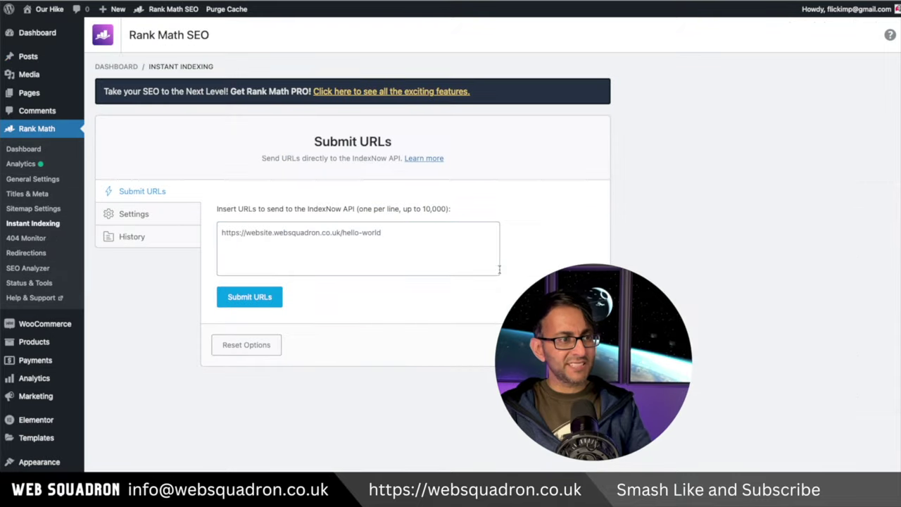
left_click(137, 237)
scroll(434, 297, "down", 10)
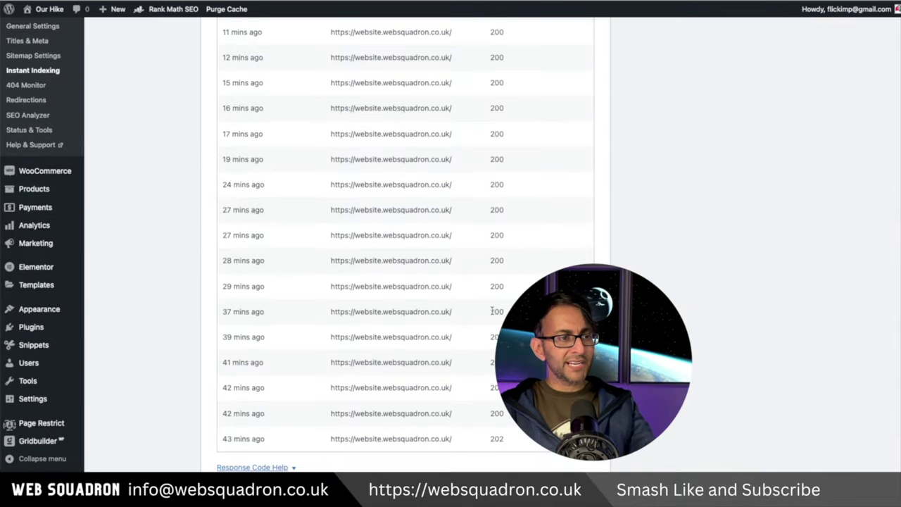
scroll(489, 311, "up", 10)
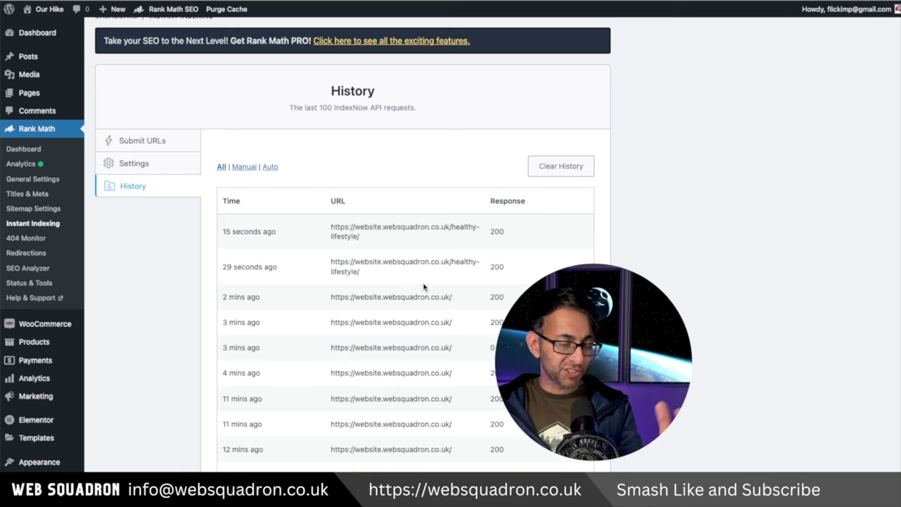
left_click(156, 141)
left_click(263, 239)
key("ctrl+v")
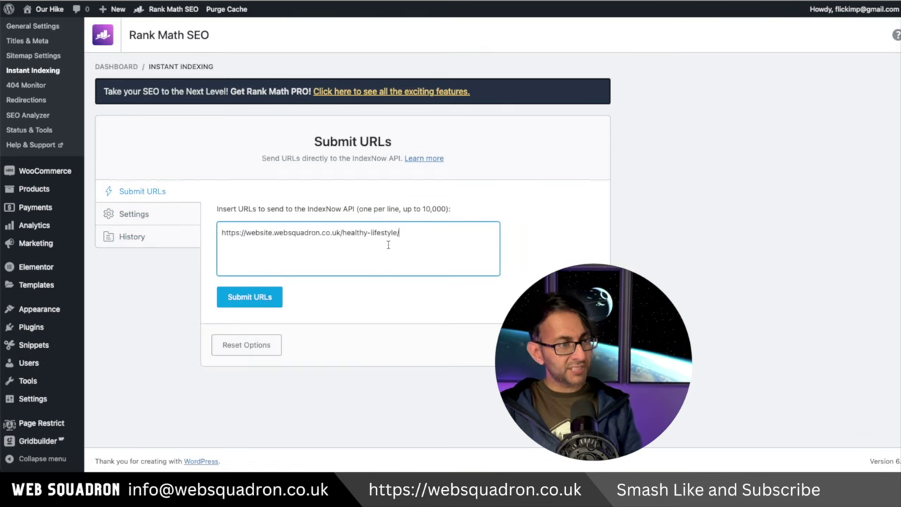
left_click(260, 298)
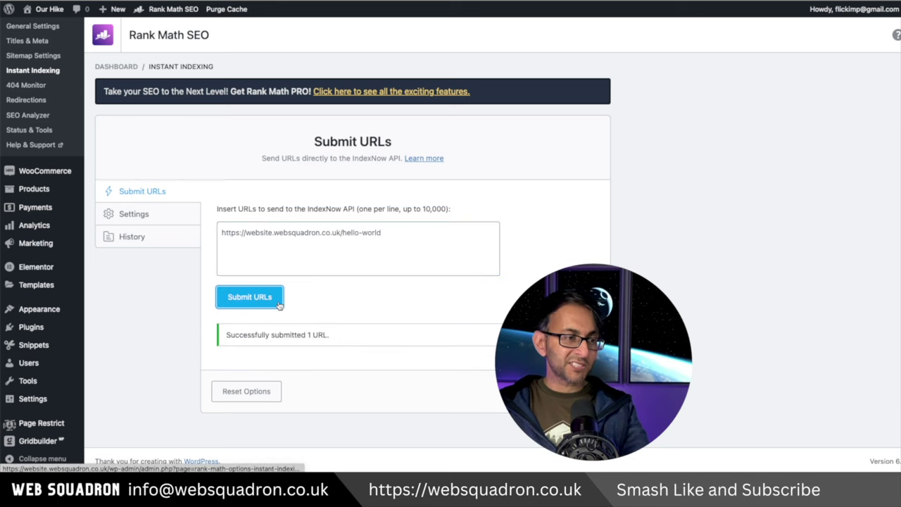
Step: Enter the copied healthy-lifestyle URL on three separate lines of the IndexNow submission list
left_click(390, 237)
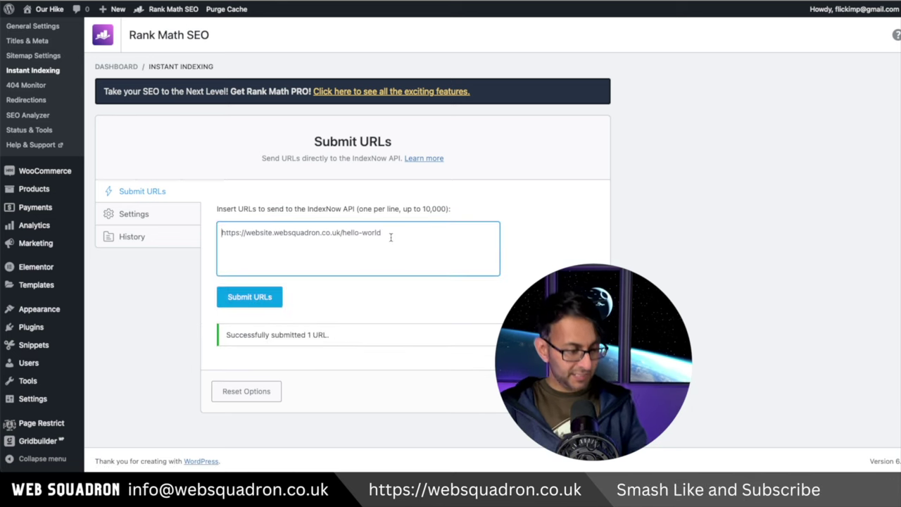
key("ctrl+v")
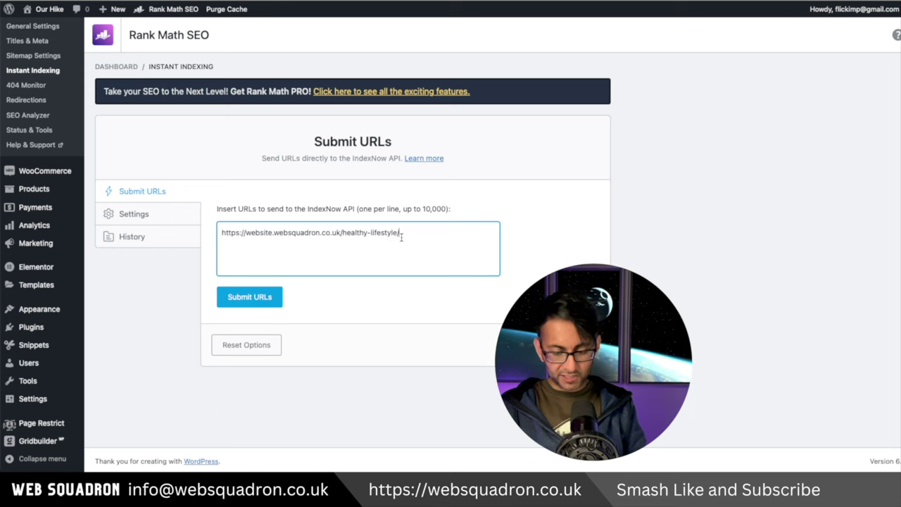
key("Return")
key("ctrl+v")
key("Return")
key("ctrl+v")
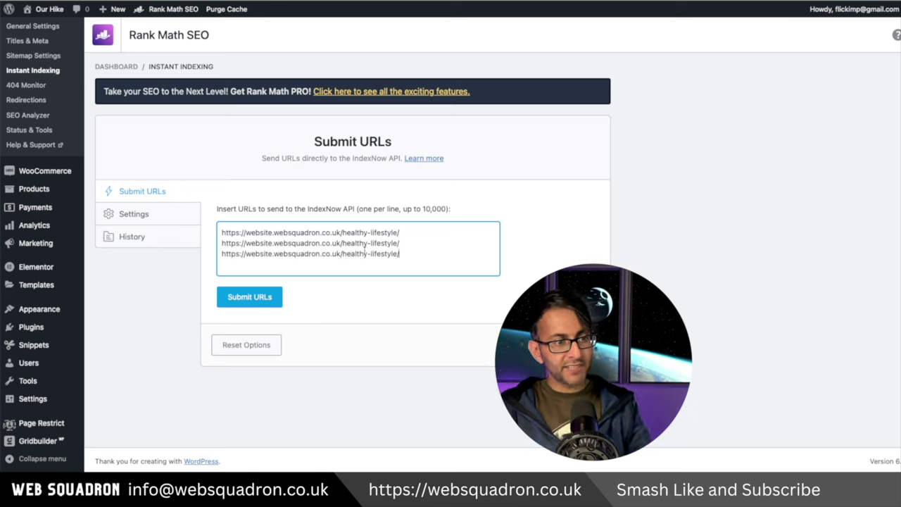
Step: Shorten the second listed URL to end in /healthy/ and the third in /lifestyle/, and clear the whole list unsubmitted
double_click(380, 243)
key("BackSpace")
key("BackSpace")
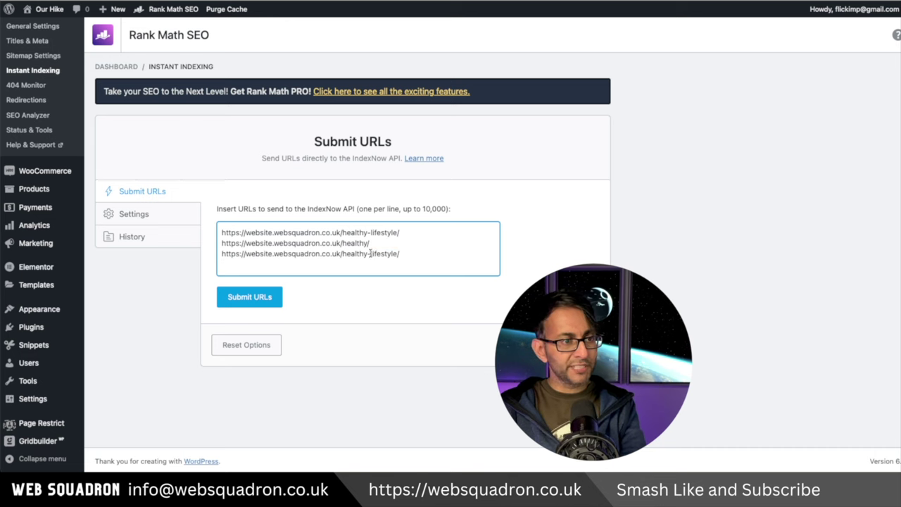
double_click(360, 253)
key("BackSpace")
key("Delete")
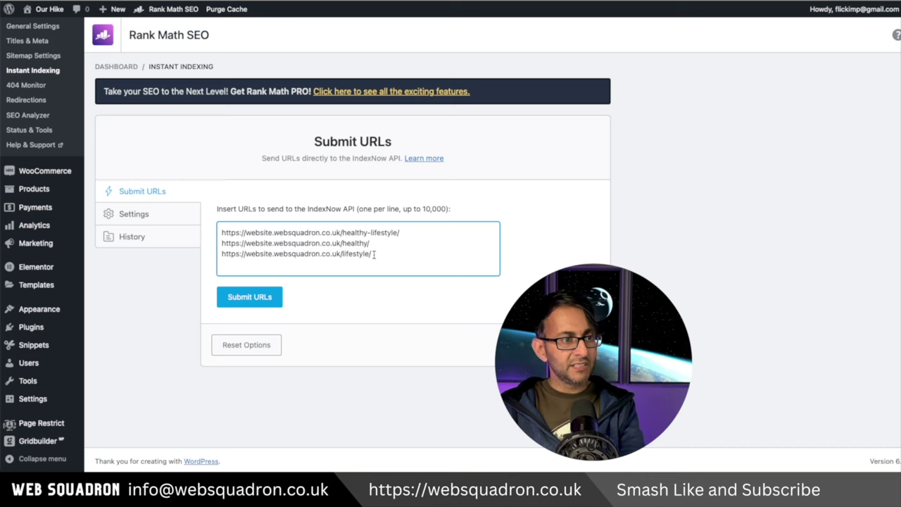
left_click_drag(378, 258, 211, 235)
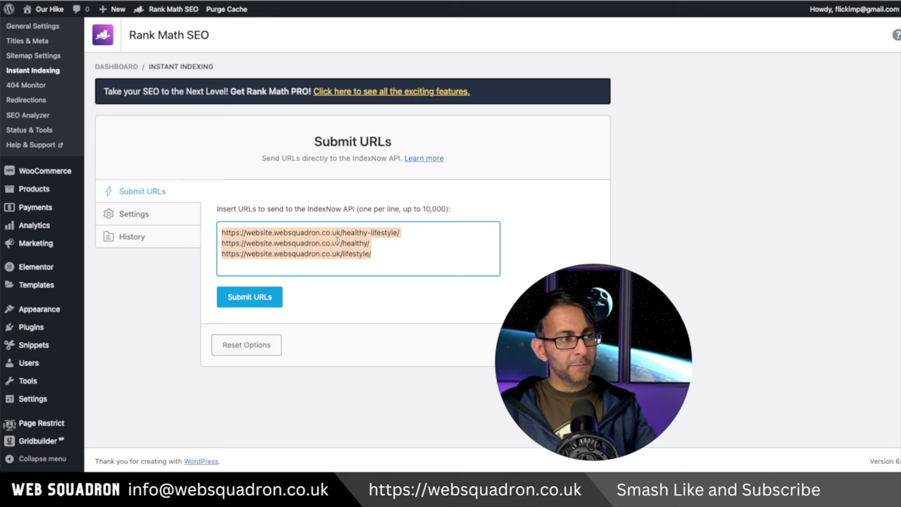
key("BackSpace")
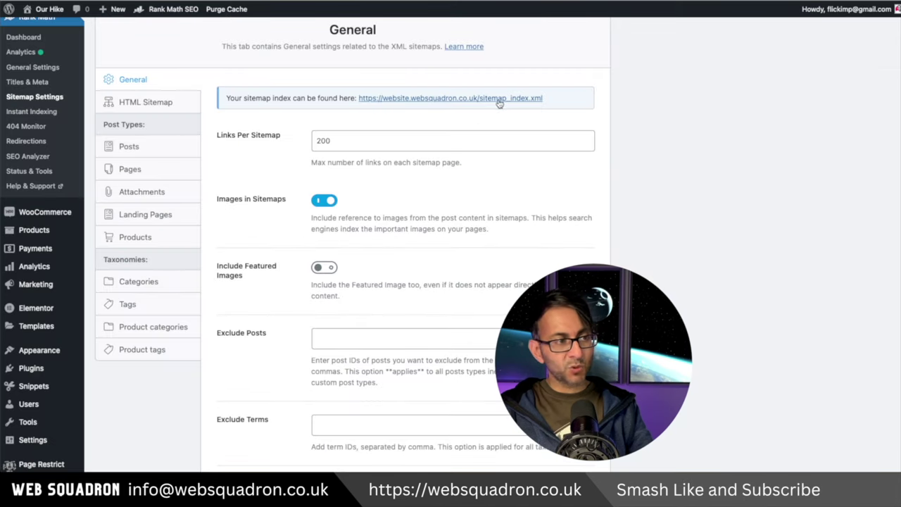
Step: Review Rank Math's sitemap settings for the HTML sitemap, posts, pages, products, categories and product categories, and return to the general settings
left_click(154, 102)
left_click(141, 148)
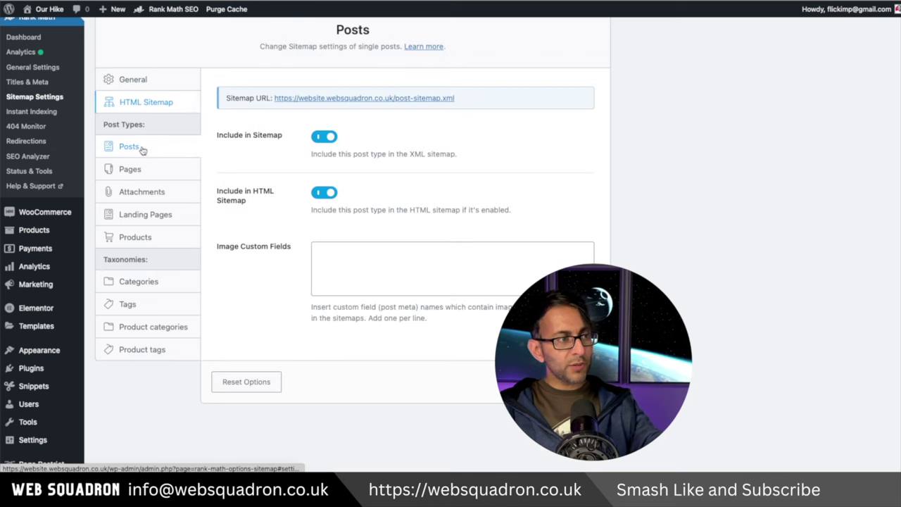
left_click(128, 169)
left_click(161, 236)
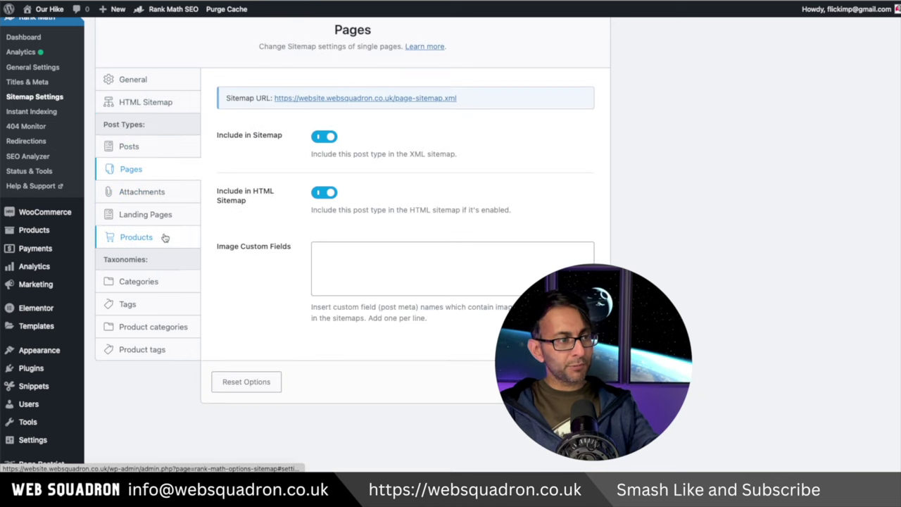
left_click(162, 281)
left_click(169, 330)
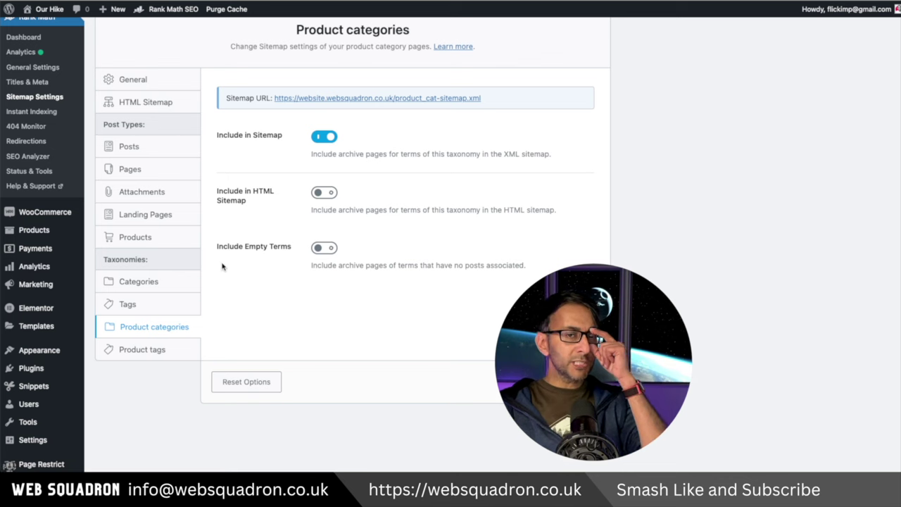
left_click(161, 82)
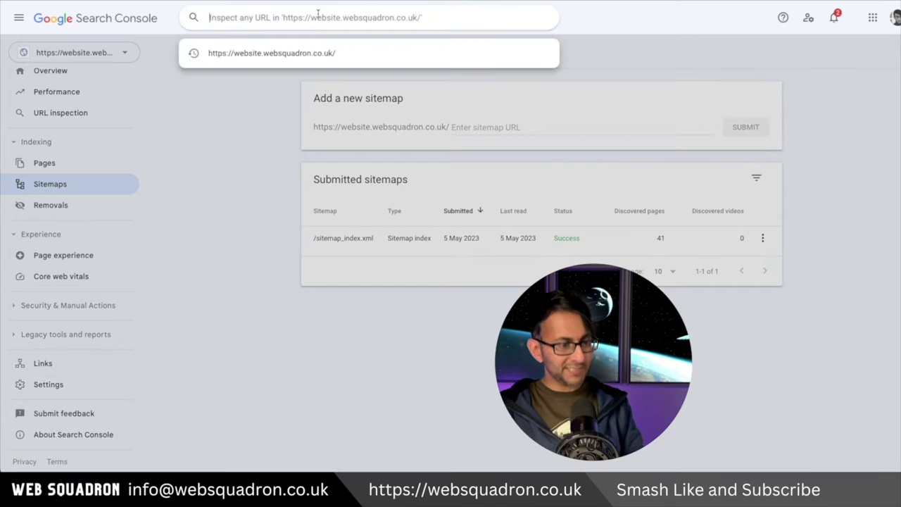
type("https://website.websquadron.co.uk/")
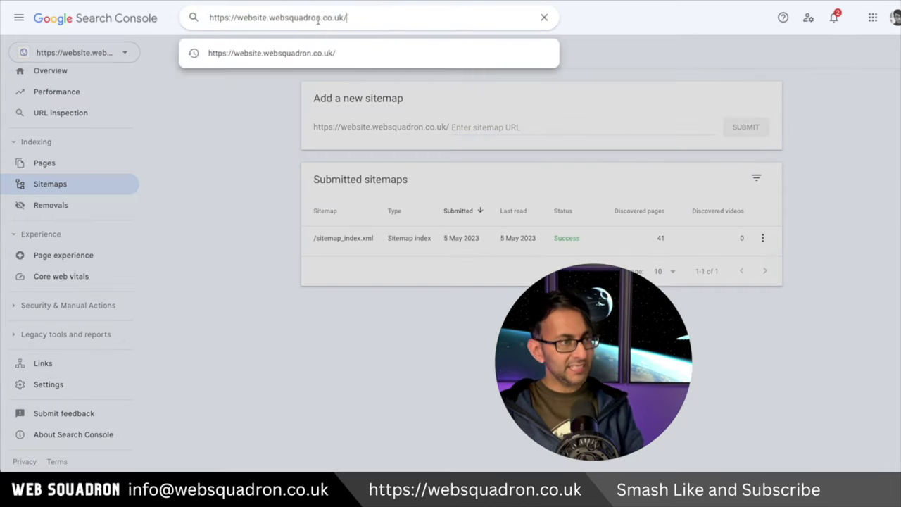
key("Return")
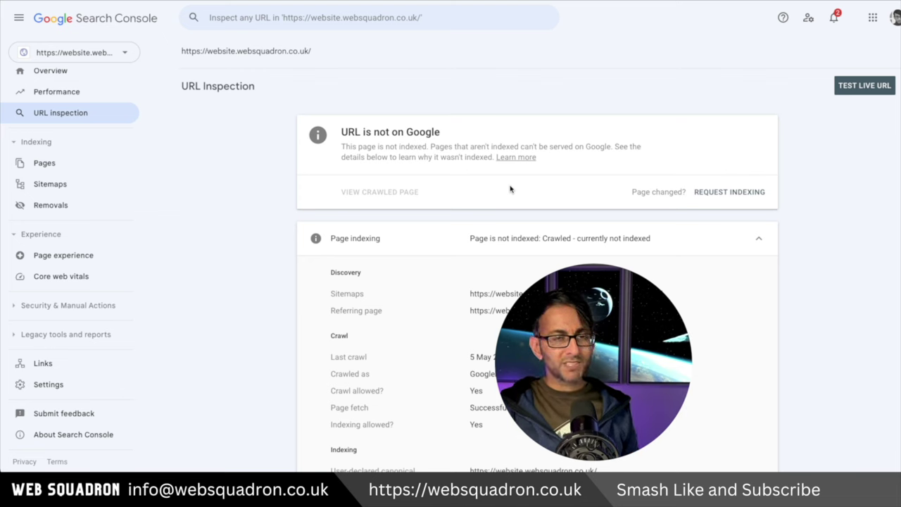
left_click(746, 193)
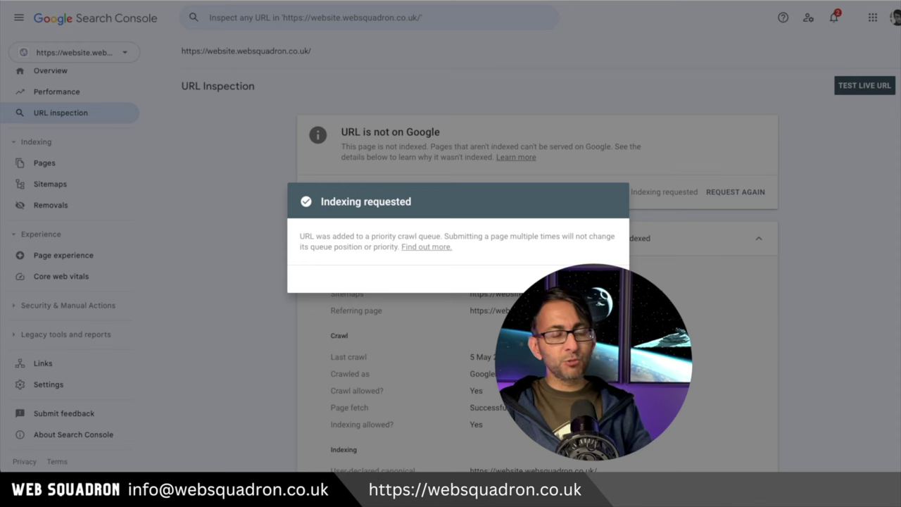
left_click(604, 279)
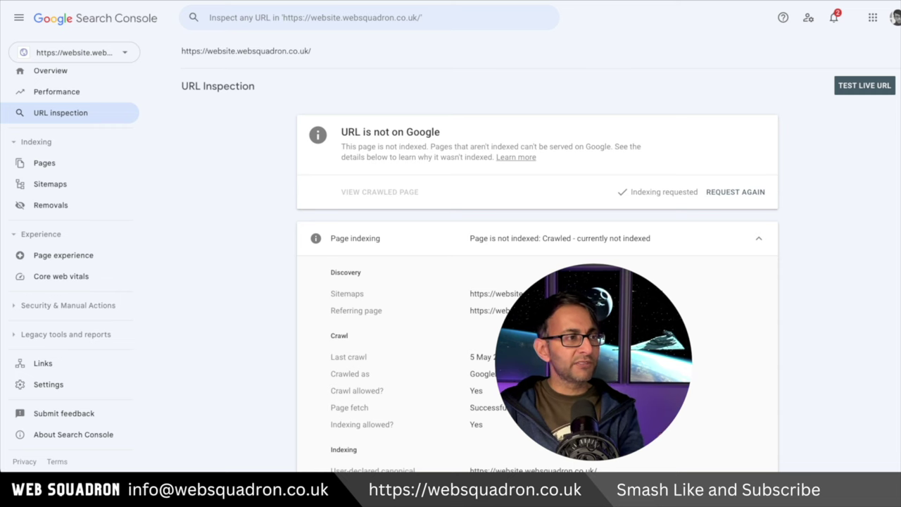
Step: Copy the posts sitemap URL from Rank Math and enter it as a new Search Console sitemap, trimmed to post-sitemap.xml
left_click(57, 183)
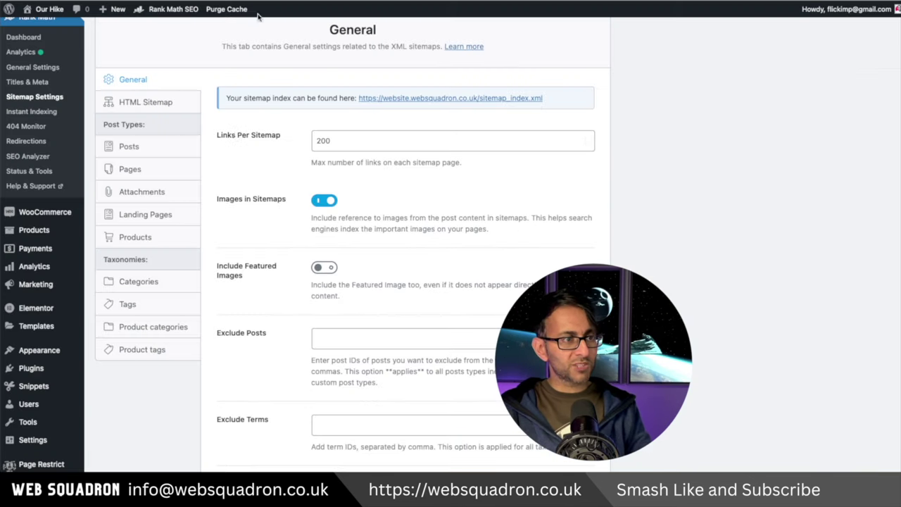
left_click(135, 146)
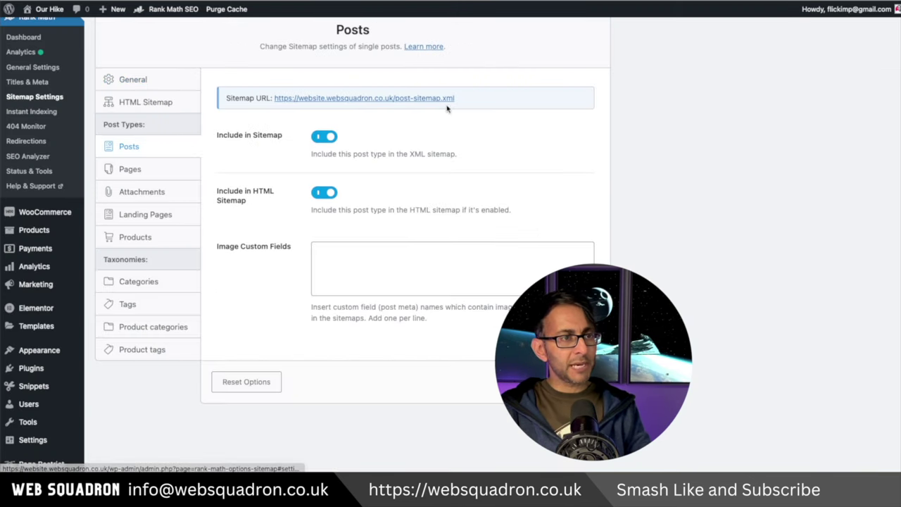
right_click(427, 103)
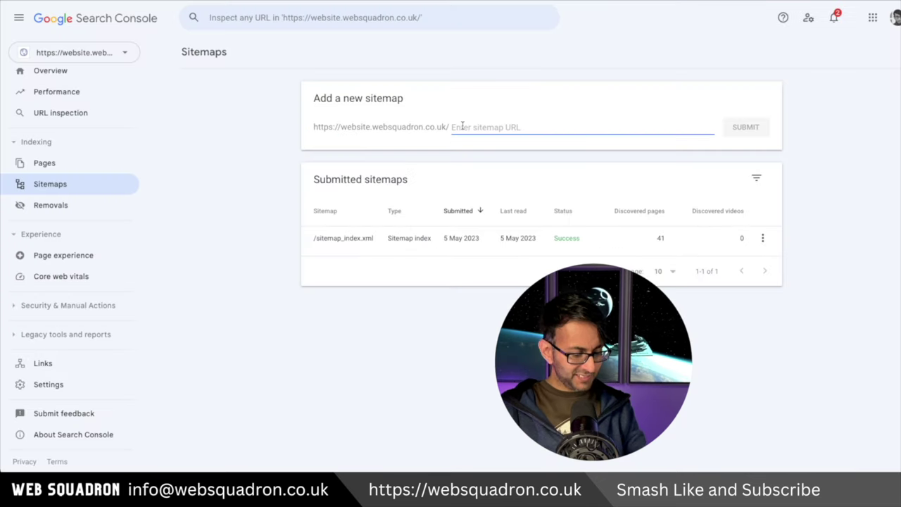
type("https://website.websquadron.co.uk/post-sitemap.xml")
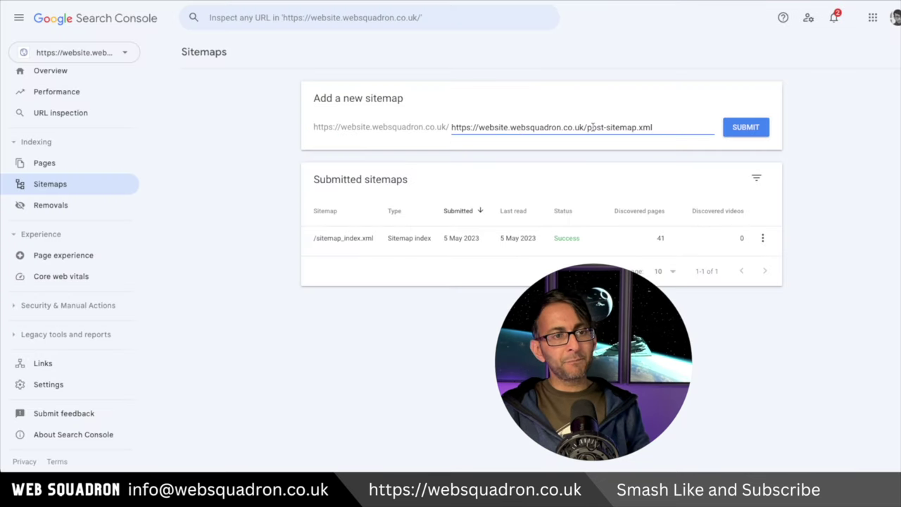
left_click_drag(583, 128, 454, 127)
key("super+c")
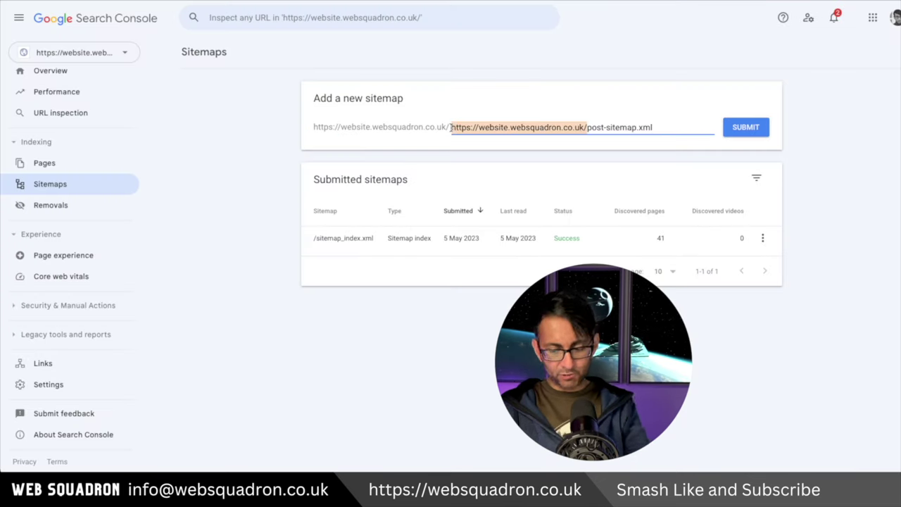
key("BackSpace")
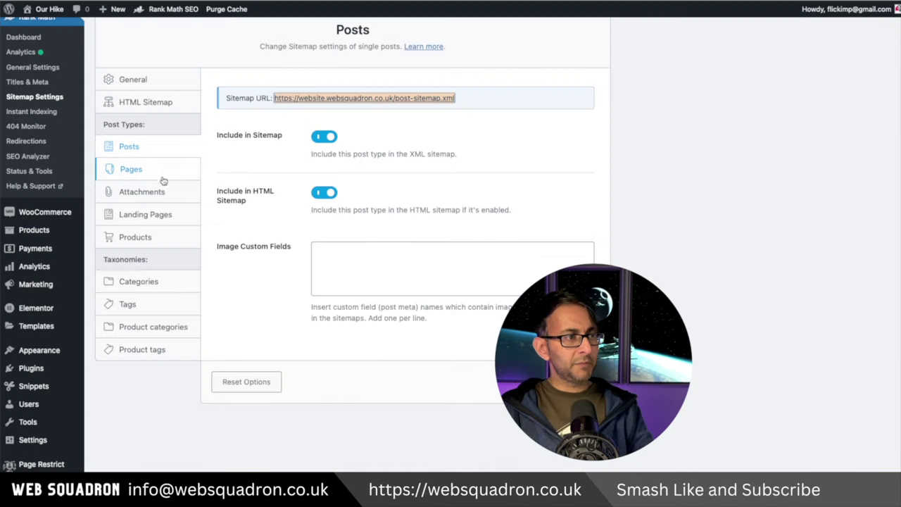
Step: Review the sitemap URLs in Rank Math's settings for pages, products and product categories, highlighting the file-name part of the address
left_click(161, 174)
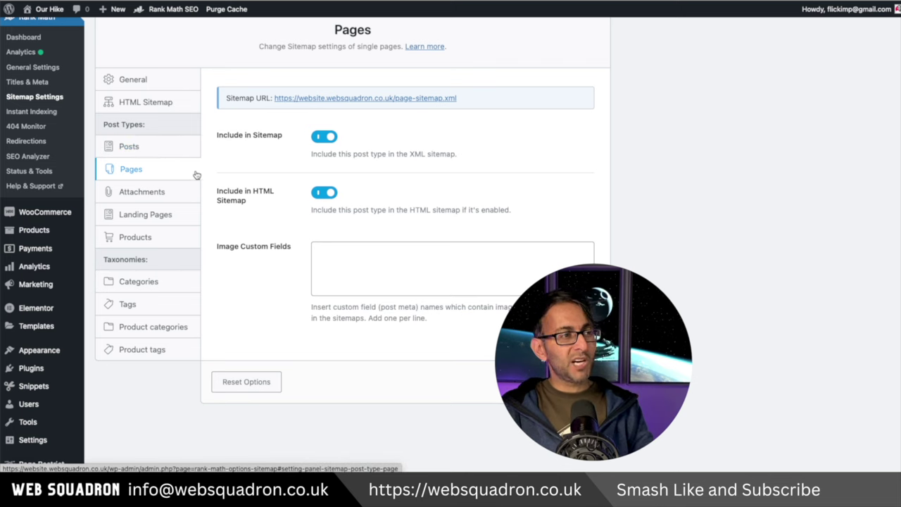
left_click(170, 236)
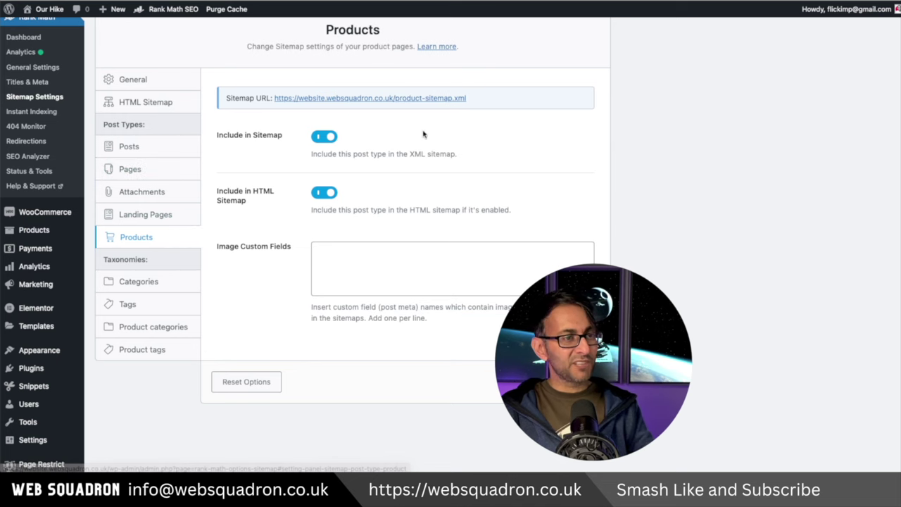
left_click_drag(467, 98, 397, 99)
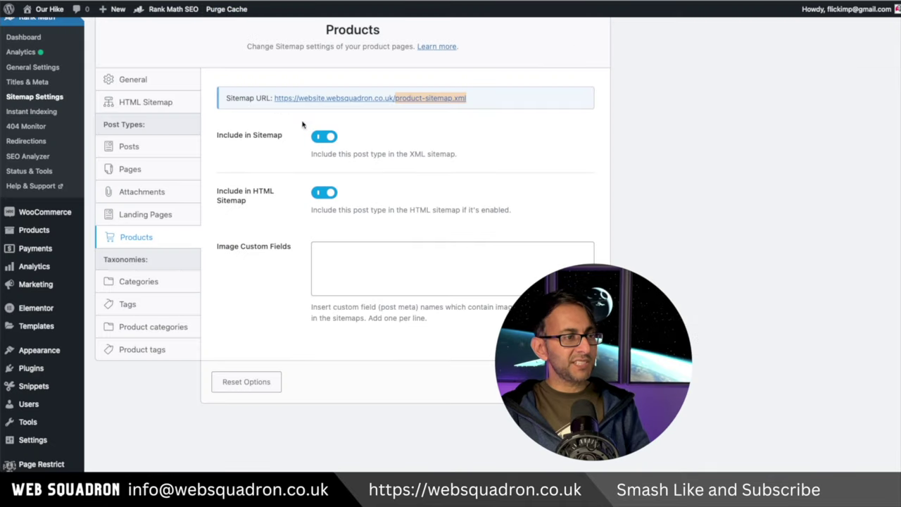
left_click(154, 327)
left_click_drag(493, 100, 403, 98)
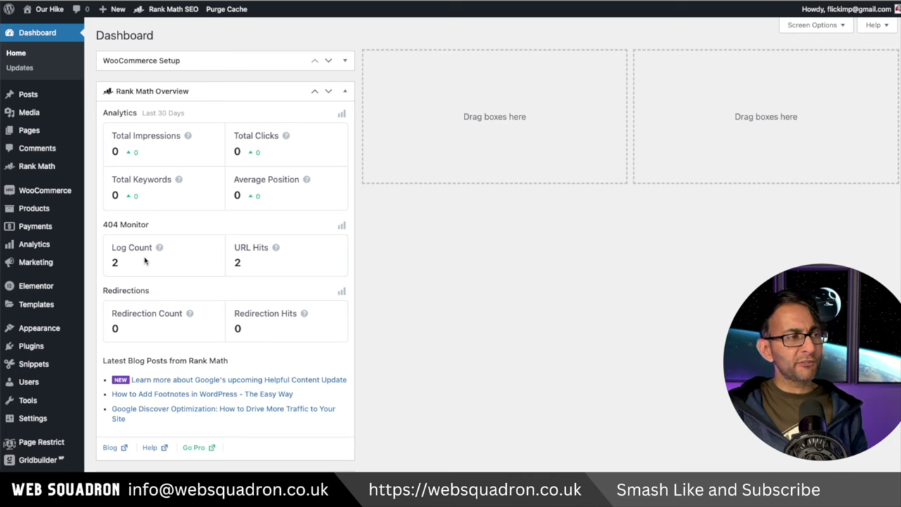
mouse_move(40, 169)
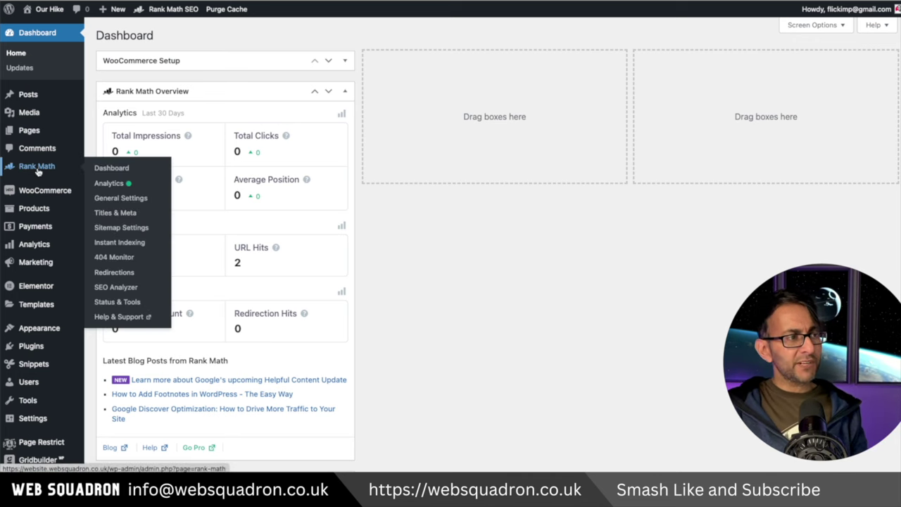
left_click(112, 258)
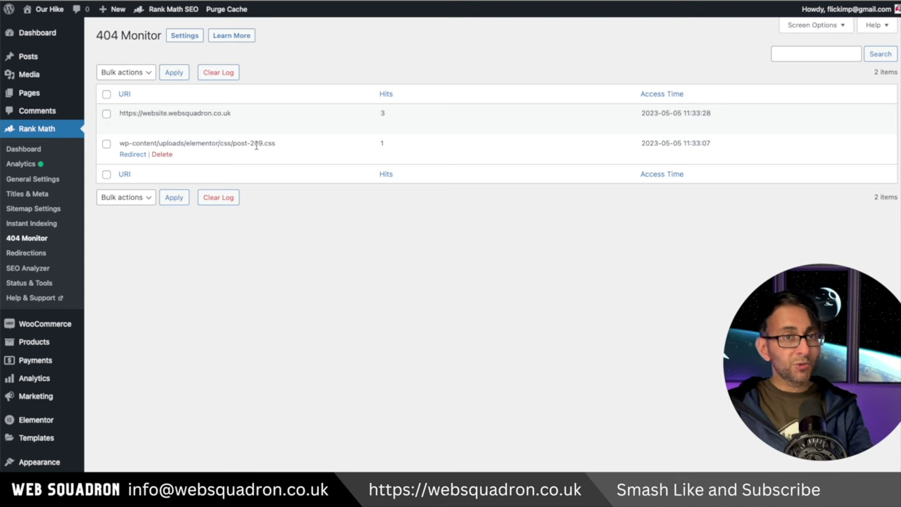
left_click(133, 154)
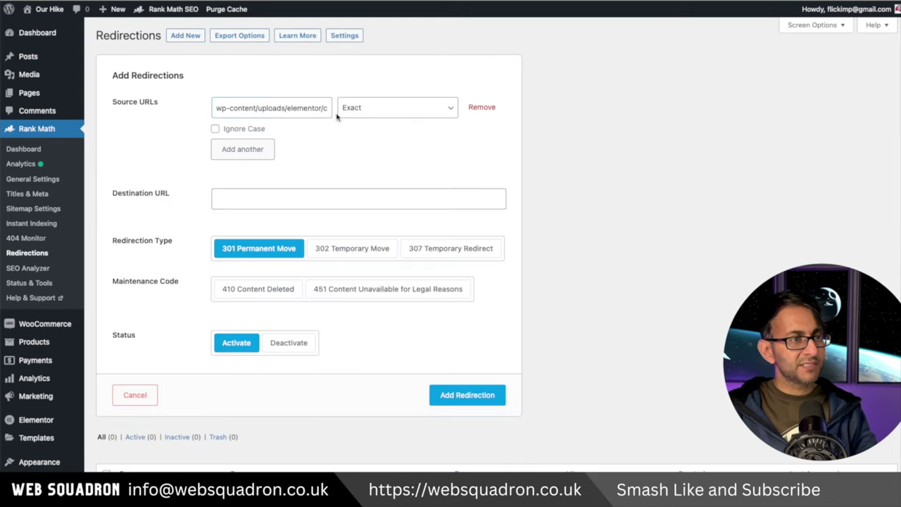
left_click(304, 200)
key("super+v")
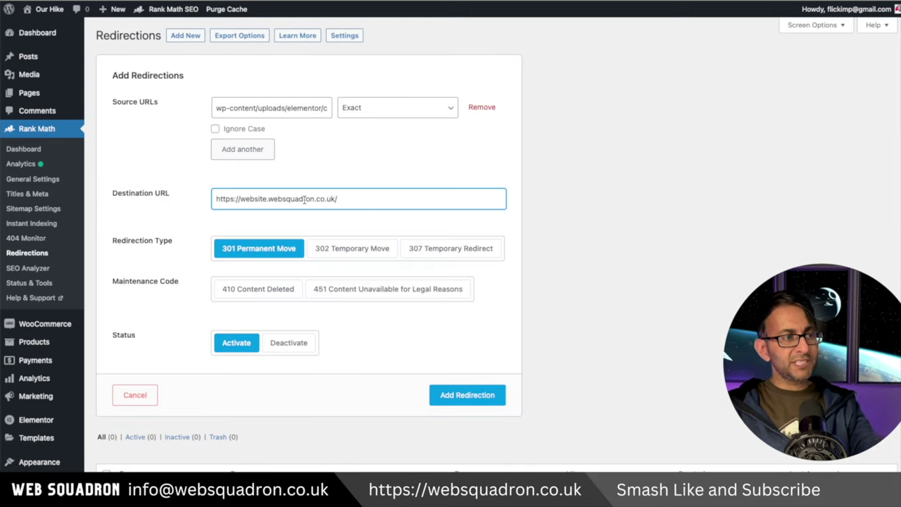
left_click(459, 396)
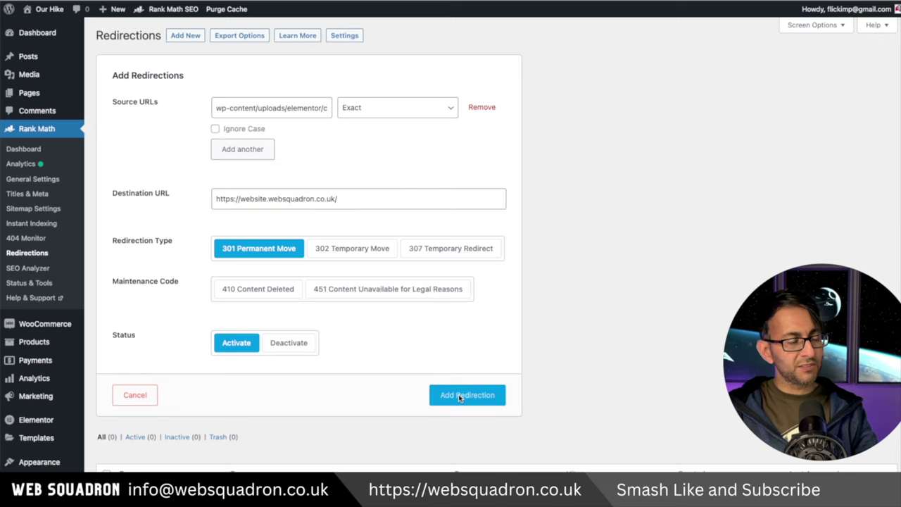